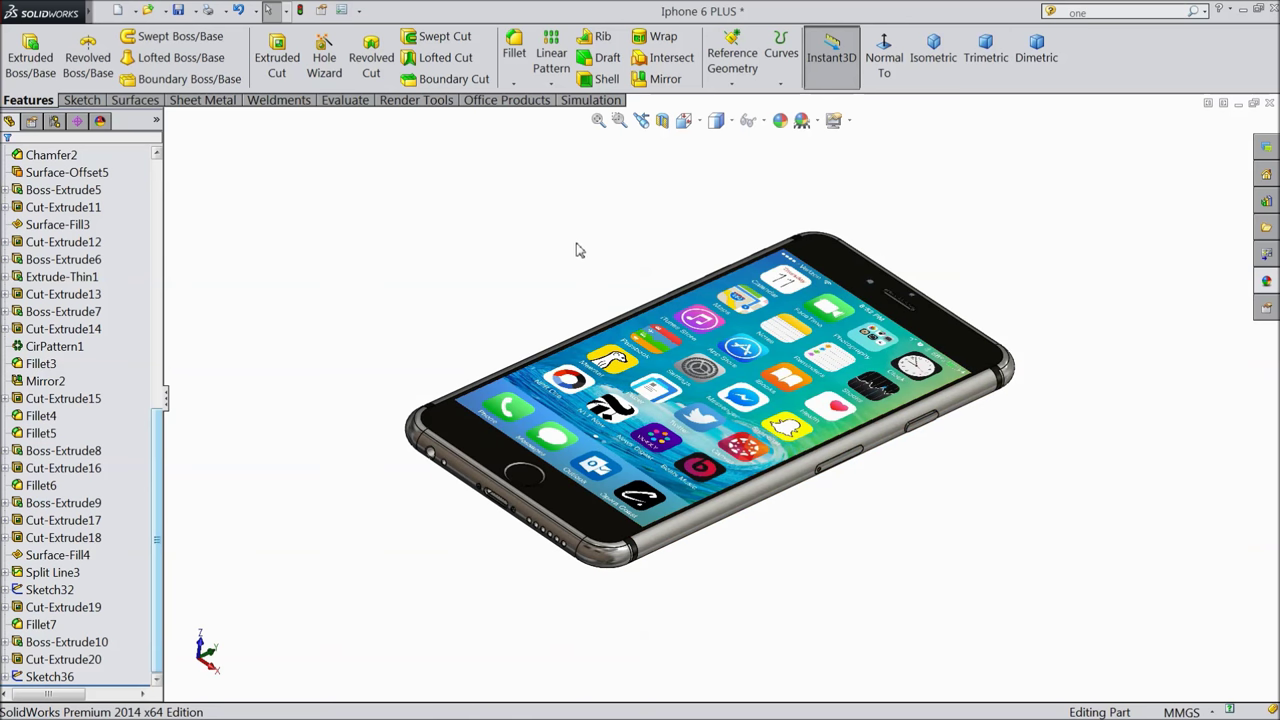
Examine the finished iPhone 6 Plus model from the front and back, including the engraved text, logo, camera area and side buttons.
{"action": "mouse_move", "coordinate": [577, 250]}
{"action": "middle_mouse_down"}
{"action": "mouse_move", "coordinate": [537, 334]}
{"action": "mouse_move", "coordinate": [549, 354]}
{"action": "middle_mouse_up"}
{"action": "scroll", "coordinate": [585, 465], "scroll_direction": "down", "scroll_amount": 3}
{"action": "middle_click_drag", "start_coordinate": [585, 465], "coordinate": [514, 274]}
{"action": "scroll", "coordinate": [586, 443], "scroll_direction": "up", "scroll_amount": 3}
{"action": "scroll", "coordinate": [586, 594], "scroll_direction": "down", "scroll_amount": 6}
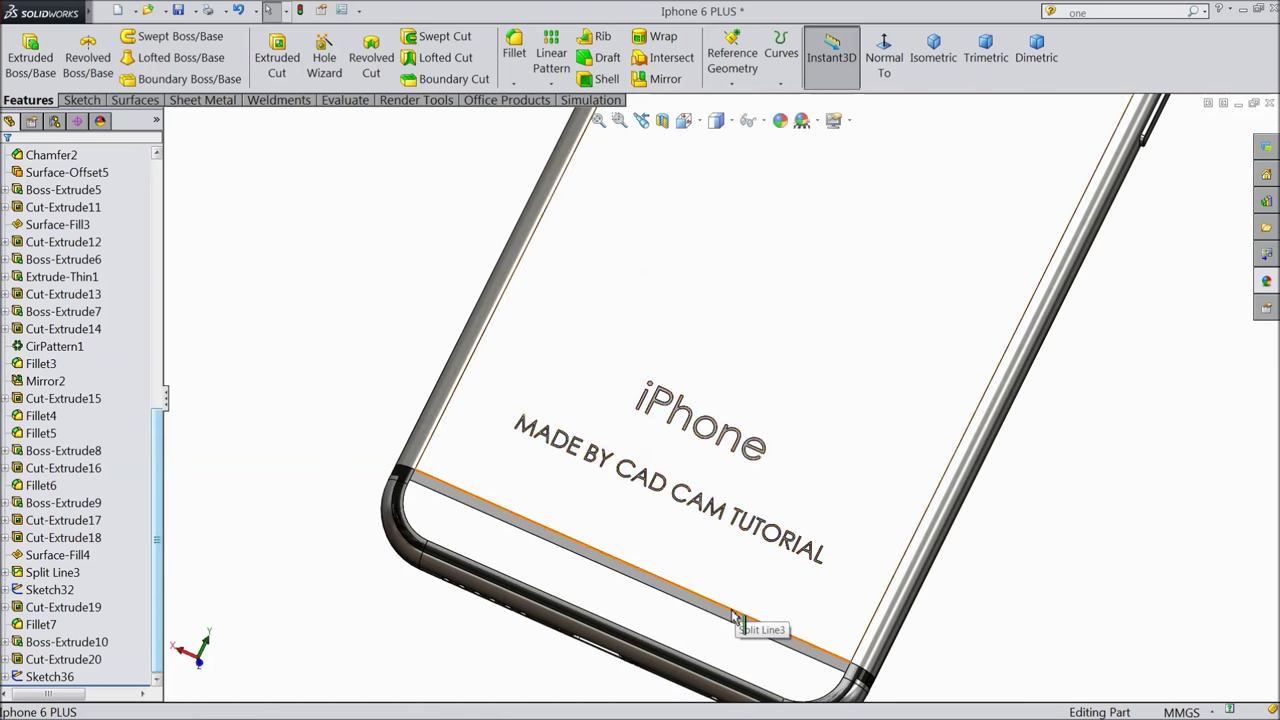
{"action": "scroll", "coordinate": [783, 205], "scroll_direction": "up", "scroll_amount": 5}
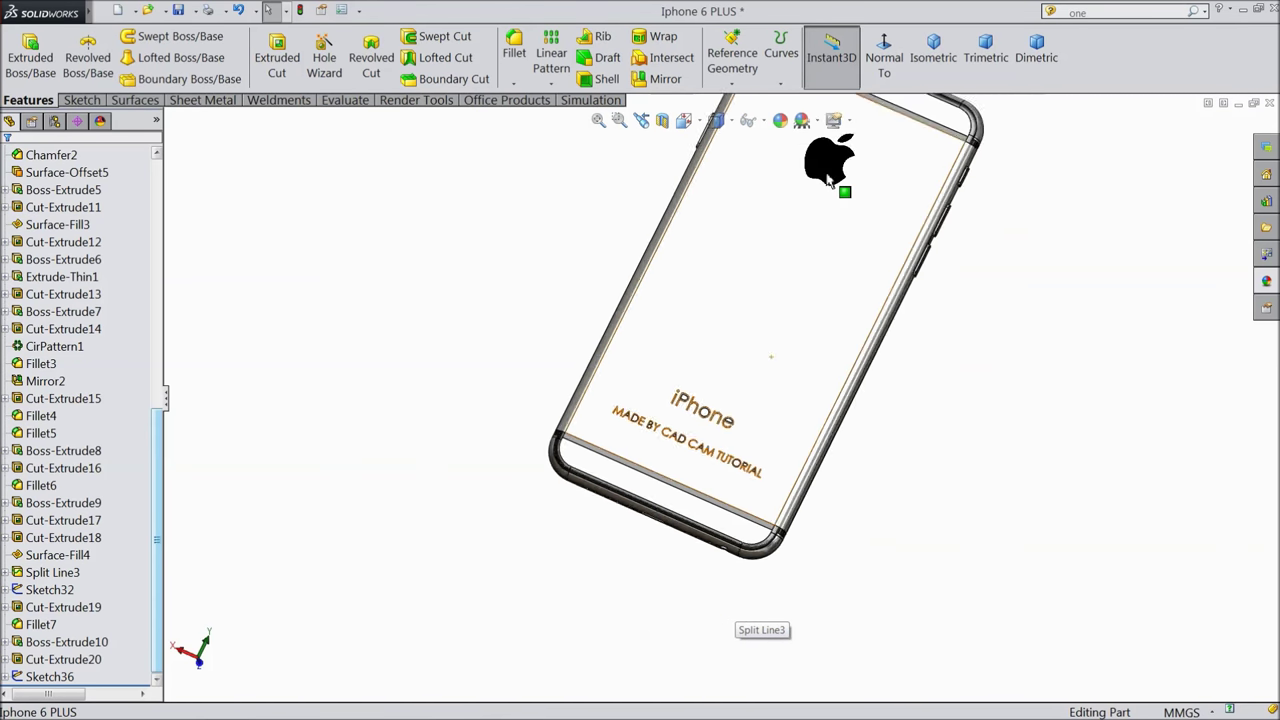
{"action": "scroll", "coordinate": [783, 205], "scroll_direction": "down", "scroll_amount": 5}
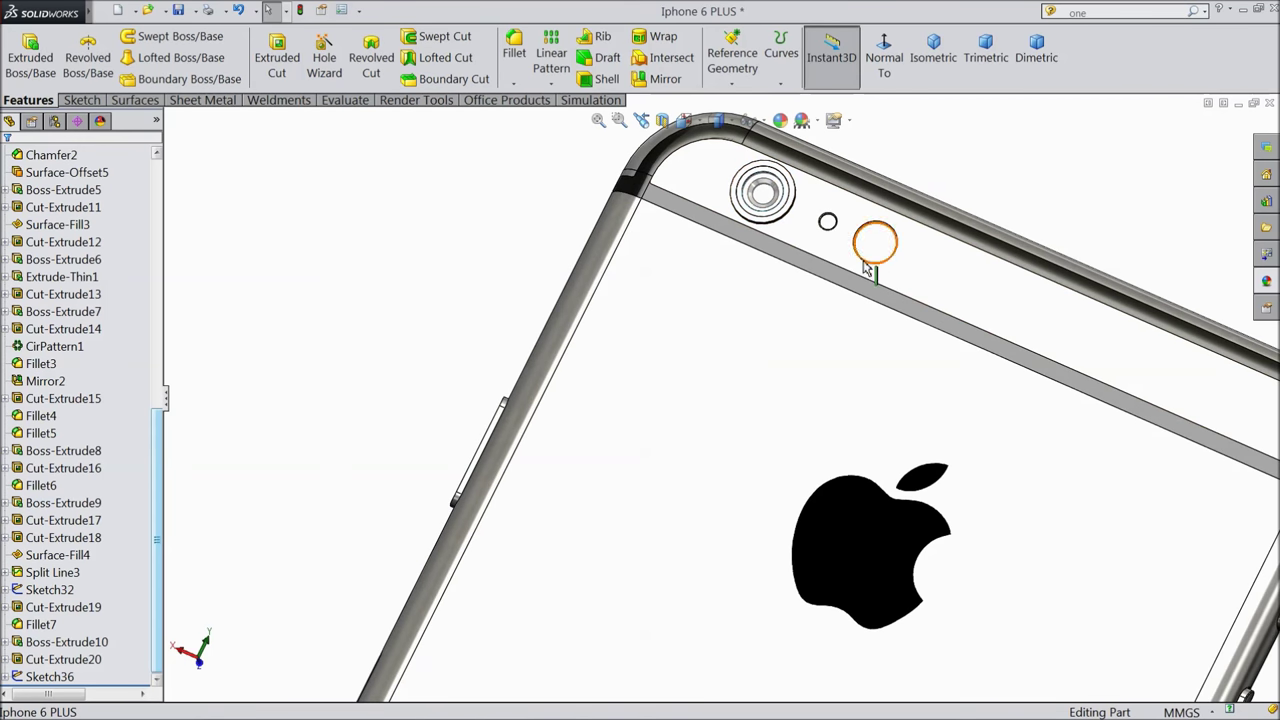
{"action": "scroll", "coordinate": [866, 268], "scroll_direction": "up", "scroll_amount": 8}
{"action": "middle_click_drag", "start_coordinate": [597, 406], "coordinate": [786, 431]}
{"action": "scroll", "coordinate": [697, 343], "scroll_direction": "down", "scroll_amount": 2}
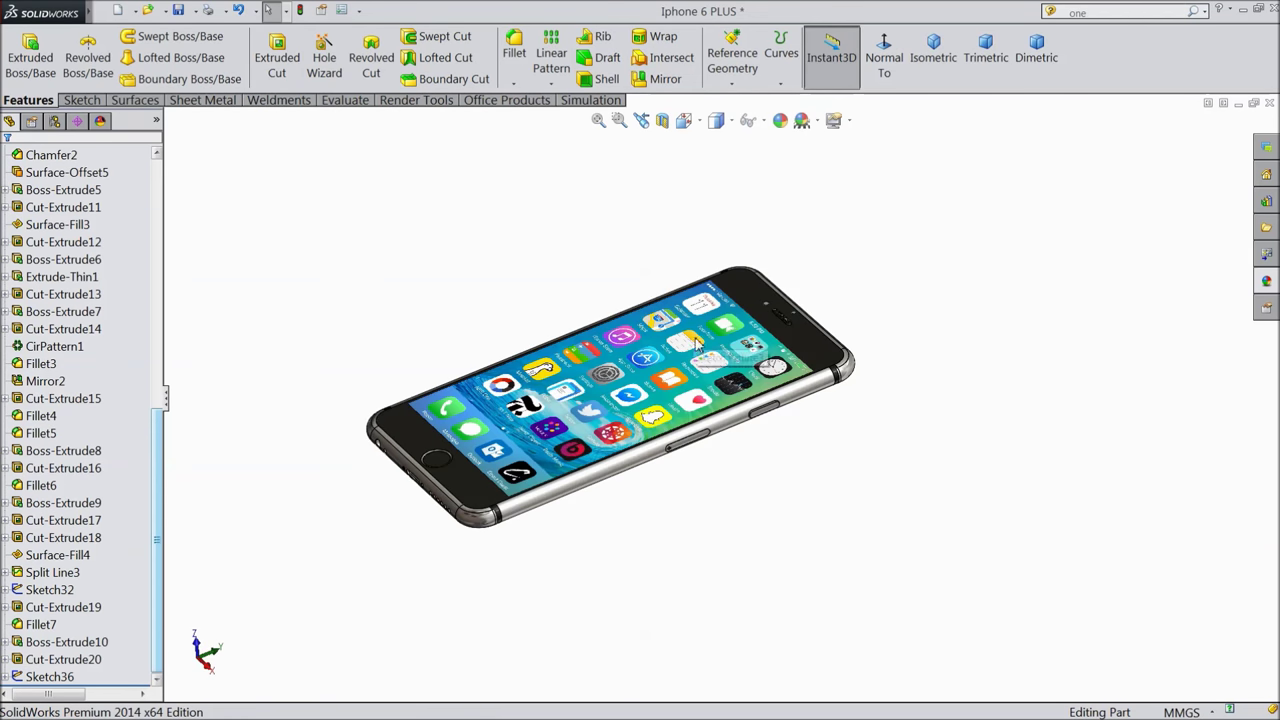
{"action": "scroll", "coordinate": [697, 343], "scroll_direction": "down", "scroll_amount": 3}
{"action": "scroll", "coordinate": [703, 357], "scroll_direction": "up", "scroll_amount": 1}
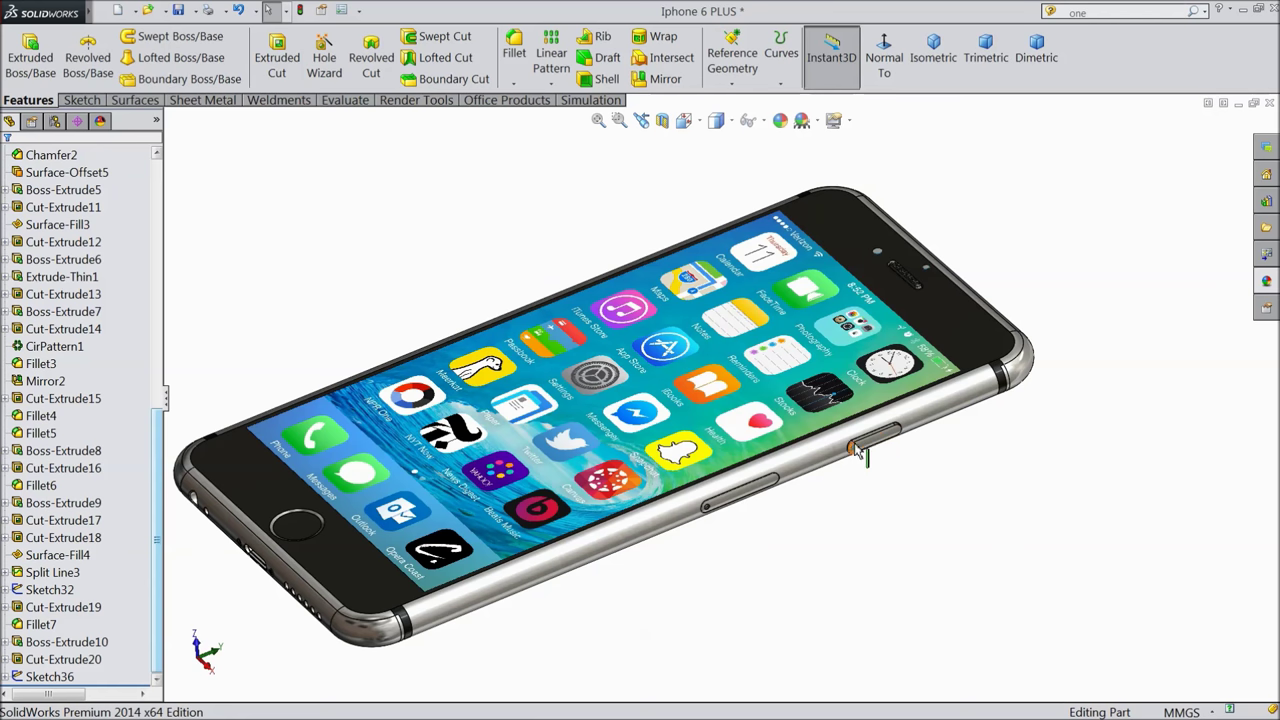
{"action": "middle_click_drag", "start_coordinate": [855, 450], "coordinate": [740, 420]}
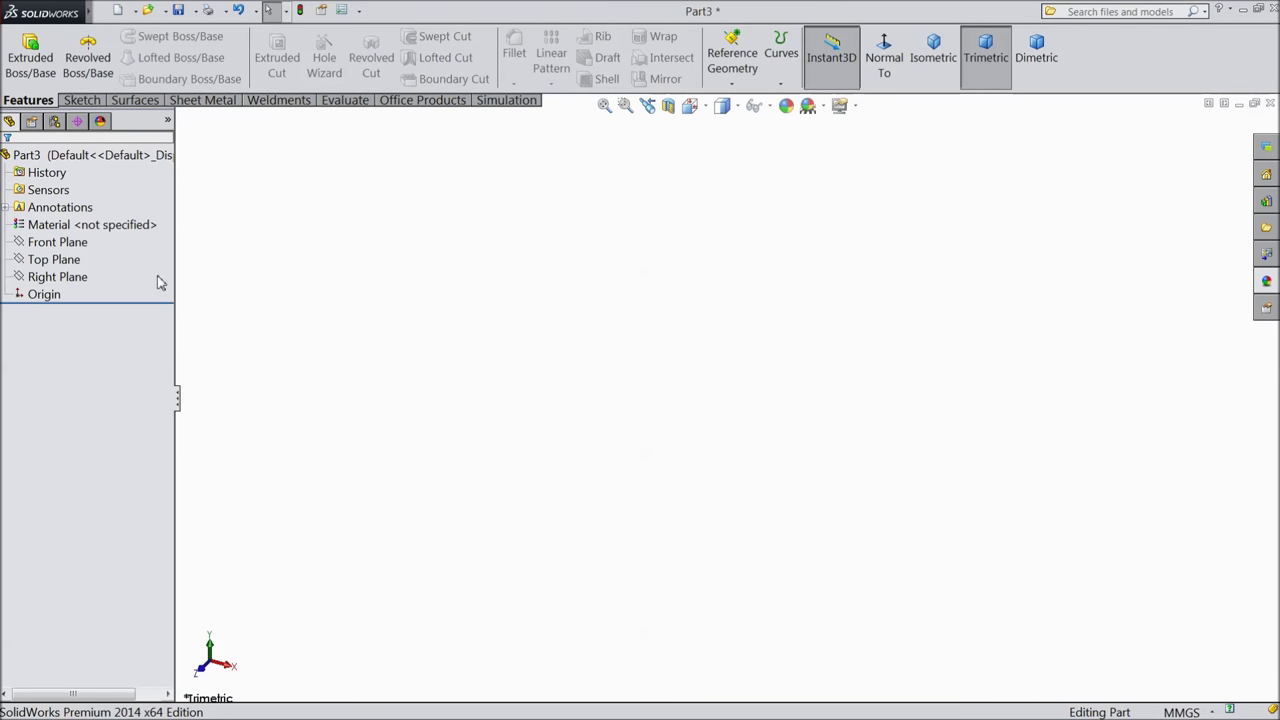
Start a sketch on the Front Plane and draw a center rectangle about 121 mm wide, centred on the origin.
{"action": "left_click", "coordinate": [57, 246]}
{"action": "left_click", "coordinate": [100, 226]}
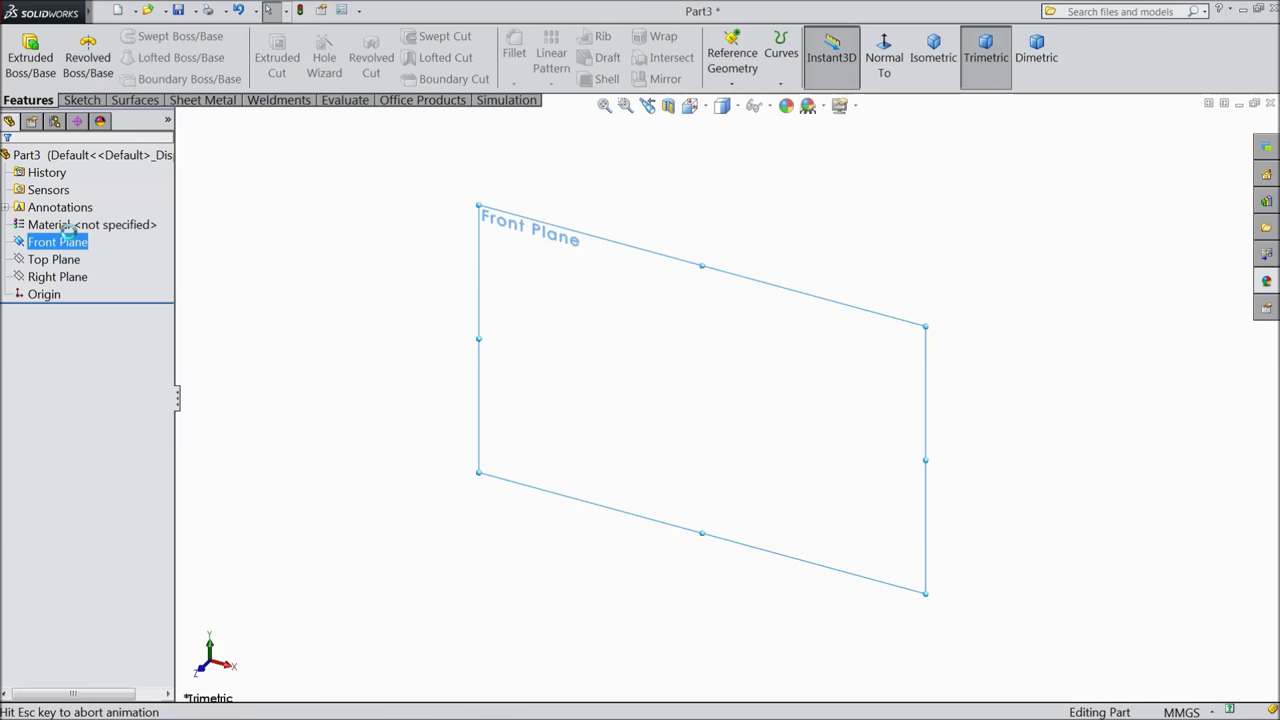
{"action": "left_click", "coordinate": [80, 101]}
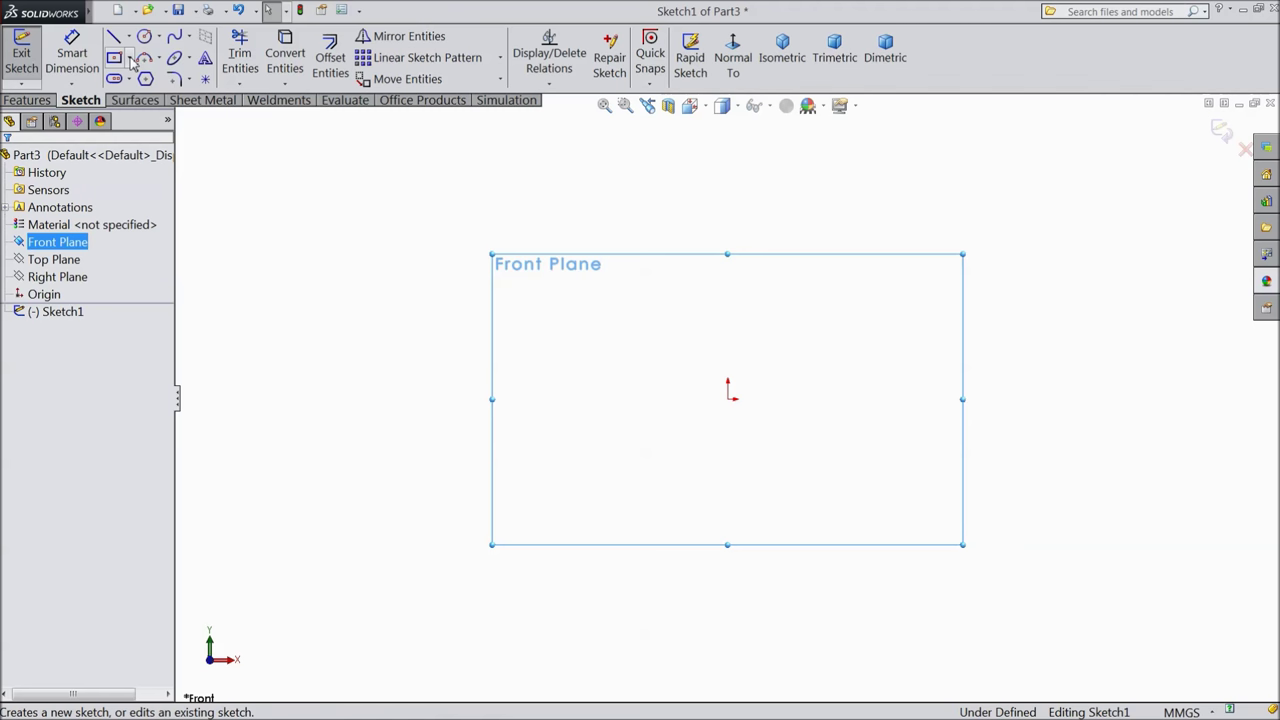
{"action": "left_click", "coordinate": [130, 58]}
{"action": "left_click", "coordinate": [165, 97]}
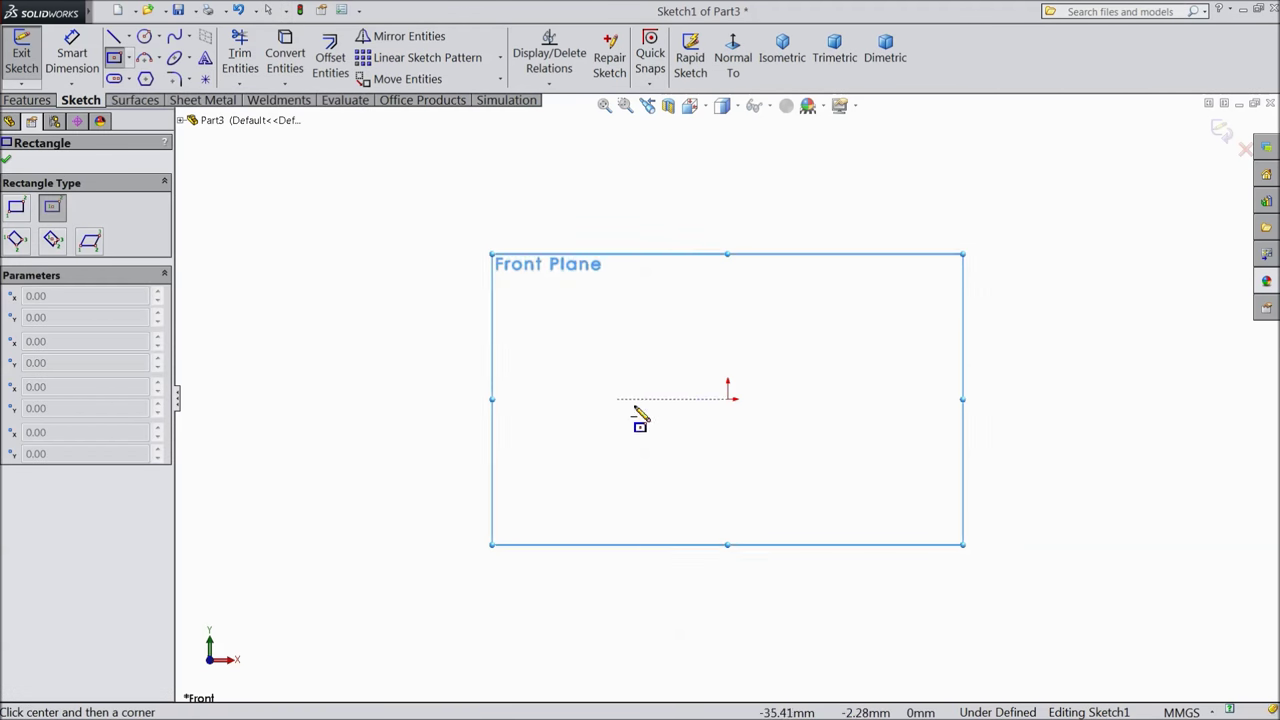
{"action": "left_click", "coordinate": [728, 399]}
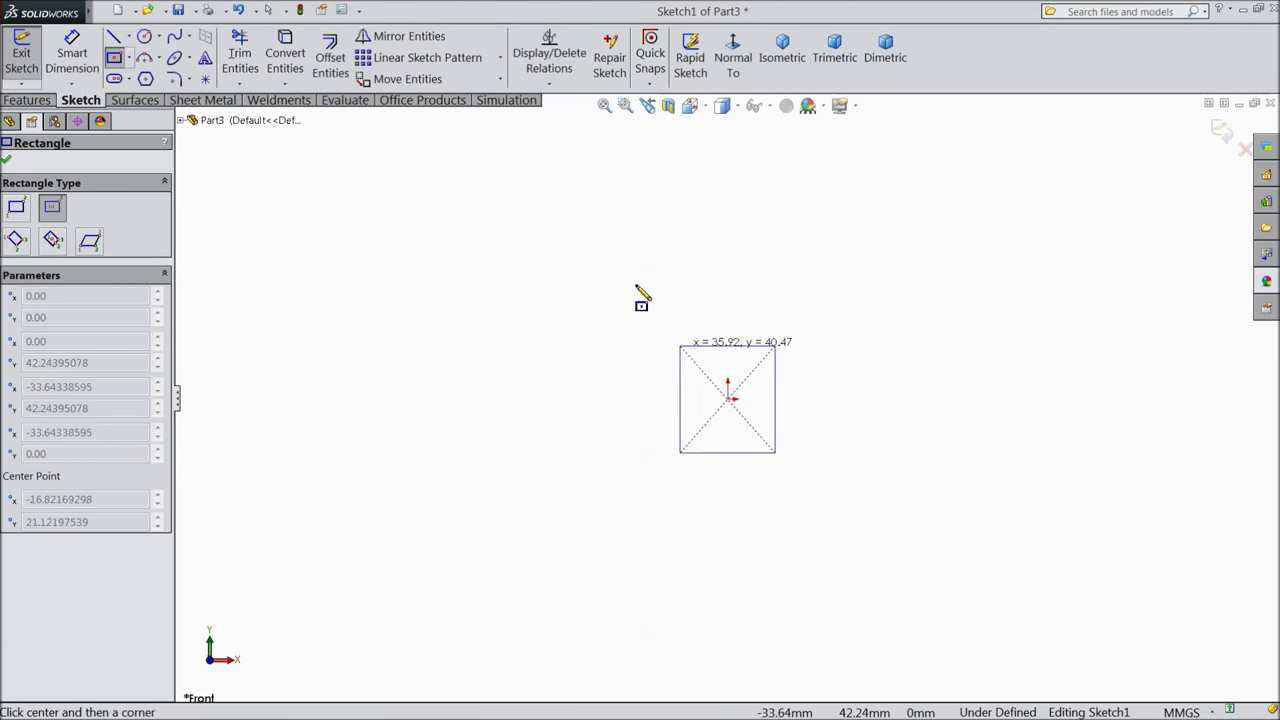
{"action": "left_click", "coordinate": [567, 189]}
Dimension the rectangle's width as 77.8 mm.
{"action": "left_click", "coordinate": [72, 55]}
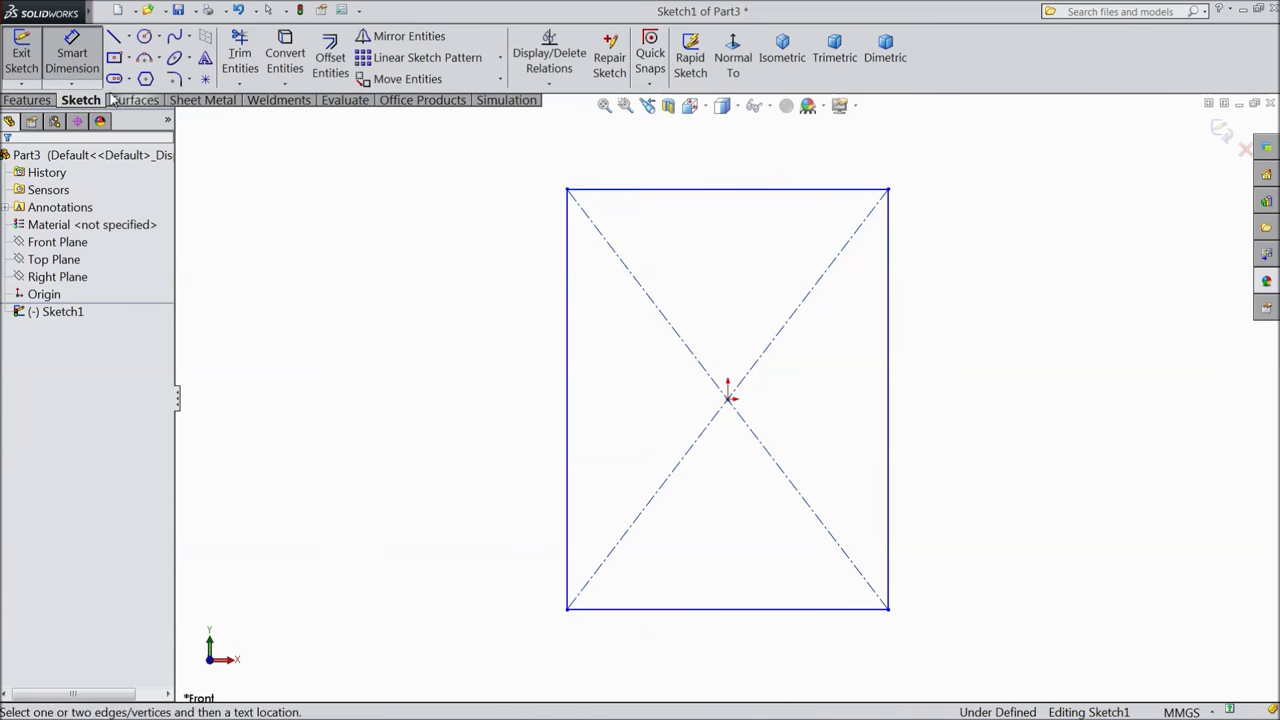
{"action": "left_click", "coordinate": [728, 189]}
{"action": "left_click", "coordinate": [716, 170]}
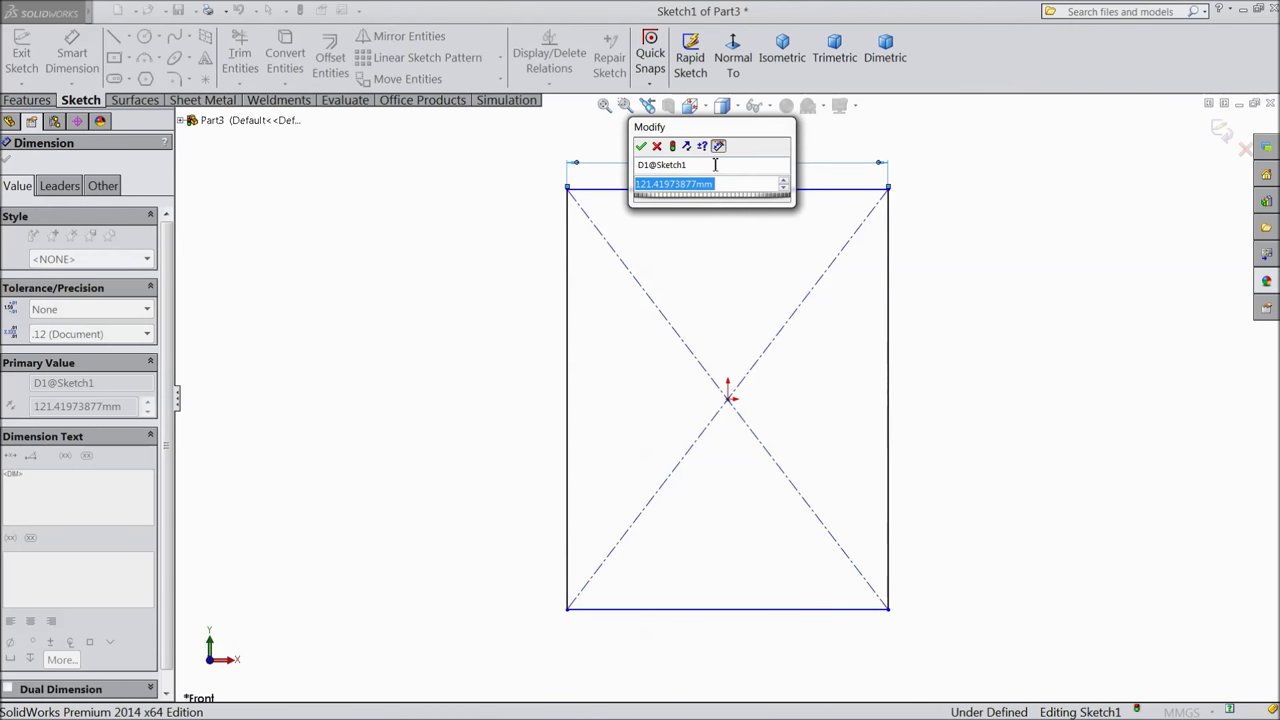
{"action": "type", "text": "77.8"}
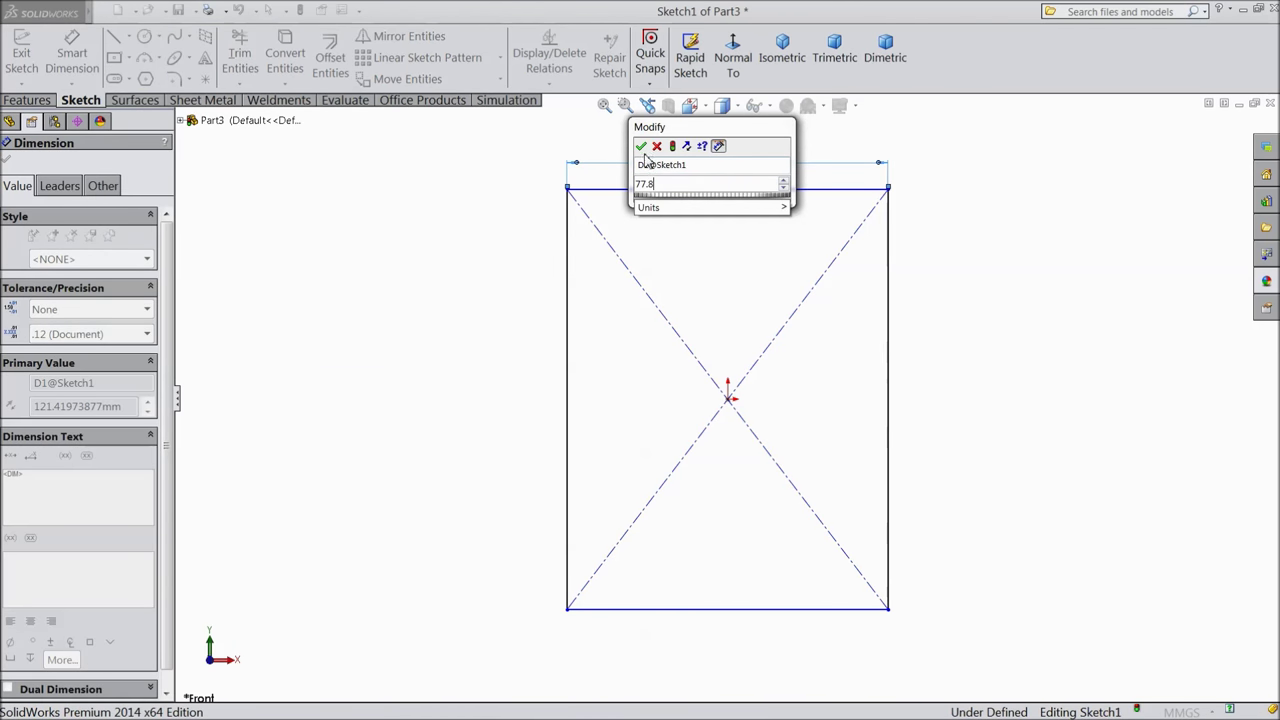
{"action": "left_click", "coordinate": [641, 146]}
Dimension the rectangle's height as 158.1 mm.
{"action": "left_click", "coordinate": [568, 400]}
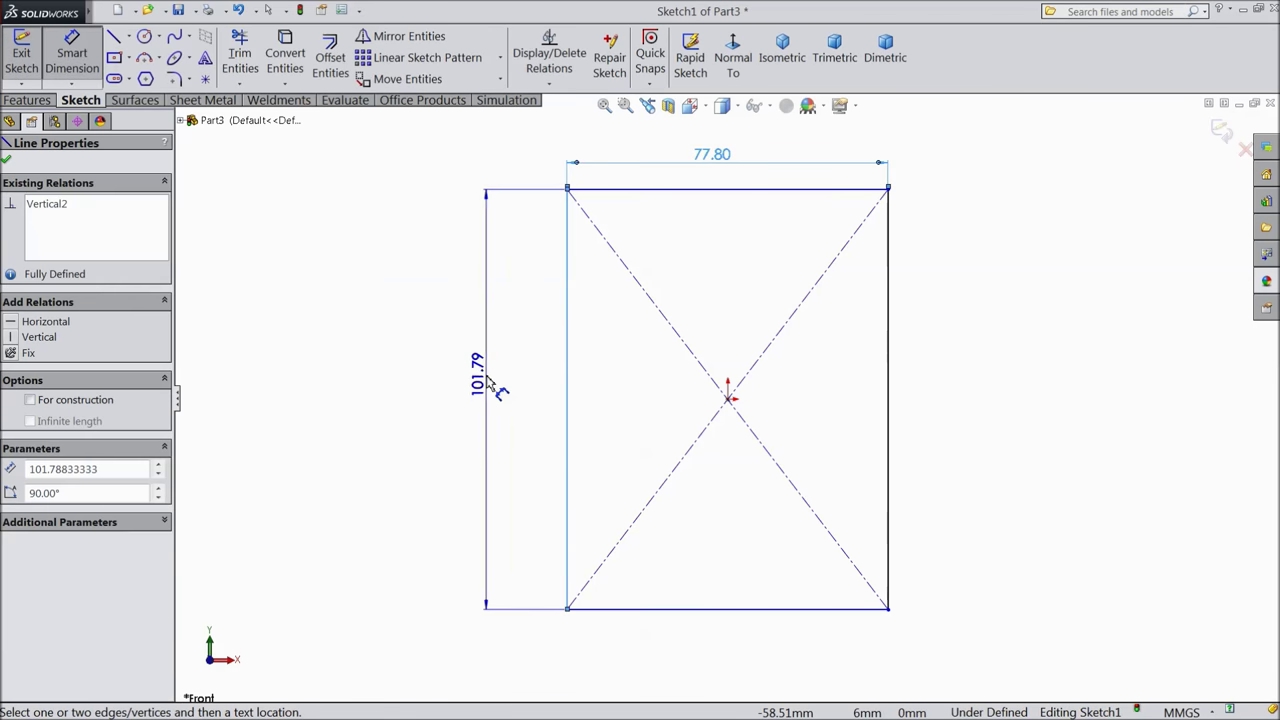
{"action": "left_click", "coordinate": [490, 382]}
{"action": "type", "text": "158.1"}
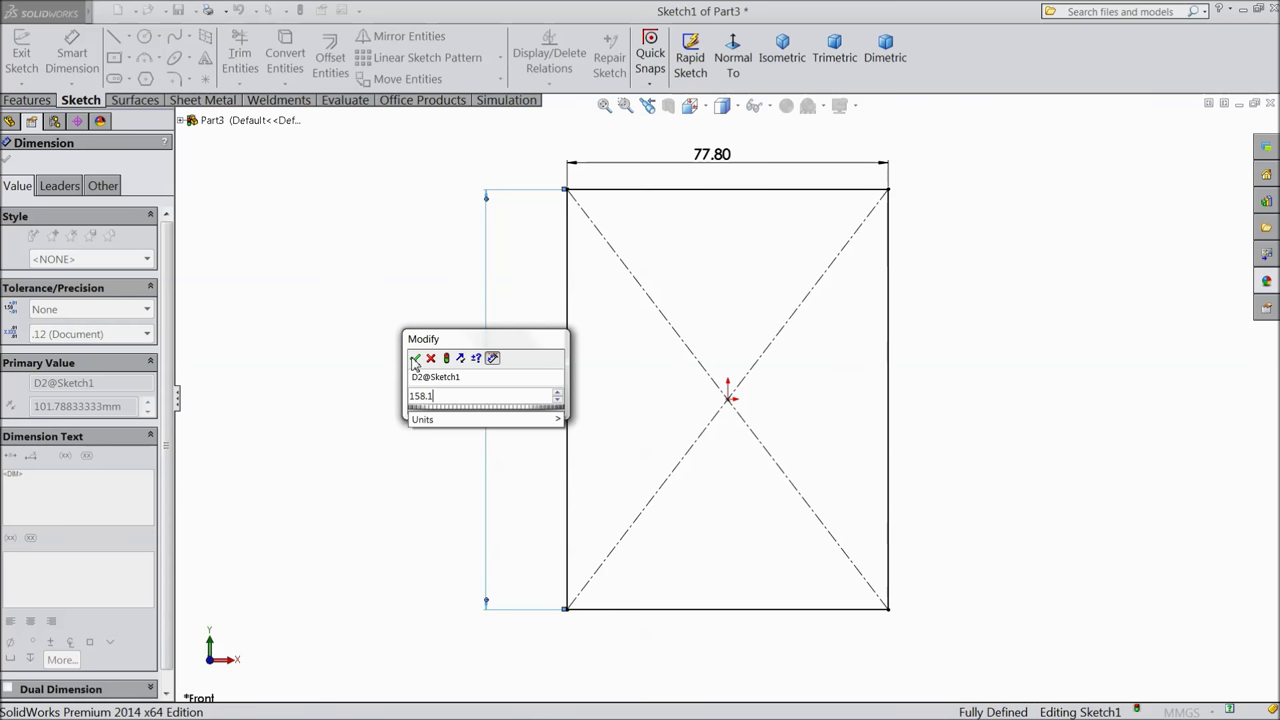
{"action": "left_click", "coordinate": [414, 359]}
{"action": "key", "text": "f"}
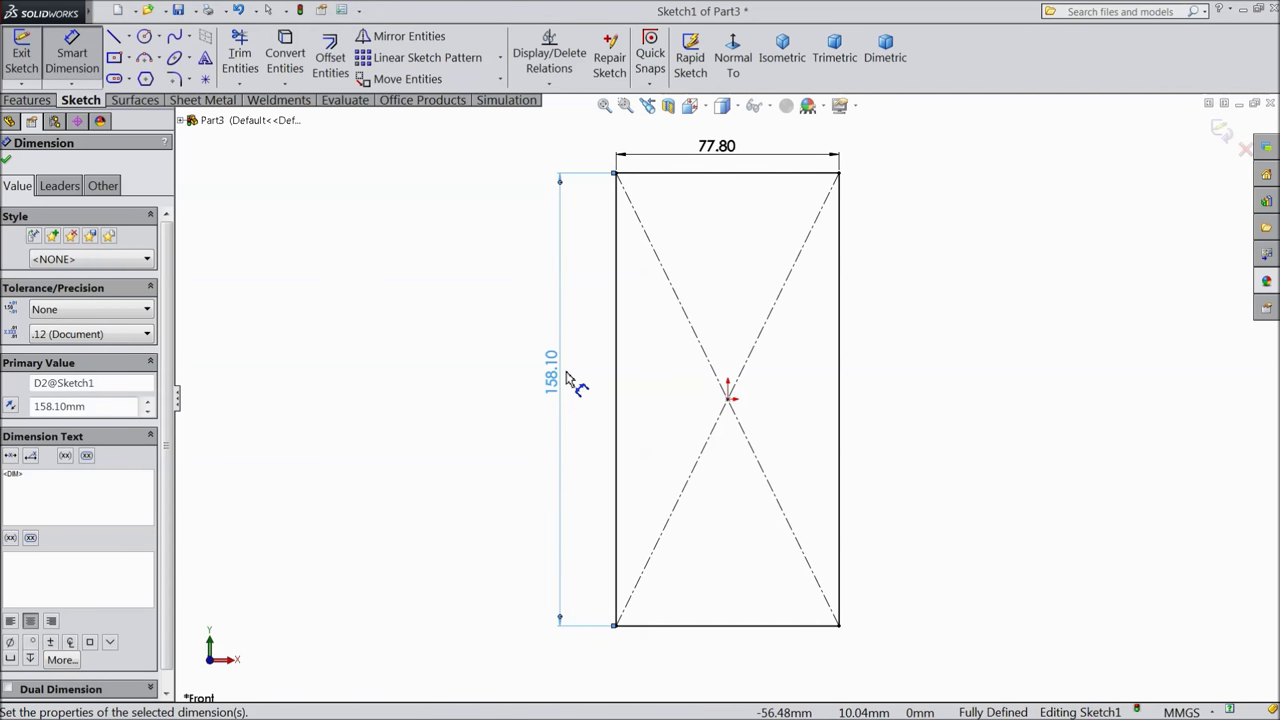
{"action": "key", "text": "z"}
{"action": "scroll", "coordinate": [815, 395], "scroll_direction": "up", "scroll_amount": 2}
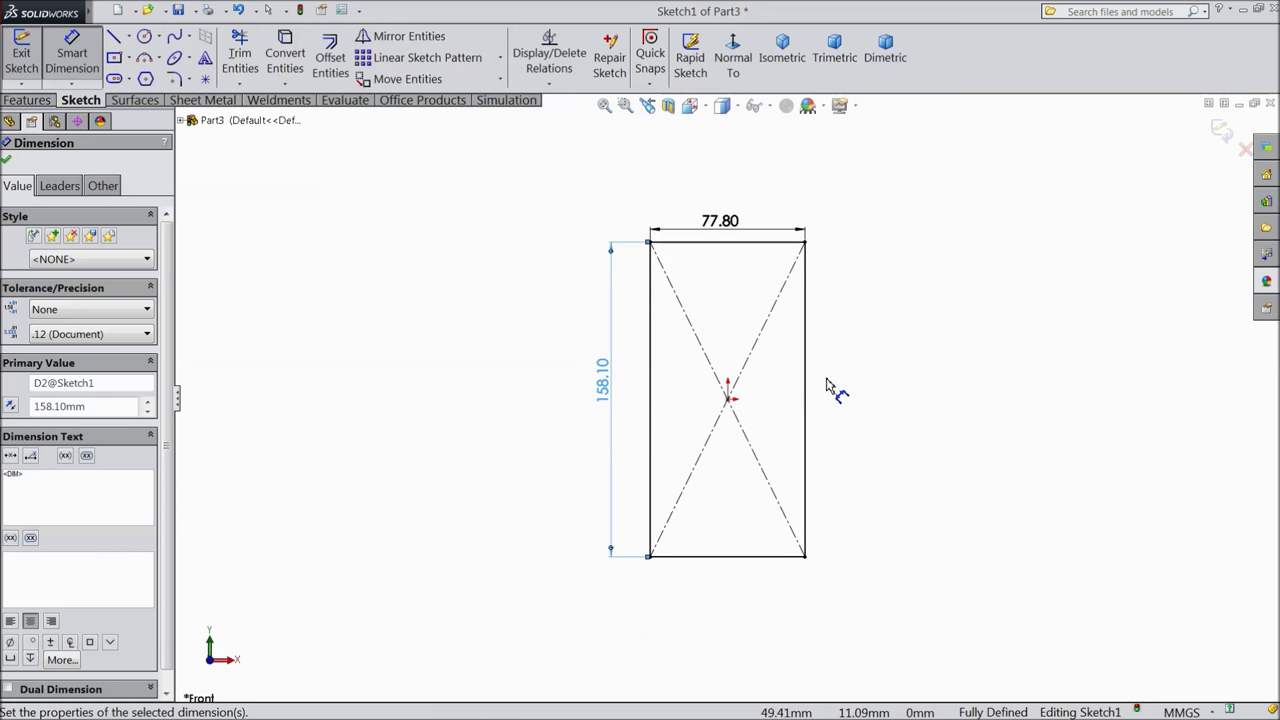
{"action": "scroll", "coordinate": [842, 380], "scroll_direction": "down", "scroll_amount": 2}
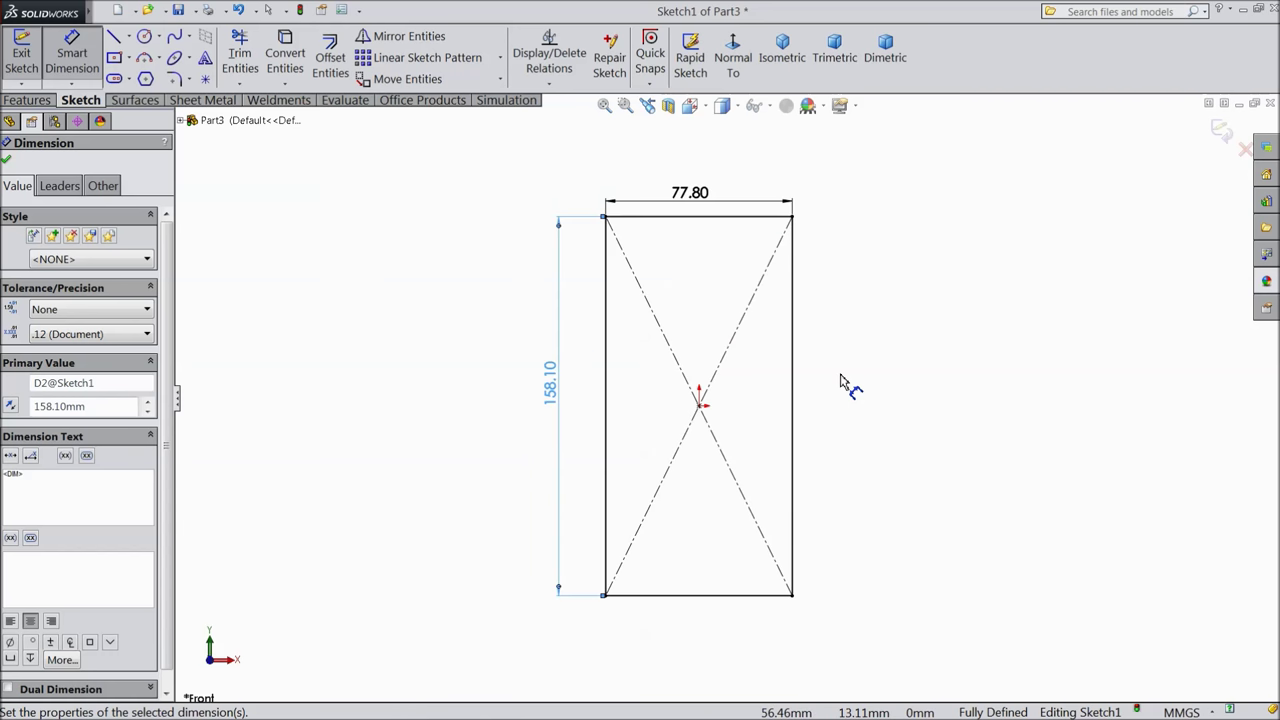
{"action": "left_click", "coordinate": [7, 163]}
Round all four corners of the rectangle with 10 mm sketch fillets.
{"action": "left_click", "coordinate": [174, 80]}
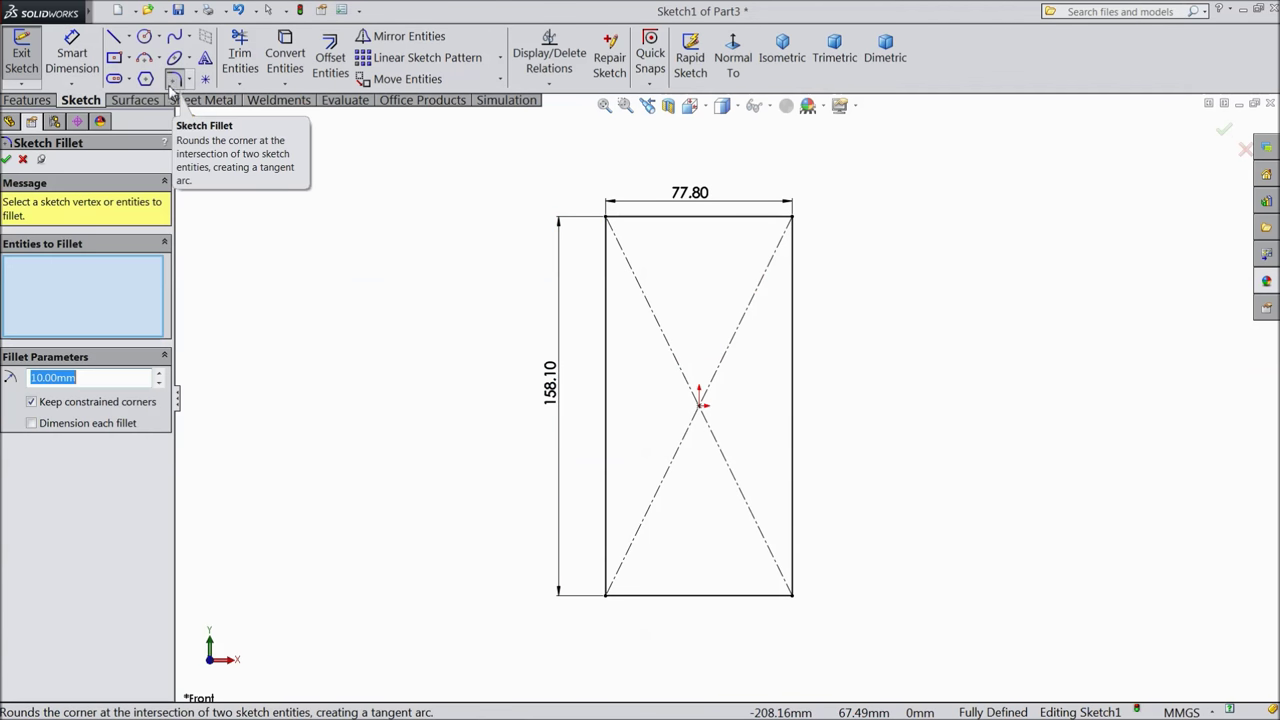
{"action": "left_click_drag", "start_coordinate": [532, 192], "coordinate": [871, 628]}
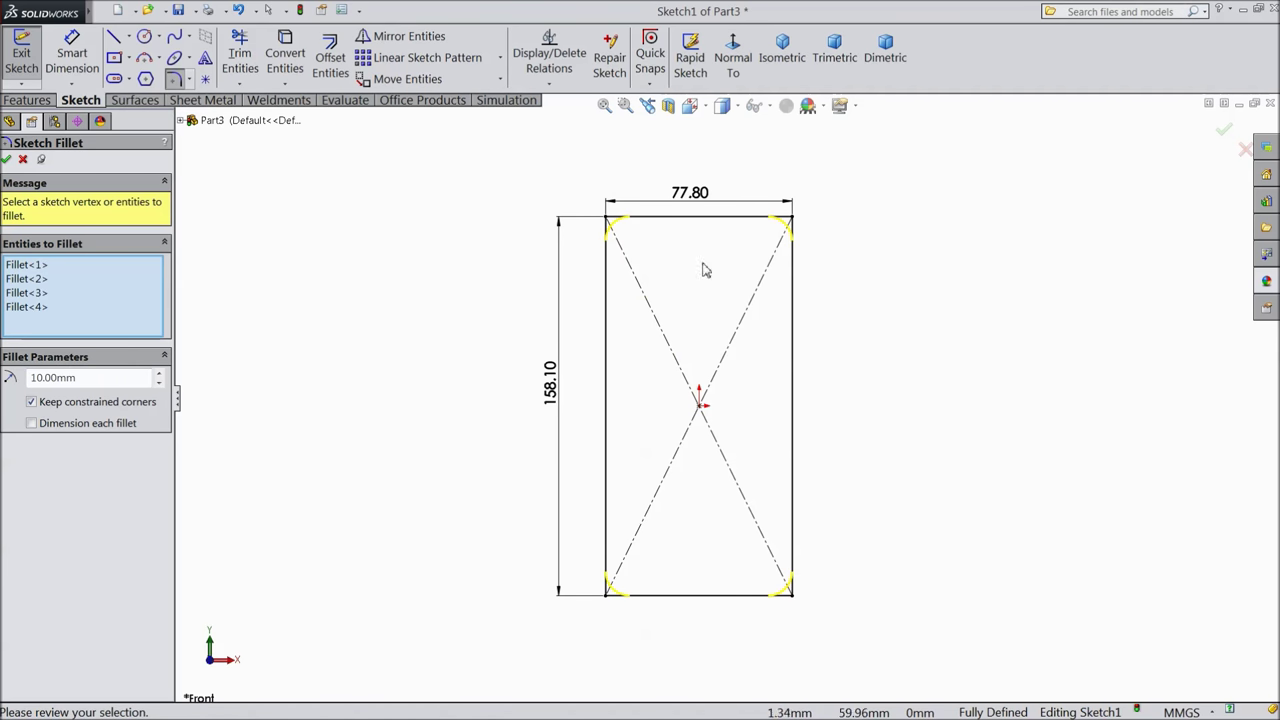
{"action": "left_click", "coordinate": [7, 160]}
{"action": "left_click", "coordinate": [7, 160]}
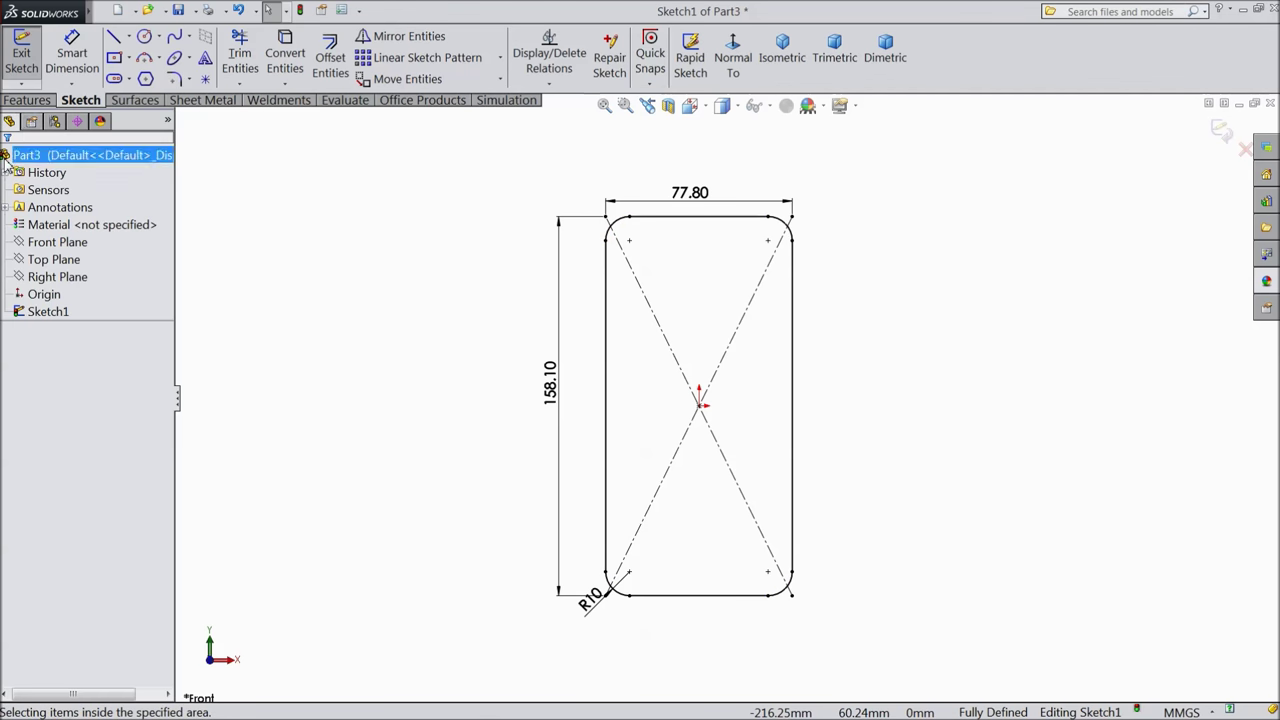
Extrude the rounded rectangle into a solid body with a blind depth of 7.1 mm.
{"action": "left_click", "coordinate": [28, 100]}
{"action": "left_click", "coordinate": [30, 62]}
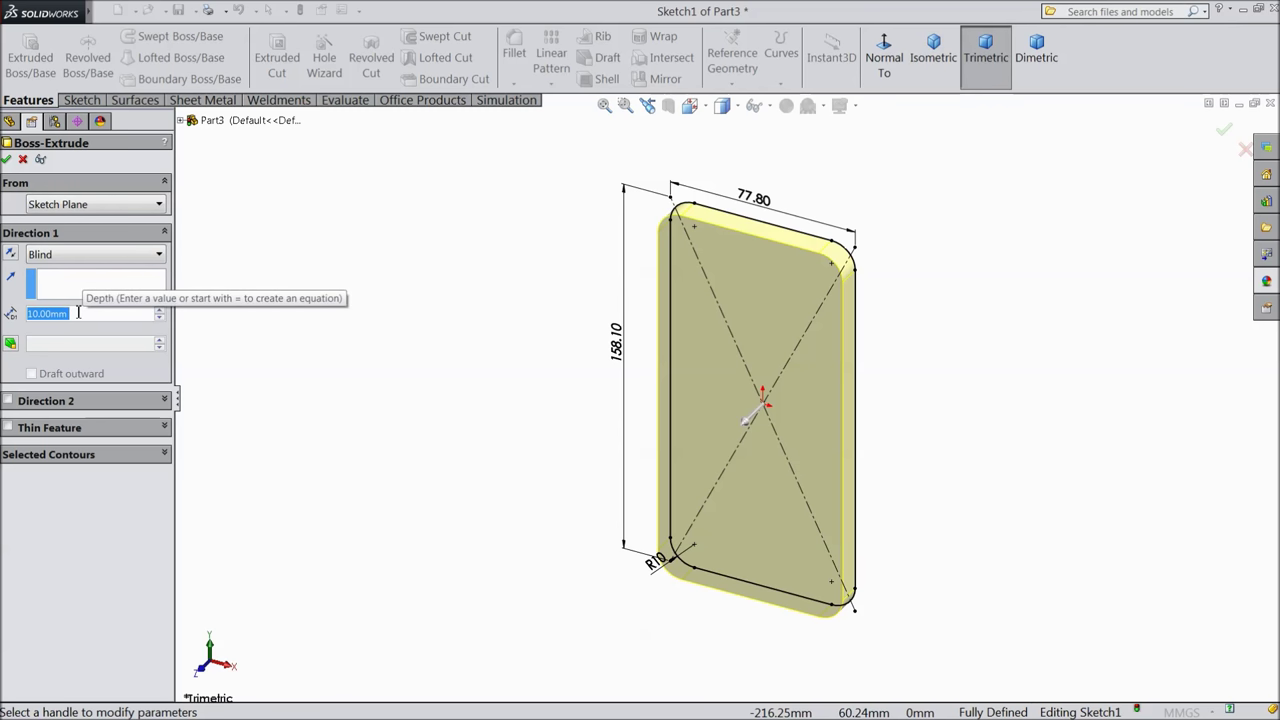
{"action": "type", "text": "7.1"}
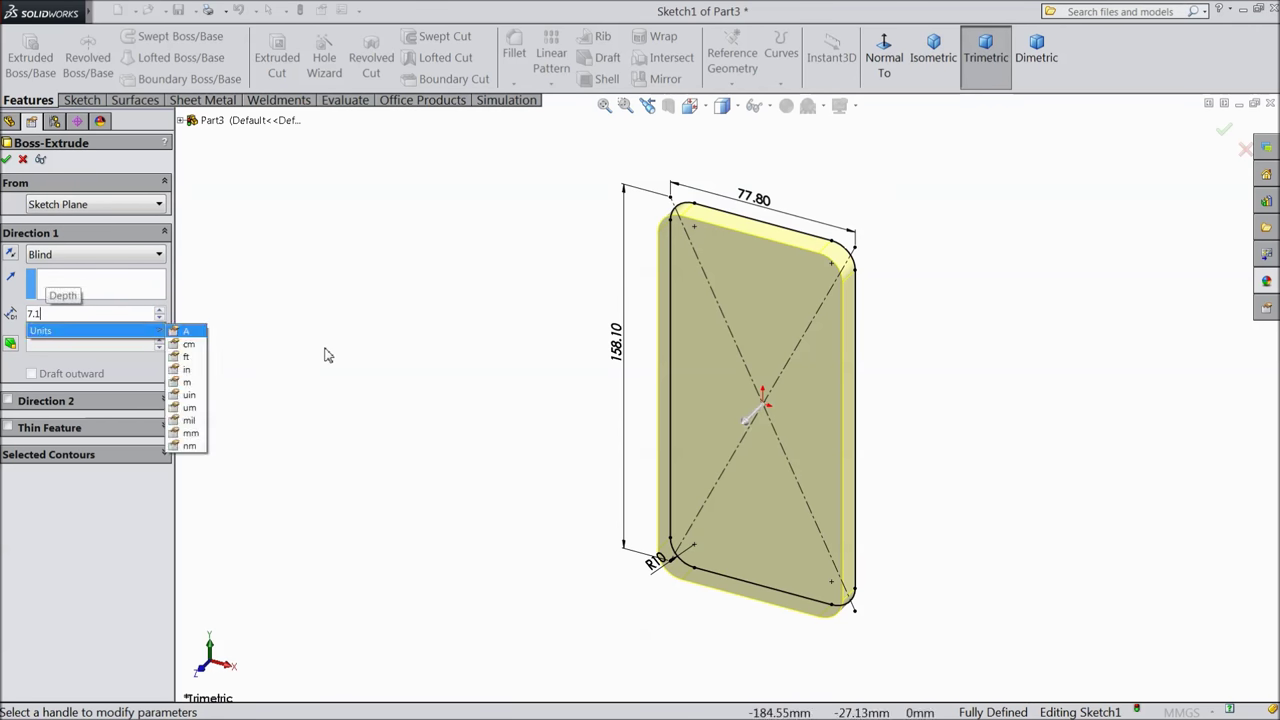
{"action": "key", "text": "Return"}
{"action": "scroll", "coordinate": [819, 409], "scroll_direction": "down", "scroll_amount": 2}
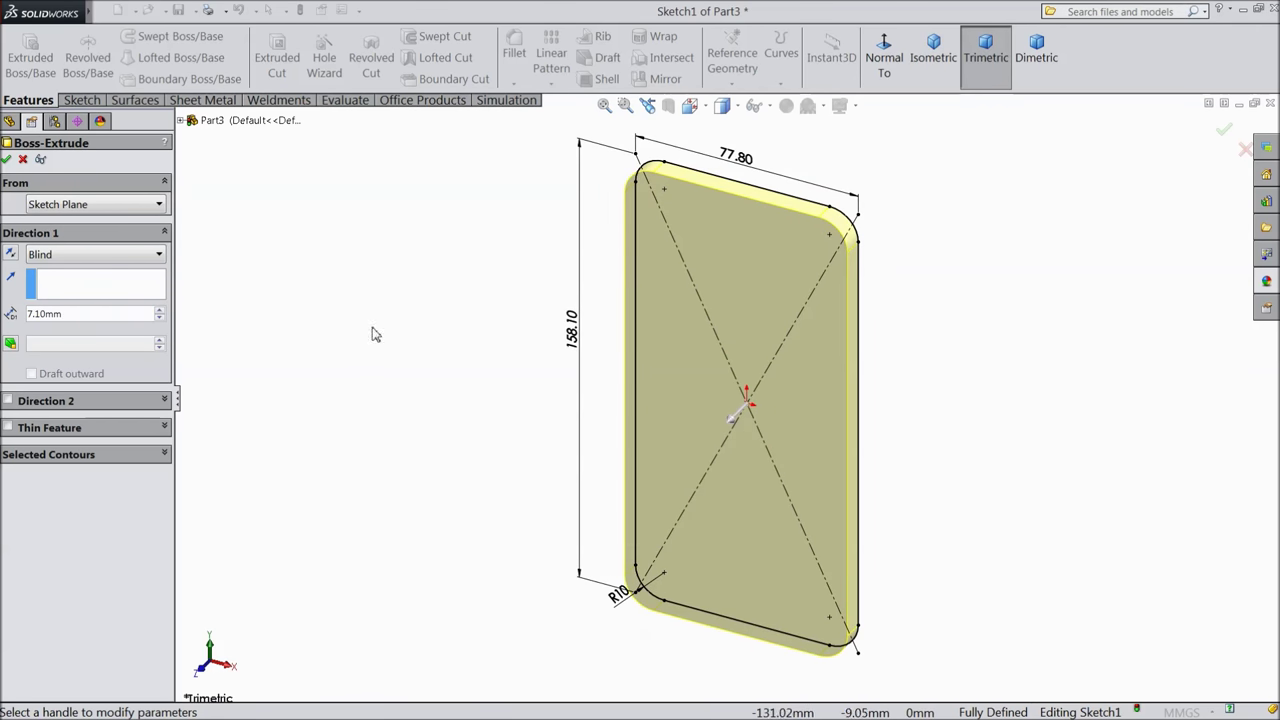
{"action": "left_click", "coordinate": [8, 160]}
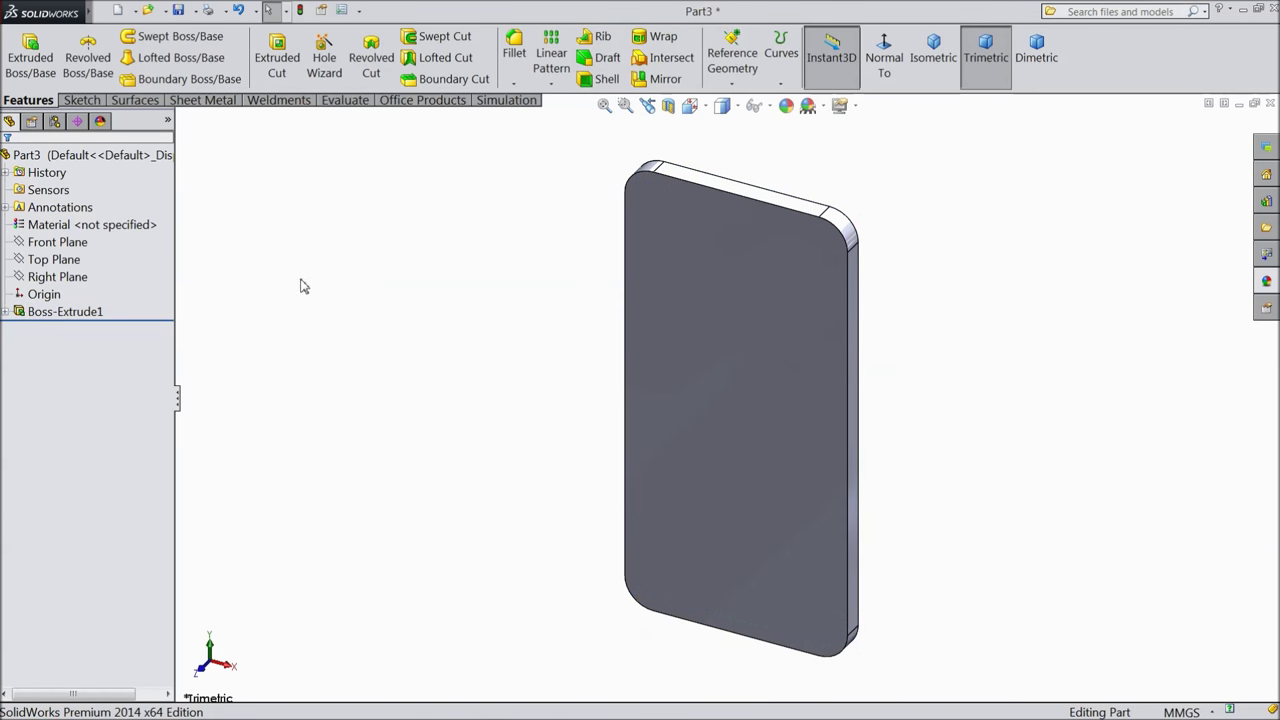
Turn on the perspective display and view the phone body at an angle.
{"action": "middle_click_drag", "start_coordinate": [391, 323], "coordinate": [347, 319]}
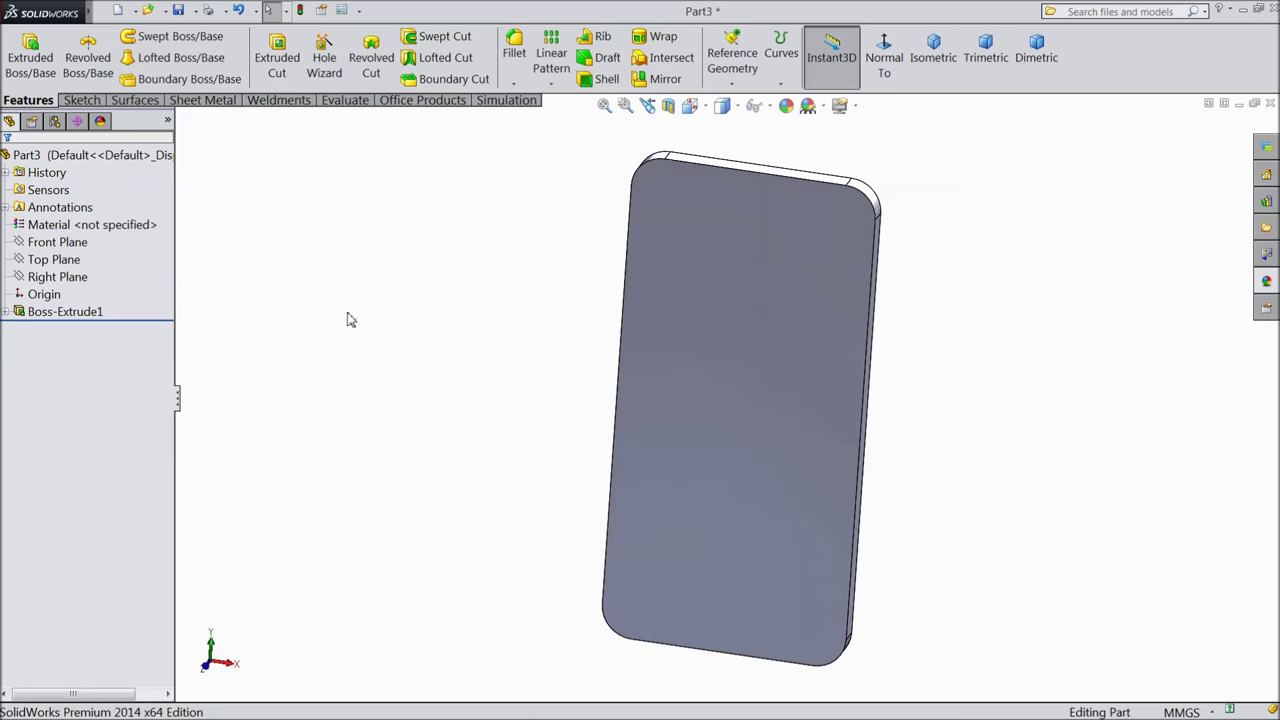
{"action": "left_click", "coordinate": [841, 106]}
{"action": "left_click", "coordinate": [865, 189]}
{"action": "middle_click_drag", "start_coordinate": [562, 281], "coordinate": [492, 308]}
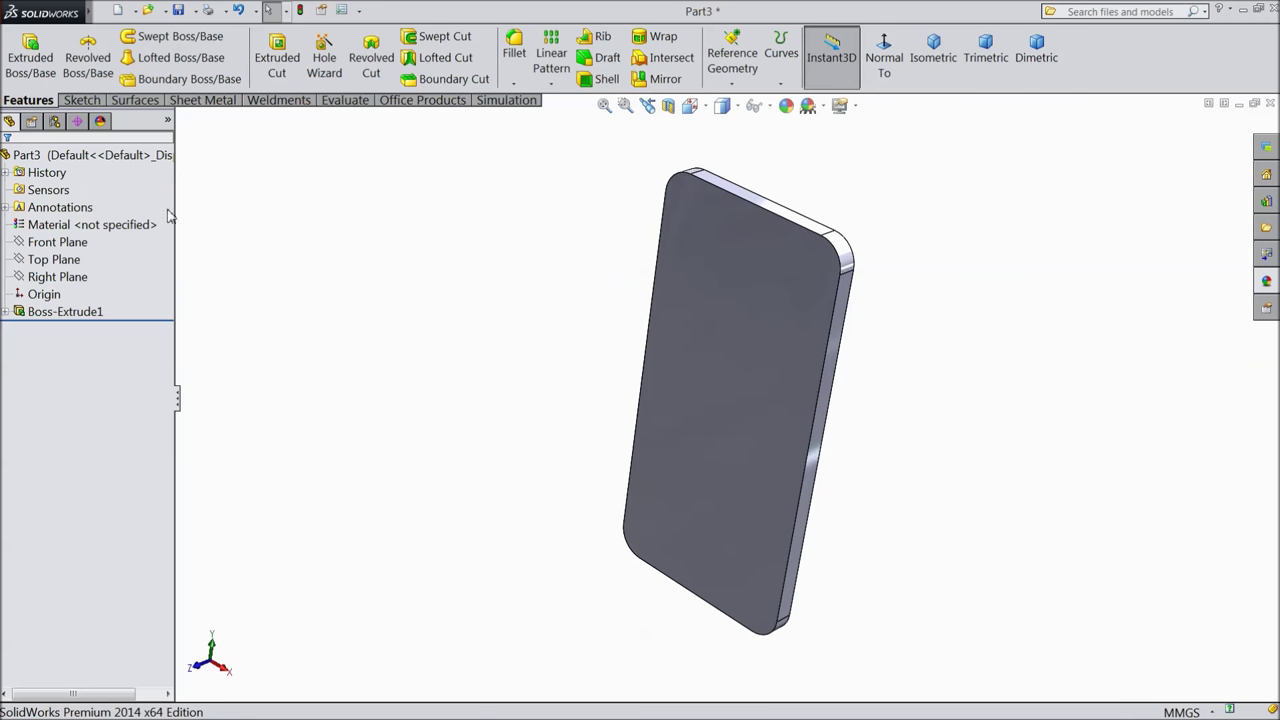
Start a sketch on the Right Plane and draw a circle inside the body's side profile near its upper end.
{"action": "left_click", "coordinate": [62, 277]}
{"action": "left_click", "coordinate": [77, 257]}
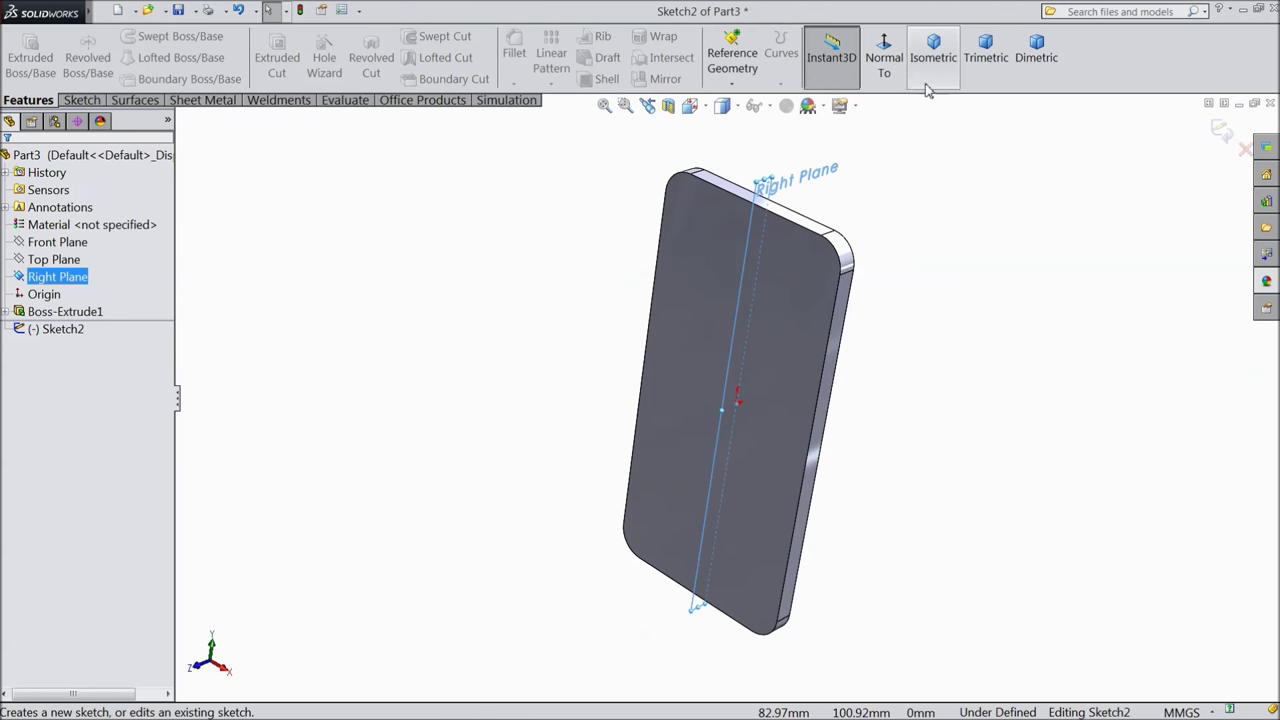
{"action": "left_click", "coordinate": [884, 57]}
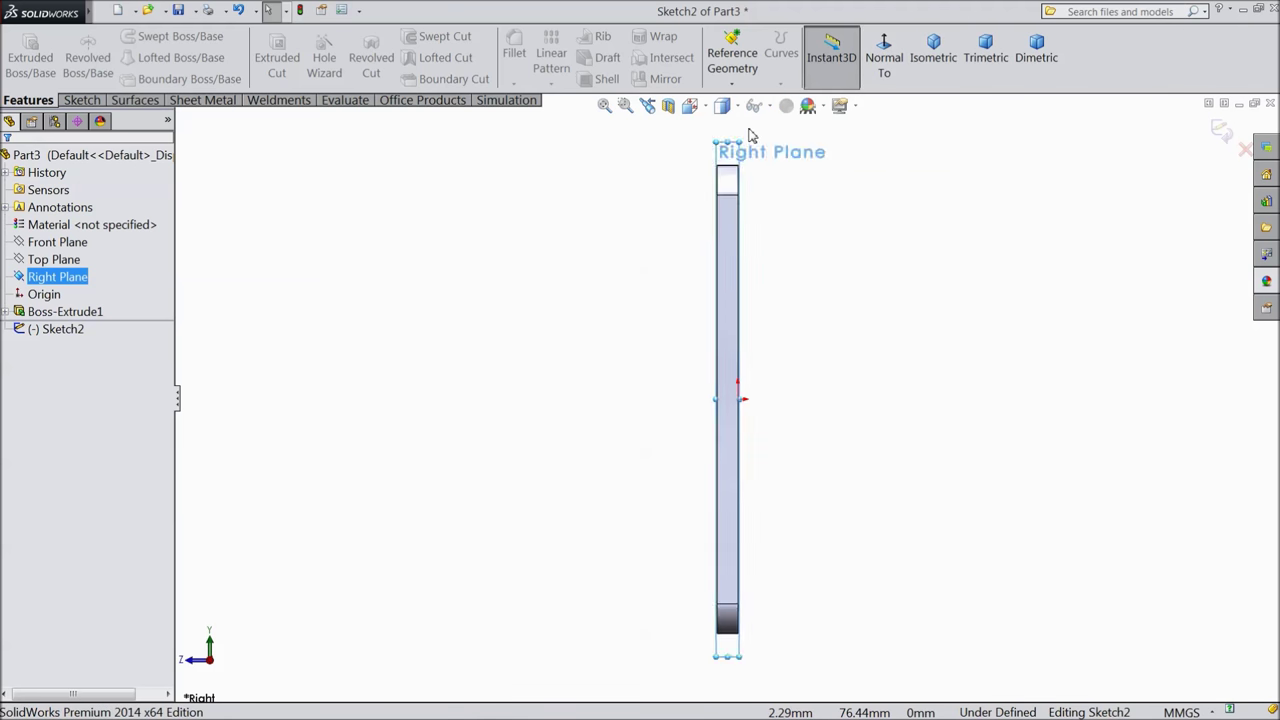
{"action": "scroll", "coordinate": [751, 217], "scroll_direction": "down", "scroll_amount": 4}
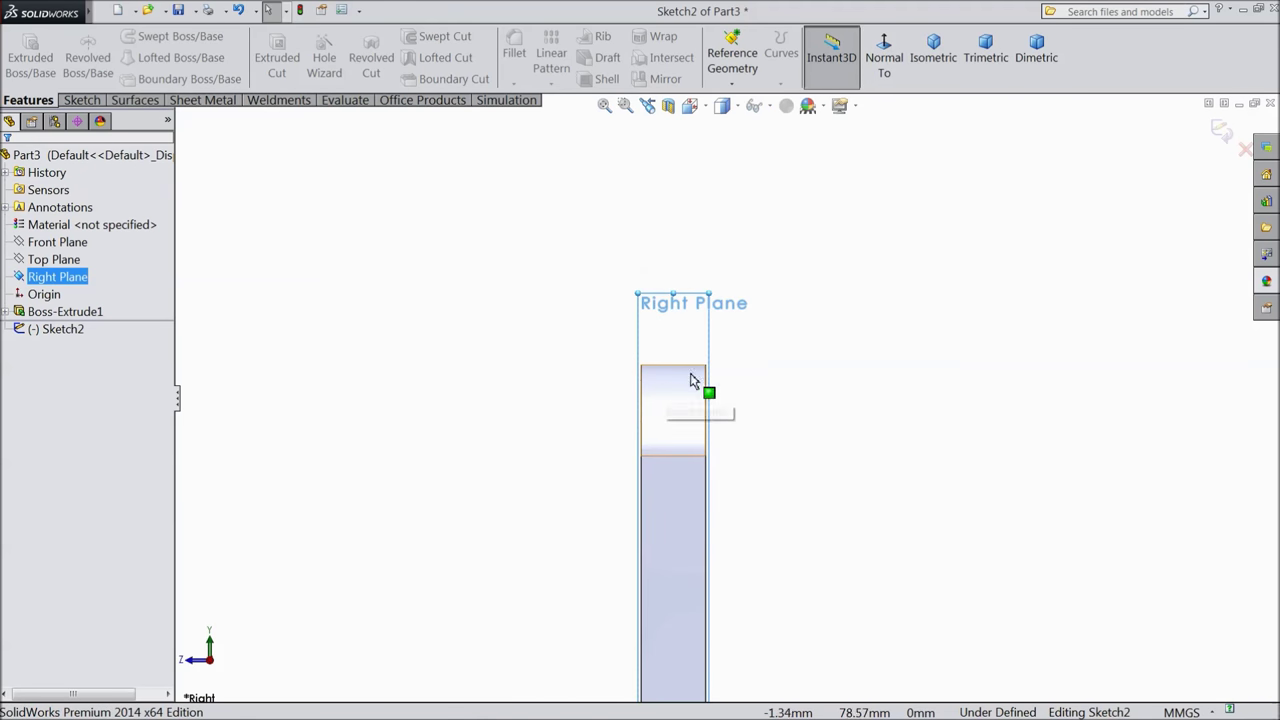
{"action": "left_click", "coordinate": [82, 100]}
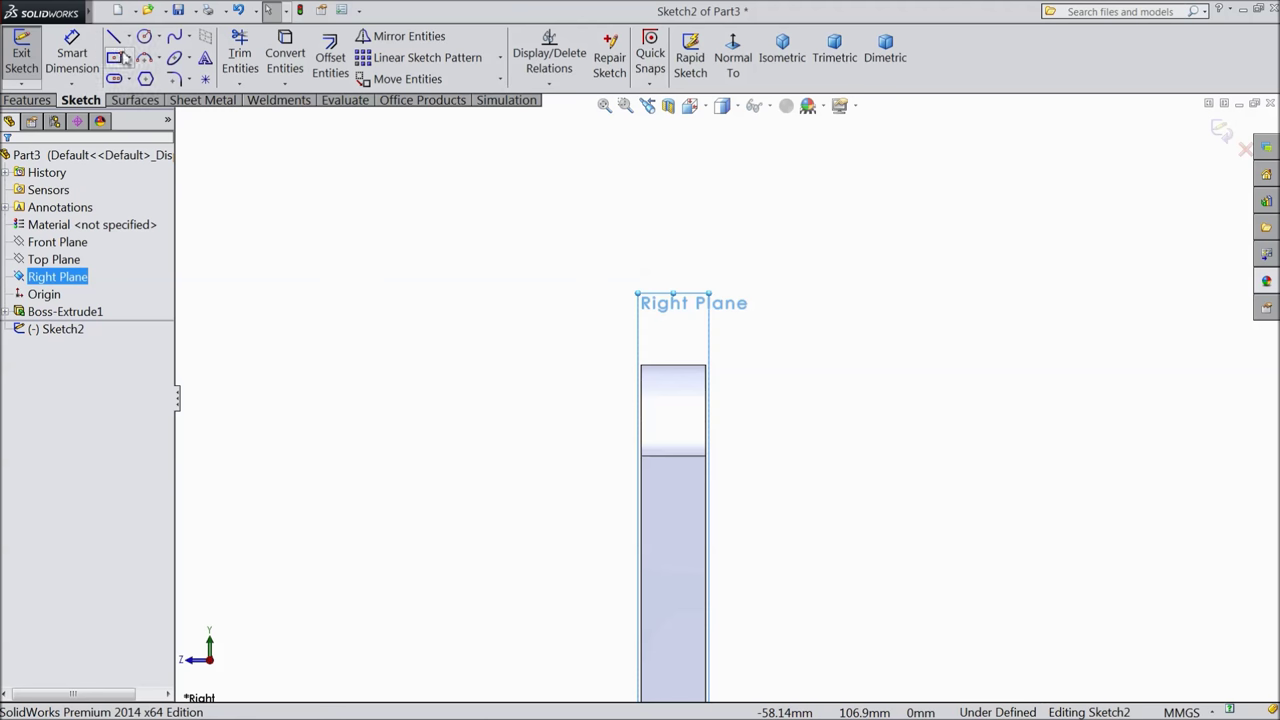
{"action": "left_click", "coordinate": [144, 36]}
{"action": "scroll", "coordinate": [695, 439], "scroll_direction": "down", "scroll_amount": 3}
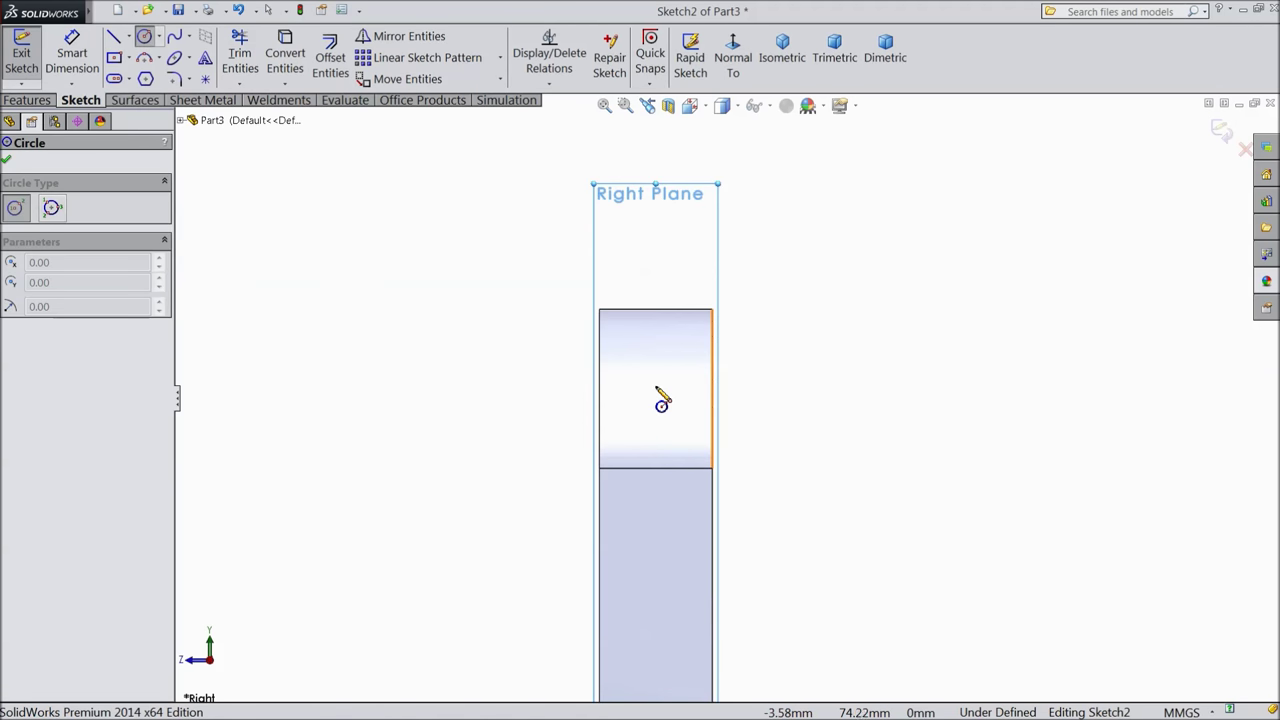
{"action": "left_click", "coordinate": [655, 386]}
{"action": "left_click", "coordinate": [672, 430]}
{"action": "left_click", "coordinate": [144, 36]}
{"action": "scroll", "coordinate": [640, 415], "scroll_direction": "down", "scroll_amount": 2}
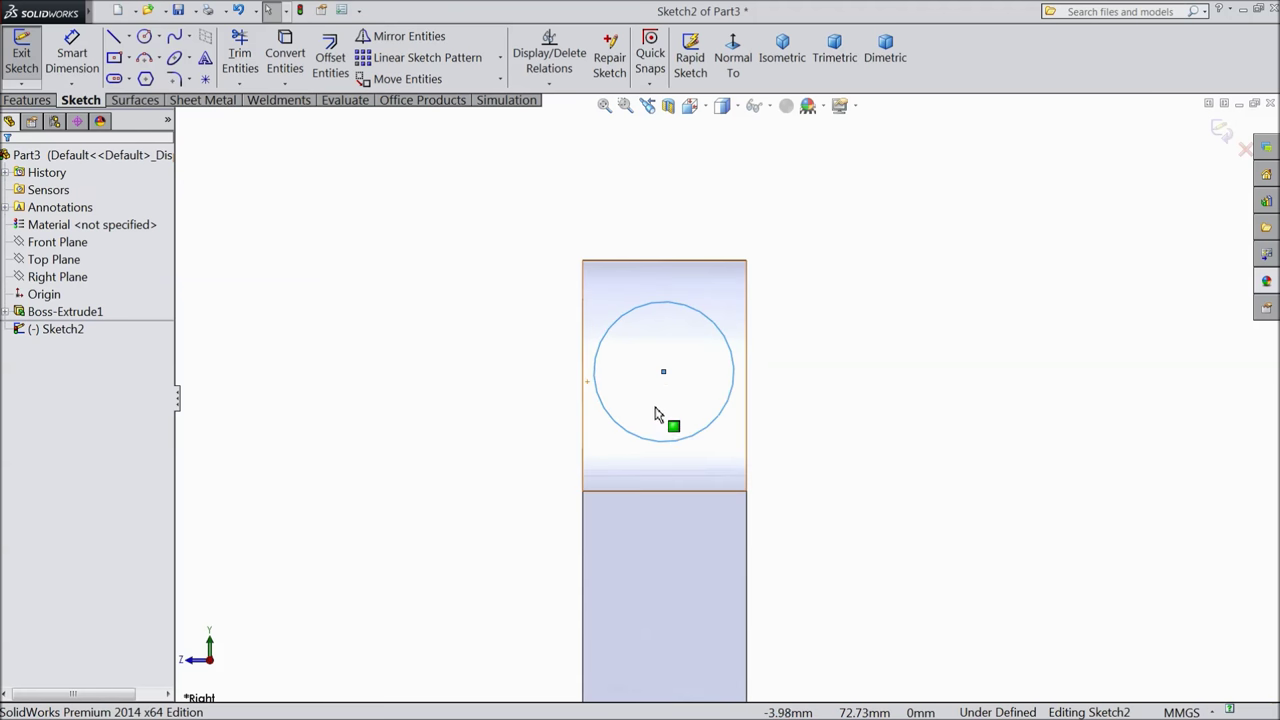
Add a tangent relation between the circle and the top edge of the phone body.
{"action": "left_click", "coordinate": [658, 262], "text": "ctrl"}
{"action": "left_click", "coordinate": [690, 212]}
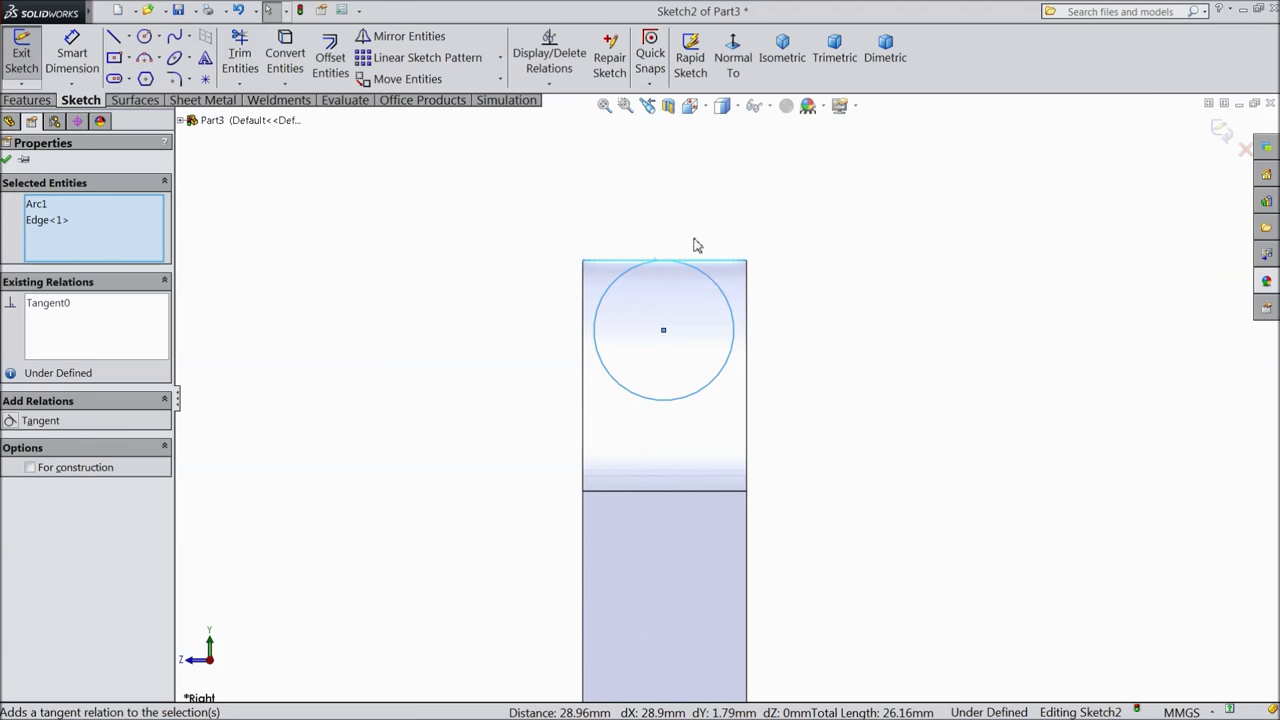
{"action": "left_click", "coordinate": [763, 334]}
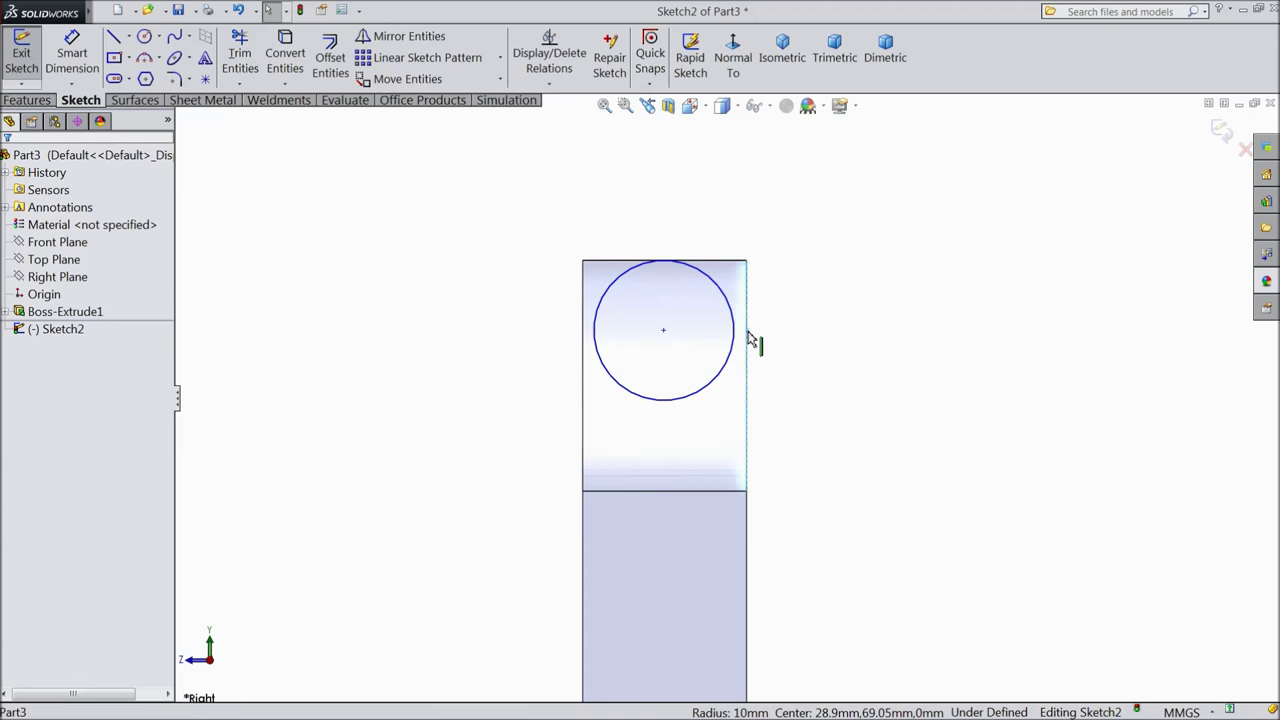
Add tangent relations between the circle and both vertical side edges of the phone body.
{"action": "left_click", "coordinate": [736, 342]}
{"action": "left_click", "coordinate": [745, 340], "text": "ctrl"}
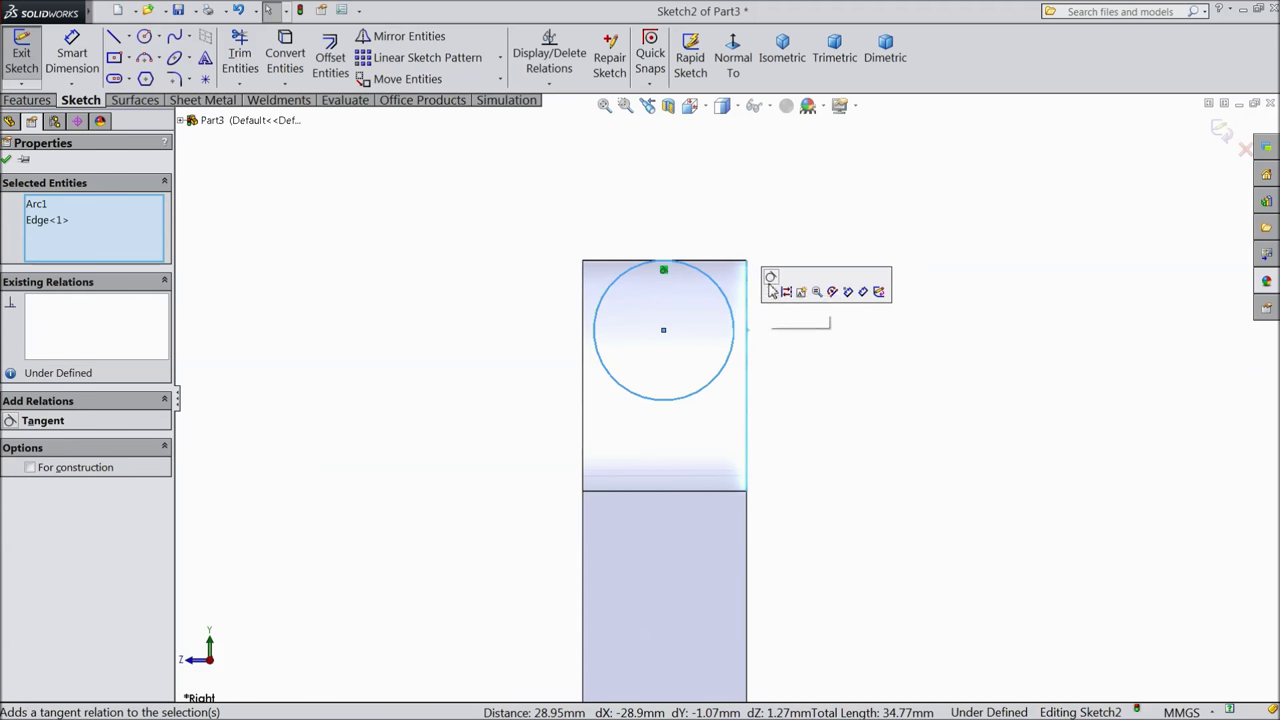
{"action": "left_click", "coordinate": [781, 290]}
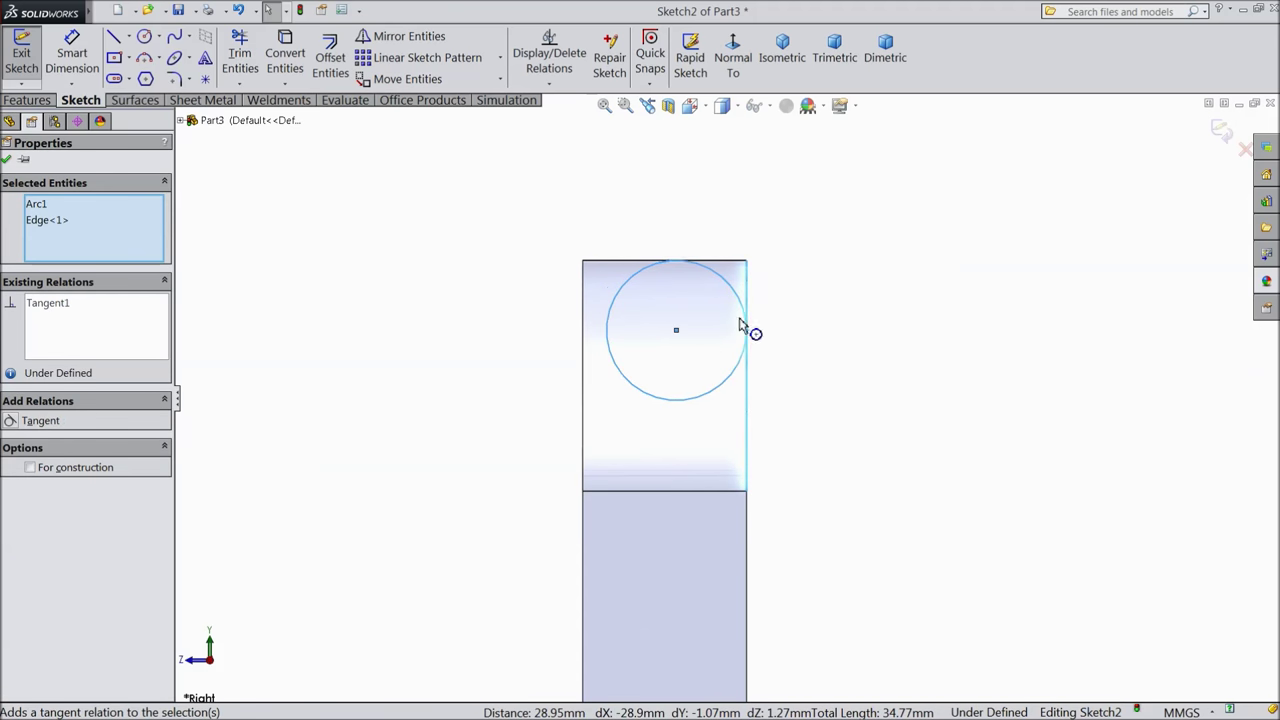
{"action": "left_click", "coordinate": [584, 350], "text": "ctrl"}
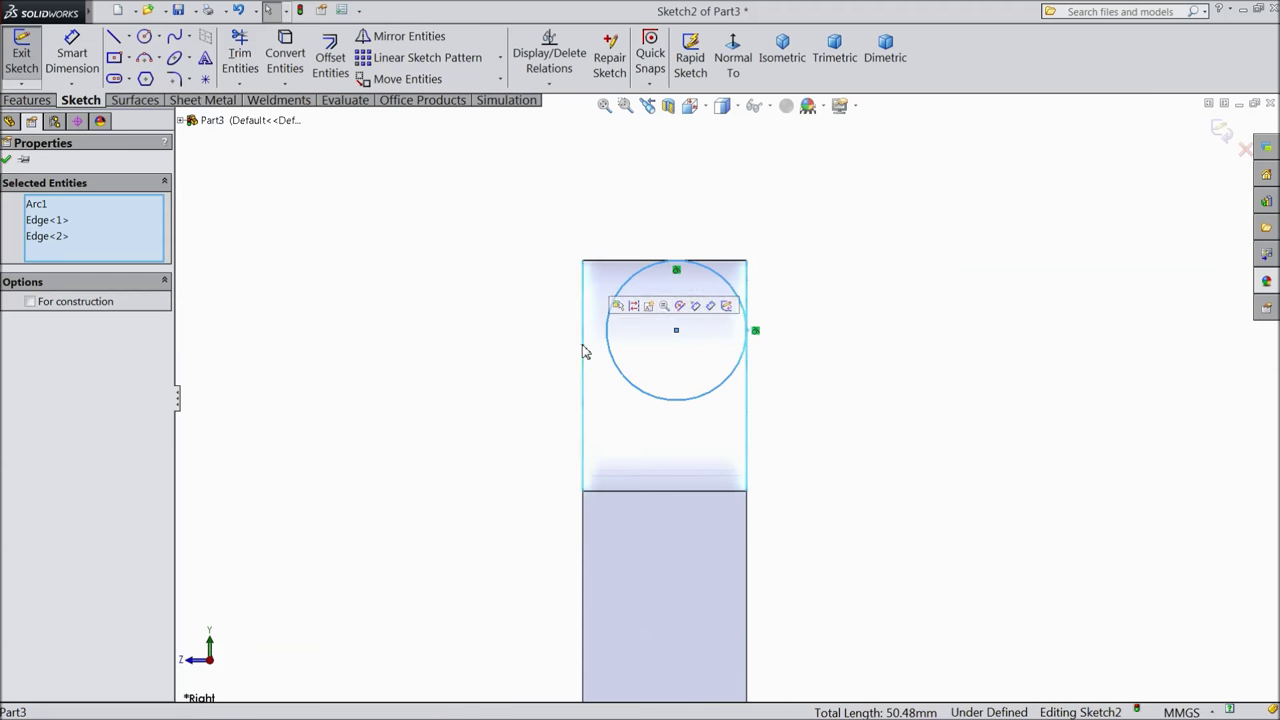
{"action": "left_click", "coordinate": [506, 309]}
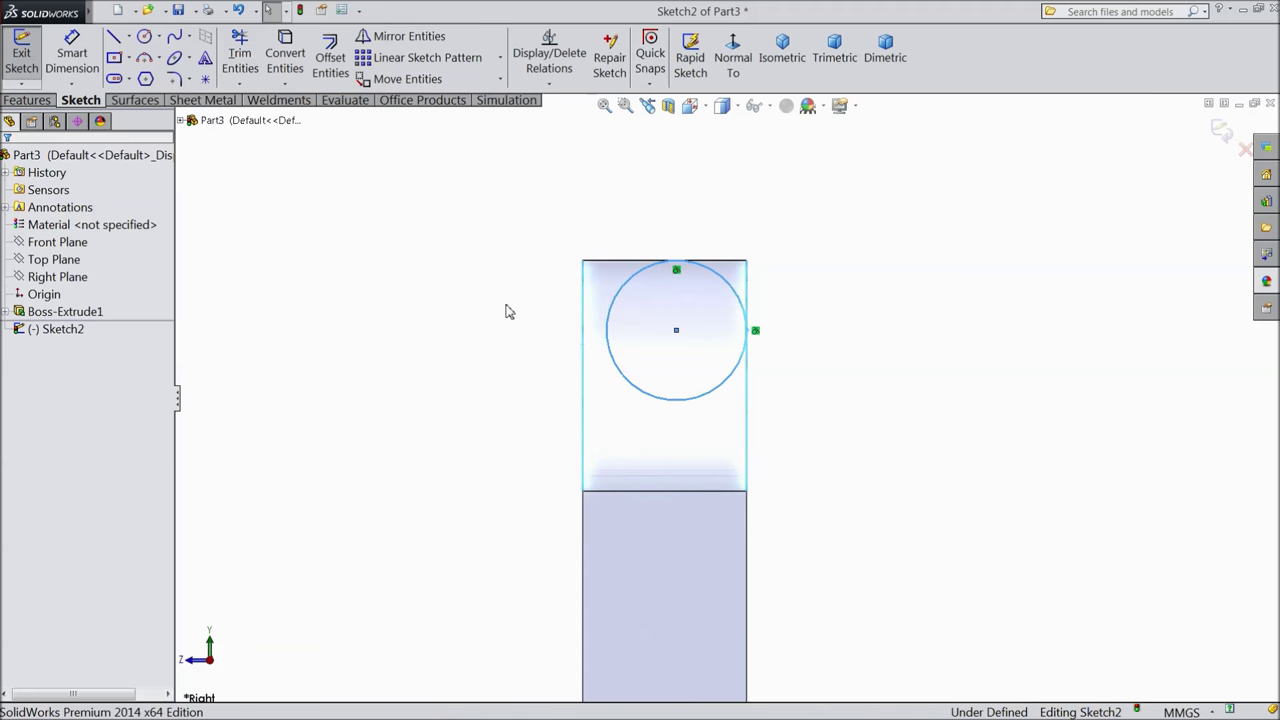
{"action": "left_click", "coordinate": [607, 333]}
{"action": "left_click", "coordinate": [584, 341], "text": "ctrl"}
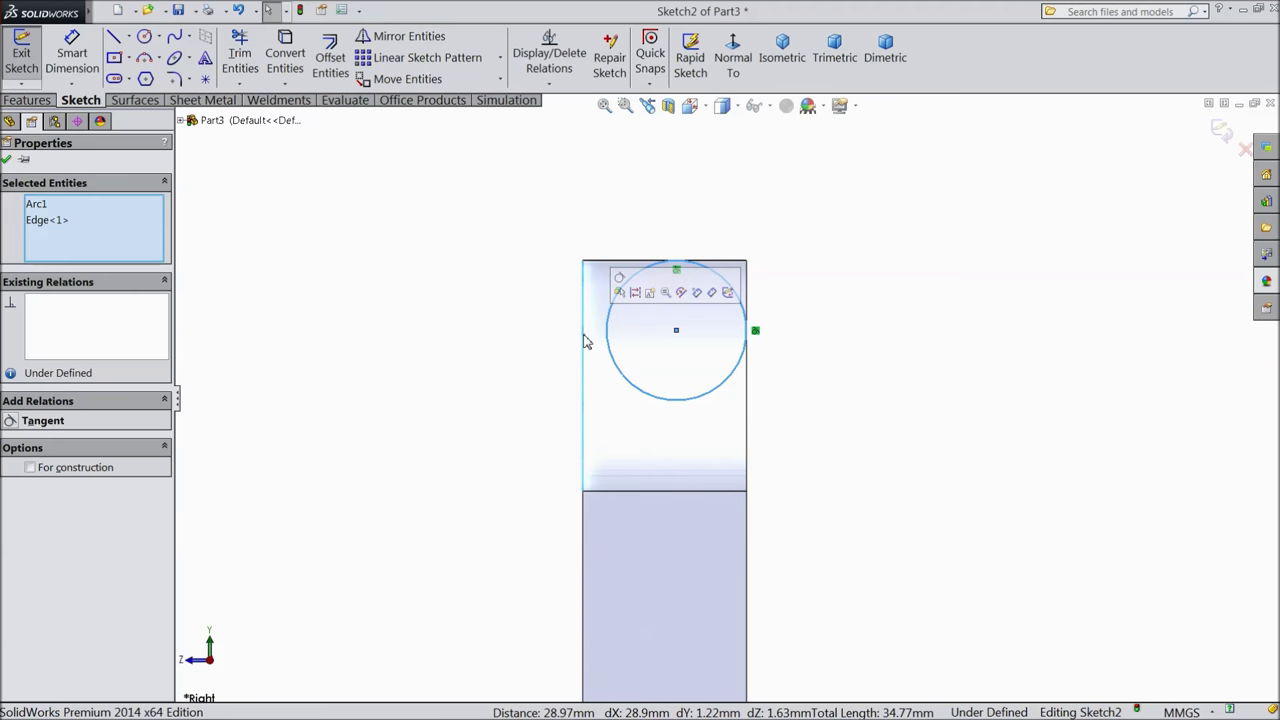
{"action": "left_click", "coordinate": [619, 283]}
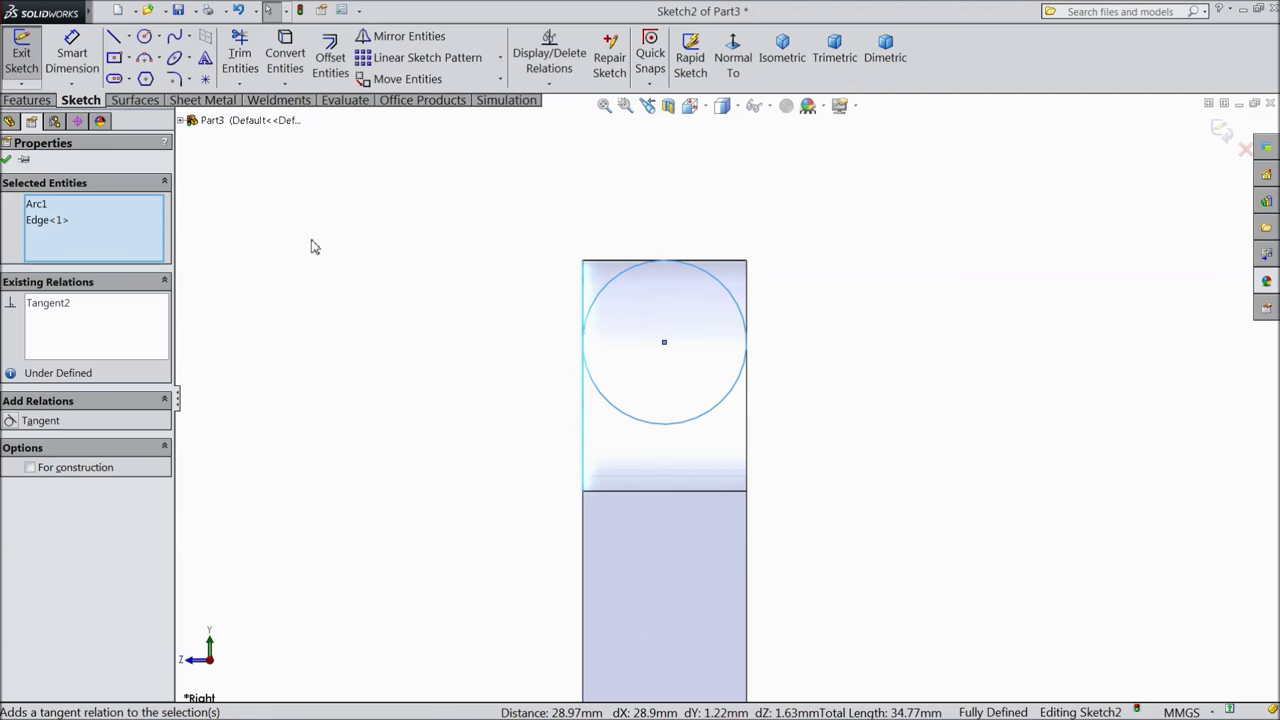
{"action": "left_click", "coordinate": [6, 160]}
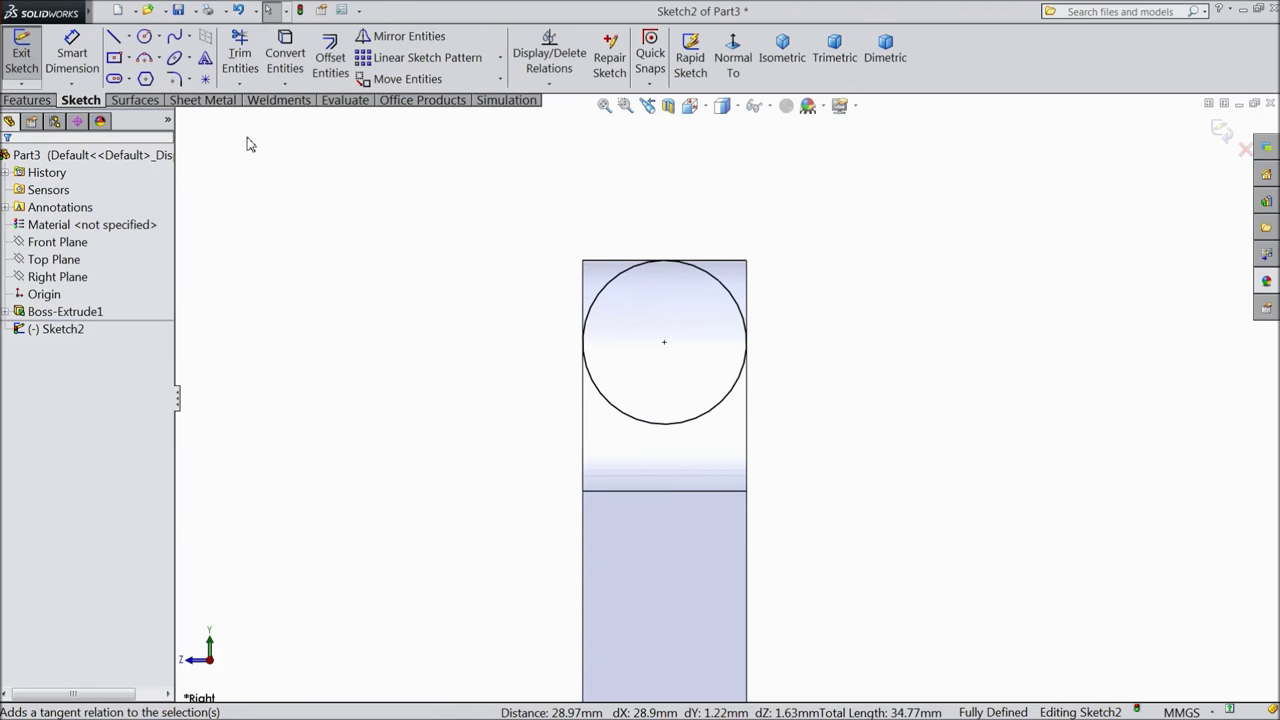
Draw a chain of straight lines about 5.8 mm high outside the body's upper end, joining the circle's two side tangent points.
{"action": "left_click", "coordinate": [116, 38]}
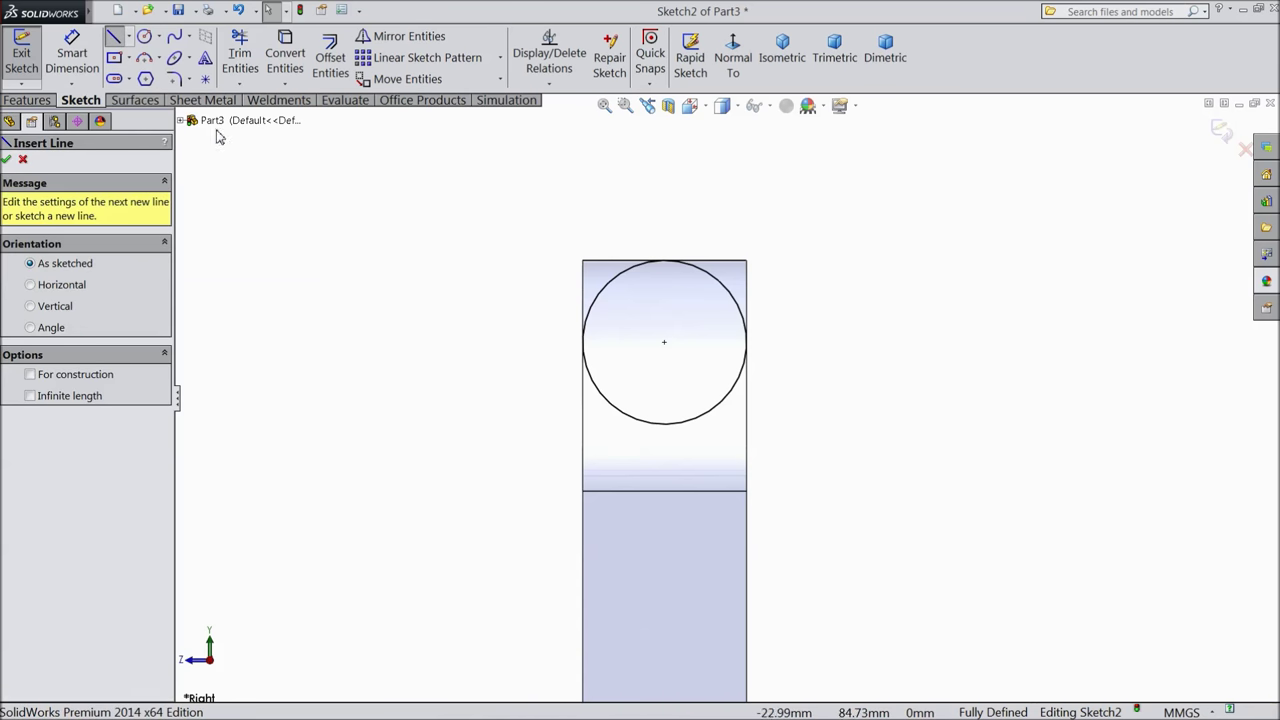
{"action": "left_click", "coordinate": [583, 342]}
{"action": "left_click", "coordinate": [539, 342]}
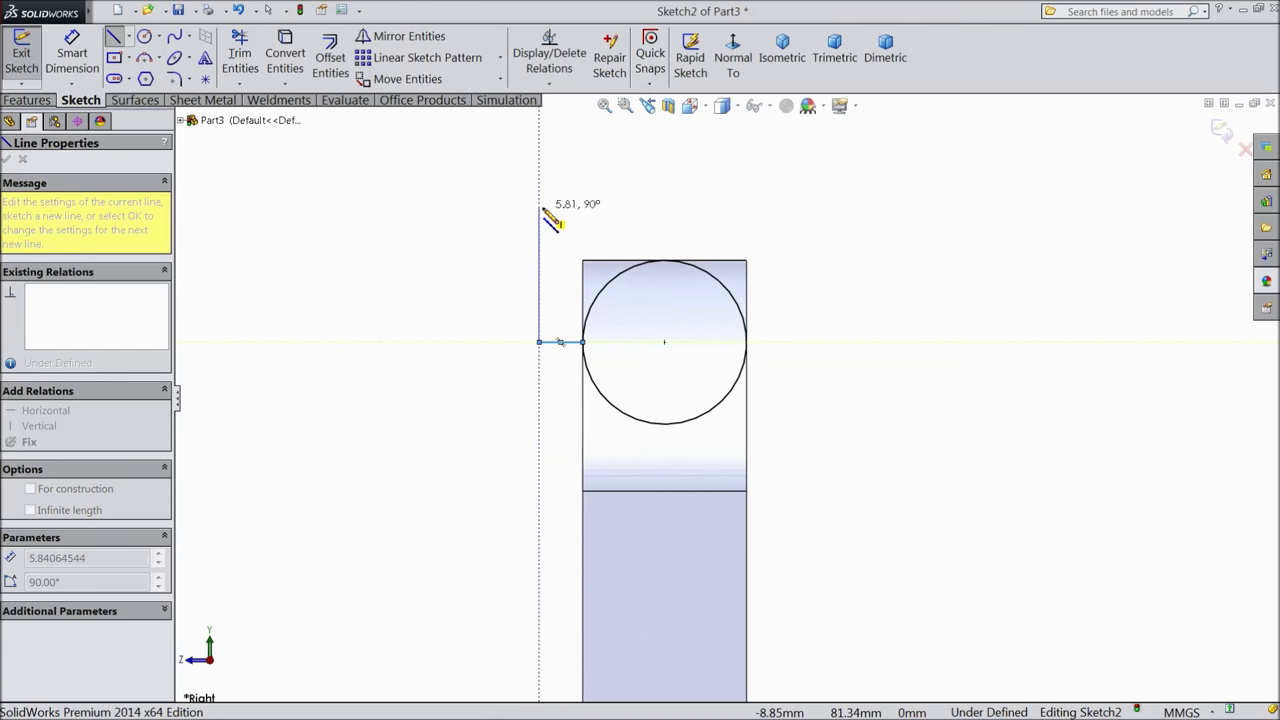
{"action": "left_click", "coordinate": [539, 206]}
{"action": "left_click", "coordinate": [786, 206]}
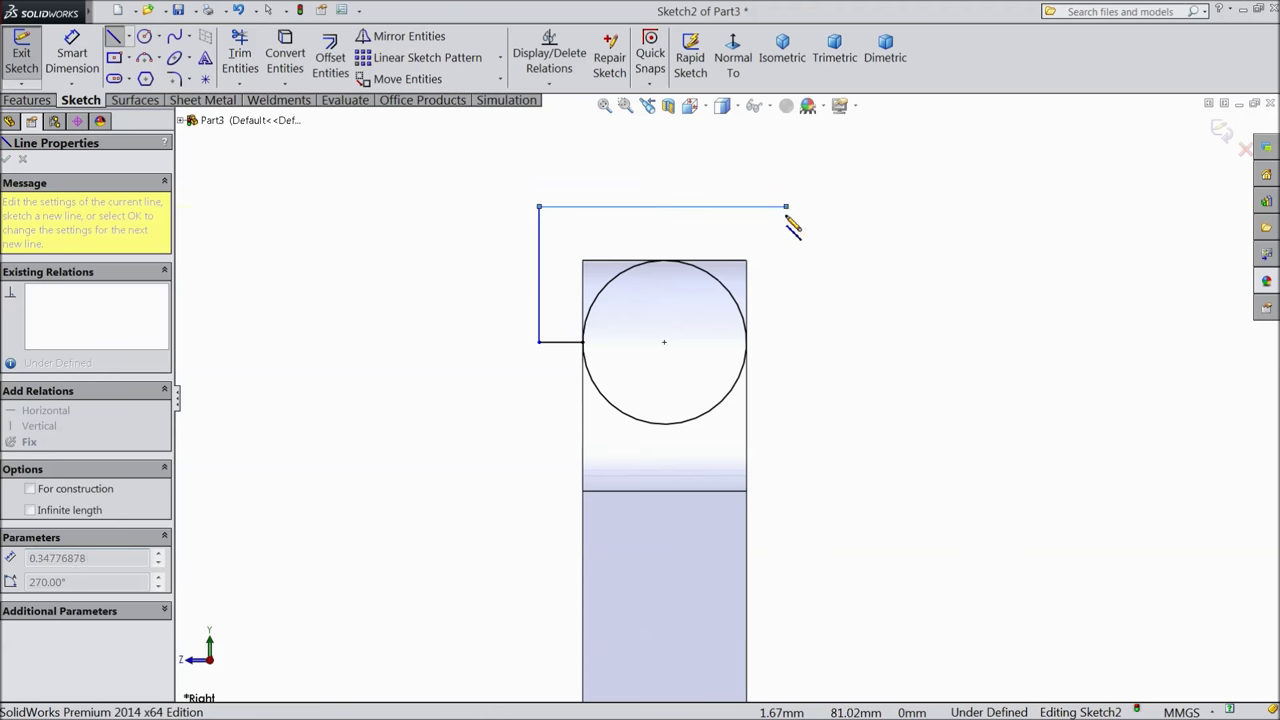
{"action": "left_click", "coordinate": [786, 342]}
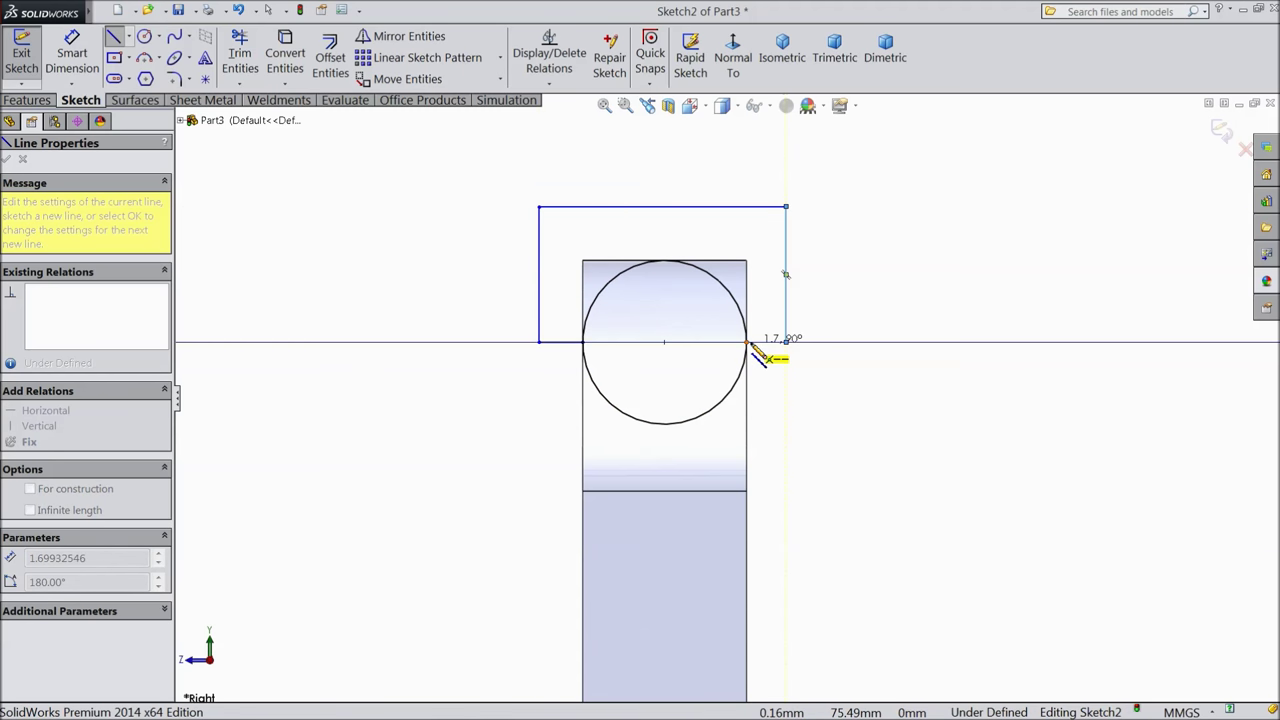
{"action": "left_click", "coordinate": [746, 342]}
{"action": "right_click", "coordinate": [810, 362]}
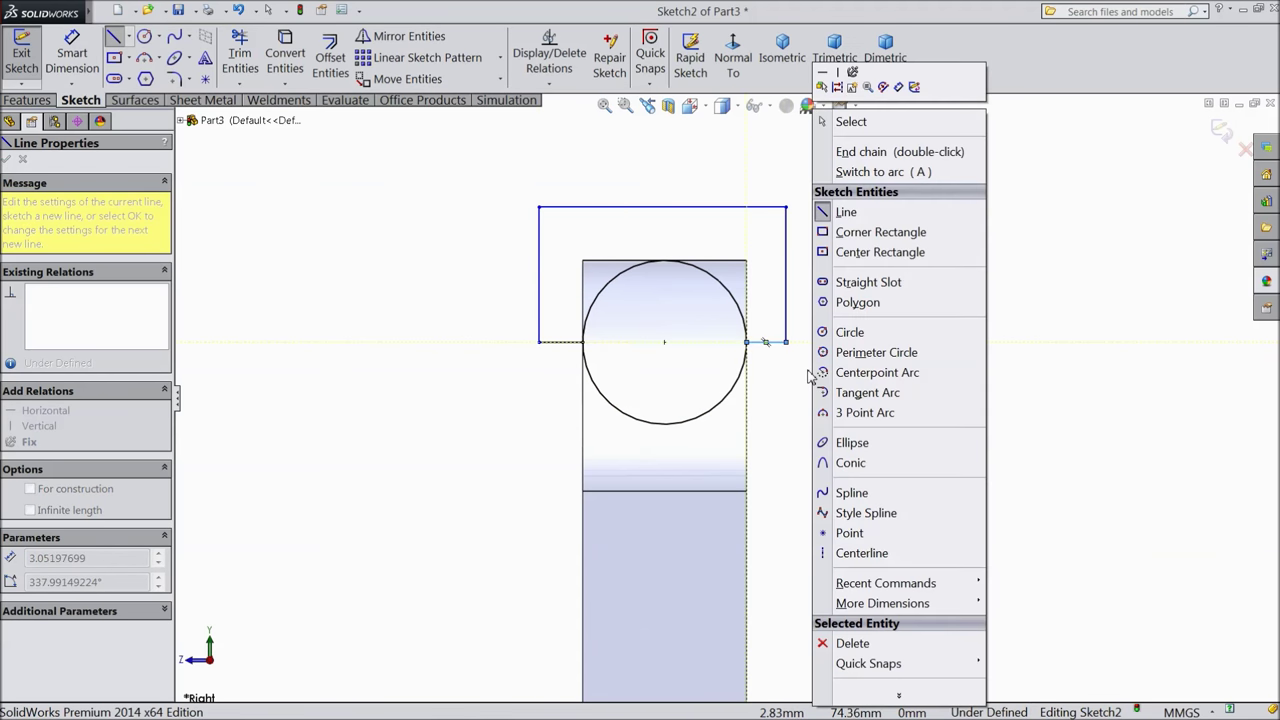
{"action": "left_click", "coordinate": [850, 134]}
{"action": "key", "text": "Escape"}
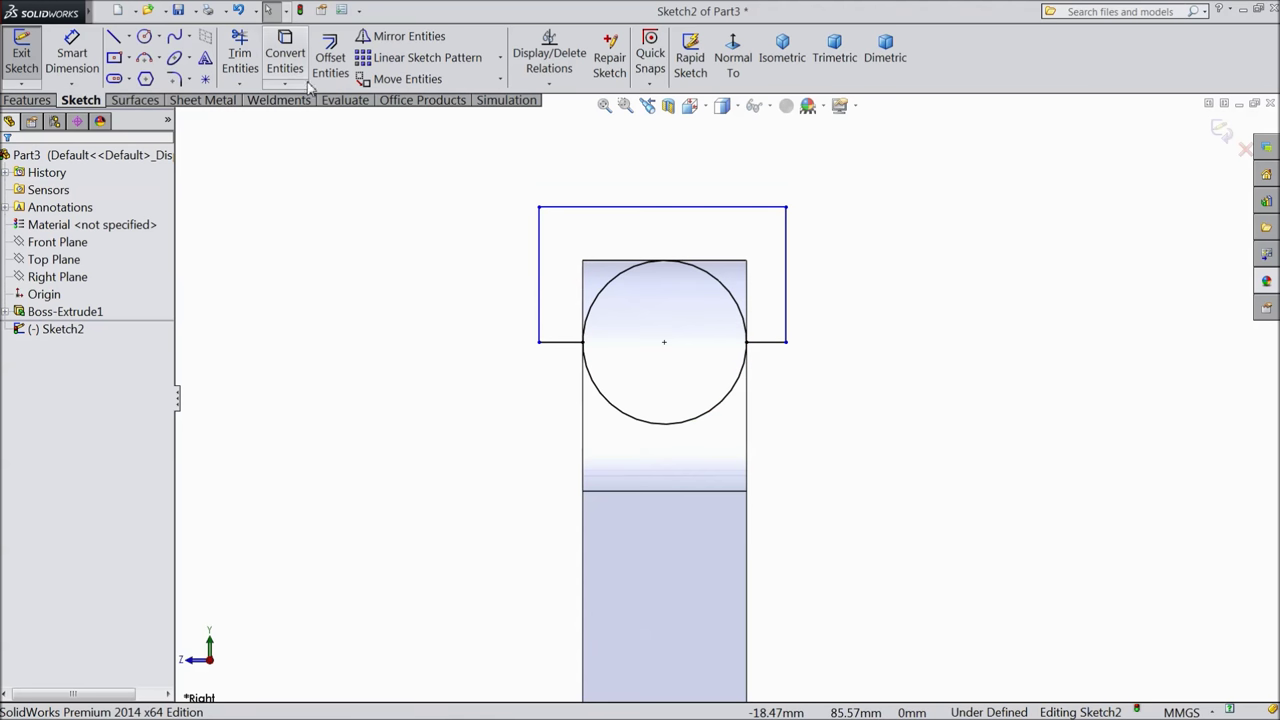
Trim away the lower half of the circle with Trim to closest and exit the profile sketch.
{"action": "left_click", "coordinate": [238, 62]}
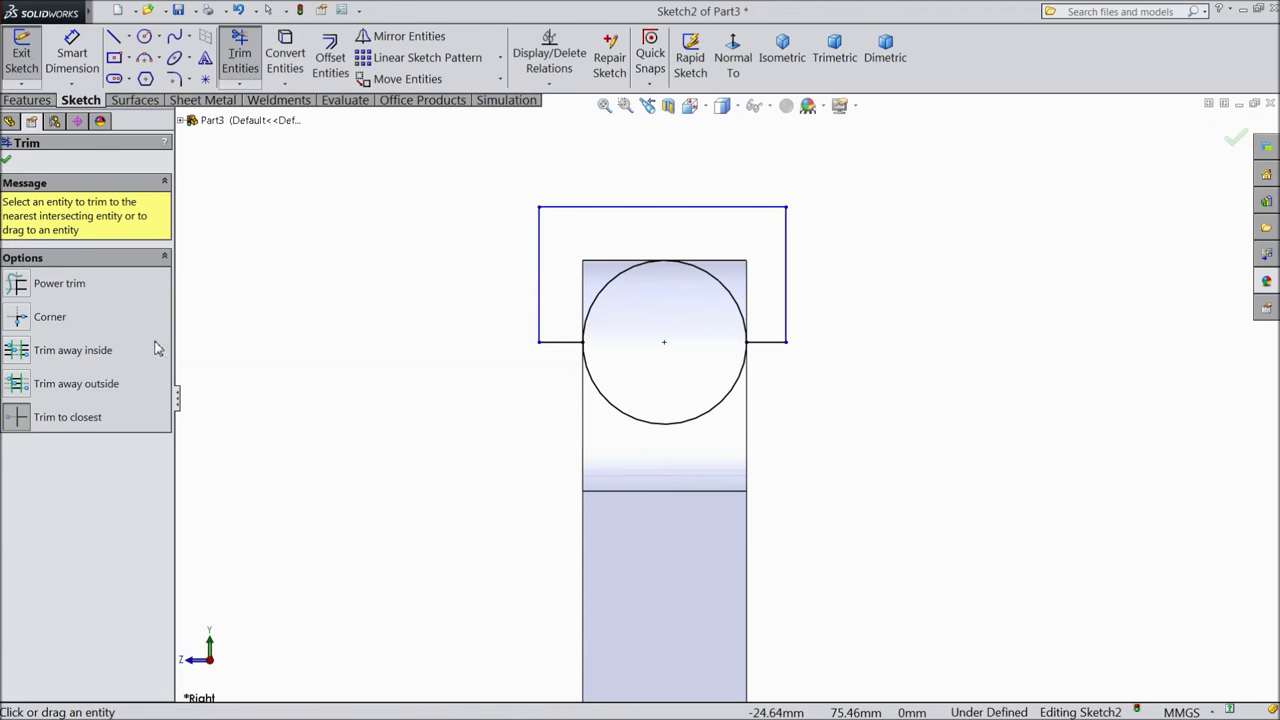
{"action": "left_click", "coordinate": [655, 425]}
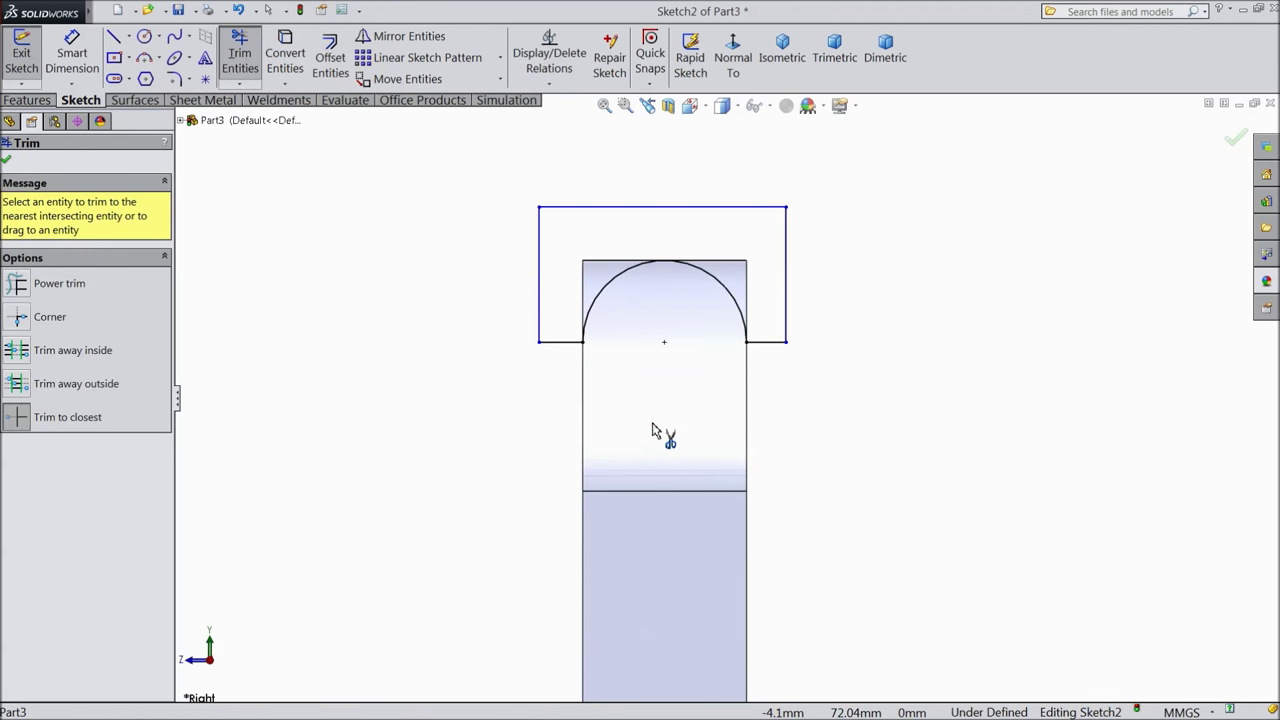
{"action": "left_click", "coordinate": [6, 163]}
{"action": "key", "text": "z"}
{"action": "key", "text": "z"}
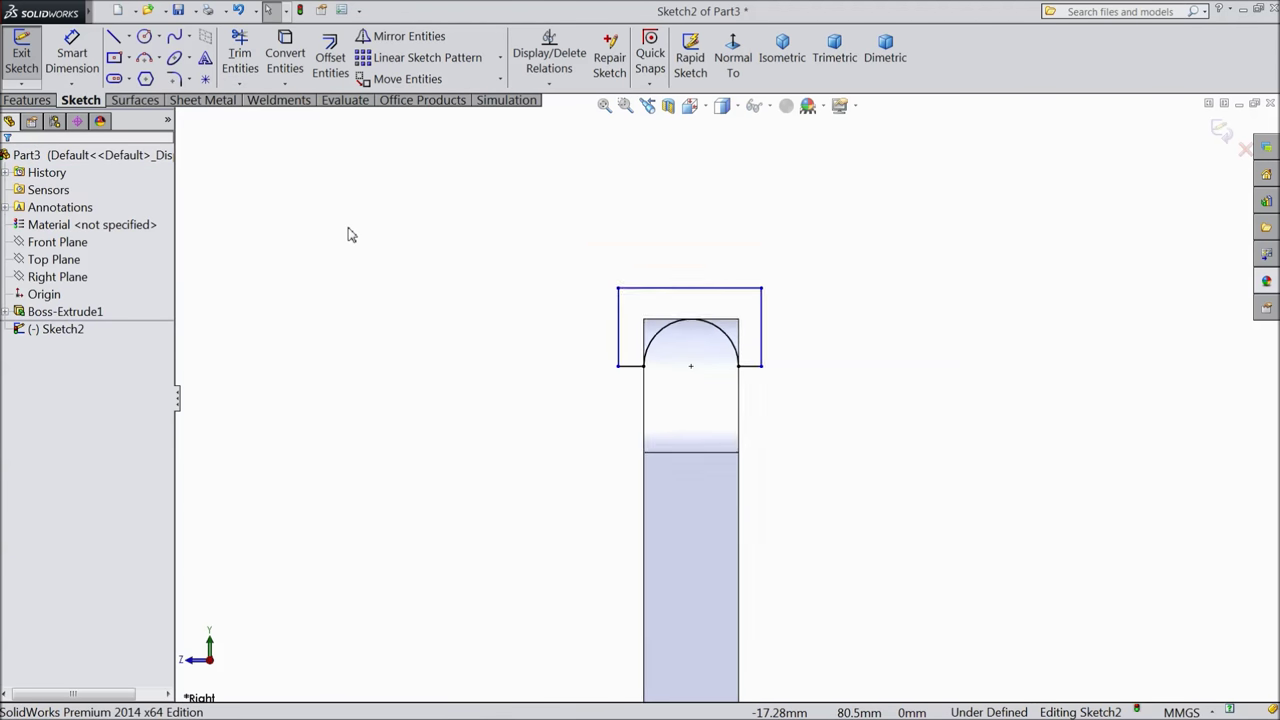
{"action": "key", "text": "ctrl+7"}
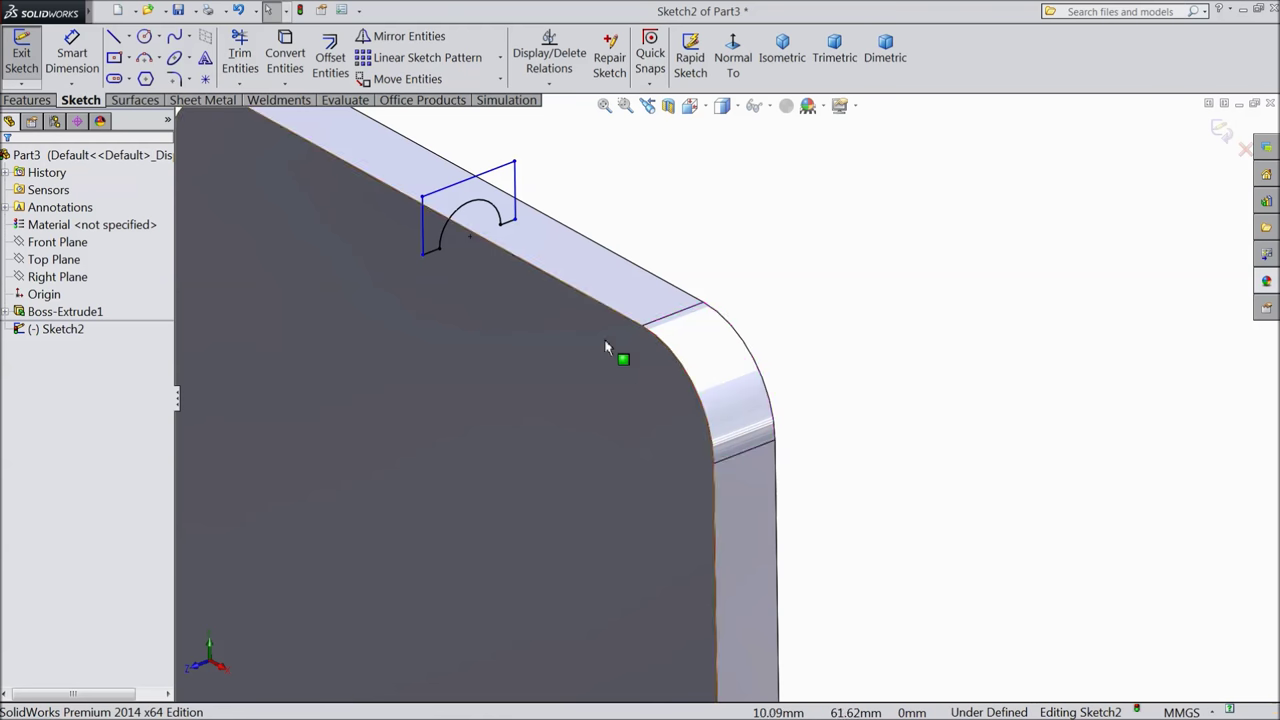
{"action": "left_click", "coordinate": [1221, 135]}
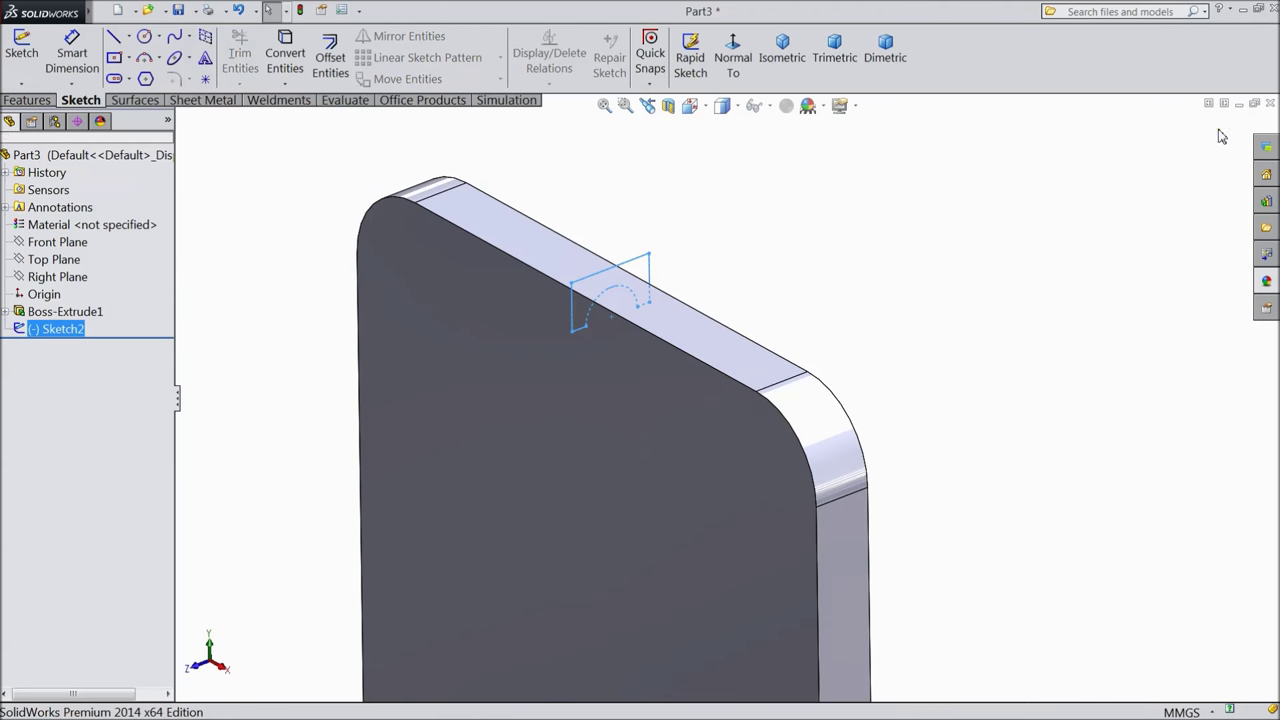
Make a swept cut with the Sketch2 profile along the closed tangent edge loop of the body's large flat face, selected as a group.
{"action": "left_click", "coordinate": [27, 100]}
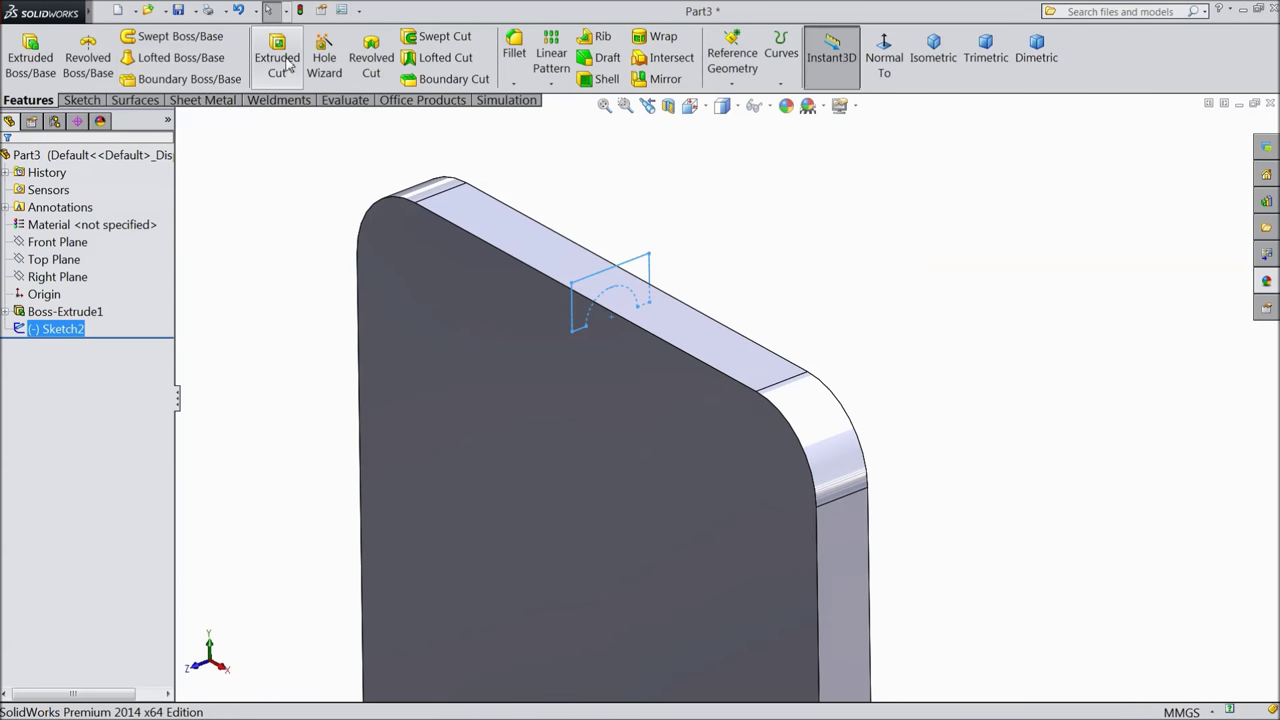
{"action": "left_click", "coordinate": [438, 37]}
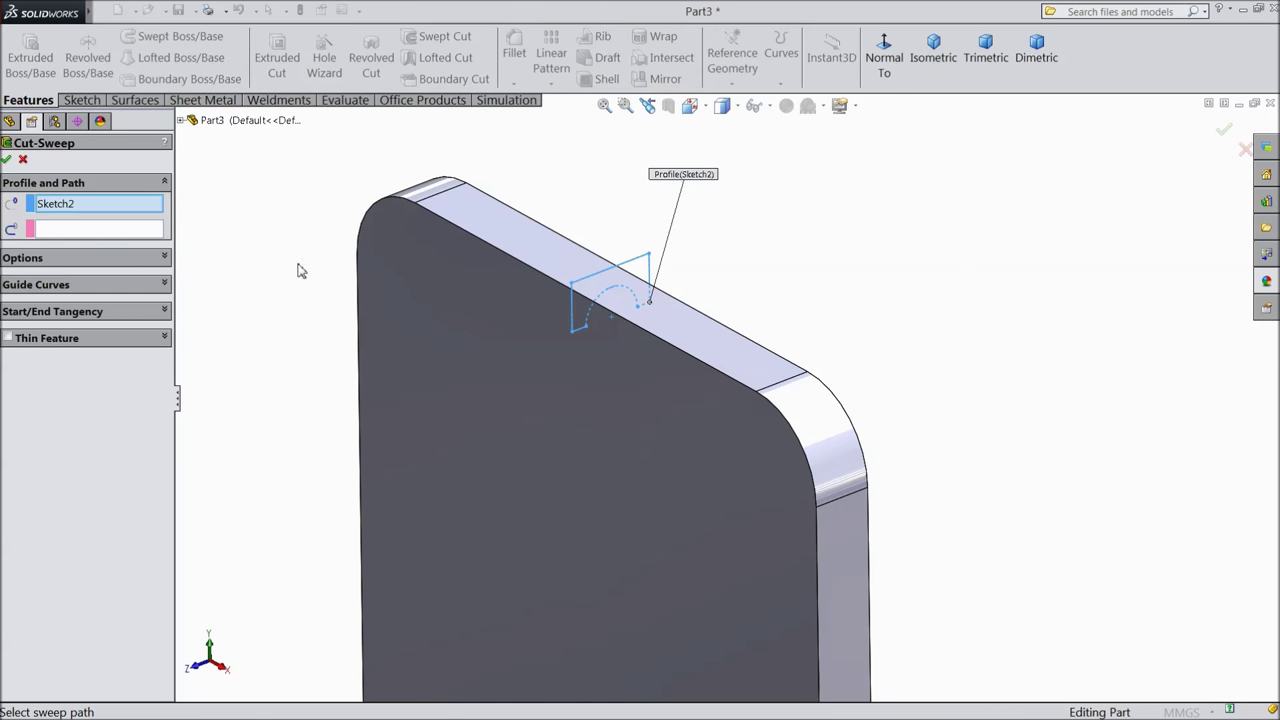
{"action": "left_click", "coordinate": [62, 232]}
{"action": "right_click", "coordinate": [63, 236]}
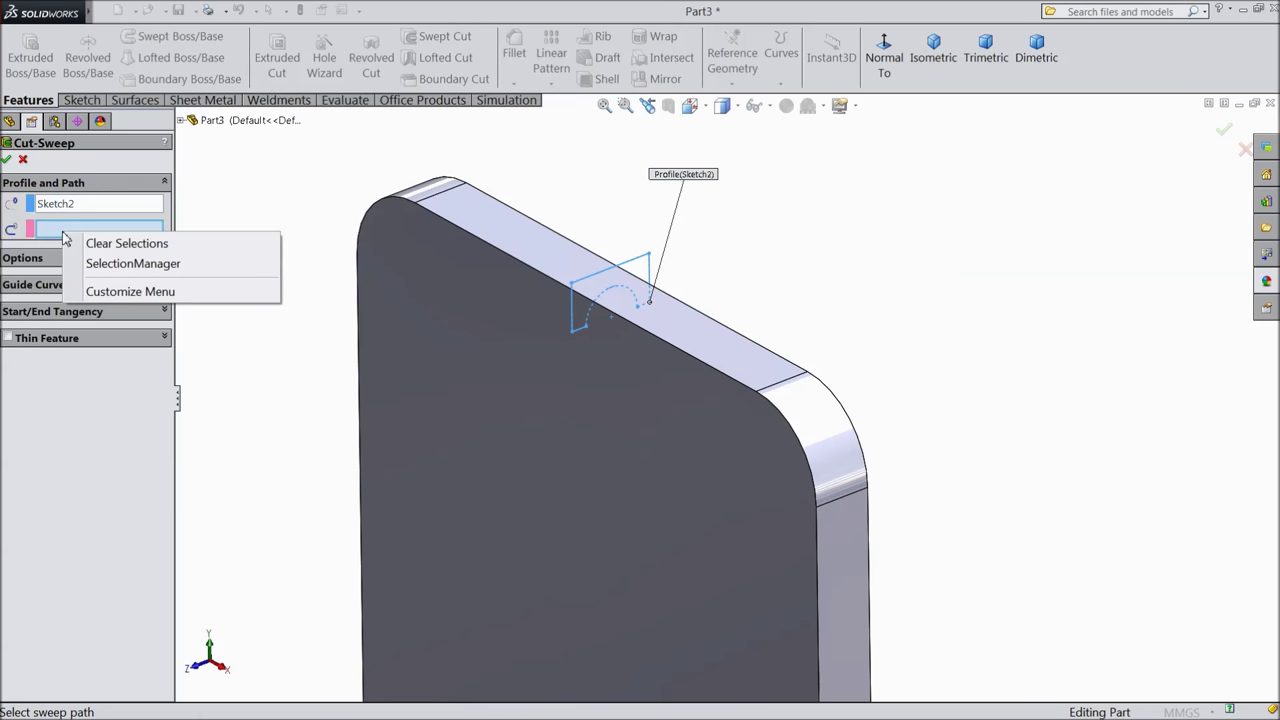
{"action": "left_click", "coordinate": [127, 264]}
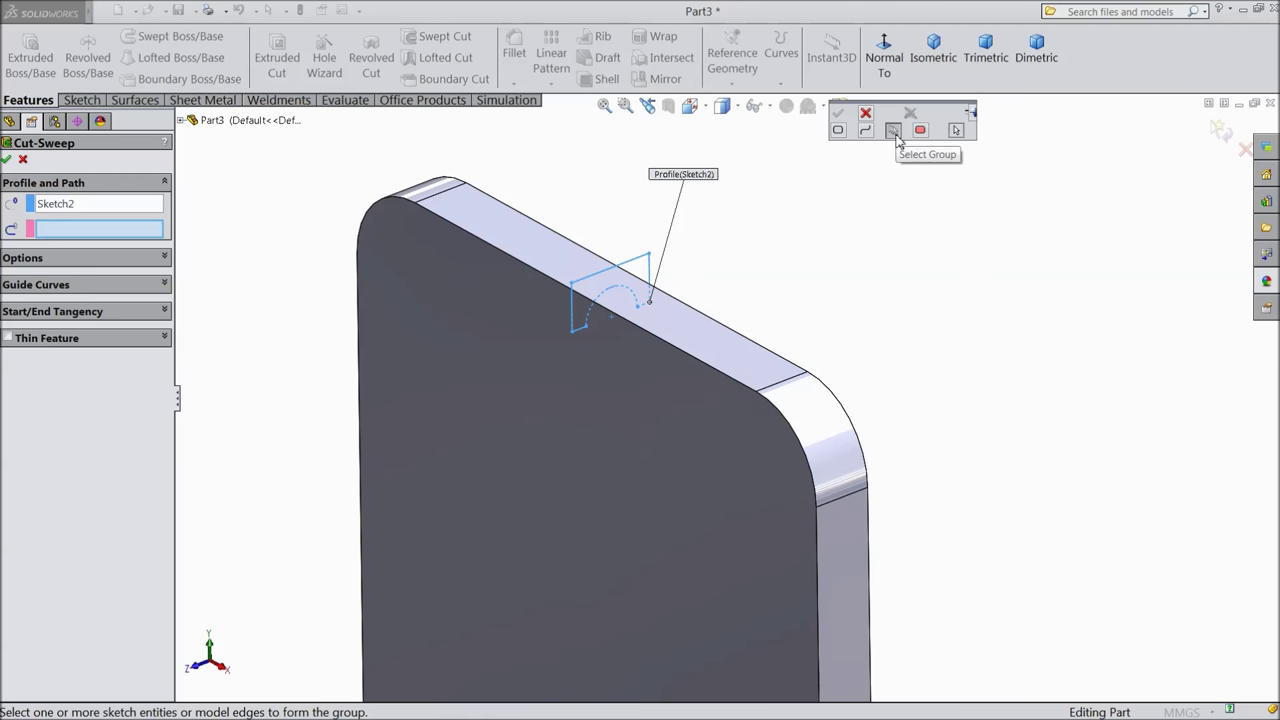
{"action": "left_click", "coordinate": [894, 131]}
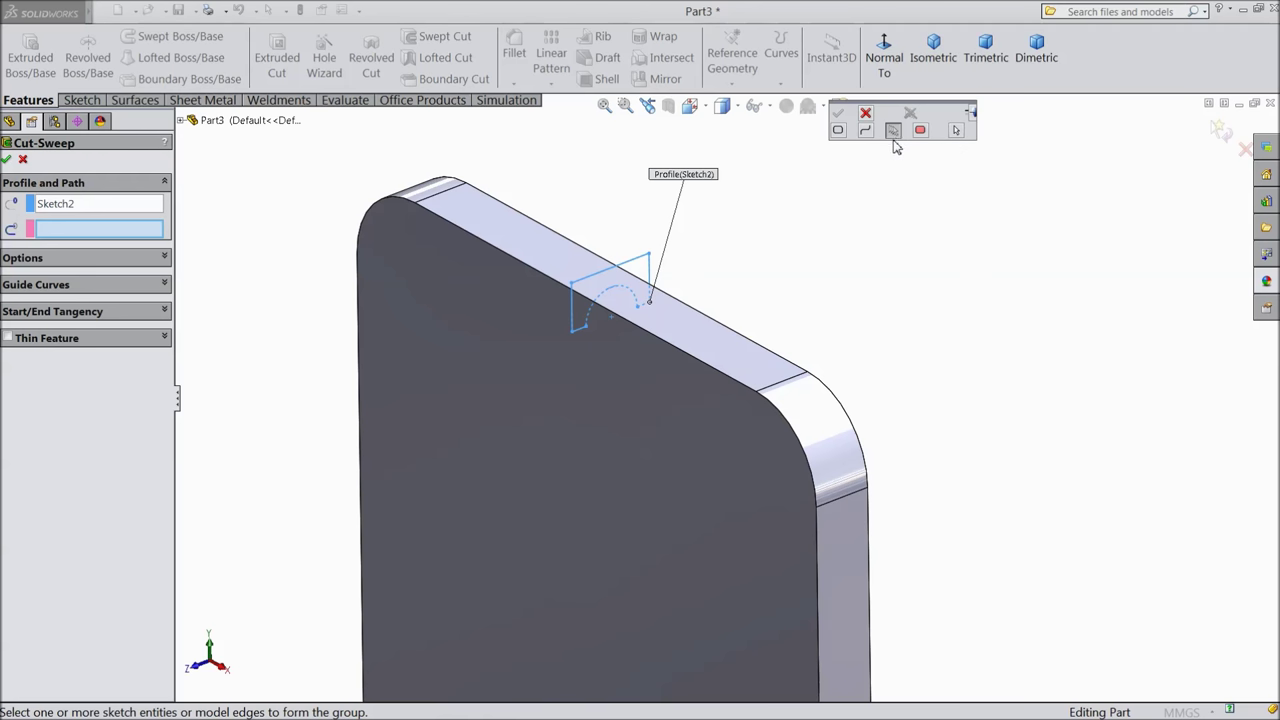
{"action": "left_click", "coordinate": [689, 363]}
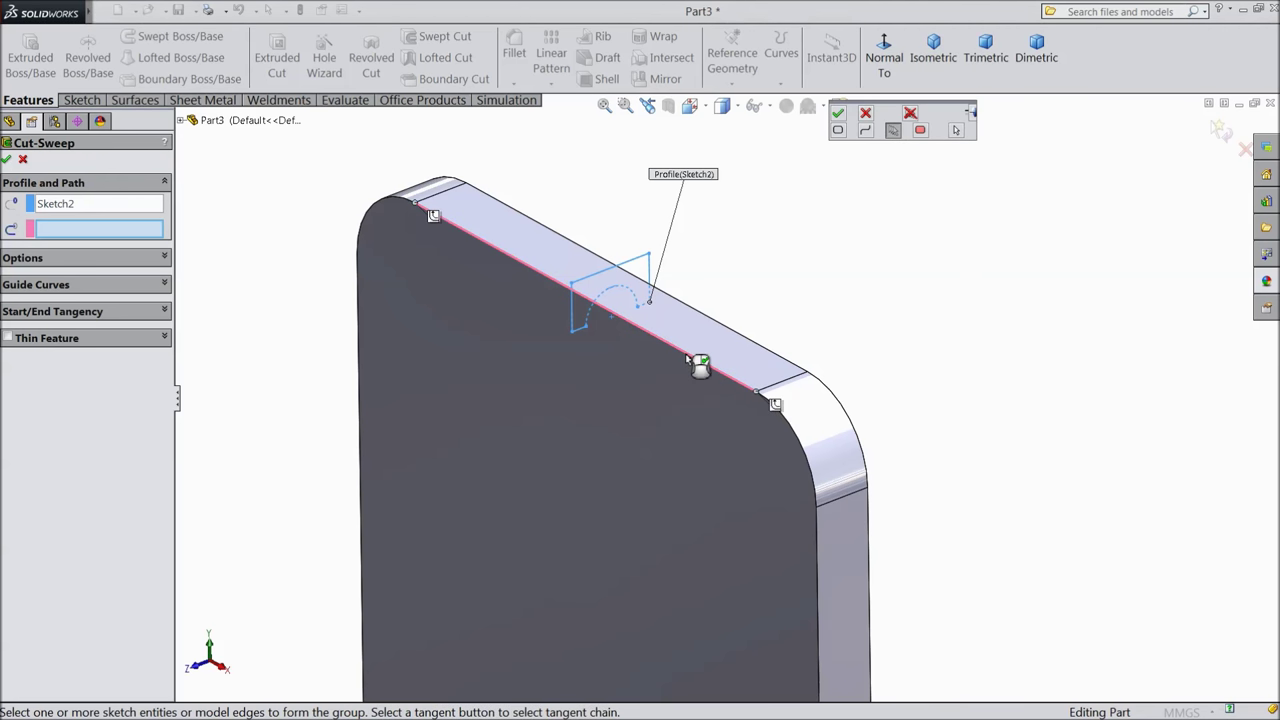
{"action": "left_click", "coordinate": [777, 406]}
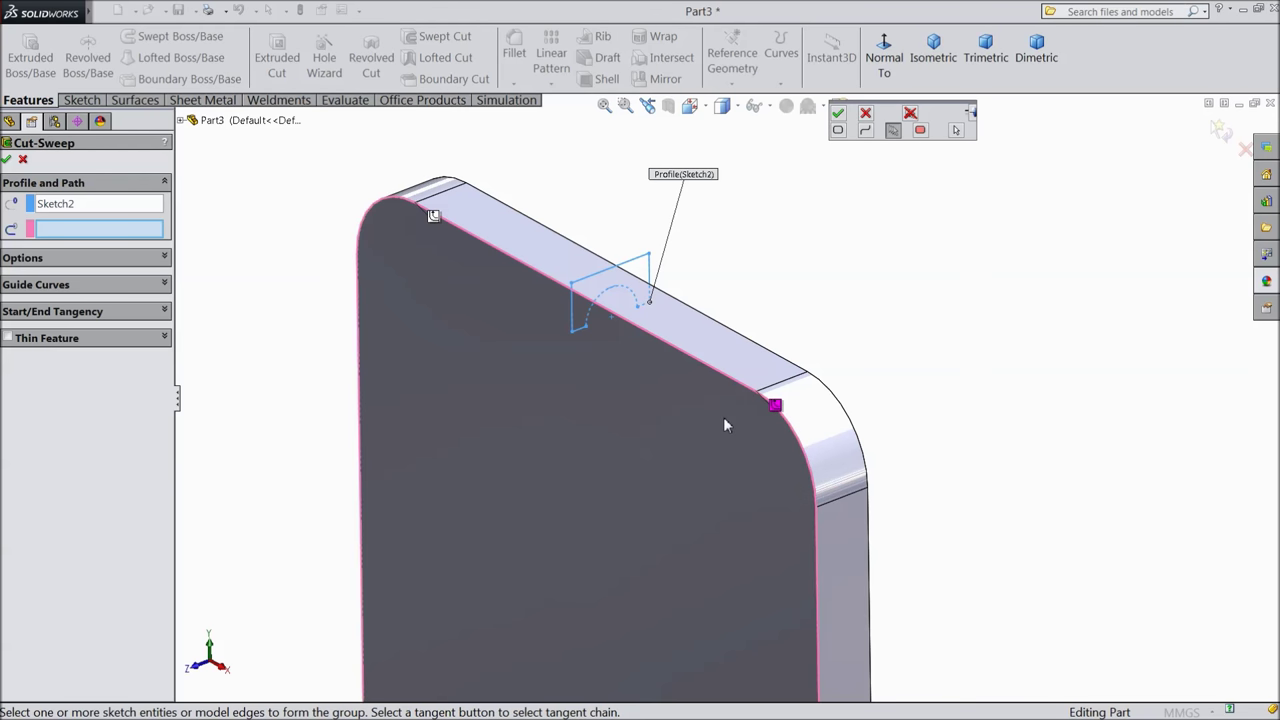
{"action": "scroll", "coordinate": [723, 417], "scroll_direction": "up", "scroll_amount": 4}
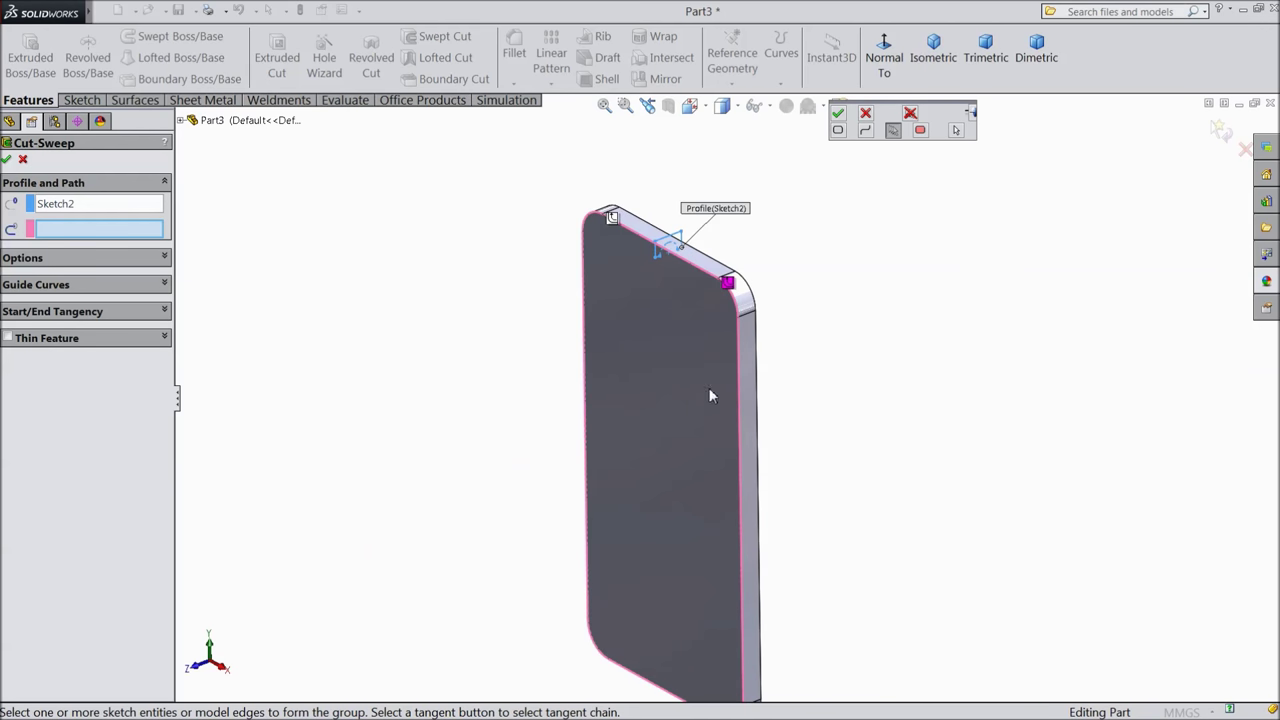
{"action": "left_click", "coordinate": [838, 115]}
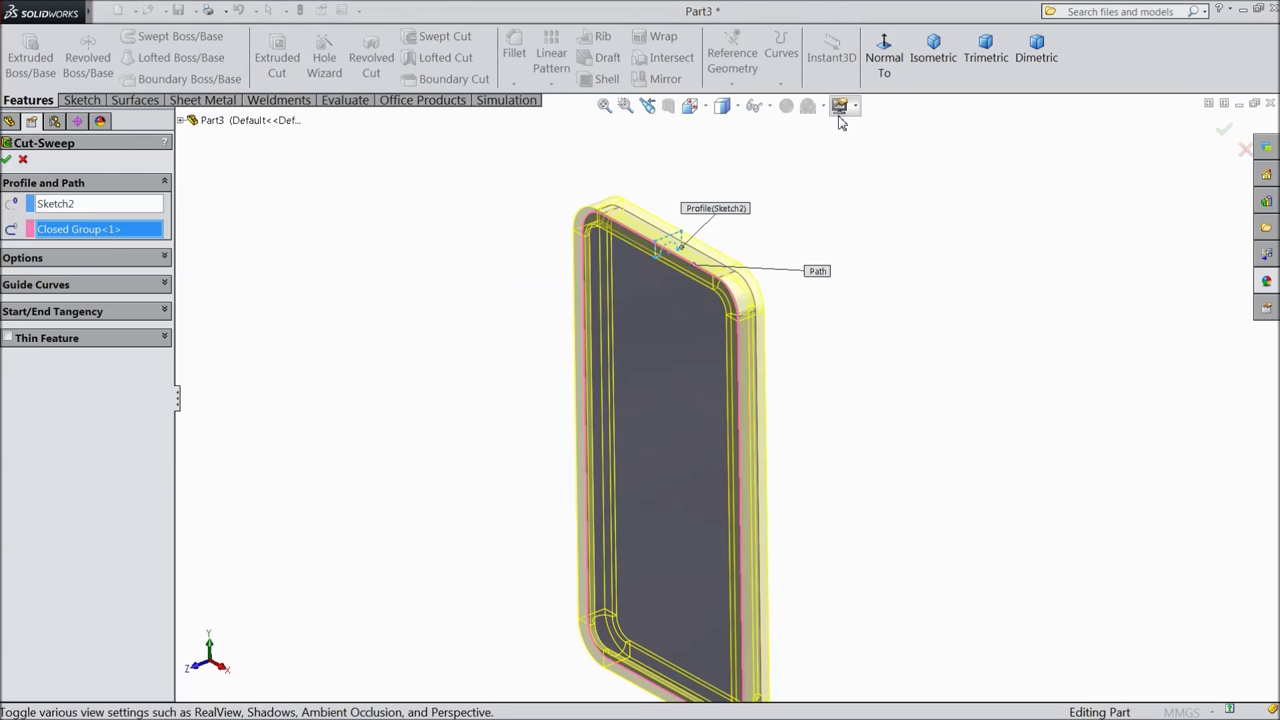
{"action": "left_click", "coordinate": [7, 161]}
Apply the satin finish silver appearance to the whole part.
{"action": "middle_click_drag", "start_coordinate": [467, 328], "coordinate": [462, 288]}
{"action": "left_click", "coordinate": [100, 156]}
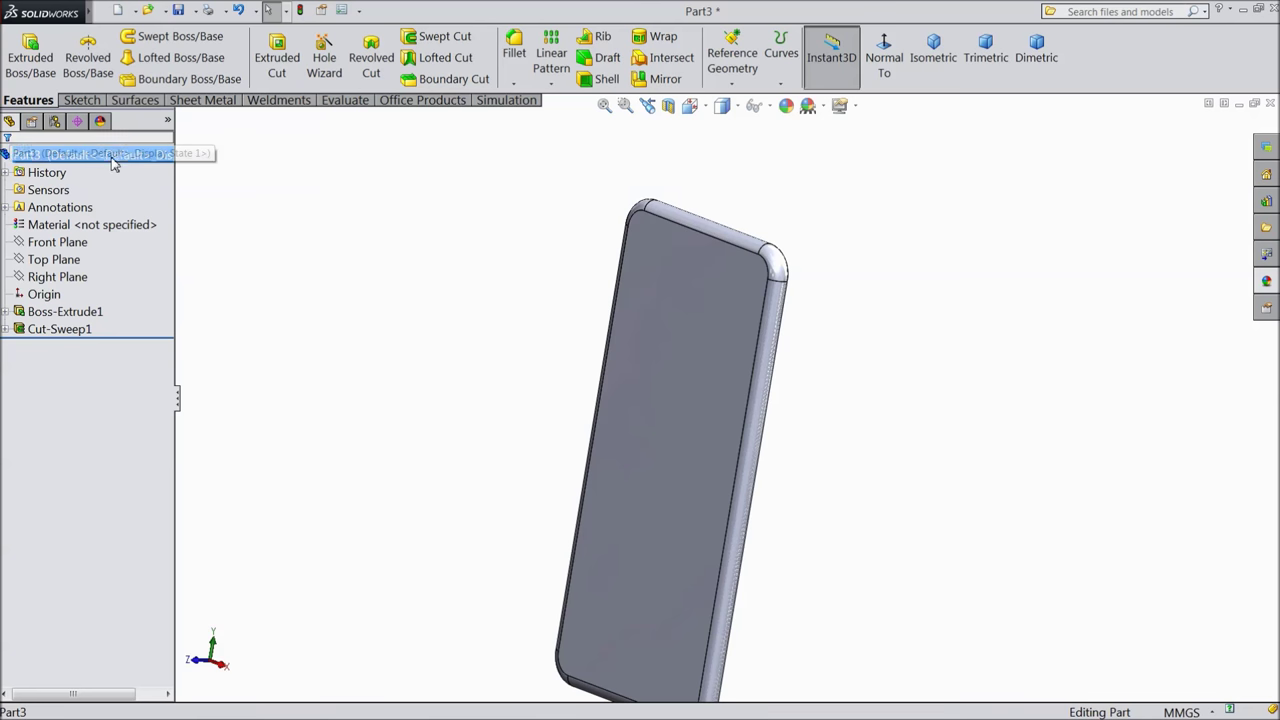
{"action": "left_click", "coordinate": [1273, 286]}
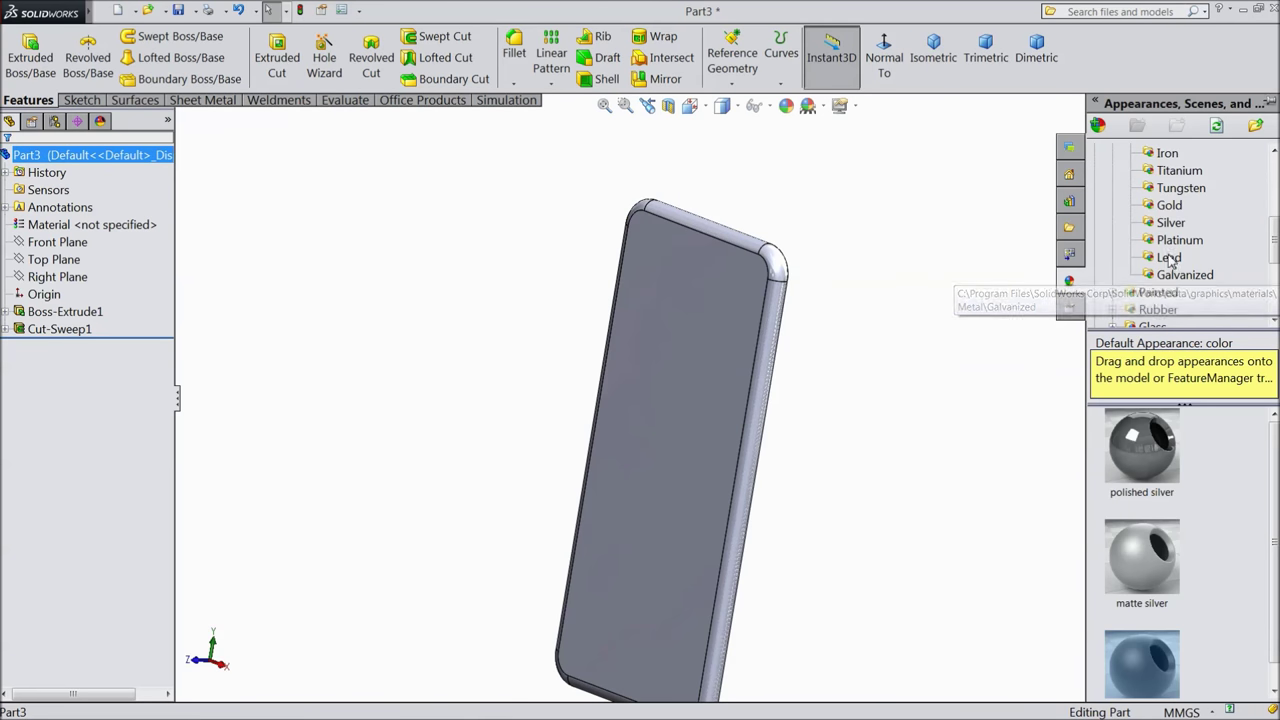
{"action": "scroll", "coordinate": [1266, 551], "scroll_direction": "down", "scroll_amount": 1}
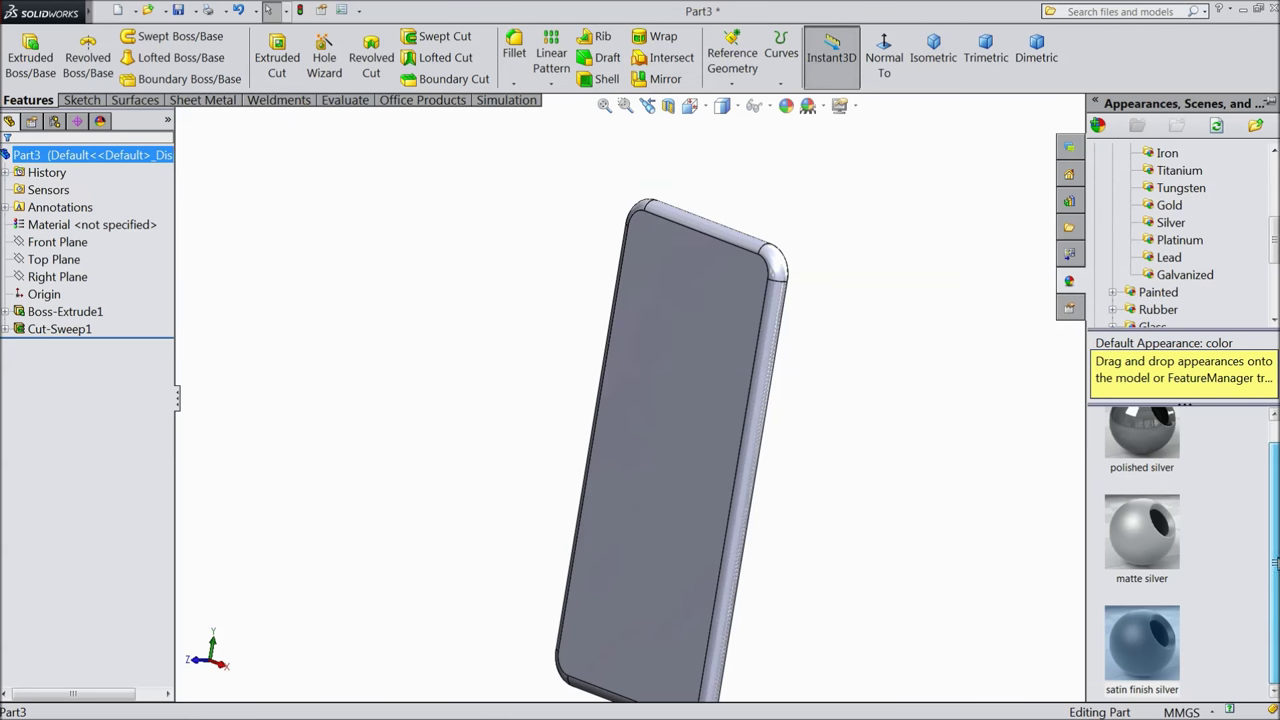
{"action": "left_click", "coordinate": [1148, 645]}
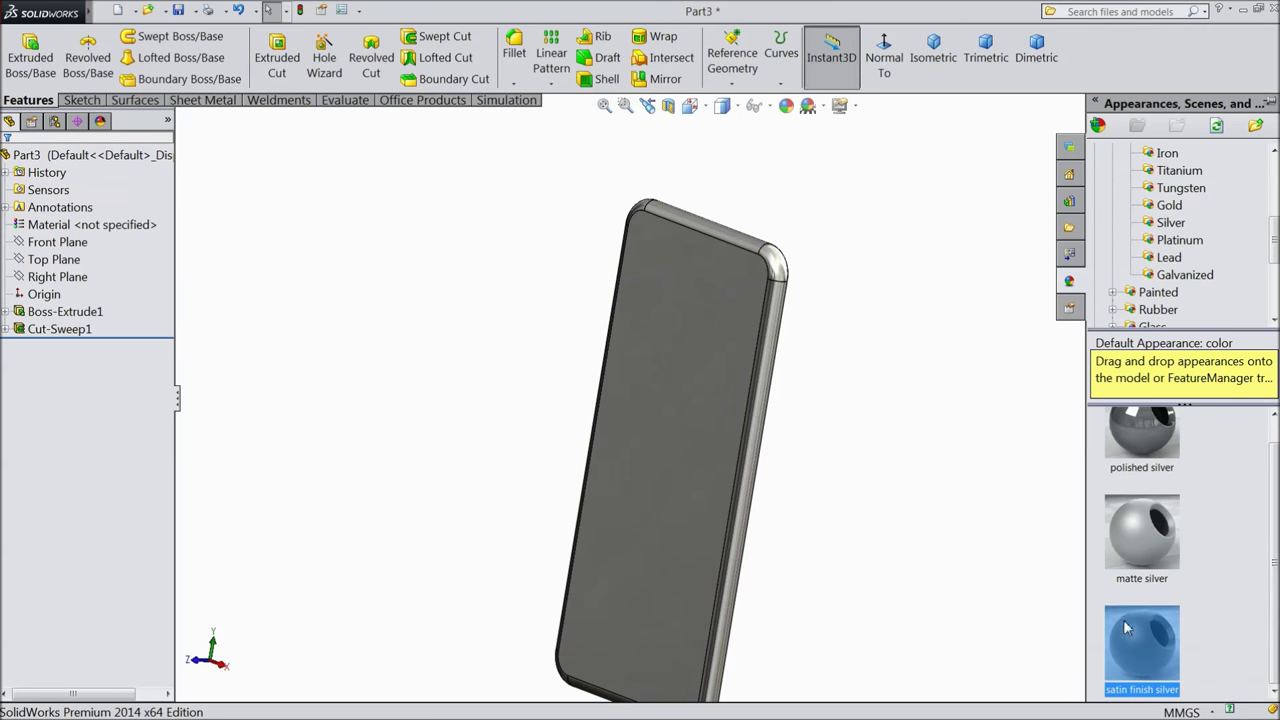
Turn the phone body to a tilted lying view and switch on the perspective display.
{"action": "middle_click_drag", "start_coordinate": [960, 469], "coordinate": [801, 388]}
{"action": "scroll", "coordinate": [726, 463], "scroll_direction": "down", "scroll_amount": 5}
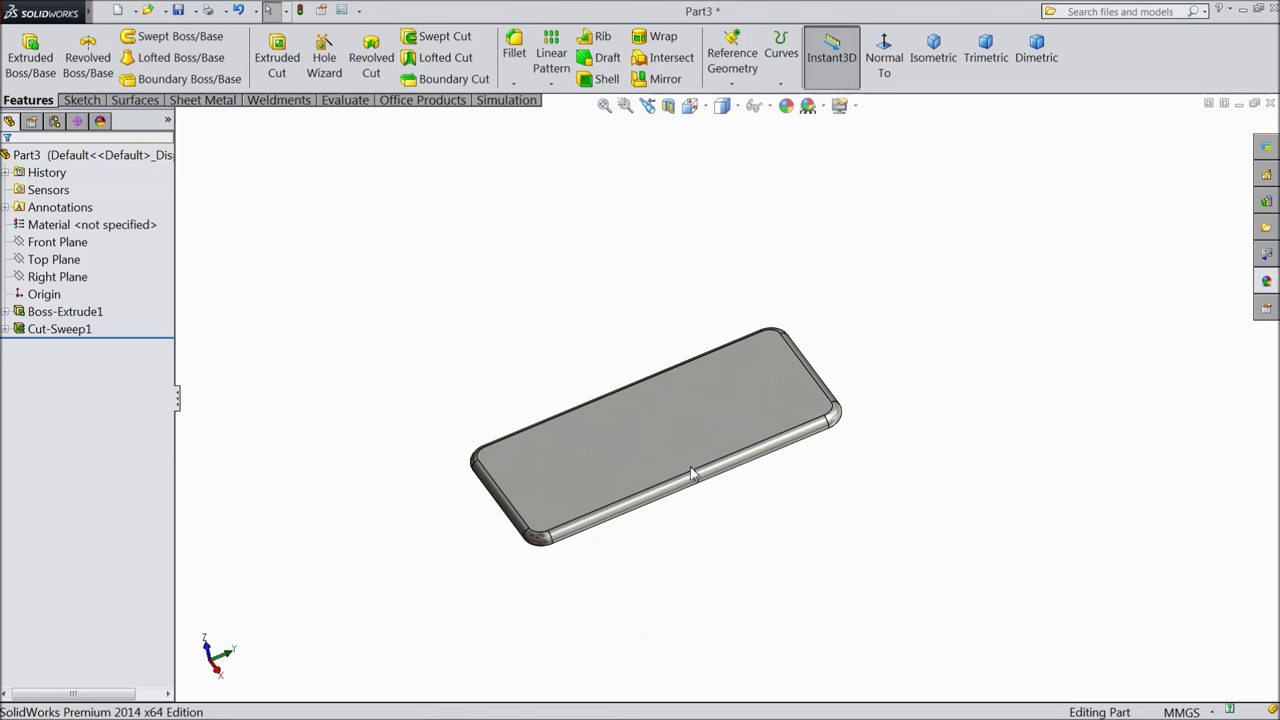
{"action": "left_click", "coordinate": [855, 106]}
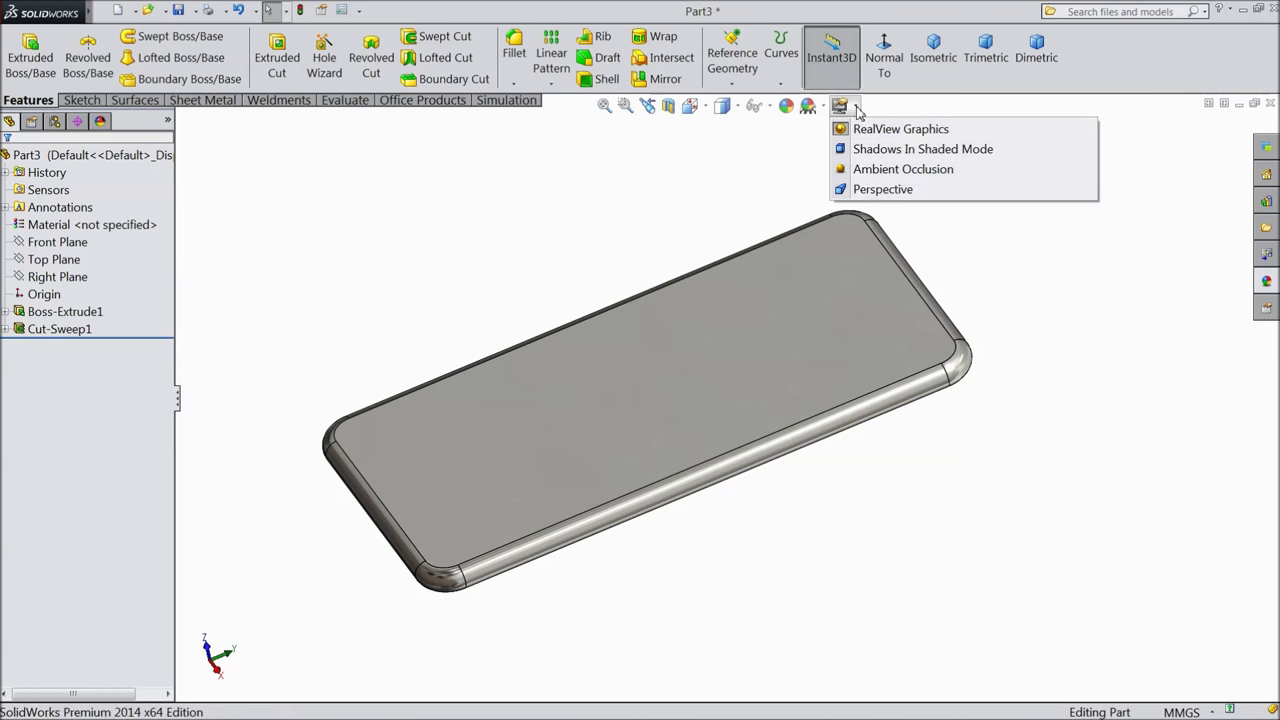
{"action": "left_click", "coordinate": [846, 189]}
{"action": "mouse_move", "coordinate": [900, 277]}
{"action": "middle_mouse_down"}
{"action": "mouse_move", "coordinate": [911, 234]}
{"action": "mouse_move", "coordinate": [914, 274]}
{"action": "middle_mouse_up"}
{"action": "scroll", "coordinate": [630, 421], "scroll_direction": "down", "scroll_amount": 3}
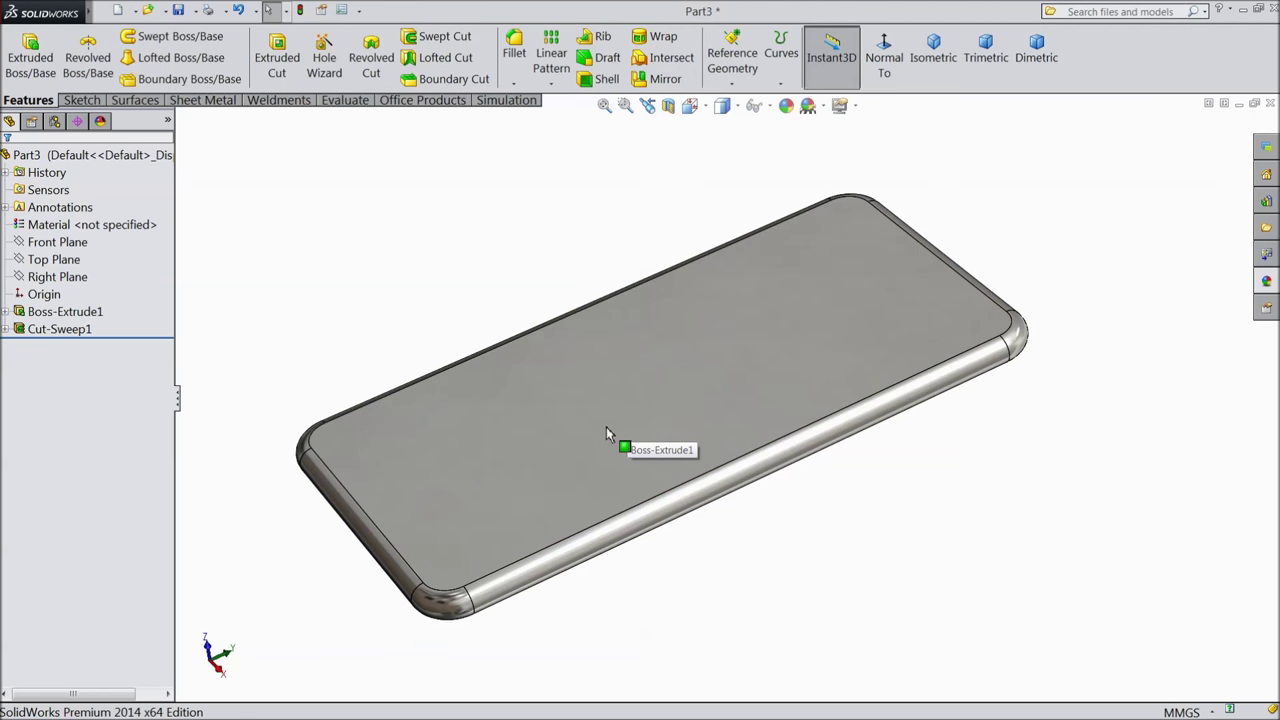
Start a sketch on the body's large flat face and draw a circle about 16 mm in diameter near its lower end, centred across the width.
{"action": "left_click", "coordinate": [606, 434]}
{"action": "left_click", "coordinate": [663, 387]}
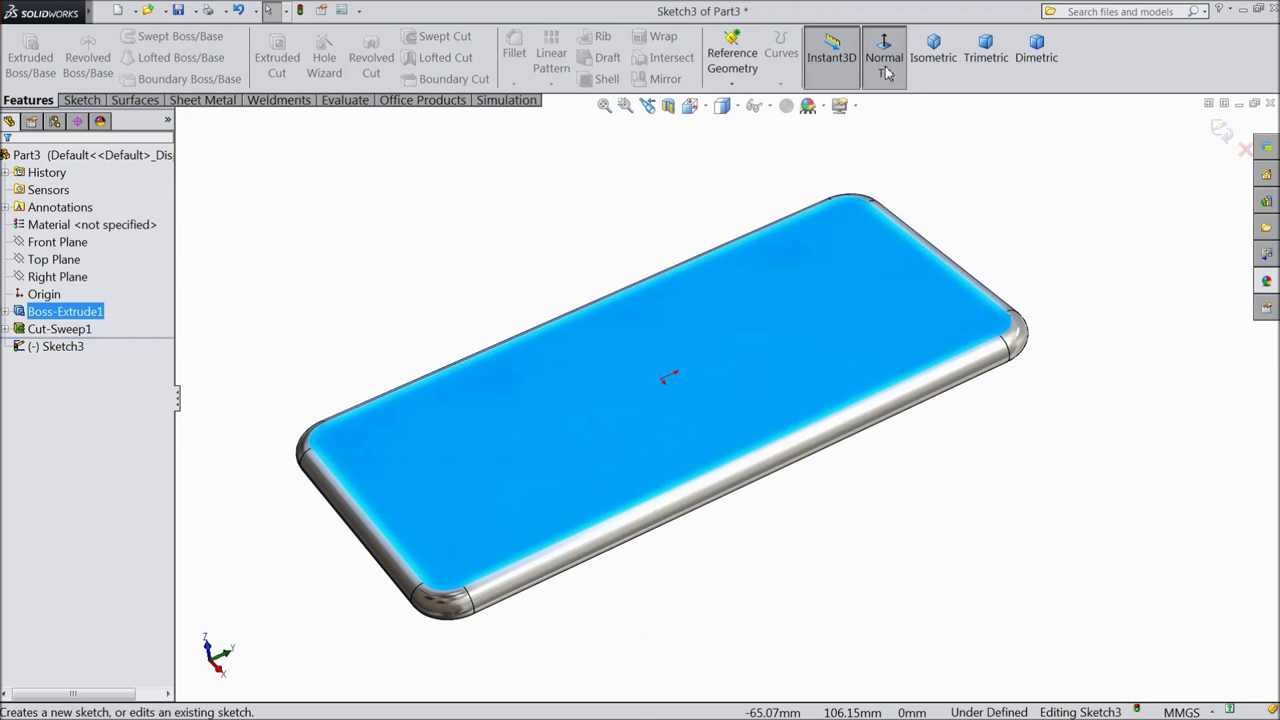
{"action": "left_click", "coordinate": [884, 62]}
{"action": "scroll", "coordinate": [735, 520], "scroll_direction": "down", "scroll_amount": 3}
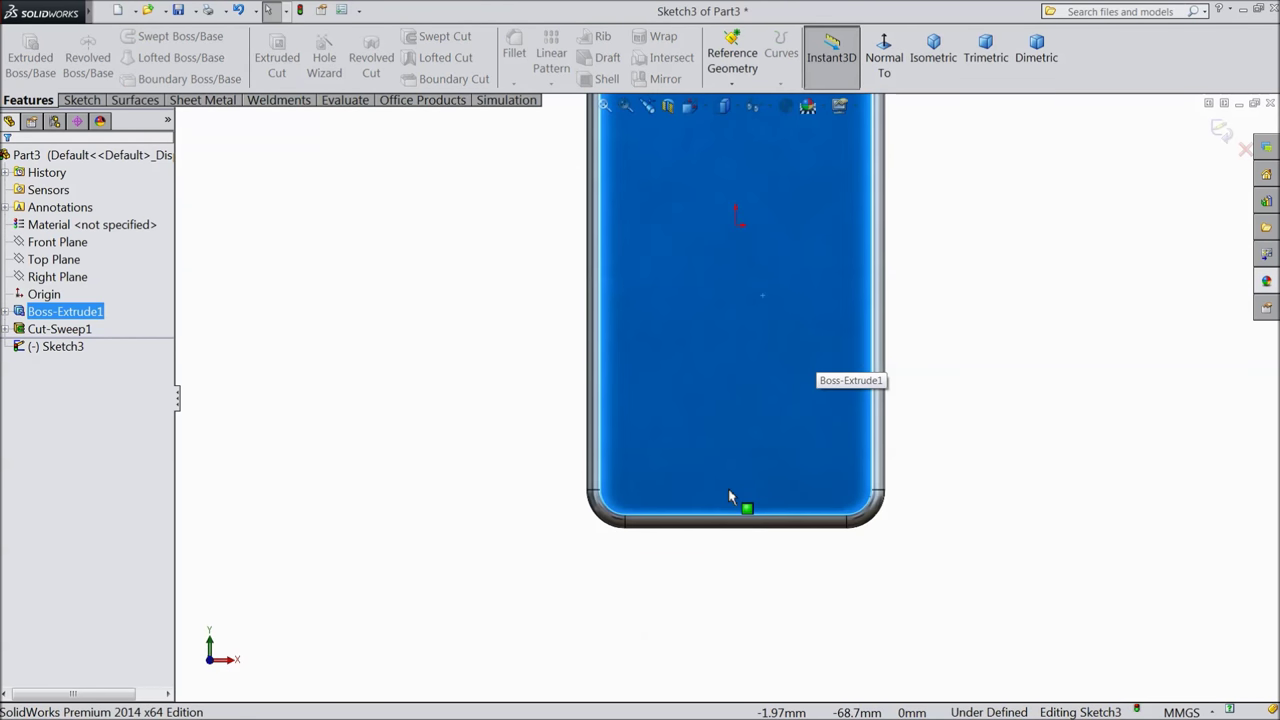
{"action": "left_click", "coordinate": [80, 100]}
{"action": "left_click", "coordinate": [145, 38]}
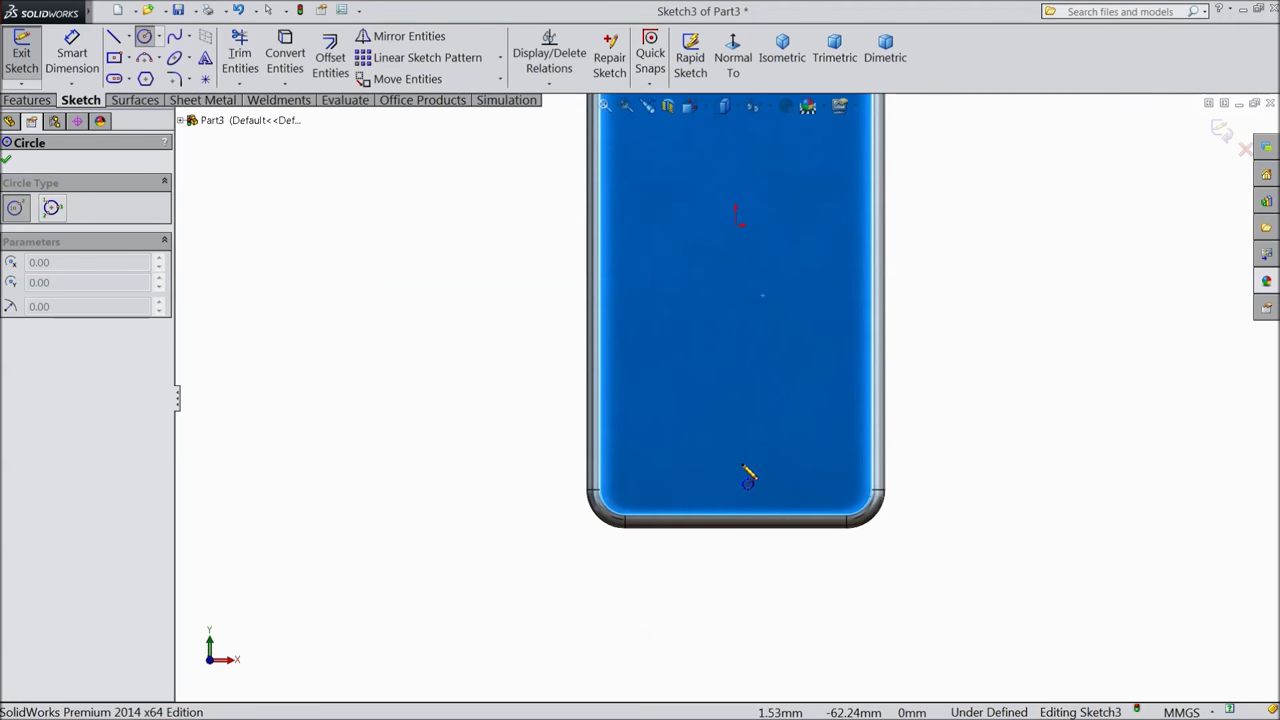
{"action": "left_click_drag", "start_coordinate": [736, 450], "coordinate": [754, 482]}
Dimension the circle's diameter as 10.8 mm.
{"action": "left_click", "coordinate": [72, 55]}
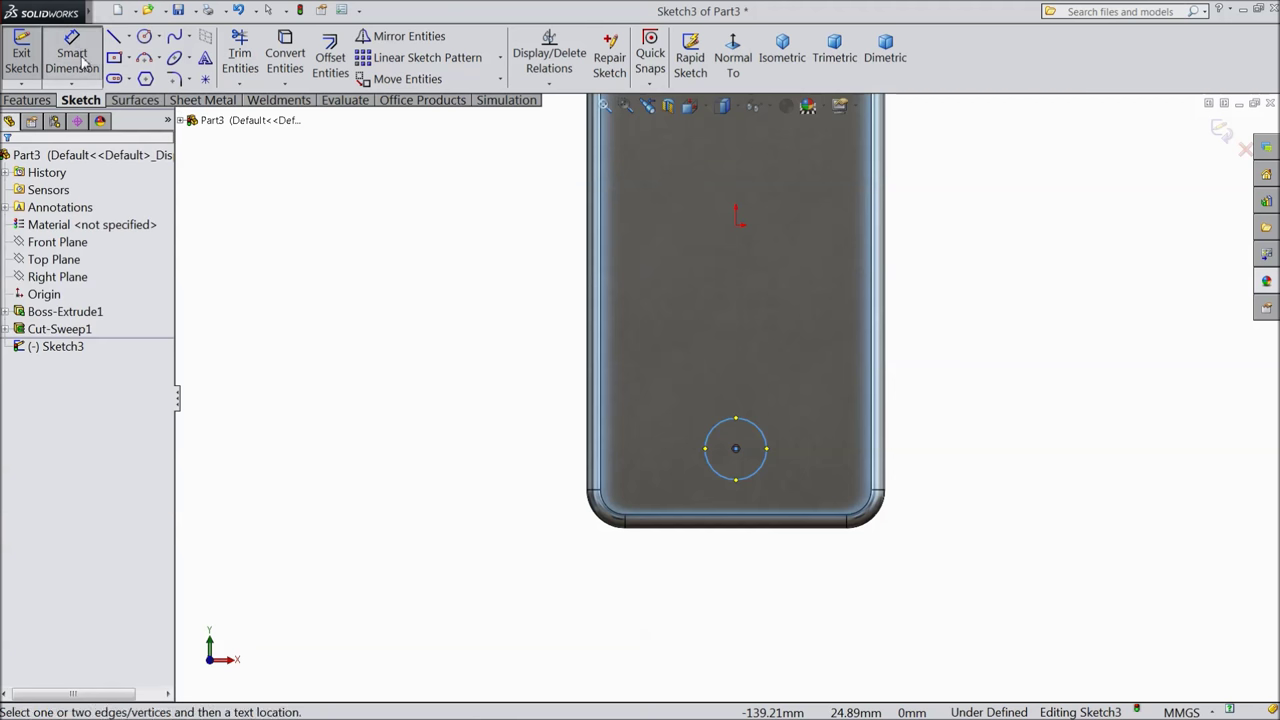
{"action": "left_click", "coordinate": [764, 467]}
{"action": "left_click", "coordinate": [957, 466]}
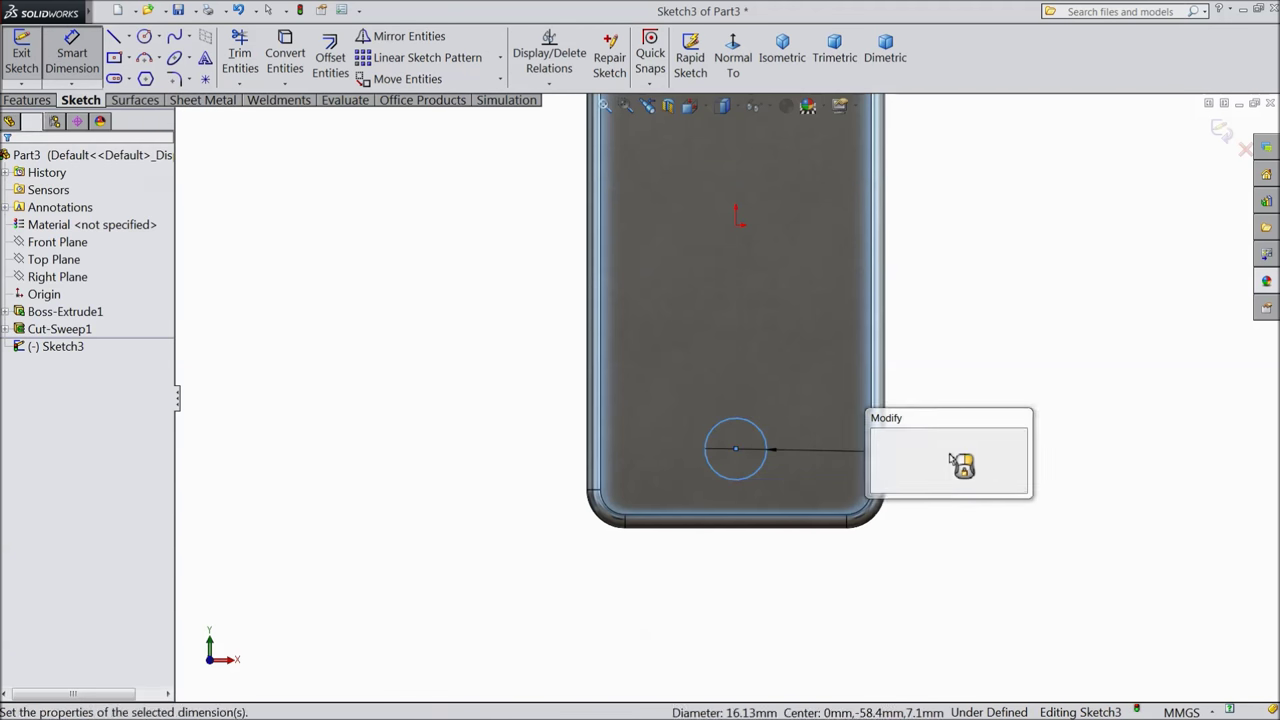
{"action": "type", "text": "10.8"}
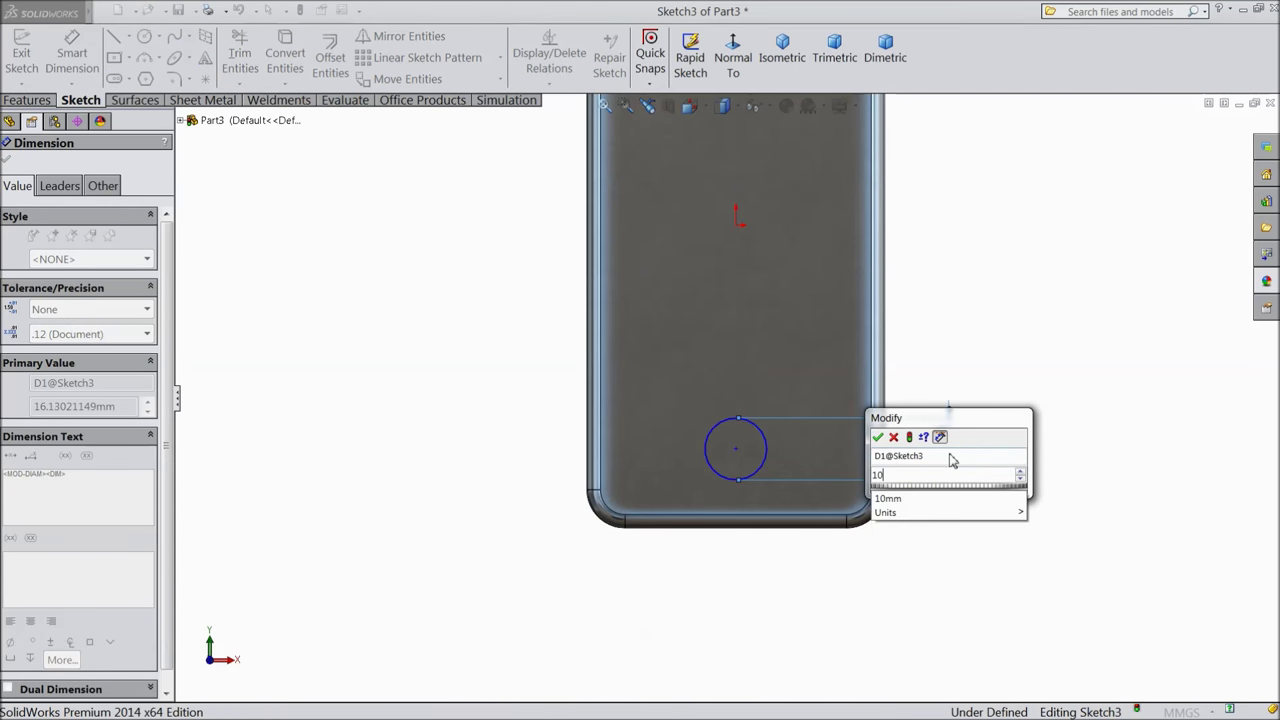
{"action": "left_click", "coordinate": [878, 439]}
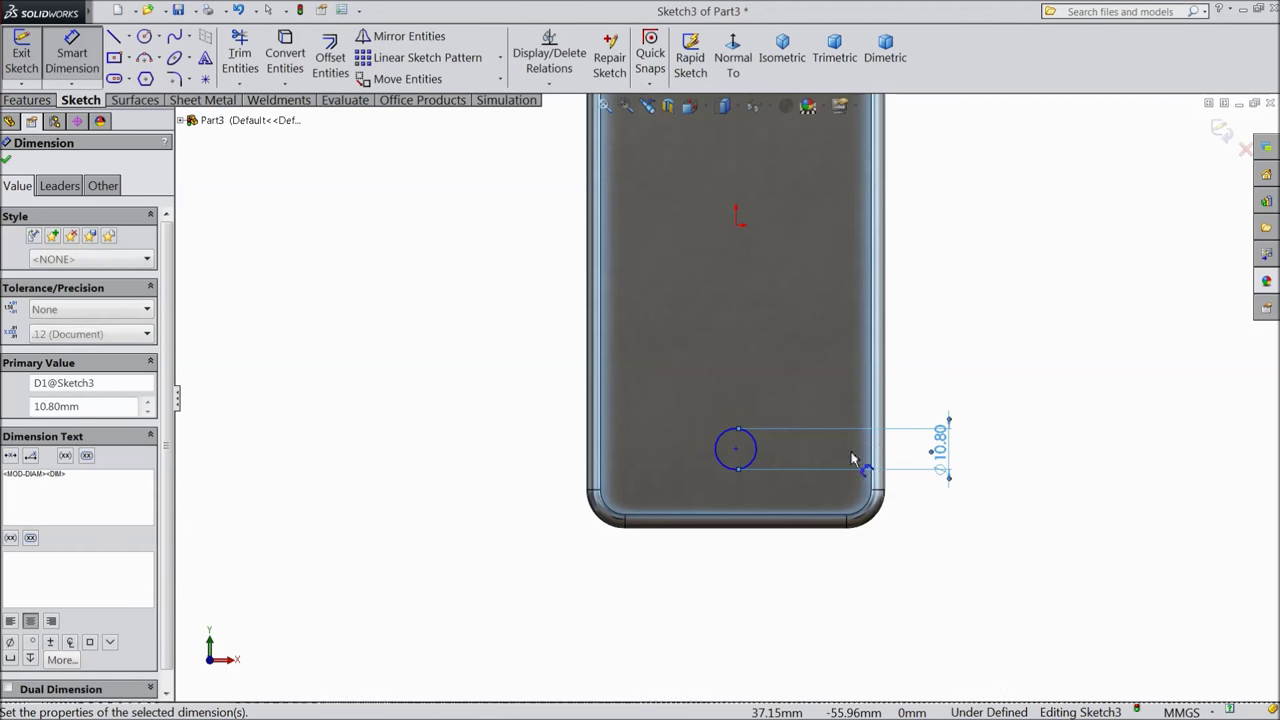
Dimension the distance from the circle's centre to the body's lower outer edge as 9.78 mm.
{"action": "left_click", "coordinate": [737, 451]}
{"action": "left_click", "coordinate": [737, 522]}
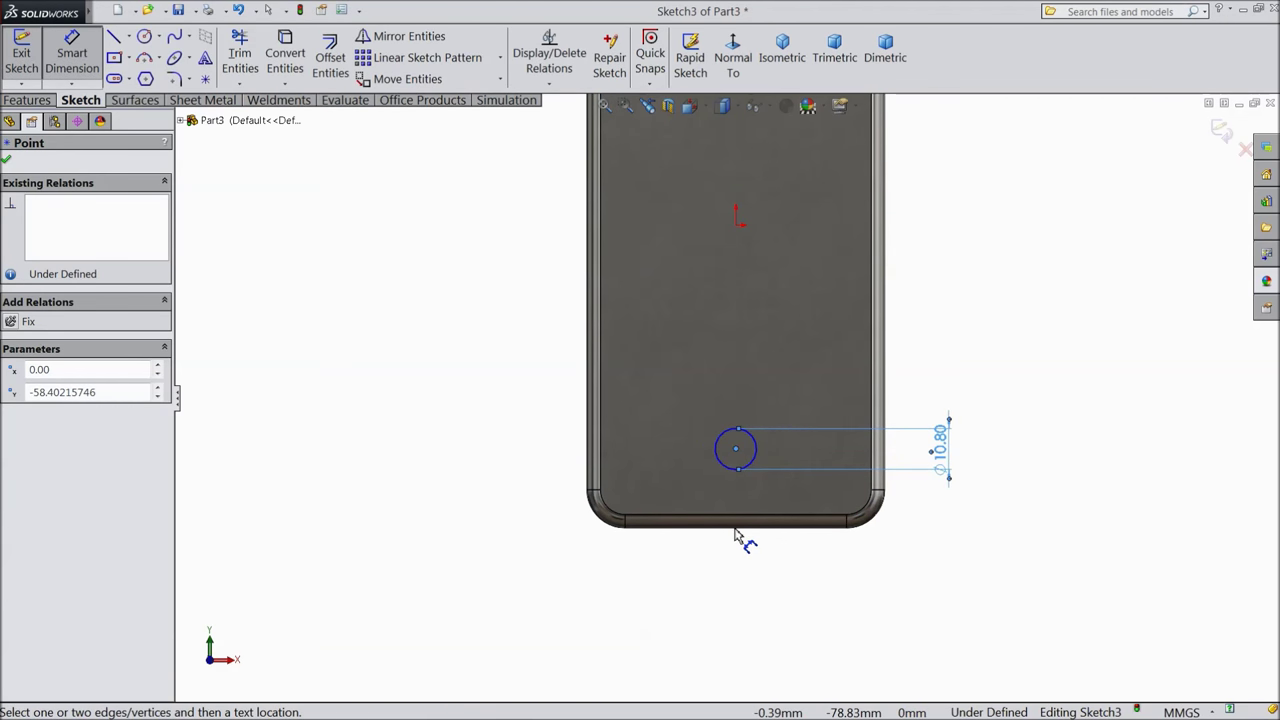
{"action": "left_click", "coordinate": [530, 486]}
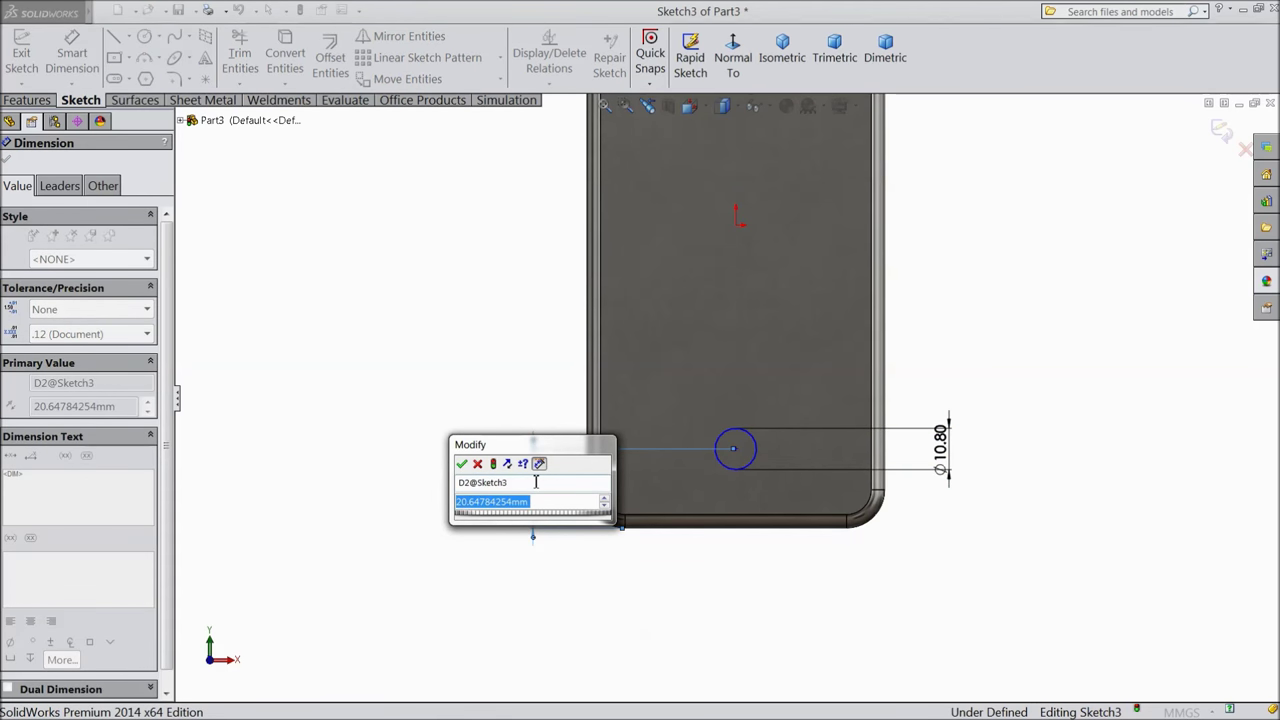
{"action": "type", "text": "9.78"}
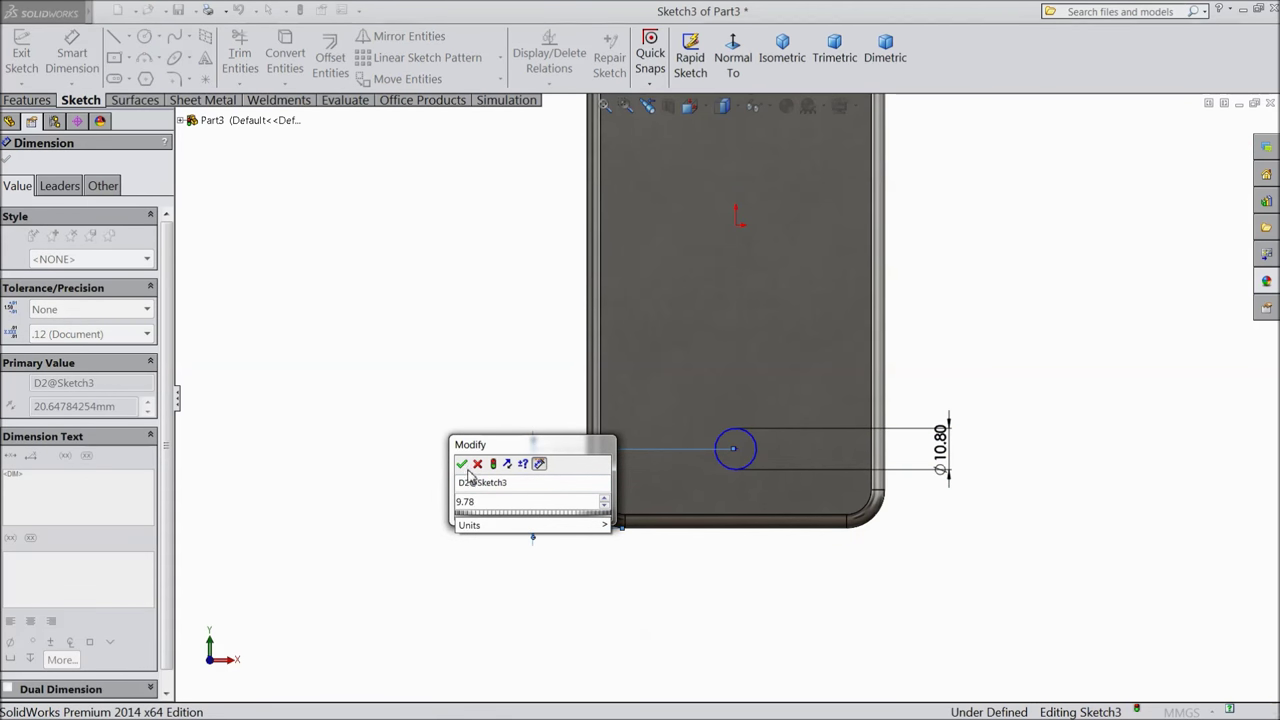
{"action": "left_click", "coordinate": [462, 465]}
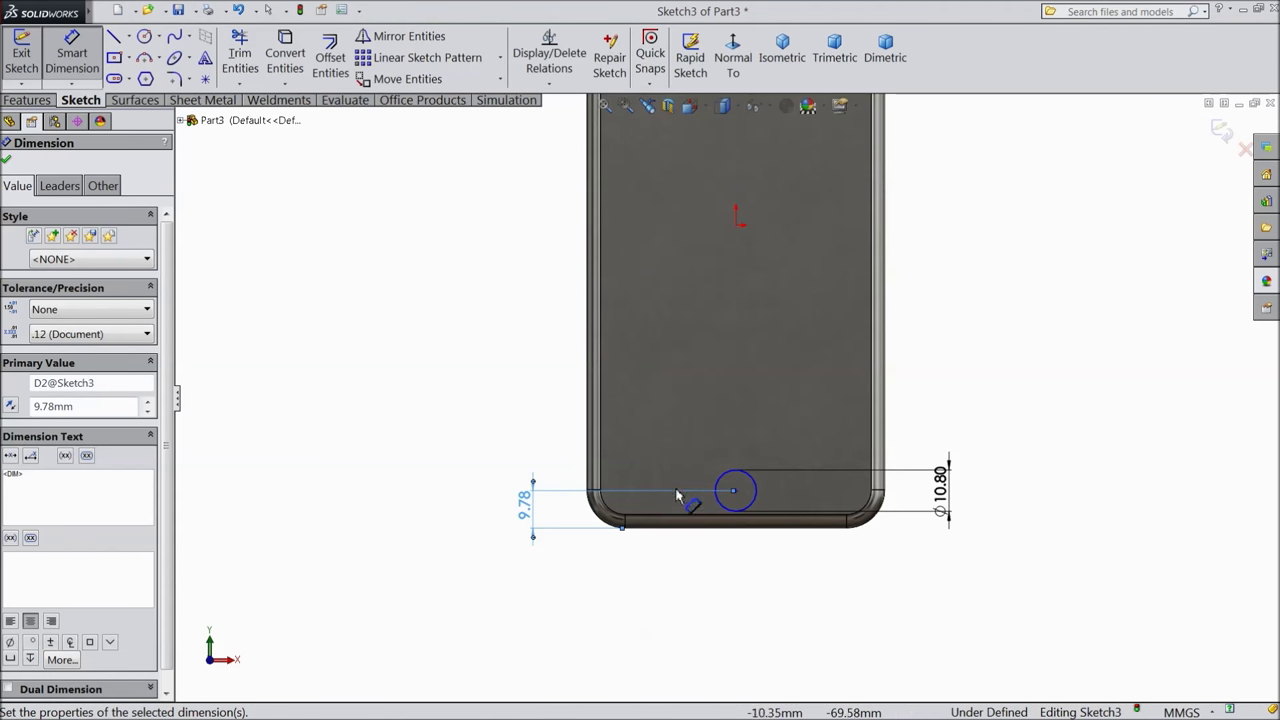
{"action": "scroll", "coordinate": [752, 487], "scroll_direction": "down", "scroll_amount": 1}
{"action": "left_click", "coordinate": [7, 160]}
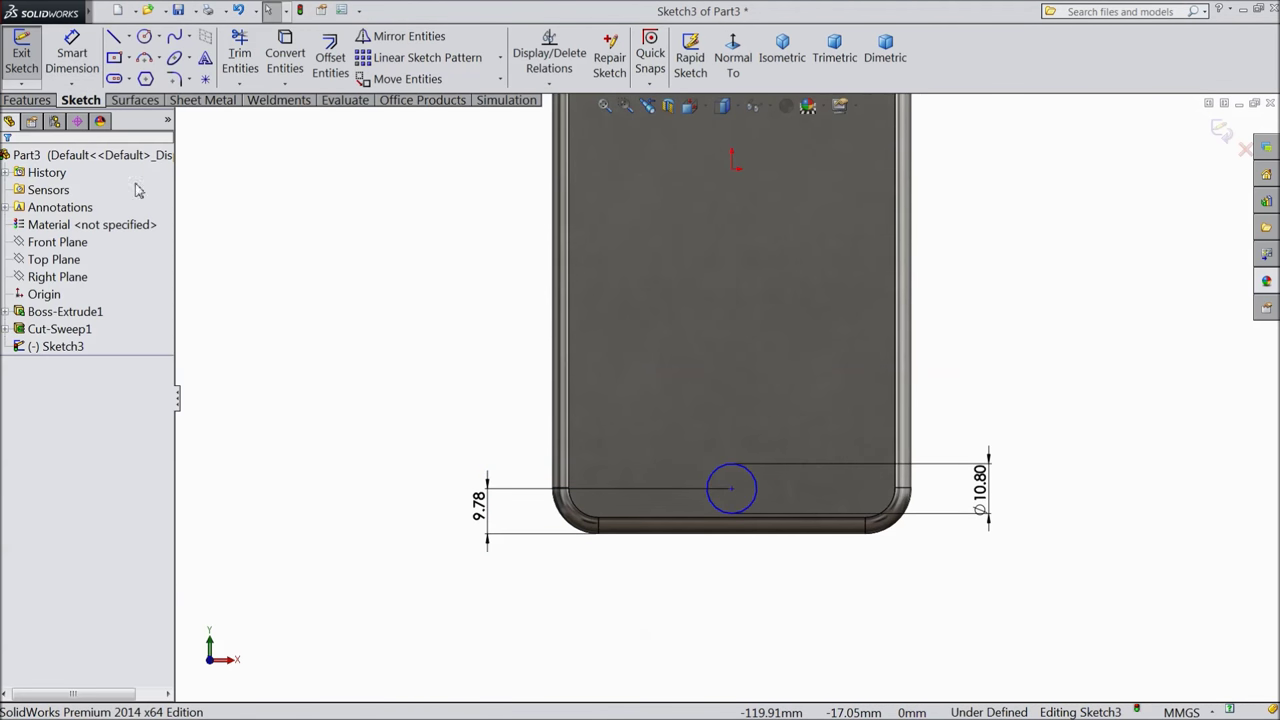
Add a vertical relation between the origin and the circle's centre.
{"action": "left_click", "coordinate": [732, 170]}
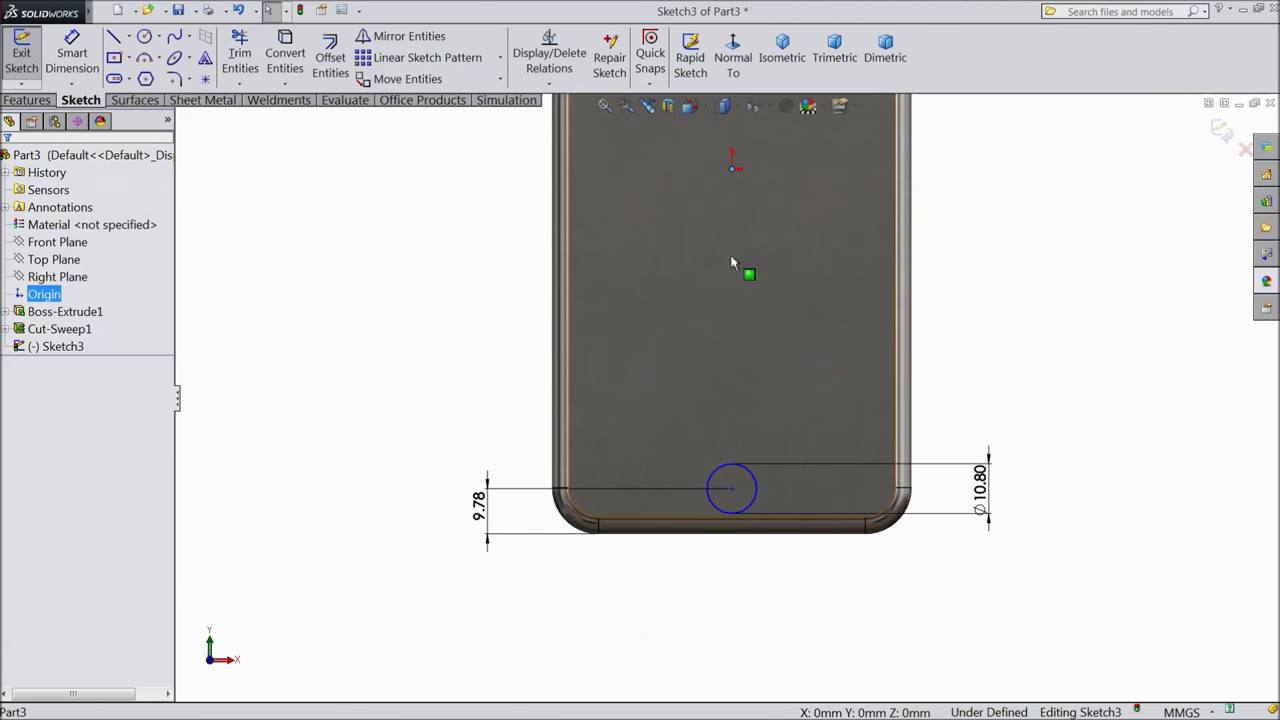
{"action": "left_click", "coordinate": [733, 488], "text": "ctrl"}
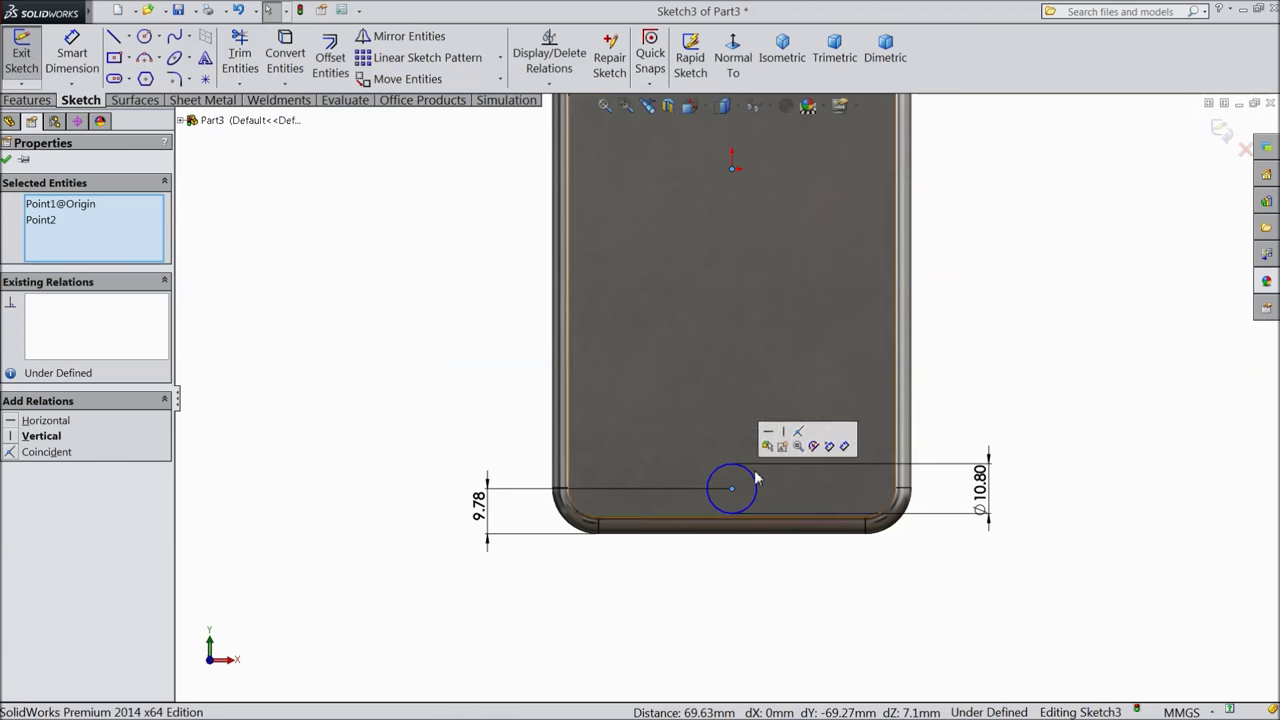
{"action": "left_click", "coordinate": [785, 433]}
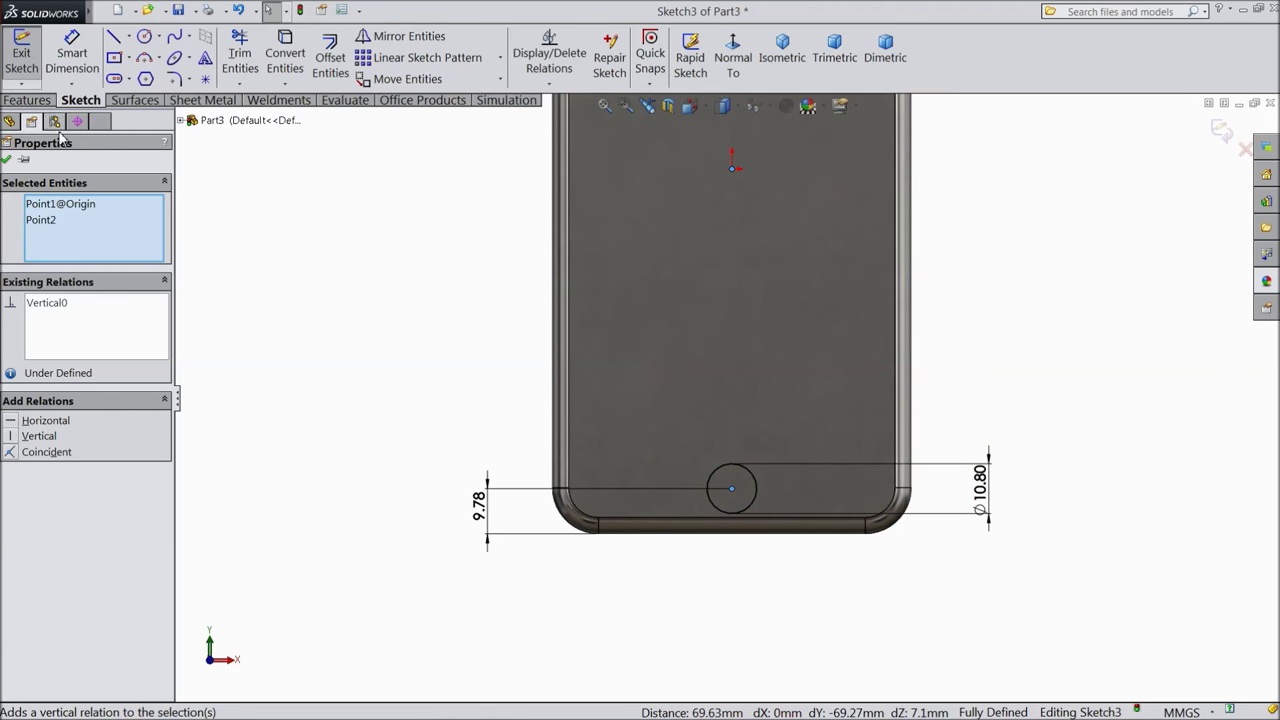
{"action": "left_click", "coordinate": [7, 160]}
Cut the circle blind 0.25 mm deep into the face with a 70° inward draft.
{"action": "left_click", "coordinate": [28, 100]}
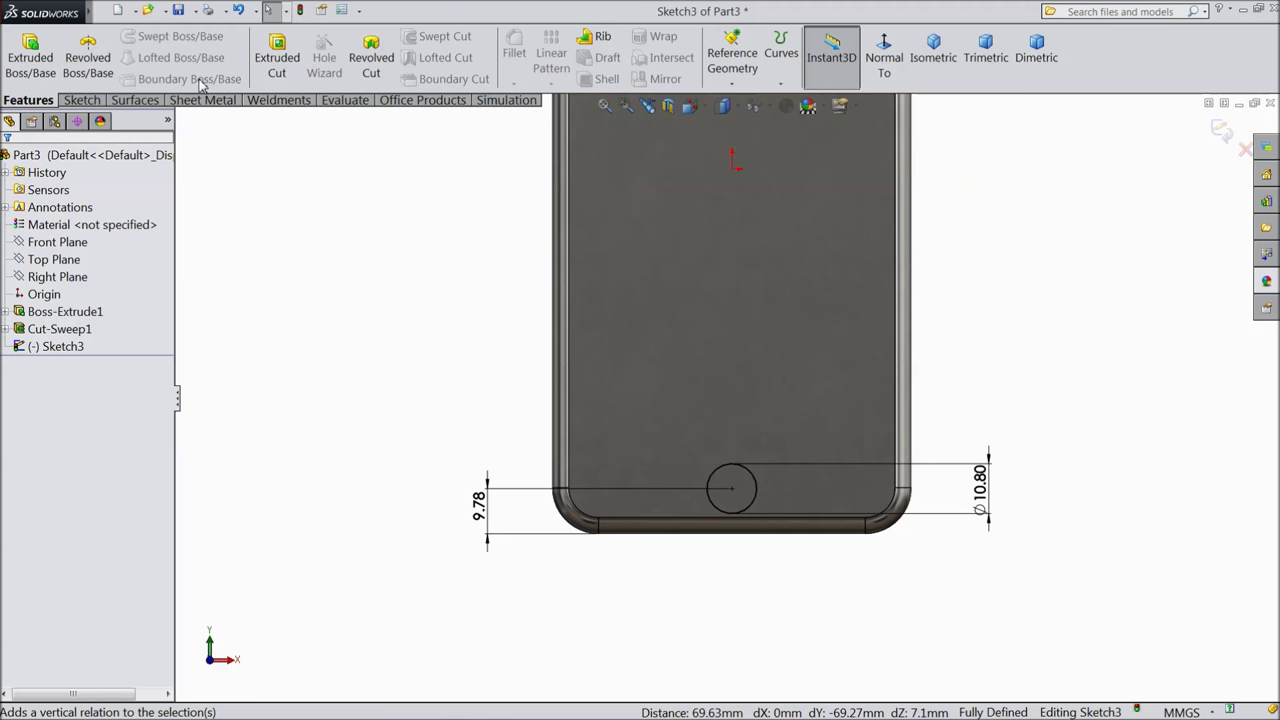
{"action": "left_click", "coordinate": [277, 65]}
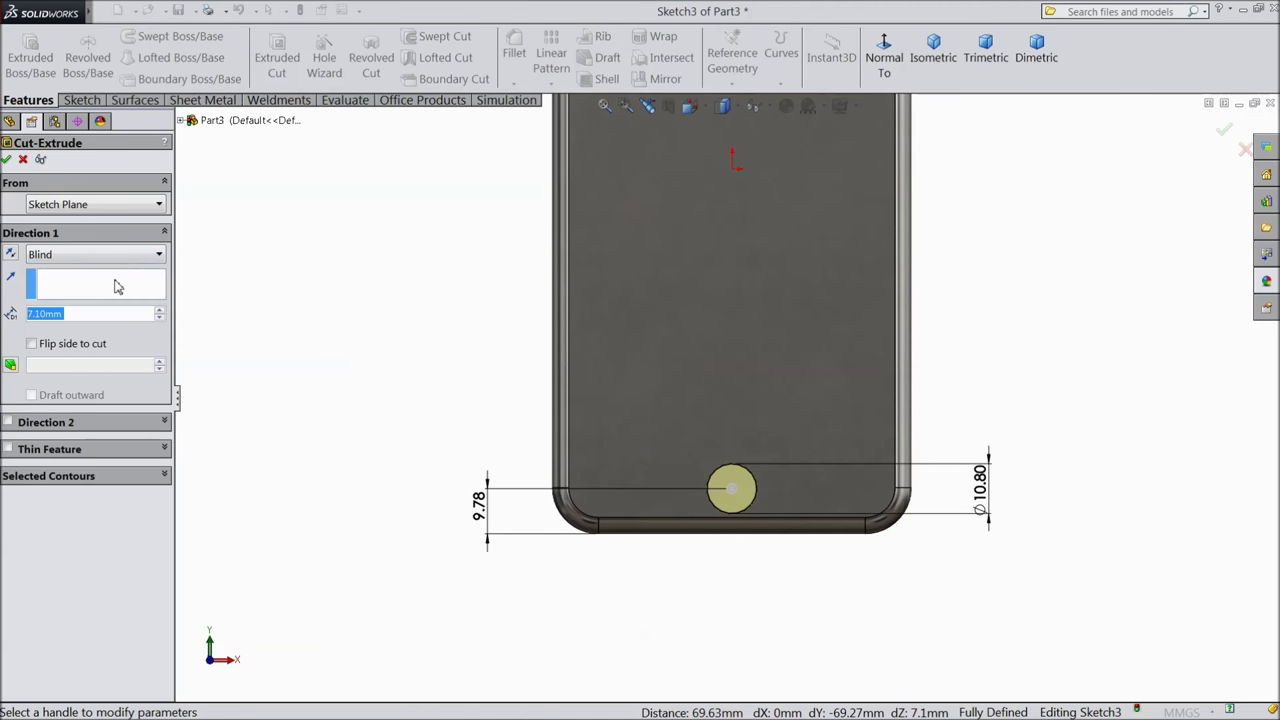
{"action": "type", "text": "0.25"}
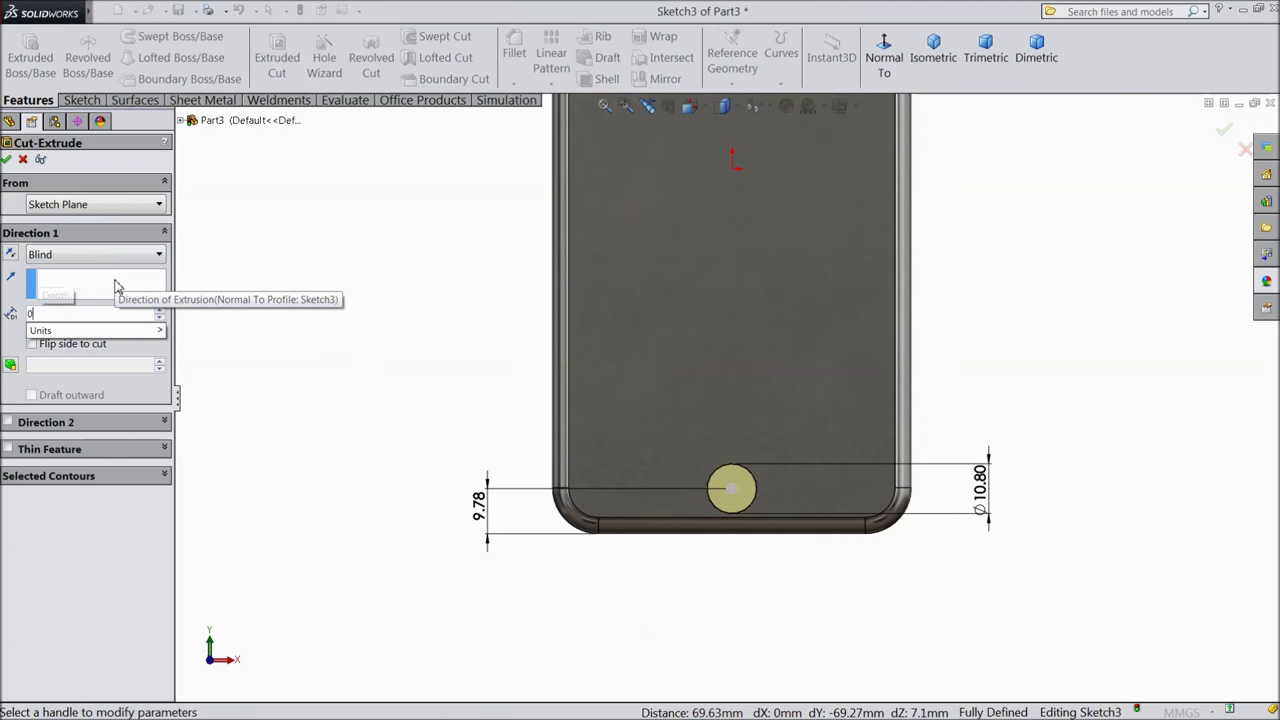
{"action": "key", "text": "Return"}
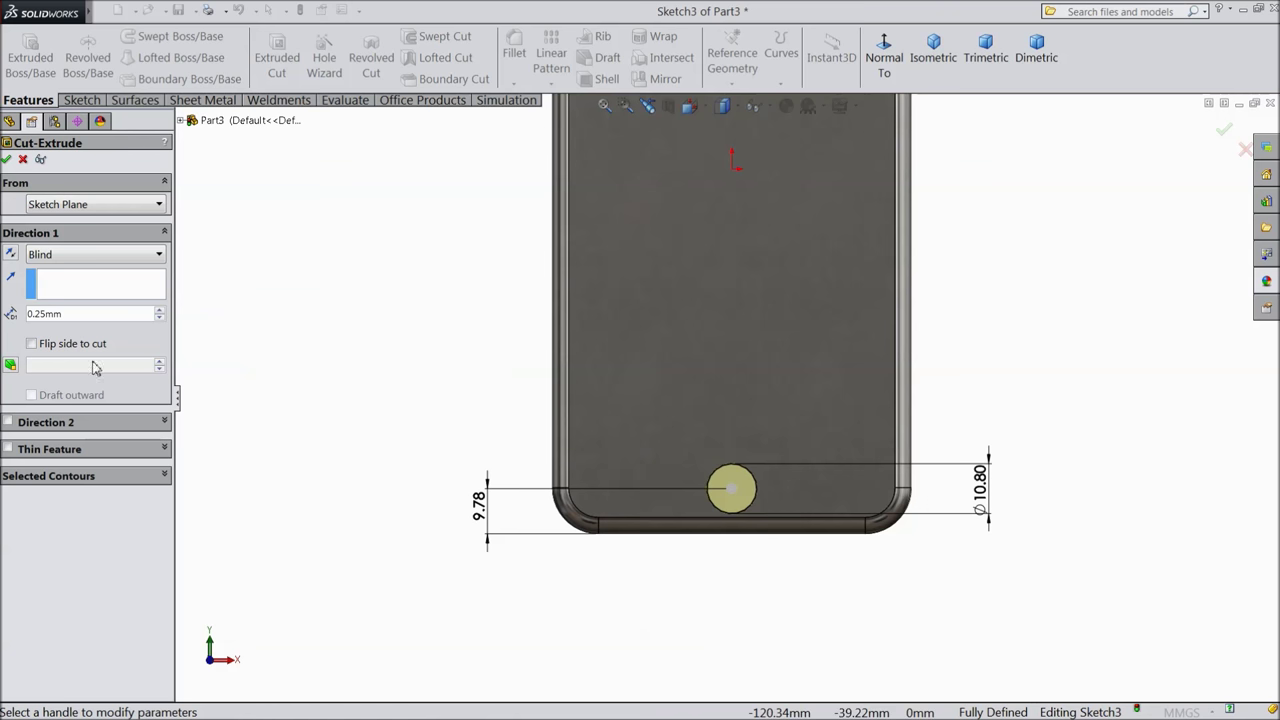
{"action": "left_click", "coordinate": [11, 365]}
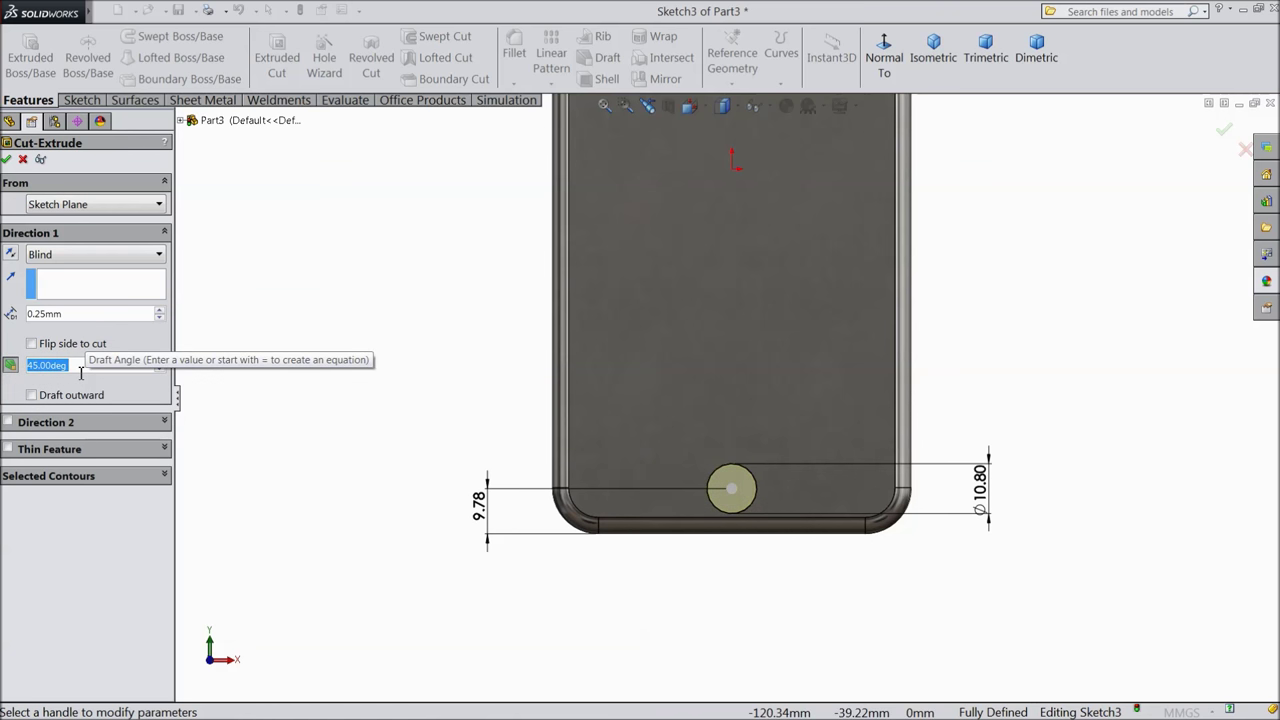
{"action": "type", "text": "70"}
{"action": "key", "text": "Return"}
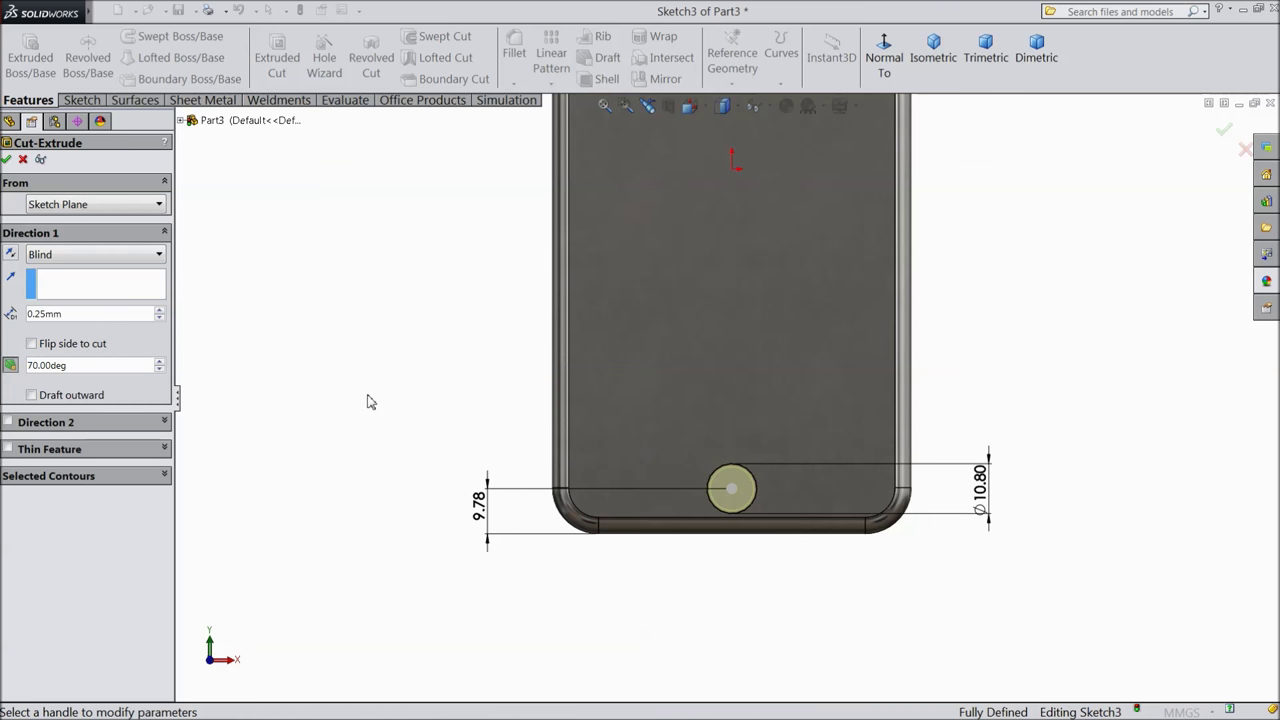
{"action": "middle_click_drag", "start_coordinate": [366, 400], "coordinate": [317, 384]}
{"action": "scroll", "coordinate": [700, 505], "scroll_direction": "down", "scroll_amount": 5}
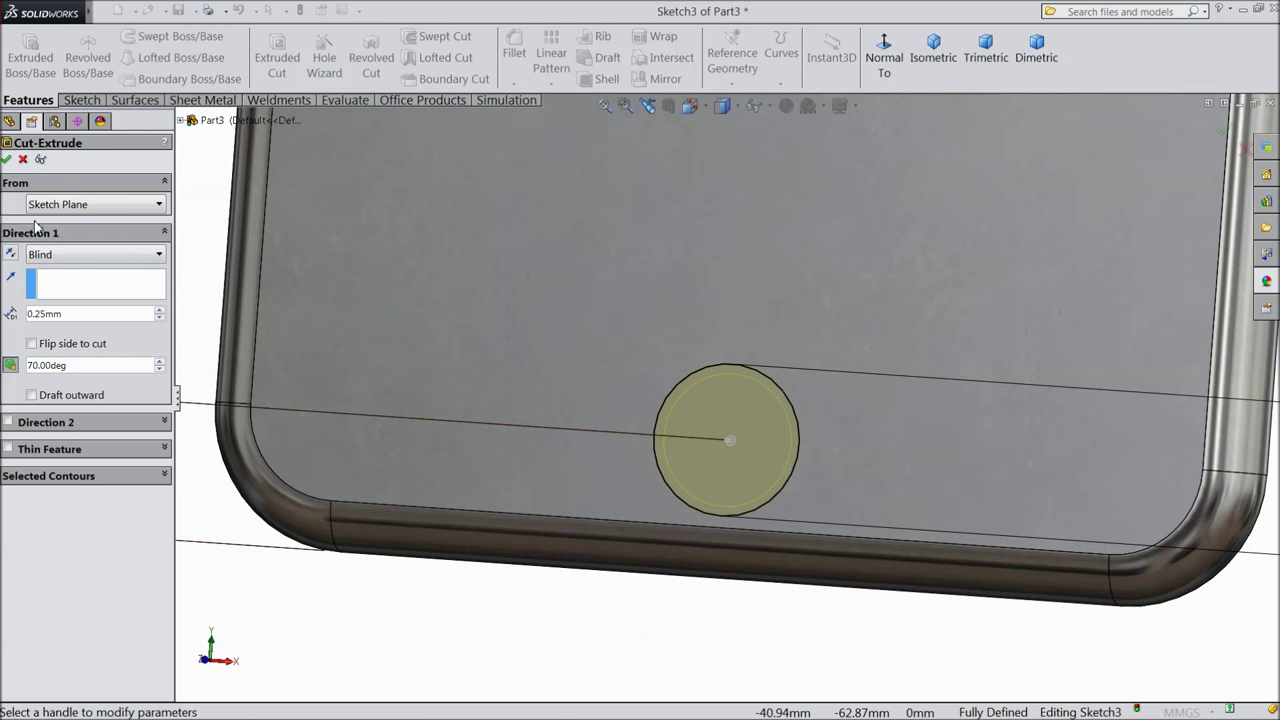
{"action": "left_click", "coordinate": [6, 160]}
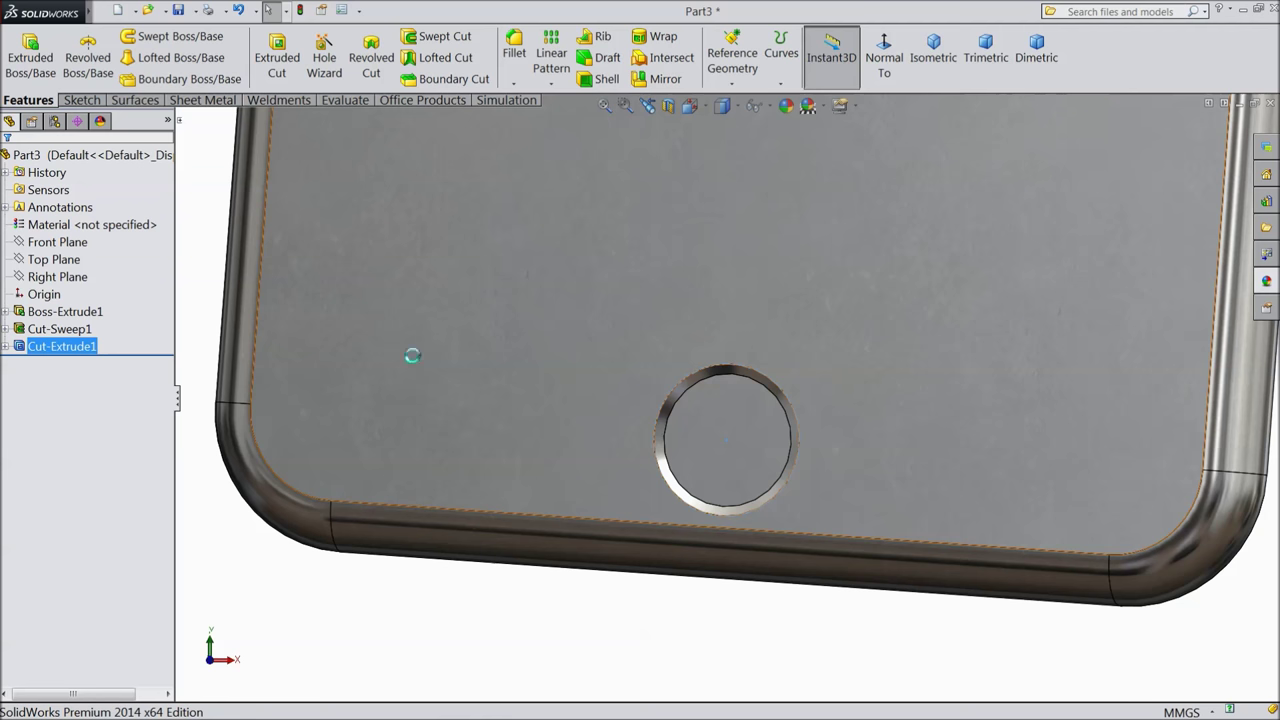
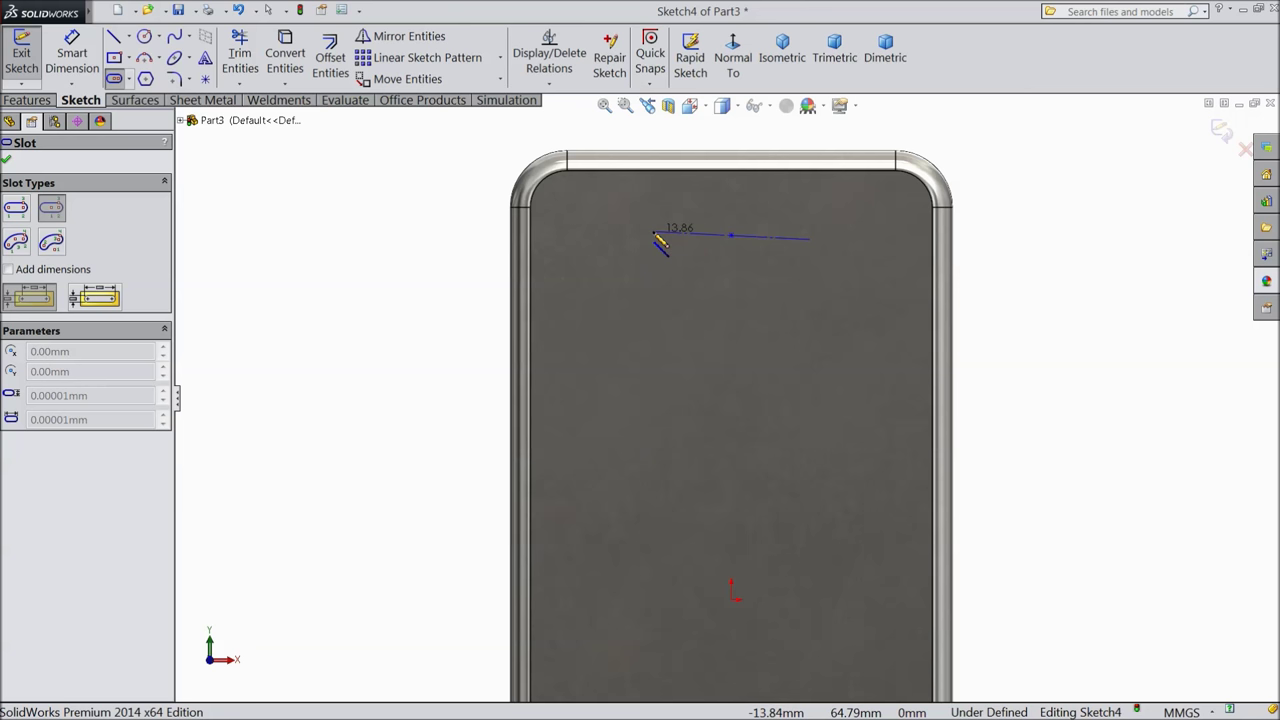
Finish the centerpoint slot near the face's upper end, about 27.7 mm between arc centres and 9.7 mm wide, with a horizontal relation on its centreline.
{"action": "left_click", "coordinate": [657, 266]}
{"action": "right_click", "coordinate": [406, 232]}
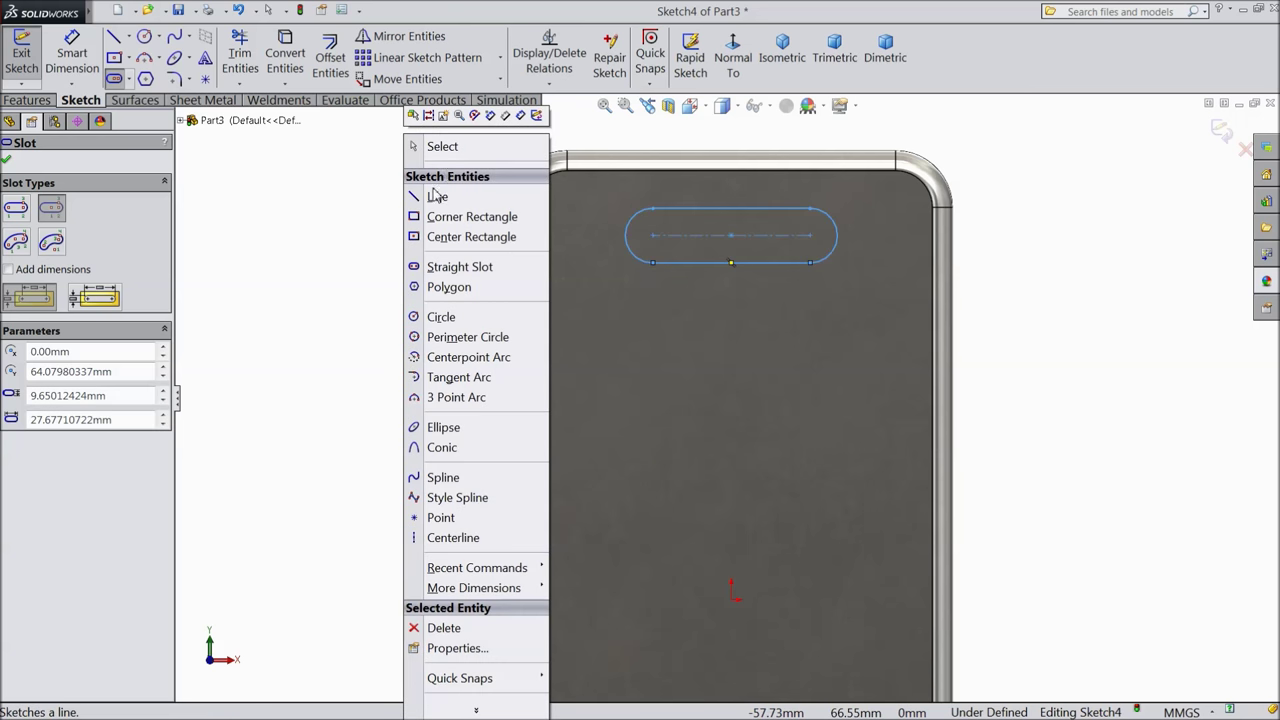
{"action": "left_click", "coordinate": [434, 147]}
{"action": "left_click", "coordinate": [720, 240]}
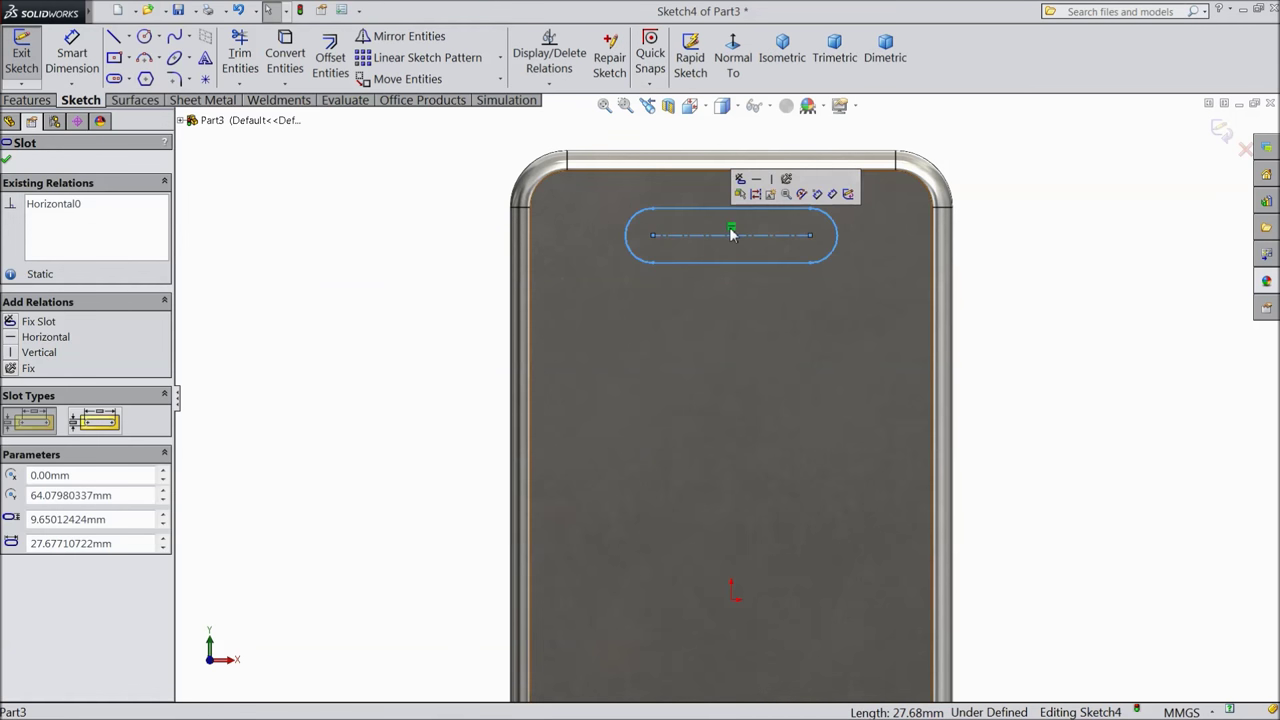
{"action": "left_click", "coordinate": [757, 186]}
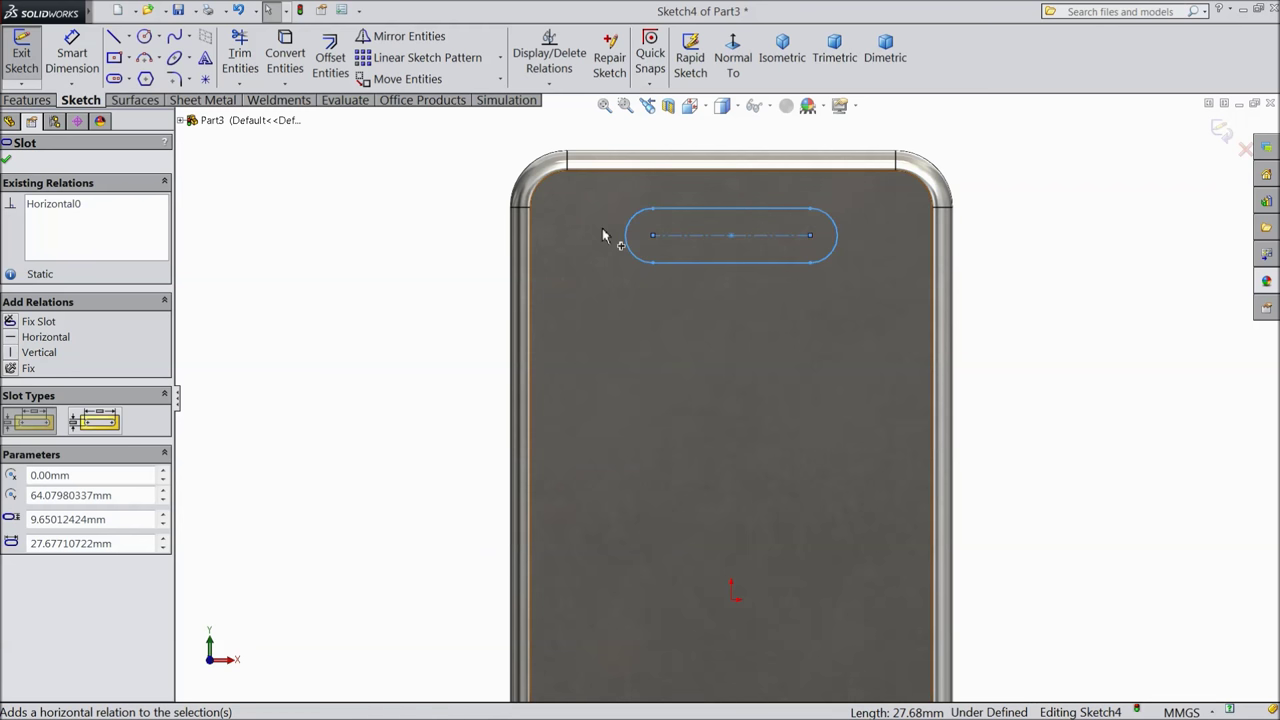
Dimension the vertical distance from the origin to the slot's centre as 69.25 mm.
{"action": "key", "text": "d"}
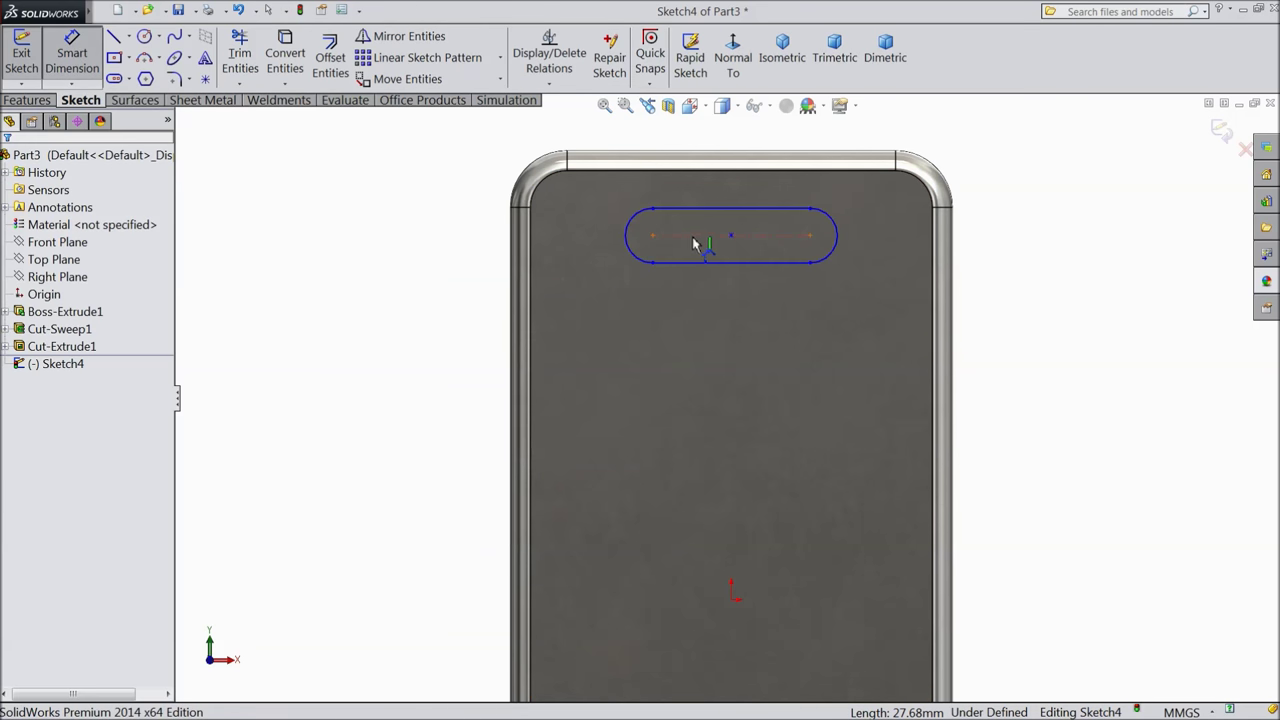
{"action": "scroll", "coordinate": [698, 252], "scroll_direction": "up", "scroll_amount": 2}
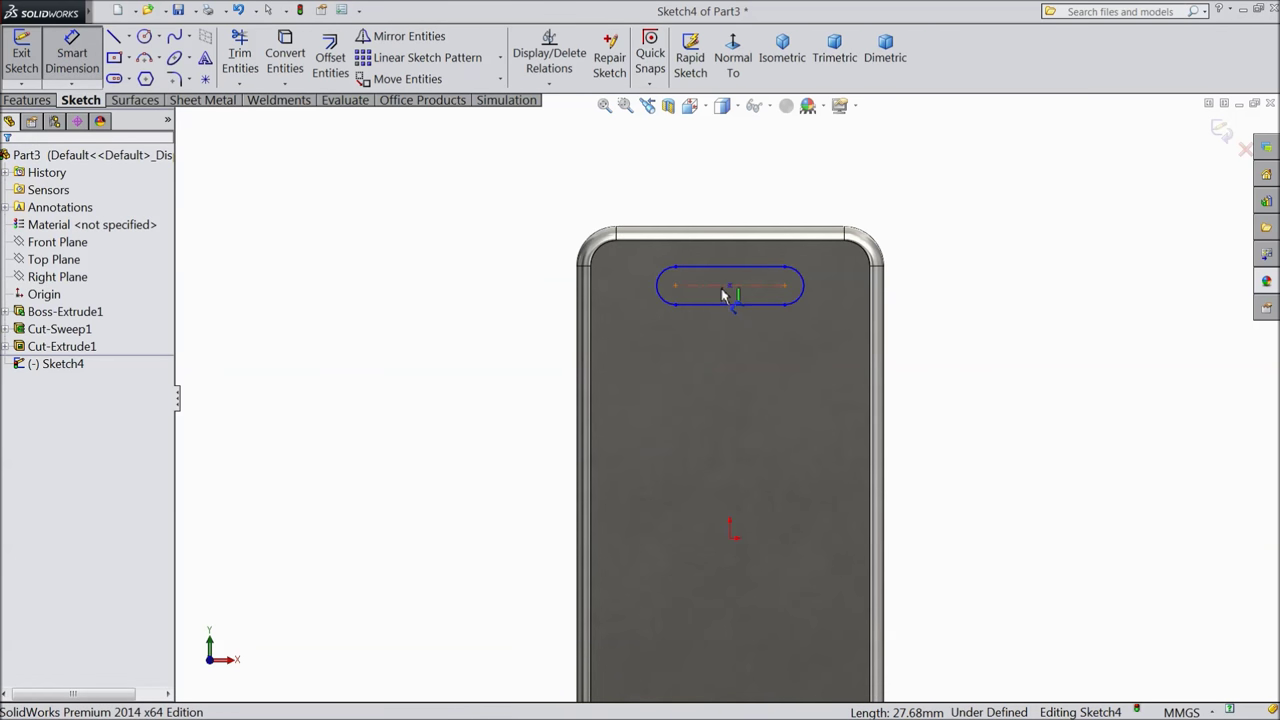
{"action": "left_click", "coordinate": [730, 287]}
{"action": "left_click", "coordinate": [730, 537]}
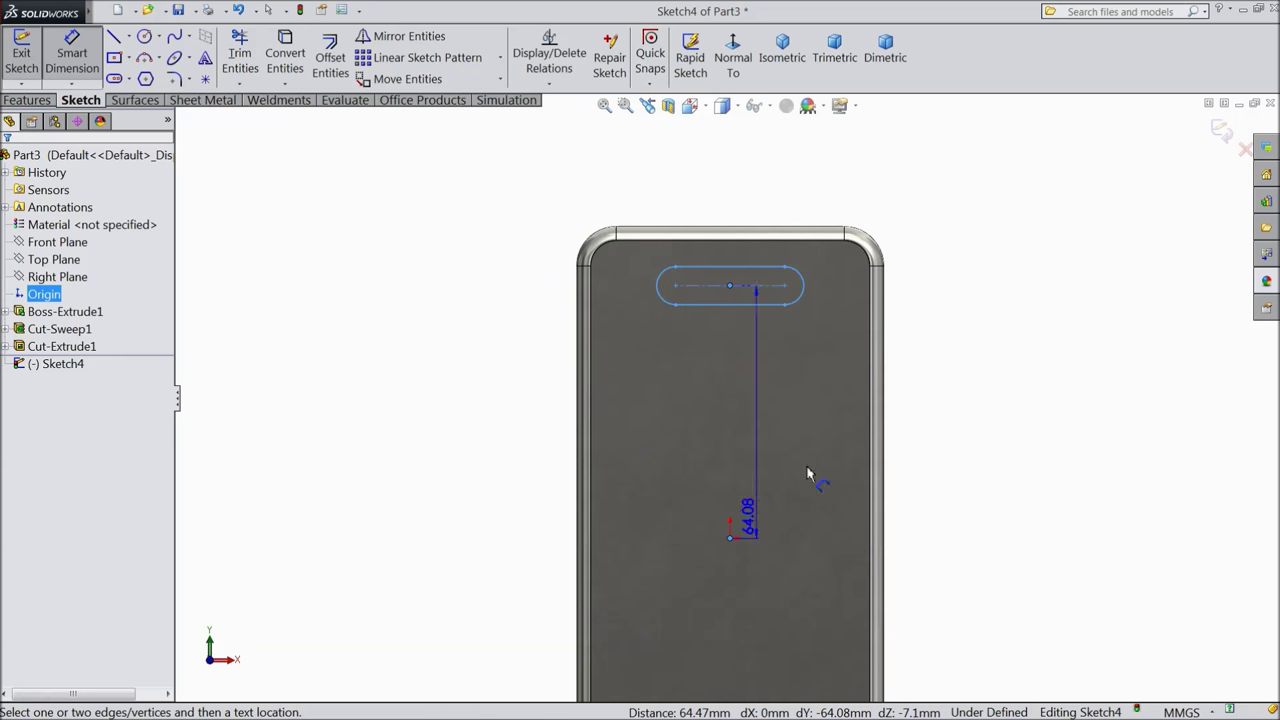
{"action": "left_click", "coordinate": [953, 422]}
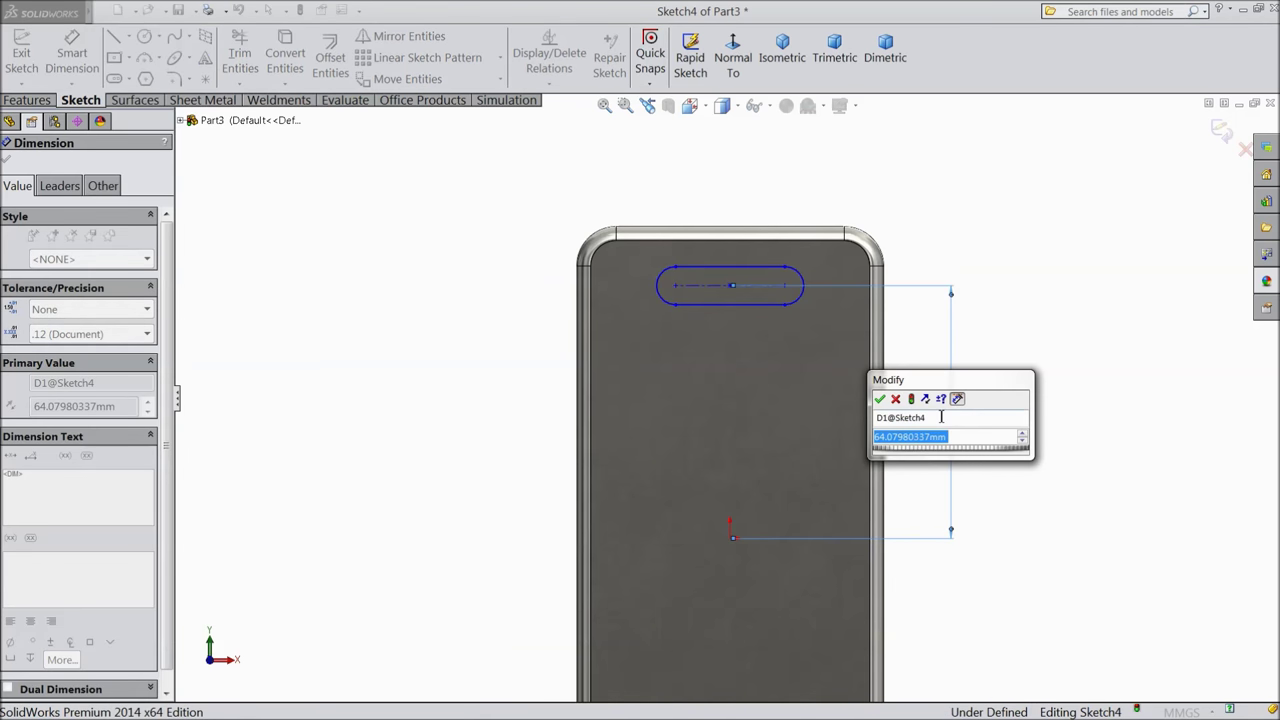
{"action": "type", "text": "69."}
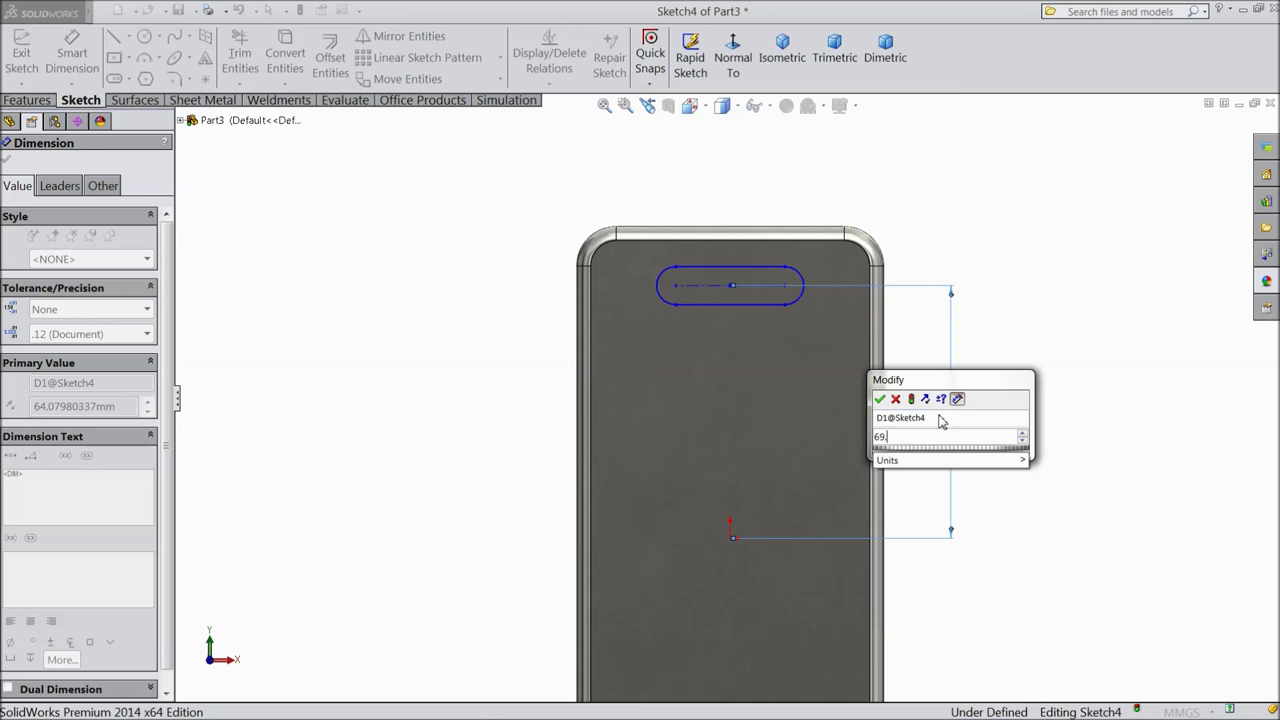
{"action": "type", "text": "25"}
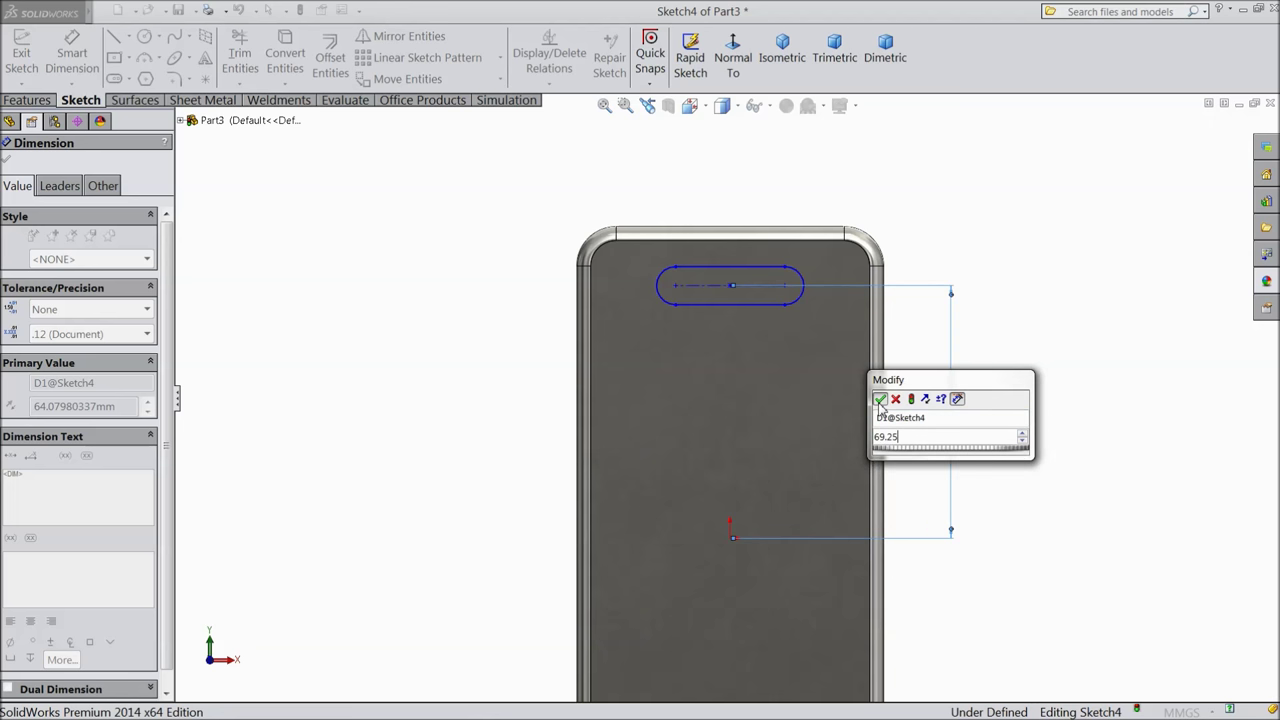
{"action": "left_click", "coordinate": [879, 399]}
Dimension the slot's centre-to-centre length as 9.50 mm.
{"action": "scroll", "coordinate": [762, 285], "scroll_direction": "down", "scroll_amount": 3}
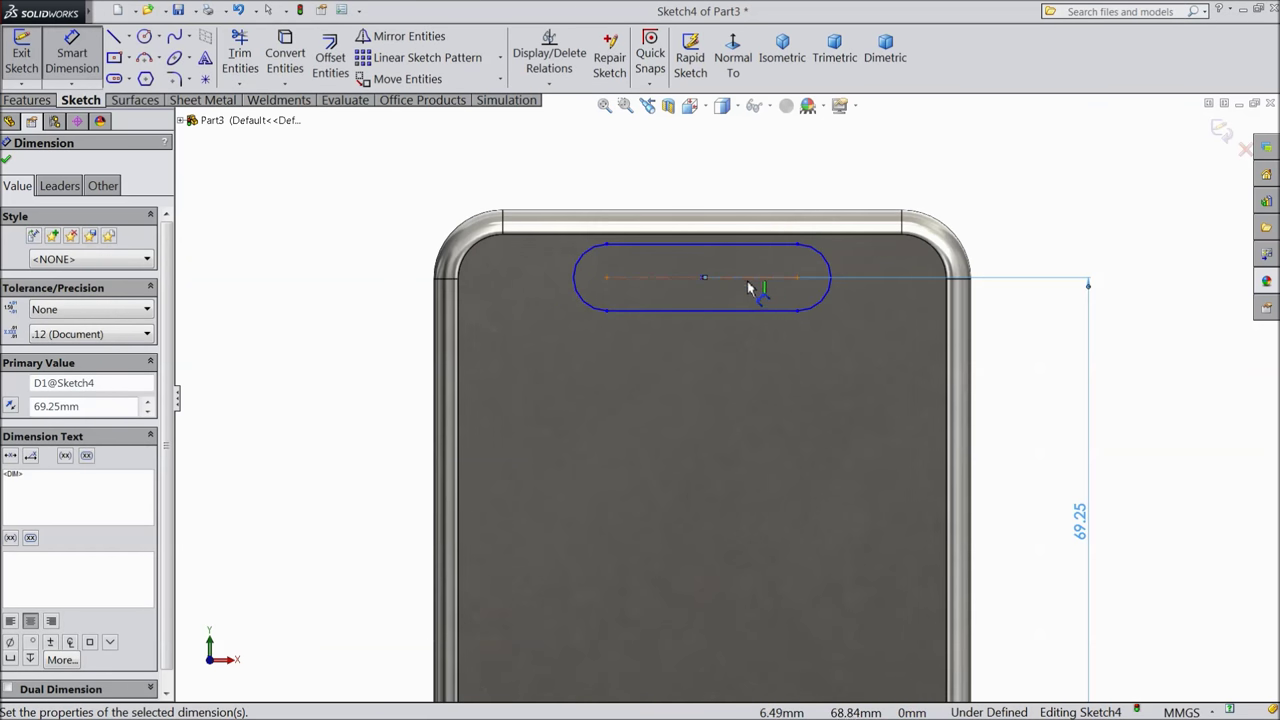
{"action": "left_click", "coordinate": [700, 282]}
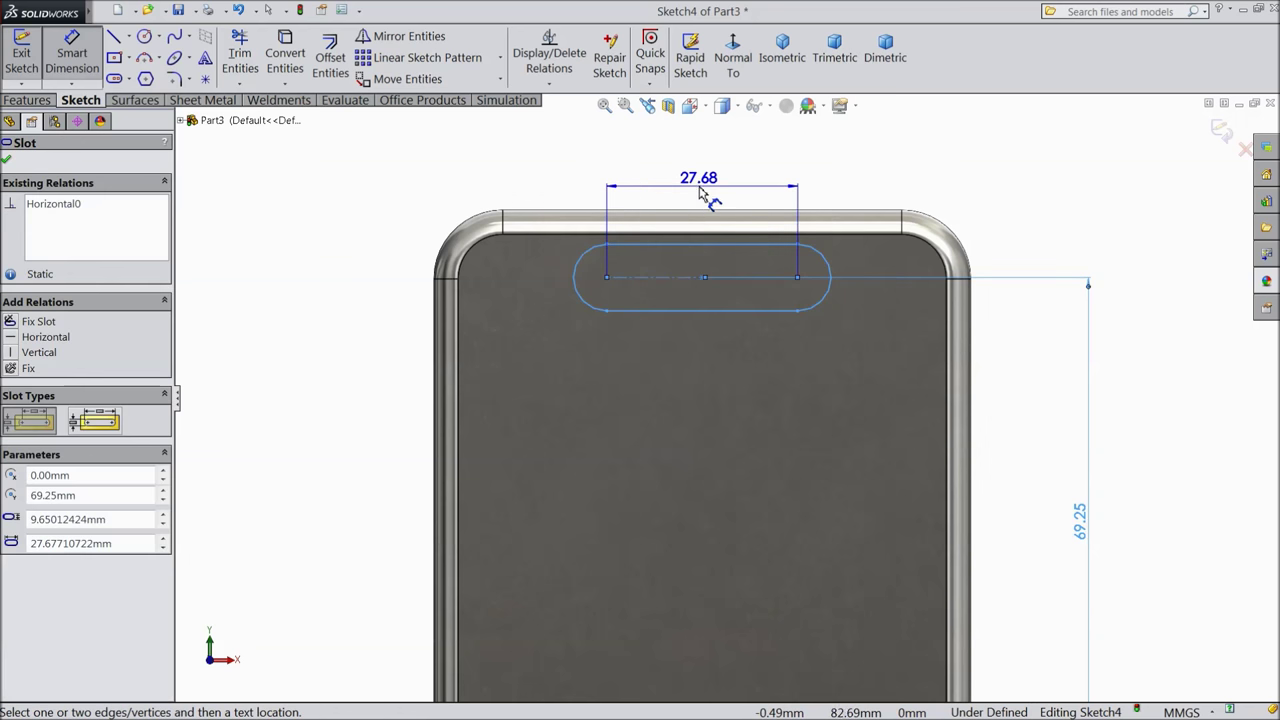
{"action": "left_click", "coordinate": [700, 195]}
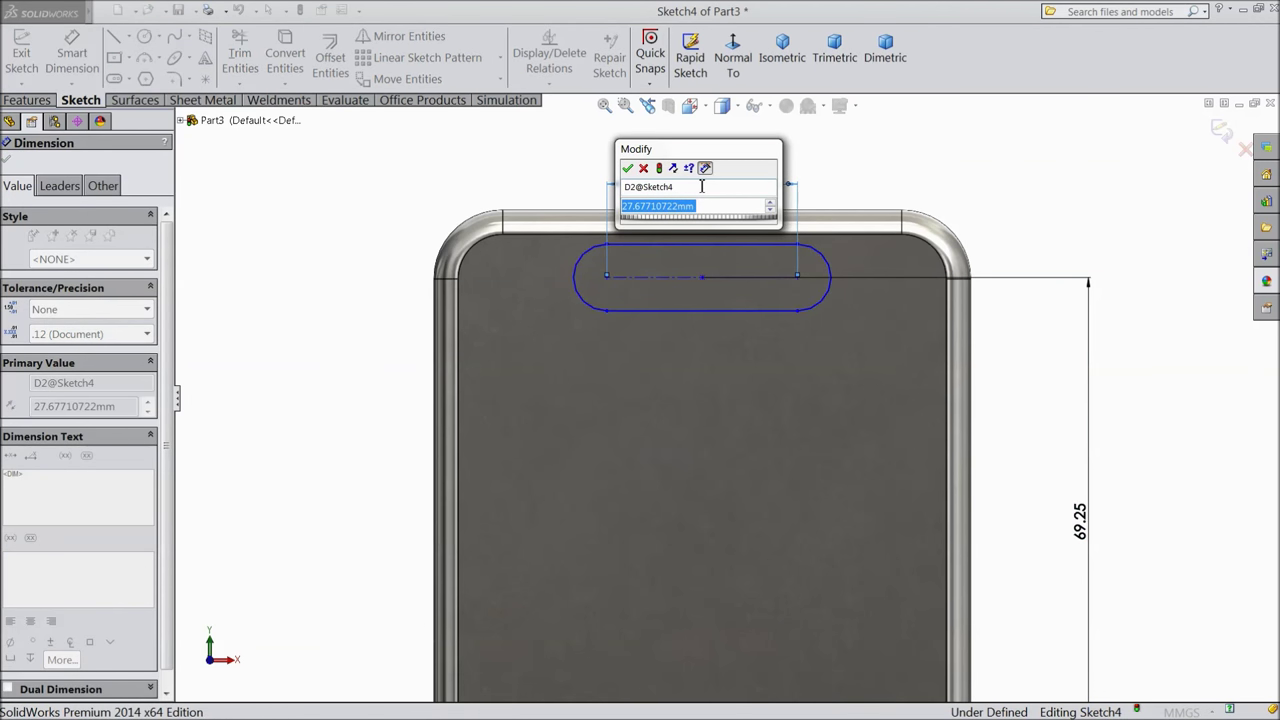
{"action": "type", "text": "9."}
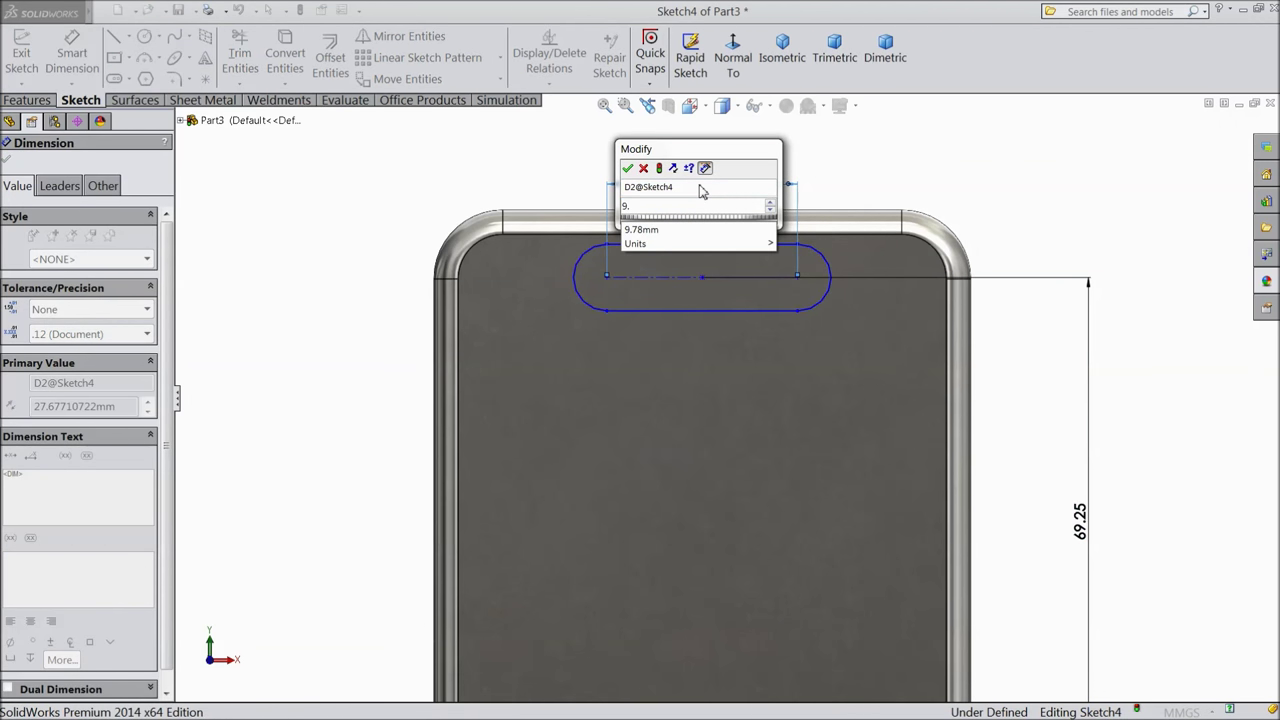
{"action": "type", "text": "50"}
{"action": "left_click", "coordinate": [628, 168]}
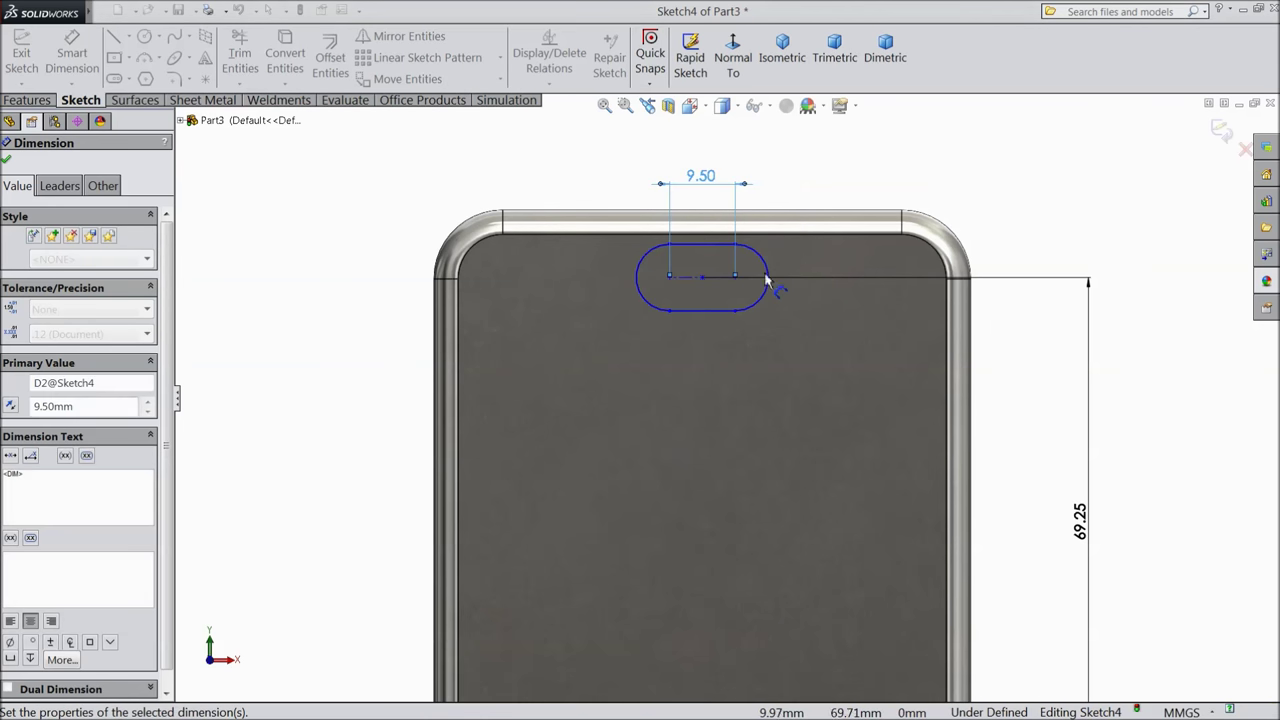
Dimension the slot's end arc with a radius of 0.75 mm.
{"action": "left_click", "coordinate": [770, 280]}
{"action": "left_click", "coordinate": [852, 188]}
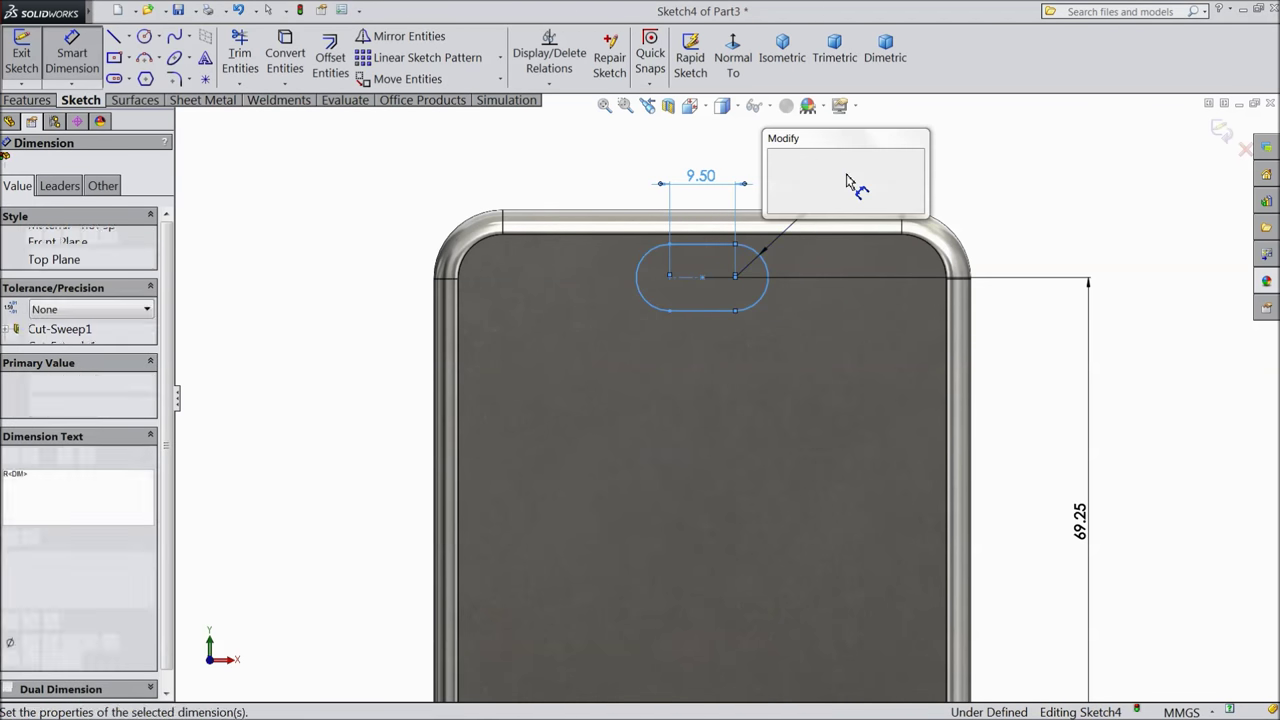
{"action": "type", "text": "0.75"}
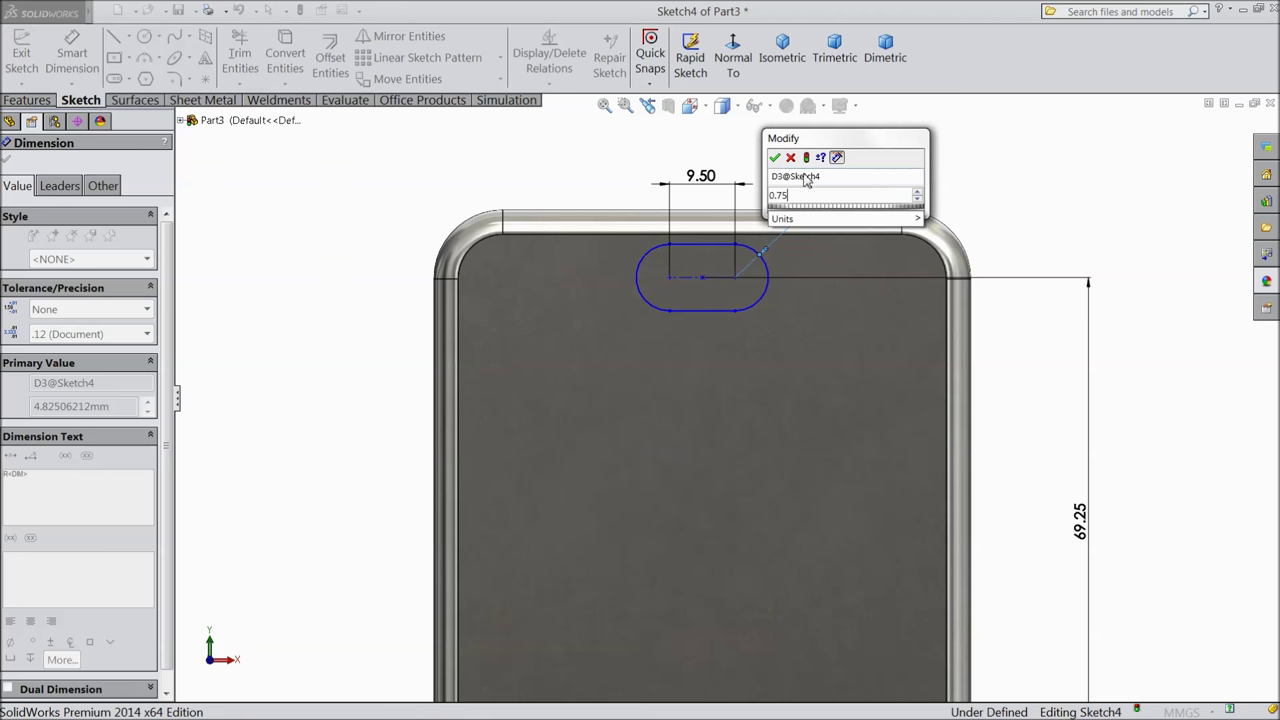
{"action": "left_click", "coordinate": [774, 157]}
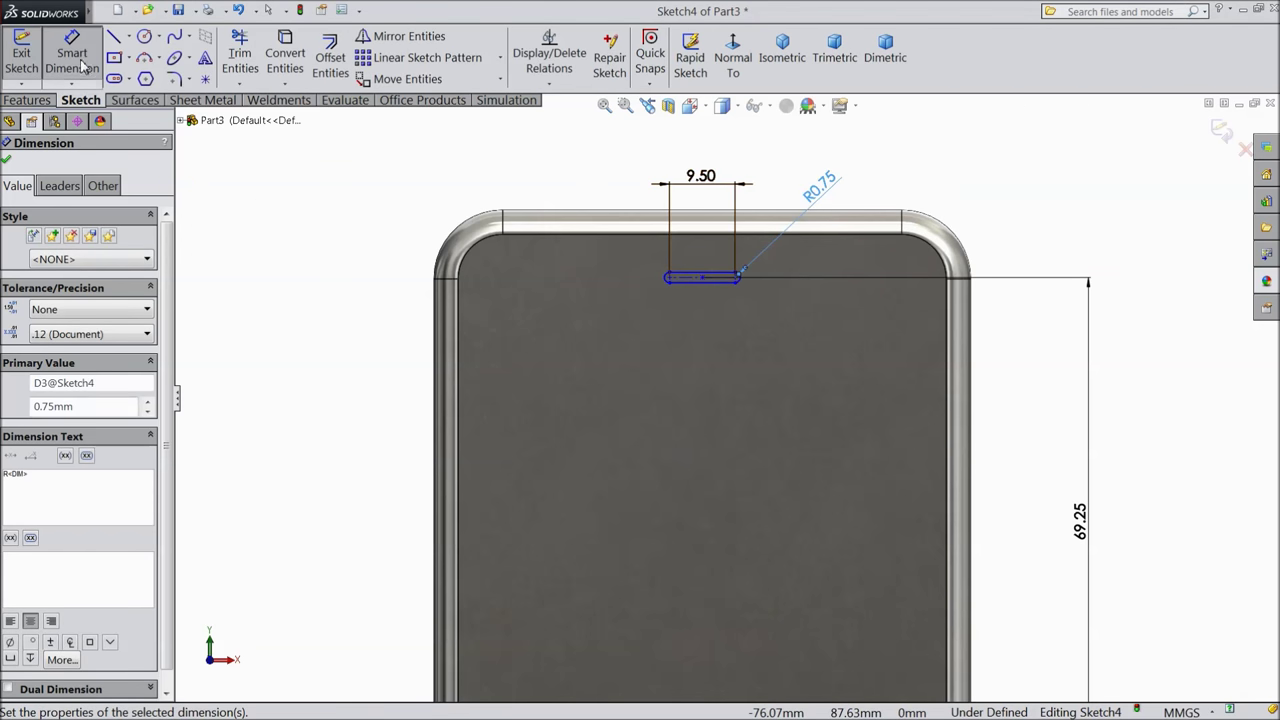
Add a vertical relation between the slot's centre point and the origin.
{"action": "scroll", "coordinate": [657, 332], "scroll_direction": "up", "scroll_amount": 1}
{"action": "scroll", "coordinate": [708, 387], "scroll_direction": "up", "scroll_amount": 1}
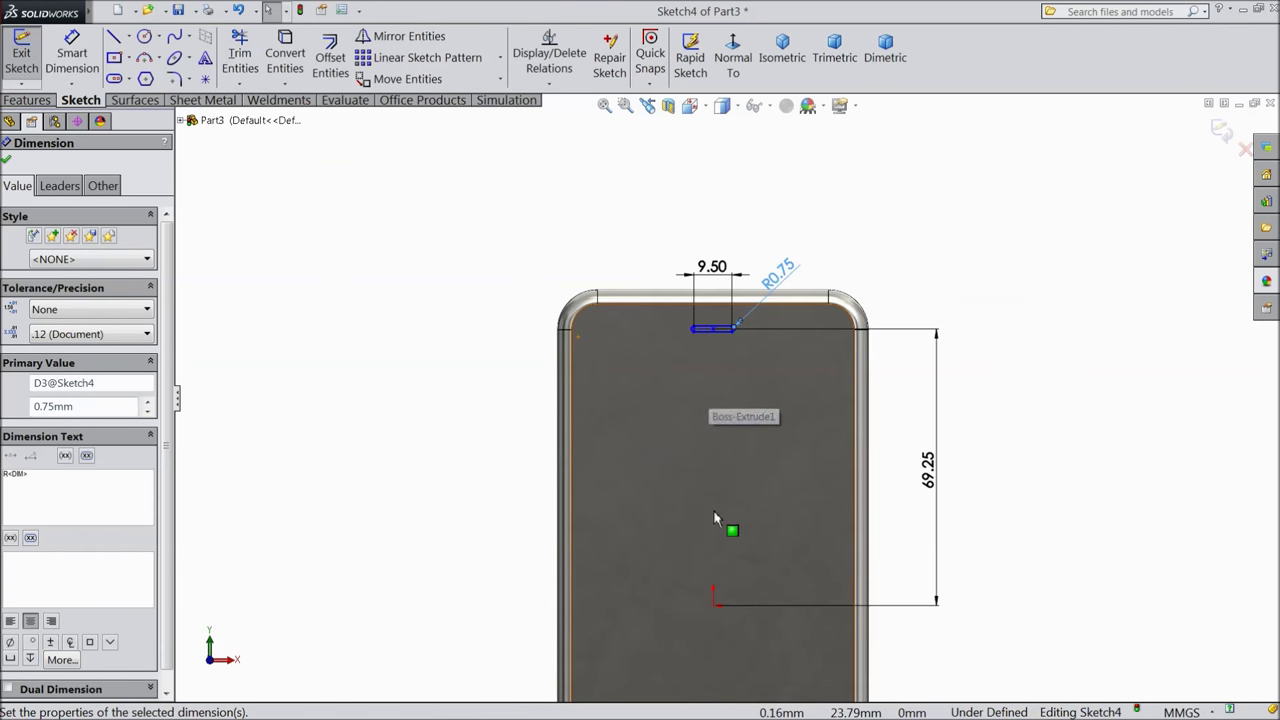
{"action": "scroll", "coordinate": [714, 517], "scroll_direction": "down", "scroll_amount": 2}
{"action": "left_click", "coordinate": [716, 237]}
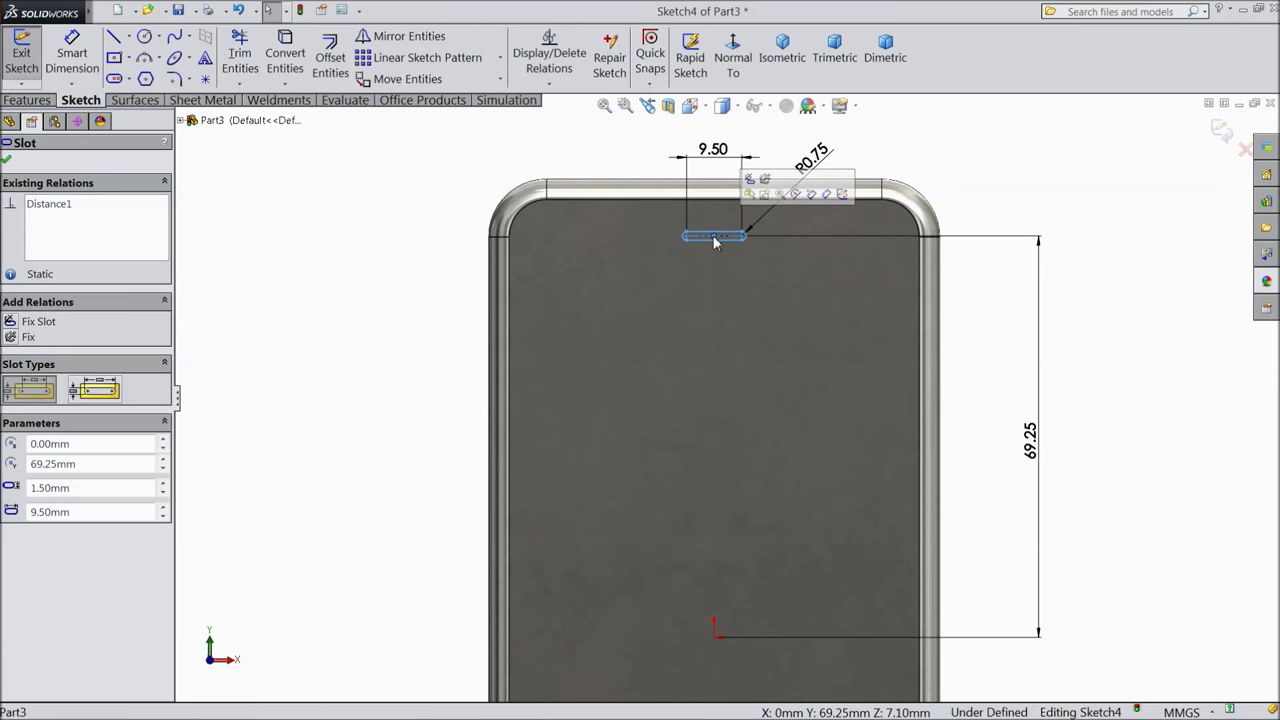
{"action": "left_click", "coordinate": [713, 634], "text": "ctrl"}
{"action": "left_click", "coordinate": [766, 582]}
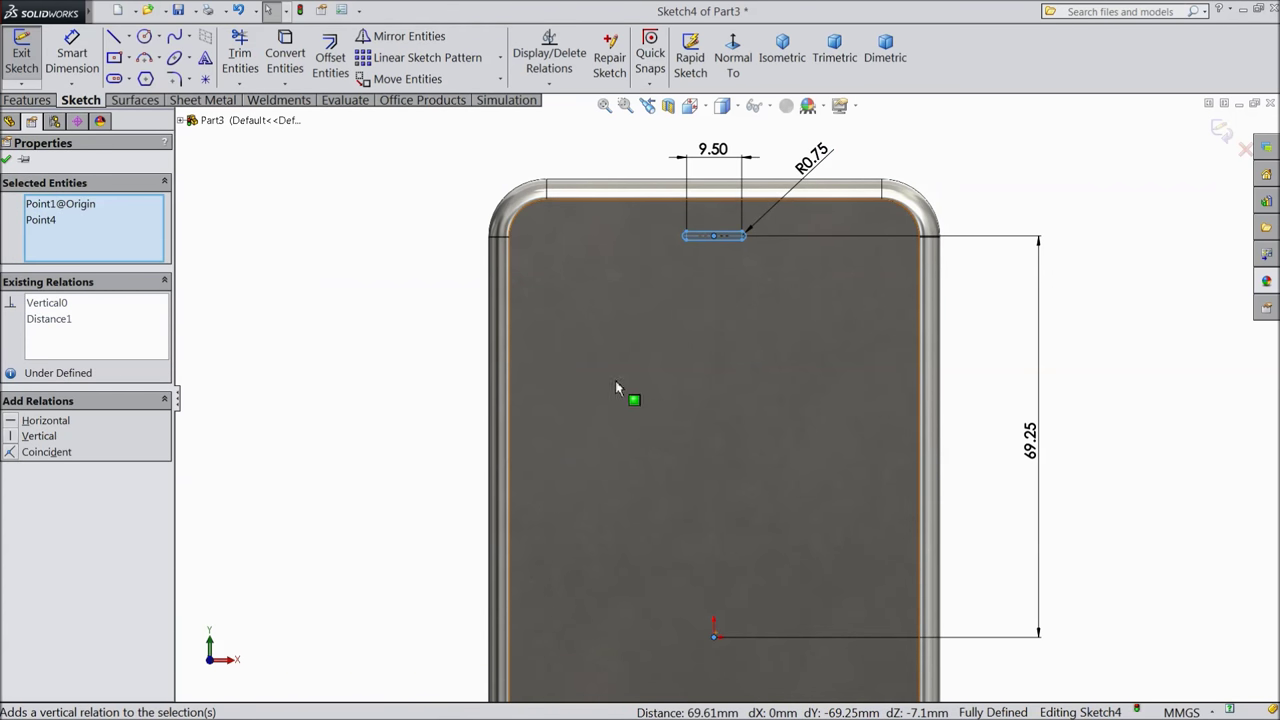
{"action": "left_click", "coordinate": [8, 160]}
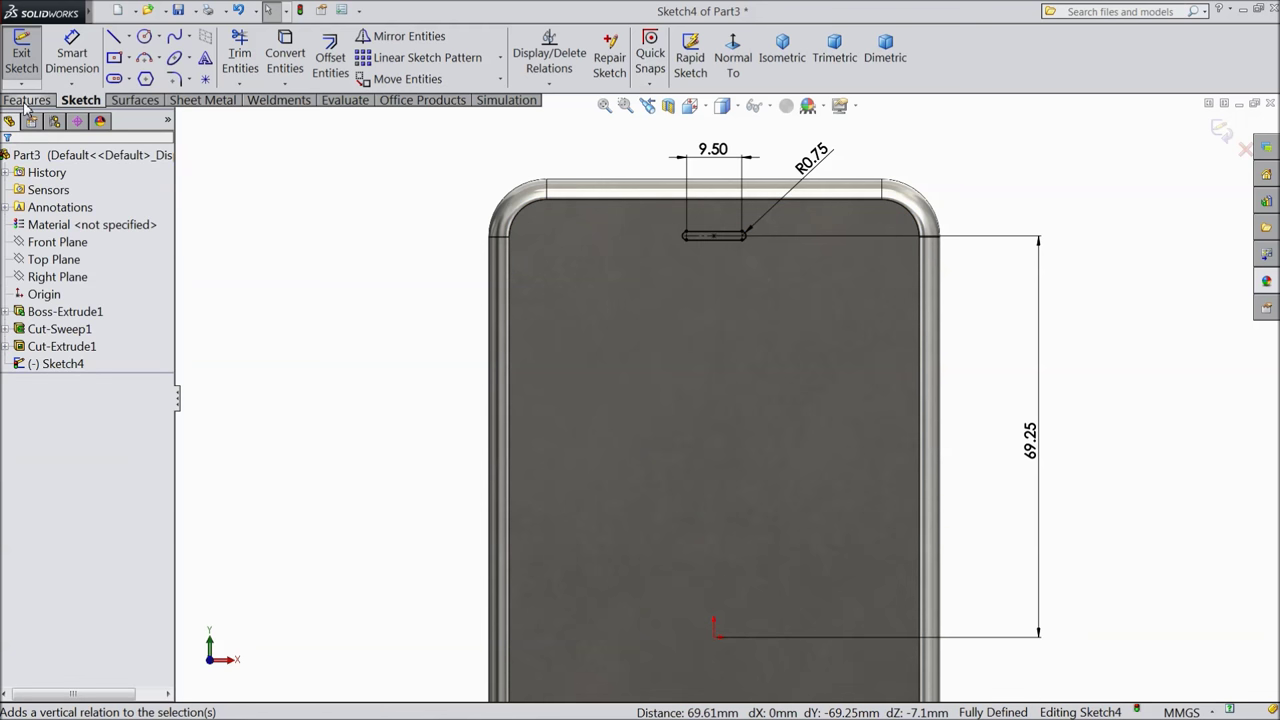
Cut the slot profile blind 0.50 mm deep into the front face with Extruded Cut.
{"action": "left_click", "coordinate": [25, 102]}
{"action": "left_click", "coordinate": [284, 64]}
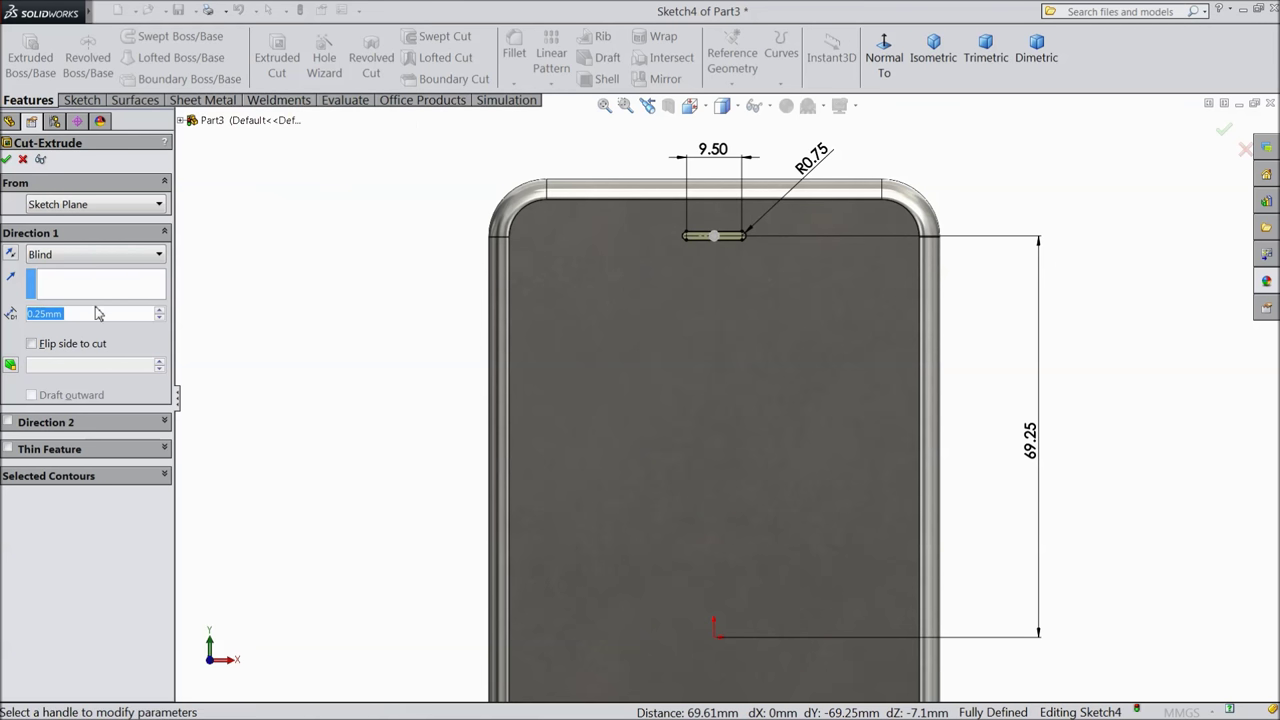
{"action": "type", "text": "0.5"}
{"action": "key", "text": "Return"}
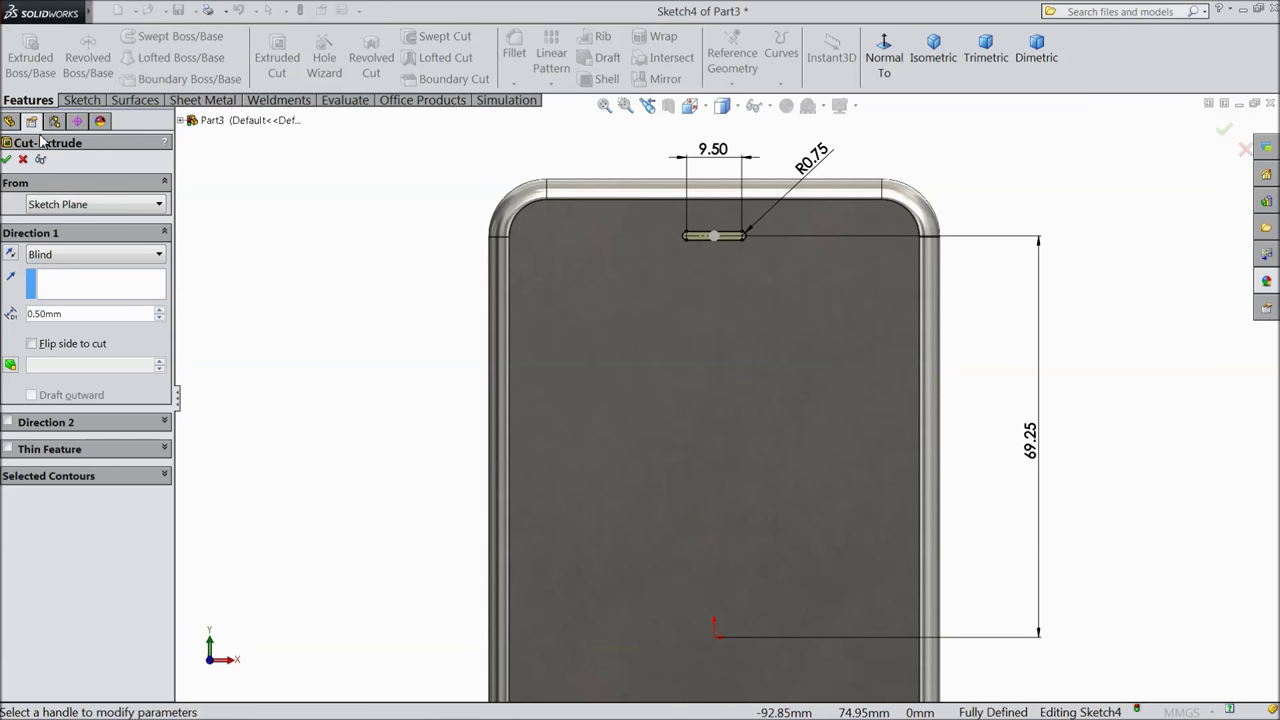
{"action": "left_click", "coordinate": [7, 161]}
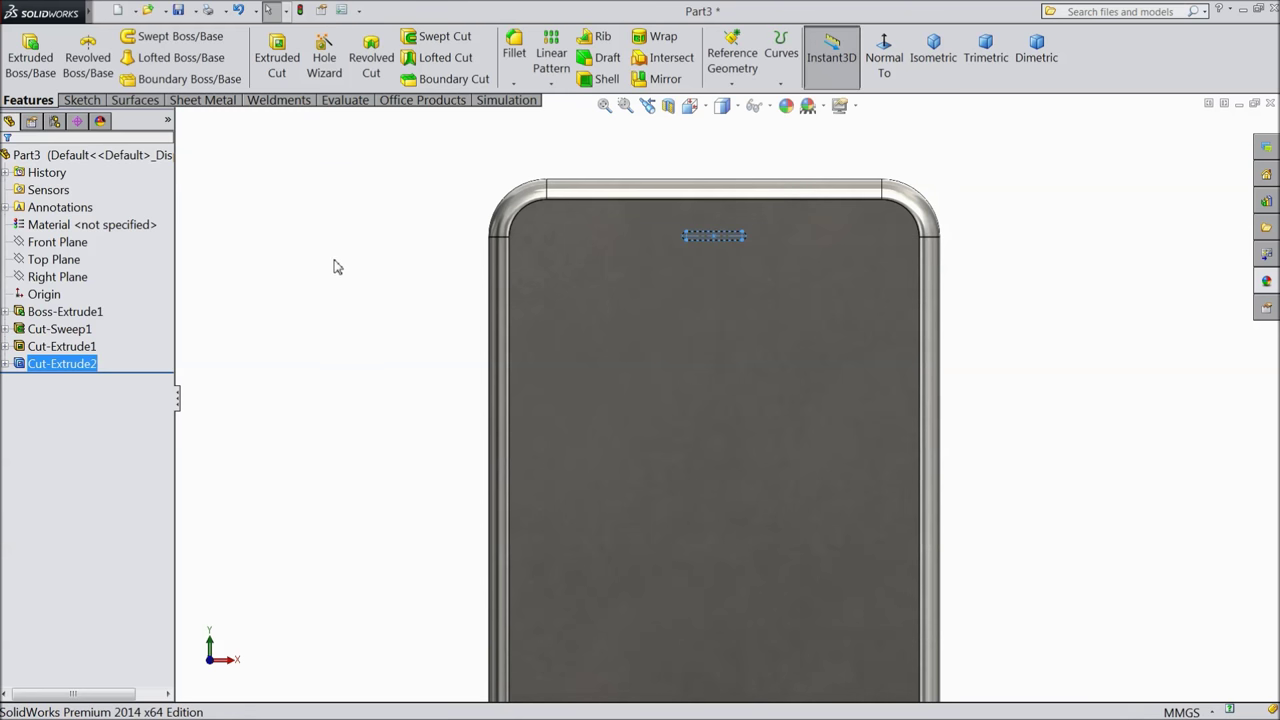
{"action": "left_click", "coordinate": [578, 325]}
Fillet the outer edge of the slot cut with a constant 0.25 mm radius, using tangent propagation.
{"action": "middle_click_drag", "start_coordinate": [594, 271], "coordinate": [592, 304]}
{"action": "scroll", "coordinate": [714, 251], "scroll_direction": "down", "scroll_amount": 4}
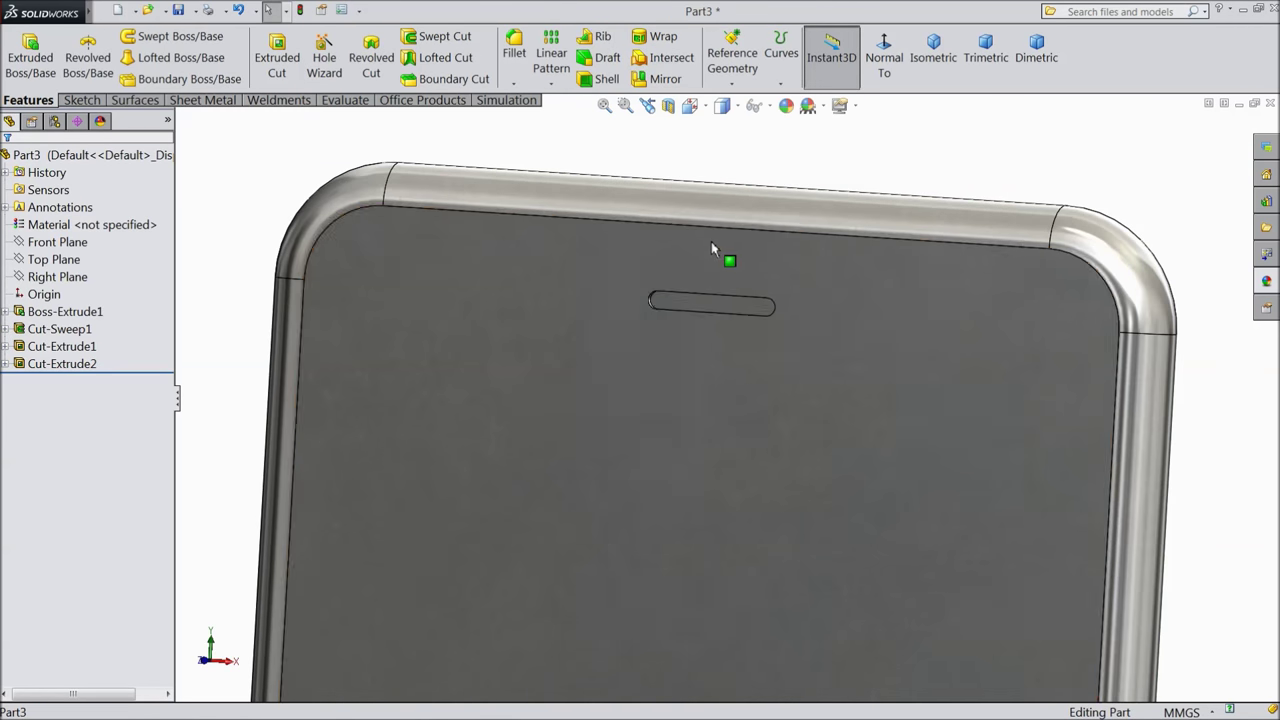
{"action": "middle_click_drag", "start_coordinate": [676, 316], "coordinate": [689, 371]}
{"action": "scroll", "coordinate": [697, 320], "scroll_direction": "down", "scroll_amount": 5}
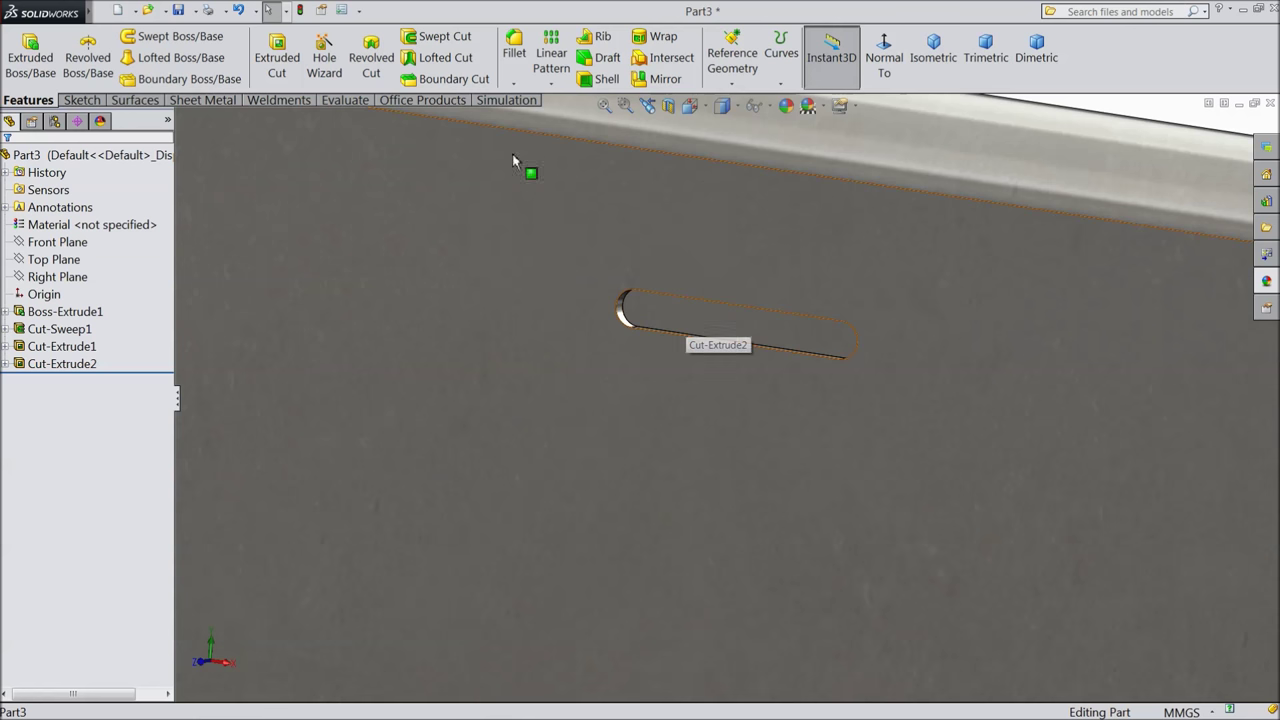
{"action": "left_click", "coordinate": [515, 55]}
{"action": "type", "text": "0.25"}
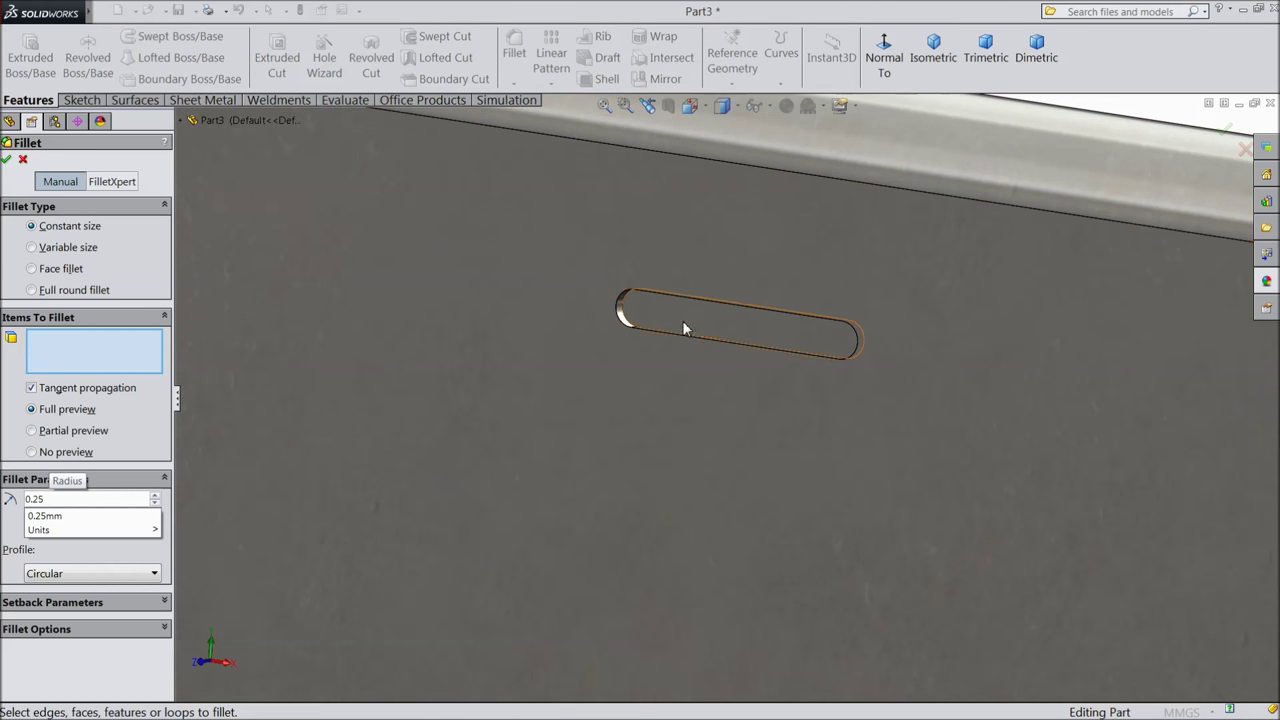
{"action": "scroll", "coordinate": [696, 338], "scroll_direction": "down", "scroll_amount": 4}
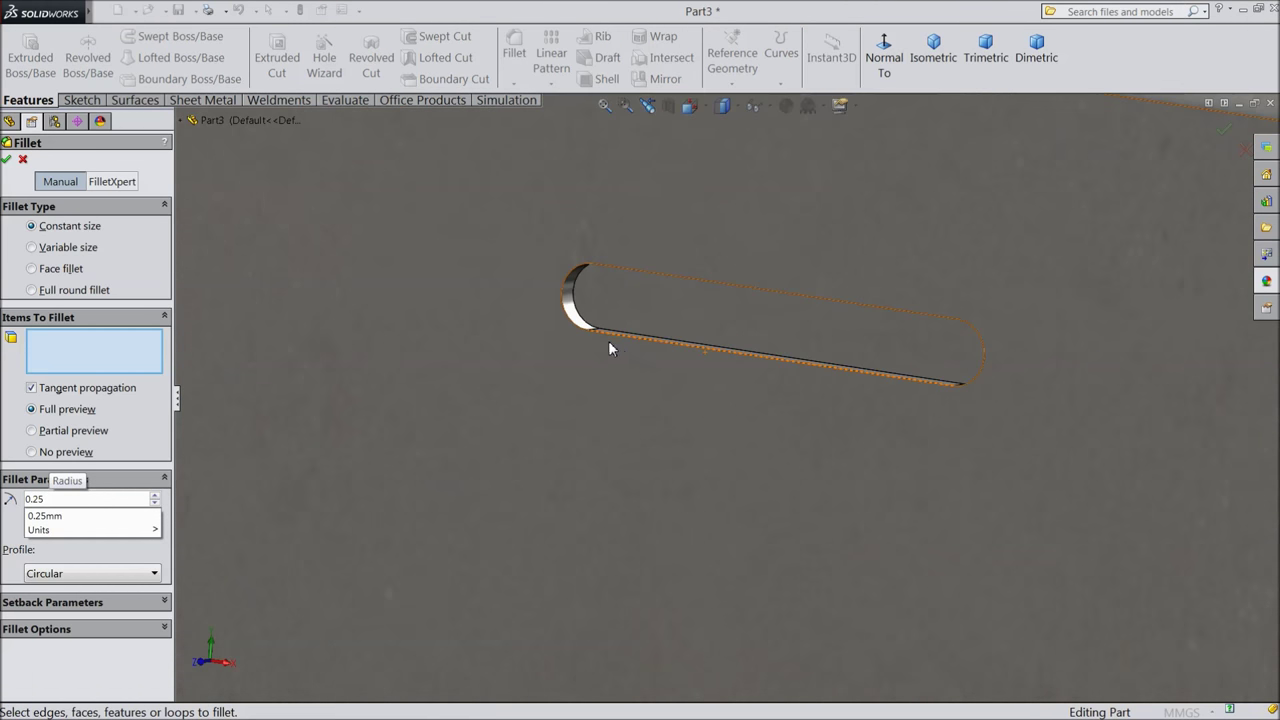
{"action": "left_click", "coordinate": [578, 333]}
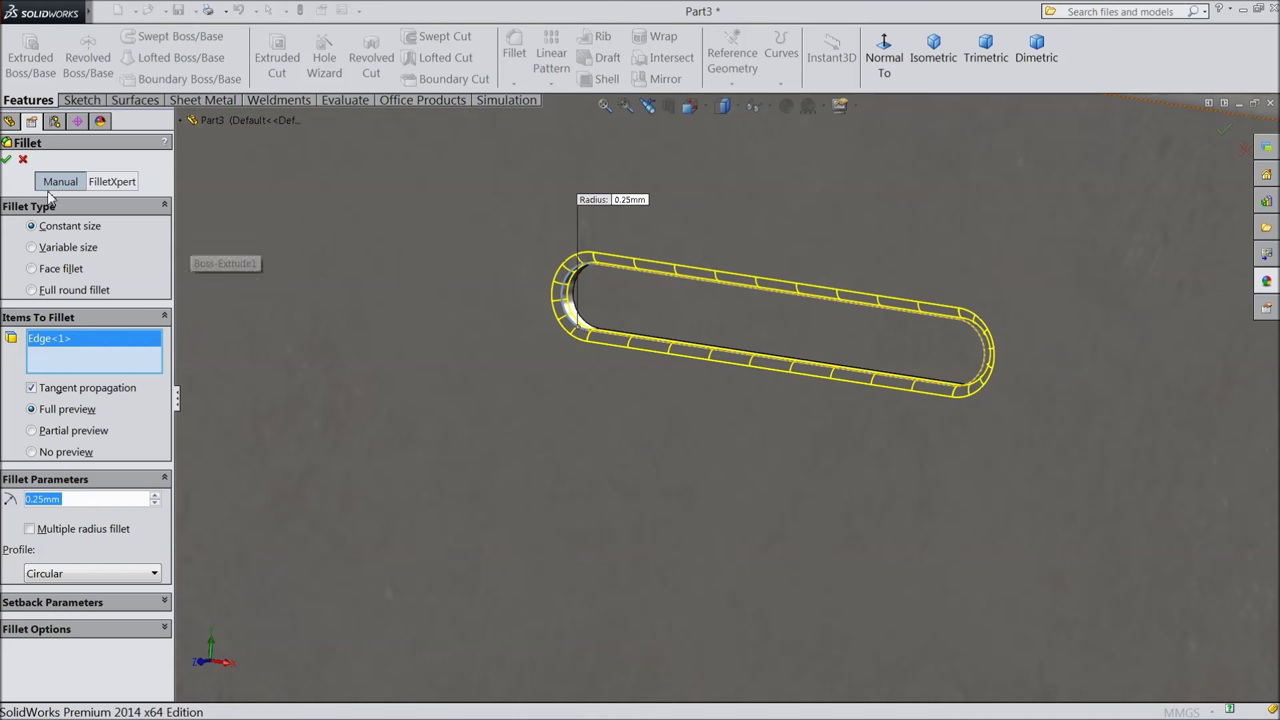
{"action": "left_click", "coordinate": [8, 160]}
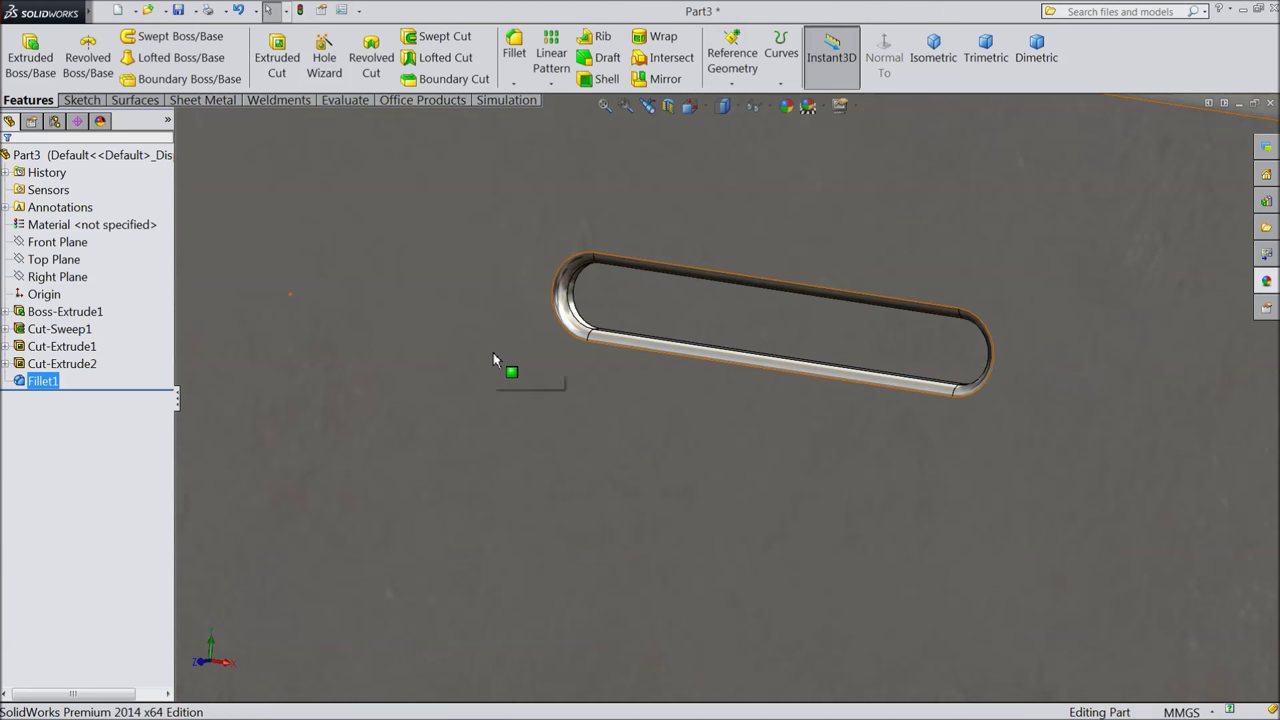
Start a sketch on the front face and draw a circle of about 2 mm radius to the left of the earpiece slot.
{"action": "left_click", "coordinate": [498, 367]}
{"action": "left_click", "coordinate": [550, 315]}
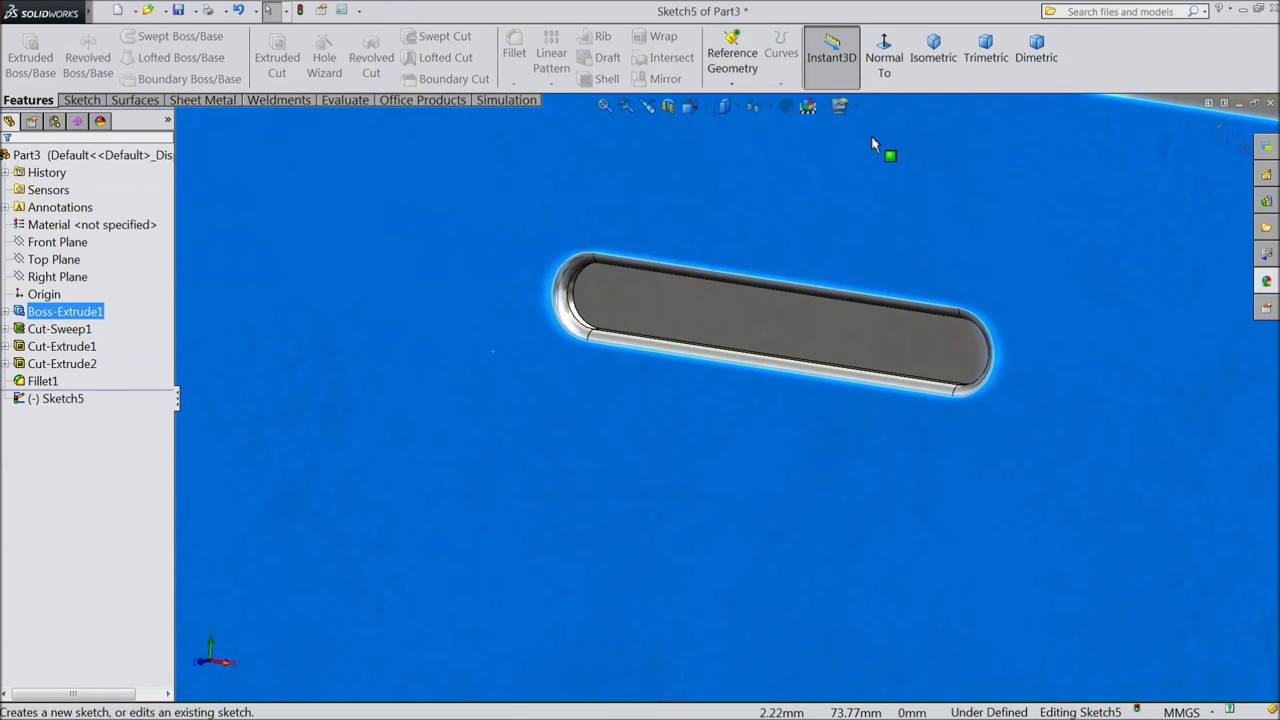
{"action": "left_click", "coordinate": [884, 57]}
{"action": "scroll", "coordinate": [735, 195], "scroll_direction": "down", "scroll_amount": 3}
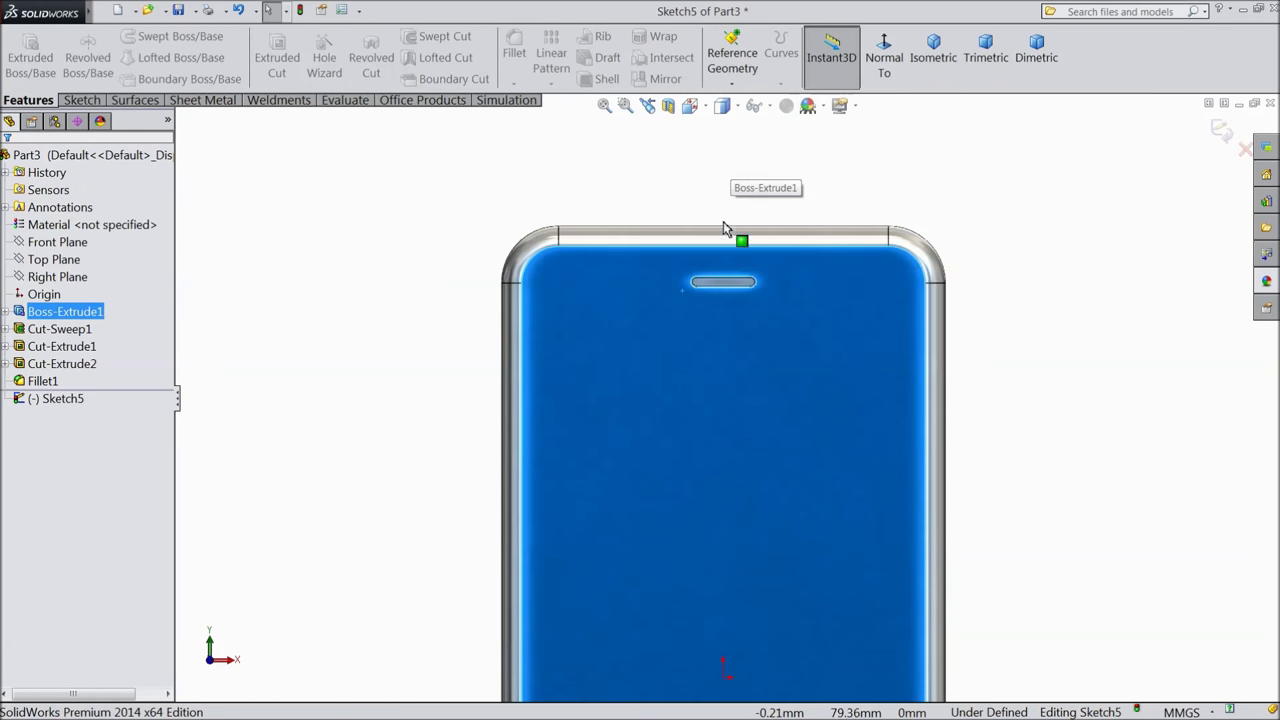
{"action": "scroll", "coordinate": [737, 303], "scroll_direction": "down", "scroll_amount": 4}
{"action": "scroll", "coordinate": [505, 327], "scroll_direction": "down", "scroll_amount": 1}
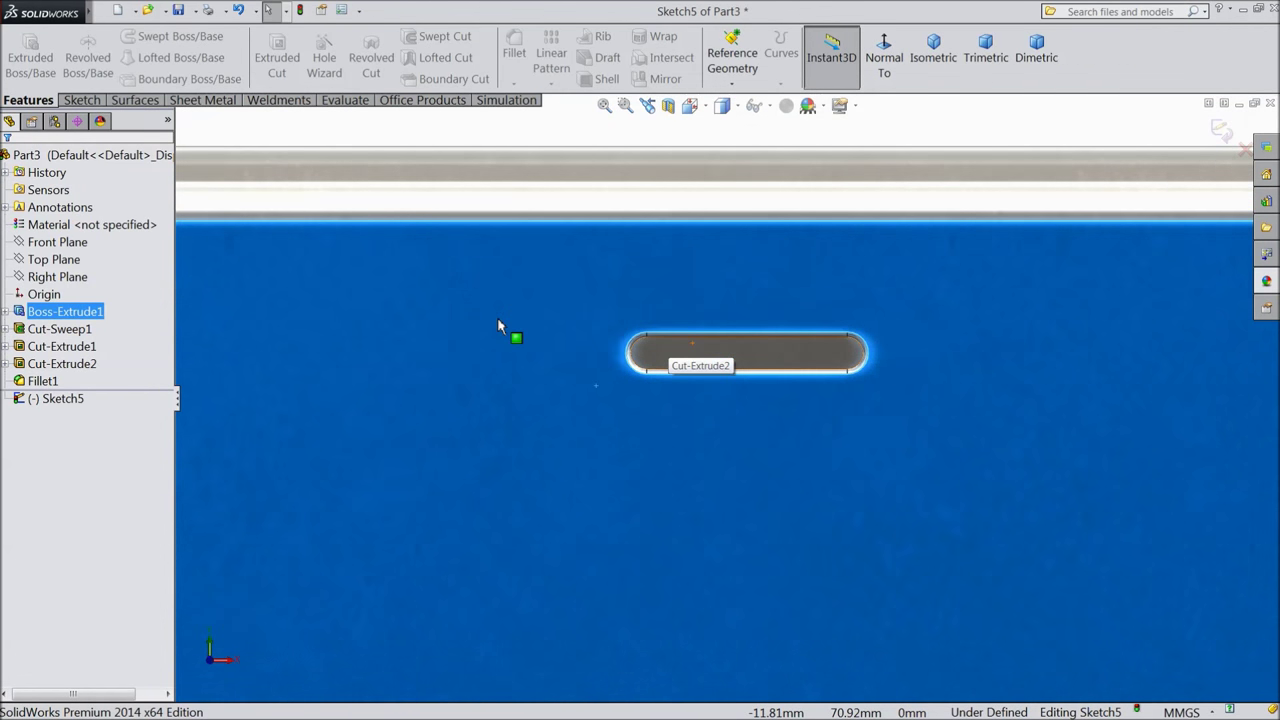
{"action": "left_click", "coordinate": [82, 101]}
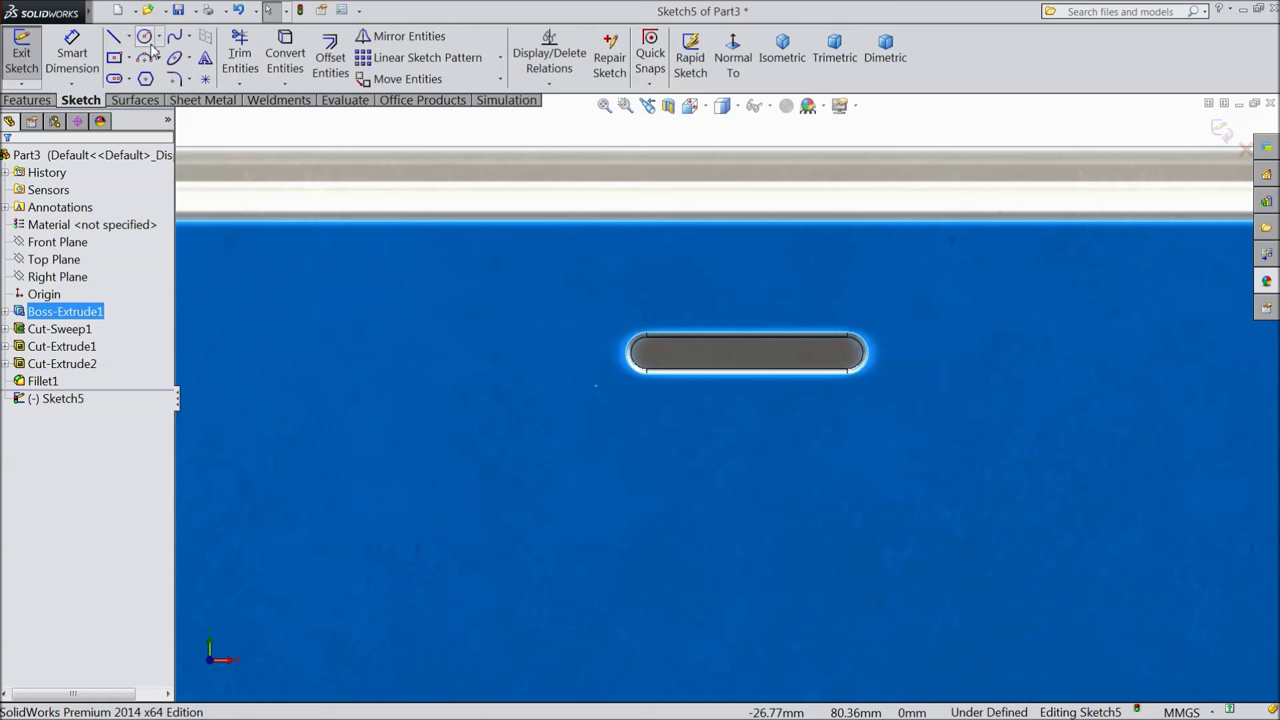
{"action": "left_click", "coordinate": [145, 38]}
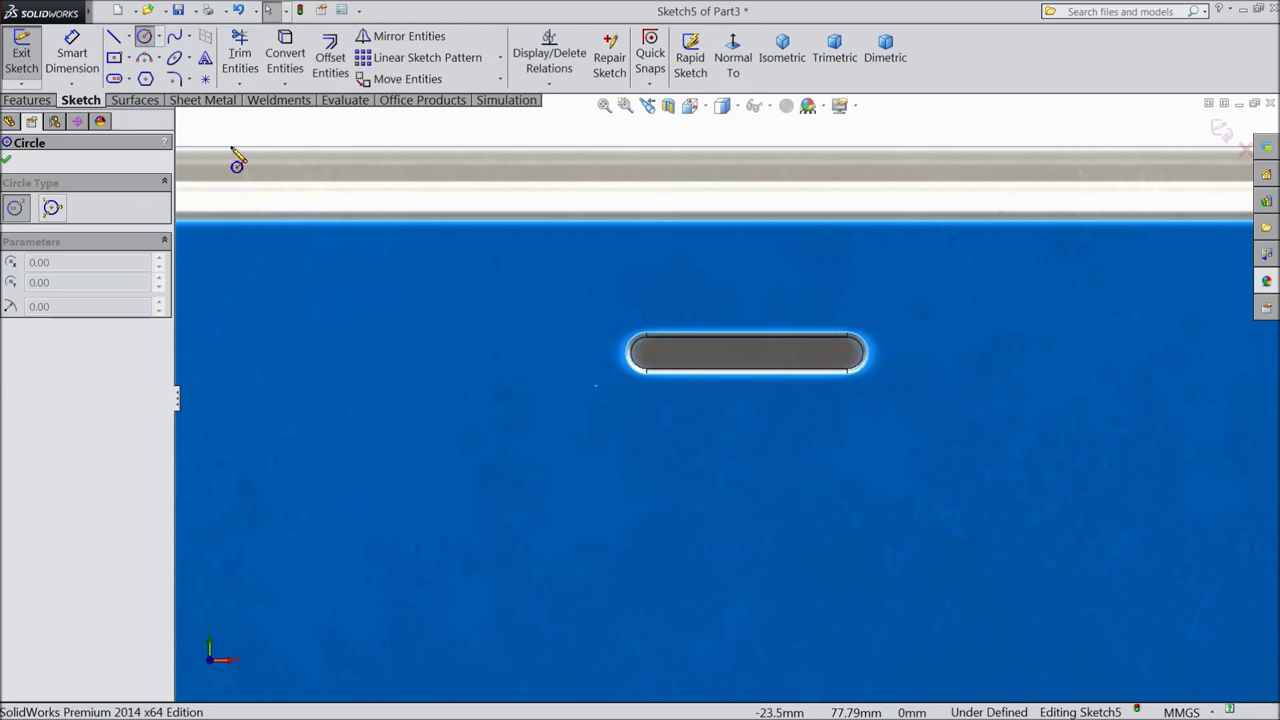
{"action": "left_click", "coordinate": [484, 352]}
{"action": "left_click", "coordinate": [502, 391]}
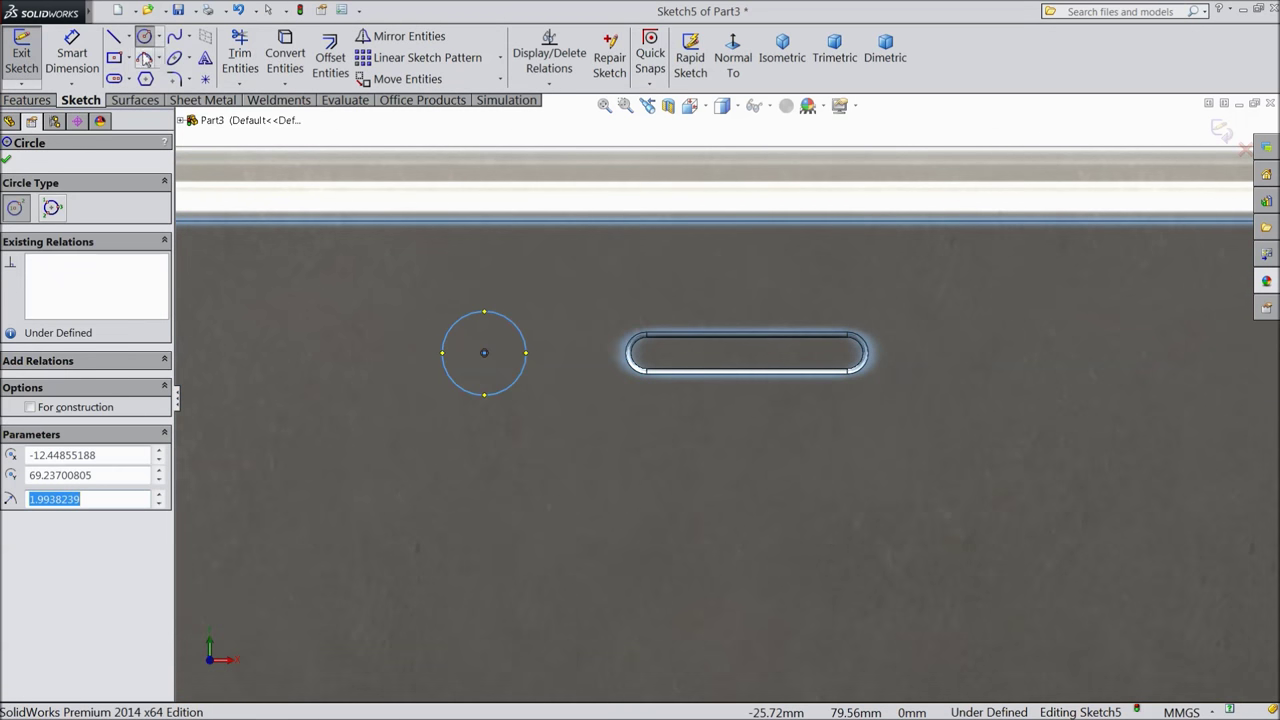
Draw a centerline about 6.7 mm long from the circle's centre to the slot's near end and make it horizontal.
{"action": "key", "text": "Escape"}
{"action": "left_click", "coordinate": [128, 36]}
{"action": "left_click", "coordinate": [140, 77]}
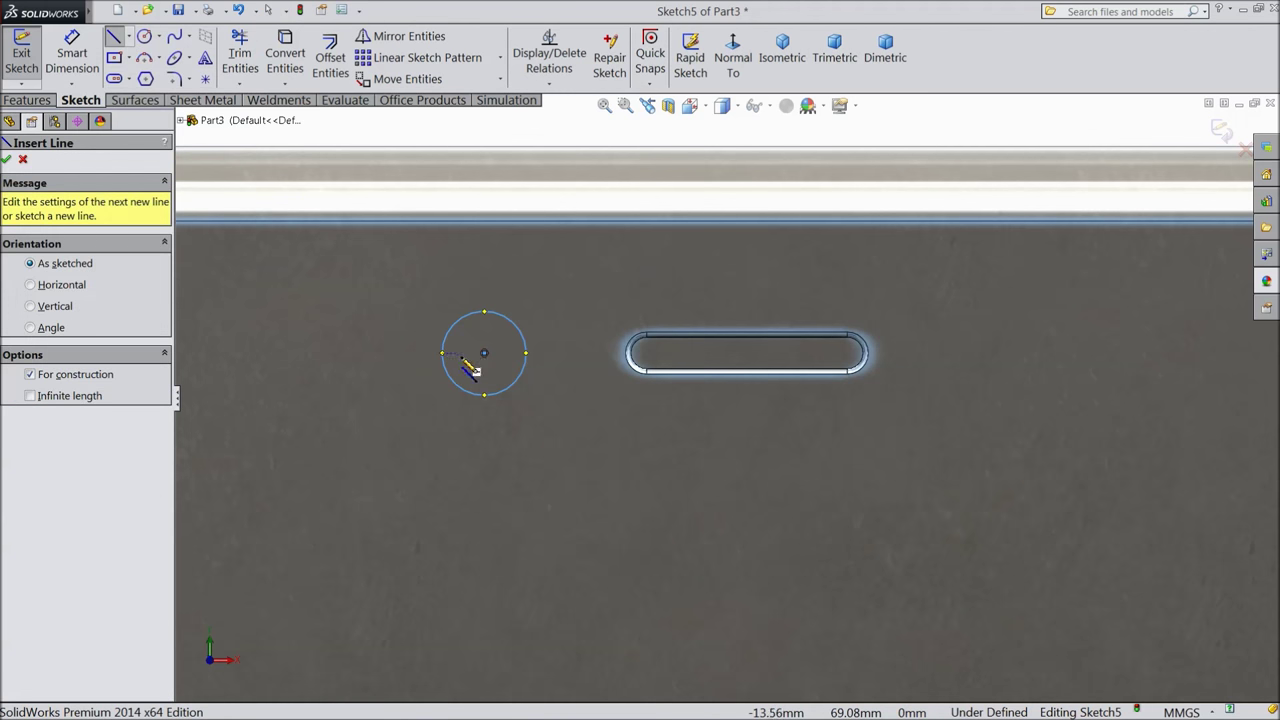
{"action": "left_click", "coordinate": [484, 352]}
{"action": "scroll", "coordinate": [660, 374], "scroll_direction": "down", "scroll_amount": 3}
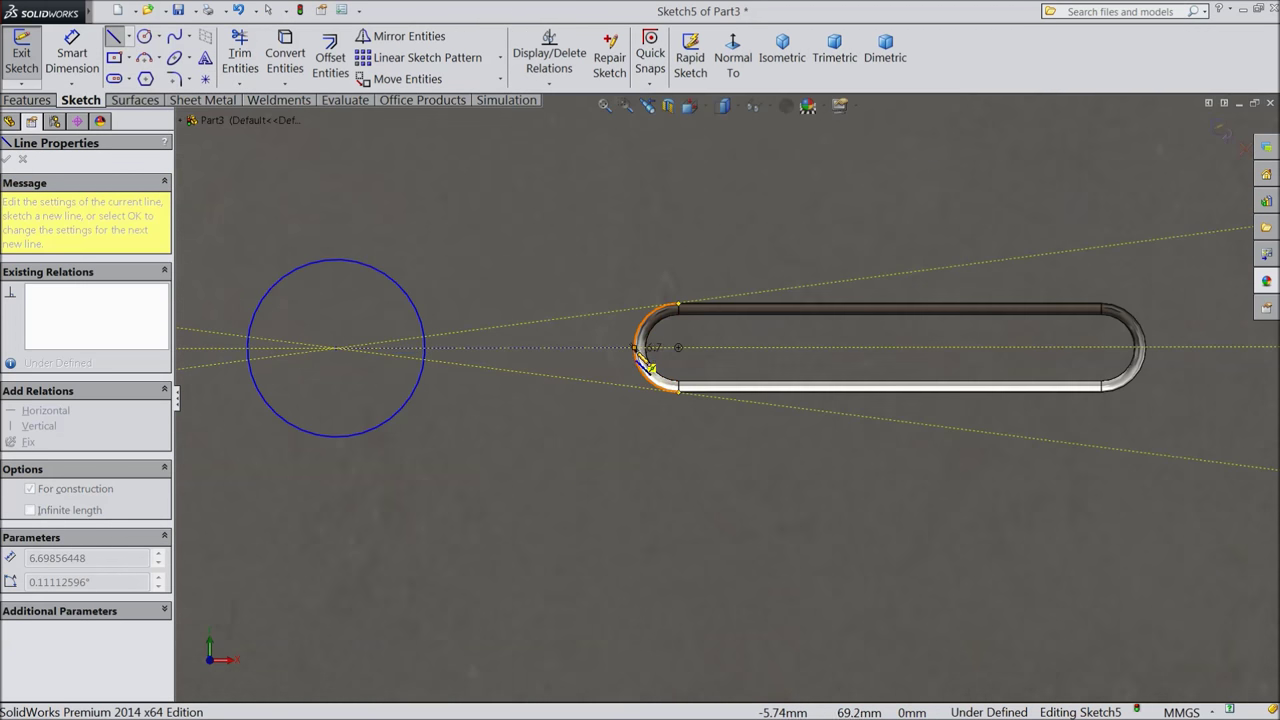
{"action": "left_click", "coordinate": [640, 352]}
{"action": "right_click", "coordinate": [574, 348]}
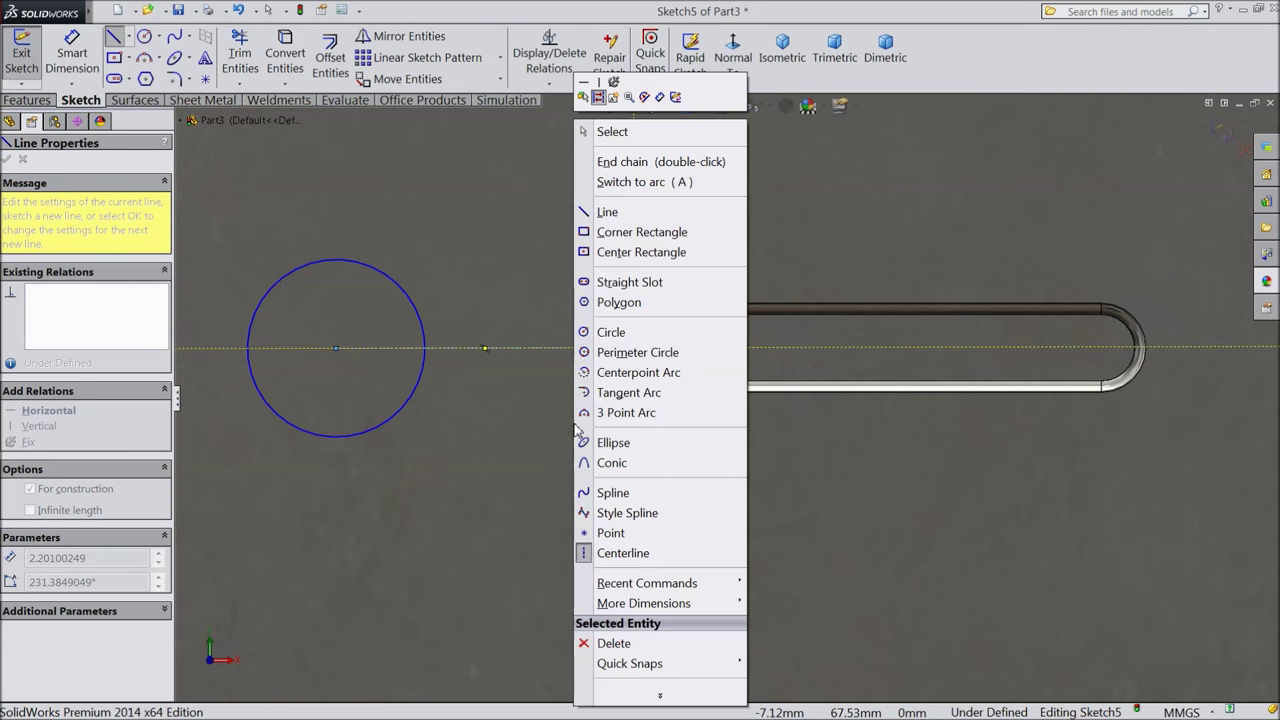
{"action": "left_click", "coordinate": [610, 166]}
{"action": "key", "text": "Escape"}
{"action": "left_click", "coordinate": [516, 346]}
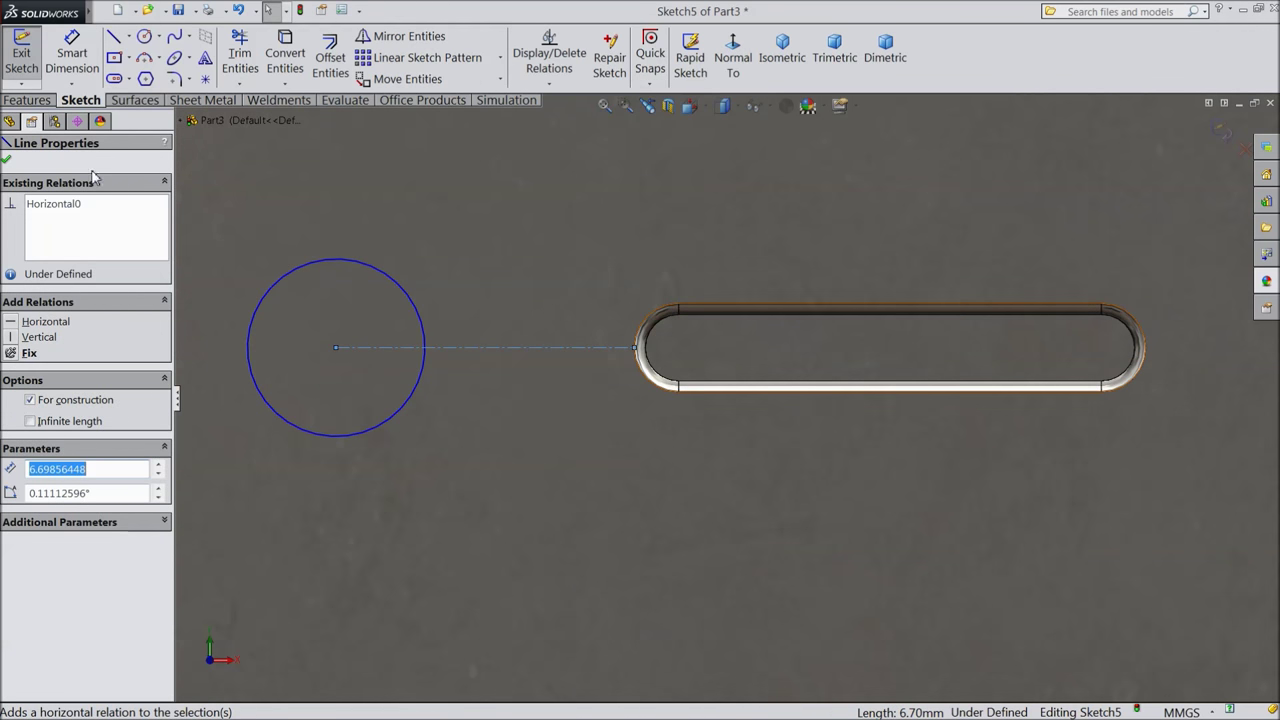
{"action": "left_click", "coordinate": [5, 163]}
Dimension the circle beside the slot with a diameter of 2 mm.
{"action": "left_click", "coordinate": [72, 60]}
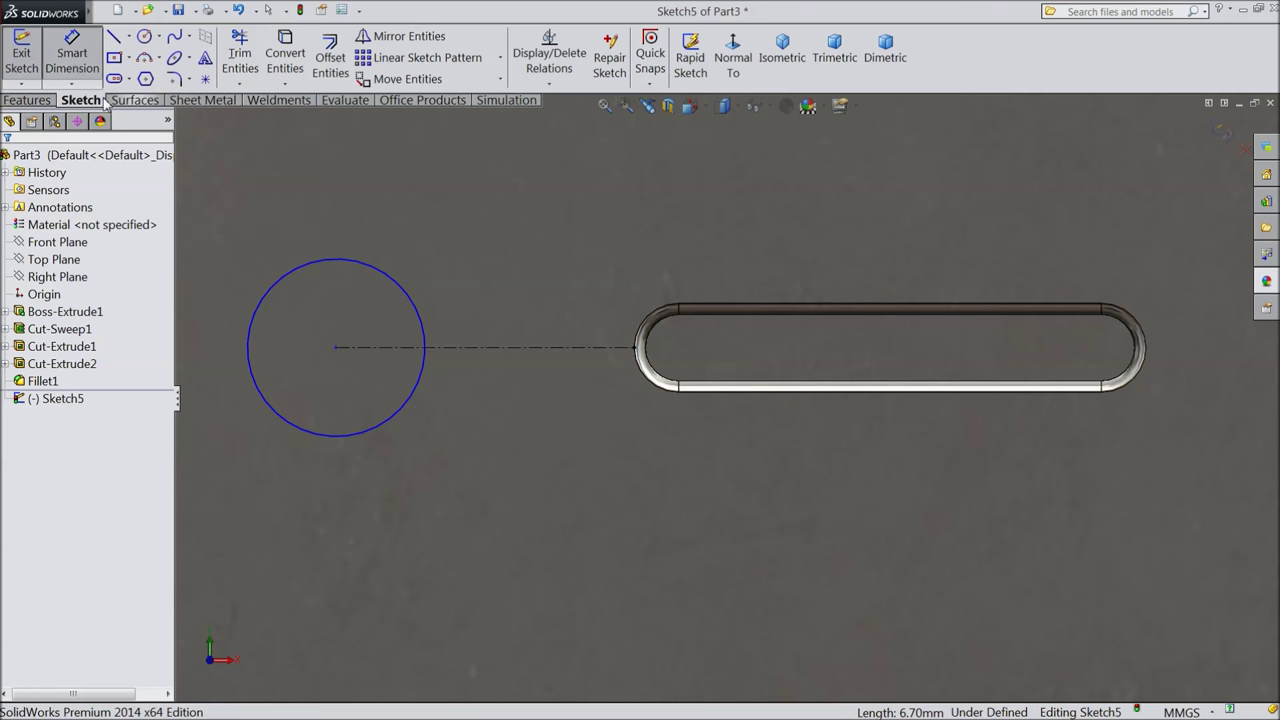
{"action": "key", "text": "f"}
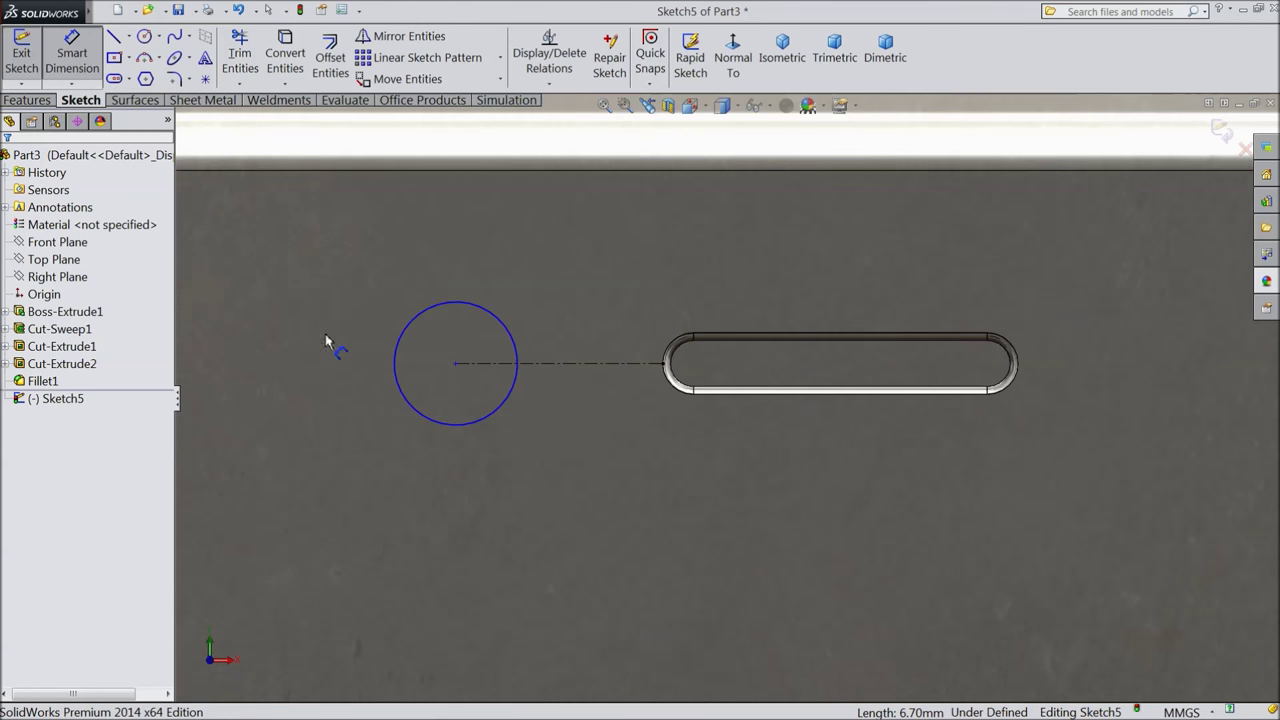
{"action": "left_click", "coordinate": [403, 354]}
{"action": "left_click", "coordinate": [334, 366]}
{"action": "type", "text": "2"}
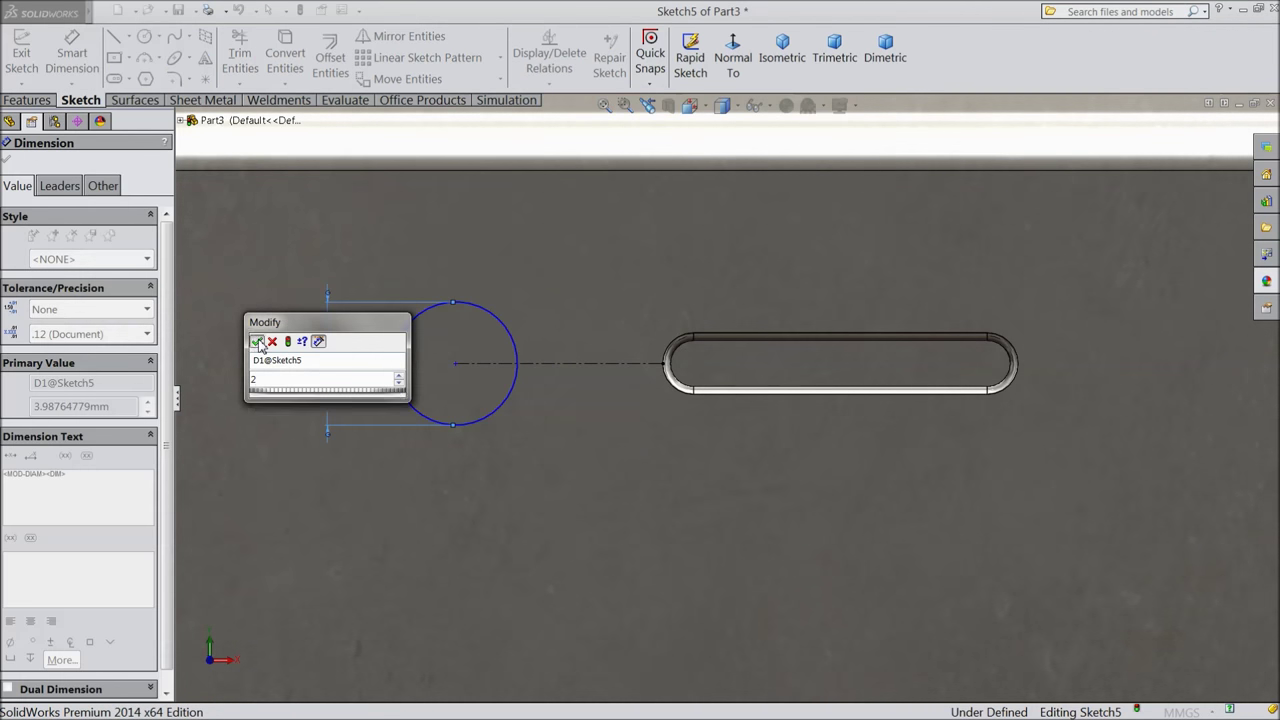
{"action": "key", "text": "Return"}
Dimension the horizontal distance between the circle's centre and the midpoint of the earpiece slot's lower edge as 10.5 mm.
{"action": "left_click", "coordinate": [457, 365]}
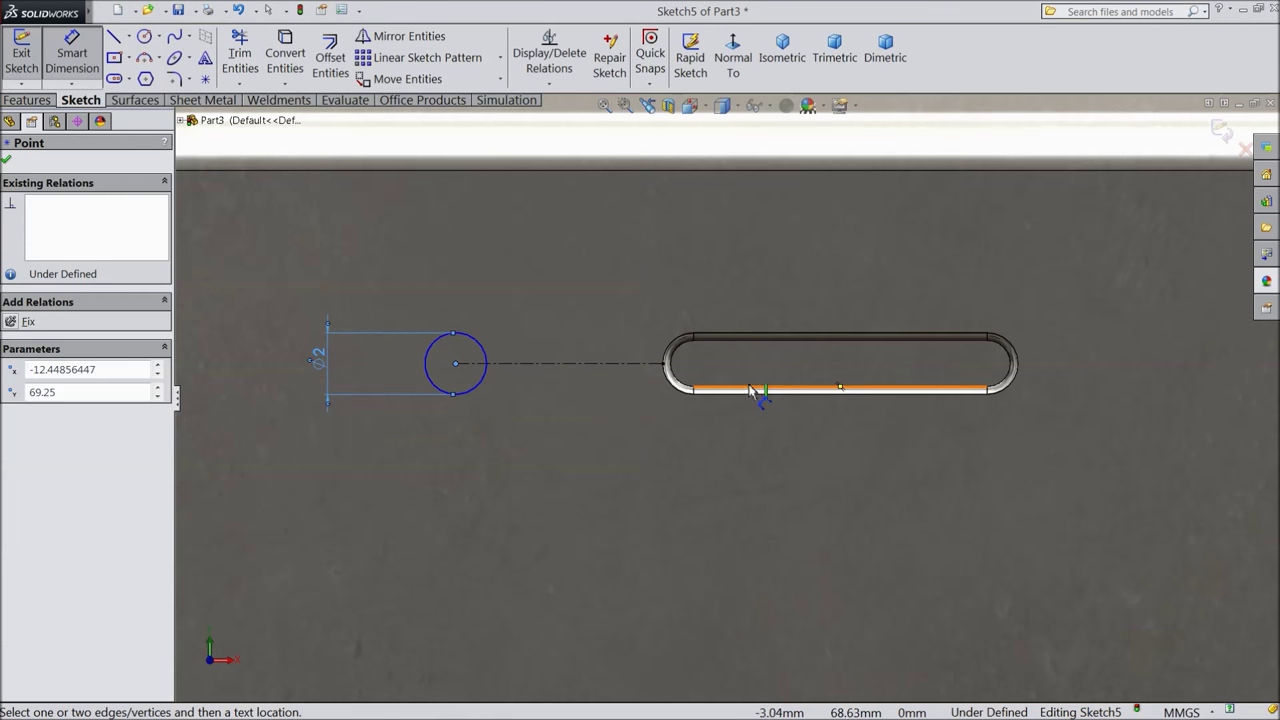
{"action": "left_click", "coordinate": [841, 389]}
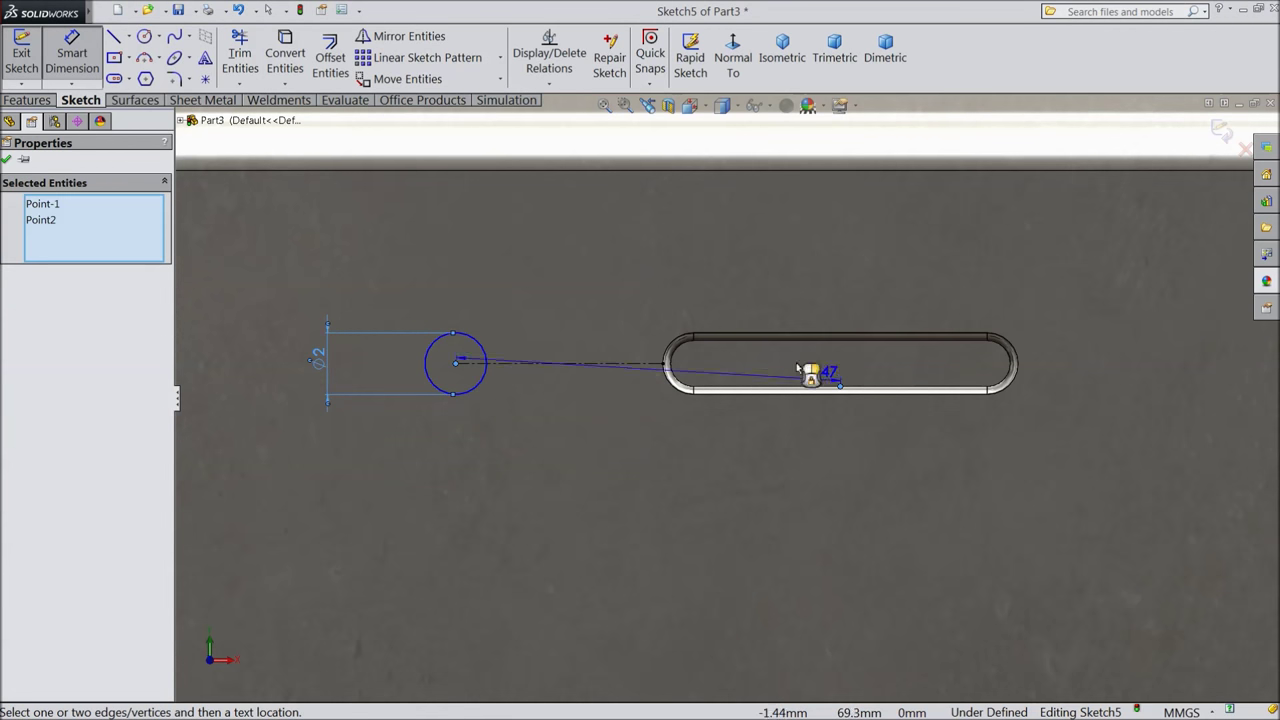
{"action": "scroll", "coordinate": [723, 277], "scroll_direction": "up", "scroll_amount": 2}
{"action": "left_click", "coordinate": [669, 148]}
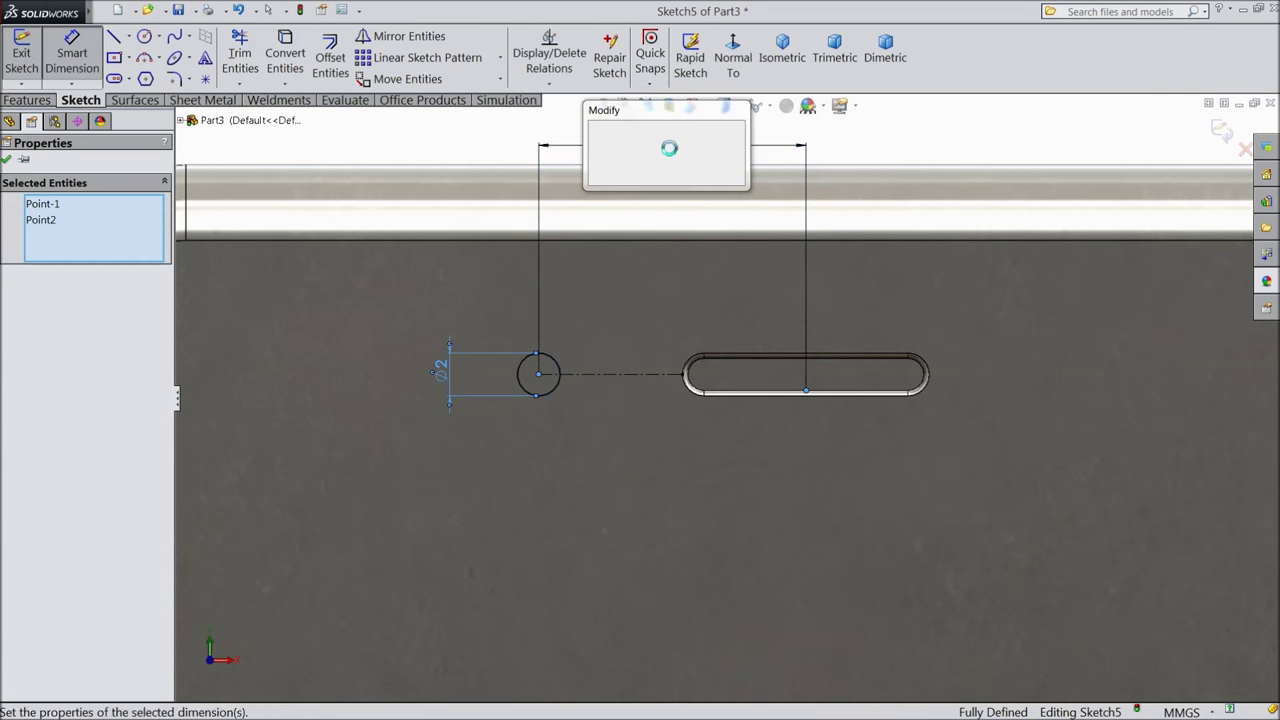
{"action": "type", "text": "10"}
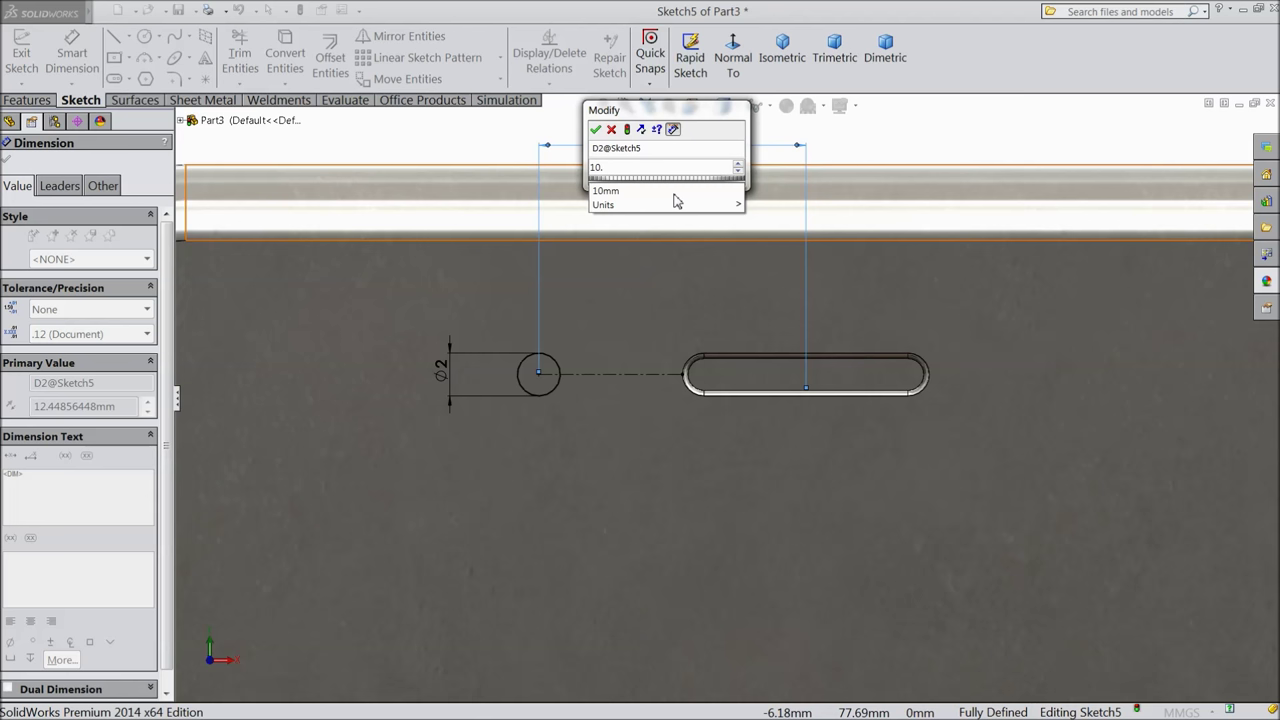
{"action": "type", "text": ".5"}
{"action": "mouse_move", "coordinate": [668, 205]}
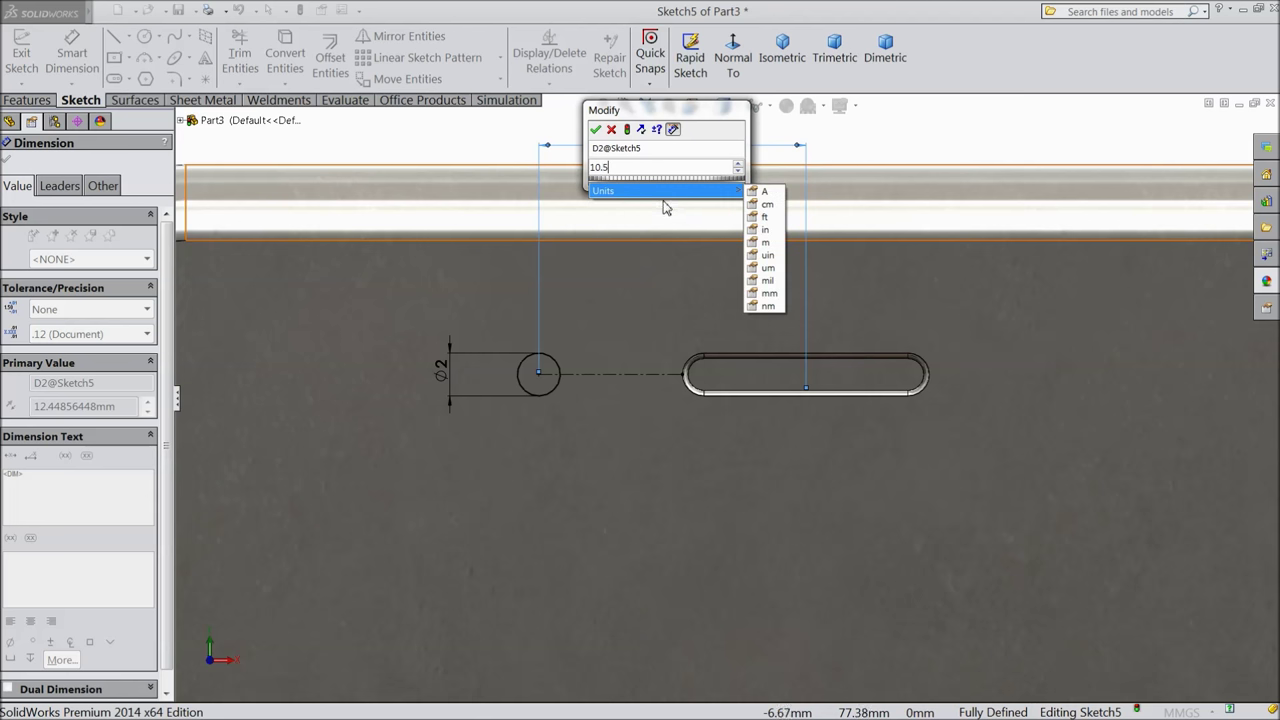
{"action": "left_click", "coordinate": [595, 129]}
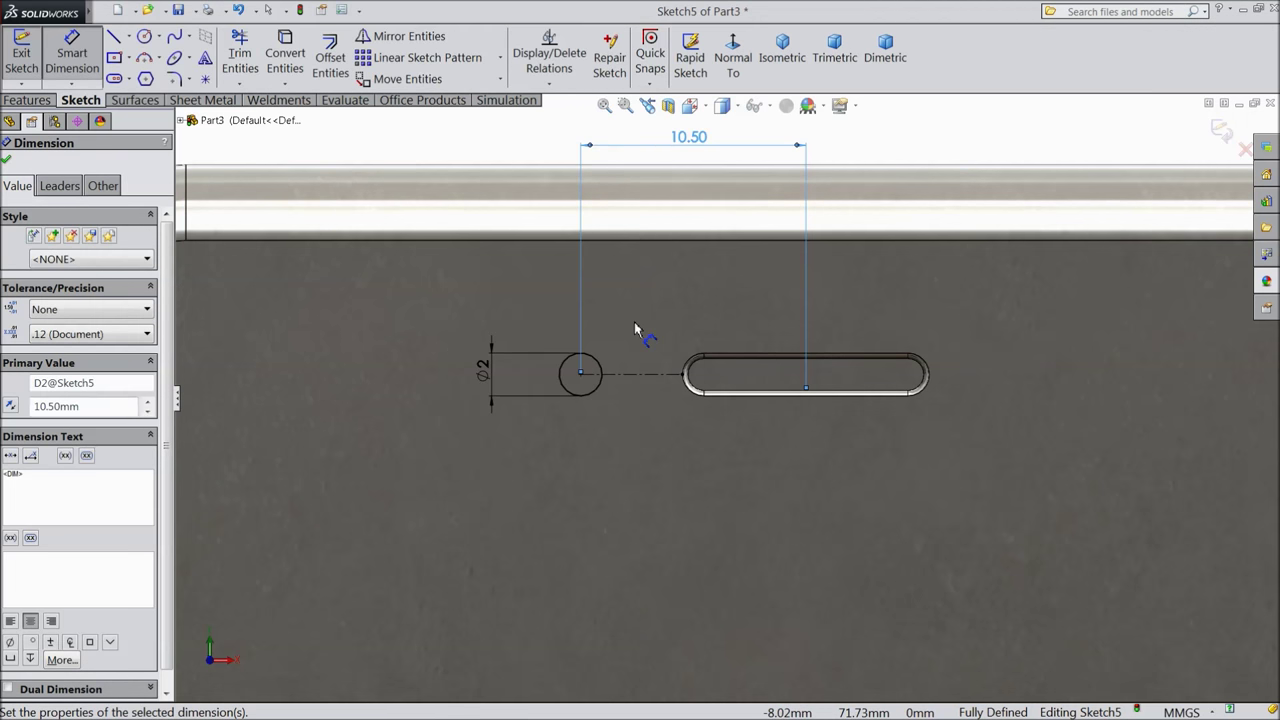
{"action": "key", "text": "Escape"}
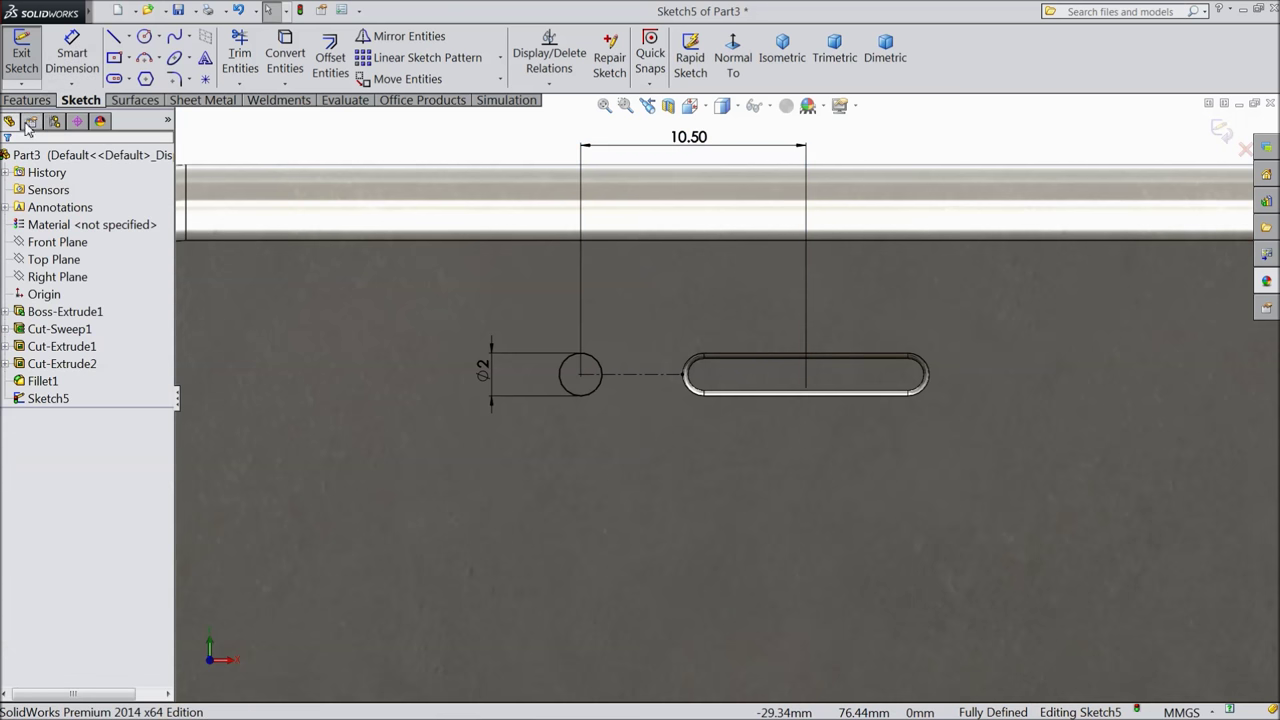
Cut the 2 mm circle blind to a depth of 0.5 mm with a 45° inward draft.
{"action": "left_click", "coordinate": [28, 100]}
{"action": "left_click", "coordinate": [277, 57]}
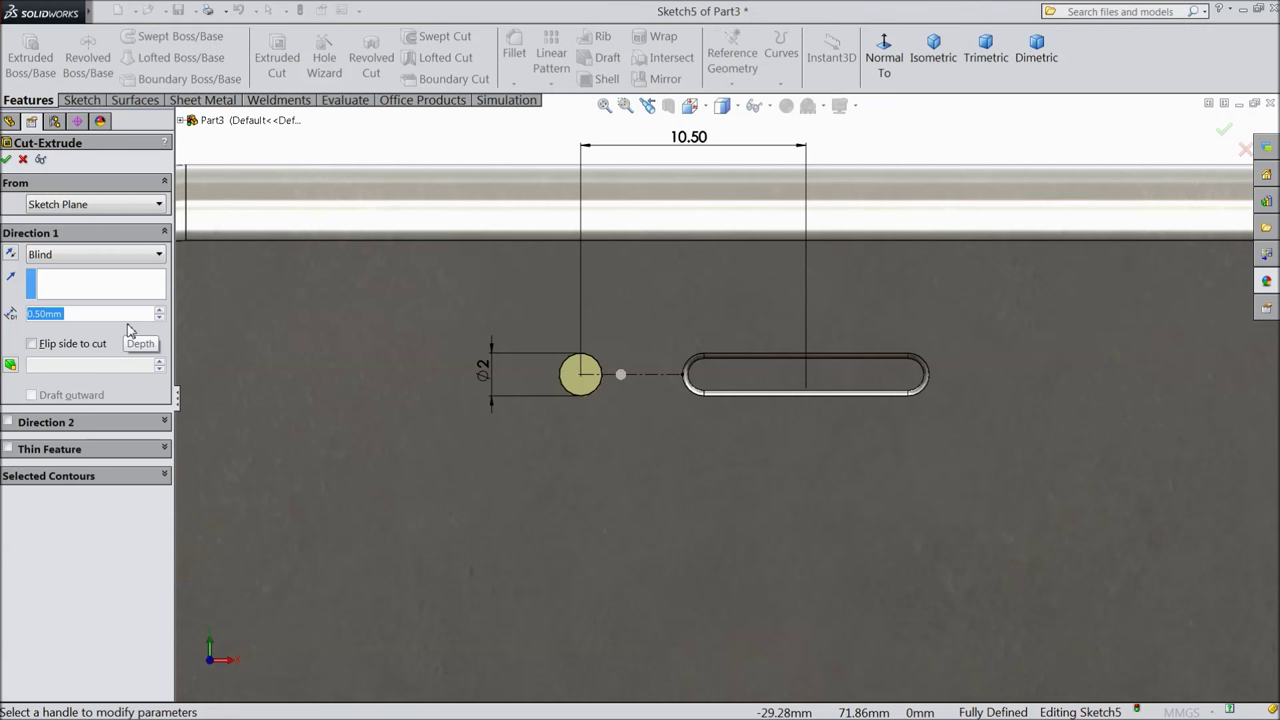
{"action": "type", "text": "0.5"}
{"action": "mouse_move", "coordinate": [133, 331]}
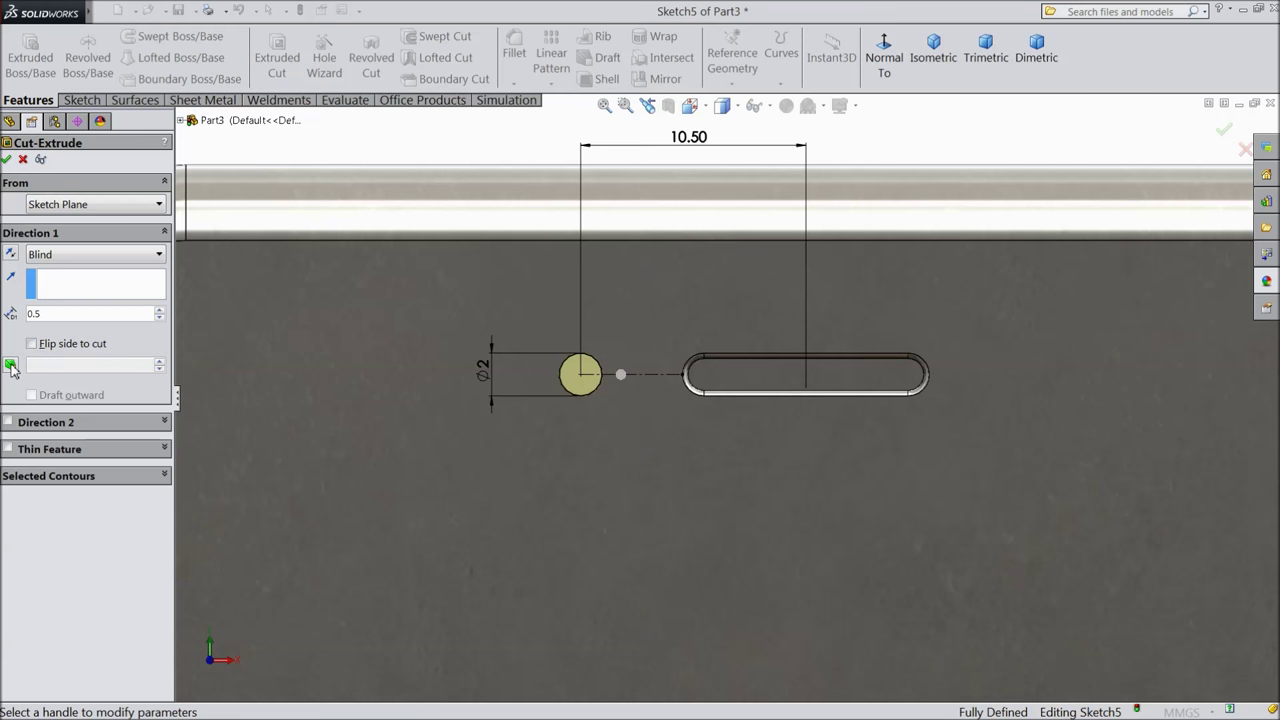
{"action": "left_click", "coordinate": [11, 366]}
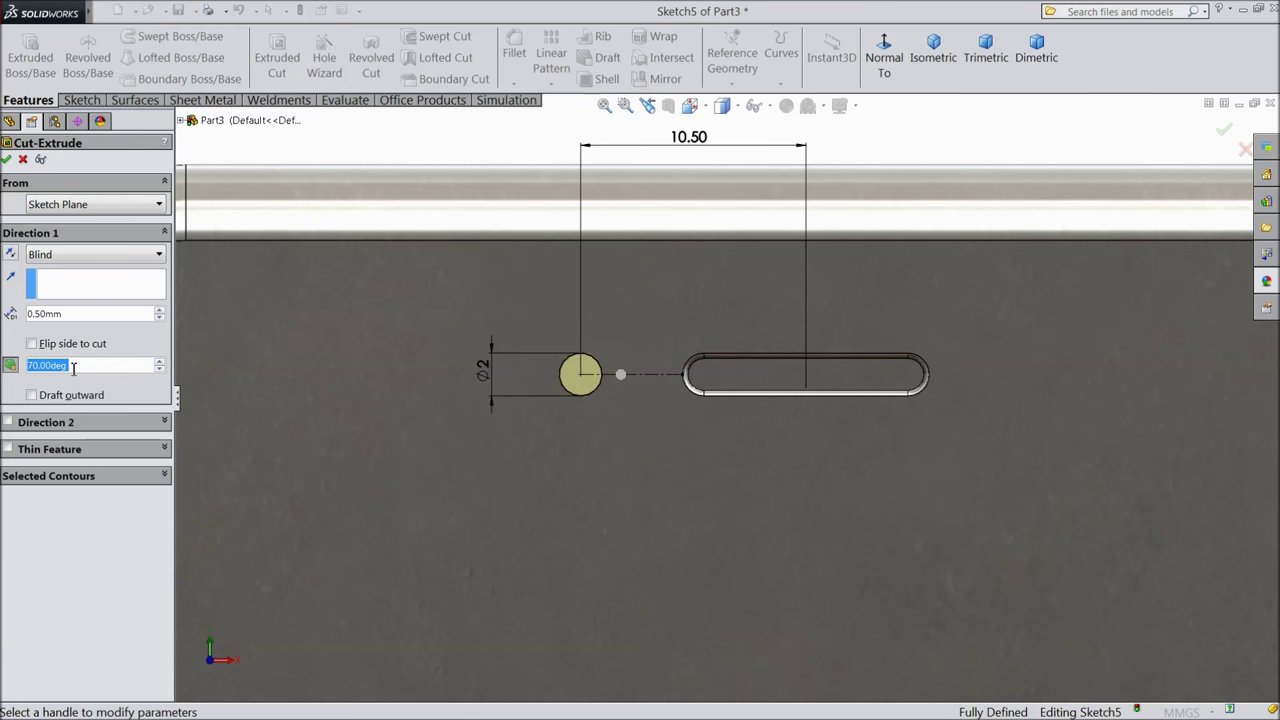
{"action": "type", "text": "45"}
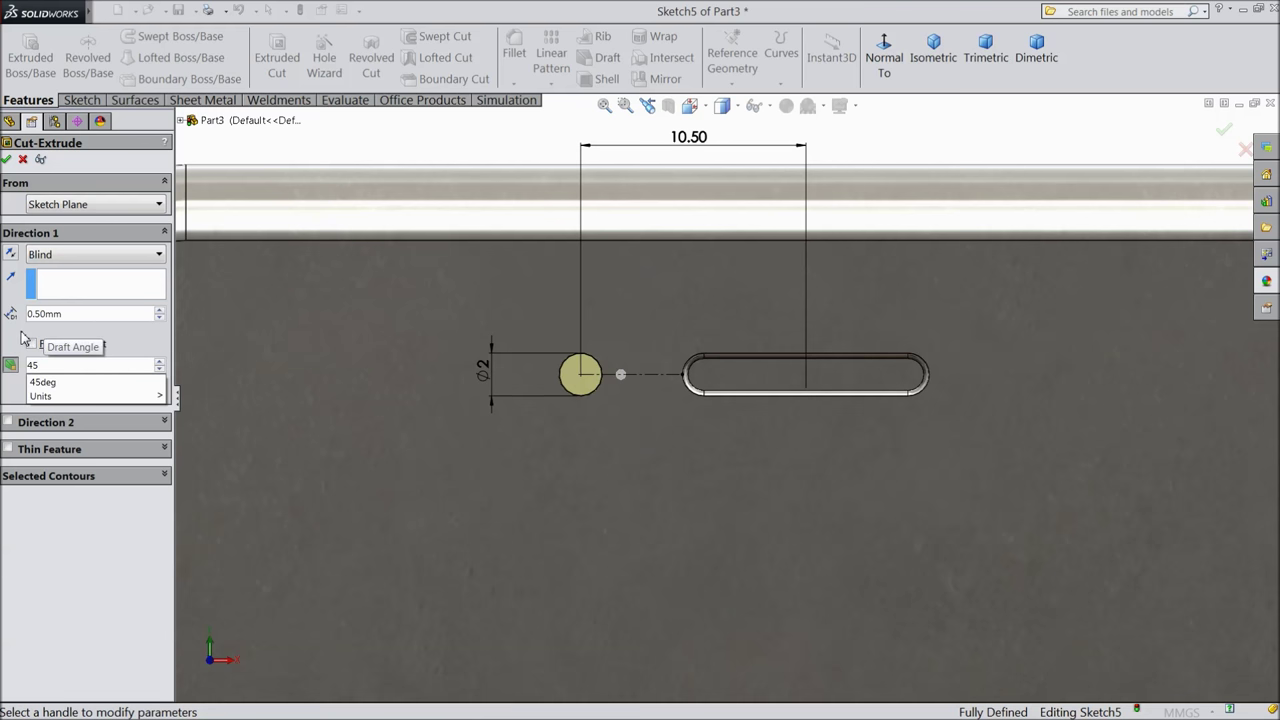
{"action": "key", "text": "Return"}
{"action": "middle_click_drag", "start_coordinate": [400, 414], "coordinate": [566, 379]}
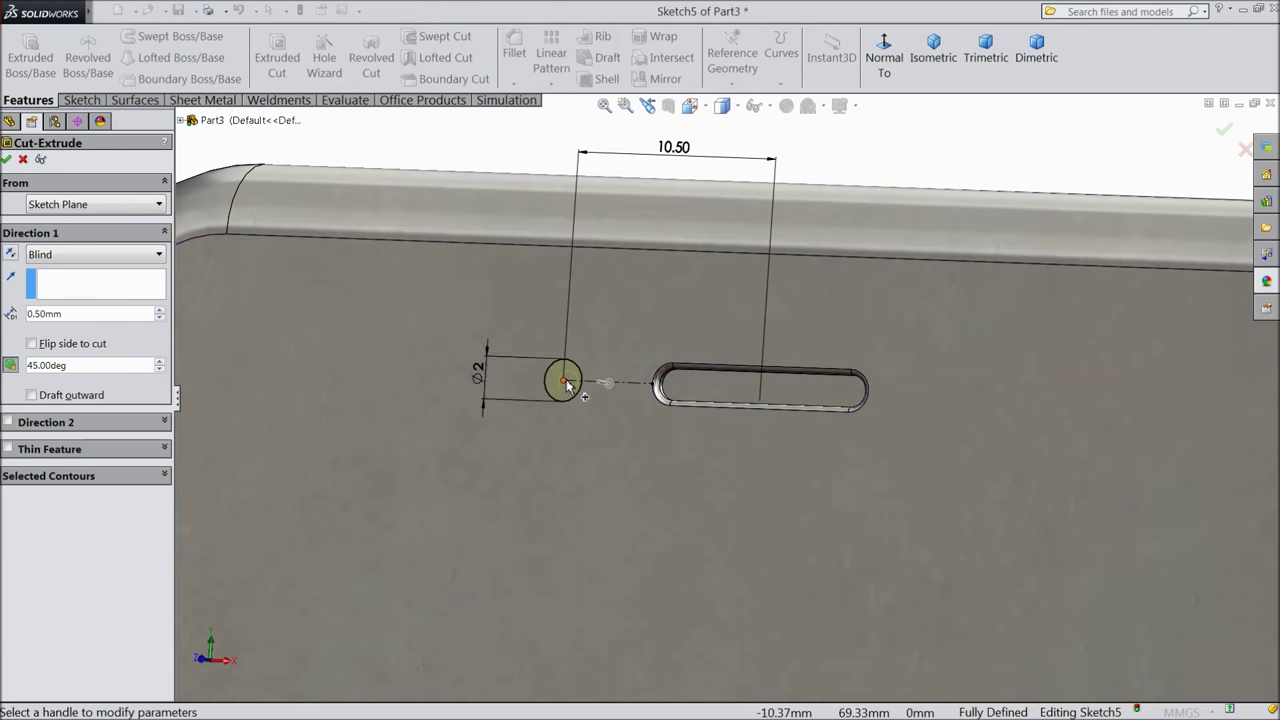
{"action": "scroll", "coordinate": [566, 379], "scroll_direction": "down", "scroll_amount": 3}
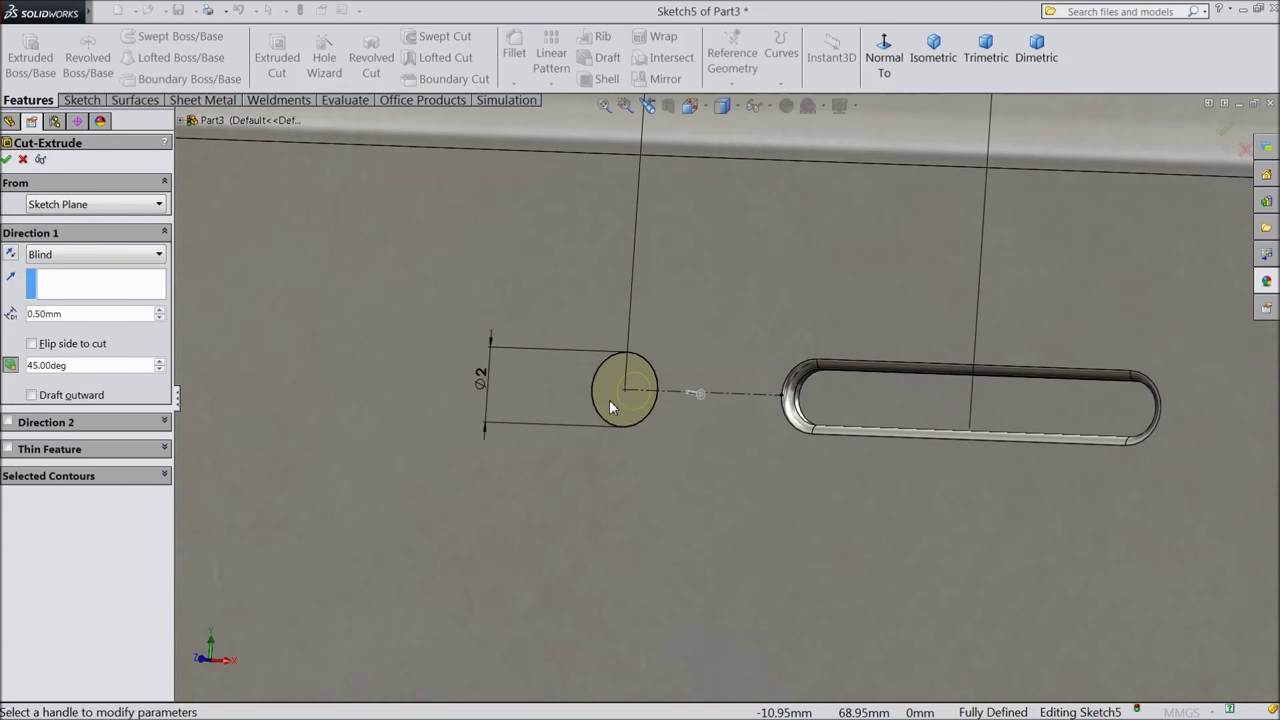
{"action": "left_click", "coordinate": [7, 160]}
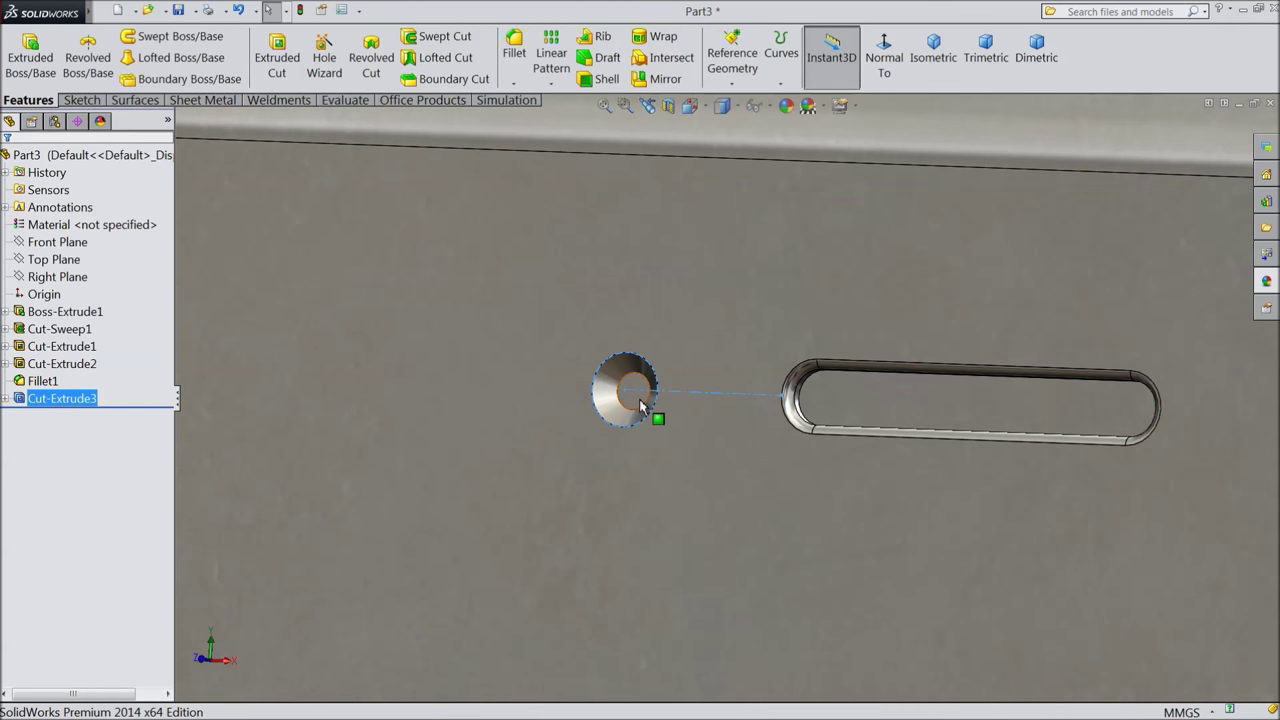
Sketch on the conical hole's floor, convert its circular outline and cut it blind 0.25 mm deep.
{"action": "left_click", "coordinate": [641, 403]}
{"action": "left_click", "coordinate": [693, 362]}
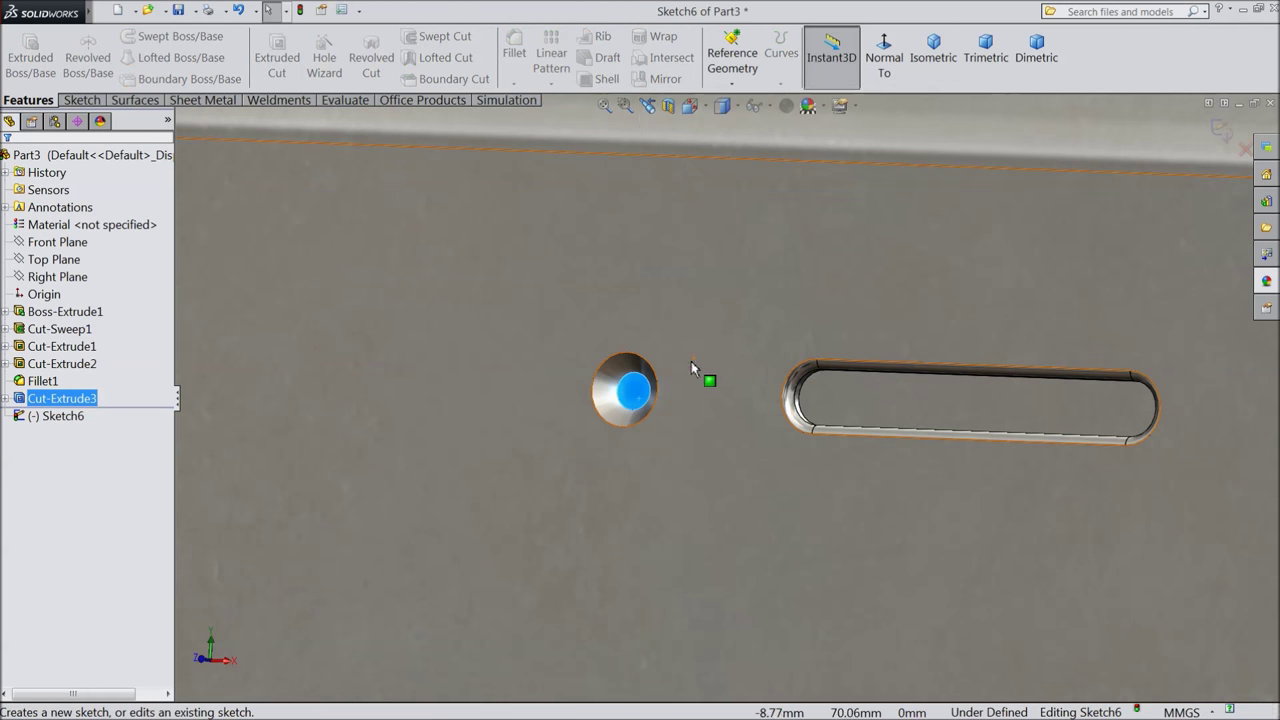
{"action": "left_click", "coordinate": [88, 101]}
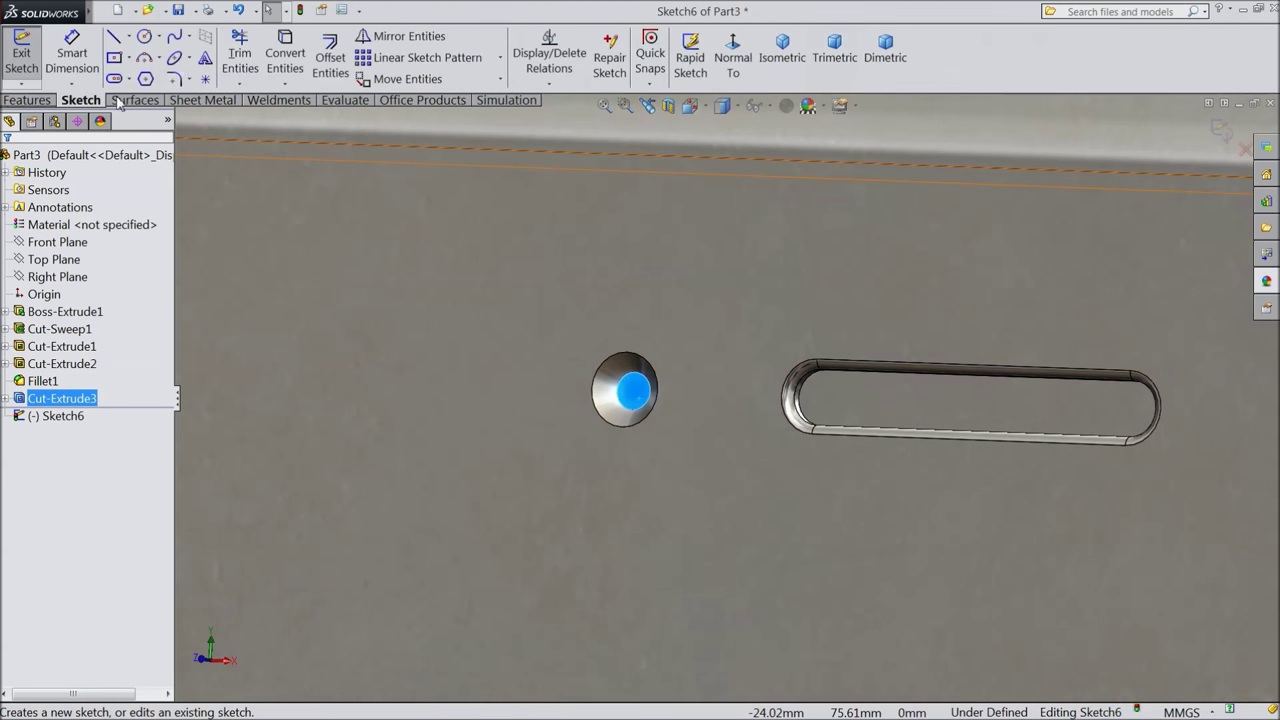
{"action": "left_click", "coordinate": [286, 66]}
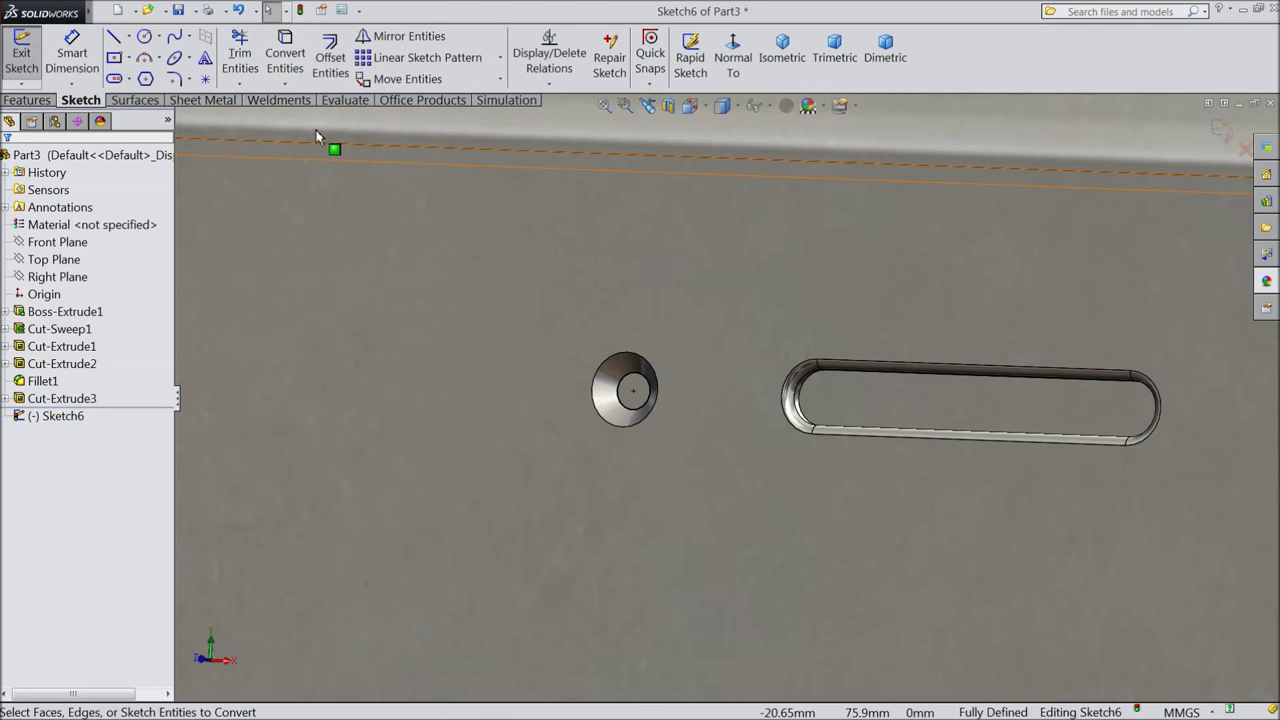
{"action": "left_click", "coordinate": [38, 102]}
{"action": "left_click", "coordinate": [277, 57]}
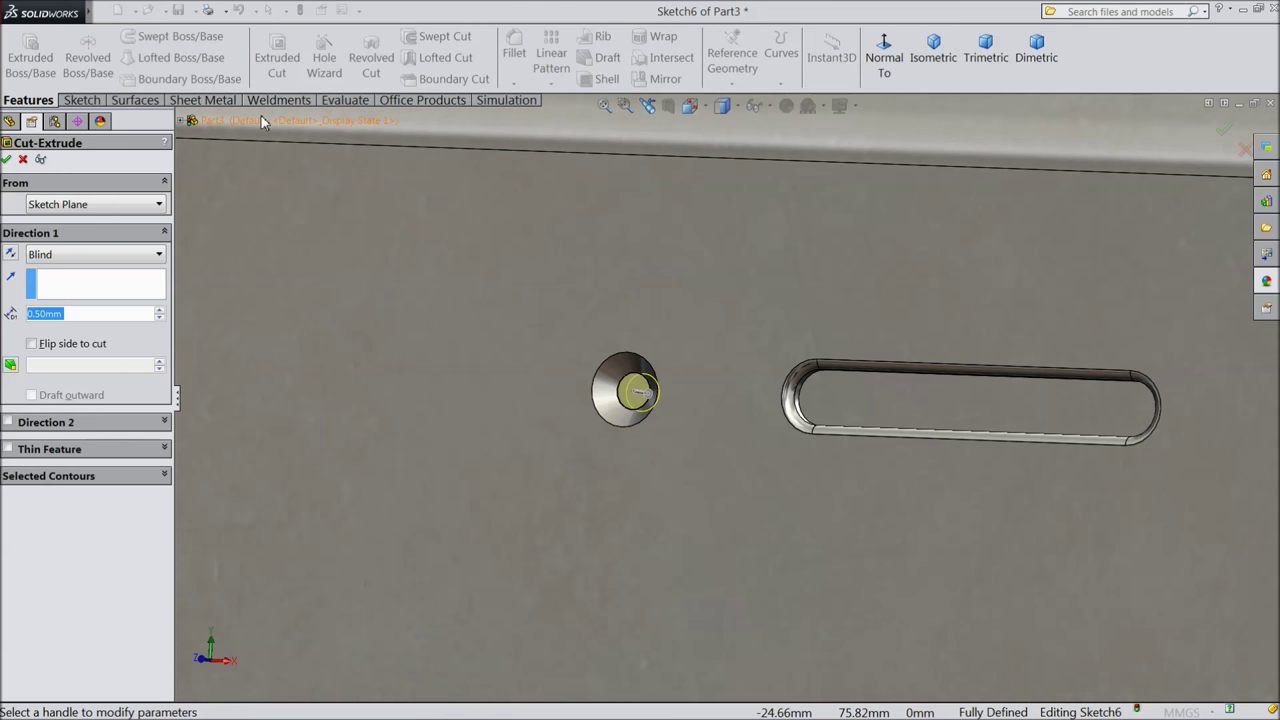
{"action": "type", "text": "0.25"}
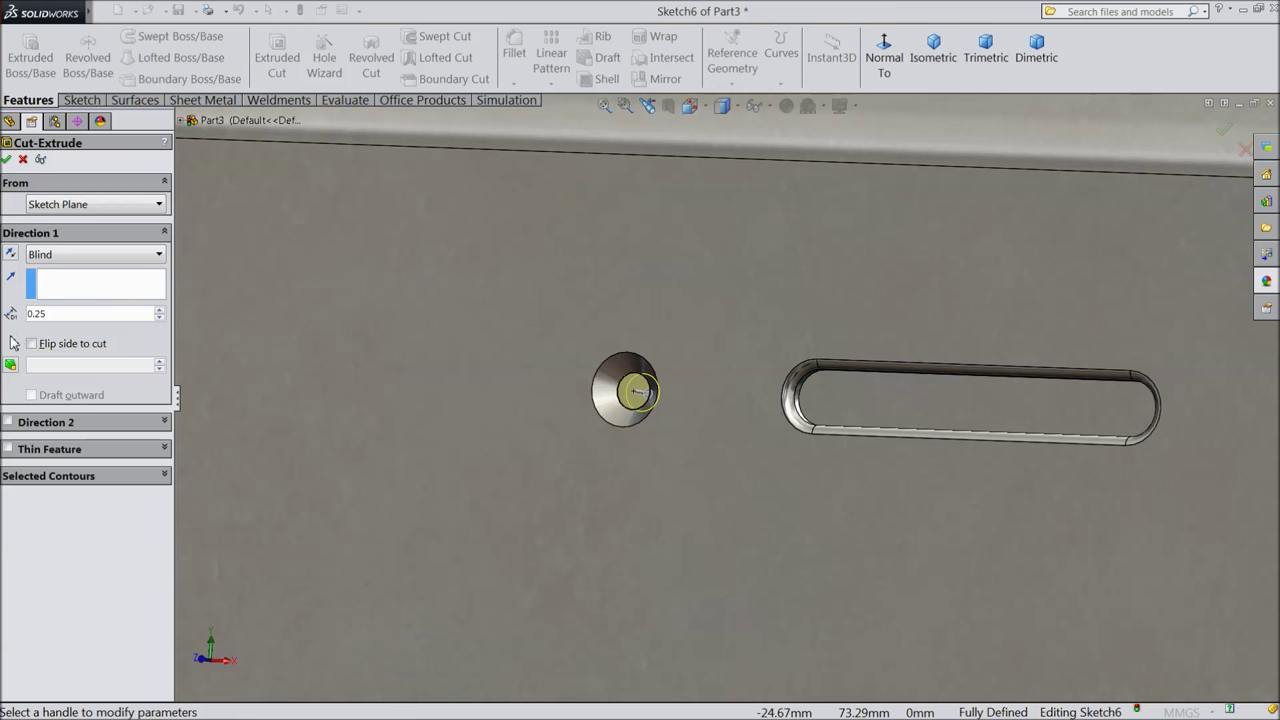
{"action": "left_click", "coordinate": [7, 160]}
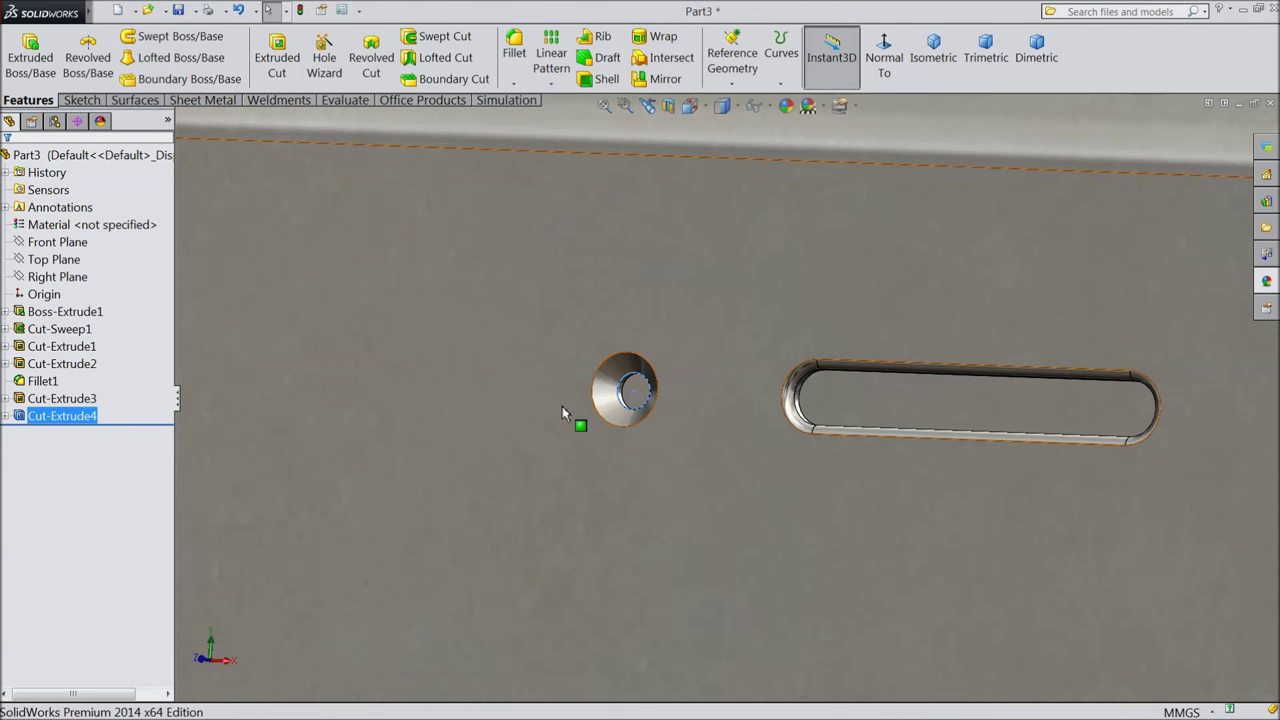
Cover the conical hole with a Filled Surface bounded by its outer circular edge, using Contact and no merging.
{"action": "left_click", "coordinate": [563, 413]}
{"action": "left_click", "coordinate": [651, 419]}
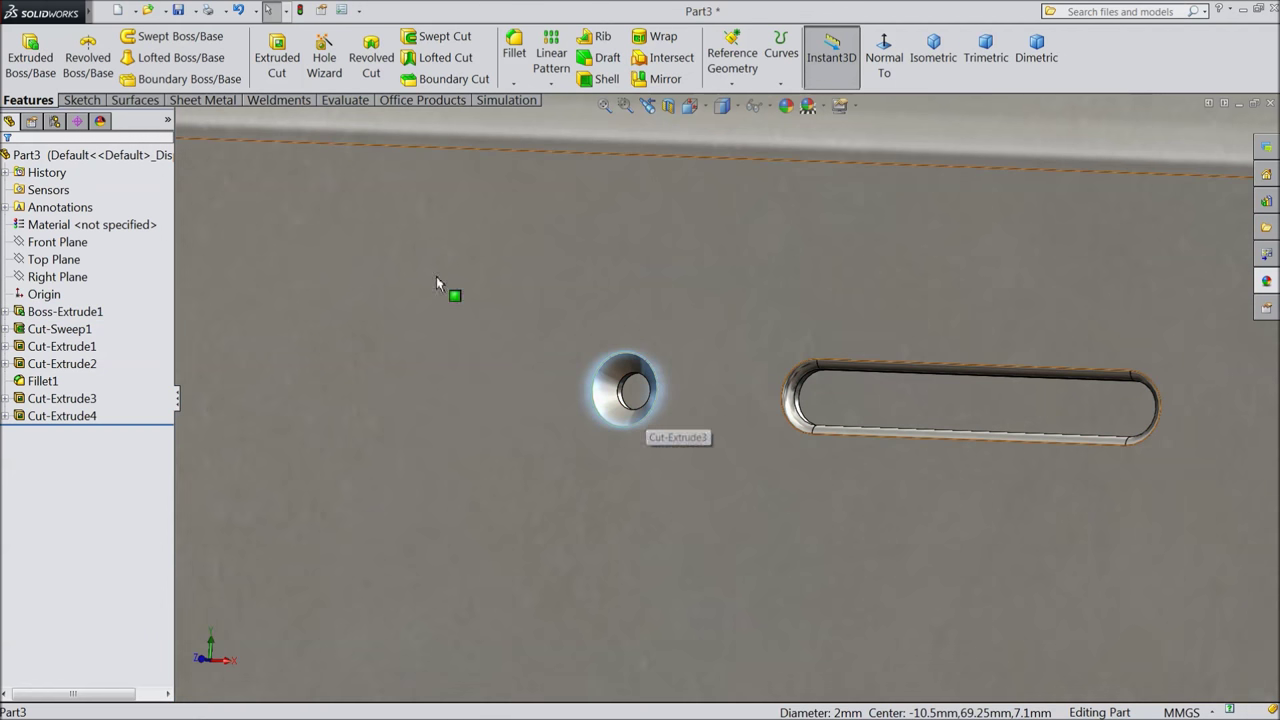
{"action": "left_click", "coordinate": [146, 100]}
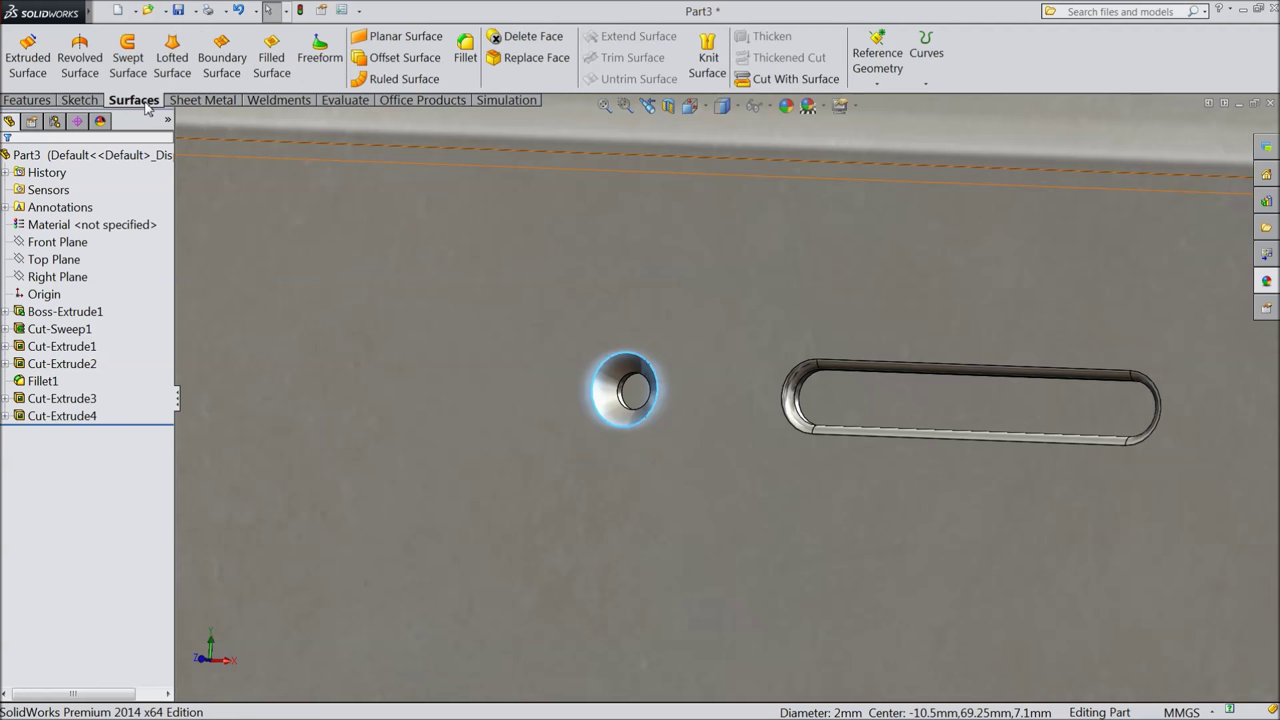
{"action": "left_click", "coordinate": [278, 77]}
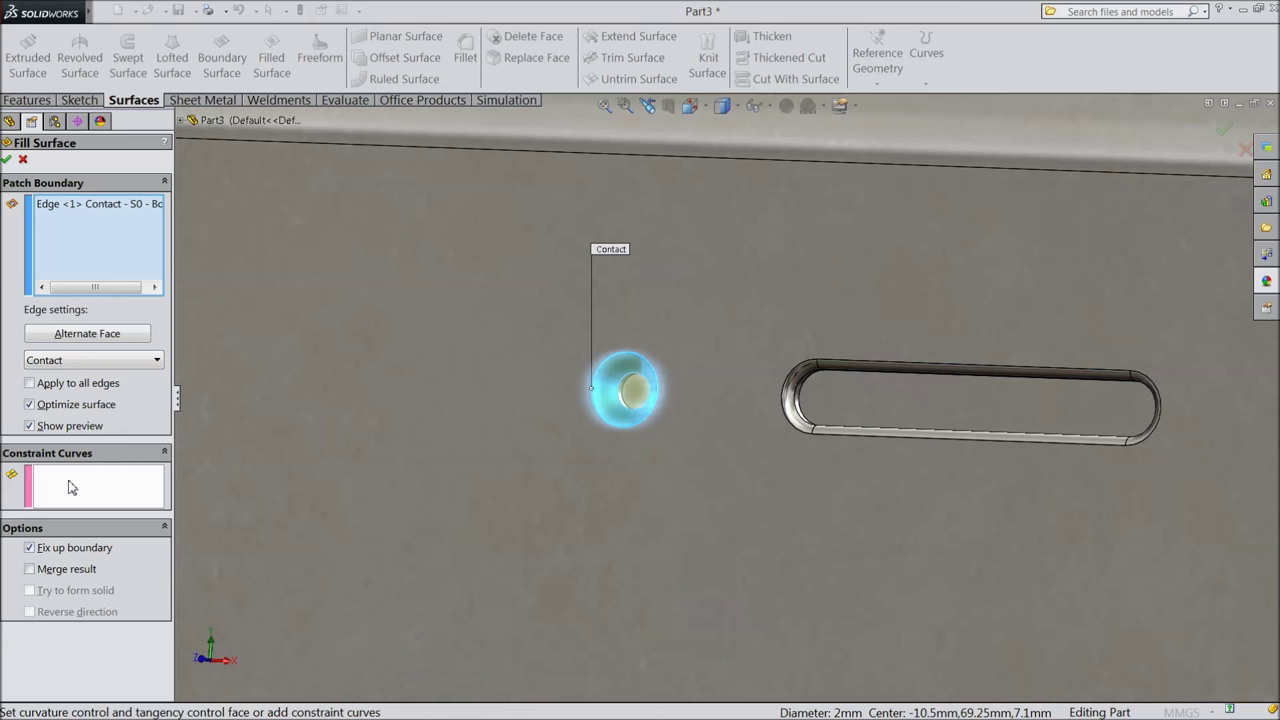
{"action": "left_click", "coordinate": [6, 160]}
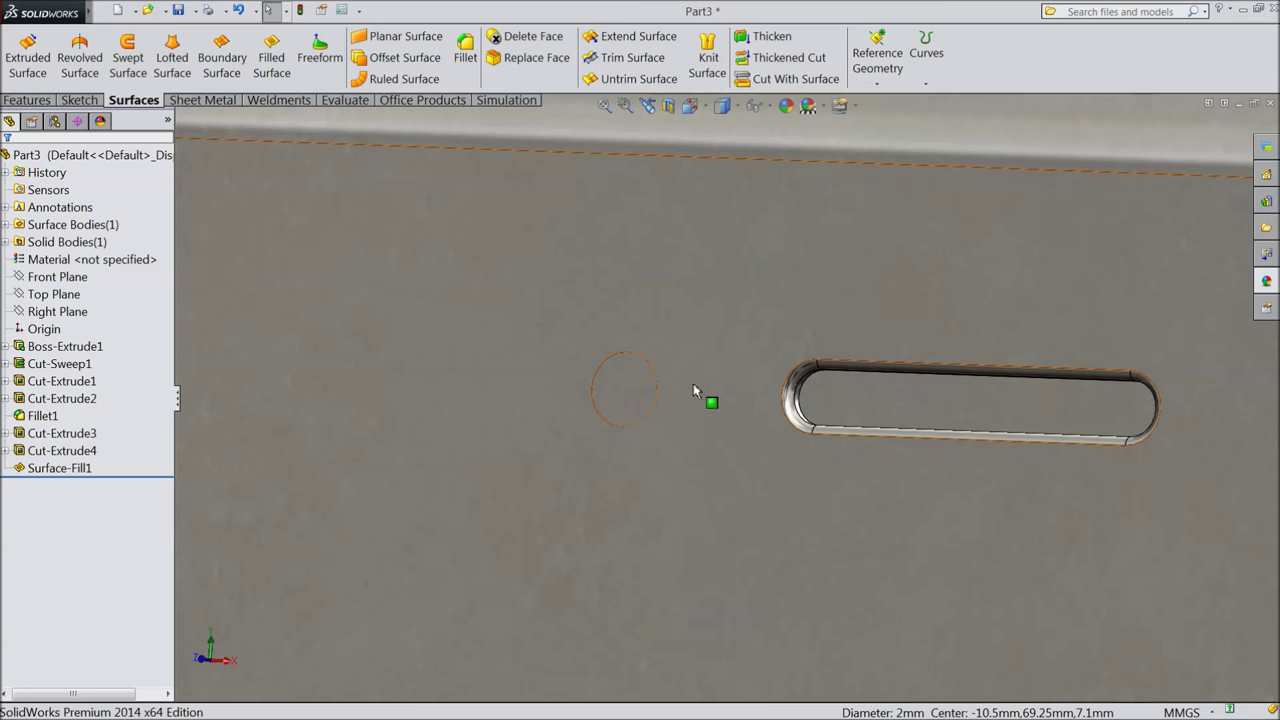
Examine the whole phone body from several angles, including the filled circle beside the earpiece slot.
{"action": "left_click", "coordinate": [625, 388]}
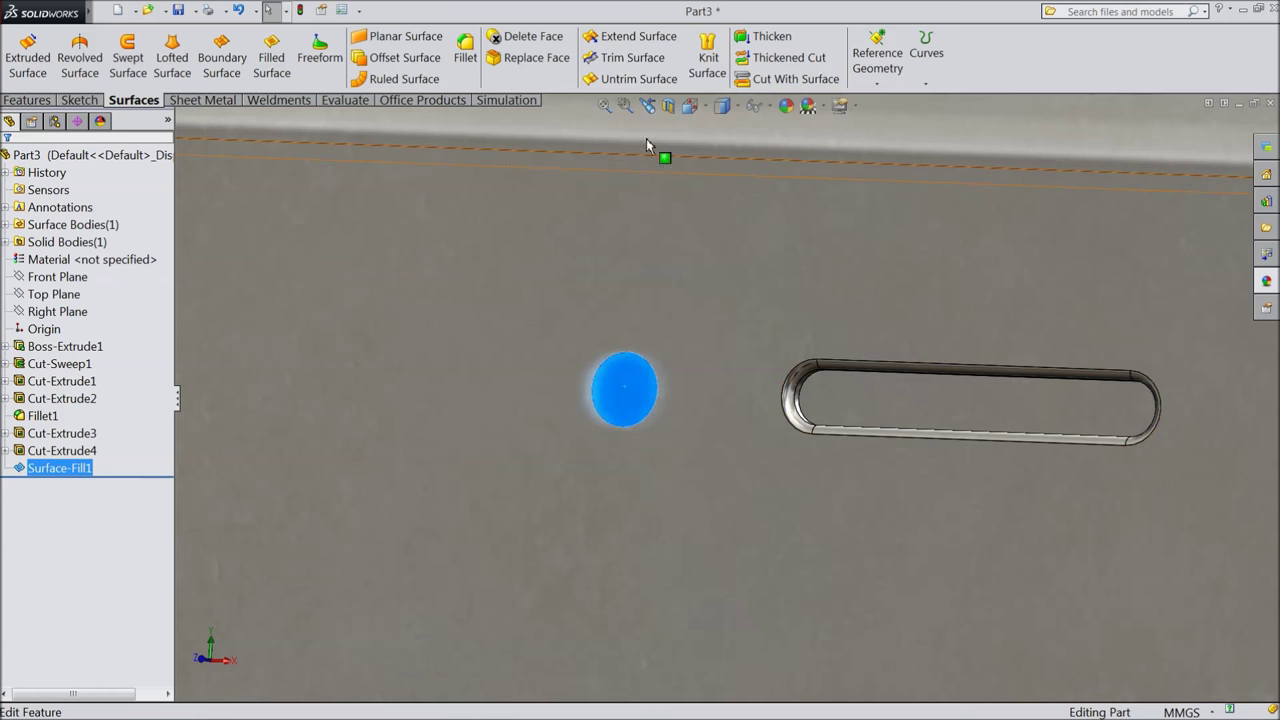
{"action": "left_click", "coordinate": [80, 100]}
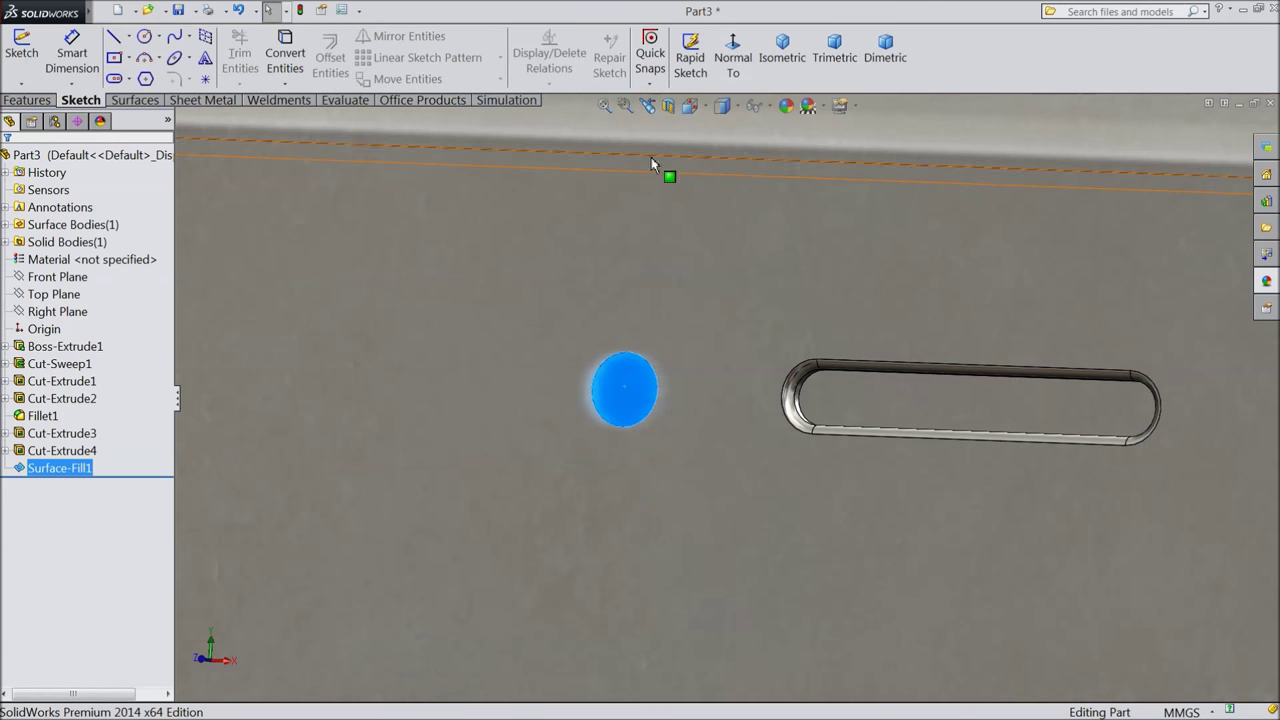
{"action": "left_click", "coordinate": [735, 60]}
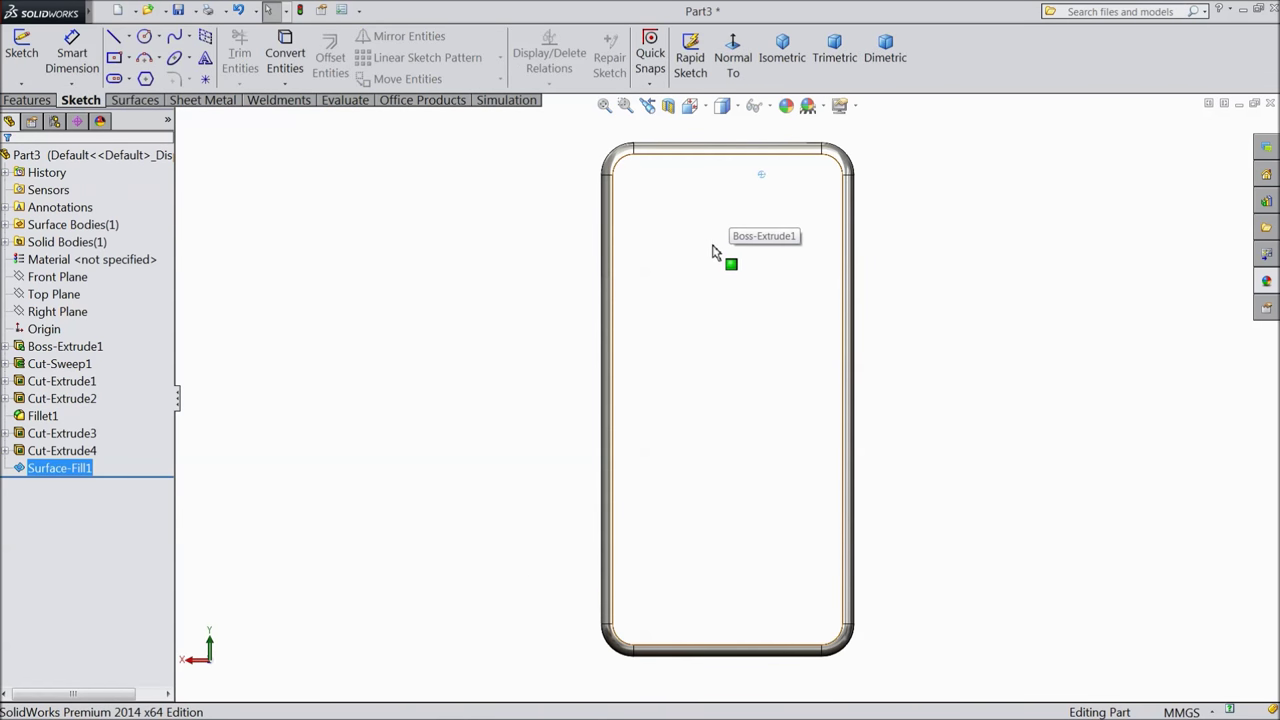
{"action": "left_click", "coordinate": [713, 252]}
{"action": "left_click", "coordinate": [914, 306]}
{"action": "scroll", "coordinate": [914, 306], "scroll_direction": "up", "scroll_amount": 3}
{"action": "middle_click_drag", "start_coordinate": [891, 302], "coordinate": [1023, 351]}
{"action": "middle_click_drag", "start_coordinate": [837, 323], "coordinate": [874, 180]}
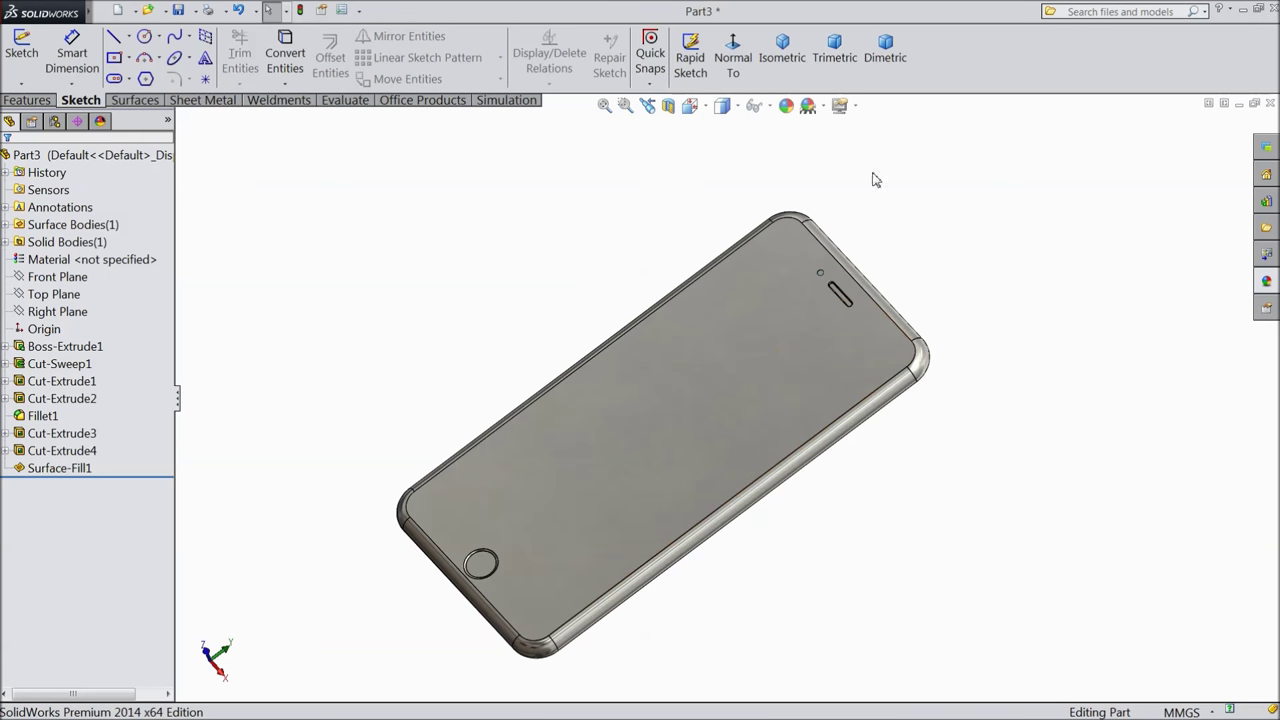
{"action": "left_click", "coordinate": [842, 106]}
{"action": "left_click", "coordinate": [870, 186]}
{"action": "mouse_move", "coordinate": [866, 223]}
{"action": "middle_mouse_down"}
{"action": "mouse_move", "coordinate": [861, 189]}
{"action": "mouse_move", "coordinate": [868, 240]}
{"action": "middle_mouse_up"}
{"action": "scroll", "coordinate": [672, 428], "scroll_direction": "down", "scroll_amount": 3}
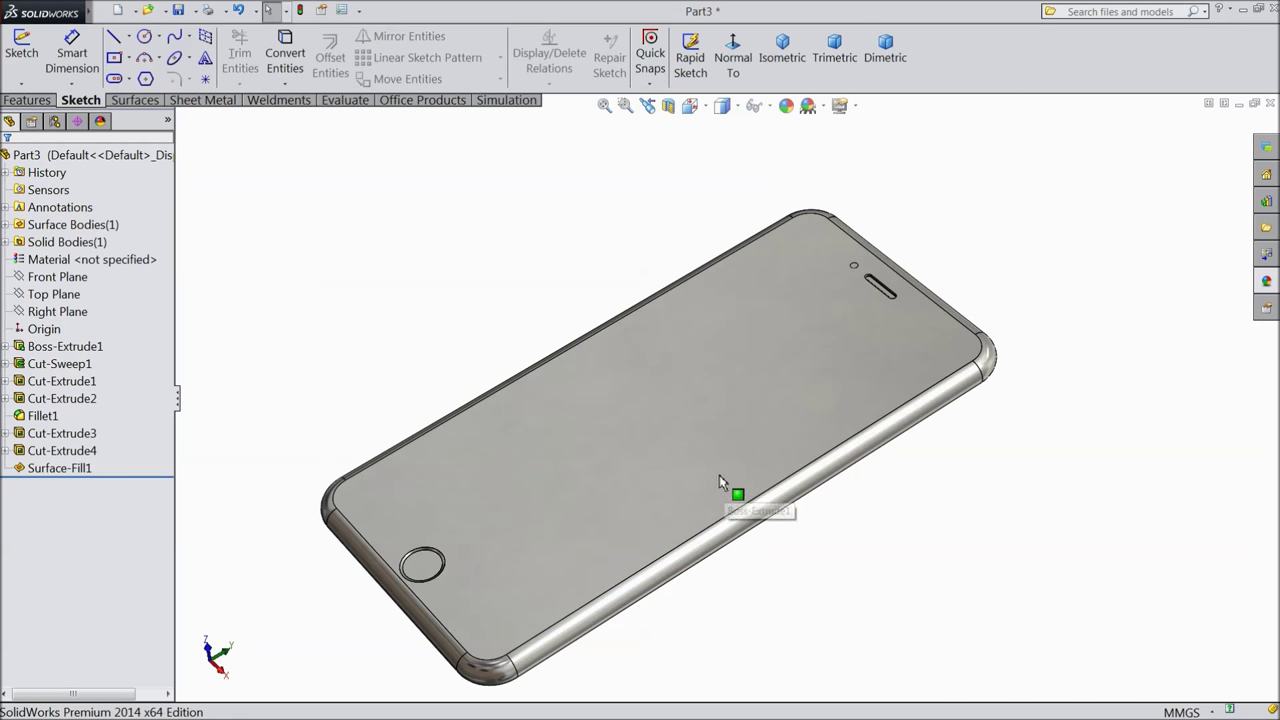
Start a sketch on the phone's front face and draw a center rectangle about 61.3 by 122.2 mm centred on the origin.
{"action": "left_click", "coordinate": [677, 444]}
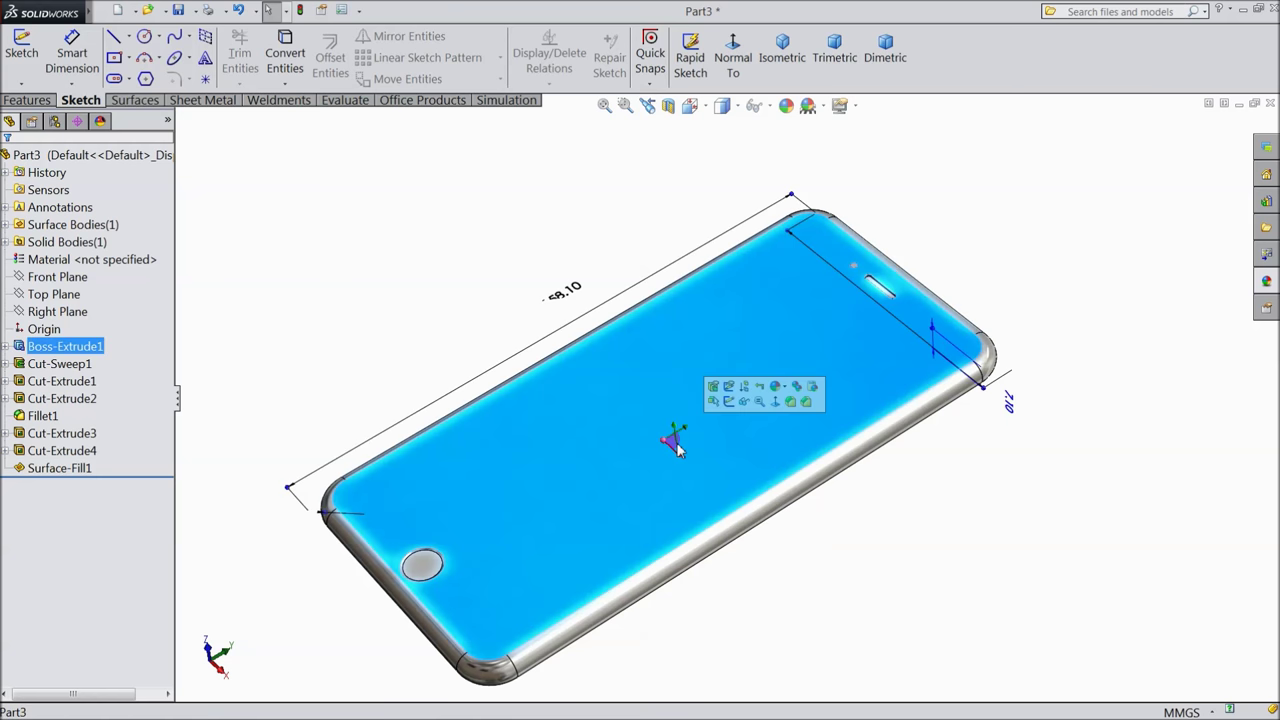
{"action": "left_click", "coordinate": [733, 57]}
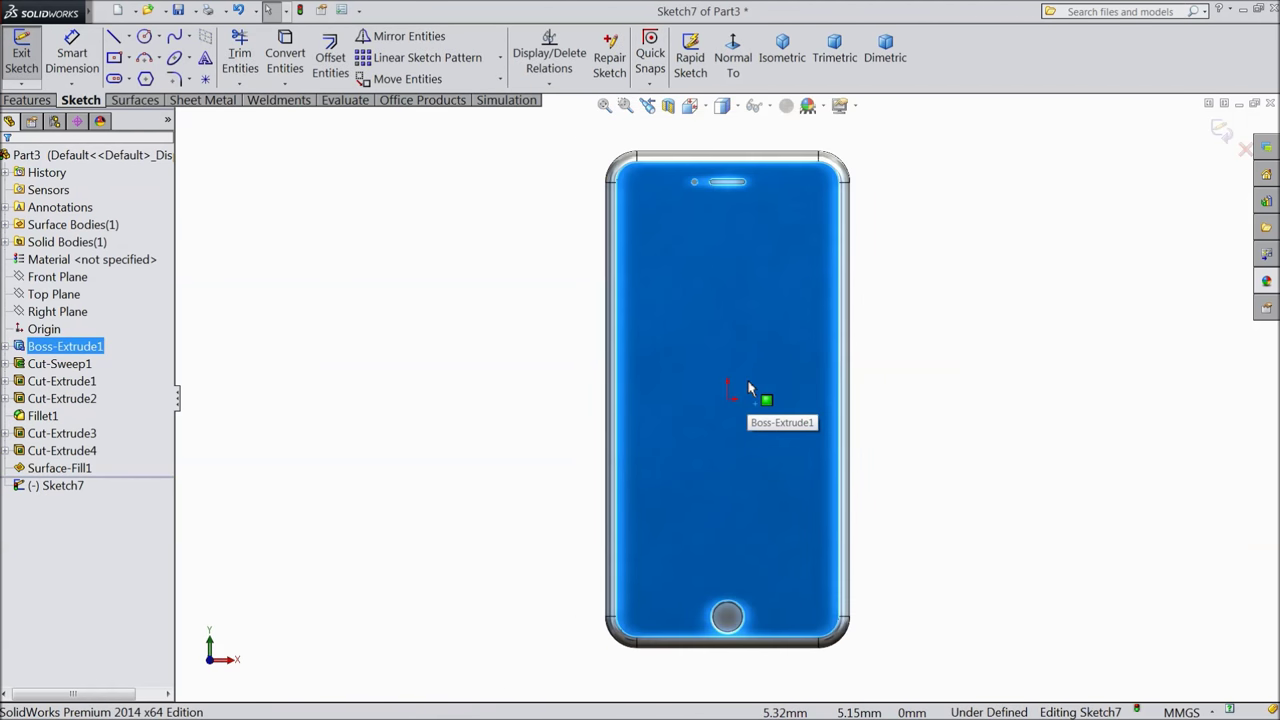
{"action": "left_click", "coordinate": [114, 58]}
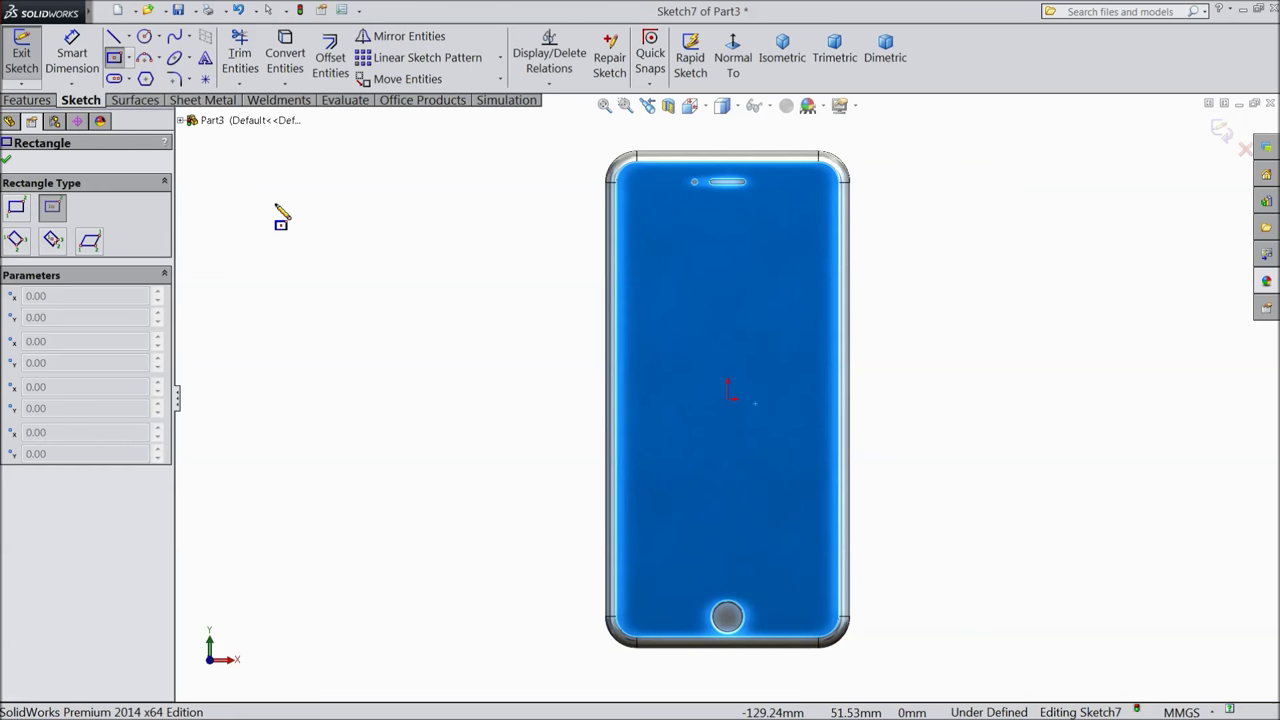
{"action": "left_click", "coordinate": [728, 398]}
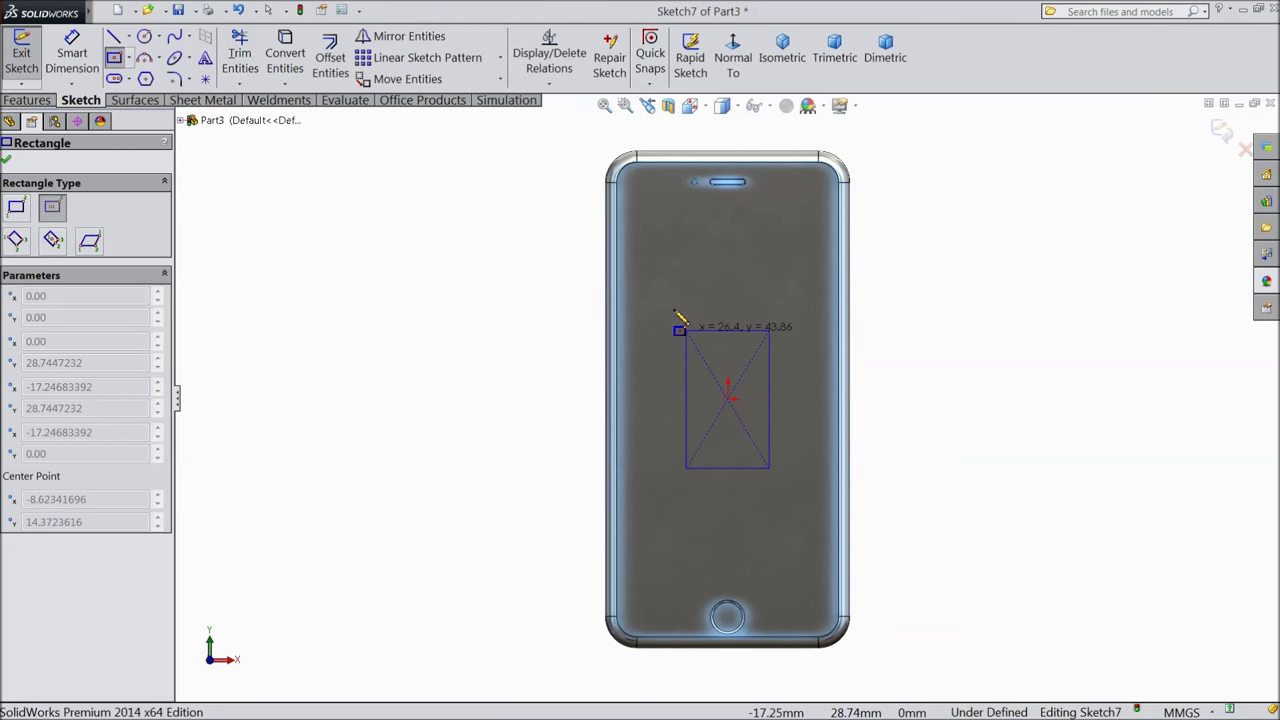
{"action": "left_click", "coordinate": [633, 212]}
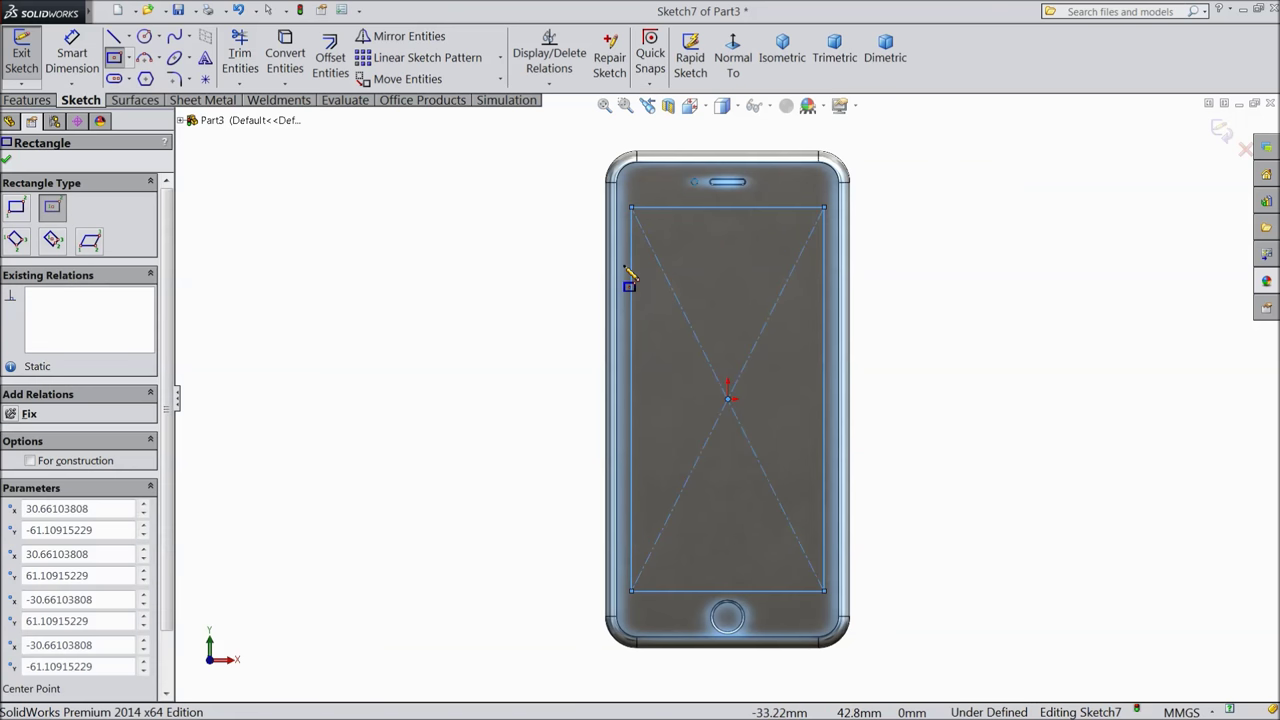
Dimension the screen rectangle on the front face to 121.54 mm high and 68.36 mm wide.
{"action": "left_click", "coordinate": [56, 68]}
{"action": "left_click", "coordinate": [826, 391]}
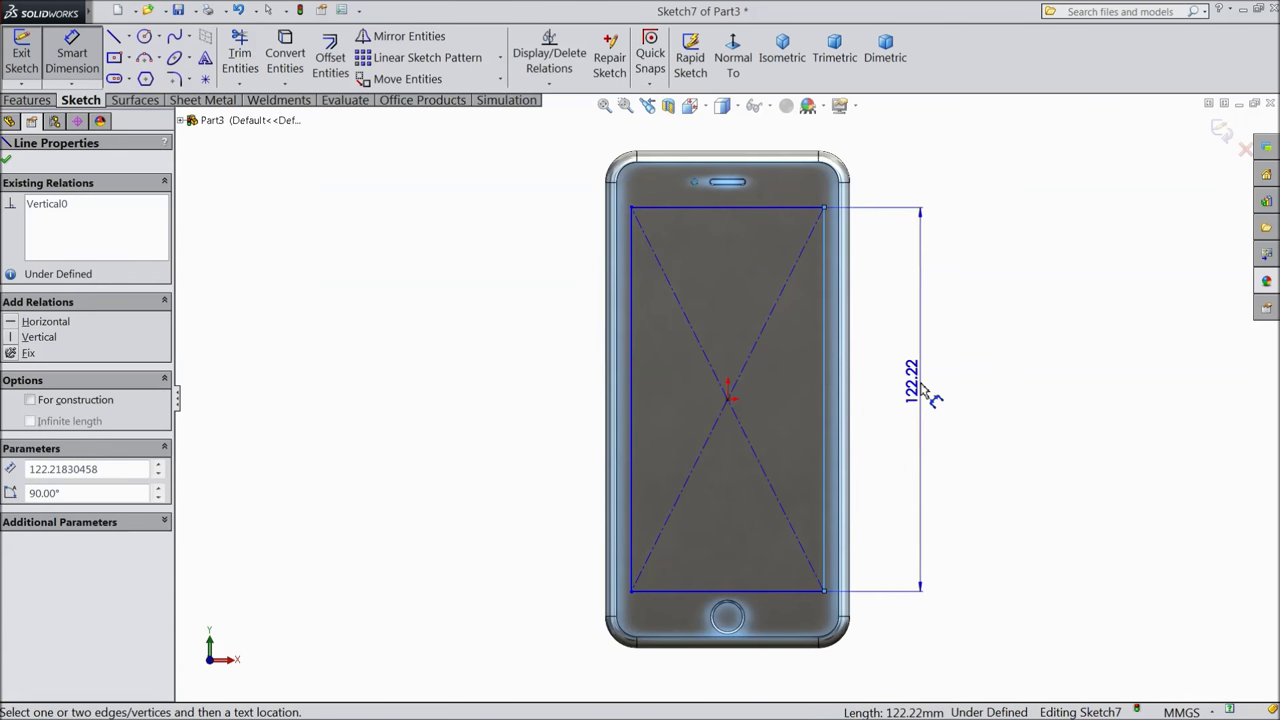
{"action": "left_click", "coordinate": [925, 392]}
{"action": "type", "text": "121.54"}
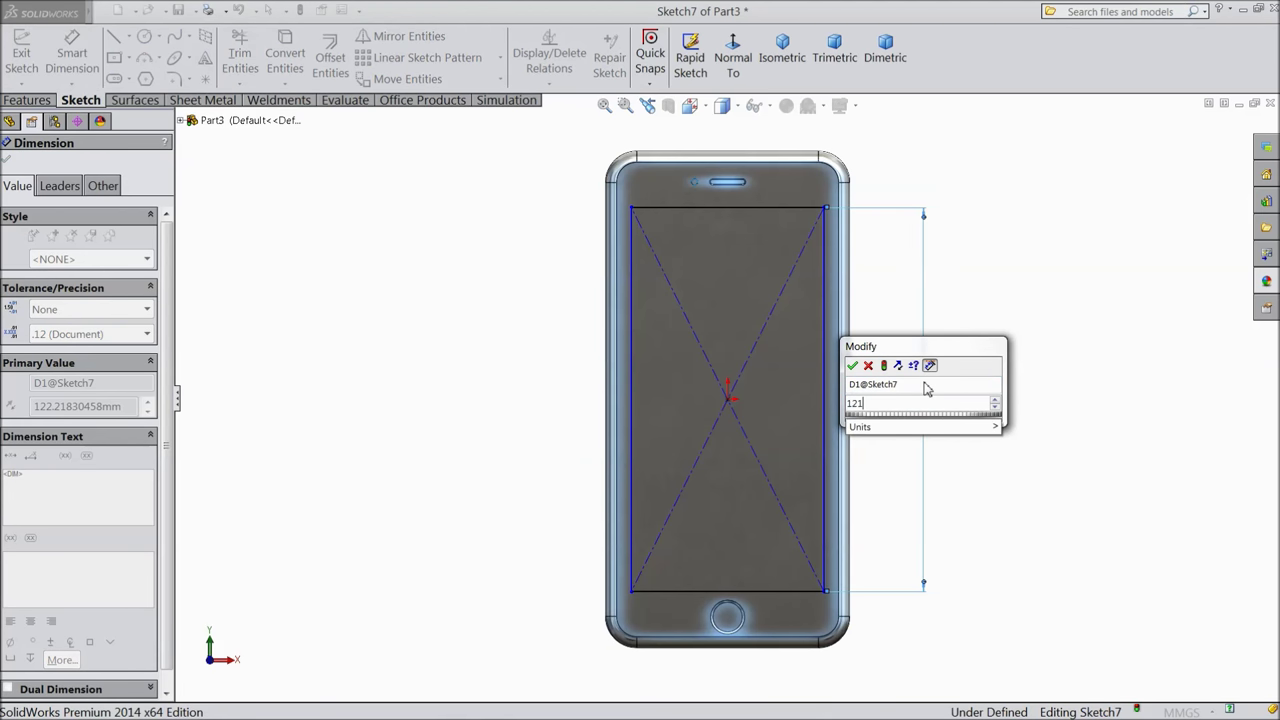
{"action": "left_click", "coordinate": [853, 366]}
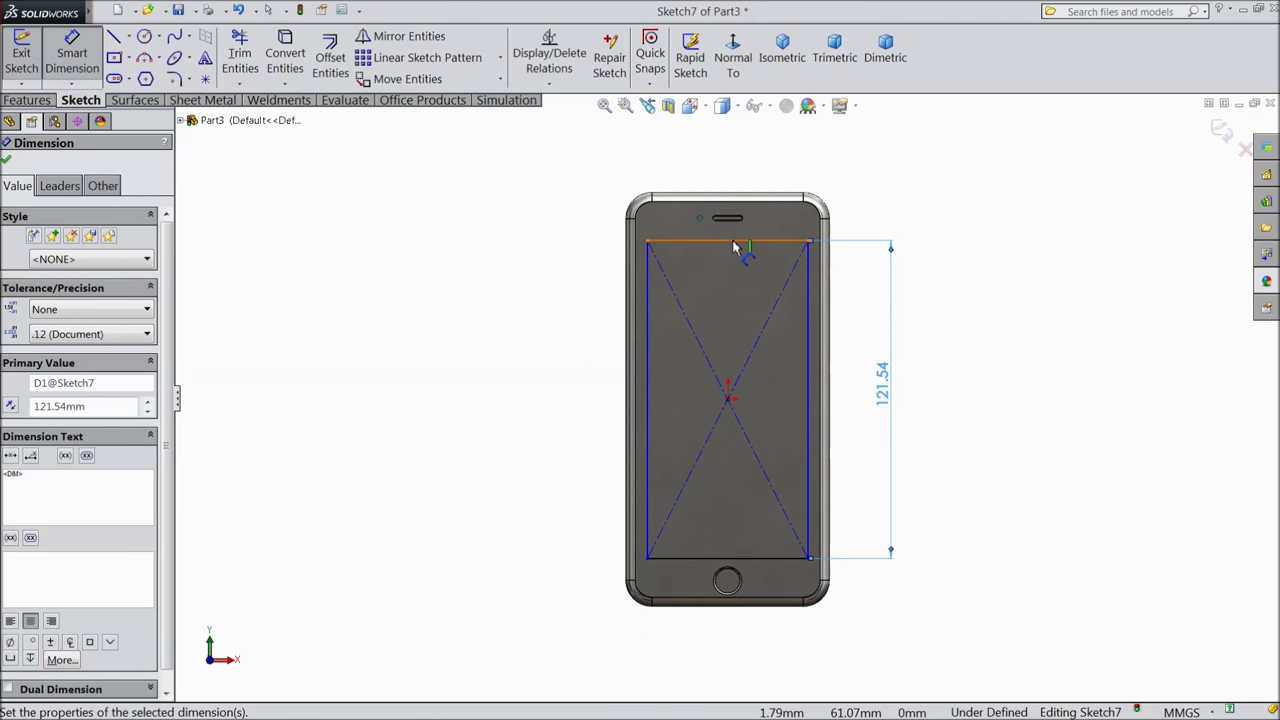
{"action": "left_click", "coordinate": [736, 244]}
{"action": "left_click", "coordinate": [733, 164]}
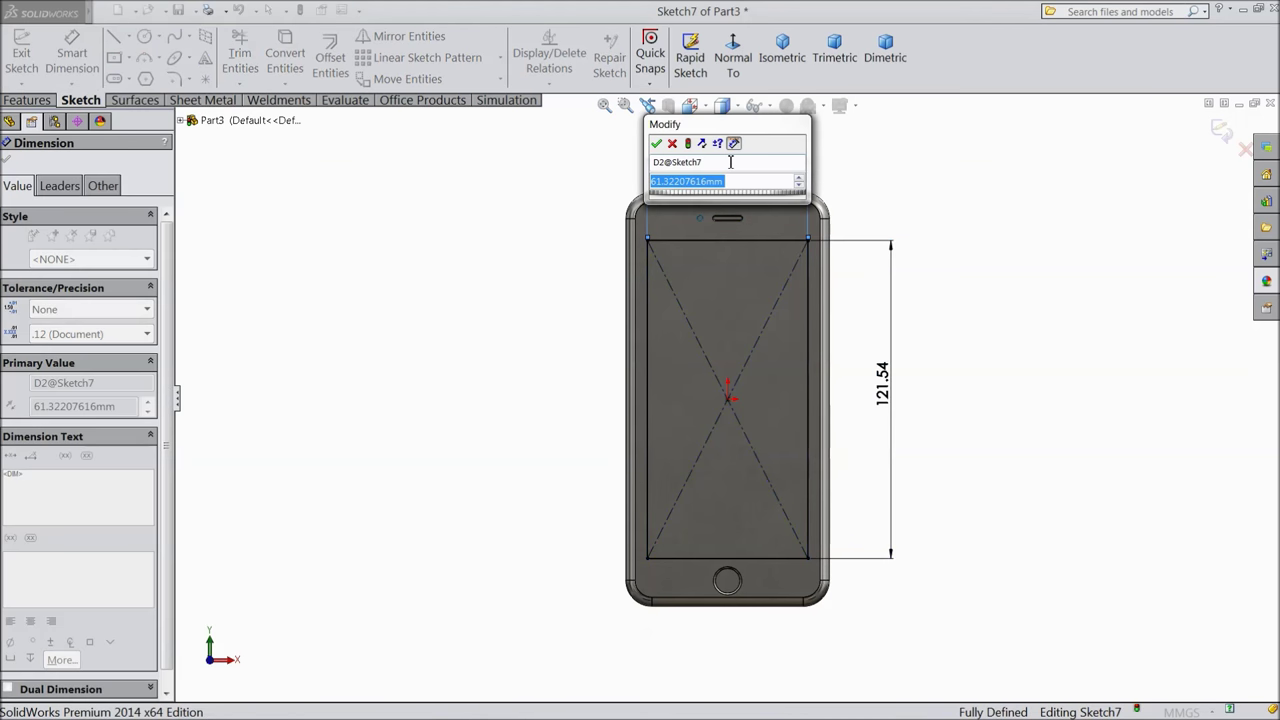
{"action": "type", "text": "68.36"}
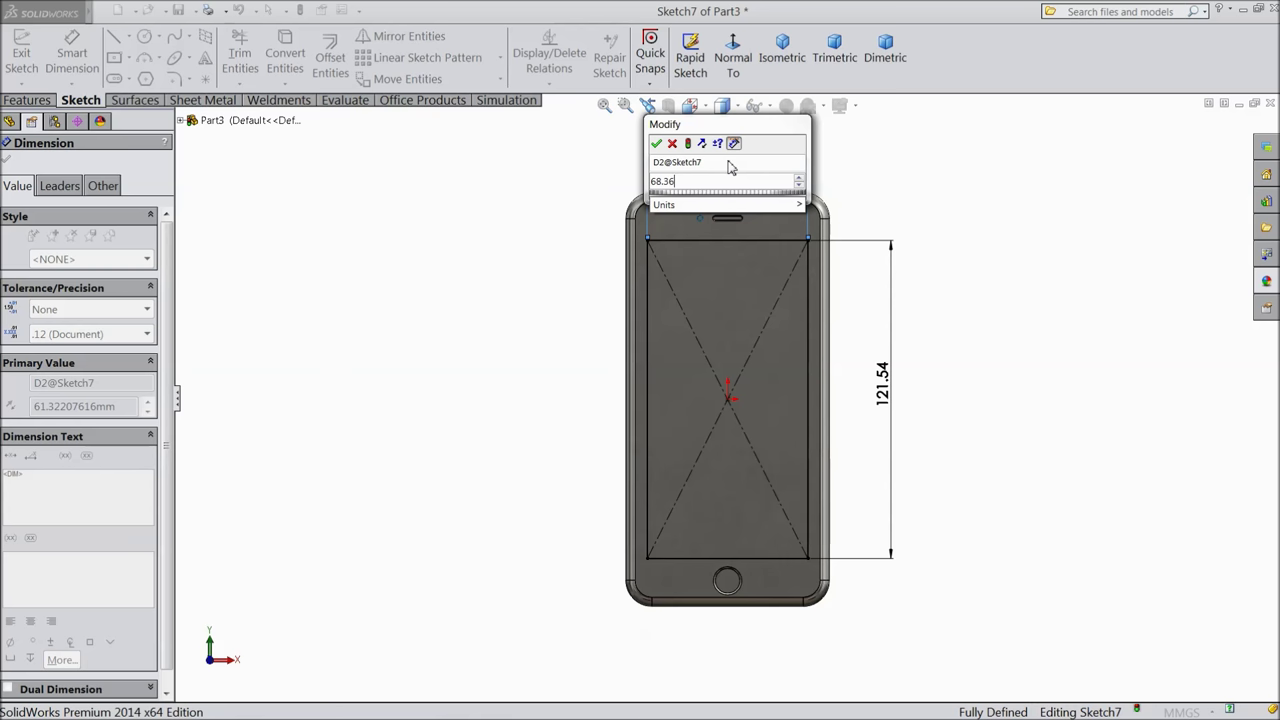
{"action": "left_click", "coordinate": [657, 145]}
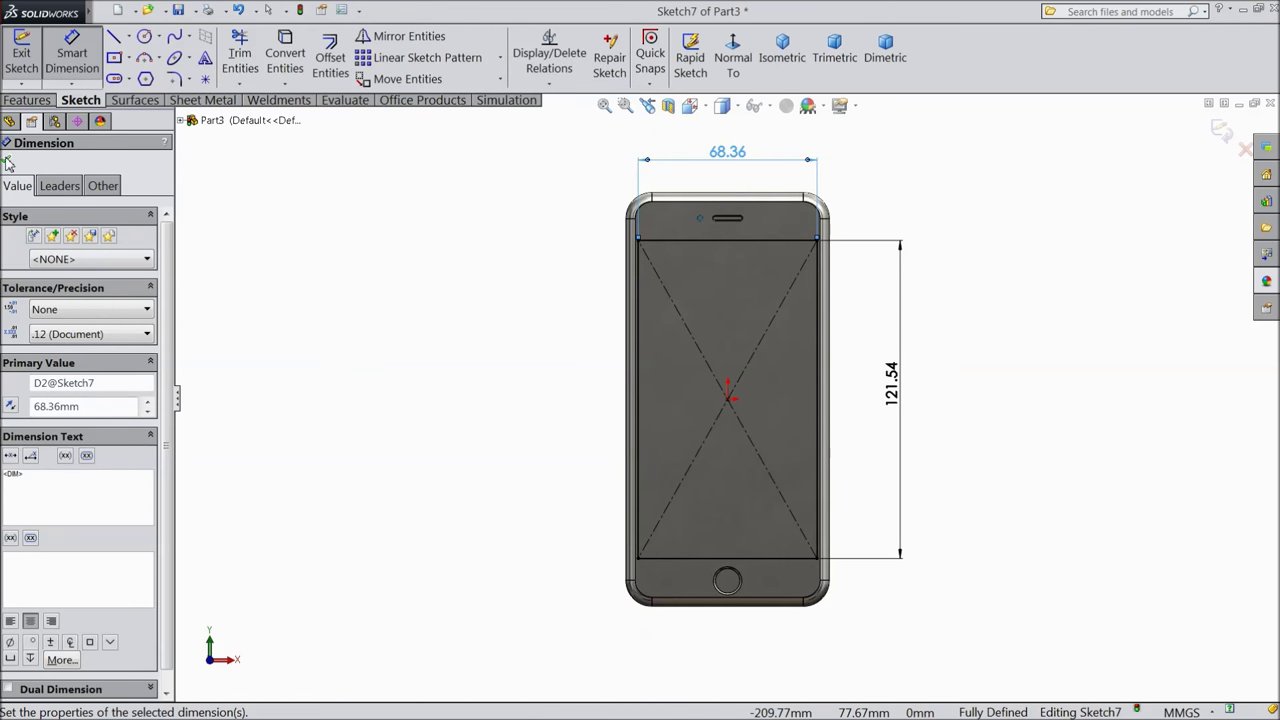
{"action": "left_click", "coordinate": [7, 162]}
Split the phone's front face with a projected Split Line using the current screen rectangle sketch.
{"action": "left_click", "coordinate": [30, 100]}
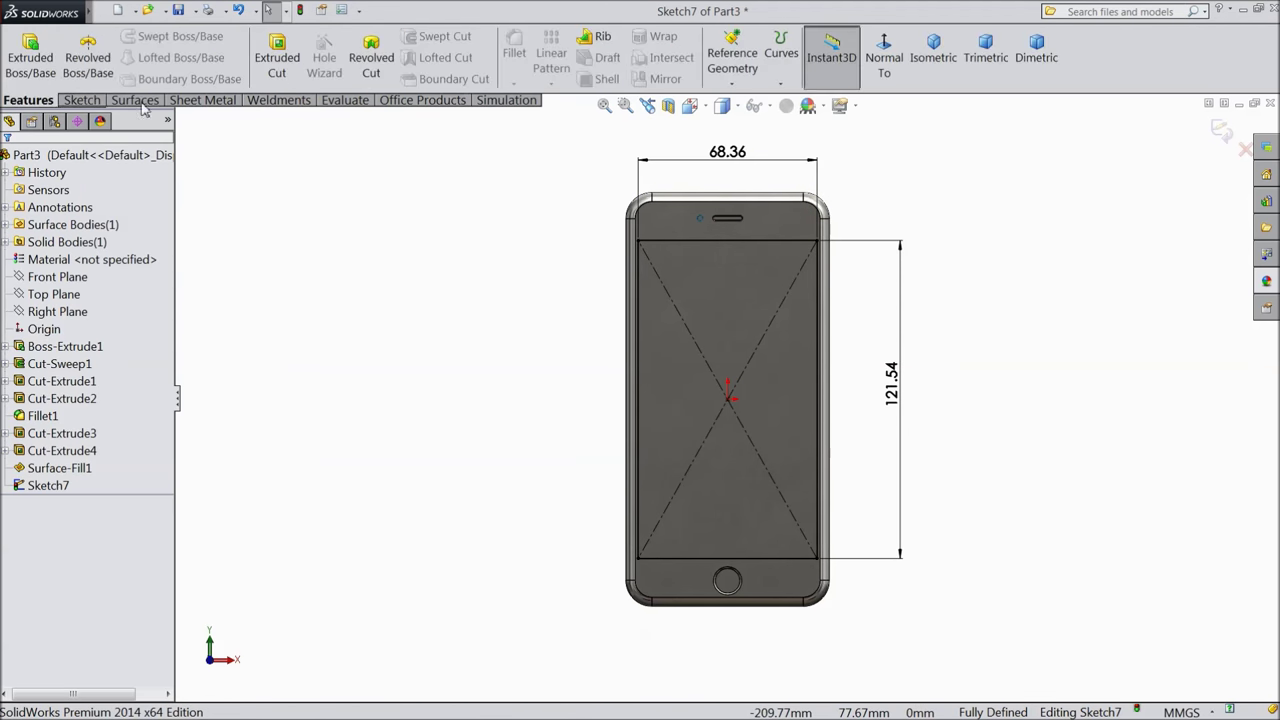
{"action": "left_click", "coordinate": [781, 83]}
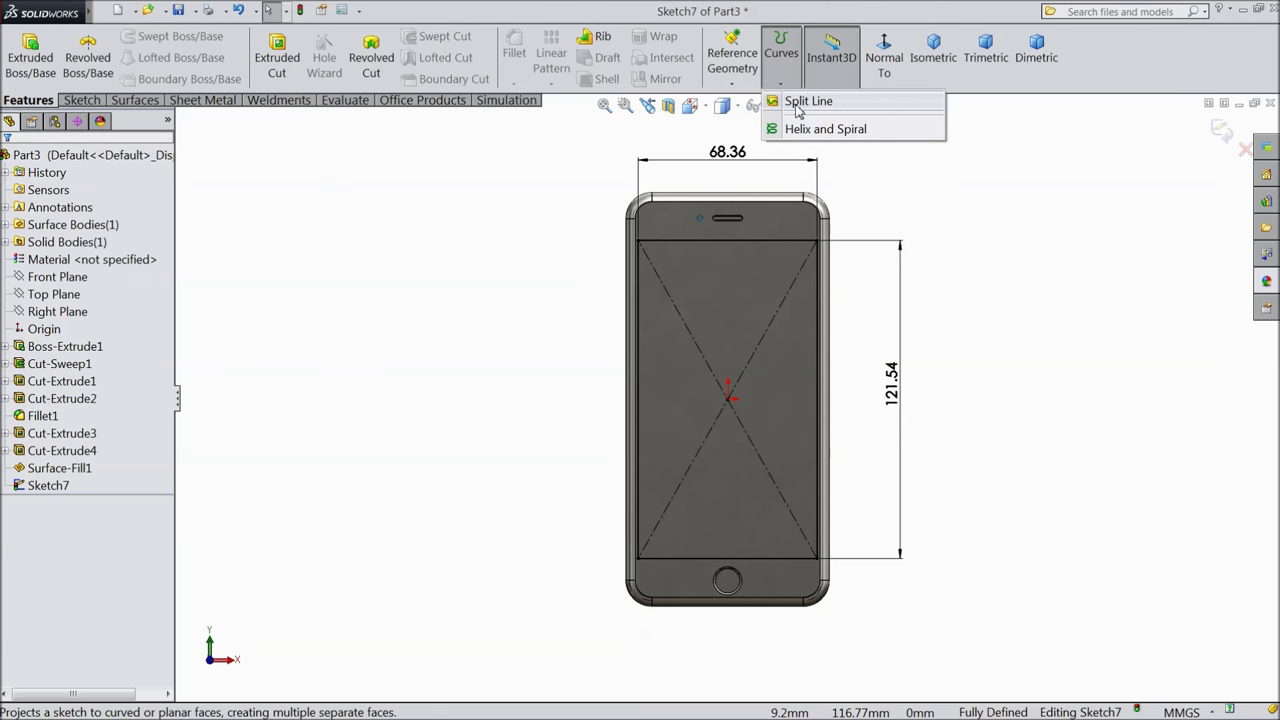
{"action": "left_click", "coordinate": [798, 101]}
{"action": "left_click", "coordinate": [709, 297]}
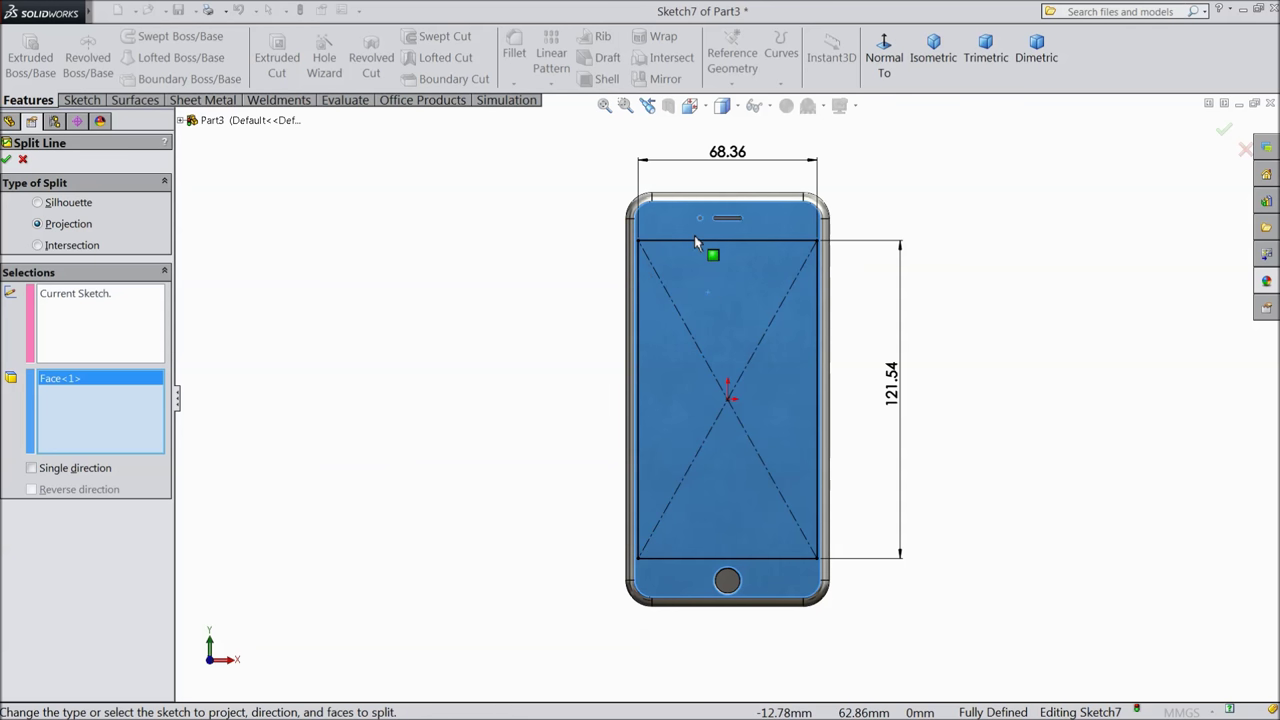
{"action": "left_click", "coordinate": [7, 160]}
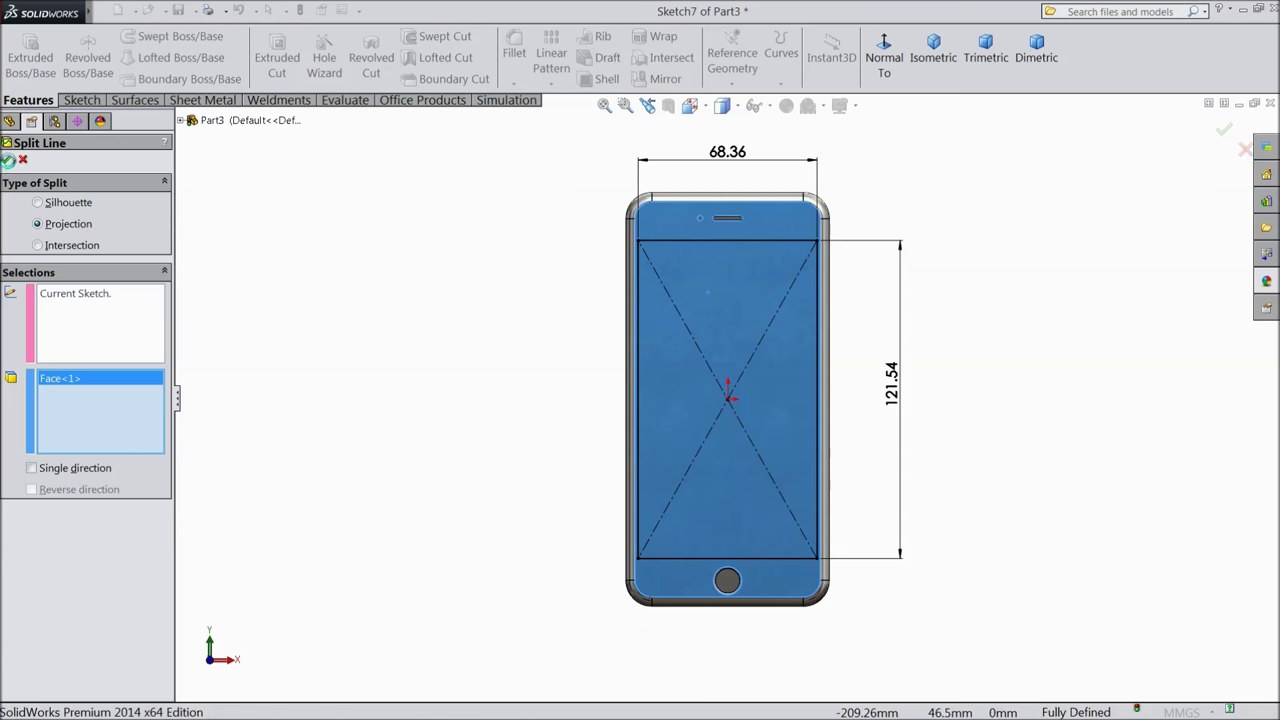
Examine the phone body in an angled view and check the separate screen face on its front.
{"action": "middle_click_drag", "start_coordinate": [425, 340], "coordinate": [503, 399]}
{"action": "scroll", "coordinate": [841, 449], "scroll_direction": "up", "scroll_amount": 2}
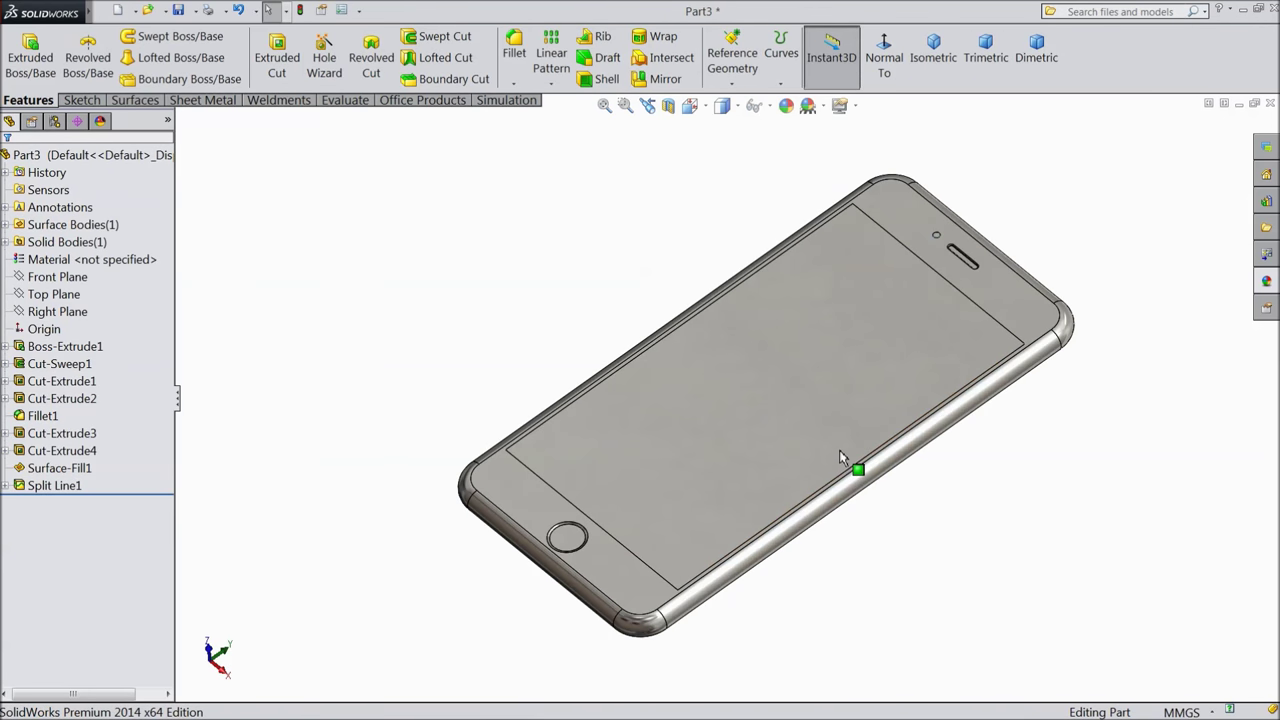
{"action": "middle_click_drag", "start_coordinate": [771, 480], "coordinate": [856, 507]}
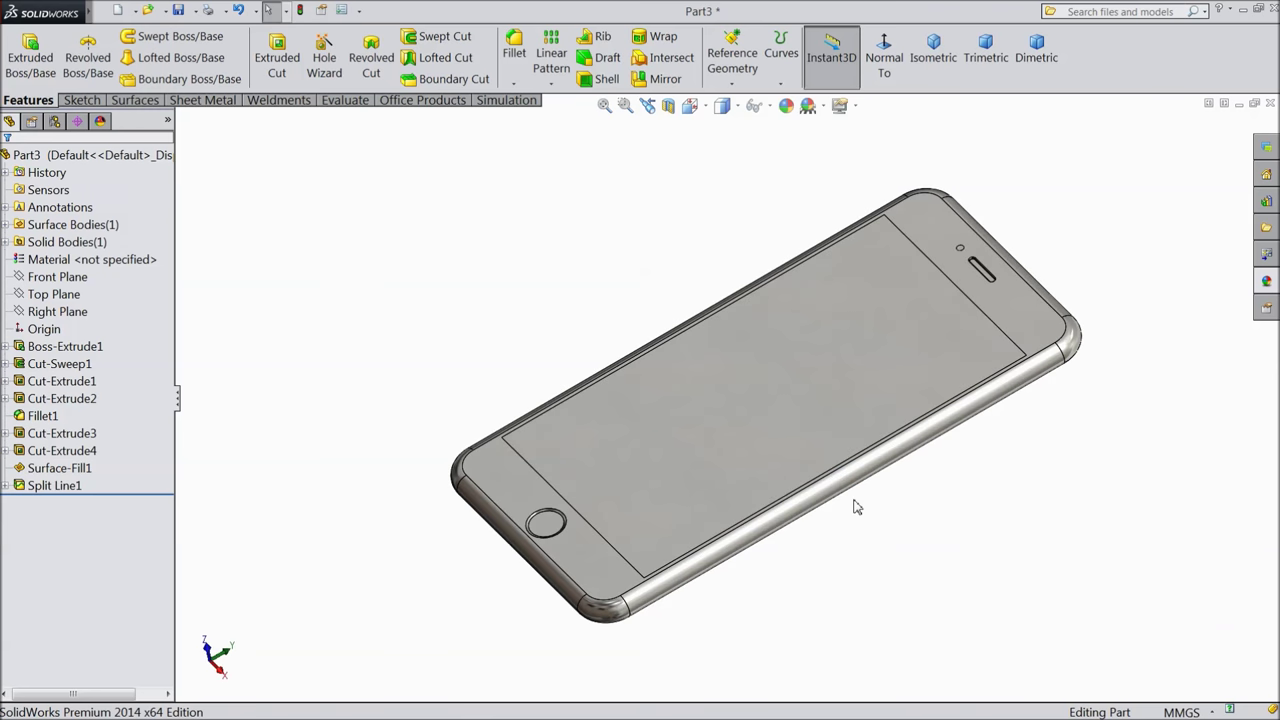
{"action": "left_click", "coordinate": [843, 106]}
{"action": "left_click", "coordinate": [868, 191]}
{"action": "scroll", "coordinate": [814, 429], "scroll_direction": "up", "scroll_amount": 3}
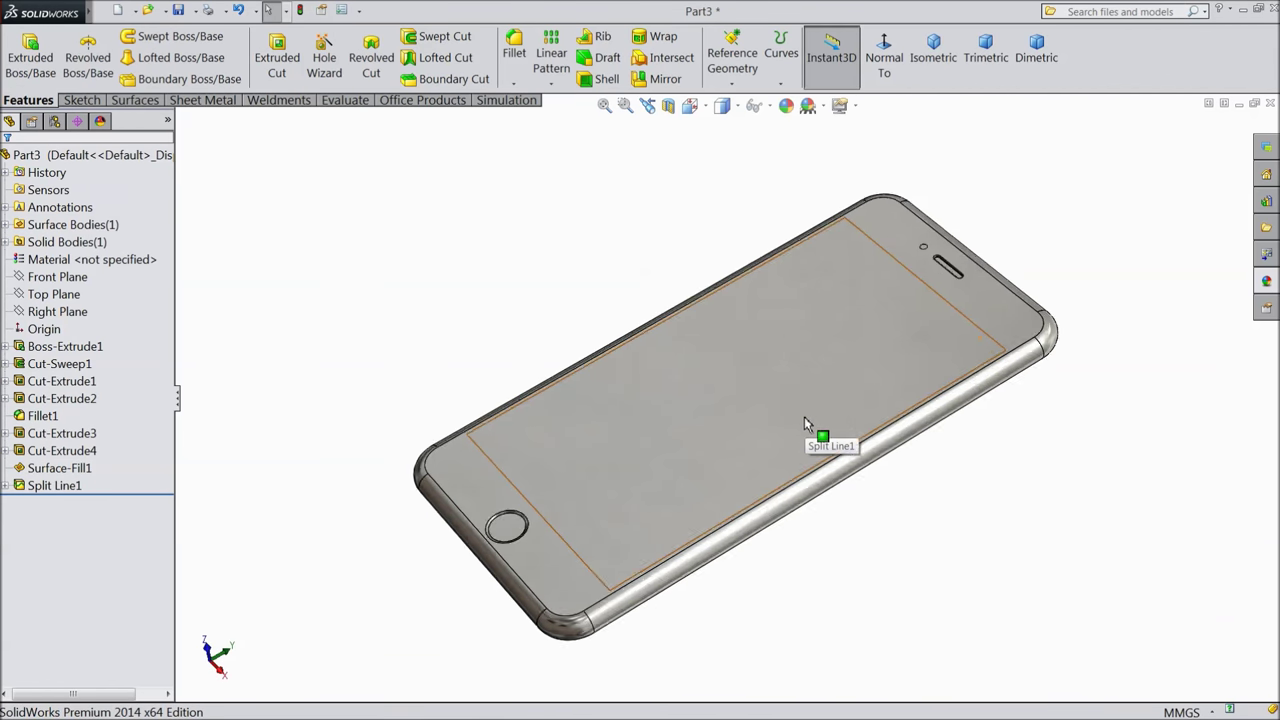
{"action": "left_click", "coordinate": [733, 411]}
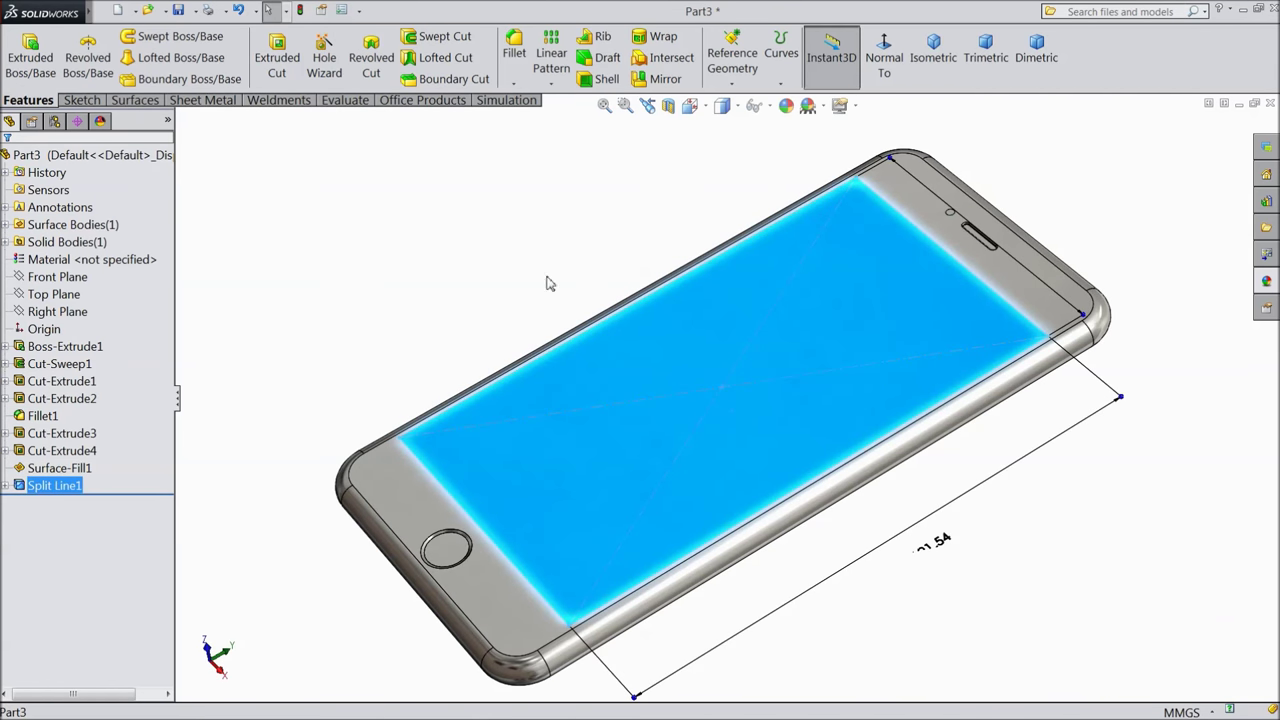
{"action": "left_click", "coordinate": [533, 260]}
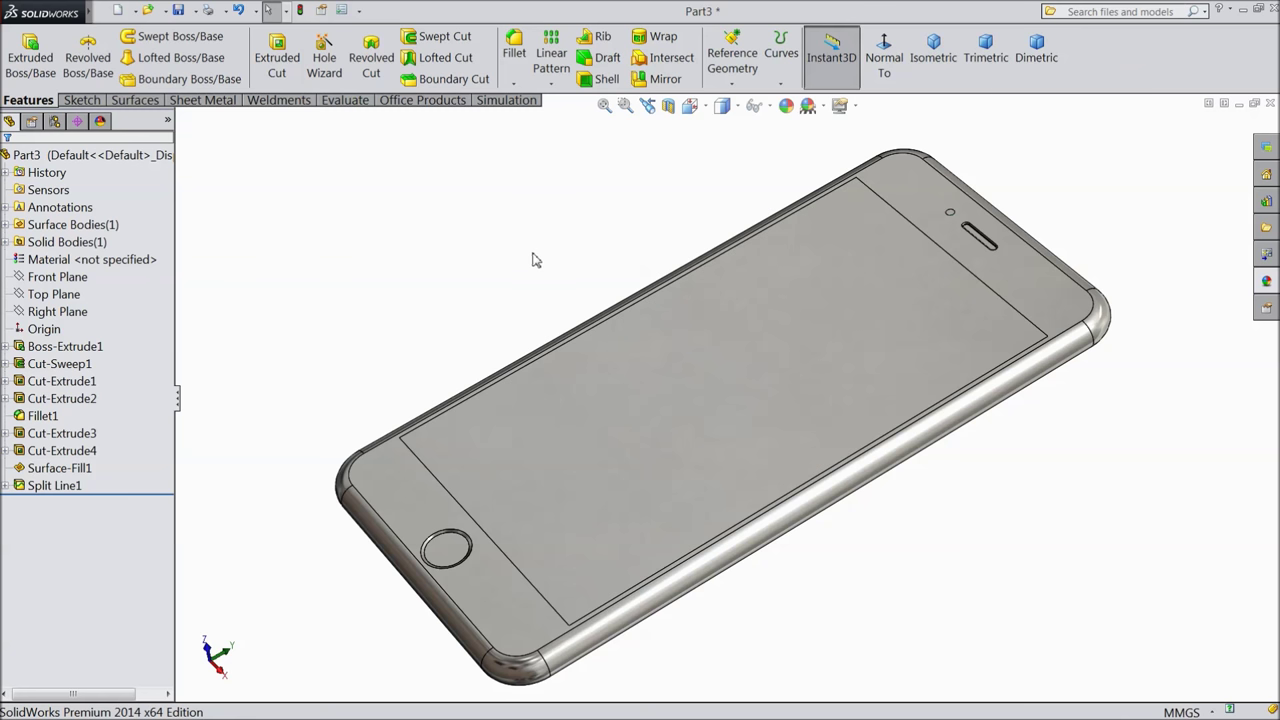
Save the part to the Desktop as Iphone 6 PLUS.
{"action": "left_click", "coordinate": [180, 12]}
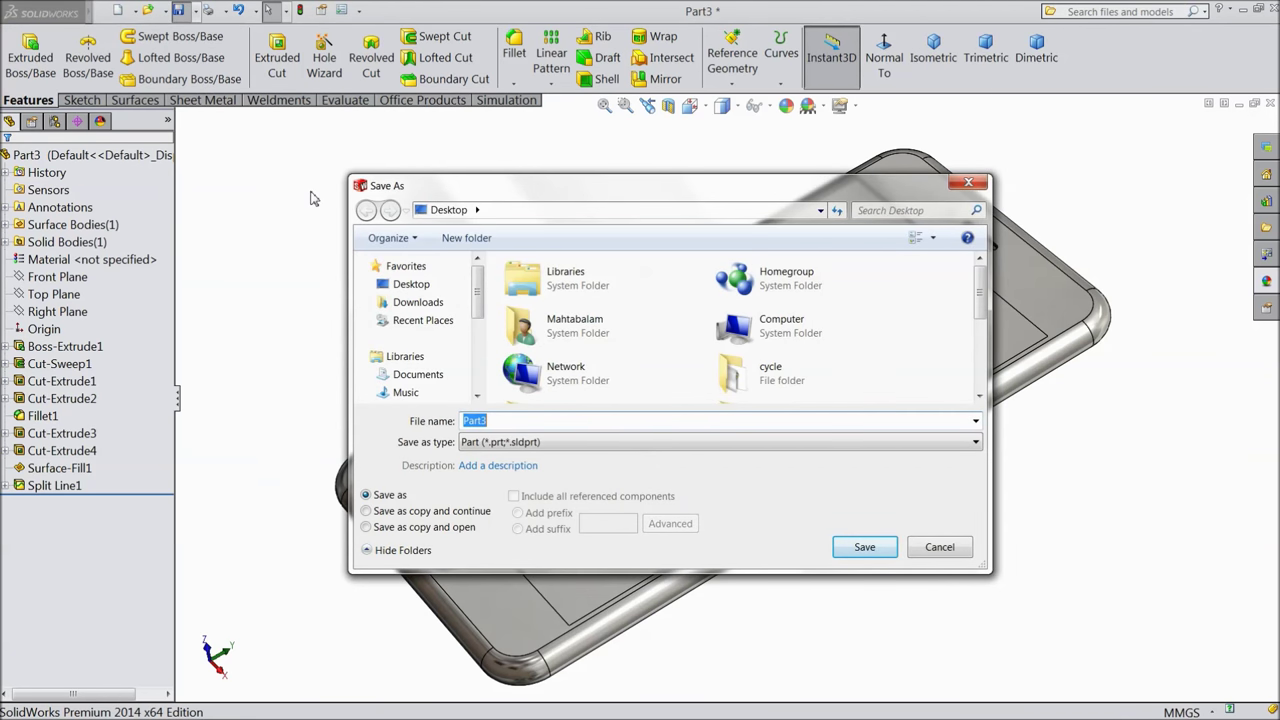
{"action": "type", "text": "Iphone 6 PLUS"}
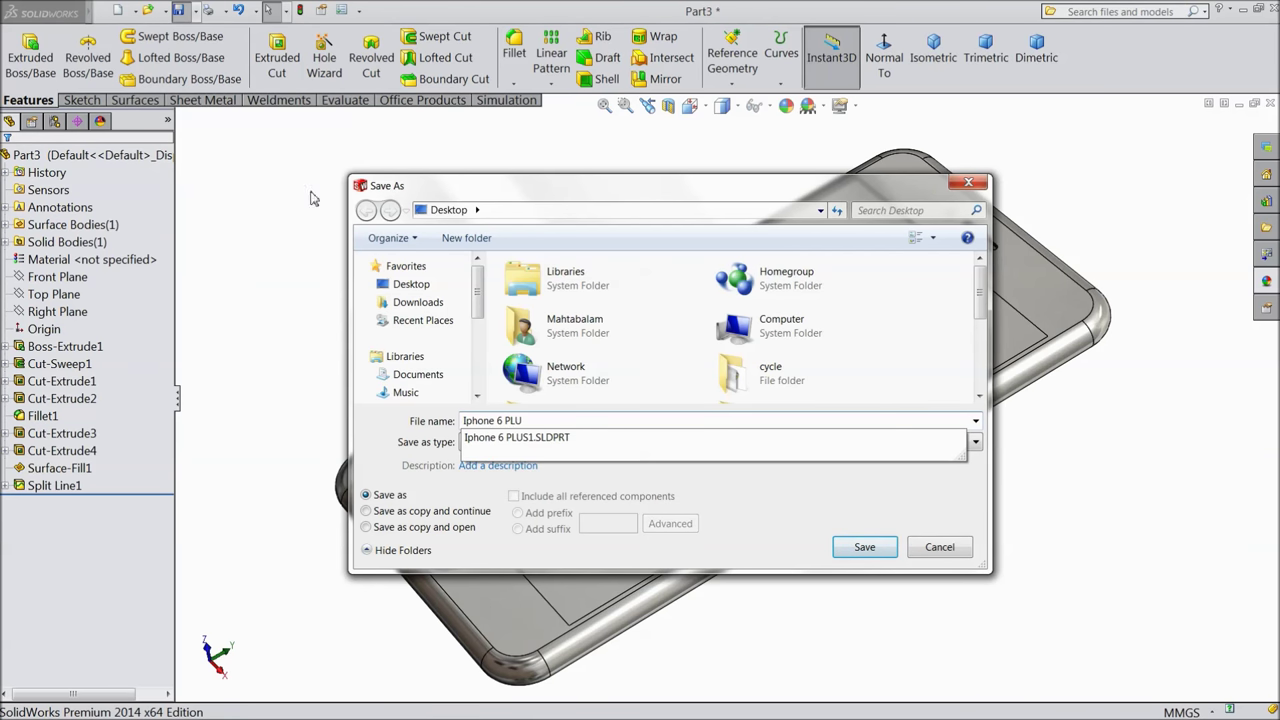
{"action": "left_click", "coordinate": [876, 553]}
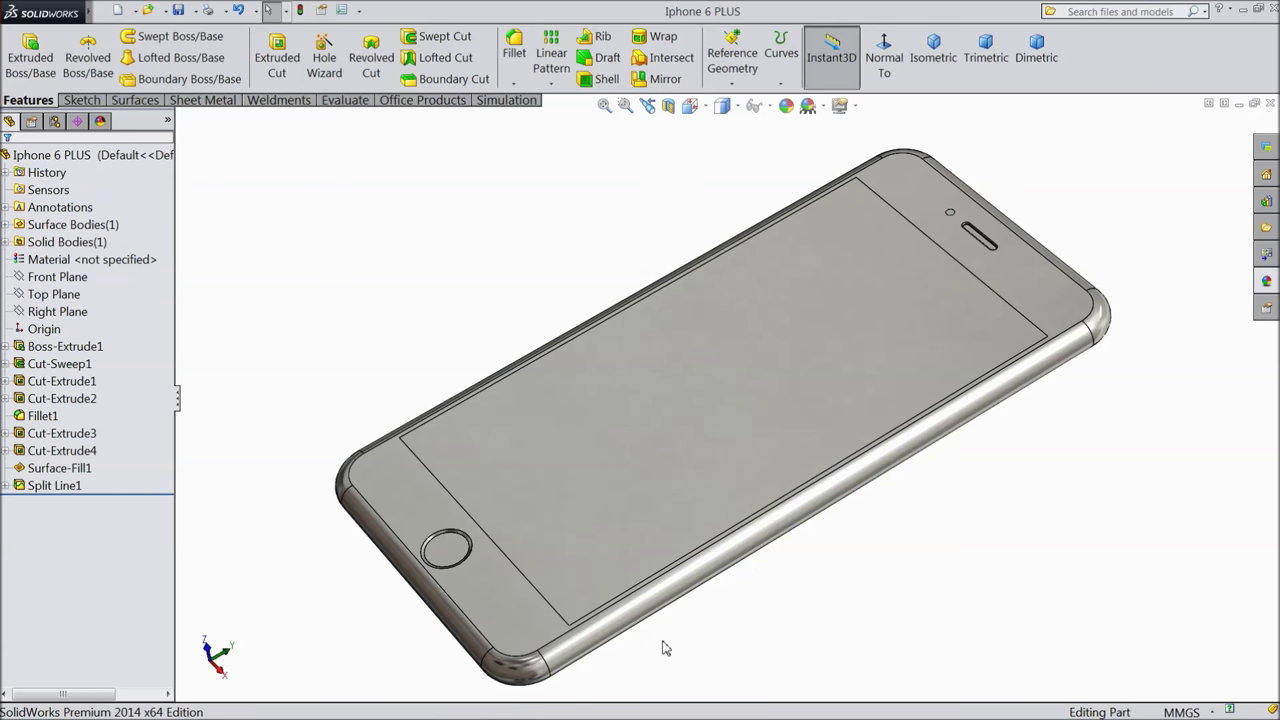
Create an Offset Surface 0.5 mm inward from the rounded face along the phone's left long side.
{"action": "middle_click_drag", "start_coordinate": [665, 648], "coordinate": [1000, 277]}
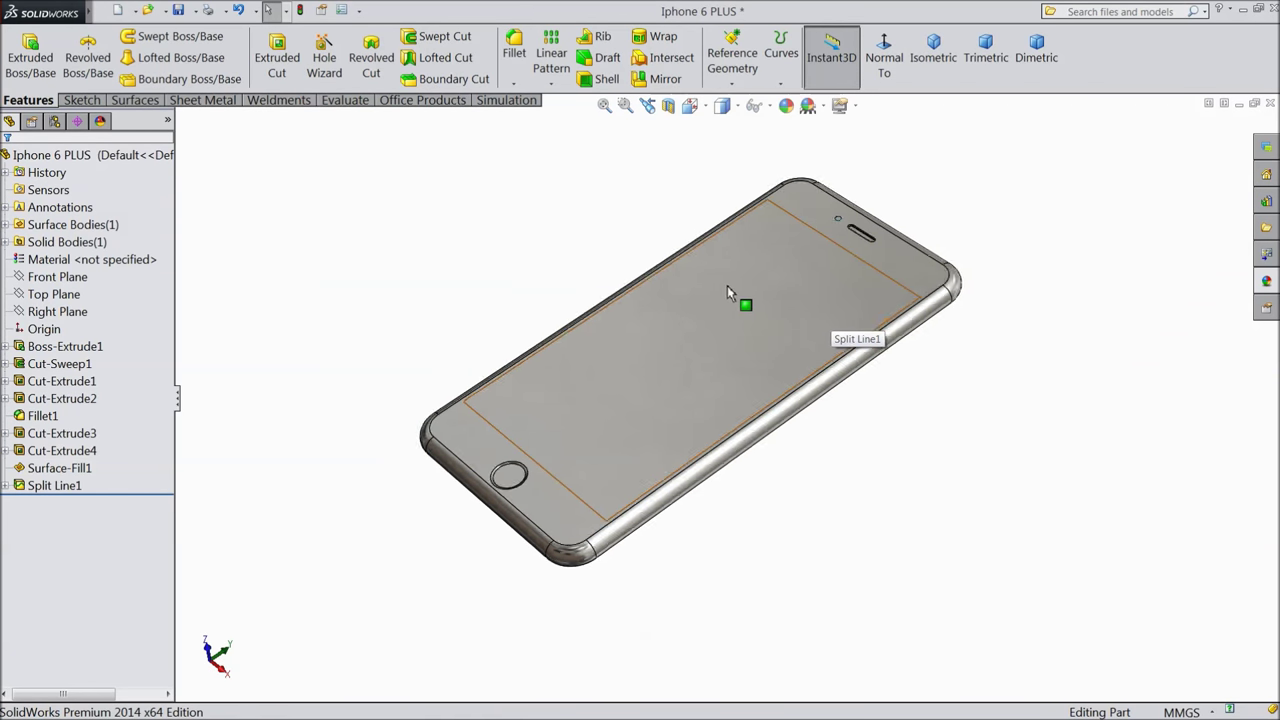
{"action": "mouse_move", "coordinate": [571, 246]}
{"action": "middle_mouse_down"}
{"action": "mouse_move", "coordinate": [591, 333]}
{"action": "mouse_move", "coordinate": [543, 206]}
{"action": "mouse_move", "coordinate": [577, 343]}
{"action": "mouse_move", "coordinate": [566, 240]}
{"action": "middle_mouse_up"}
{"action": "scroll", "coordinate": [720, 225], "scroll_direction": "down", "scroll_amount": 5}
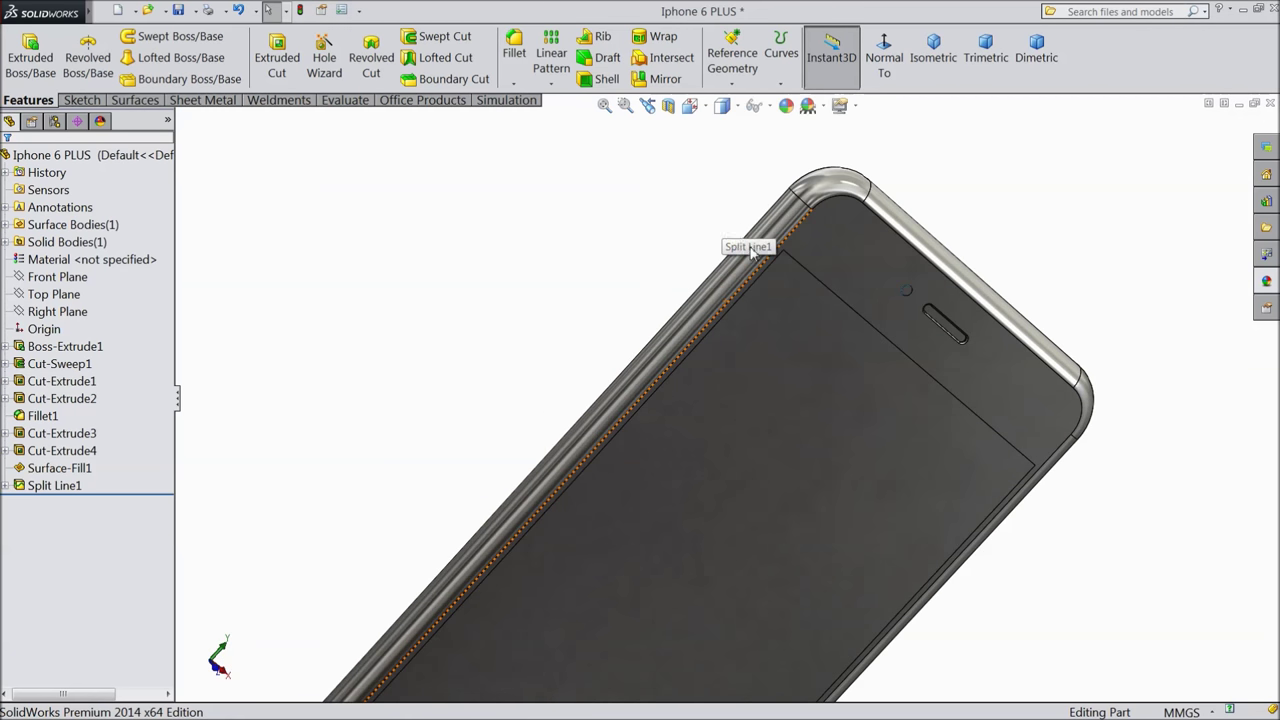
{"action": "left_click", "coordinate": [740, 285]}
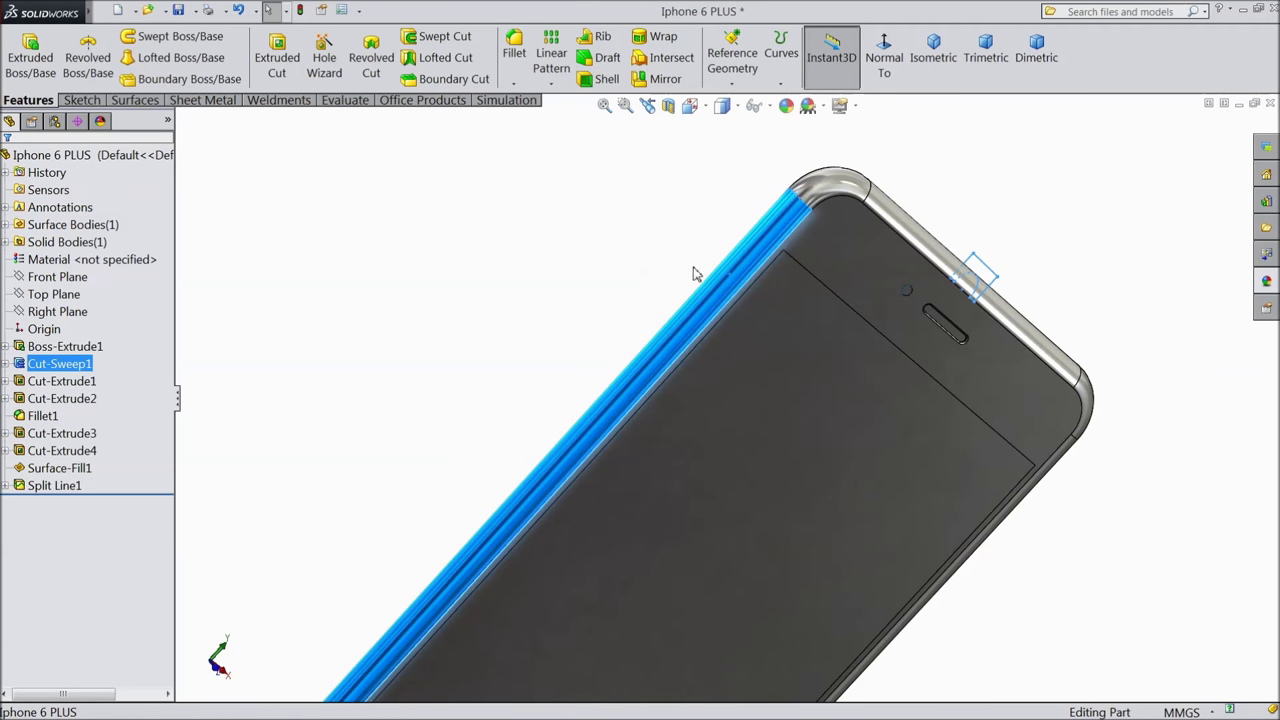
{"action": "left_click", "coordinate": [155, 103]}
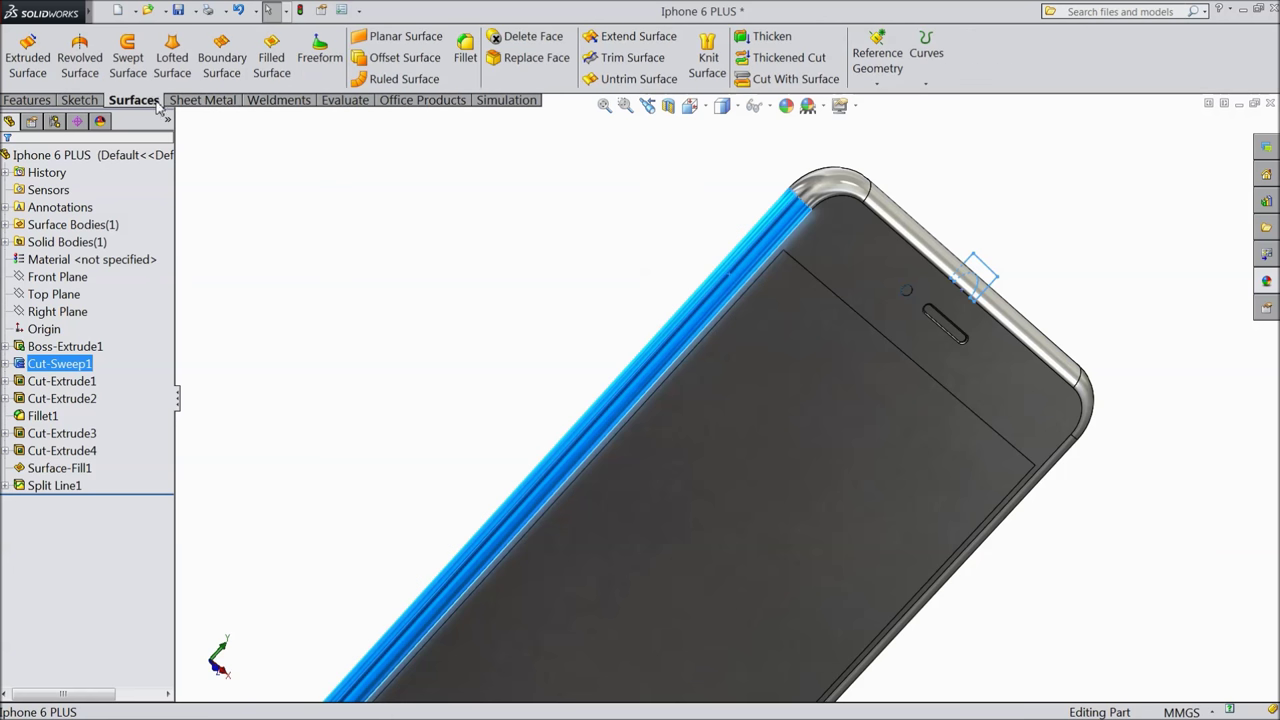
{"action": "left_click", "coordinate": [405, 58]}
{"action": "middle_click_drag", "start_coordinate": [366, 264], "coordinate": [306, 251]}
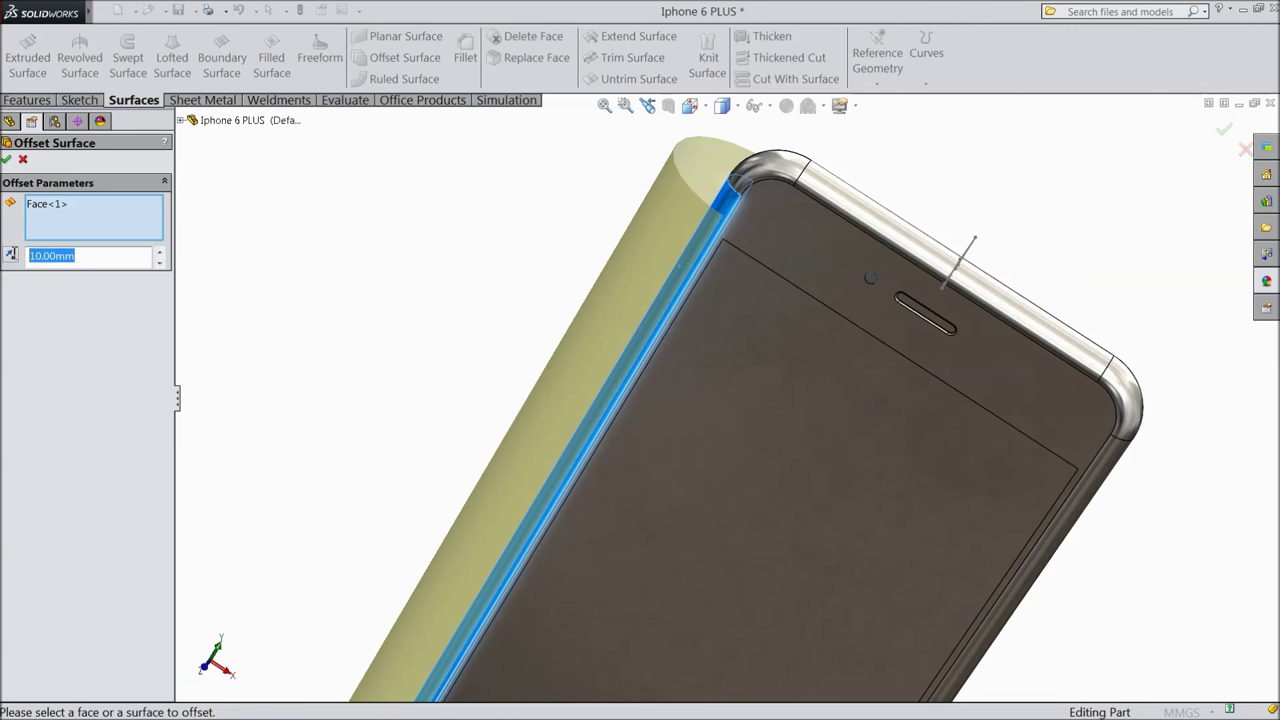
{"action": "type", "text": "0.5"}
{"action": "key", "text": "Return"}
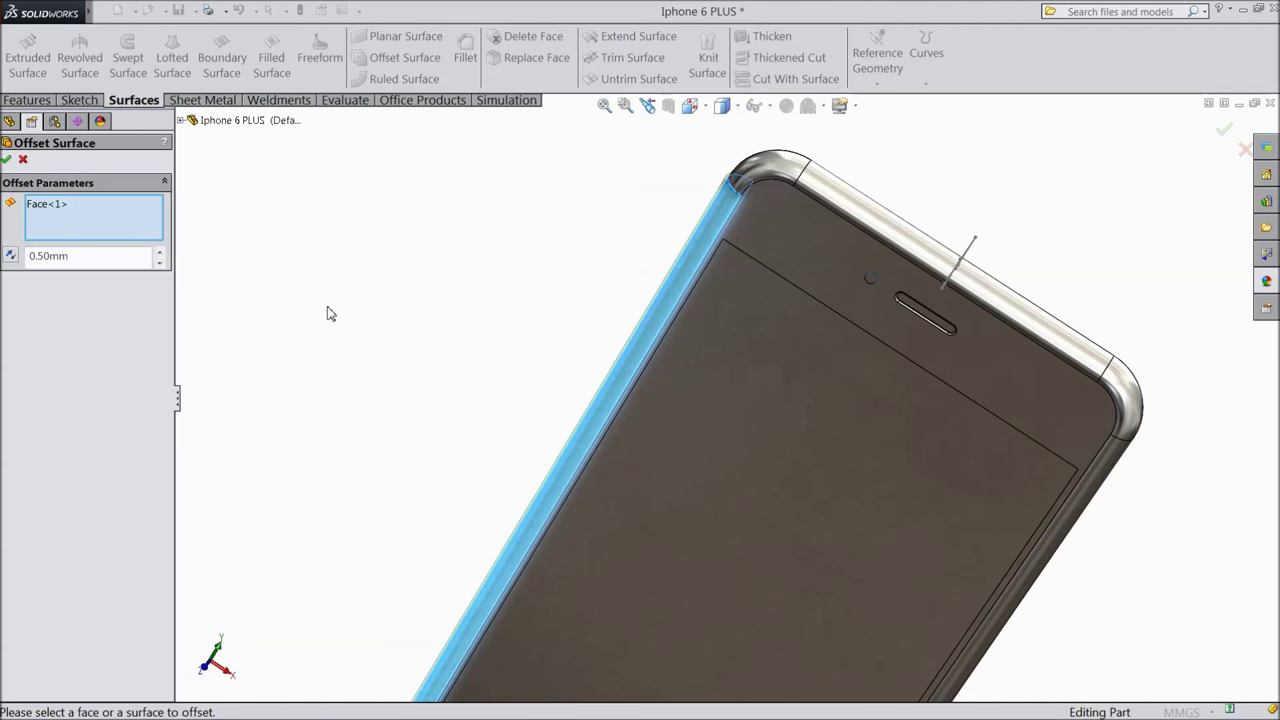
{"action": "left_click", "coordinate": [13, 261]}
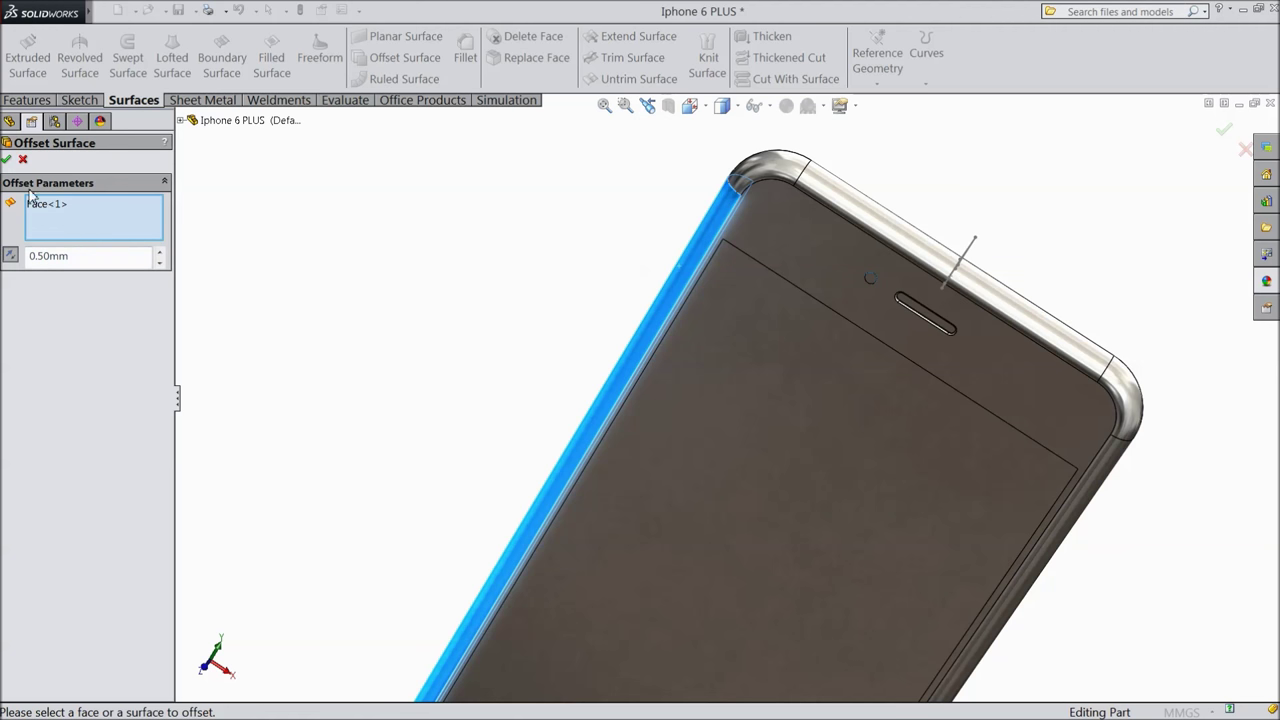
{"action": "left_click", "coordinate": [8, 160]}
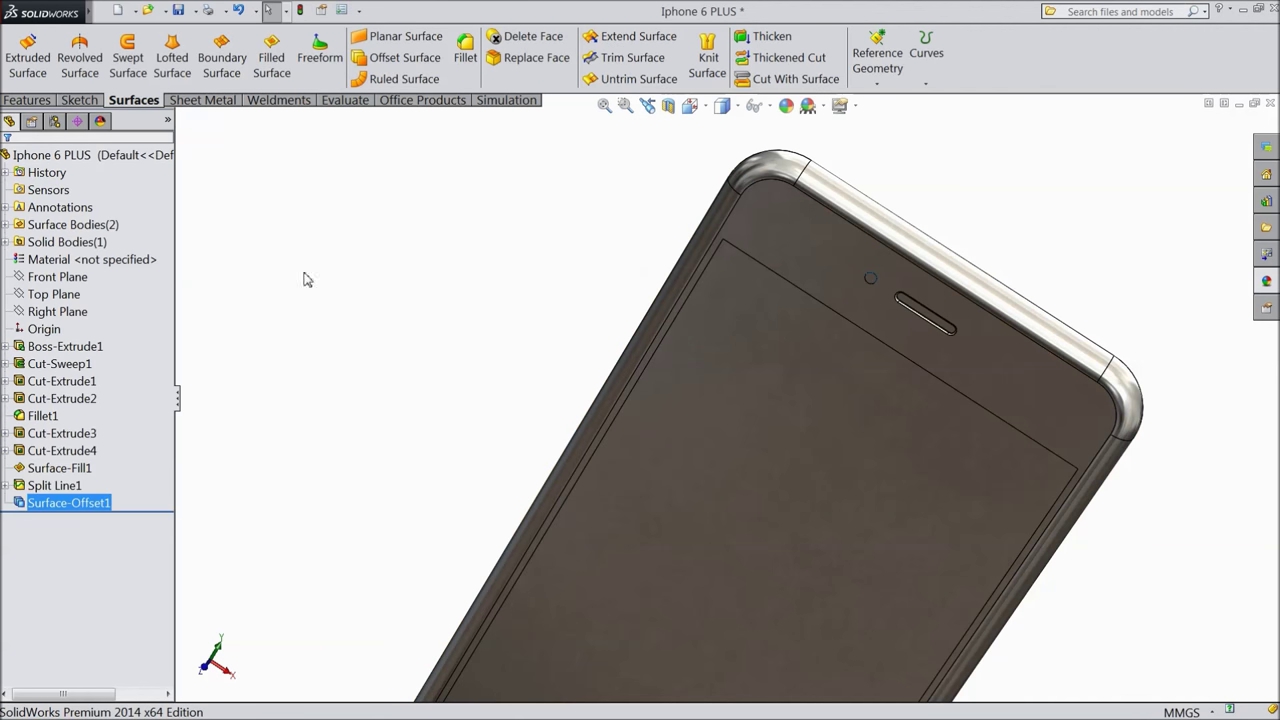
Start a new sketch on the Right Plane, oriented normal to the phone's left side.
{"action": "left_click", "coordinate": [62, 310]}
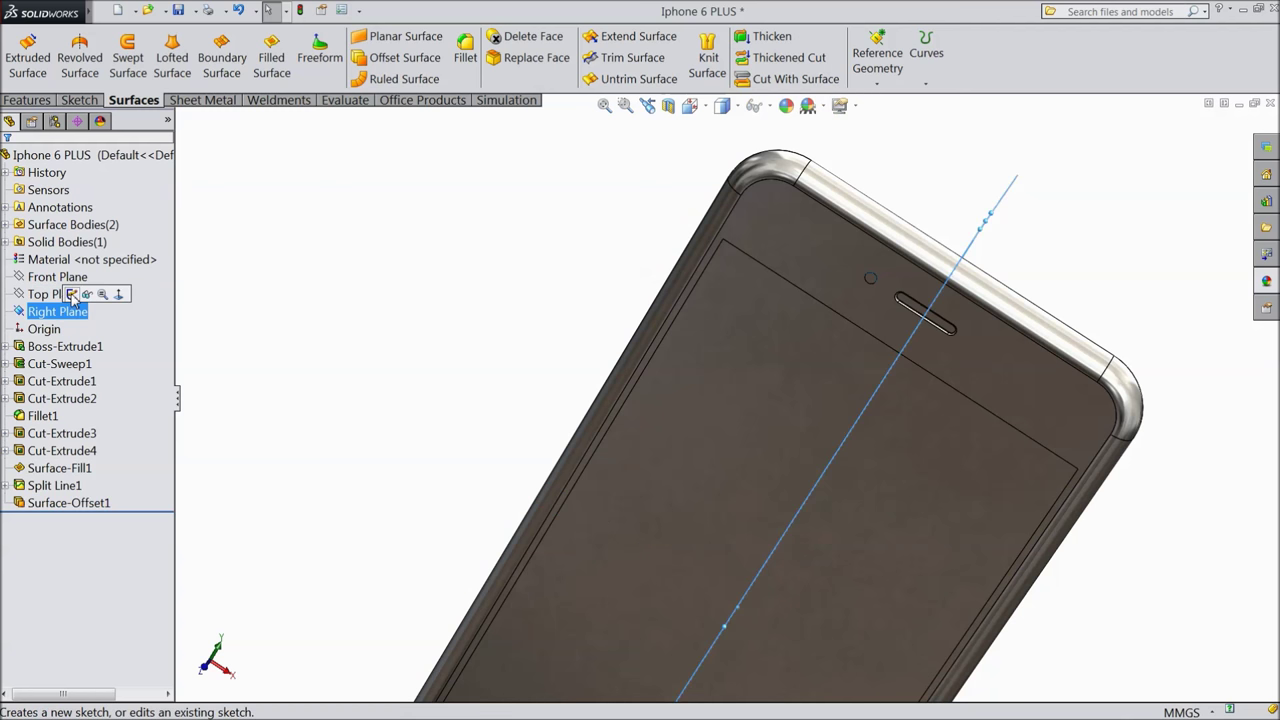
{"action": "left_click", "coordinate": [72, 295]}
{"action": "left_click", "coordinate": [84, 101]}
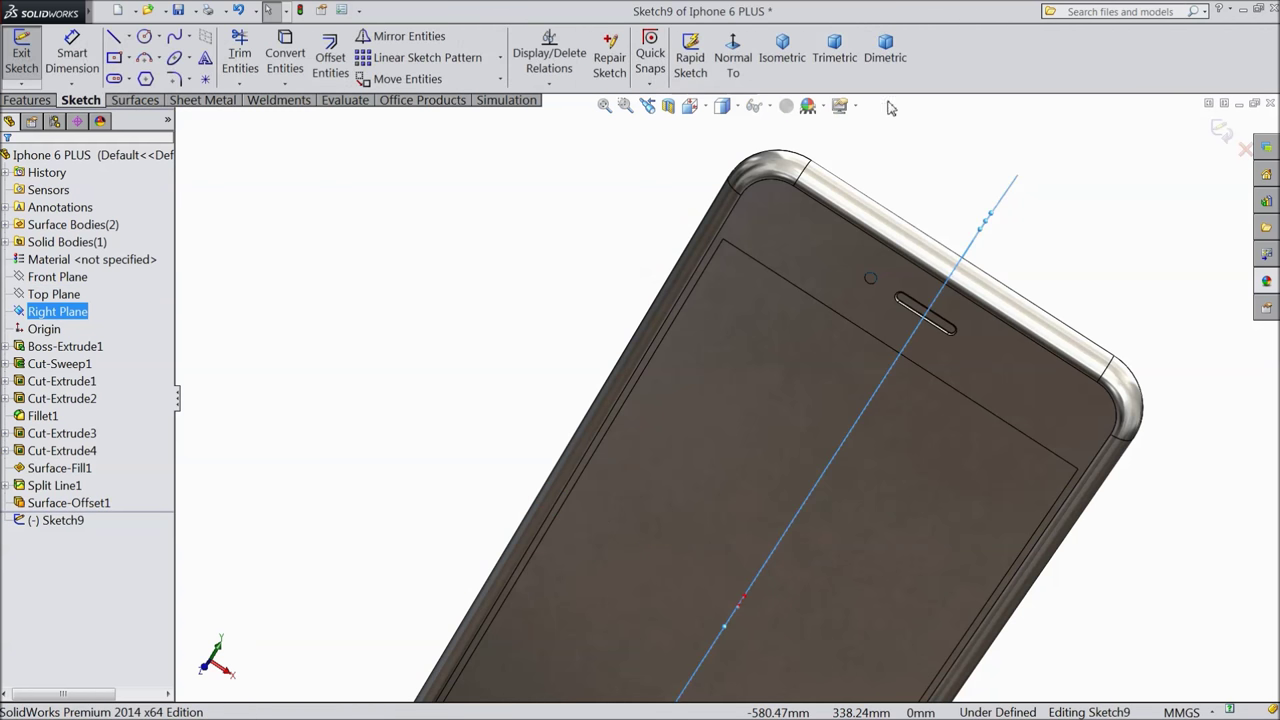
{"action": "left_click", "coordinate": [740, 62]}
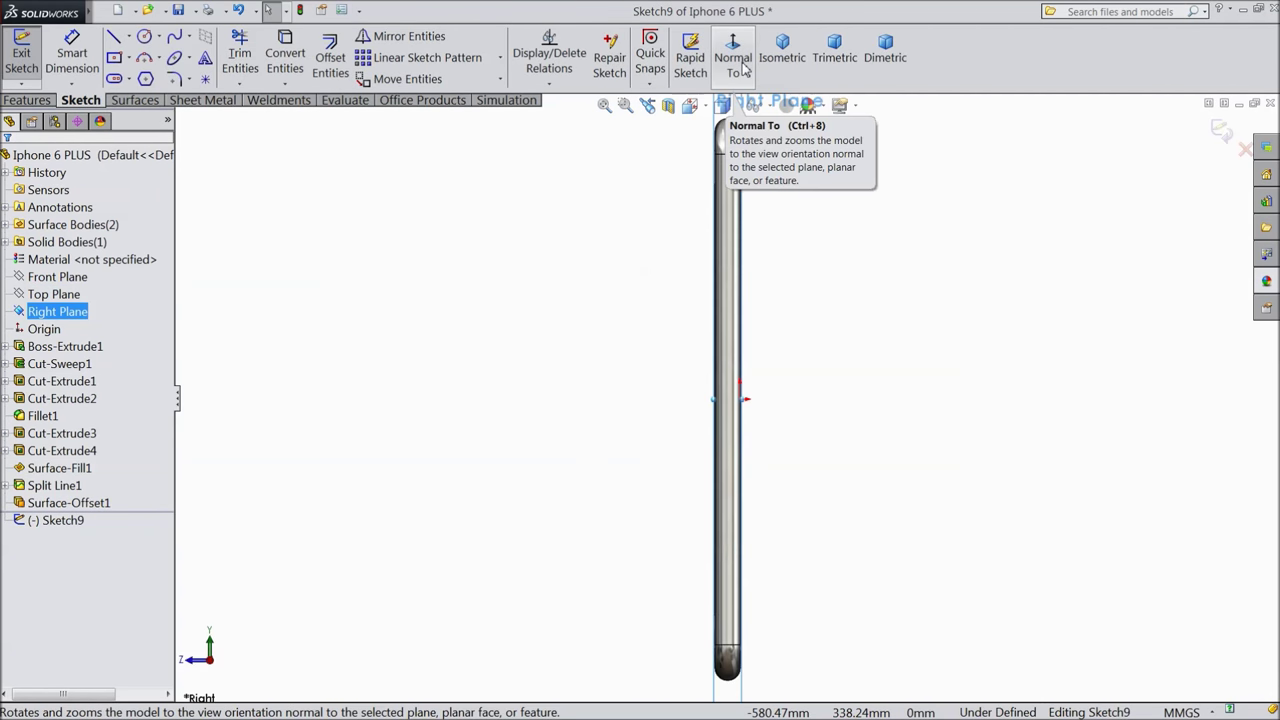
{"action": "left_click", "coordinate": [745, 68]}
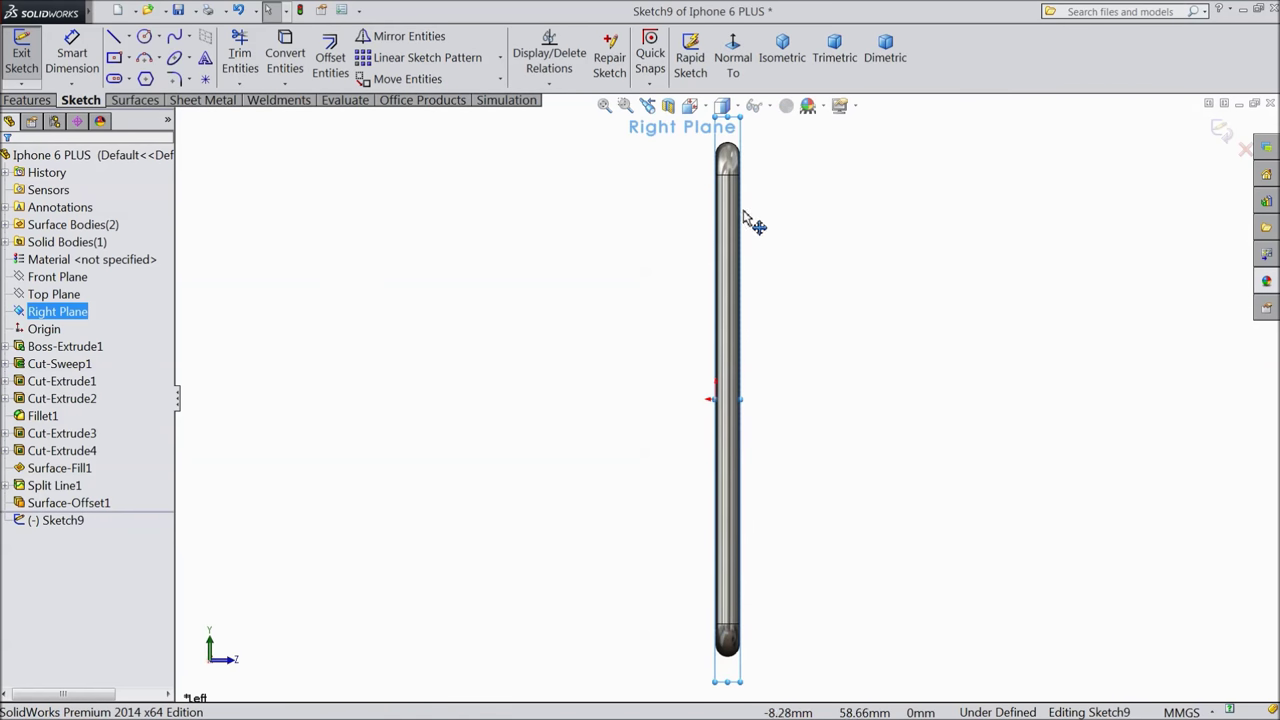
{"action": "middle_click_drag", "start_coordinate": [743, 277], "coordinate": [731, 277]}
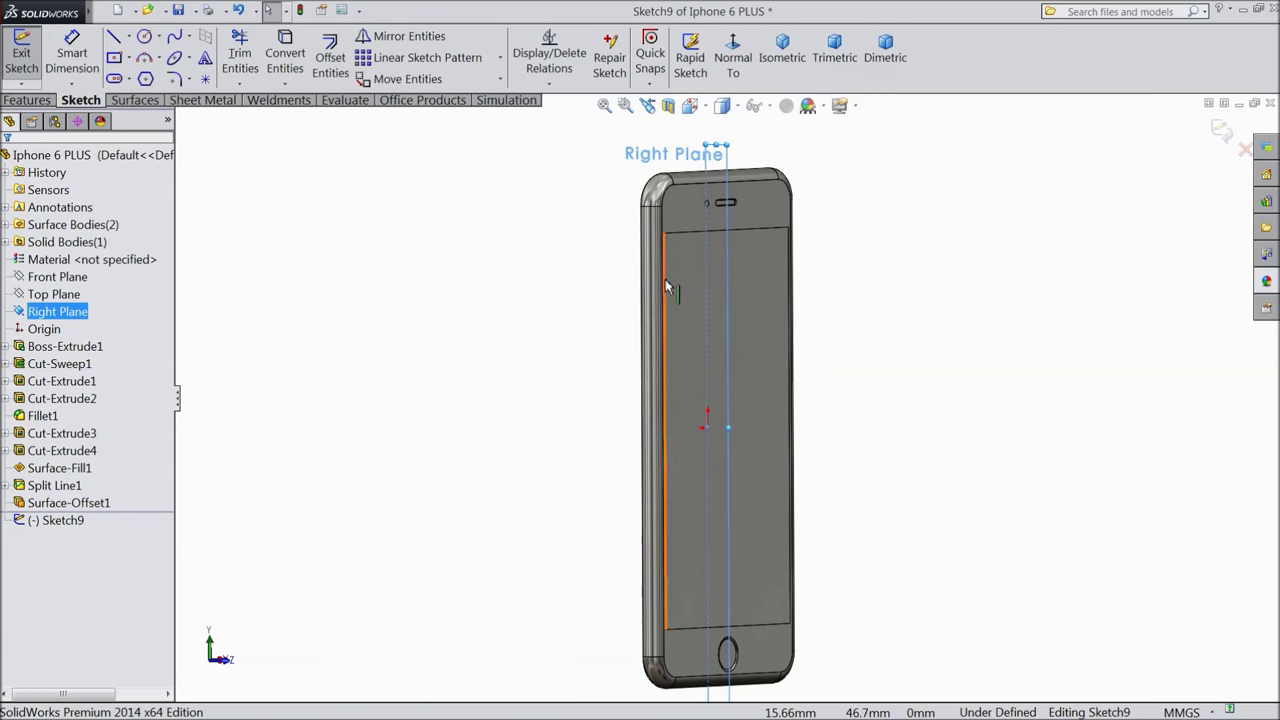
{"action": "left_click", "coordinate": [733, 64]}
{"action": "left_click", "coordinate": [735, 73]}
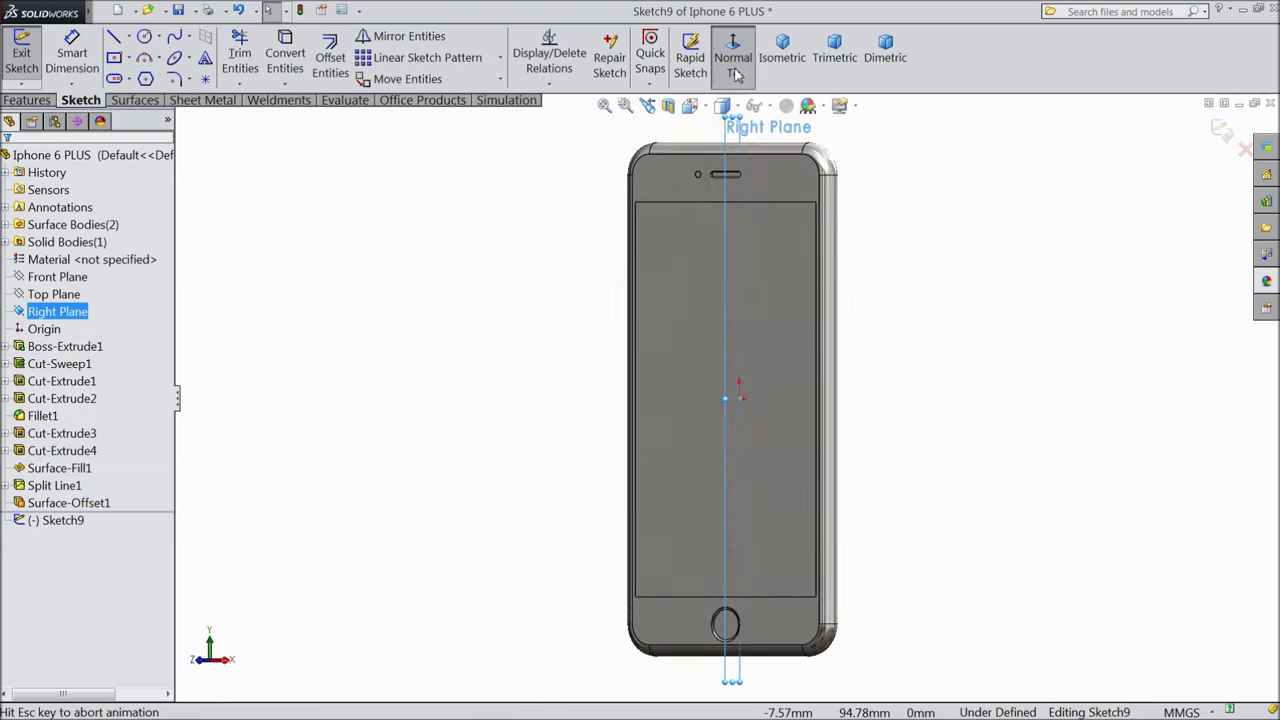
{"action": "scroll", "coordinate": [745, 205], "scroll_direction": "down", "scroll_amount": 4}
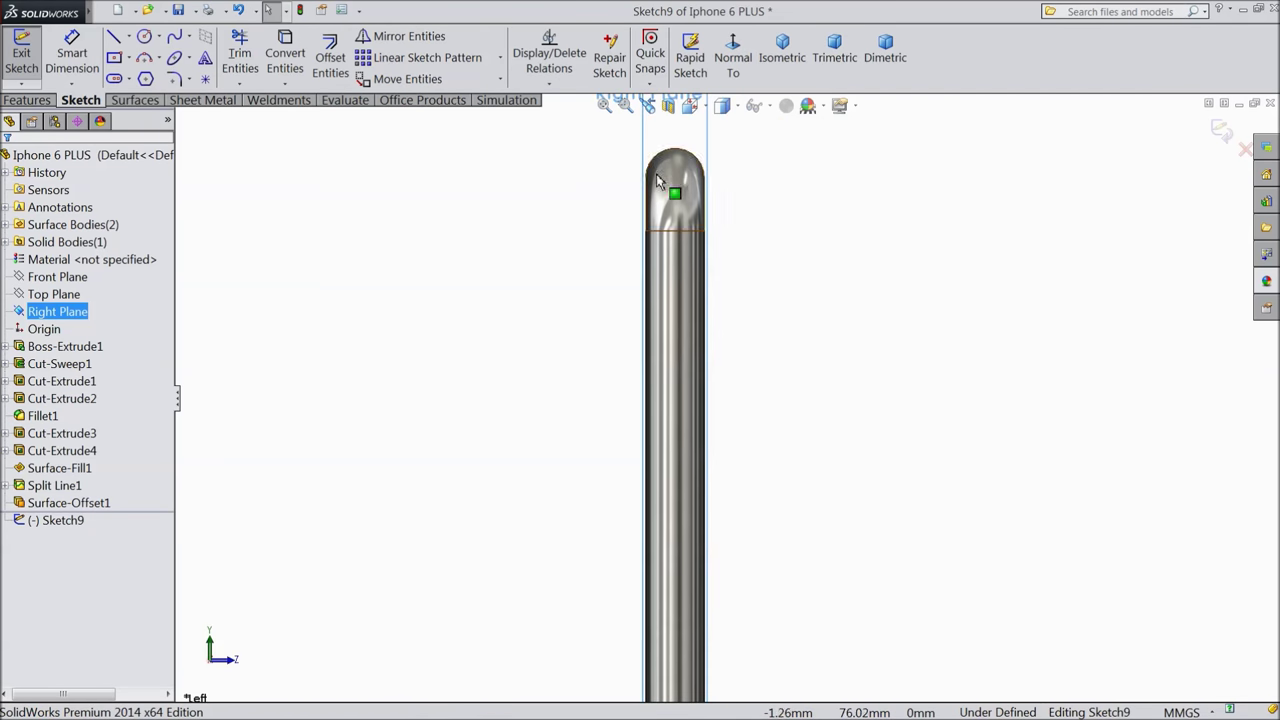
Sketch a vertical centerline from the midpoint of the phone's rounded top end down along the middle of its side.
{"action": "left_click", "coordinate": [131, 37]}
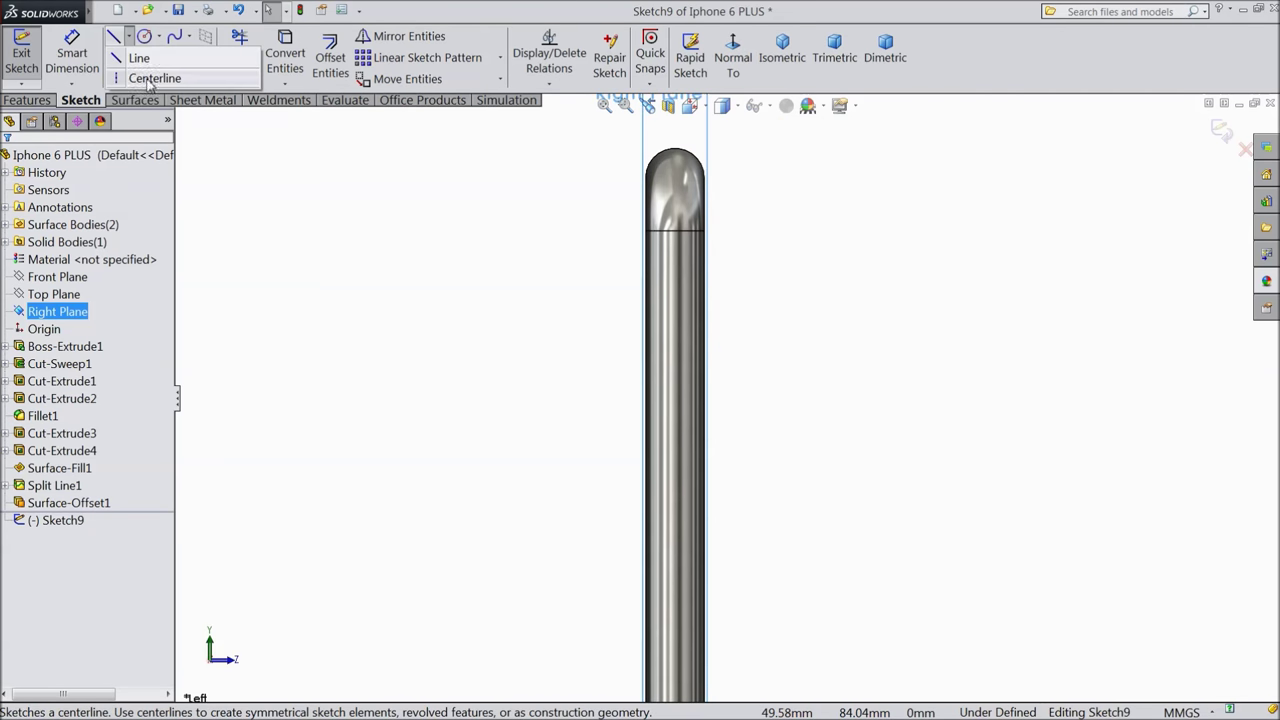
{"action": "left_click", "coordinate": [148, 78]}
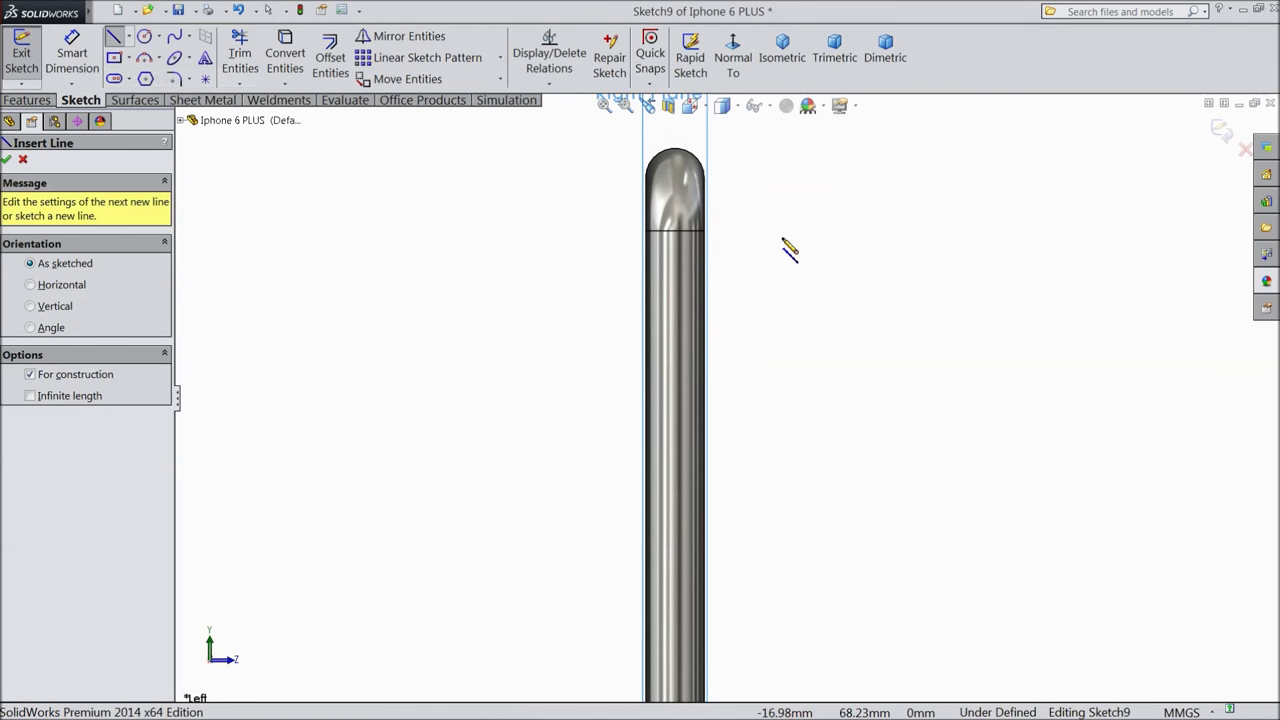
{"action": "left_click", "coordinate": [675, 150]}
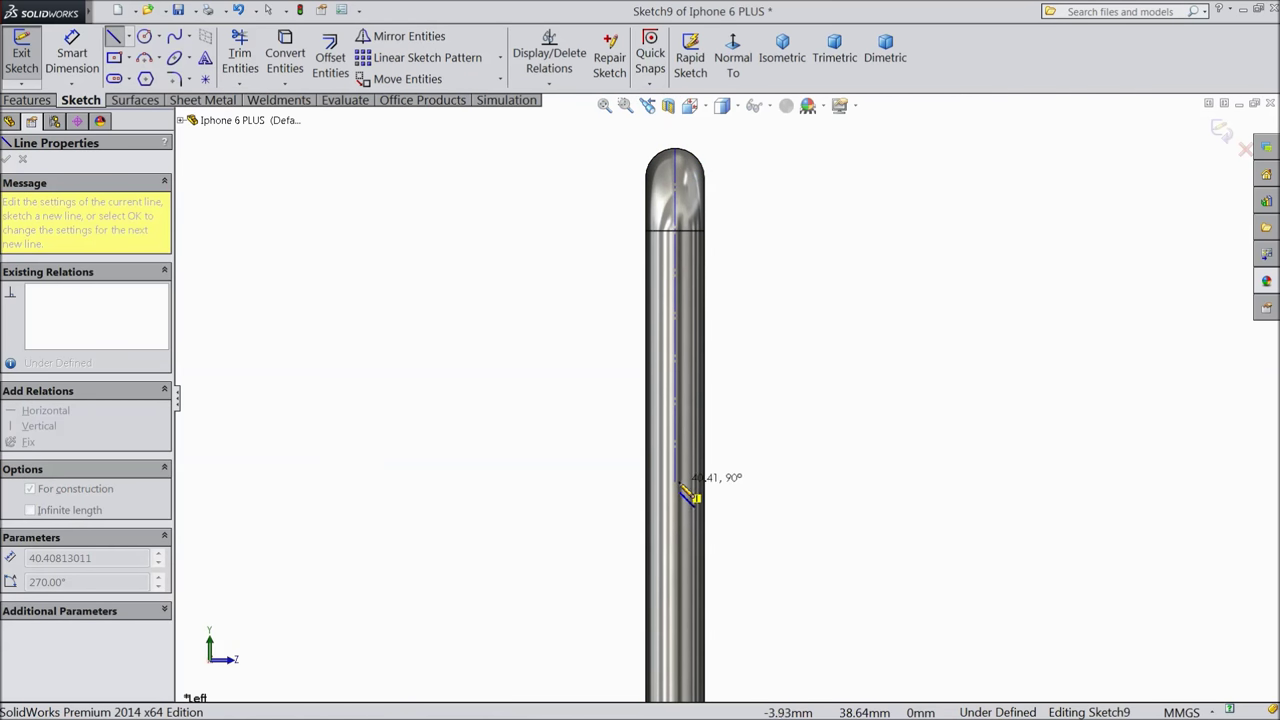
{"action": "left_click", "coordinate": [676, 580]}
{"action": "right_click", "coordinate": [818, 490]}
{"action": "left_click", "coordinate": [838, 131]}
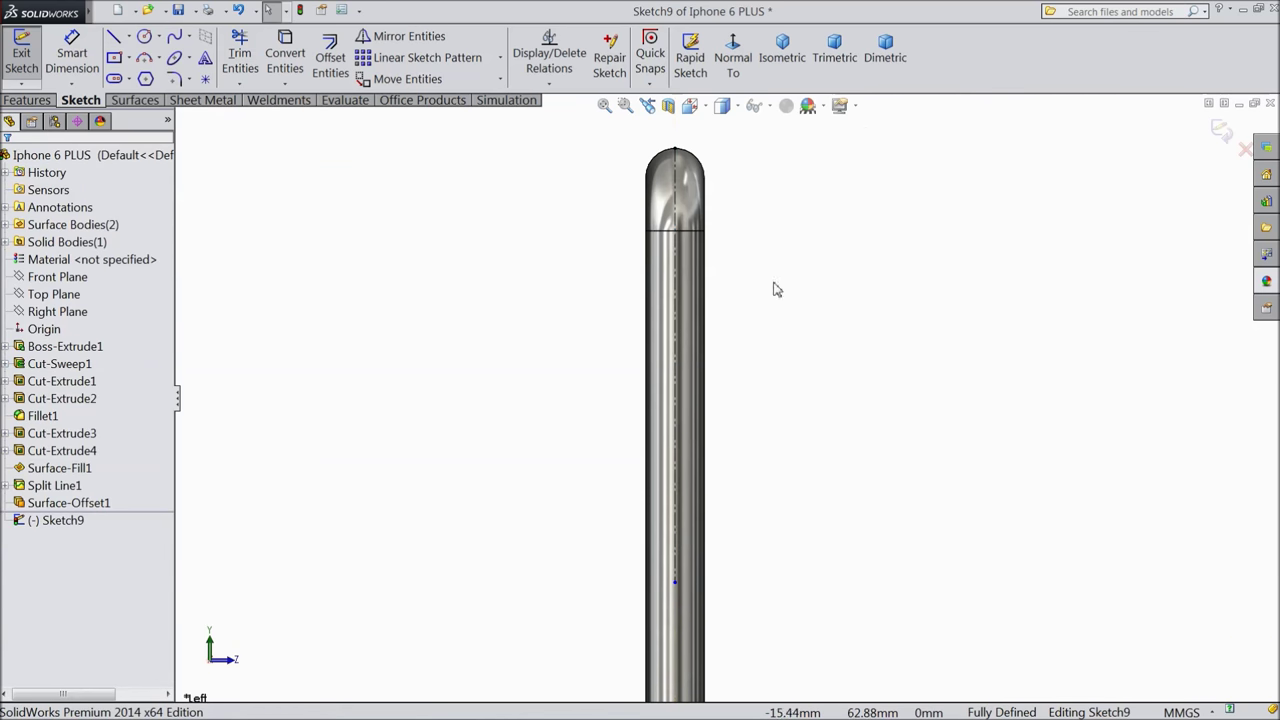
Sketch a center rectangle about 2.3 mm wide and 12.9 mm tall, centred on the upper part of the centerline.
{"action": "scroll", "coordinate": [784, 377], "scroll_direction": "down", "scroll_amount": 1}
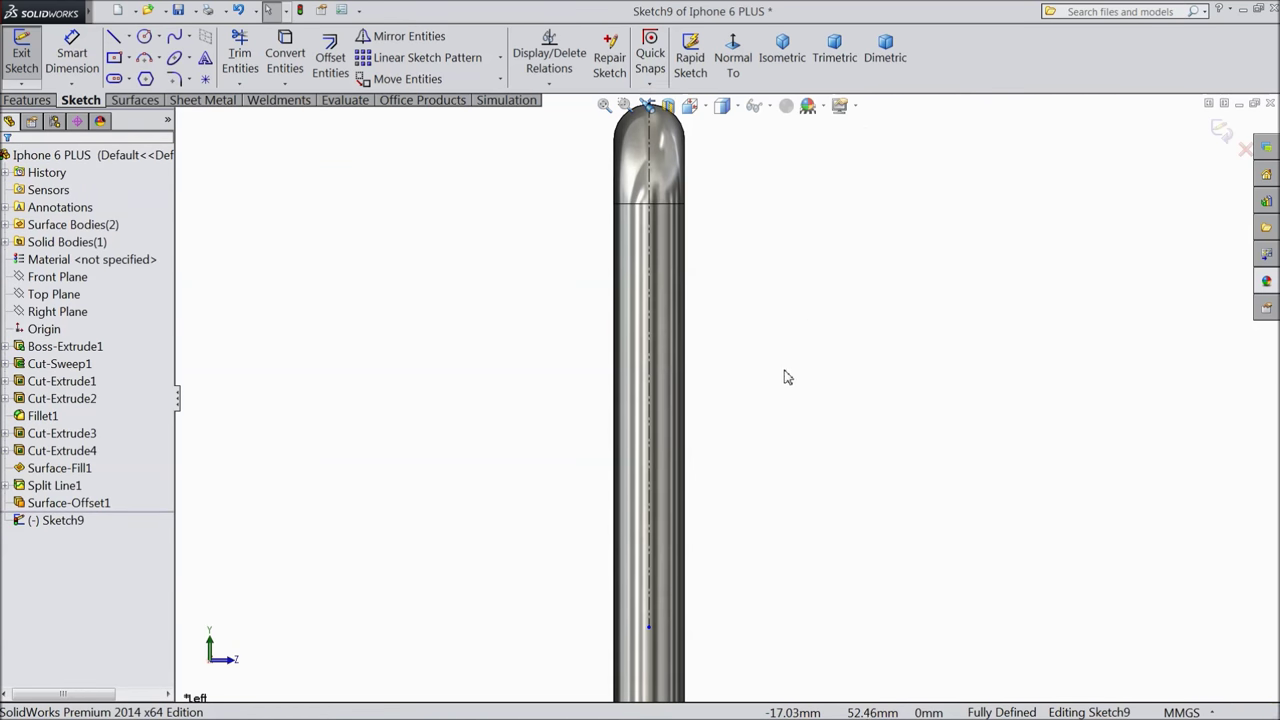
{"action": "left_click", "coordinate": [115, 58]}
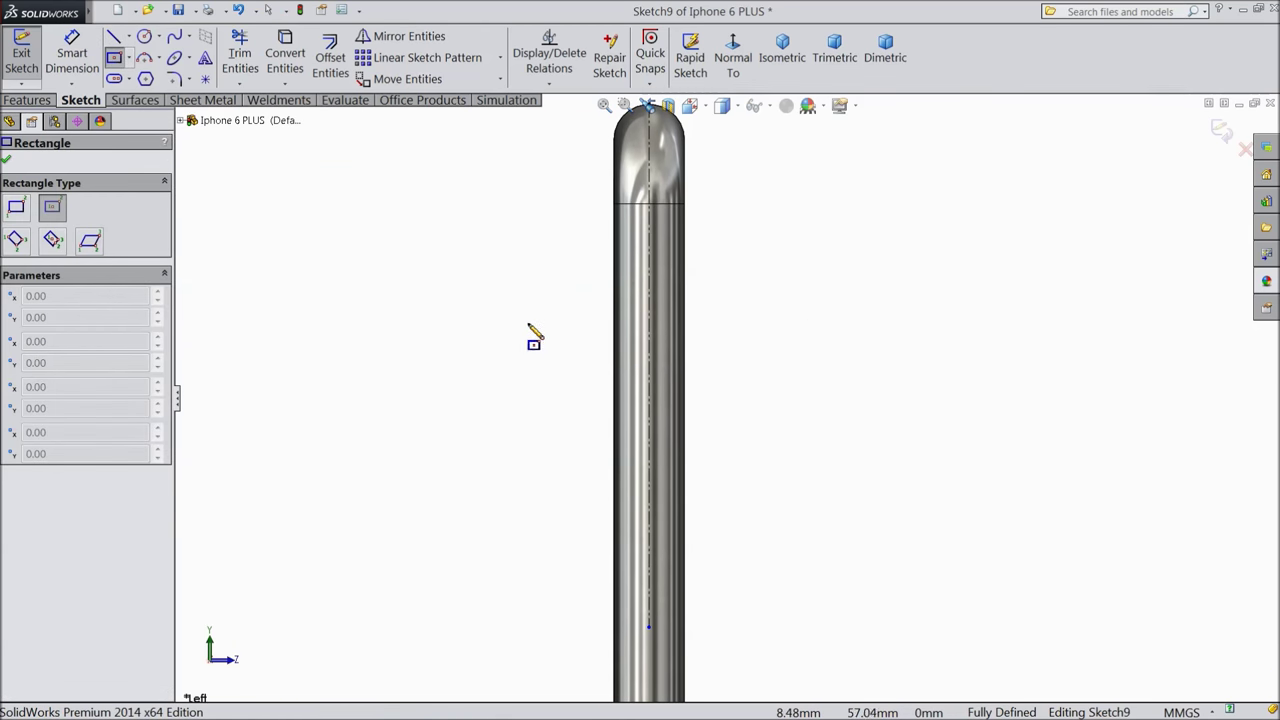
{"action": "left_click", "coordinate": [652, 337]}
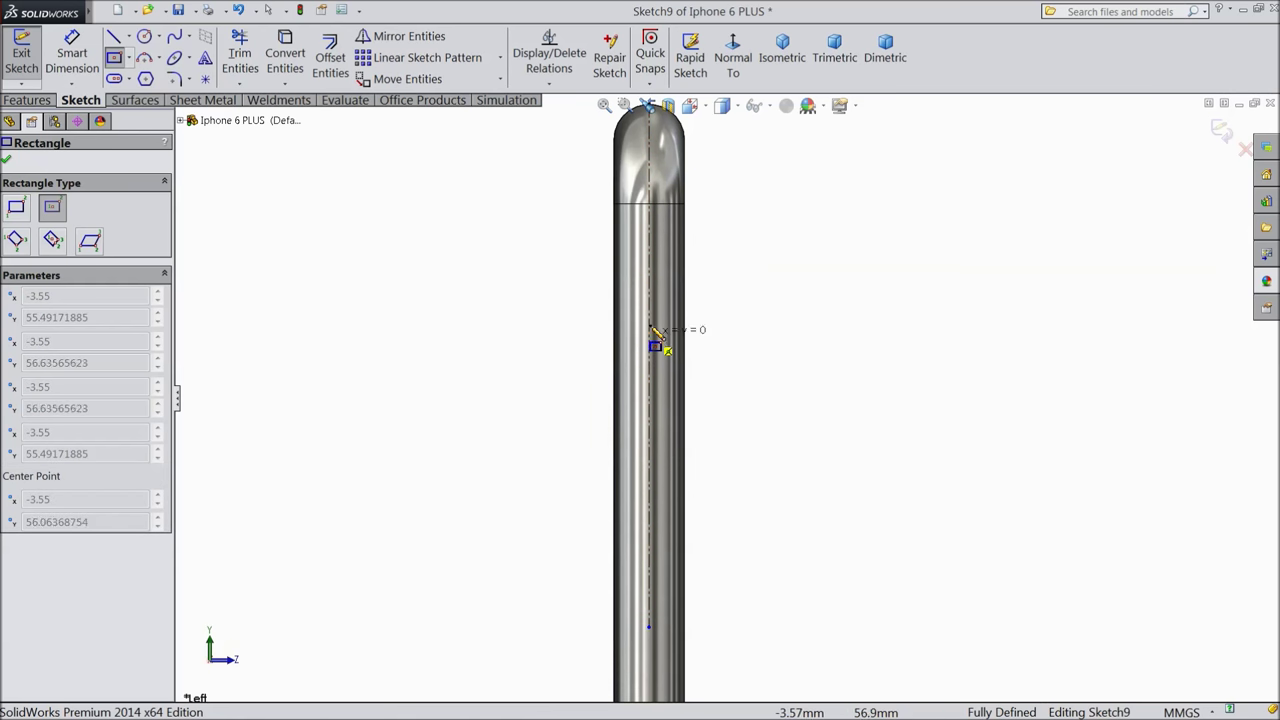
{"action": "left_click", "coordinate": [639, 275]}
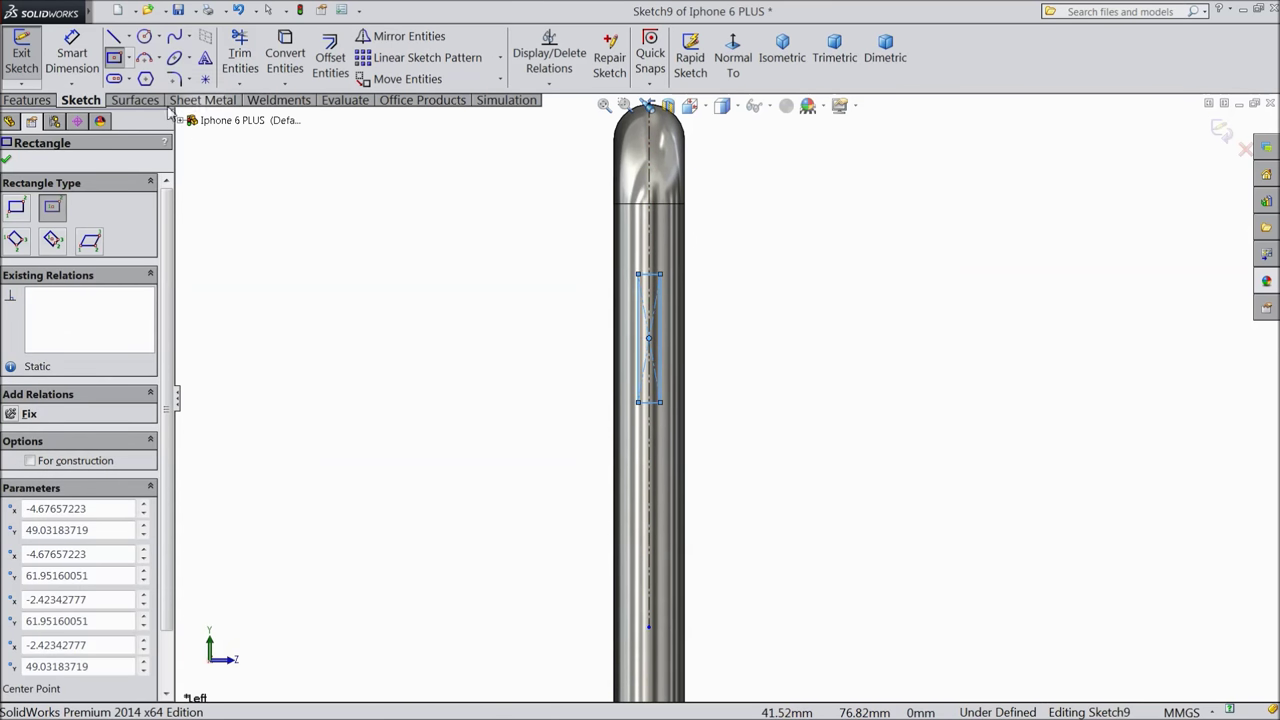
Sketch a vertical straight slot on the centerline below the rectangle, about 2.6 mm wide with arc centres about 10 mm apart.
{"action": "left_click", "coordinate": [129, 80]}
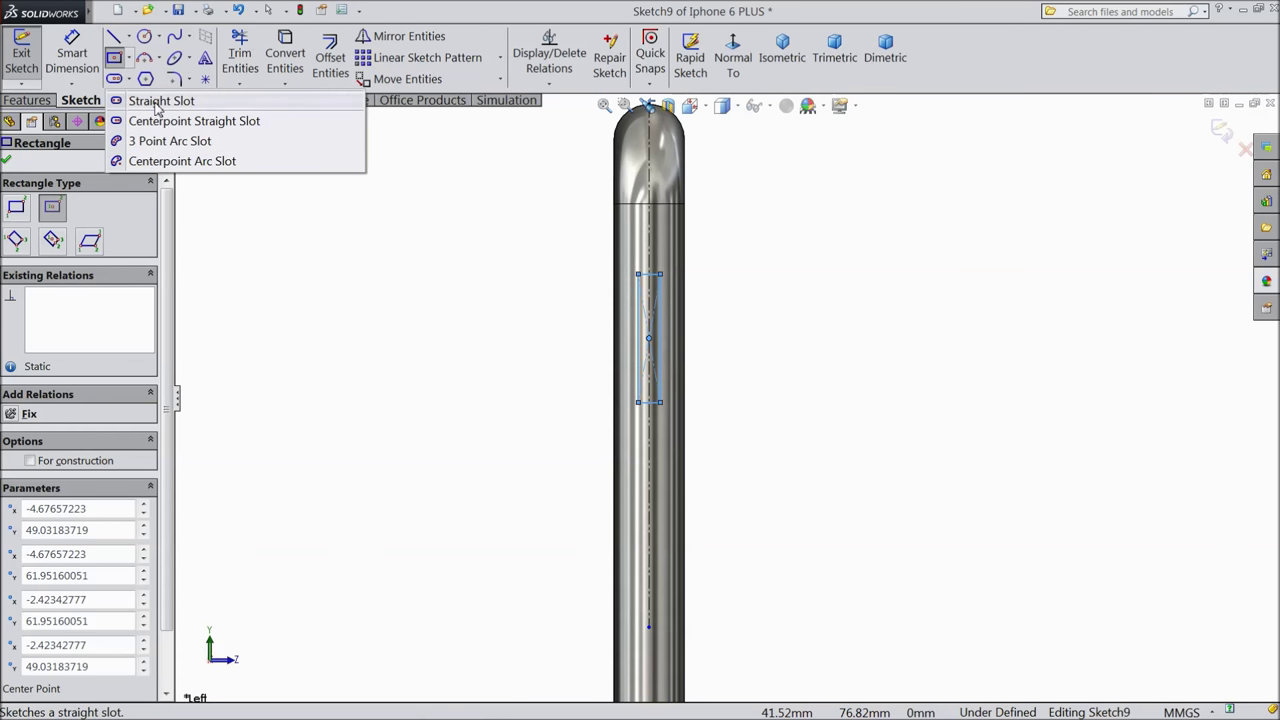
{"action": "left_click", "coordinate": [156, 102]}
{"action": "scroll", "coordinate": [626, 517], "scroll_direction": "up", "scroll_amount": 1}
{"action": "scroll", "coordinate": [640, 515], "scroll_direction": "down", "scroll_amount": 2}
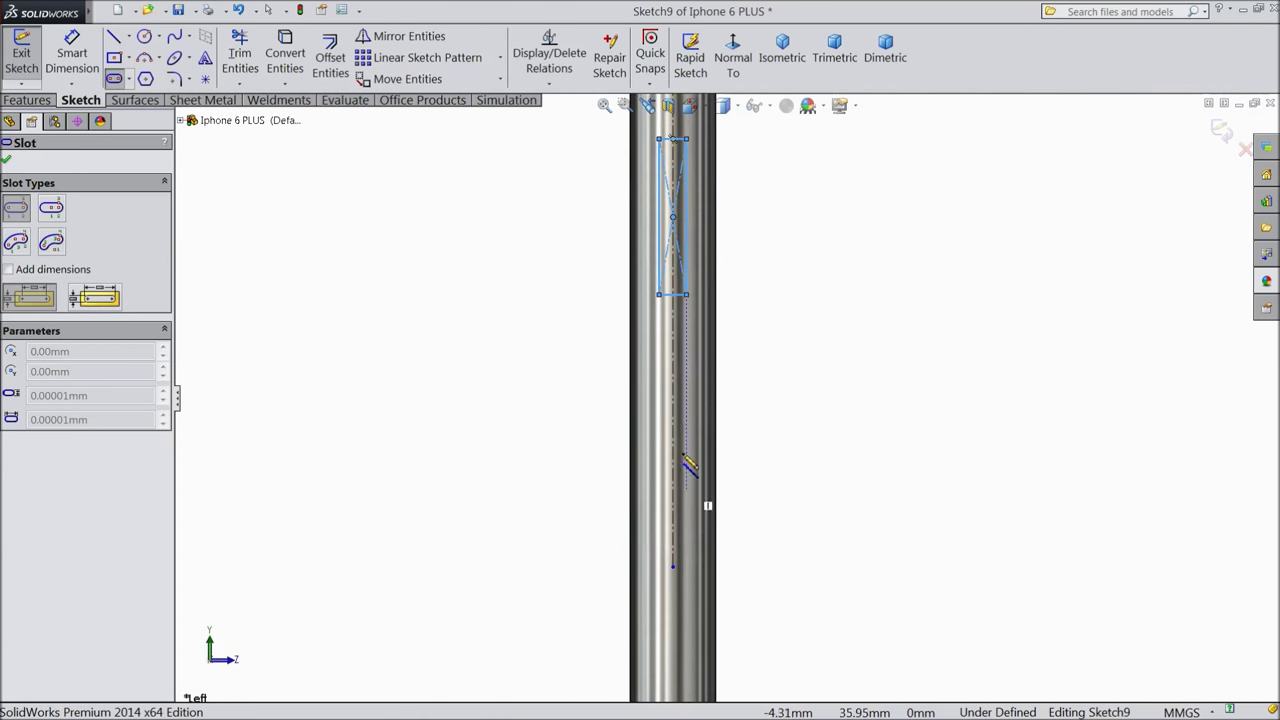
{"action": "left_click", "coordinate": [673, 357]}
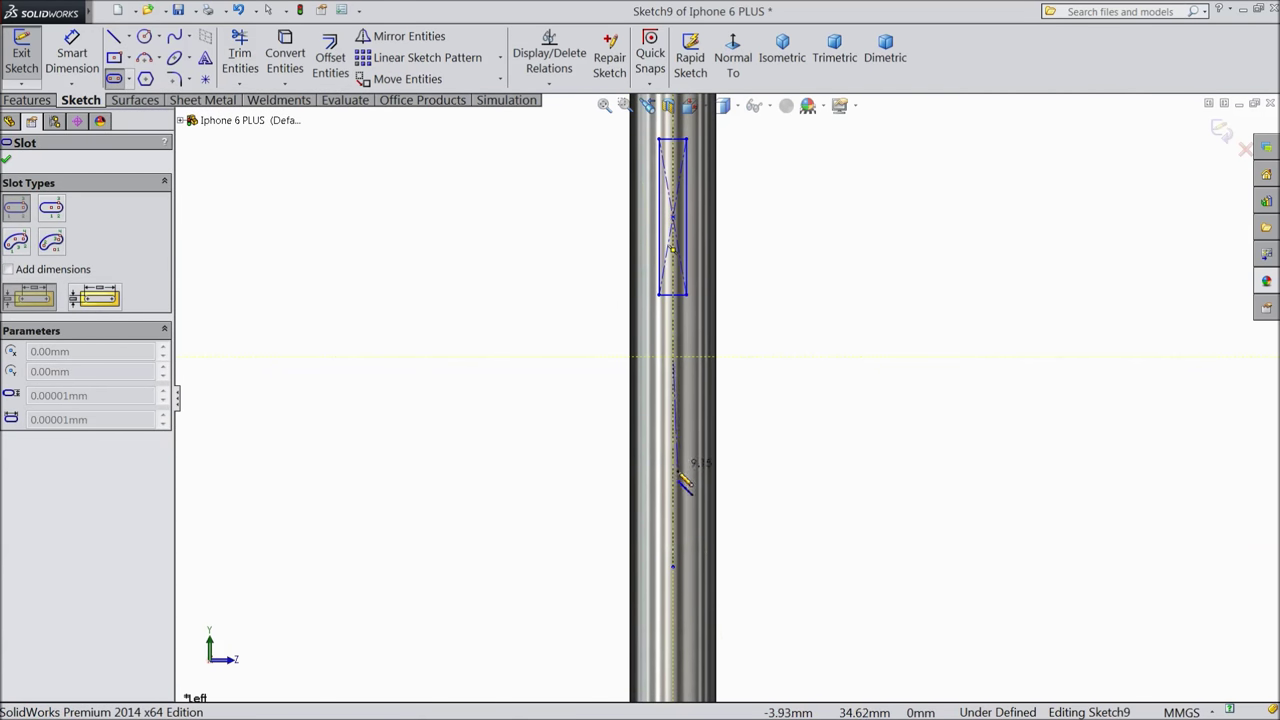
{"action": "left_click", "coordinate": [674, 478]}
{"action": "left_click", "coordinate": [662, 489]}
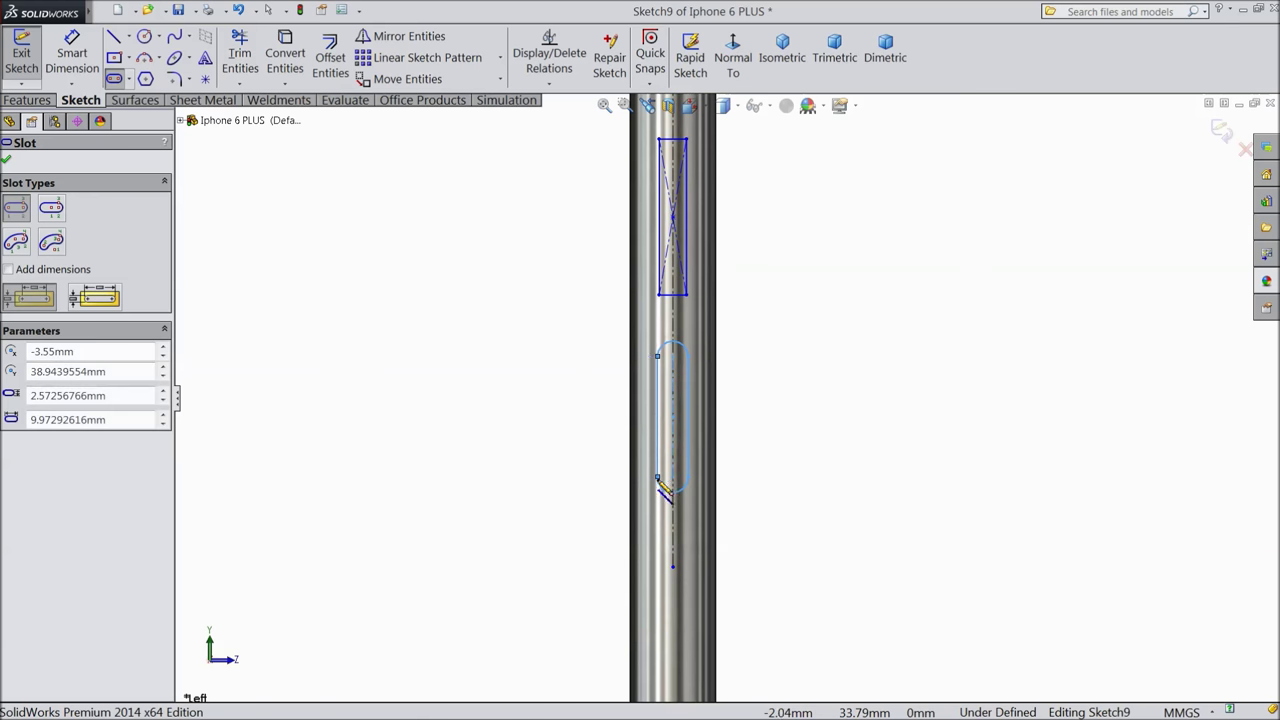
{"action": "right_click", "coordinate": [450, 334]}
{"action": "left_click", "coordinate": [486, 147]}
Dimension the slot's upper arc centre 33 mm below the centerline's top end.
{"action": "scroll", "coordinate": [641, 296], "scroll_direction": "up", "scroll_amount": 2}
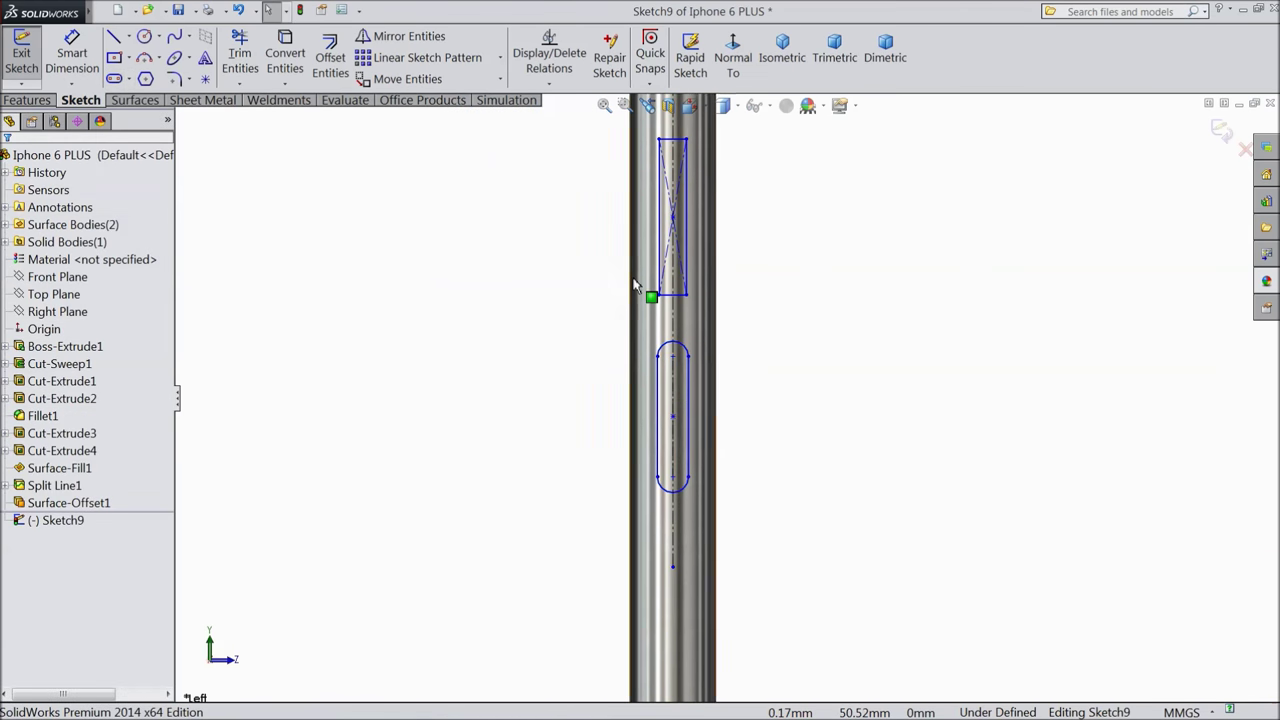
{"action": "scroll", "coordinate": [800, 240], "scroll_direction": "down", "scroll_amount": 1}
{"action": "scroll", "coordinate": [800, 240], "scroll_direction": "up", "scroll_amount": 1}
{"action": "scroll", "coordinate": [800, 240], "scroll_direction": "down", "scroll_amount": 1}
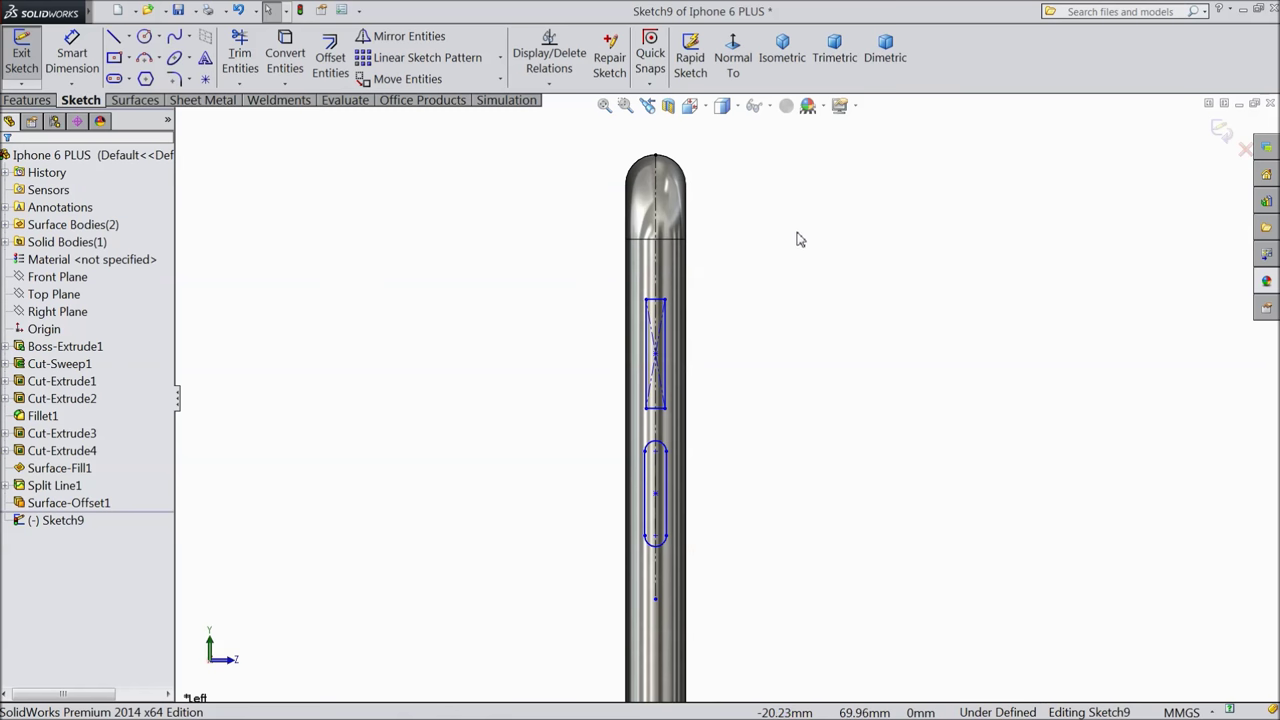
{"action": "left_click", "coordinate": [72, 56]}
{"action": "left_click", "coordinate": [656, 453]}
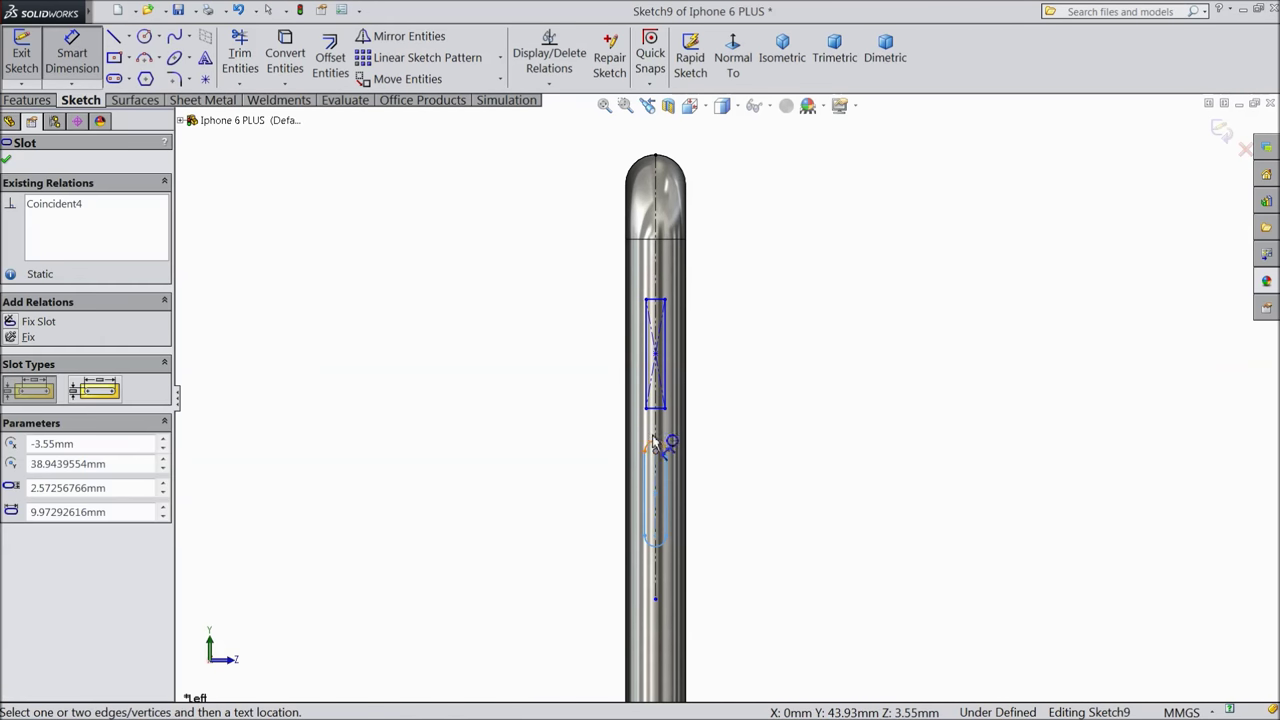
{"action": "left_click", "coordinate": [656, 158]}
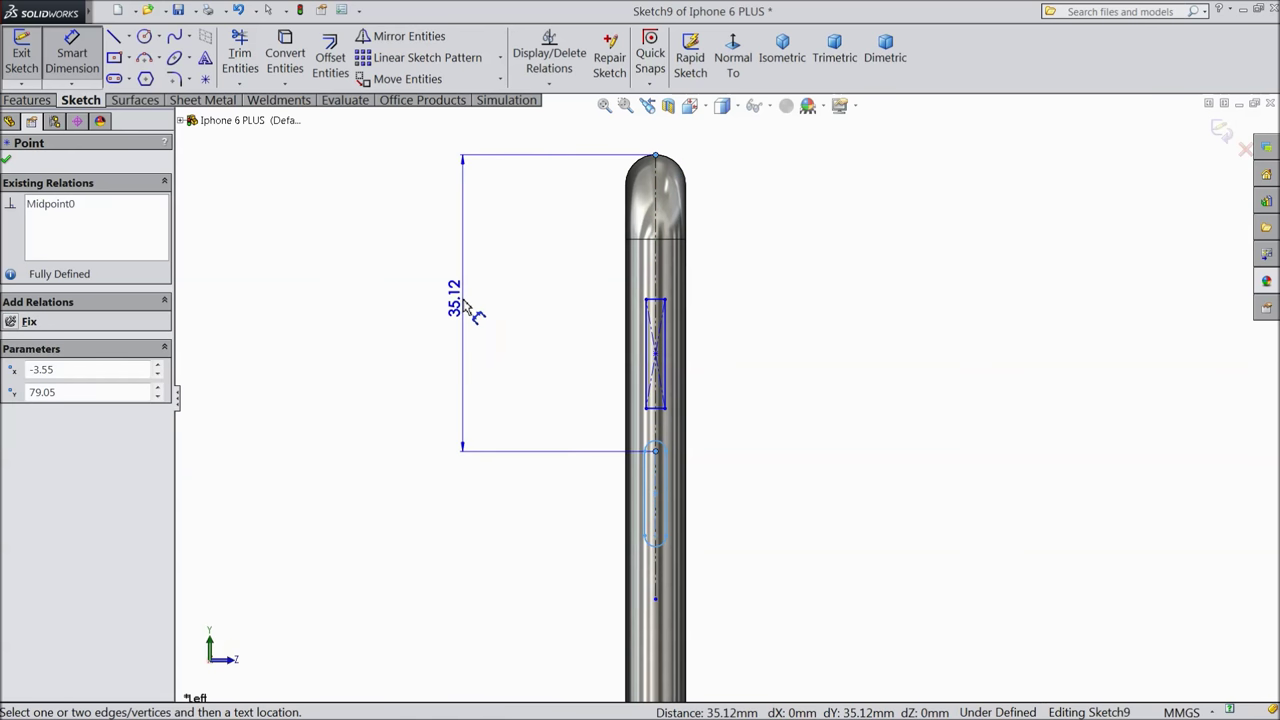
{"action": "left_click", "coordinate": [466, 300]}
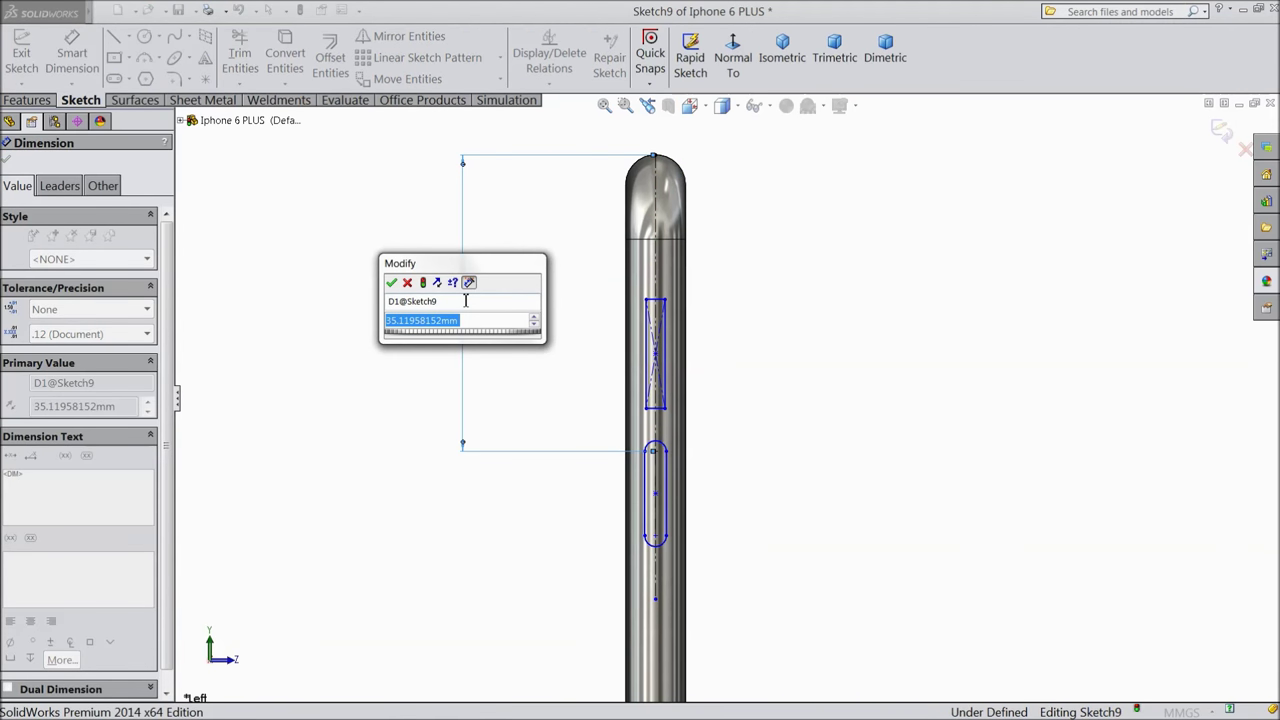
{"action": "type", "text": "33"}
{"action": "key", "text": "Return"}
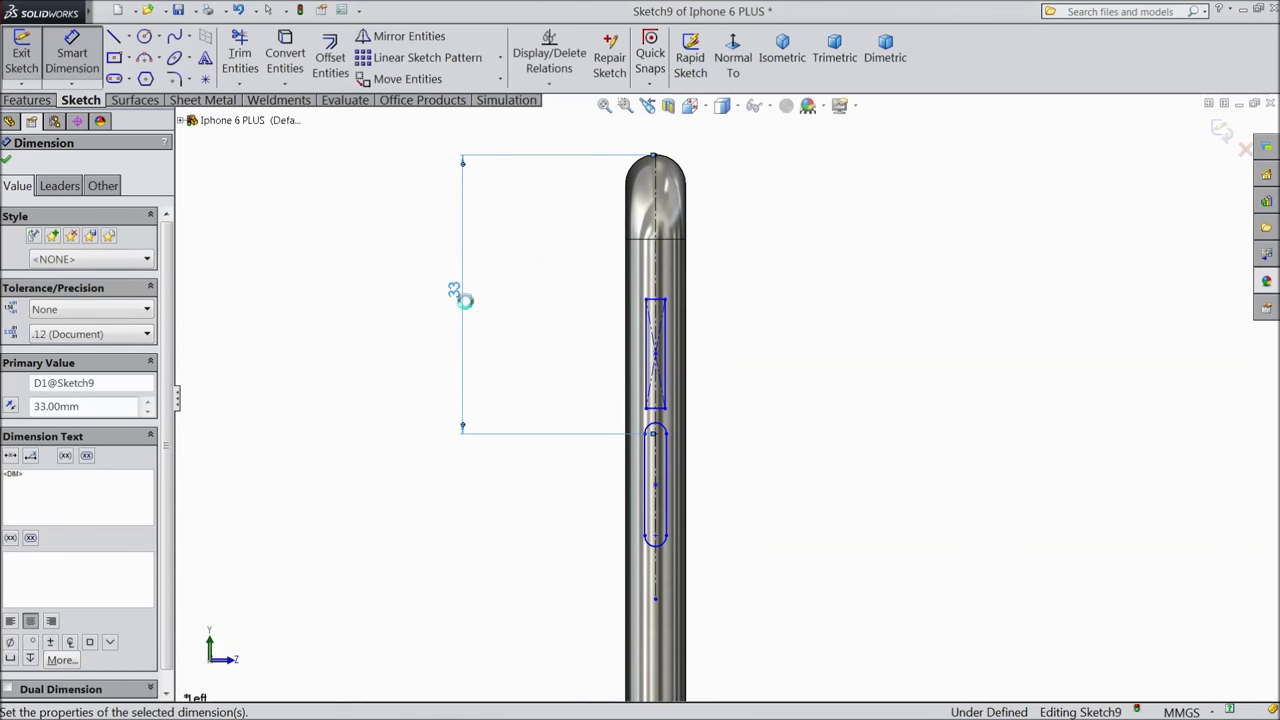
Set the distance from the rectangle's centre to the slot's upper arc centre to 11 mm.
{"action": "left_click", "coordinate": [656, 356]}
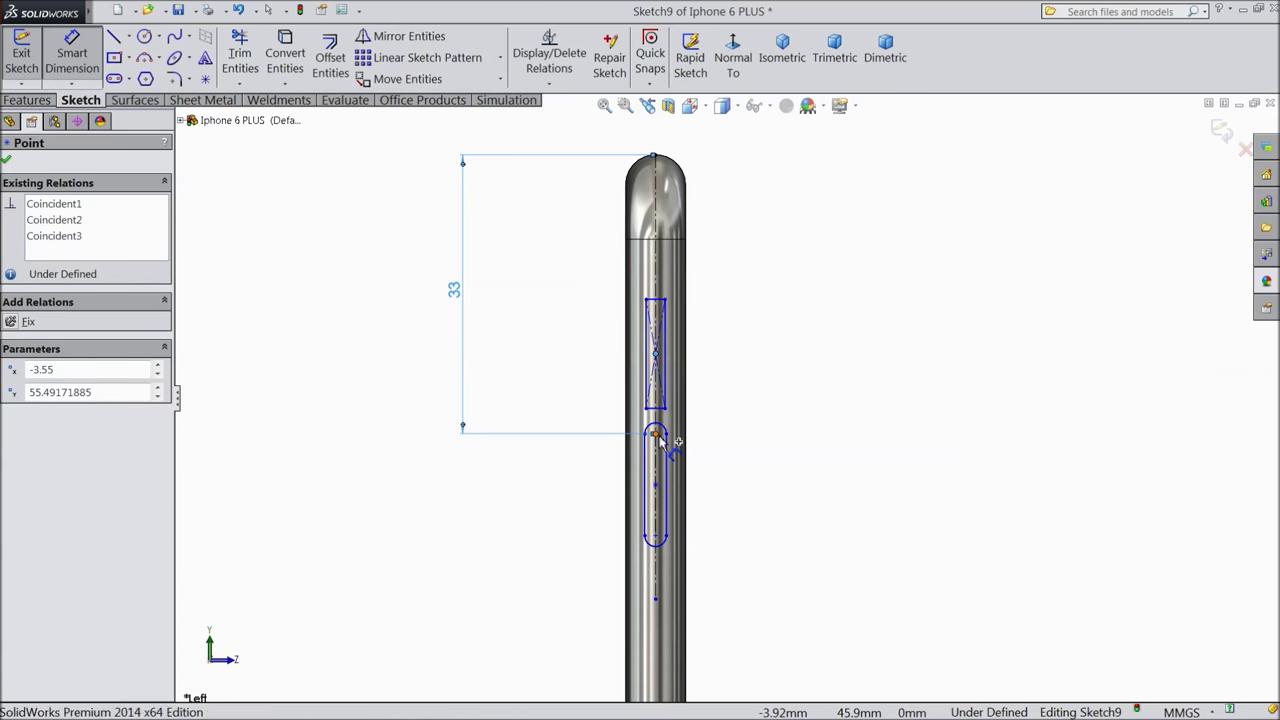
{"action": "left_click", "coordinate": [655, 432]}
{"action": "left_click", "coordinate": [757, 403]}
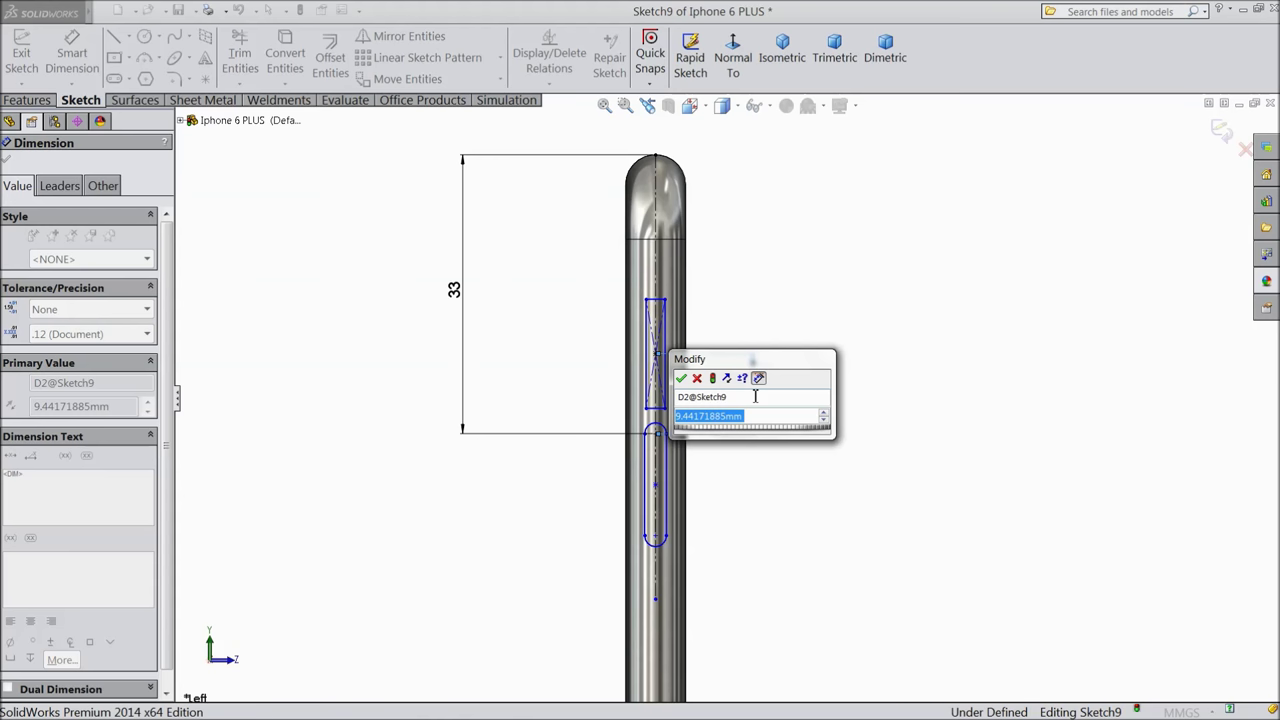
{"action": "type", "text": "11"}
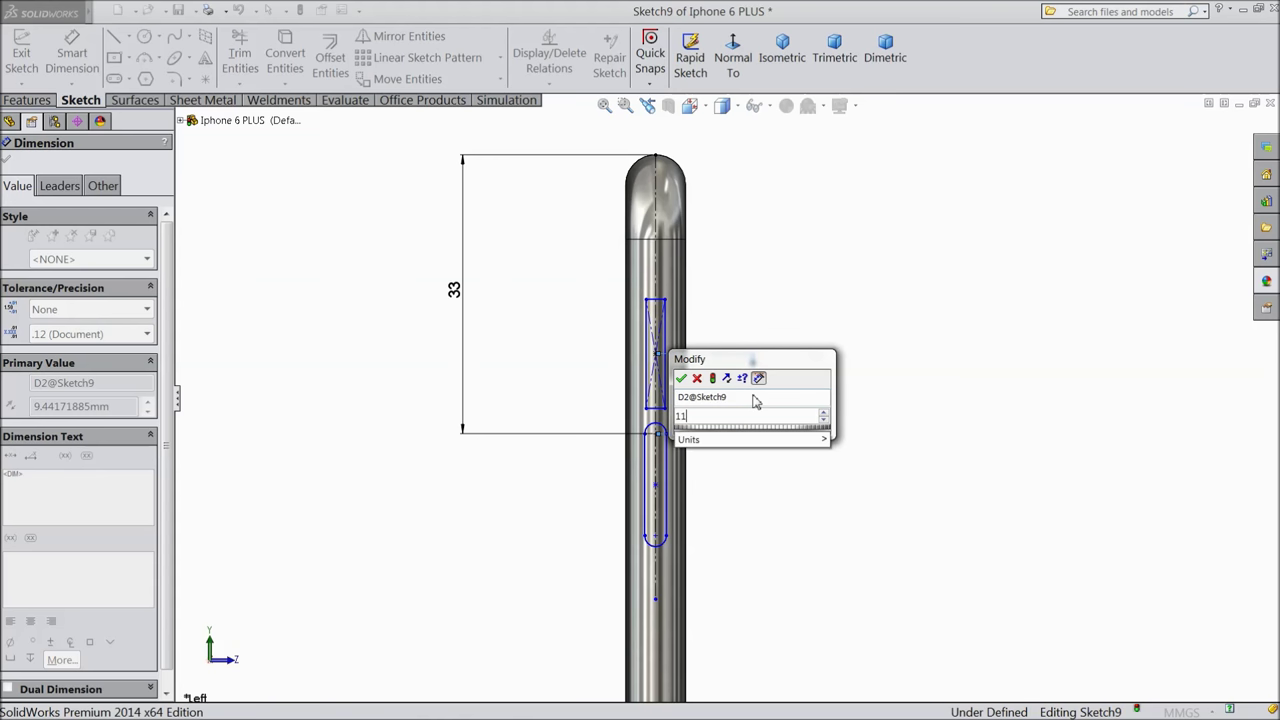
{"action": "left_click", "coordinate": [682, 379]}
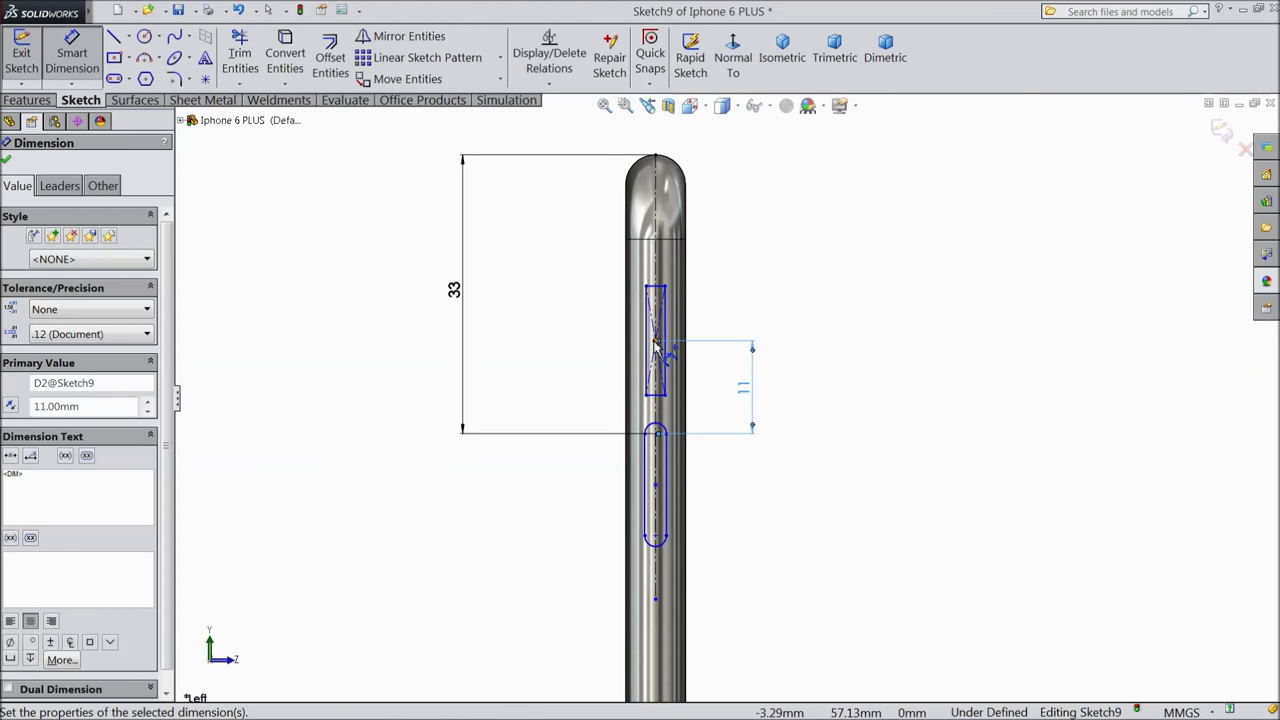
Dimension the rectangle's vertical side and set its height to 6.5 mm.
{"action": "left_click", "coordinate": [650, 347]}
{"action": "left_click", "coordinate": [580, 345]}
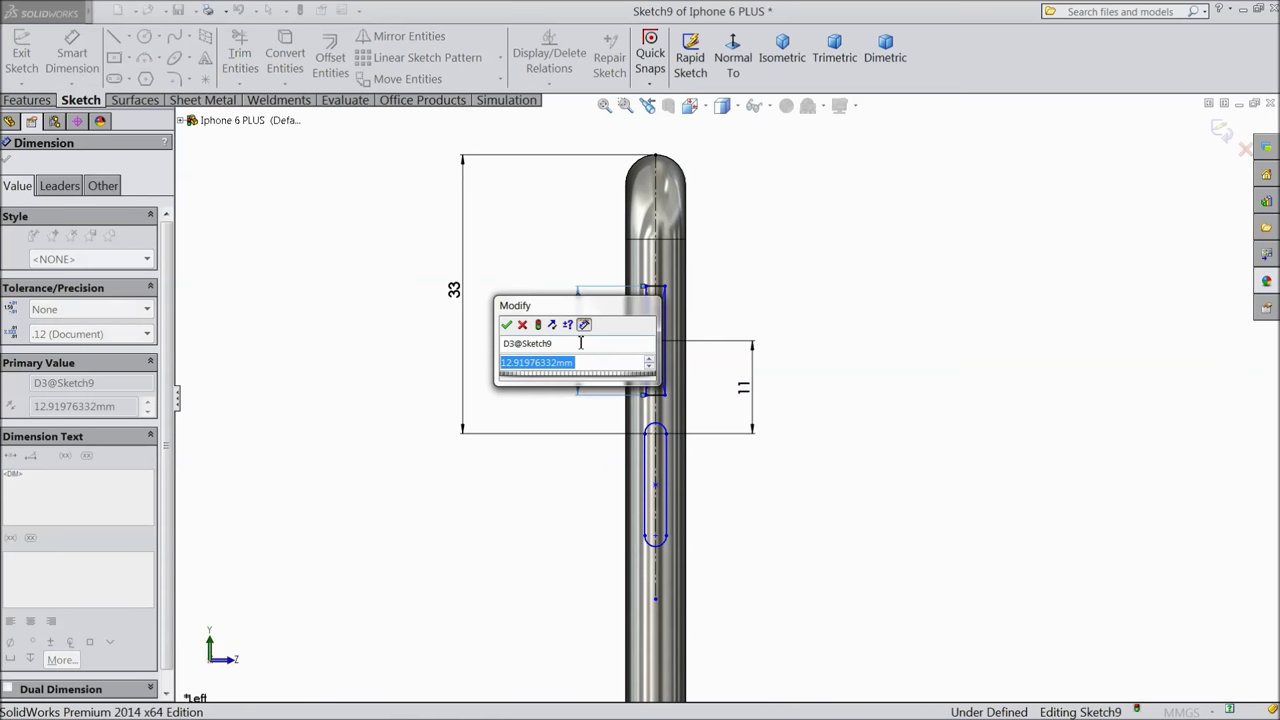
{"action": "type", "text": "6.5"}
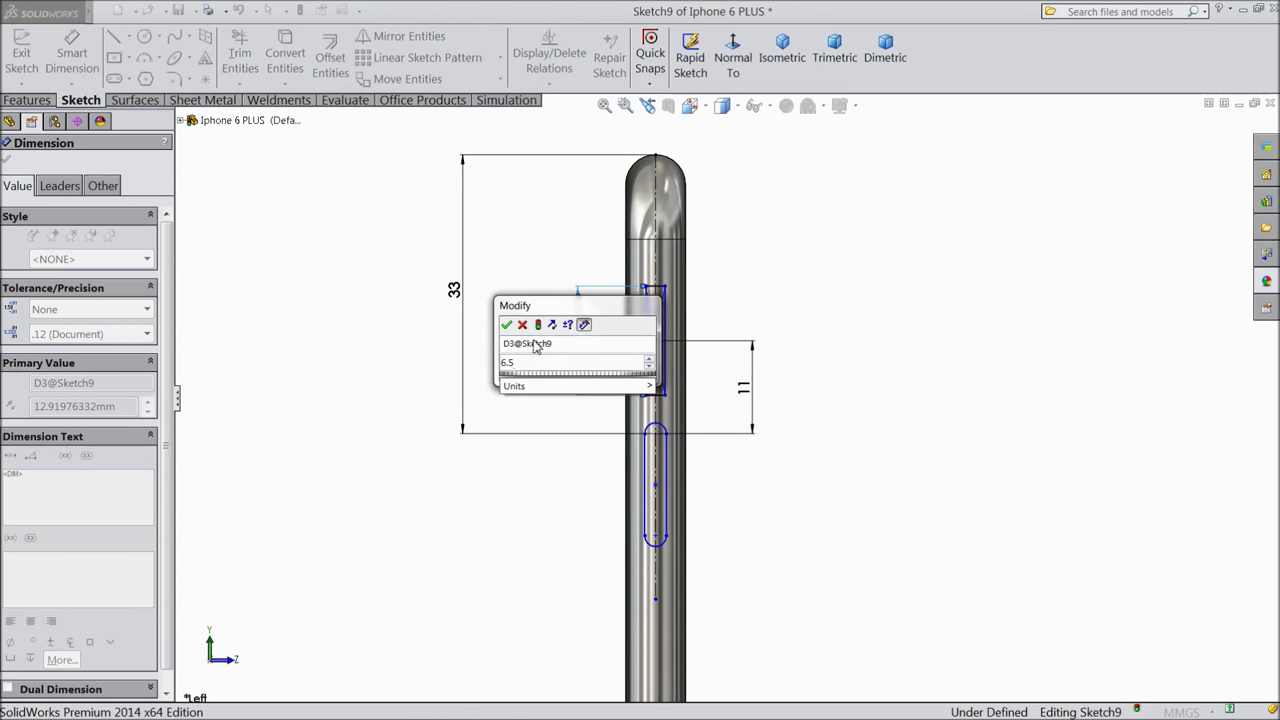
{"action": "left_click", "coordinate": [506, 324]}
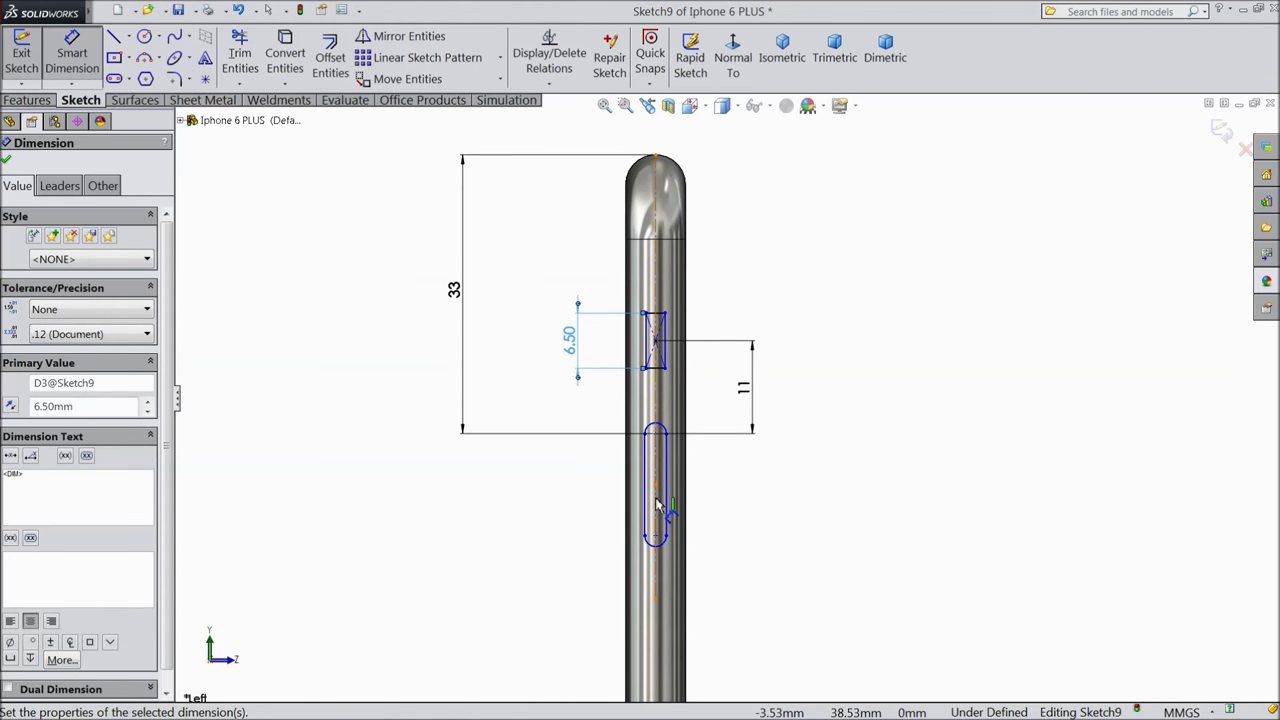
Dimension the distance between the slot's arc centres and set it to 22.5 mm.
{"action": "left_click", "coordinate": [658, 505]}
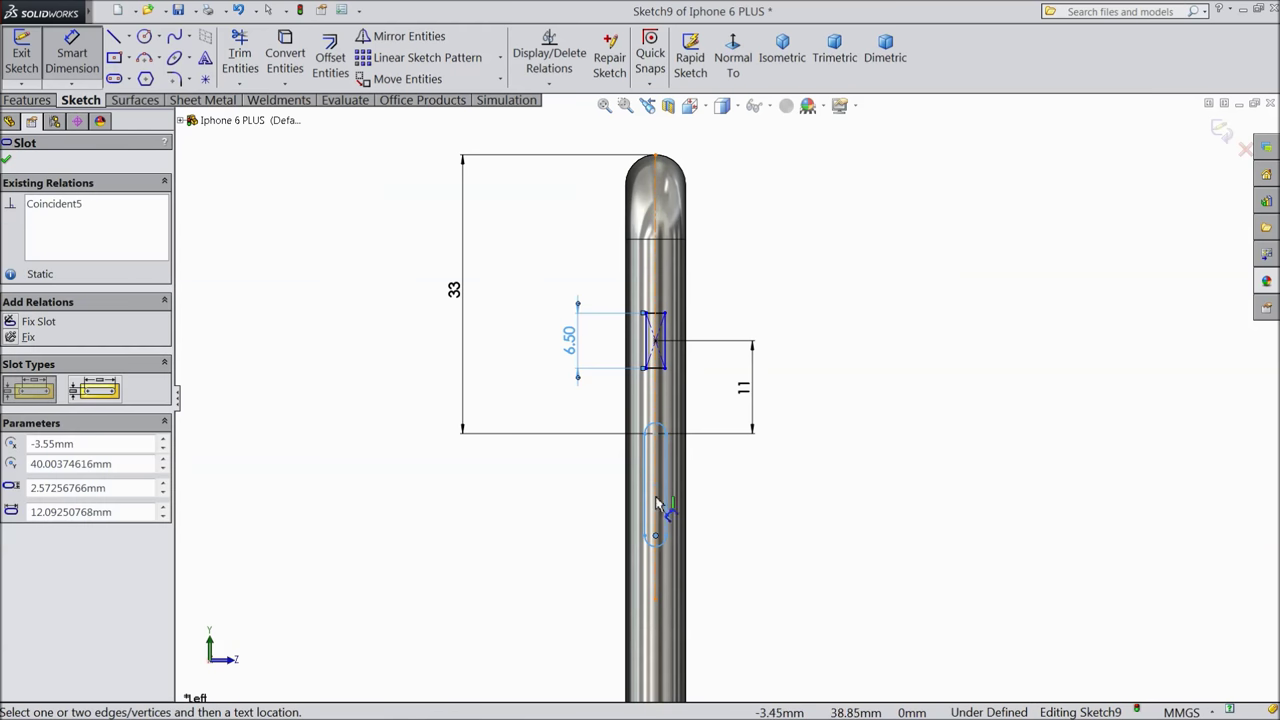
{"action": "left_click", "coordinate": [660, 441]}
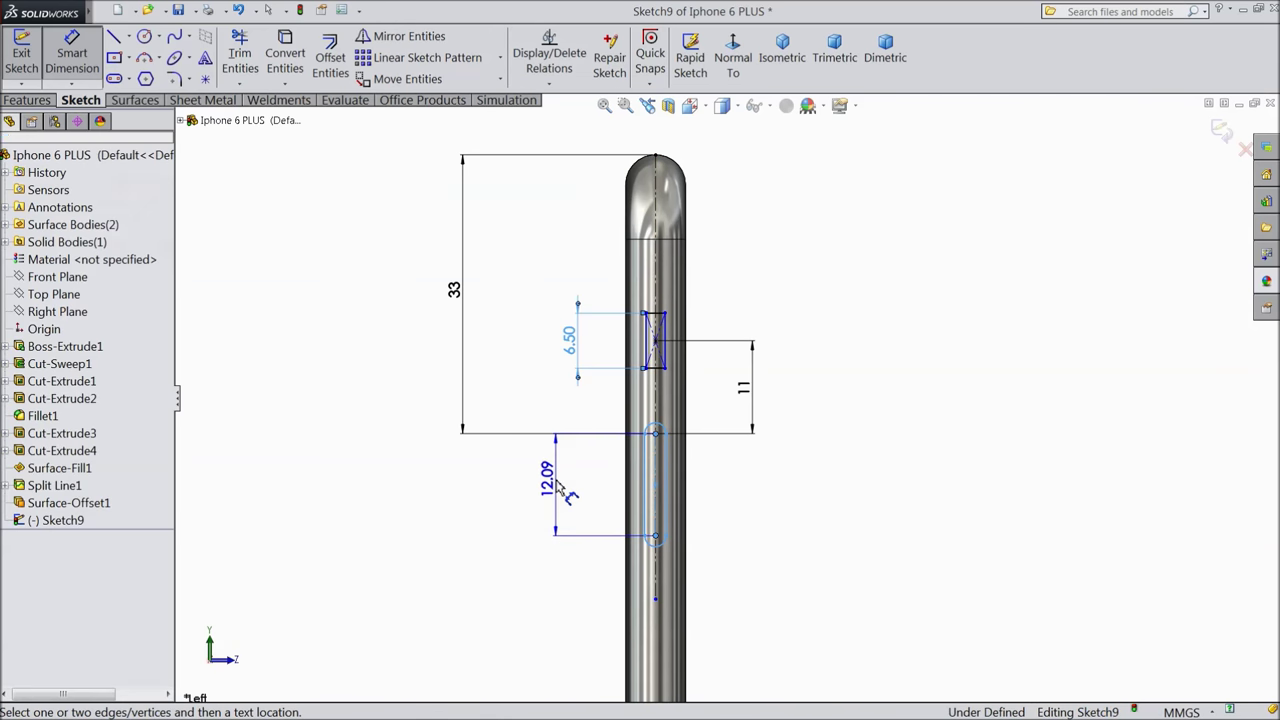
{"action": "left_click", "coordinate": [560, 487]}
{"action": "type", "text": "2"}
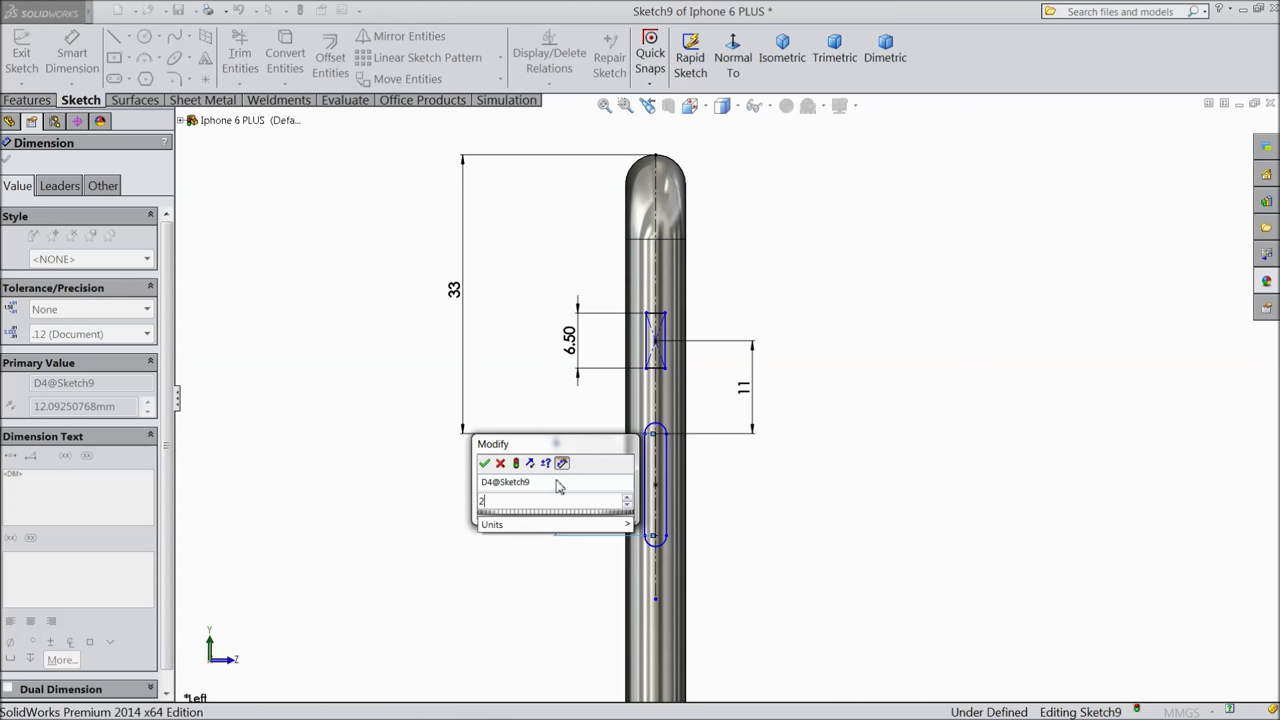
{"action": "left_click", "coordinate": [482, 464]}
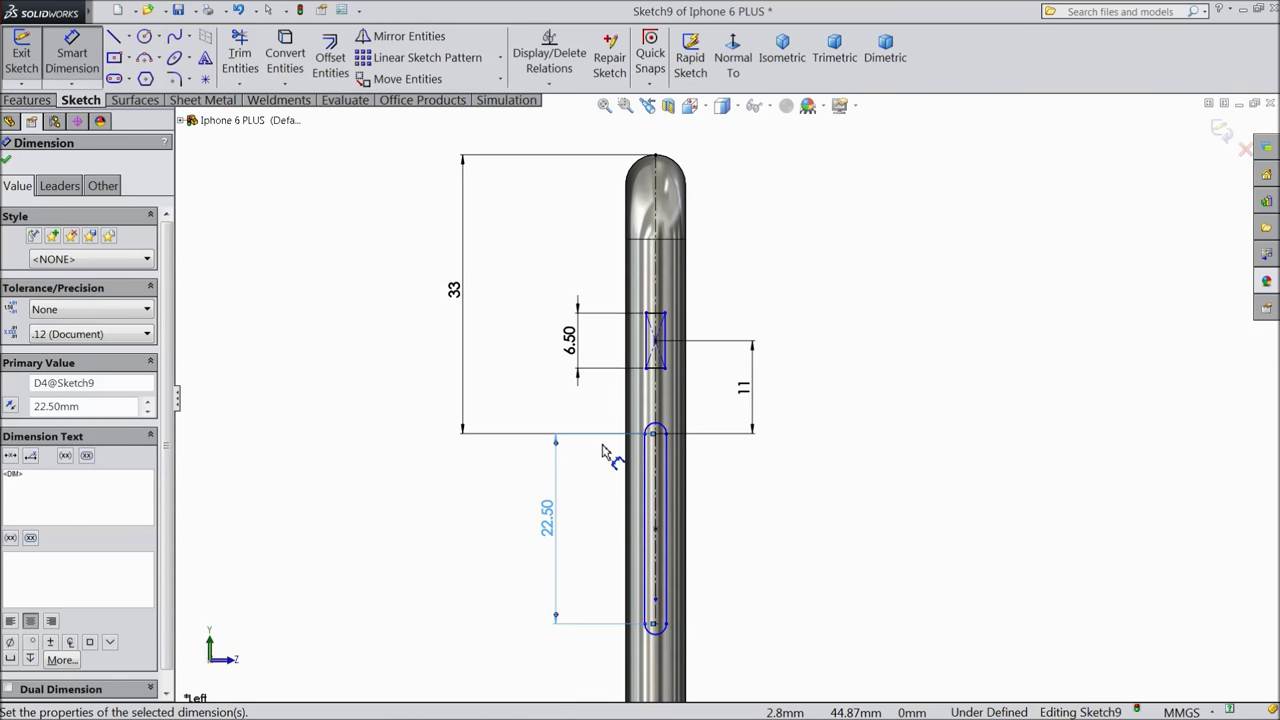
{"action": "left_click", "coordinate": [72, 62]}
Make both vertical sides of the rectangle collinear with the corresponding straight sides of the slot.
{"action": "scroll", "coordinate": [664, 380], "scroll_direction": "down", "scroll_amount": 2}
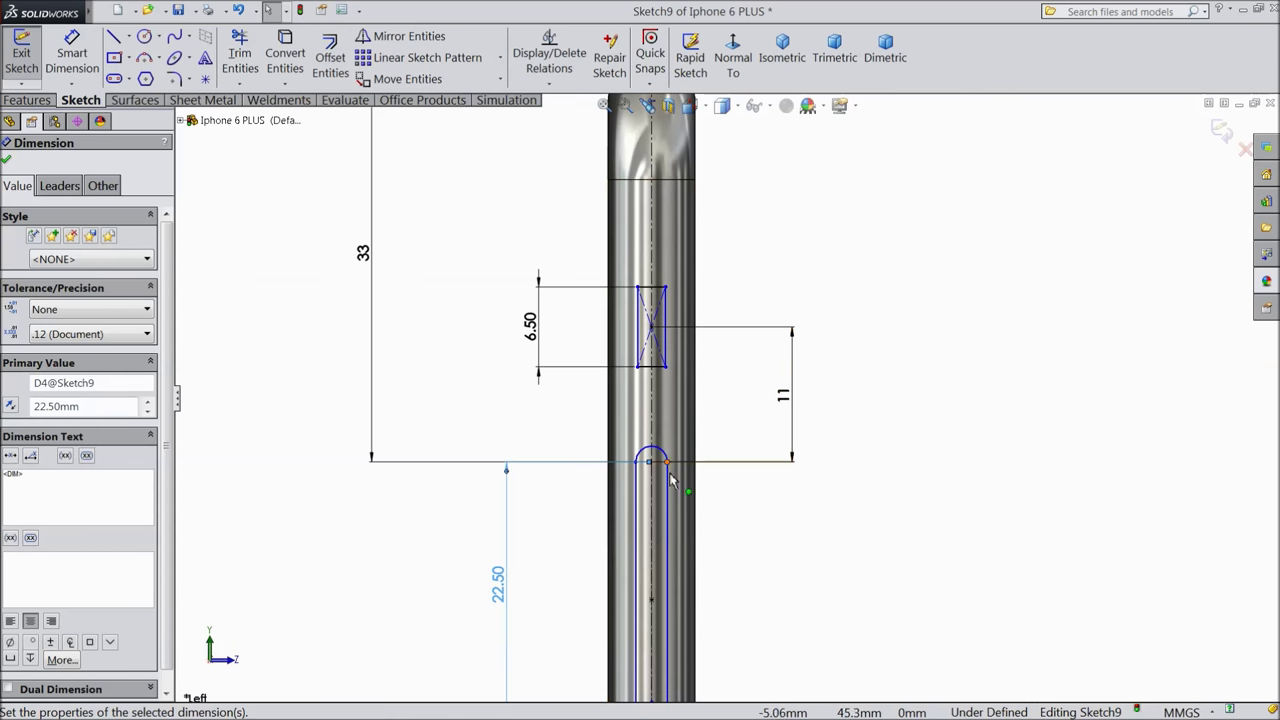
{"action": "left_click", "coordinate": [675, 440]}
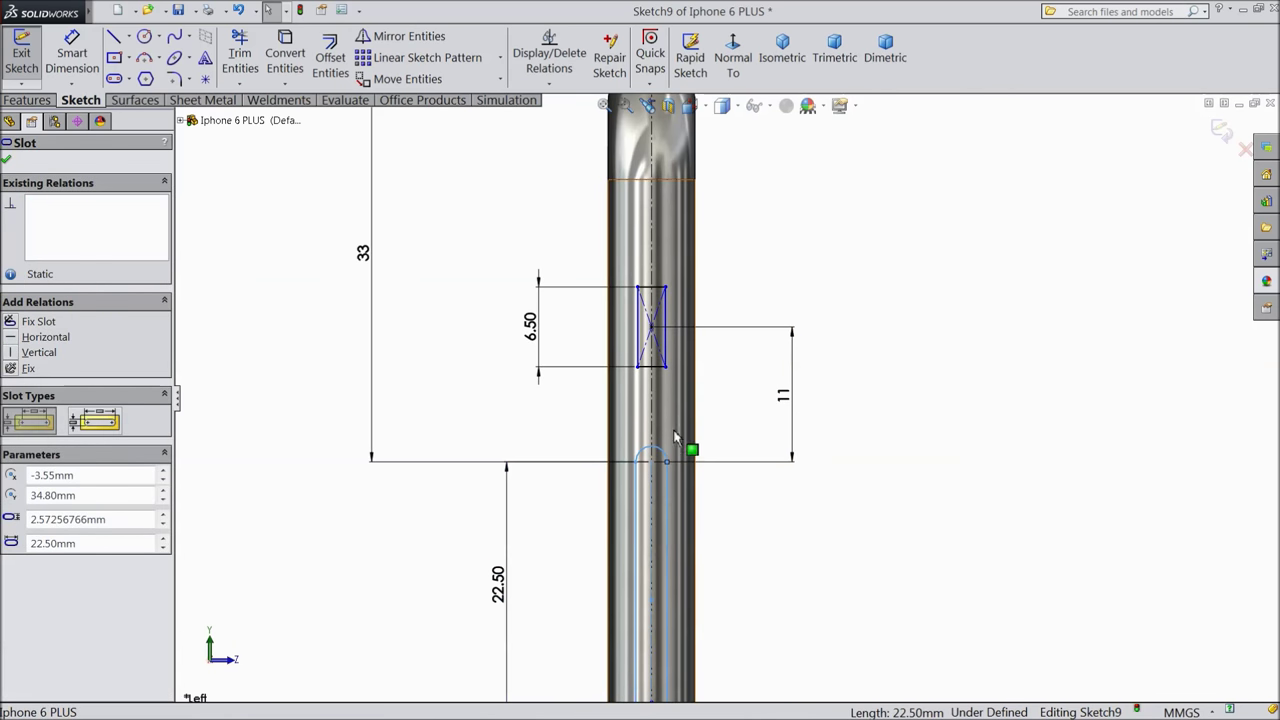
{"action": "left_click", "coordinate": [668, 349], "text": "ctrl"}
{"action": "left_click", "coordinate": [732, 289]}
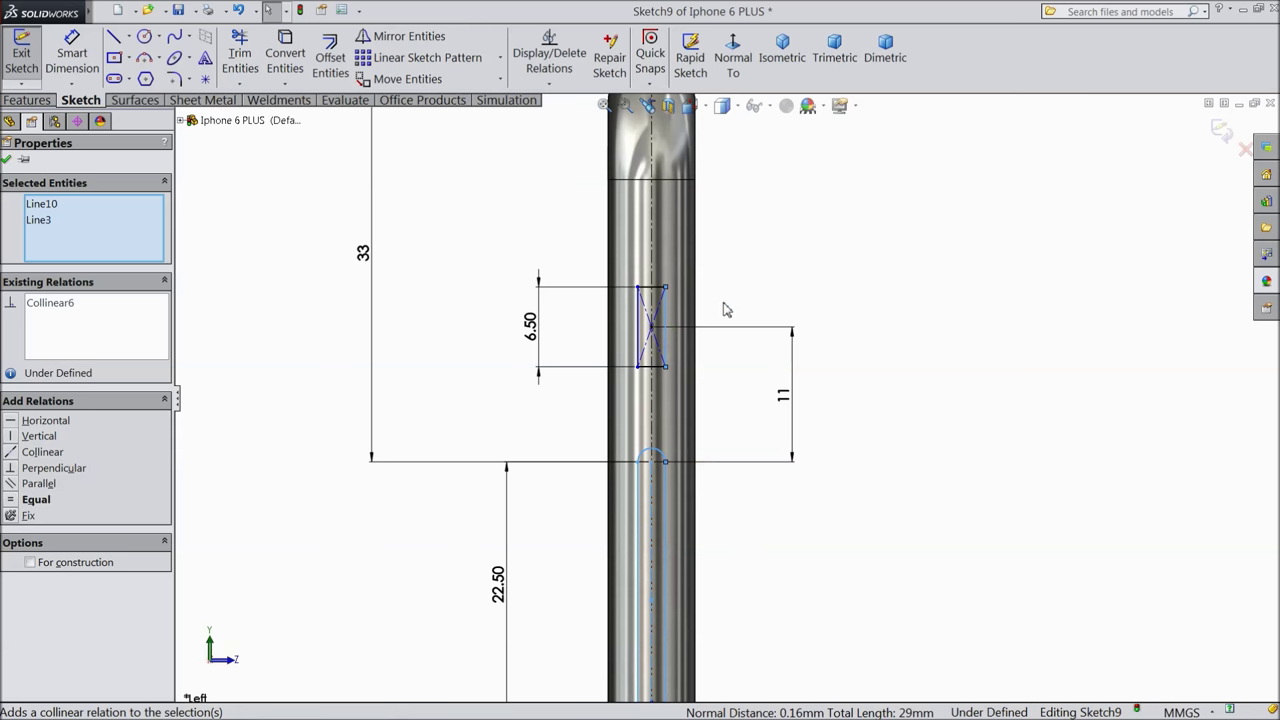
{"action": "left_click", "coordinate": [651, 470]}
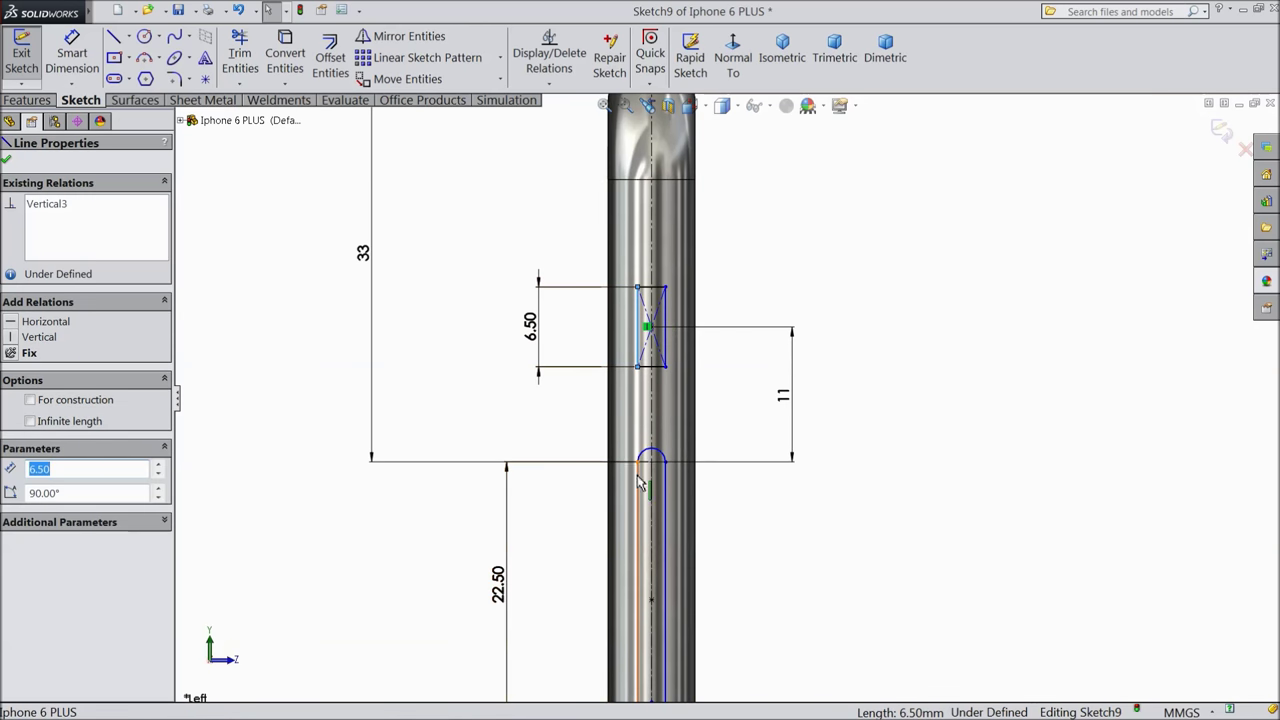
{"action": "left_click", "coordinate": [645, 326], "text": "ctrl"}
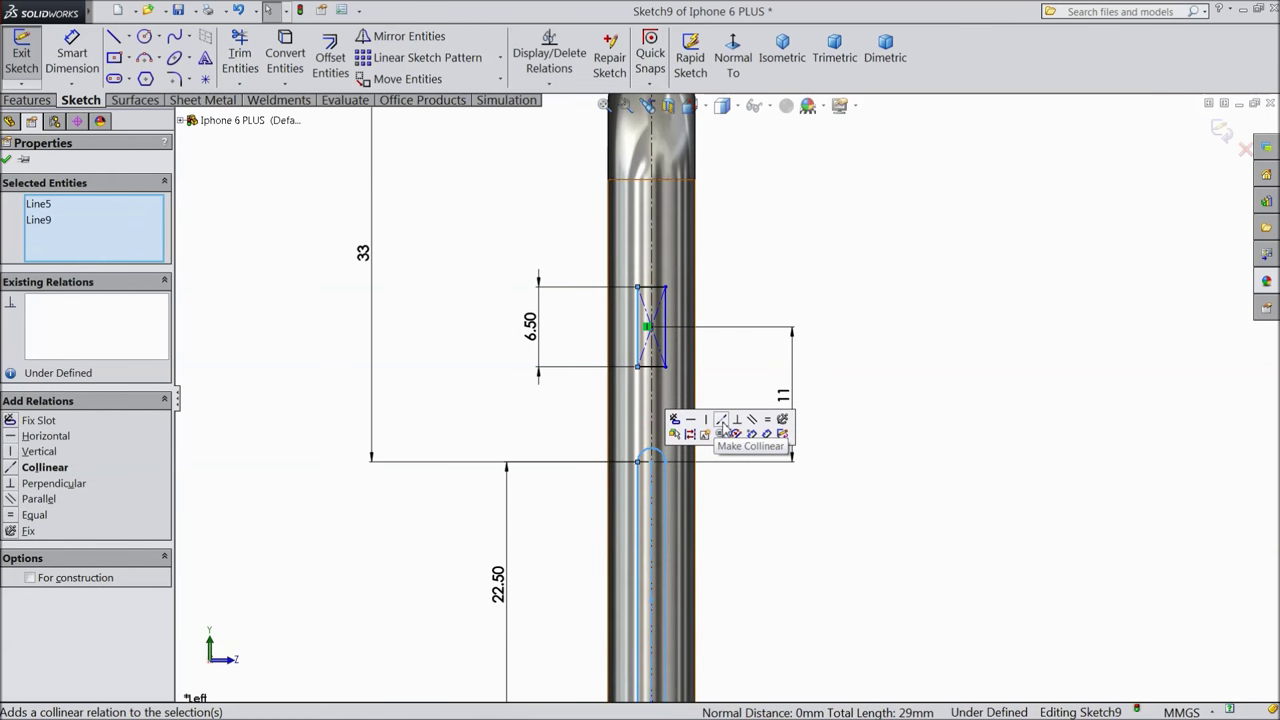
{"action": "left_click", "coordinate": [723, 422]}
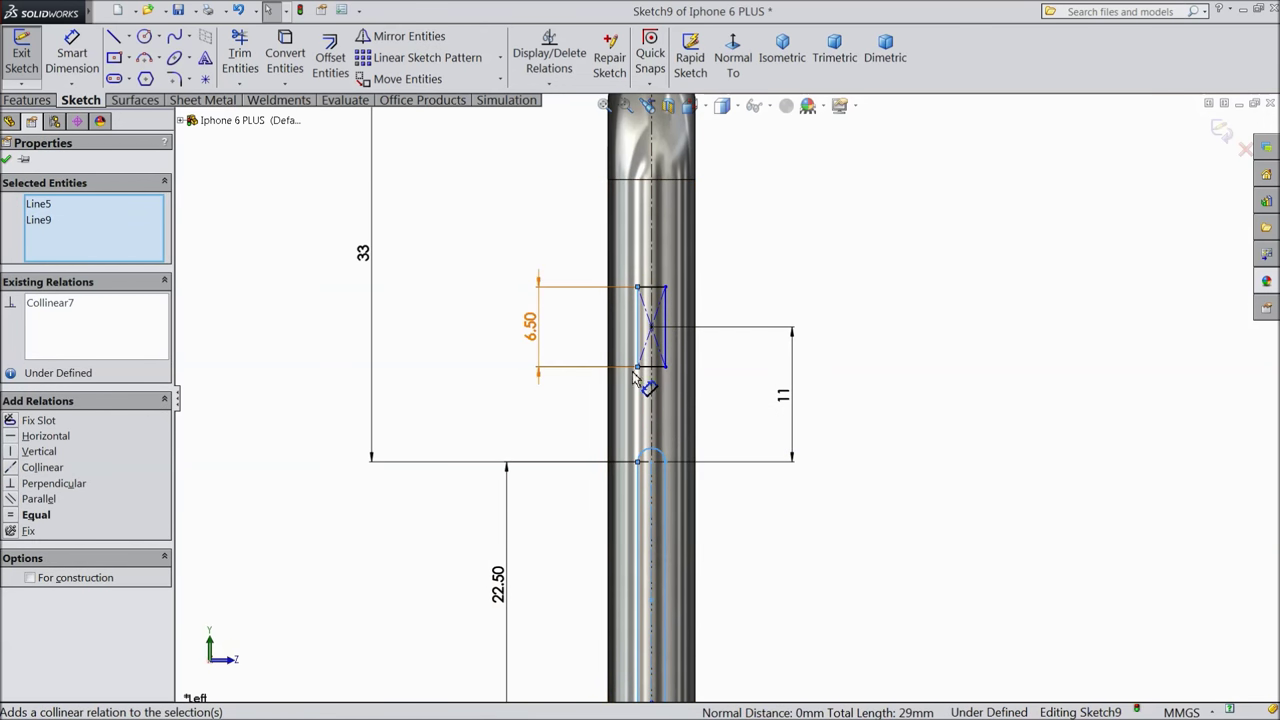
Dimension the slot's upper arc and set its radius to 1.325 mm.
{"action": "left_click", "coordinate": [72, 65]}
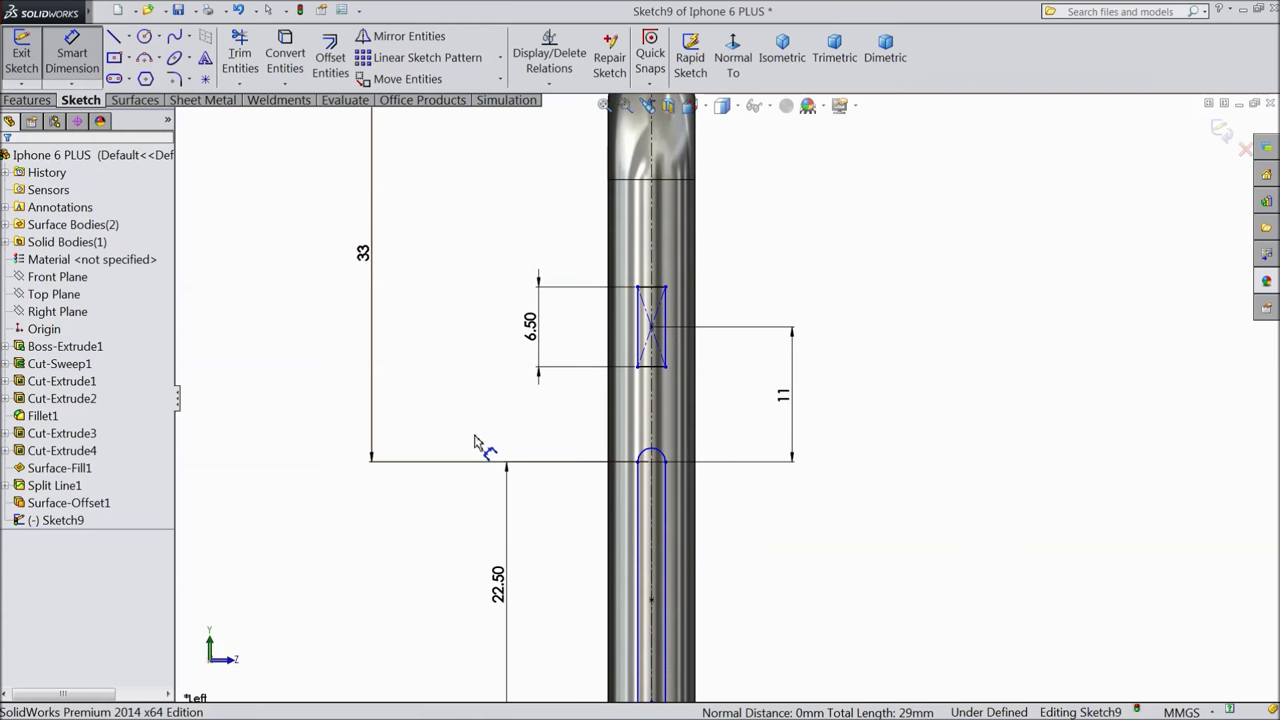
{"action": "left_click", "coordinate": [659, 456]}
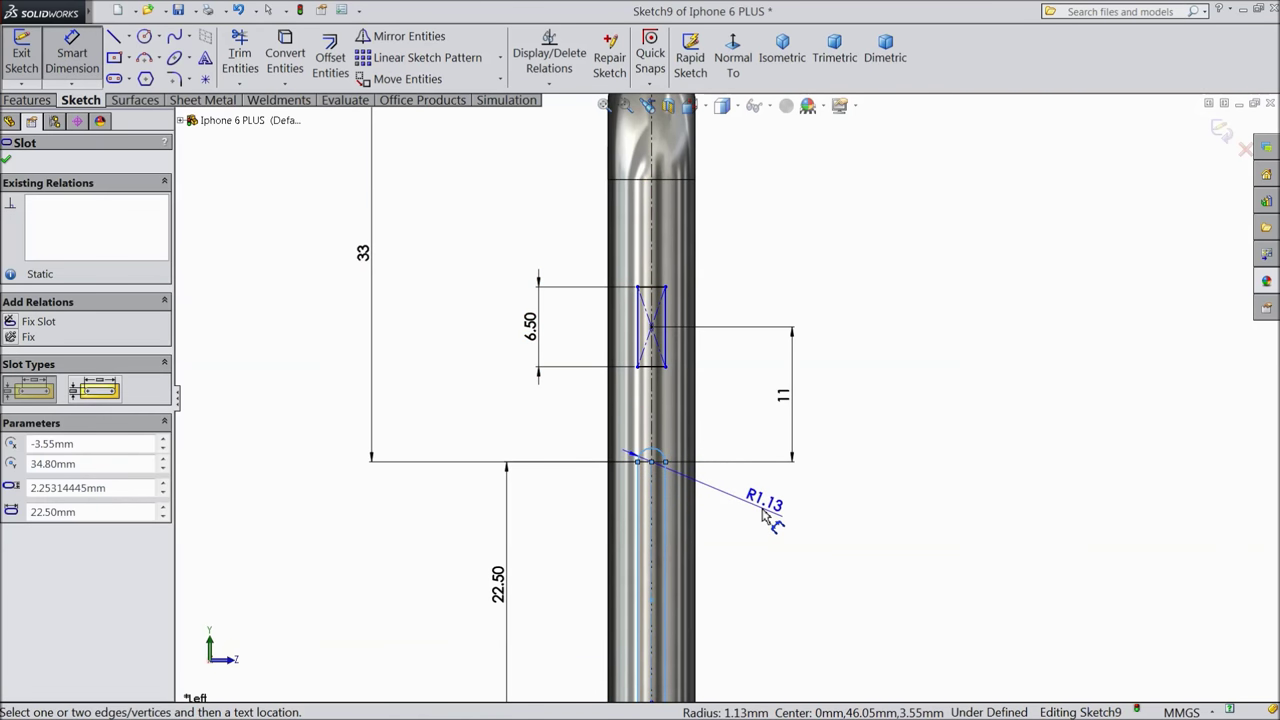
{"action": "left_click", "coordinate": [767, 513]}
{"action": "type", "text": "1.3"}
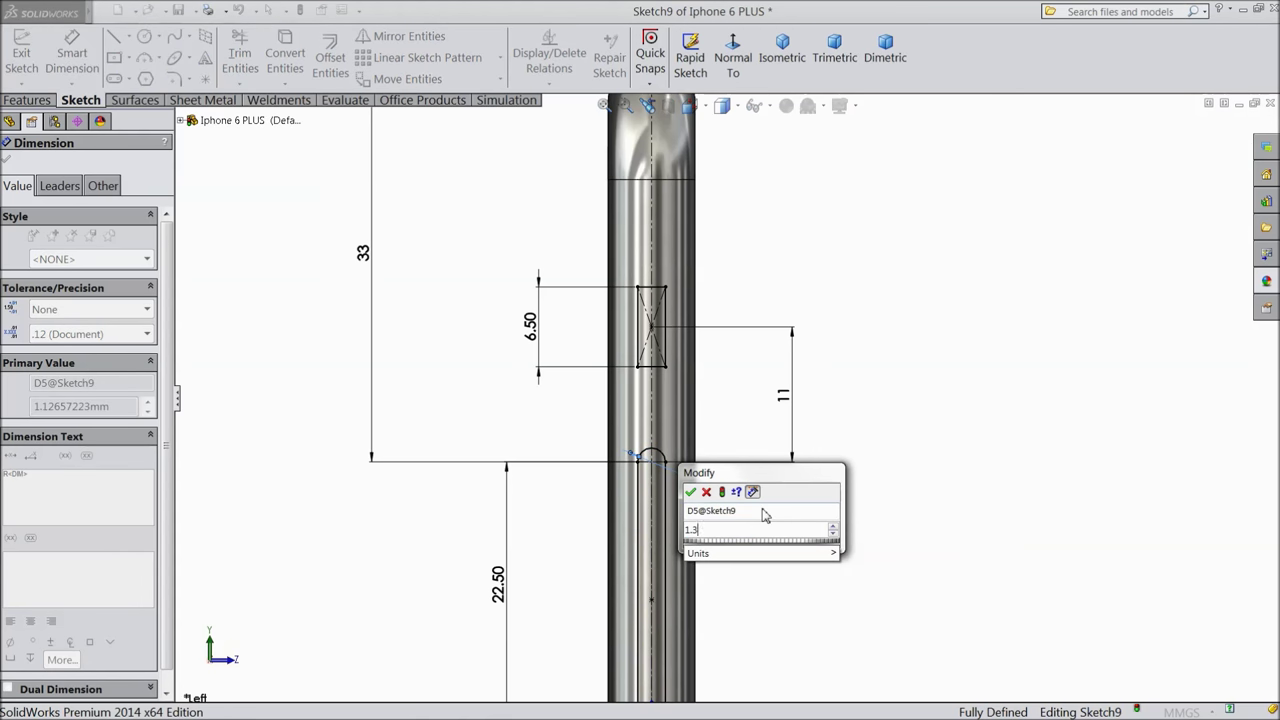
{"action": "type", "text": "25"}
{"action": "left_click", "coordinate": [690, 491]}
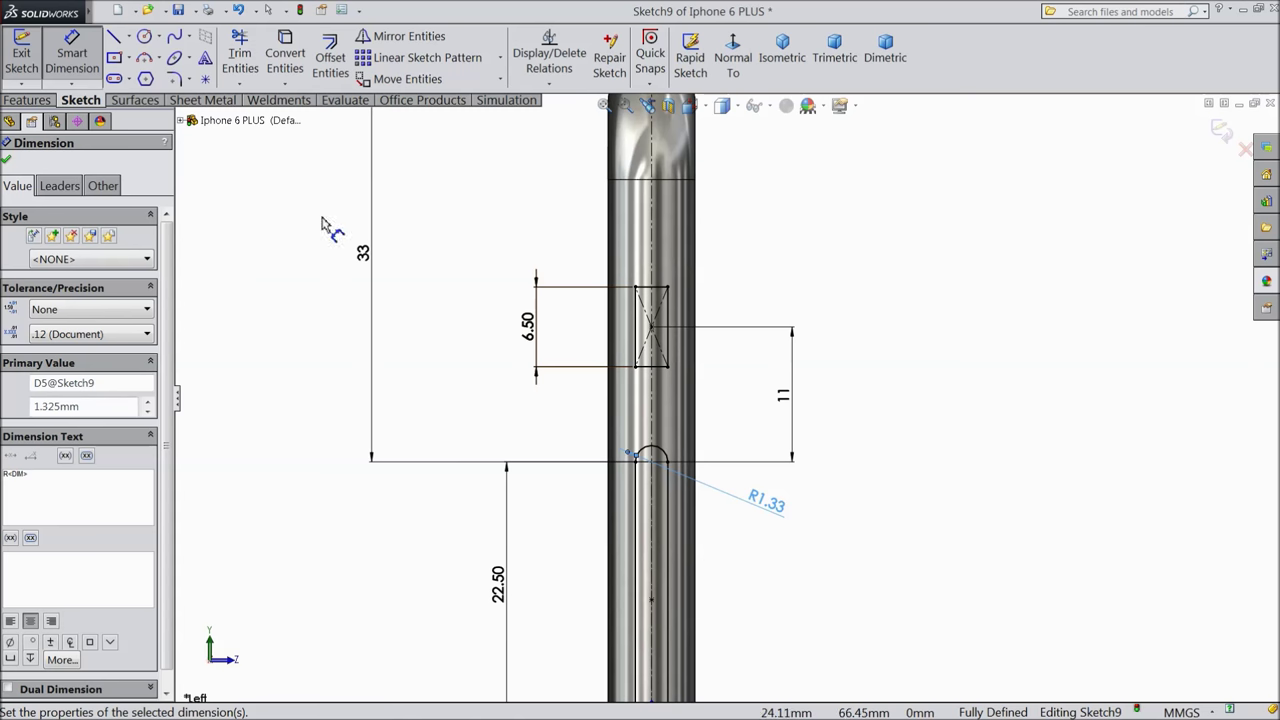
{"action": "left_click", "coordinate": [6, 160]}
Round all four corners of the rectangle with 0.8 mm sketch fillets.
{"action": "left_click", "coordinate": [174, 79]}
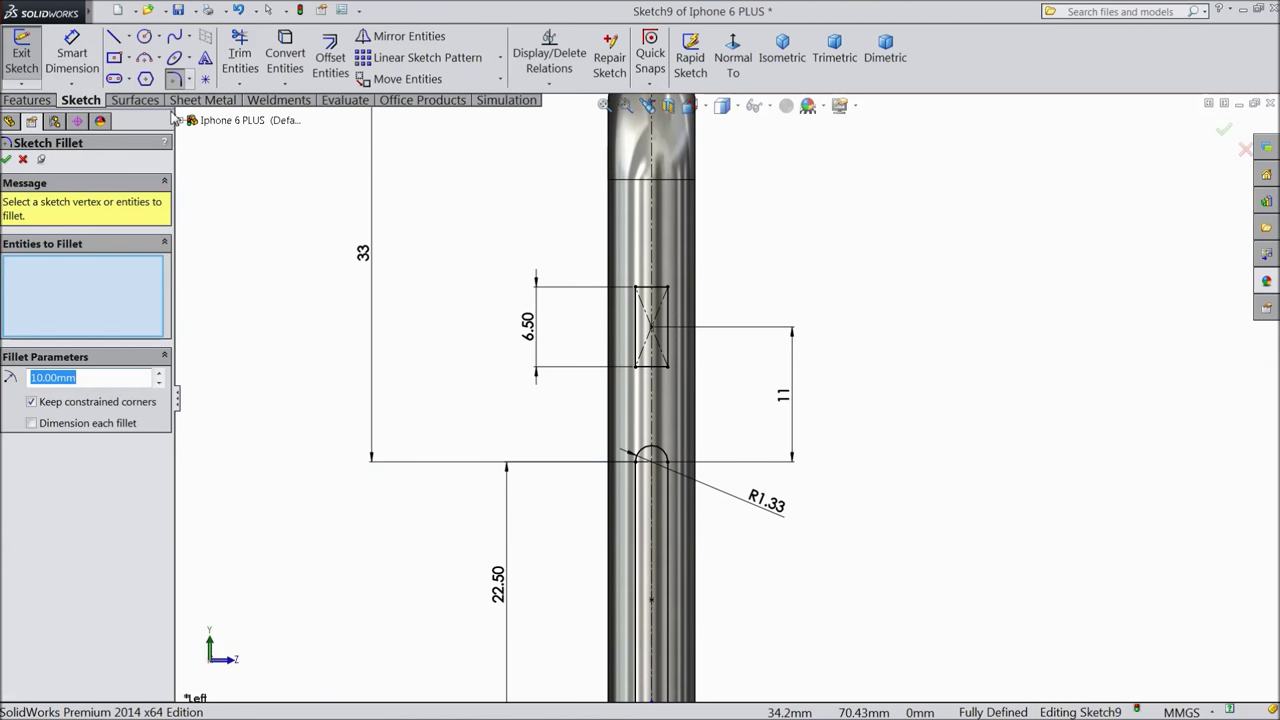
{"action": "type", "text": "0.8"}
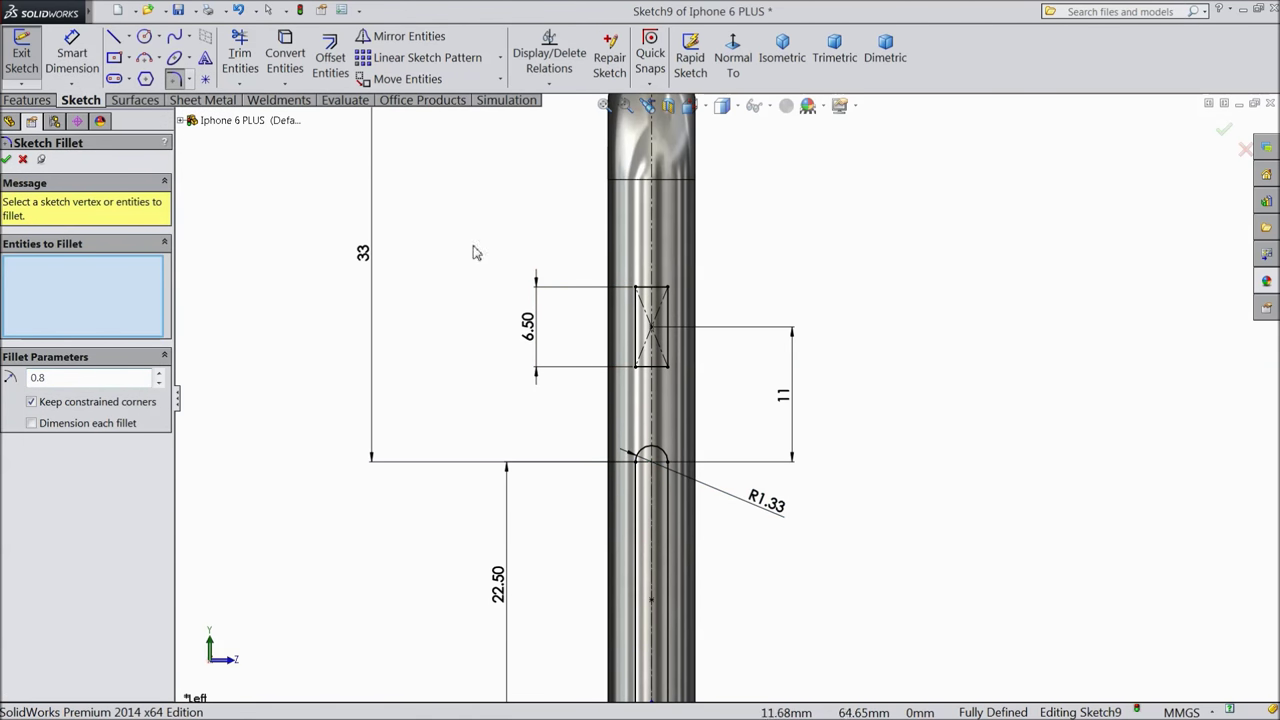
{"action": "left_click_drag", "start_coordinate": [683, 268], "coordinate": [618, 392]}
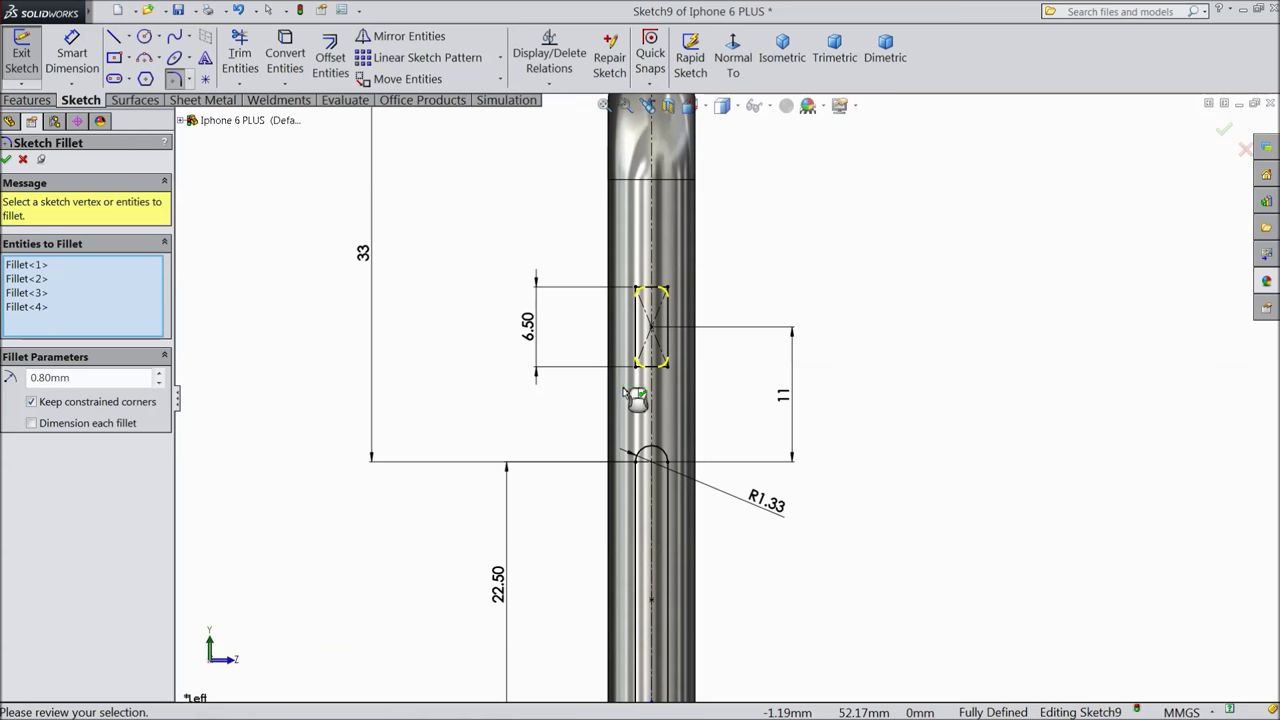
{"action": "left_click", "coordinate": [7, 160]}
{"action": "left_click", "coordinate": [7, 160]}
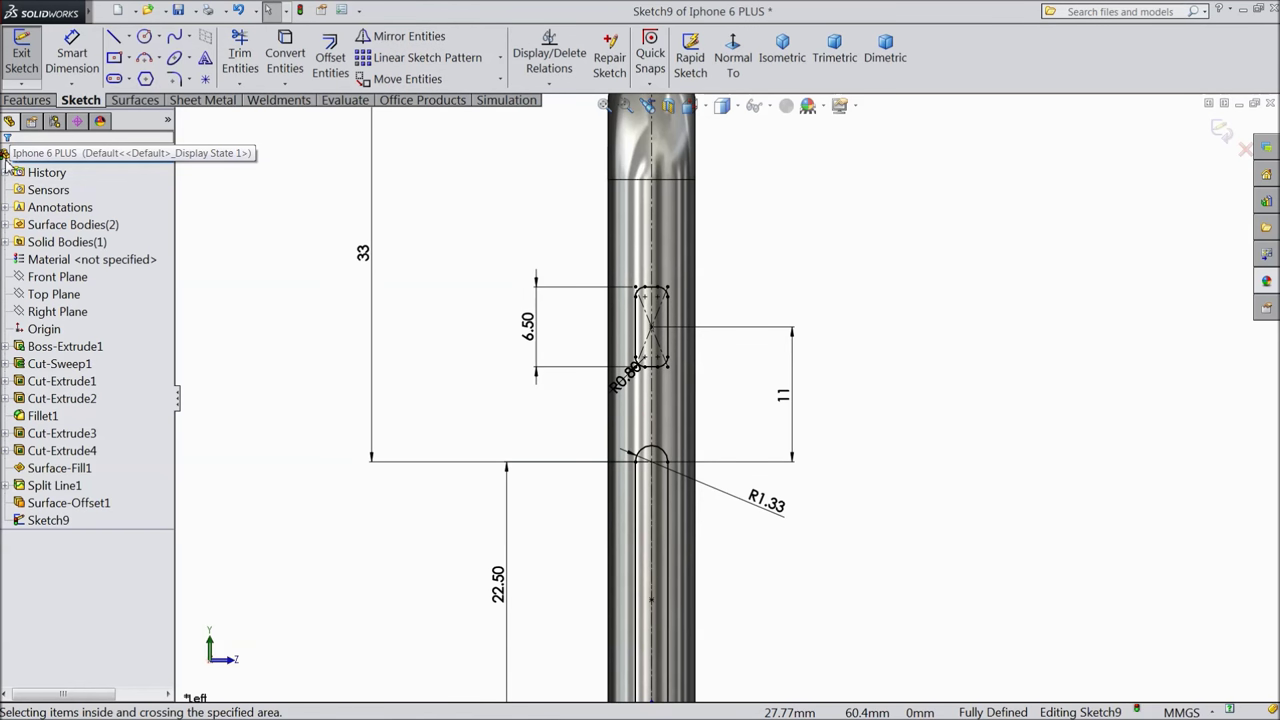
{"action": "left_click", "coordinate": [6, 161]}
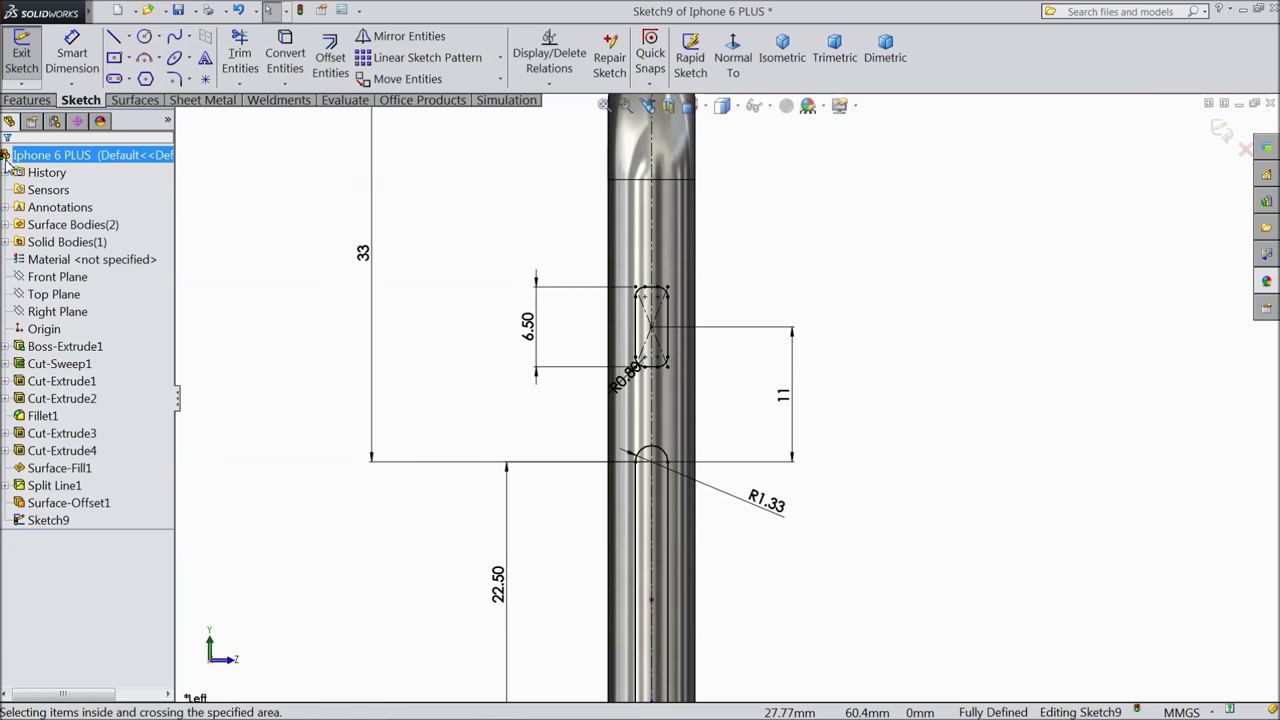
{"action": "key", "text": "Escape"}
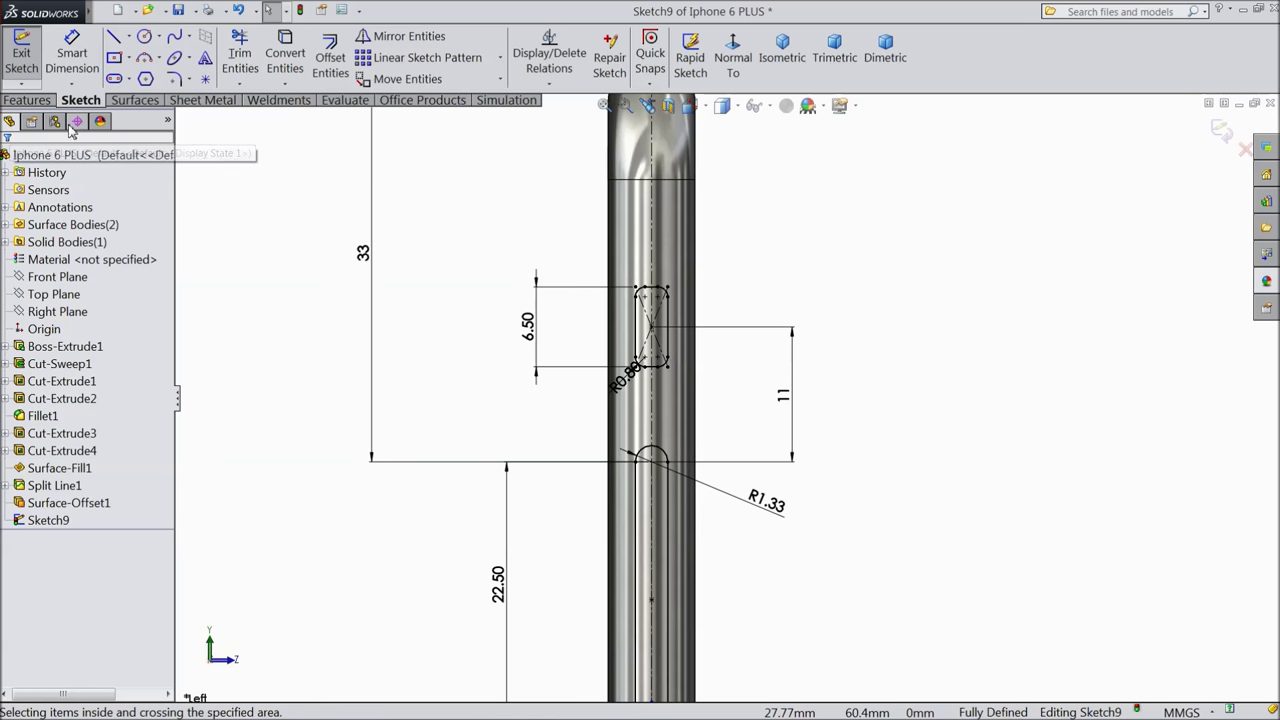
Exit the finished sketch of the side switch and button openings.
{"action": "left_click", "coordinate": [1222, 135]}
{"action": "scroll", "coordinate": [971, 271], "scroll_direction": "down", "scroll_amount": 5}
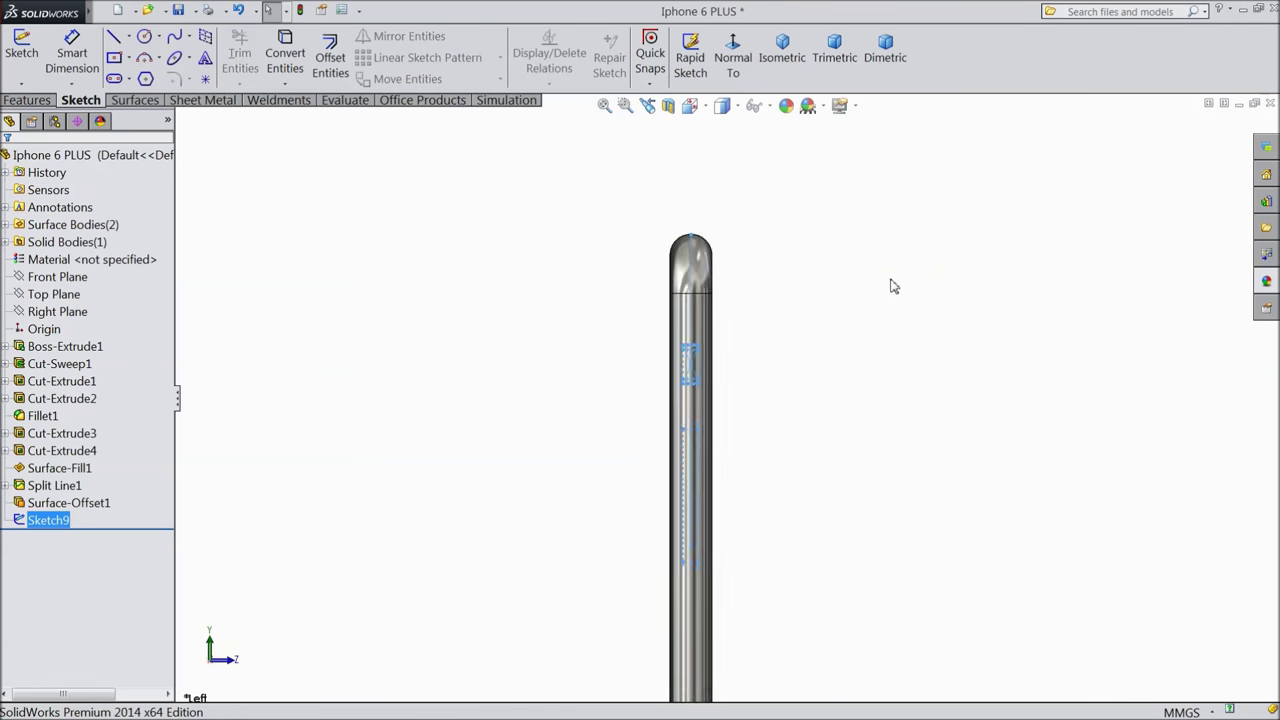
{"action": "middle_click_drag", "start_coordinate": [886, 270], "coordinate": [825, 335]}
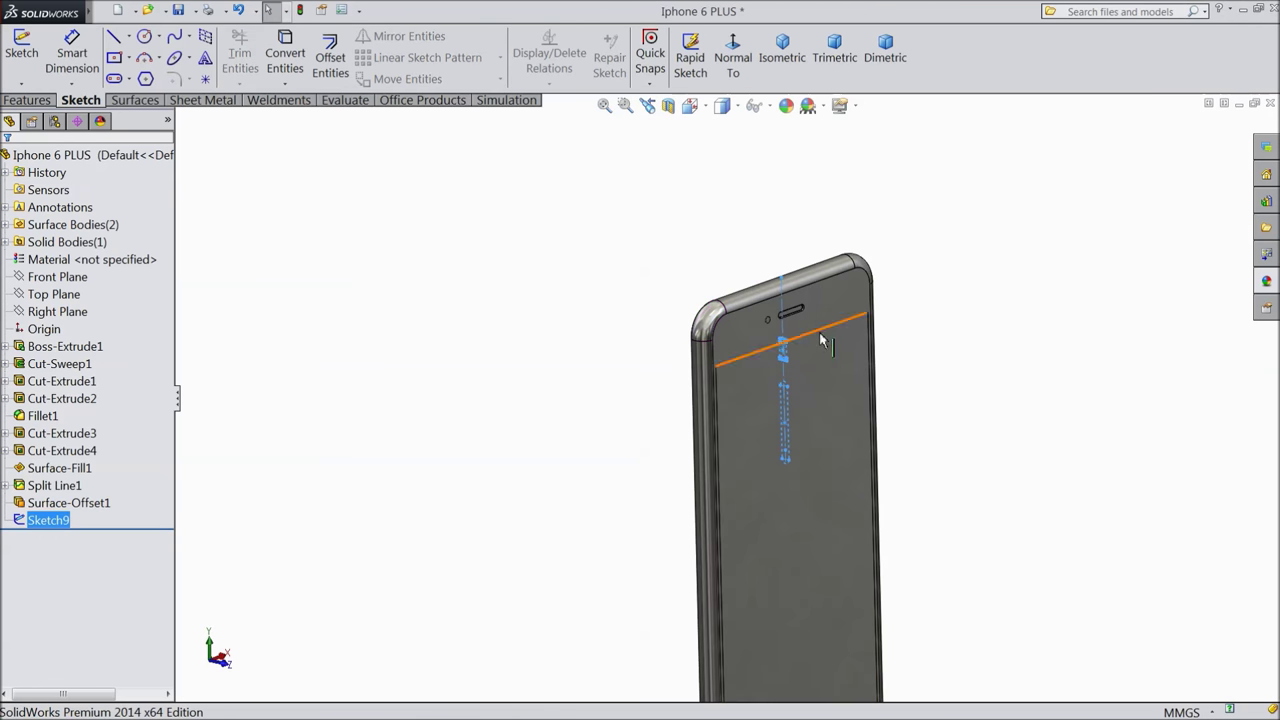
{"action": "scroll", "coordinate": [791, 447], "scroll_direction": "up", "scroll_amount": 2}
{"action": "scroll", "coordinate": [791, 447], "scroll_direction": "up", "scroll_amount": 1}
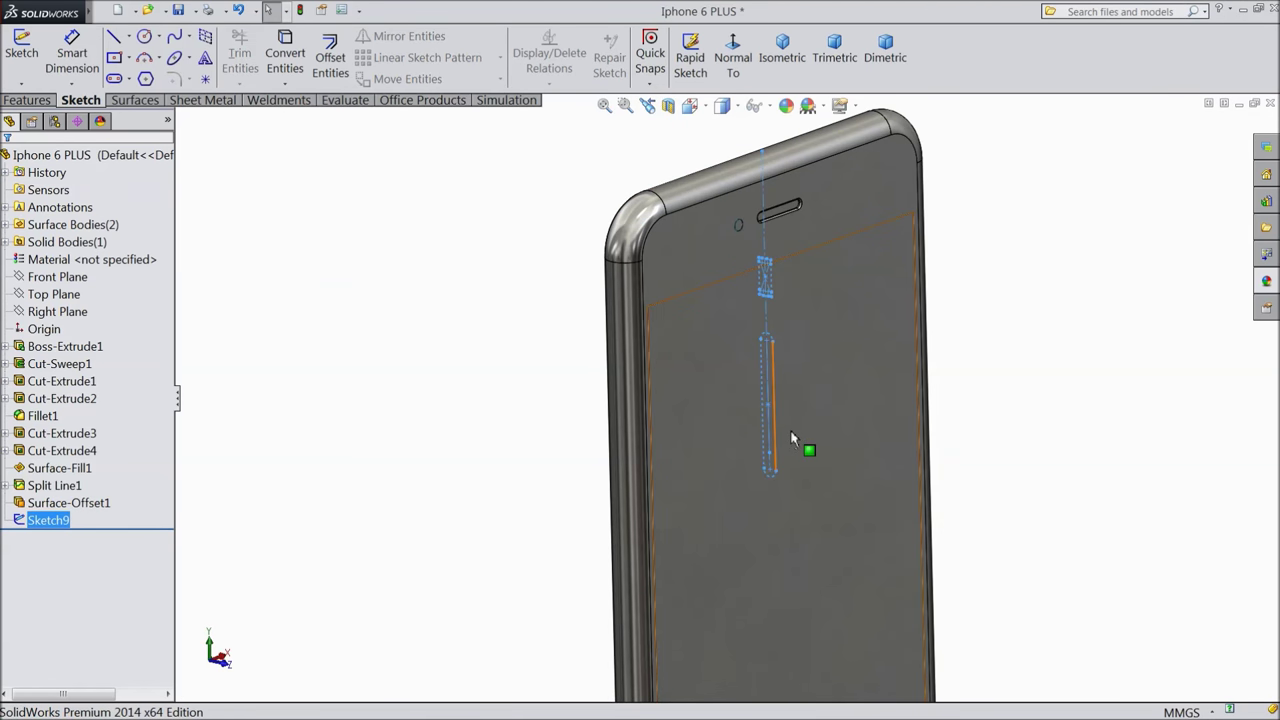
Start an extruded cut from the openings sketch, offset 70 mm from the sketch plane with the offset direction reversed to lie outside the phone's left side.
{"action": "left_click", "coordinate": [28, 100]}
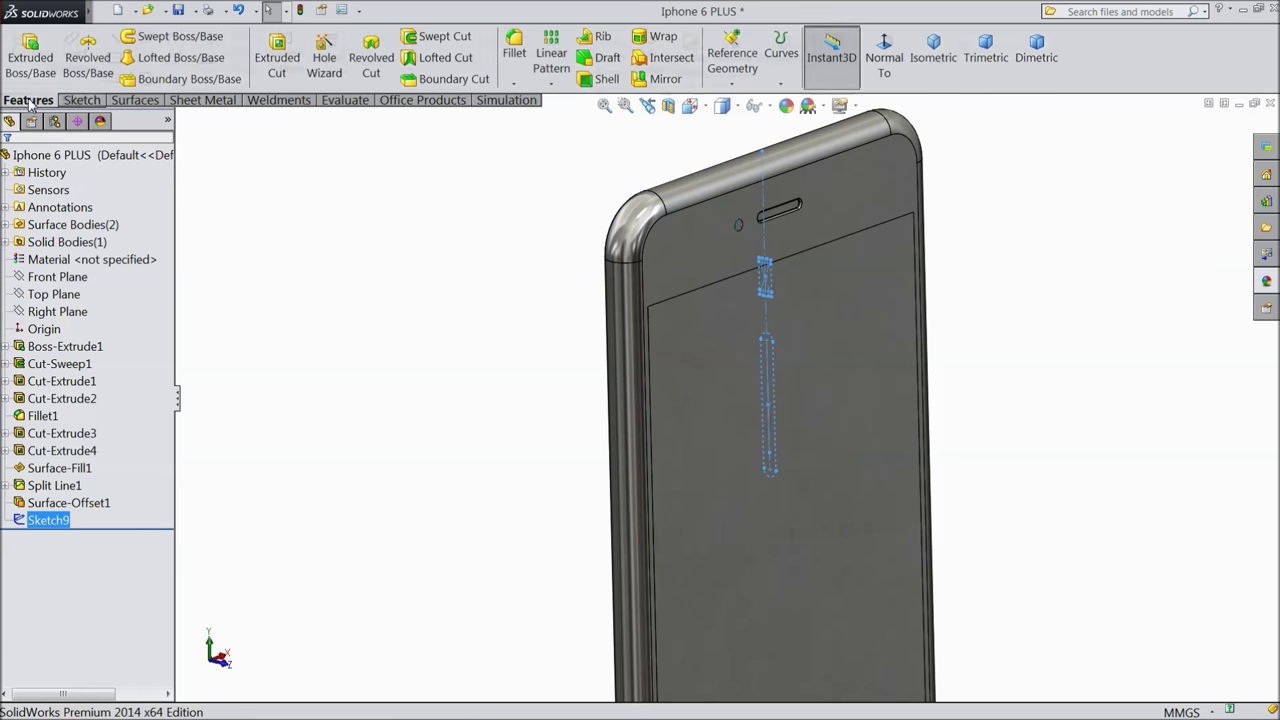
{"action": "left_click", "coordinate": [277, 60]}
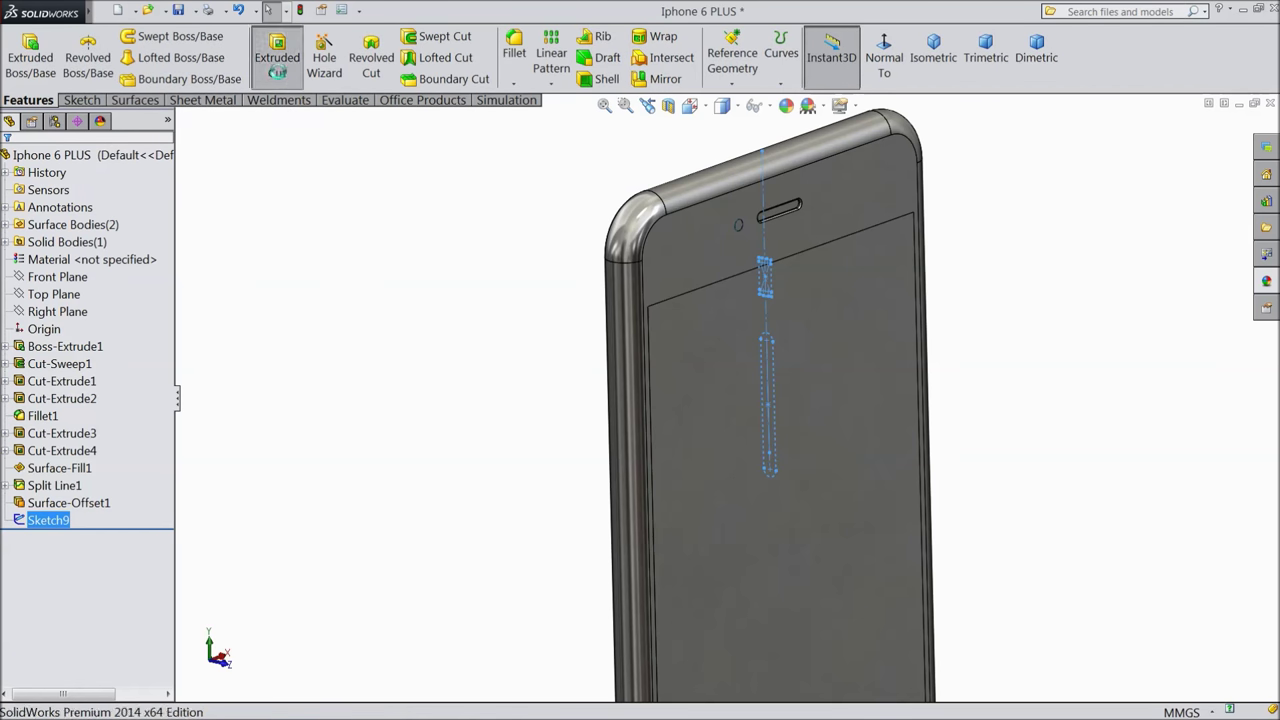
{"action": "left_click", "coordinate": [46, 205]}
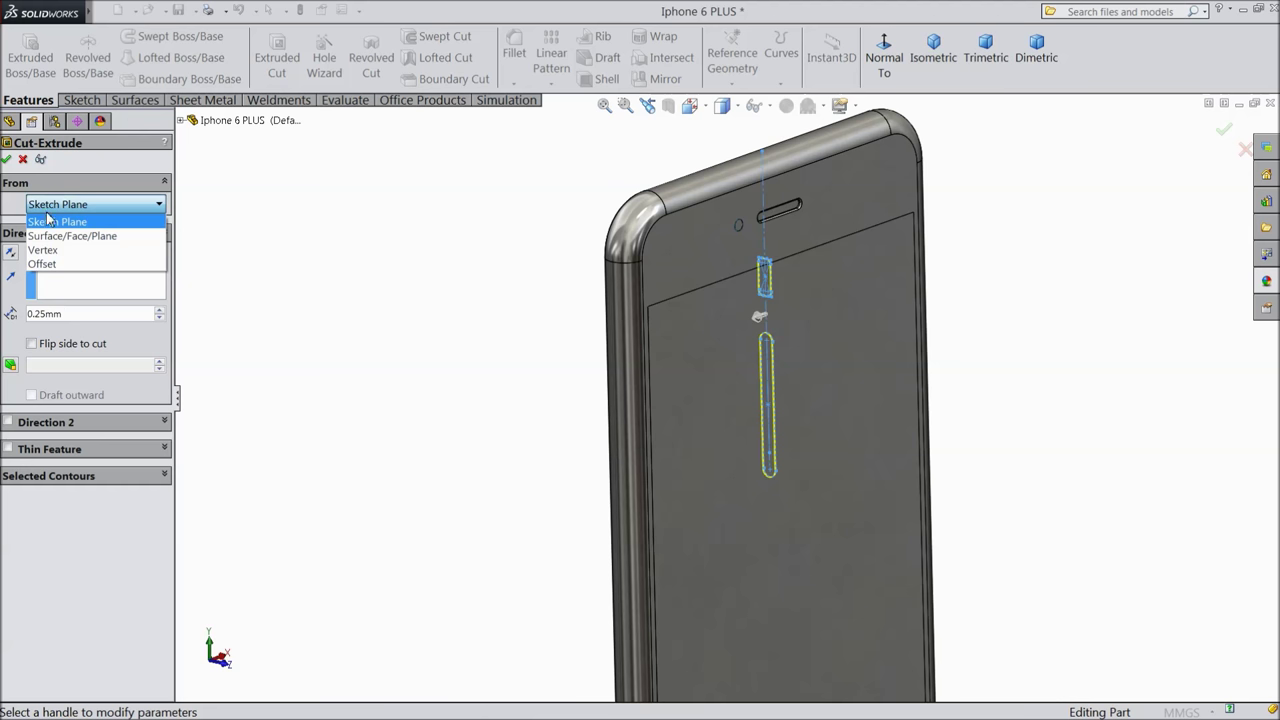
{"action": "left_click", "coordinate": [55, 253]}
{"action": "left_click_drag", "start_coordinate": [66, 230], "coordinate": [26, 228]}
{"action": "type", "text": "70"}
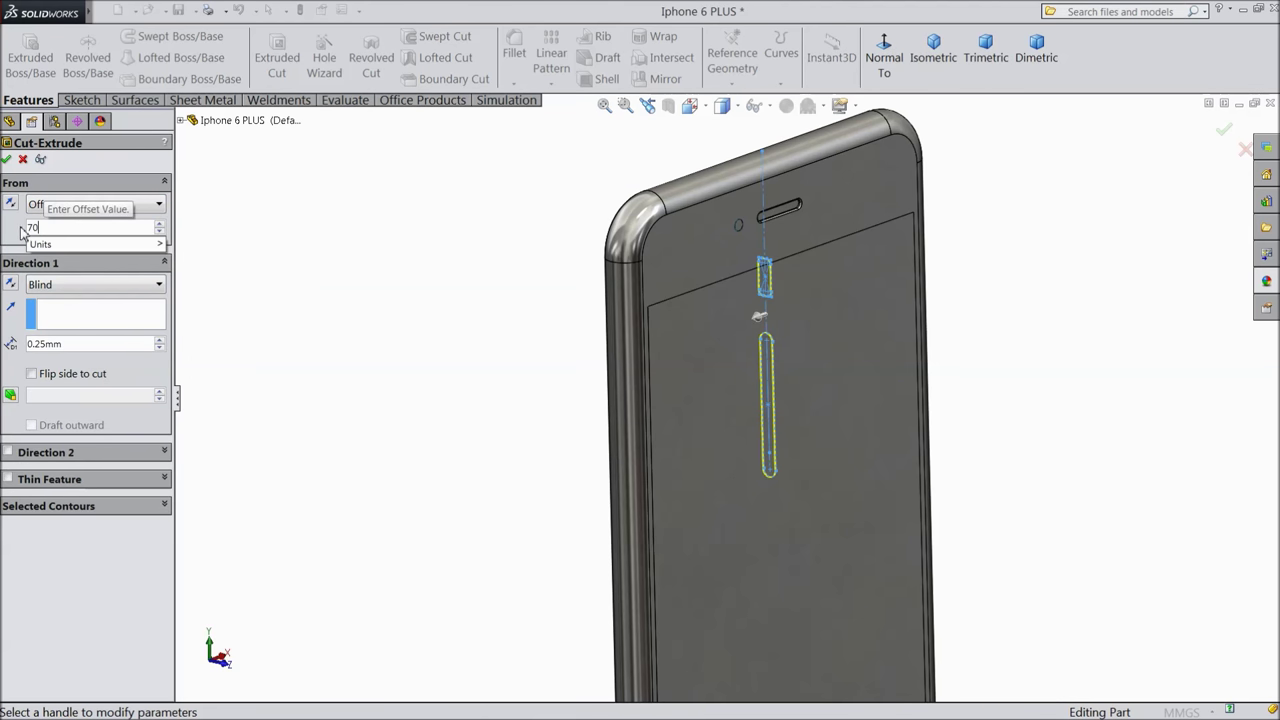
{"action": "key", "text": "Return"}
{"action": "left_click", "coordinate": [10, 205]}
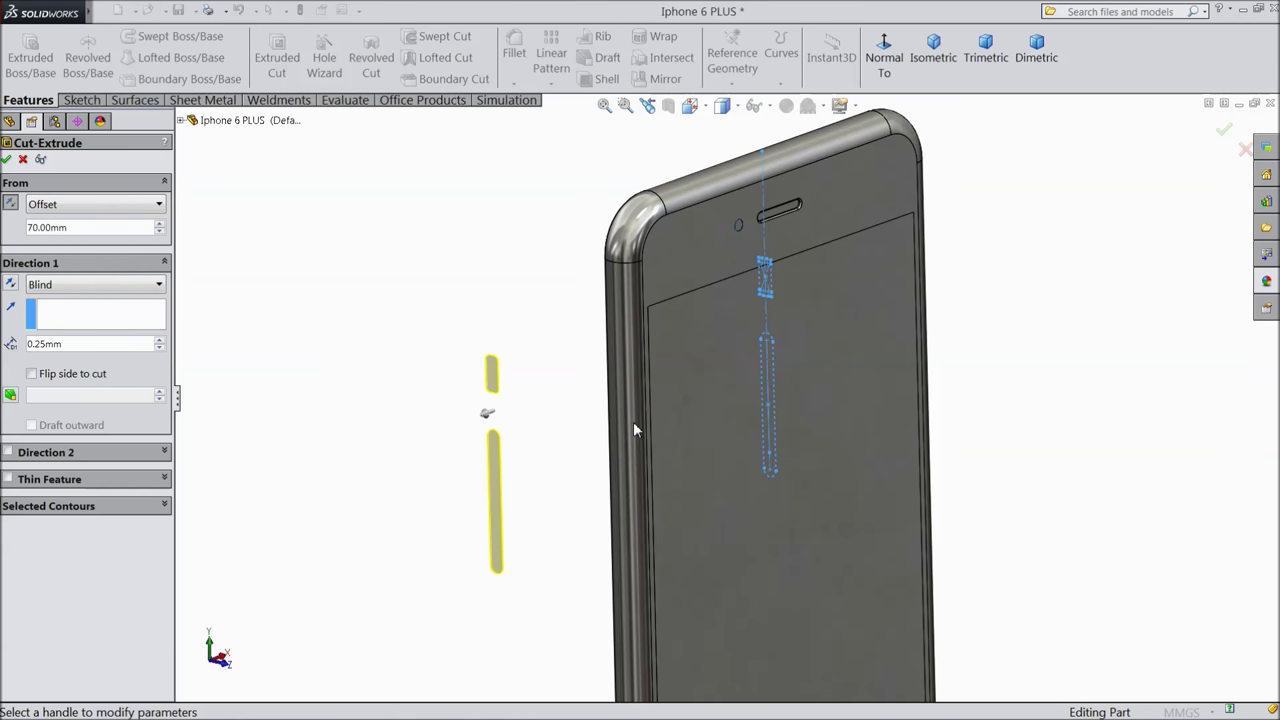
{"action": "left_click", "coordinate": [54, 287]}
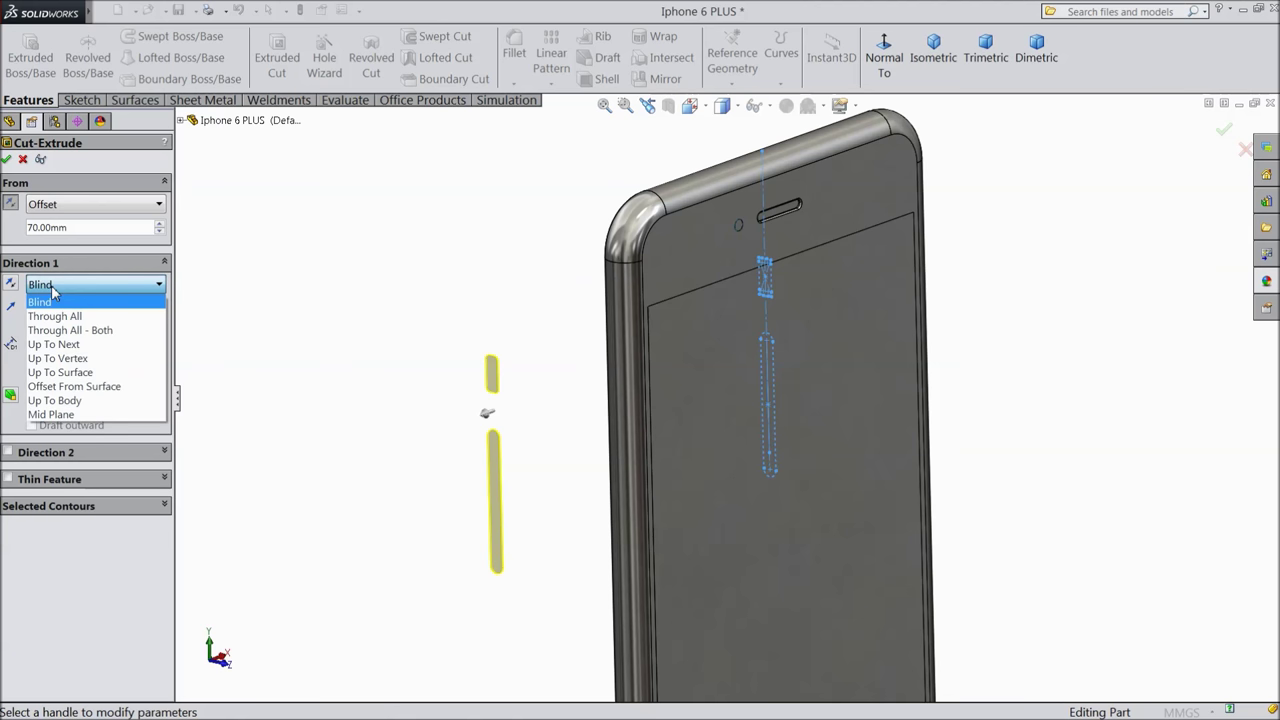
{"action": "left_click", "coordinate": [70, 373]}
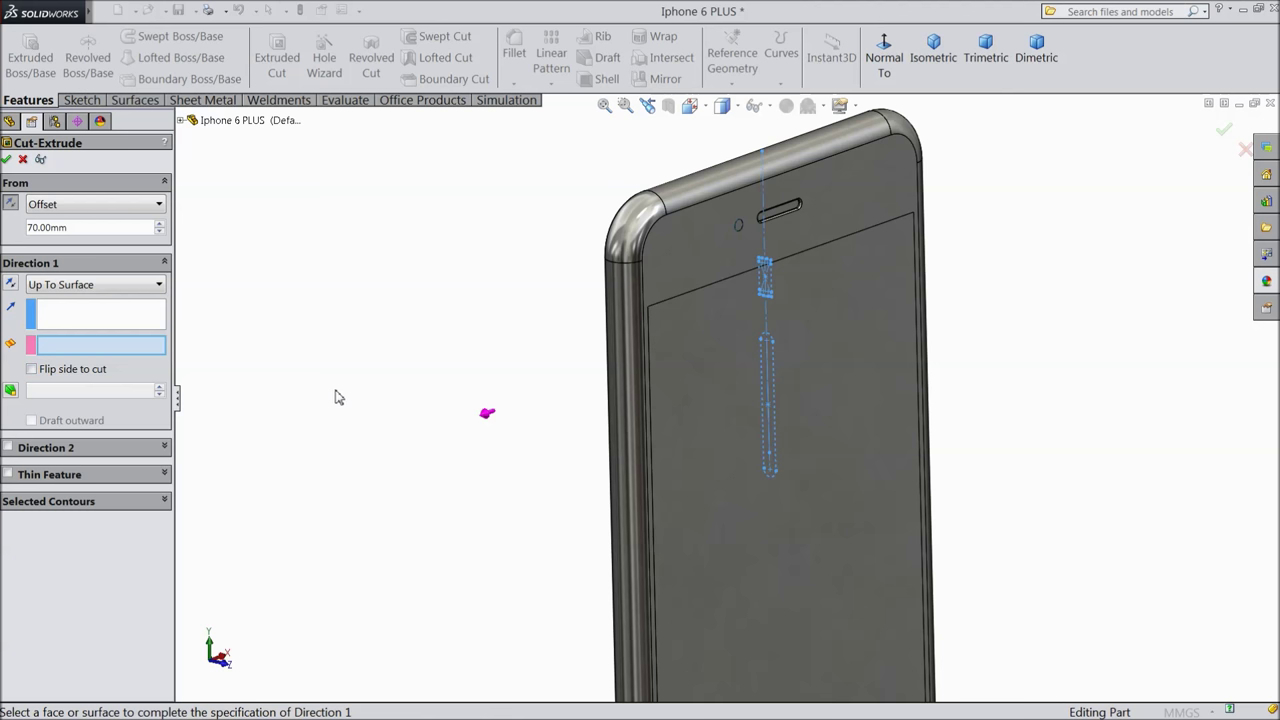
{"action": "left_click", "coordinate": [180, 121]}
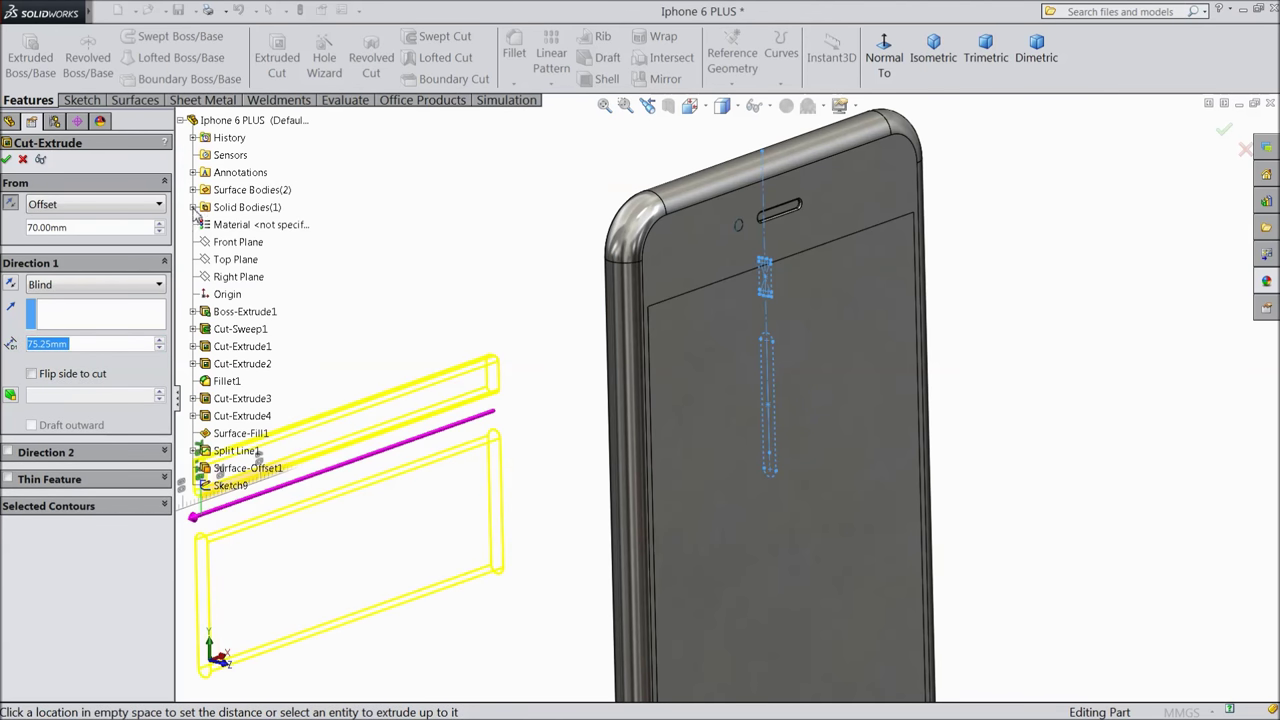
{"action": "left_click", "coordinate": [194, 207]}
{"action": "key", "text": "Down"}
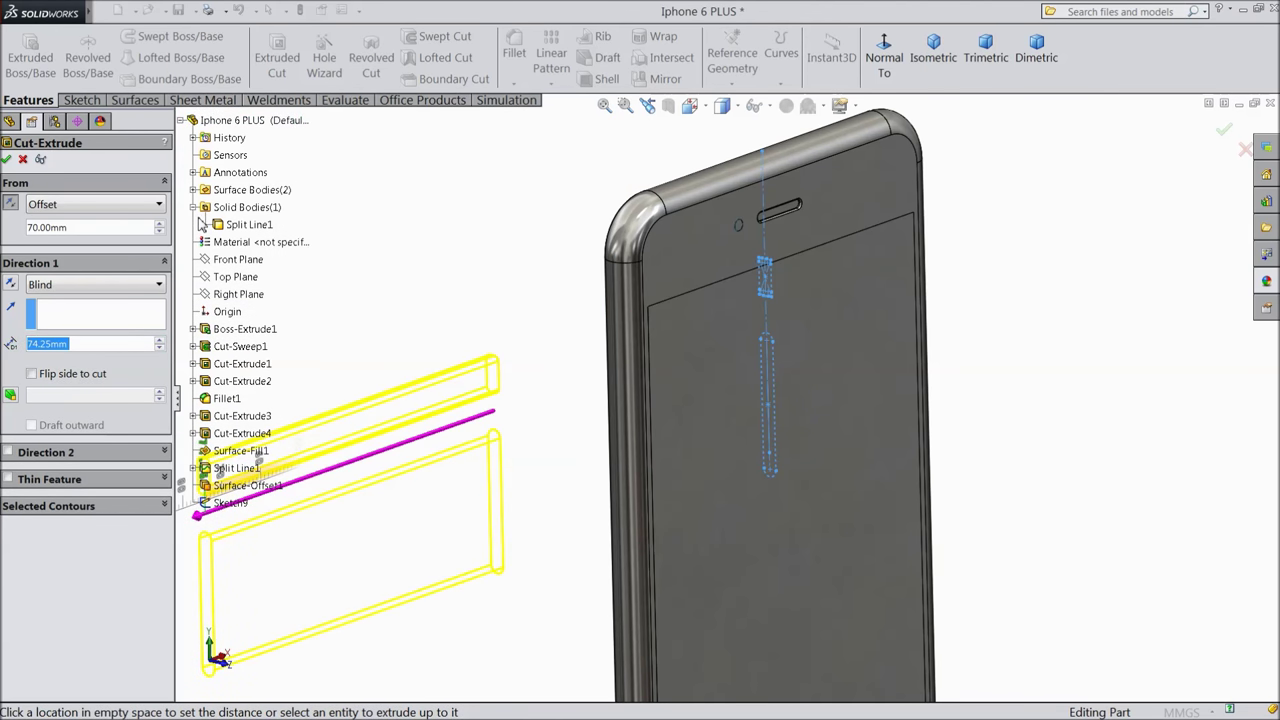
{"action": "key", "text": "Up"}
{"action": "key", "text": "Up"}
{"action": "key", "text": "Up"}
{"action": "key", "text": "Up"}
{"action": "key", "text": "Up"}
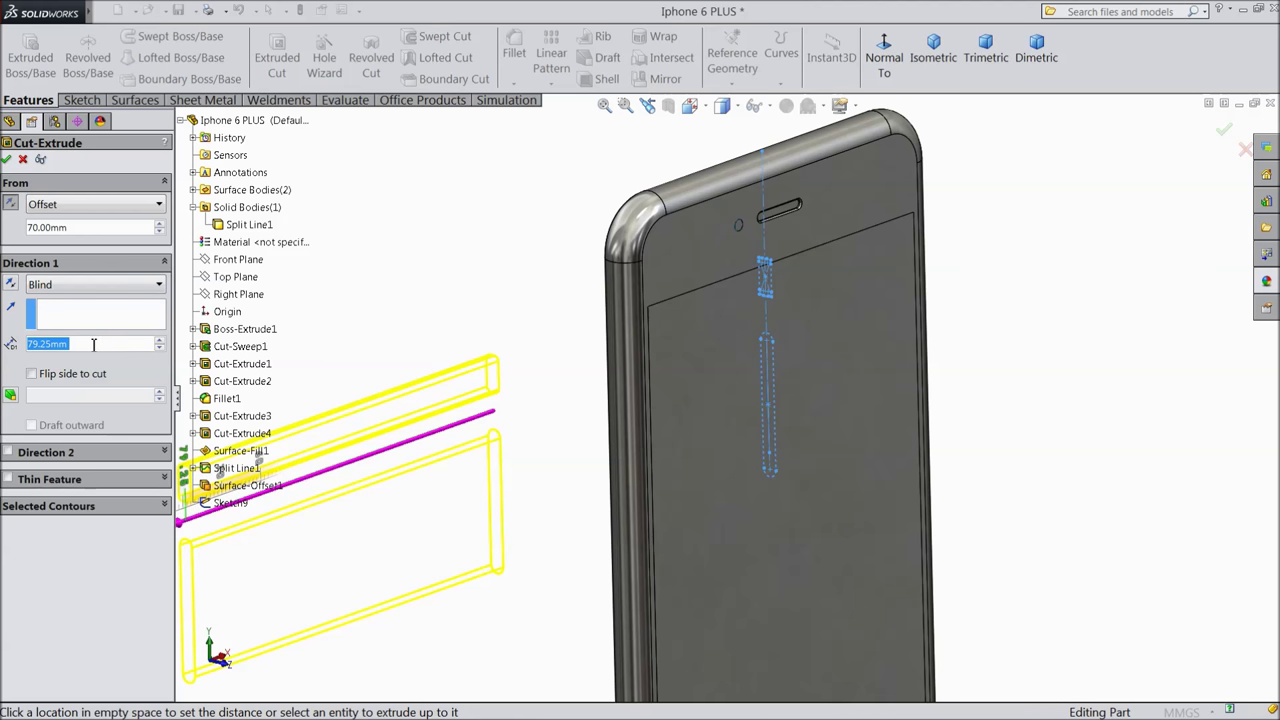
Set the cut's end condition to Up To Surface, hide the phone's solid body and pick the offset surface as the limit.
{"action": "left_click", "coordinate": [90, 285]}
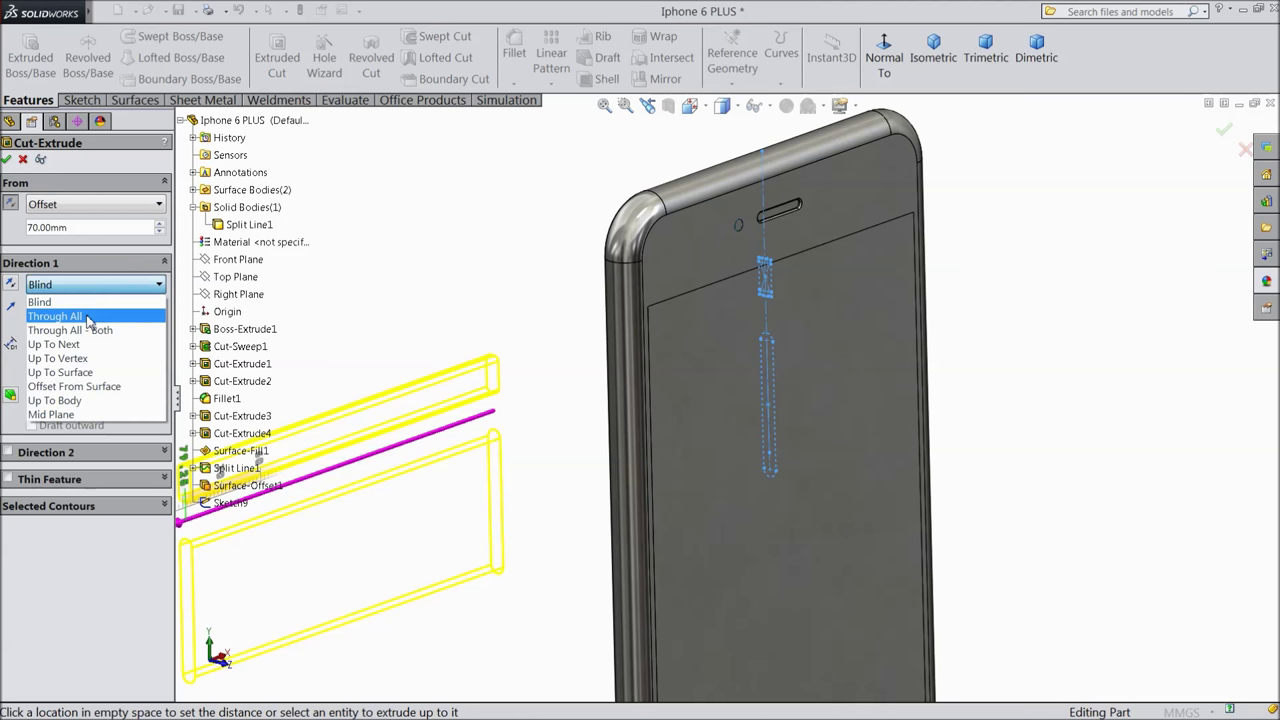
{"action": "left_click", "coordinate": [86, 374]}
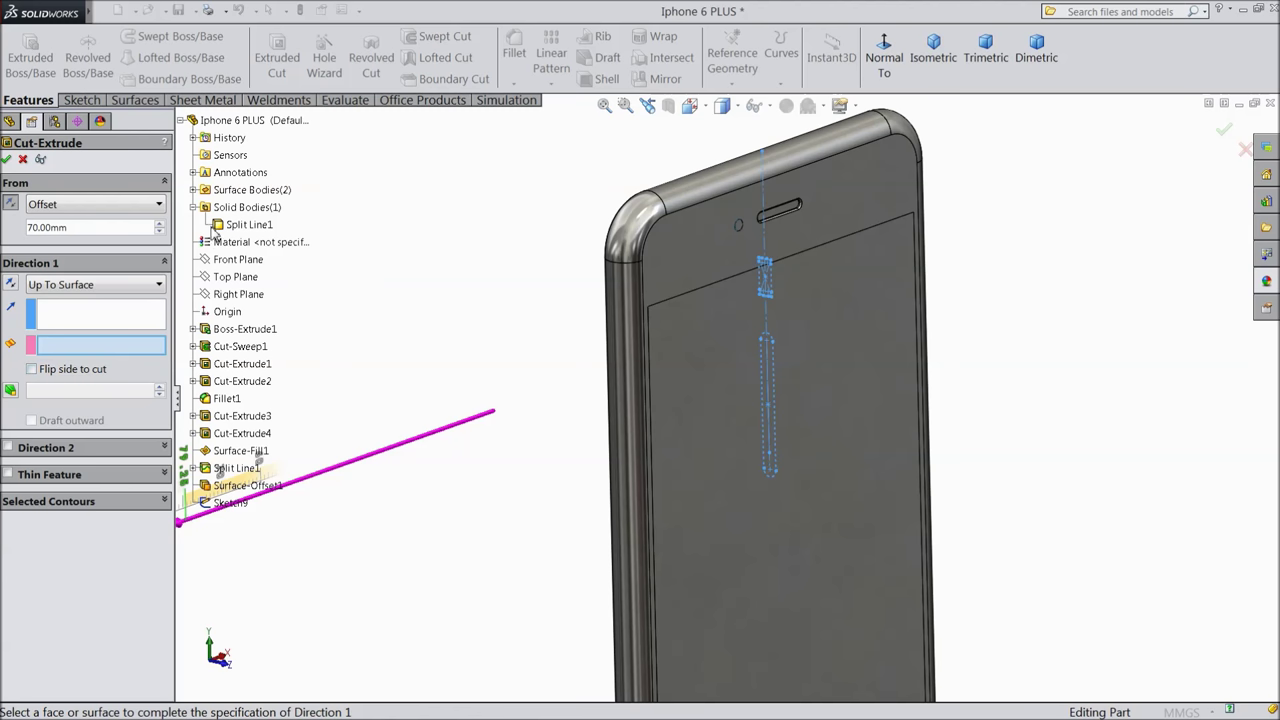
{"action": "left_click", "coordinate": [248, 226]}
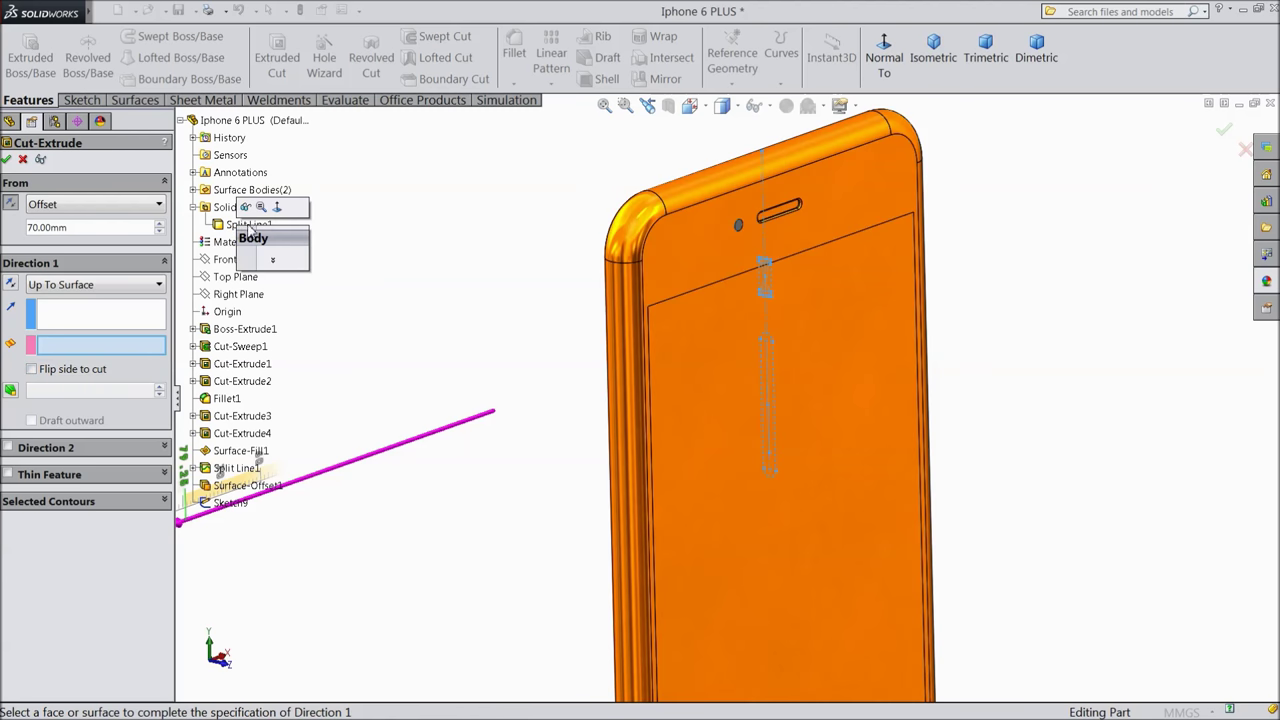
{"action": "left_click", "coordinate": [245, 207]}
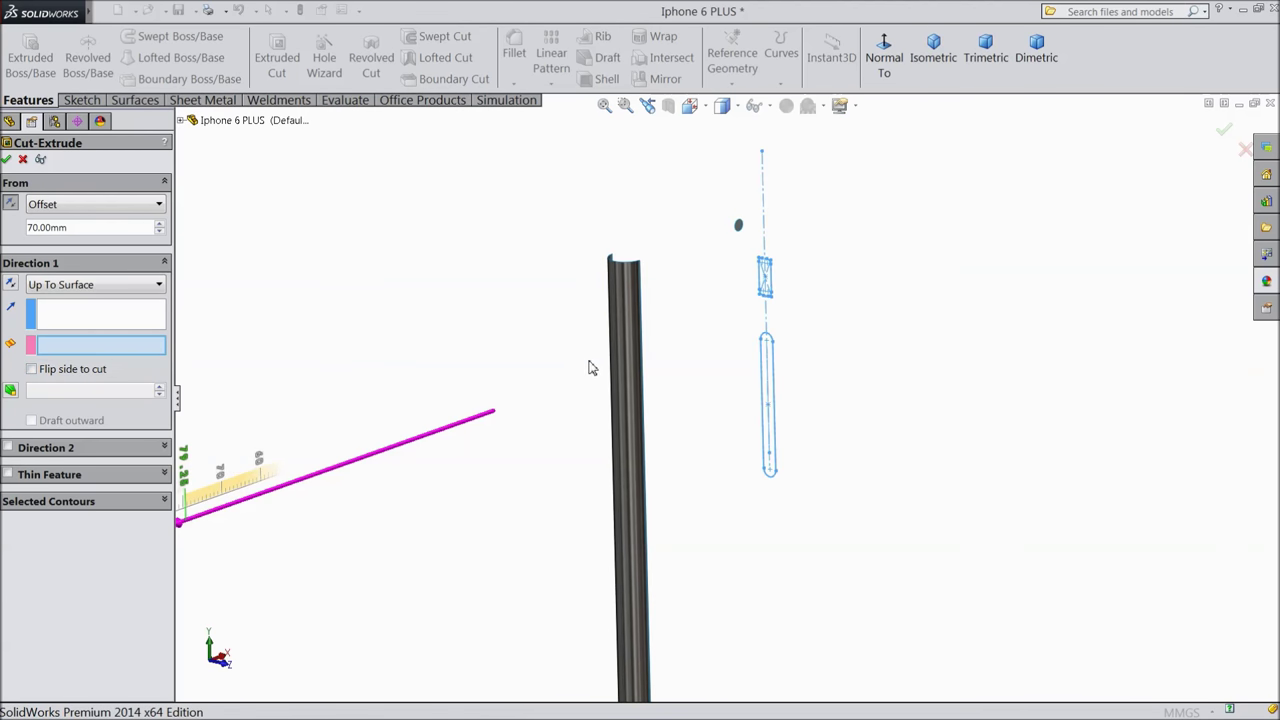
{"action": "left_click", "coordinate": [634, 342]}
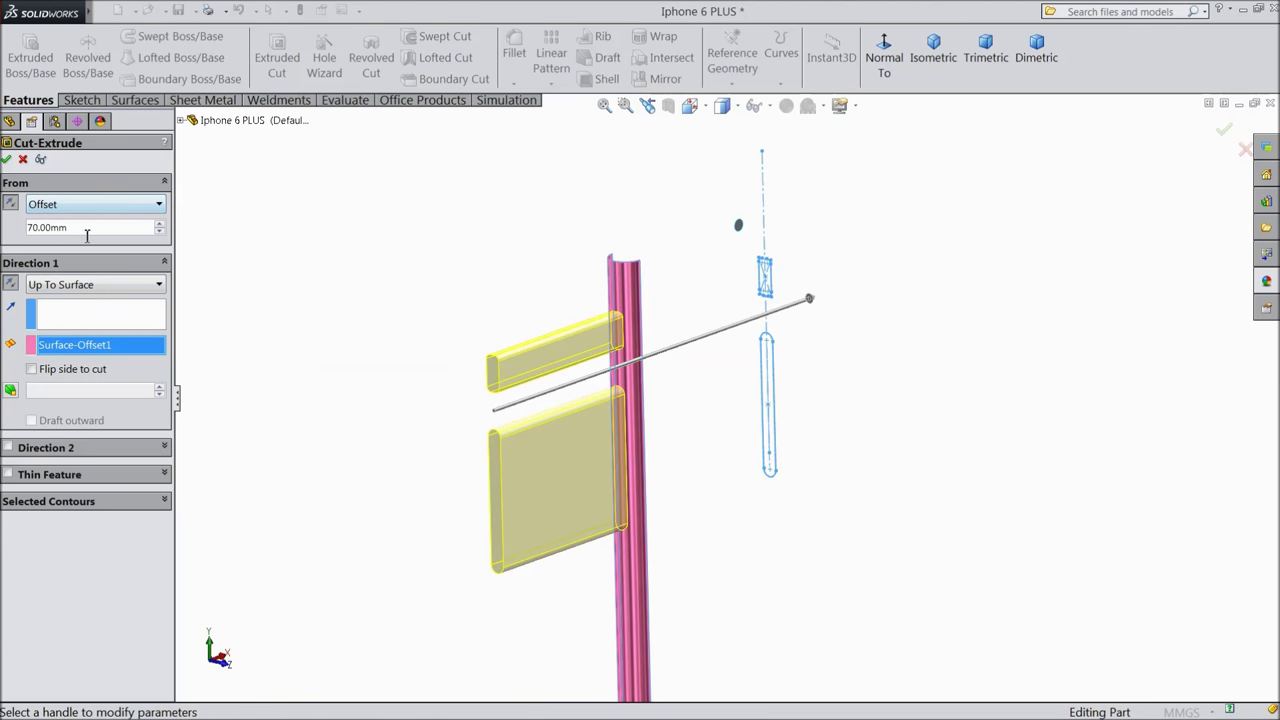
Show the hidden phone body again and finish the cut of the side openings.
{"action": "left_click", "coordinate": [182, 122]}
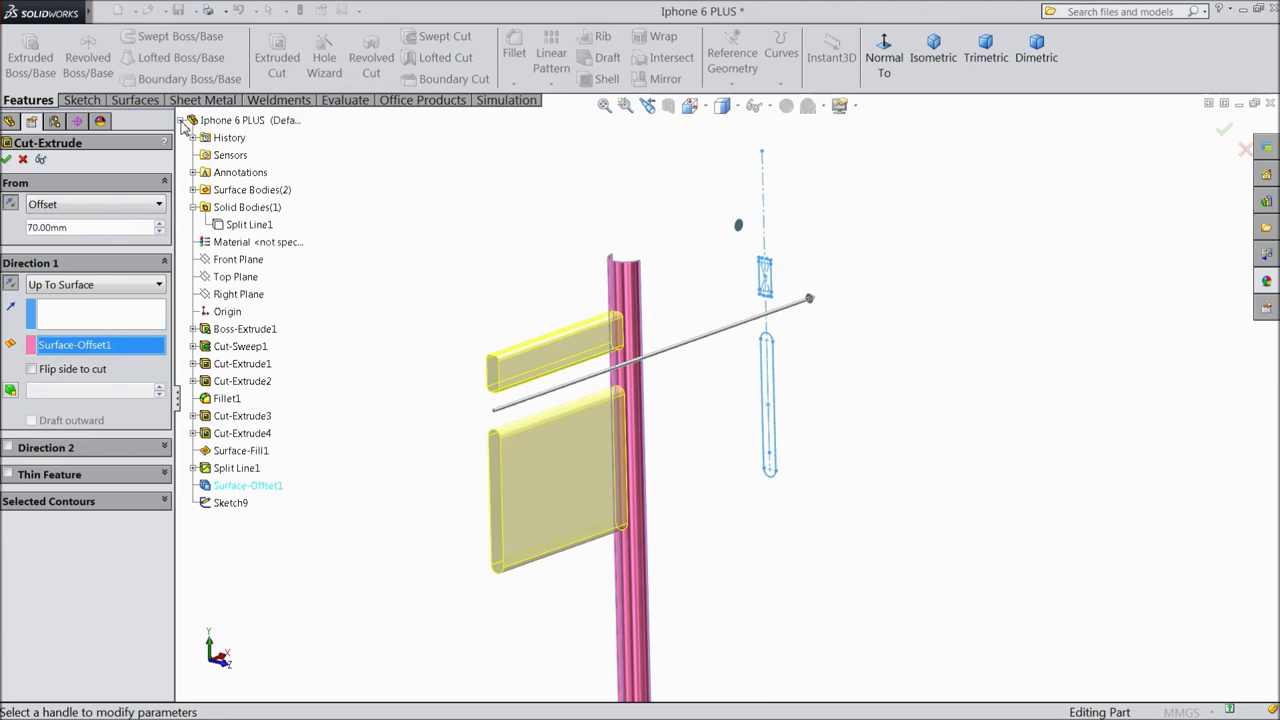
{"action": "left_click", "coordinate": [226, 226]}
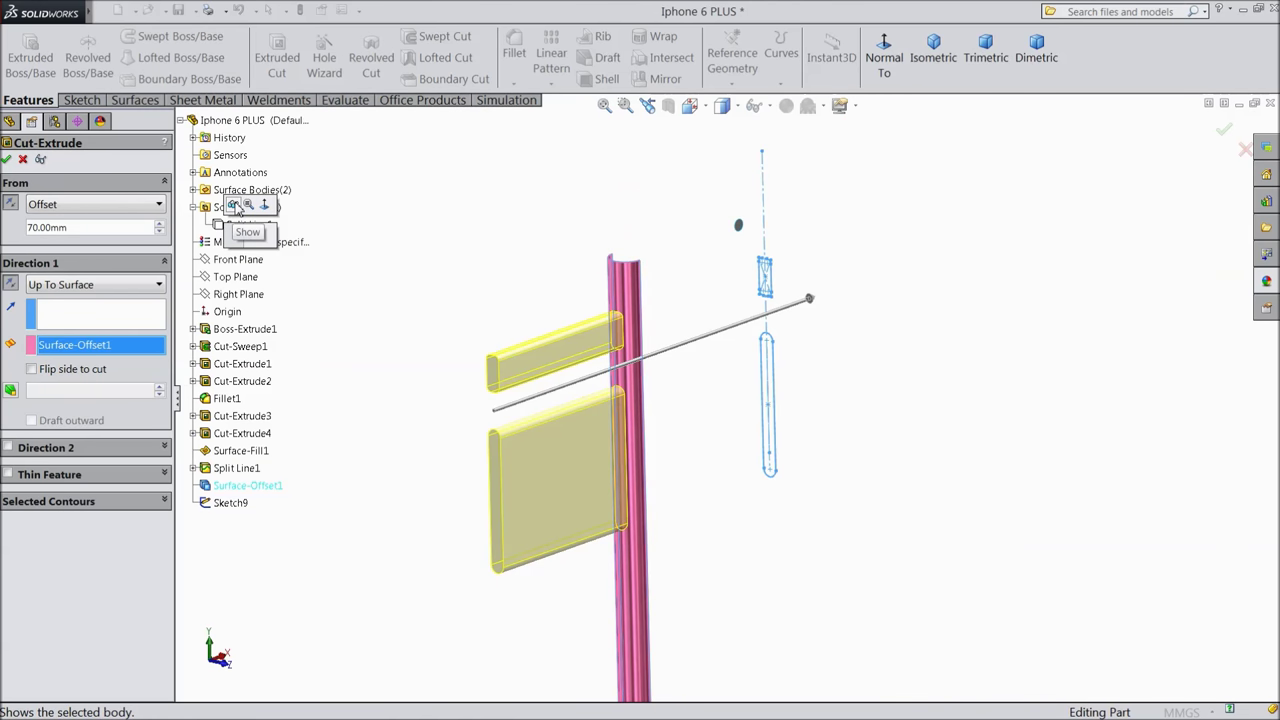
{"action": "left_click", "coordinate": [234, 205]}
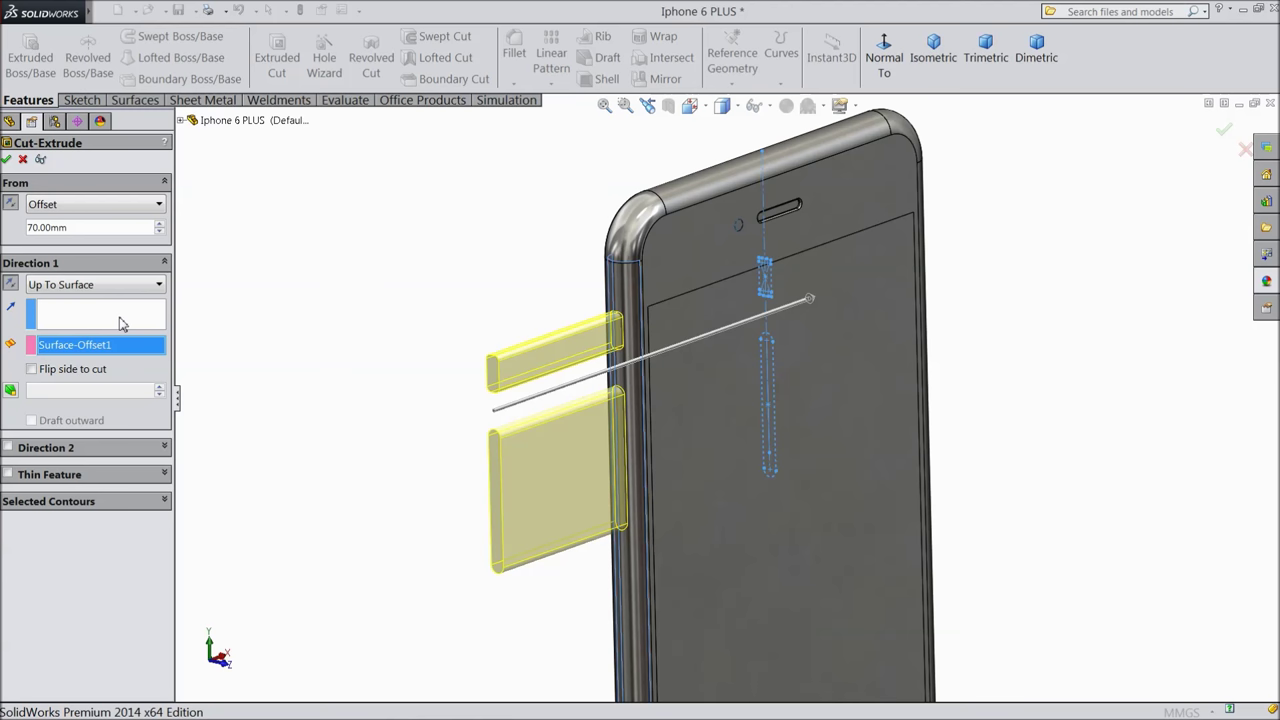
{"action": "left_click", "coordinate": [7, 163]}
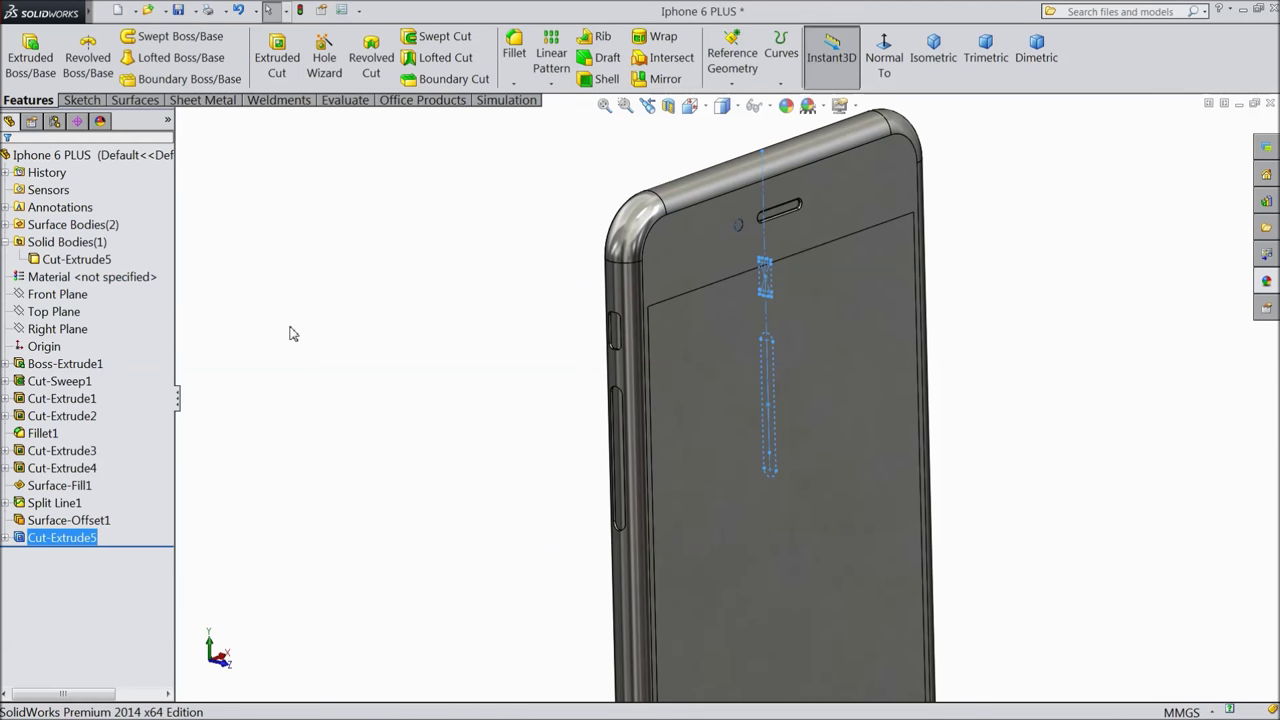
Apply the matte silver appearance to the whole part.
{"action": "middle_click_drag", "start_coordinate": [331, 347], "coordinate": [363, 311]}
{"action": "scroll", "coordinate": [646, 363], "scroll_direction": "down", "scroll_amount": 5}
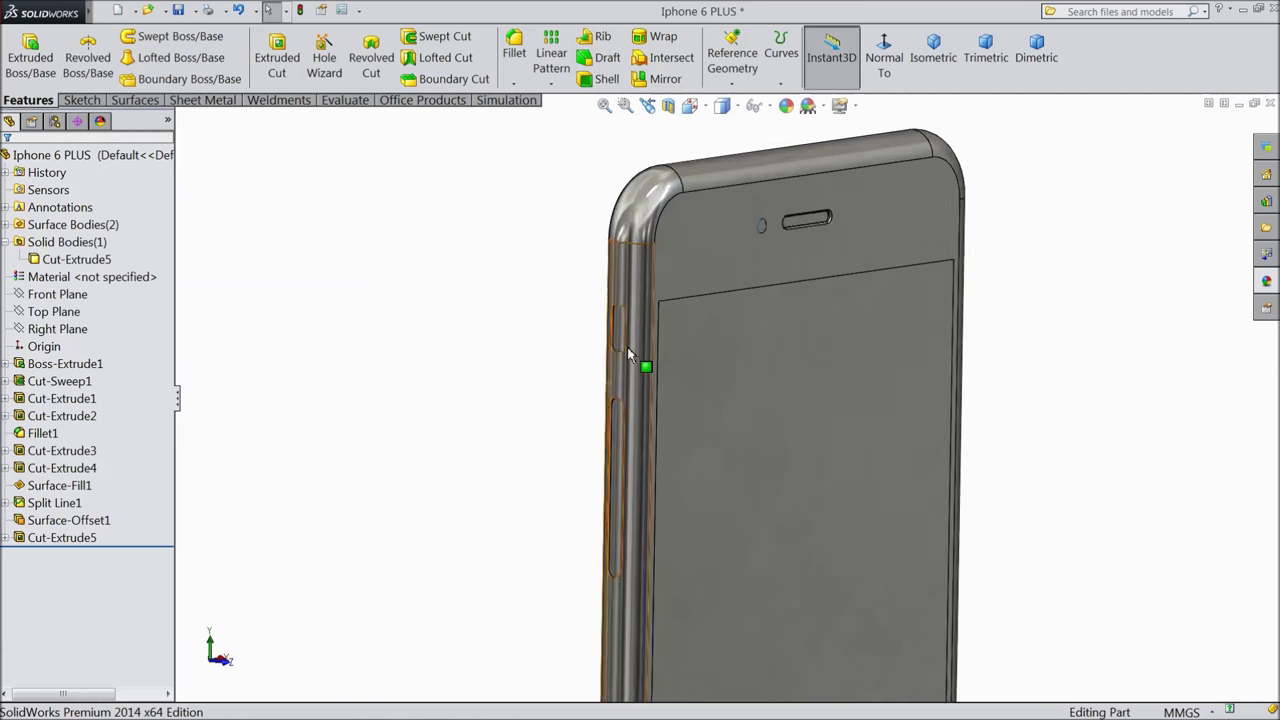
{"action": "middle_click_drag", "start_coordinate": [551, 389], "coordinate": [491, 389]}
{"action": "scroll", "coordinate": [491, 389], "scroll_direction": "up", "scroll_amount": 5}
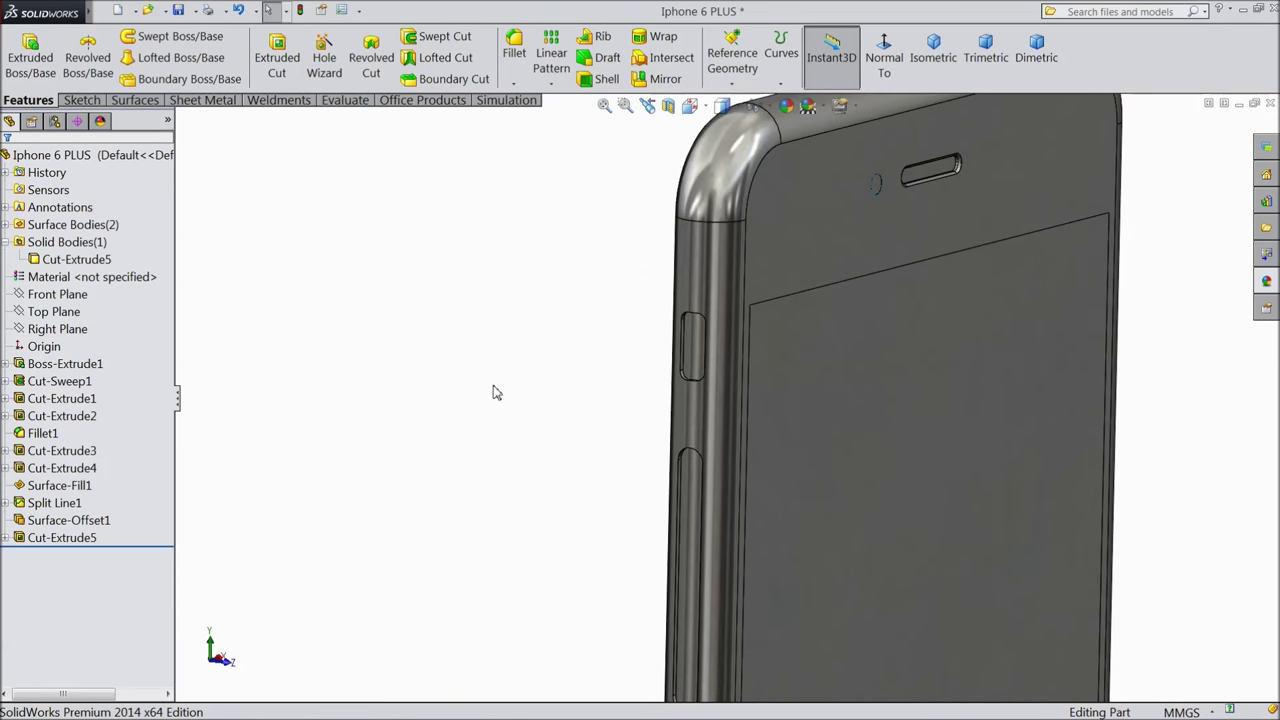
{"action": "scroll", "coordinate": [648, 397], "scroll_direction": "up", "scroll_amount": 2}
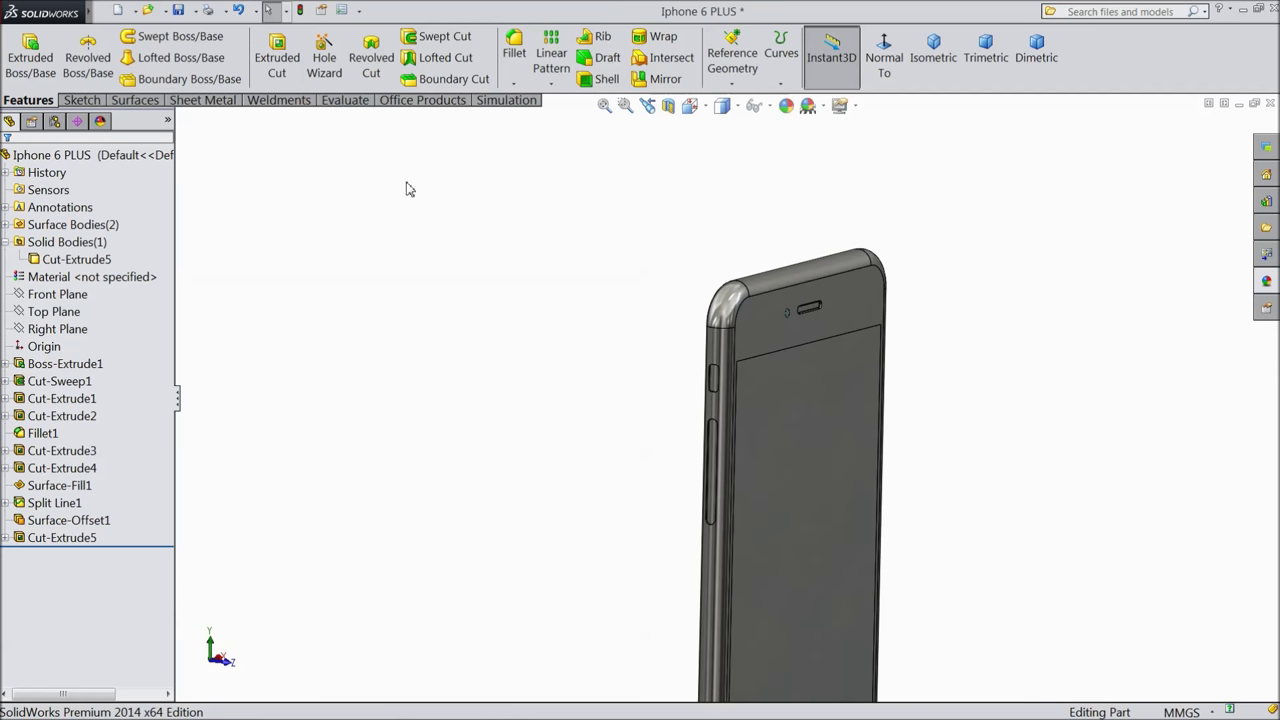
{"action": "left_click", "coordinate": [168, 157]}
{"action": "left_click", "coordinate": [1263, 283]}
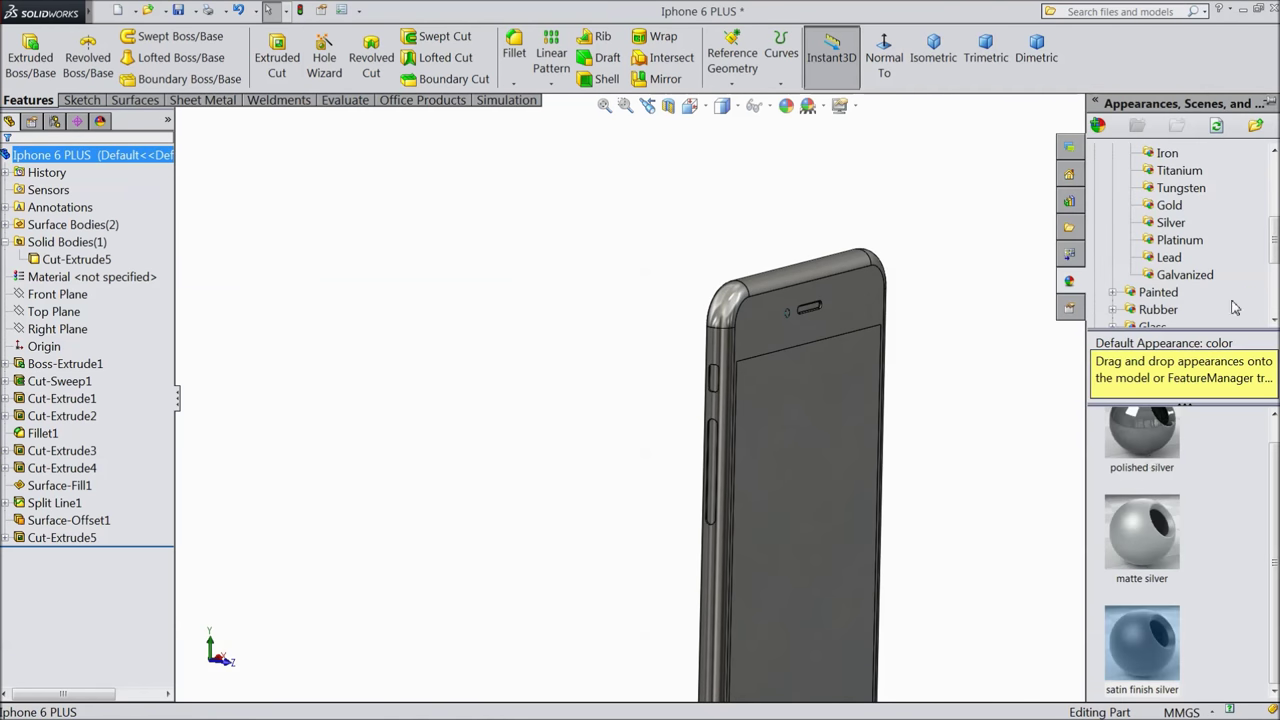
{"action": "double_click", "coordinate": [1165, 543]}
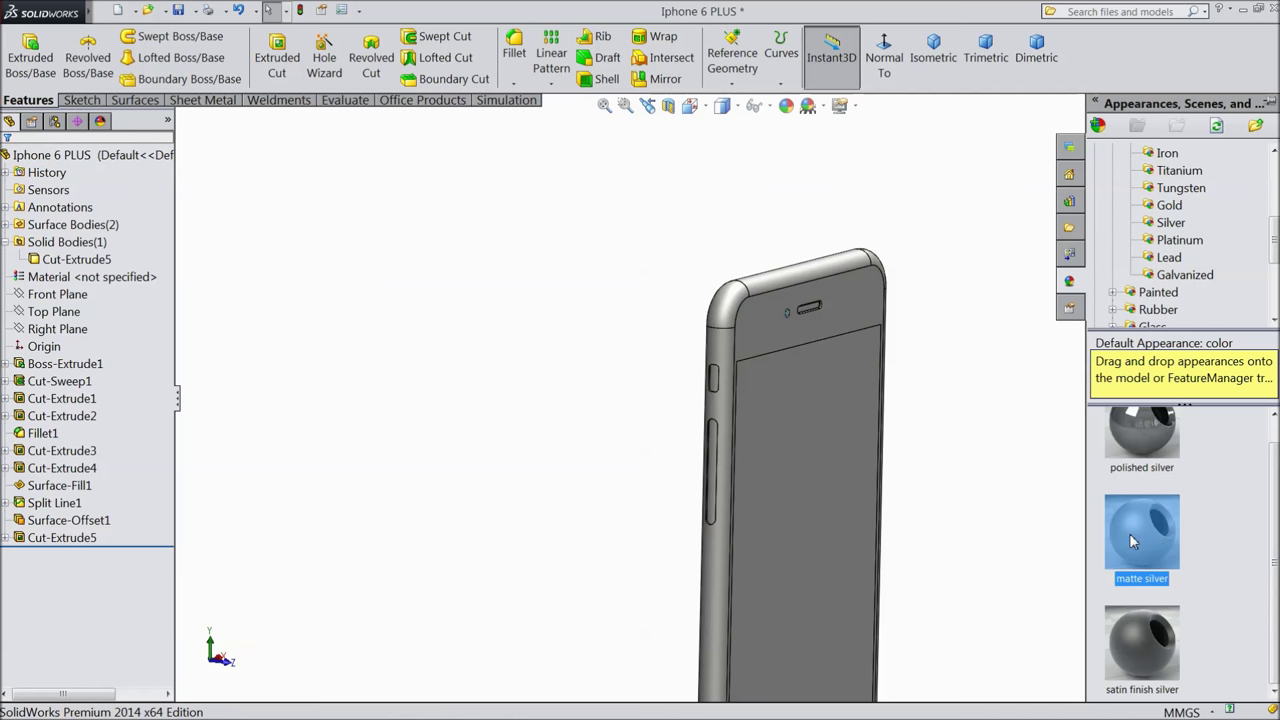
Start a new sketch on the Right Plane, viewed square-on from the phone's left side.
{"action": "mouse_move", "coordinate": [980, 443]}
{"action": "middle_mouse_down"}
{"action": "mouse_move", "coordinate": [923, 309]}
{"action": "mouse_move", "coordinate": [908, 337]}
{"action": "mouse_move", "coordinate": [910, 388]}
{"action": "mouse_move", "coordinate": [957, 446]}
{"action": "mouse_move", "coordinate": [991, 446]}
{"action": "mouse_move", "coordinate": [993, 458]}
{"action": "middle_mouse_up"}
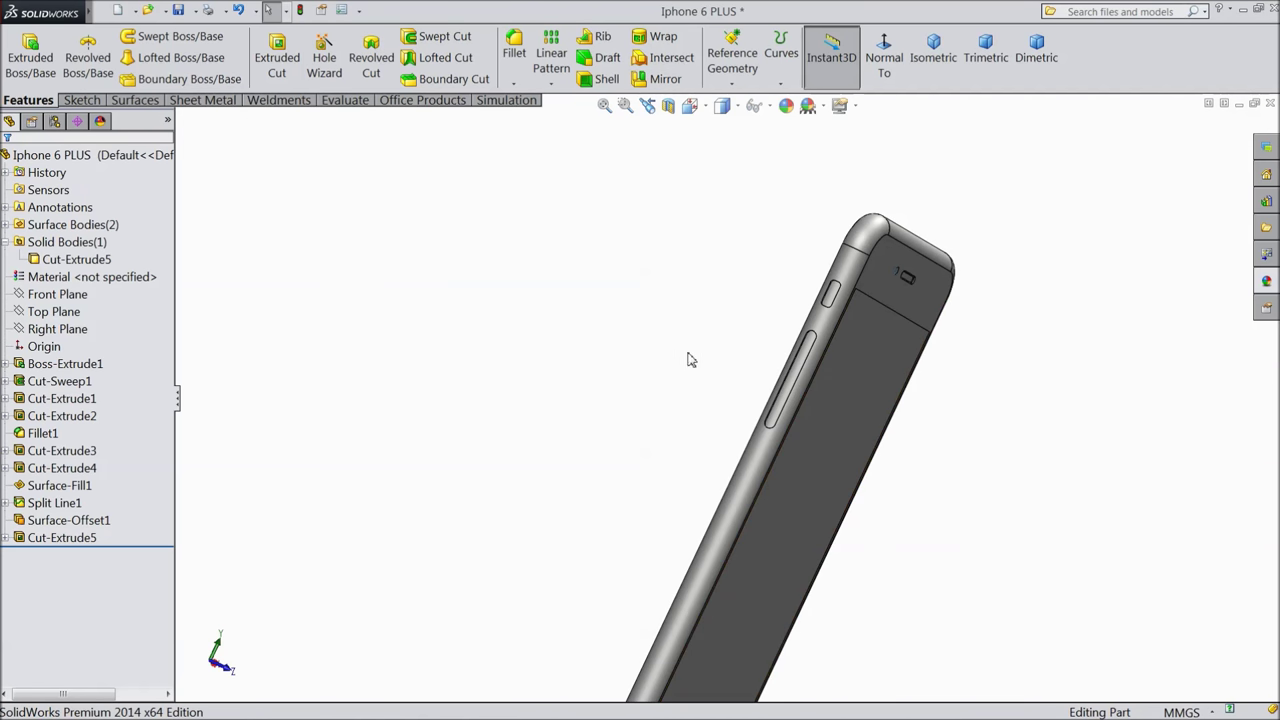
{"action": "key", "text": "ctrl+shift+z"}
{"action": "left_click", "coordinate": [60, 330]}
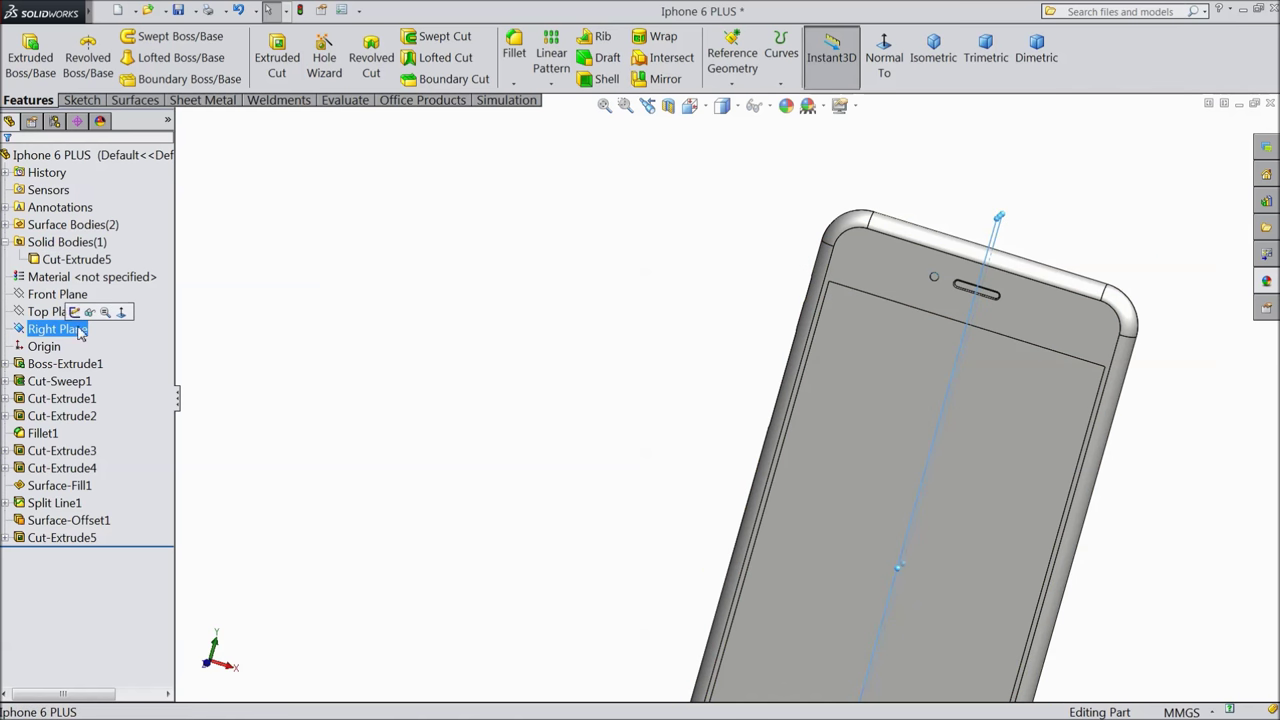
{"action": "left_click", "coordinate": [75, 313]}
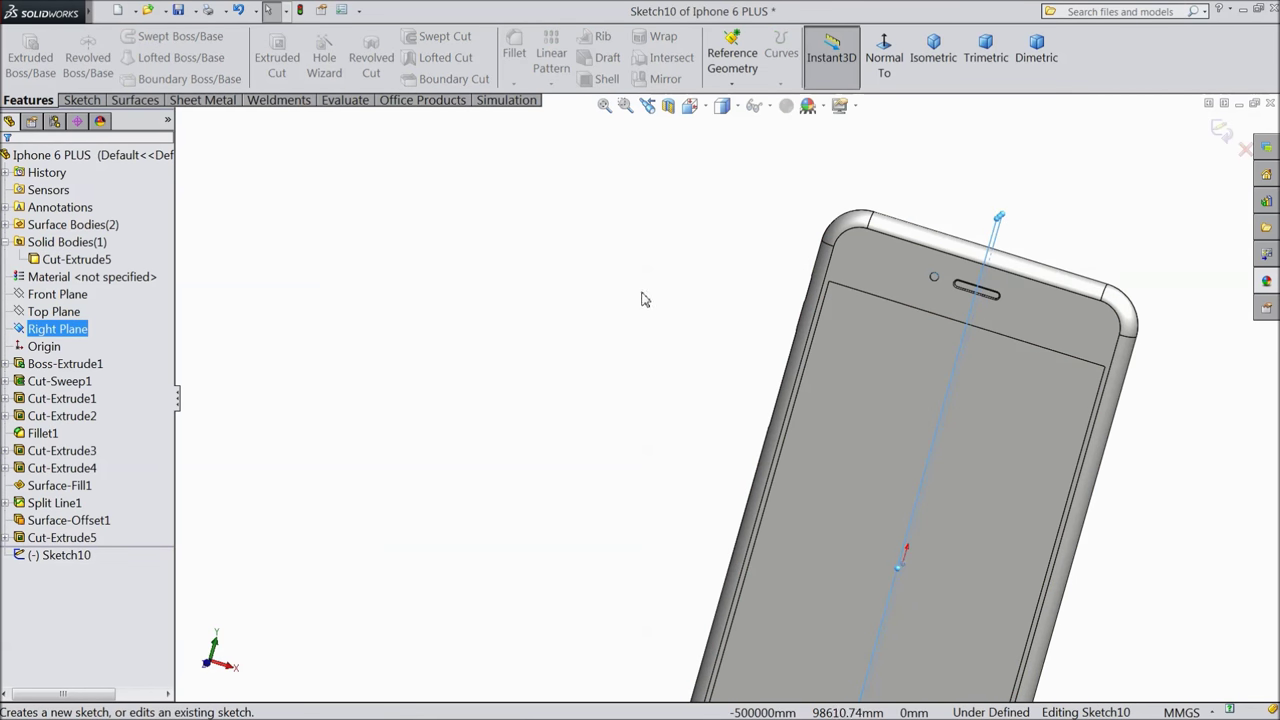
{"action": "left_click", "coordinate": [884, 74]}
{"action": "left_click", "coordinate": [884, 74]}
{"action": "scroll", "coordinate": [735, 230], "scroll_direction": "down", "scroll_amount": 2}
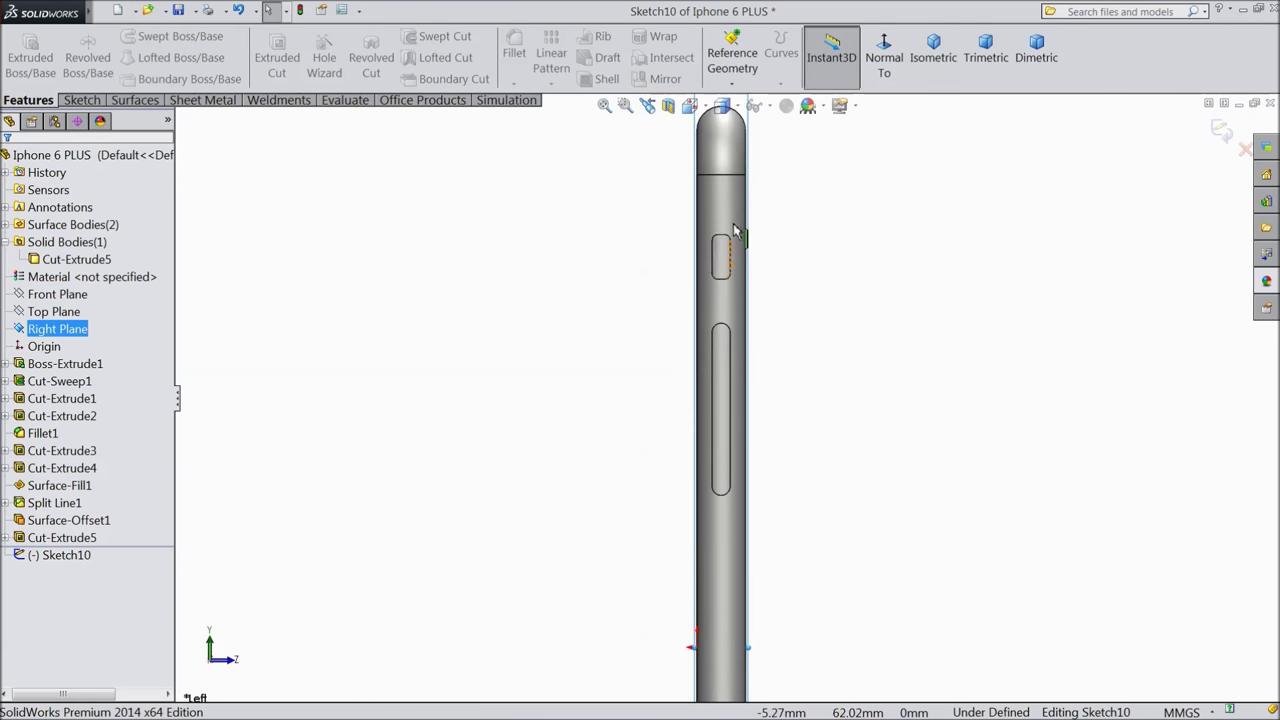
{"action": "scroll", "coordinate": [735, 235], "scroll_direction": "down", "scroll_amount": 3}
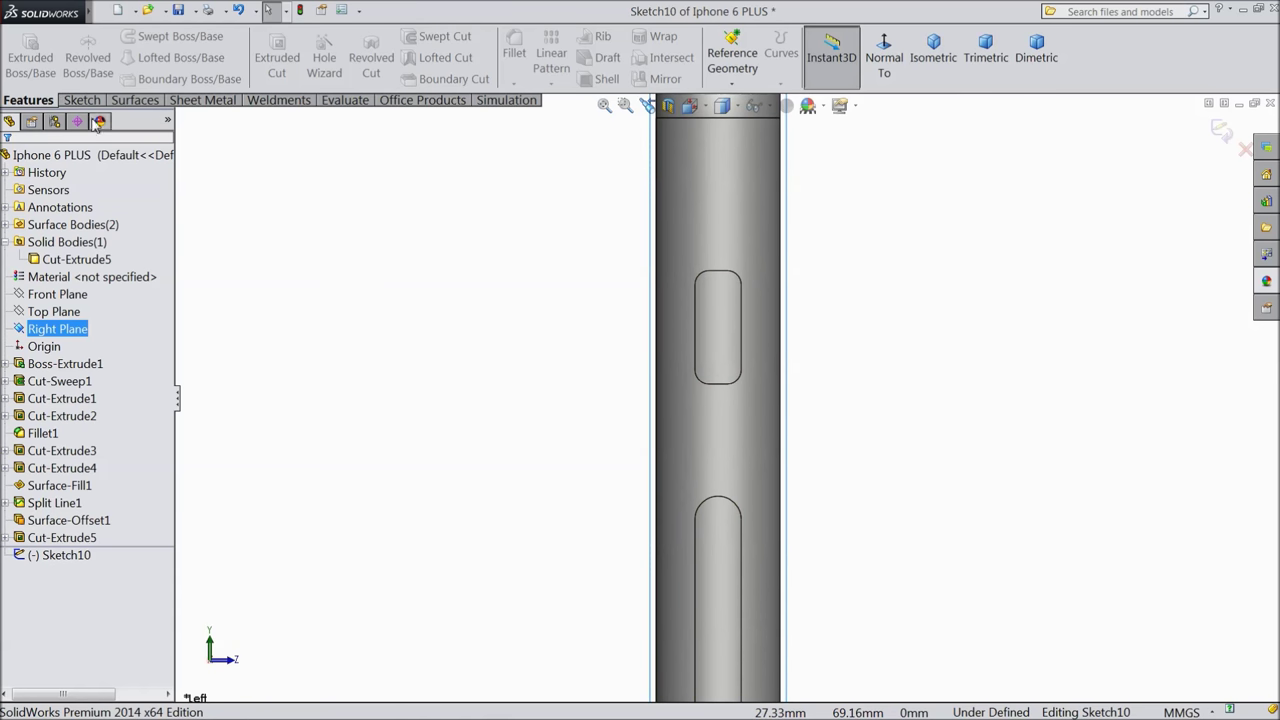
Sketch a vertical centerline about 58 mm long from the midpoint of the phone's top edge down past the long opening.
{"action": "left_click", "coordinate": [84, 103]}
{"action": "left_click", "coordinate": [128, 36]}
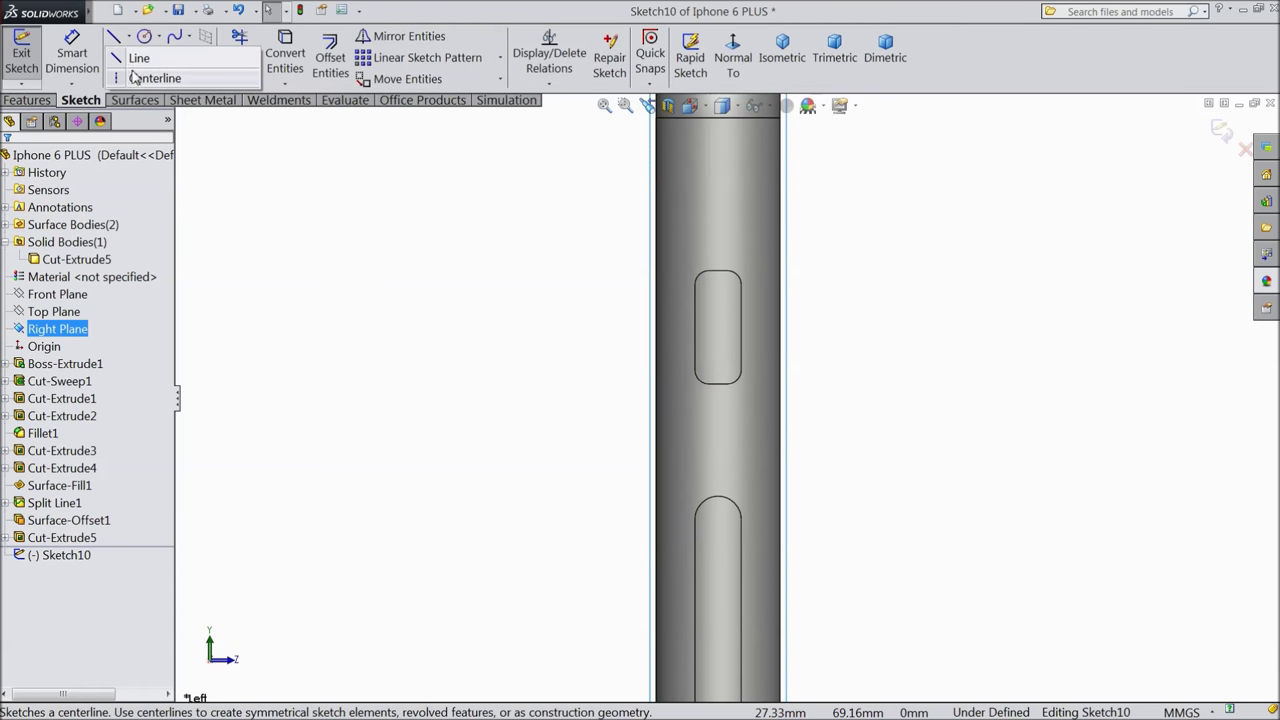
{"action": "left_click", "coordinate": [143, 86]}
{"action": "scroll", "coordinate": [651, 349], "scroll_direction": "up", "scroll_amount": 5}
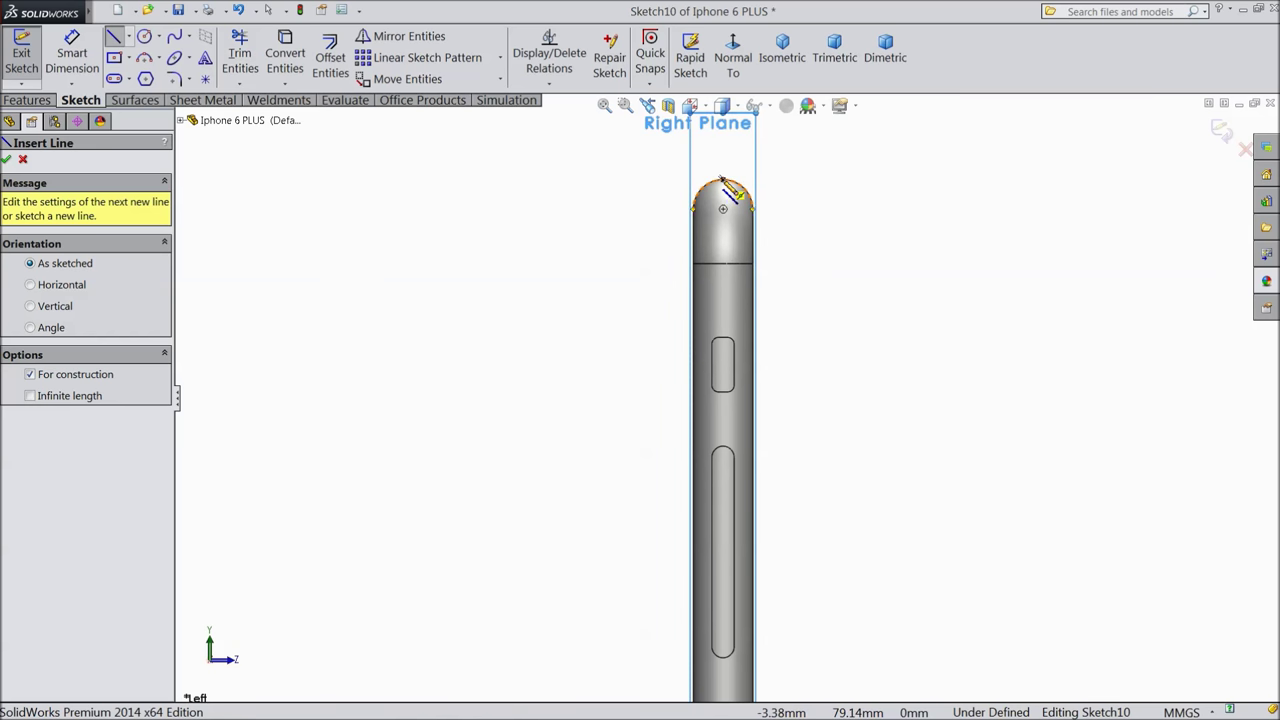
{"action": "left_click", "coordinate": [724, 181]}
{"action": "left_click", "coordinate": [724, 669]}
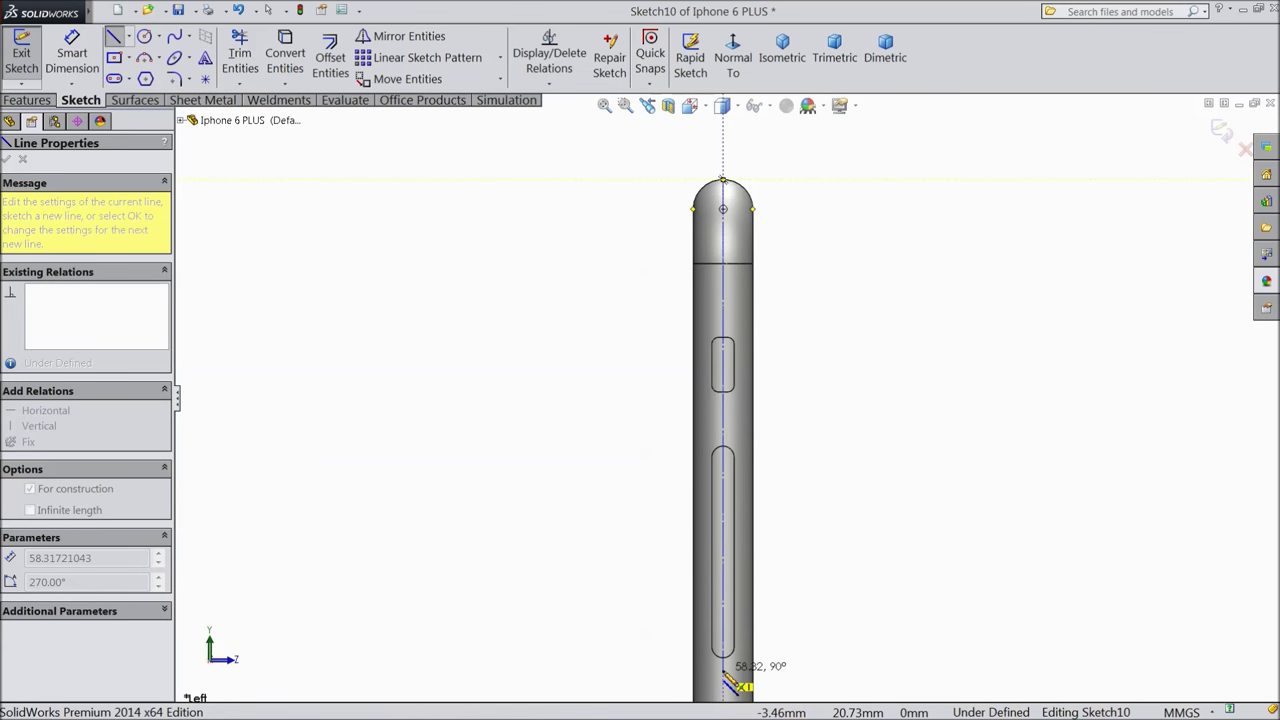
{"action": "right_click", "coordinate": [810, 560]}
{"action": "left_click", "coordinate": [850, 140]}
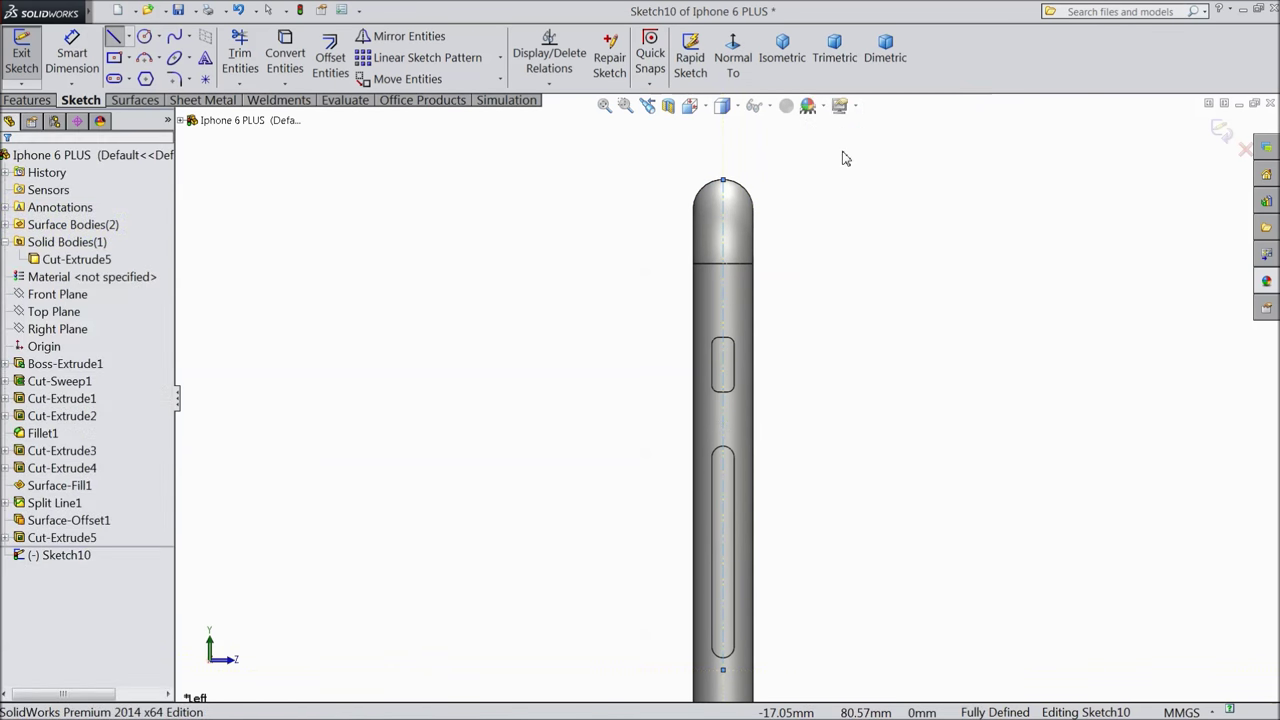
Sketch a vertical straight slot, about 6.3 mm between centers and 1.6 mm wide, from the center of the long opening's upper arc down the centerline.
{"action": "scroll", "coordinate": [757, 534], "scroll_direction": "down", "scroll_amount": 1}
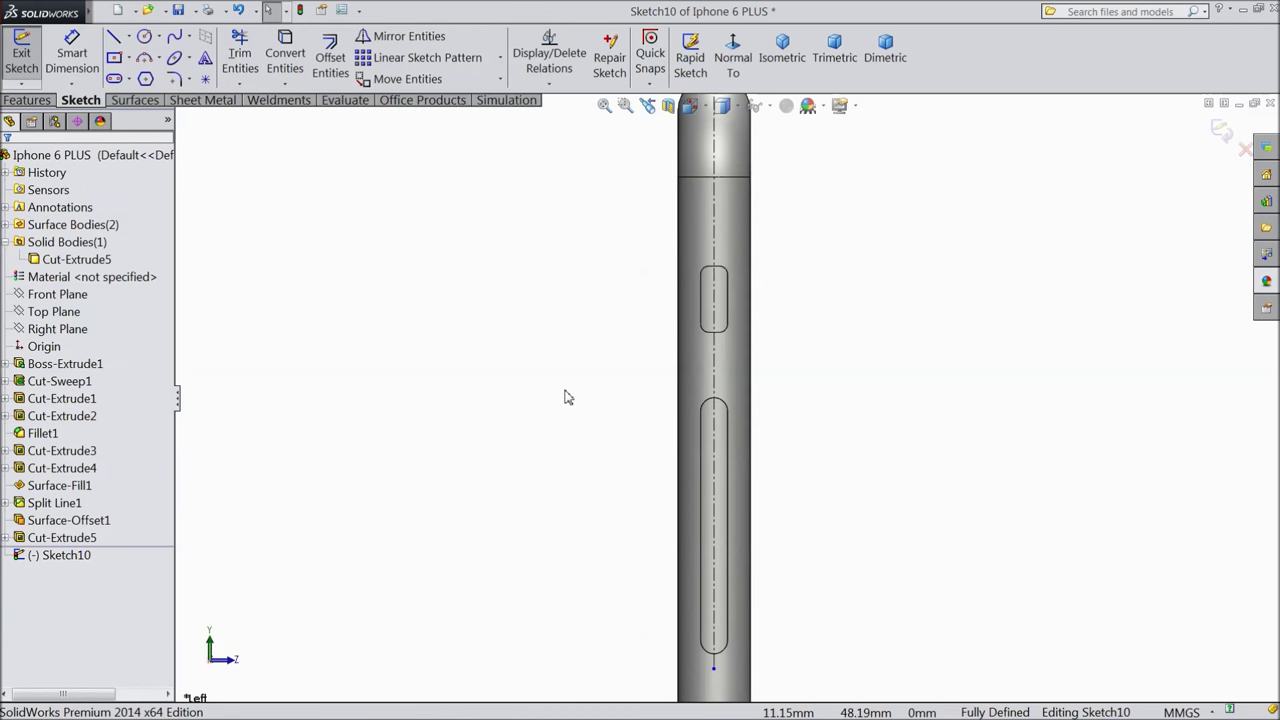
{"action": "left_click", "coordinate": [129, 79]}
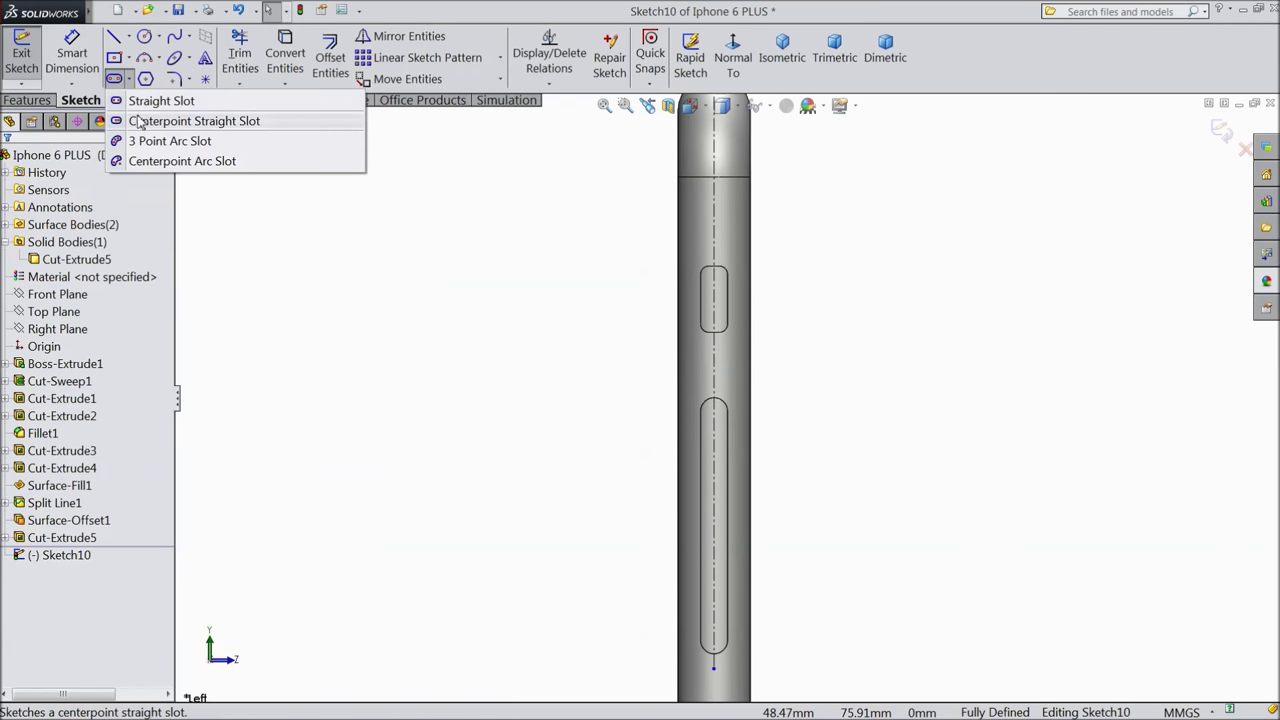
{"action": "left_click", "coordinate": [150, 101]}
{"action": "scroll", "coordinate": [749, 531], "scroll_direction": "up", "scroll_amount": 1}
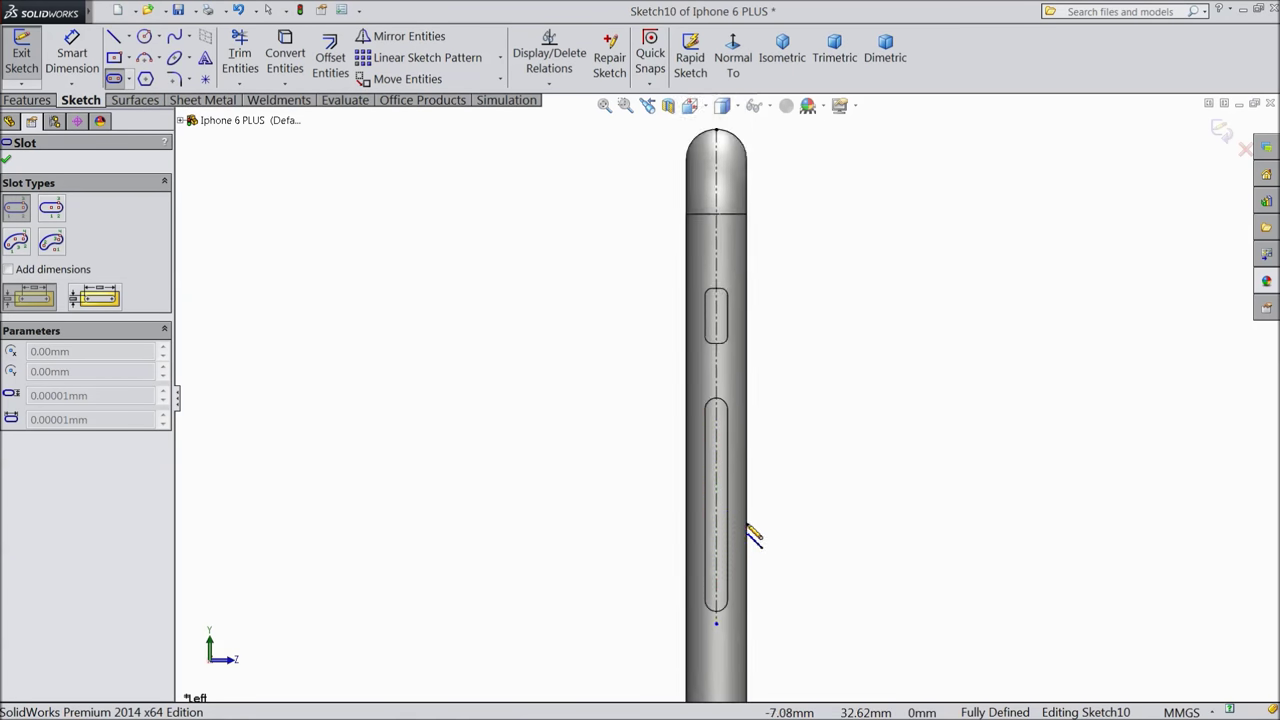
{"action": "scroll", "coordinate": [708, 385], "scroll_direction": "down", "scroll_amount": 3}
{"action": "scroll", "coordinate": [697, 310], "scroll_direction": "down", "scroll_amount": 2}
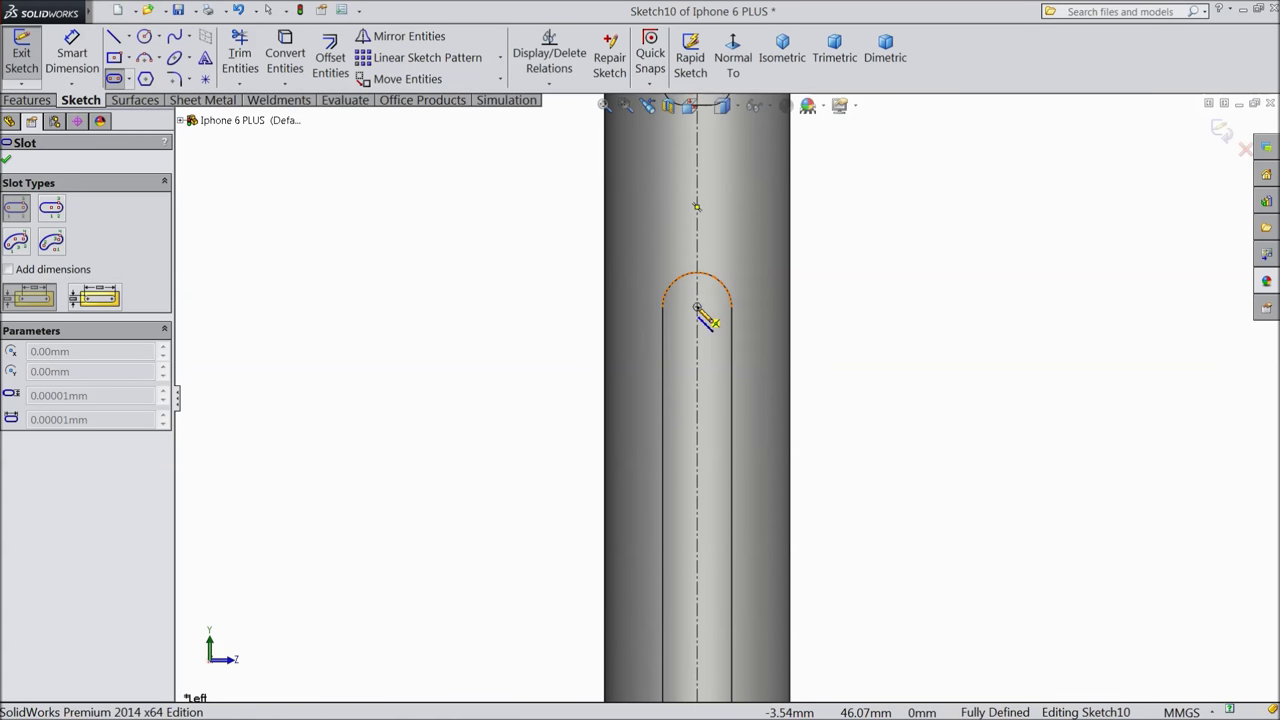
{"action": "left_click", "coordinate": [697, 307]}
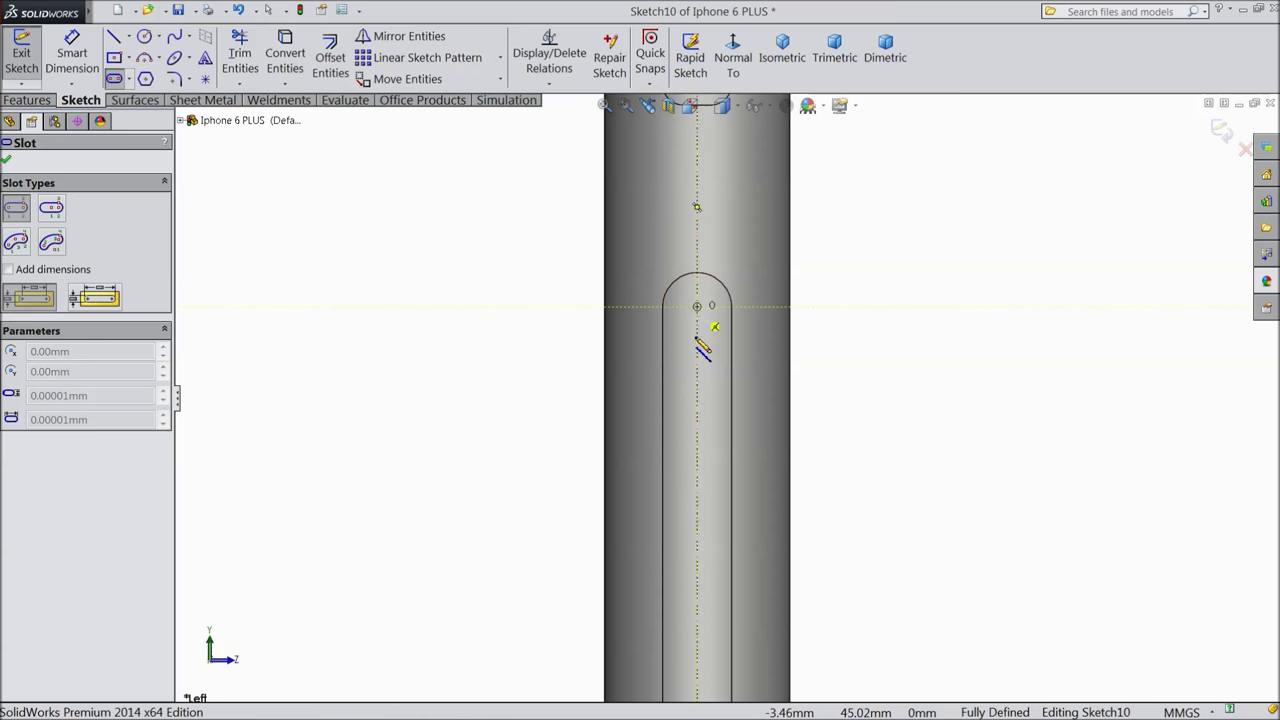
{"action": "left_click", "coordinate": [698, 471]}
{"action": "left_click", "coordinate": [677, 388]}
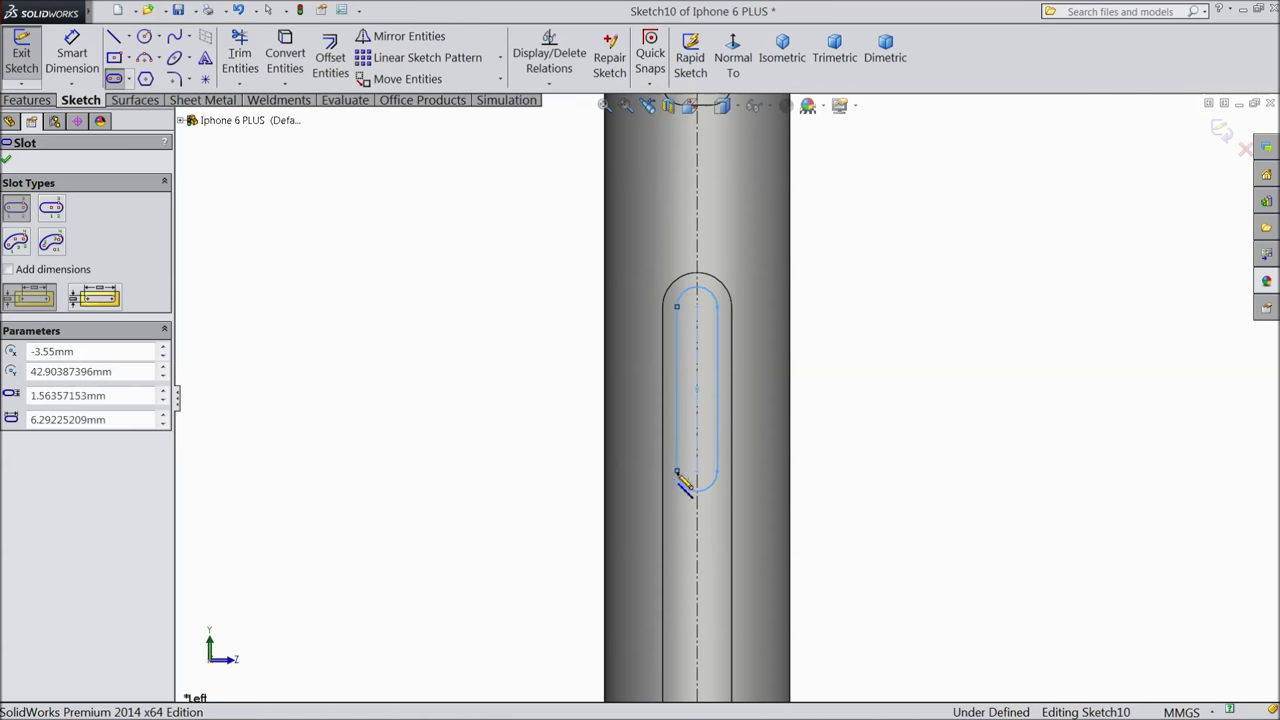
Dimension the gap between the slot's straight side and the long opening's side edge as 0.10 mm.
{"action": "left_click", "coordinate": [72, 55]}
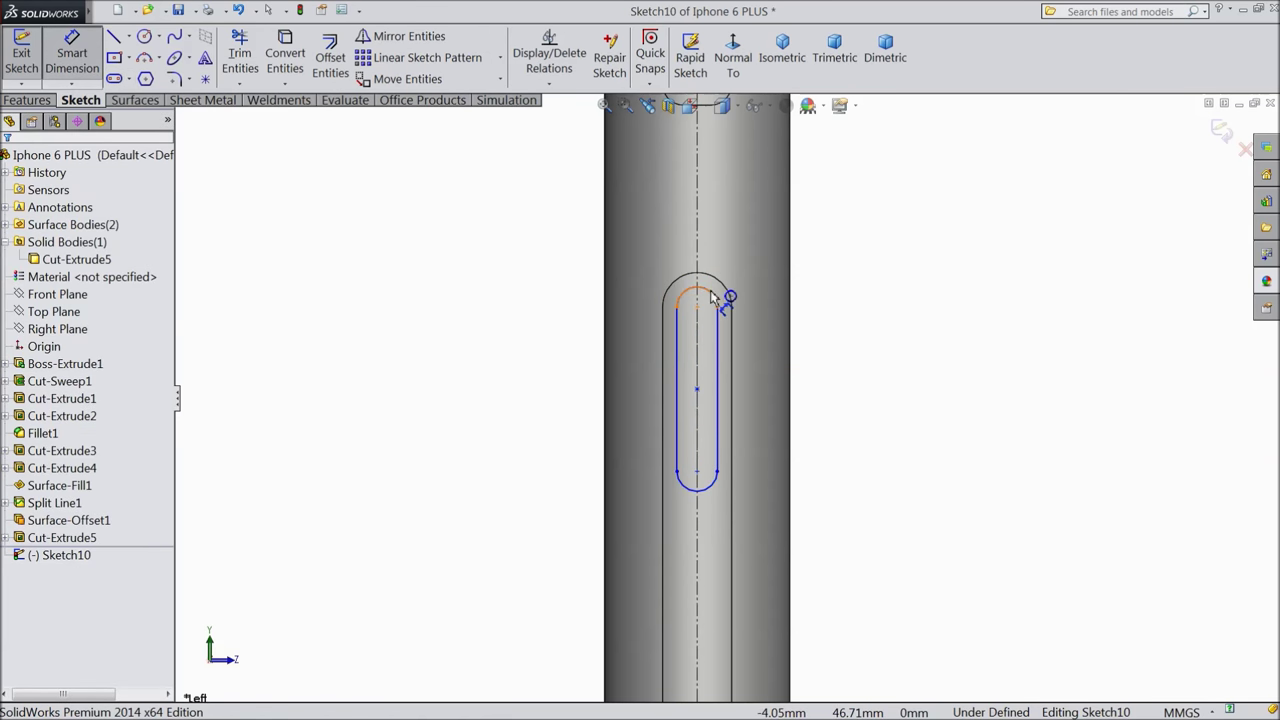
{"action": "left_click", "coordinate": [720, 353]}
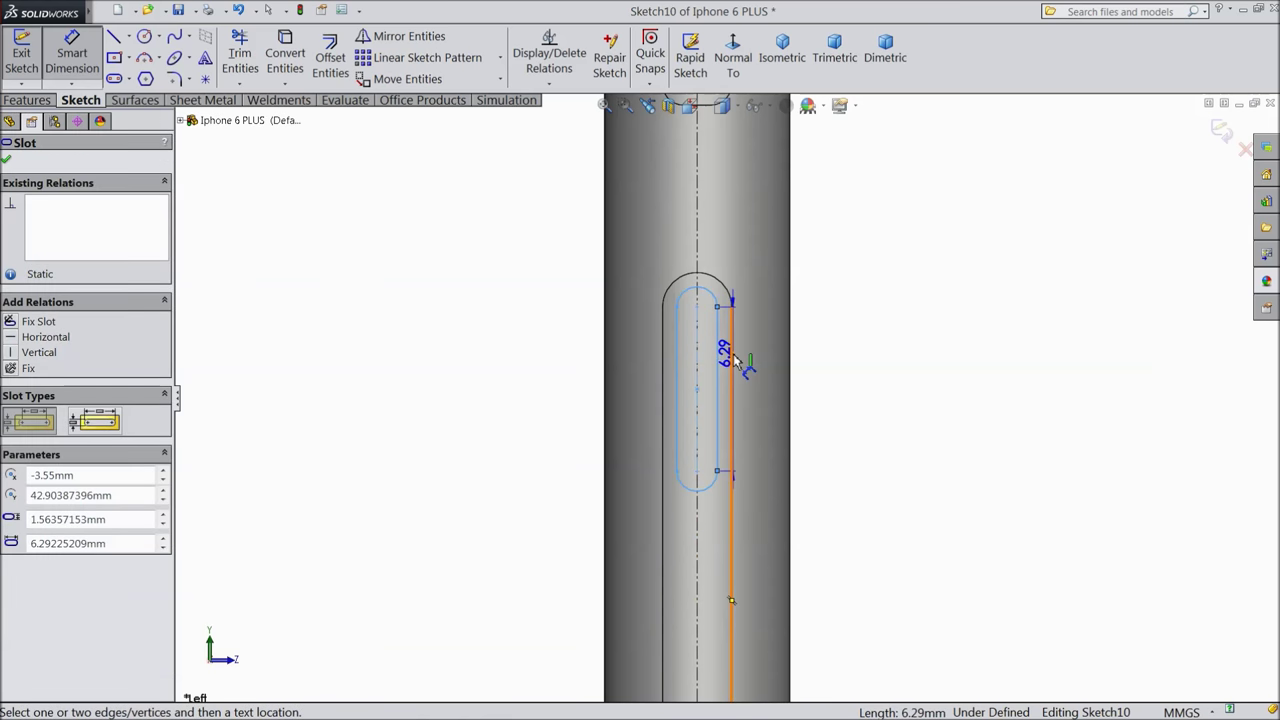
{"action": "left_click", "coordinate": [733, 360]}
{"action": "left_click", "coordinate": [884, 390]}
{"action": "type", "text": "0.10mm"}
{"action": "left_click", "coordinate": [811, 367]}
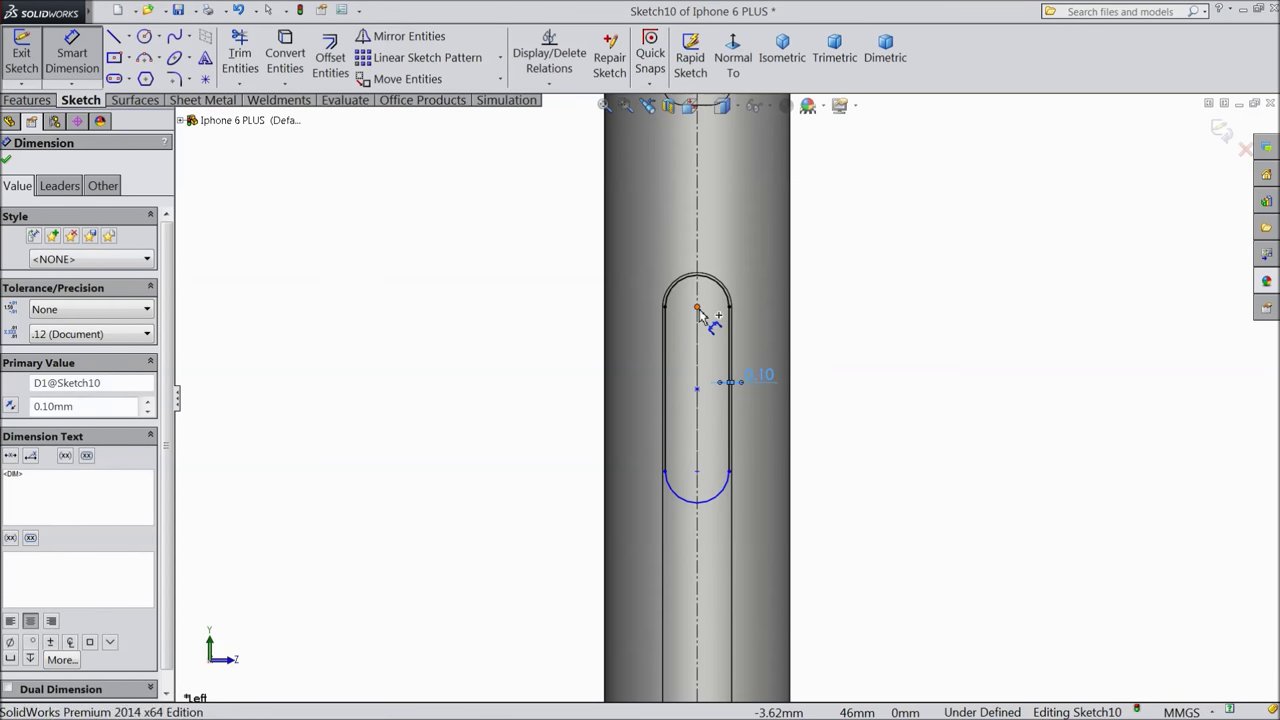
Dimension the distance between the slot's two arc centers as 8.5 mm.
{"action": "left_click", "coordinate": [698, 395]}
{"action": "left_click", "coordinate": [698, 472]}
{"action": "left_click", "coordinate": [521, 402]}
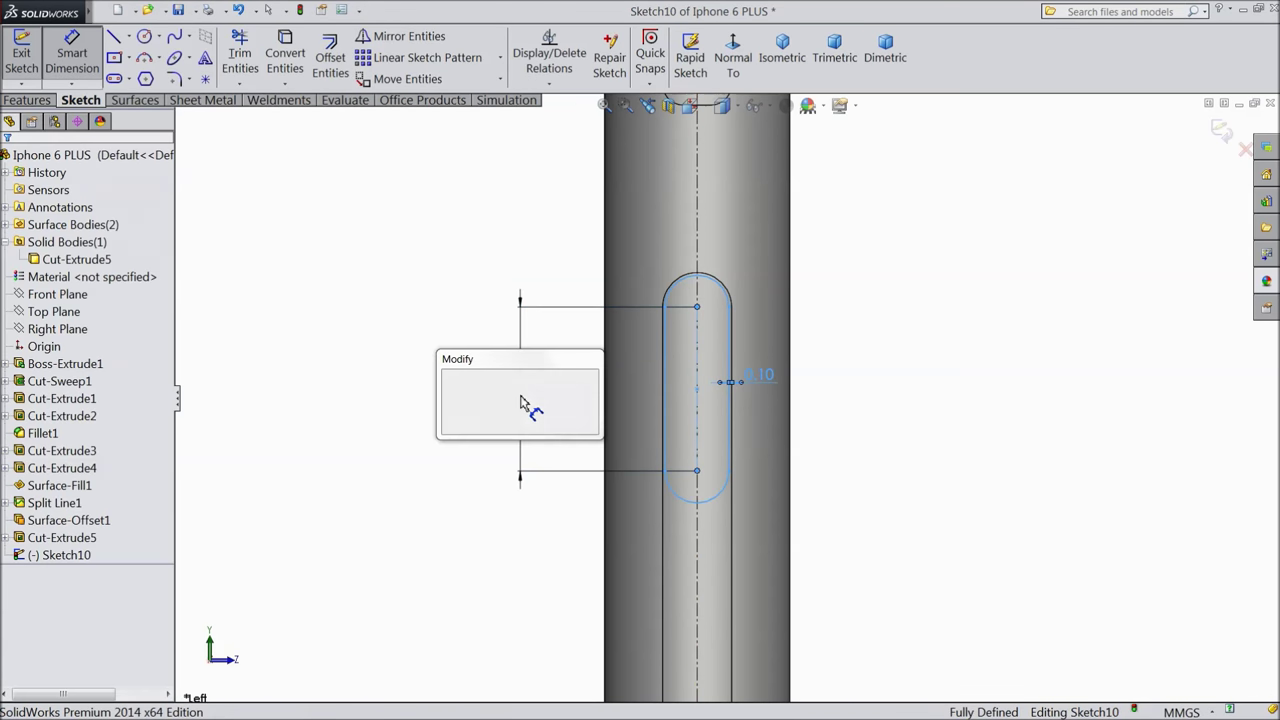
{"action": "type", "text": "8.5"}
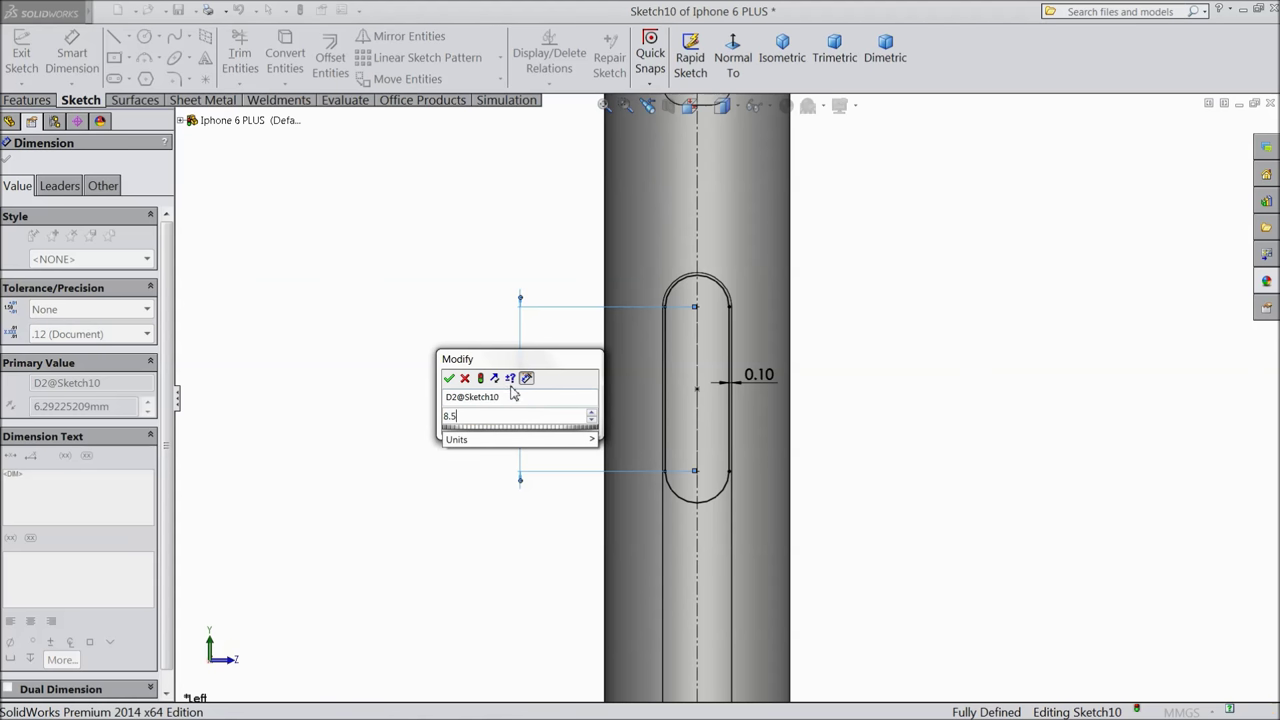
{"action": "left_click", "coordinate": [449, 378]}
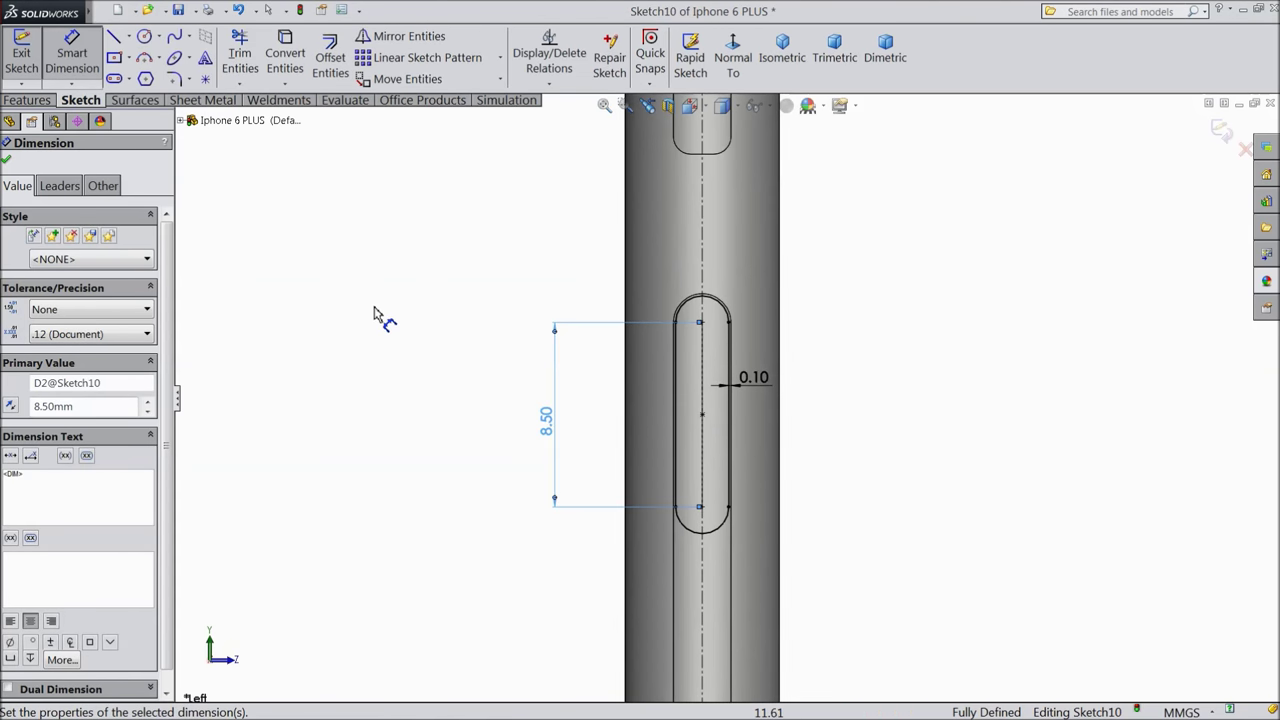
{"action": "left_click", "coordinate": [7, 163]}
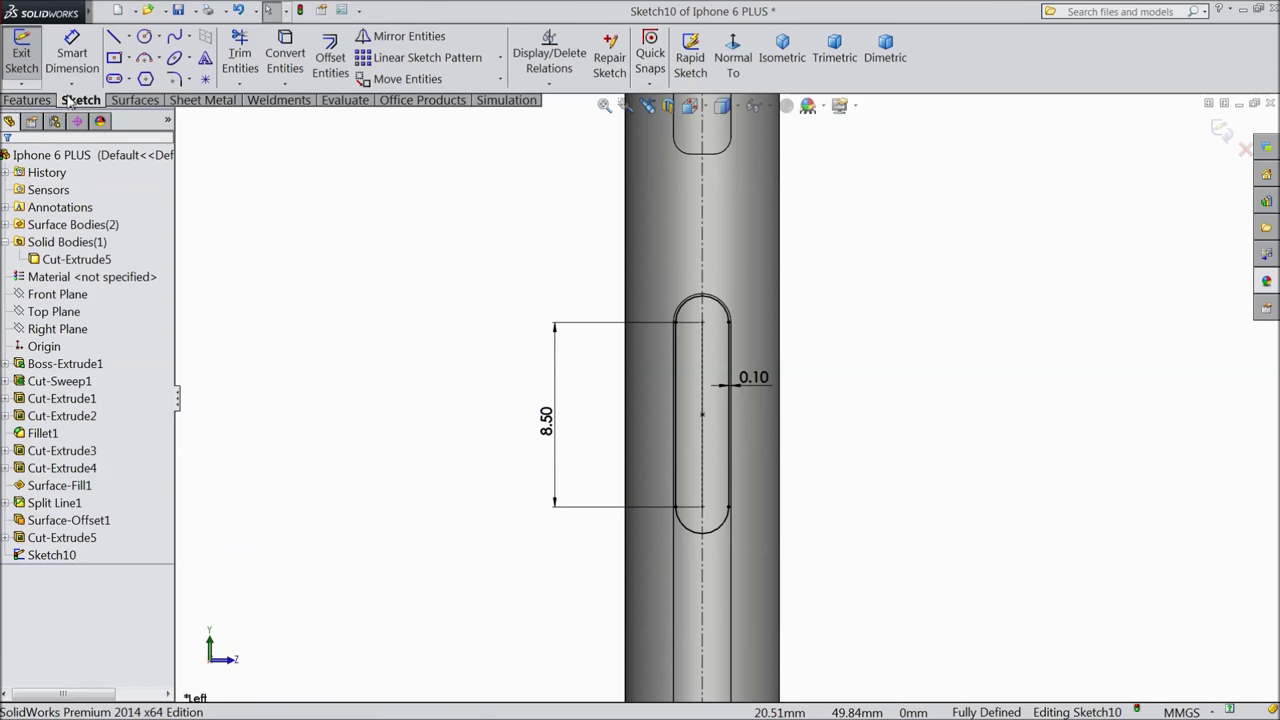
Sketch a horizontal centerline about 11 mm long from the midpoint of the long opening's straight side edge outward past the phone body.
{"action": "left_click", "coordinate": [128, 37]}
{"action": "left_click", "coordinate": [154, 78]}
{"action": "scroll", "coordinate": [726, 402], "scroll_direction": "up", "scroll_amount": 3}
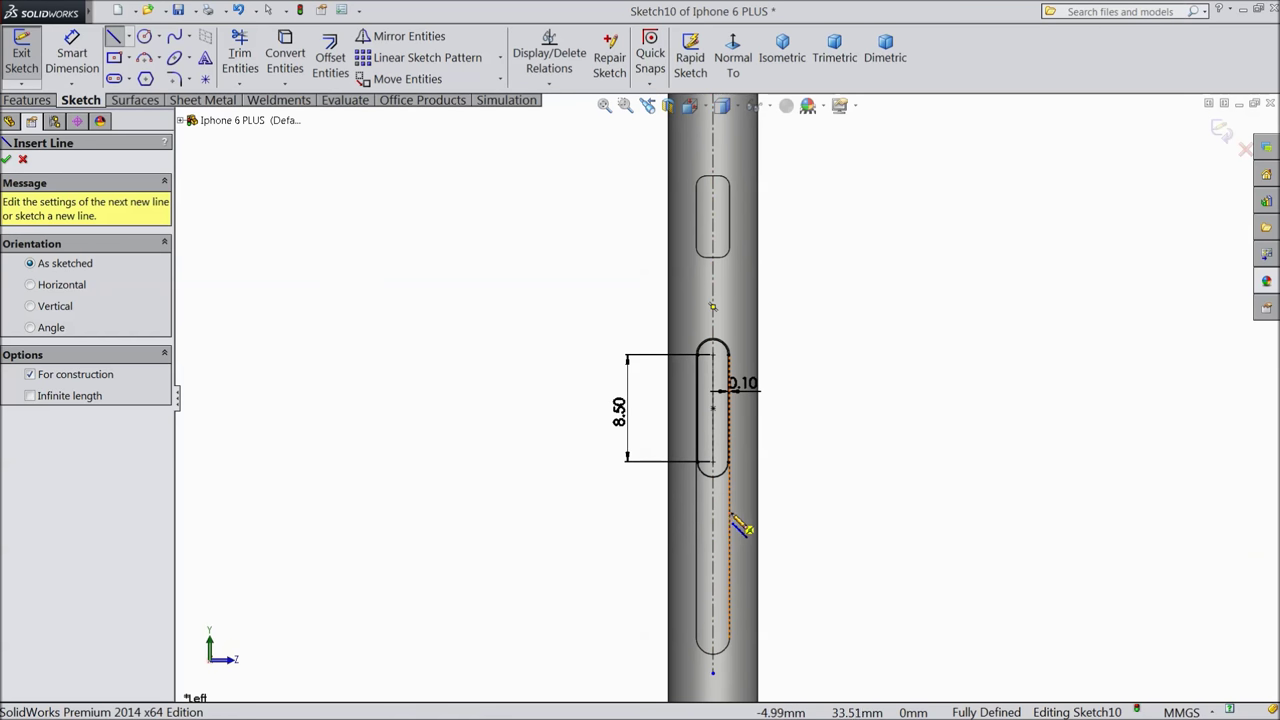
{"action": "left_click", "coordinate": [729, 496]}
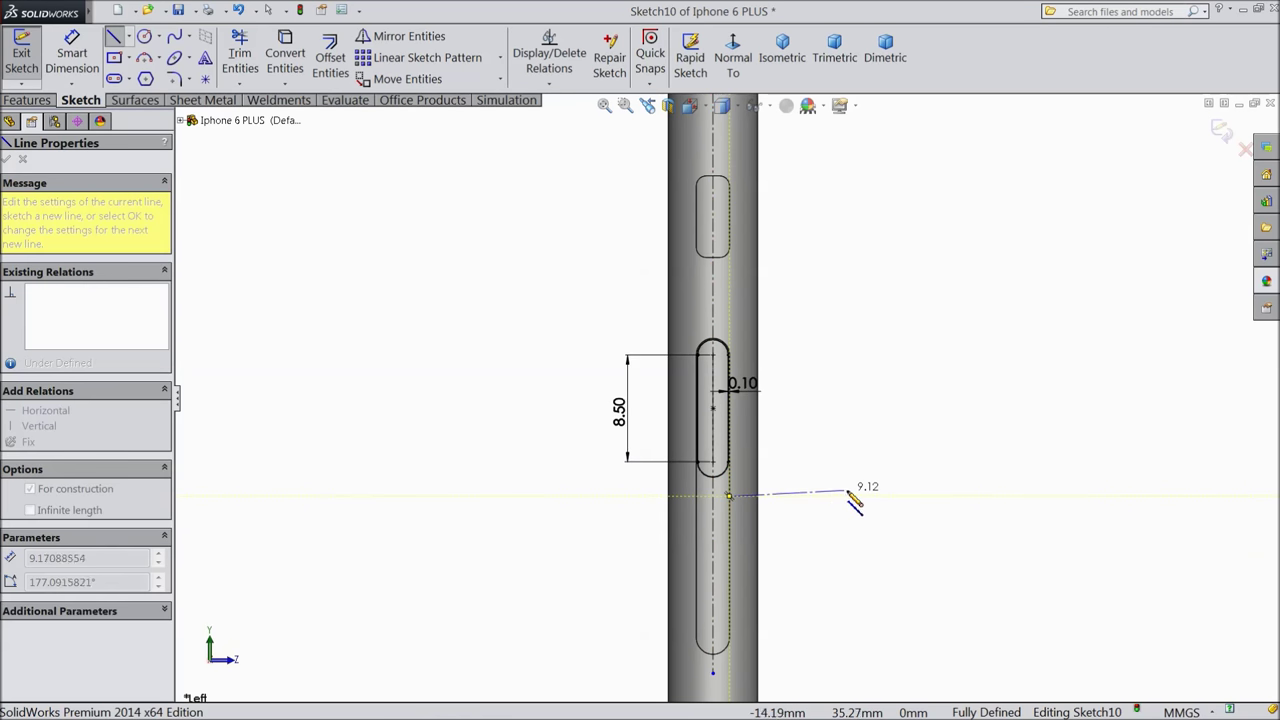
{"action": "left_click", "coordinate": [874, 496]}
{"action": "right_click", "coordinate": [884, 518]}
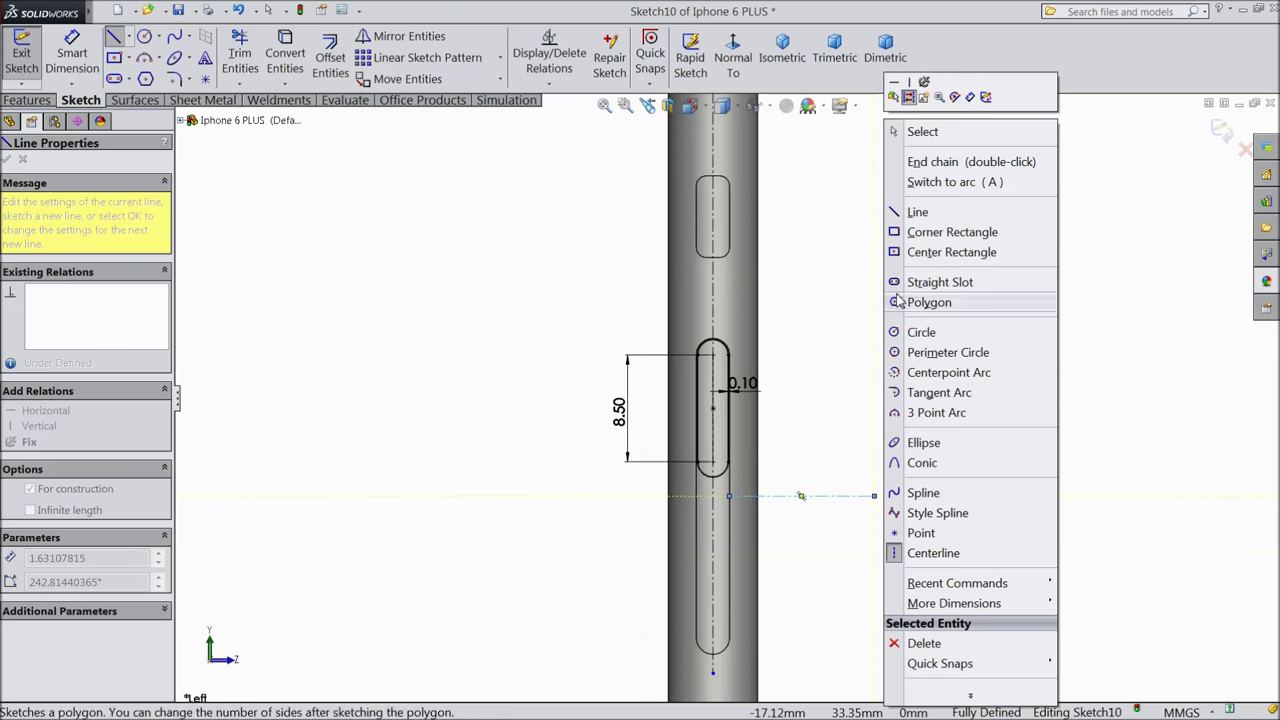
{"action": "left_click", "coordinate": [905, 131]}
Mirror the slot and the vertical centerline about the horizontal centerline, keeping the originals, to add a second slot in the long opening.
{"action": "scroll", "coordinate": [745, 463], "scroll_direction": "up", "scroll_amount": 2}
{"action": "scroll", "coordinate": [745, 463], "scroll_direction": "up", "scroll_amount": 3}
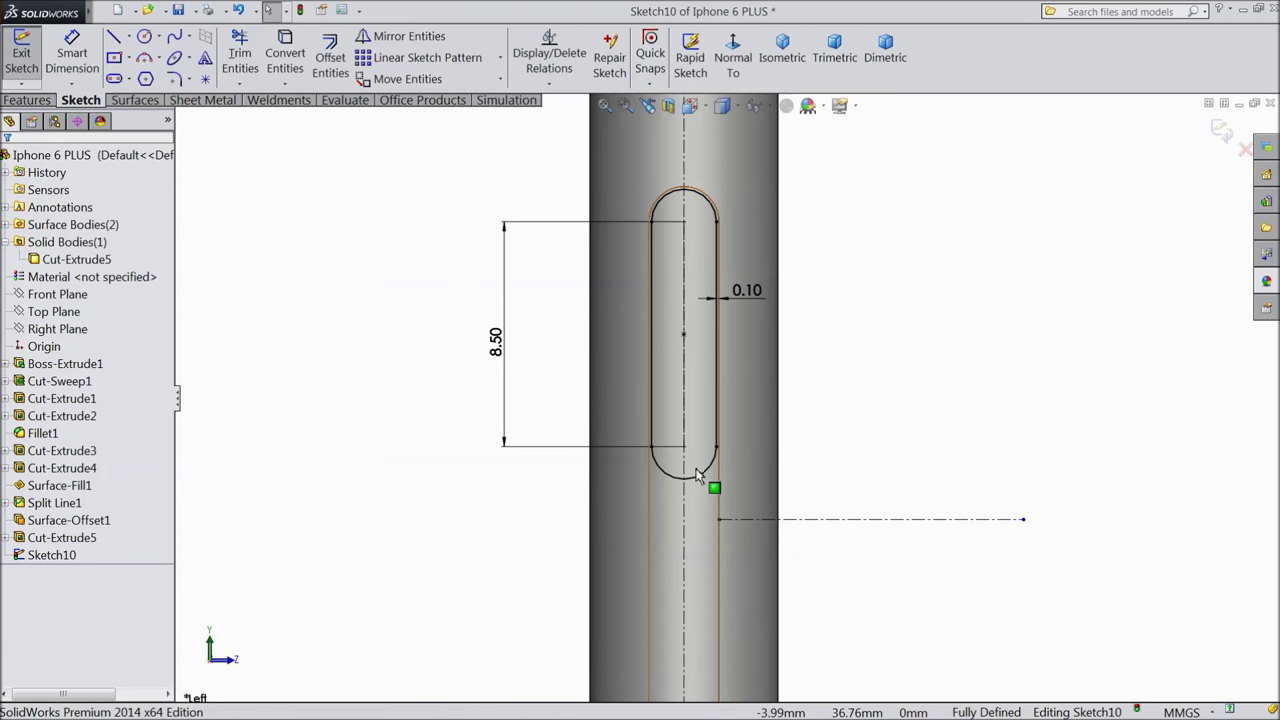
{"action": "left_click", "coordinate": [409, 38]}
{"action": "left_click_drag", "start_coordinate": [735, 128], "coordinate": [706, 183]}
{"action": "mouse_move", "coordinate": [618, 505]}
{"action": "left_mouse_down"}
{"action": "mouse_move", "coordinate": [620, 524]}
{"action": "mouse_move", "coordinate": [614, 510]}
{"action": "left_mouse_up"}
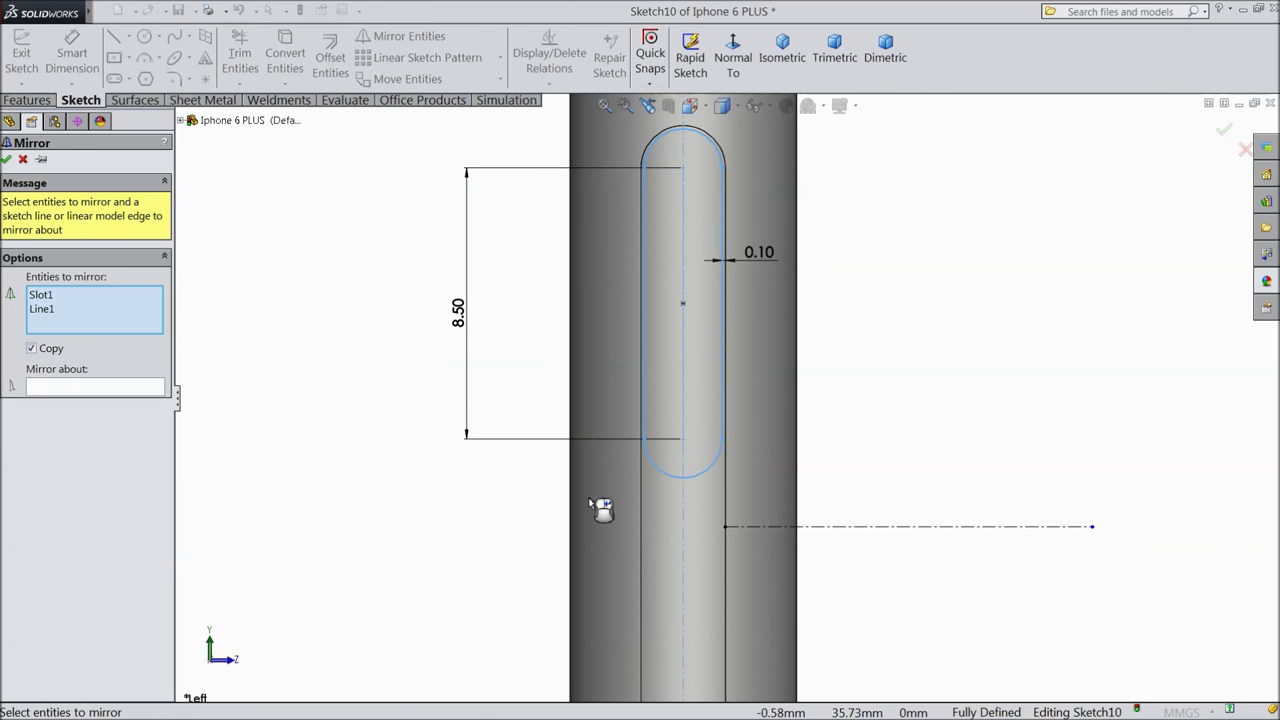
{"action": "left_click", "coordinate": [134, 388]}
{"action": "left_click", "coordinate": [857, 529]}
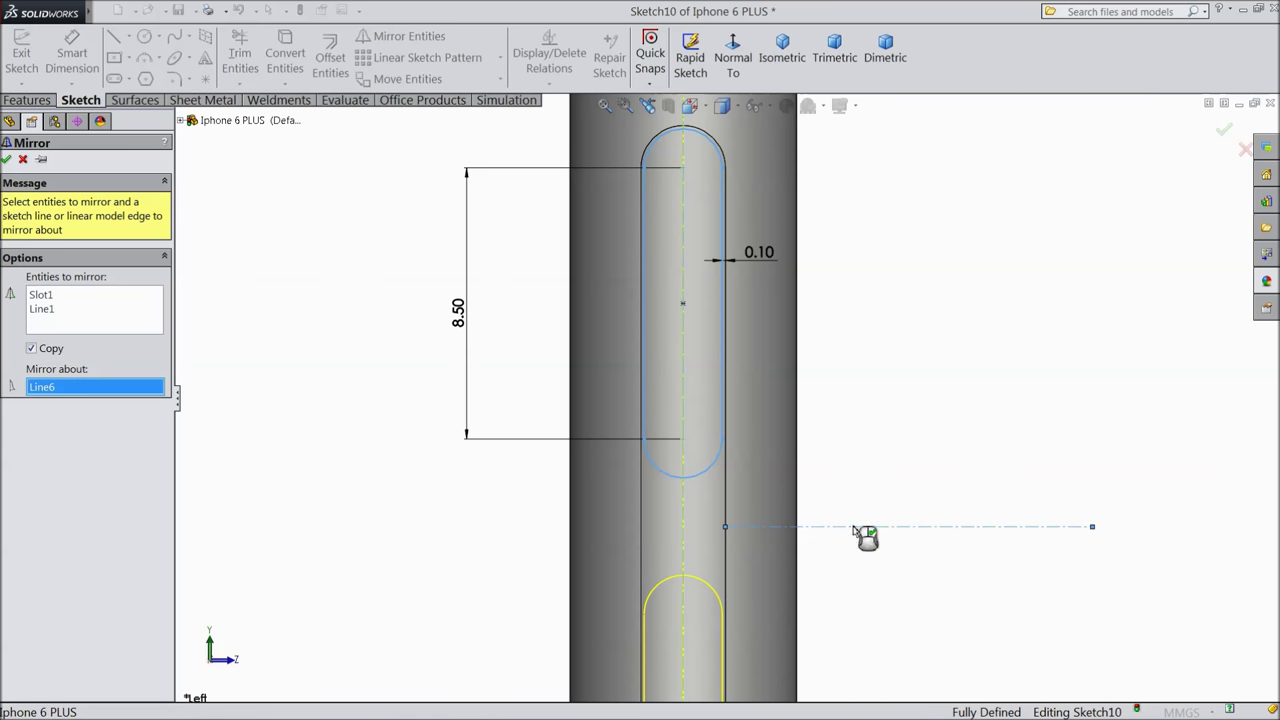
{"action": "left_click", "coordinate": [7, 160]}
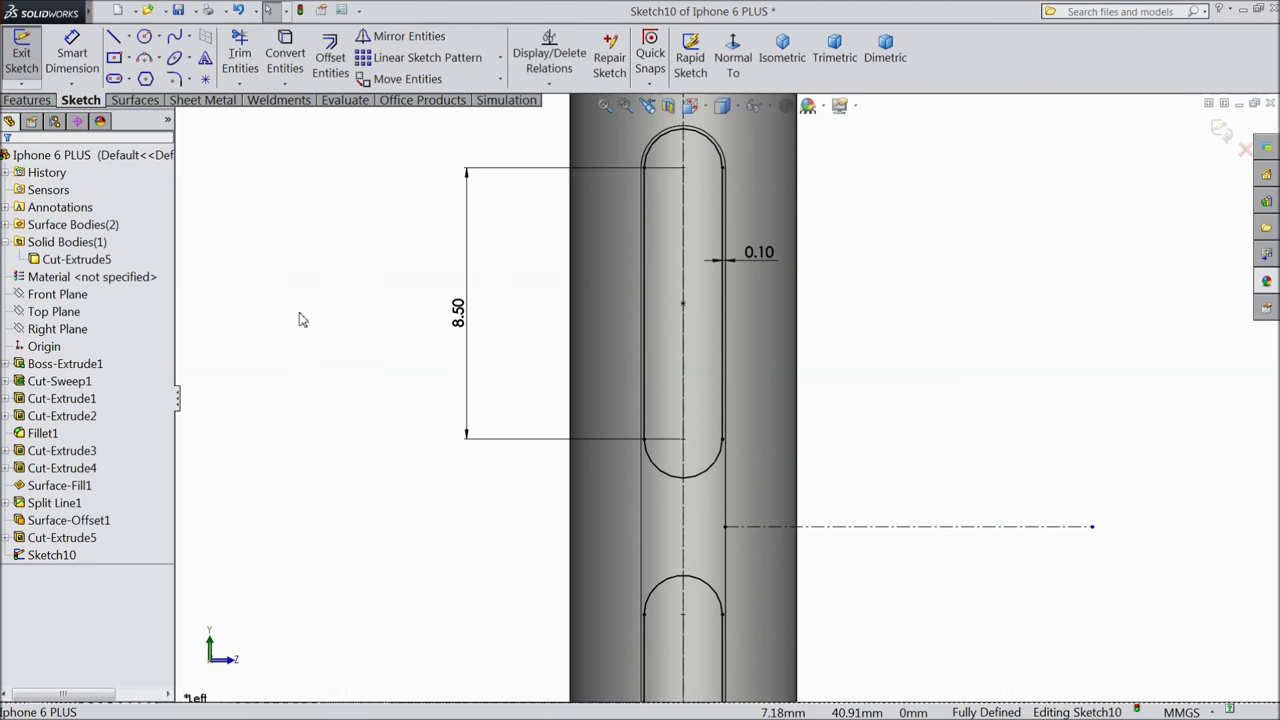
Sketch a center rectangle about 1.4 mm wide and 5.3 mm tall on the vertical centerline inside the short rounded opening.
{"action": "key", "text": "f"}
{"action": "scroll", "coordinate": [742, 182], "scroll_direction": "down", "scroll_amount": 10}
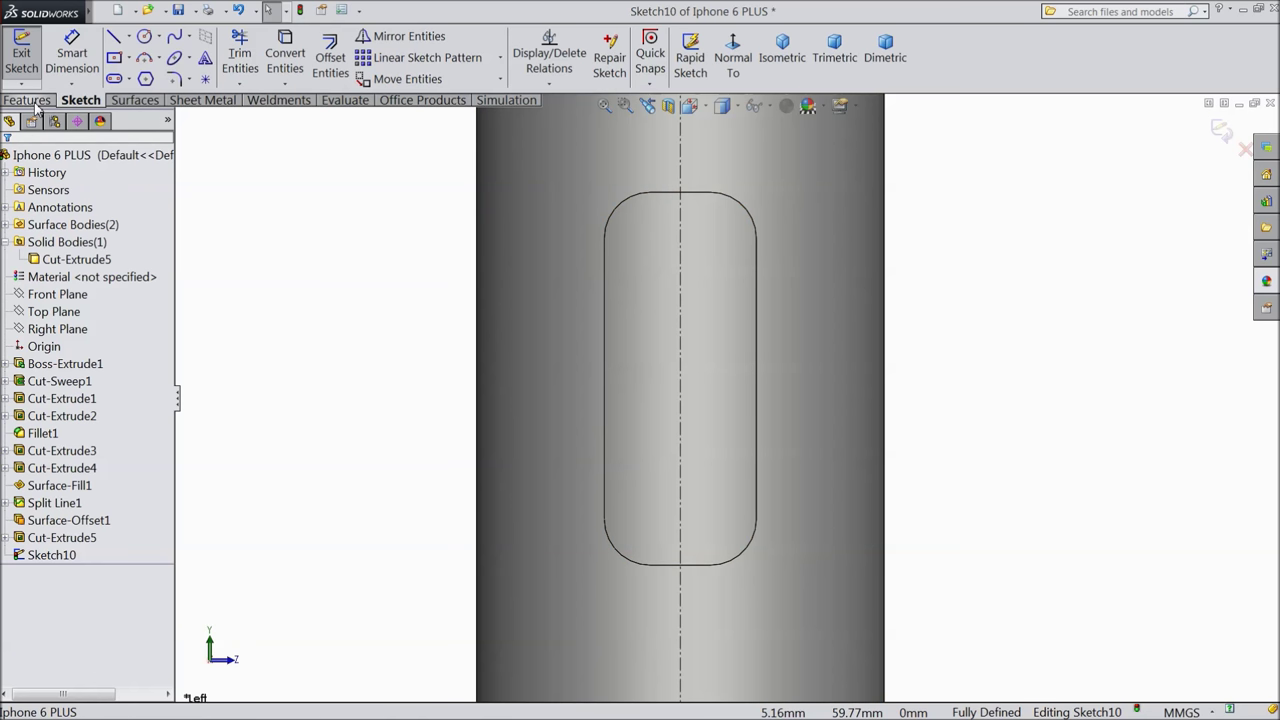
{"action": "left_click", "coordinate": [114, 61]}
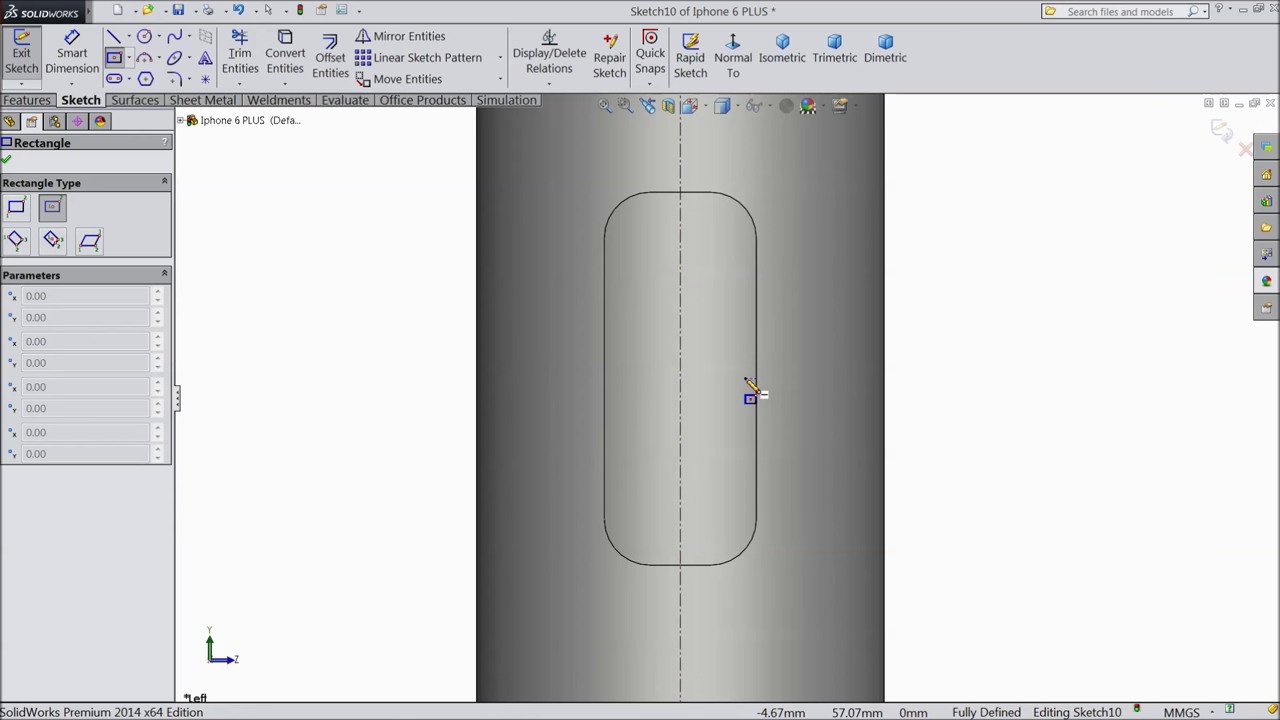
{"action": "left_click", "coordinate": [681, 380]}
{"action": "left_click", "coordinate": [641, 227]}
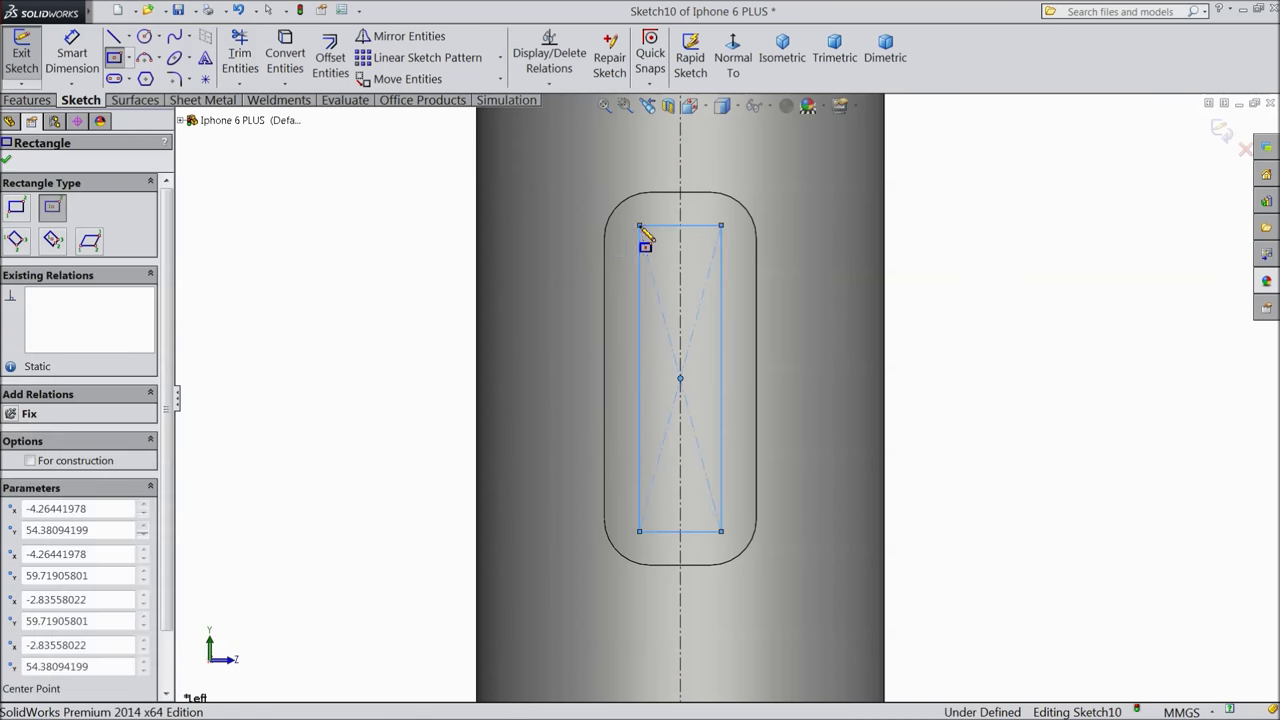
{"action": "left_click", "coordinate": [174, 79]}
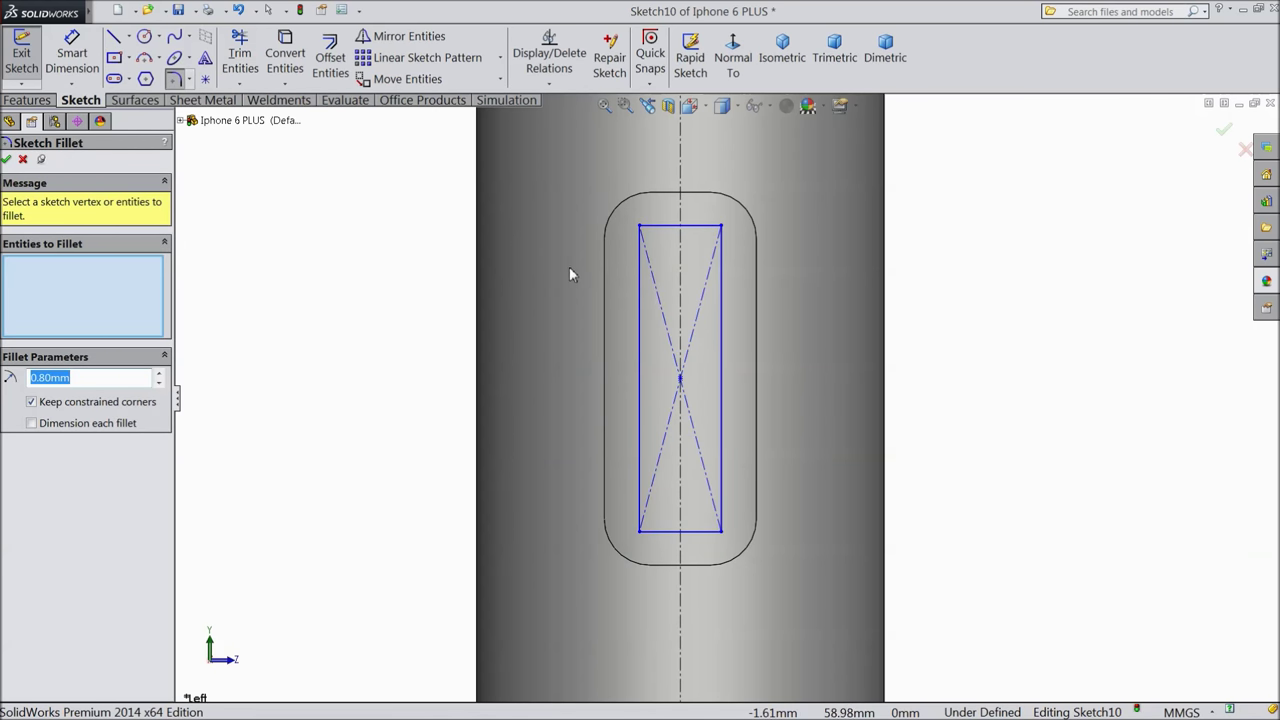
{"action": "left_click_drag", "start_coordinate": [610, 198], "coordinate": [750, 595]}
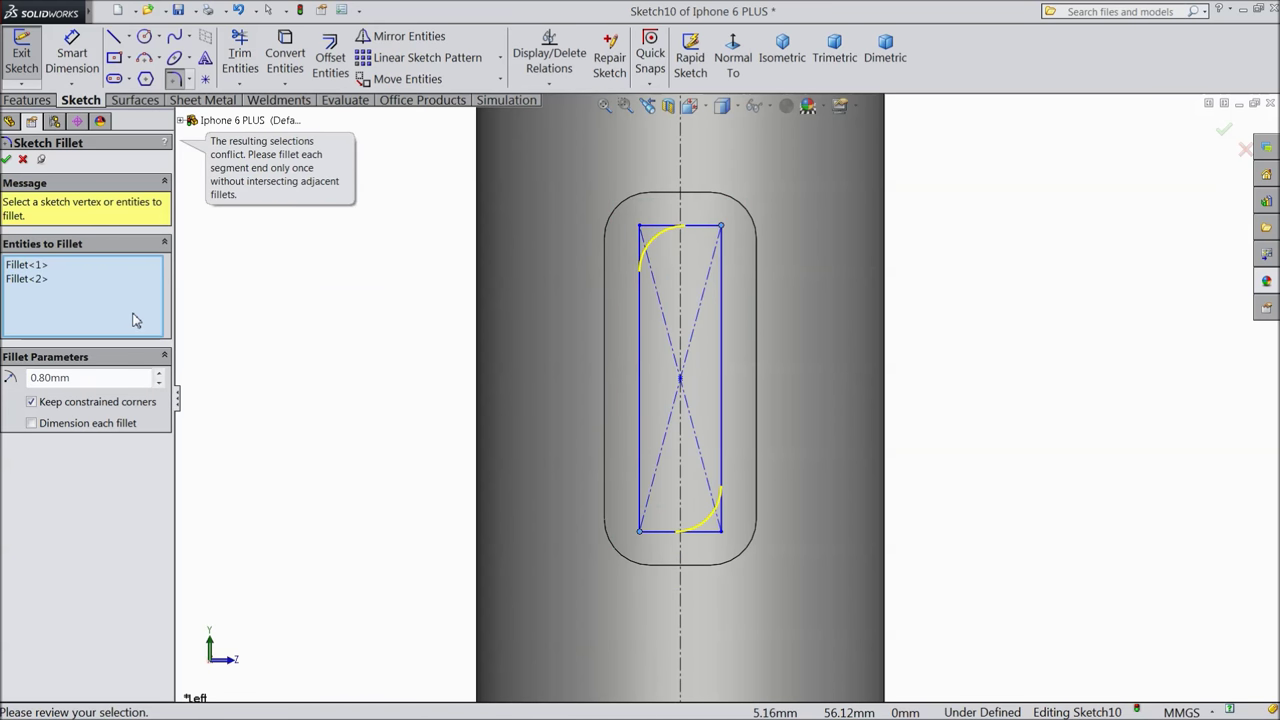
{"action": "left_click", "coordinate": [23, 161]}
Enlarge the rectangle to about 2 mm wide and 5.6 mm tall, and round its corners with 0.80 mm sketch fillets.
{"action": "left_click", "coordinate": [639, 532]}
{"action": "left_click_drag", "start_coordinate": [639, 534], "coordinate": [624, 533]}
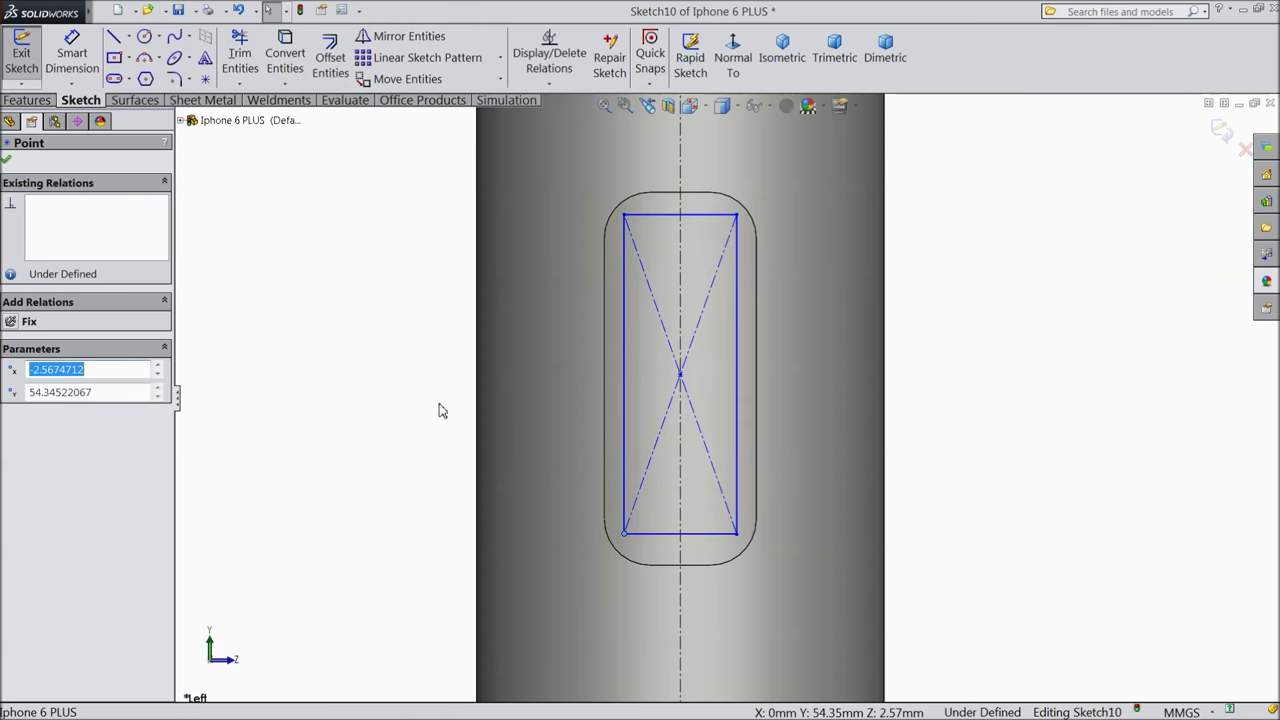
{"action": "left_click", "coordinate": [175, 80]}
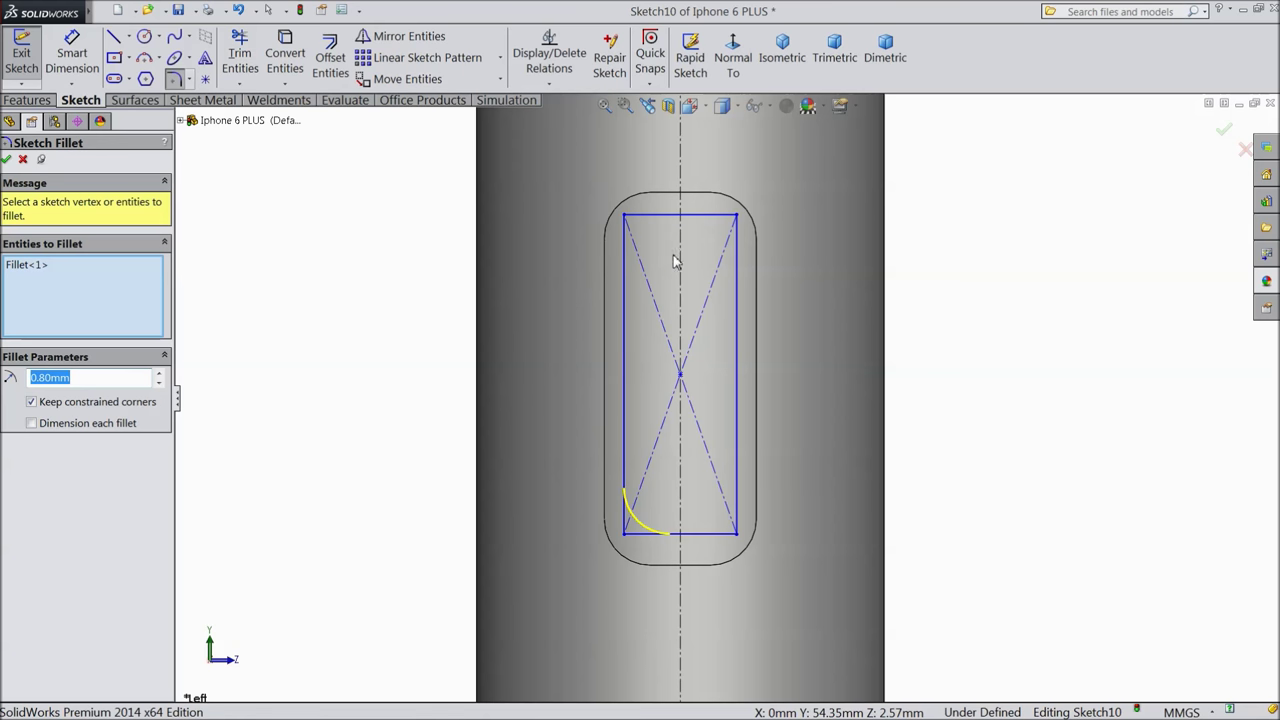
{"action": "left_click", "coordinate": [624, 217]}
{"action": "left_click", "coordinate": [737, 217]}
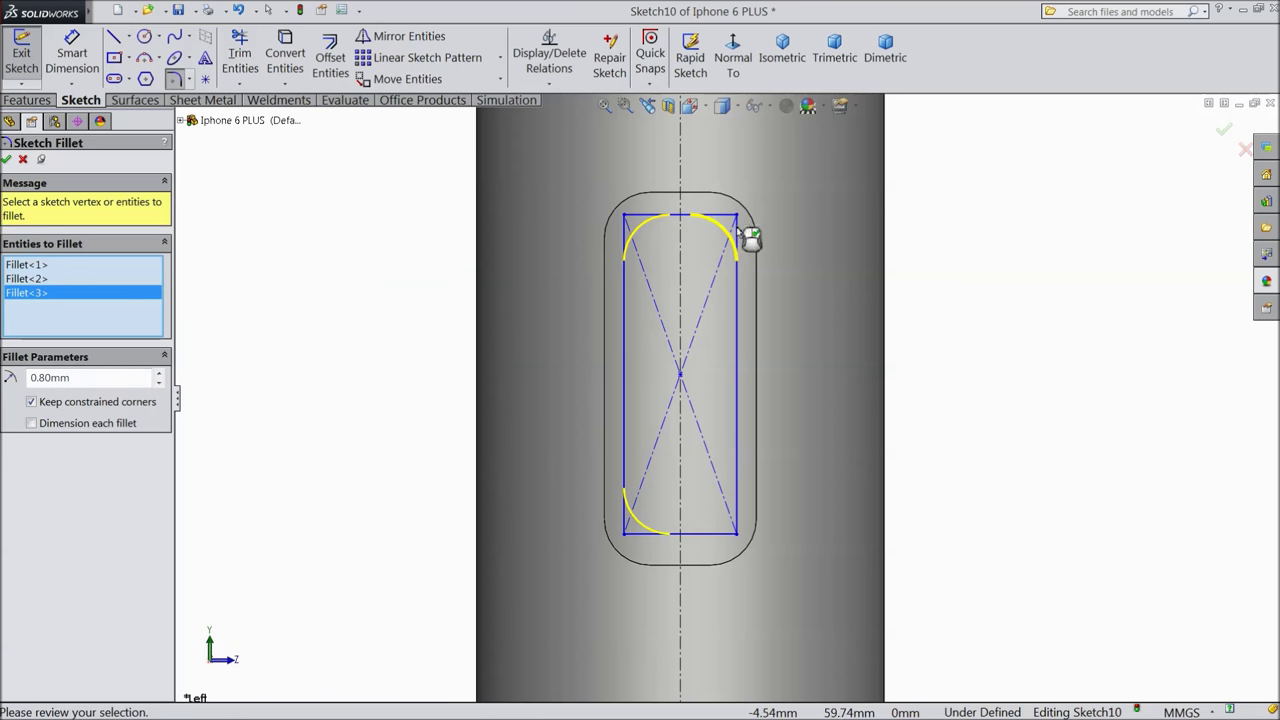
Fillet the last corner of the inner rectangle and apply the 0.80 mm radius to all four corners.
{"action": "left_click", "coordinate": [737, 534]}
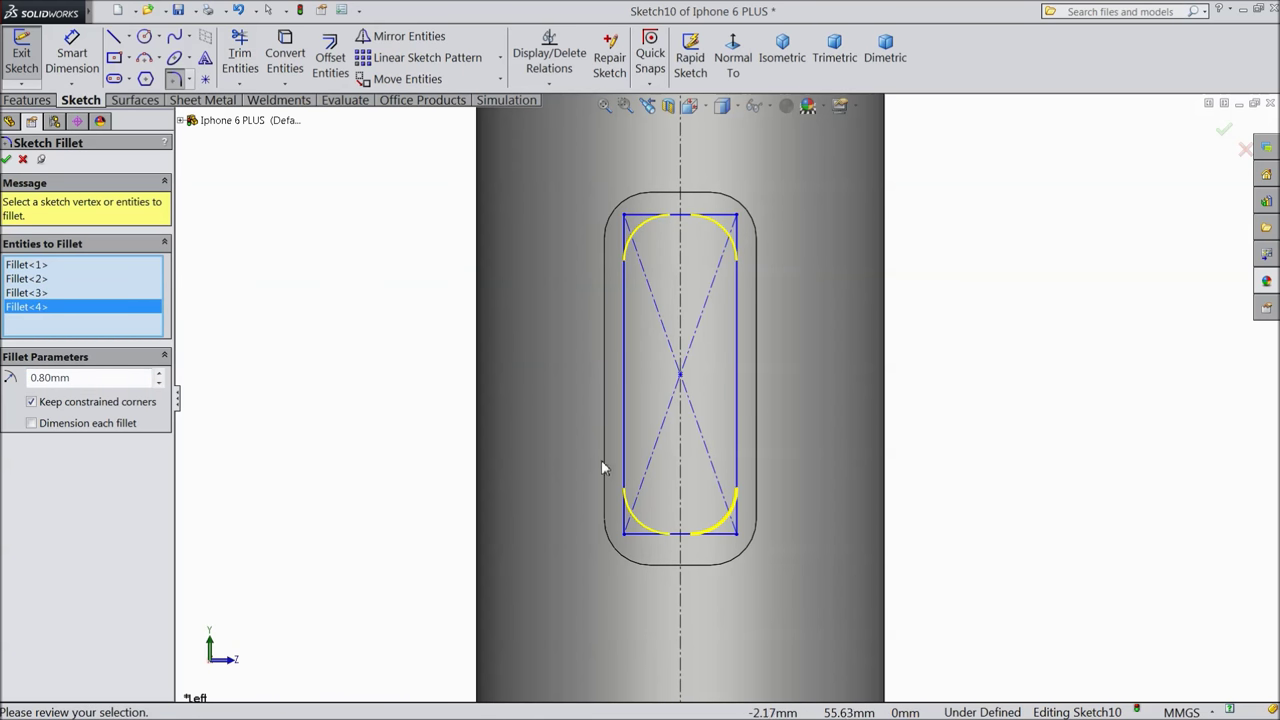
{"action": "left_click", "coordinate": [6, 160]}
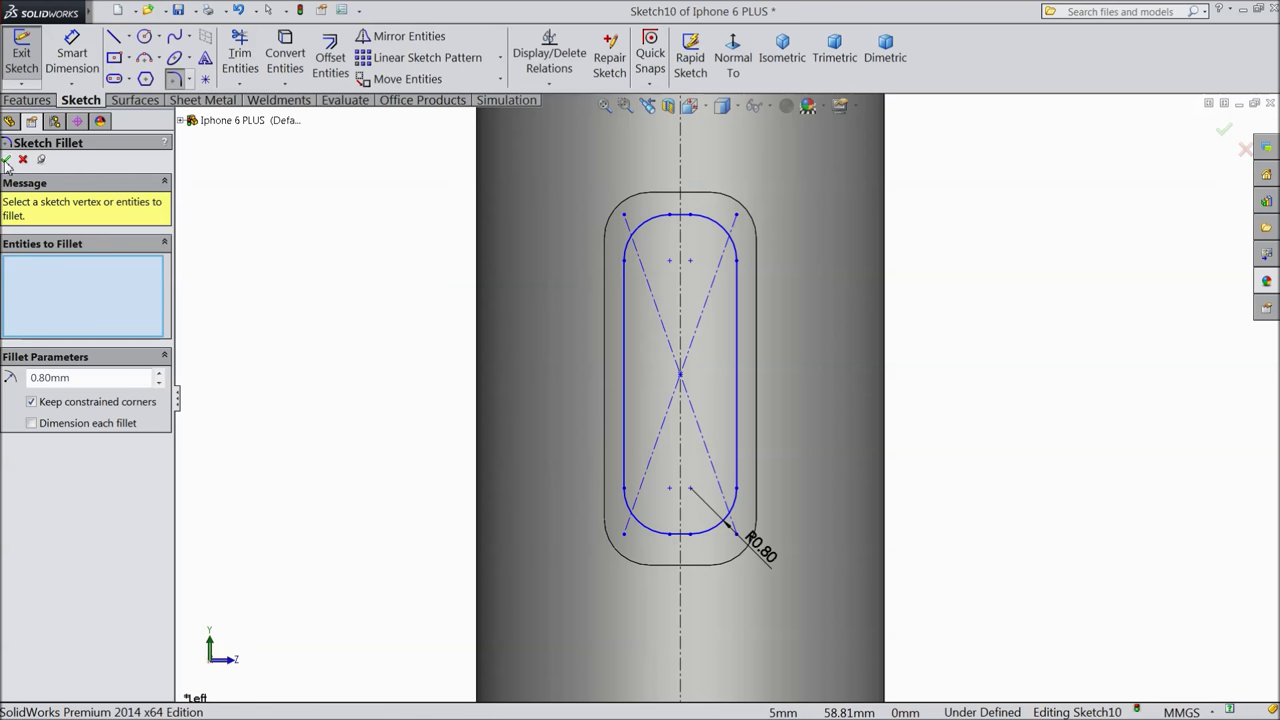
Dimension the gap between the inner profile's long side and the surrounding slot edge to 0.1 mm.
{"action": "left_click", "coordinate": [70, 68]}
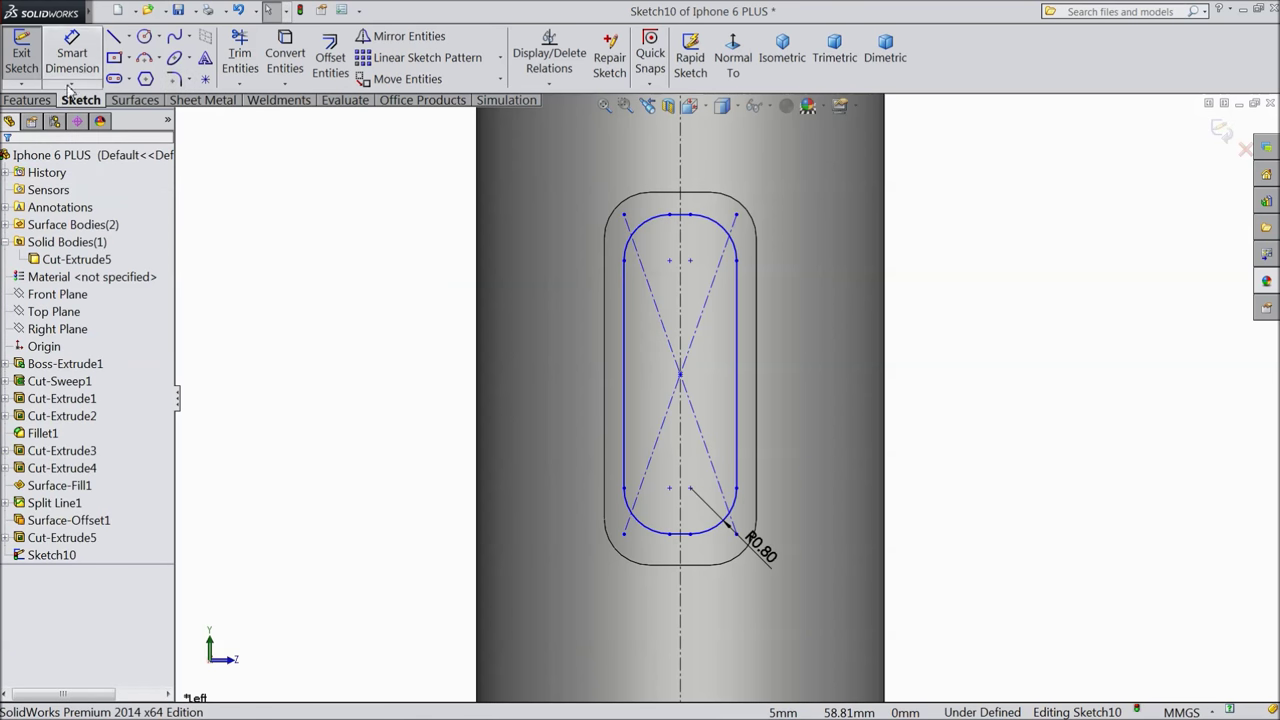
{"action": "left_click", "coordinate": [757, 422]}
{"action": "left_click", "coordinate": [740, 418]}
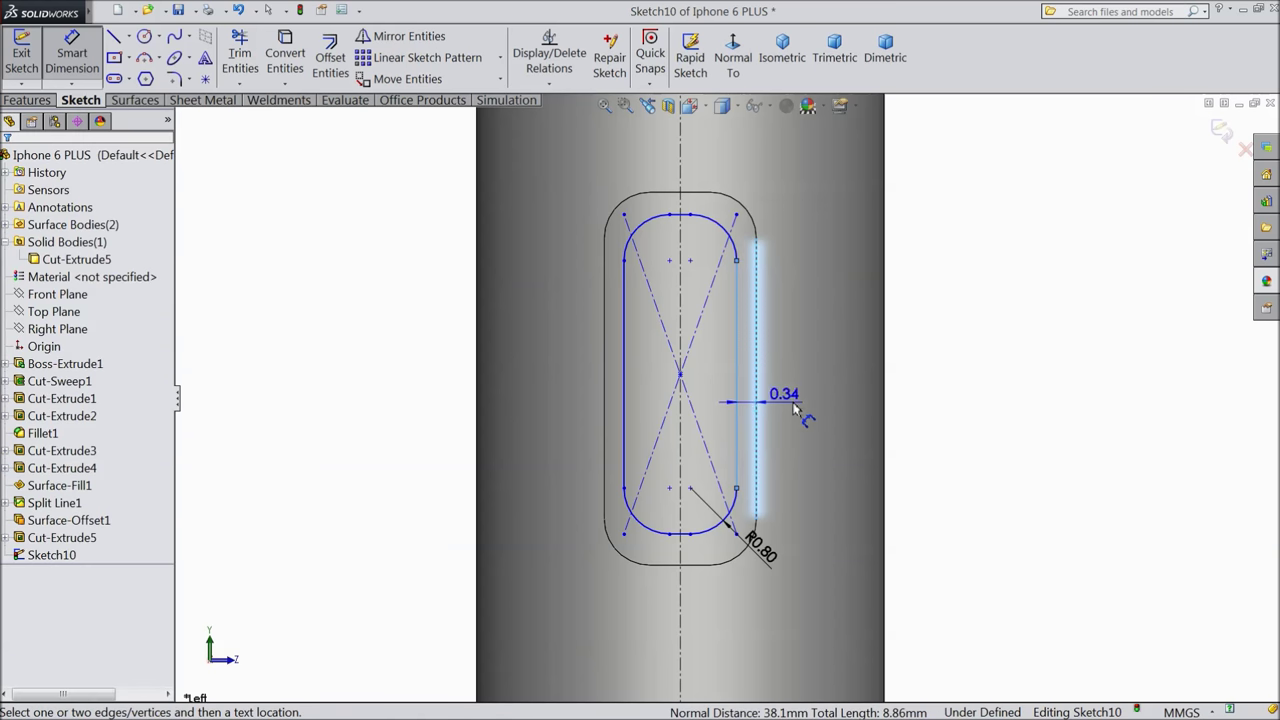
{"action": "left_click", "coordinate": [916, 412]}
{"action": "type", "text": "0.1"}
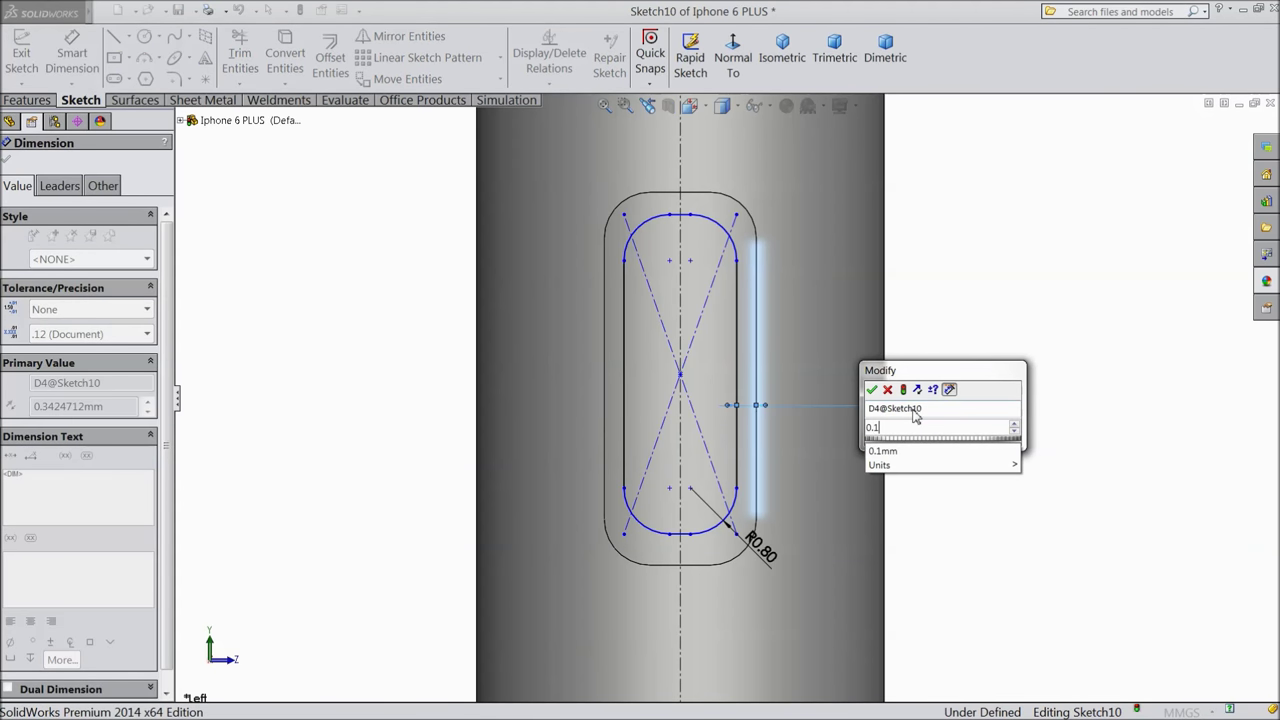
{"action": "left_click", "coordinate": [871, 389]}
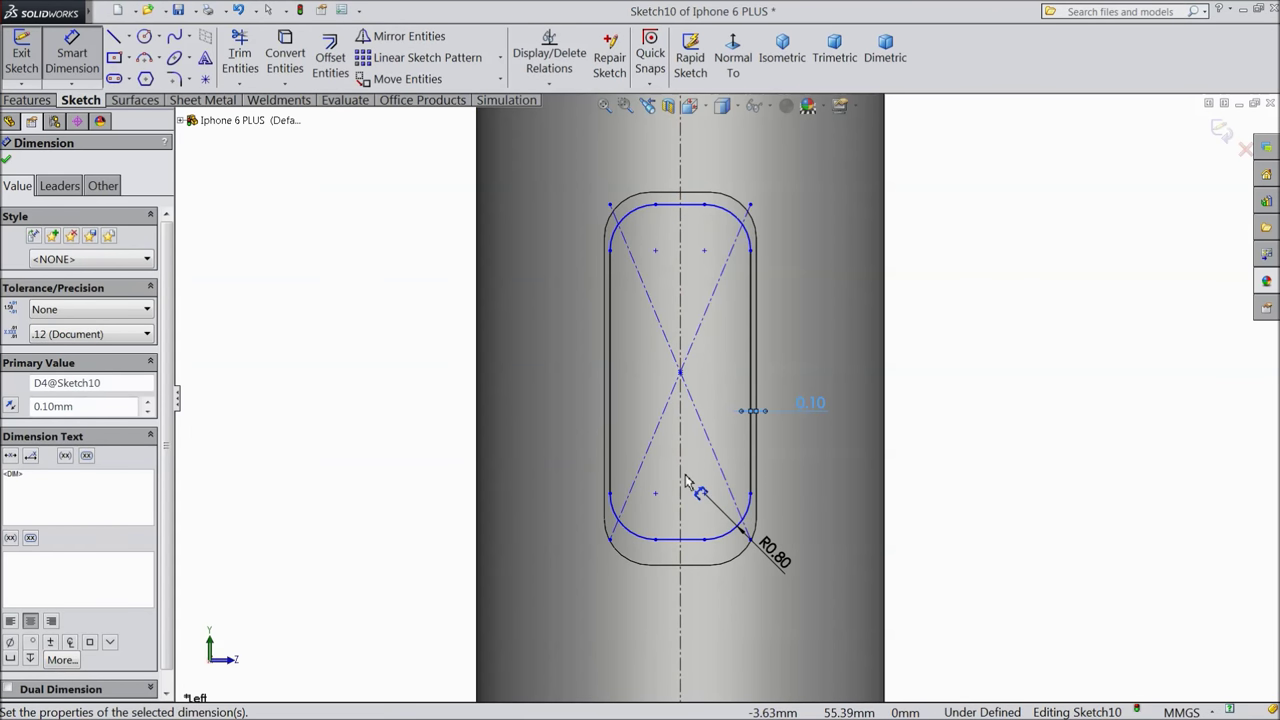
Dimension the gap between the lower ends of the inner profile and the surrounding slot to 0.1 mm.
{"action": "left_click", "coordinate": [690, 550]}
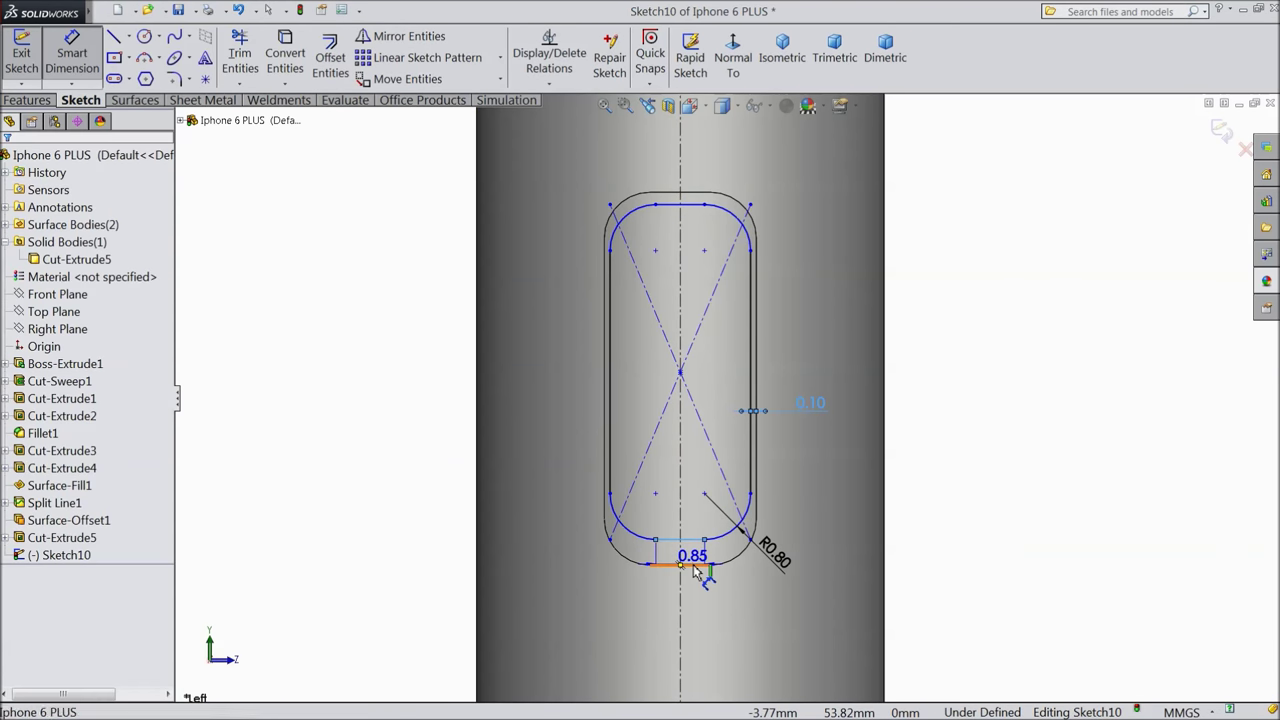
{"action": "left_click", "coordinate": [562, 556]}
{"action": "type", "text": "0.1"}
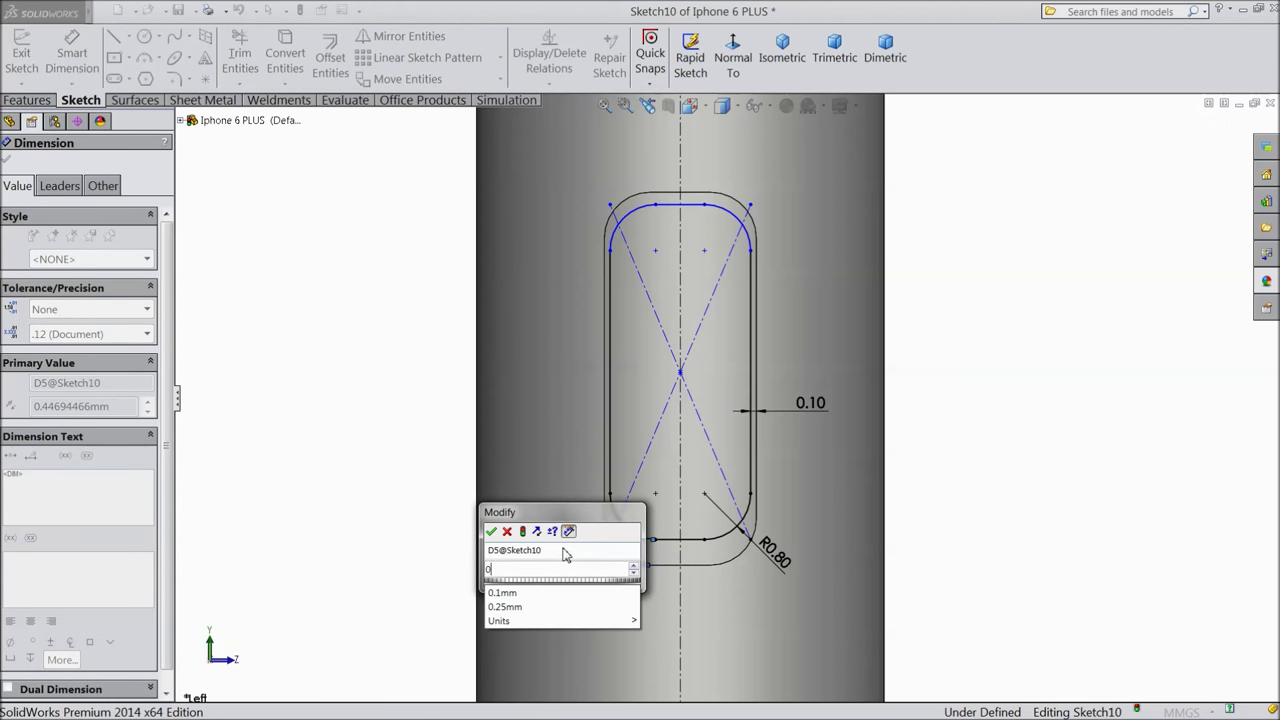
{"action": "left_click", "coordinate": [491, 532]}
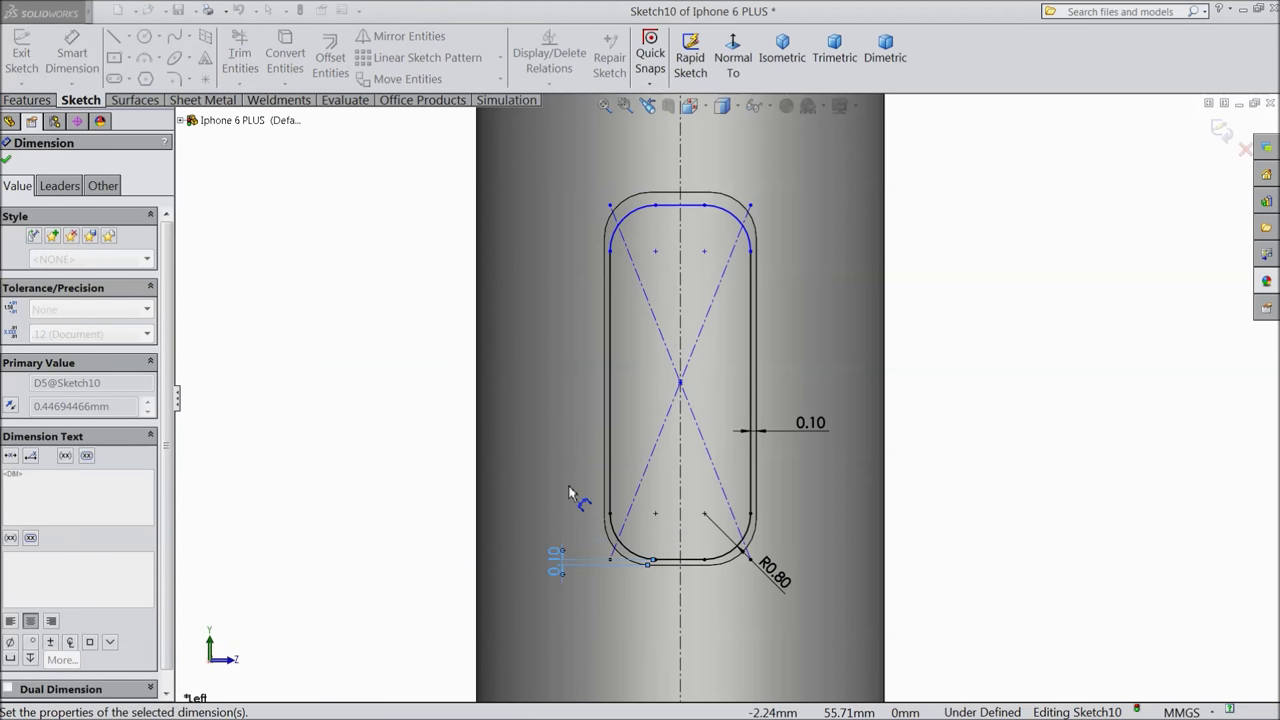
Dimension the gap between the upper ends of the inner profile and the surrounding slot to 0.1 mm.
{"action": "left_click", "coordinate": [672, 213]}
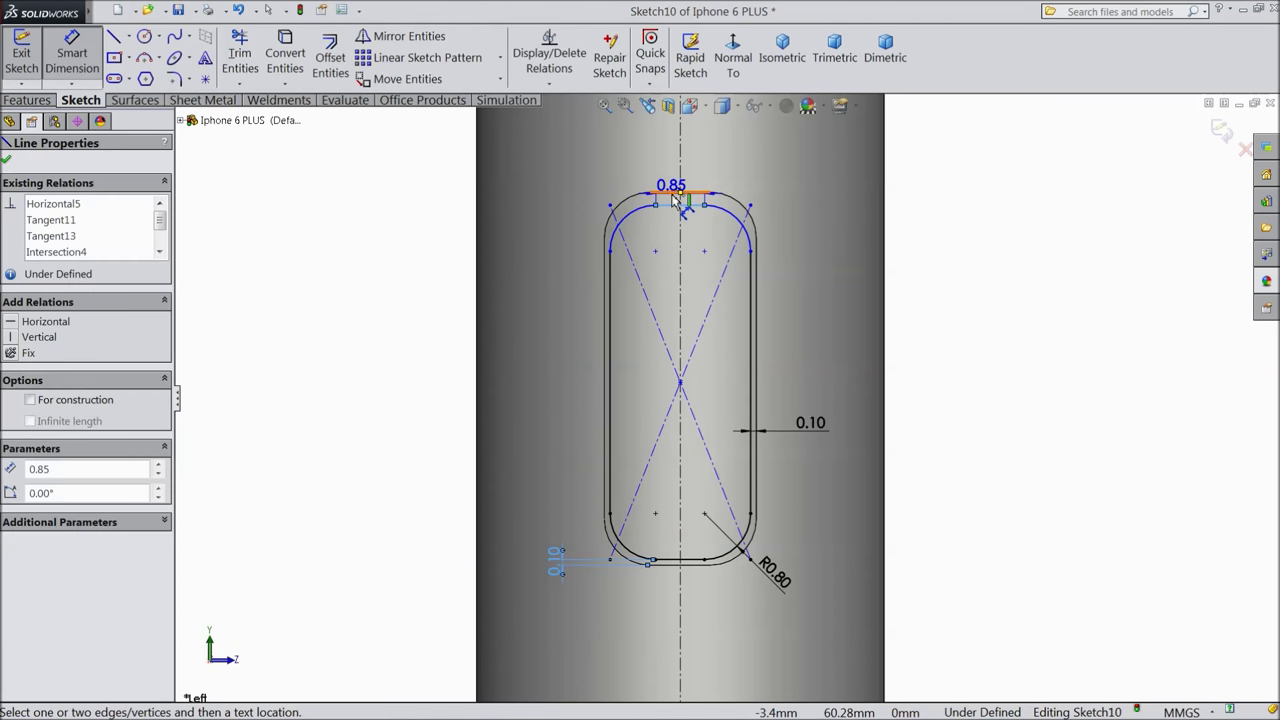
{"action": "left_click", "coordinate": [960, 224]}
{"action": "type", "text": "0"}
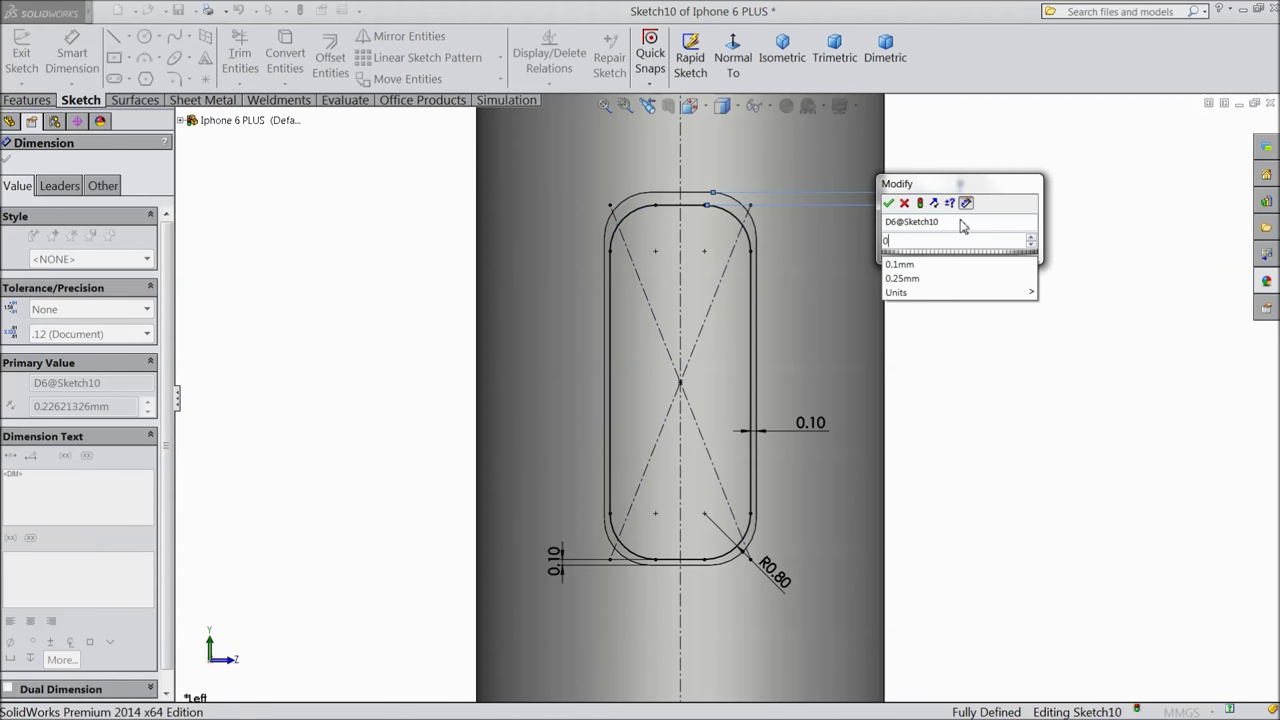
{"action": "type", "text": ".1"}
{"action": "left_click", "coordinate": [889, 204]}
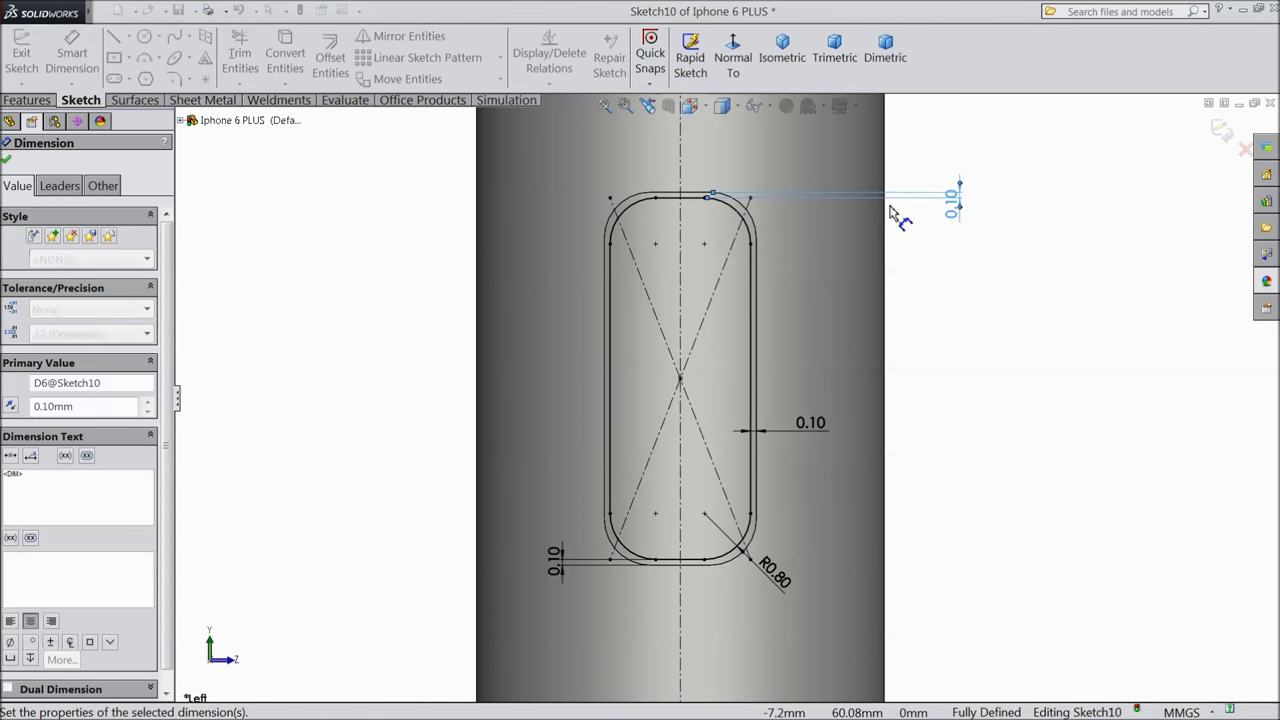
{"action": "left_click", "coordinate": [7, 163]}
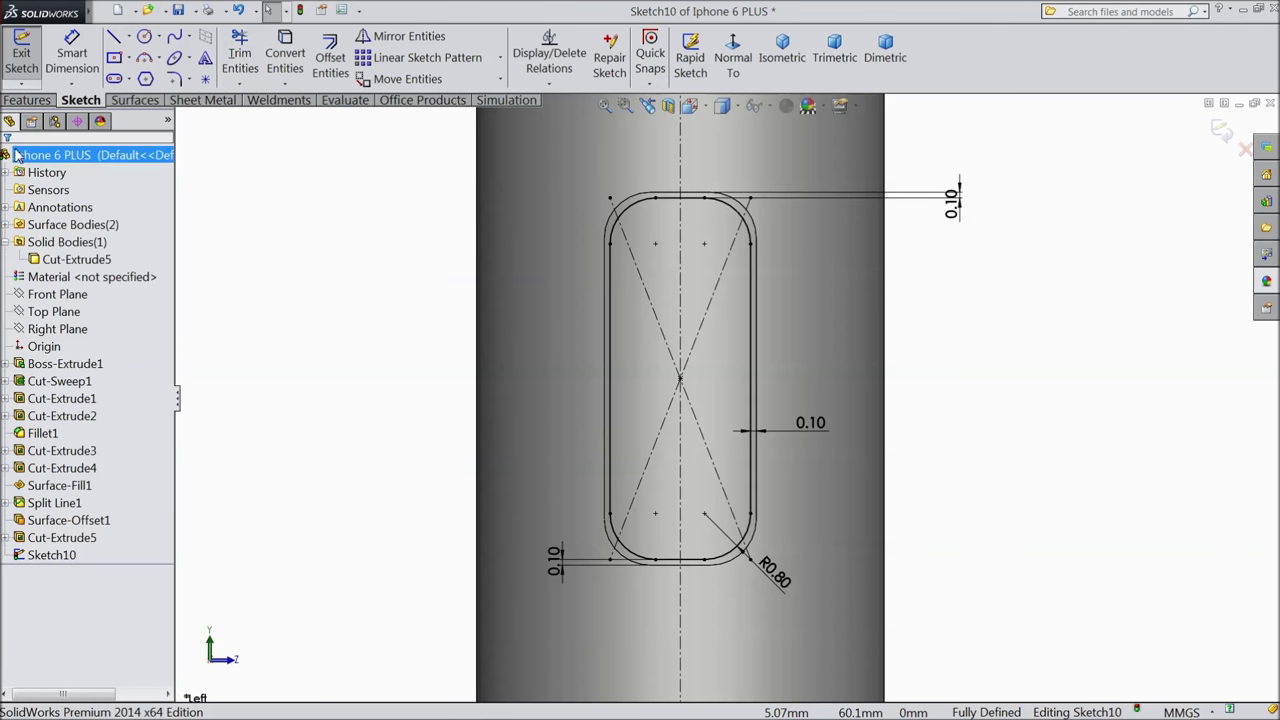
Close the sketch containing the three side-button profiles.
{"action": "scroll", "coordinate": [405, 280], "scroll_direction": "up", "scroll_amount": 5}
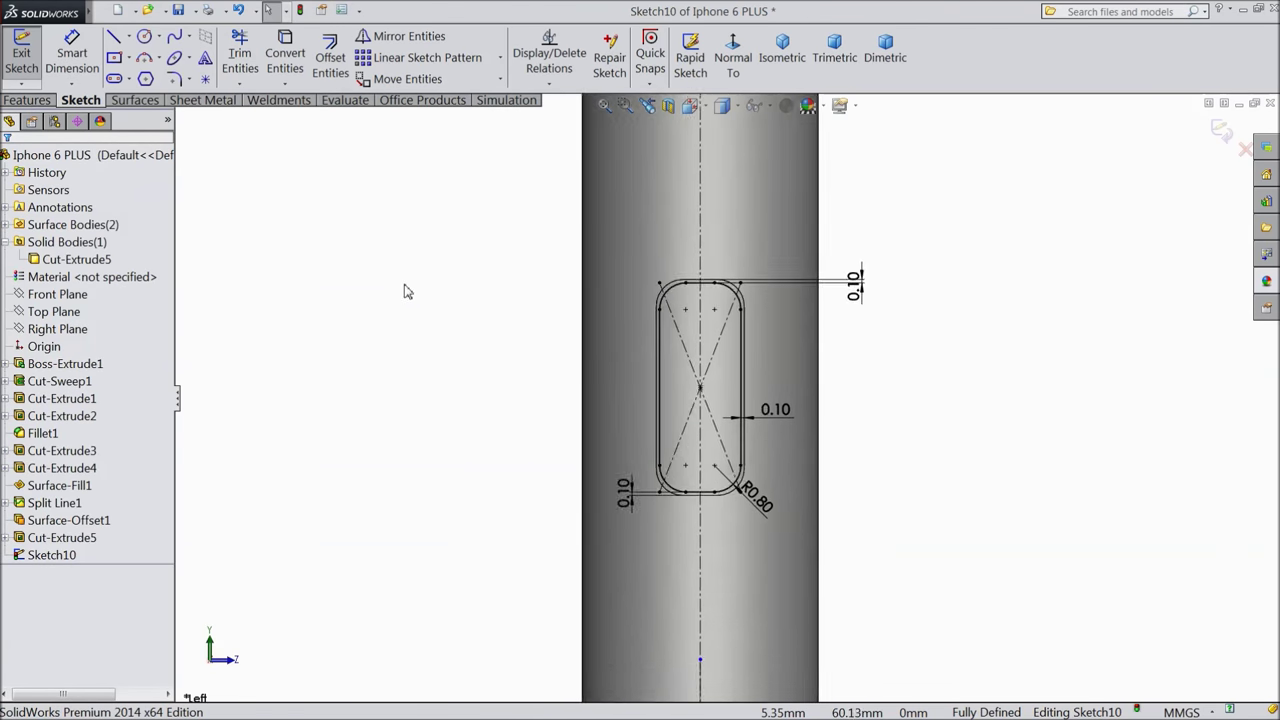
{"action": "middle_click_drag", "start_coordinate": [495, 340], "coordinate": [569, 474]}
{"action": "scroll", "coordinate": [913, 470], "scroll_direction": "down", "scroll_amount": 3}
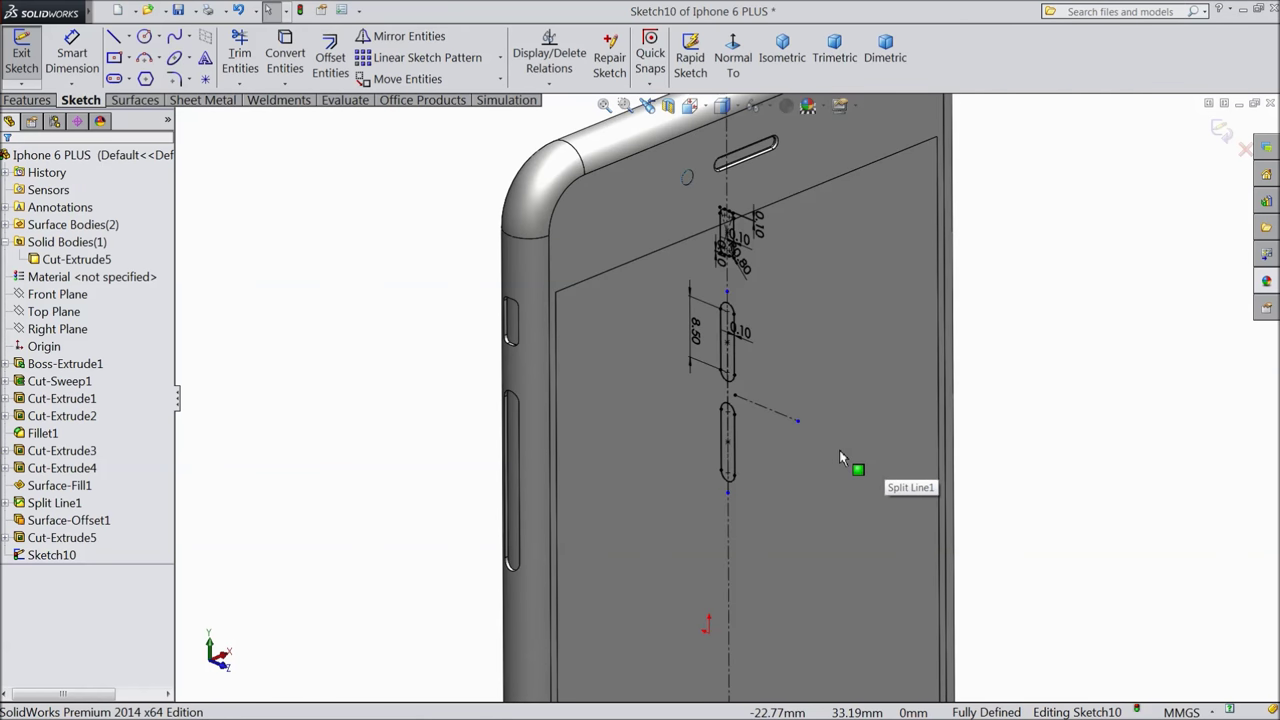
{"action": "left_click", "coordinate": [1221, 131]}
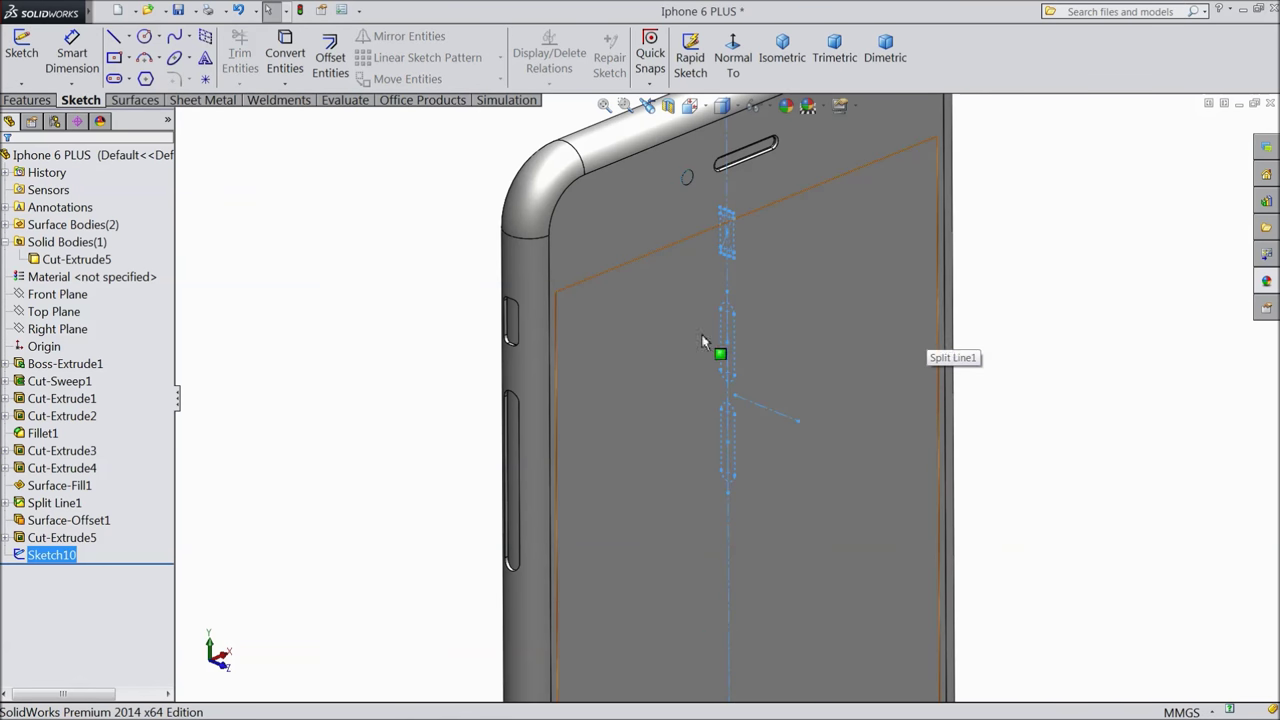
Offset the existing Surface-Offset1 outward by 1 mm to form a second offset surface along the phone's side.
{"action": "left_click", "coordinate": [284, 486]}
{"action": "left_click", "coordinate": [72, 522]}
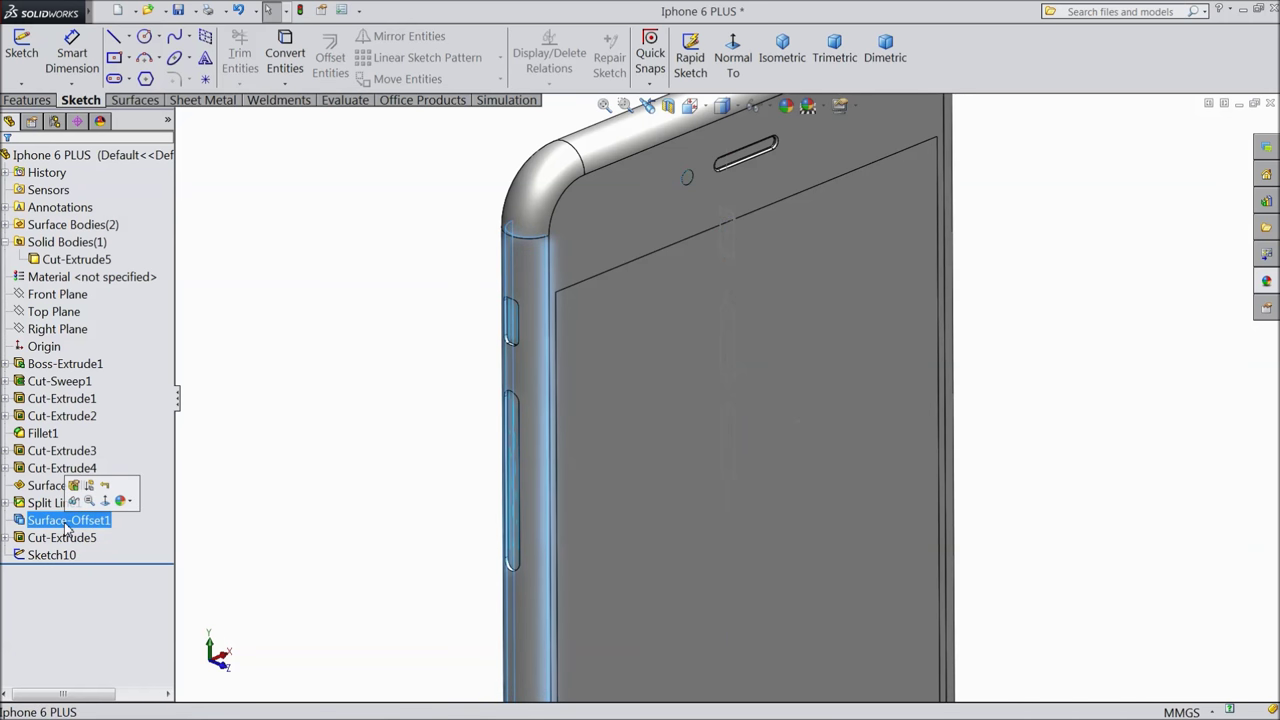
{"action": "left_click", "coordinate": [44, 487]}
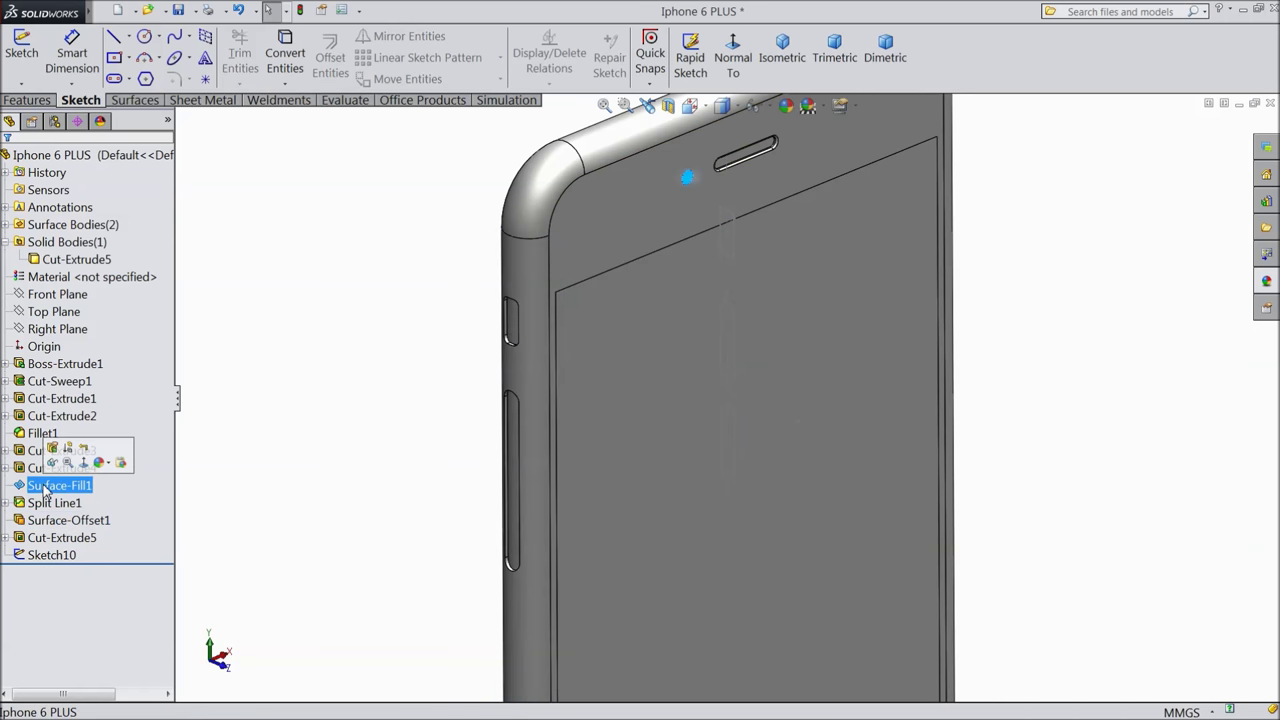
{"action": "left_click", "coordinate": [57, 524], "text": "ctrl"}
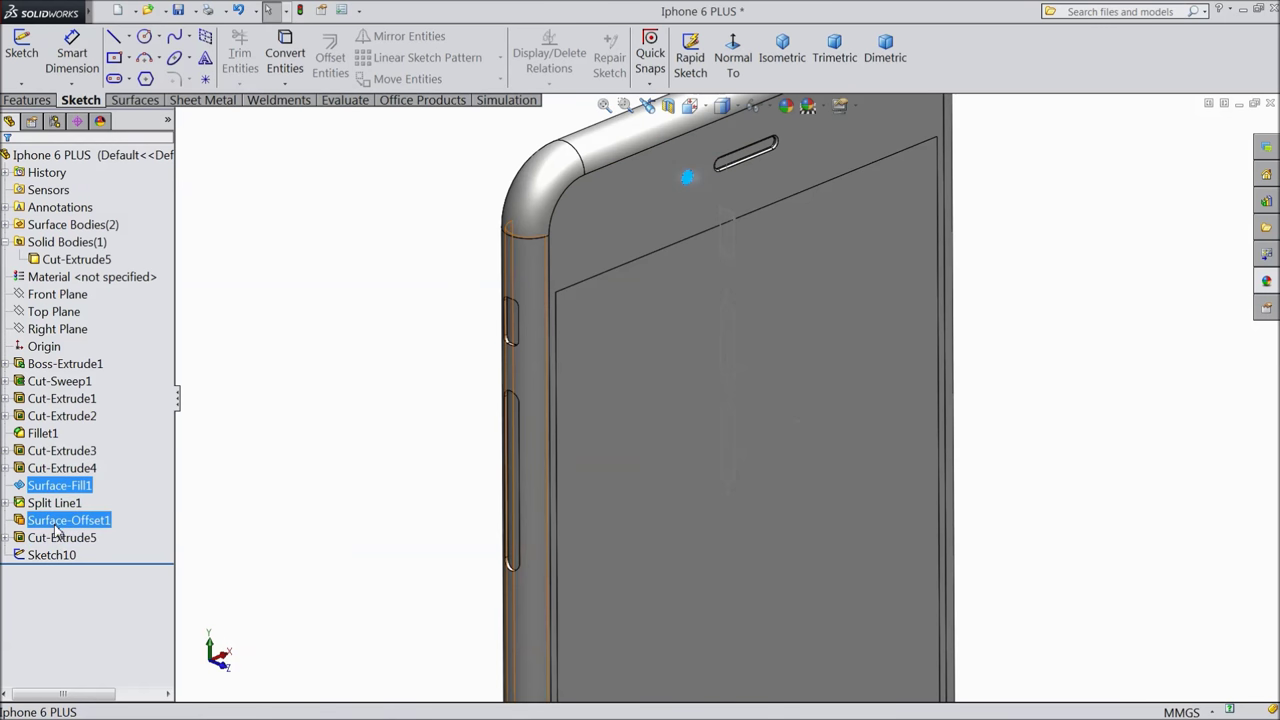
{"action": "left_click", "coordinate": [57, 527]}
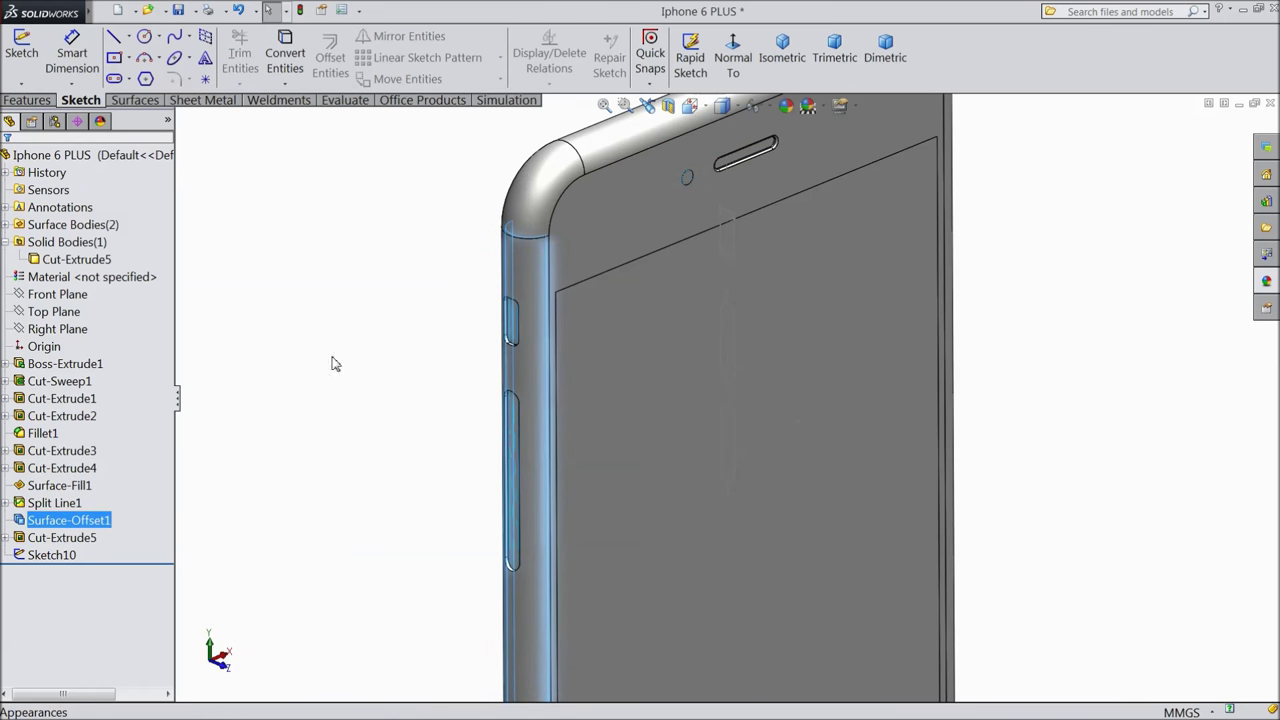
{"action": "left_click", "coordinate": [140, 100]}
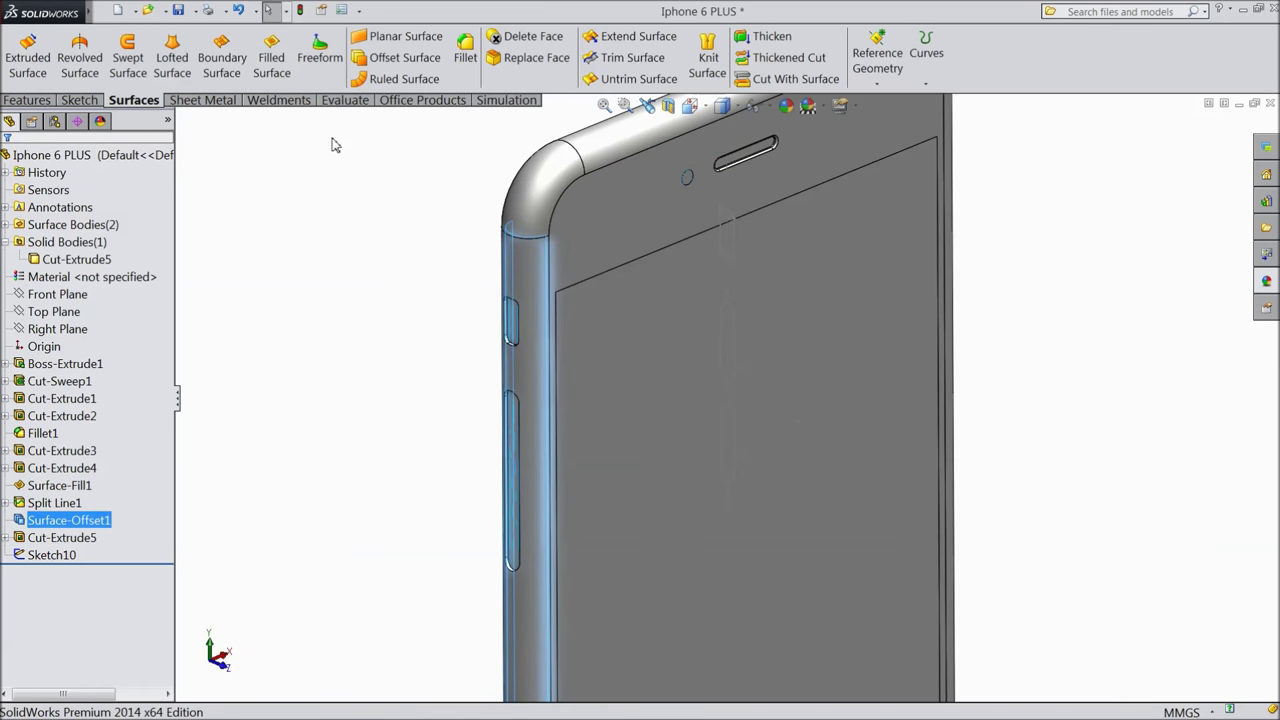
{"action": "left_click", "coordinate": [405, 60]}
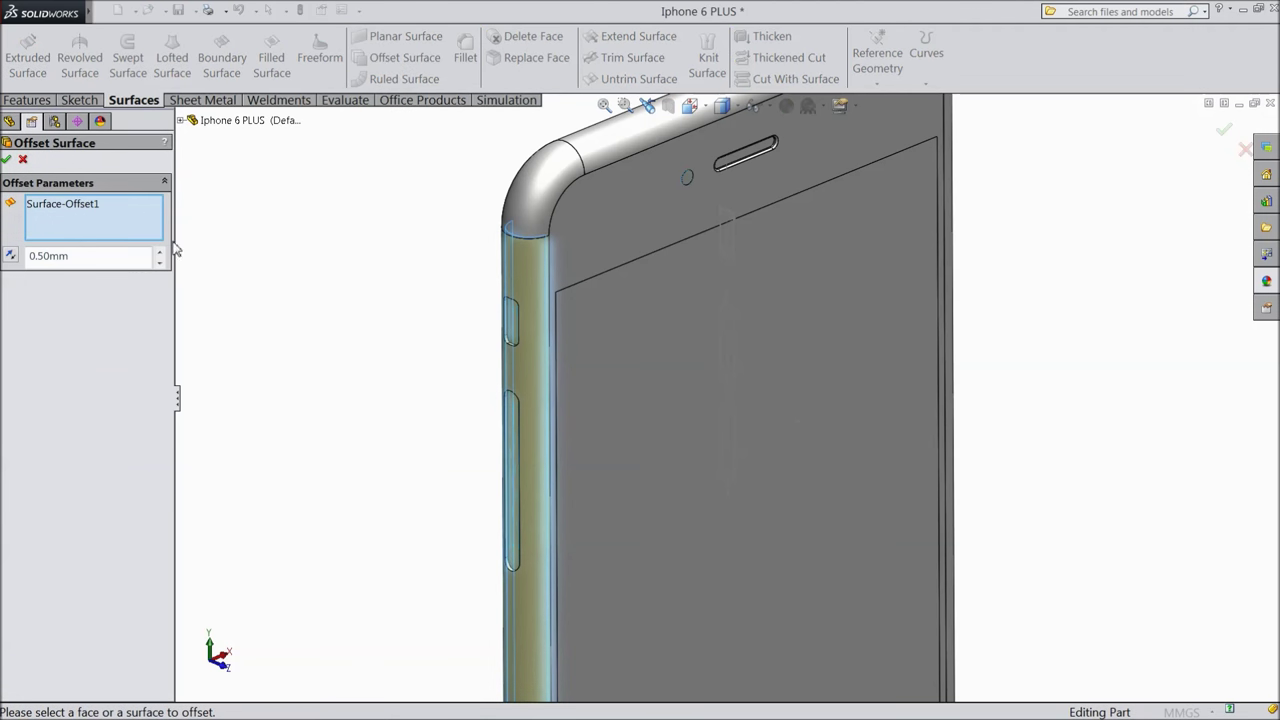
{"action": "left_click_drag", "start_coordinate": [87, 261], "coordinate": [27, 255]}
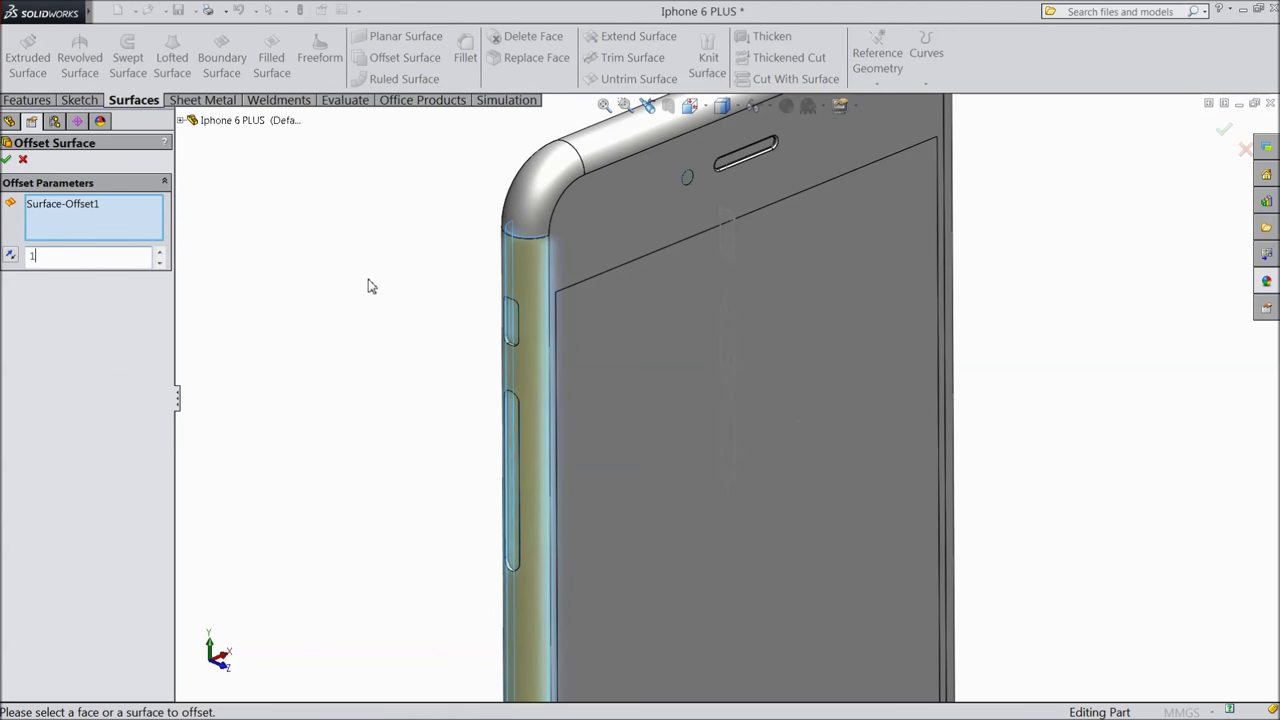
{"action": "key", "text": "Return"}
{"action": "scroll", "coordinate": [463, 280], "scroll_direction": "down", "scroll_amount": 3}
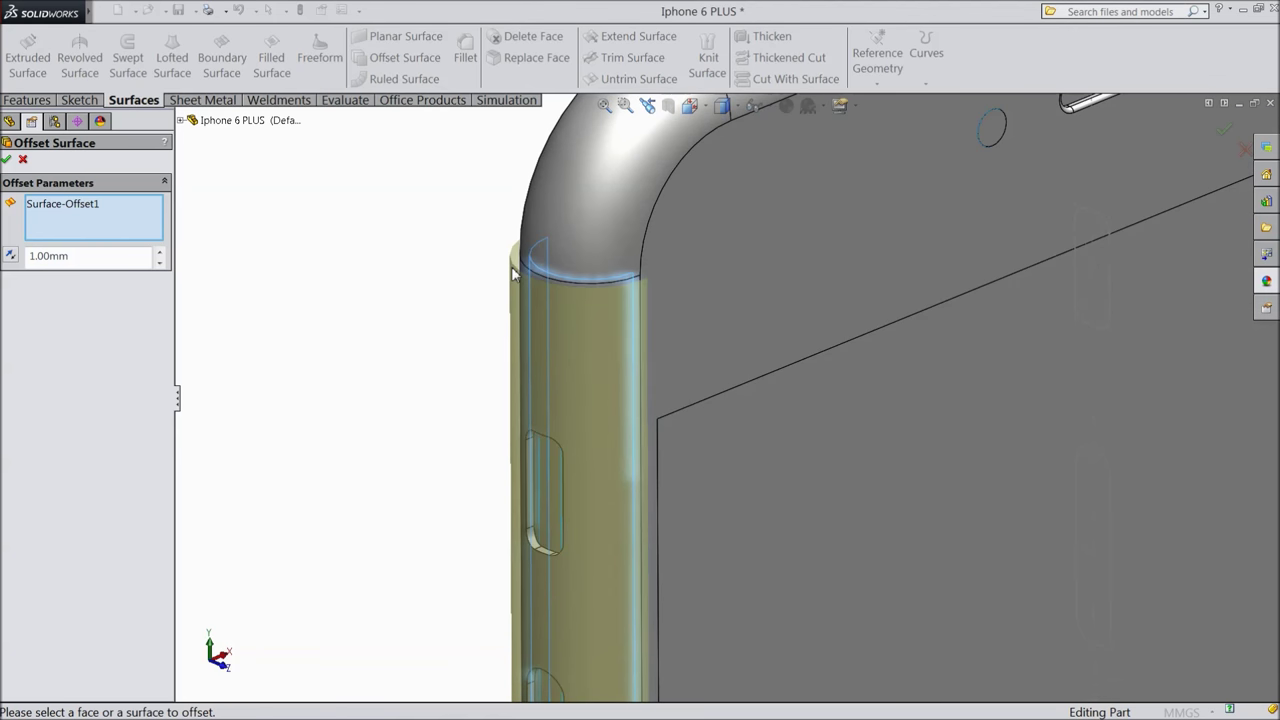
{"action": "left_click", "coordinate": [7, 160]}
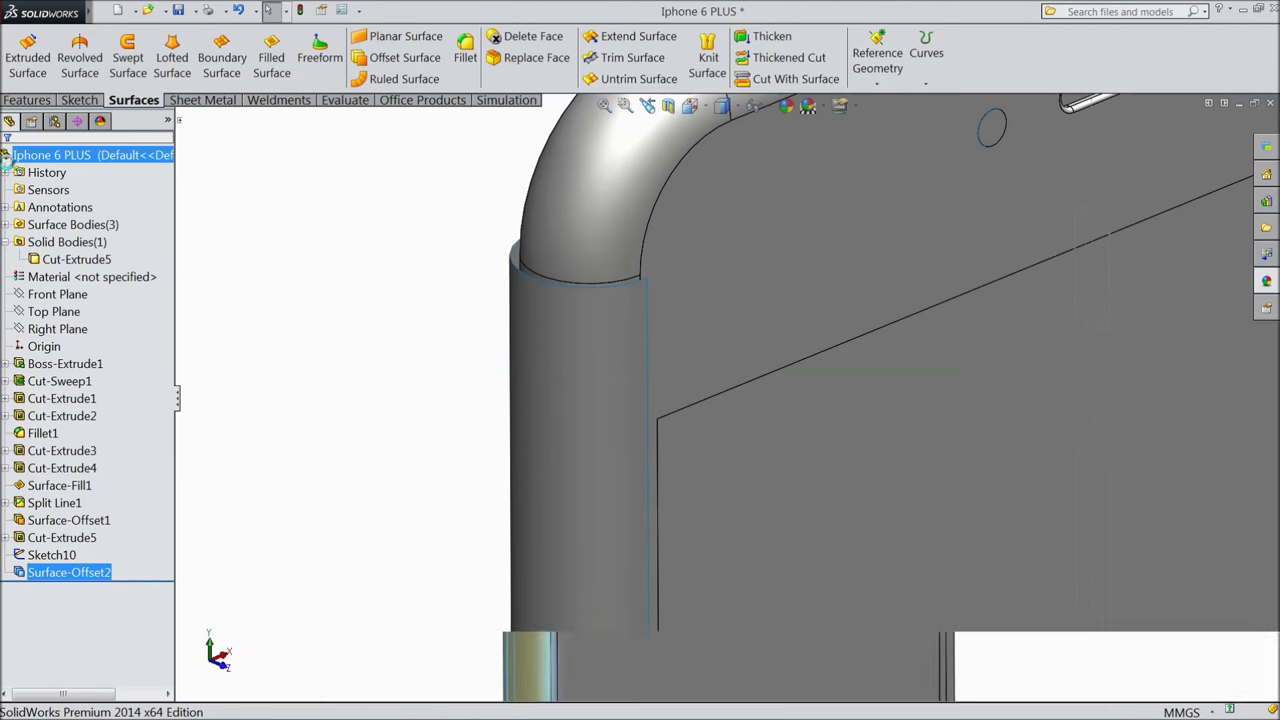
Extrude the three button profiles of Sketch10 as a boss Up To Surface, ending at the new offset surface, with merged result.
{"action": "scroll", "coordinate": [380, 343], "scroll_direction": "up", "scroll_amount": 5}
{"action": "scroll", "coordinate": [755, 532], "scroll_direction": "down", "scroll_amount": 3}
{"action": "scroll", "coordinate": [755, 532], "scroll_direction": "down", "scroll_amount": 1}
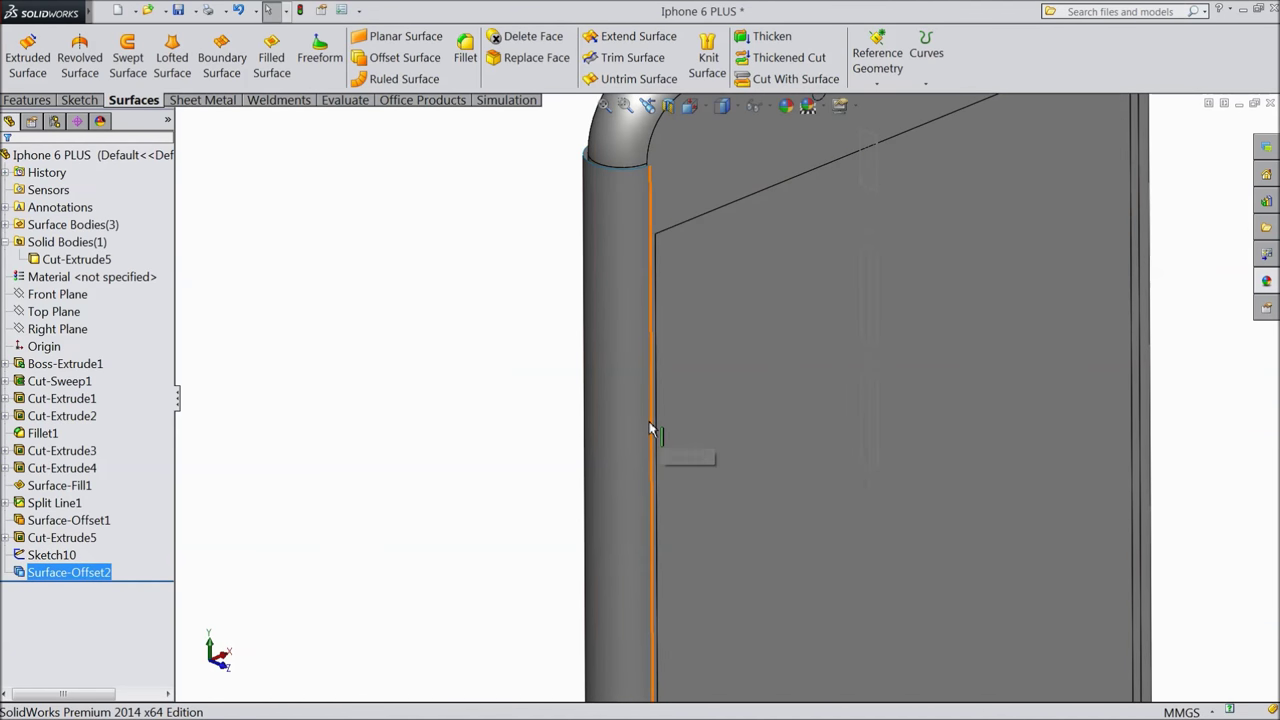
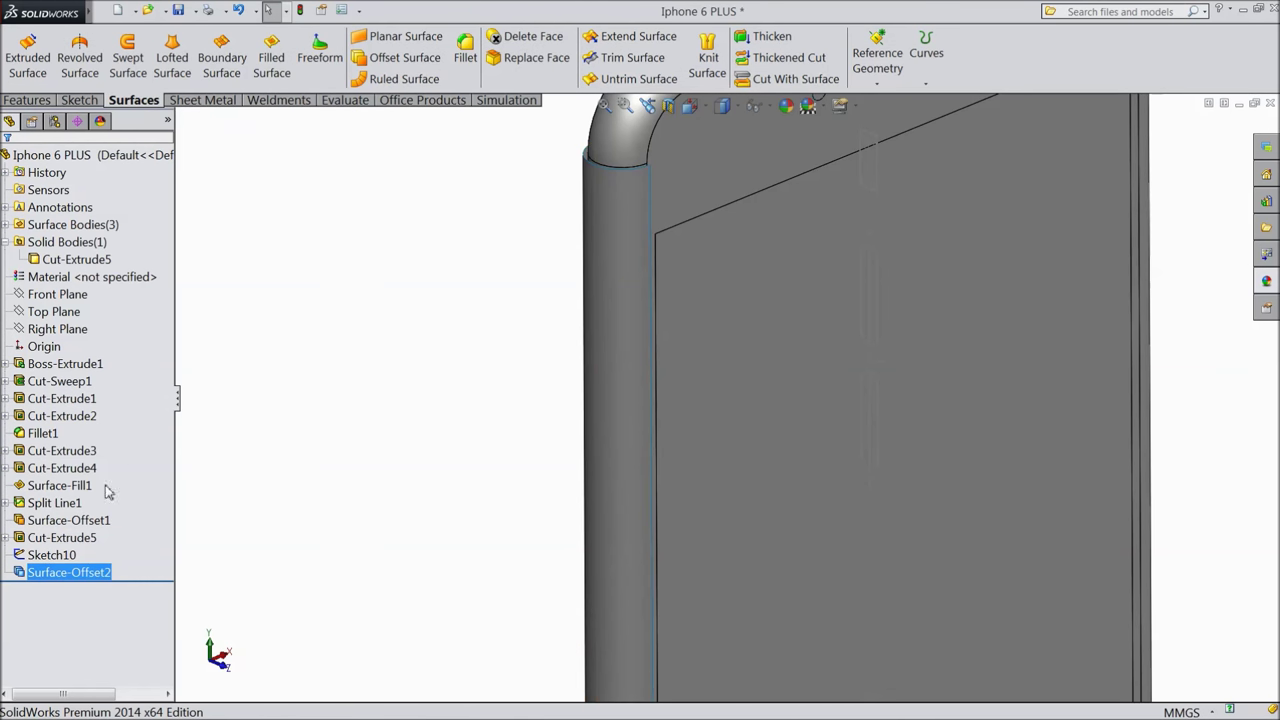
{"action": "left_click", "coordinate": [45, 556]}
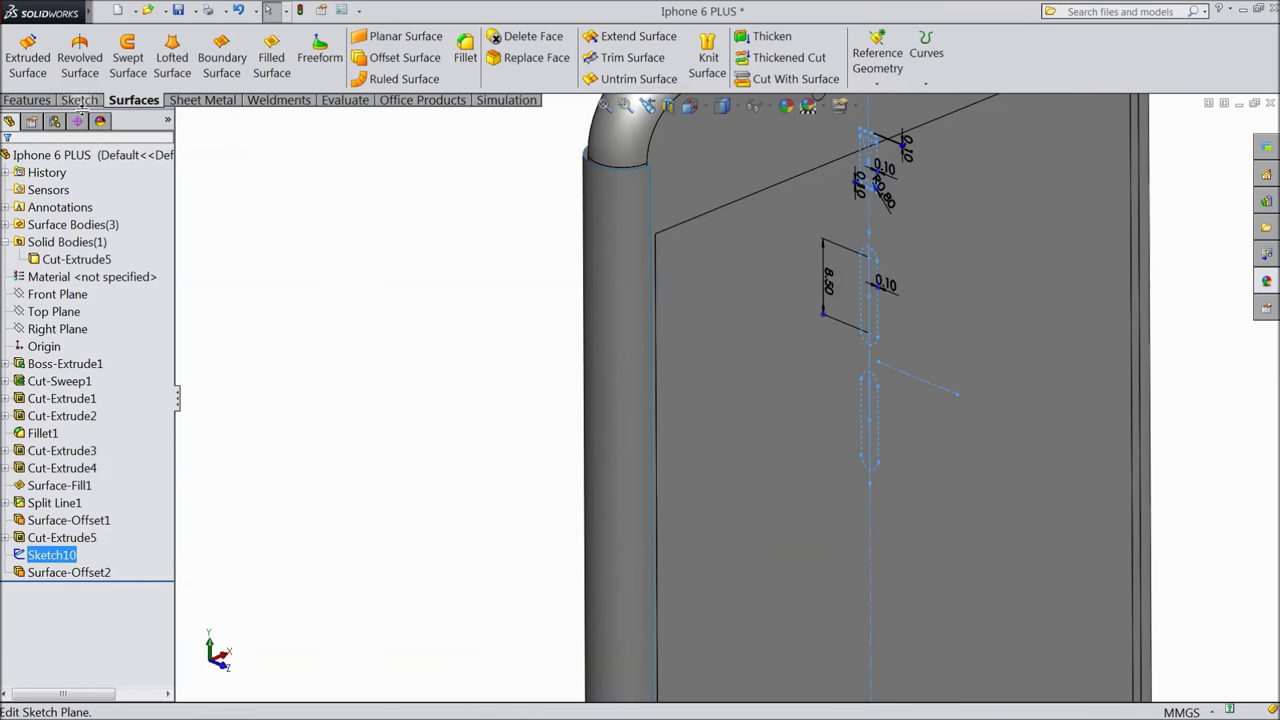
{"action": "left_click", "coordinate": [38, 101]}
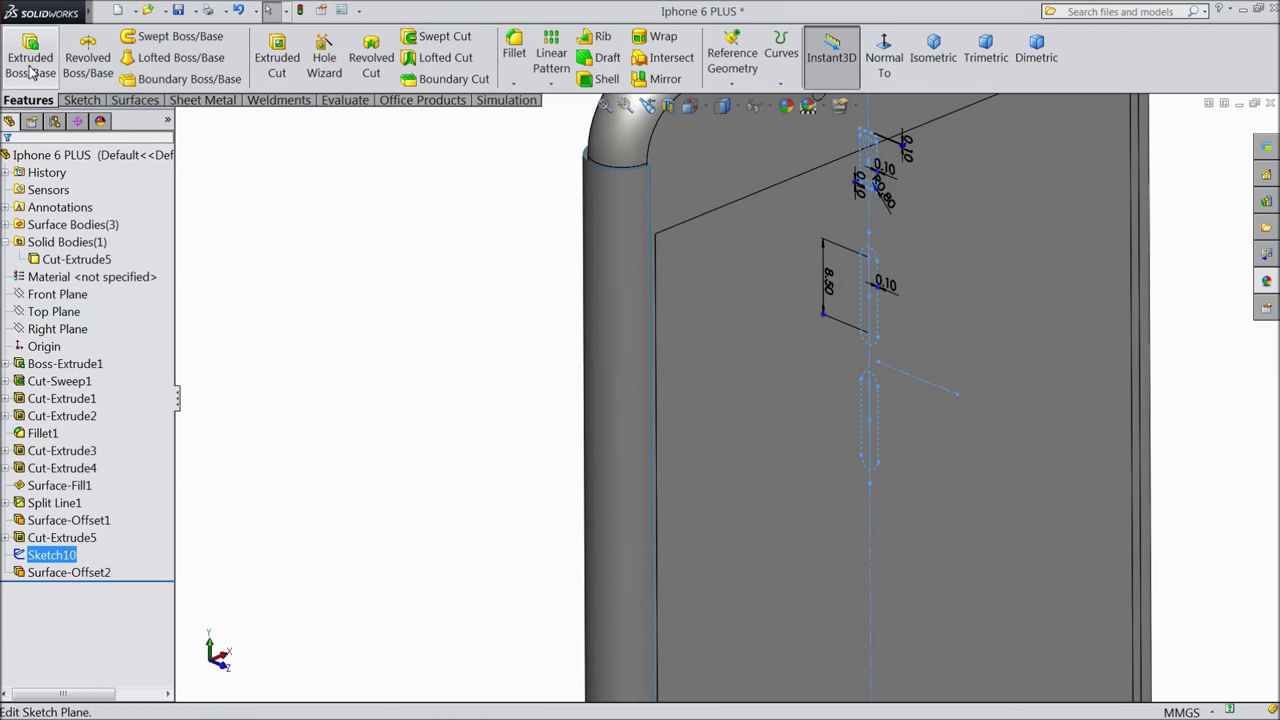
{"action": "left_click", "coordinate": [30, 62]}
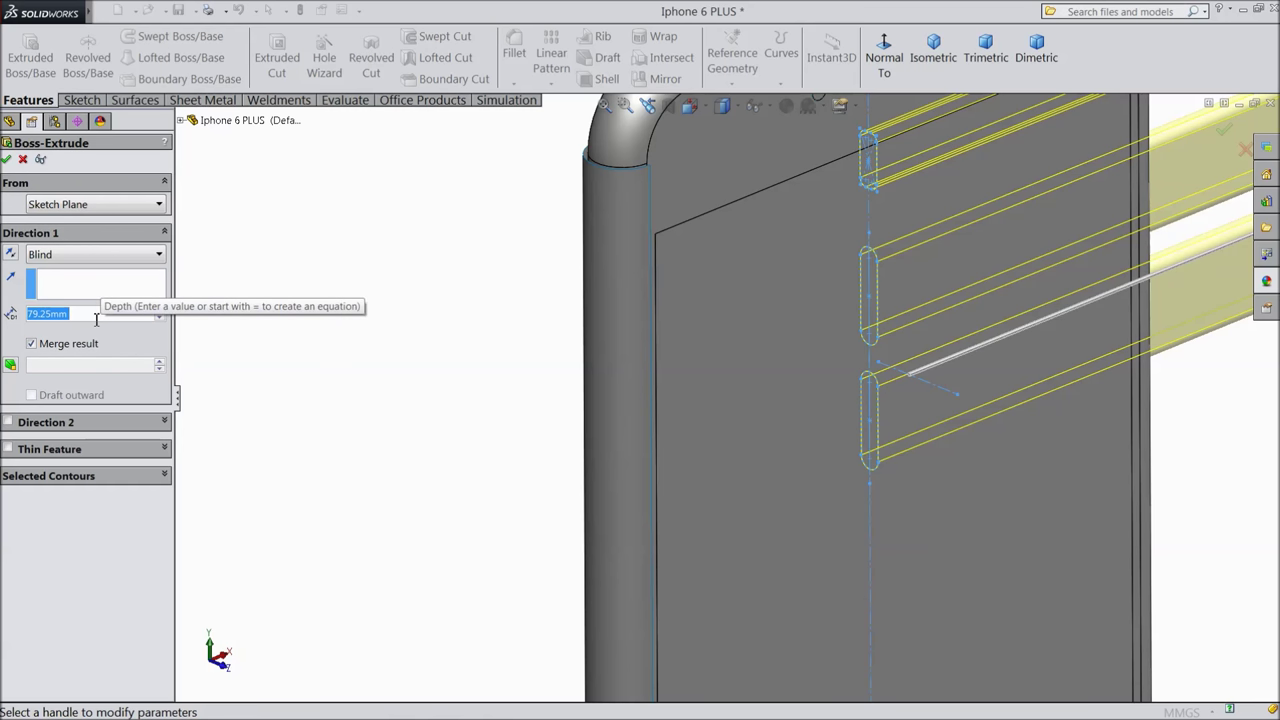
{"action": "left_click", "coordinate": [80, 258]}
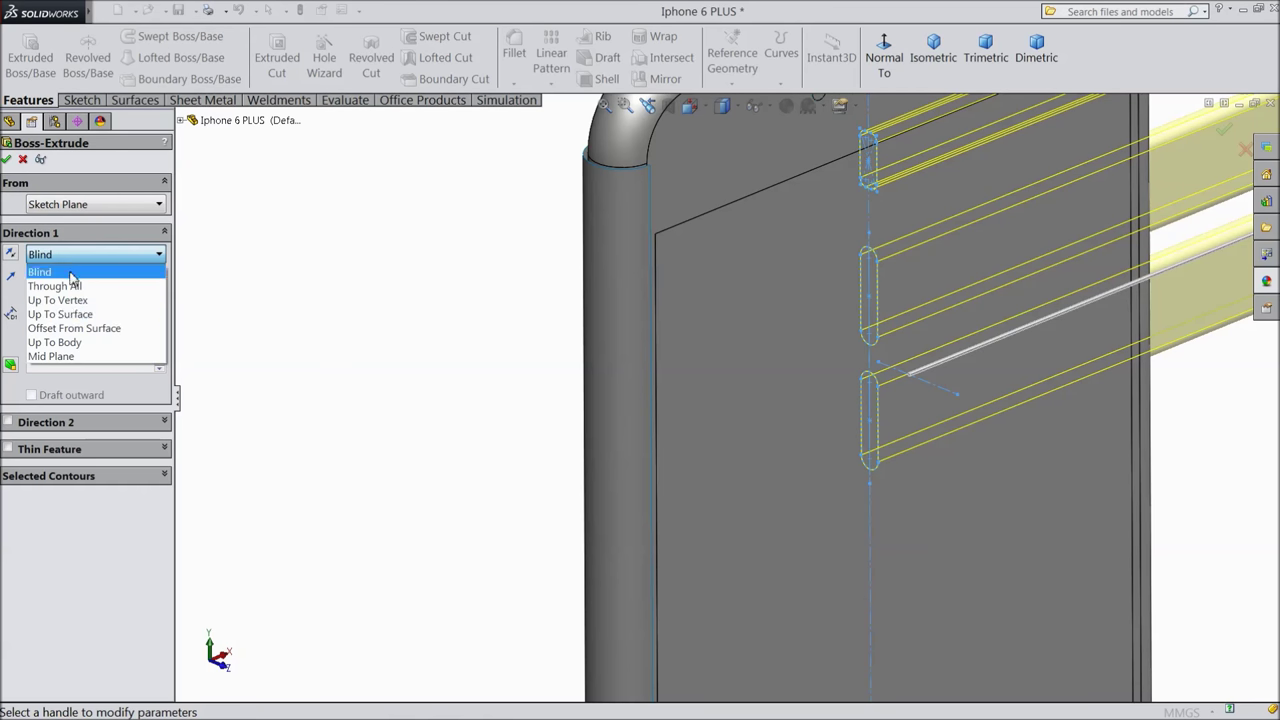
{"action": "left_click", "coordinate": [62, 318]}
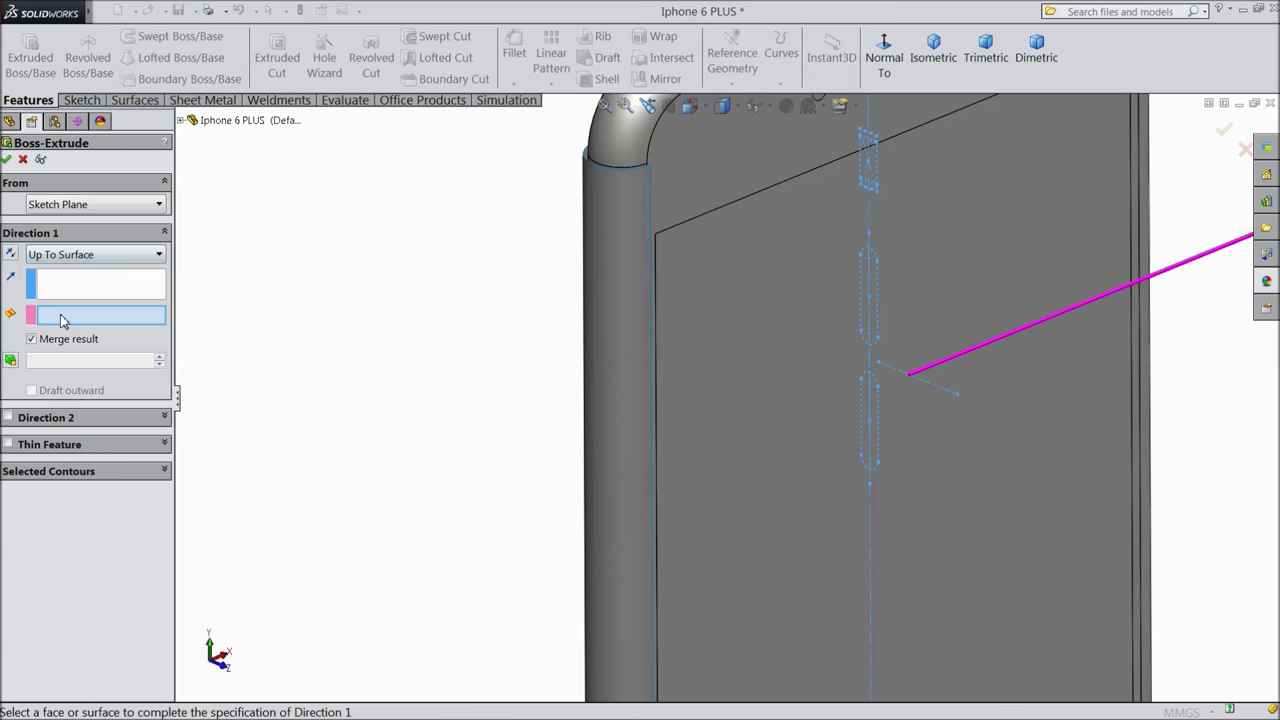
{"action": "left_click", "coordinate": [617, 395]}
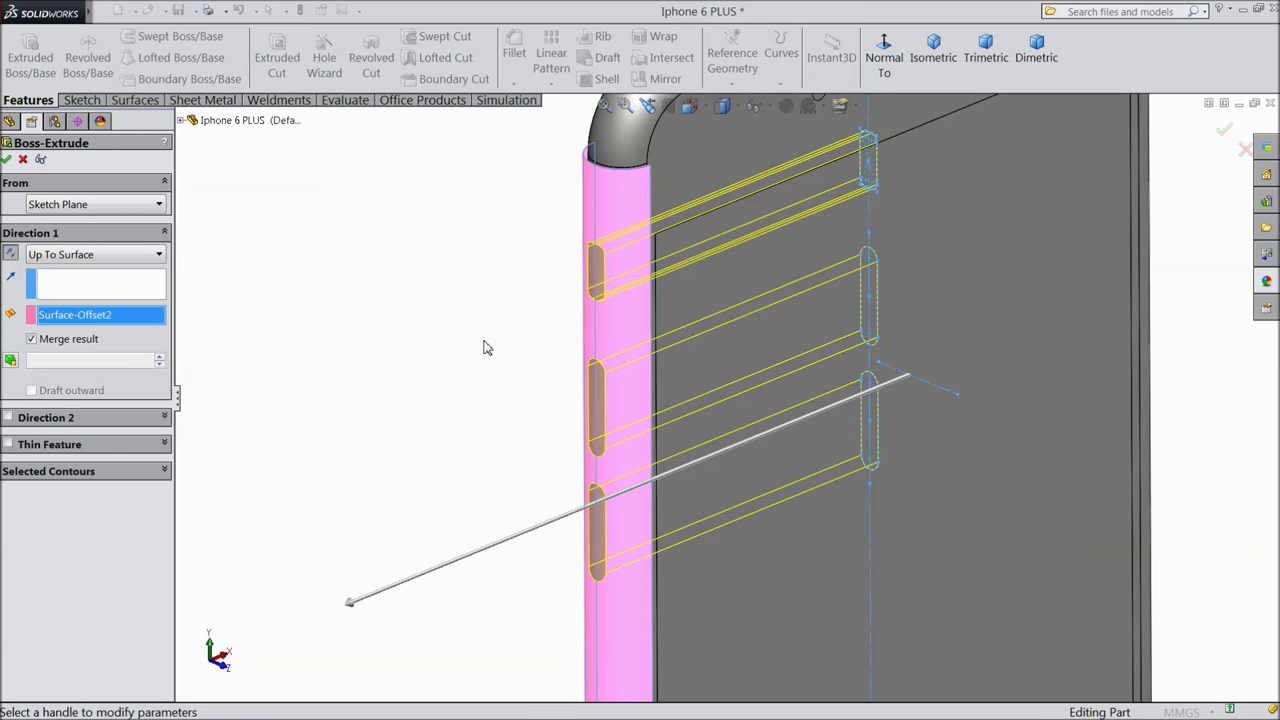
{"action": "left_click", "coordinate": [7, 160]}
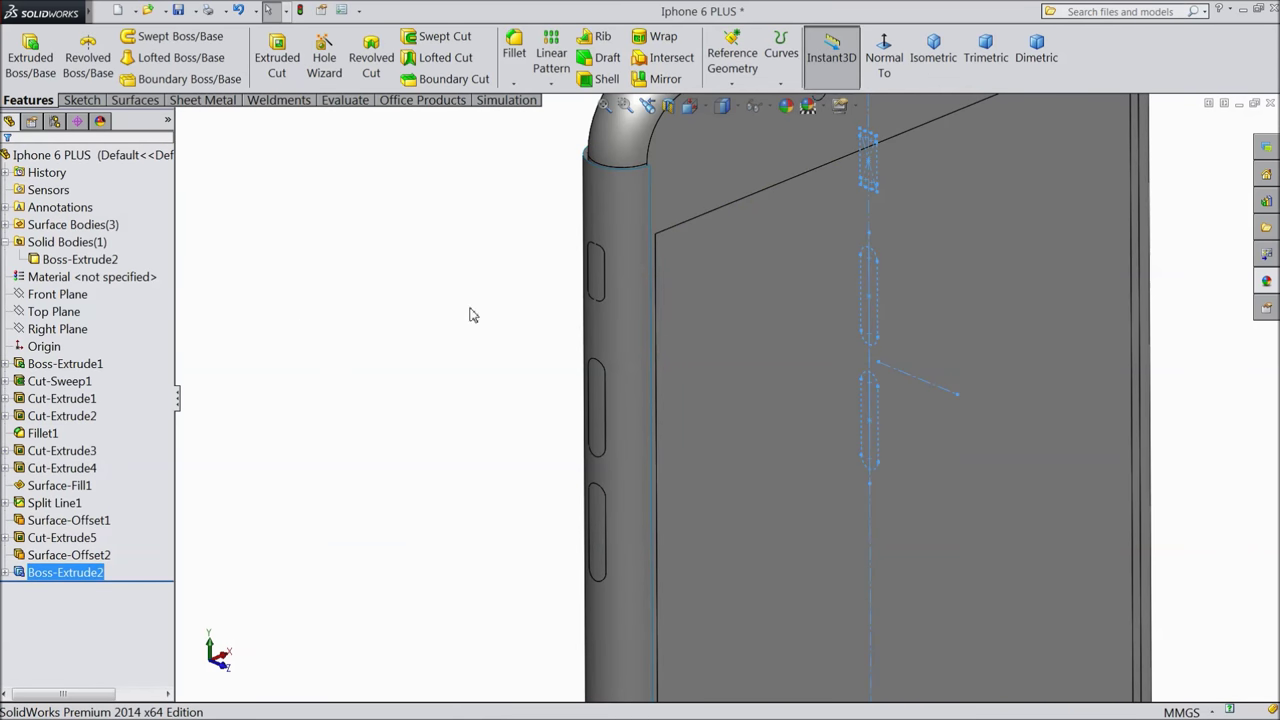
Hide the outer offset surface Surface-Offset2 that covers the side buttons.
{"action": "left_click", "coordinate": [615, 208]}
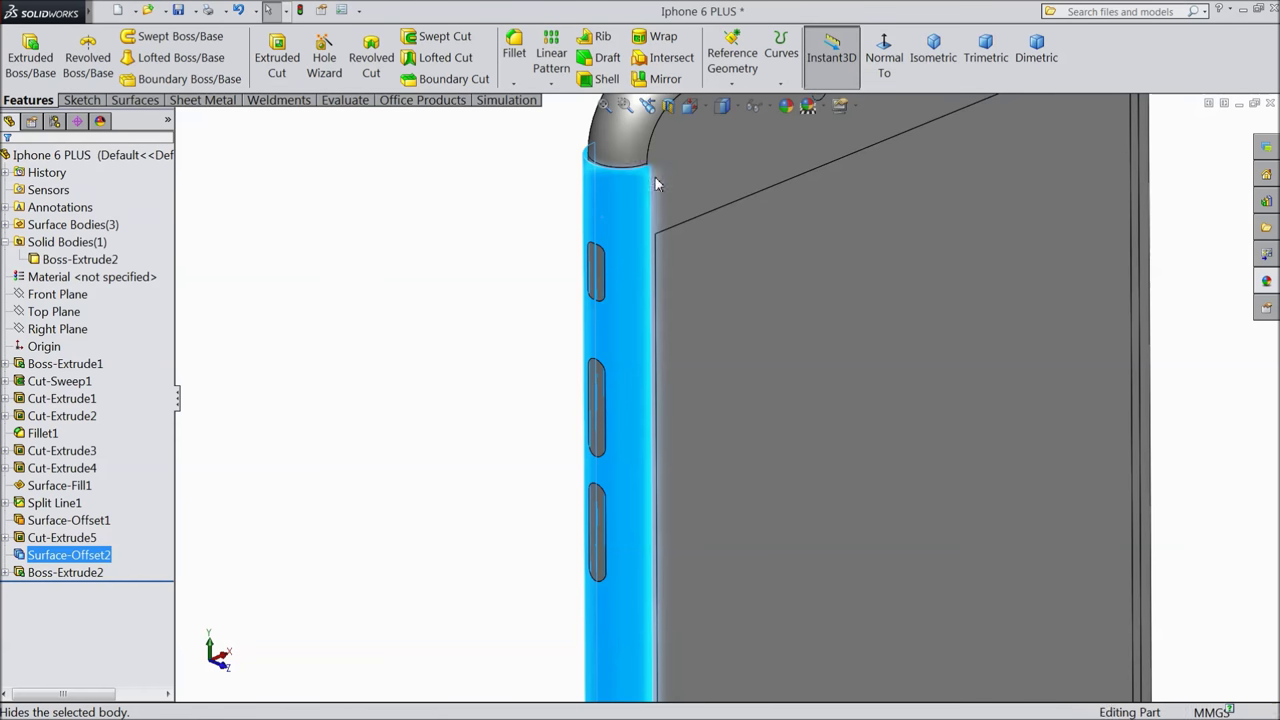
{"action": "left_click", "coordinate": [657, 184]}
{"action": "key", "text": "Down"}
{"action": "middle_click_drag", "start_coordinate": [521, 323], "coordinate": [657, 349]}
{"action": "scroll", "coordinate": [642, 353], "scroll_direction": "down", "scroll_amount": 2}
{"action": "scroll", "coordinate": [509, 297], "scroll_direction": "up", "scroll_amount": 2}
{"action": "scroll", "coordinate": [700, 443], "scroll_direction": "down", "scroll_amount": 2}
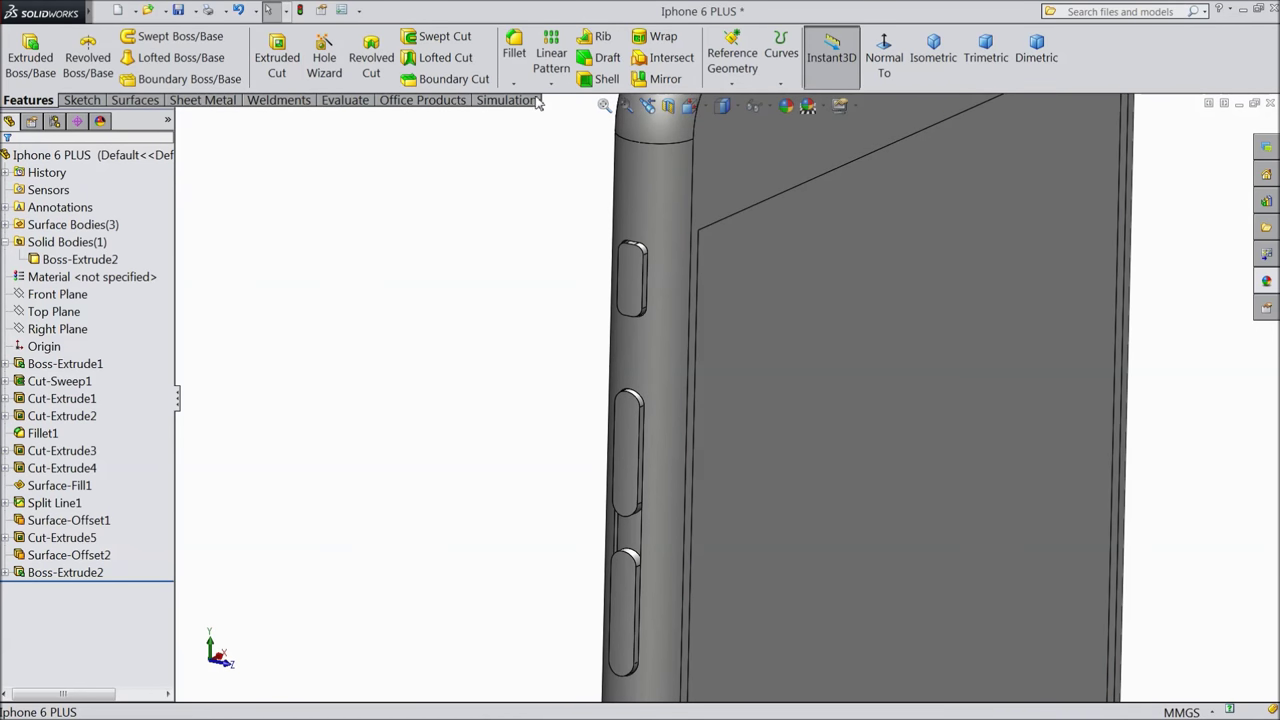
Fillet the outer edge loops of all three side buttons with a constant 0.1 mm radius.
{"action": "left_click", "coordinate": [514, 50]}
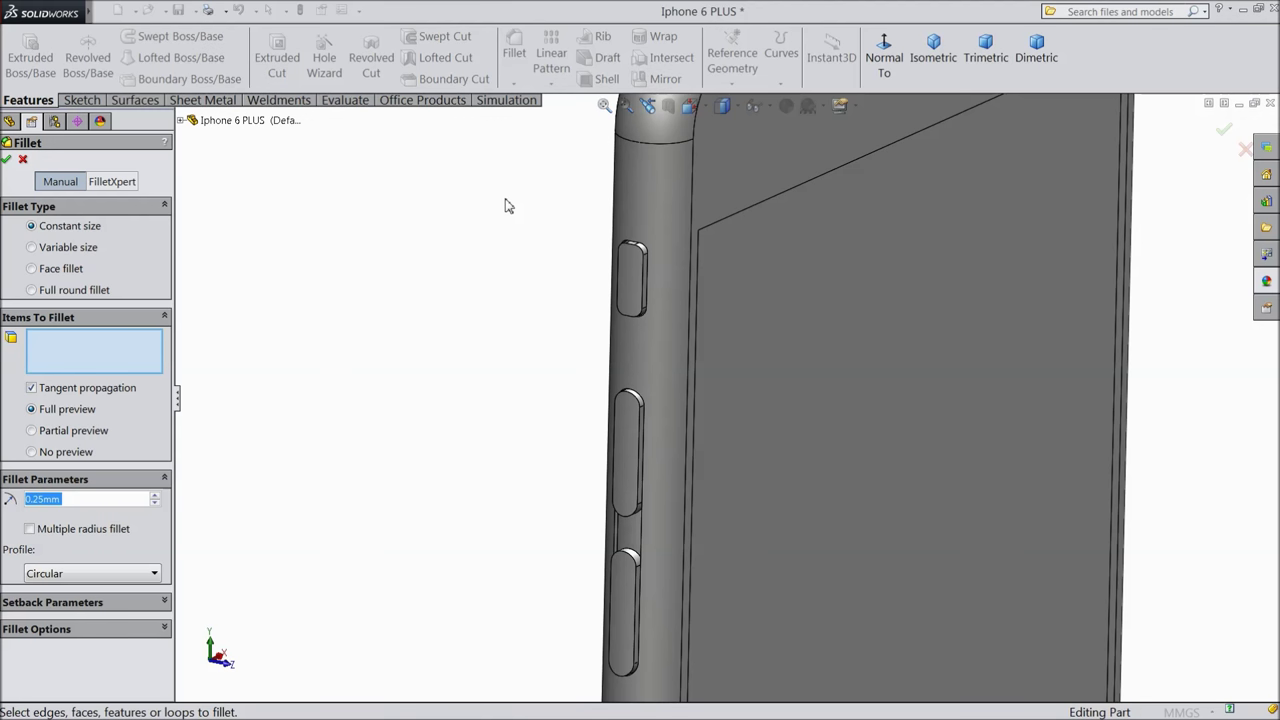
{"action": "type", "text": "0.1"}
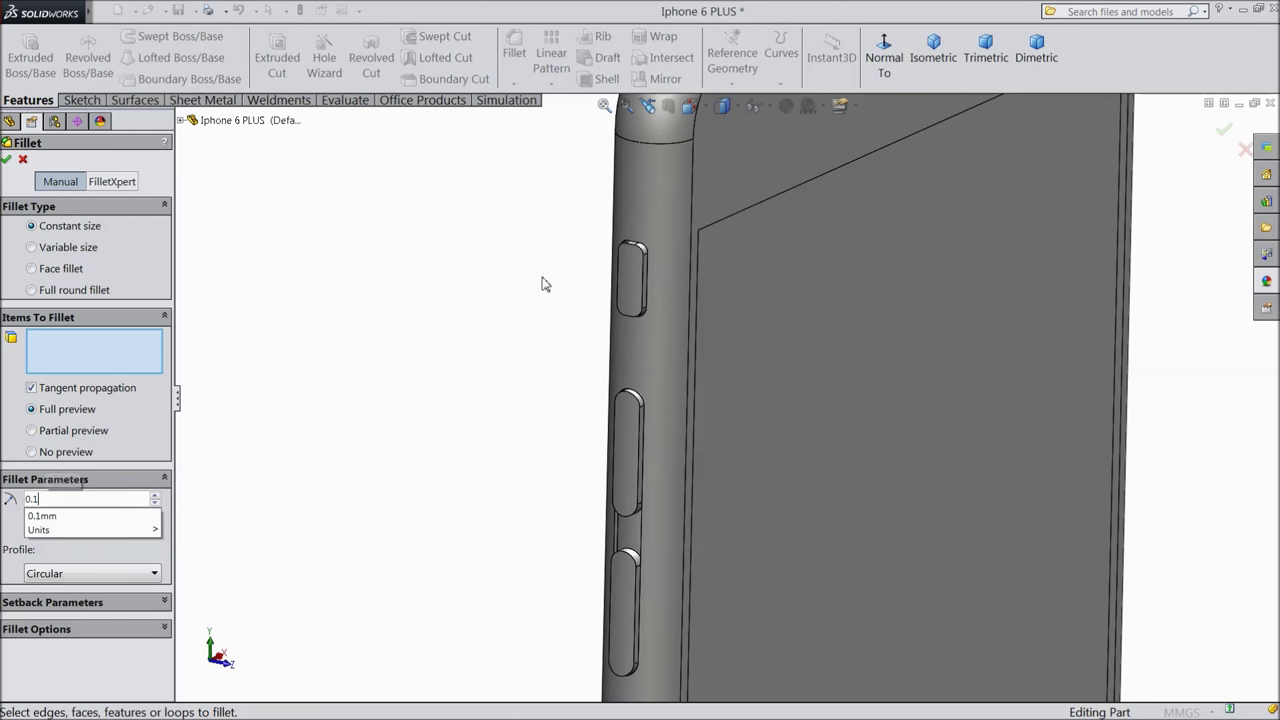
{"action": "scroll", "coordinate": [642, 342], "scroll_direction": "down", "scroll_amount": 3}
{"action": "left_click", "coordinate": [636, 336]}
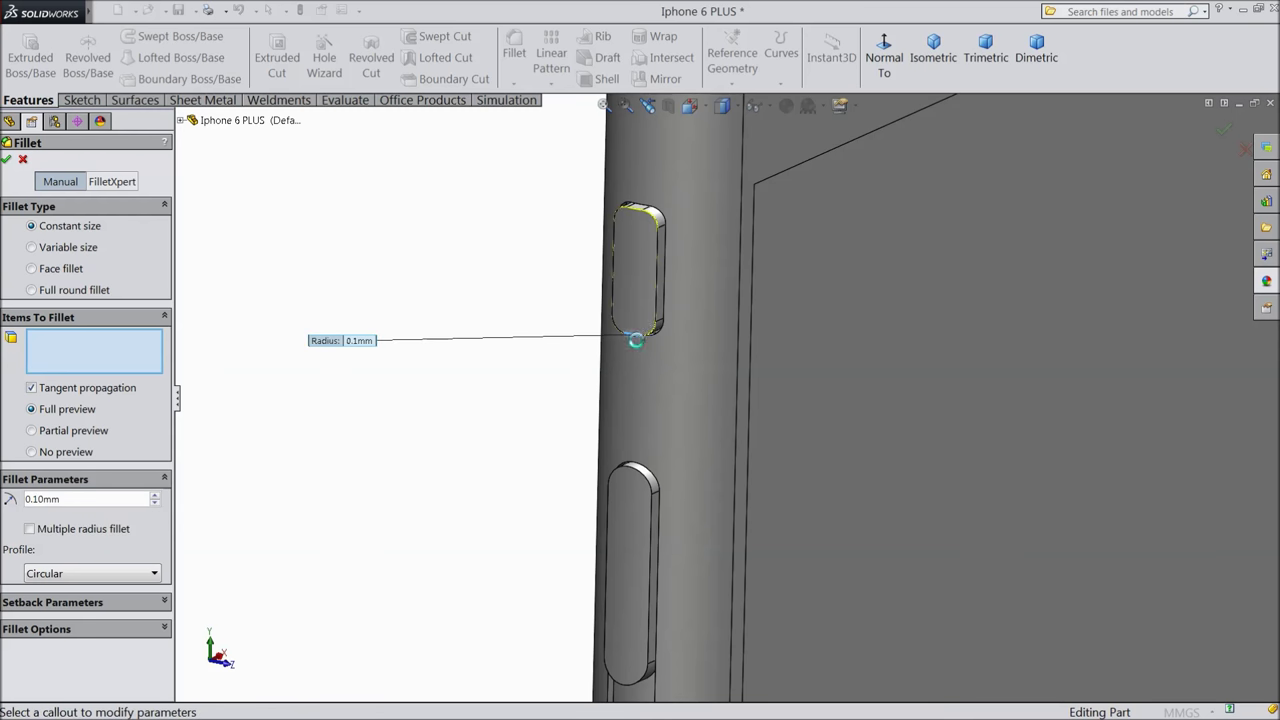
{"action": "left_click", "coordinate": [651, 512]}
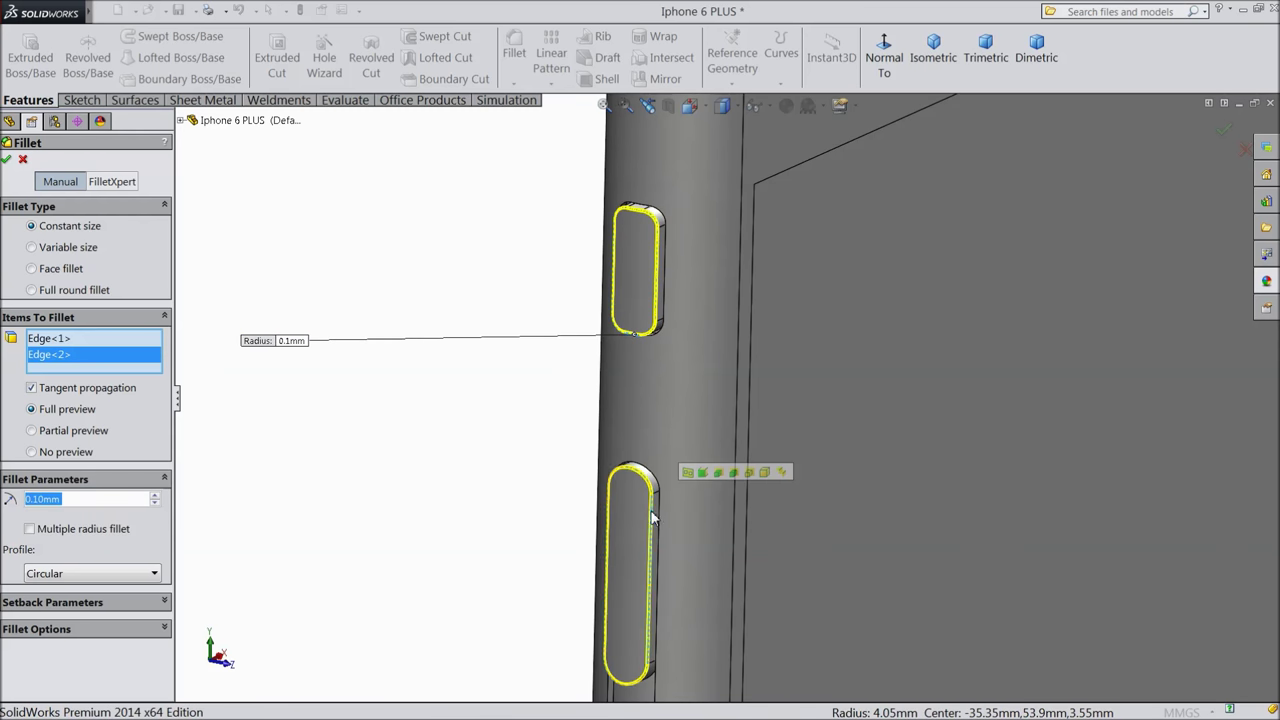
{"action": "scroll", "coordinate": [651, 510], "scroll_direction": "up", "scroll_amount": 2}
{"action": "scroll", "coordinate": [685, 601], "scroll_direction": "down", "scroll_amount": 2}
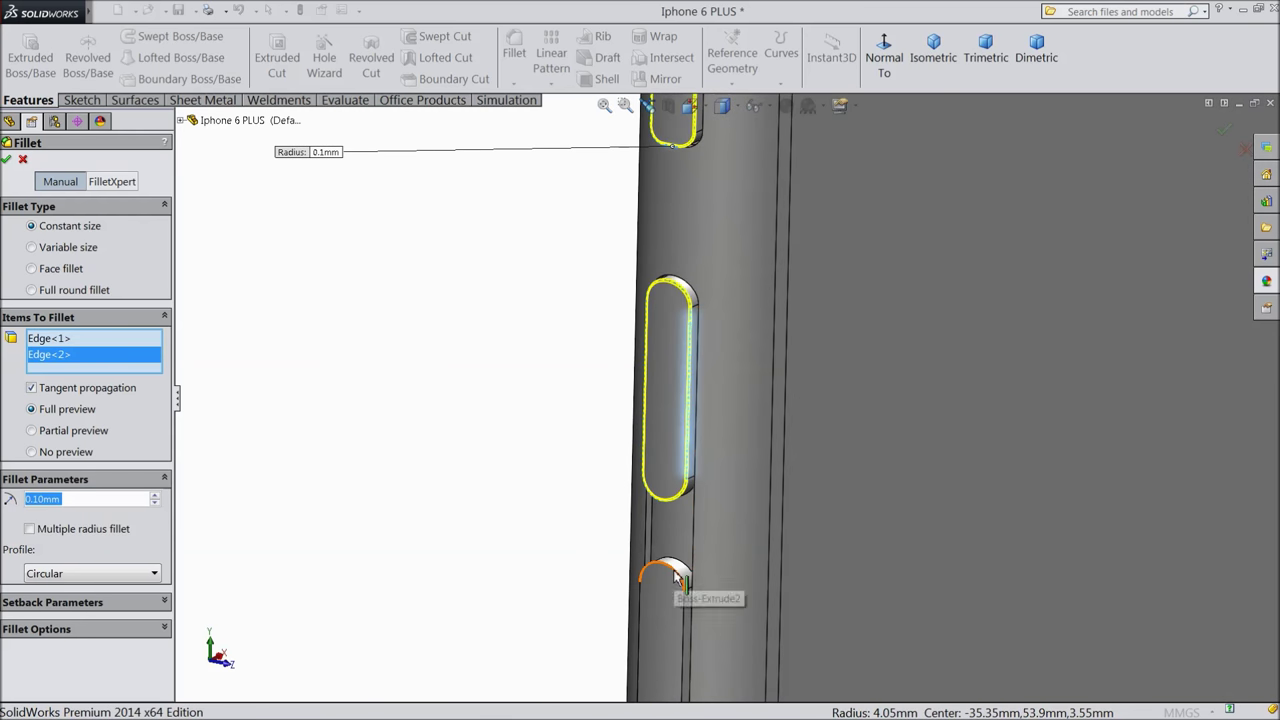
{"action": "left_click", "coordinate": [672, 582]}
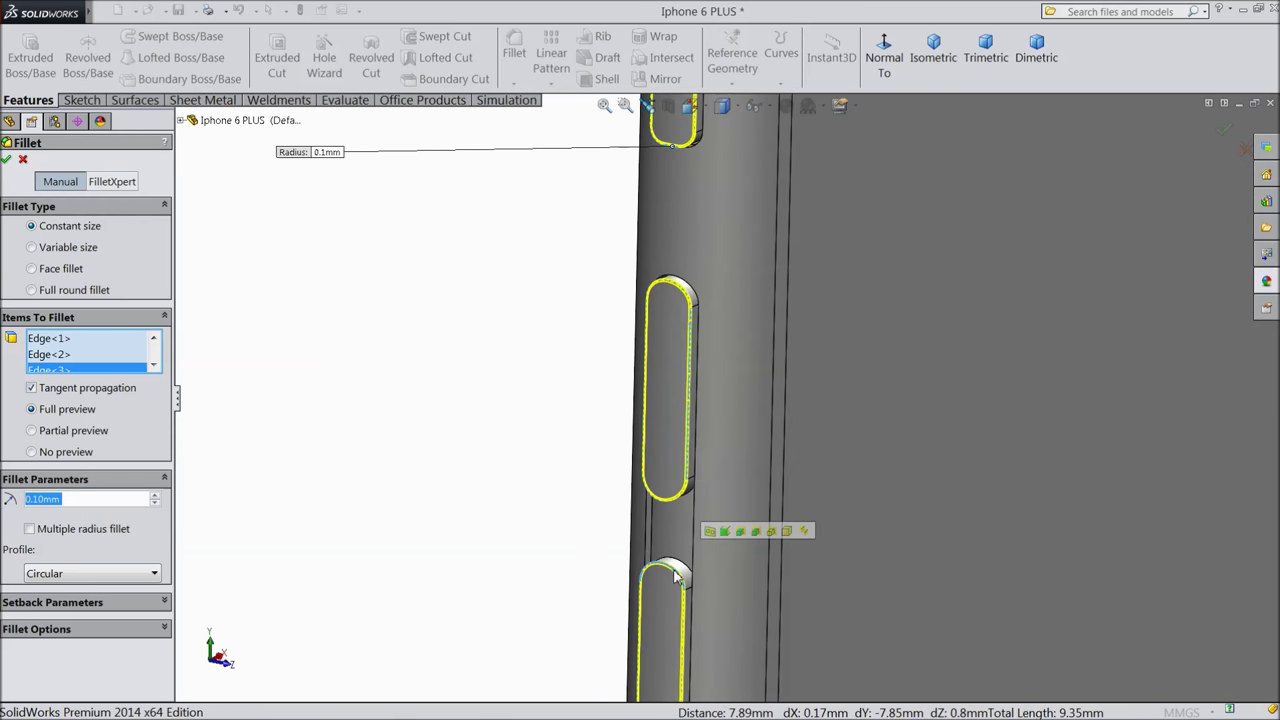
{"action": "left_click", "coordinate": [6, 161]}
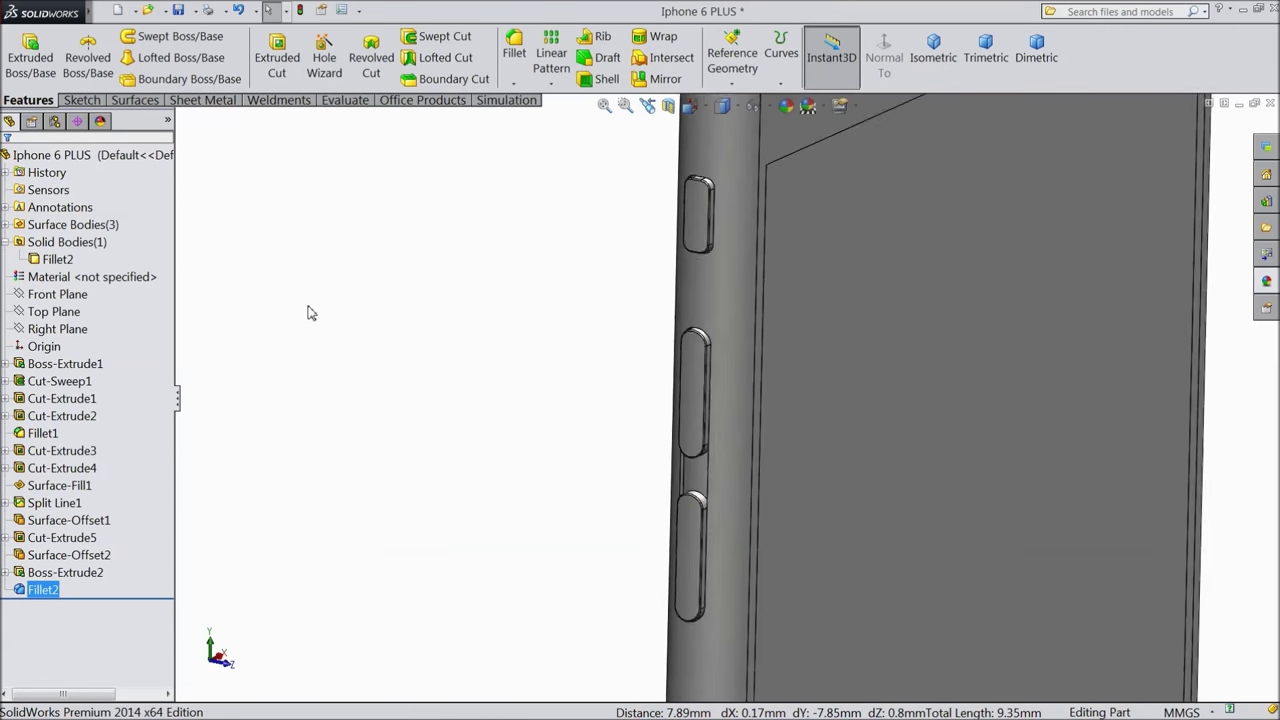
Turn on perspective display for the view of the whole phone.
{"action": "scroll", "coordinate": [320, 325], "scroll_direction": "up", "scroll_amount": 3}
{"action": "middle_click_drag", "start_coordinate": [331, 337], "coordinate": [437, 297]}
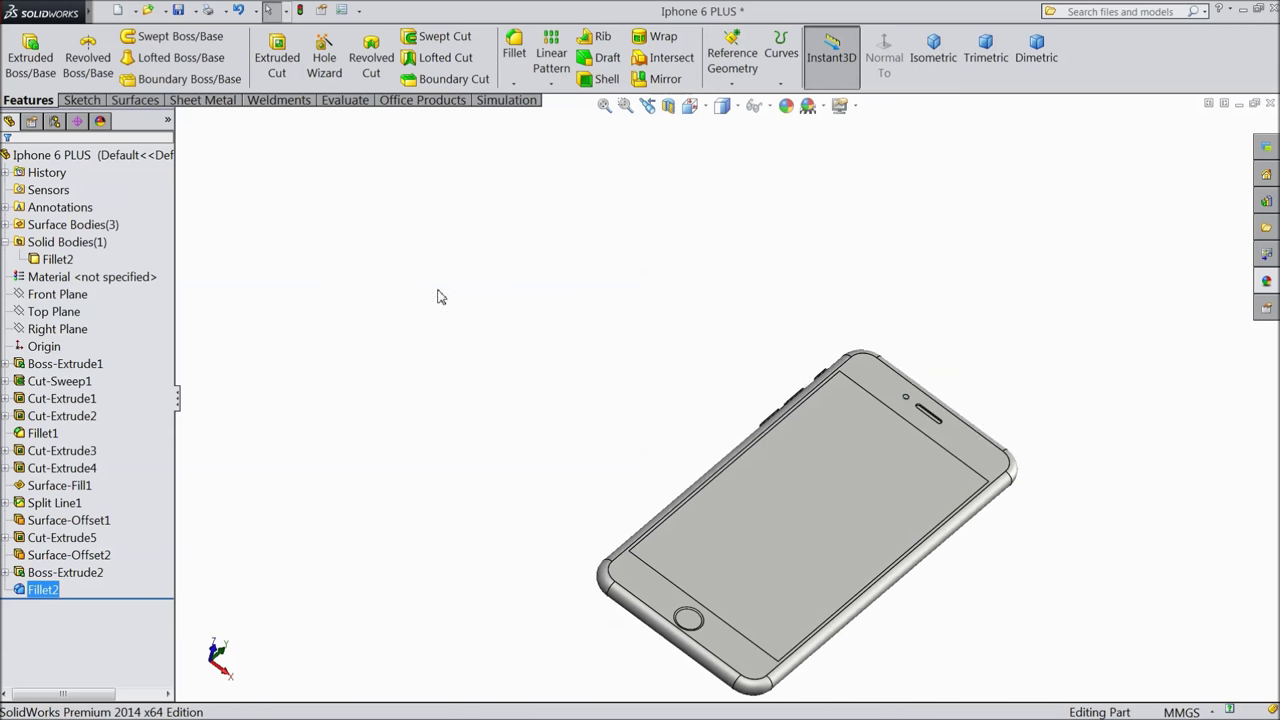
{"action": "left_click", "coordinate": [842, 106]}
{"action": "left_click", "coordinate": [857, 183]}
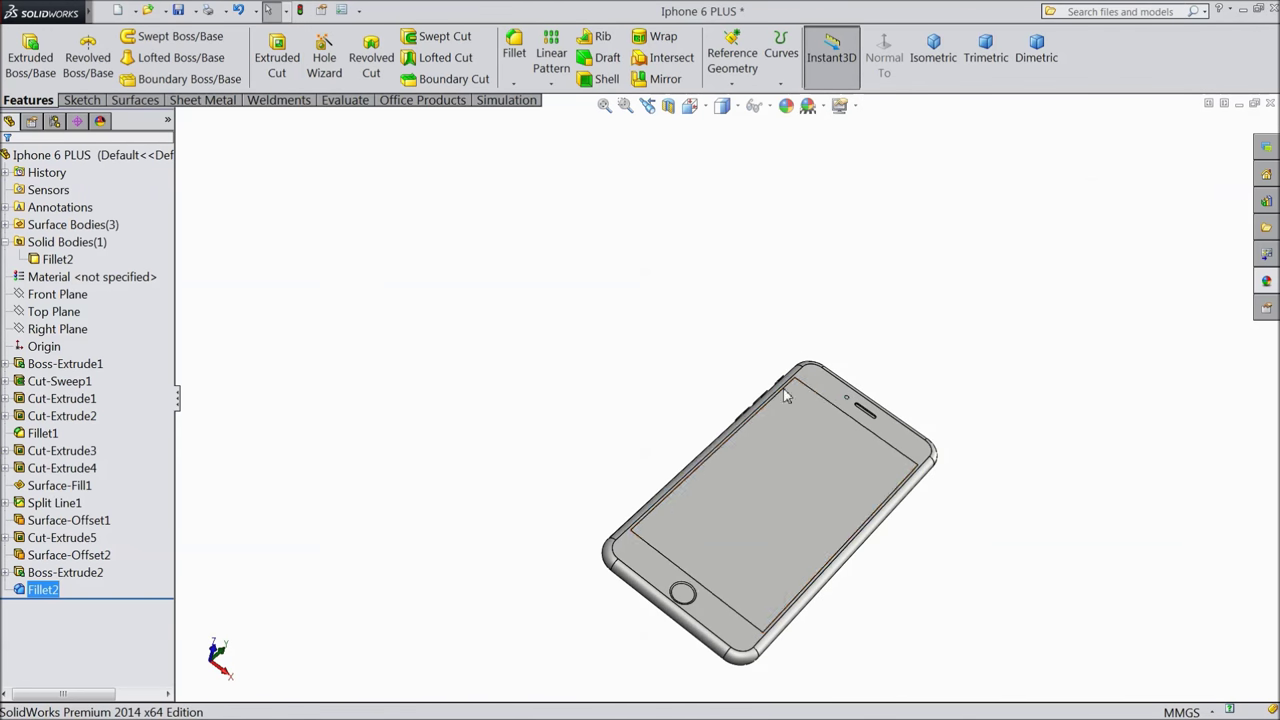
Examine the filleted side buttons and the phone's overall shape from several angles and zoom levels.
{"action": "scroll", "coordinate": [817, 518], "scroll_direction": "down", "scroll_amount": 5}
{"action": "middle_click_drag", "start_coordinate": [777, 437], "coordinate": [717, 431]}
{"action": "middle_click_drag", "start_coordinate": [689, 228], "coordinate": [905, 187]}
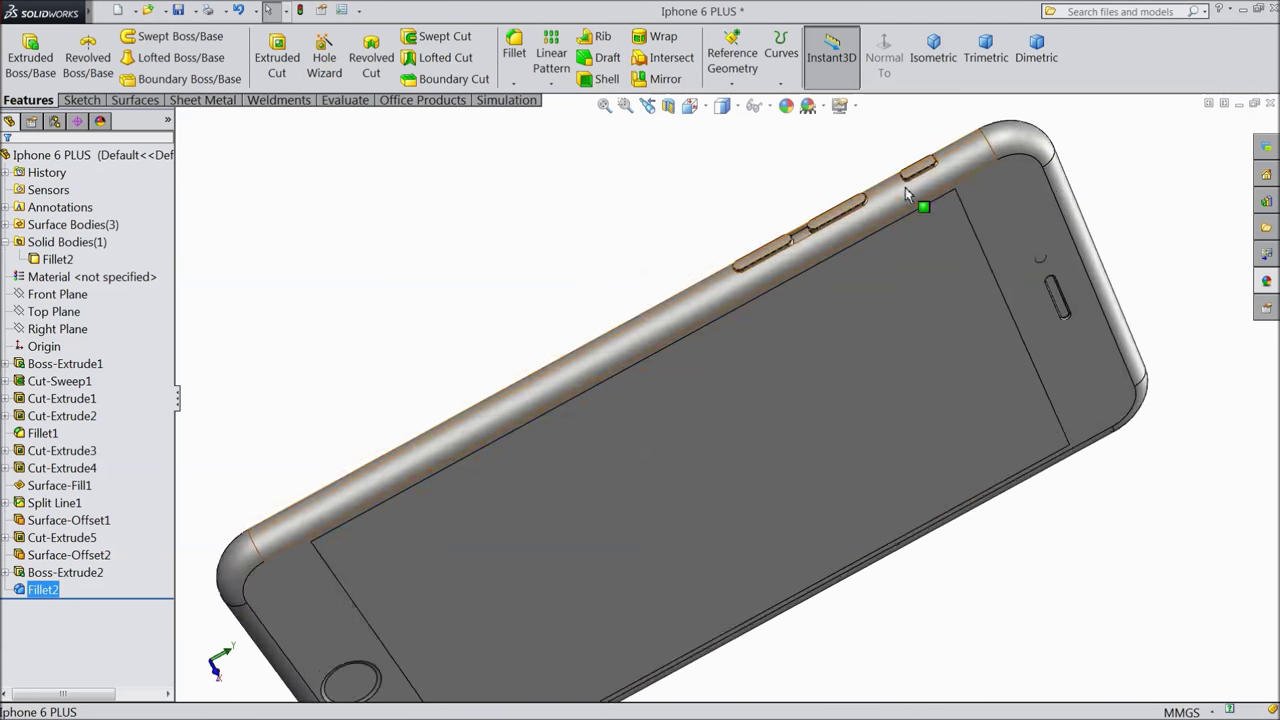
{"action": "scroll", "coordinate": [845, 347], "scroll_direction": "down", "scroll_amount": 4}
{"action": "mouse_move", "coordinate": [843, 274]}
{"action": "middle_mouse_down"}
{"action": "mouse_move", "coordinate": [829, 394]}
{"action": "mouse_move", "coordinate": [866, 425]}
{"action": "mouse_move", "coordinate": [877, 266]}
{"action": "mouse_move", "coordinate": [823, 278]}
{"action": "middle_mouse_up"}
{"action": "scroll", "coordinate": [816, 381], "scroll_direction": "up", "scroll_amount": 3}
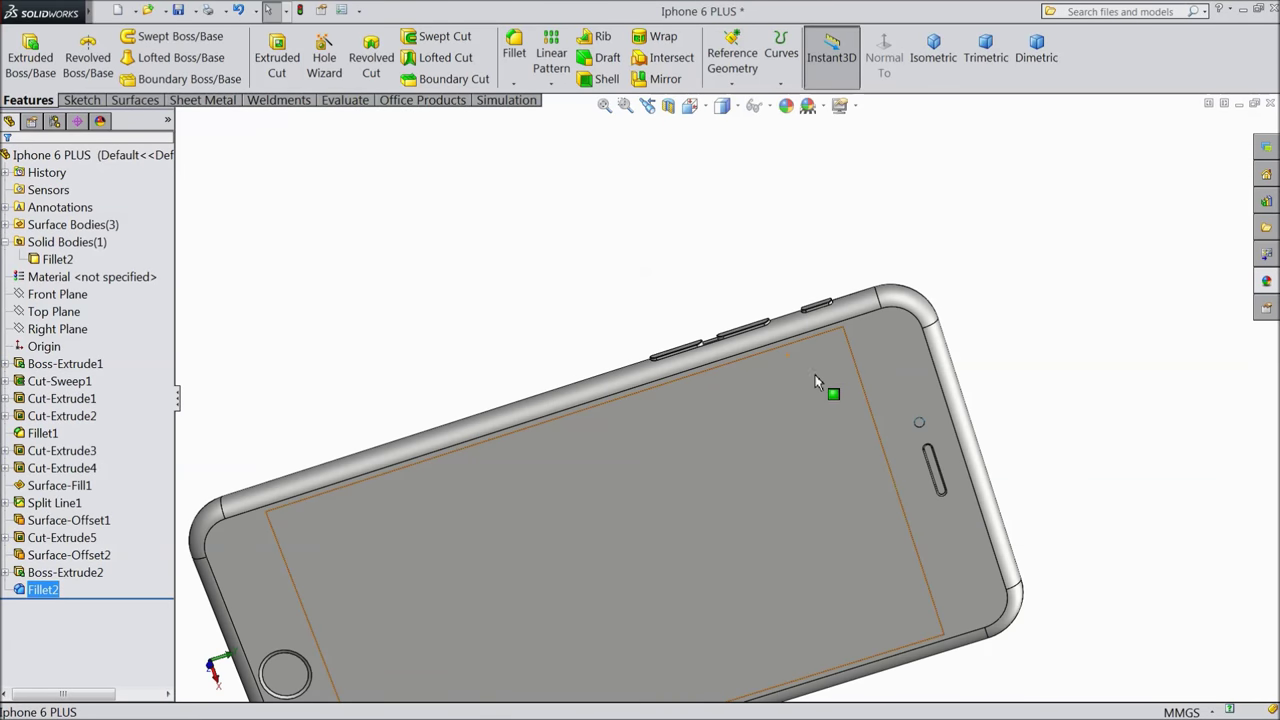
{"action": "scroll", "coordinate": [816, 381], "scroll_direction": "up", "scroll_amount": 3}
{"action": "middle_click_drag", "start_coordinate": [748, 480], "coordinate": [711, 246]}
{"action": "scroll", "coordinate": [706, 583], "scroll_direction": "down", "scroll_amount": 5}
{"action": "middle_click_drag", "start_coordinate": [673, 460], "coordinate": [651, 422]}
{"action": "scroll", "coordinate": [569, 422], "scroll_direction": "down", "scroll_amount": 2}
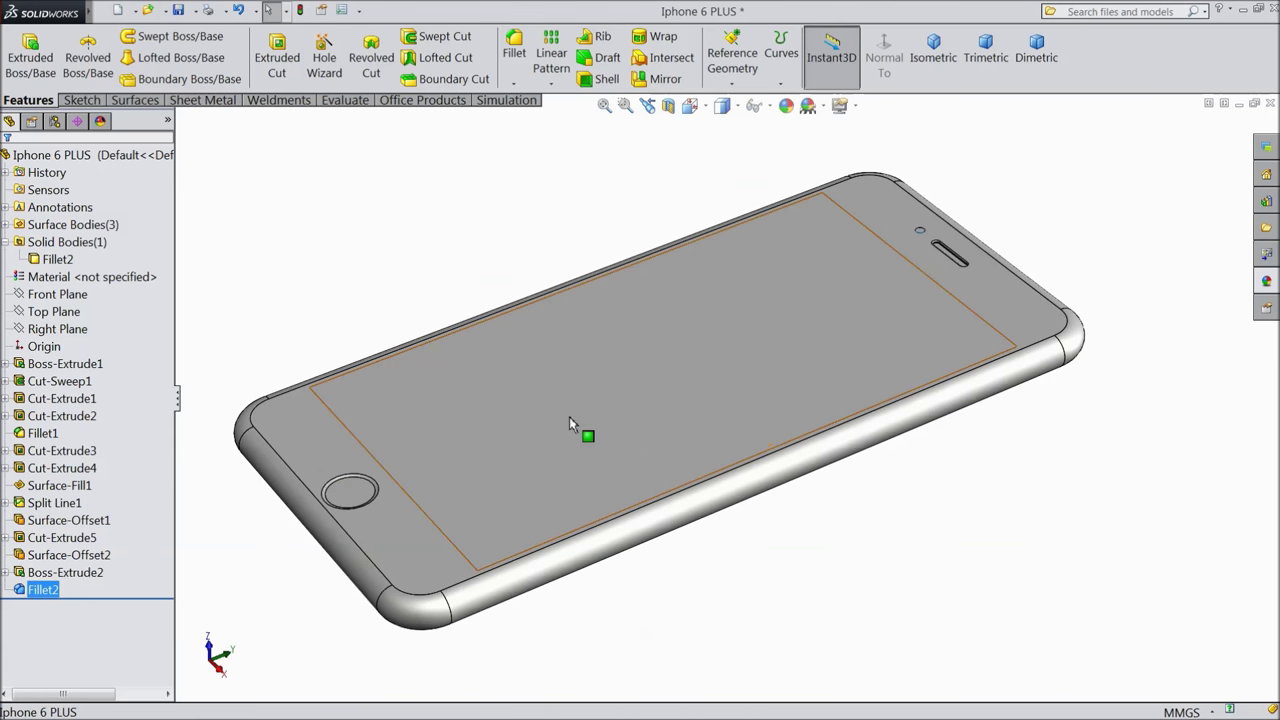
{"action": "scroll", "coordinate": [569, 422], "scroll_direction": "down", "scroll_amount": 2}
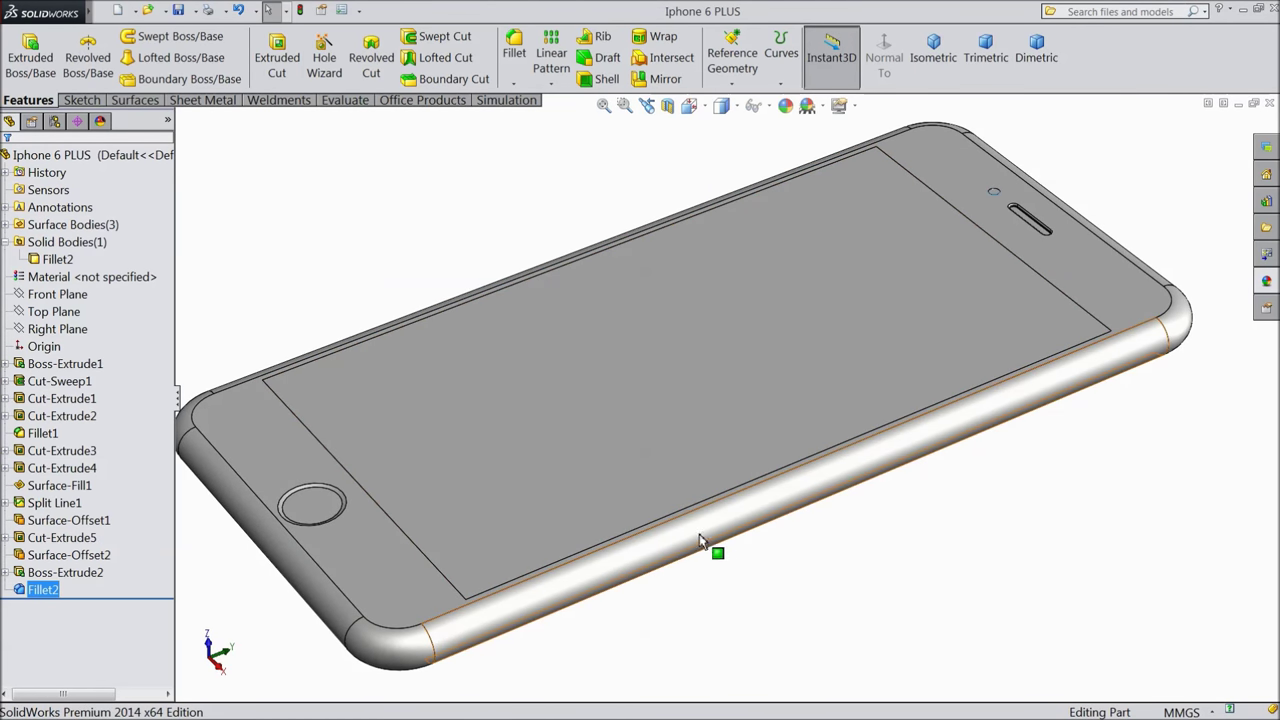
Offset the long side face opposite the three buttons by 0.5 mm, with the direction flipped inward.
{"action": "left_click", "coordinate": [808, 493]}
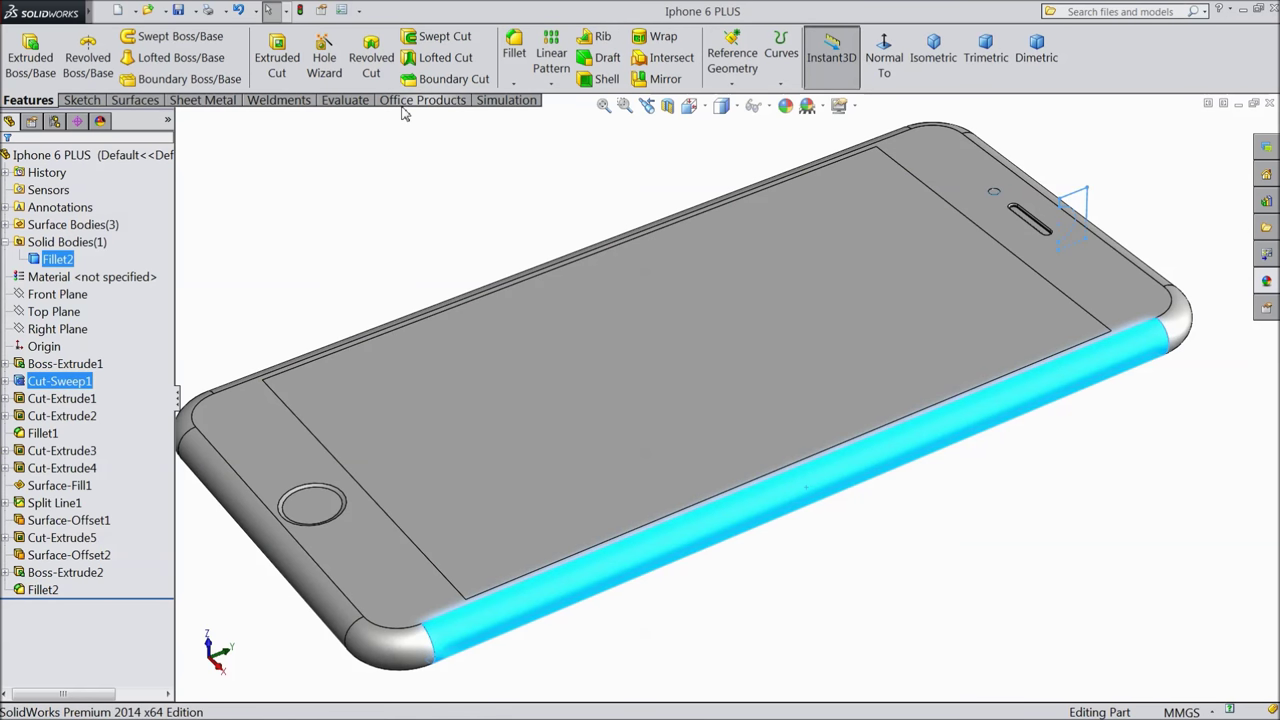
{"action": "left_click", "coordinate": [133, 100]}
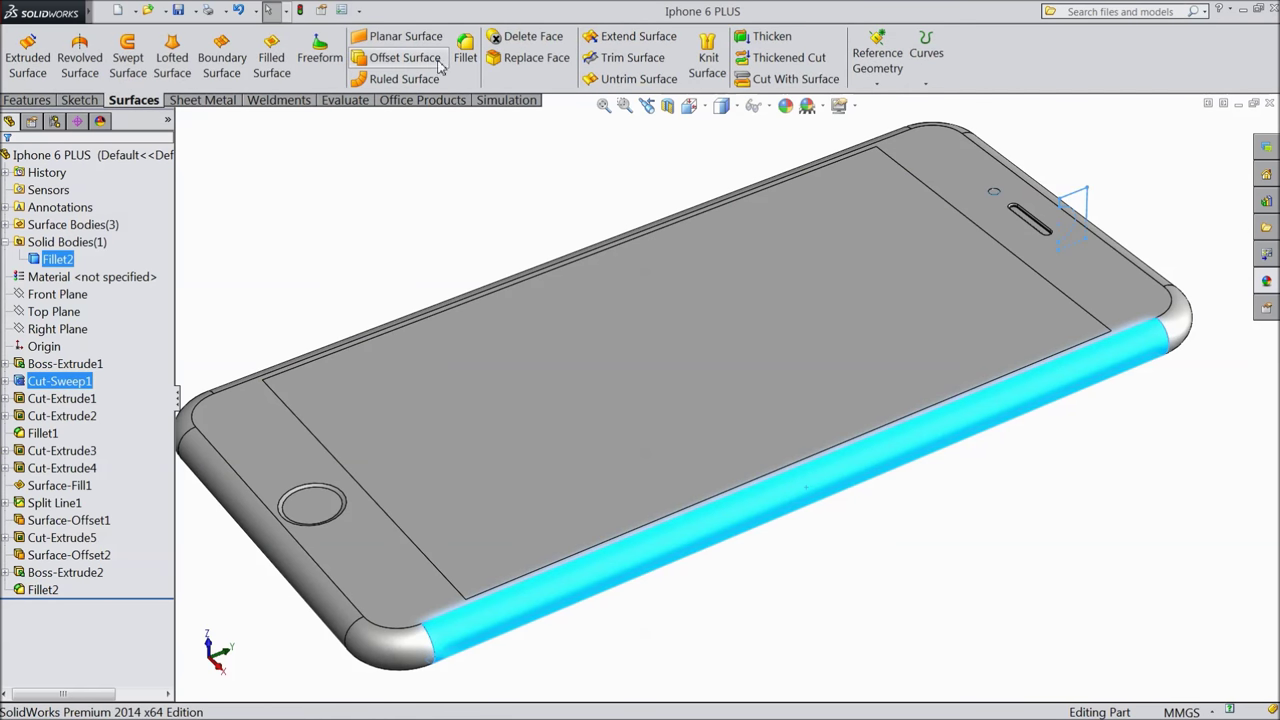
{"action": "left_click", "coordinate": [426, 62]}
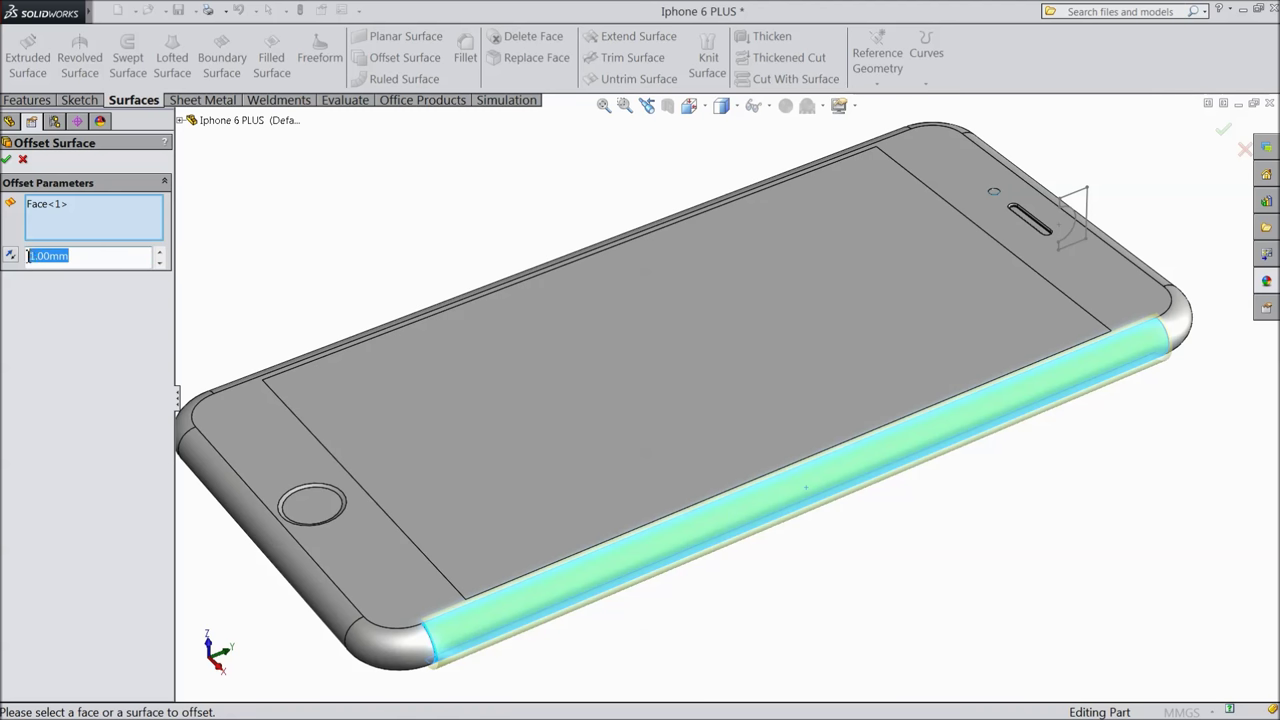
{"action": "type", "text": "0.5"}
{"action": "key", "text": "Return"}
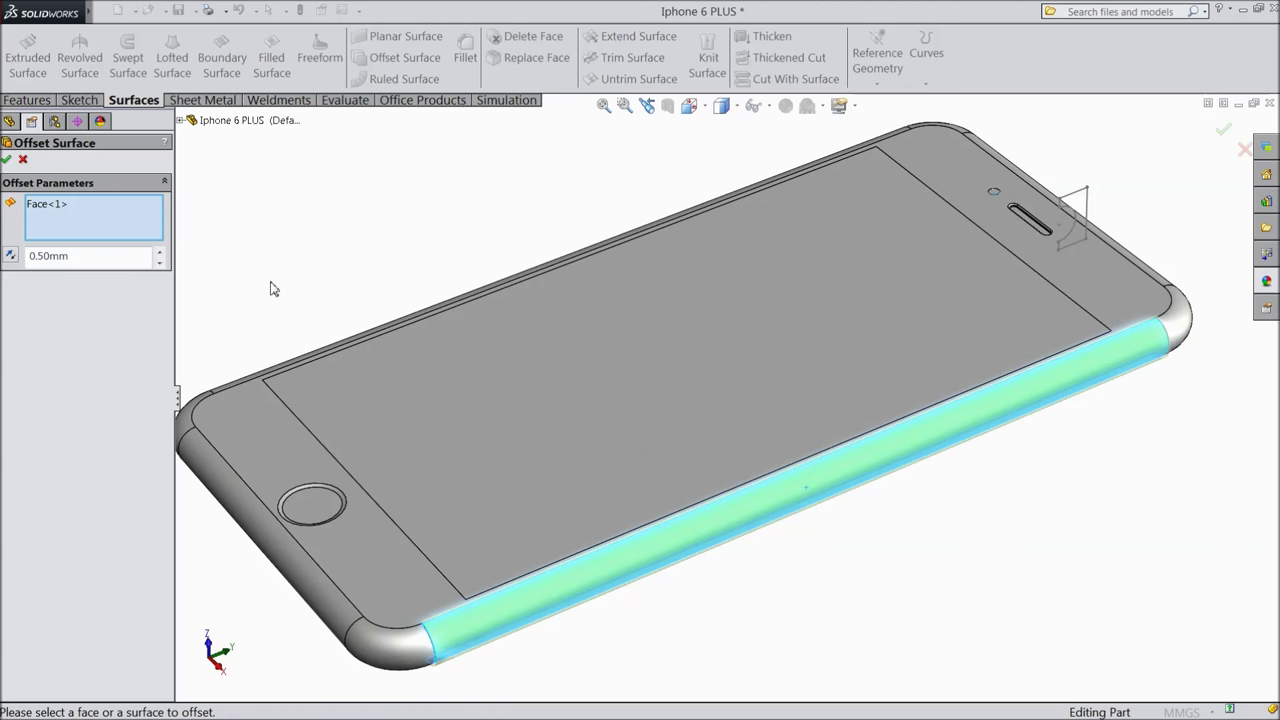
{"action": "left_click", "coordinate": [10, 257]}
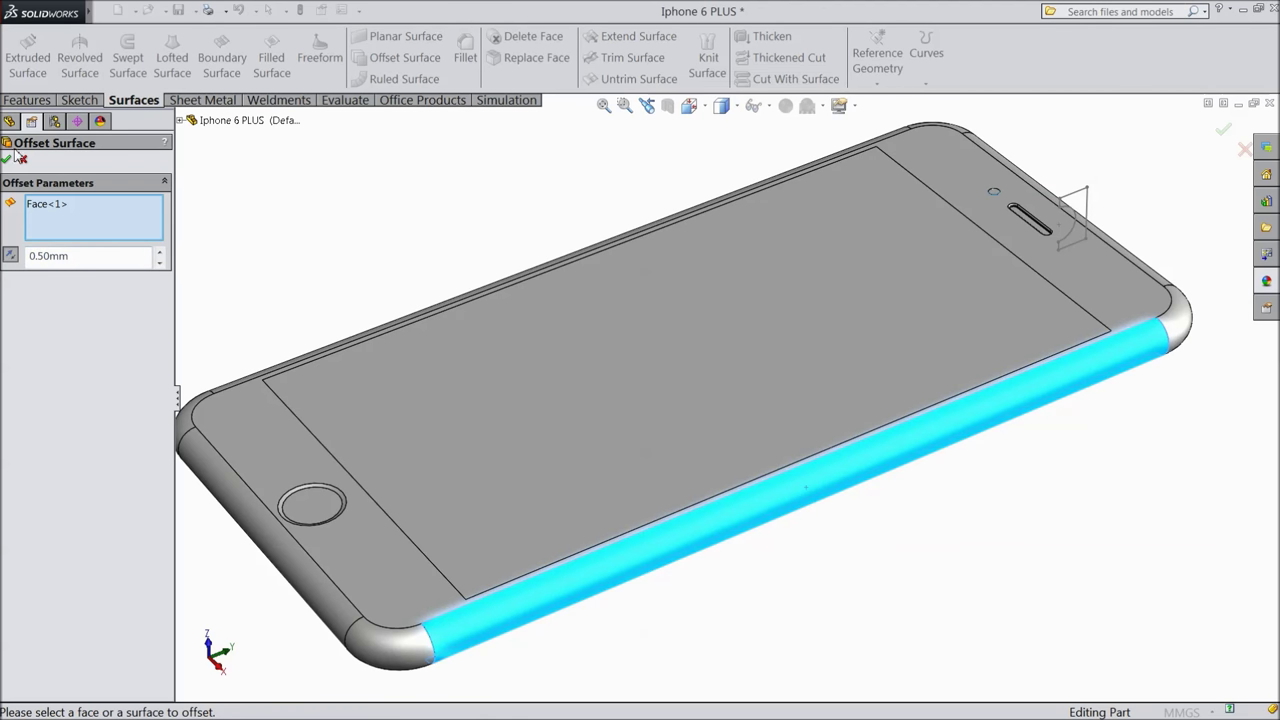
{"action": "left_click", "coordinate": [7, 160]}
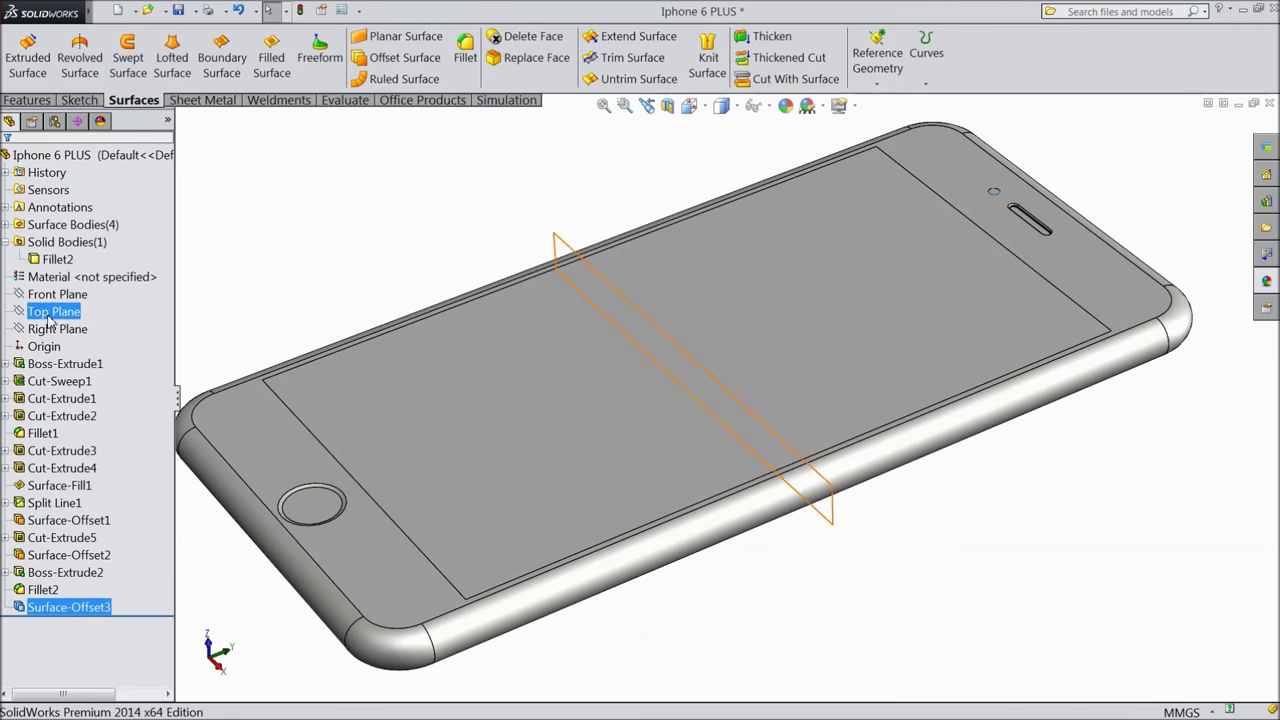
Start a new sketch on the Right Plane and view it normal to the plane.
{"action": "left_click", "coordinate": [55, 330]}
{"action": "left_click", "coordinate": [68, 311]}
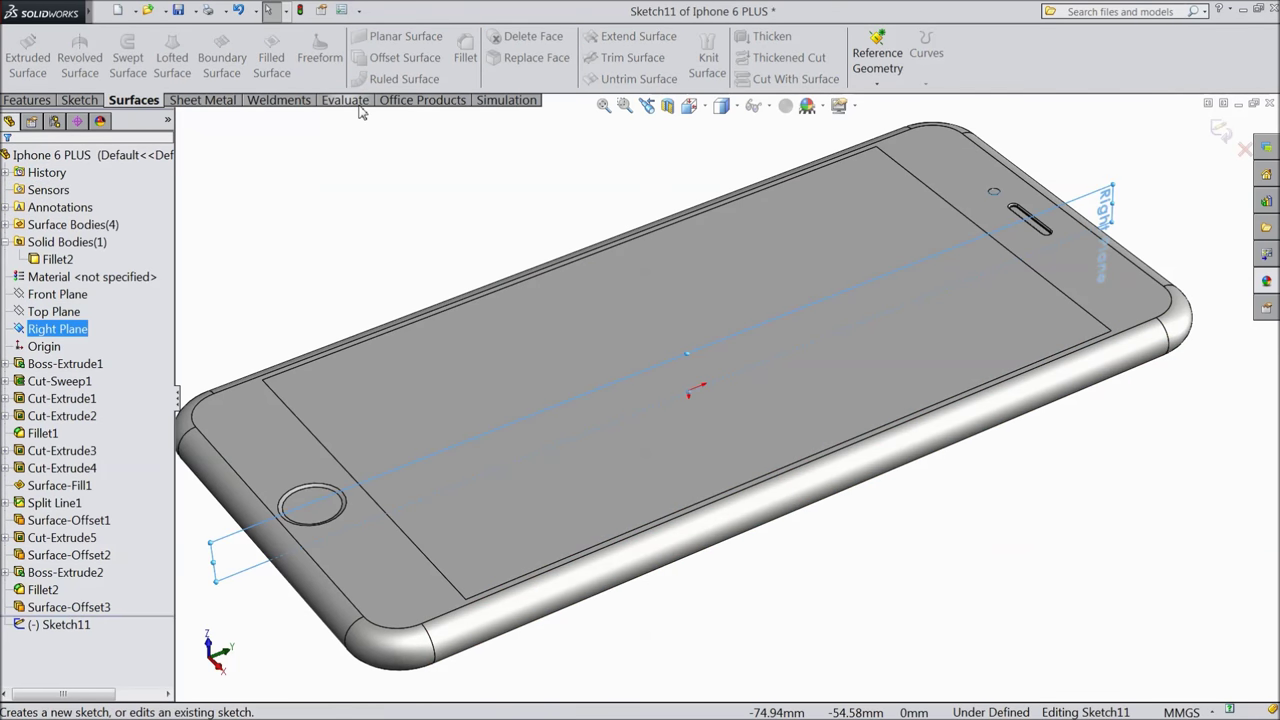
{"action": "left_click", "coordinate": [76, 101]}
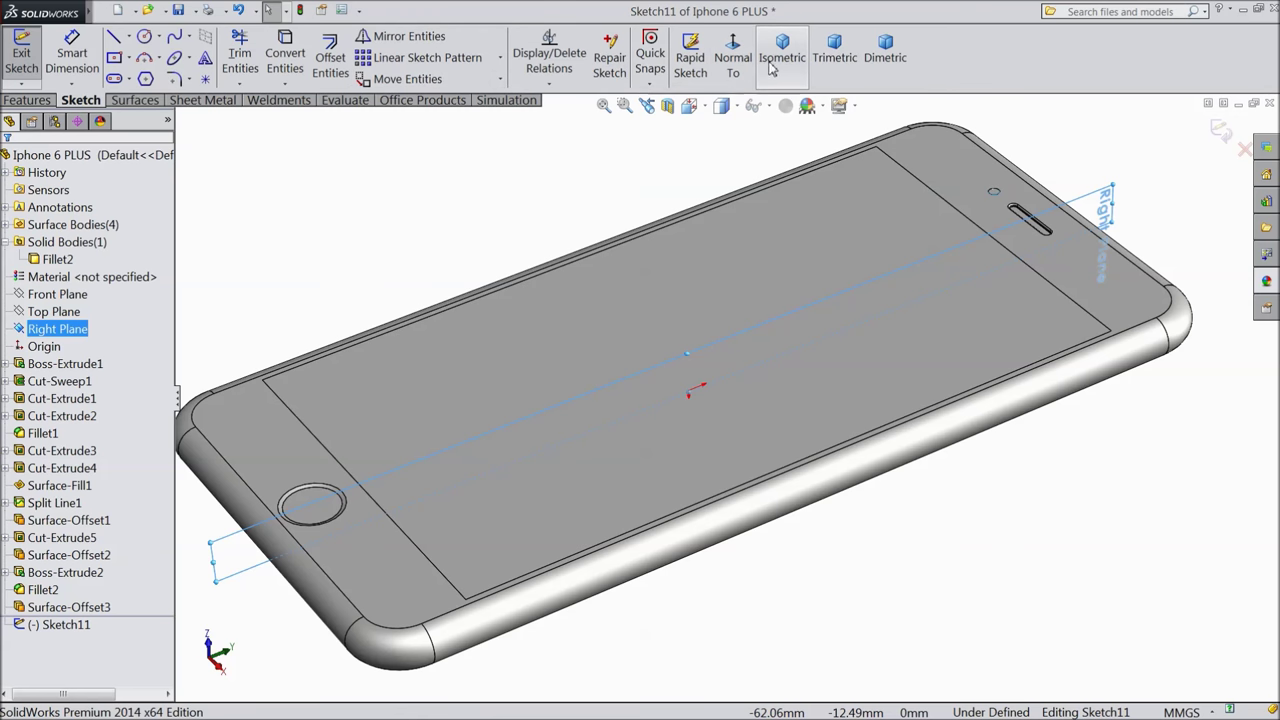
{"action": "left_click", "coordinate": [736, 62]}
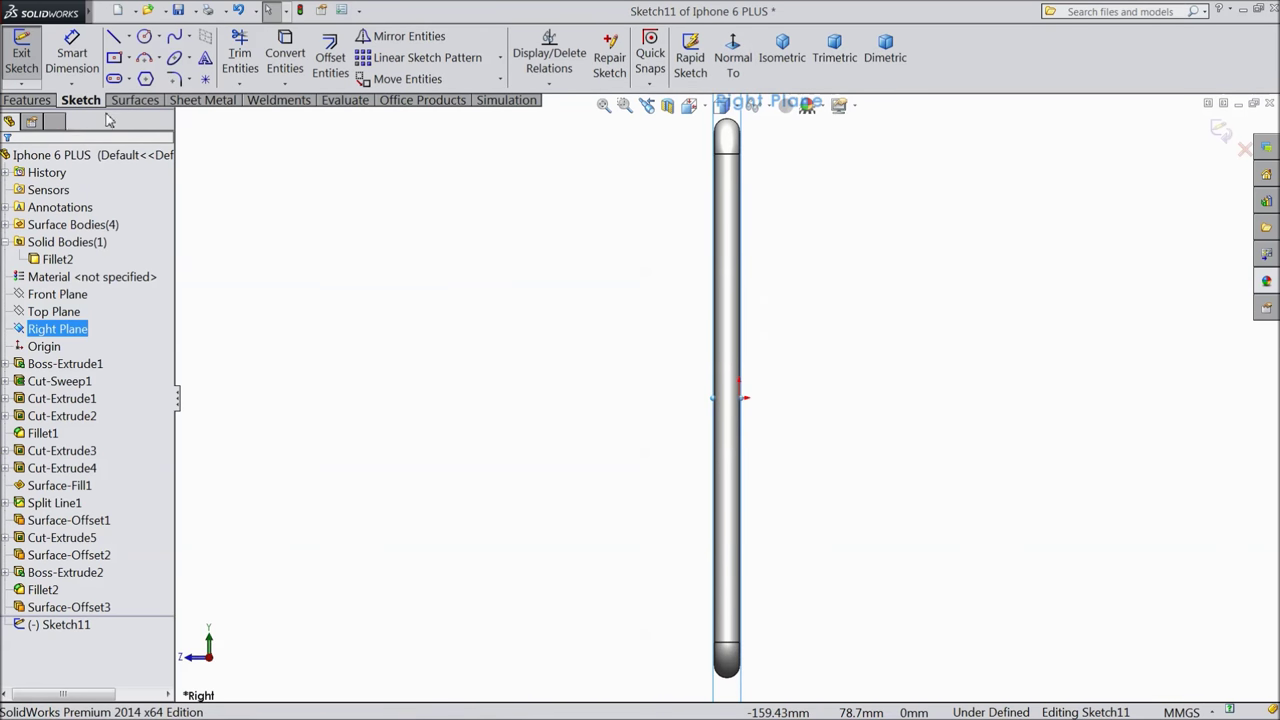
Draw a vertical centerline about 79.05 mm long from the midpoint of the phone's upper end down to the origin's level.
{"action": "left_click", "coordinate": [130, 37]}
{"action": "left_click", "coordinate": [154, 78]}
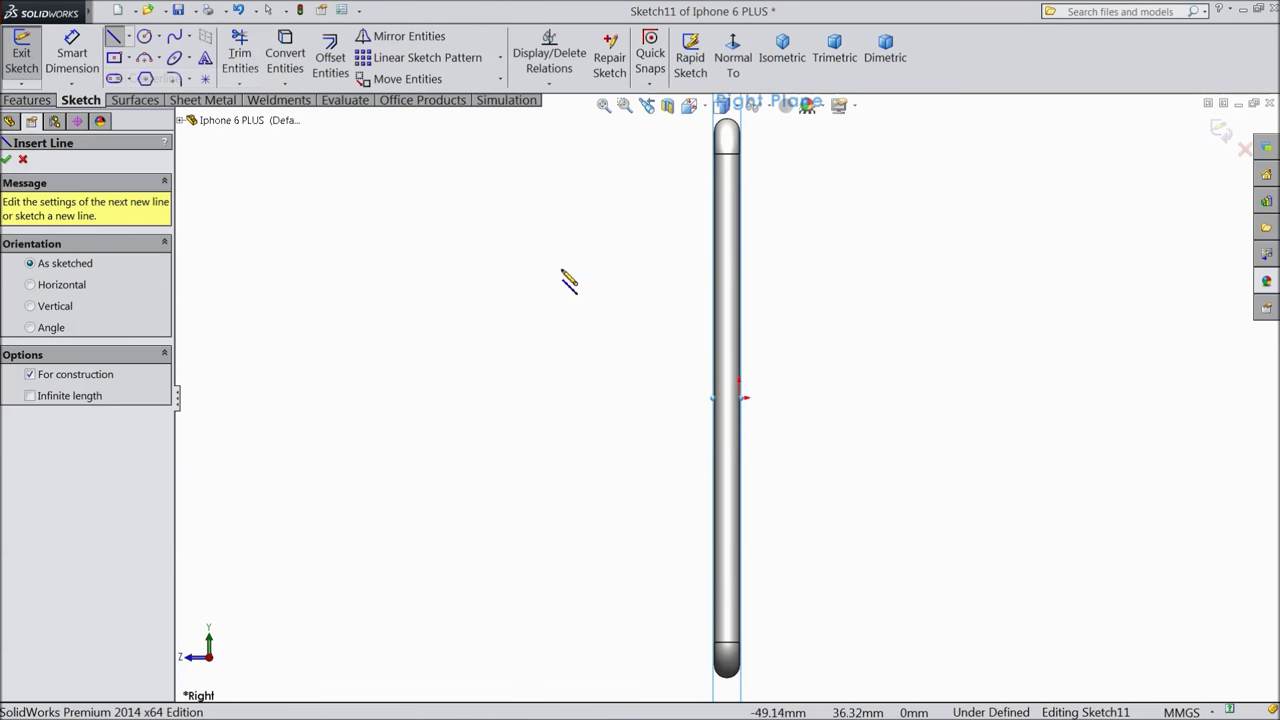
{"action": "scroll", "coordinate": [758, 263], "scroll_direction": "down", "scroll_amount": 1}
{"action": "scroll", "coordinate": [758, 263], "scroll_direction": "up", "scroll_amount": 1}
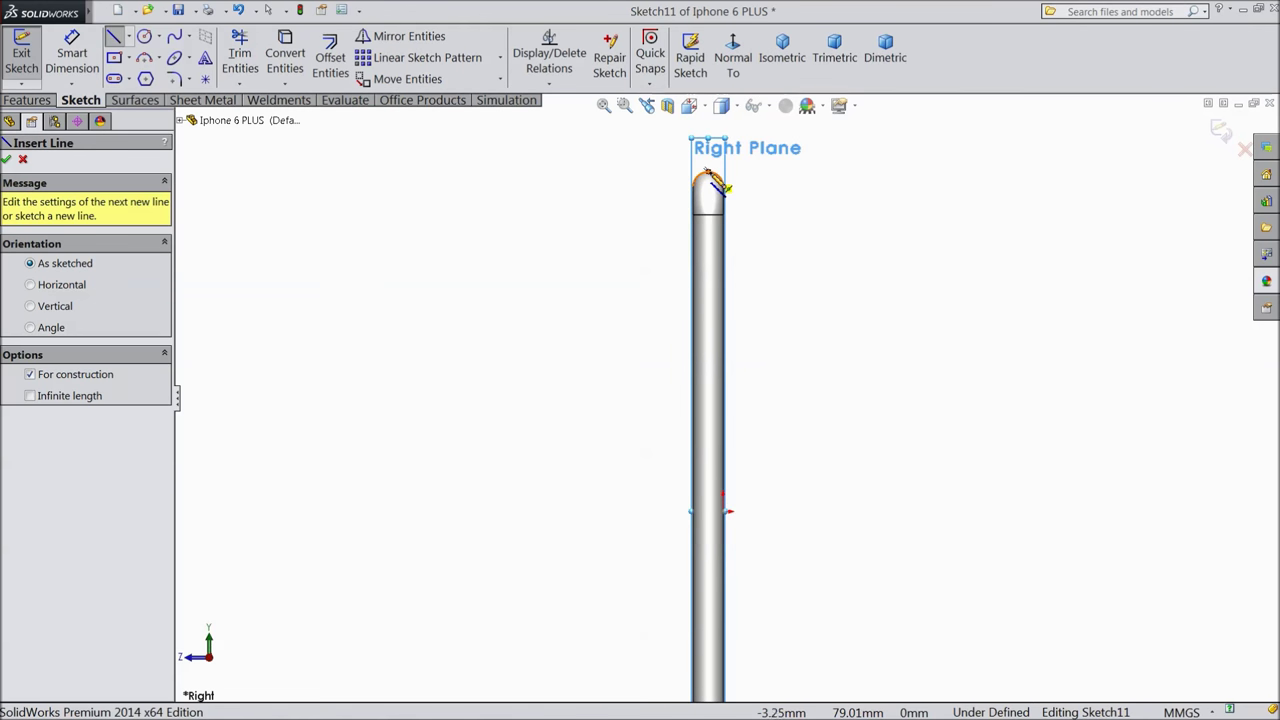
{"action": "left_click", "coordinate": [709, 178]}
{"action": "left_click", "coordinate": [710, 510]}
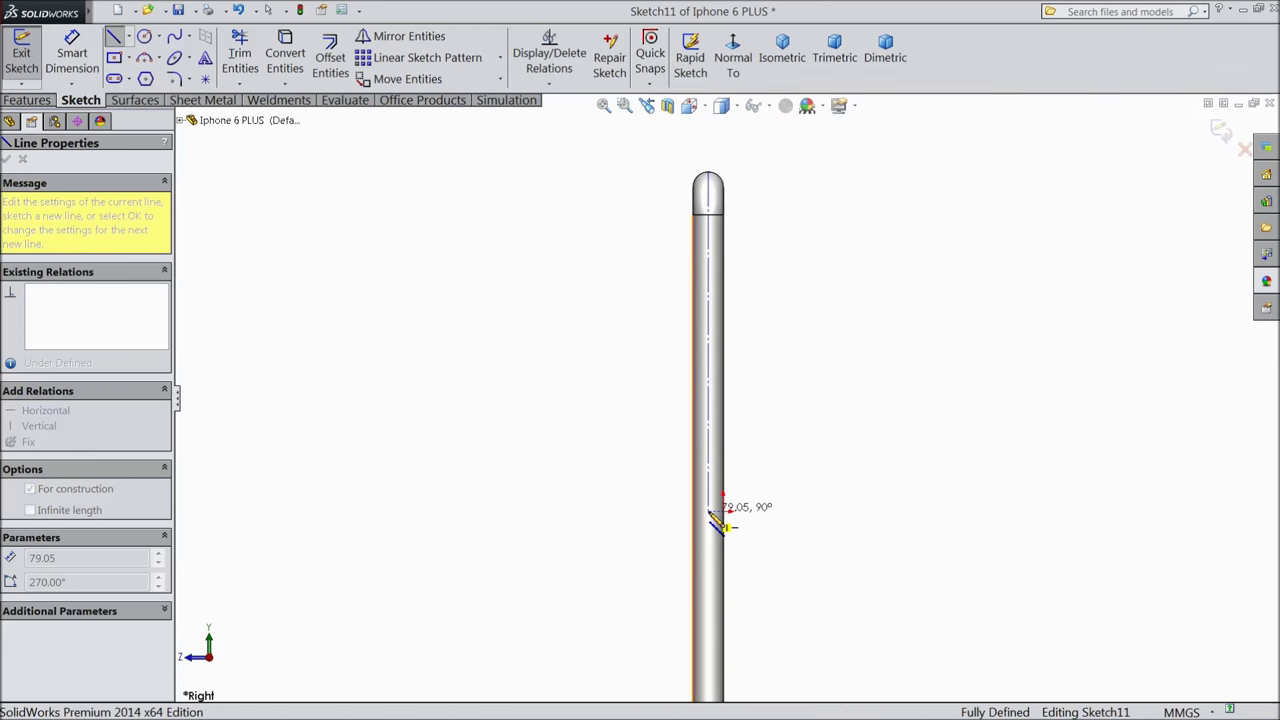
{"action": "right_click", "coordinate": [778, 441]}
{"action": "key", "text": "Escape"}
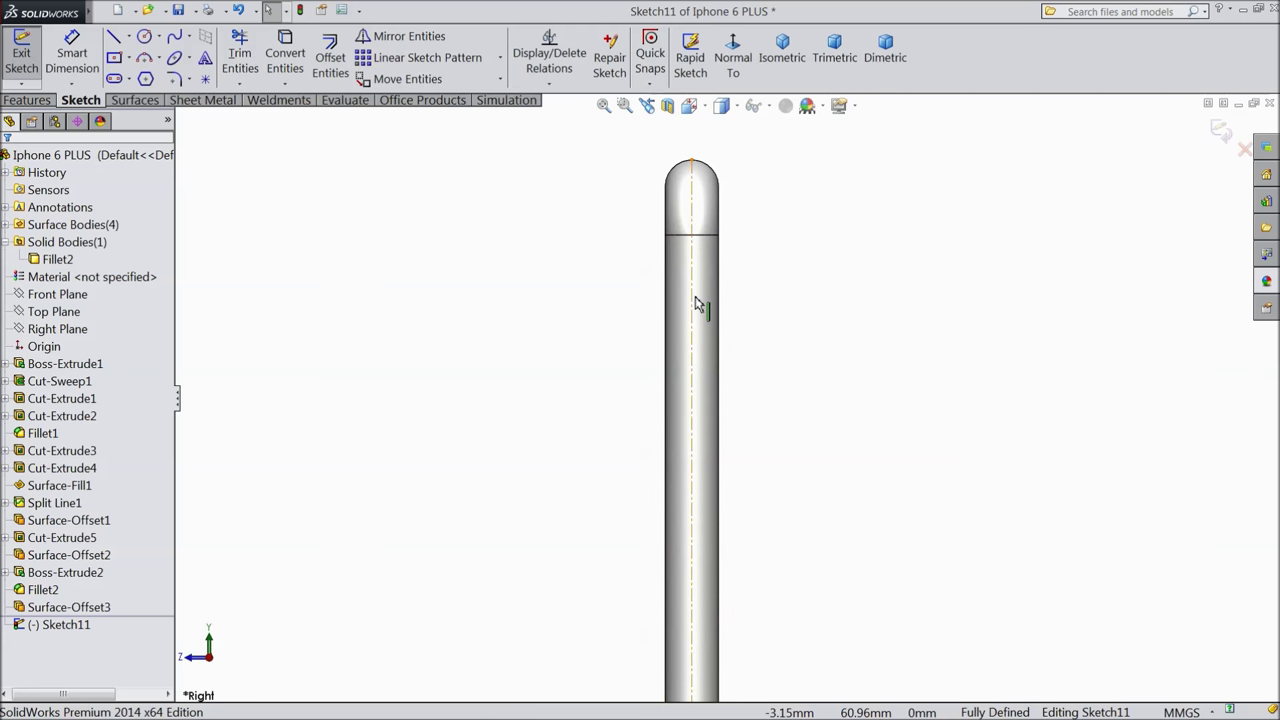
Sketch a vertical straight slot on the centerline, about 7.06 mm between arc centers and 3.12 mm wide, below the phone's upper end.
{"action": "left_click", "coordinate": [128, 80]}
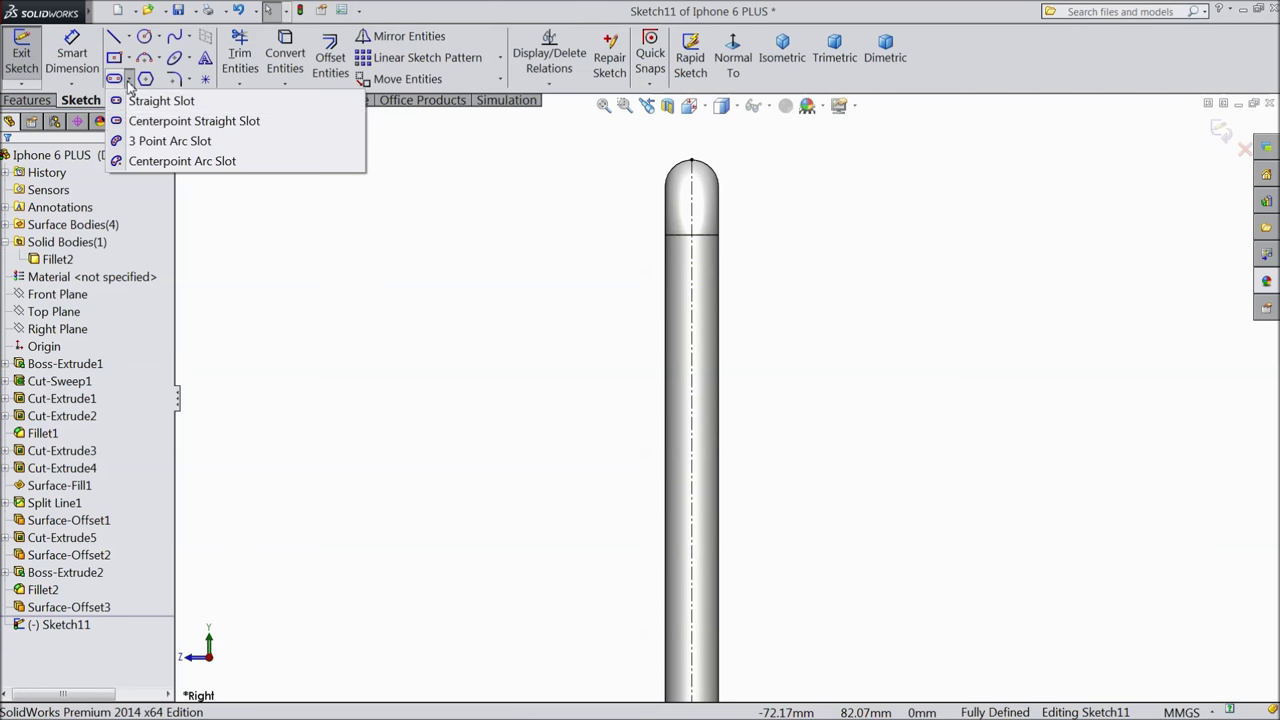
{"action": "left_click", "coordinate": [176, 122]}
{"action": "scroll", "coordinate": [680, 371], "scroll_direction": "down", "scroll_amount": 3}
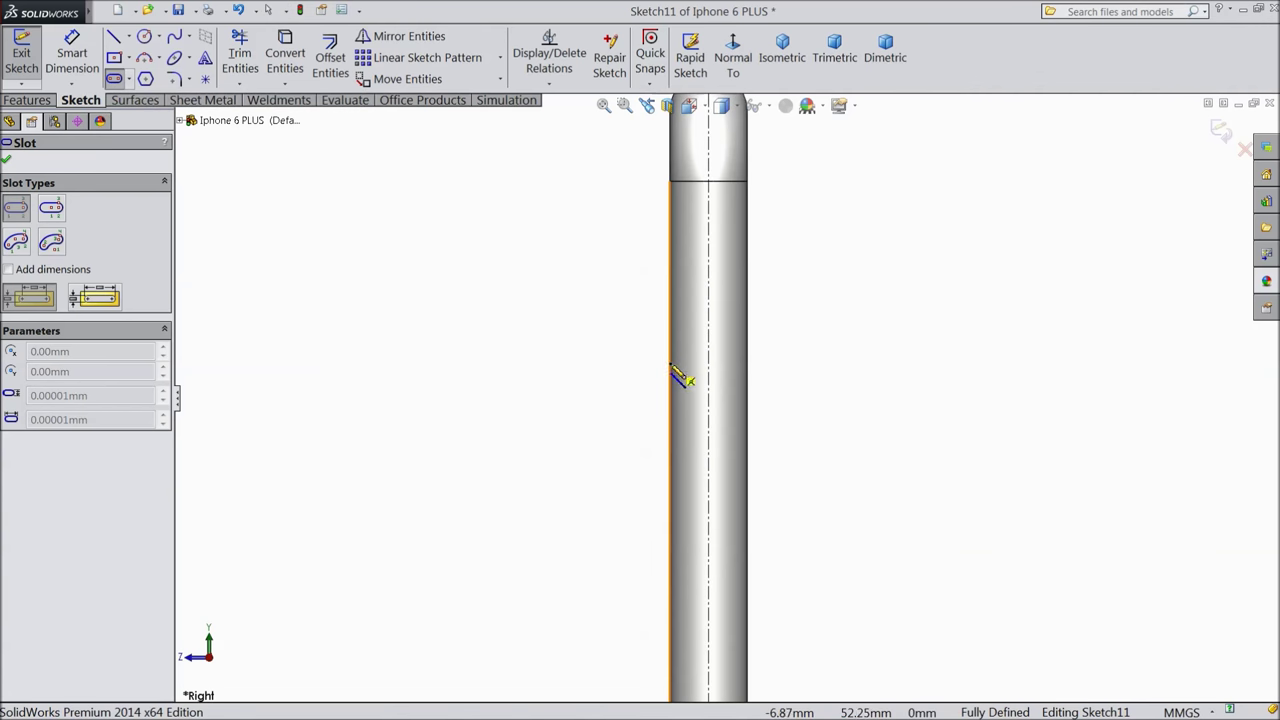
{"action": "left_click", "coordinate": [708, 418]}
{"action": "left_click", "coordinate": [708, 341]}
{"action": "left_click", "coordinate": [724, 380]}
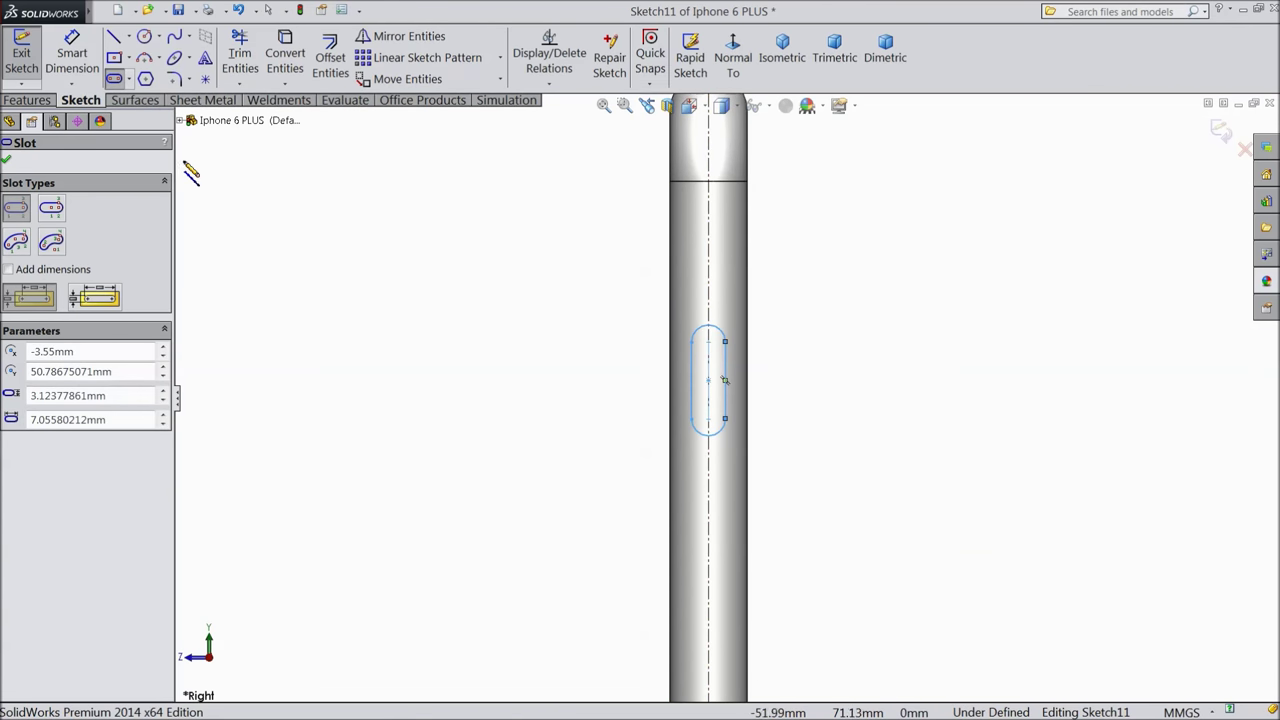
Dimension the distance between the slot's two arc centers to 9.5 mm.
{"action": "left_click", "coordinate": [72, 62]}
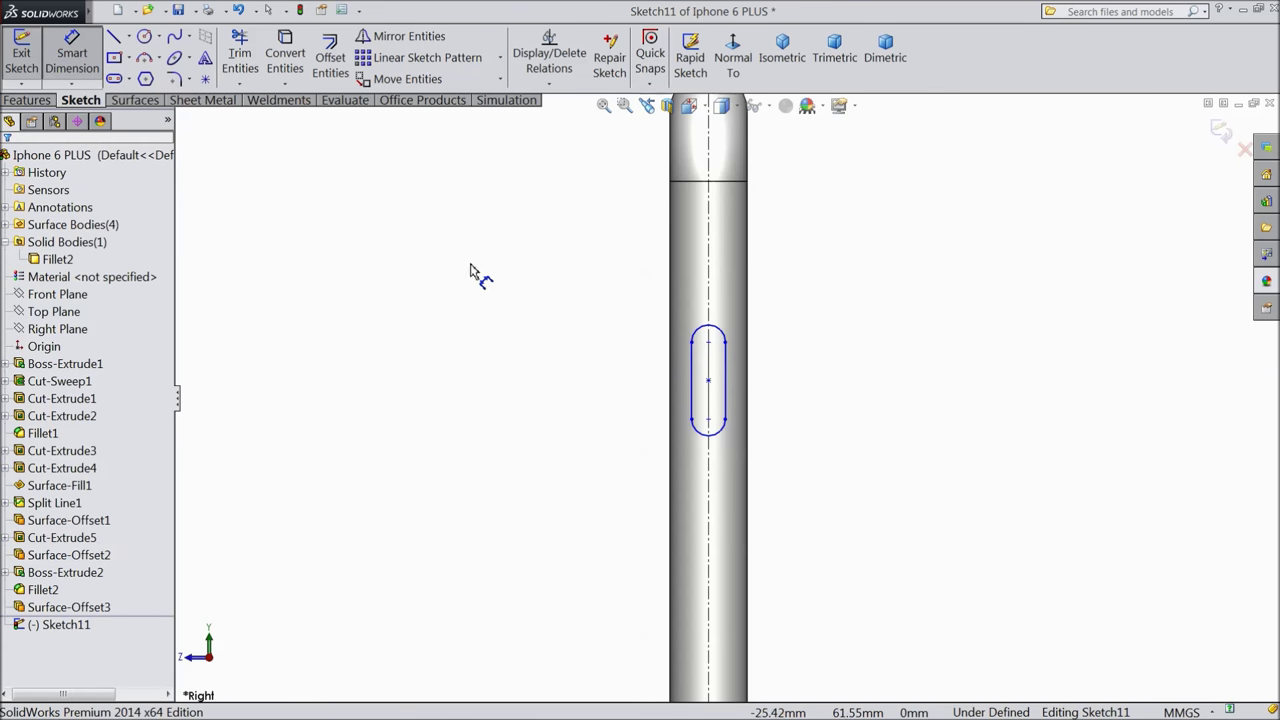
{"action": "left_click", "coordinate": [716, 424]}
{"action": "left_click", "coordinate": [708, 345]}
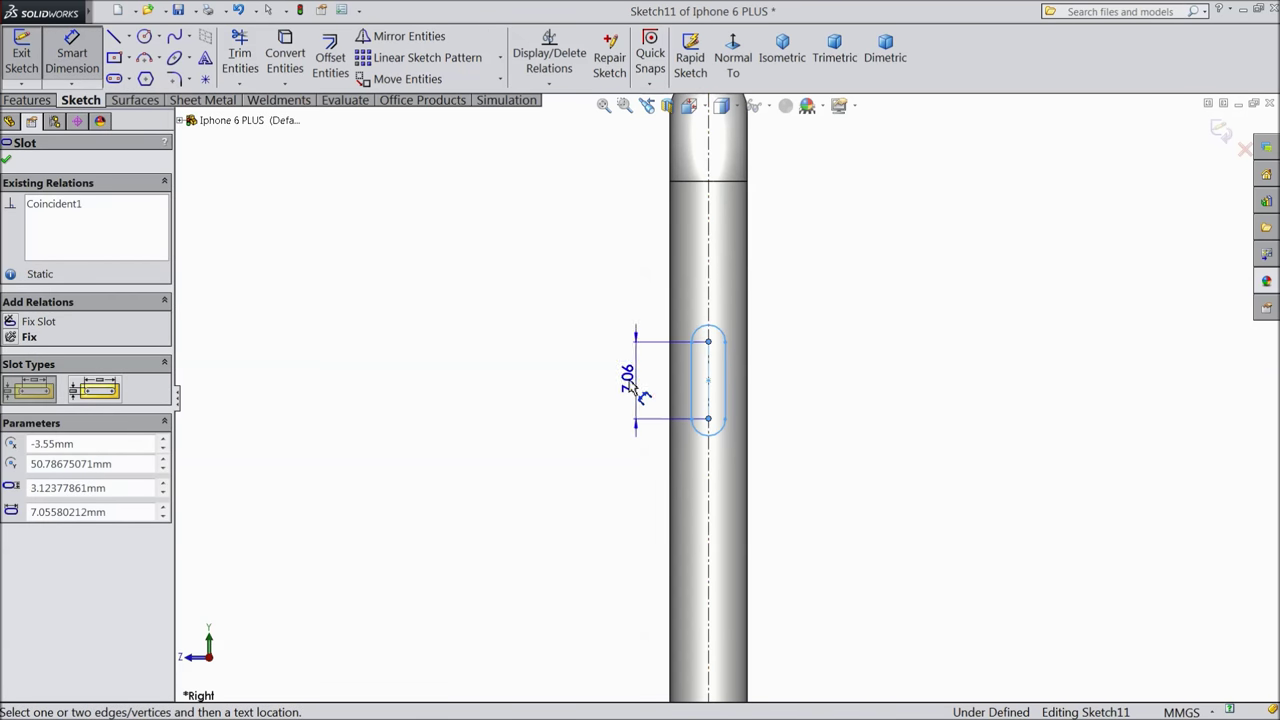
{"action": "left_click", "coordinate": [605, 380]}
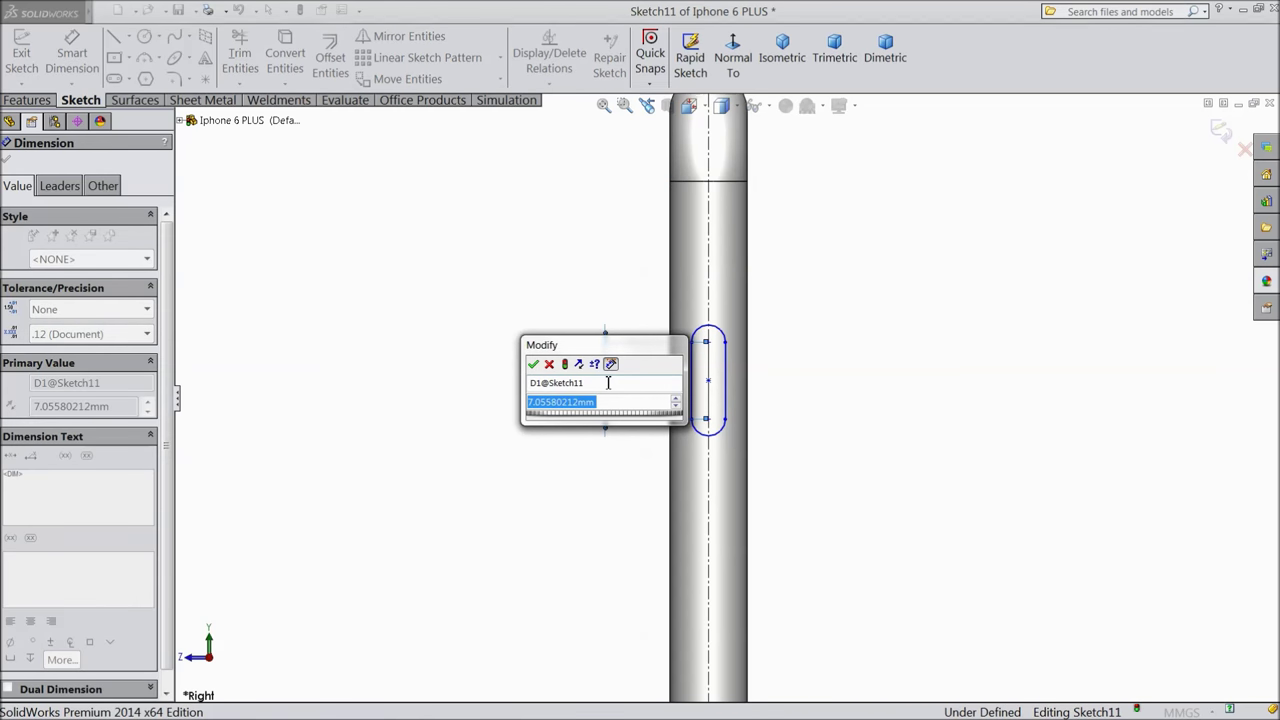
{"action": "type", "text": "9.5"}
{"action": "left_click", "coordinate": [533, 364]}
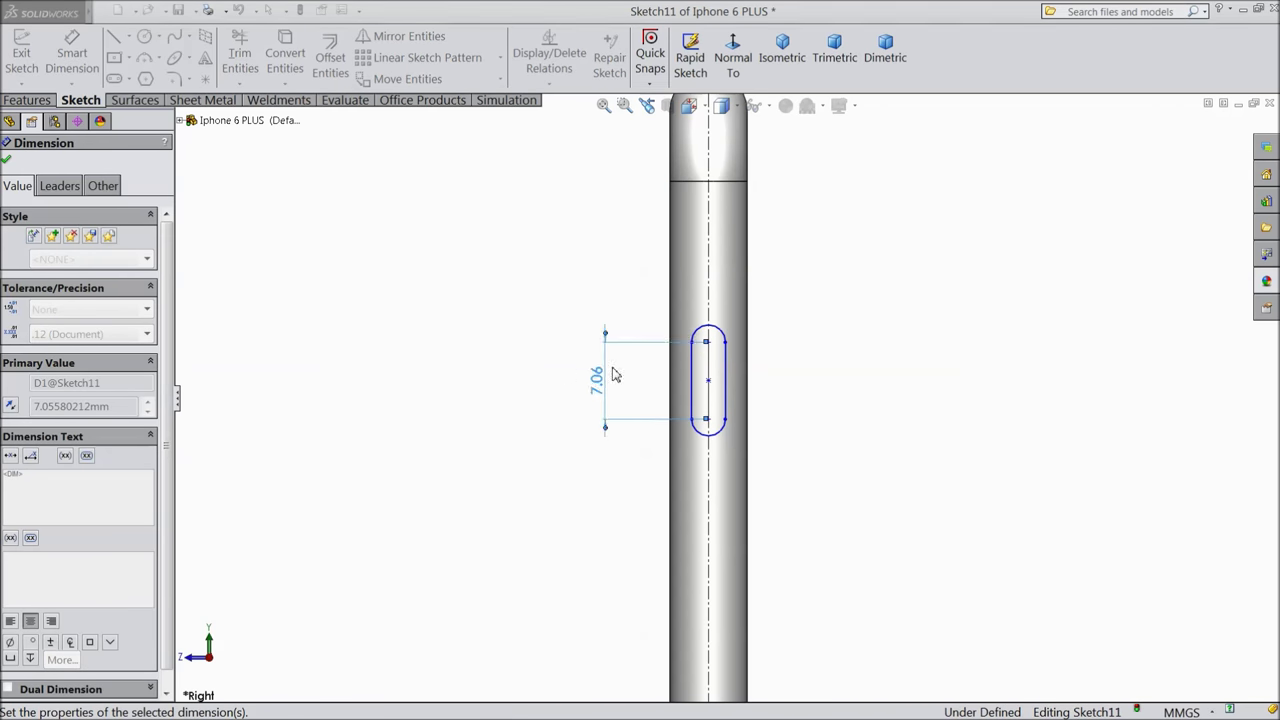
Dimension the slot's end arc radius to 1.325 mm.
{"action": "left_click", "coordinate": [708, 302]}
{"action": "left_click", "coordinate": [818, 268]}
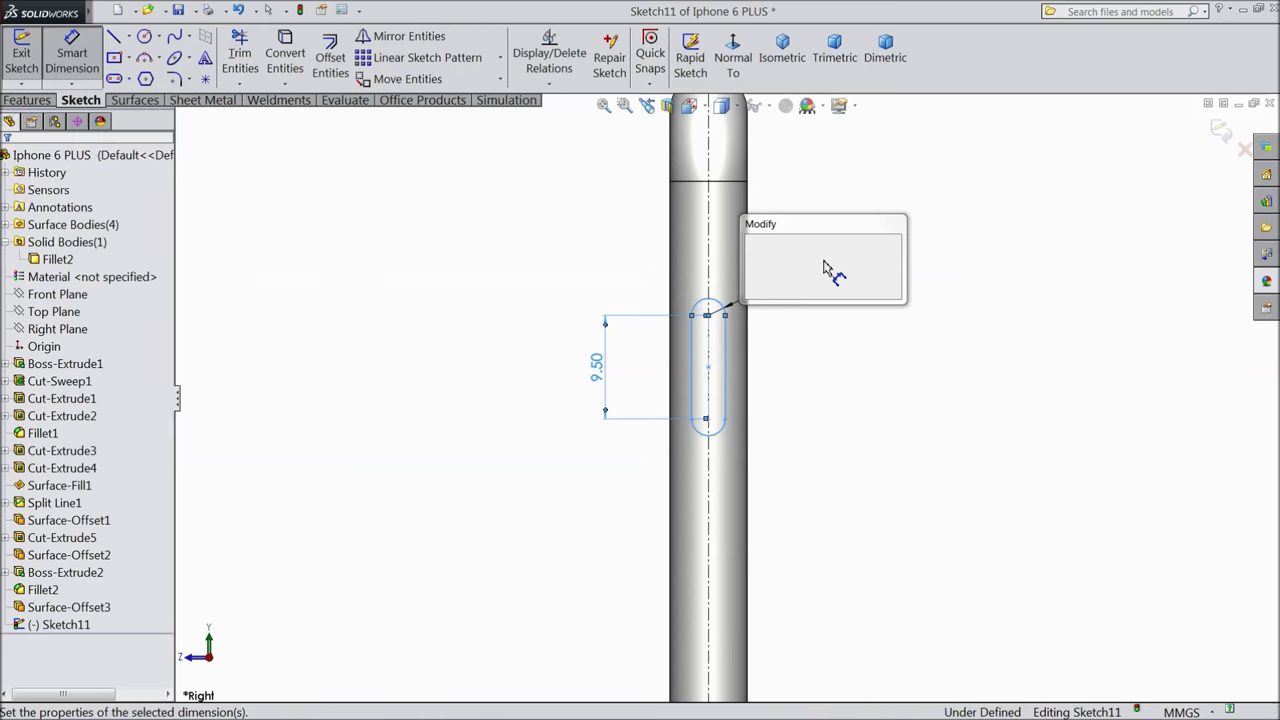
{"action": "type", "text": "1.3"}
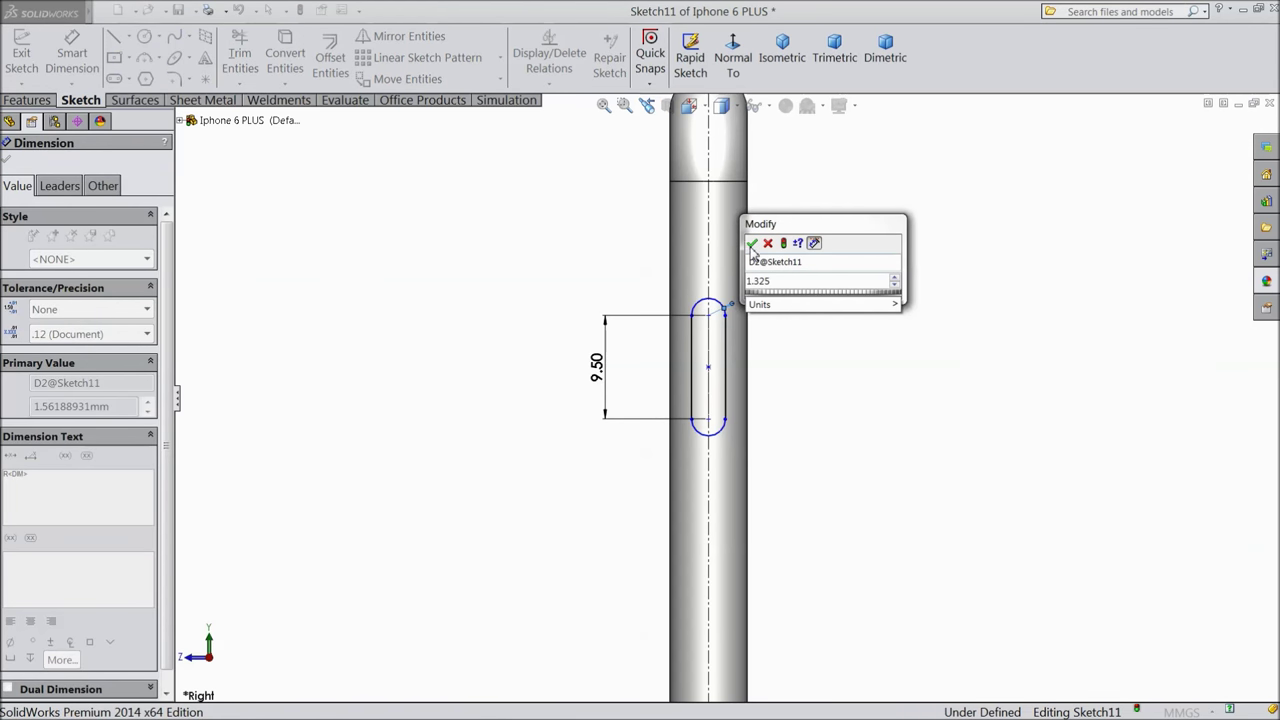
{"action": "type", "text": "25"}
{"action": "left_click", "coordinate": [752, 245]}
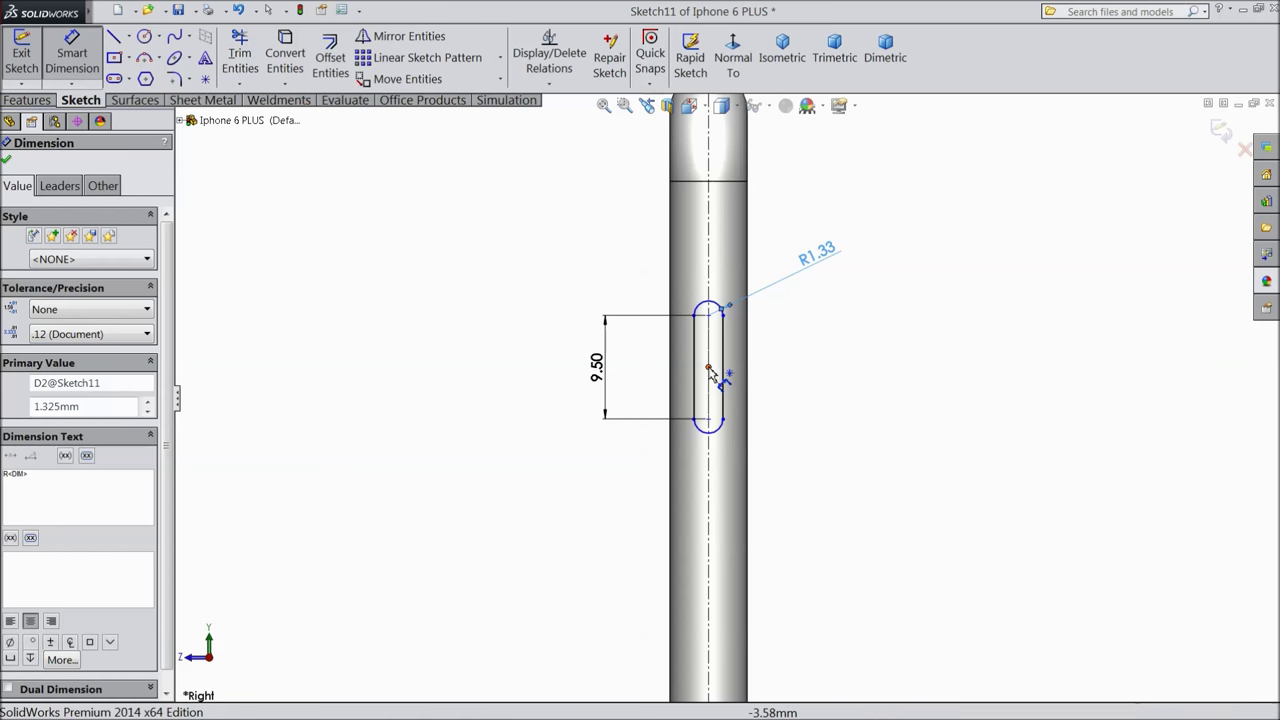
Dimension the vertical distance from the slot's center to the origin to 38 mm.
{"action": "left_click", "coordinate": [718, 368]}
{"action": "scroll", "coordinate": [722, 420], "scroll_direction": "up", "scroll_amount": 4}
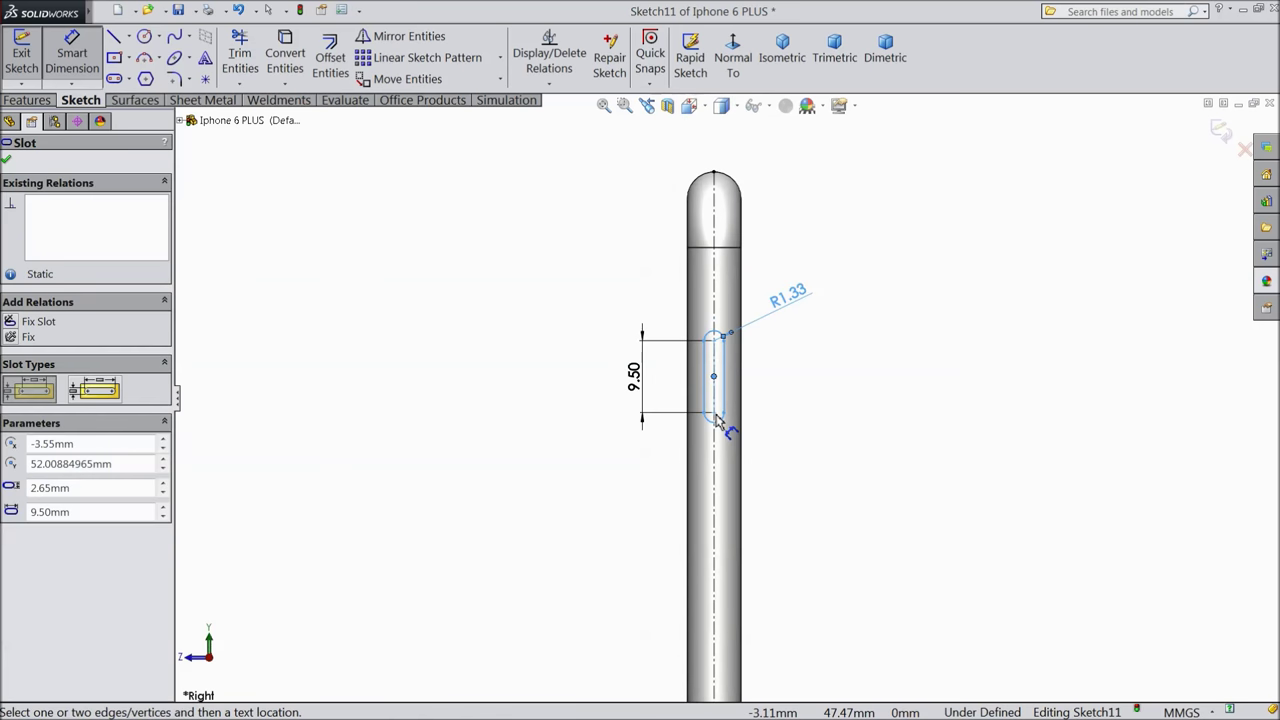
{"action": "left_click", "coordinate": [736, 612]}
{"action": "scroll", "coordinate": [805, 520], "scroll_direction": "down", "scroll_amount": 1}
{"action": "left_click", "coordinate": [816, 515]}
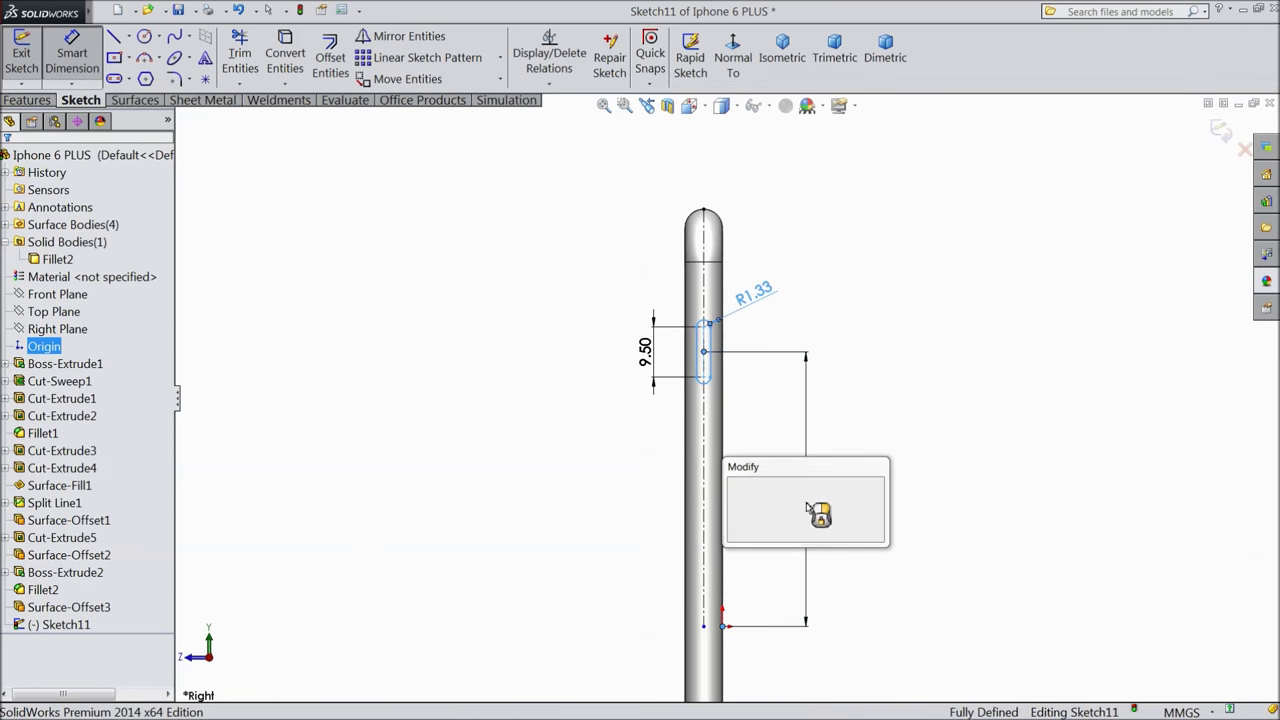
{"action": "type", "text": "38"}
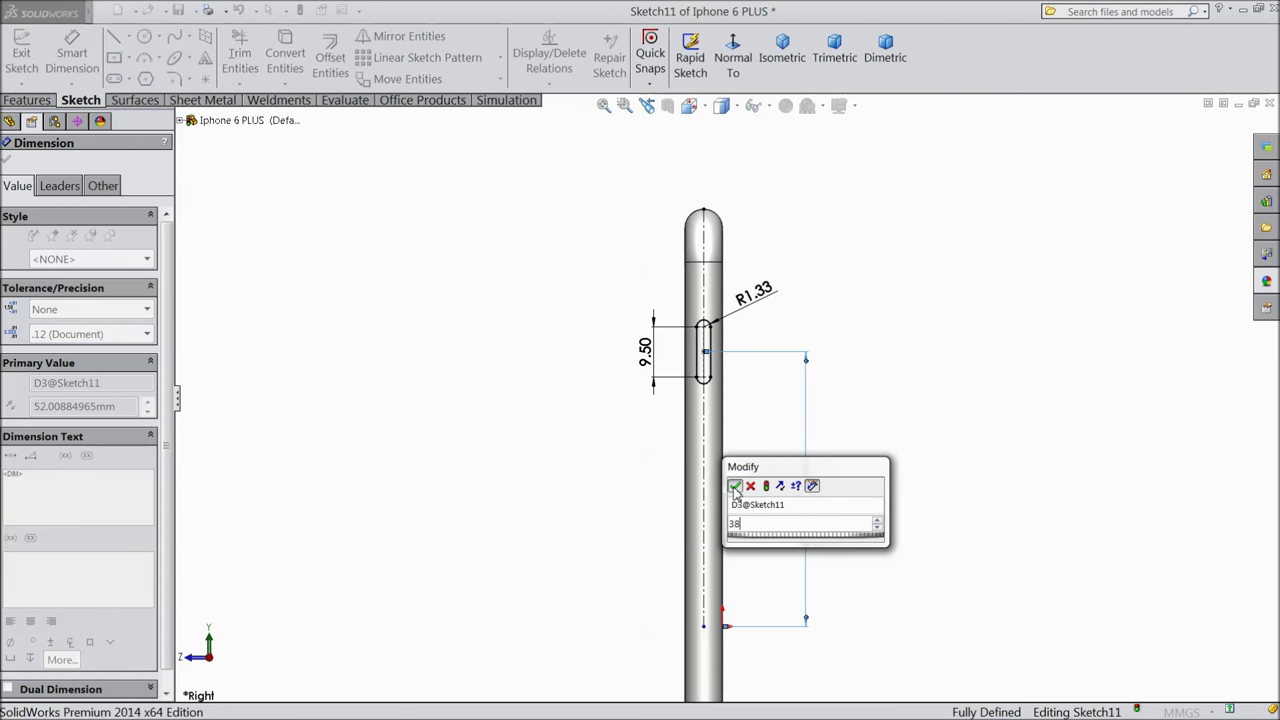
{"action": "left_click", "coordinate": [735, 486]}
{"action": "scroll", "coordinate": [717, 487], "scroll_direction": "down", "scroll_amount": 1}
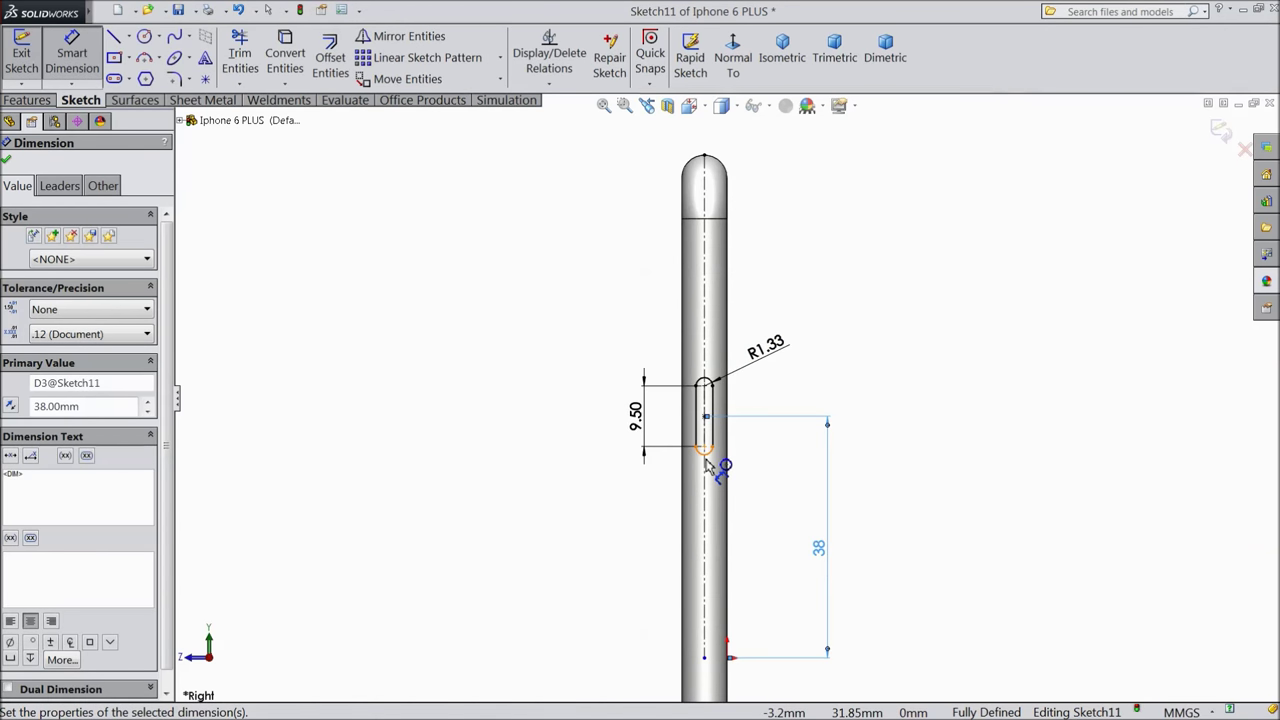
{"action": "scroll", "coordinate": [707, 466], "scroll_direction": "down", "scroll_amount": 1}
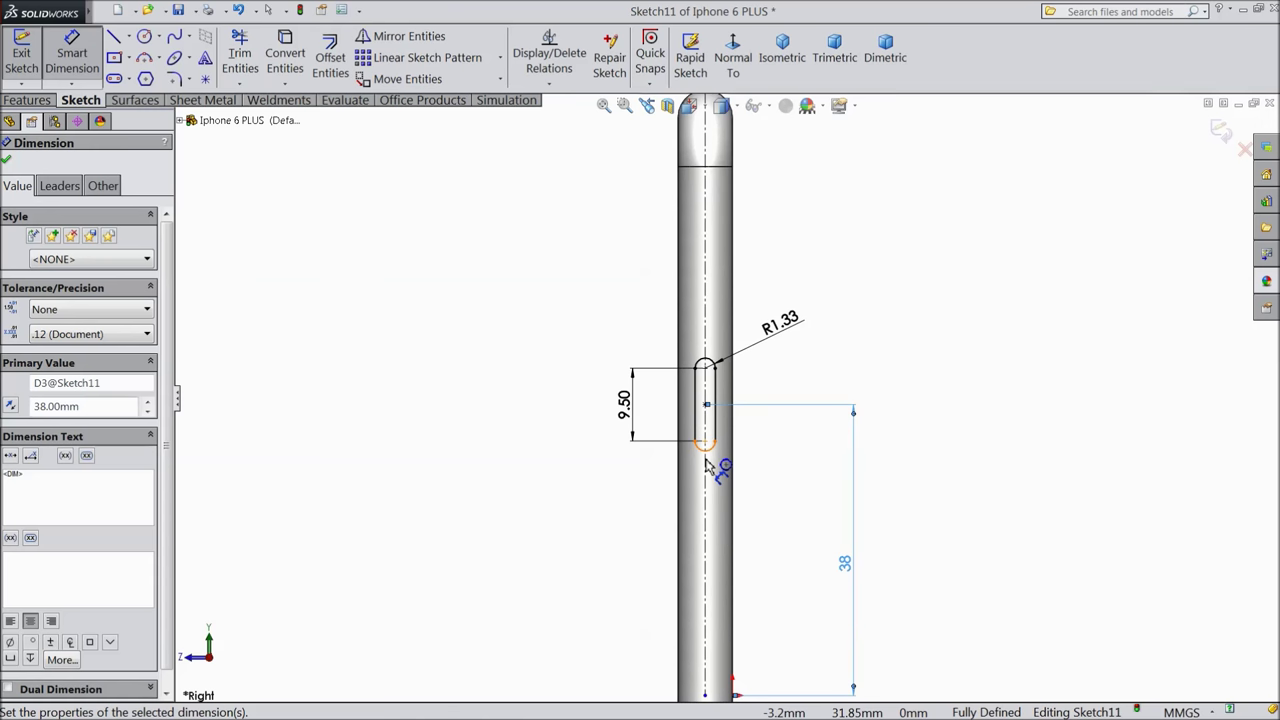
{"action": "left_click", "coordinate": [6, 162]}
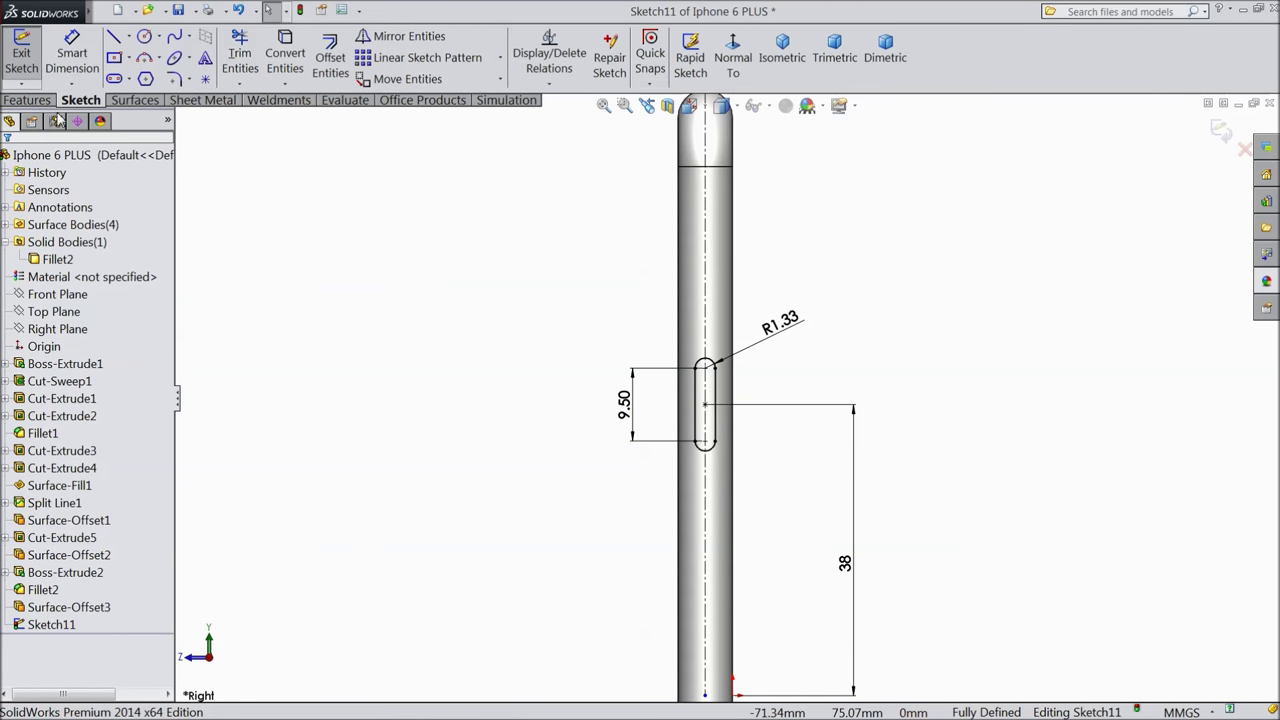
Start an extruded cut from the slot sketch, beginning at a 10 mm offset from the sketch plane.
{"action": "left_click", "coordinate": [28, 100]}
{"action": "left_click", "coordinate": [283, 64]}
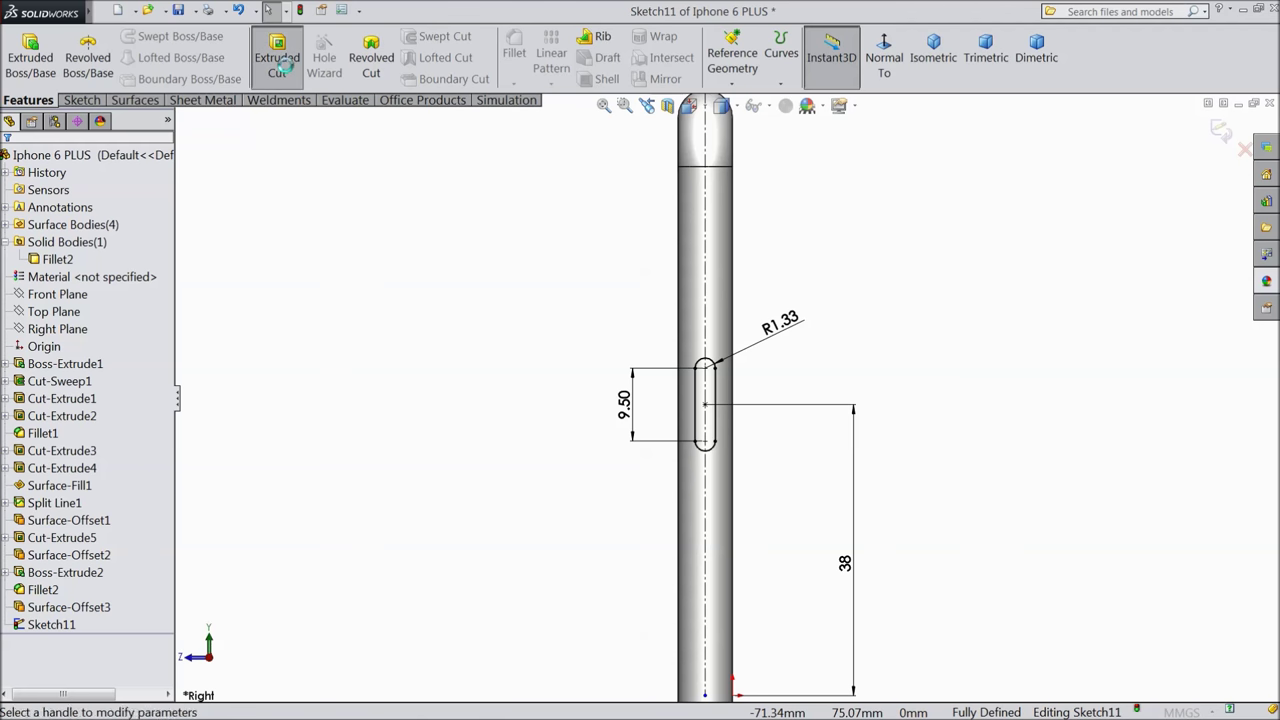
{"action": "middle_click_drag", "start_coordinate": [383, 222], "coordinate": [372, 238]}
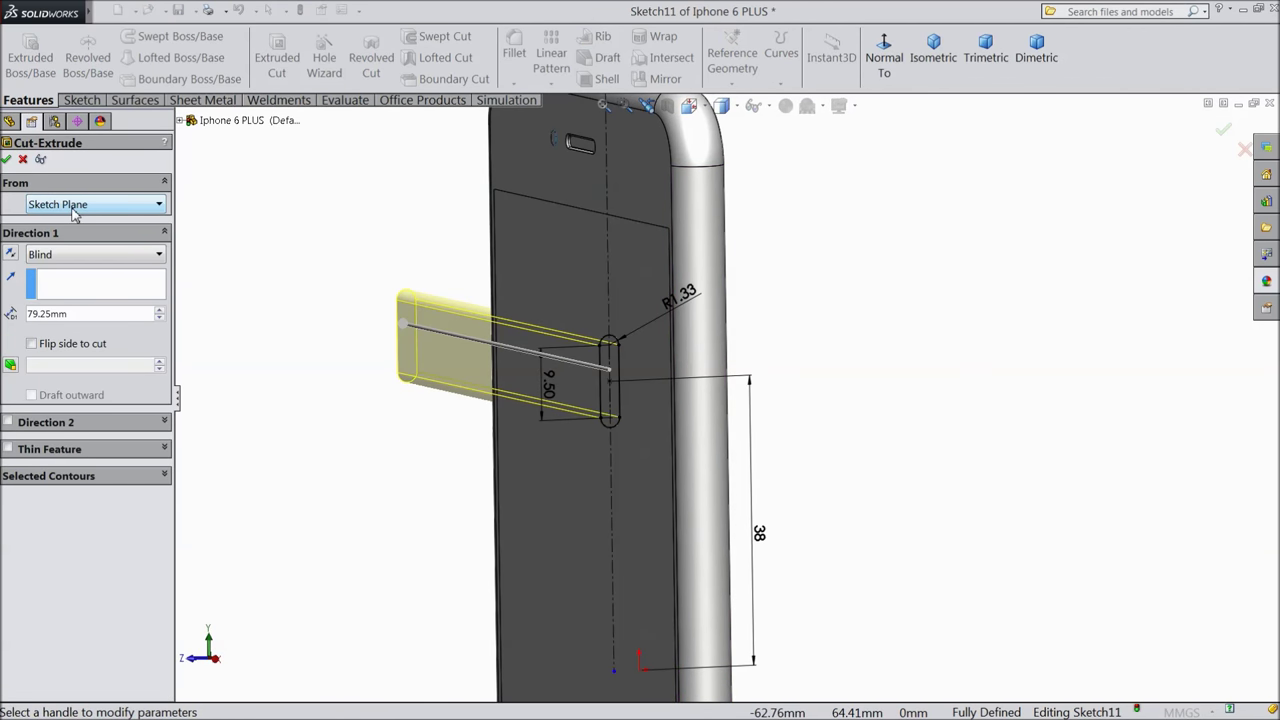
{"action": "left_click", "coordinate": [73, 214]}
{"action": "left_click", "coordinate": [78, 265]}
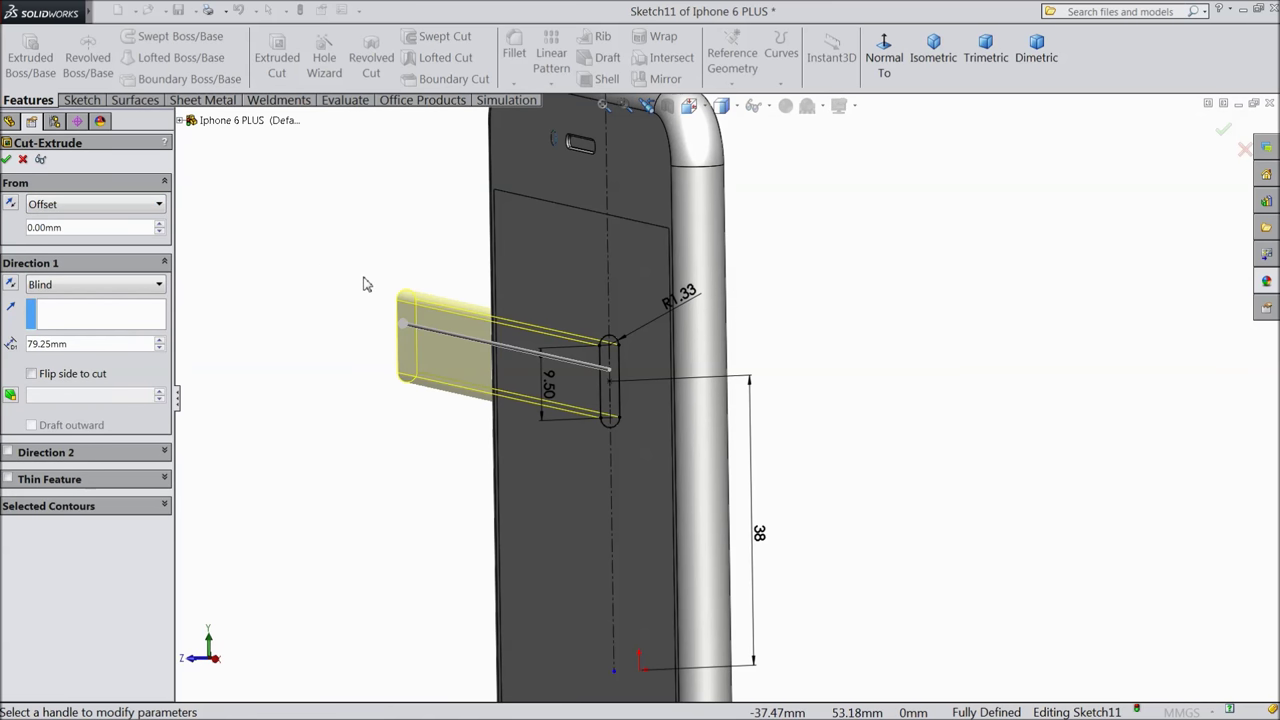
{"action": "scroll", "coordinate": [365, 284], "scroll_direction": "up", "scroll_amount": 3}
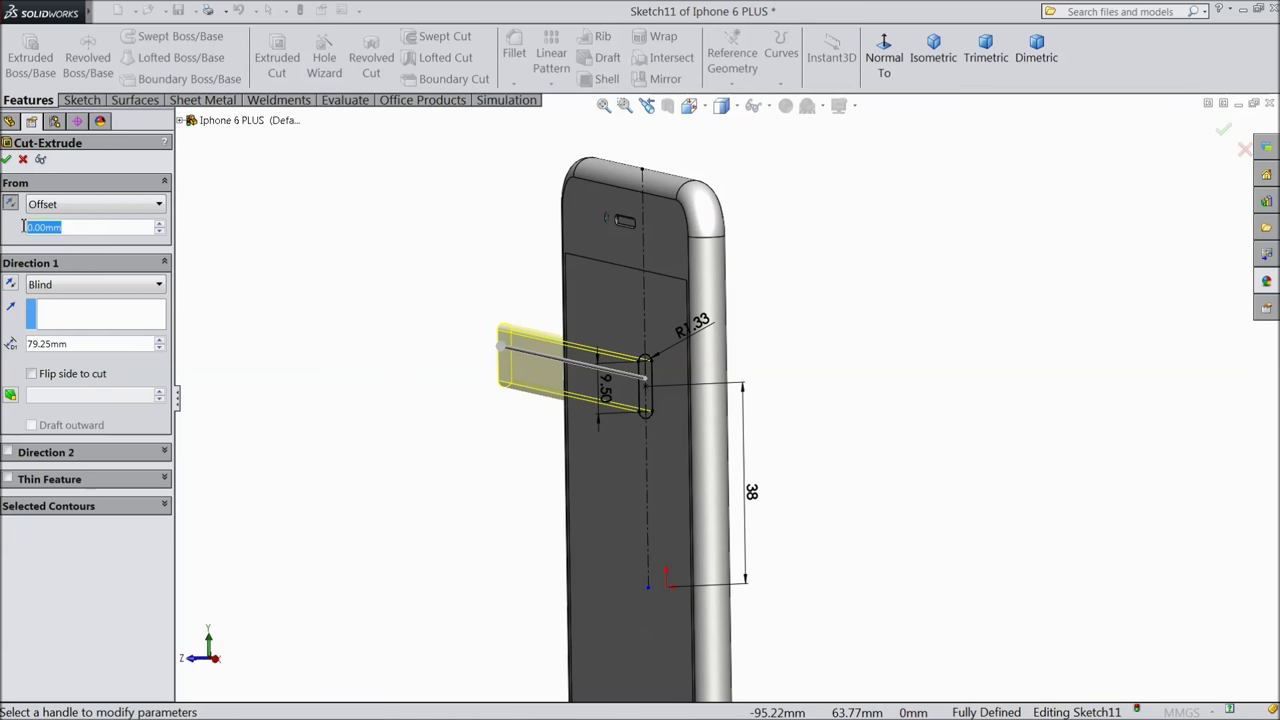
{"action": "type", "text": "10"}
{"action": "key", "text": "Return"}
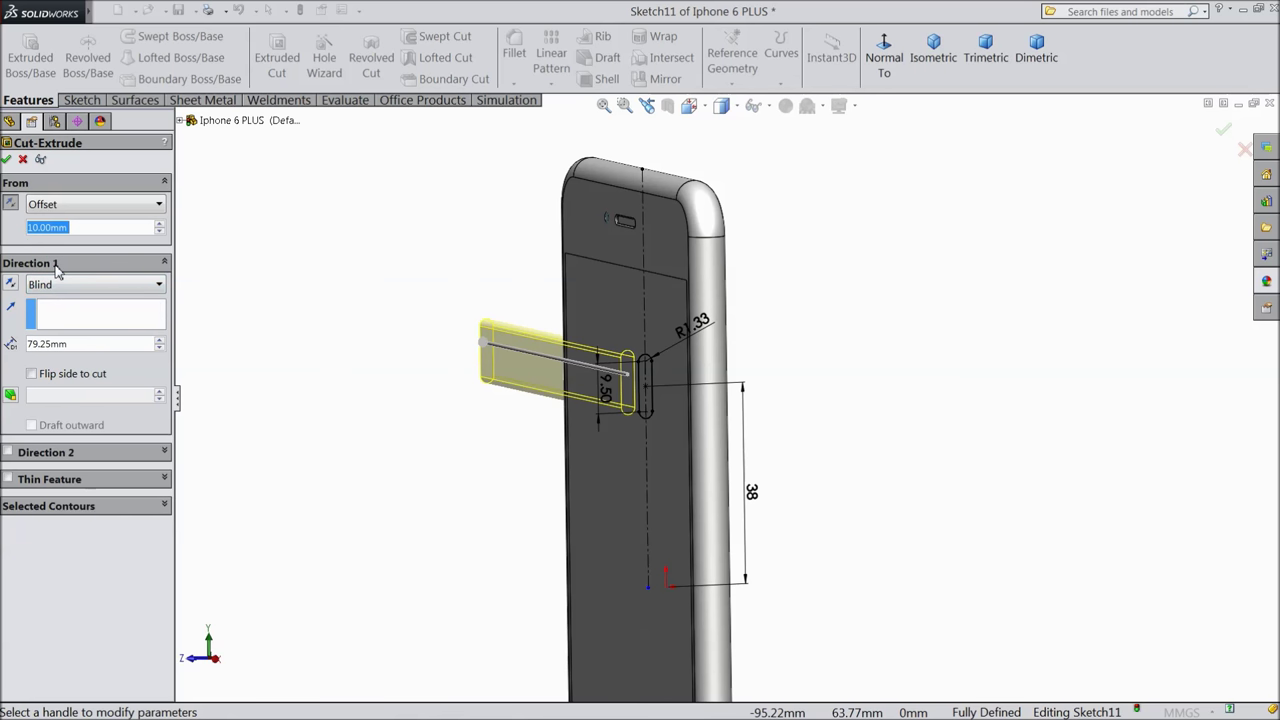
Reverse the cut's direction and set its end condition to Up To Surface.
{"action": "left_click", "coordinate": [11, 286]}
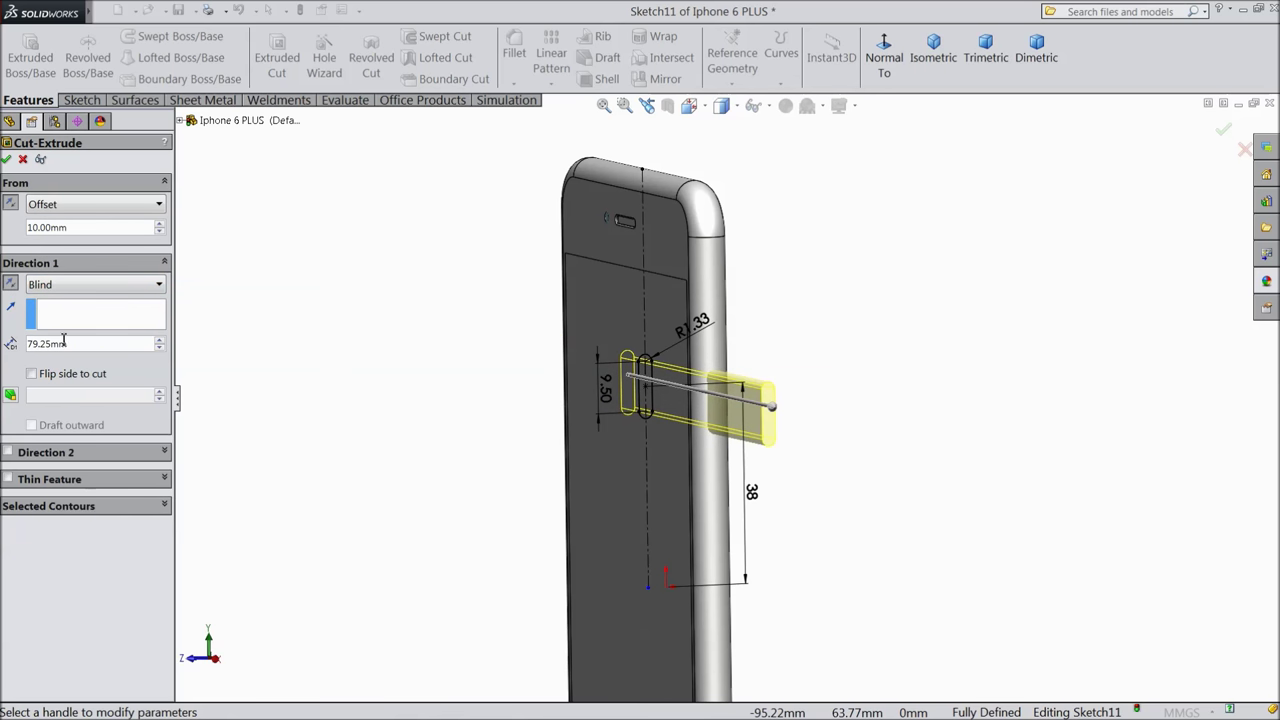
{"action": "left_click", "coordinate": [70, 290]}
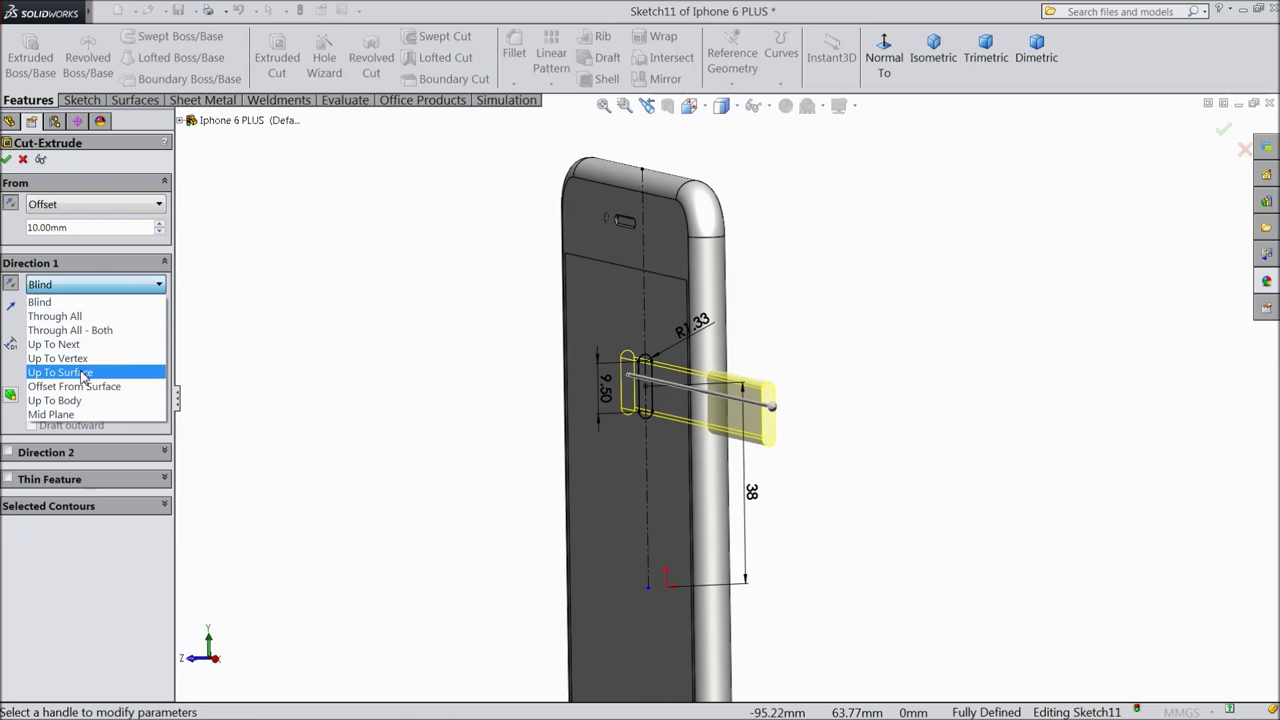
{"action": "left_click", "coordinate": [83, 373]}
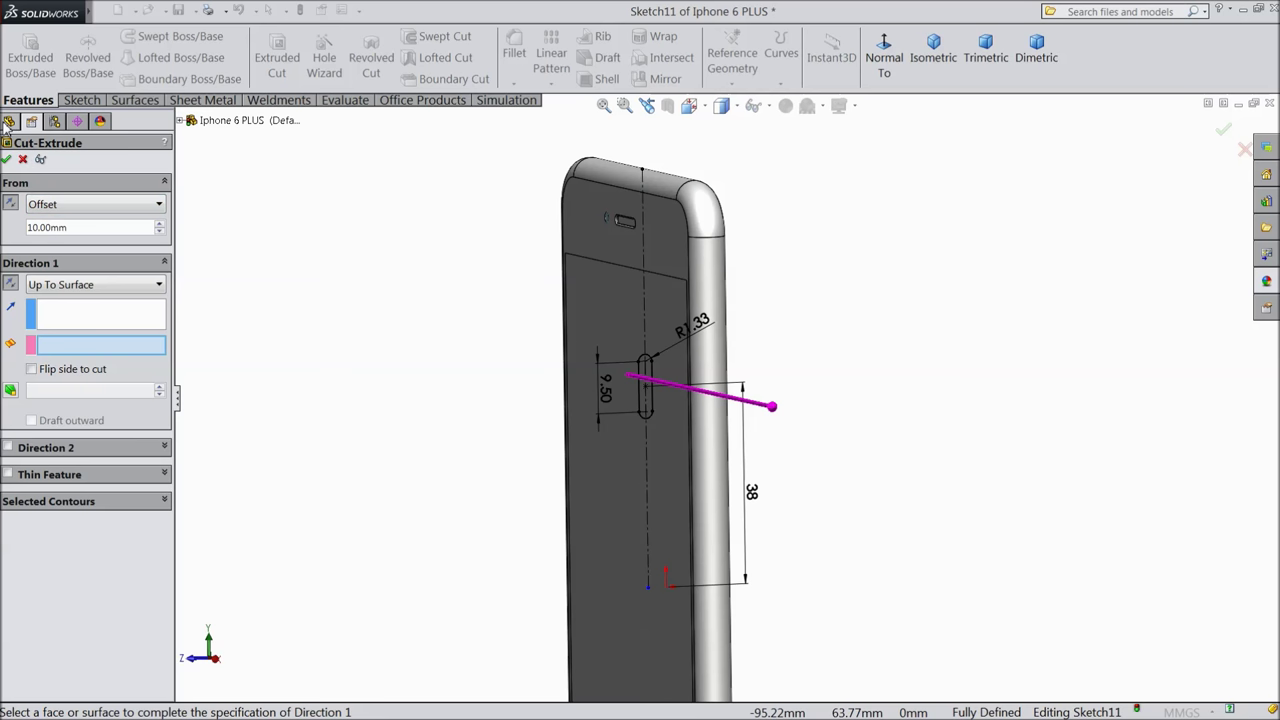
Hide the solid body Fillet2 from the feature tree so the offset surfaces can be selected.
{"action": "left_click", "coordinate": [181, 120]}
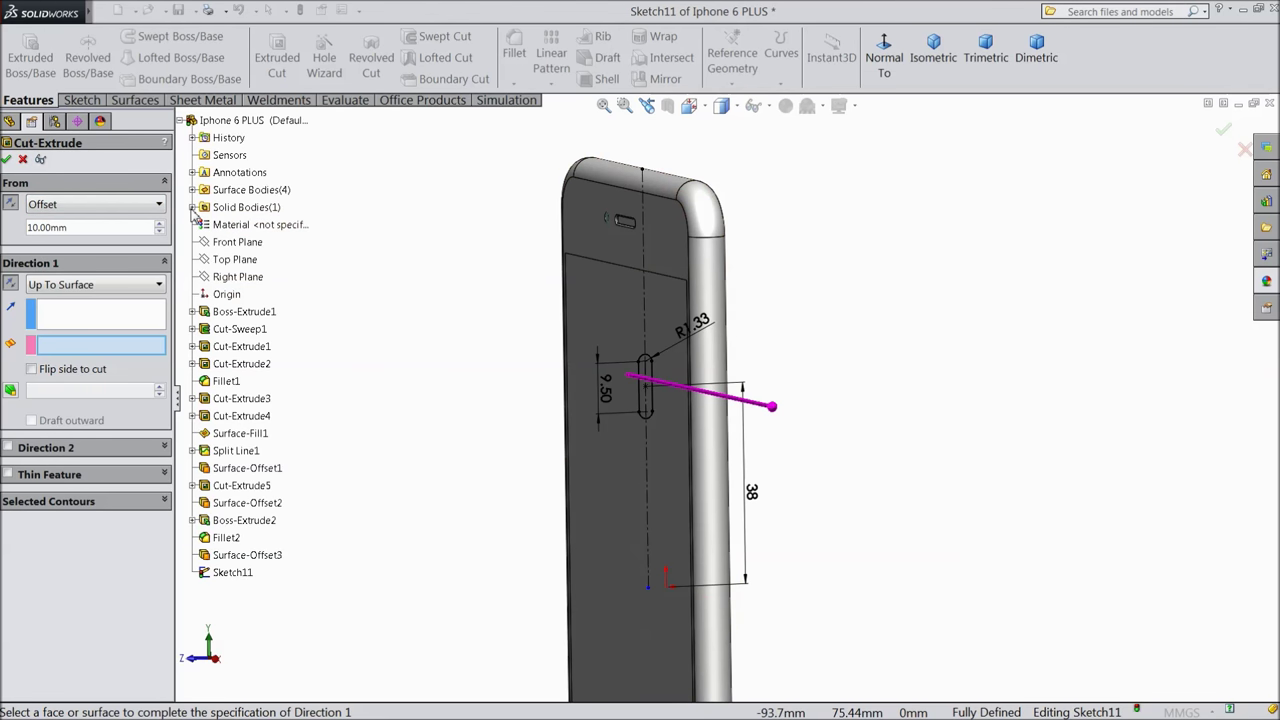
{"action": "left_click", "coordinate": [772, 406]}
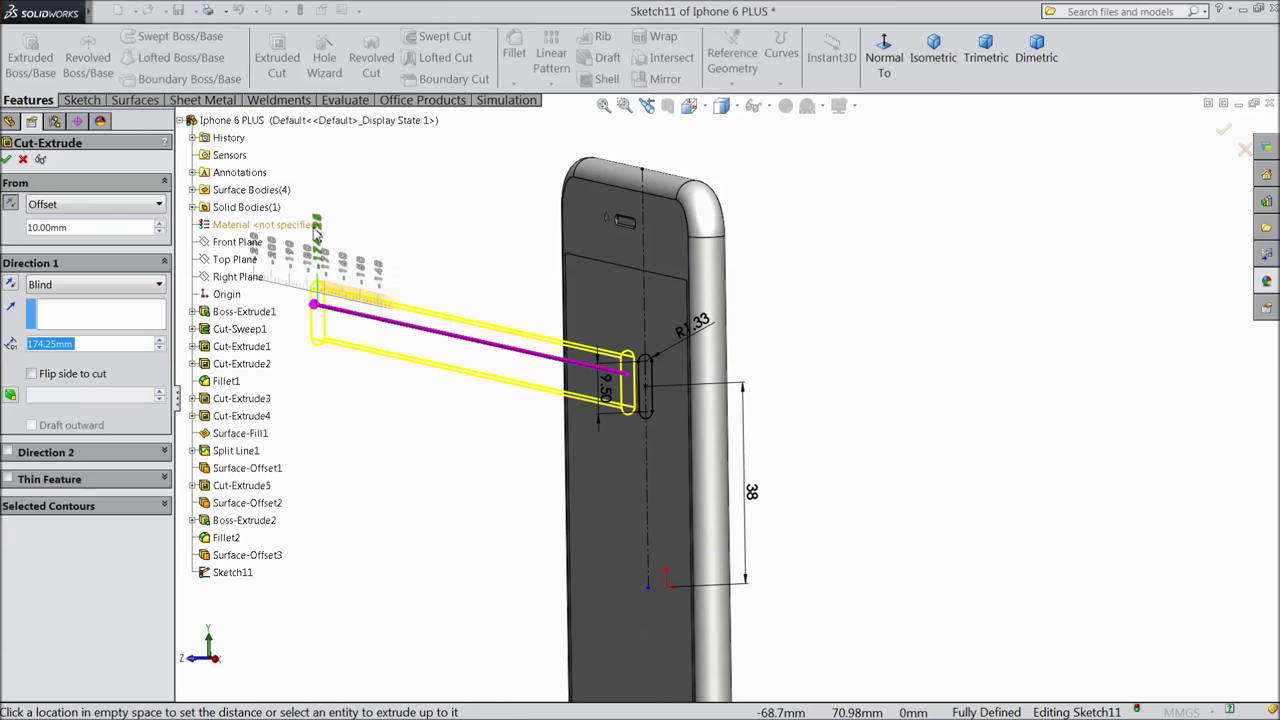
{"action": "left_click", "coordinate": [193, 207]}
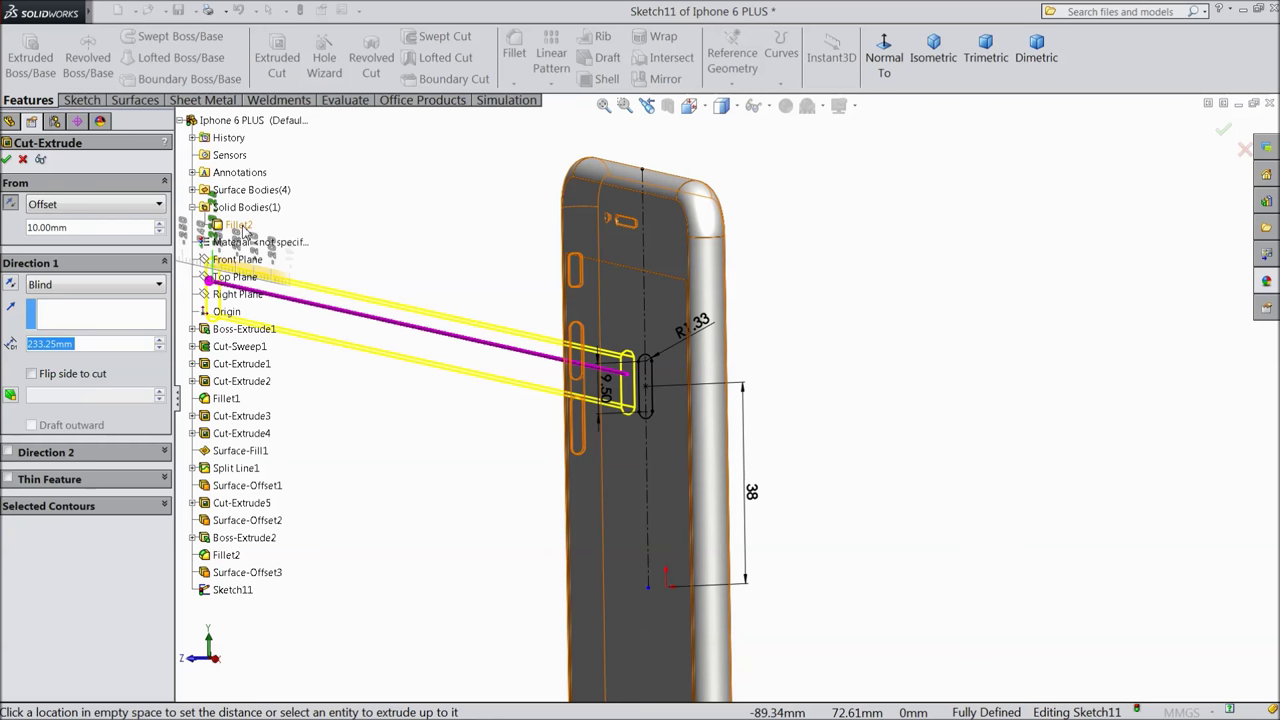
{"action": "left_click", "coordinate": [243, 232]}
{"action": "right_click", "coordinate": [243, 232]}
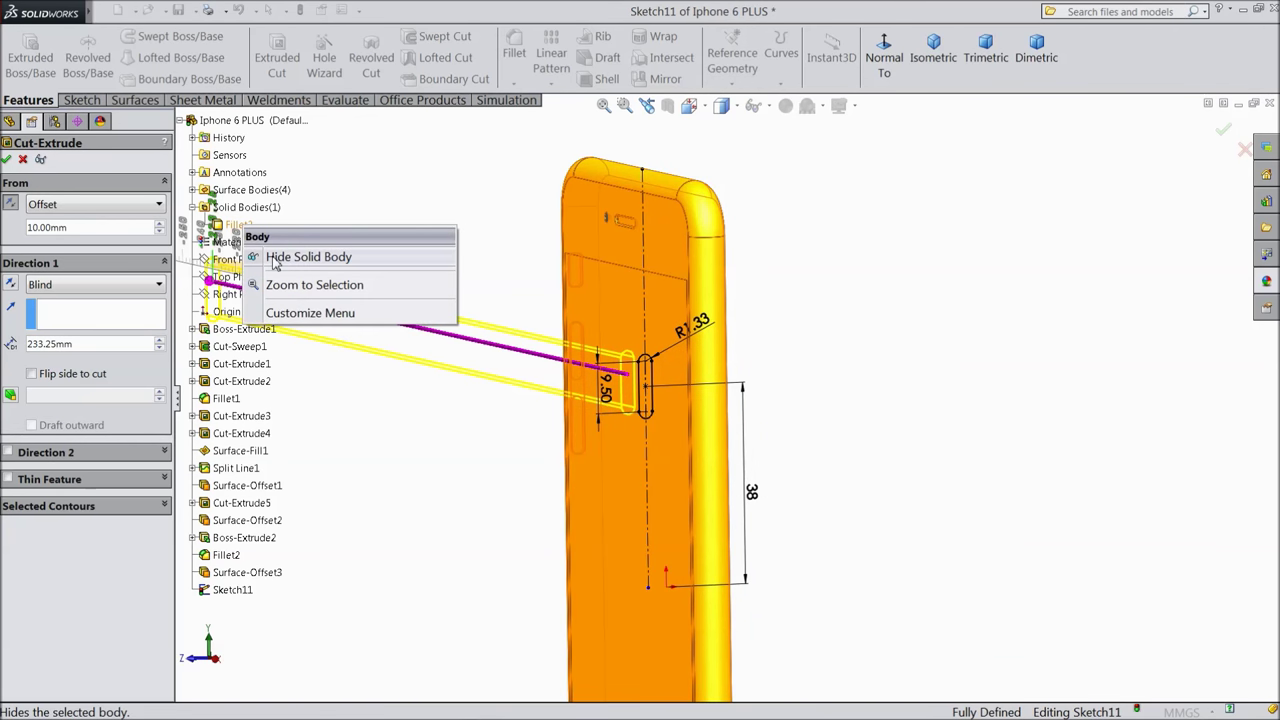
{"action": "left_click", "coordinate": [274, 257]}
{"action": "mouse_move", "coordinate": [274, 257]}
{"action": "left_mouse_down"}
{"action": "mouse_move", "coordinate": [515, 330]}
{"action": "mouse_move", "coordinate": [505, 308]}
{"action": "mouse_move", "coordinate": [467, 299]}
{"action": "left_mouse_up"}
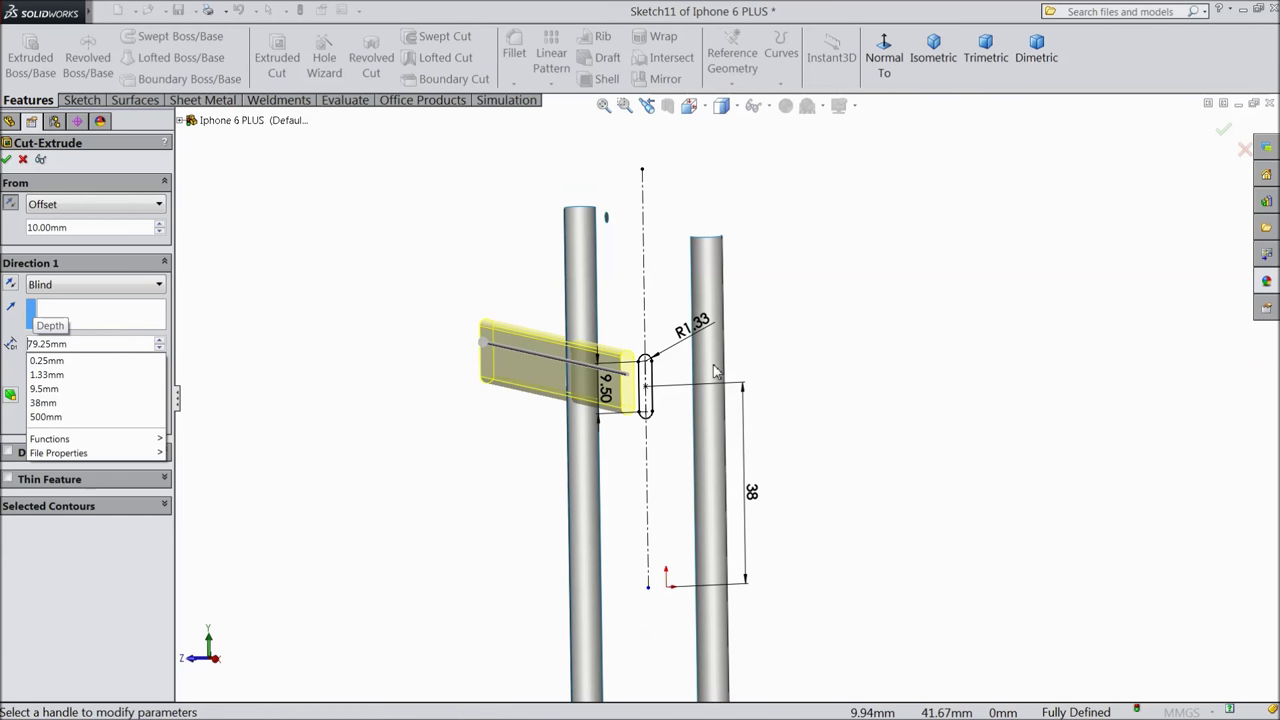
Set the cut's end condition to Up To Surface and select Surface-Offset3 as the end surface.
{"action": "left_click", "coordinate": [152, 285]}
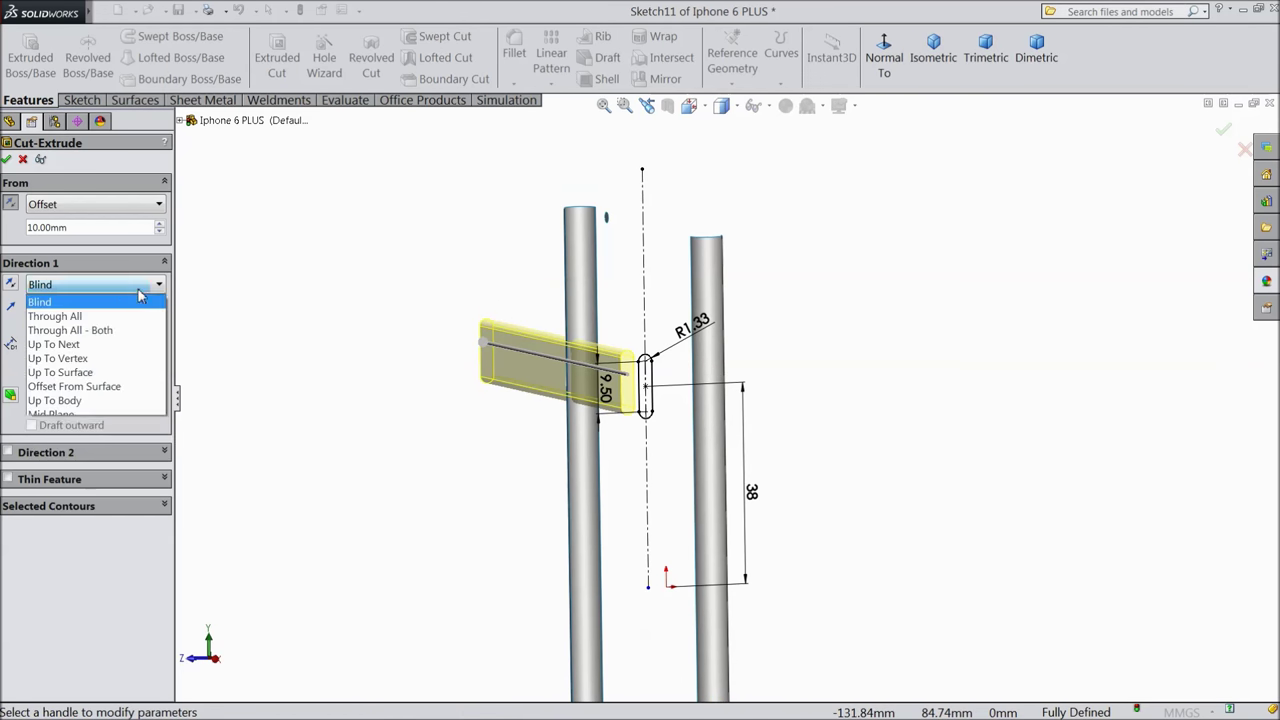
{"action": "left_click", "coordinate": [95, 381]}
{"action": "left_click", "coordinate": [713, 356]}
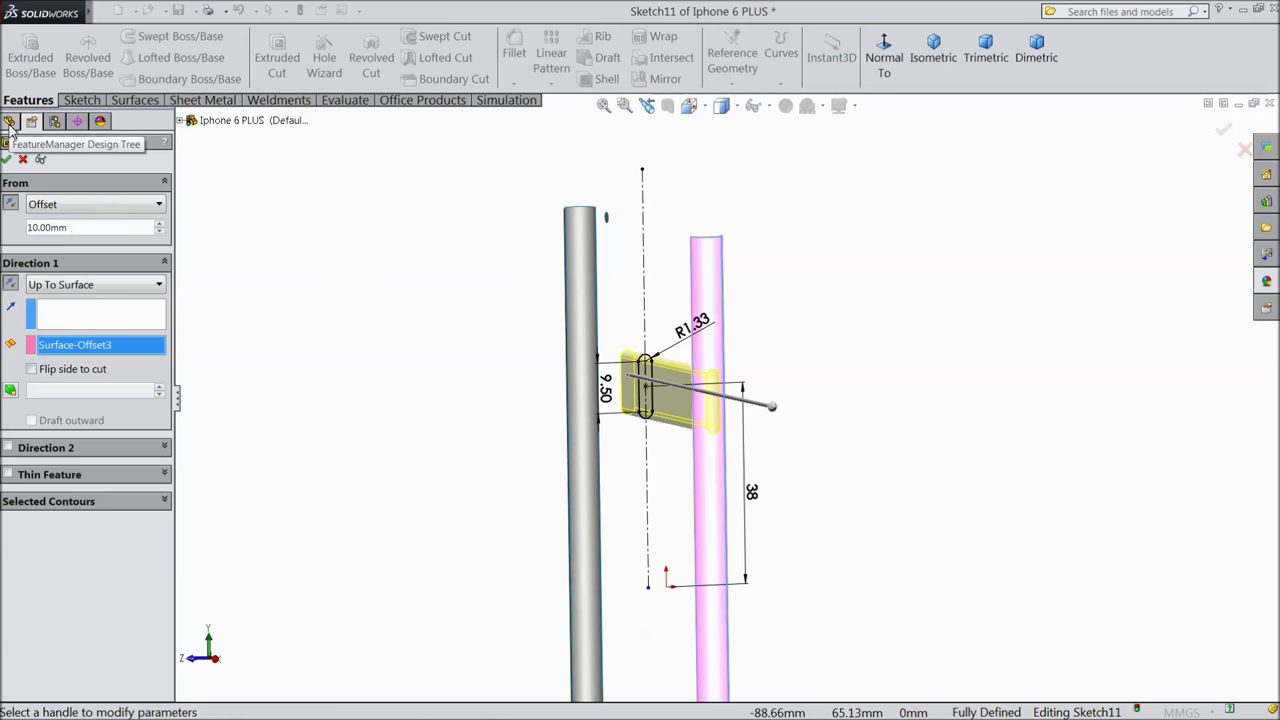
Show the hidden solid body Fillet2 again.
{"action": "left_click", "coordinate": [180, 120]}
{"action": "left_click", "coordinate": [233, 225]}
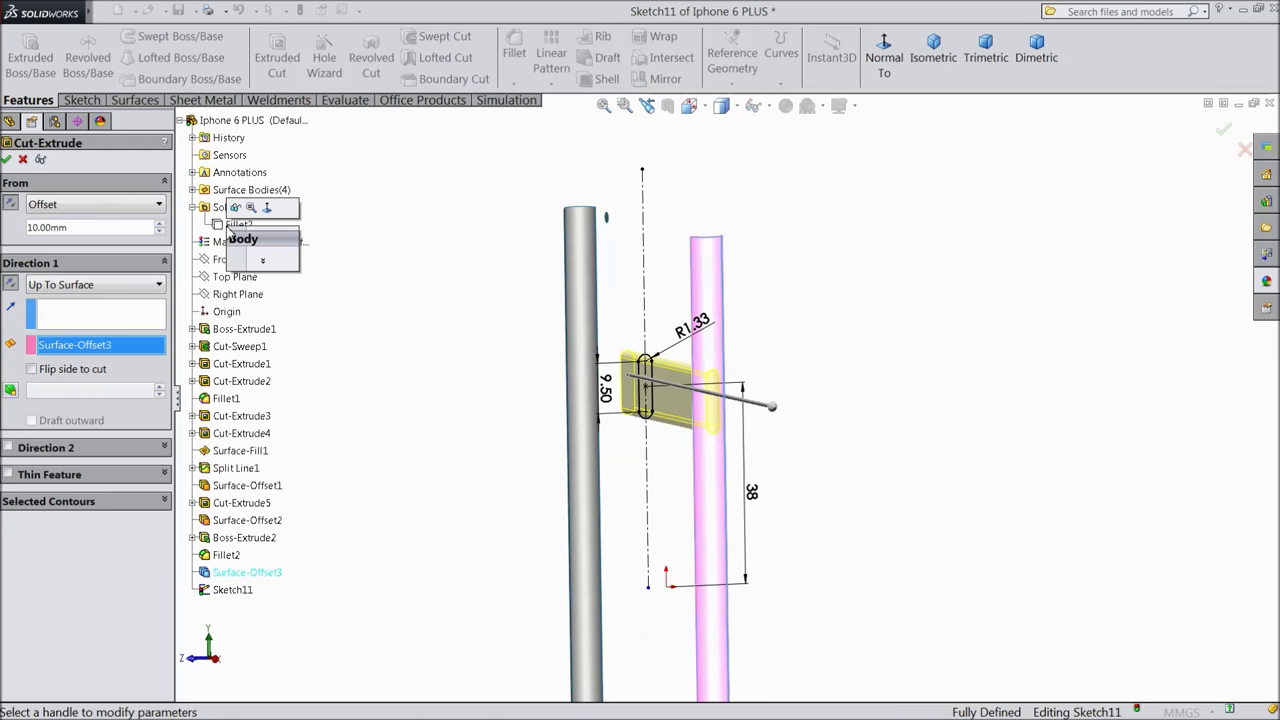
{"action": "left_click", "coordinate": [236, 208]}
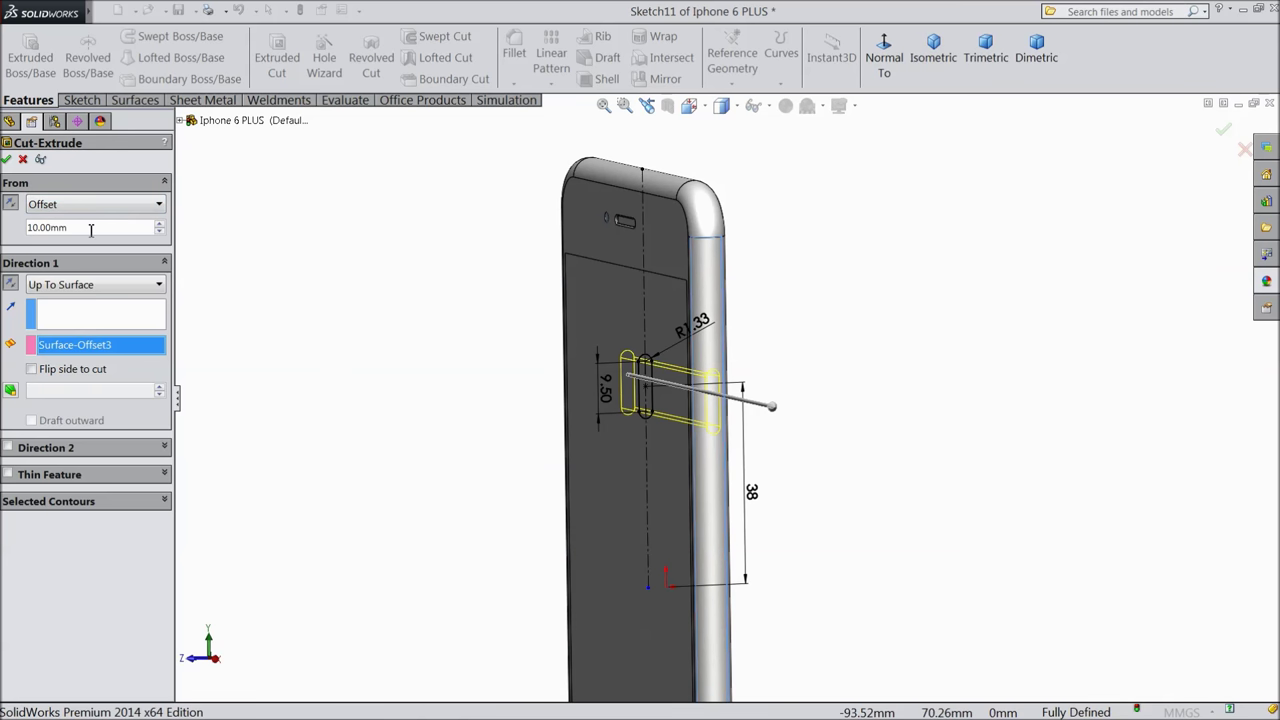
Set the cut's start offset to 80 mm, reverse the offset direction, and finish the slot cut in the phone's side.
{"action": "left_click", "coordinate": [160, 225]}
{"action": "left_click", "coordinate": [160, 225]}
{"action": "left_click", "coordinate": [160, 225]}
{"action": "left_click", "coordinate": [160, 225]}
{"action": "left_click", "coordinate": [160, 225]}
{"action": "left_click", "coordinate": [160, 225]}
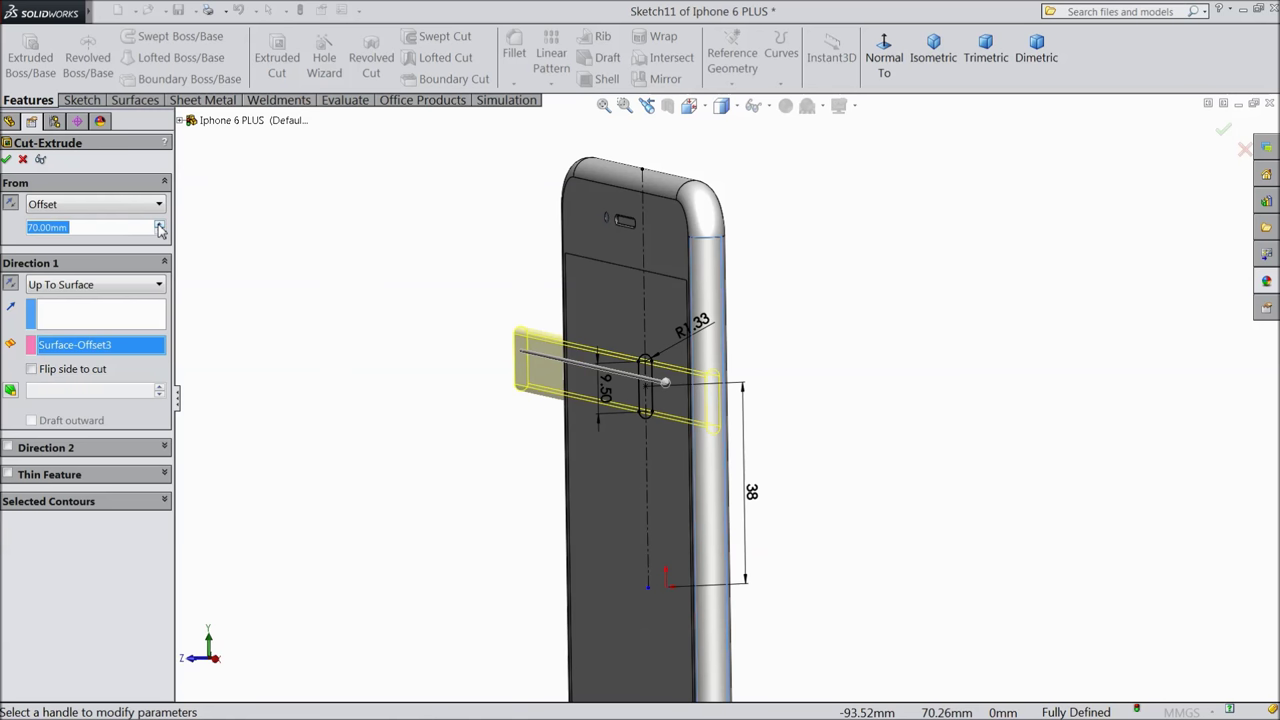
{"action": "left_click", "coordinate": [160, 225]}
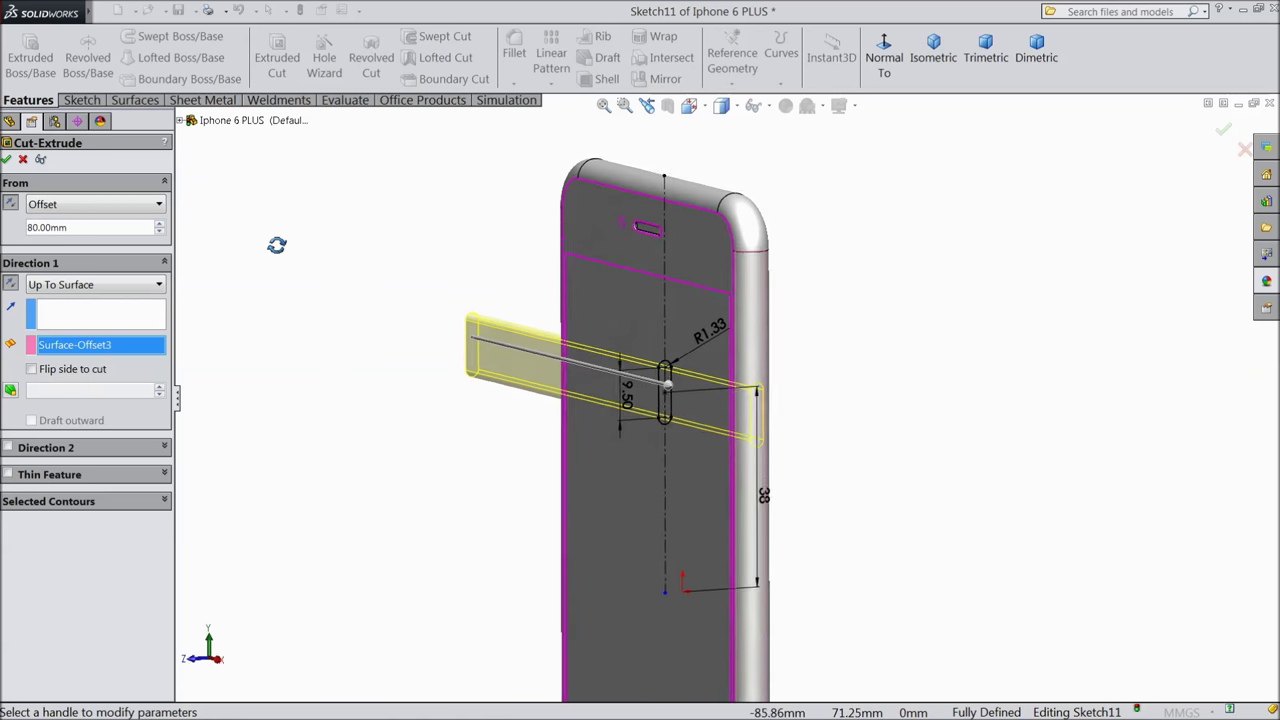
{"action": "left_click", "coordinate": [12, 205]}
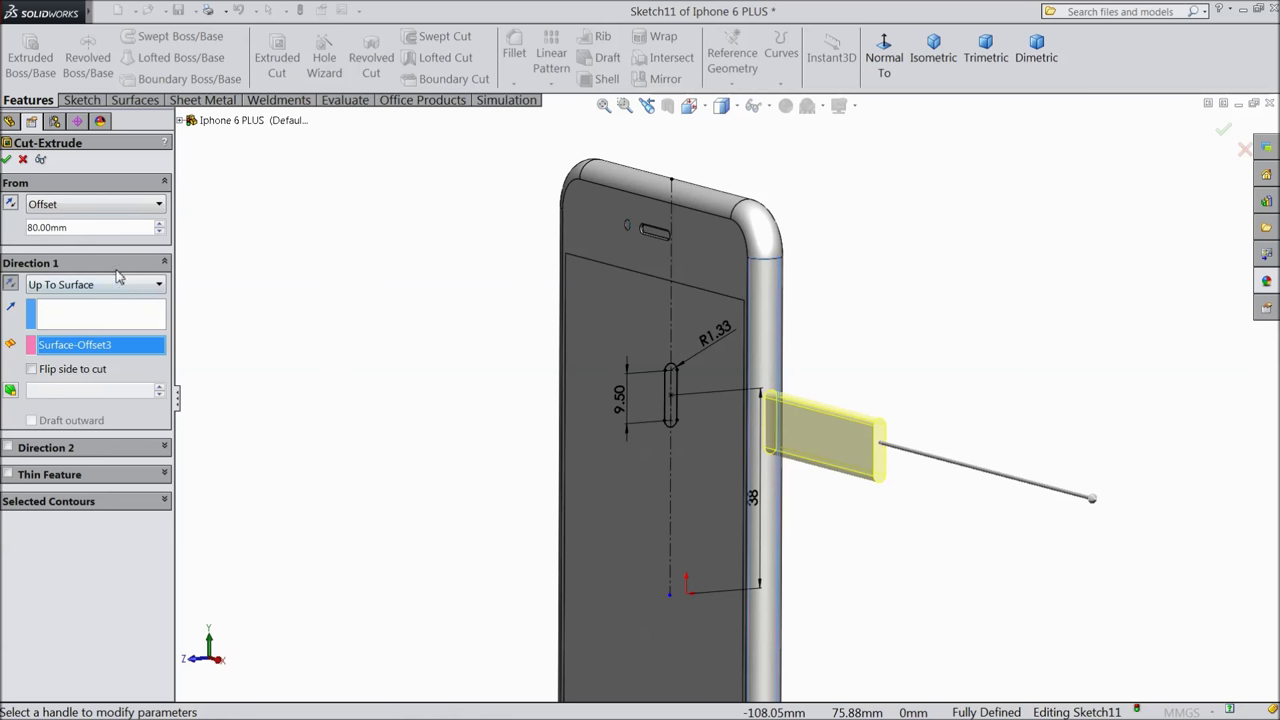
{"action": "left_click", "coordinate": [7, 160]}
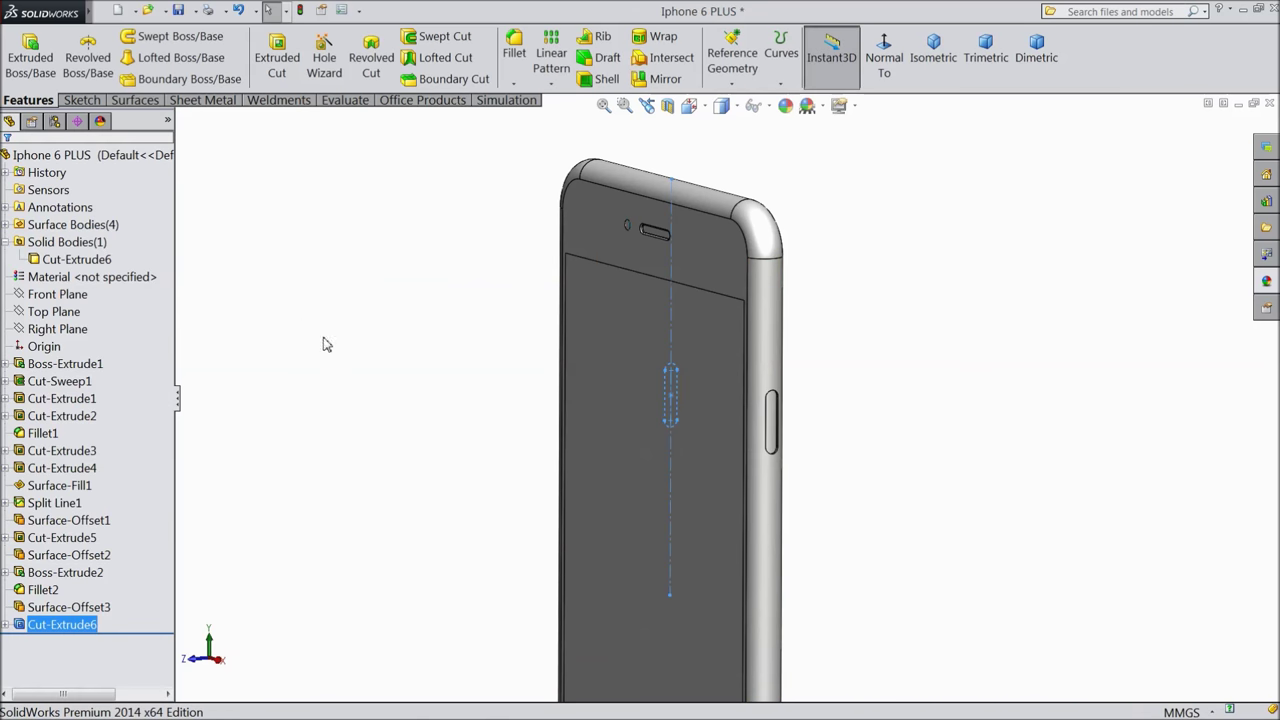
Start another sketch on the Right Plane and view it normal to the plane.
{"action": "scroll", "coordinate": [766, 477], "scroll_direction": "down", "scroll_amount": 4}
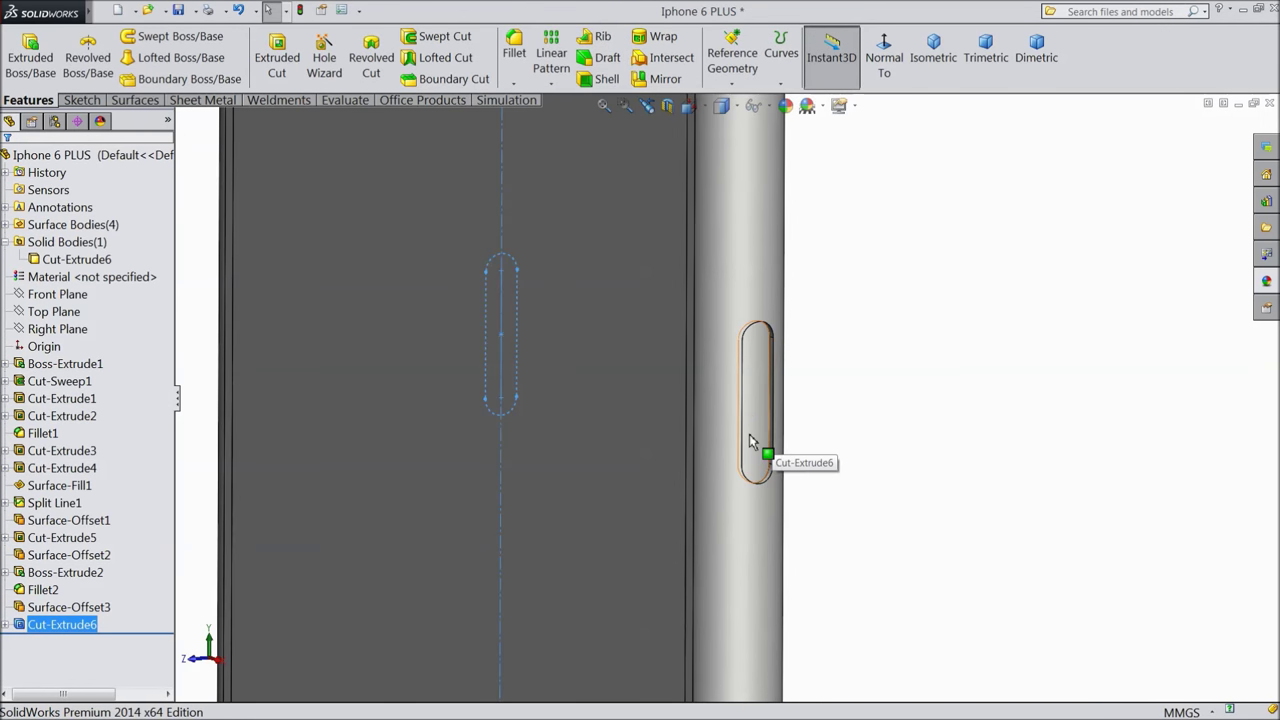
{"action": "scroll", "coordinate": [753, 443], "scroll_direction": "up", "scroll_amount": 5}
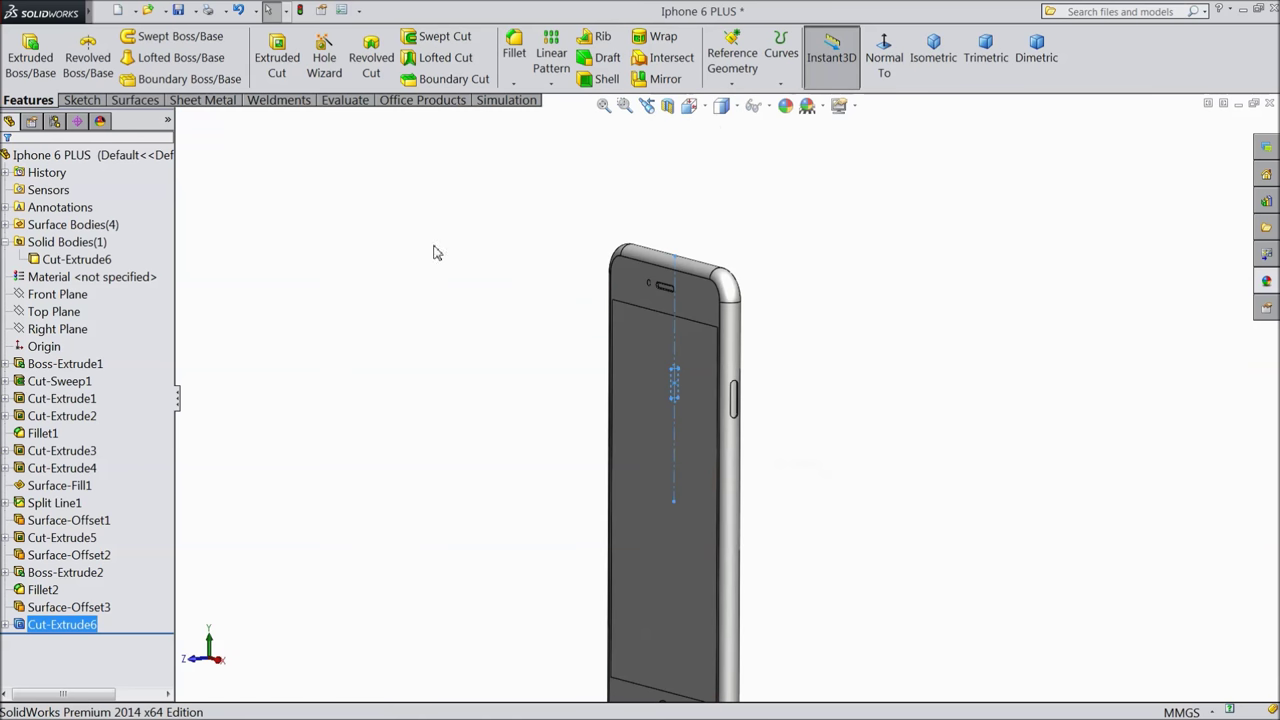
{"action": "left_click", "coordinate": [60, 331]}
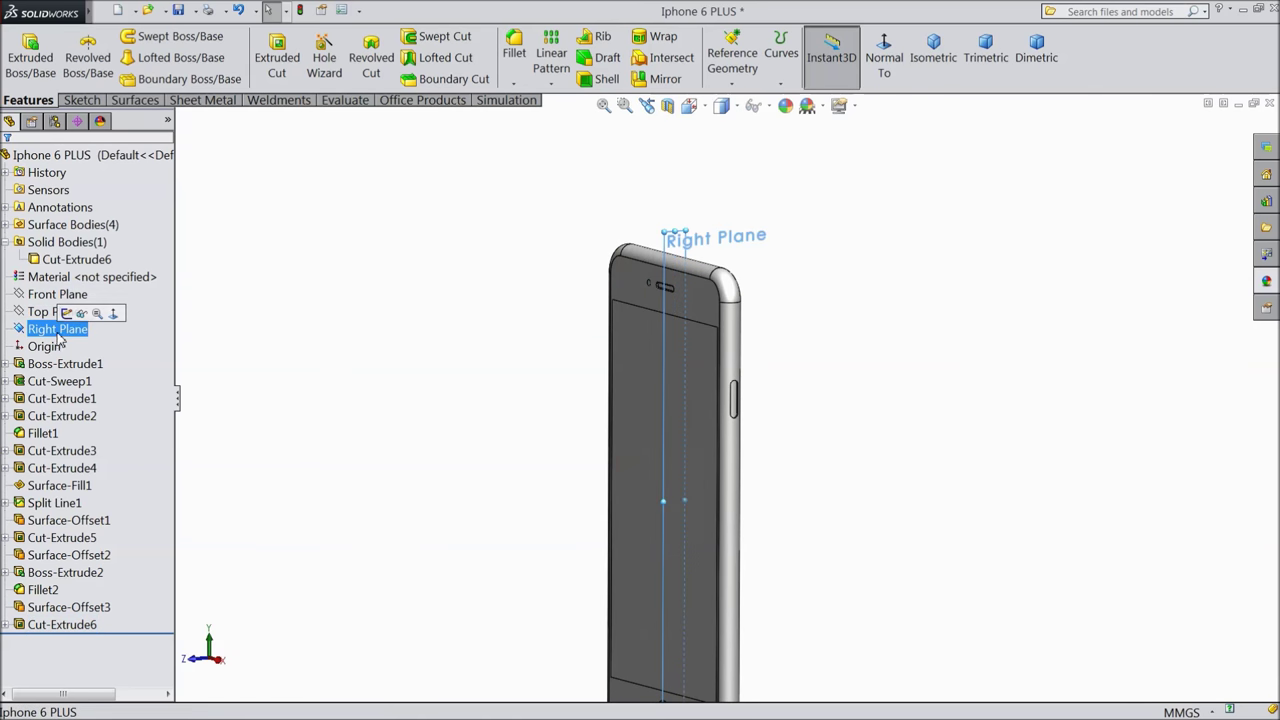
{"action": "left_click", "coordinate": [66, 314]}
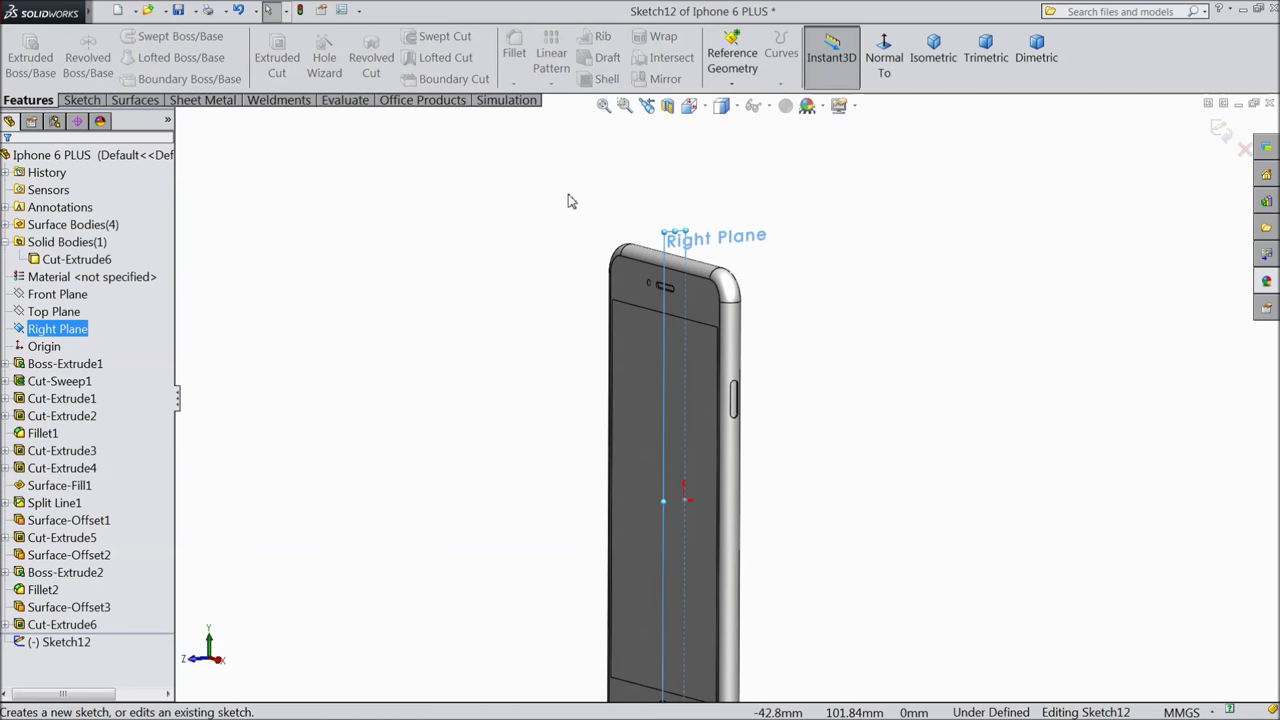
{"action": "left_click", "coordinate": [885, 76]}
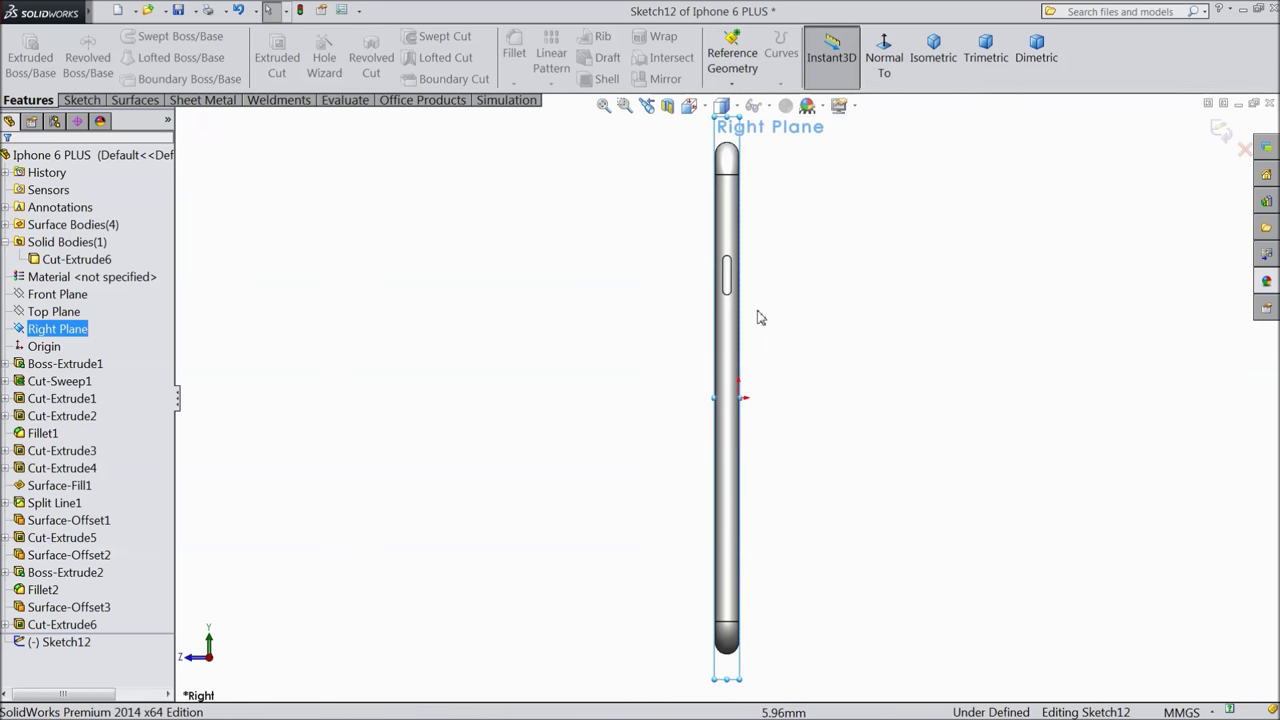
Sketch a vertical construction line down the middle of the phone's side, from its upper end to just below the origin's level.
{"action": "left_click", "coordinate": [82, 100]}
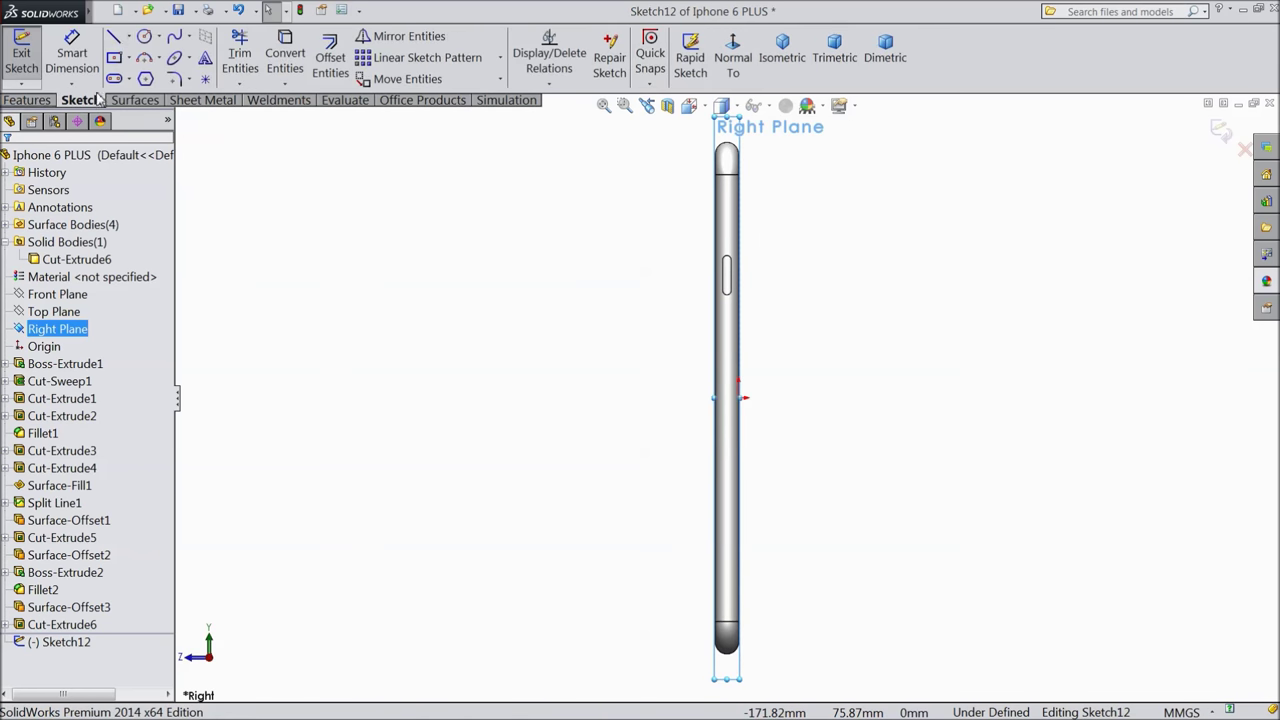
{"action": "left_click", "coordinate": [130, 37]}
{"action": "left_click", "coordinate": [140, 78]}
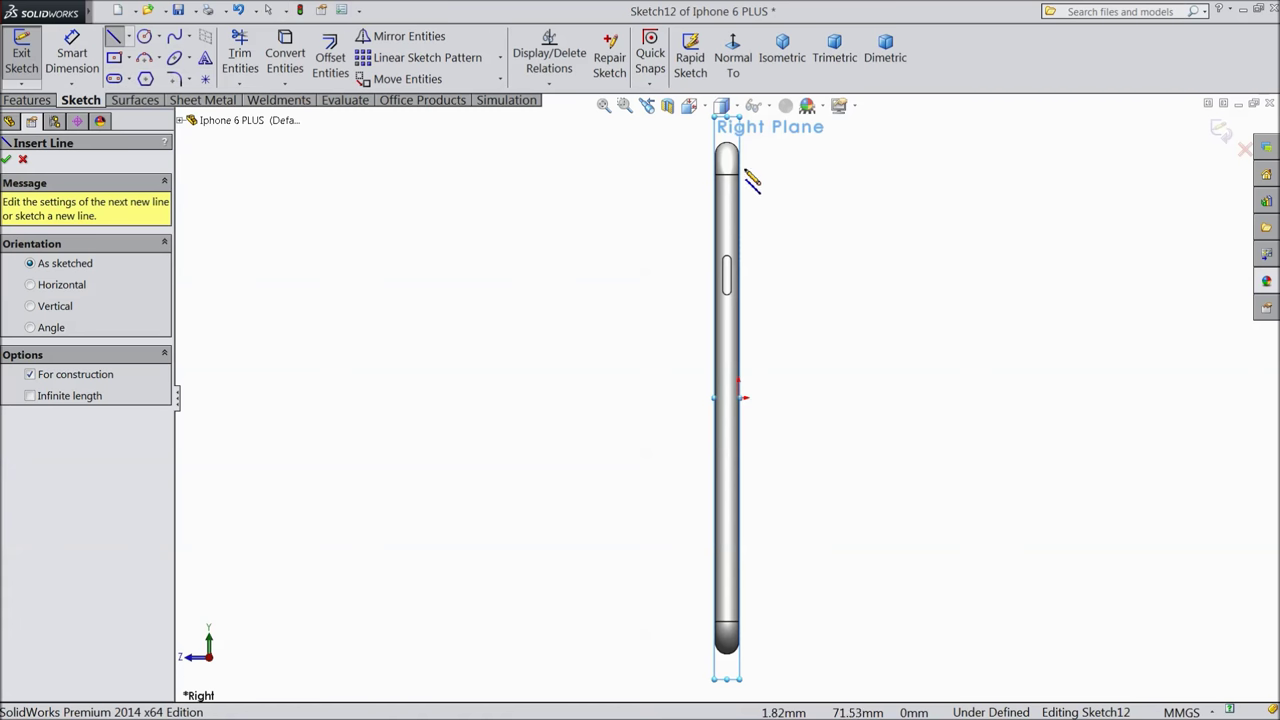
{"action": "left_click", "coordinate": [727, 145]}
{"action": "left_click", "coordinate": [728, 424]}
{"action": "right_click", "coordinate": [740, 425]}
{"action": "left_click", "coordinate": [815, 131]}
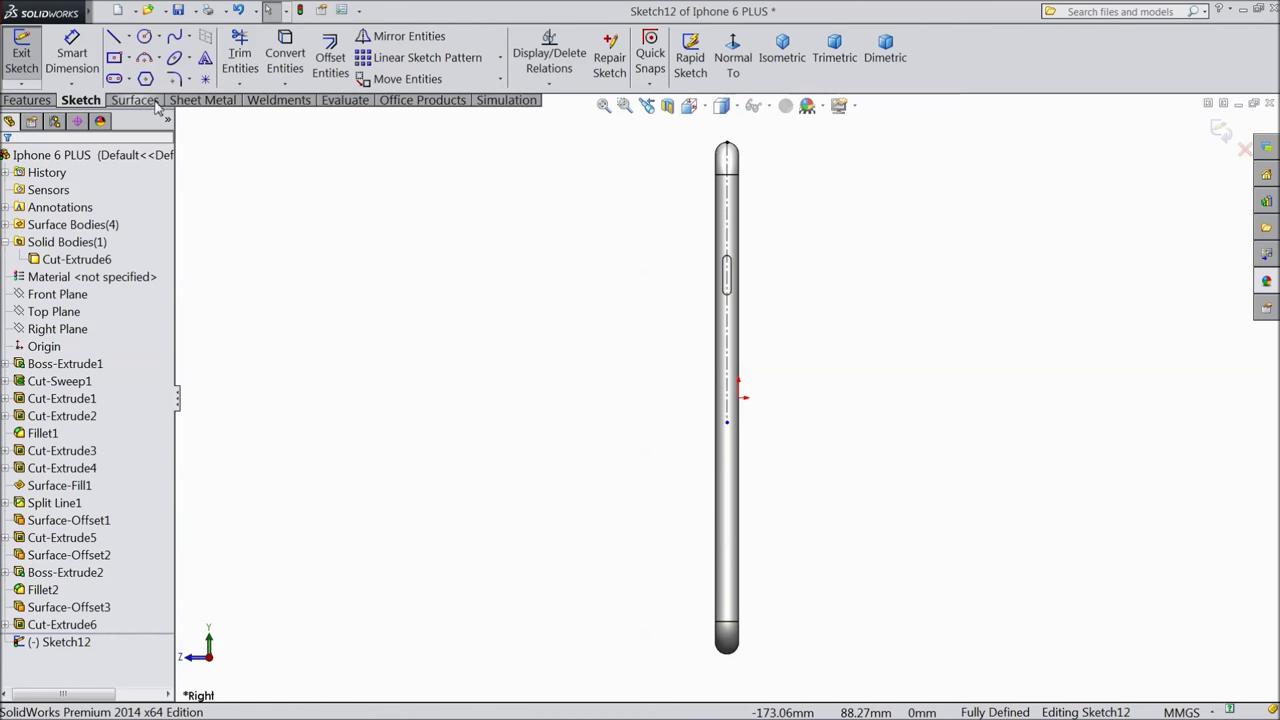
Sketch a vertical straight slot on the construction line below the existing slot, about 13.7 mm between centres and 3.3 mm wide.
{"action": "left_click", "coordinate": [116, 79]}
{"action": "scroll", "coordinate": [750, 370], "scroll_direction": "down", "scroll_amount": 5}
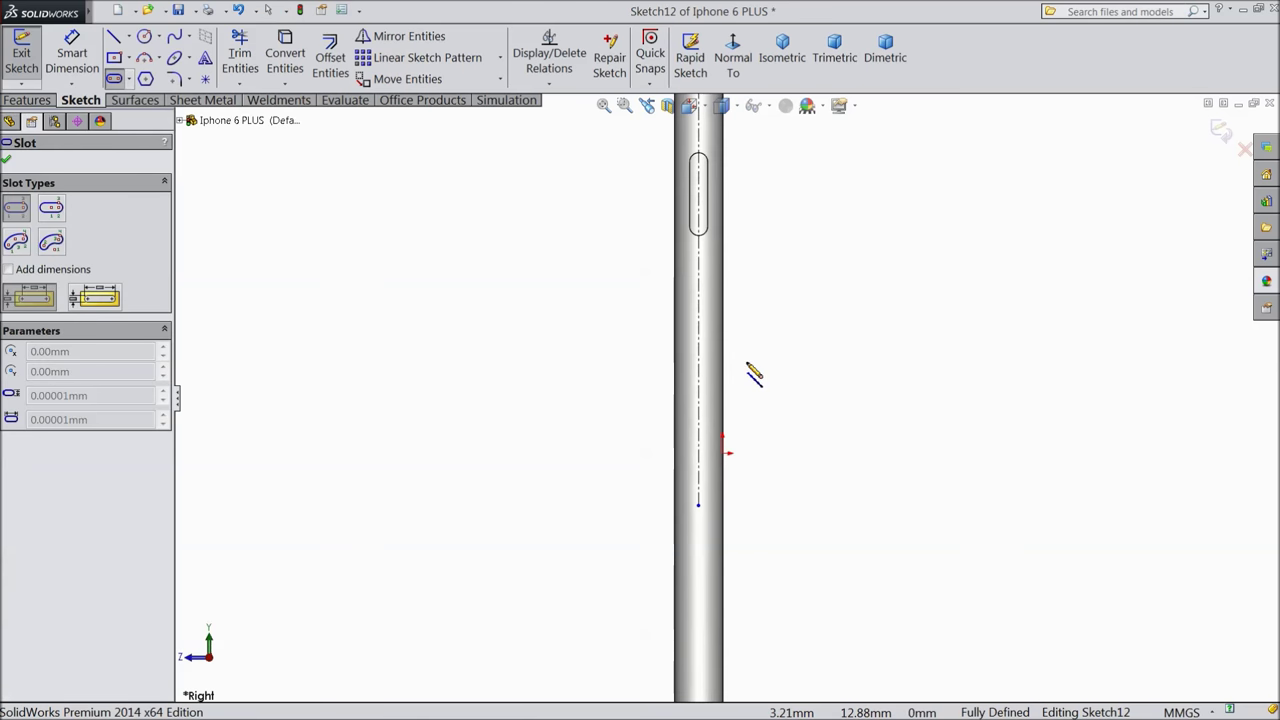
{"action": "left_click", "coordinate": [689, 362]}
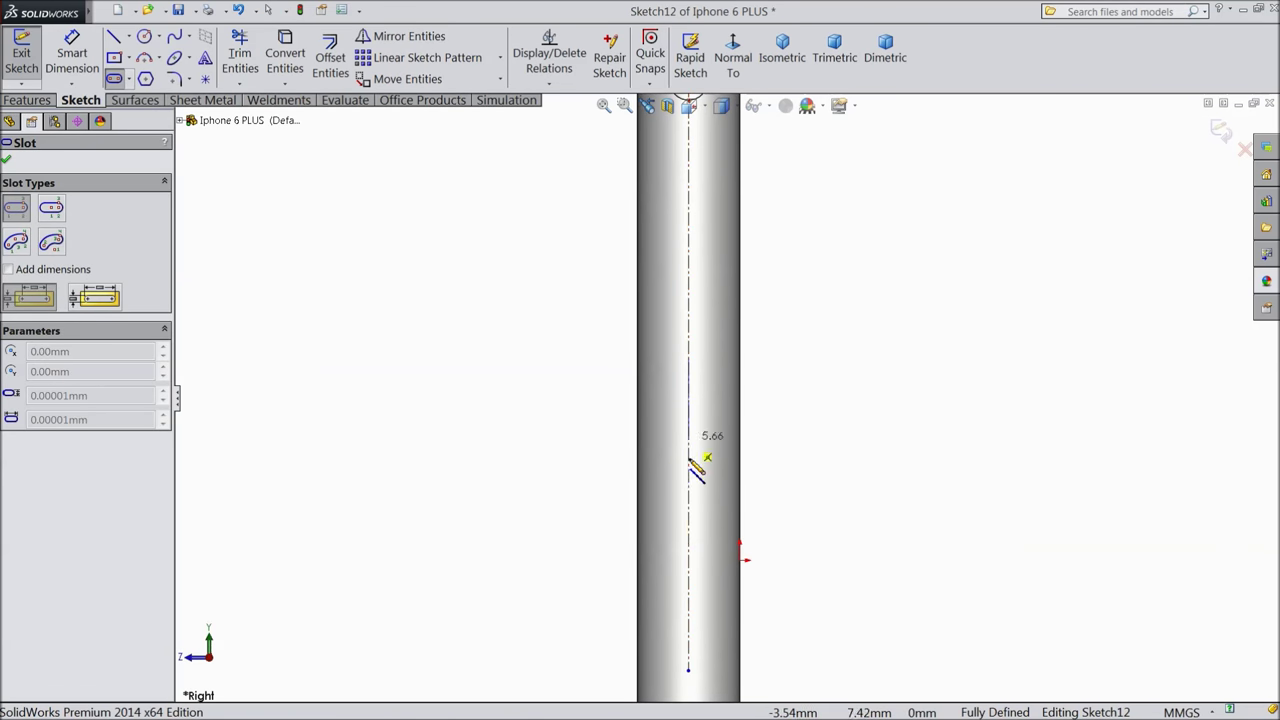
{"action": "left_click", "coordinate": [689, 556]}
{"action": "left_click", "coordinate": [666, 558]}
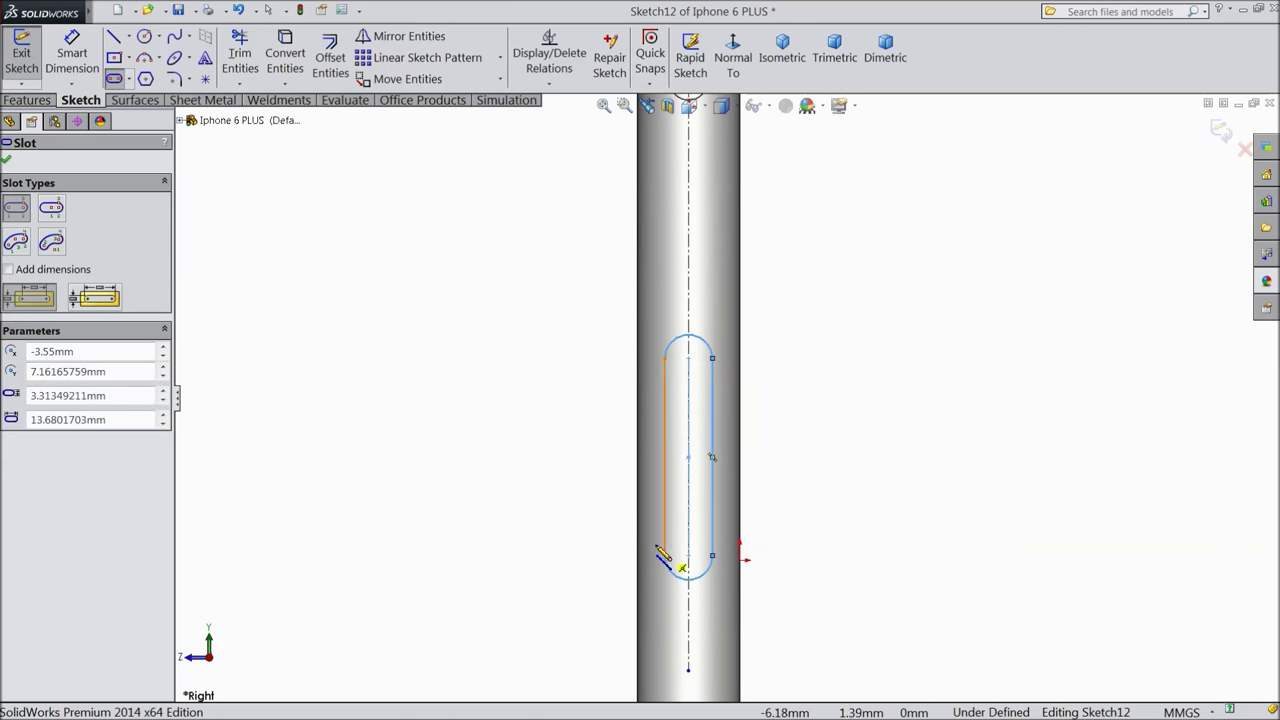
{"action": "right_click", "coordinate": [540, 445]}
{"action": "left_click", "coordinate": [584, 150]}
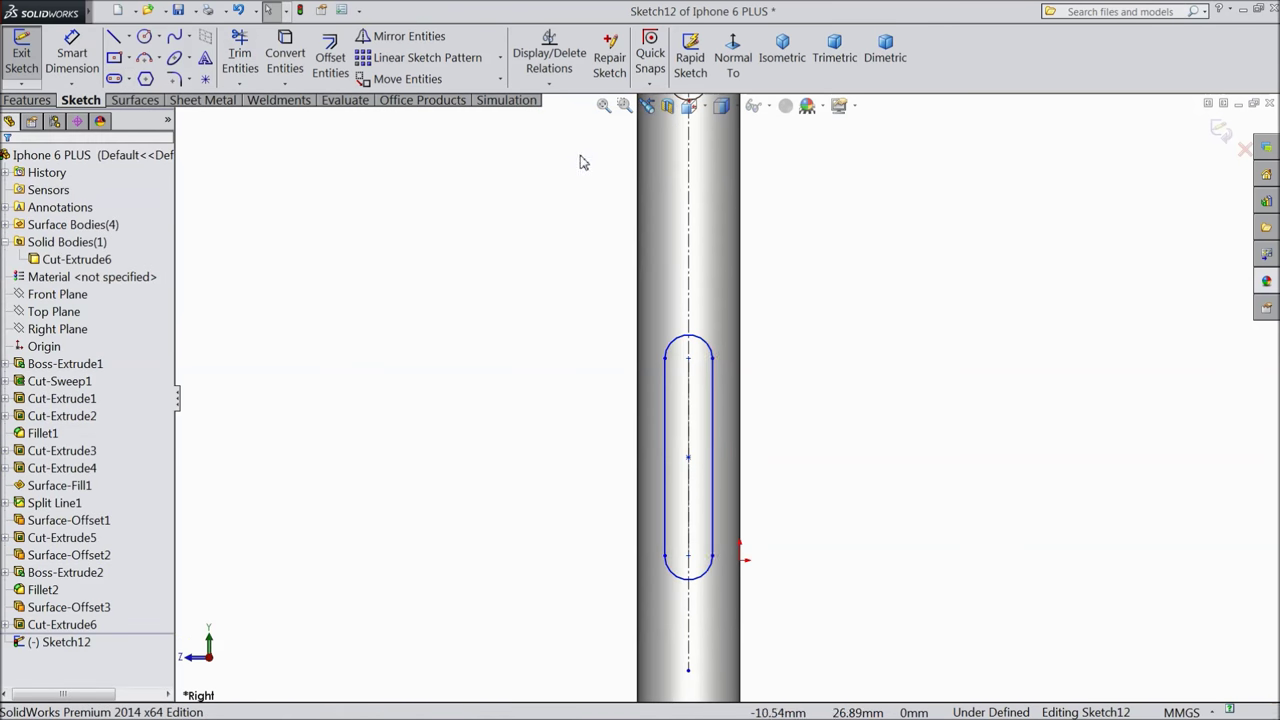
Add a horizontal relation between the origin and the centre of the slot's lower arc.
{"action": "left_click", "coordinate": [741, 560]}
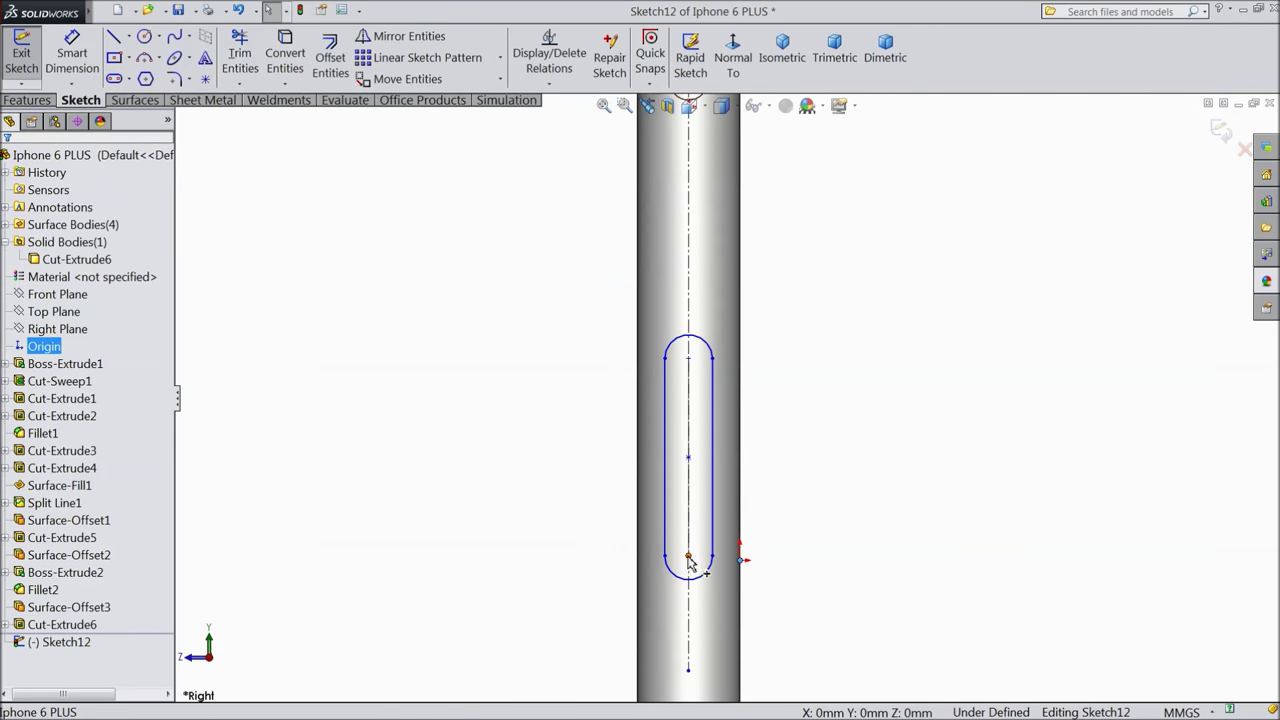
{"action": "left_click", "coordinate": [692, 558], "text": "ctrl"}
{"action": "left_click", "coordinate": [740, 499]}
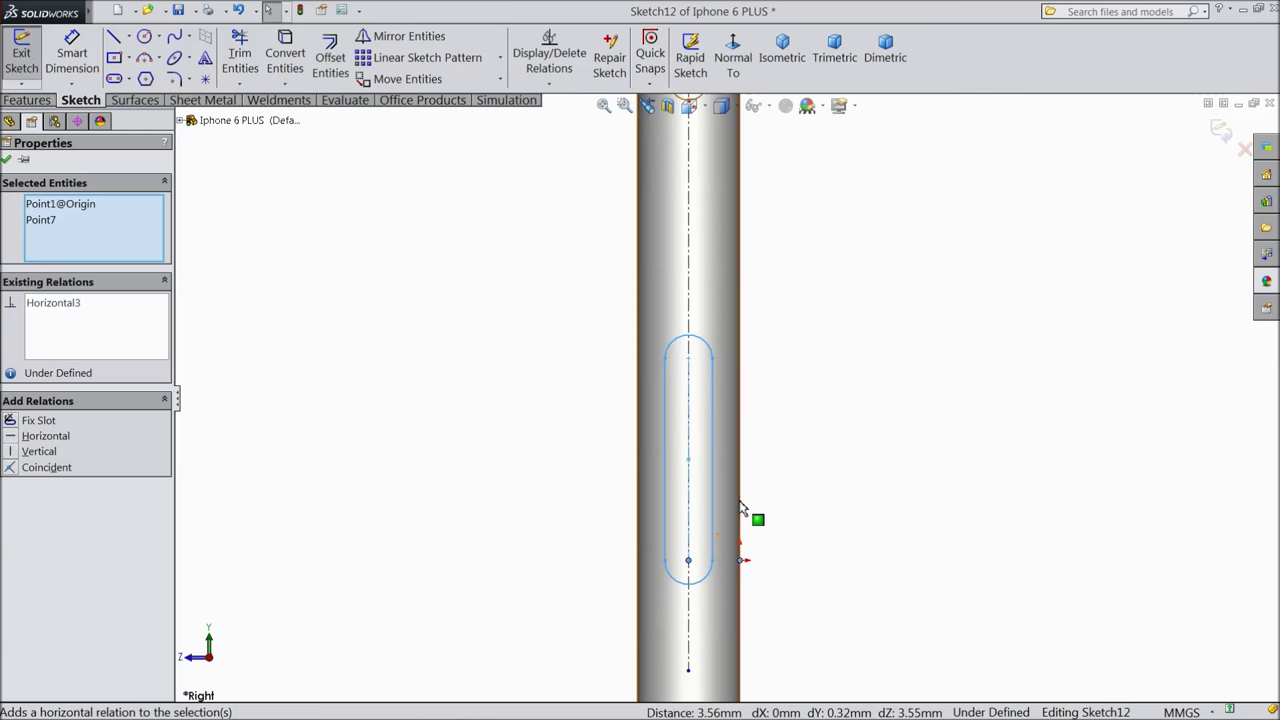
Dimension the distance between the slot's two arc centres as 15 mm.
{"action": "left_click", "coordinate": [72, 52]}
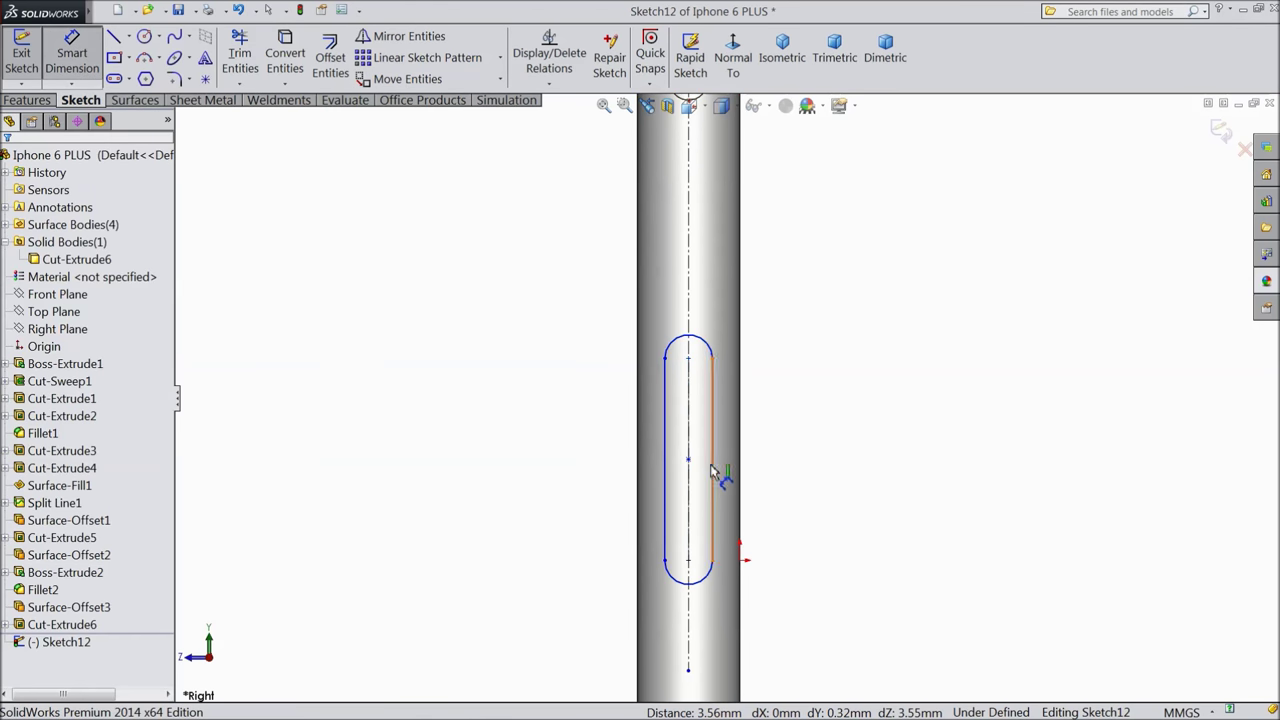
{"action": "left_click", "coordinate": [695, 364]}
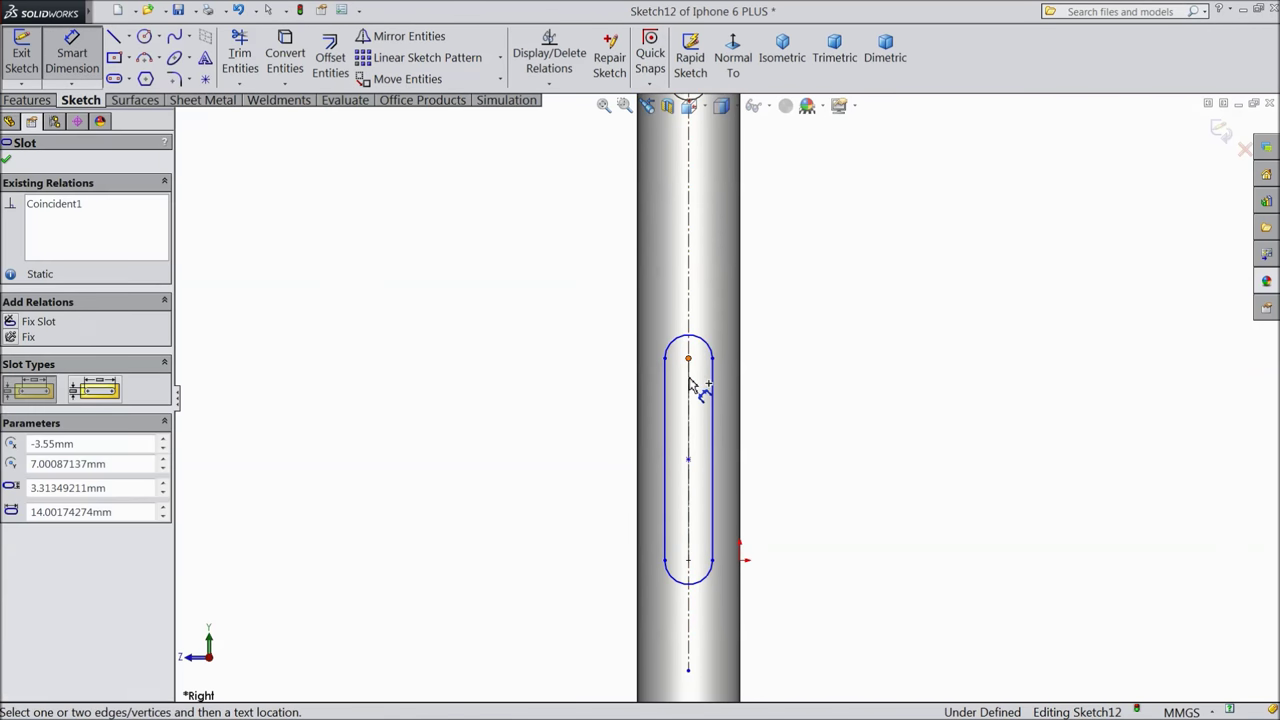
{"action": "left_click", "coordinate": [689, 562]}
{"action": "left_click", "coordinate": [535, 474]}
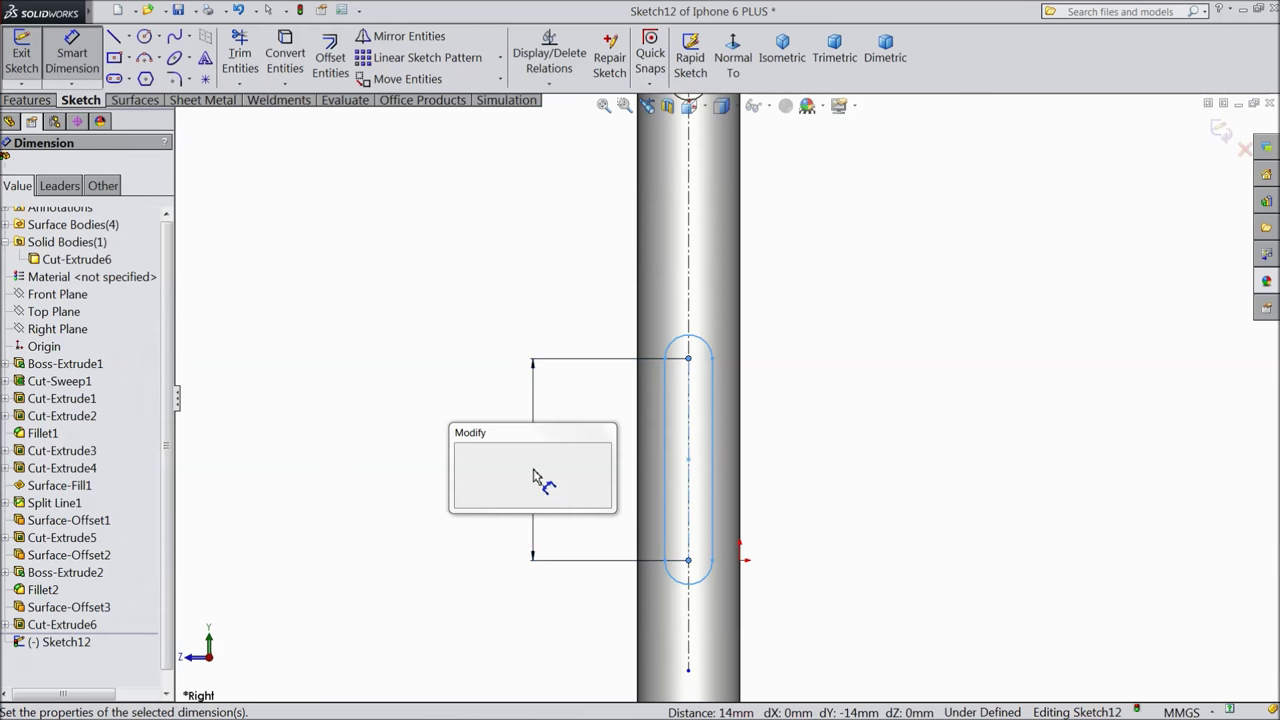
{"action": "type", "text": "15"}
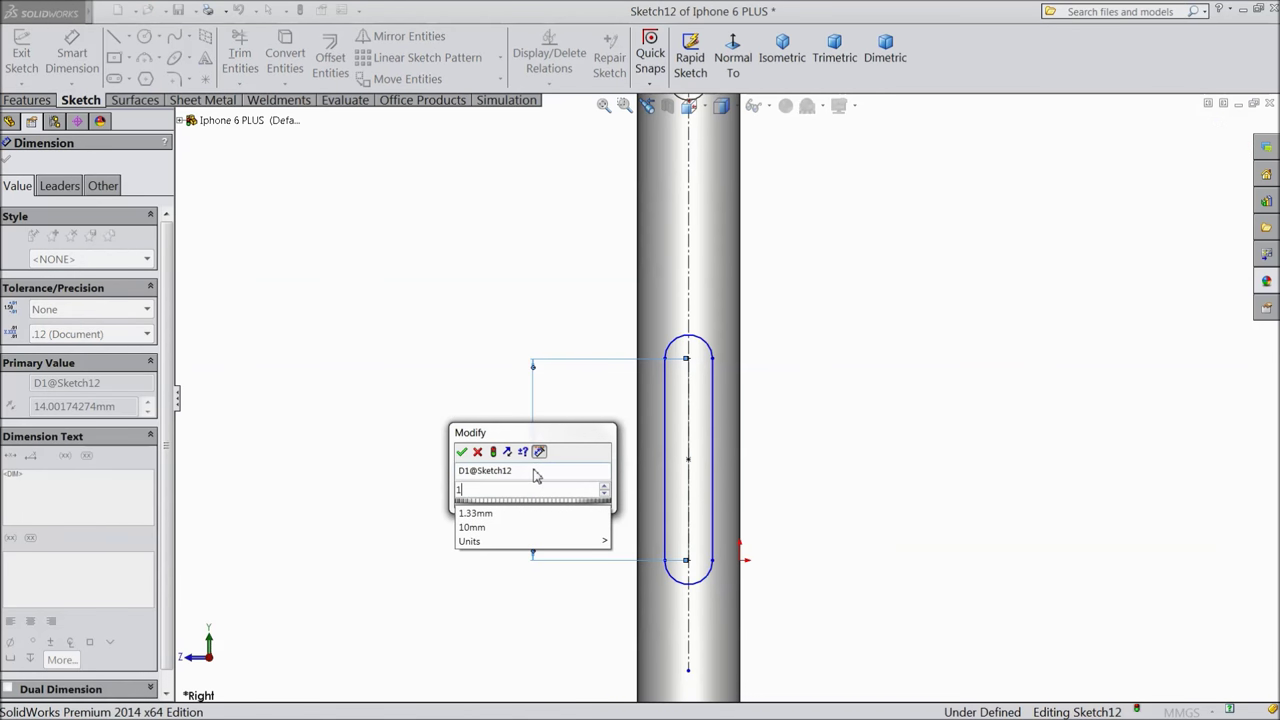
{"action": "left_click", "coordinate": [462, 451]}
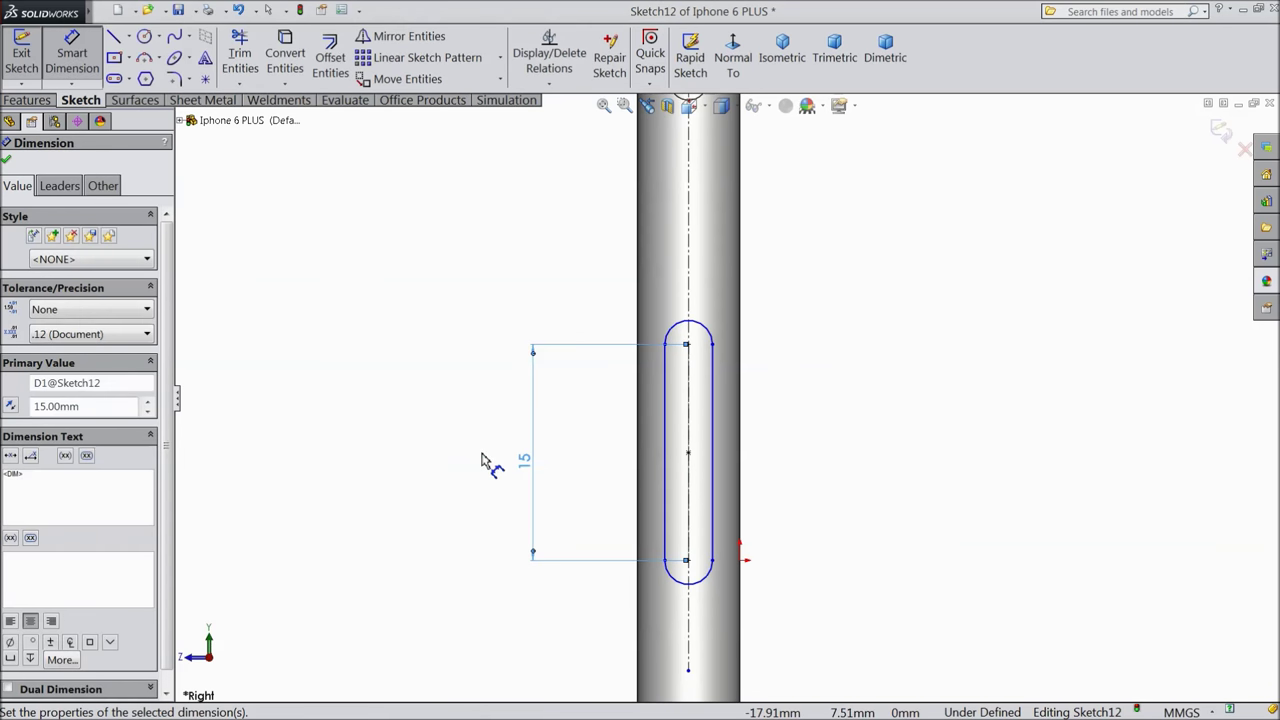
Dimension the slot's upper arc with a radius of 1.325 mm.
{"action": "left_click", "coordinate": [706, 330]}
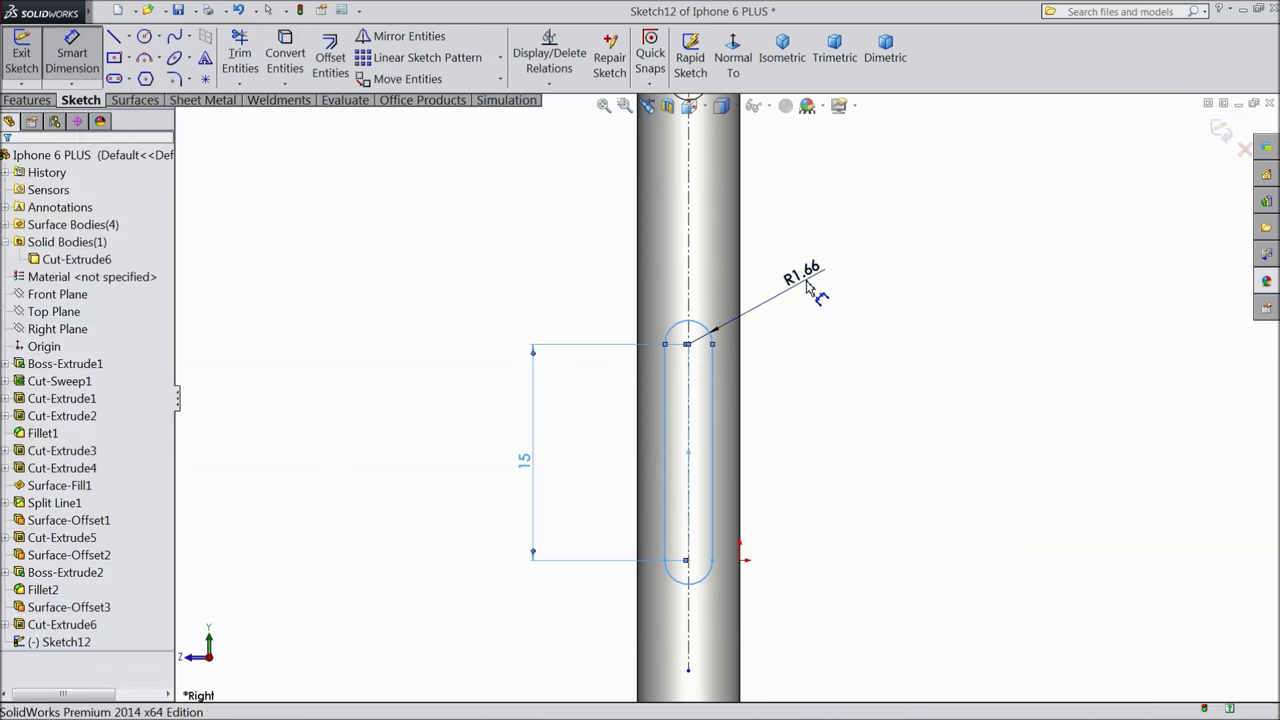
{"action": "left_click", "coordinate": [808, 286]}
{"action": "type", "text": "1.325"}
{"action": "key", "text": "Return"}
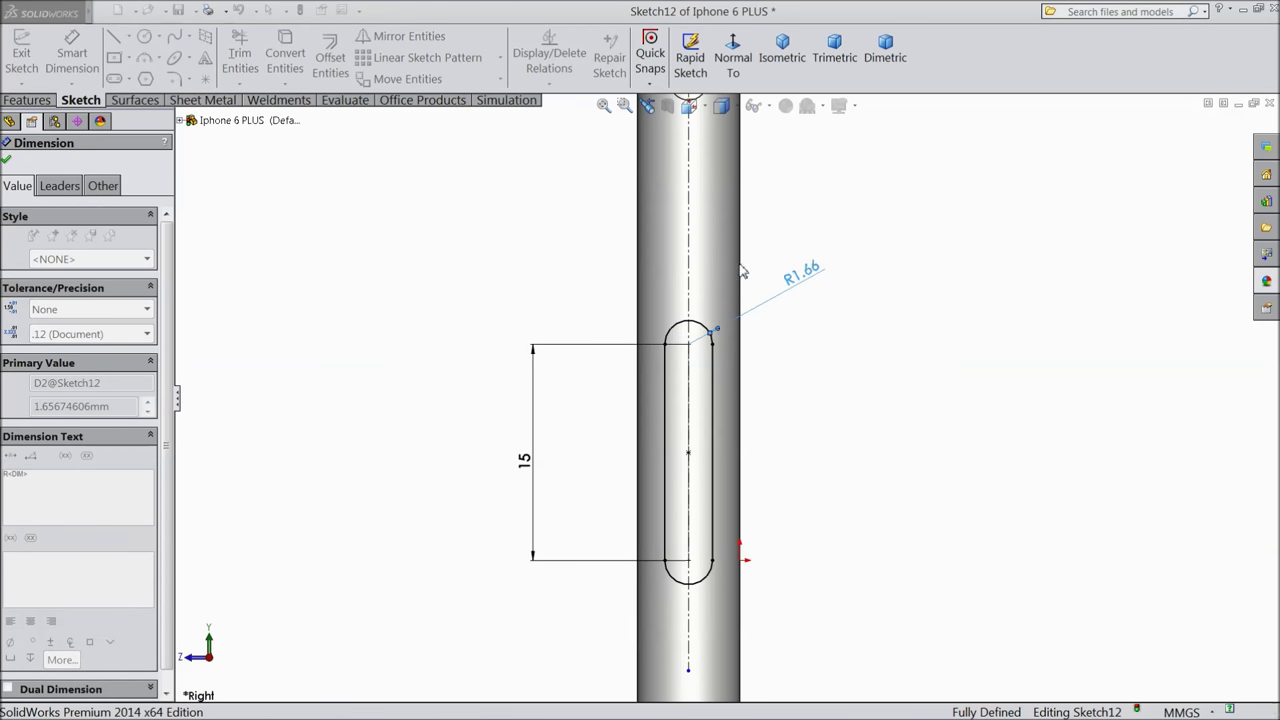
{"action": "left_click", "coordinate": [7, 162]}
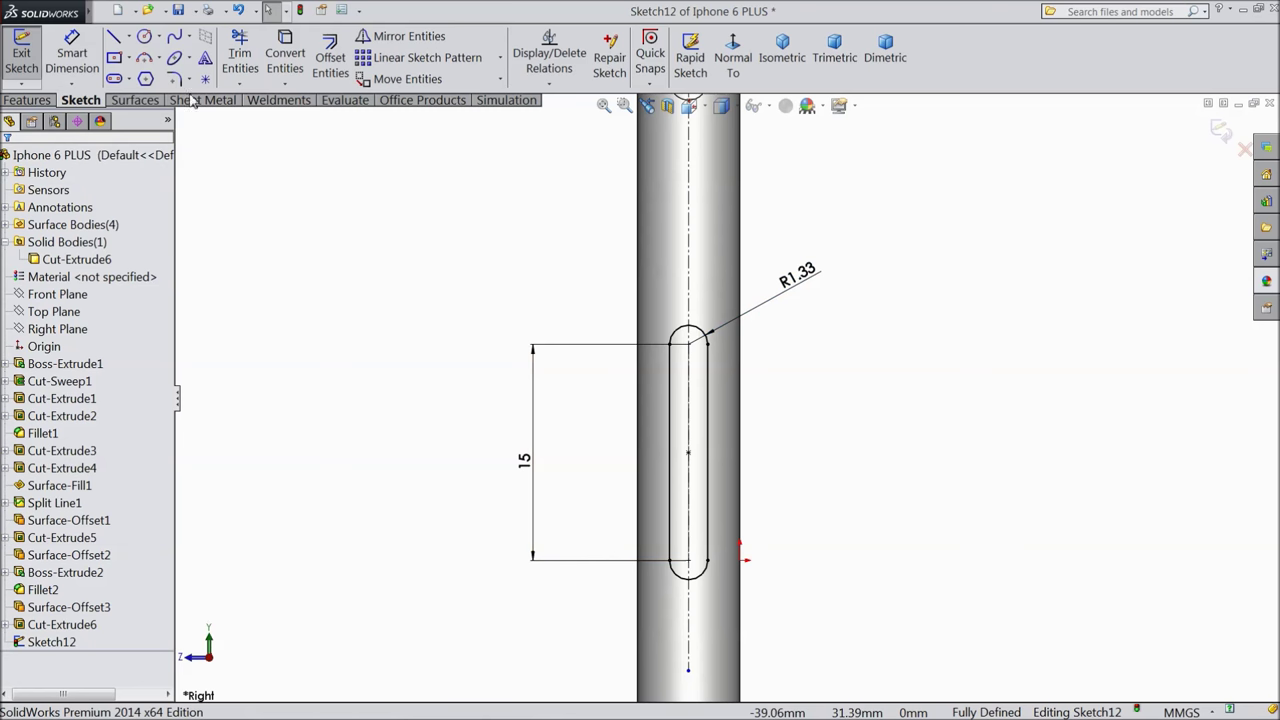
Offset the slot outline outward by 0.10 mm with chain selection and added dimensions.
{"action": "left_click", "coordinate": [330, 57]}
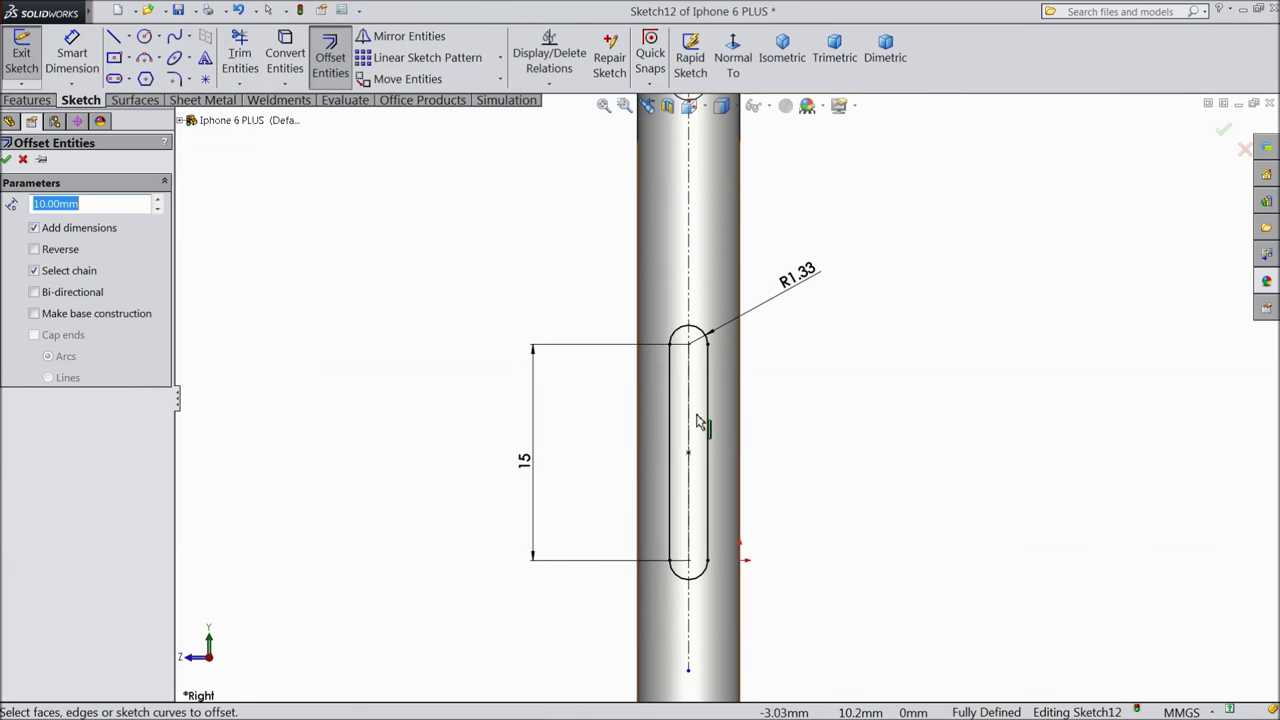
{"action": "left_click", "coordinate": [643, 599]}
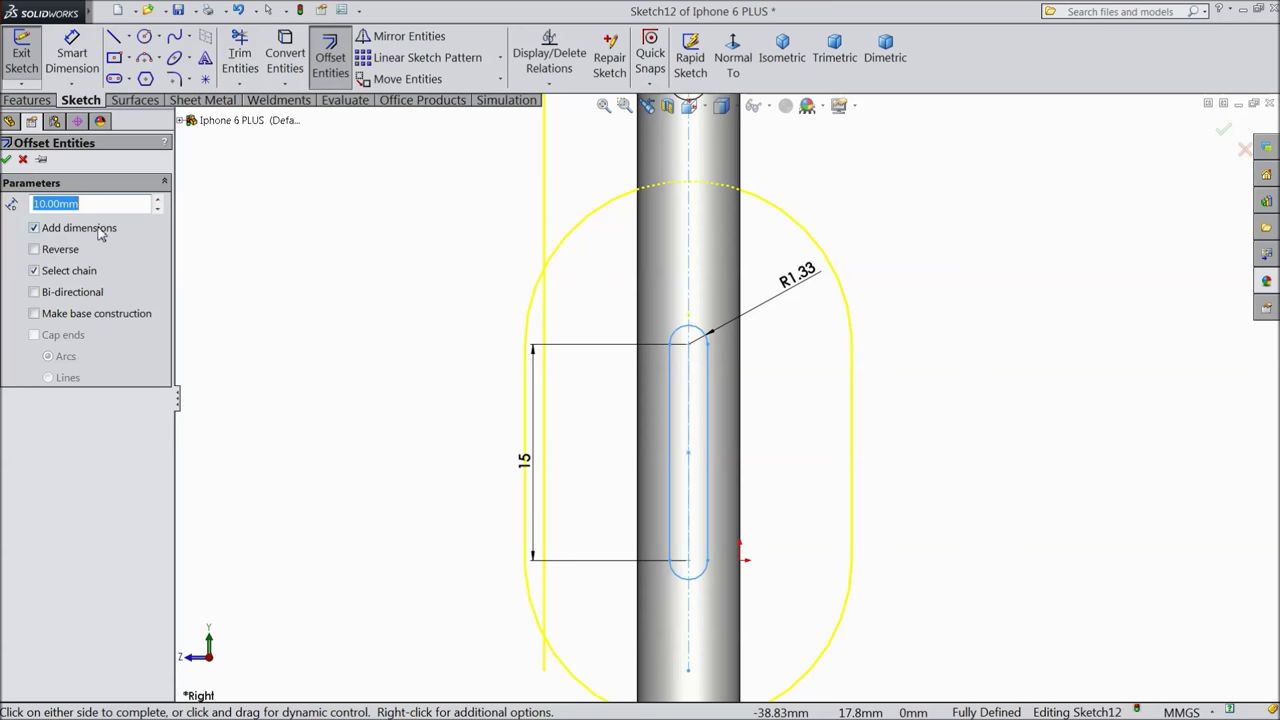
{"action": "left_click", "coordinate": [27, 270]}
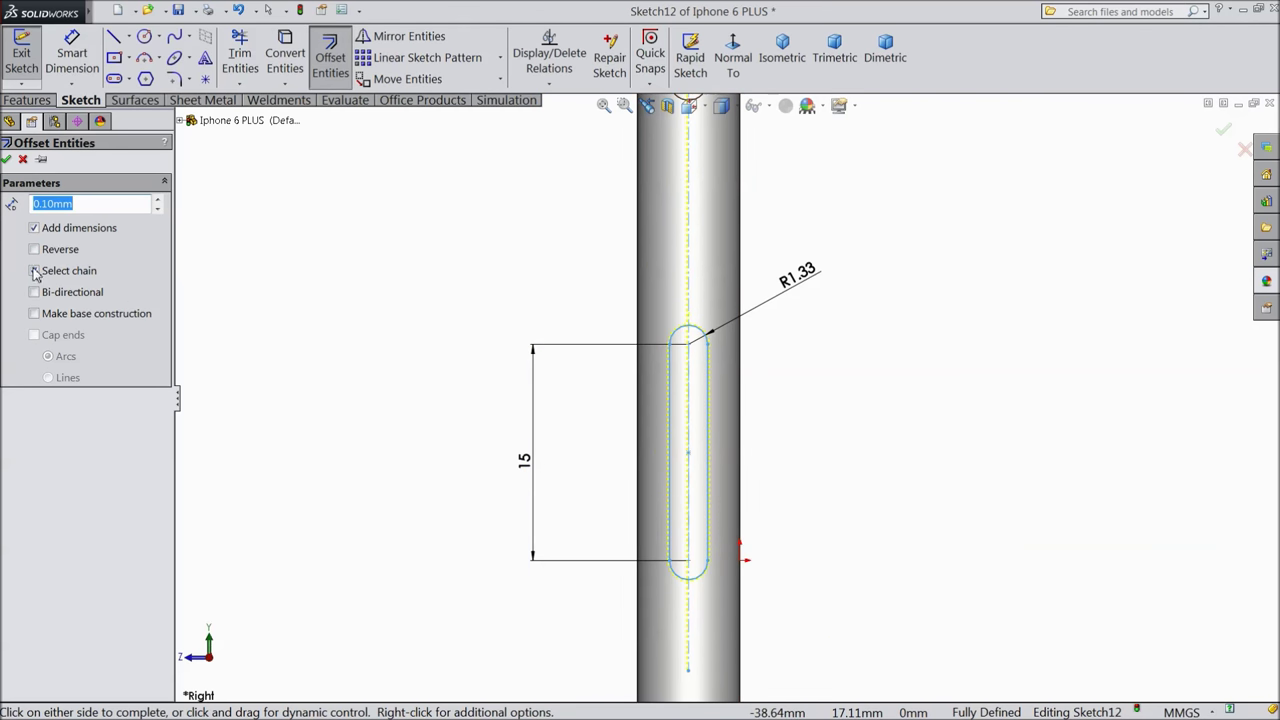
{"action": "left_click", "coordinate": [7, 161]}
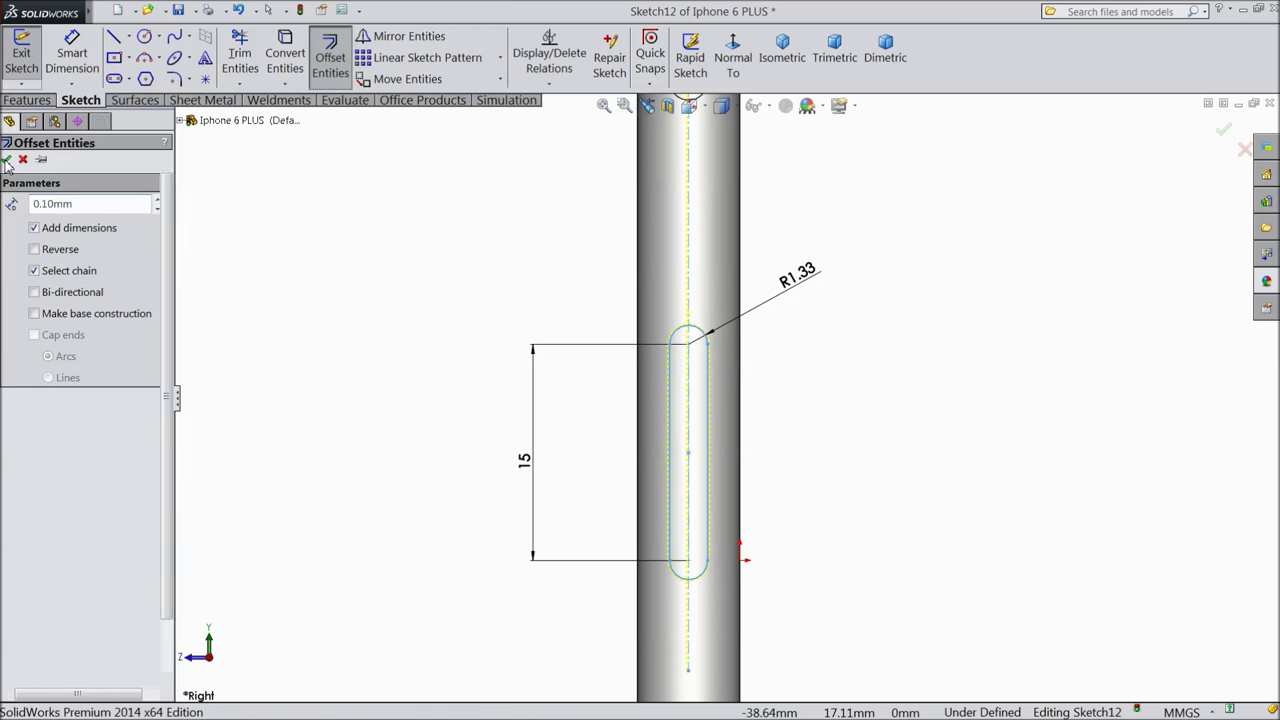
Create a projection split line from the current sketch on the phone's curved side face.
{"action": "left_click", "coordinate": [40, 103]}
{"action": "left_click", "coordinate": [781, 52]}
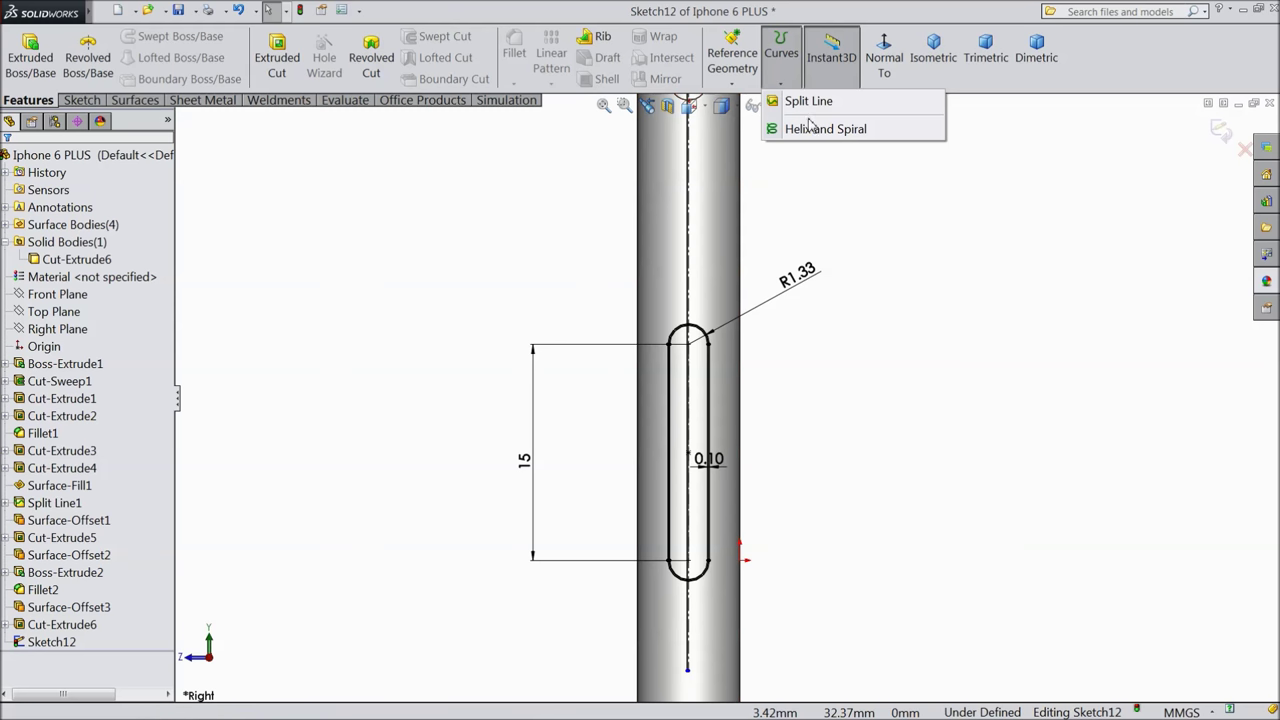
{"action": "left_click", "coordinate": [808, 101]}
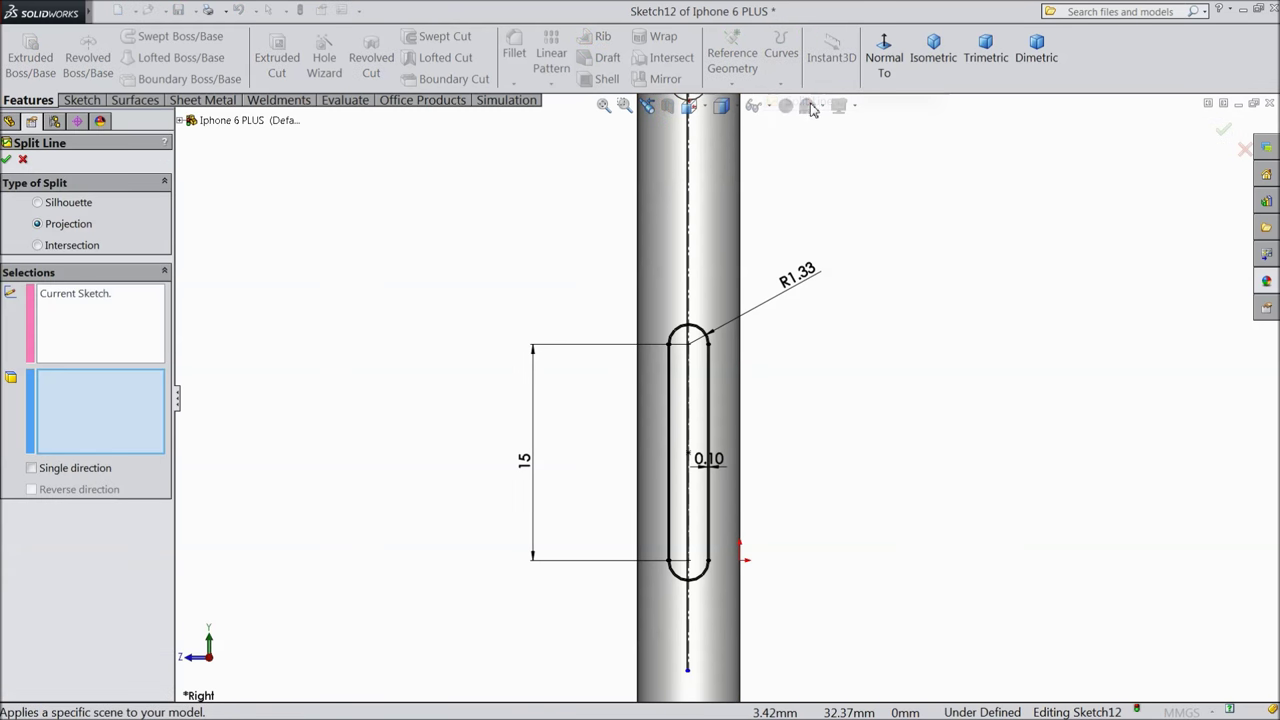
{"action": "left_click", "coordinate": [710, 274]}
{"action": "left_click", "coordinate": [10, 162]}
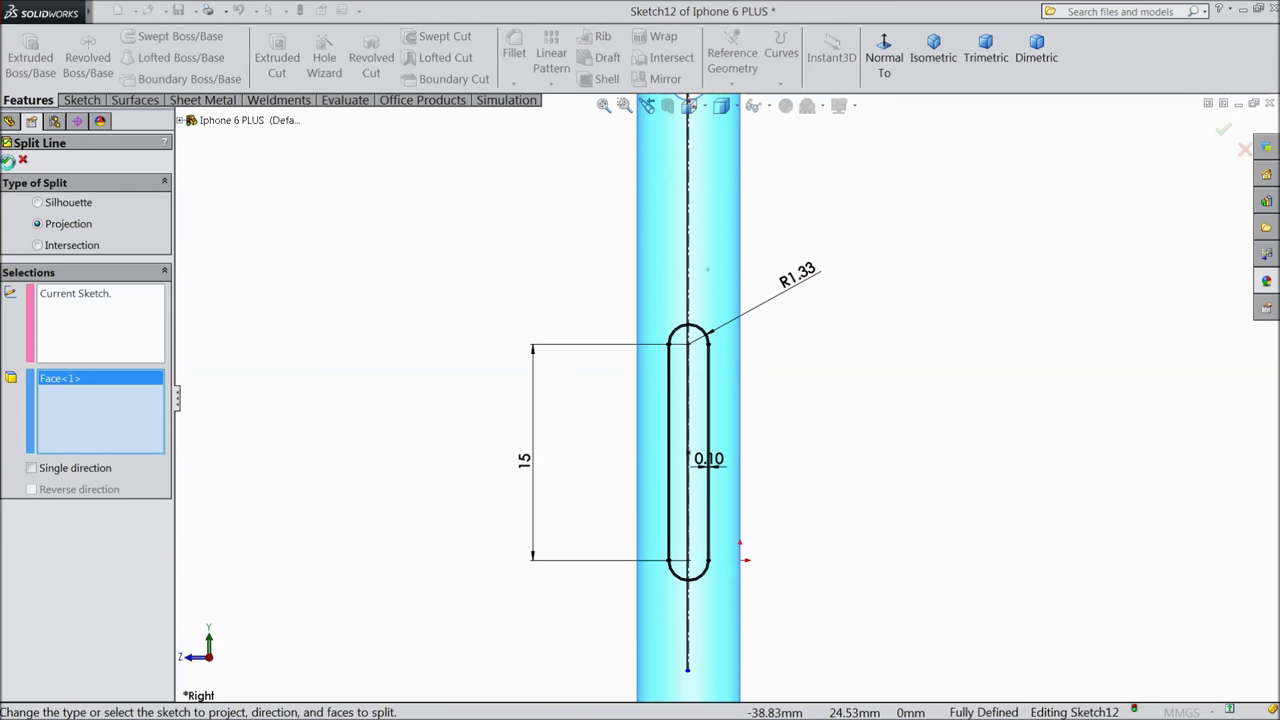
Examine the split slot outline on the phone's side from an angle.
{"action": "key", "text": "Right"}
{"action": "key", "text": "Right"}
{"action": "key", "text": "Right"}
{"action": "key", "text": "Right"}
{"action": "key", "text": "Right"}
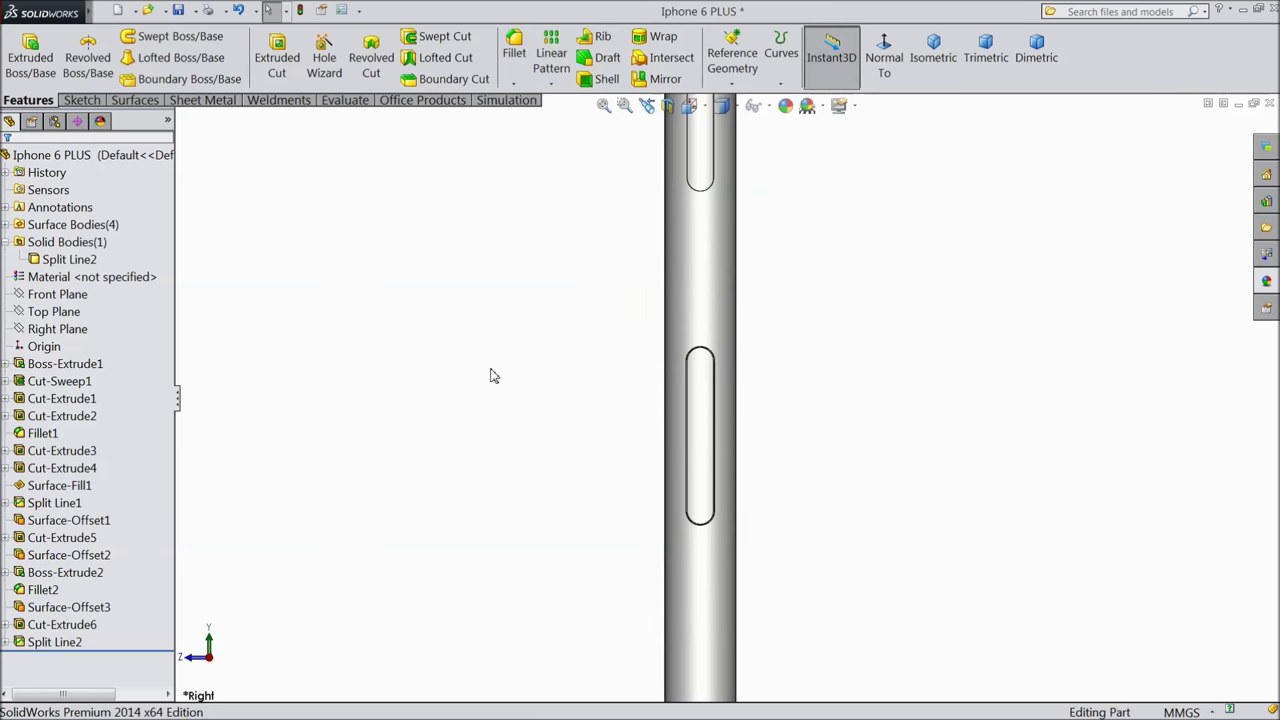
{"action": "key", "text": "Right"}
{"action": "key", "text": "Right"}
{"action": "key", "text": "Right"}
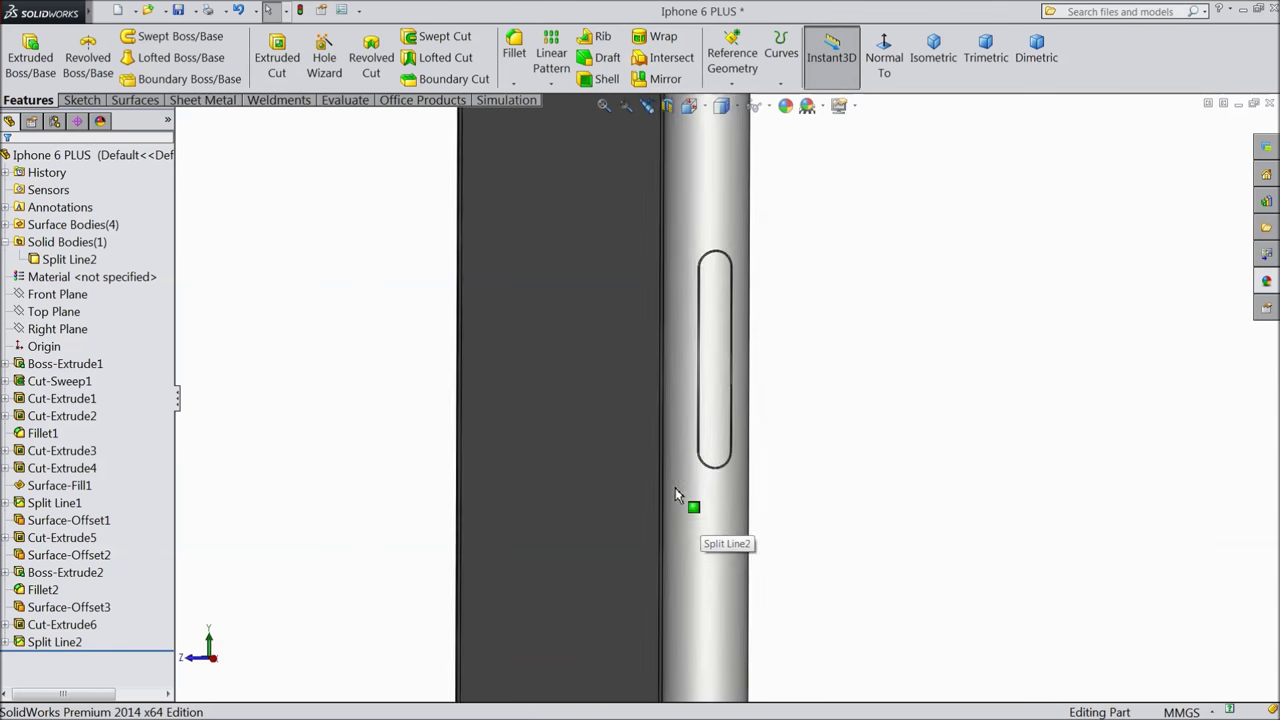
Start a sketch on the Right Plane and view it normal to the plane.
{"action": "left_click", "coordinate": [47, 332]}
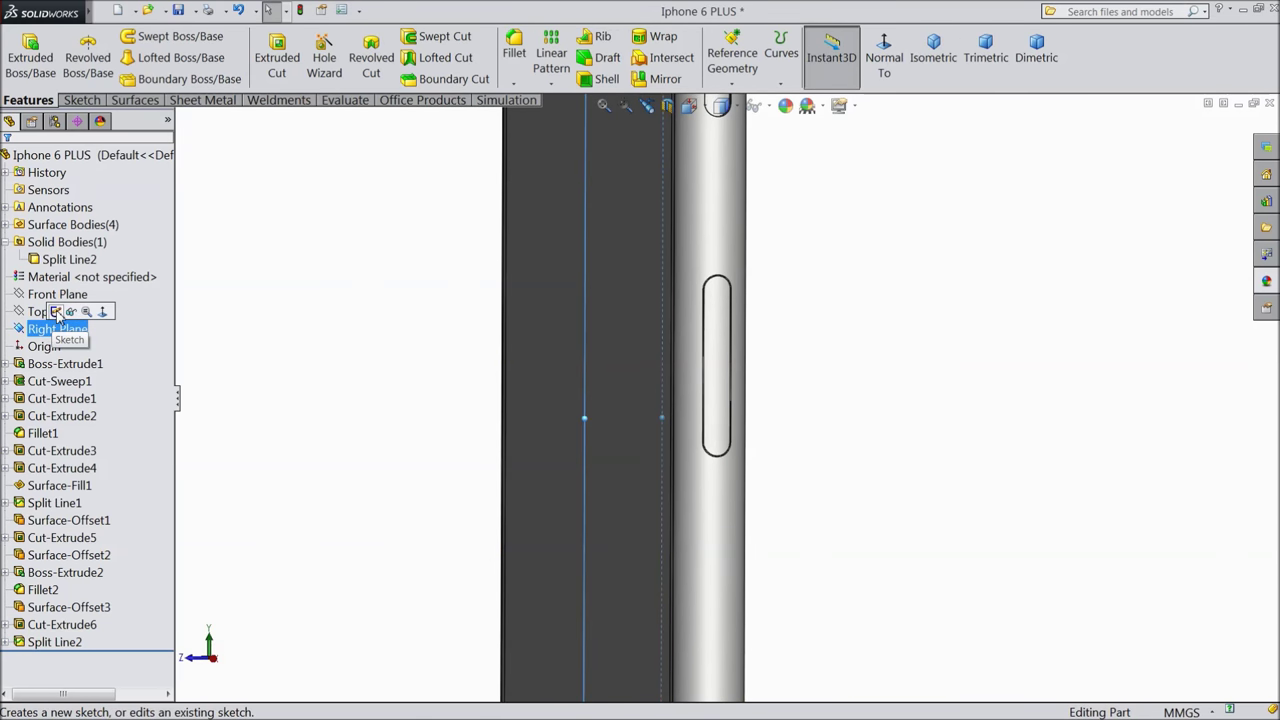
{"action": "left_click", "coordinate": [56, 311]}
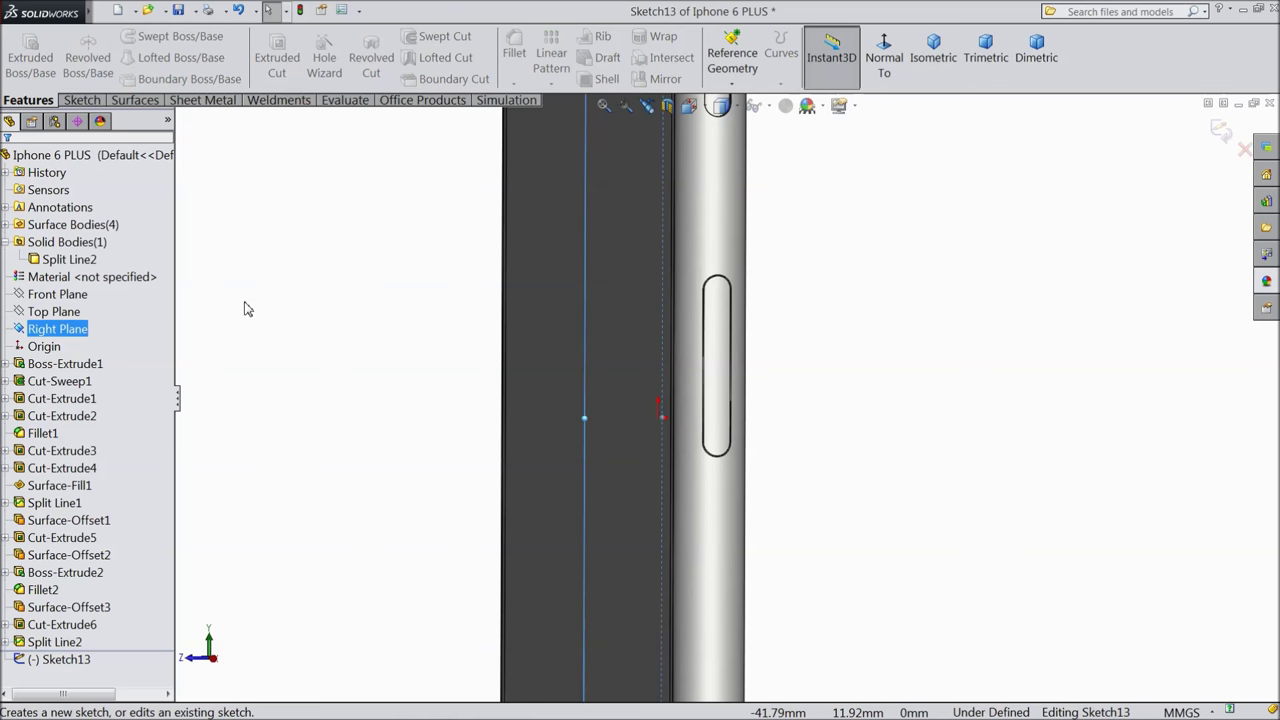
{"action": "left_click", "coordinate": [884, 77]}
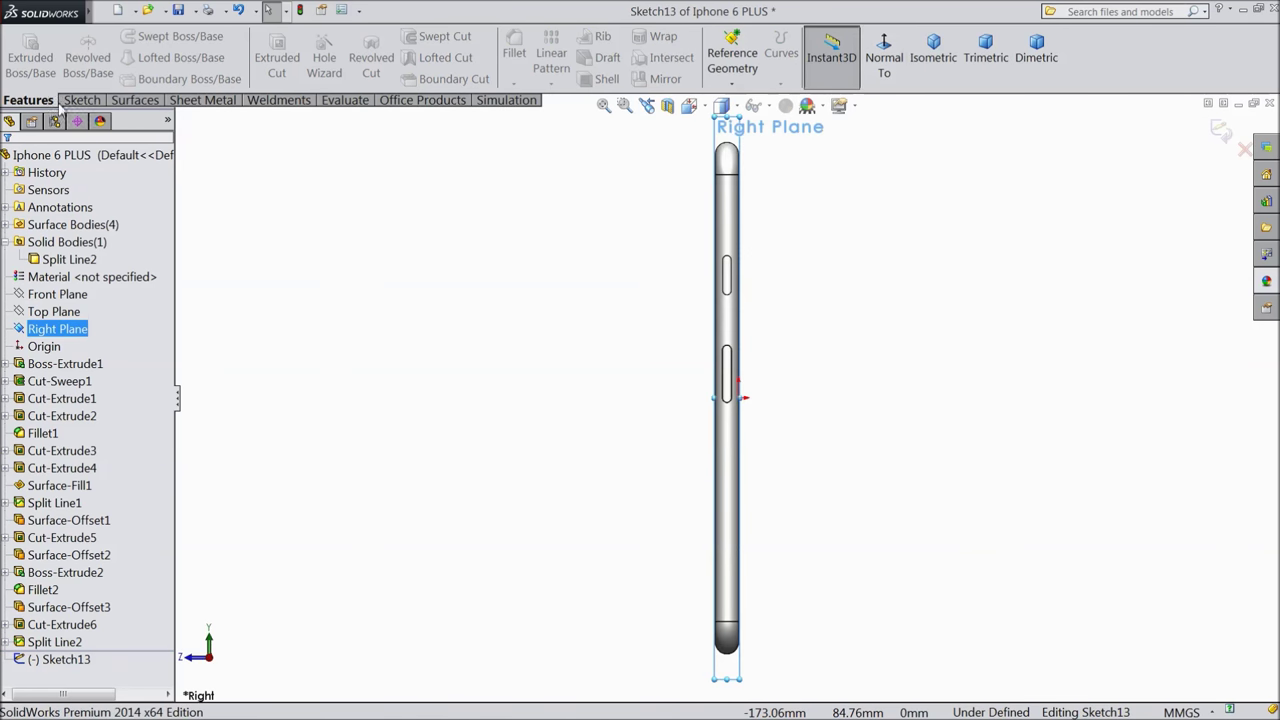
Convert the inner arc edge at the lower end of the split slot outline into a sketch entity.
{"action": "left_click", "coordinate": [81, 100]}
{"action": "left_click", "coordinate": [144, 36]}
{"action": "scroll", "coordinate": [760, 405], "scroll_direction": "down", "scroll_amount": 5}
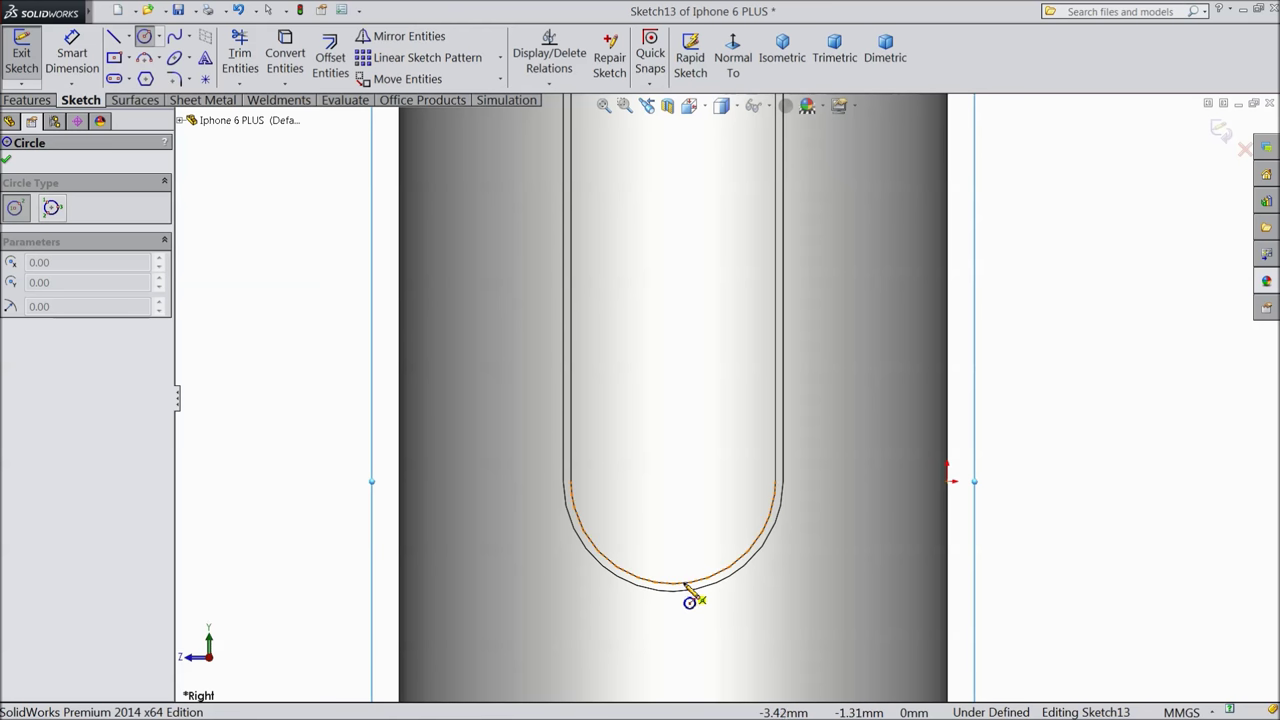
{"action": "left_click", "coordinate": [145, 36]}
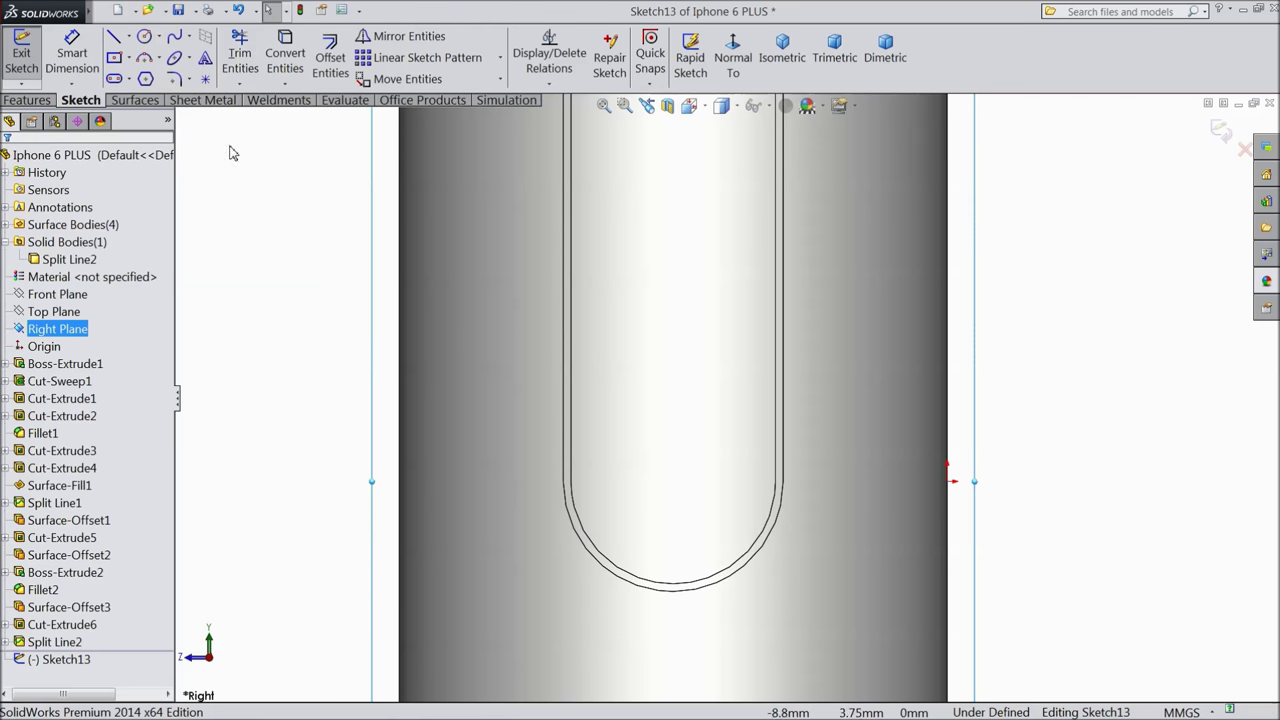
{"action": "left_click", "coordinate": [679, 587]}
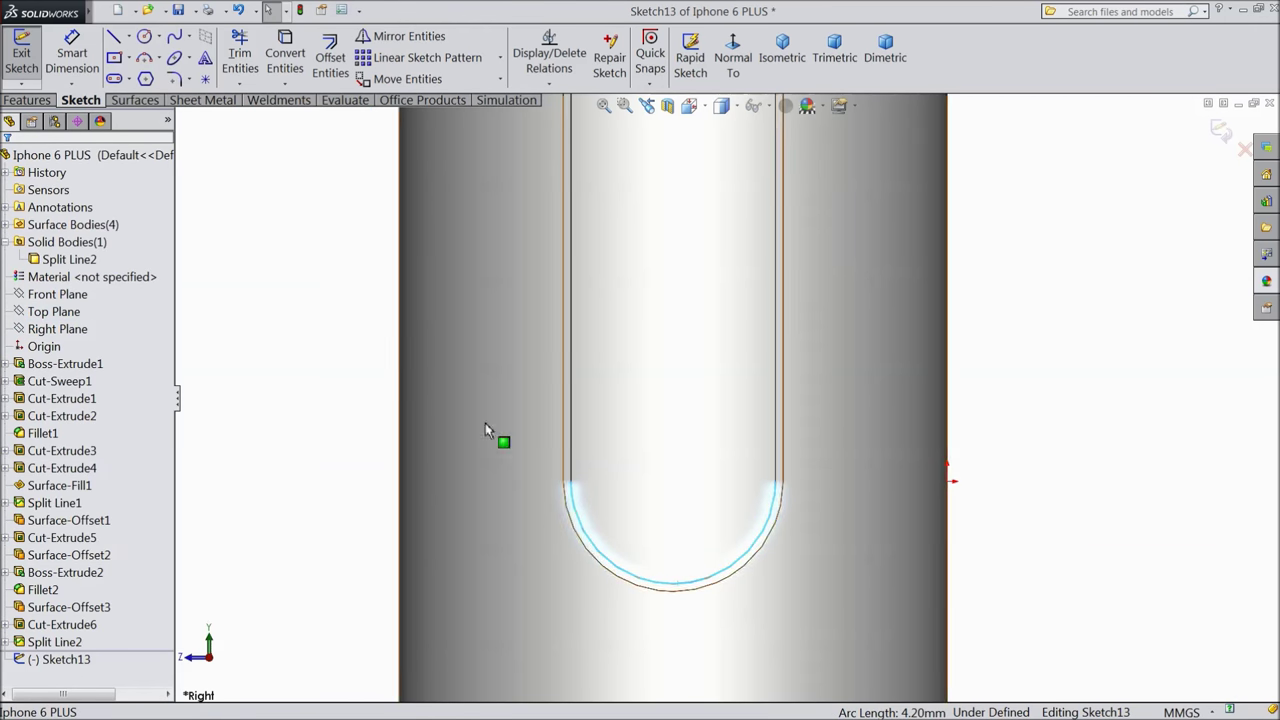
{"action": "left_click", "coordinate": [285, 56]}
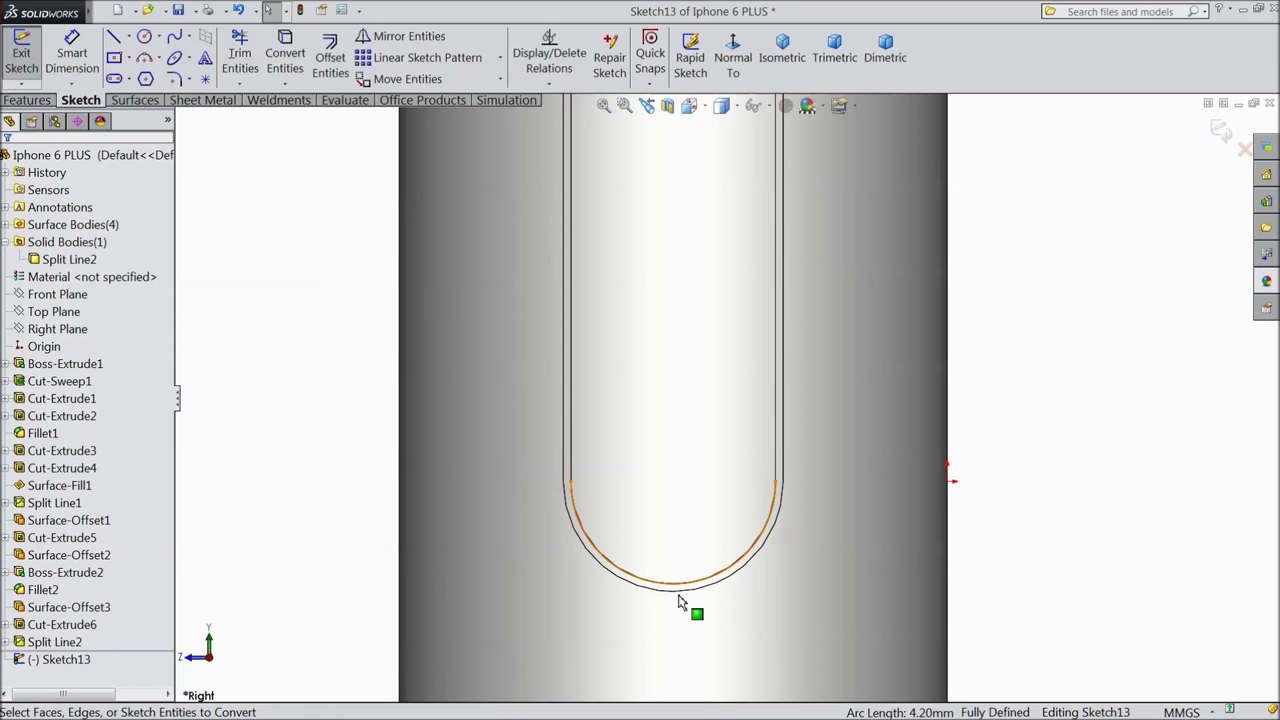
{"action": "left_click", "coordinate": [738, 568]}
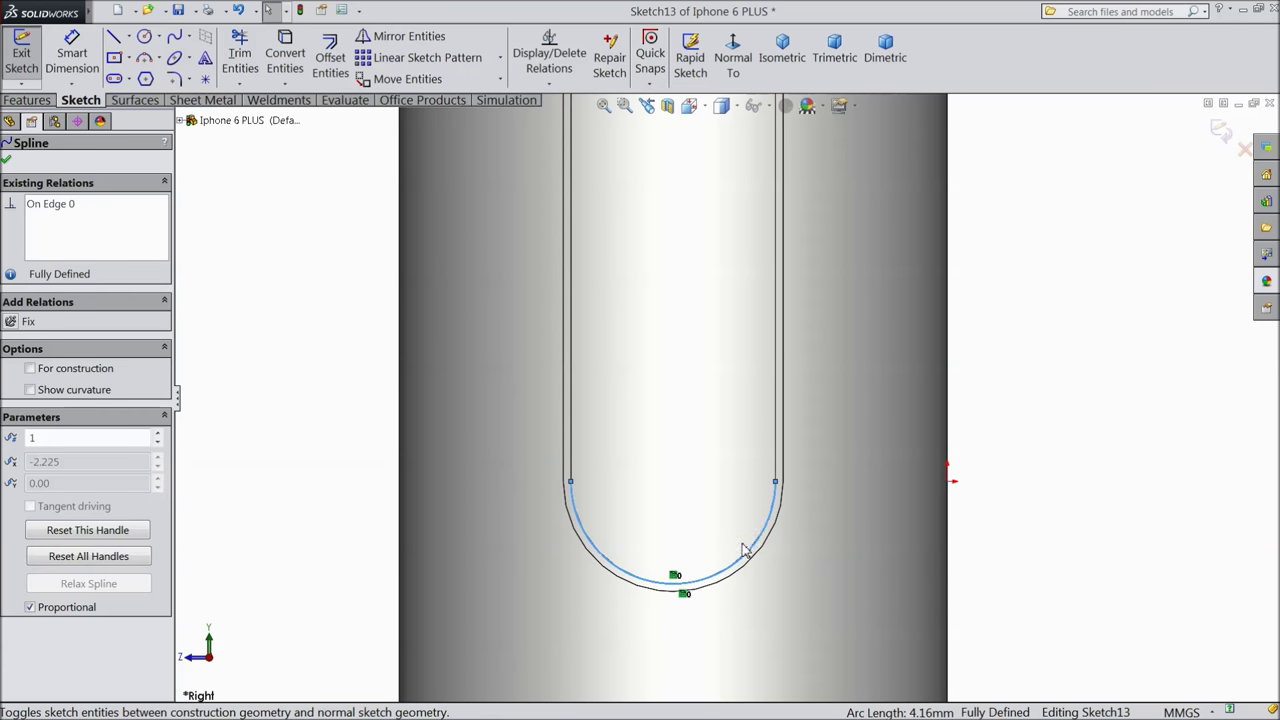
{"action": "key", "text": "Escape"}
Sketch a circle about 1.37 mm in diameter centred on the lower end arc of the slot outline.
{"action": "left_click", "coordinate": [144, 37]}
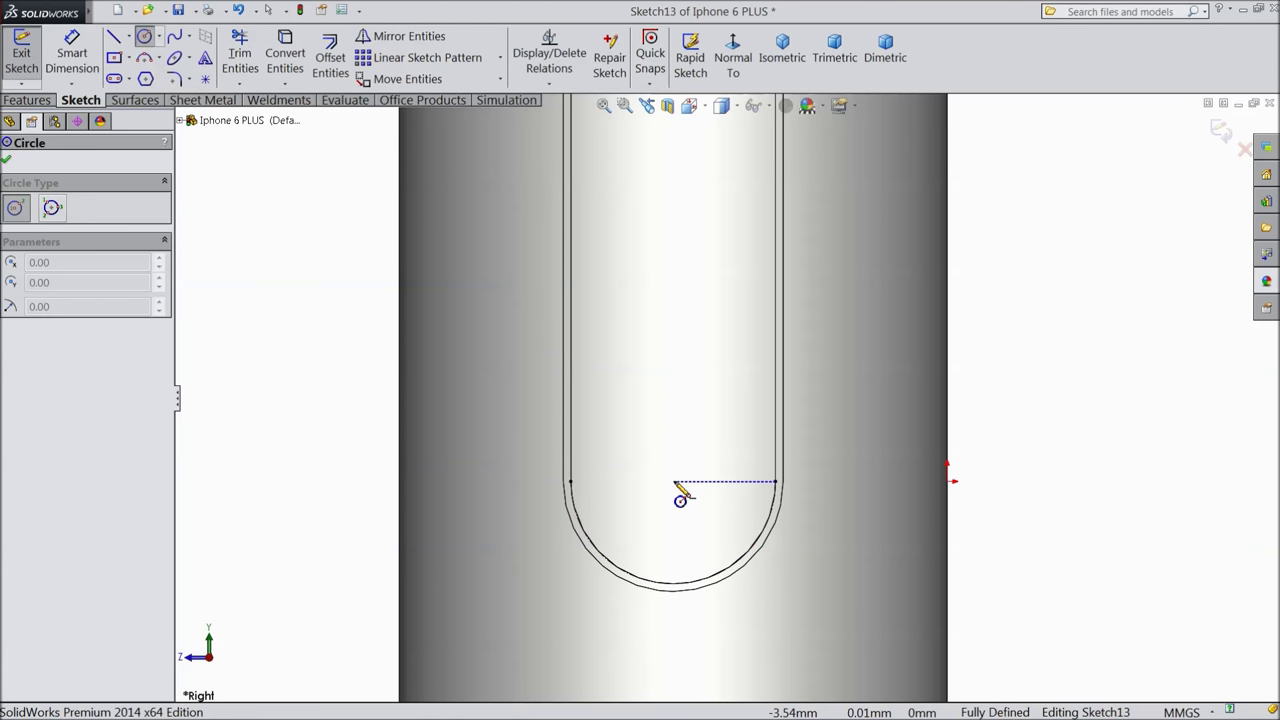
{"action": "left_click", "coordinate": [675, 482]}
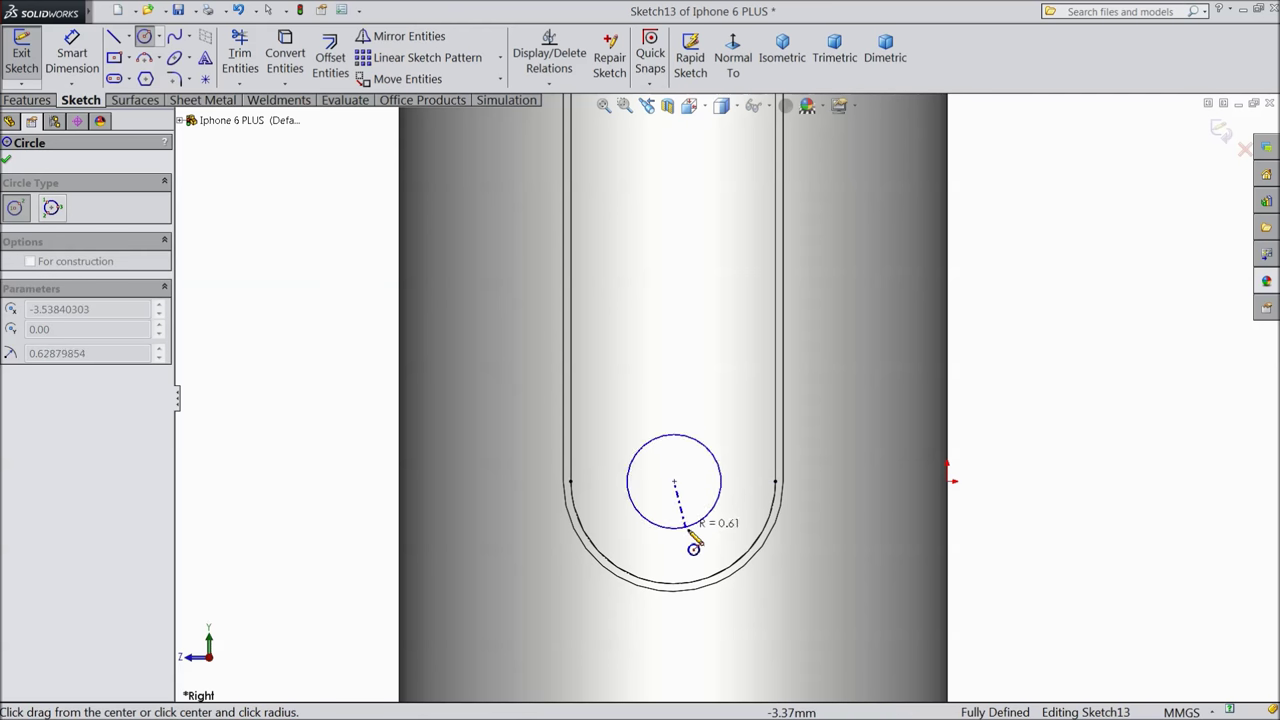
{"action": "left_click", "coordinate": [690, 532]}
Dimension the circle inside the slot outline to a diameter of 1 mm.
{"action": "left_click", "coordinate": [100, 82]}
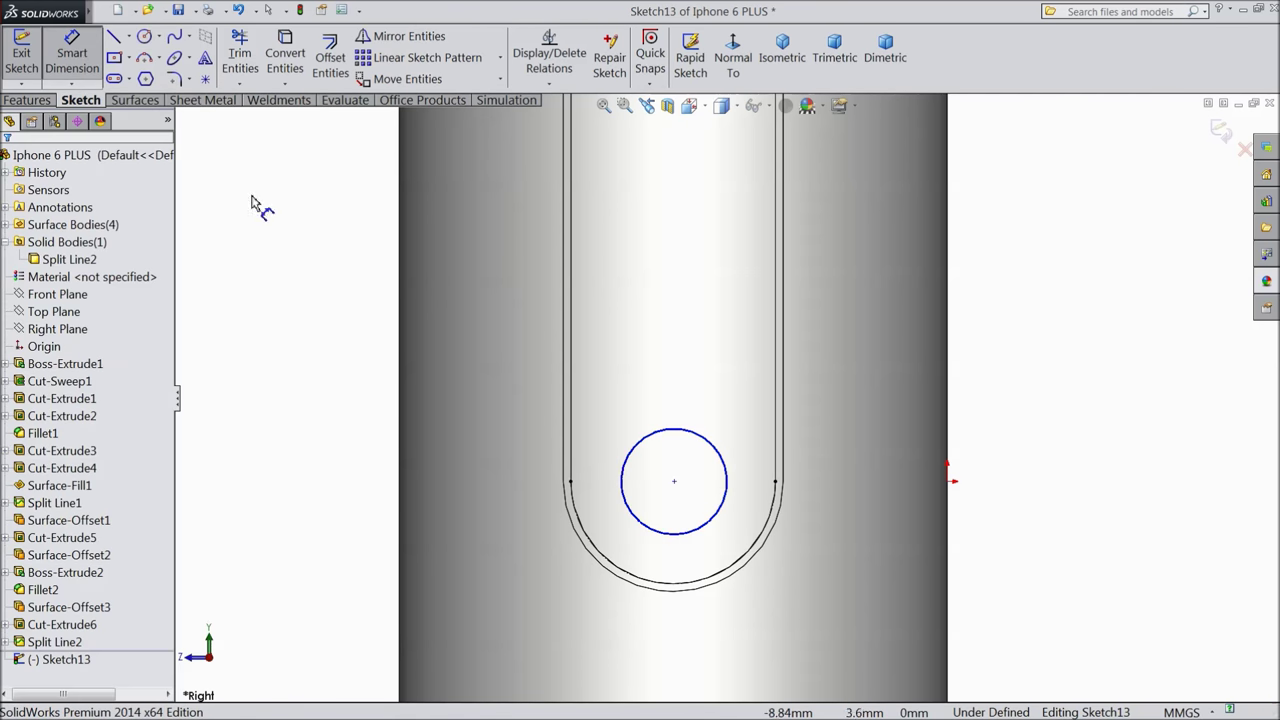
{"action": "left_click", "coordinate": [630, 505]}
{"action": "left_click", "coordinate": [345, 490]}
{"action": "type", "text": "1"}
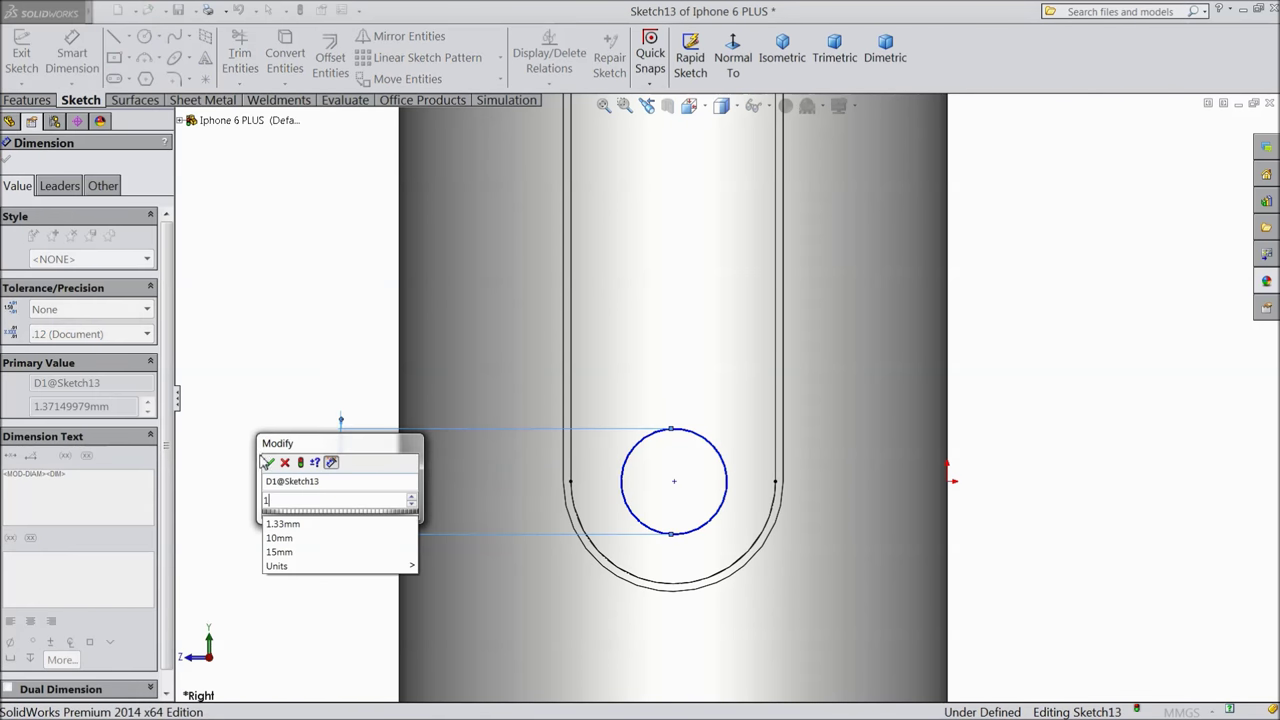
{"action": "left_click", "coordinate": [269, 463]}
{"action": "left_click", "coordinate": [6, 158]}
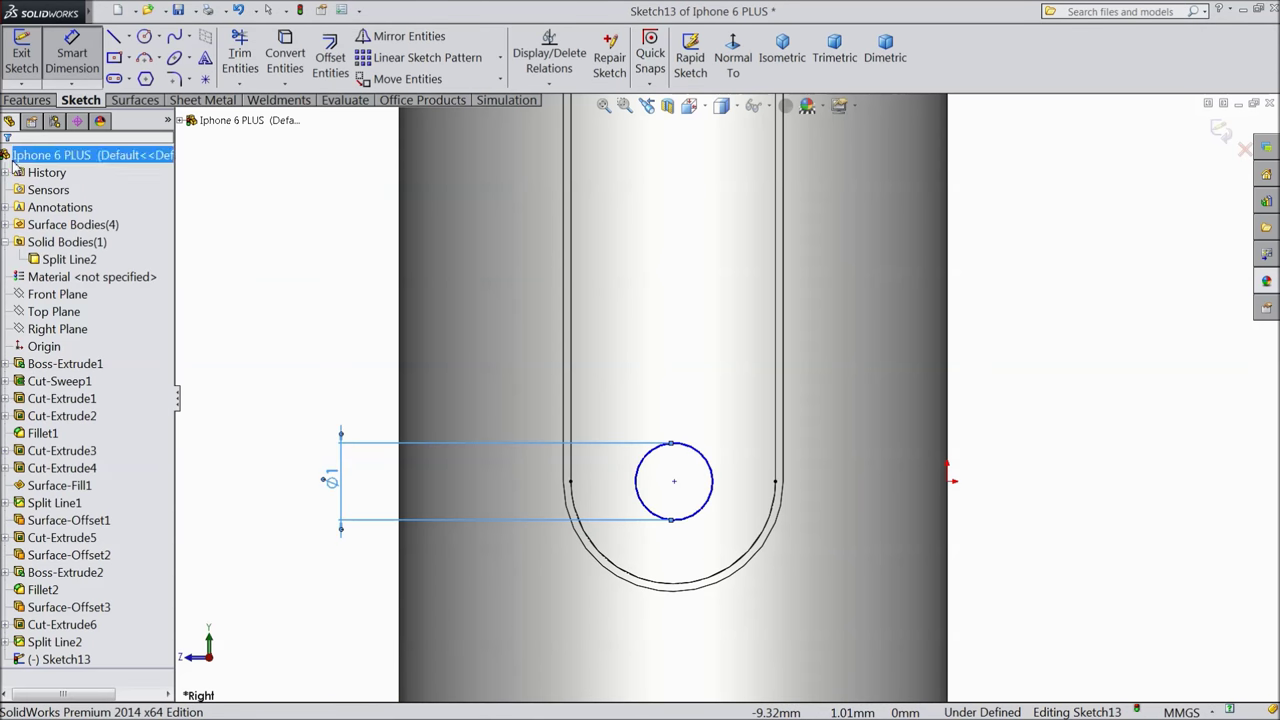
Add a horizontal relation between the circle's centre and the origin.
{"action": "left_click", "coordinate": [675, 483]}
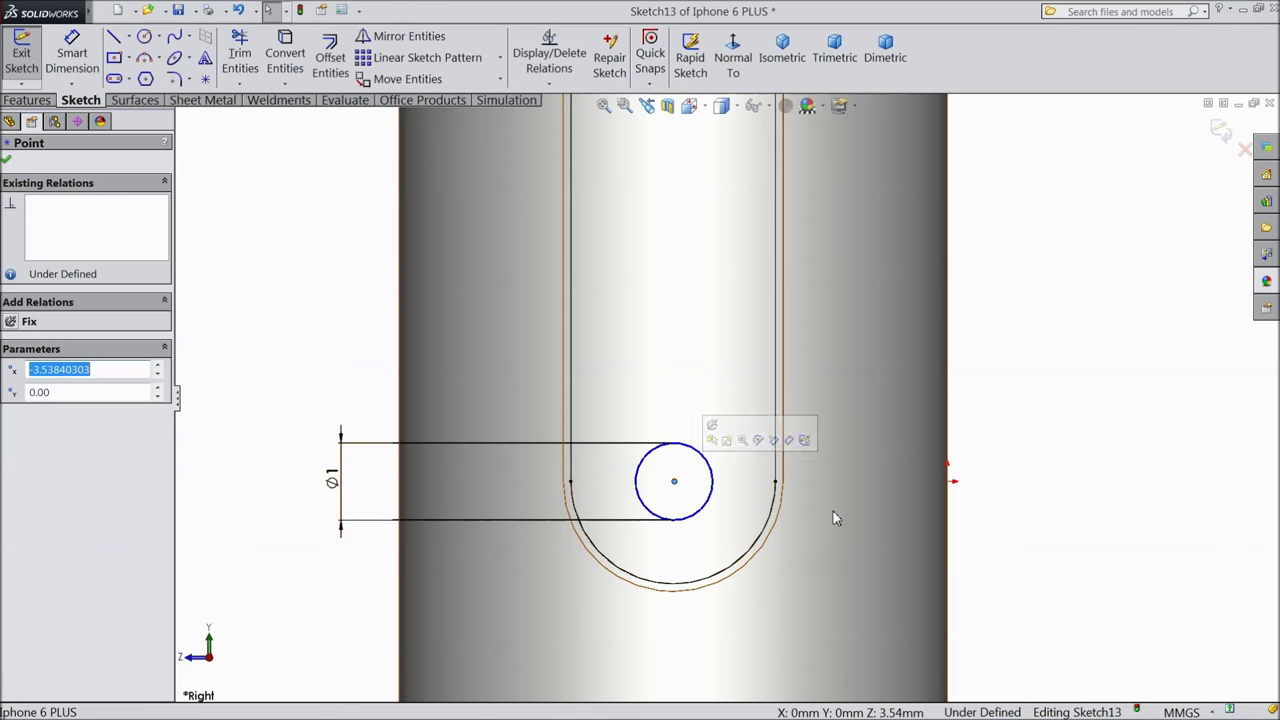
{"action": "left_click", "coordinate": [949, 482], "text": "ctrl"}
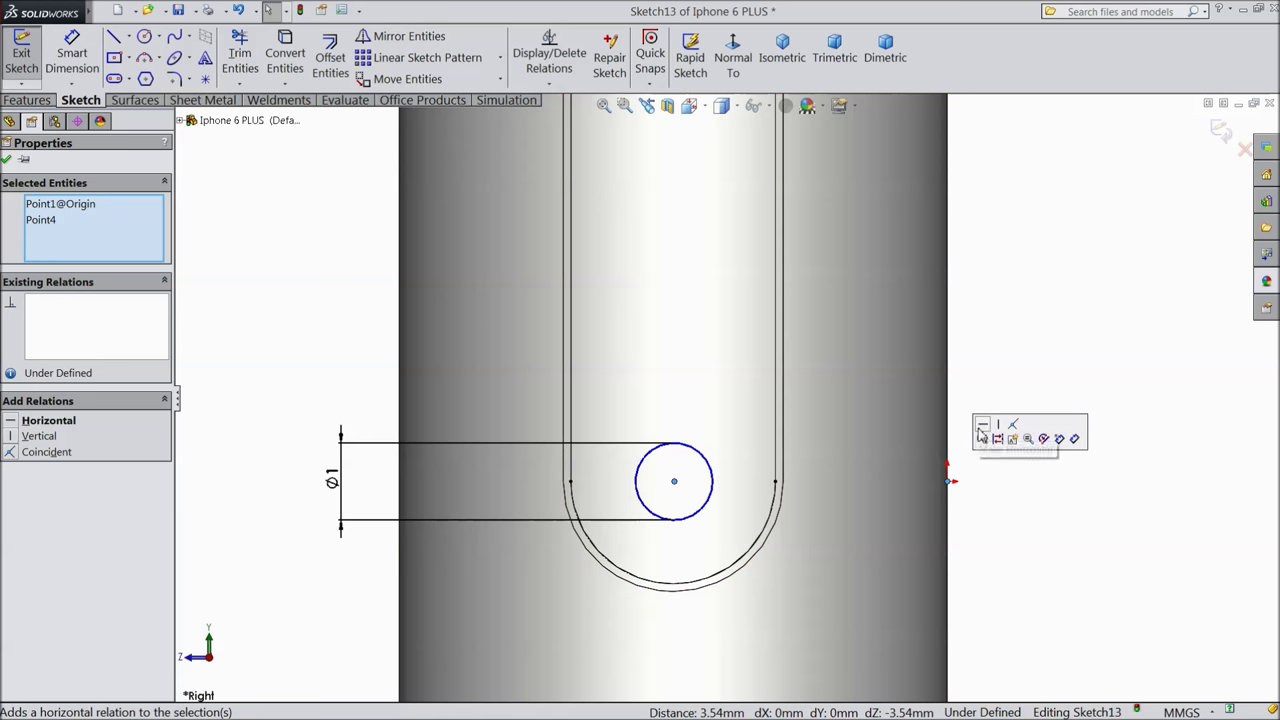
{"action": "left_click", "coordinate": [7, 161]}
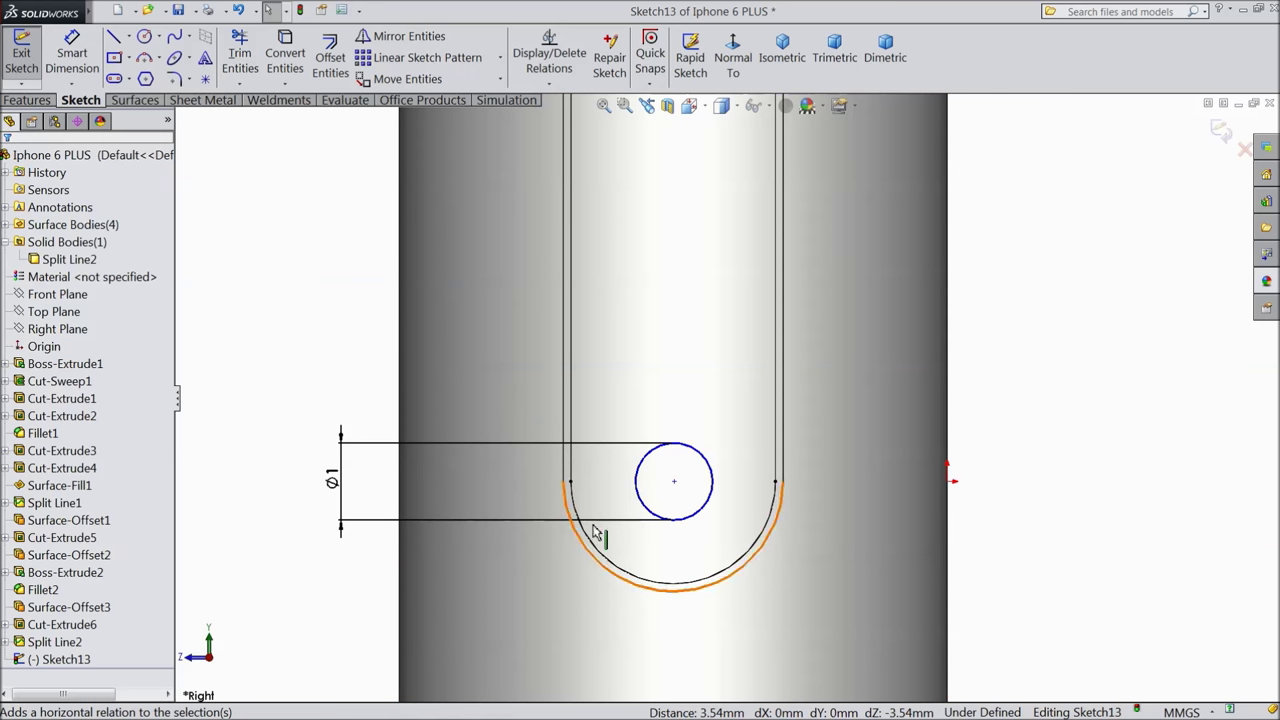
{"action": "left_click", "coordinate": [676, 576]}
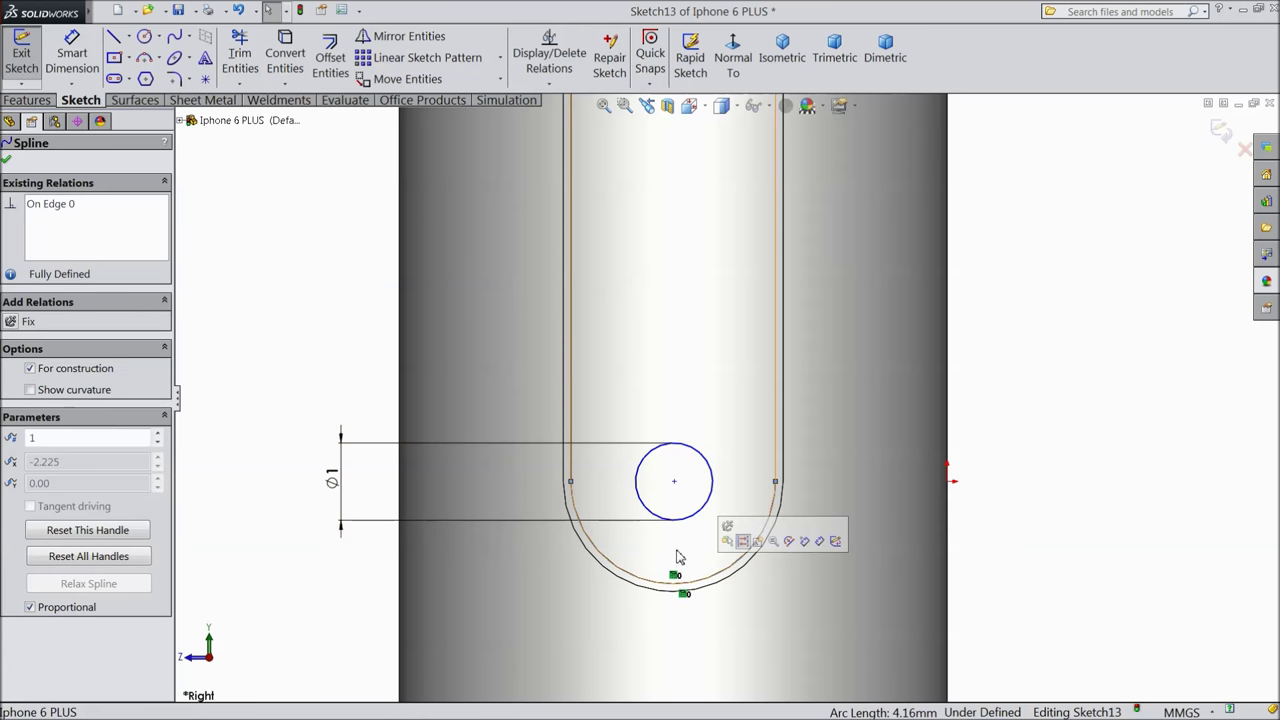
{"action": "left_click", "coordinate": [700, 512], "text": "ctrl"}
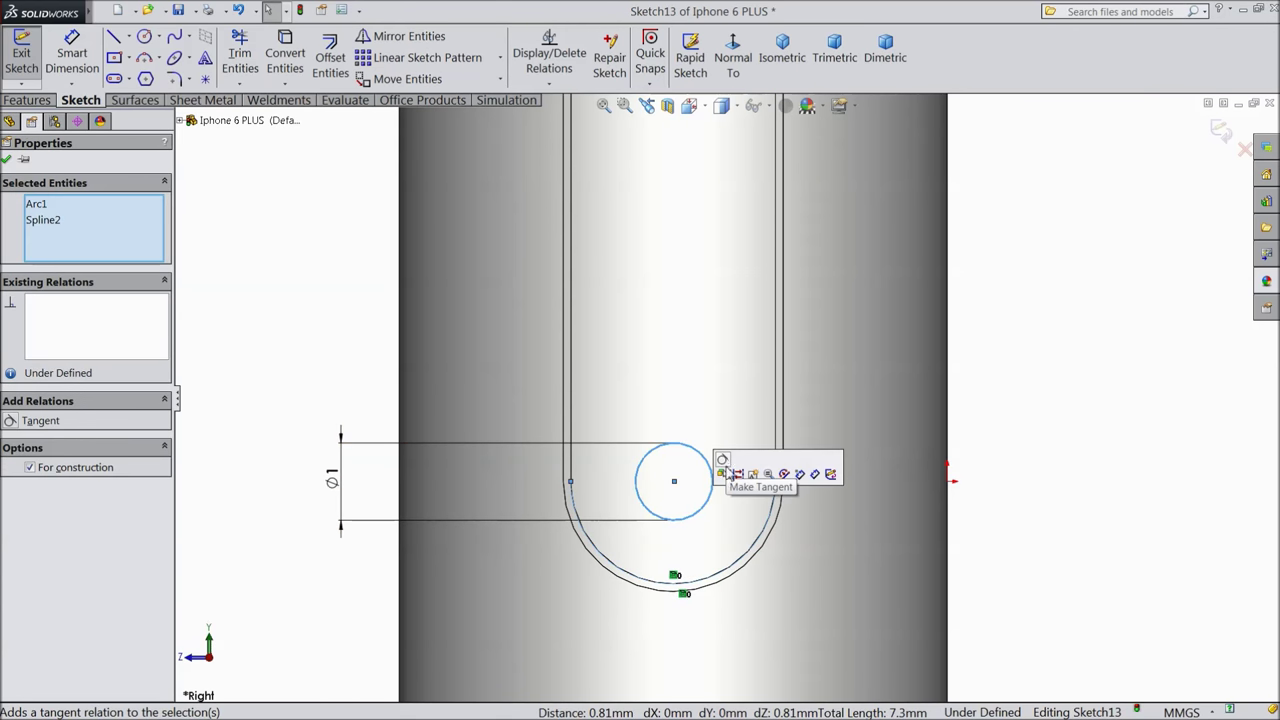
{"action": "left_click", "coordinate": [264, 368]}
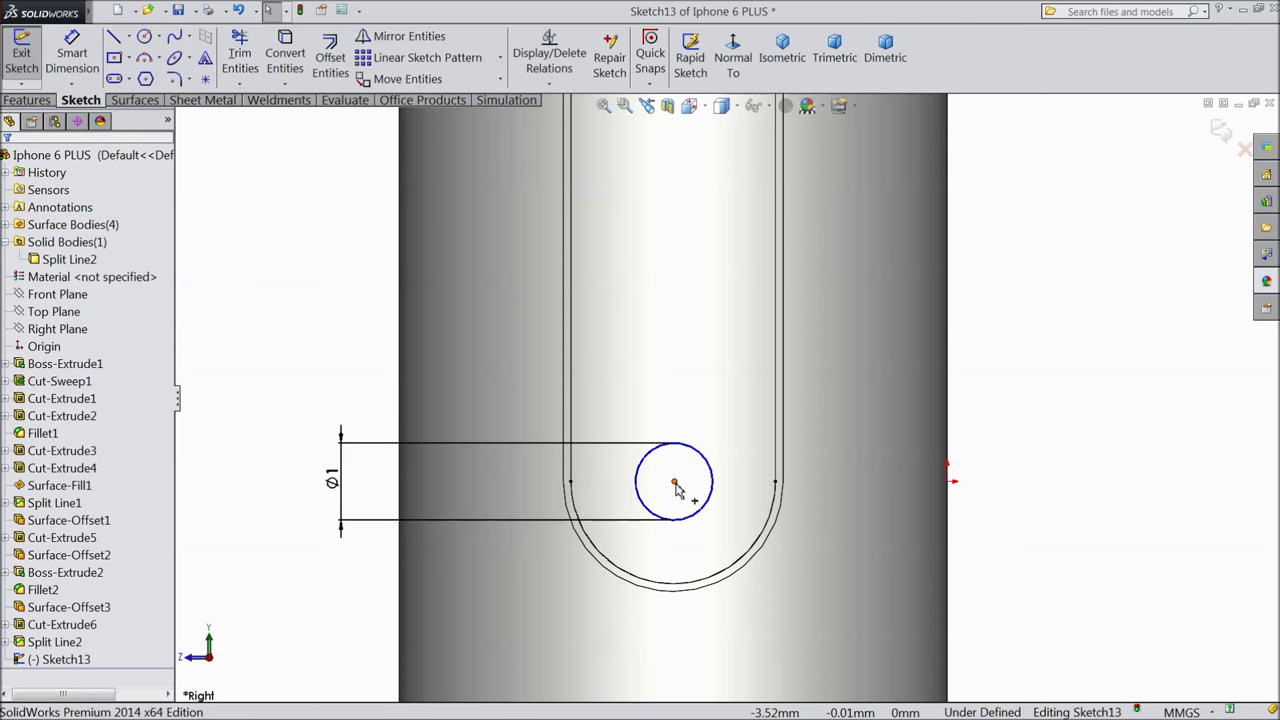
Draw a centerline about 79 mm long from the top end of the phone down to the circle's centre.
{"action": "left_click", "coordinate": [128, 37]}
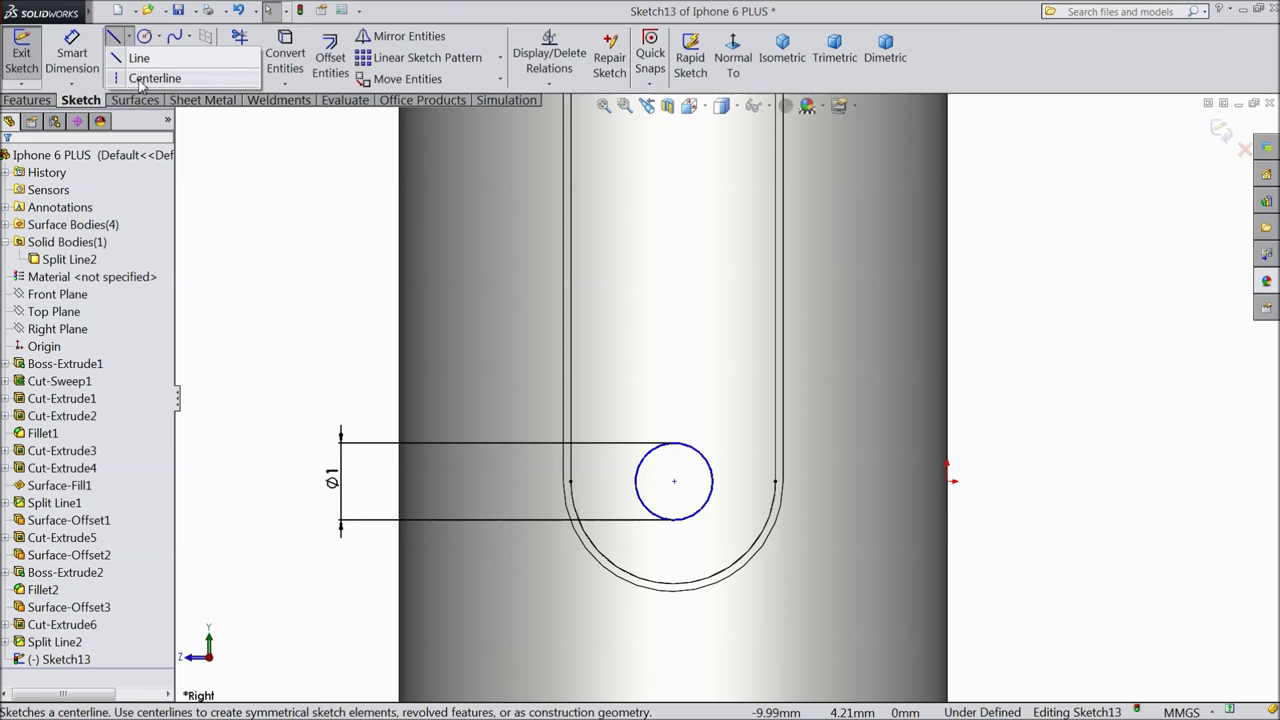
{"action": "left_click", "coordinate": [140, 80]}
{"action": "key", "text": "f"}
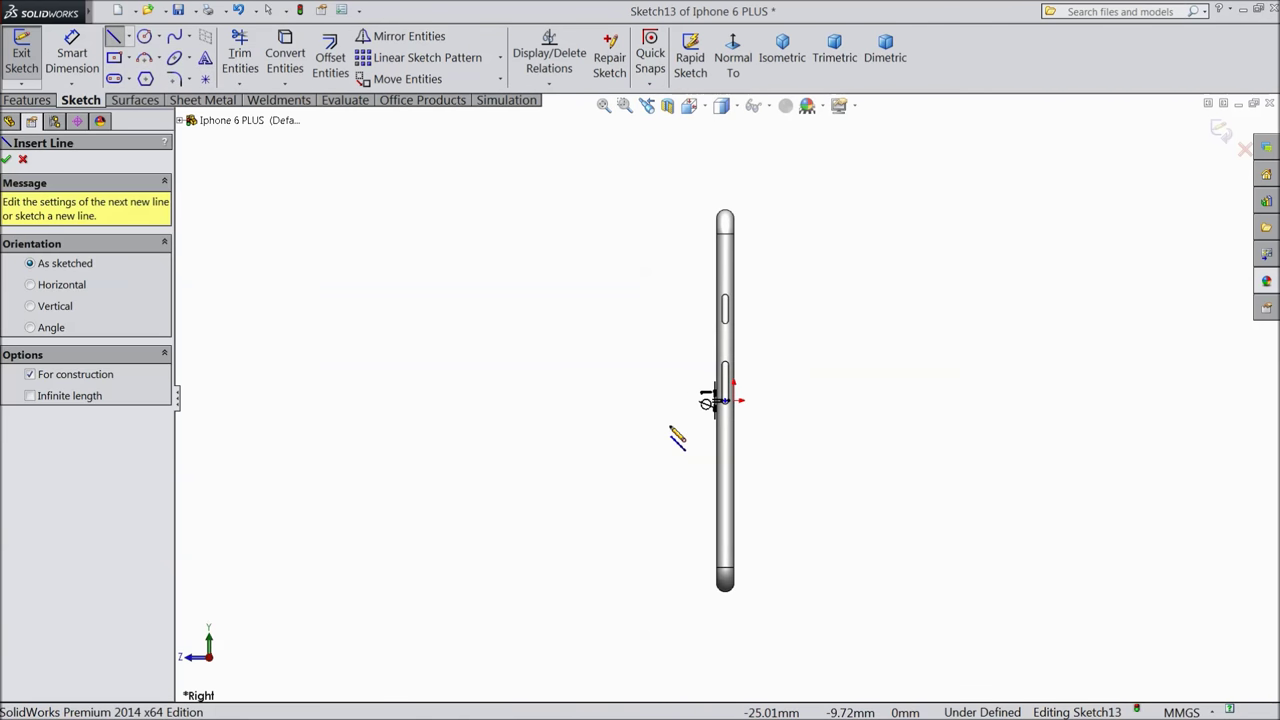
{"action": "left_click", "coordinate": [726, 212]}
{"action": "scroll", "coordinate": [740, 405], "scroll_direction": "up", "scroll_amount": 4}
{"action": "scroll", "coordinate": [740, 408], "scroll_direction": "up", "scroll_amount": 5}
{"action": "left_click", "coordinate": [740, 458]}
{"action": "right_click", "coordinate": [650, 472]}
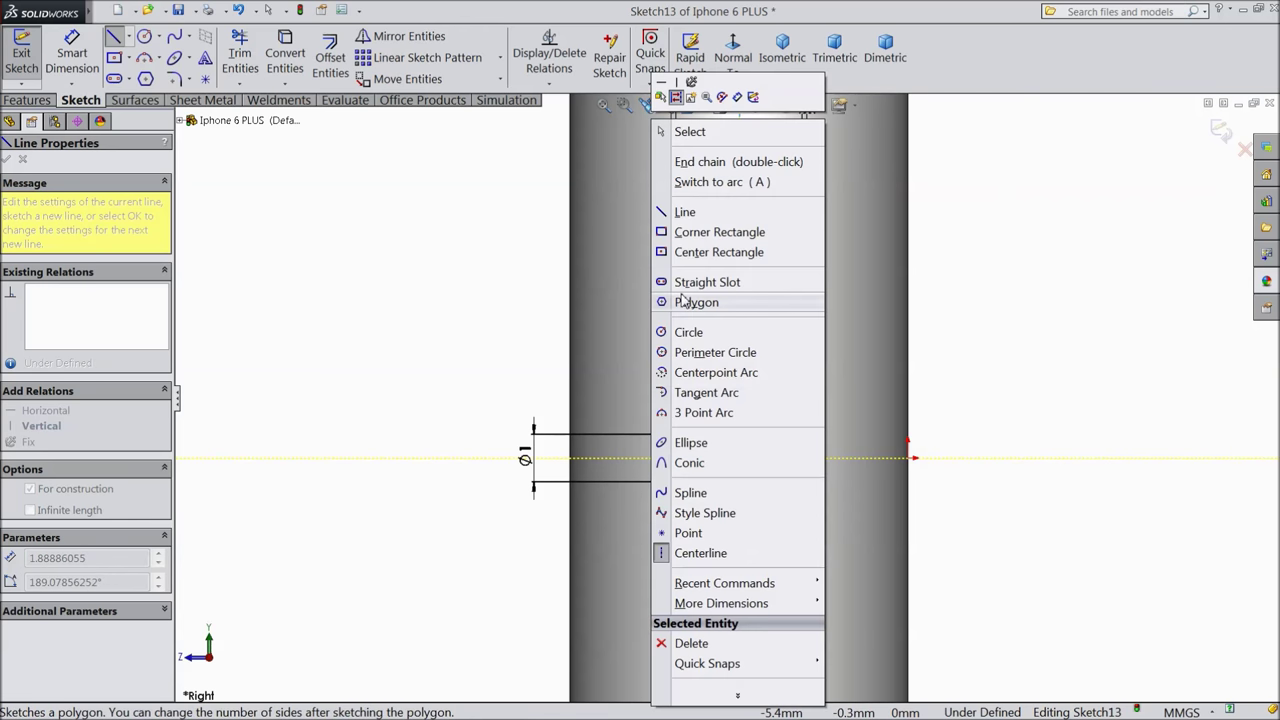
{"action": "left_click", "coordinate": [700, 162]}
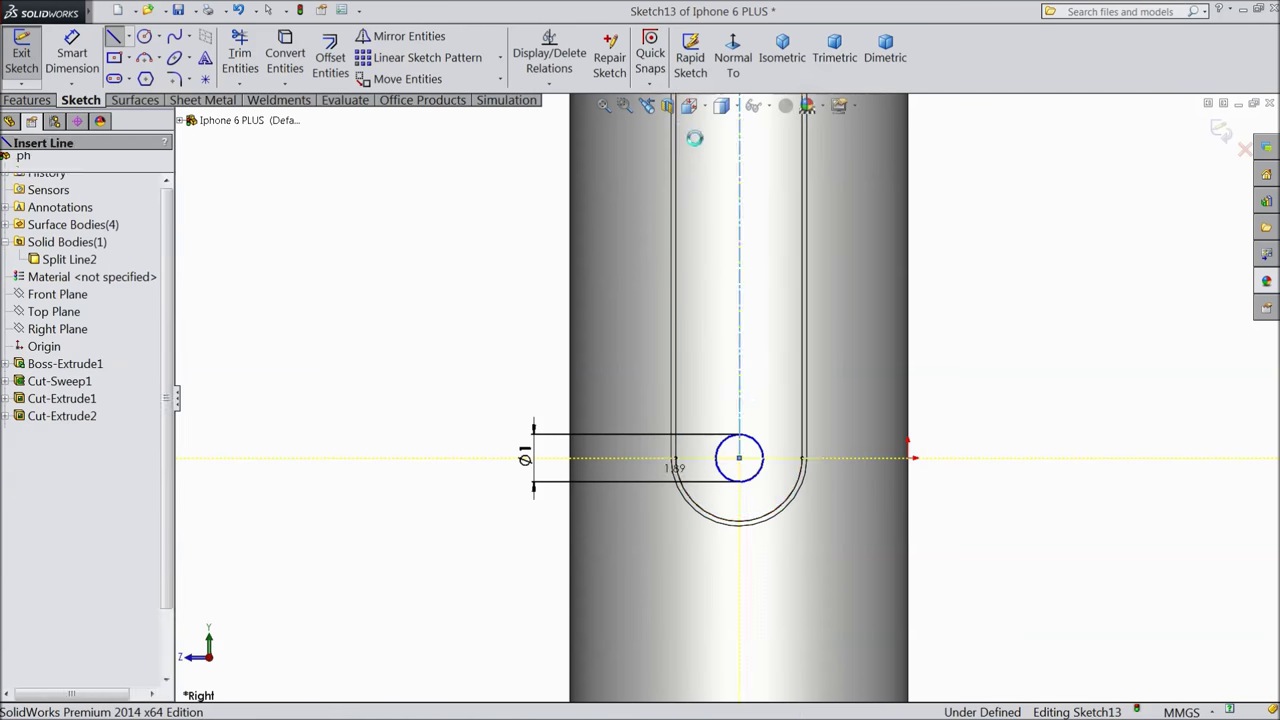
Add a vertical relation to the centerline running to the circle's centre.
{"action": "left_click", "coordinate": [740, 381]}
{"action": "left_click", "coordinate": [797, 332]}
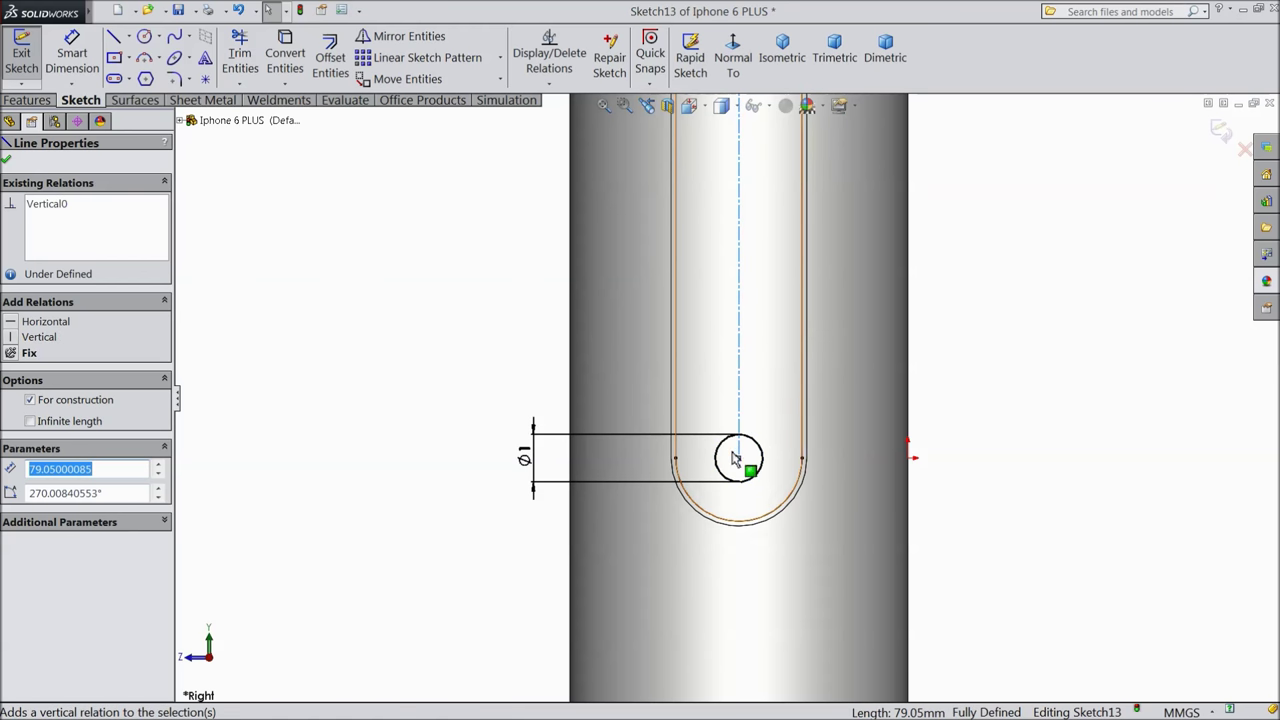
{"action": "left_click", "coordinate": [7, 162]}
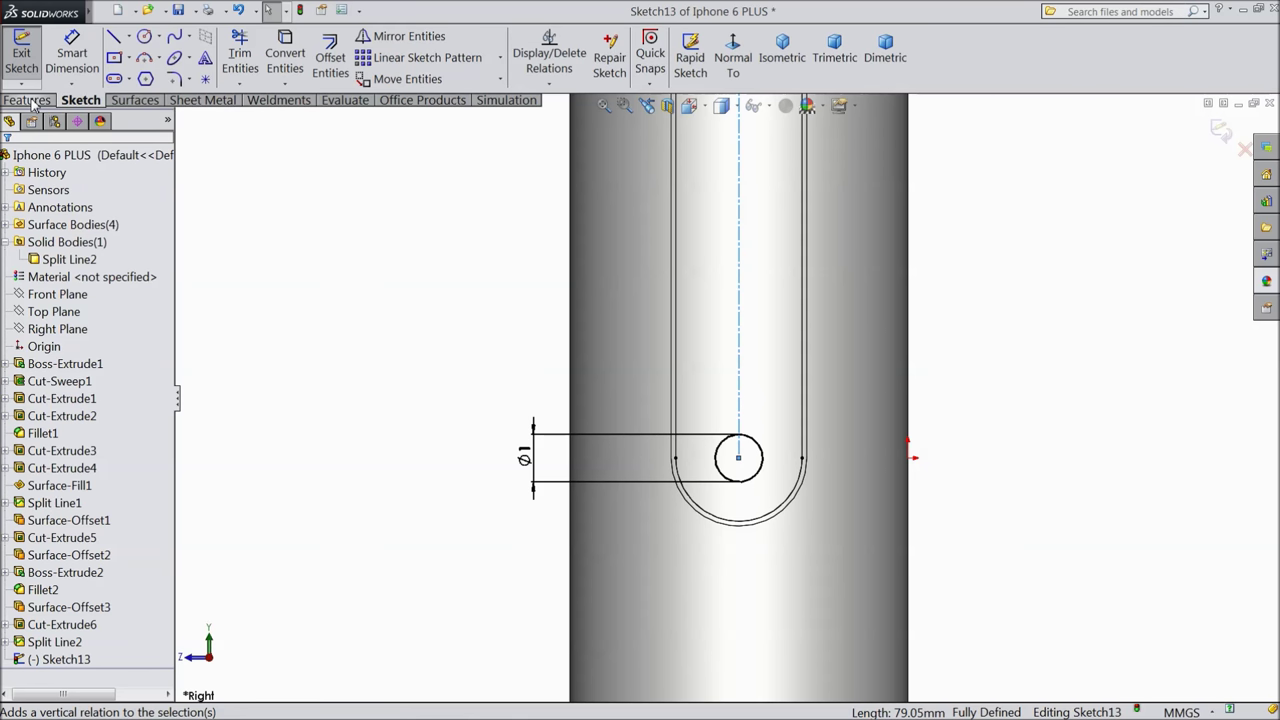
Set up an extruded cut from the circle sketch with an Up To Surface end condition, ending on the phone's curved side face.
{"action": "left_click", "coordinate": [27, 100]}
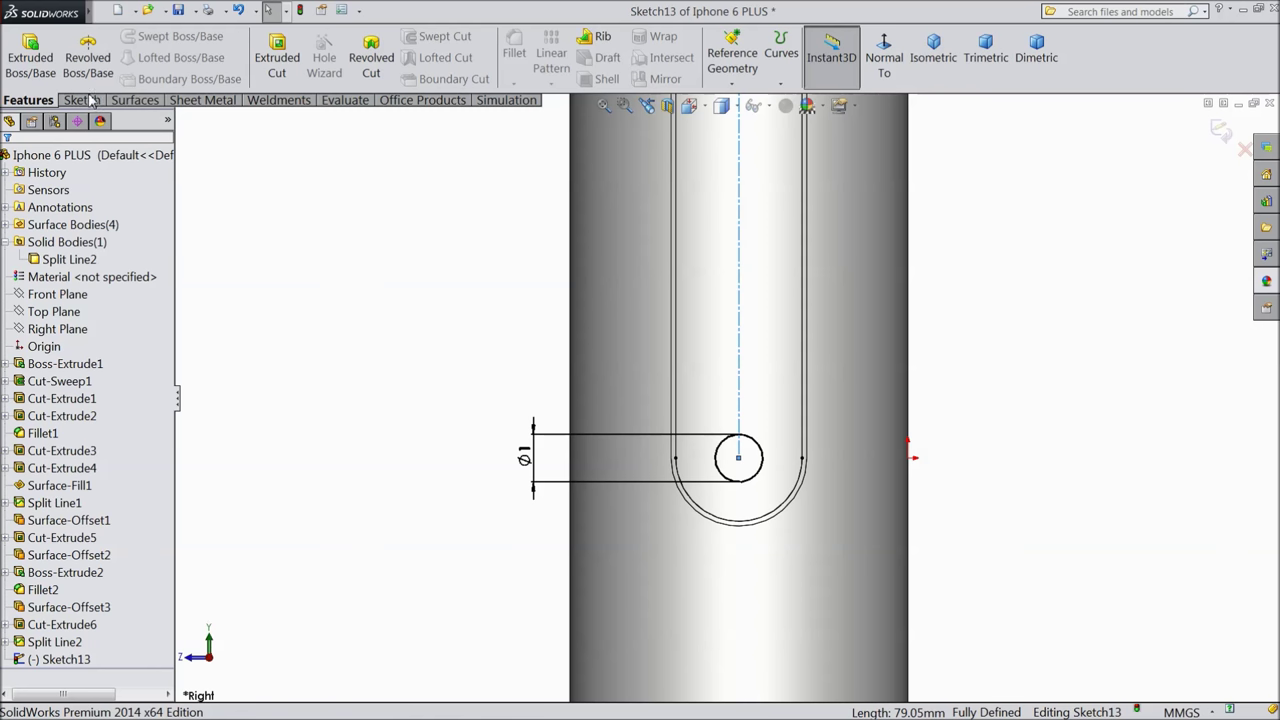
{"action": "left_click", "coordinate": [274, 74]}
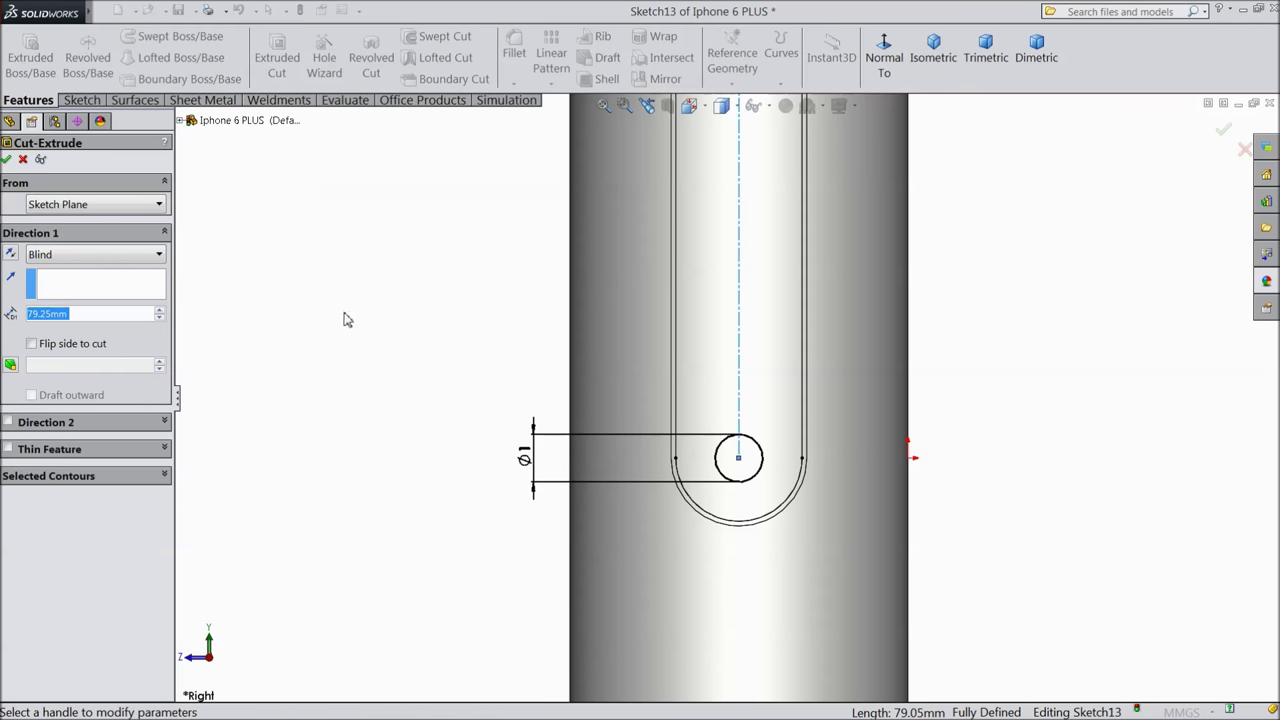
{"action": "left_click", "coordinate": [127, 258]}
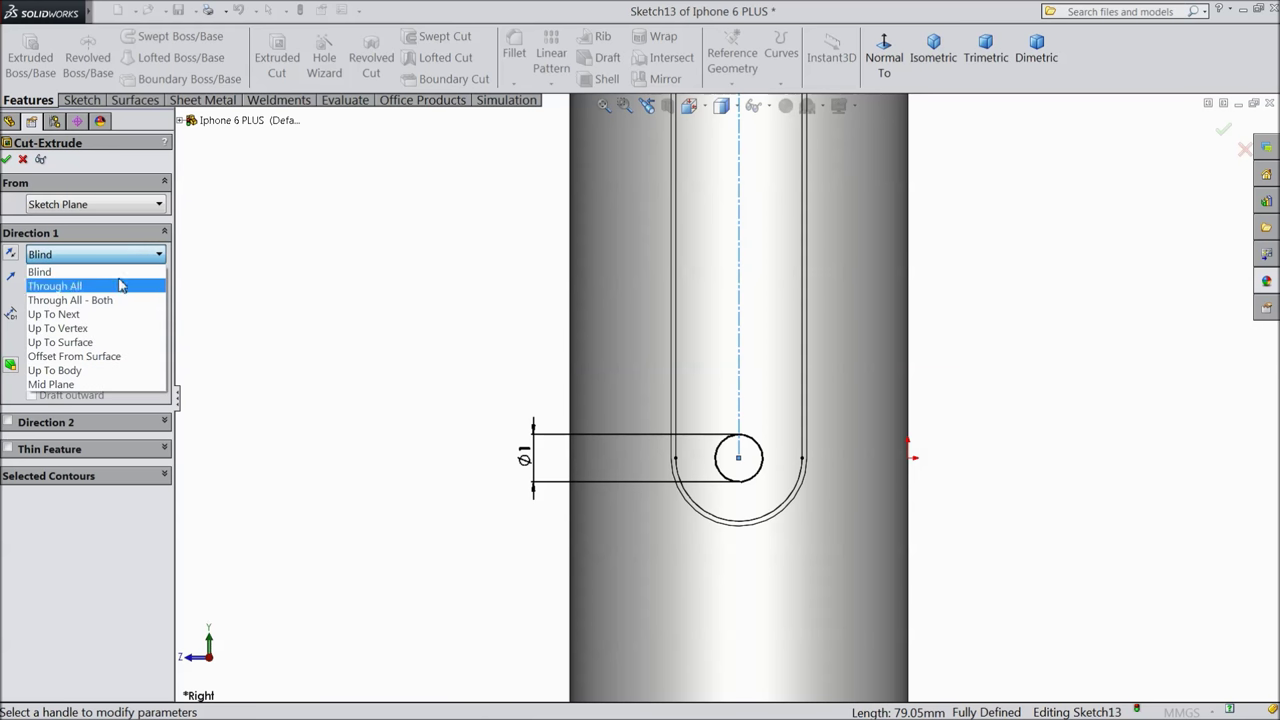
{"action": "left_click", "coordinate": [93, 344]}
{"action": "key", "text": "z"}
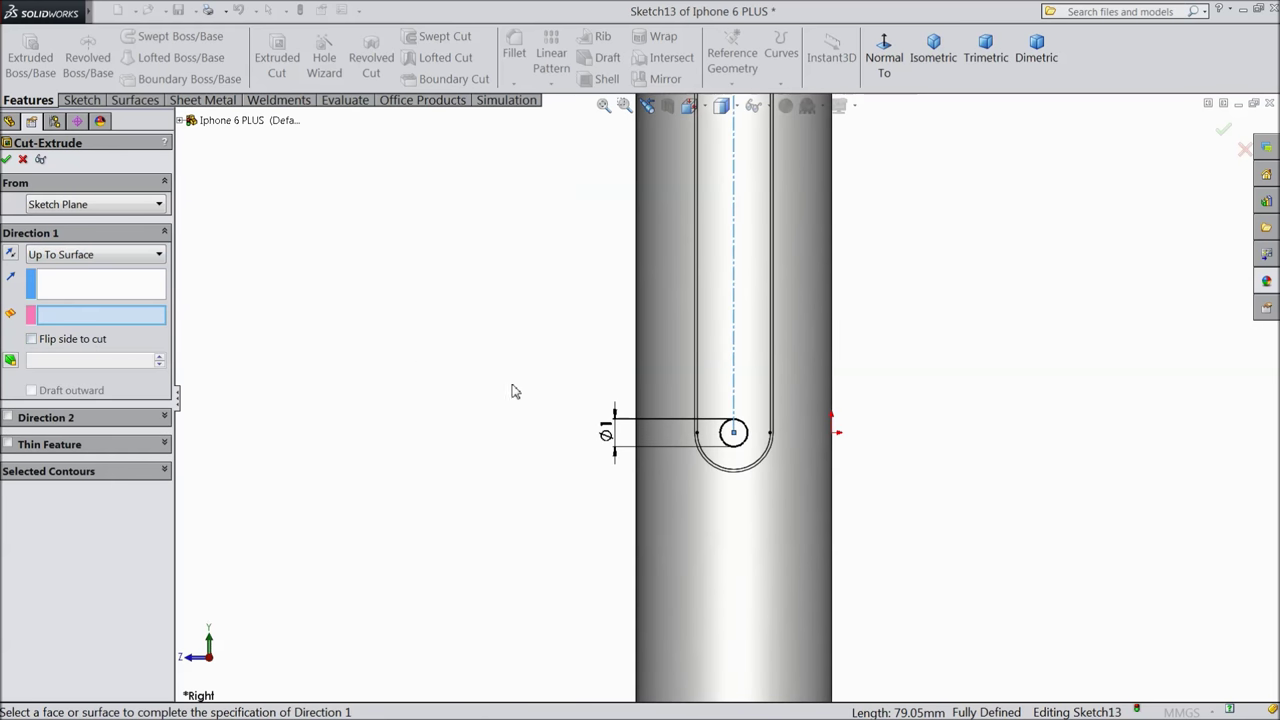
{"action": "left_click", "coordinate": [762, 502]}
{"action": "key", "text": "z"}
{"action": "mouse_move", "coordinate": [600, 423]}
{"action": "middle_mouse_down"}
{"action": "mouse_move", "coordinate": [589, 380]}
{"action": "mouse_move", "coordinate": [601, 414]}
{"action": "middle_mouse_up"}
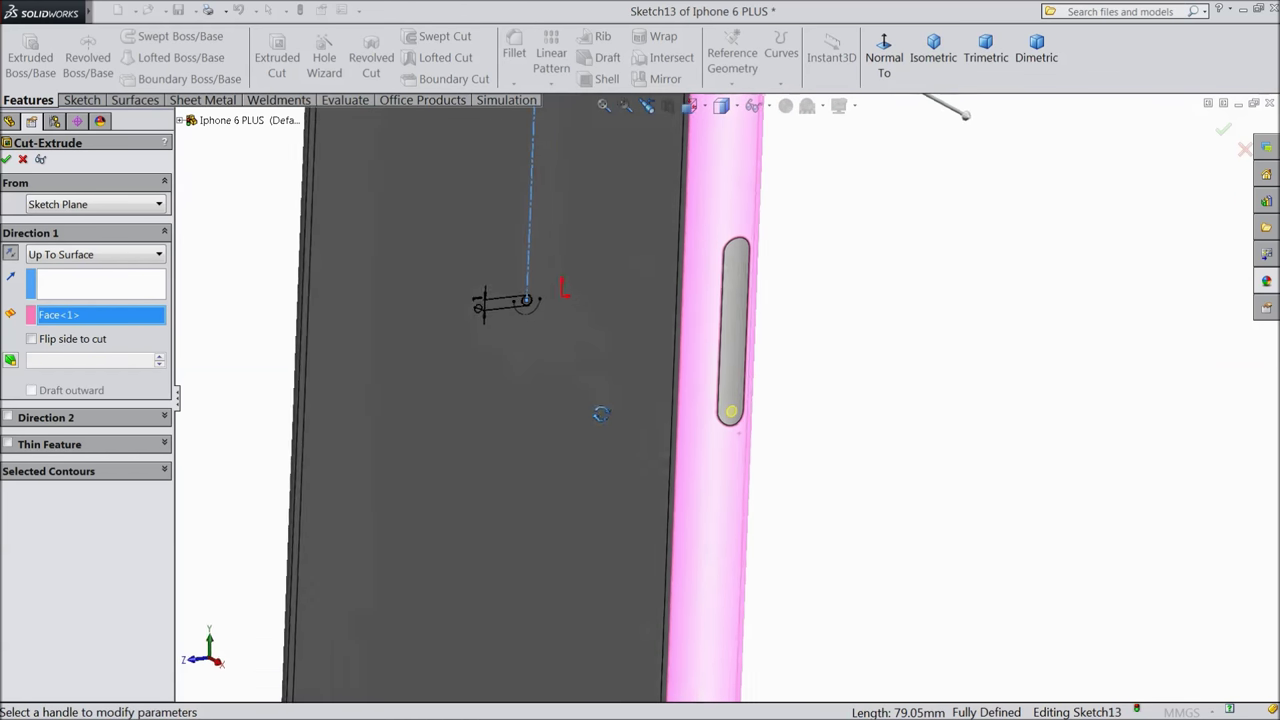
{"action": "scroll", "coordinate": [749, 434], "scroll_direction": "down", "scroll_amount": 2}
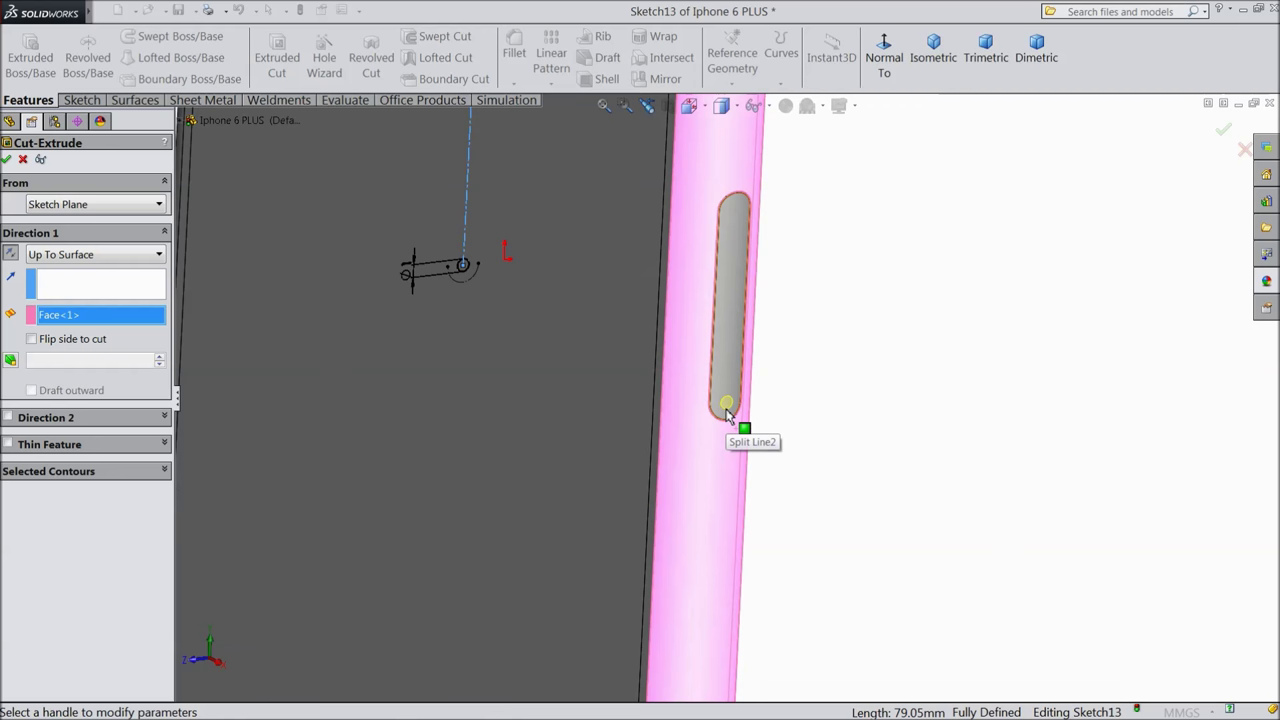
Start the extruded cut at an offset of 70 mm from the sketch plane.
{"action": "left_click", "coordinate": [85, 205]}
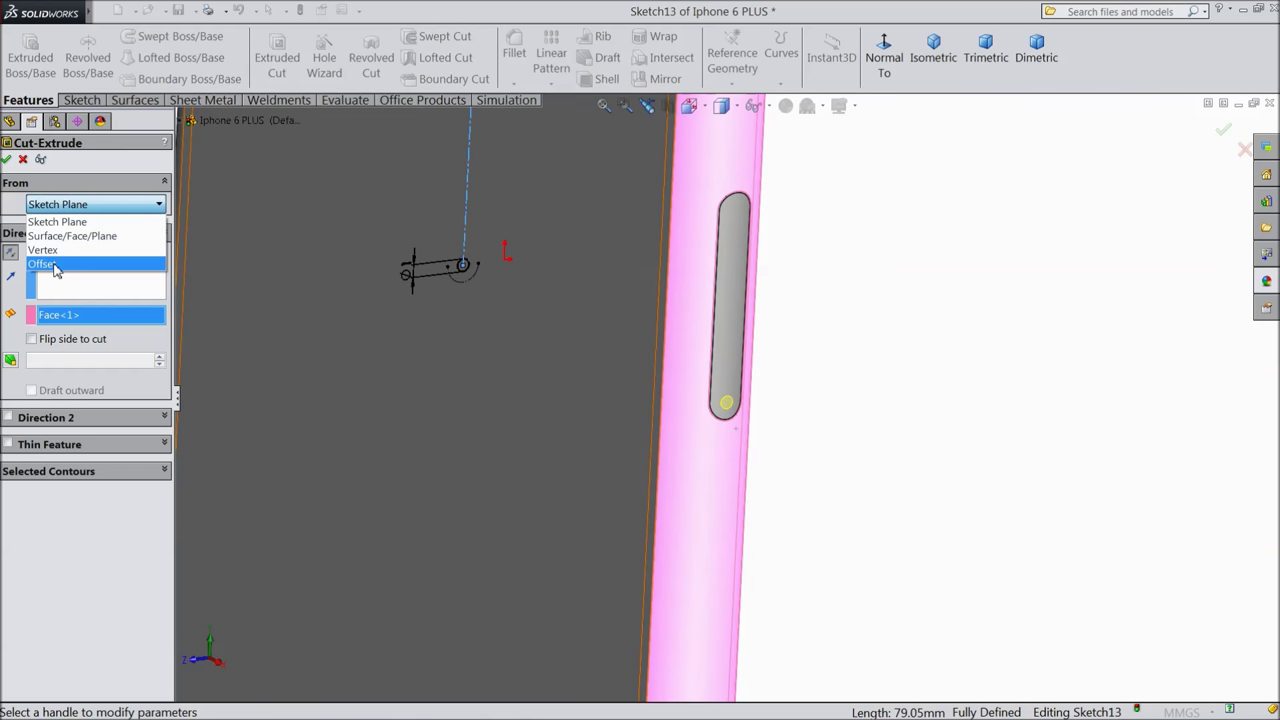
{"action": "left_click", "coordinate": [55, 265]}
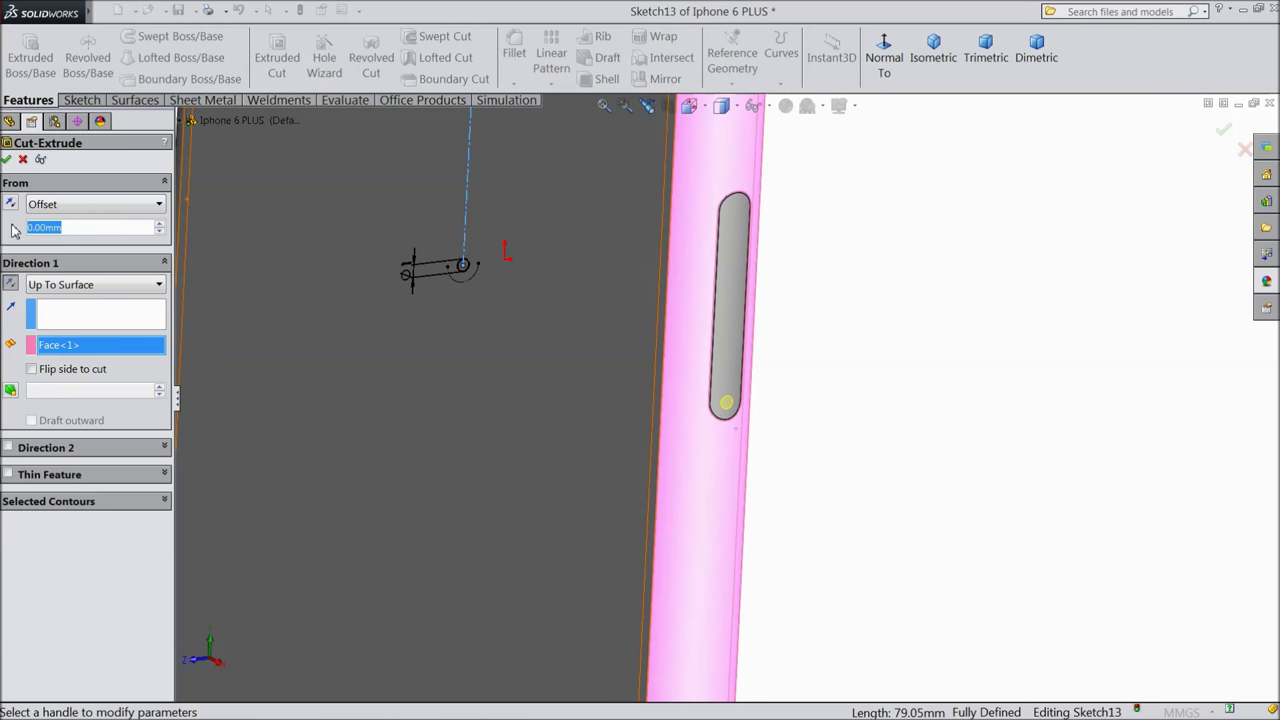
{"action": "type", "text": "70"}
{"action": "key", "text": "Return"}
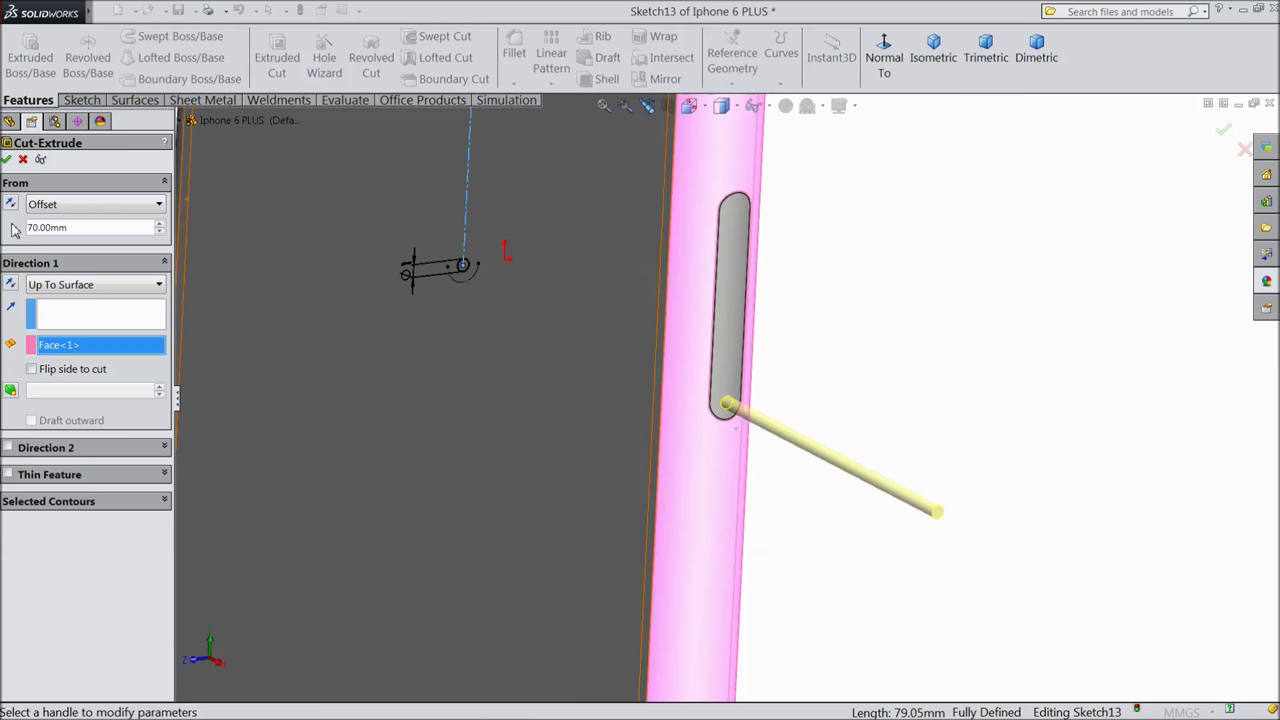
{"action": "key", "text": "Left"}
{"action": "key", "text": "Left"}
{"action": "key", "text": "Left"}
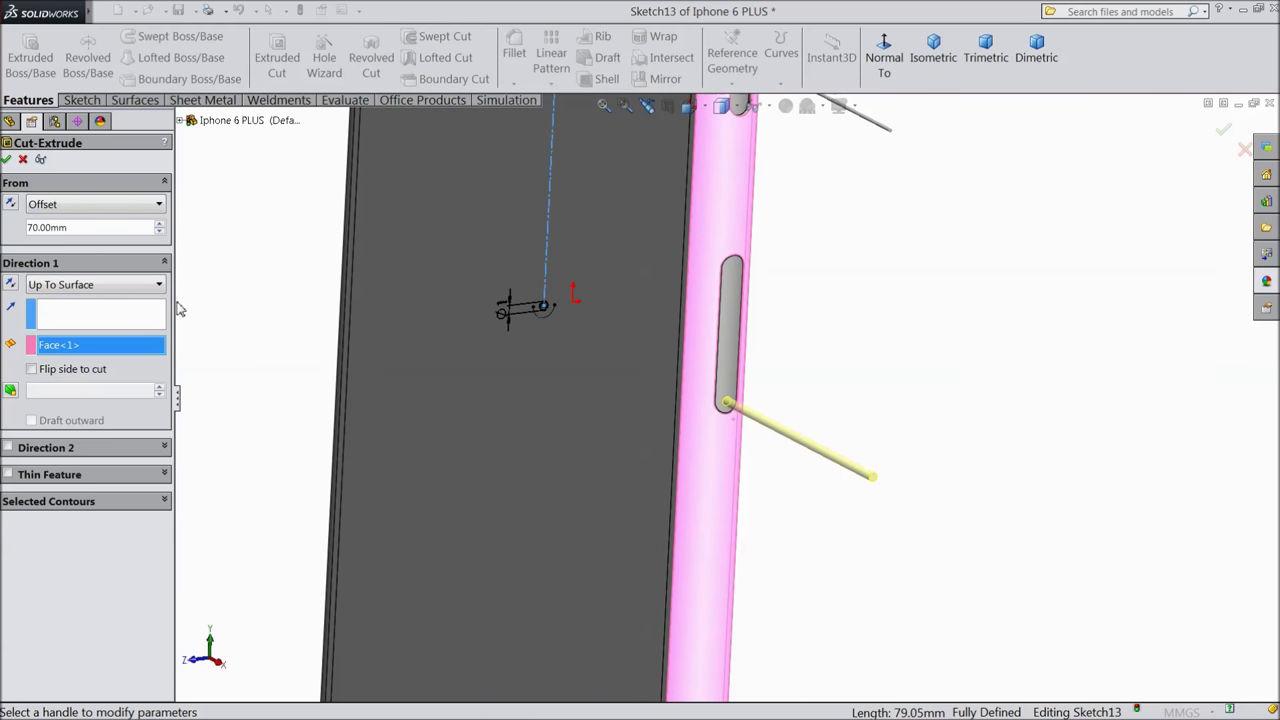
Hide the solid body and use the Surface-Offset3 surface along the phone's side as the cut's end surface.
{"action": "left_click", "coordinate": [11, 121]}
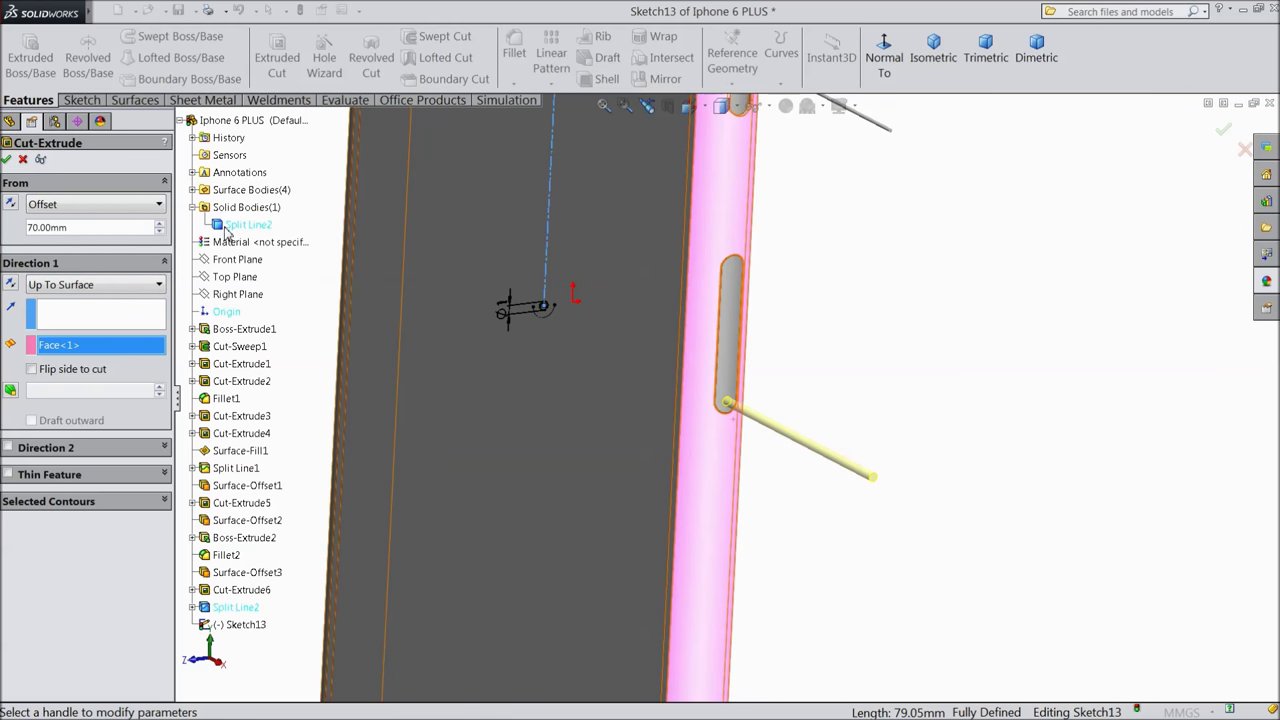
{"action": "right_click", "coordinate": [229, 229]}
{"action": "left_click", "coordinate": [255, 257]}
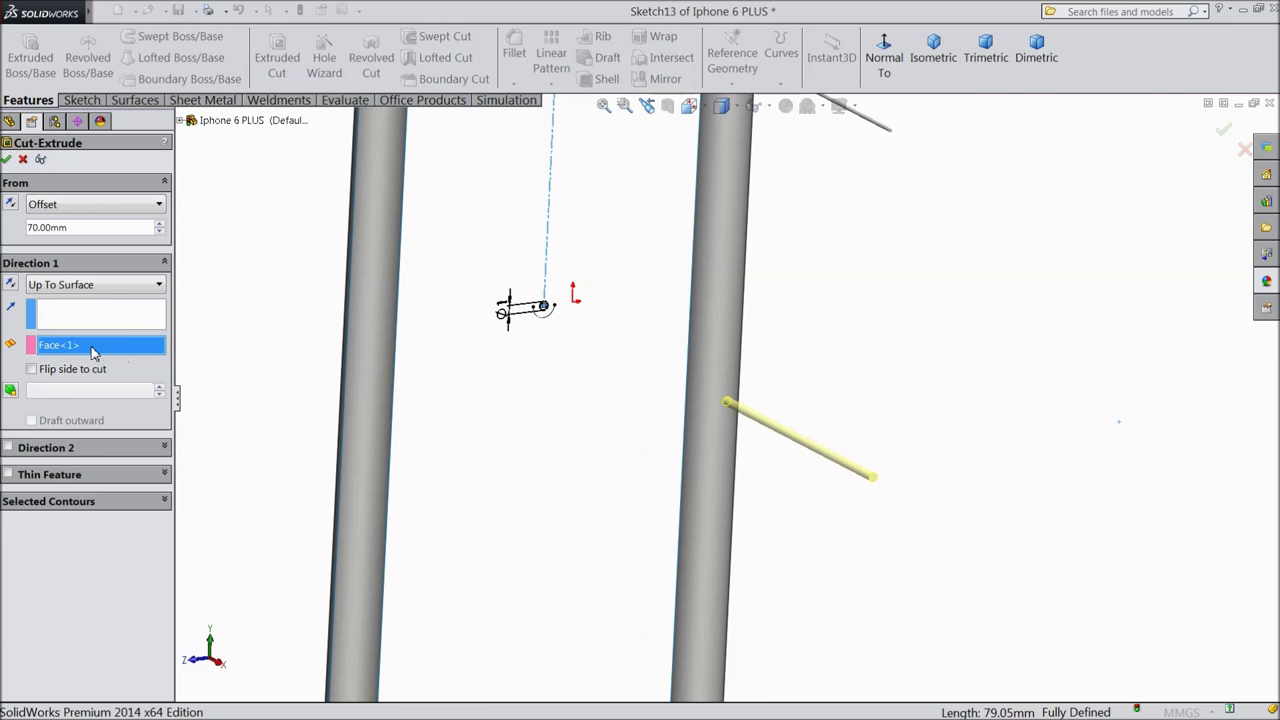
{"action": "left_click", "coordinate": [714, 464]}
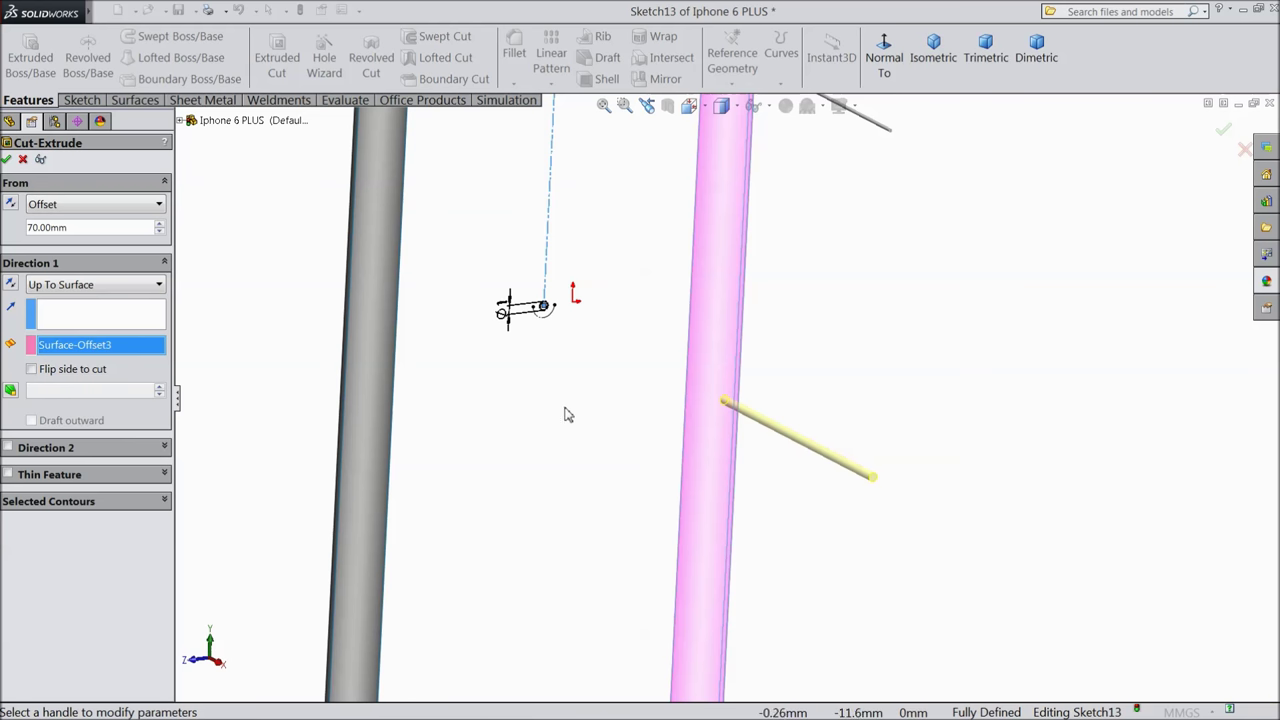
{"action": "left_click", "coordinate": [7, 160]}
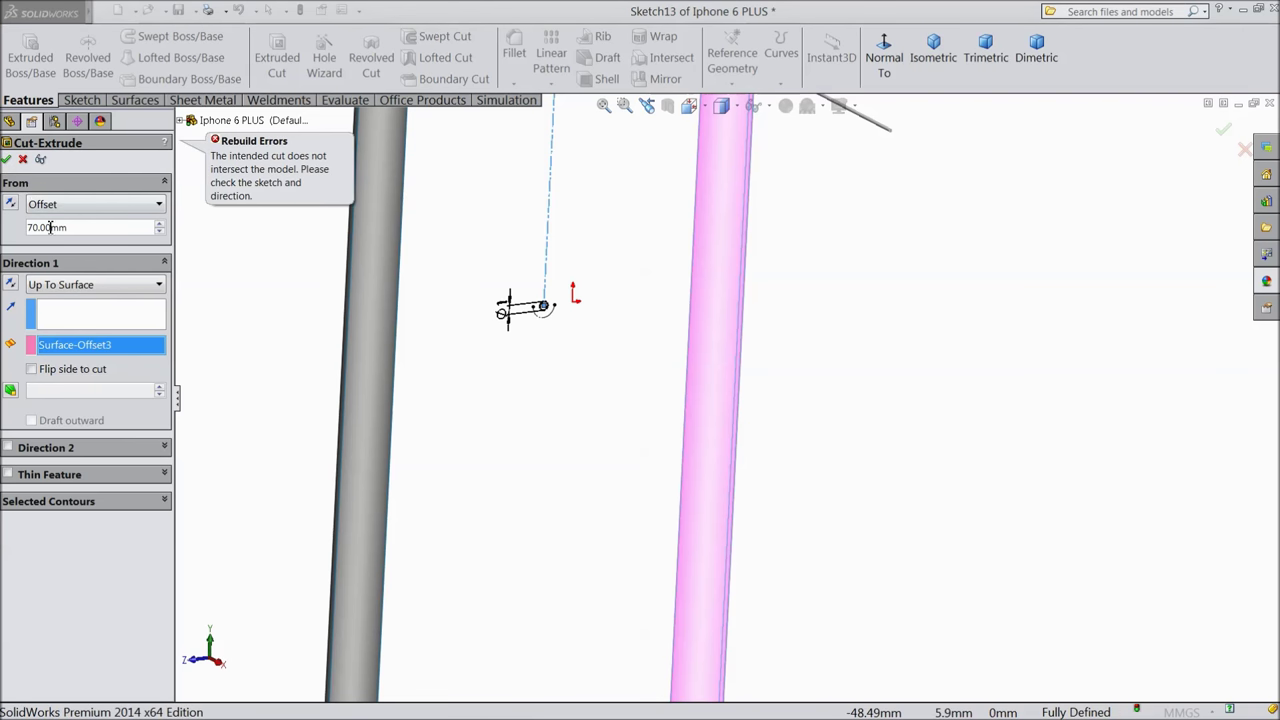
Show the solid body again and complete the extruded cut up to the offset surface.
{"action": "left_click", "coordinate": [180, 120]}
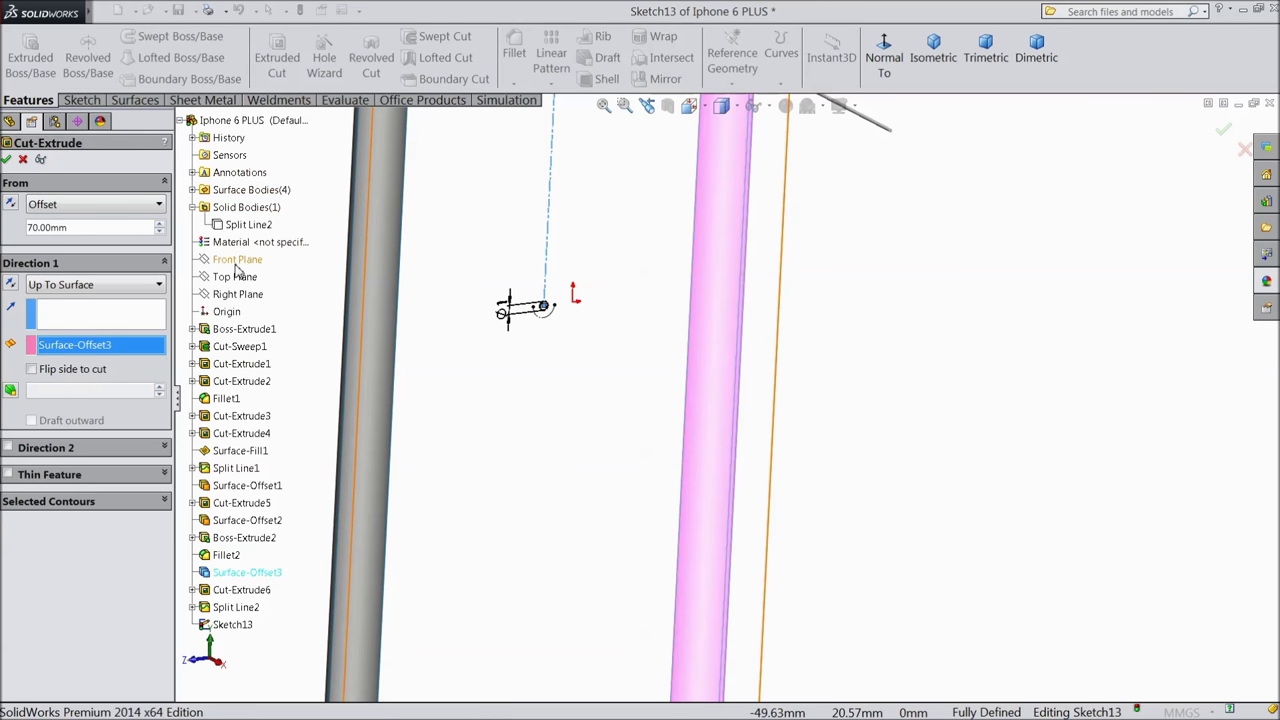
{"action": "left_click", "coordinate": [232, 228]}
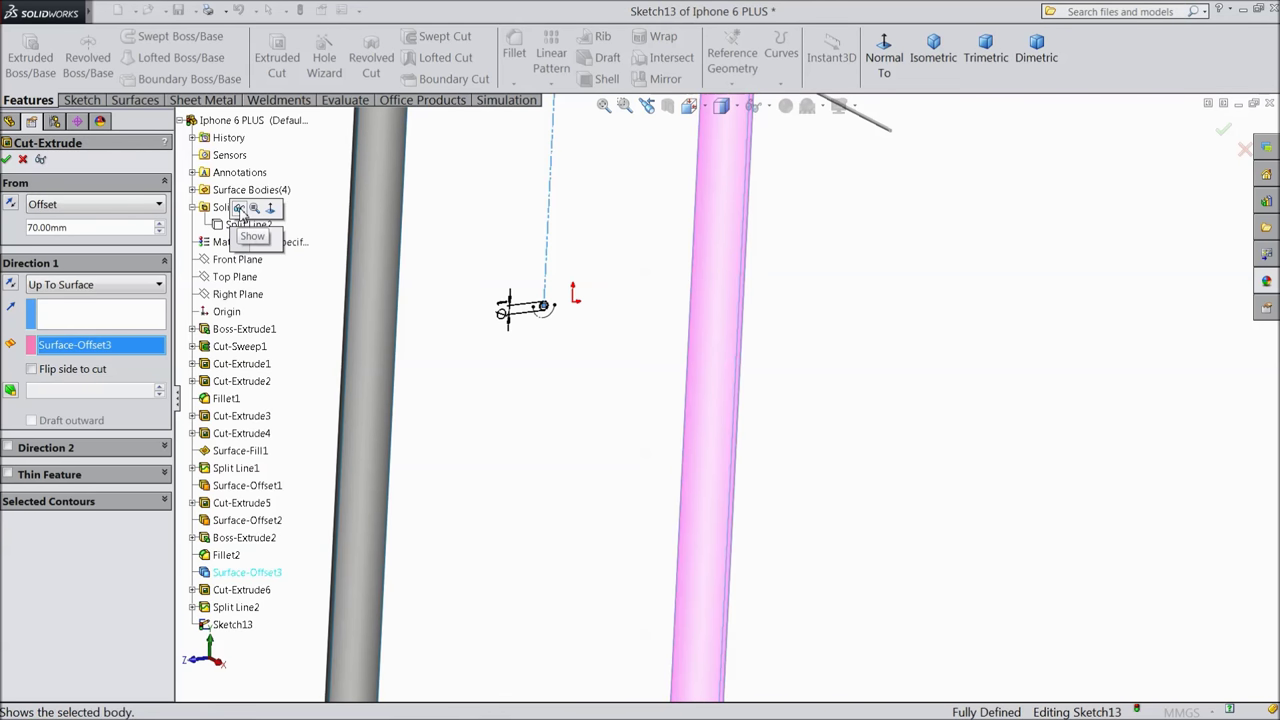
{"action": "left_click", "coordinate": [242, 232]}
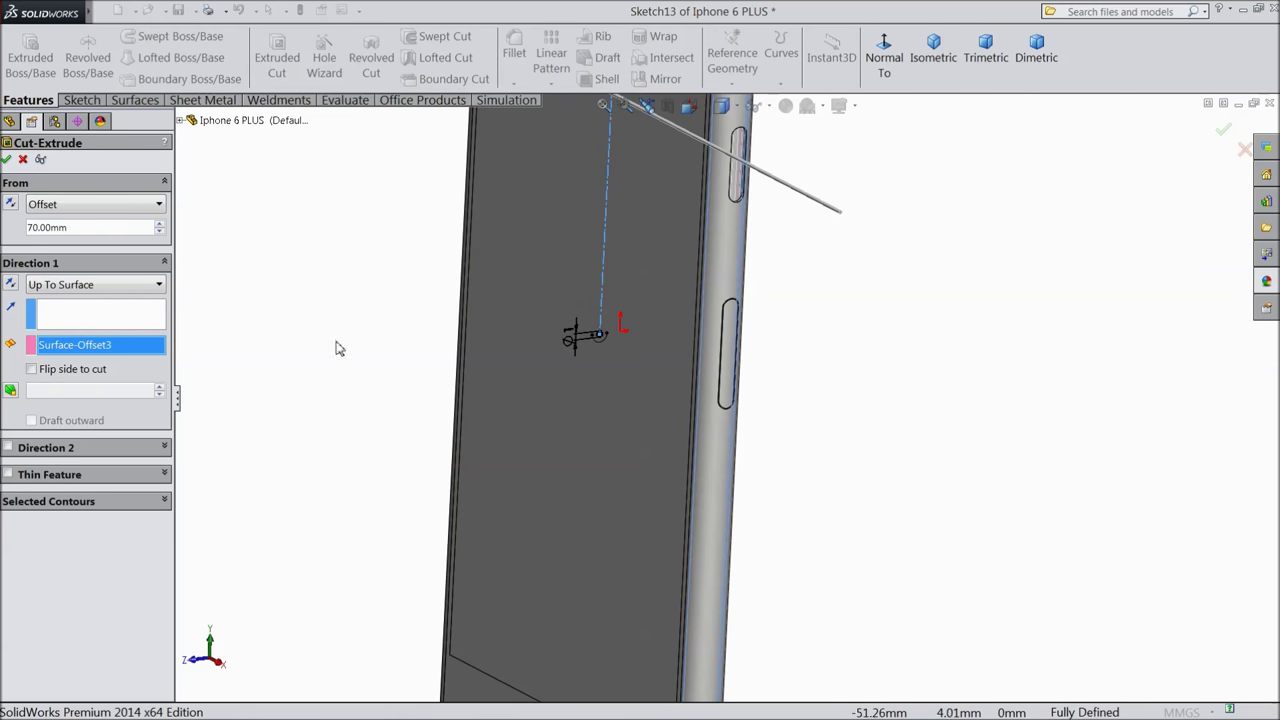
{"action": "left_click", "coordinate": [7, 160]}
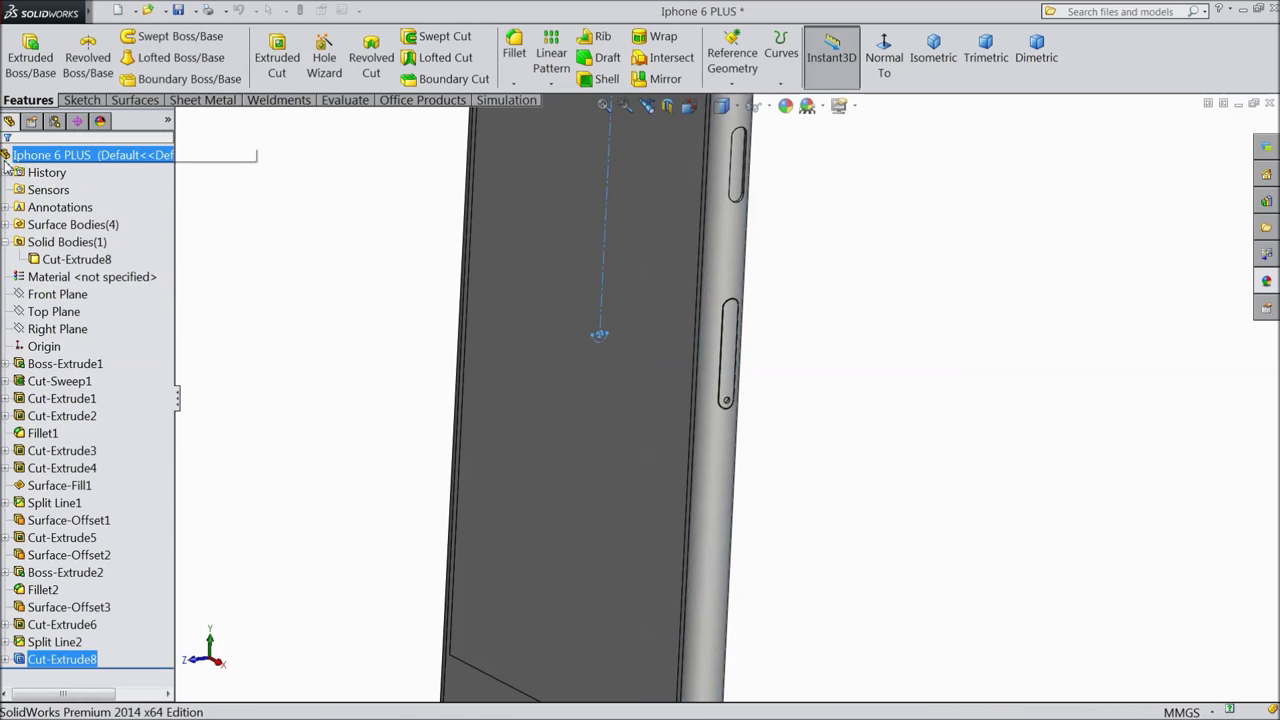
Check the small round recess in the lower slot and turn on perspective display for the phone view.
{"action": "scroll", "coordinate": [690, 405], "scroll_direction": "down", "scroll_amount": 5}
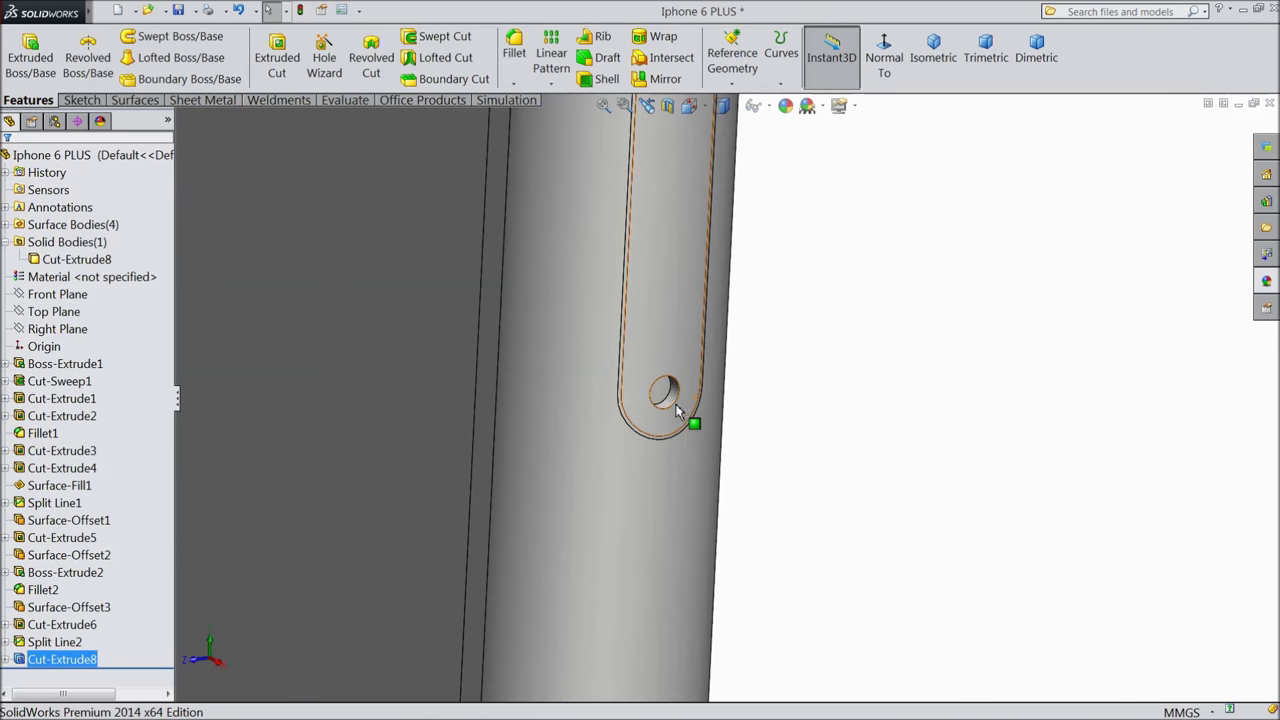
{"action": "scroll", "coordinate": [664, 414], "scroll_direction": "up", "scroll_amount": 5}
{"action": "middle_click_drag", "start_coordinate": [664, 414], "coordinate": [845, 425]}
{"action": "scroll", "coordinate": [831, 426], "scroll_direction": "down", "scroll_amount": 3}
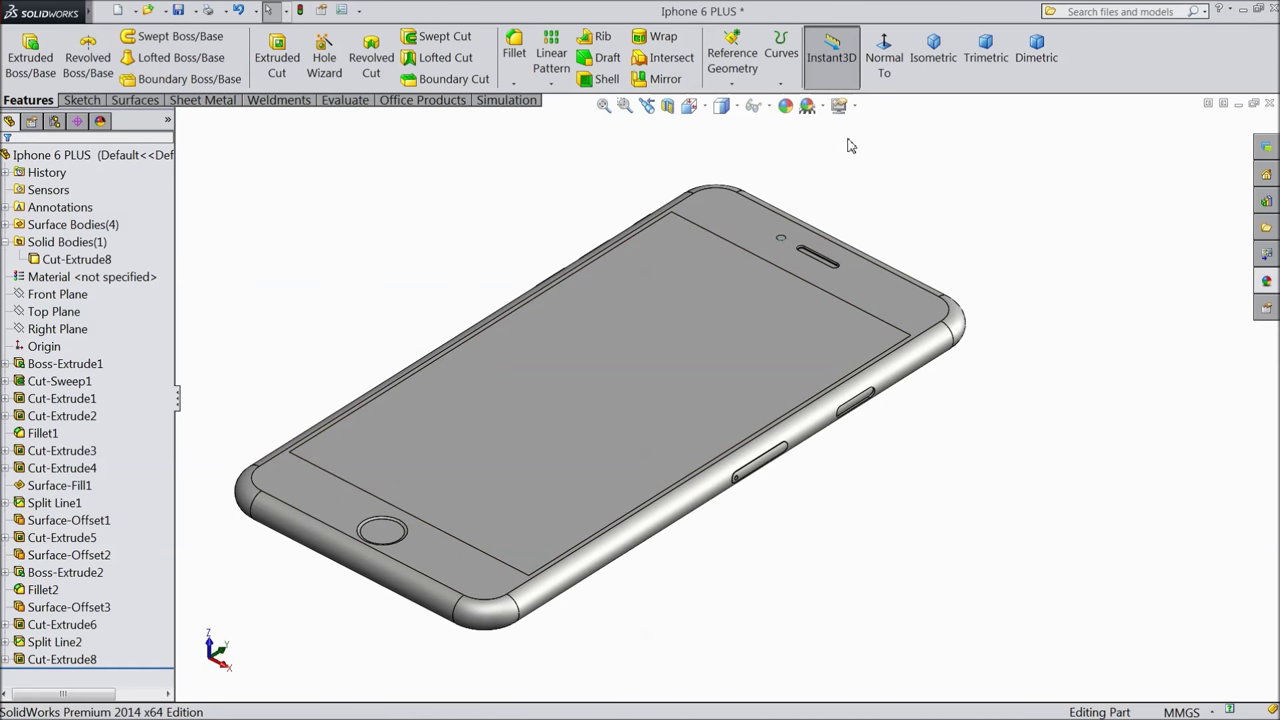
{"action": "left_click", "coordinate": [855, 106]}
{"action": "left_click", "coordinate": [886, 192]}
{"action": "middle_click_drag", "start_coordinate": [599, 462], "coordinate": [663, 457]}
{"action": "scroll", "coordinate": [1094, 429], "scroll_direction": "down", "scroll_amount": 2}
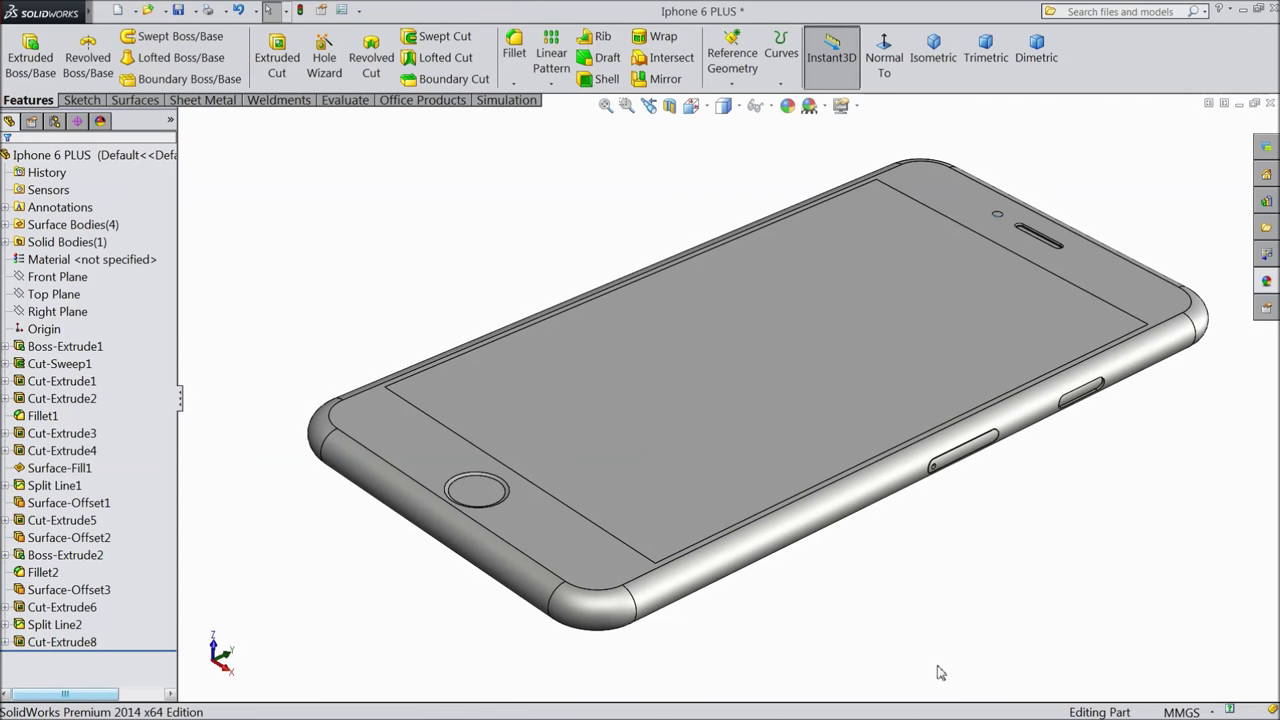
Chamfer the rim of the small round recess in the lower slot by 0.10 mm at 45 degrees.
{"action": "scroll", "coordinate": [952, 482], "scroll_direction": "down", "scroll_amount": 5}
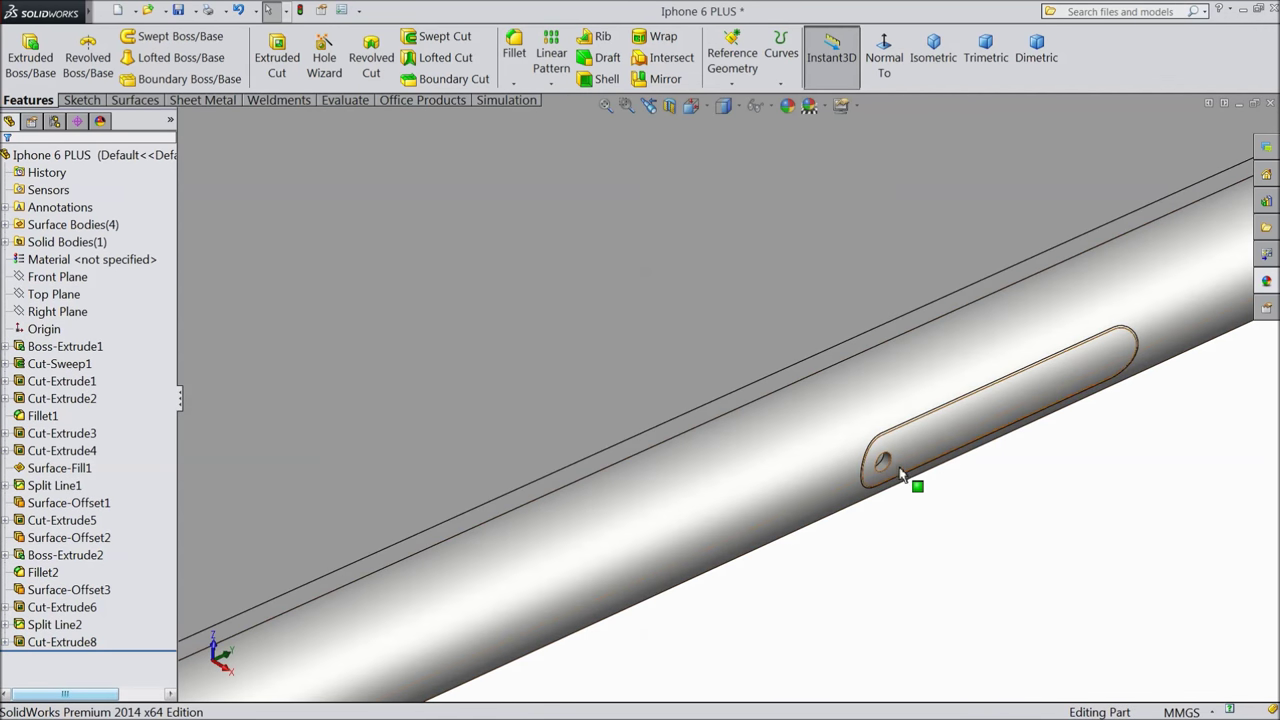
{"action": "left_click", "coordinate": [782, 365]}
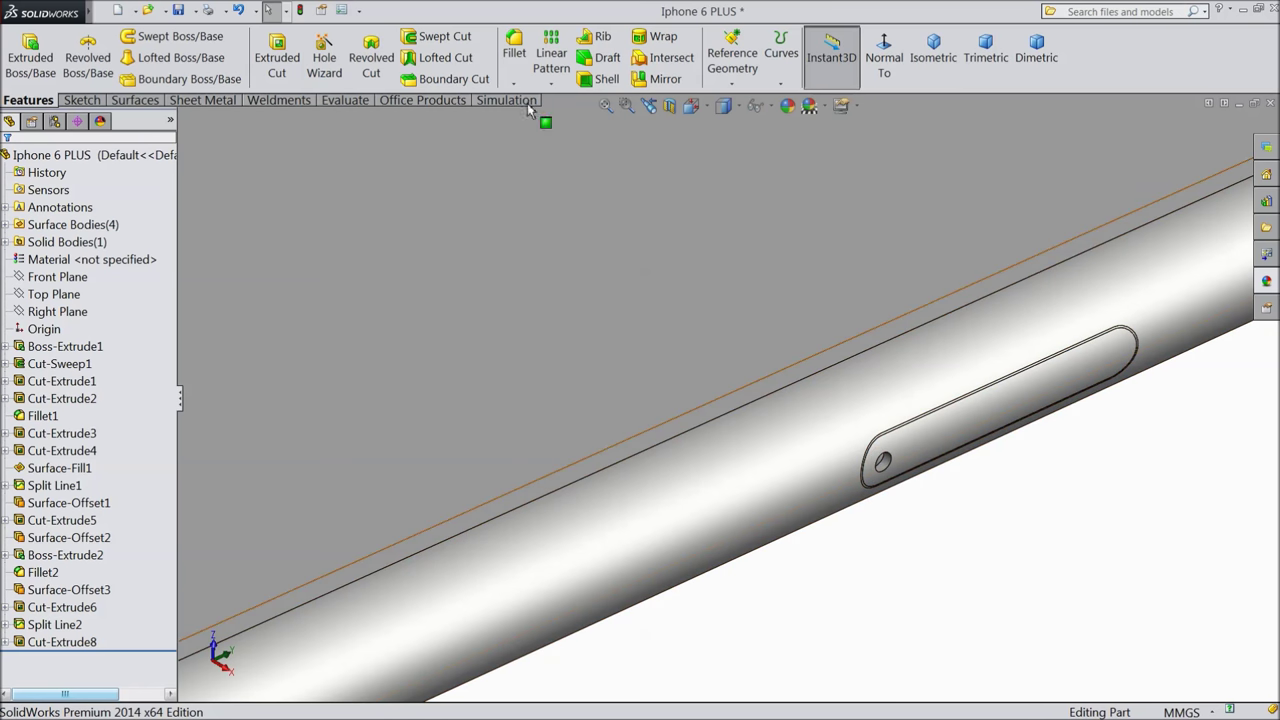
{"action": "left_click", "coordinate": [514, 84]}
{"action": "left_click", "coordinate": [540, 122]}
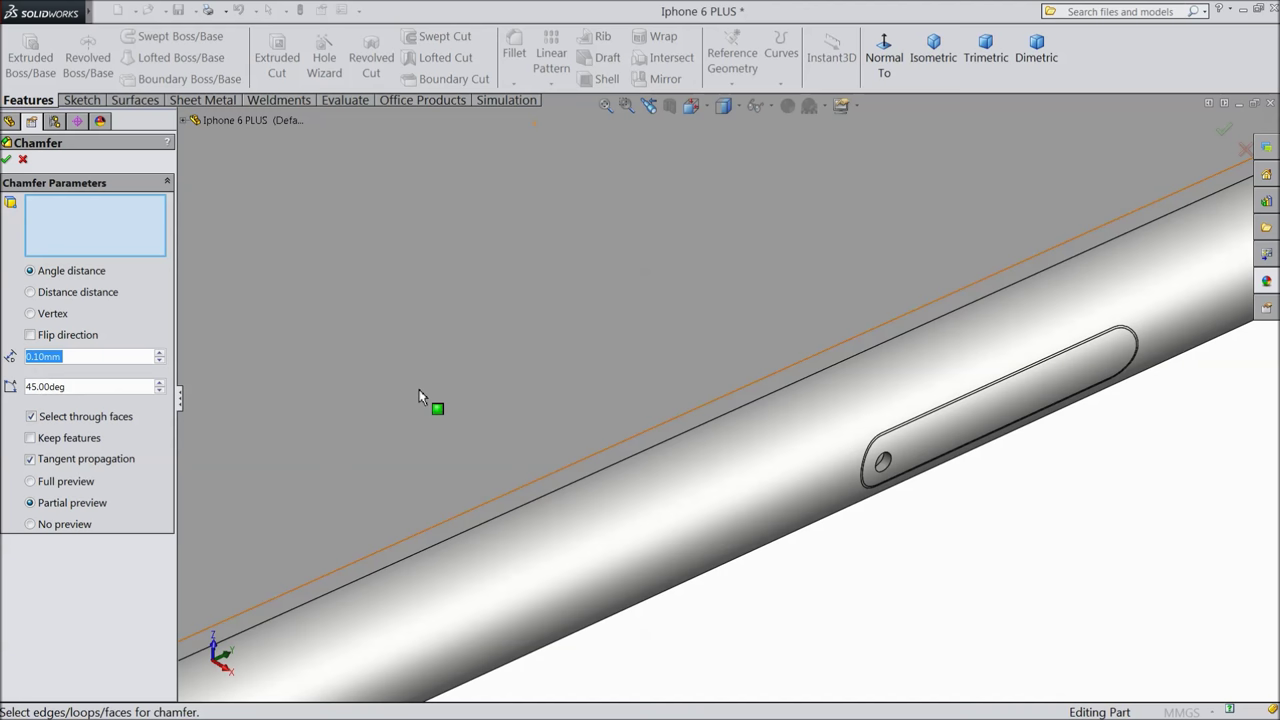
{"action": "scroll", "coordinate": [880, 472], "scroll_direction": "down", "scroll_amount": 4}
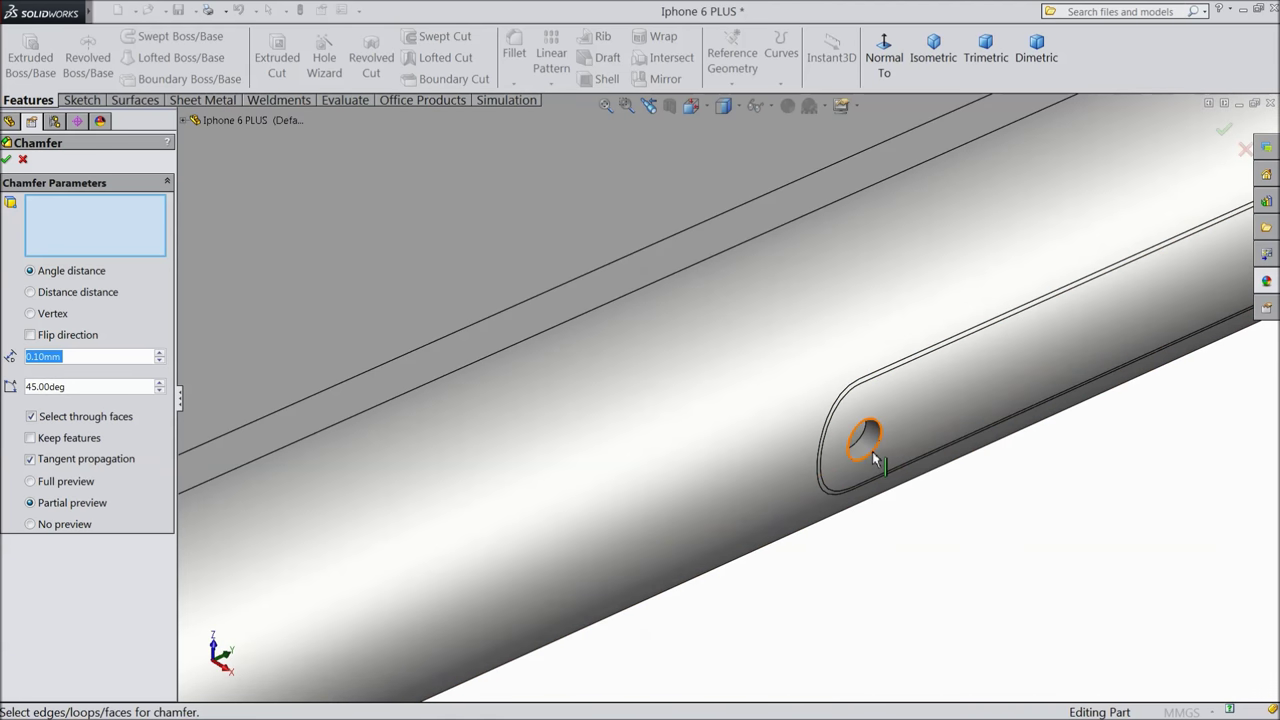
{"action": "left_click", "coordinate": [873, 458]}
{"action": "left_click", "coordinate": [7, 161]}
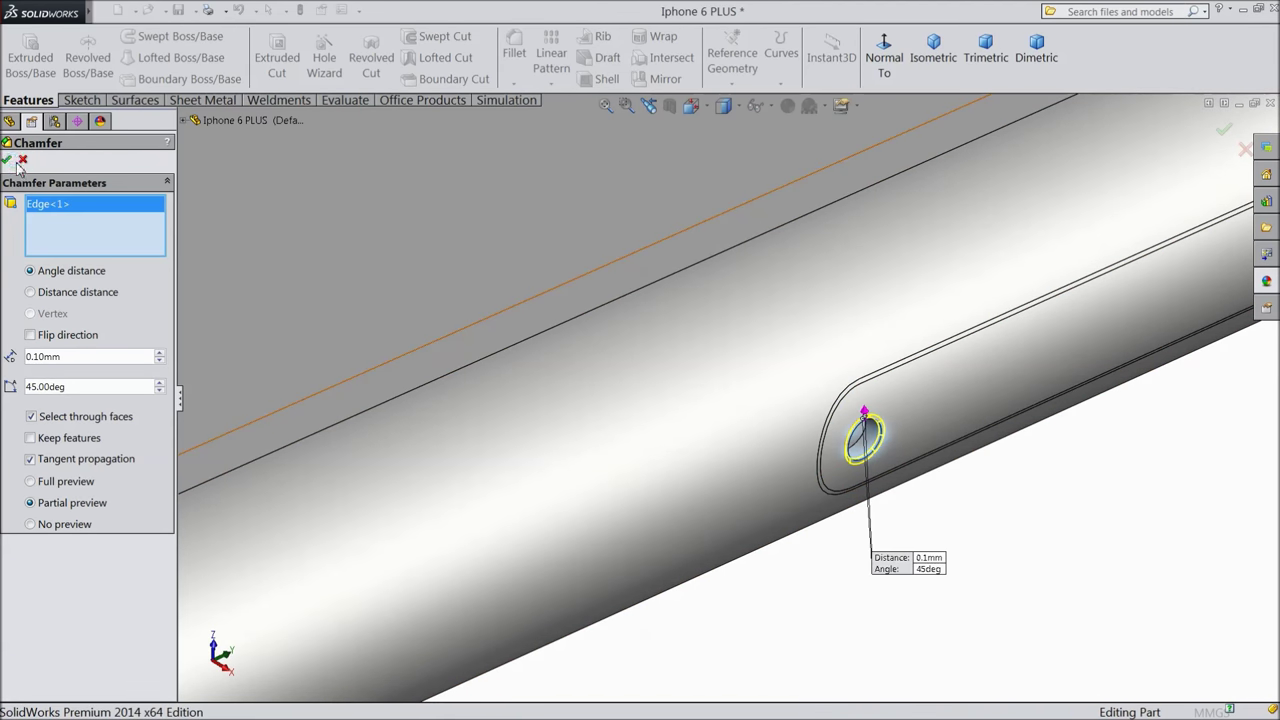
{"action": "scroll", "coordinate": [810, 395], "scroll_direction": "up", "scroll_amount": 5}
{"action": "scroll", "coordinate": [815, 368], "scroll_direction": "up", "scroll_amount": 3}
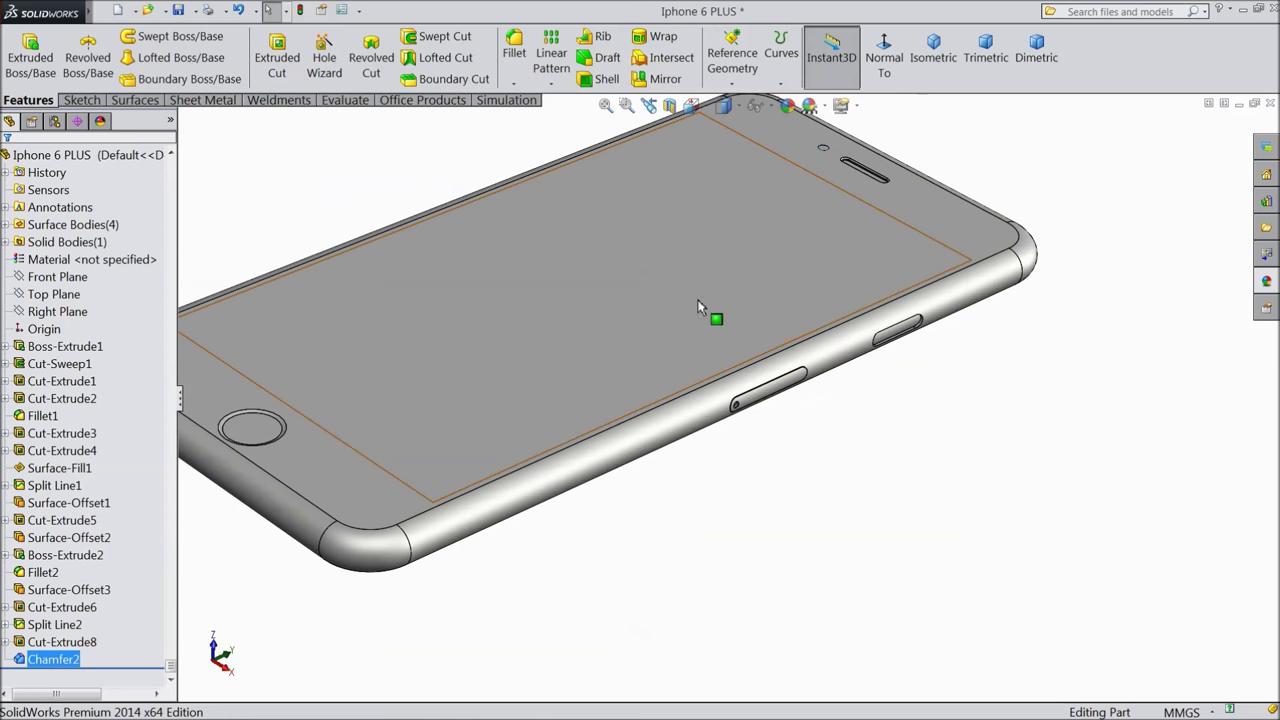
Create an offset surface 1.00 mm outward from the Surface-Offset3 surface along the phone's side.
{"action": "scroll", "coordinate": [600, 290], "scroll_direction": "up", "scroll_amount": 2}
{"action": "scroll", "coordinate": [521, 279], "scroll_direction": "down", "scroll_amount": 1}
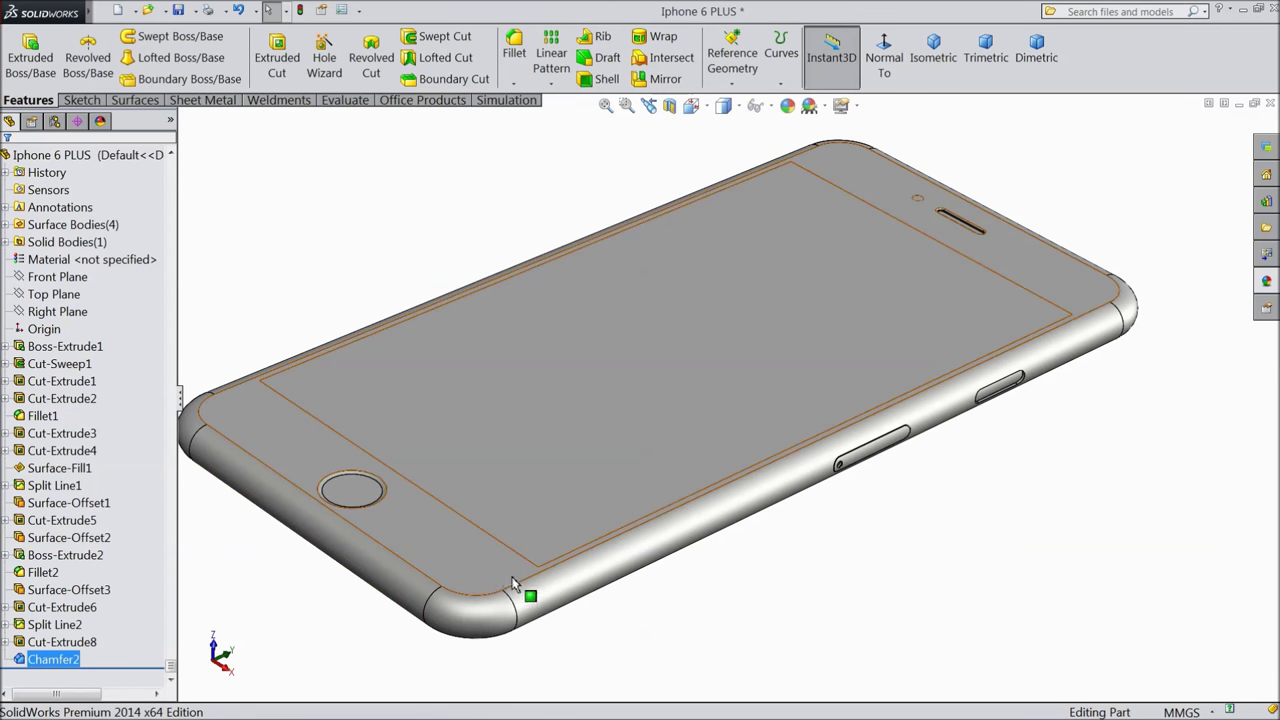
{"action": "left_click", "coordinate": [60, 592]}
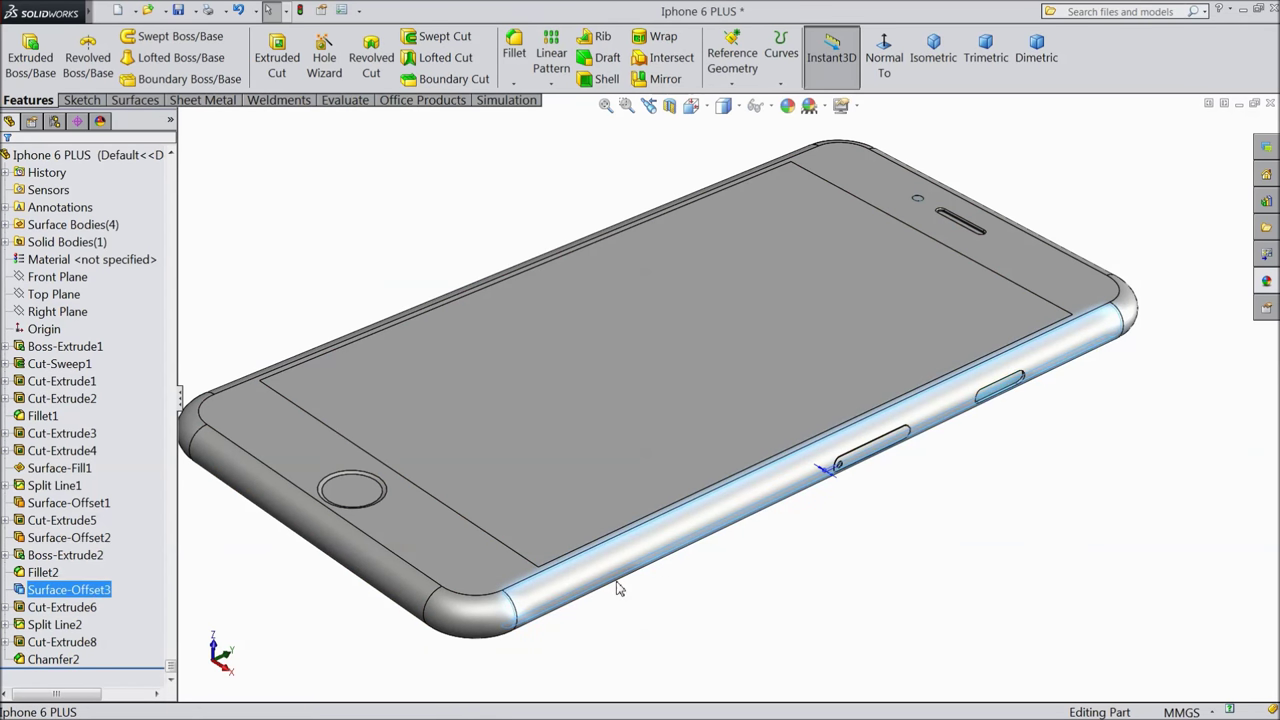
{"action": "scroll", "coordinate": [540, 595], "scroll_direction": "down", "scroll_amount": 2}
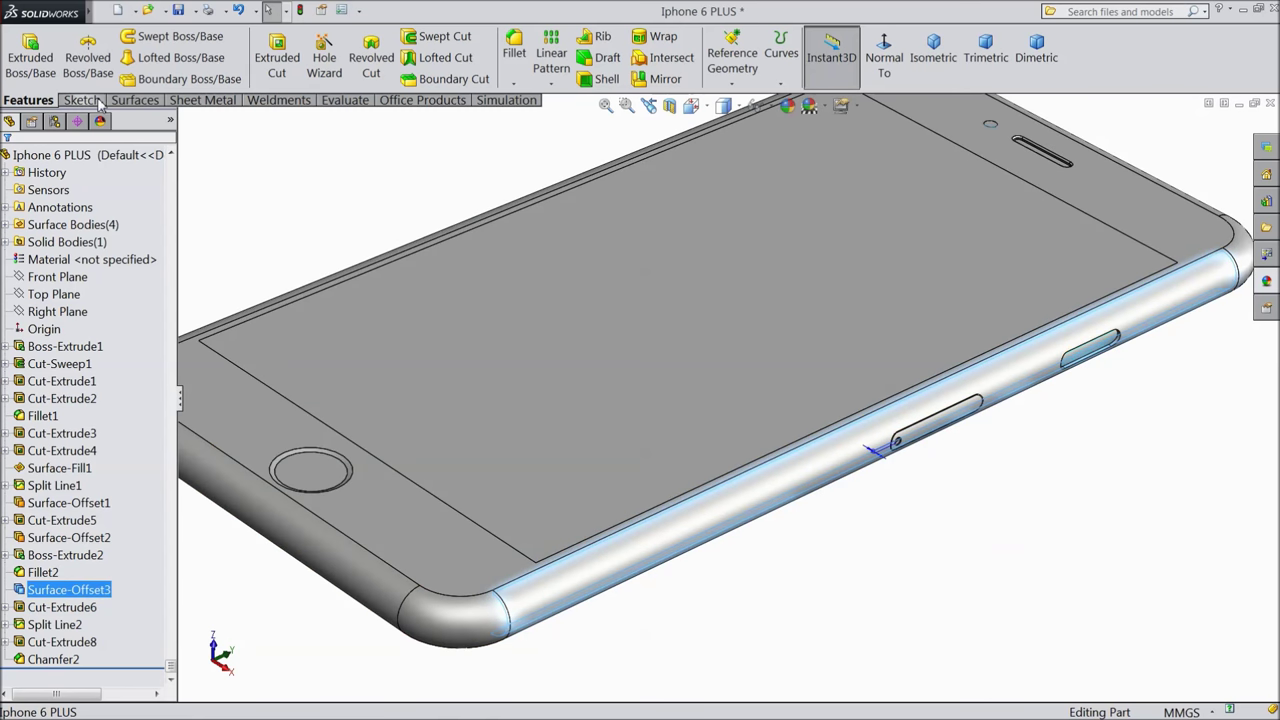
{"action": "left_click", "coordinate": [134, 100]}
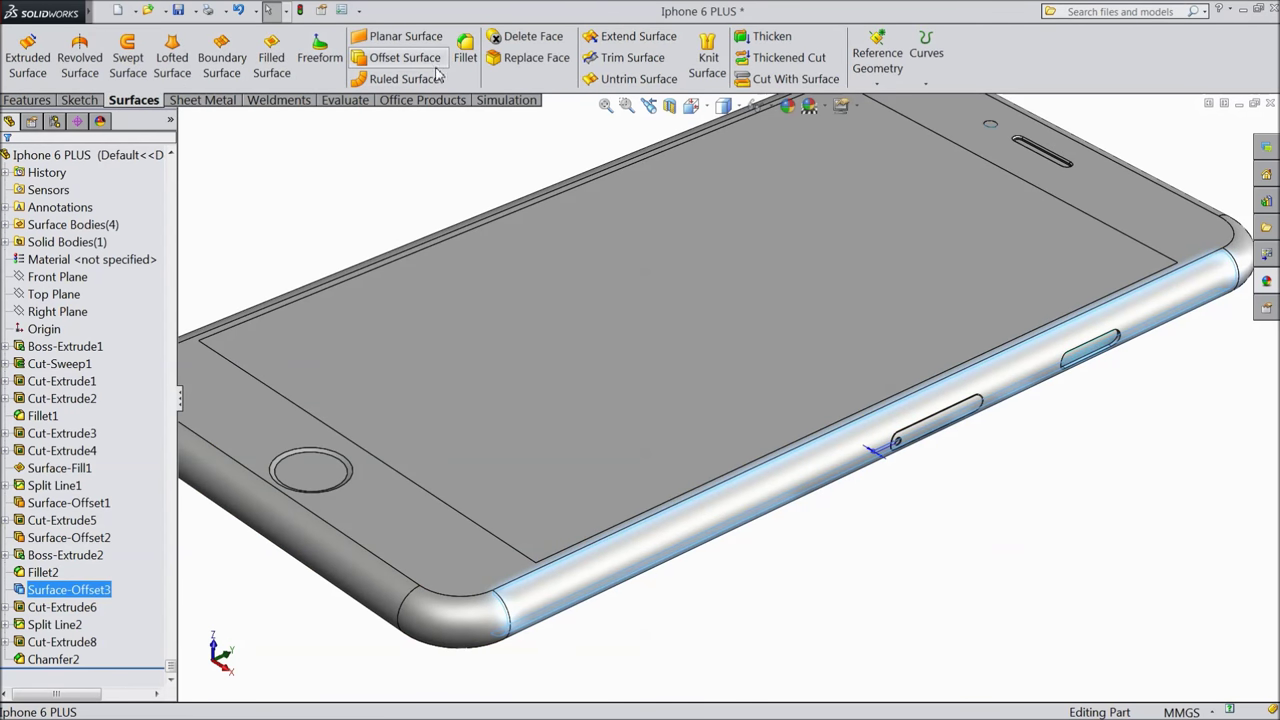
{"action": "left_click", "coordinate": [405, 58]}
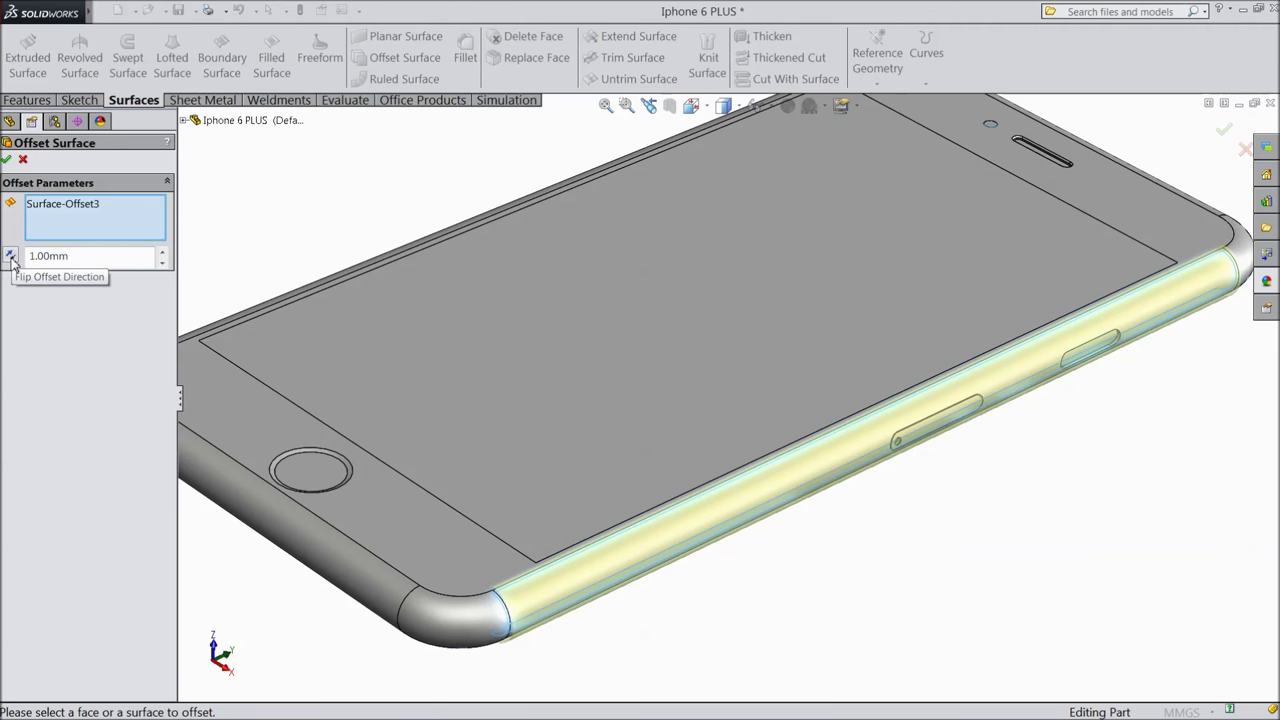
{"action": "left_click", "coordinate": [7, 160]}
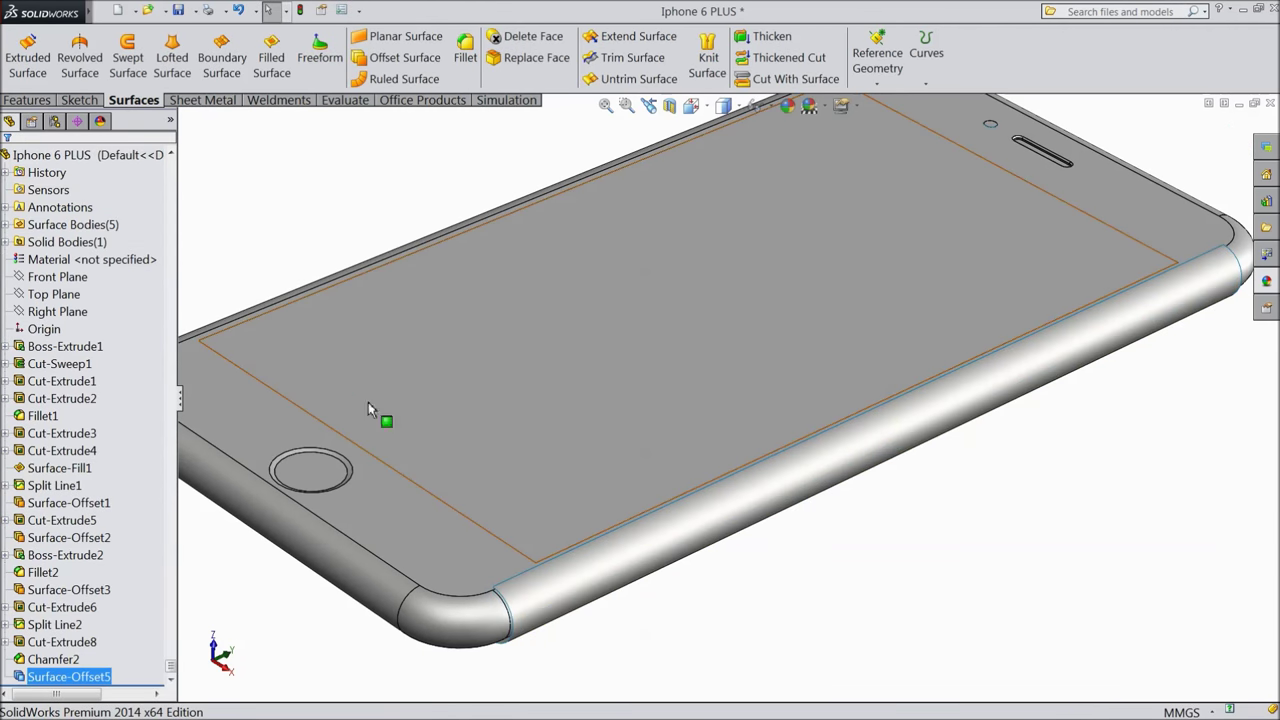
Hide the new offset surface covering the phone's side.
{"action": "left_click", "coordinate": [597, 570]}
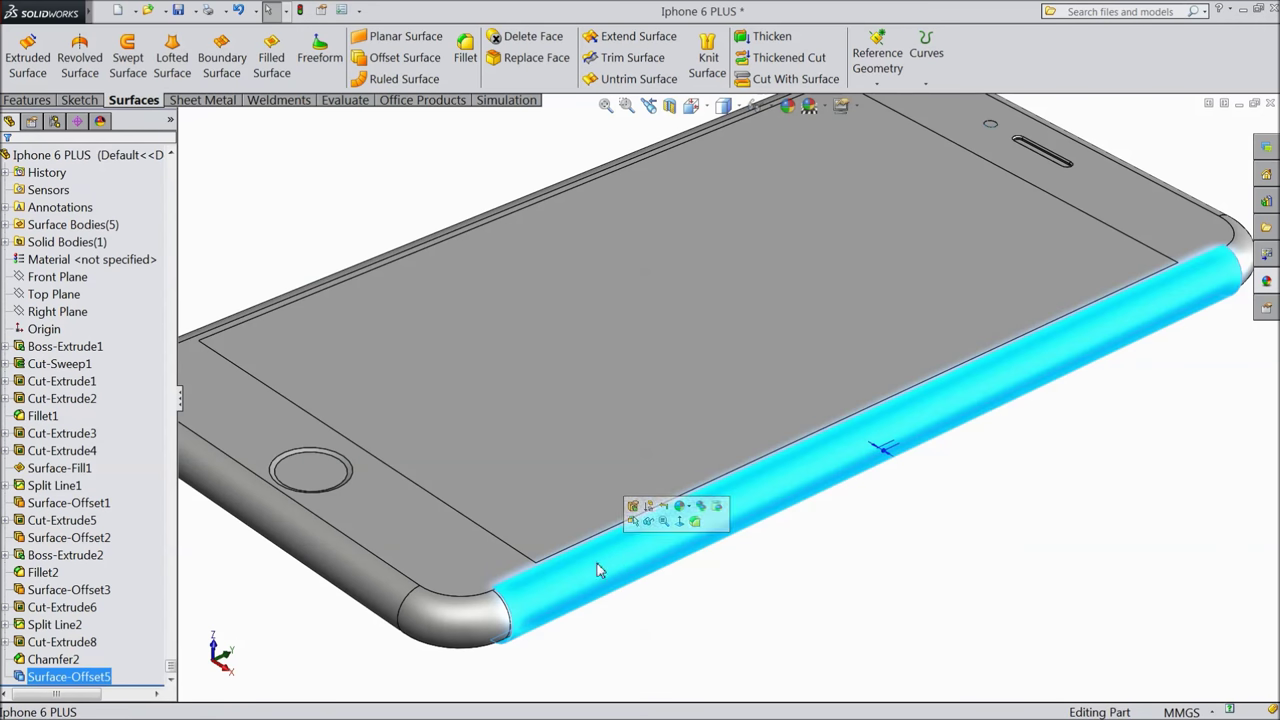
{"action": "left_click", "coordinate": [648, 522]}
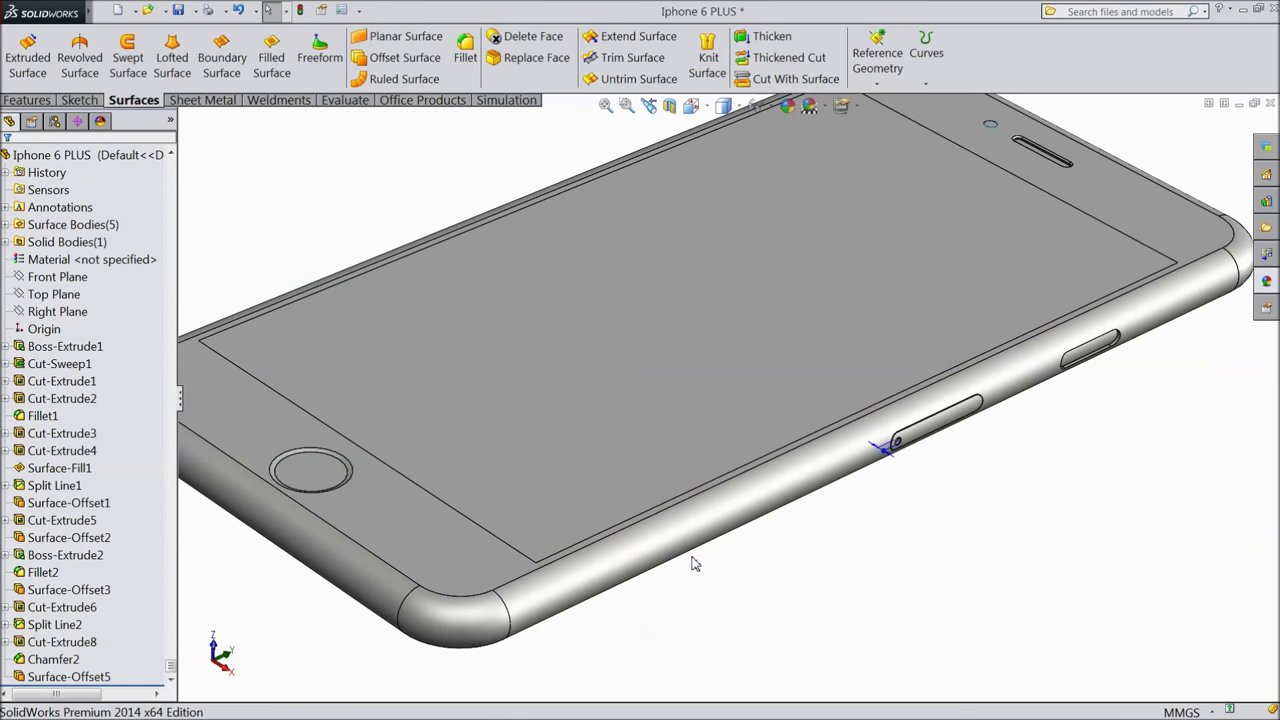
{"action": "scroll", "coordinate": [908, 458], "scroll_direction": "up", "scroll_amount": 3}
{"action": "scroll", "coordinate": [718, 416], "scroll_direction": "down", "scroll_amount": 5}
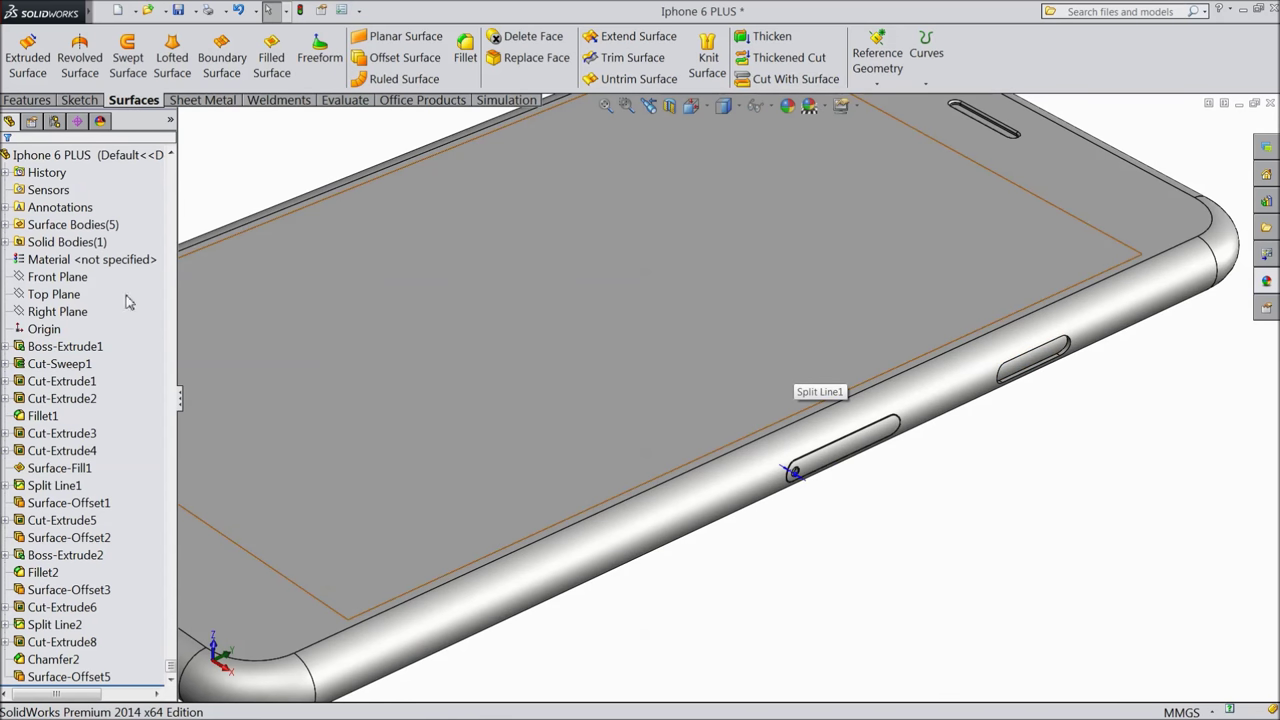
Start a new sketch on the Right Plane and view it face-on at the side slots.
{"action": "left_click", "coordinate": [49, 312]}
{"action": "left_click", "coordinate": [94, 292]}
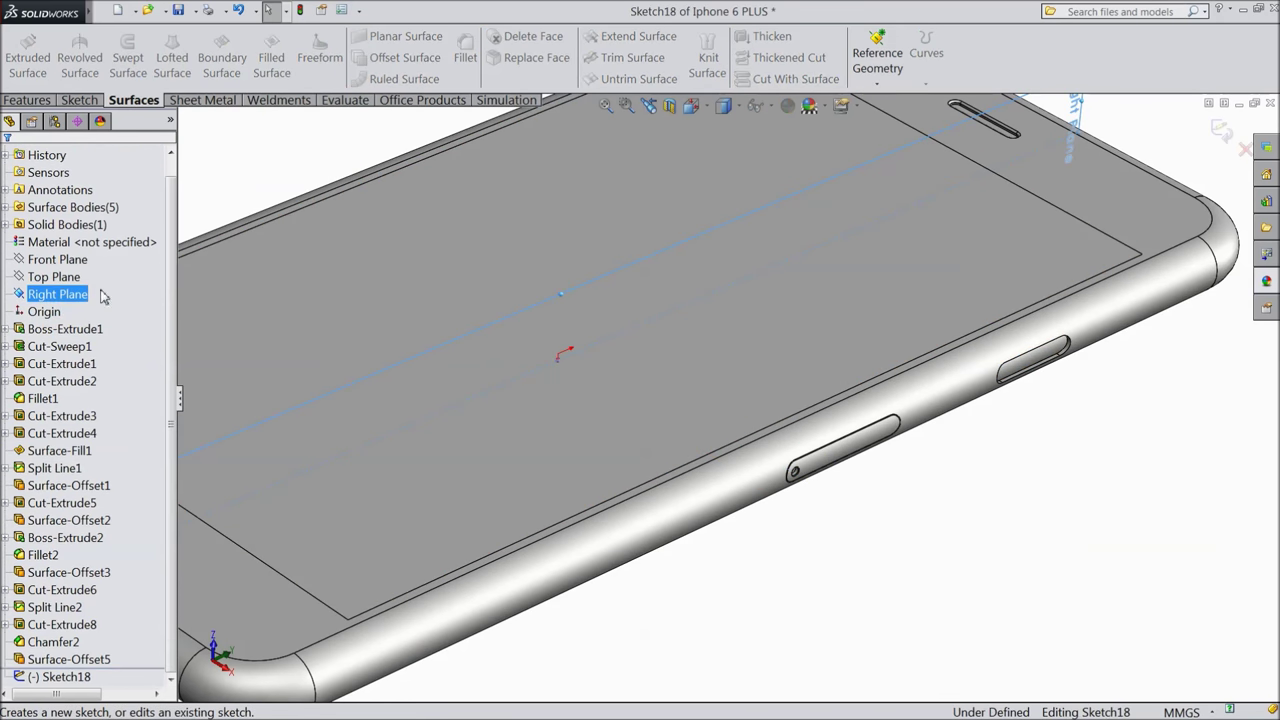
{"action": "left_click", "coordinate": [79, 100]}
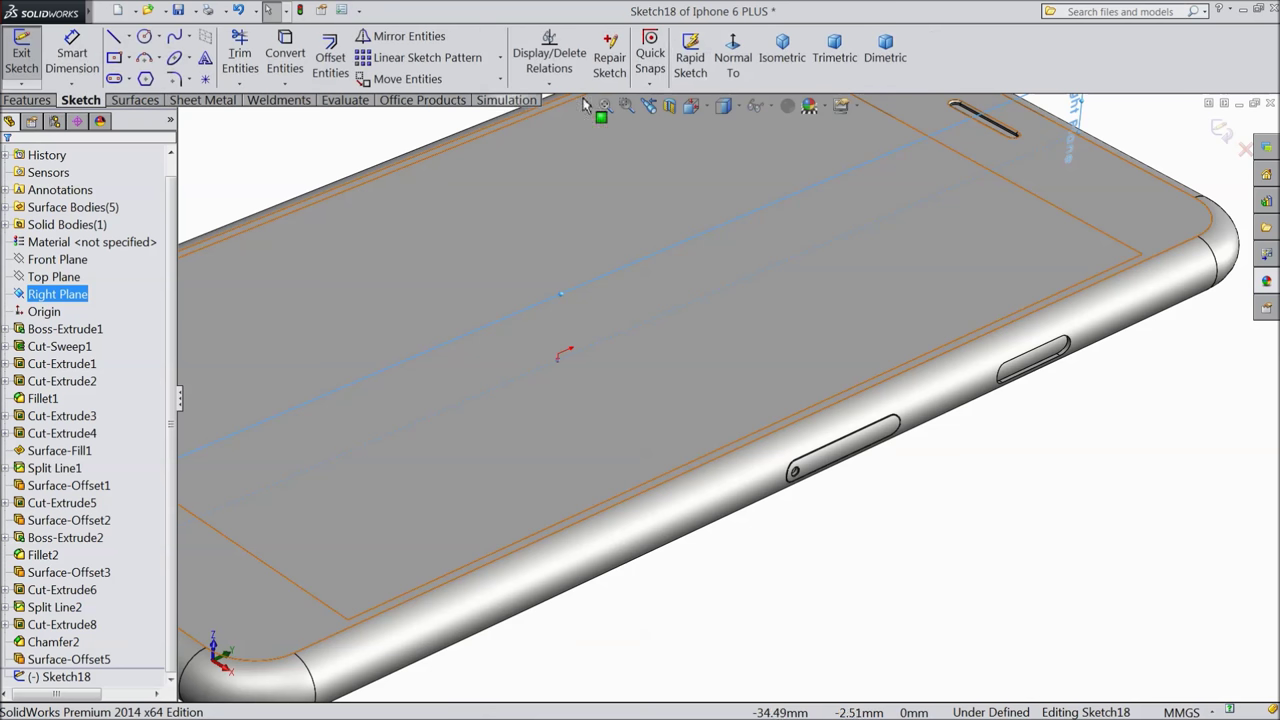
{"action": "left_click", "coordinate": [733, 60]}
{"action": "scroll", "coordinate": [760, 251], "scroll_direction": "down", "scroll_amount": 8}
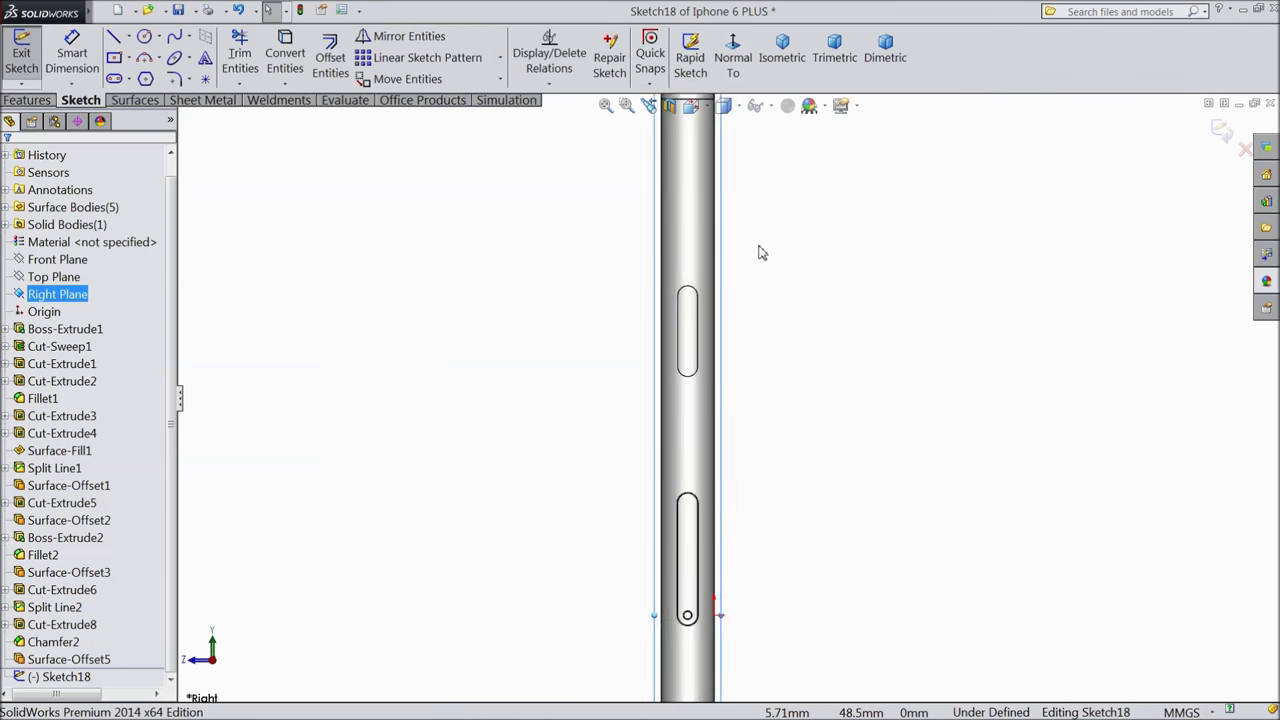
Offset the outline of the upper slot's face inward by 0.10 mm in the sketch.
{"action": "left_click", "coordinate": [760, 370]}
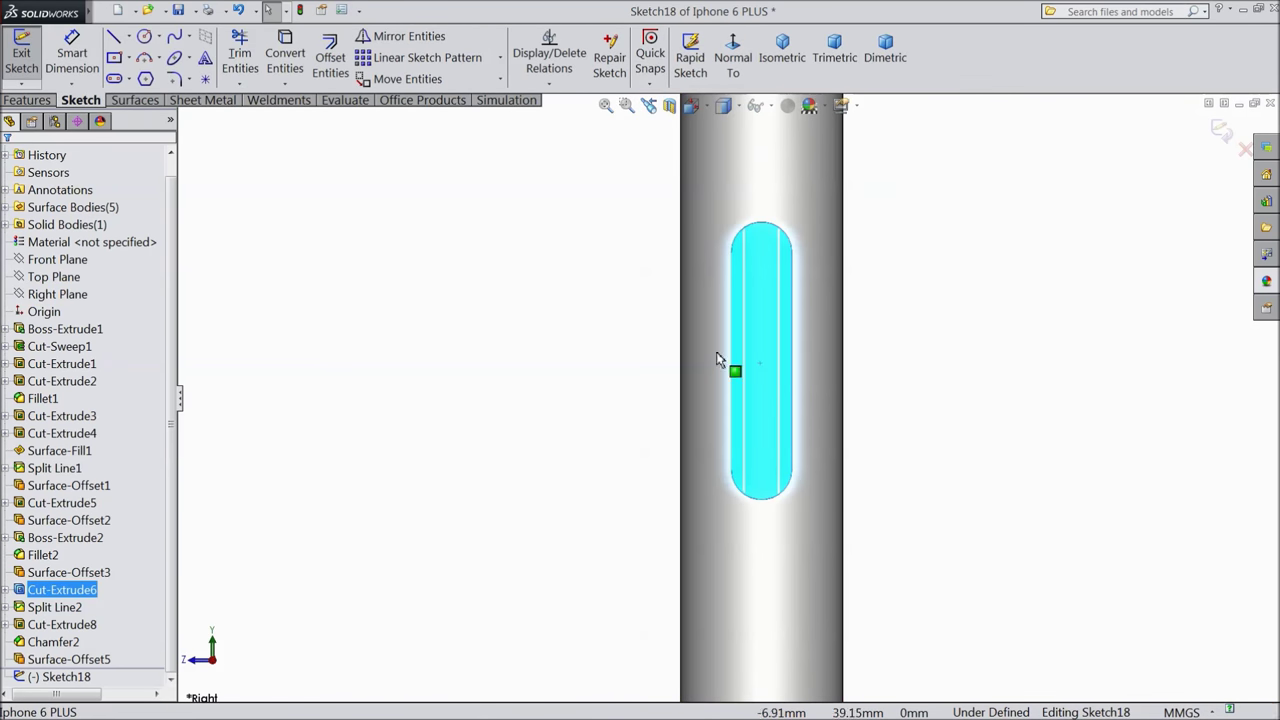
{"action": "left_click", "coordinate": [335, 70]}
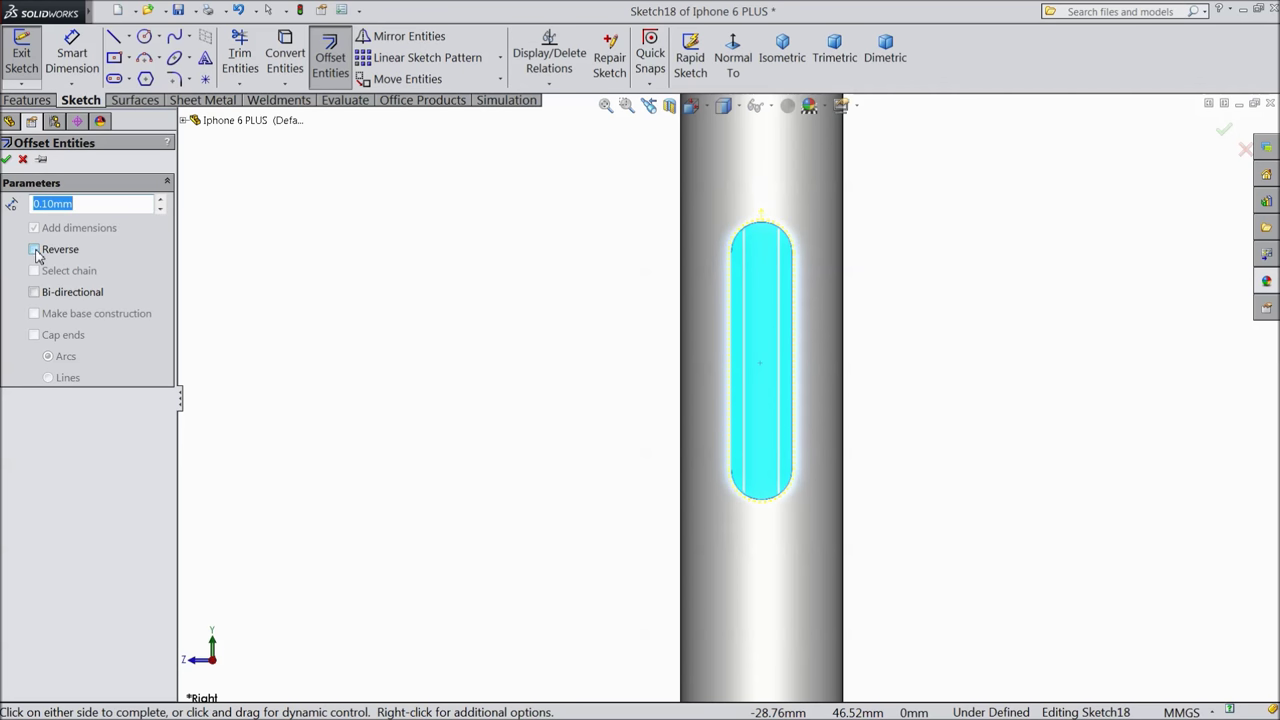
{"action": "left_click", "coordinate": [7, 160]}
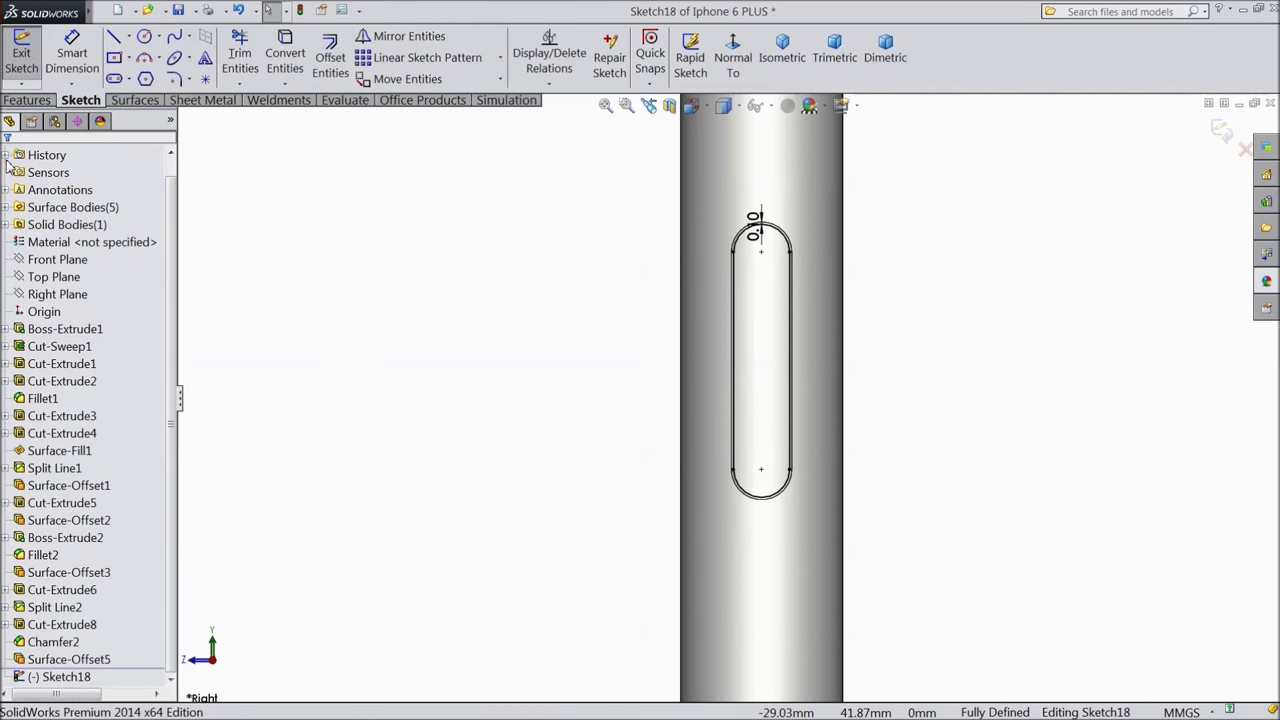
Extrude the inner slot outline as a merged boss with an Up To Surface end condition, ending on Surface-Offset5.
{"action": "left_click", "coordinate": [44, 102]}
{"action": "left_click", "coordinate": [35, 70]}
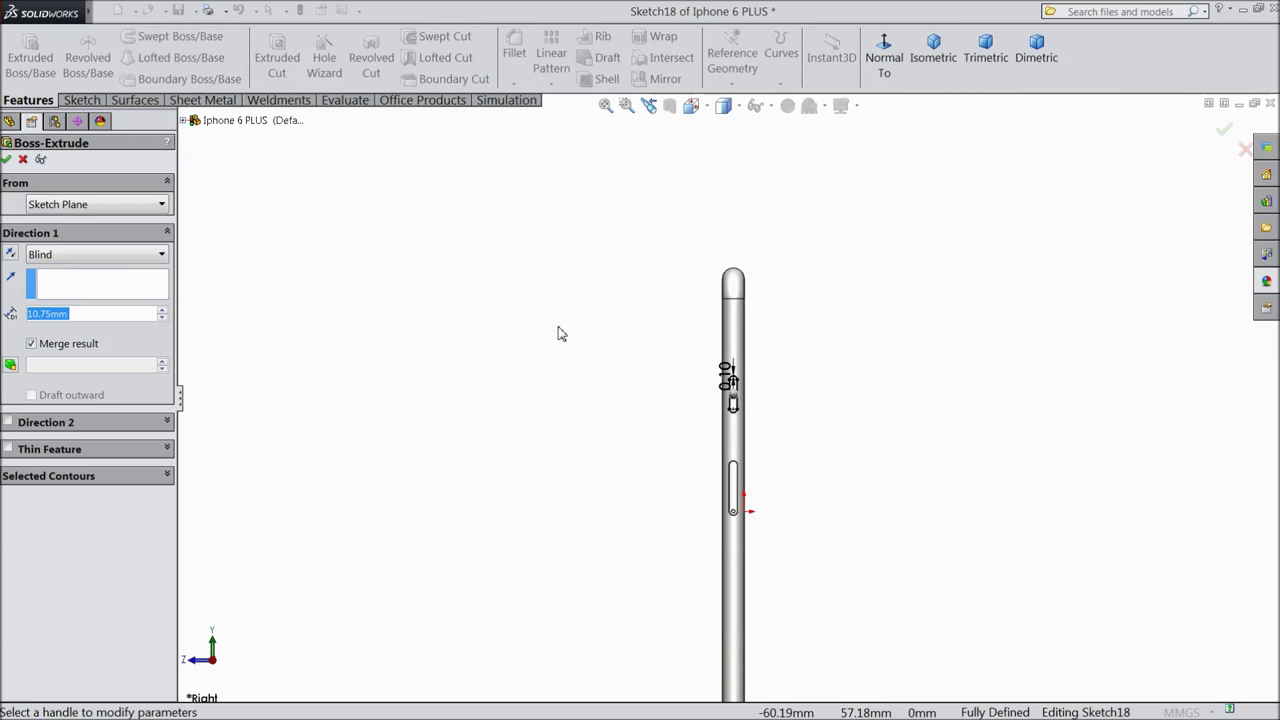
{"action": "mouse_move", "coordinate": [662, 375]}
{"action": "middle_mouse_down"}
{"action": "mouse_move", "coordinate": [577, 263]}
{"action": "mouse_move", "coordinate": [649, 366]}
{"action": "middle_mouse_up"}
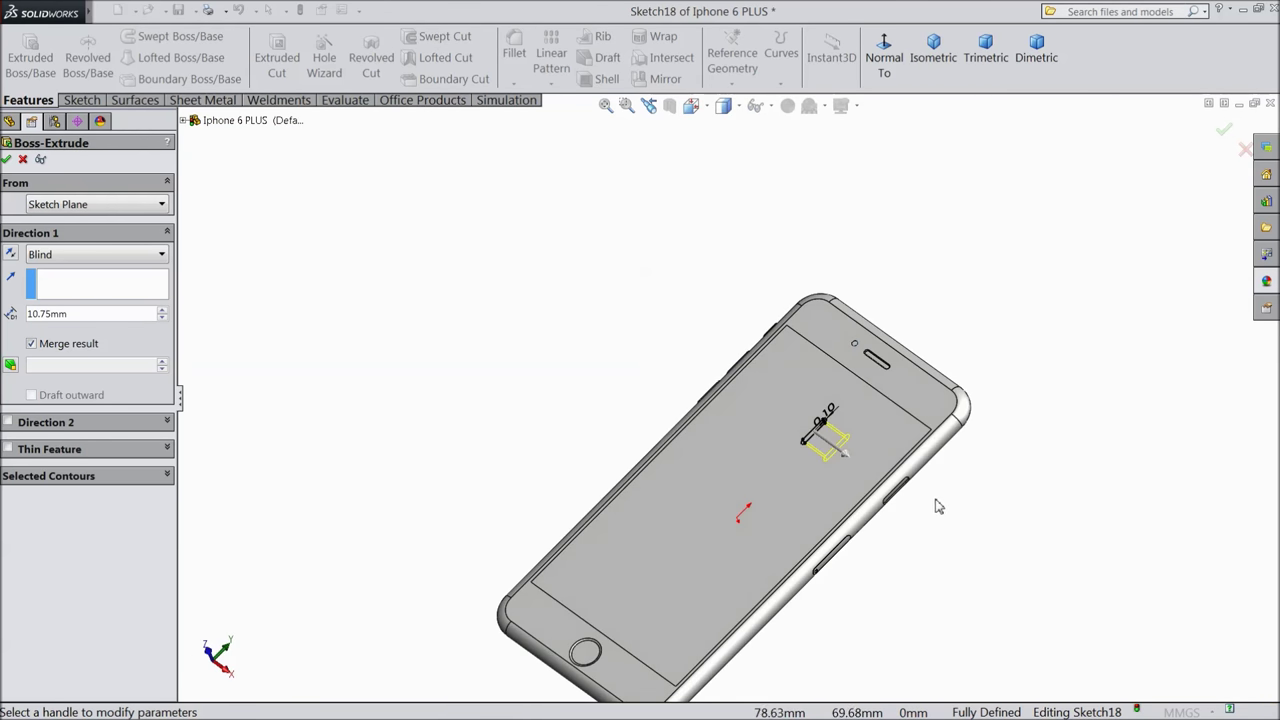
{"action": "scroll", "coordinate": [890, 502], "scroll_direction": "up", "scroll_amount": 5}
{"action": "scroll", "coordinate": [890, 502], "scroll_direction": "up", "scroll_amount": 2}
{"action": "left_click", "coordinate": [184, 121]}
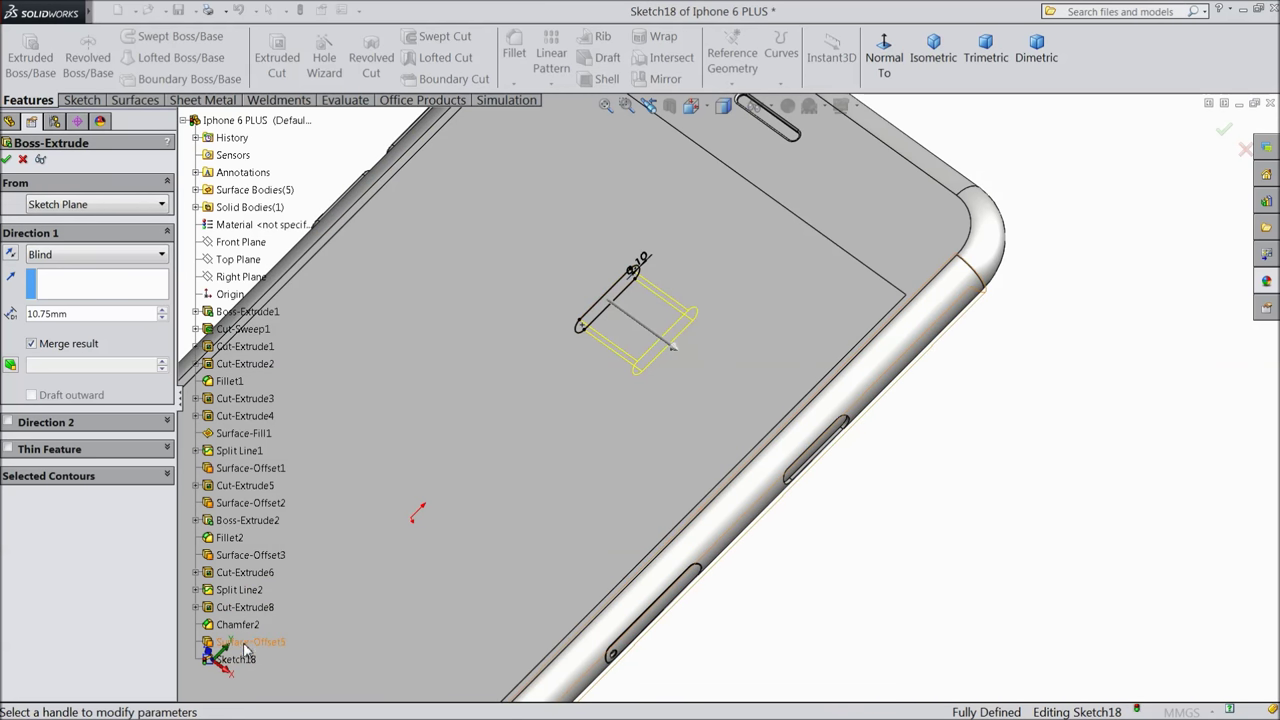
{"action": "left_click", "coordinate": [82, 255]}
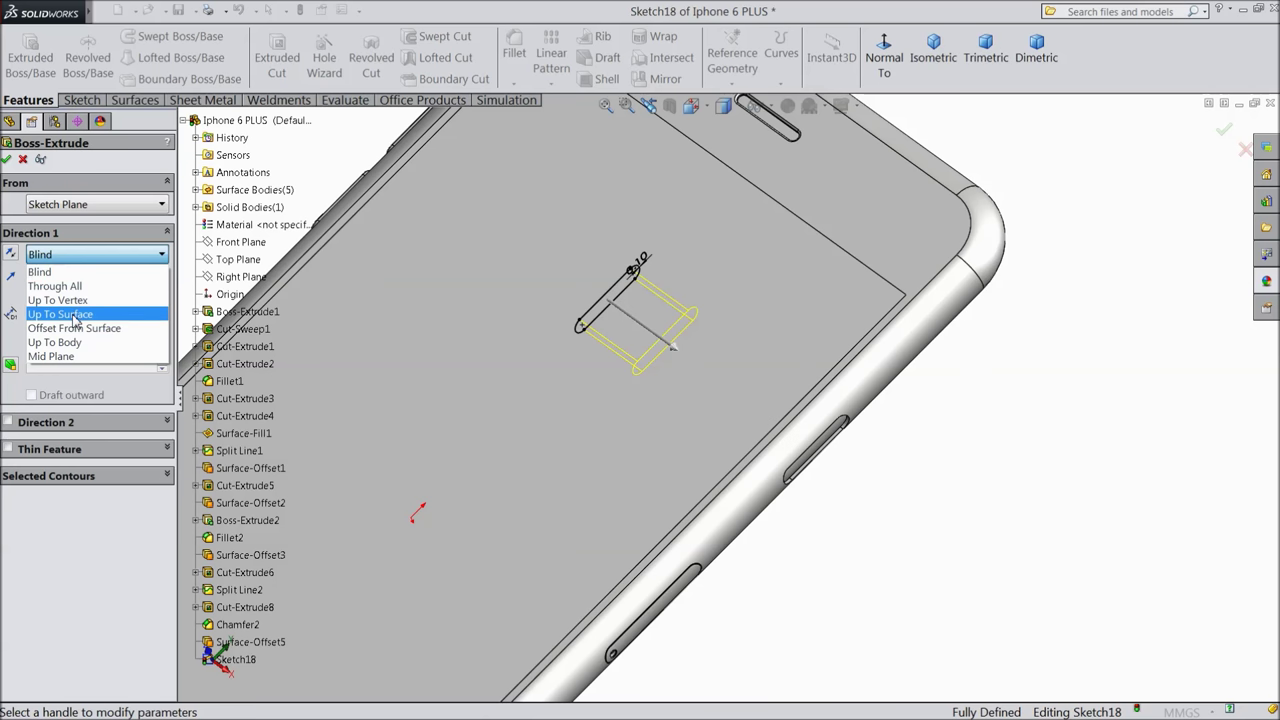
{"action": "left_click", "coordinate": [78, 318]}
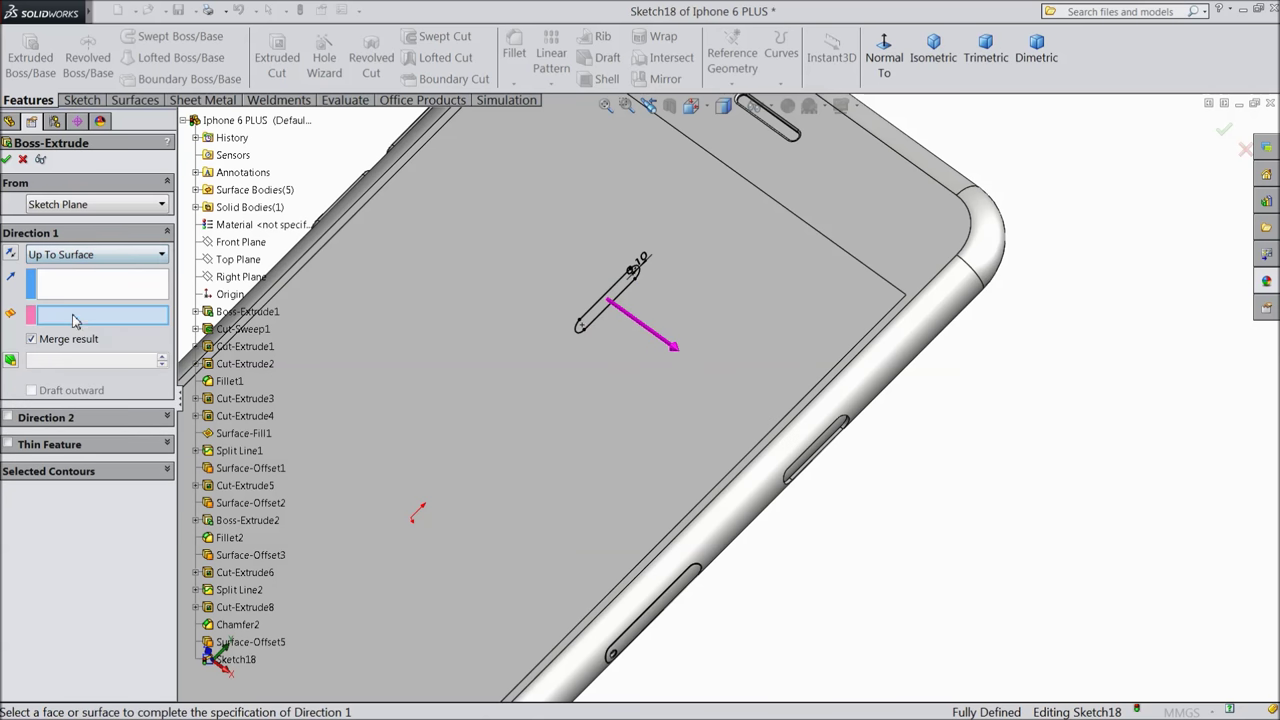
{"action": "left_click", "coordinate": [245, 645]}
{"action": "scroll", "coordinate": [805, 480], "scroll_direction": "down", "scroll_amount": 5}
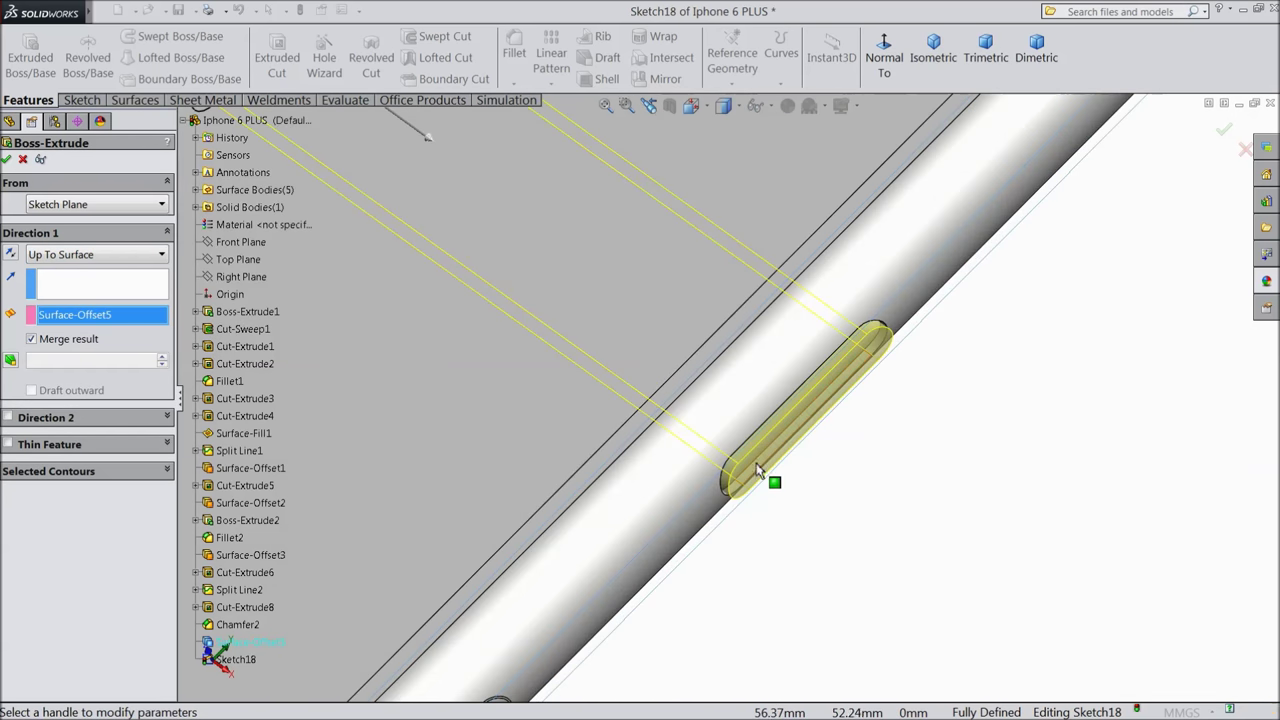
{"action": "left_click", "coordinate": [9, 161]}
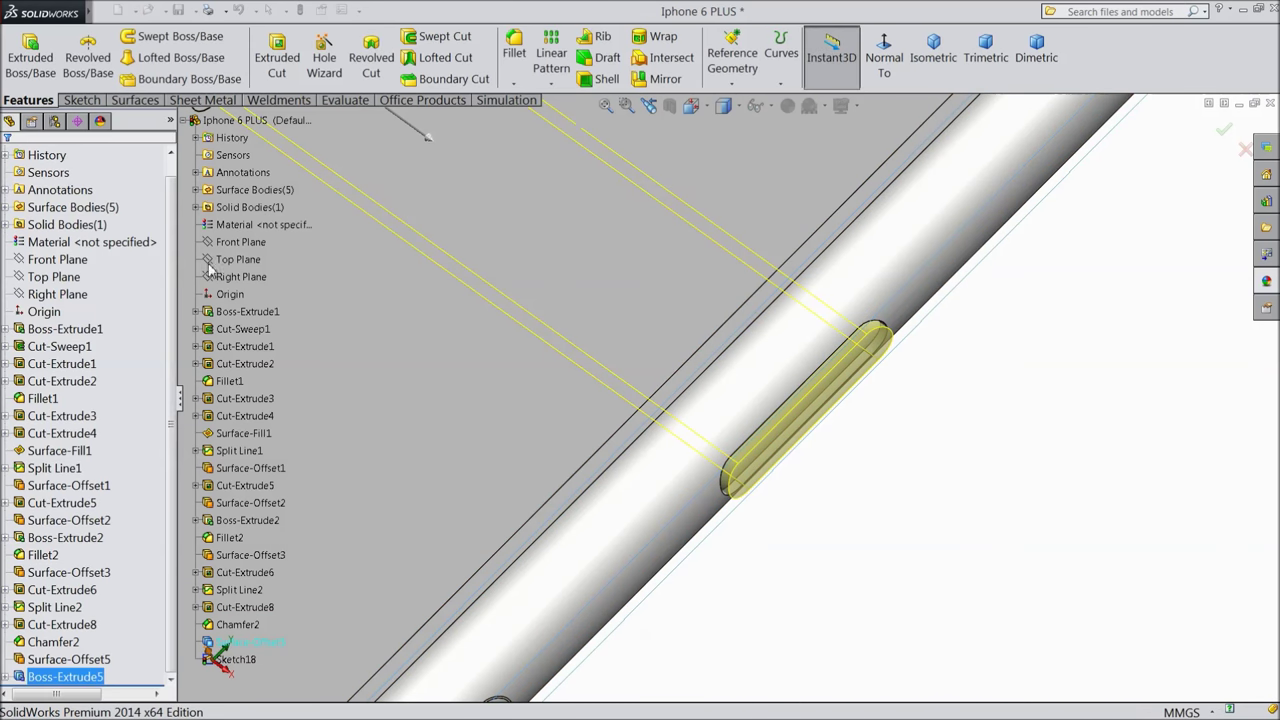
Turn perspective display back on and examine the raised upper button and the phone's front from several angles.
{"action": "scroll", "coordinate": [768, 437], "scroll_direction": "up", "scroll_amount": 5}
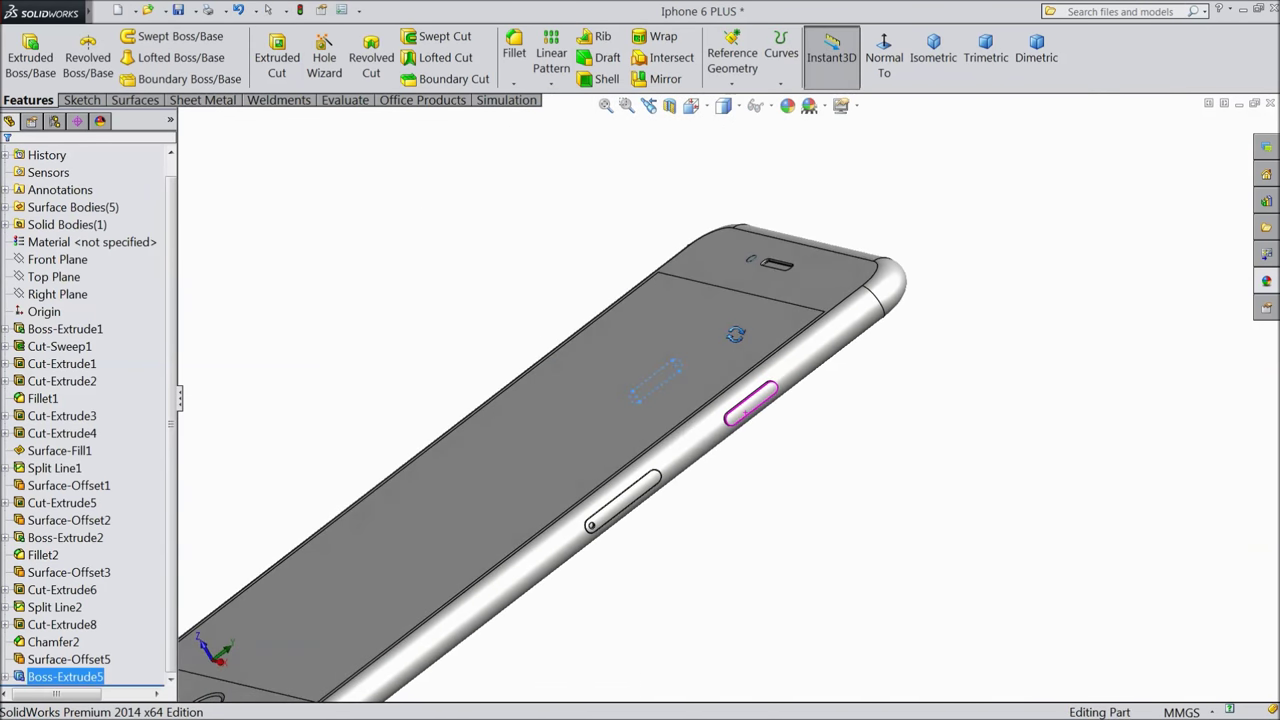
{"action": "middle_click_drag", "start_coordinate": [752, 412], "coordinate": [822, 418]}
{"action": "left_click", "coordinate": [766, 451]}
{"action": "scroll", "coordinate": [766, 451], "scroll_direction": "up", "scroll_amount": 5}
{"action": "left_click", "coordinate": [845, 105]}
{"action": "left_click", "coordinate": [866, 189]}
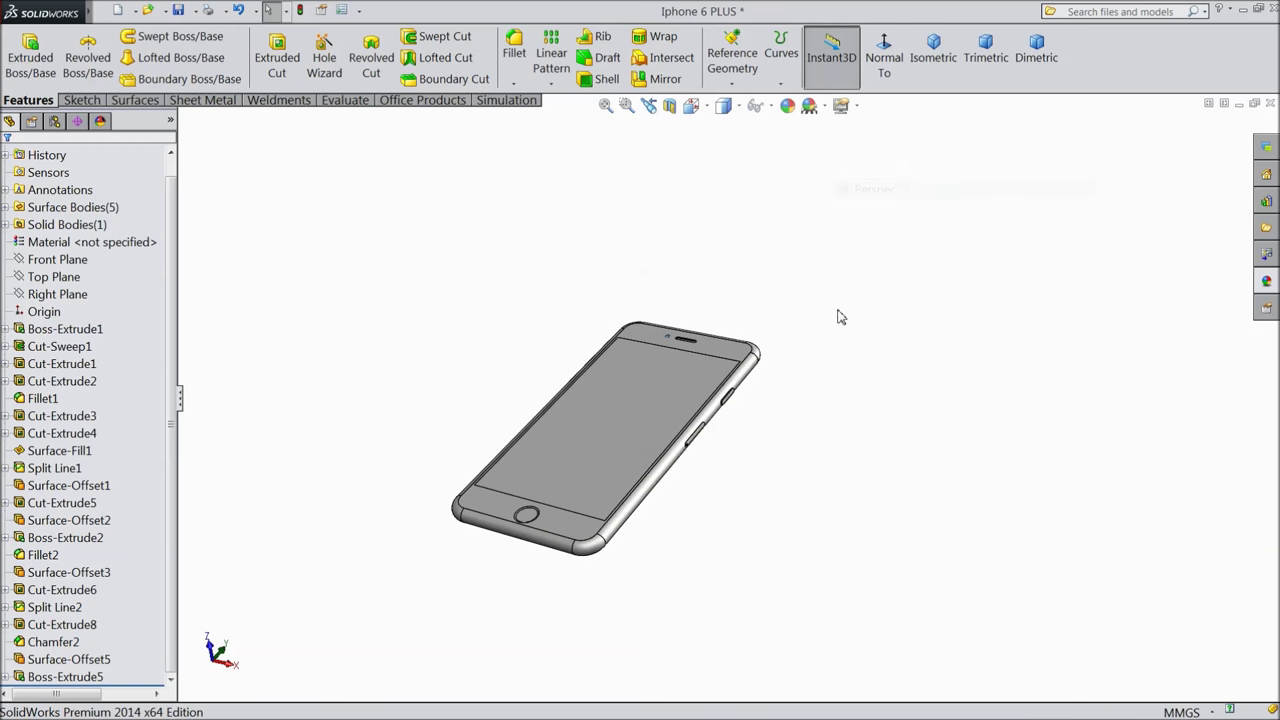
{"action": "middle_click_drag", "start_coordinate": [837, 314], "coordinate": [801, 330]}
{"action": "scroll", "coordinate": [640, 452], "scroll_direction": "down", "scroll_amount": 5}
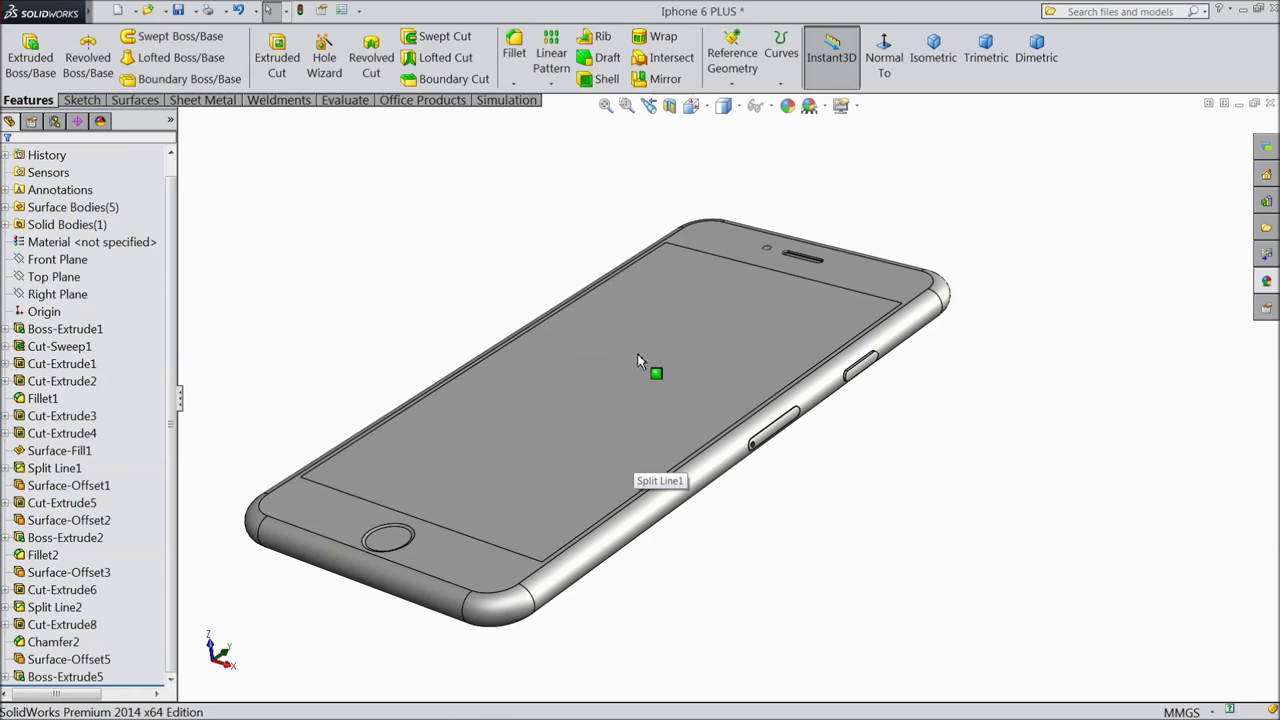
{"action": "middle_click_drag", "start_coordinate": [637, 353], "coordinate": [792, 229]}
{"action": "scroll", "coordinate": [792, 229], "scroll_direction": "down", "scroll_amount": 3}
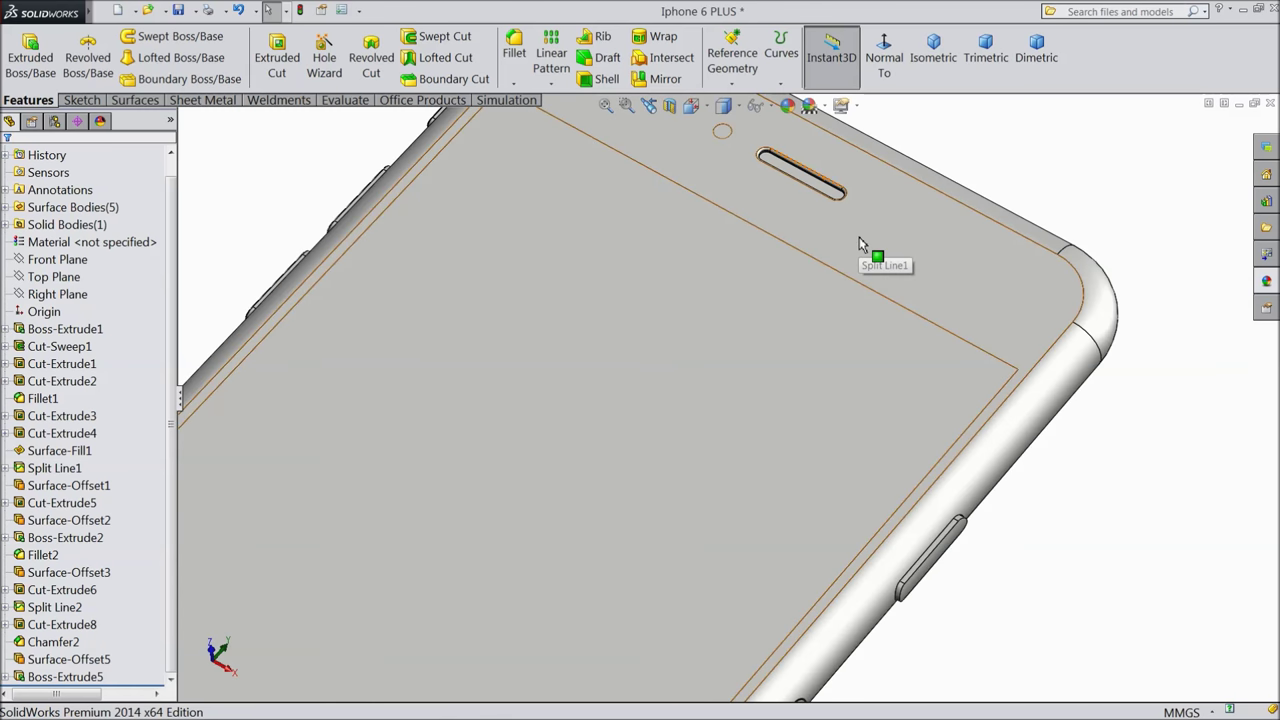
Start a sketch on the front face surrounding the display and draw a circle about 3.7 mm in diameter centred above the speaker slot.
{"action": "left_click", "coordinate": [866, 251]}
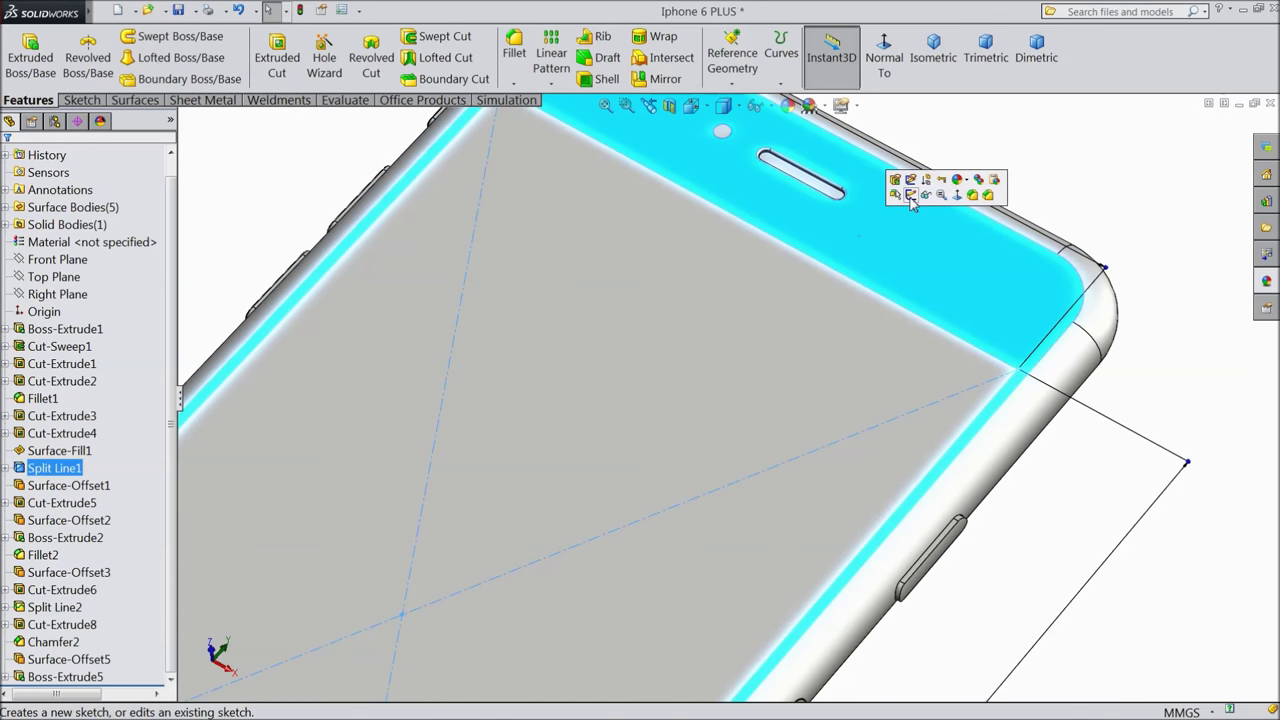
{"action": "left_click", "coordinate": [910, 196]}
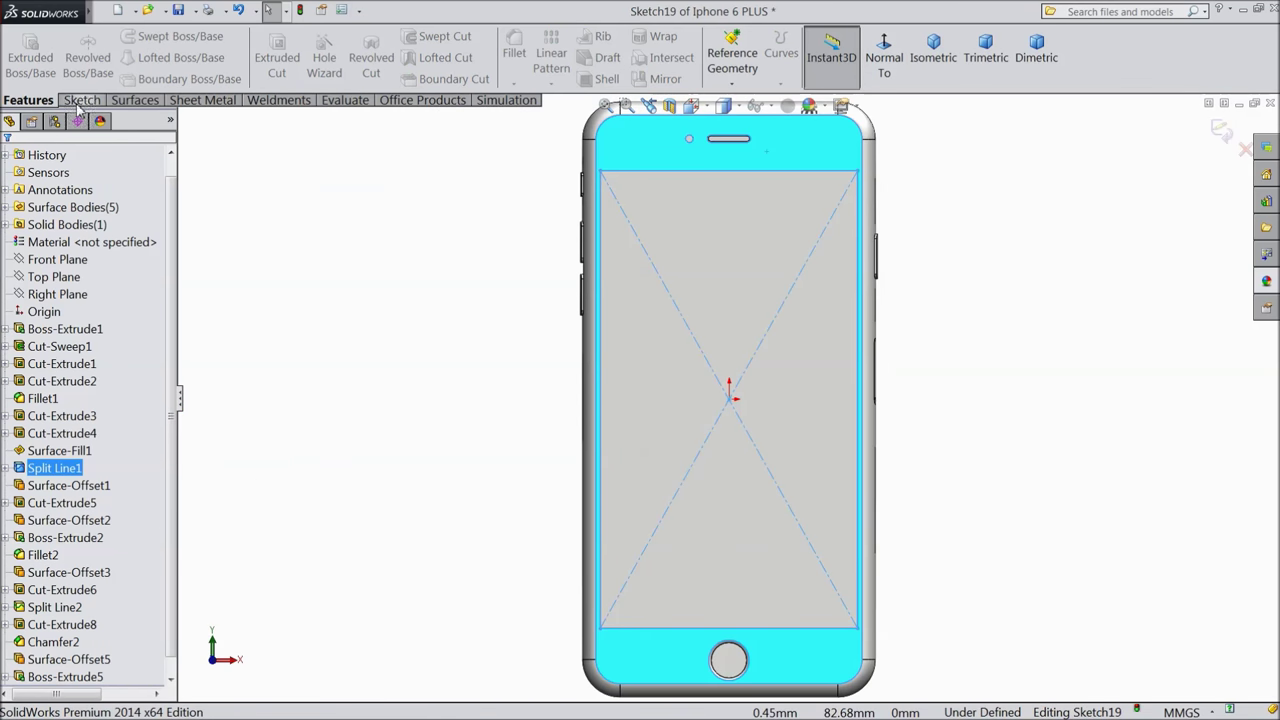
{"action": "left_click", "coordinate": [81, 100]}
{"action": "left_click", "coordinate": [145, 36]}
{"action": "scroll", "coordinate": [812, 145], "scroll_direction": "down", "scroll_amount": 3}
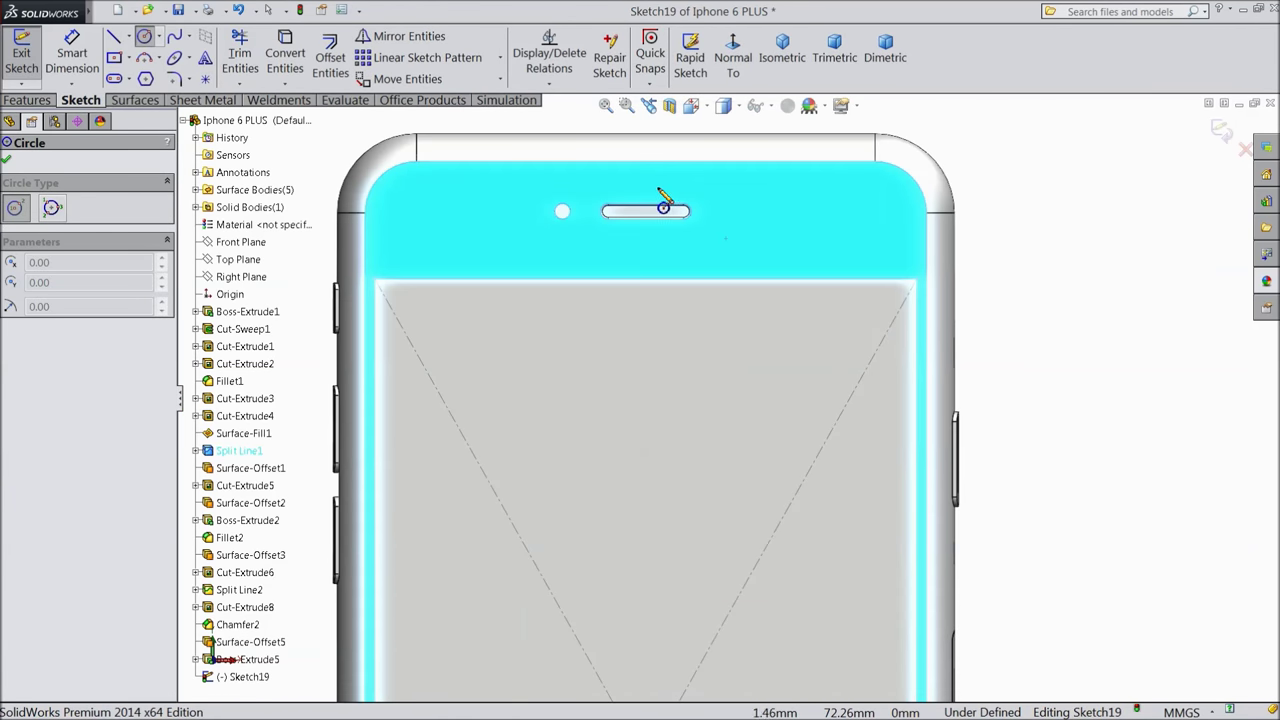
{"action": "left_click", "coordinate": [648, 181]}
{"action": "left_click", "coordinate": [649, 165]}
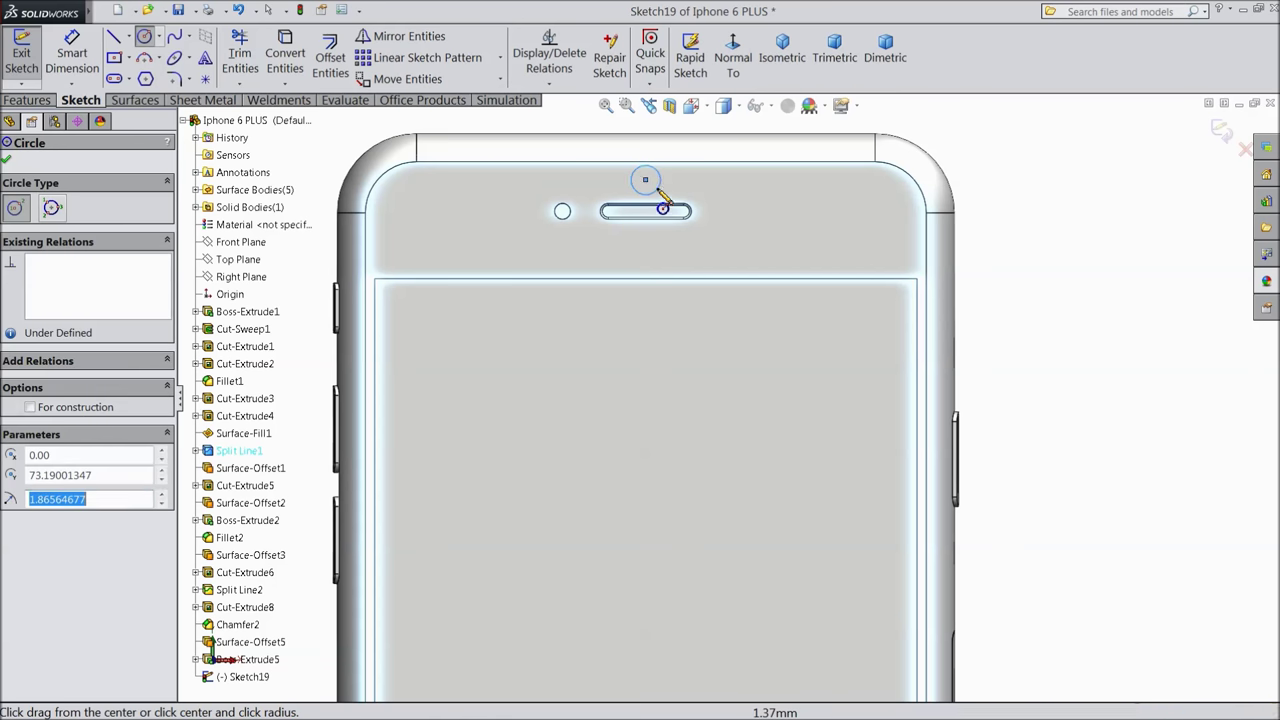
{"action": "scroll", "coordinate": [650, 183], "scroll_direction": "down", "scroll_amount": 2}
Dimension the diameter of the circle above the speaker slot and set it to 1.5 mm.
{"action": "left_click", "coordinate": [72, 55]}
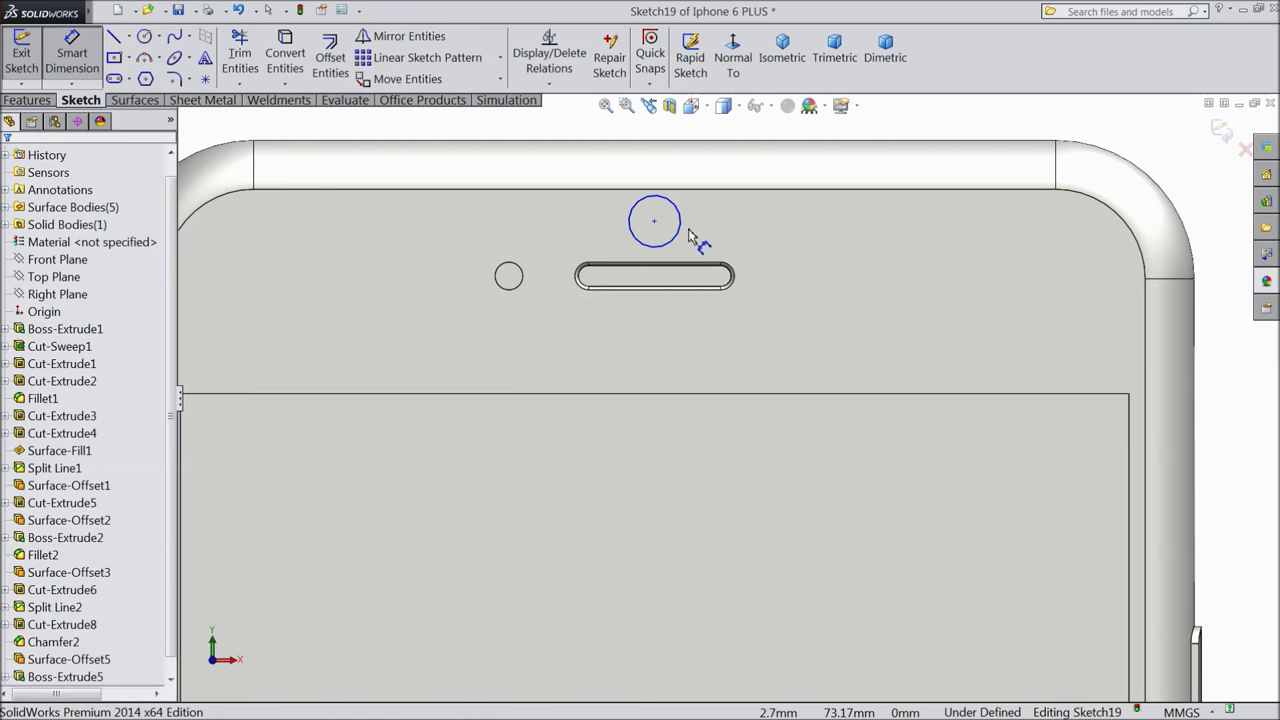
{"action": "left_click", "coordinate": [680, 225]}
{"action": "left_click", "coordinate": [766, 238]}
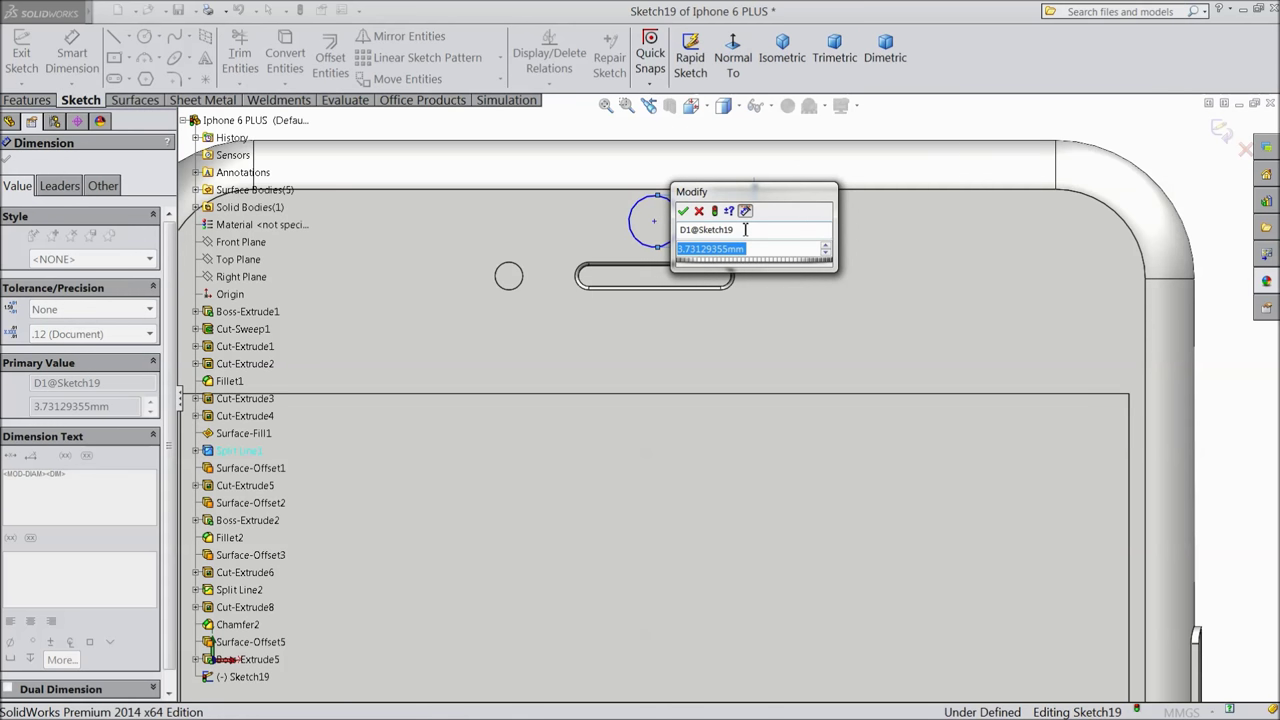
{"action": "type", "text": "1.5"}
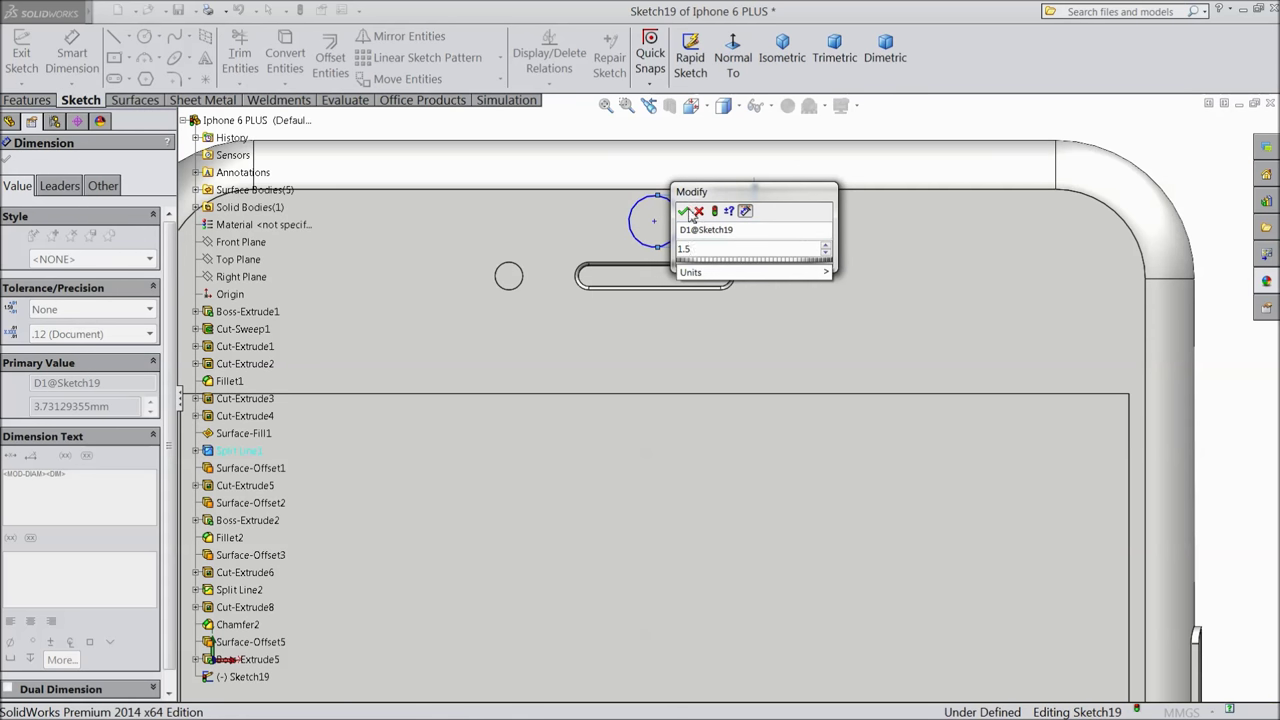
{"action": "left_click", "coordinate": [684, 211]}
Dimension the vertical distance from the circle's centre to the origin and set it to 74 mm.
{"action": "left_click", "coordinate": [654, 221]}
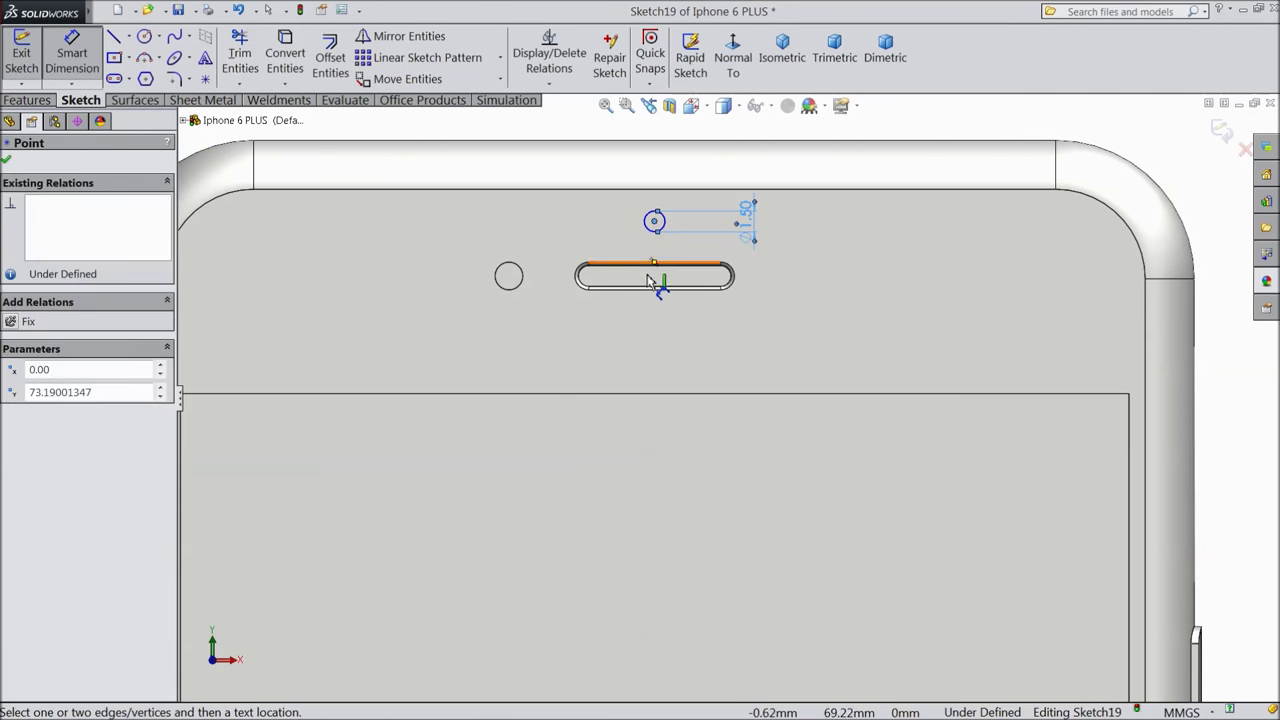
{"action": "scroll", "coordinate": [730, 400], "scroll_direction": "up", "scroll_amount": 5}
{"action": "left_click", "coordinate": [713, 597]}
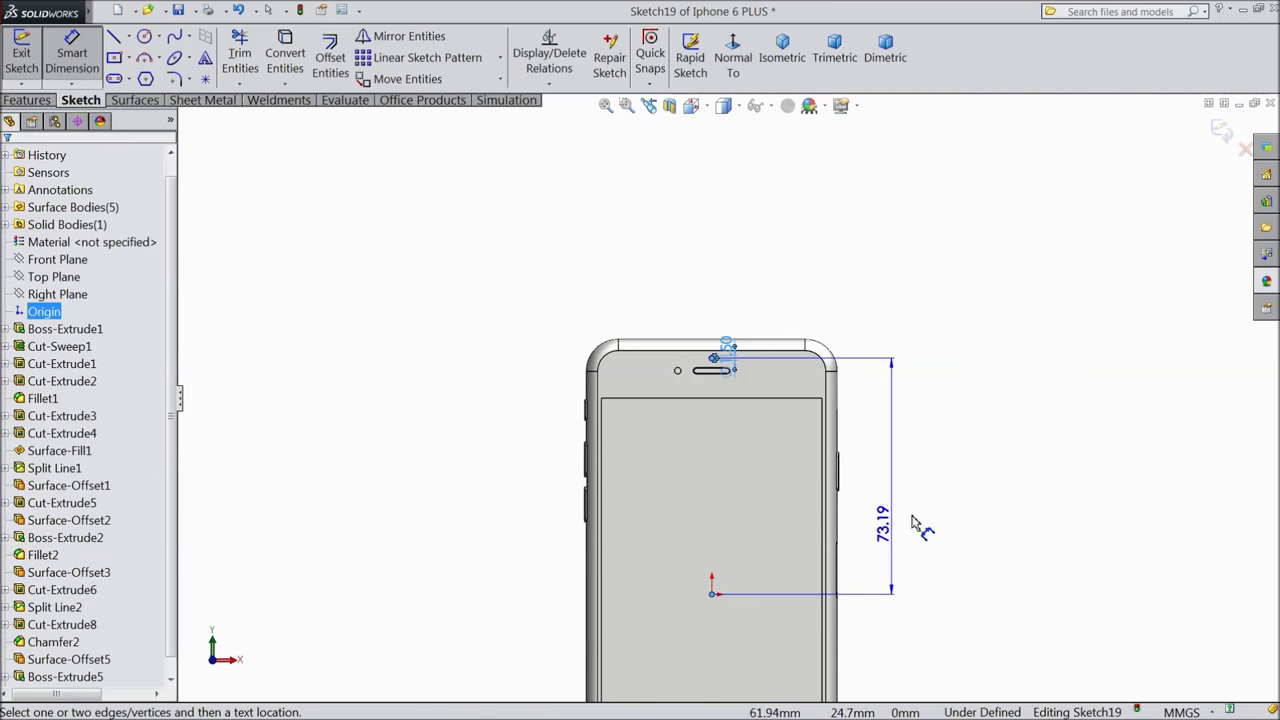
{"action": "left_click", "coordinate": [945, 505]}
{"action": "type", "text": "74"}
{"action": "left_click", "coordinate": [869, 480]}
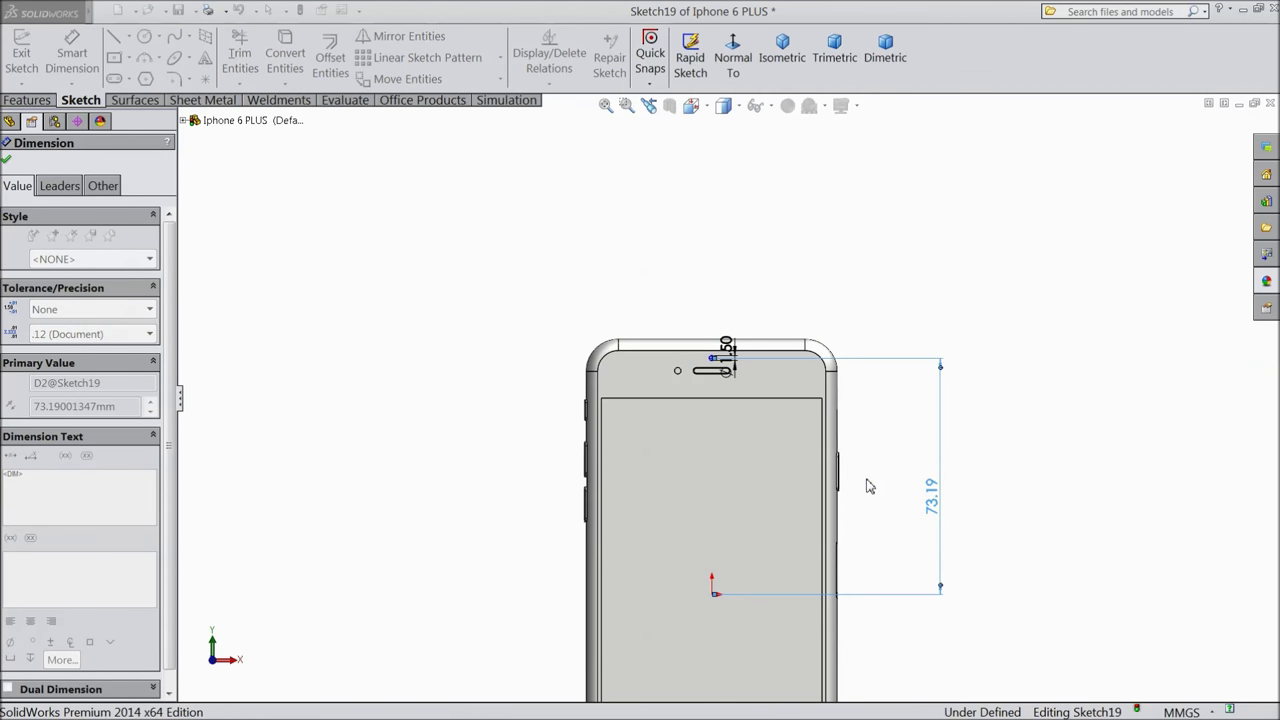
{"action": "scroll", "coordinate": [734, 354], "scroll_direction": "down", "scroll_amount": 5}
{"action": "scroll", "coordinate": [724, 386], "scroll_direction": "down", "scroll_amount": 4}
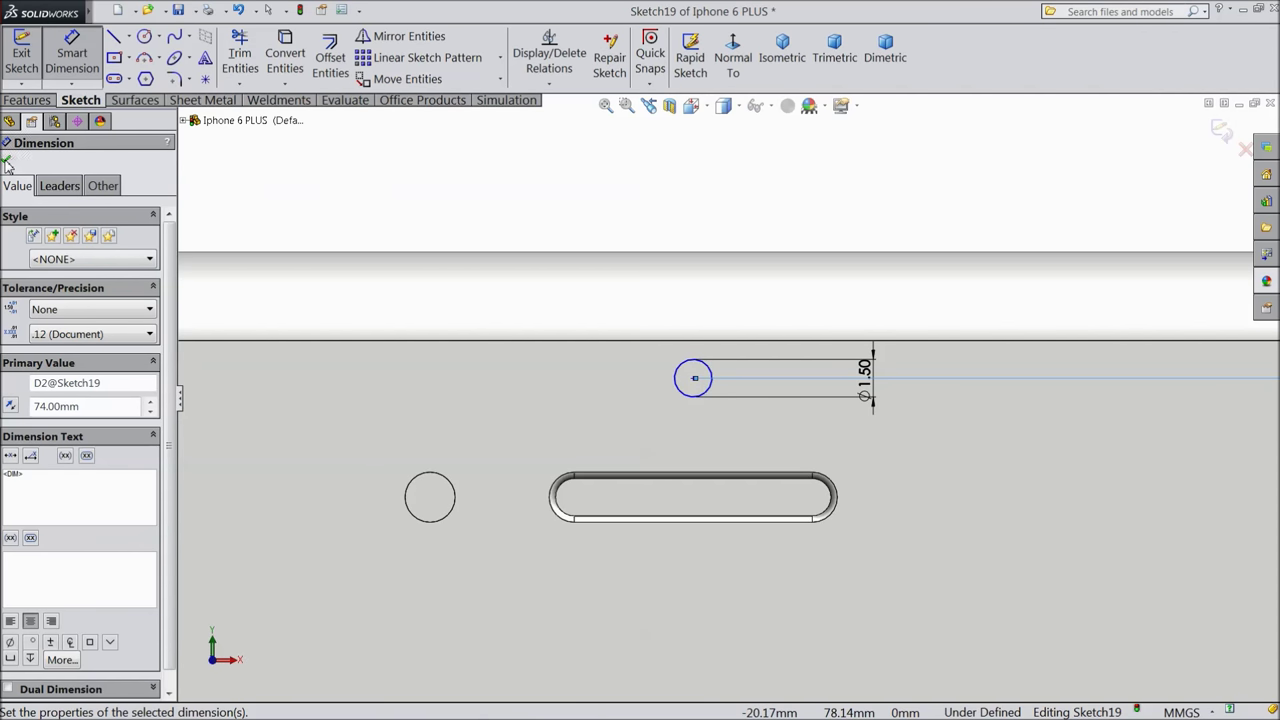
Add a Vertical relation between the circle's centre point and the origin.
{"action": "key", "text": "Escape"}
{"action": "left_click", "coordinate": [703, 390]}
{"action": "scroll", "coordinate": [700, 390], "scroll_direction": "up", "scroll_amount": 5}
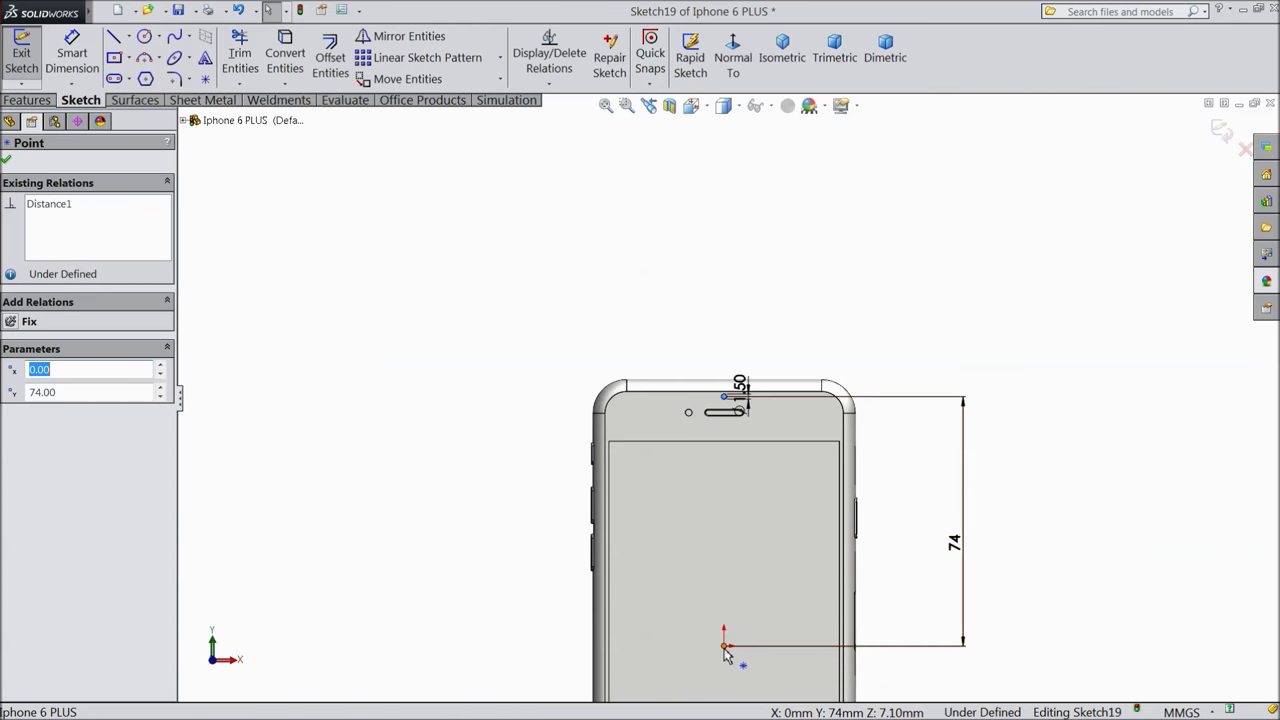
{"action": "left_click", "coordinate": [727, 652], "text": "ctrl"}
{"action": "left_click", "coordinate": [780, 597]}
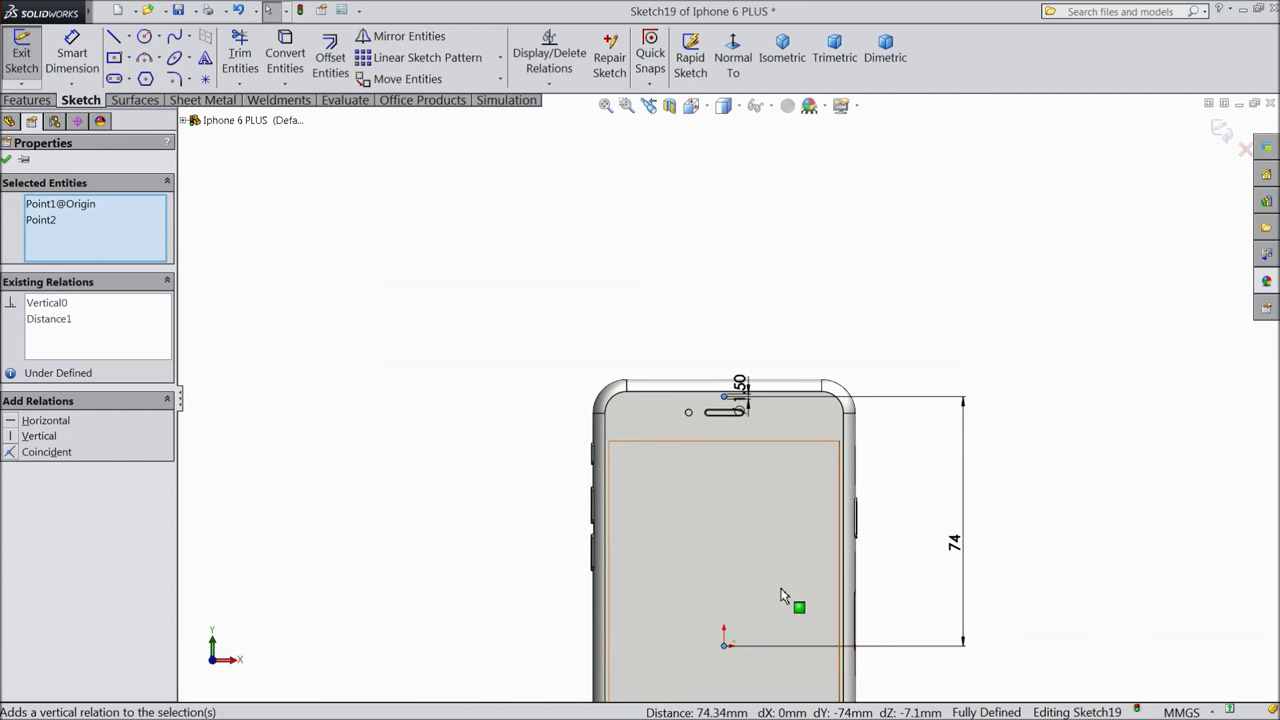
{"action": "left_click", "coordinate": [6, 161]}
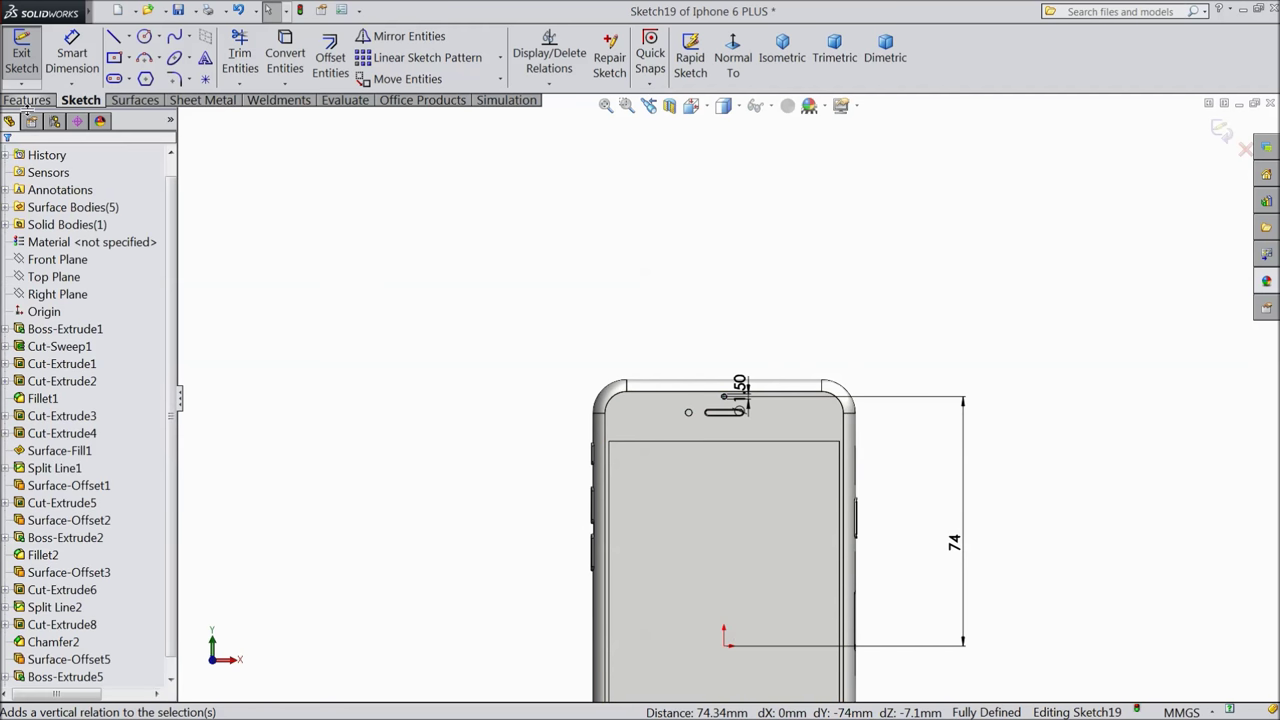
Cut-extrude the small circle above the speaker slot as a Blind cut 0.25 mm deep.
{"action": "left_click", "coordinate": [27, 100]}
{"action": "left_click", "coordinate": [277, 60]}
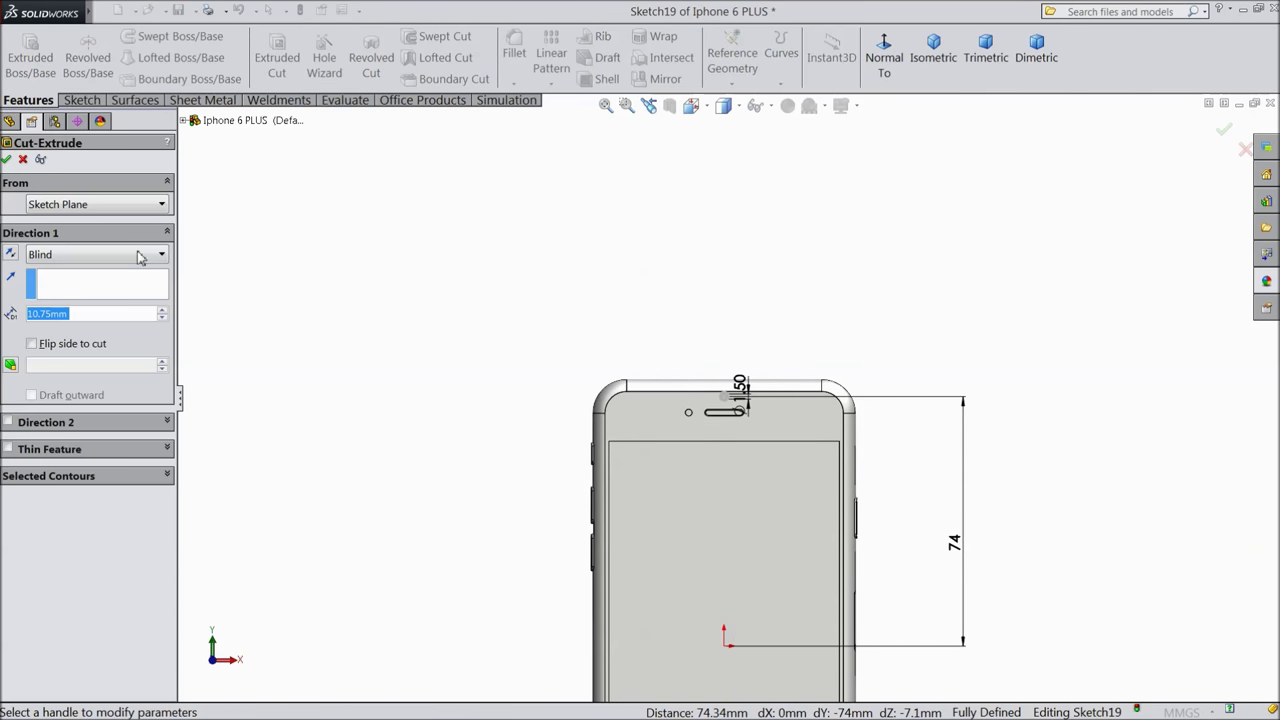
{"action": "type", "text": "0.25"}
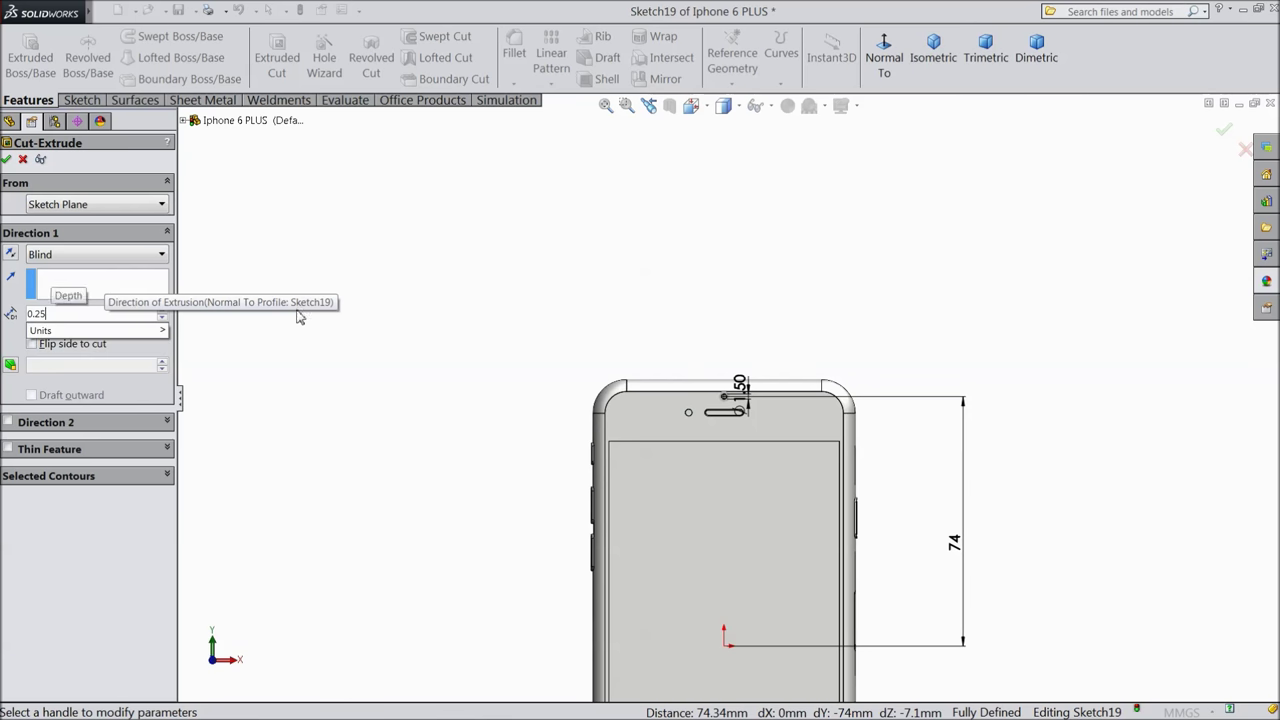
{"action": "key", "text": "Return"}
{"action": "middle_click_drag", "start_coordinate": [388, 335], "coordinate": [780, 429]}
{"action": "scroll", "coordinate": [598, 398], "scroll_direction": "down", "scroll_amount": 5}
{"action": "scroll", "coordinate": [598, 398], "scroll_direction": "down", "scroll_amount": 3}
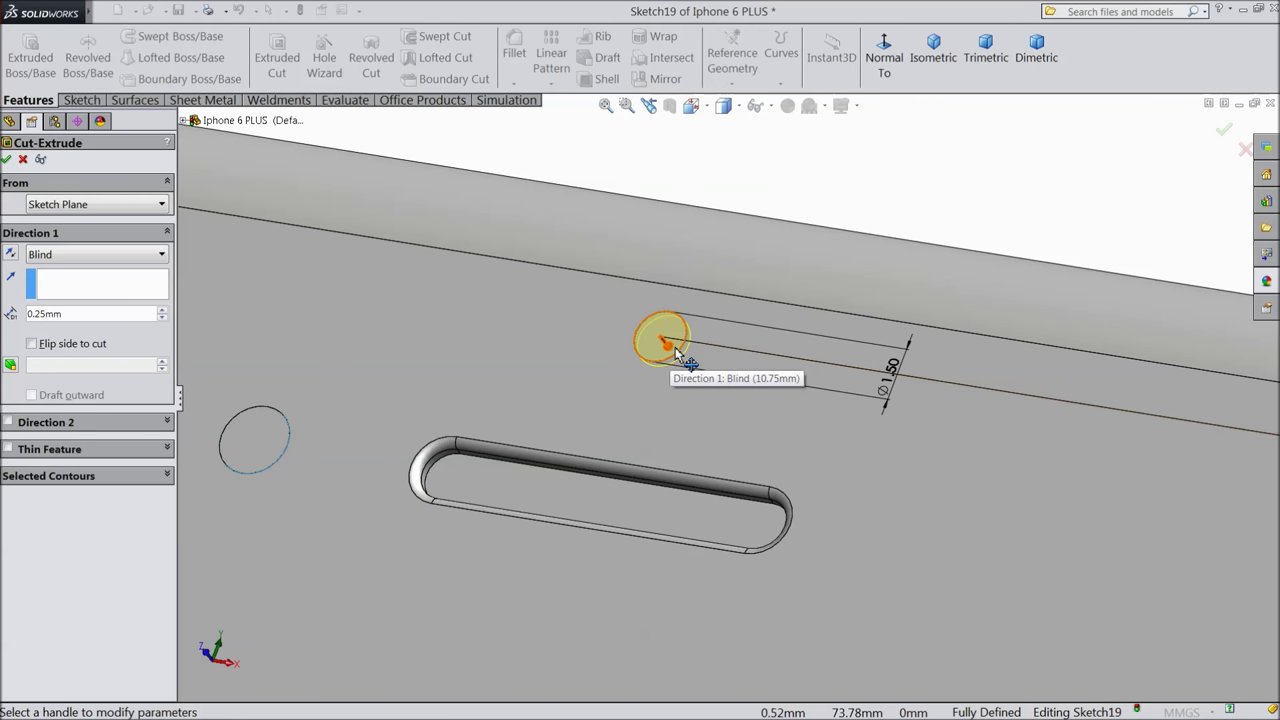
{"action": "left_click", "coordinate": [7, 160]}
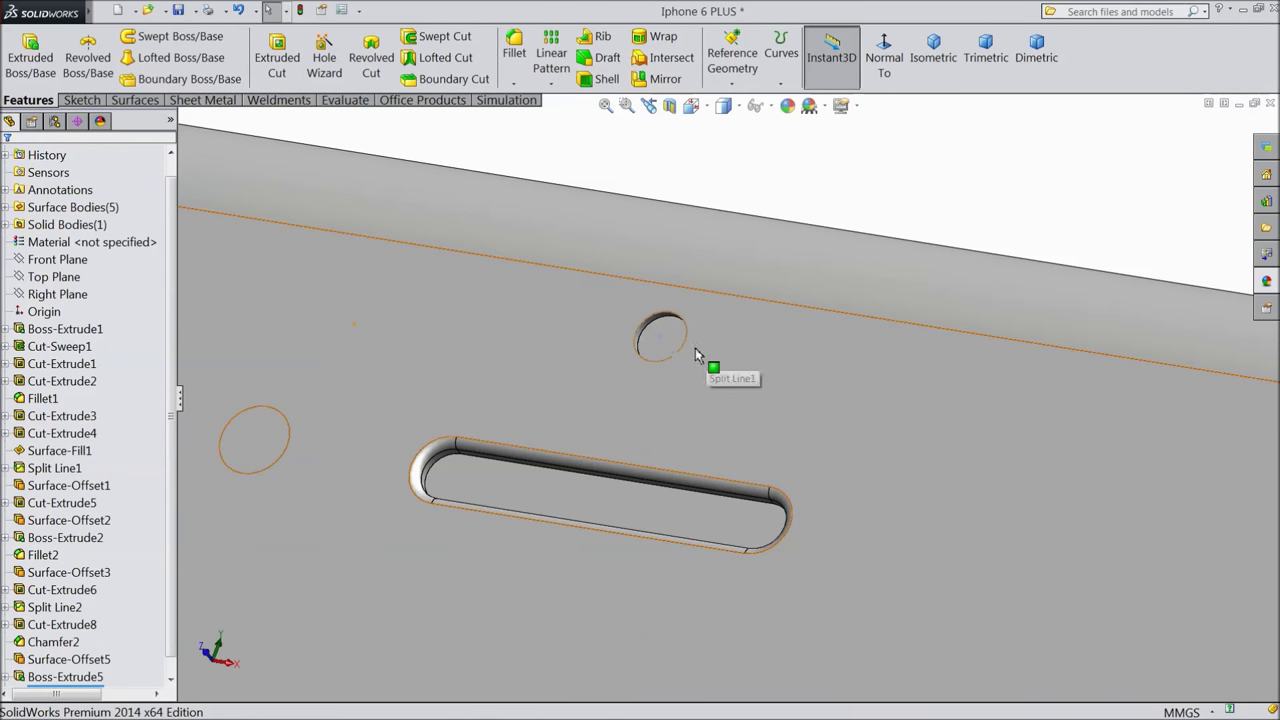
Cover the new circular recess with a filled surface bounded by its rim edge, using the Contact setting.
{"action": "scroll", "coordinate": [683, 343], "scroll_direction": "down", "scroll_amount": 3}
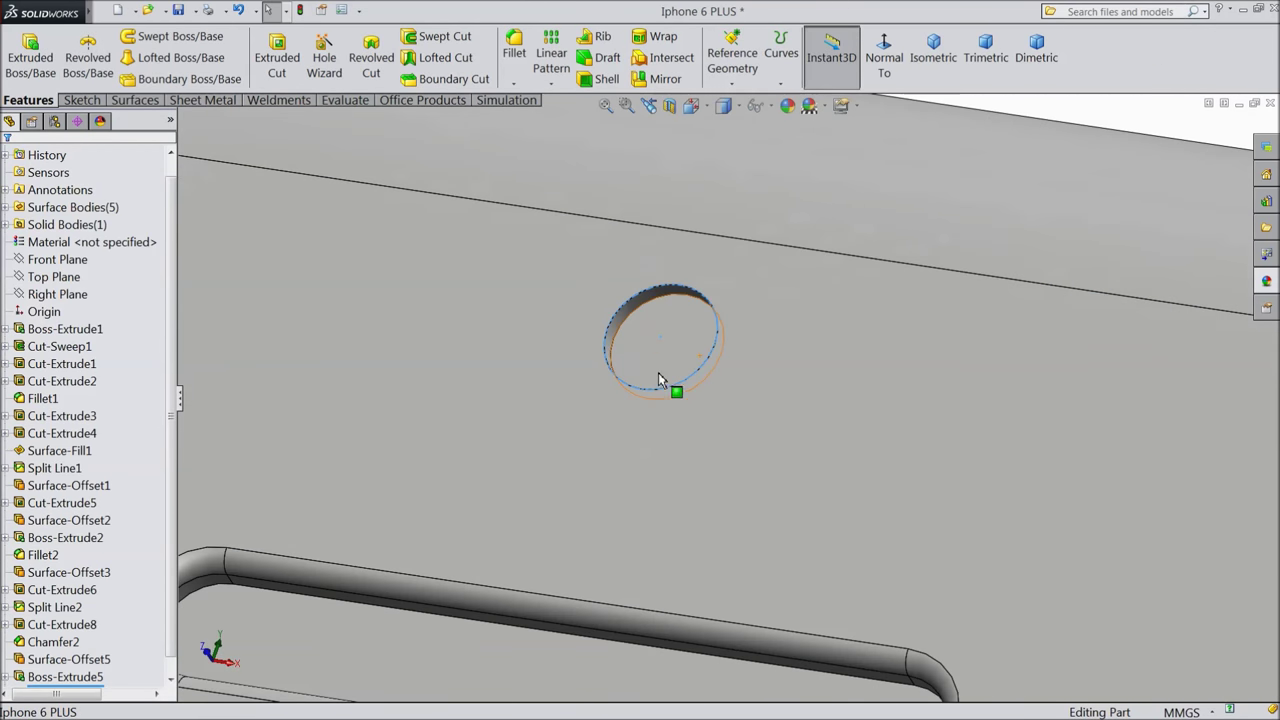
{"action": "left_click", "coordinate": [640, 396]}
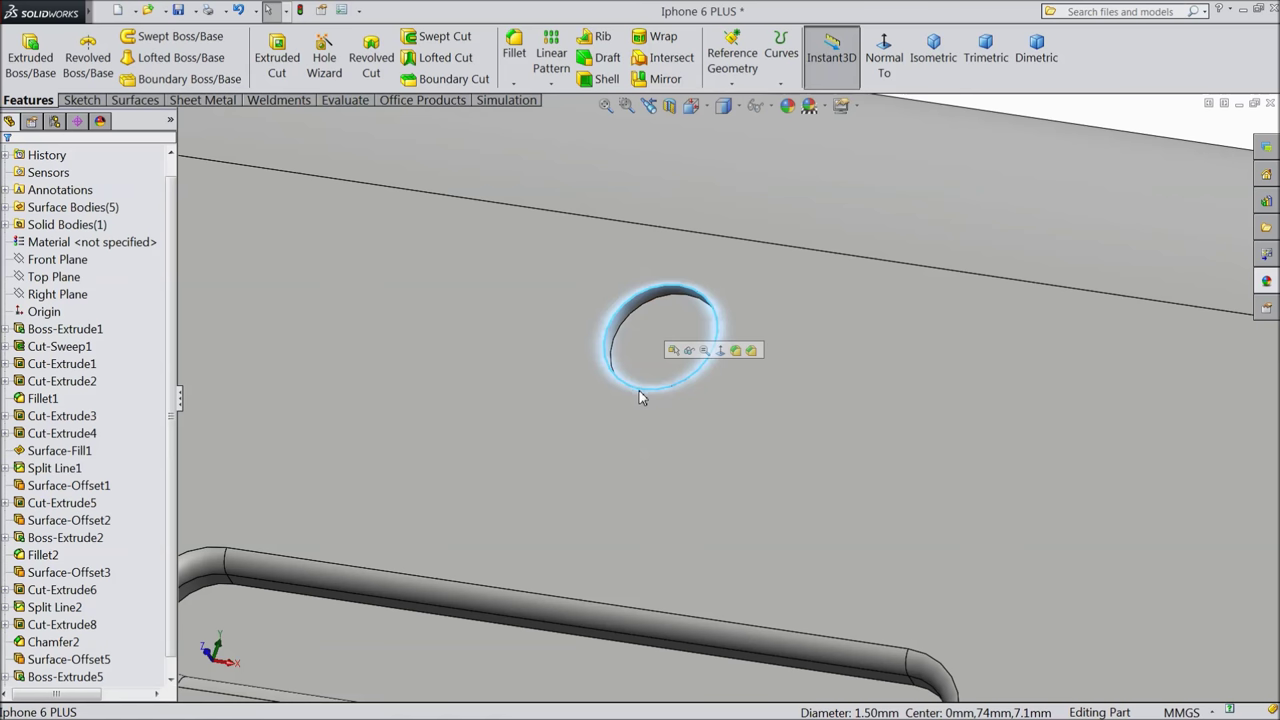
{"action": "left_click", "coordinate": [140, 100]}
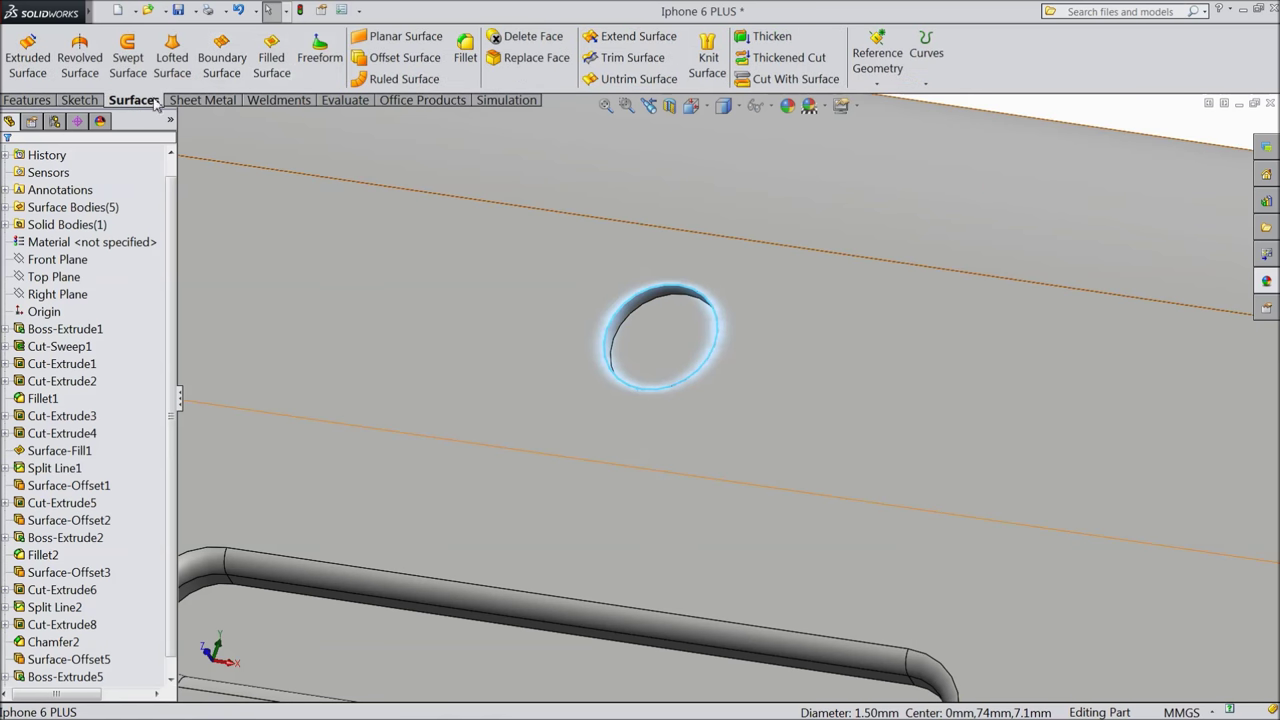
{"action": "left_click", "coordinate": [271, 60]}
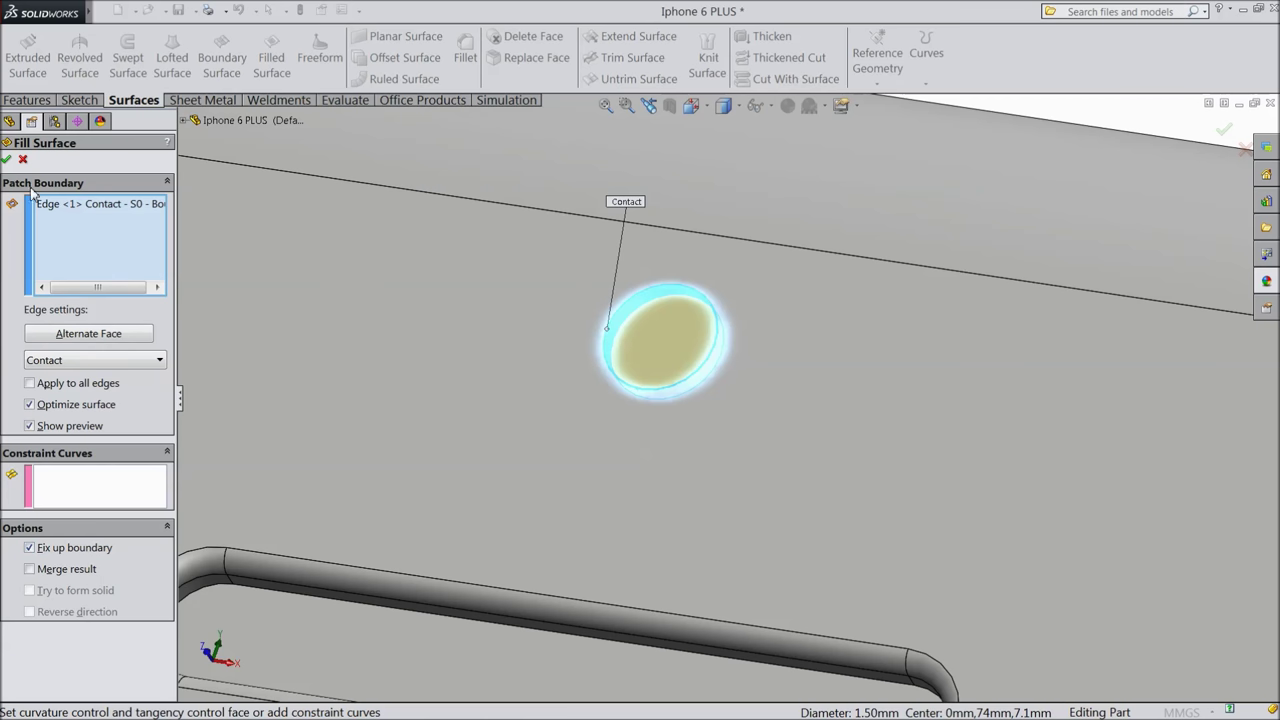
{"action": "left_click", "coordinate": [7, 160]}
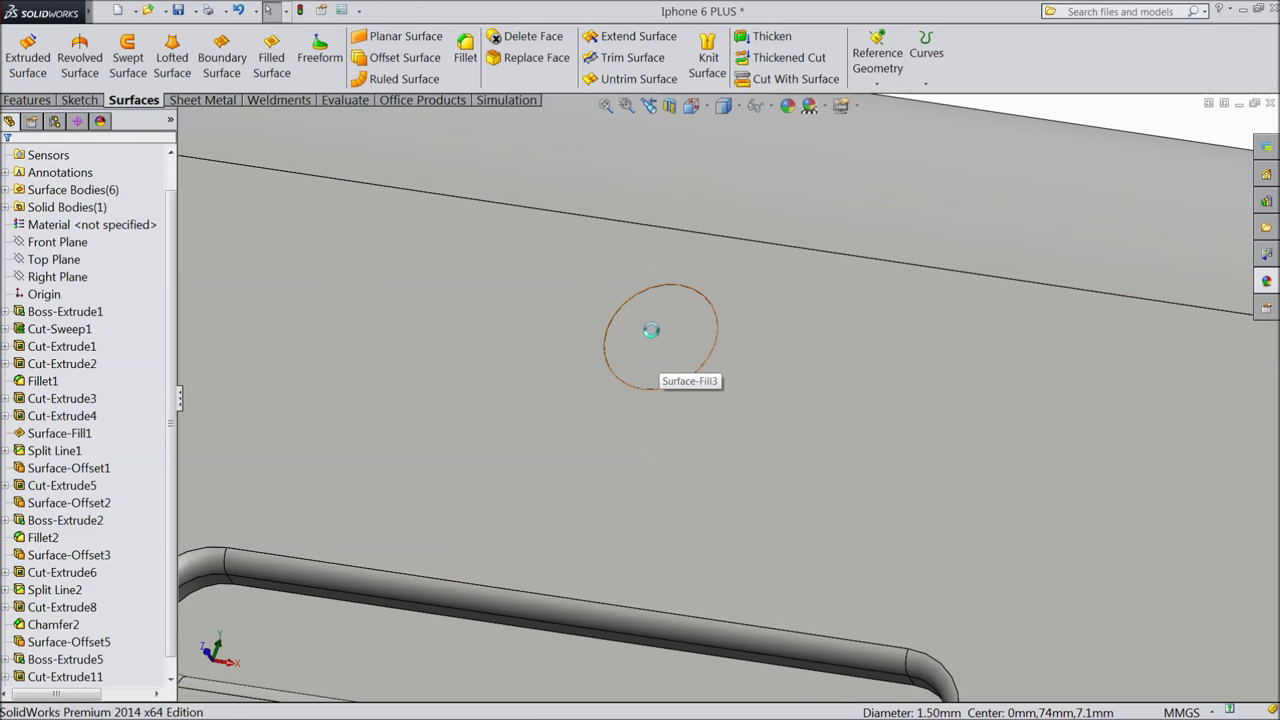
Start a new sketch on the Top Plane and view the phone face-on from the bottom.
{"action": "scroll", "coordinate": [651, 330], "scroll_direction": "up", "scroll_amount": 10}
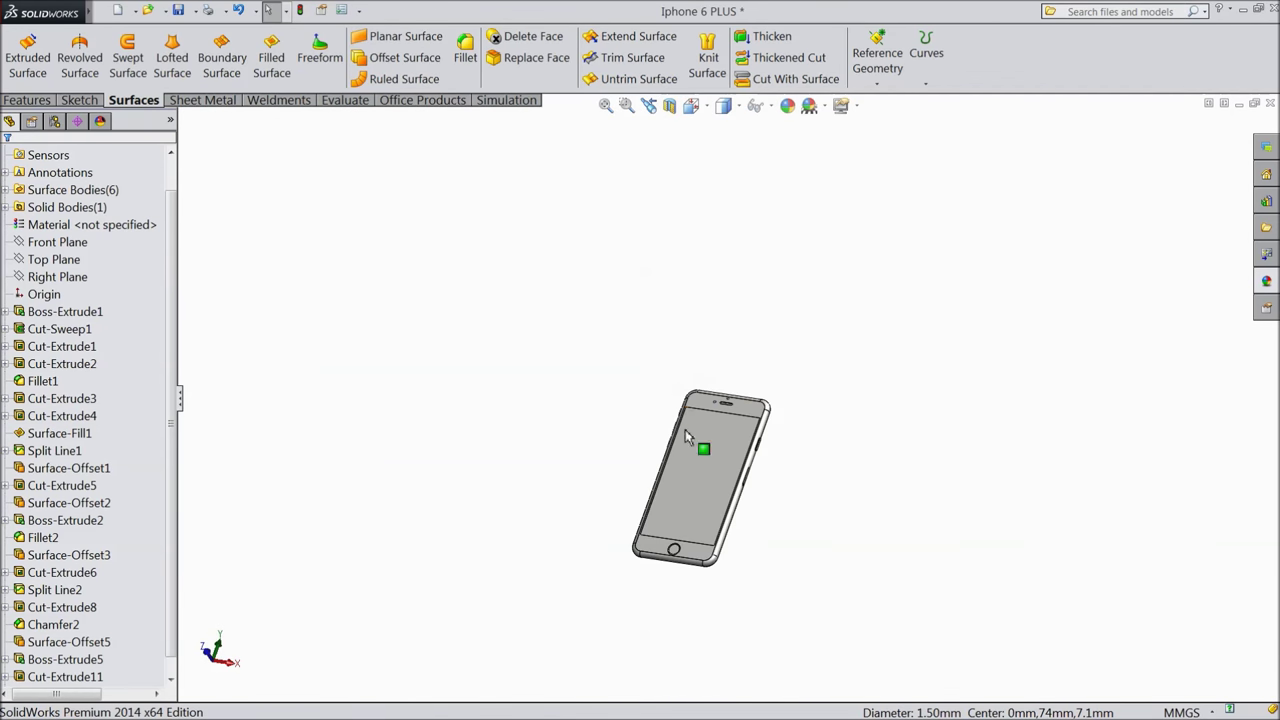
{"action": "middle_click_drag", "start_coordinate": [686, 436], "coordinate": [738, 479]}
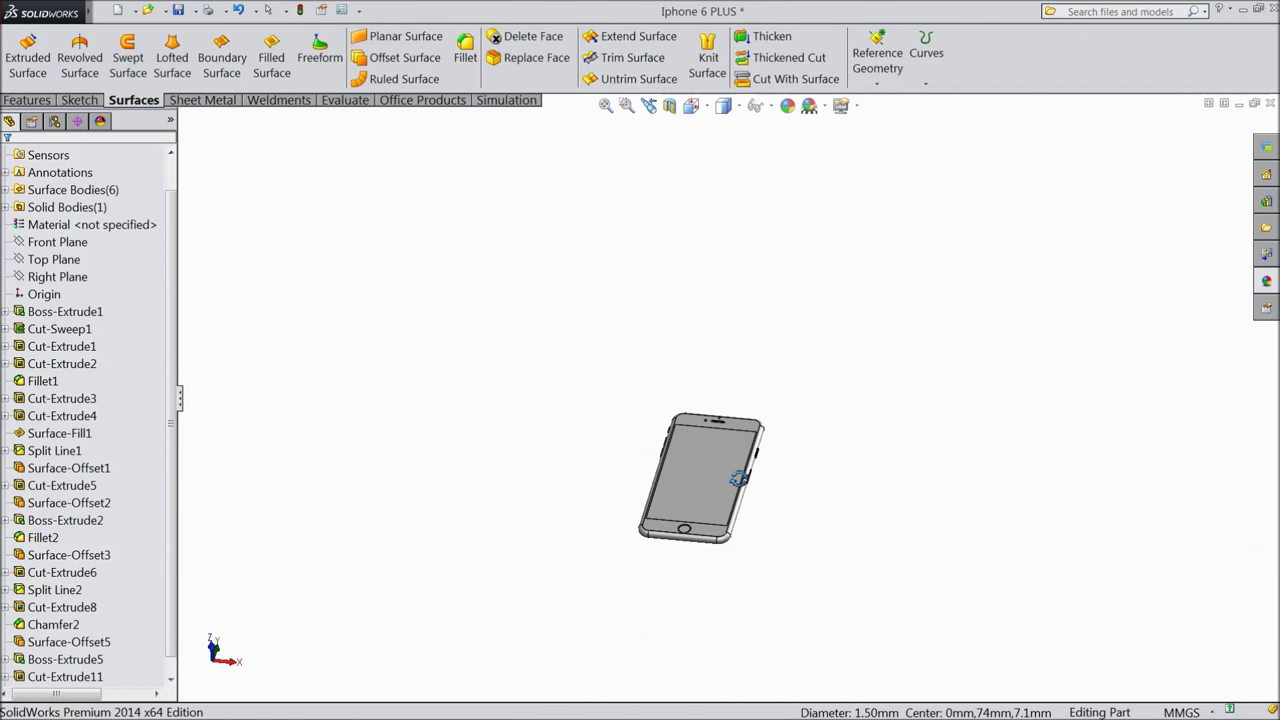
{"action": "scroll", "coordinate": [737, 491], "scroll_direction": "down", "scroll_amount": 3}
{"action": "left_click", "coordinate": [59, 265]}
{"action": "left_click", "coordinate": [68, 245]}
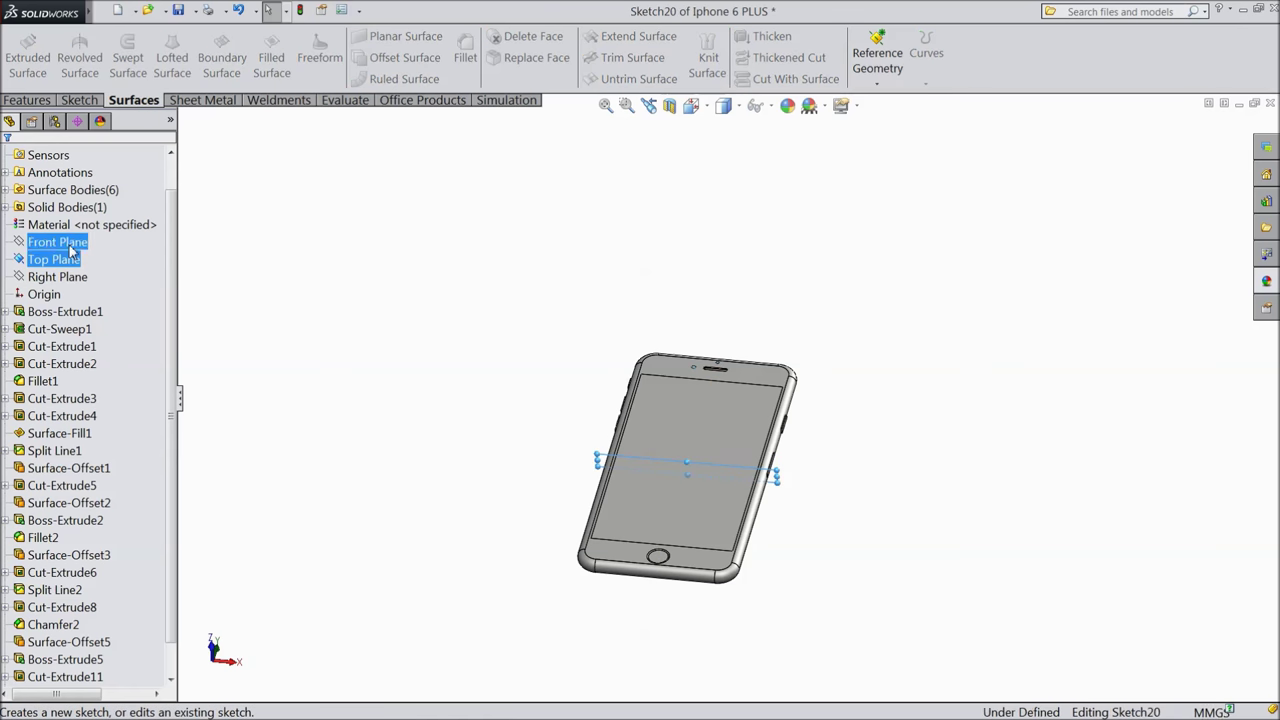
{"action": "left_click", "coordinate": [708, 112]}
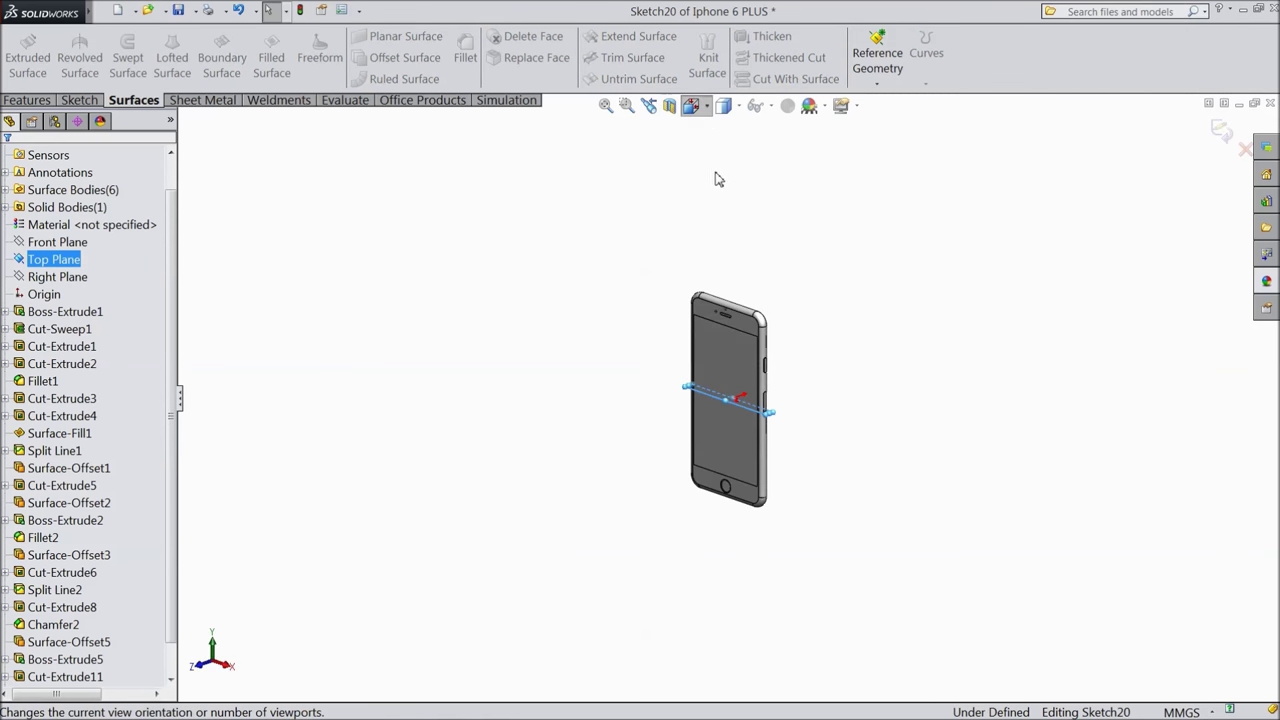
{"action": "key", "text": "ctrl+8"}
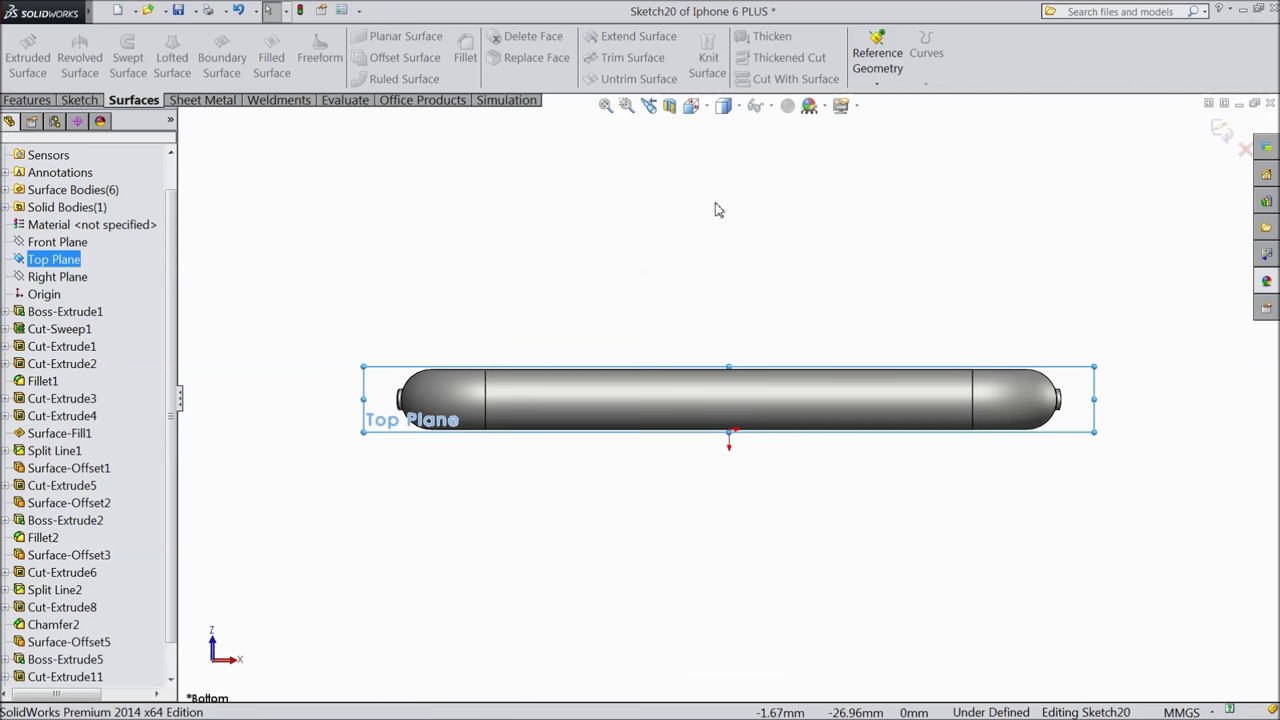
Draw a horizontal centerline about 84 mm long across the phone's bottom, from the side button's outer midpoint to beyond the opposite side.
{"action": "left_click", "coordinate": [86, 102]}
{"action": "left_click", "coordinate": [130, 38]}
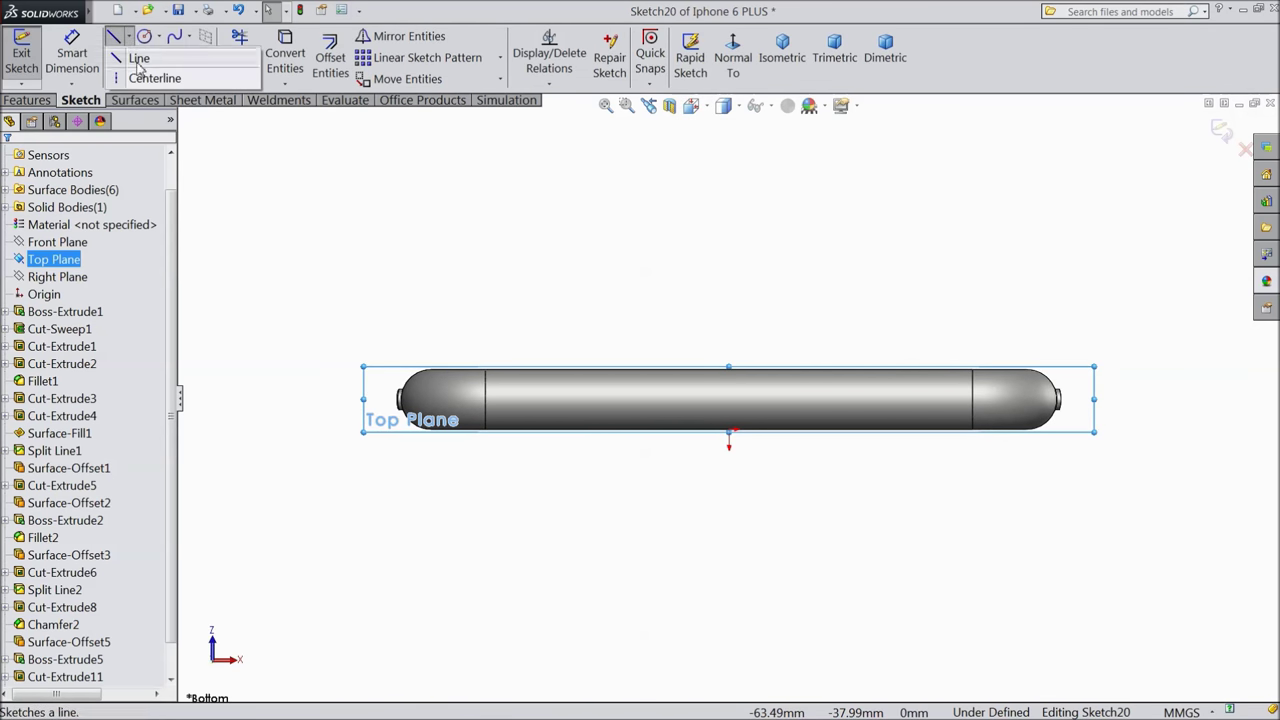
{"action": "left_click", "coordinate": [140, 78]}
{"action": "scroll", "coordinate": [1040, 440], "scroll_direction": "down", "scroll_amount": 2}
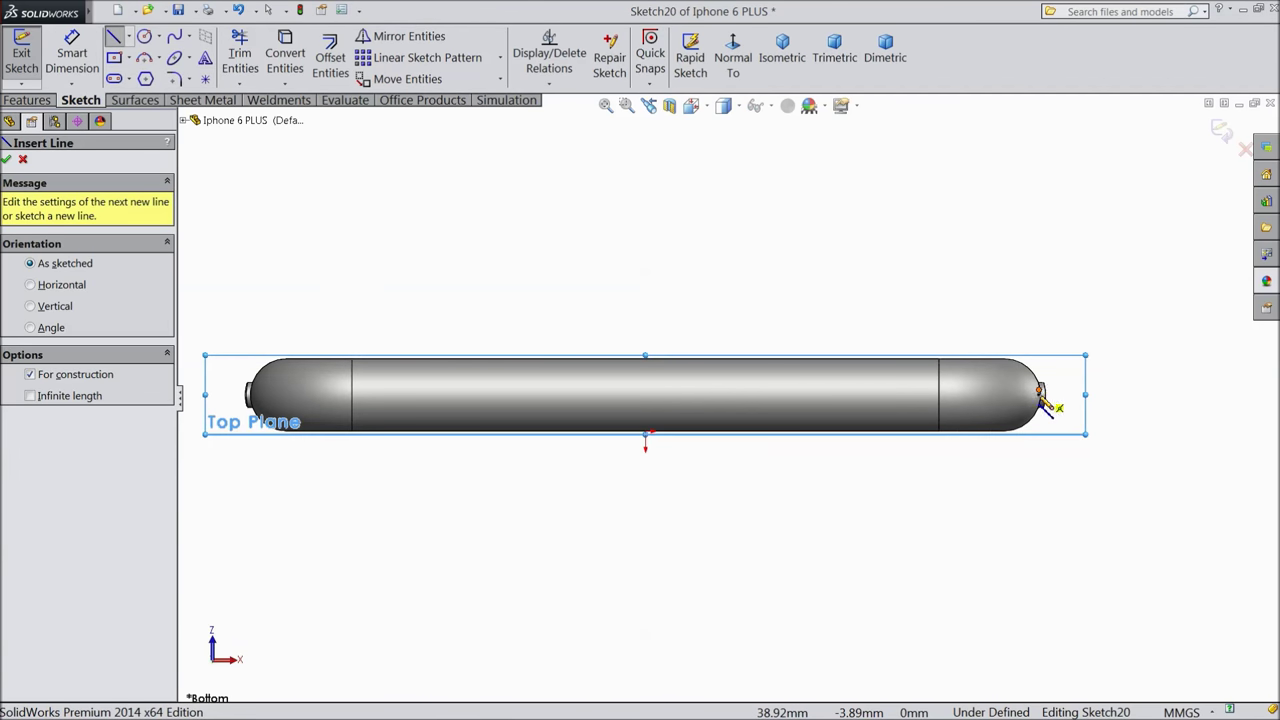
{"action": "scroll", "coordinate": [1040, 405], "scroll_direction": "down", "scroll_amount": 3}
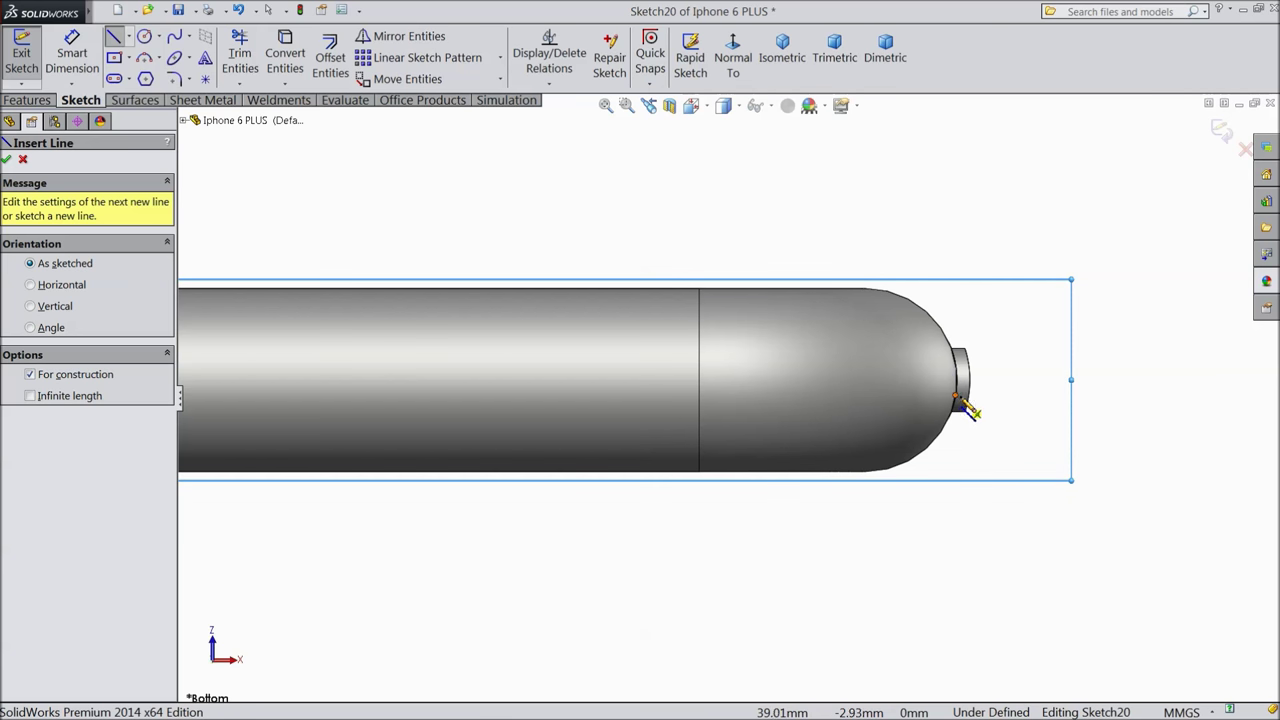
{"action": "left_click", "coordinate": [978, 390]}
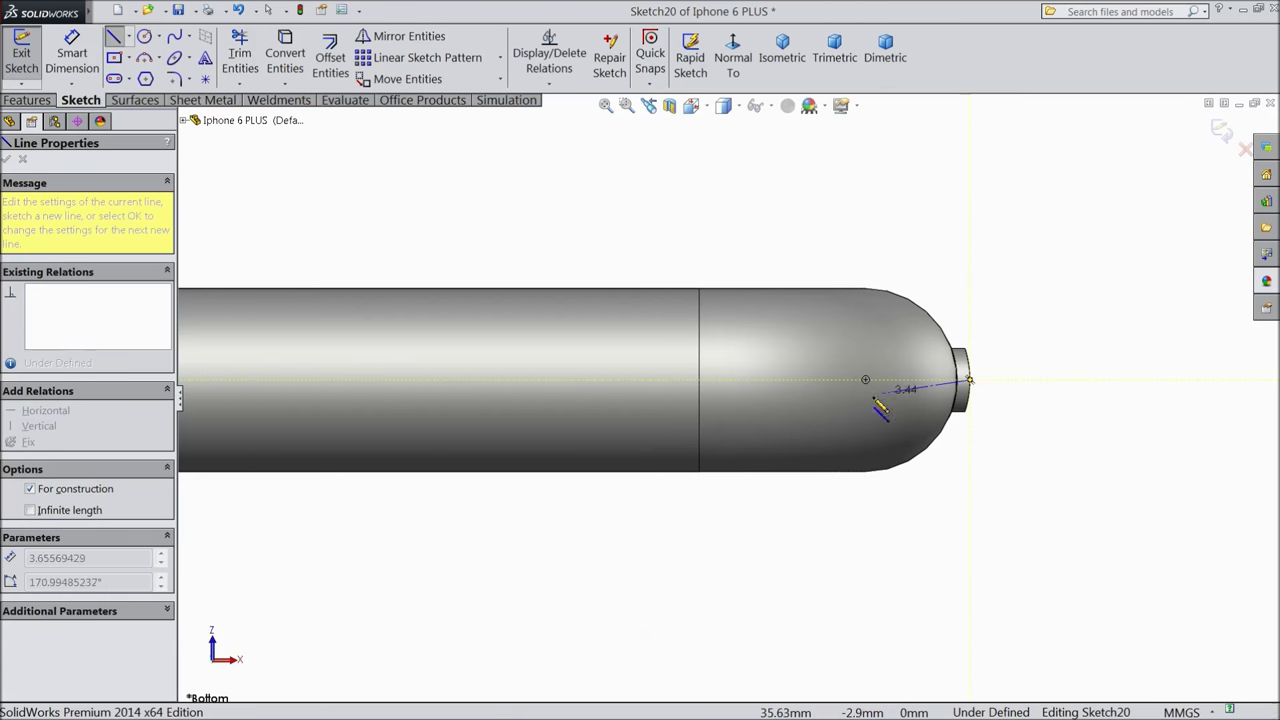
{"action": "scroll", "coordinate": [780, 400], "scroll_direction": "up", "scroll_amount": 6}
{"action": "scroll", "coordinate": [376, 400], "scroll_direction": "down", "scroll_amount": 2}
{"action": "left_click", "coordinate": [371, 396]}
{"action": "right_click", "coordinate": [372, 398]}
{"action": "left_click", "coordinate": [437, 165]}
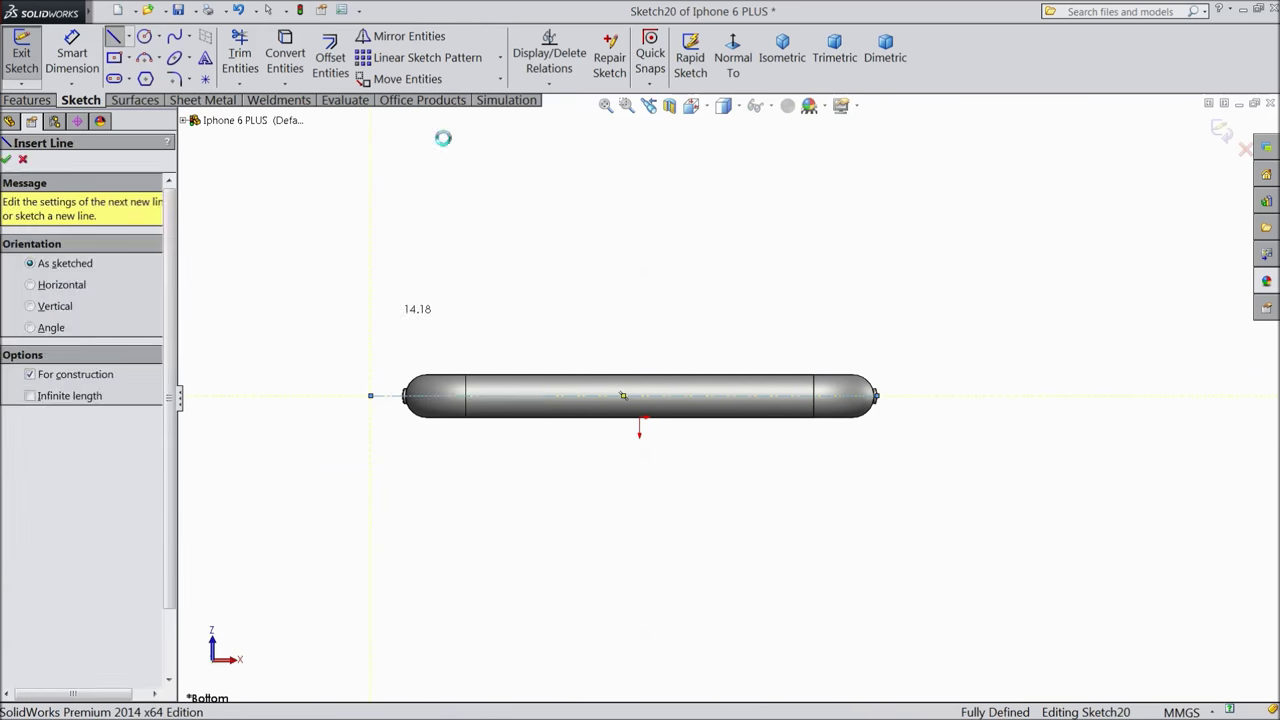
Draw a circle on the centerline, on the side-button side of the origin, and set its diameter to 1.50 mm.
{"action": "scroll", "coordinate": [680, 415], "scroll_direction": "down", "scroll_amount": 3}
{"action": "left_click", "coordinate": [648, 410]}
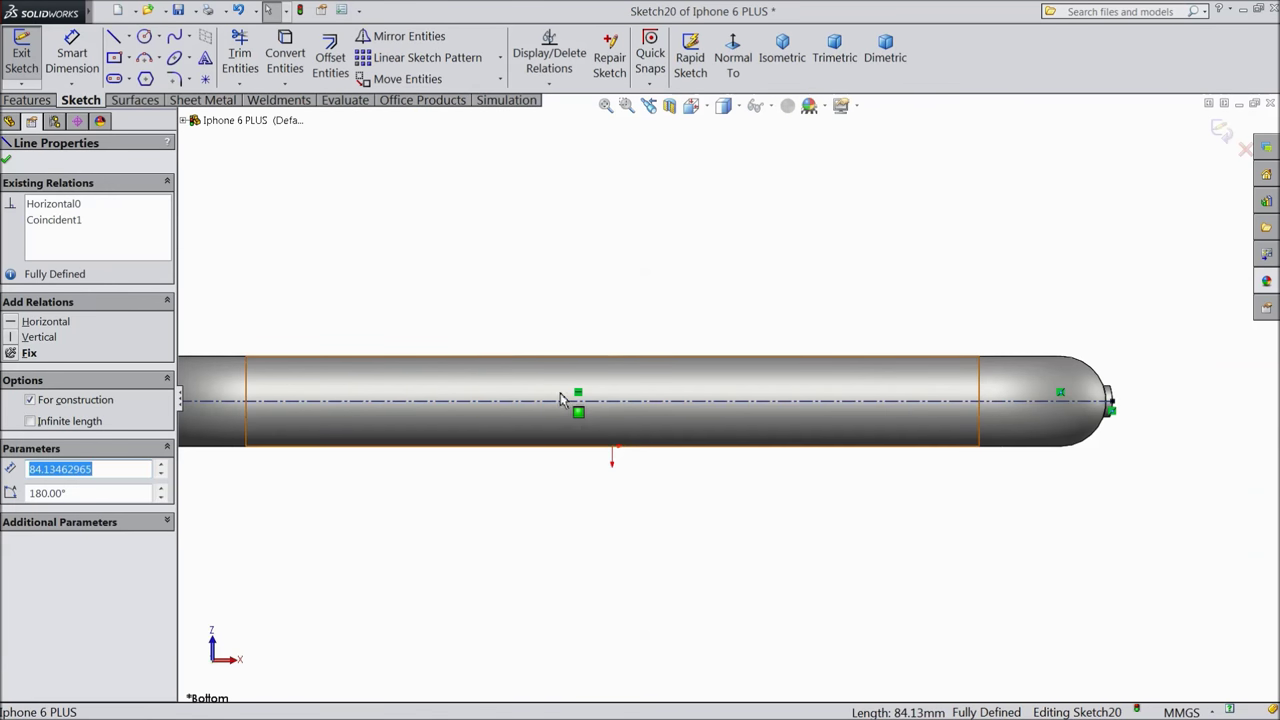
{"action": "left_click", "coordinate": [143, 38]}
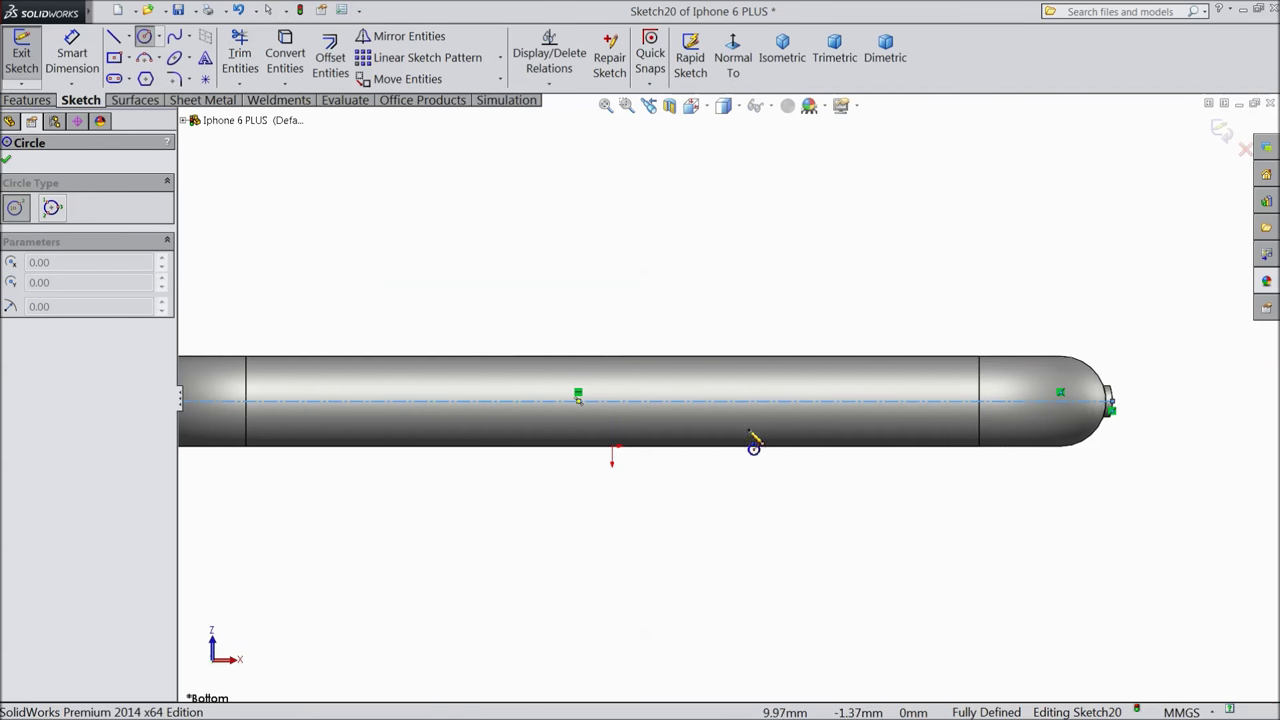
{"action": "left_click", "coordinate": [704, 402]}
{"action": "left_click", "coordinate": [718, 432]}
{"action": "right_click_drag", "start_coordinate": [716, 428], "coordinate": [703, 398]}
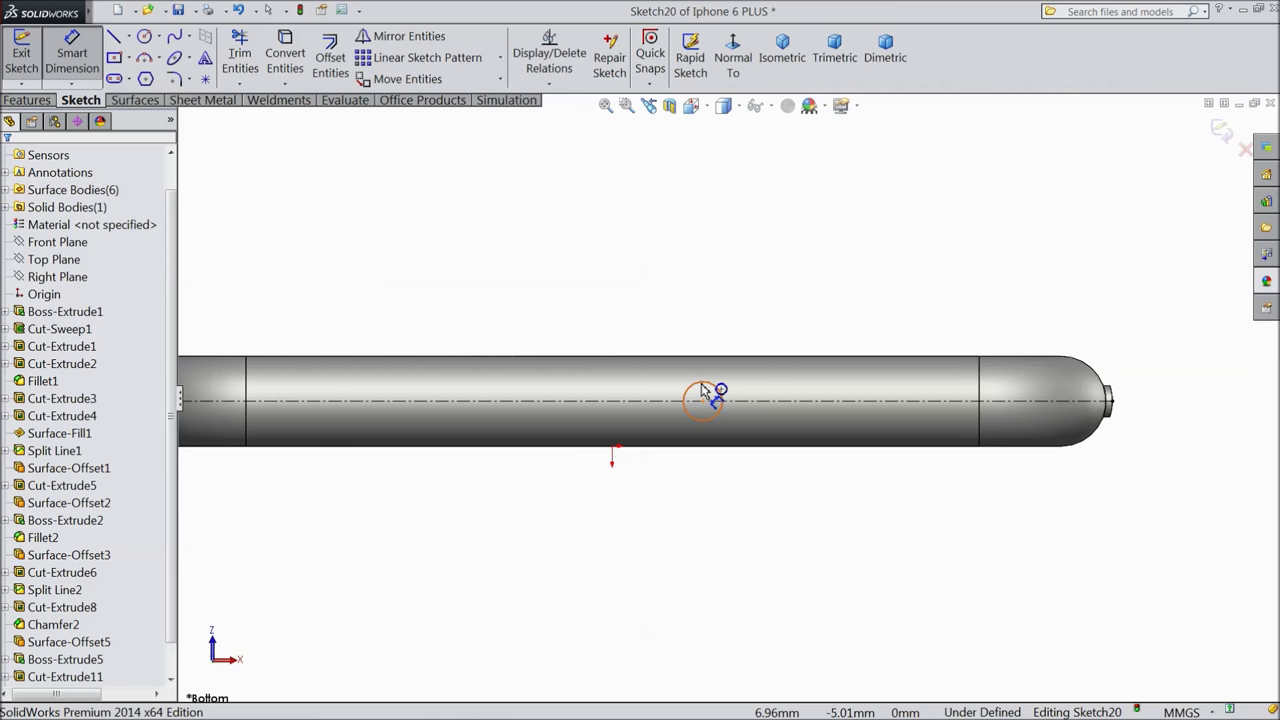
{"action": "left_click", "coordinate": [702, 386]}
{"action": "left_click", "coordinate": [690, 300]}
{"action": "type", "text": "1.50mm"}
{"action": "left_click", "coordinate": [610, 281]}
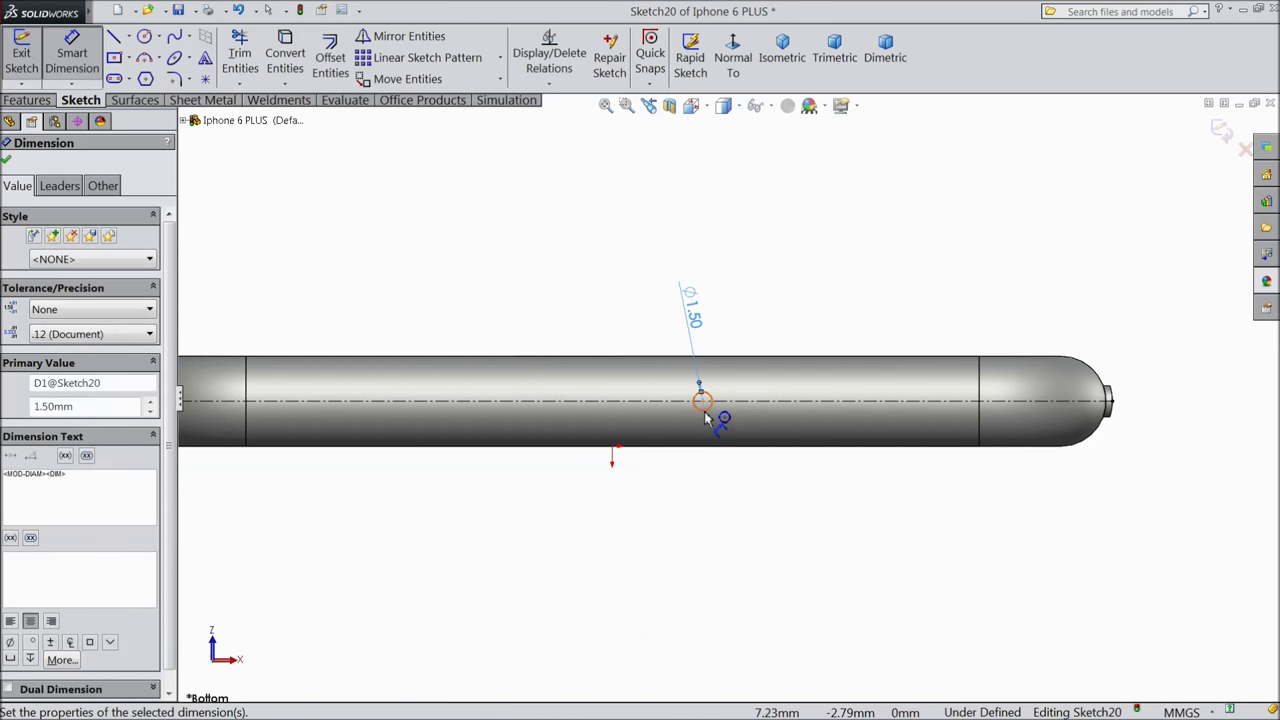
Dimension the circle's horizontal distance from the origin as 12 mm.
{"action": "left_click", "coordinate": [705, 418]}
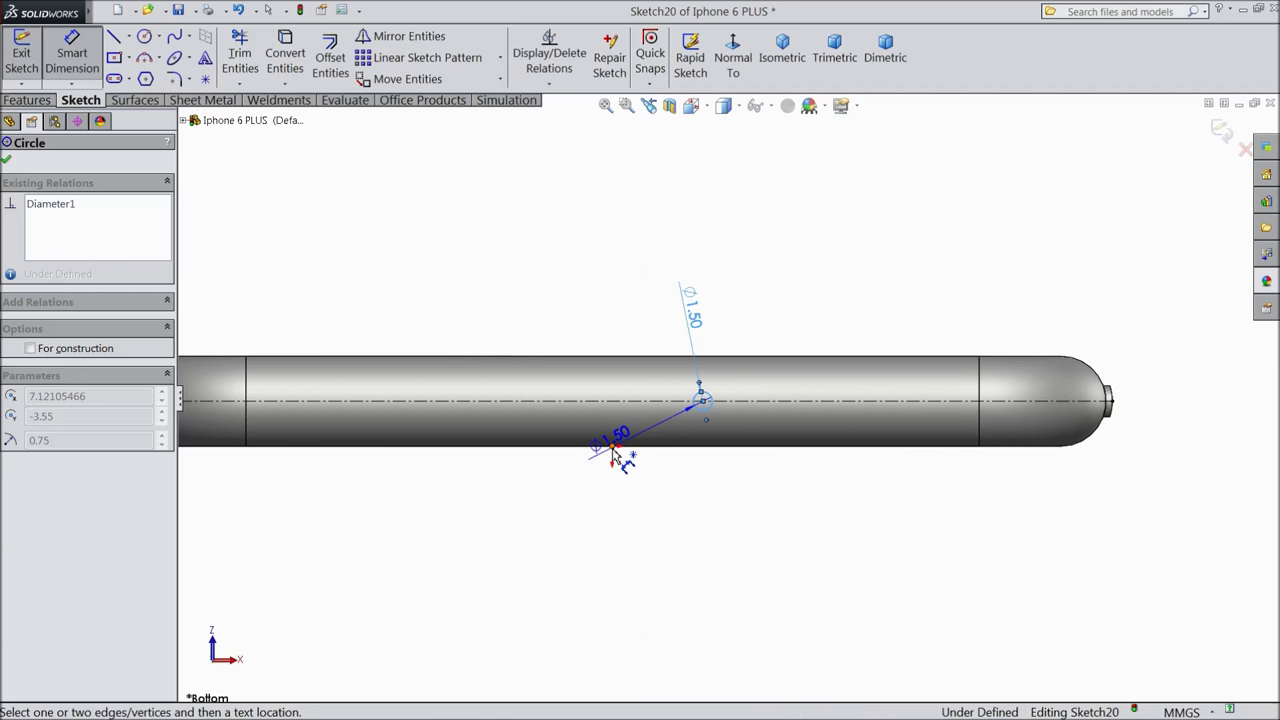
{"action": "left_click", "coordinate": [613, 450]}
{"action": "left_click", "coordinate": [660, 505]}
{"action": "type", "text": "12"}
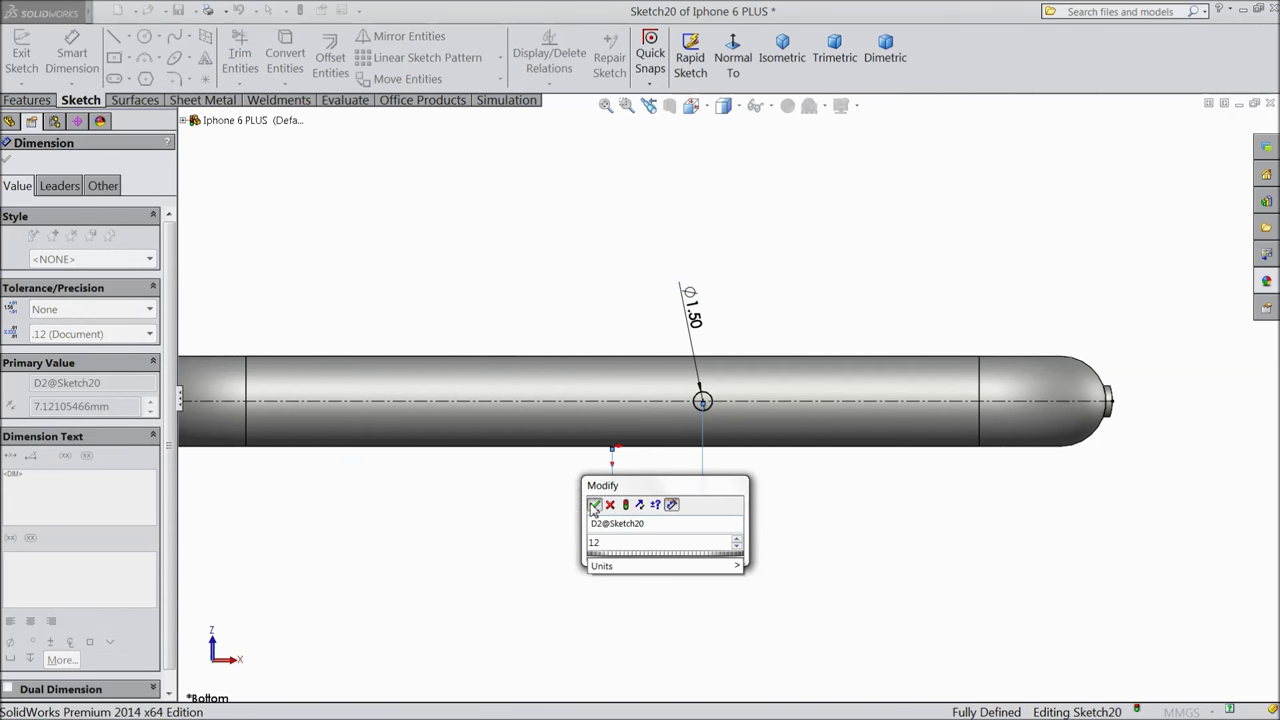
{"action": "left_click", "coordinate": [594, 505]}
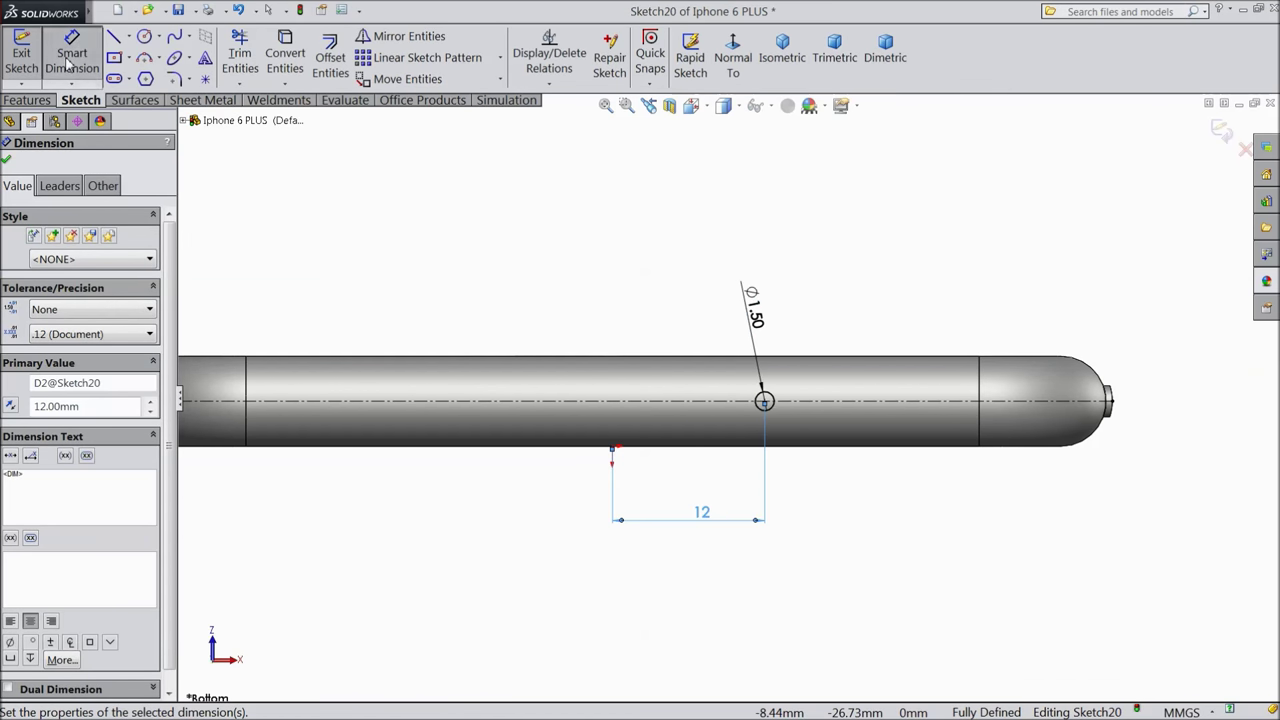
Pattern the circle linearly along the X-axis with 6 instances spaced 2.5 mm apart.
{"action": "left_click", "coordinate": [420, 57]}
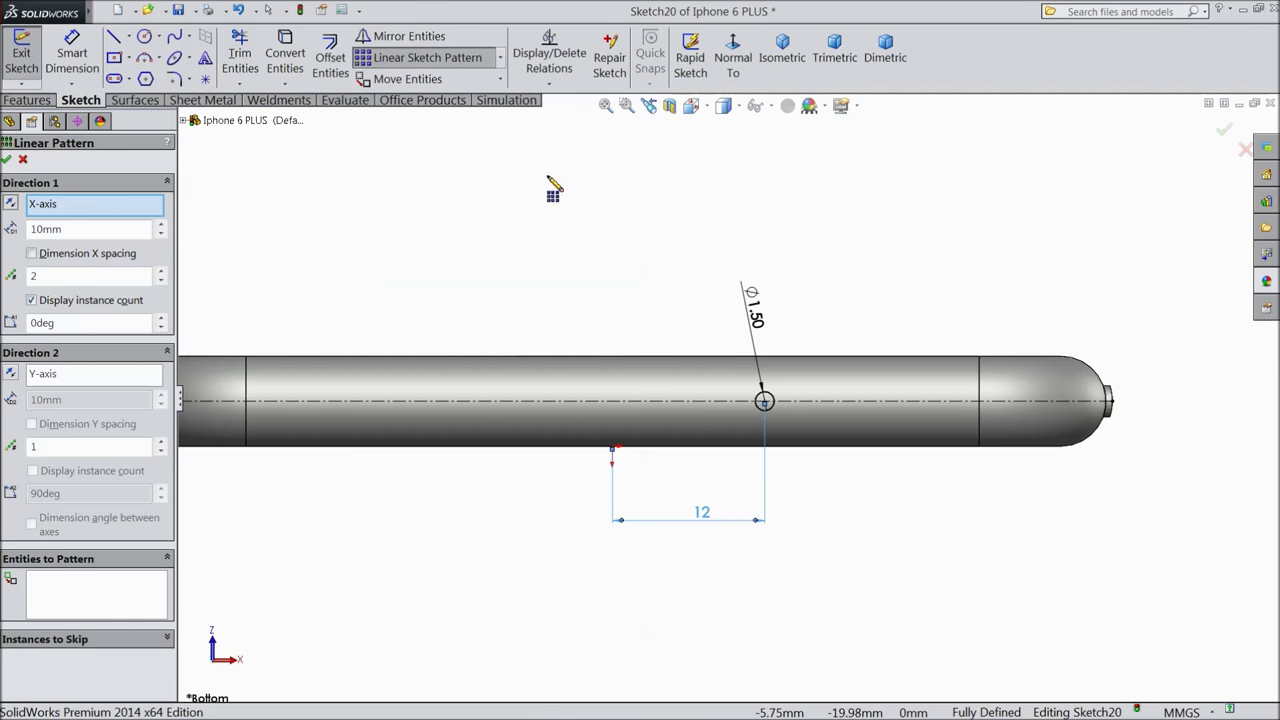
{"action": "left_click", "coordinate": [779, 424]}
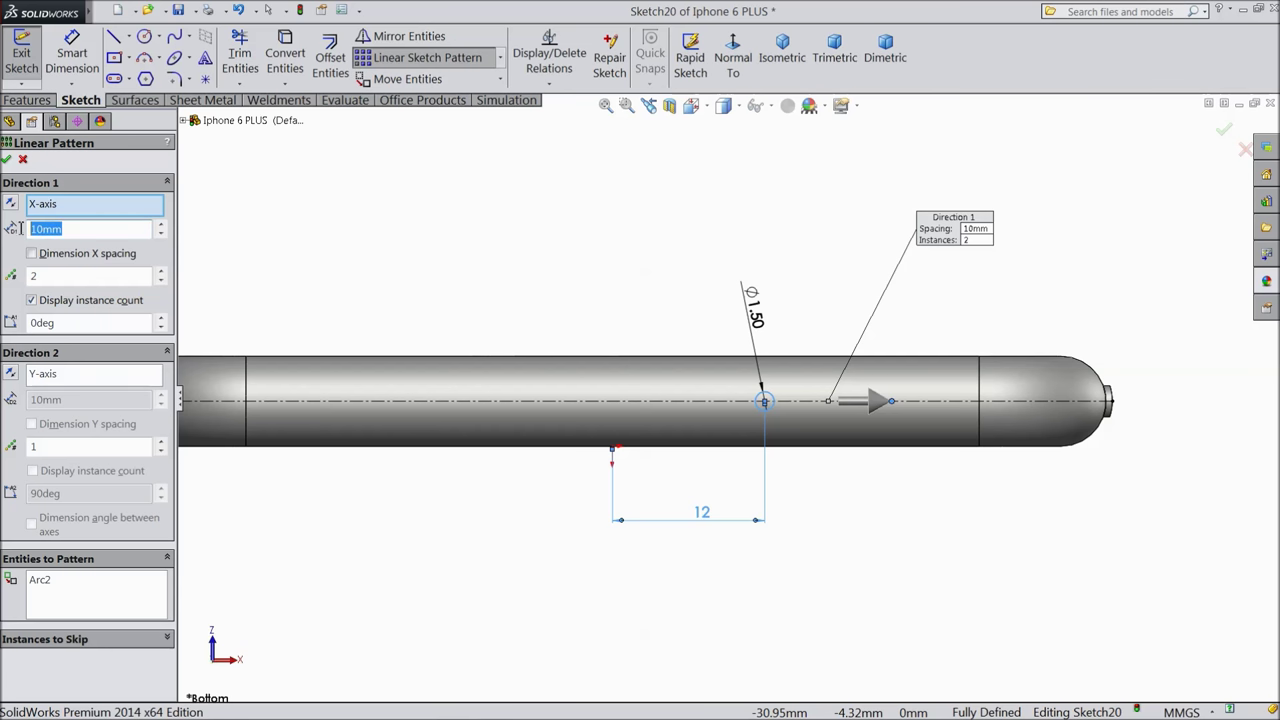
{"action": "type", "text": "2.5"}
{"action": "key", "text": "Return"}
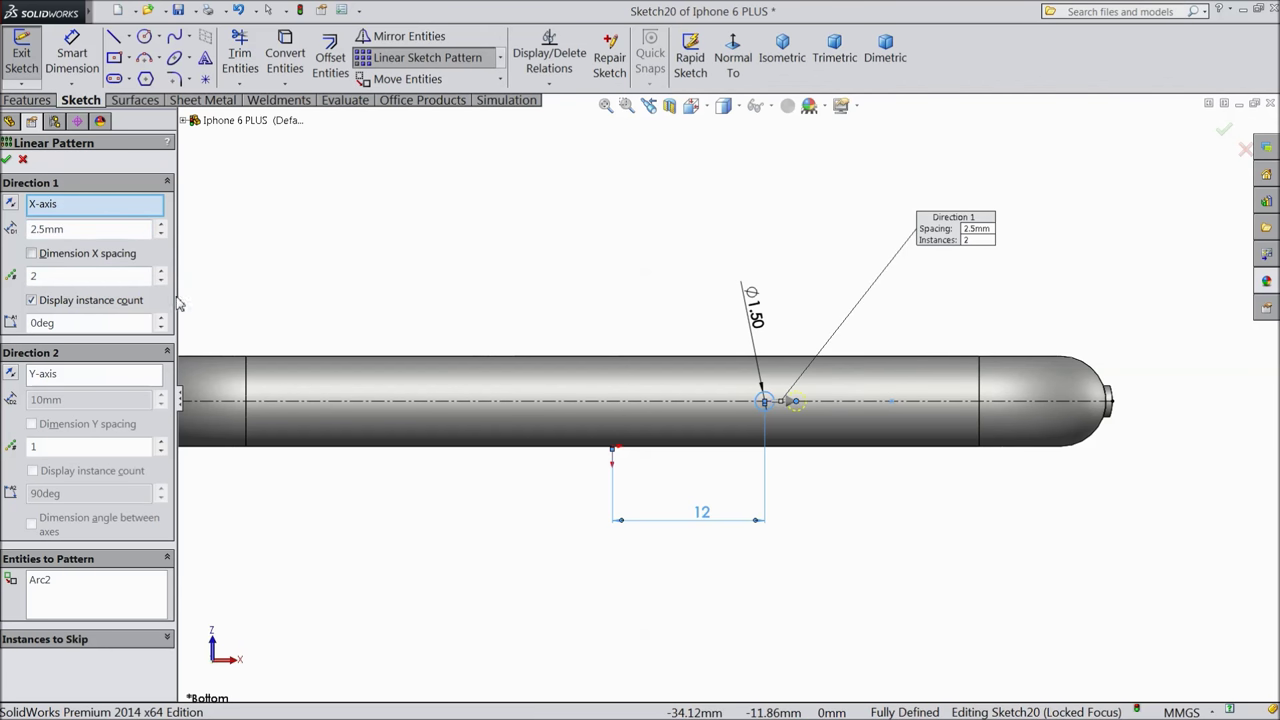
{"action": "left_click", "coordinate": [160, 273]}
{"action": "left_click", "coordinate": [160, 273]}
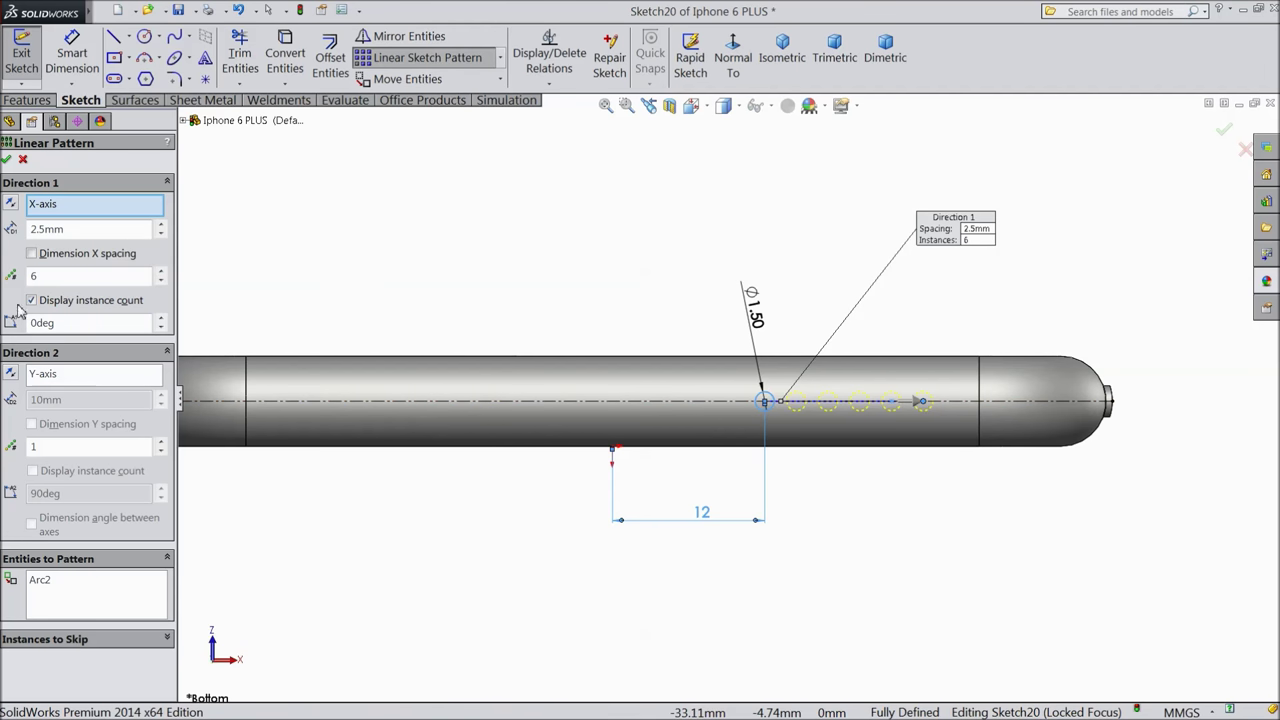
{"action": "left_click", "coordinate": [6, 162]}
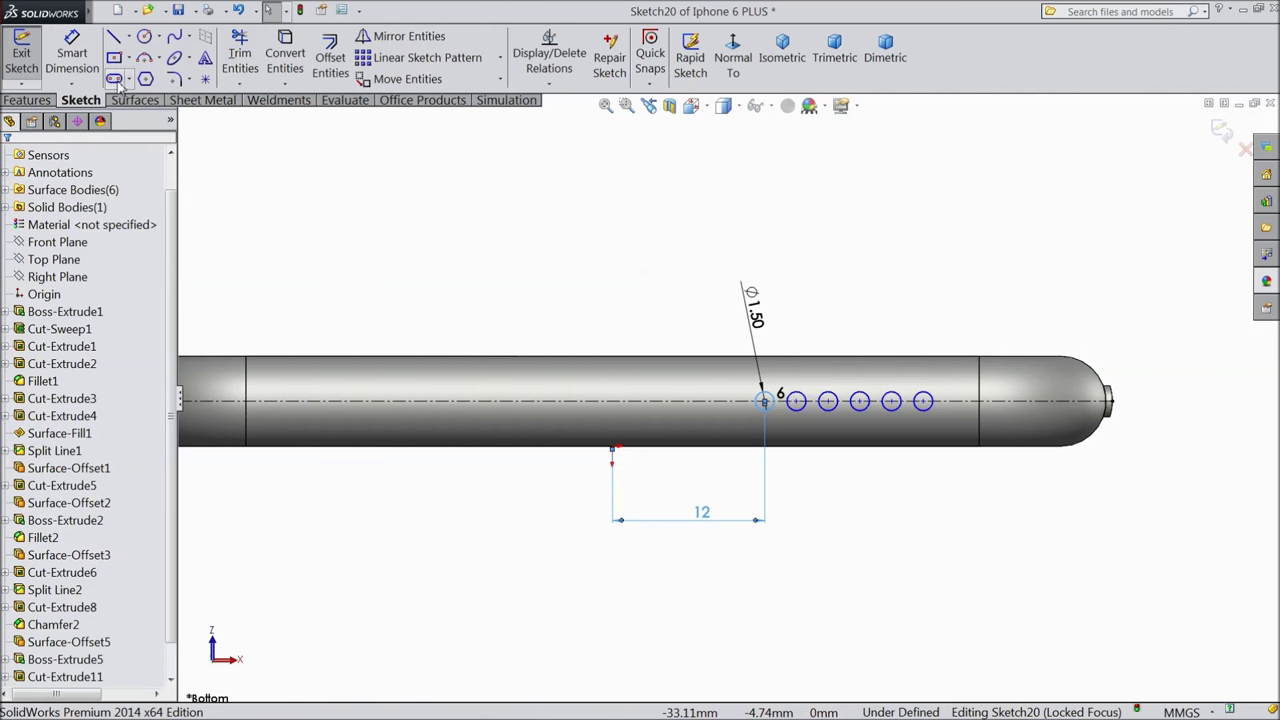
Draw a straight slot on the centerline, across the origin from the circles, about 4.75 mm between centers and 2.5 mm wide.
{"action": "left_click", "coordinate": [115, 80]}
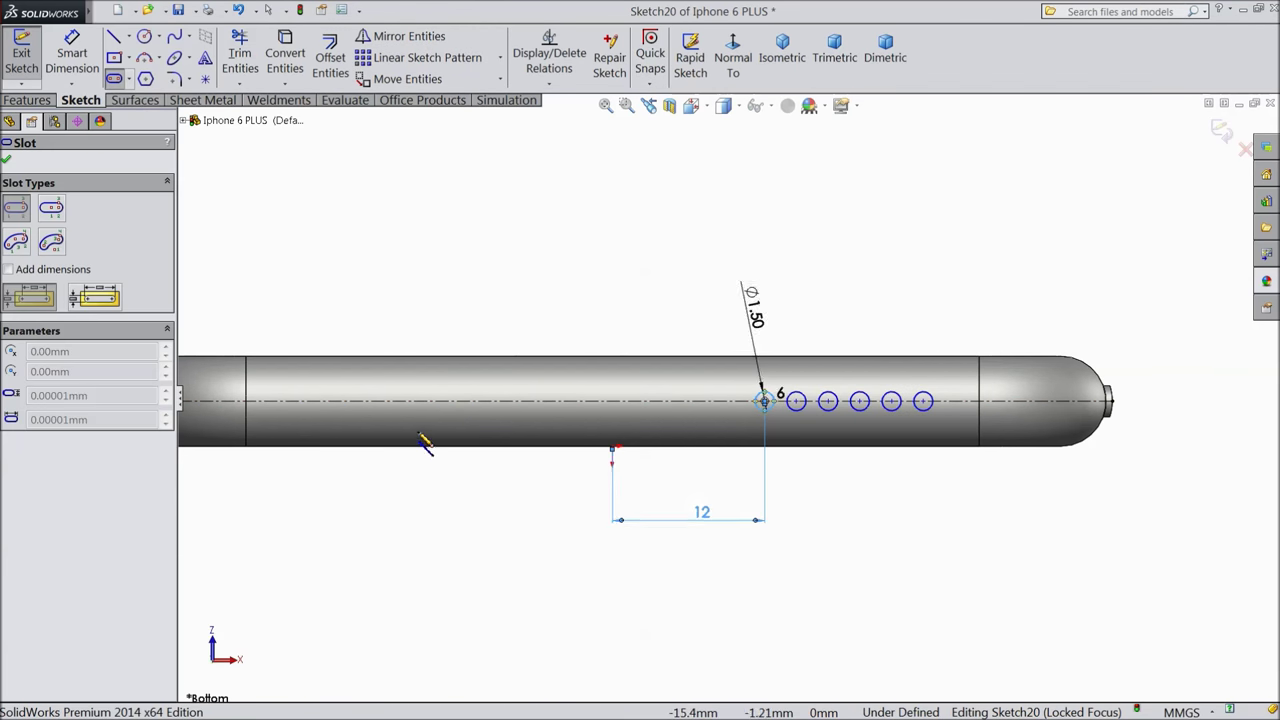
{"action": "left_click", "coordinate": [502, 402]}
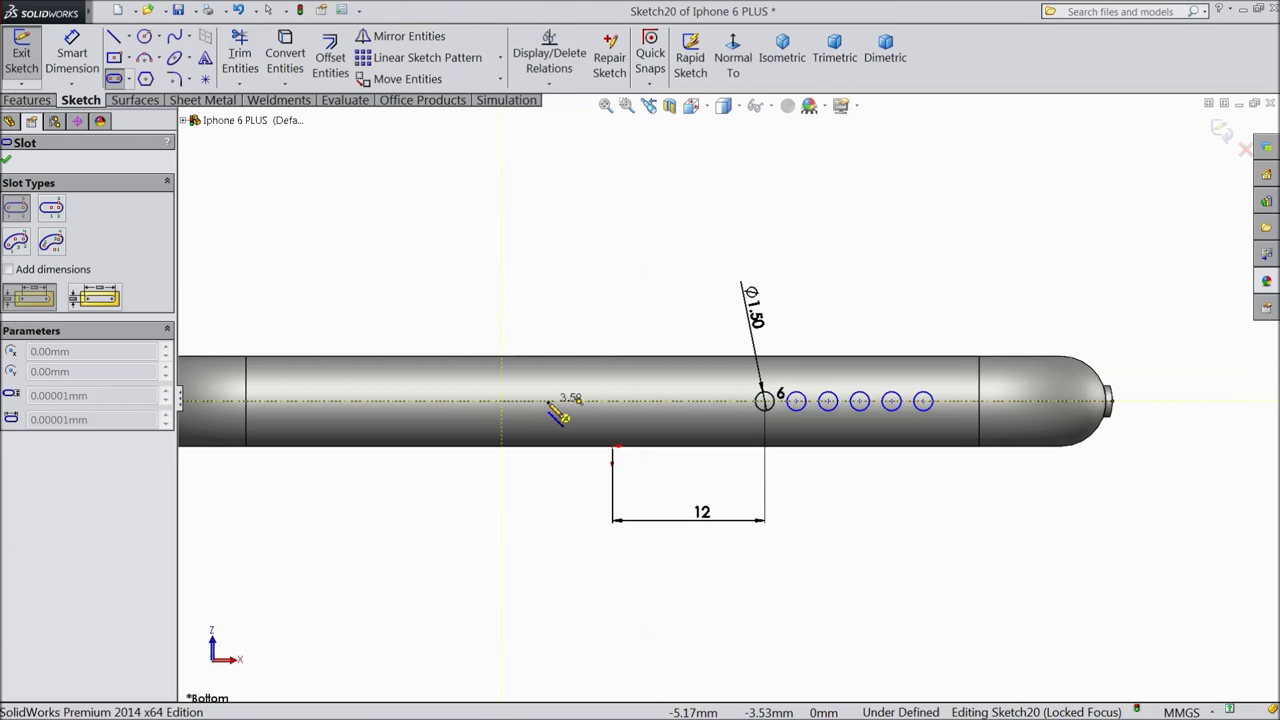
{"action": "left_click", "coordinate": [563, 402]}
{"action": "left_click", "coordinate": [531, 416]}
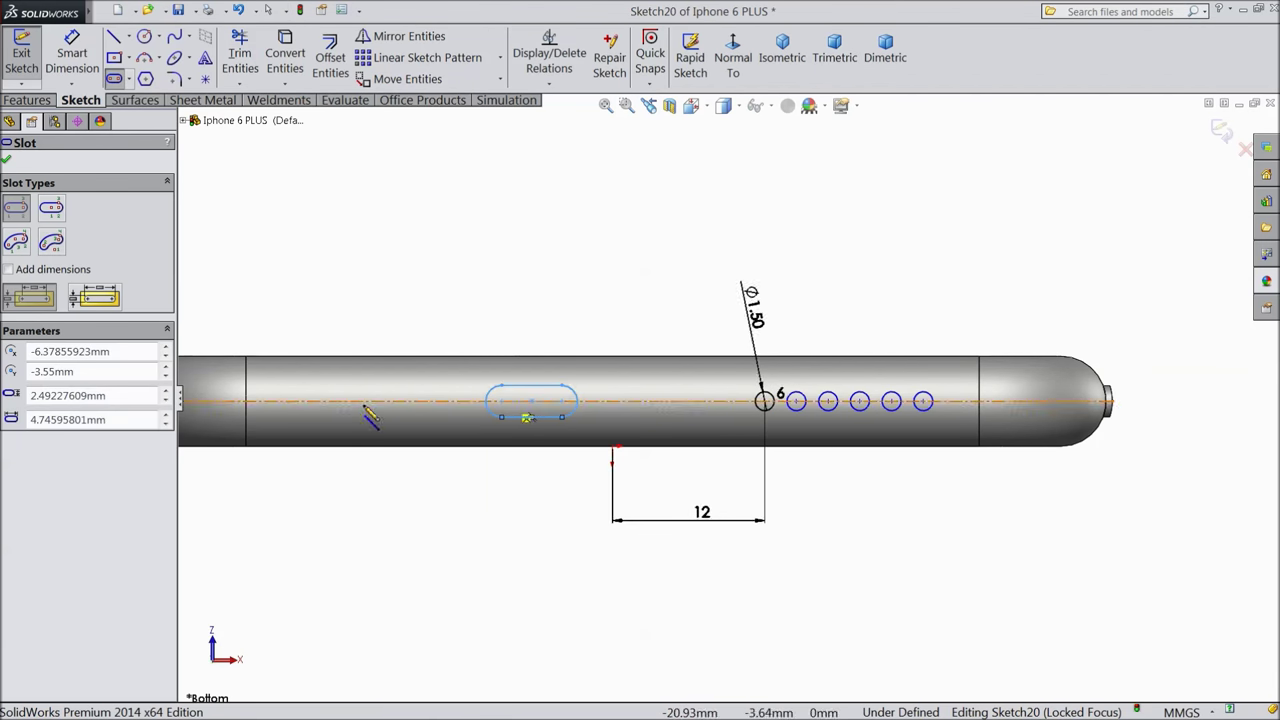
{"action": "left_click", "coordinate": [6, 160]}
Dimension the slot with 6.5 mm between its arc centers and an end radius of 1 mm.
{"action": "left_click", "coordinate": [72, 55]}
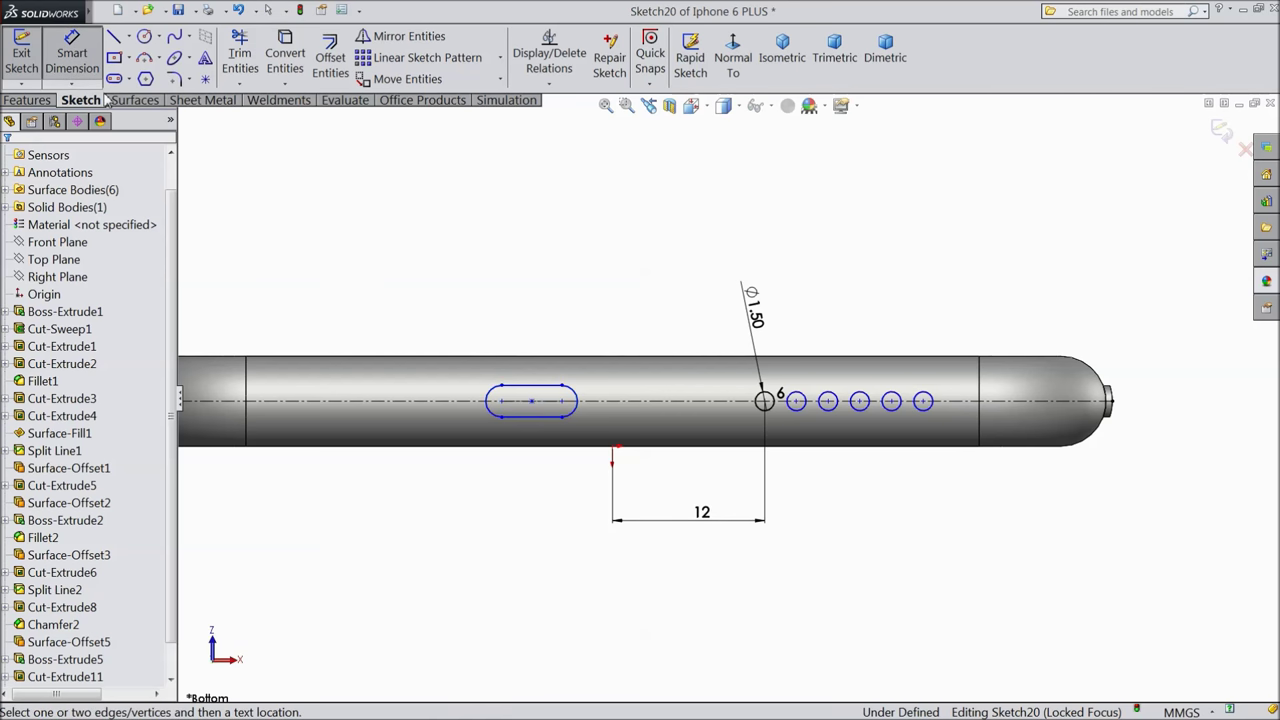
{"action": "left_click", "coordinate": [514, 403]}
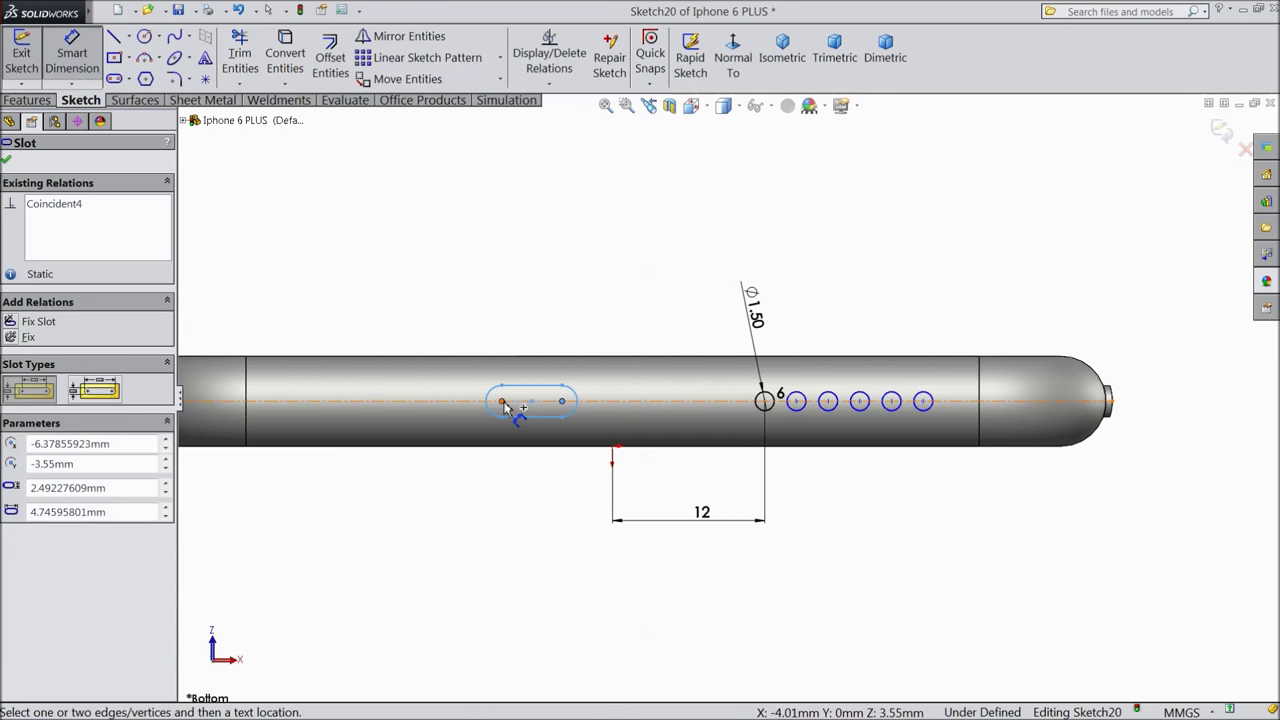
{"action": "left_click", "coordinate": [523, 312]}
{"action": "type", "text": "6."}
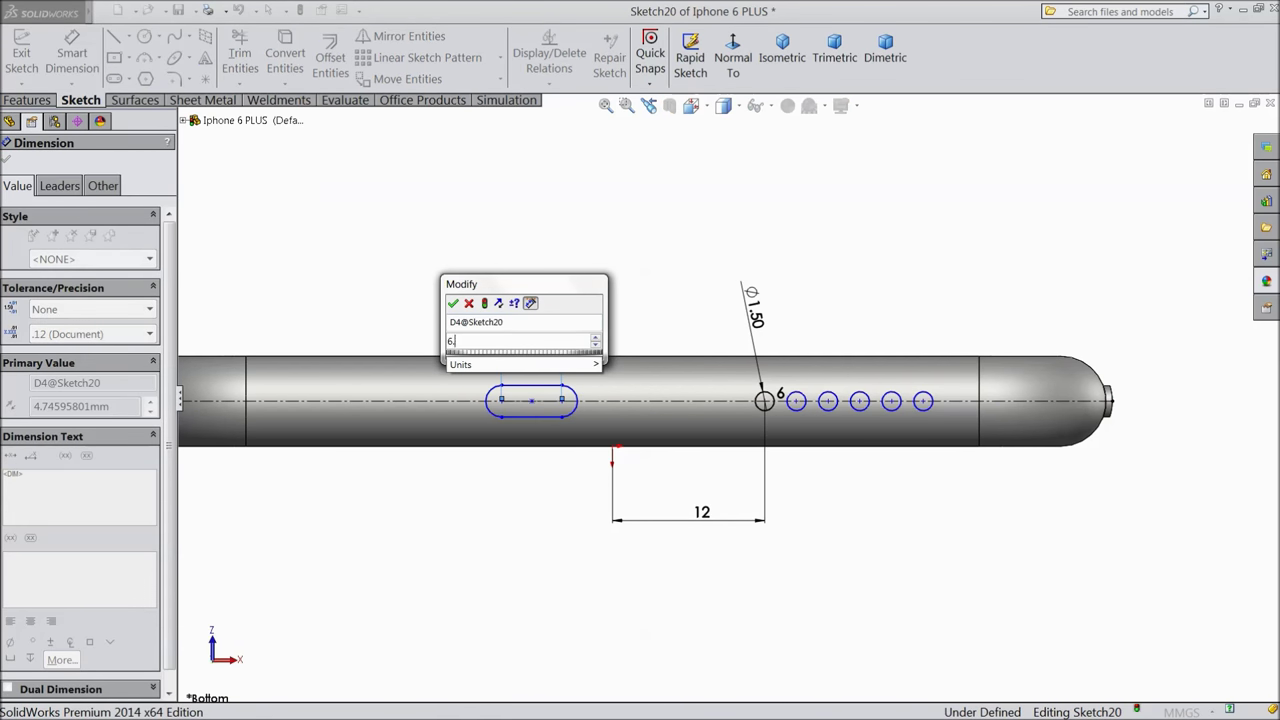
{"action": "type", "text": "5"}
{"action": "left_click", "coordinate": [453, 303]}
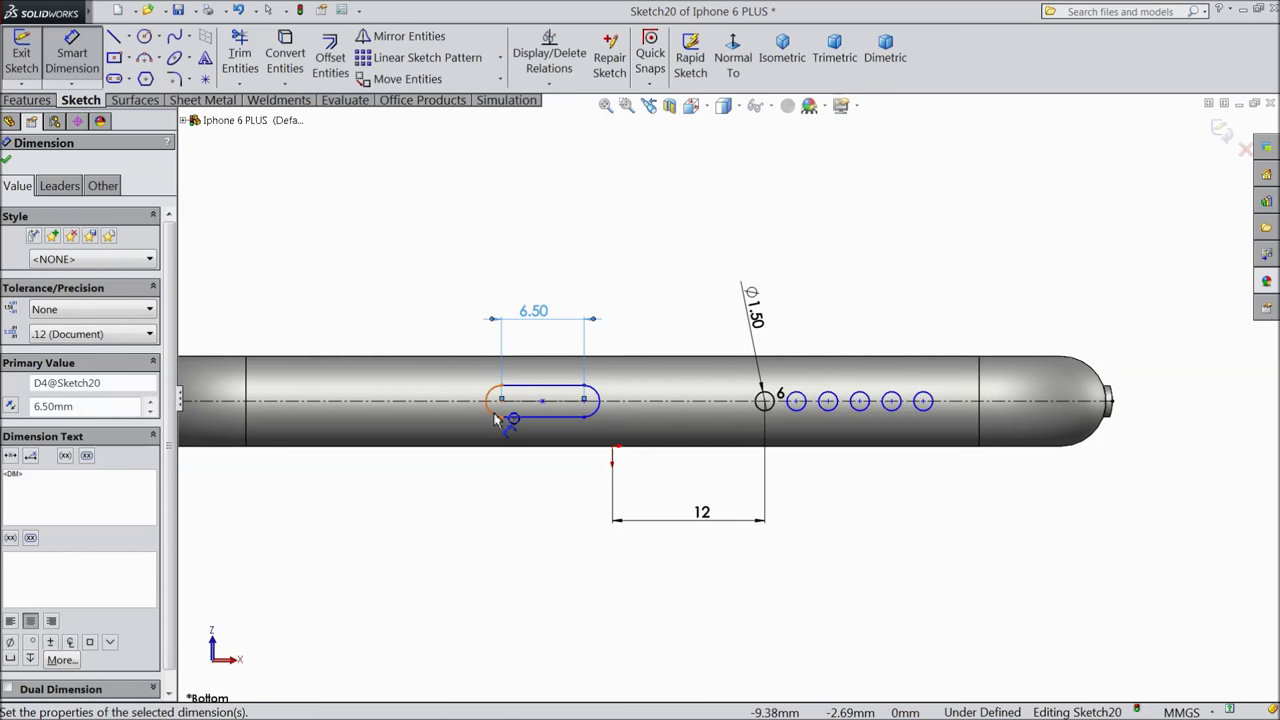
{"action": "left_click", "coordinate": [494, 415]}
{"action": "left_click", "coordinate": [438, 515]}
{"action": "type", "text": "1"}
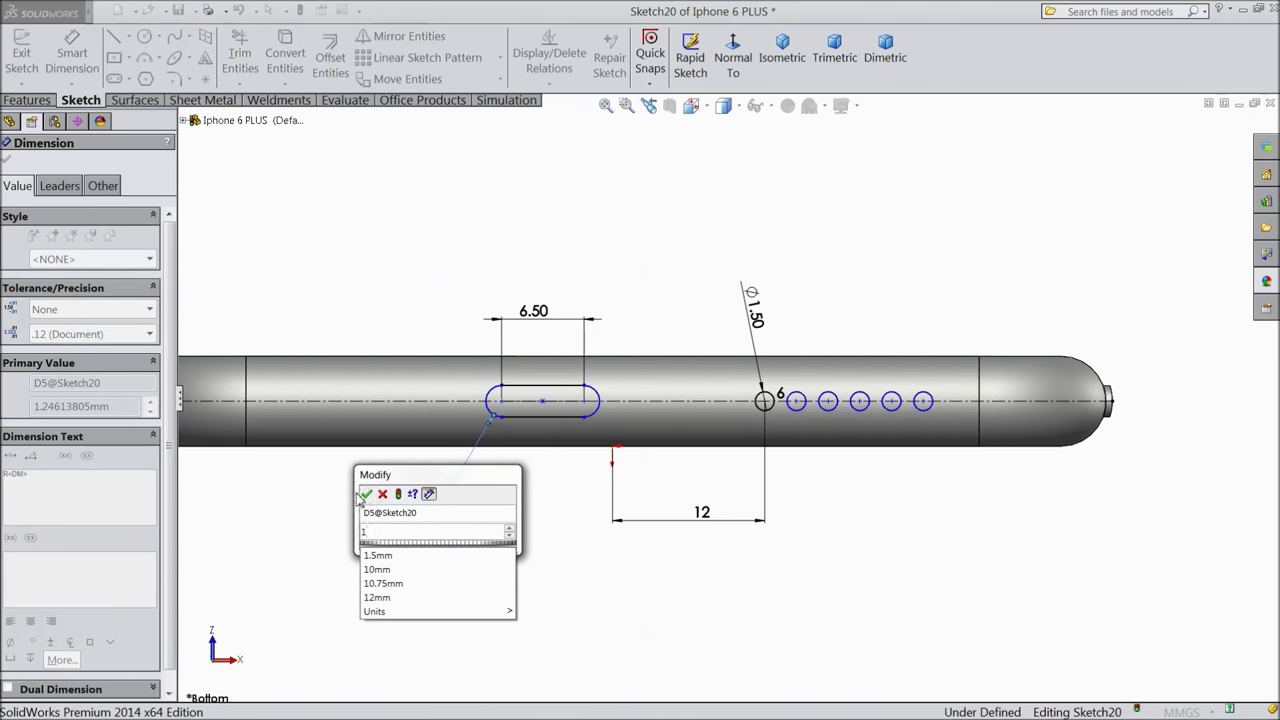
{"action": "left_click", "coordinate": [366, 496]}
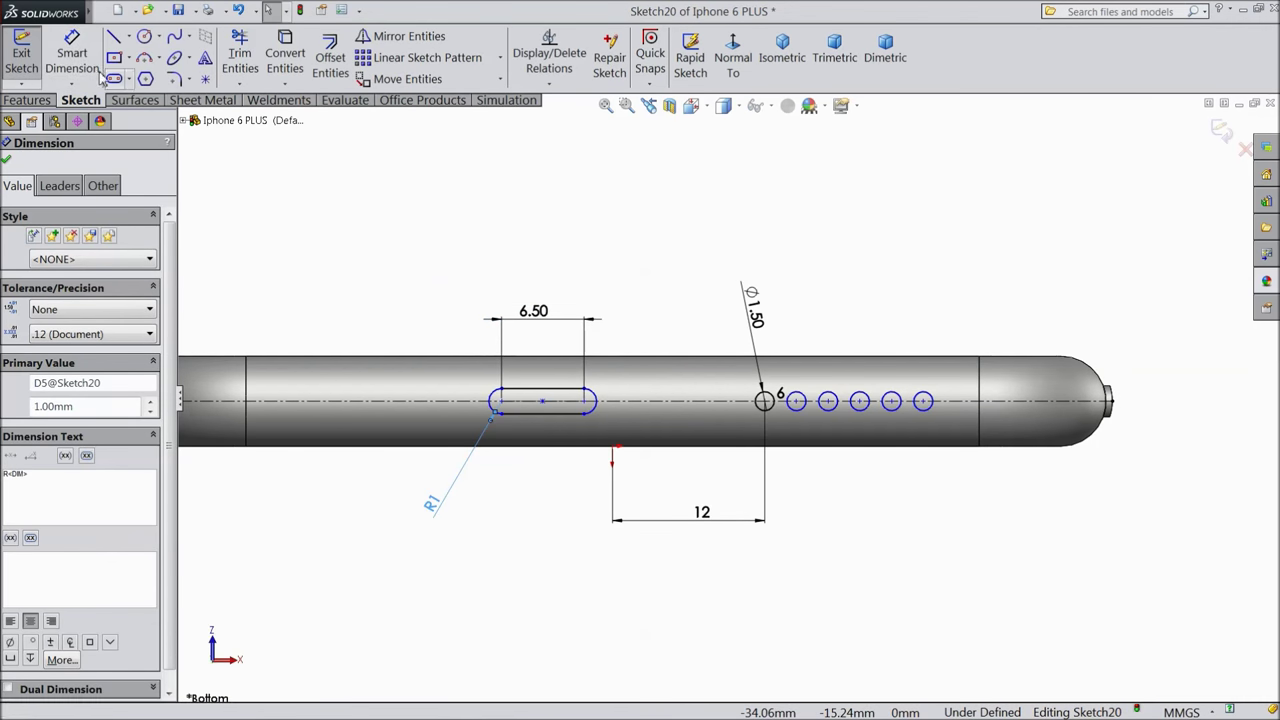
Align the slot's center point with the origin using a Vertical relation.
{"action": "left_click", "coordinate": [545, 408]}
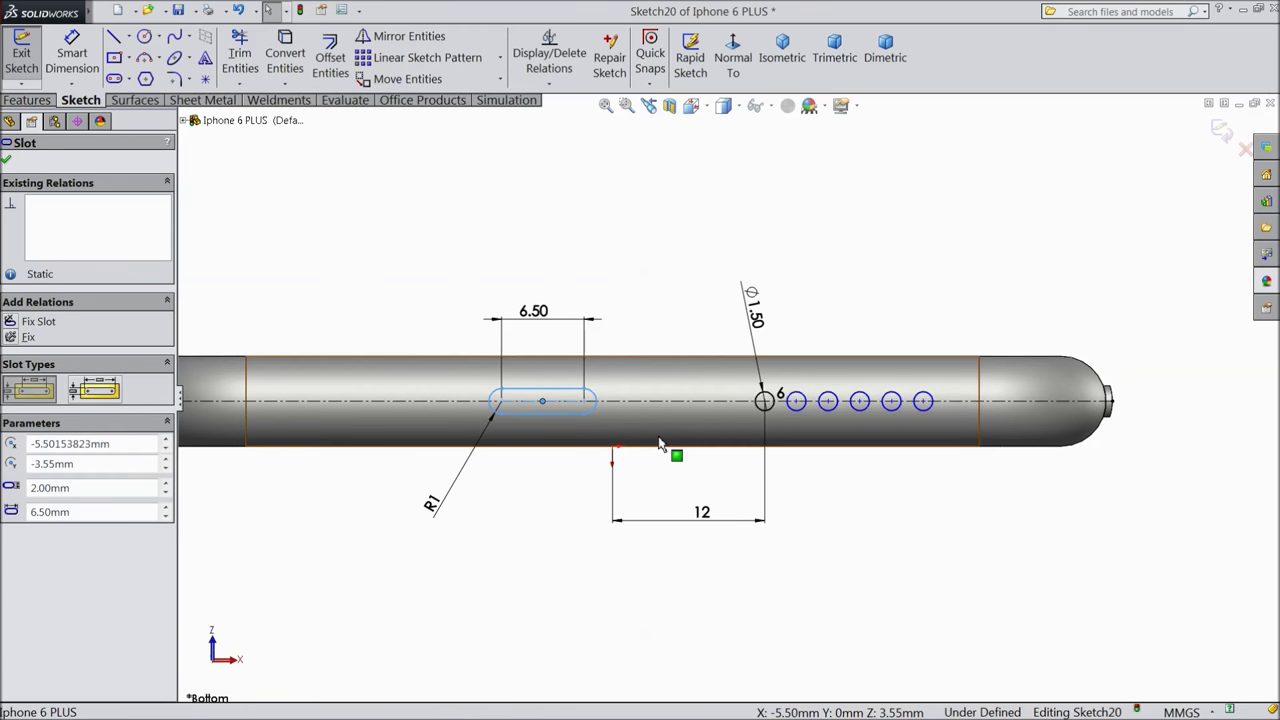
{"action": "left_click", "coordinate": [613, 448], "text": "ctrl"}
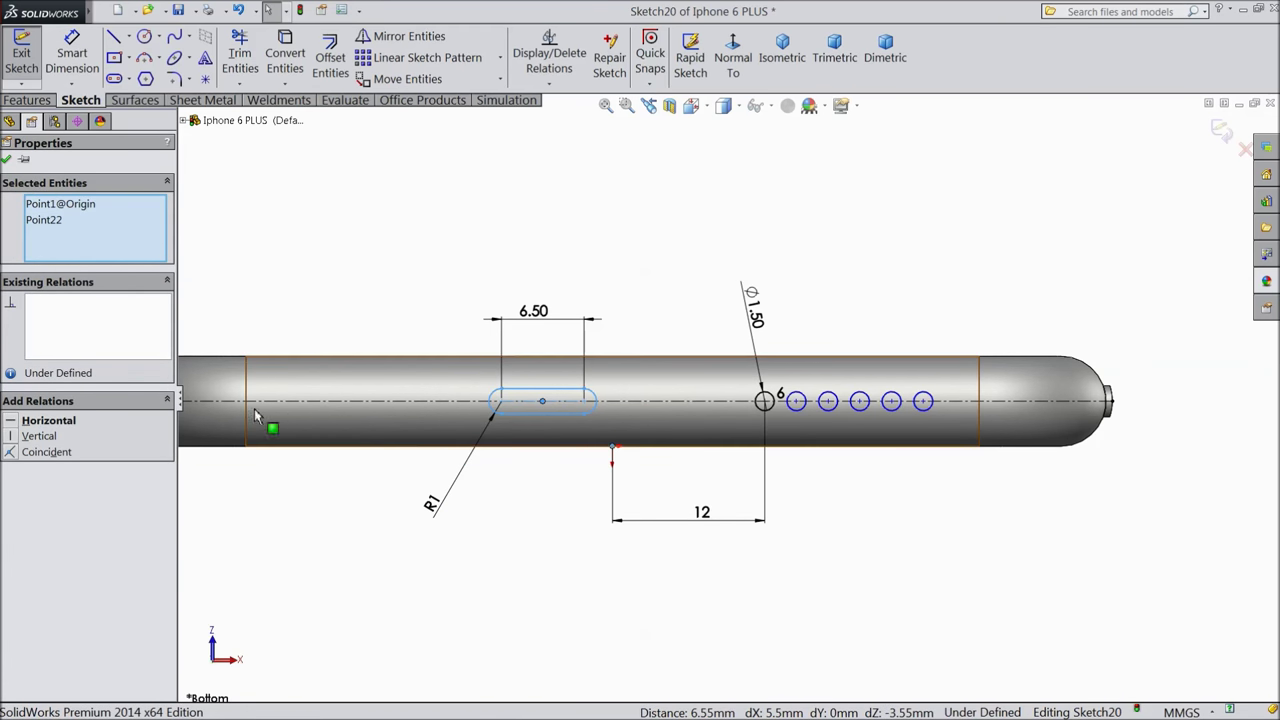
{"action": "left_click", "coordinate": [14, 441]}
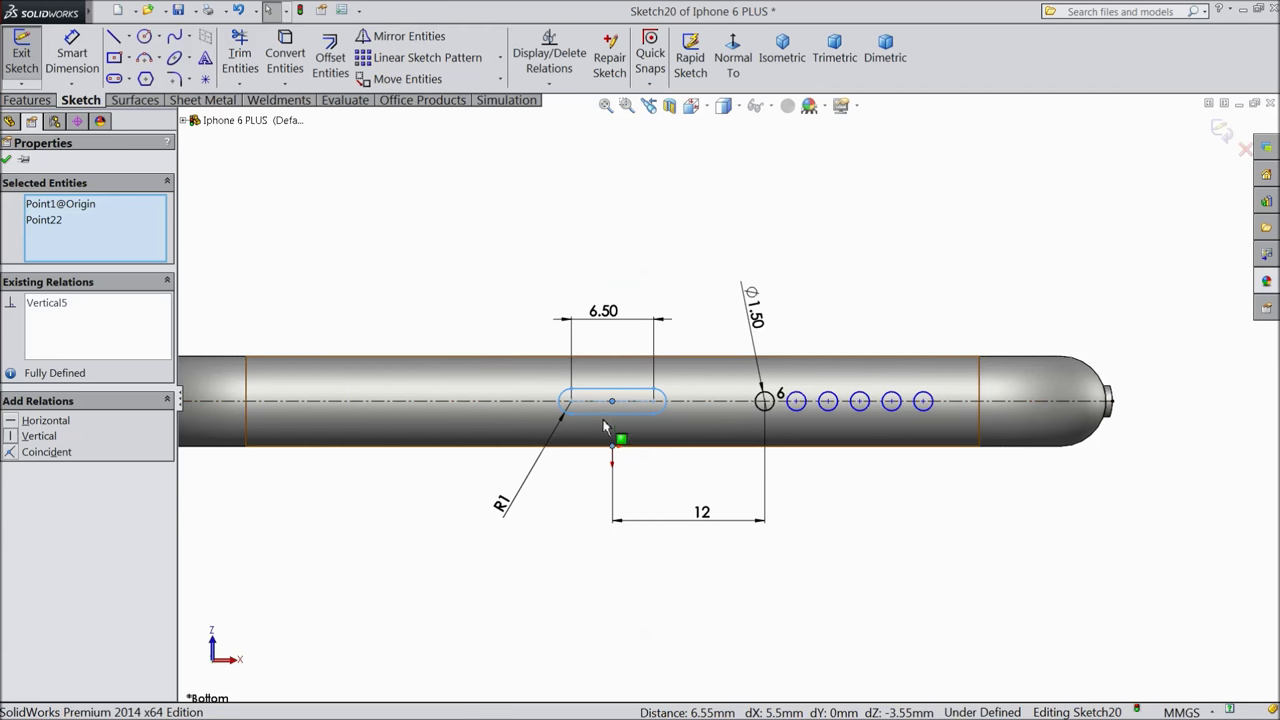
{"action": "left_click", "coordinate": [7, 161]}
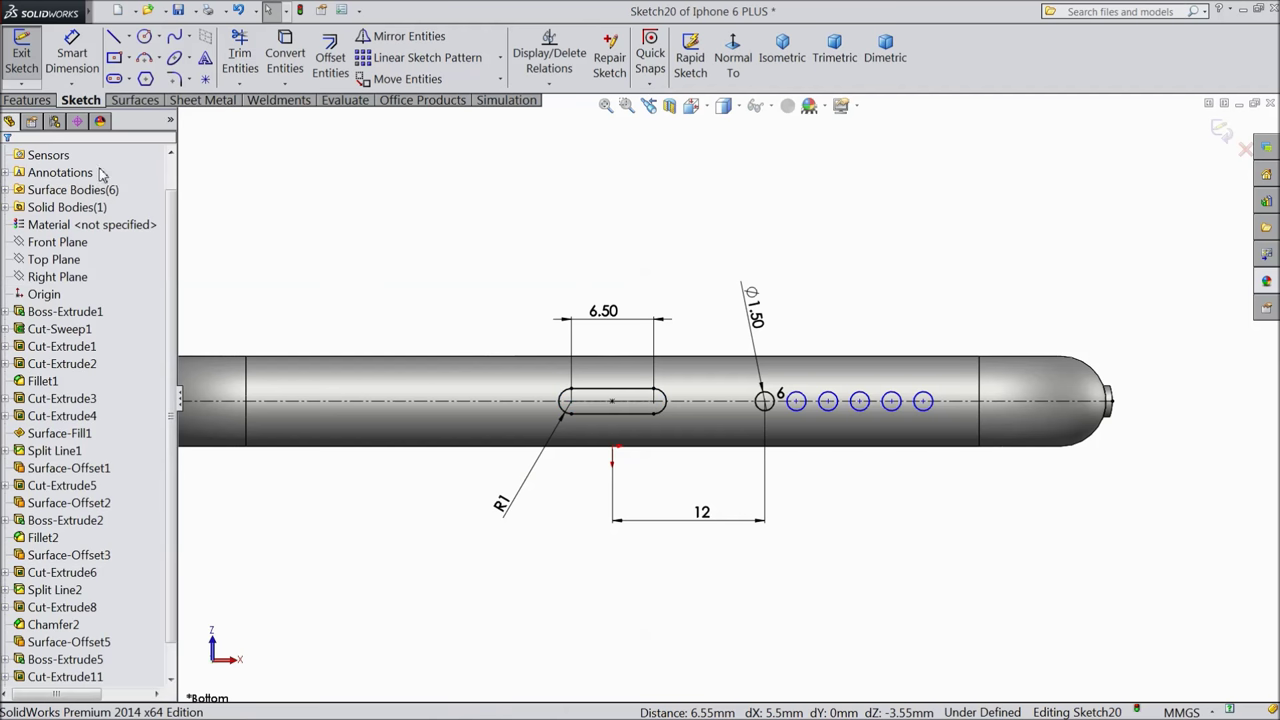
Start an extruded cut from the slot and circles sketch, offsetting its start 67.5 mm toward the home button end.
{"action": "left_click", "coordinate": [13, 104]}
{"action": "left_click", "coordinate": [277, 57]}
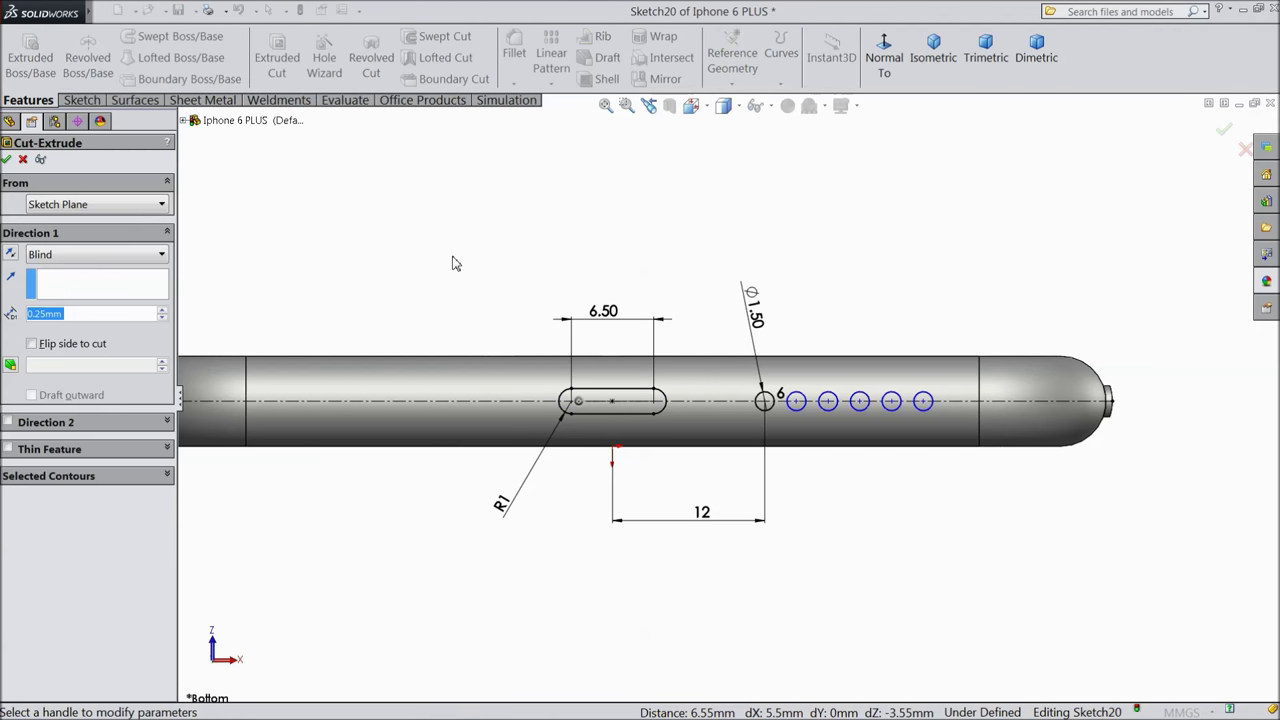
{"action": "scroll", "coordinate": [455, 265], "scroll_direction": "up", "scroll_amount": 5}
{"action": "middle_click_drag", "start_coordinate": [623, 266], "coordinate": [537, 391]}
{"action": "scroll", "coordinate": [651, 436], "scroll_direction": "down", "scroll_amount": 5}
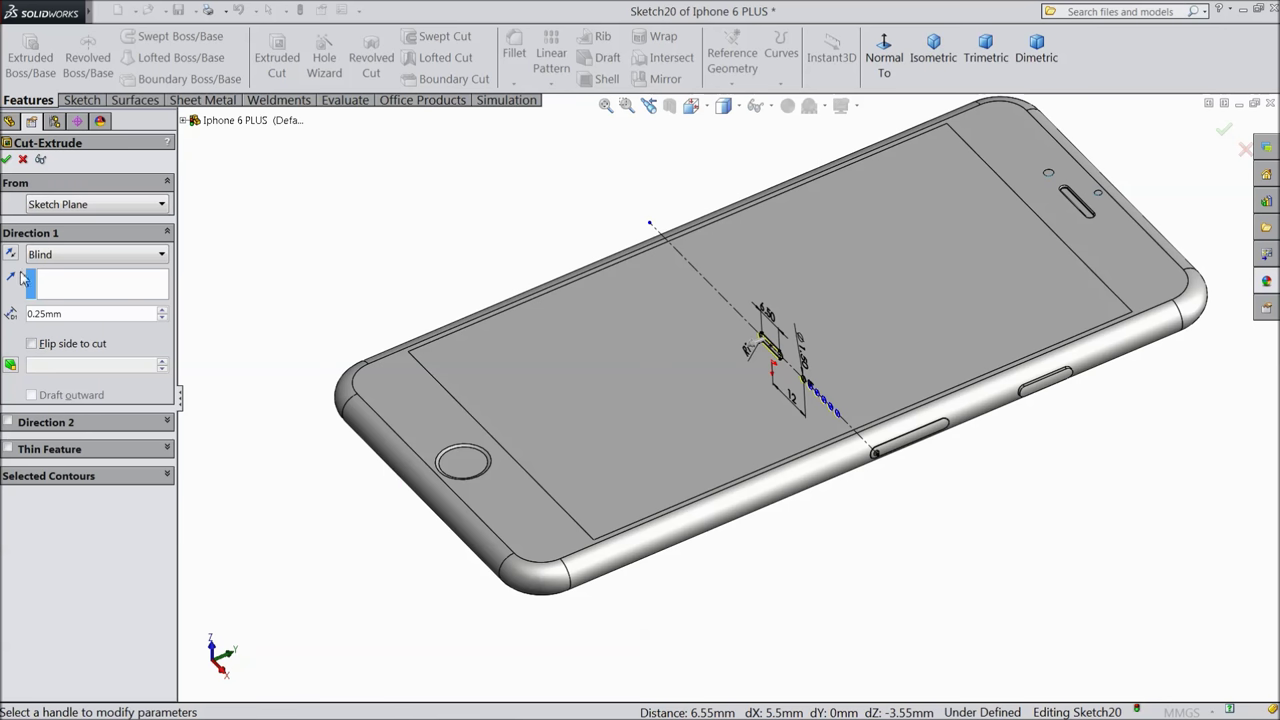
{"action": "left_click", "coordinate": [72, 216]}
{"action": "left_click", "coordinate": [48, 262]}
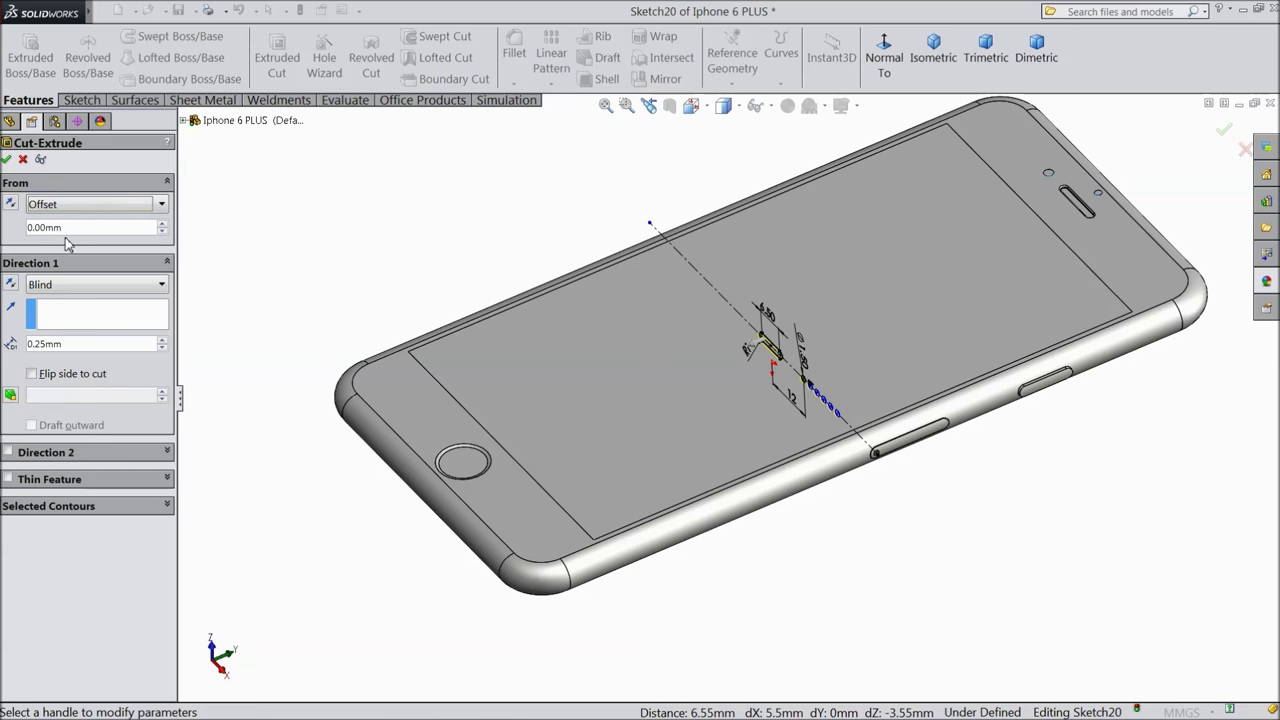
{"action": "type", "text": "67.5"}
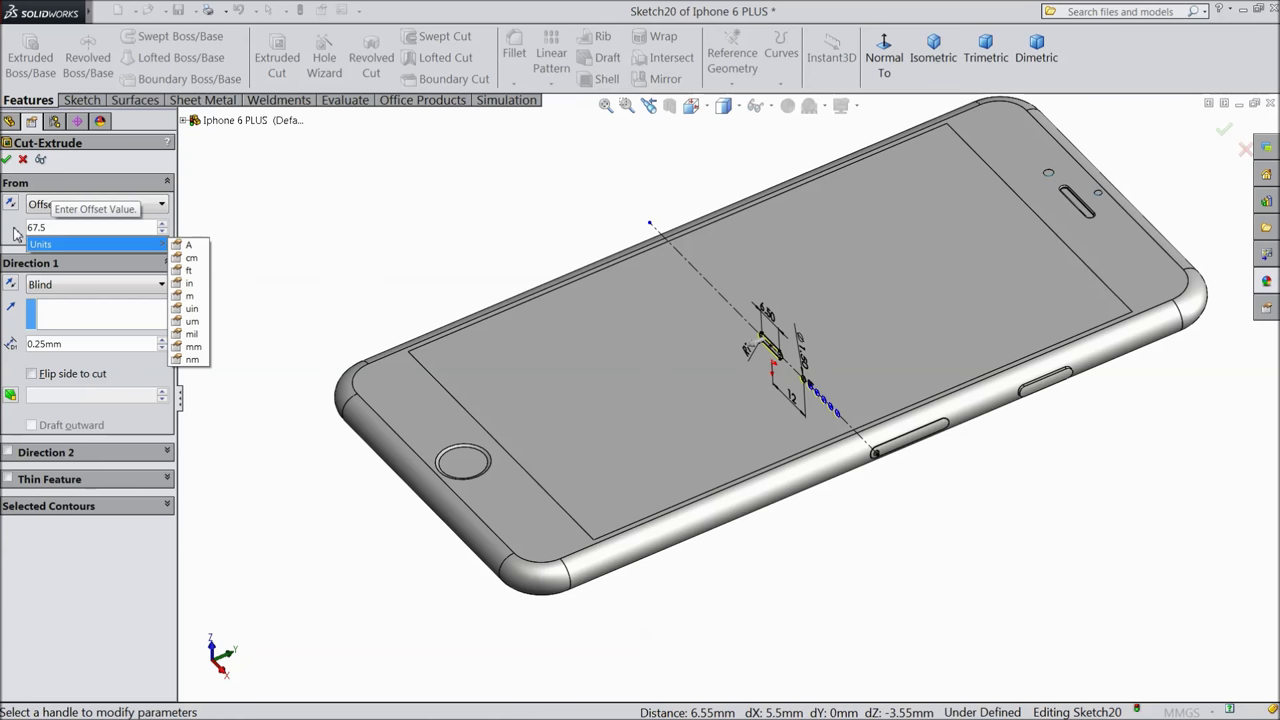
{"action": "key", "text": "Return"}
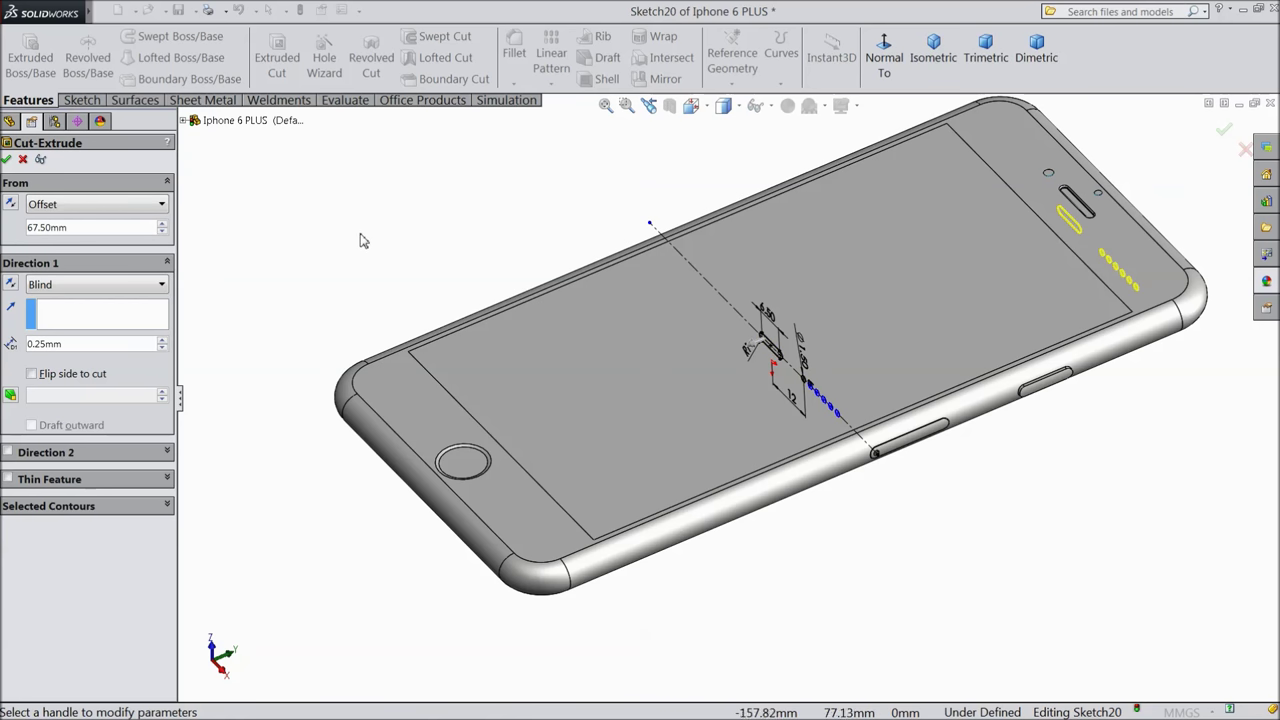
{"action": "left_click", "coordinate": [9, 205]}
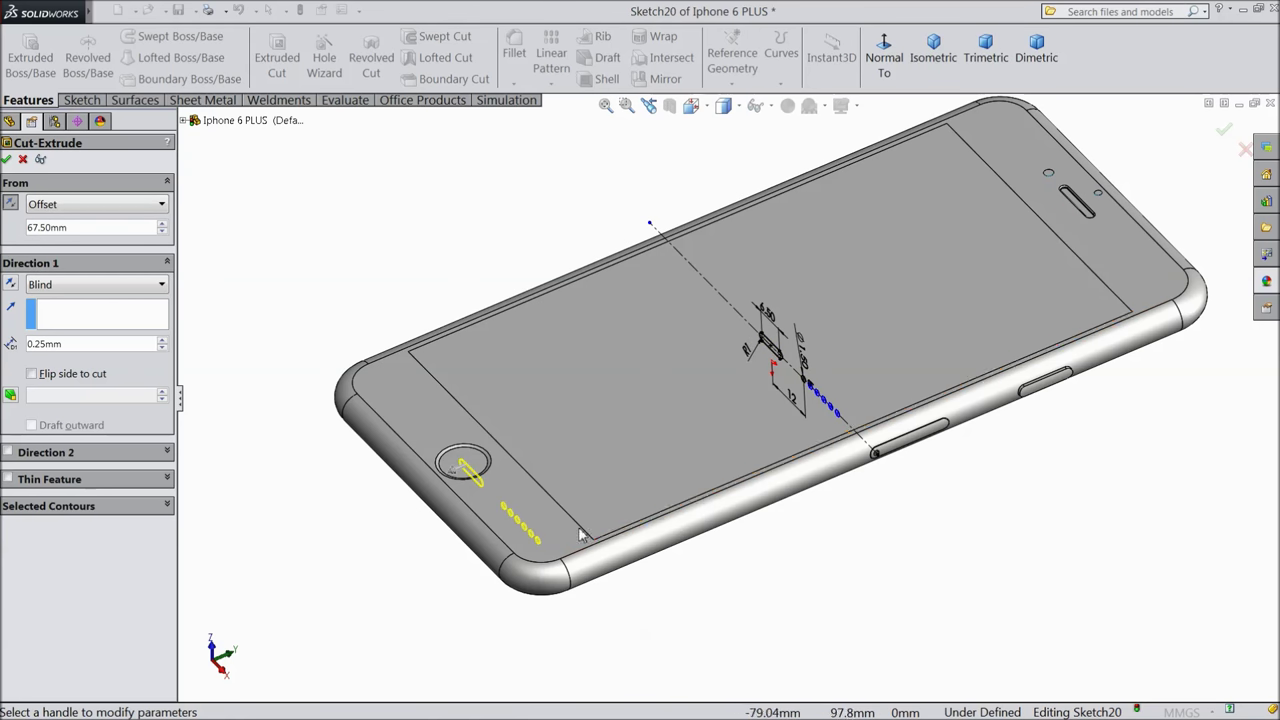
Set the cut's end condition to Through All, complete it, and inspect the openings on the phone's bottom edge.
{"action": "scroll", "coordinate": [554, 556], "scroll_direction": "down", "scroll_amount": 3}
{"action": "left_click", "coordinate": [77, 288]}
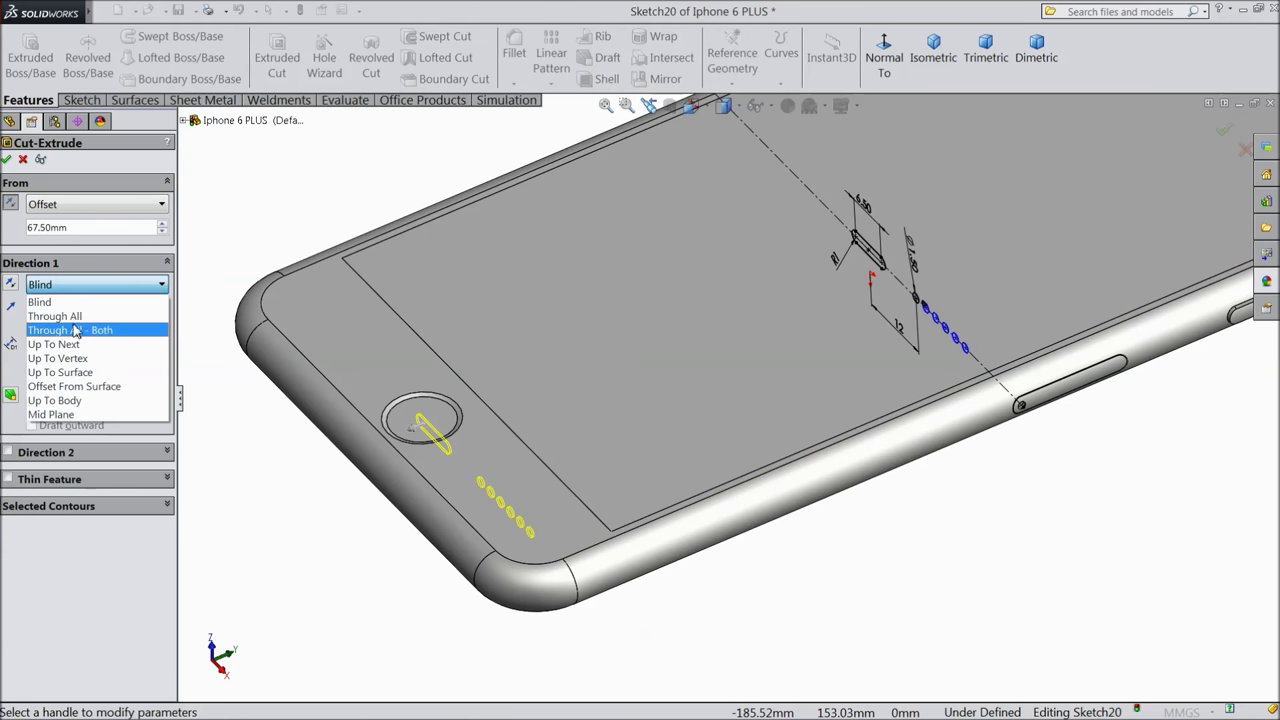
{"action": "left_click", "coordinate": [95, 311]}
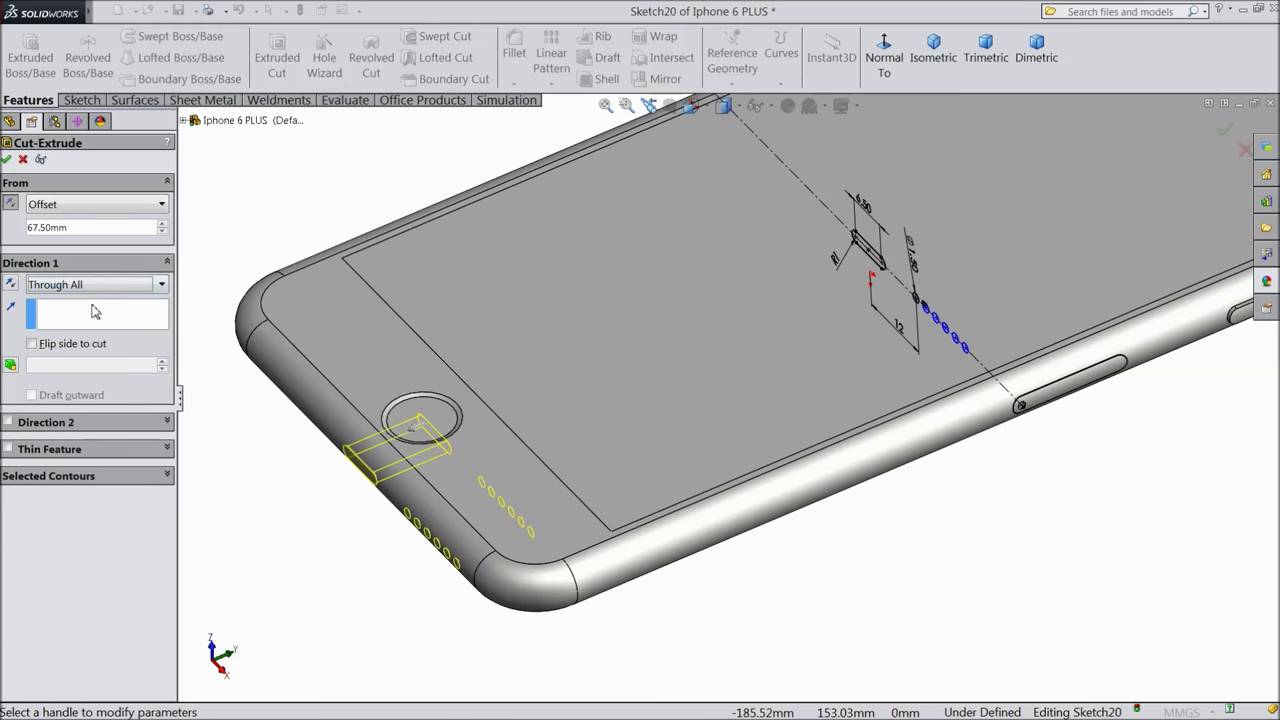
{"action": "left_click", "coordinate": [7, 159]}
{"action": "middle_click_drag", "start_coordinate": [425, 565], "coordinate": [493, 462]}
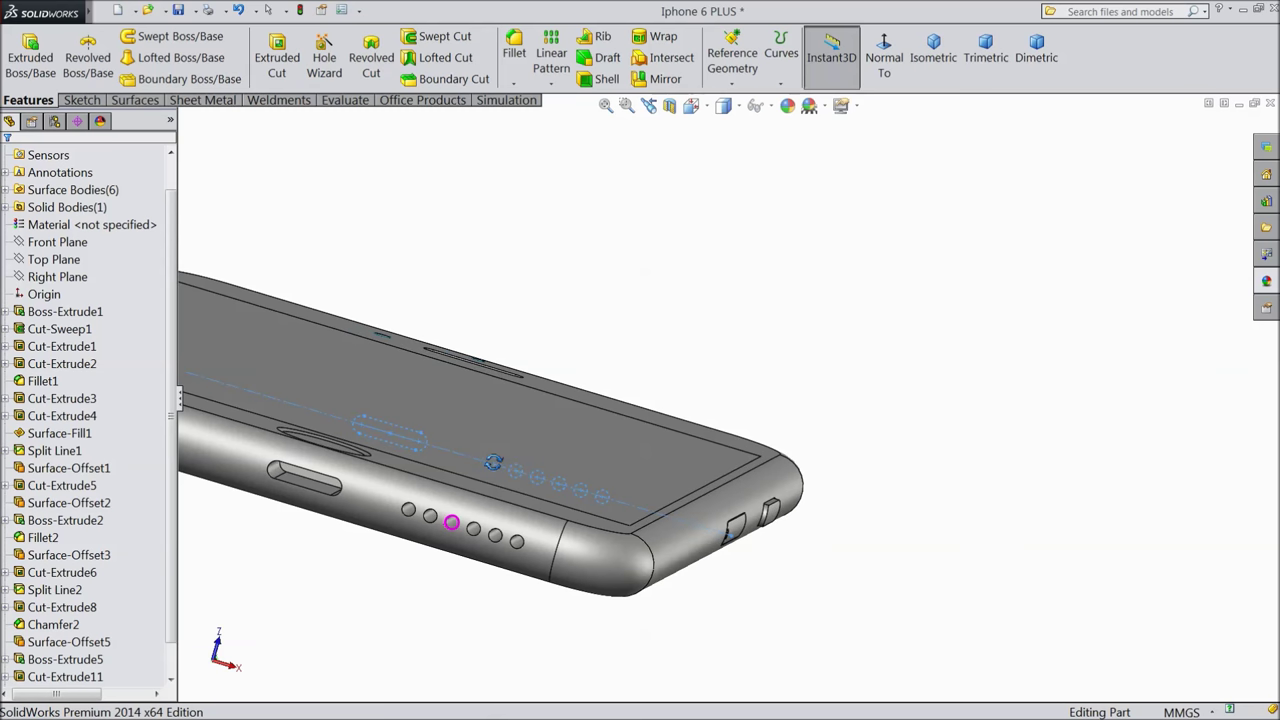
{"action": "scroll", "coordinate": [310, 485], "scroll_direction": "down", "scroll_amount": 2}
{"action": "scroll", "coordinate": [569, 535], "scroll_direction": "down", "scroll_amount": 2}
{"action": "mouse_move", "coordinate": [569, 552]}
{"action": "middle_mouse_down"}
{"action": "mouse_move", "coordinate": [560, 520]}
{"action": "mouse_move", "coordinate": [545, 525]}
{"action": "mouse_move", "coordinate": [555, 540]}
{"action": "middle_mouse_up"}
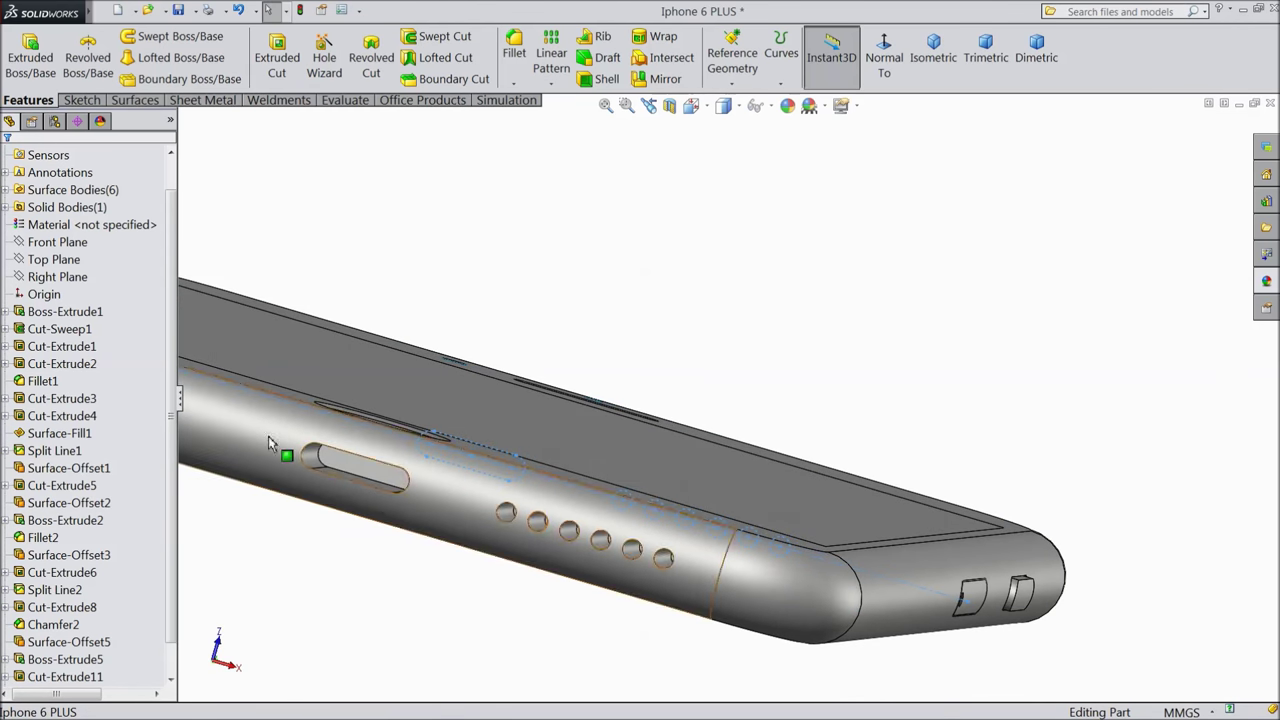
Start a sketch on the flat inner end face of the charging port slot and convert the face's outline into sketch entities.
{"action": "scroll", "coordinate": [270, 448], "scroll_direction": "down", "scroll_amount": 3}
{"action": "left_click", "coordinate": [621, 496]}
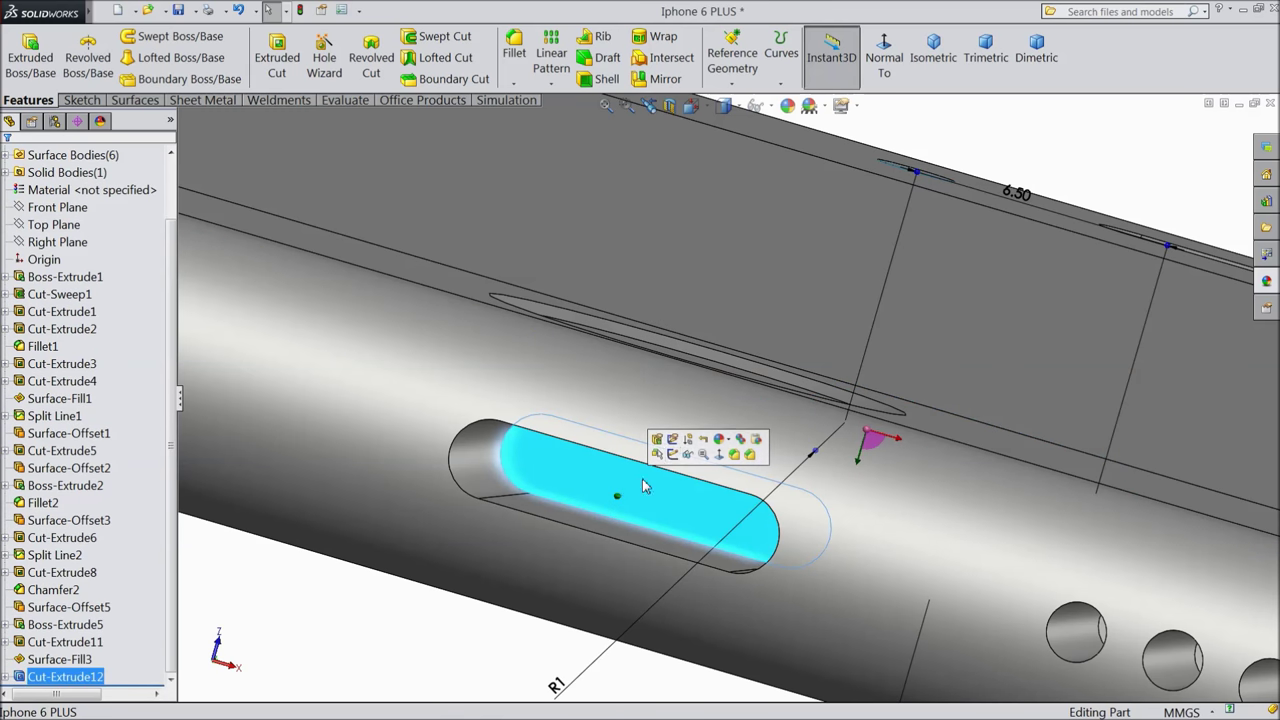
{"action": "left_click", "coordinate": [672, 454]}
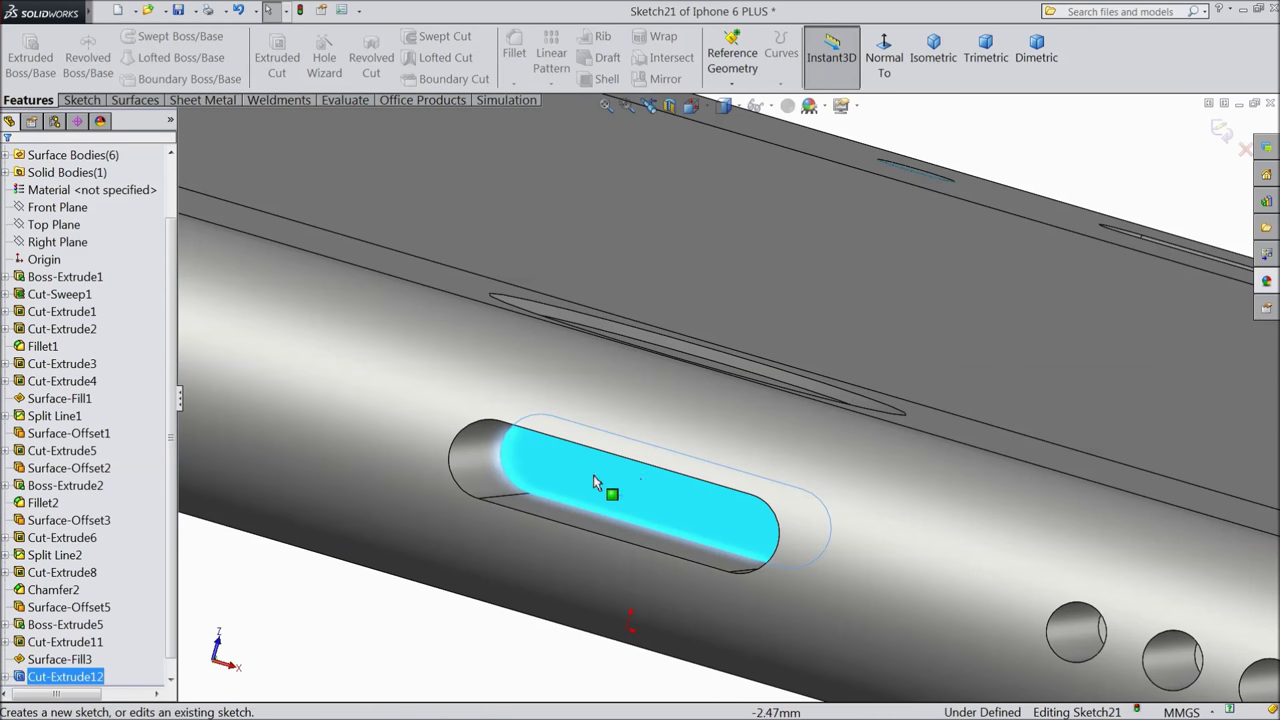
{"action": "left_click", "coordinate": [82, 100]}
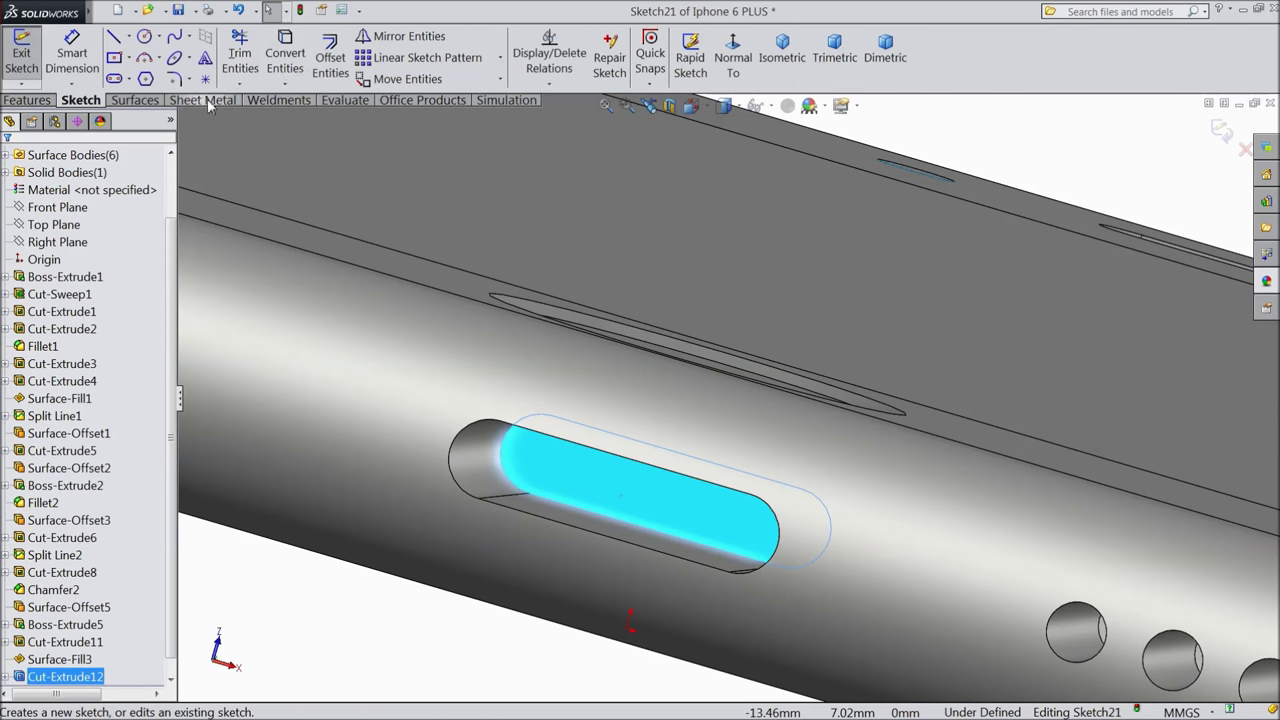
{"action": "left_click", "coordinate": [288, 68]}
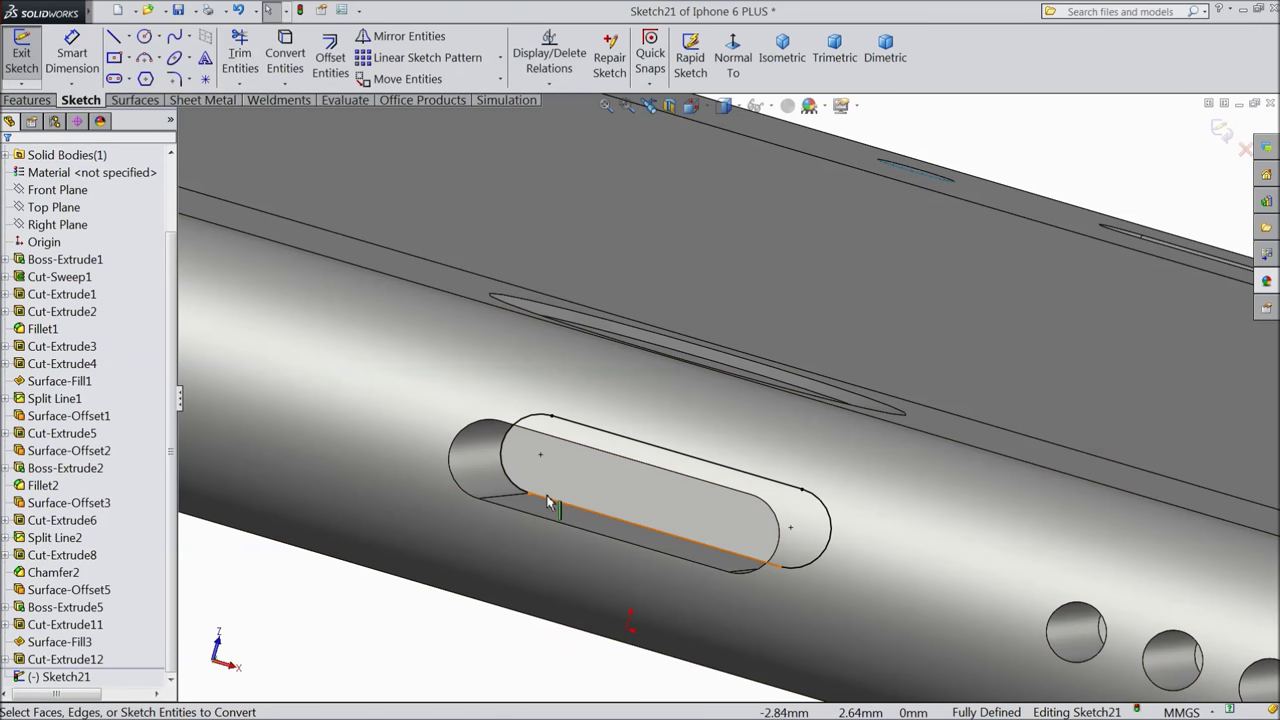
Offset the whole converted slot outline inward by 0.25 mm, using the Reverse and Select chain options.
{"action": "left_click", "coordinate": [330, 60]}
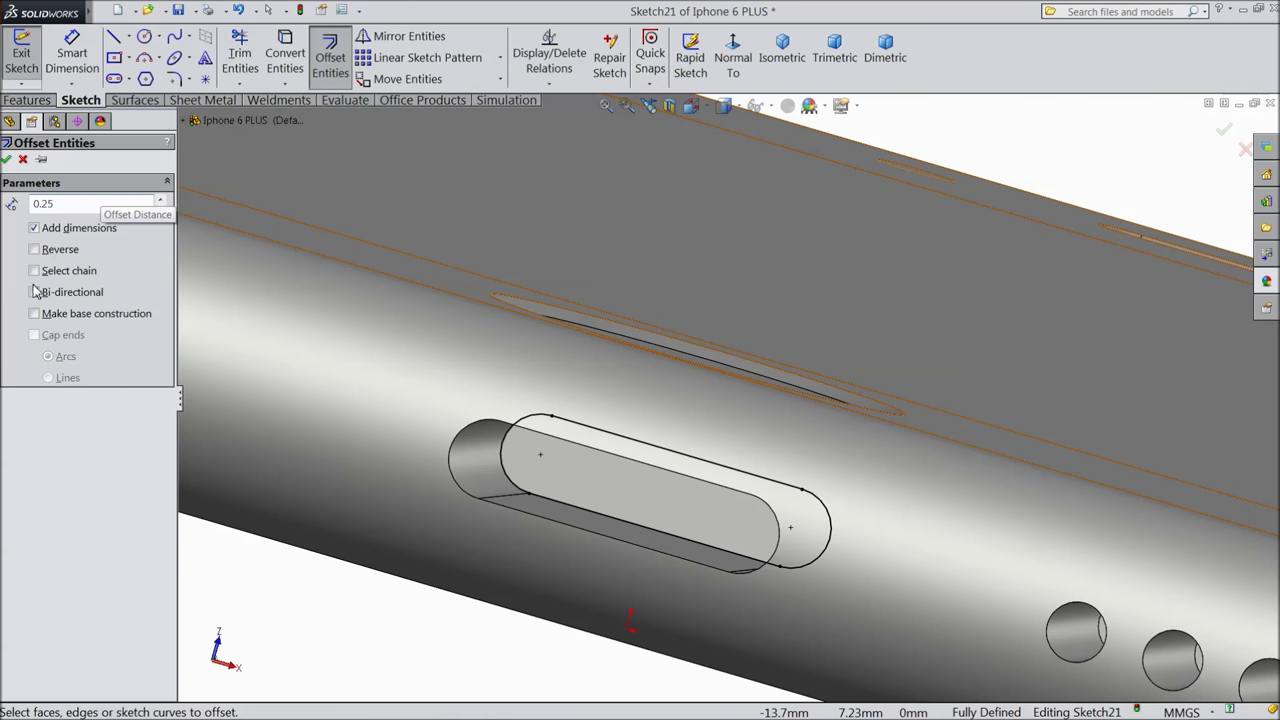
{"action": "left_click", "coordinate": [510, 479]}
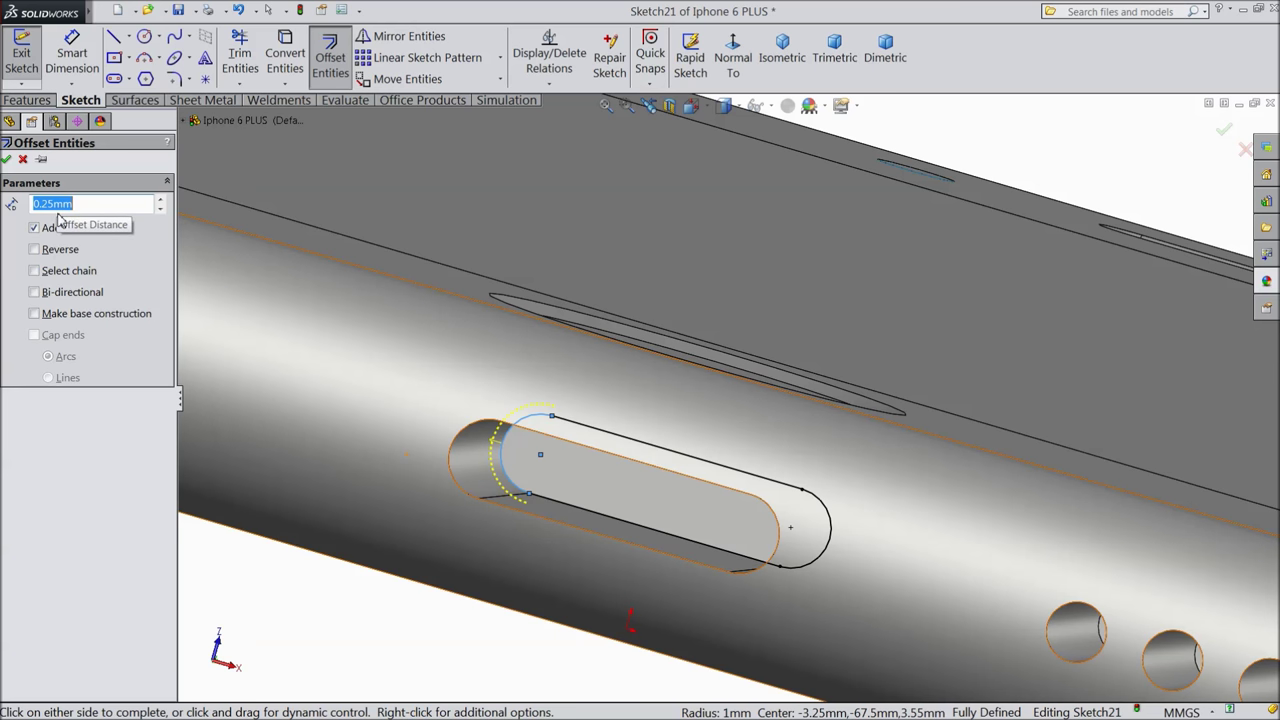
{"action": "left_click", "coordinate": [35, 250]}
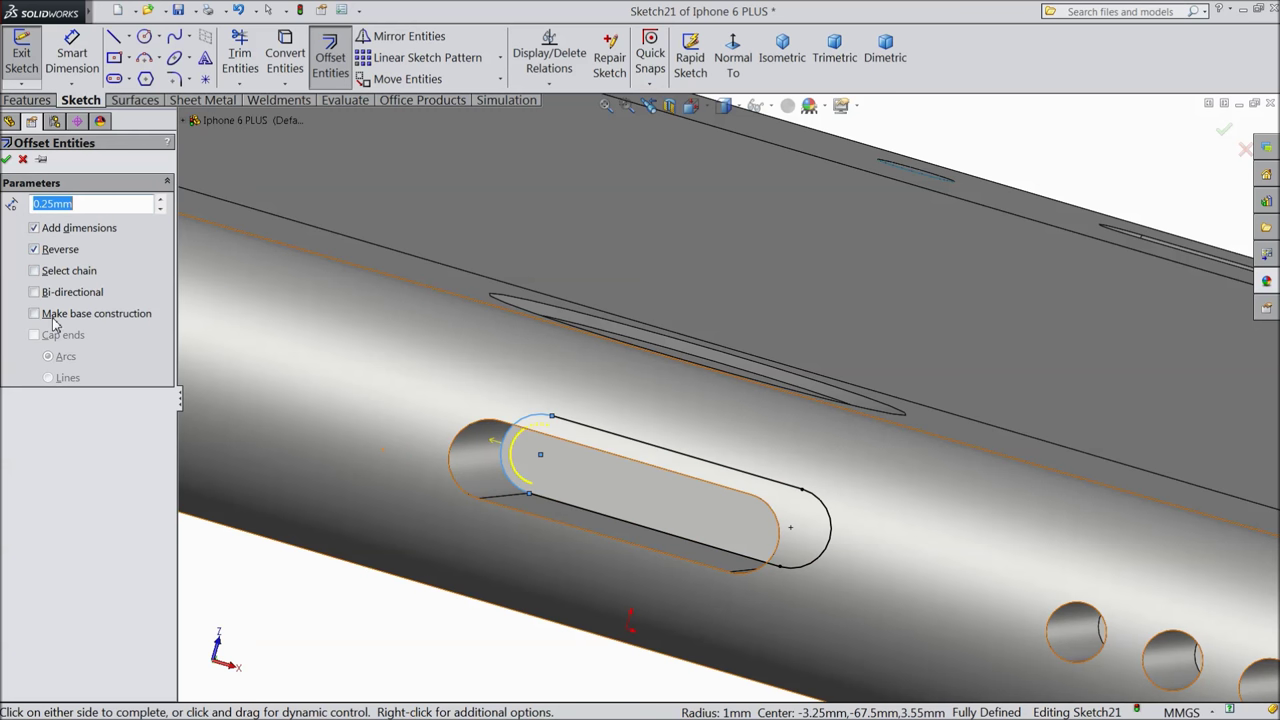
{"action": "left_click", "coordinate": [35, 271]}
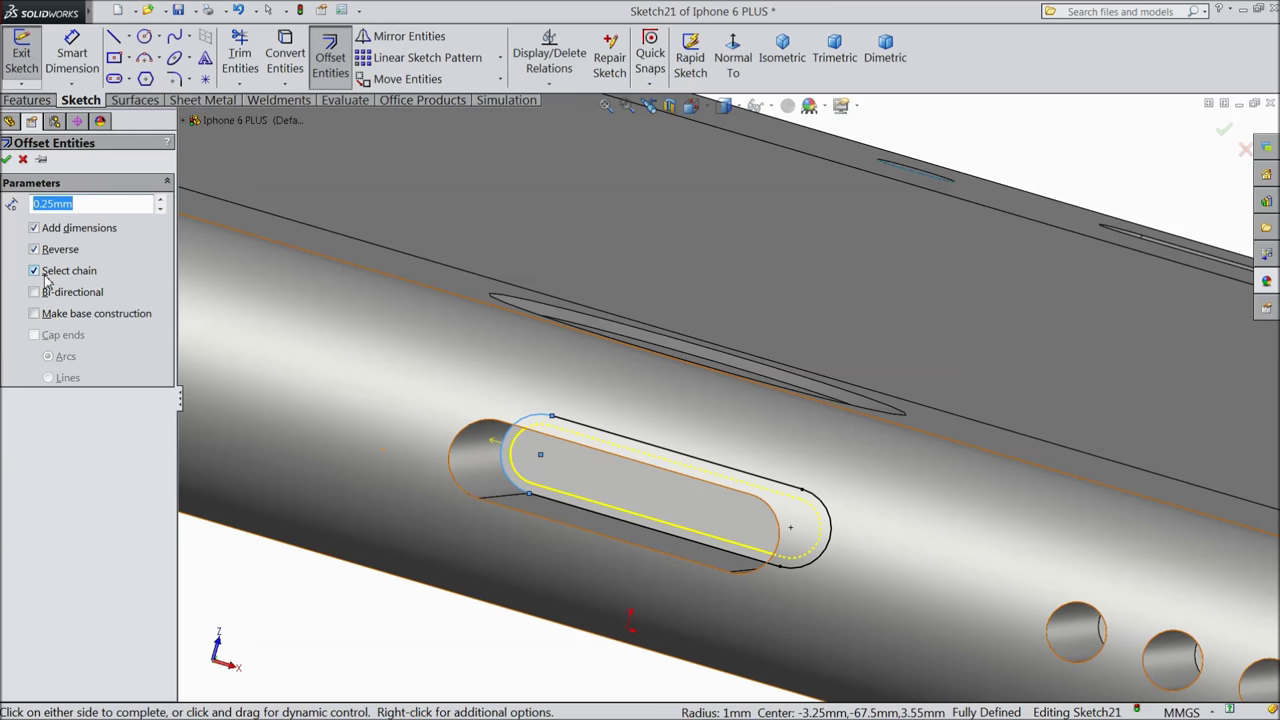
{"action": "left_click", "coordinate": [7, 160]}
Extrude the ring between the two slot outlines as a blind boss 10.75 mm deep with Merge result enabled.
{"action": "left_click", "coordinate": [24, 100]}
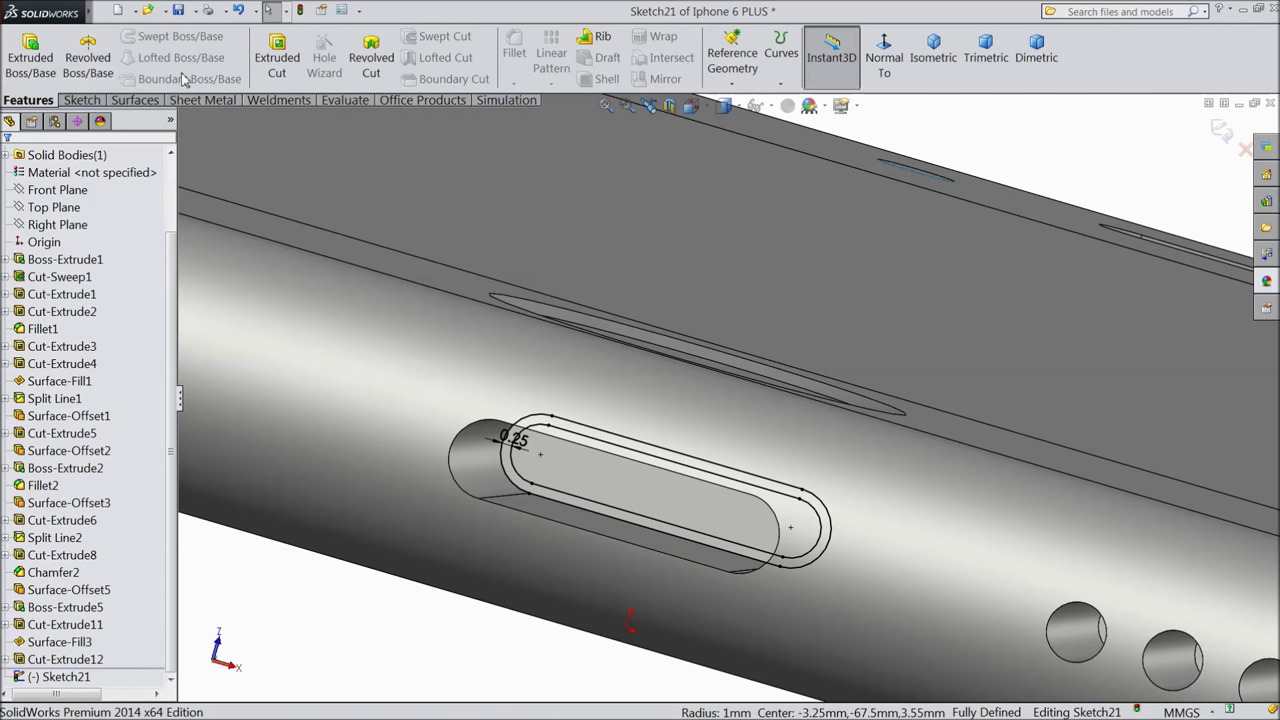
{"action": "left_click", "coordinate": [22, 62]}
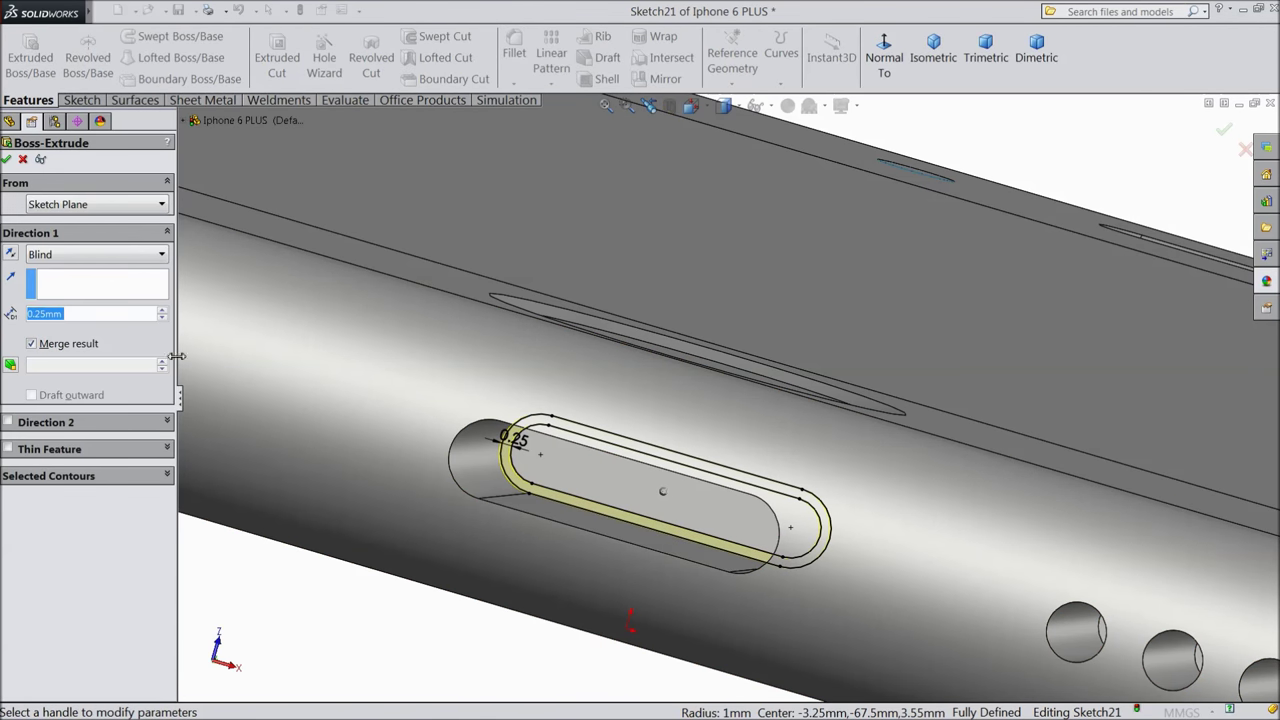
{"action": "type", "text": "10.7"}
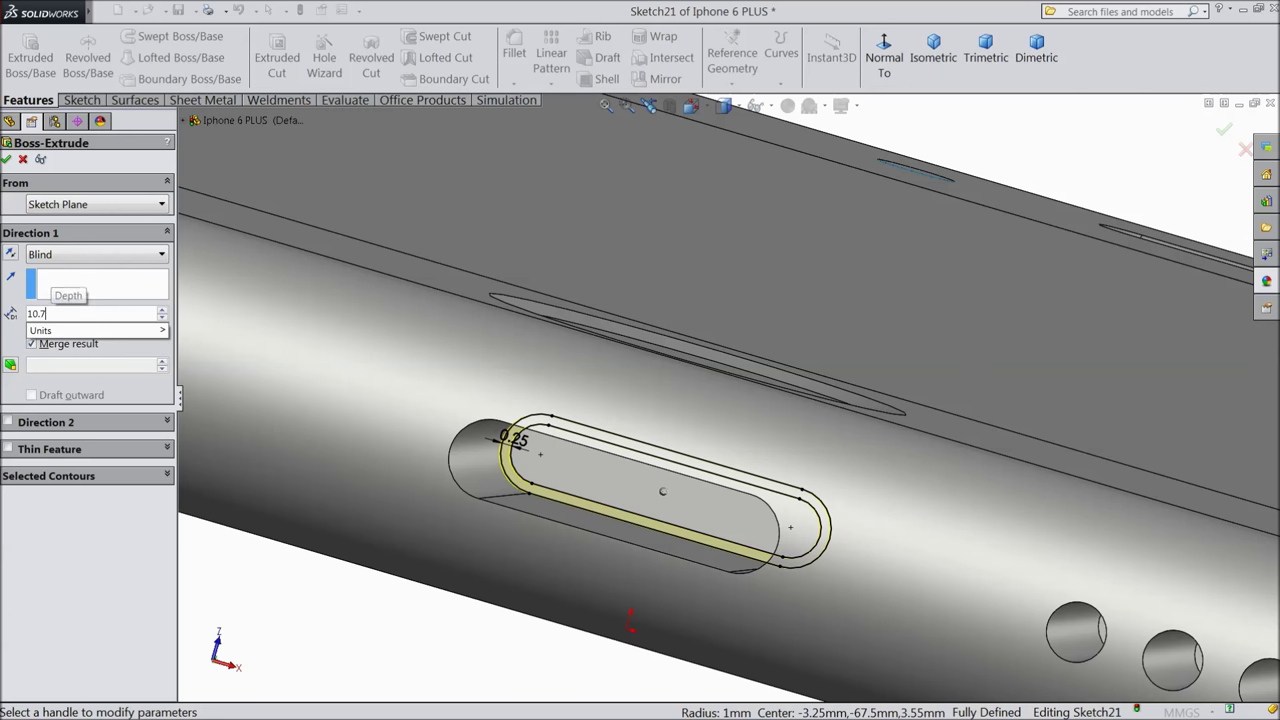
{"action": "key", "text": "Return"}
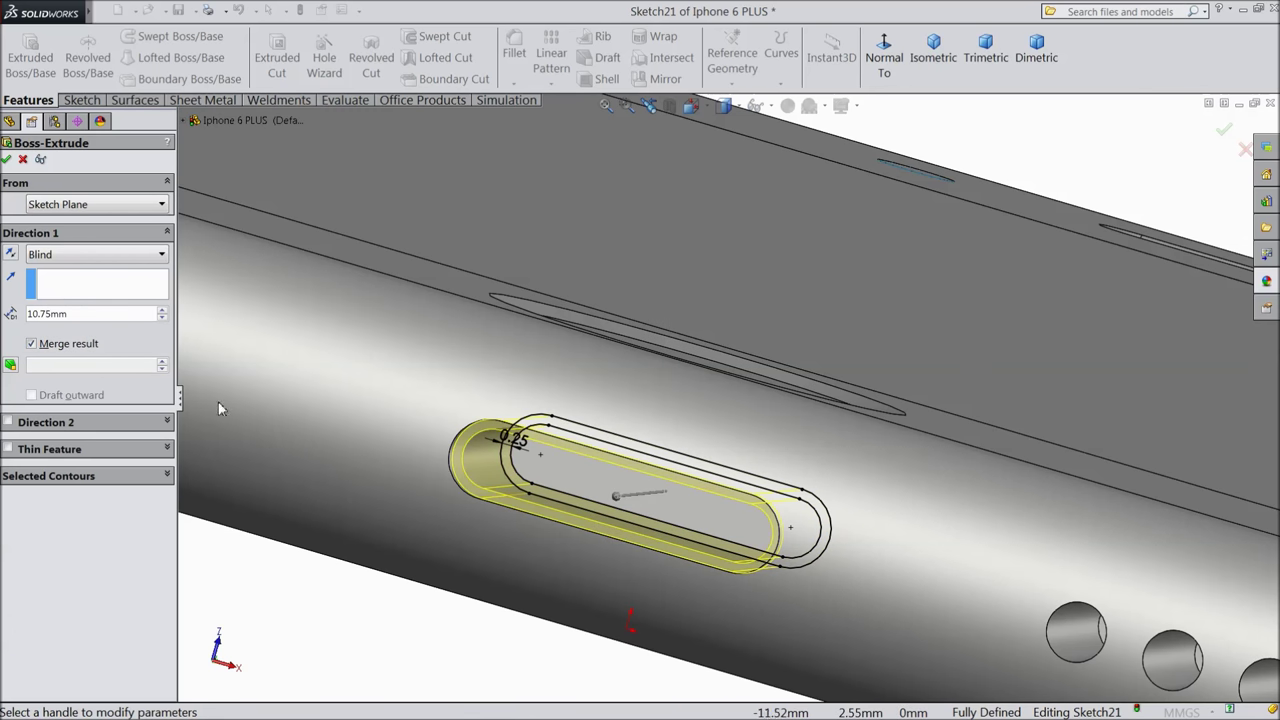
{"action": "left_click", "coordinate": [6, 161]}
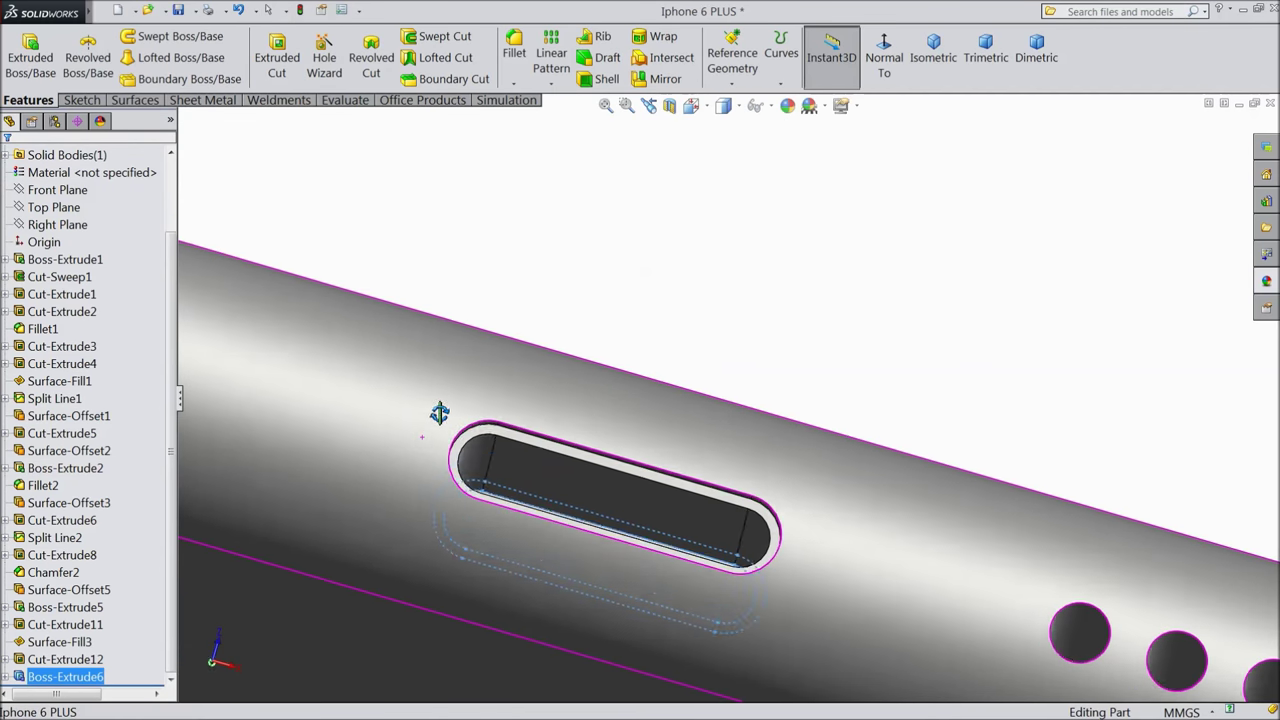
{"action": "middle_click_drag", "start_coordinate": [440, 413], "coordinate": [434, 507]}
{"action": "scroll", "coordinate": [550, 500], "scroll_direction": "up", "scroll_amount": 5}
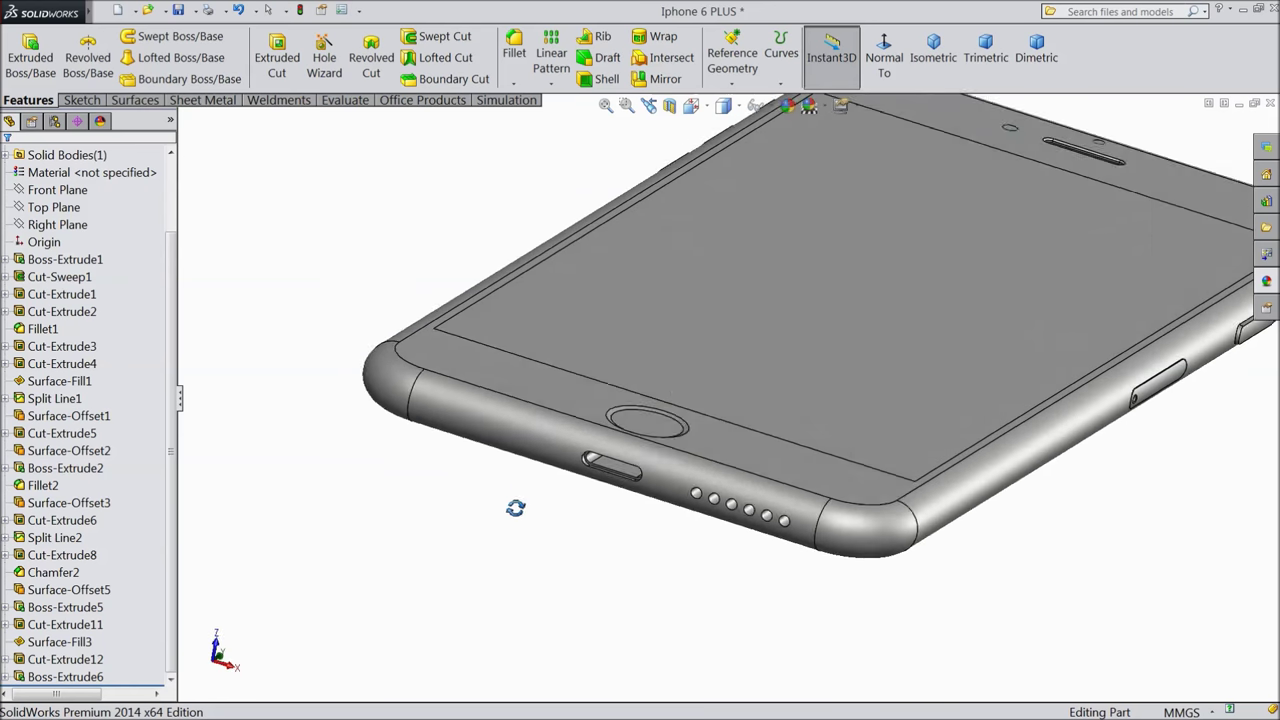
{"action": "scroll", "coordinate": [512, 515], "scroll_direction": "up", "scroll_amount": 4}
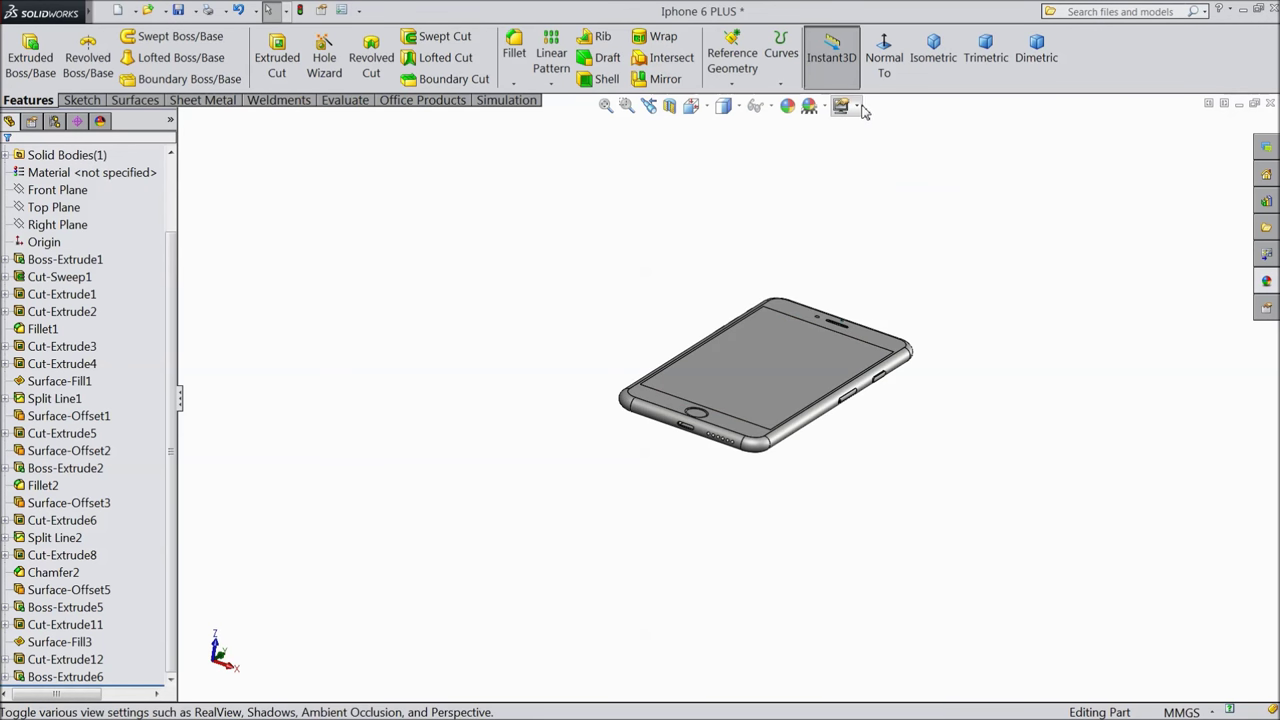
Turn on the perspective display, review the phone model, and save the part.
{"action": "left_click", "coordinate": [841, 105]}
{"action": "left_click", "coordinate": [868, 193]}
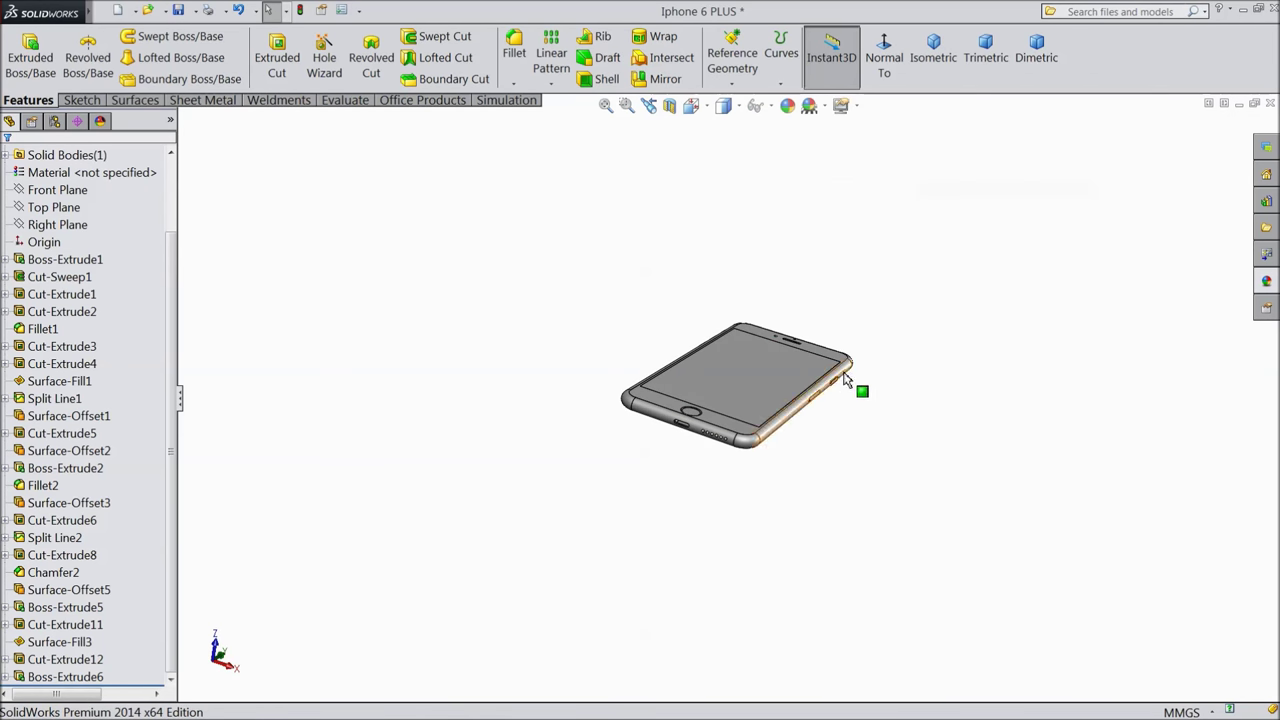
{"action": "scroll", "coordinate": [763, 380], "scroll_direction": "down", "scroll_amount": 2}
{"action": "middle_click_drag", "start_coordinate": [763, 380], "coordinate": [928, 385]}
{"action": "scroll", "coordinate": [766, 429], "scroll_direction": "down", "scroll_amount": 3}
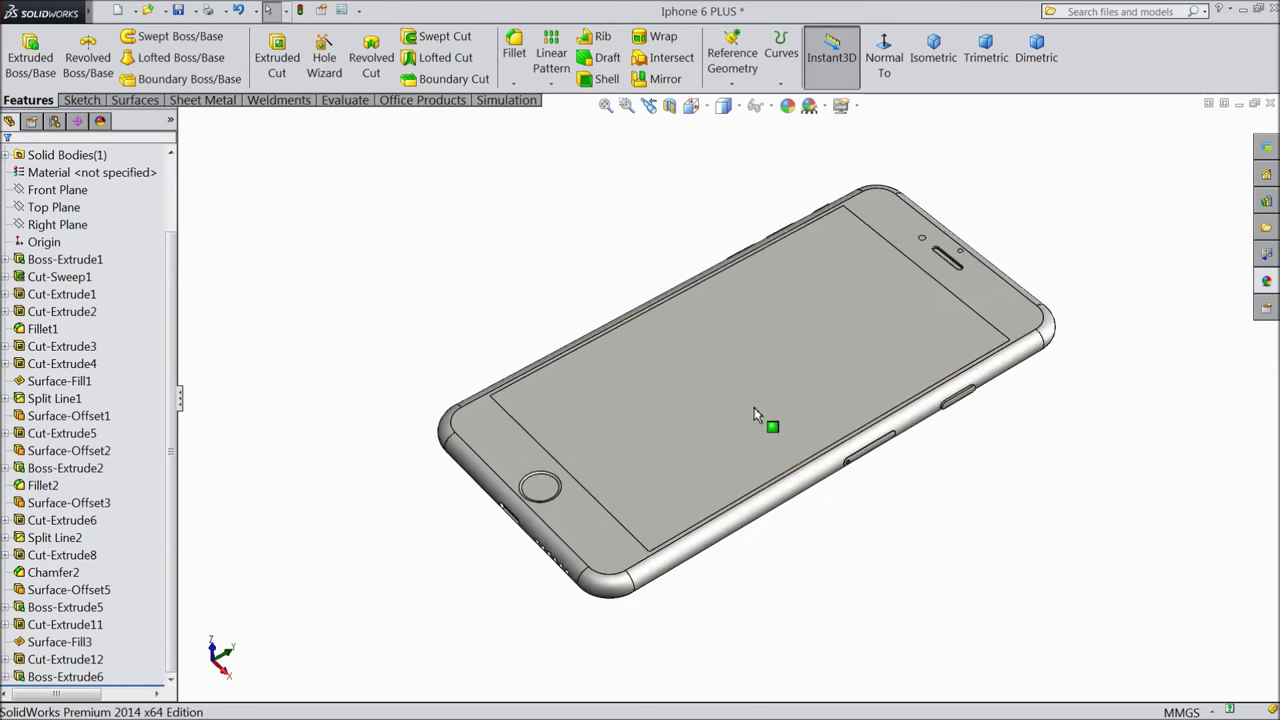
{"action": "middle_click_drag", "start_coordinate": [780, 449], "coordinate": [800, 403]}
{"action": "scroll", "coordinate": [805, 401], "scroll_direction": "down", "scroll_amount": 2}
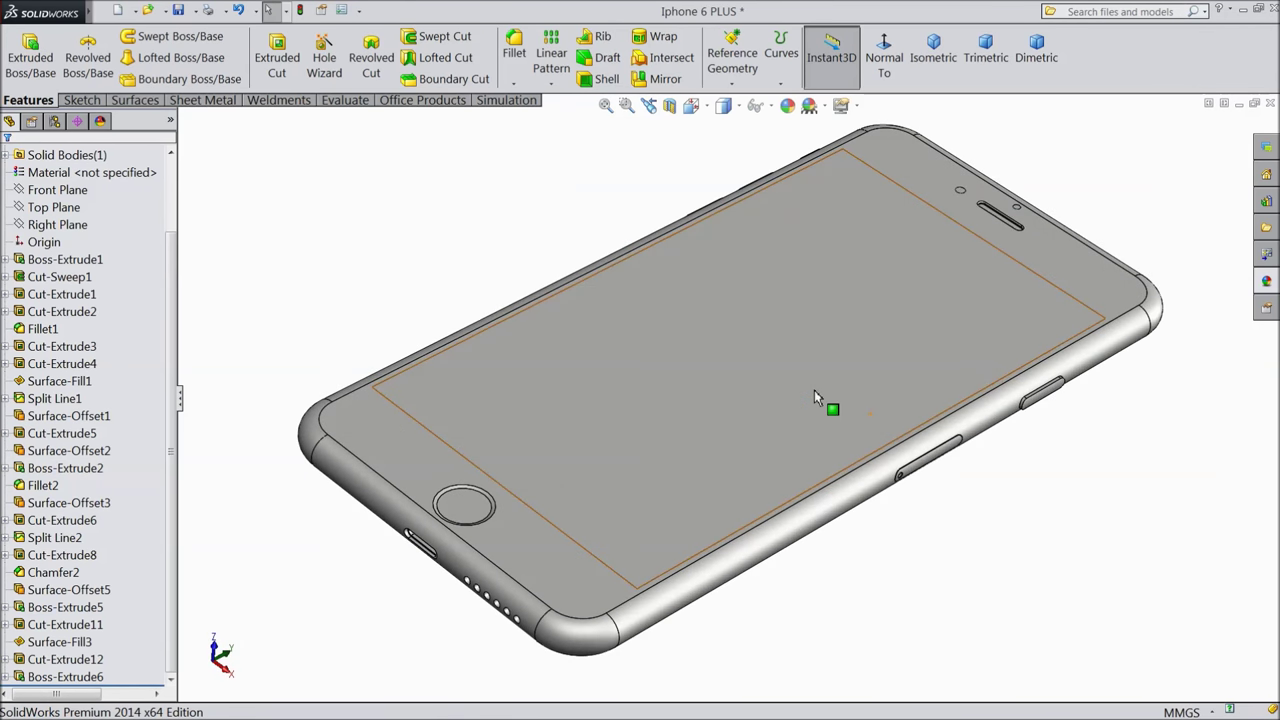
{"action": "middle_click_drag", "start_coordinate": [830, 356], "coordinate": [754, 429]}
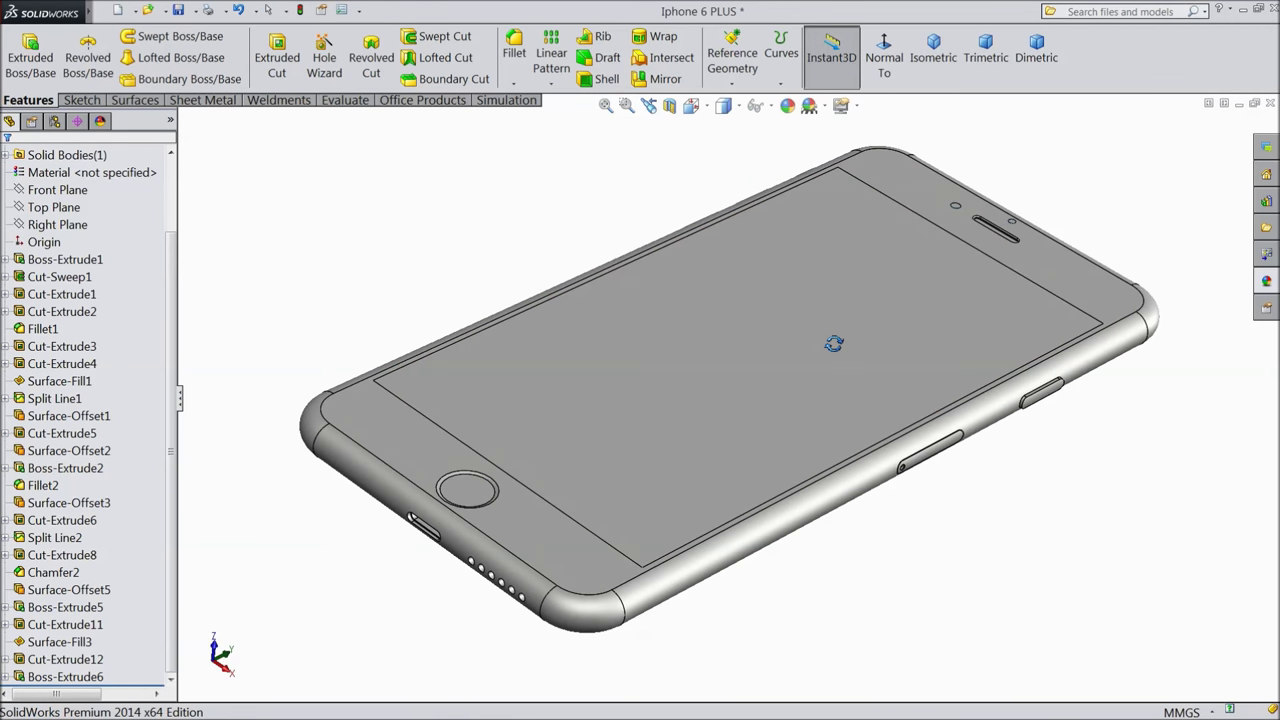
{"action": "scroll", "coordinate": [754, 430], "scroll_direction": "down", "scroll_amount": 2}
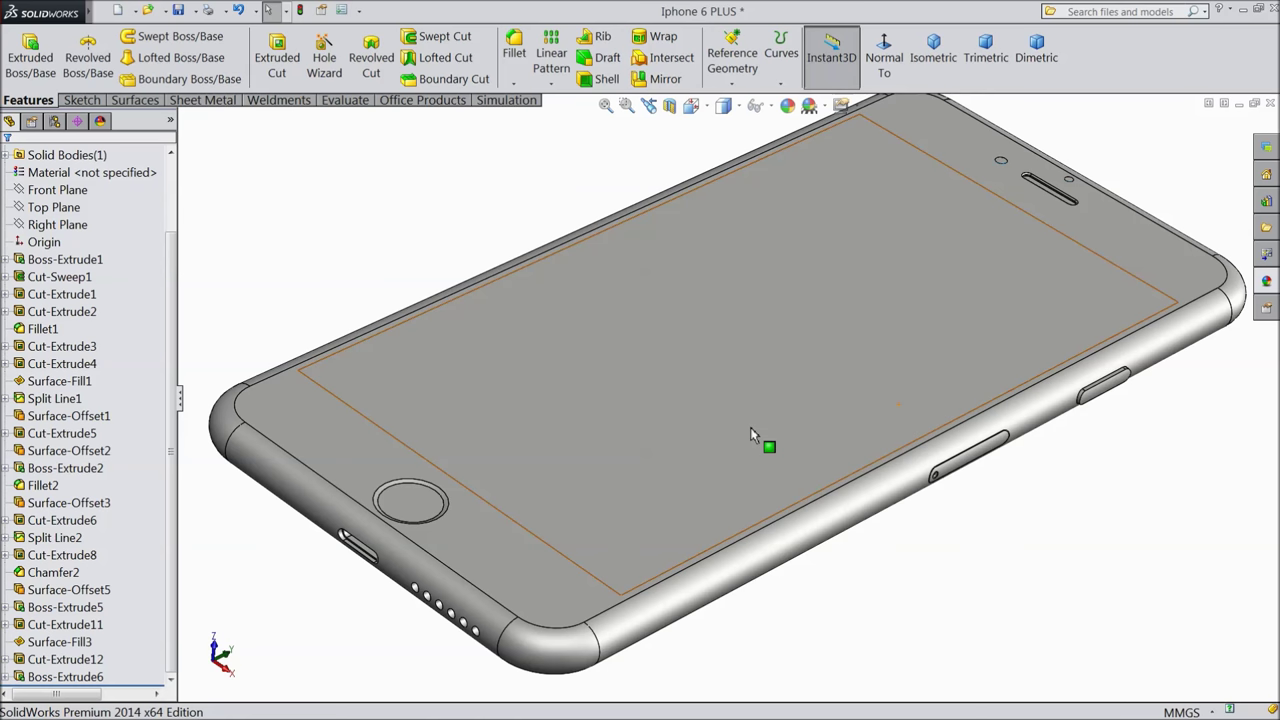
{"action": "key", "text": "ctrl+s"}
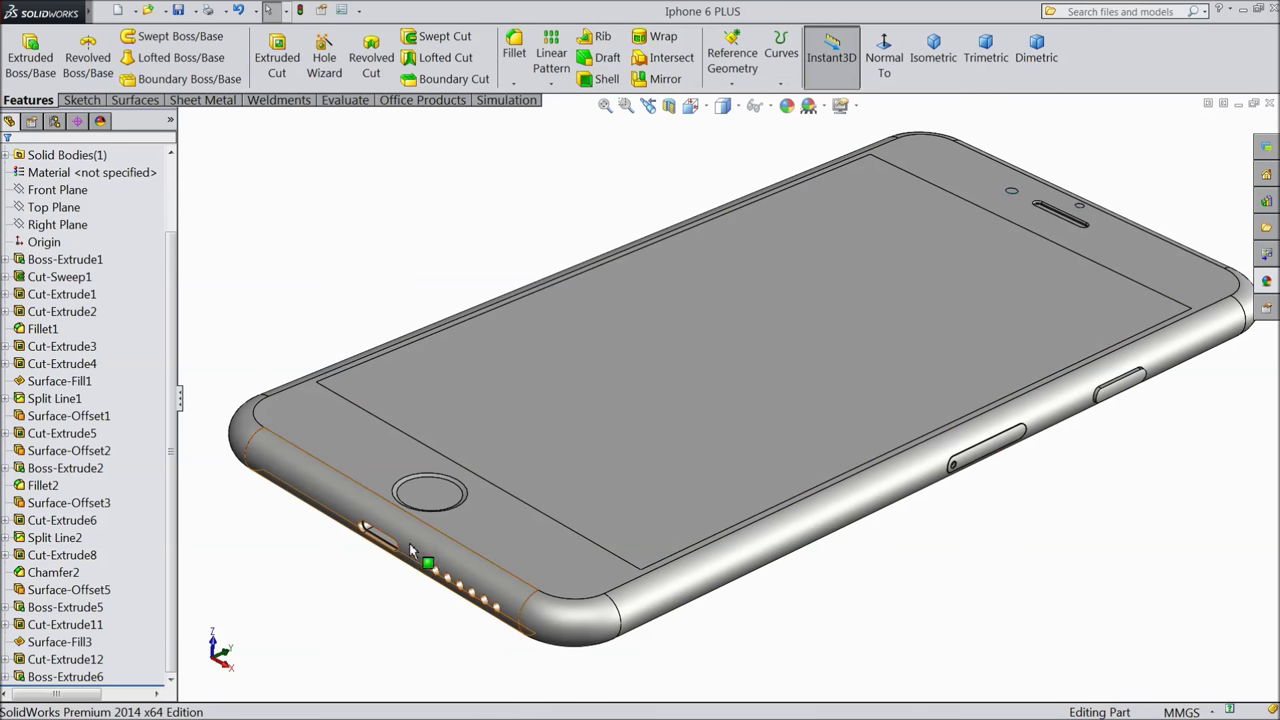
Start a sketch on the flat inner face of the charging port and switch the display style to wireframe.
{"action": "scroll", "coordinate": [391, 543], "scroll_direction": "down", "scroll_amount": 3}
{"action": "scroll", "coordinate": [411, 553], "scroll_direction": "down", "scroll_amount": 3}
{"action": "left_click", "coordinate": [436, 513]}
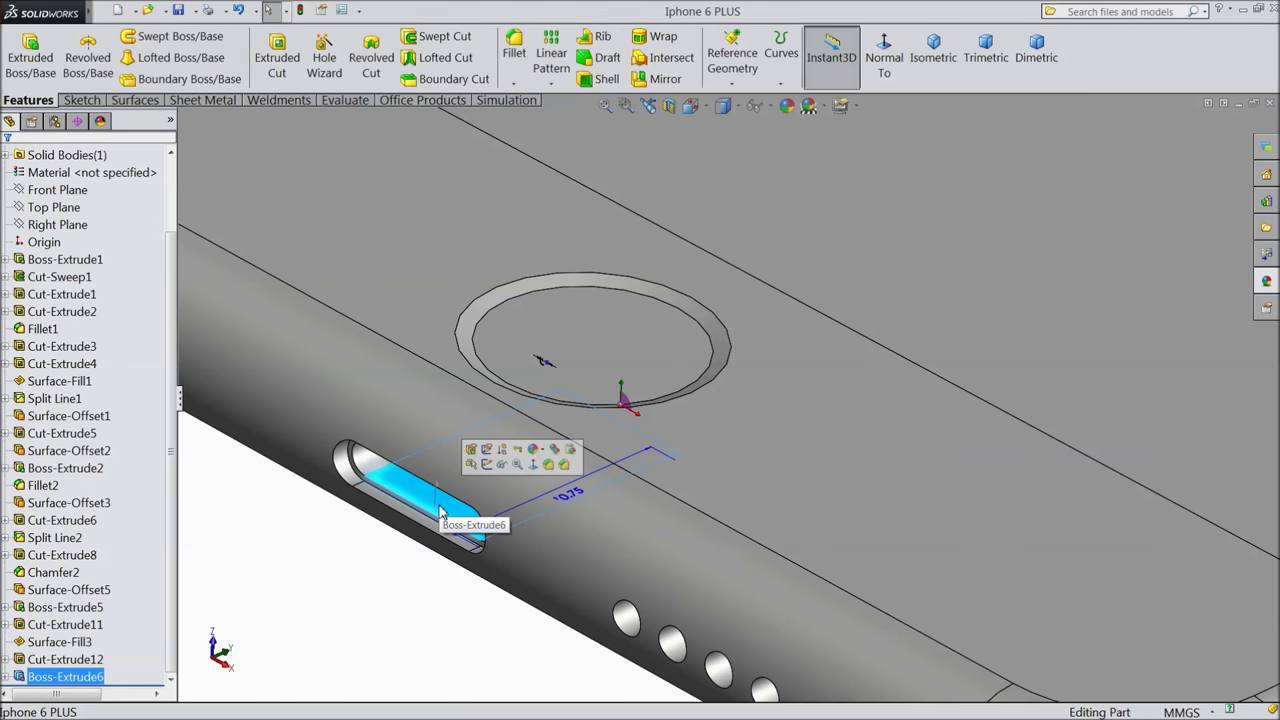
{"action": "left_click", "coordinate": [487, 465]}
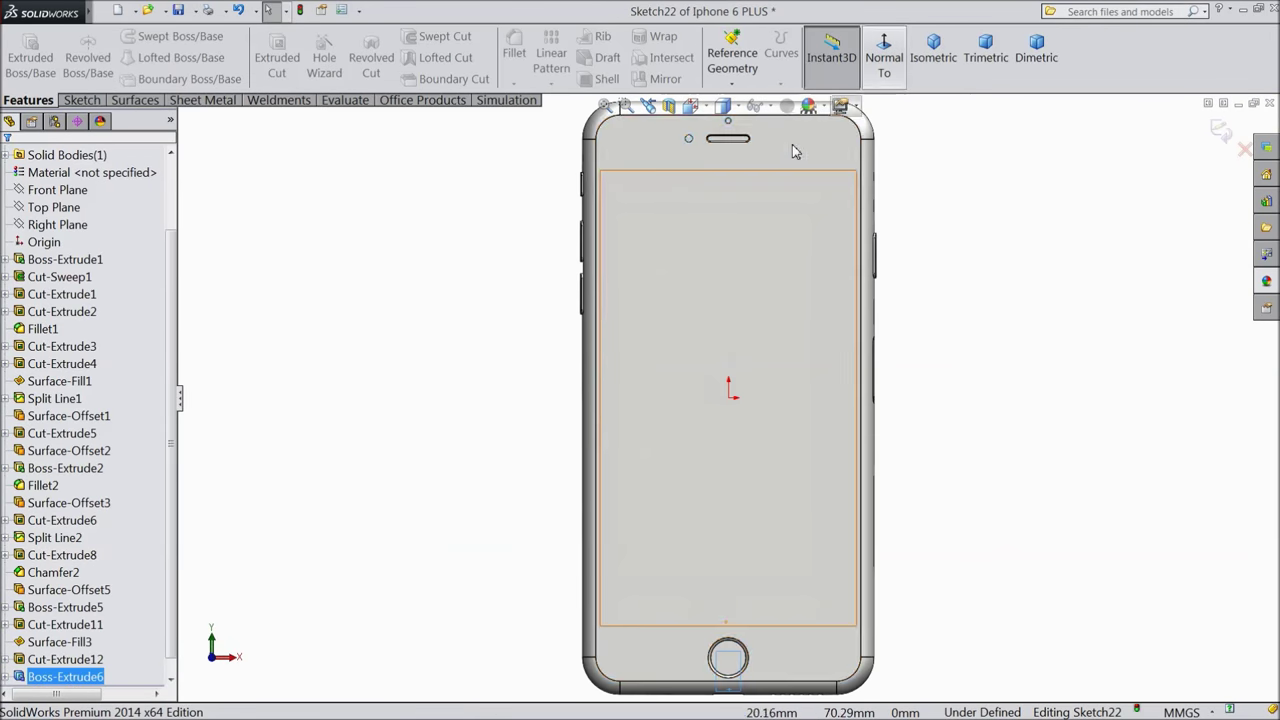
{"action": "left_click", "coordinate": [723, 106]}
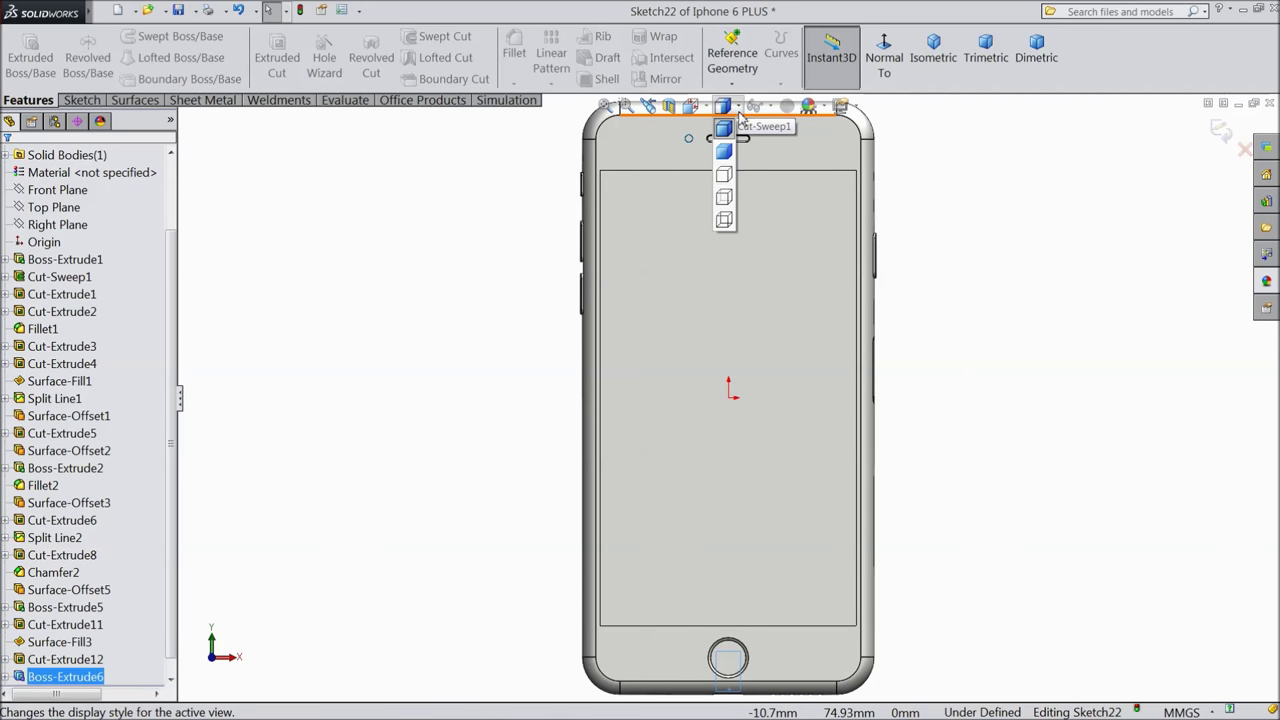
{"action": "left_click", "coordinate": [724, 221]}
{"action": "scroll", "coordinate": [720, 428], "scroll_direction": "up", "scroll_amount": 1}
{"action": "scroll", "coordinate": [745, 651], "scroll_direction": "down", "scroll_amount": 8}
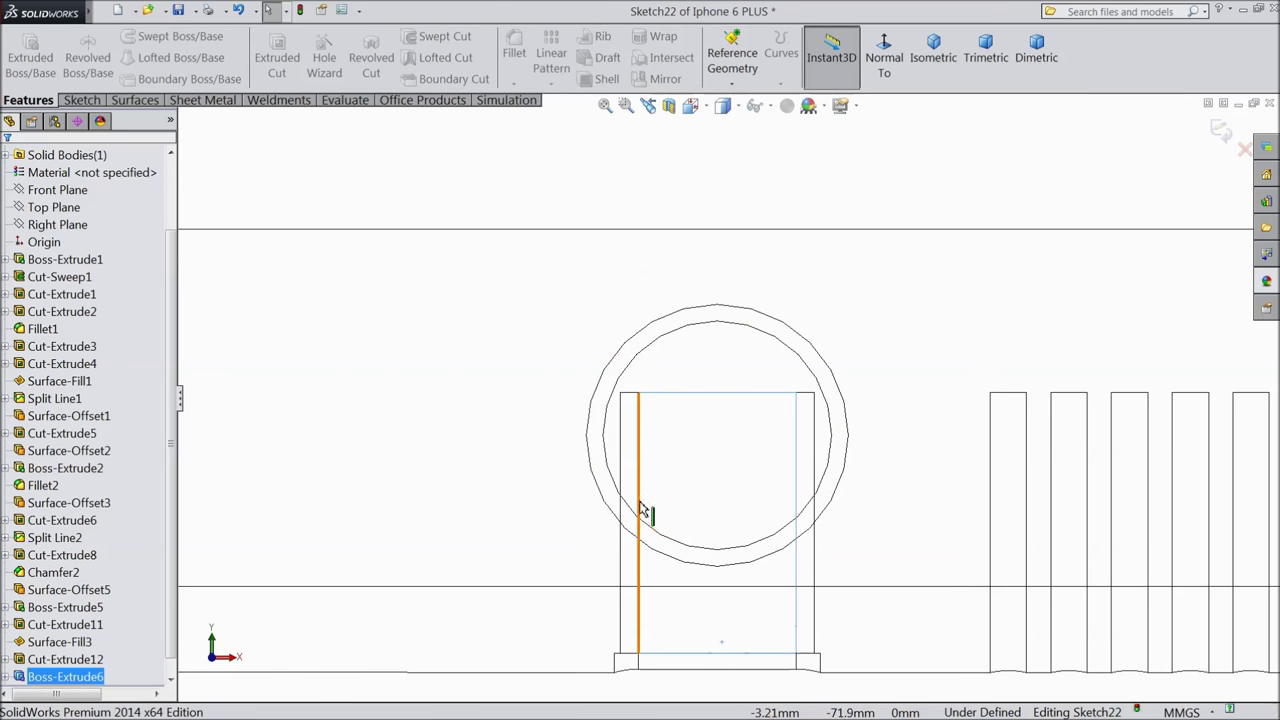
Offset the left long edge of the charging port face 0.52 mm toward the inside of the port.
{"action": "left_click", "coordinate": [639, 480]}
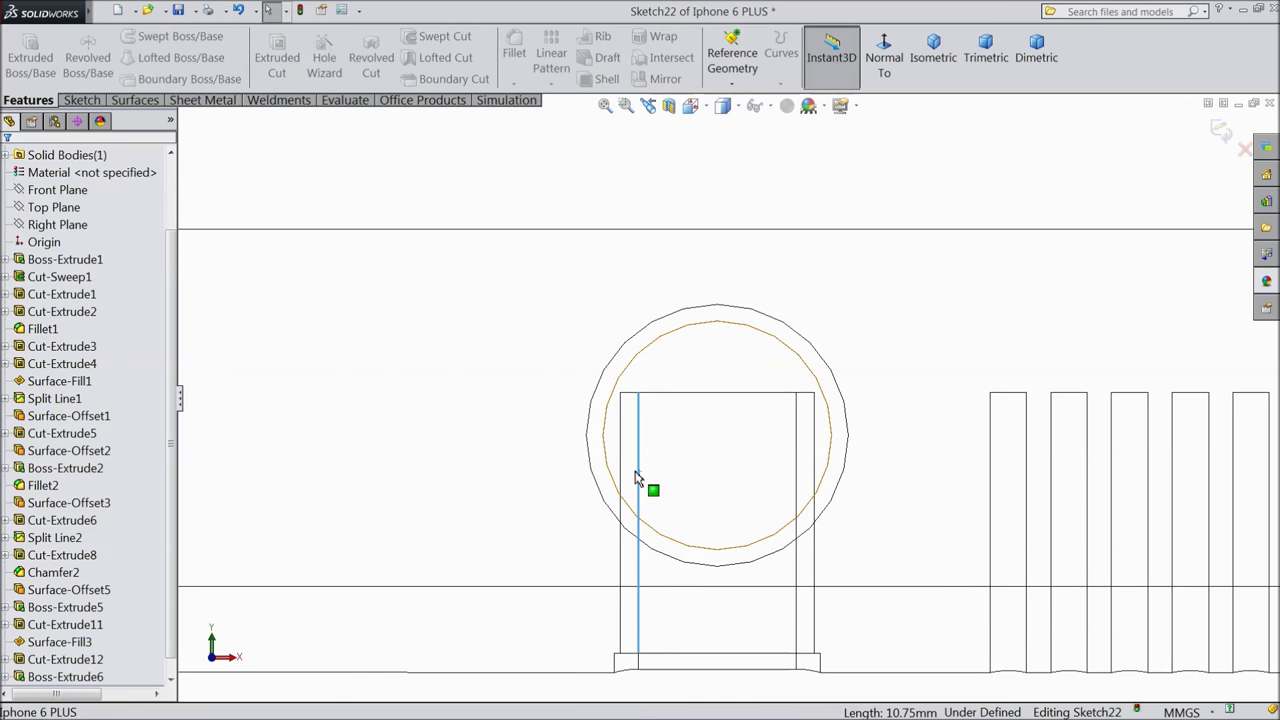
{"action": "left_click", "coordinate": [90, 101]}
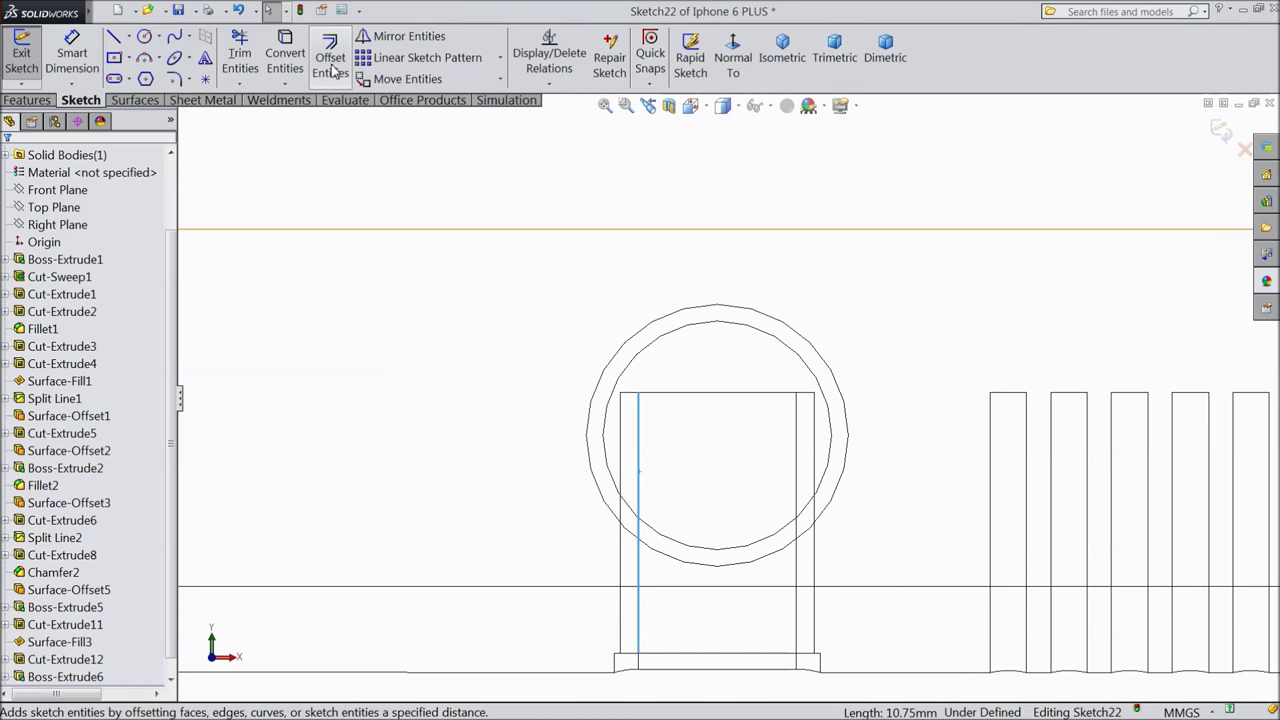
{"action": "left_click", "coordinate": [331, 66]}
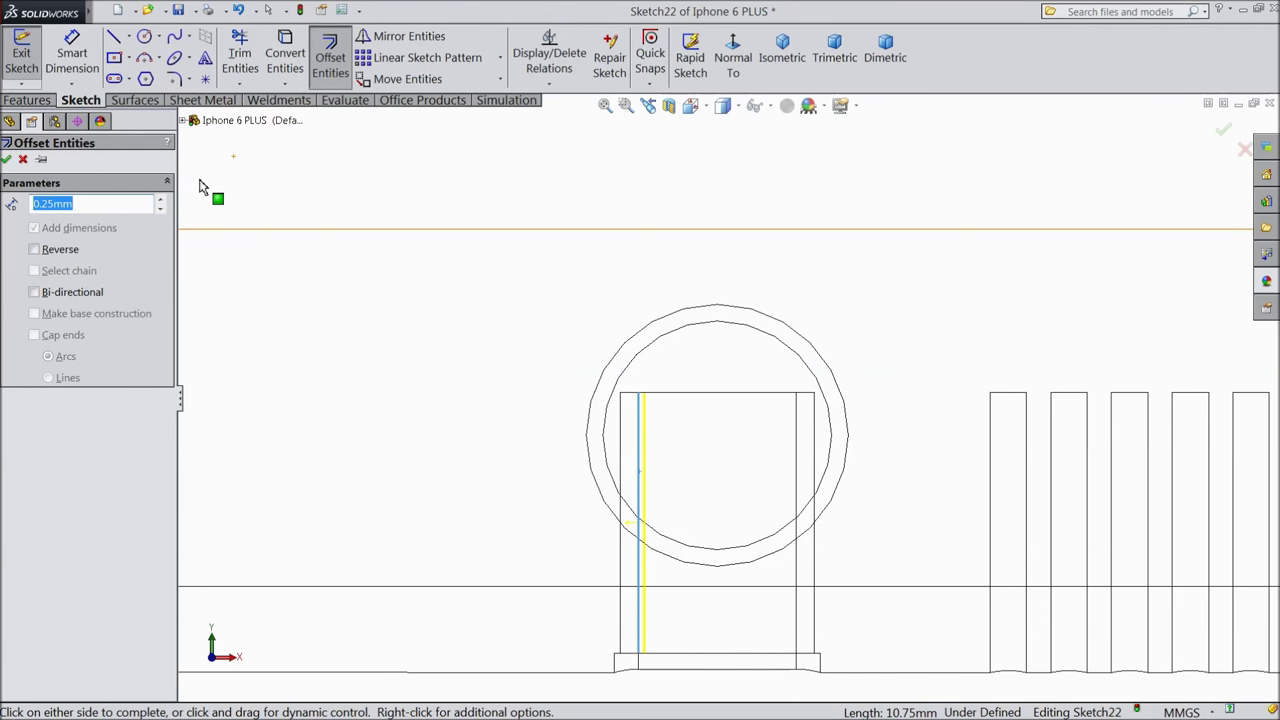
{"action": "type", "text": "0."}
{"action": "key", "text": "Return"}
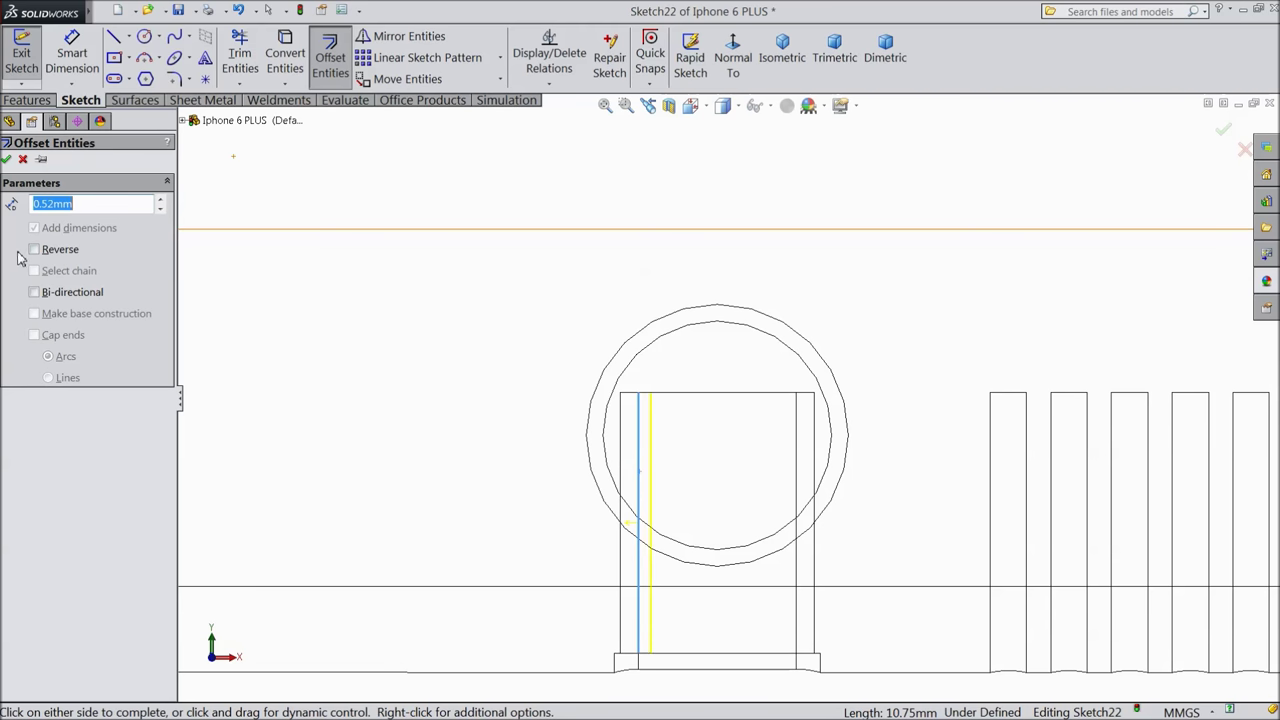
{"action": "scroll", "coordinate": [665, 540], "scroll_direction": "down", "scroll_amount": 2}
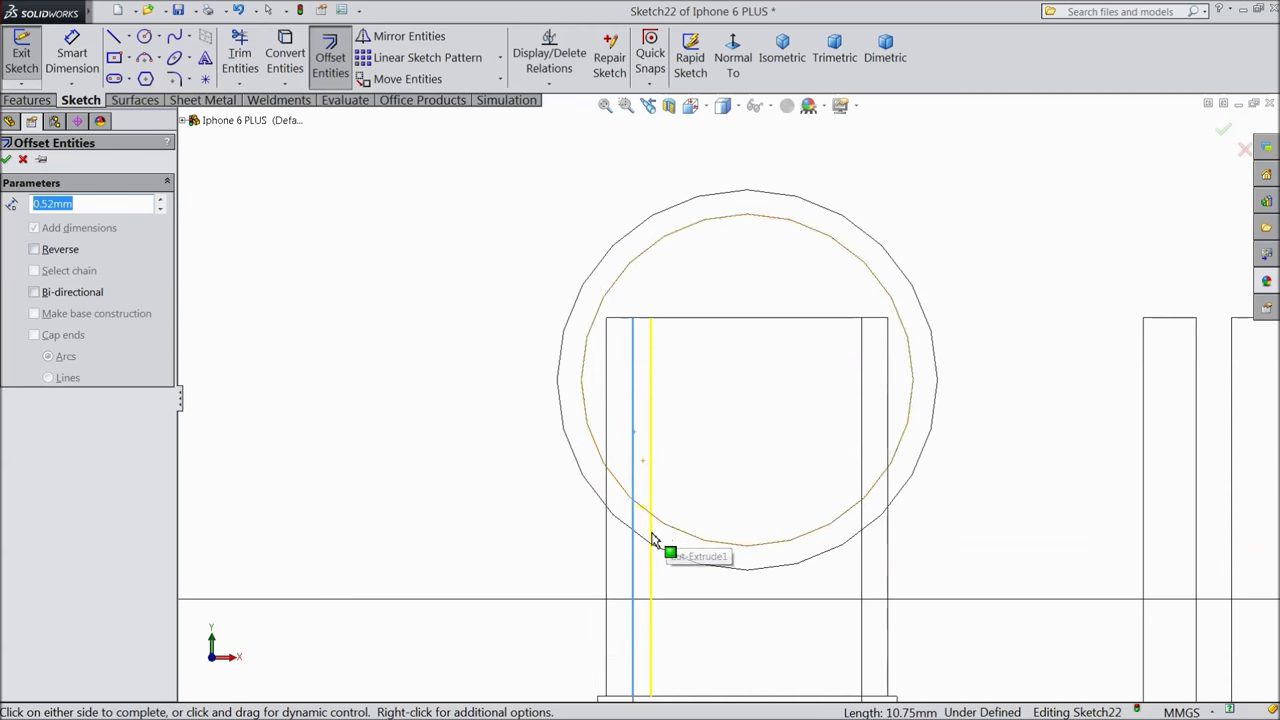
{"action": "left_click", "coordinate": [7, 162]}
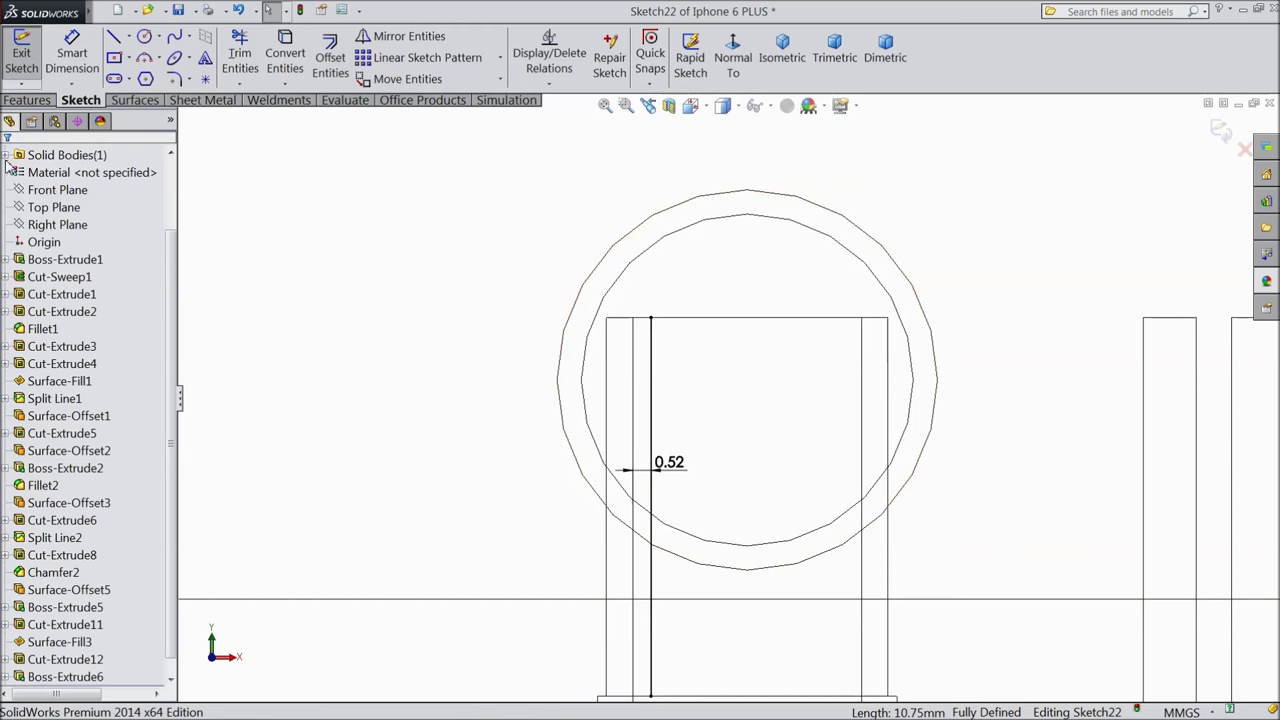
Shorten the offset line from its lower end and dimension its length as 9.5 mm.
{"action": "scroll", "coordinate": [600, 560], "scroll_direction": "up", "scroll_amount": 1}
{"action": "left_click", "coordinate": [662, 650]}
{"action": "mouse_move", "coordinate": [662, 650]}
{"action": "left_mouse_down"}
{"action": "mouse_move", "coordinate": [674, 563]}
{"action": "mouse_move", "coordinate": [663, 548]}
{"action": "left_mouse_up"}
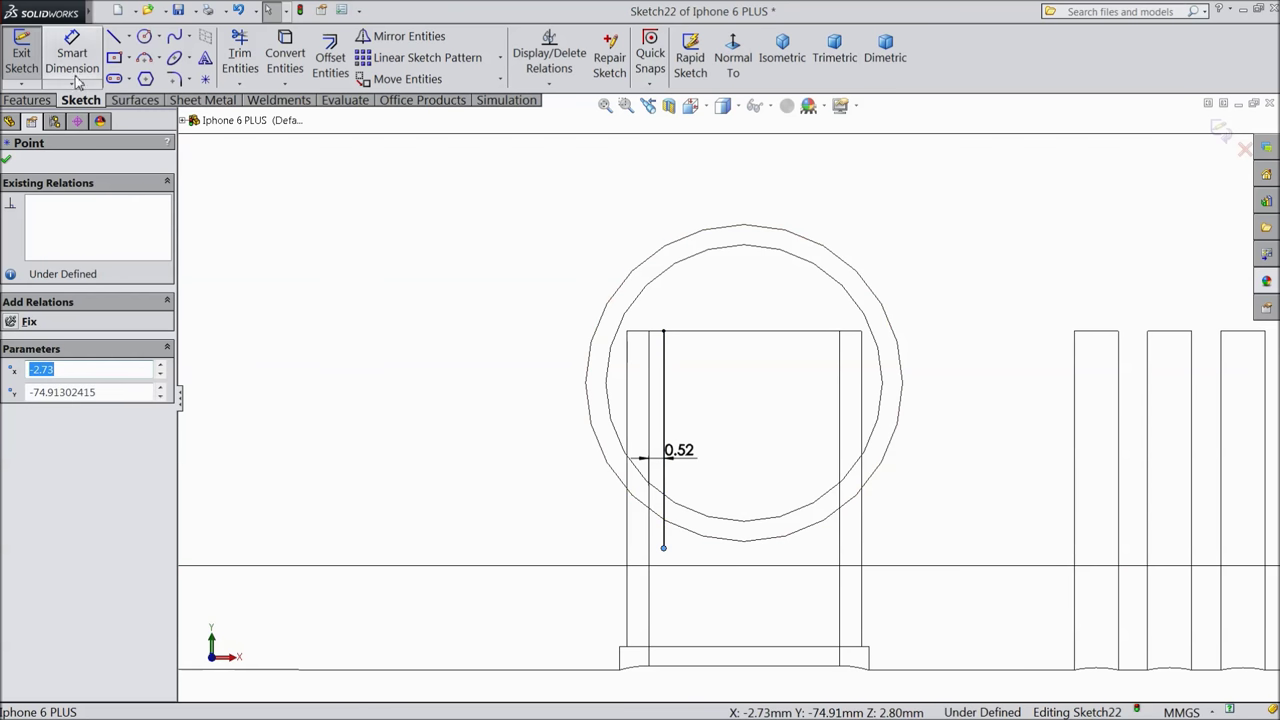
{"action": "right_click_drag", "start_coordinate": [435, 347], "coordinate": [443, 266]}
{"action": "left_click", "coordinate": [662, 430]}
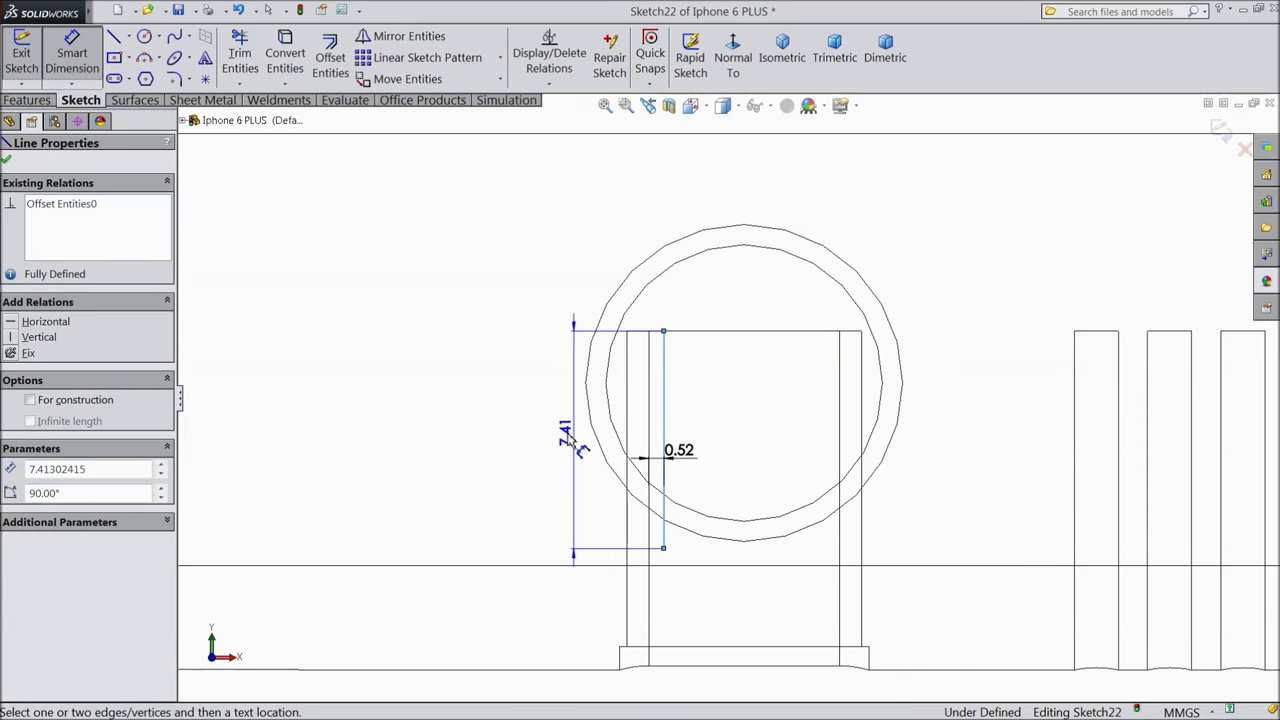
{"action": "left_click", "coordinate": [531, 440]}
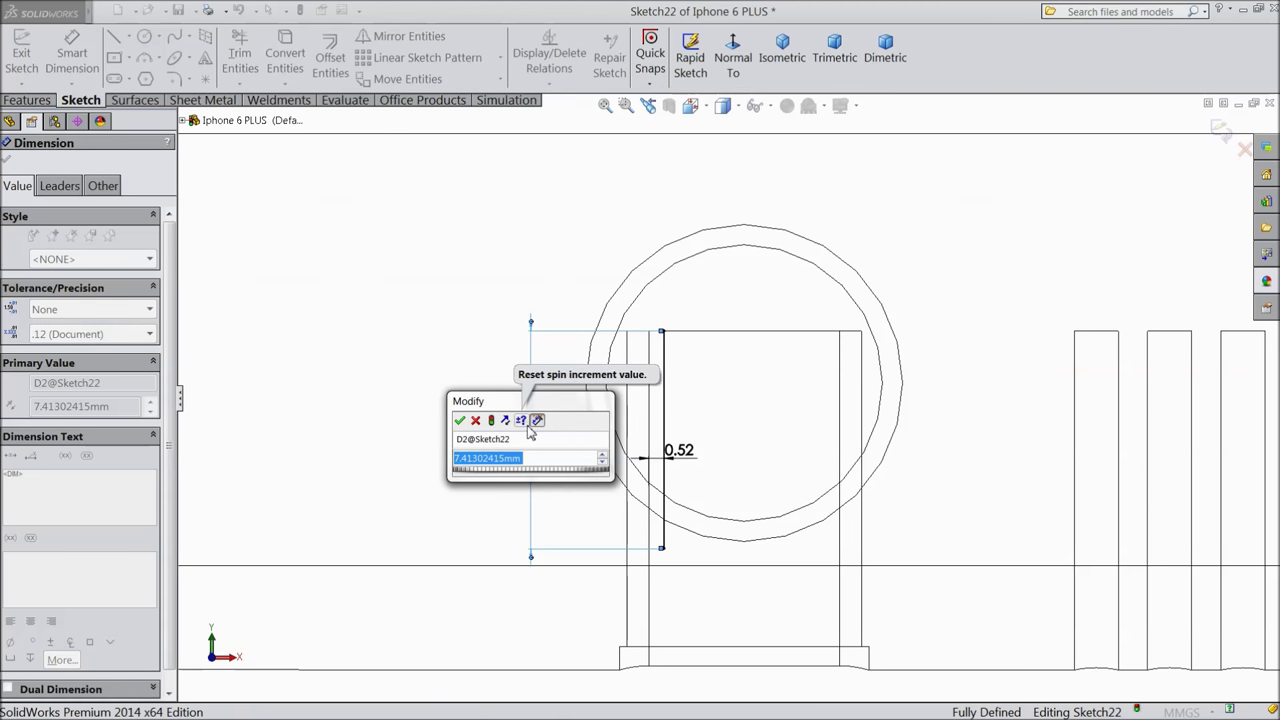
{"action": "type", "text": "9."}
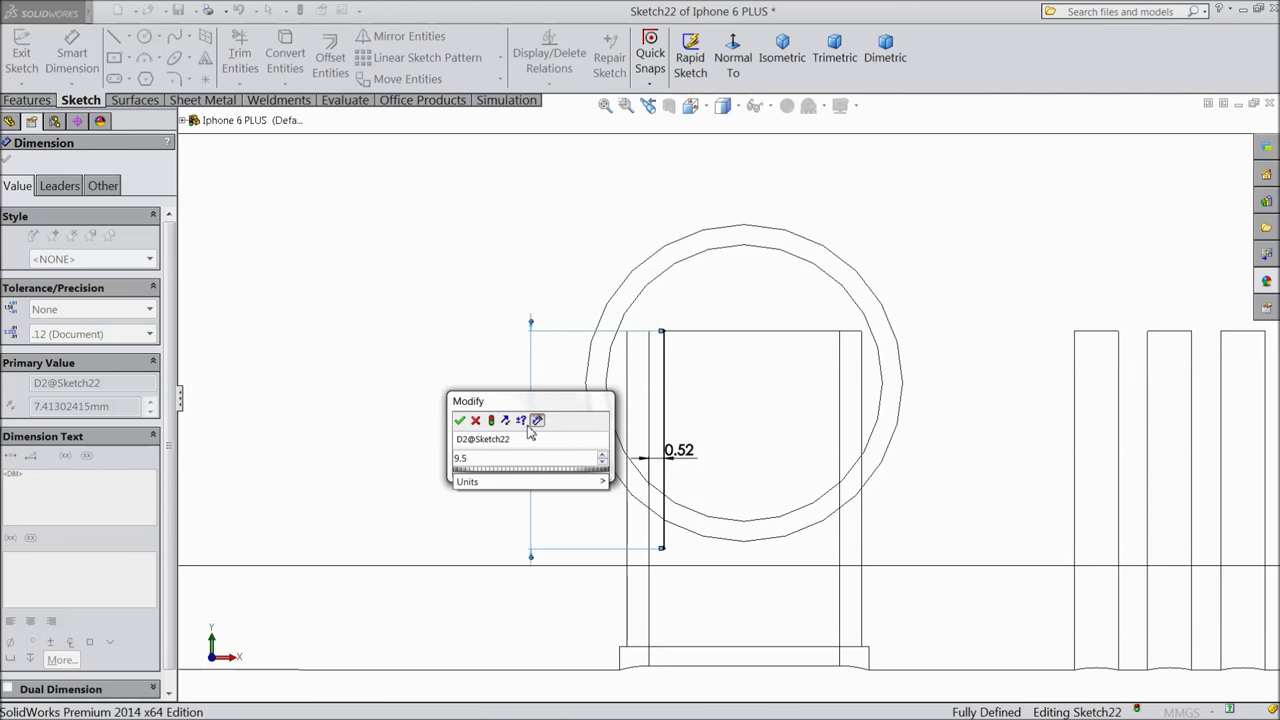
{"action": "type", "text": "5"}
{"action": "left_click", "coordinate": [459, 421]}
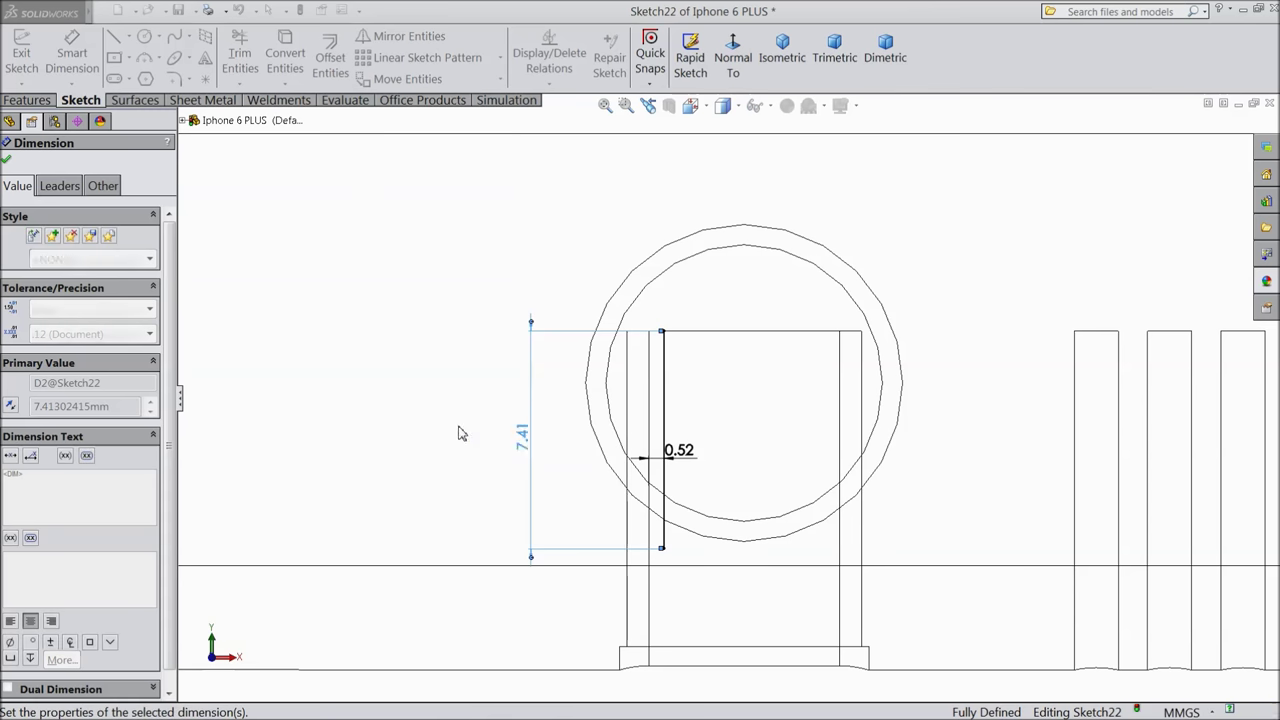
Set the vertical sketch line's length to 9.50 mm and pattern it linearly along X with 0.78 mm spacing and 8 instances.
{"action": "left_click", "coordinate": [7, 162]}
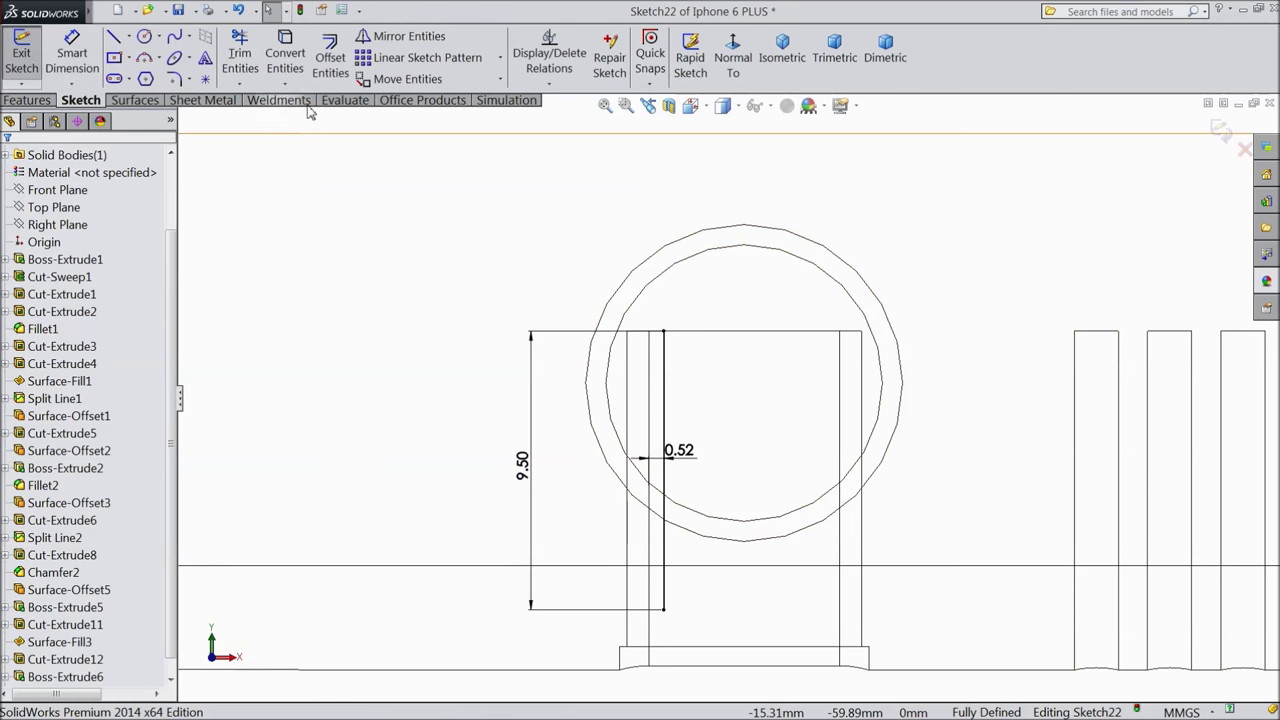
{"action": "left_click", "coordinate": [432, 58]}
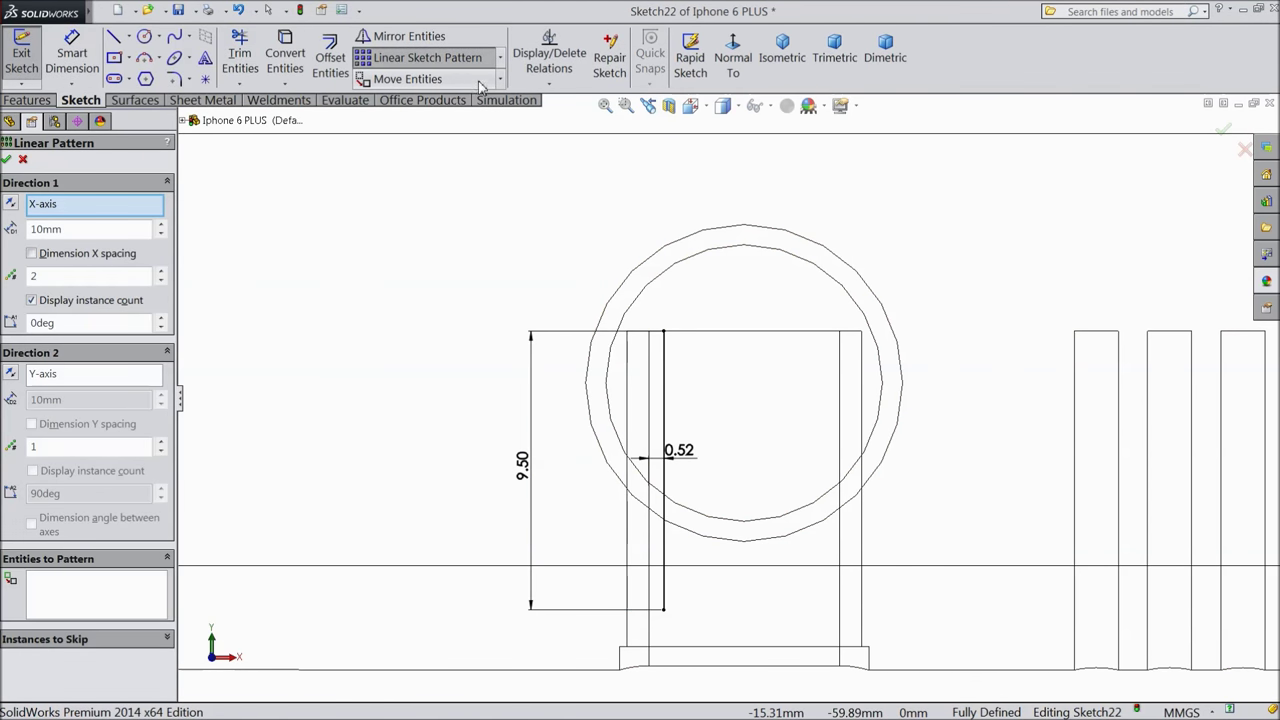
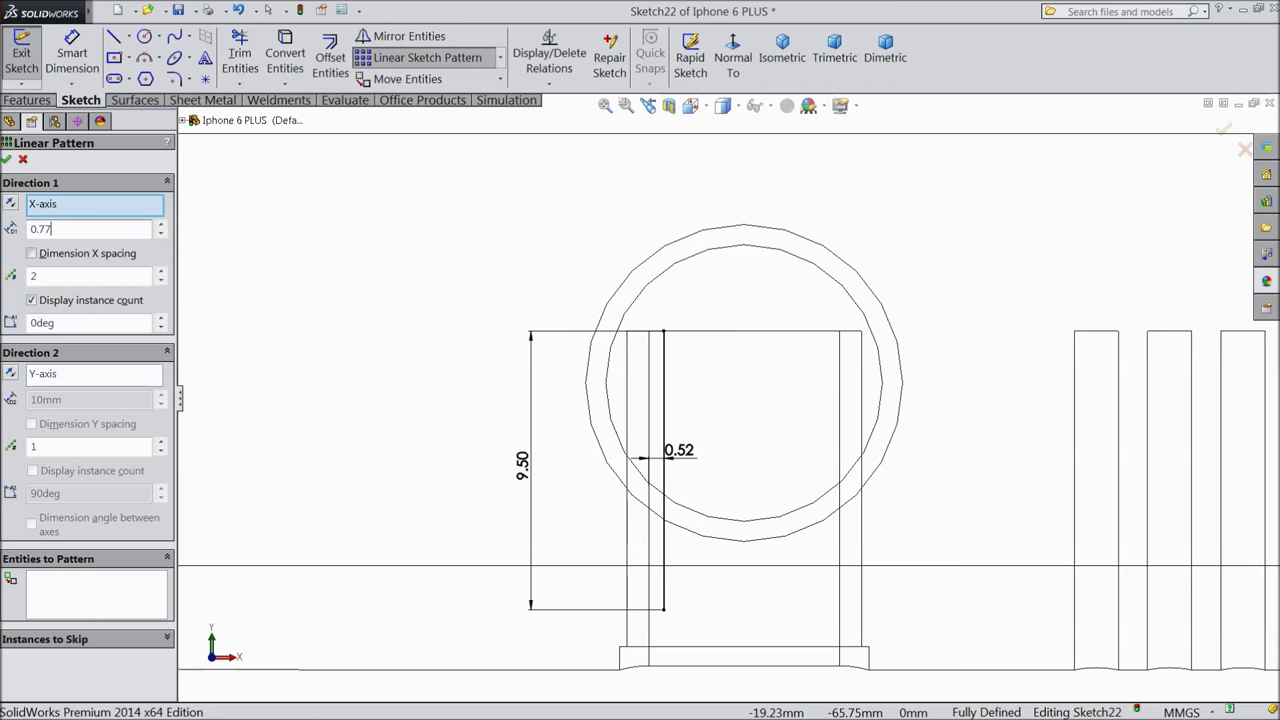
{"action": "key", "text": "Return"}
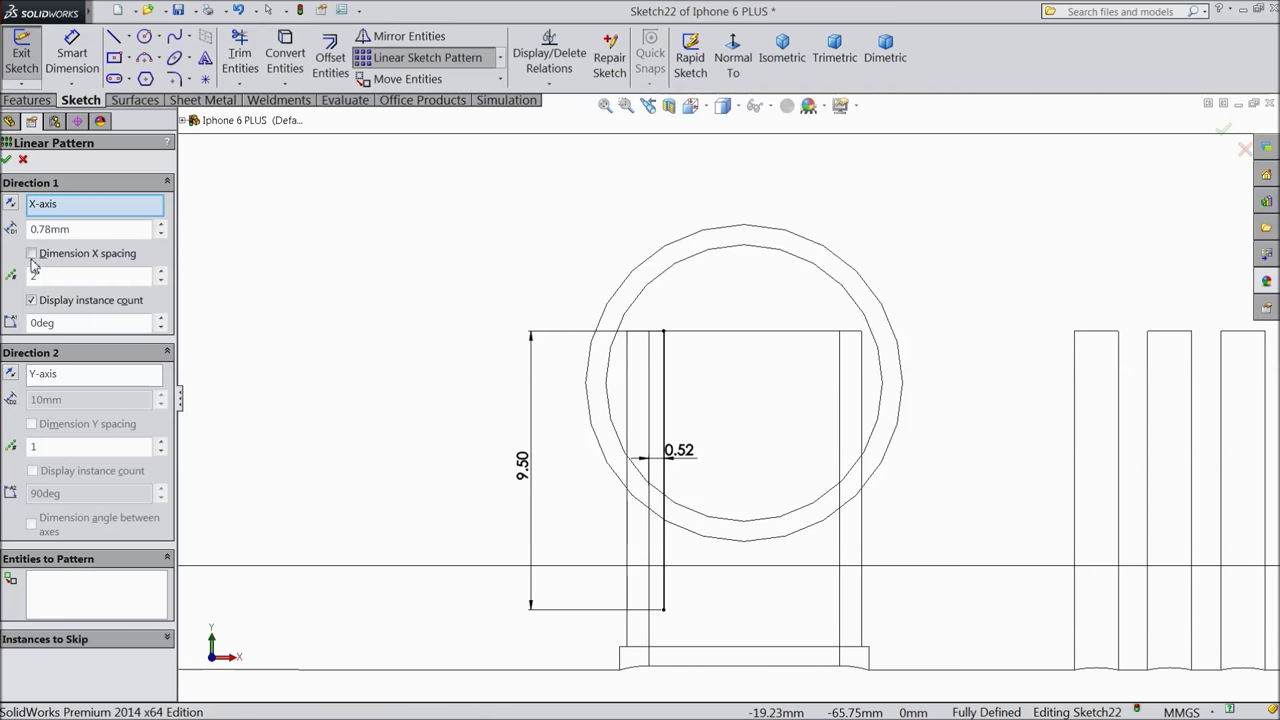
{"action": "left_click", "coordinate": [664, 438]}
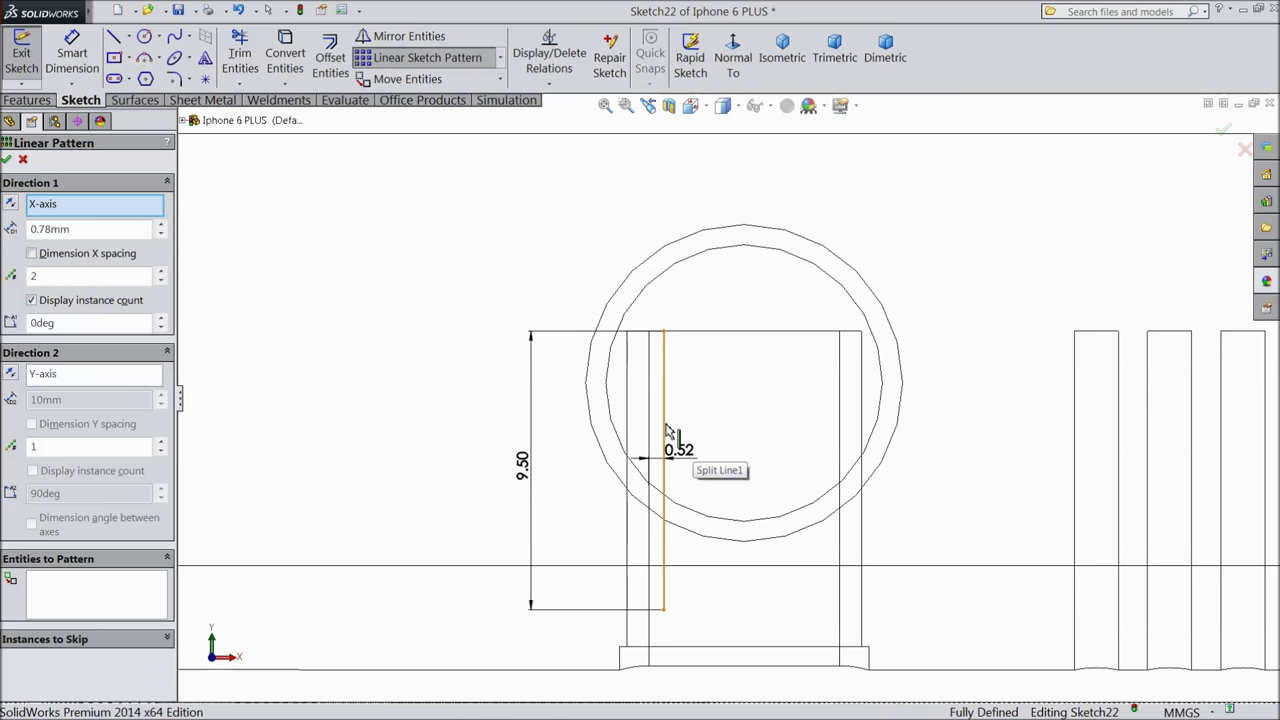
{"action": "left_click", "coordinate": [160, 273]}
{"action": "left_click", "coordinate": [160, 273]}
{"action": "left_click", "coordinate": [160, 273]}
{"action": "left_click", "coordinate": [160, 273]}
{"action": "left_click", "coordinate": [160, 273]}
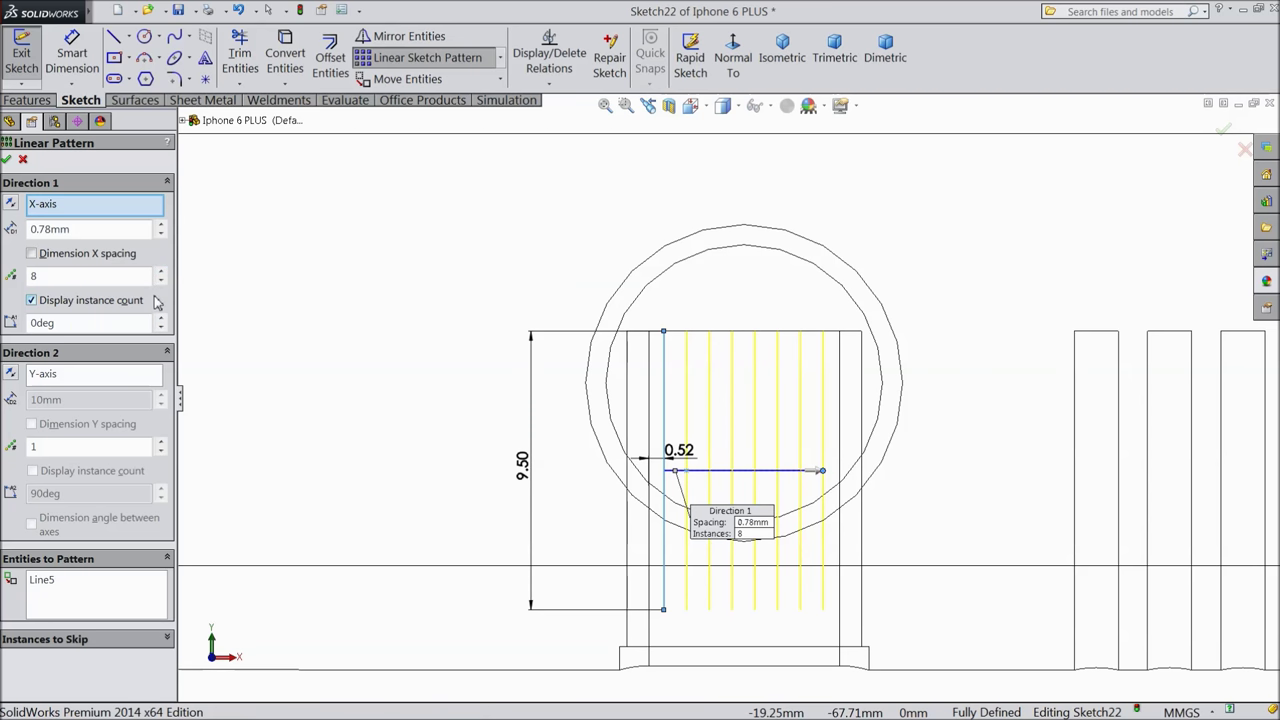
{"action": "left_click", "coordinate": [7, 161]}
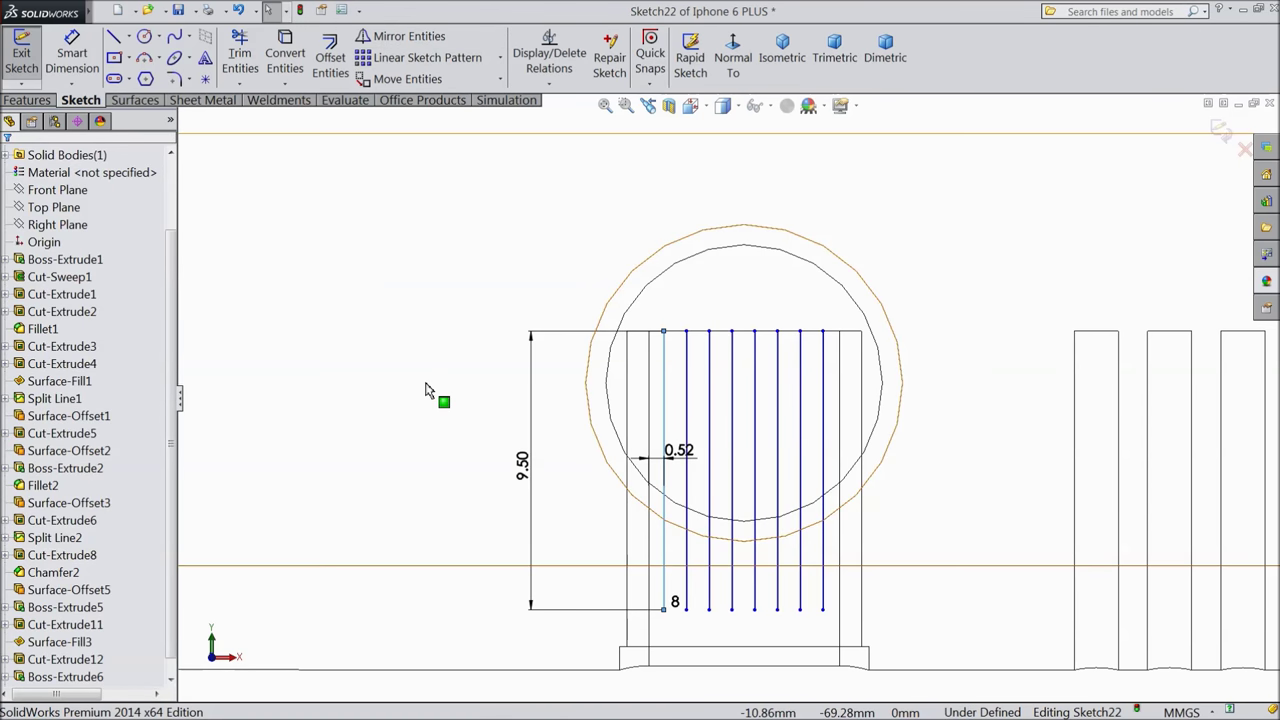
Begin a boss extrusion of the patterned lines, viewing the part shaded with edges, and set a blind depth of 0.10 mm.
{"action": "left_click", "coordinate": [30, 101]}
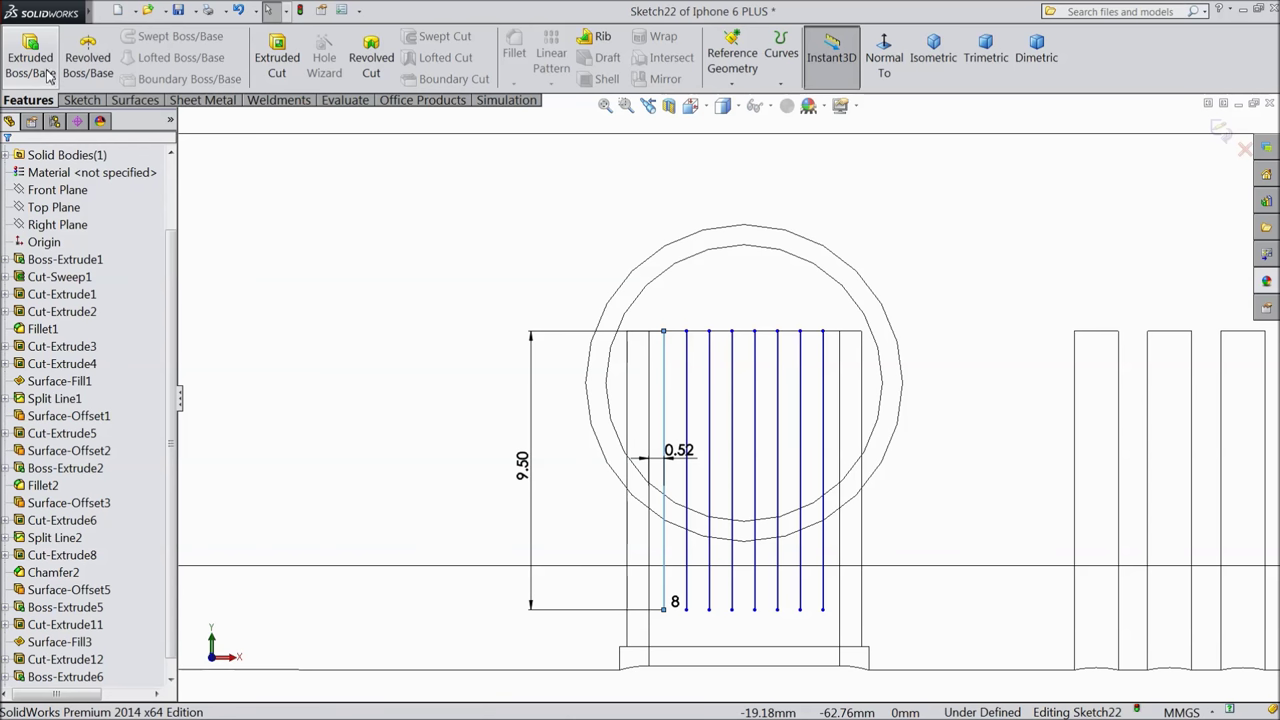
{"action": "left_click", "coordinate": [30, 65]}
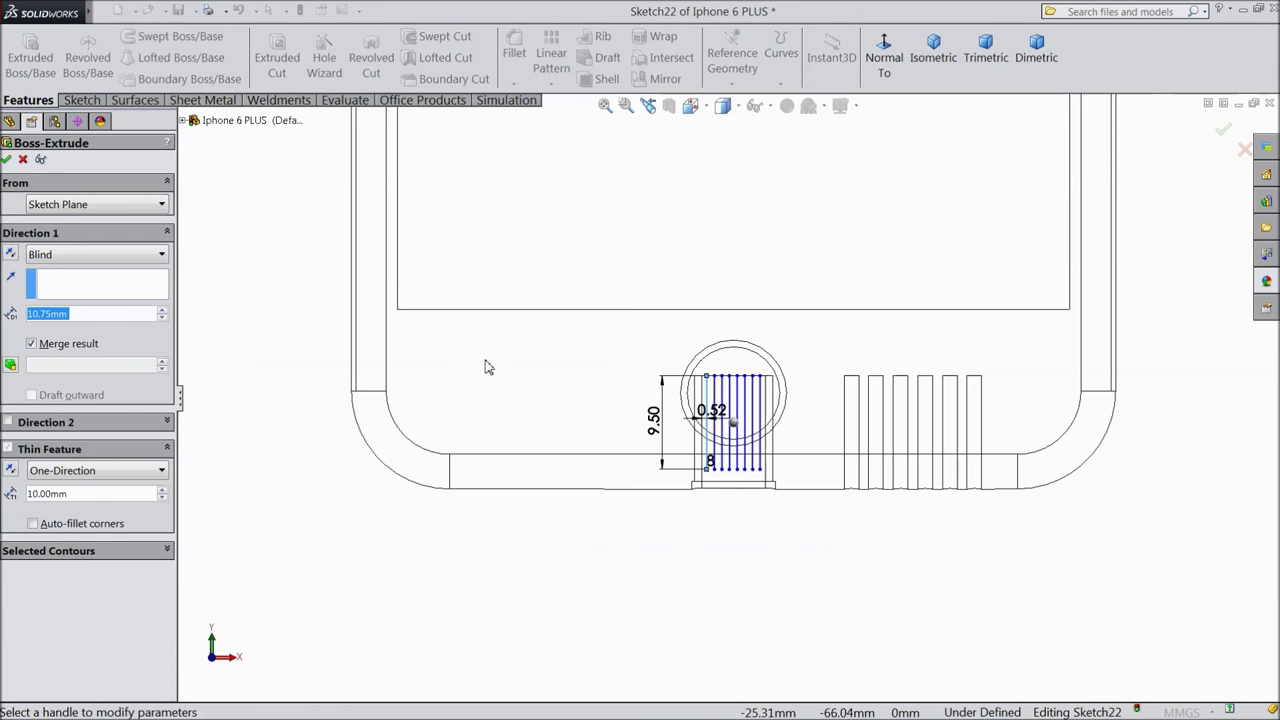
{"action": "middle_click_drag", "start_coordinate": [697, 559], "coordinate": [691, 490]}
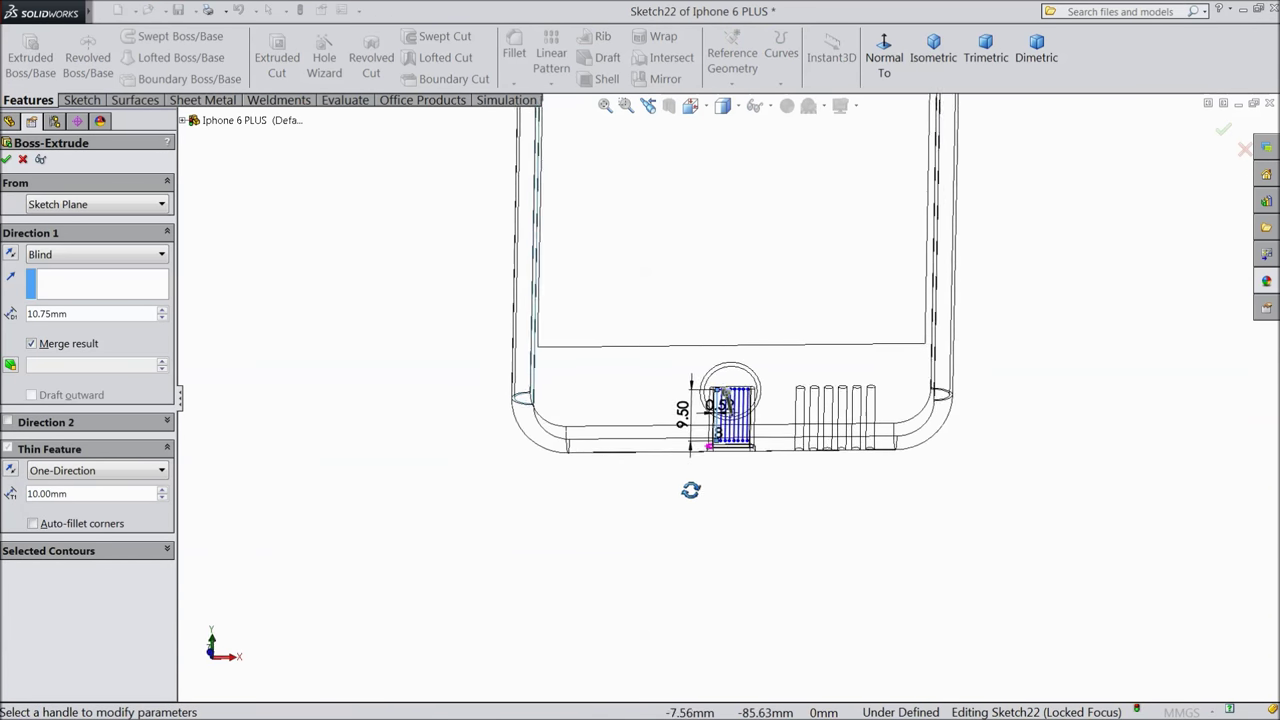
{"action": "left_click", "coordinate": [733, 105]}
{"action": "left_click", "coordinate": [725, 137]}
{"action": "scroll", "coordinate": [766, 486], "scroll_direction": "down", "scroll_amount": 5}
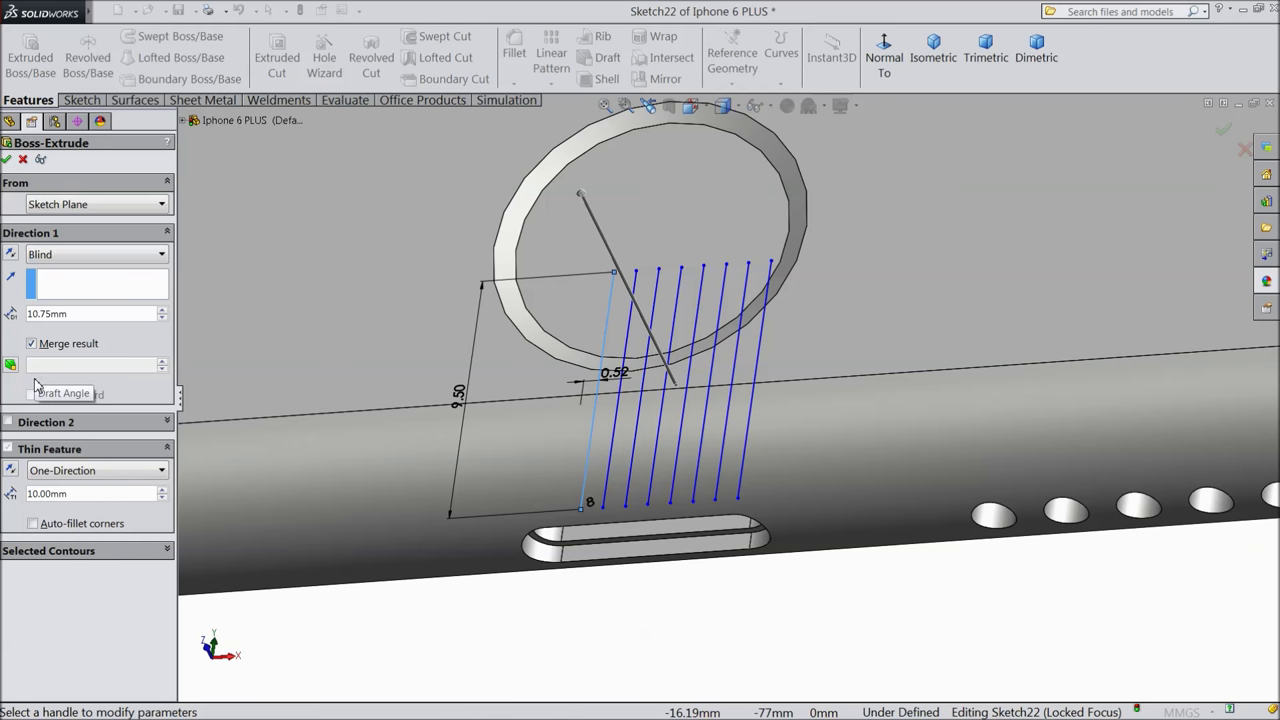
{"action": "left_click", "coordinate": [74, 314]}
{"action": "type", "text": "0.1"}
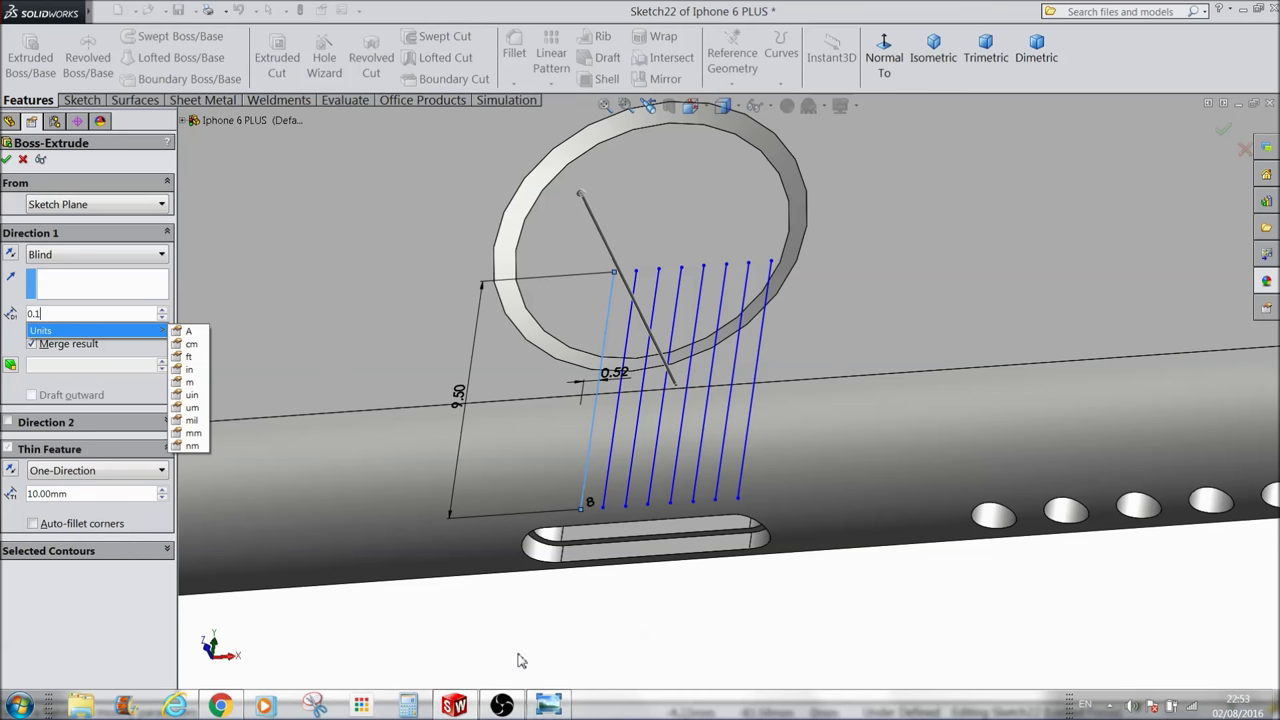
{"action": "key", "text": "Return"}
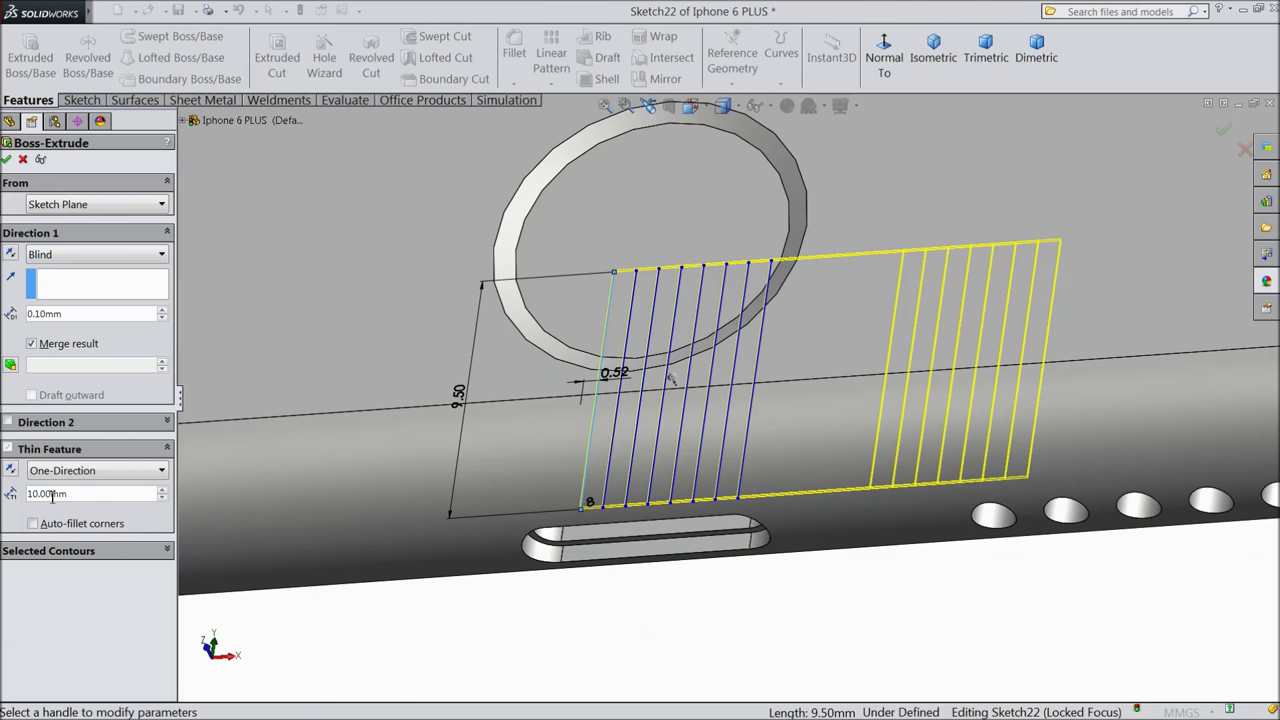
Make the extrusion a mid-plane thin feature 0.30 mm thick and create the connector contacts inside the charging port.
{"action": "left_click", "coordinate": [80, 471]}
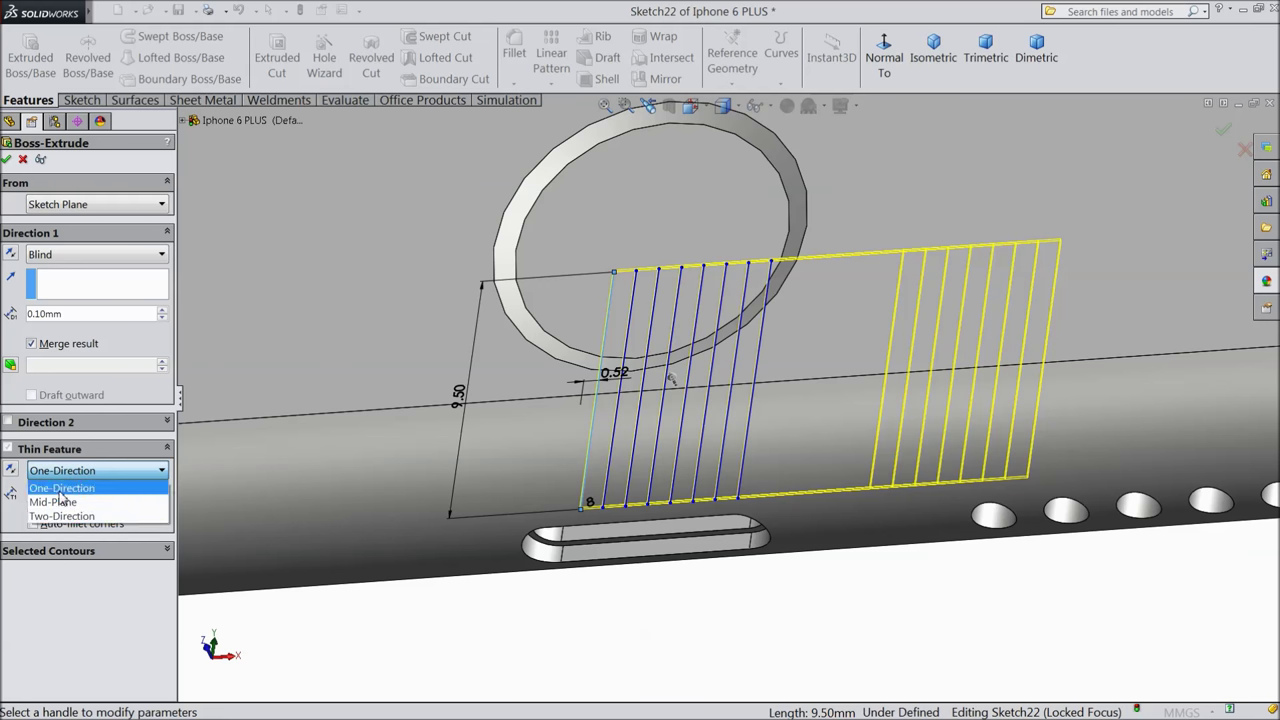
{"action": "left_click", "coordinate": [64, 503]}
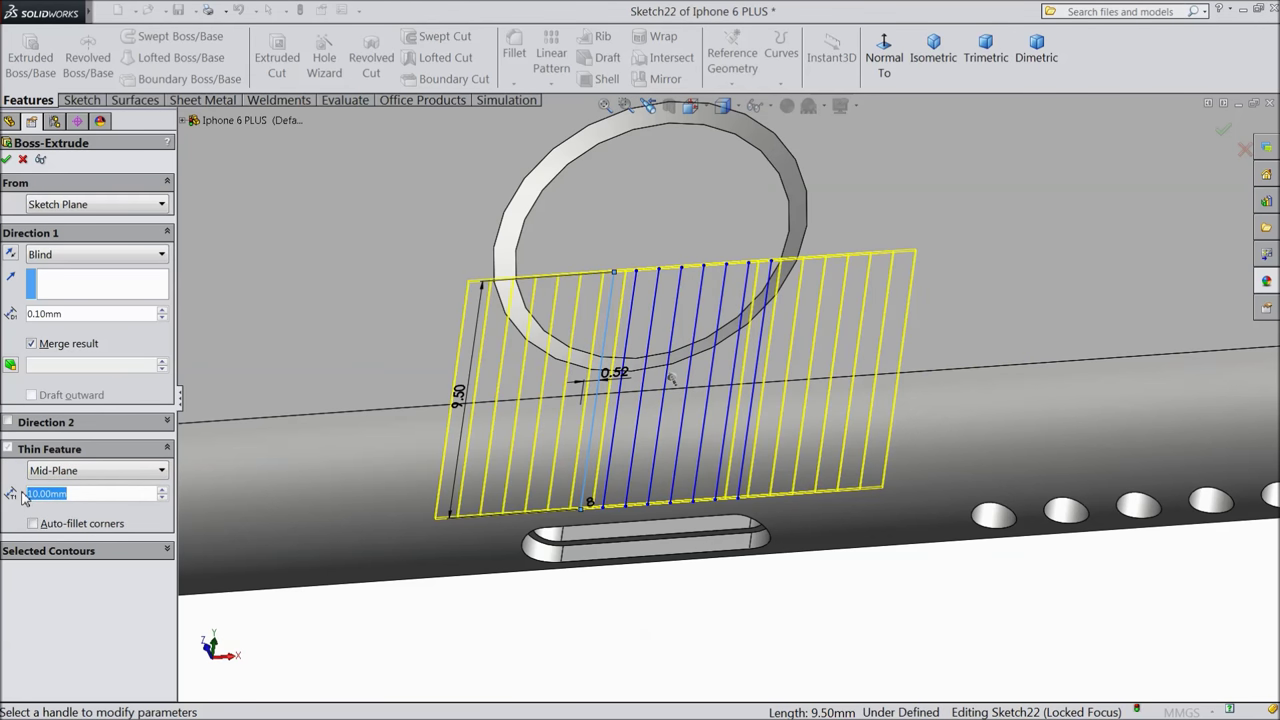
{"action": "type", "text": "0.3"}
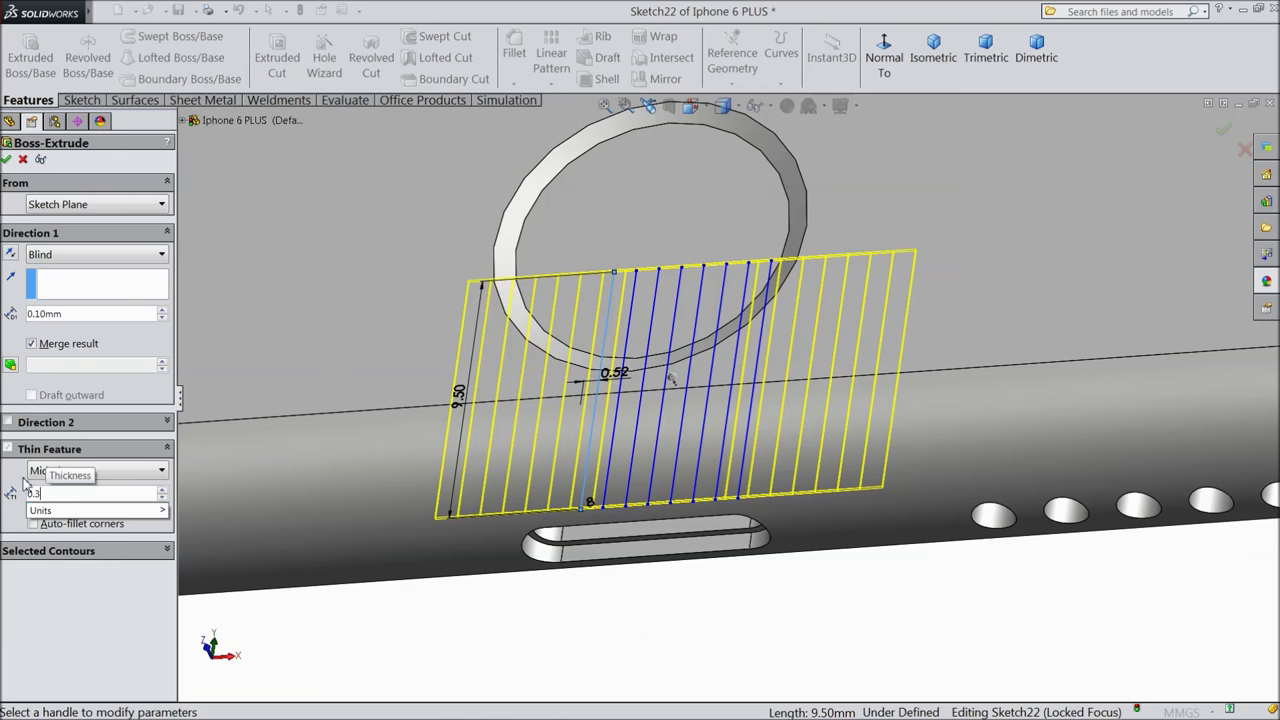
{"action": "key", "text": "Return"}
{"action": "mouse_move", "coordinate": [448, 628]}
{"action": "middle_mouse_down"}
{"action": "mouse_move", "coordinate": [526, 614]}
{"action": "mouse_move", "coordinate": [675, 532]}
{"action": "middle_mouse_up"}
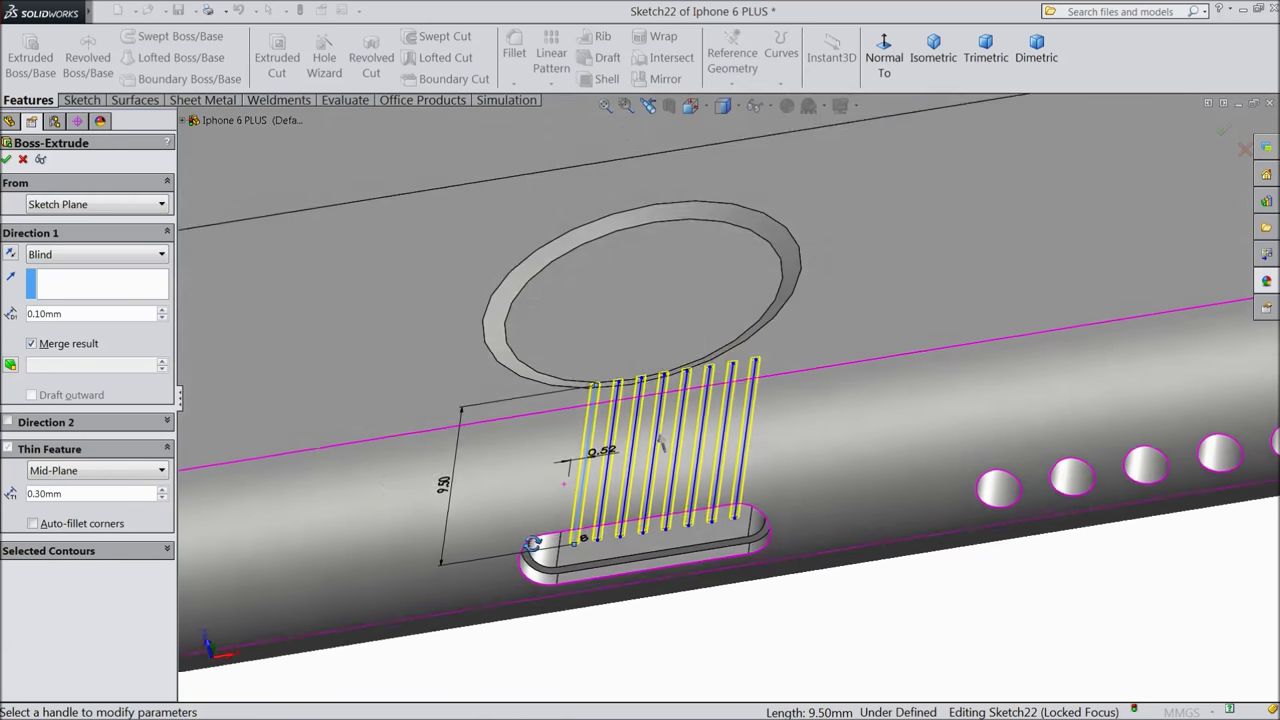
{"action": "scroll", "coordinate": [675, 532], "scroll_direction": "down", "scroll_amount": 3}
{"action": "scroll", "coordinate": [675, 532], "scroll_direction": "down", "scroll_amount": 2}
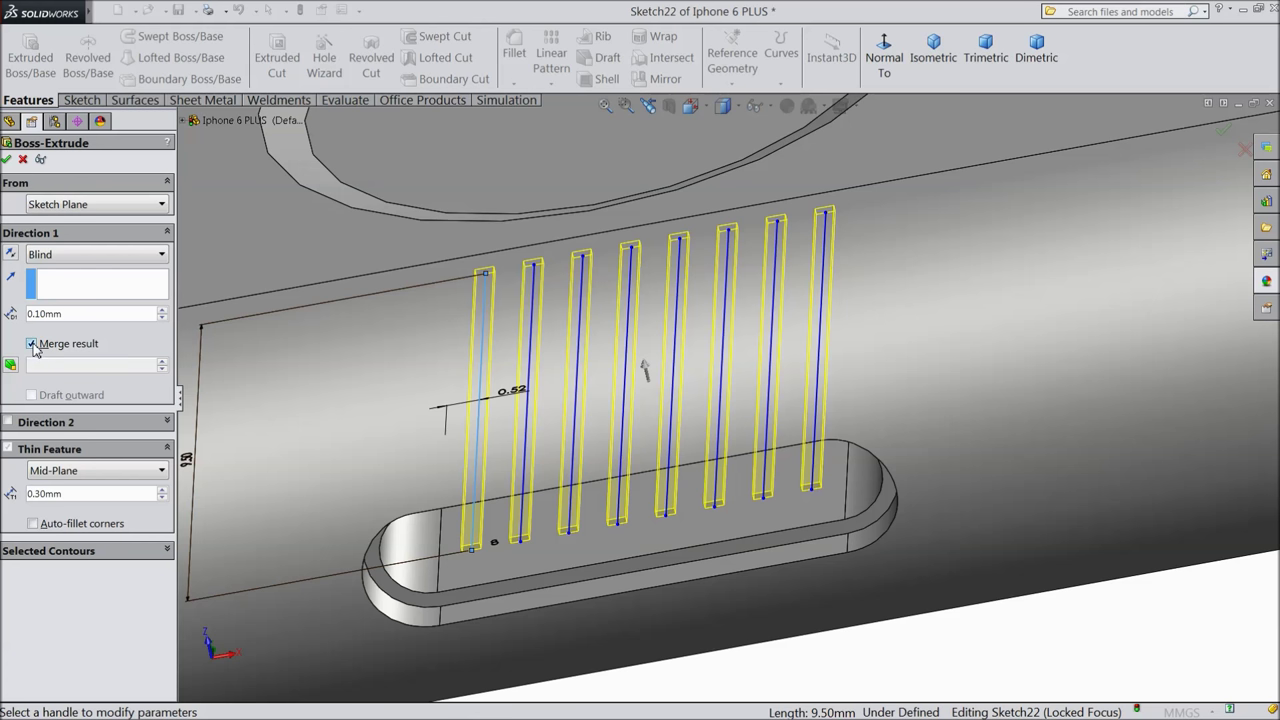
{"action": "left_click", "coordinate": [6, 160]}
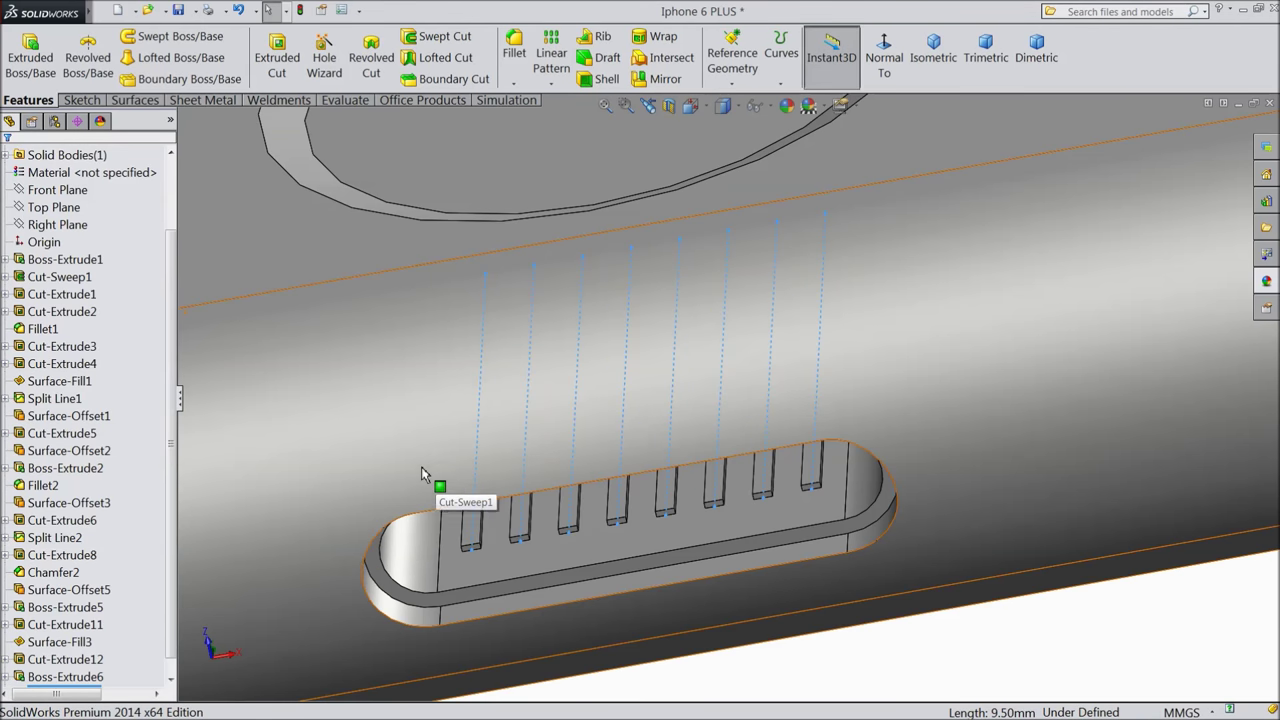
Apply the polished gold appearance to the newly extruded connector contacts.
{"action": "scroll", "coordinate": [430, 490], "scroll_direction": "up", "scroll_amount": 3}
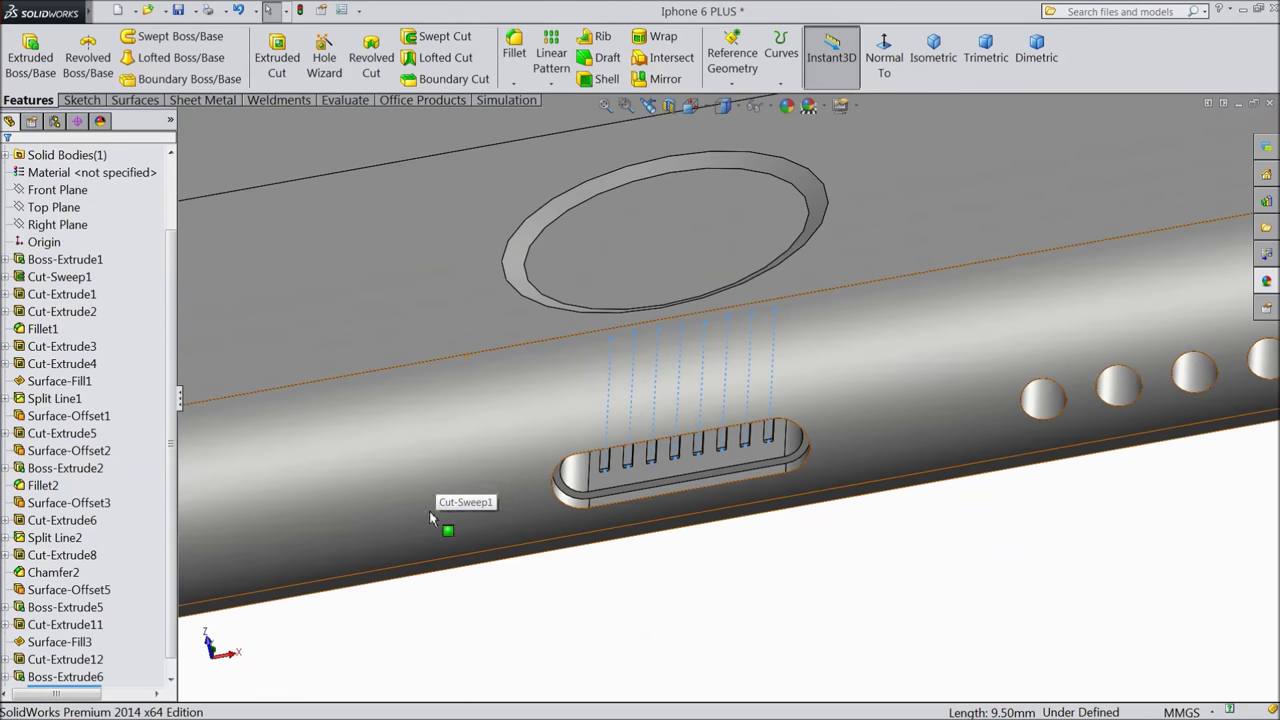
{"action": "left_click", "coordinate": [1266, 282]}
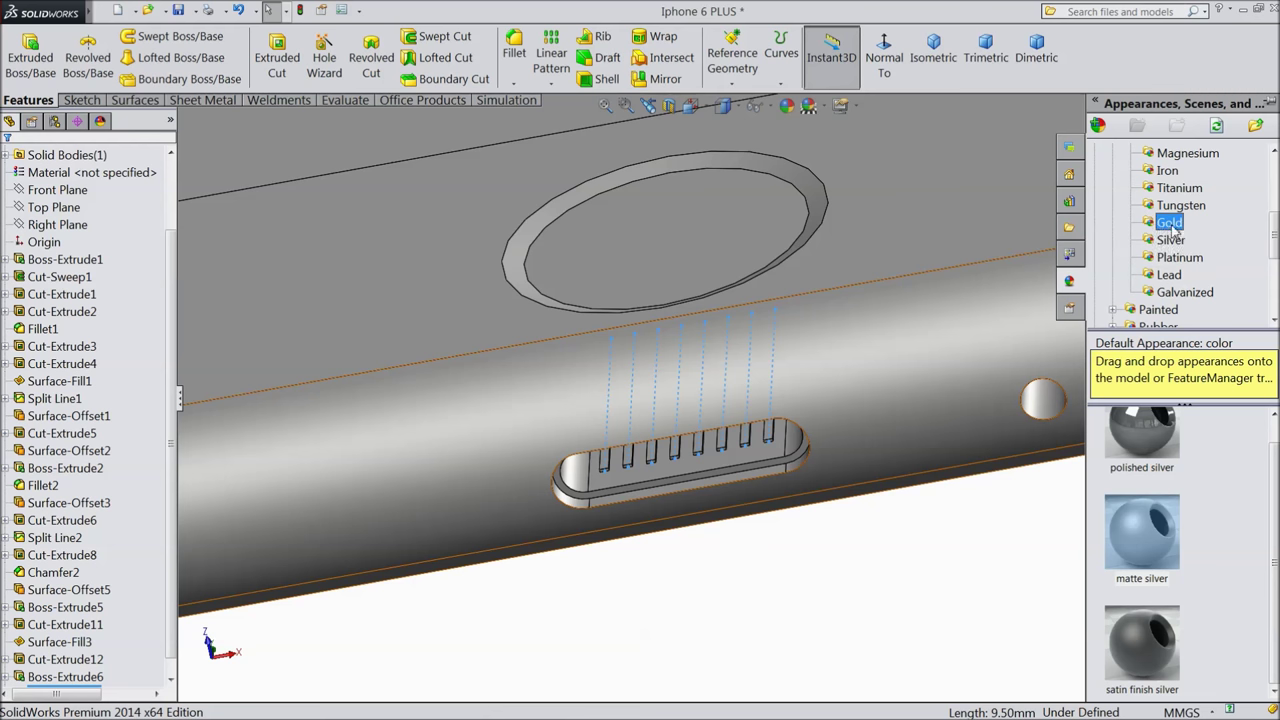
{"action": "left_click", "coordinate": [1148, 462]}
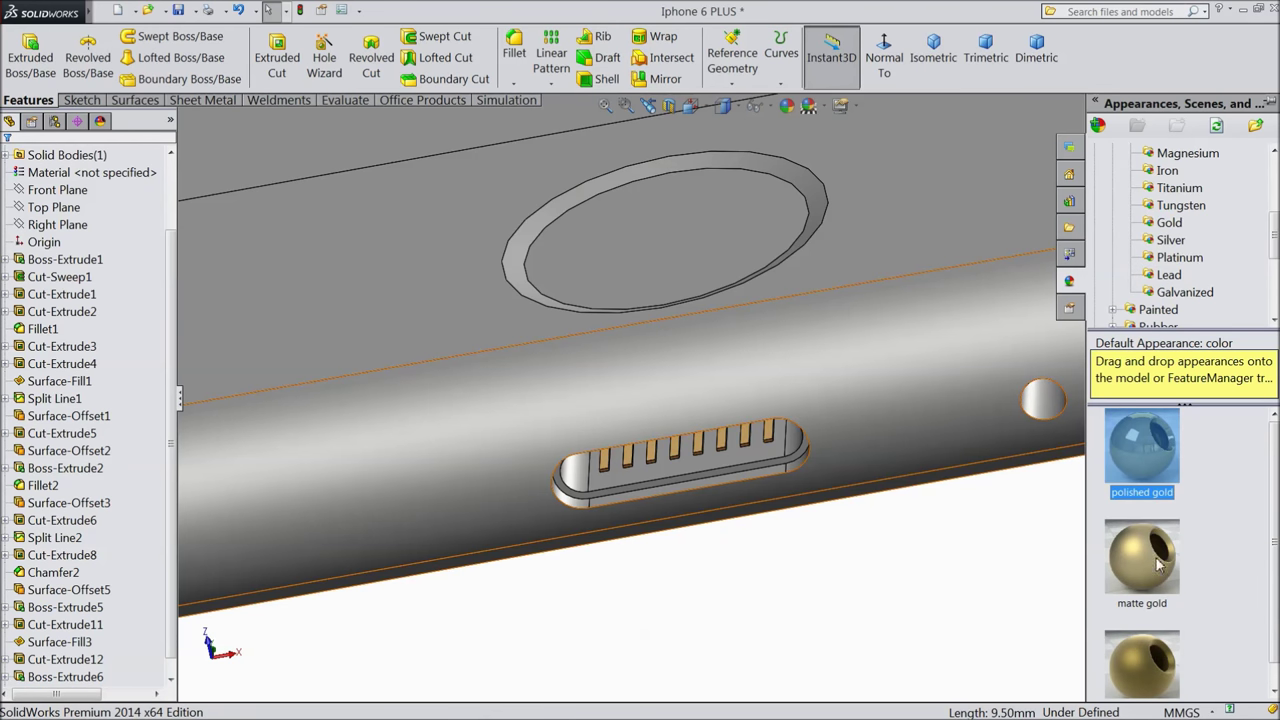
Try the satin finish gold appearance on the model and undo it.
{"action": "left_click_drag", "start_coordinate": [1266, 538], "coordinate": [1270, 568]}
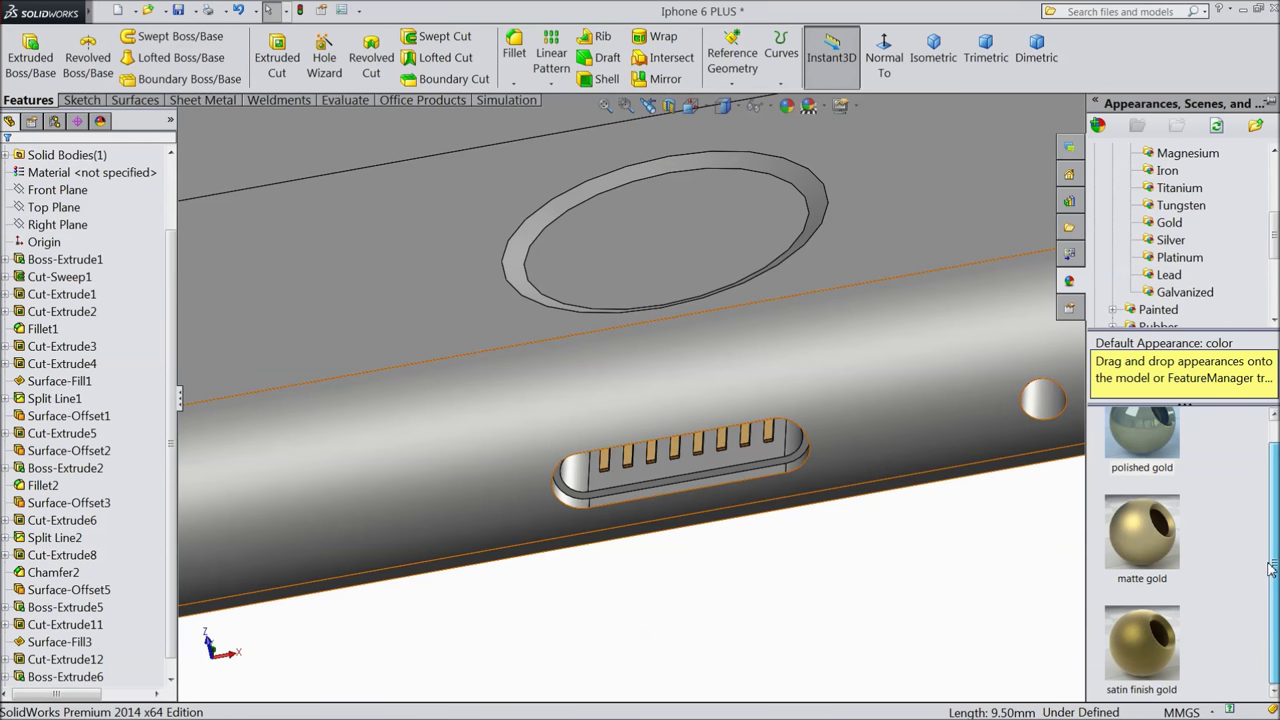
{"action": "left_click", "coordinate": [1155, 643]}
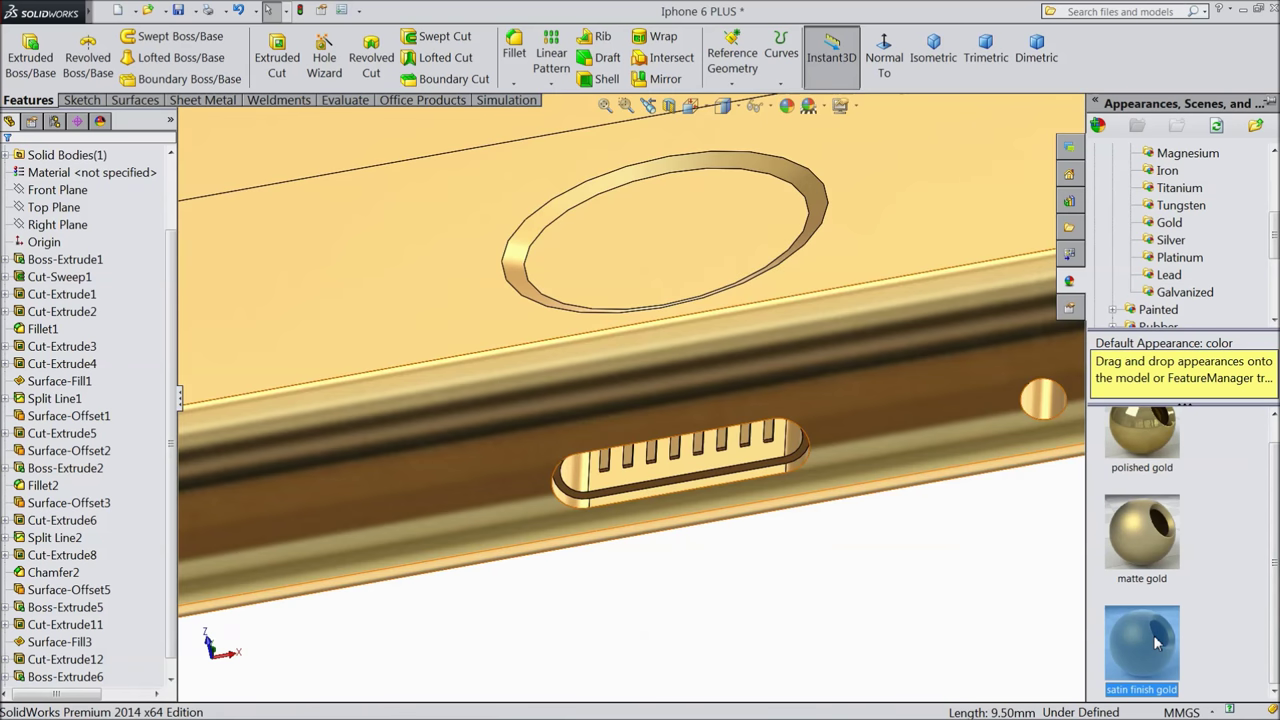
{"action": "left_click", "coordinate": [241, 12]}
Open a new sketch on the Top Plane and face it from the phone's bottom side.
{"action": "left_click", "coordinate": [738, 505]}
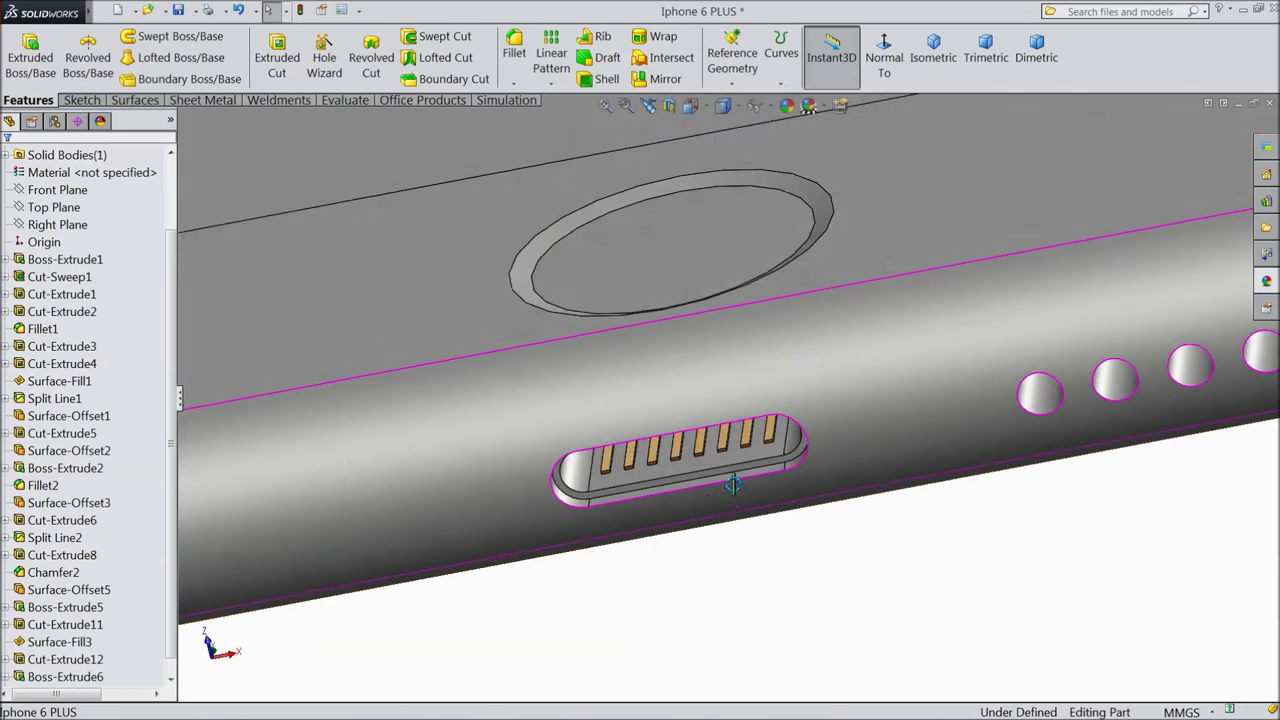
{"action": "middle_click_drag", "start_coordinate": [735, 455], "coordinate": [712, 486]}
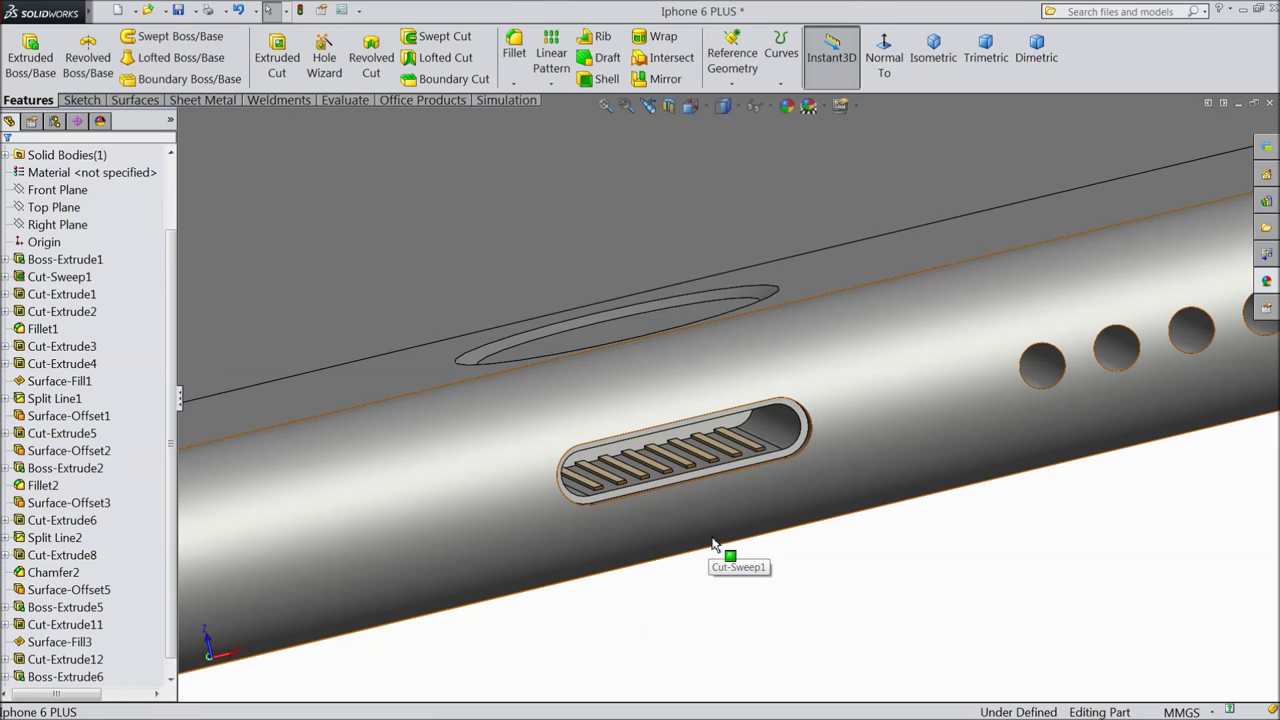
{"action": "left_click", "coordinate": [54, 208]}
{"action": "left_click", "coordinate": [62, 192]}
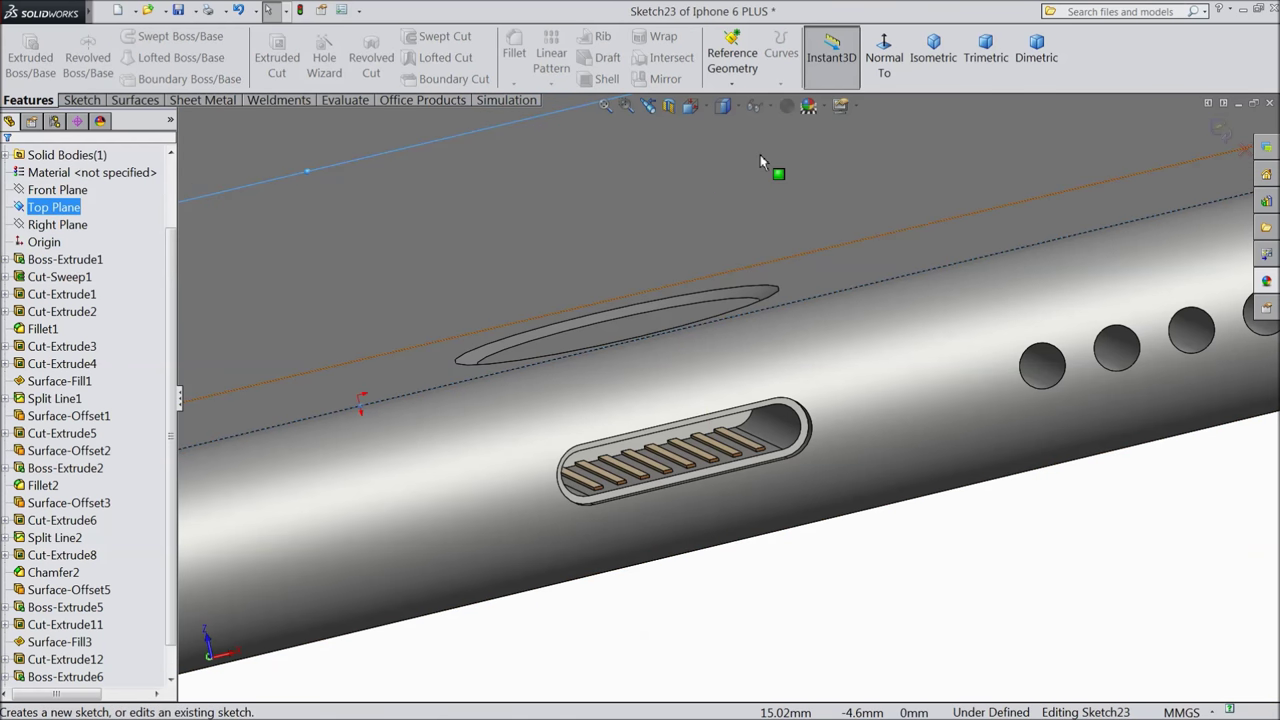
{"action": "left_click", "coordinate": [884, 60]}
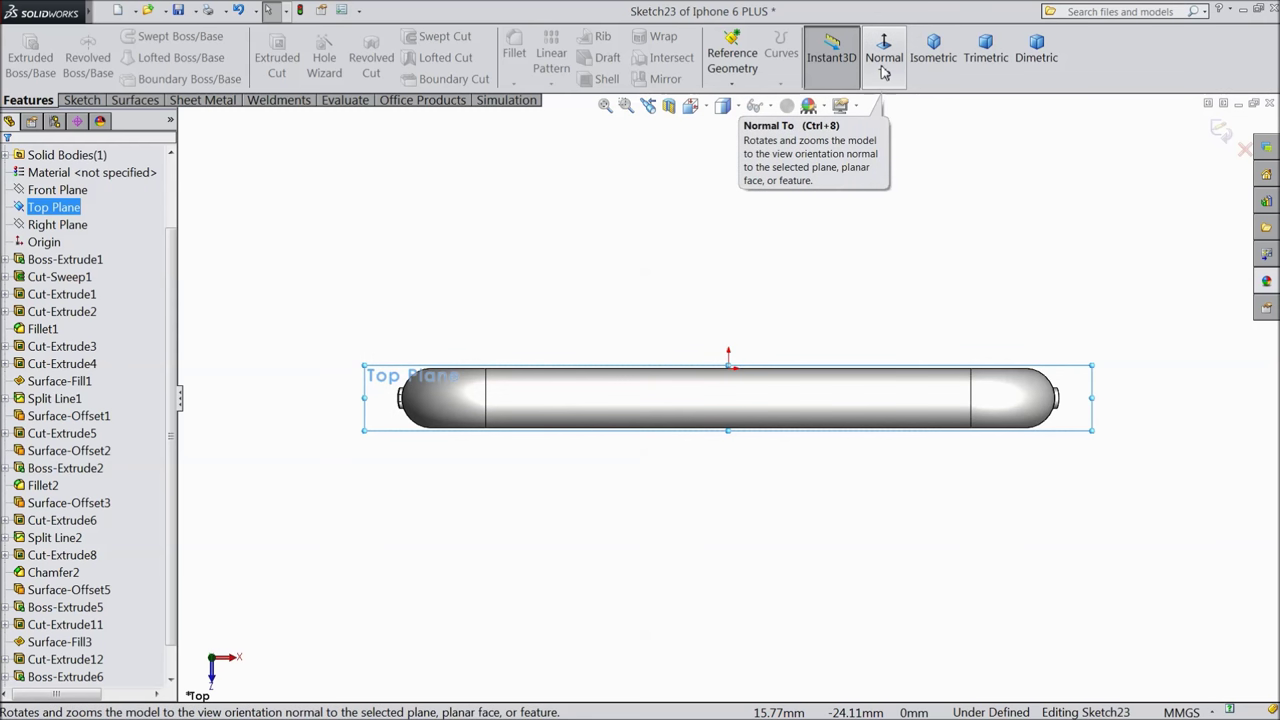
{"action": "left_click", "coordinate": [884, 70]}
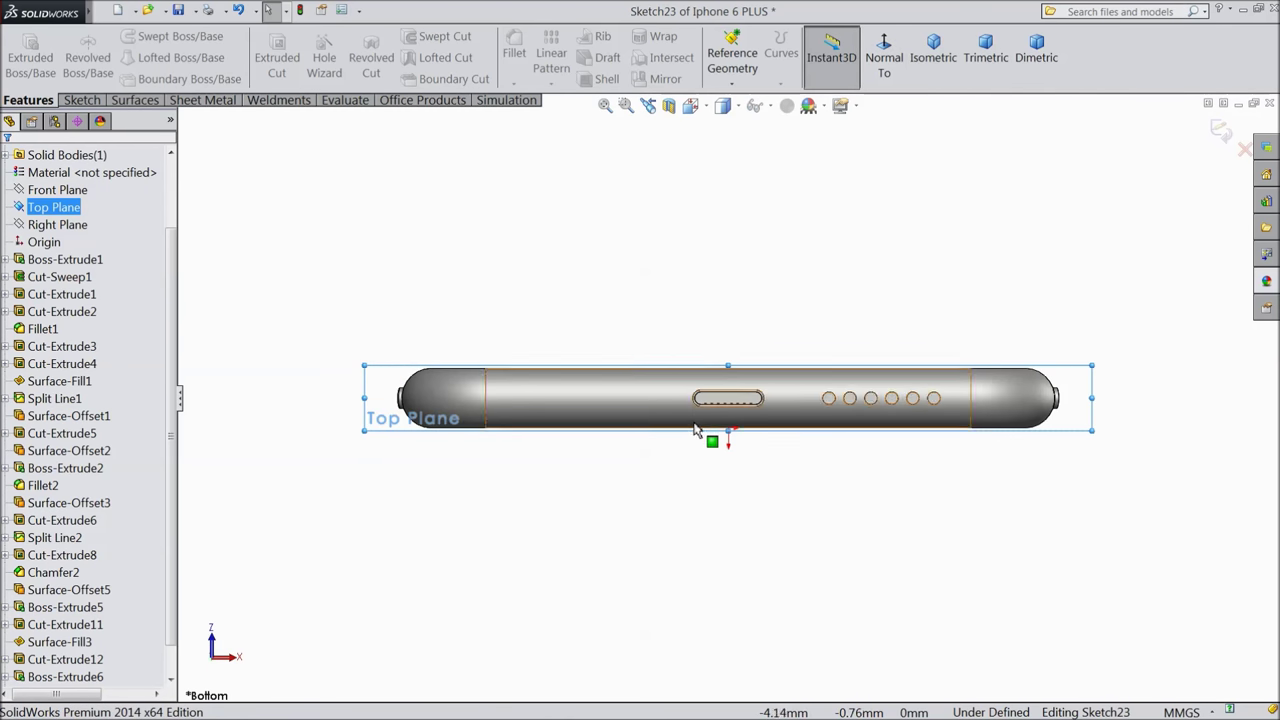
Draw a horizontal construction centerline from the middle of the leftmost side button's outer edge through the charging port, ending just past it.
{"action": "left_click", "coordinate": [82, 100]}
{"action": "left_click", "coordinate": [128, 36]}
{"action": "left_click", "coordinate": [138, 79]}
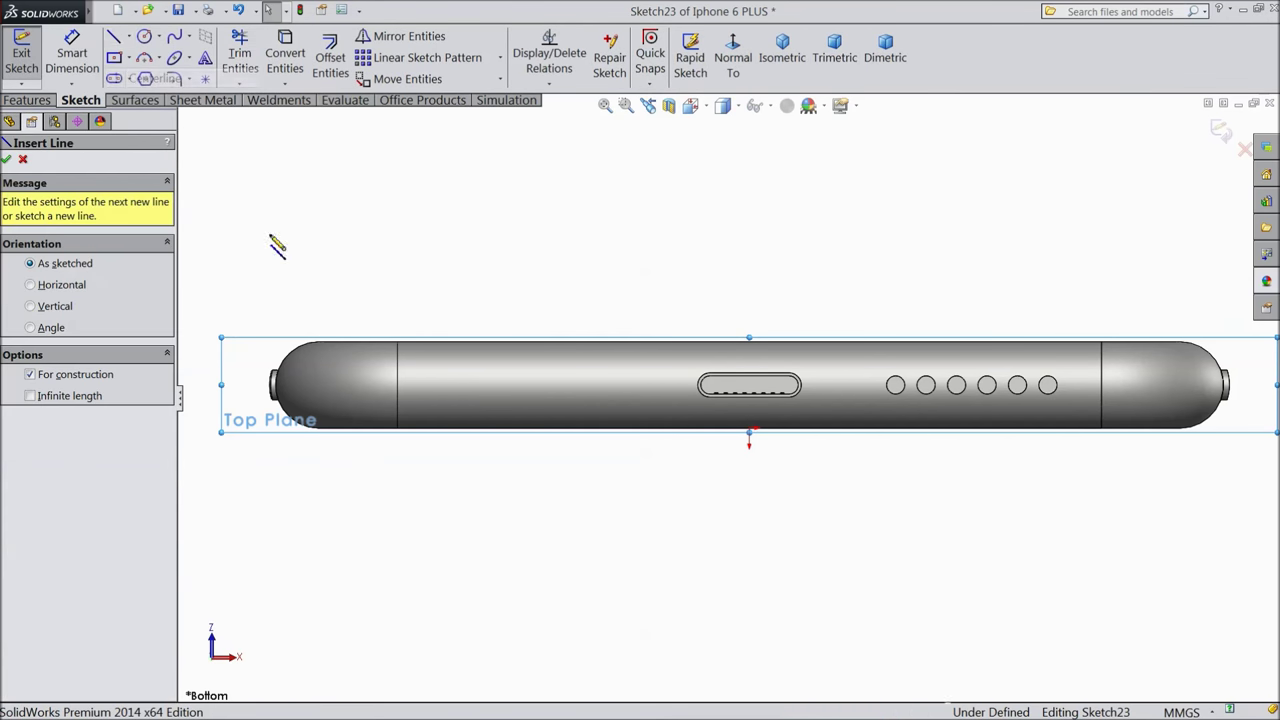
{"action": "scroll", "coordinate": [265, 417], "scroll_direction": "down", "scroll_amount": 4}
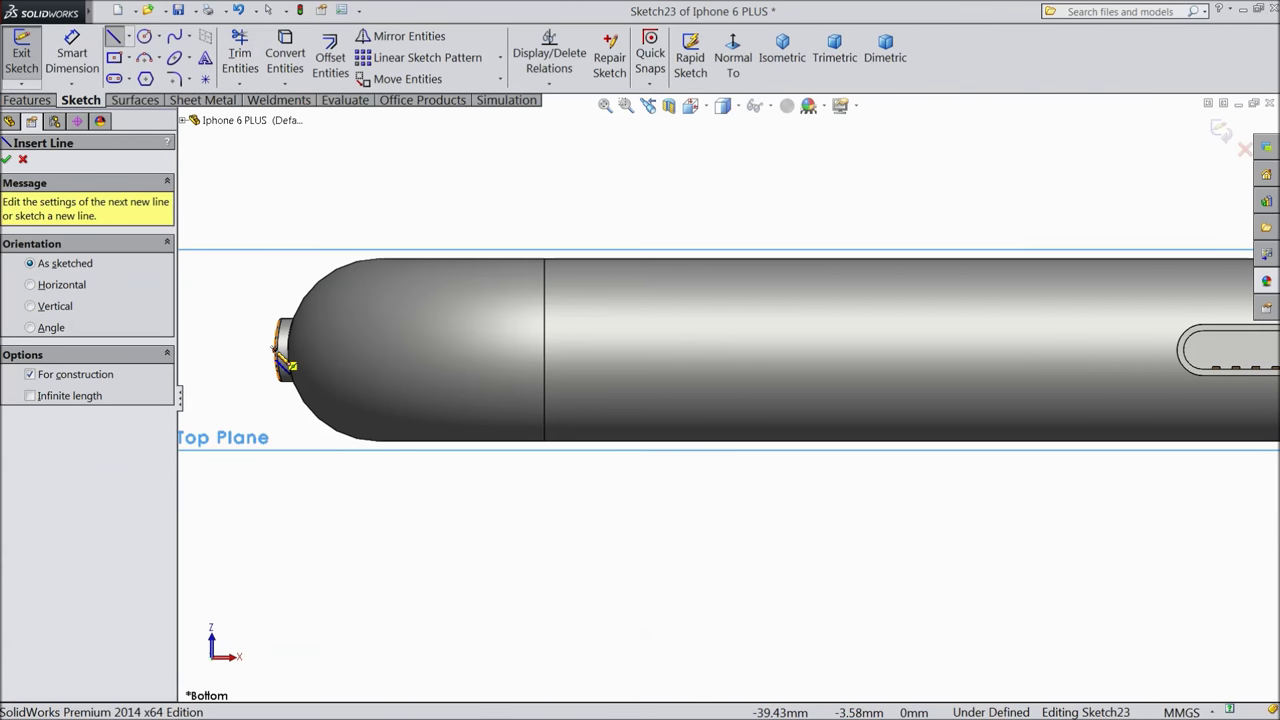
{"action": "left_click", "coordinate": [279, 349]}
{"action": "scroll", "coordinate": [716, 398], "scroll_direction": "up", "scroll_amount": 3}
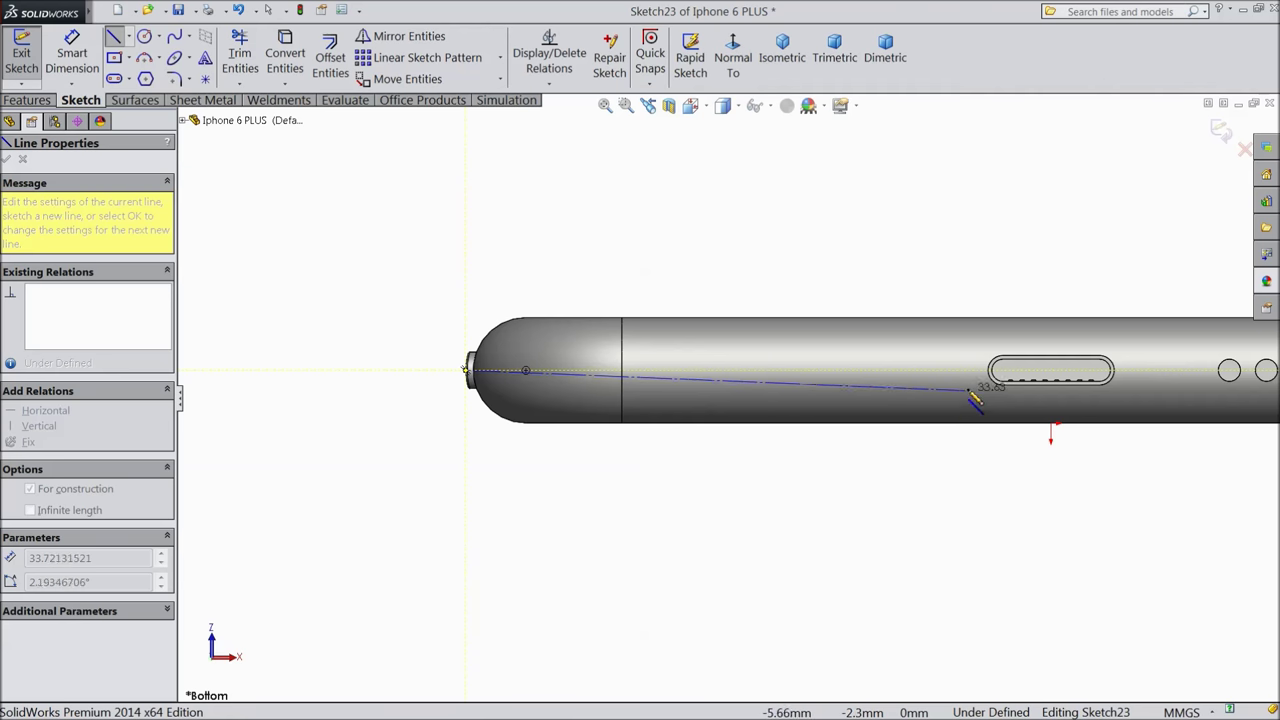
{"action": "left_click", "coordinate": [1143, 370]}
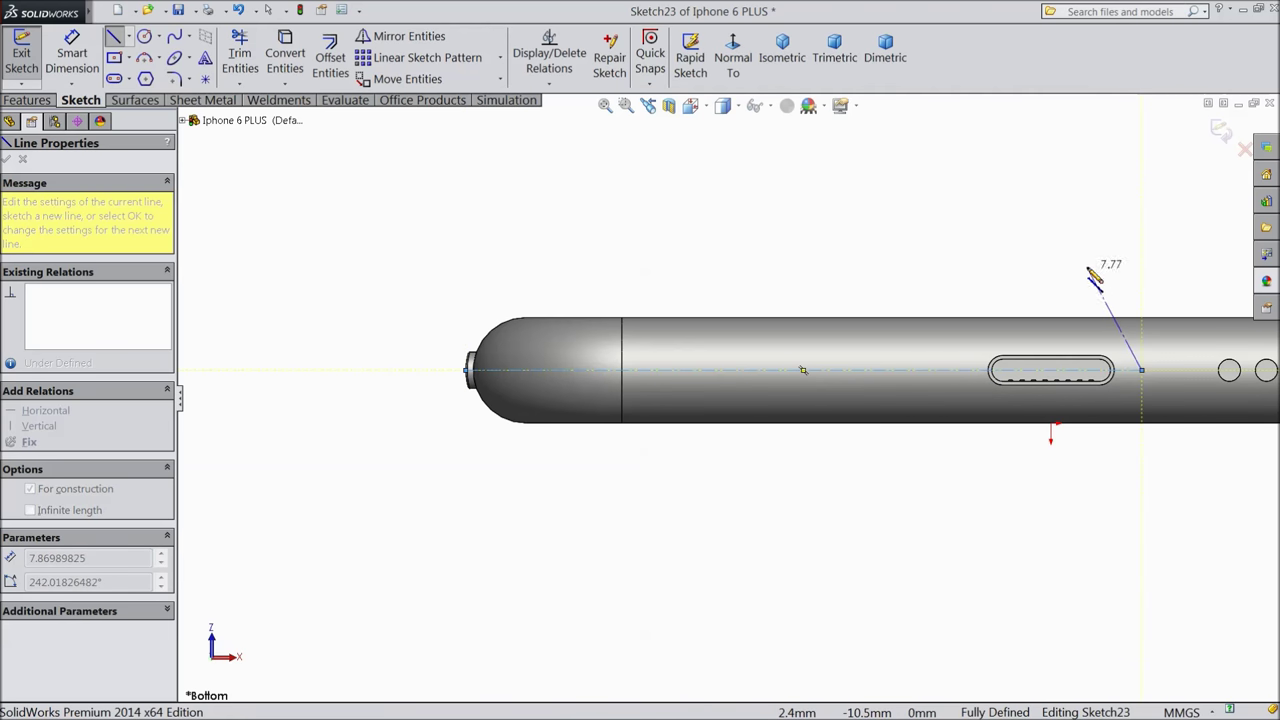
{"action": "right_click", "coordinate": [1100, 271]}
{"action": "left_click", "coordinate": [1124, 131]}
Sketch a circle of about 1.93 mm diameter centred on the horizontal centerline, left of the charging port.
{"action": "scroll", "coordinate": [684, 451], "scroll_direction": "down", "scroll_amount": 4}
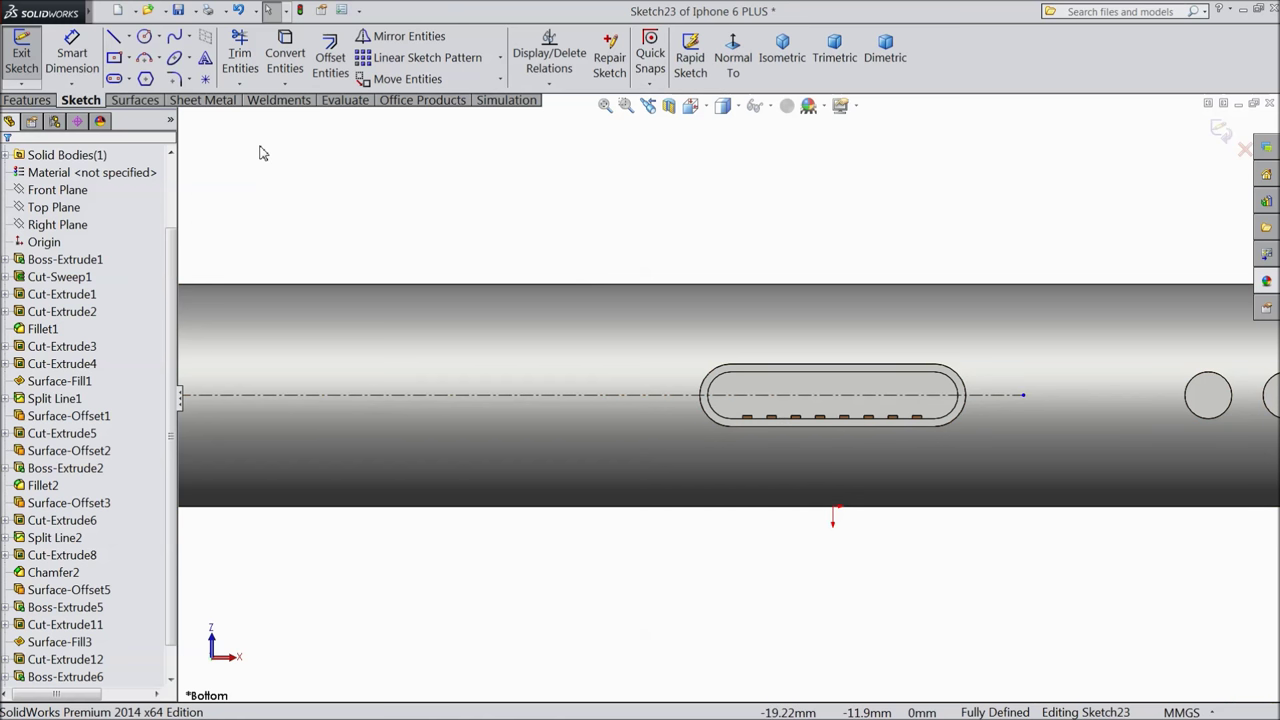
{"action": "left_click", "coordinate": [145, 37]}
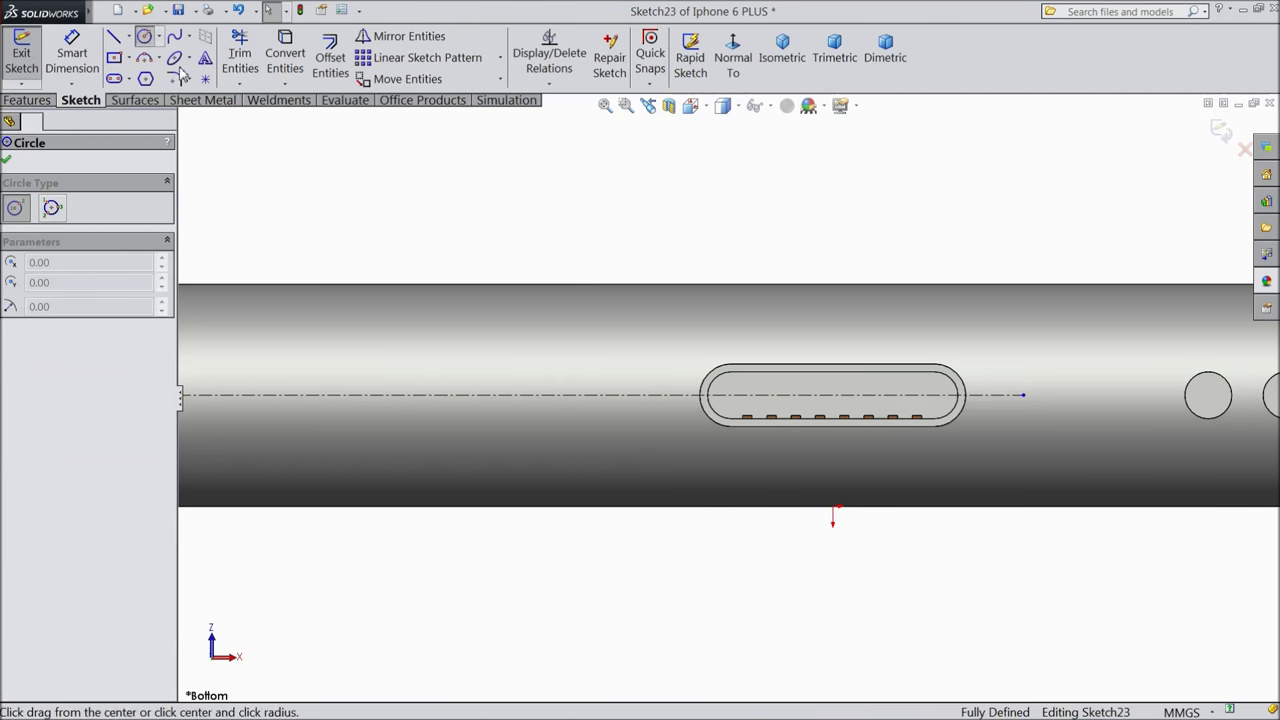
{"action": "left_click", "coordinate": [566, 395]}
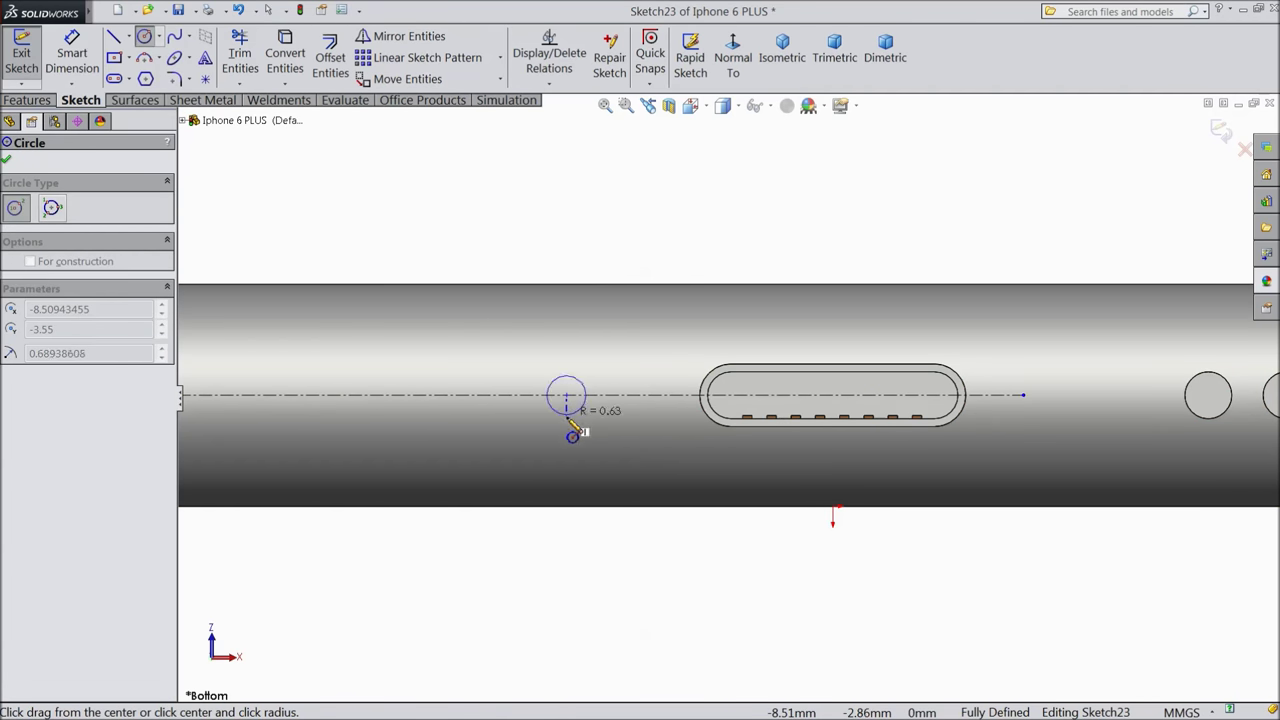
{"action": "left_click", "coordinate": [575, 426]}
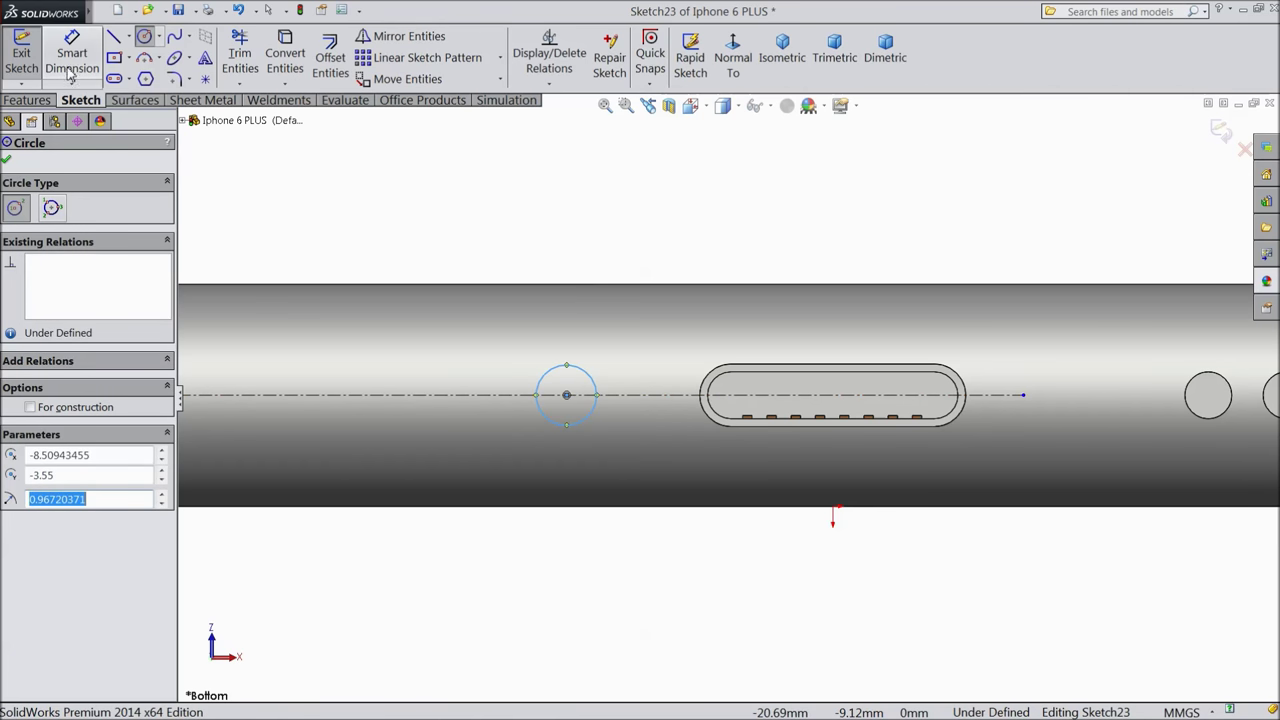
Draw a vertical construction centerline about 9.7 mm long from the origin up through the middle of the charging port.
{"action": "left_click", "coordinate": [128, 37]}
{"action": "left_click", "coordinate": [140, 79]}
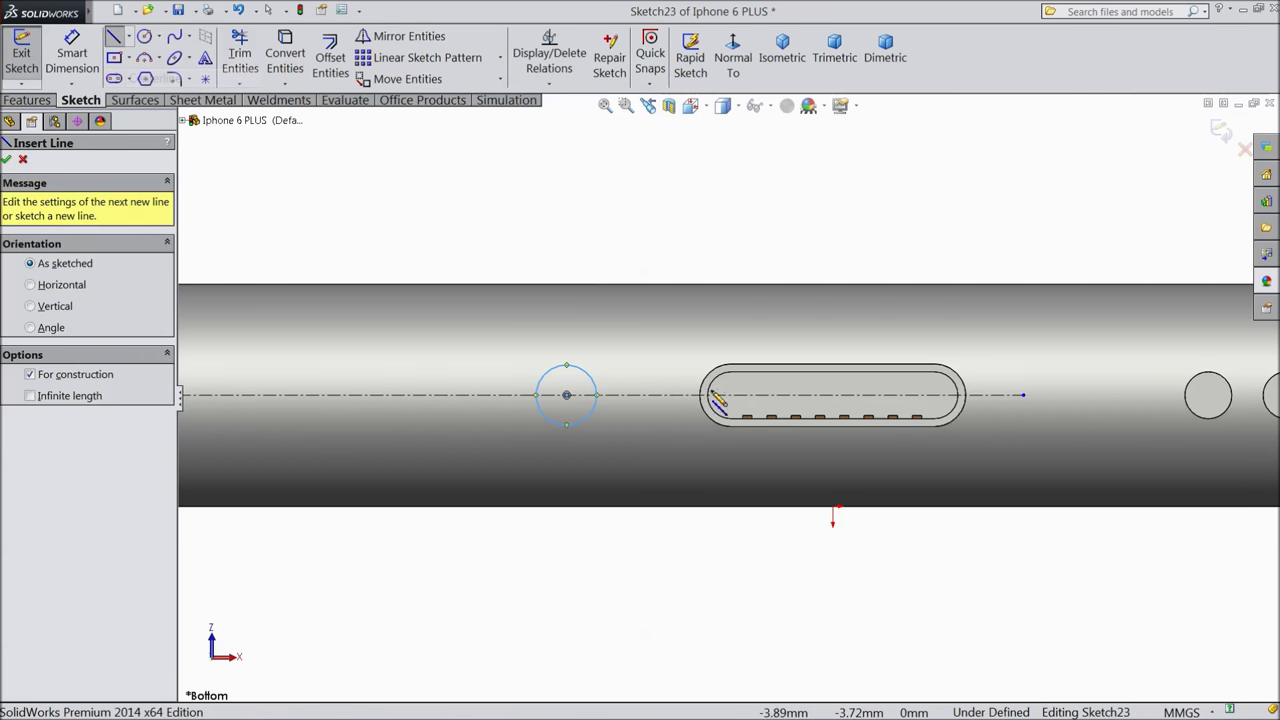
{"action": "left_click", "coordinate": [832, 507]}
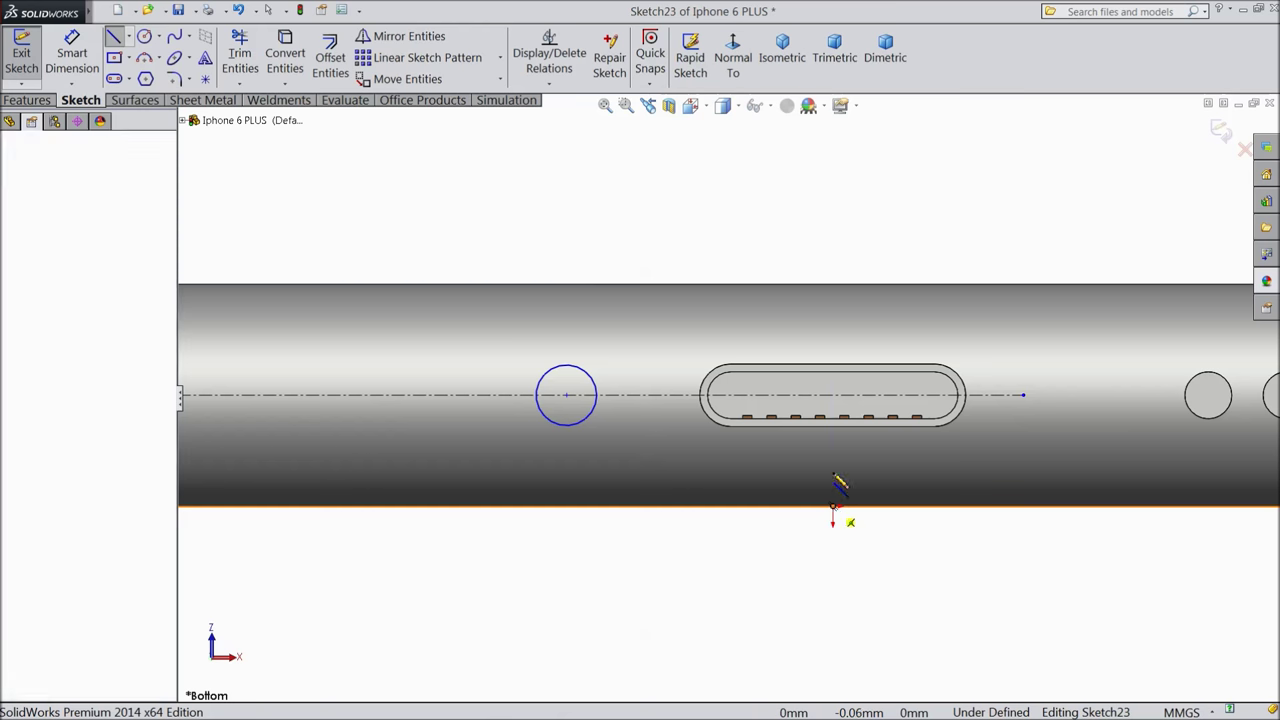
{"action": "left_click", "coordinate": [836, 204]}
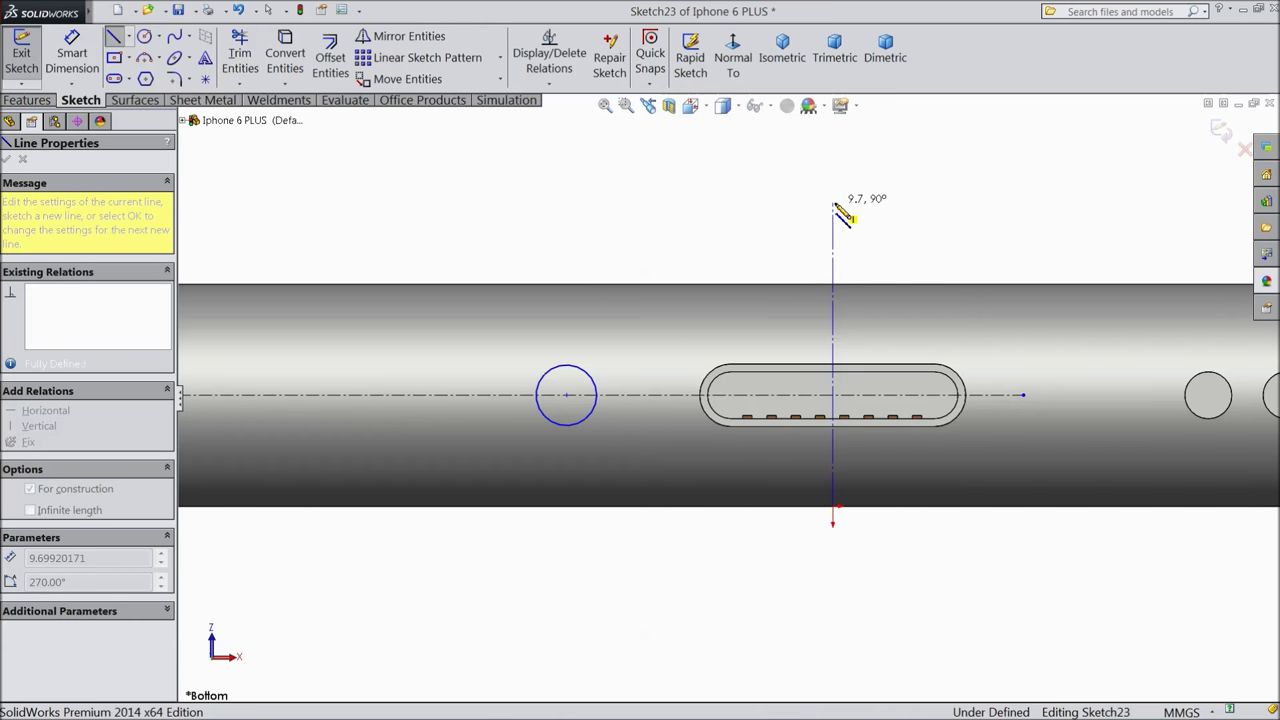
{"action": "right_click", "coordinate": [872, 202]}
{"action": "left_click", "coordinate": [910, 170]}
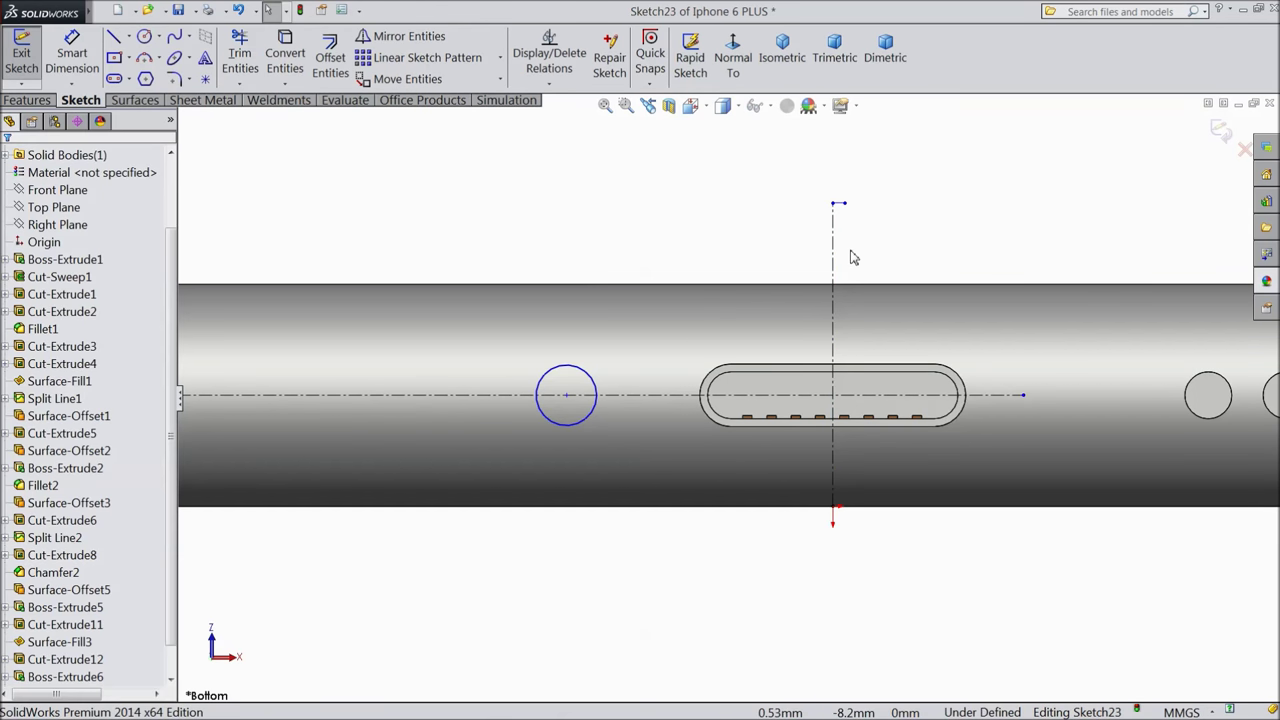
Delete the short stray horizontal segment at the upper end of the vertical centerline.
{"action": "left_click", "coordinate": [842, 207]}
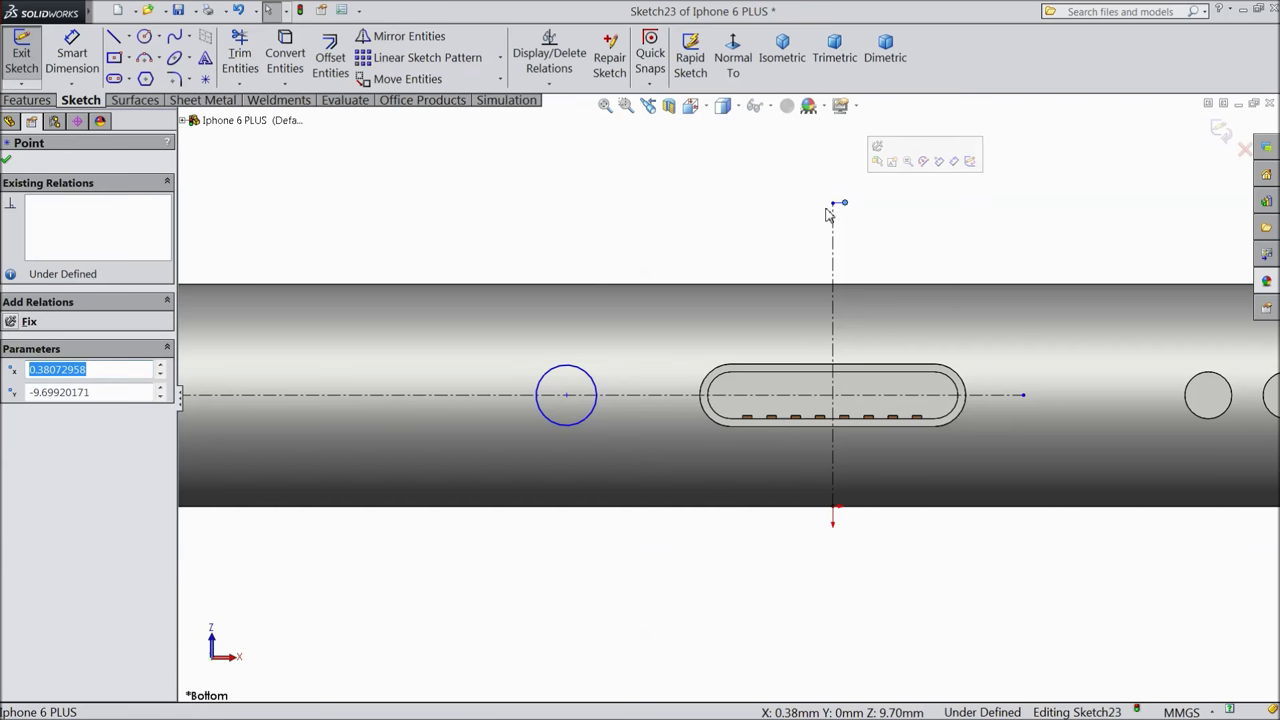
{"action": "key", "text": "Delete"}
{"action": "key", "text": "Return"}
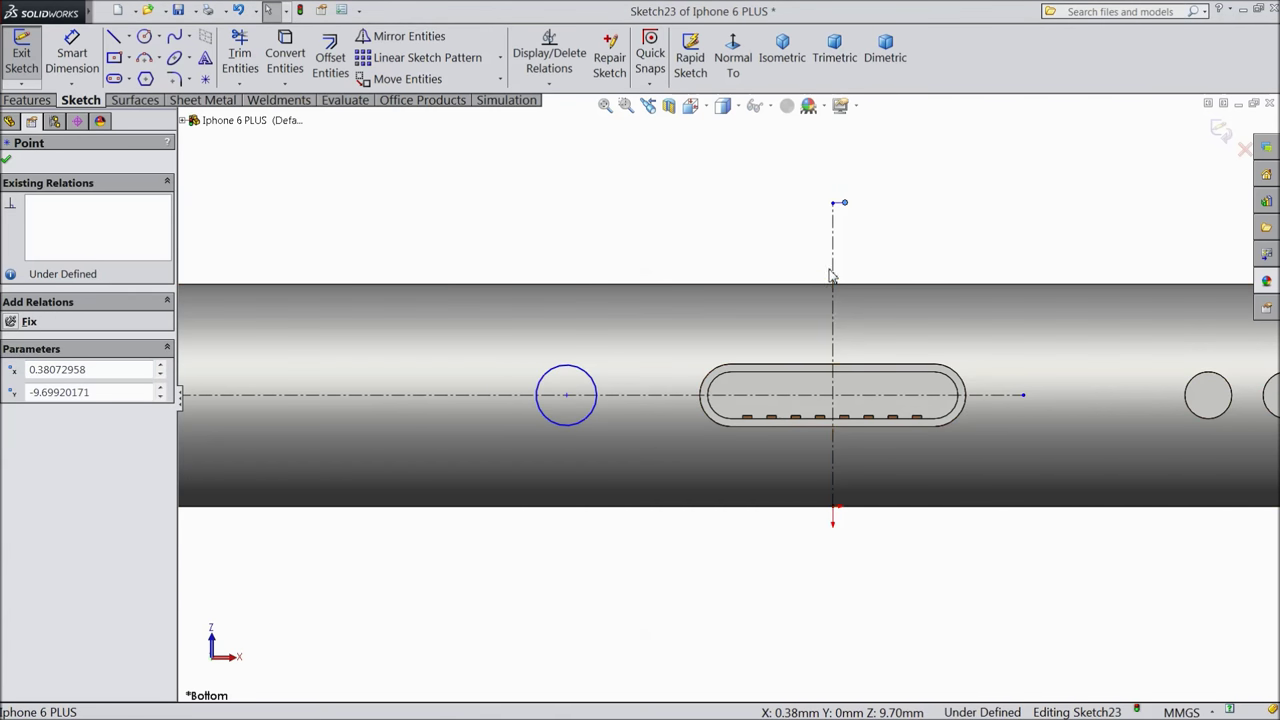
{"action": "left_click", "coordinate": [838, 204]}
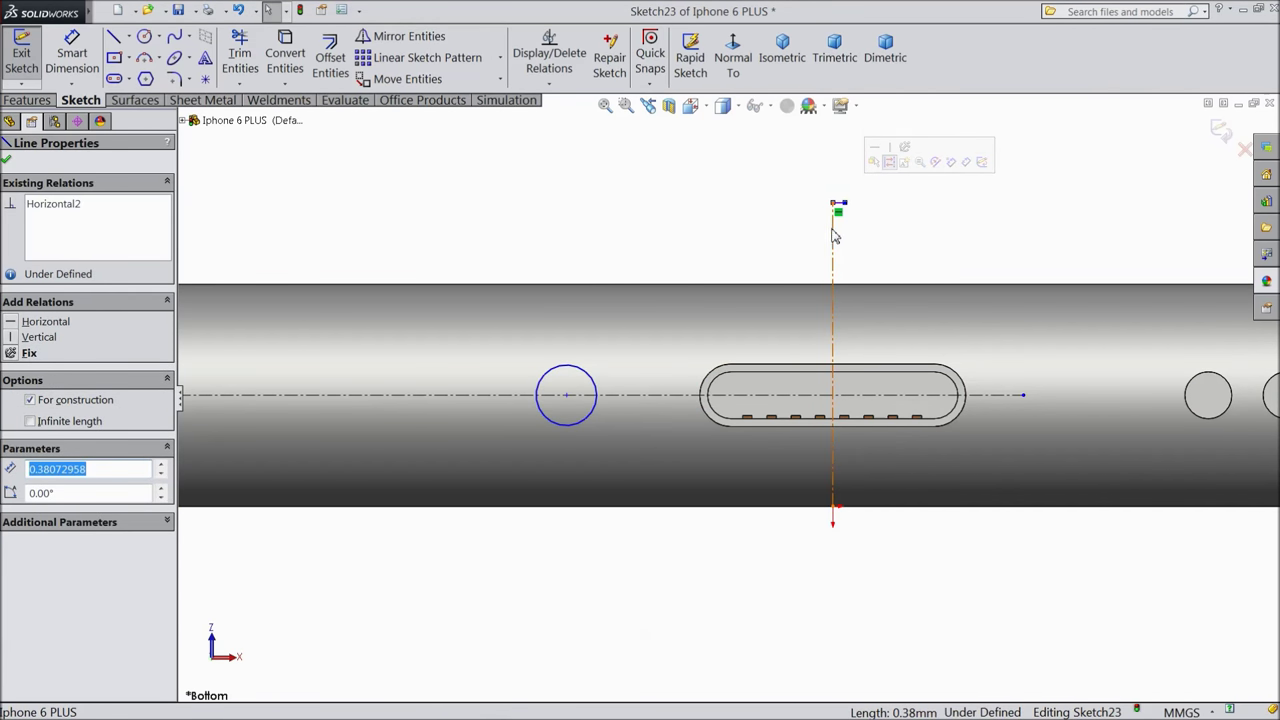
{"action": "key", "text": "Delete"}
{"action": "left_click", "coordinate": [834, 268]}
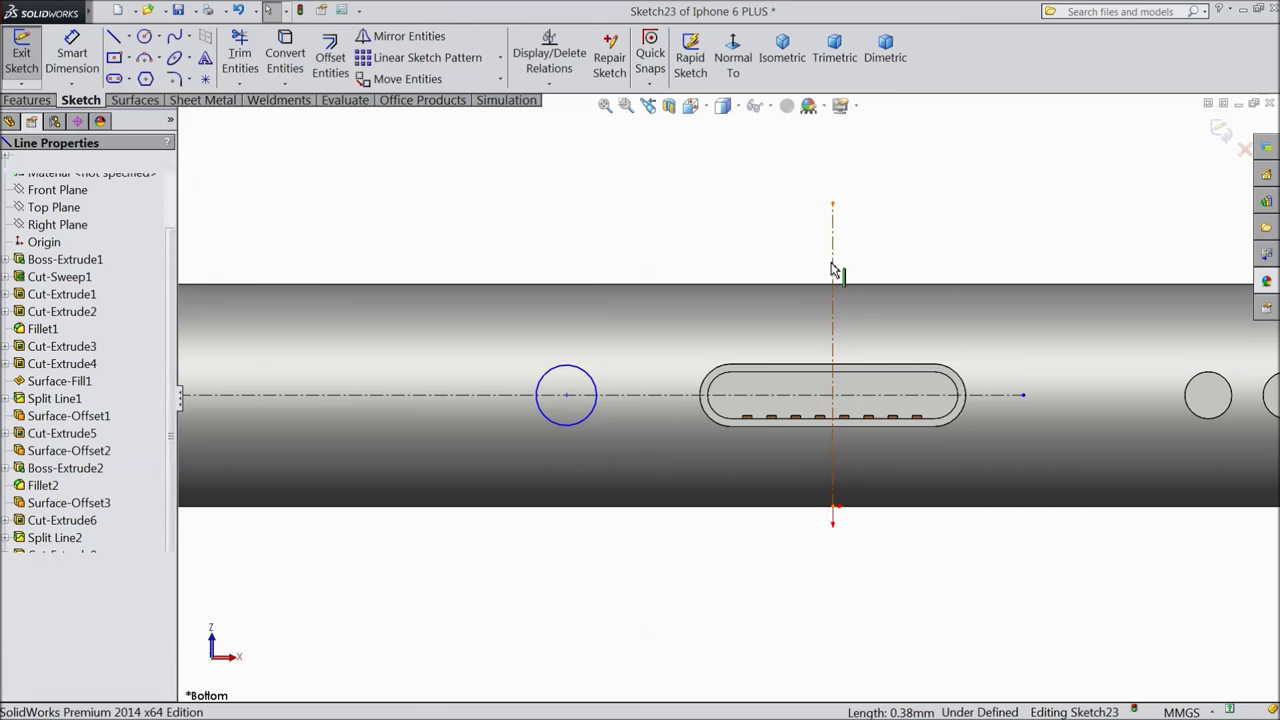
{"action": "left_click", "coordinate": [842, 358]}
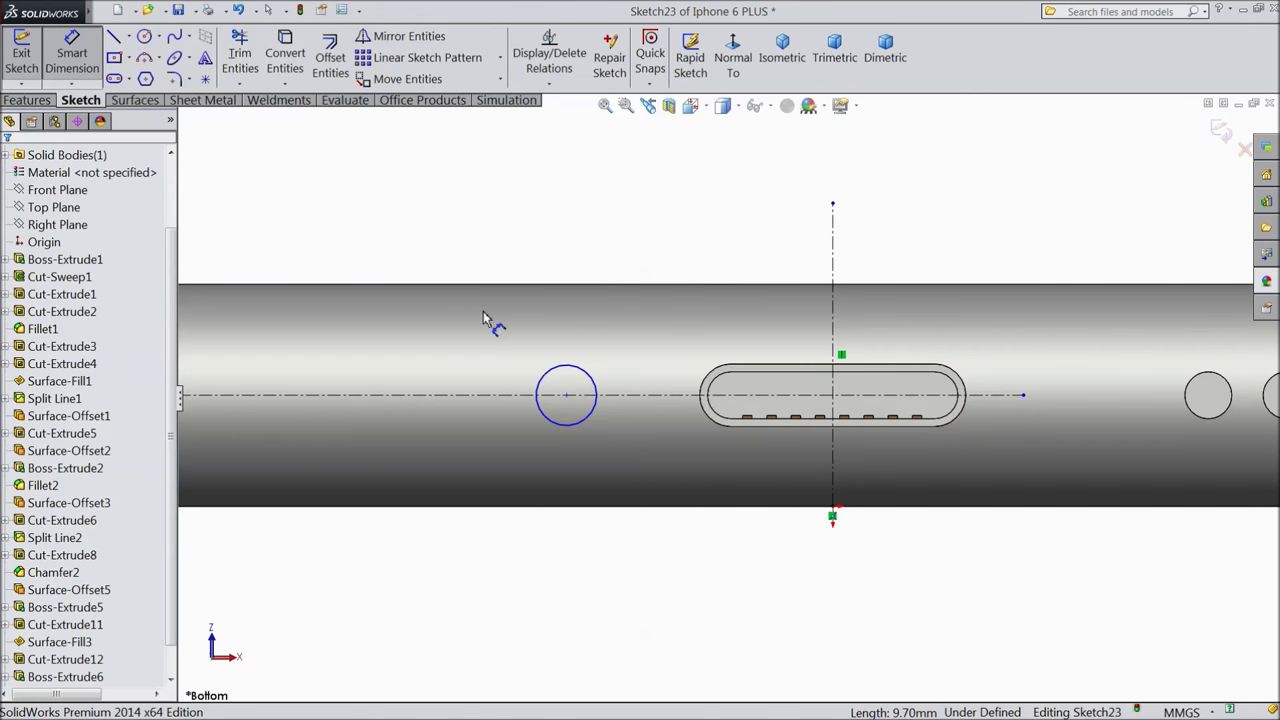
Dimension the circle's diameter as 1.40 mm.
{"action": "left_click", "coordinate": [575, 370]}
{"action": "left_click", "coordinate": [560, 192]}
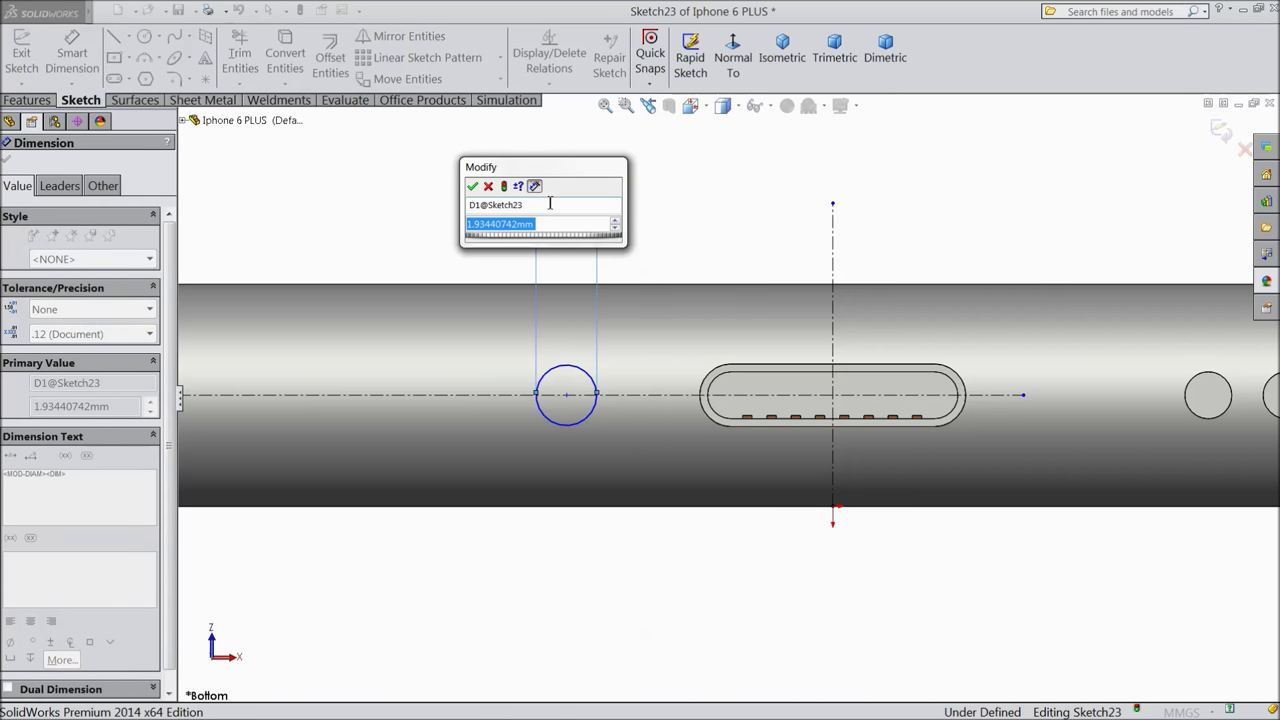
{"action": "type", "text": "1.47"}
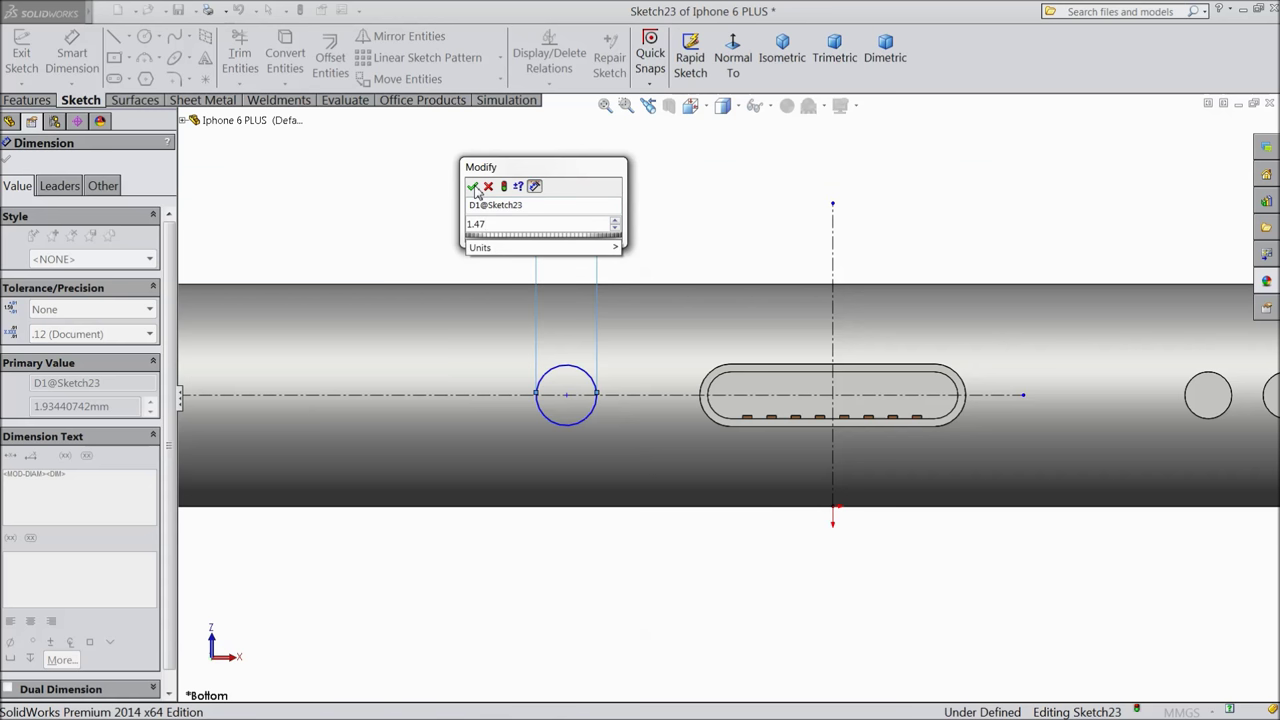
{"action": "left_click", "coordinate": [472, 188]}
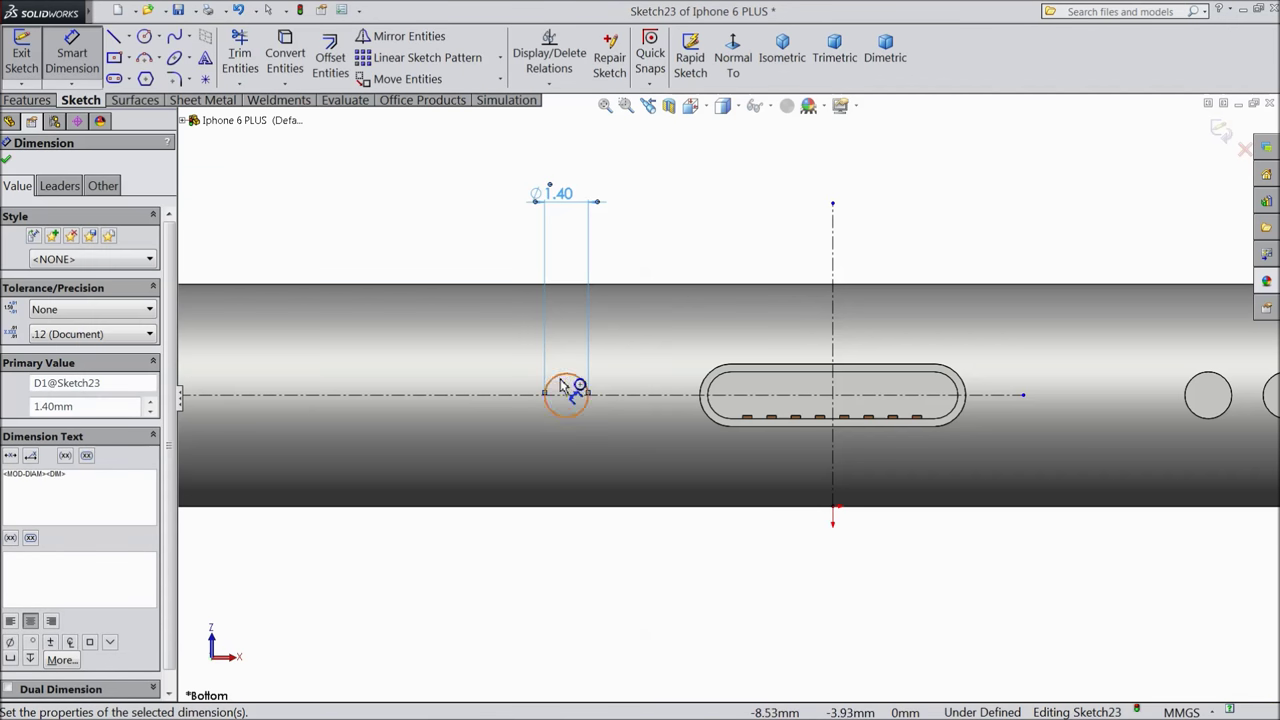
Mirror the circle about the vertical centerline to the other side of the charging port, keeping the original.
{"action": "left_click", "coordinate": [400, 36]}
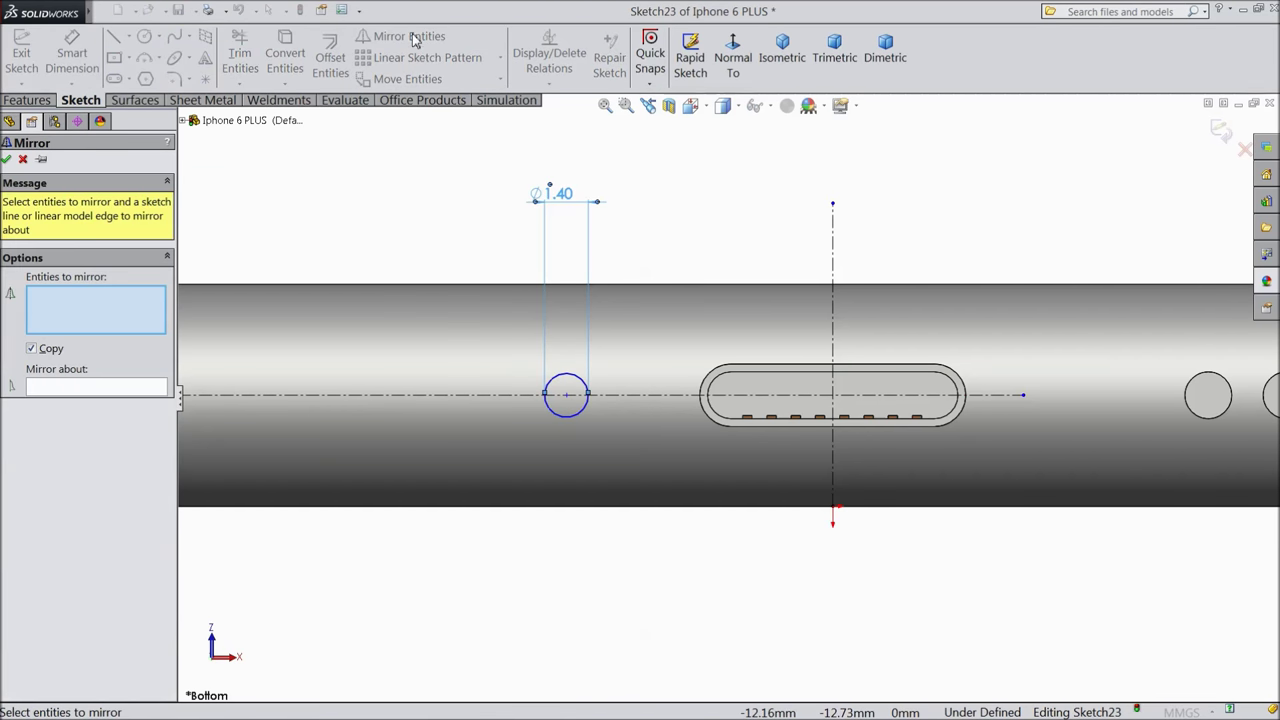
{"action": "left_click", "coordinate": [577, 387]}
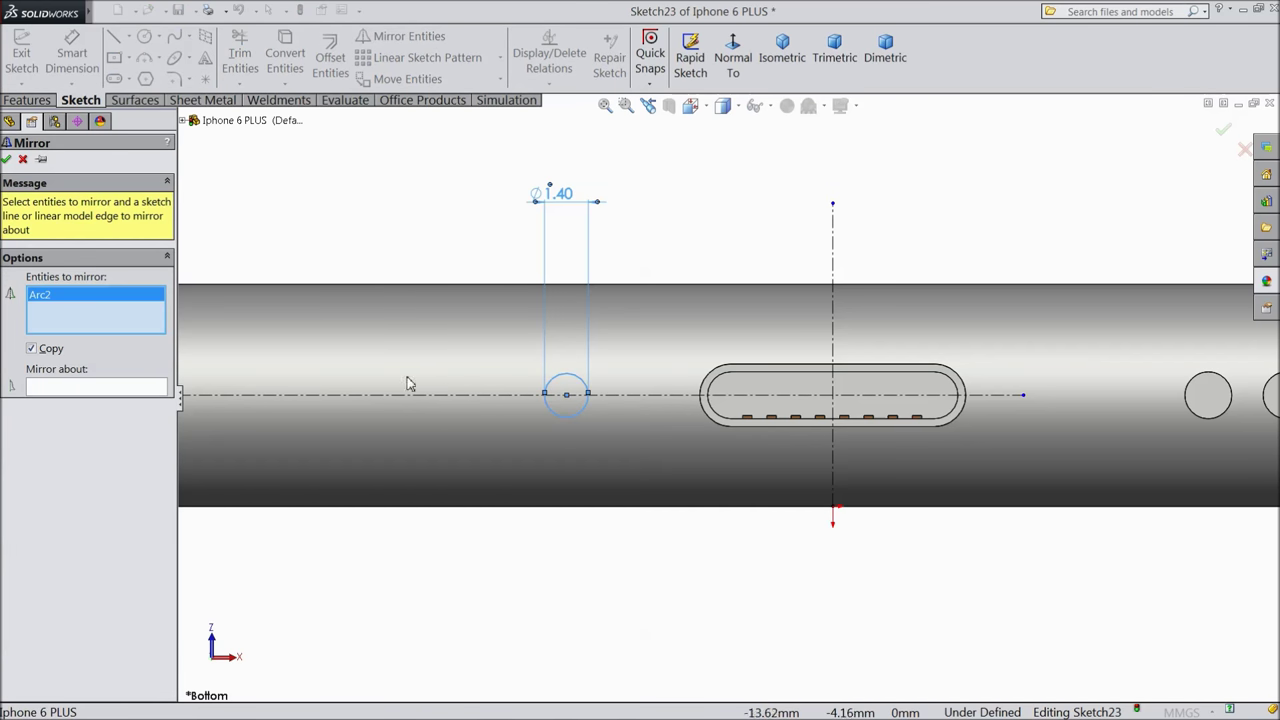
{"action": "left_click", "coordinate": [88, 388]}
{"action": "left_click", "coordinate": [833, 340]}
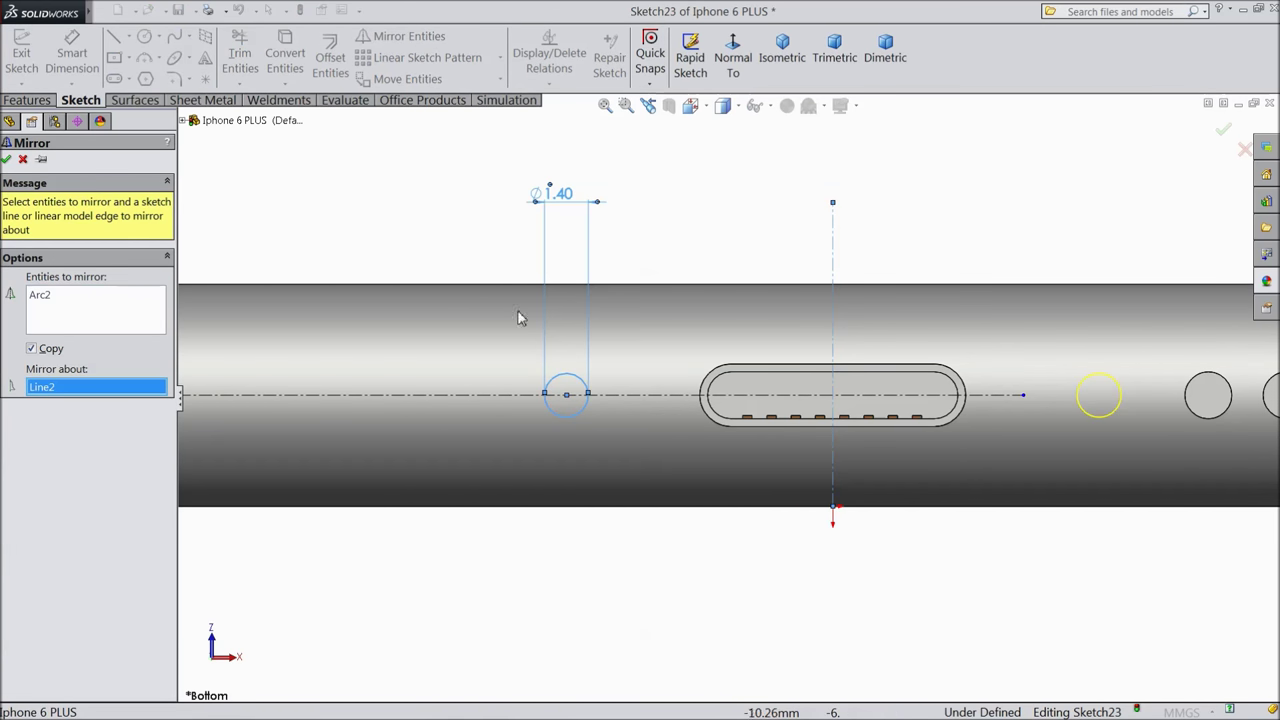
{"action": "left_click", "coordinate": [7, 160]}
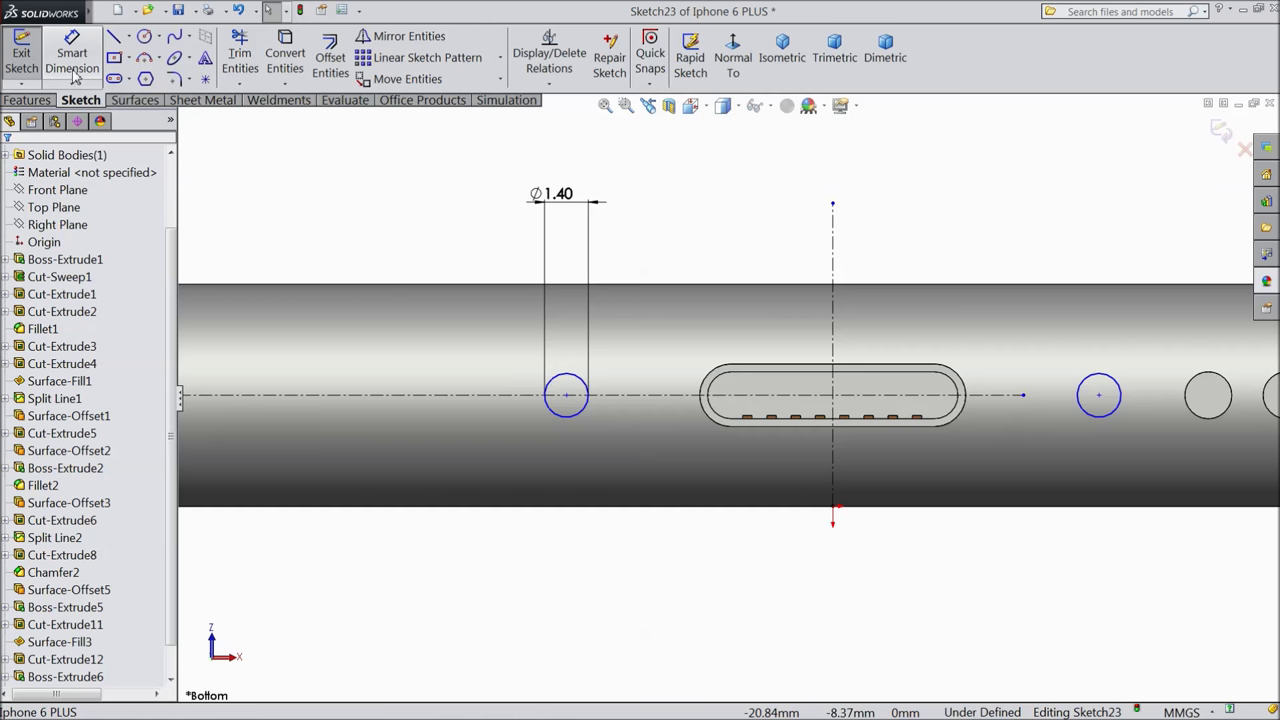
Dimension the centre distance between the two circles as 12.5 mm.
{"action": "left_click", "coordinate": [1086, 413]}
{"action": "left_click", "coordinate": [565, 410]}
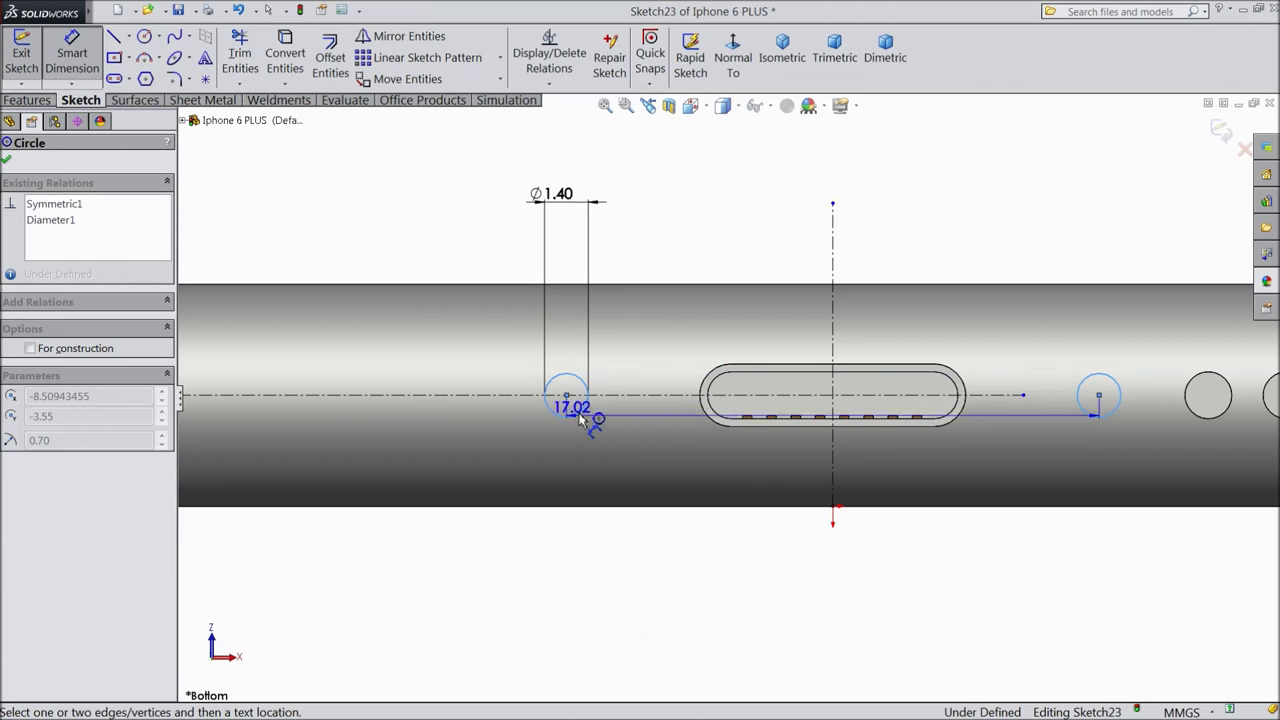
{"action": "left_click", "coordinate": [785, 168]}
{"action": "type", "text": "12.5"}
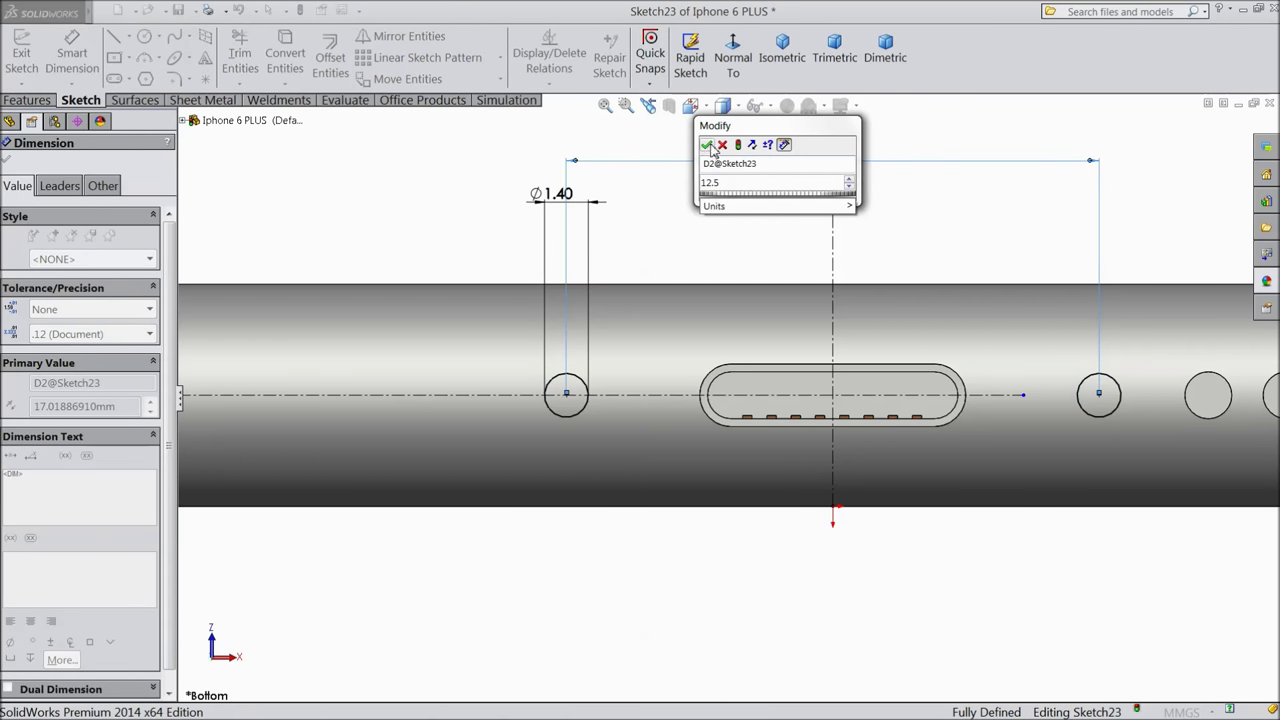
{"action": "left_click", "coordinate": [707, 146]}
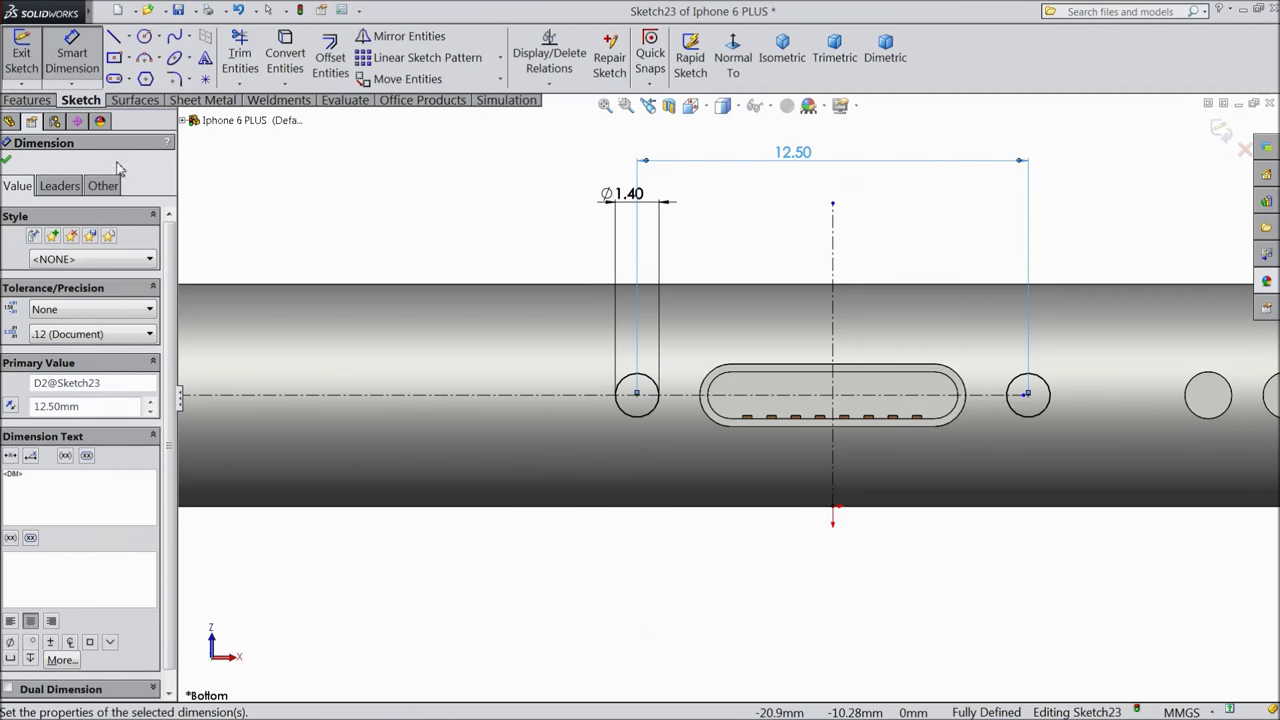
{"action": "left_click", "coordinate": [6, 163]}
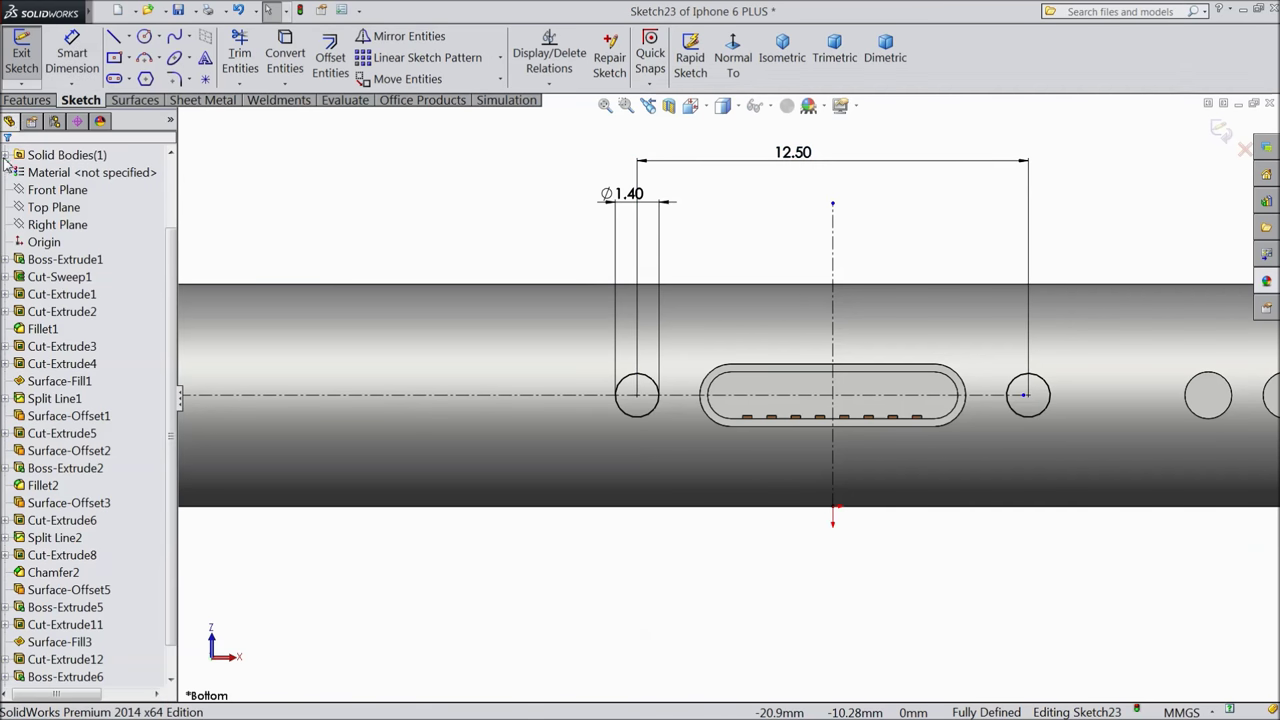
Cut the two circles into the phone's bottom edge with a Through All extruded cut starting at a 67.5 mm offset from the sketch plane.
{"action": "left_click", "coordinate": [27, 101]}
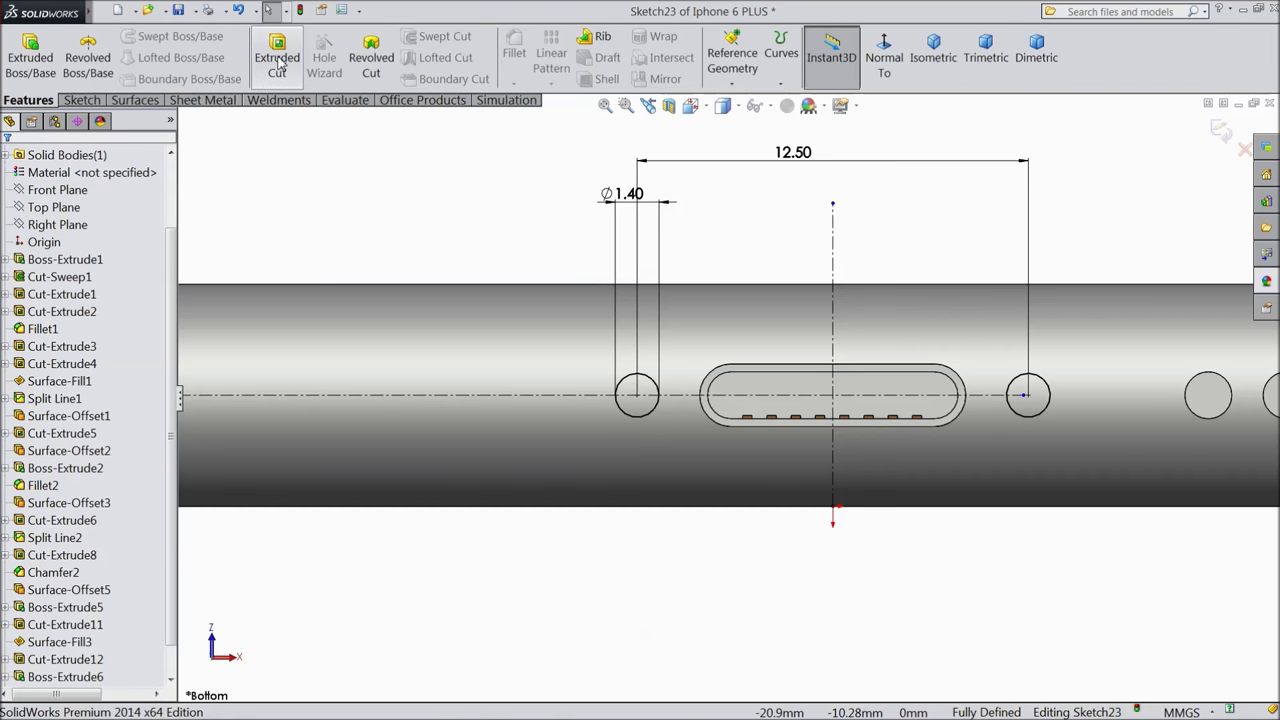
{"action": "left_click", "coordinate": [279, 64]}
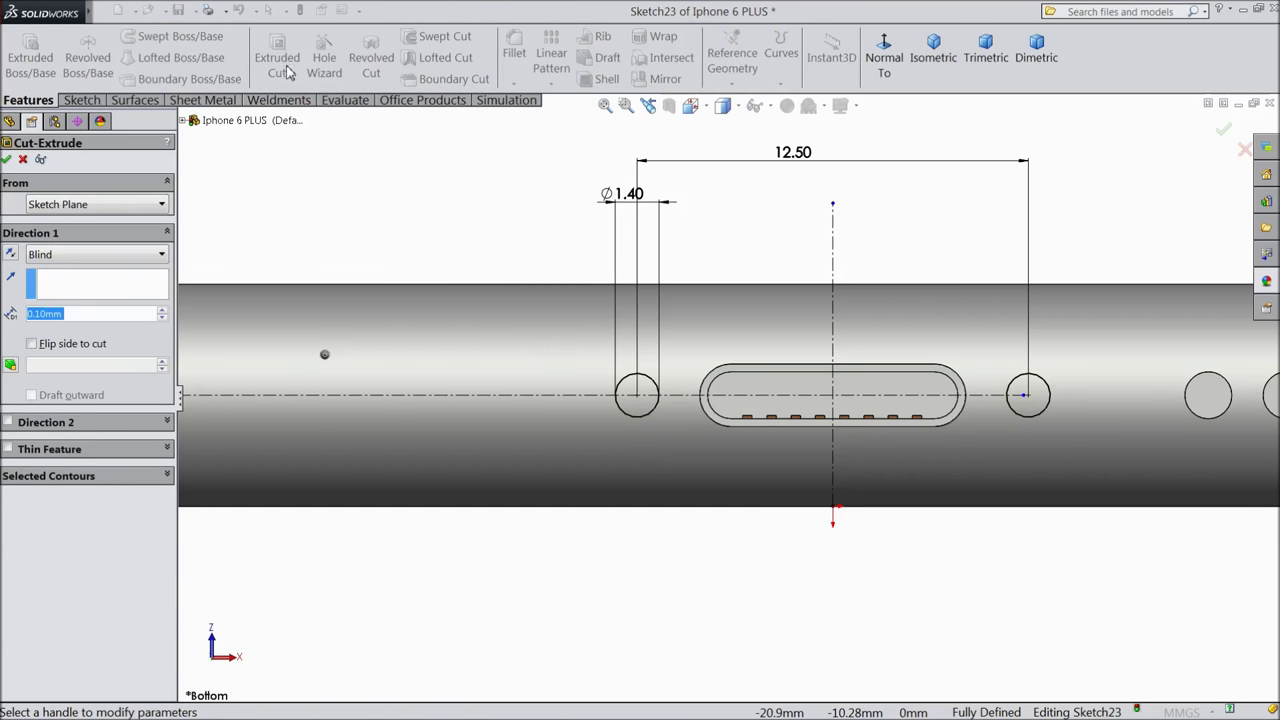
{"action": "left_click", "coordinate": [84, 207]}
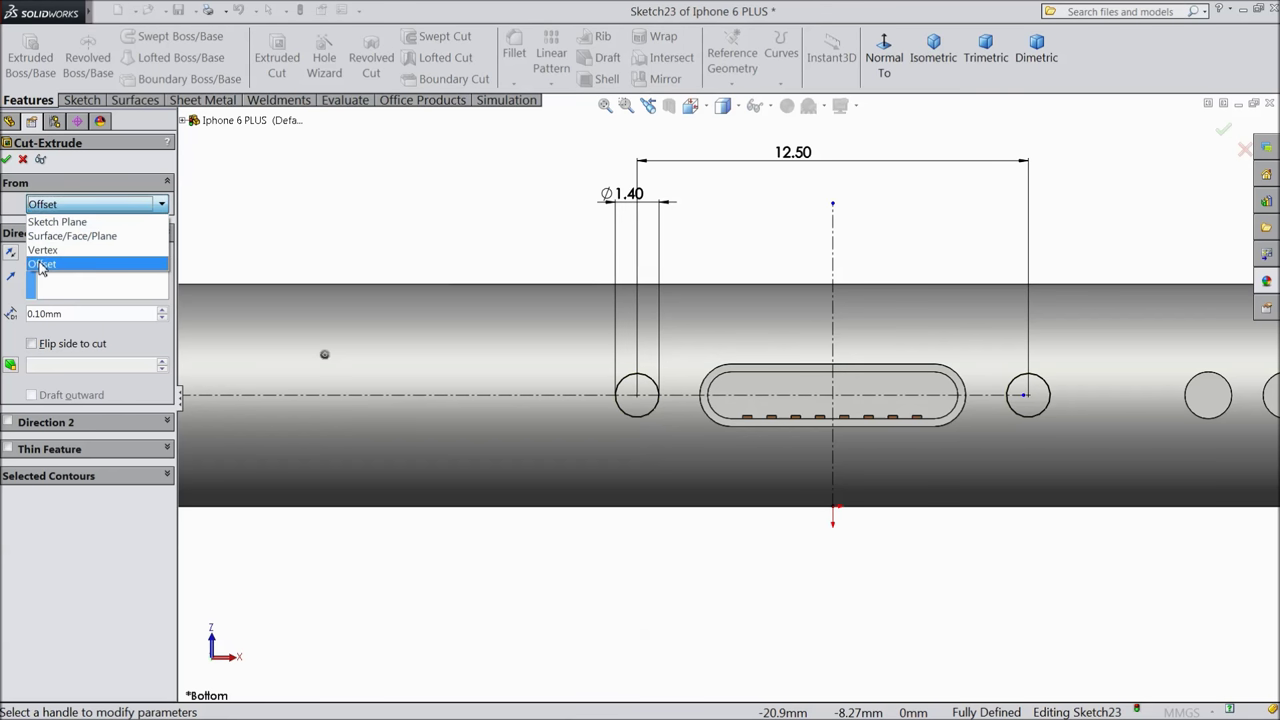
{"action": "left_click", "coordinate": [72, 262]}
{"action": "type", "text": "67.5"}
{"action": "key", "text": "Return"}
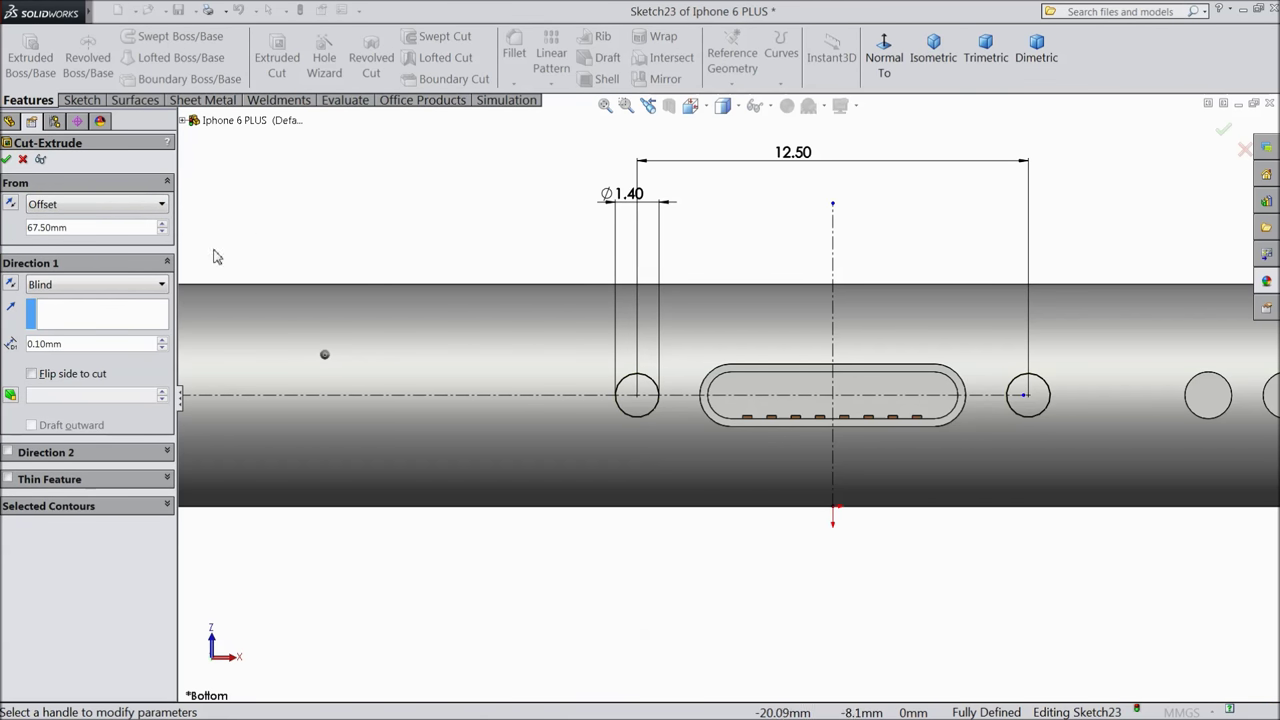
{"action": "left_click", "coordinate": [82, 284]}
{"action": "left_click", "coordinate": [60, 317]}
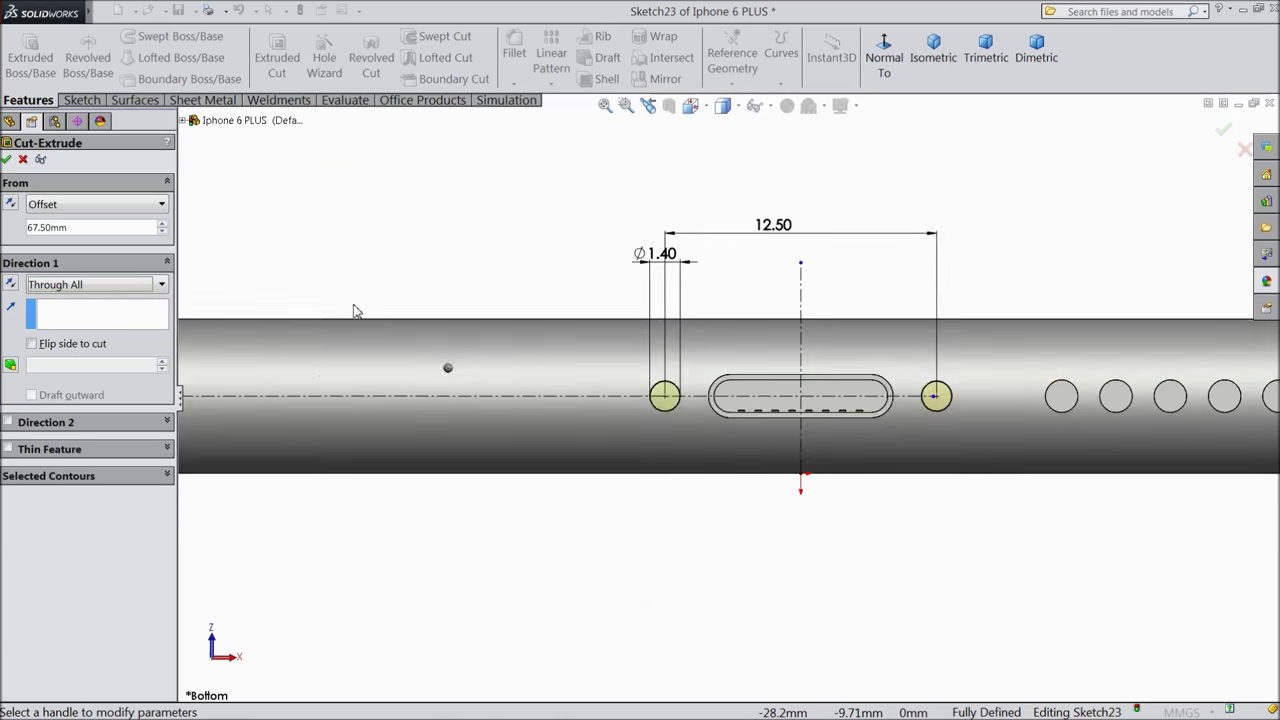
{"action": "scroll", "coordinate": [696, 374], "scroll_direction": "up", "scroll_amount": 5}
{"action": "middle_click_drag", "start_coordinate": [729, 306], "coordinate": [693, 386]}
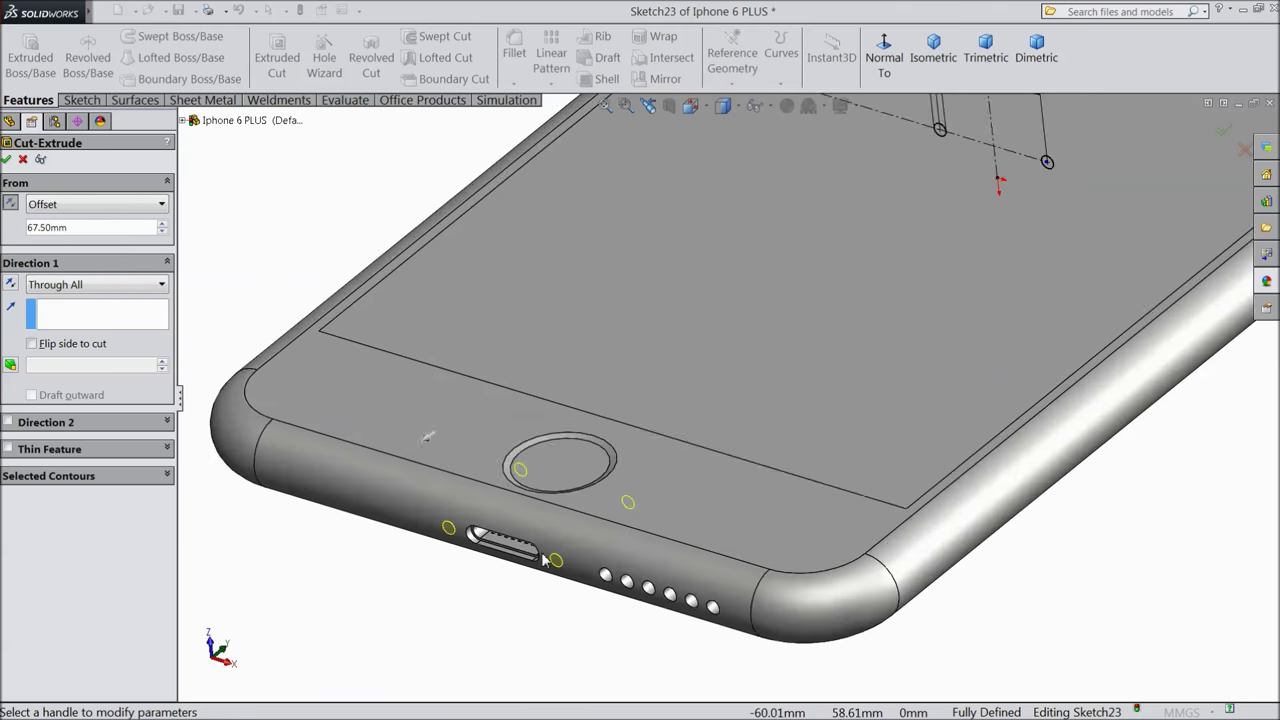
{"action": "scroll", "coordinate": [565, 585], "scroll_direction": "down", "scroll_amount": 5}
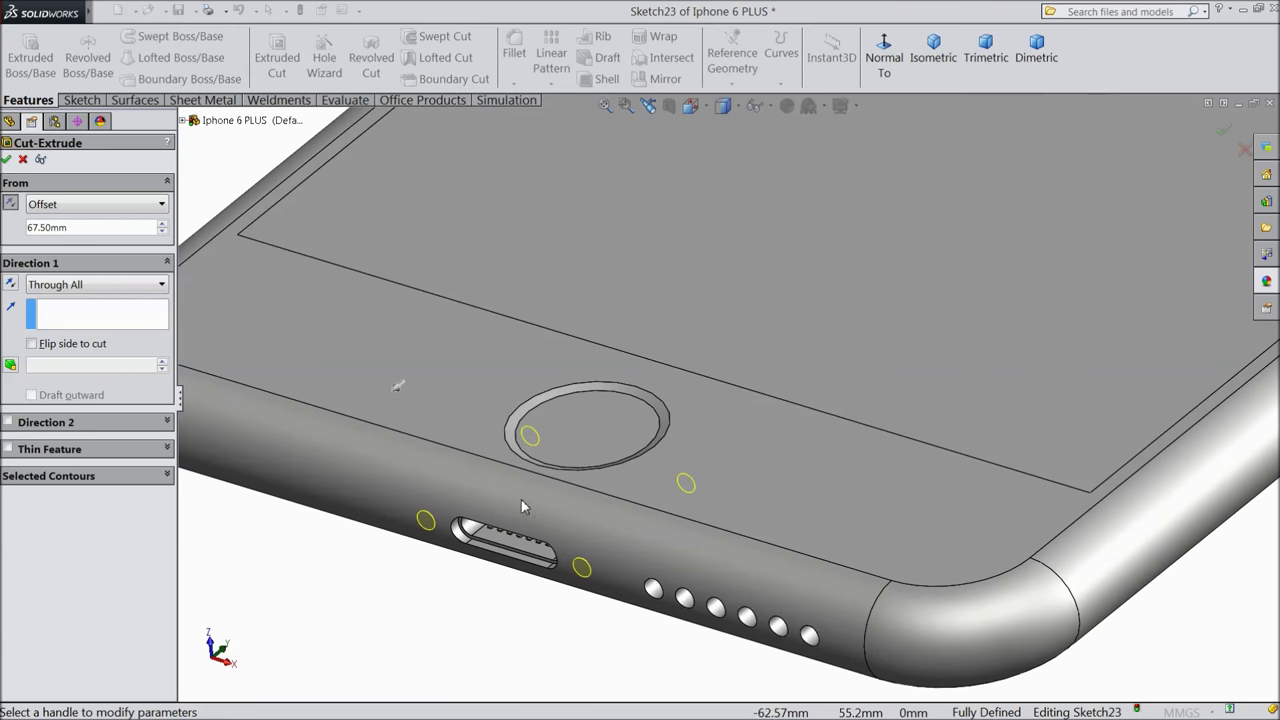
{"action": "left_click", "coordinate": [9, 160]}
Open a new sketch on the flat bottom face of the new hole left of the charging port.
{"action": "mouse_move", "coordinate": [499, 552]}
{"action": "middle_mouse_down"}
{"action": "mouse_move", "coordinate": [540, 470]}
{"action": "mouse_move", "coordinate": [520, 430]}
{"action": "mouse_move", "coordinate": [500, 560]}
{"action": "middle_mouse_up"}
{"action": "scroll", "coordinate": [487, 588], "scroll_direction": "up", "scroll_amount": 5}
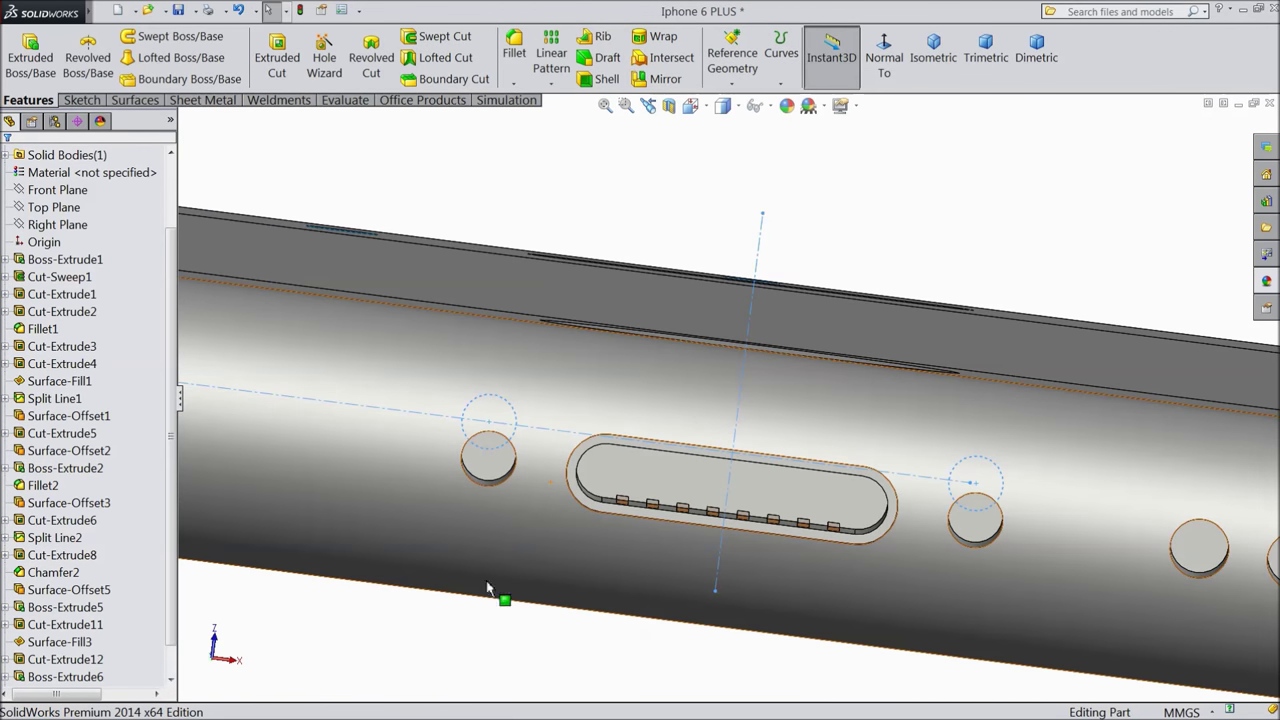
{"action": "left_click", "coordinate": [481, 463]}
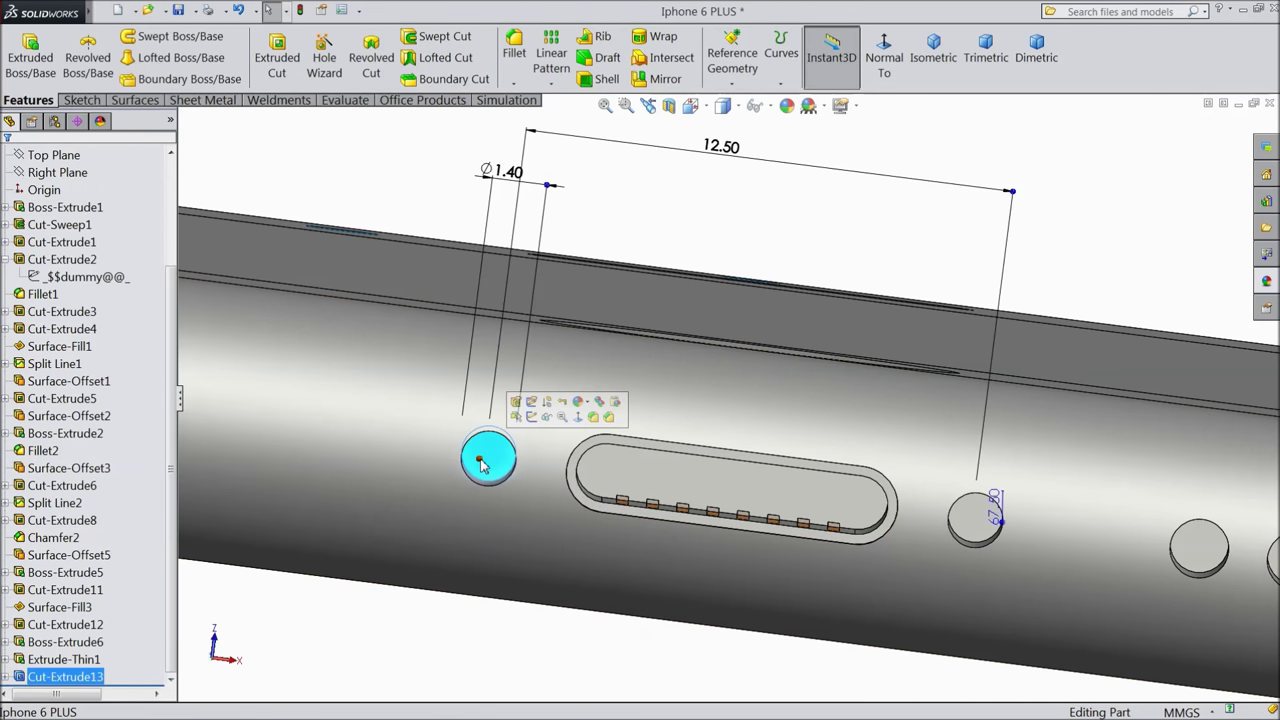
{"action": "left_click", "coordinate": [532, 423]}
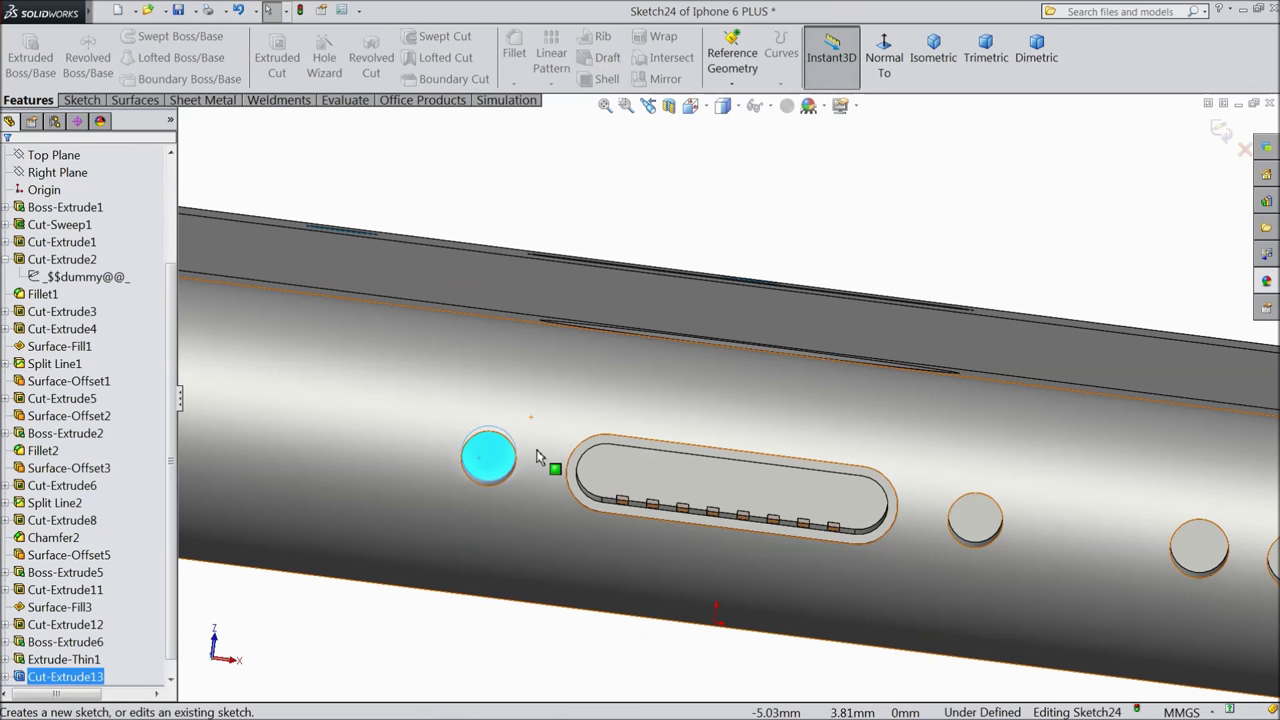
{"action": "left_click", "coordinate": [80, 100]}
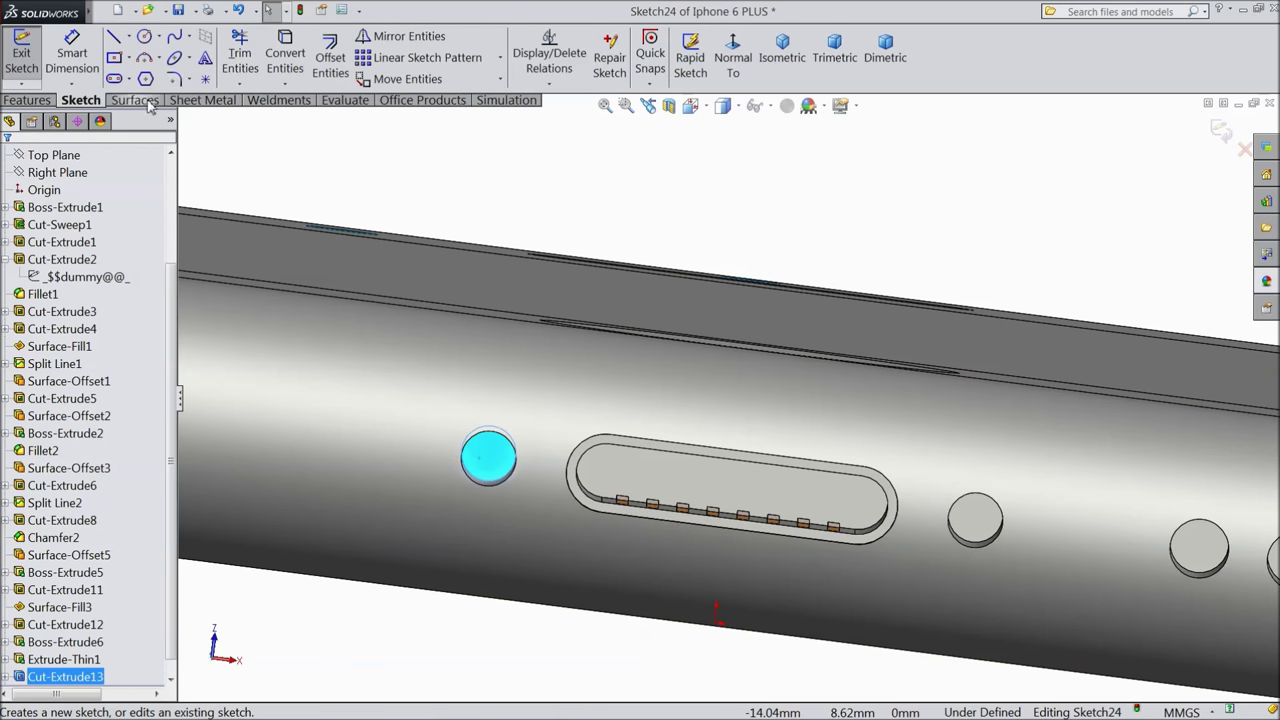
Offset the edge of the hole's bottom face 0.1 mm inward as a concentric circle.
{"action": "left_click", "coordinate": [331, 62]}
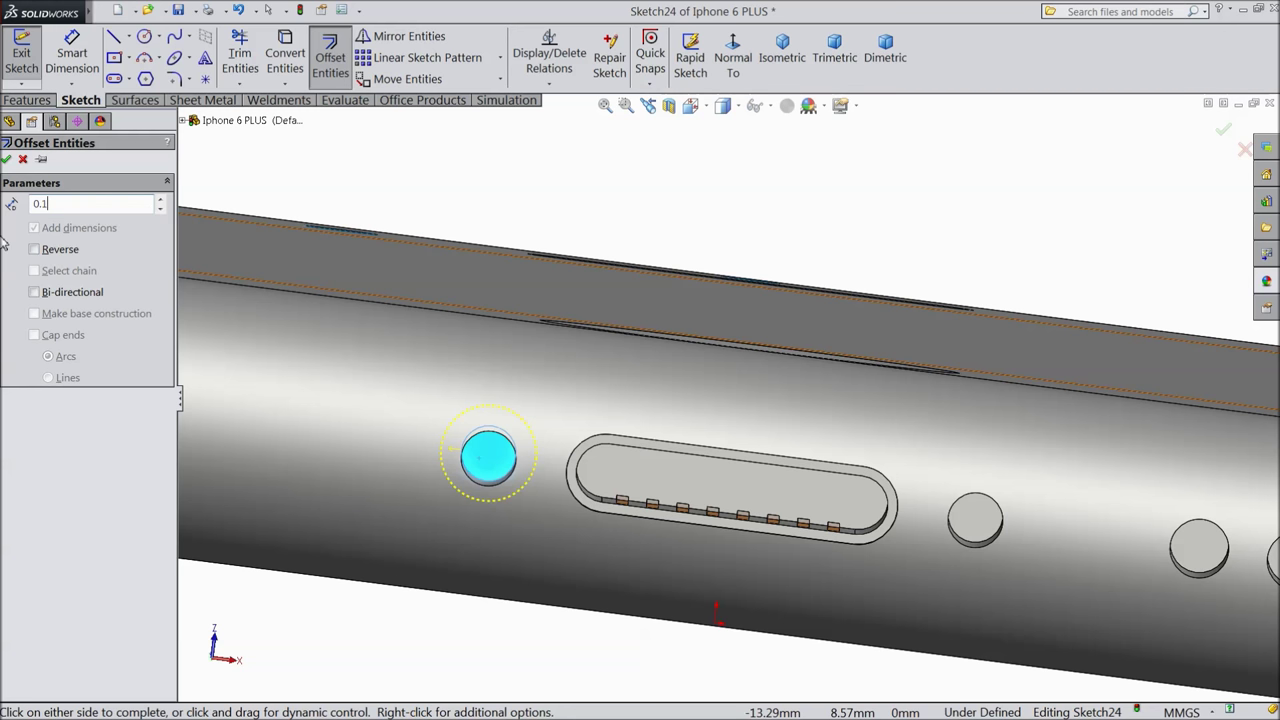
{"action": "key", "text": "Return"}
{"action": "left_click", "coordinate": [34, 250]}
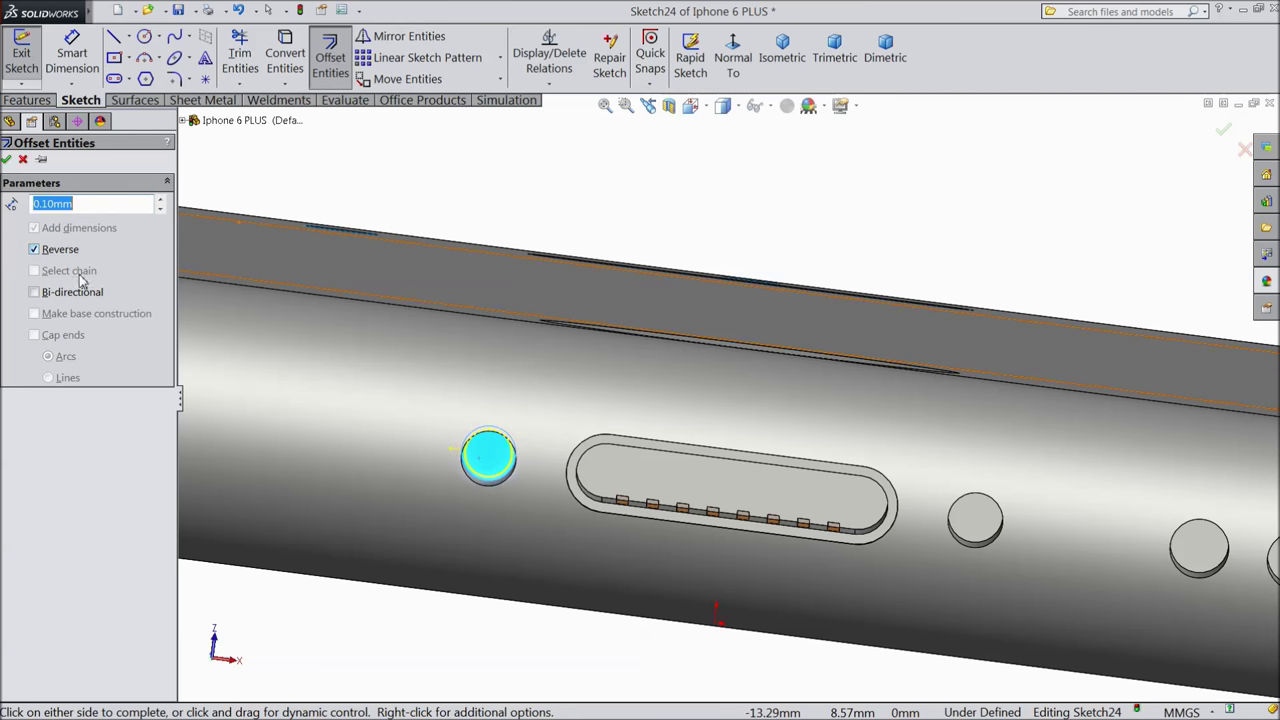
{"action": "left_click", "coordinate": [6, 160]}
Extrude the offset circle as an 11.5 mm blind boss with Merge result turned off.
{"action": "left_click", "coordinate": [28, 100]}
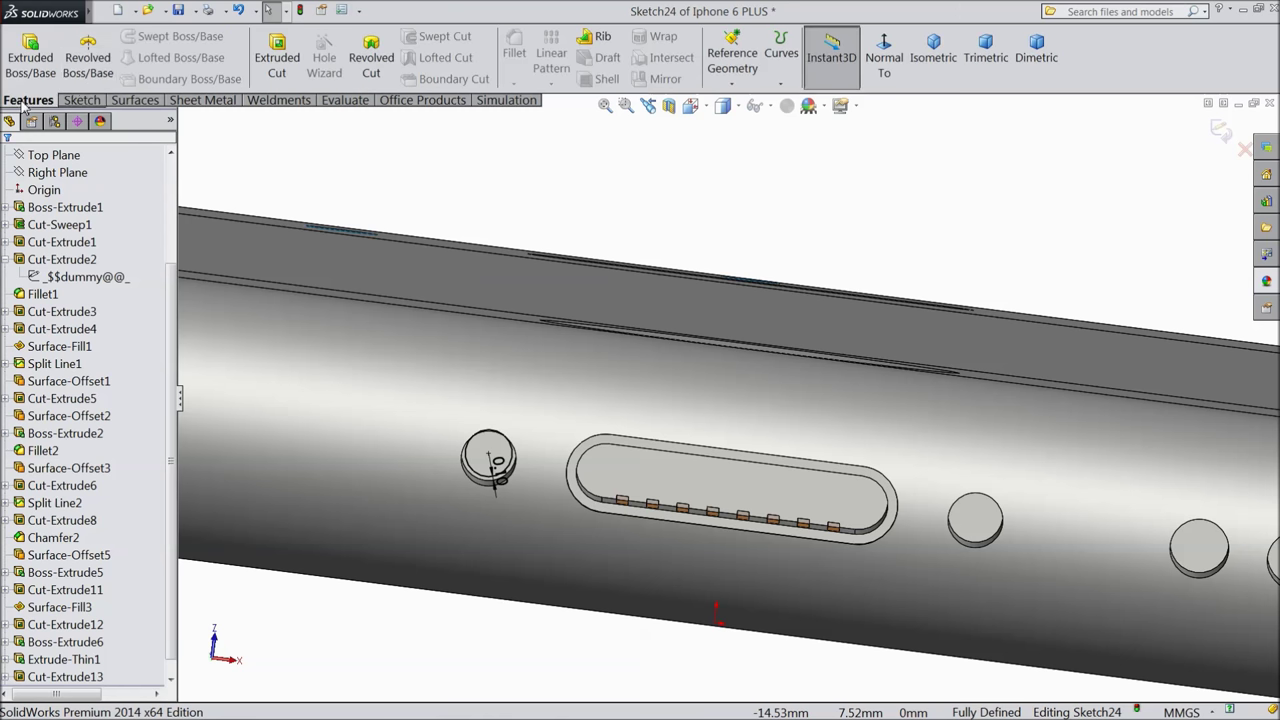
{"action": "left_click", "coordinate": [30, 60]}
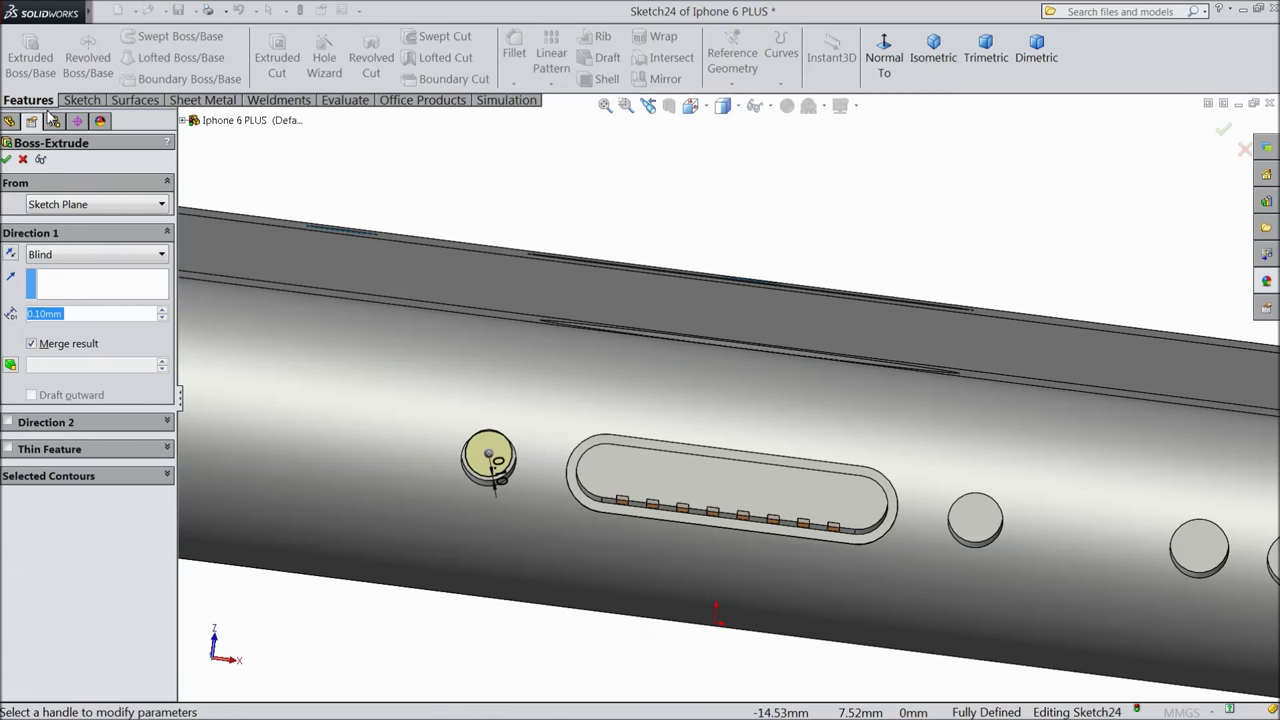
{"action": "type", "text": "11"}
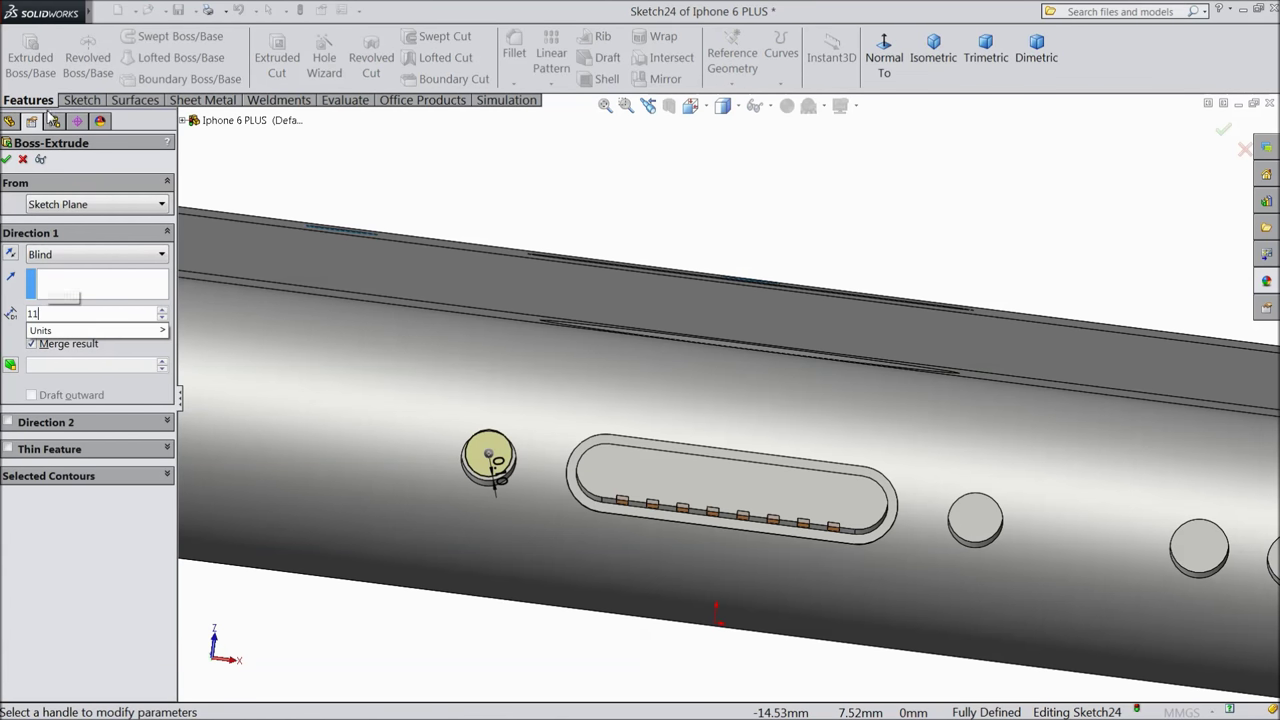
{"action": "type", "text": ".5"}
{"action": "key", "text": "Return"}
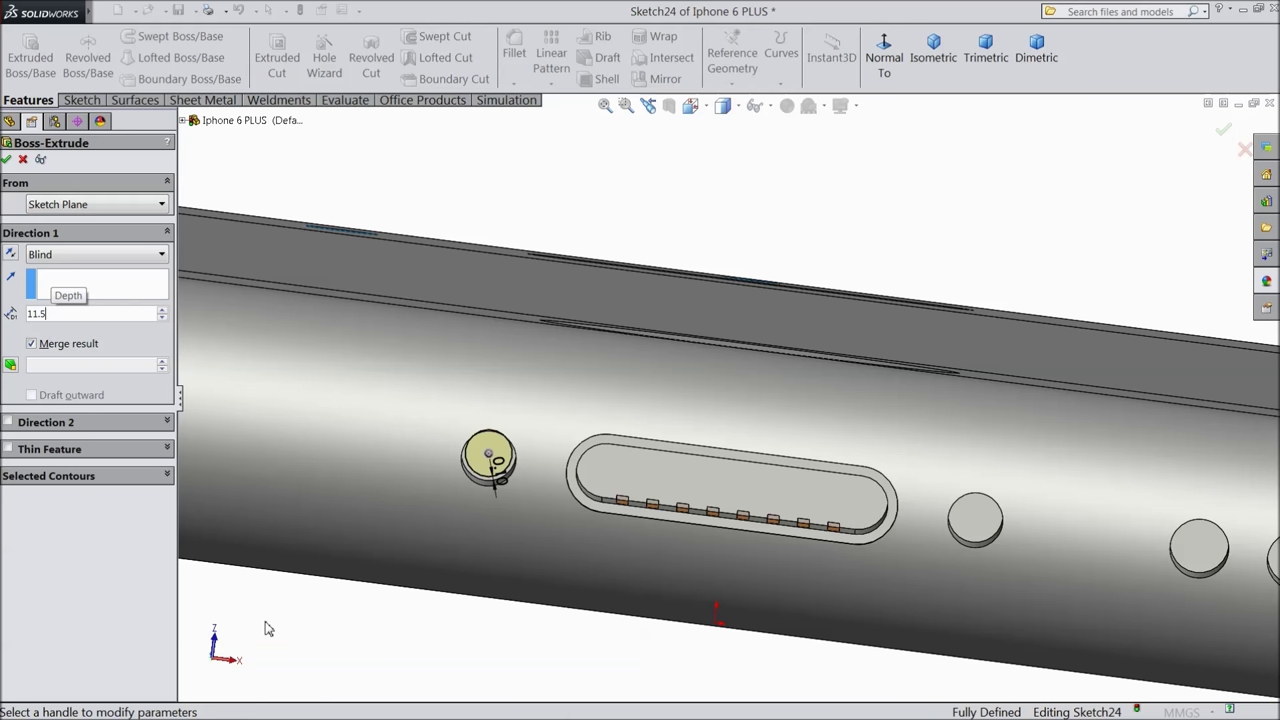
{"action": "key", "text": "z"}
{"action": "middle_click_drag", "start_coordinate": [613, 195], "coordinate": [623, 266]}
{"action": "scroll", "coordinate": [503, 237], "scroll_direction": "down", "scroll_amount": 3}
{"action": "scroll", "coordinate": [424, 528], "scroll_direction": "up", "scroll_amount": 2}
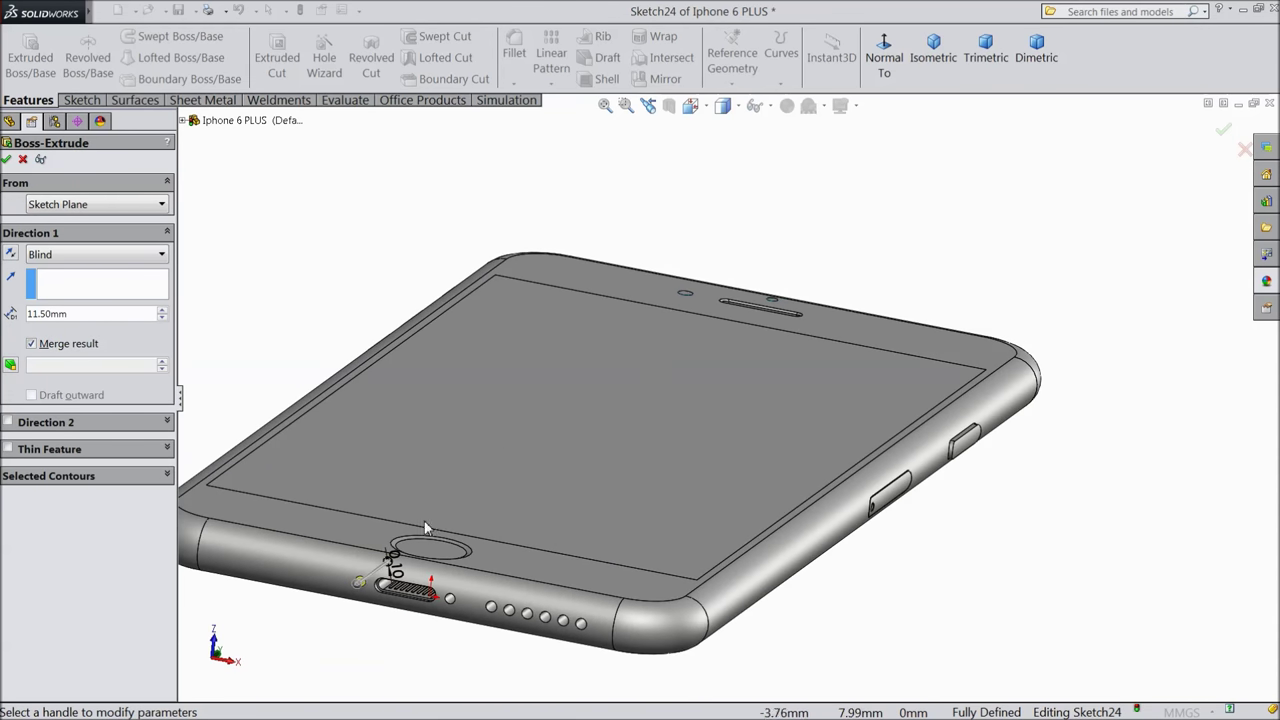
{"action": "scroll", "coordinate": [438, 512], "scroll_direction": "up", "scroll_amount": 3}
{"action": "middle_click_drag", "start_coordinate": [565, 441], "coordinate": [547, 490]}
{"action": "scroll", "coordinate": [545, 488], "scroll_direction": "up", "scroll_amount": 2}
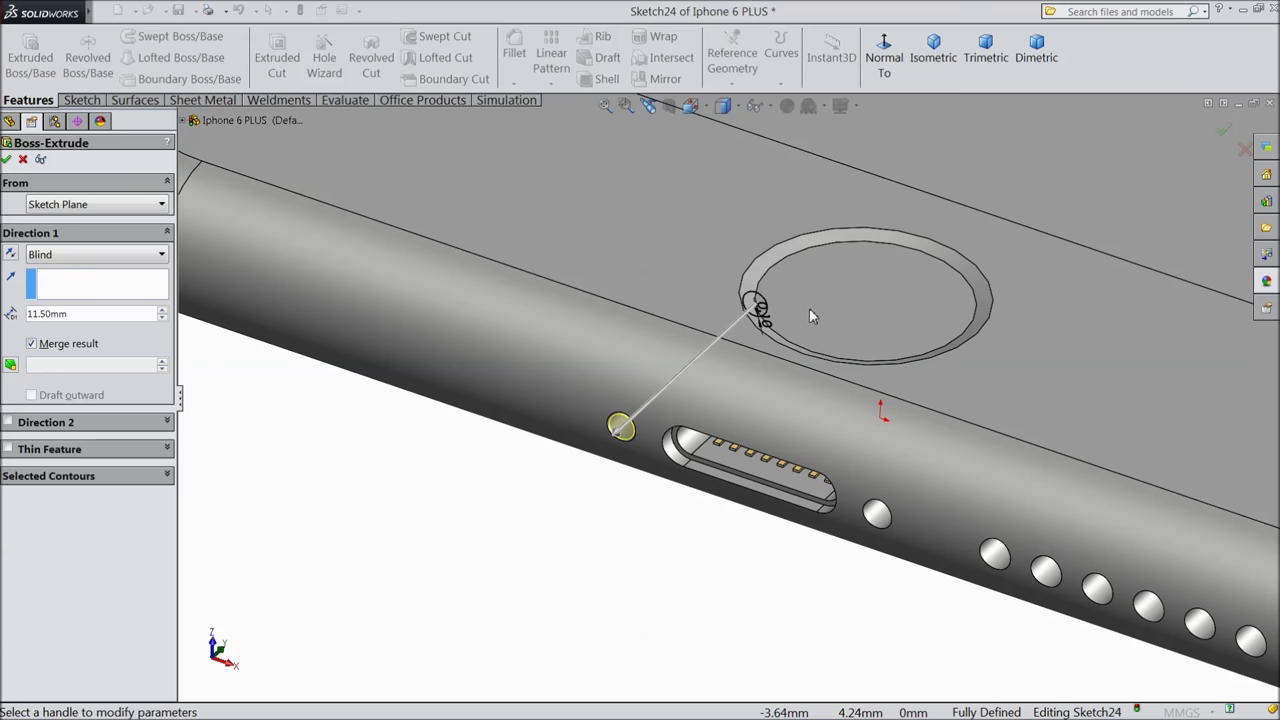
{"action": "scroll", "coordinate": [774, 324], "scroll_direction": "down", "scroll_amount": 2}
{"action": "scroll", "coordinate": [690, 360], "scroll_direction": "up", "scroll_amount": 2}
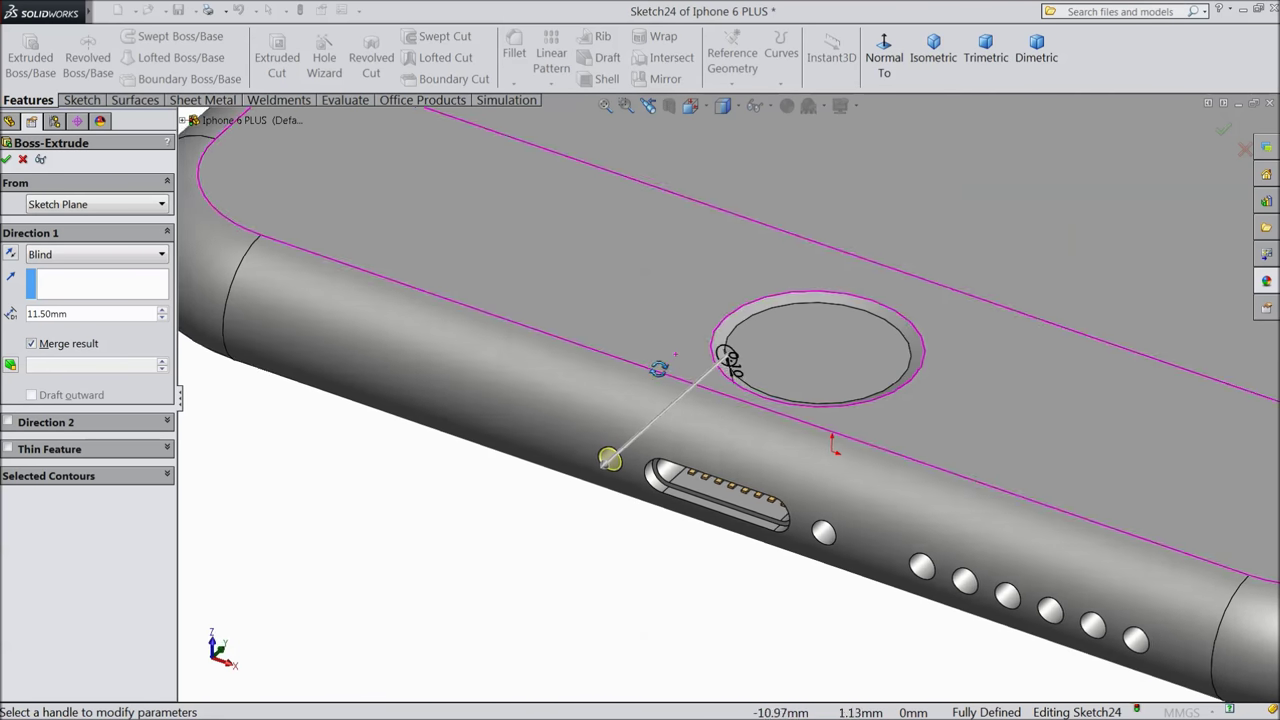
{"action": "scroll", "coordinate": [666, 363], "scroll_direction": "down", "scroll_amount": 2}
{"action": "middle_click_drag", "start_coordinate": [666, 363], "coordinate": [658, 392]}
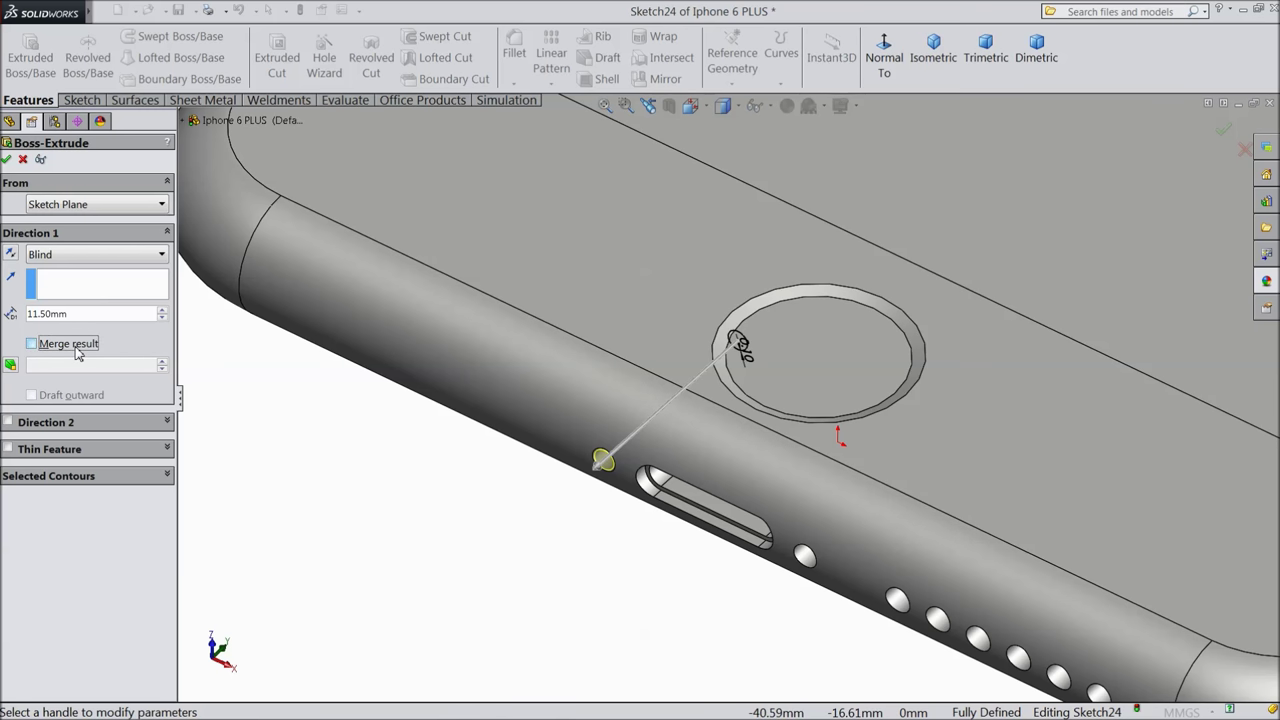
{"action": "left_click", "coordinate": [7, 160]}
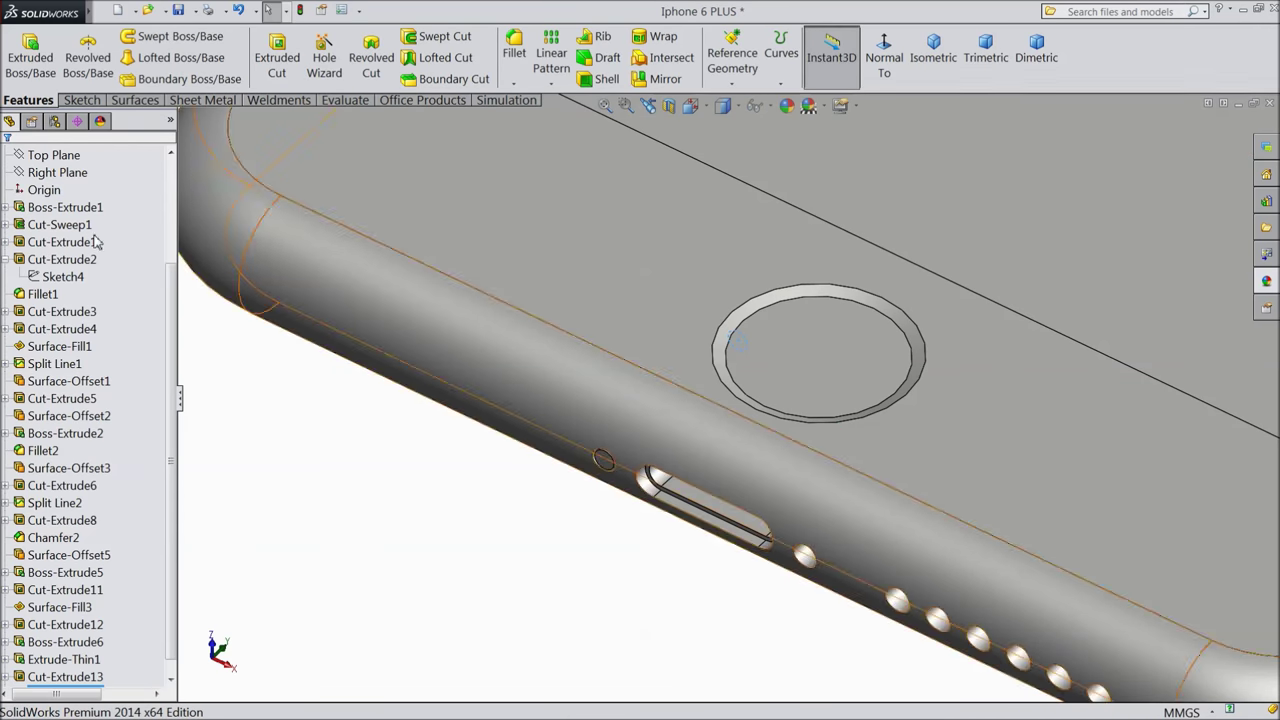
Review the settings of the extruded cut that makes the two holes beside the charging port.
{"action": "scroll", "coordinate": [620, 468], "scroll_direction": "down", "scroll_amount": 5}
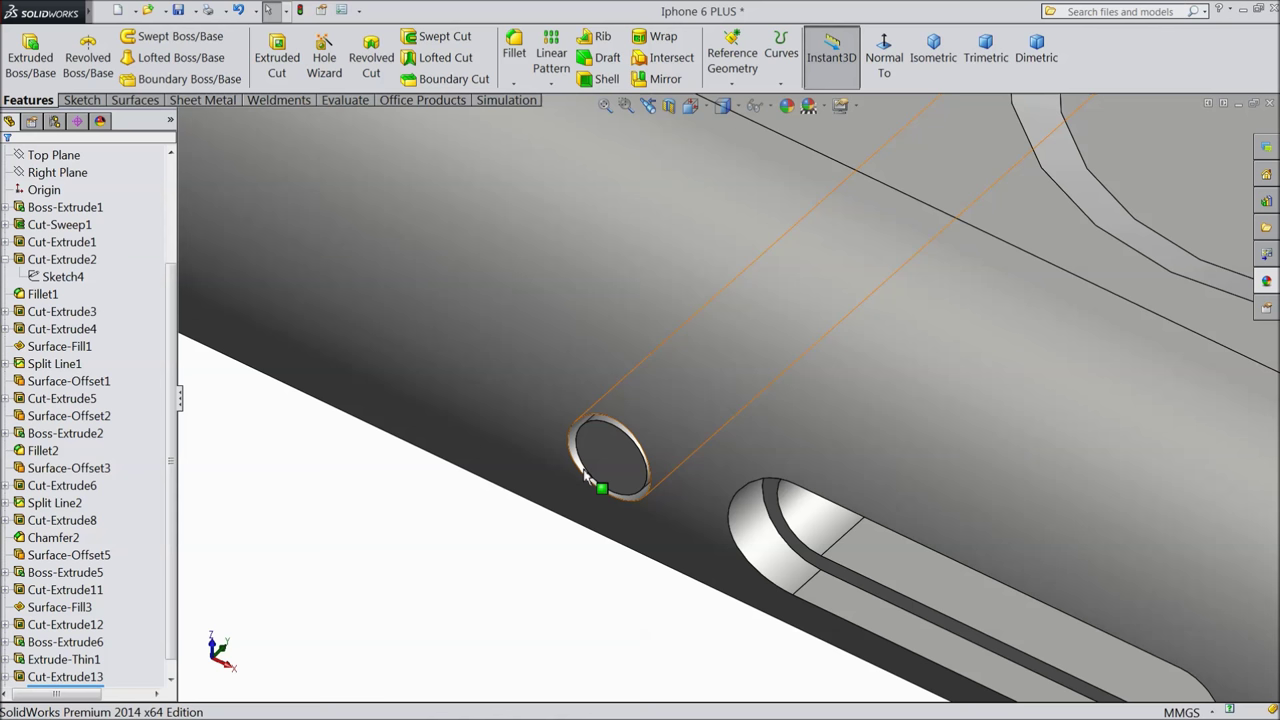
{"action": "scroll", "coordinate": [165, 560], "scroll_direction": "down", "scroll_amount": 1}
{"action": "left_click", "coordinate": [30, 660], "text": "shift"}
{"action": "left_click", "coordinate": [29, 663]}
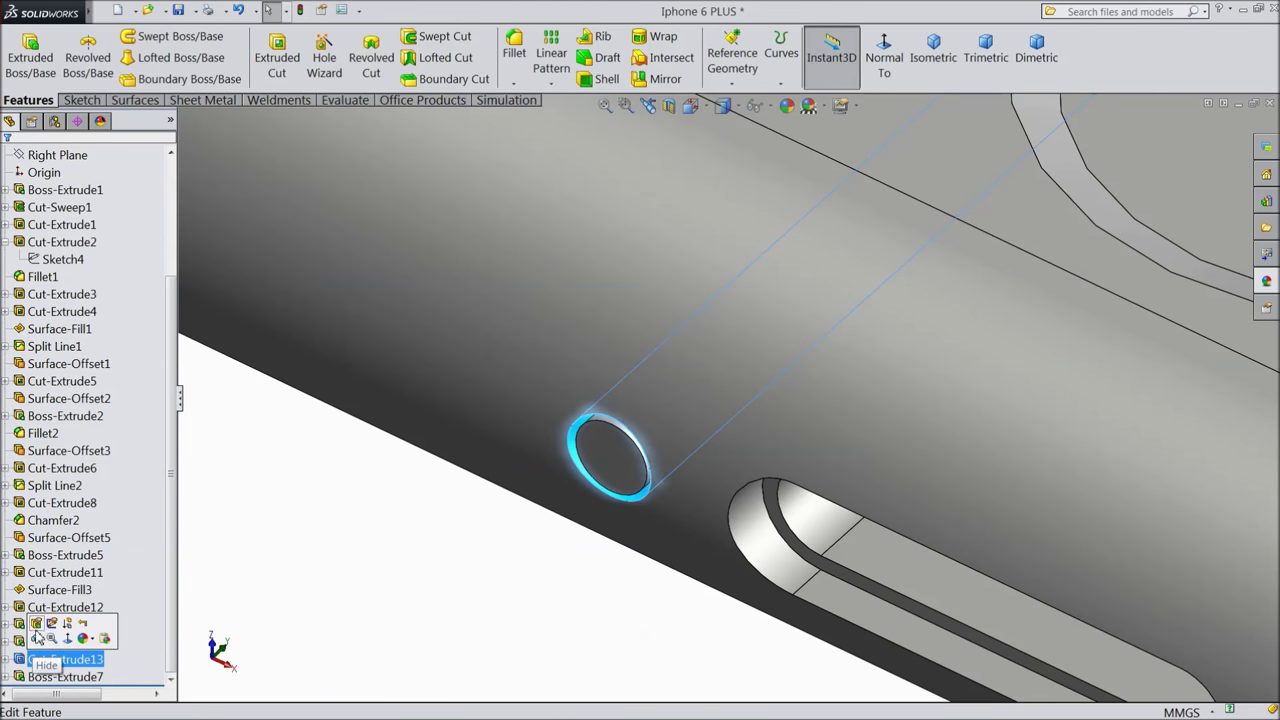
{"action": "left_click", "coordinate": [36, 638]}
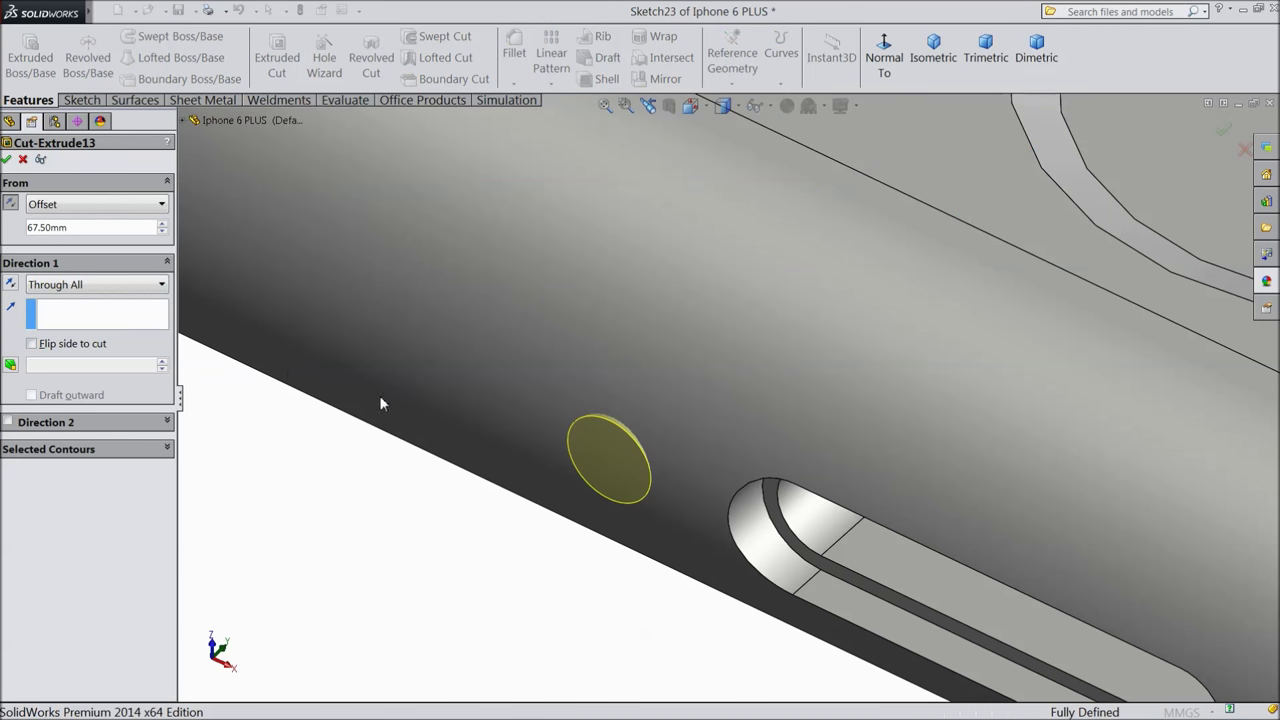
{"action": "scroll", "coordinate": [617, 443], "scroll_direction": "up", "scroll_amount": 4}
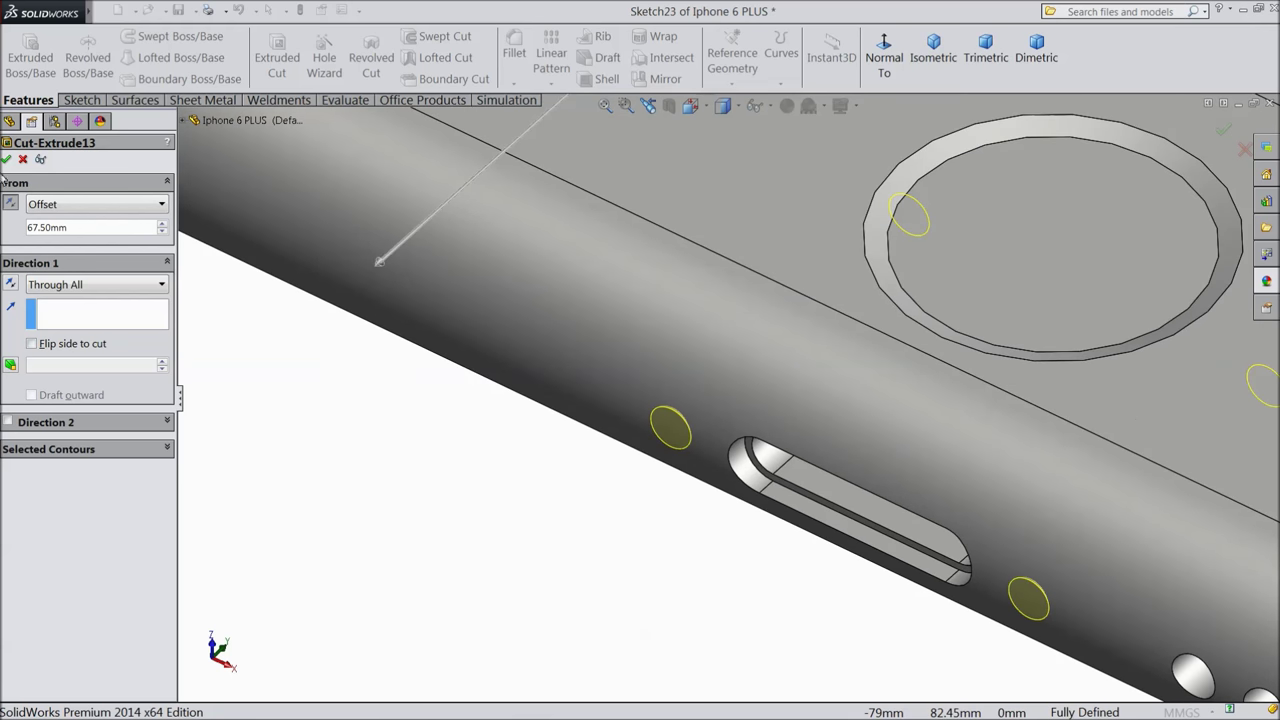
{"action": "left_click", "coordinate": [9, 159]}
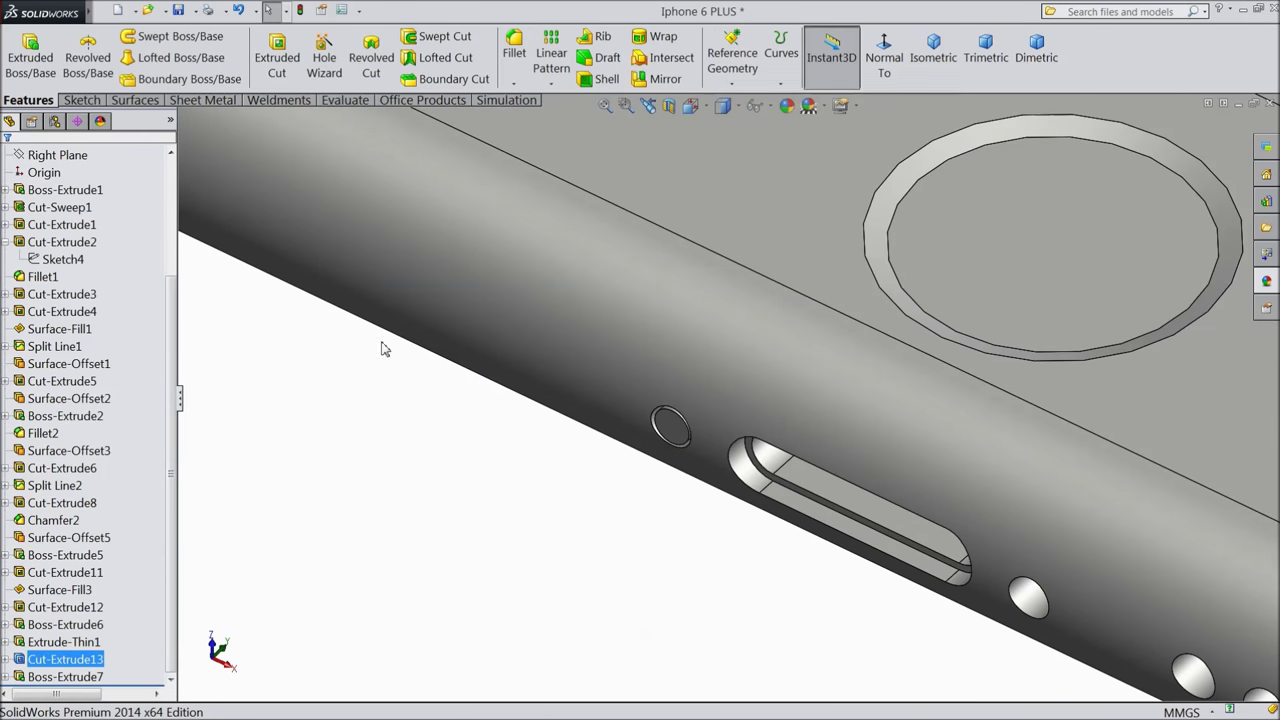
Open a new sketch on the outer end face of the new cylinder and view it face-on.
{"action": "scroll", "coordinate": [529, 443], "scroll_direction": "up", "scroll_amount": 3}
{"action": "scroll", "coordinate": [690, 418], "scroll_direction": "down", "scroll_amount": 6}
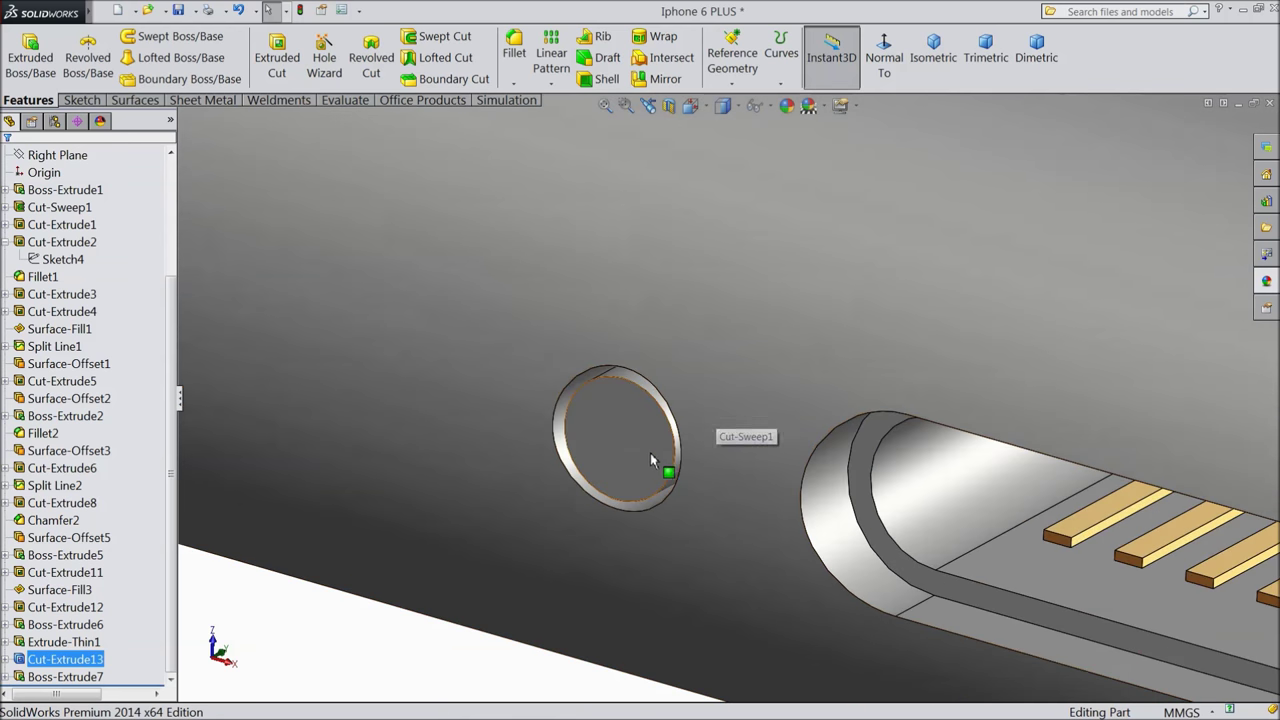
{"action": "left_click", "coordinate": [655, 447]}
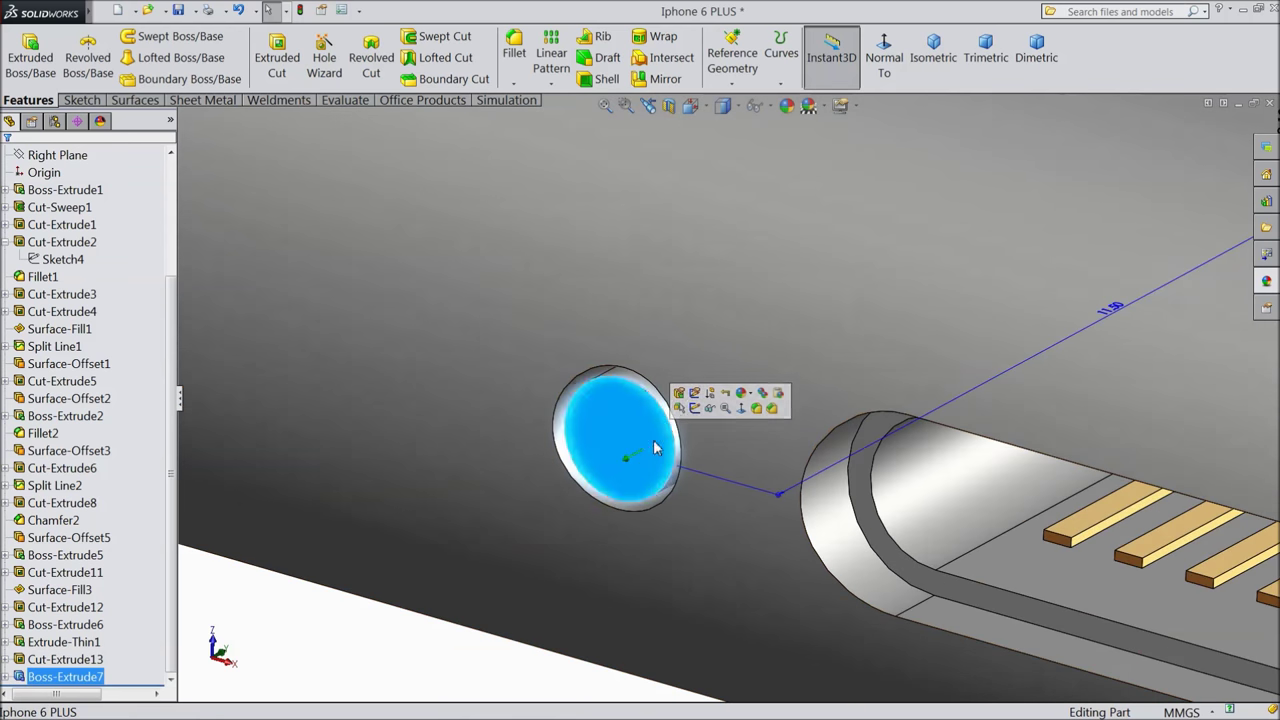
{"action": "left_click", "coordinate": [700, 411]}
{"action": "left_click", "coordinate": [884, 57]}
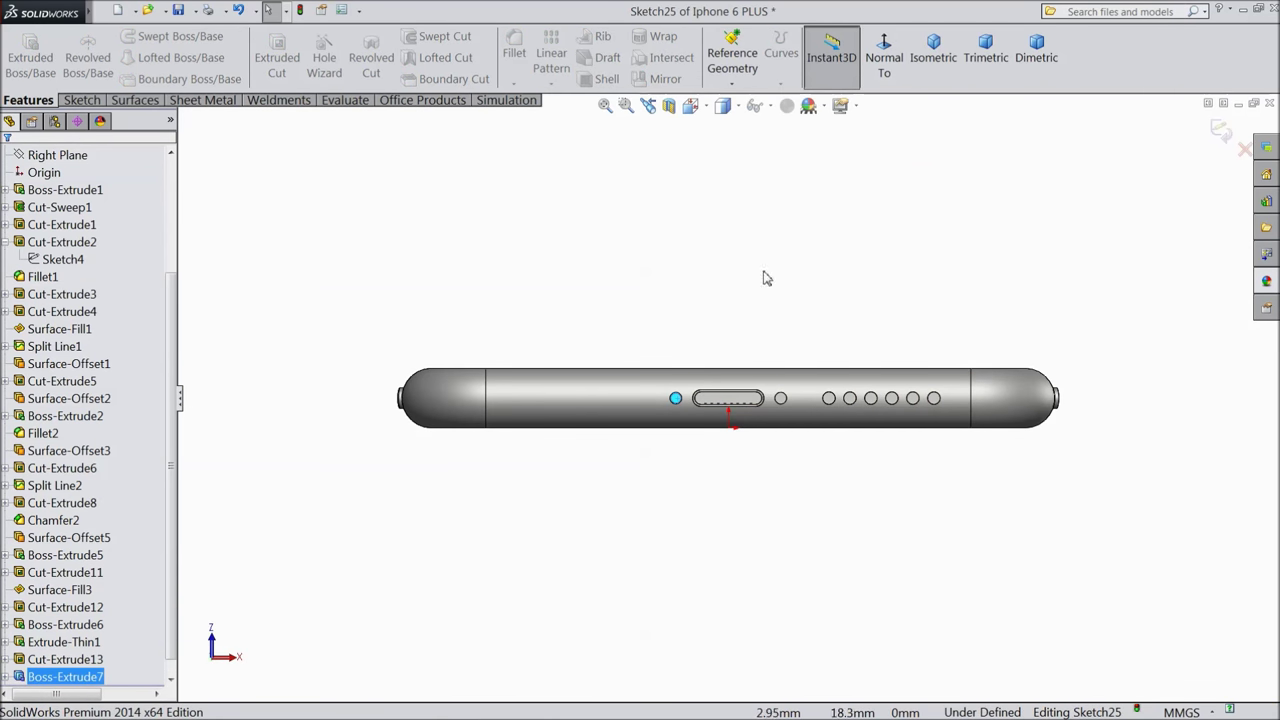
{"action": "scroll", "coordinate": [717, 446], "scroll_direction": "down", "scroll_amount": 10}
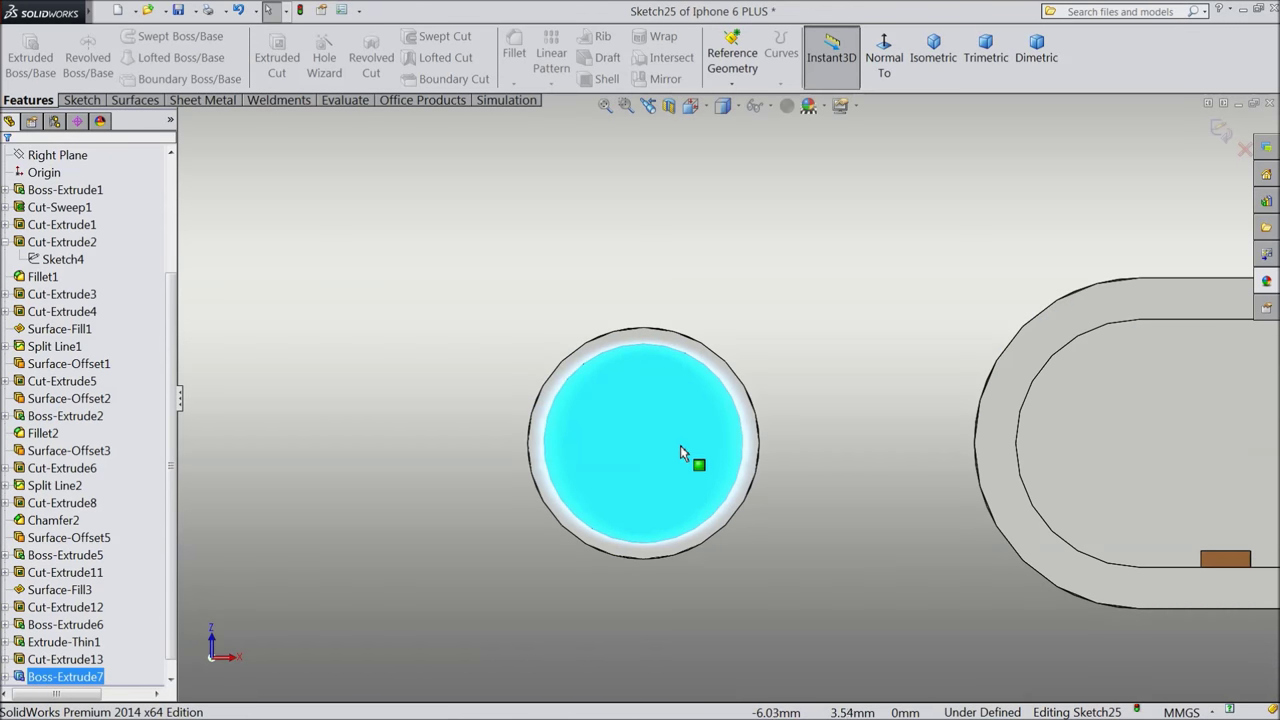
Sketch two concentric circles at the cylinder's centre, about 0.97 mm and about 0.32 mm in diameter.
{"action": "left_click", "coordinate": [81, 100]}
{"action": "left_click", "coordinate": [145, 38]}
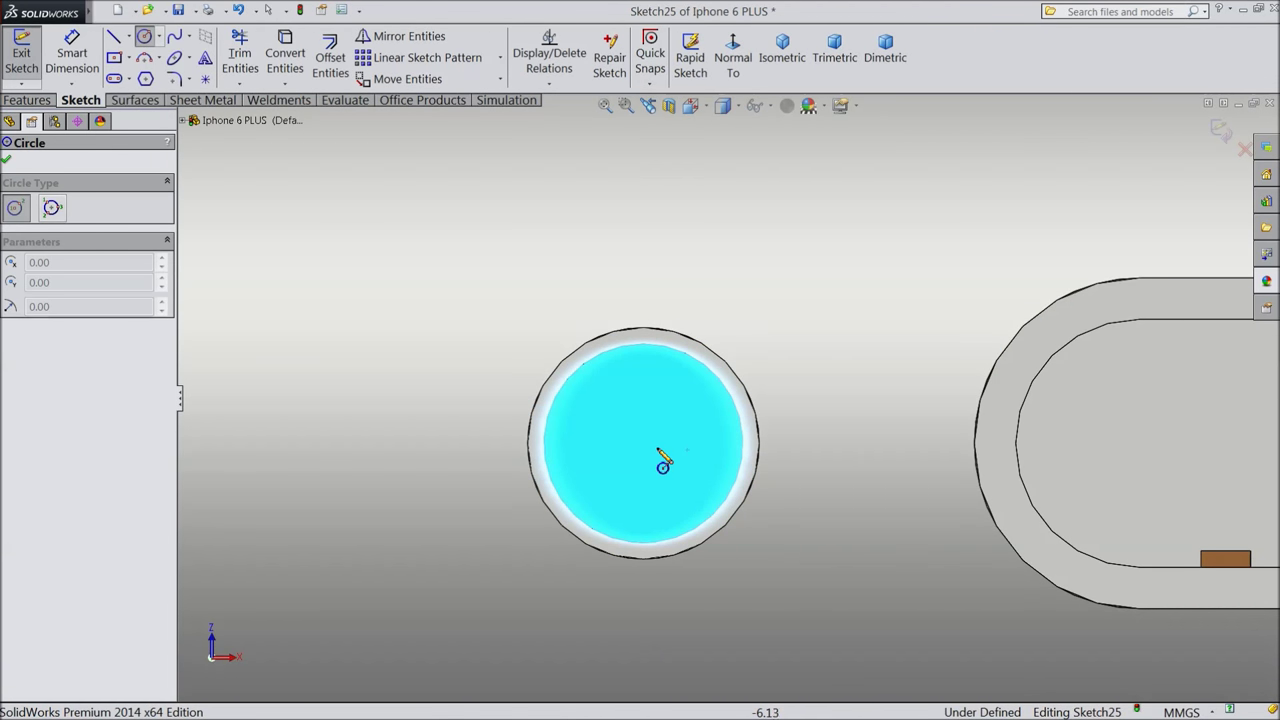
{"action": "left_click_drag", "start_coordinate": [643, 443], "coordinate": [652, 512]}
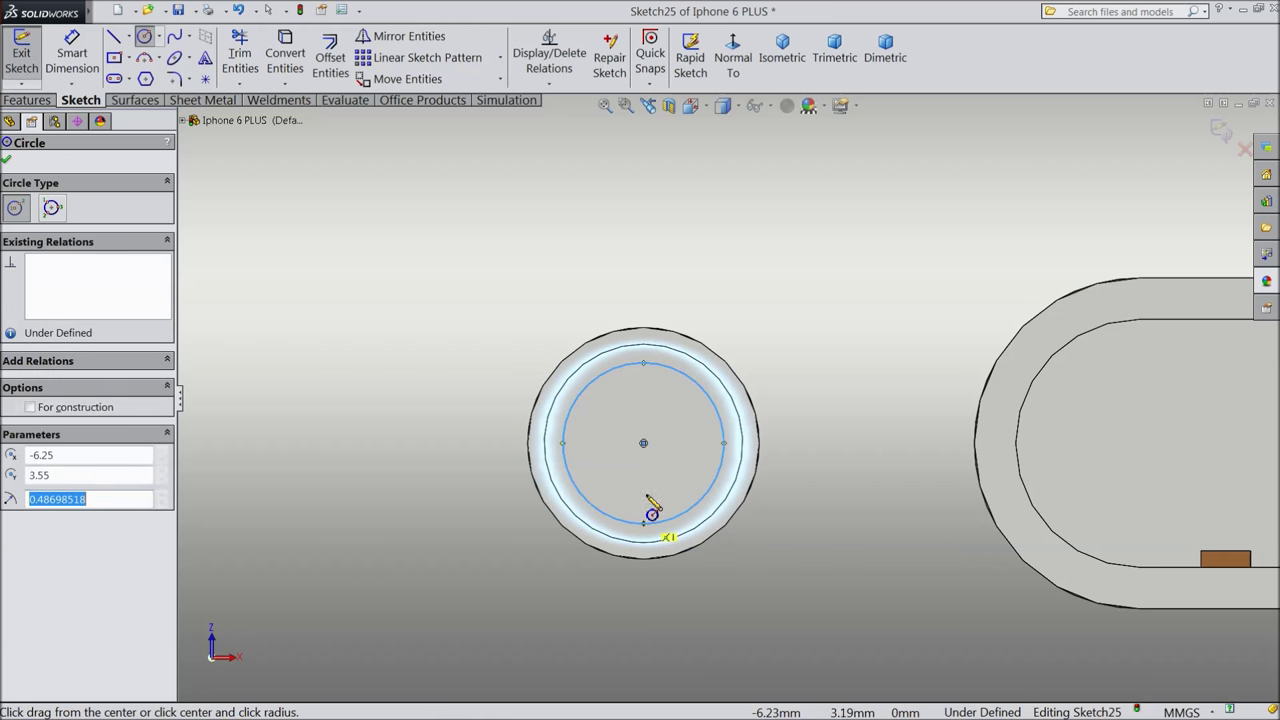
{"action": "left_click", "coordinate": [643, 443]}
{"action": "left_click", "coordinate": [660, 462]}
Dimension the larger circle's diameter as 0.94 mm.
{"action": "left_click", "coordinate": [72, 58]}
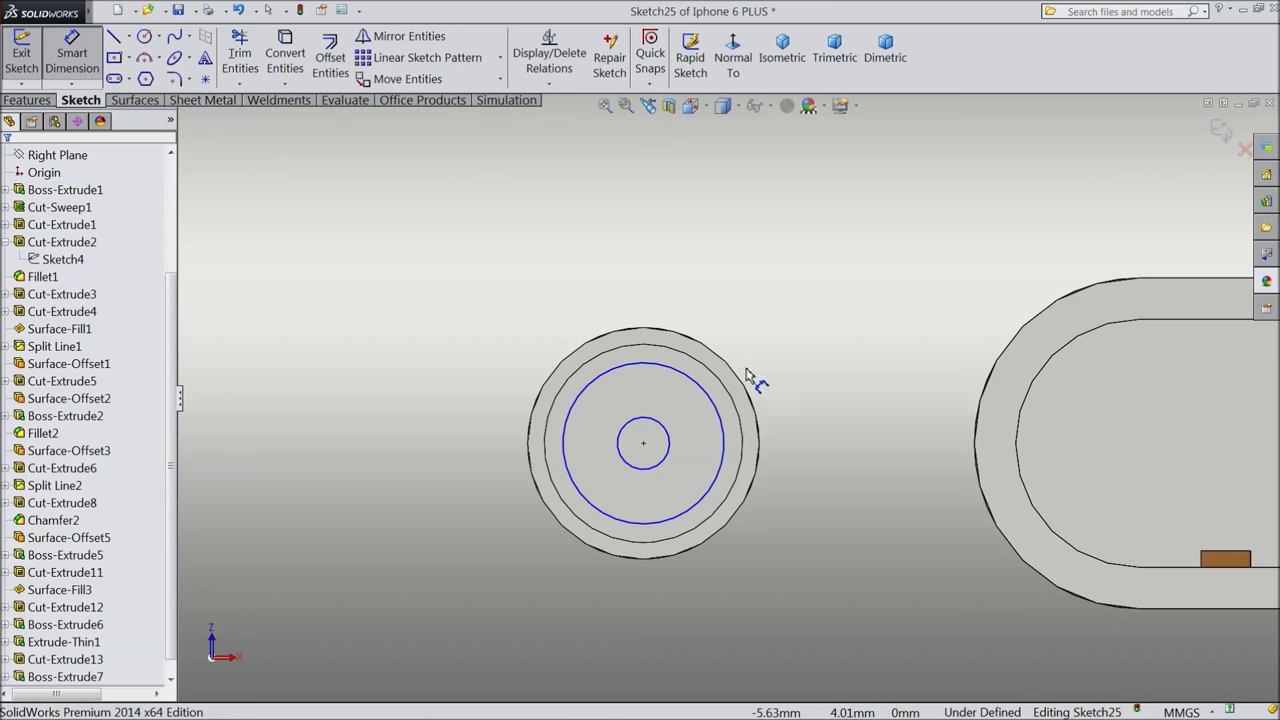
{"action": "left_click", "coordinate": [643, 364]}
{"action": "left_click", "coordinate": [428, 430]}
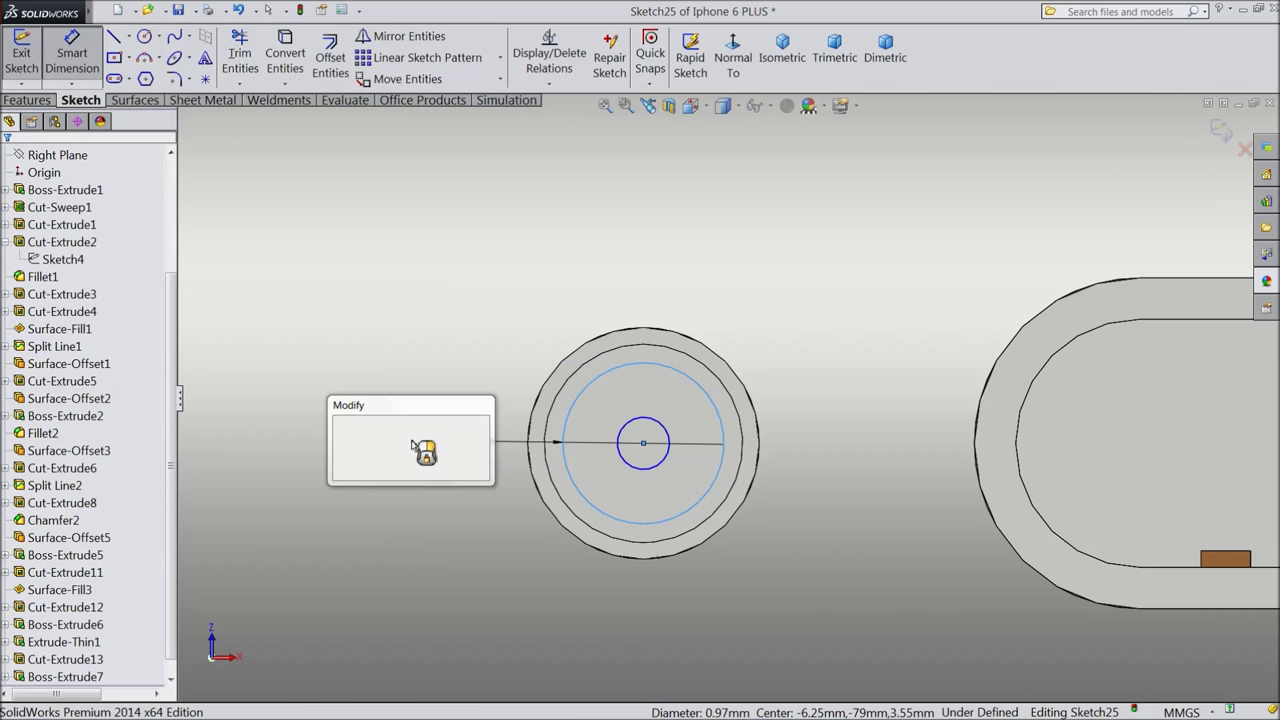
{"action": "type", "text": "0.94"}
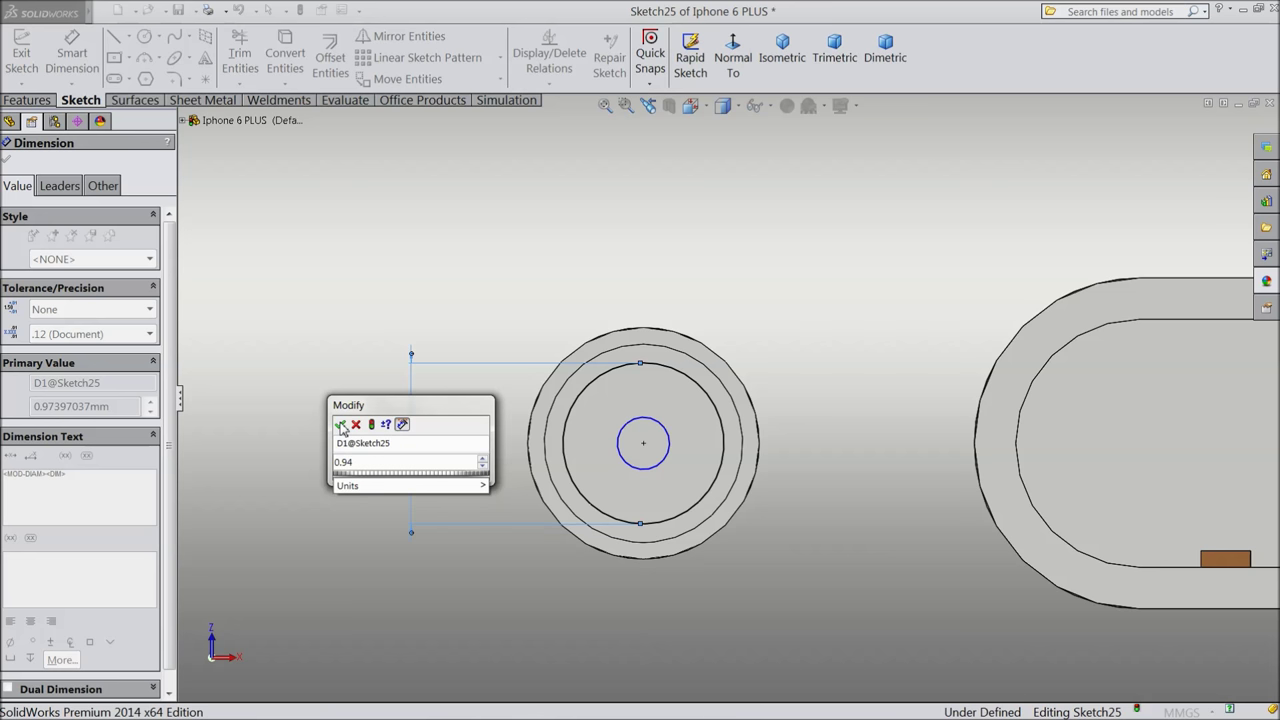
{"action": "left_click", "coordinate": [340, 425]}
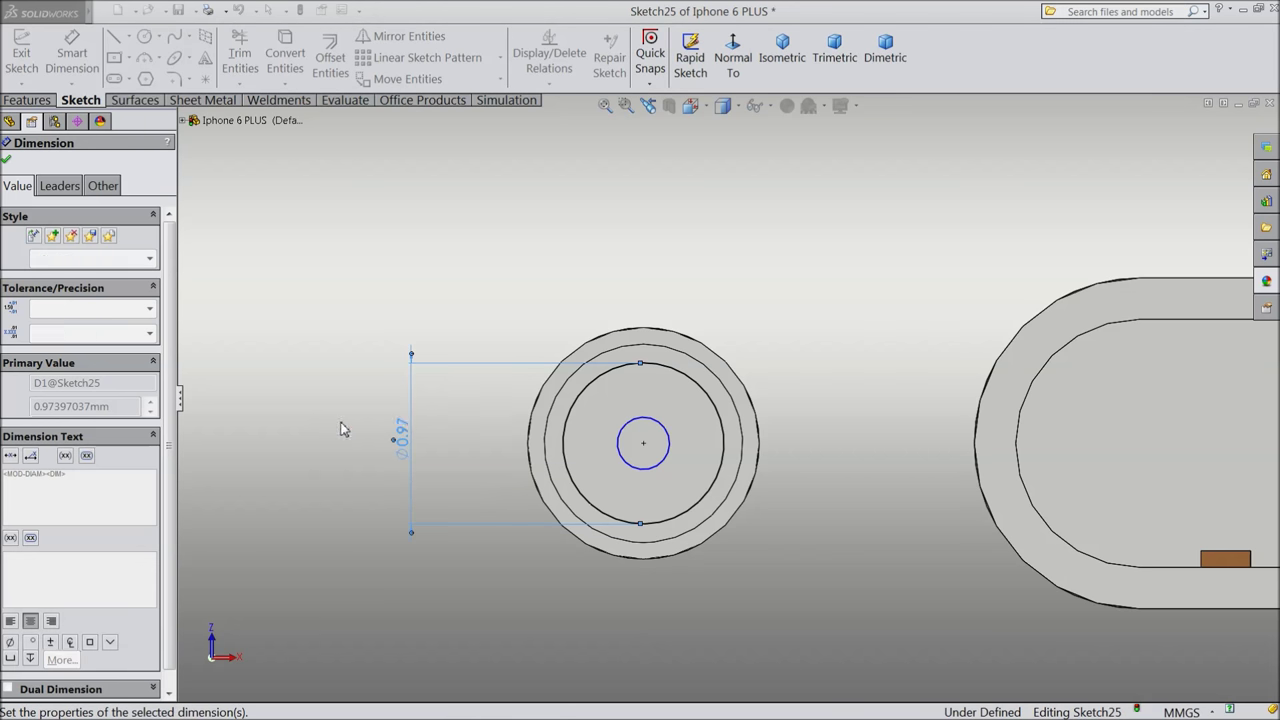
Dimension the smaller circle's diameter as 0.24 mm.
{"action": "left_click", "coordinate": [672, 453]}
{"action": "left_click", "coordinate": [843, 448]}
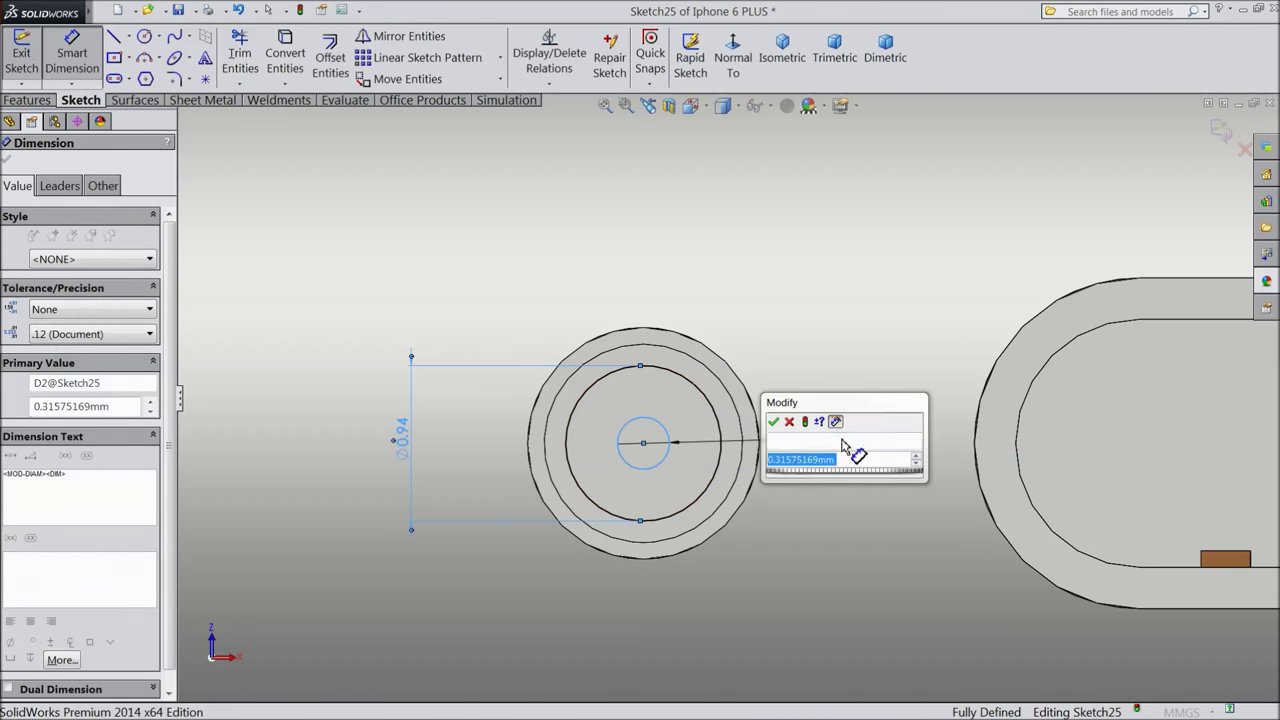
{"action": "type", "text": "1"}
{"action": "key", "text": "BackSpace"}
{"action": "type", "text": "0.25"}
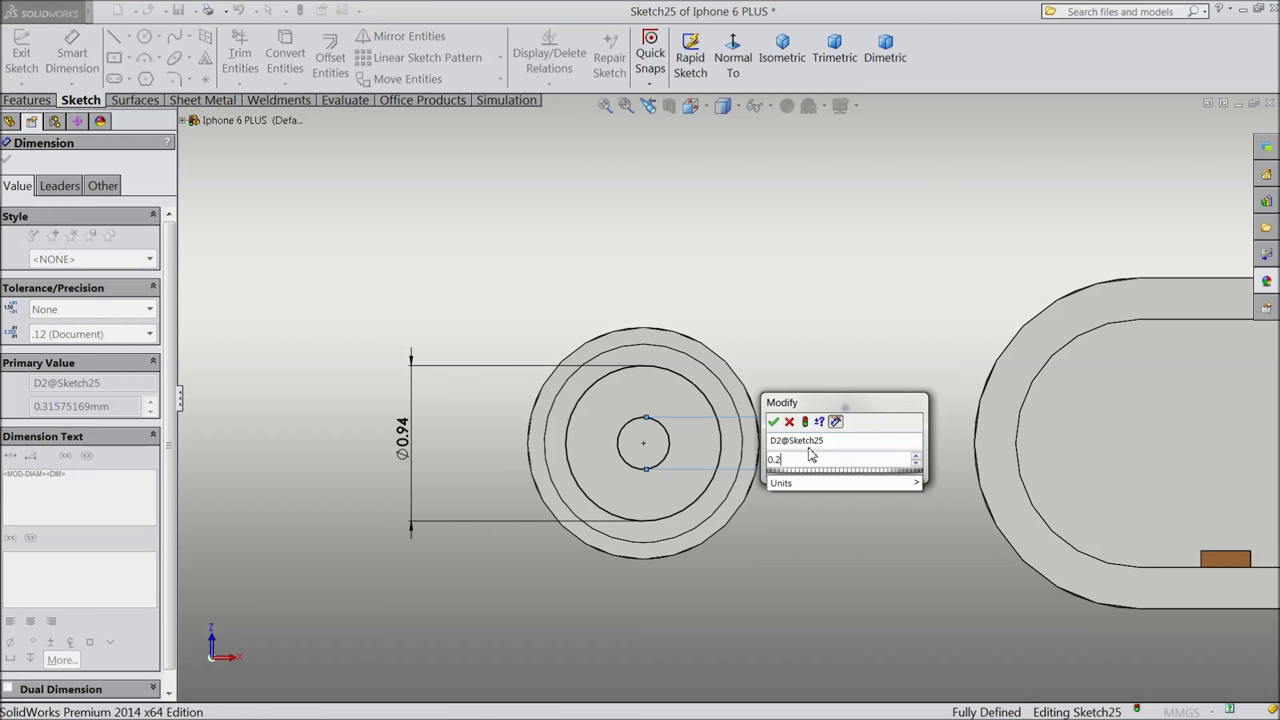
{"action": "left_click", "coordinate": [774, 422]}
{"action": "scroll", "coordinate": [677, 429], "scroll_direction": "down", "scroll_amount": 3}
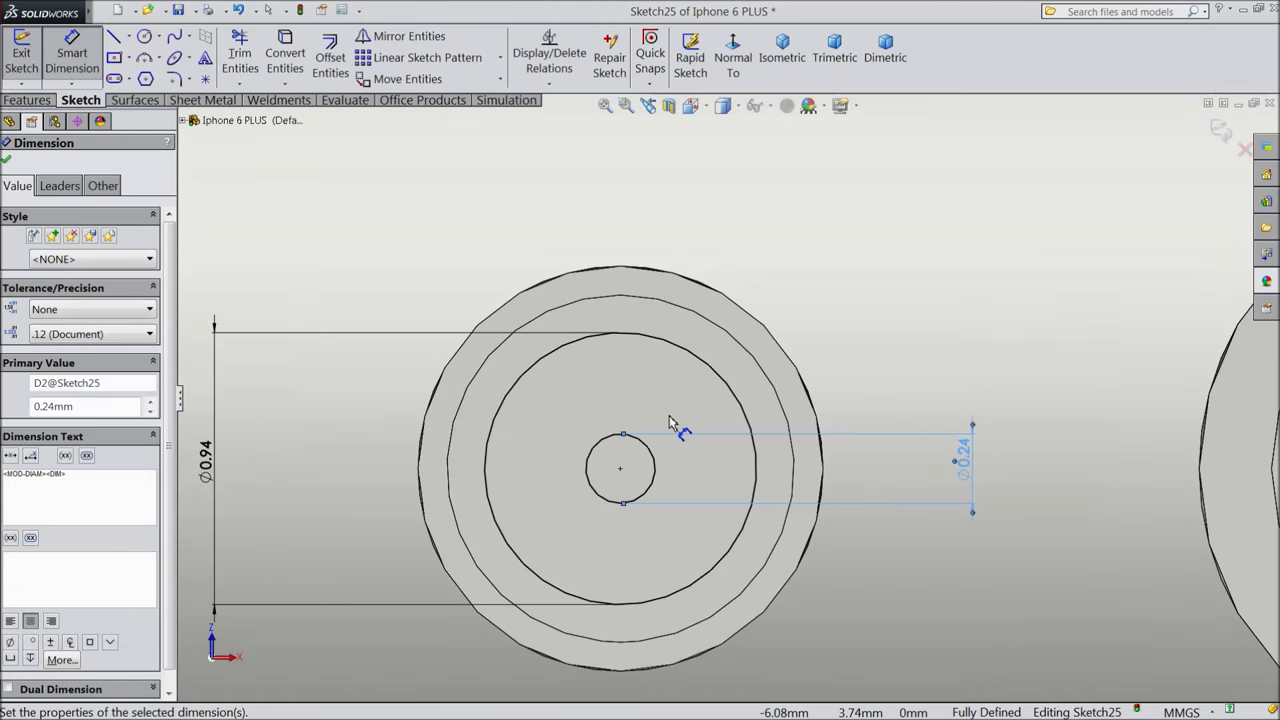
{"action": "left_click", "coordinate": [6, 161]}
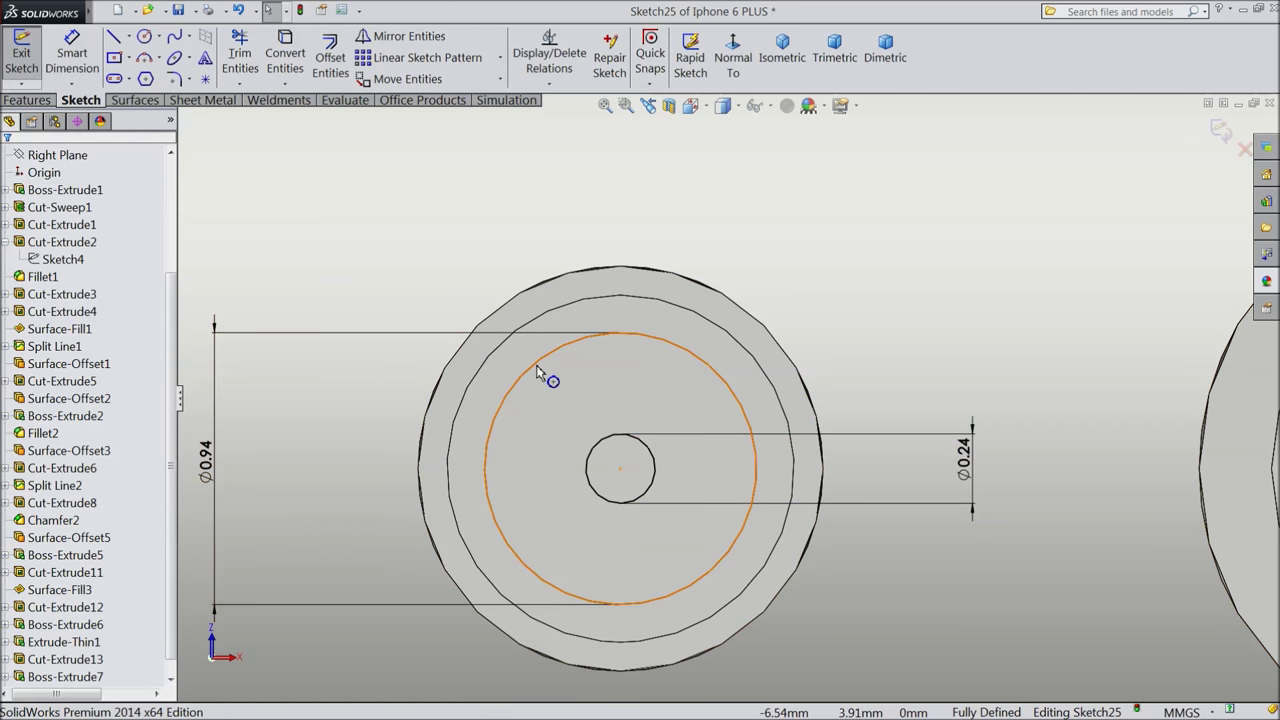
Convert the 0.94 mm circle to construction geometry.
{"action": "left_click", "coordinate": [537, 366]}
{"action": "left_click", "coordinate": [590, 331]}
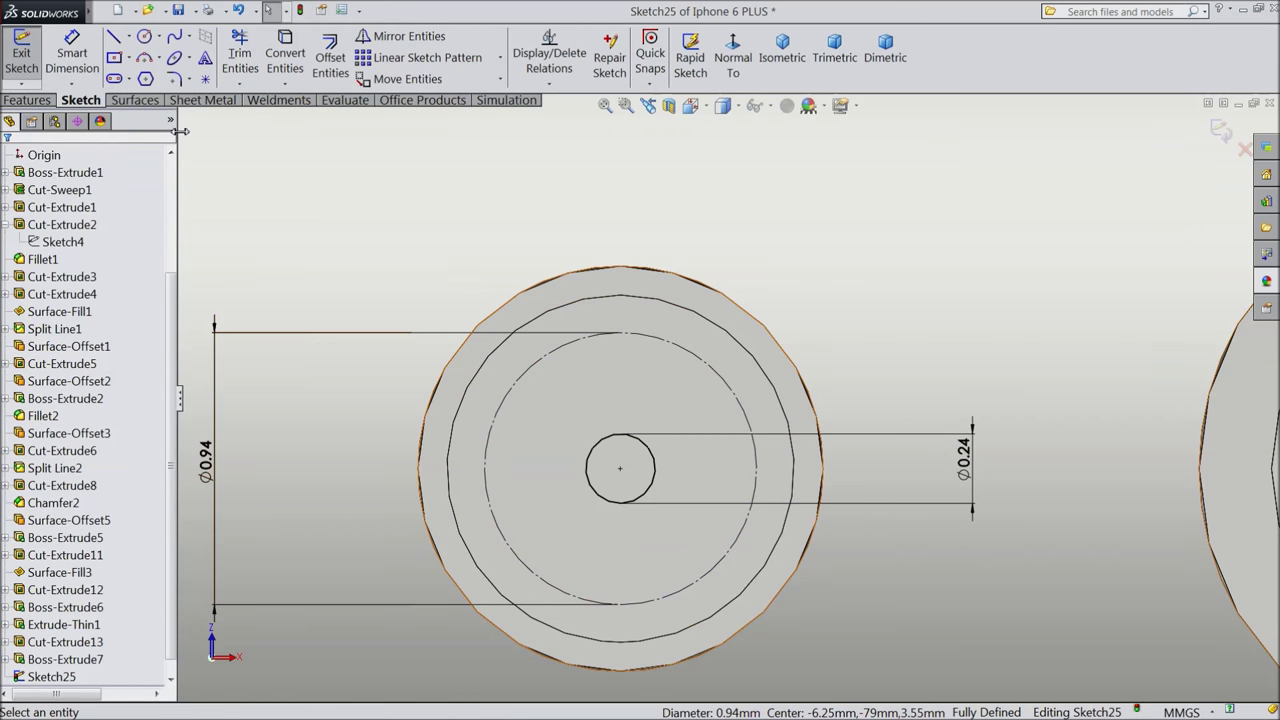
Sketch two lines, each about 0.38 mm long, from the construction circle's top point to opposite sides of the small circle, forming a spike.
{"action": "left_click", "coordinate": [114, 38]}
{"action": "scroll", "coordinate": [660, 450], "scroll_direction": "down", "scroll_amount": 3}
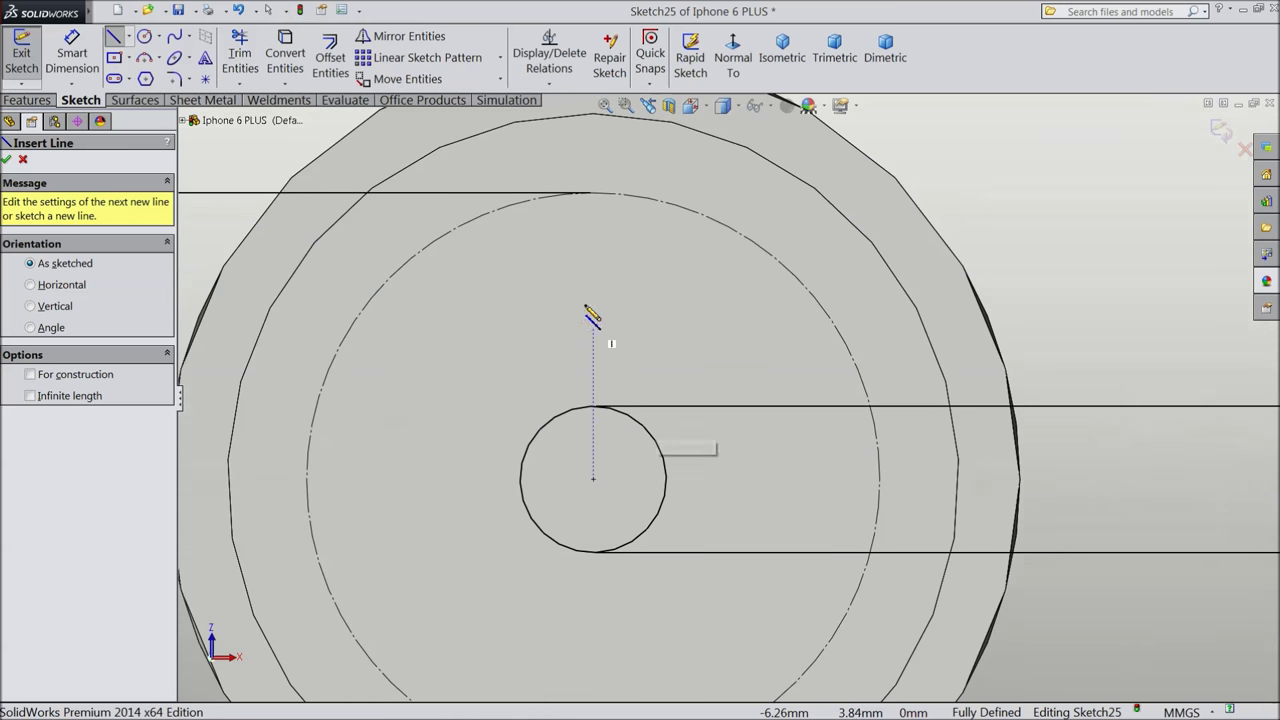
{"action": "left_click", "coordinate": [594, 193]}
{"action": "left_click", "coordinate": [549, 422]}
{"action": "right_click", "coordinate": [644, 110]}
{"action": "left_click", "coordinate": [700, 128]}
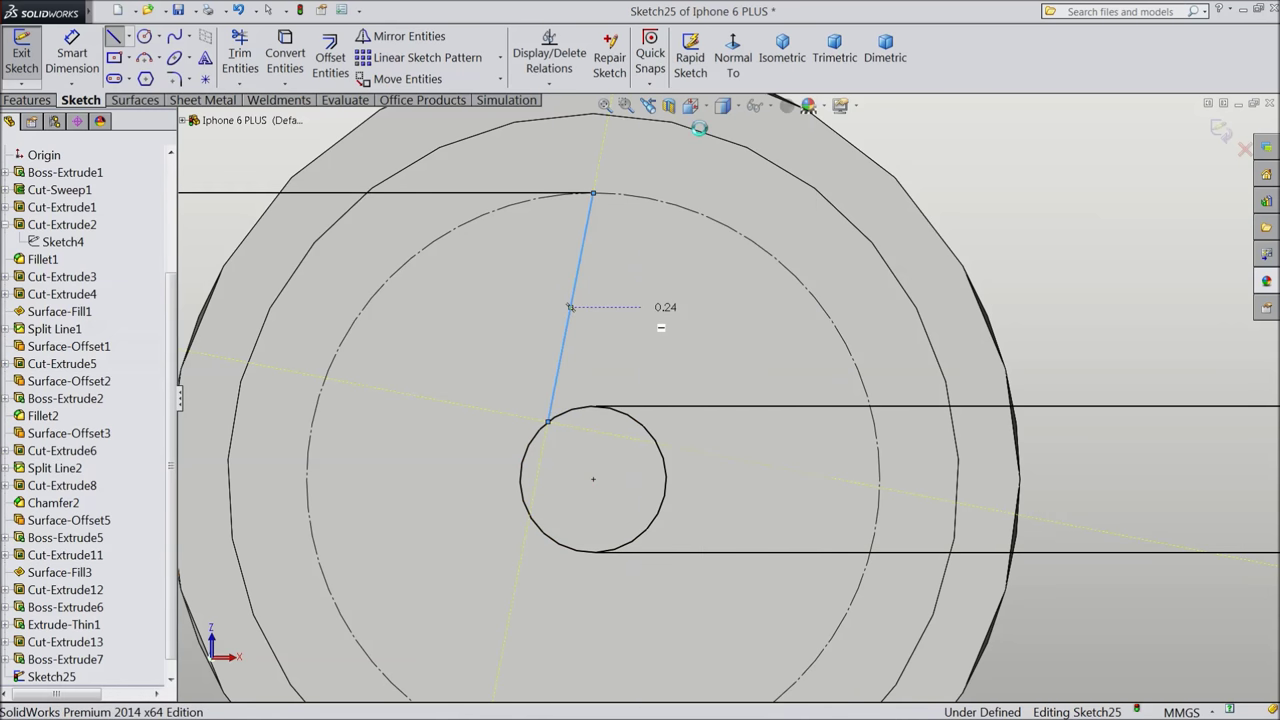
{"action": "left_click", "coordinate": [113, 36]}
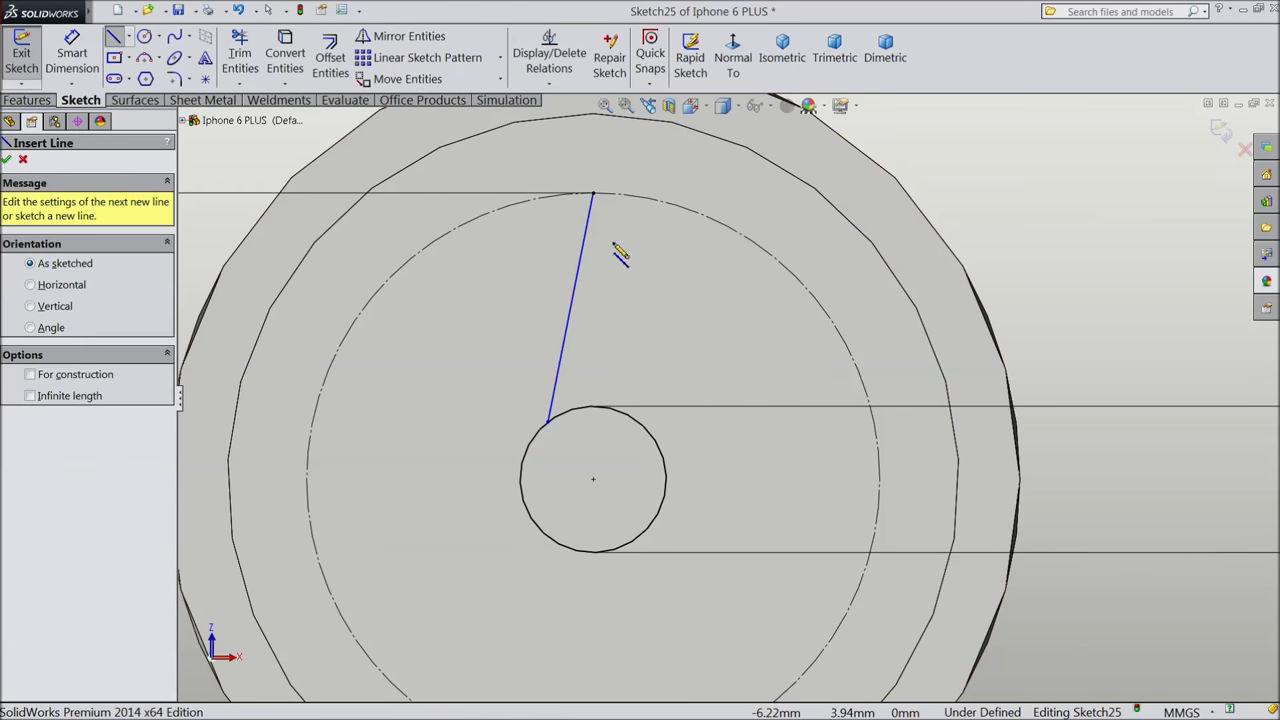
{"action": "left_click", "coordinate": [593, 193]}
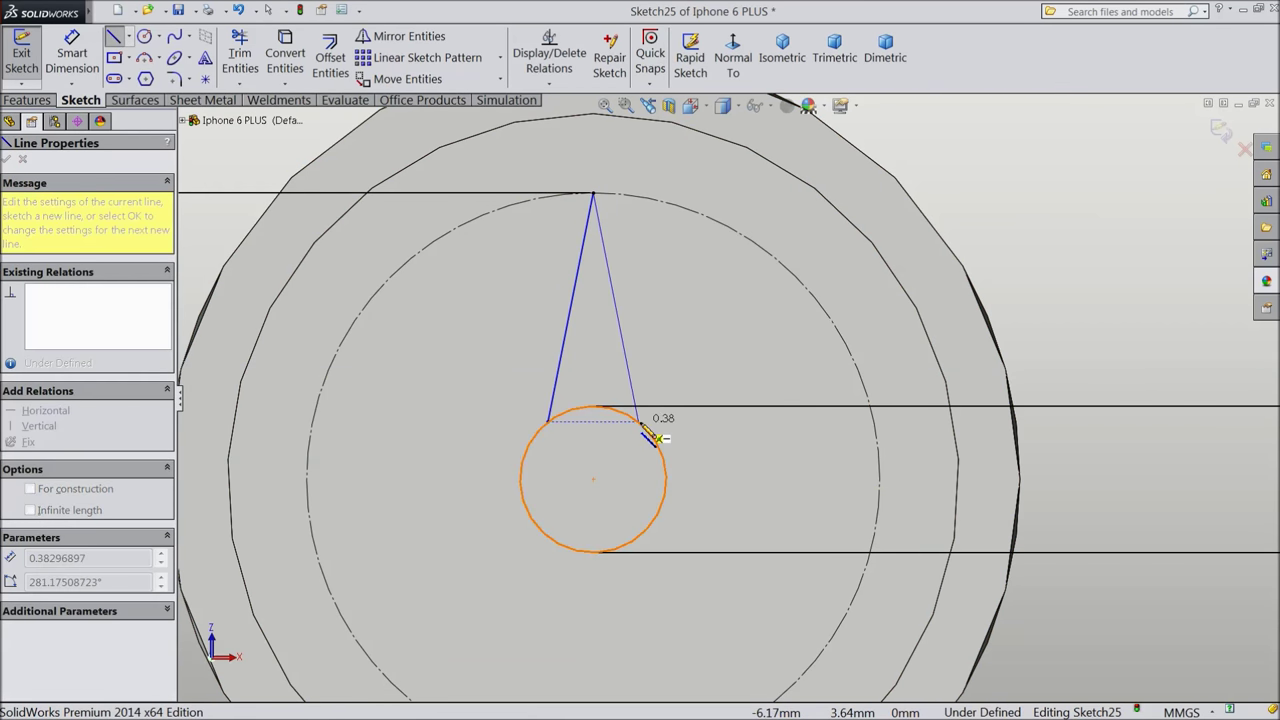
{"action": "left_click", "coordinate": [641, 424]}
{"action": "right_click", "coordinate": [678, 371]}
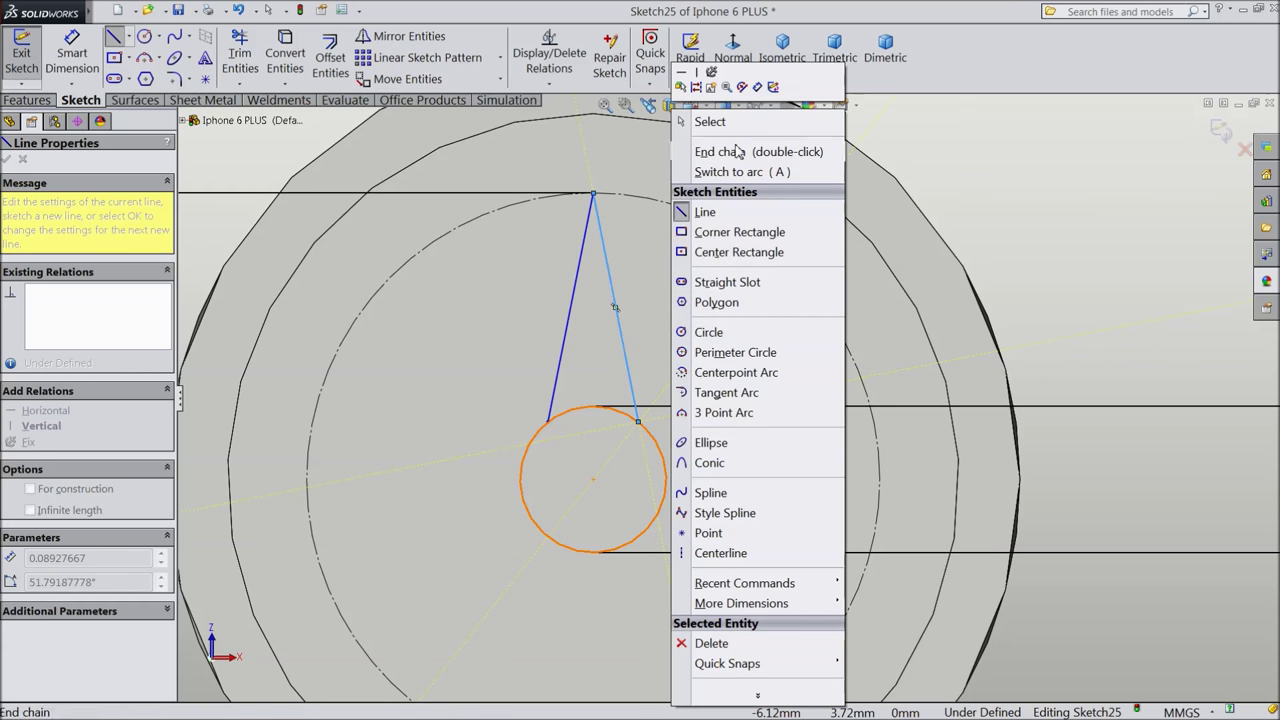
{"action": "left_click", "coordinate": [710, 122]}
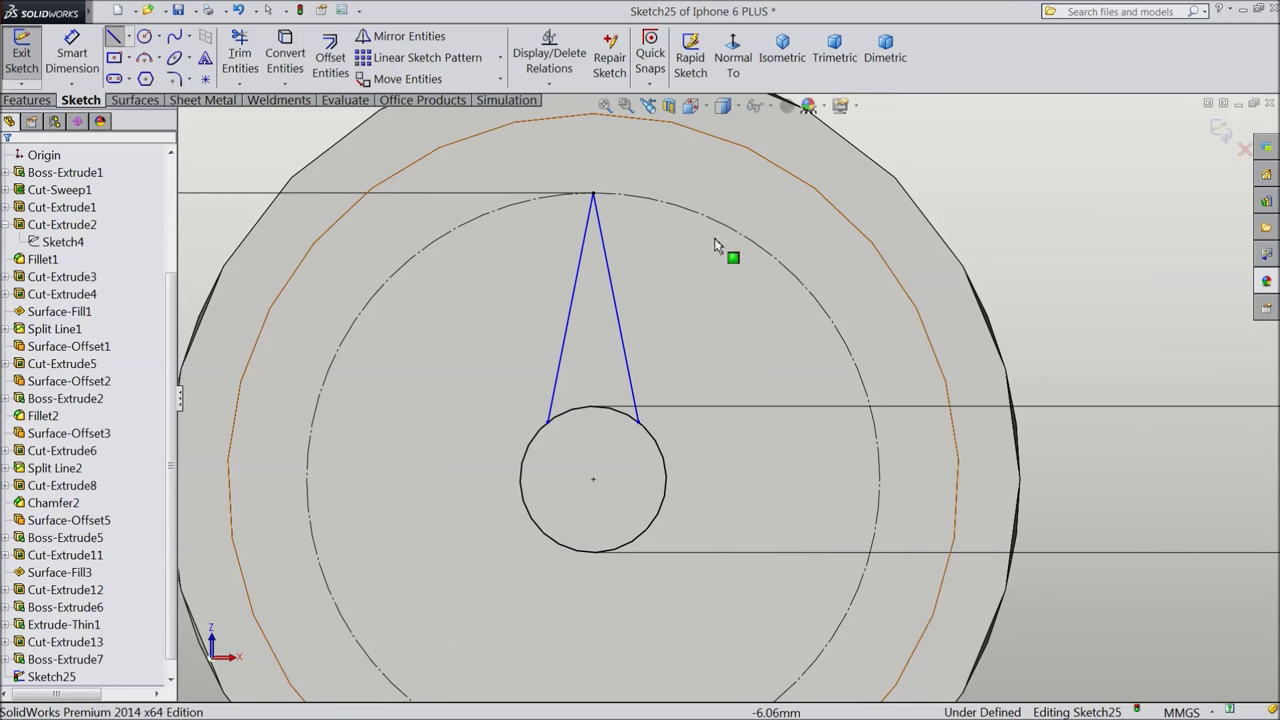
Add a horizontal relation between the two lines' lower endpoints on the small circle.
{"action": "left_click", "coordinate": [640, 424]}
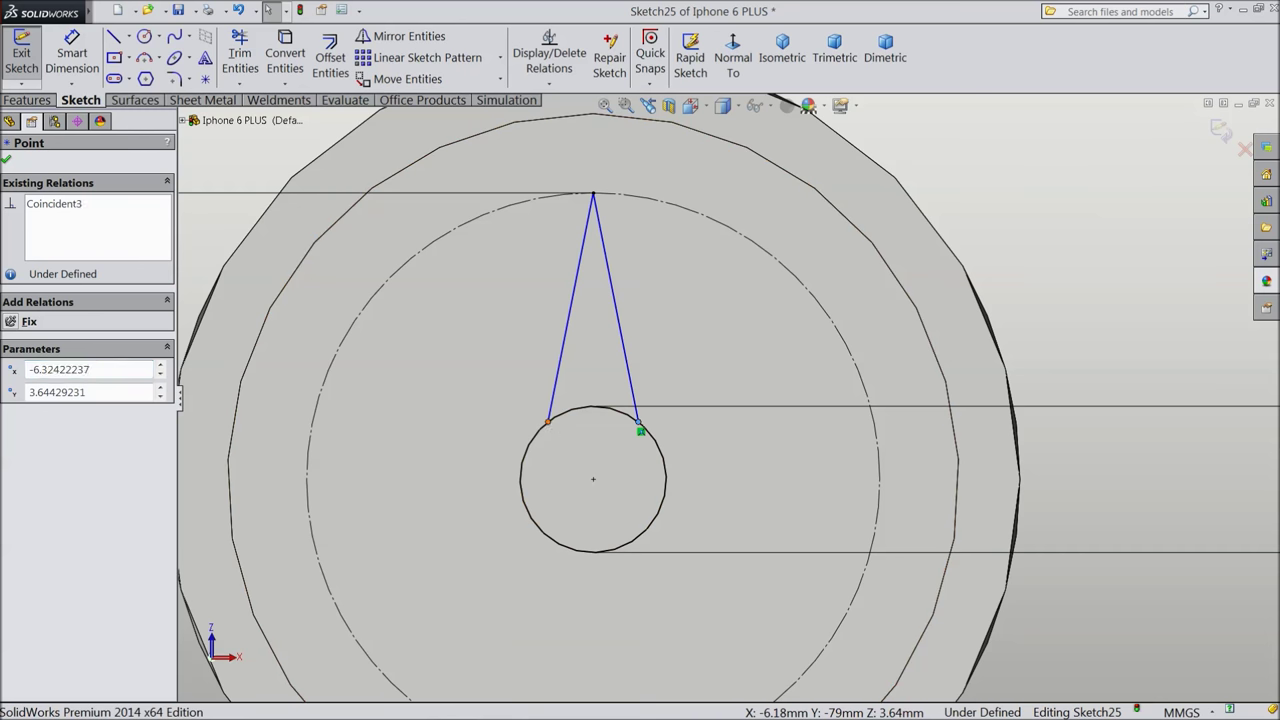
{"action": "left_click", "coordinate": [547, 423], "text": "ctrl"}
{"action": "left_click", "coordinate": [584, 367]}
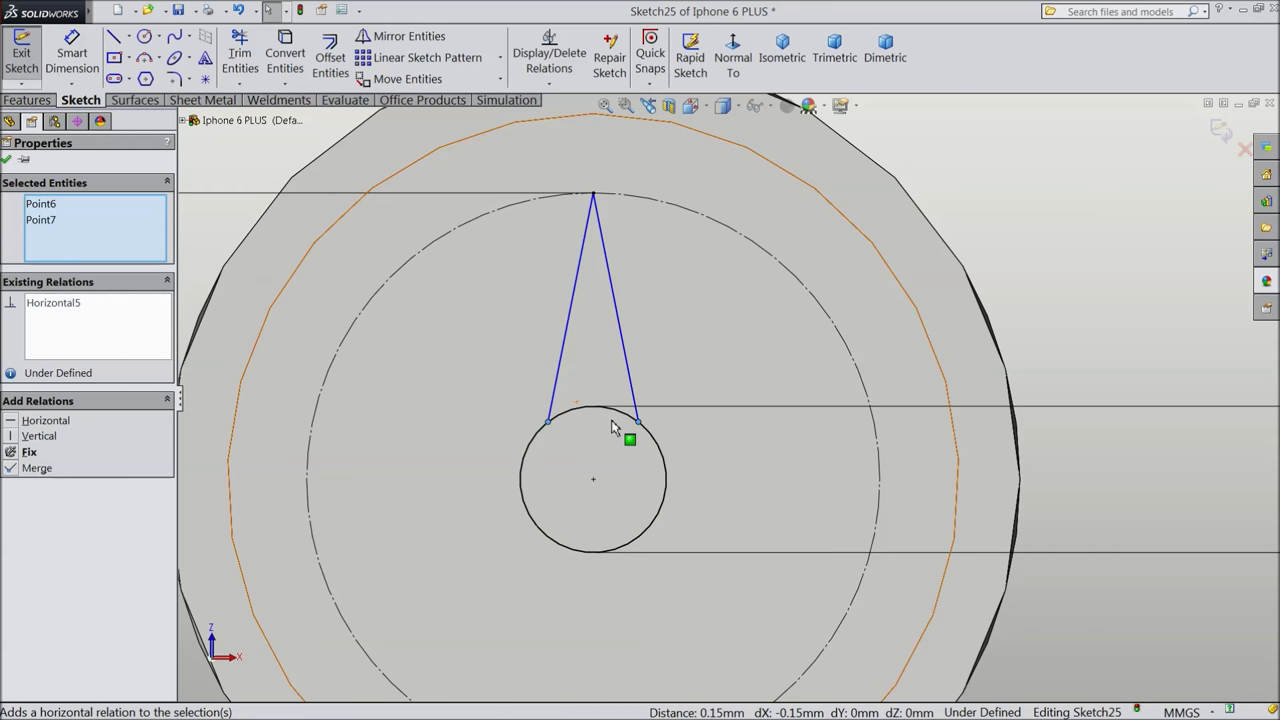
{"action": "left_click", "coordinate": [6, 160]}
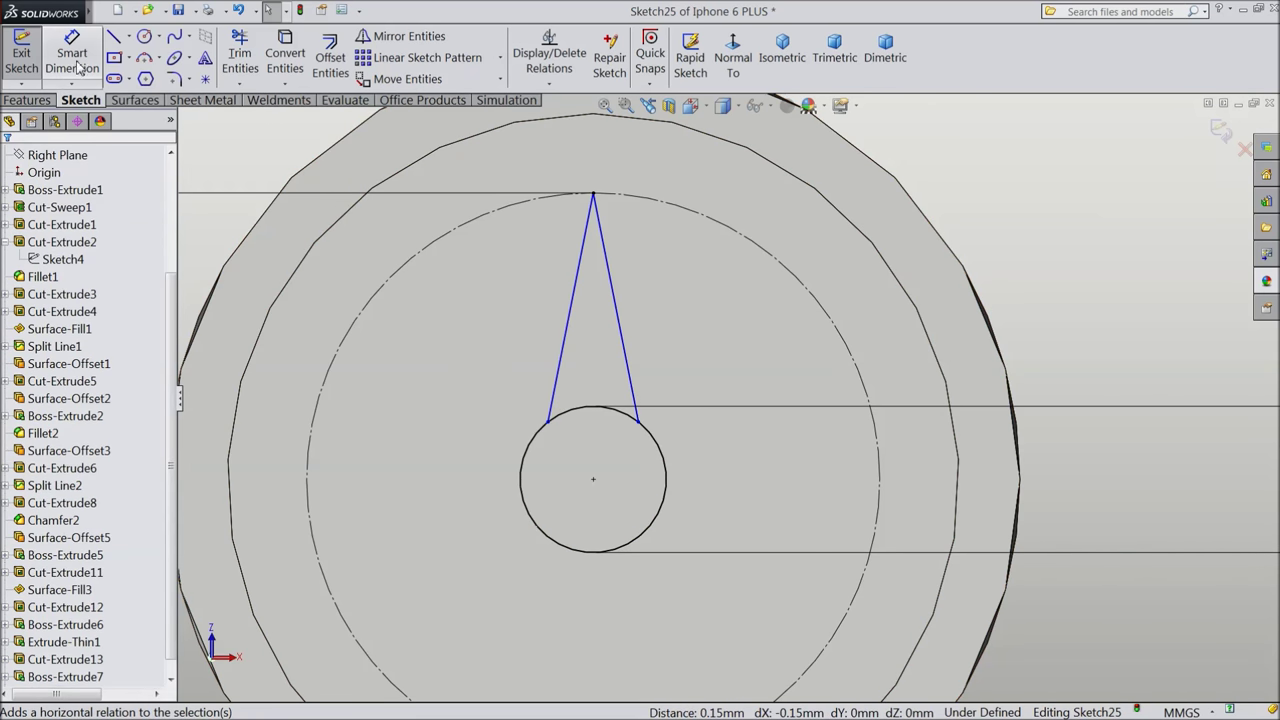
Dimension the angle between the spike's two lines as 28.45°.
{"action": "left_click", "coordinate": [72, 55]}
{"action": "left_click", "coordinate": [568, 335]}
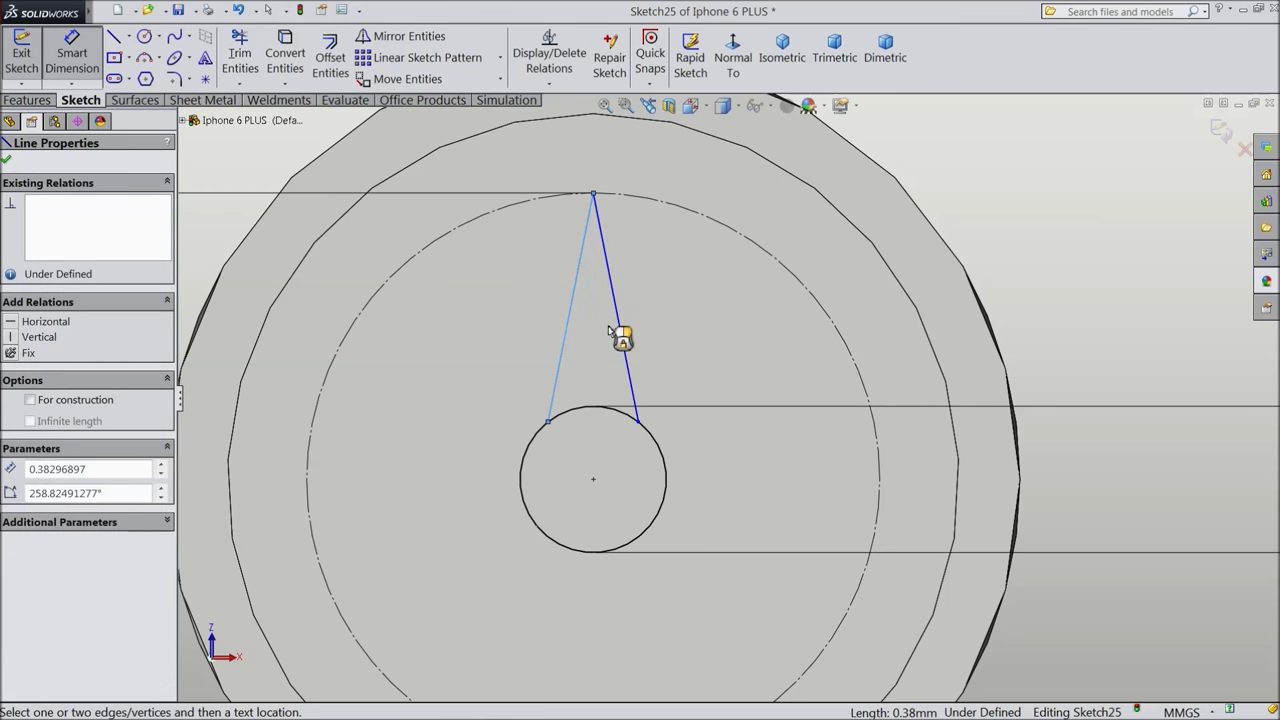
{"action": "left_click", "coordinate": [622, 342]}
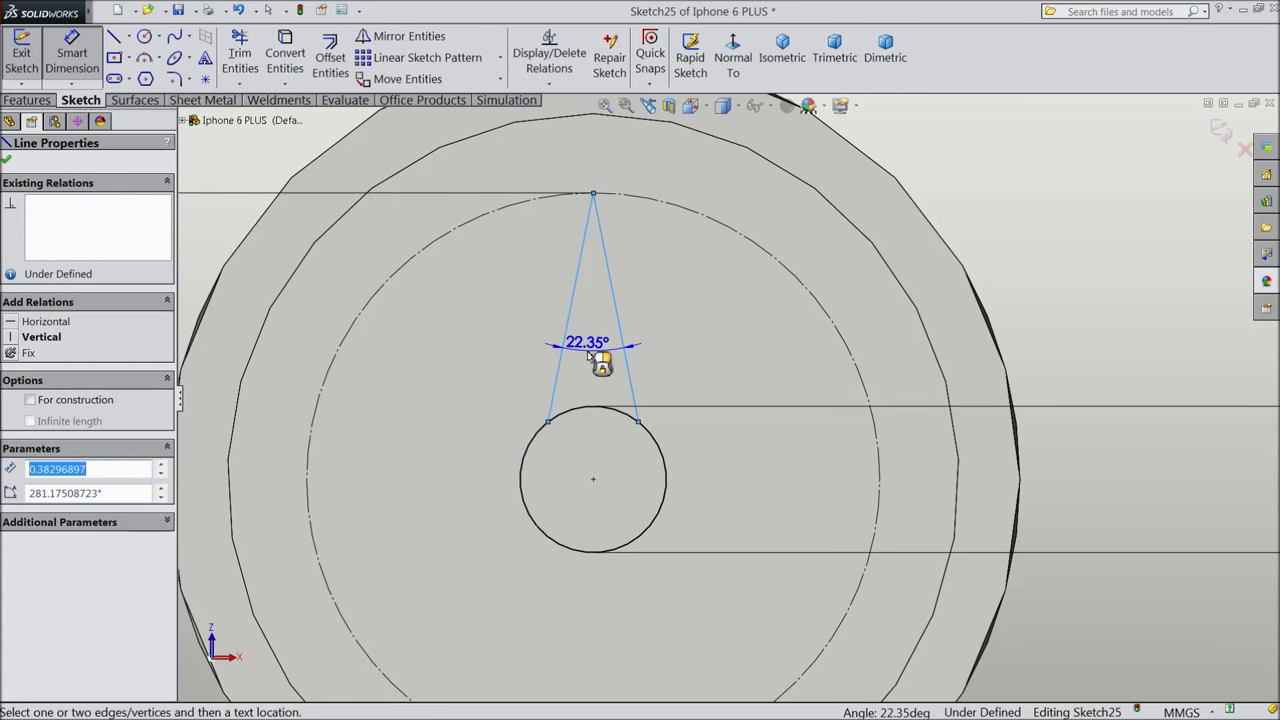
{"action": "left_click", "coordinate": [600, 349]}
{"action": "type", "text": "28.45"}
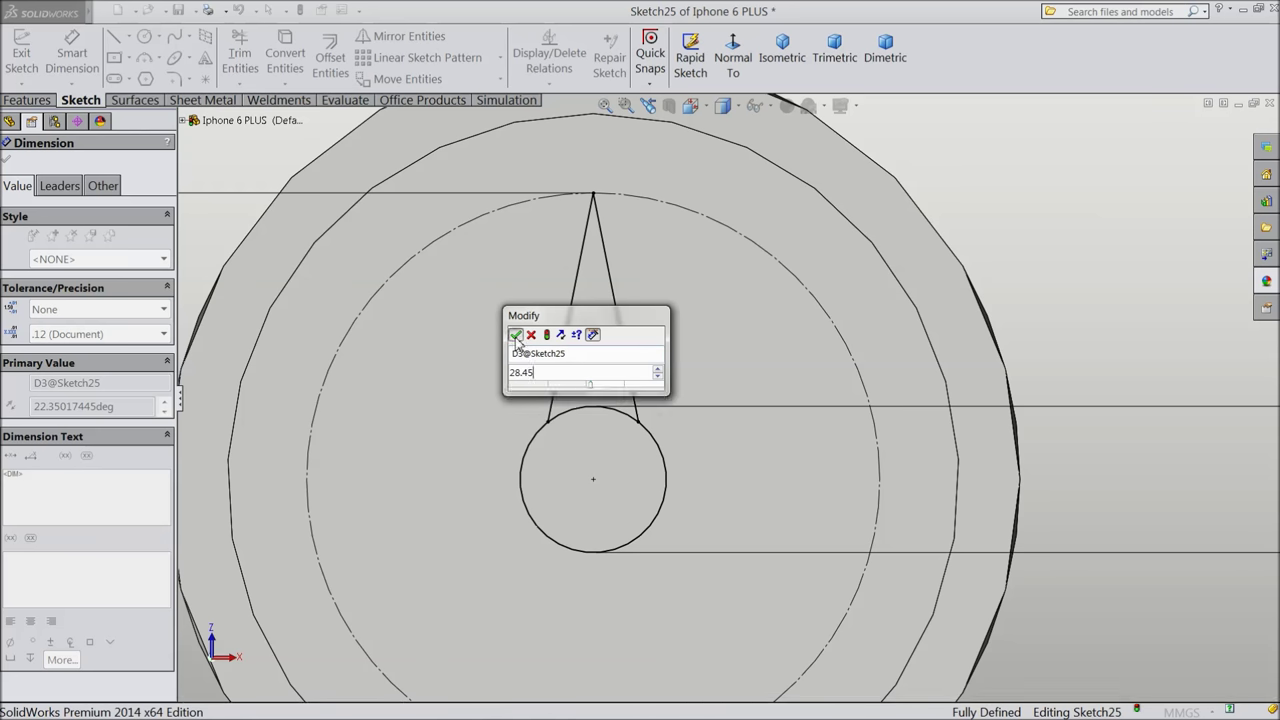
{"action": "key", "text": "Return"}
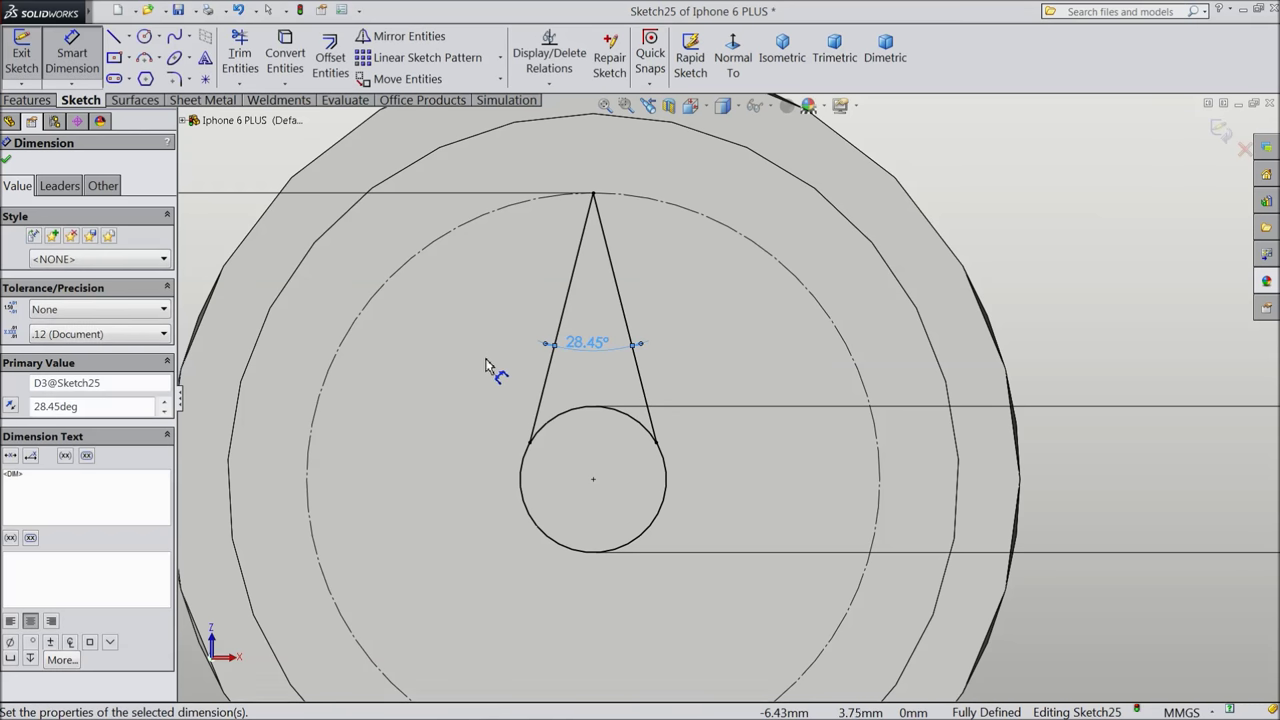
{"action": "left_click", "coordinate": [6, 161]}
Trim away the small circle's upper arc between the two spike lines.
{"action": "left_click", "coordinate": [240, 58]}
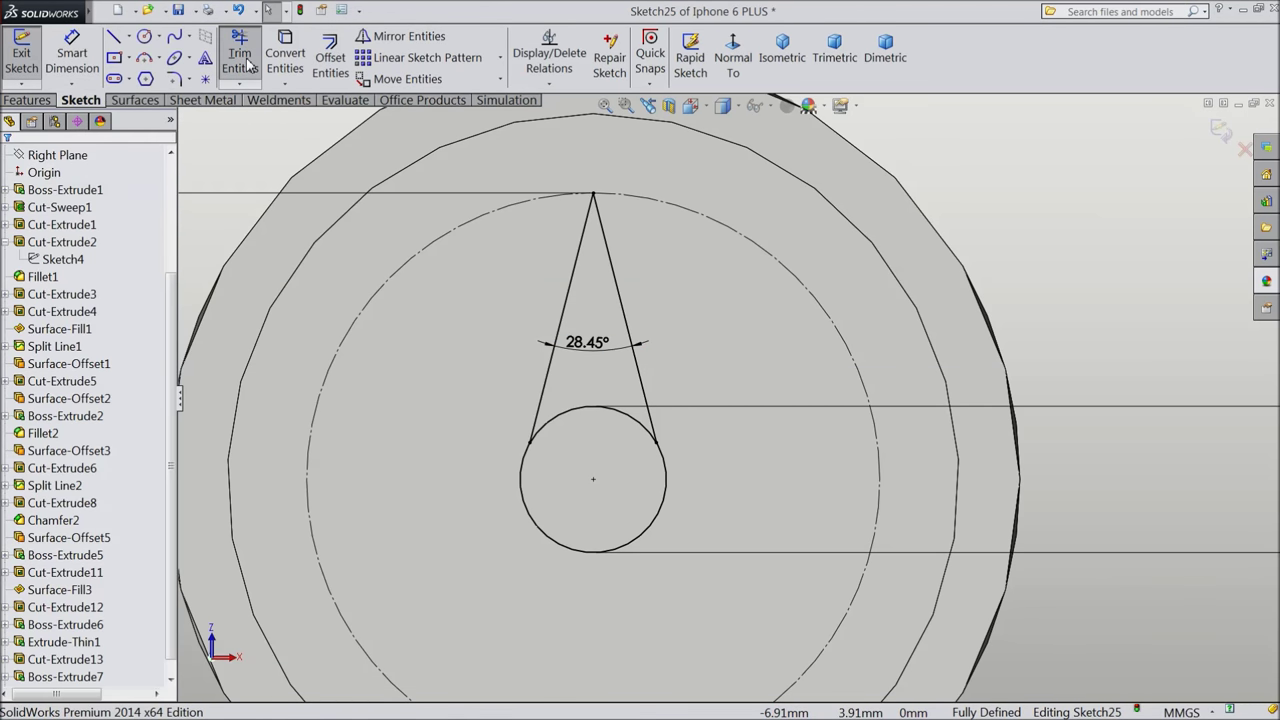
{"action": "left_click", "coordinate": [581, 419]}
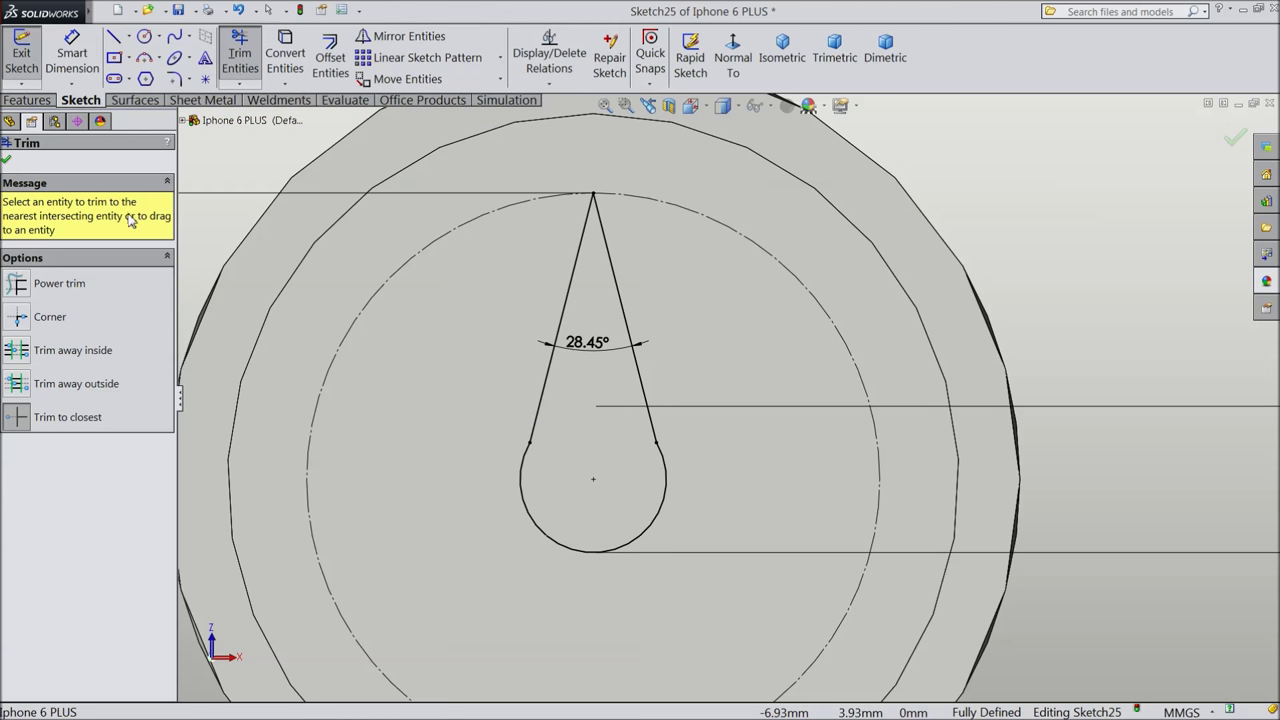
{"action": "left_click", "coordinate": [6, 161]}
Cut-extrude the spike profile into the screw head with a blind depth of 0.4 mm.
{"action": "left_click", "coordinate": [28, 100]}
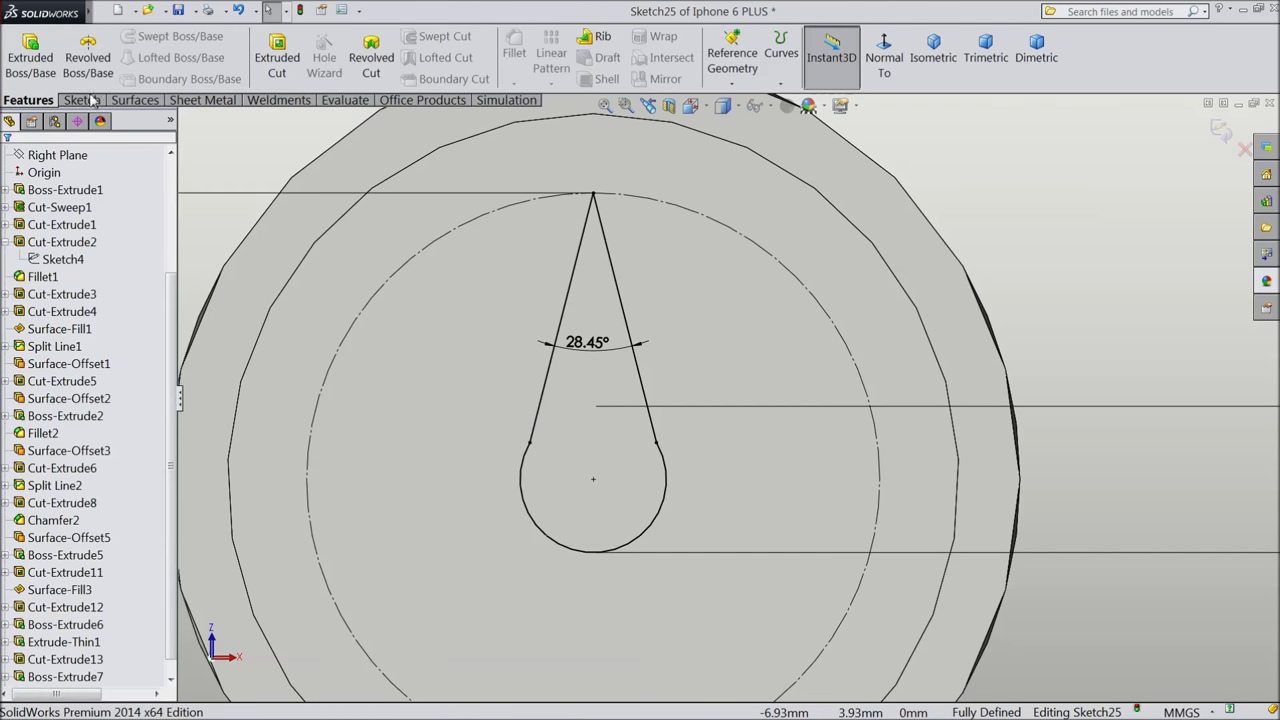
{"action": "left_click", "coordinate": [277, 62]}
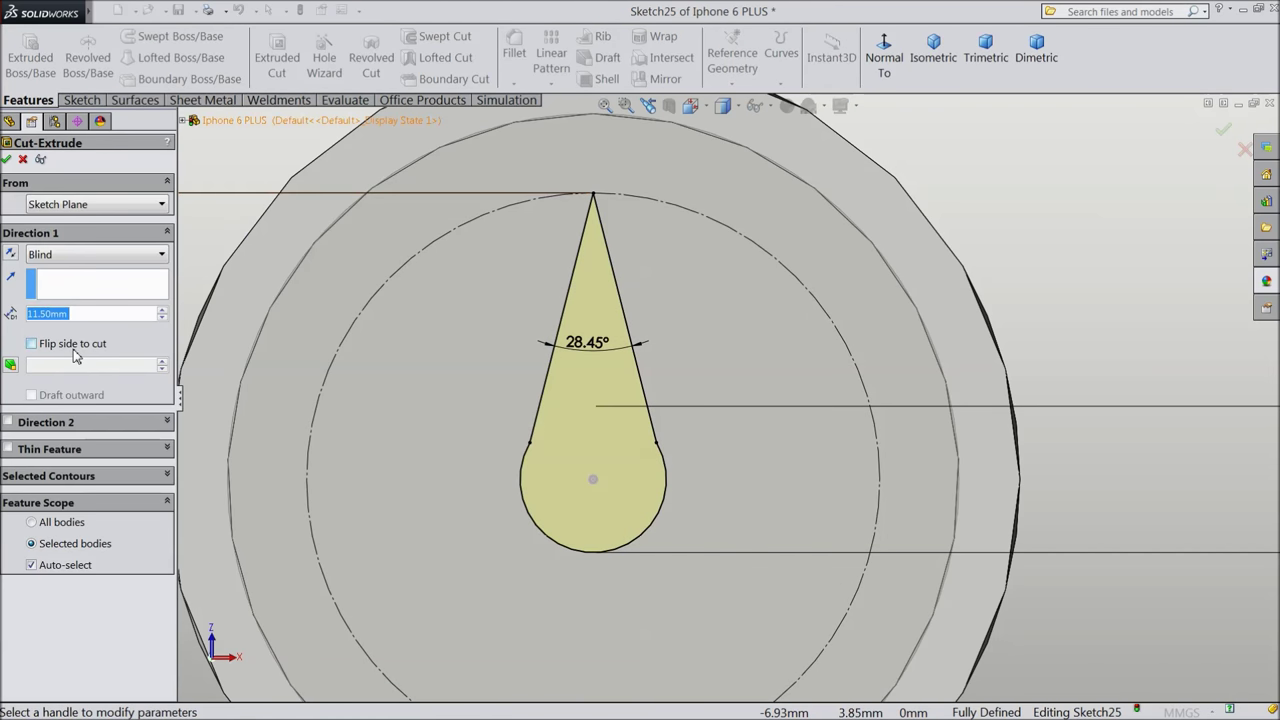
{"action": "type", "text": "0.4"}
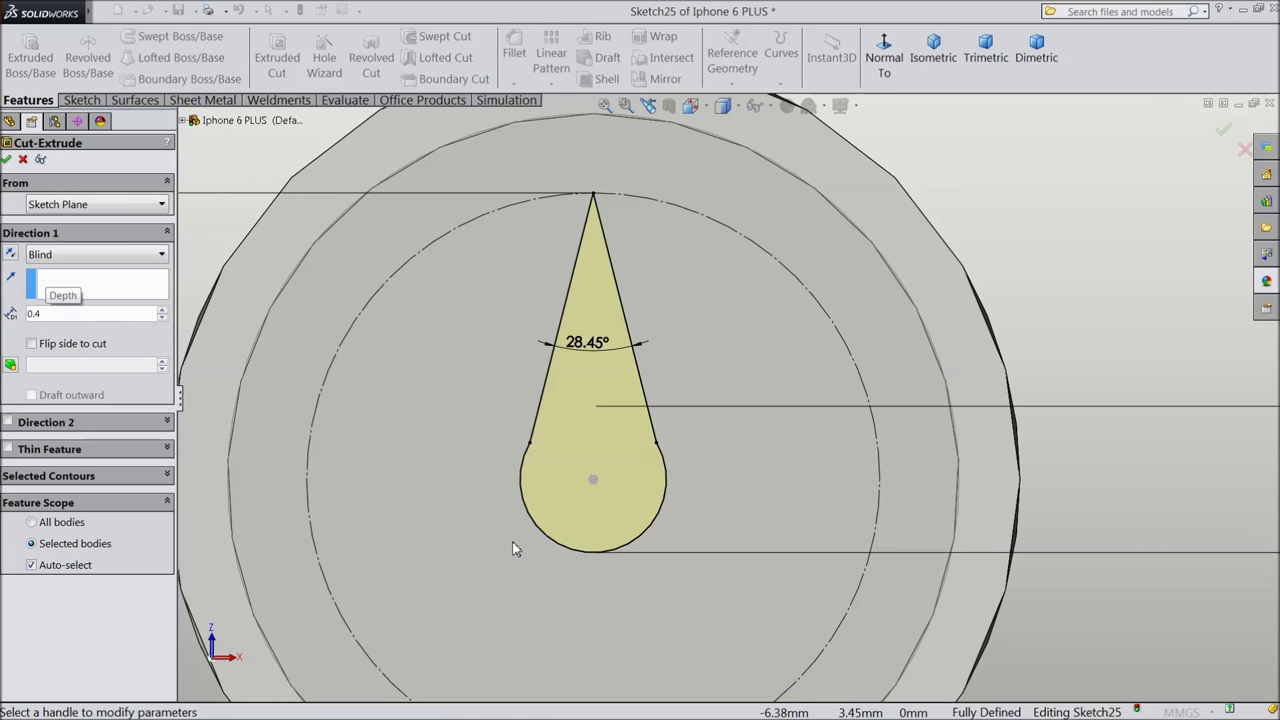
{"action": "scroll", "coordinate": [508, 451], "scroll_direction": "up", "scroll_amount": 6}
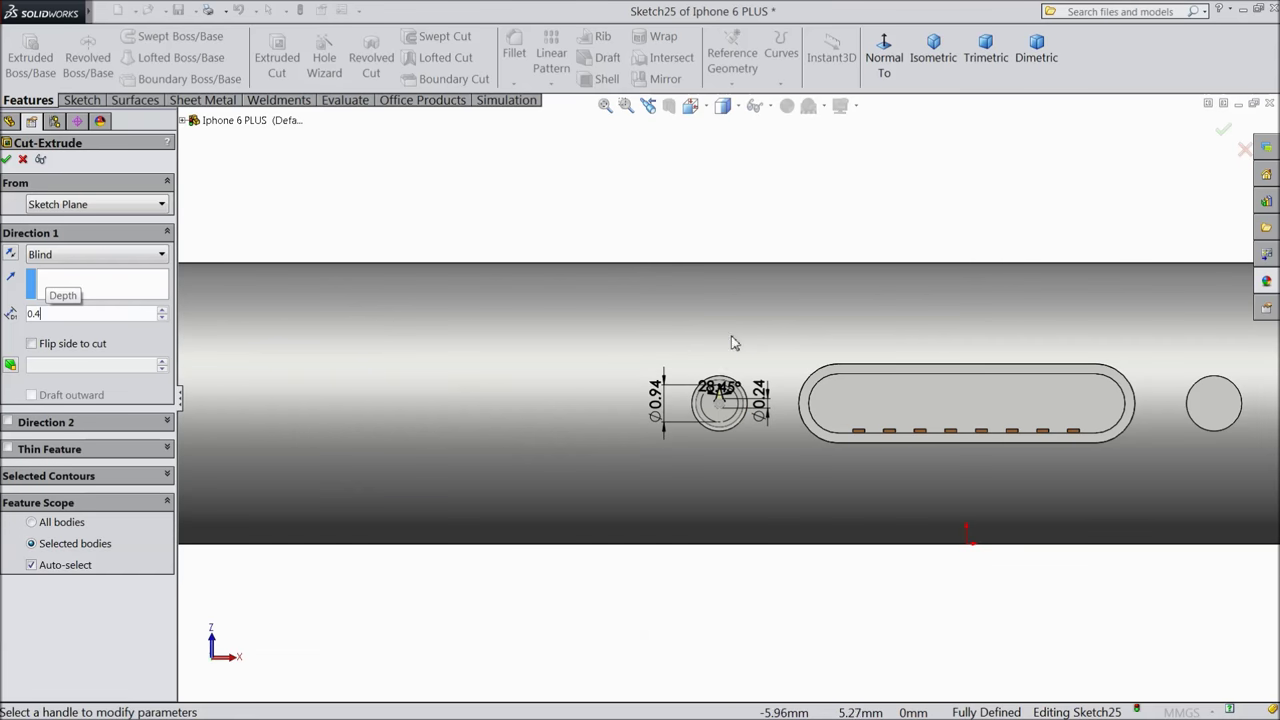
{"action": "middle_click_drag", "start_coordinate": [732, 343], "coordinate": [741, 374]}
{"action": "scroll", "coordinate": [712, 436], "scroll_direction": "down", "scroll_amount": 3}
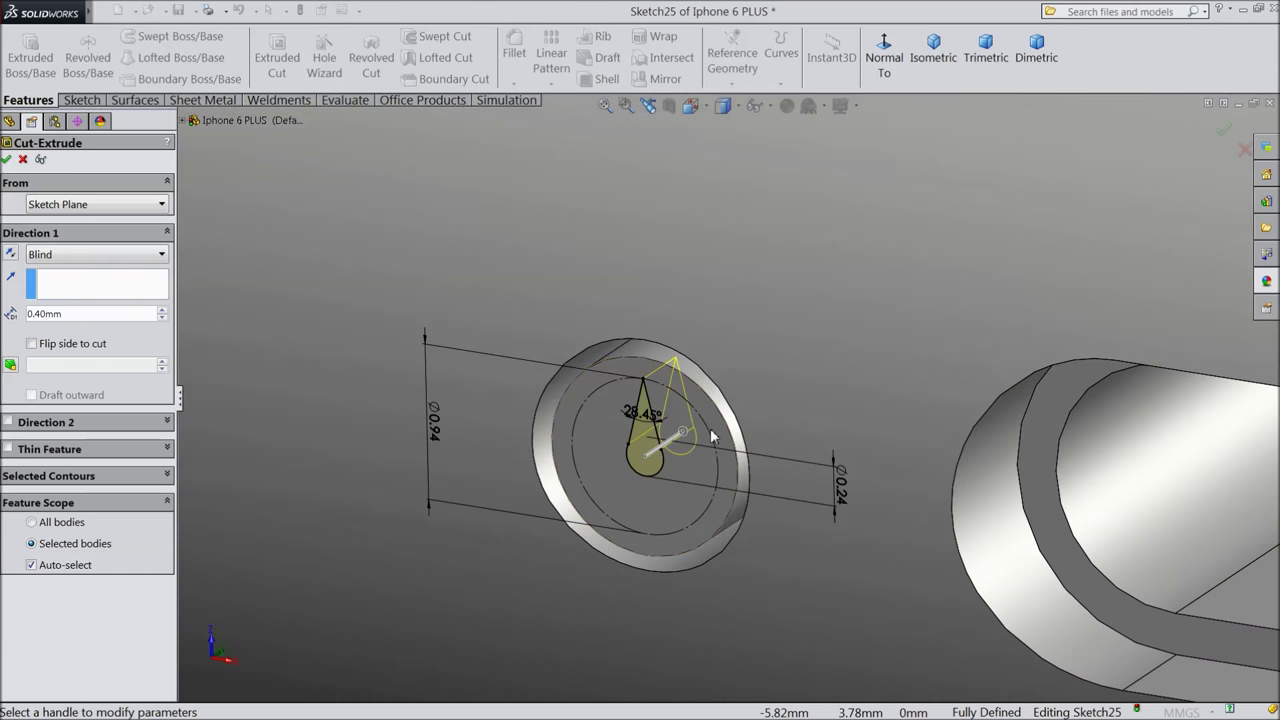
{"action": "scroll", "coordinate": [712, 436], "scroll_direction": "down", "scroll_amount": 2}
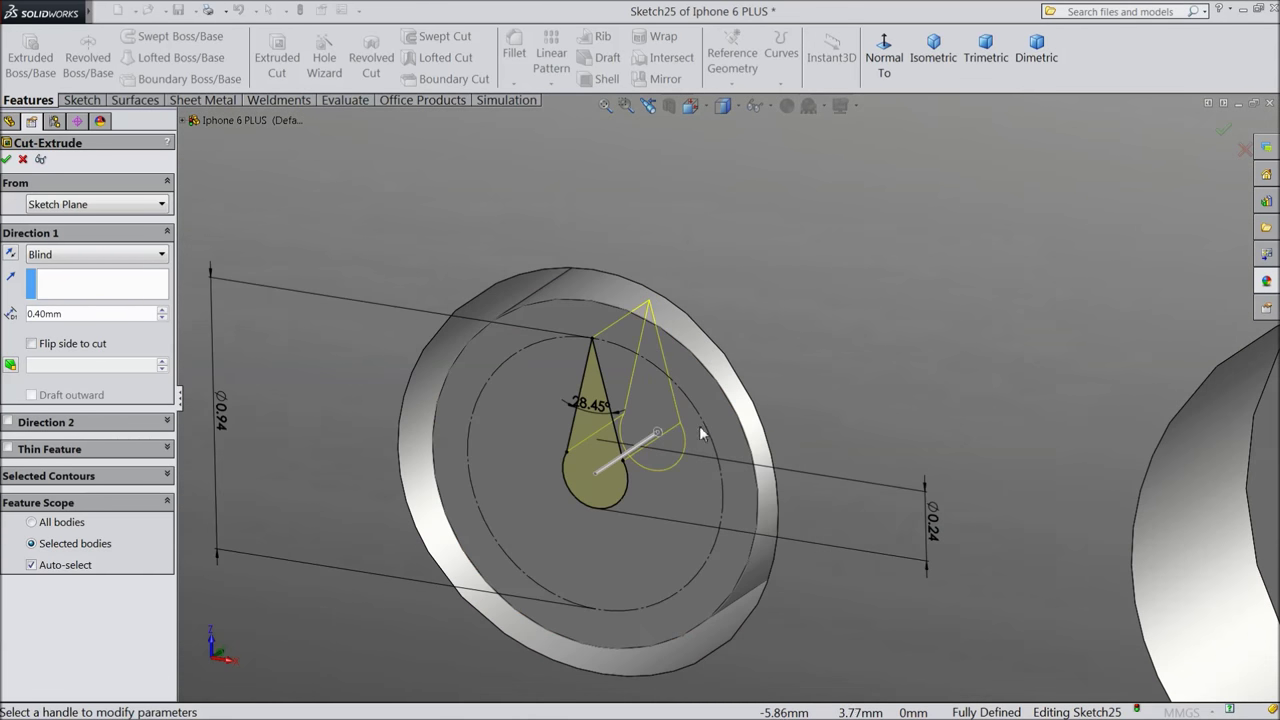
{"action": "left_click", "coordinate": [9, 159]}
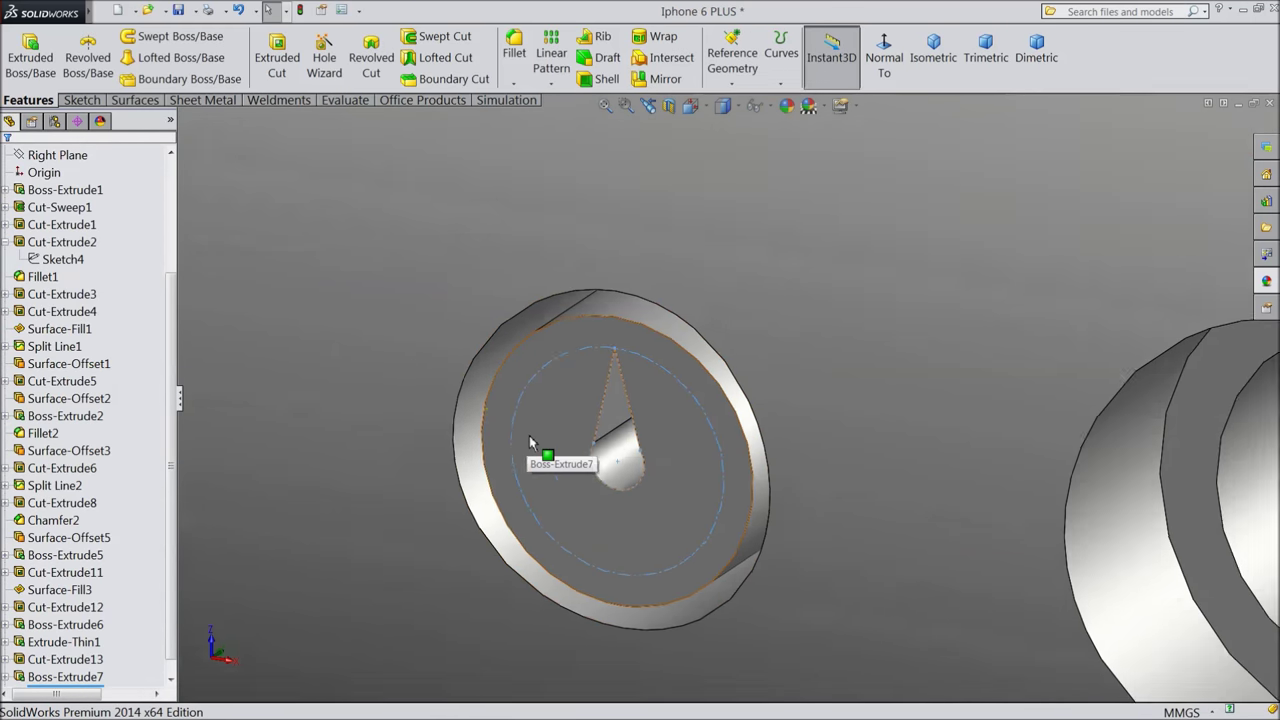
Circular-pattern the spike cut around the screw head's circular edge with 3 equally spaced instances over 360°.
{"action": "middle_click_drag", "start_coordinate": [531, 443], "coordinate": [566, 420]}
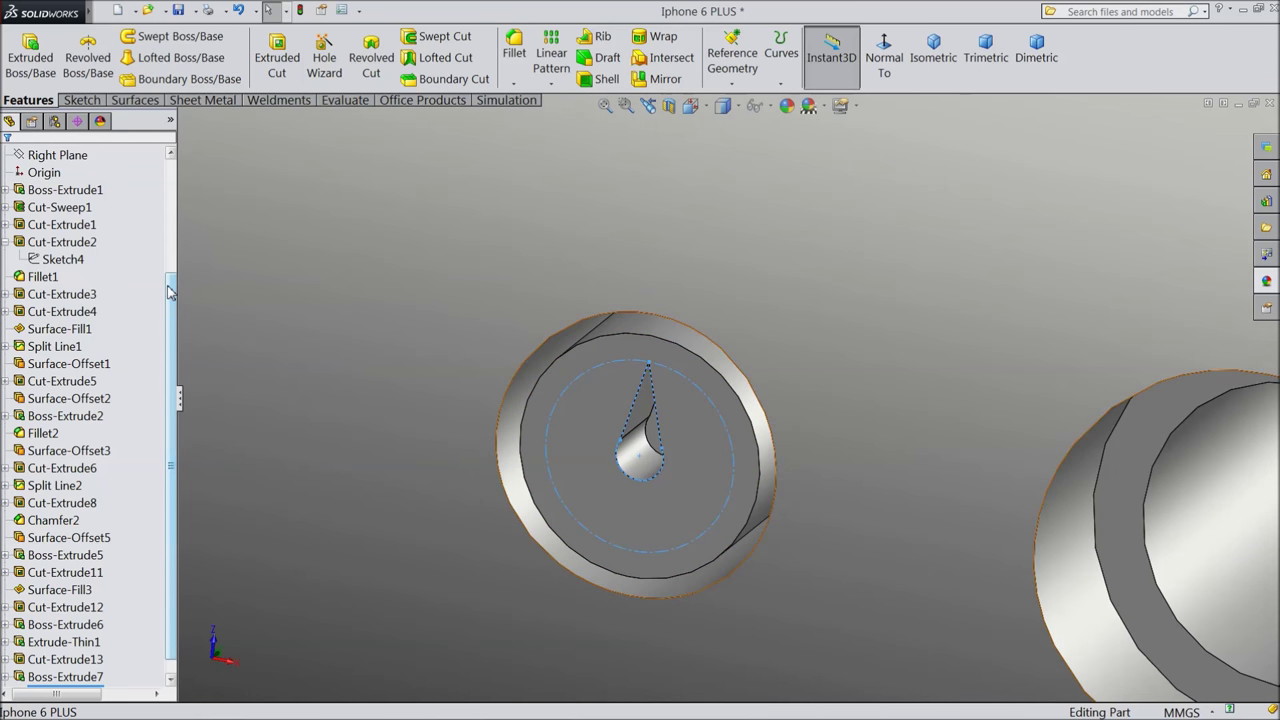
{"action": "left_click", "coordinate": [5, 232]}
{"action": "middle_click_drag", "start_coordinate": [563, 406], "coordinate": [541, 412]}
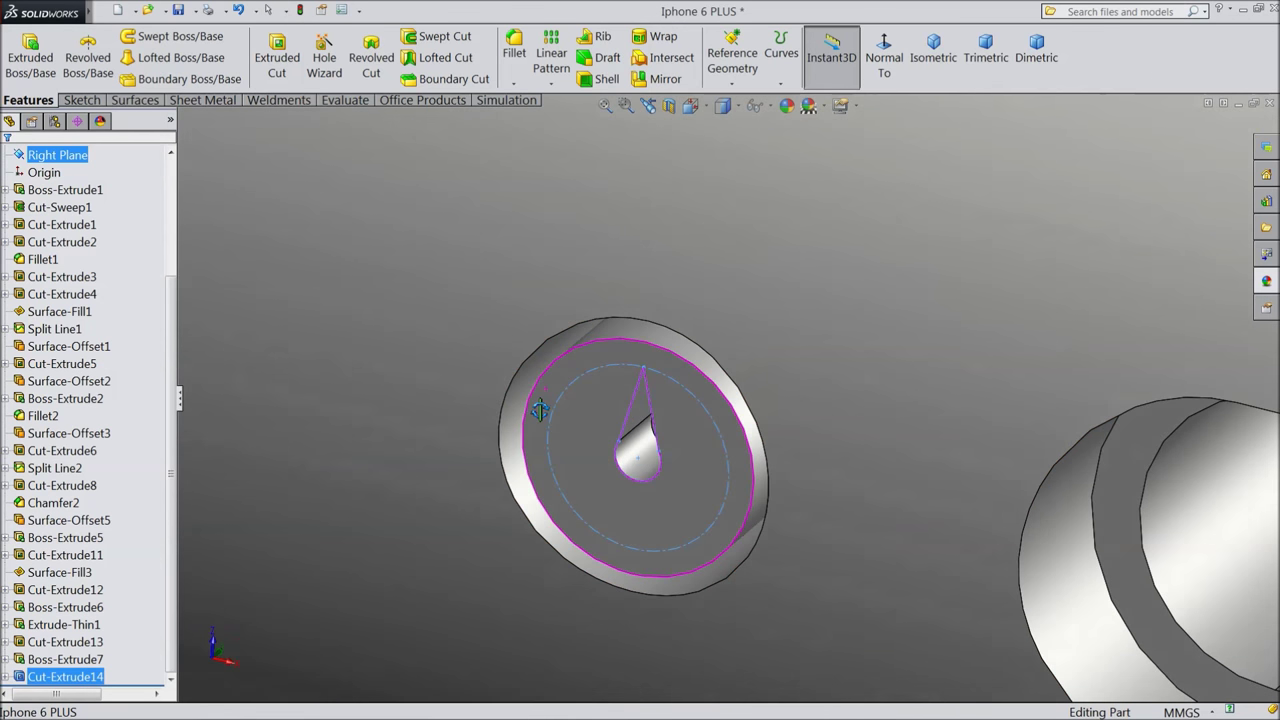
{"action": "left_click", "coordinate": [551, 84]}
{"action": "left_click", "coordinate": [566, 123]}
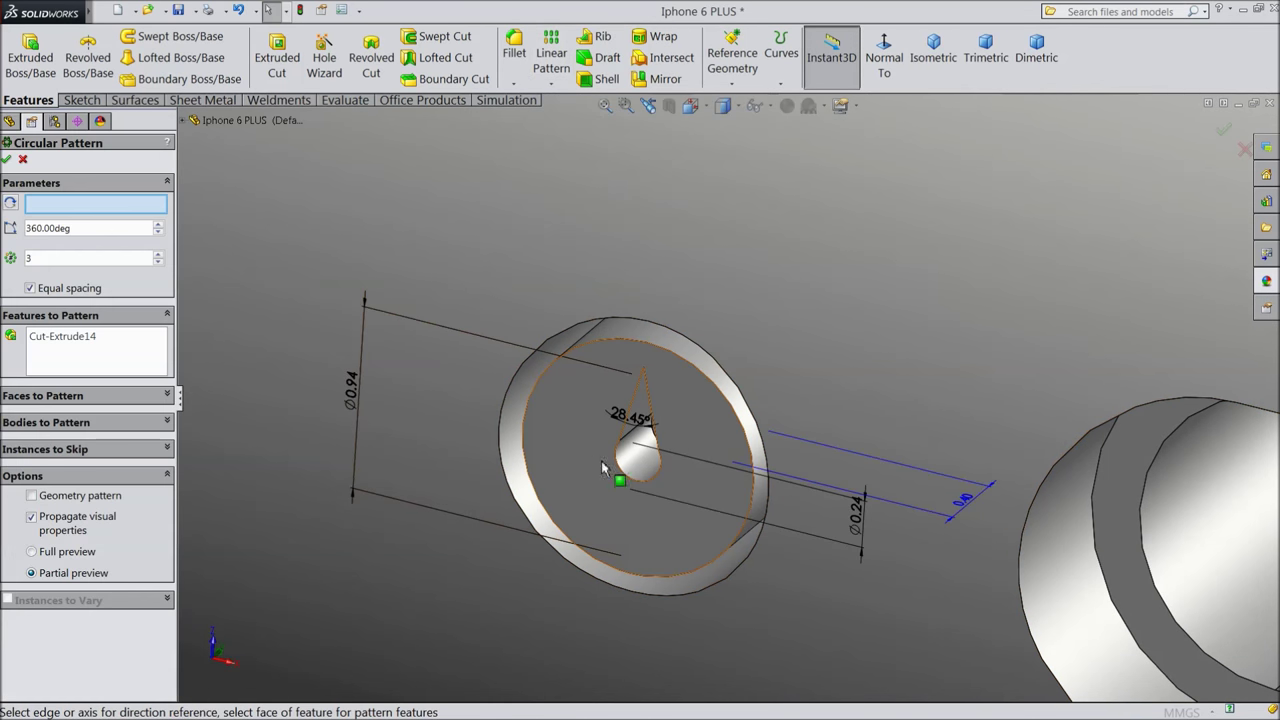
{"action": "scroll", "coordinate": [608, 490], "scroll_direction": "down", "scroll_amount": 2}
{"action": "scroll", "coordinate": [608, 490], "scroll_direction": "down", "scroll_amount": 1}
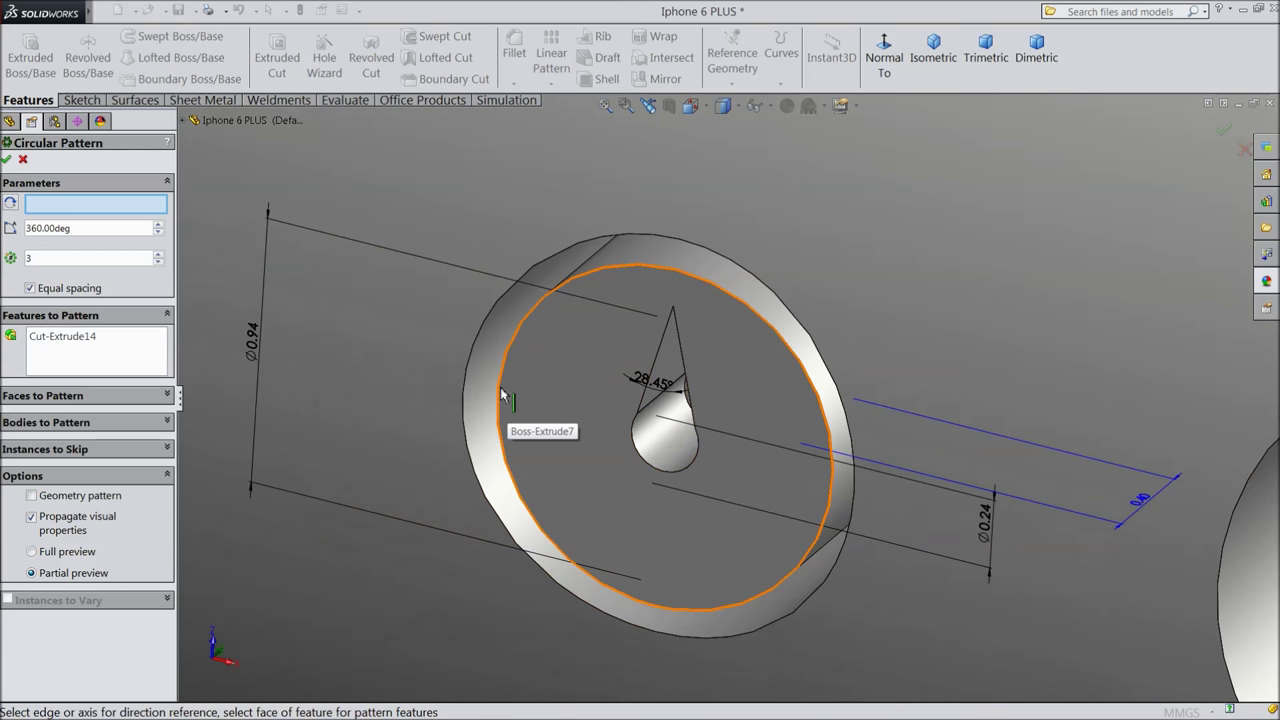
{"action": "left_click", "coordinate": [502, 394]}
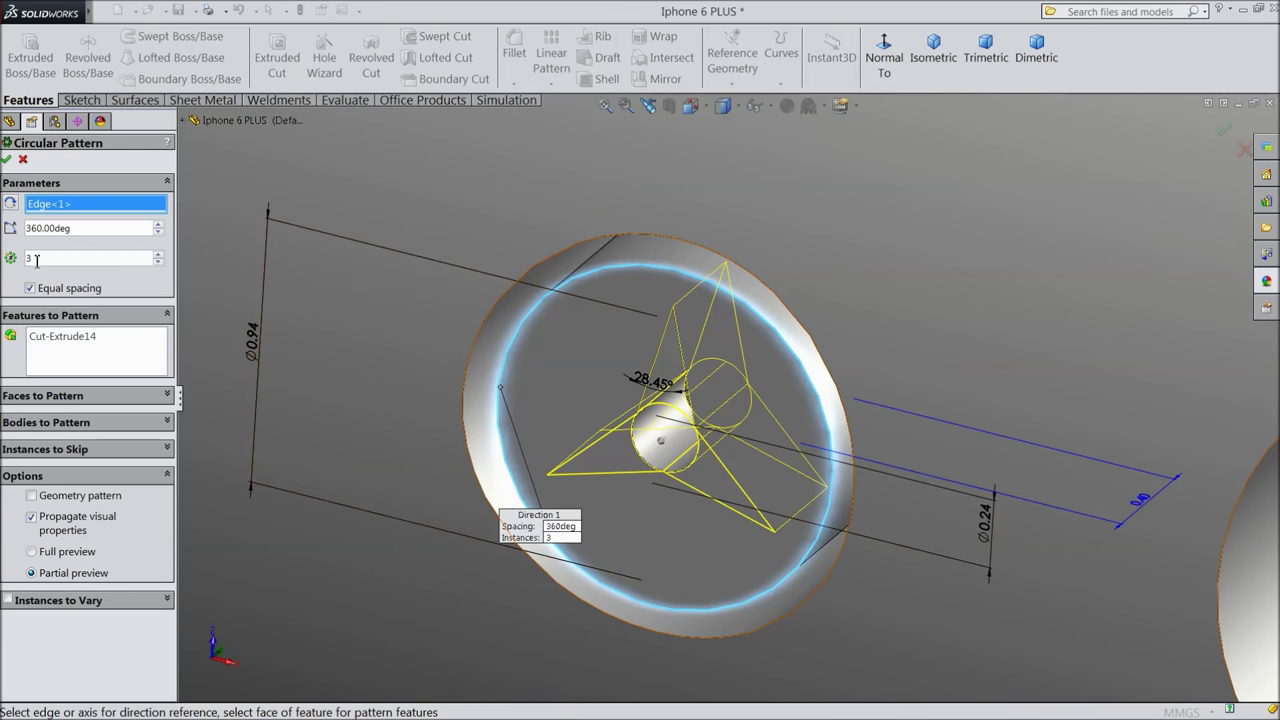
{"action": "key", "text": "ctrl+1"}
{"action": "left_click", "coordinate": [8, 160]}
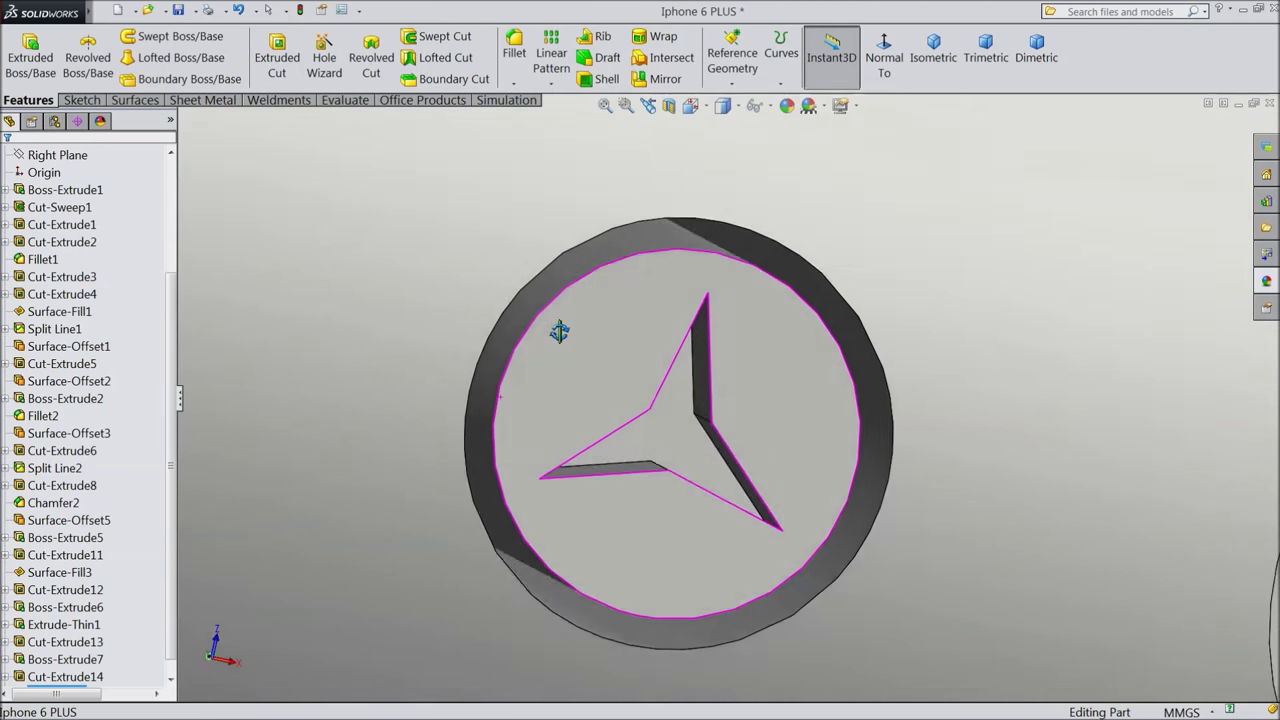
Fillet the floor face of the three-pointed star recess with a constant 0.1 mm radius.
{"action": "middle_click_drag", "start_coordinate": [559, 331], "coordinate": [537, 194]}
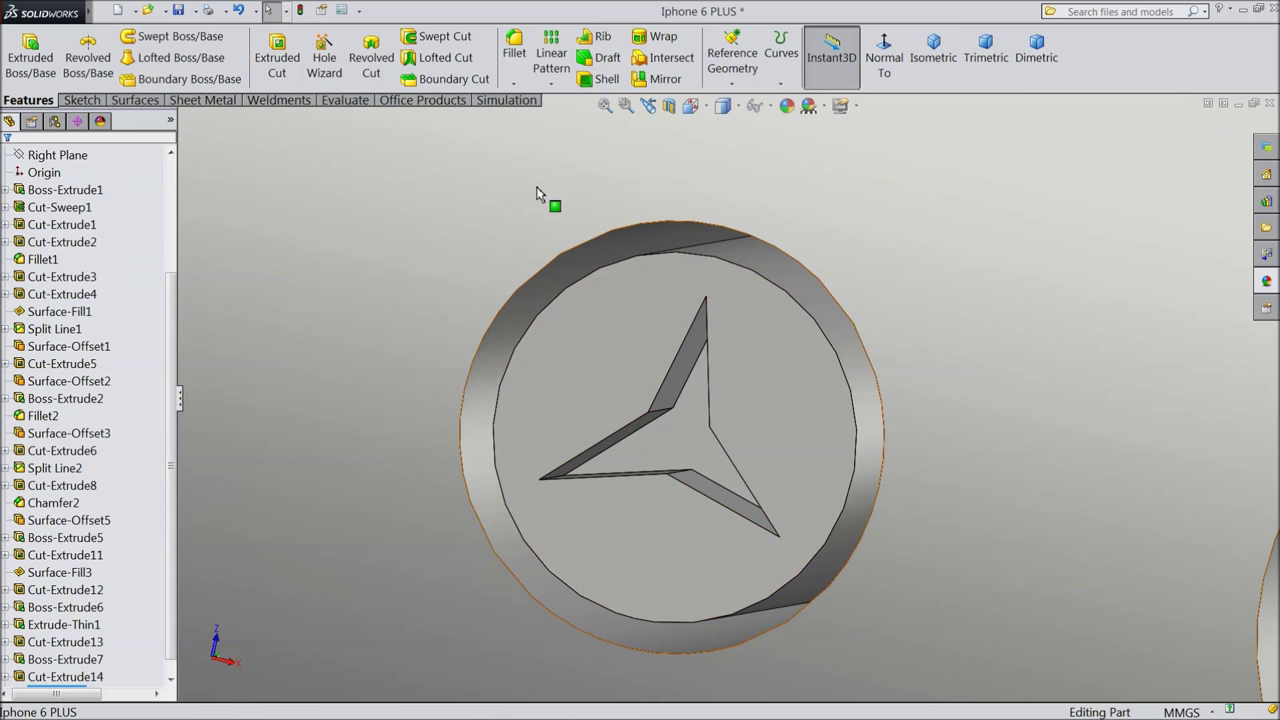
{"action": "left_click", "coordinate": [516, 62]}
{"action": "type", "text": "0.1"}
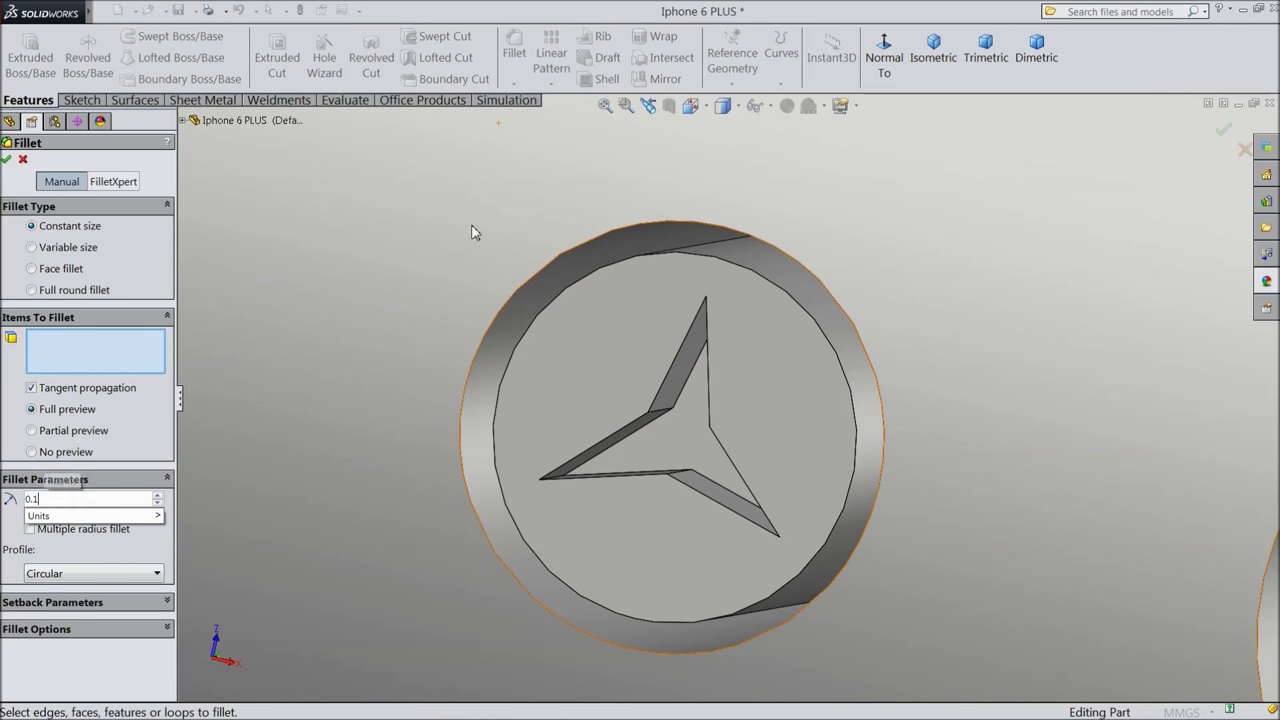
{"action": "left_click", "coordinate": [699, 454]}
{"action": "middle_click_drag", "start_coordinate": [648, 422], "coordinate": [612, 442]}
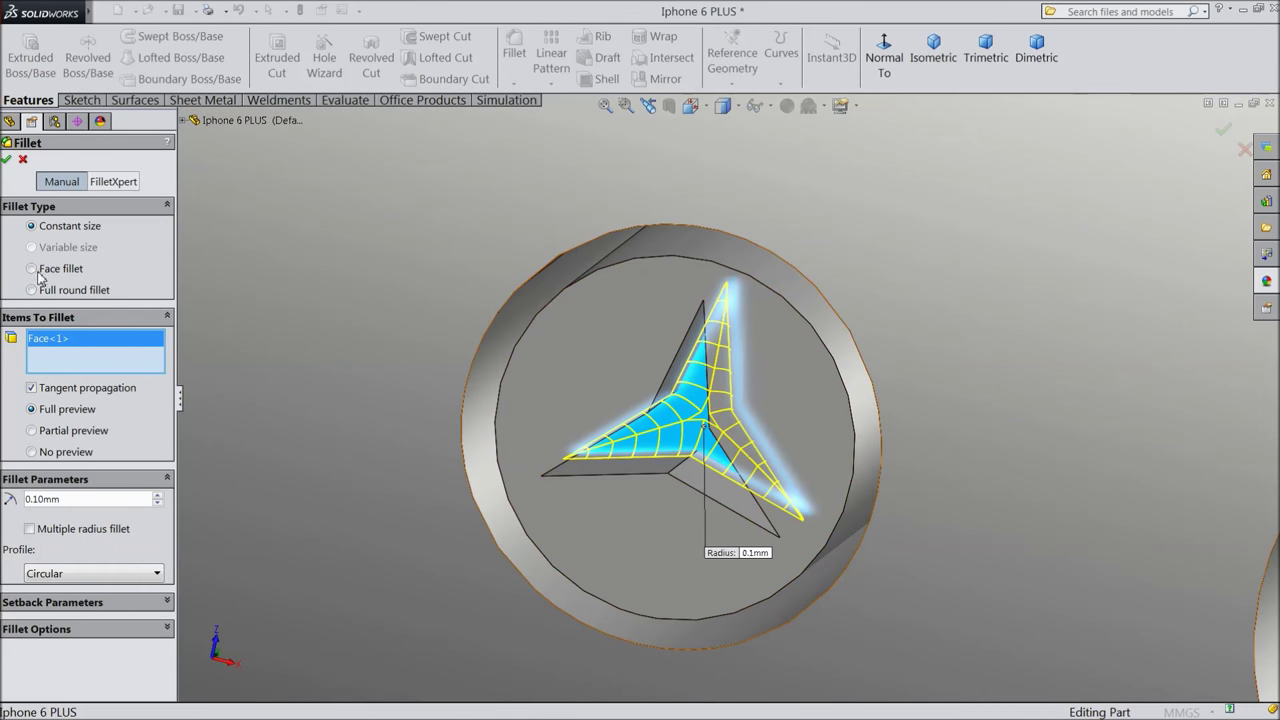
{"action": "left_click", "coordinate": [8, 163]}
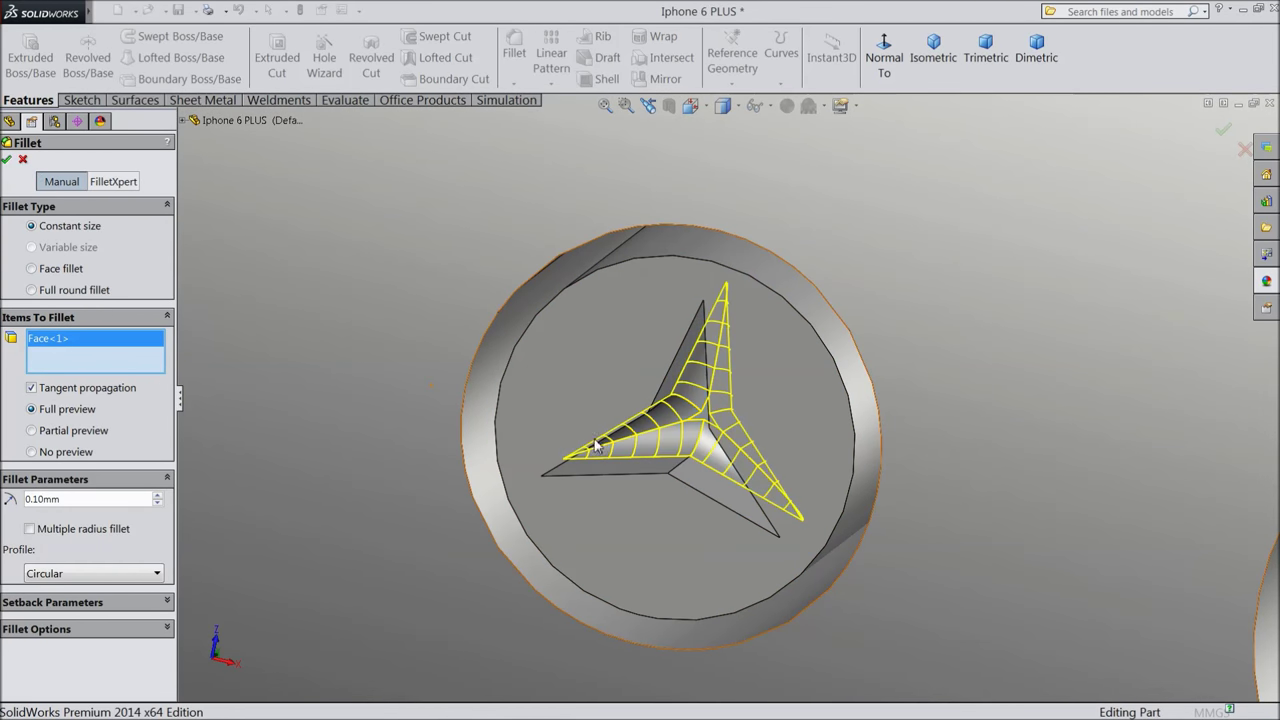
Start a mirror about the Right Plane with the screw head extrusion beside the charging port as the first feature.
{"action": "scroll", "coordinate": [643, 423], "scroll_direction": "down", "scroll_amount": 2}
{"action": "middle_click_drag", "start_coordinate": [643, 423], "coordinate": [760, 323]}
{"action": "scroll", "coordinate": [645, 435], "scroll_direction": "down", "scroll_amount": 4}
{"action": "scroll", "coordinate": [693, 390], "scroll_direction": "down", "scroll_amount": 4}
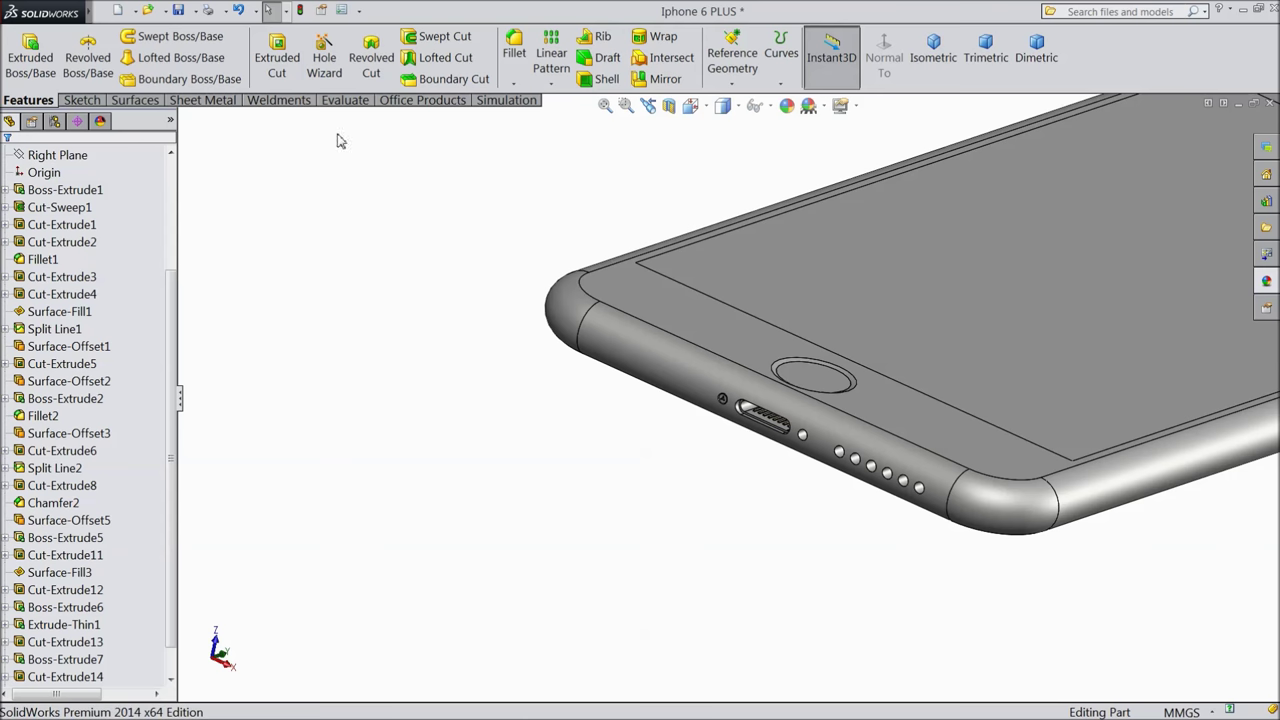
{"action": "left_click_drag", "start_coordinate": [172, 305], "coordinate": [172, 202]}
{"action": "left_click", "coordinate": [77, 278]}
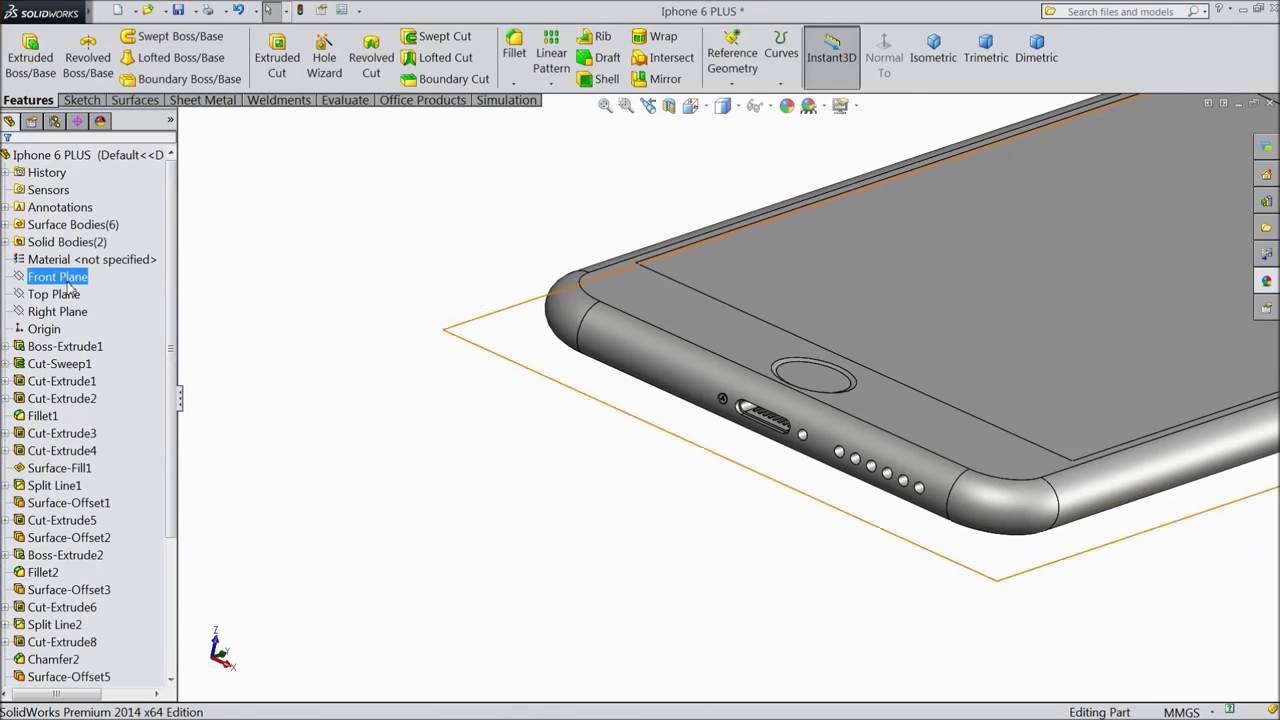
{"action": "left_click", "coordinate": [57, 311]}
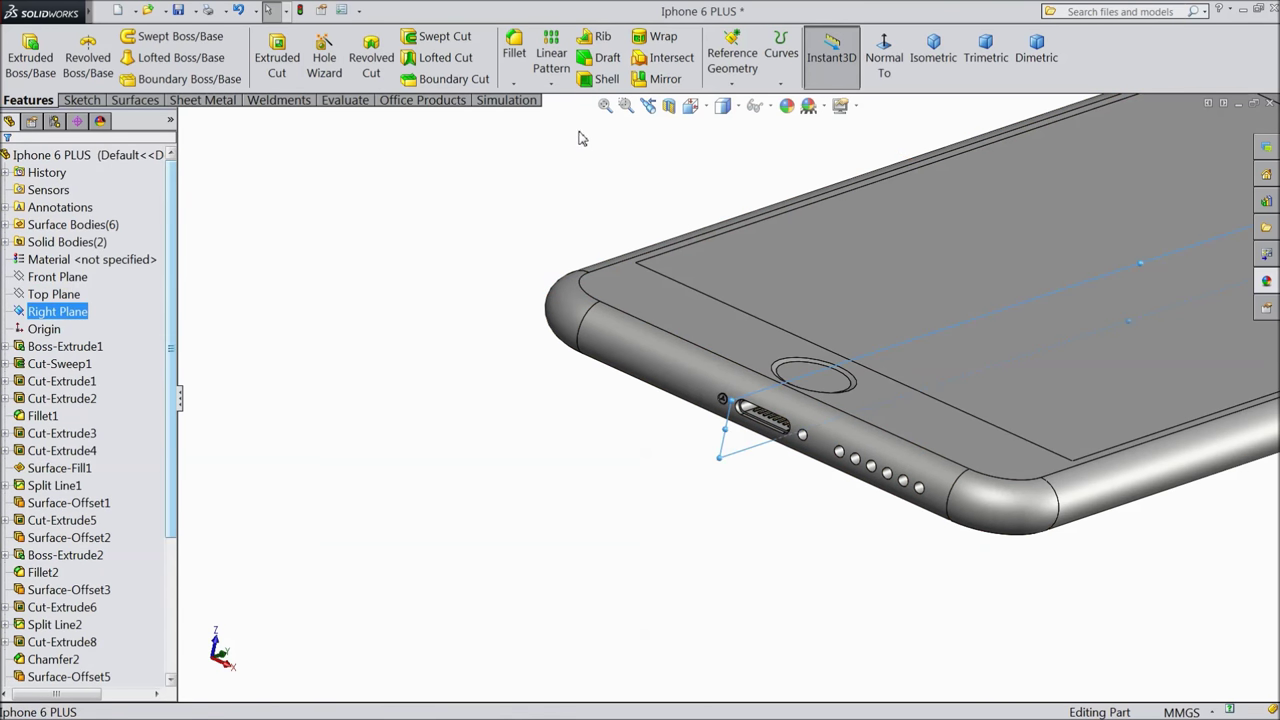
{"action": "left_click", "coordinate": [650, 82]}
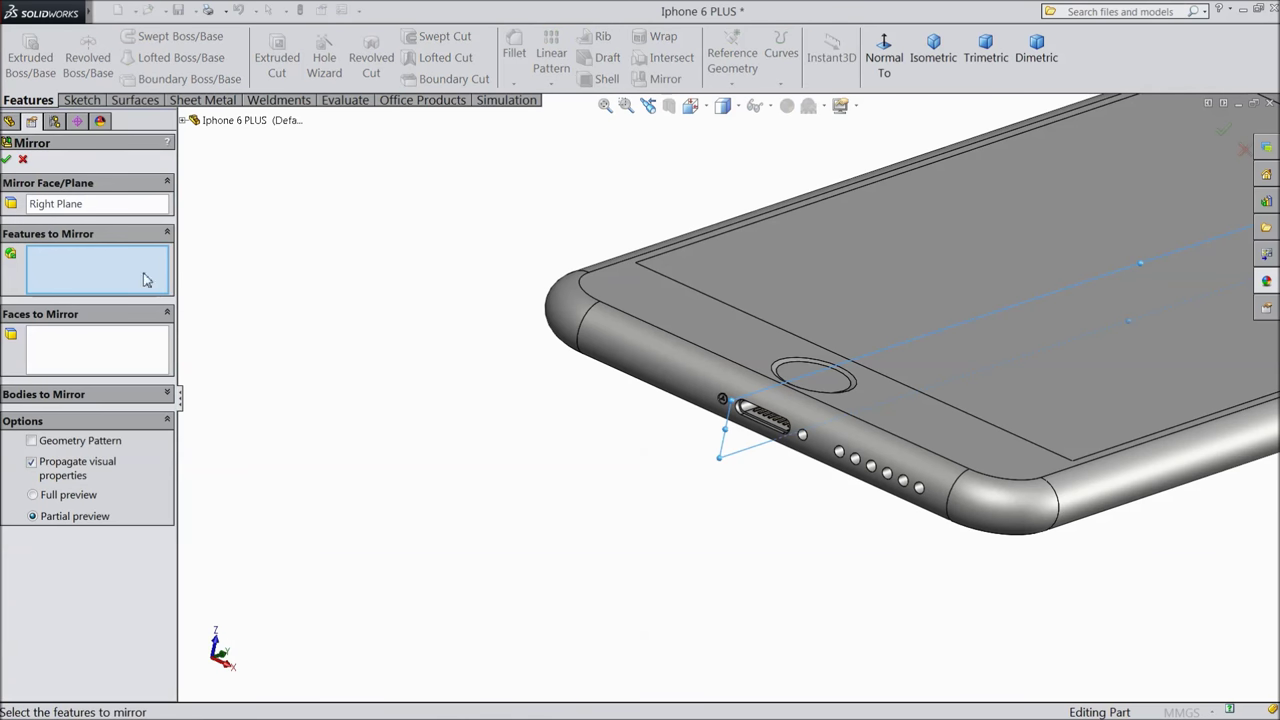
{"action": "scroll", "coordinate": [730, 403], "scroll_direction": "down", "scroll_amount": 8}
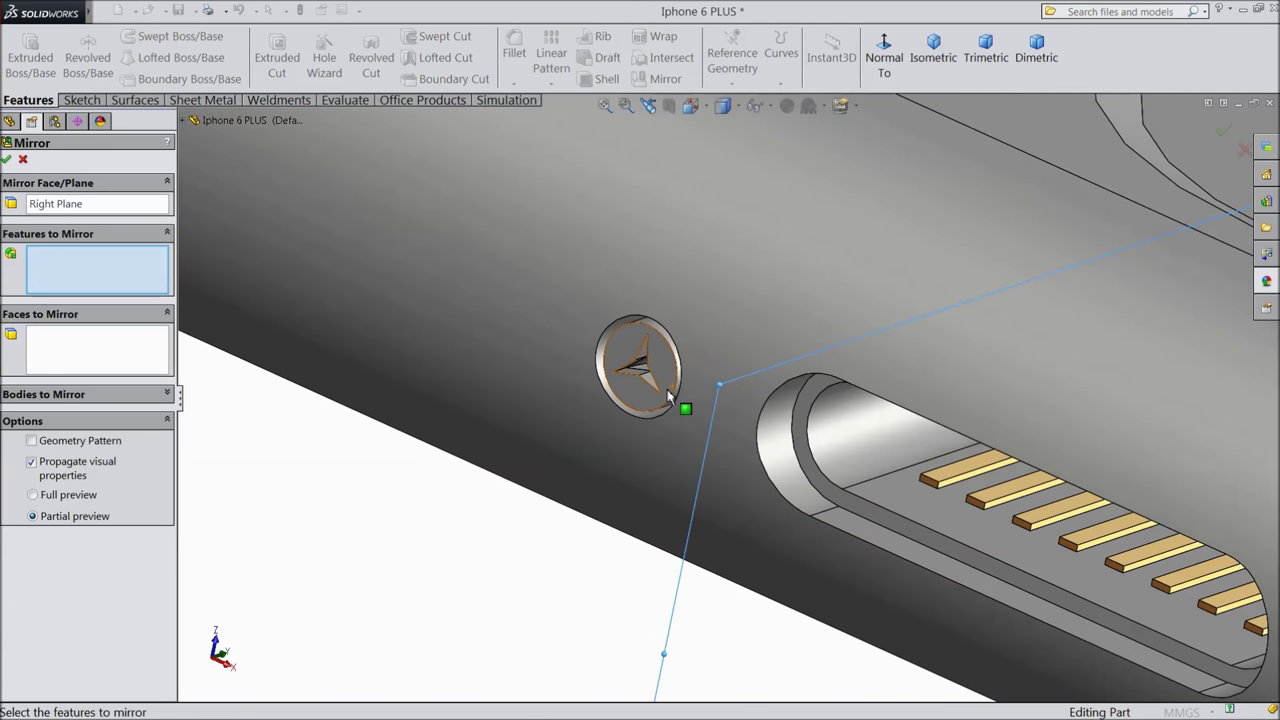
{"action": "left_click", "coordinate": [630, 397]}
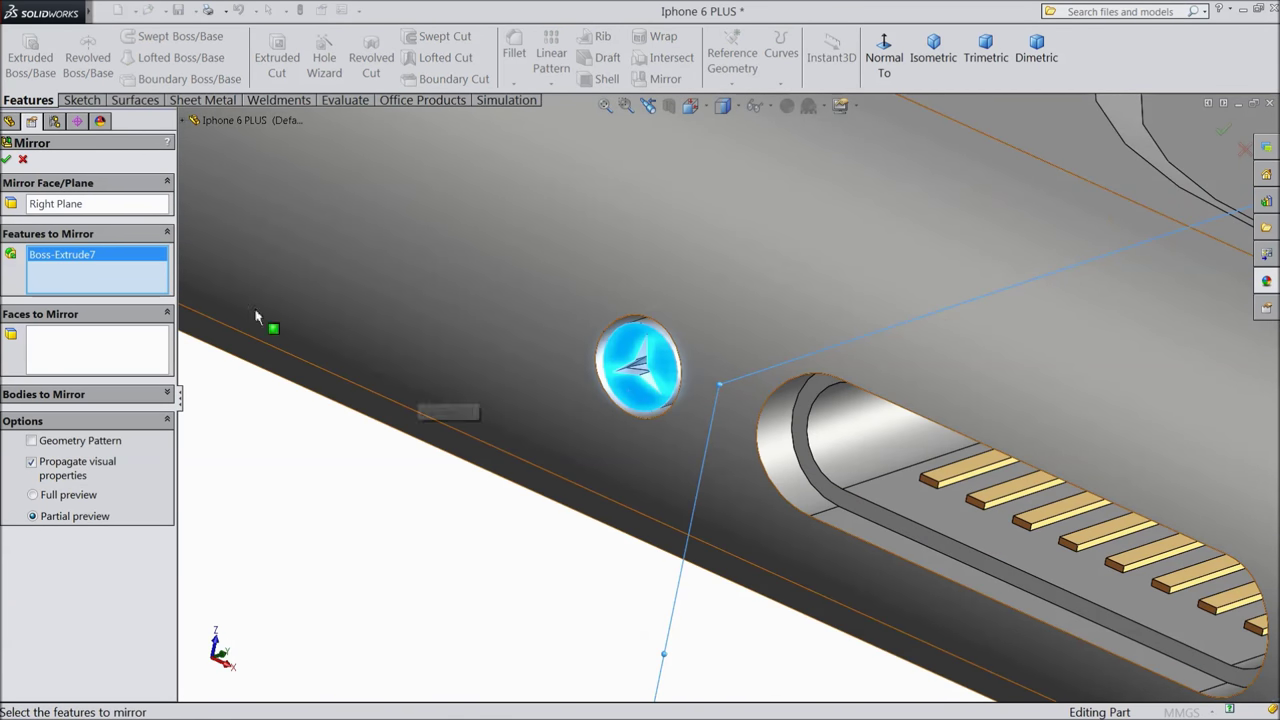
Add the star recess's fillet, circular pattern and spike cut to the features to mirror.
{"action": "left_click", "coordinate": [184, 121]}
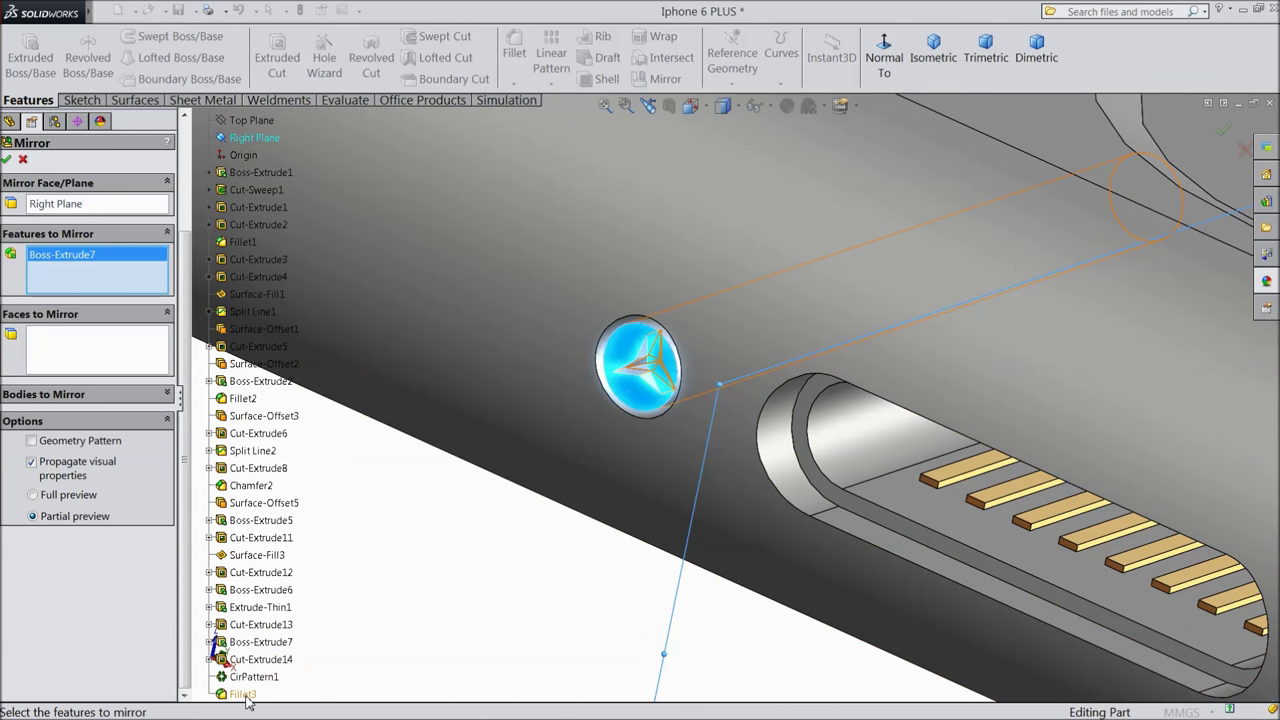
{"action": "left_click", "coordinate": [243, 694]}
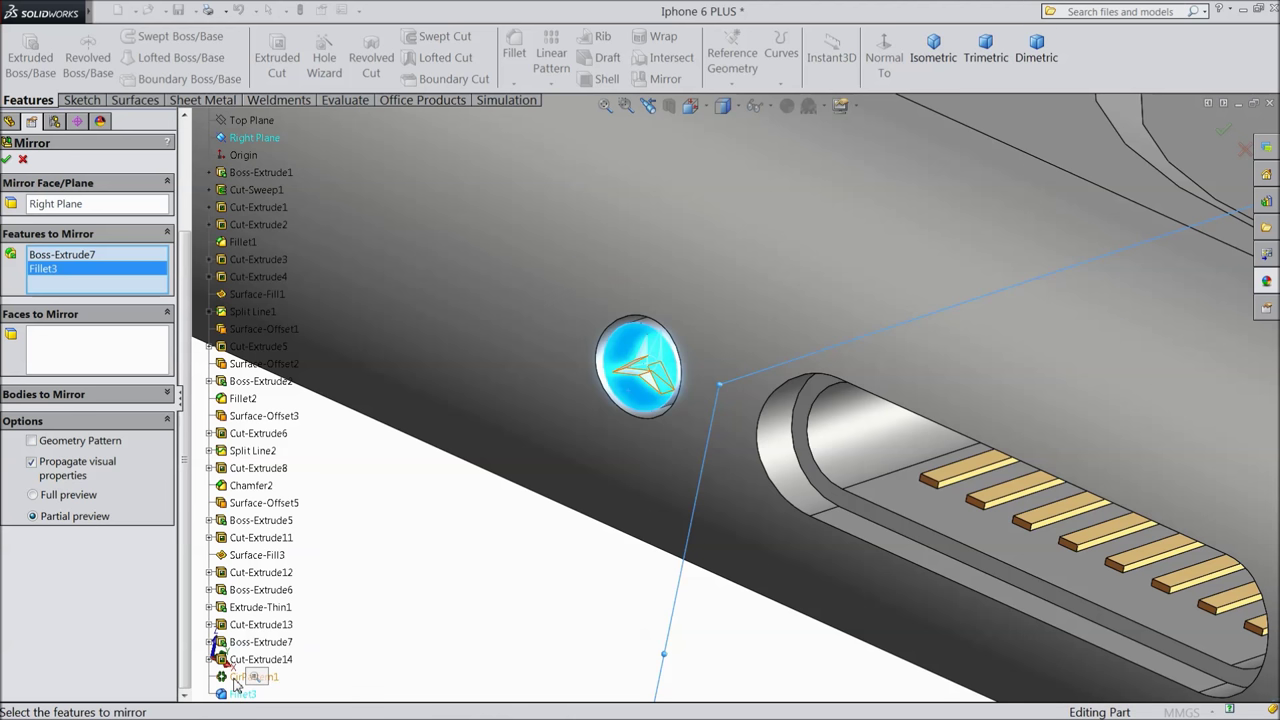
{"action": "left_click", "coordinate": [256, 679]}
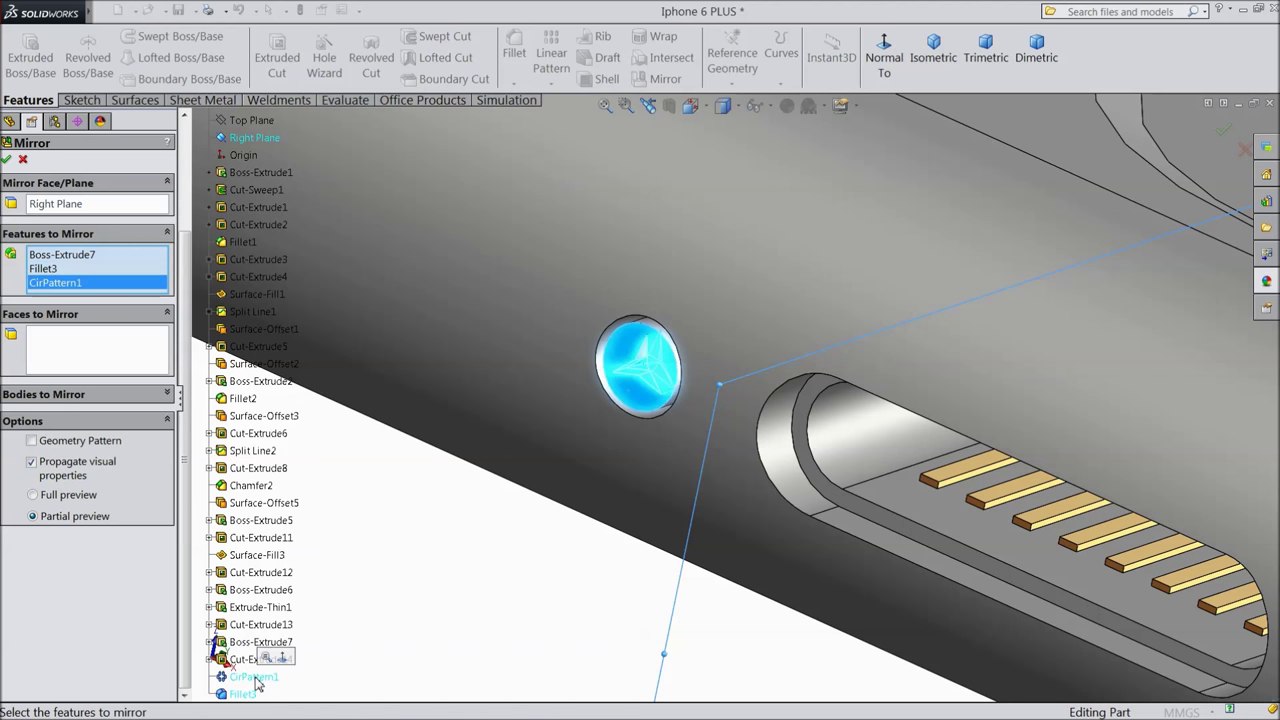
{"action": "left_click", "coordinate": [242, 660]}
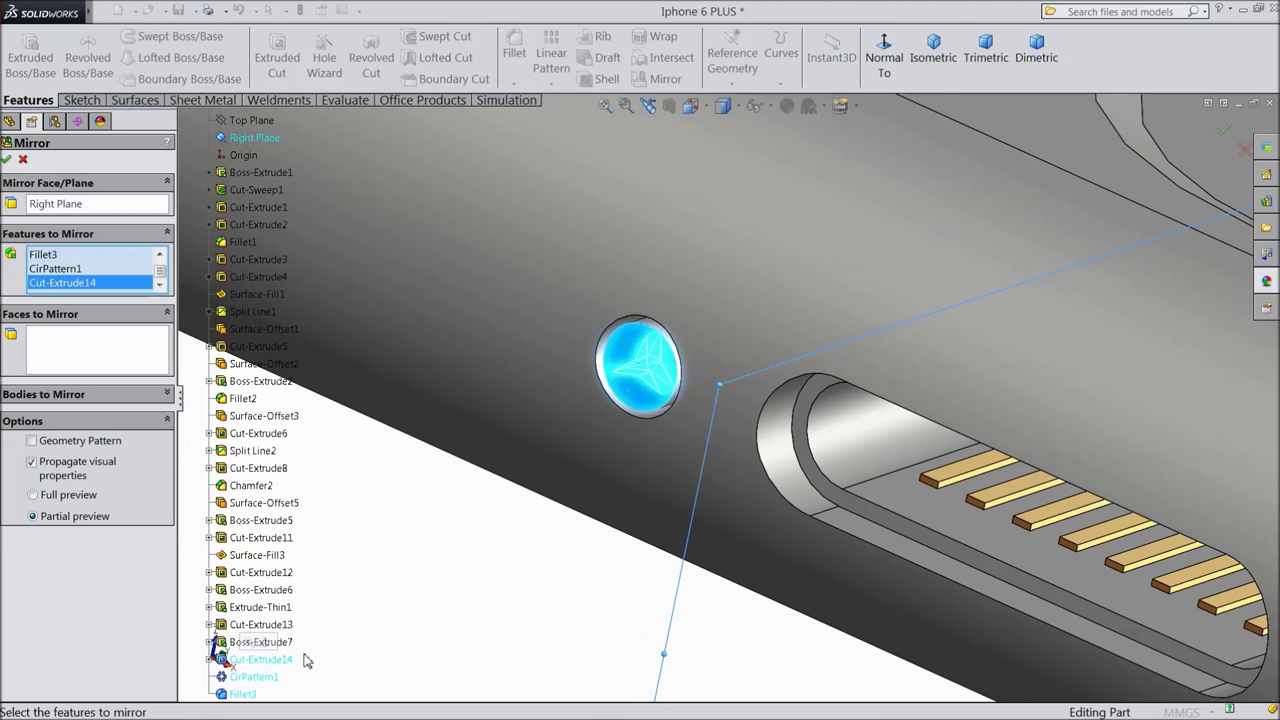
Complete the screw mirror to the other side of the charging port with Geometry Pattern enabled.
{"action": "scroll", "coordinate": [358, 598], "scroll_direction": "up", "scroll_amount": 3}
{"action": "scroll", "coordinate": [659, 542], "scroll_direction": "up", "scroll_amount": 2}
{"action": "scroll", "coordinate": [1052, 432], "scroll_direction": "down", "scroll_amount": 5}
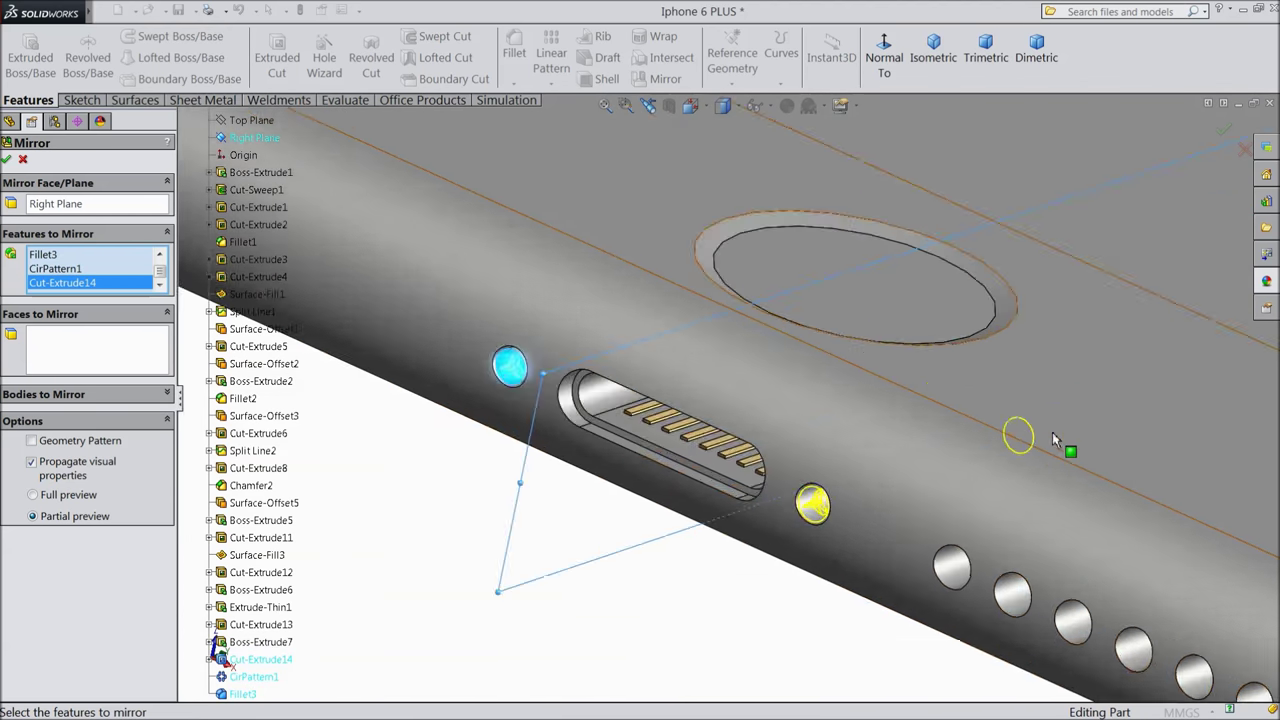
{"action": "left_click", "coordinate": [7, 160]}
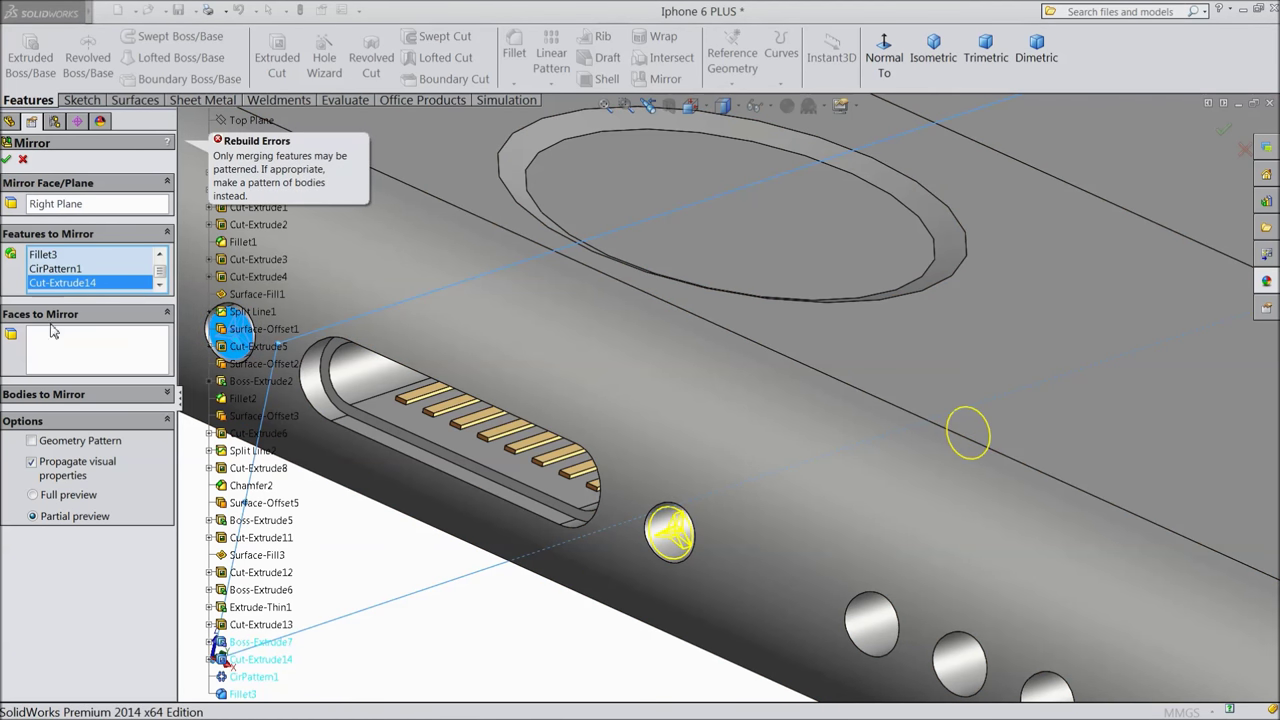
{"action": "left_click", "coordinate": [33, 442]}
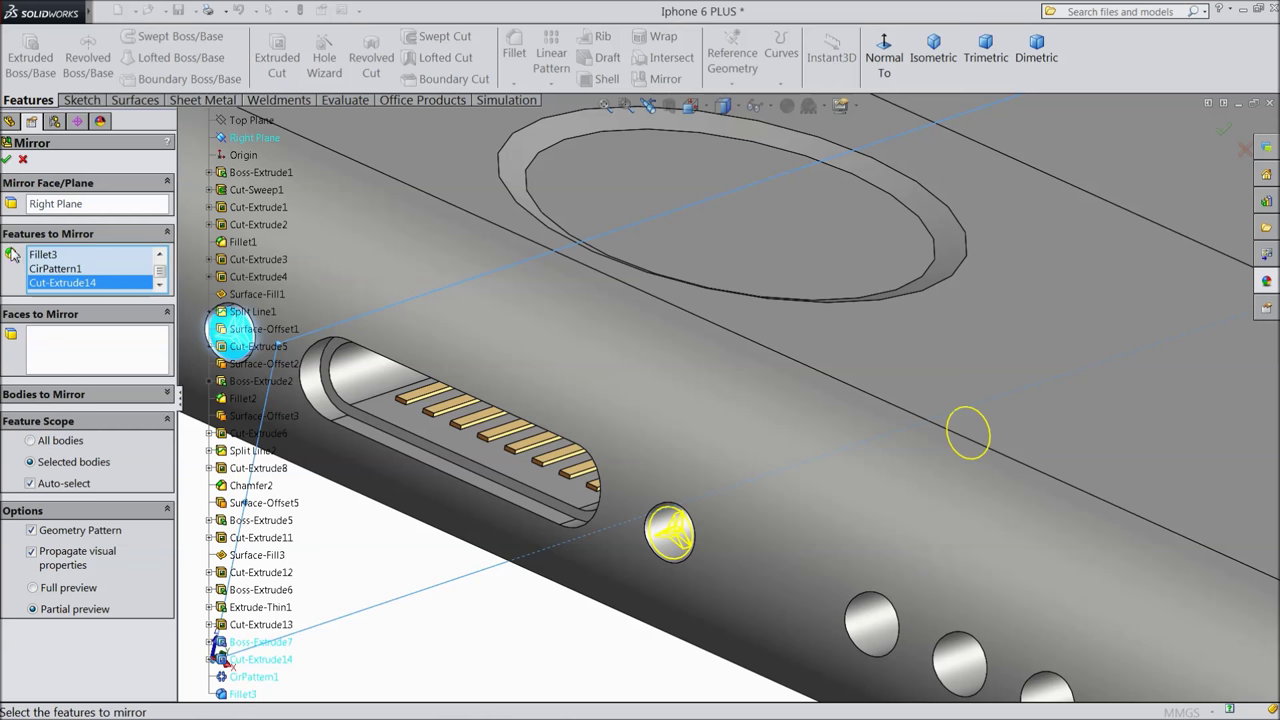
{"action": "left_click", "coordinate": [7, 160]}
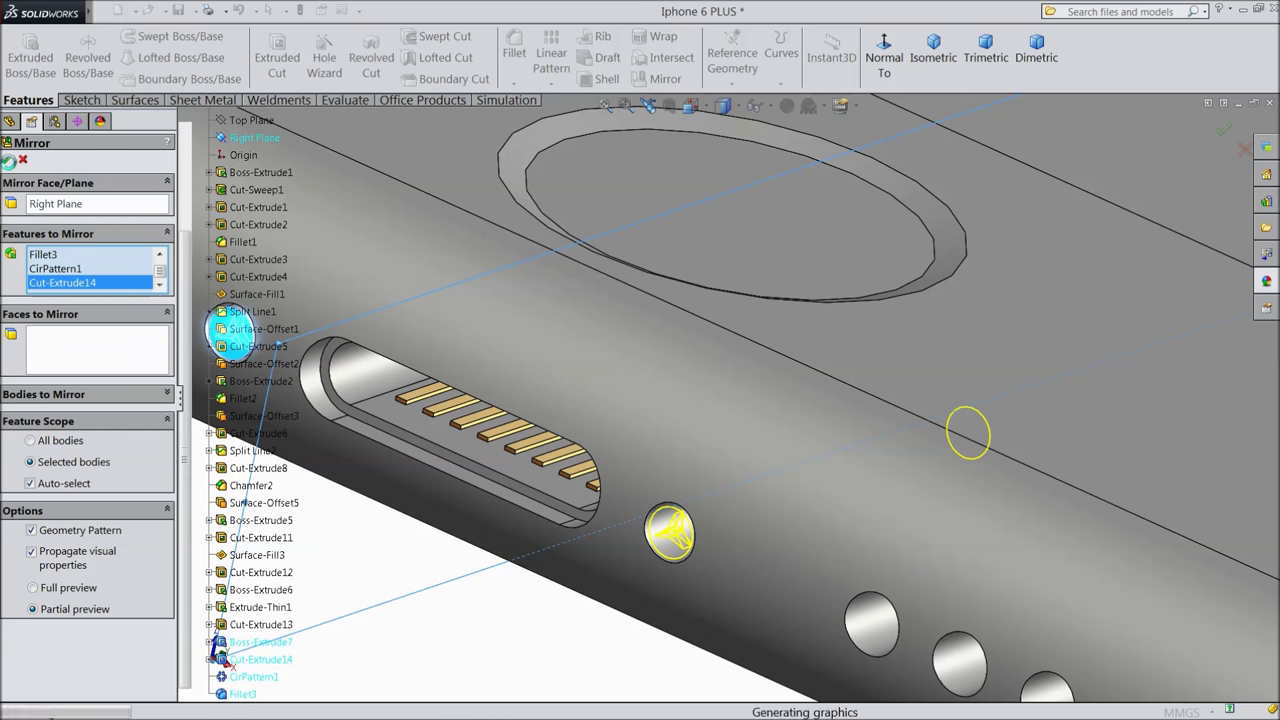
Start a sketch on the Top Plane and view it square-on from the phone's bottom edge.
{"action": "middle_click_drag", "start_coordinate": [383, 457], "coordinate": [420, 425]}
{"action": "key", "text": "f"}
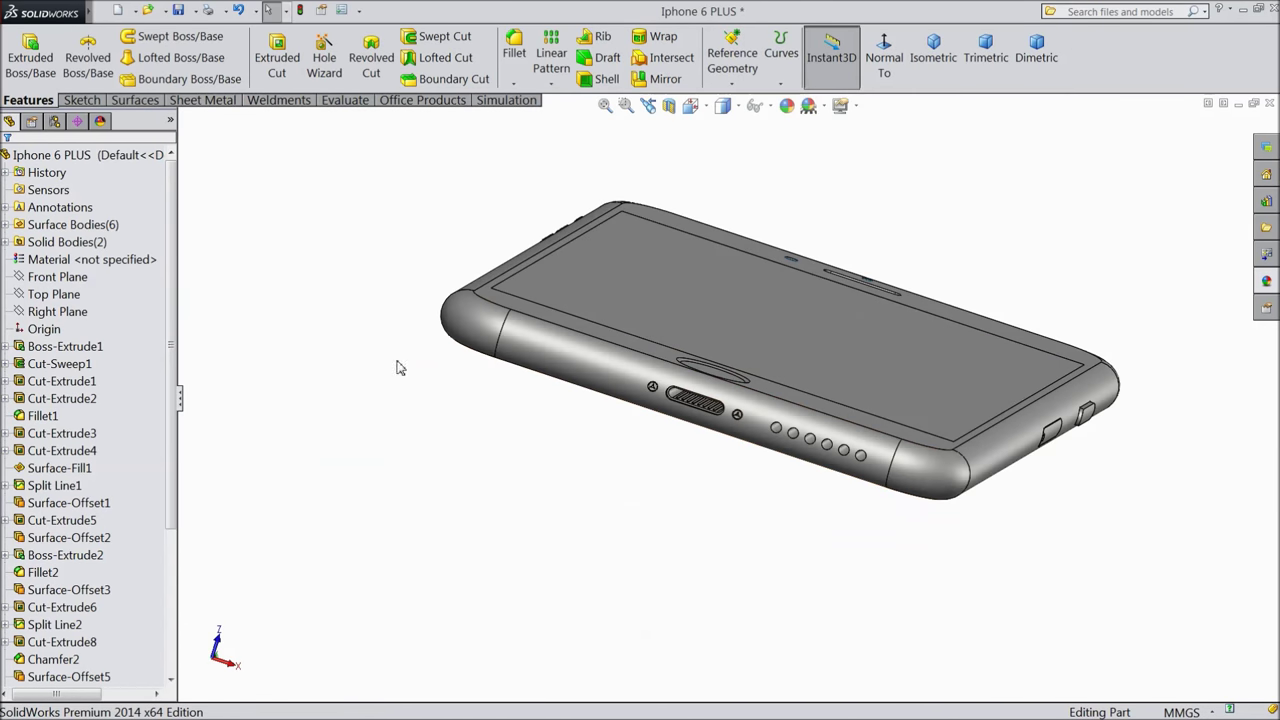
{"action": "left_click", "coordinate": [54, 294]}
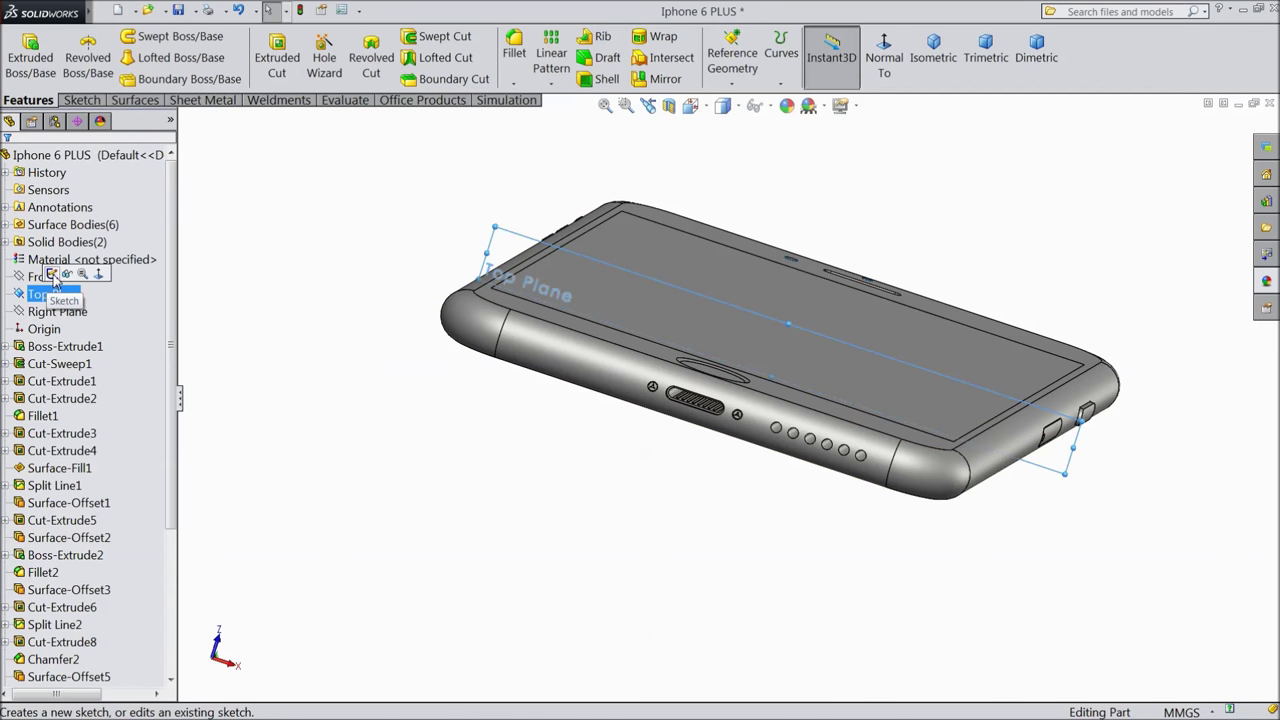
{"action": "left_click", "coordinate": [45, 276]}
{"action": "left_click", "coordinate": [884, 57]}
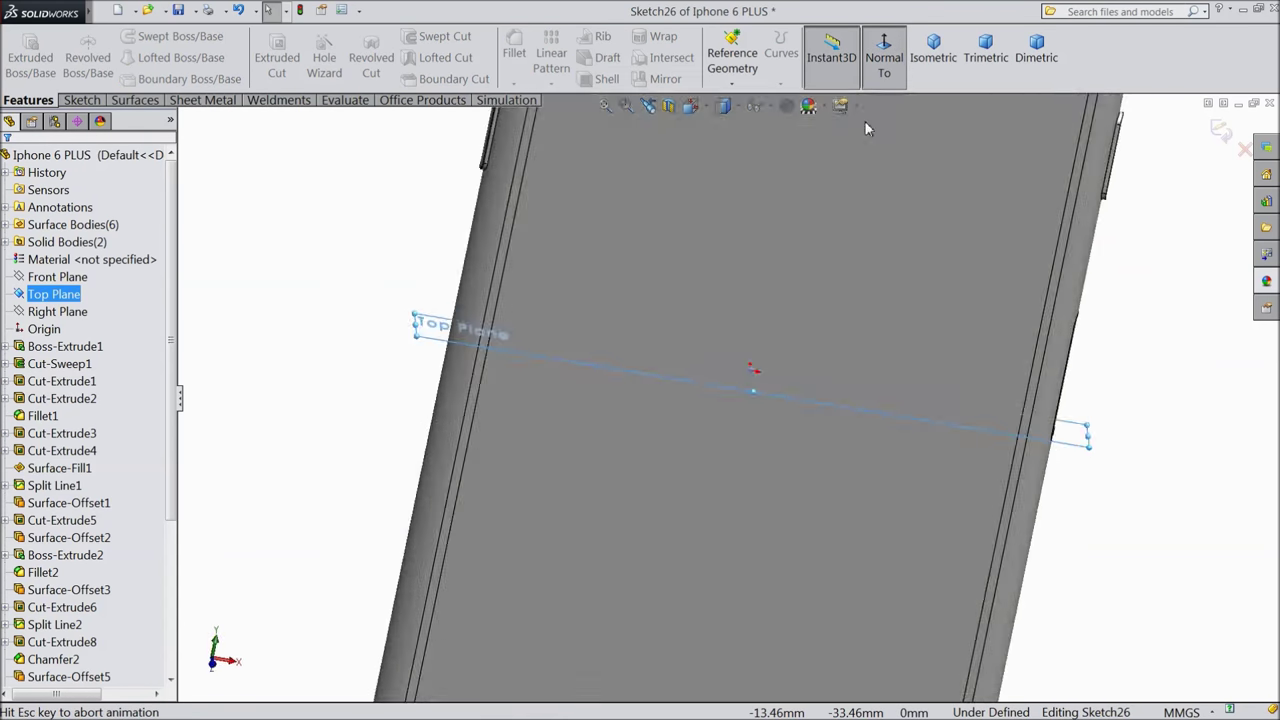
{"action": "left_click", "coordinate": [884, 57]}
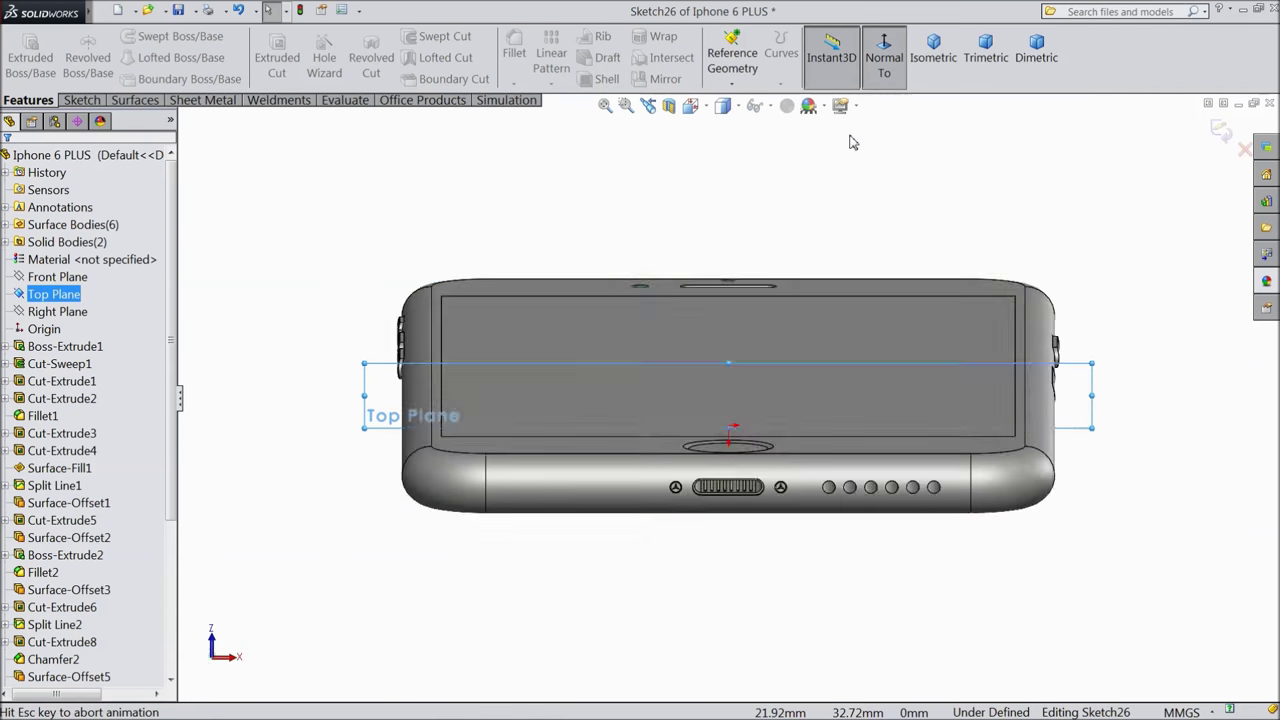
{"action": "scroll", "coordinate": [580, 405], "scroll_direction": "down", "scroll_amount": 2}
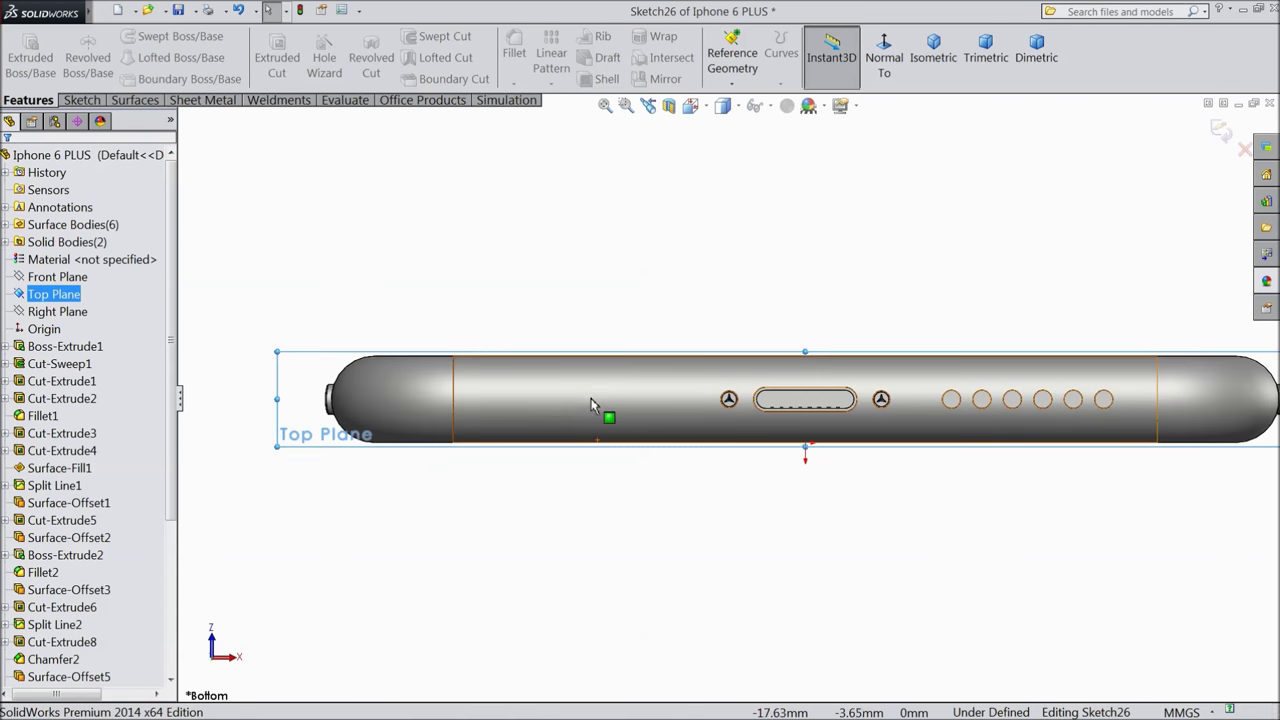
Draw a horizontal centerline from the side button's midpoint along the middle of the bottom edge, ending short of the near screw.
{"action": "left_click", "coordinate": [81, 100]}
{"action": "left_click", "coordinate": [129, 37]}
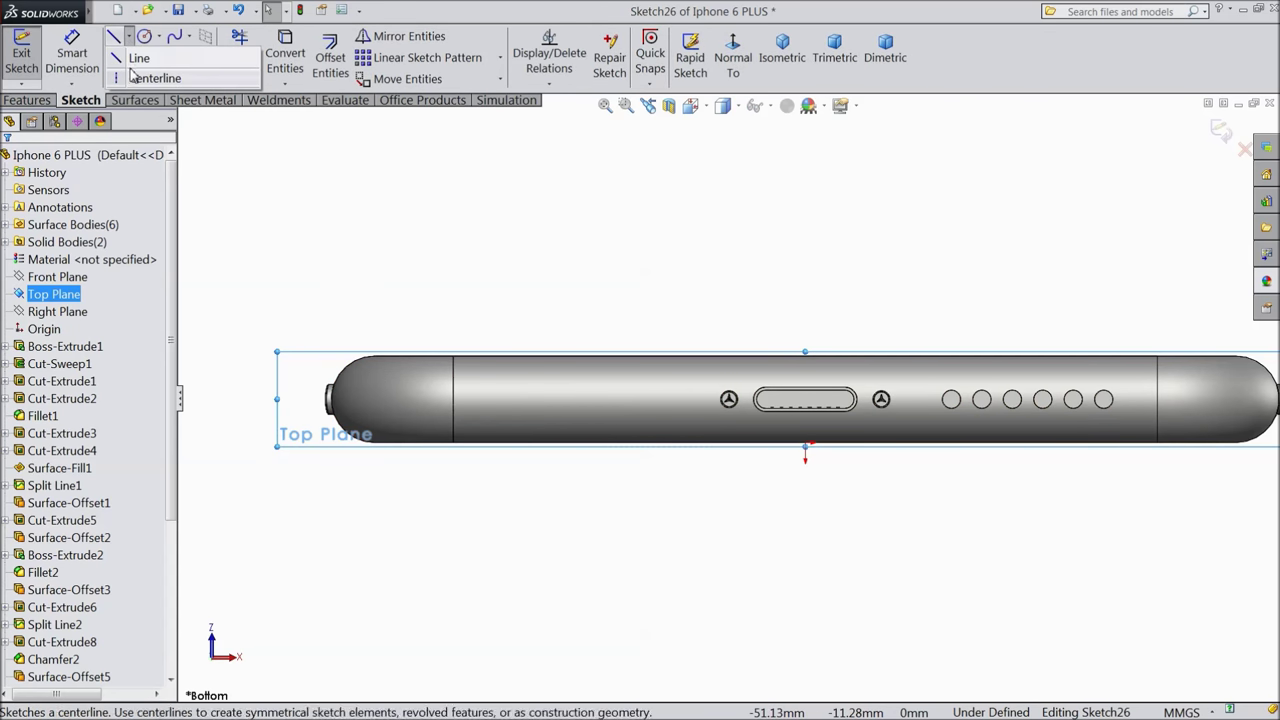
{"action": "left_click", "coordinate": [131, 78]}
{"action": "scroll", "coordinate": [414, 420], "scroll_direction": "down", "scroll_amount": 3}
{"action": "scroll", "coordinate": [456, 414], "scroll_direction": "up", "scroll_amount": 3}
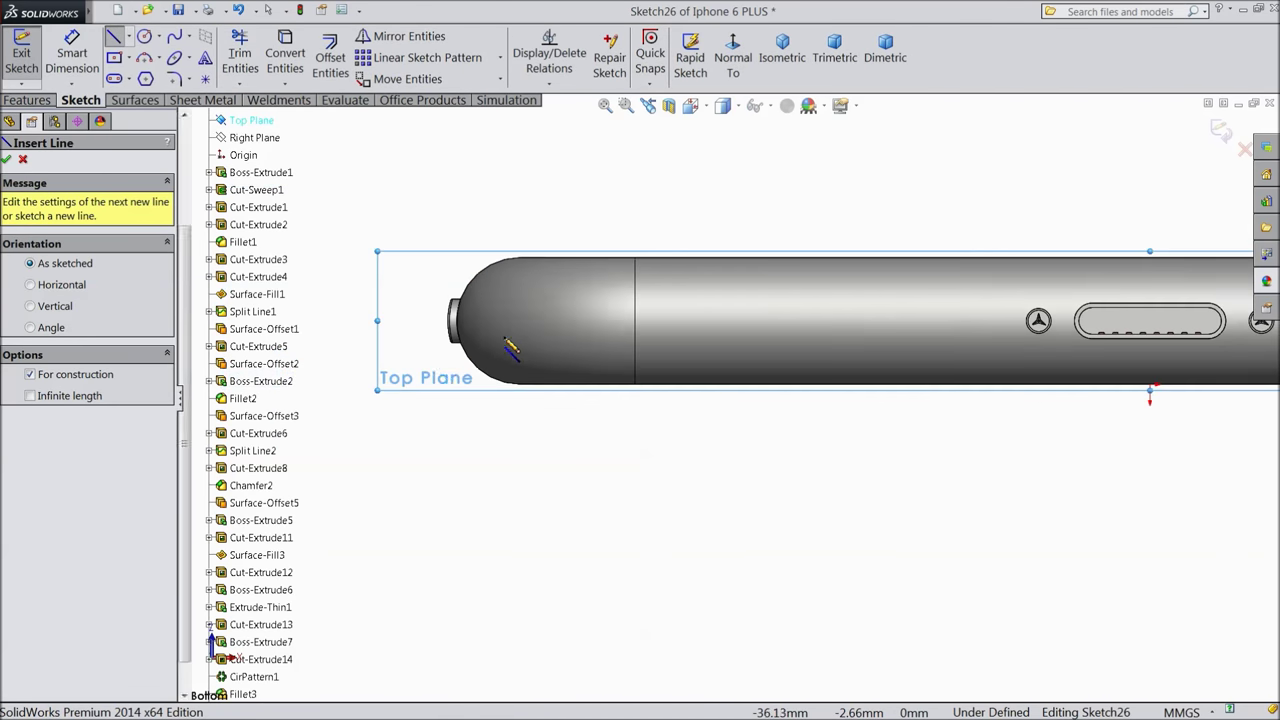
{"action": "scroll", "coordinate": [503, 363], "scroll_direction": "down", "scroll_amount": 5}
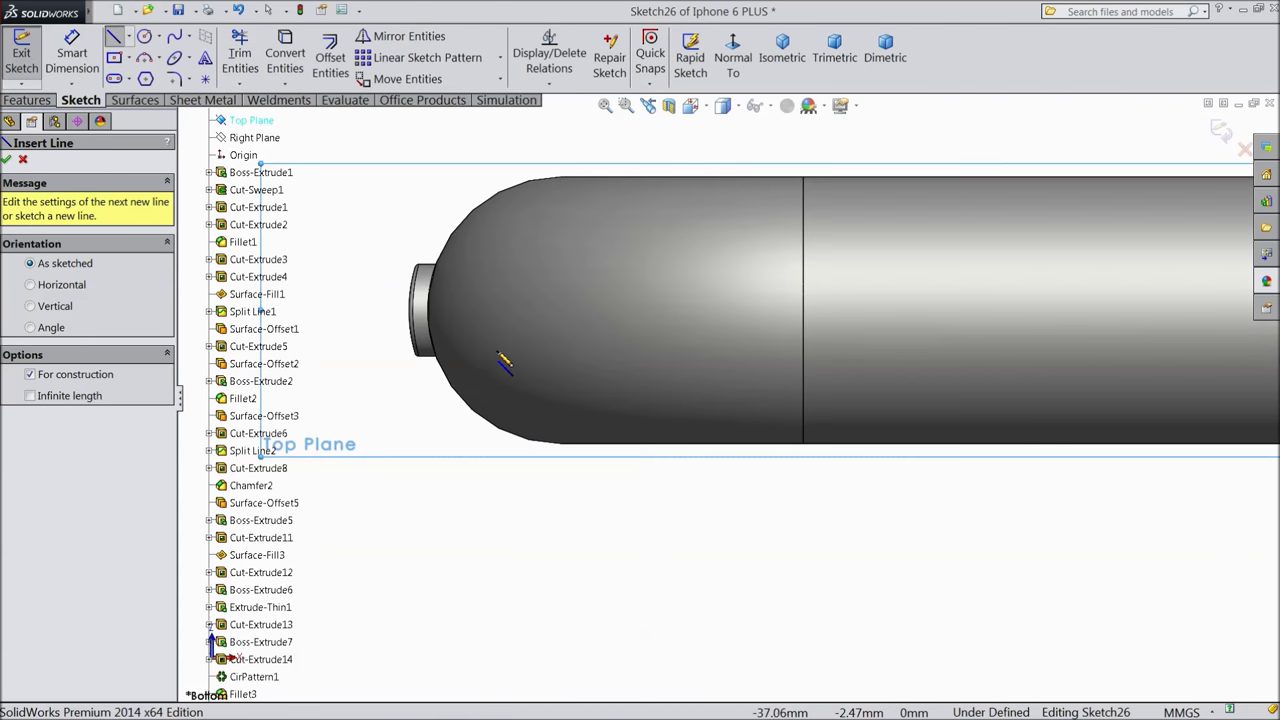
{"action": "left_click", "coordinate": [414, 310]}
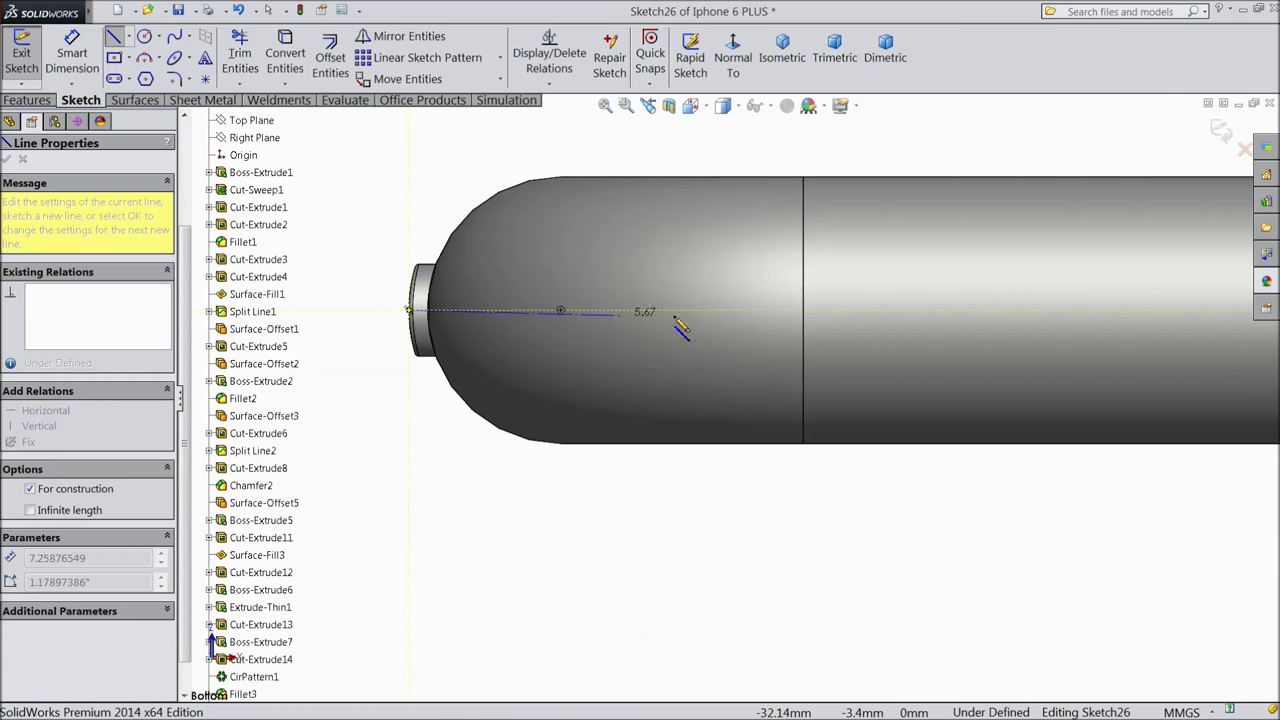
{"action": "scroll", "coordinate": [780, 345], "scroll_direction": "up", "scroll_amount": 3}
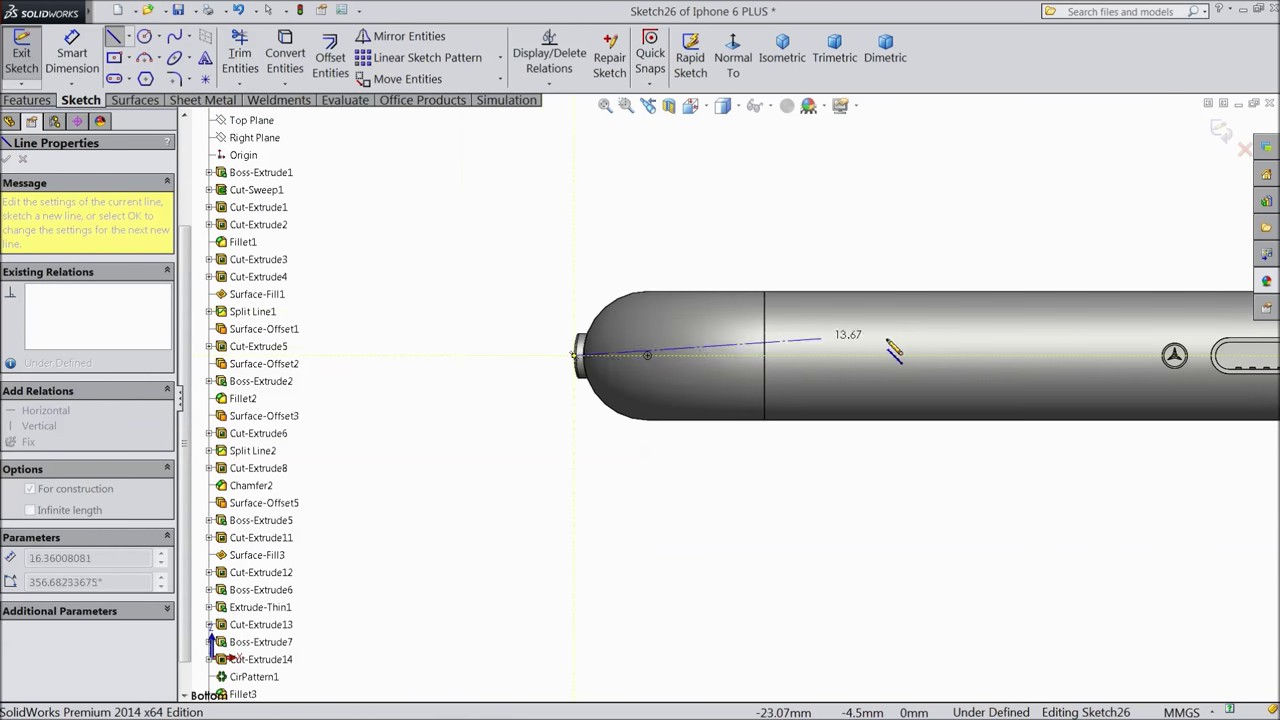
{"action": "left_click", "coordinate": [1102, 356]}
{"action": "right_click", "coordinate": [1104, 358]}
{"action": "left_click", "coordinate": [1120, 167]}
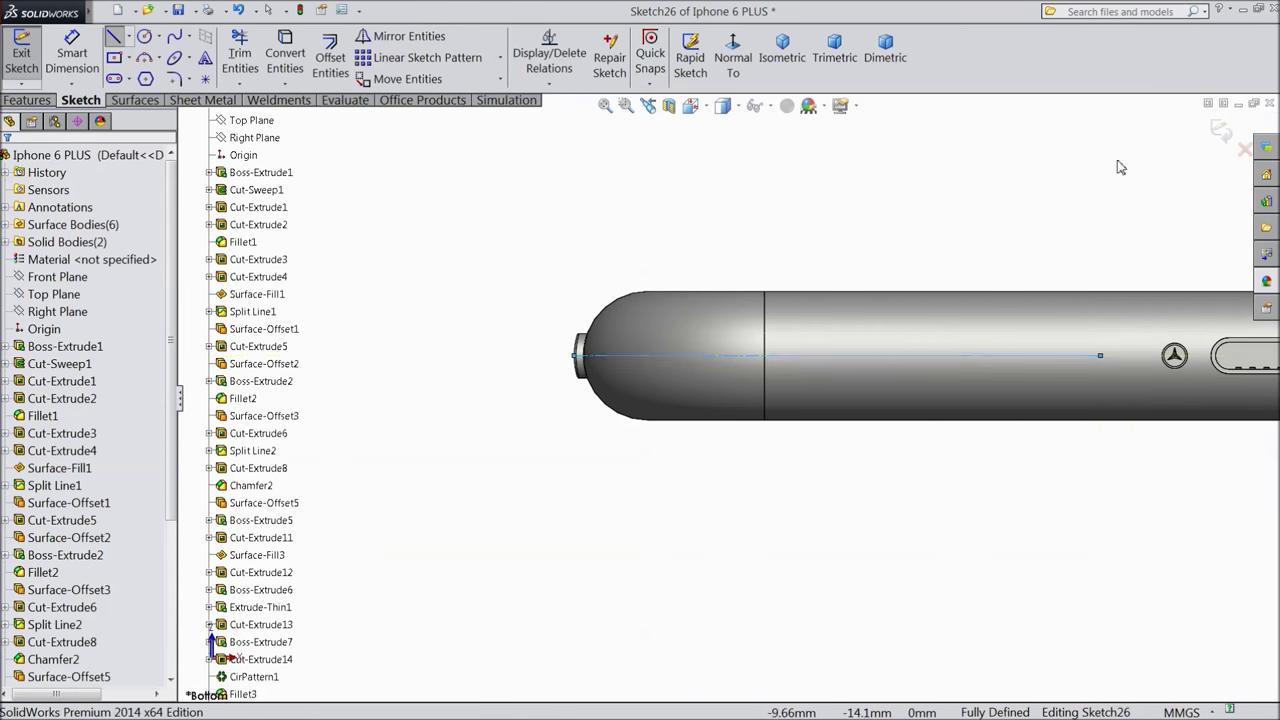
Sketch two circles centred on the centerline, radii about 2.05 mm near the rounded corner and about 0.93 mm toward the screw.
{"action": "scroll", "coordinate": [1022, 319], "scroll_direction": "down", "scroll_amount": 3}
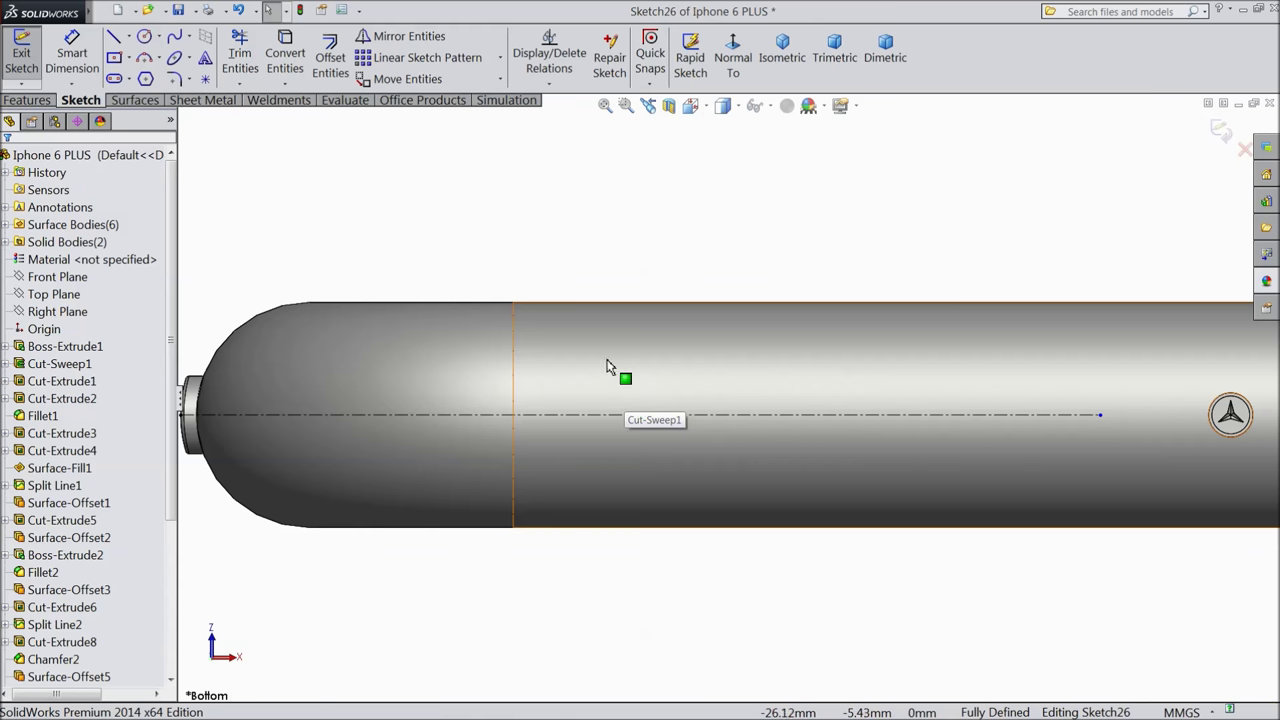
{"action": "left_click", "coordinate": [145, 37]}
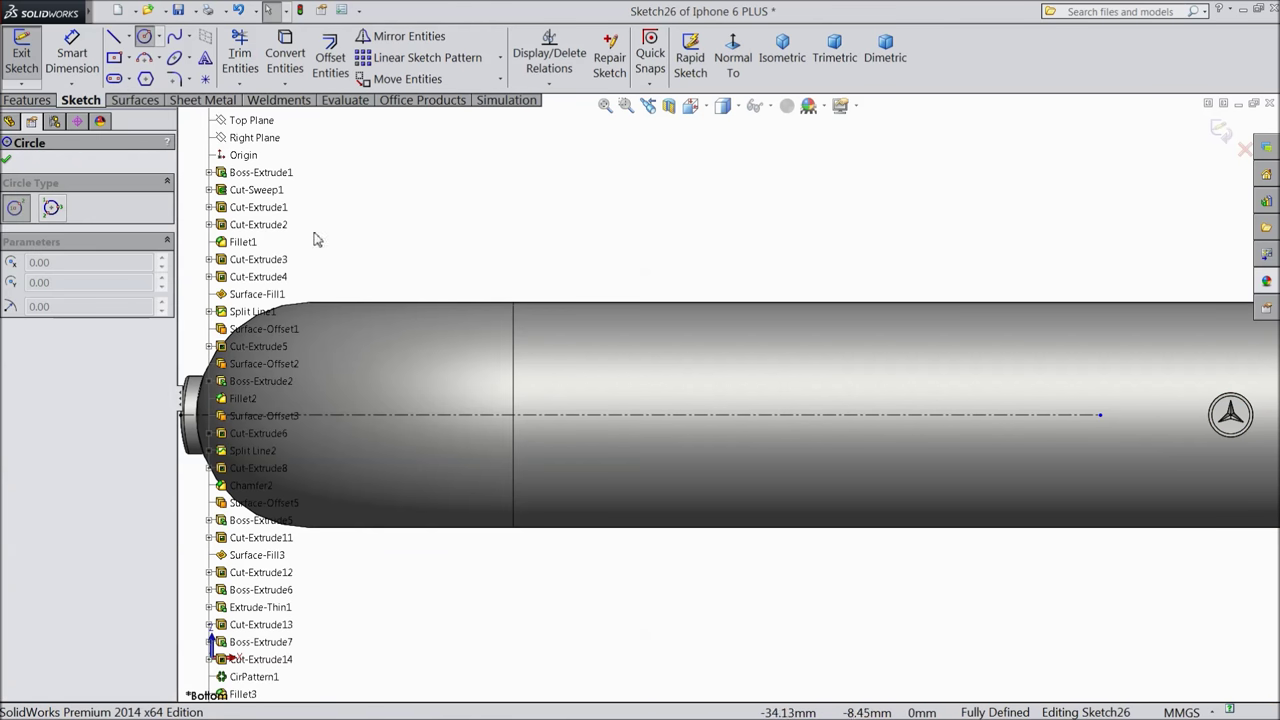
{"action": "left_click", "coordinate": [622, 414]}
{"action": "left_click", "coordinate": [634, 477]}
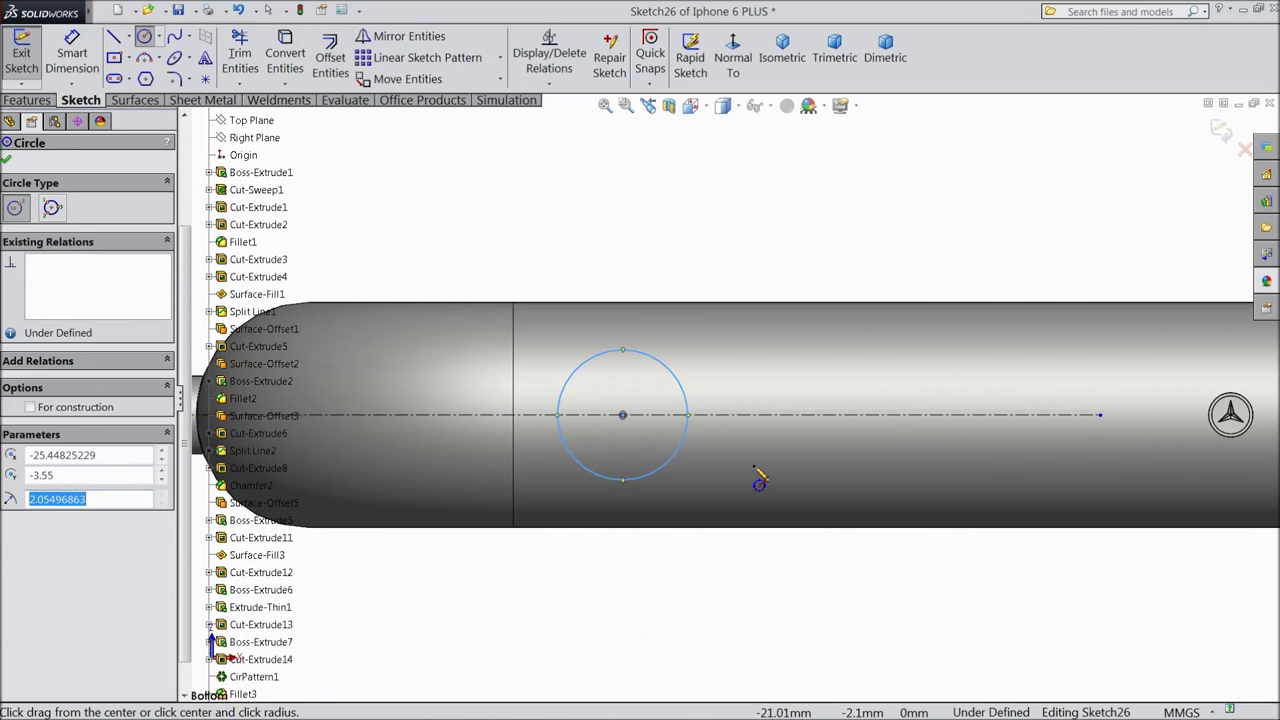
{"action": "left_click", "coordinate": [802, 414]}
{"action": "left_click", "coordinate": [812, 442]}
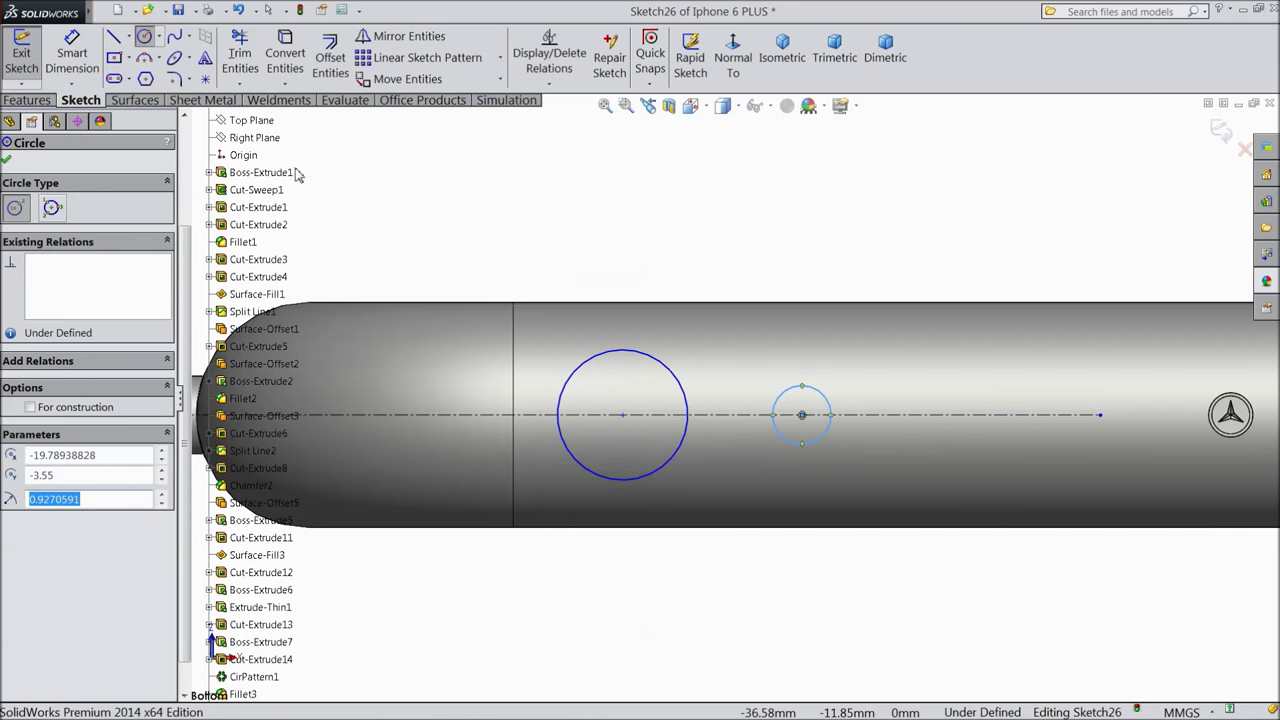
Dimension the larger circle's diameter as 3.1 mm.
{"action": "left_click", "coordinate": [72, 62]}
{"action": "scroll", "coordinate": [600, 409], "scroll_direction": "up", "scroll_amount": 2}
{"action": "left_click", "coordinate": [642, 360]}
{"action": "left_click", "coordinate": [578, 236]}
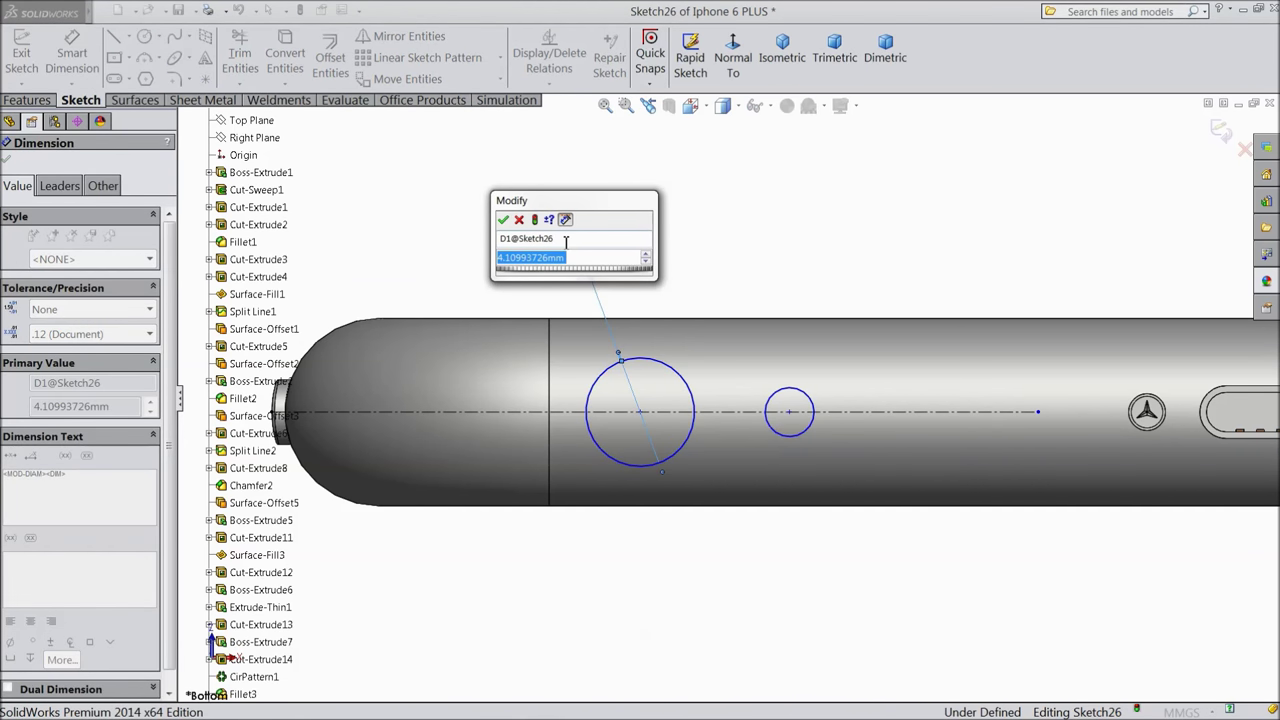
{"action": "type", "text": "3."}
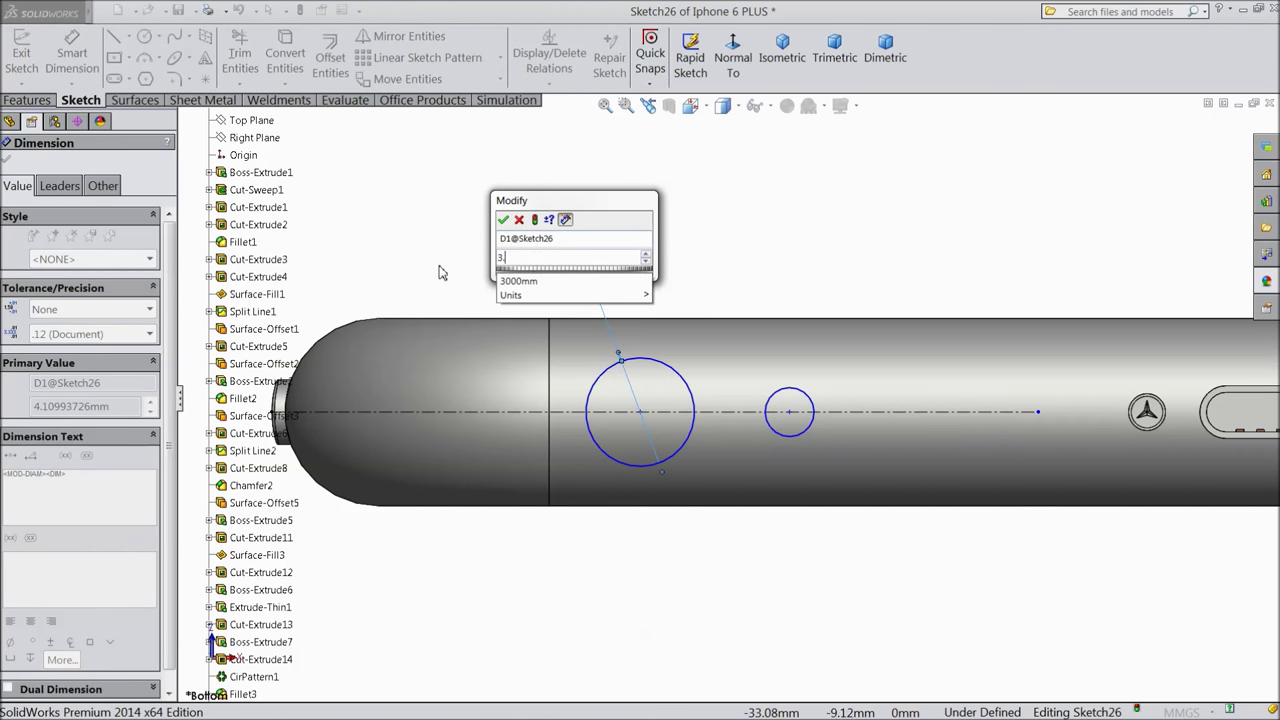
{"action": "type", "text": "1"}
{"action": "left_click", "coordinate": [503, 219]}
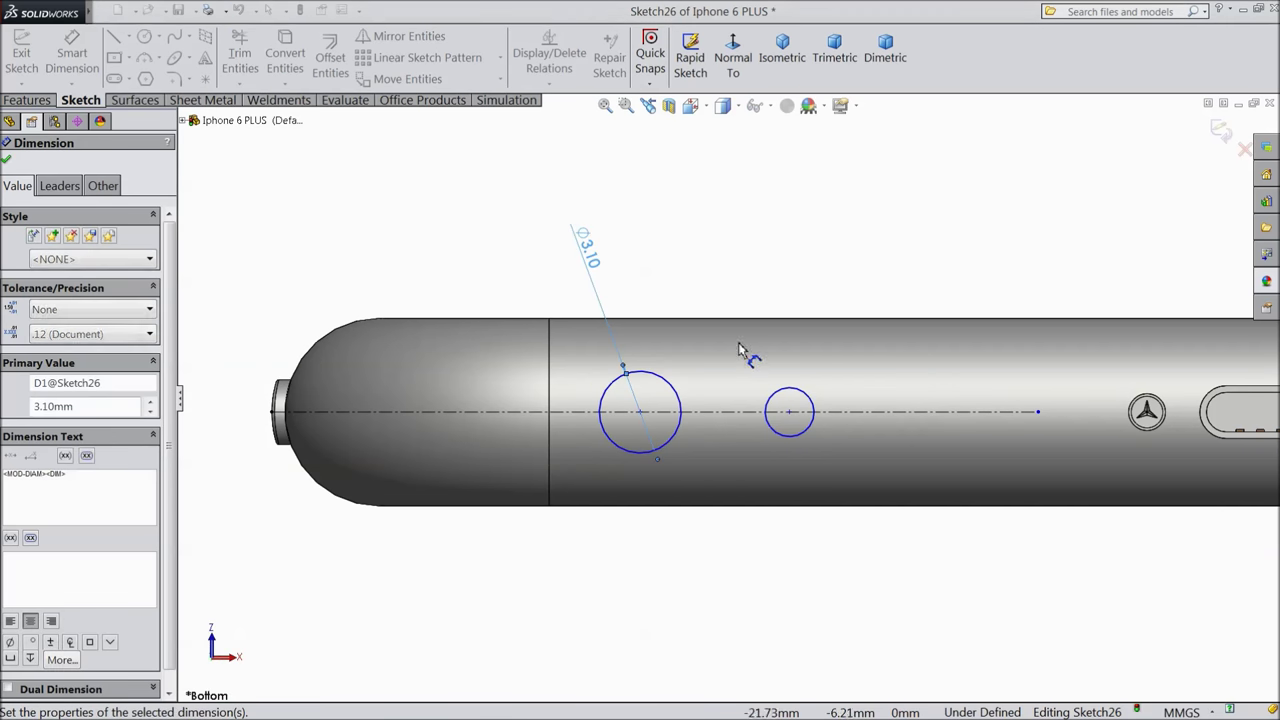
Dimension the smaller circle's diameter as 1.6 mm.
{"action": "left_click", "coordinate": [800, 397]}
{"action": "left_click", "coordinate": [812, 222]}
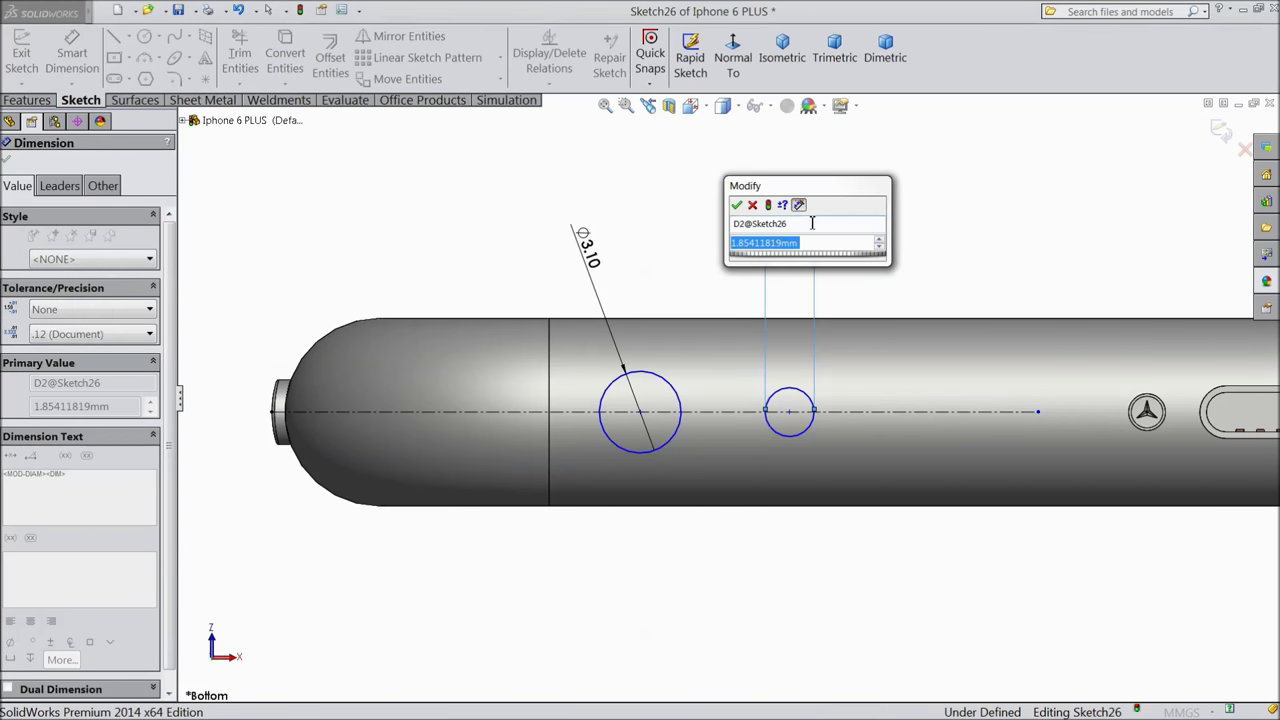
{"action": "type", "text": "1.6"}
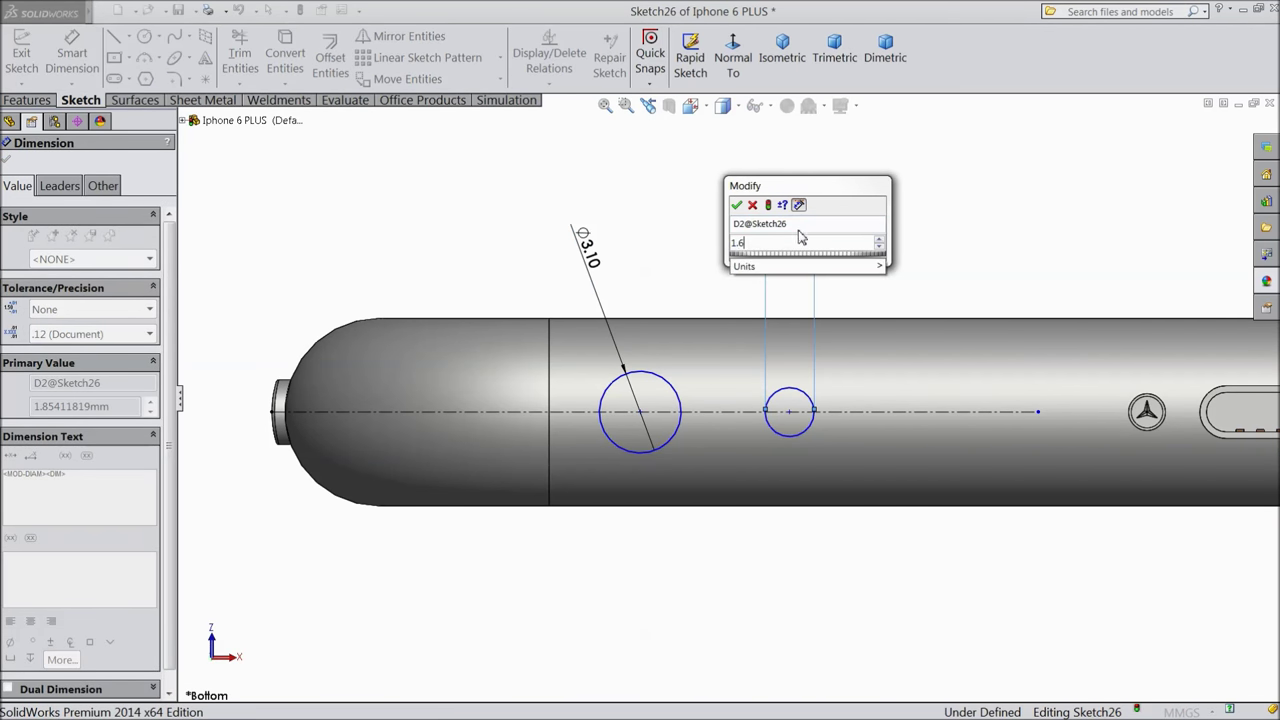
{"action": "left_click", "coordinate": [736, 205]}
Dimension the center-to-center distance between the two circles as 5 mm.
{"action": "left_click", "coordinate": [804, 432]}
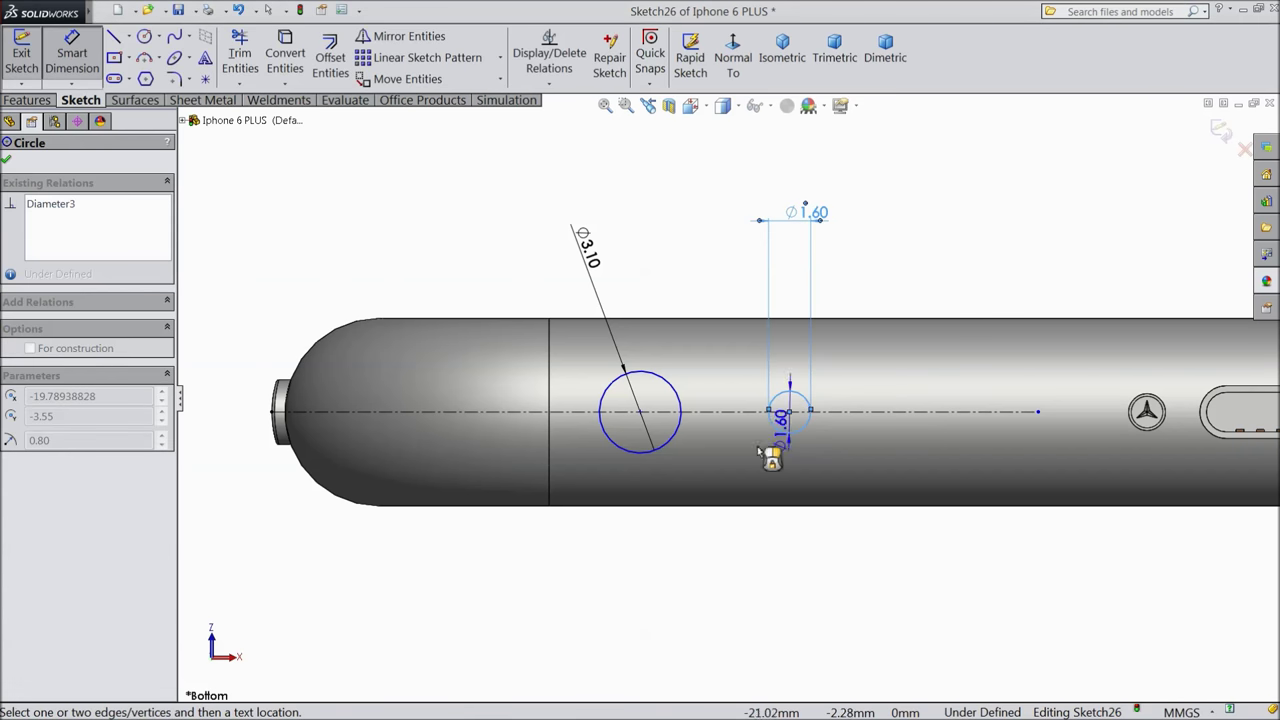
{"action": "left_click", "coordinate": [668, 448]}
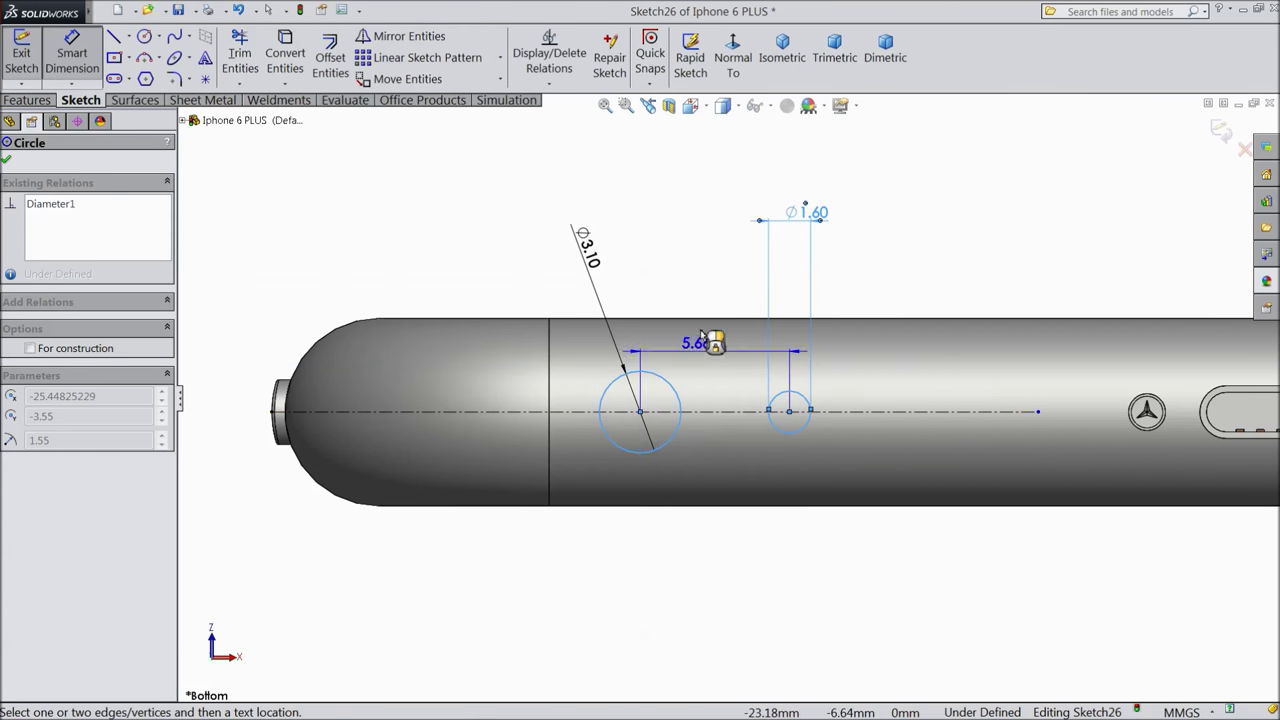
{"action": "left_click", "coordinate": [708, 177]}
{"action": "type", "text": "5"}
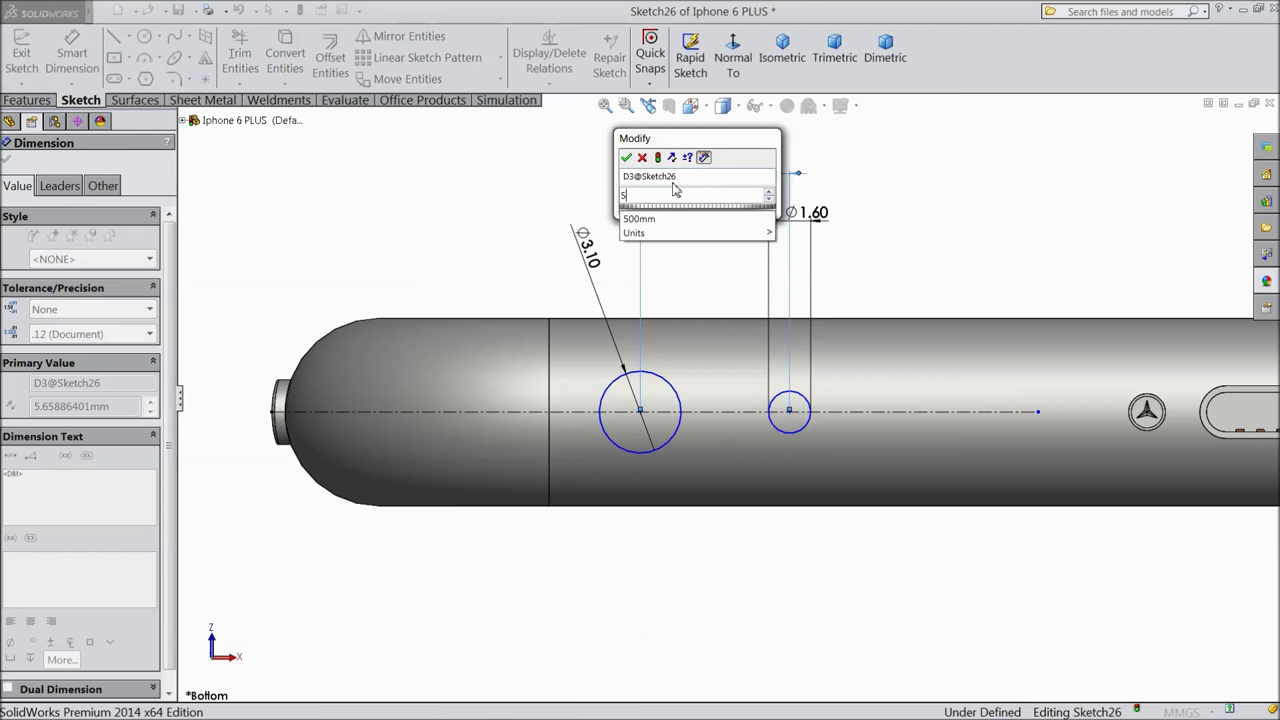
{"action": "left_click", "coordinate": [627, 159]}
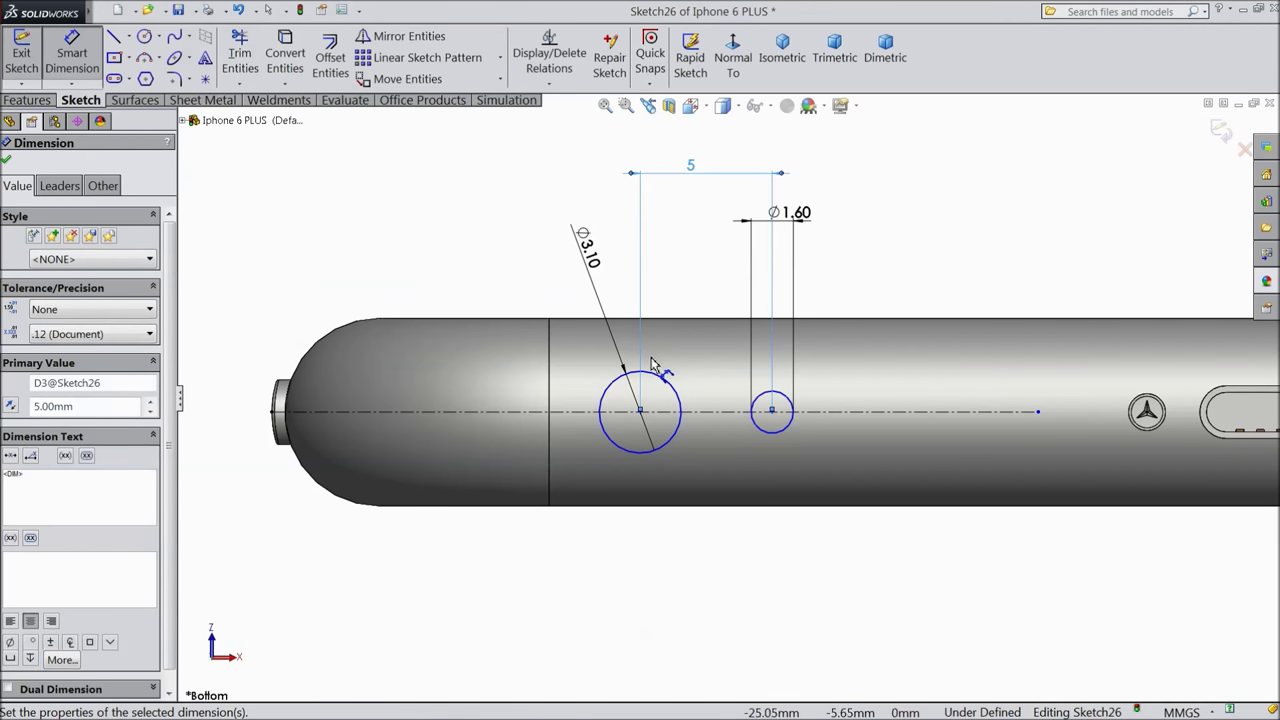
Dimension the horizontal distance from the smaller circle's center to the origin as 19 mm.
{"action": "left_click", "coordinate": [789, 438]}
{"action": "scroll", "coordinate": [800, 440], "scroll_direction": "up", "scroll_amount": 2}
{"action": "left_click", "coordinate": [1135, 474]}
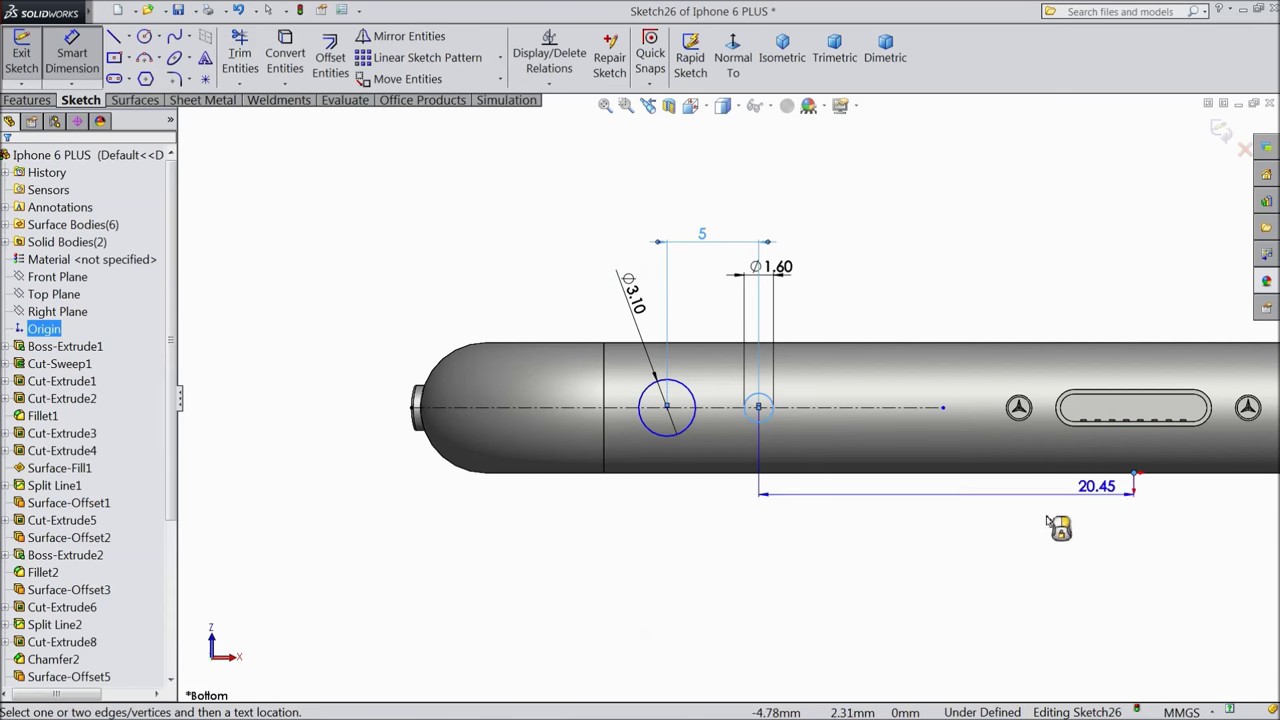
{"action": "left_click", "coordinate": [971, 543]}
{"action": "type", "text": "19"}
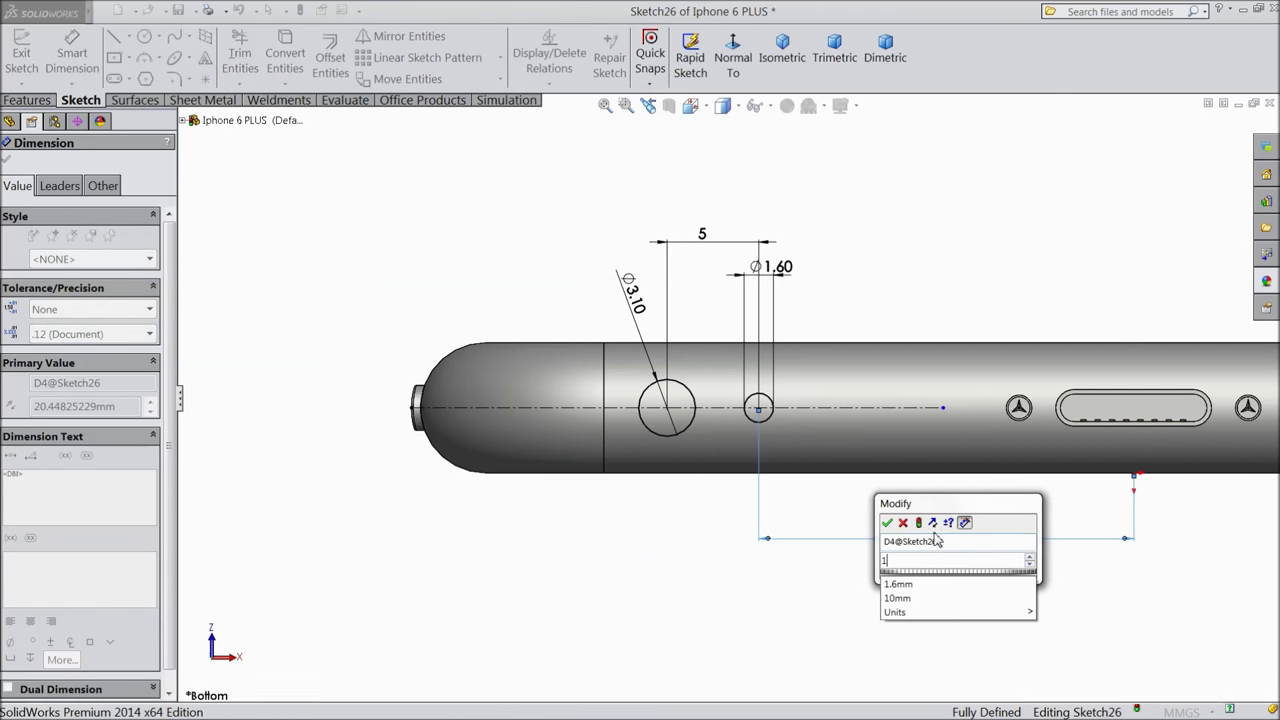
{"action": "left_click", "coordinate": [887, 522]}
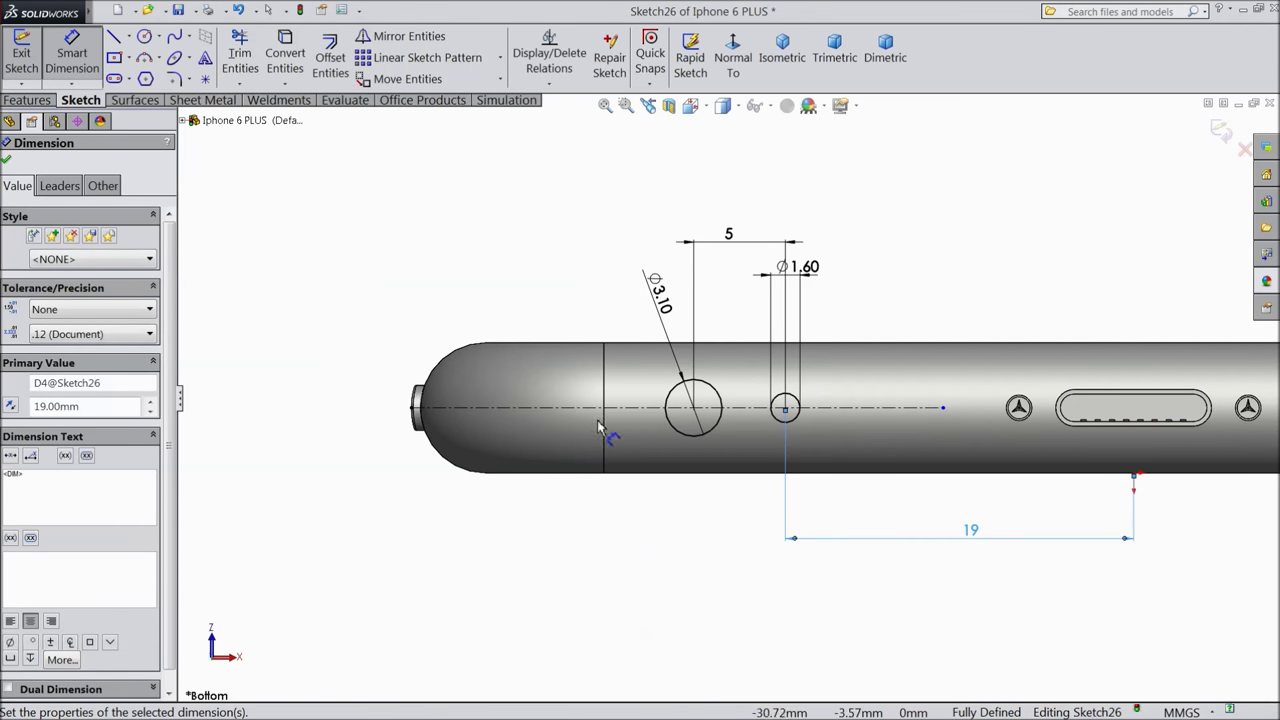
{"action": "left_click", "coordinate": [6, 158]}
Start an extruded cut from the two-circle sketch, with its start offset 67.5 mm from the sketch plane.
{"action": "left_click", "coordinate": [27, 100]}
{"action": "left_click", "coordinate": [275, 70]}
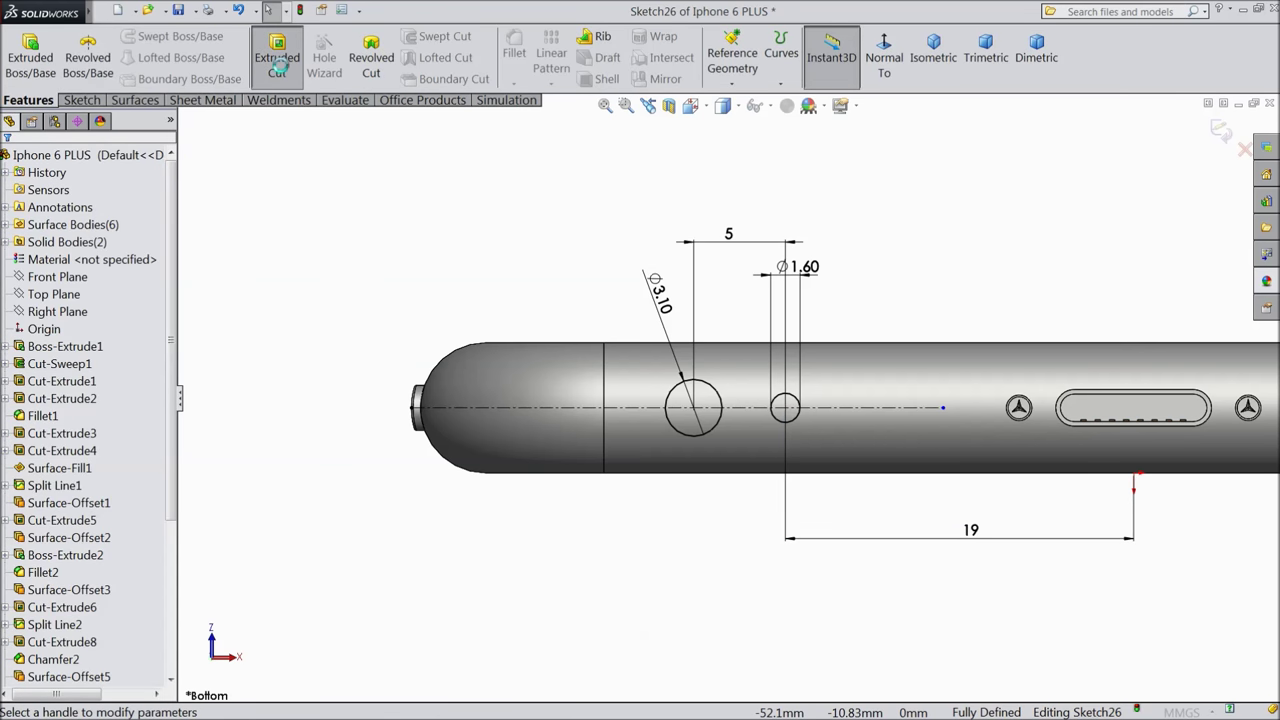
{"action": "left_click", "coordinate": [65, 205]}
{"action": "left_click", "coordinate": [63, 264]}
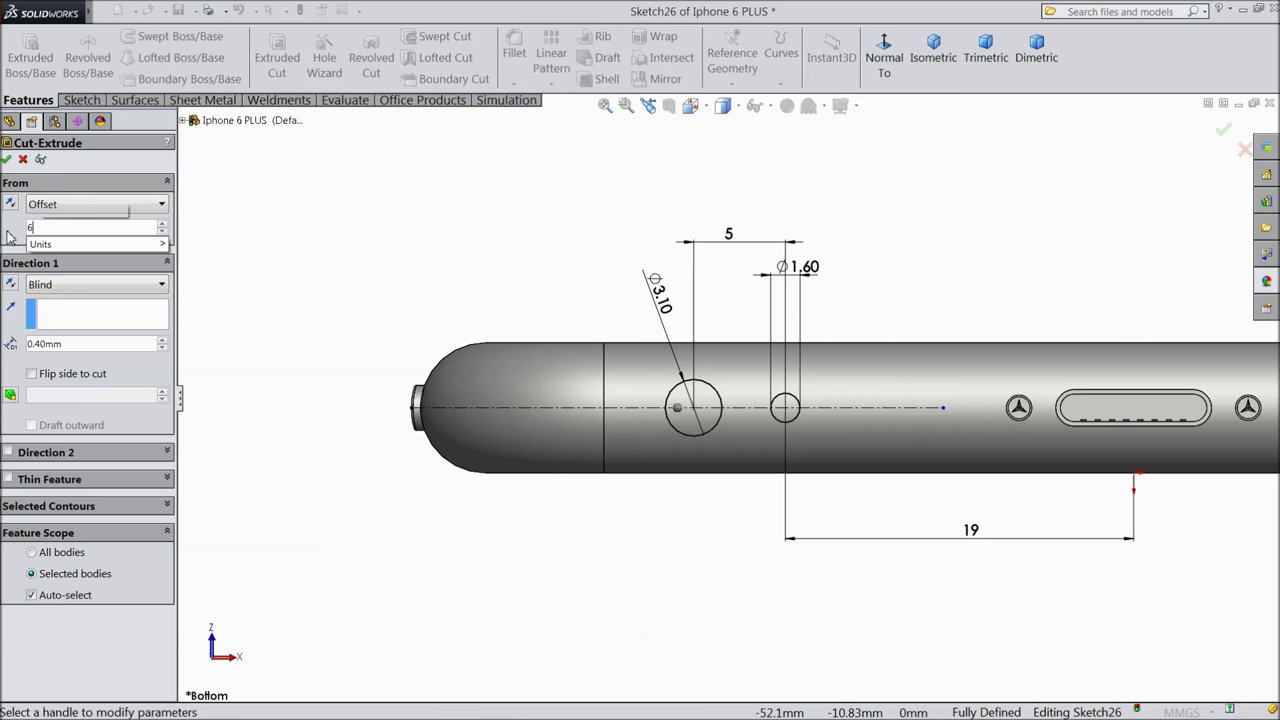
{"action": "type", "text": "67.50mm"}
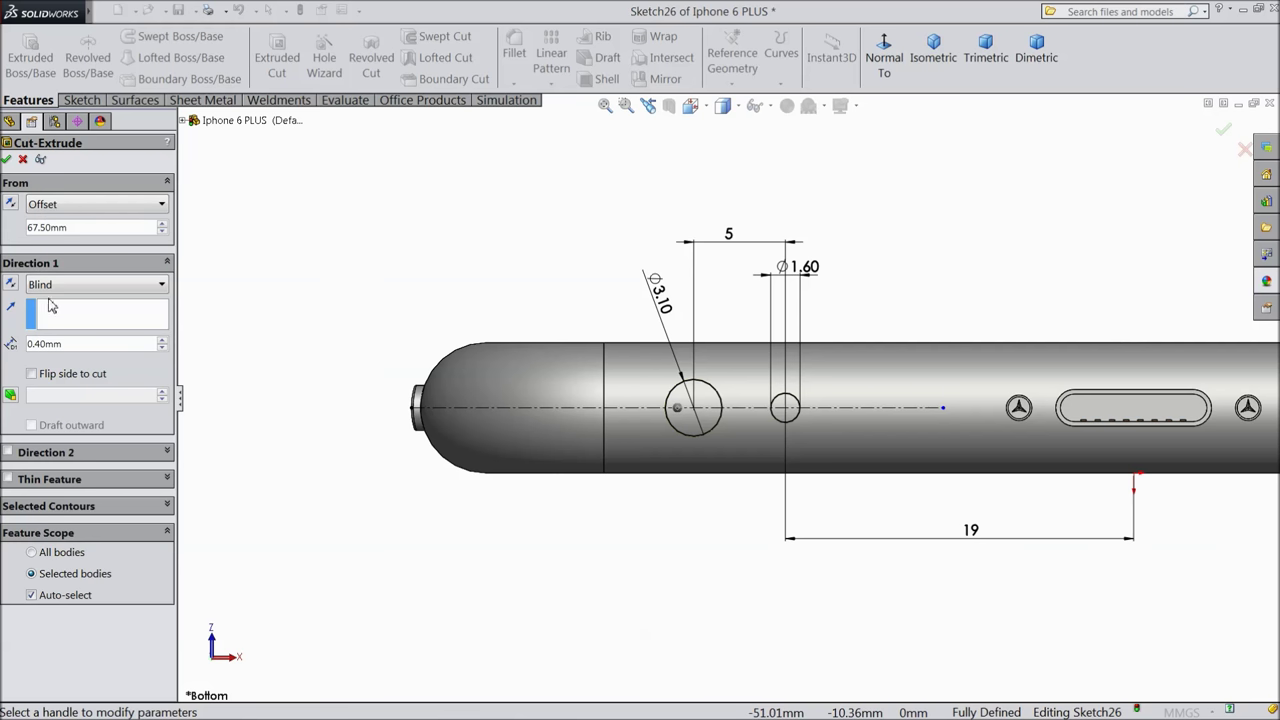
Cut both circles Through All, with the offset start flipped toward the phone's bottom edge.
{"action": "left_click", "coordinate": [95, 284]}
{"action": "left_click", "coordinate": [60, 314]}
{"action": "key", "text": "f"}
{"action": "scroll", "coordinate": [540, 297], "scroll_direction": "up", "scroll_amount": 3}
{"action": "middle_click_drag", "start_coordinate": [694, 314], "coordinate": [745, 420]}
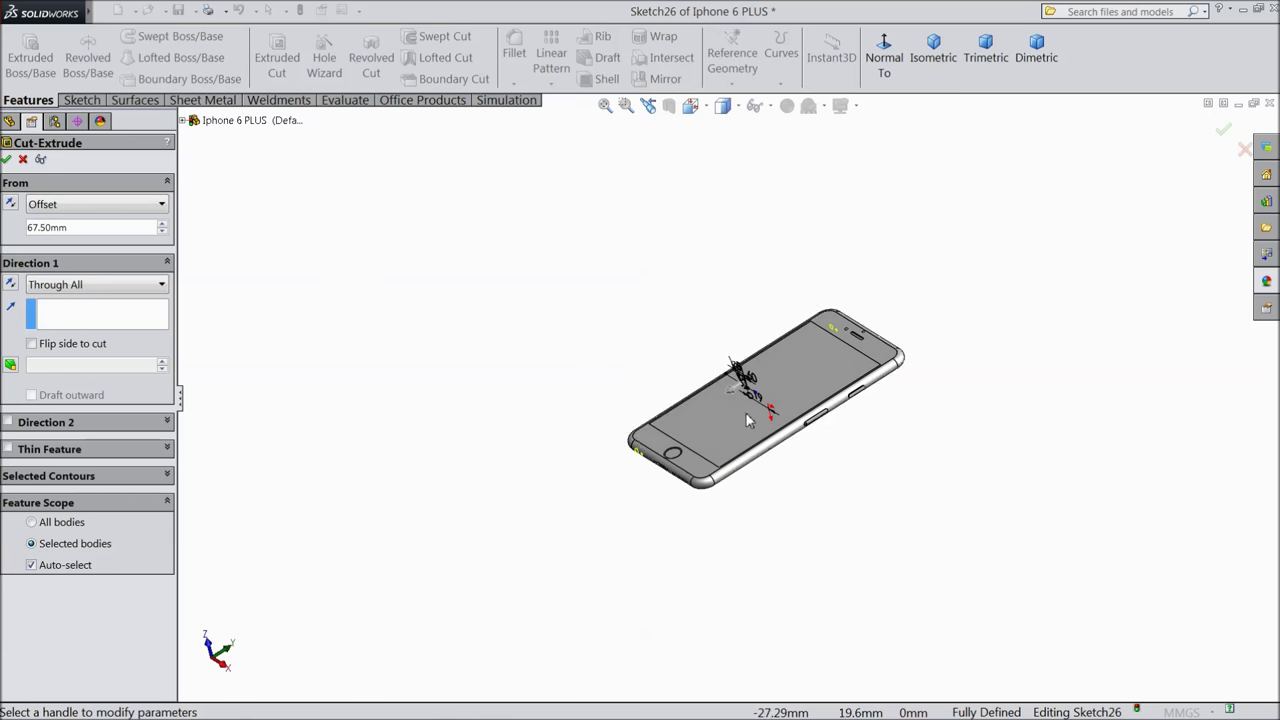
{"action": "scroll", "coordinate": [745, 418], "scroll_direction": "down", "scroll_amount": 5}
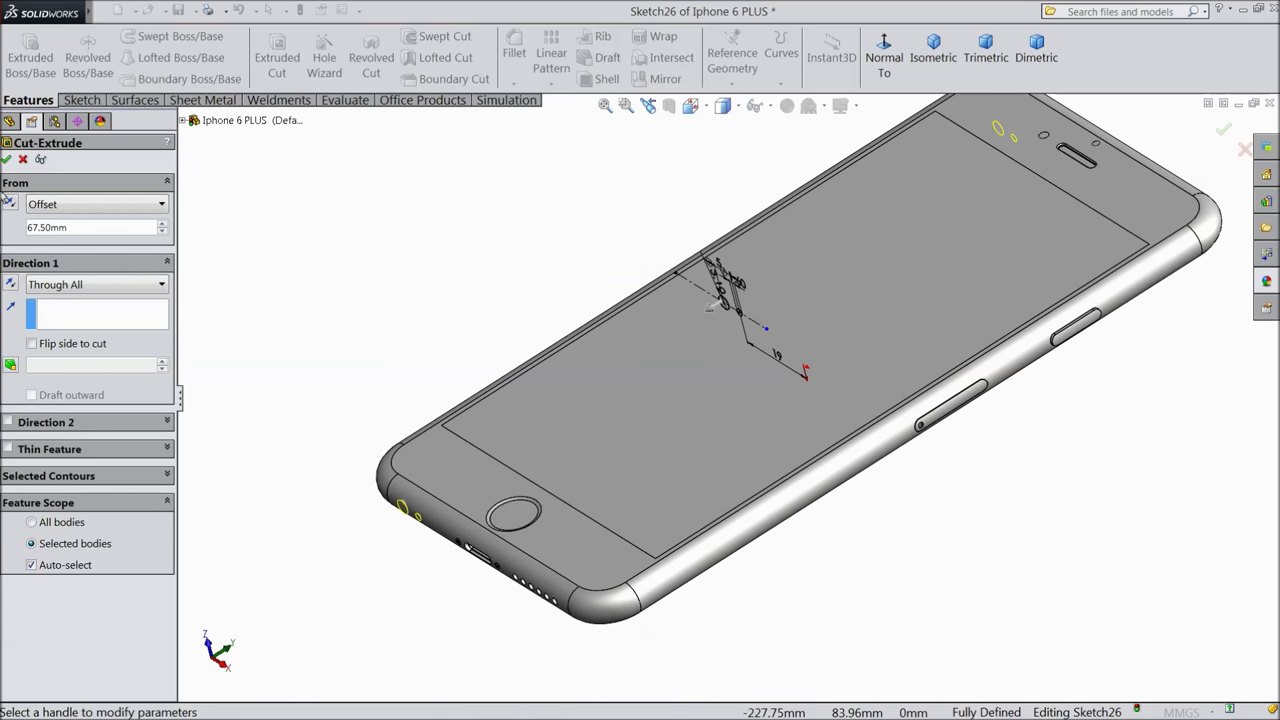
{"action": "scroll", "coordinate": [464, 466], "scroll_direction": "down", "scroll_amount": 5}
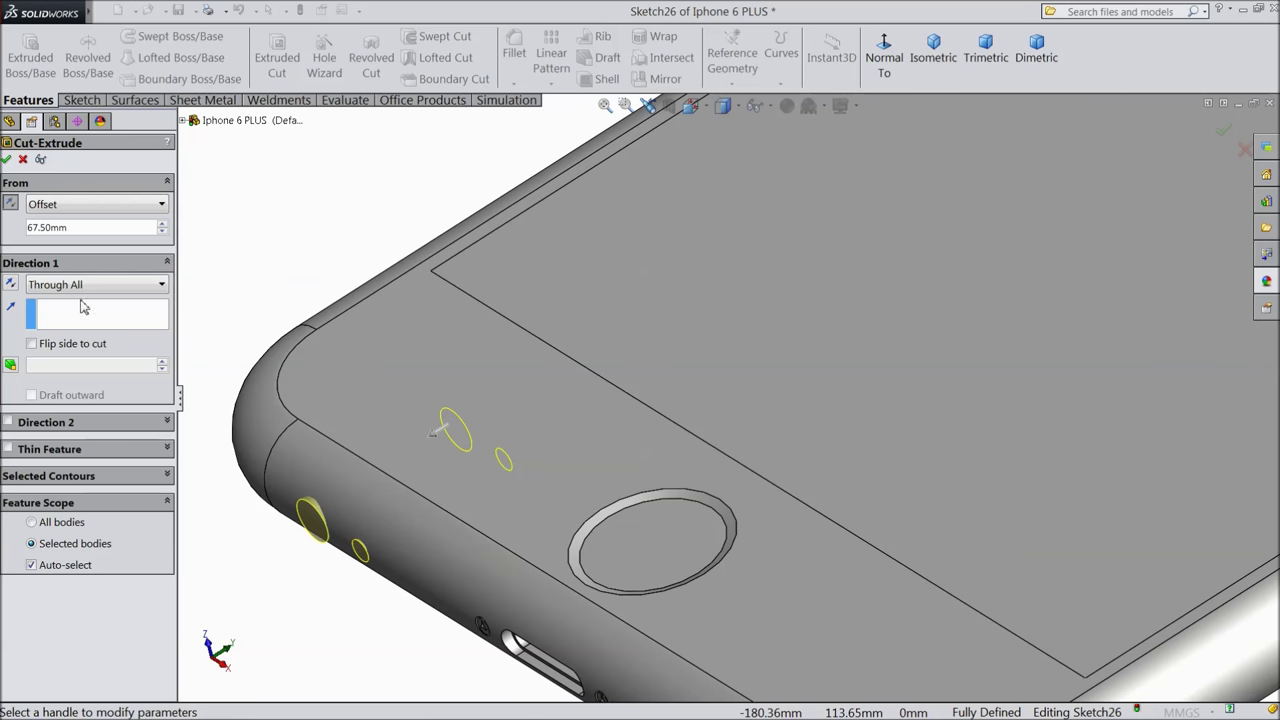
{"action": "left_click", "coordinate": [8, 160]}
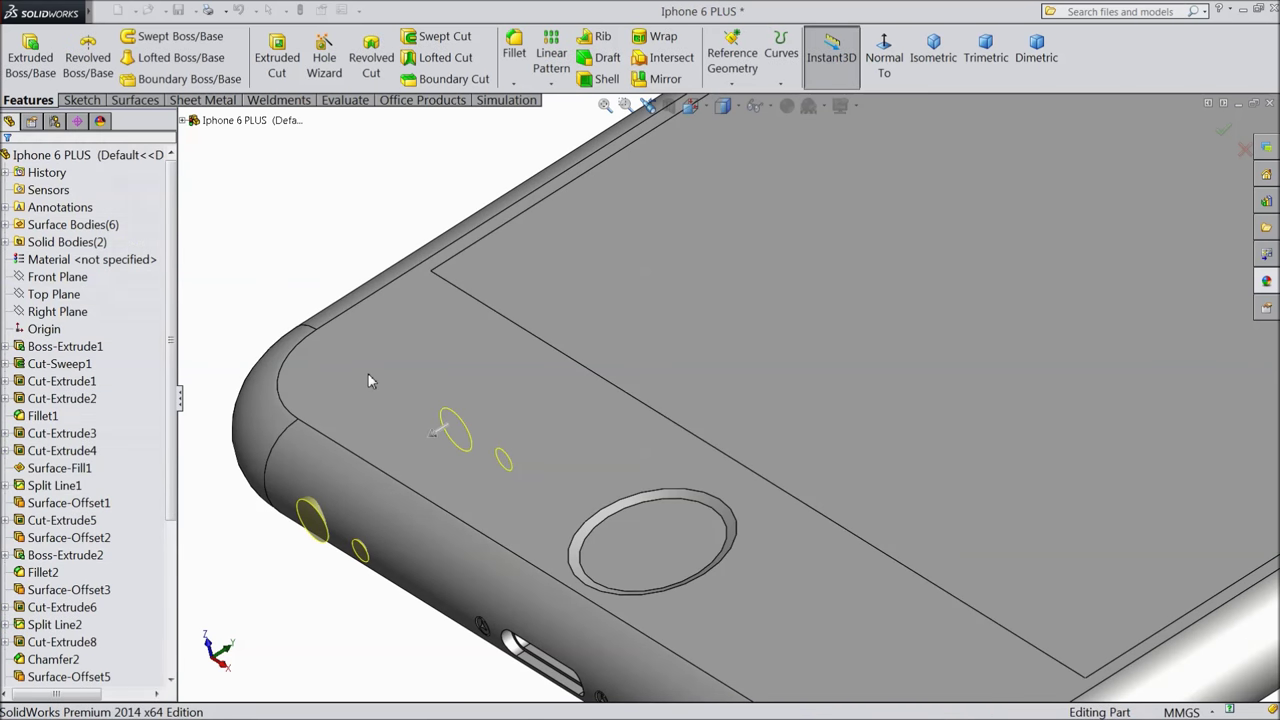
Examine the two newly cut round holes on the bottom edge and the overall phone body.
{"action": "scroll", "coordinate": [330, 340], "scroll_direction": "up", "scroll_amount": 2}
{"action": "middle_click_drag", "start_coordinate": [322, 334], "coordinate": [429, 306]}
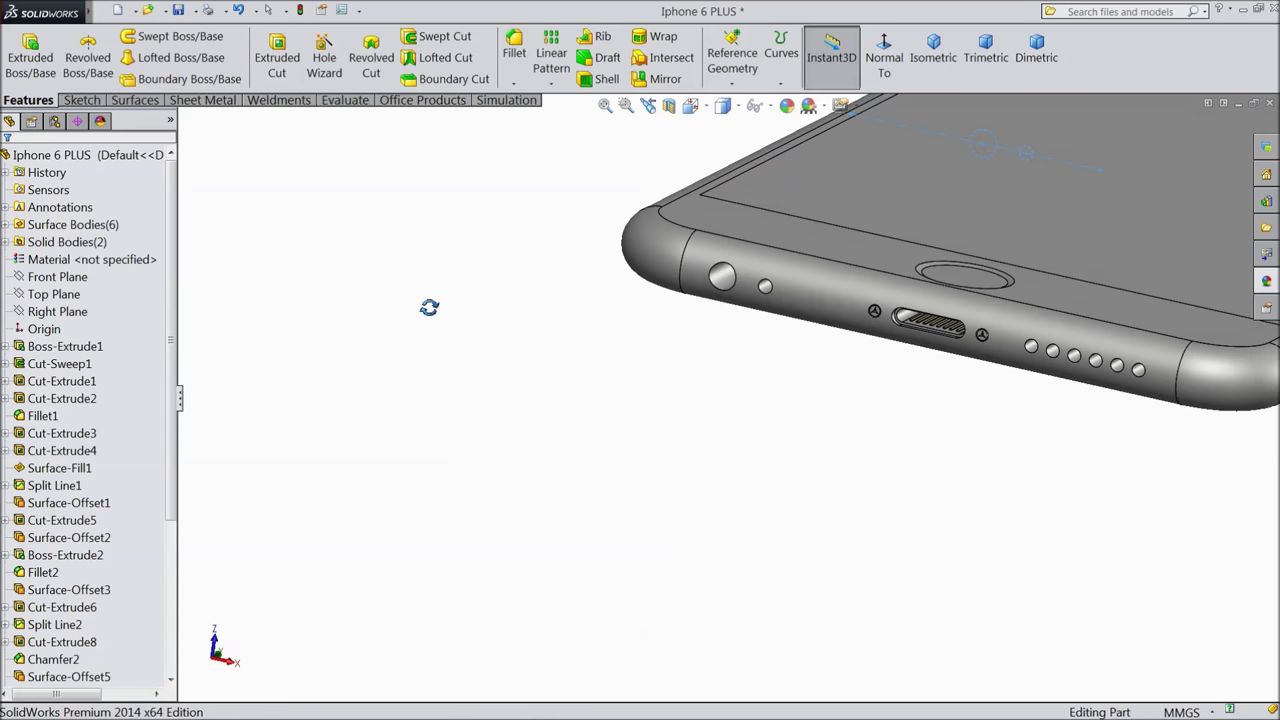
{"action": "scroll", "coordinate": [735, 305], "scroll_direction": "down", "scroll_amount": 2}
{"action": "middle_click_drag", "start_coordinate": [735, 305], "coordinate": [766, 277]}
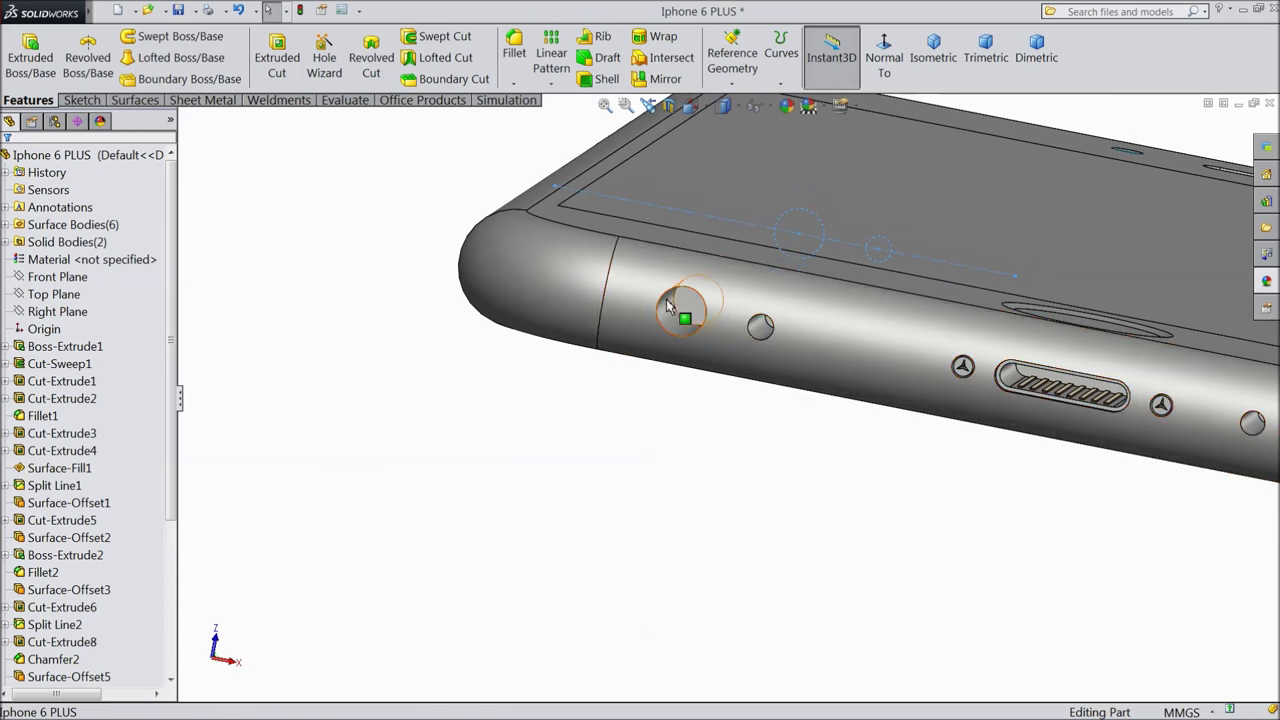
{"action": "scroll", "coordinate": [603, 303], "scroll_direction": "up", "scroll_amount": 3}
{"action": "middle_click_drag", "start_coordinate": [554, 308], "coordinate": [483, 400]}
{"action": "scroll", "coordinate": [549, 377], "scroll_direction": "up", "scroll_amount": 4}
{"action": "middle_click_drag", "start_coordinate": [549, 377], "coordinate": [617, 371]}
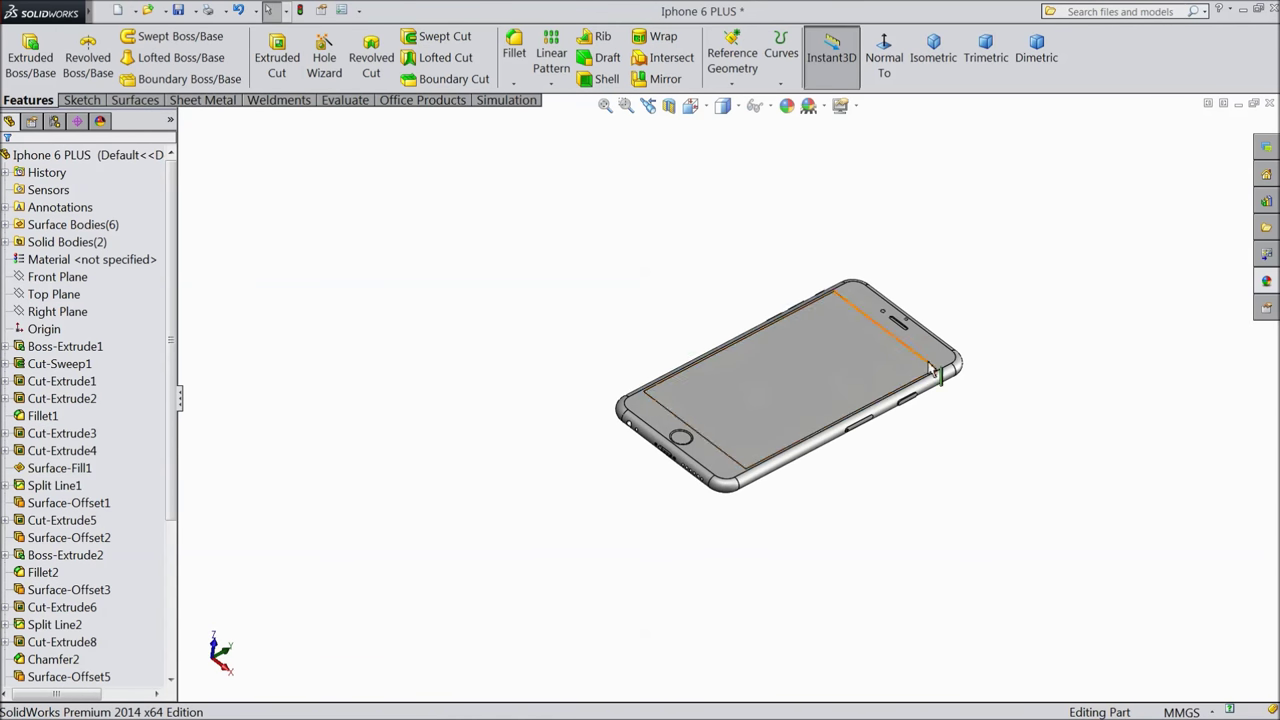
Turn on perspective display for the phone model.
{"action": "scroll", "coordinate": [943, 374], "scroll_direction": "down", "scroll_amount": 3}
{"action": "left_click", "coordinate": [855, 107]}
{"action": "left_click", "coordinate": [874, 194]}
{"action": "middle_click_drag", "start_coordinate": [691, 269], "coordinate": [683, 422]}
{"action": "scroll", "coordinate": [626, 429], "scroll_direction": "down", "scroll_amount": 3}
{"action": "scroll", "coordinate": [662, 393], "scroll_direction": "up", "scroll_amount": 5}
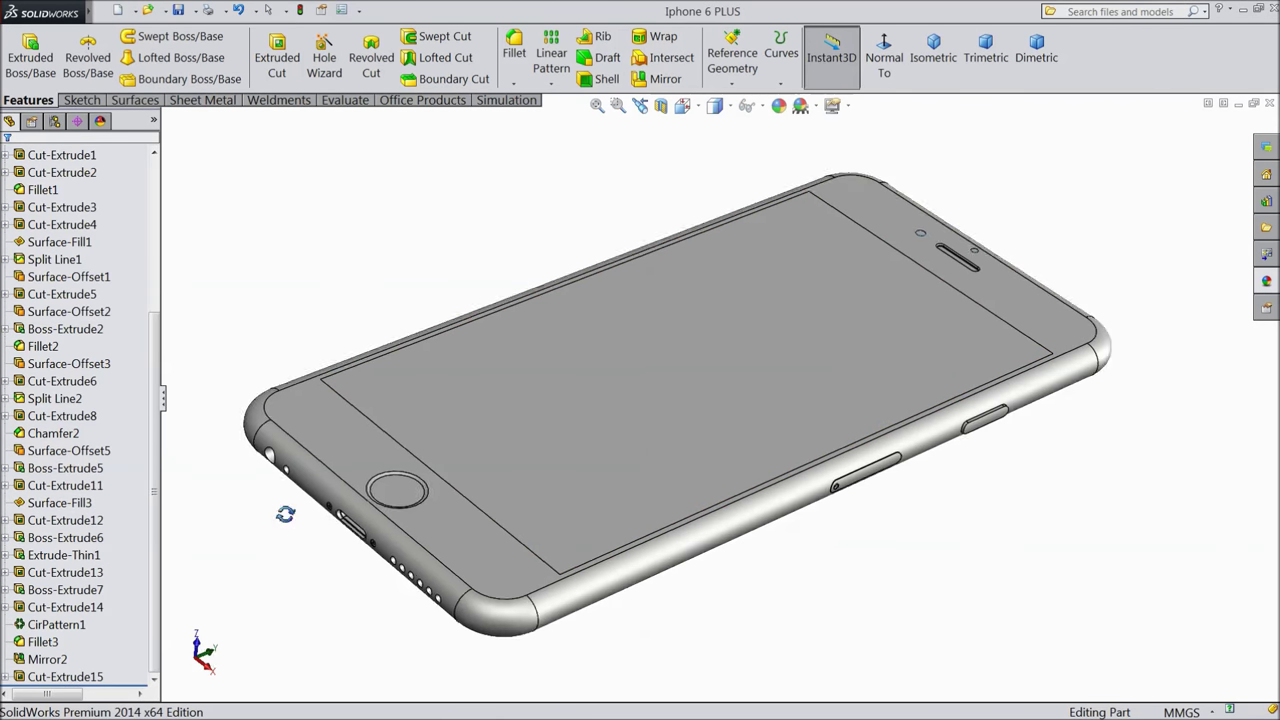
Fillet the outer edges of the smaller round hole and both screw recesses with a 0.1 mm radius.
{"action": "scroll", "coordinate": [423, 408], "scroll_direction": "down", "scroll_amount": 3}
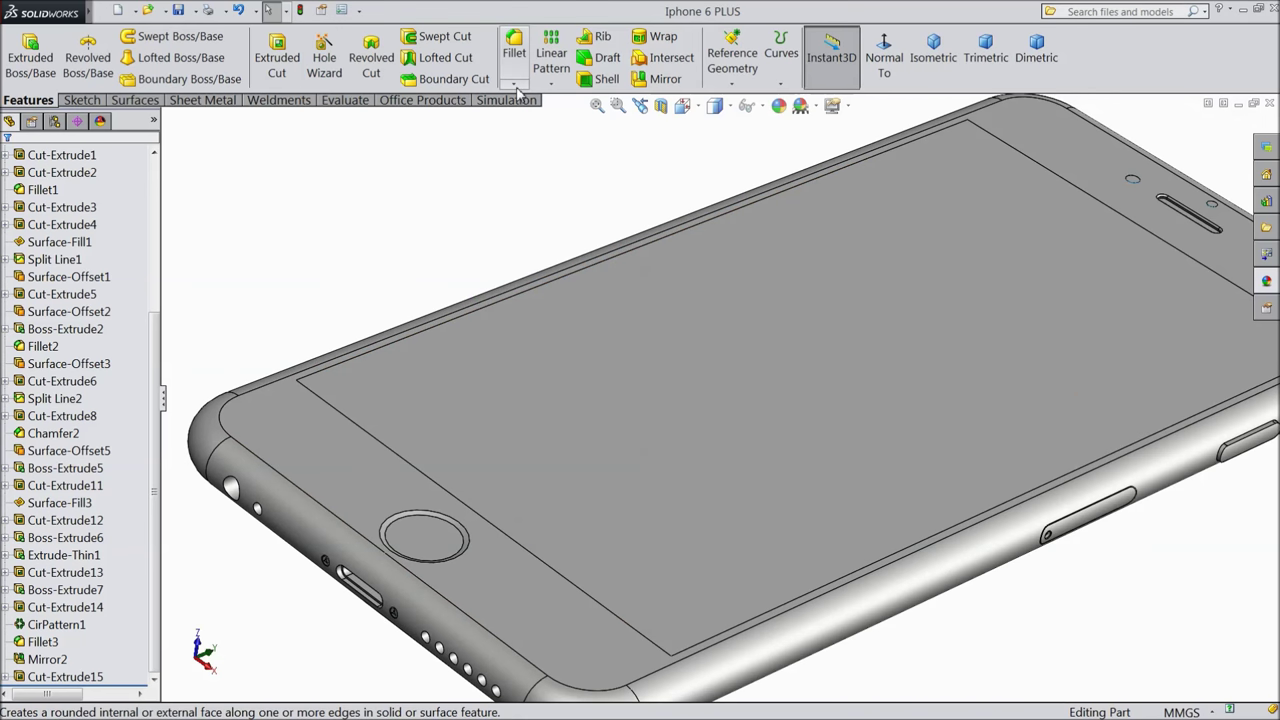
{"action": "left_click", "coordinate": [514, 50]}
{"action": "scroll", "coordinate": [276, 535], "scroll_direction": "down", "scroll_amount": 3}
{"action": "scroll", "coordinate": [276, 535], "scroll_direction": "down", "scroll_amount": 2}
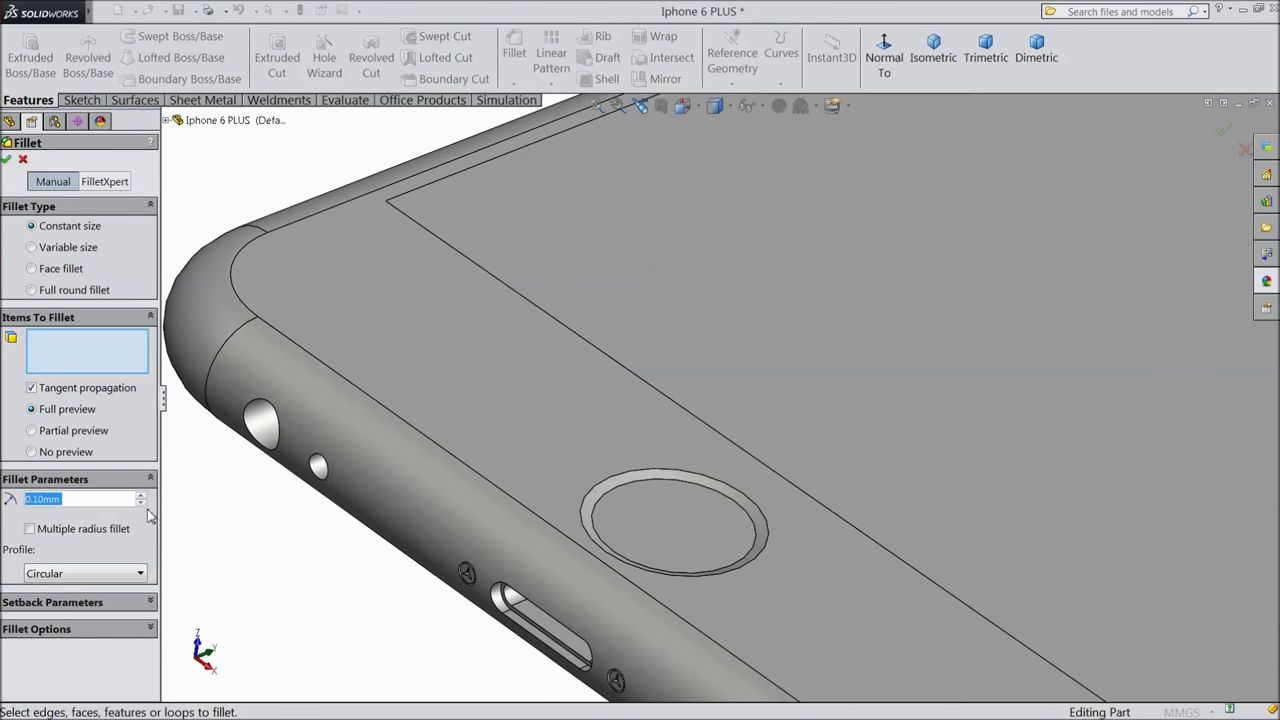
{"action": "left_click", "coordinate": [326, 478]}
{"action": "scroll", "coordinate": [483, 528], "scroll_direction": "down", "scroll_amount": 5}
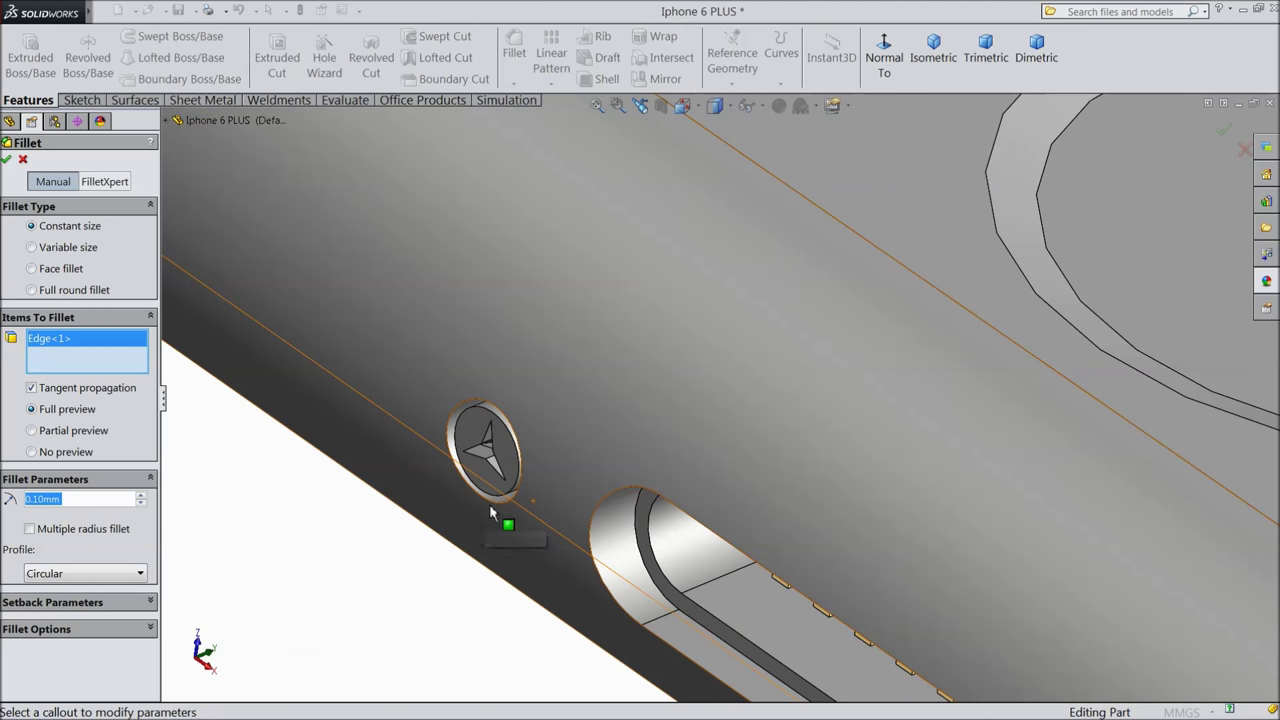
{"action": "left_click", "coordinate": [493, 503]}
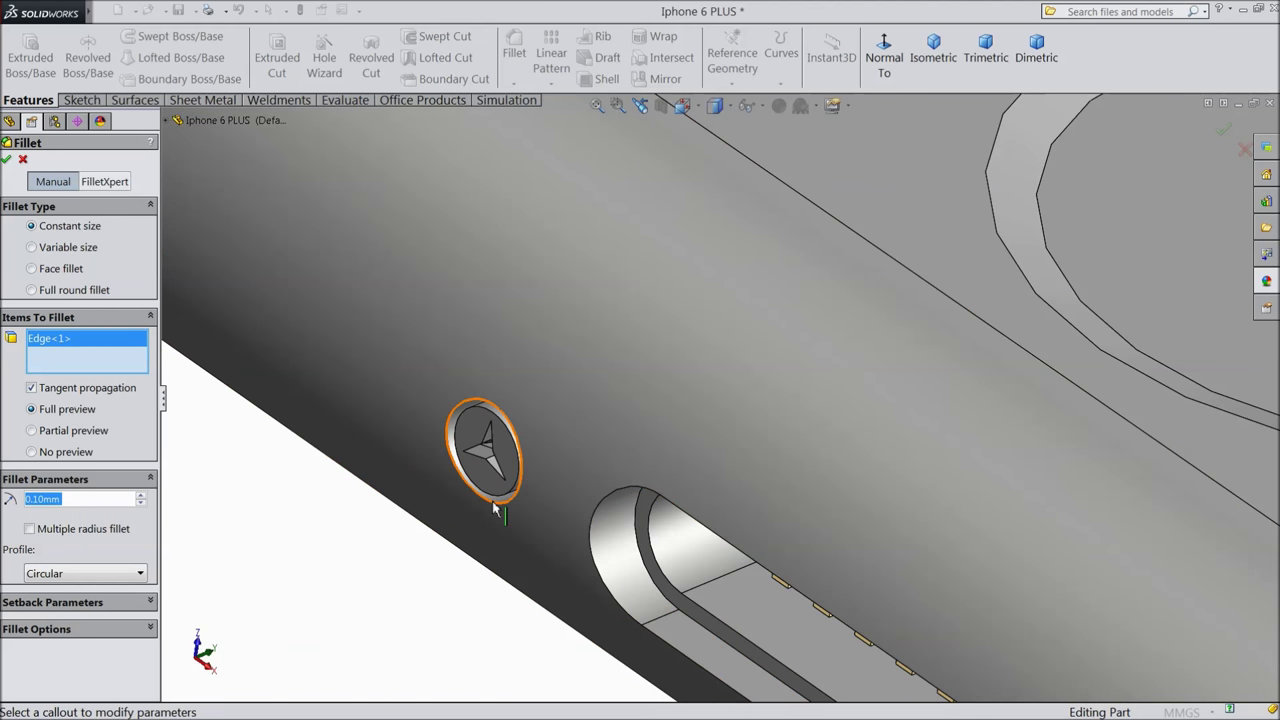
{"action": "left_click", "coordinate": [490, 502]}
{"action": "scroll", "coordinate": [700, 375], "scroll_direction": "up", "scroll_amount": 3}
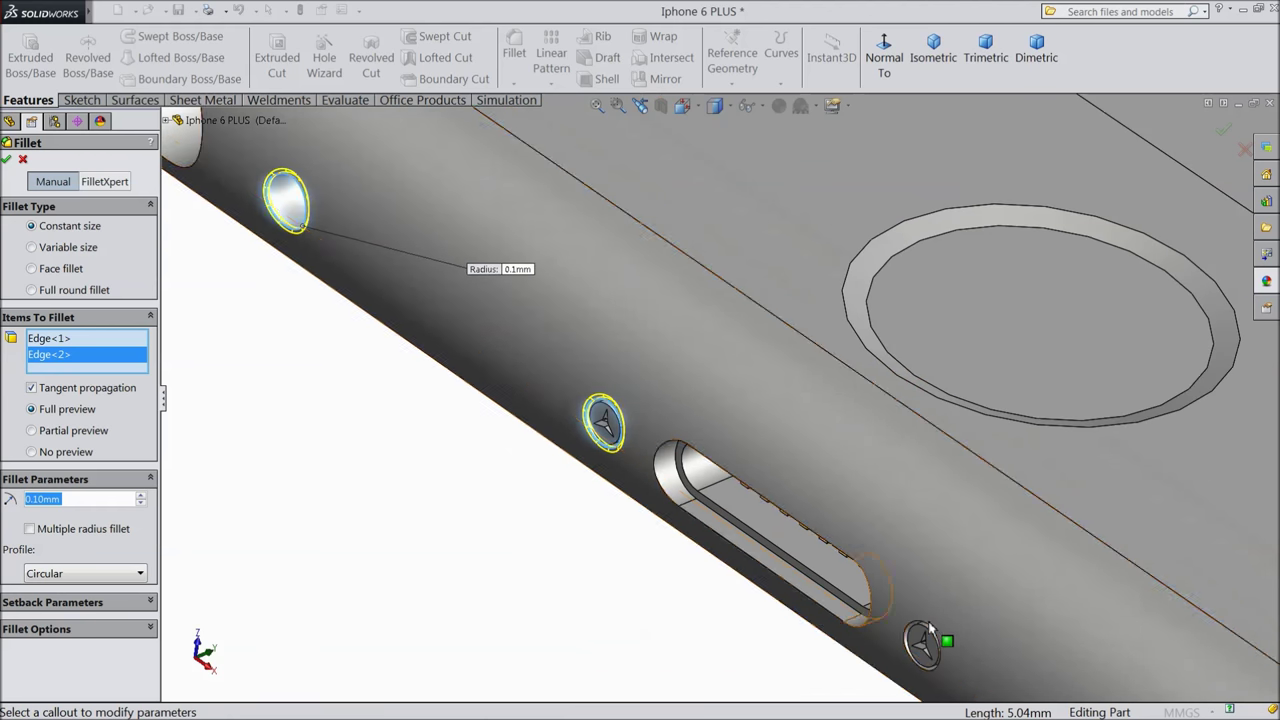
{"action": "scroll", "coordinate": [948, 650], "scroll_direction": "down", "scroll_amount": 3}
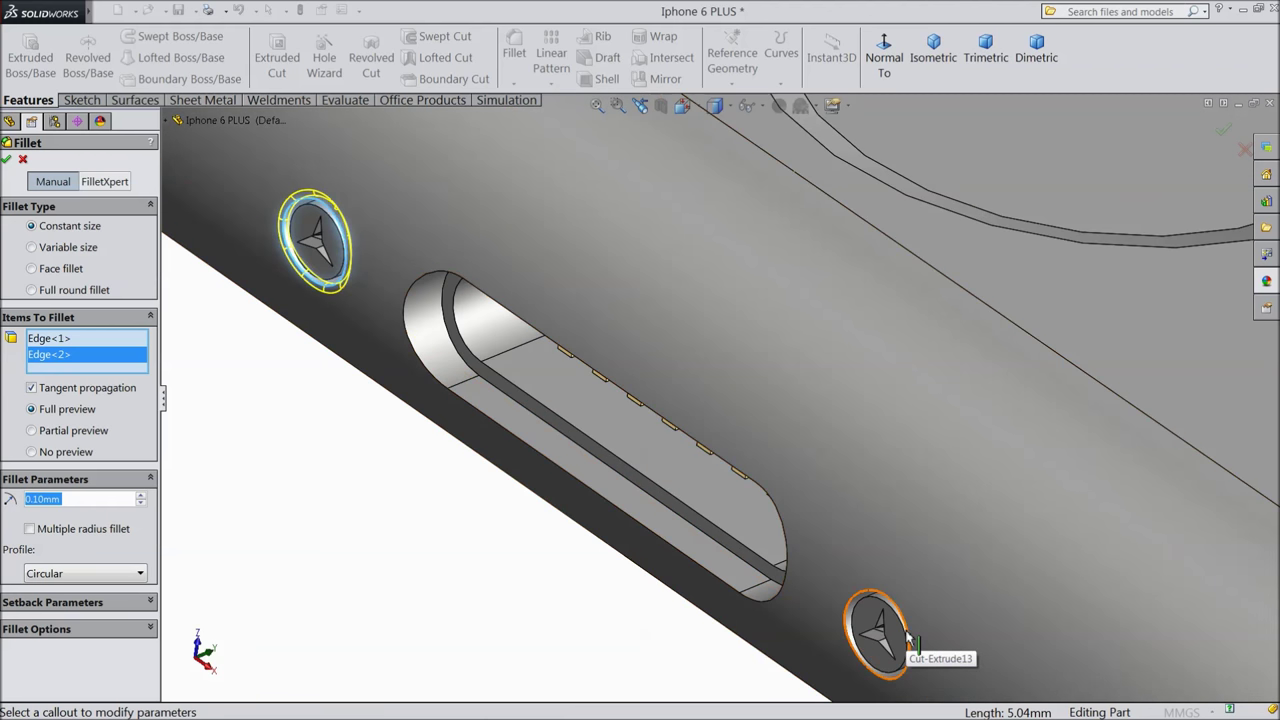
{"action": "left_click", "coordinate": [907, 637]}
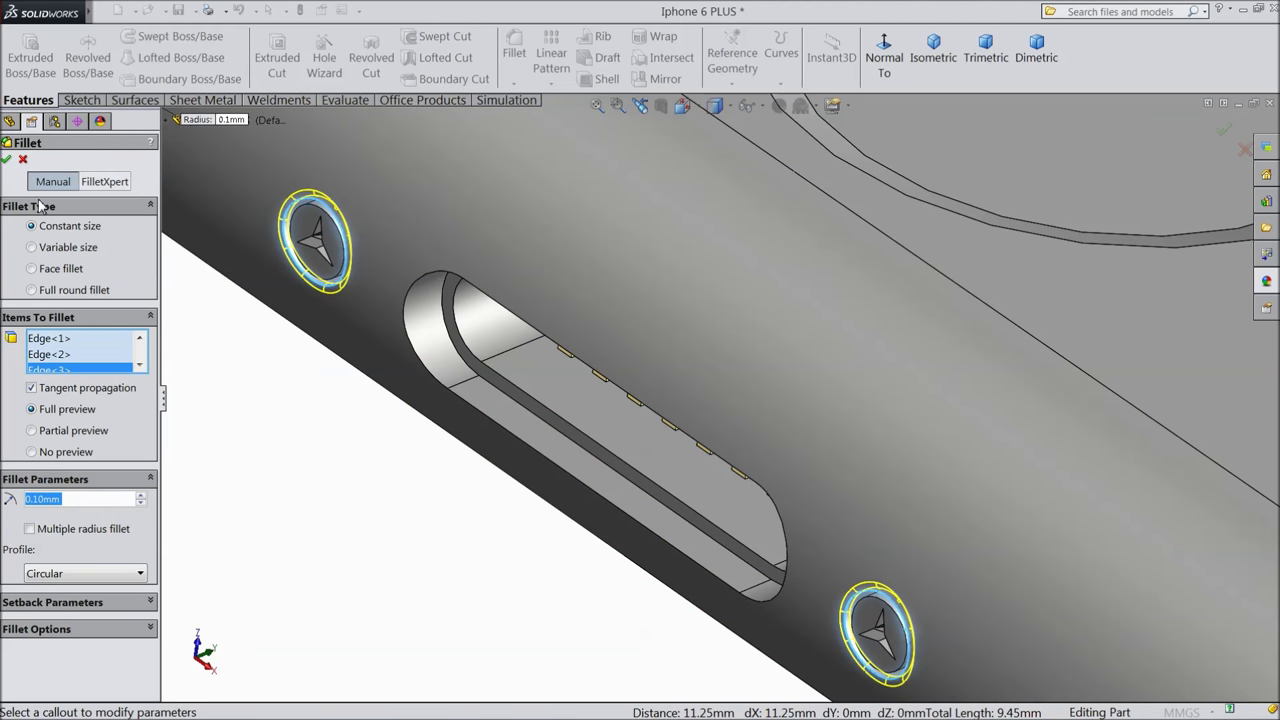
{"action": "left_click", "coordinate": [10, 161]}
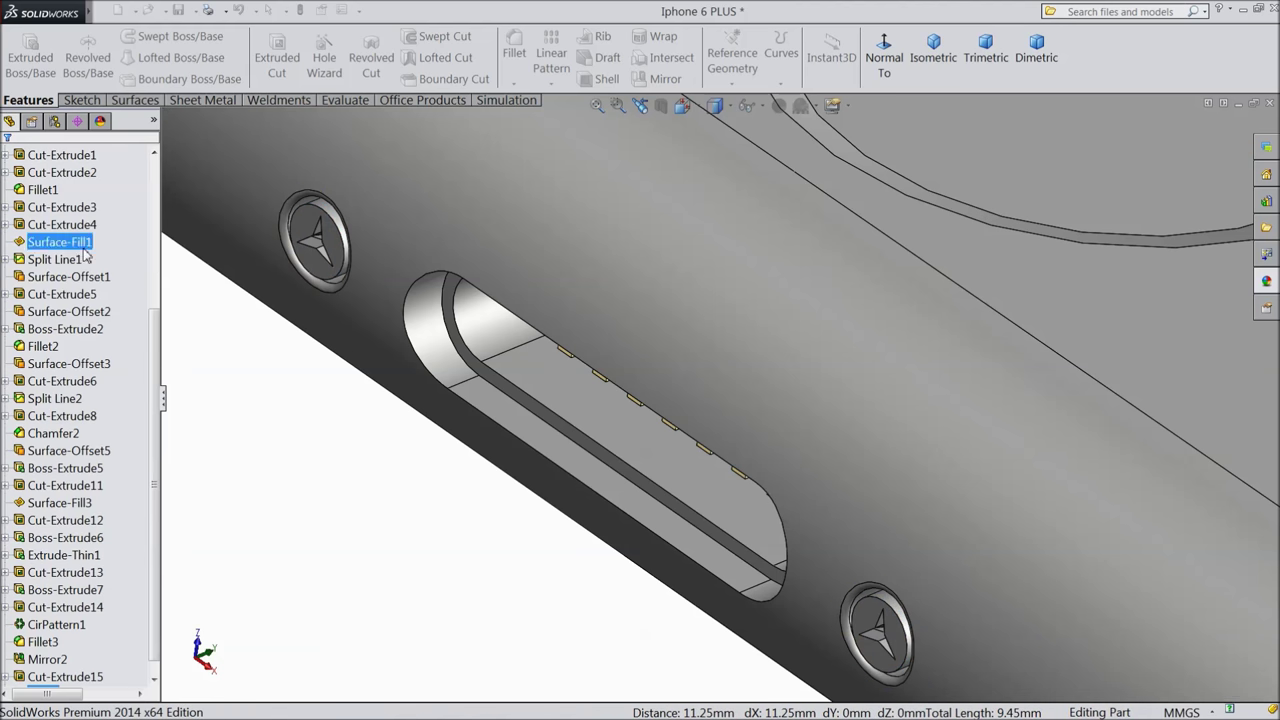
Fillet the outer edge of the larger round hole near the corner with a 0.2 mm radius.
{"action": "left_click", "coordinate": [515, 60]}
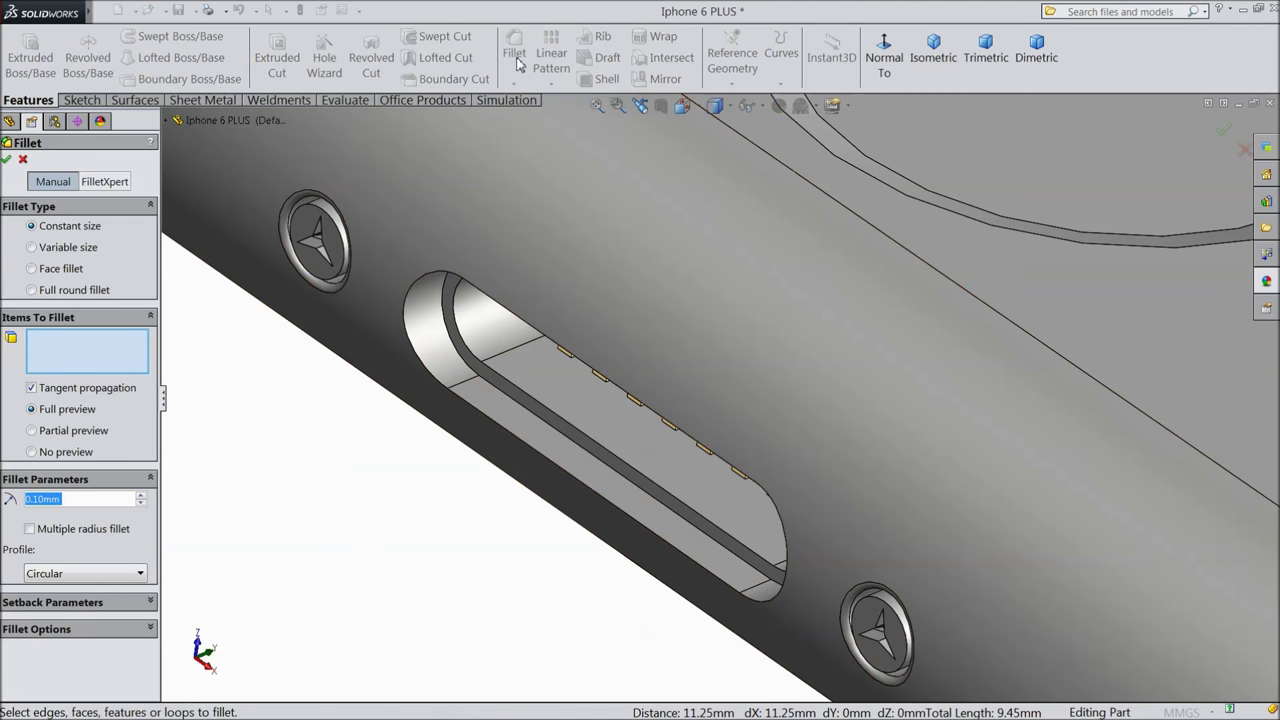
{"action": "type", "text": "0.2"}
{"action": "key", "text": "Return"}
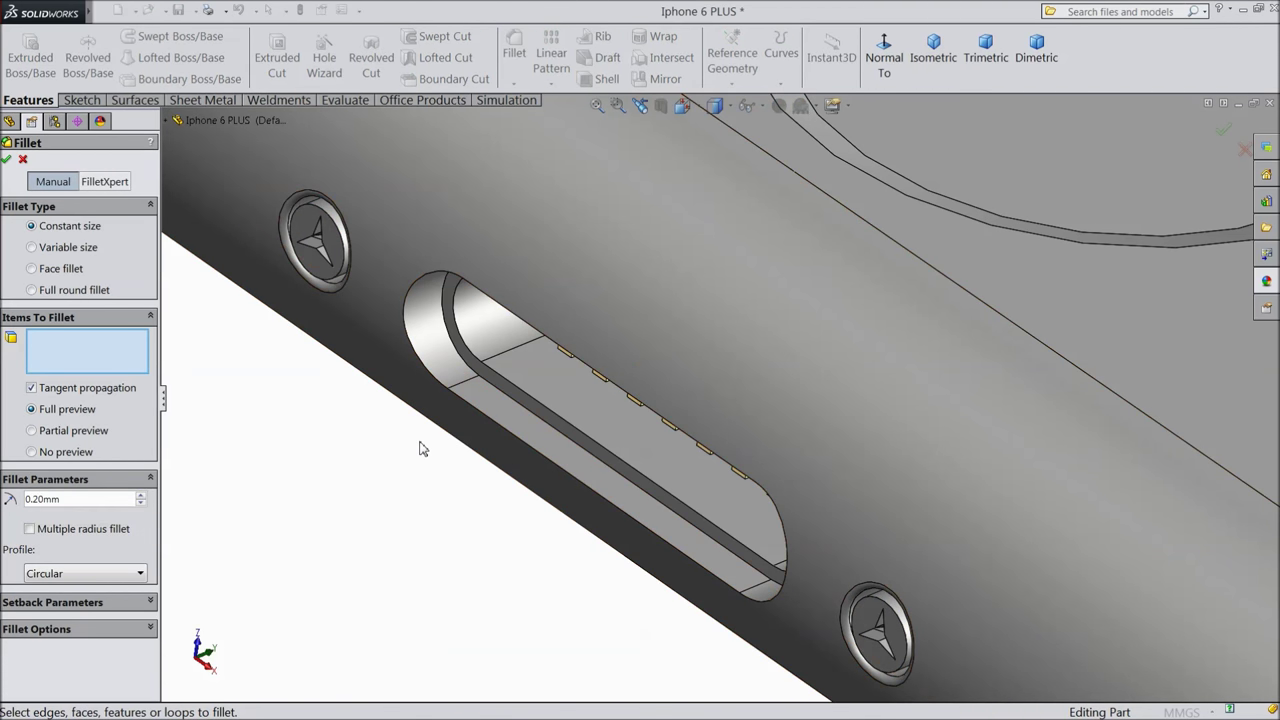
{"action": "scroll", "coordinate": [310, 472], "scroll_direction": "up", "scroll_amount": 1}
{"action": "scroll", "coordinate": [372, 174], "scroll_direction": "up", "scroll_amount": 3}
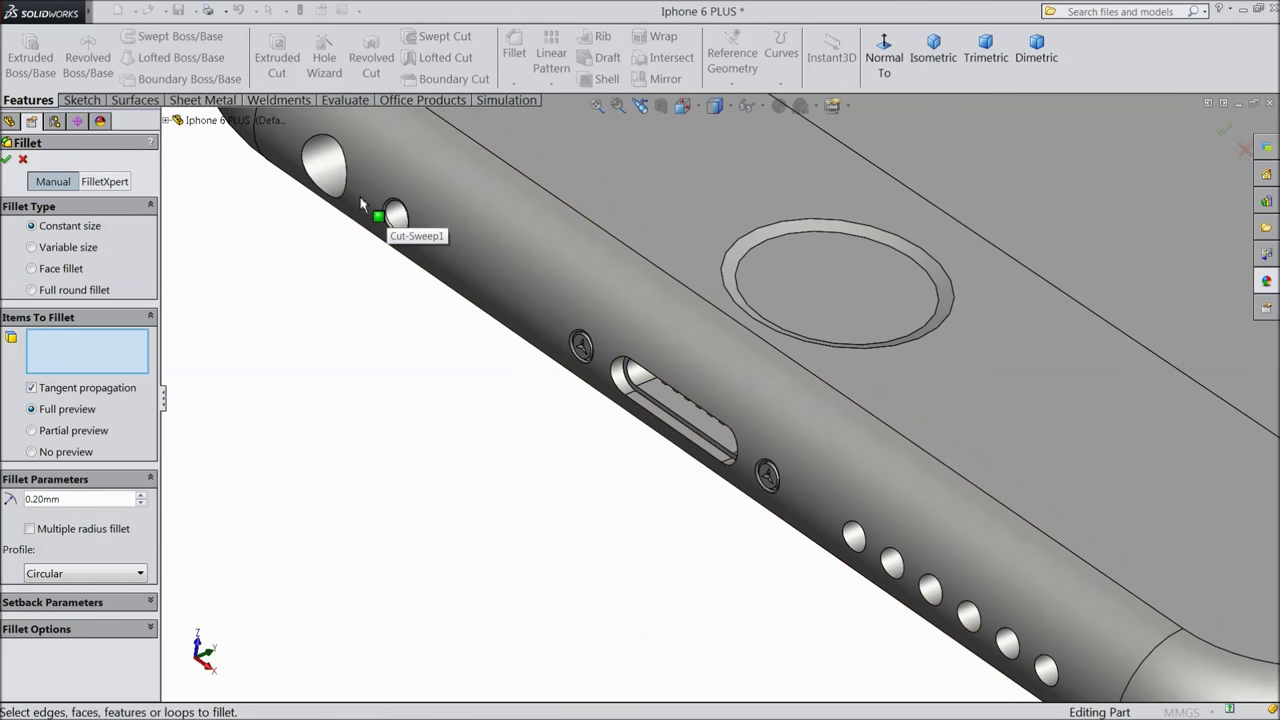
{"action": "scroll", "coordinate": [374, 154], "scroll_direction": "down", "scroll_amount": 4}
{"action": "scroll", "coordinate": [375, 251], "scroll_direction": "down", "scroll_amount": 2}
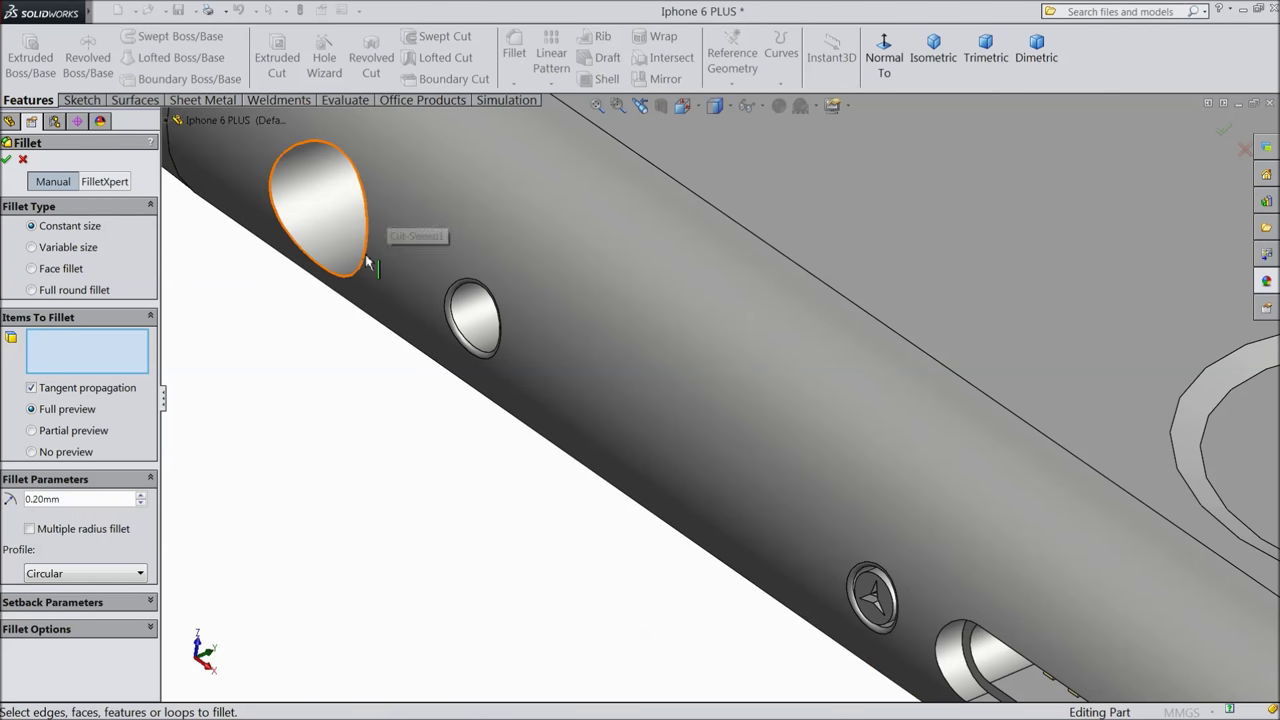
{"action": "left_click", "coordinate": [368, 263]}
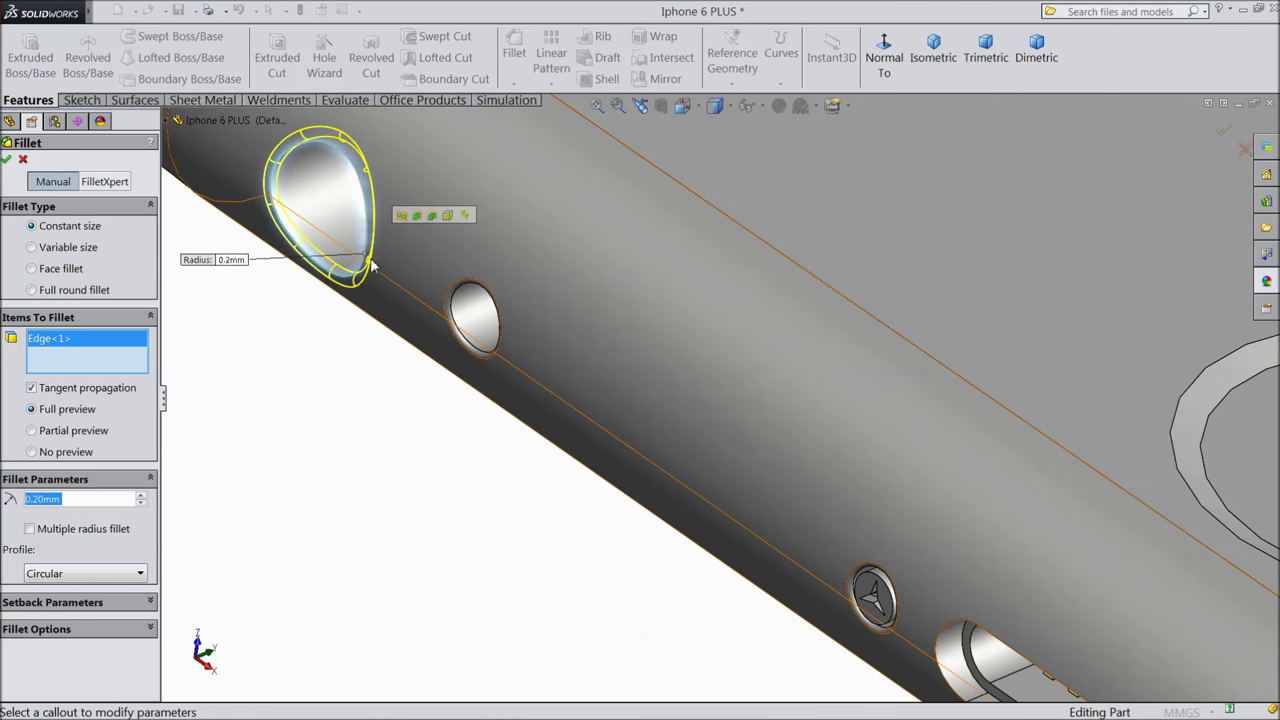
{"action": "left_click", "coordinate": [7, 161]}
Start a sketch on the phone's flat back face and view it square-on.
{"action": "scroll", "coordinate": [350, 338], "scroll_direction": "up", "scroll_amount": 3}
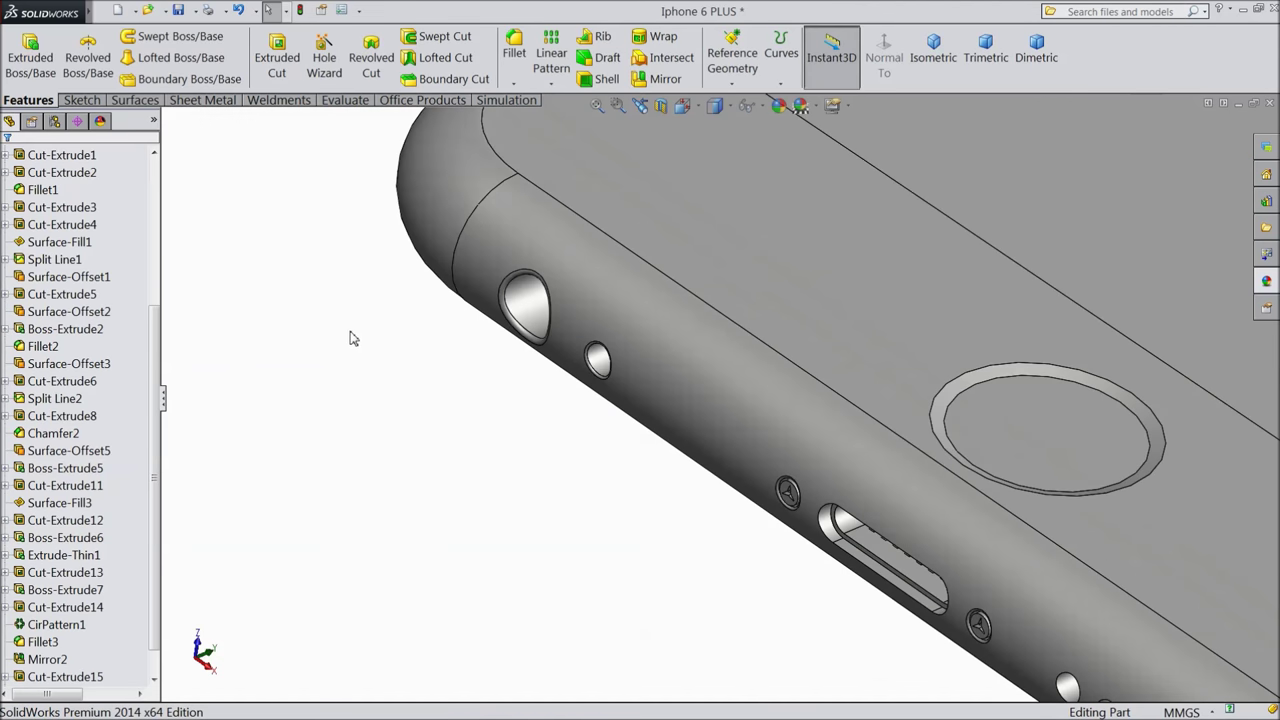
{"action": "scroll", "coordinate": [350, 338], "scroll_direction": "up", "scroll_amount": 4}
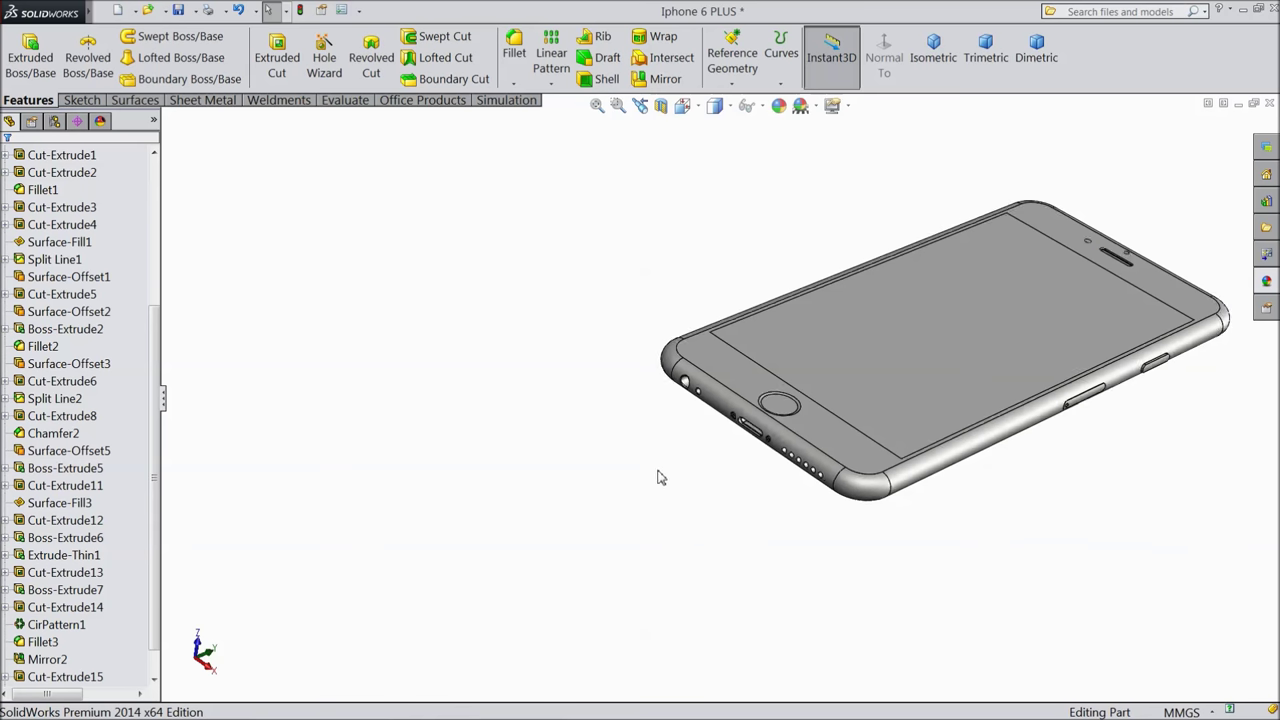
{"action": "scroll", "coordinate": [966, 343], "scroll_direction": "down", "scroll_amount": 2}
{"action": "middle_click_drag", "start_coordinate": [955, 342], "coordinate": [749, 177]}
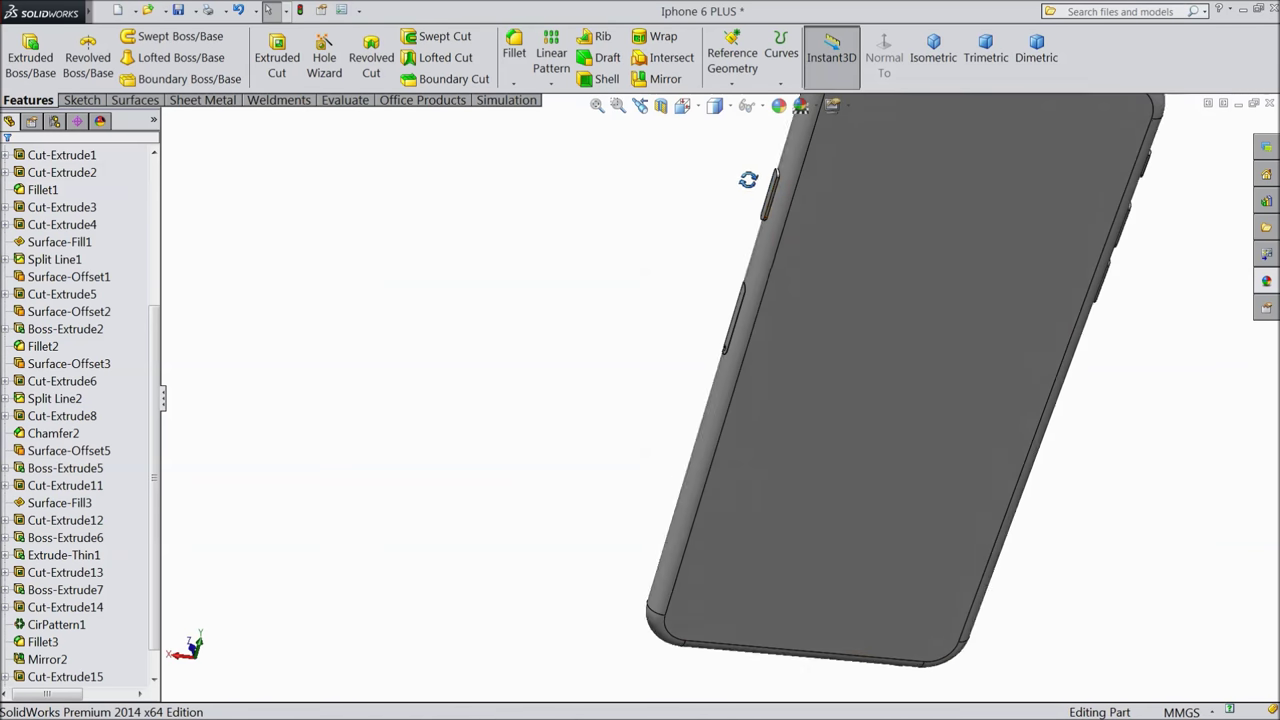
{"action": "left_click", "coordinate": [865, 330]}
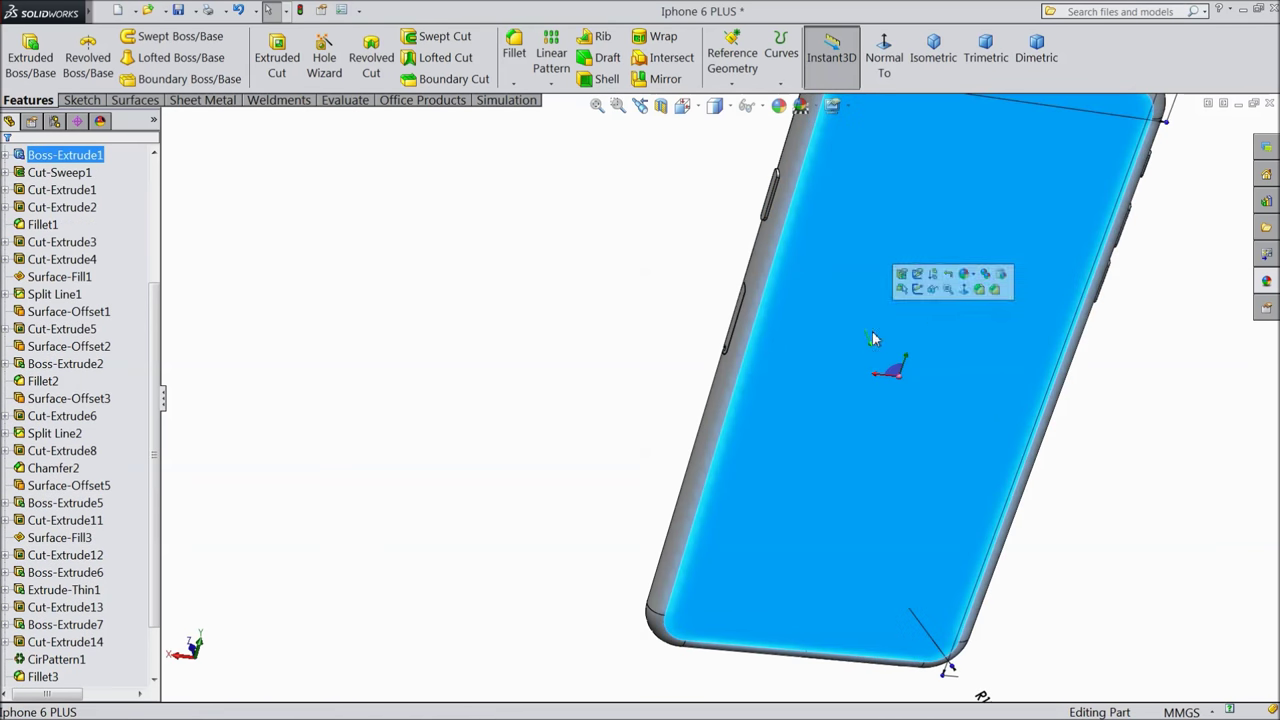
{"action": "left_click", "coordinate": [919, 291]}
{"action": "left_click", "coordinate": [882, 76]}
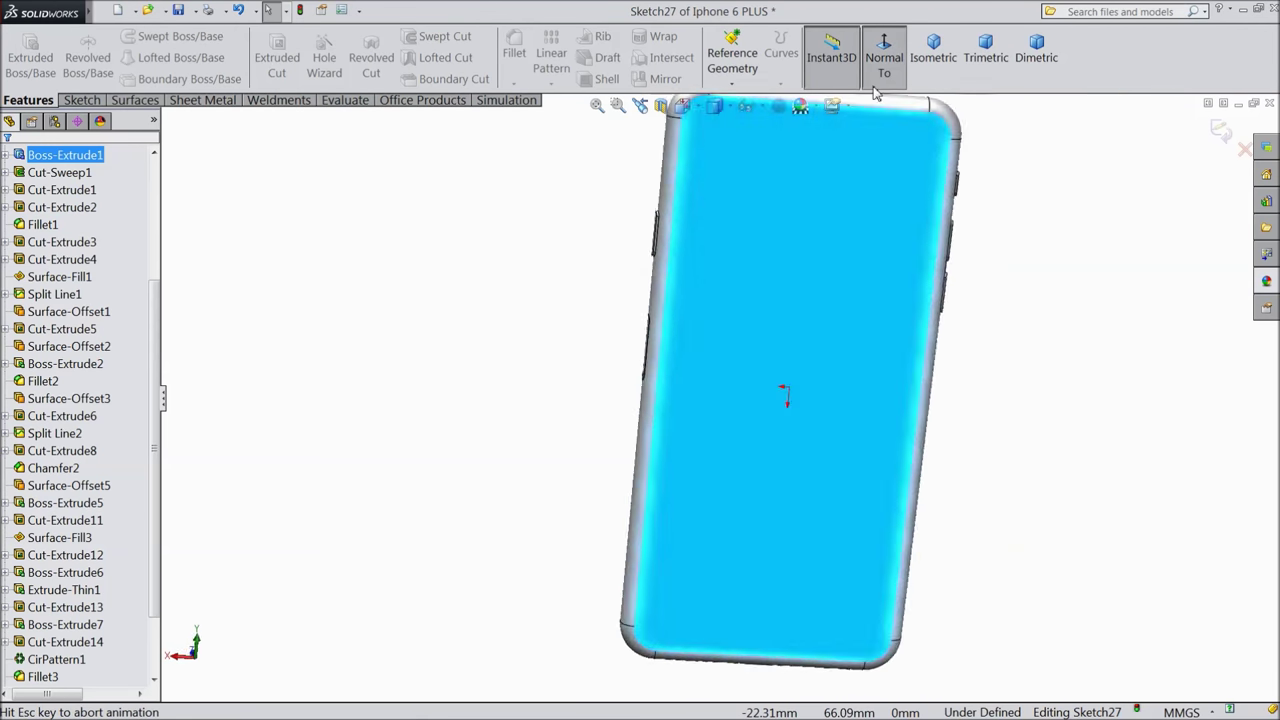
{"action": "scroll", "coordinate": [700, 180], "scroll_direction": "down", "scroll_amount": 3}
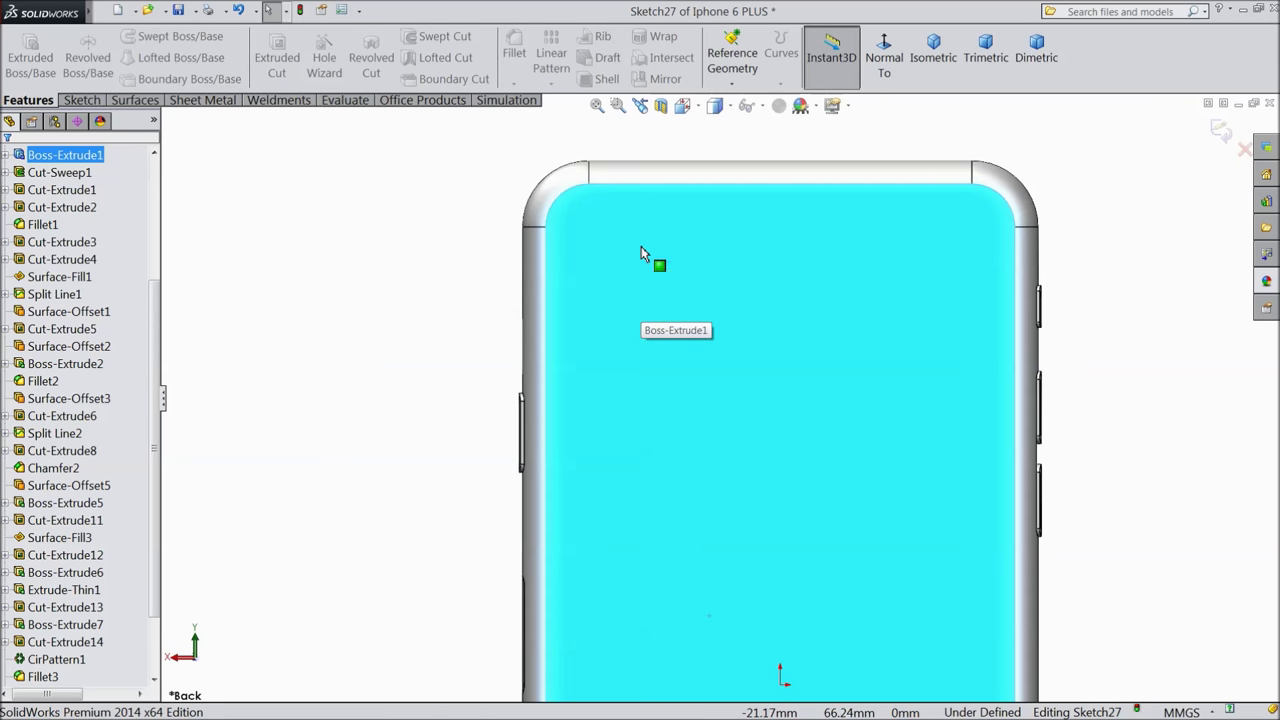
Sketch three circles in a row near the back face's upper-left corner, about 9.2, 4.4 and 11.2 mm in diameter from left to right.
{"action": "left_click", "coordinate": [80, 100]}
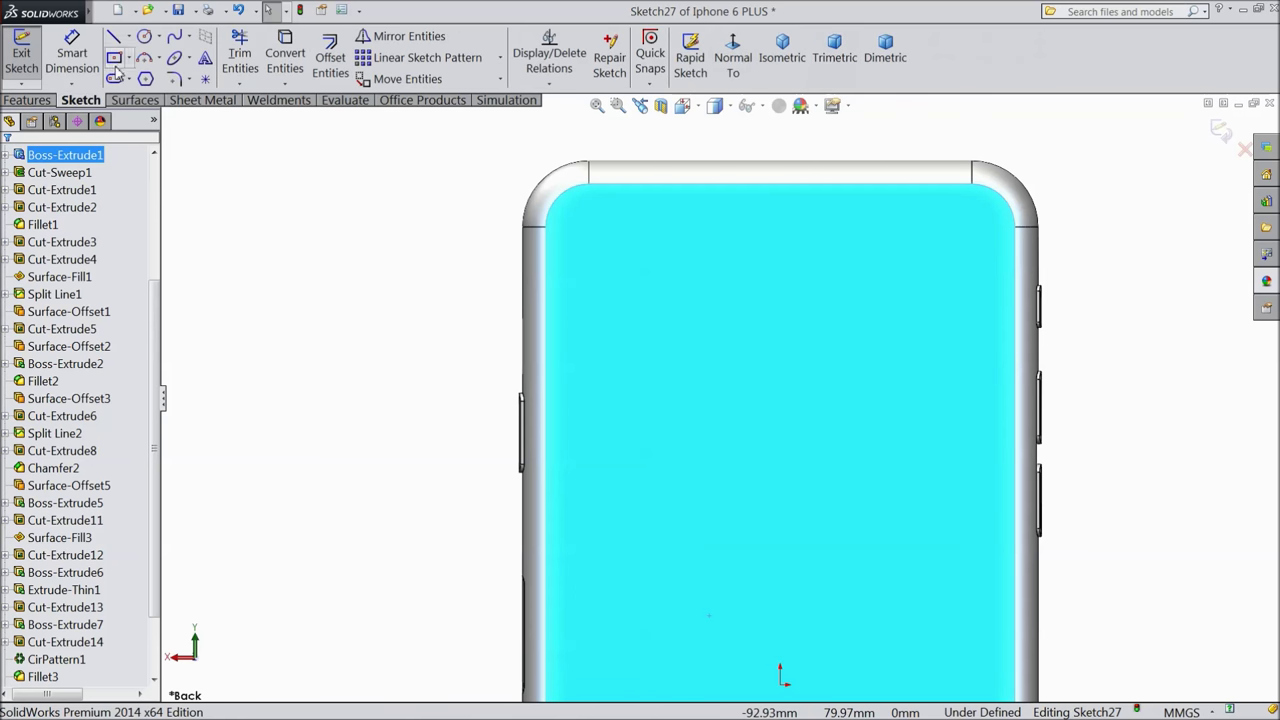
{"action": "left_click", "coordinate": [145, 38]}
{"action": "scroll", "coordinate": [691, 288], "scroll_direction": "down", "scroll_amount": 2}
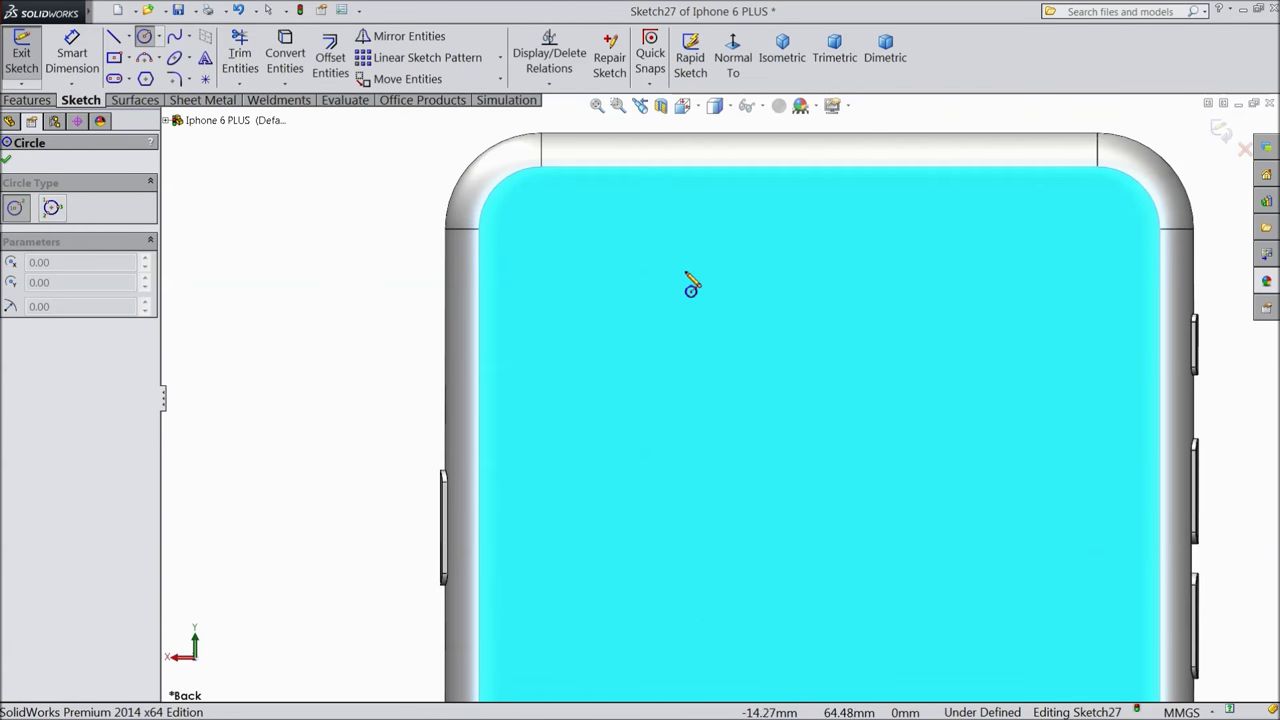
{"action": "left_click", "coordinate": [585, 257]}
{"action": "left_click", "coordinate": [613, 291]}
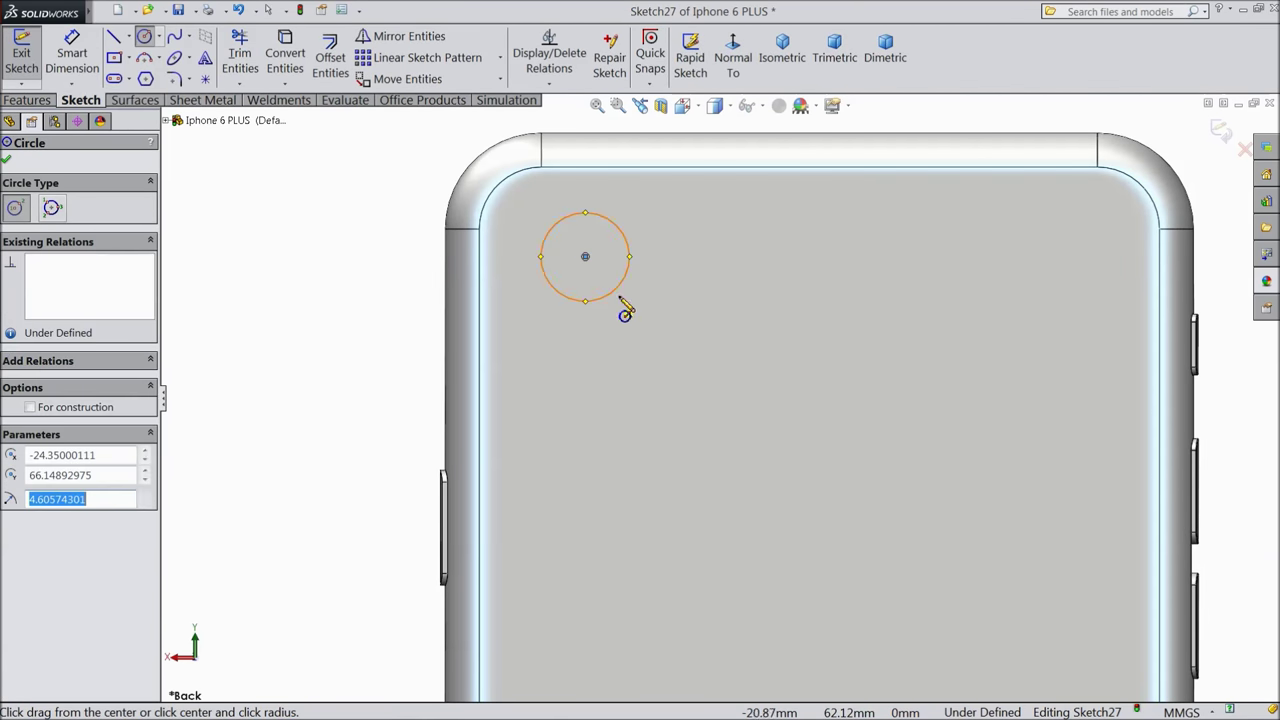
{"action": "left_click", "coordinate": [701, 257]}
{"action": "left_click", "coordinate": [713, 272]}
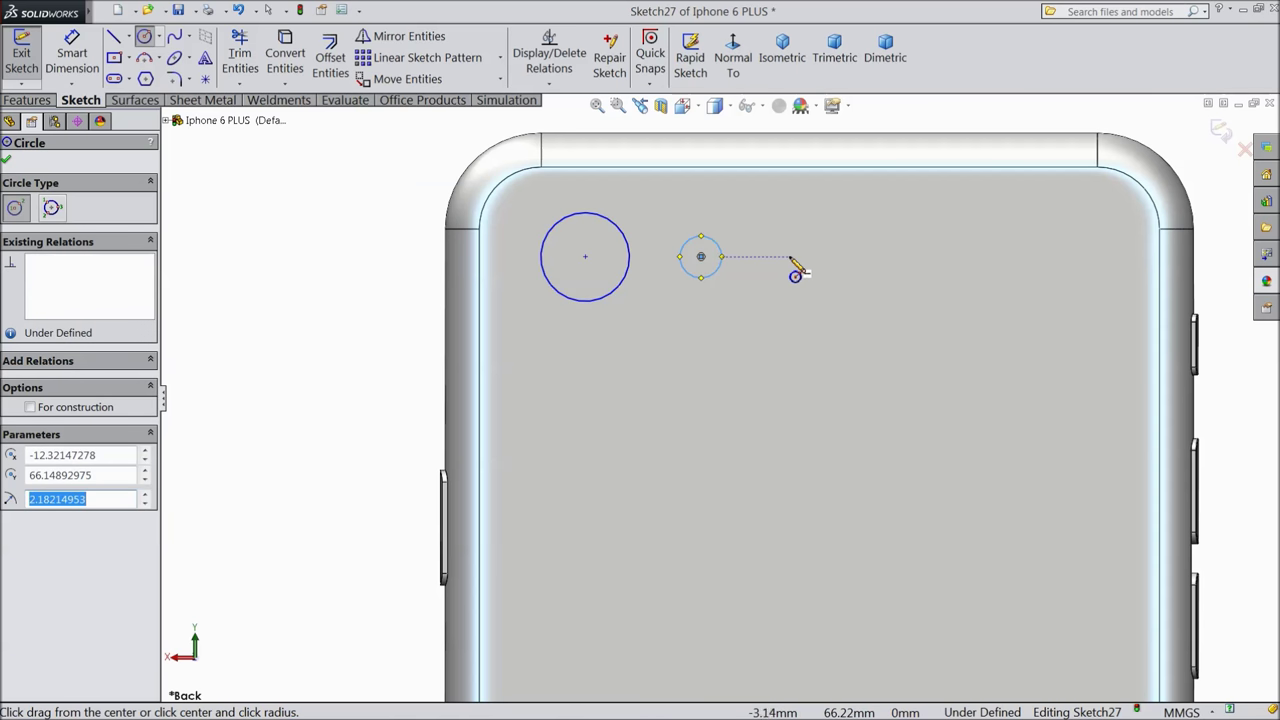
{"action": "left_click", "coordinate": [791, 257]}
{"action": "left_click", "coordinate": [825, 298]}
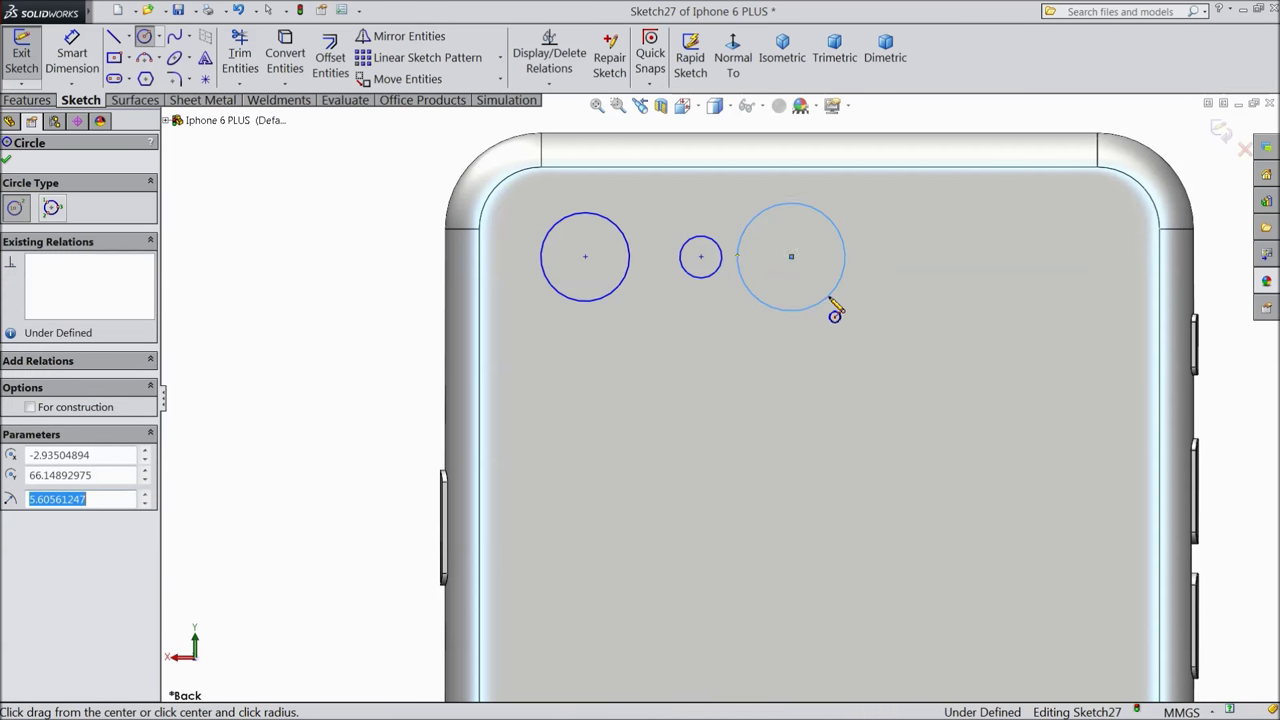
Dimension the leftmost circle's diameter as 7.66 mm.
{"action": "left_click", "coordinate": [88, 70]}
{"action": "left_click", "coordinate": [590, 310]}
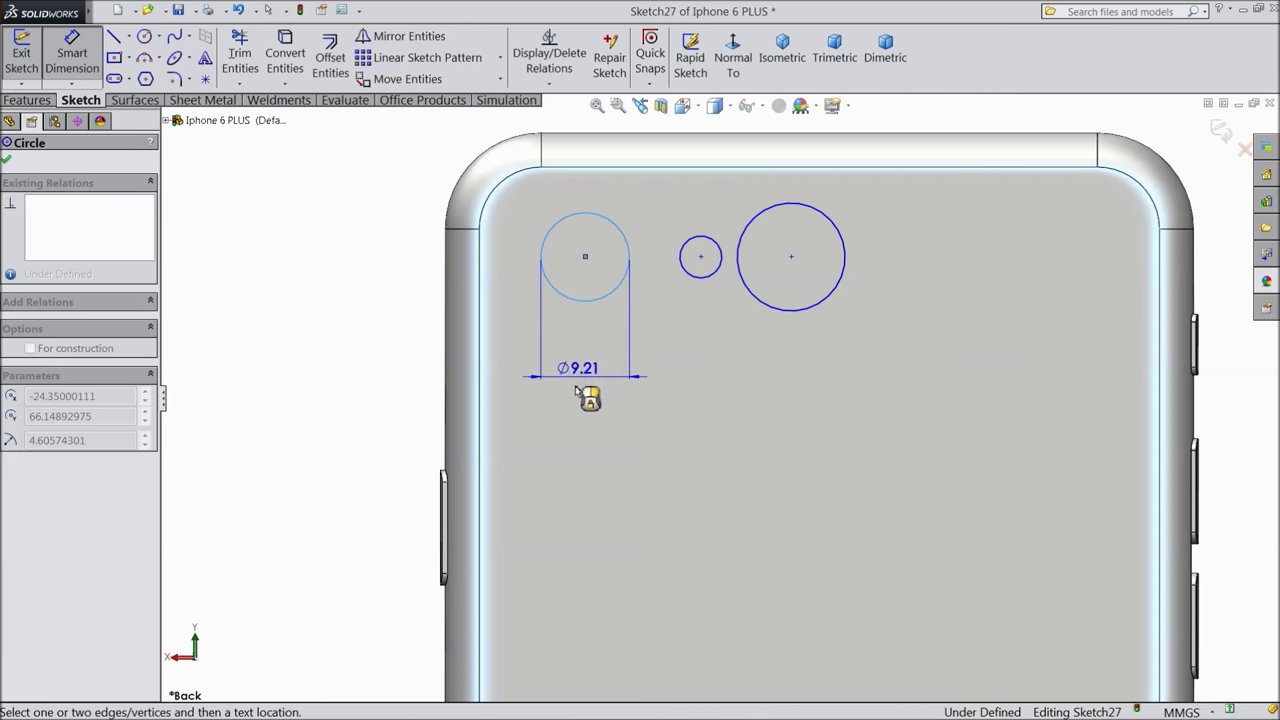
{"action": "left_click", "coordinate": [589, 448]}
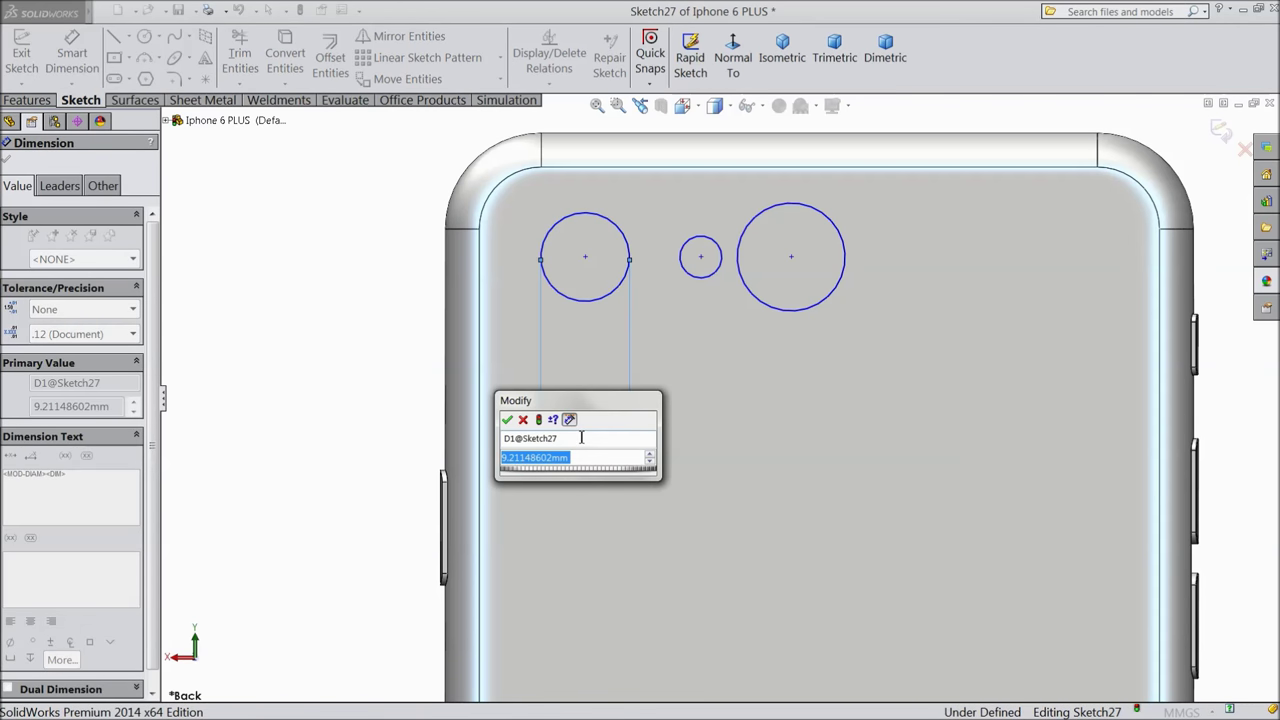
{"action": "type", "text": "7.66"}
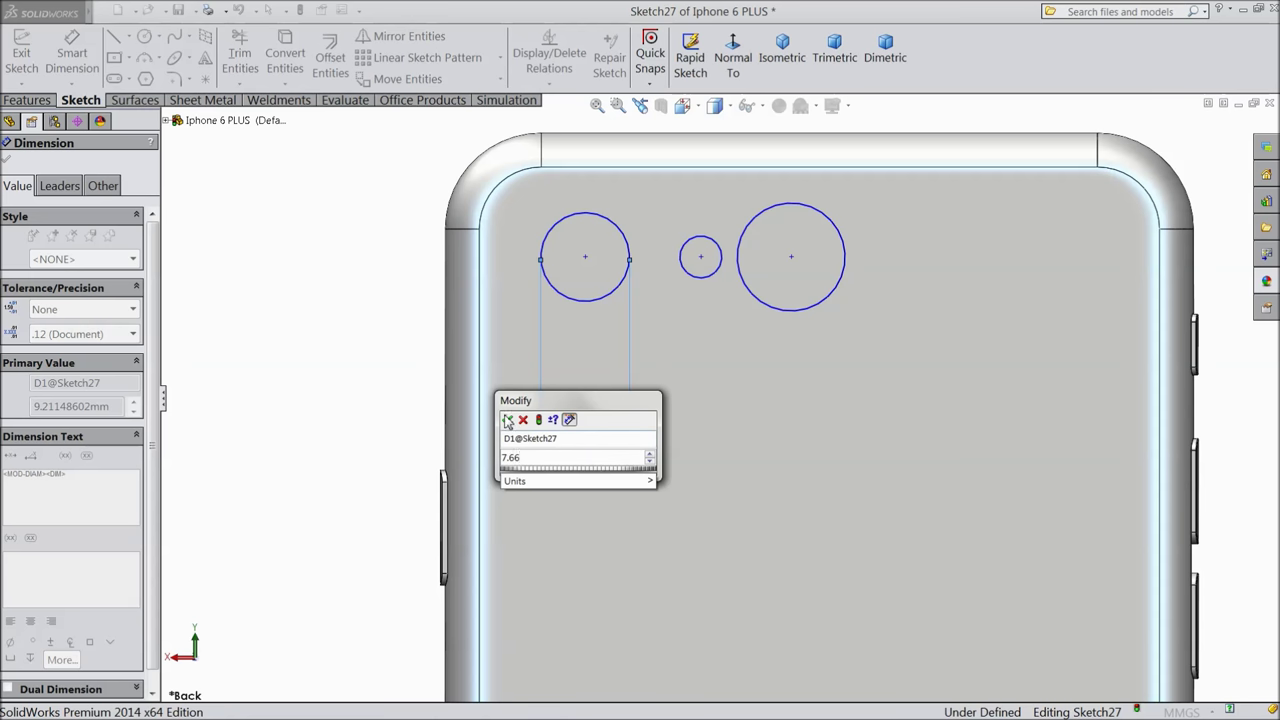
{"action": "left_click", "coordinate": [507, 420]}
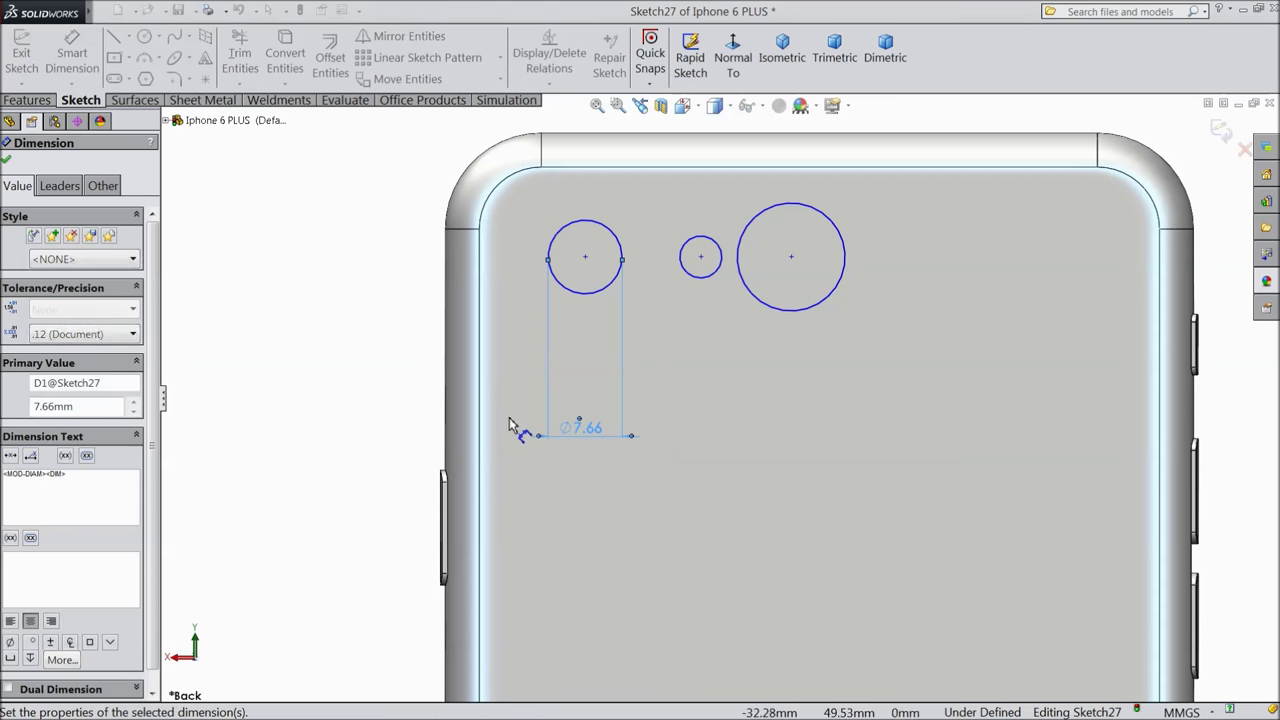
Dimension the middle circle's diameter as 1.6 mm and the rightmost circle's diameter as 4.11 mm.
{"action": "left_click", "coordinate": [714, 283]}
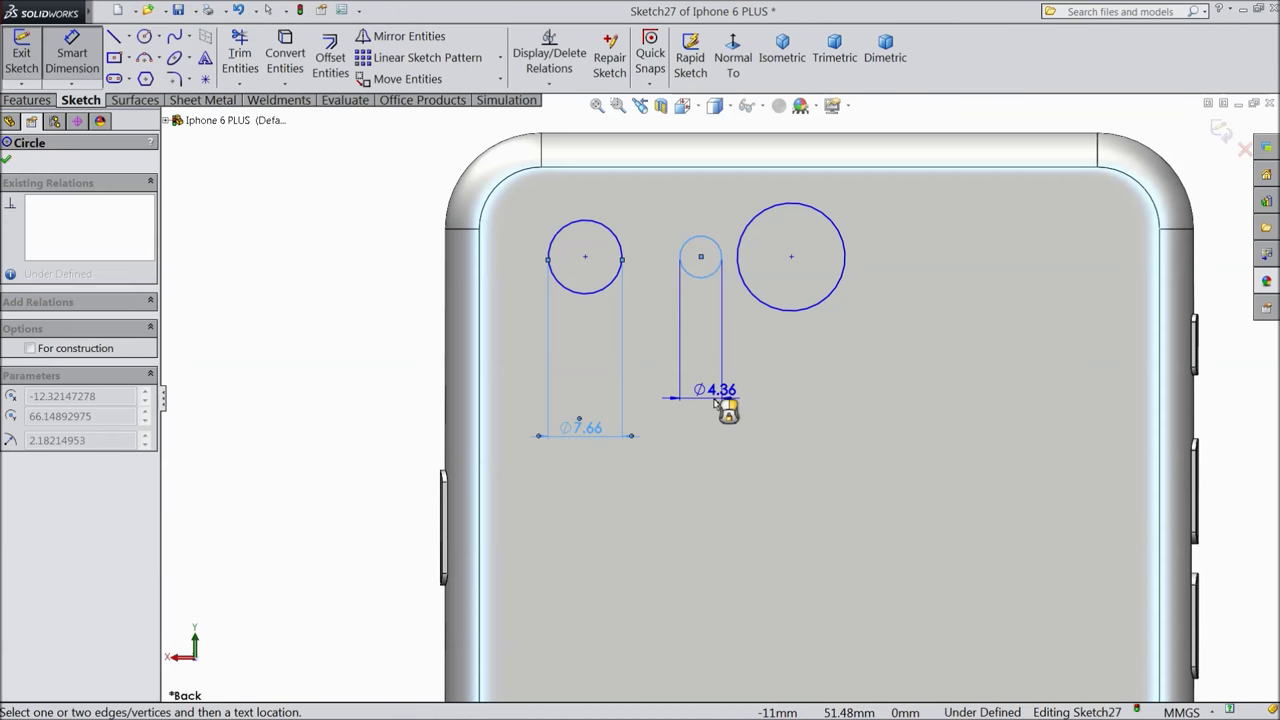
{"action": "left_click", "coordinate": [726, 410]}
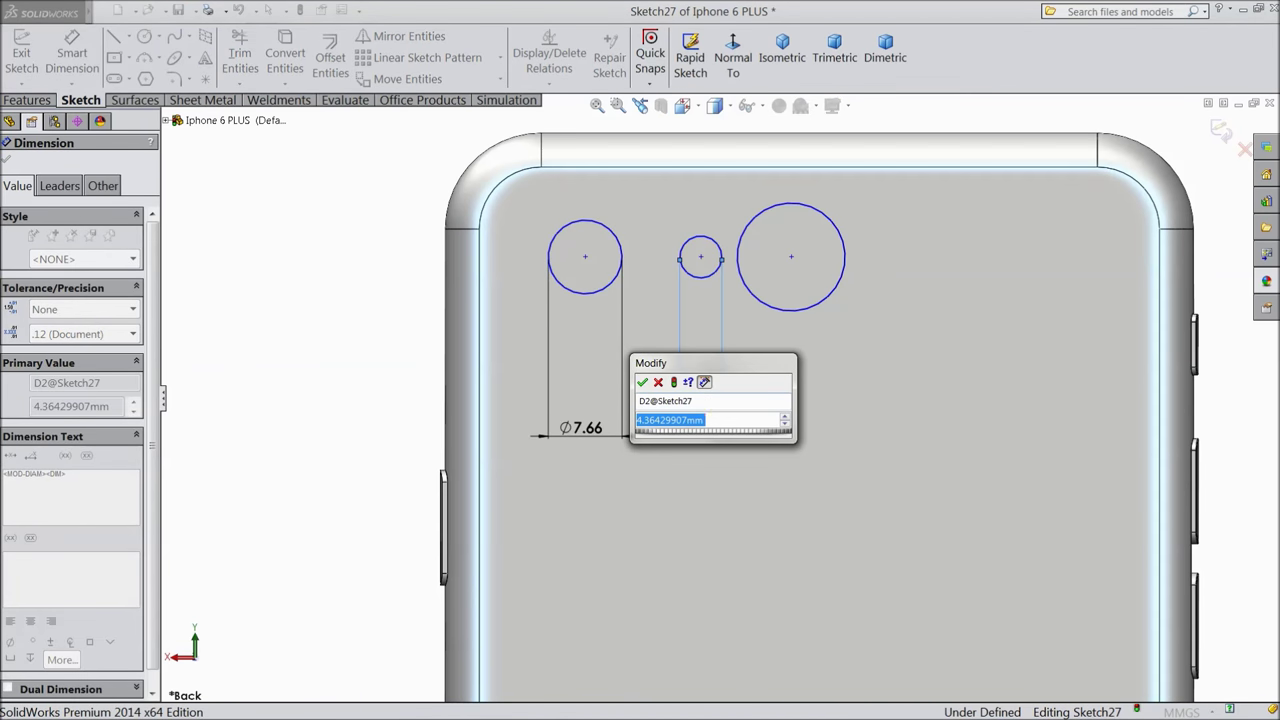
{"action": "type", "text": "1.6"}
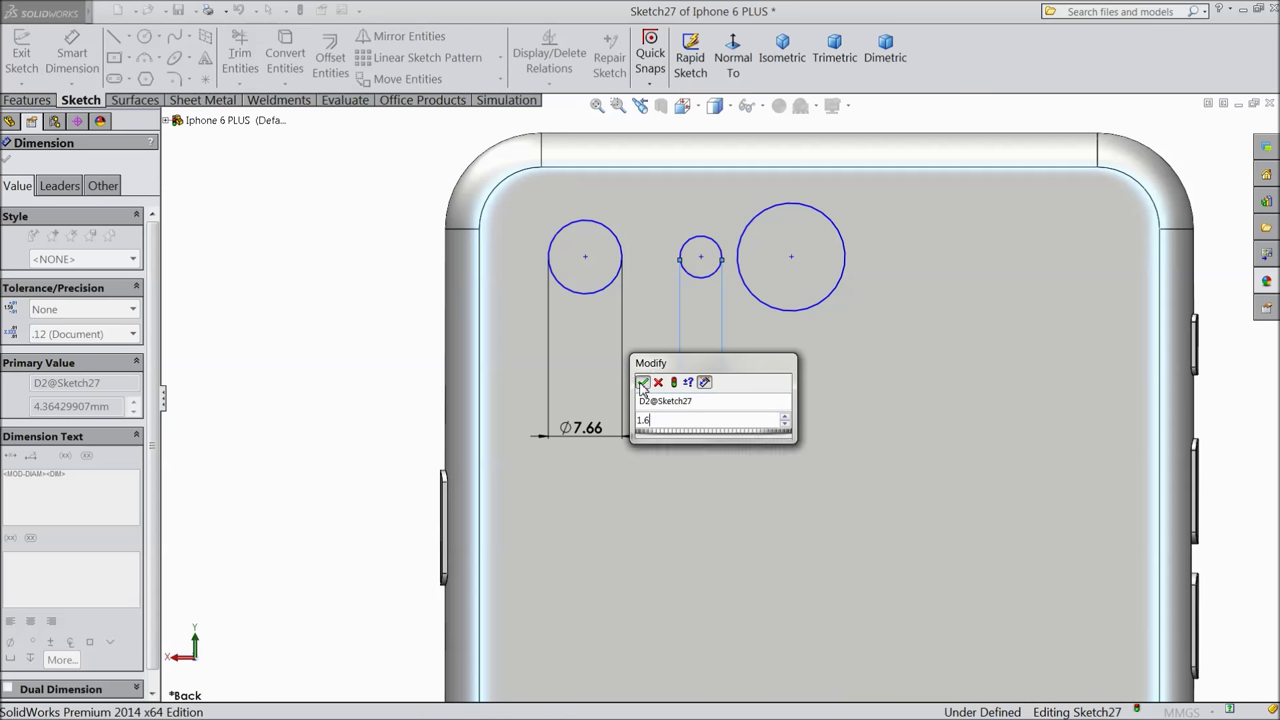
{"action": "left_click", "coordinate": [642, 382]}
{"action": "left_click", "coordinate": [824, 305]}
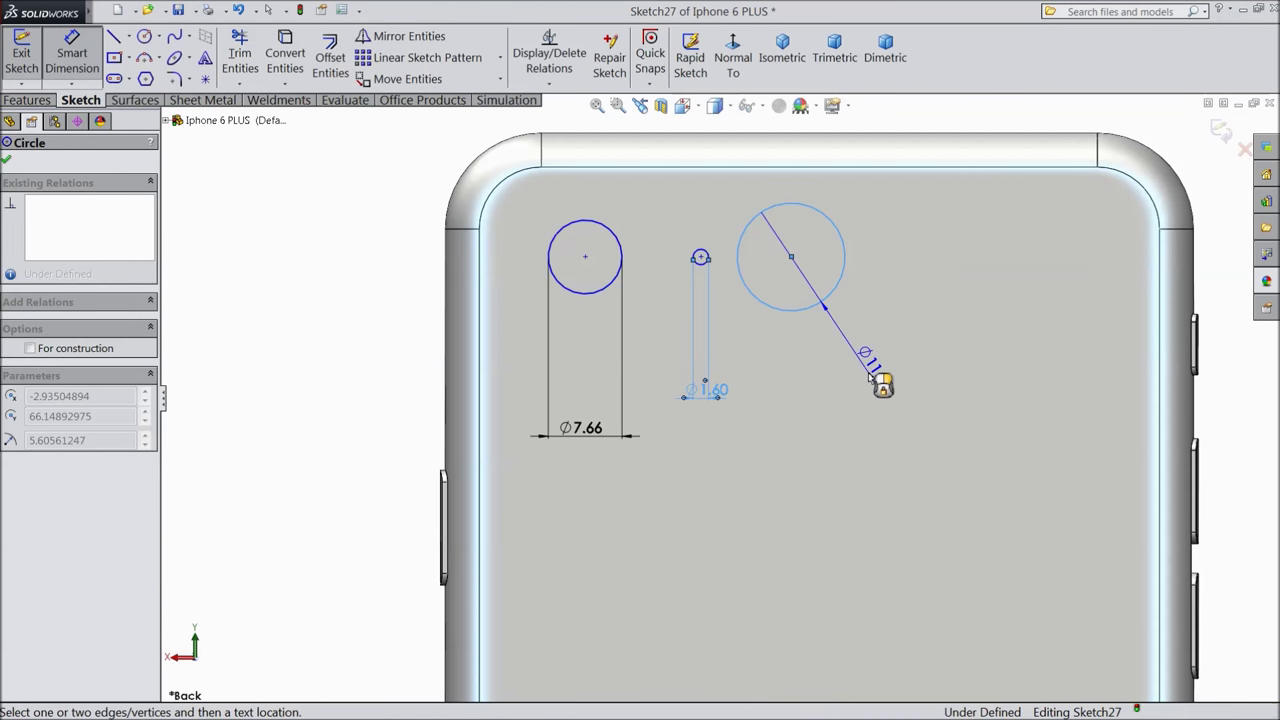
{"action": "left_click", "coordinate": [876, 378]}
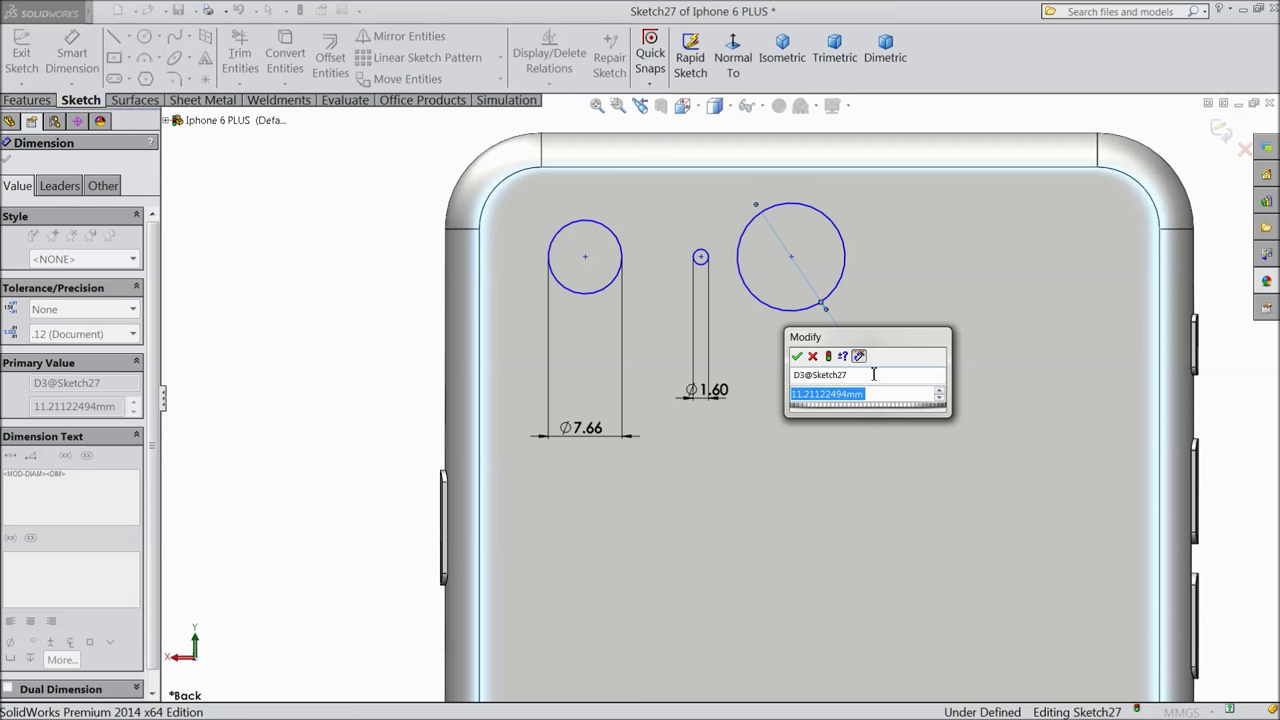
{"action": "type", "text": "4.11"}
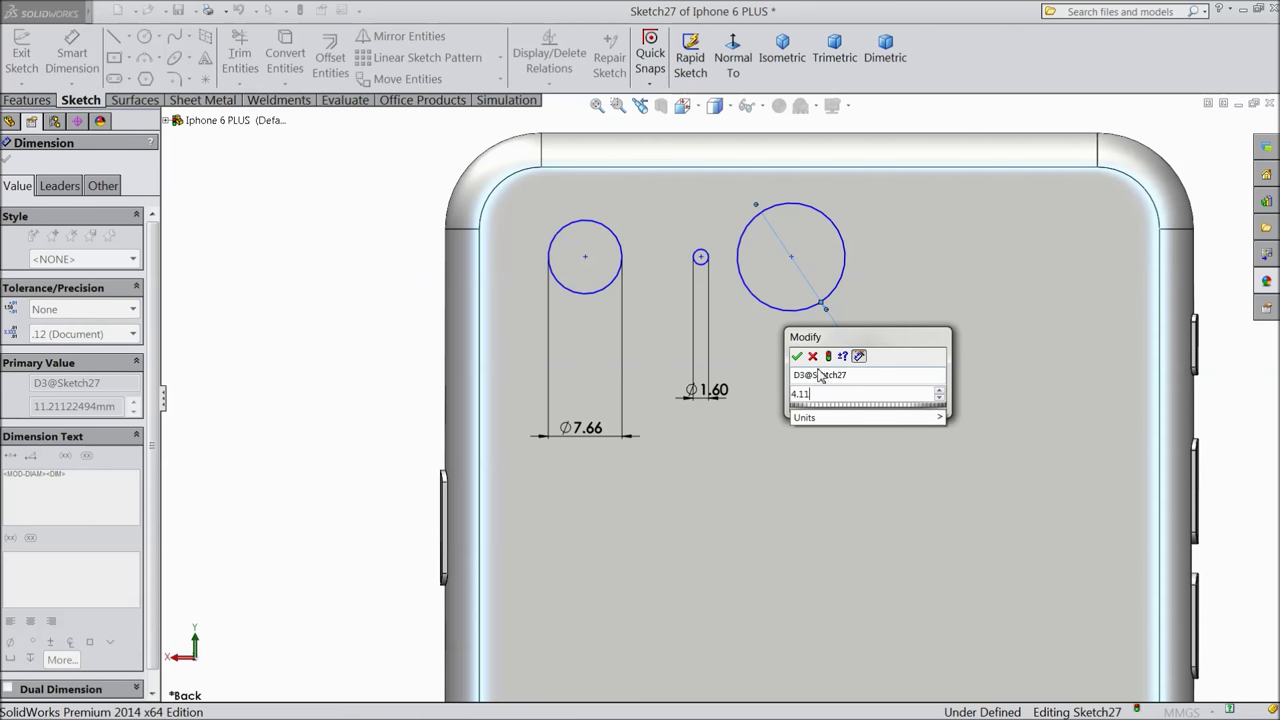
{"action": "left_click", "coordinate": [798, 358]}
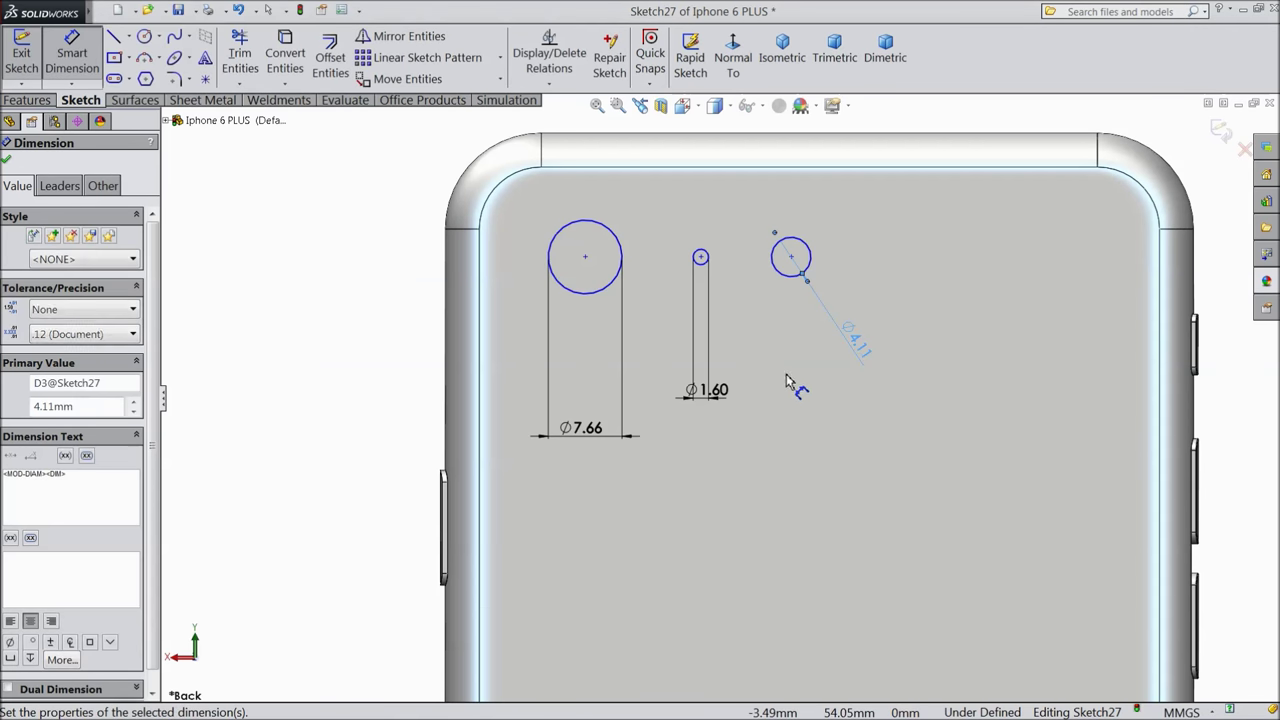
Sketch a concentric circle inside the leftmost circle and dimension its diameter as 6.3 mm.
{"action": "left_click", "coordinate": [146, 38]}
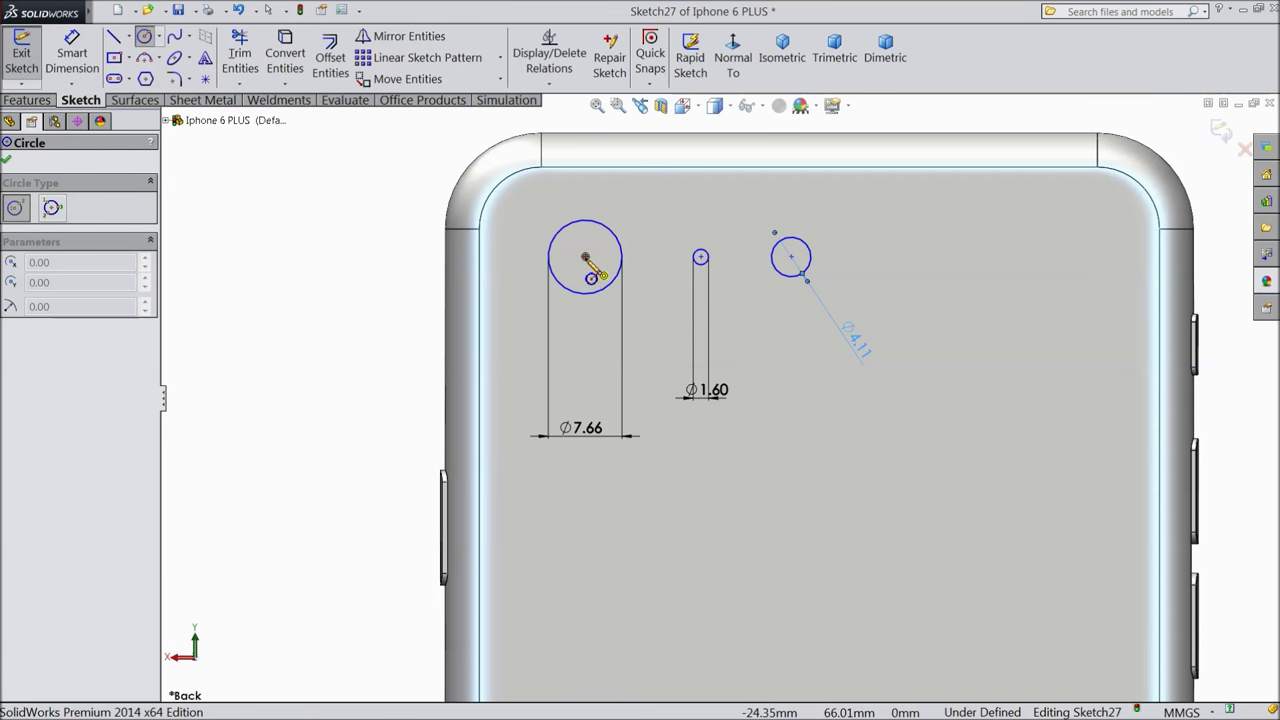
{"action": "left_click", "coordinate": [585, 257]}
{"action": "left_click", "coordinate": [590, 285]}
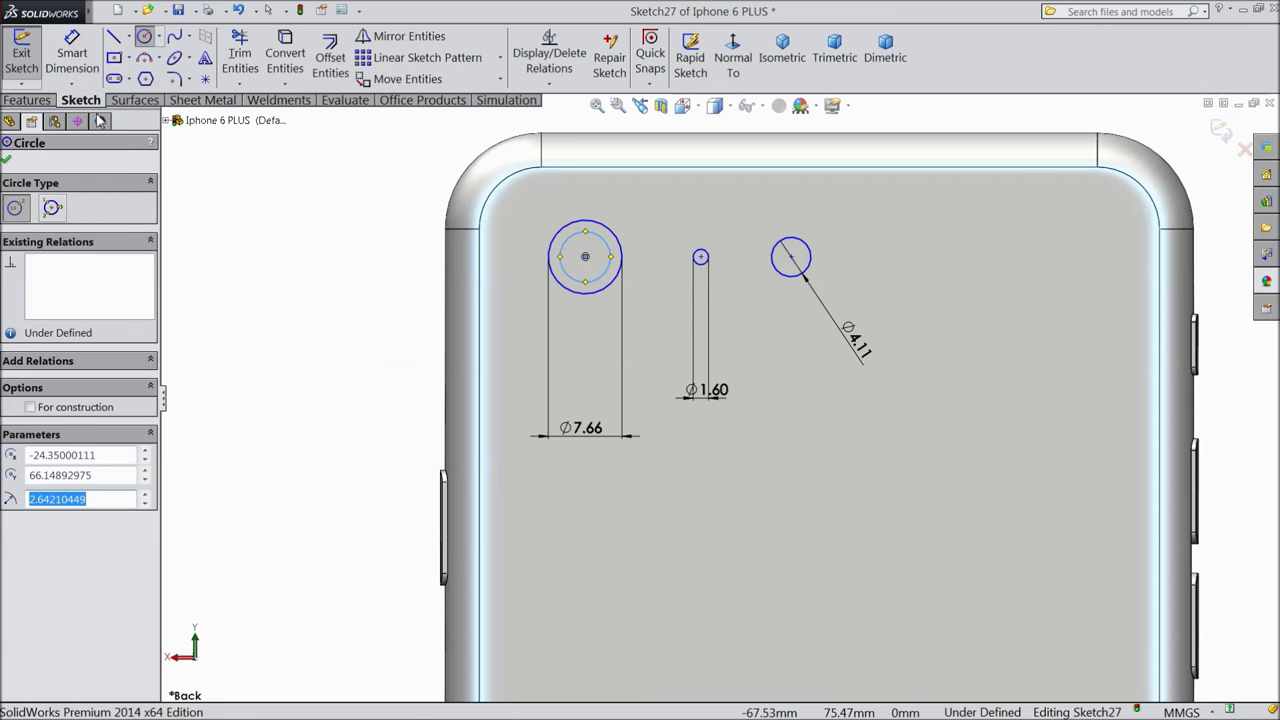
{"action": "left_click", "coordinate": [72, 55]}
{"action": "left_click", "coordinate": [590, 285]}
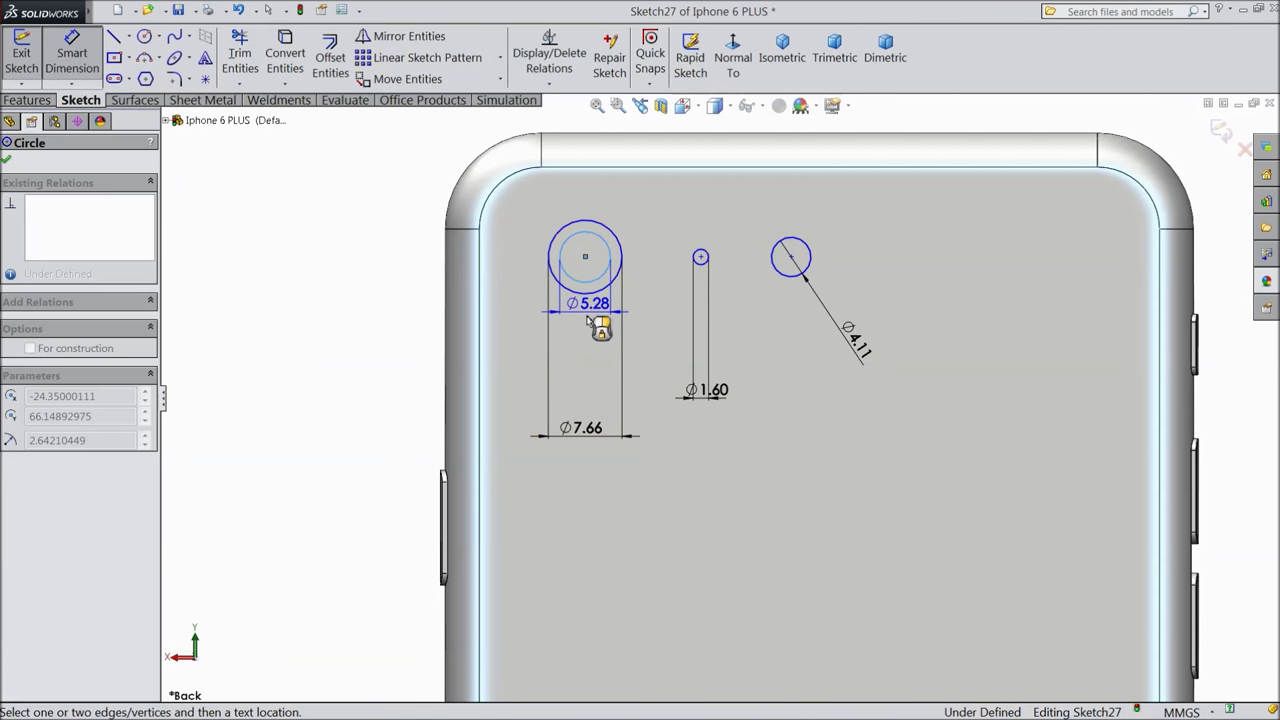
{"action": "left_click", "coordinate": [590, 330]}
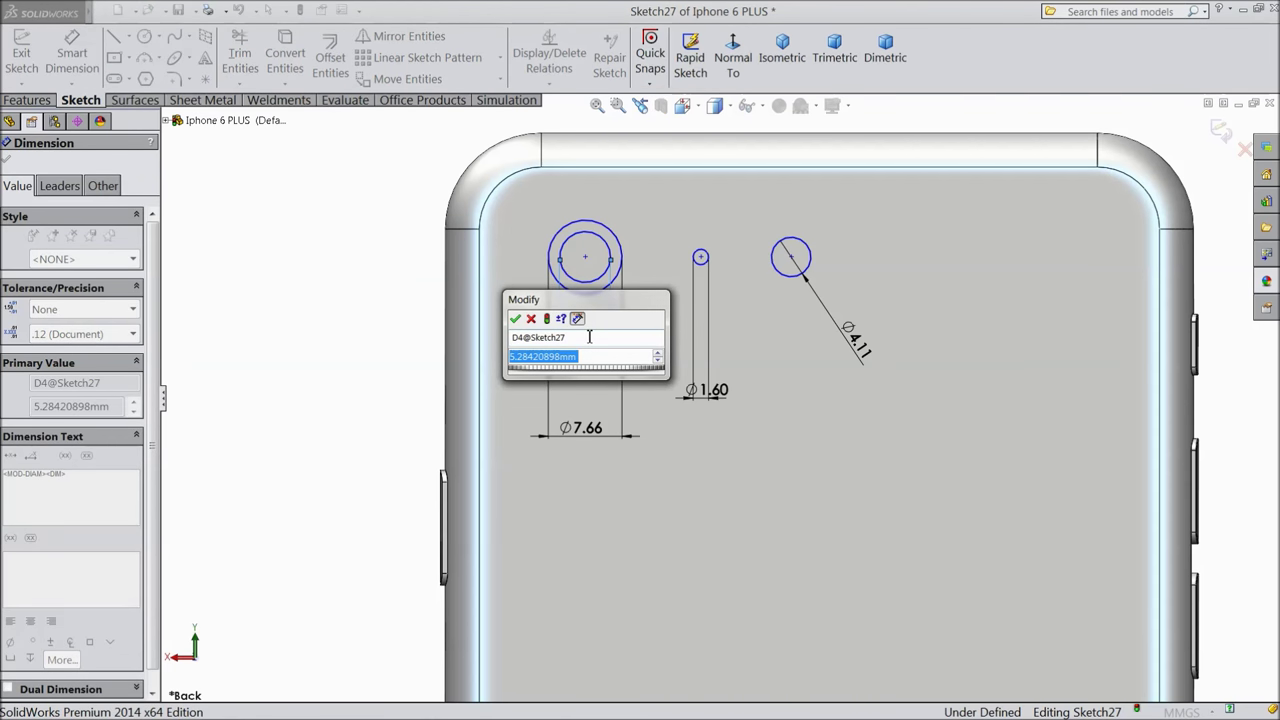
{"action": "type", "text": "6.3"}
{"action": "left_click", "coordinate": [513, 319]}
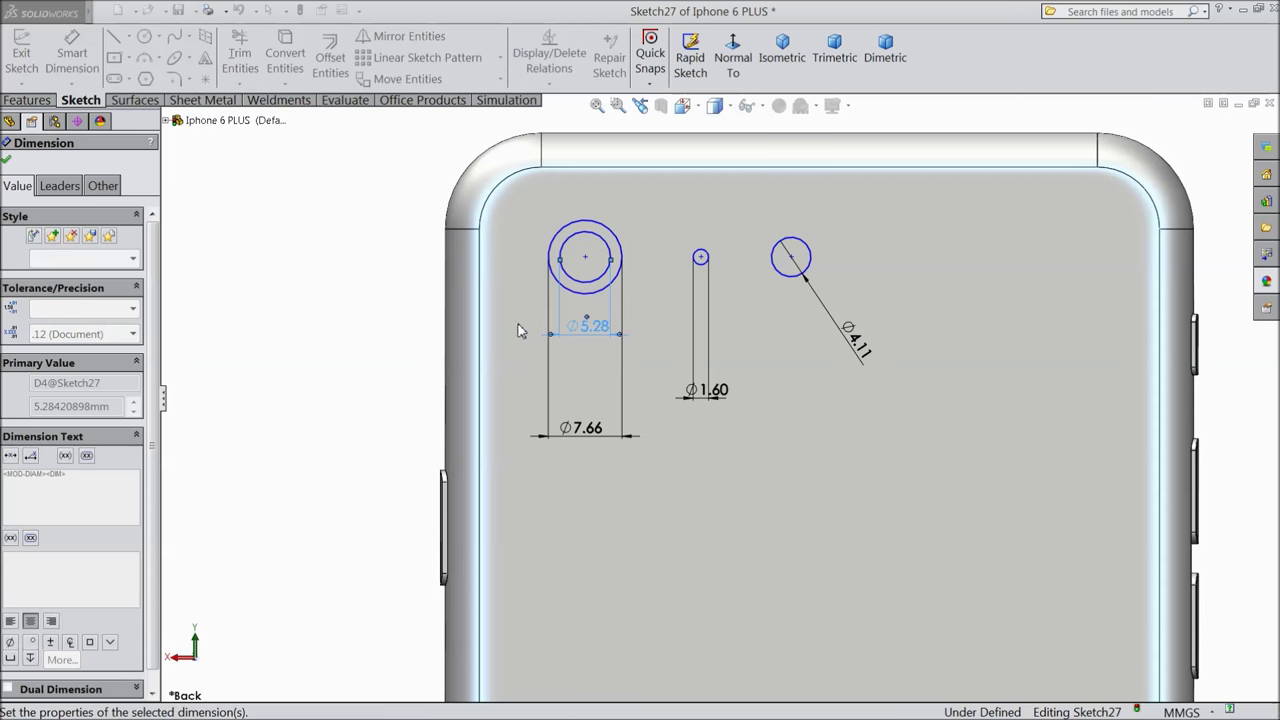
{"action": "left_click", "coordinate": [7, 162]}
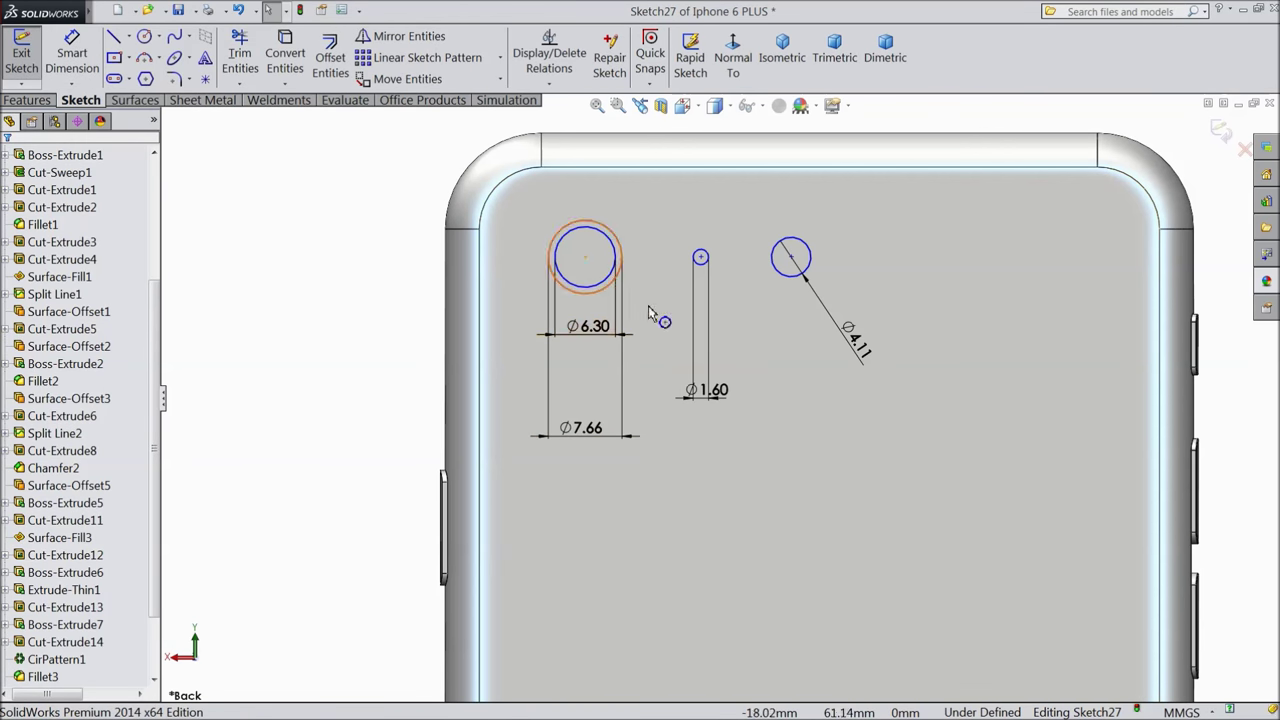
Align the centres of the leftmost, middle and rightmost circles with a Horizontal relation.
{"action": "left_click", "coordinate": [790, 258]}
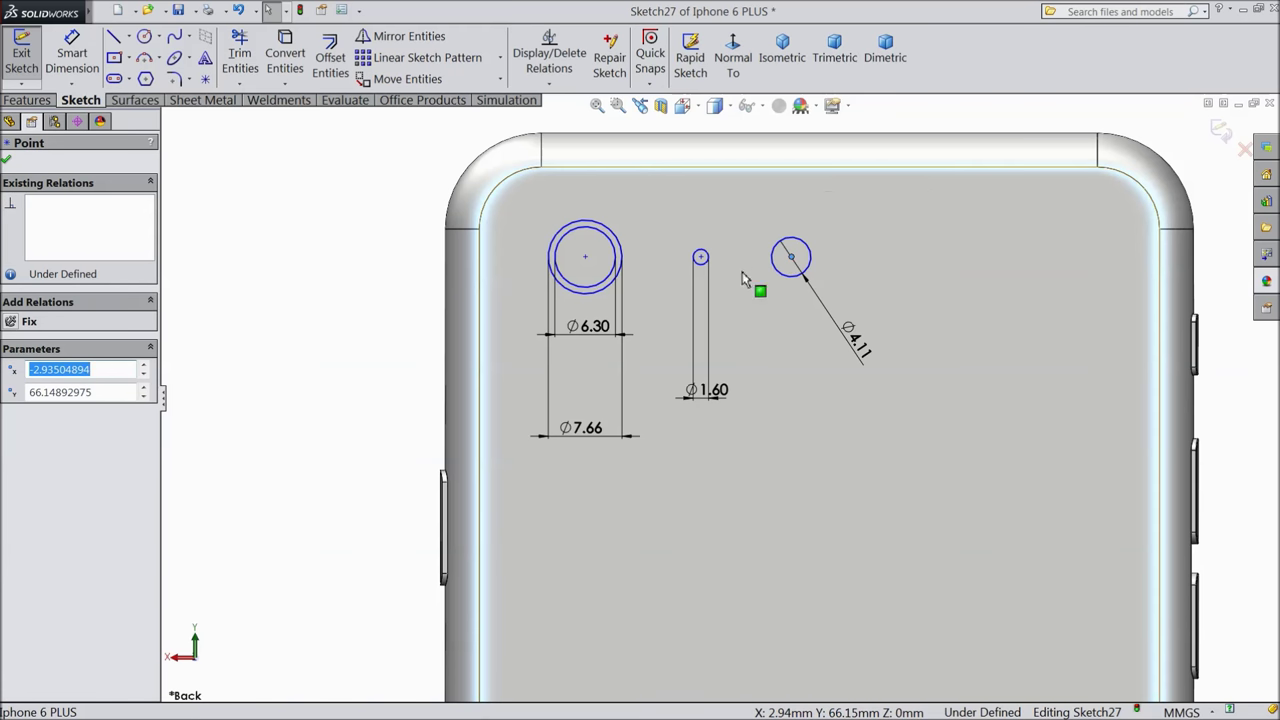
{"action": "left_click", "coordinate": [700, 257], "text": "ctrl"}
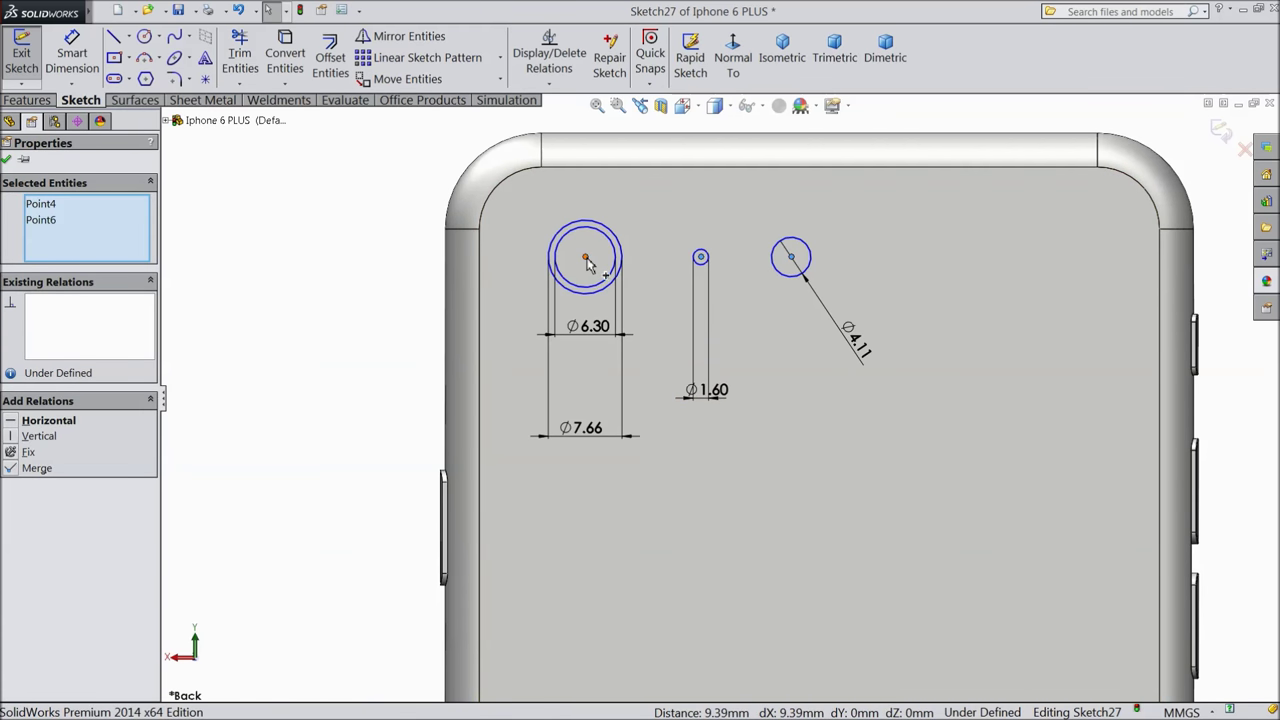
{"action": "left_click", "coordinate": [585, 257], "text": "ctrl"}
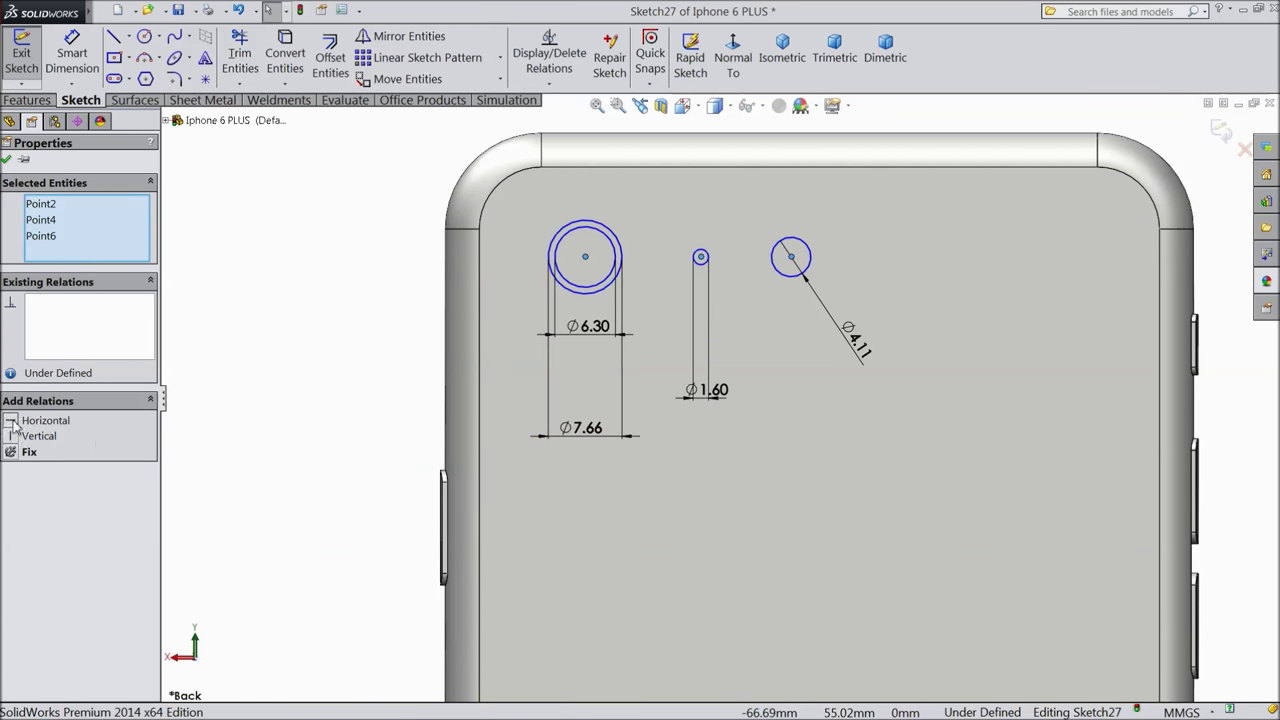
{"action": "left_click", "coordinate": [6, 160]}
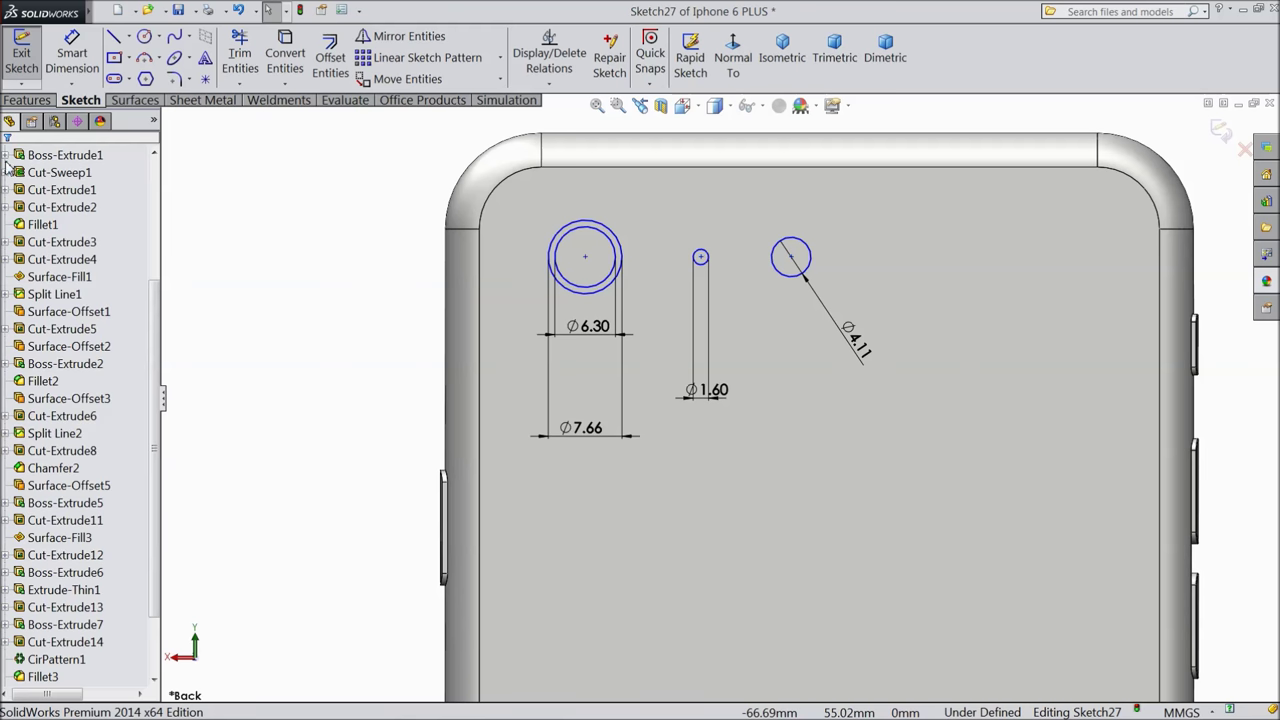
Dimension the horizontal distance from the phone's left edge to the leftmost circle's centre as 14.03 mm.
{"action": "left_click", "coordinate": [77, 67]}
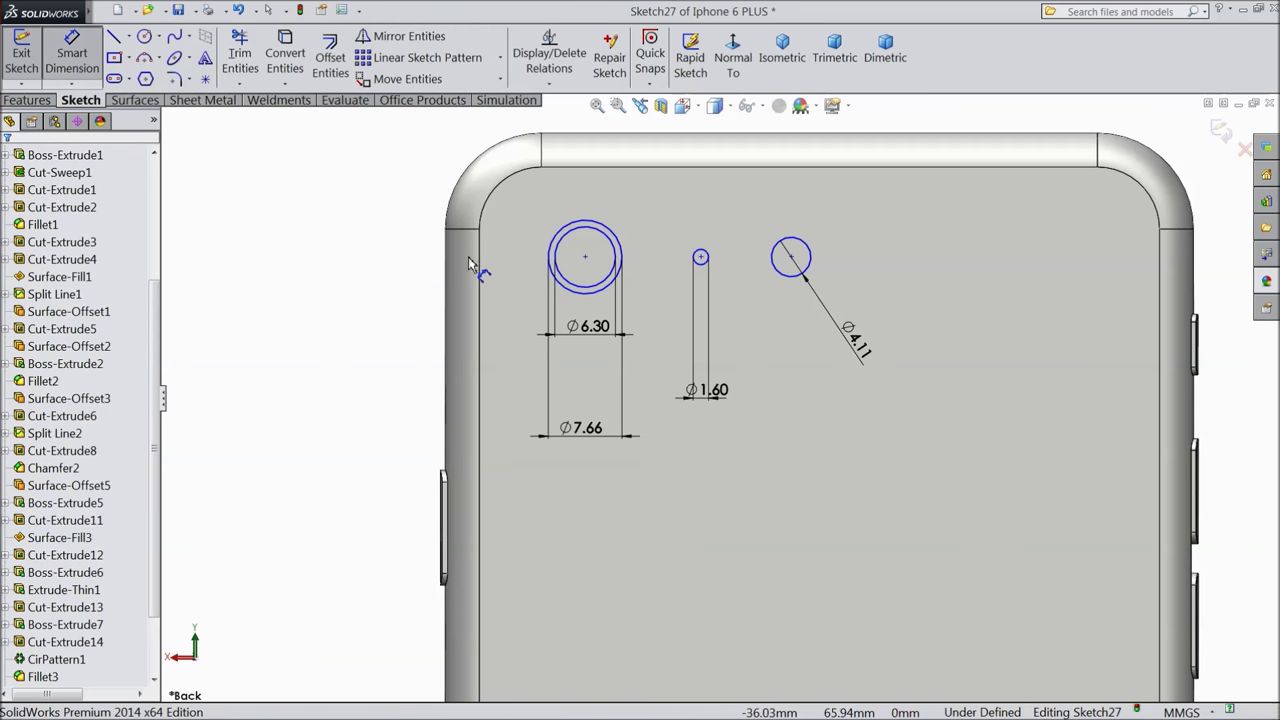
{"action": "left_click", "coordinate": [586, 262]}
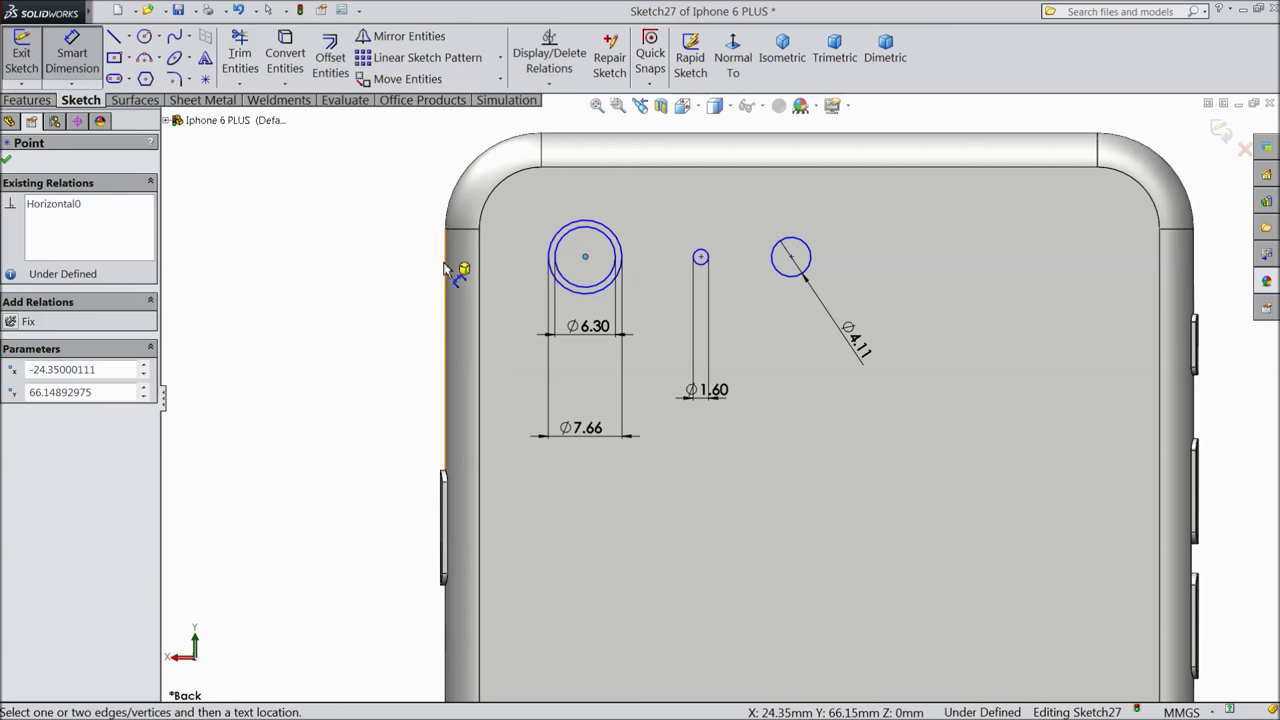
{"action": "left_click", "coordinate": [450, 280]}
{"action": "scroll", "coordinate": [505, 190], "scroll_direction": "up", "scroll_amount": 2}
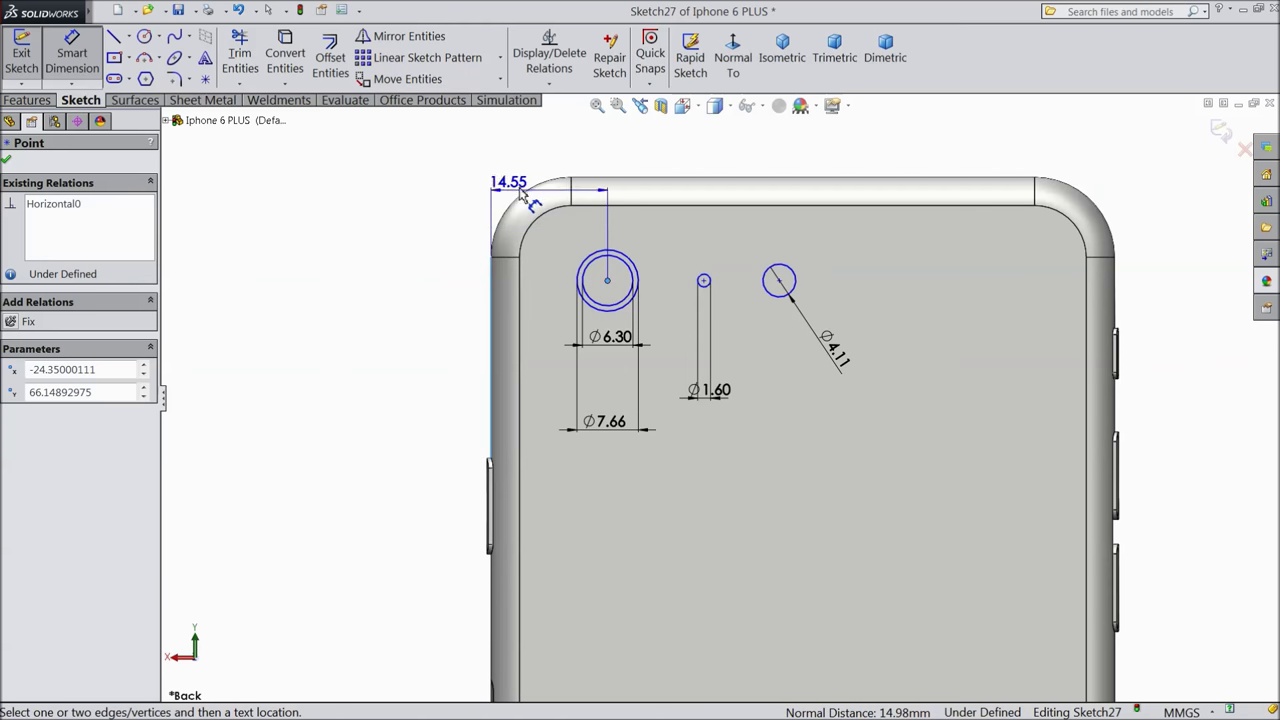
{"action": "left_click", "coordinate": [542, 155]}
{"action": "type", "text": "14.03"}
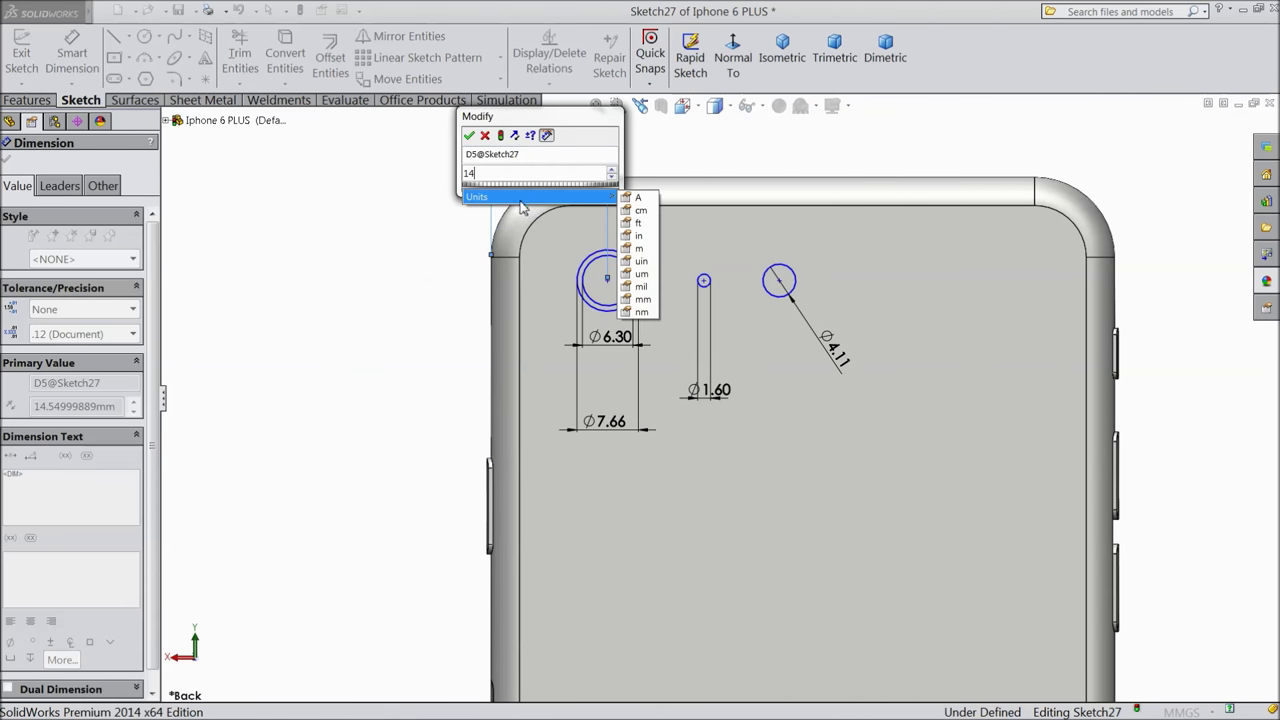
{"action": "left_click", "coordinate": [468, 135]}
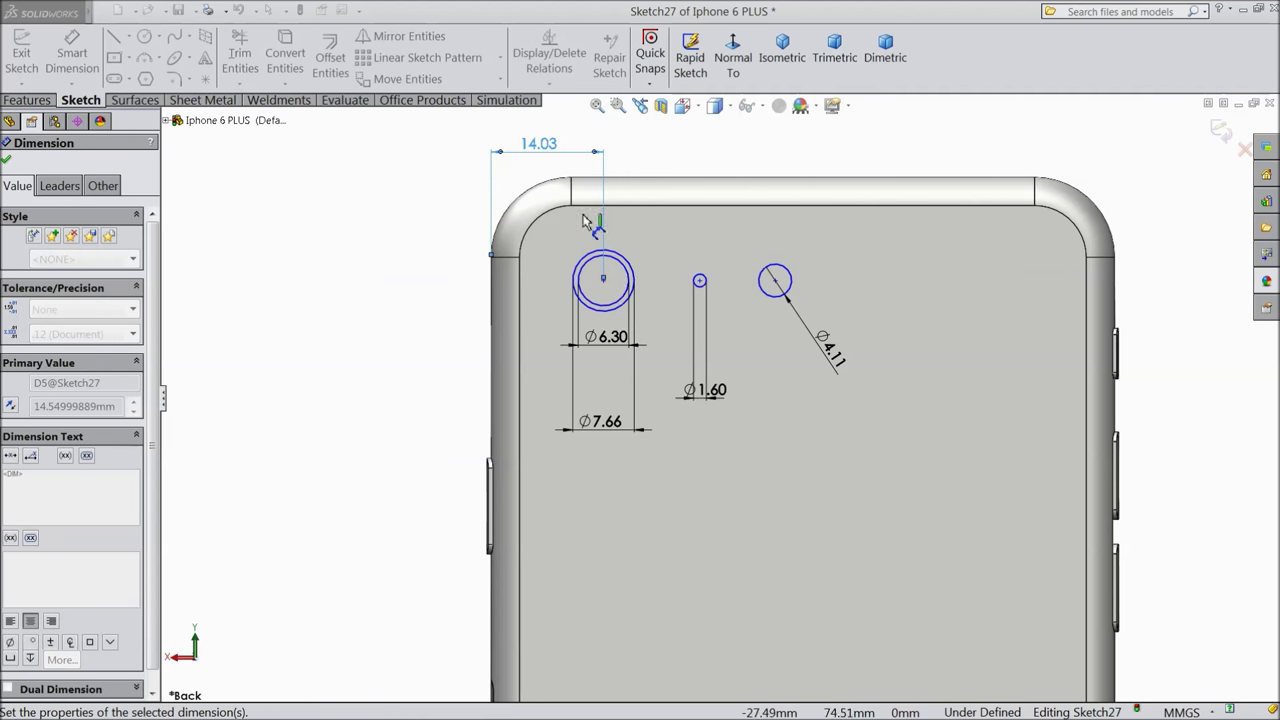
Dimension the horizontal spacing between the leftmost and middle circles' centres as 6.96 mm.
{"action": "left_click", "coordinate": [625, 305]}
{"action": "left_click", "coordinate": [699, 280]}
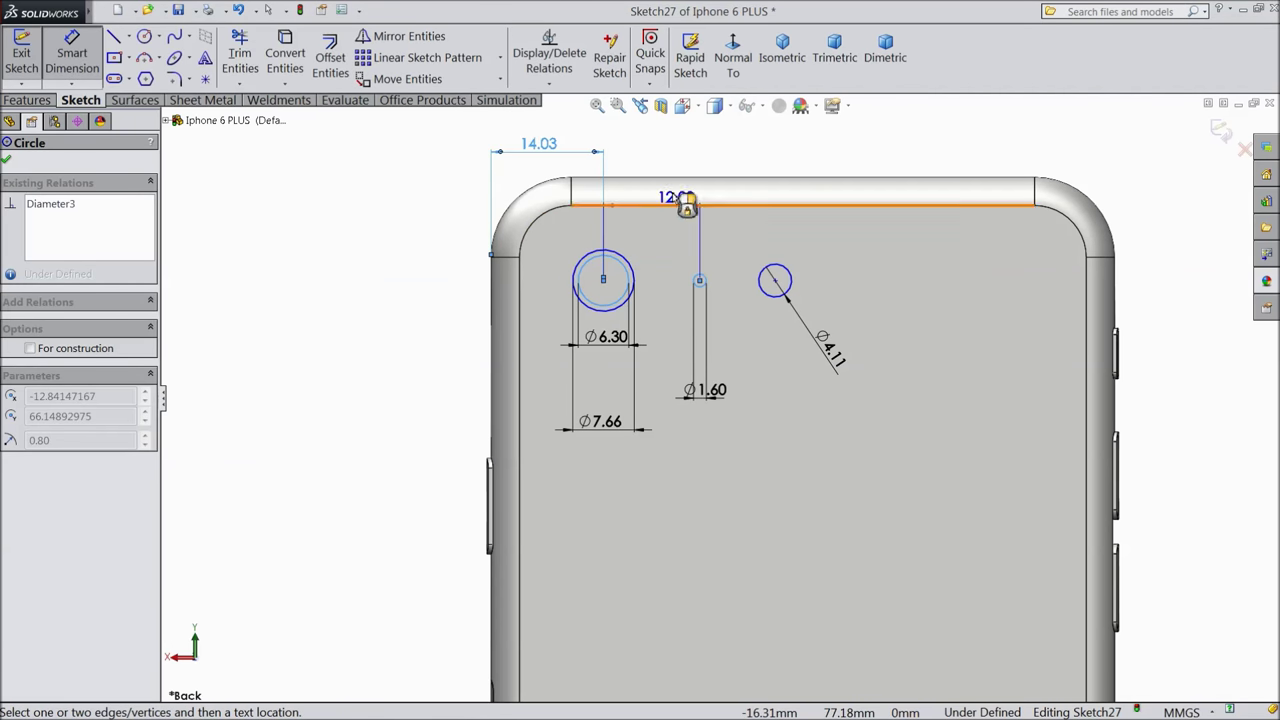
{"action": "left_click", "coordinate": [660, 158]}
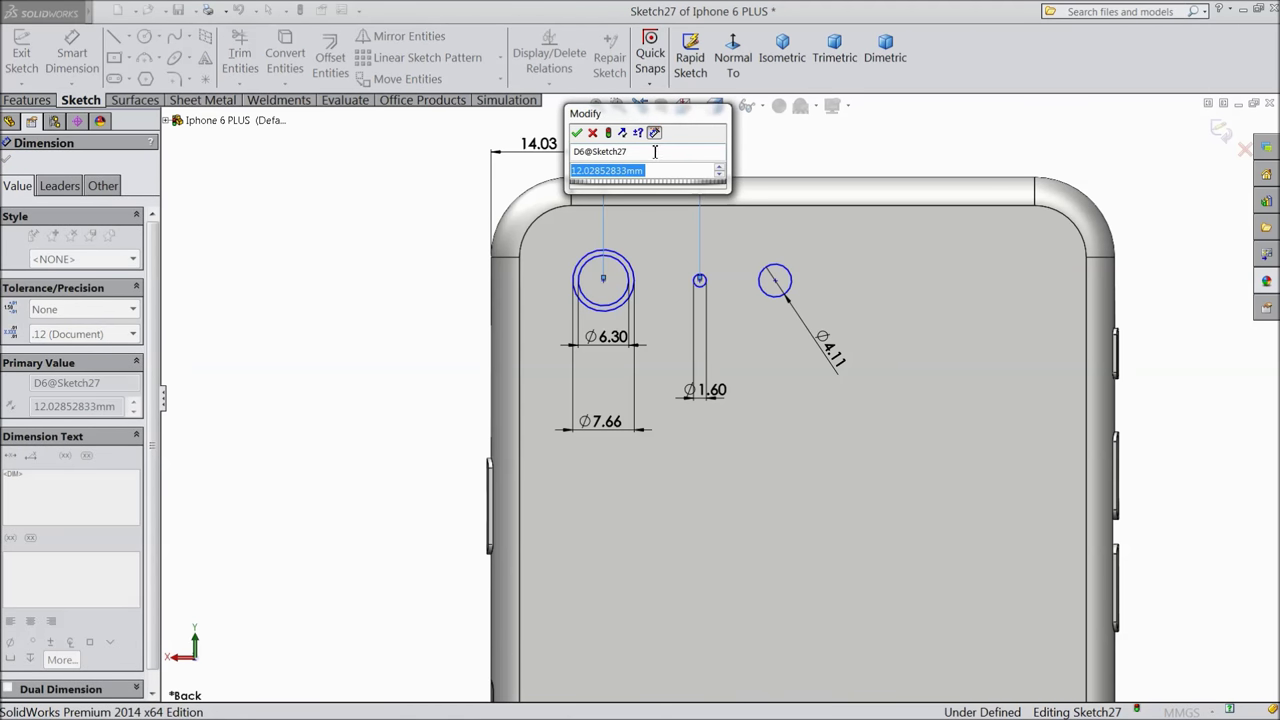
{"action": "type", "text": "6.96"}
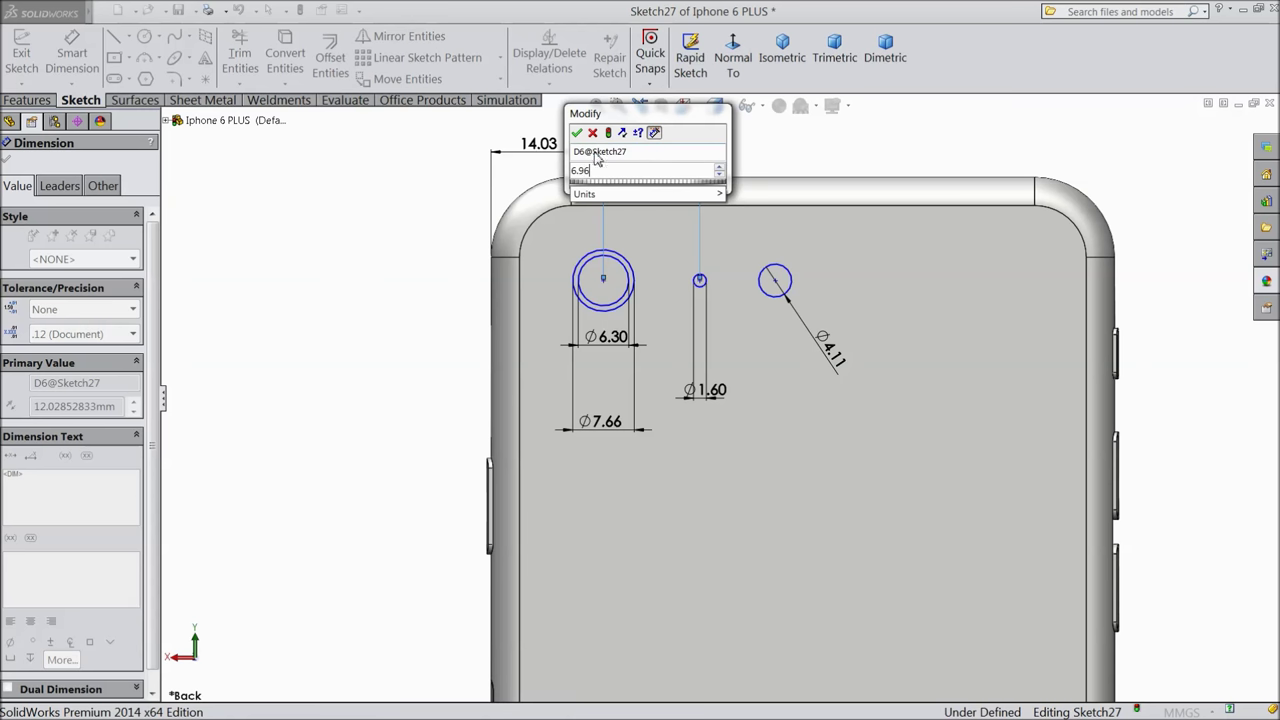
{"action": "left_click", "coordinate": [577, 133]}
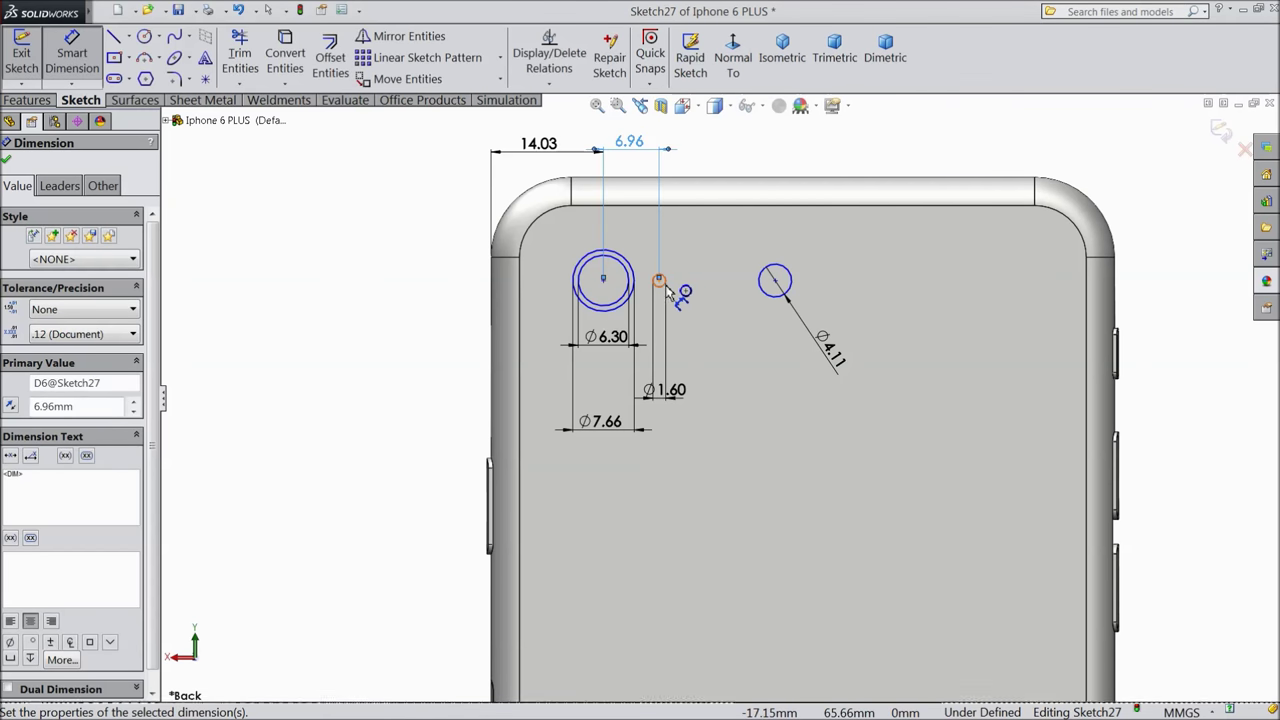
Dimension the horizontal spacing between the middle and rightmost circles' centres as 5.1 mm.
{"action": "left_click", "coordinate": [659, 280]}
{"action": "left_click", "coordinate": [775, 282]}
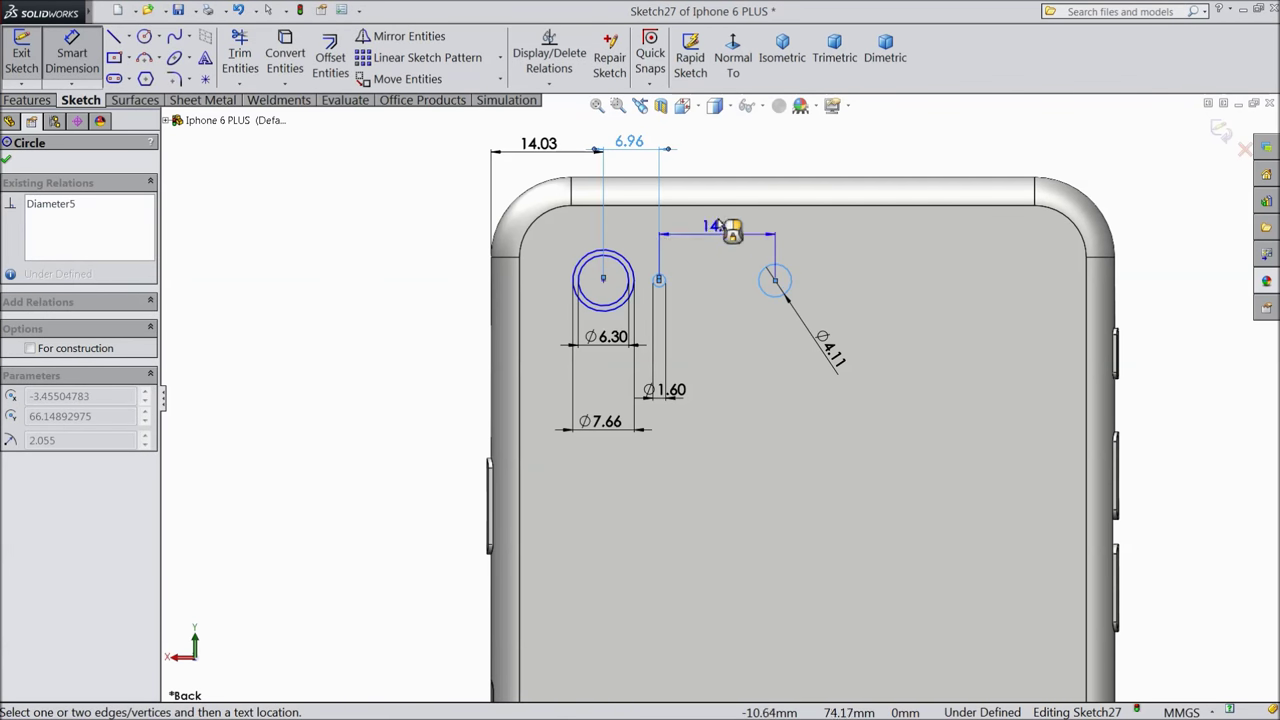
{"action": "left_click", "coordinate": [712, 160]}
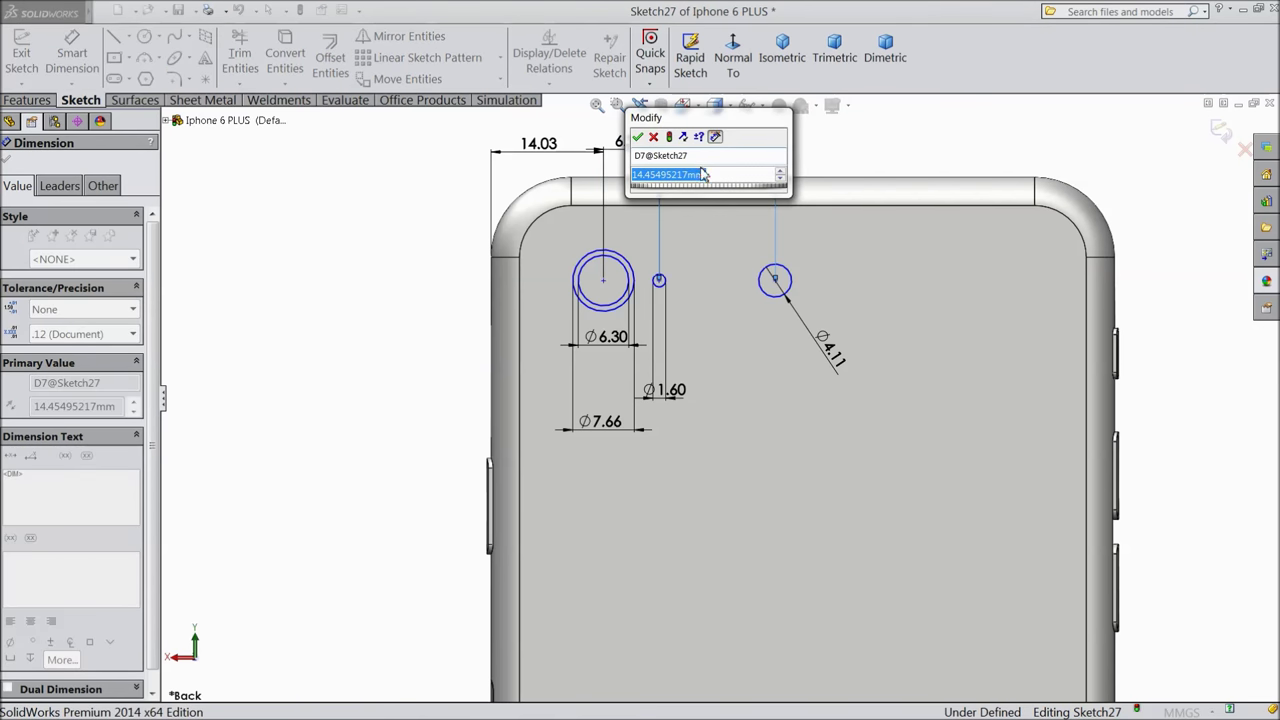
{"action": "type", "text": "5."}
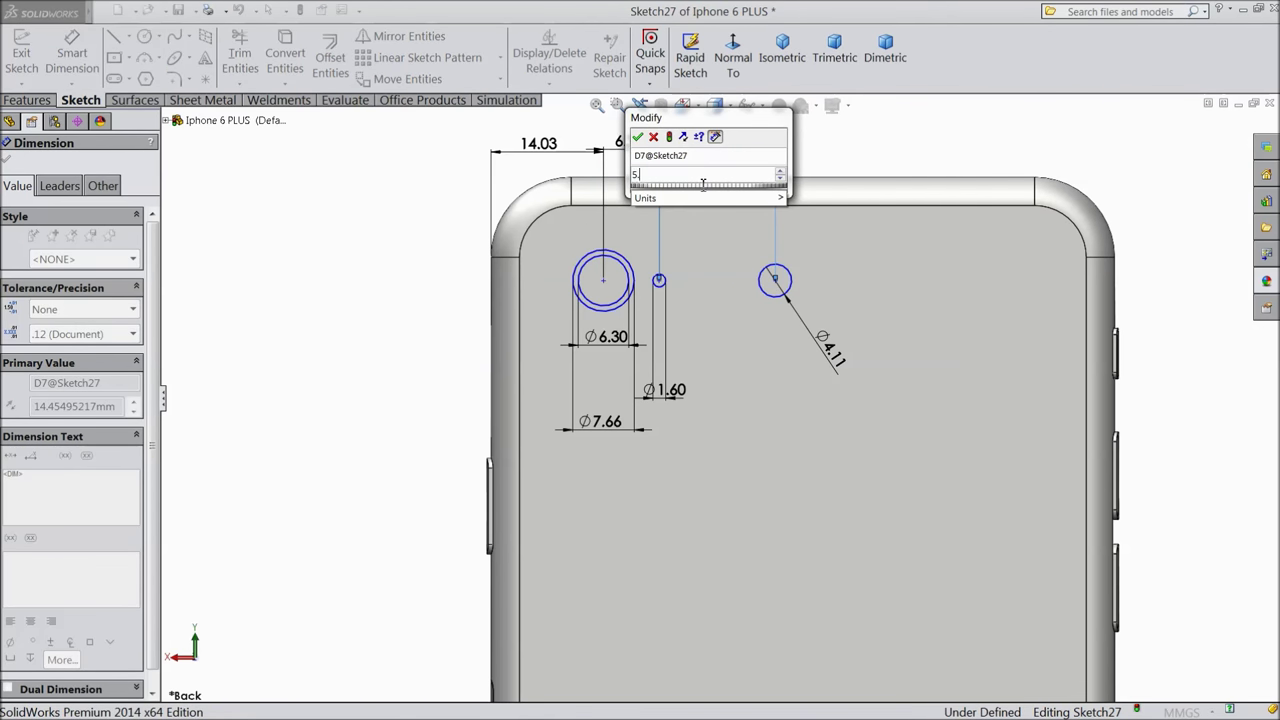
{"action": "left_click", "coordinate": [637, 136]}
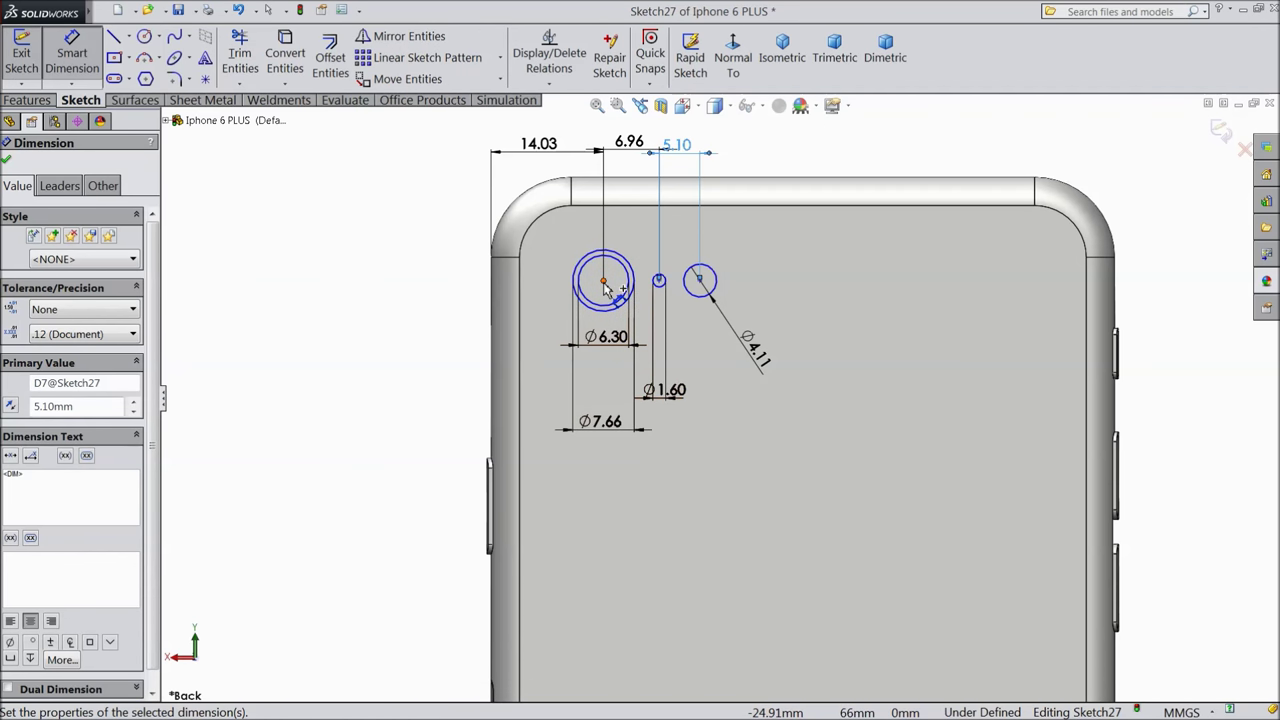
Dimension the vertical distance from the phone's top edge to the leftmost circle's centre as 7.2 mm.
{"action": "left_click", "coordinate": [604, 282]}
{"action": "left_click", "coordinate": [751, 180]}
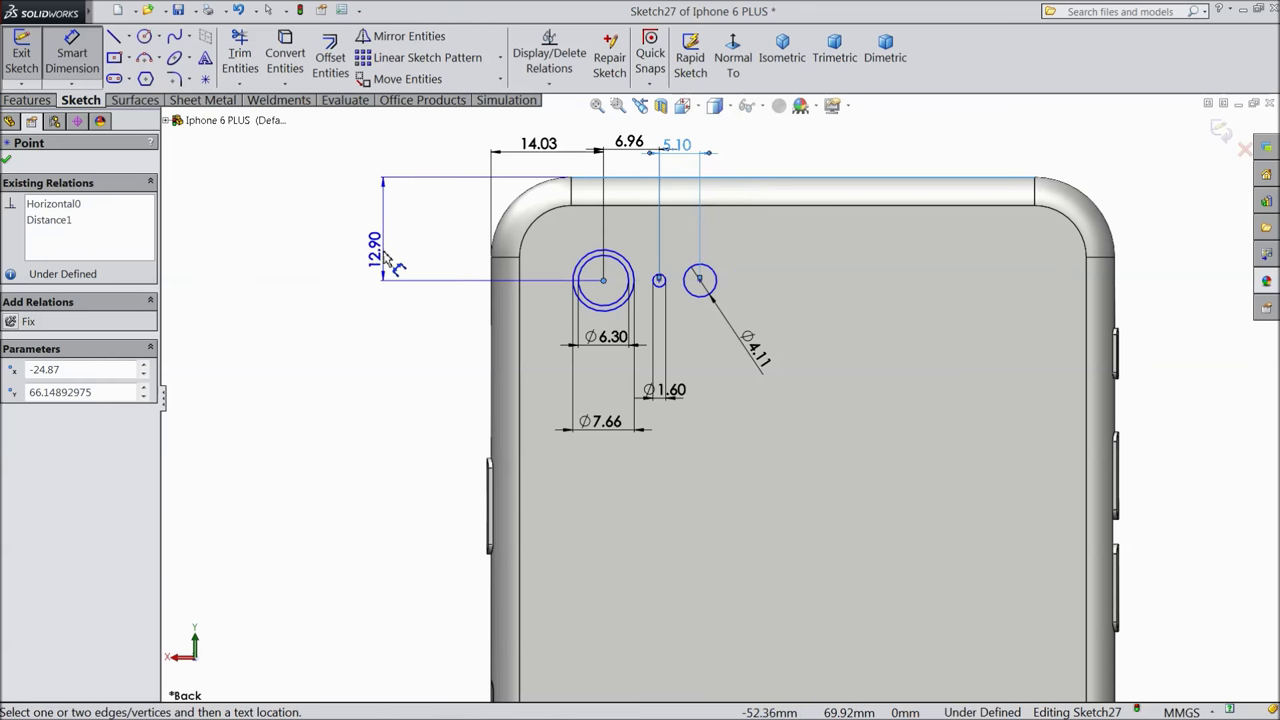
{"action": "left_click", "coordinate": [410, 258]}
{"action": "type", "text": "7"}
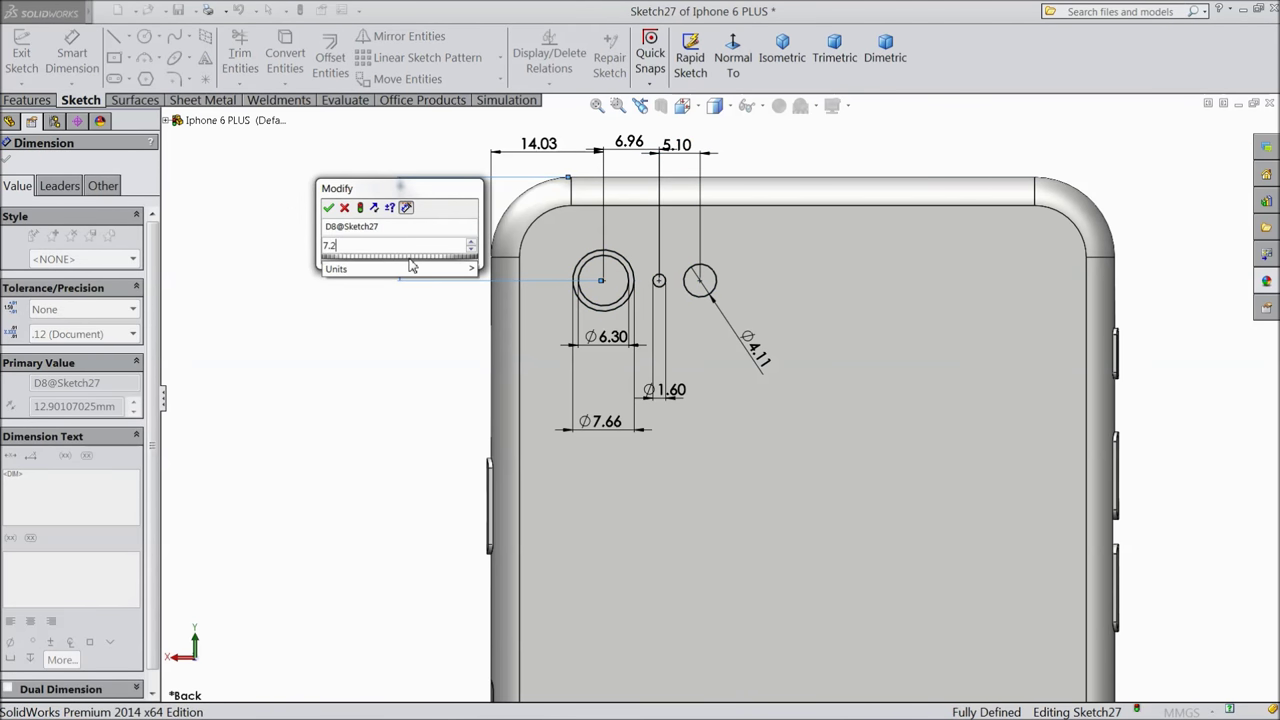
{"action": "type", "text": ".2"}
{"action": "key", "text": "Return"}
Set the leftmost circle's vertical distance from the phone's top edge to 7.3 mm.
{"action": "scroll", "coordinate": [600, 250], "scroll_direction": "down", "scroll_amount": 3}
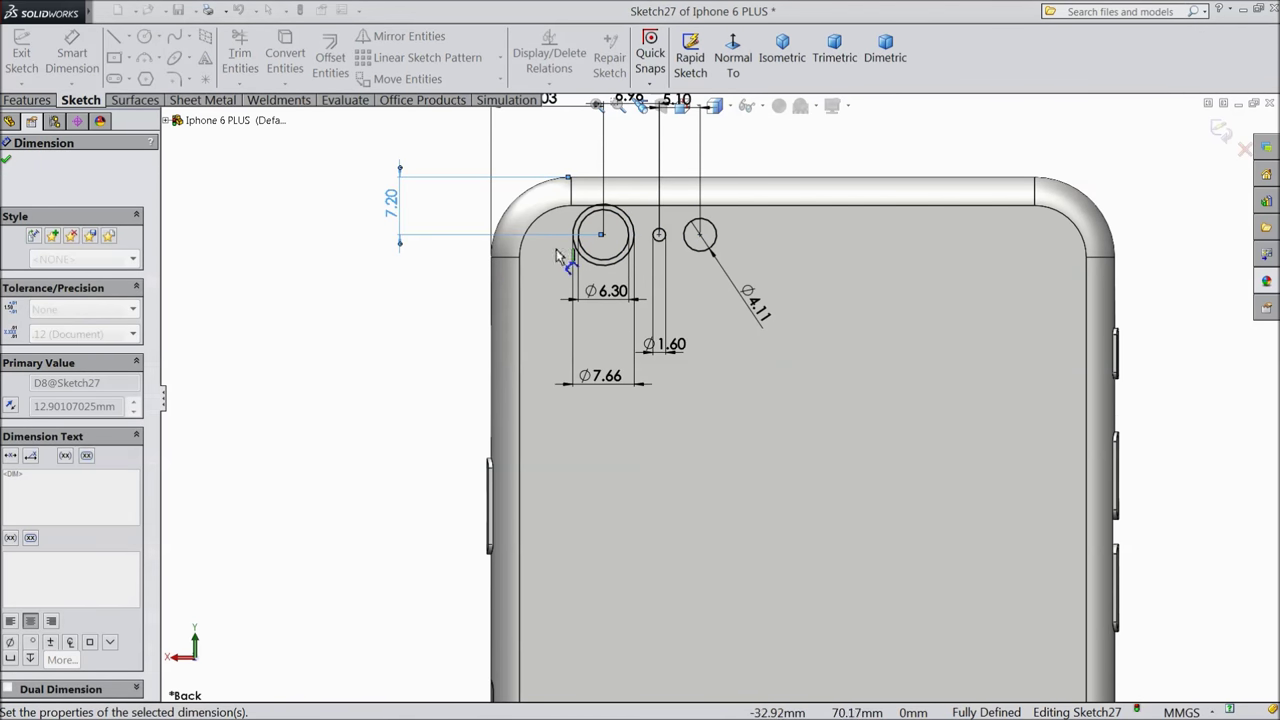
{"action": "scroll", "coordinate": [615, 235], "scroll_direction": "down", "scroll_amount": 2}
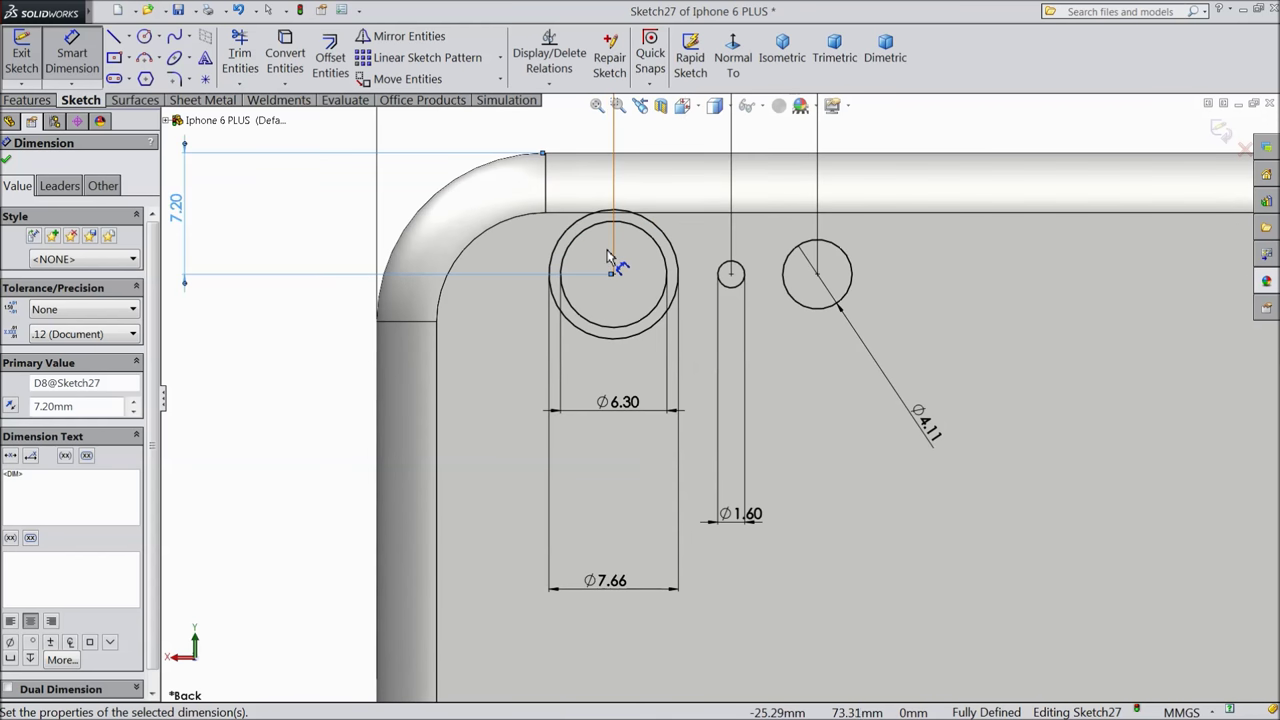
{"action": "scroll", "coordinate": [626, 225], "scroll_direction": "up", "scroll_amount": 2}
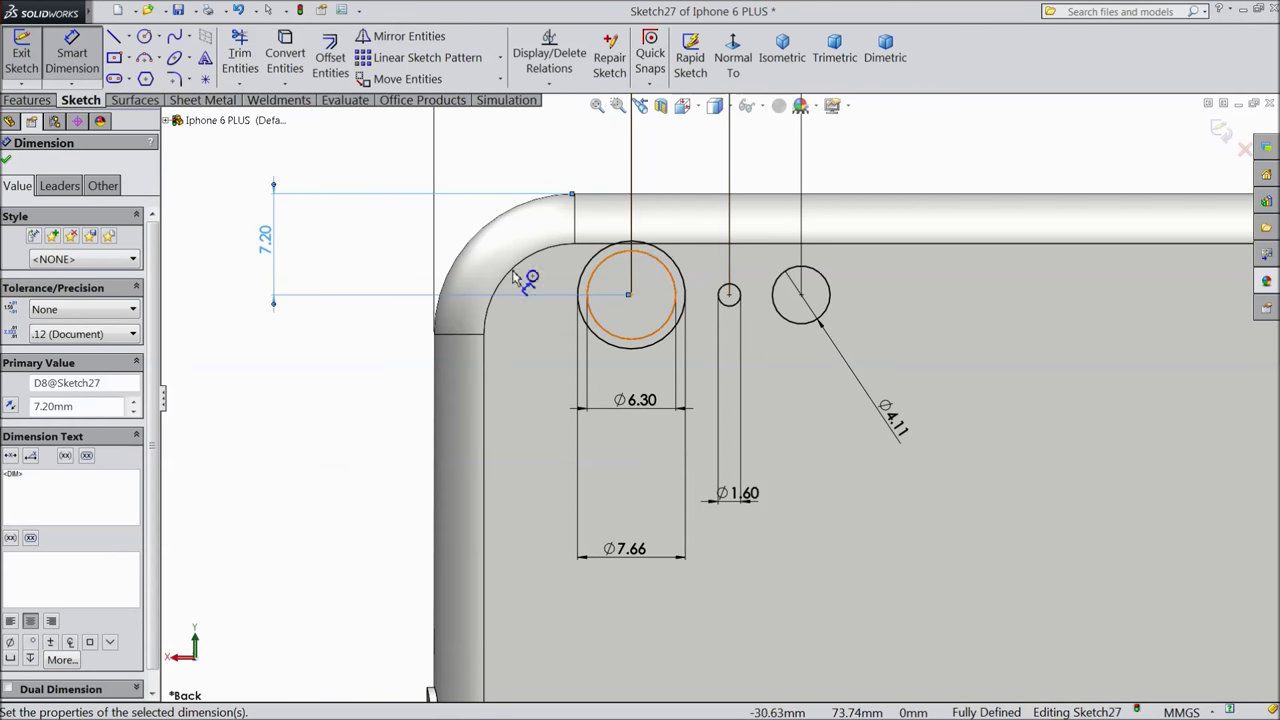
{"action": "double_click", "coordinate": [268, 240]}
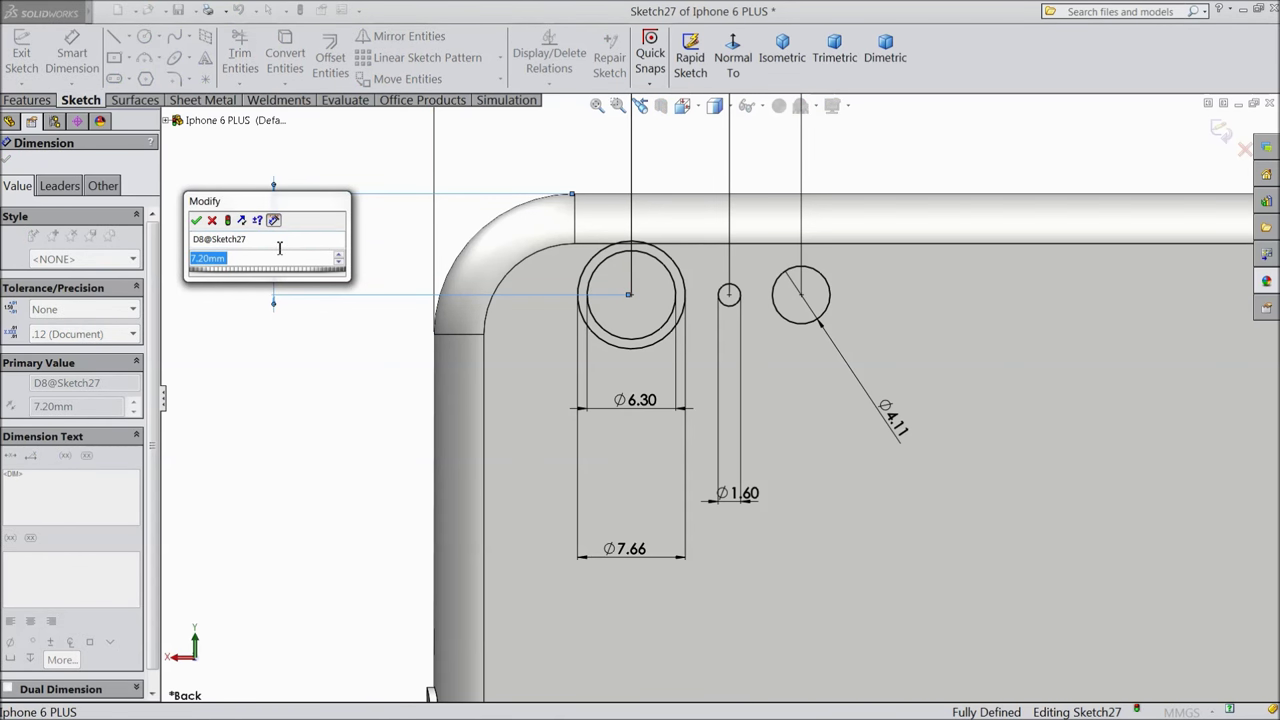
{"action": "type", "text": "7.3"}
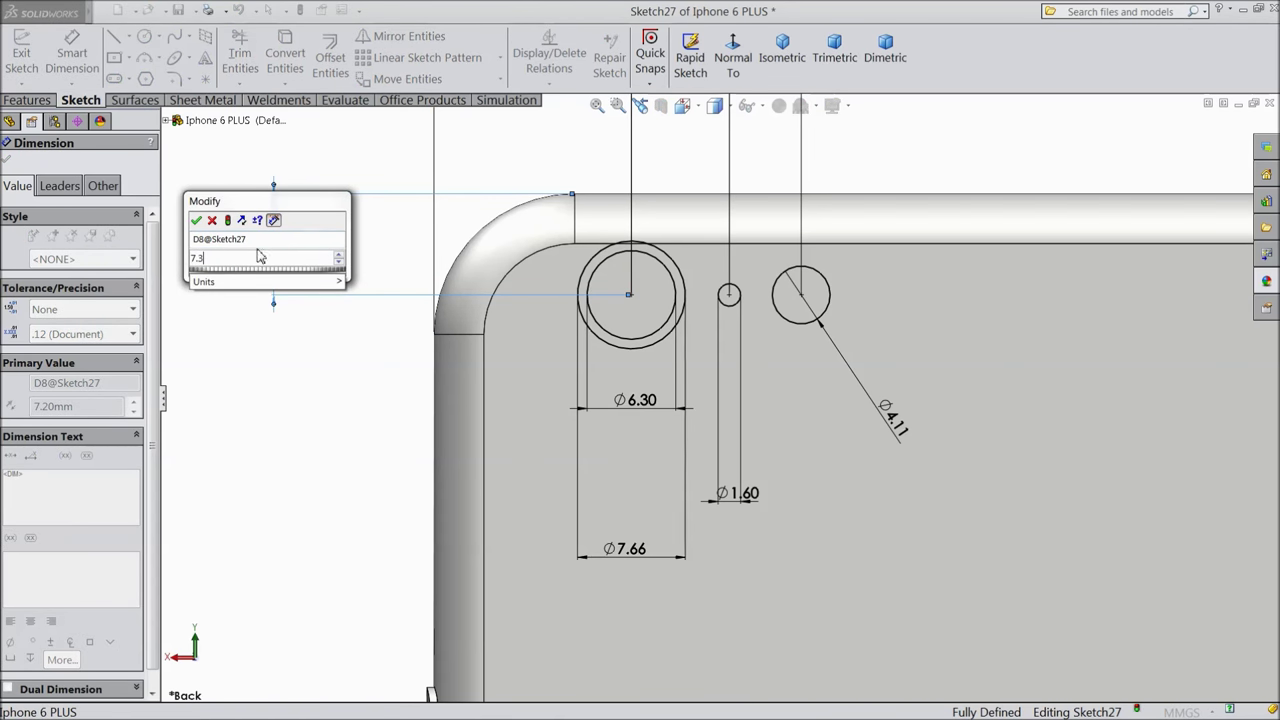
{"action": "left_click", "coordinate": [196, 220]}
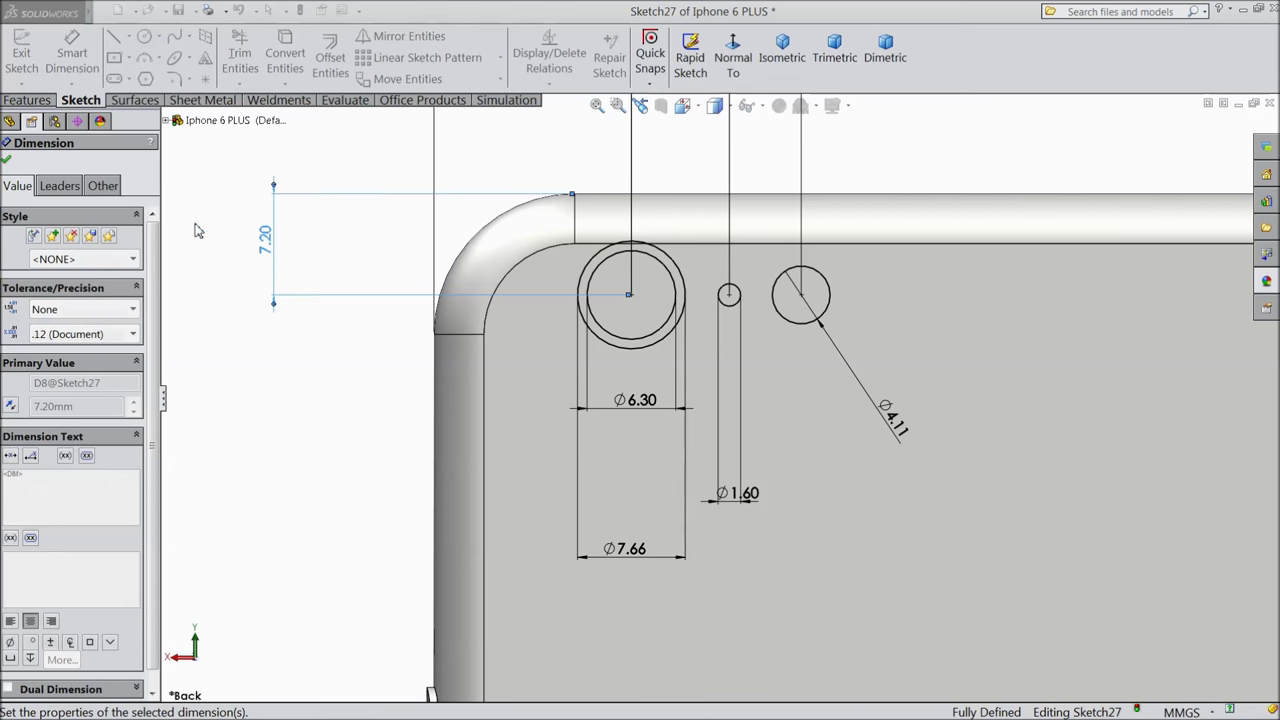
Set the vertical distance between the phone's top edge and the leftmost circle's centre to 7.5 mm.
{"action": "double_click", "coordinate": [265, 240]}
{"action": "type", "text": "7"}
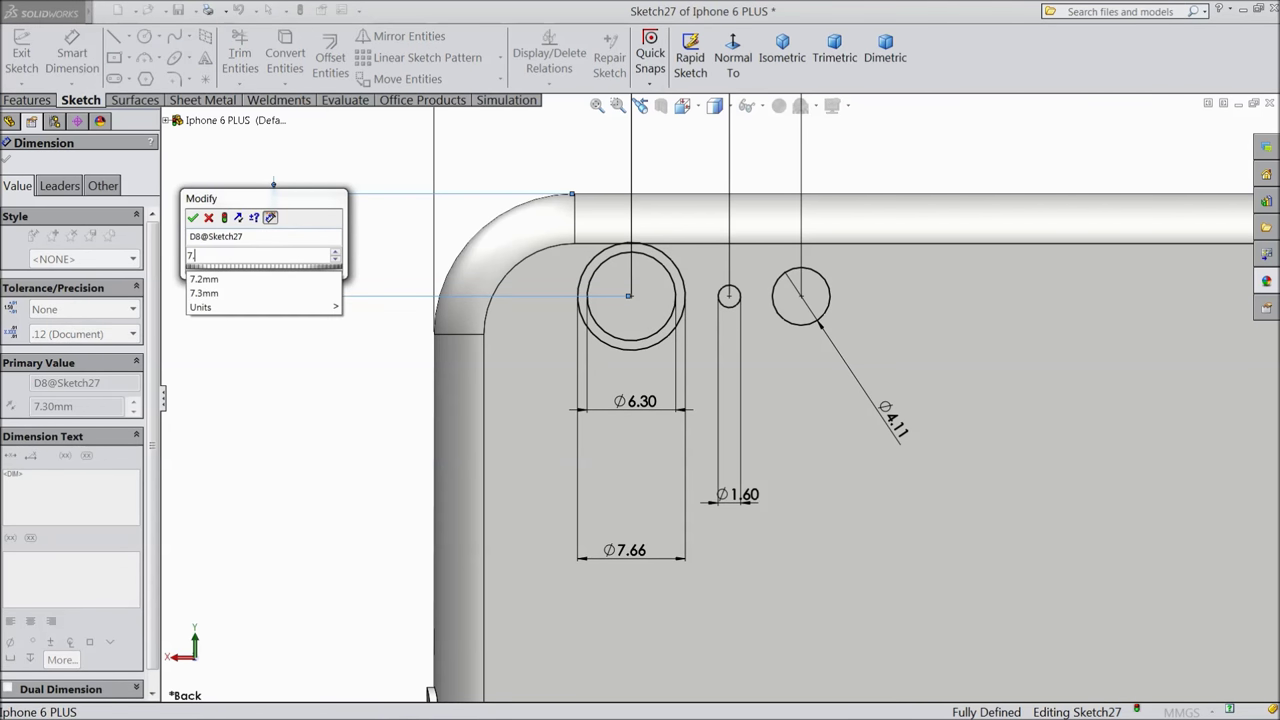
{"action": "type", "text": ".5"}
{"action": "left_click", "coordinate": [193, 218]}
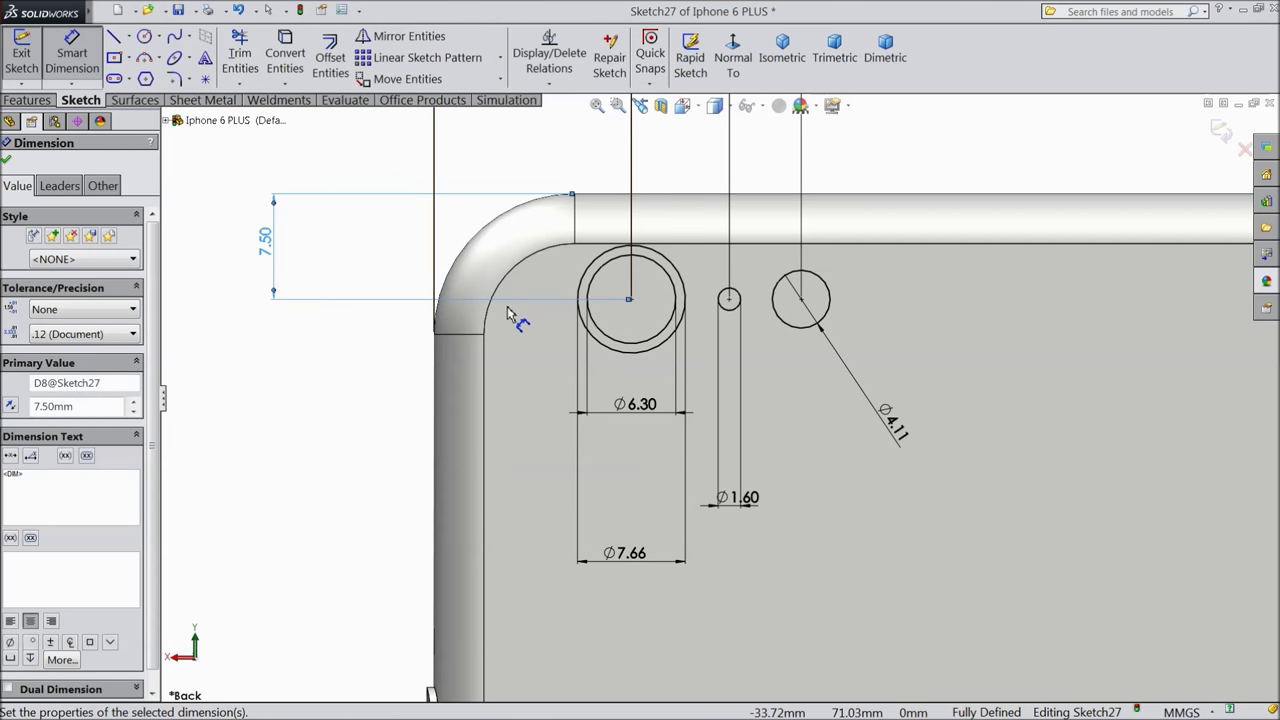
Change the vertical dimension from the phone's top edge to the leftmost circle's centre to 7.1 mm.
{"action": "scroll", "coordinate": [509, 315], "scroll_direction": "up", "scroll_amount": 2}
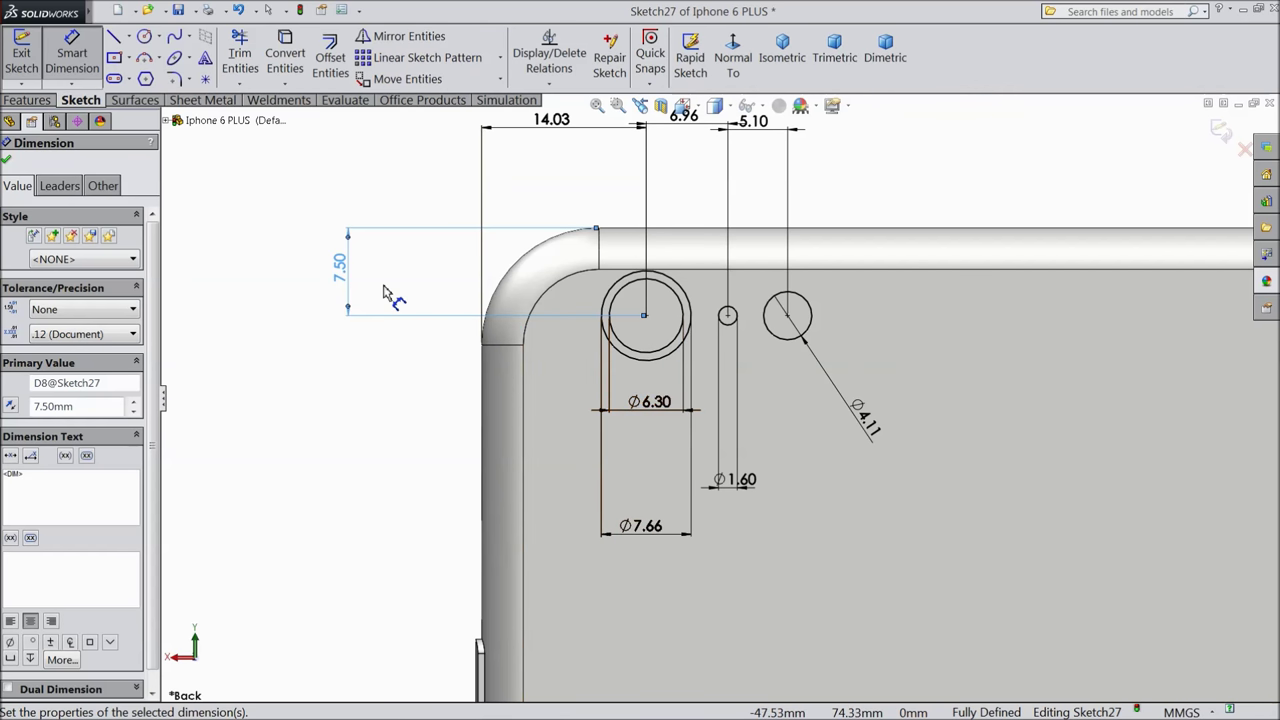
{"action": "double_click", "coordinate": [341, 268]}
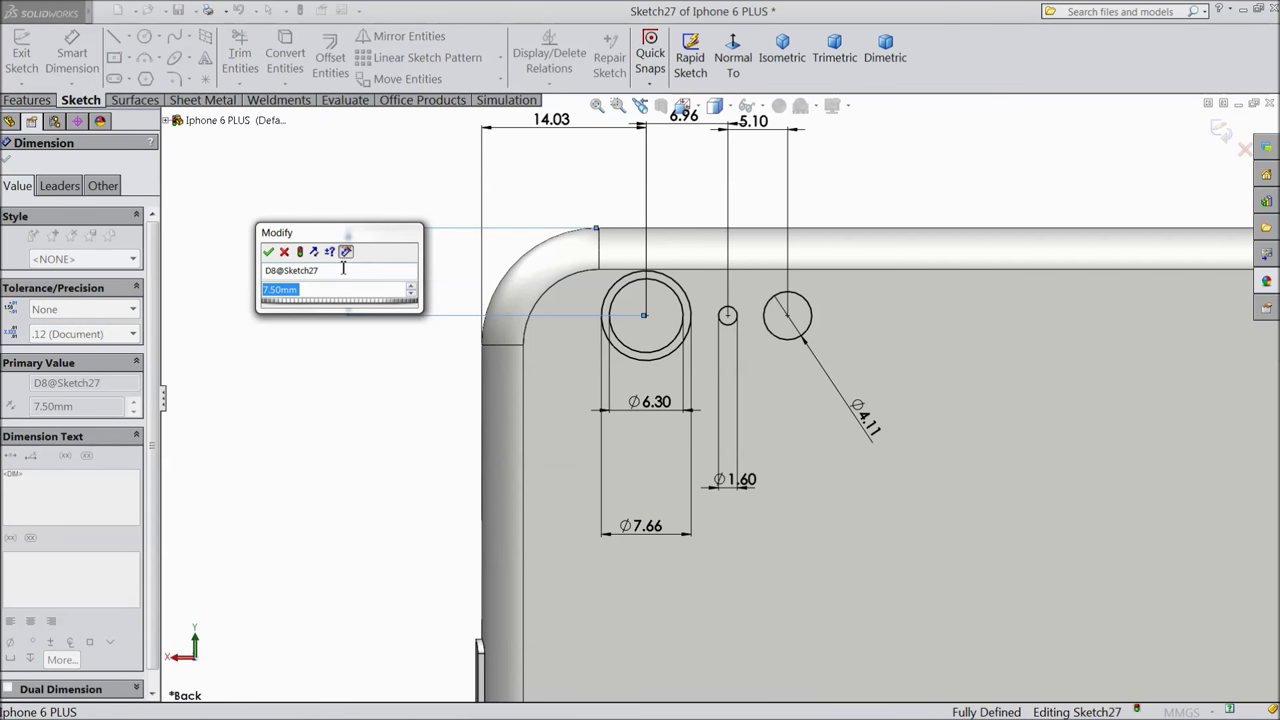
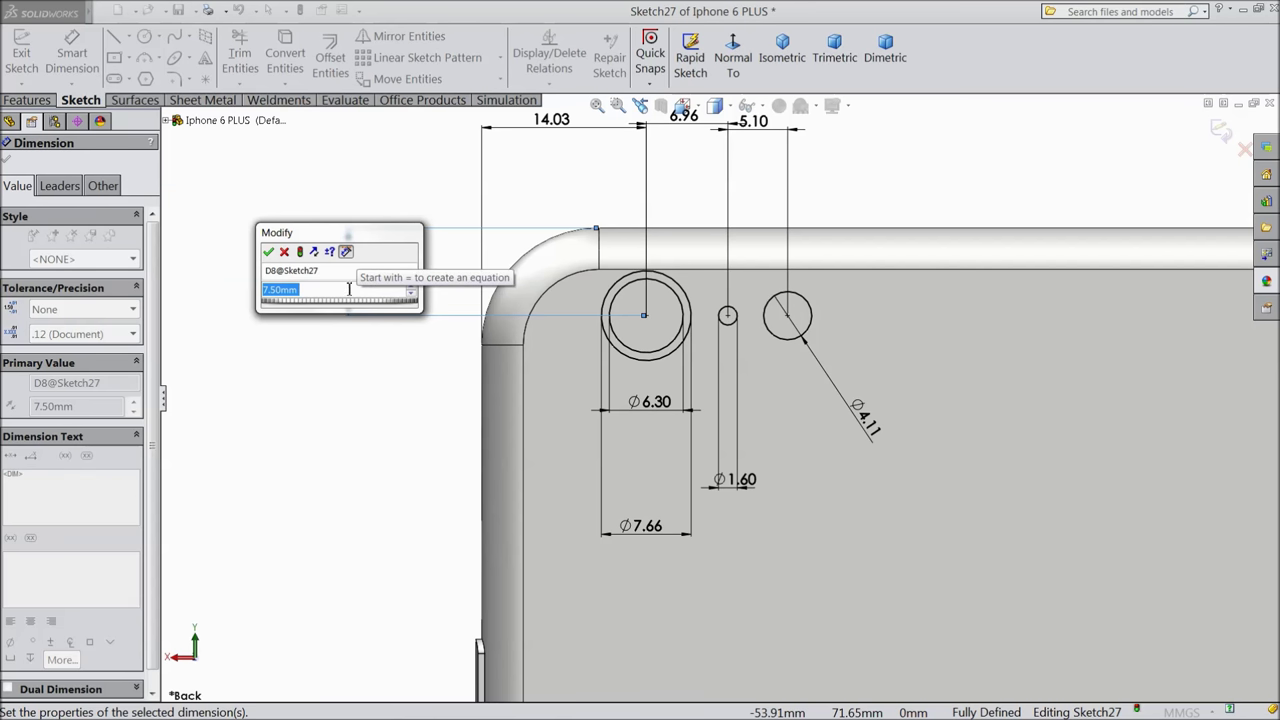
{"action": "type", "text": "7"}
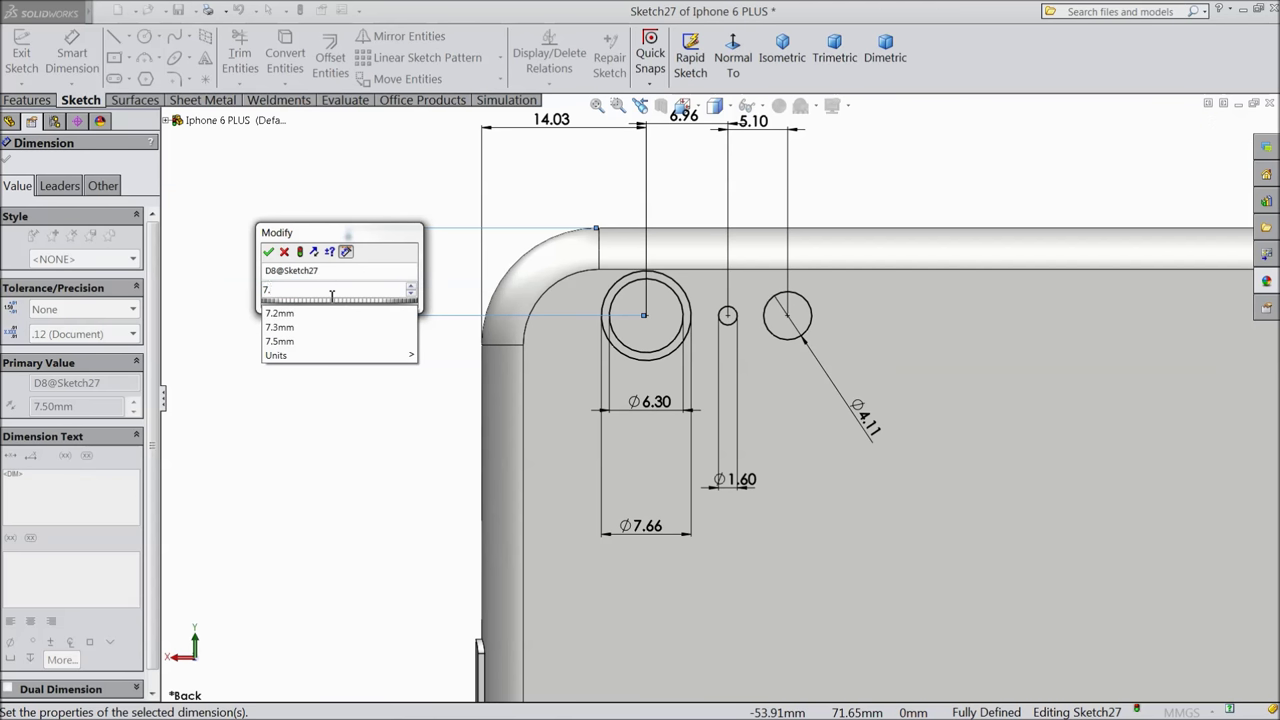
{"action": "type", "text": ".2"}
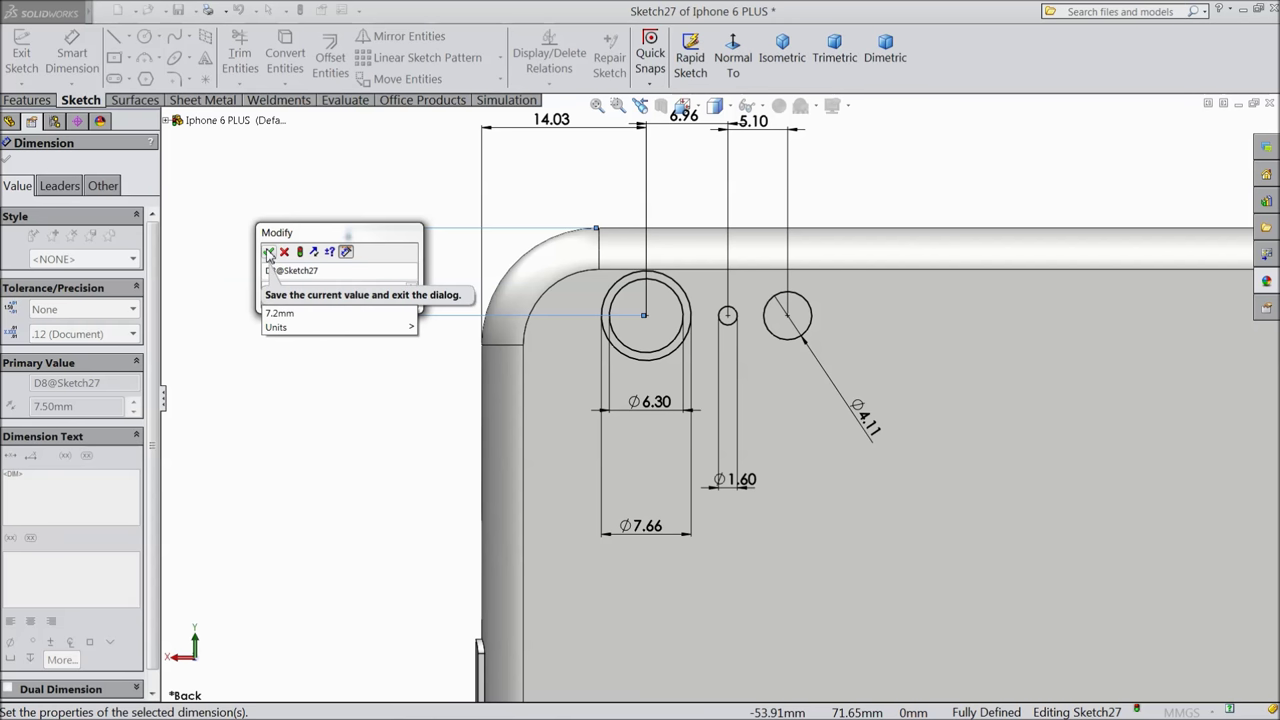
{"action": "key", "text": "BackSpace"}
{"action": "type", "text": "1"}
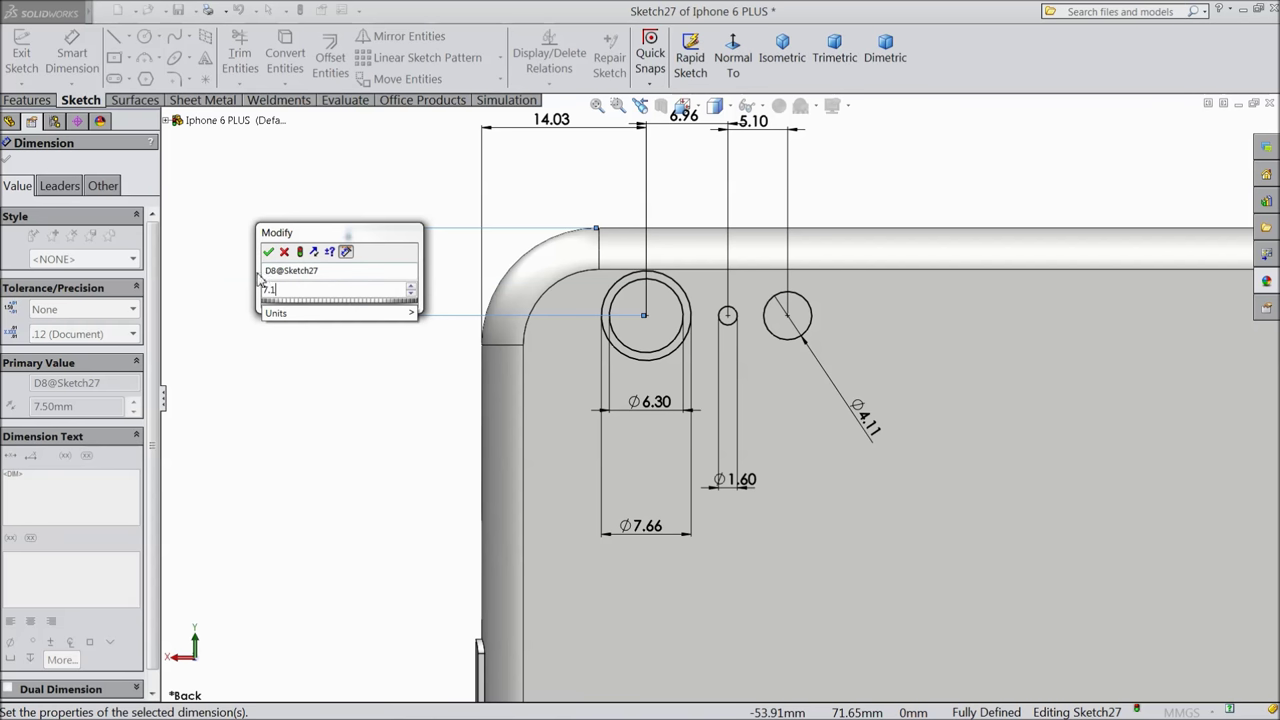
{"action": "left_click", "coordinate": [269, 252]}
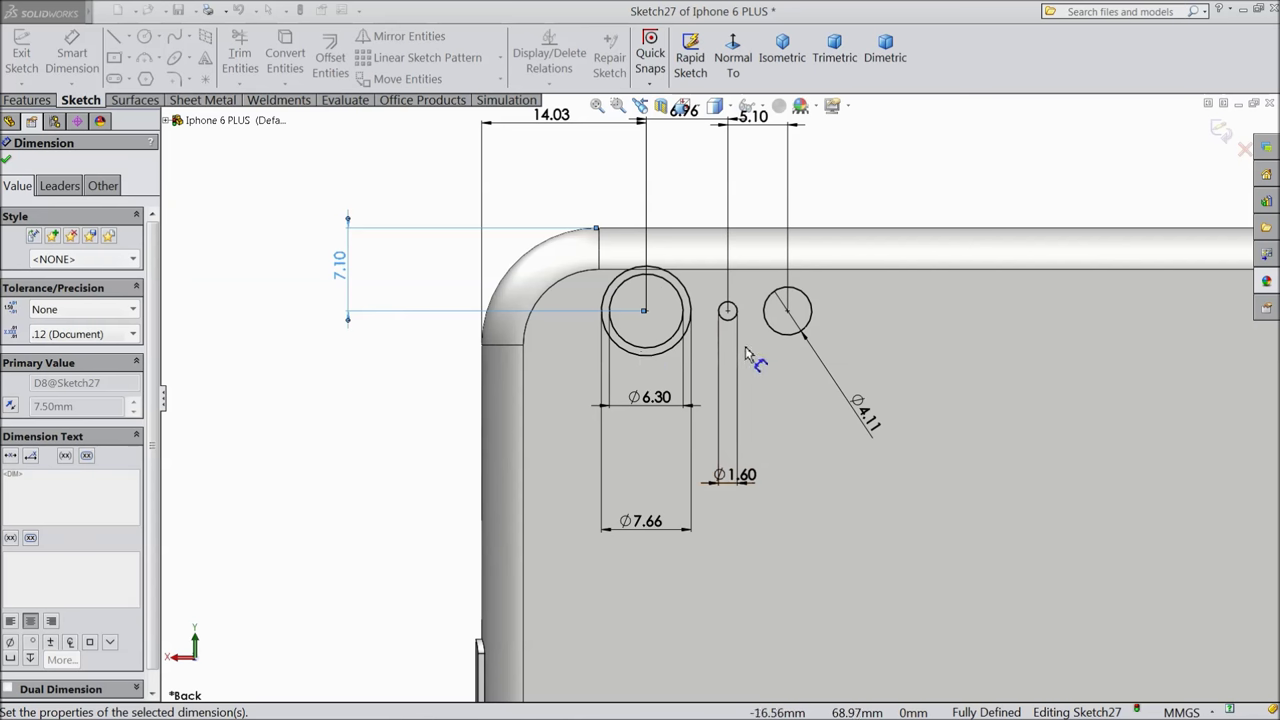
Set the diameter of the inner concentric circle at the leftmost position to 5.1 mm.
{"action": "scroll", "coordinate": [674, 349], "scroll_direction": "down", "scroll_amount": 3}
{"action": "double_click", "coordinate": [648, 437]}
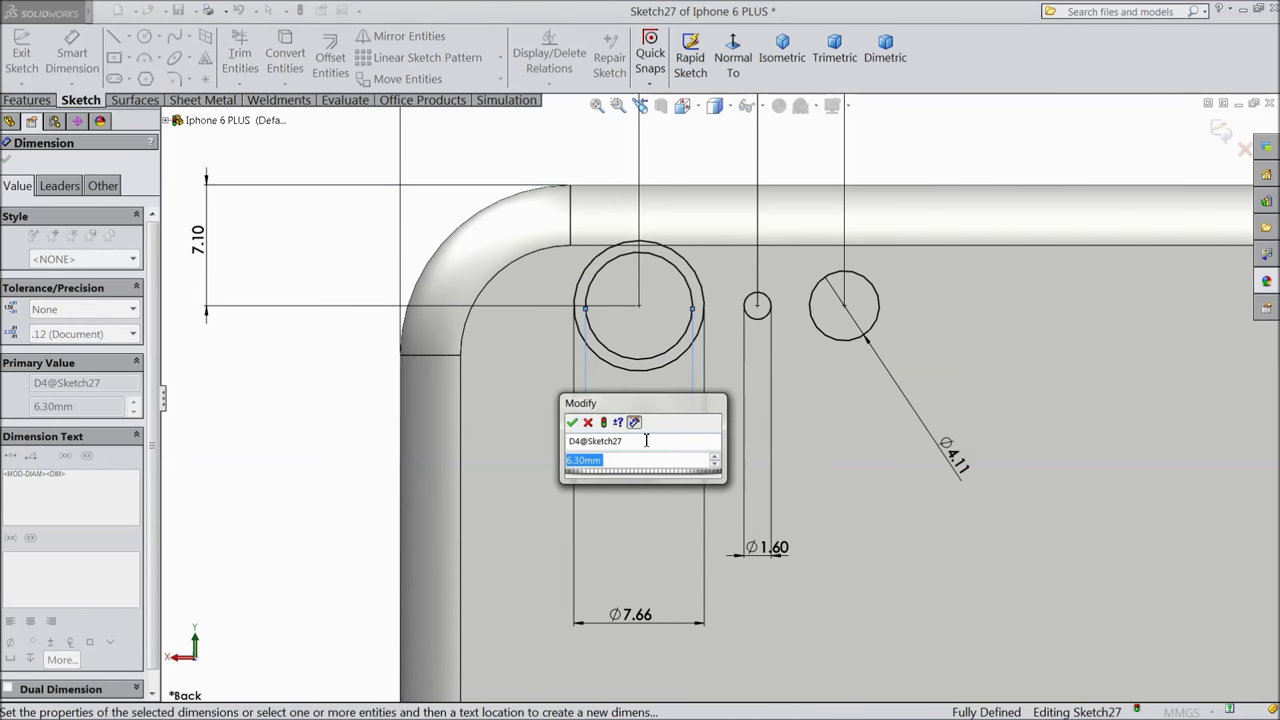
{"action": "type", "text": "5"}
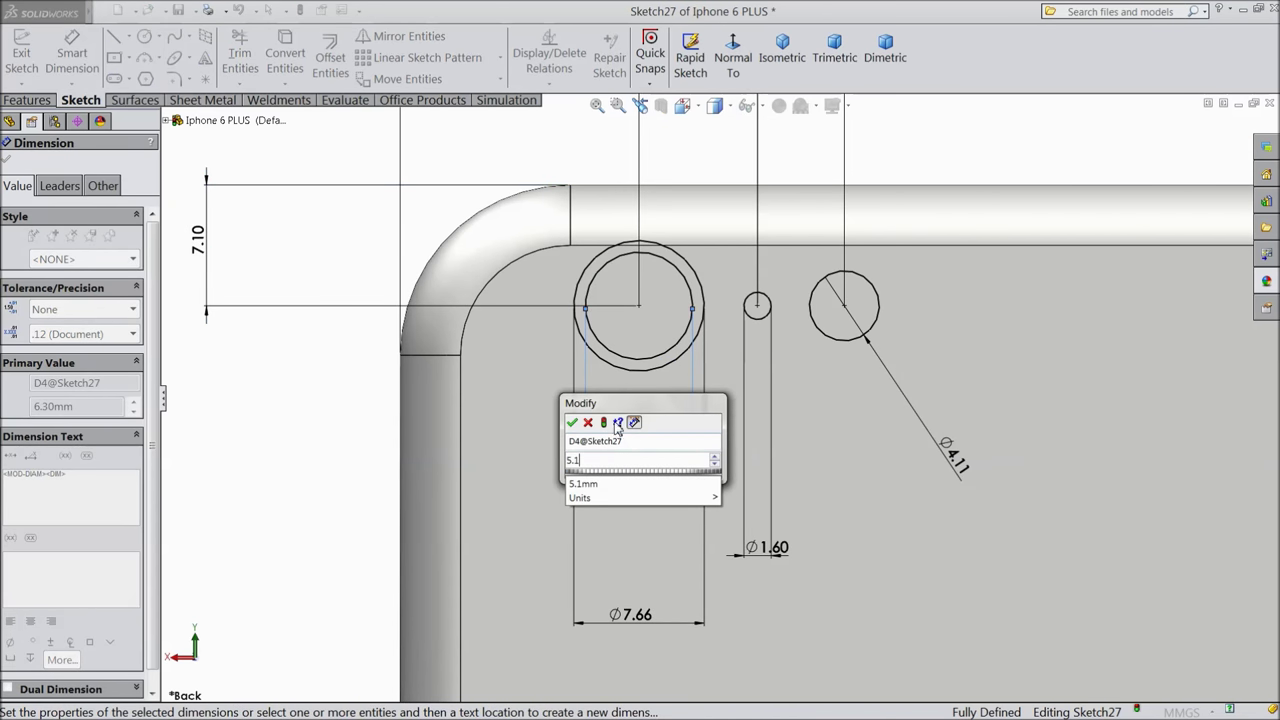
{"action": "type", "text": ".1"}
{"action": "key", "text": "Return"}
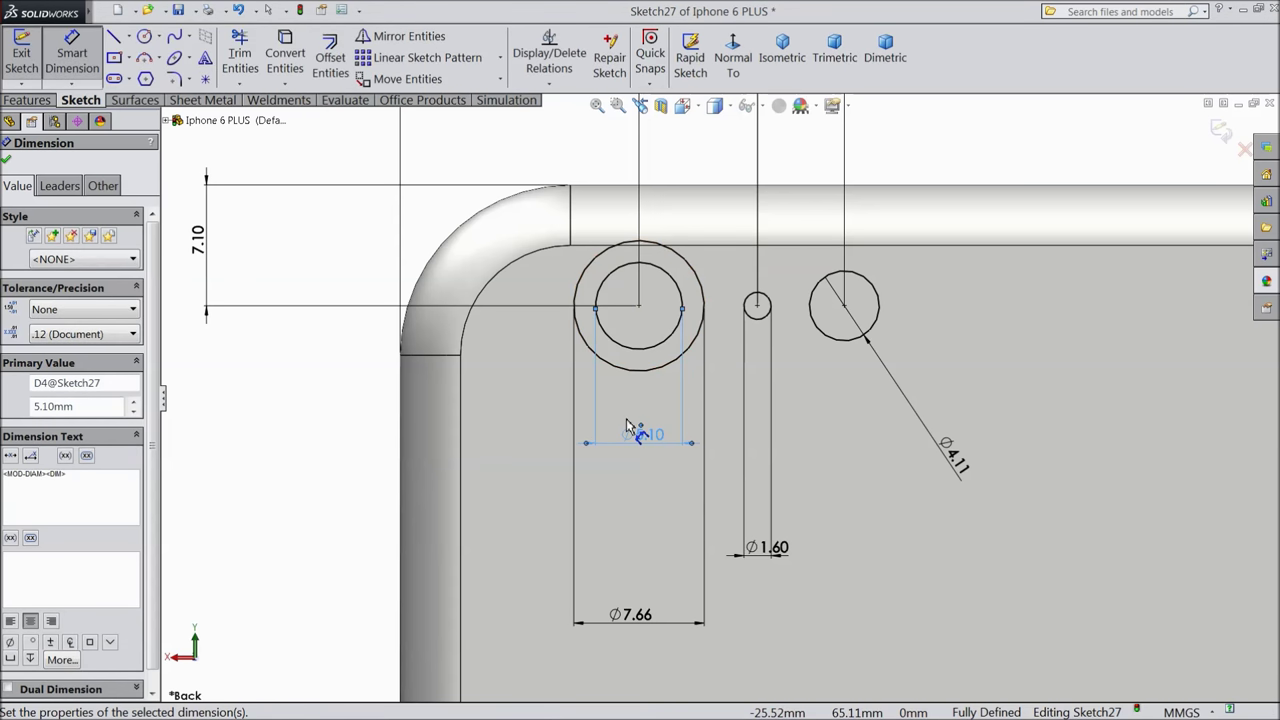
Set the diameter of the leftmost outer circle to 6.3 mm.
{"action": "double_click", "coordinate": [627, 615]}
{"action": "type", "text": "6.3"}
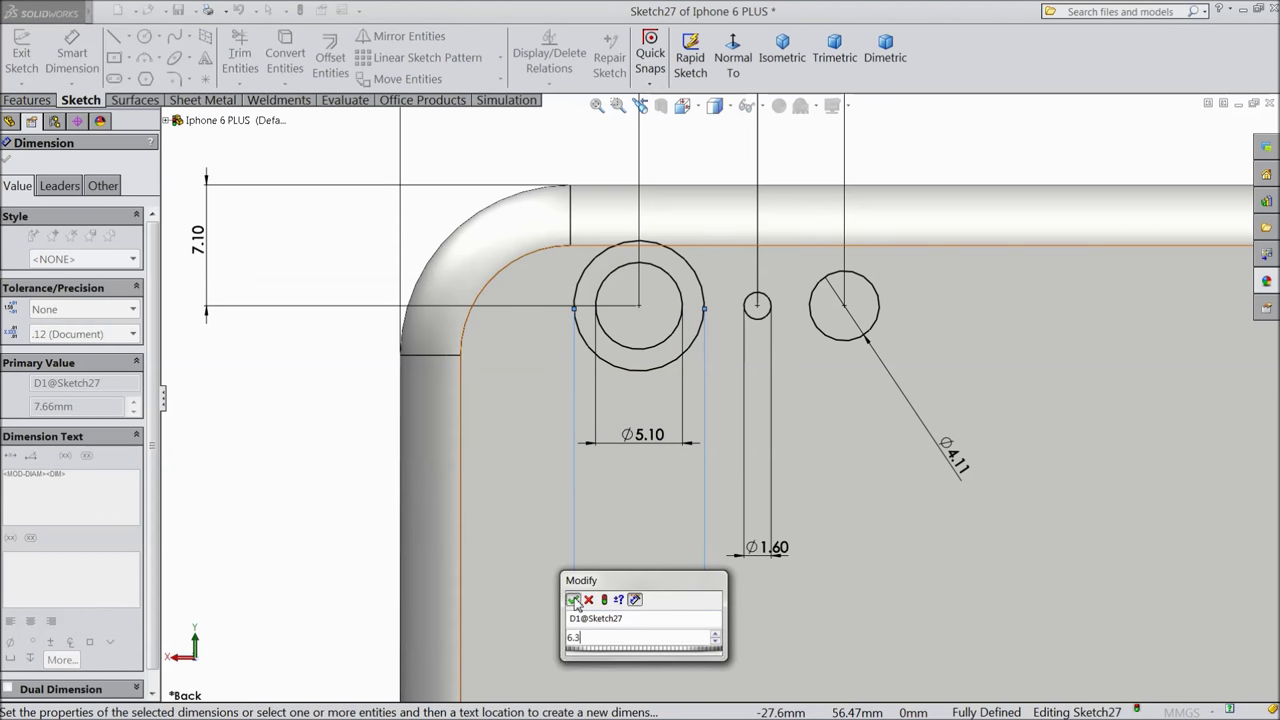
{"action": "left_click", "coordinate": [573, 600]}
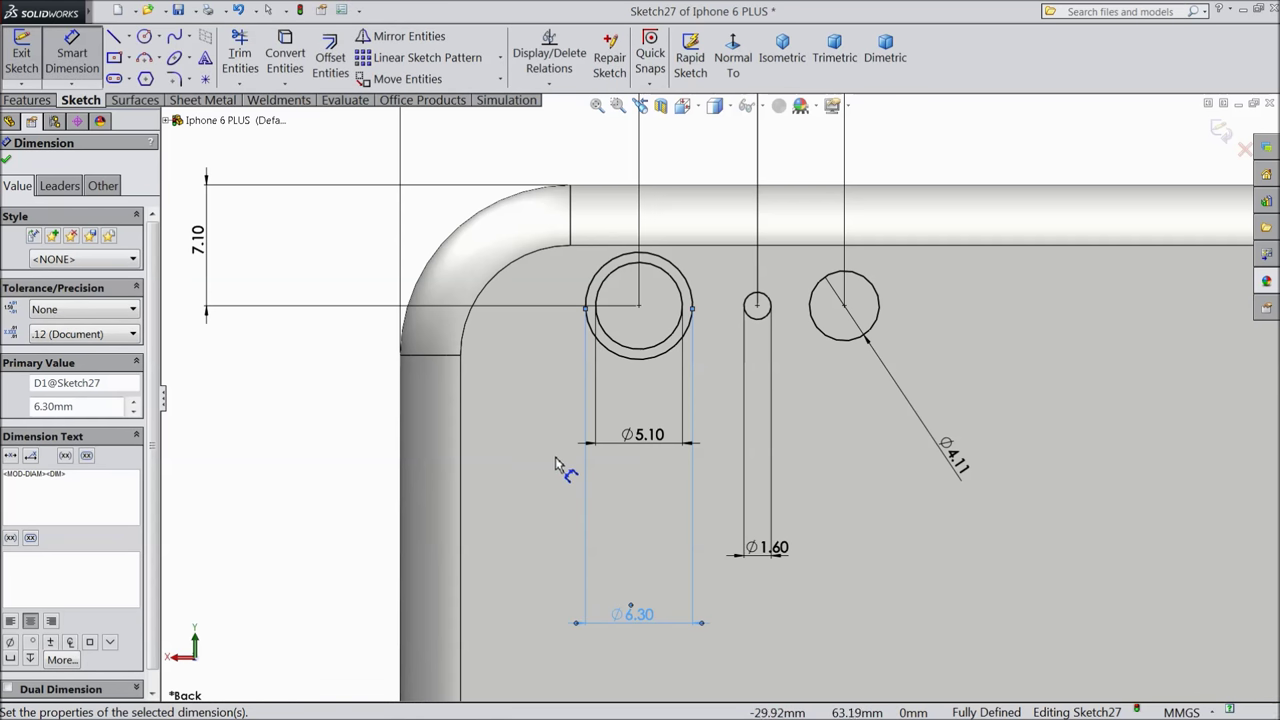
Finish dimensioning the camera, microphone and flash circles and close the back-face sketch.
{"action": "left_click", "coordinate": [7, 162]}
{"action": "key", "text": "z"}
{"action": "key", "text": "z"}
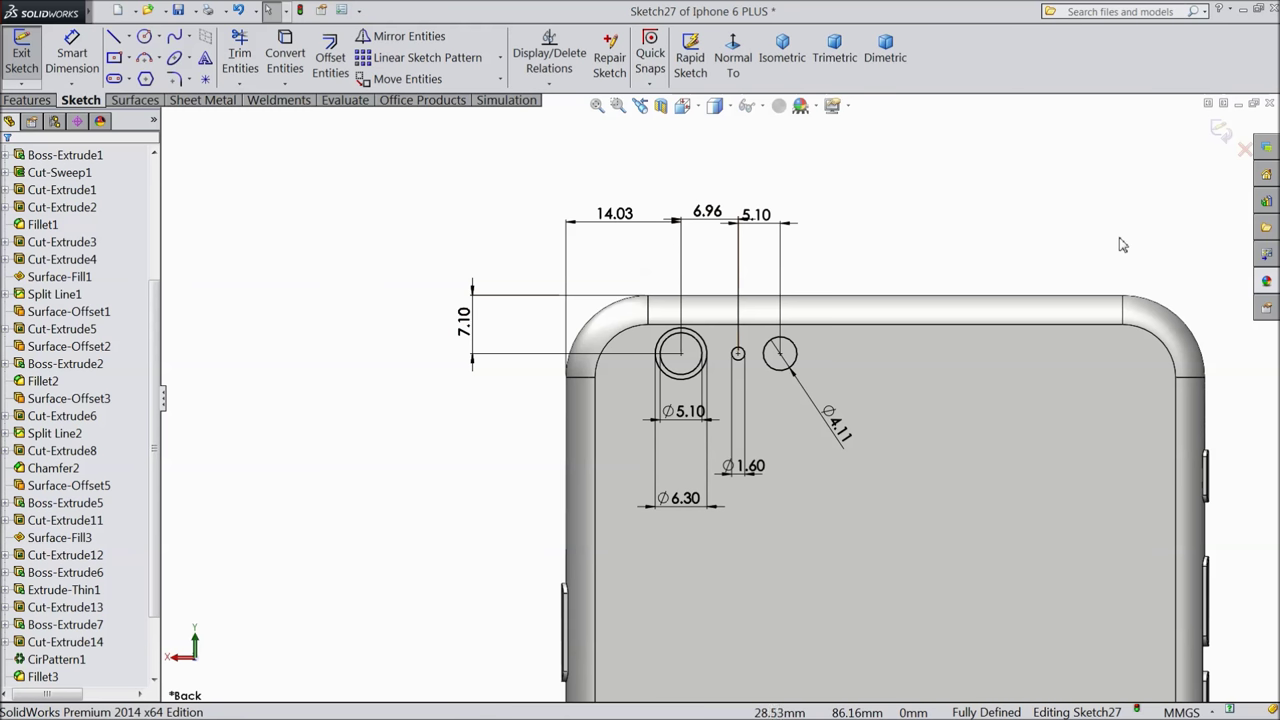
{"action": "left_click", "coordinate": [1220, 130]}
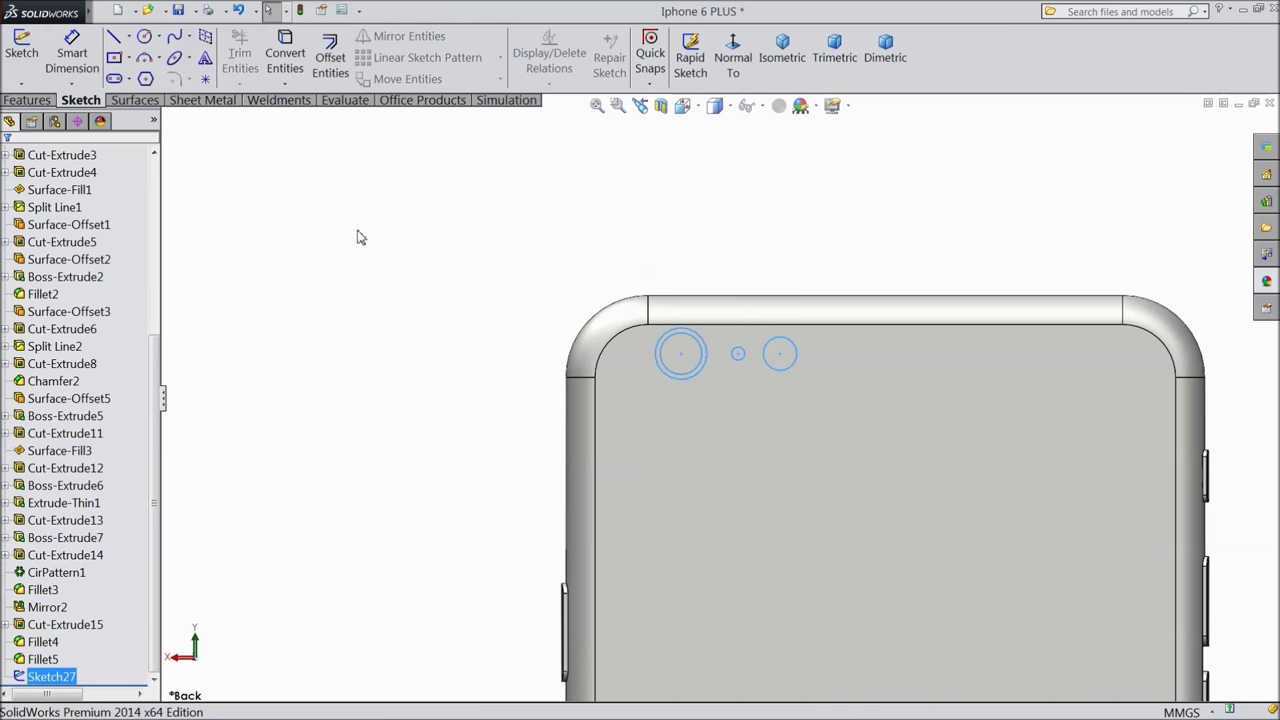
Extrude only the ring between the two concentric camera circles by 0.5 mm, blind, merged with the phone body.
{"action": "left_click", "coordinate": [27, 100]}
{"action": "left_click", "coordinate": [36, 72]}
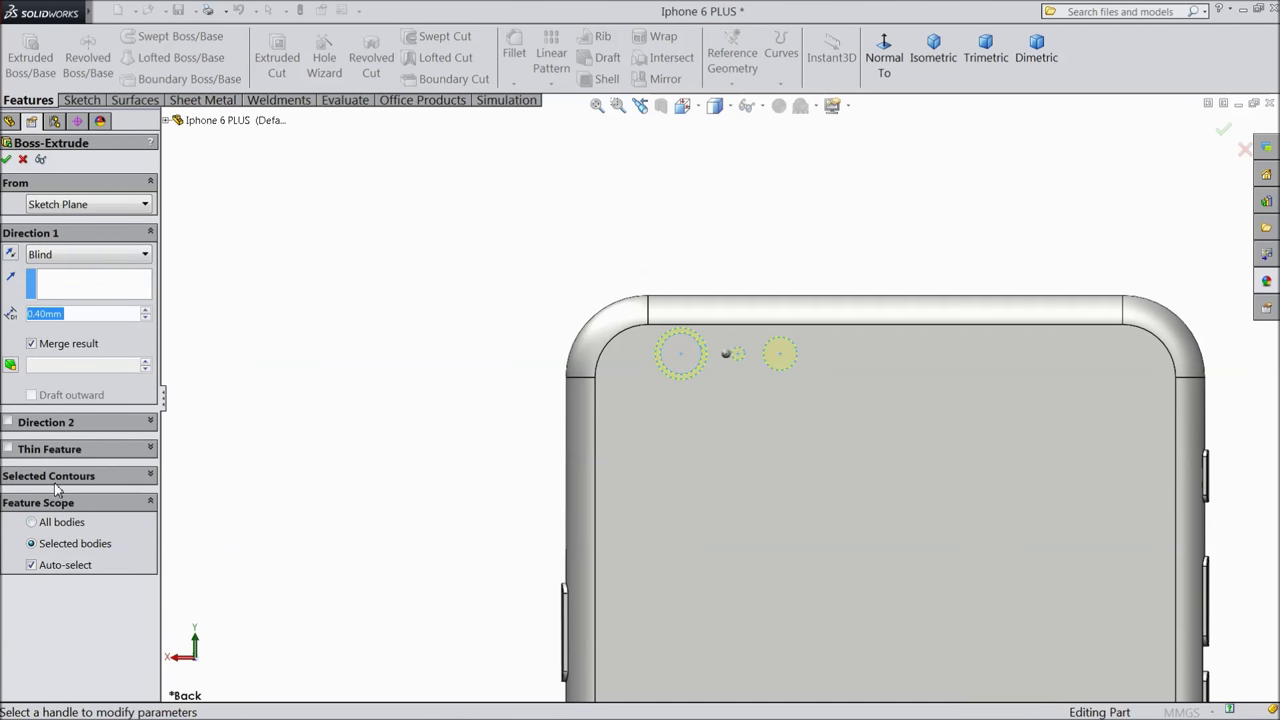
{"action": "left_click", "coordinate": [57, 476]}
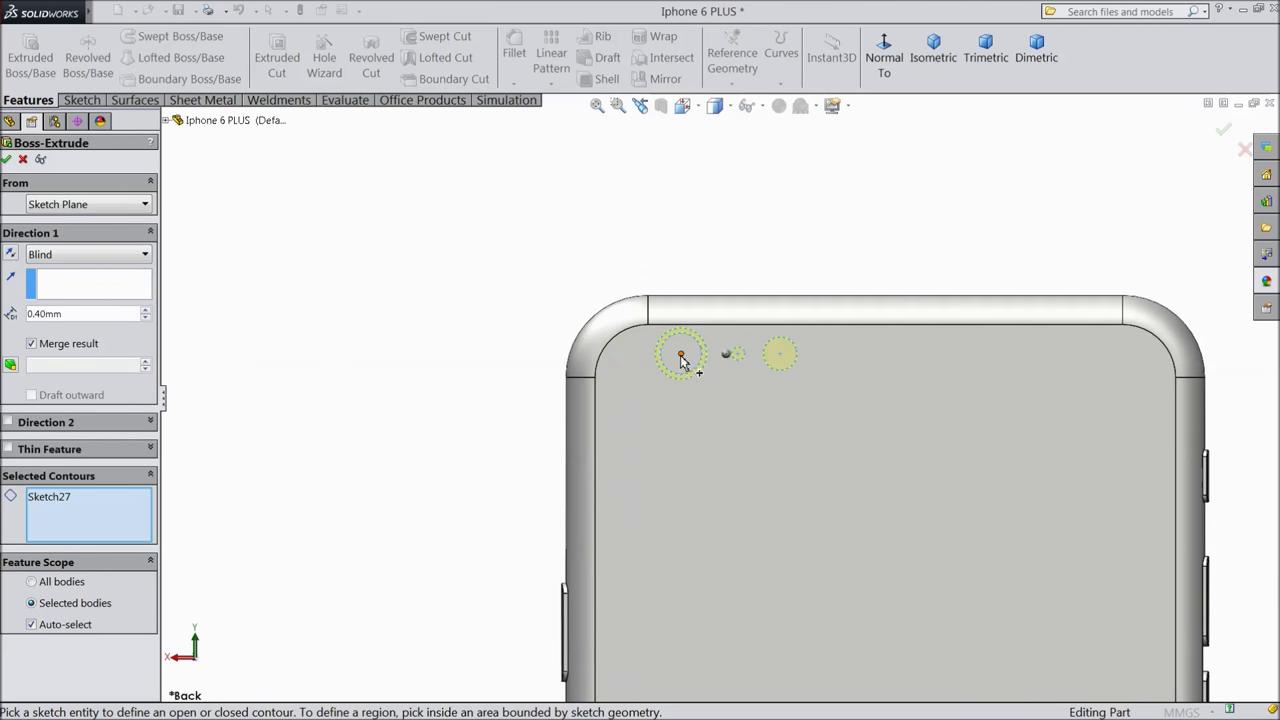
{"action": "scroll", "coordinate": [678, 395], "scroll_direction": "down", "scroll_amount": 2}
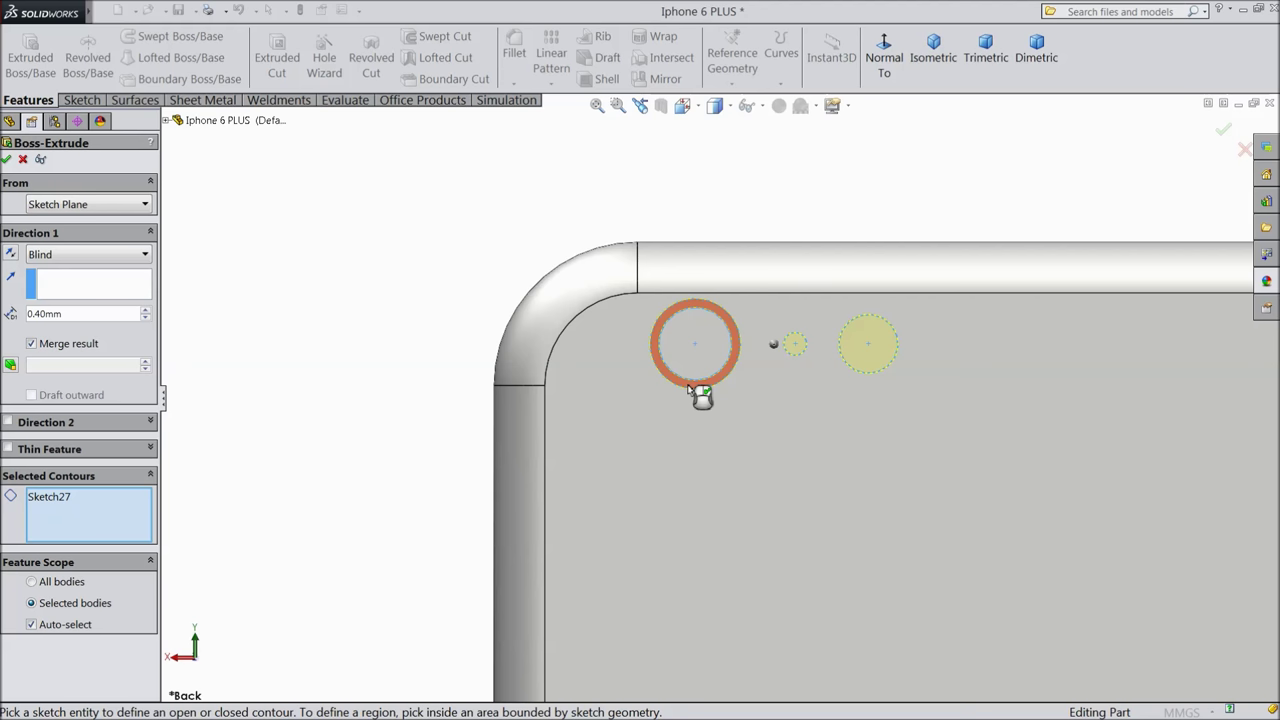
{"action": "left_click", "coordinate": [689, 392]}
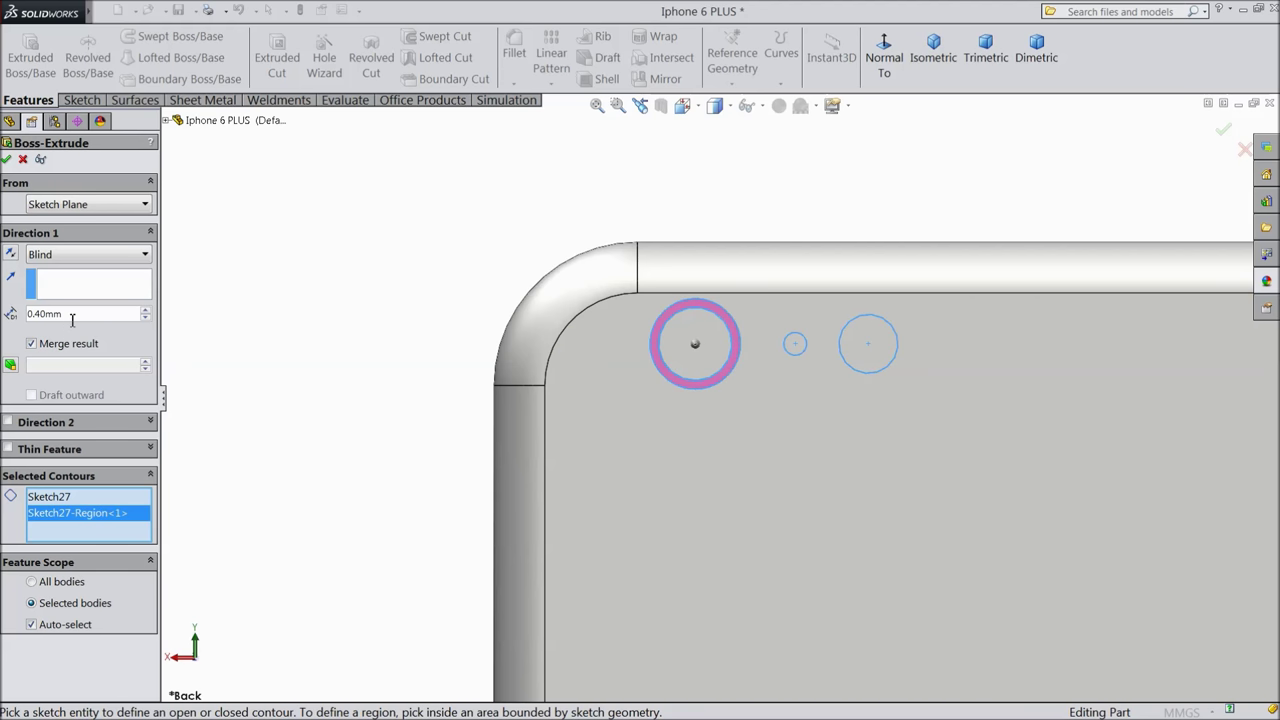
{"action": "type", "text": "1"}
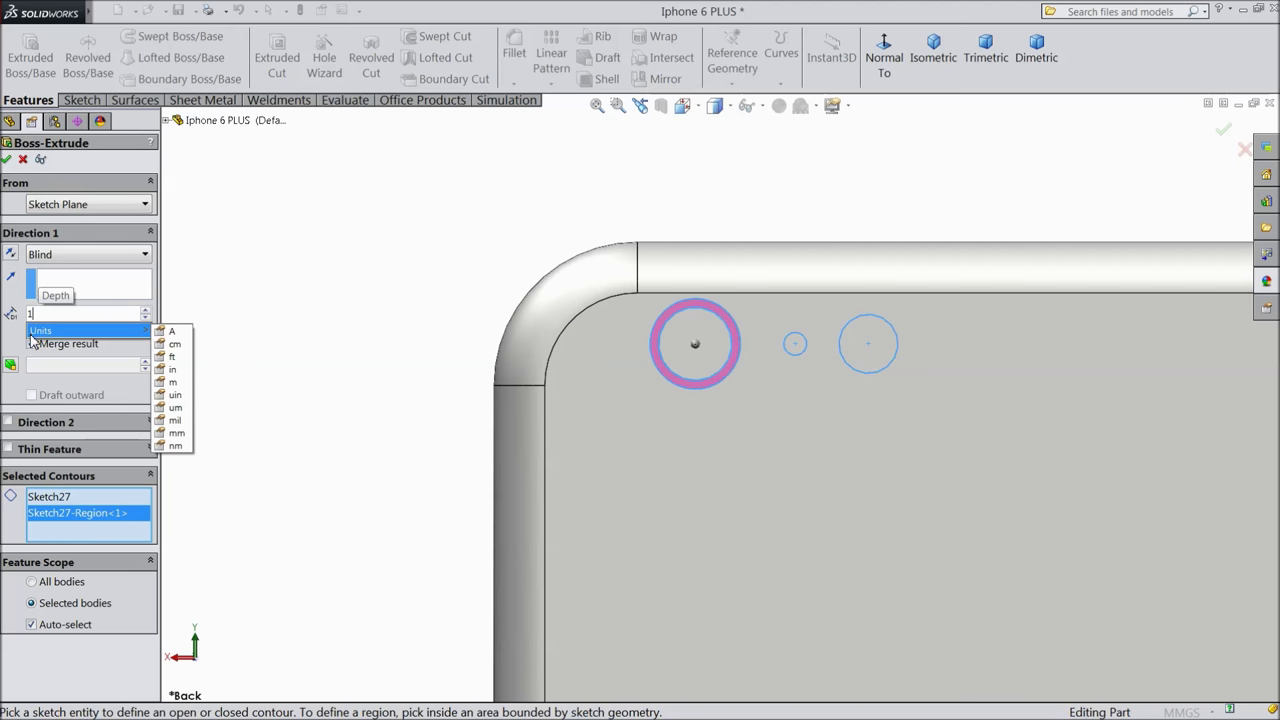
{"action": "key", "text": "BackSpace"}
{"action": "type", "text": "0.5"}
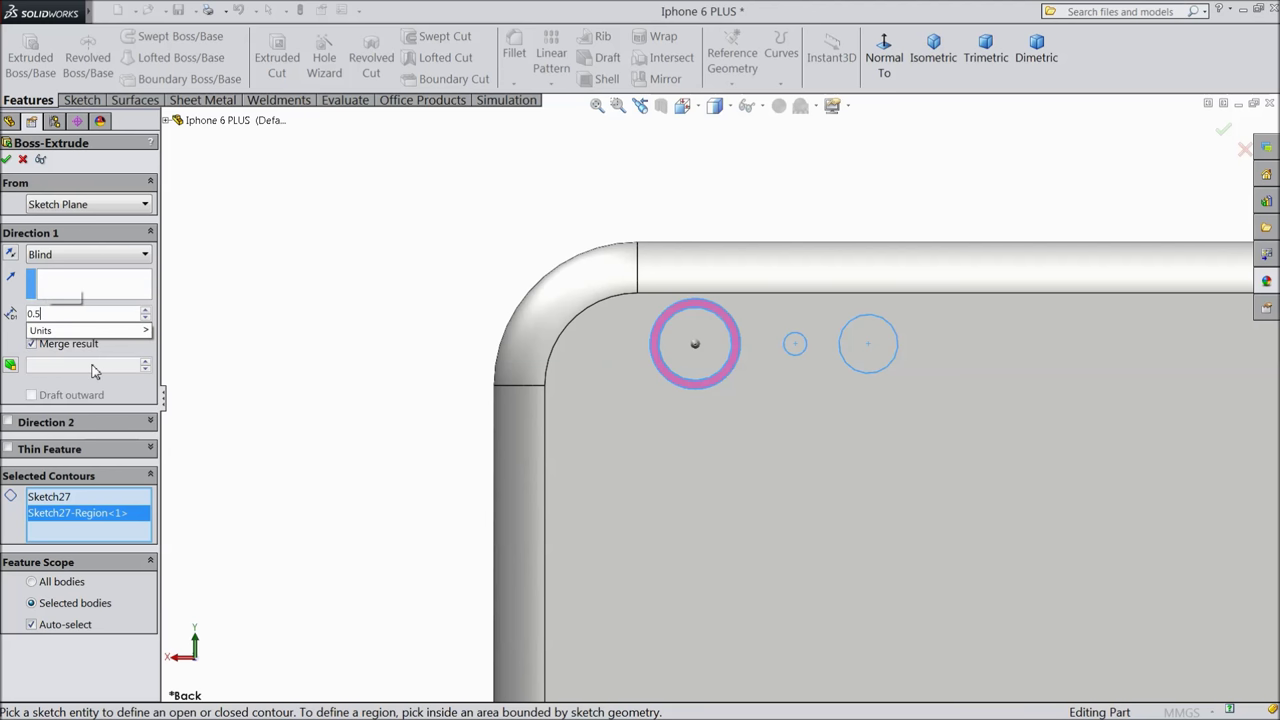
{"action": "key", "text": "Return"}
{"action": "middle_click_drag", "start_coordinate": [400, 337], "coordinate": [838, 404]}
{"action": "scroll", "coordinate": [838, 404], "scroll_direction": "down", "scroll_amount": 5}
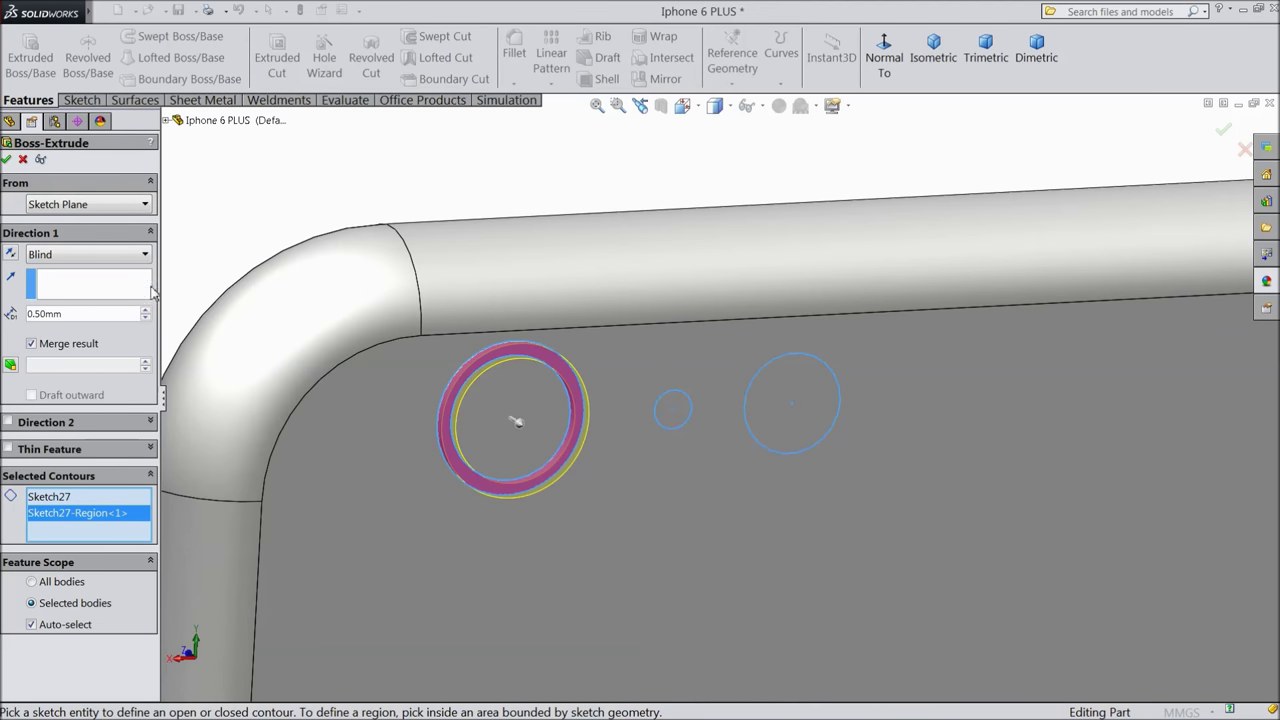
{"action": "left_click", "coordinate": [7, 163]}
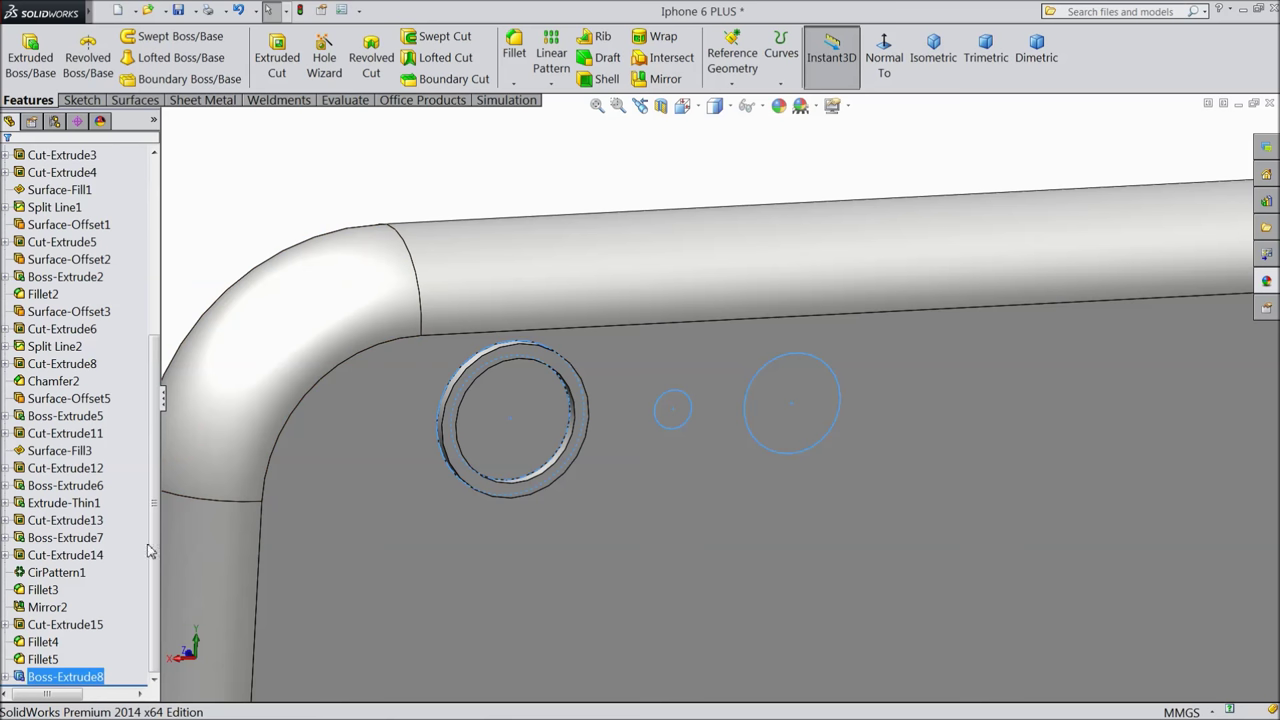
Start an extruded cut from the camera ring's sketch, replacing its contour selection with the flash and microphone circles.
{"action": "left_click", "coordinate": [5, 678]}
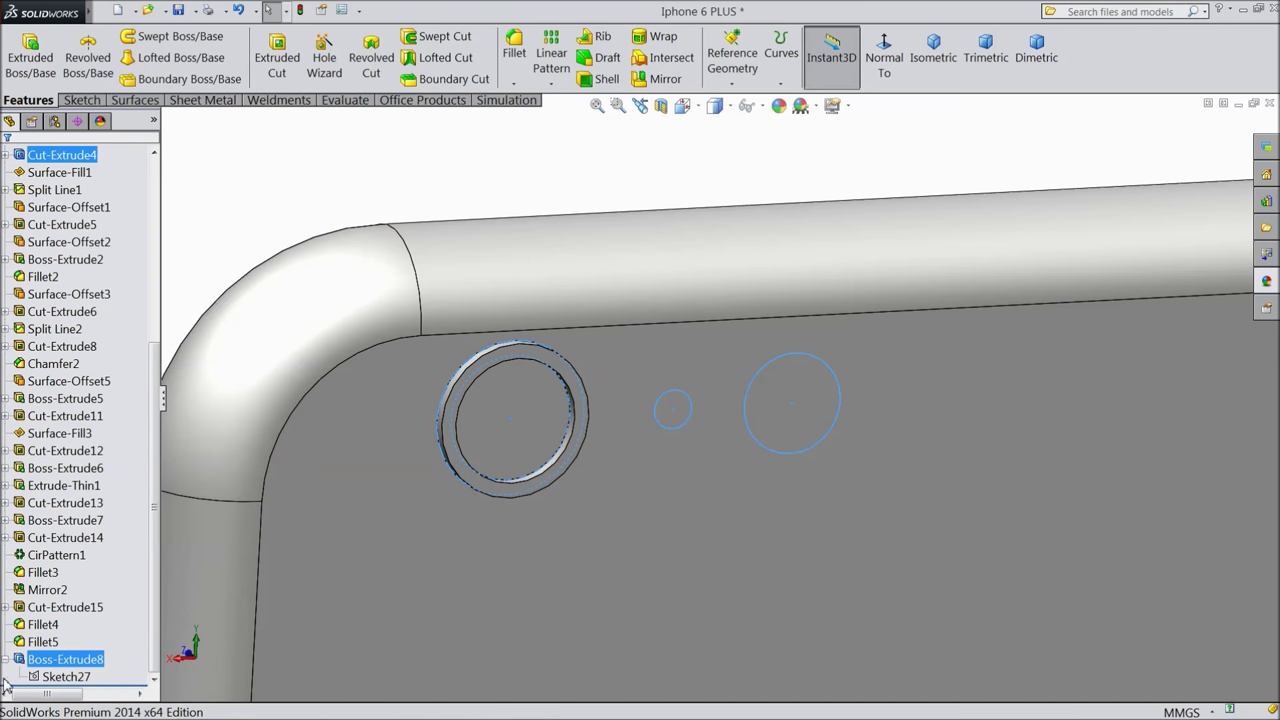
{"action": "left_click", "coordinate": [62, 677]}
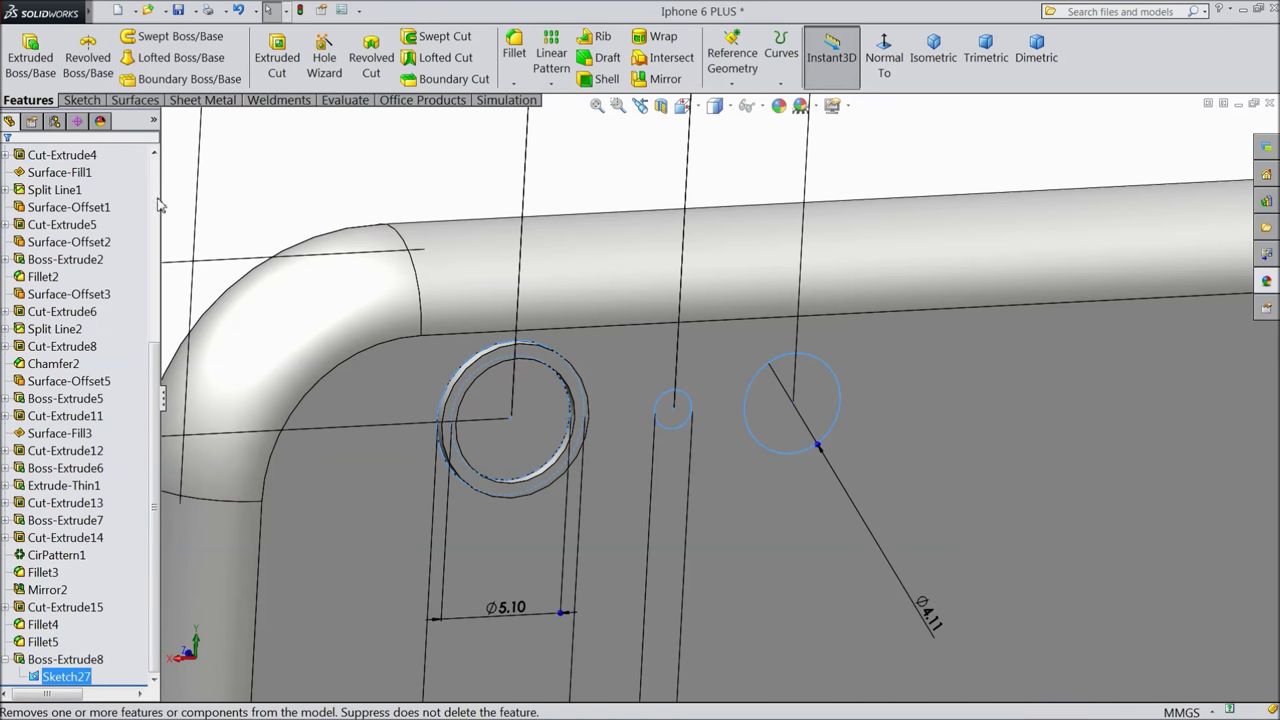
{"action": "left_click", "coordinate": [286, 62]}
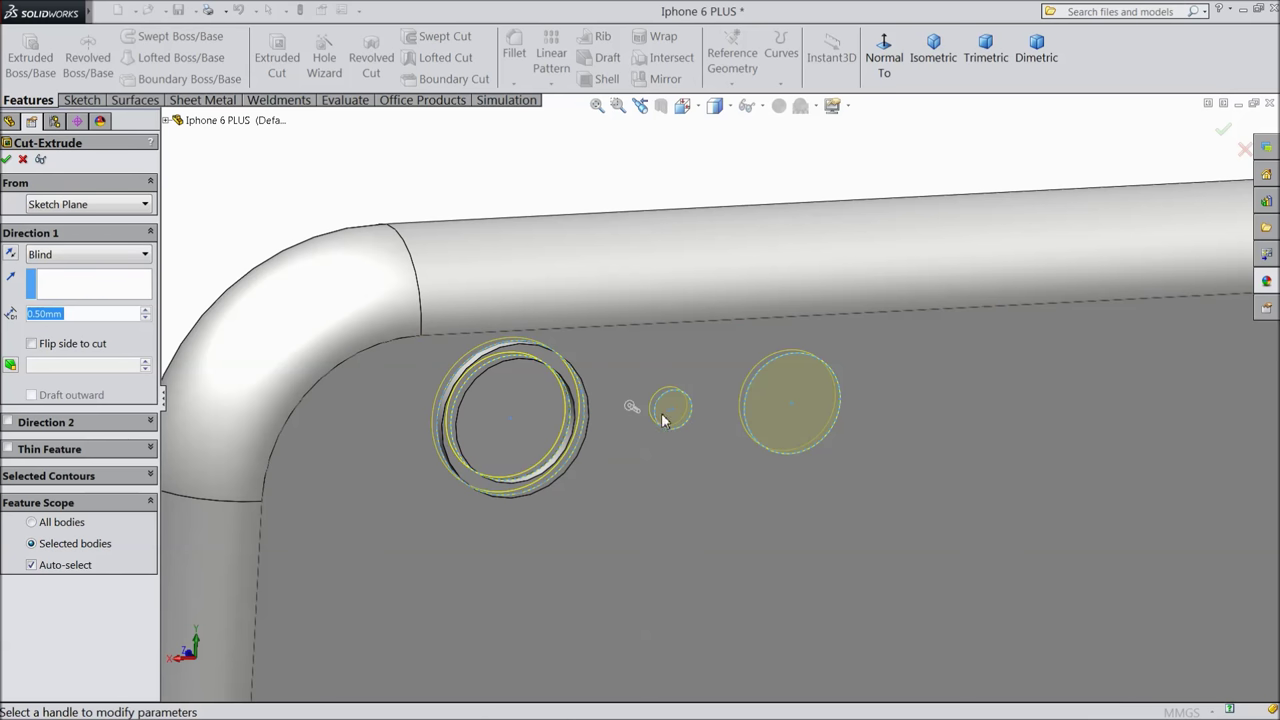
{"action": "left_click", "coordinate": [86, 476]}
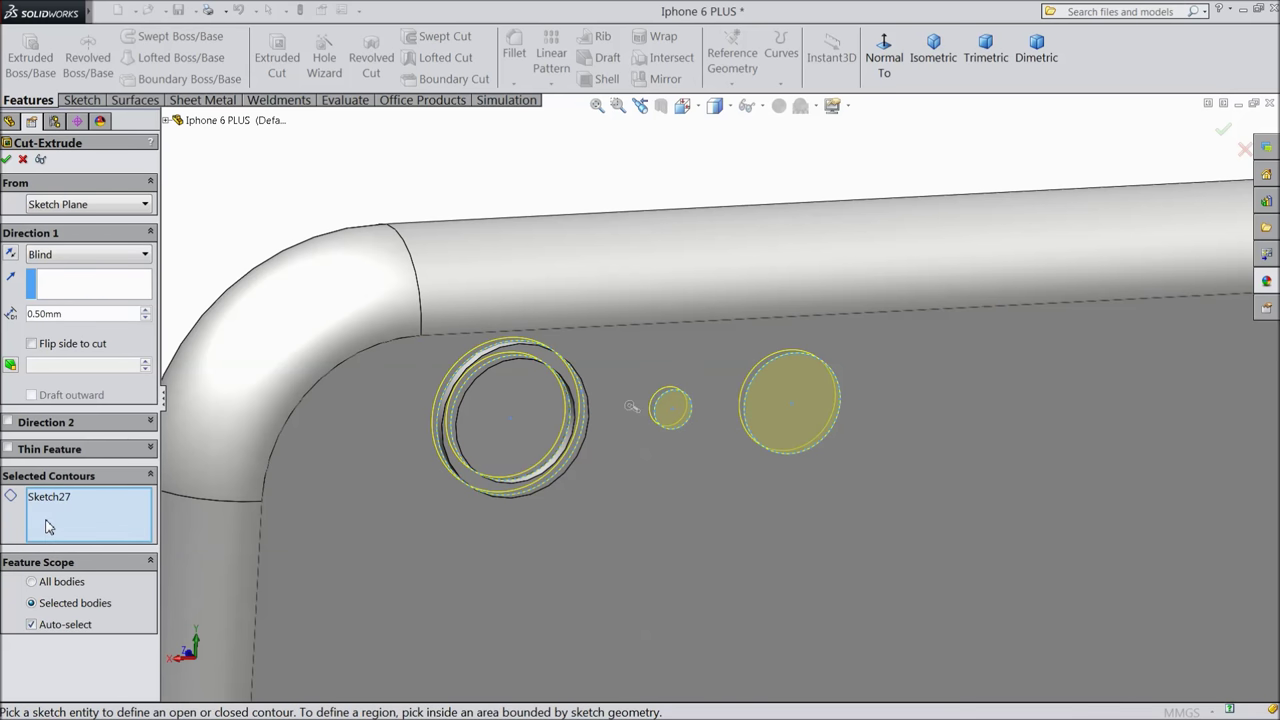
{"action": "right_click", "coordinate": [47, 519]}
{"action": "left_click", "coordinate": [112, 530]}
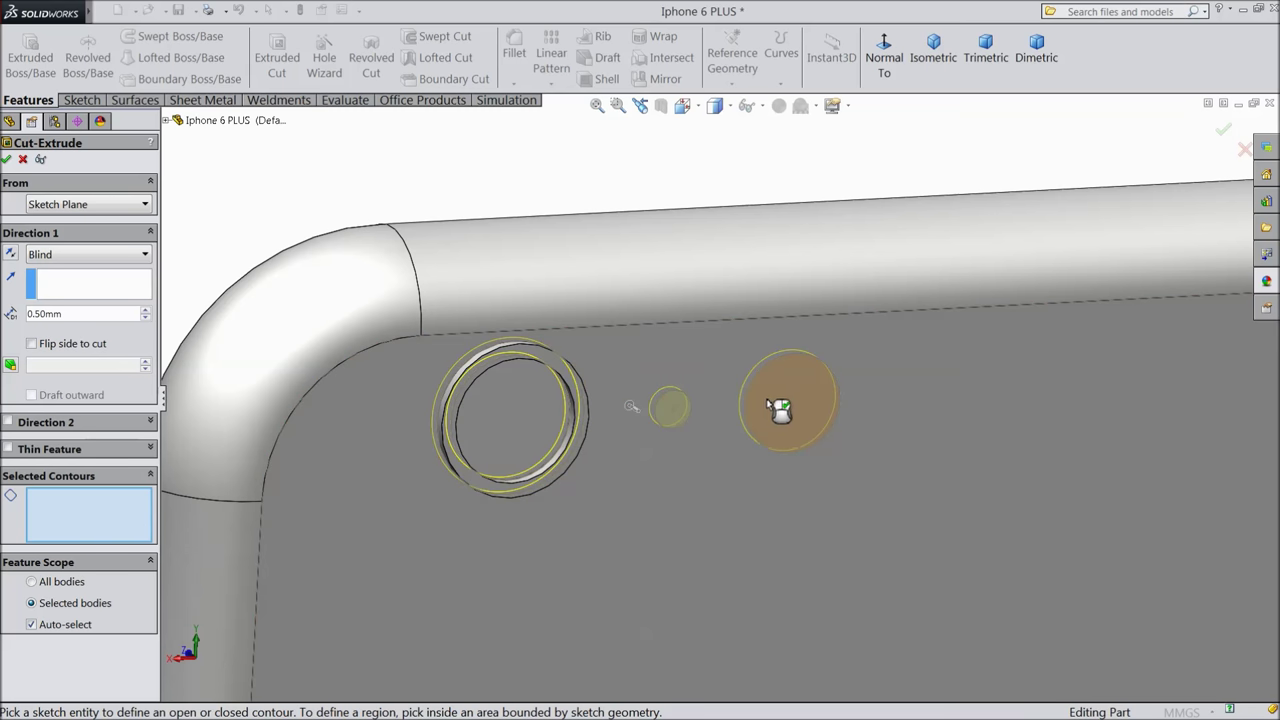
{"action": "left_click", "coordinate": [768, 402]}
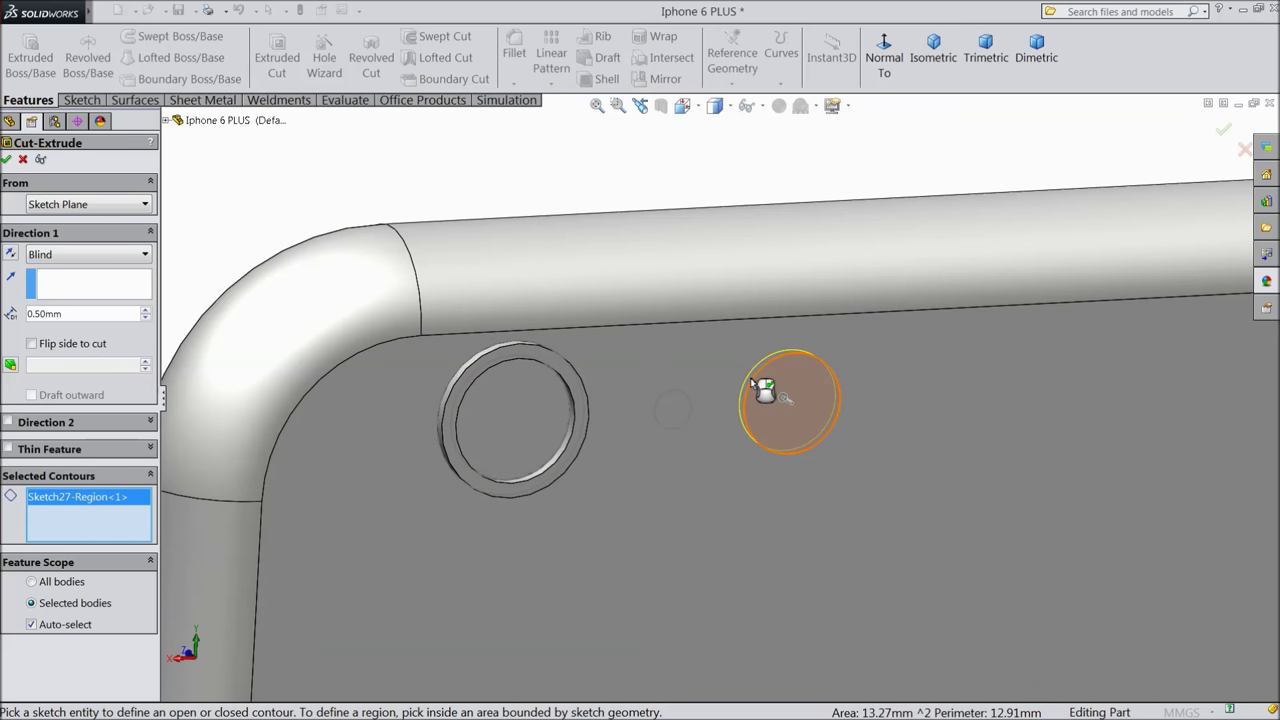
{"action": "left_click", "coordinate": [752, 381]}
{"action": "left_click", "coordinate": [668, 412]}
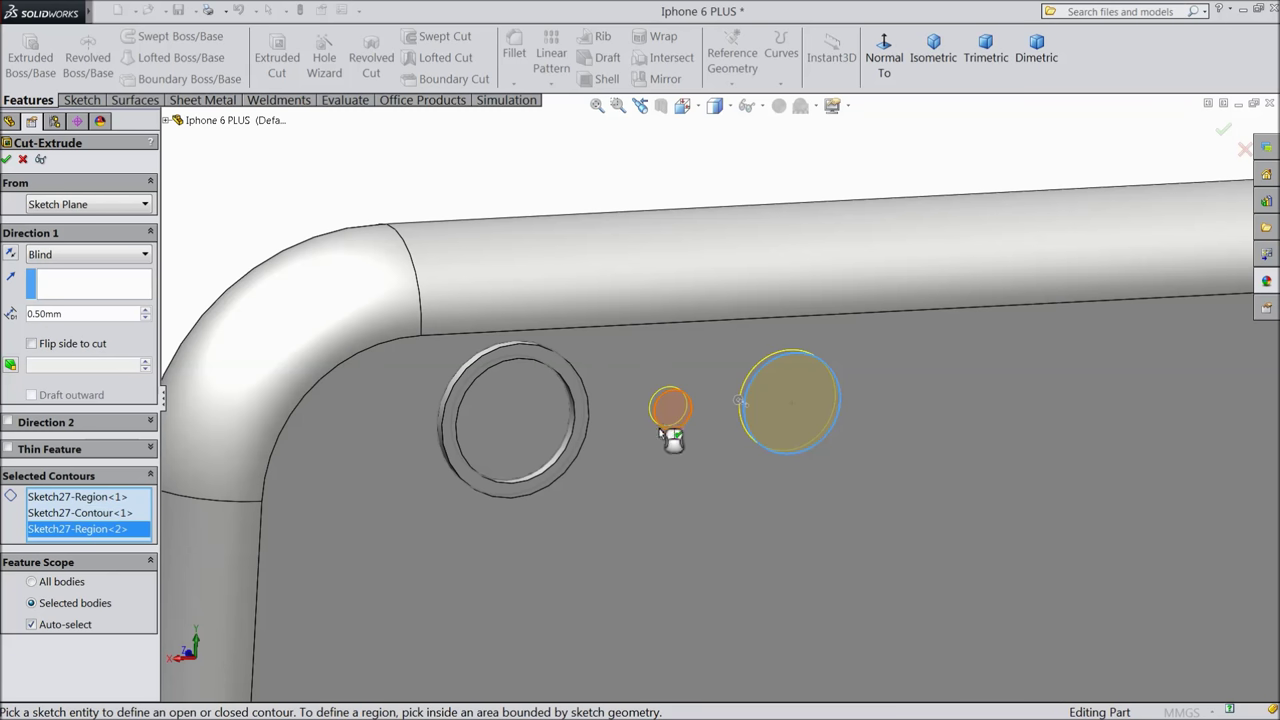
Remove the duplicate flash contour from the cut's selection and cut the flash and microphone regions 0.25 mm deep.
{"action": "left_click", "coordinate": [78, 500]}
{"action": "left_click", "coordinate": [80, 513]}
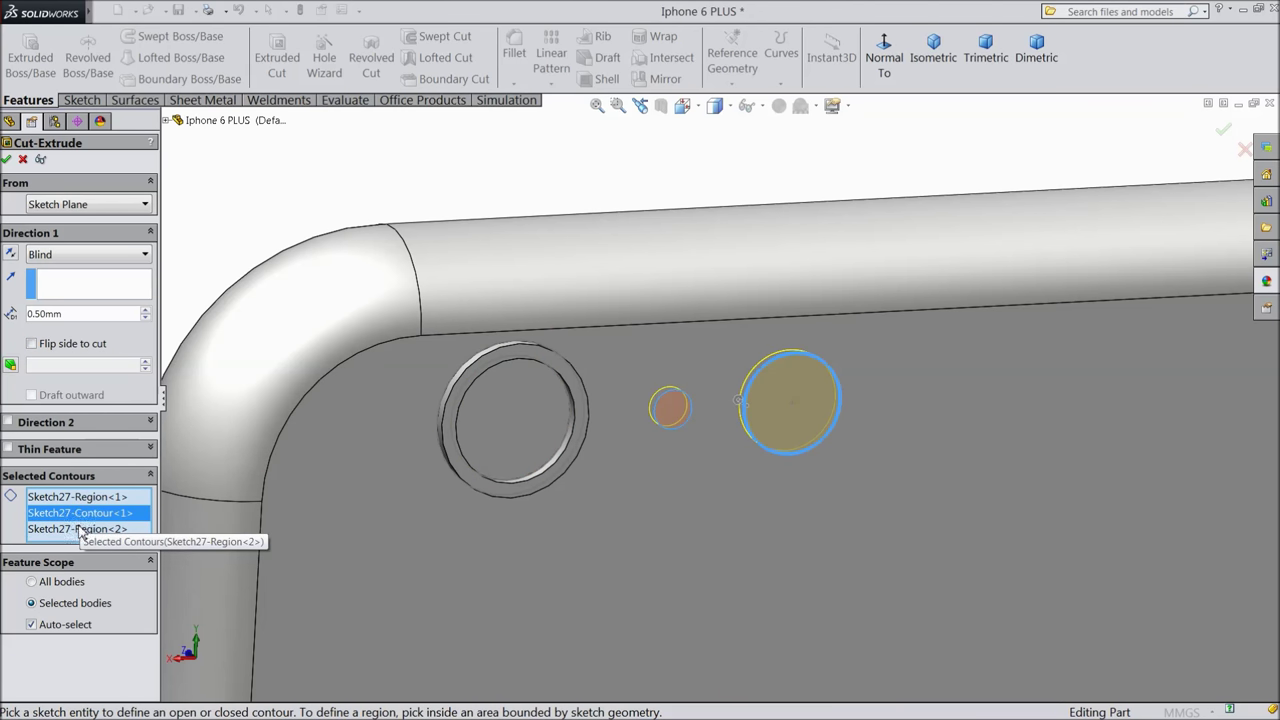
{"action": "right_click", "coordinate": [80, 516]}
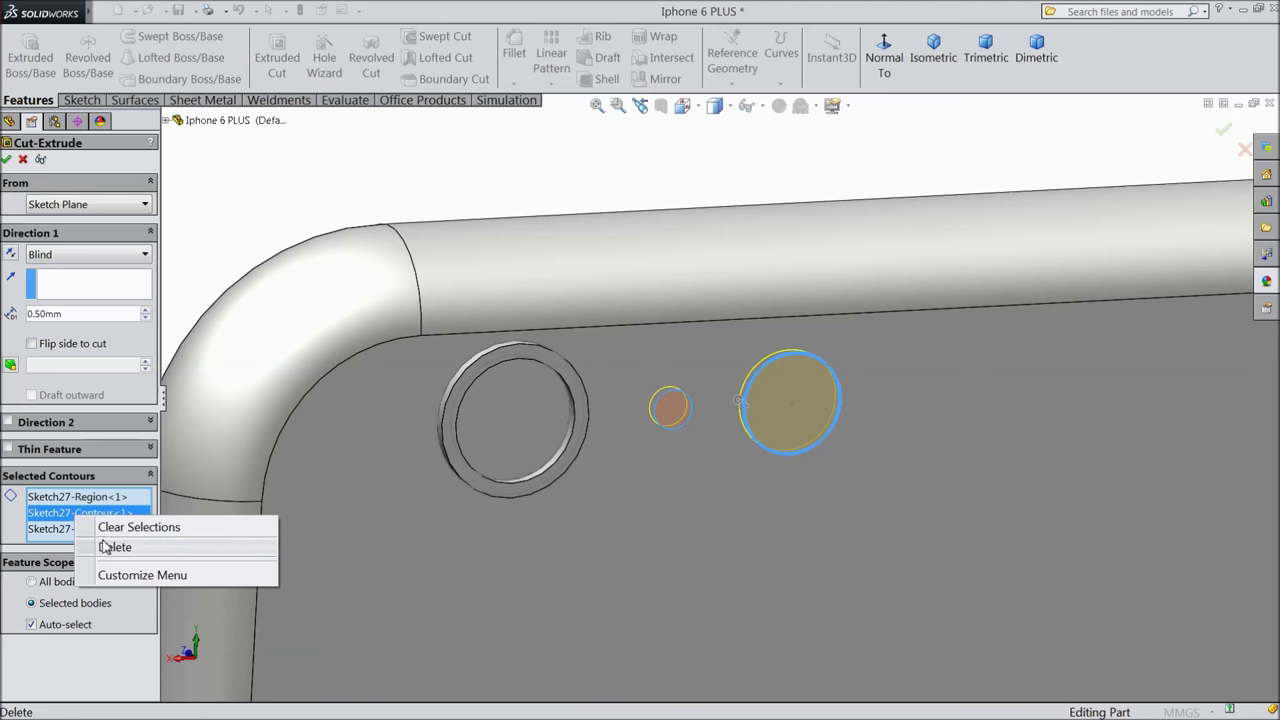
{"action": "left_click", "coordinate": [105, 547]}
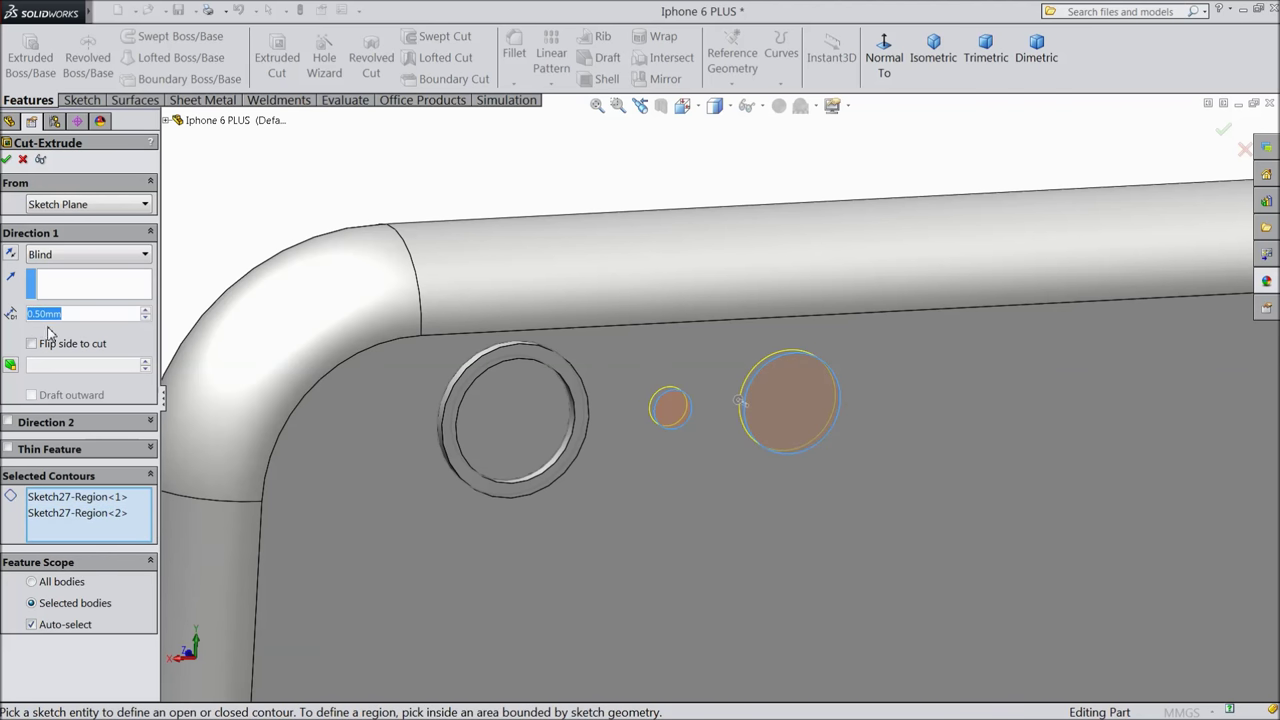
{"action": "type", "text": "0.25"}
{"action": "key", "text": "Return"}
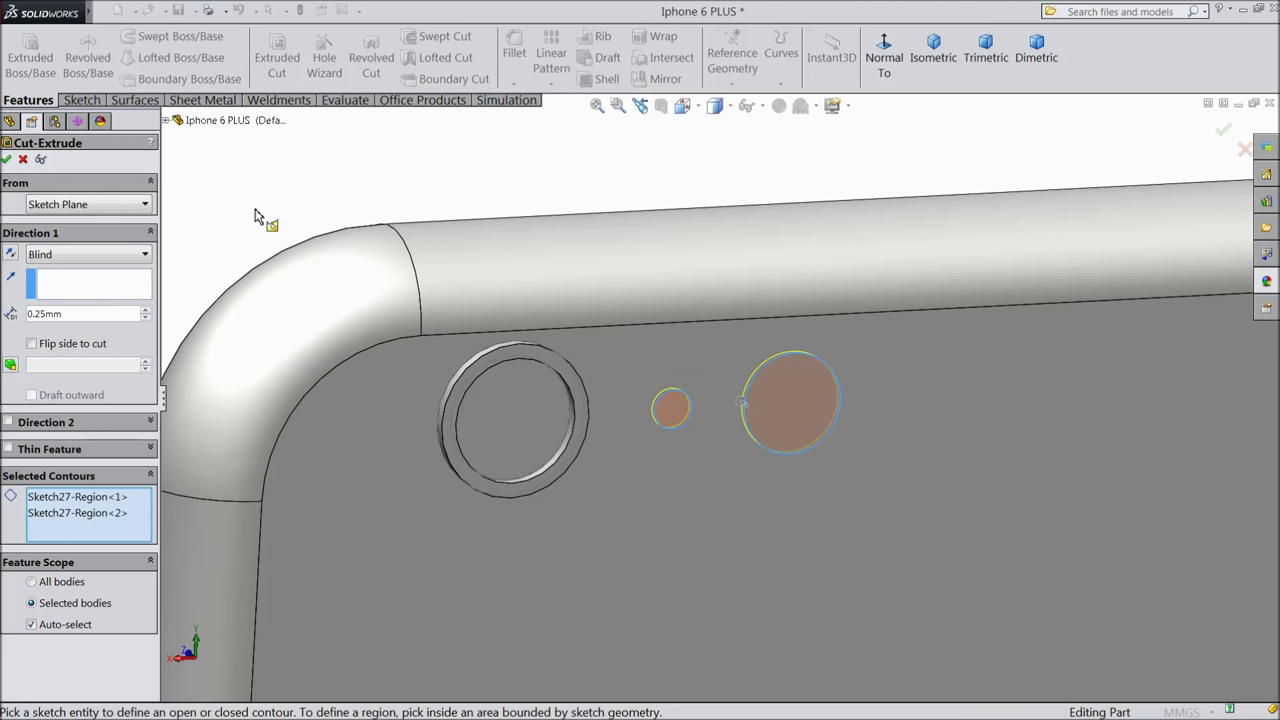
{"action": "left_click", "coordinate": [6, 159]}
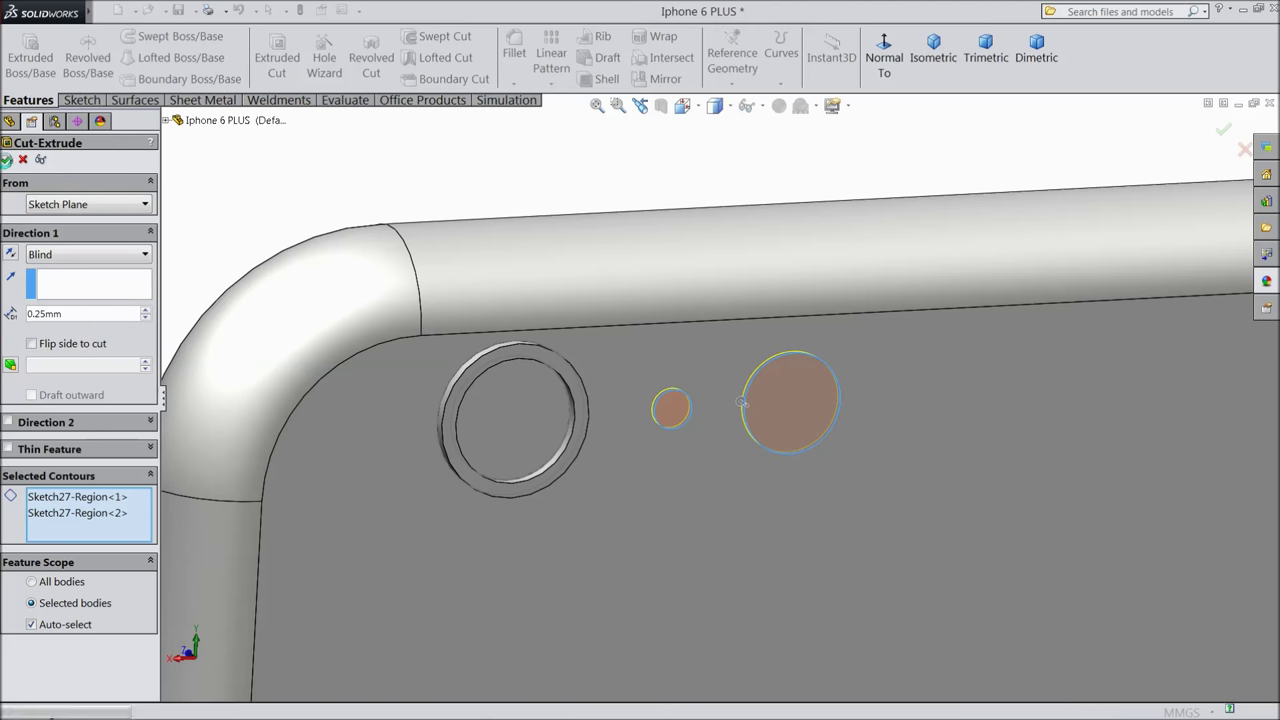
Fillet the outer edges of the microphone and flash recesses with a 0.1 mm constant radius.
{"action": "scroll", "coordinate": [826, 437], "scroll_direction": "down", "scroll_amount": 3}
{"action": "scroll", "coordinate": [826, 437], "scroll_direction": "down", "scroll_amount": 2}
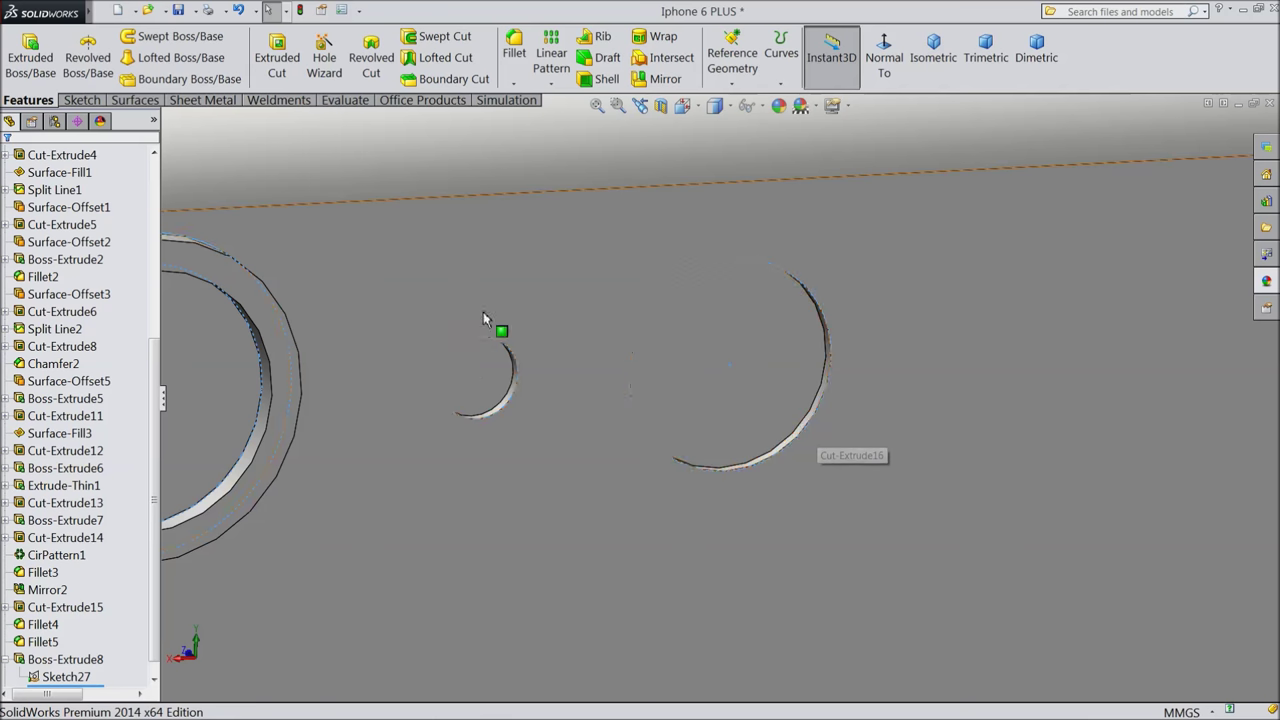
{"action": "left_click", "coordinate": [513, 60]}
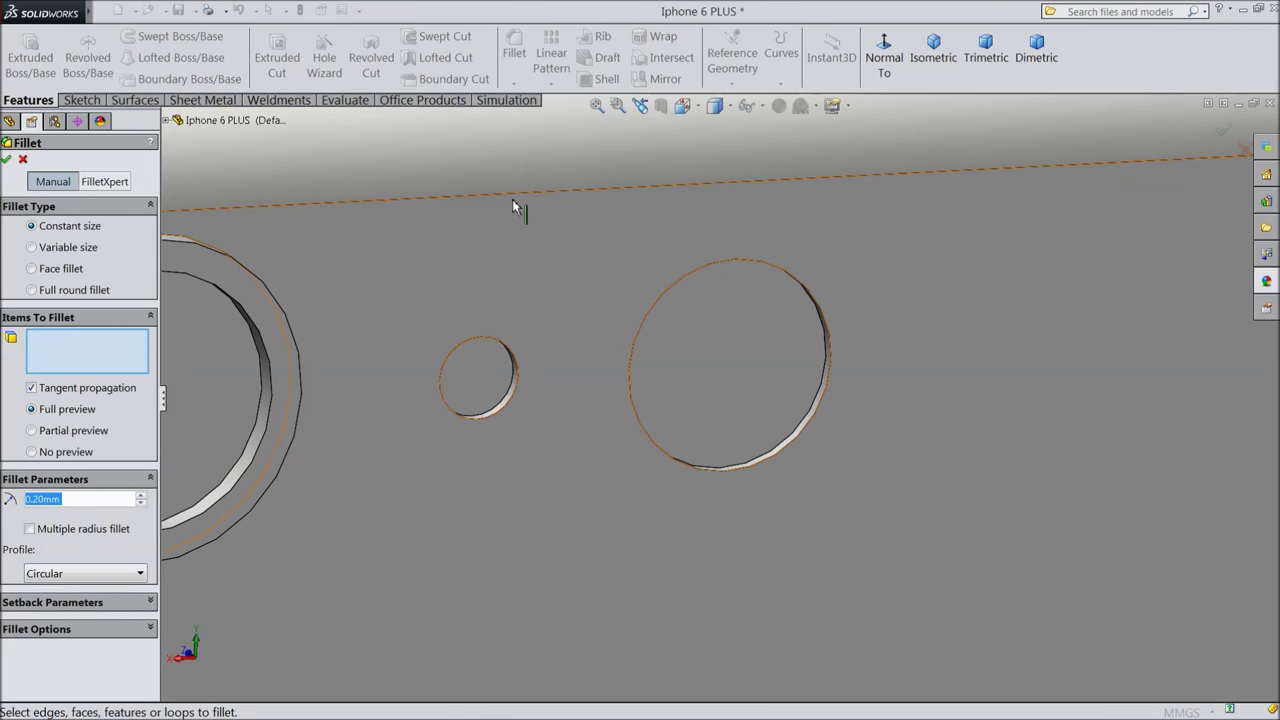
{"action": "type", "text": "0.1"}
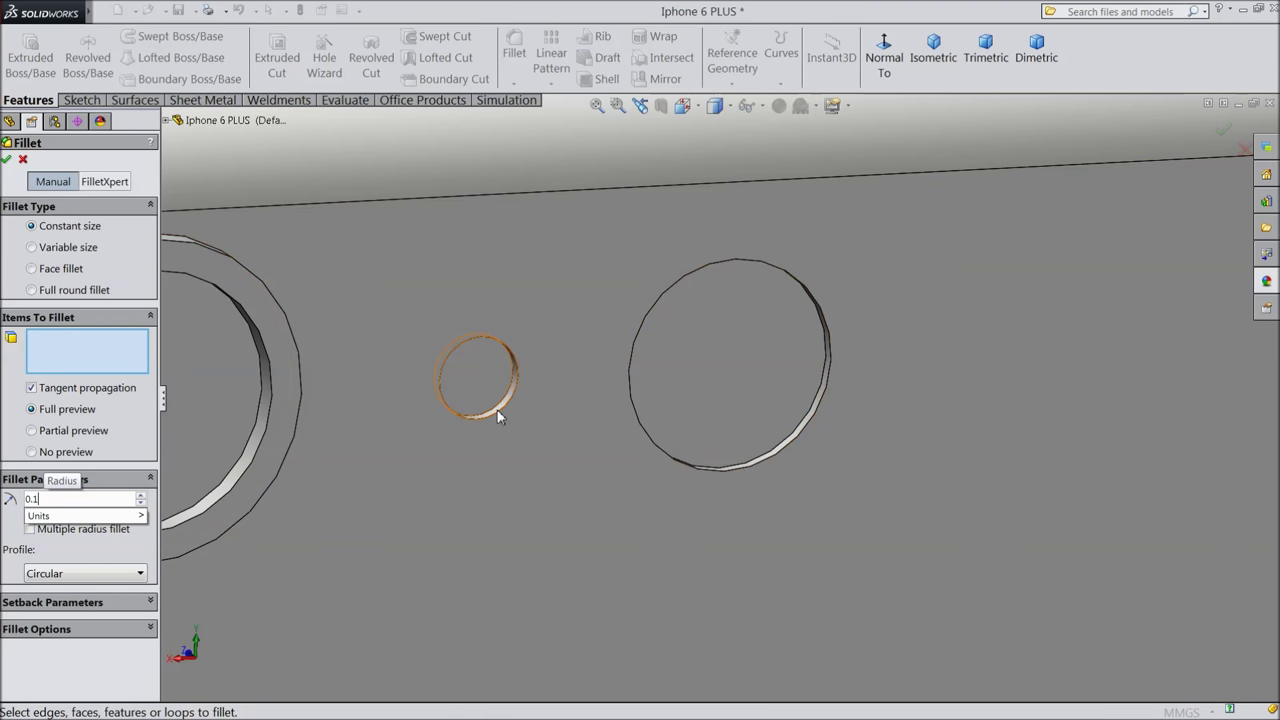
{"action": "left_click", "coordinate": [500, 417]}
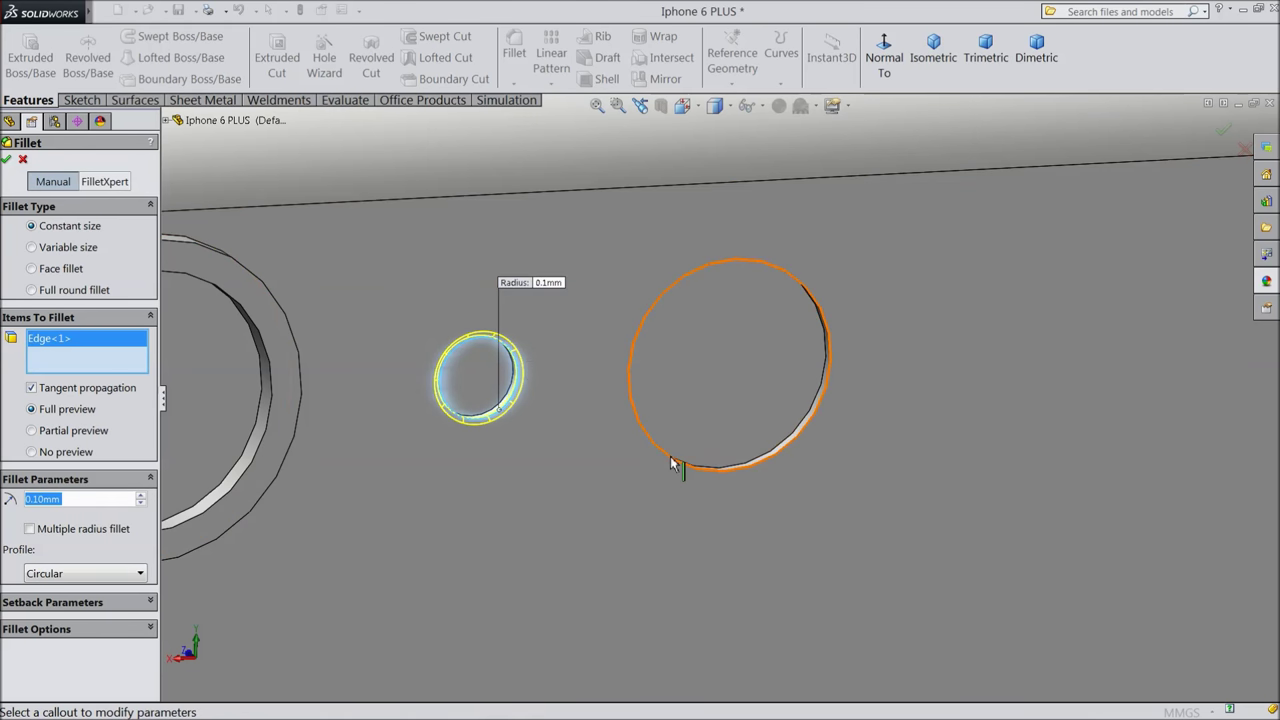
{"action": "left_click", "coordinate": [677, 464]}
{"action": "left_click", "coordinate": [7, 161]}
Start a sketch on the circular face inside the camera ring and convert the face's outline into sketch geometry.
{"action": "middle_click_drag", "start_coordinate": [326, 311], "coordinate": [393, 388]}
{"action": "scroll", "coordinate": [534, 414], "scroll_direction": "down", "scroll_amount": 5}
{"action": "left_click", "coordinate": [532, 410]}
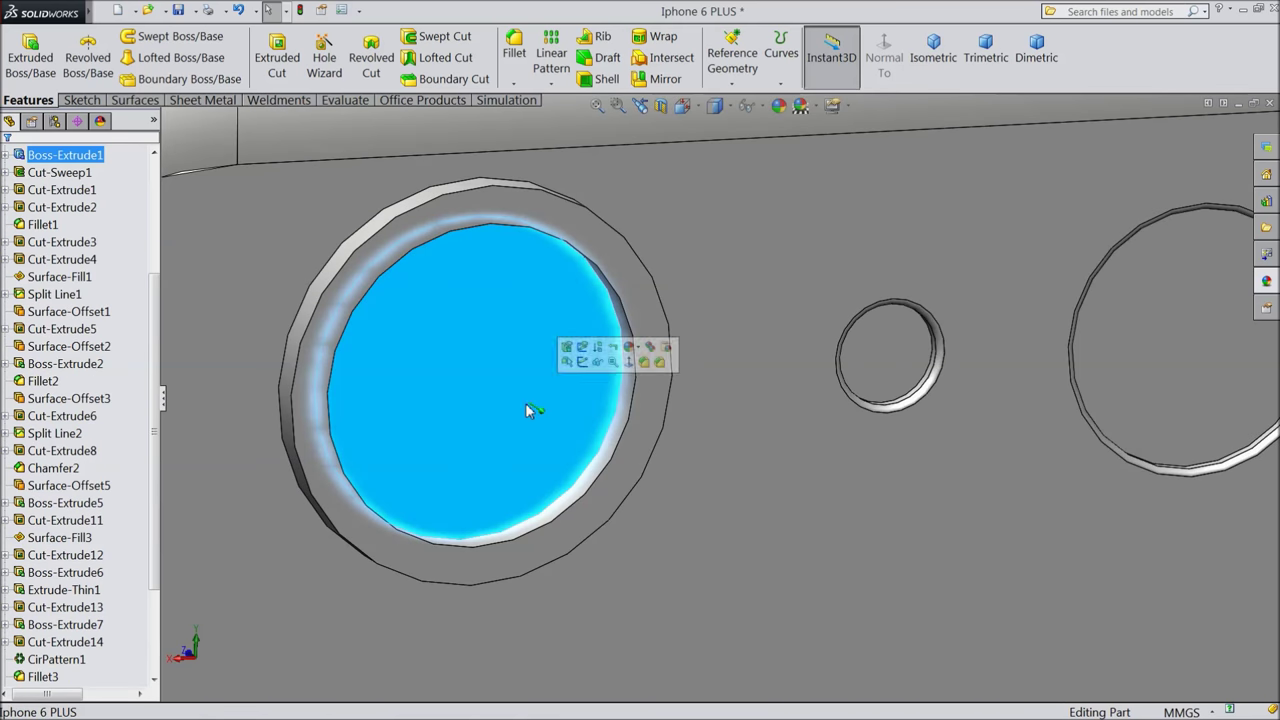
{"action": "left_click", "coordinate": [582, 362]}
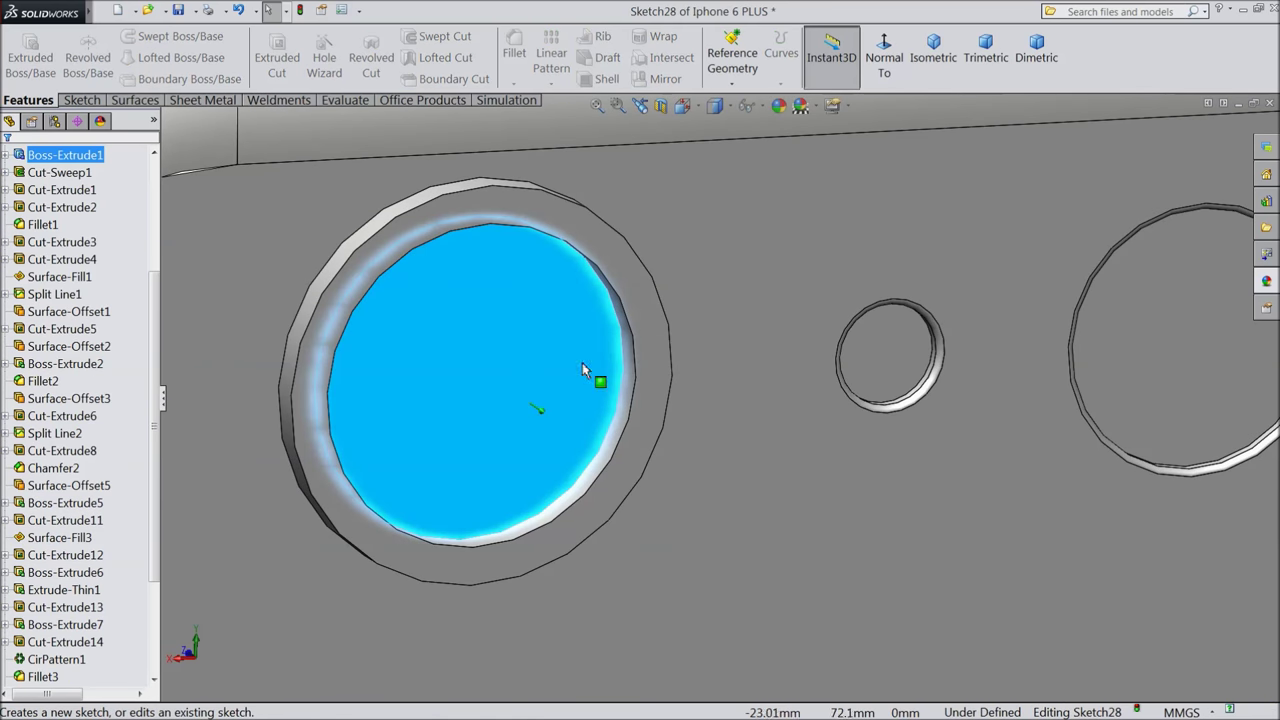
{"action": "left_click", "coordinate": [86, 102]}
{"action": "left_click", "coordinate": [288, 68]}
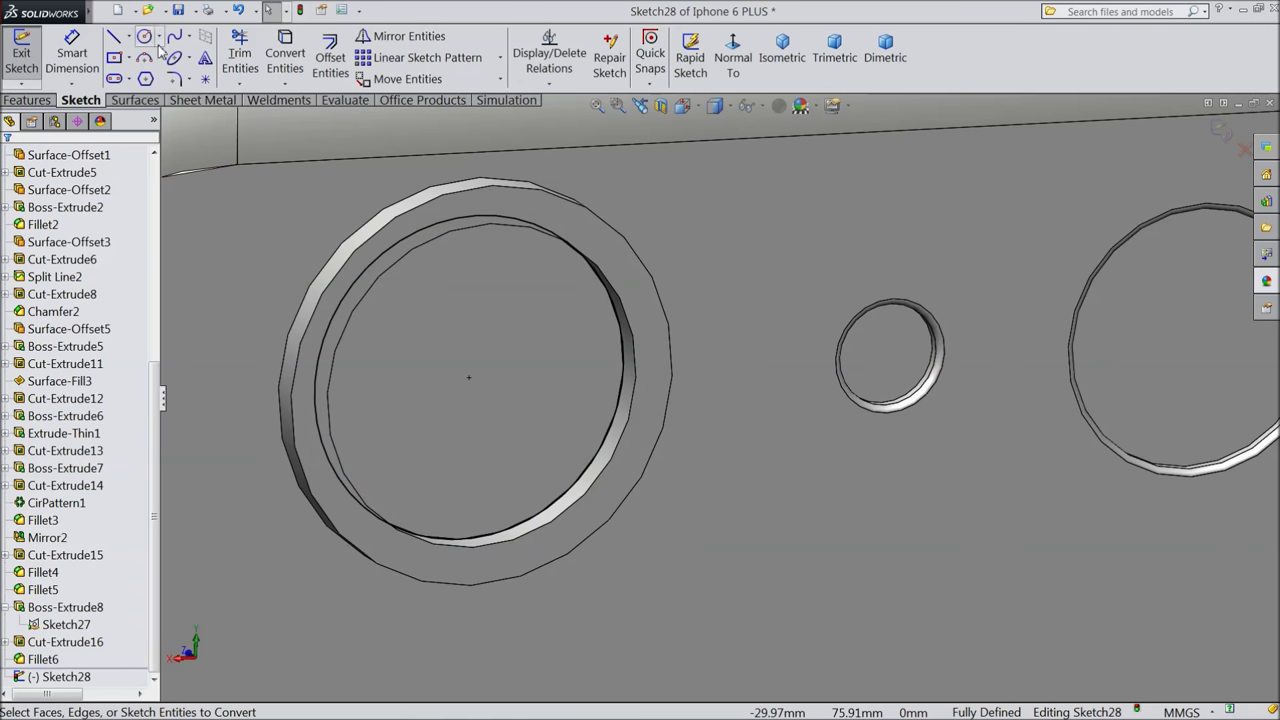
Sketch a circle of about 2 mm radius inside the camera ring, concentric with the converted outline.
{"action": "left_click", "coordinate": [330, 57]}
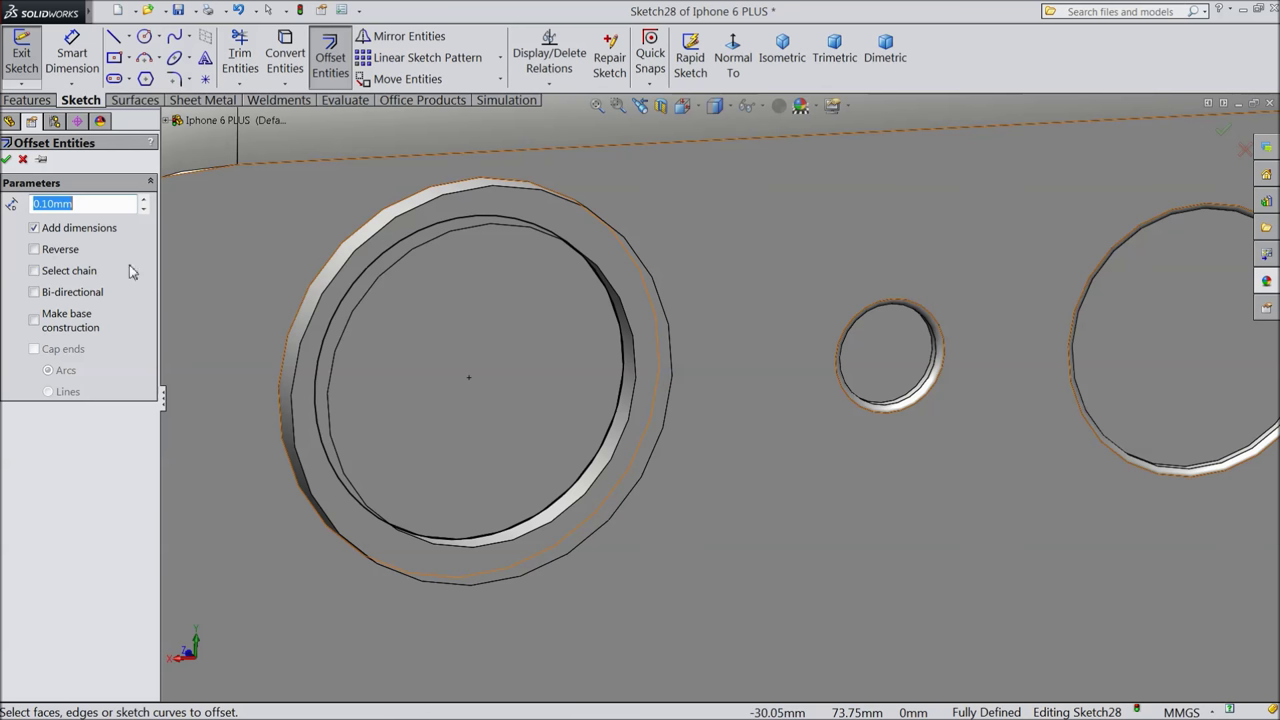
{"action": "left_click", "coordinate": [24, 162]}
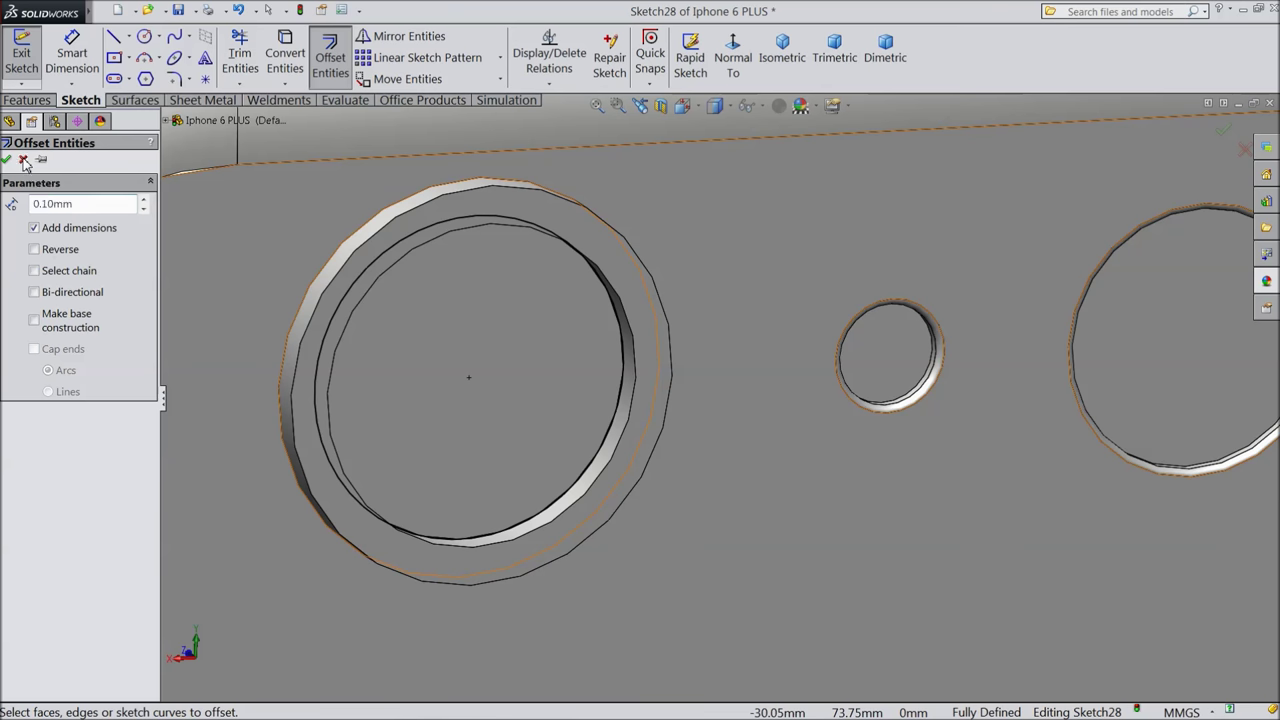
{"action": "left_click", "coordinate": [155, 42]}
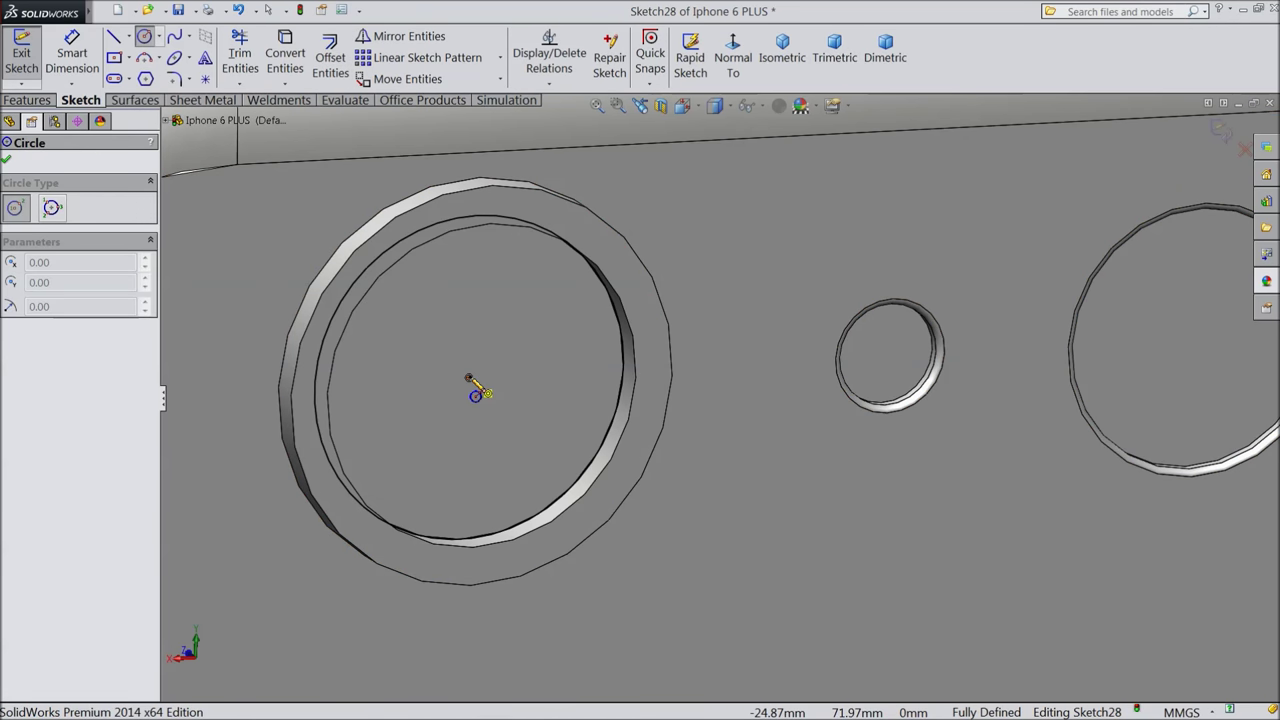
{"action": "left_click", "coordinate": [468, 377]}
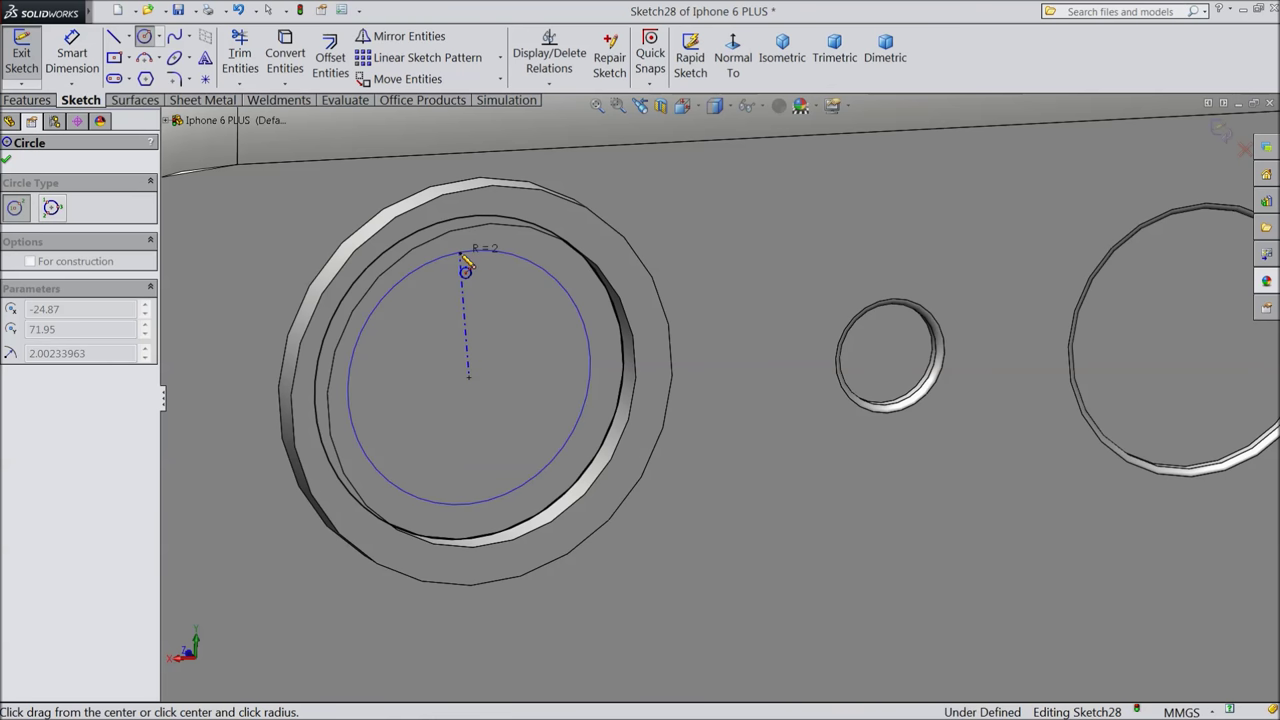
{"action": "left_click", "coordinate": [465, 265]}
Dimension the inner circle of the camera ring sketch with a 4 mm diameter.
{"action": "left_click", "coordinate": [72, 52]}
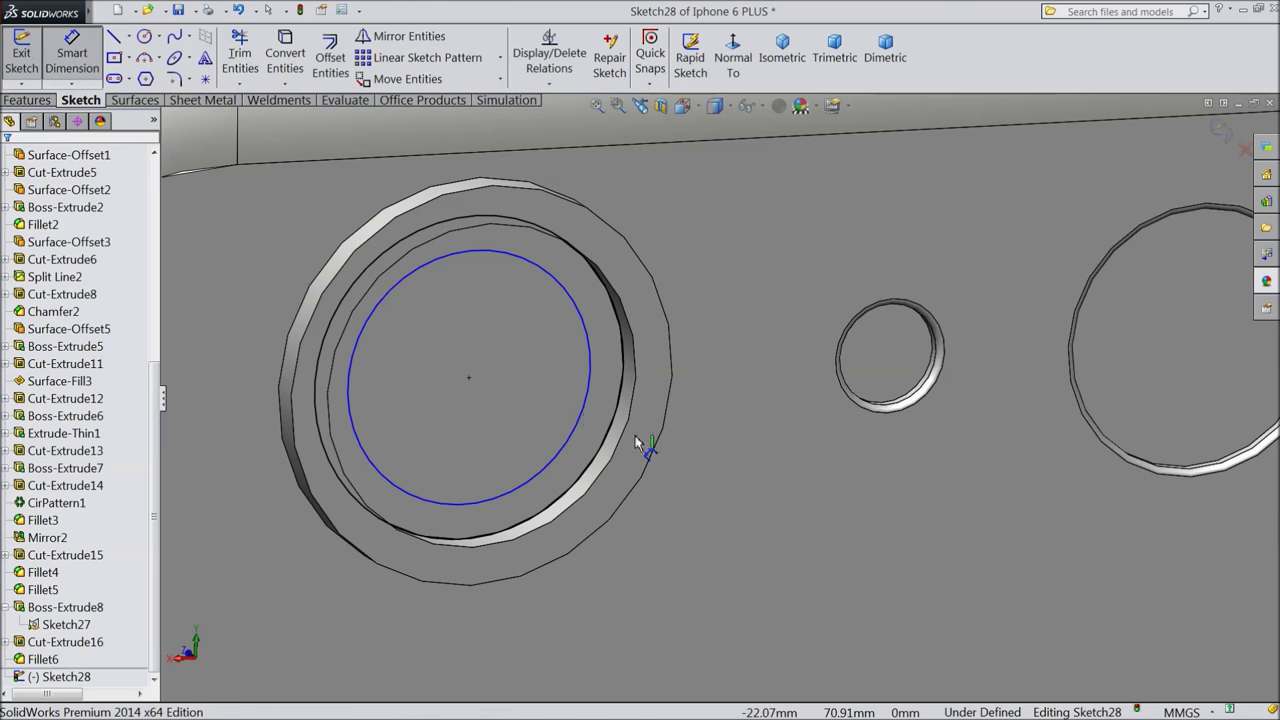
{"action": "left_click", "coordinate": [588, 403]}
{"action": "left_click", "coordinate": [714, 366]}
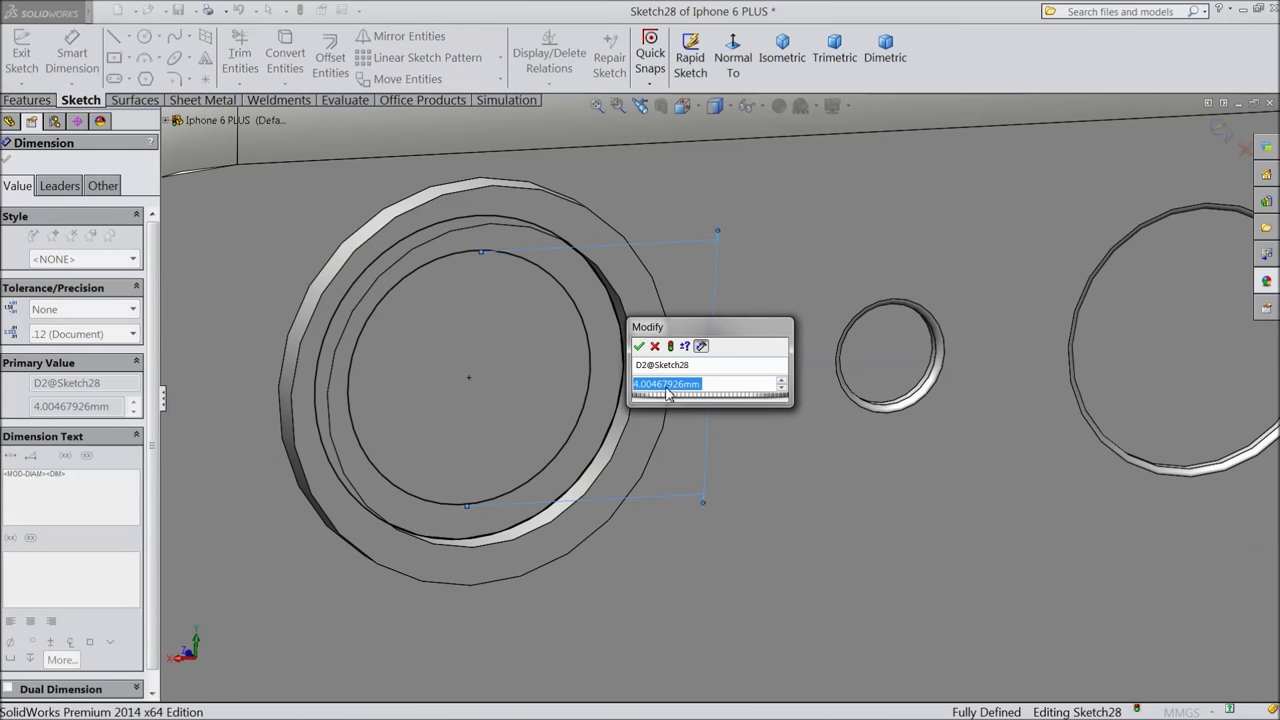
{"action": "type", "text": "4"}
{"action": "left_click", "coordinate": [640, 347]}
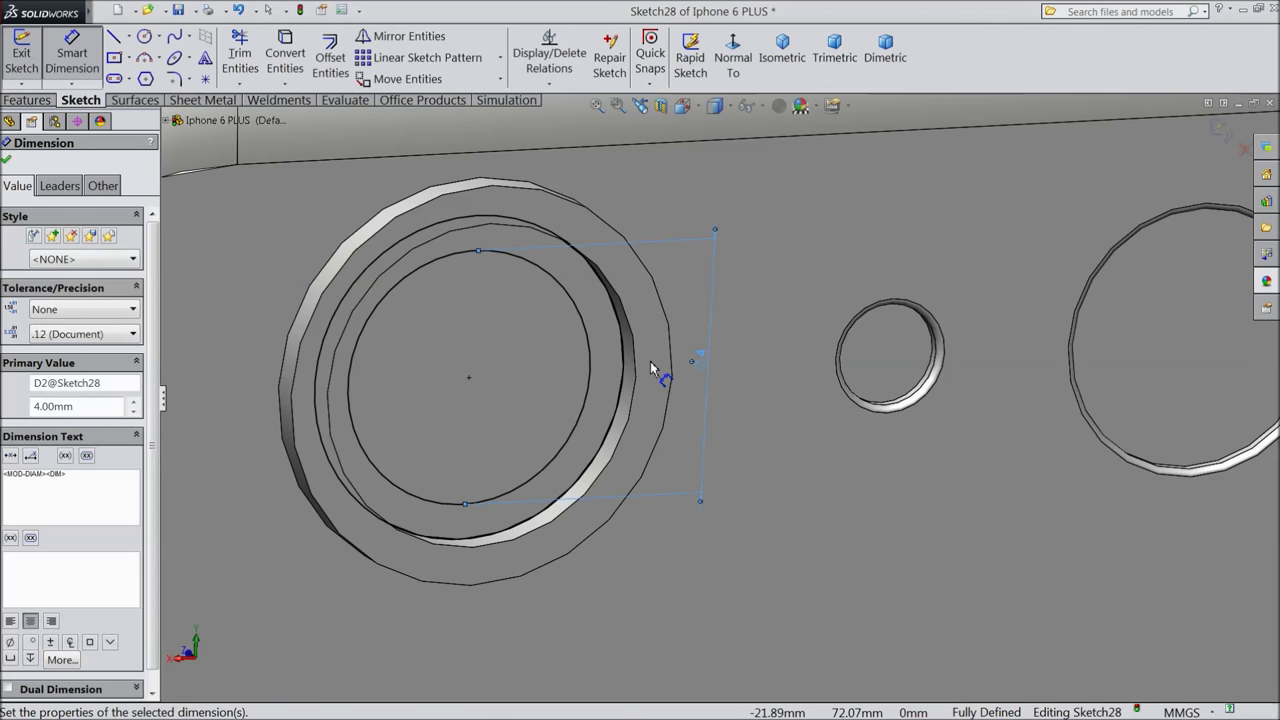
{"action": "left_click", "coordinate": [6, 161]}
Extrude the region between the two sketch circles 0.5 mm blind as a separate body, without merging the result.
{"action": "left_click", "coordinate": [28, 100]}
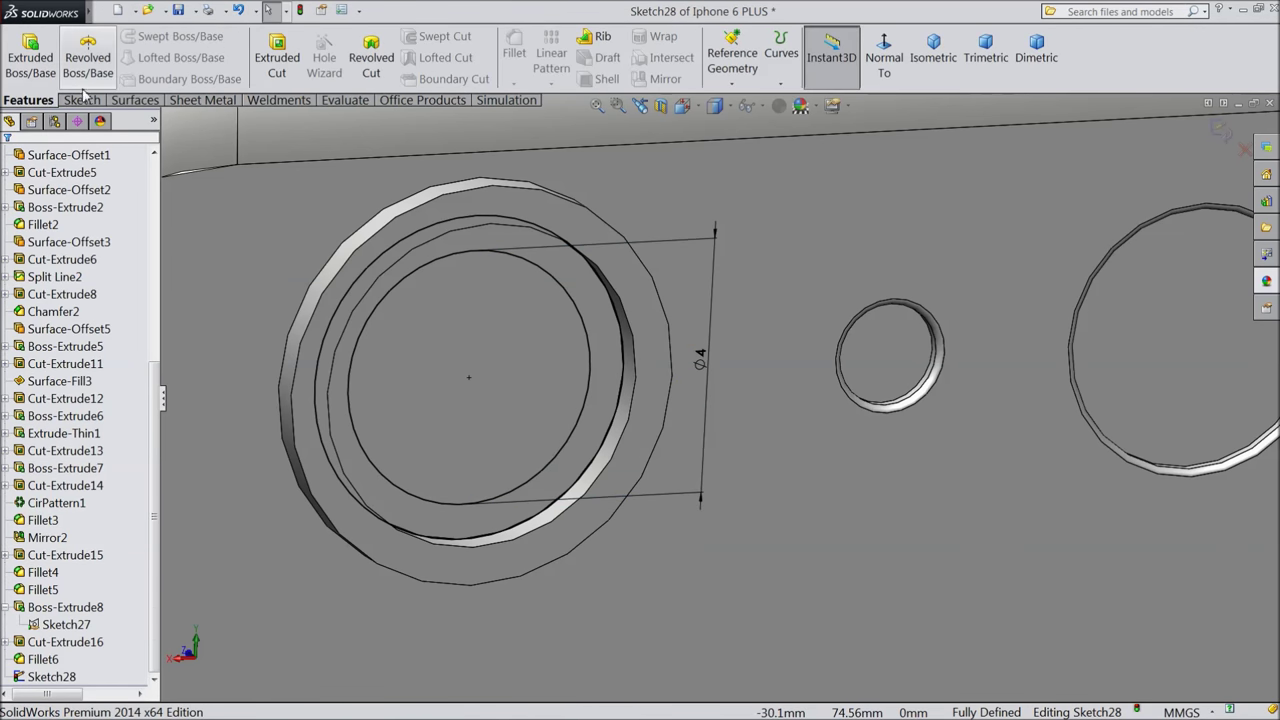
{"action": "left_click", "coordinate": [30, 55]}
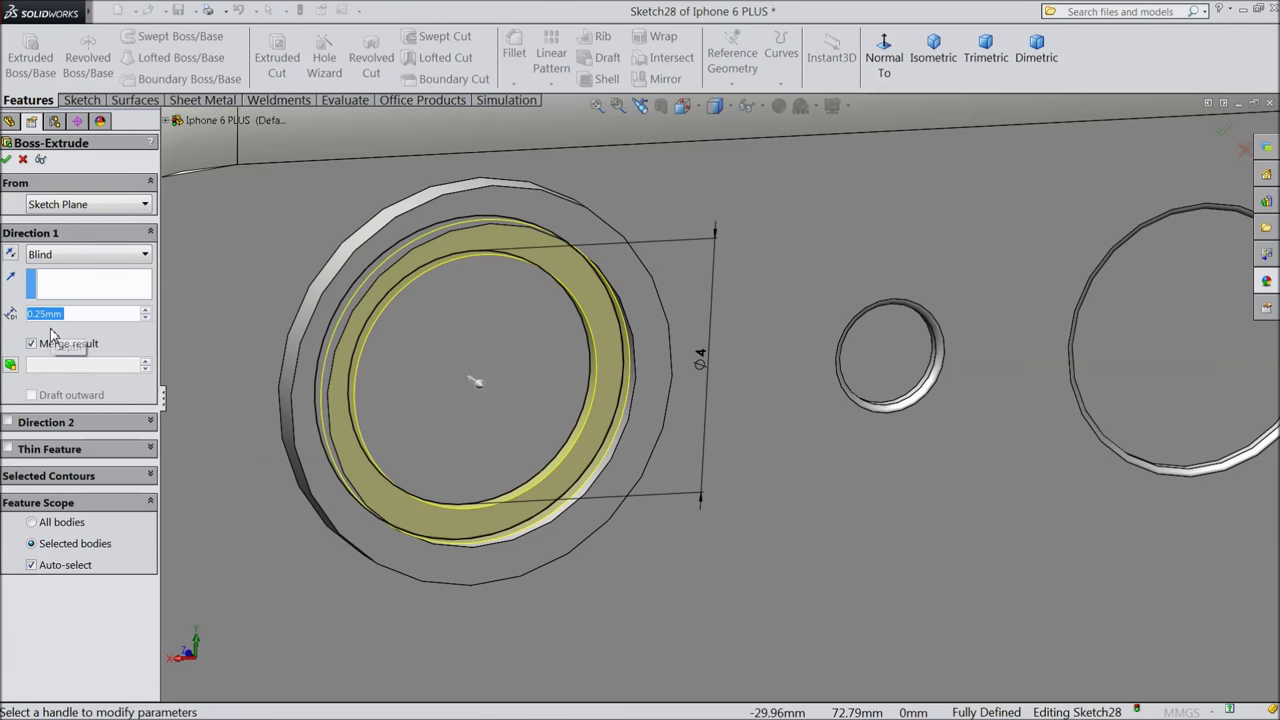
{"action": "type", "text": "0.5"}
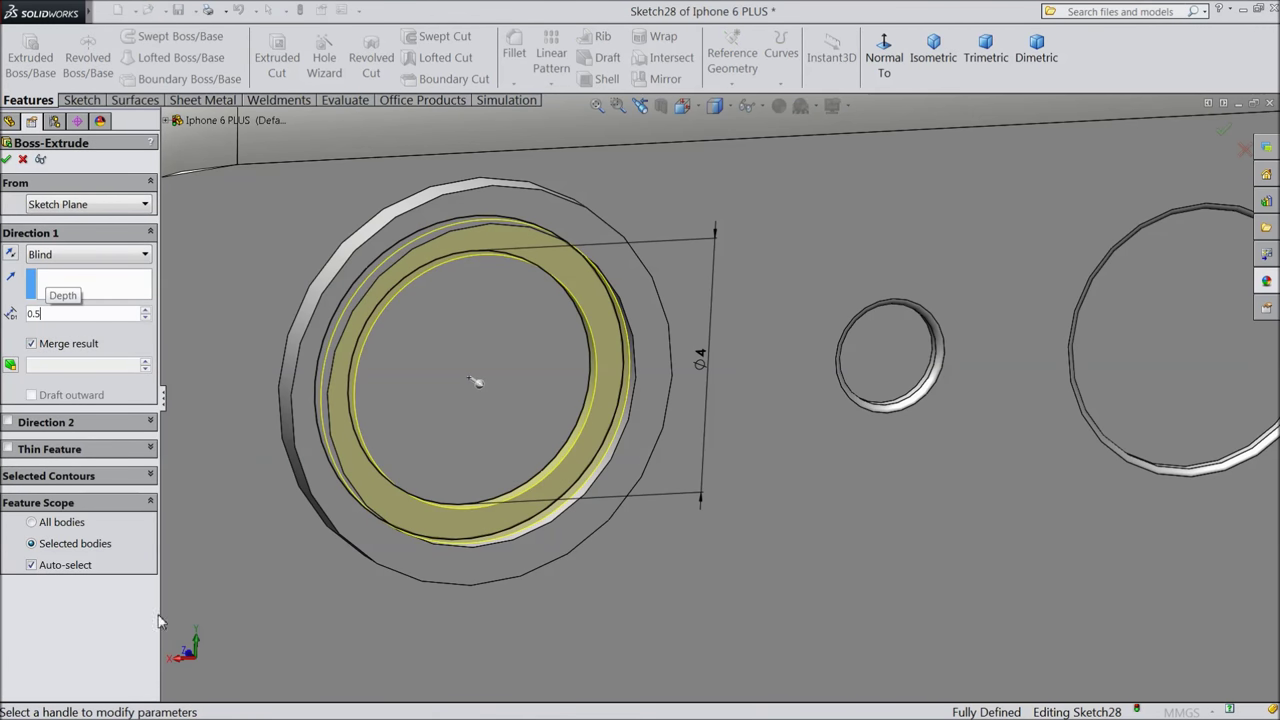
{"action": "key", "text": "Return"}
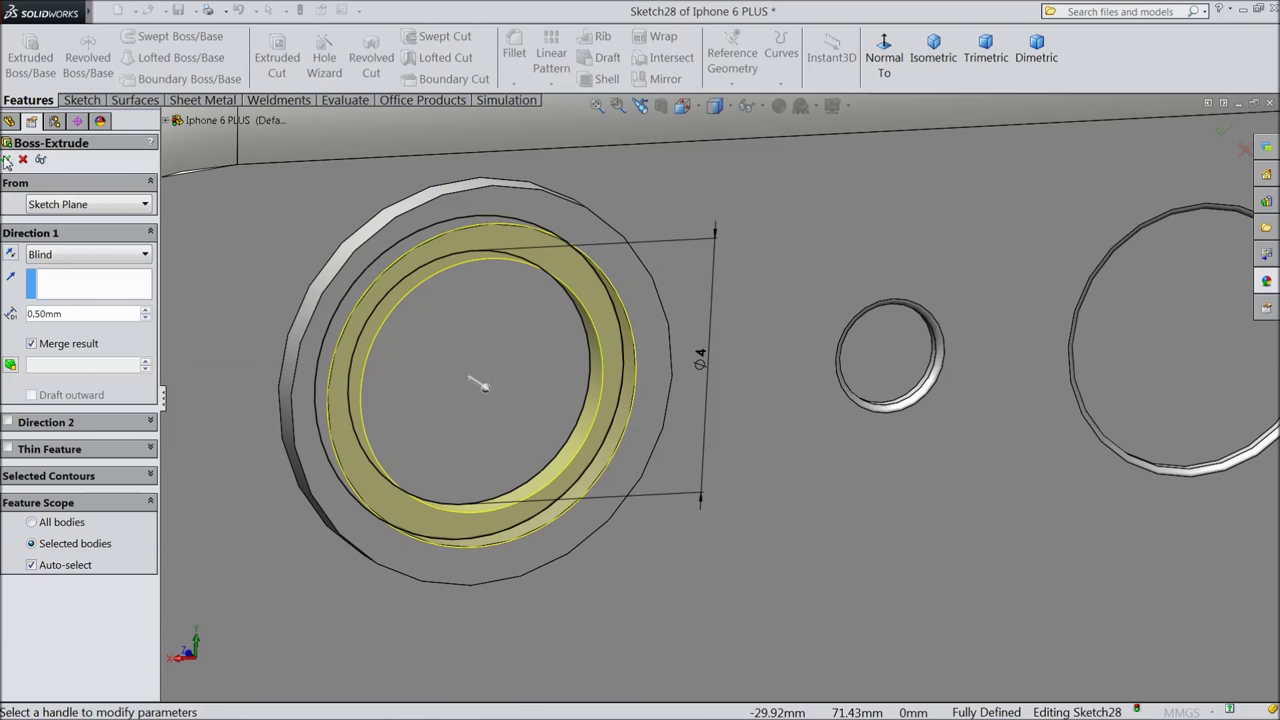
{"action": "left_click", "coordinate": [31, 344]}
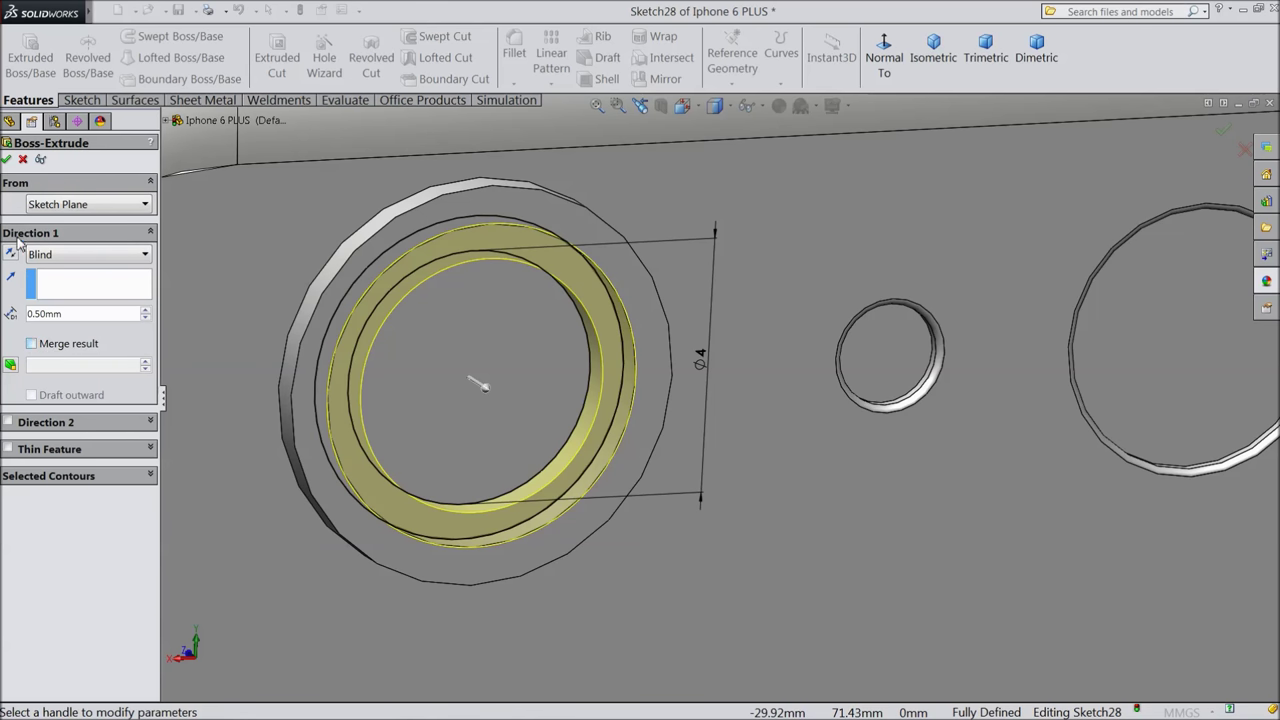
{"action": "left_click", "coordinate": [7, 160]}
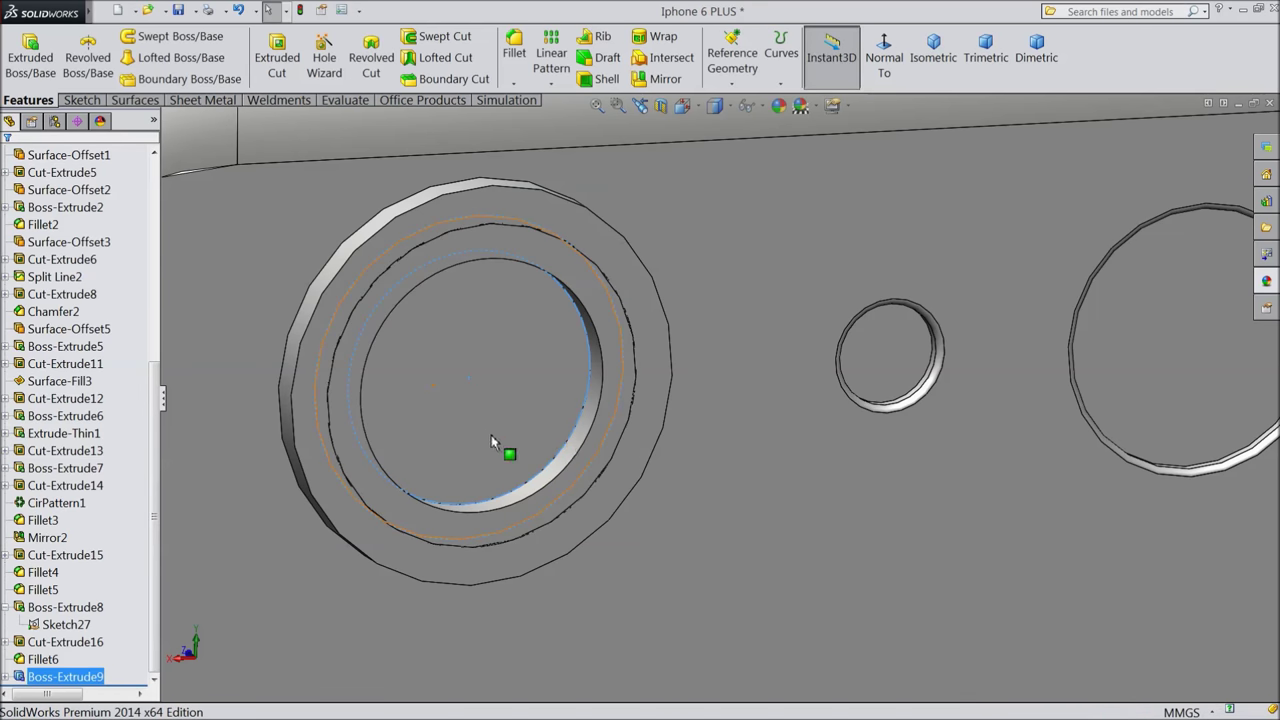
Start a sketch on the circular face inside the new ring and draw a concentric circle of about 1.2 mm radius.
{"action": "left_click", "coordinate": [524, 404]}
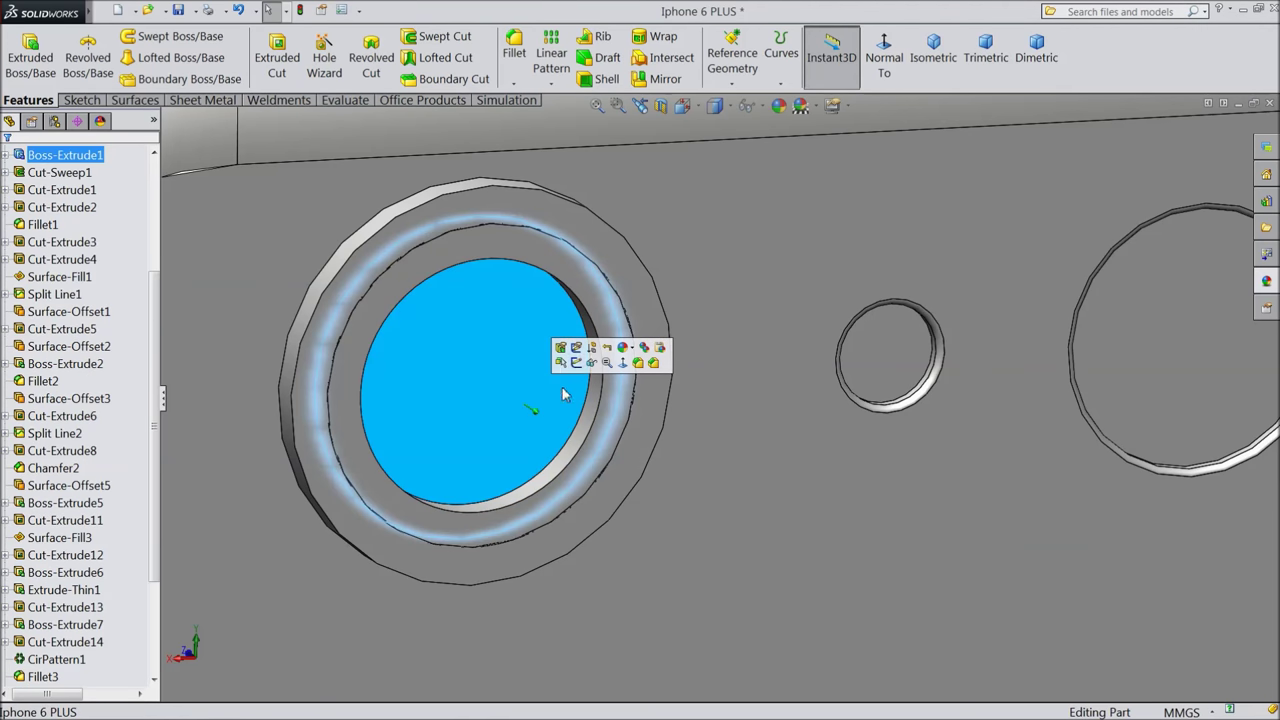
{"action": "left_click", "coordinate": [577, 366]}
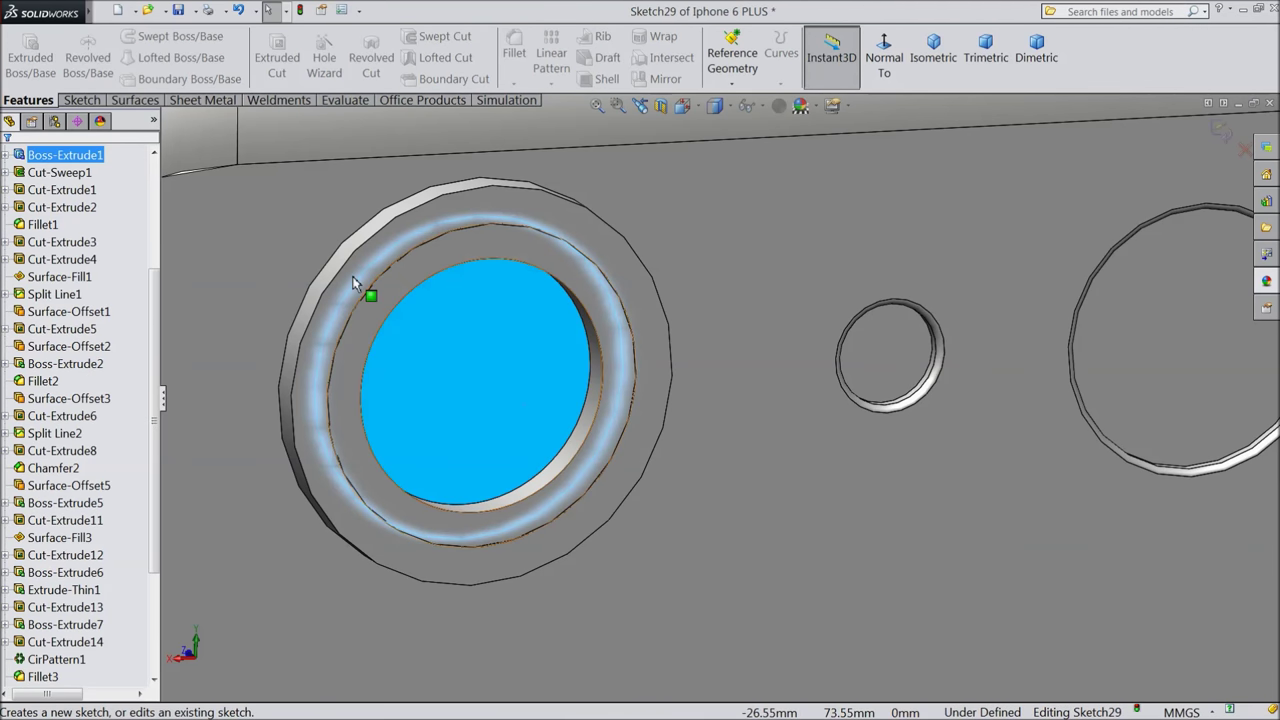
{"action": "left_click", "coordinate": [80, 101]}
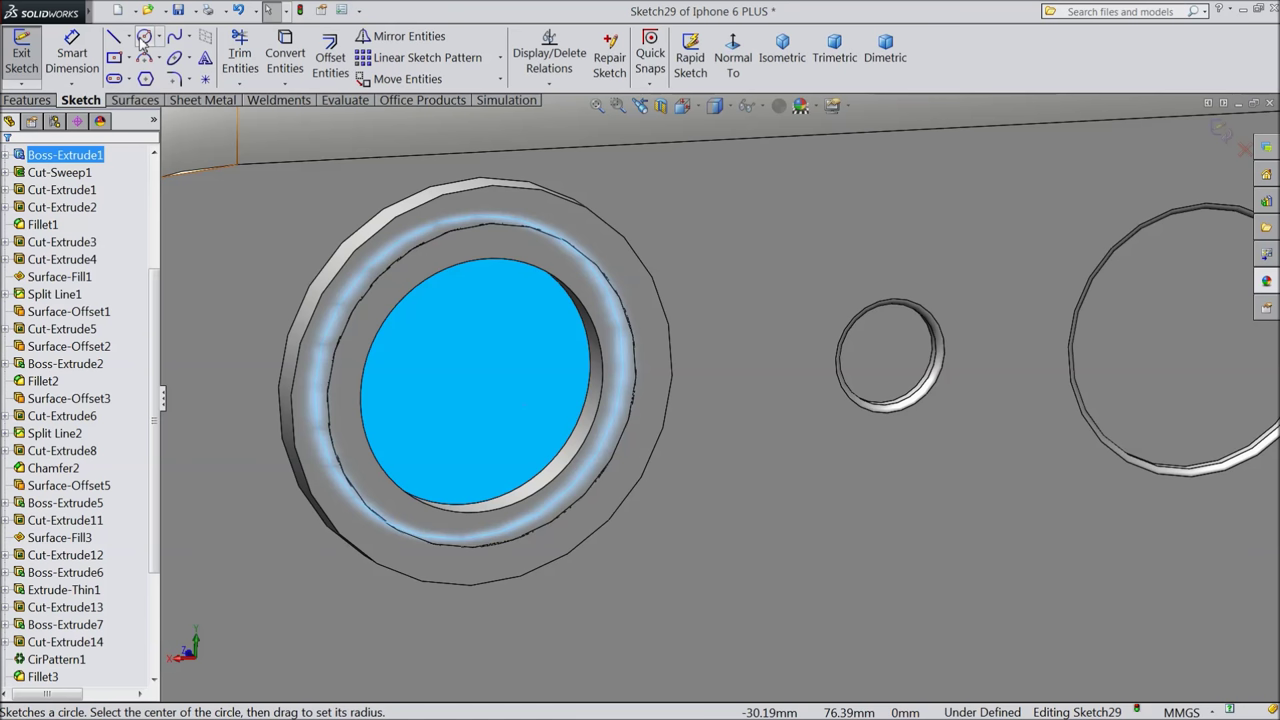
{"action": "left_click", "coordinate": [145, 36]}
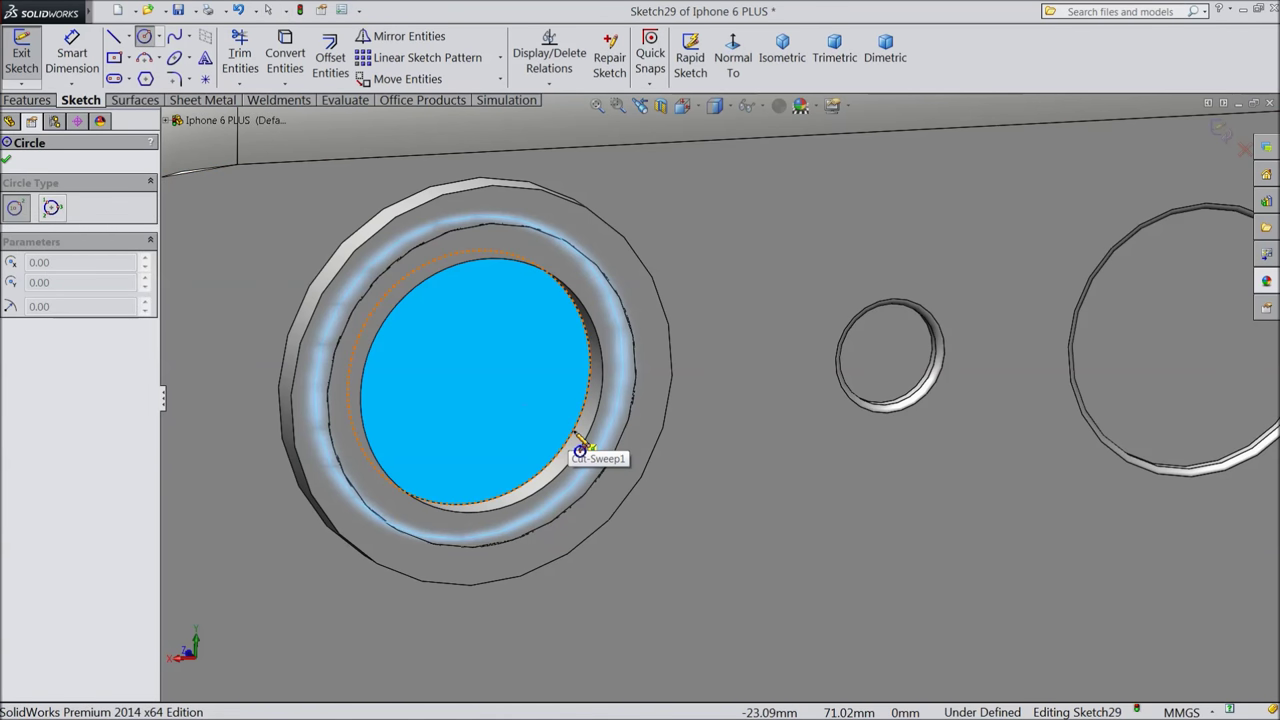
{"action": "left_click", "coordinate": [470, 379]}
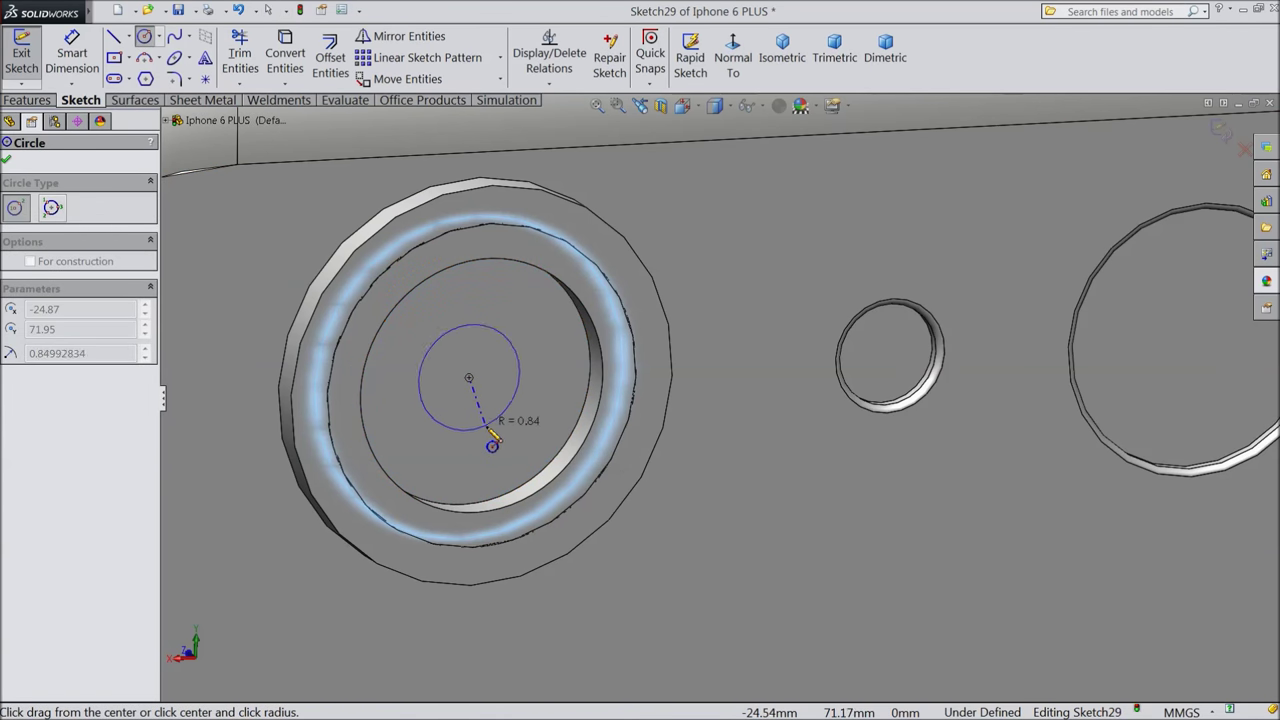
{"action": "left_click", "coordinate": [494, 454]}
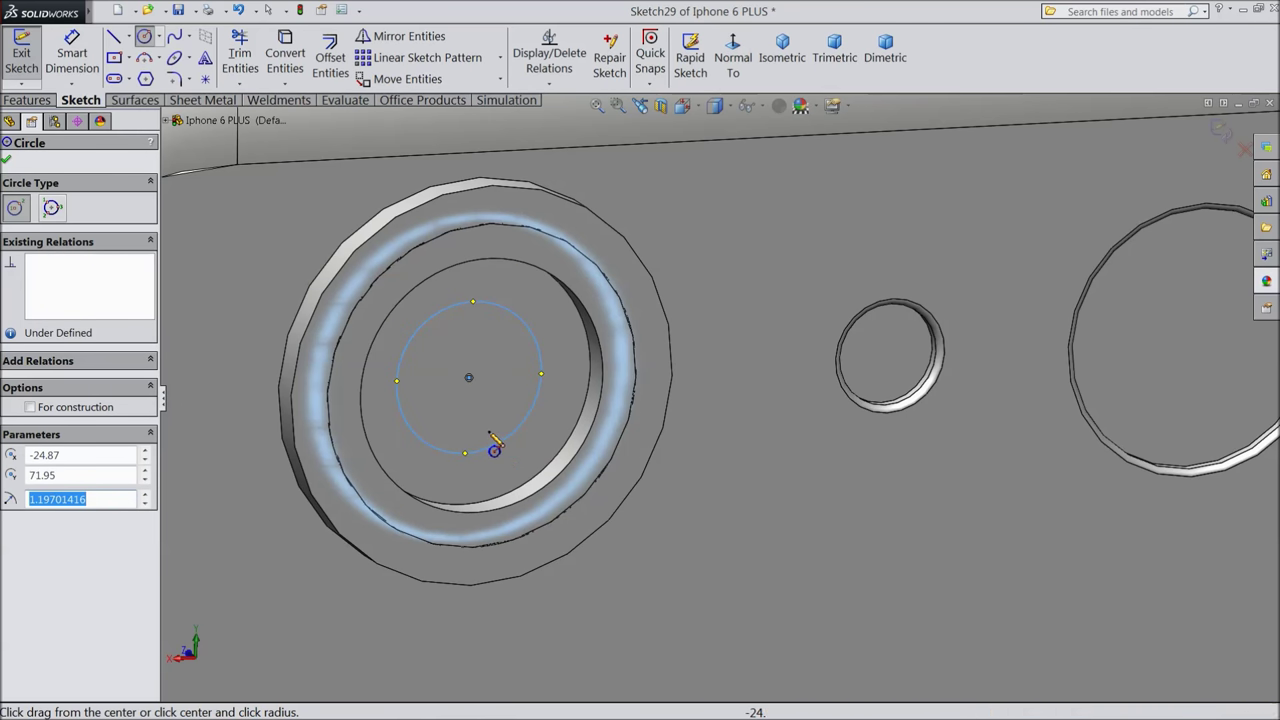
Dimension the new circle inside the camera ring with a 3 mm diameter.
{"action": "left_click", "coordinate": [72, 55]}
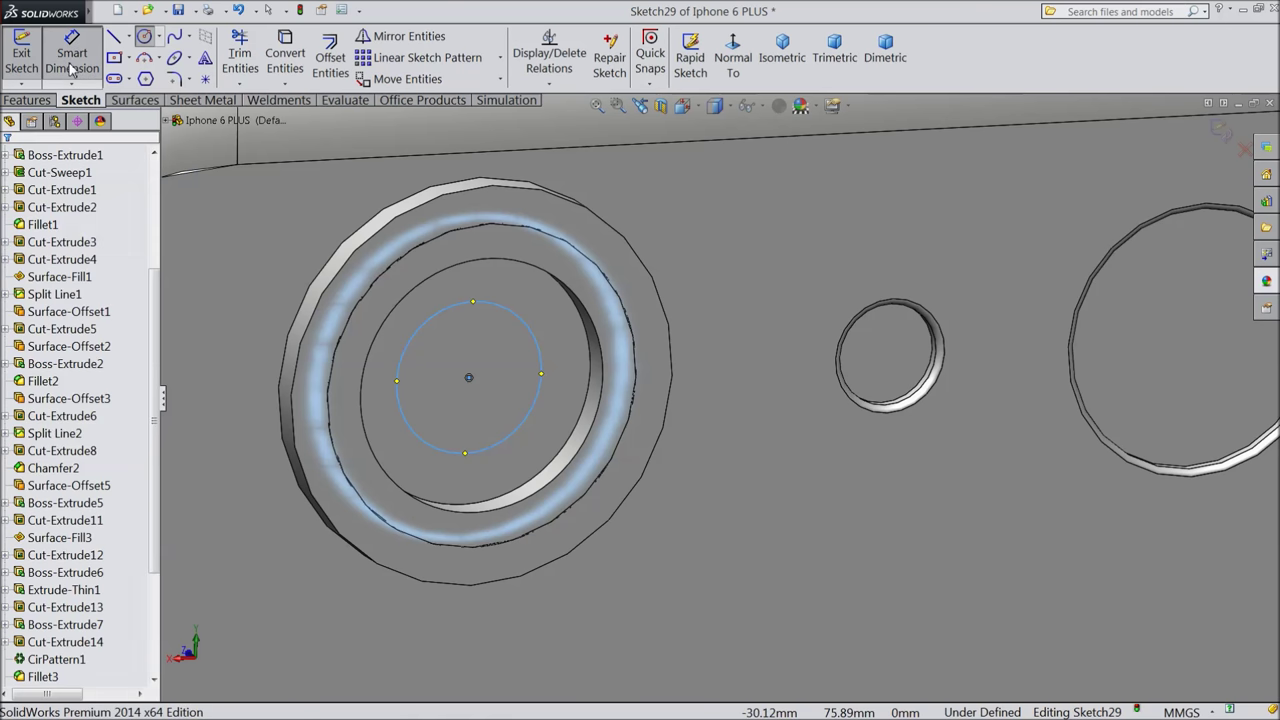
{"action": "left_click", "coordinate": [540, 393]}
{"action": "left_click", "coordinate": [572, 396]}
{"action": "type", "text": "3"}
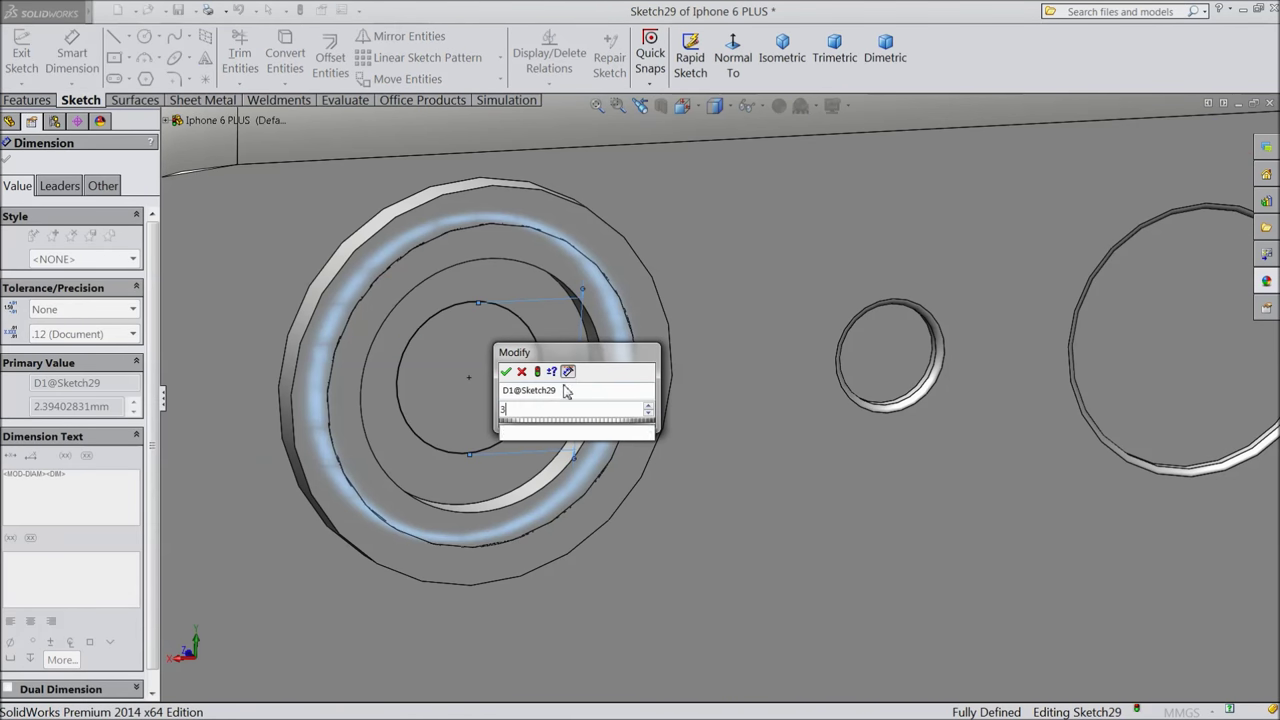
Set the camera lens circle's diameter to 3 mm and cut it 0.25 mm deep with a 60° draft.
{"action": "left_click", "coordinate": [505, 371]}
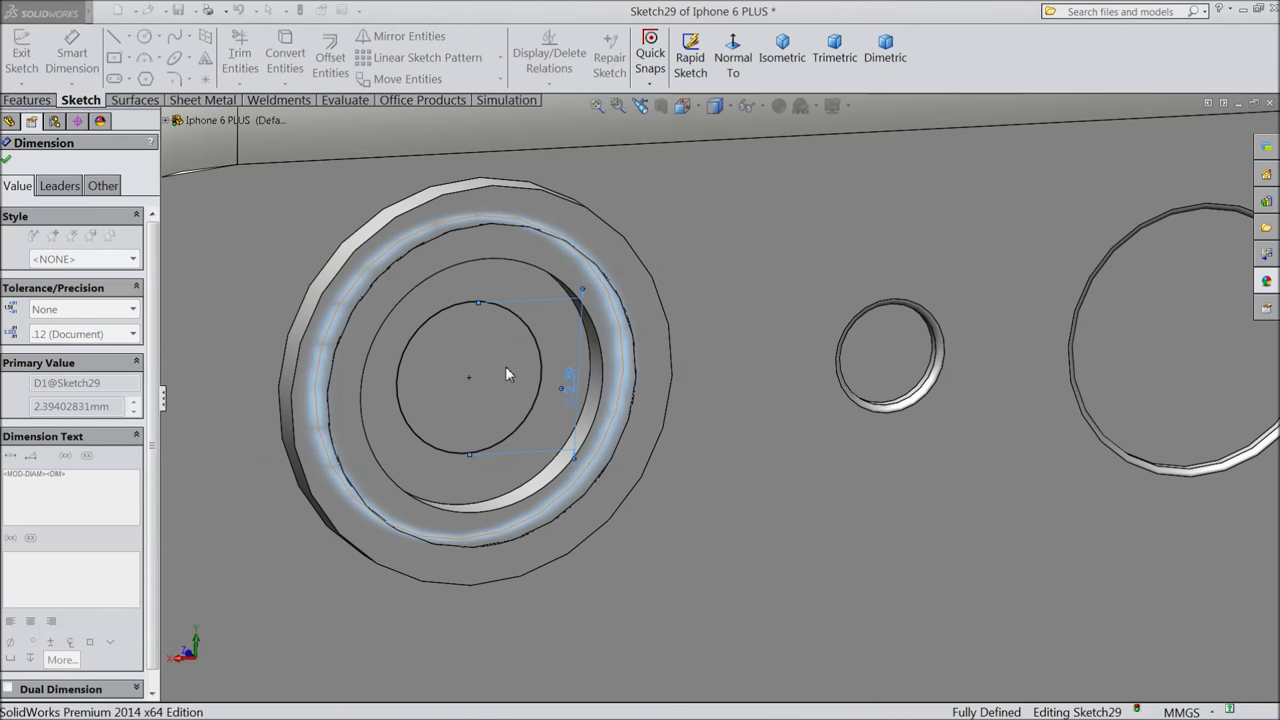
{"action": "left_click", "coordinate": [6, 160]}
{"action": "left_click", "coordinate": [27, 100]}
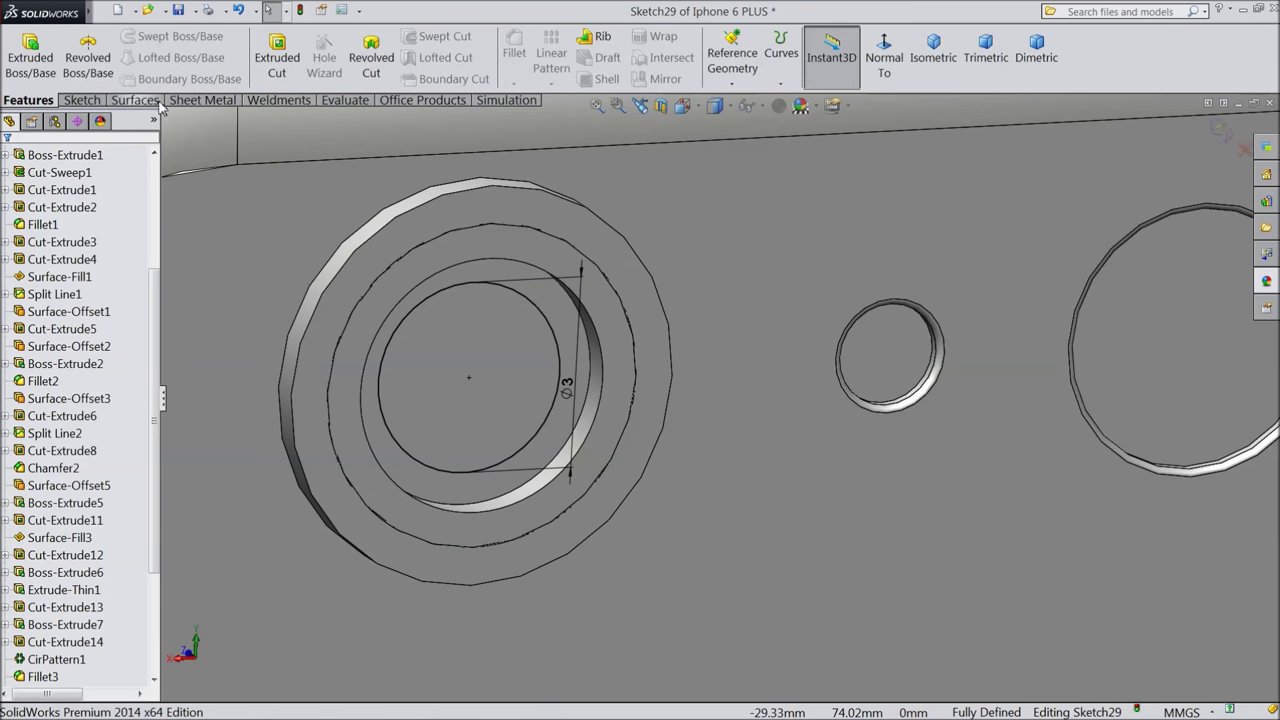
{"action": "left_click", "coordinate": [277, 62]}
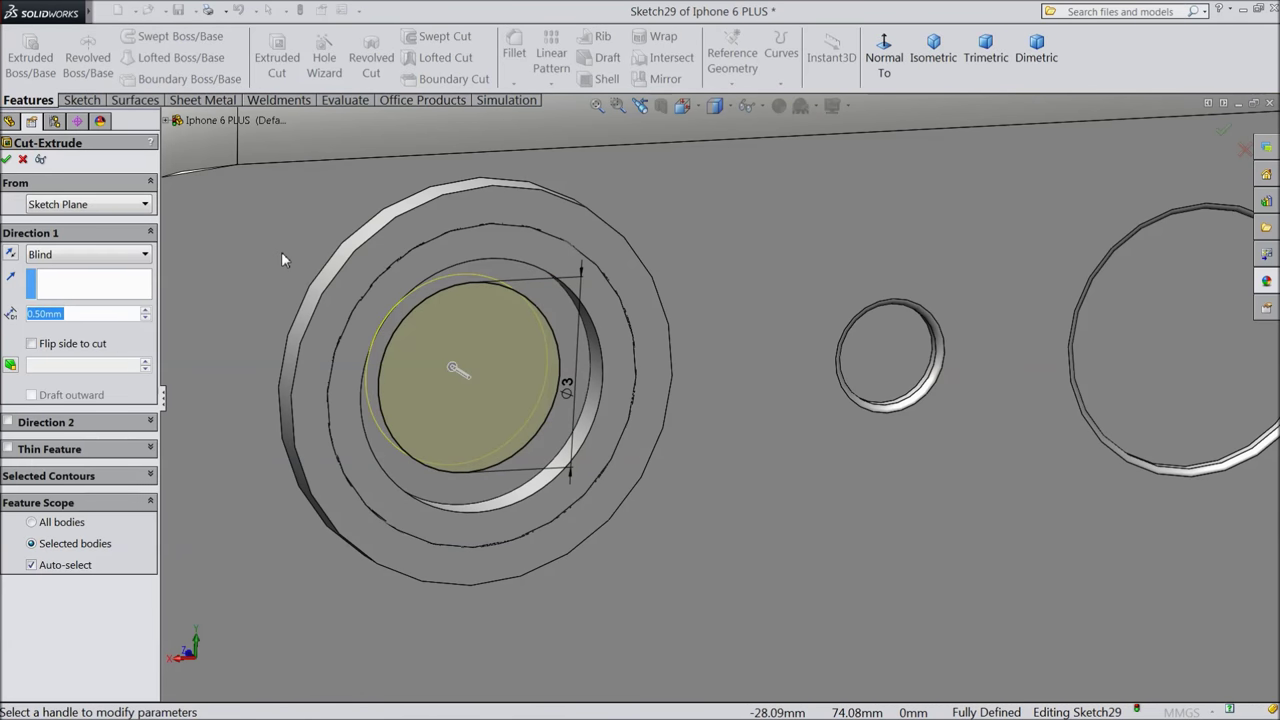
{"action": "type", "text": "0.25"}
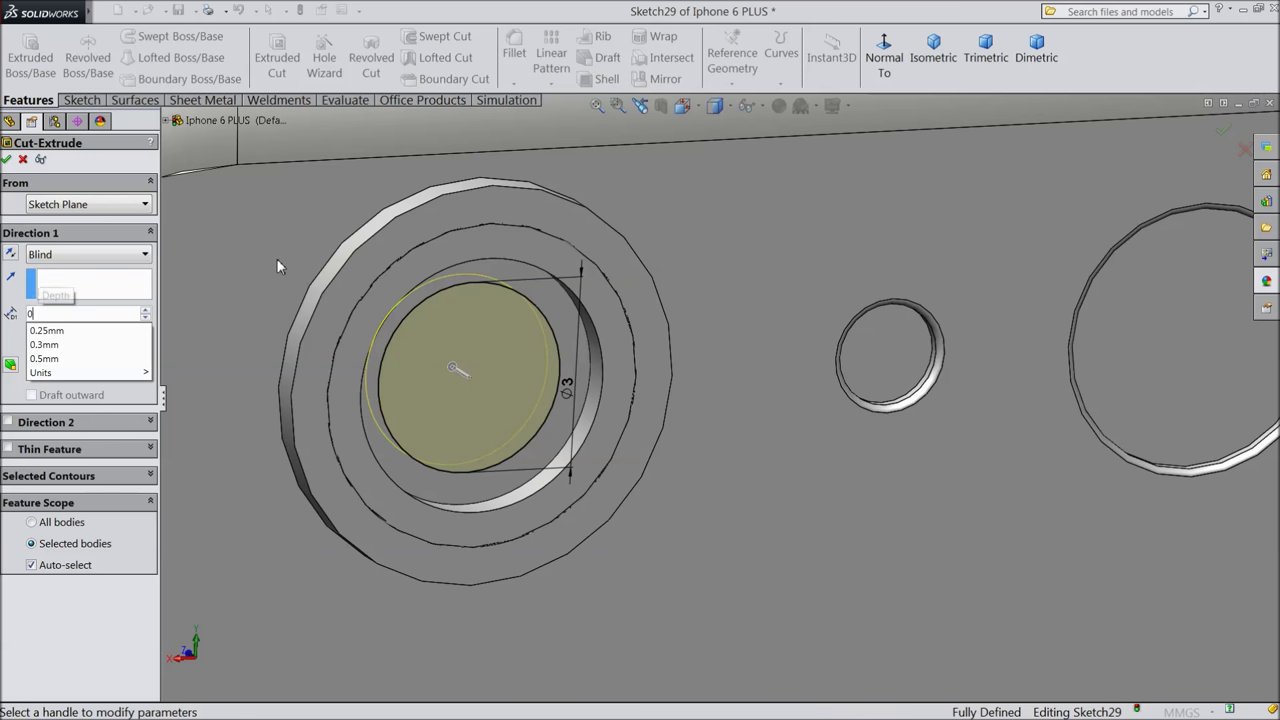
{"action": "left_click", "coordinate": [12, 368]}
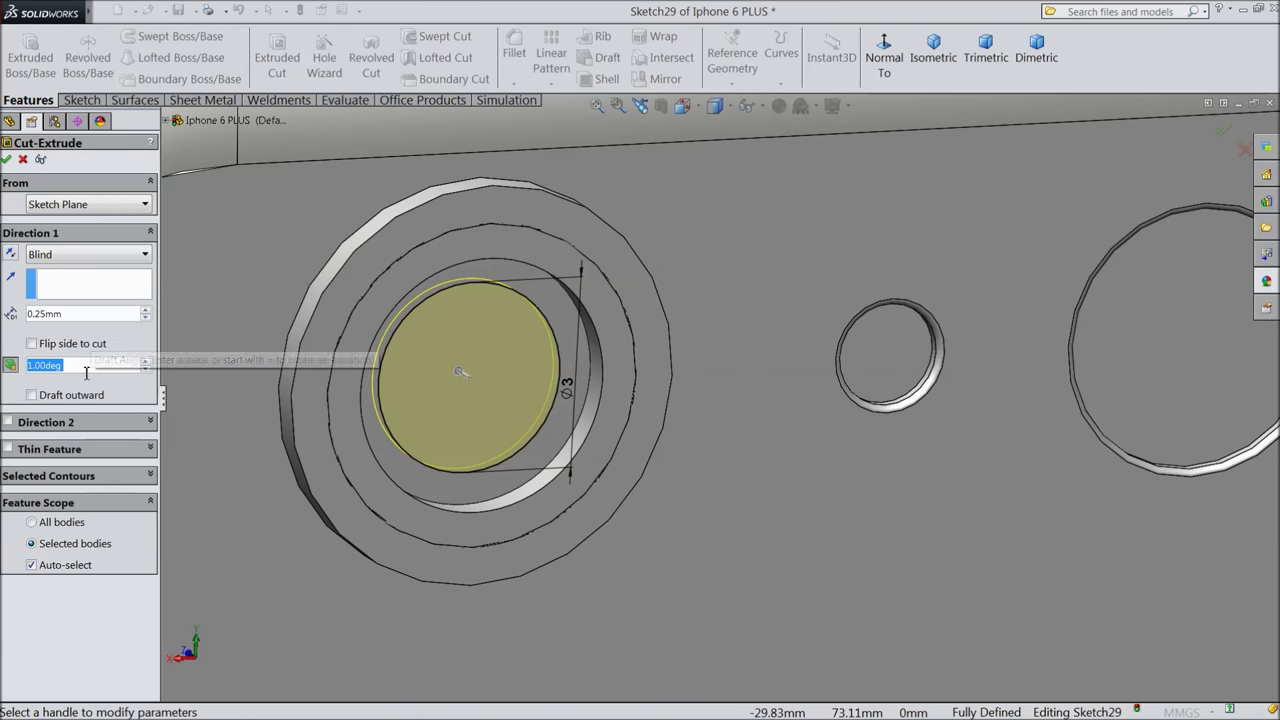
{"action": "type", "text": "60"}
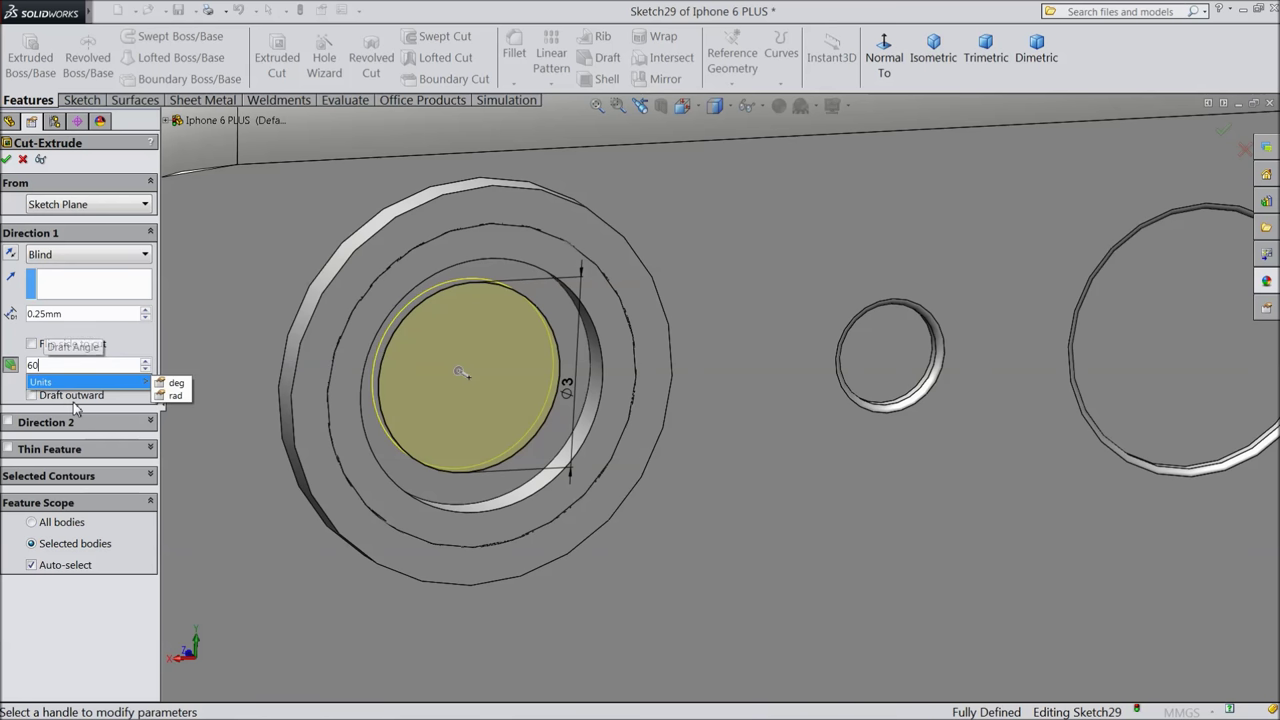
{"action": "key", "text": "Return"}
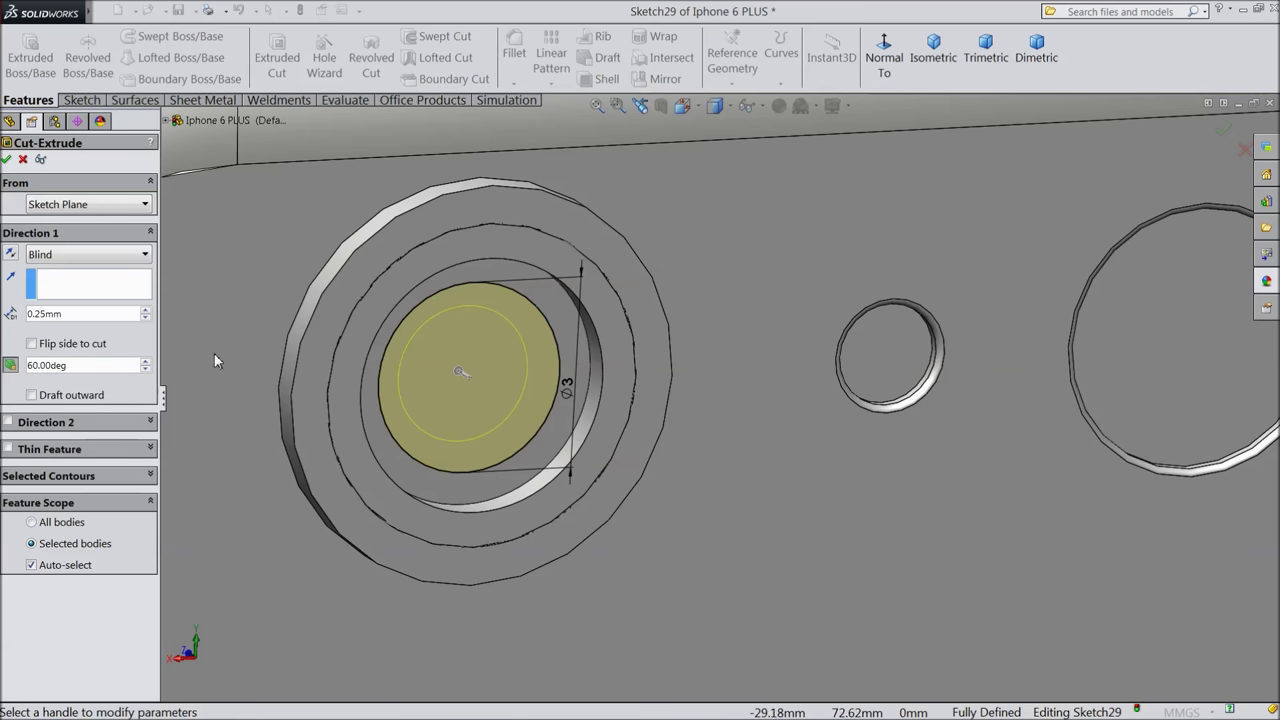
{"action": "left_click", "coordinate": [8, 161]}
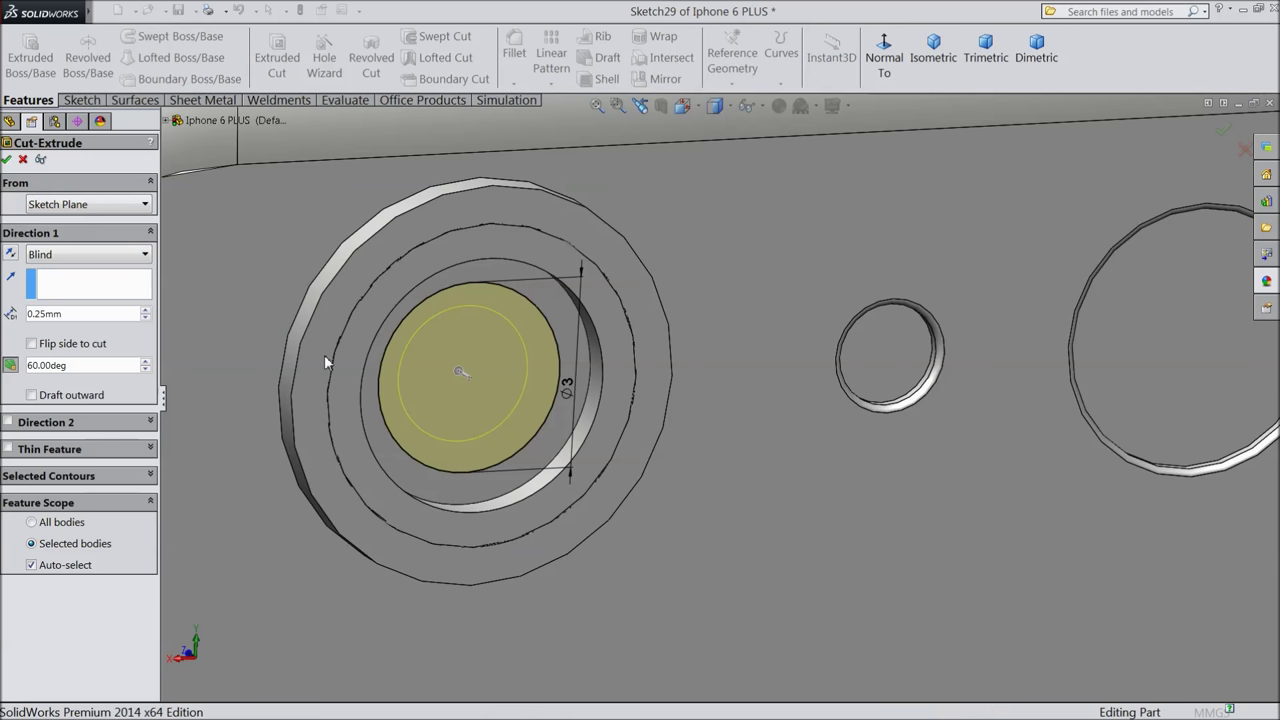
Sketch on the floor of the tapered lens recess, convert its circular outline, and cut it 0.25 mm deep.
{"action": "left_click", "coordinate": [449, 408]}
{"action": "left_click", "coordinate": [505, 366]}
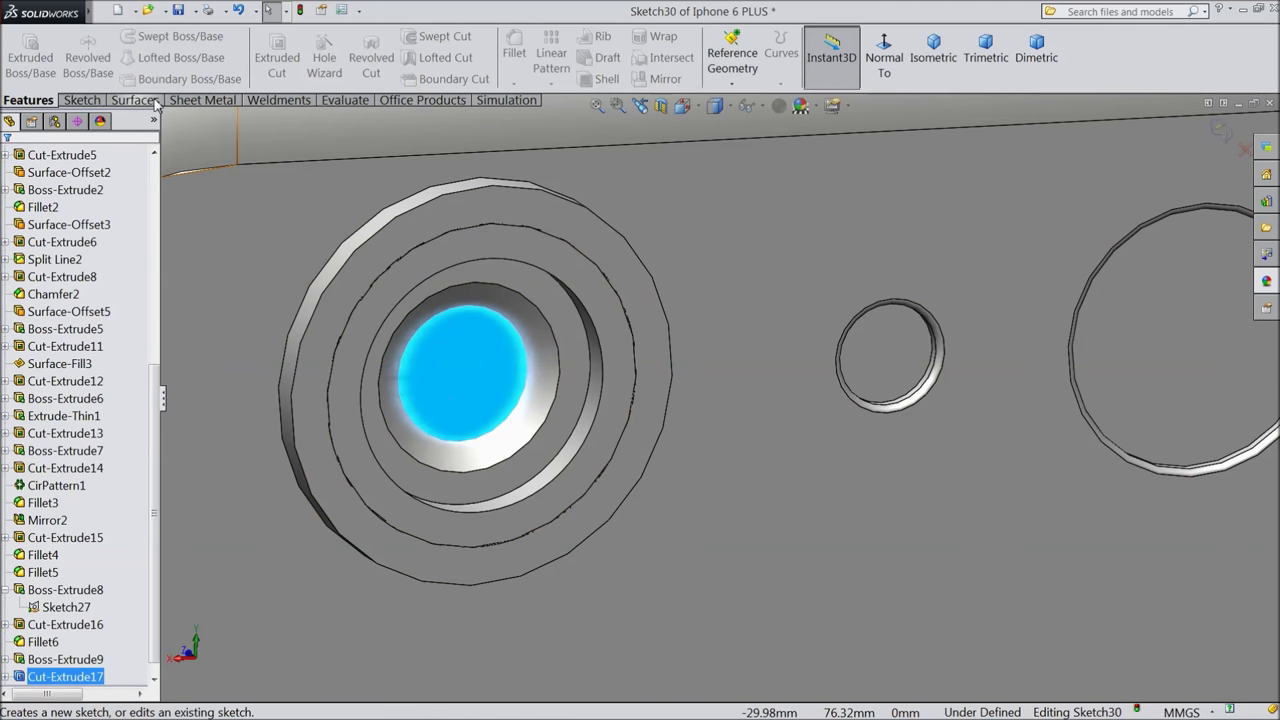
{"action": "left_click", "coordinate": [82, 100]}
{"action": "left_click", "coordinate": [285, 60]}
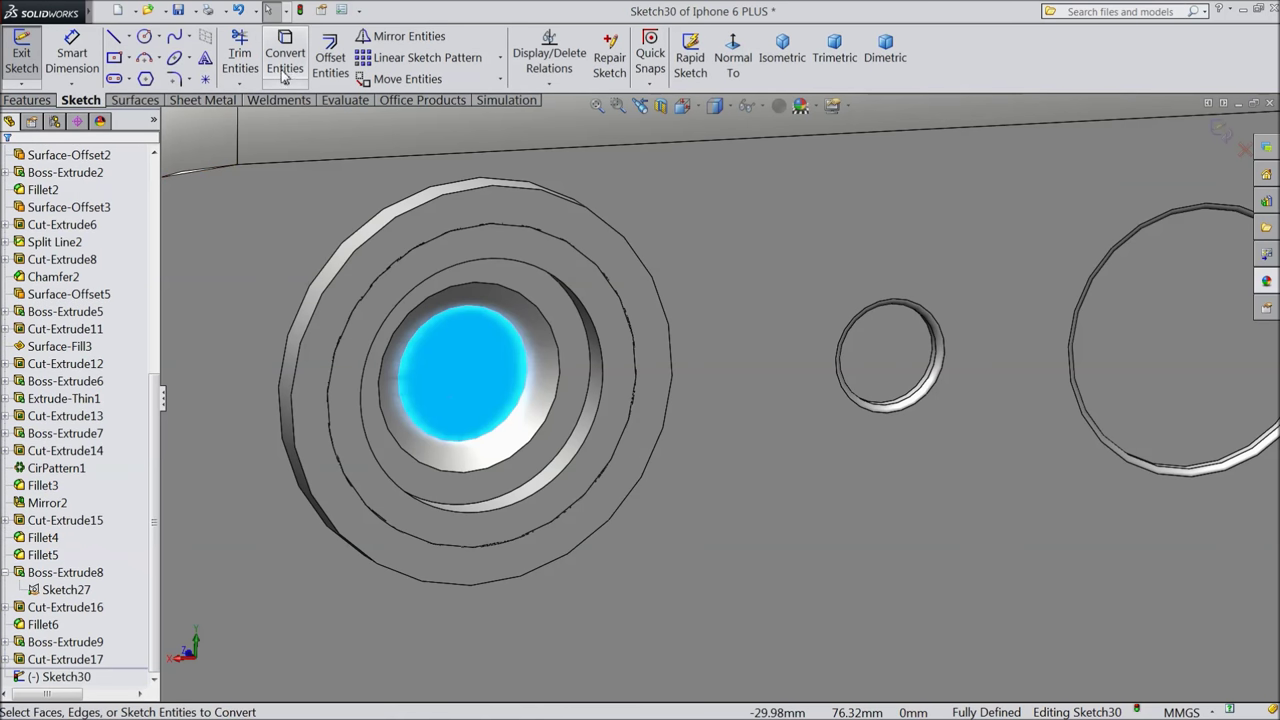
{"action": "left_click", "coordinate": [27, 100]}
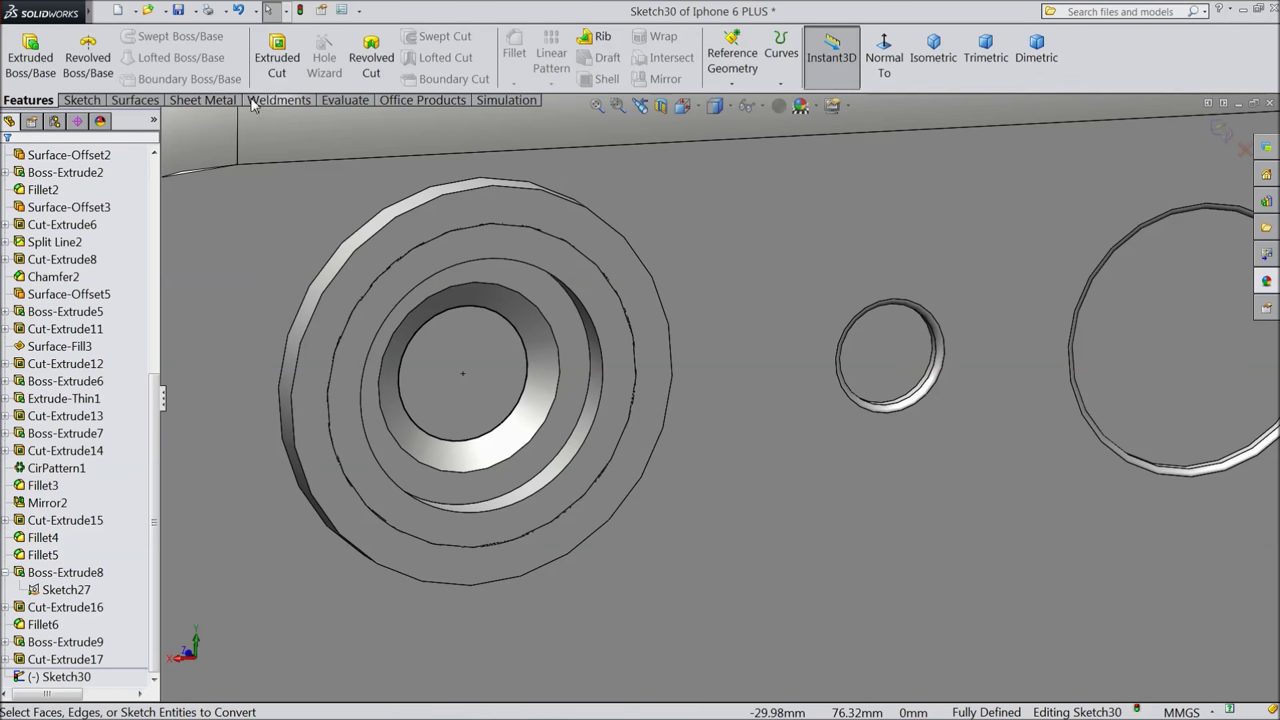
{"action": "left_click", "coordinate": [277, 60]}
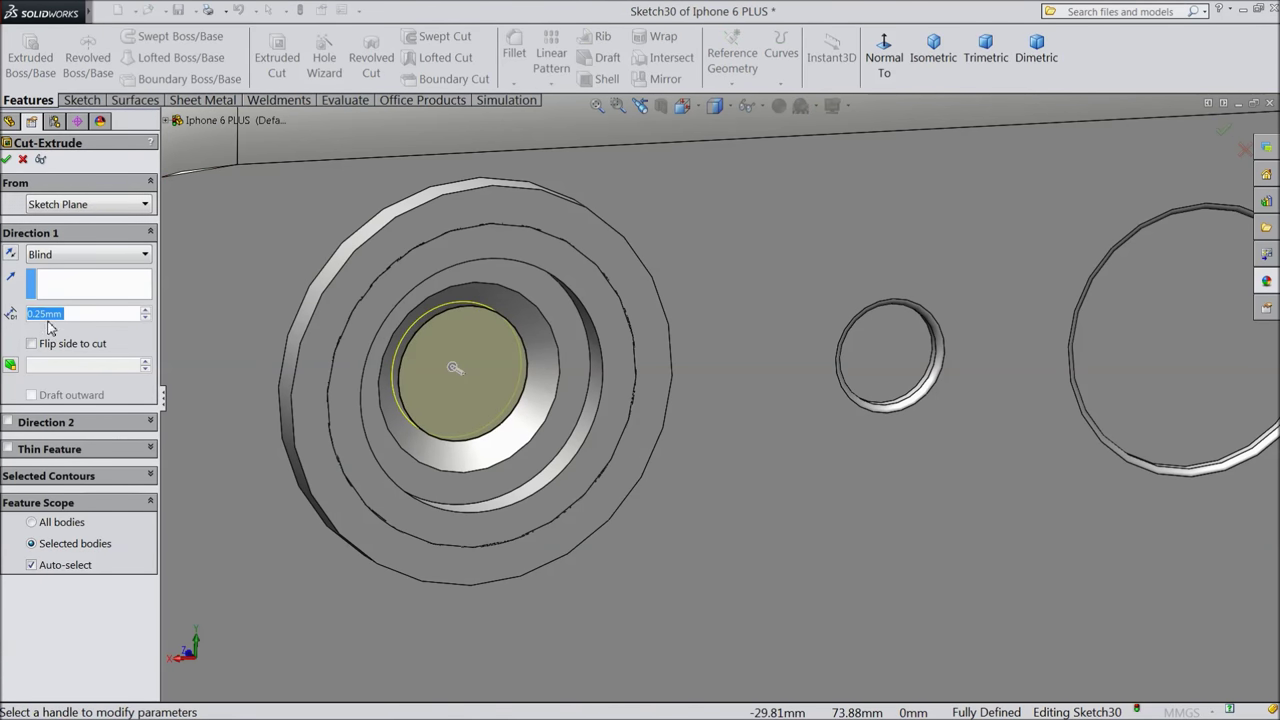
{"action": "left_click", "coordinate": [6, 160]}
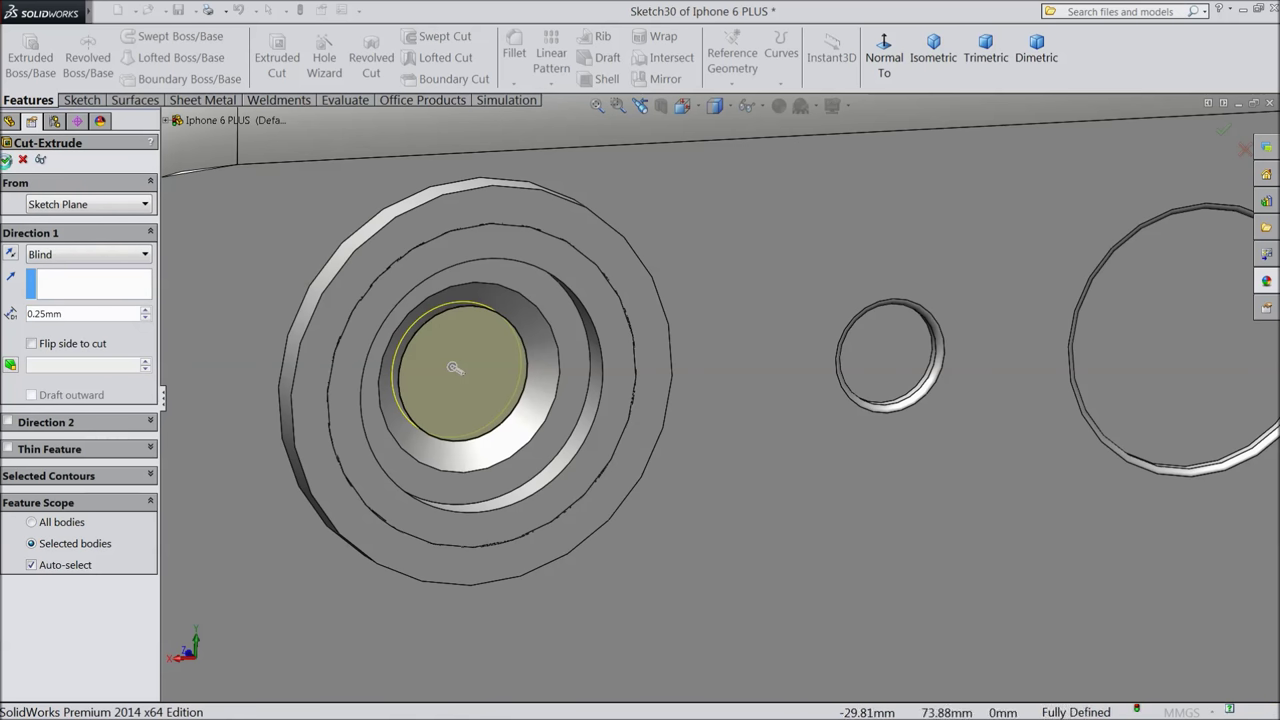
Create a filled surface with contact edge setting across the 4 mm circular edge of the camera lens opening.
{"action": "middle_click_drag", "start_coordinate": [400, 420], "coordinate": [337, 424]}
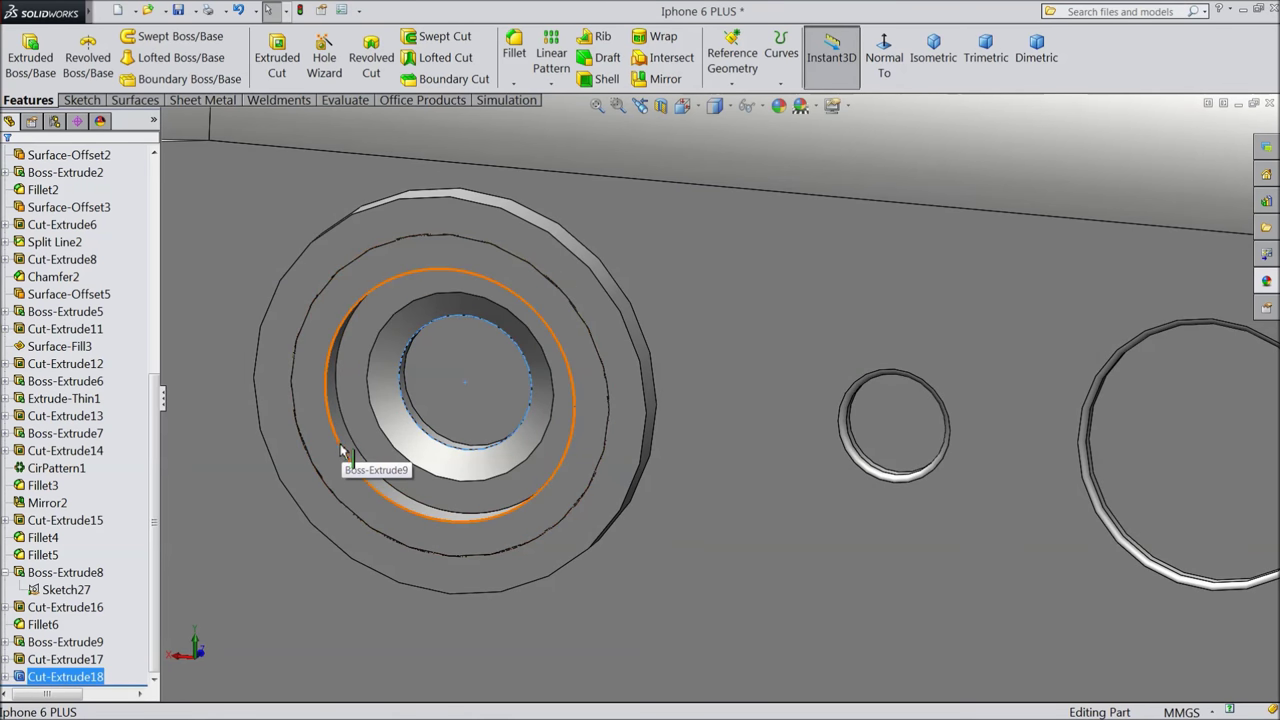
{"action": "left_click", "coordinate": [338, 450]}
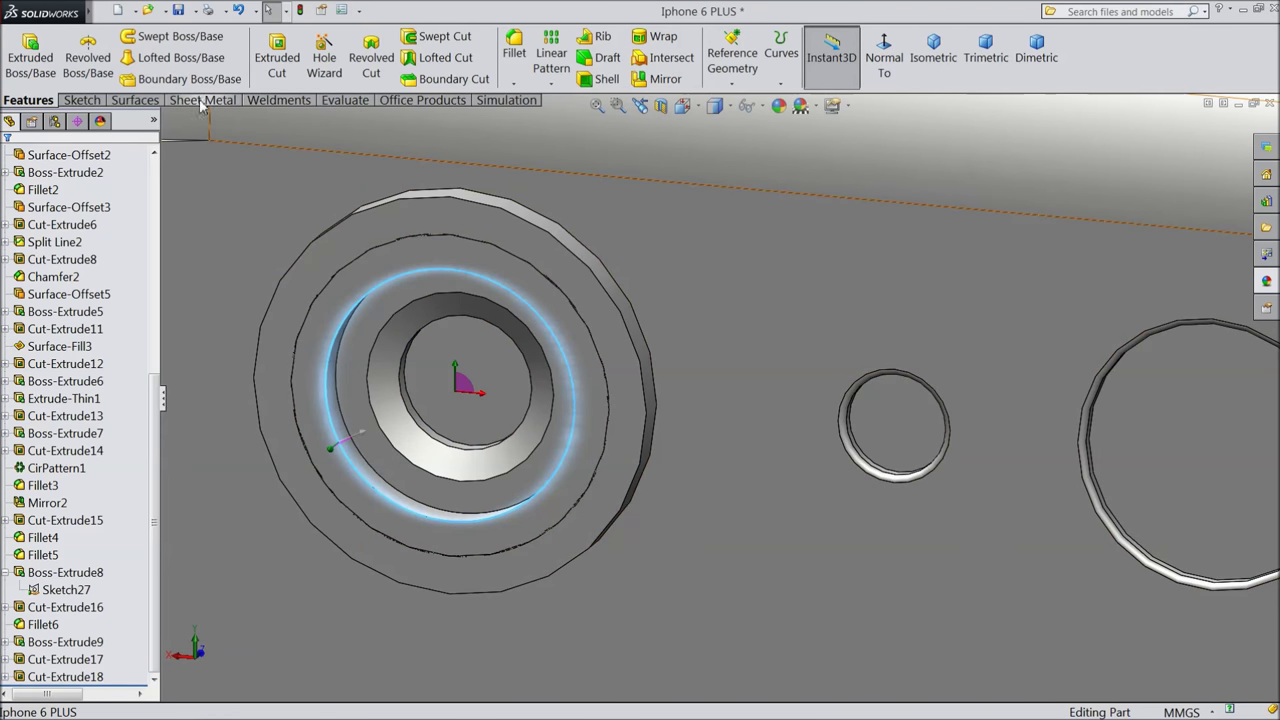
{"action": "left_click", "coordinate": [134, 101]}
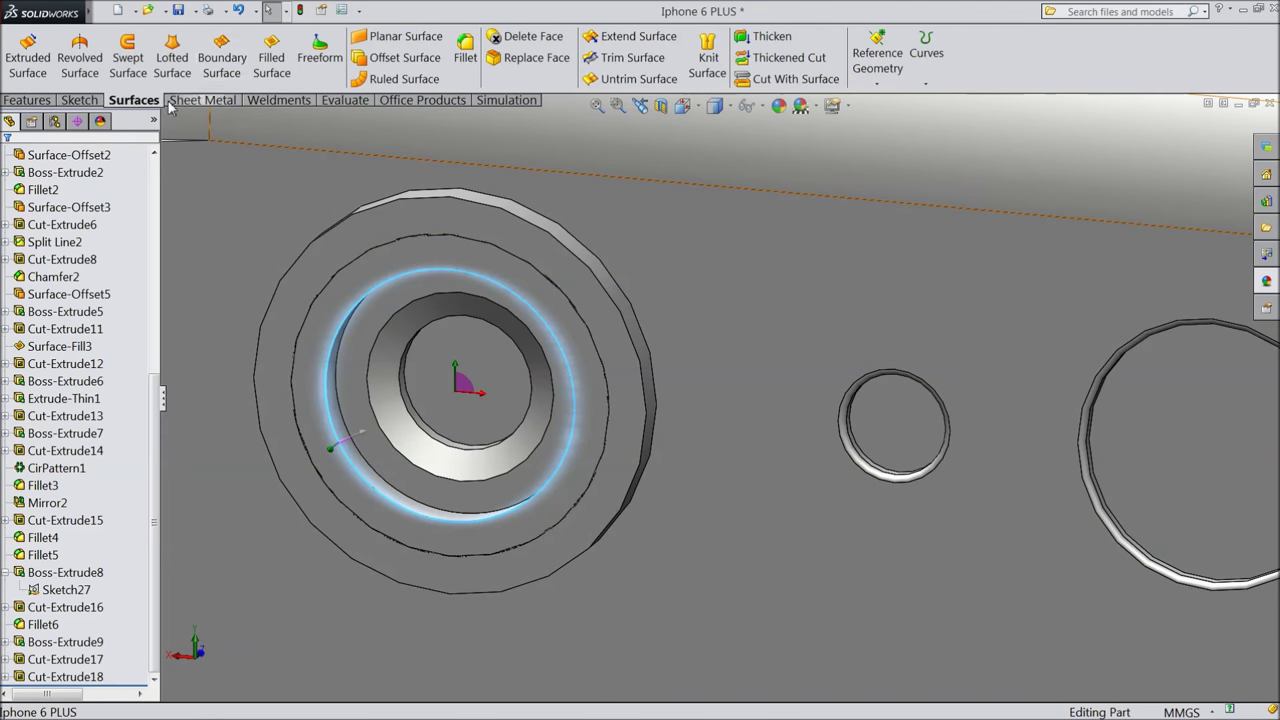
{"action": "left_click", "coordinate": [271, 65]}
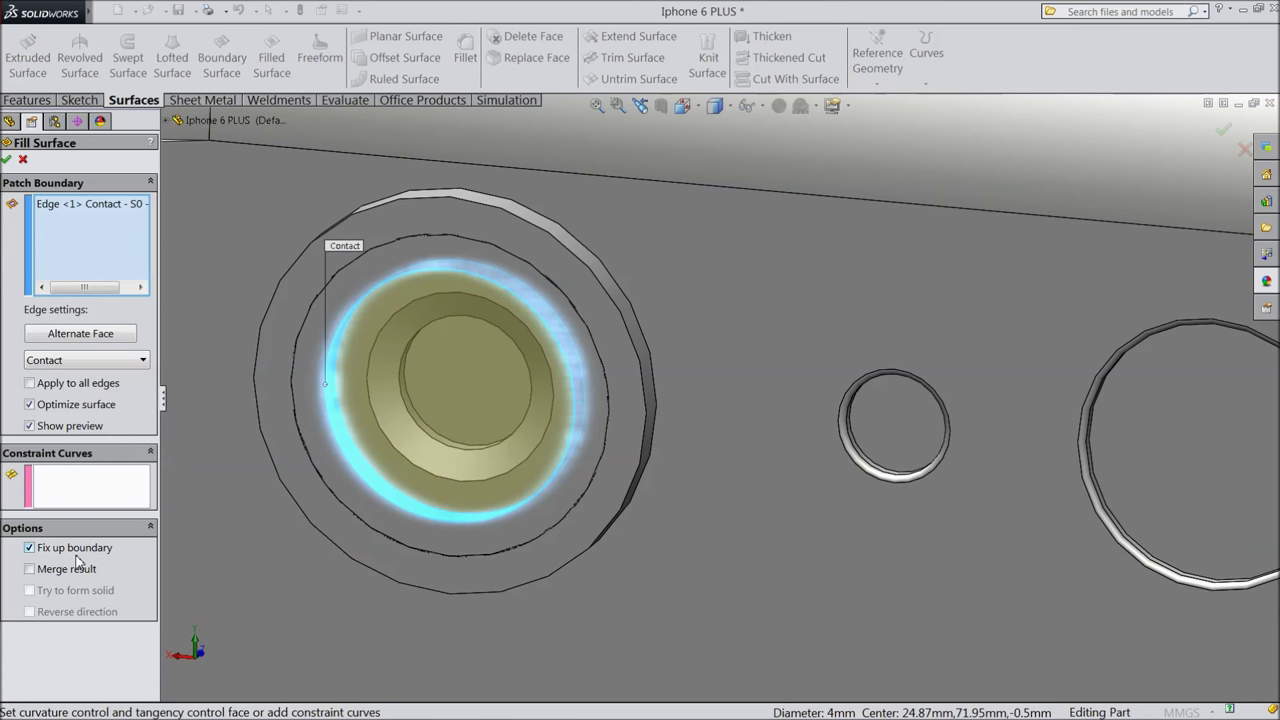
{"action": "left_click", "coordinate": [7, 160]}
{"action": "scroll", "coordinate": [389, 437], "scroll_direction": "down", "scroll_amount": 2}
{"action": "left_click", "coordinate": [367, 413]}
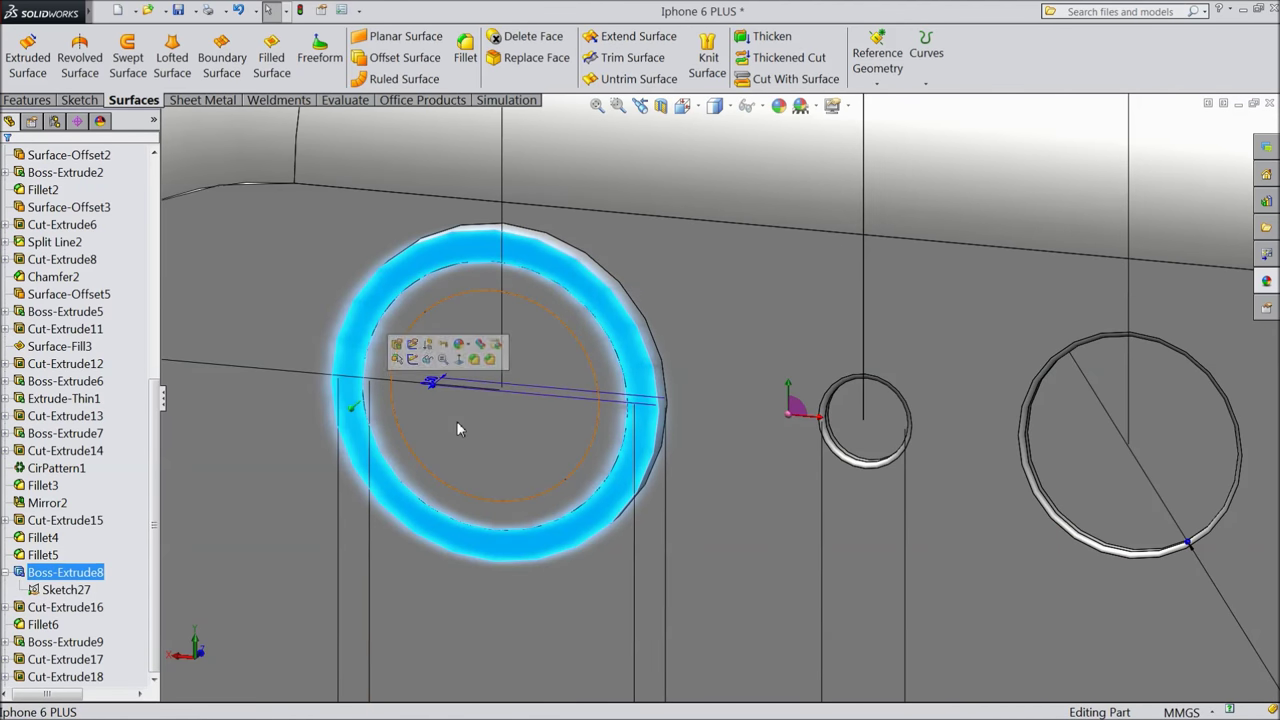
{"action": "left_click", "coordinate": [481, 405]}
{"action": "scroll", "coordinate": [442, 412], "scroll_direction": "down", "scroll_amount": 3}
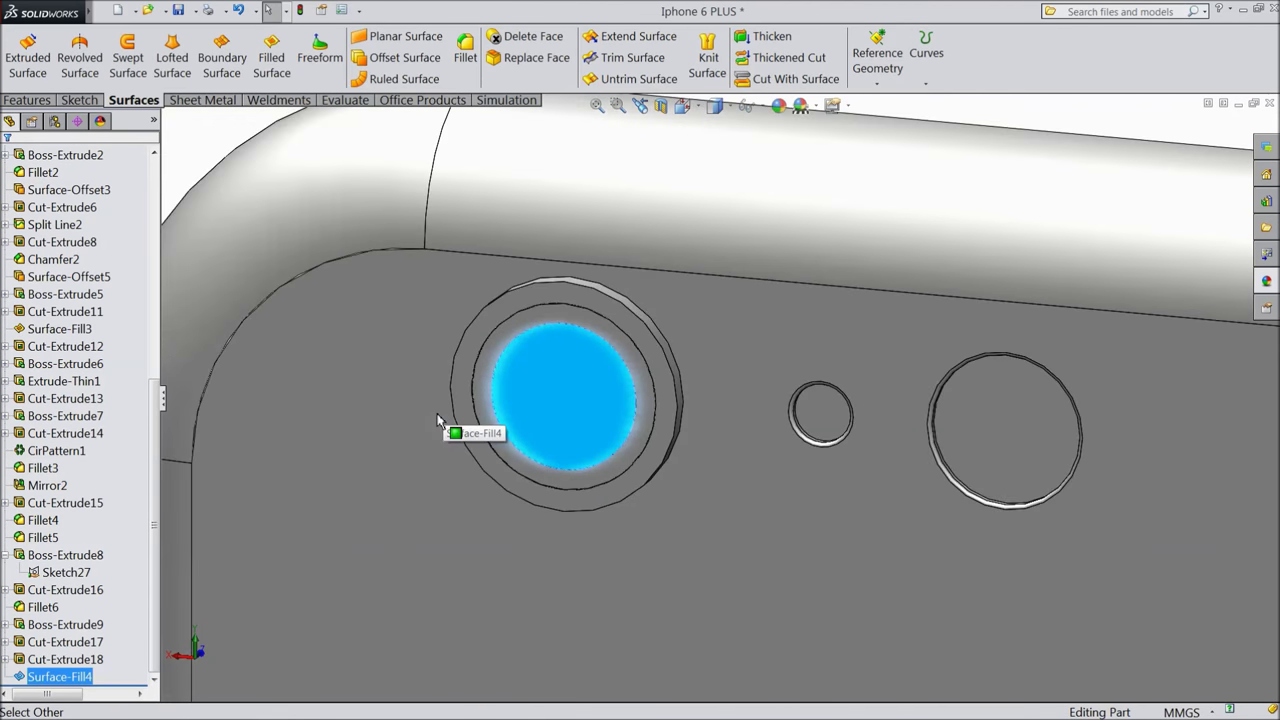
{"action": "scroll", "coordinate": [577, 420], "scroll_direction": "down", "scroll_amount": 5}
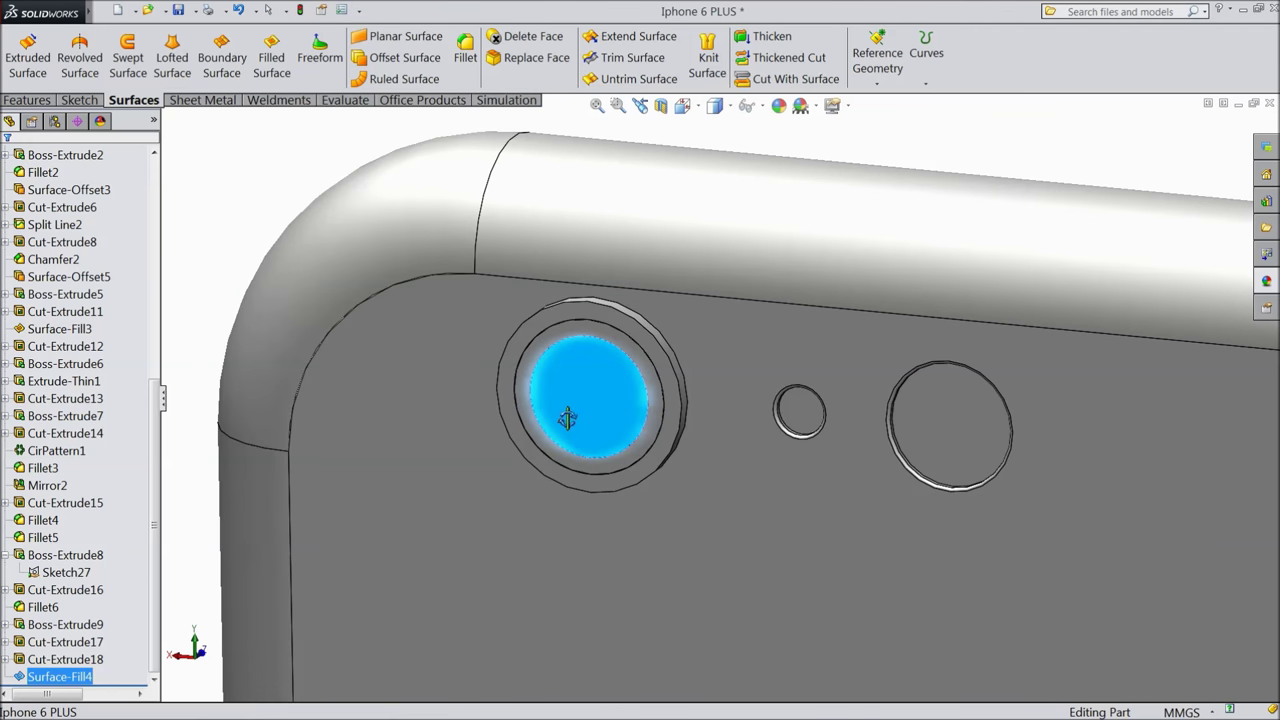
{"action": "scroll", "coordinate": [530, 432], "scroll_direction": "down", "scroll_amount": 2}
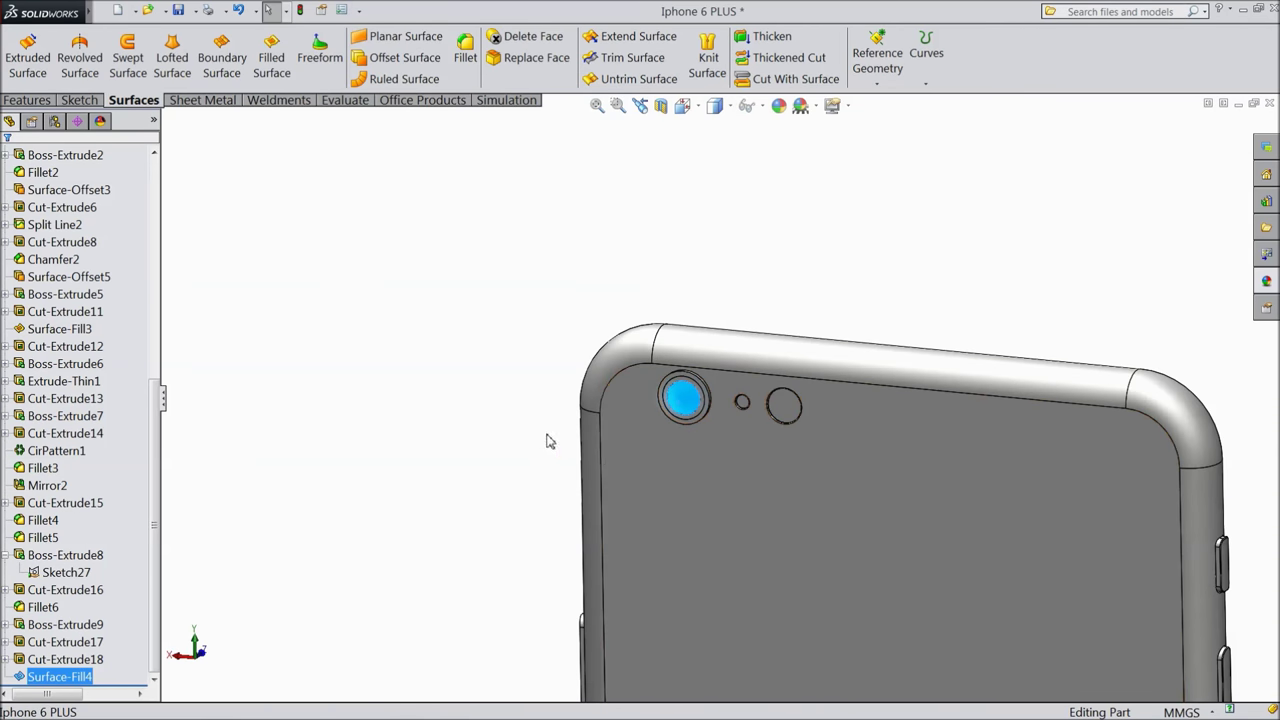
Sketch a horizontal line about 78 mm long on the phone's back face, spanning both side edges just below the camera.
{"action": "left_click", "coordinate": [779, 516]}
{"action": "left_click", "coordinate": [830, 471]}
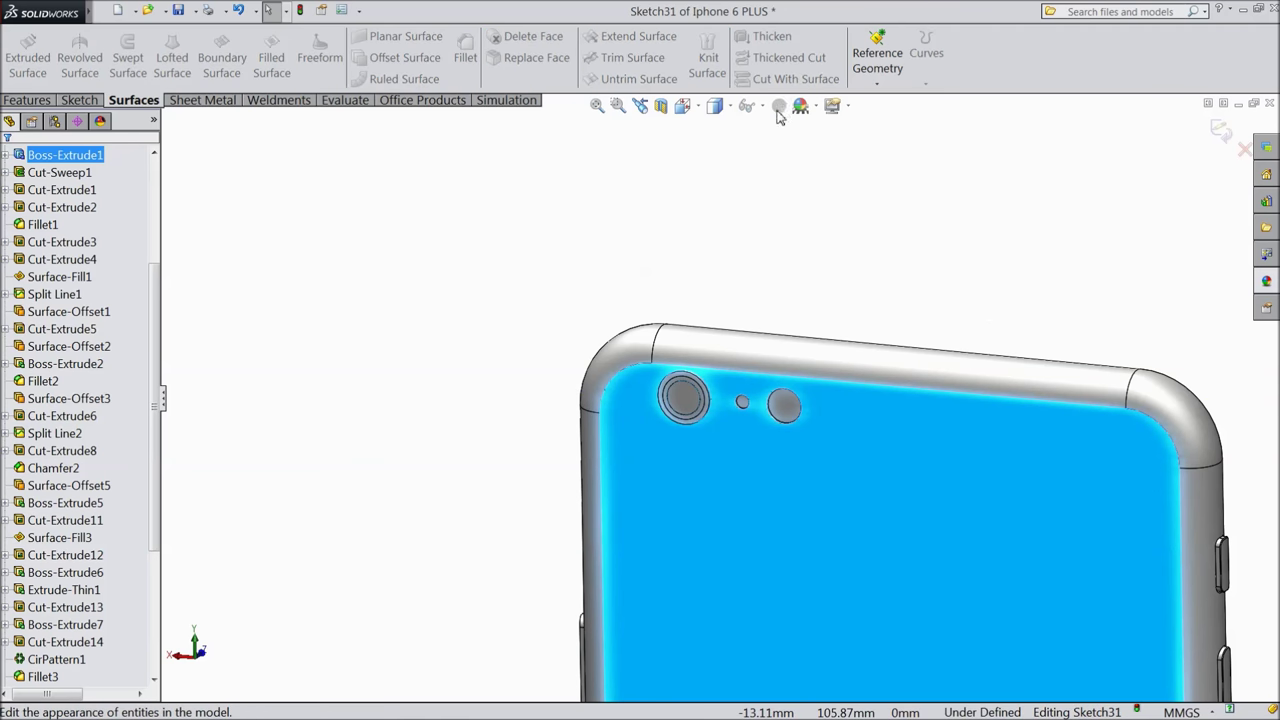
{"action": "left_click", "coordinate": [79, 100]}
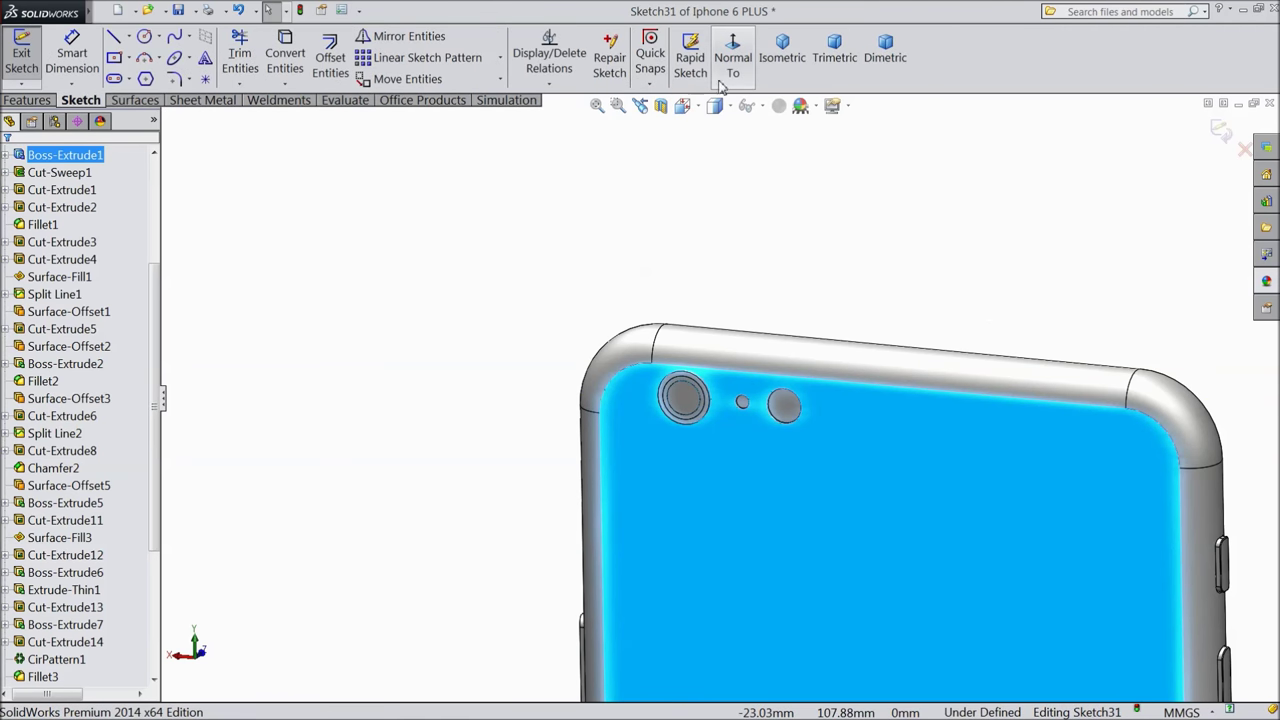
{"action": "left_click", "coordinate": [731, 62]}
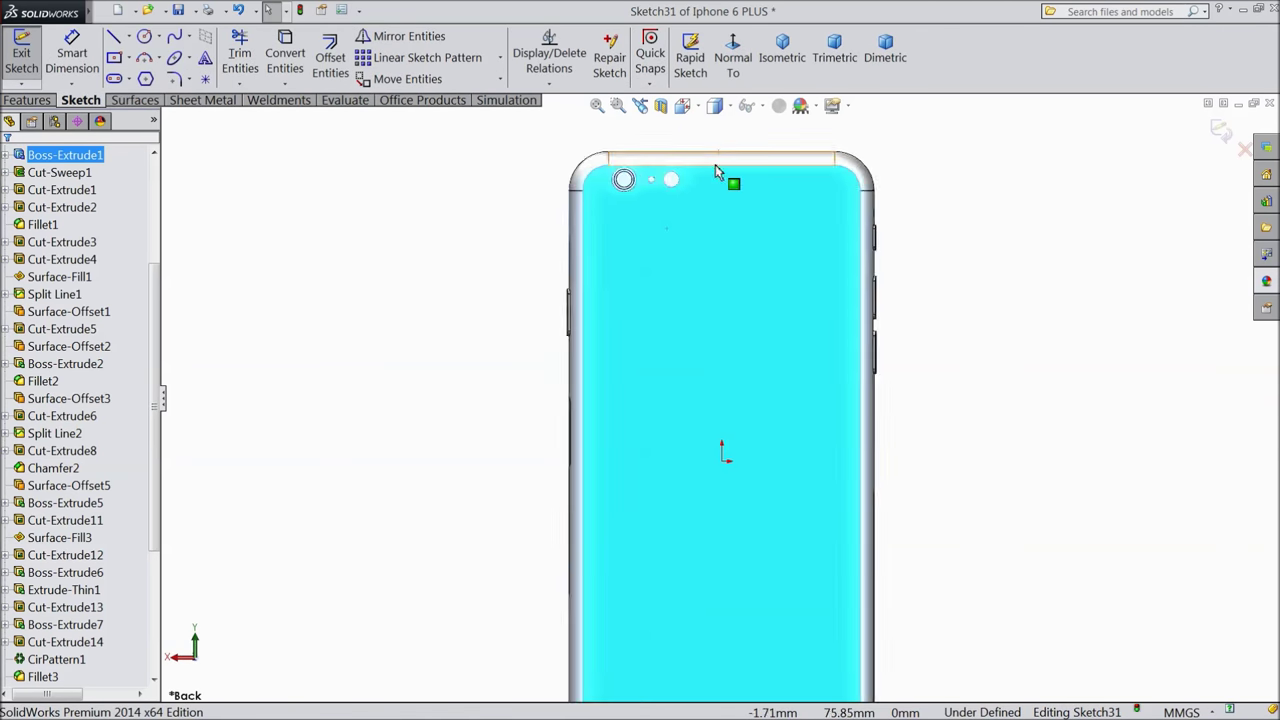
{"action": "scroll", "coordinate": [688, 237], "scroll_direction": "down", "scroll_amount": 1}
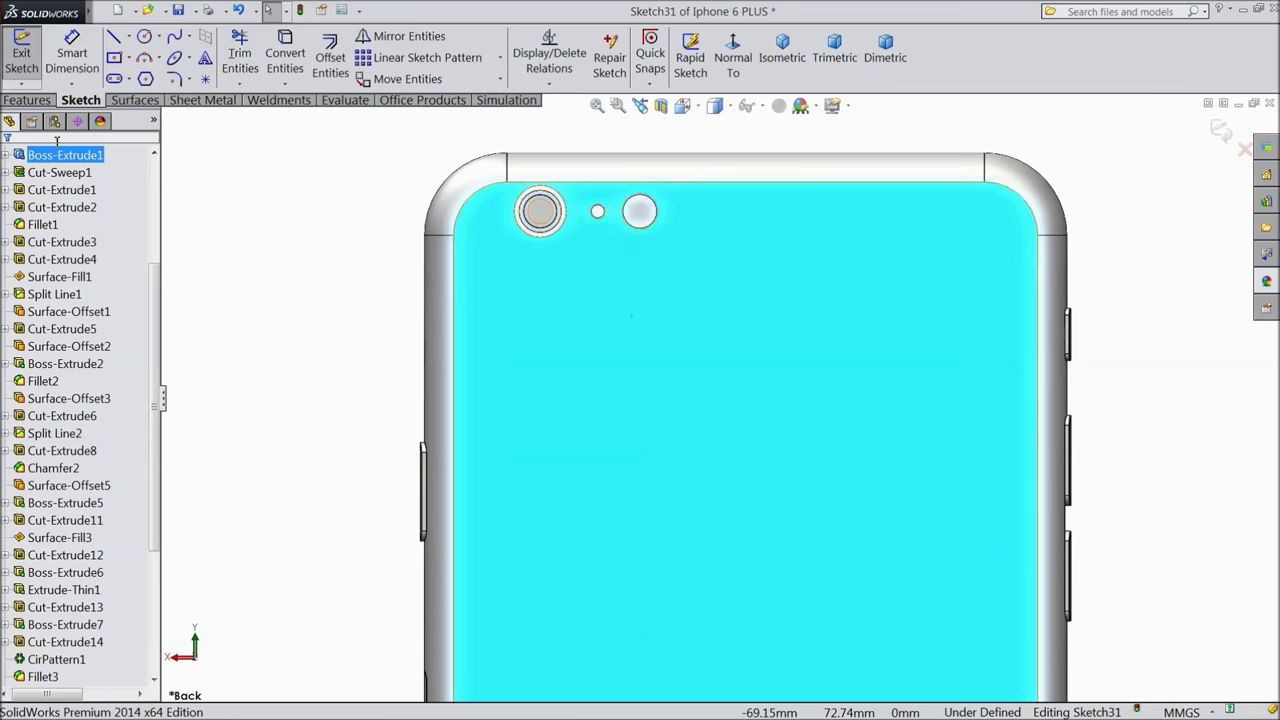
{"action": "left_click", "coordinate": [115, 37]}
{"action": "scroll", "coordinate": [840, 280], "scroll_direction": "down", "scroll_amount": 1}
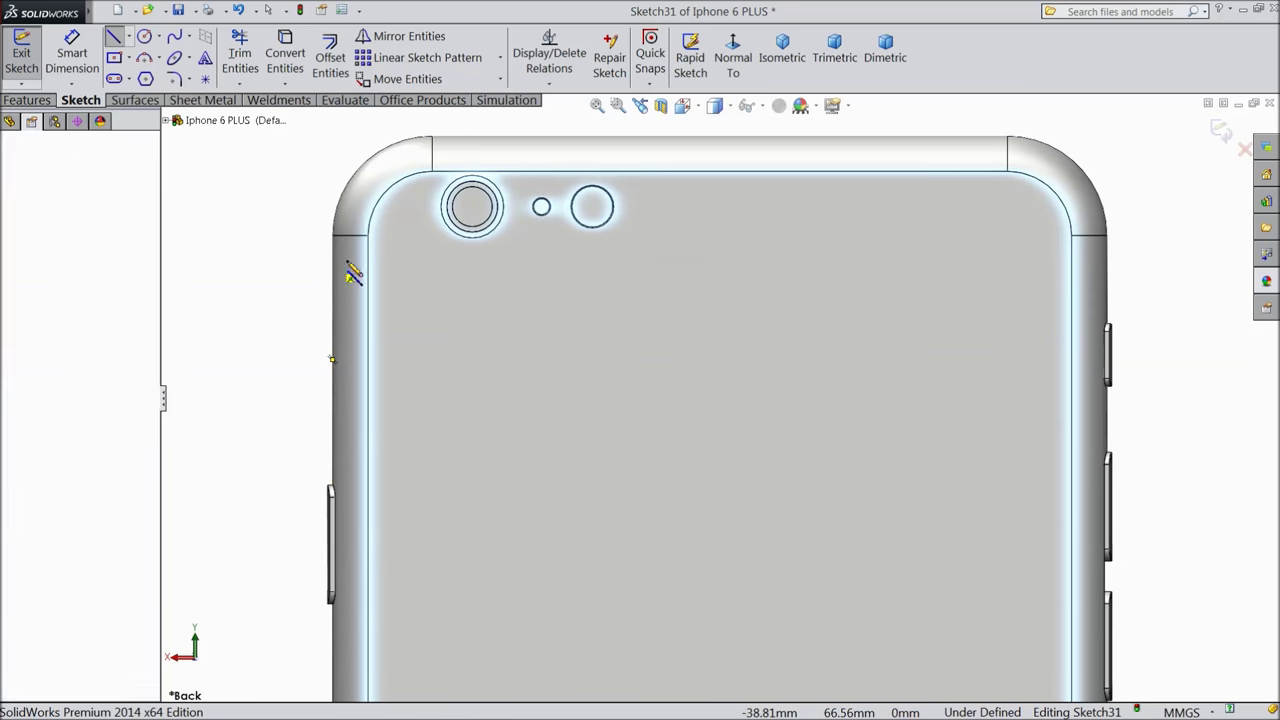
{"action": "left_click", "coordinate": [336, 262]}
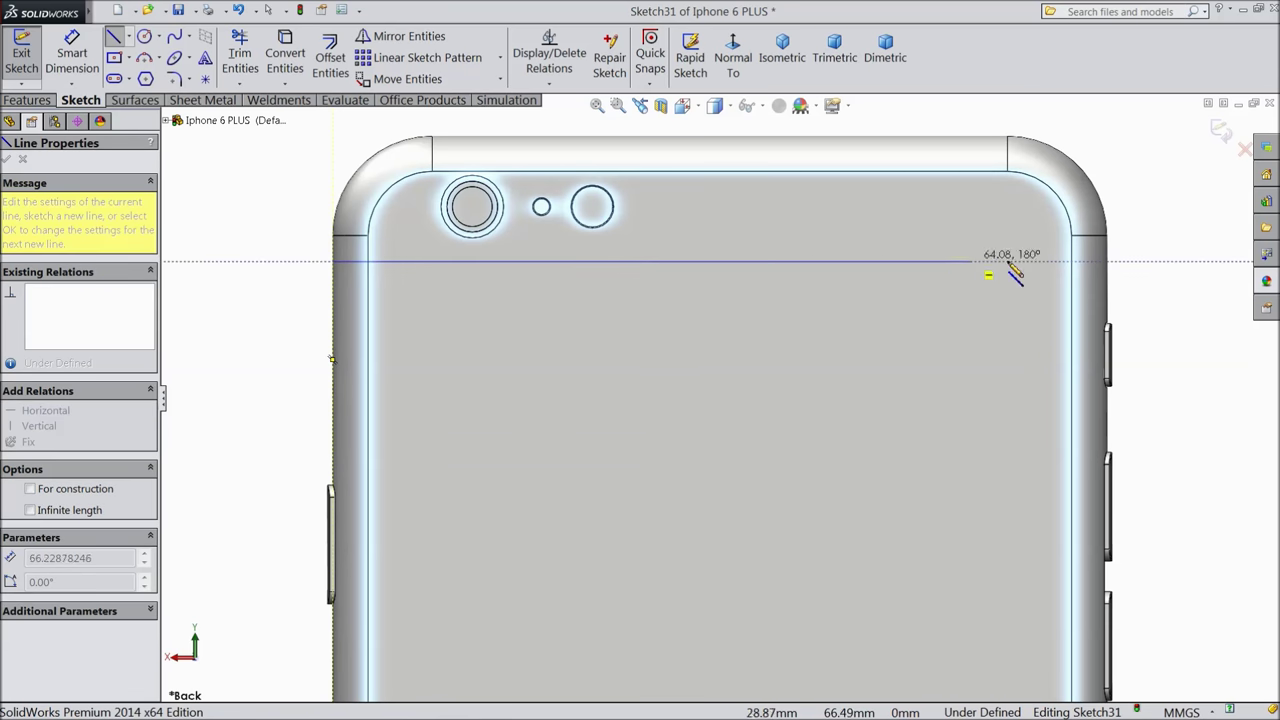
{"action": "left_click", "coordinate": [1108, 262]}
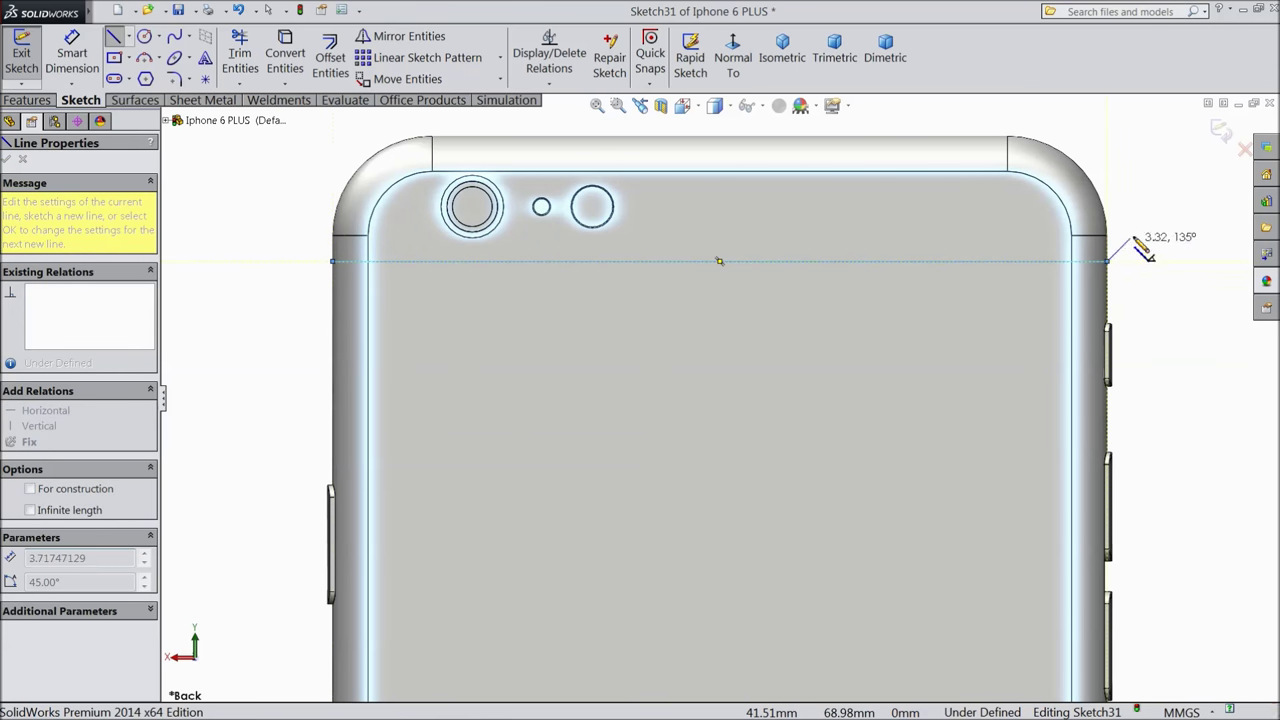
{"action": "right_click", "coordinate": [1140, 251]}
{"action": "left_click", "coordinate": [1148, 125]}
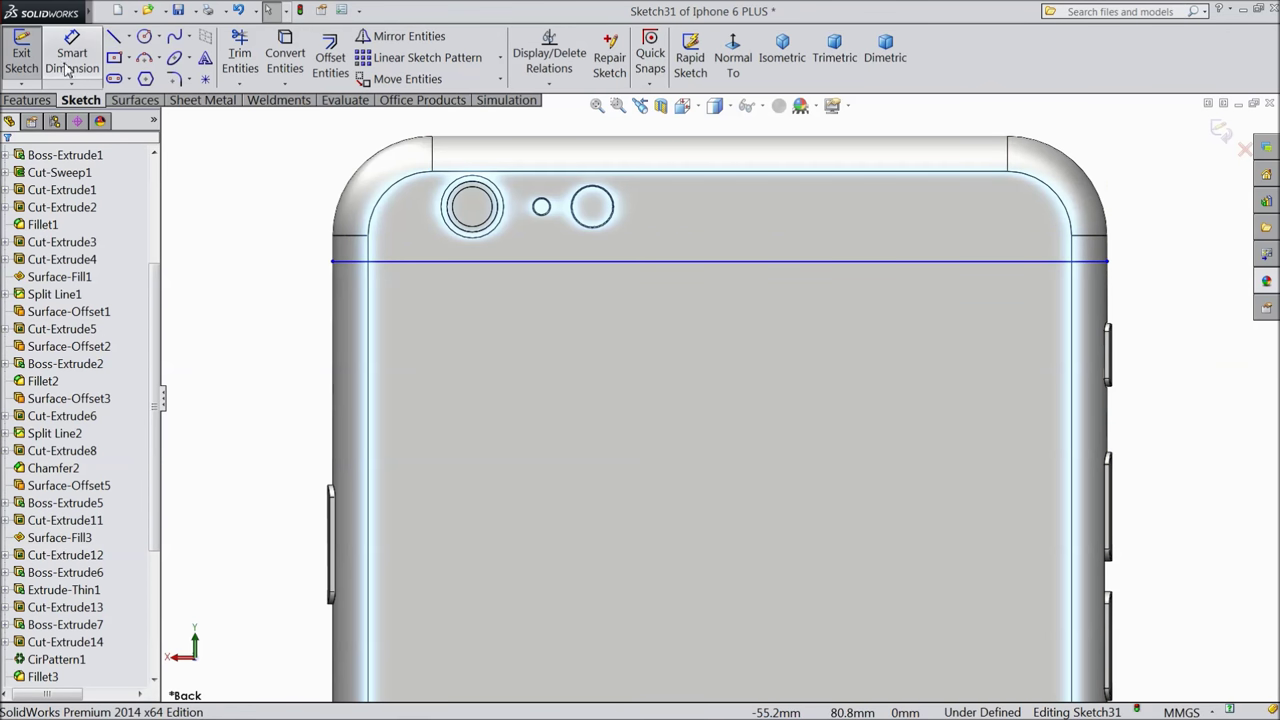
Dimension the line 0.75 mm from the short edge where the rounded corner meets the straight side.
{"action": "left_click", "coordinate": [72, 55]}
{"action": "left_click", "coordinate": [1085, 238]}
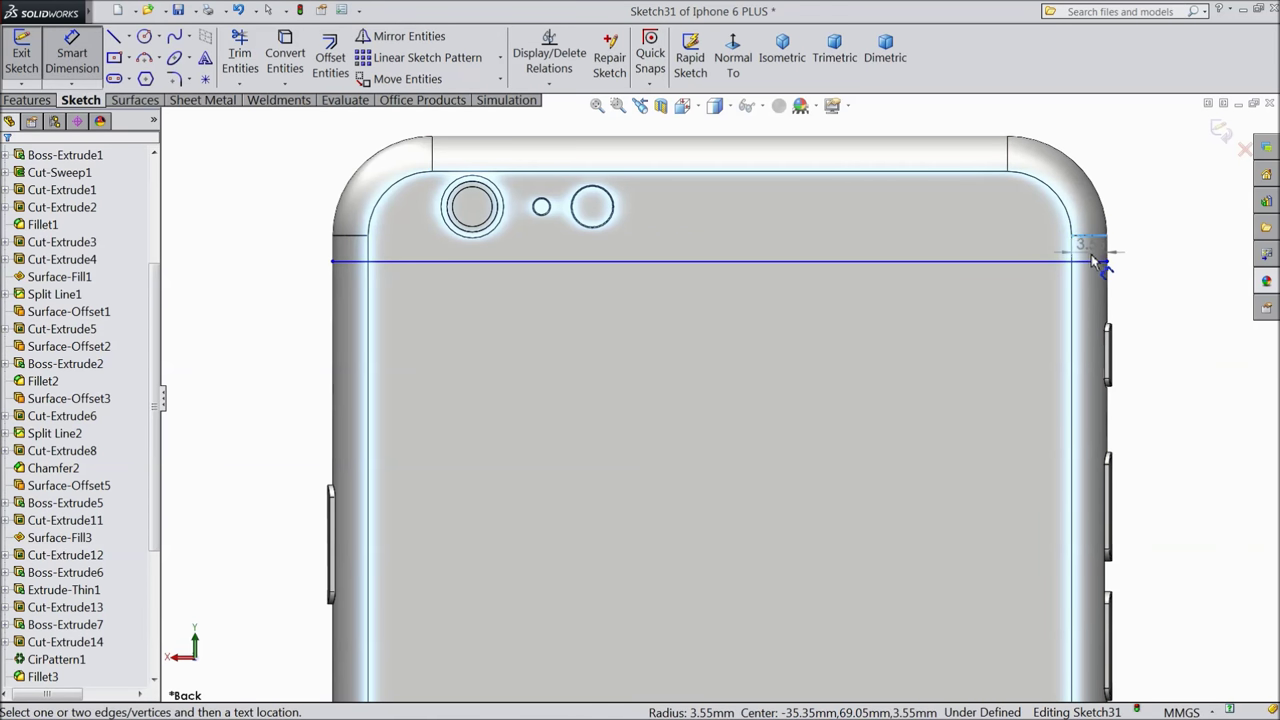
{"action": "left_click", "coordinate": [1100, 261]}
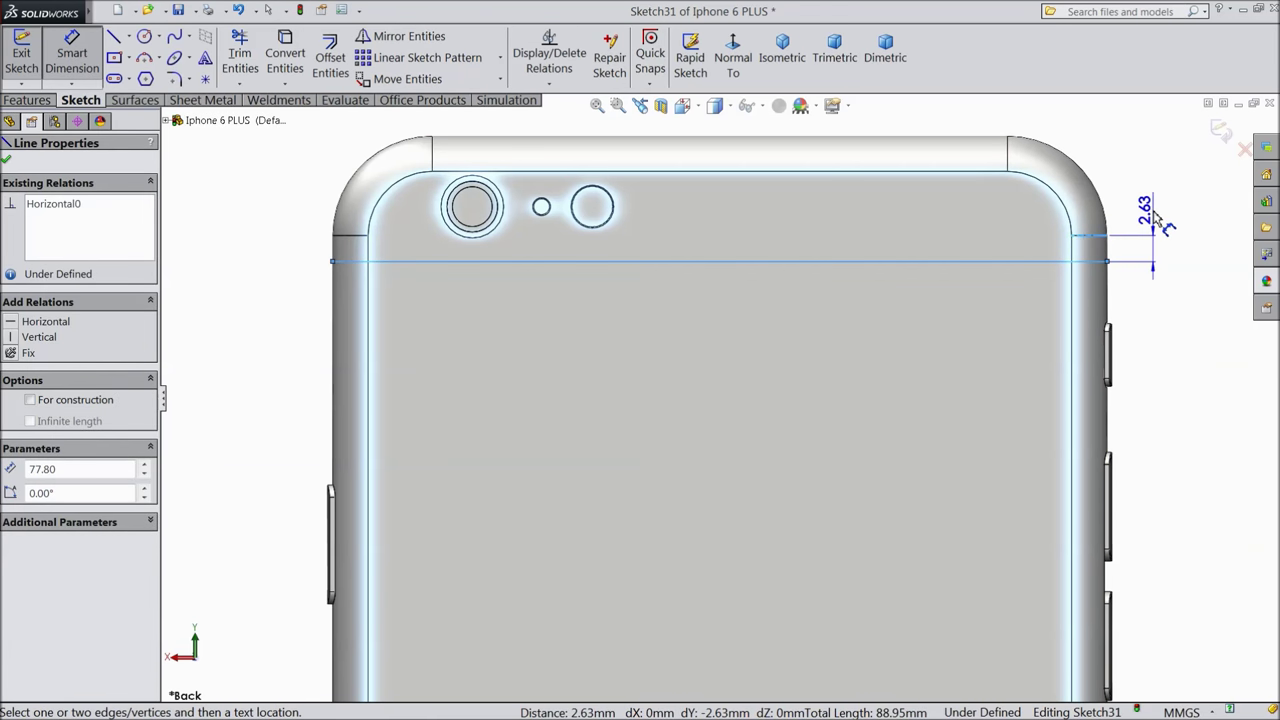
{"action": "left_click", "coordinate": [1148, 228]}
{"action": "type", "text": "0.75"}
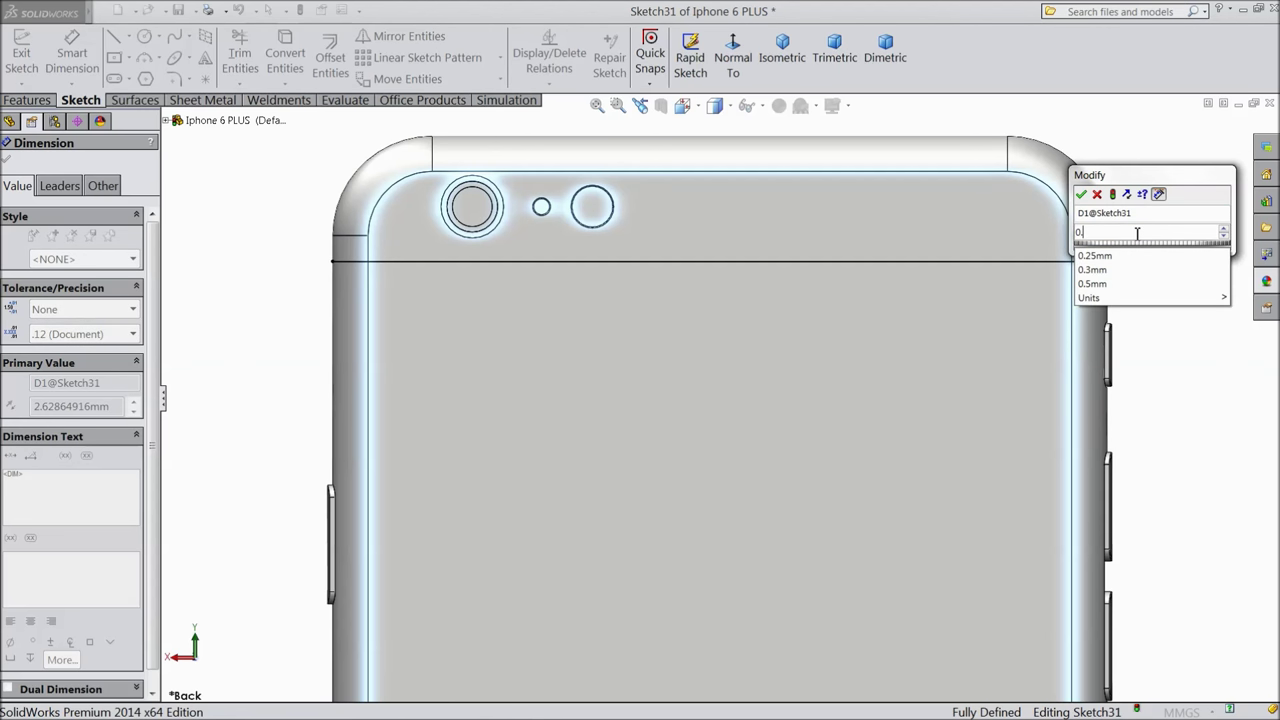
{"action": "left_click", "coordinate": [1081, 194]}
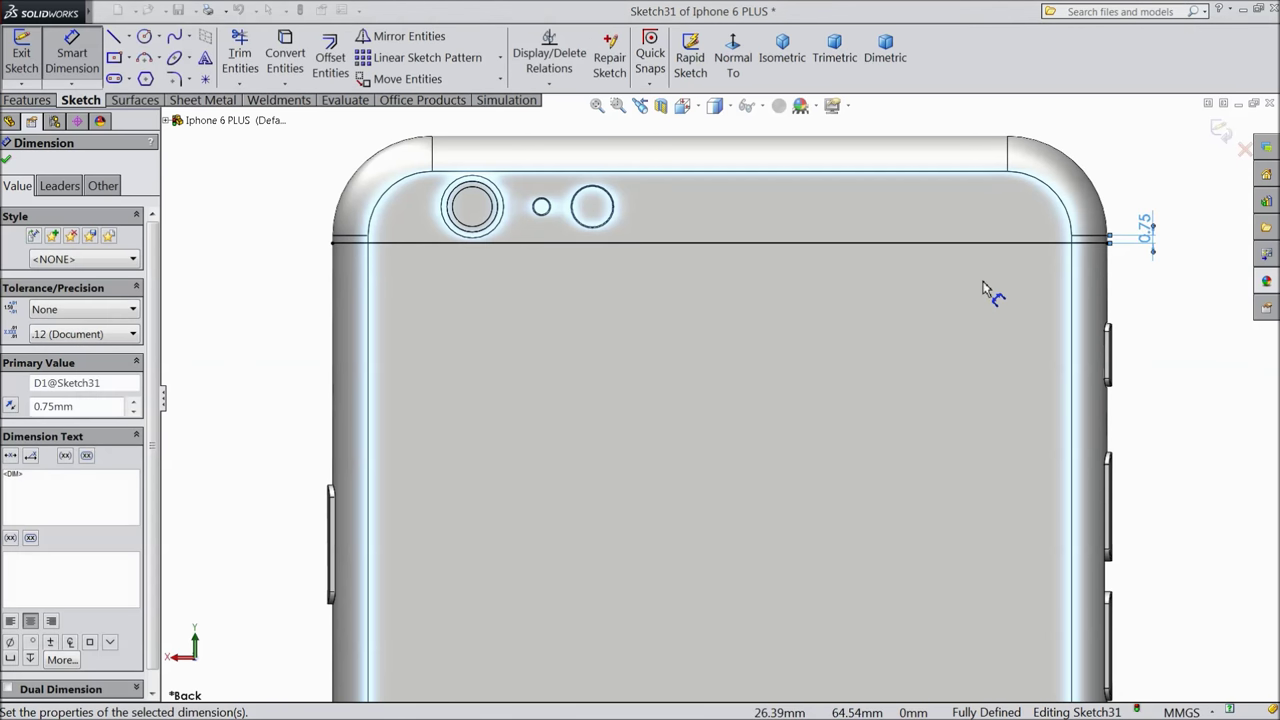
{"action": "scroll", "coordinate": [598, 249], "scroll_direction": "down", "scroll_amount": 2}
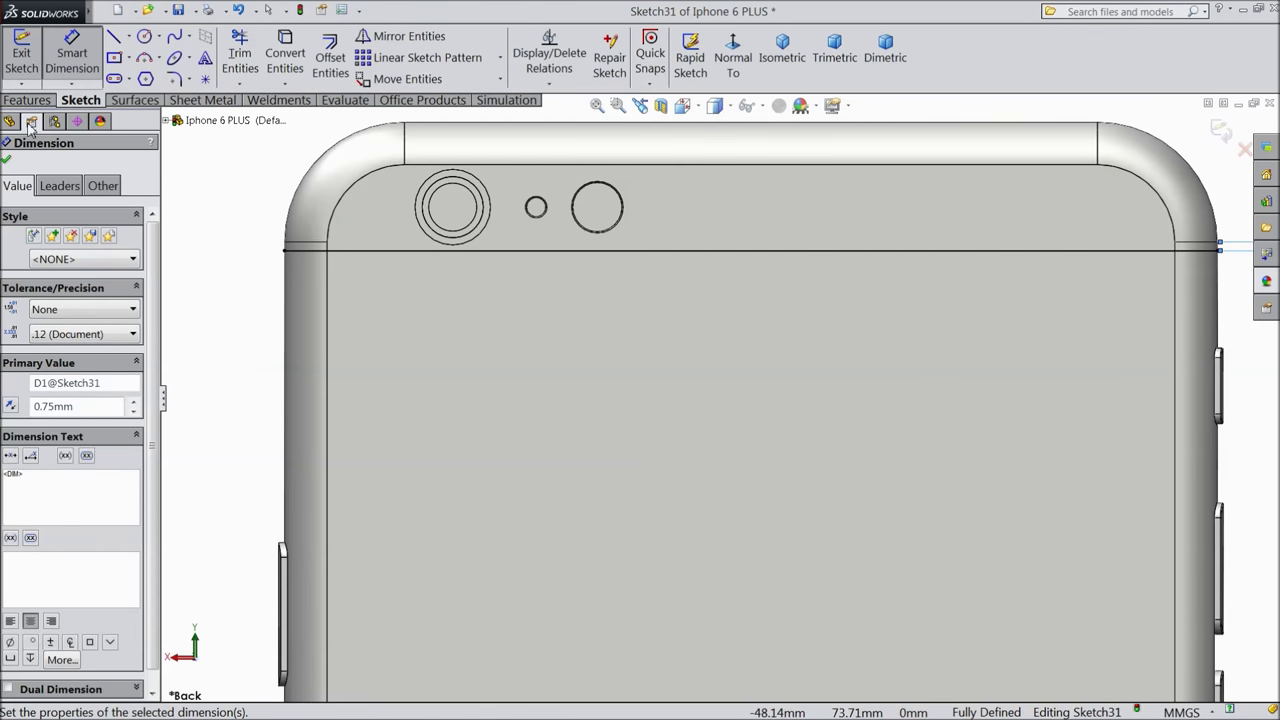
{"action": "left_click", "coordinate": [6, 159]}
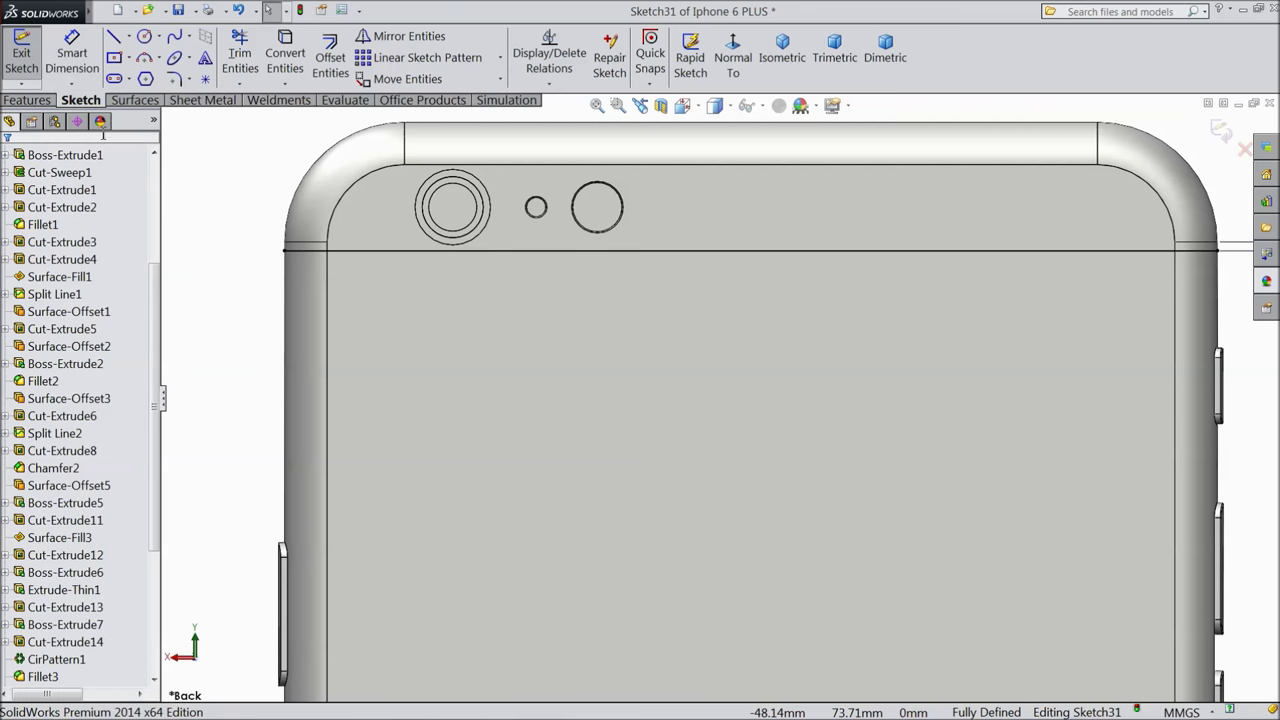
Offset the horizontal sketch line below the camera by 1.7 mm toward the lower end of the phone.
{"action": "left_click", "coordinate": [331, 57]}
{"action": "left_click", "coordinate": [575, 257]}
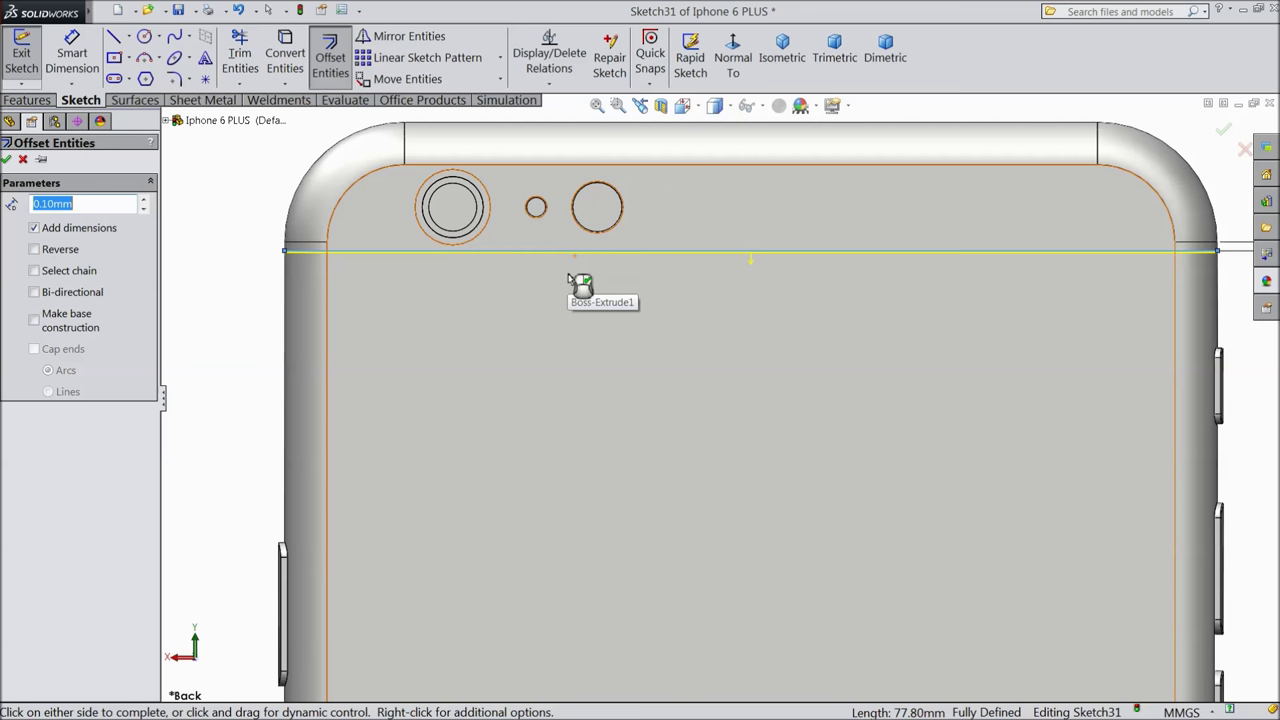
{"action": "type", "text": "1.7"}
{"action": "key", "text": "Return"}
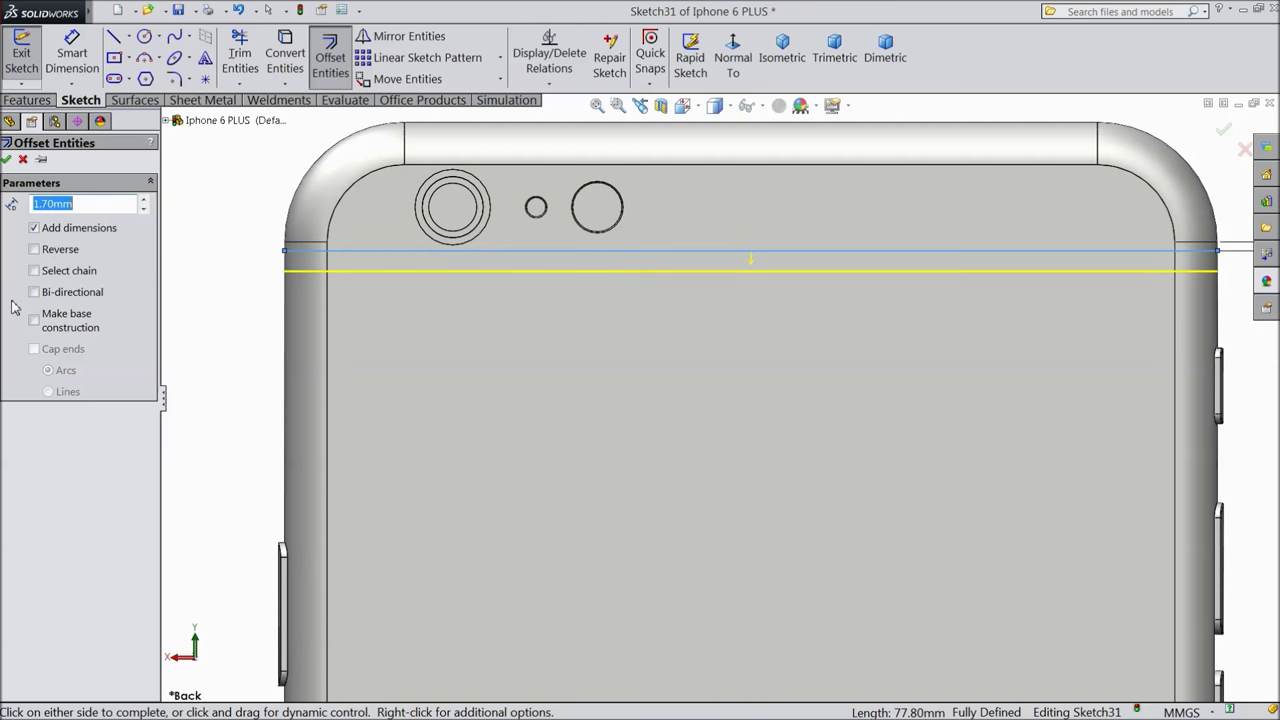
{"action": "left_click", "coordinate": [5, 161]}
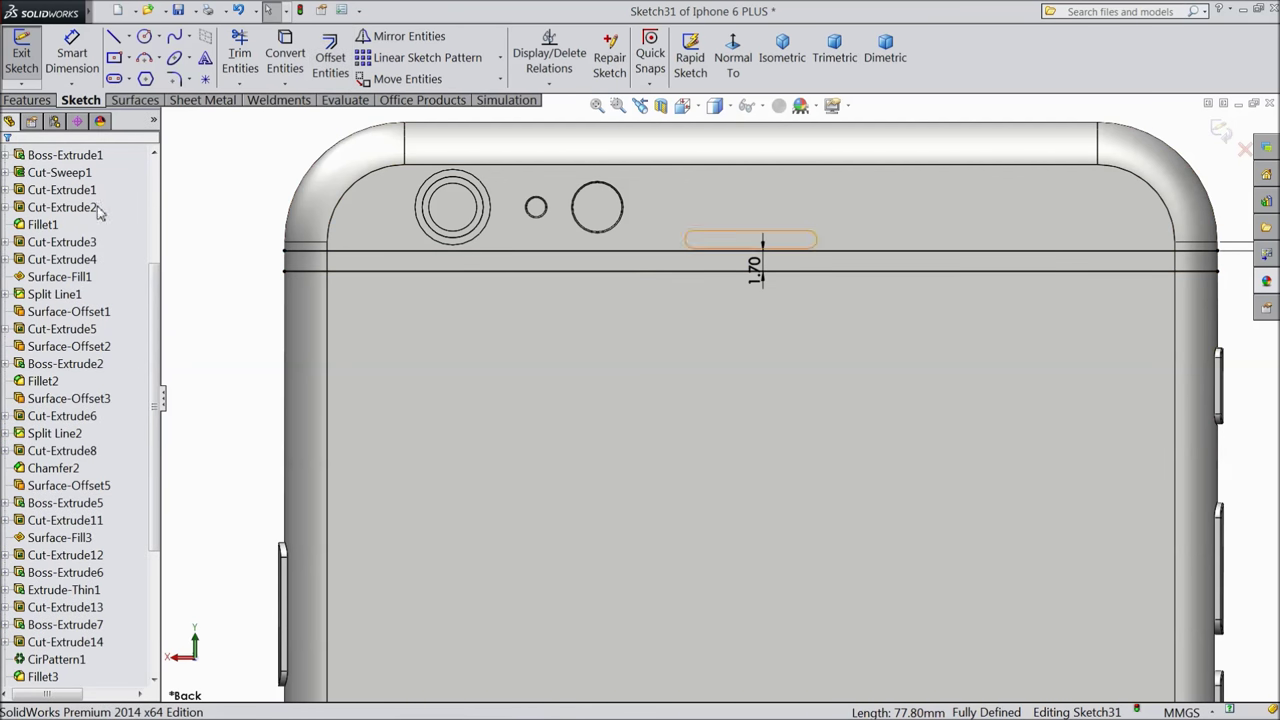
Convert the back face's top edge, both rounded corner edges and both long side edges into sketch entities.
{"action": "left_click", "coordinate": [356, 190]}
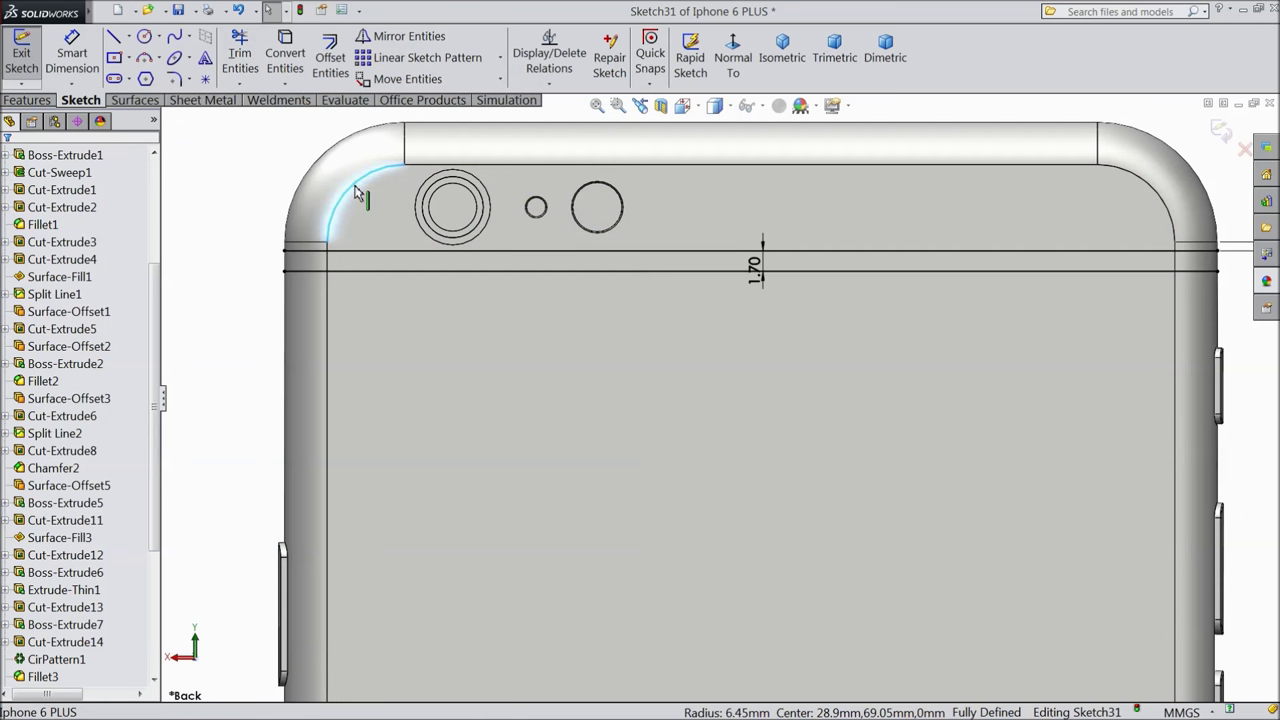
{"action": "left_click", "coordinate": [495, 165], "text": "ctrl"}
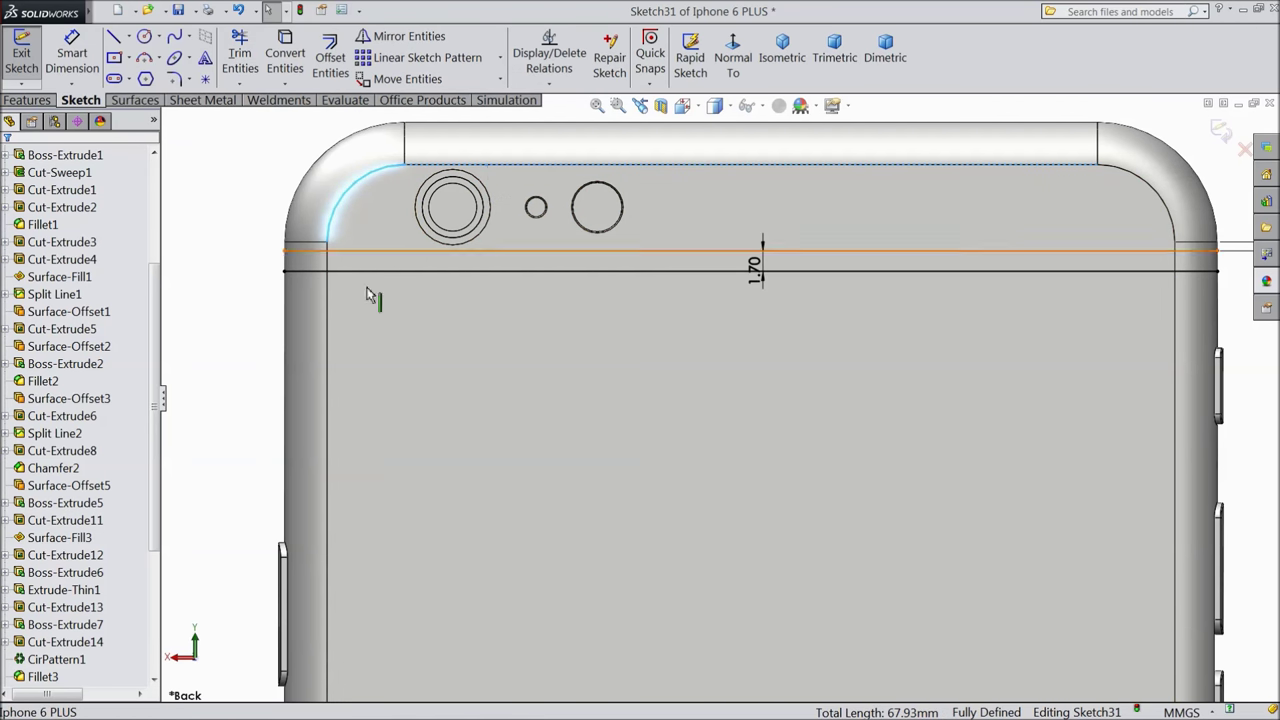
{"action": "left_click", "coordinate": [329, 330], "text": "ctrl"}
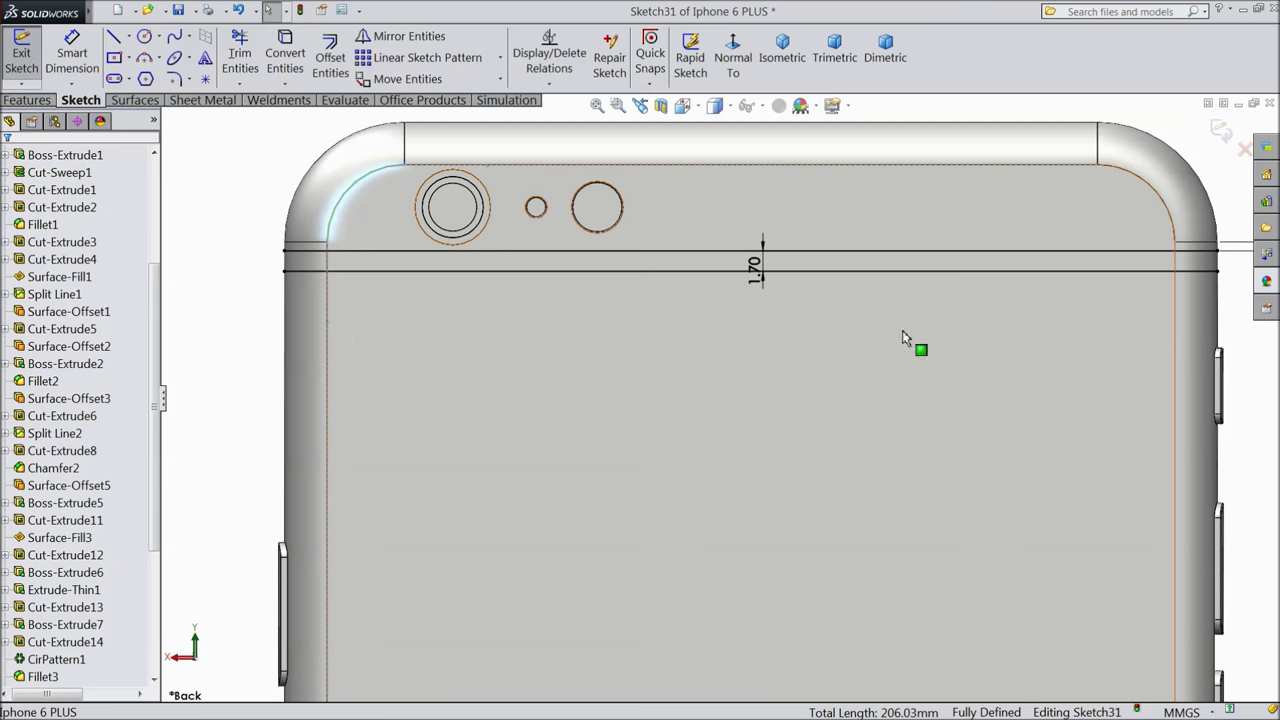
{"action": "left_click", "coordinate": [1175, 308], "text": "ctrl"}
{"action": "left_click", "coordinate": [1165, 212], "text": "ctrl"}
{"action": "left_click", "coordinate": [285, 55]}
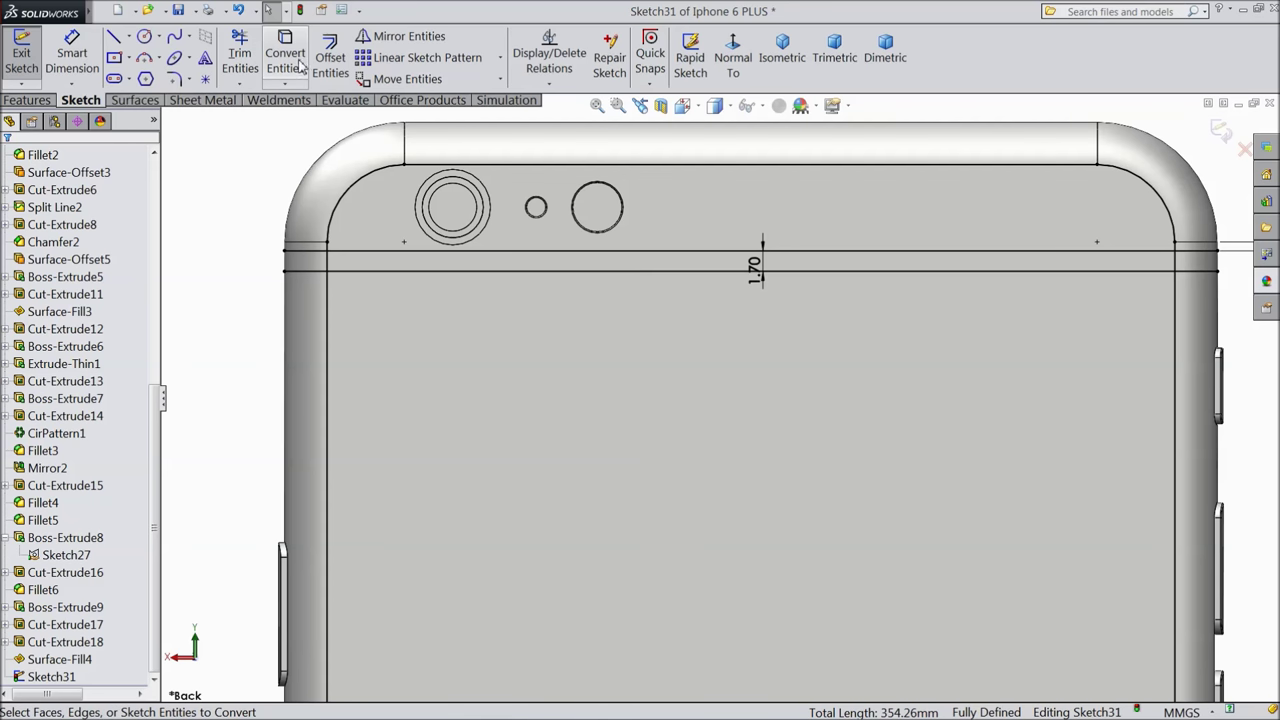
Offset the whole chain of converted back-face edges outward by 1.7 mm.
{"action": "left_click", "coordinate": [329, 62]}
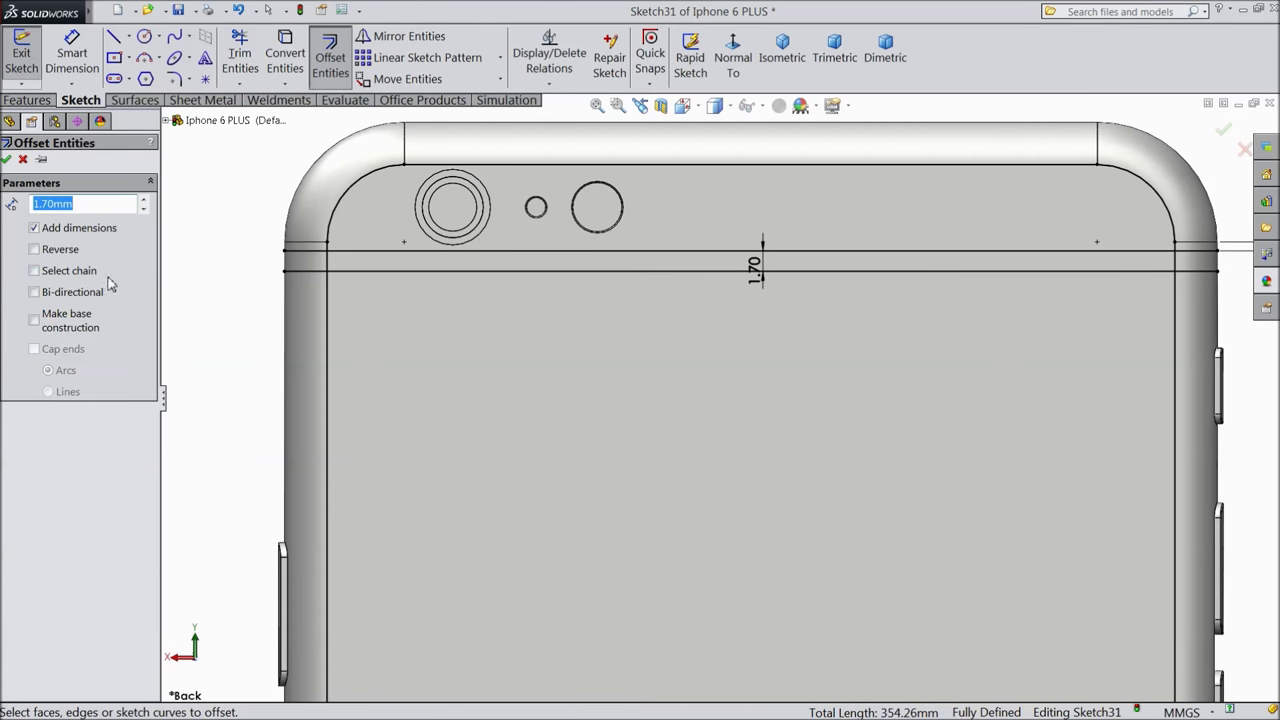
{"action": "left_click", "coordinate": [34, 271]}
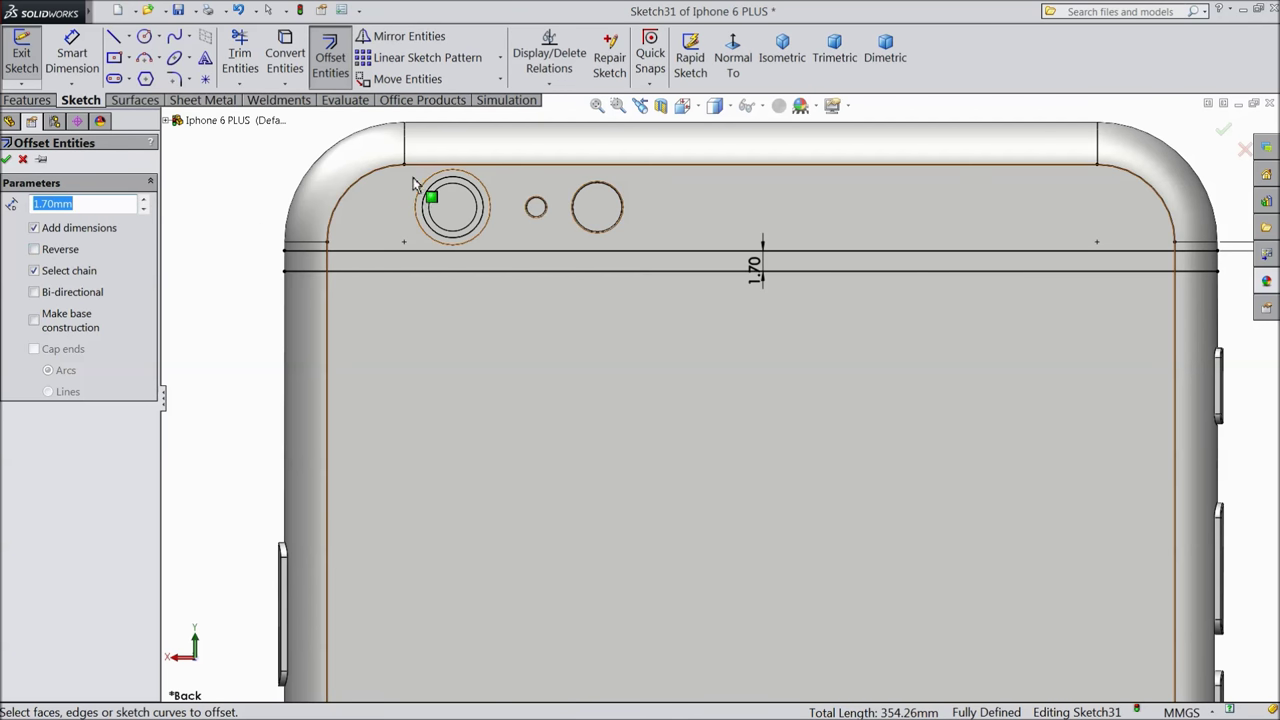
{"action": "left_click", "coordinate": [363, 178]}
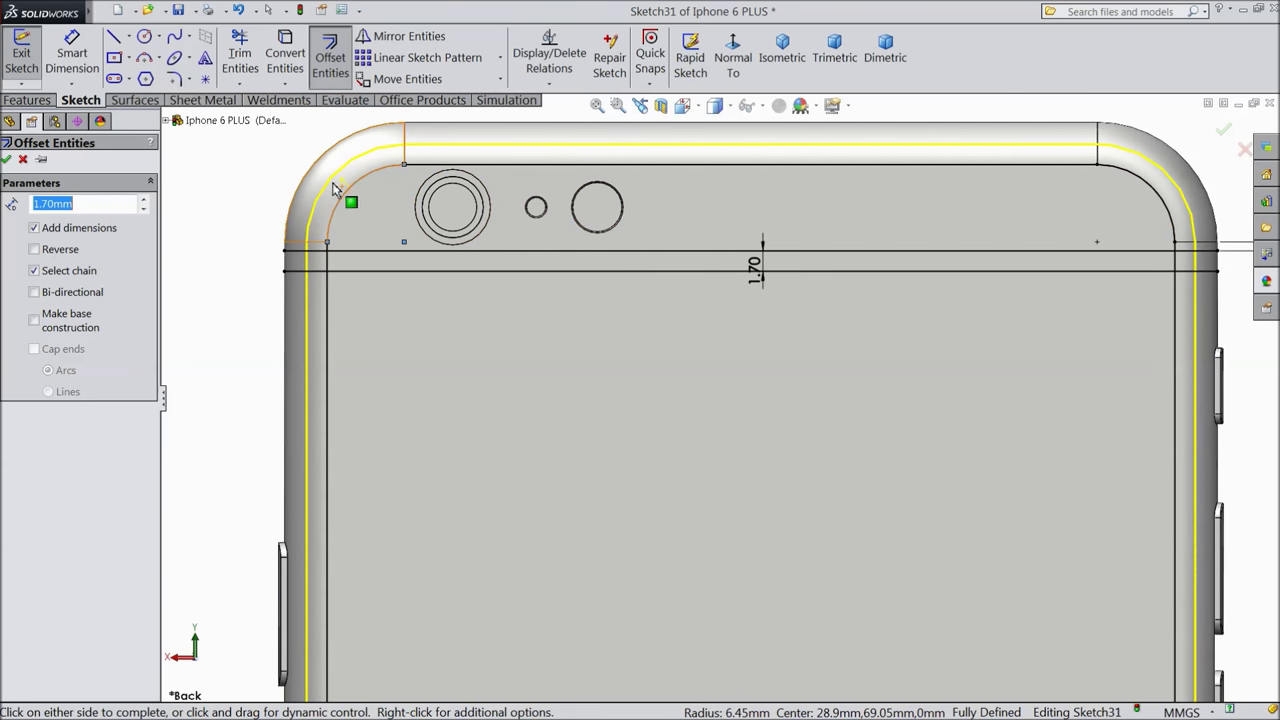
{"action": "left_click", "coordinate": [8, 159]}
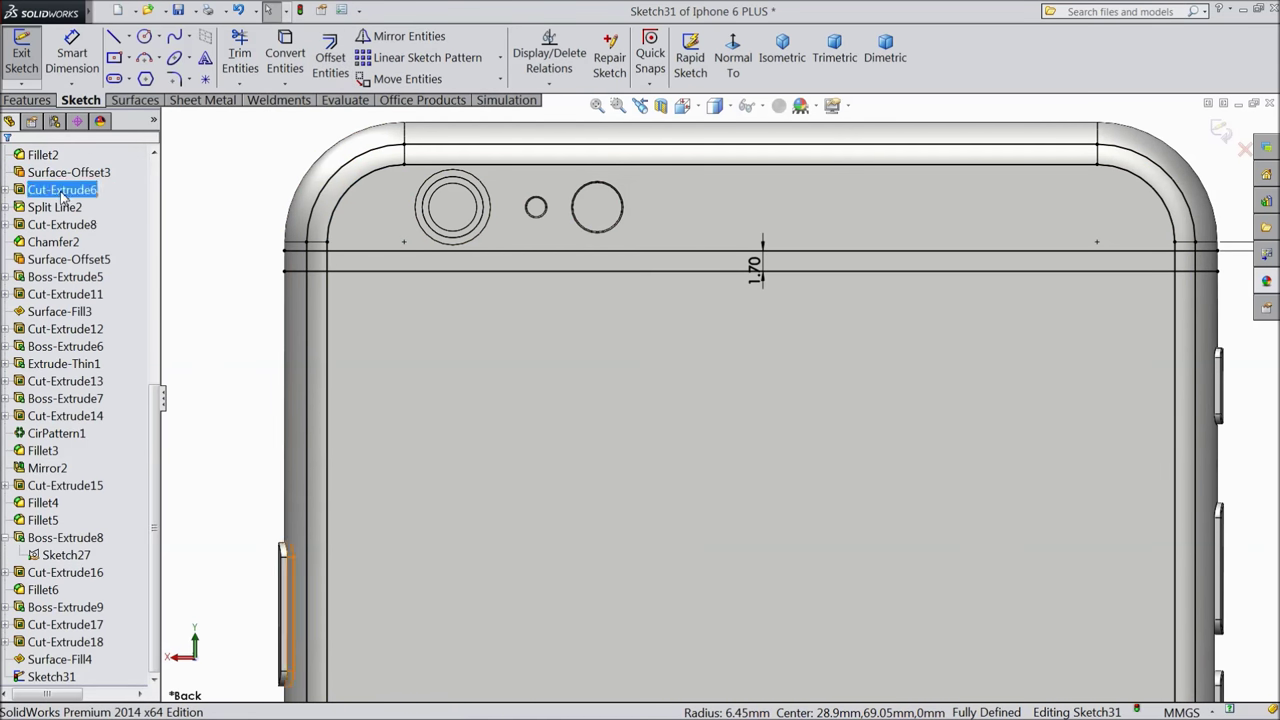
Trim the converted and offset side lines on both sides of the phone so they end at the upper horizontal line.
{"action": "scroll", "coordinate": [759, 242], "scroll_direction": "down", "scroll_amount": 2}
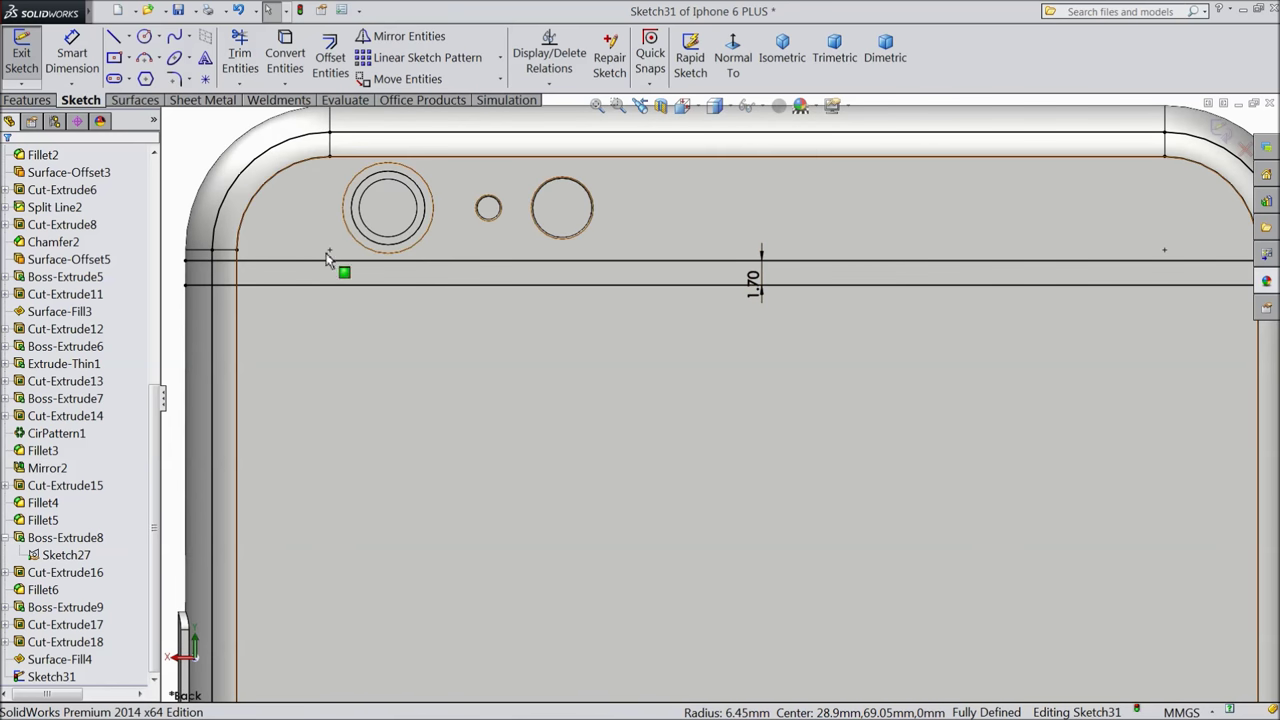
{"action": "left_click", "coordinate": [240, 60]}
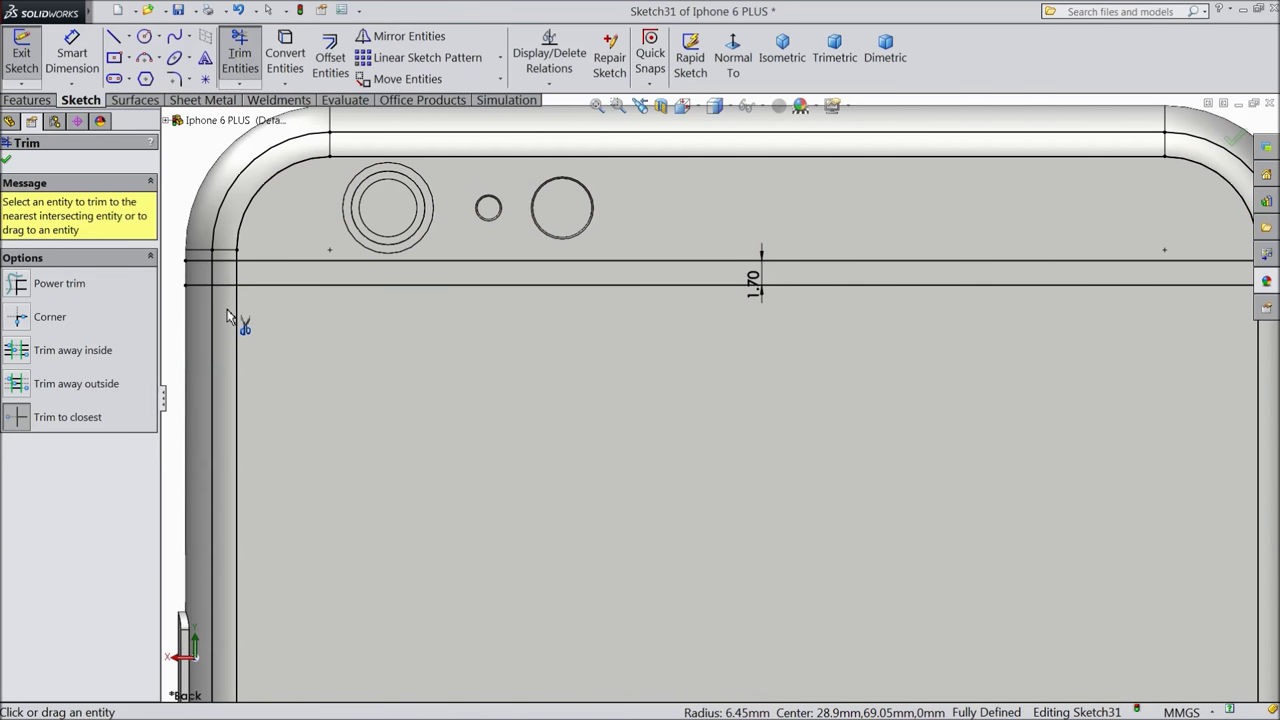
{"action": "mouse_move", "coordinate": [229, 320]}
{"action": "left_mouse_down"}
{"action": "mouse_move", "coordinate": [211, 314]}
{"action": "mouse_move", "coordinate": [242, 322]}
{"action": "left_mouse_up"}
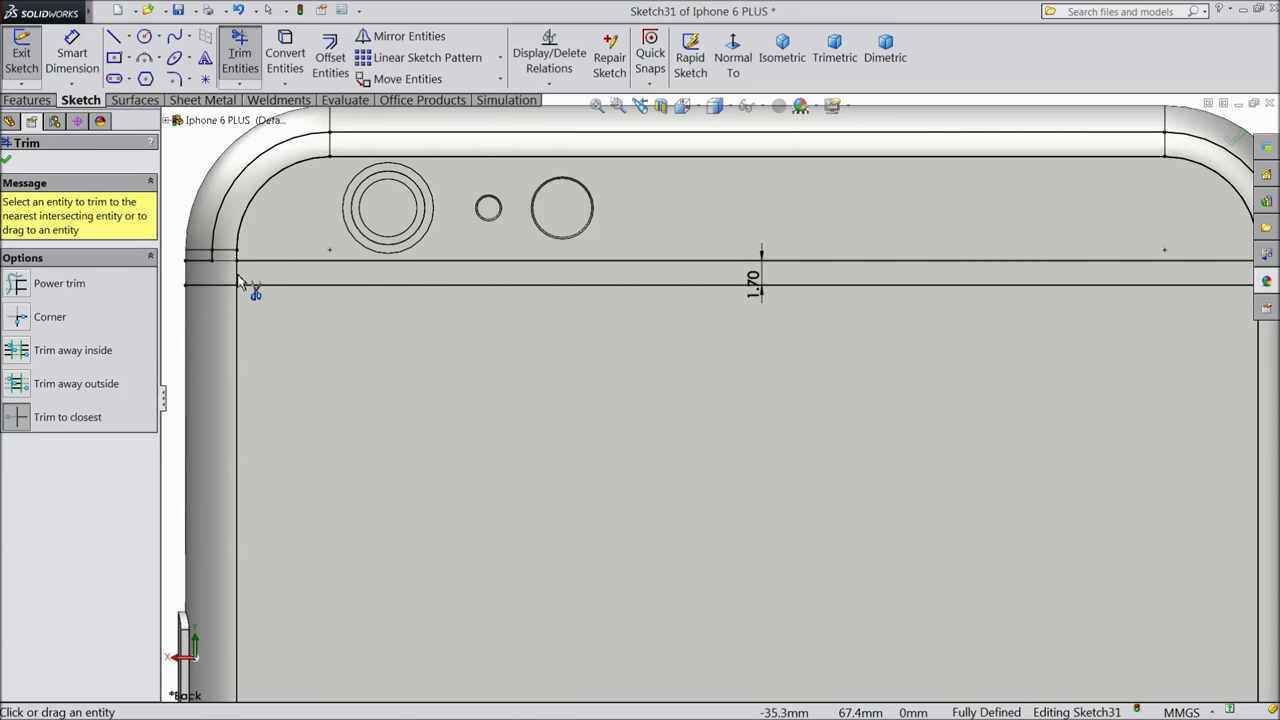
{"action": "key", "text": "z"}
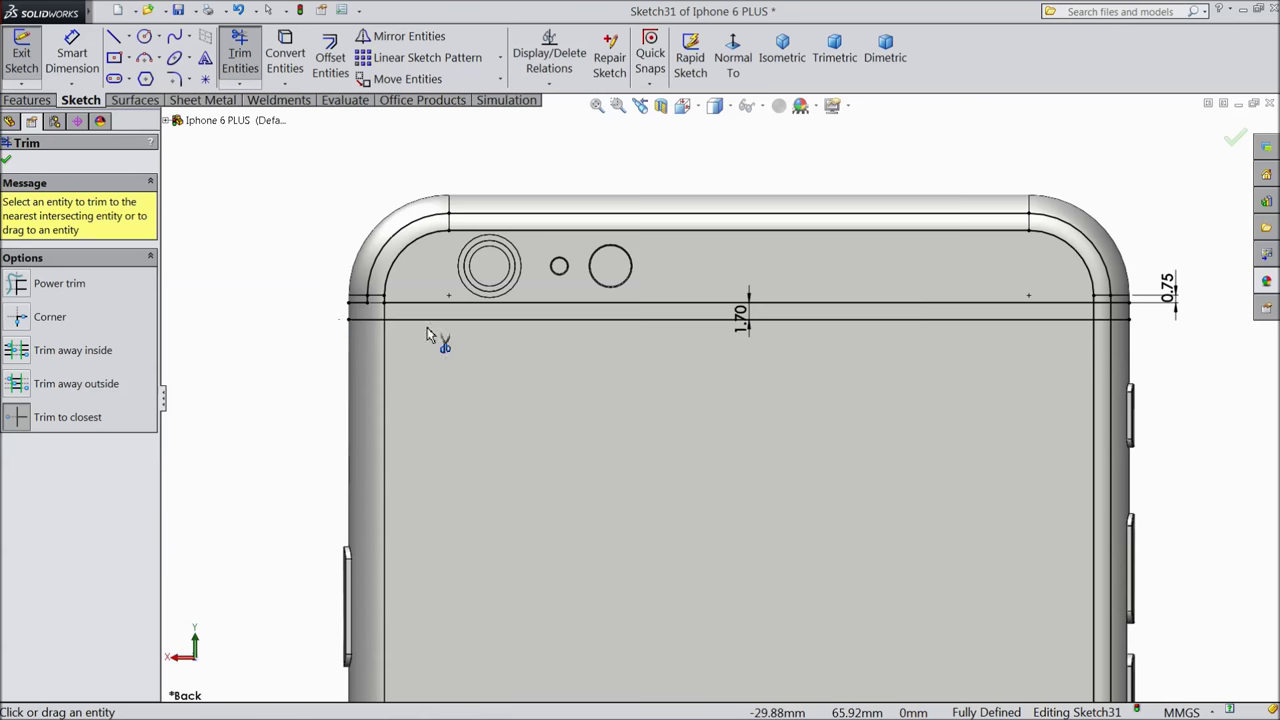
{"action": "scroll", "coordinate": [1026, 303], "scroll_direction": "down", "scroll_amount": 3}
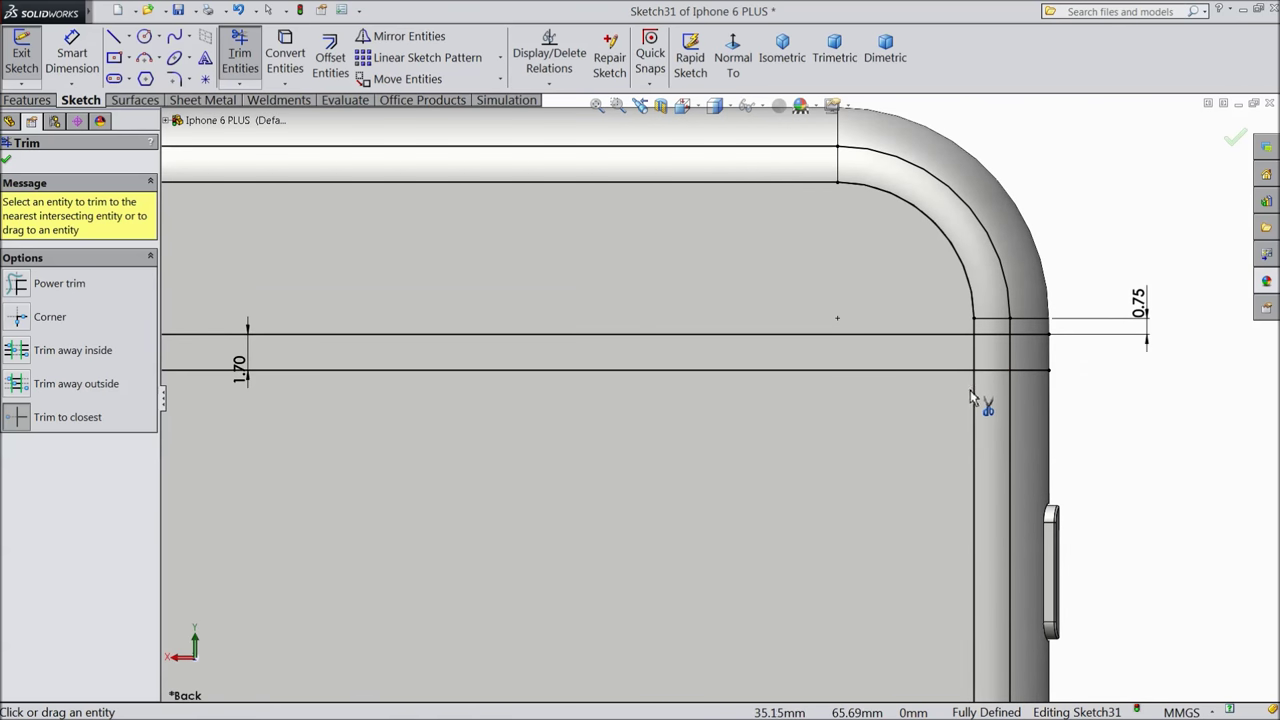
{"action": "left_click", "coordinate": [1009, 412]}
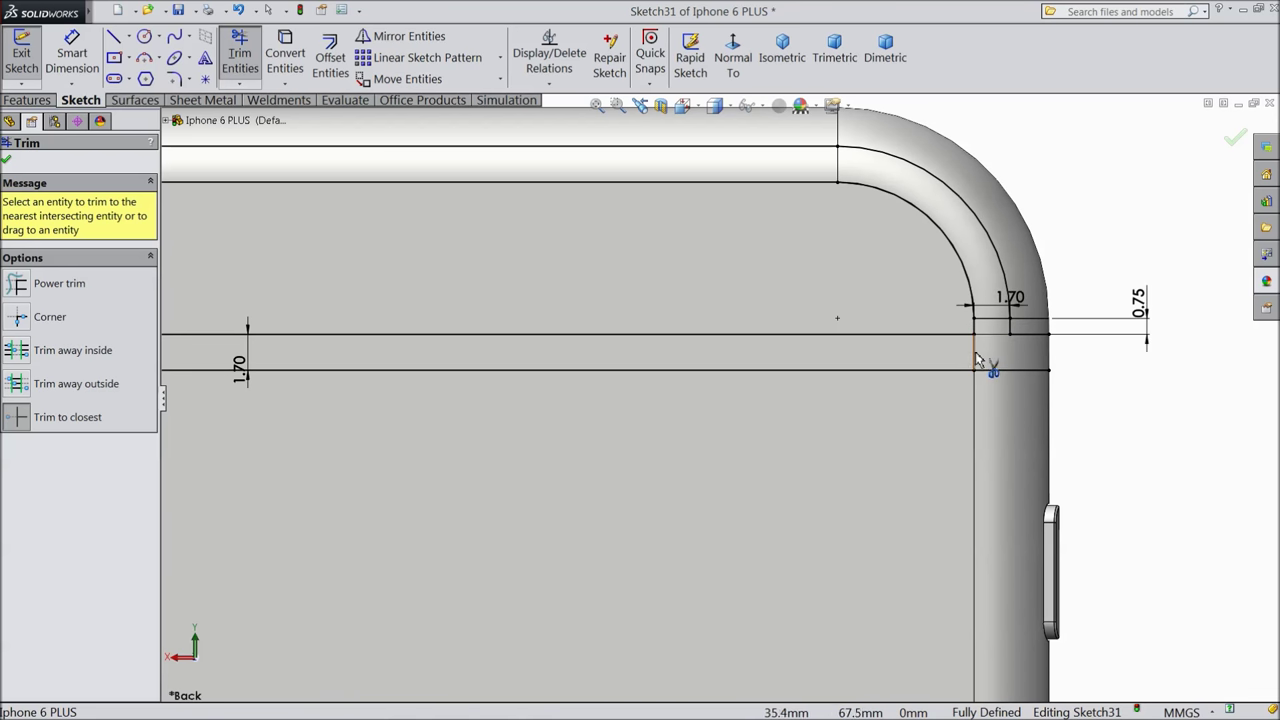
{"action": "scroll", "coordinate": [737, 420], "scroll_direction": "up", "scroll_amount": 5}
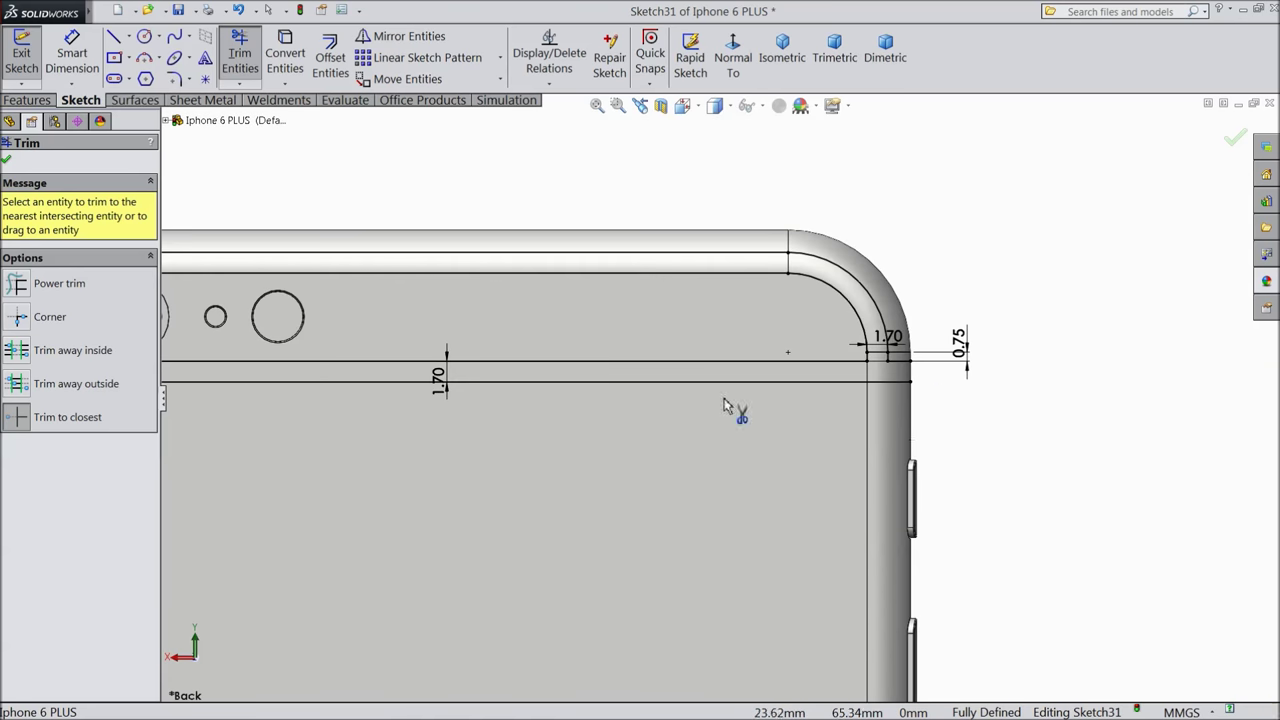
{"action": "scroll", "coordinate": [240, 378], "scroll_direction": "down", "scroll_amount": 3}
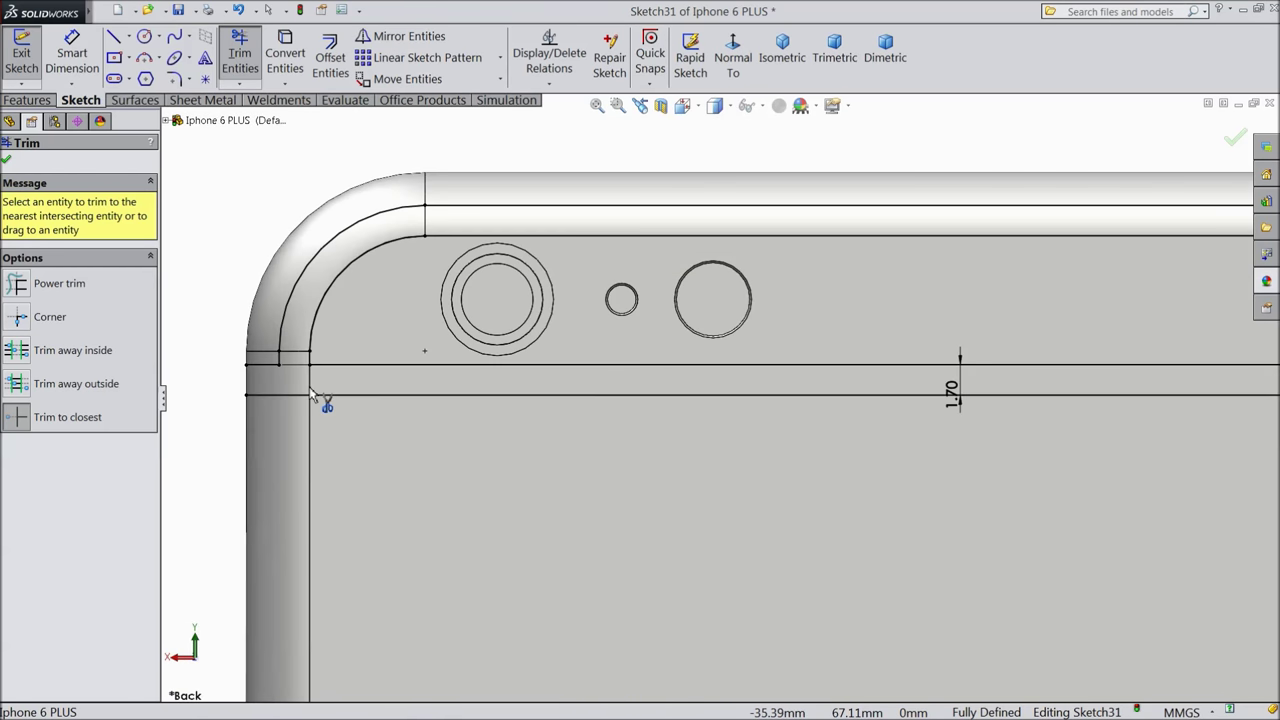
{"action": "scroll", "coordinate": [333, 396], "scroll_direction": "up", "scroll_amount": 4}
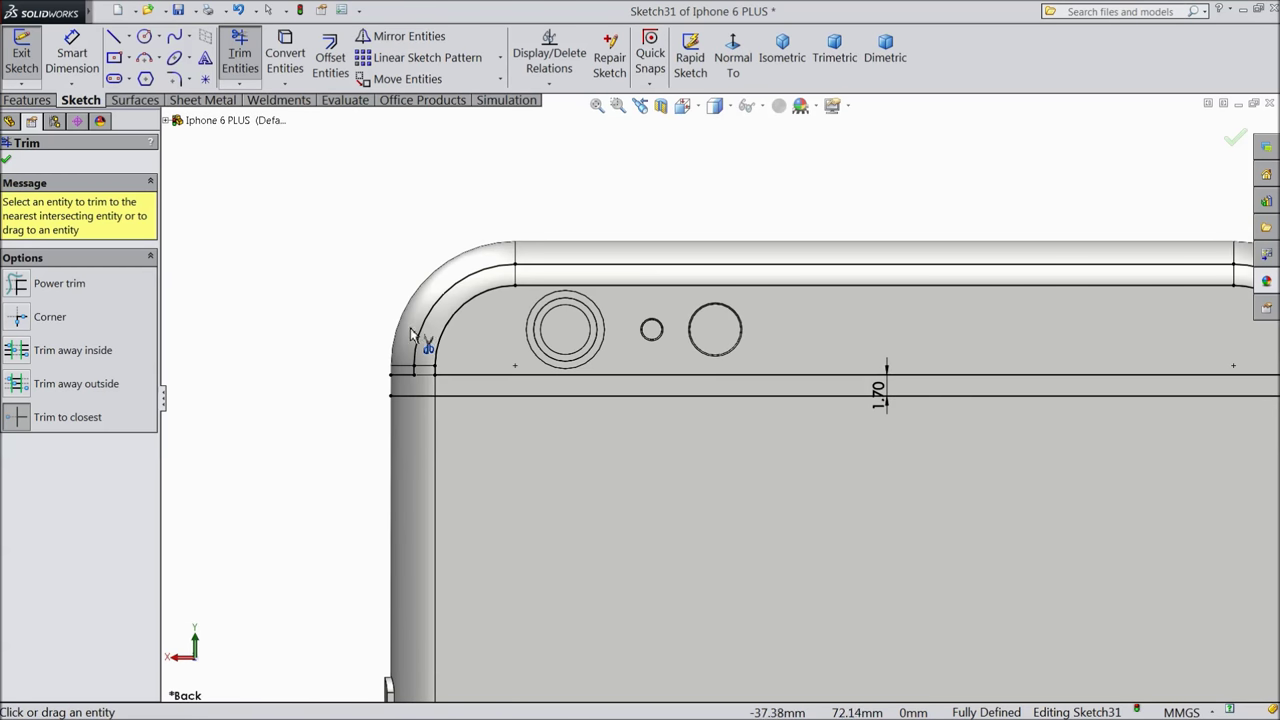
{"action": "scroll", "coordinate": [1100, 384], "scroll_direction": "down", "scroll_amount": 2}
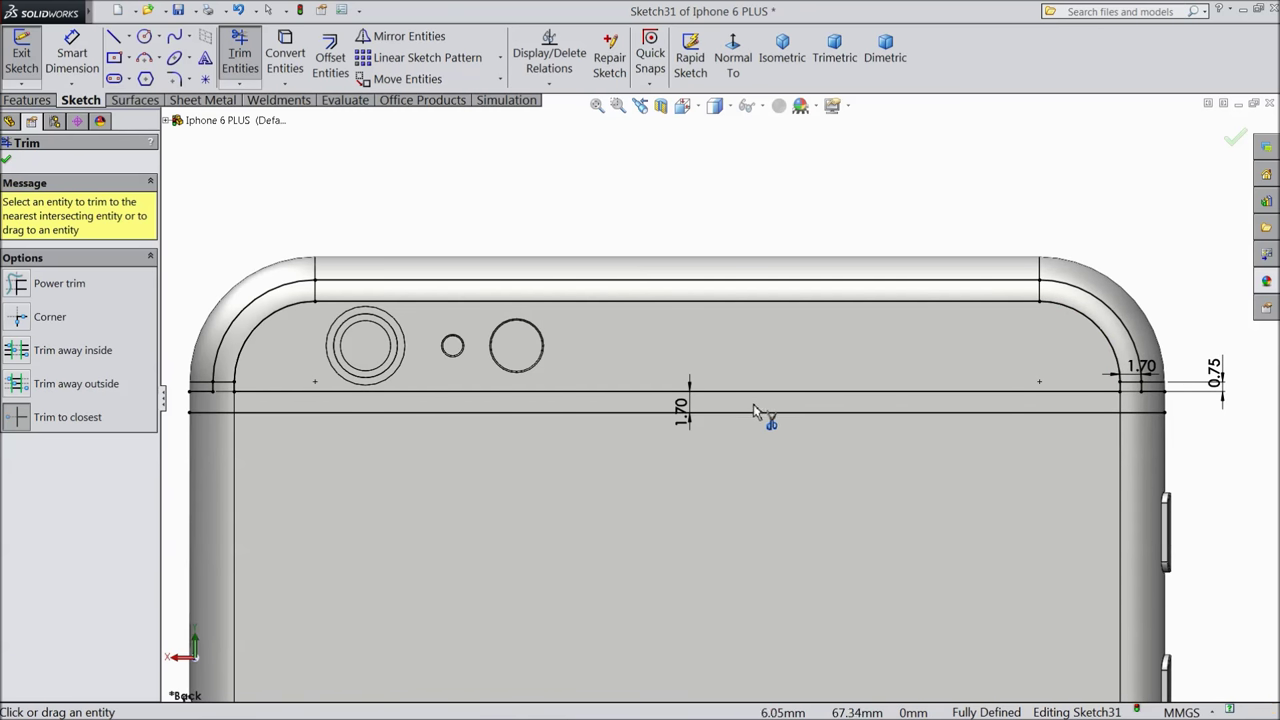
{"action": "scroll", "coordinate": [718, 392], "scroll_direction": "up", "scroll_amount": 1}
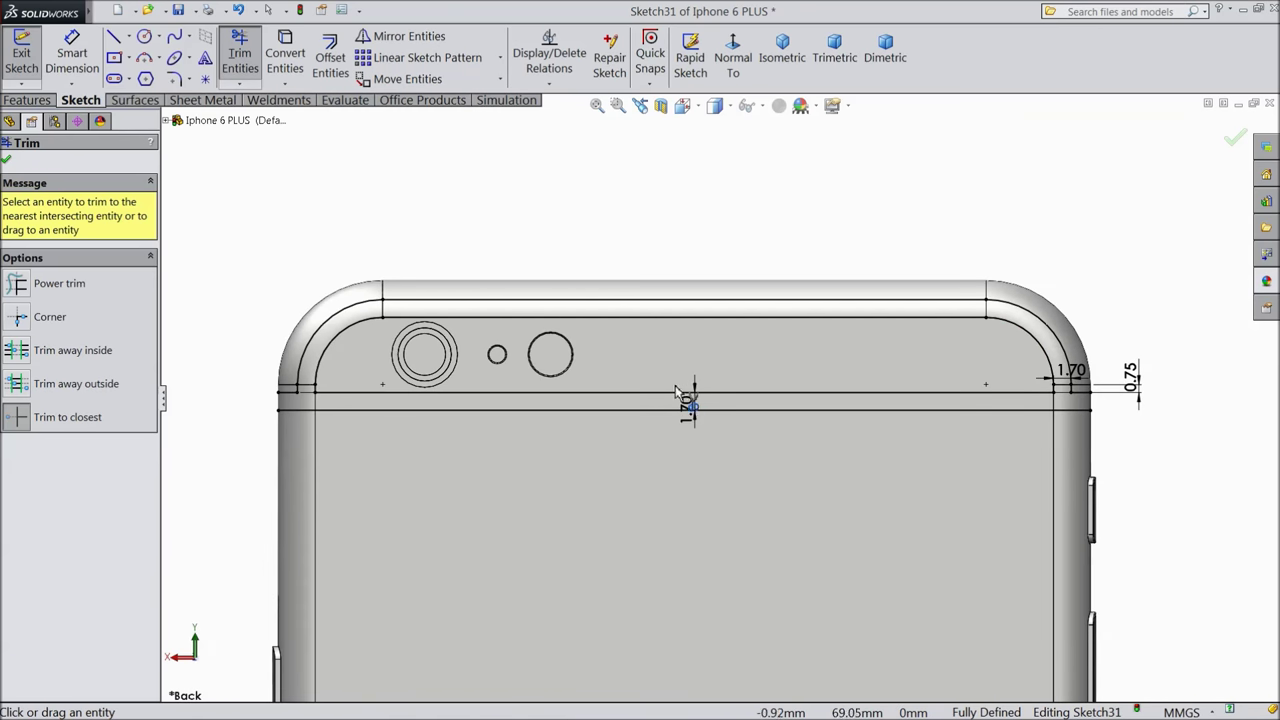
{"action": "left_click", "coordinate": [7, 163]}
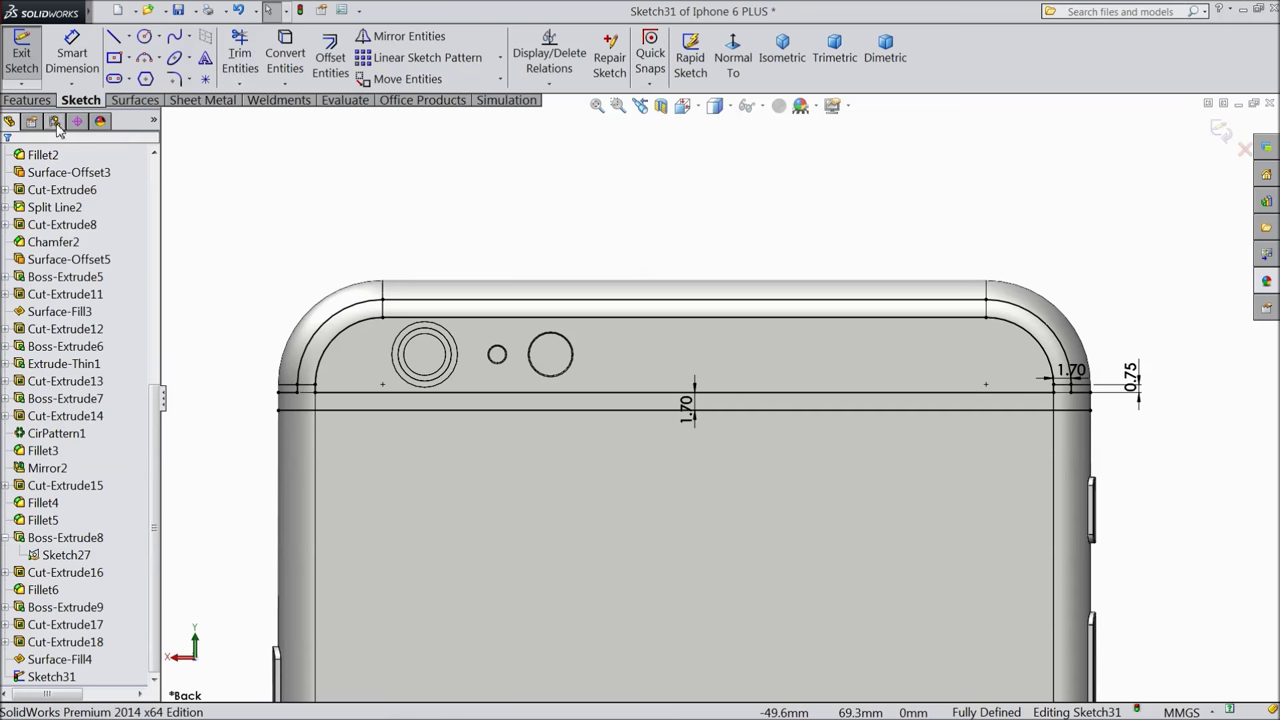
Sketch a horizontal centerline from the origin to beyond the phone's side edge.
{"action": "left_click", "coordinate": [128, 37]}
{"action": "left_click", "coordinate": [140, 74]}
{"action": "scroll", "coordinate": [686, 400], "scroll_direction": "up", "scroll_amount": 5}
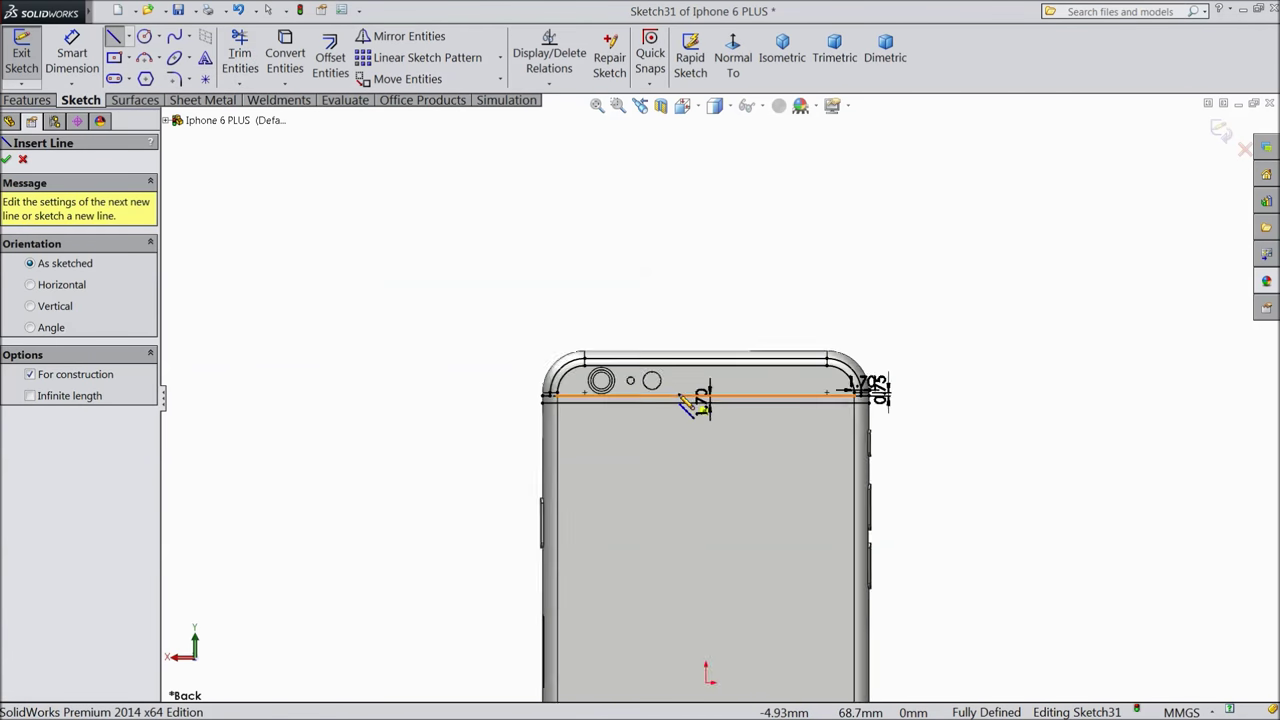
{"action": "scroll", "coordinate": [728, 530], "scroll_direction": "down", "scroll_amount": 3}
{"action": "left_click", "coordinate": [697, 531]}
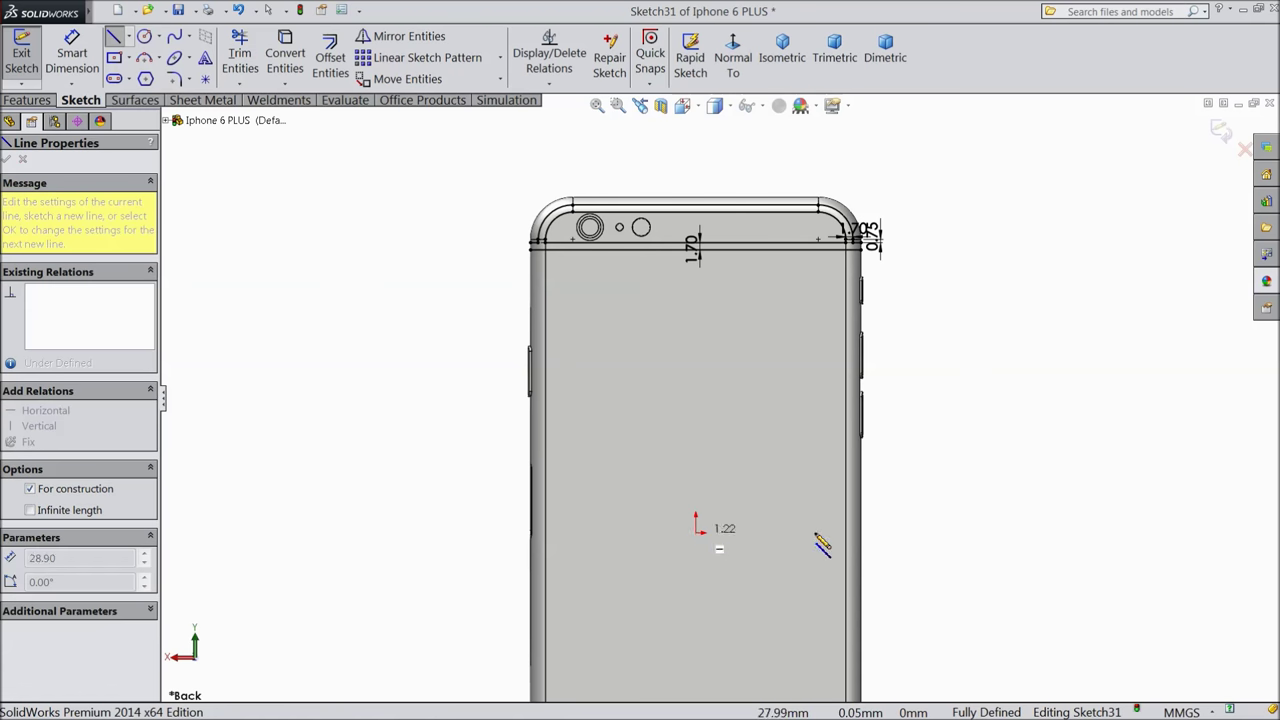
{"action": "left_click", "coordinate": [915, 531]}
{"action": "right_click", "coordinate": [941, 506]}
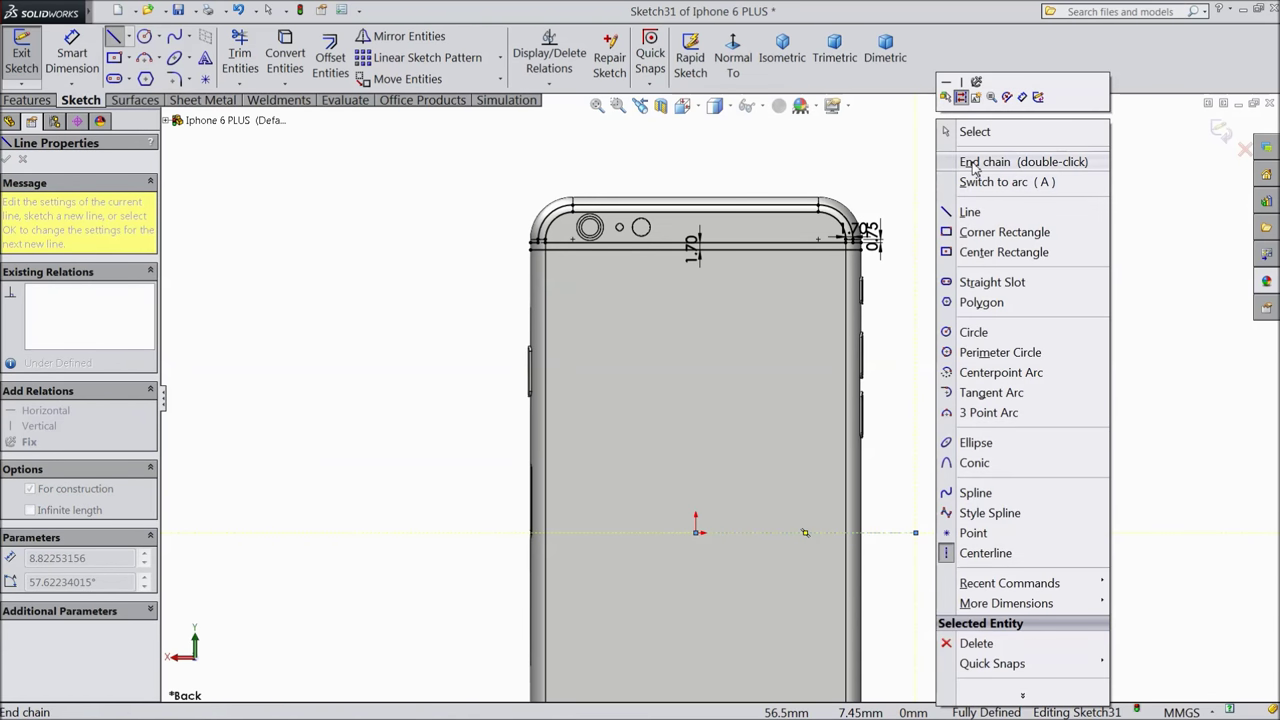
{"action": "left_click", "coordinate": [975, 131]}
Add 0.25 mm sketch fillets to the four corners where the inner and outer side lines meet the upper horizontal line.
{"action": "scroll", "coordinate": [585, 253], "scroll_direction": "down", "scroll_amount": 3}
{"action": "scroll", "coordinate": [505, 285], "scroll_direction": "down", "scroll_amount": 3}
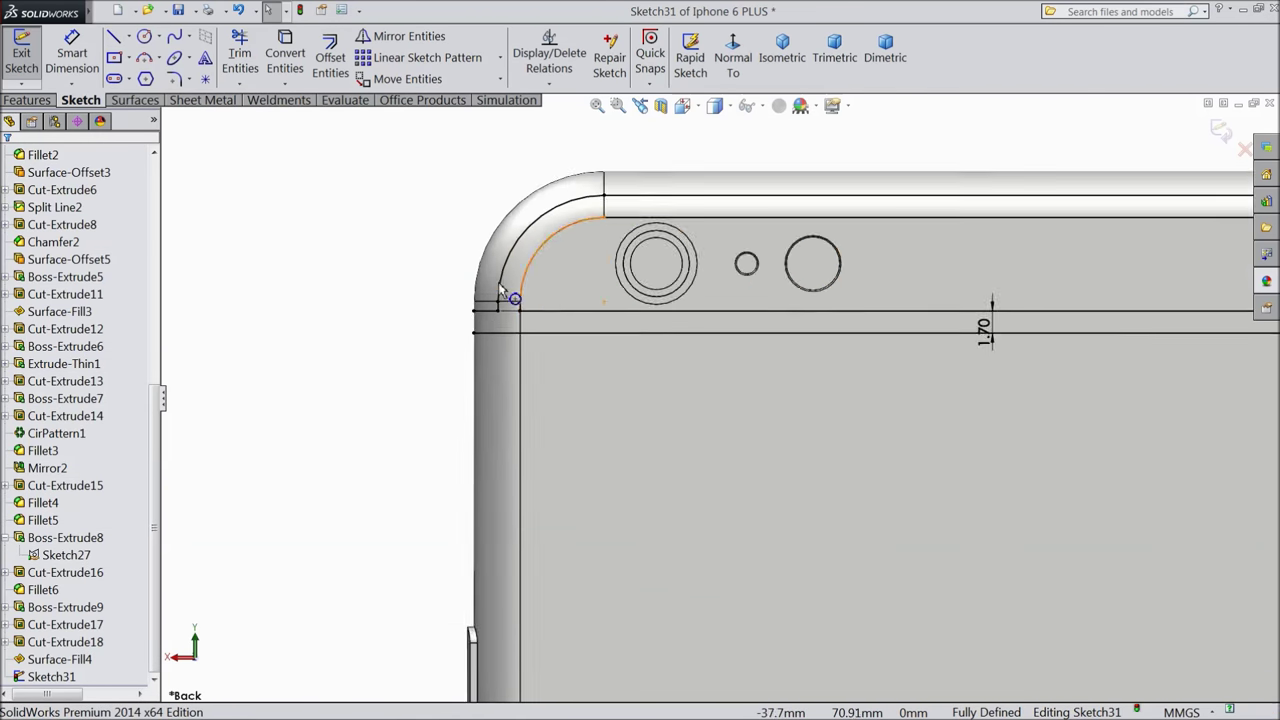
{"action": "left_click", "coordinate": [174, 80]}
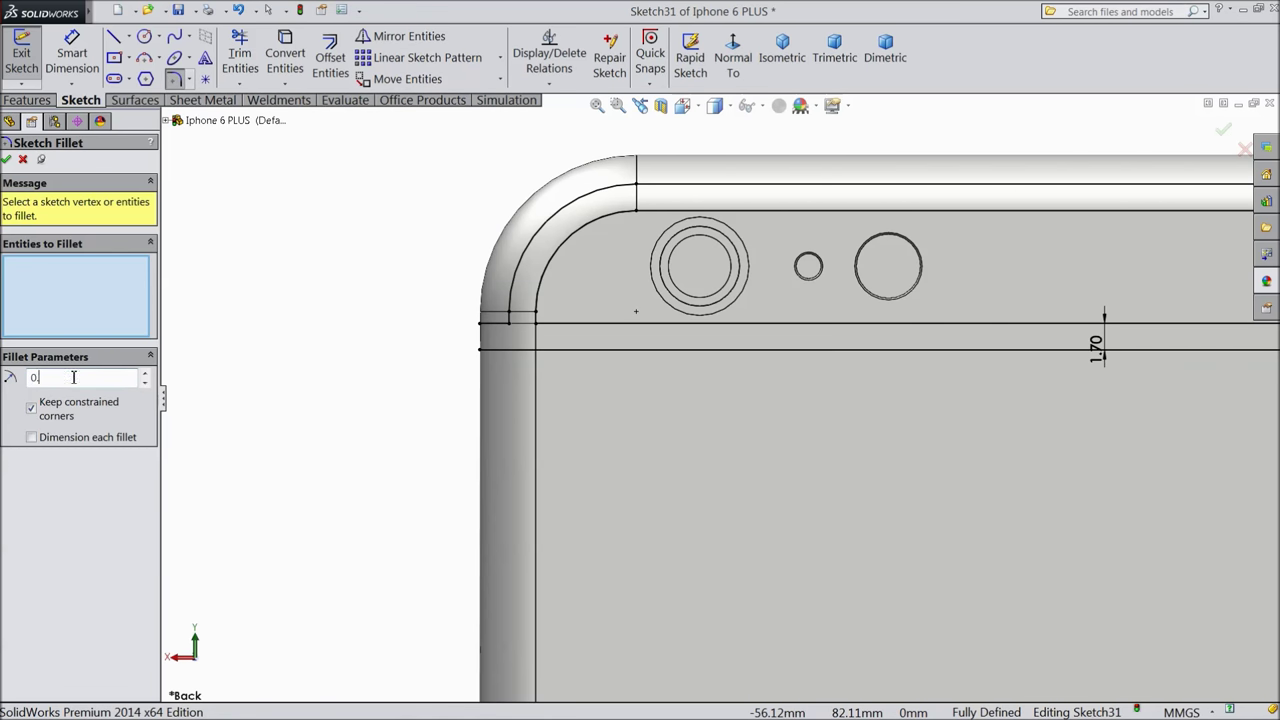
{"action": "scroll", "coordinate": [566, 354], "scroll_direction": "down", "scroll_amount": 2}
{"action": "scroll", "coordinate": [520, 309], "scroll_direction": "down", "scroll_amount": 2}
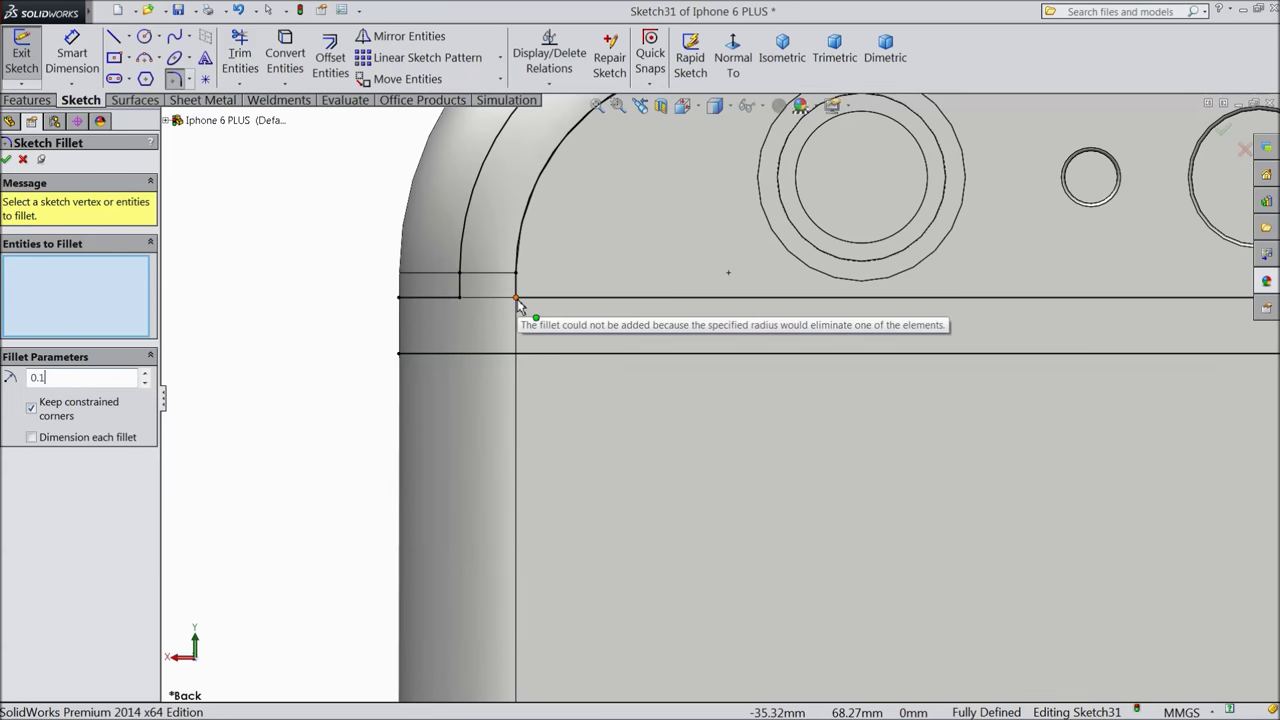
{"action": "left_click", "coordinate": [507, 307]}
{"action": "left_click", "coordinate": [466, 302]}
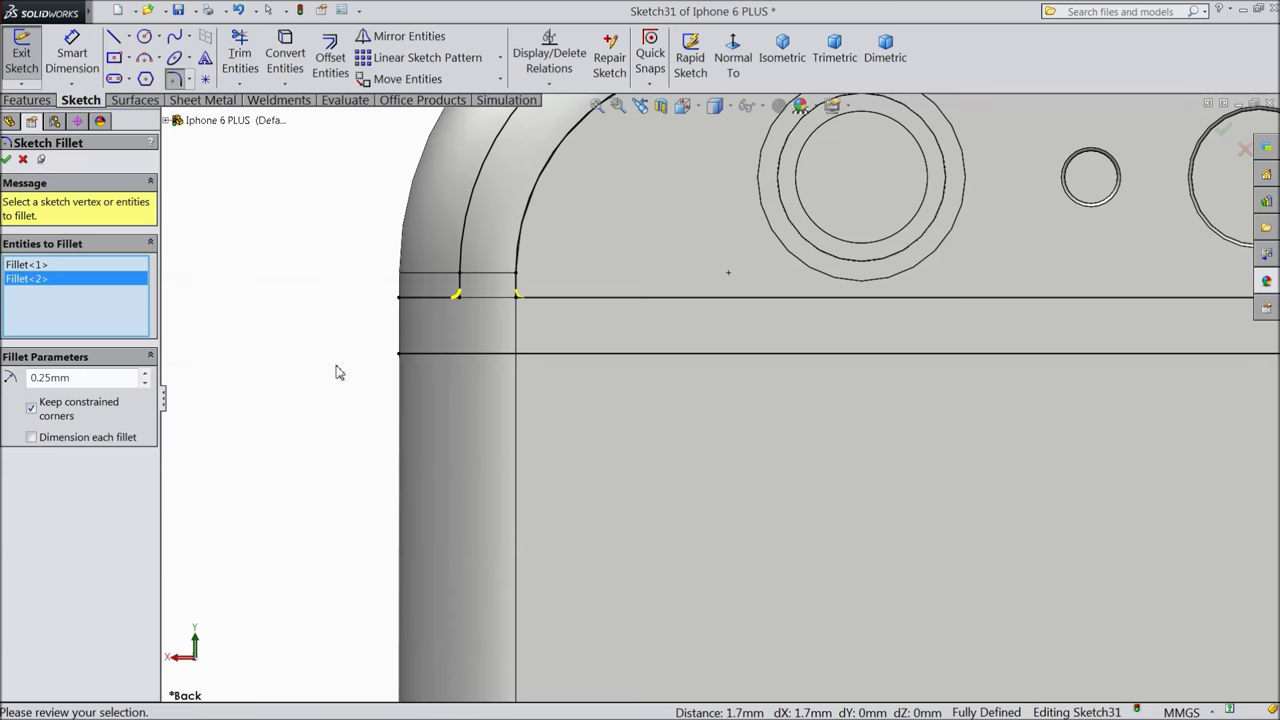
{"action": "scroll", "coordinate": [515, 335], "scroll_direction": "up", "scroll_amount": 6}
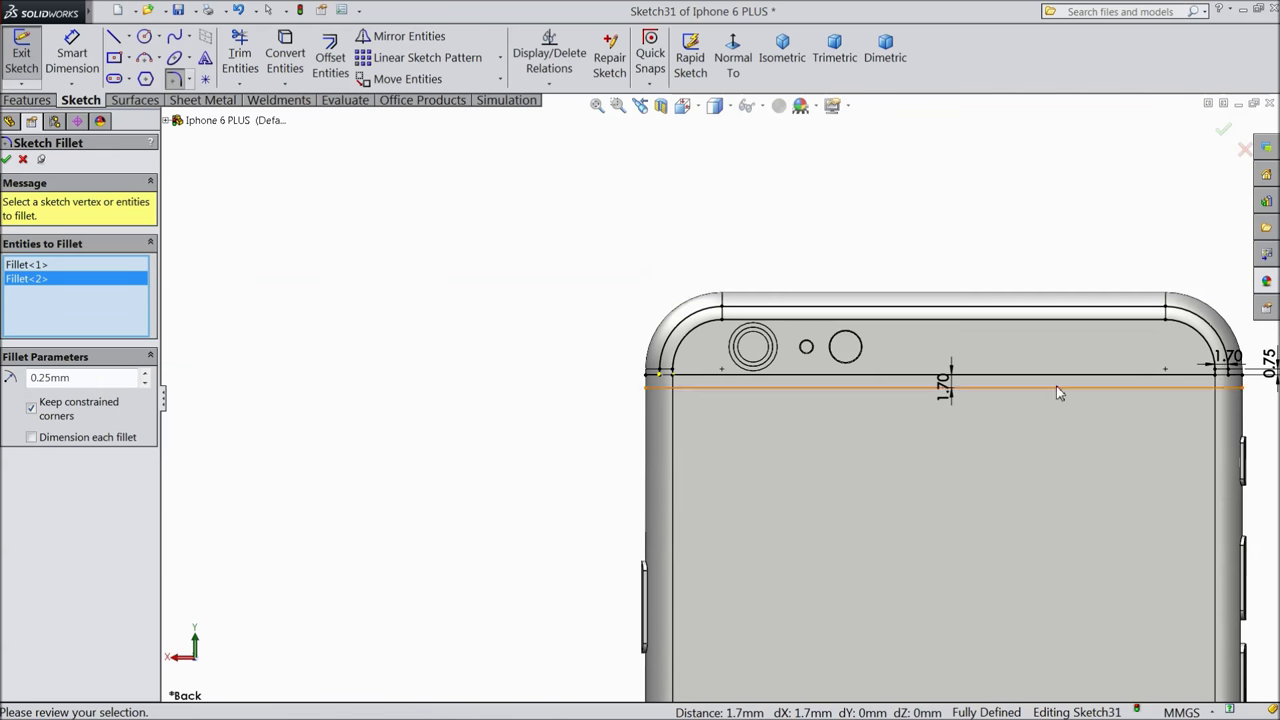
{"action": "scroll", "coordinate": [1056, 389], "scroll_direction": "down", "scroll_amount": 5}
{"action": "left_click", "coordinate": [900, 371]}
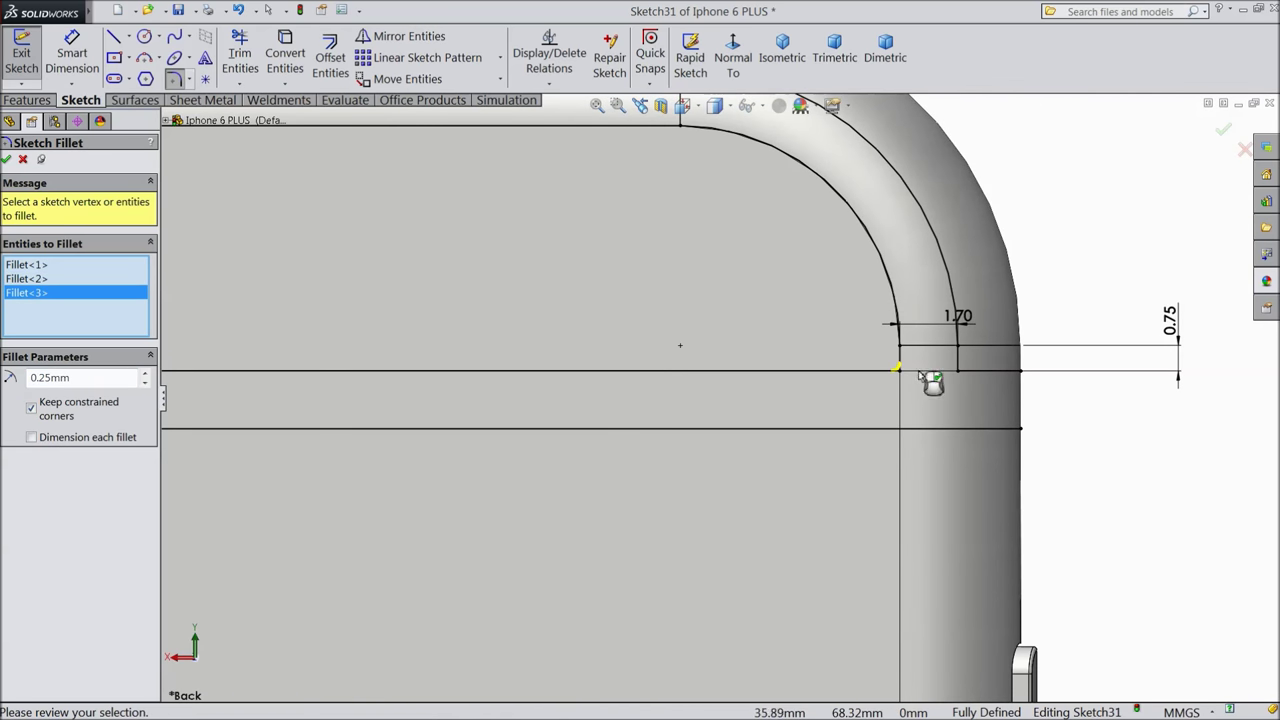
{"action": "left_click", "coordinate": [958, 371]}
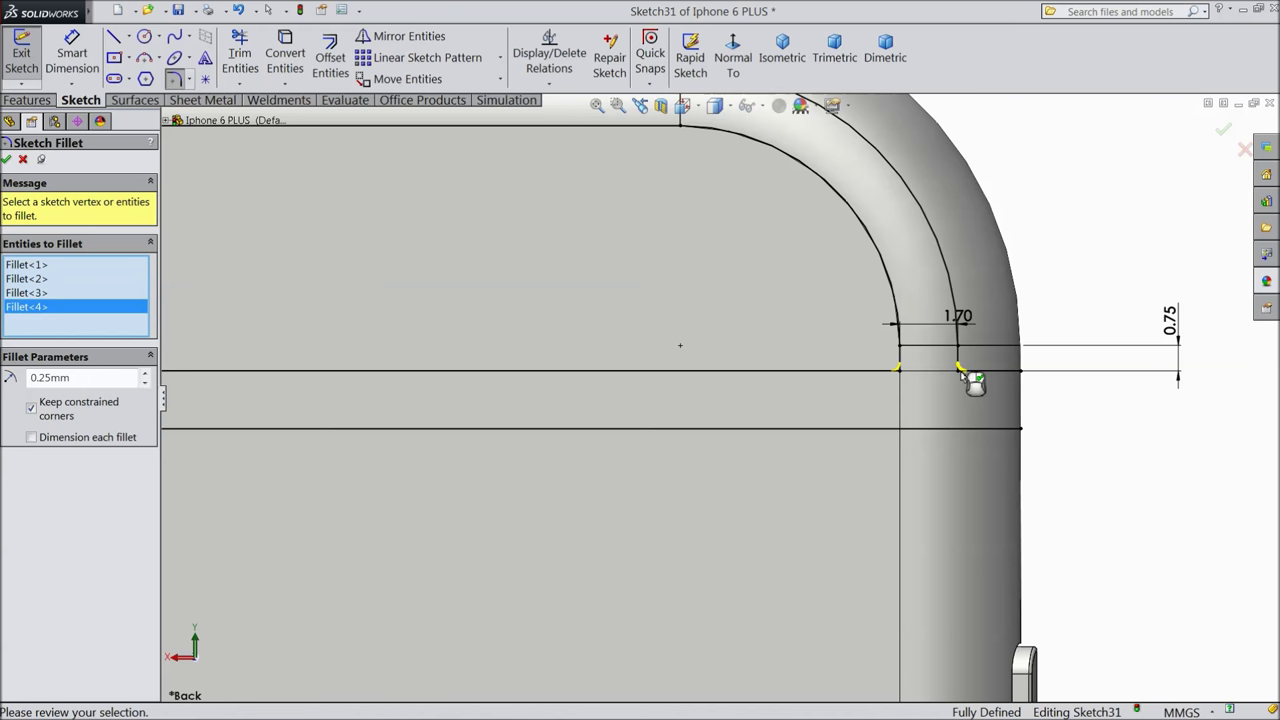
{"action": "left_click", "coordinate": [7, 160]}
{"action": "scroll", "coordinate": [650, 330], "scroll_direction": "up", "scroll_amount": 6}
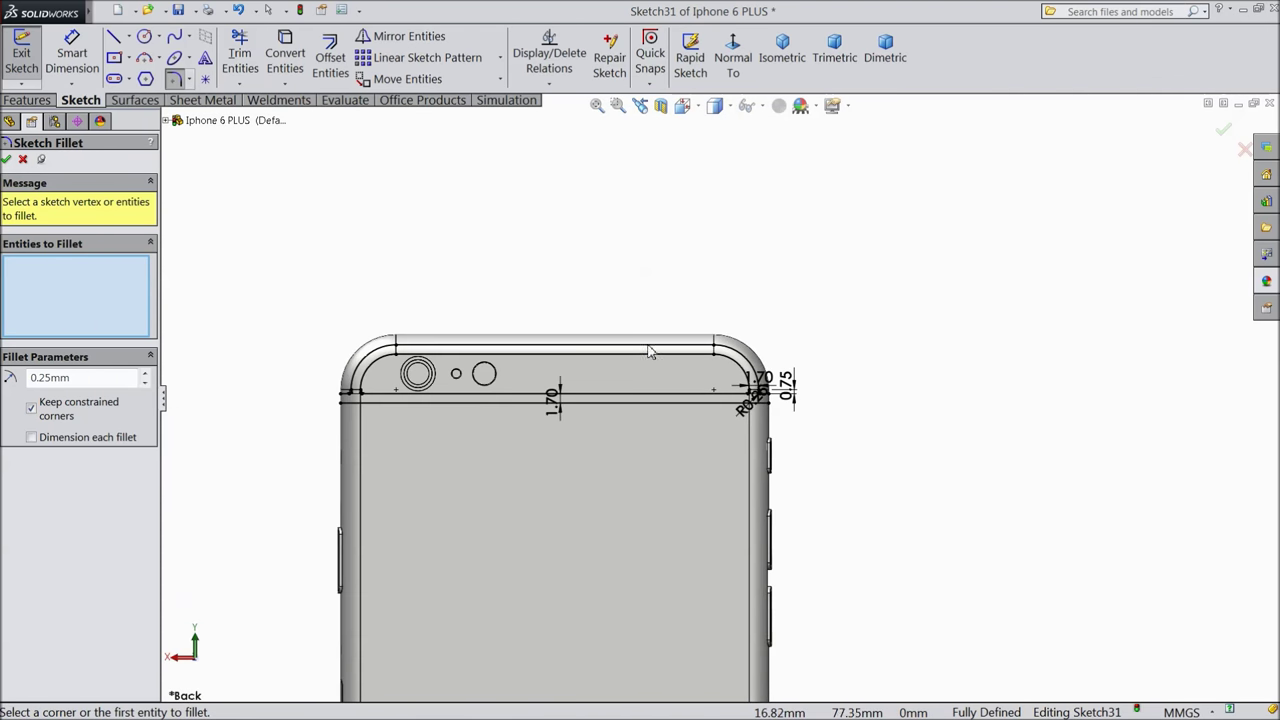
{"action": "scroll", "coordinate": [448, 424], "scroll_direction": "down", "scroll_amount": 1}
{"action": "left_click", "coordinate": [7, 160]}
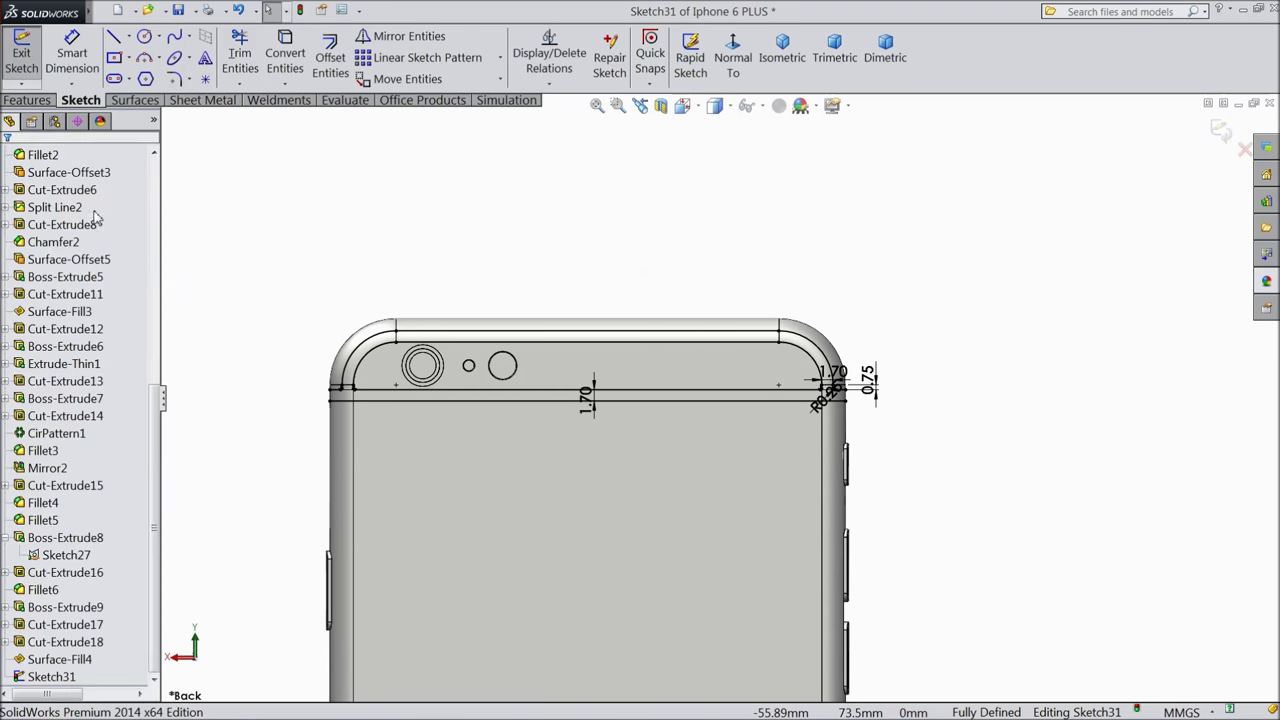
Mirror the whole antenna band outline at the phone's upper end about the horizontal centerline through the origin.
{"action": "scroll", "coordinate": [185, 338], "scroll_direction": "down", "scroll_amount": 2}
{"action": "mouse_move", "coordinate": [358, 262]}
{"action": "left_mouse_down"}
{"action": "mouse_move", "coordinate": [368, 348]}
{"action": "mouse_move", "coordinate": [1080, 470]}
{"action": "mouse_move", "coordinate": [1276, 460]}
{"action": "mouse_move", "coordinate": [1262, 467]}
{"action": "left_mouse_up"}
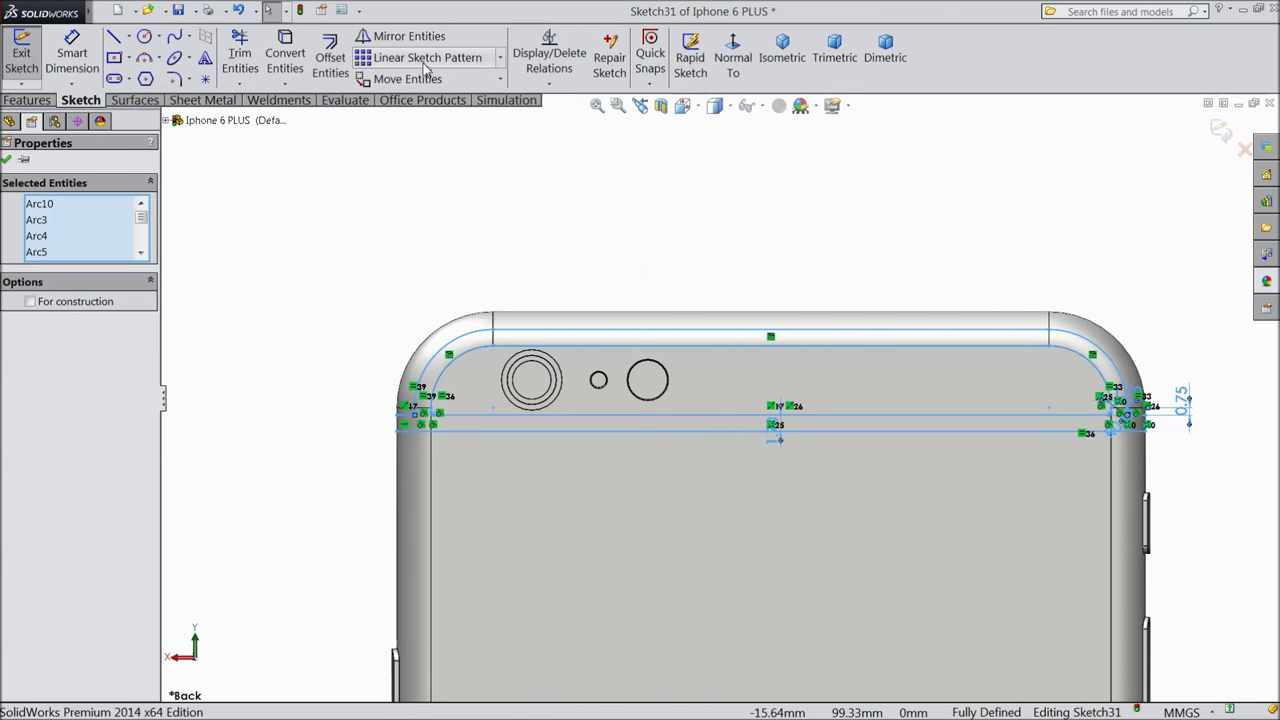
{"action": "left_click", "coordinate": [405, 36]}
{"action": "left_click", "coordinate": [84, 386]}
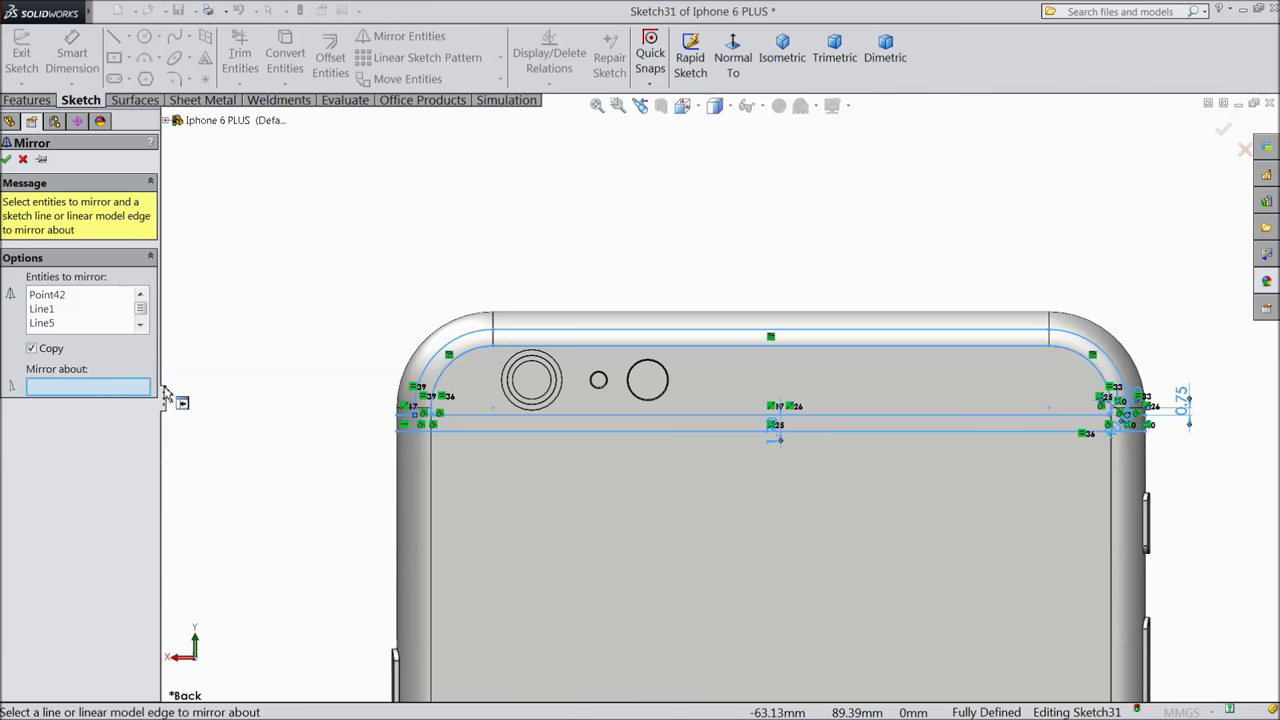
{"action": "scroll", "coordinate": [343, 391], "scroll_direction": "up", "scroll_amount": 4}
{"action": "scroll", "coordinate": [700, 550], "scroll_direction": "down", "scroll_amount": 2}
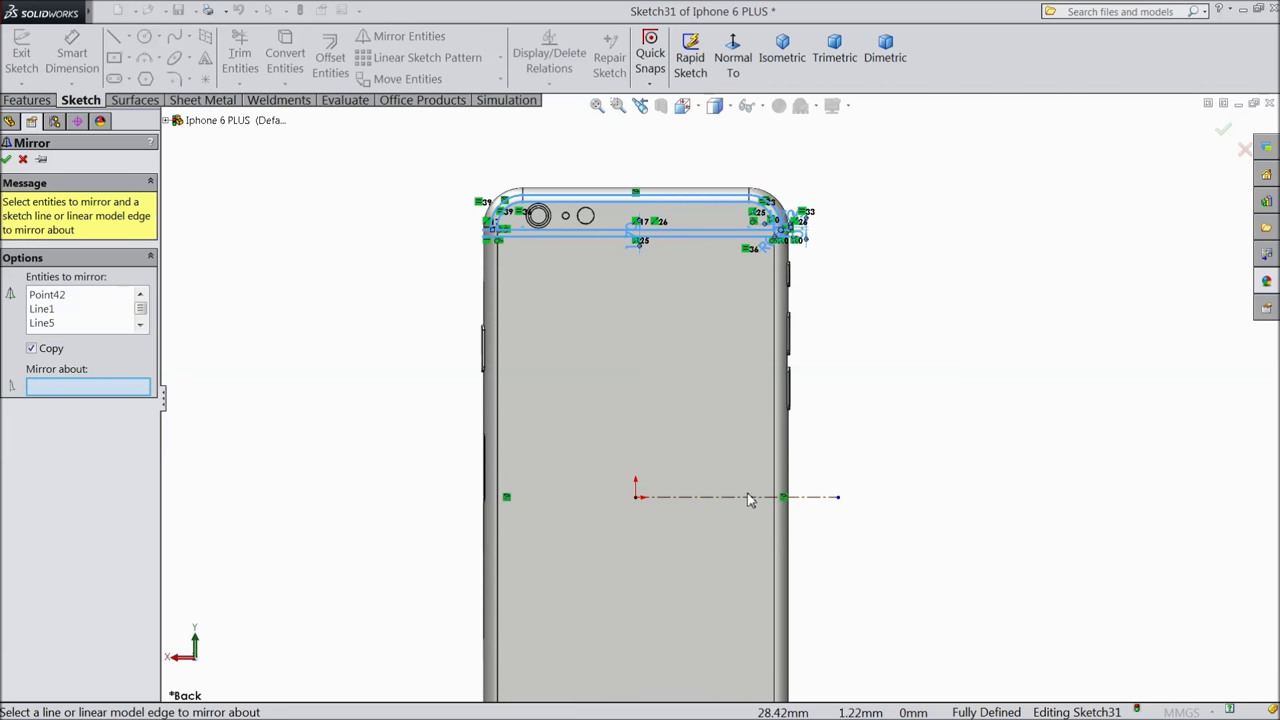
{"action": "left_click", "coordinate": [748, 510]}
{"action": "scroll", "coordinate": [758, 520], "scroll_direction": "up", "scroll_amount": 3}
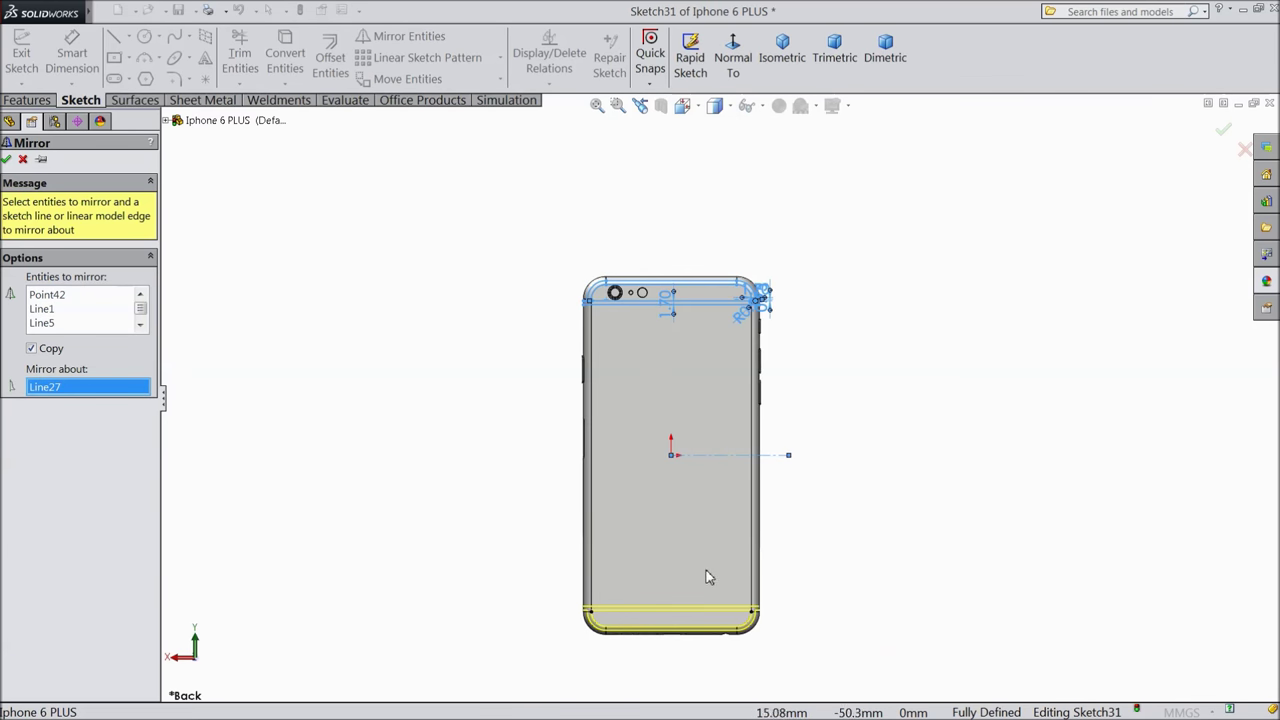
{"action": "left_click", "coordinate": [7, 160]}
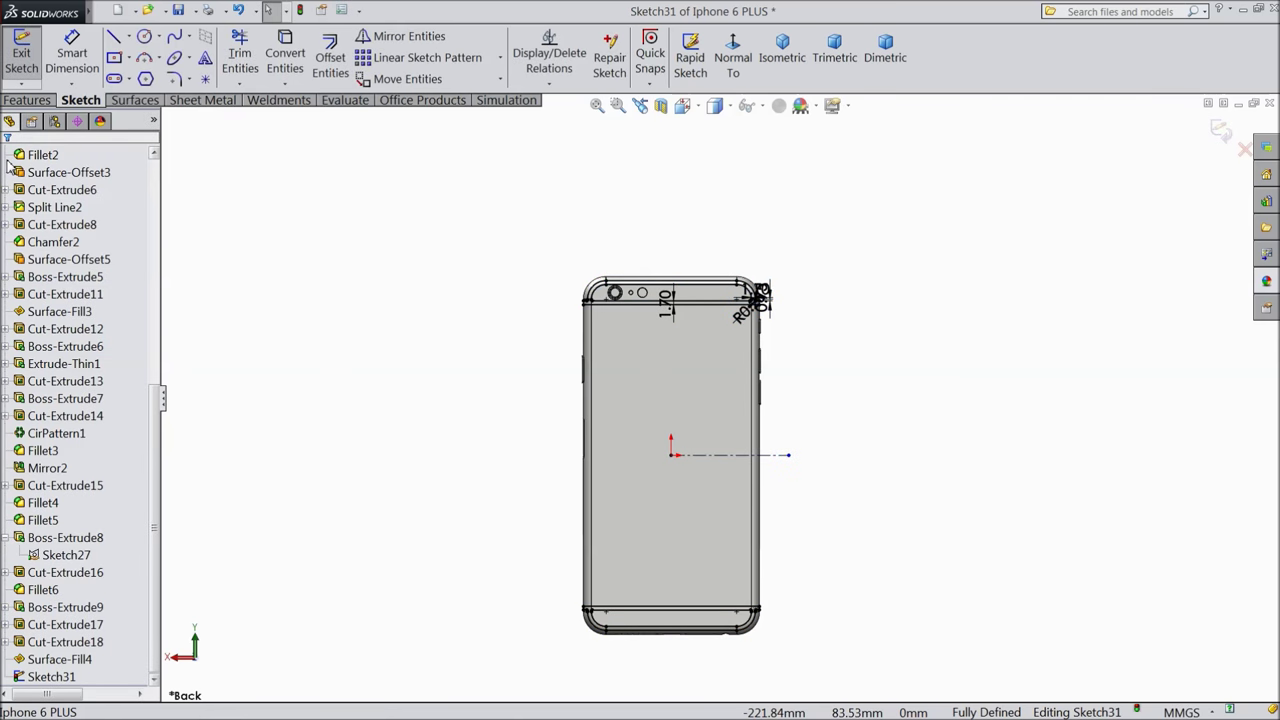
Start a projection split line with the current sketch, choosing the back face, both long side faces and the lower end's rounded edge and corner faces.
{"action": "scroll", "coordinate": [660, 606], "scroll_direction": "down", "scroll_amount": 3}
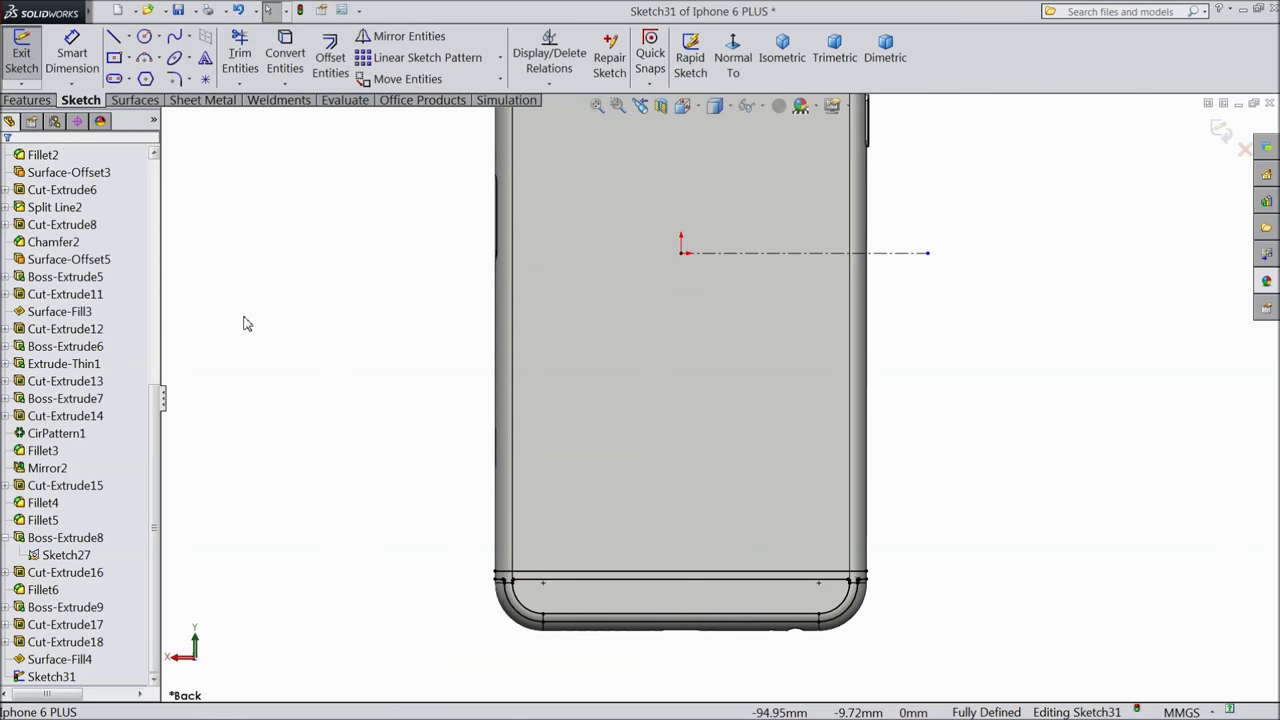
{"action": "left_click", "coordinate": [26, 102]}
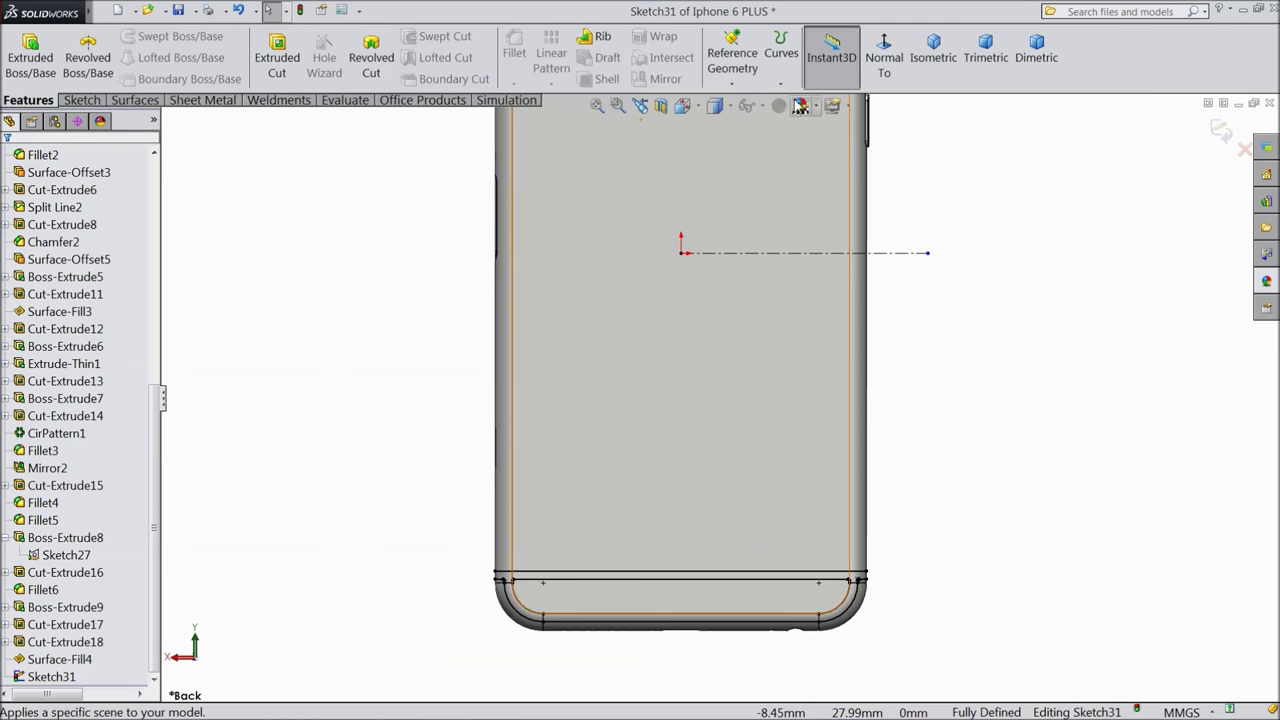
{"action": "left_click", "coordinate": [781, 60]}
{"action": "left_click", "coordinate": [808, 103]}
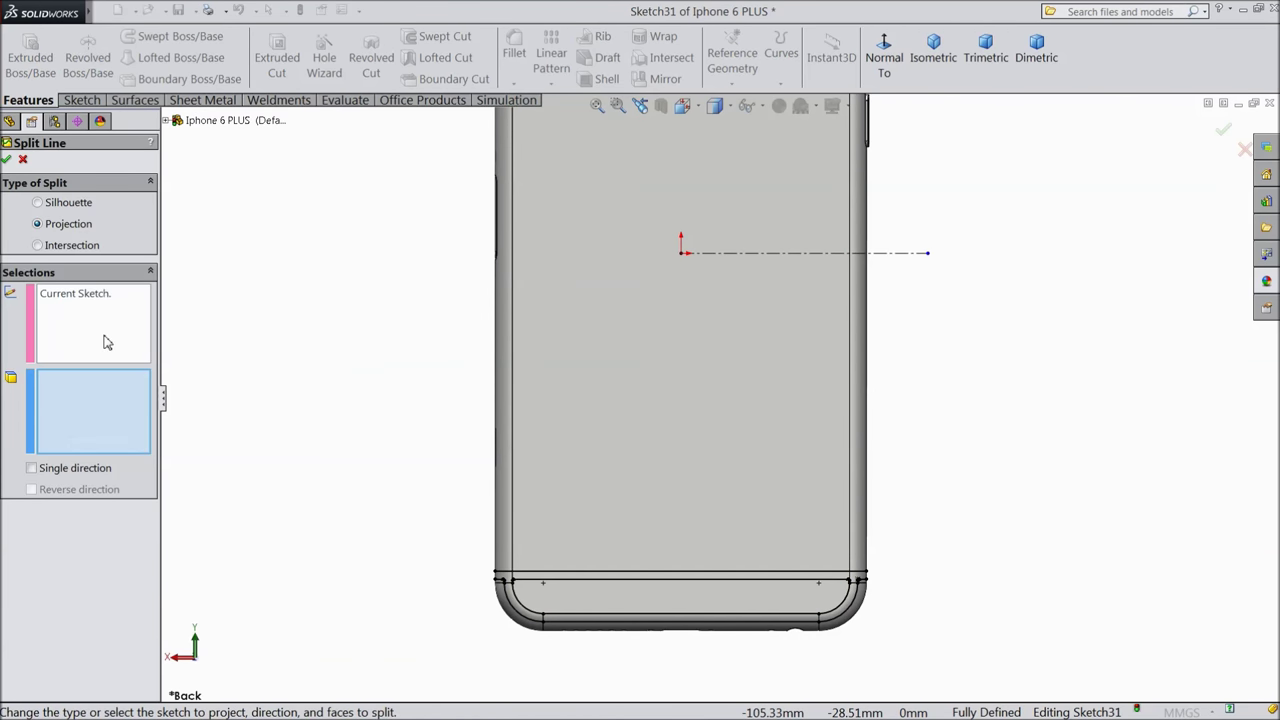
{"action": "left_click", "coordinate": [597, 545]}
{"action": "left_click", "coordinate": [510, 522]}
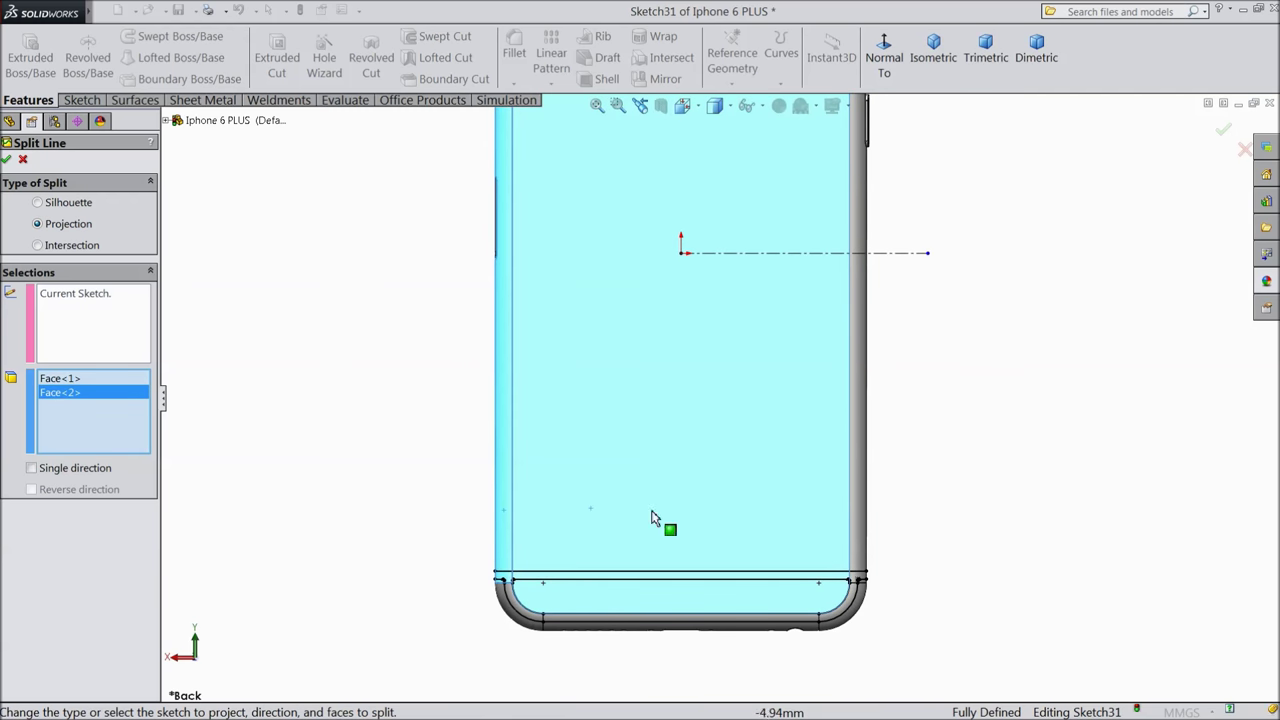
{"action": "left_click", "coordinate": [857, 515]}
{"action": "left_click", "coordinate": [848, 622]}
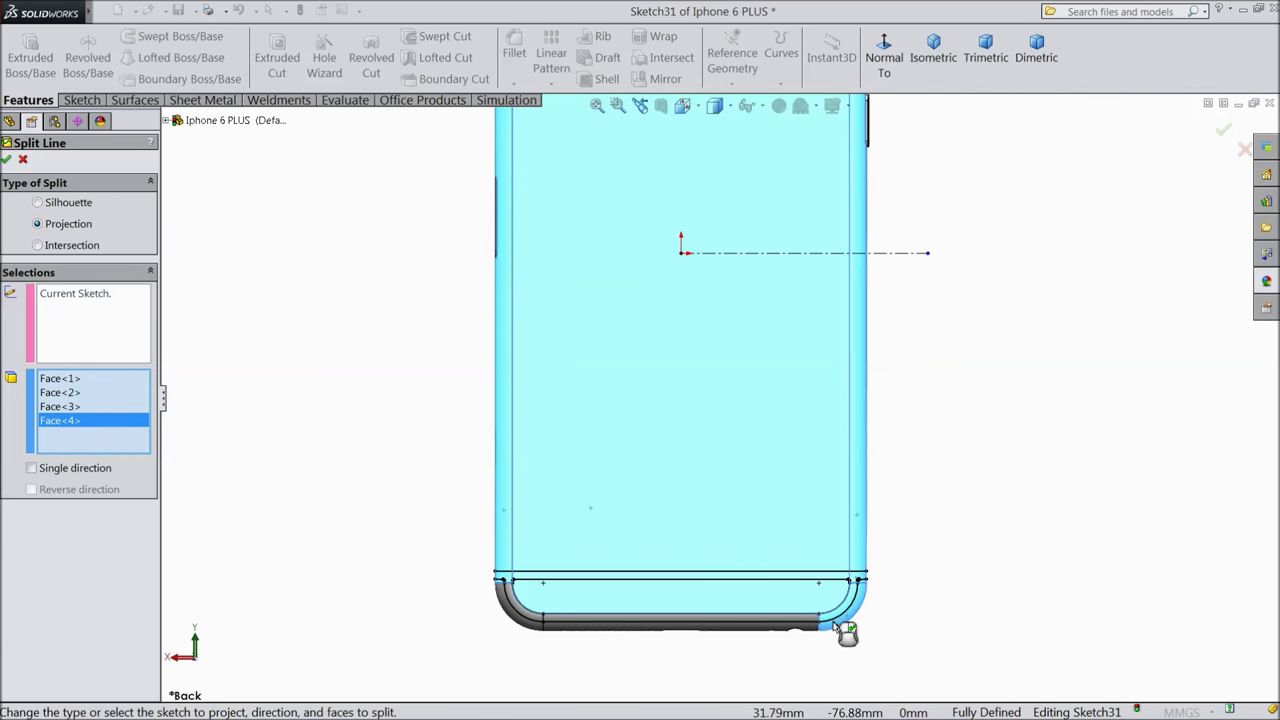
{"action": "left_click", "coordinate": [690, 630]}
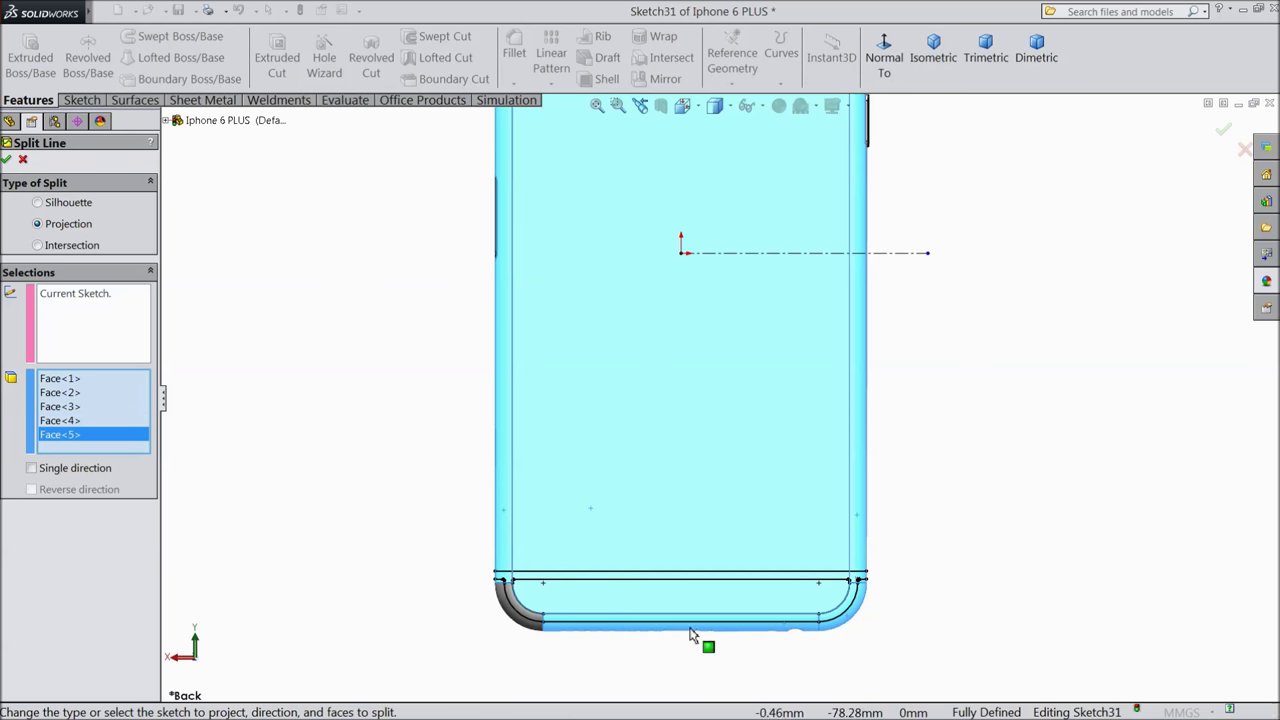
{"action": "left_click", "coordinate": [533, 620]}
Add the upper end's rounded edge and both corner faces to the selection and create the split line.
{"action": "scroll", "coordinate": [571, 526], "scroll_direction": "up", "scroll_amount": 6}
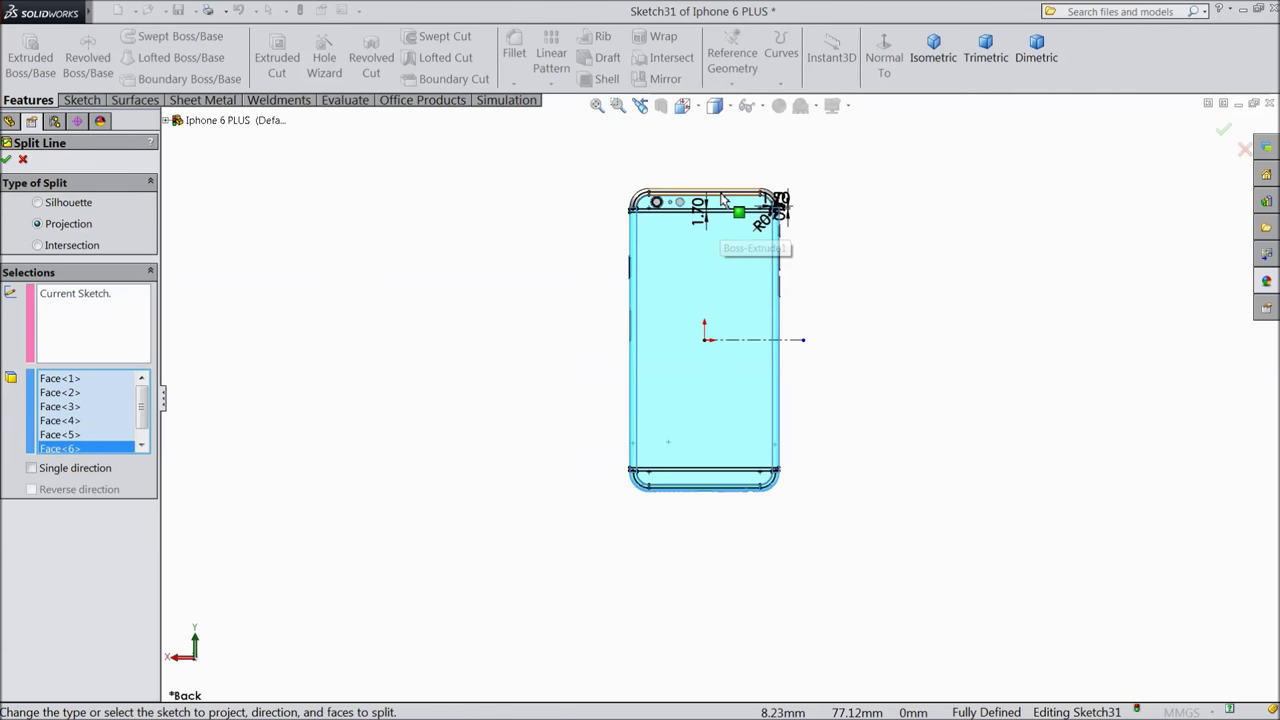
{"action": "scroll", "coordinate": [722, 200], "scroll_direction": "down", "scroll_amount": 6}
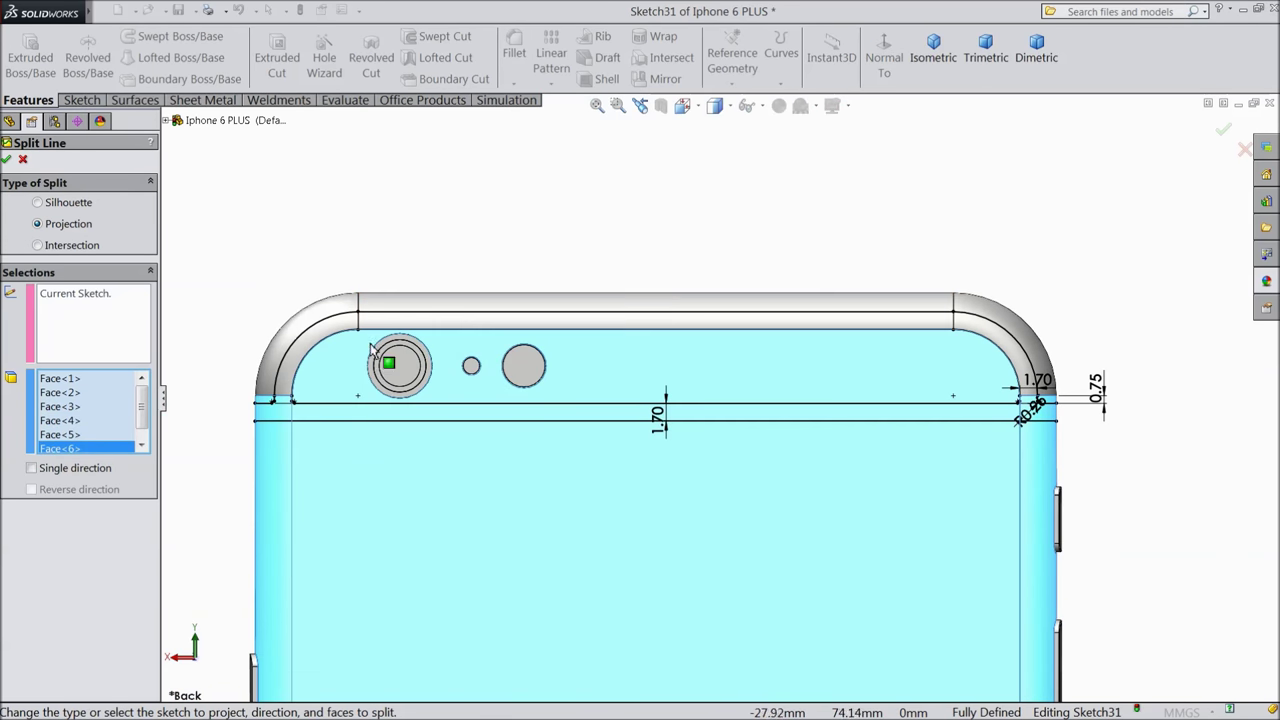
{"action": "left_click", "coordinate": [300, 352]}
{"action": "left_click", "coordinate": [478, 320]}
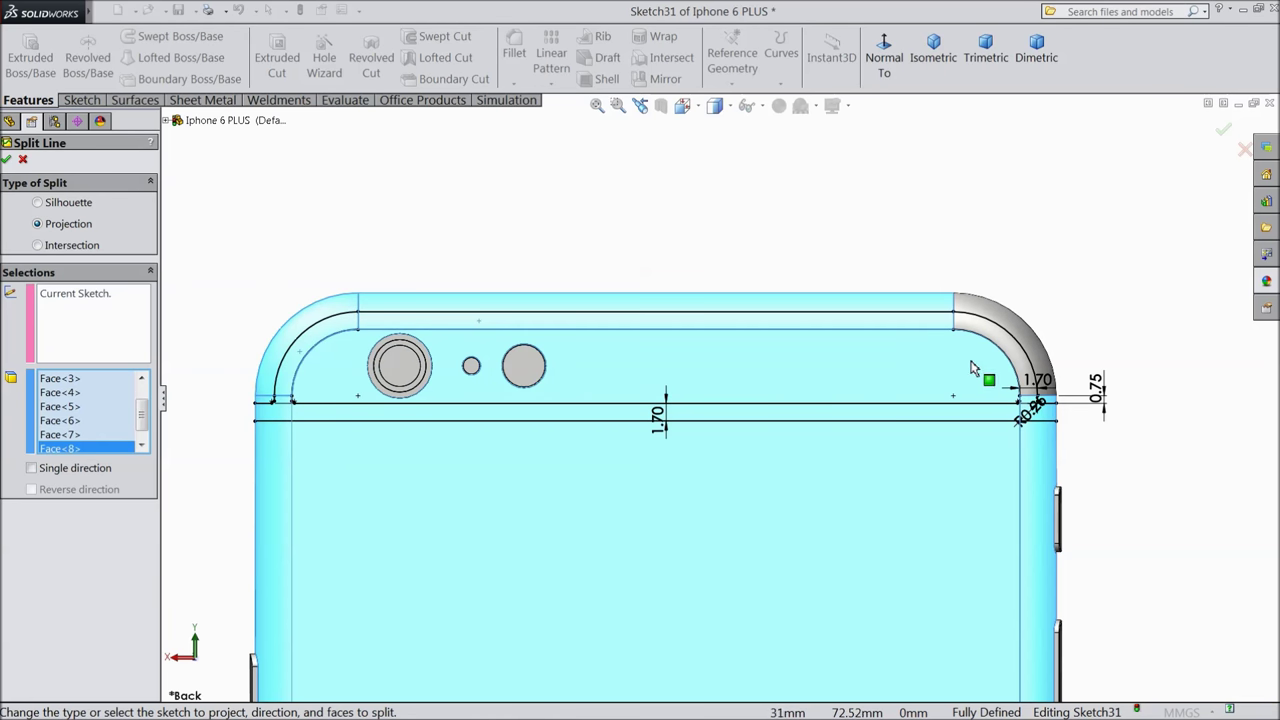
{"action": "left_click", "coordinate": [1018, 360]}
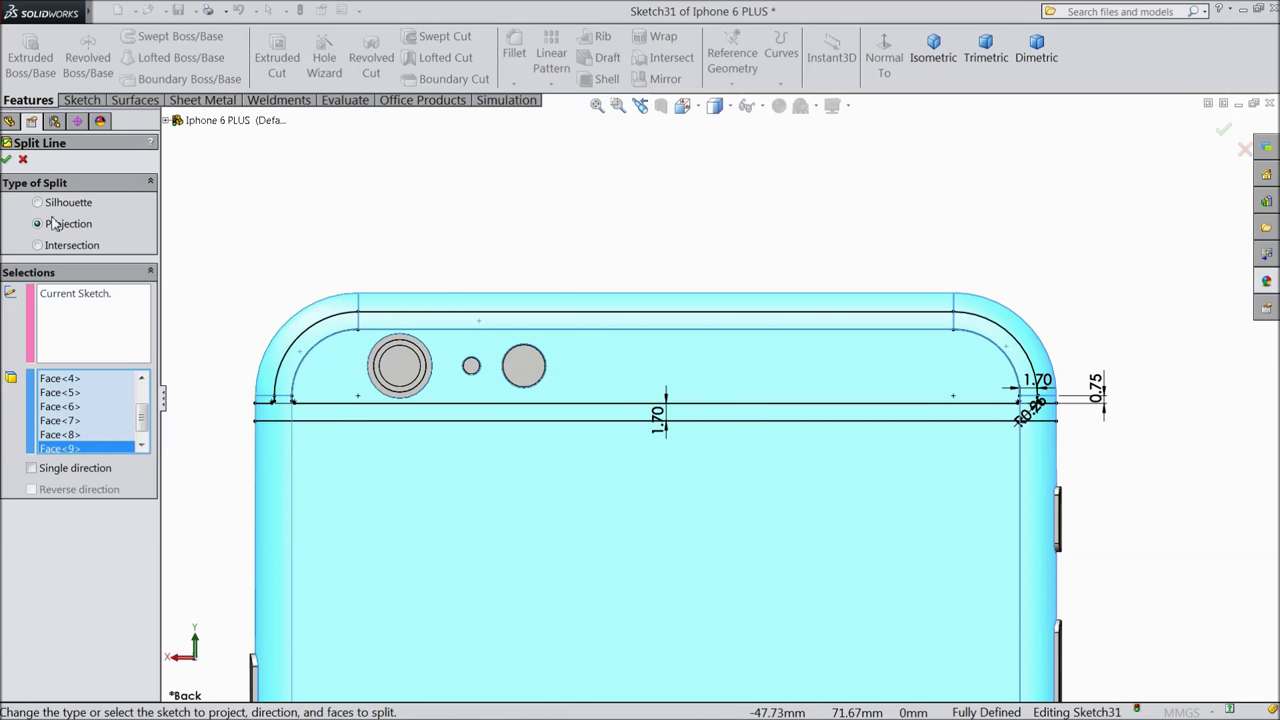
{"action": "left_click", "coordinate": [7, 160]}
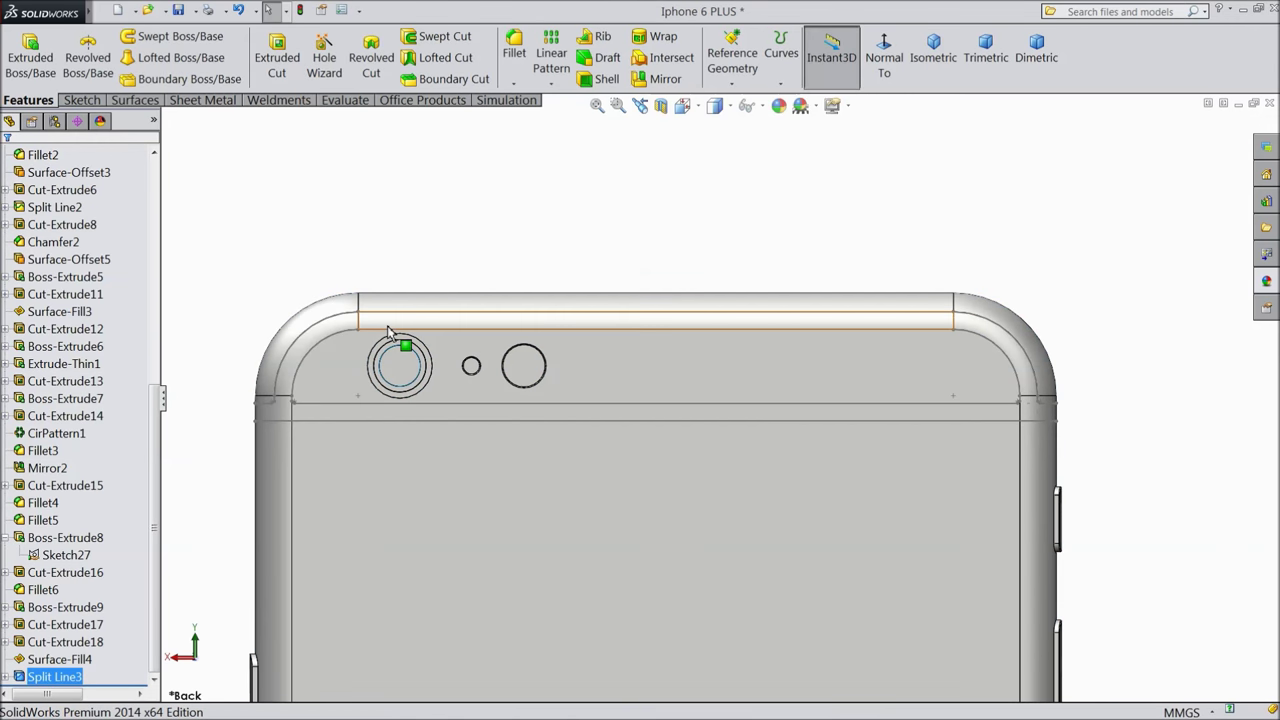
Examine the split antenna band lines around the upper side corner and the lower end near the headphone jack.
{"action": "scroll", "coordinate": [357, 374], "scroll_direction": "up", "scroll_amount": 2}
{"action": "scroll", "coordinate": [657, 429], "scroll_direction": "down", "scroll_amount": 4}
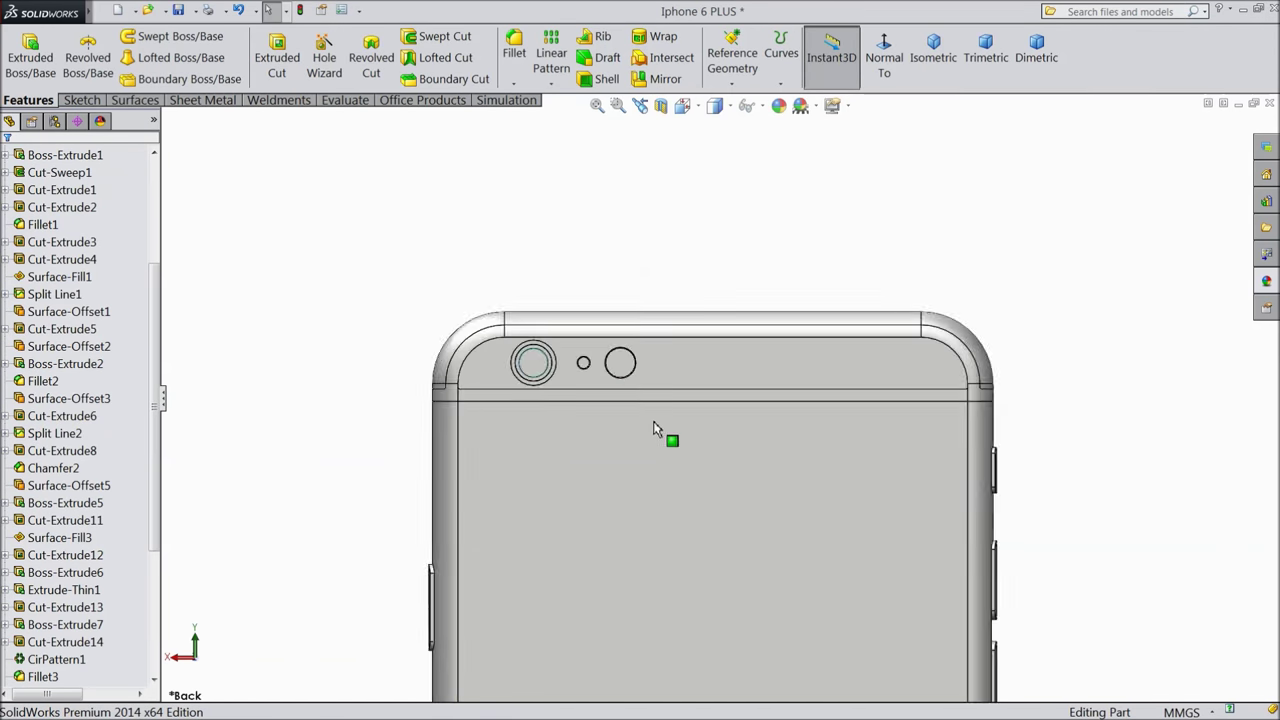
{"action": "middle_click_drag", "start_coordinate": [504, 479], "coordinate": [784, 362]}
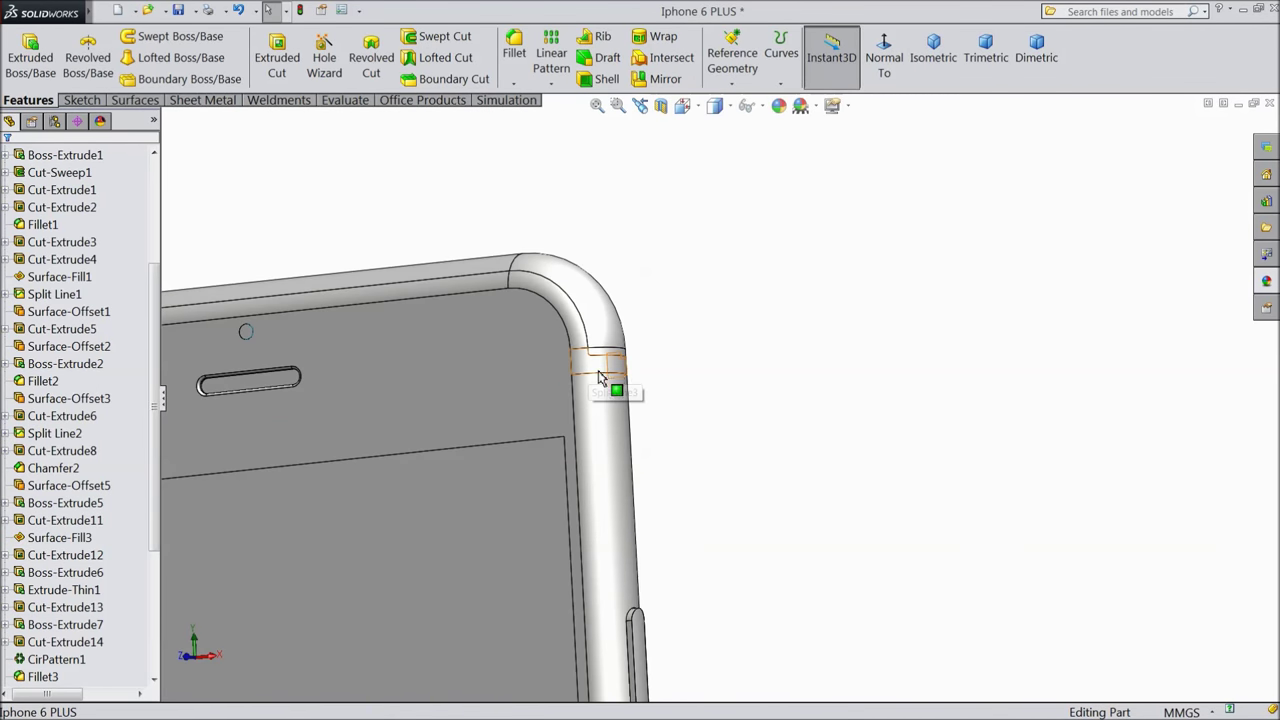
{"action": "scroll", "coordinate": [703, 422], "scroll_direction": "up", "scroll_amount": 2}
{"action": "scroll", "coordinate": [703, 422], "scroll_direction": "up", "scroll_amount": 2}
{"action": "middle_click_drag", "start_coordinate": [803, 494], "coordinate": [509, 294]}
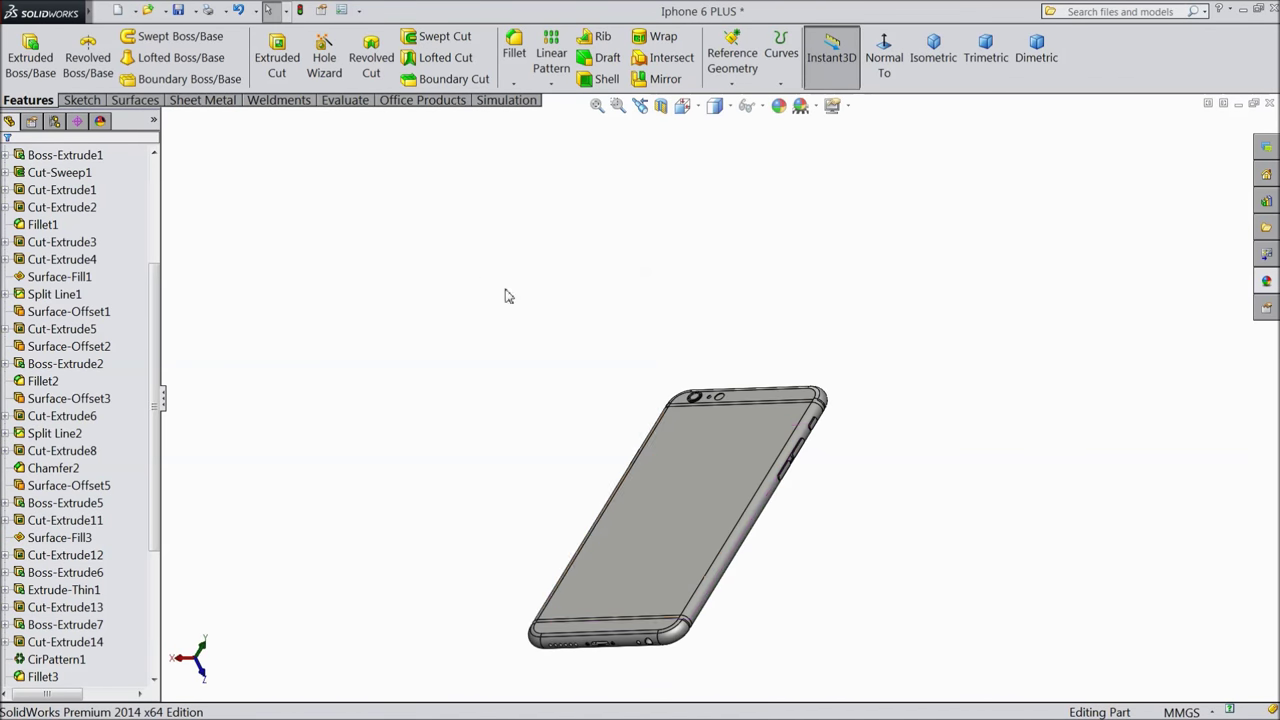
{"action": "scroll", "coordinate": [641, 607], "scroll_direction": "down", "scroll_amount": 3}
{"action": "middle_click_drag", "start_coordinate": [641, 607], "coordinate": [657, 466]}
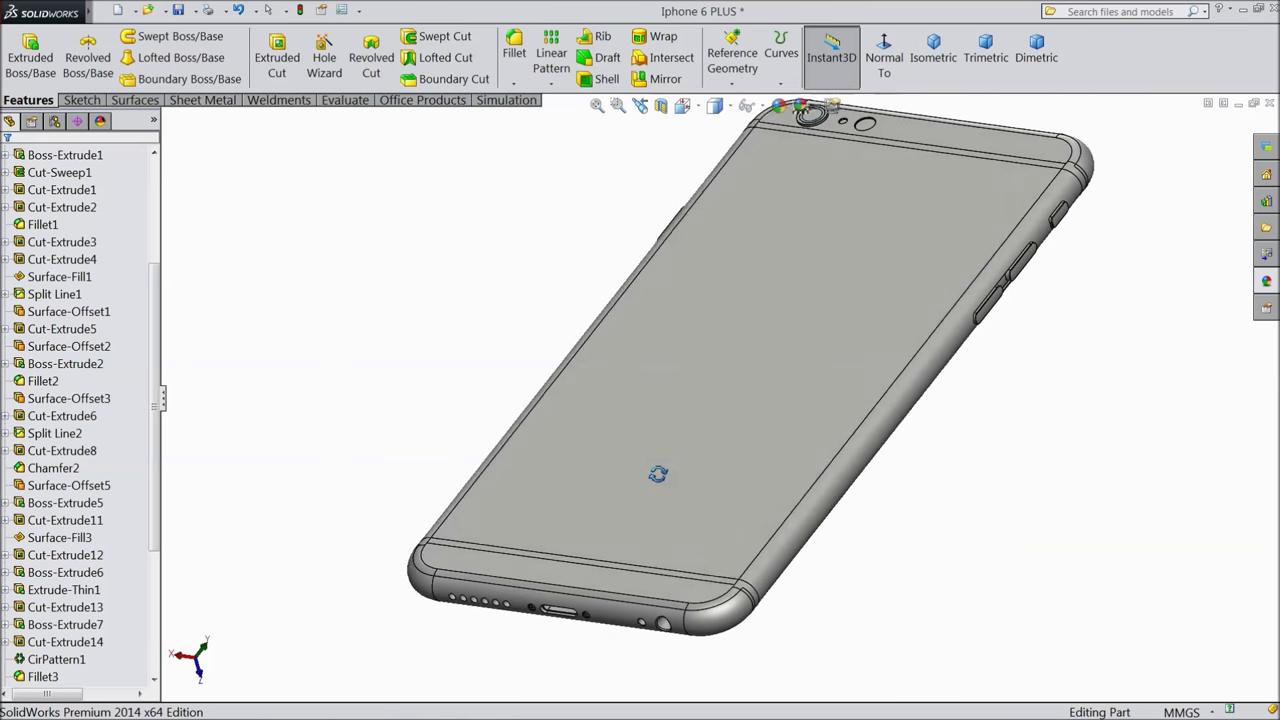
{"action": "left_click", "coordinate": [840, 106]}
{"action": "left_click", "coordinate": [851, 194]}
{"action": "middle_click_drag", "start_coordinate": [766, 363], "coordinate": [666, 503]}
{"action": "scroll", "coordinate": [700, 591], "scroll_direction": "down", "scroll_amount": 4}
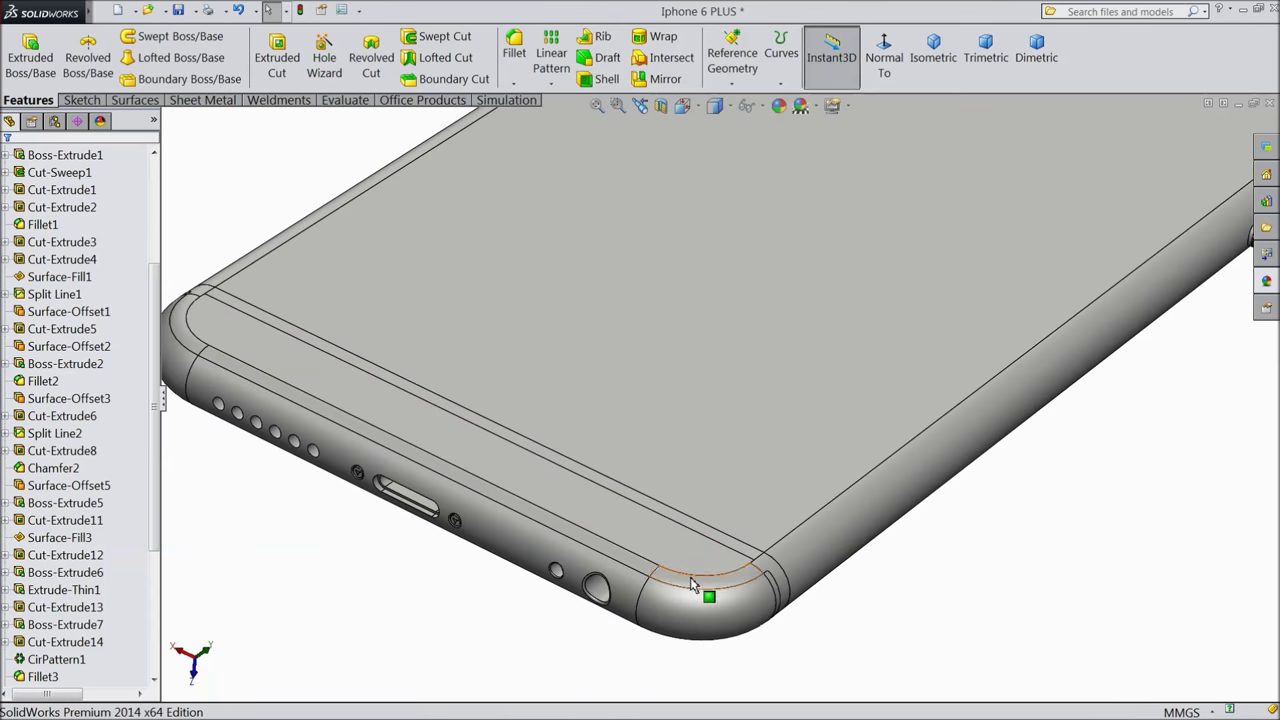
{"action": "scroll", "coordinate": [652, 547], "scroll_direction": "down", "scroll_amount": 4}
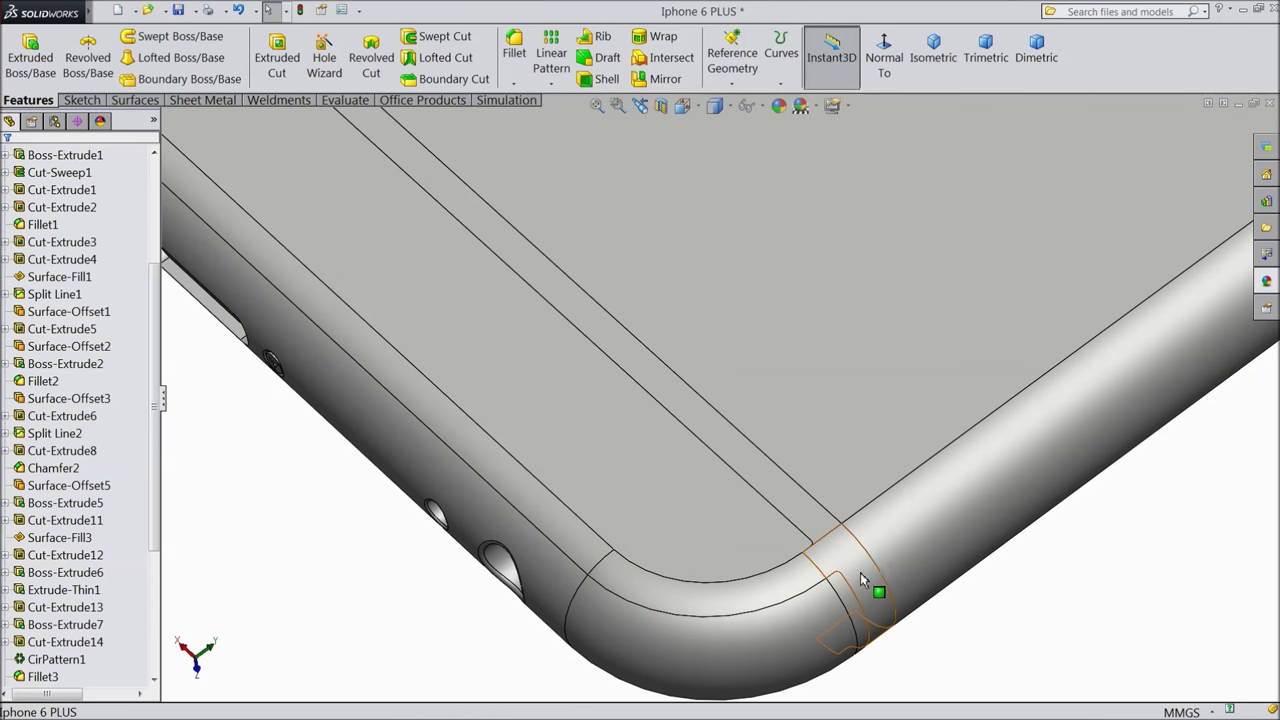
{"action": "scroll", "coordinate": [815, 578], "scroll_direction": "up", "scroll_amount": 8}
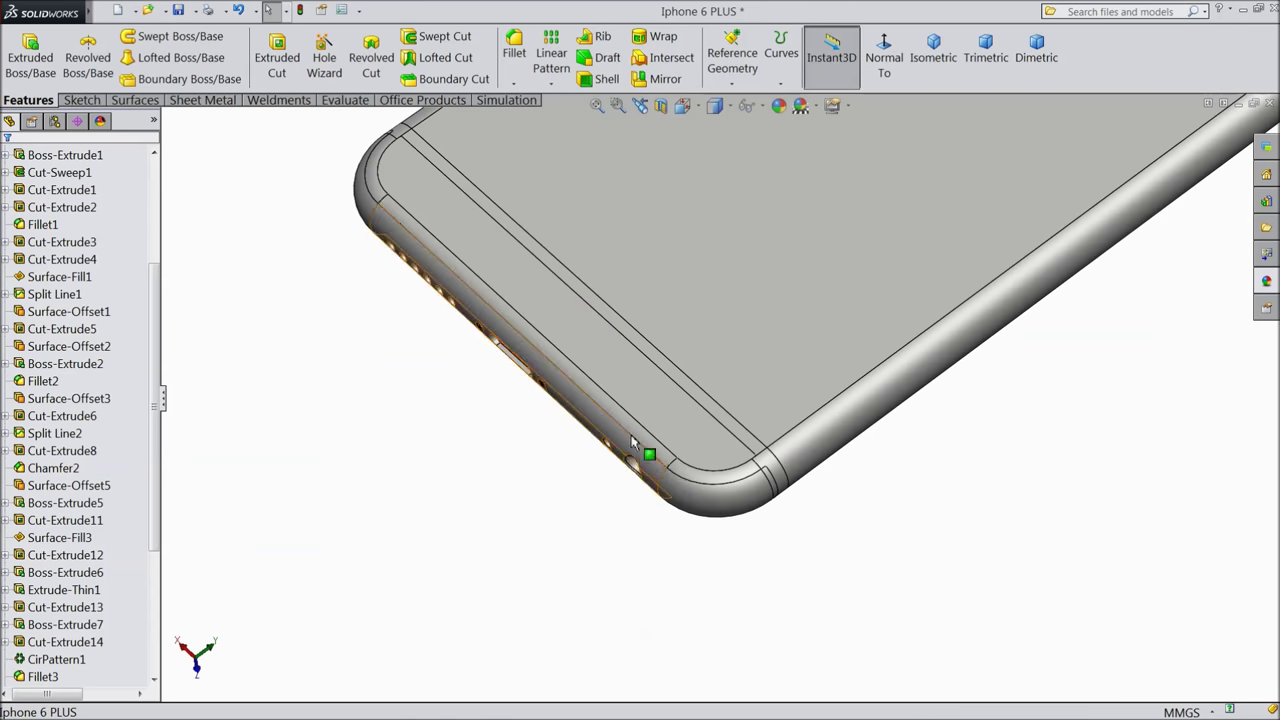
{"action": "scroll", "coordinate": [889, 229], "scroll_direction": "down", "scroll_amount": 3}
{"action": "scroll", "coordinate": [894, 229], "scroll_direction": "up", "scroll_amount": 1}
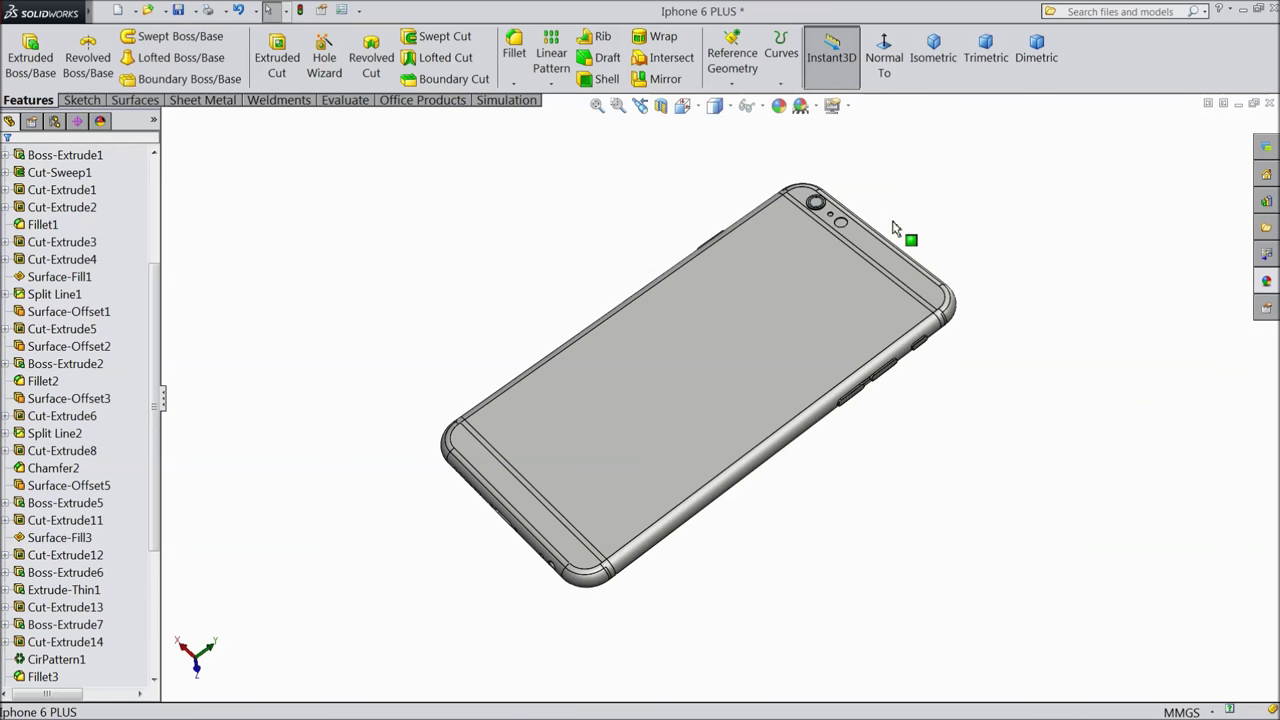
Examine the complete phone model from the back and from the front screen side.
{"action": "middle_click_drag", "start_coordinate": [894, 229], "coordinate": [810, 272]}
{"action": "scroll", "coordinate": [815, 290], "scroll_direction": "down", "scroll_amount": 2}
{"action": "scroll", "coordinate": [820, 320], "scroll_direction": "up", "scroll_amount": 2}
{"action": "scroll", "coordinate": [811, 240], "scroll_direction": "down", "scroll_amount": 2}
{"action": "scroll", "coordinate": [766, 351], "scroll_direction": "up", "scroll_amount": 3}
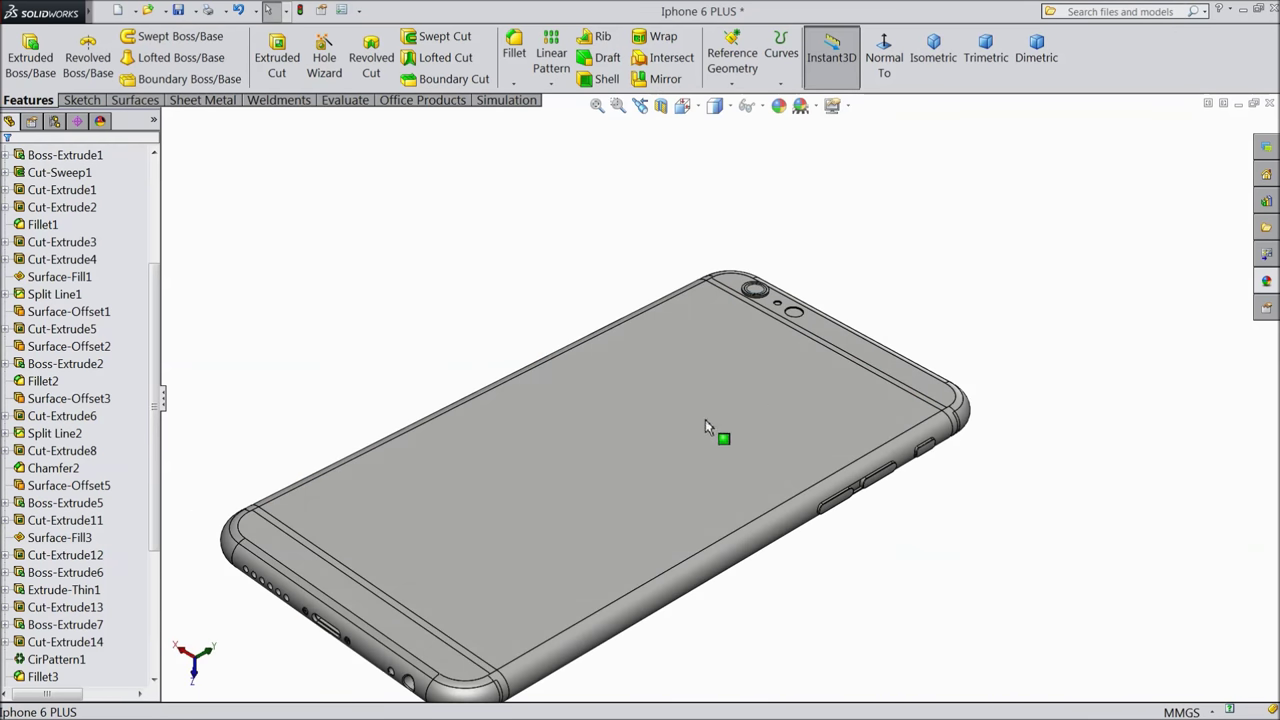
{"action": "scroll", "coordinate": [538, 540], "scroll_direction": "up", "scroll_amount": 2}
{"action": "scroll", "coordinate": [545, 543], "scroll_direction": "down", "scroll_amount": 1}
{"action": "middle_click_drag", "start_coordinate": [743, 594], "coordinate": [666, 122]}
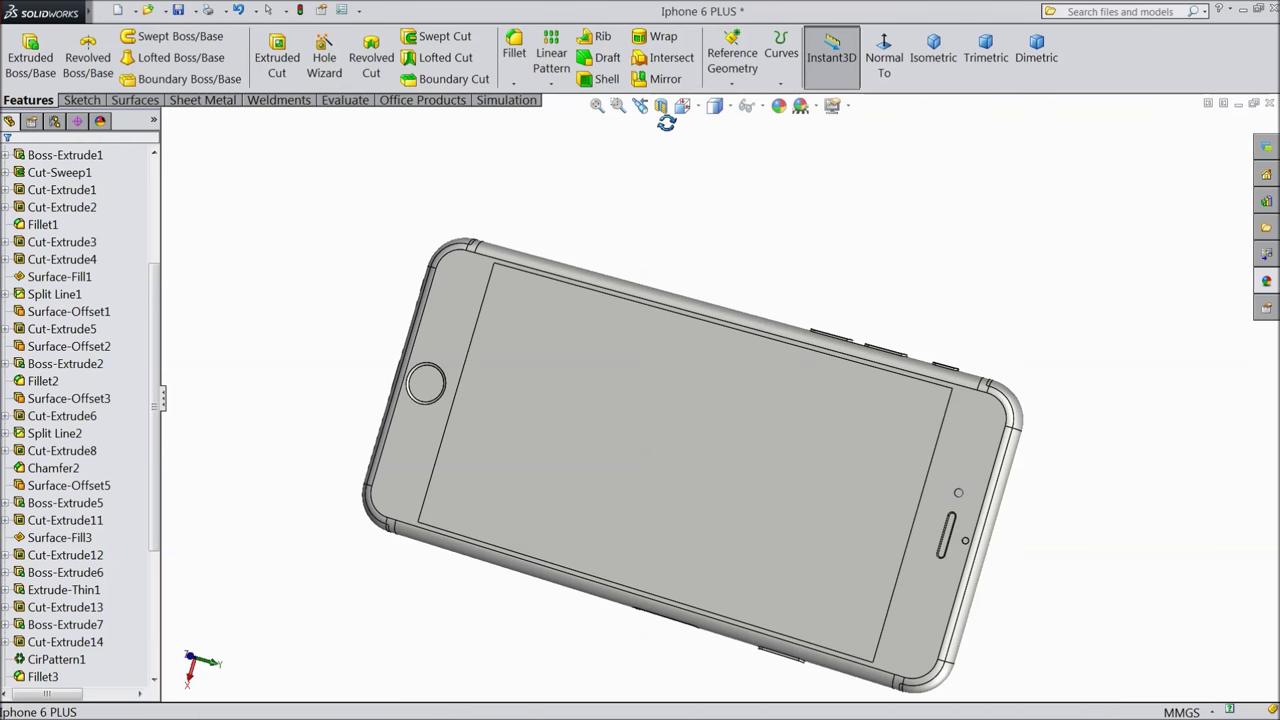
{"action": "middle_click_drag", "start_coordinate": [654, 517], "coordinate": [690, 425]}
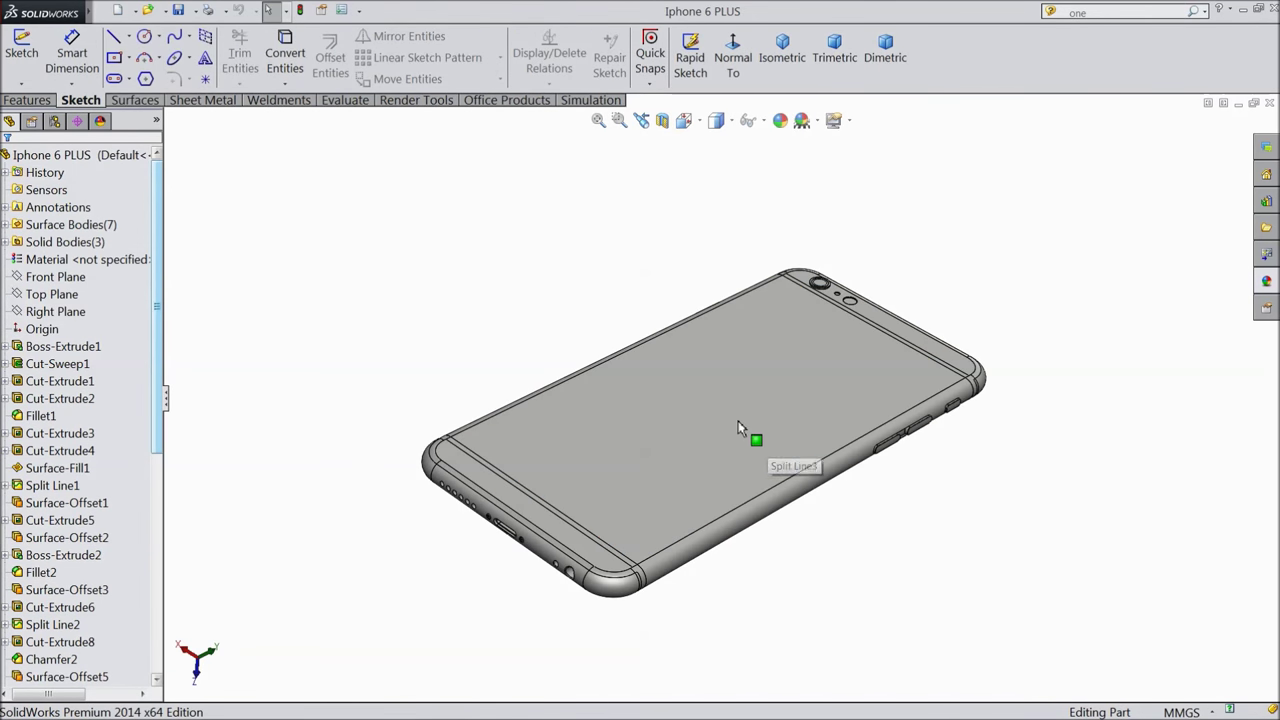
Start a new sketch on the back face between the antenna bands and view it straight on.
{"action": "middle_click_drag", "start_coordinate": [739, 428], "coordinate": [731, 457]}
{"action": "scroll", "coordinate": [730, 420], "scroll_direction": "down", "scroll_amount": 4}
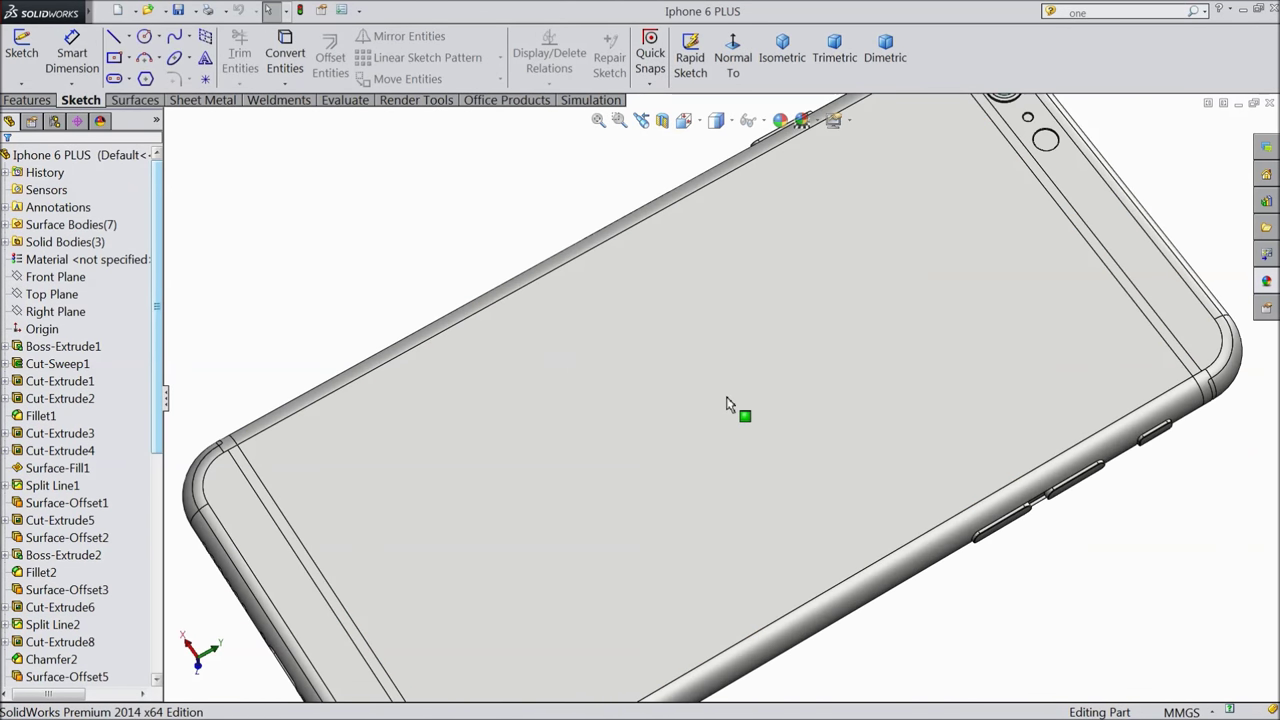
{"action": "left_click", "coordinate": [824, 366]}
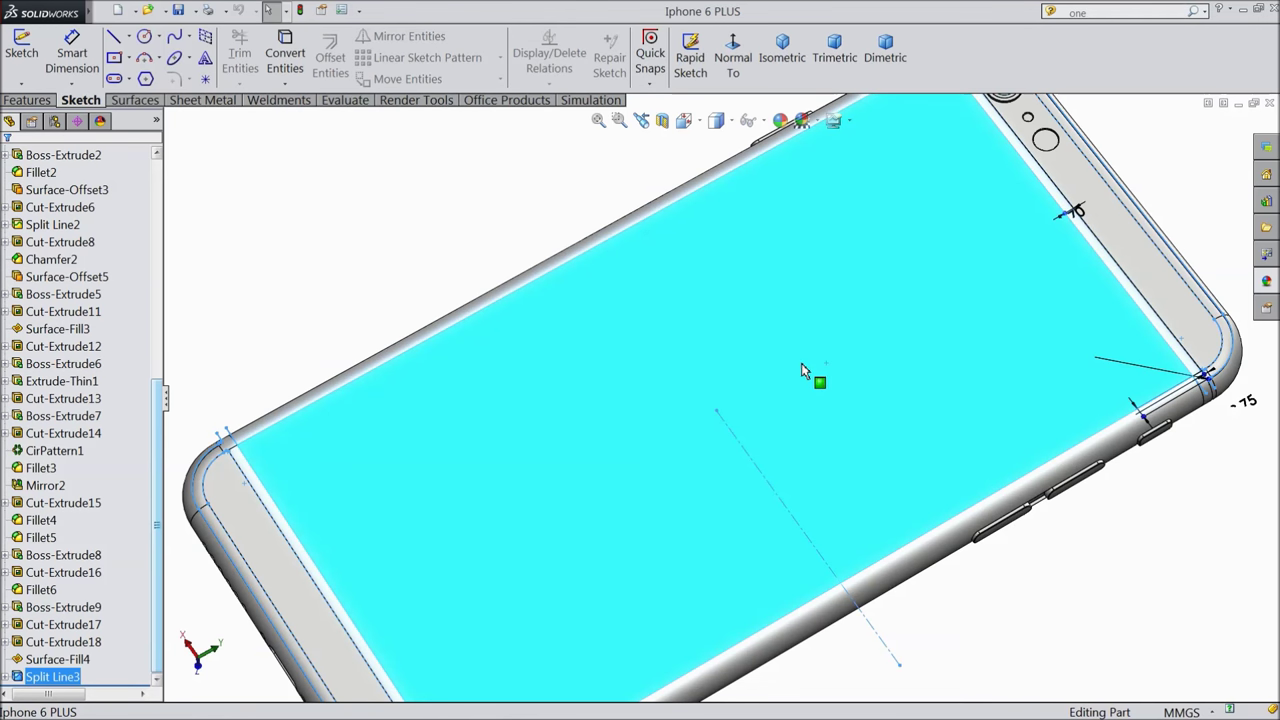
{"action": "left_click", "coordinate": [852, 320]}
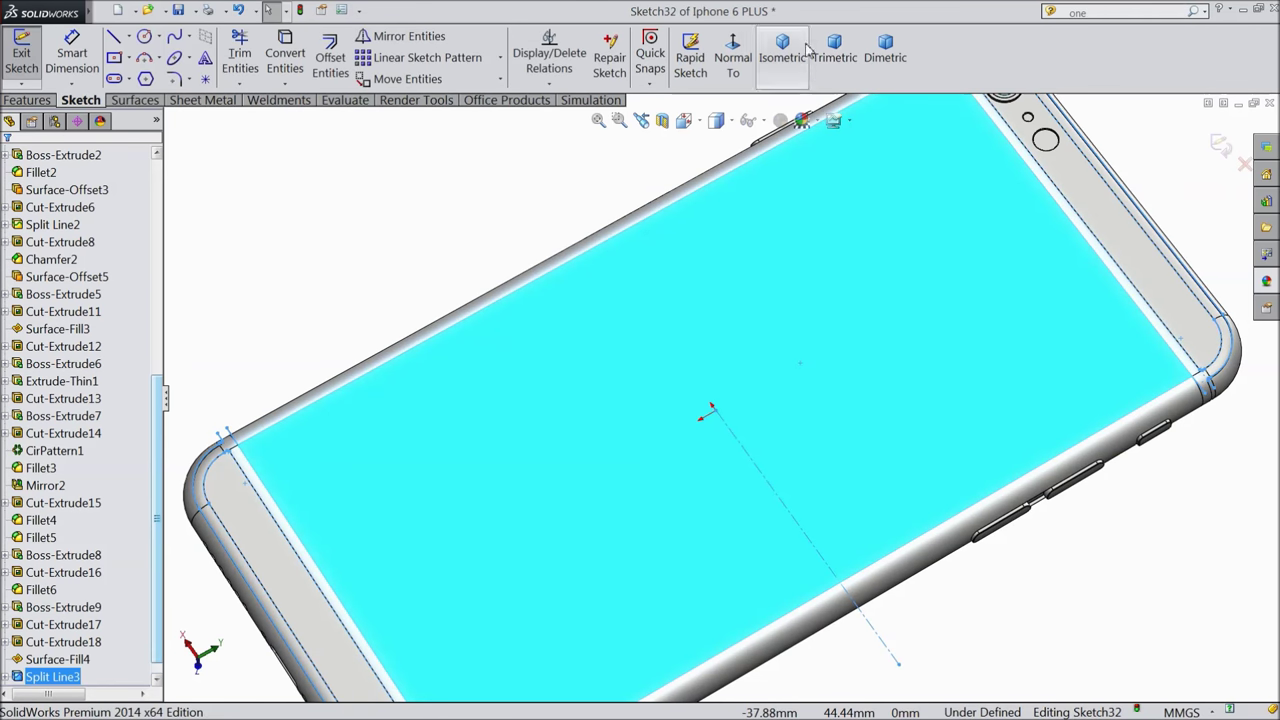
{"action": "left_click", "coordinate": [733, 58]}
Insert the apple-logo_318-40184 PNG image as a sketch picture in the back face sketch.
{"action": "mouse_move", "coordinate": [45, 11]}
{"action": "left_click", "coordinate": [105, 11]}
{"action": "mouse_move", "coordinate": [204, 12]}
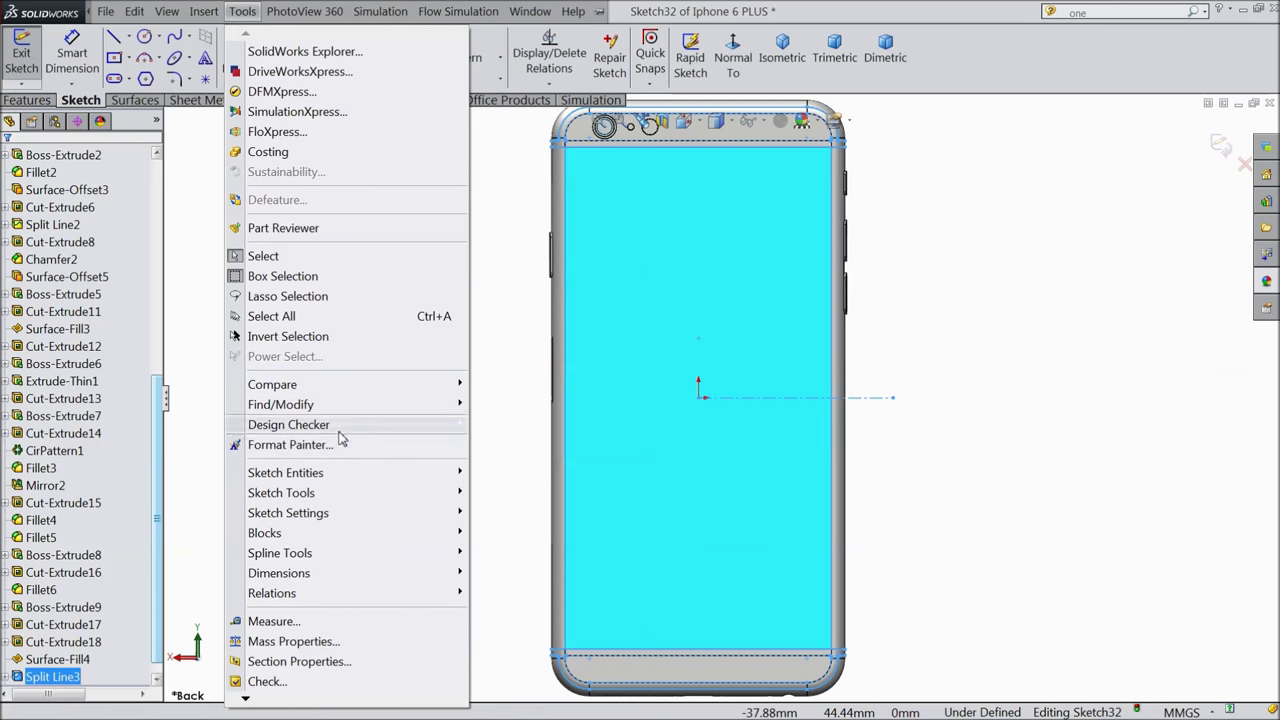
{"action": "mouse_move", "coordinate": [333, 494]}
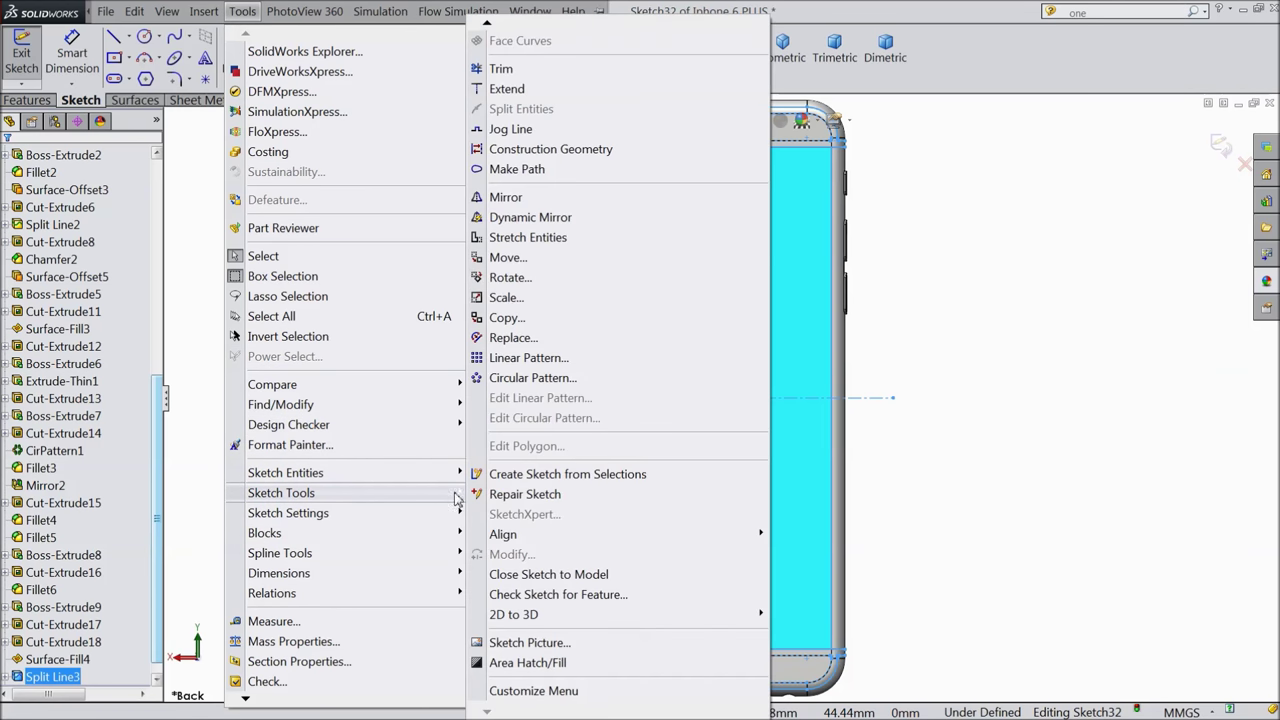
{"action": "left_click", "coordinate": [541, 644]}
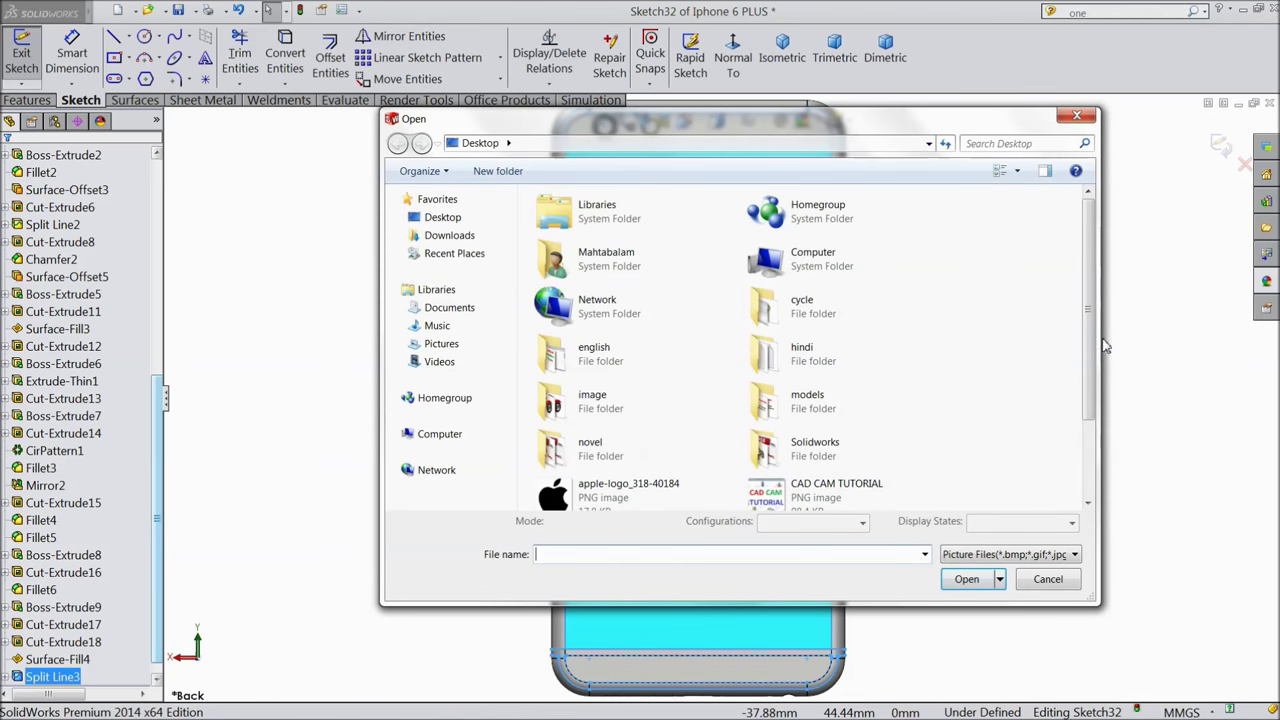
{"action": "scroll", "coordinate": [598, 505], "scroll_direction": "down", "scroll_amount": 2}
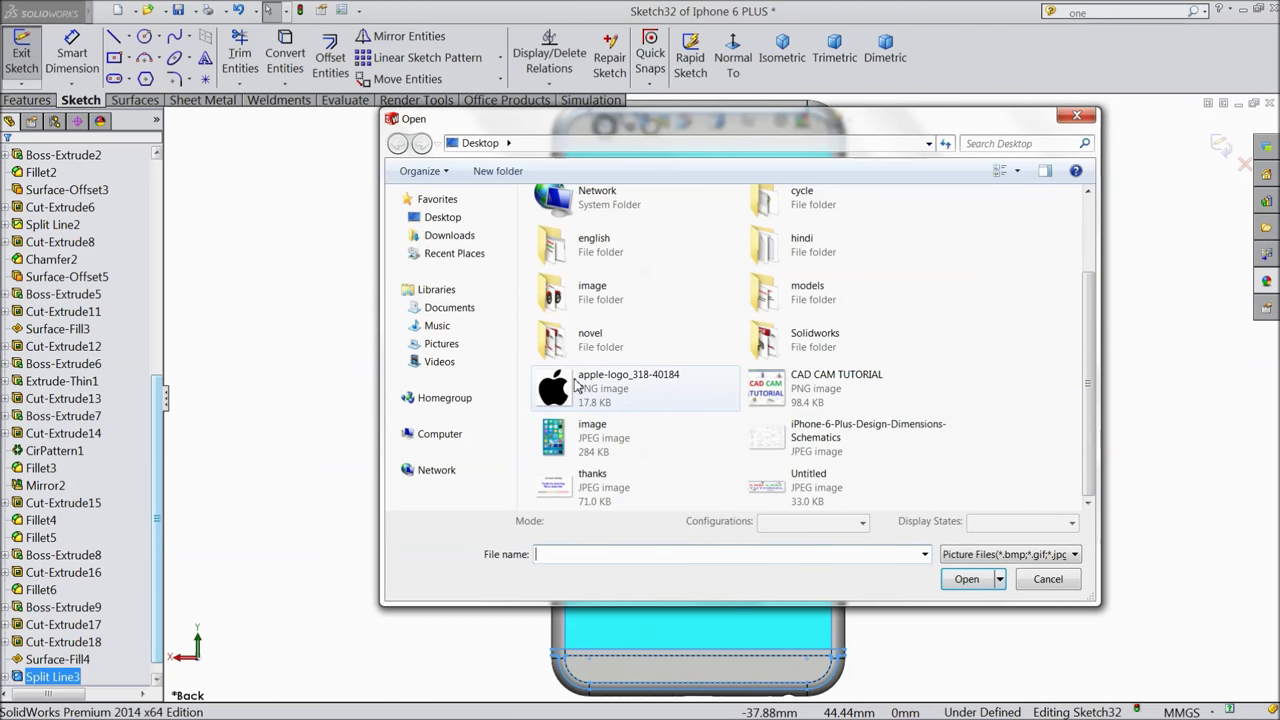
{"action": "left_click", "coordinate": [584, 392]}
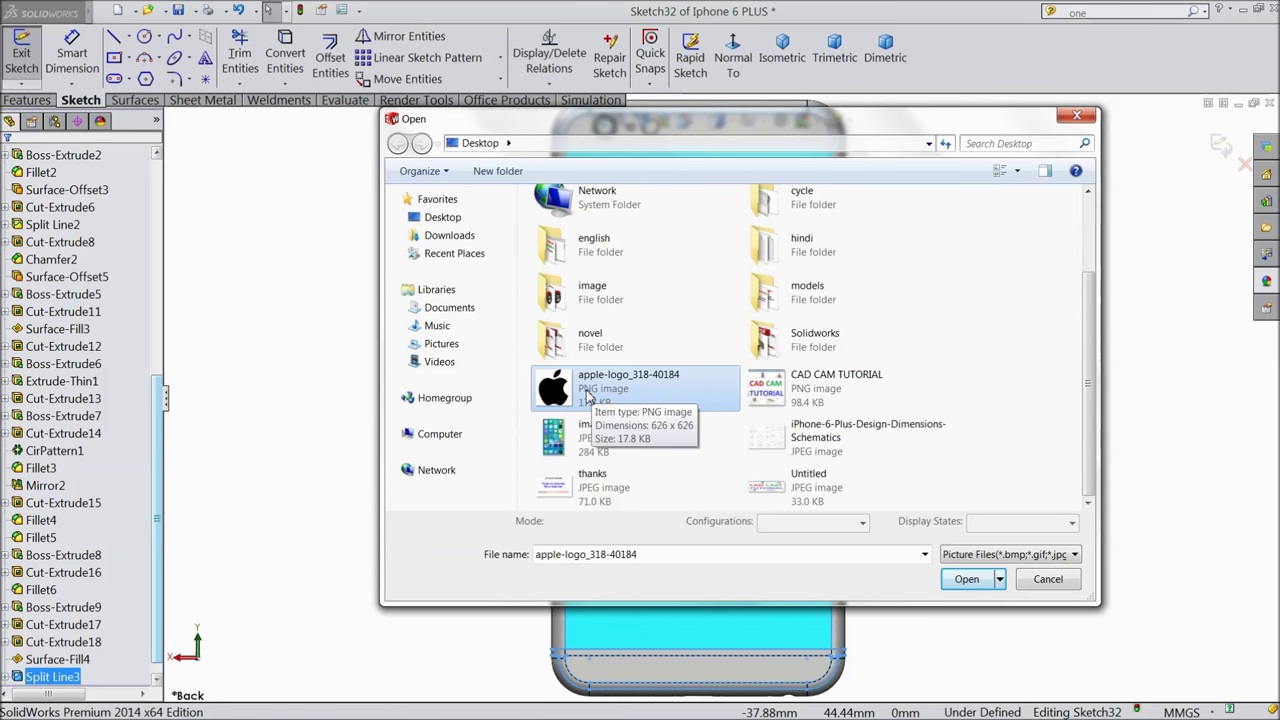
{"action": "left_click", "coordinate": [966, 579]}
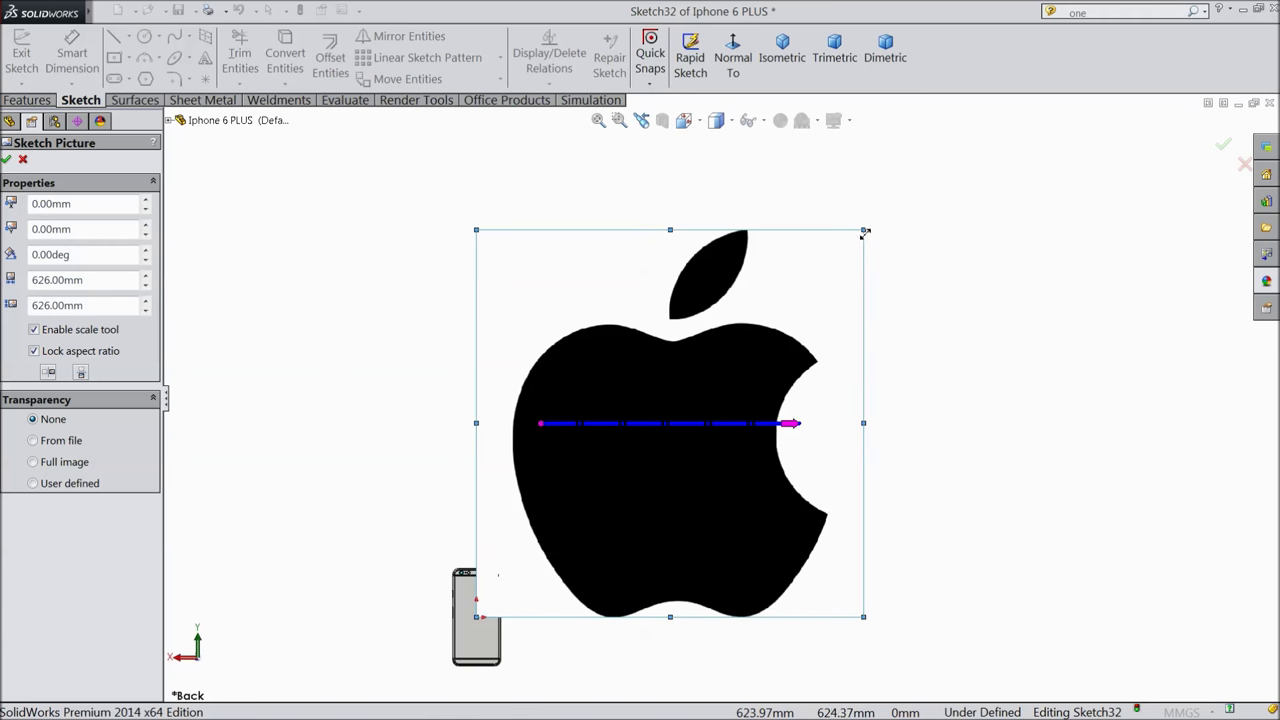
Shrink the logo picture toward the phone's size and set its width to 18 mm with the aspect ratio locked.
{"action": "mouse_move", "coordinate": [865, 233]}
{"action": "left_mouse_down"}
{"action": "mouse_move", "coordinate": [589, 500]}
{"action": "mouse_move", "coordinate": [525, 626]}
{"action": "mouse_move", "coordinate": [508, 622]}
{"action": "left_mouse_up"}
{"action": "scroll", "coordinate": [574, 594], "scroll_direction": "up", "scroll_amount": 5}
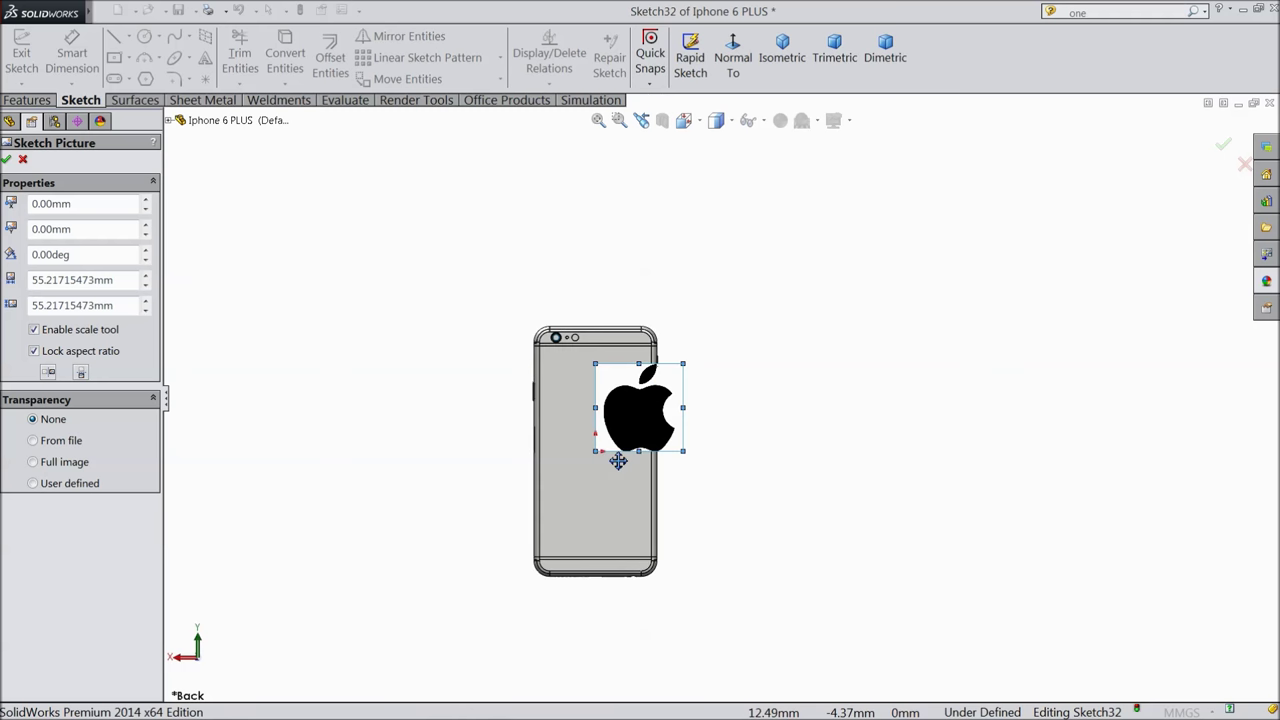
{"action": "scroll", "coordinate": [618, 464], "scroll_direction": "up", "scroll_amount": 4}
{"action": "left_click_drag", "start_coordinate": [128, 280], "coordinate": [28, 280]}
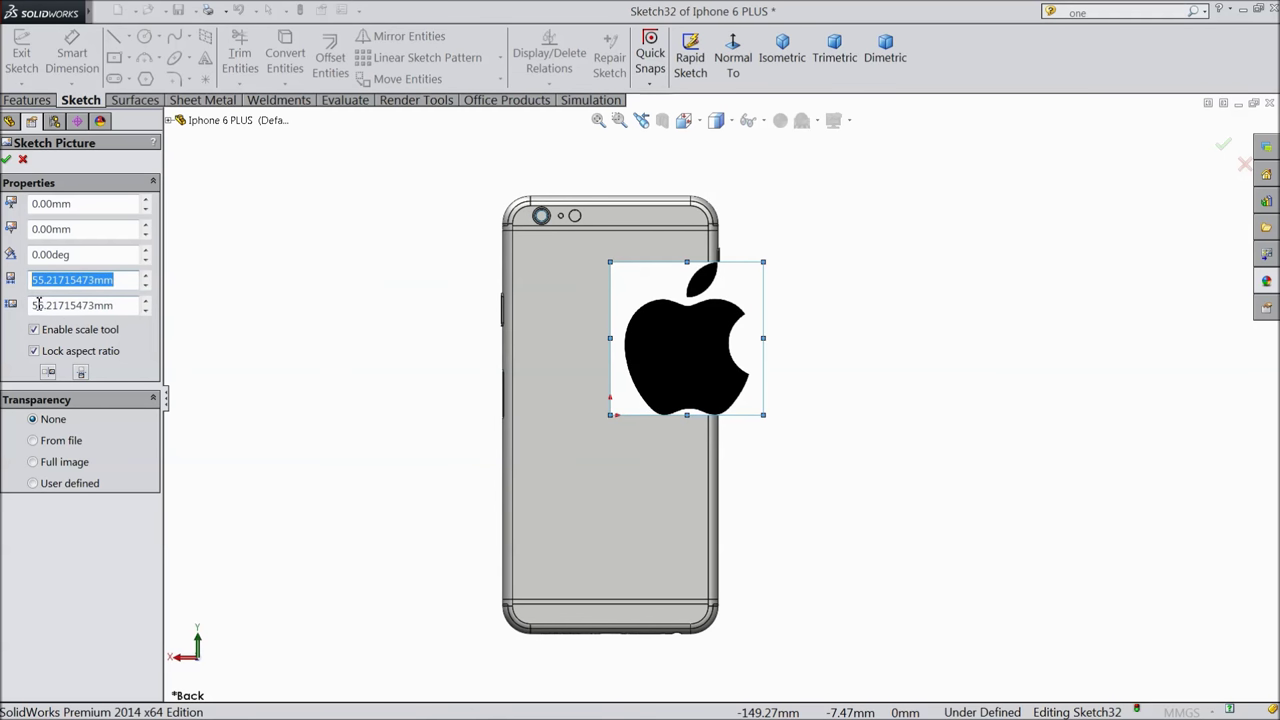
{"action": "type", "text": "1"}
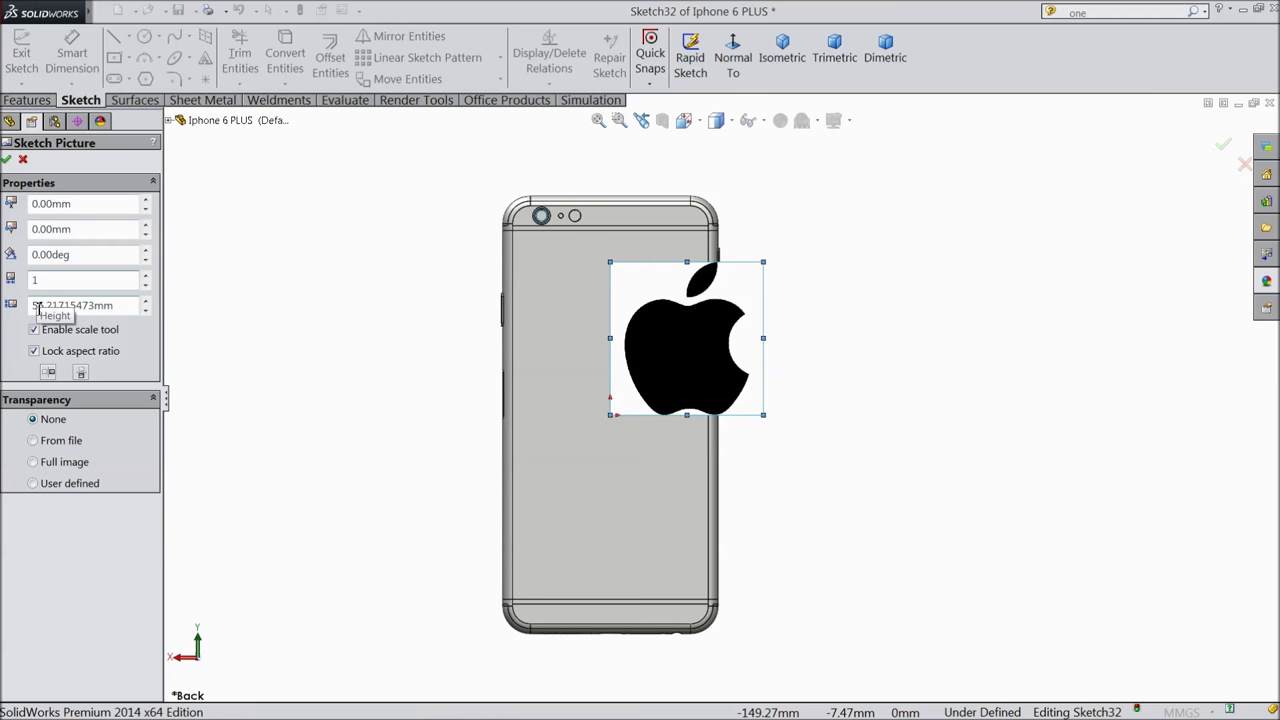
{"action": "type", "text": "8.00mm"}
{"action": "key", "text": "Tab"}
Move the logo picture to the centre of the upper back, at about X -9.2 mm and Y 36.7 mm.
{"action": "scroll", "coordinate": [655, 400], "scroll_direction": "down", "scroll_amount": 2}
{"action": "mouse_move", "coordinate": [633, 378]}
{"action": "left_mouse_down"}
{"action": "mouse_move", "coordinate": [600, 337]}
{"action": "mouse_move", "coordinate": [597, 245]}
{"action": "left_mouse_up"}
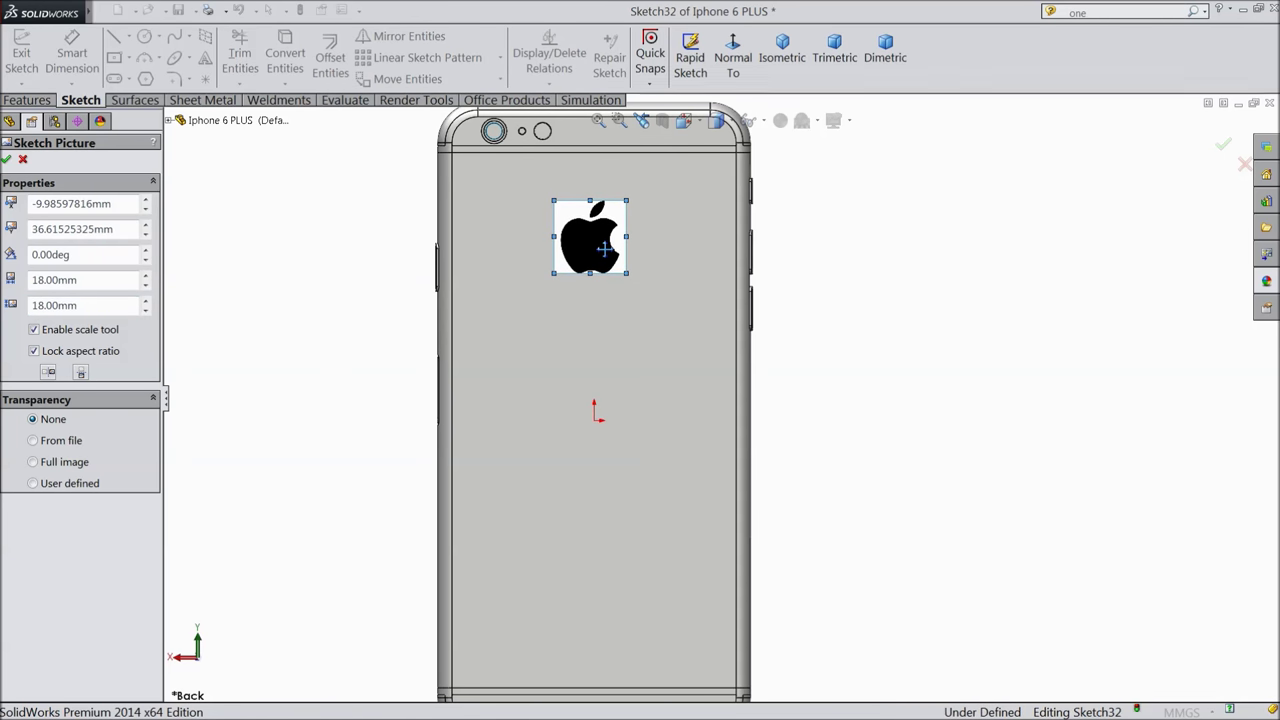
{"action": "scroll", "coordinate": [595, 244], "scroll_direction": "down", "scroll_amount": 1}
{"action": "scroll", "coordinate": [603, 244], "scroll_direction": "down", "scroll_amount": 2}
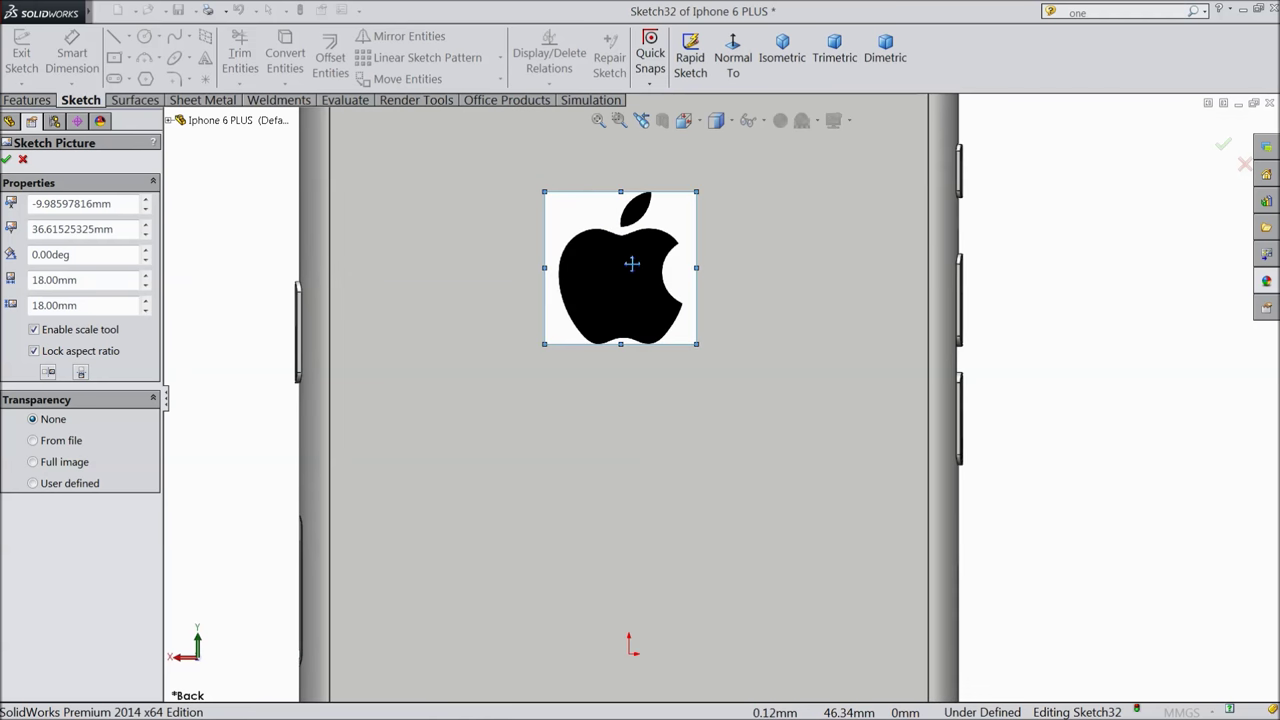
{"action": "left_click_drag", "start_coordinate": [633, 272], "coordinate": [642, 272]}
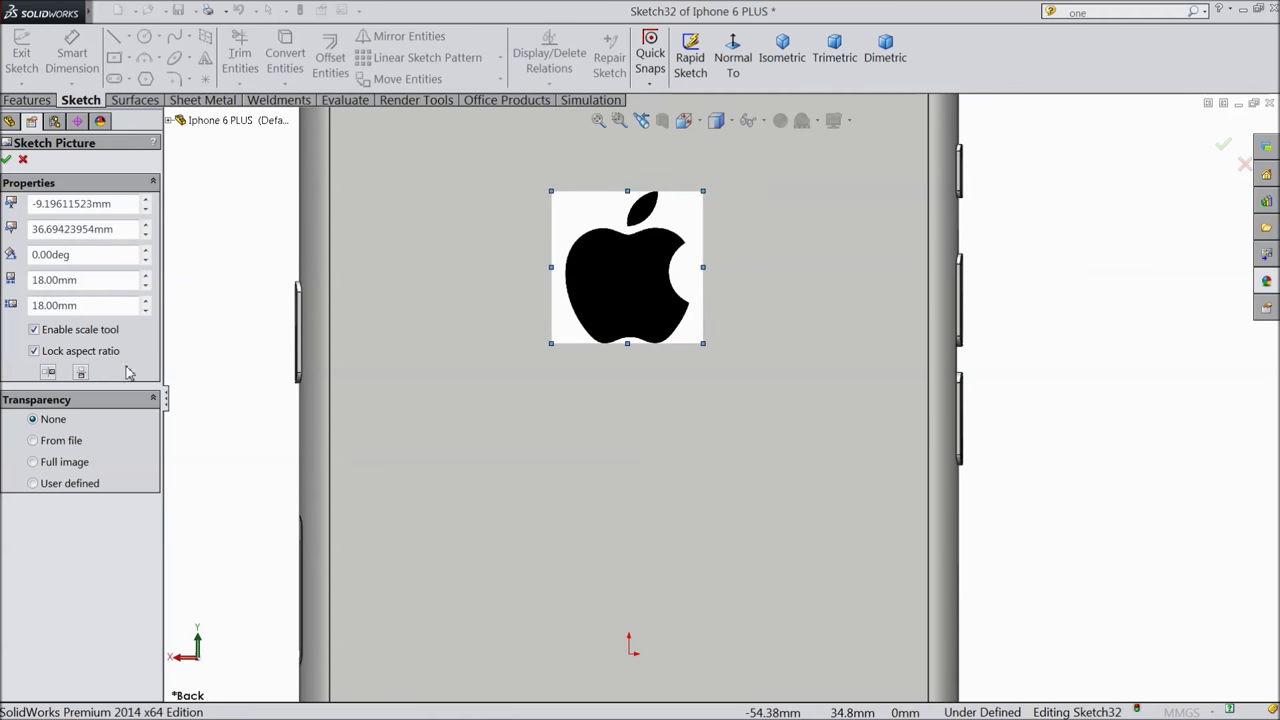
Make the logo picture's white background transparent using user-defined transparency, with matching tolerance and transparency at 1.00, and finish the sketch.
{"action": "left_click", "coordinate": [34, 484]}
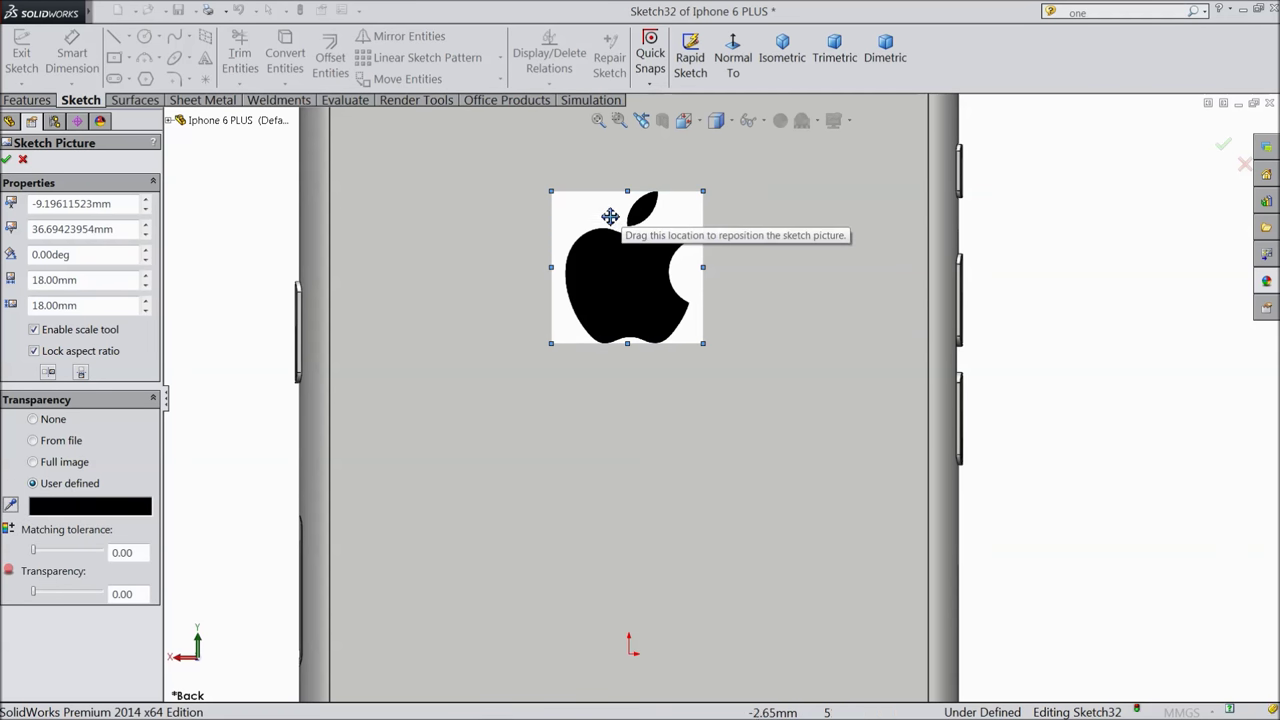
{"action": "left_click", "coordinate": [10, 505]}
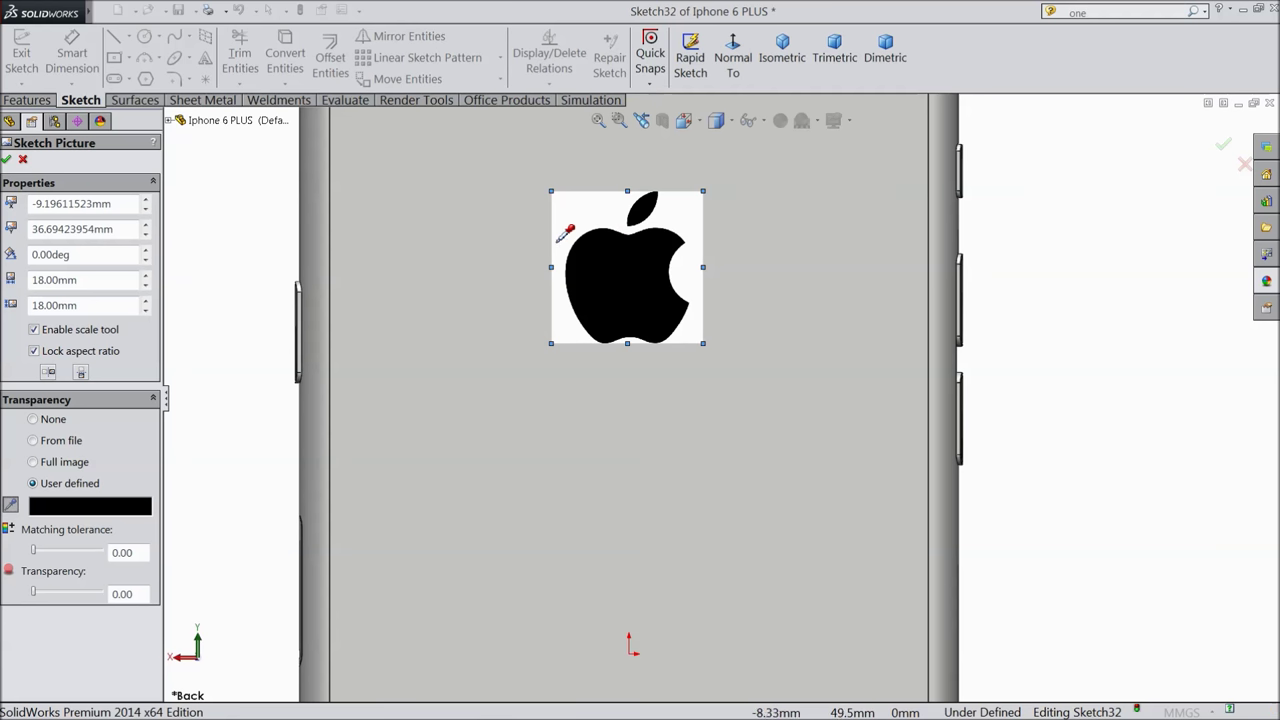
{"action": "left_click", "coordinate": [582, 214]}
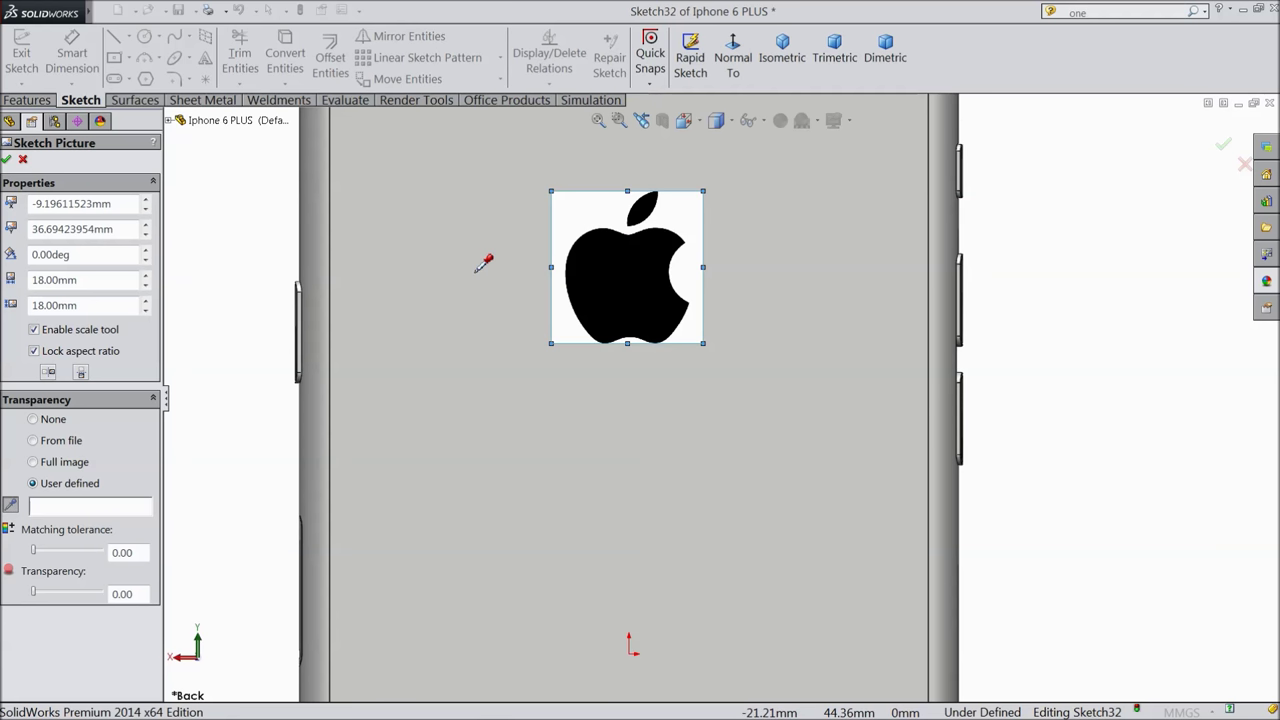
{"action": "left_click_drag", "start_coordinate": [33, 555], "coordinate": [101, 551]}
{"action": "left_click_drag", "start_coordinate": [34, 592], "coordinate": [100, 592]}
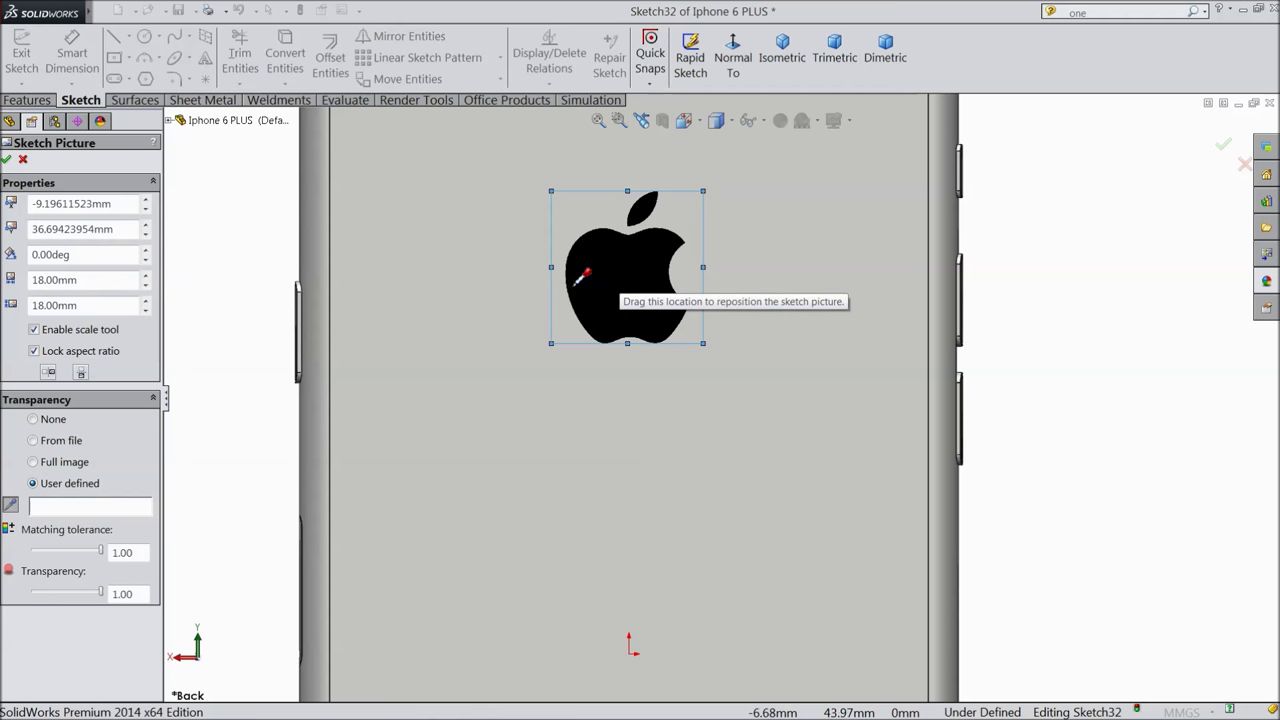
{"action": "left_click", "coordinate": [6, 159]}
{"action": "scroll", "coordinate": [680, 345], "scroll_direction": "up", "scroll_amount": 4}
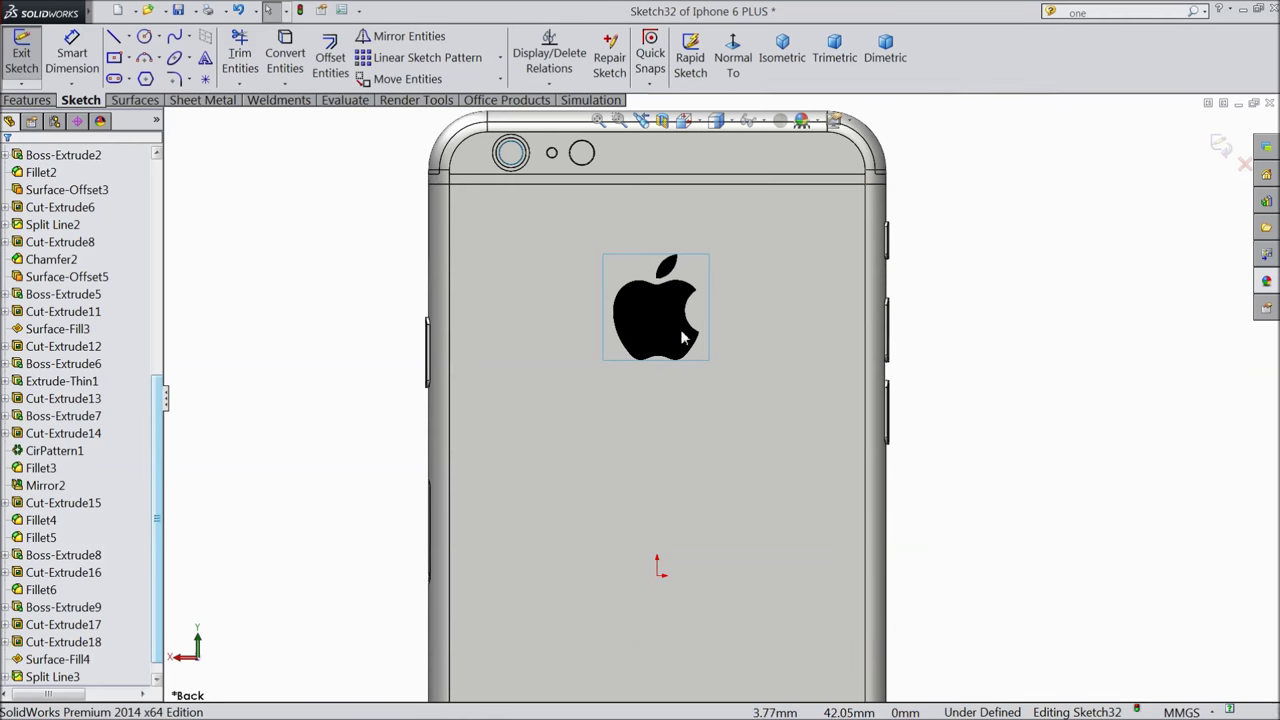
{"action": "key", "text": "ctrl+b"}
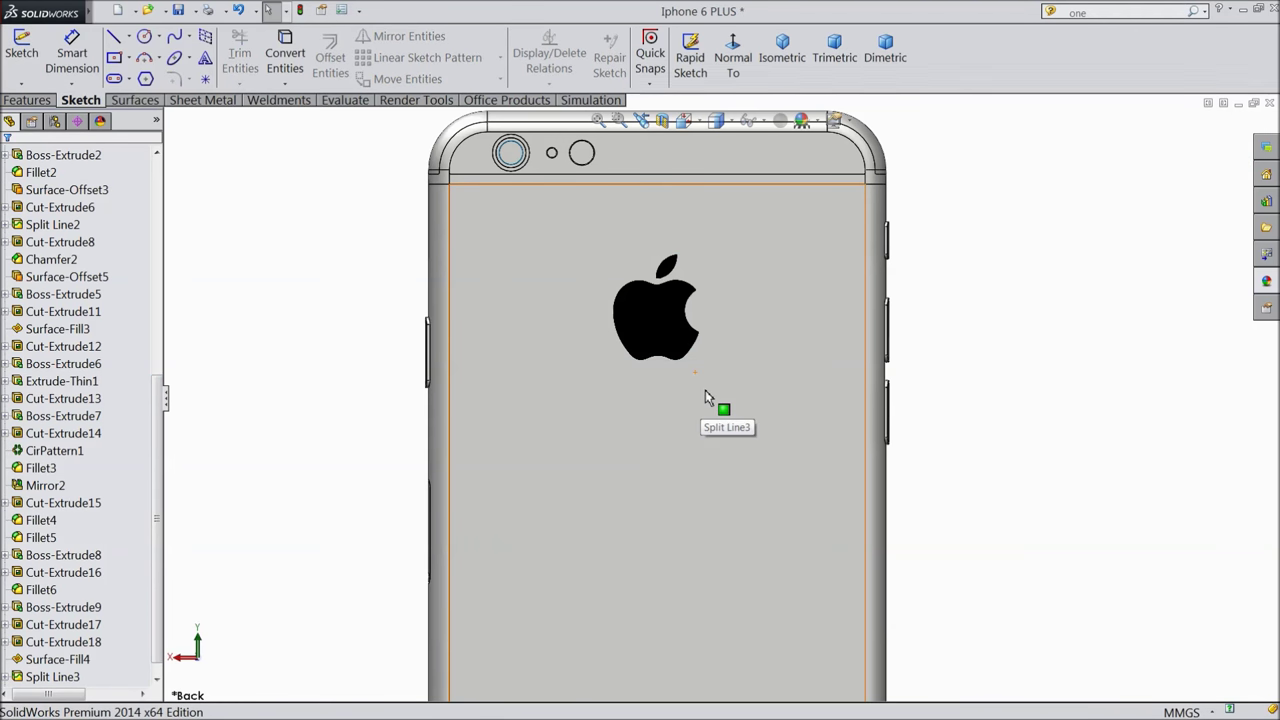
Start a new sketch on the large back face between the antenna bands.
{"action": "scroll", "coordinate": [700, 393], "scroll_direction": "up", "scroll_amount": 4}
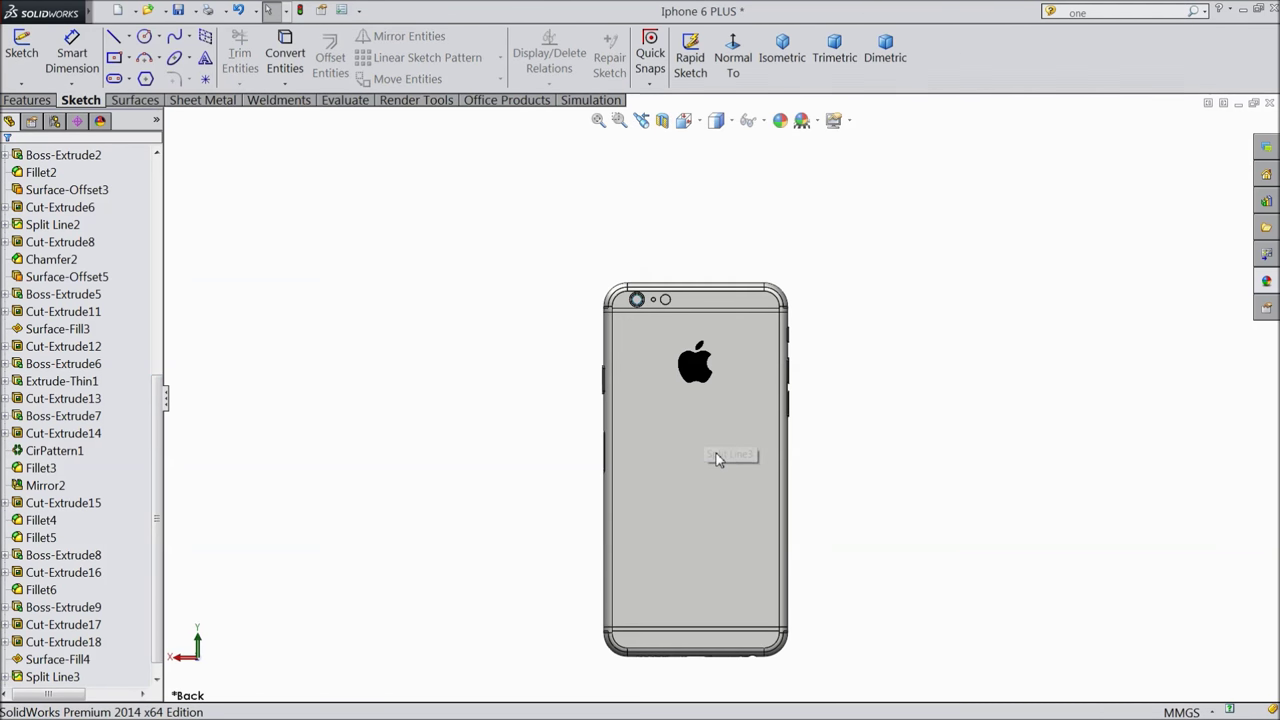
{"action": "scroll", "coordinate": [706, 449], "scroll_direction": "down", "scroll_amount": 2}
{"action": "scroll", "coordinate": [703, 578], "scroll_direction": "up", "scroll_amount": 2}
{"action": "scroll", "coordinate": [703, 577], "scroll_direction": "down", "scroll_amount": 3}
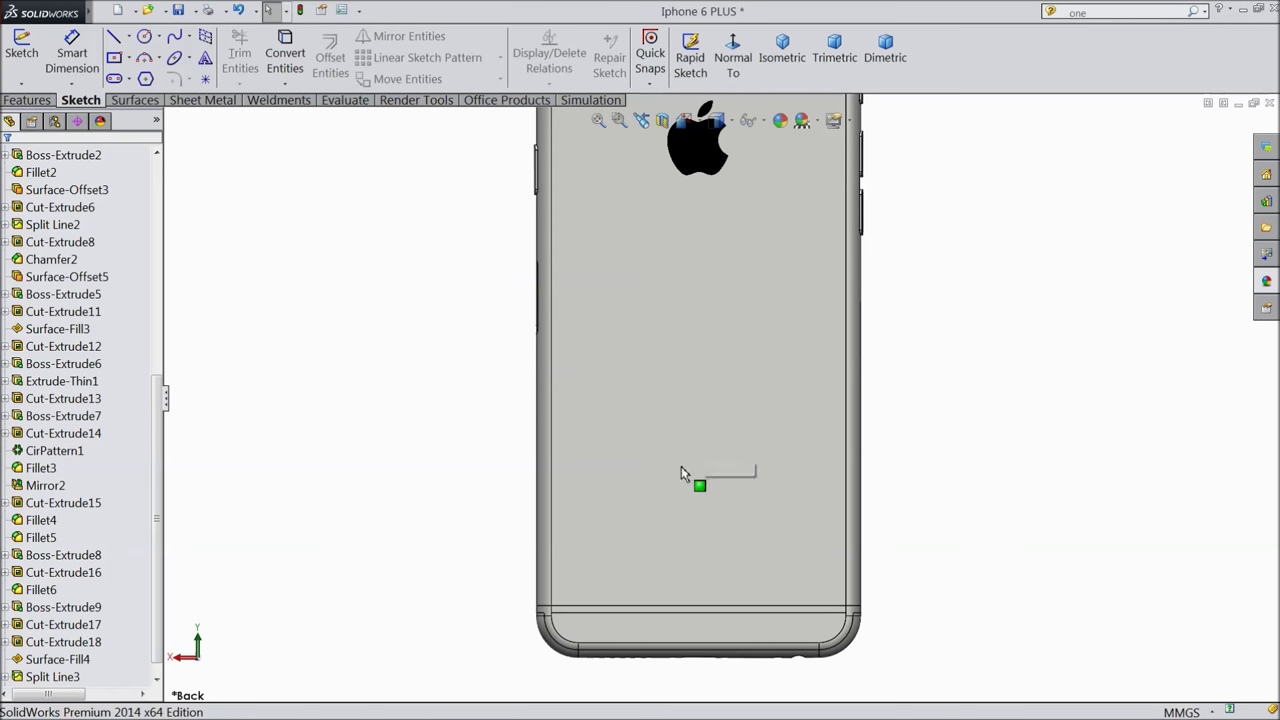
{"action": "left_click", "coordinate": [708, 494]}
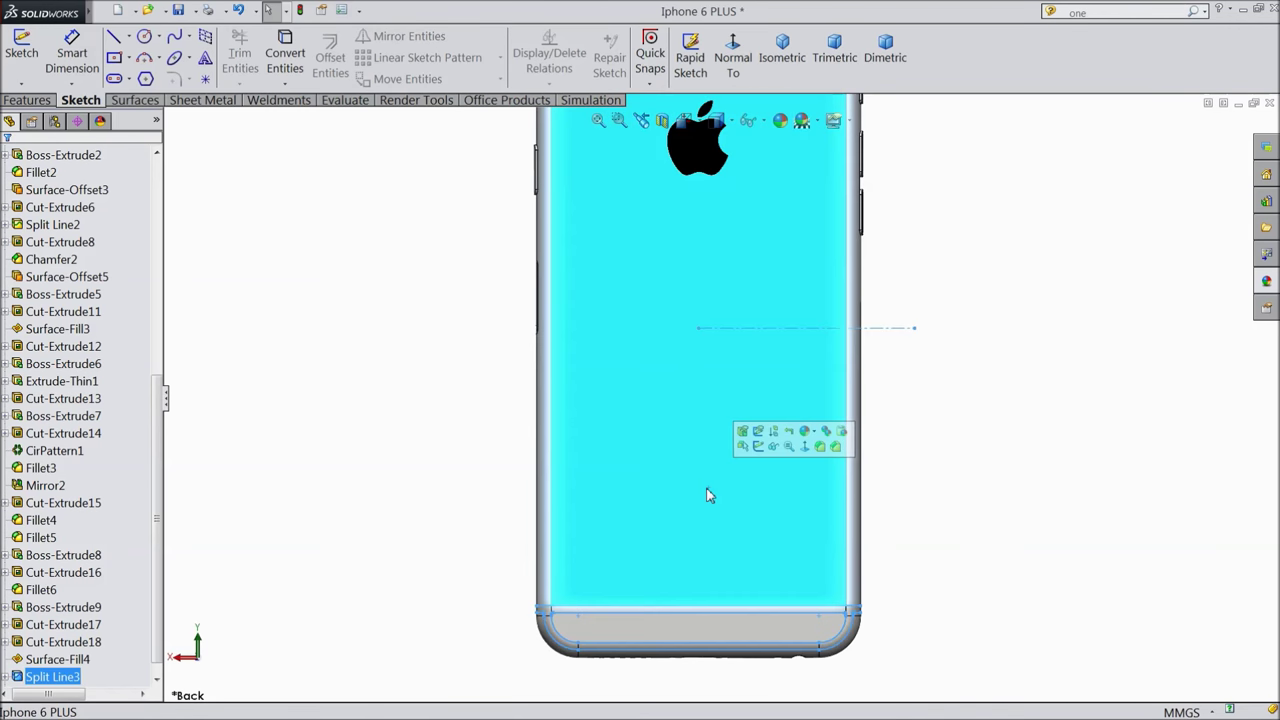
{"action": "left_click", "coordinate": [758, 446]}
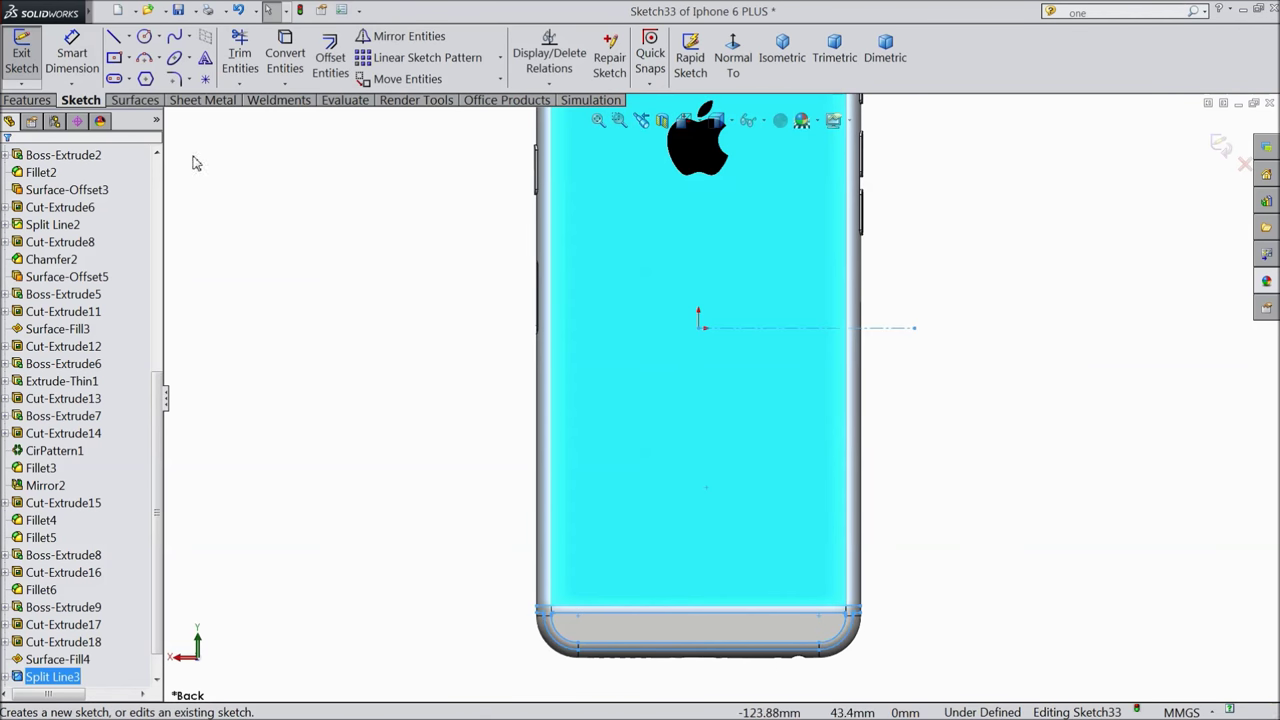
Sketch a horizontal centerline below the origin, spanning the back face from one side edge to the other.
{"action": "left_click", "coordinate": [130, 40]}
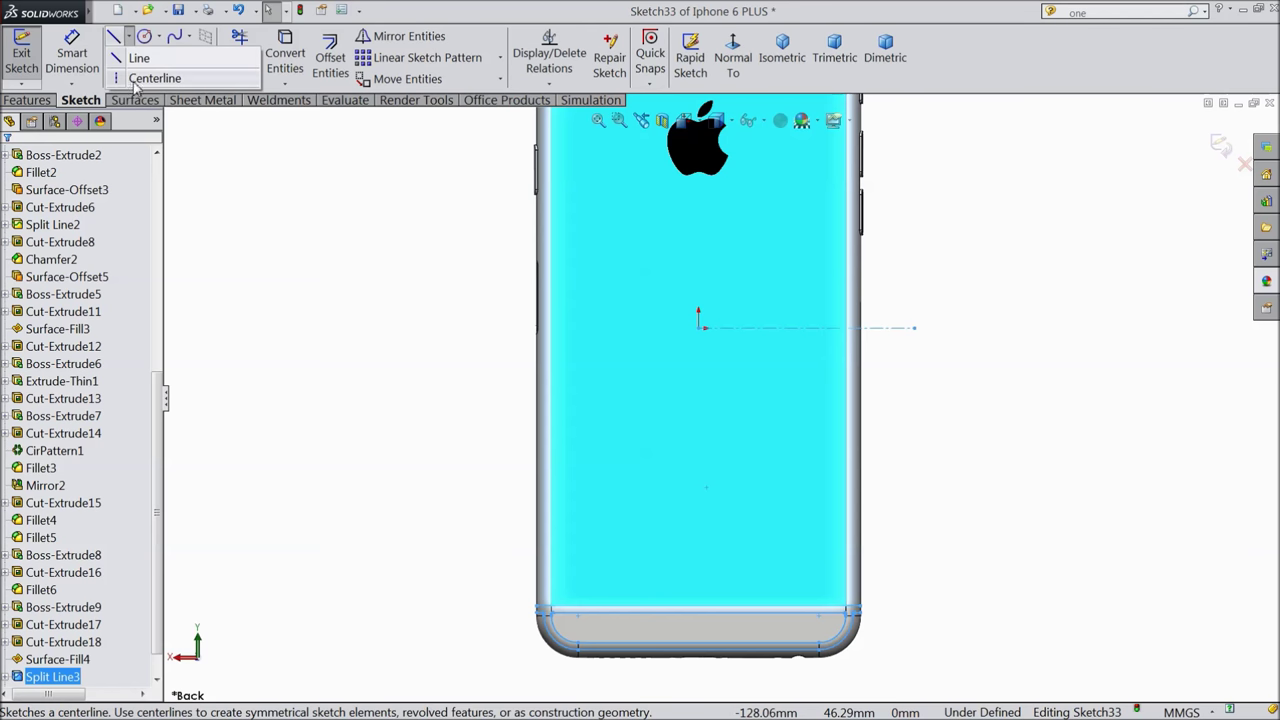
{"action": "left_click", "coordinate": [136, 80]}
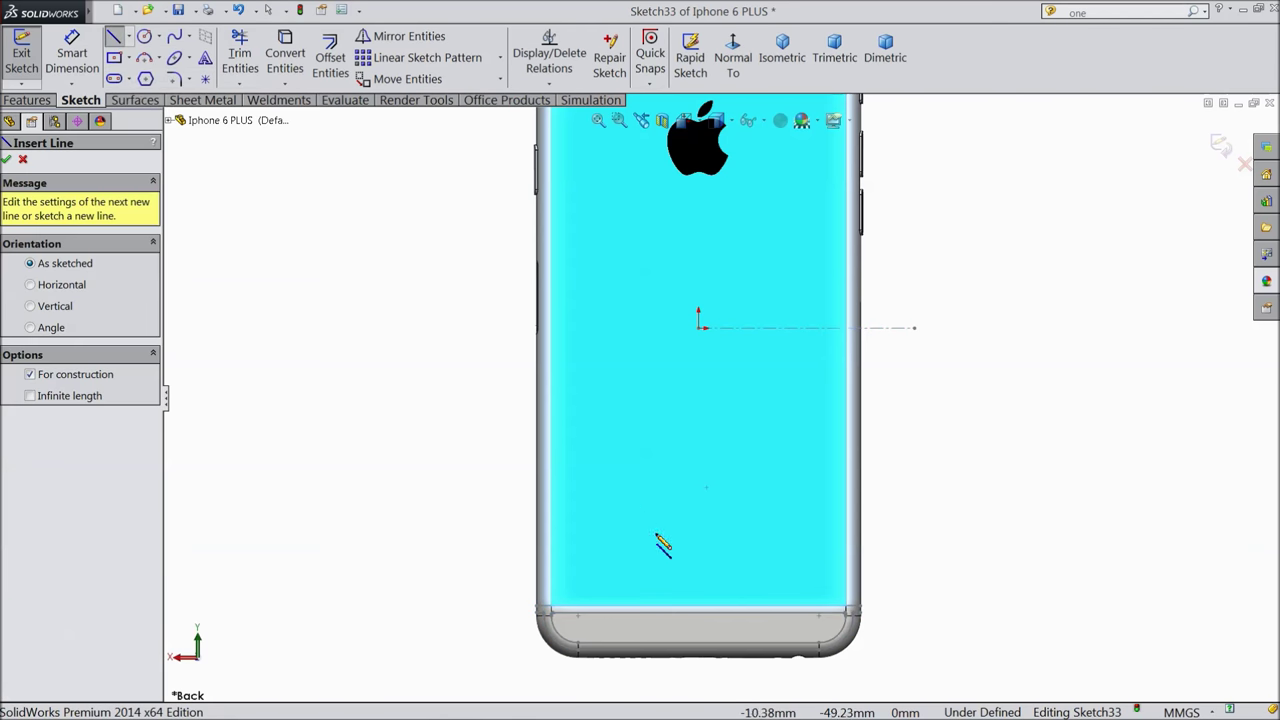
{"action": "left_click", "coordinate": [551, 398]}
{"action": "left_click", "coordinate": [846, 398]}
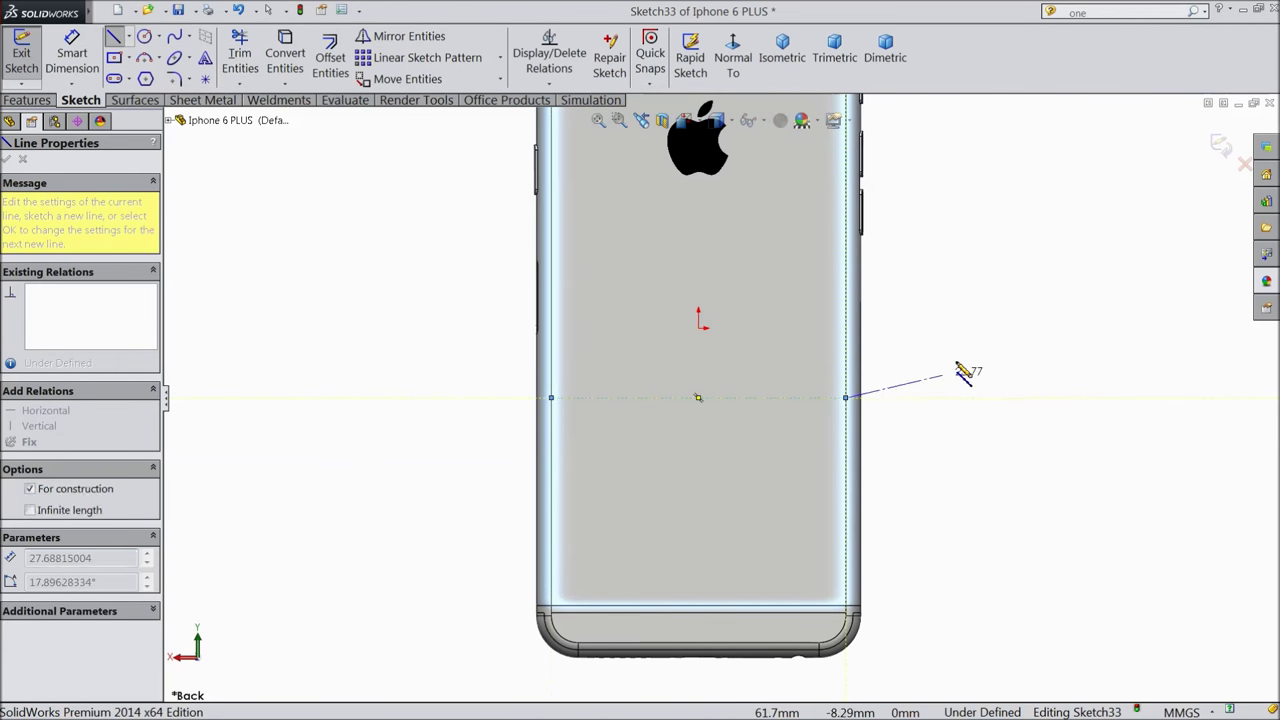
{"action": "right_click", "coordinate": [963, 374]}
{"action": "left_click", "coordinate": [991, 132]}
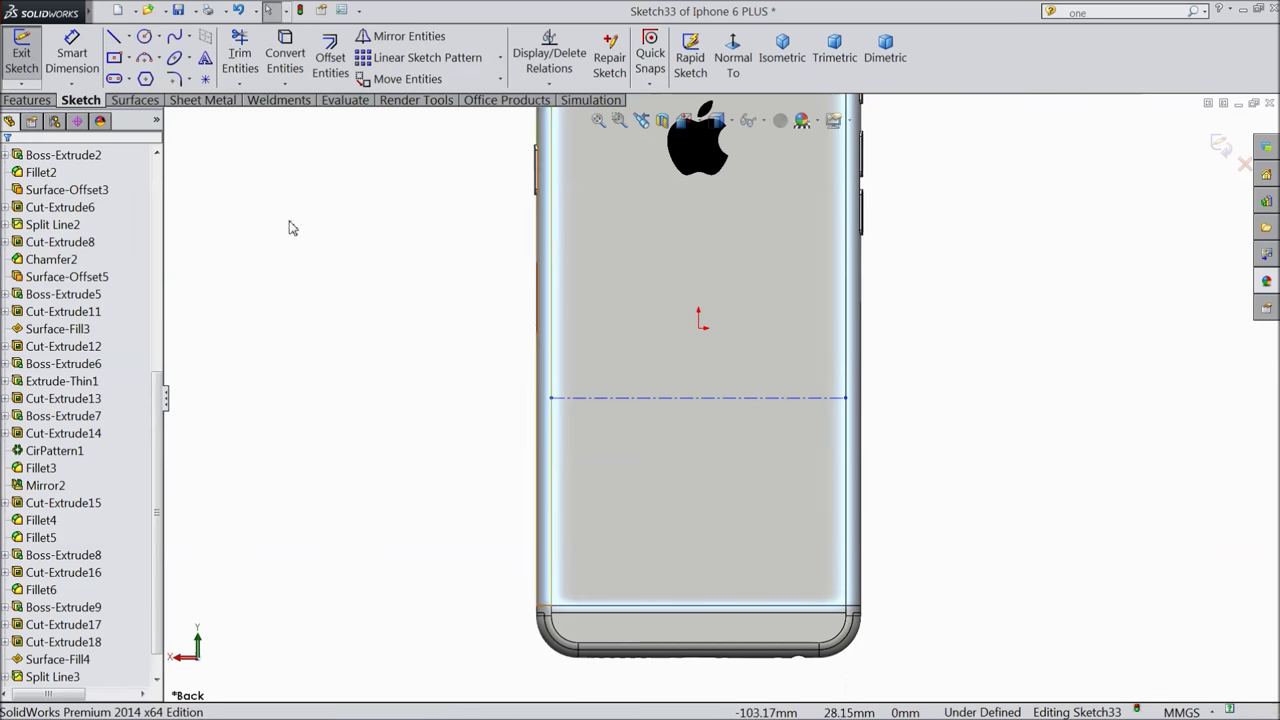
Dimension the centerline's vertical distance from the origin as 45 mm.
{"action": "left_click", "coordinate": [62, 66]}
{"action": "left_click", "coordinate": [699, 327]}
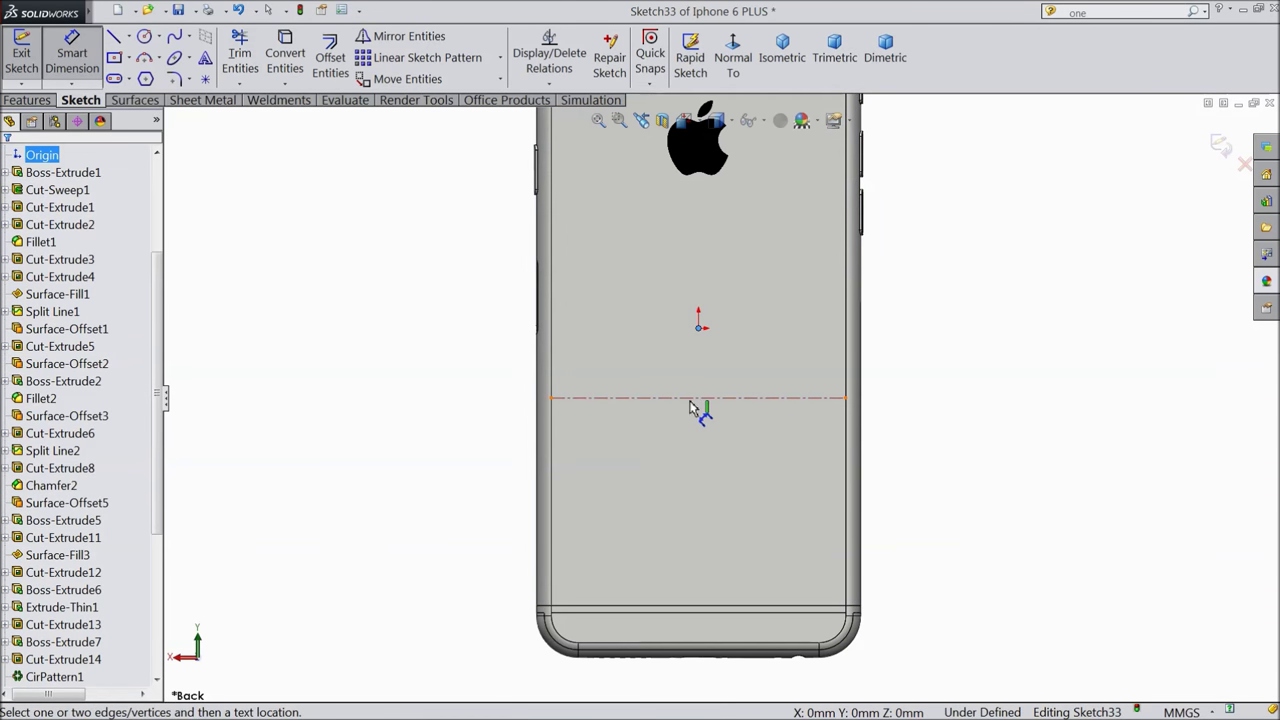
{"action": "left_click", "coordinate": [690, 399]}
{"action": "left_click", "coordinate": [430, 362]}
{"action": "type", "text": "45"}
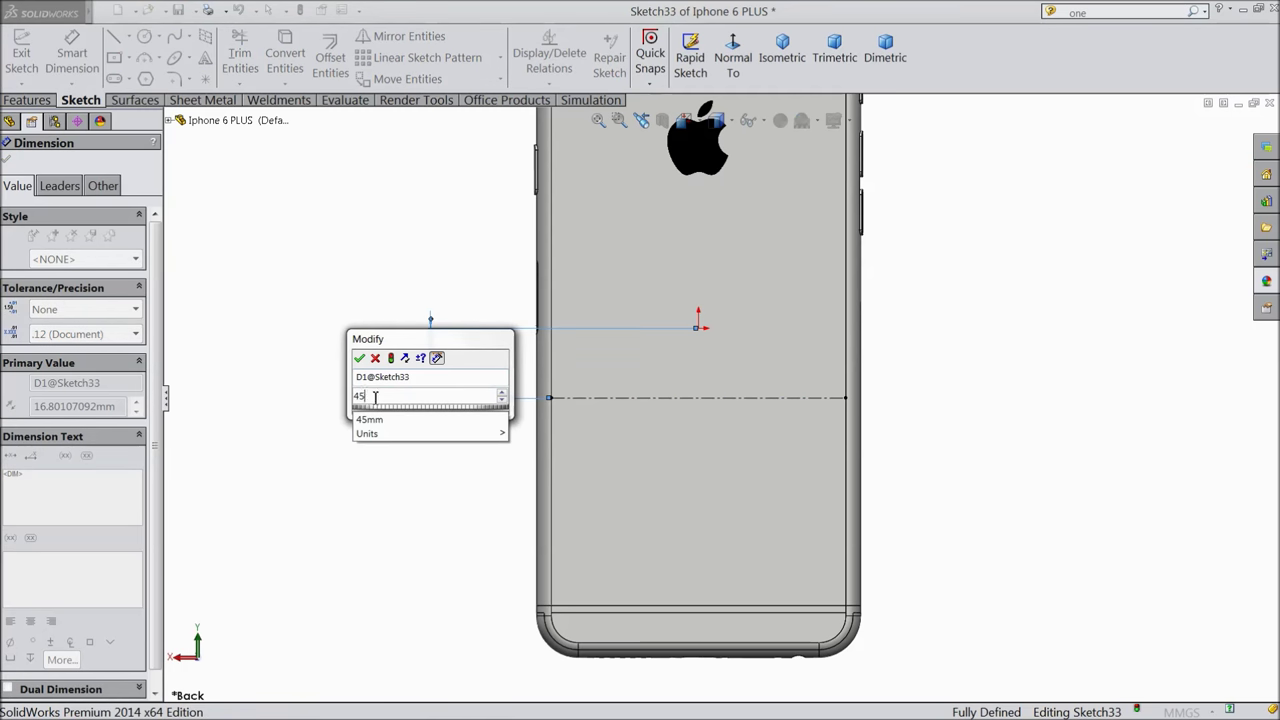
{"action": "left_click", "coordinate": [359, 357]}
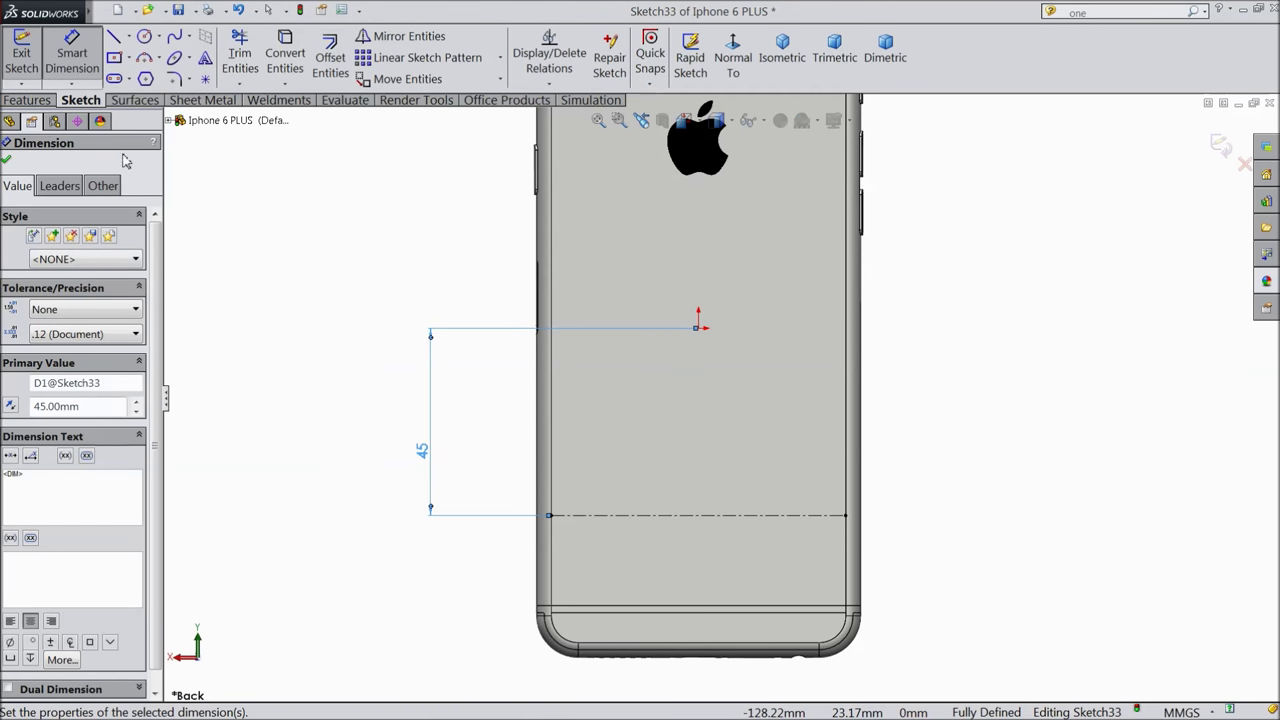
{"action": "left_click", "coordinate": [72, 55]}
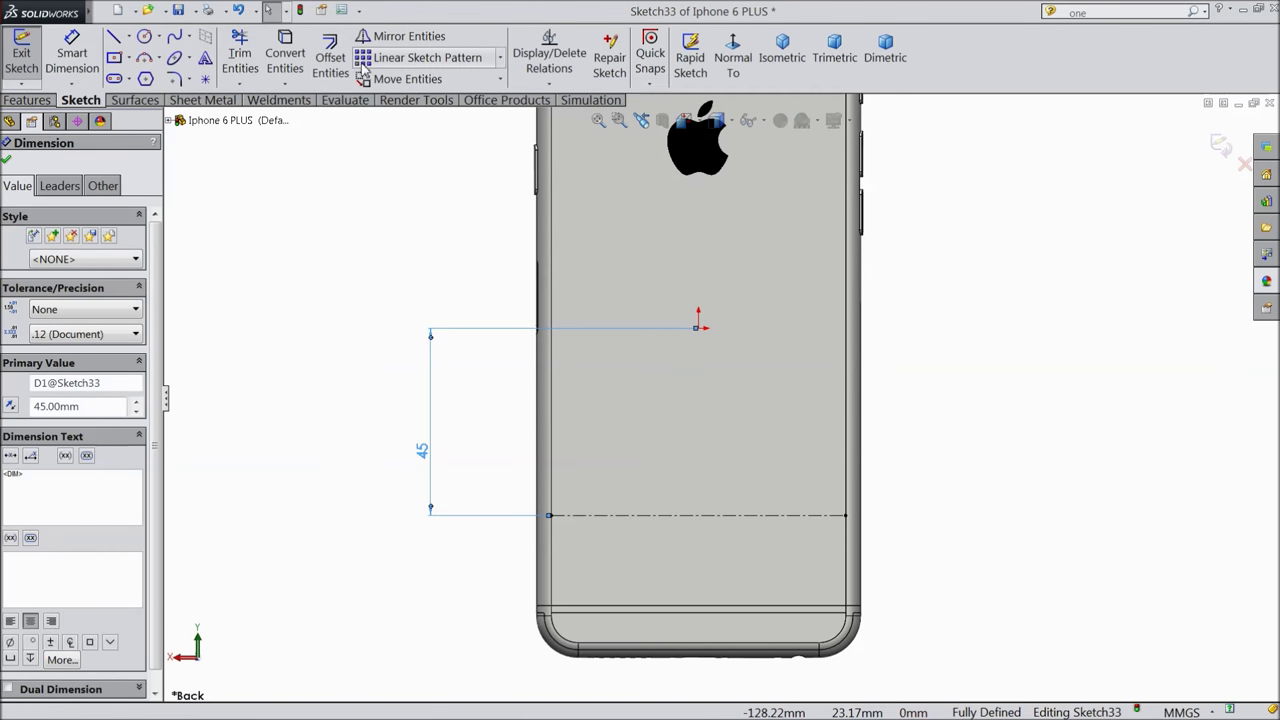
Offset the centerline 10 mm toward the phone's lower end and convert the offset line to construction geometry.
{"action": "left_click", "coordinate": [330, 58]}
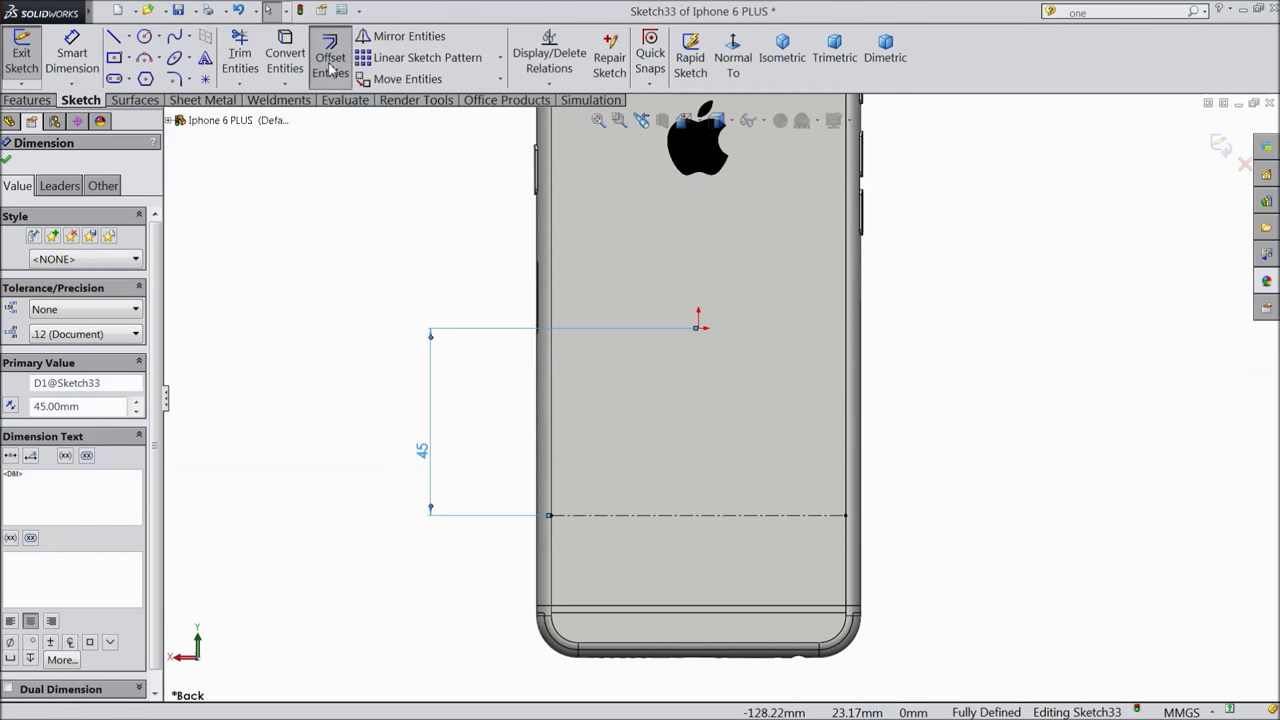
{"action": "left_click", "coordinate": [686, 516]}
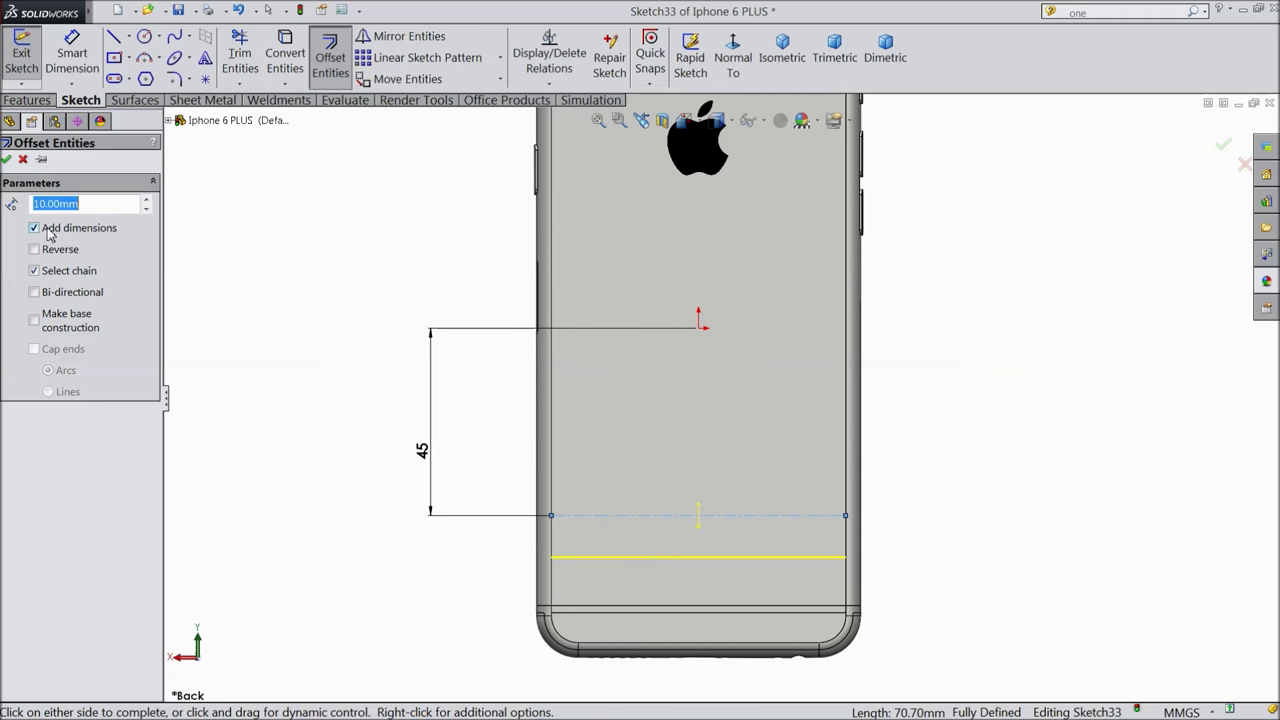
{"action": "left_click", "coordinate": [7, 159]}
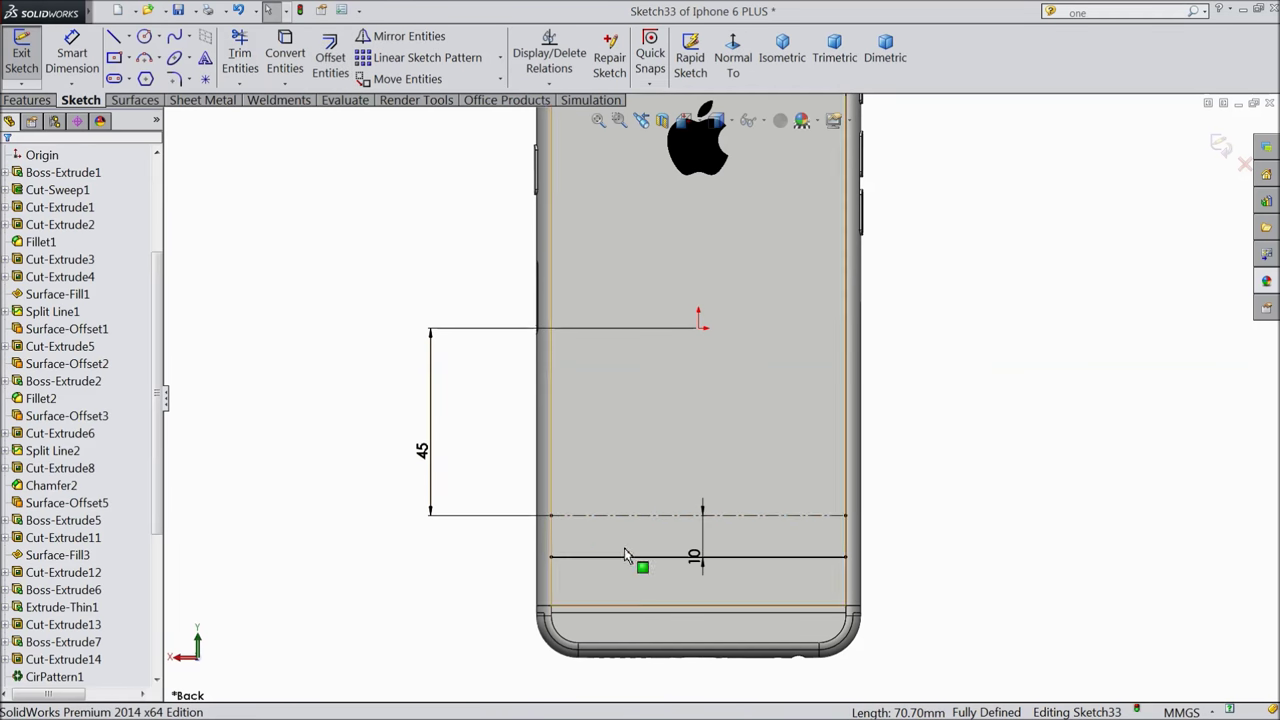
{"action": "left_click", "coordinate": [666, 557]}
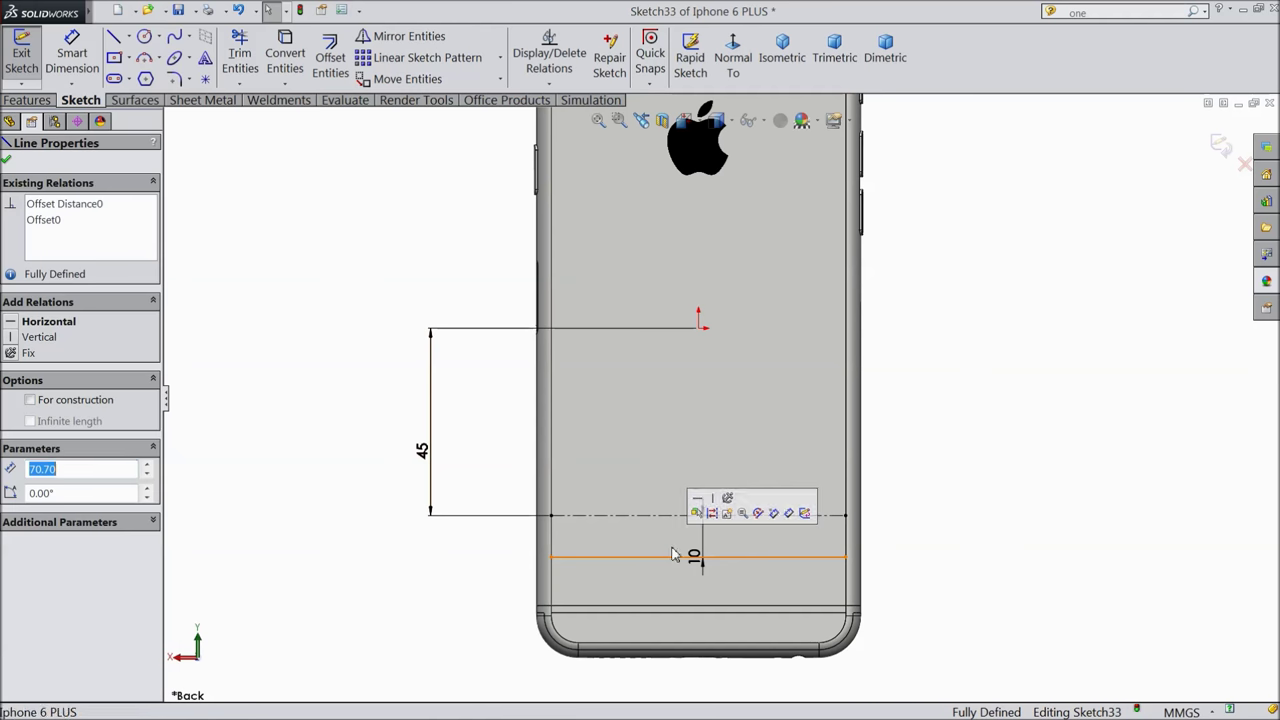
{"action": "left_click", "coordinate": [712, 514]}
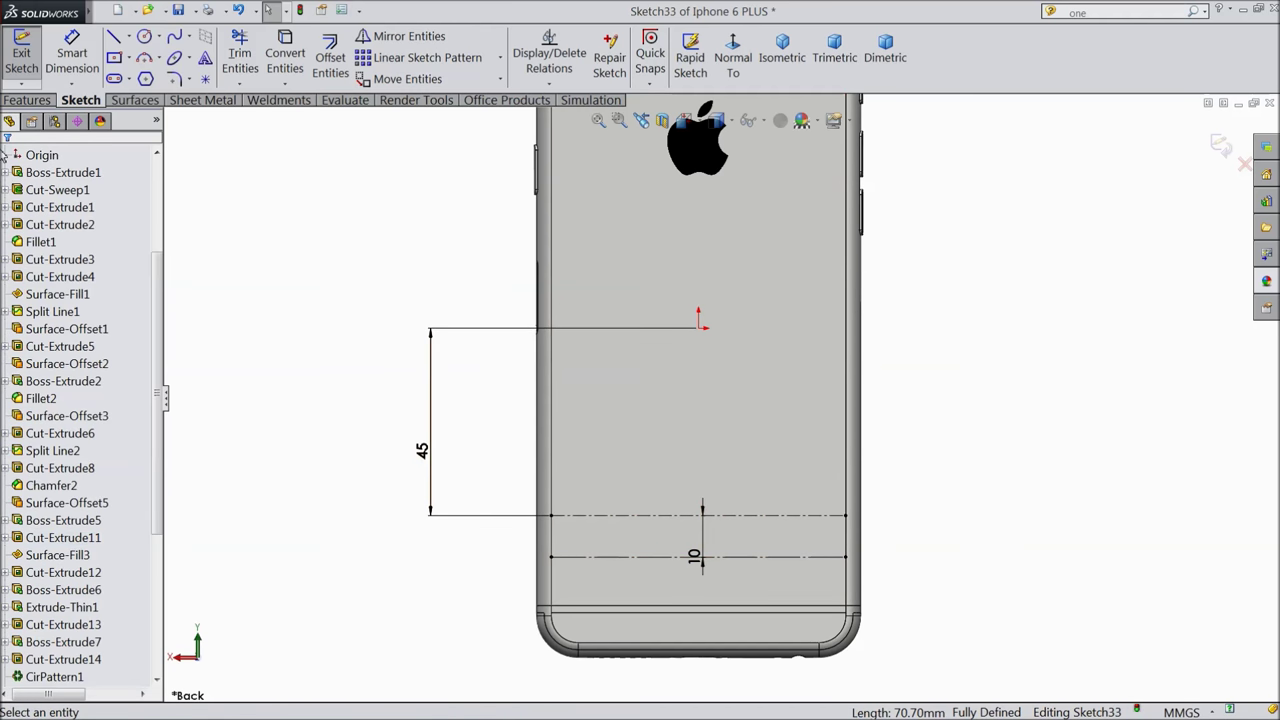
Move the 10 mm dimension outside the phone outline and add the sketch text "iPhone" along the upper construction line.
{"action": "scroll", "coordinate": [700, 460], "scroll_direction": "down", "scroll_amount": 2}
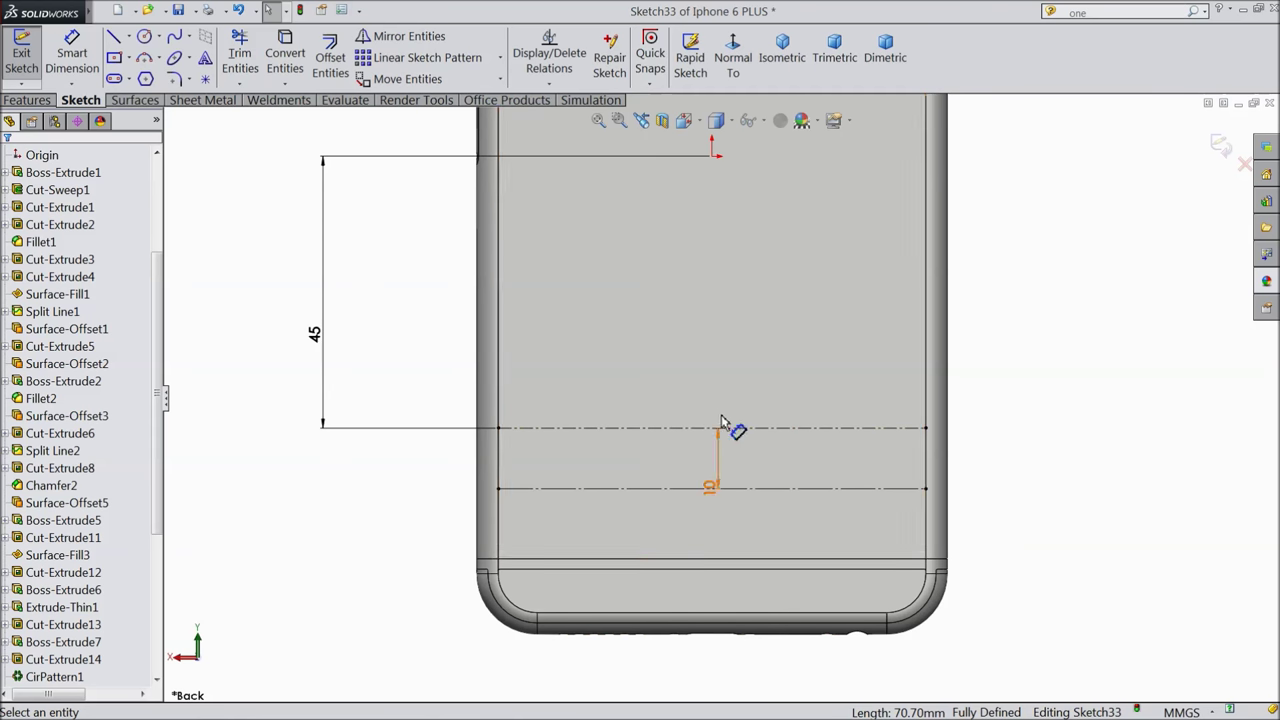
{"action": "left_click_drag", "start_coordinate": [712, 488], "coordinate": [365, 452]}
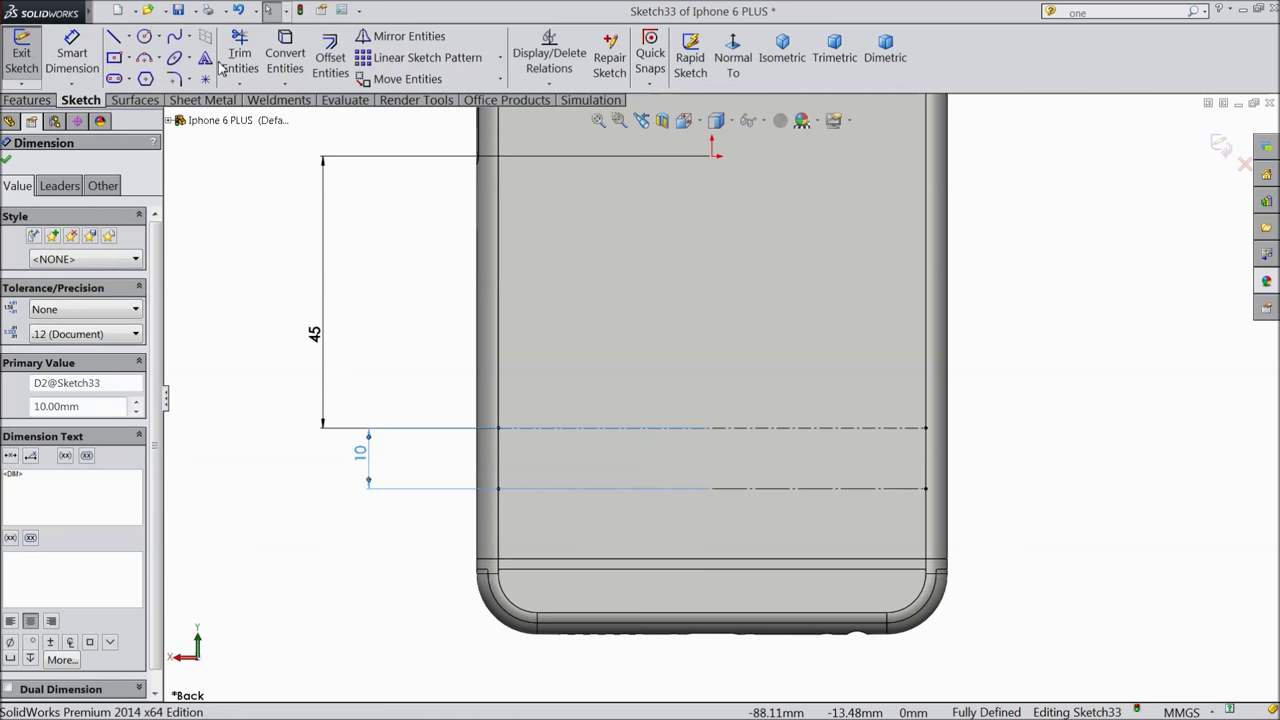
{"action": "left_click", "coordinate": [743, 437]}
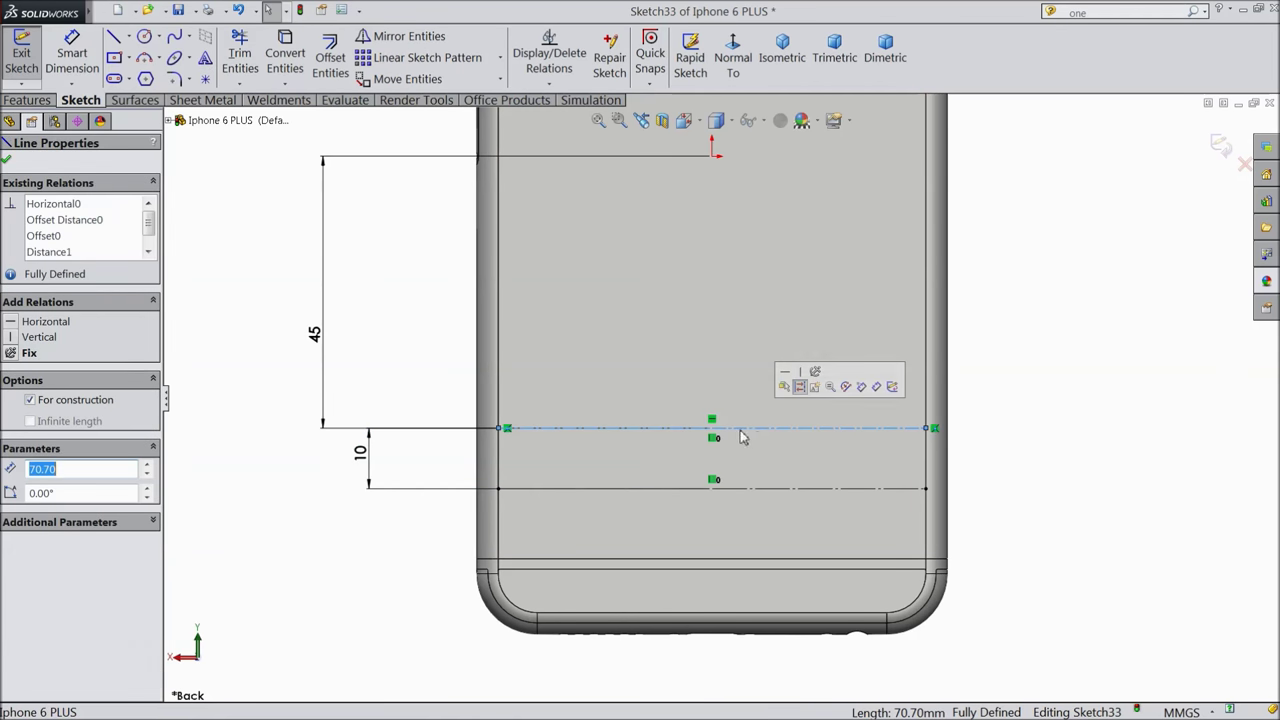
{"action": "left_click", "coordinate": [205, 57]}
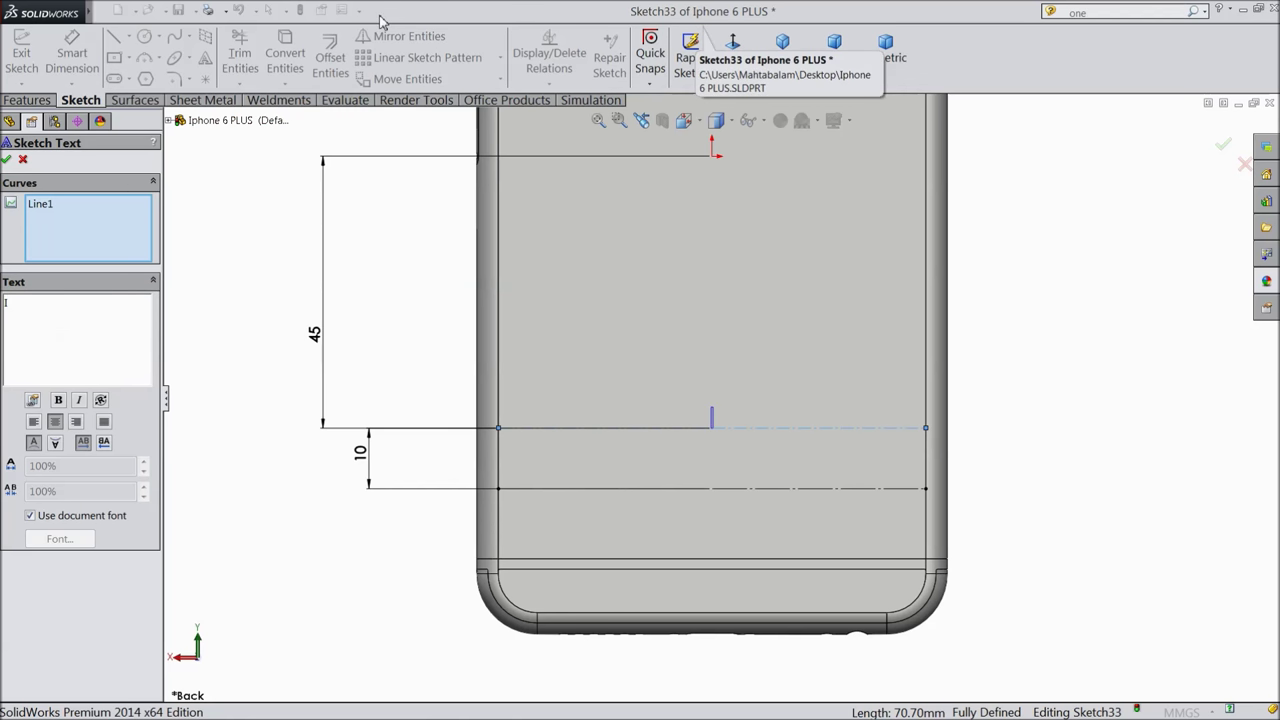
{"action": "type", "text": "iPhone"}
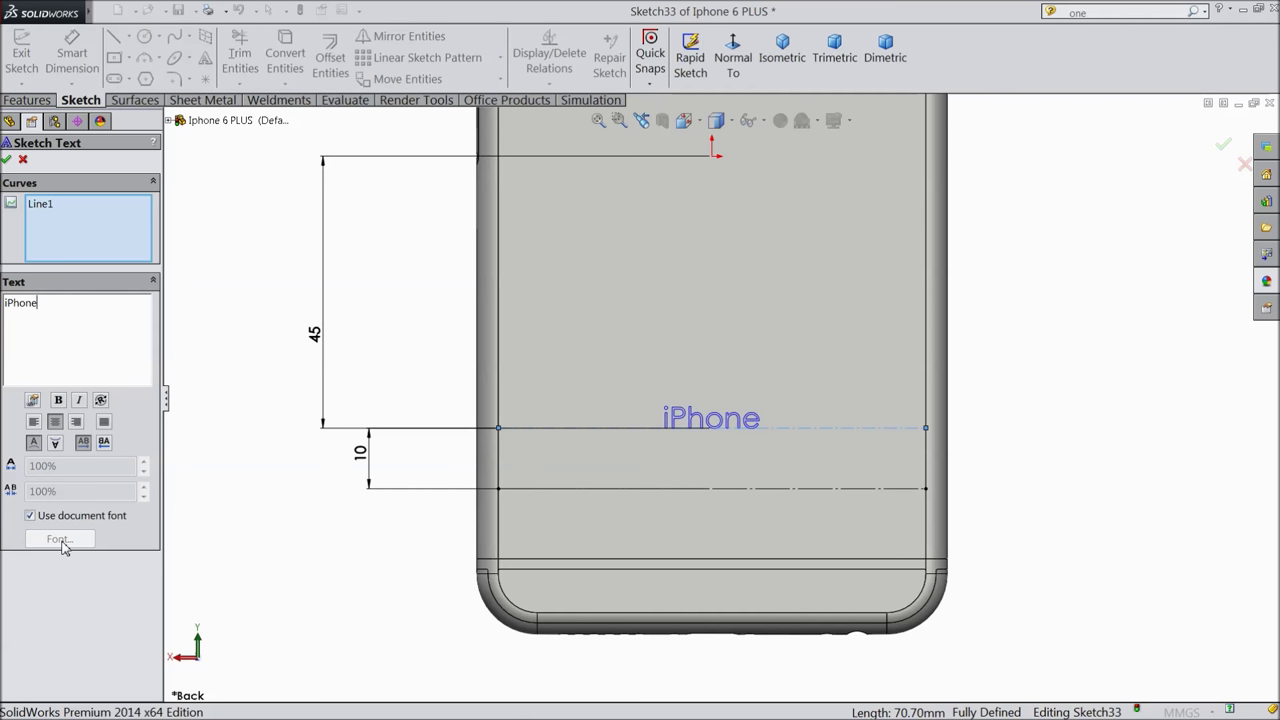
Override the document font for the "iPhone" text with a 4 mm character height and accept the text.
{"action": "left_click", "coordinate": [31, 516]}
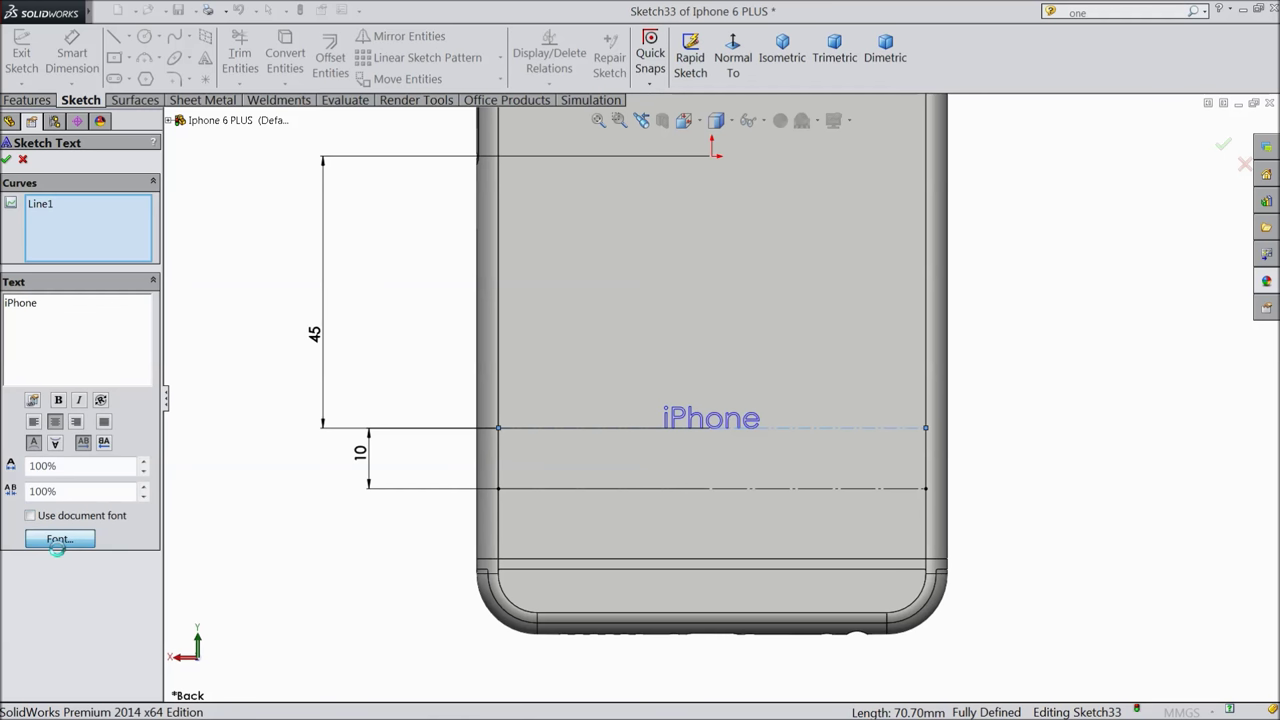
{"action": "left_click", "coordinate": [58, 539]}
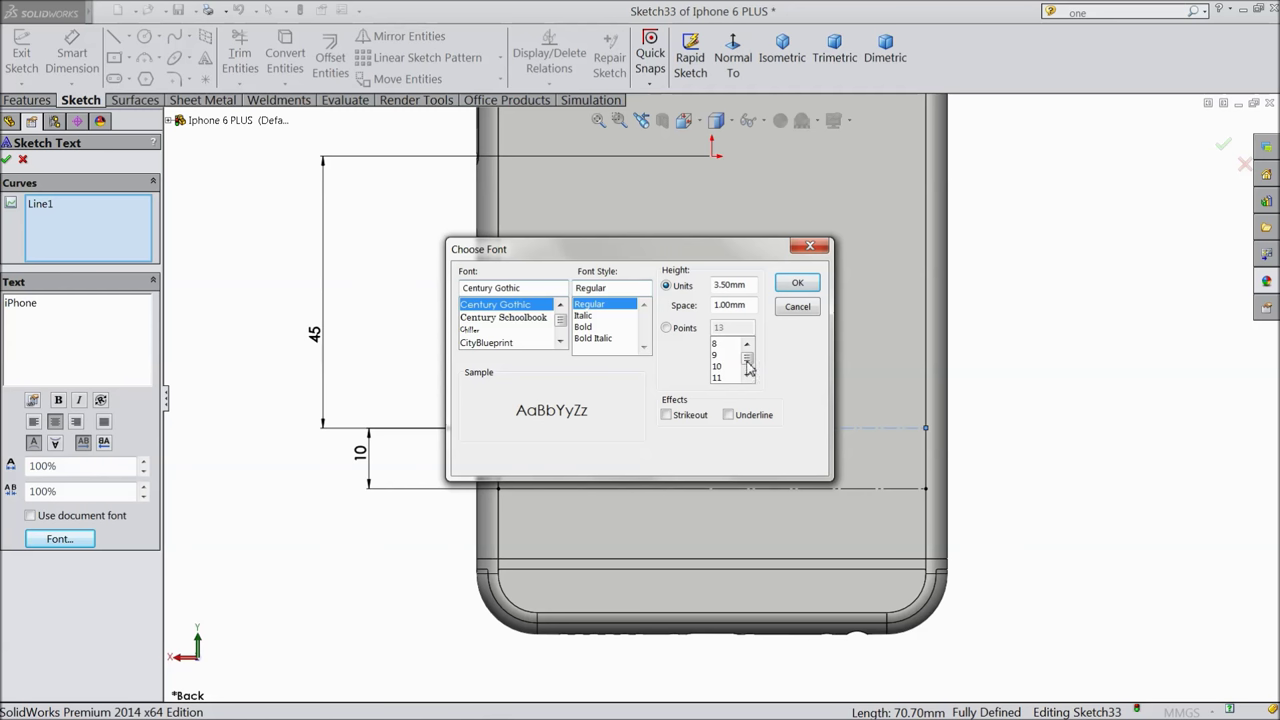
{"action": "left_click_drag", "start_coordinate": [749, 285], "coordinate": [687, 285]}
{"action": "type", "text": "4"}
{"action": "left_click", "coordinate": [789, 288]}
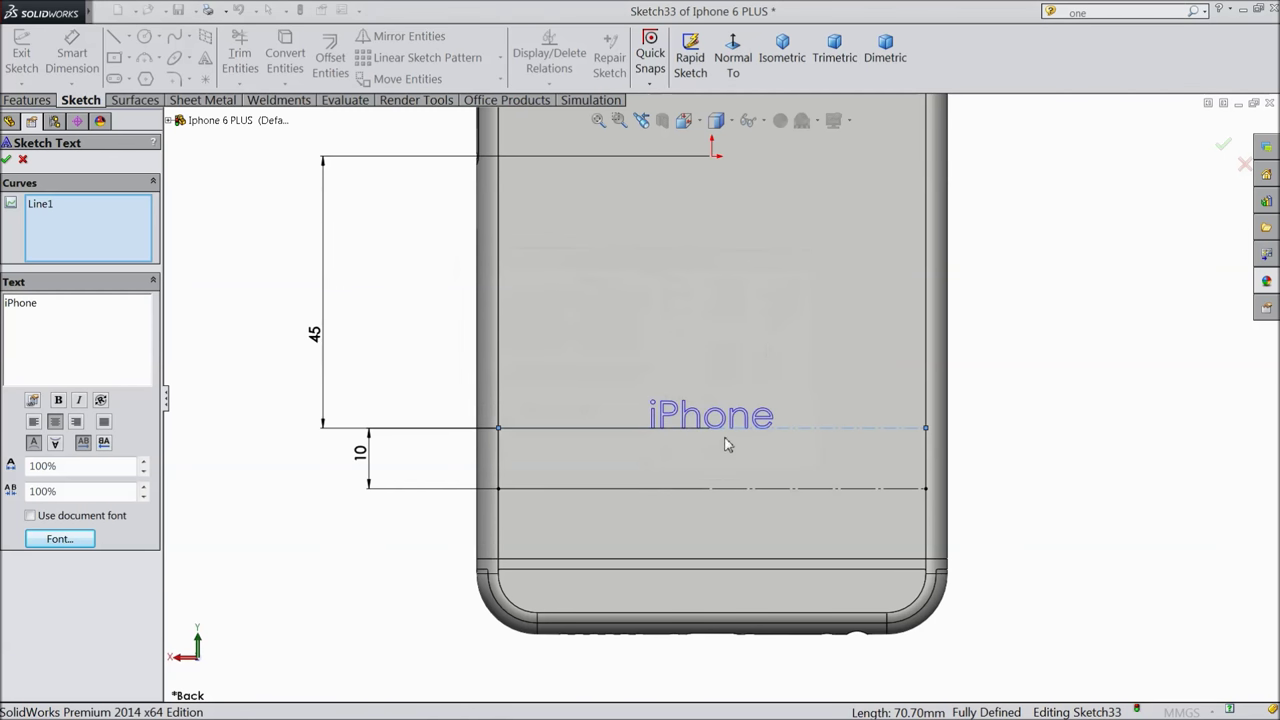
{"action": "scroll", "coordinate": [726, 445], "scroll_direction": "up", "scroll_amount": 5}
{"action": "scroll", "coordinate": [720, 420], "scroll_direction": "down", "scroll_amount": 3}
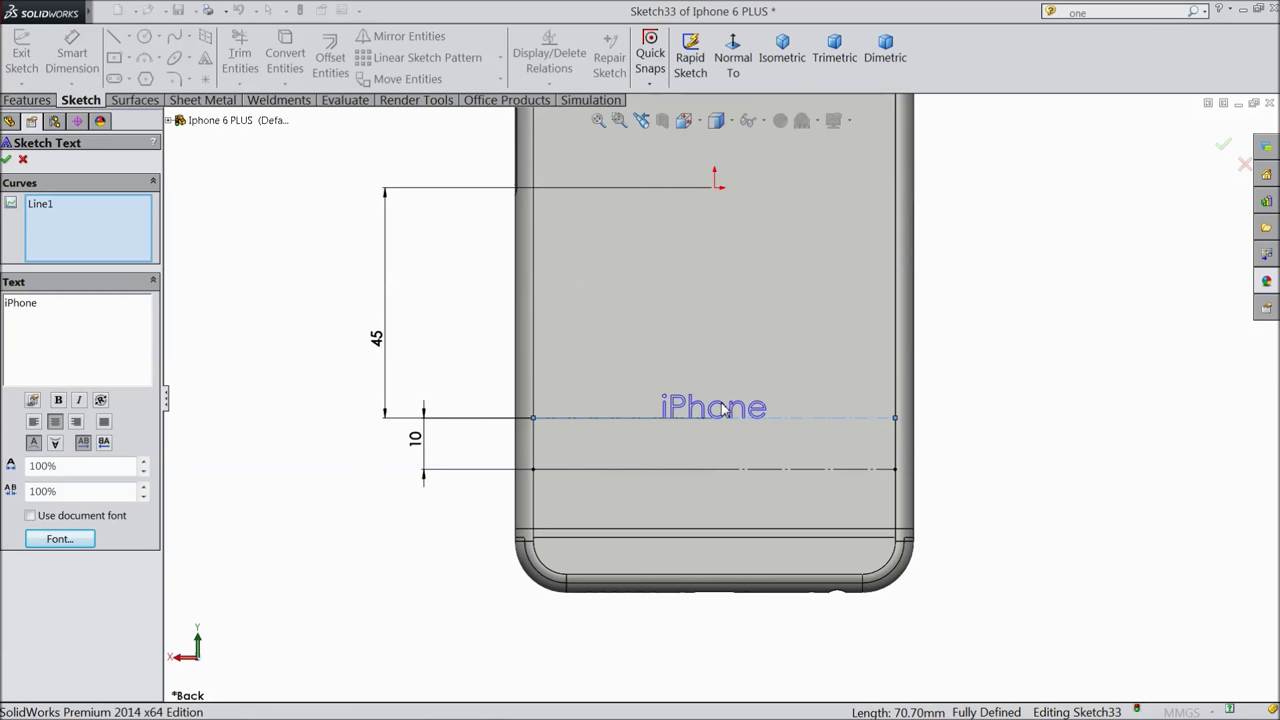
{"action": "scroll", "coordinate": [720, 412], "scroll_direction": "down", "scroll_amount": 2}
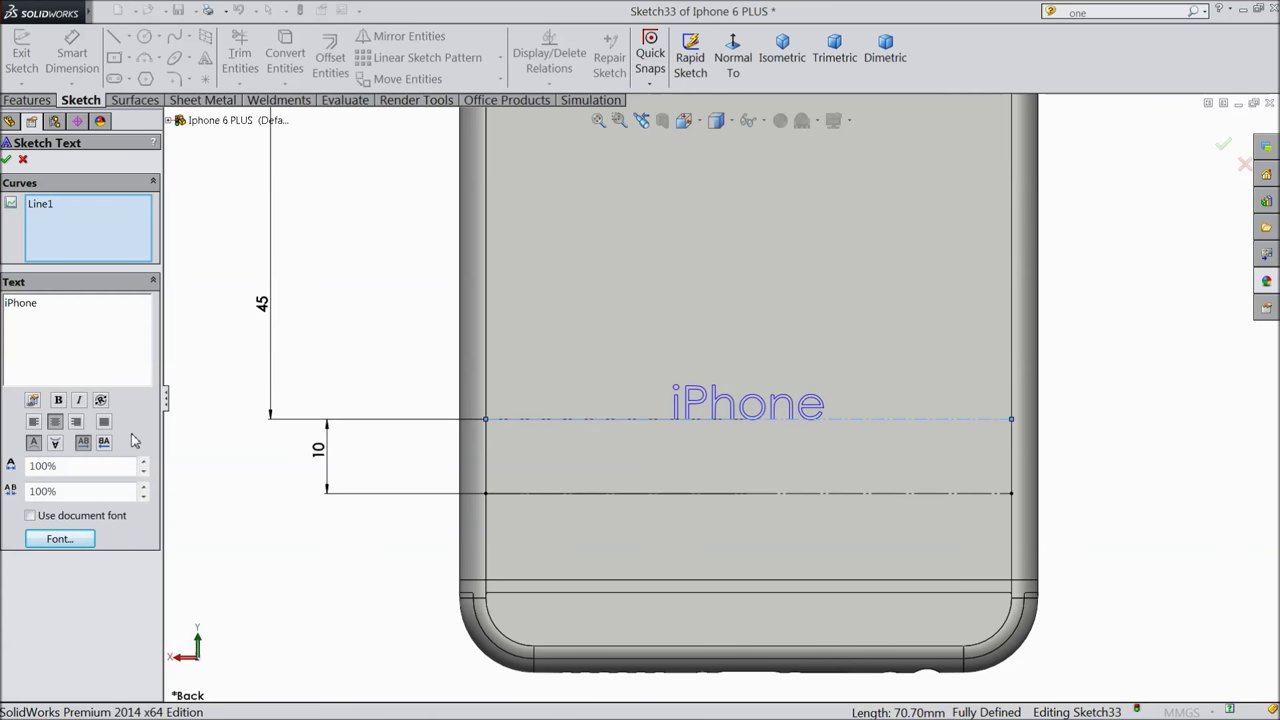
{"action": "left_click", "coordinate": [6, 159]}
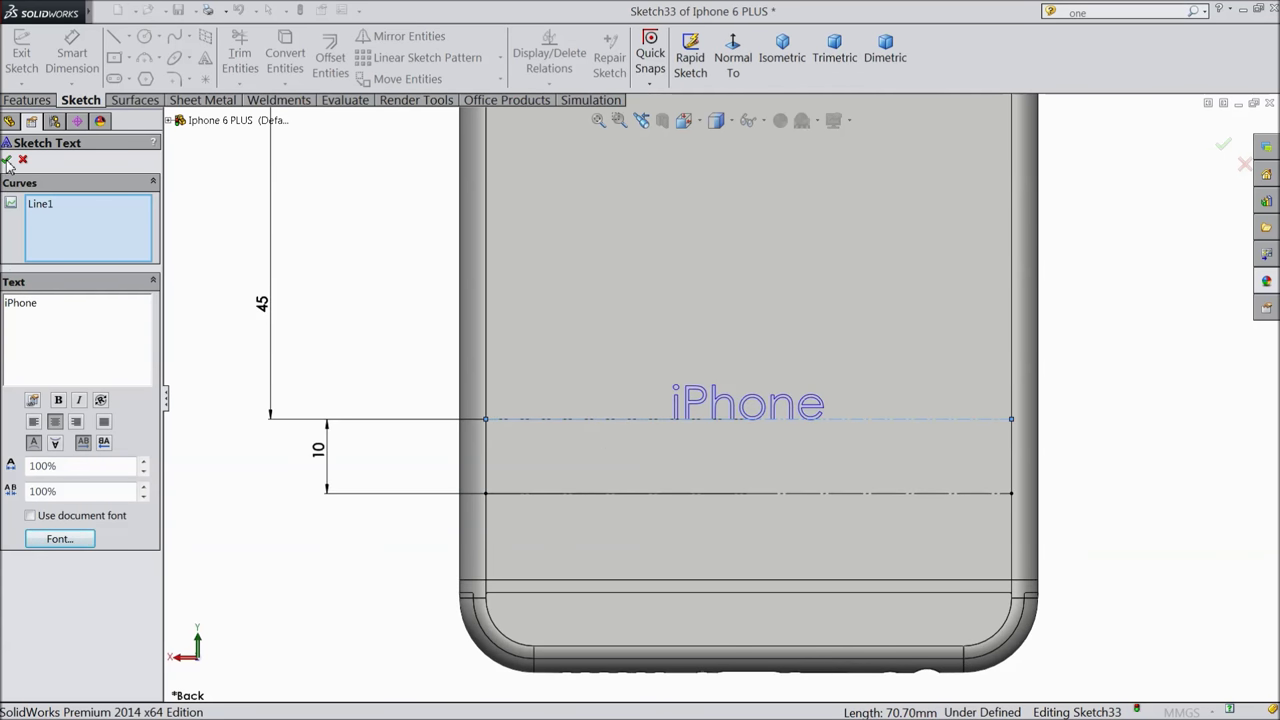
Add a second sketch text along the lower construction line reading "MADE BY CAD CAM TUTORILA".
{"action": "left_click", "coordinate": [726, 493]}
{"action": "left_click", "coordinate": [205, 58]}
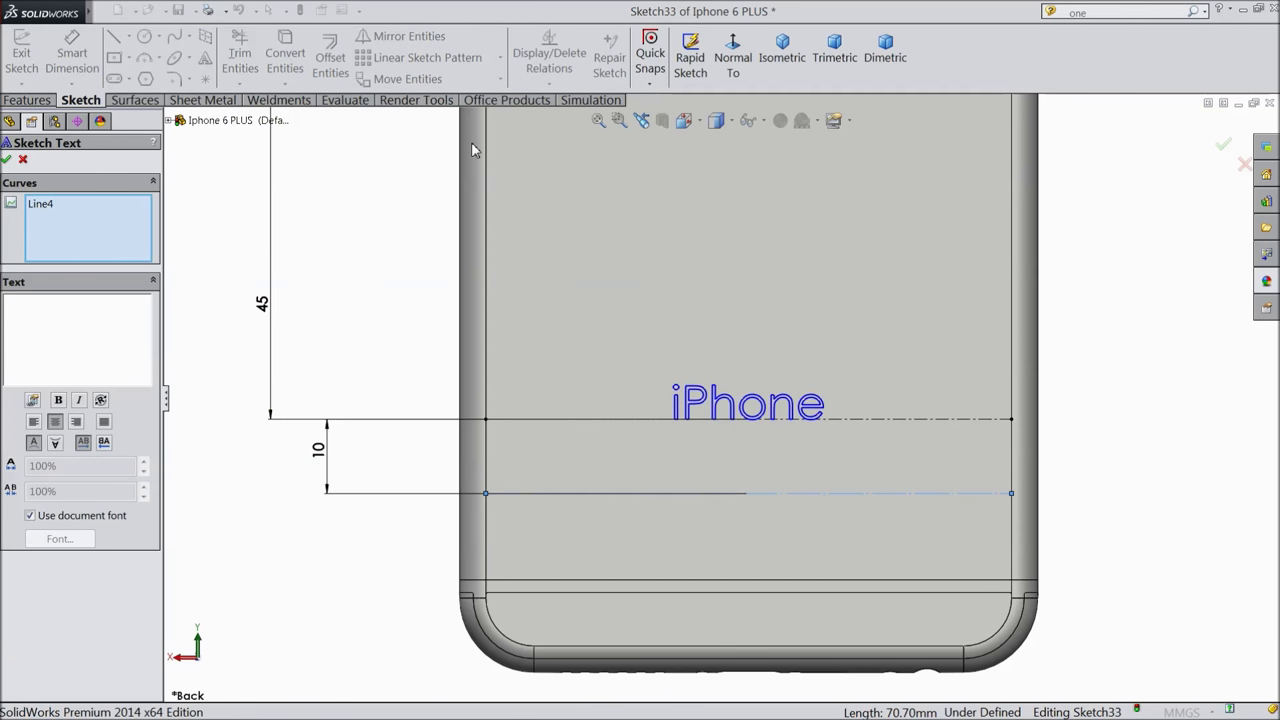
{"action": "type", "text": "MADE BY"}
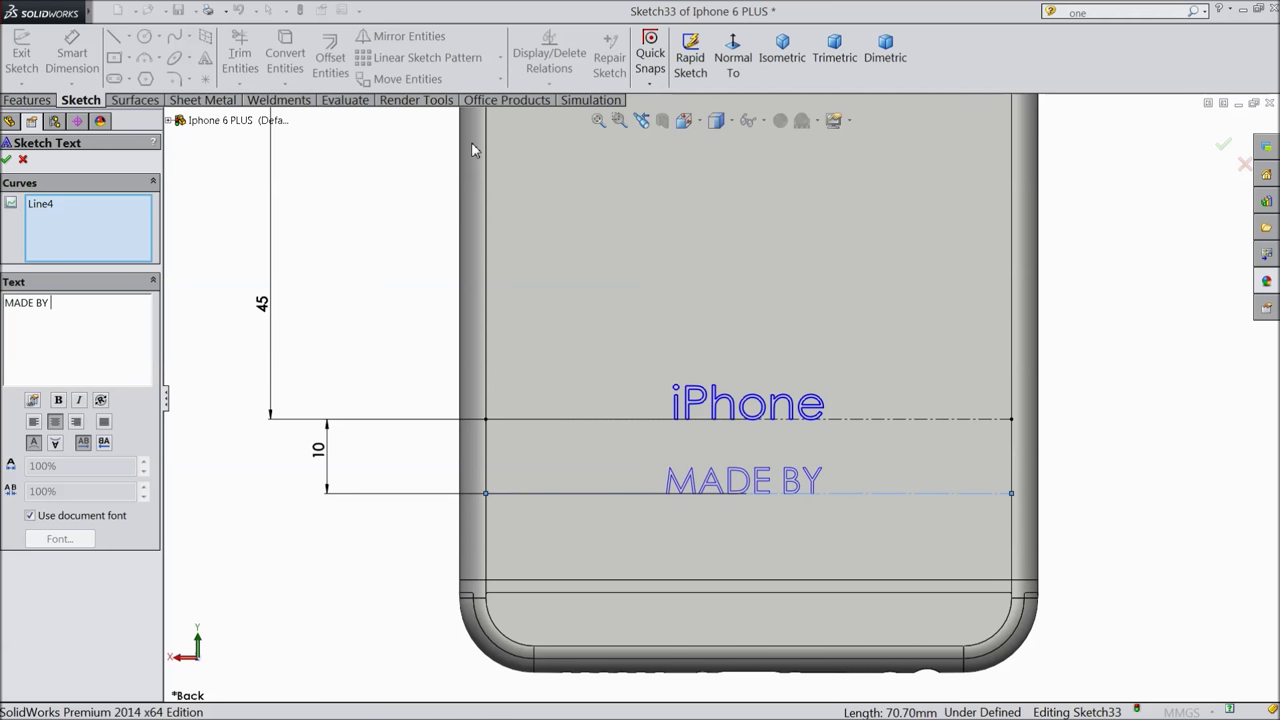
{"action": "type", "text": " CAD CA"}
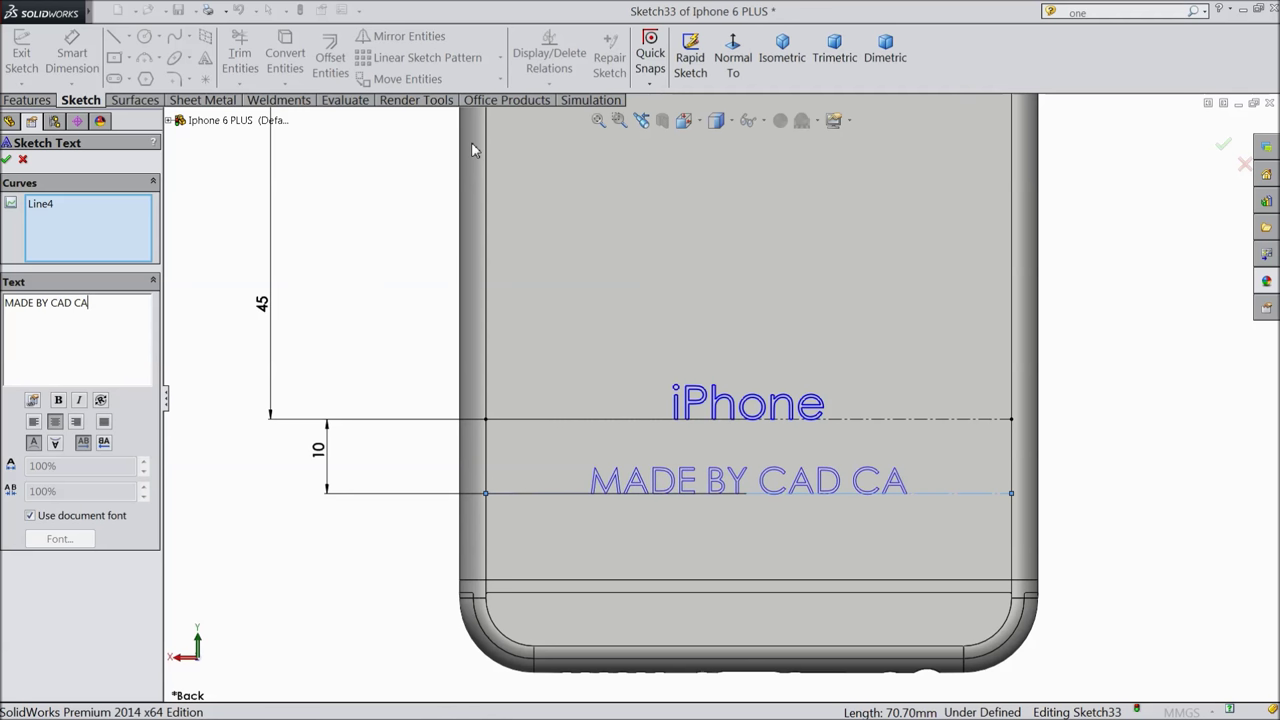
{"action": "type", "text": "M TUTORILA"}
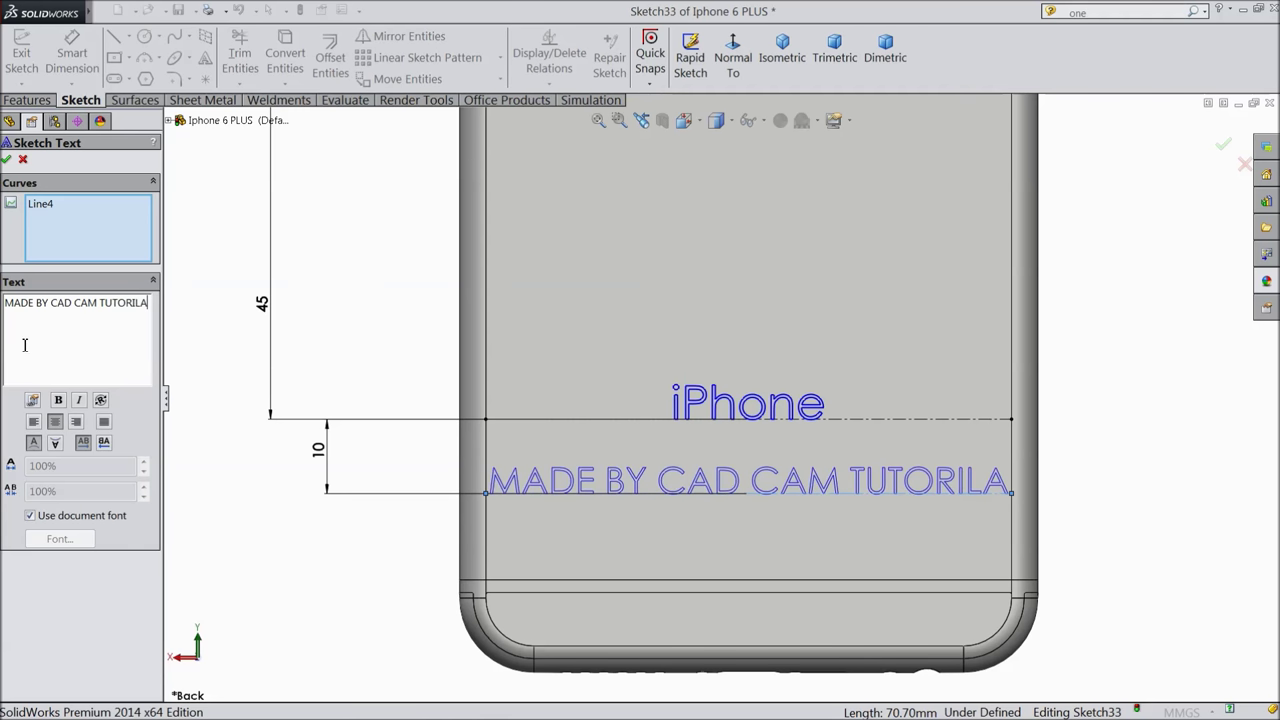
Override the document font for the lower text line with a 2.5 mm character height.
{"action": "left_click", "coordinate": [31, 516]}
{"action": "left_click", "coordinate": [56, 541]}
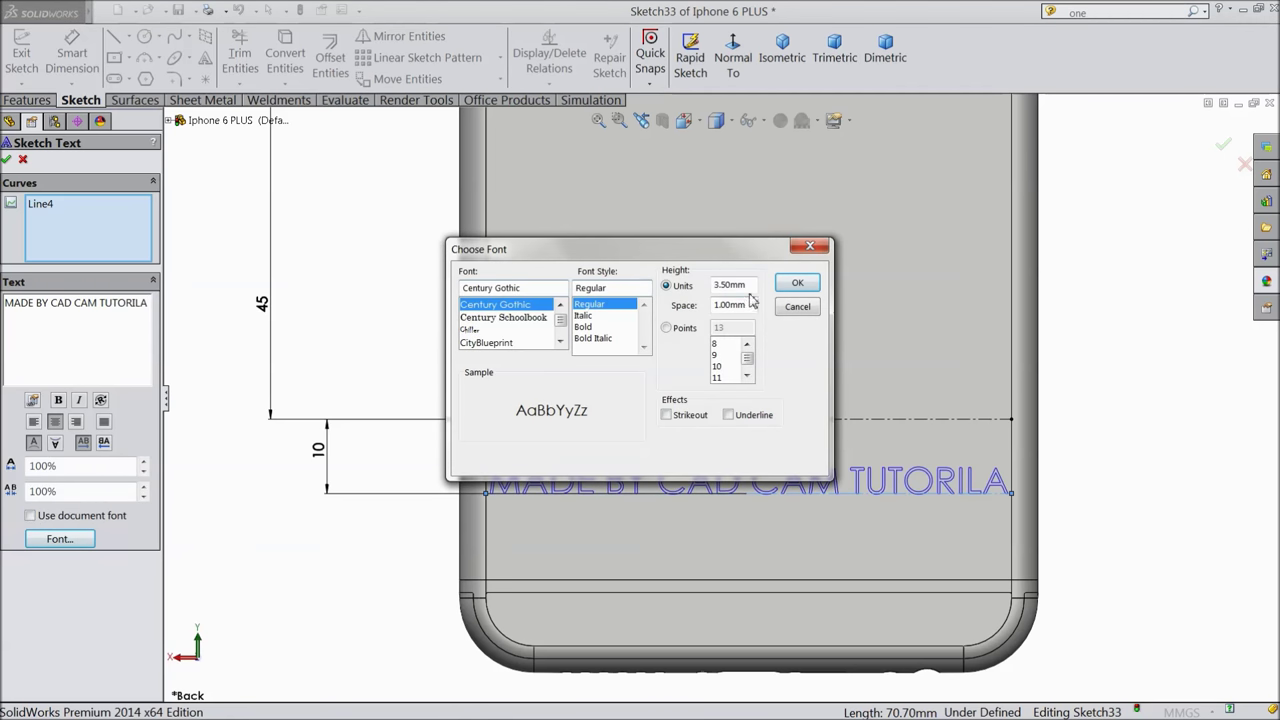
{"action": "left_click_drag", "start_coordinate": [748, 285], "coordinate": [716, 285]}
{"action": "type", "text": "2.5"}
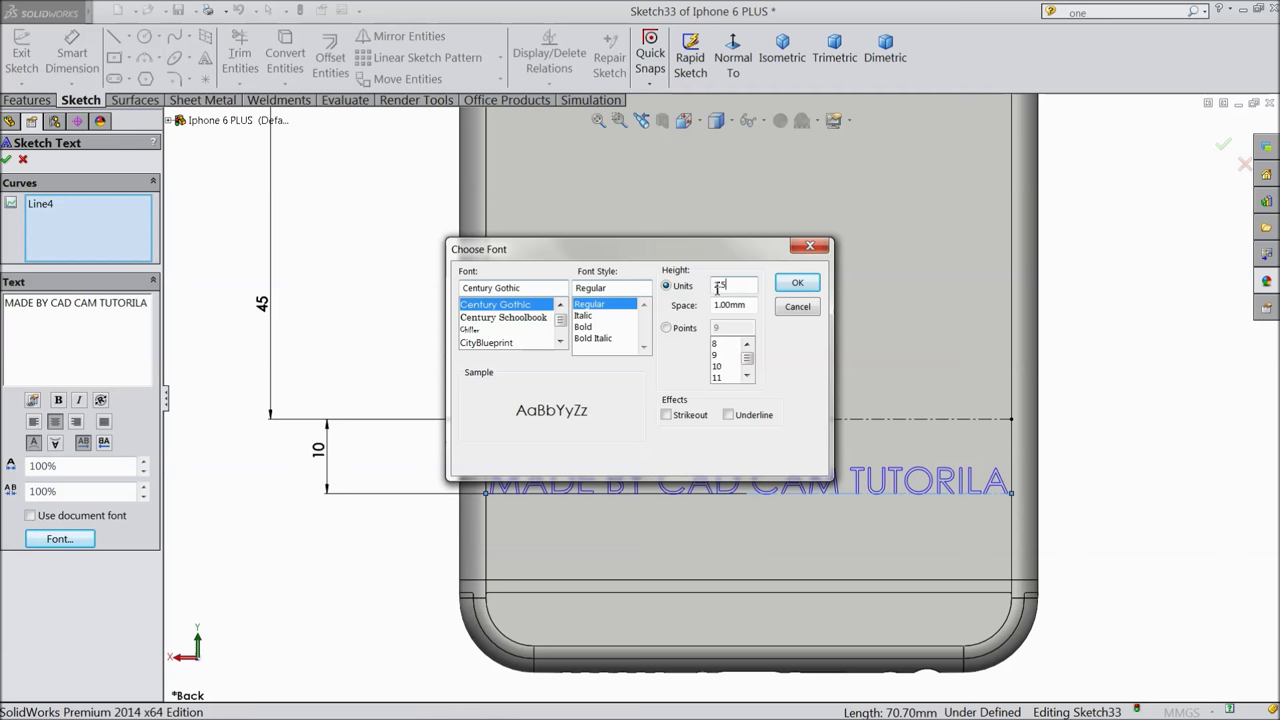
{"action": "left_click", "coordinate": [797, 283]}
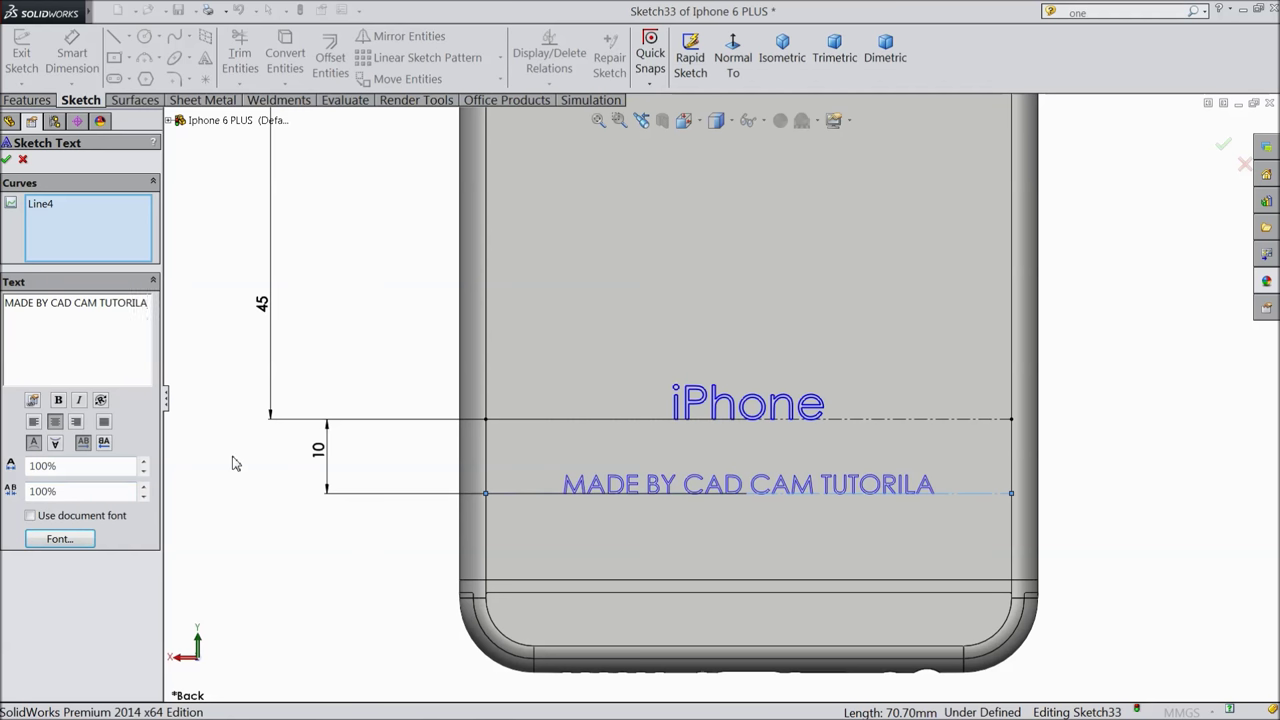
Correct the last word of the lower text to "TUTORIAL" and accept the sketch text.
{"action": "key", "text": "BackSpace"}
{"action": "key", "text": "BackSpace"}
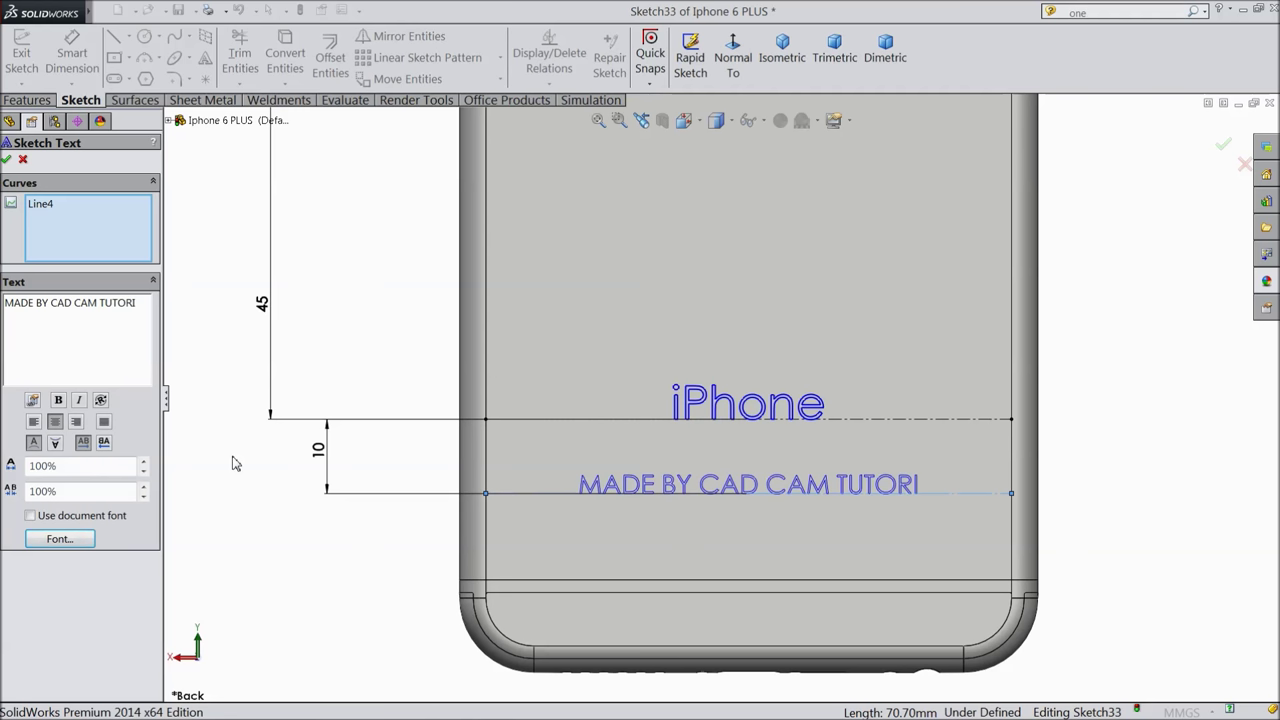
{"action": "type", "text": "AL"}
{"action": "key", "text": "BackSpace"}
{"action": "type", "text": "L"}
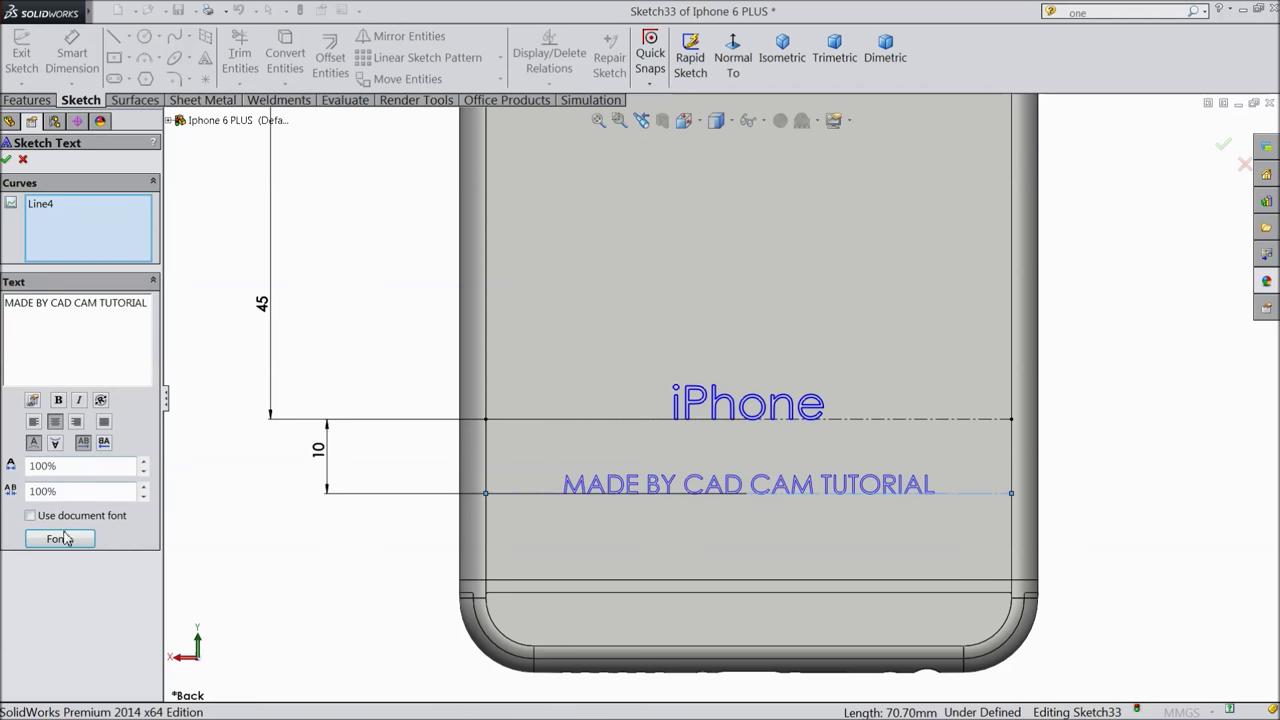
{"action": "left_click", "coordinate": [7, 160]}
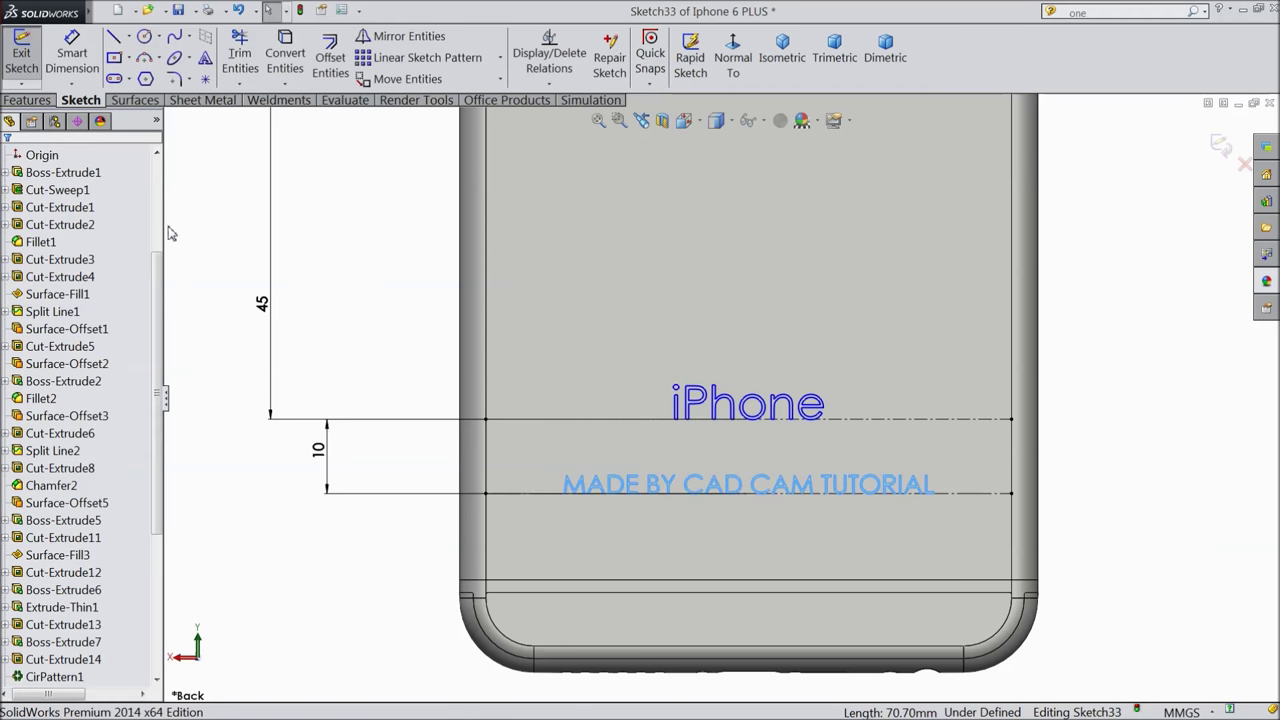
Cut-extrude both text lines into the back face with a blind depth of 0.01 mm.
{"action": "left_click", "coordinate": [30, 101]}
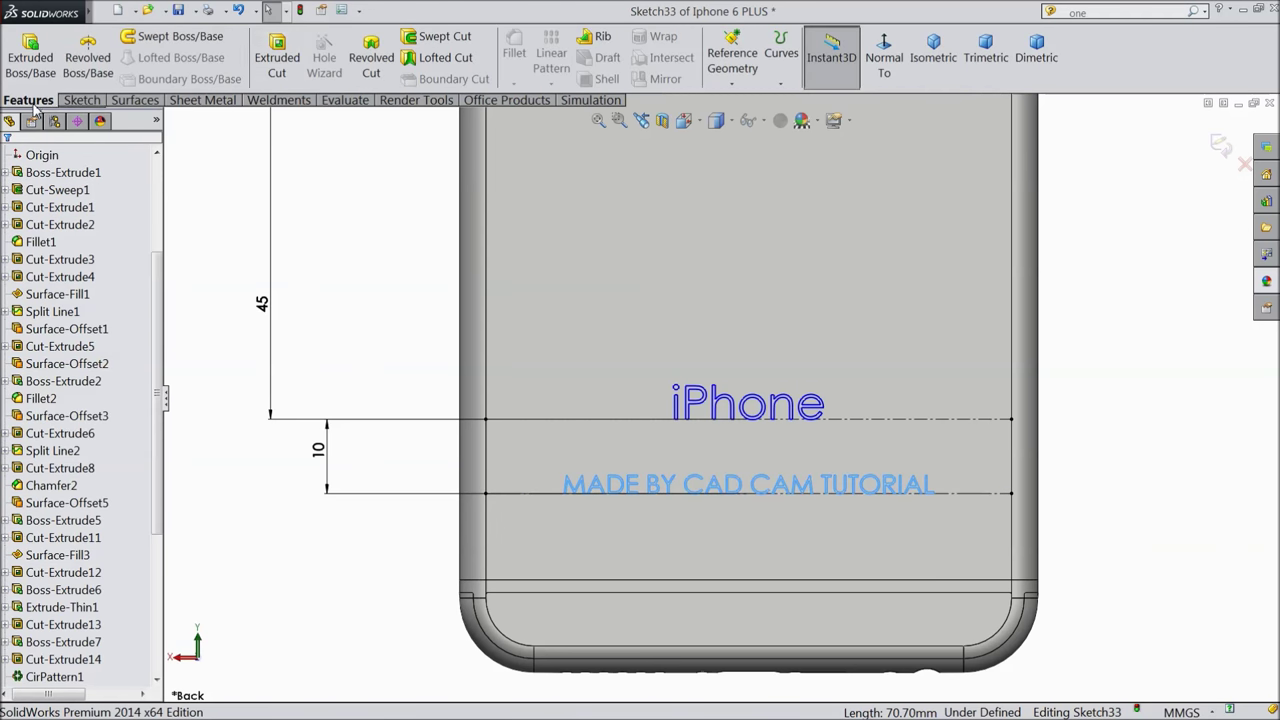
{"action": "left_click", "coordinate": [277, 62]}
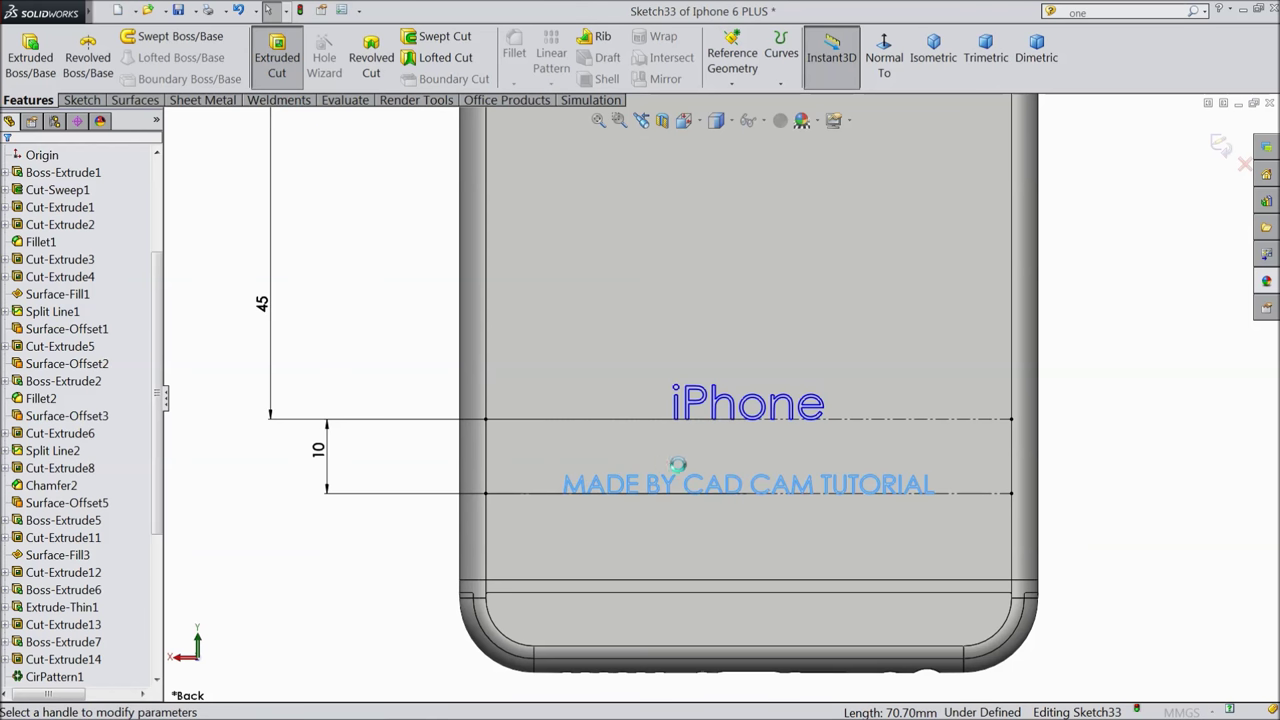
{"action": "scroll", "coordinate": [700, 440], "scroll_direction": "down", "scroll_amount": 4}
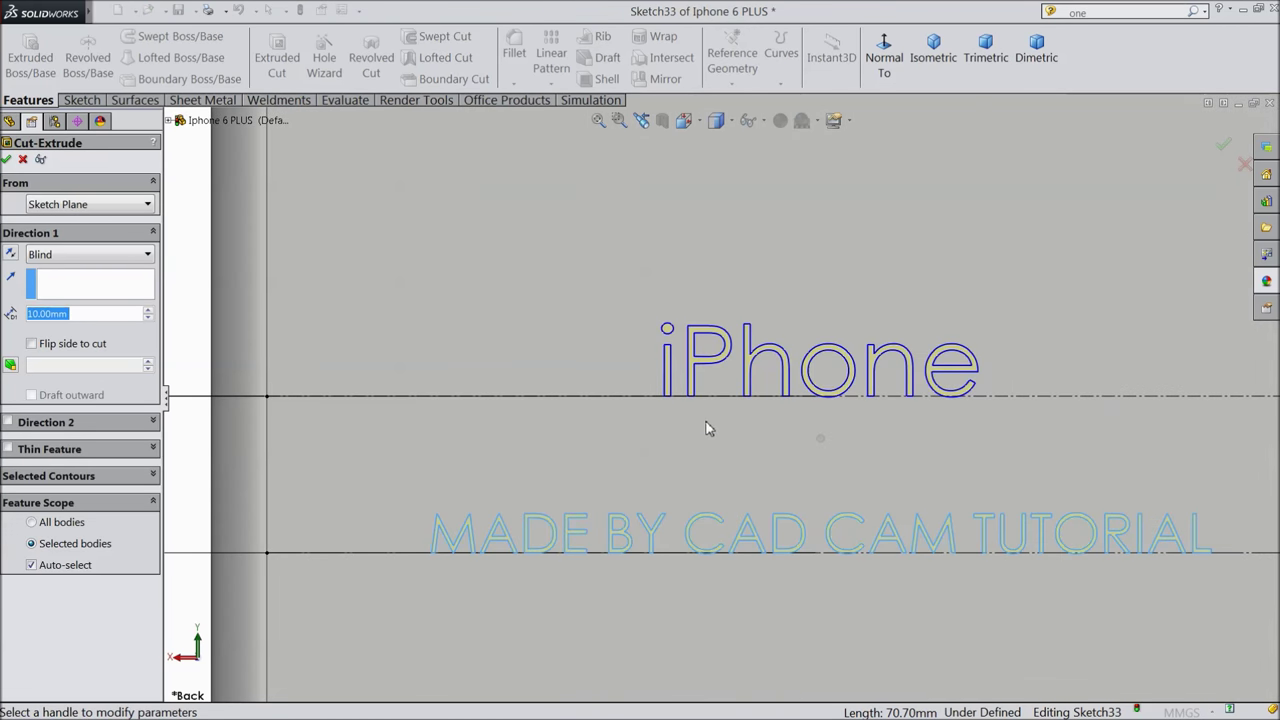
{"action": "scroll", "coordinate": [705, 428], "scroll_direction": "up", "scroll_amount": 3}
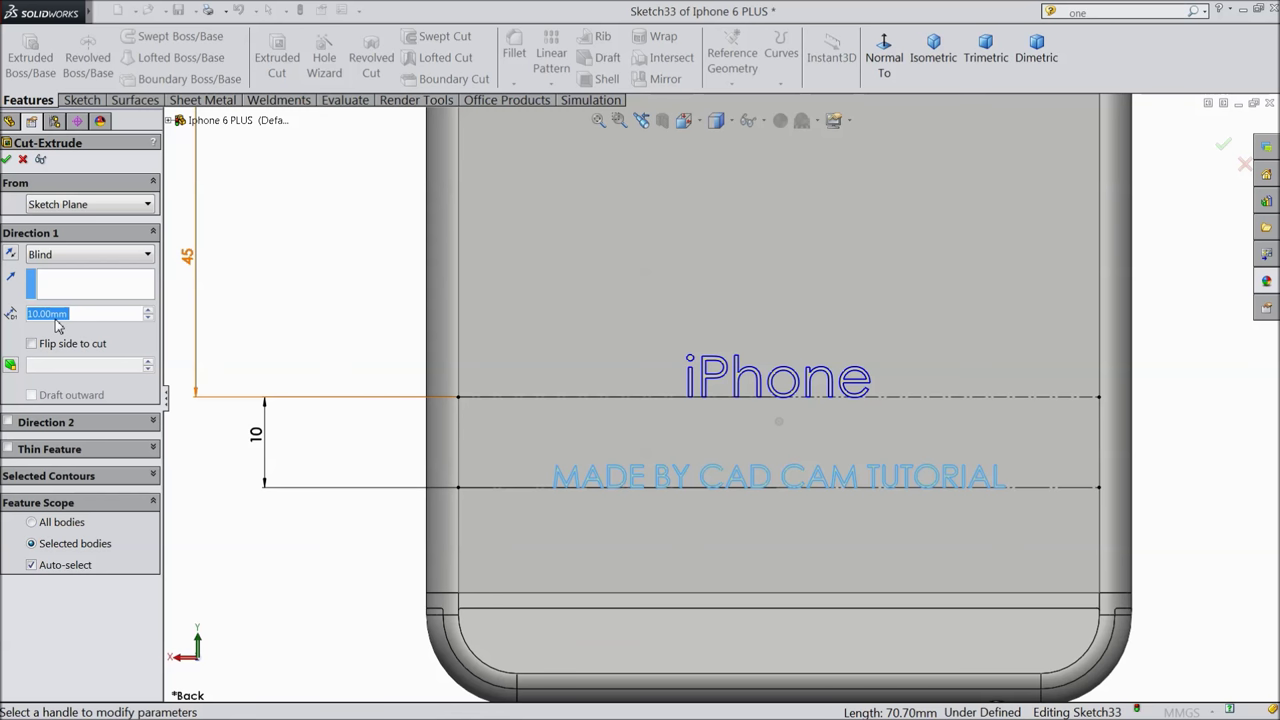
{"action": "type", "text": "0.01"}
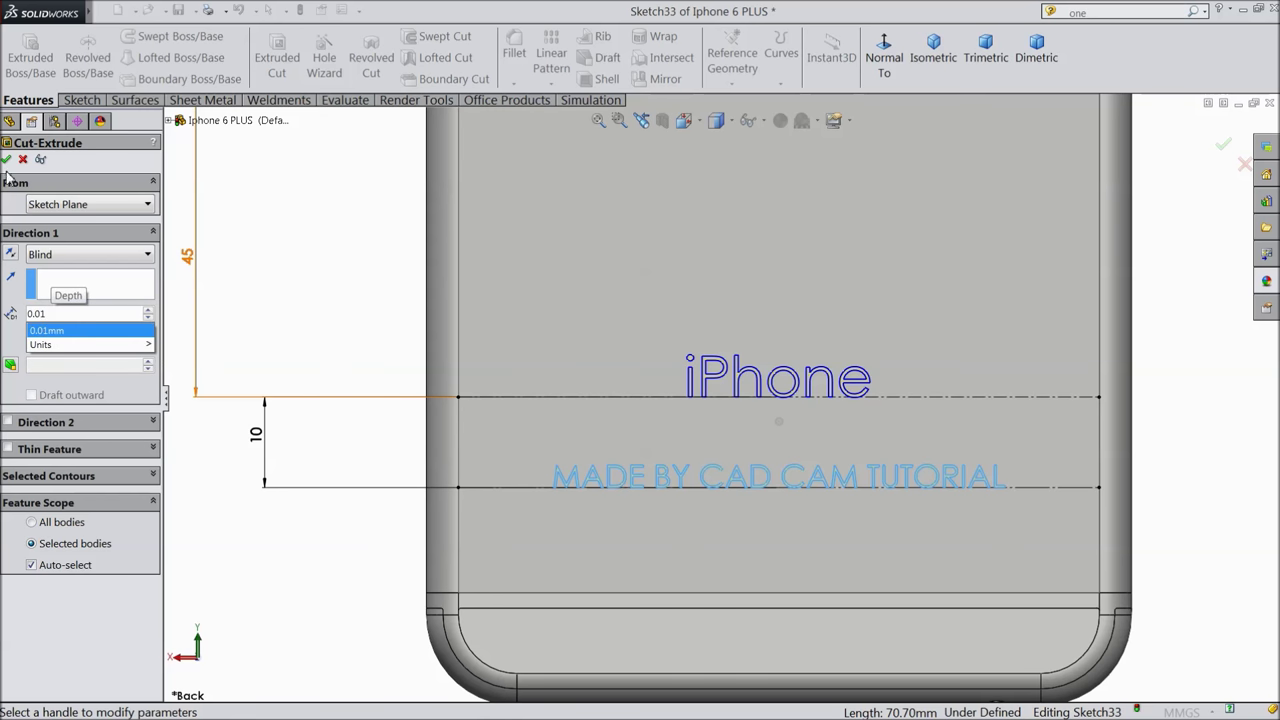
{"action": "left_click", "coordinate": [6, 160]}
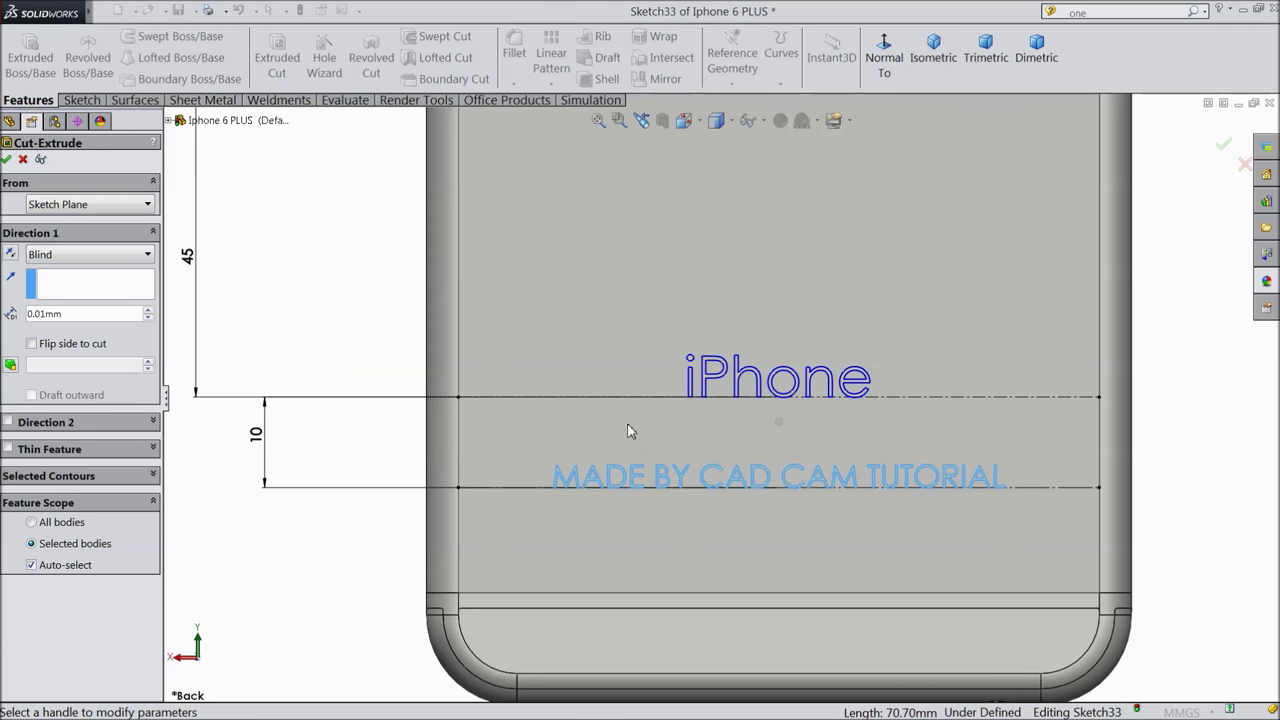
{"action": "left_click", "coordinate": [7, 160]}
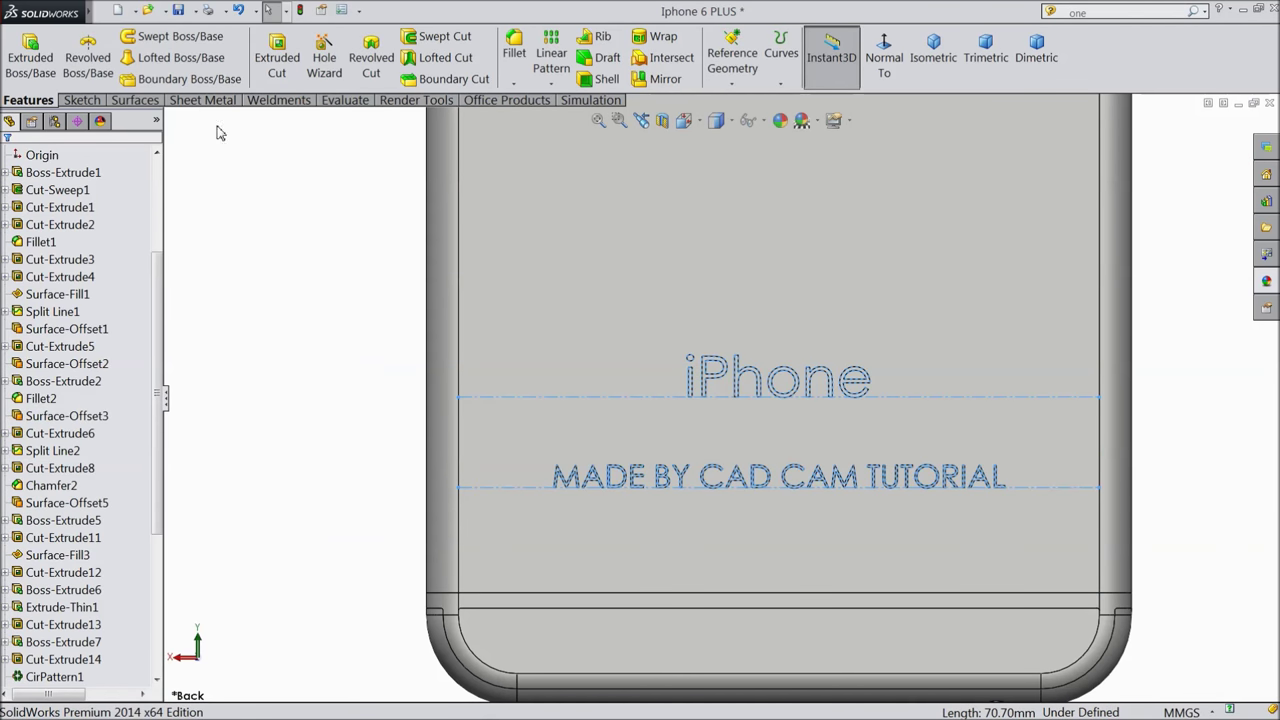
Apply a black color appearance to the engraved text cut.
{"action": "mouse_move", "coordinate": [779, 122]}
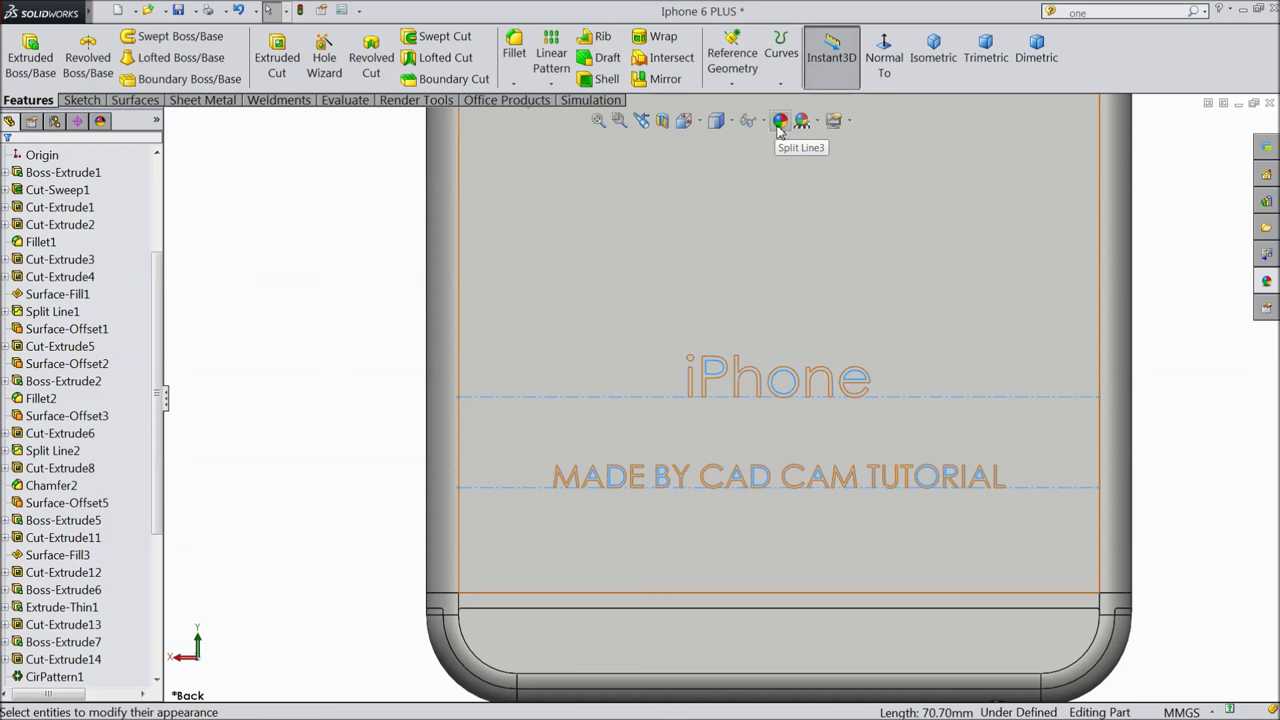
{"action": "left_click", "coordinate": [779, 122]}
{"action": "left_click", "coordinate": [116, 520]}
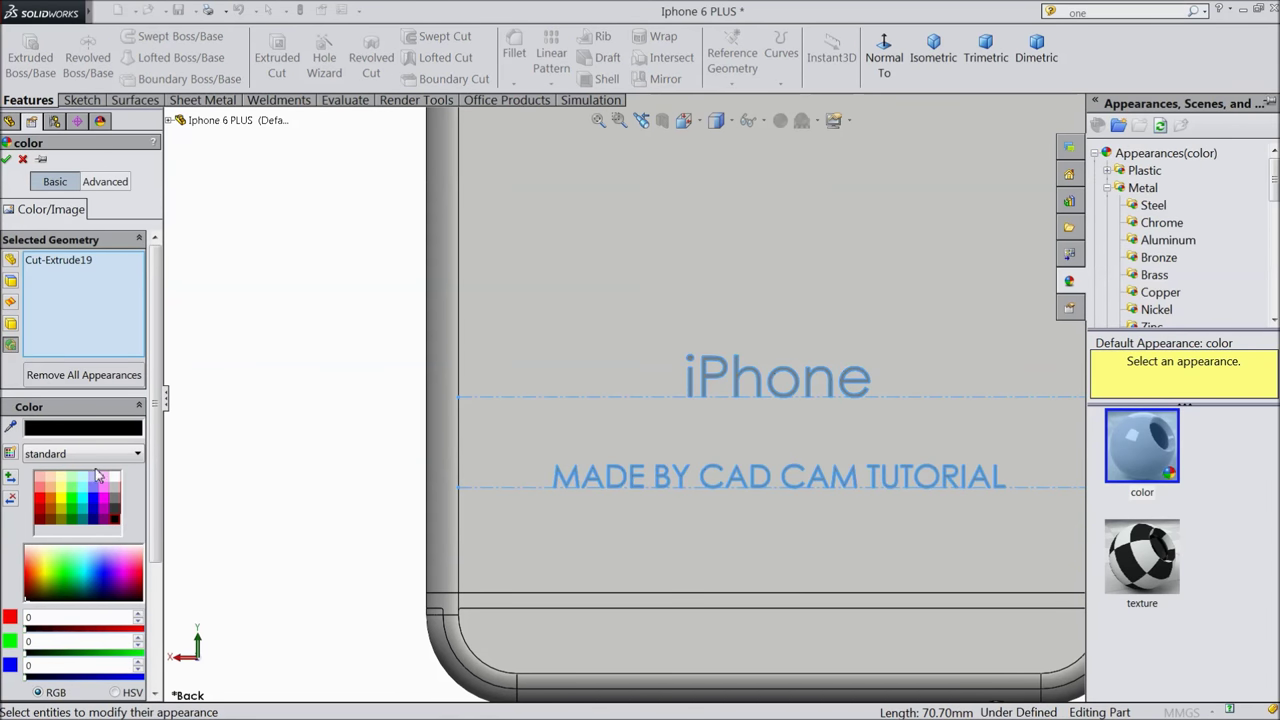
{"action": "left_click", "coordinate": [6, 159]}
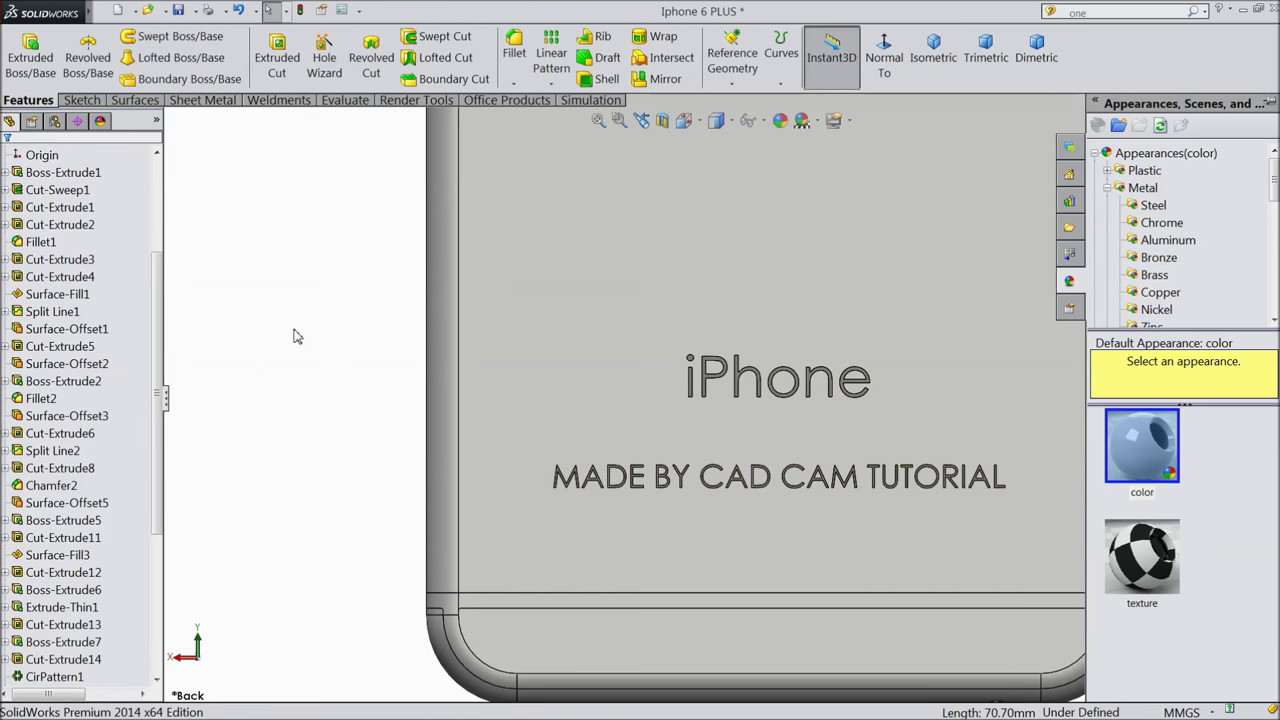
Edit the appearance of the whole engraved text cut feature again, keep its color black, and accept it.
{"action": "scroll", "coordinate": [686, 476], "scroll_direction": "down", "scroll_amount": 5}
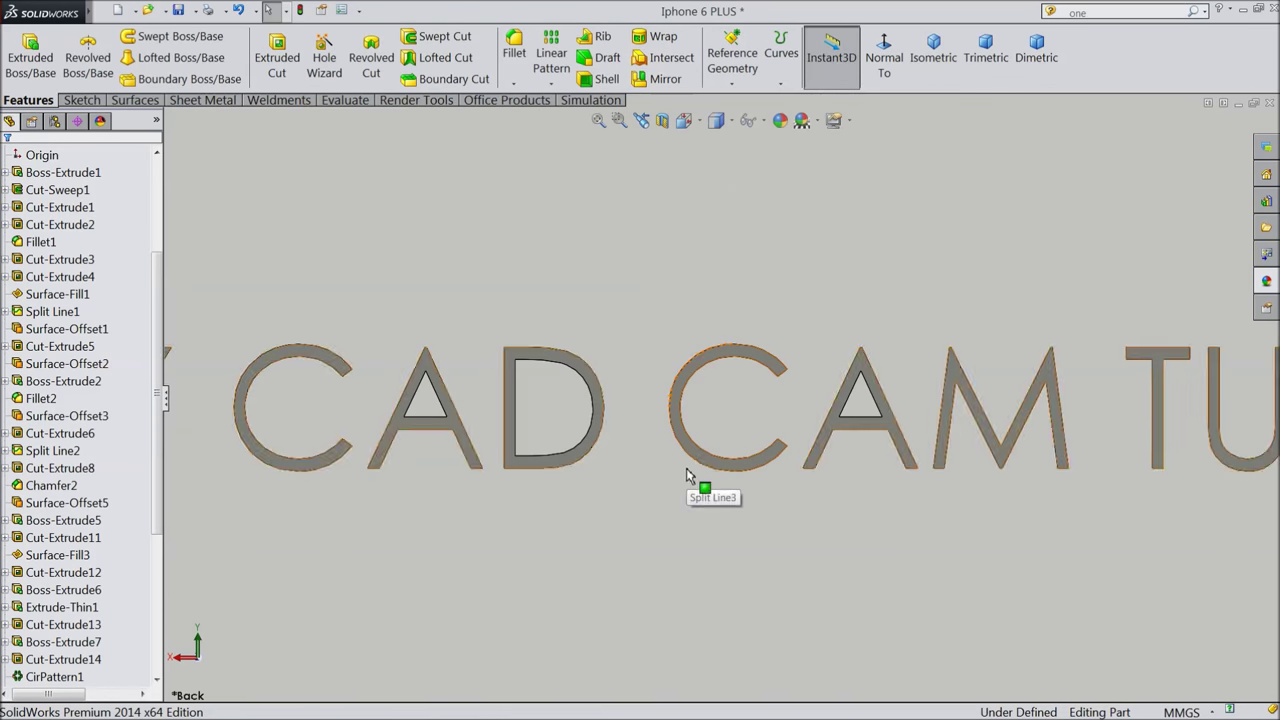
{"action": "left_click", "coordinate": [694, 456]}
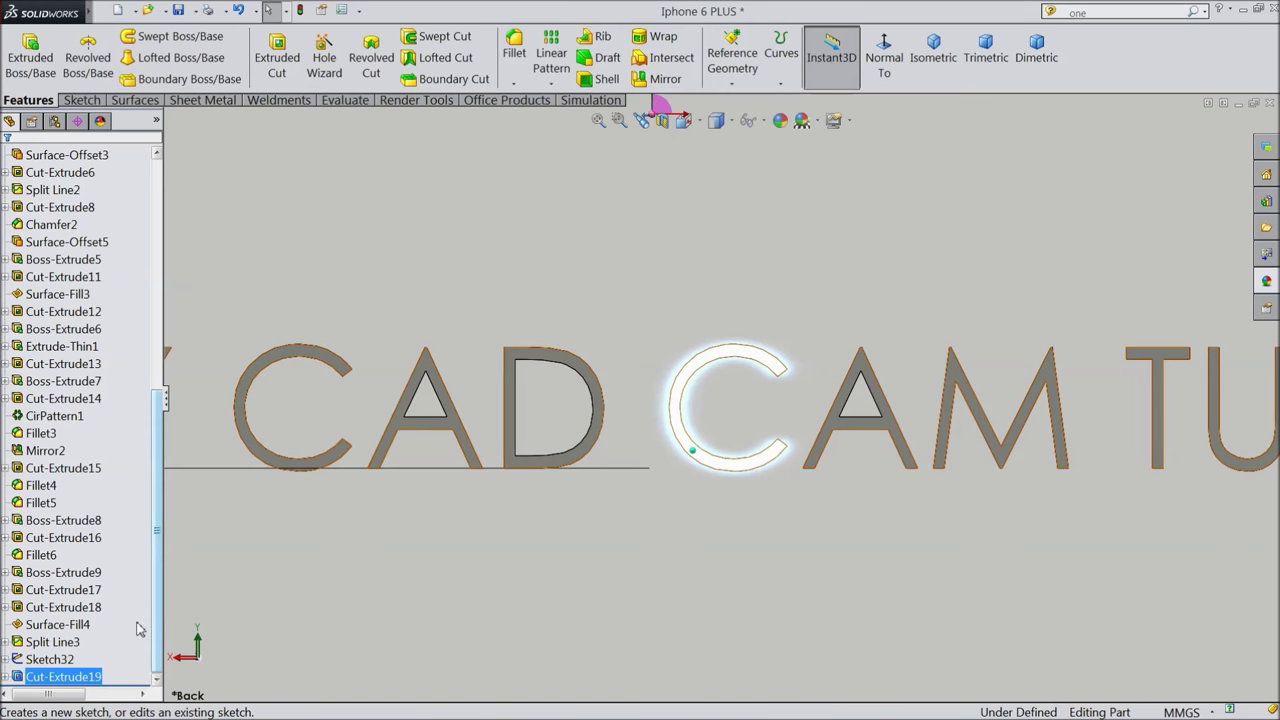
{"action": "left_click", "coordinate": [57, 685]}
{"action": "left_click", "coordinate": [780, 120]}
{"action": "left_click", "coordinate": [780, 120]}
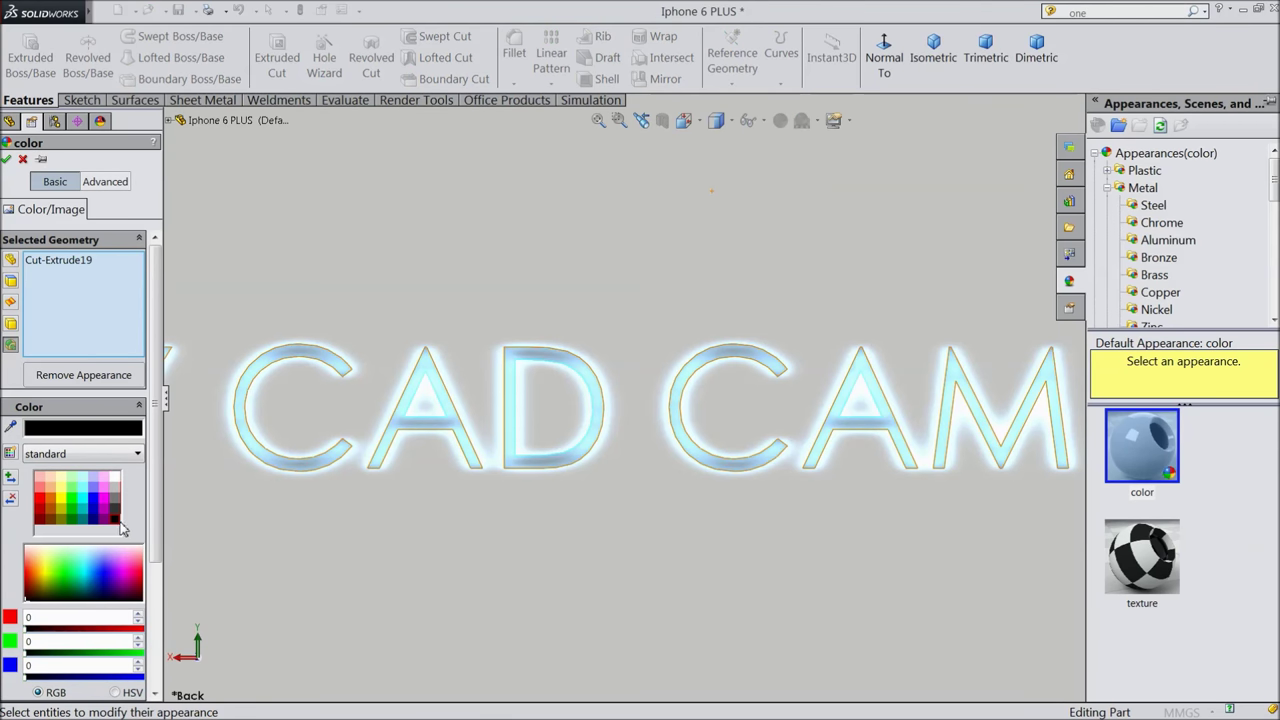
{"action": "left_click", "coordinate": [119, 528]}
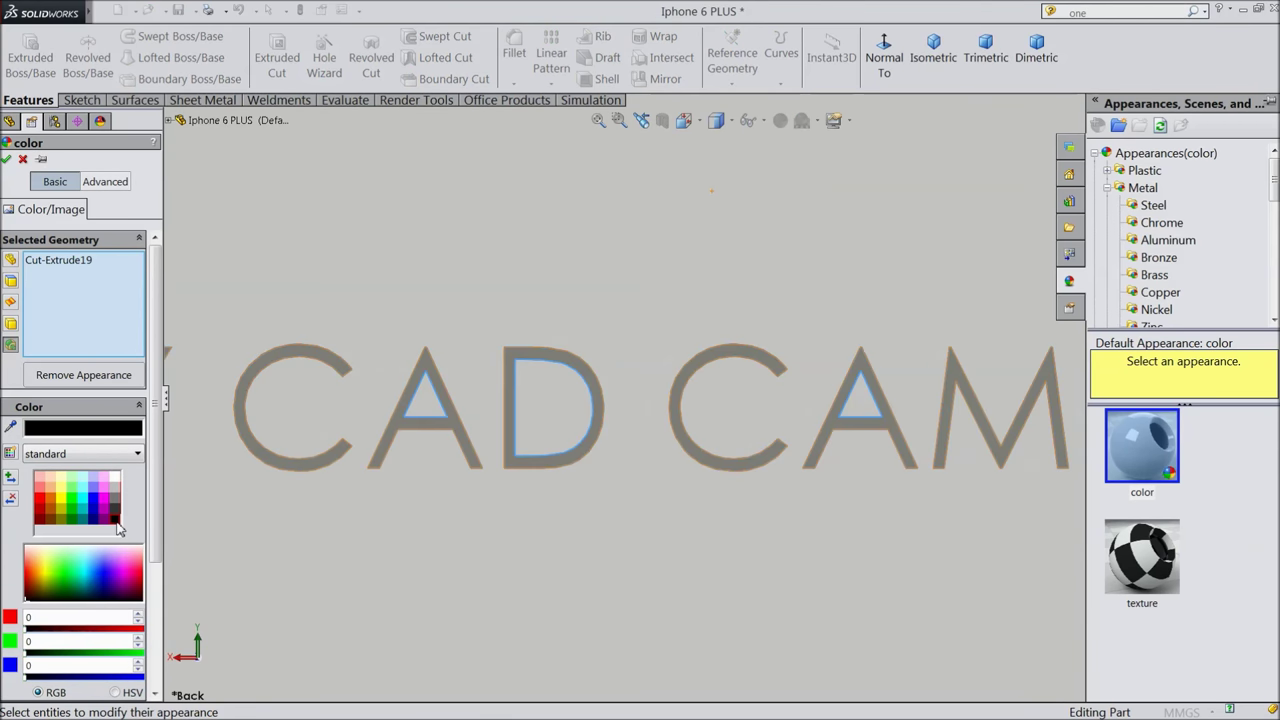
{"action": "left_click", "coordinate": [127, 600]}
{"action": "left_click", "coordinate": [7, 160]}
{"action": "scroll", "coordinate": [517, 466], "scroll_direction": "up", "scroll_amount": 6}
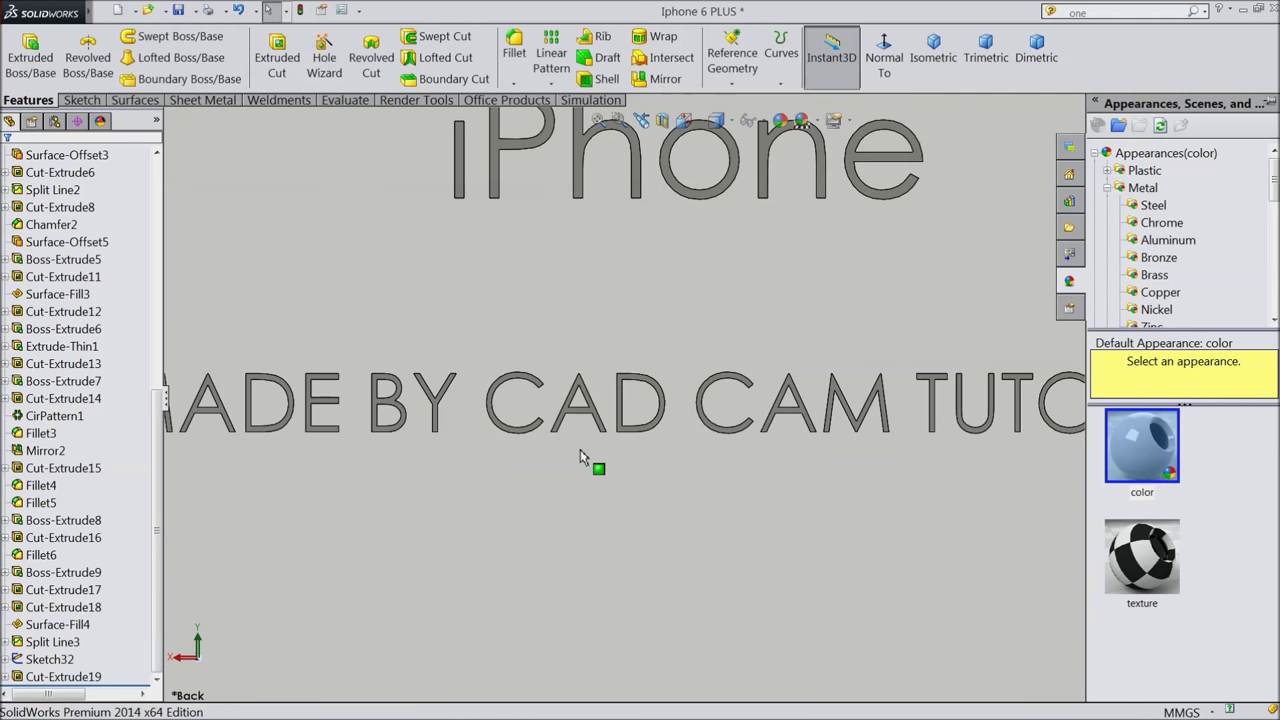
{"action": "scroll", "coordinate": [643, 350], "scroll_direction": "up", "scroll_amount": 5}
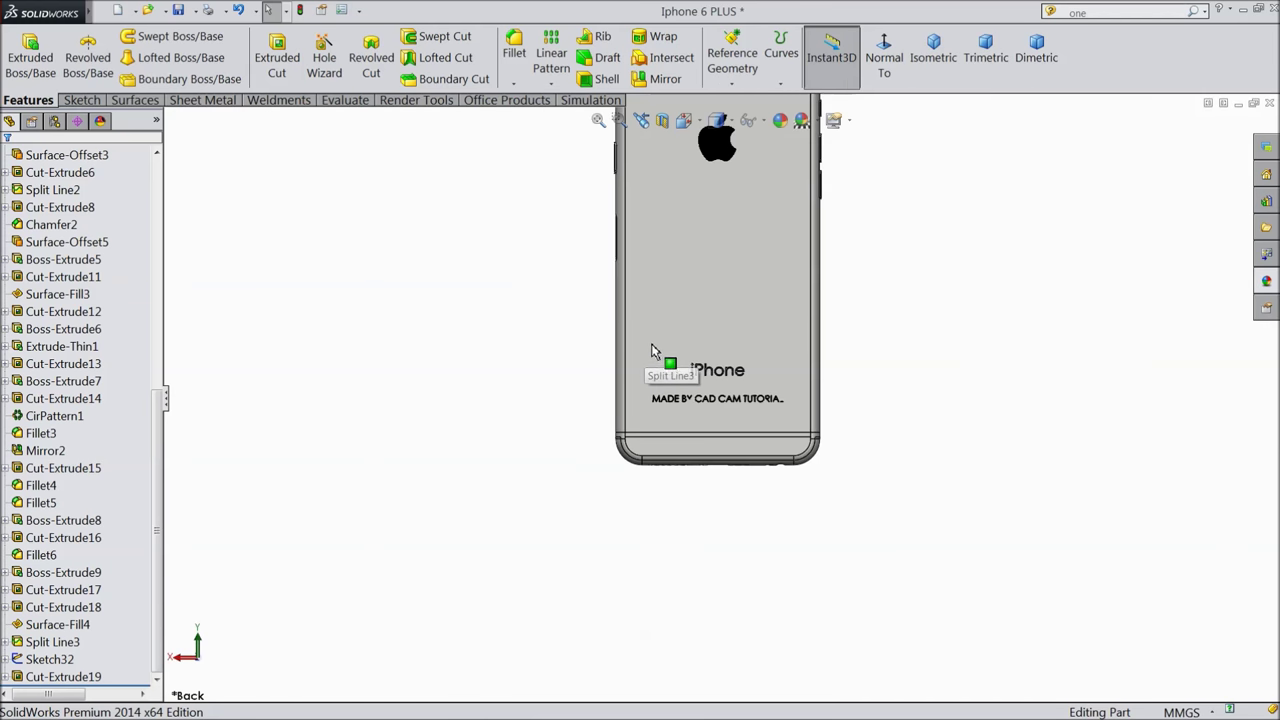
{"action": "scroll", "coordinate": [686, 490], "scroll_direction": "down", "scroll_amount": 2}
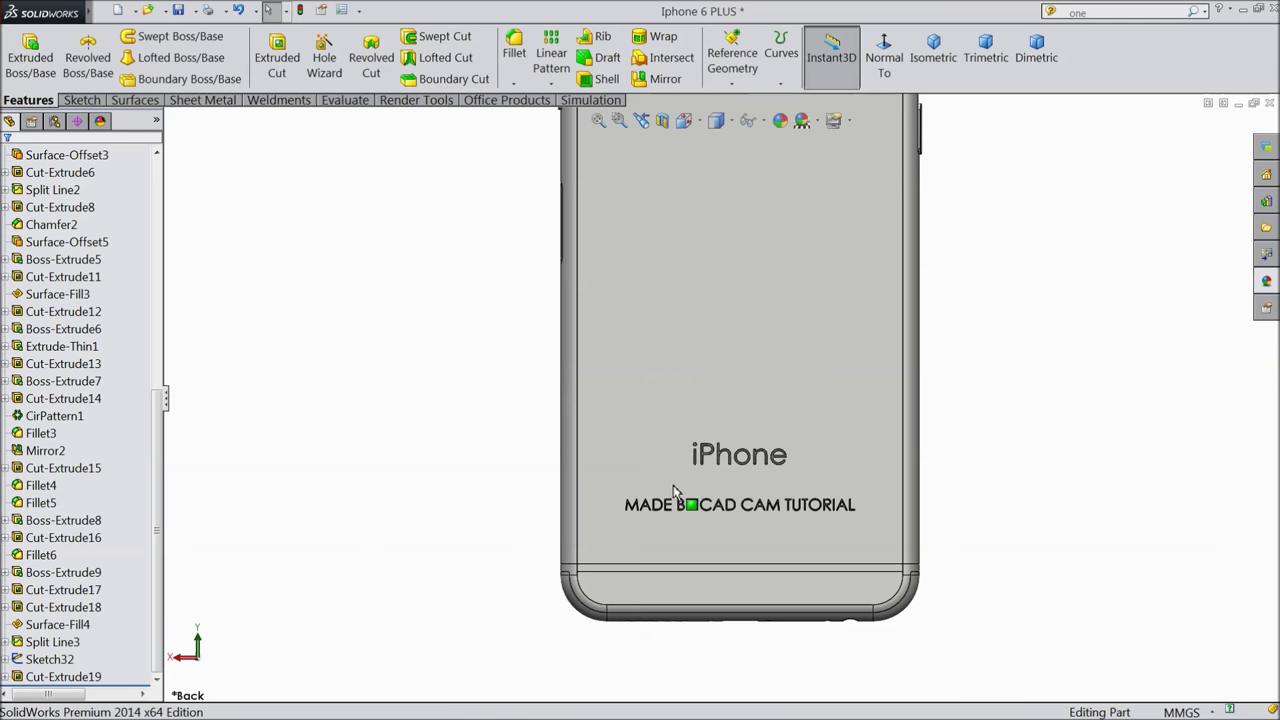
{"action": "scroll", "coordinate": [696, 440], "scroll_direction": "up", "scroll_amount": 4}
Start a constant-size fillet with a 0.1 mm radius and select the edges of the six speaker holes on the phone's lower end.
{"action": "middle_click_drag", "start_coordinate": [709, 309], "coordinate": [780, 340]}
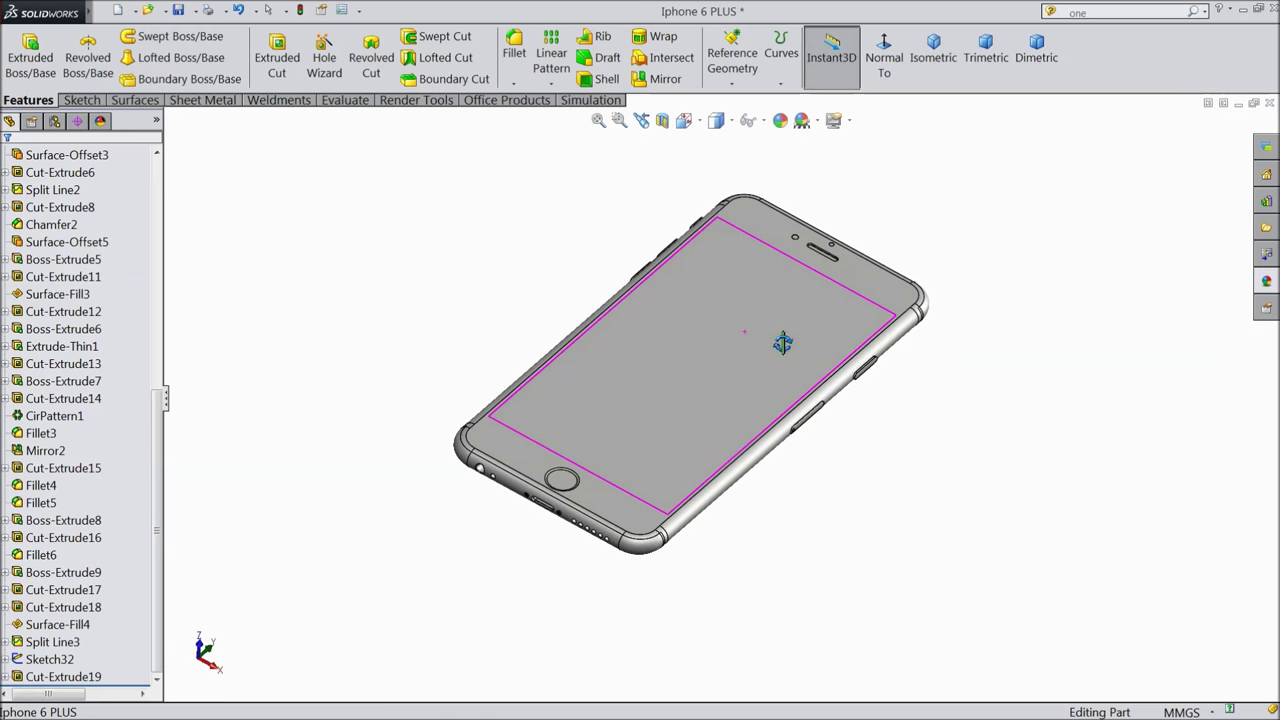
{"action": "scroll", "coordinate": [560, 540], "scroll_direction": "down", "scroll_amount": 5}
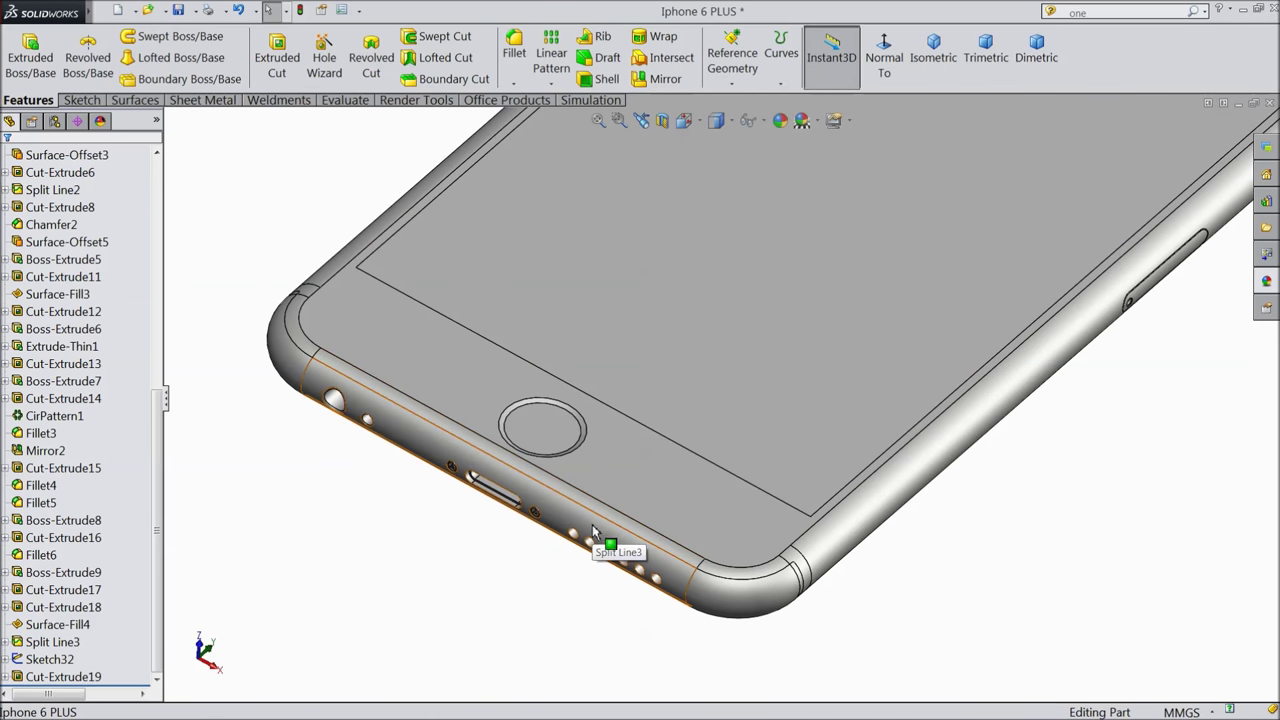
{"action": "scroll", "coordinate": [598, 528], "scroll_direction": "down", "scroll_amount": 3}
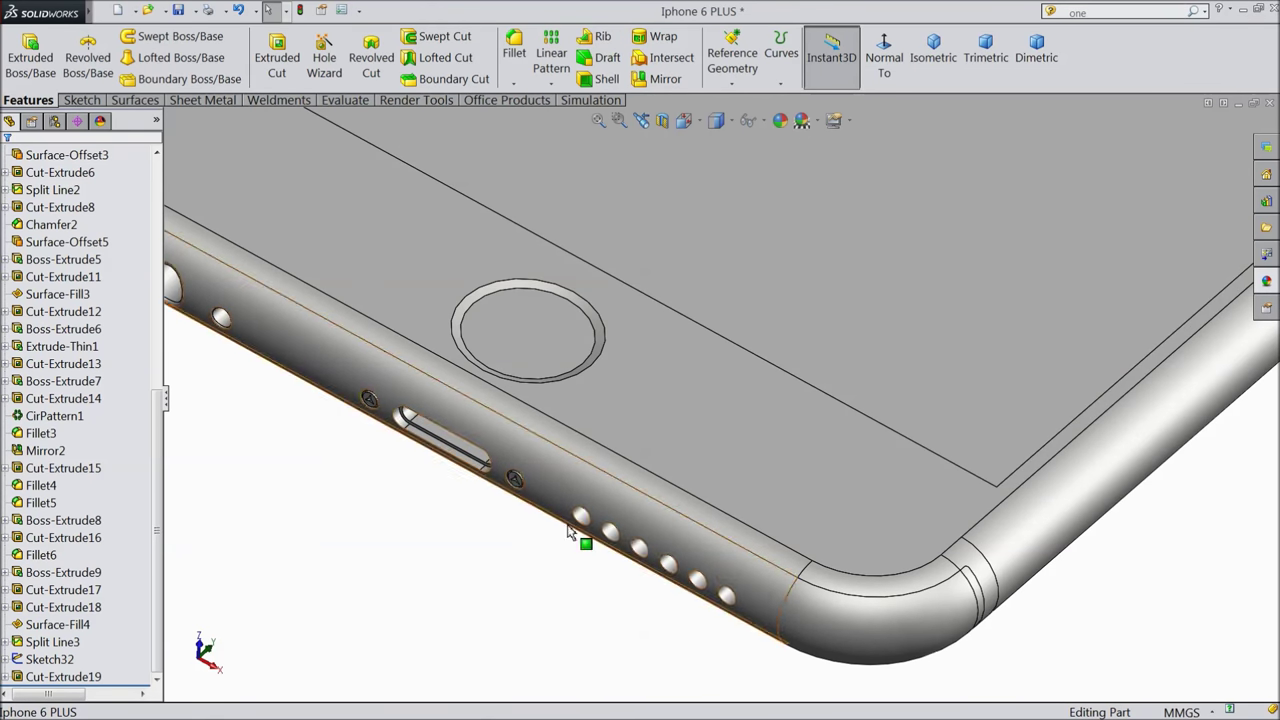
{"action": "left_click", "coordinate": [515, 60]}
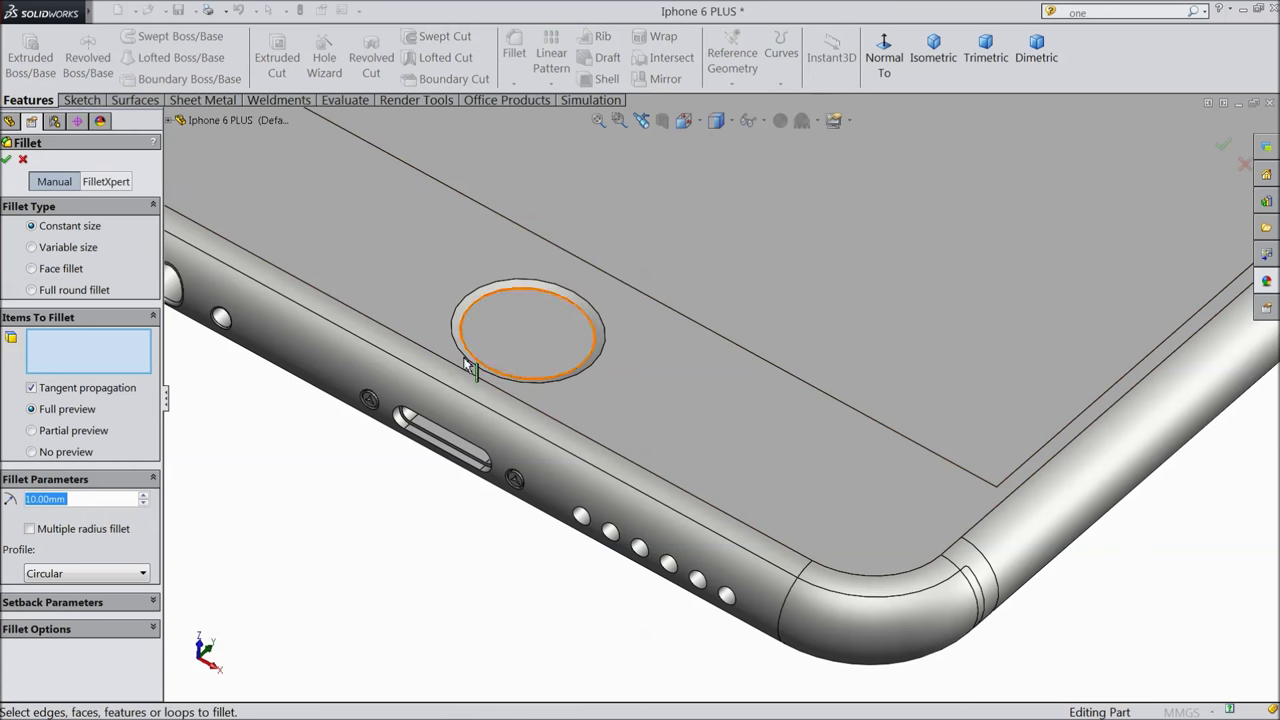
{"action": "type", "text": "0.1"}
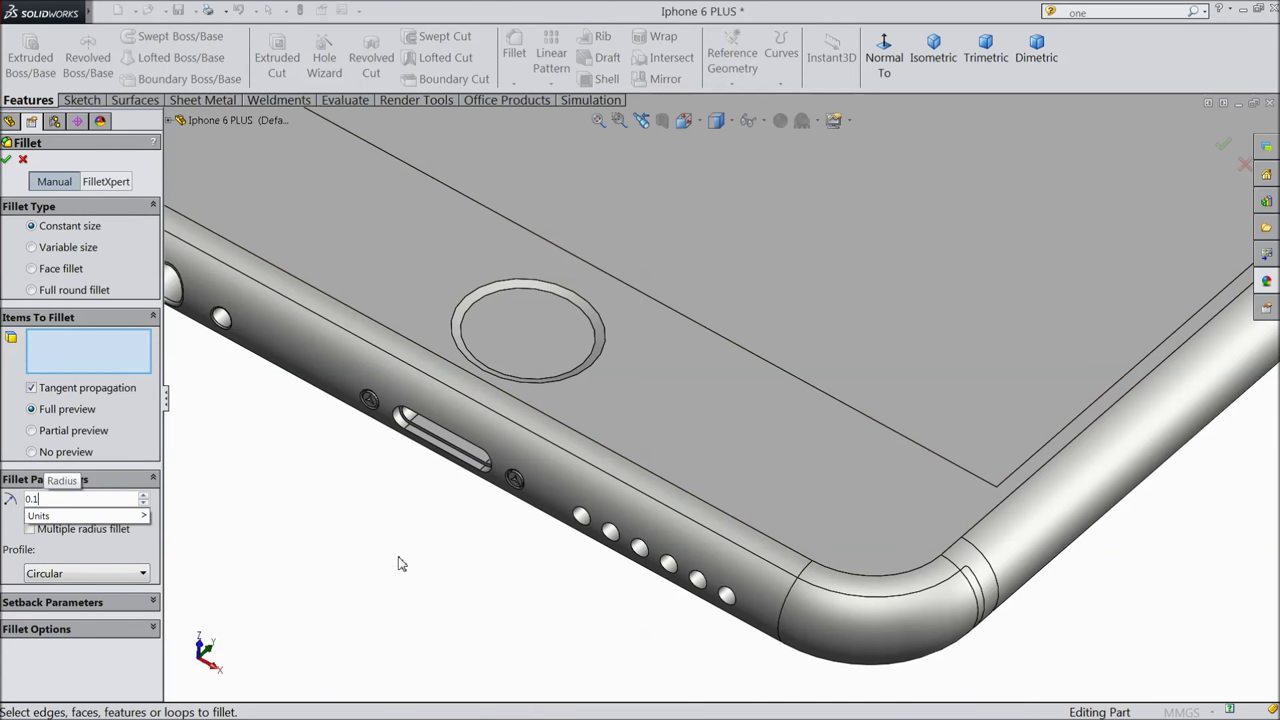
{"action": "scroll", "coordinate": [594, 563], "scroll_direction": "down", "scroll_amount": 3}
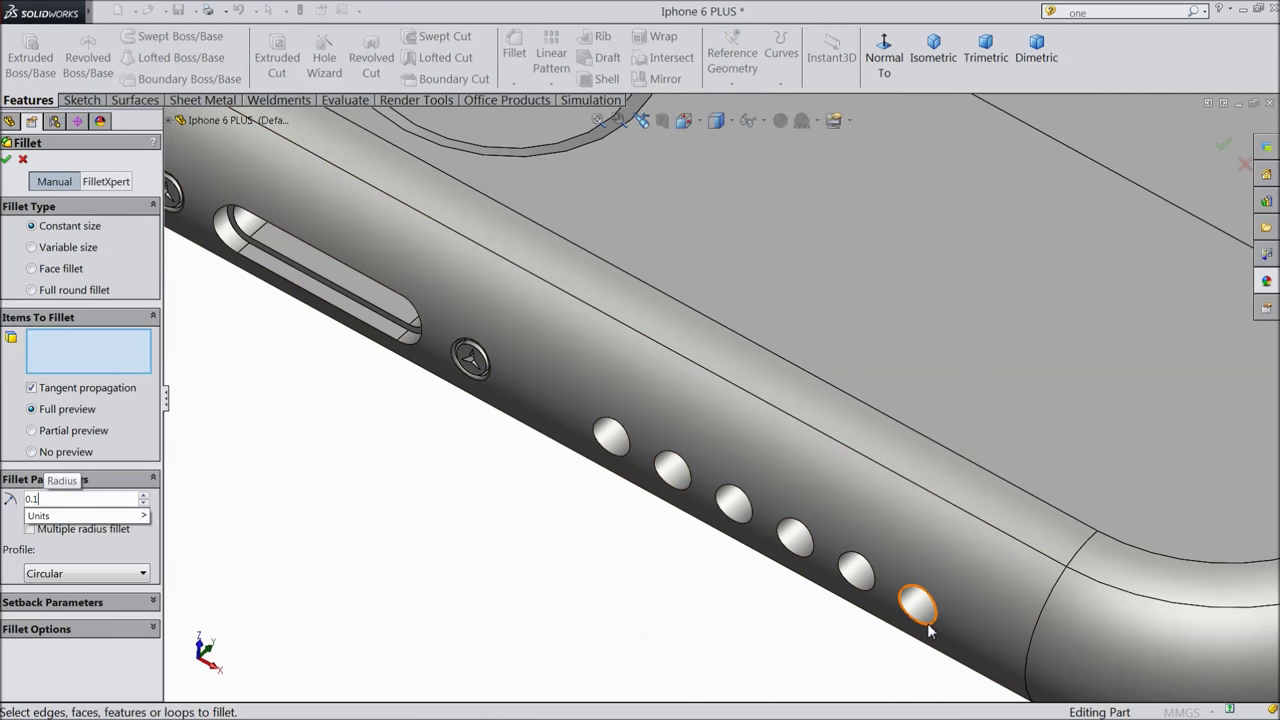
{"action": "left_click", "coordinate": [928, 628]}
{"action": "left_click", "coordinate": [866, 594]}
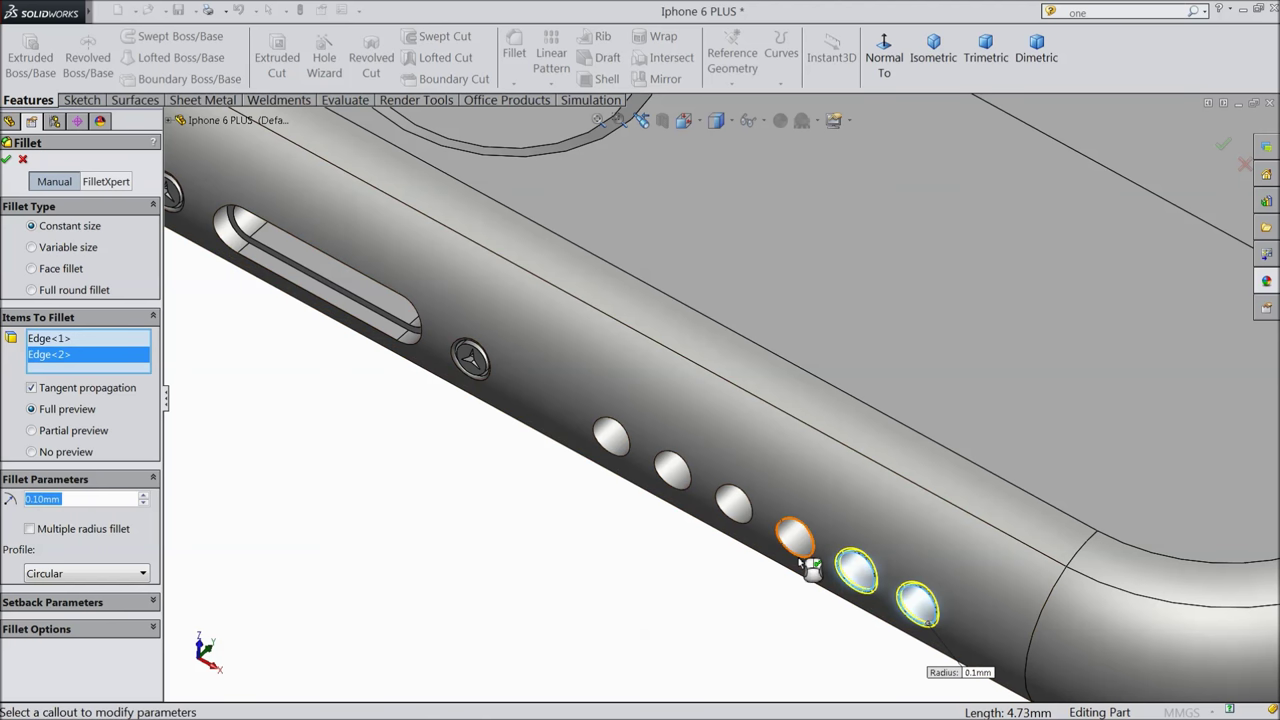
{"action": "left_click", "coordinate": [800, 561]}
{"action": "left_click", "coordinate": [735, 510]}
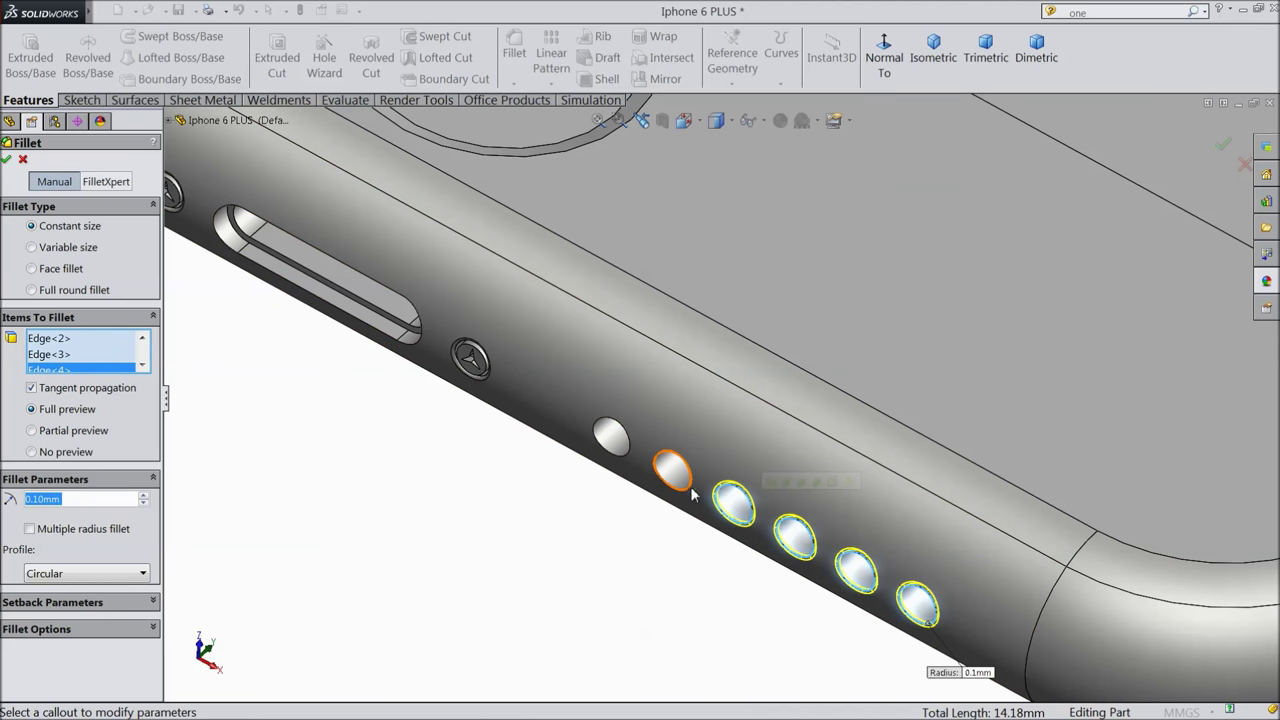
{"action": "left_click", "coordinate": [672, 472]}
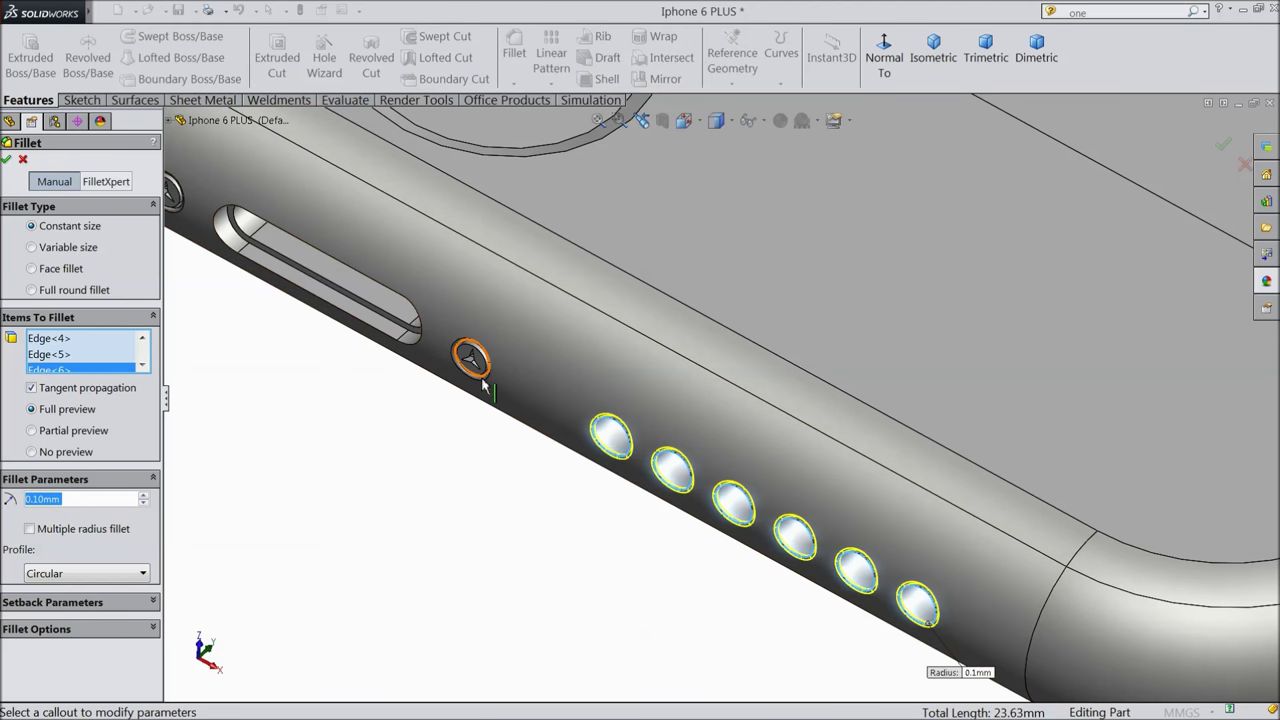
Add the charging port's outer edge and the opening edge around the button nearest the phone's upper end to the fillet.
{"action": "left_click", "coordinate": [410, 352]}
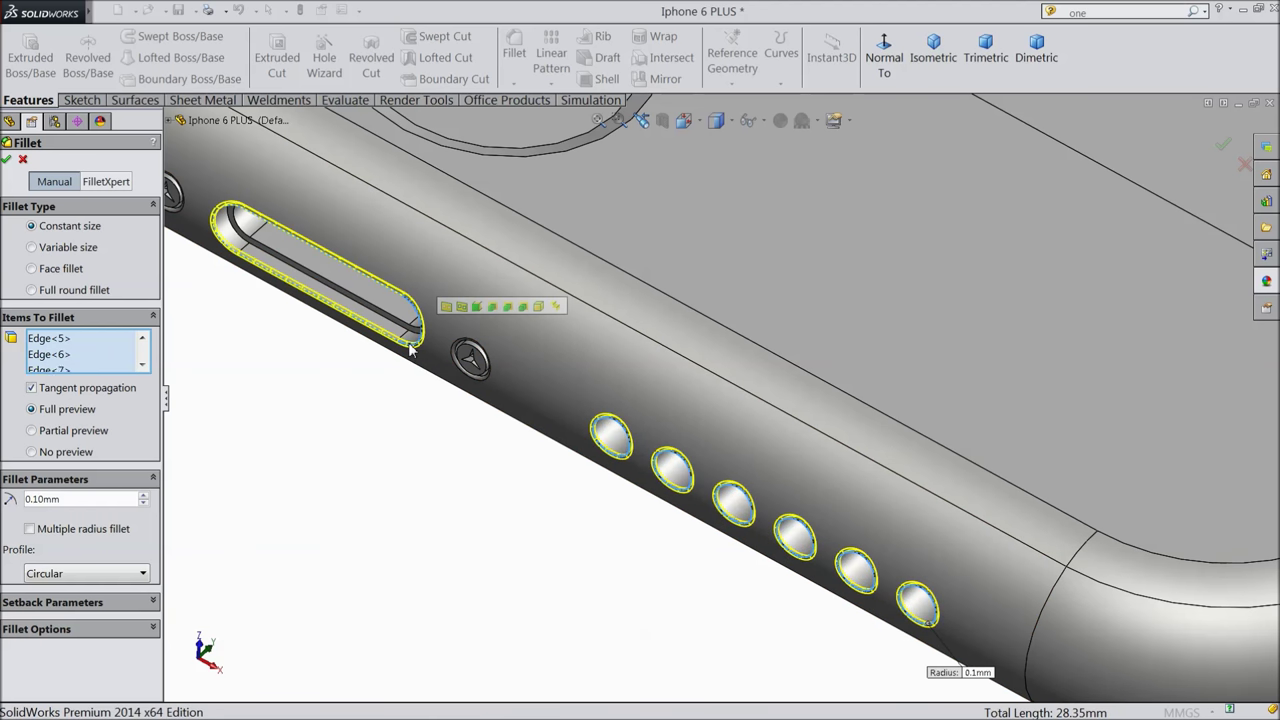
{"action": "scroll", "coordinate": [363, 325], "scroll_direction": "down", "scroll_amount": 3}
{"action": "scroll", "coordinate": [410, 316], "scroll_direction": "down", "scroll_amount": 4}
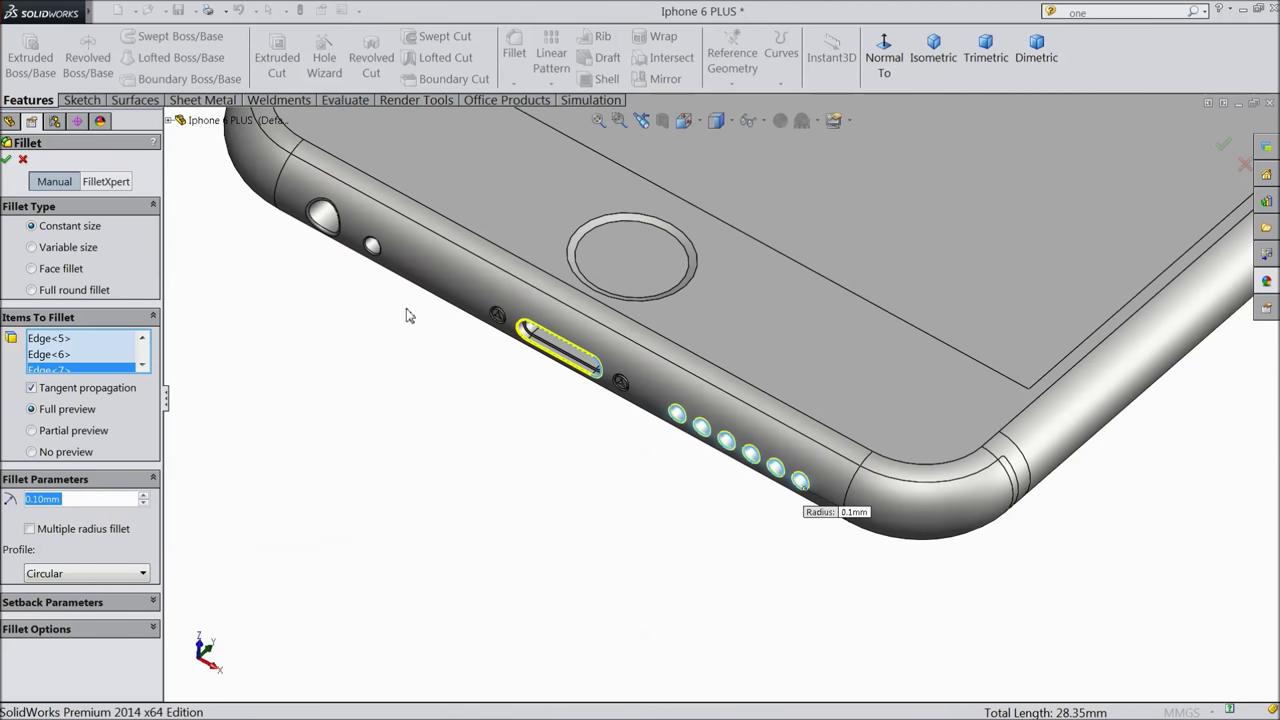
{"action": "scroll", "coordinate": [900, 343], "scroll_direction": "down", "scroll_amount": 3}
{"action": "scroll", "coordinate": [1060, 245], "scroll_direction": "up", "scroll_amount": 4}
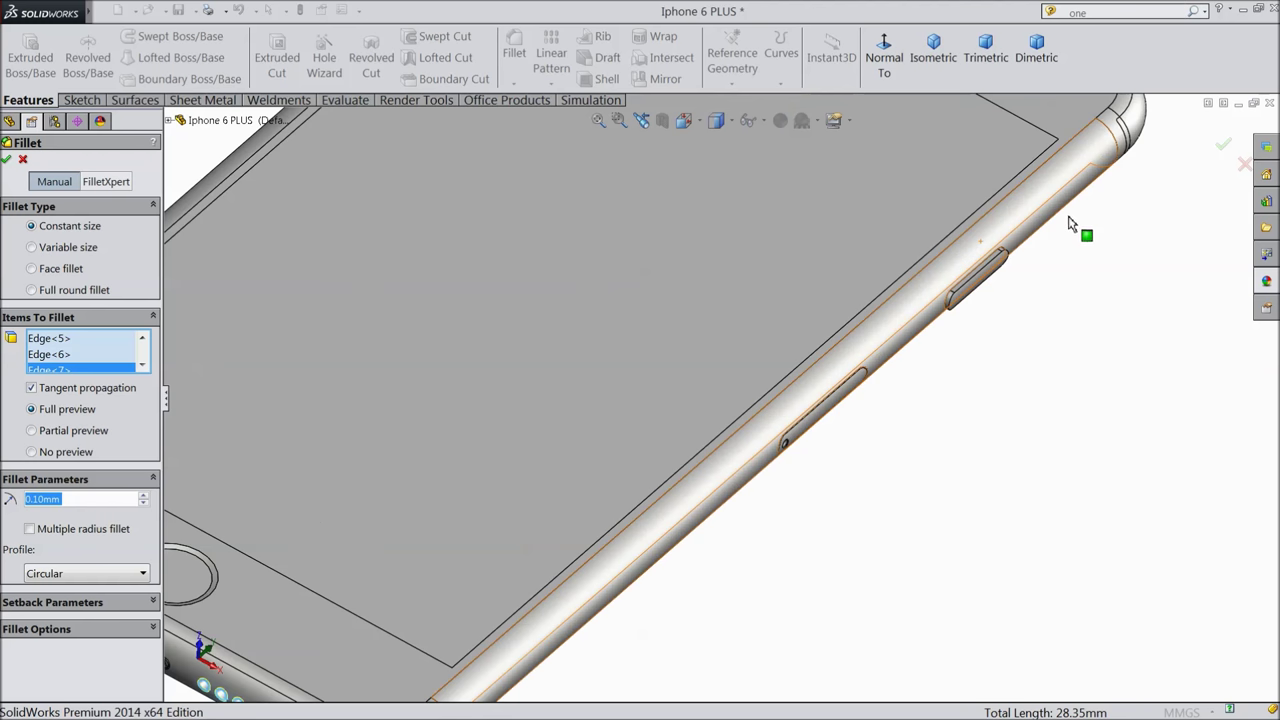
{"action": "scroll", "coordinate": [930, 318], "scroll_direction": "up", "scroll_amount": 4}
{"action": "scroll", "coordinate": [886, 280], "scroll_direction": "up", "scroll_amount": 2}
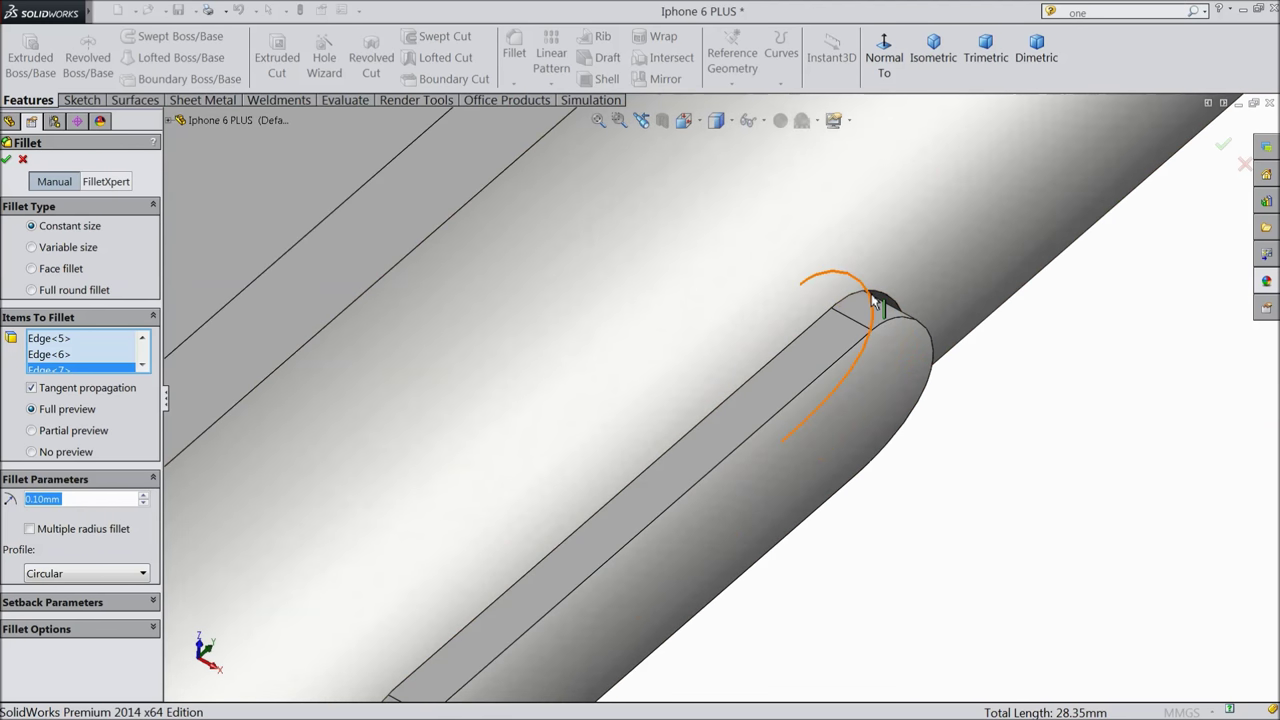
{"action": "left_click", "coordinate": [876, 297]}
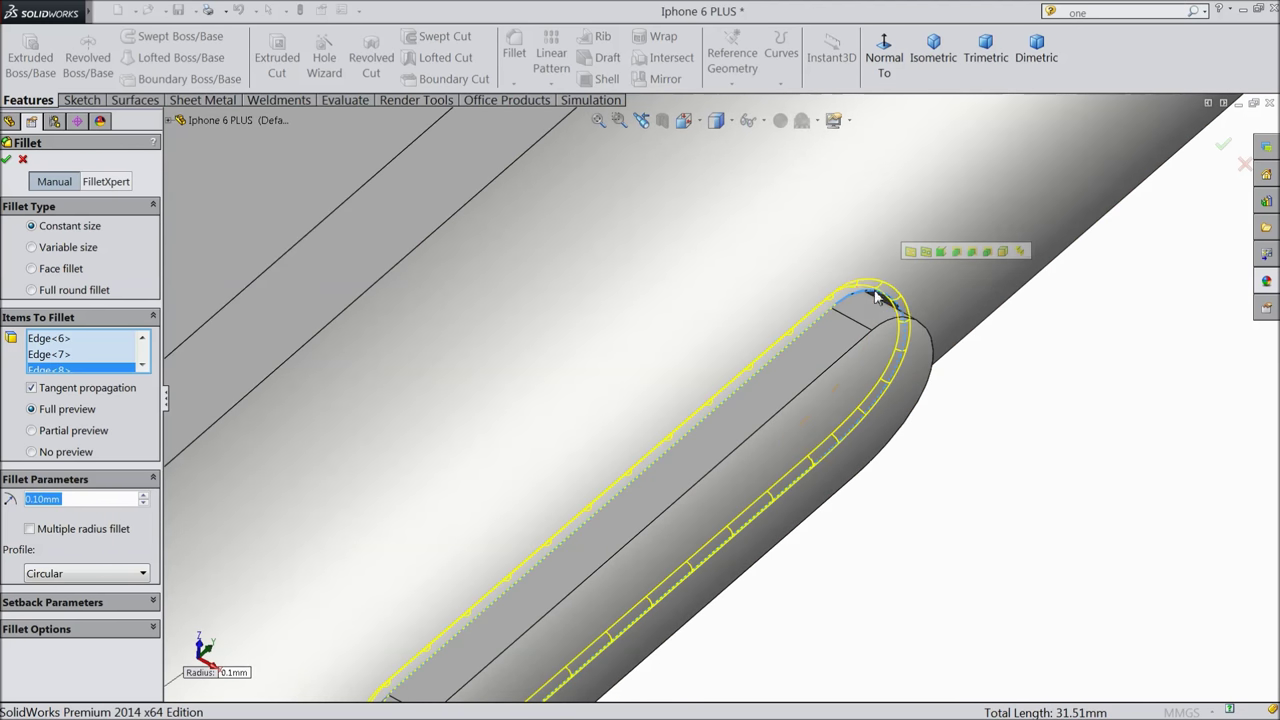
{"action": "scroll", "coordinate": [797, 383], "scroll_direction": "down", "scroll_amount": 4}
{"action": "scroll", "coordinate": [797, 383], "scroll_direction": "down", "scroll_amount": 8}
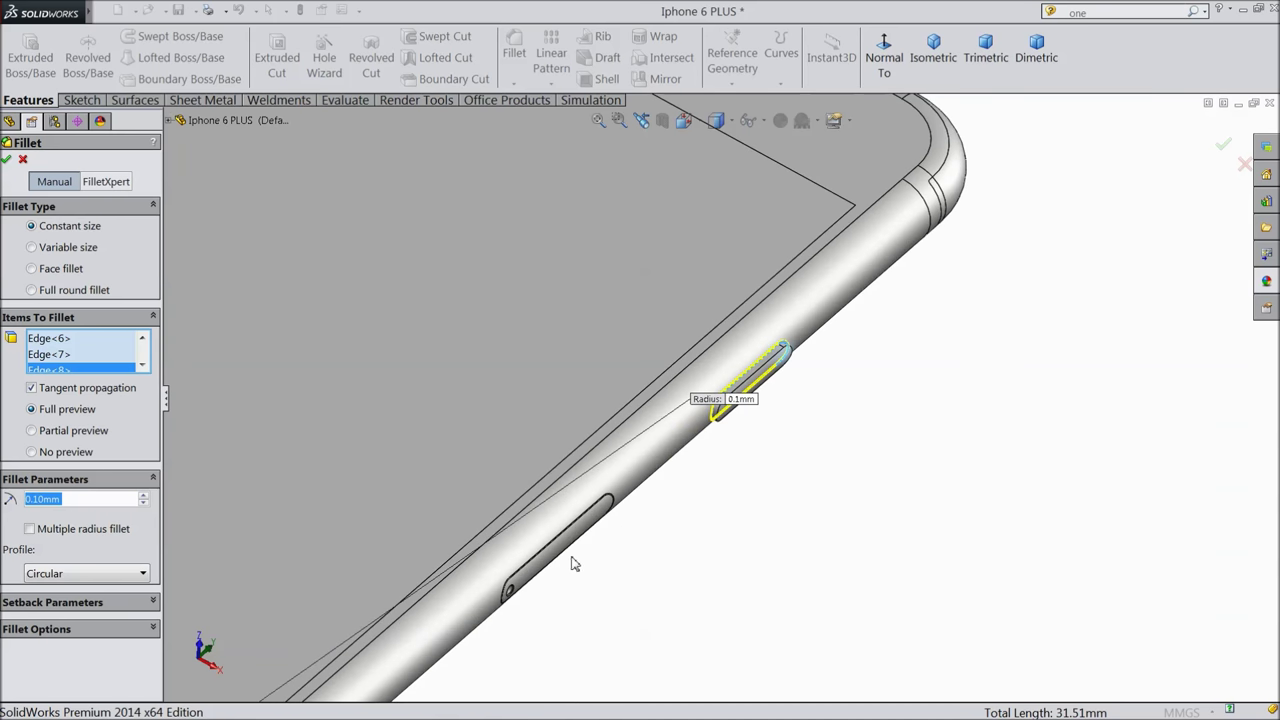
Add the opening edges of two buttons on the opposite long side to the fillet and accept it.
{"action": "middle_click_drag", "start_coordinate": [480, 321], "coordinate": [657, 314]}
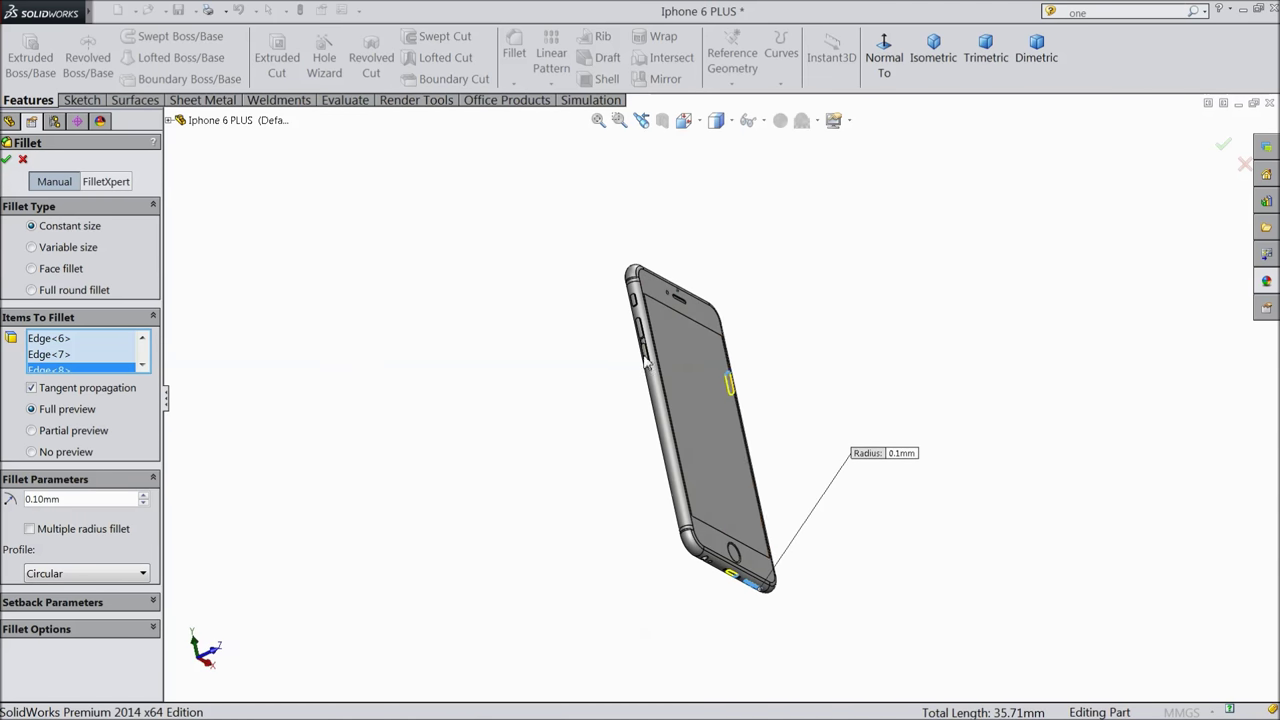
{"action": "scroll", "coordinate": [657, 314], "scroll_direction": "up", "scroll_amount": 5}
{"action": "scroll", "coordinate": [685, 370], "scroll_direction": "up", "scroll_amount": 5}
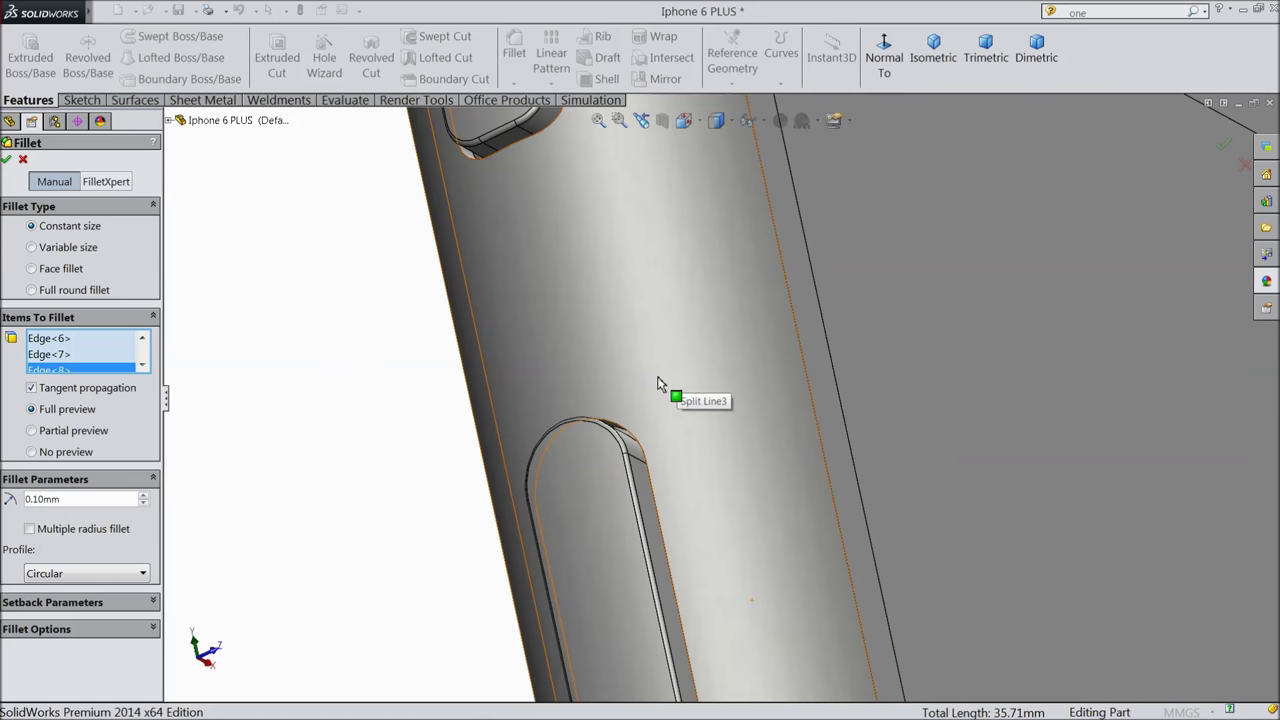
{"action": "left_click", "coordinate": [632, 436]}
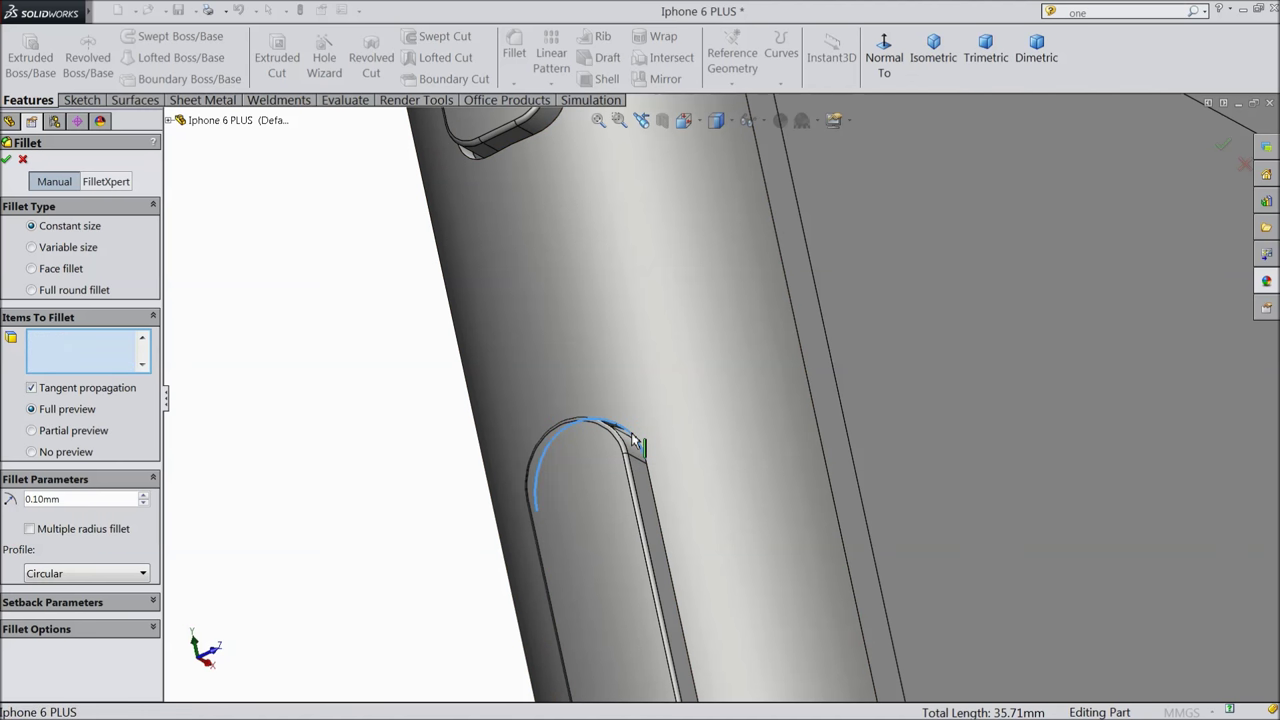
{"action": "key", "text": "z"}
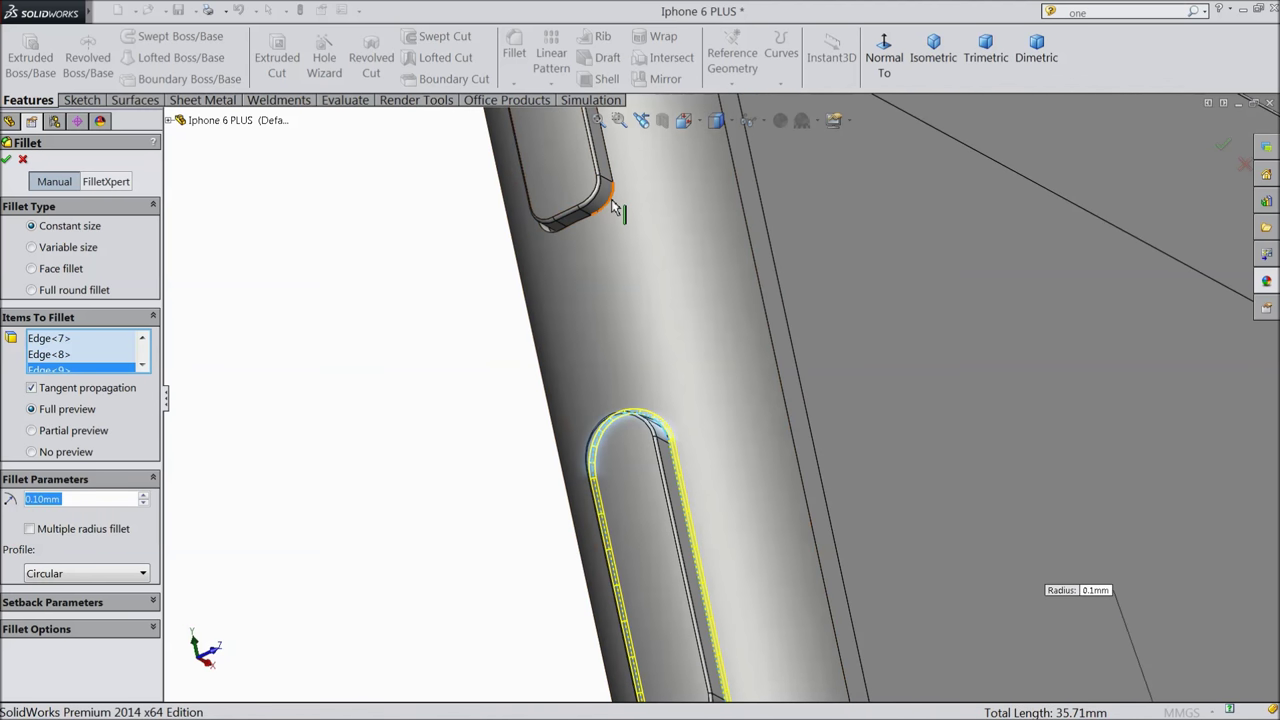
{"action": "left_click", "coordinate": [612, 203]}
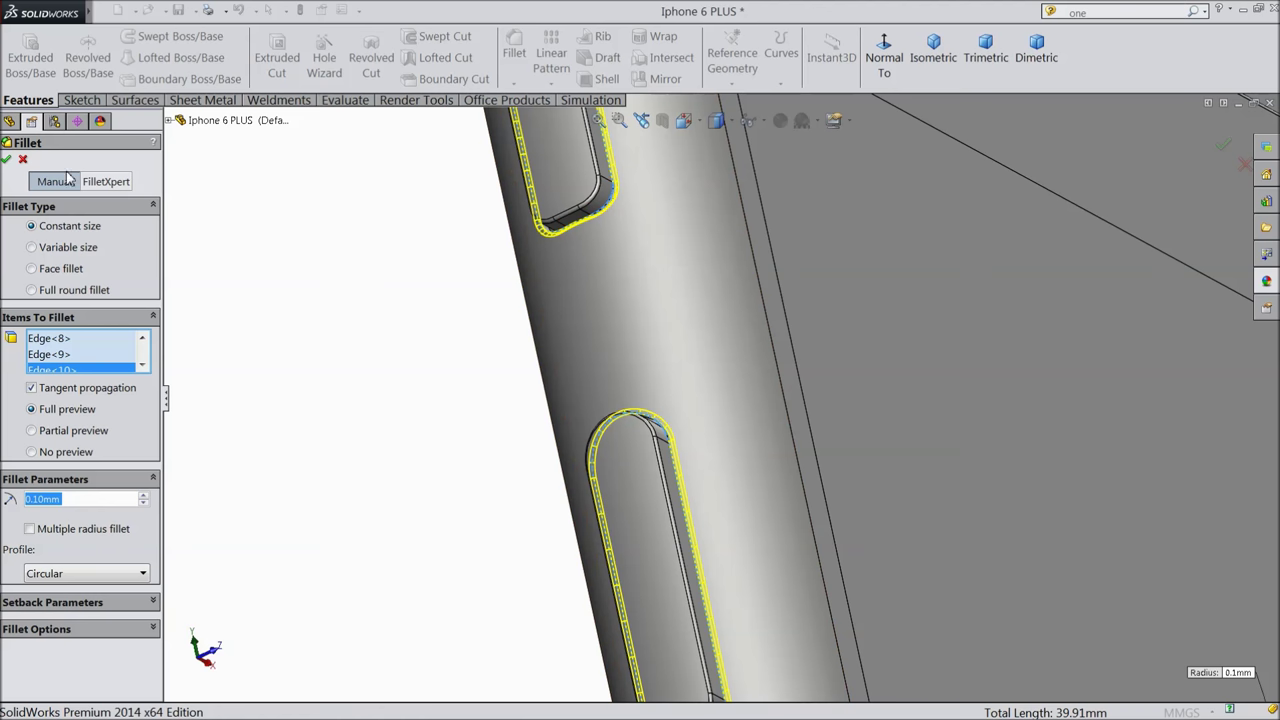
{"action": "left_click", "coordinate": [8, 161]}
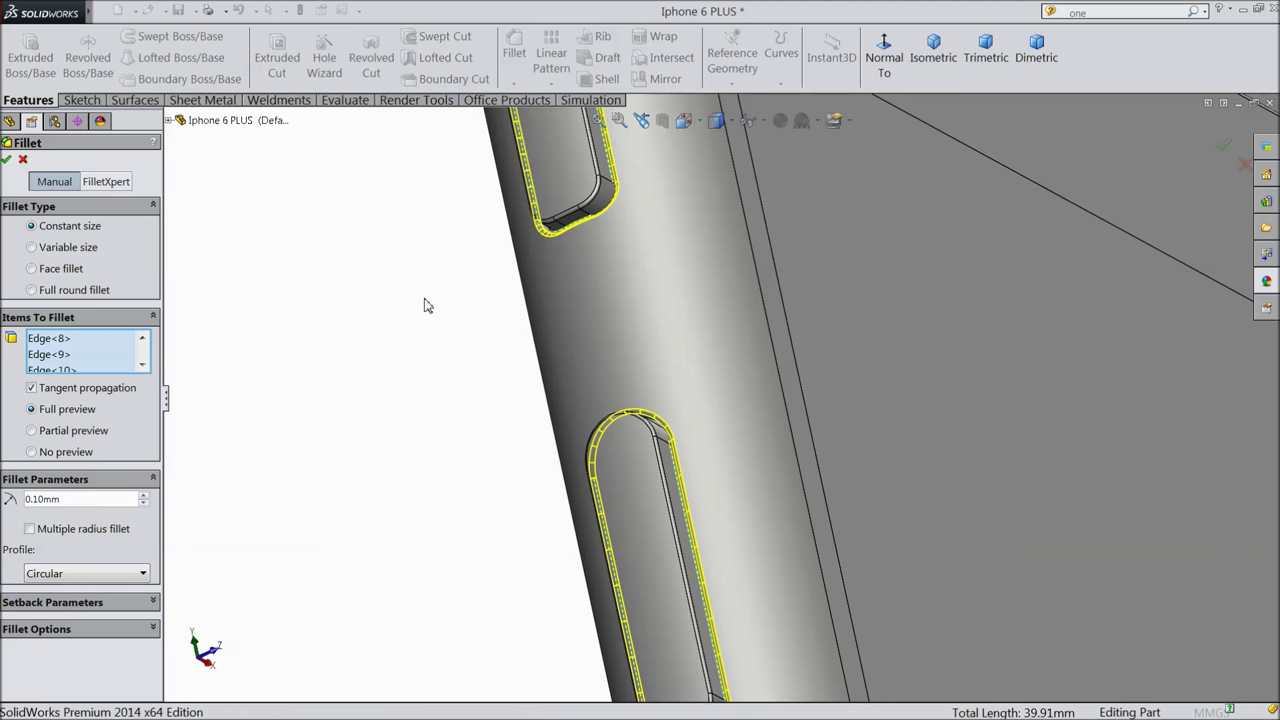
Open a new sketch on the floor of the front earpiece slot and view it straight on.
{"action": "scroll", "coordinate": [440, 314], "scroll_direction": "up", "scroll_amount": 10}
{"action": "middle_click_drag", "start_coordinate": [497, 374], "coordinate": [477, 392]}
{"action": "scroll", "coordinate": [800, 440], "scroll_direction": "down", "scroll_amount": 12}
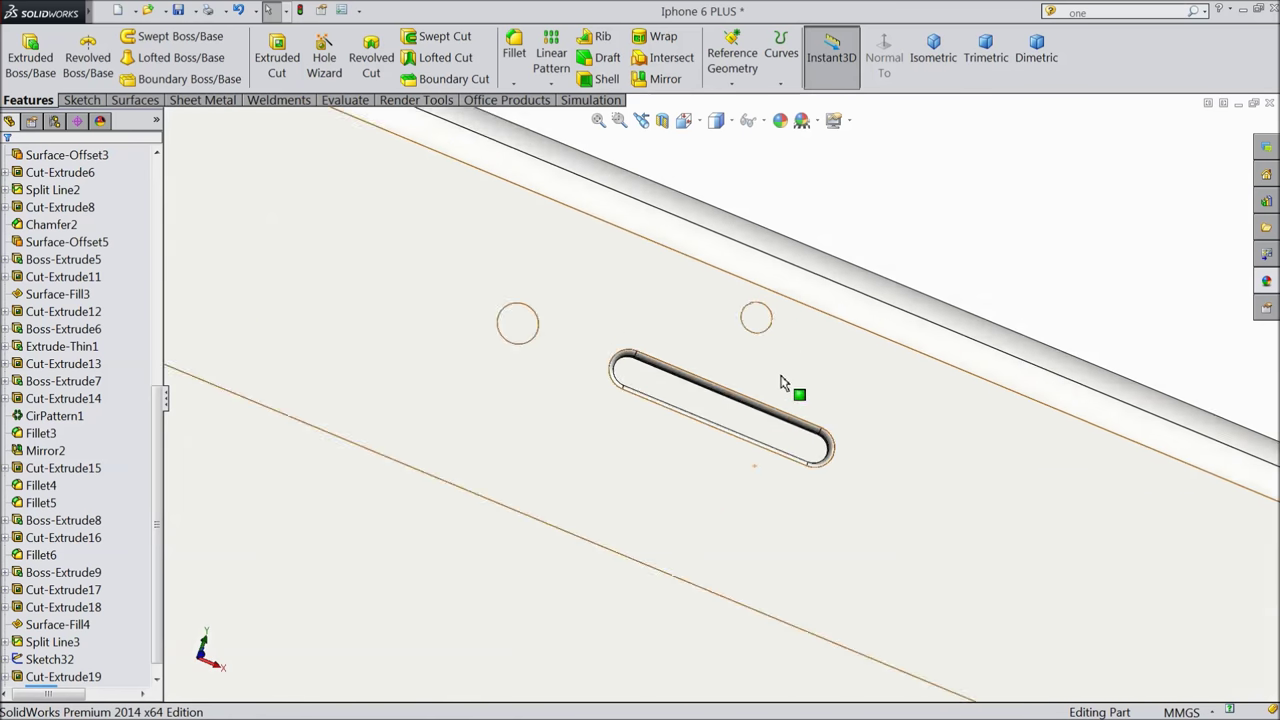
{"action": "left_click", "coordinate": [677, 457]}
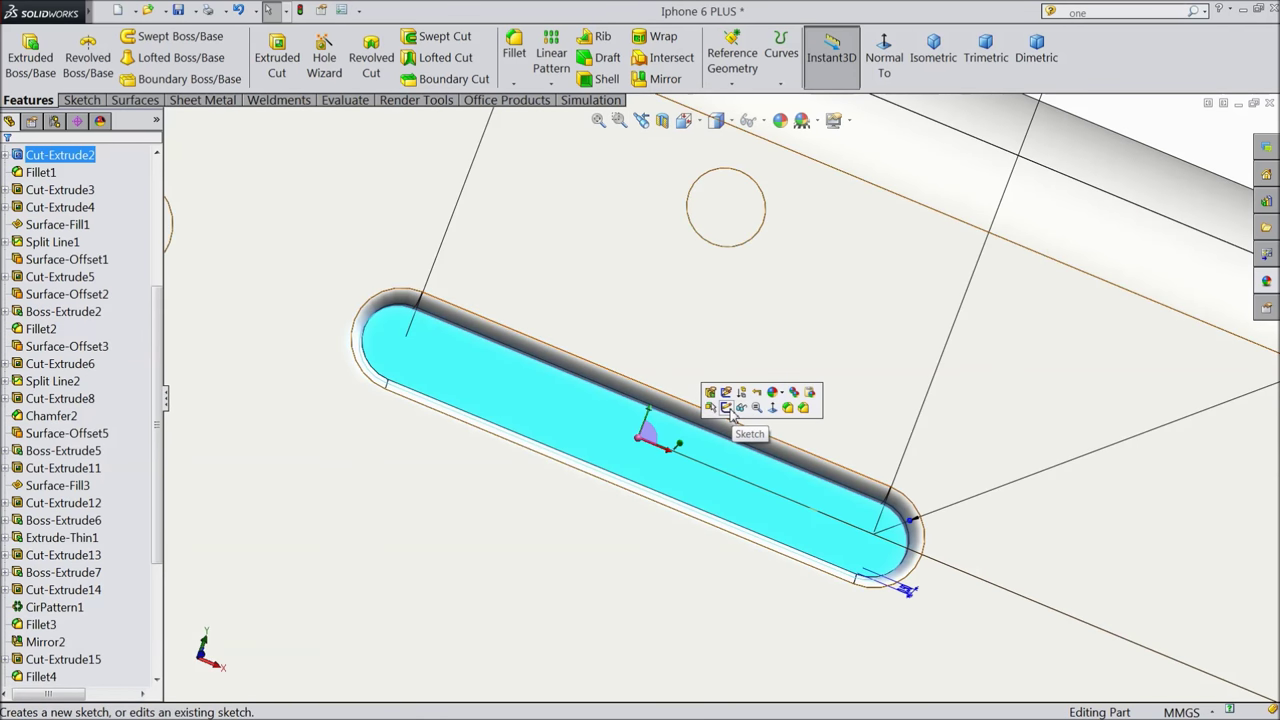
{"action": "left_click", "coordinate": [740, 406]}
{"action": "key", "text": "ctrl+8"}
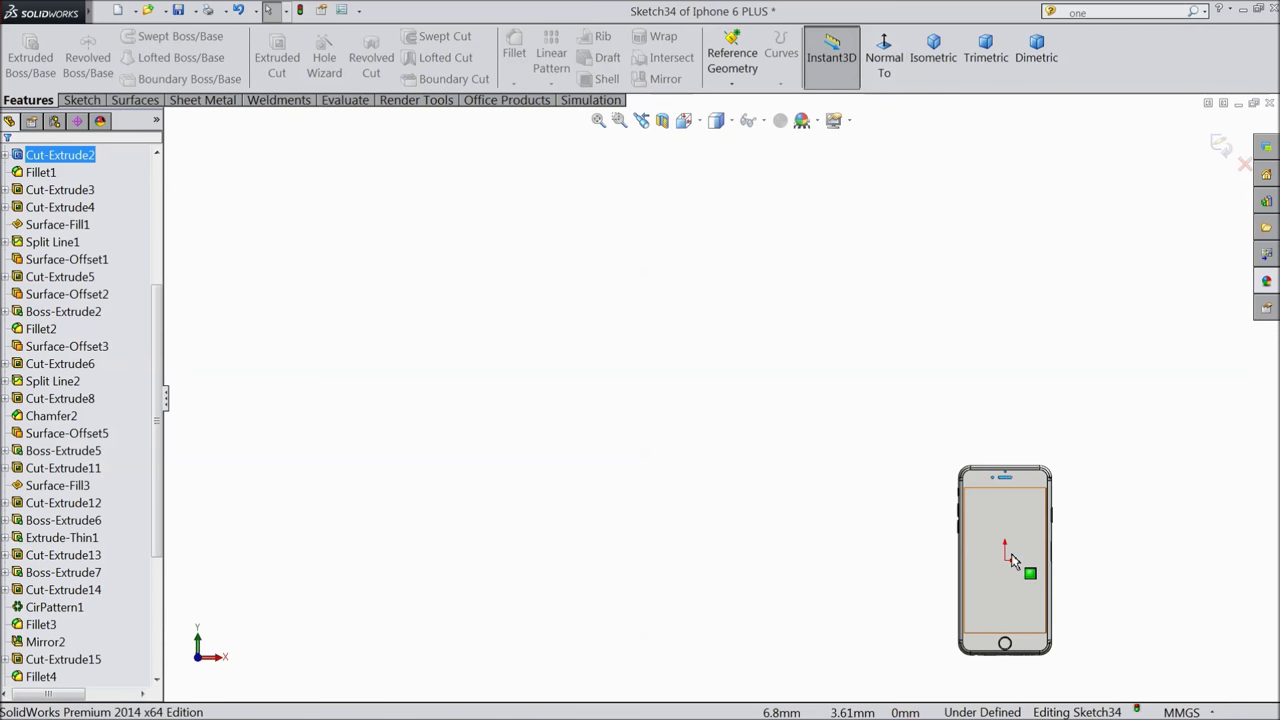
{"action": "scroll", "coordinate": [1035, 499], "scroll_direction": "down", "scroll_amount": 5}
{"action": "scroll", "coordinate": [791, 409], "scroll_direction": "down", "scroll_amount": 8}
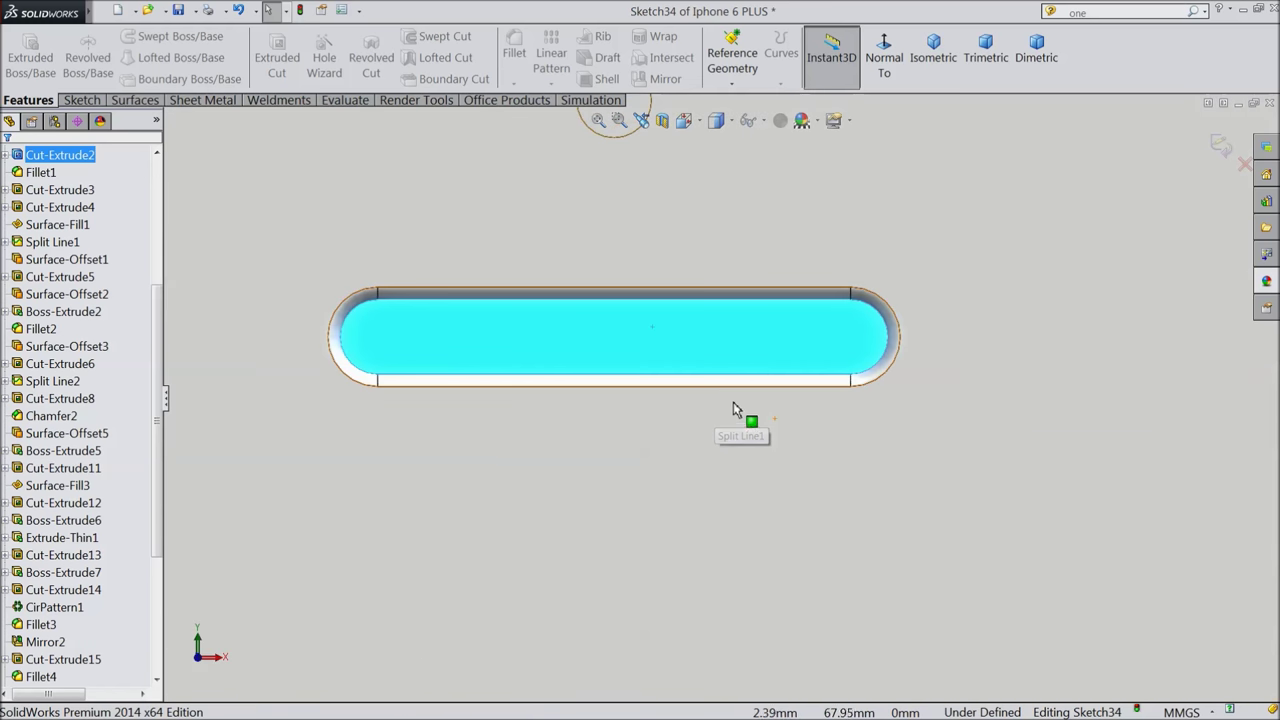
Offset the earpiece slot floor's outline inward by 0.1 mm using the reversed direction.
{"action": "left_click", "coordinate": [78, 102]}
{"action": "left_click", "coordinate": [328, 76]}
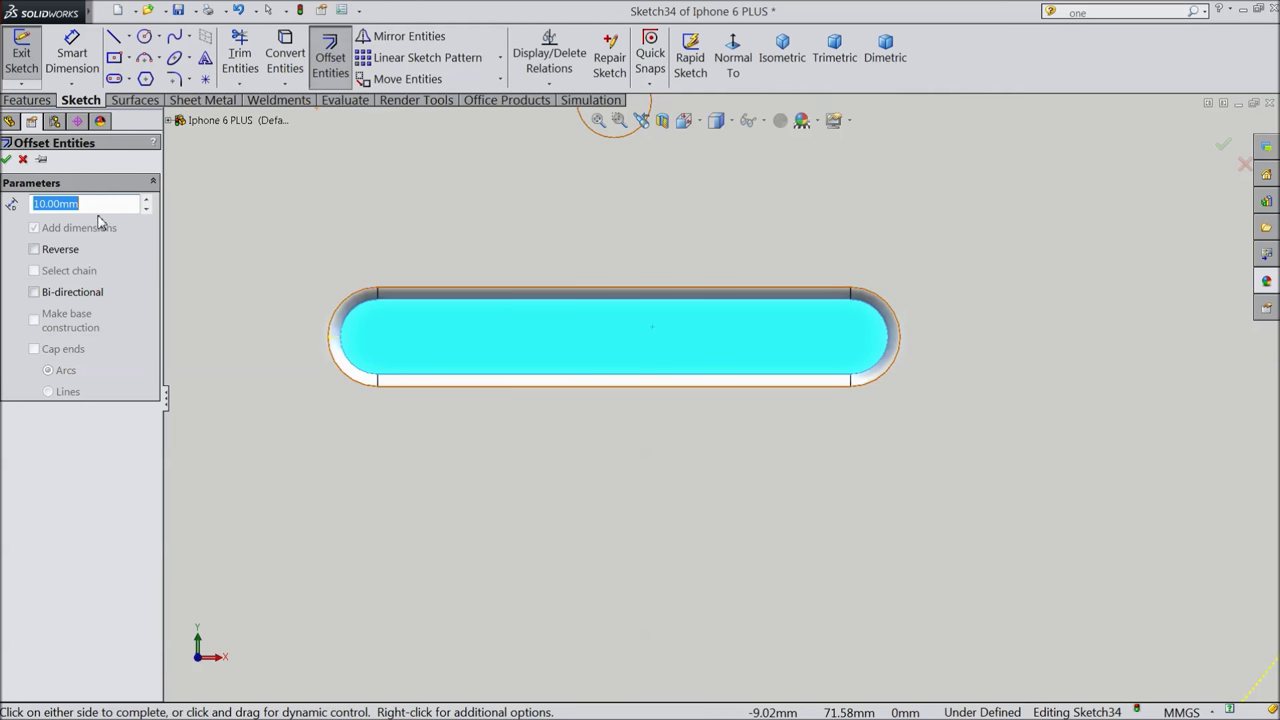
{"action": "type", "text": "0."}
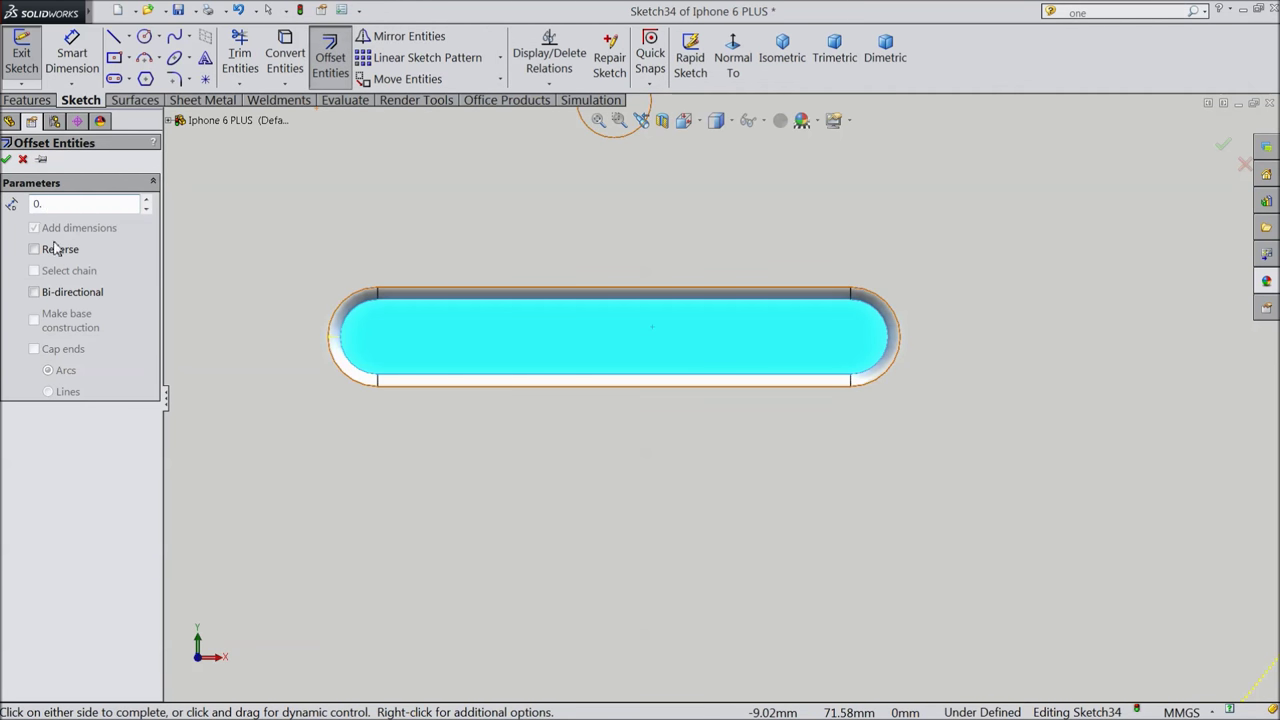
{"action": "key", "text": "Return"}
{"action": "left_click", "coordinate": [36, 250]}
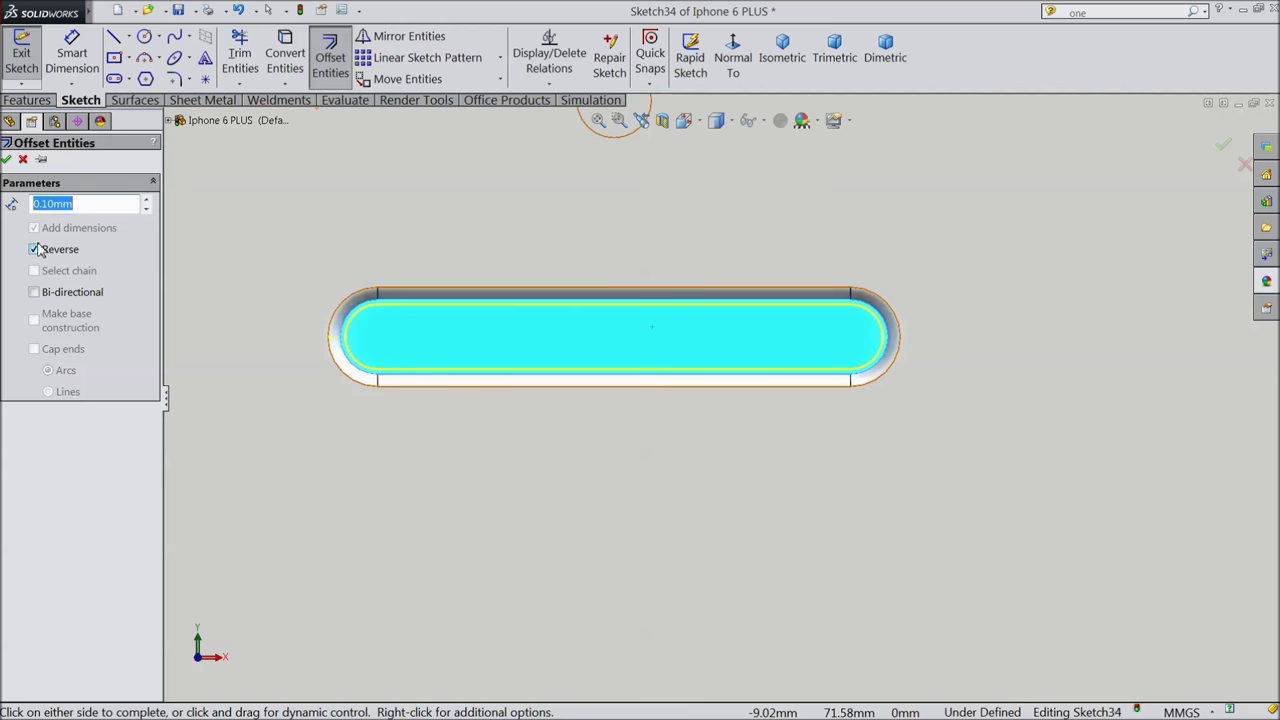
{"action": "left_click", "coordinate": [7, 160]}
Extrude the offset slot profile outward as a blind boss 1 mm deep, merged with the body.
{"action": "left_click", "coordinate": [28, 100]}
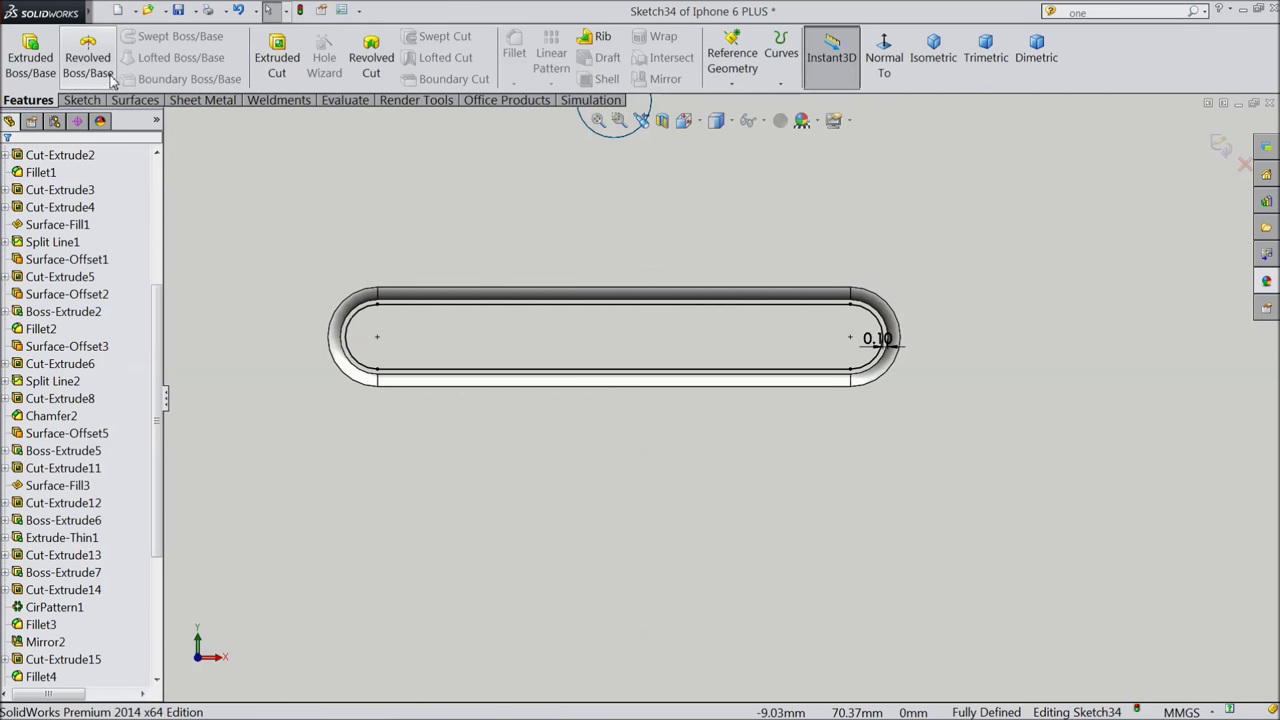
{"action": "left_click", "coordinate": [40, 76]}
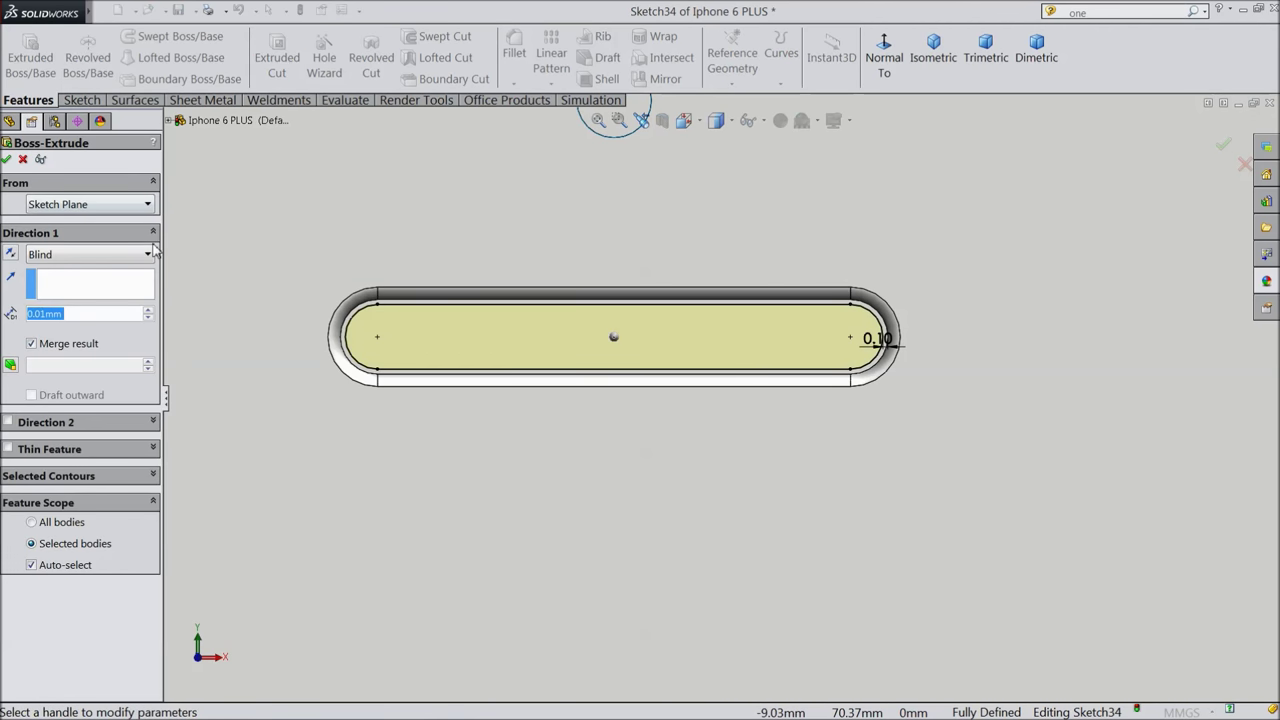
{"action": "left_click", "coordinate": [150, 312]}
{"action": "middle_click_drag", "start_coordinate": [238, 285], "coordinate": [300, 328]}
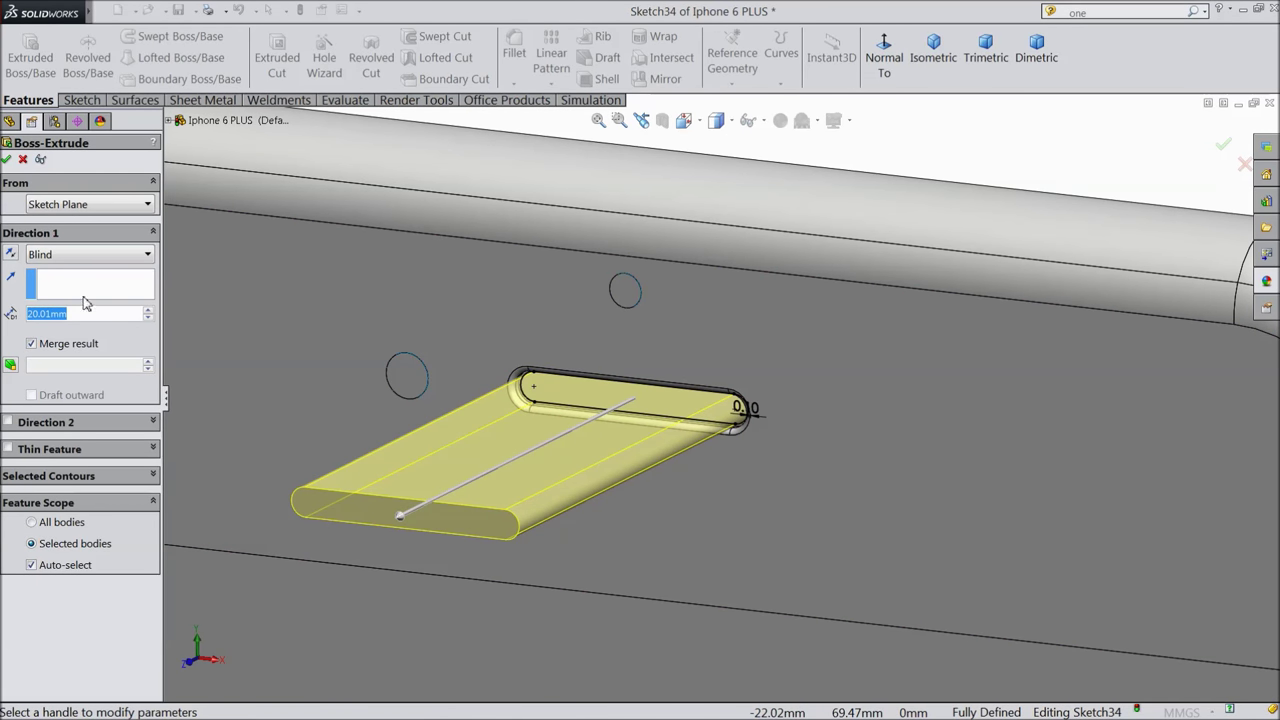
{"action": "type", "text": "0.1"}
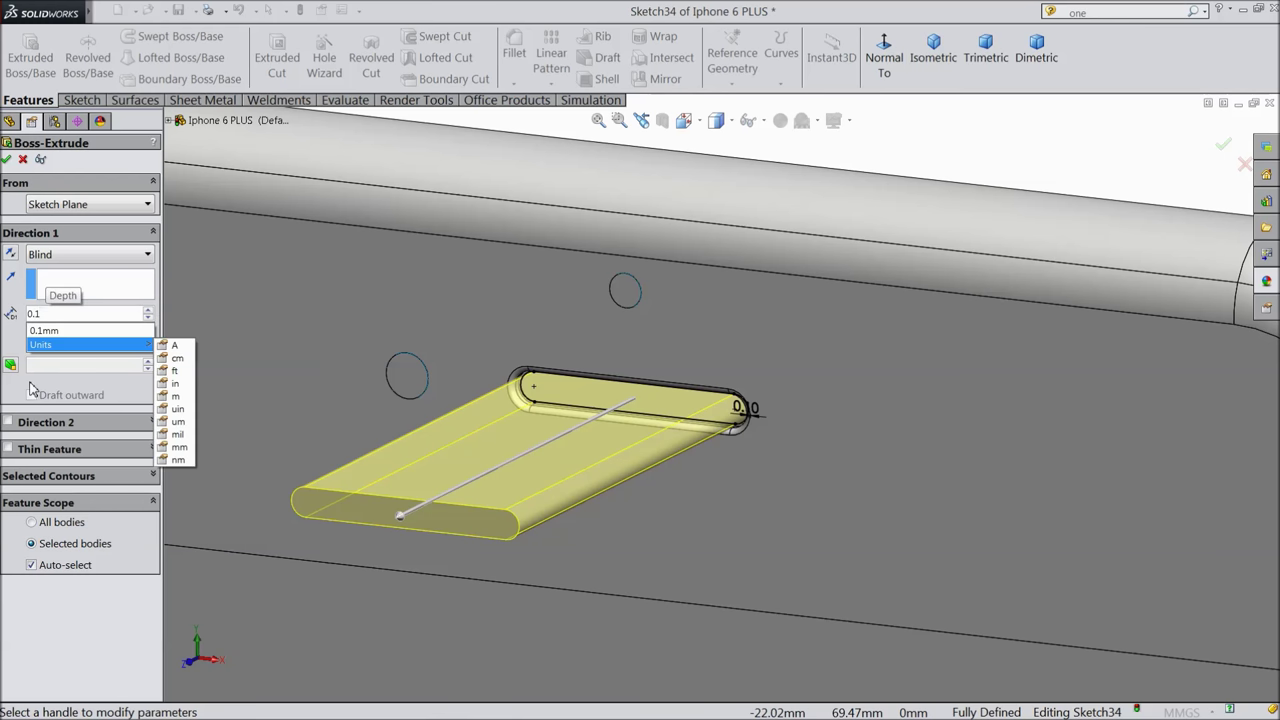
{"action": "key", "text": "Escape"}
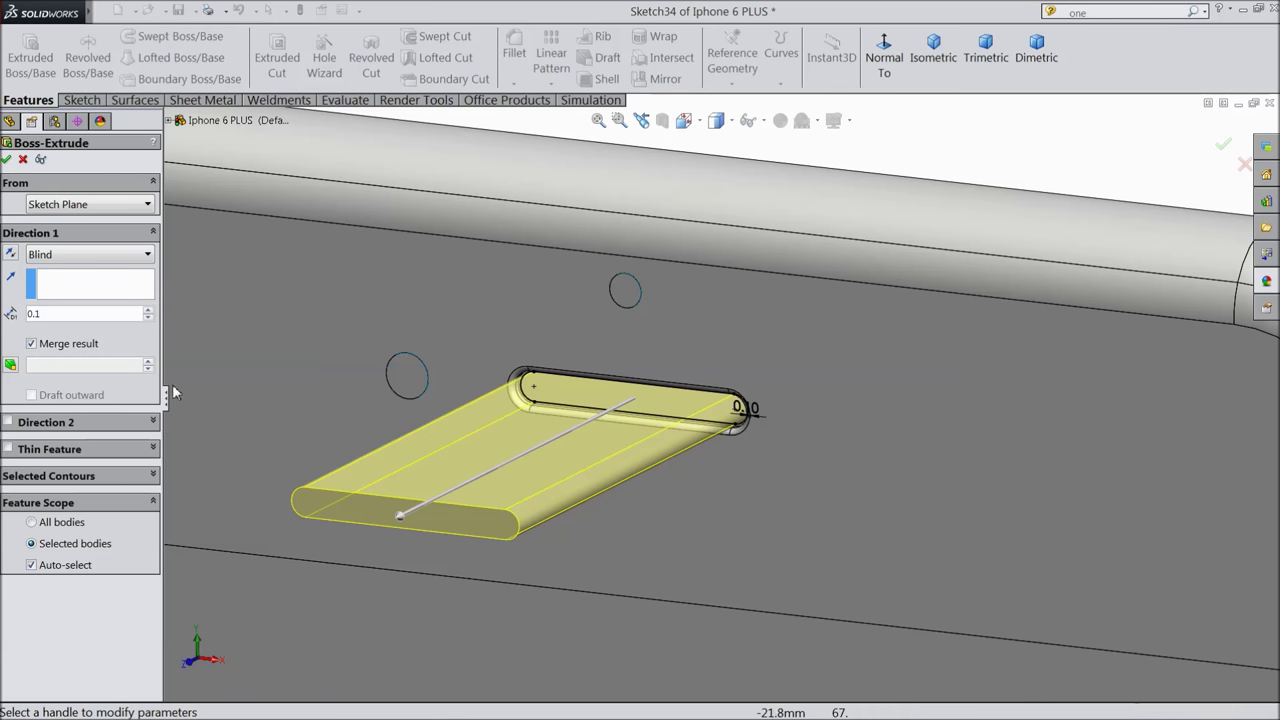
{"action": "middle_click_drag", "start_coordinate": [470, 383], "coordinate": [313, 387]}
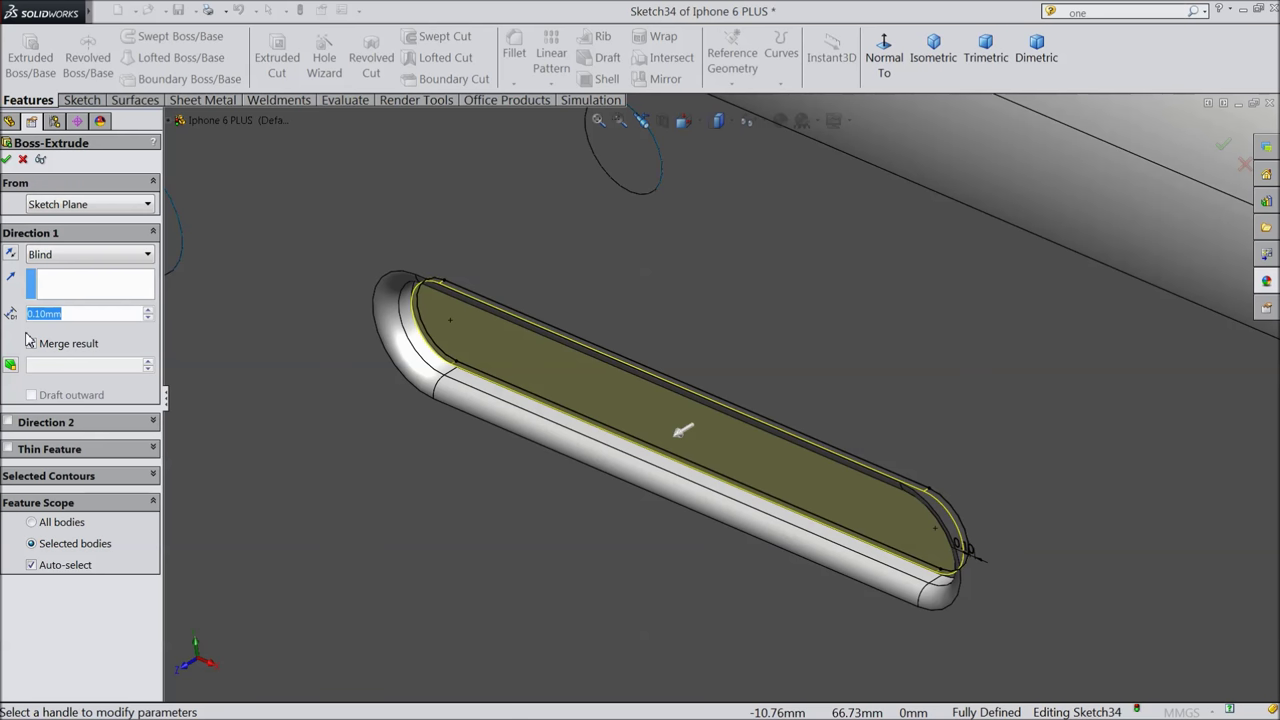
{"action": "type", "text": "1"}
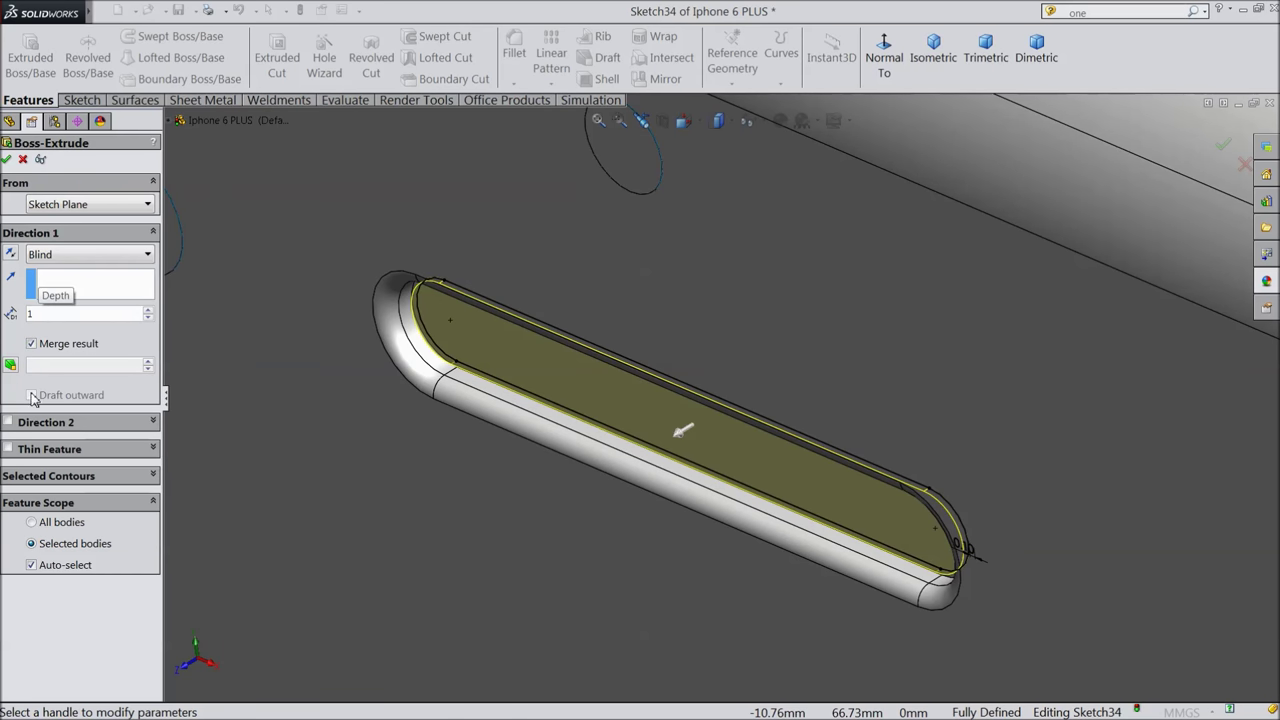
{"action": "key", "text": "Return"}
{"action": "middle_click_drag", "start_coordinate": [328, 462], "coordinate": [350, 320]}
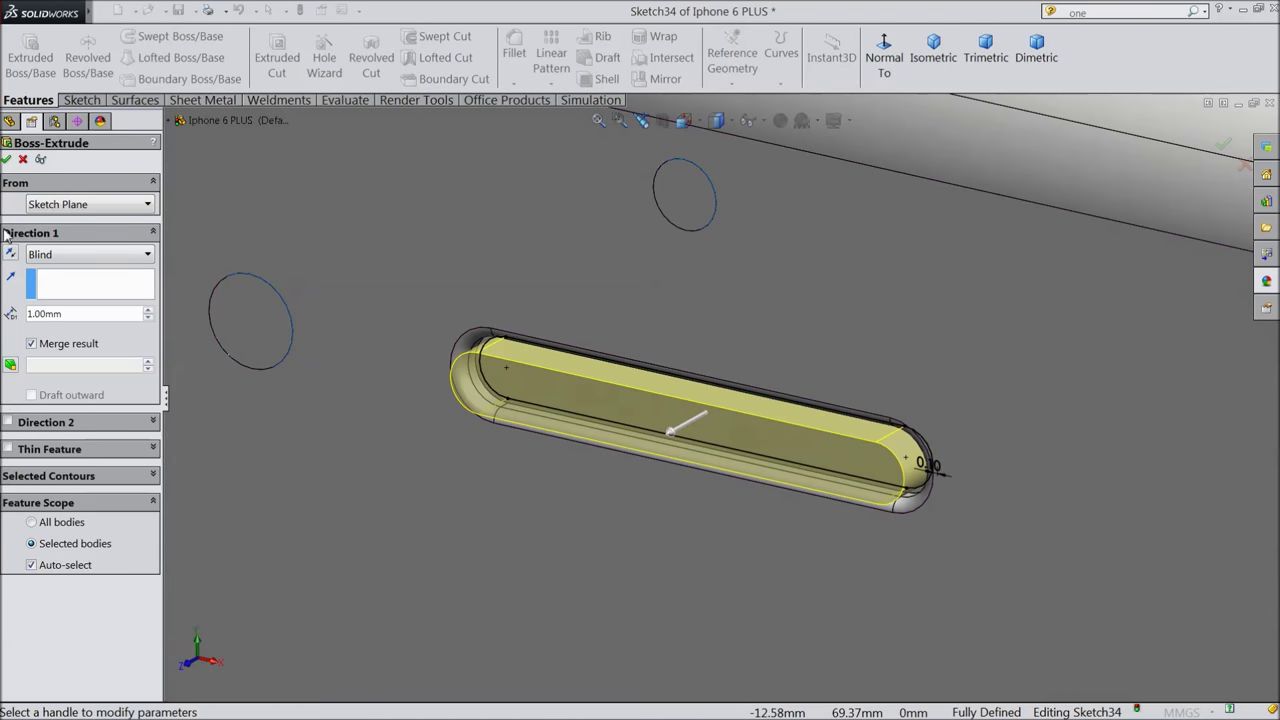
{"action": "left_click", "coordinate": [7, 160]}
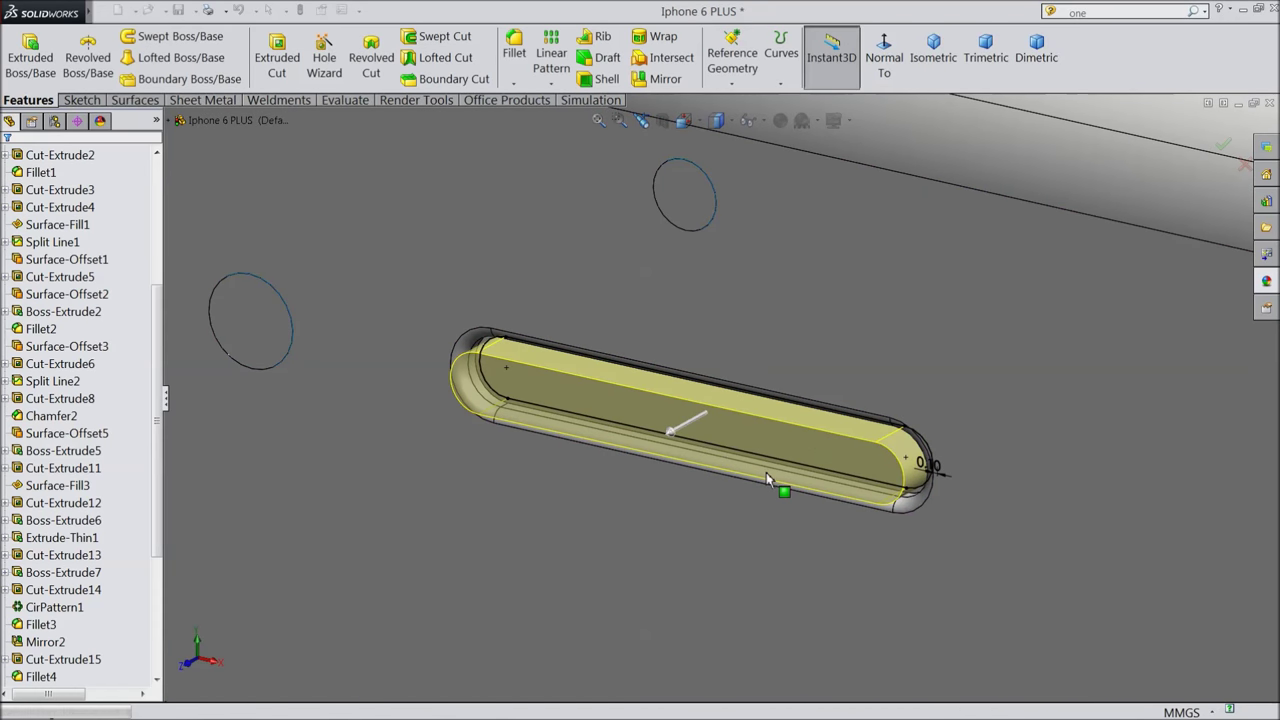
Open a new sketch on the front face of the raised boss inside the earpiece slot and view it straight on.
{"action": "middle_click_drag", "start_coordinate": [770, 432], "coordinate": [917, 414]}
{"action": "scroll", "coordinate": [677, 434], "scroll_direction": "up", "scroll_amount": 5}
{"action": "left_click", "coordinate": [950, 385]}
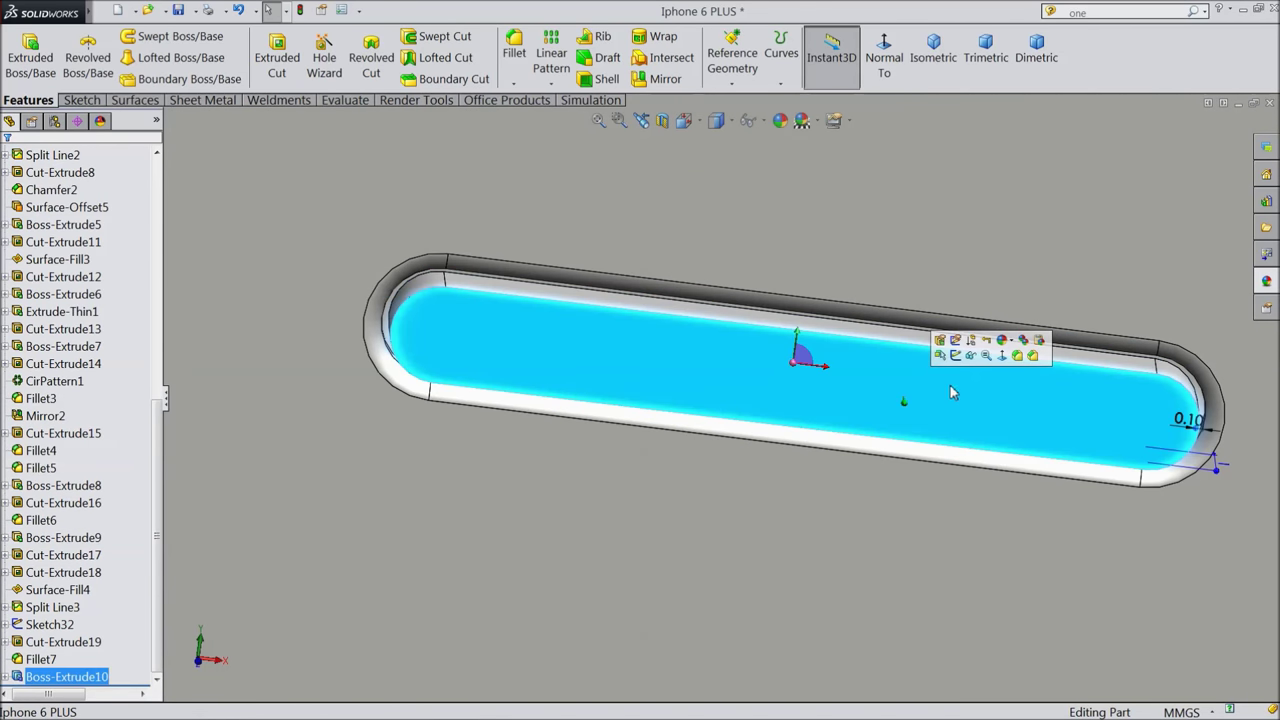
{"action": "left_click", "coordinate": [955, 356]}
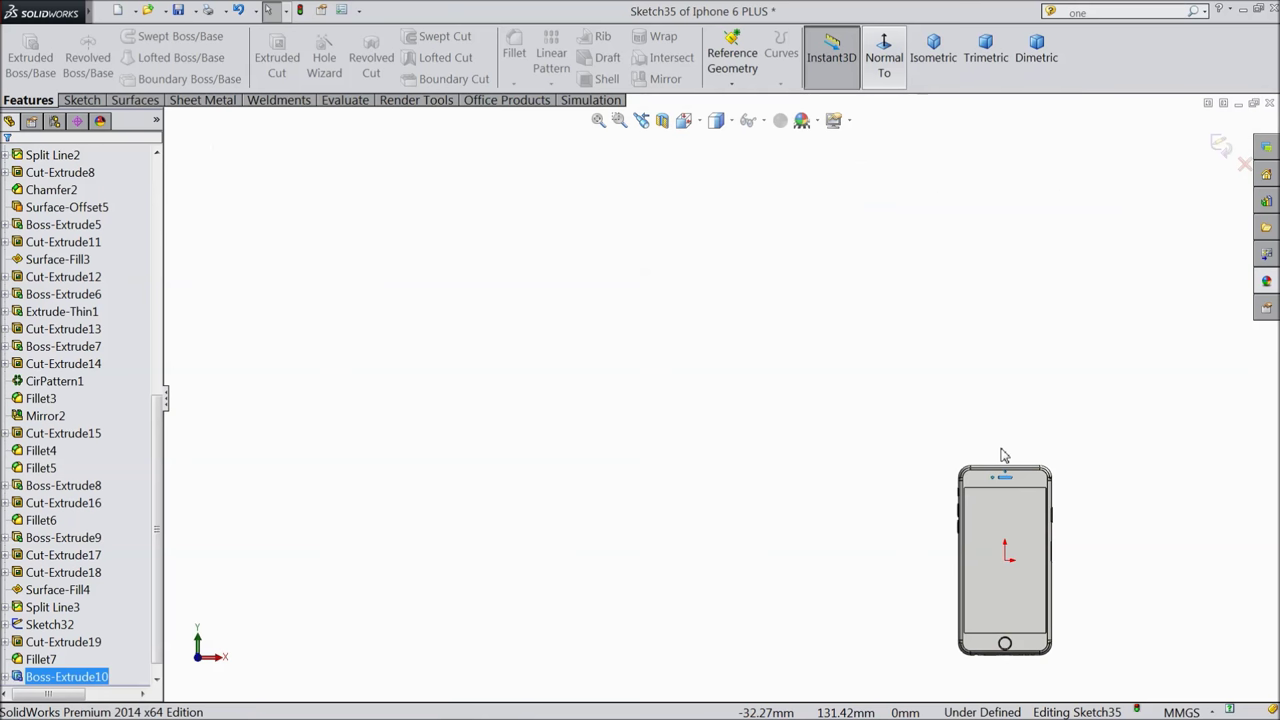
{"action": "scroll", "coordinate": [1024, 487], "scroll_direction": "up", "scroll_amount": 10}
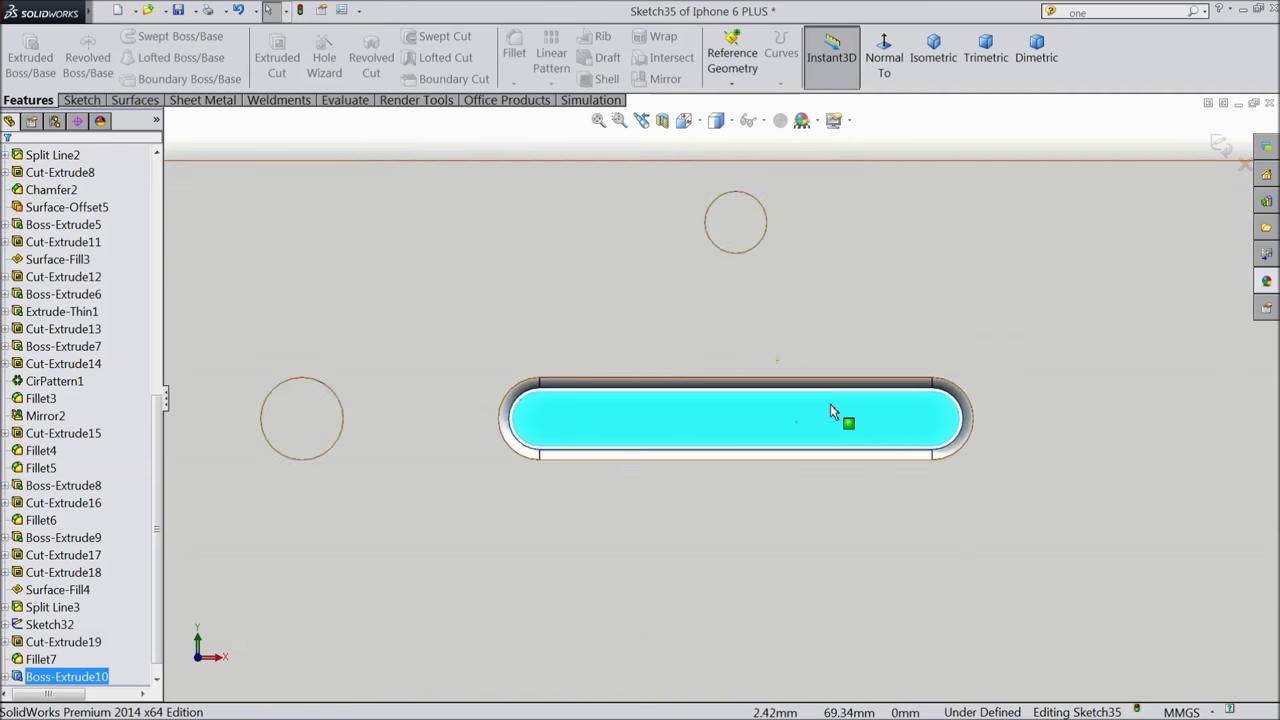
Sketch two circles of about 0.2 mm radius, one above the other, near the right end of the slot face.
{"action": "left_click", "coordinate": [100, 101]}
{"action": "left_click", "coordinate": [145, 36]}
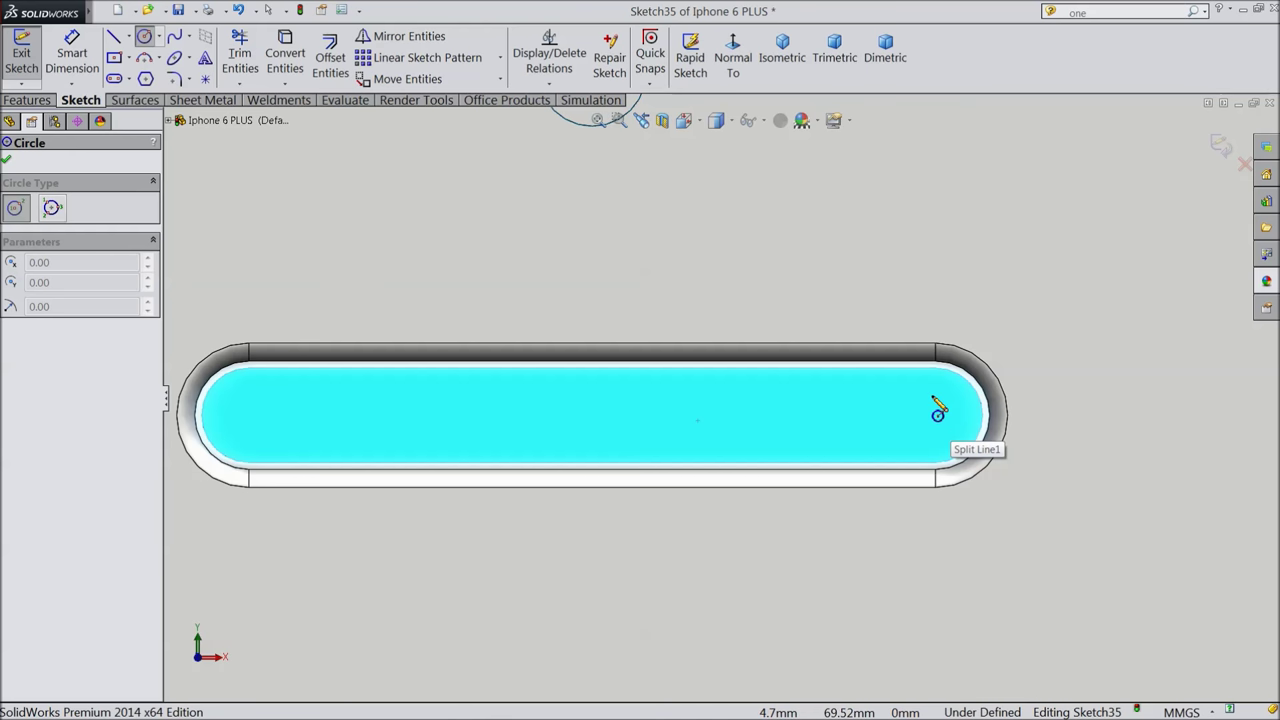
{"action": "mouse_move", "coordinate": [932, 398]}
{"action": "left_mouse_down"}
{"action": "mouse_move", "coordinate": [946, 398]}
{"action": "mouse_move", "coordinate": [940, 455]}
{"action": "left_mouse_up"}
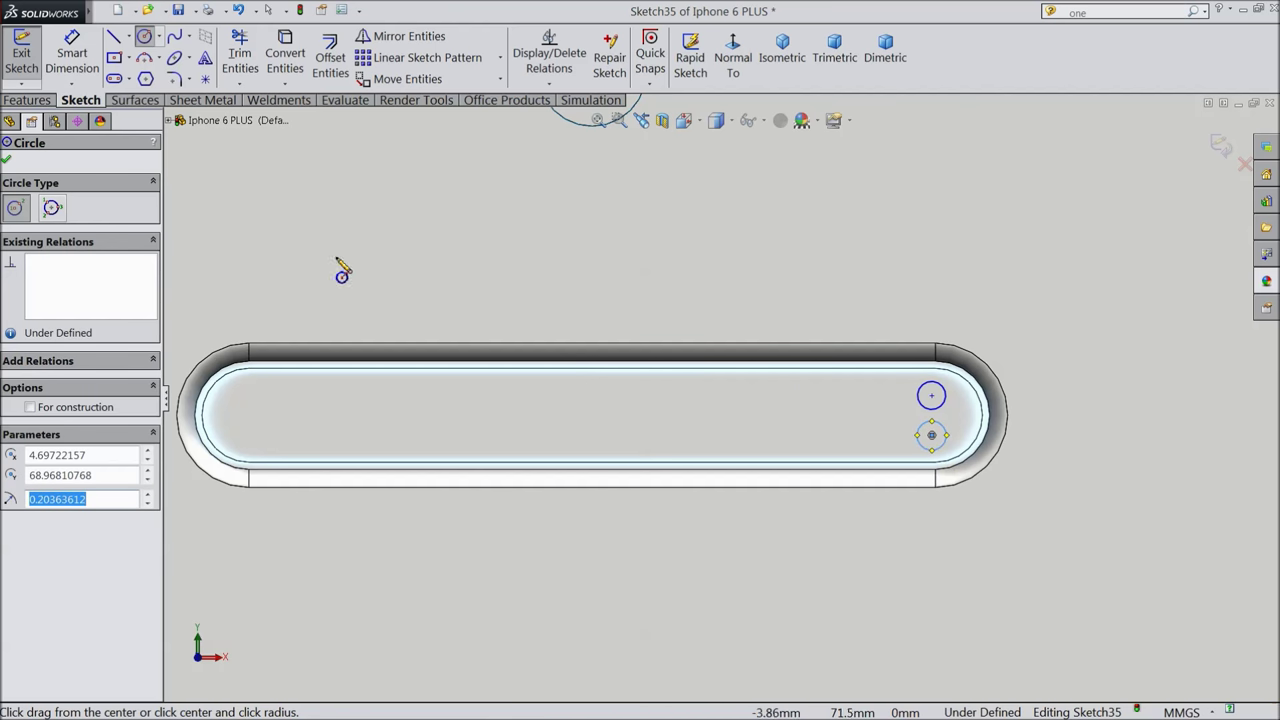
{"action": "left_click", "coordinate": [5, 165]}
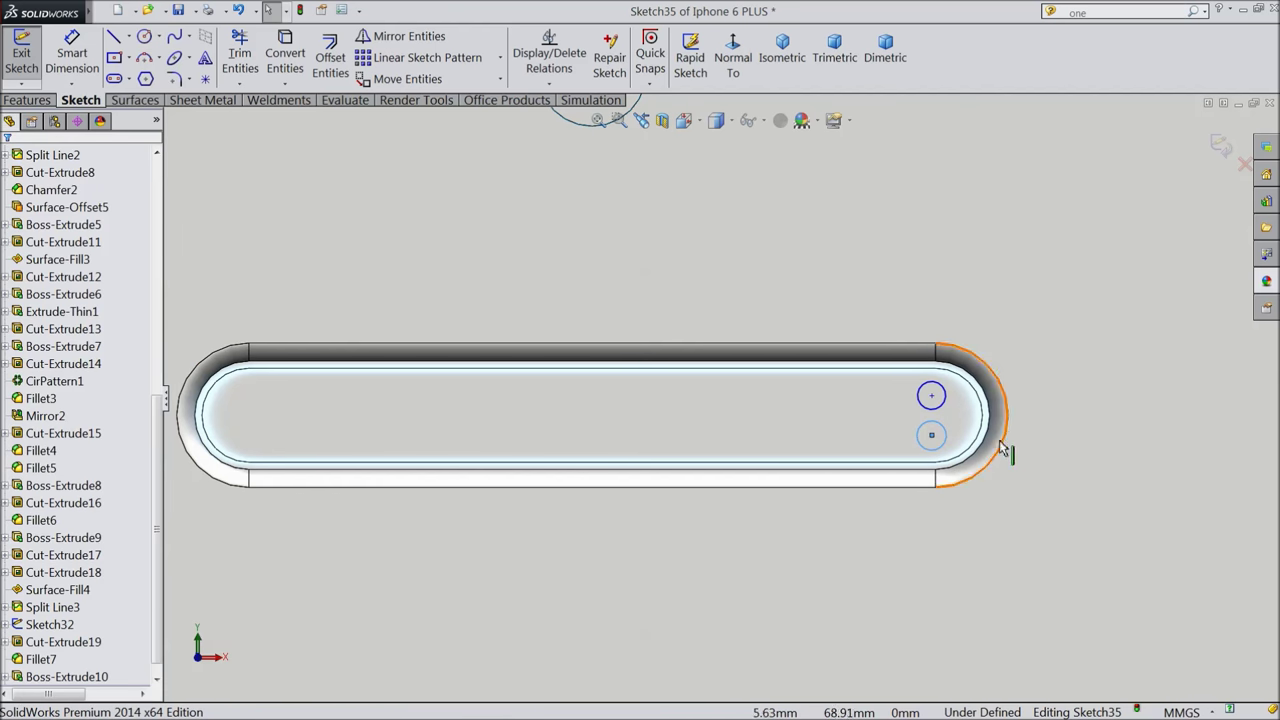
Make the two circles equal in size and shift the lower one slightly left to stagger it from the upper one.
{"action": "left_click", "coordinate": [930, 414]}
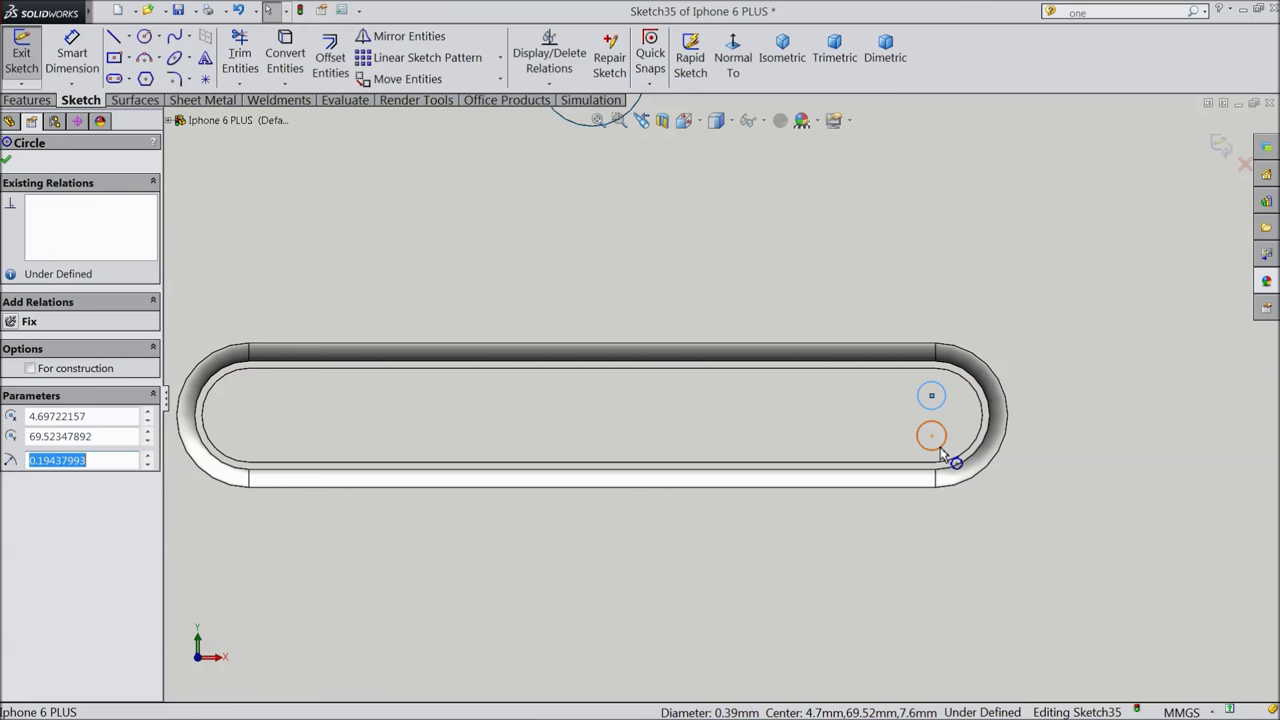
{"action": "left_click", "coordinate": [946, 447], "text": "ctrl"}
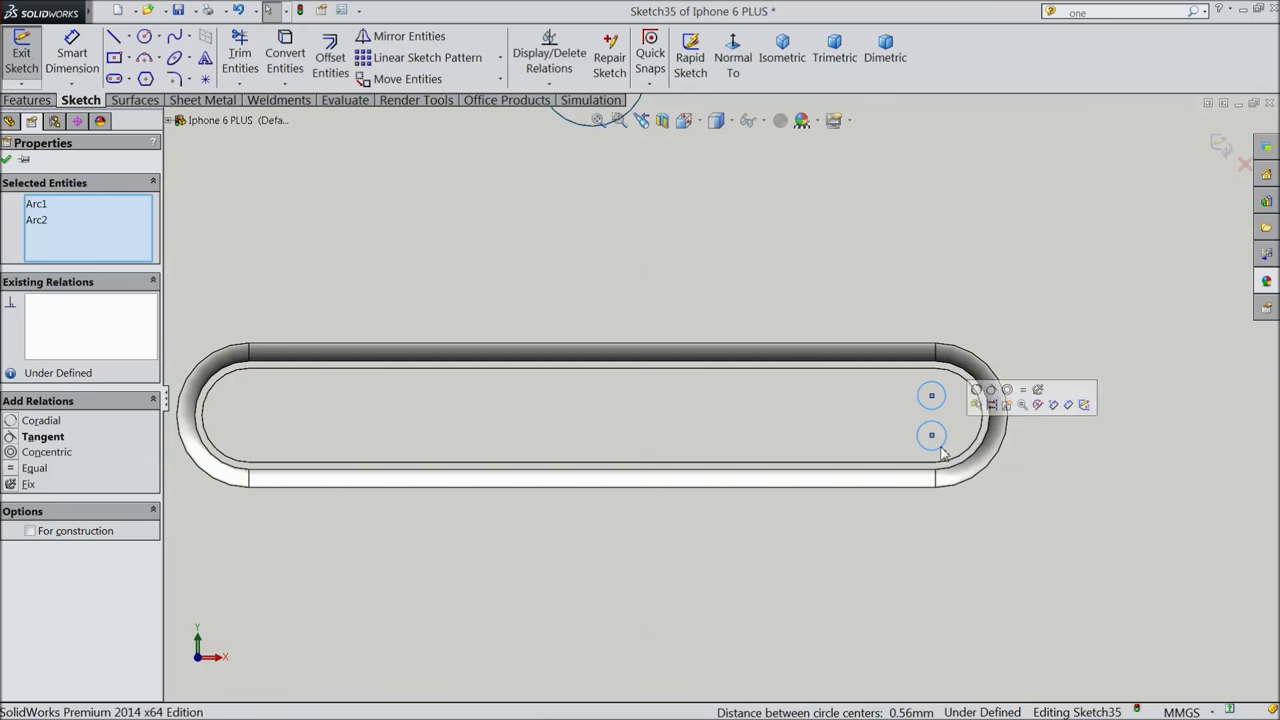
{"action": "left_click", "coordinate": [1022, 389]}
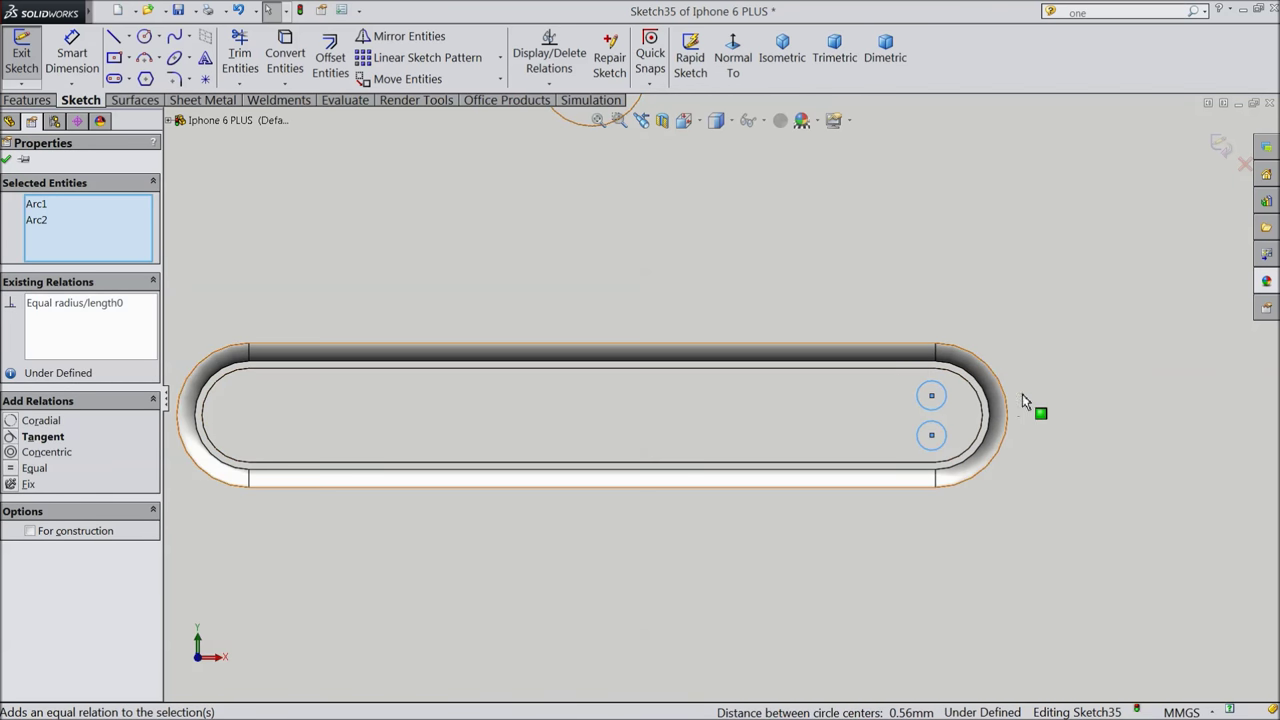
{"action": "left_click", "coordinate": [932, 438]}
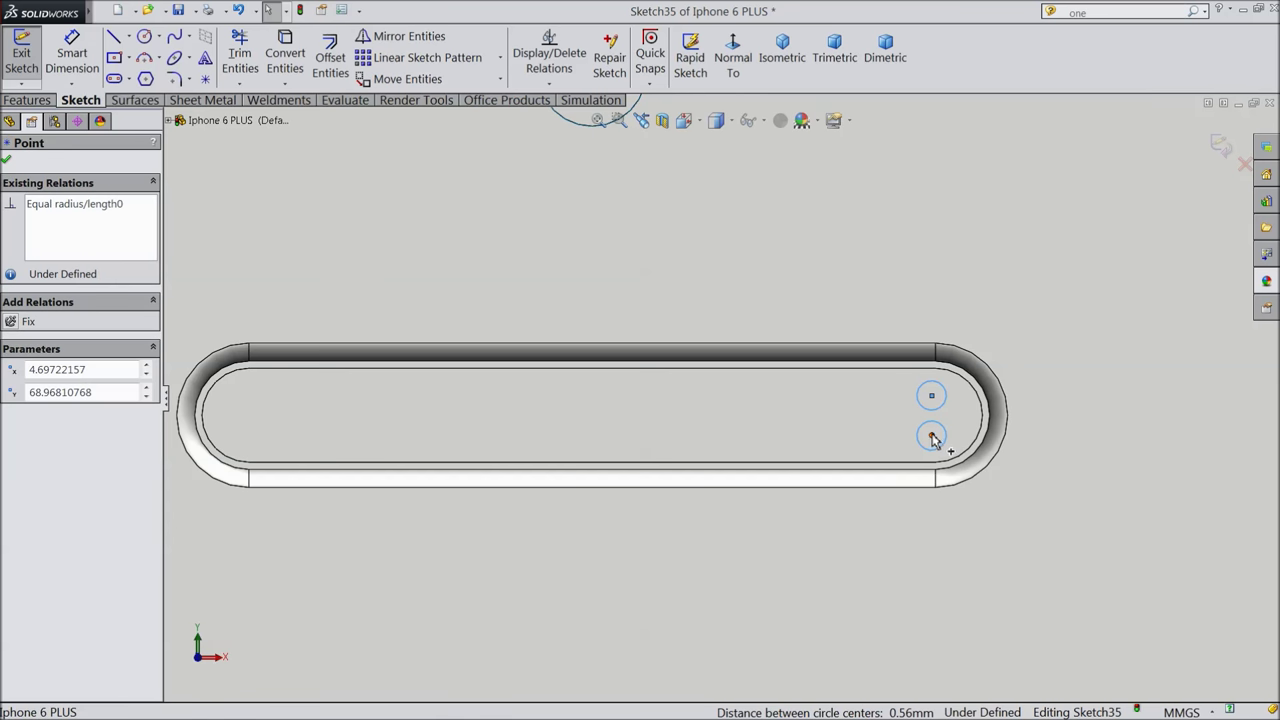
{"action": "left_click_drag", "start_coordinate": [930, 440], "coordinate": [916, 440]}
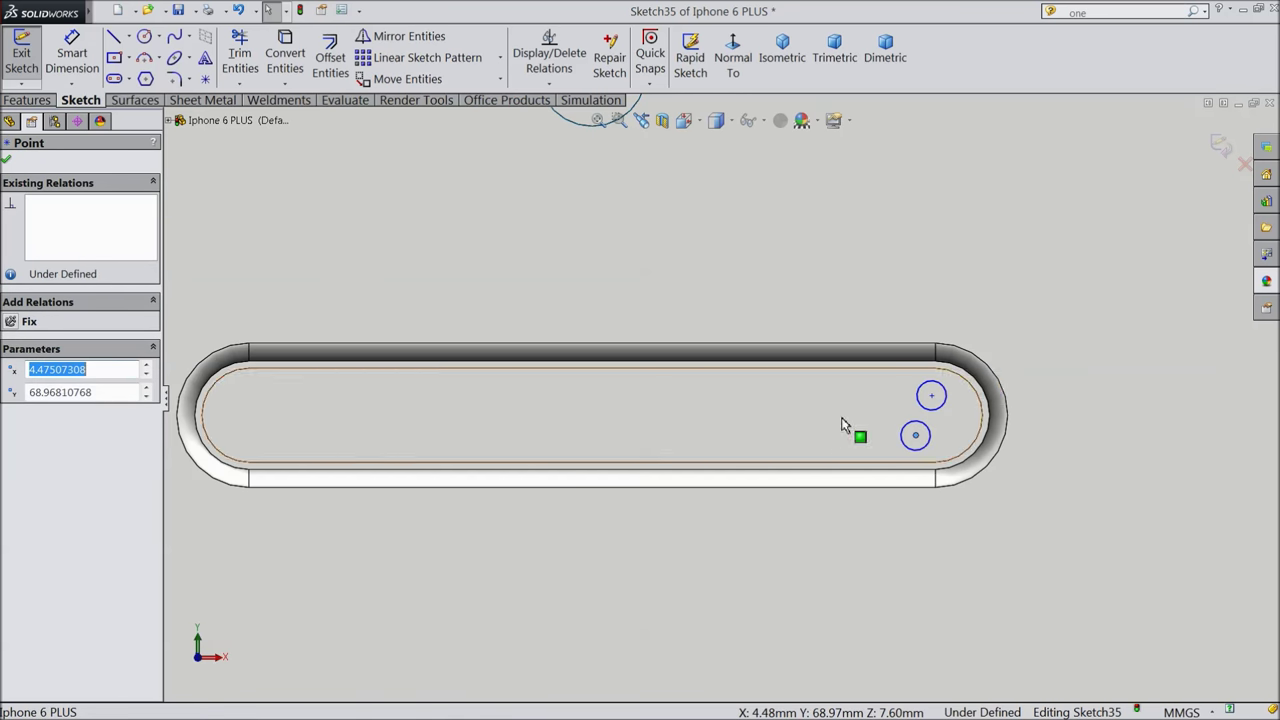
Pattern both circles linearly along the reversed X-axis with 0.5 mm spacing and 19 instances.
{"action": "left_click", "coordinate": [414, 57]}
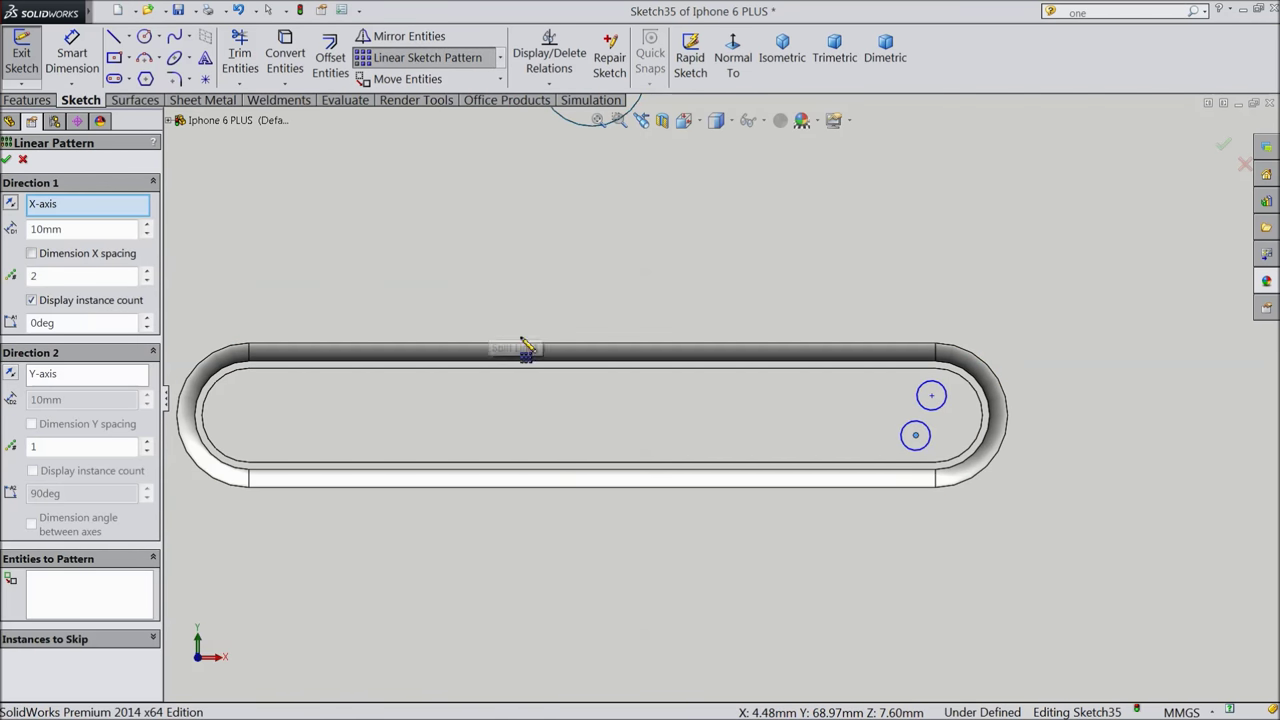
{"action": "left_click", "coordinate": [923, 453]}
{"action": "left_click", "coordinate": [943, 410]}
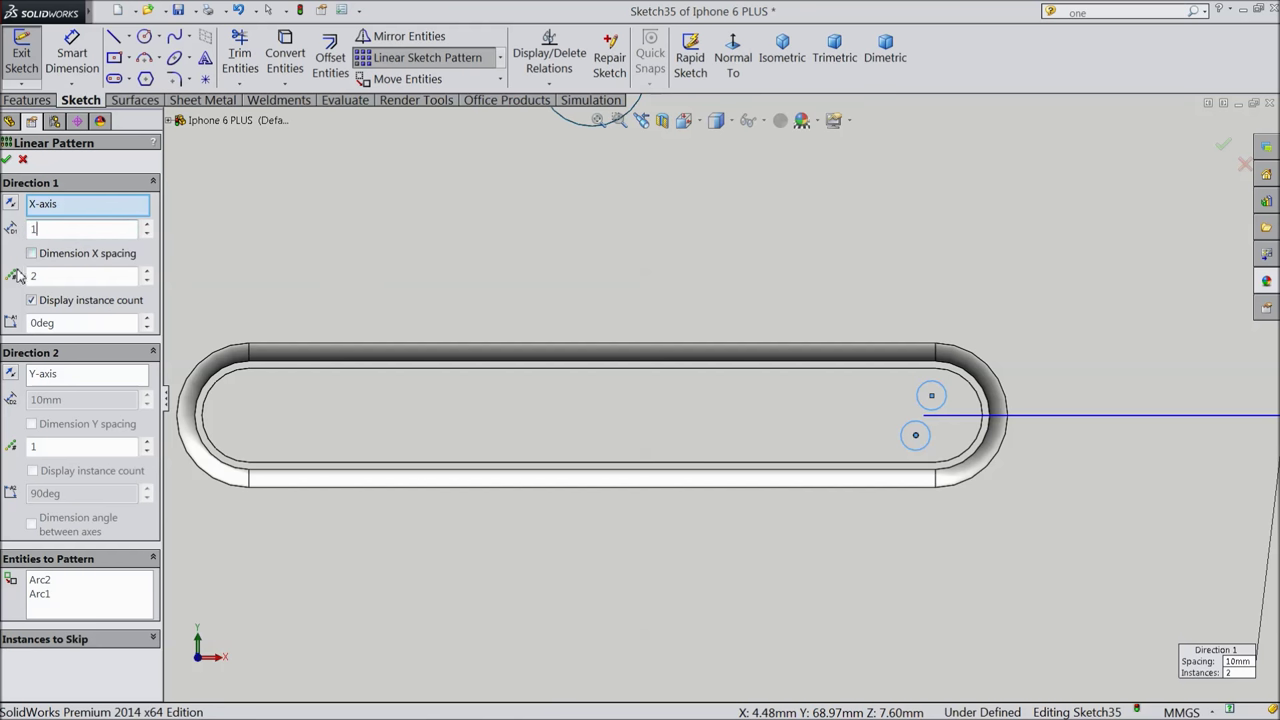
{"action": "key", "text": "Return"}
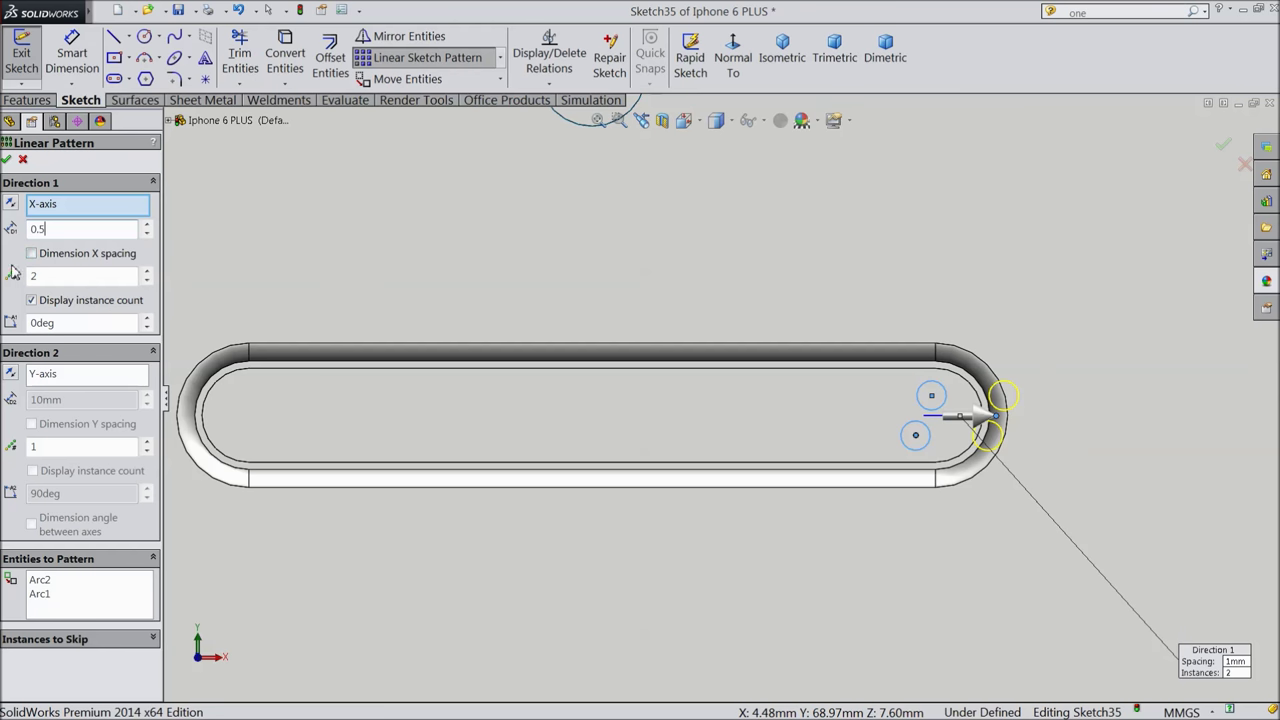
{"action": "key", "text": "Return"}
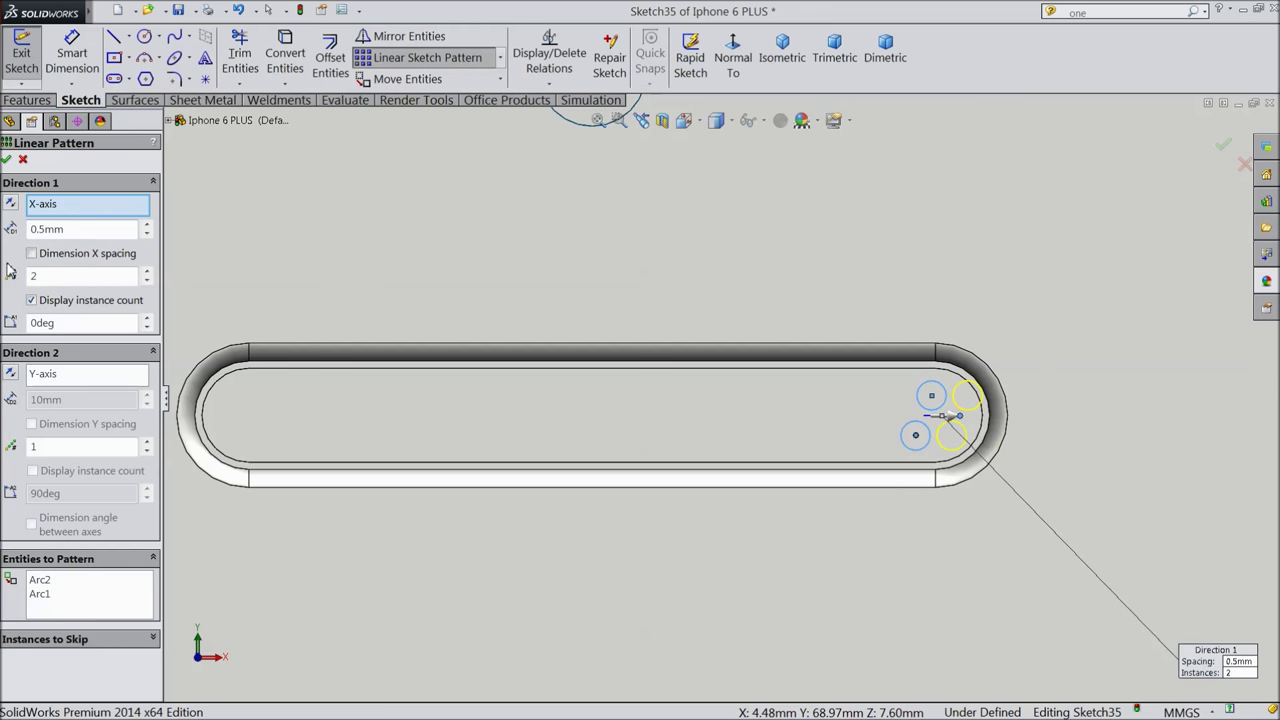
{"action": "left_click", "coordinate": [14, 206]}
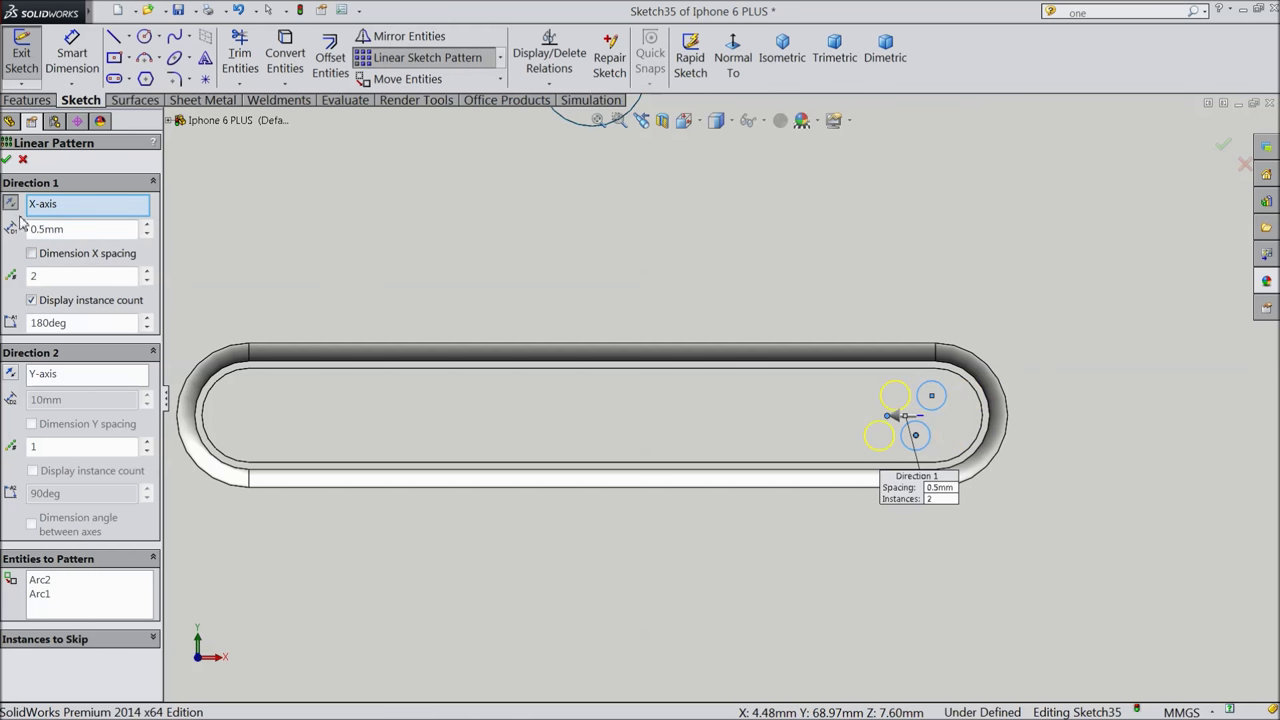
{"action": "left_click", "coordinate": [147, 272]}
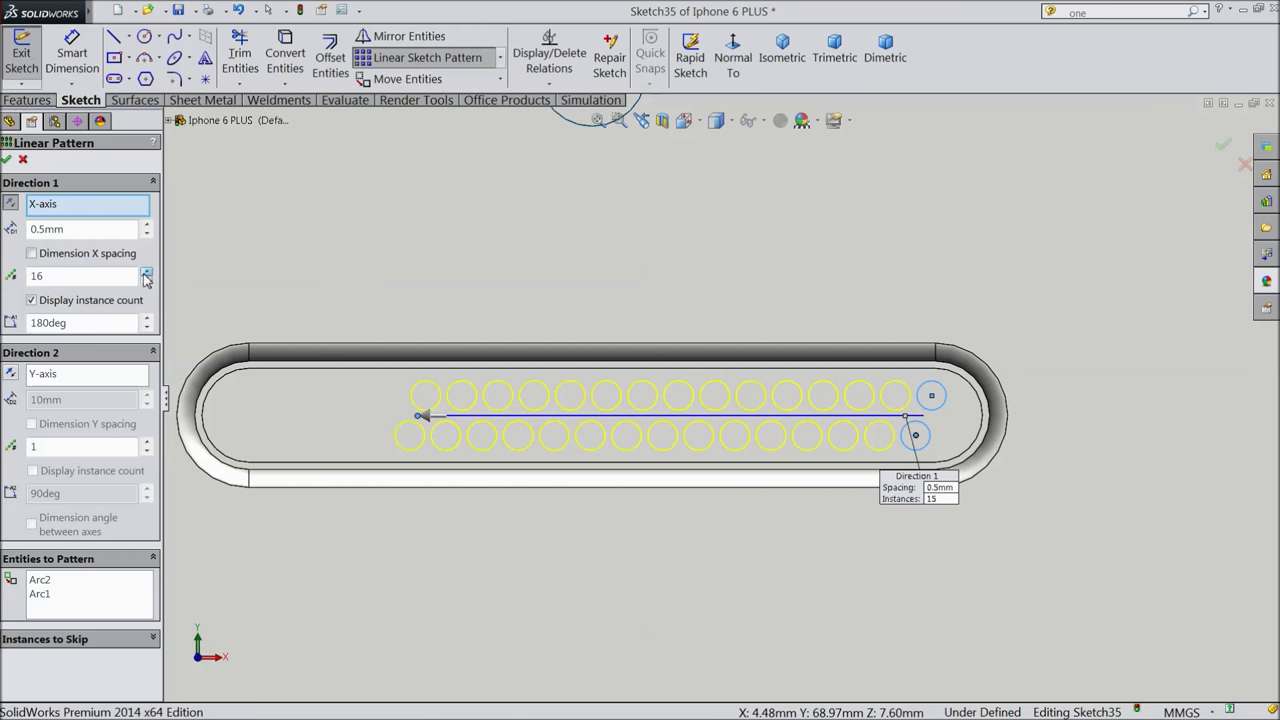
{"action": "left_click", "coordinate": [143, 274]}
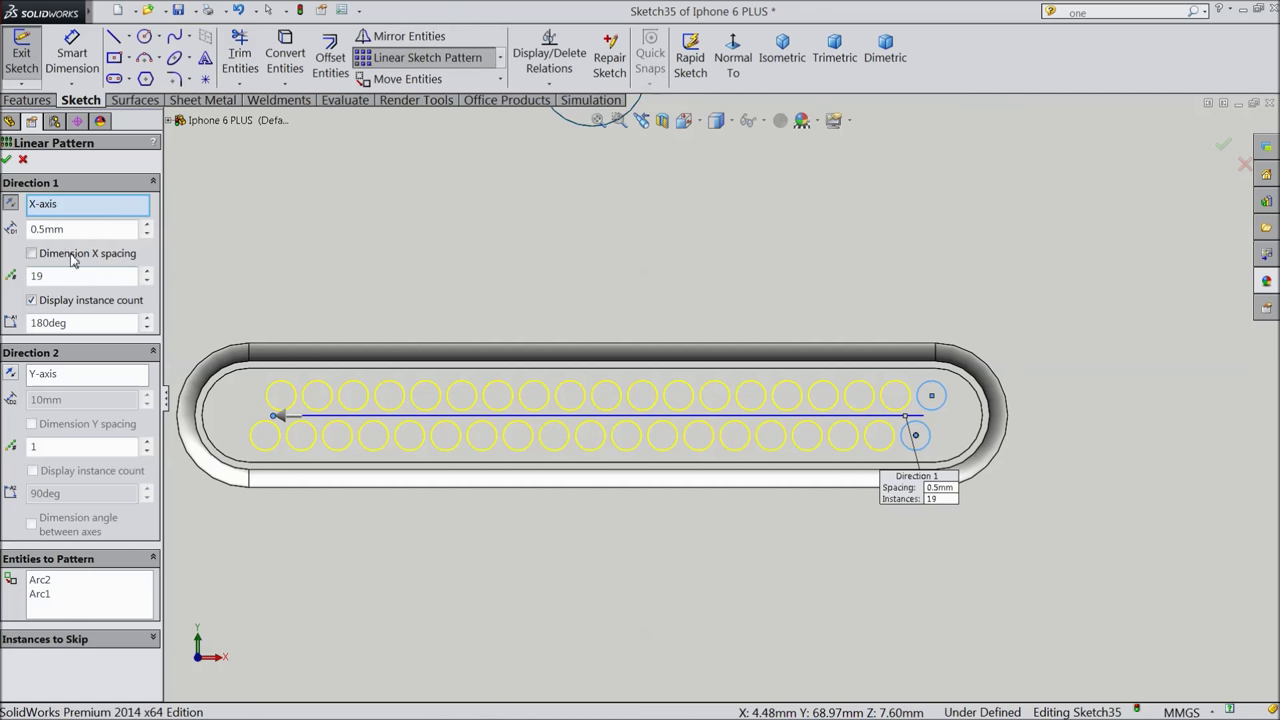
{"action": "left_click", "coordinate": [6, 160]}
Cut the patterned circles 1 mm deep into the slot boss as a blind extruded cut and inspect the earpiece grille.
{"action": "left_click", "coordinate": [22, 102]}
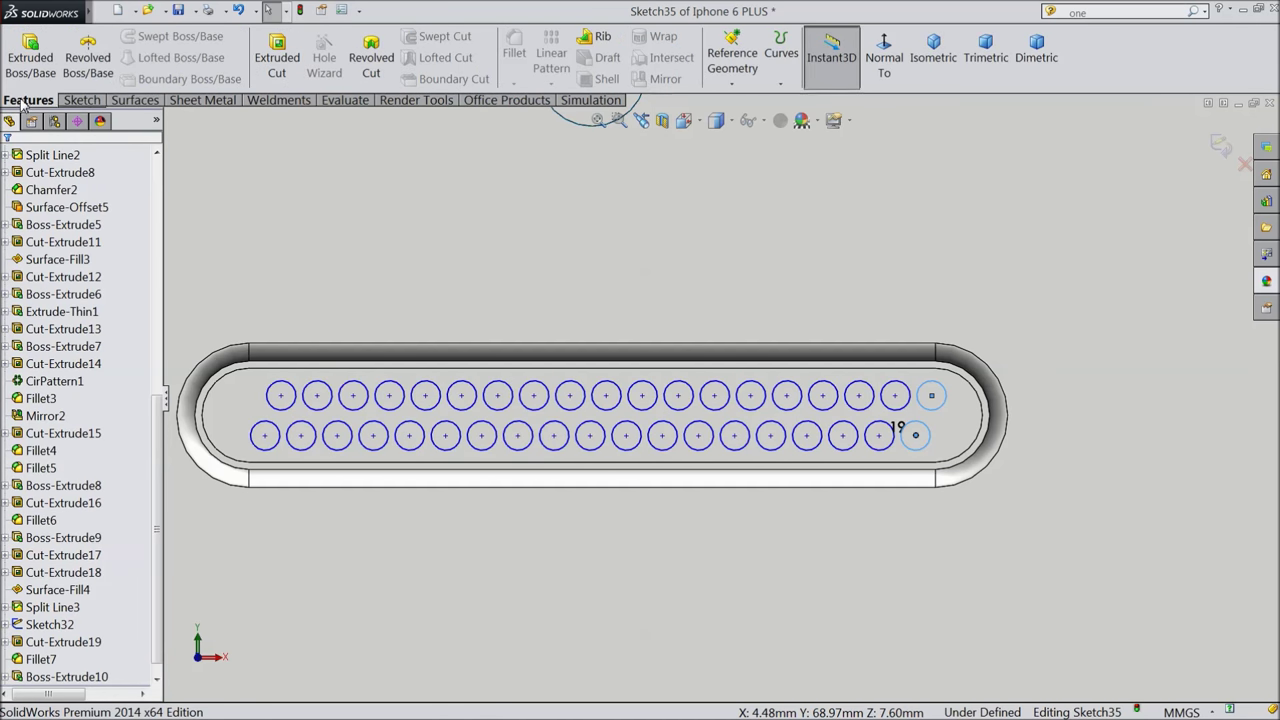
{"action": "left_click", "coordinate": [277, 57]}
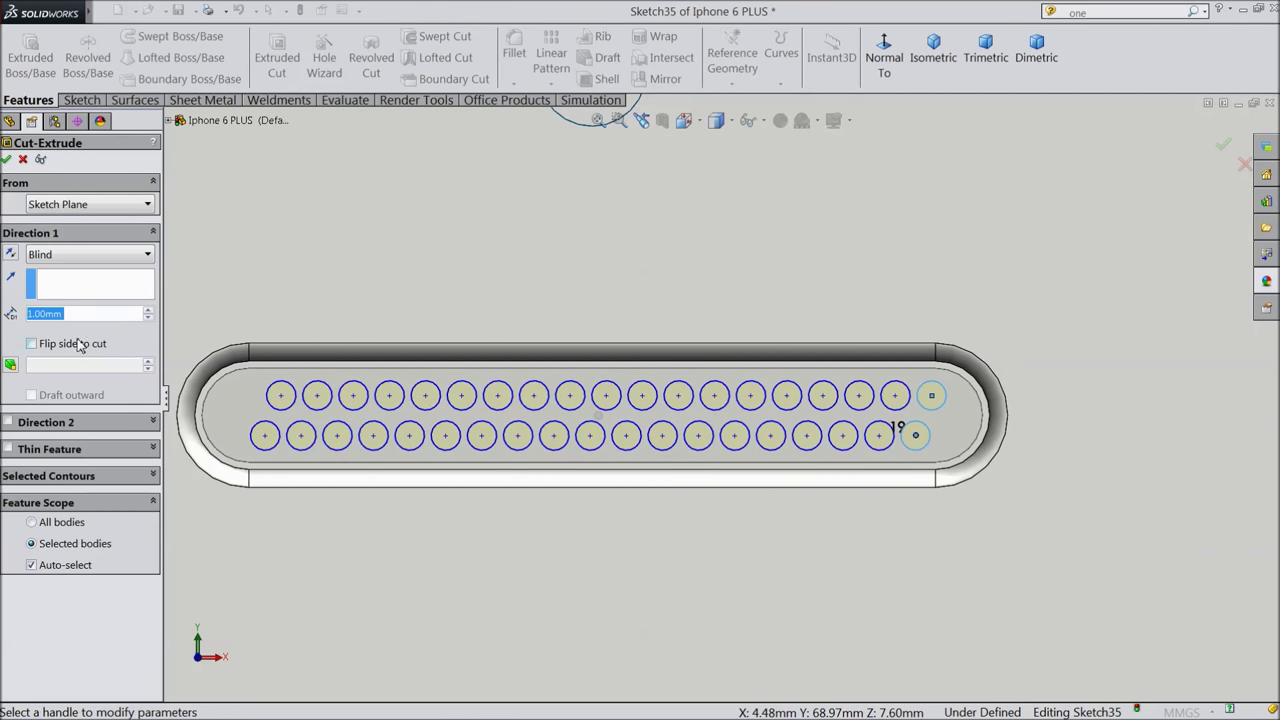
{"action": "left_click", "coordinate": [6, 160]}
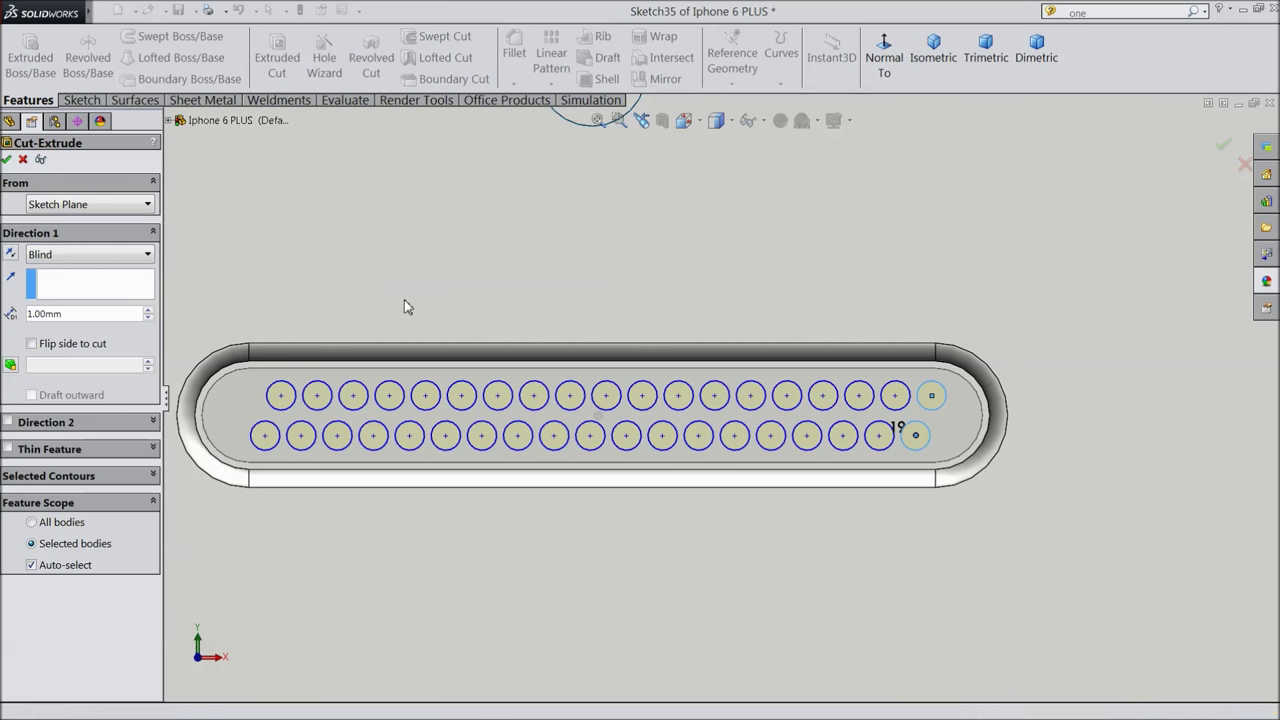
{"action": "left_click", "coordinate": [505, 281]}
{"action": "middle_click_drag", "start_coordinate": [506, 276], "coordinate": [605, 396]}
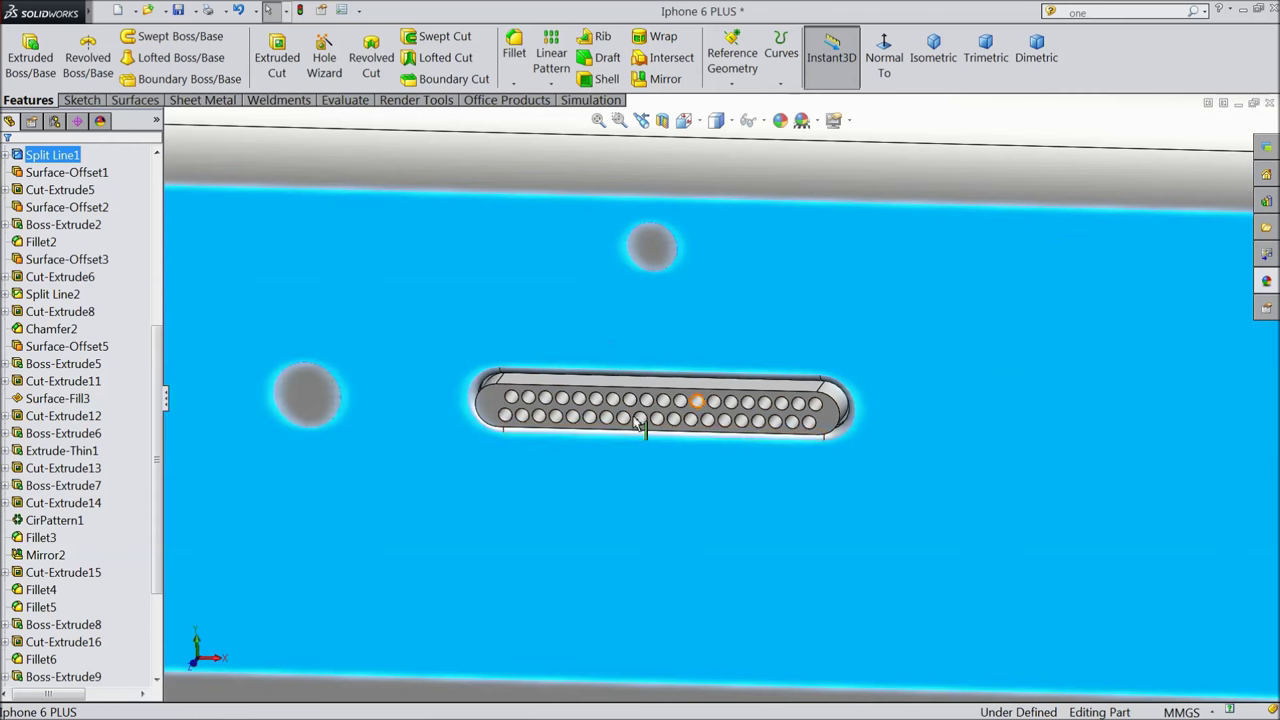
{"action": "scroll", "coordinate": [565, 408], "scroll_direction": "up", "scroll_amount": 3}
{"action": "scroll", "coordinate": [565, 408], "scroll_direction": "up", "scroll_amount": 3}
{"action": "scroll", "coordinate": [618, 347], "scroll_direction": "up", "scroll_amount": 5}
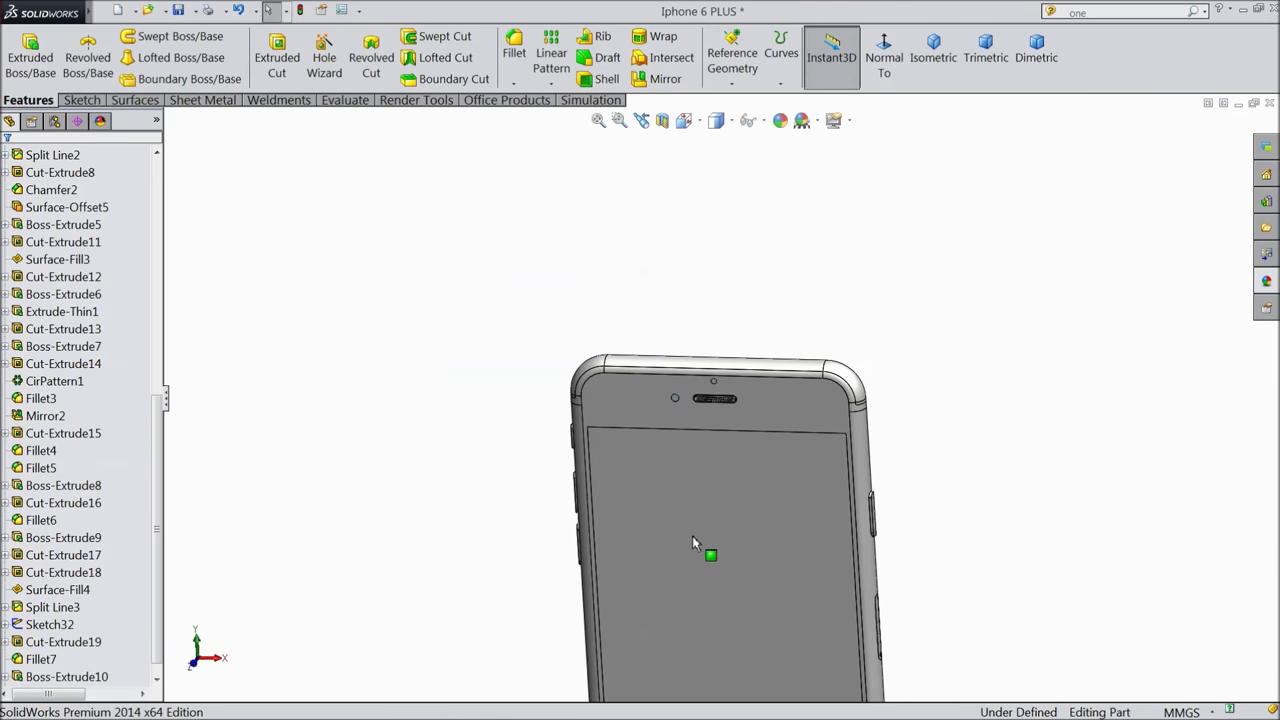
Apply the satin finish silver appearance to the whole phone model and inspect it from the front and rear.
{"action": "scroll", "coordinate": [895, 397], "scroll_direction": "up", "scroll_amount": 3}
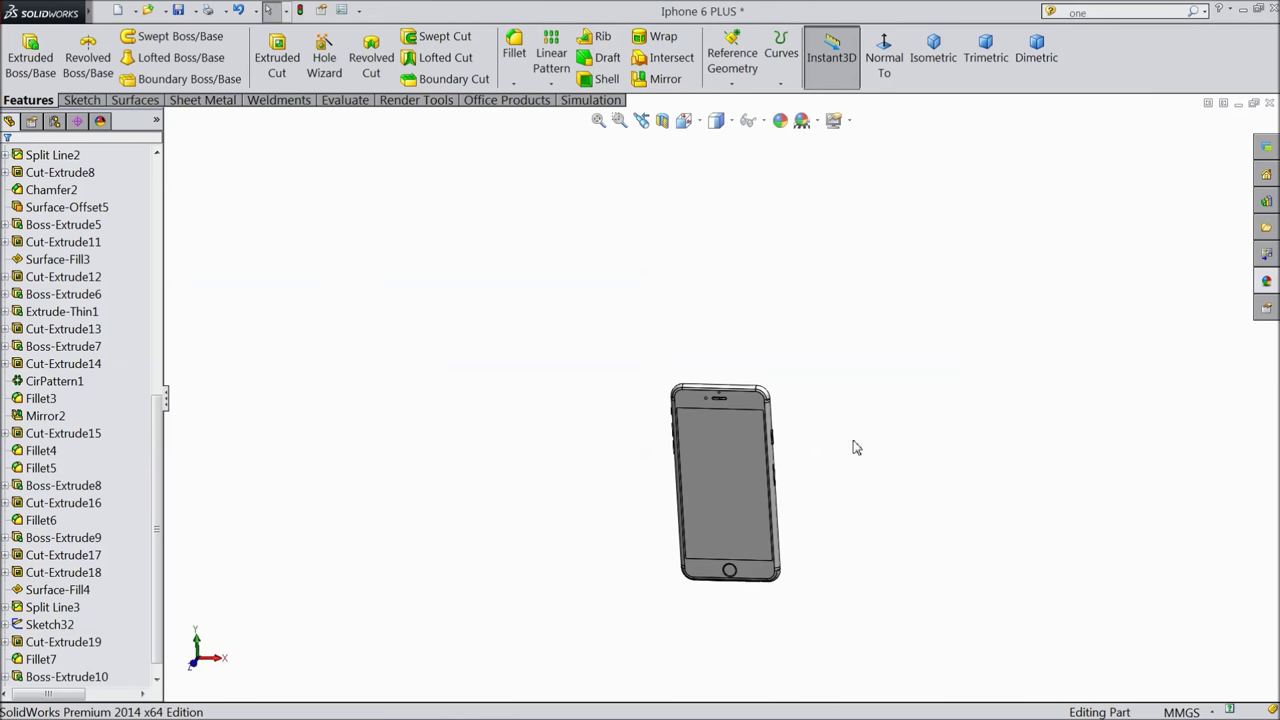
{"action": "middle_click_drag", "start_coordinate": [854, 446], "coordinate": [703, 402]}
{"action": "scroll", "coordinate": [703, 402], "scroll_direction": "down", "scroll_amount": 4}
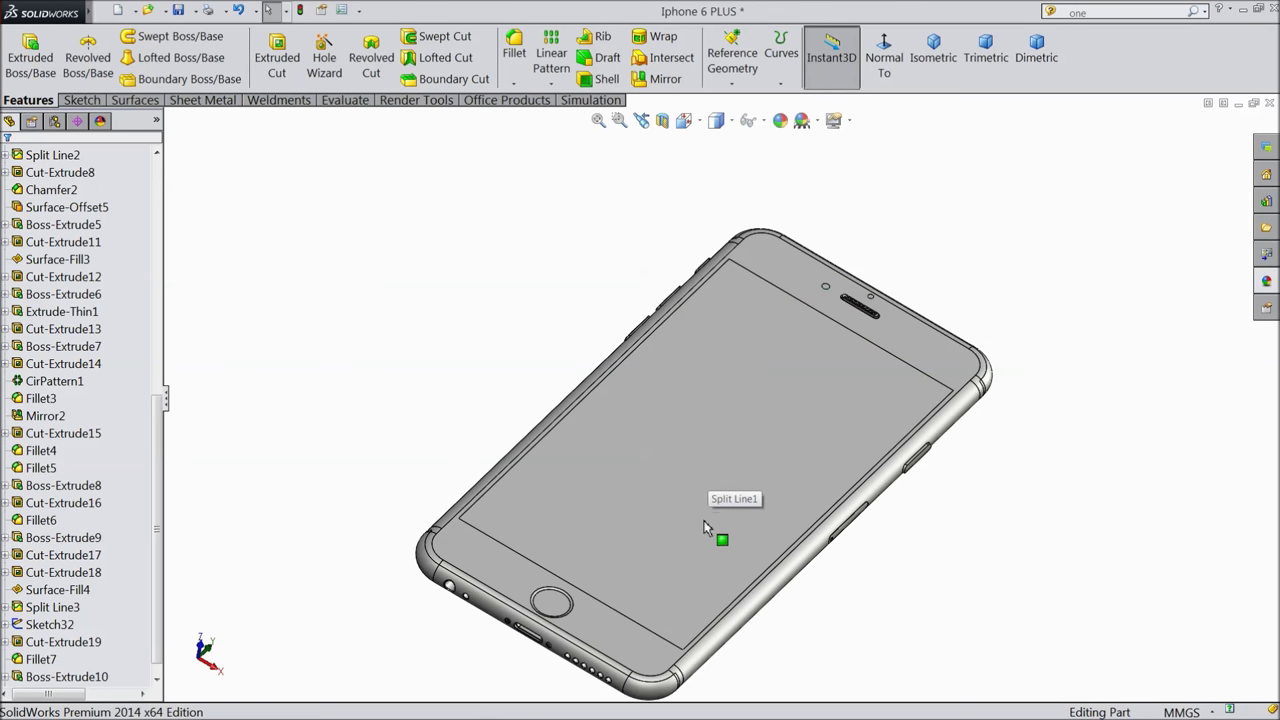
{"action": "middle_click_drag", "start_coordinate": [654, 600], "coordinate": [619, 513]}
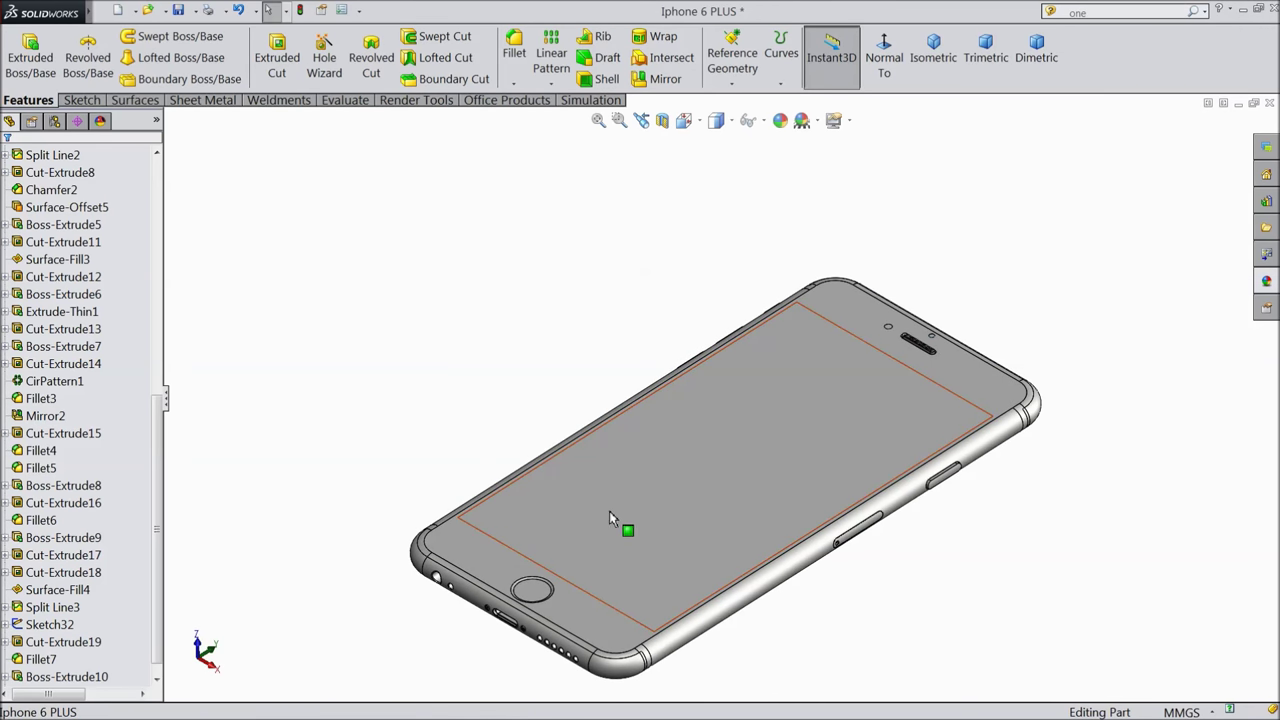
{"action": "left_click", "coordinate": [55, 188]}
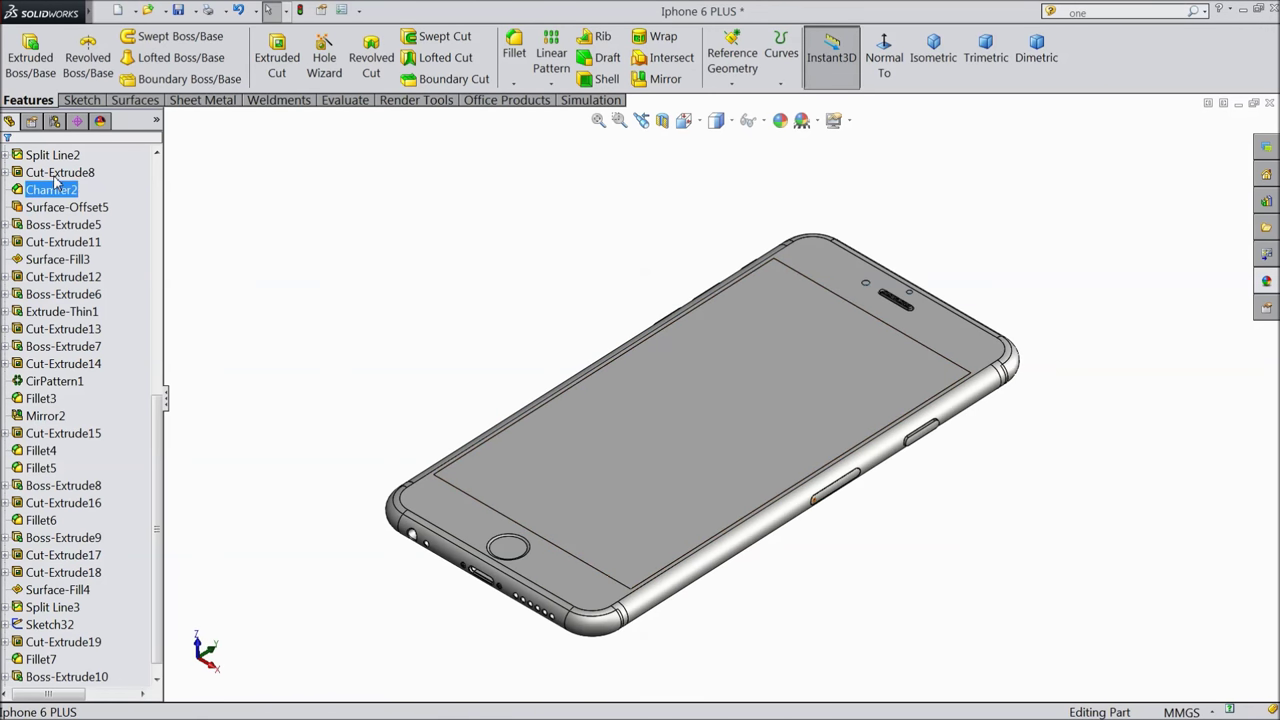
{"action": "left_click", "coordinate": [1266, 281]}
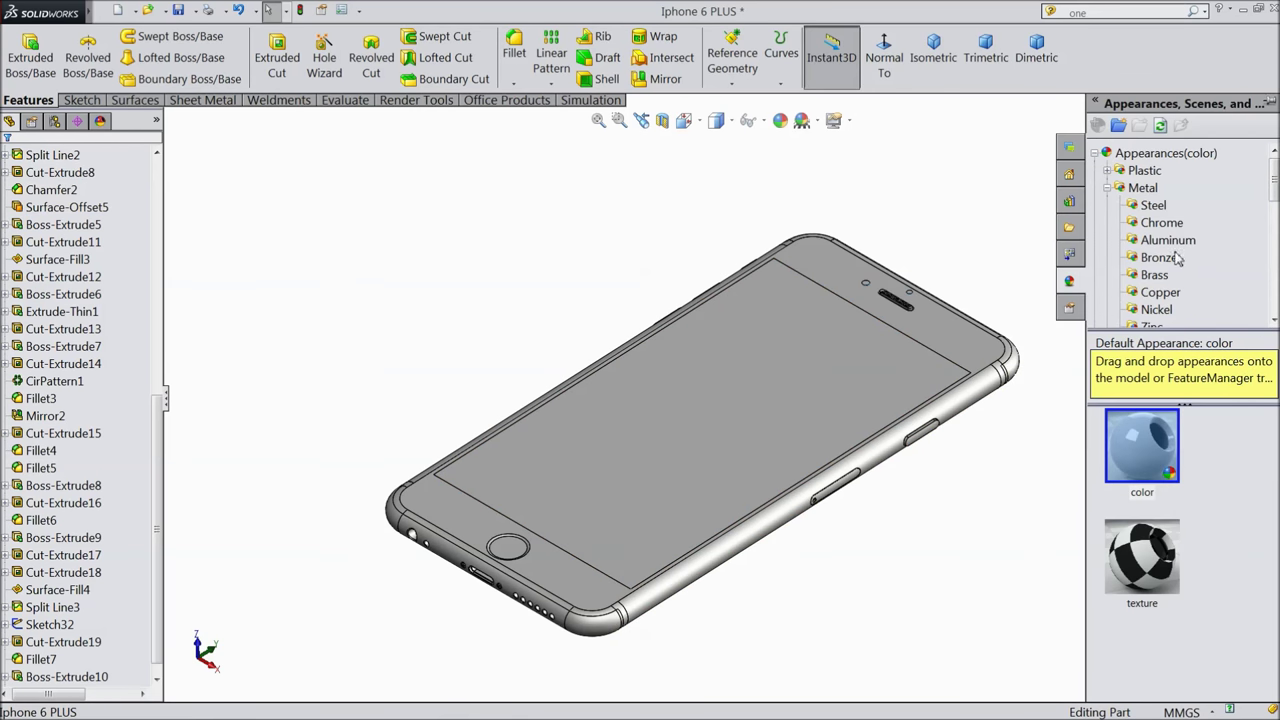
{"action": "scroll", "coordinate": [1180, 263], "scroll_direction": "down", "scroll_amount": 5}
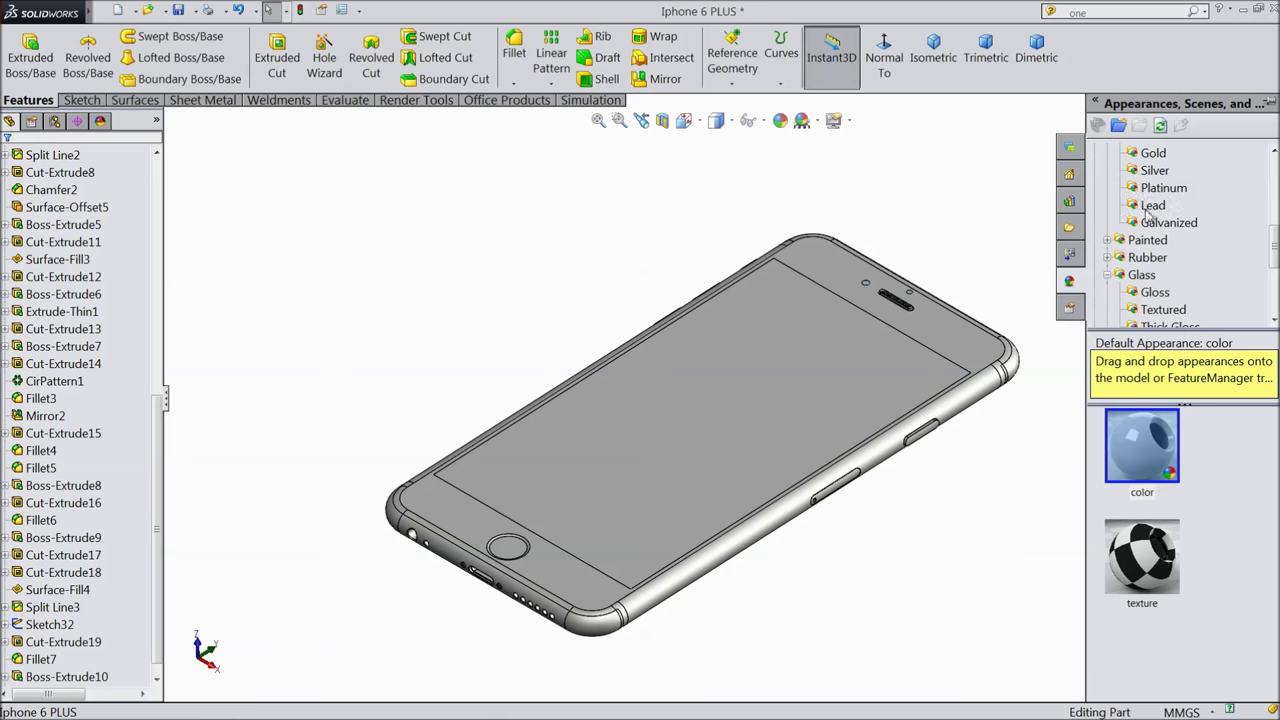
{"action": "left_click", "coordinate": [1155, 170]}
{"action": "scroll", "coordinate": [1222, 645], "scroll_direction": "down", "scroll_amount": 1}
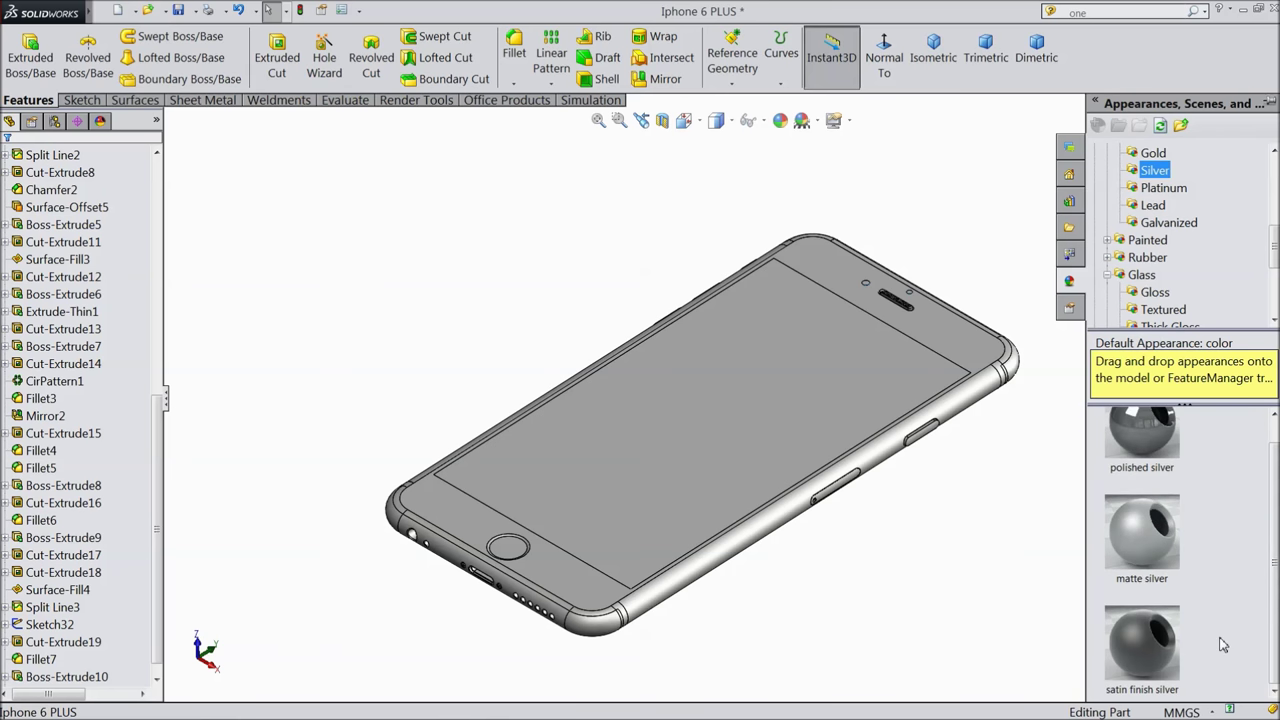
{"action": "double_click", "coordinate": [1146, 659]}
{"action": "scroll", "coordinate": [896, 644], "scroll_direction": "down", "scroll_amount": 3}
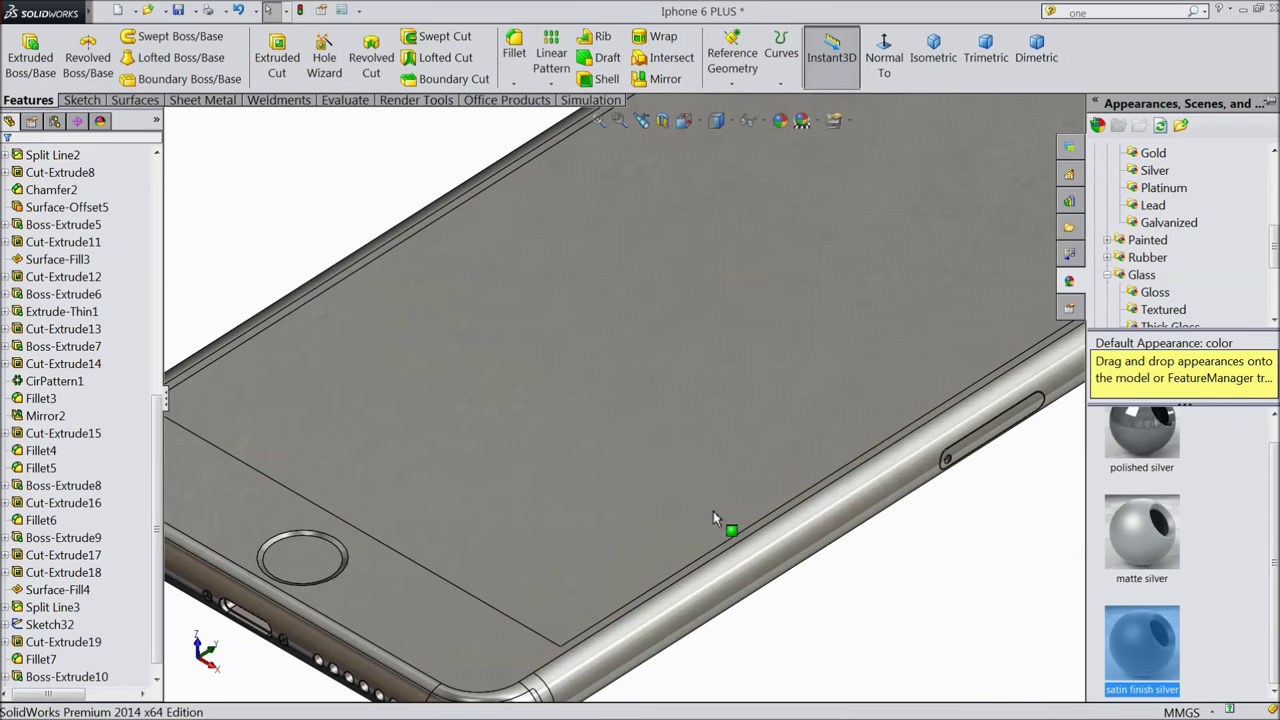
{"action": "scroll", "coordinate": [705, 568], "scroll_direction": "up", "scroll_amount": 2}
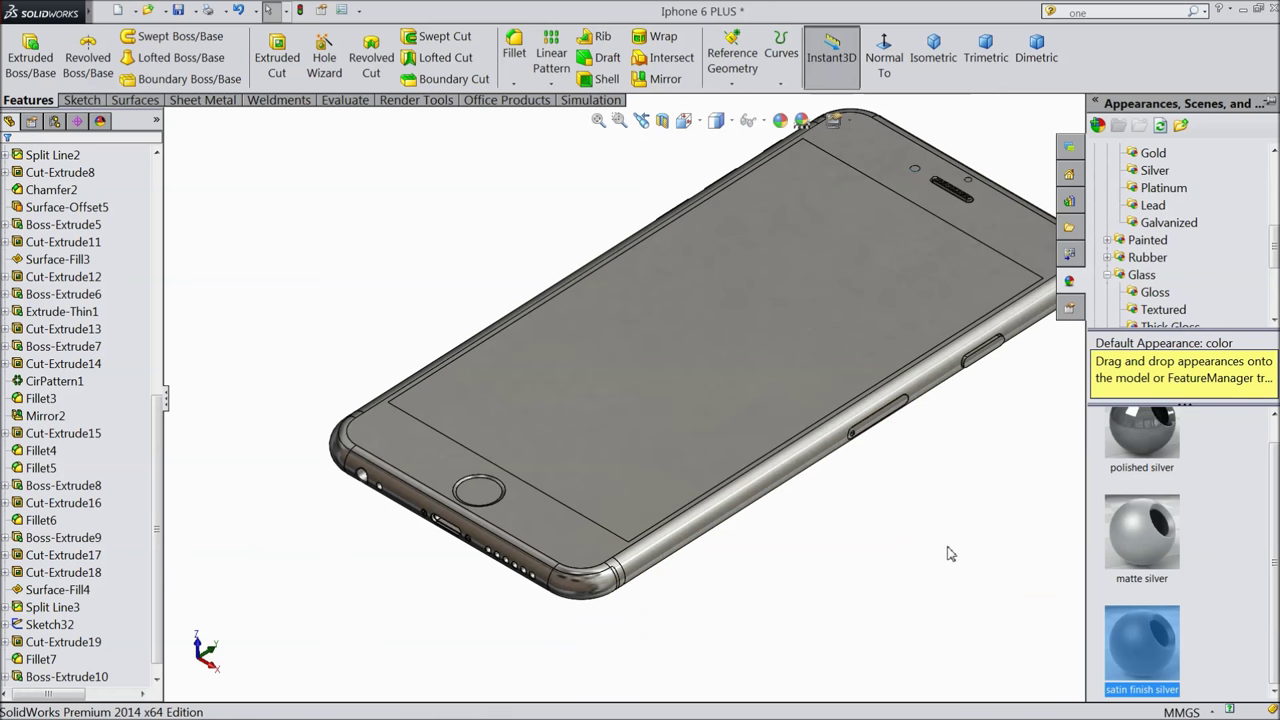
{"action": "left_click", "coordinate": [945, 548]}
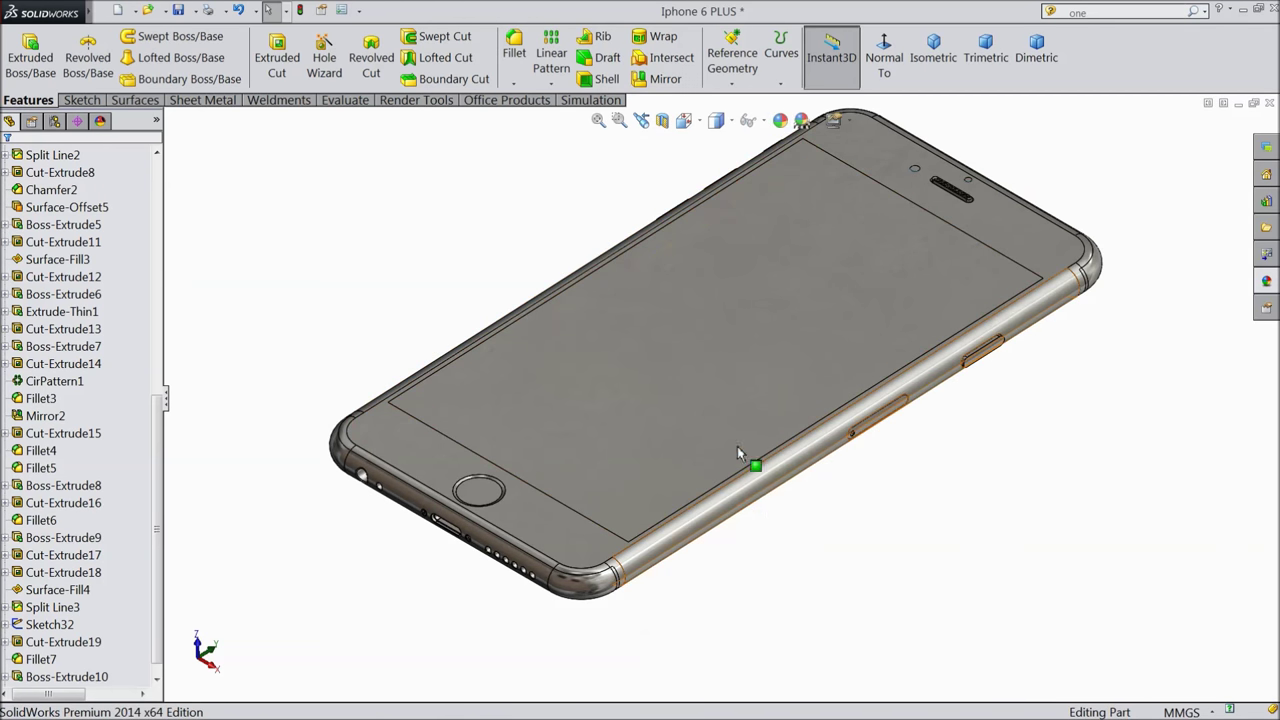
{"action": "scroll", "coordinate": [848, 588], "scroll_direction": "up", "scroll_amount": 2}
{"action": "middle_click_drag", "start_coordinate": [851, 594], "coordinate": [749, 321]}
{"action": "scroll", "coordinate": [765, 500], "scroll_direction": "down", "scroll_amount": 5}
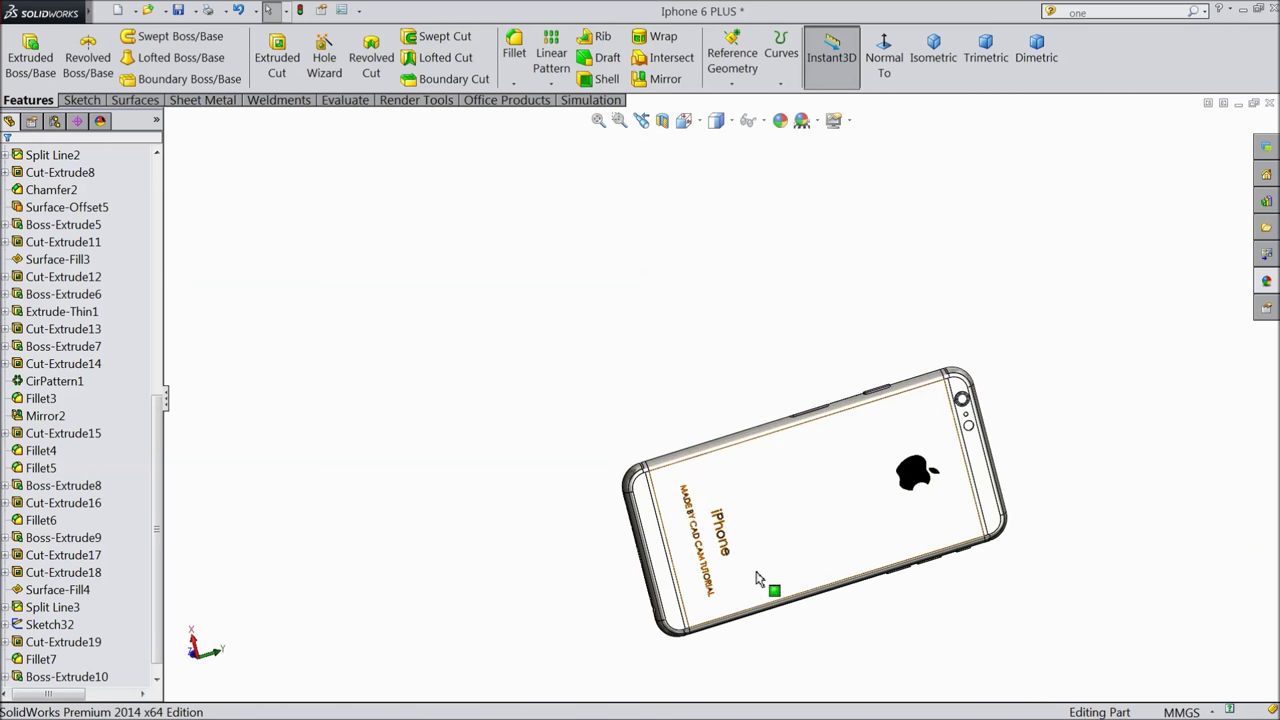
{"action": "left_click", "coordinate": [779, 121]}
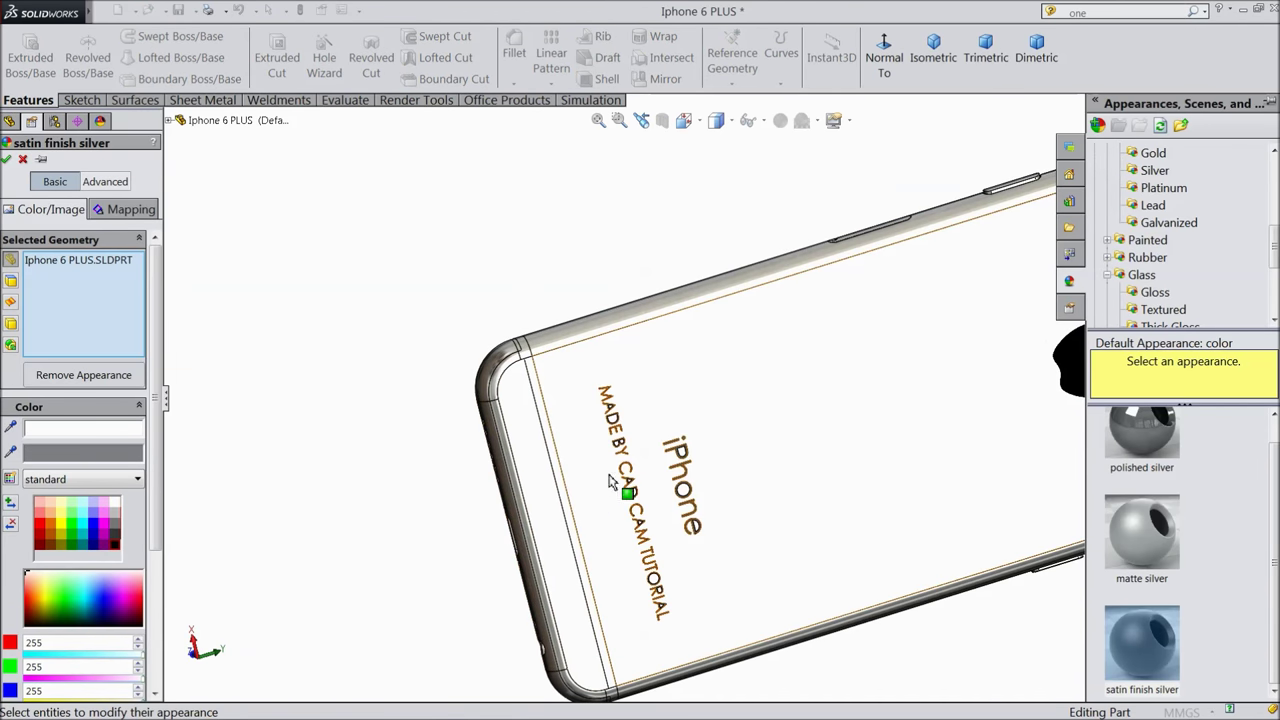
{"action": "left_click", "coordinate": [557, 468]}
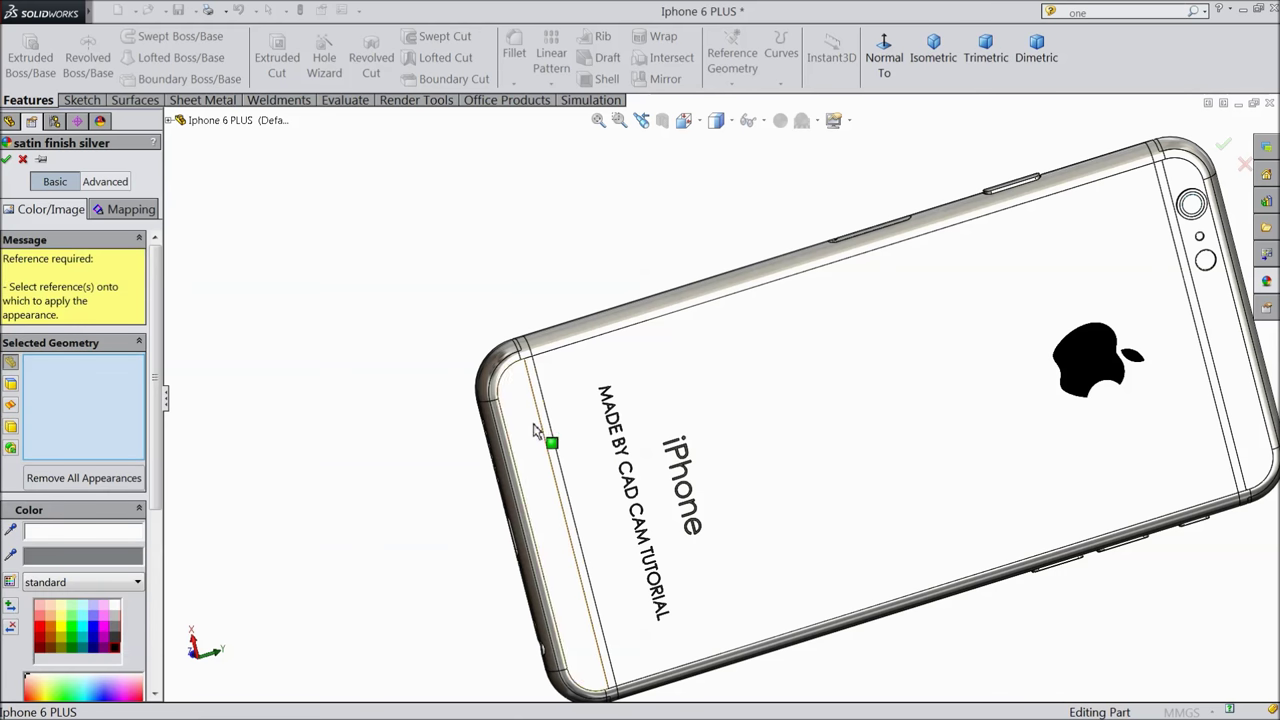
{"action": "left_click", "coordinate": [22, 160]}
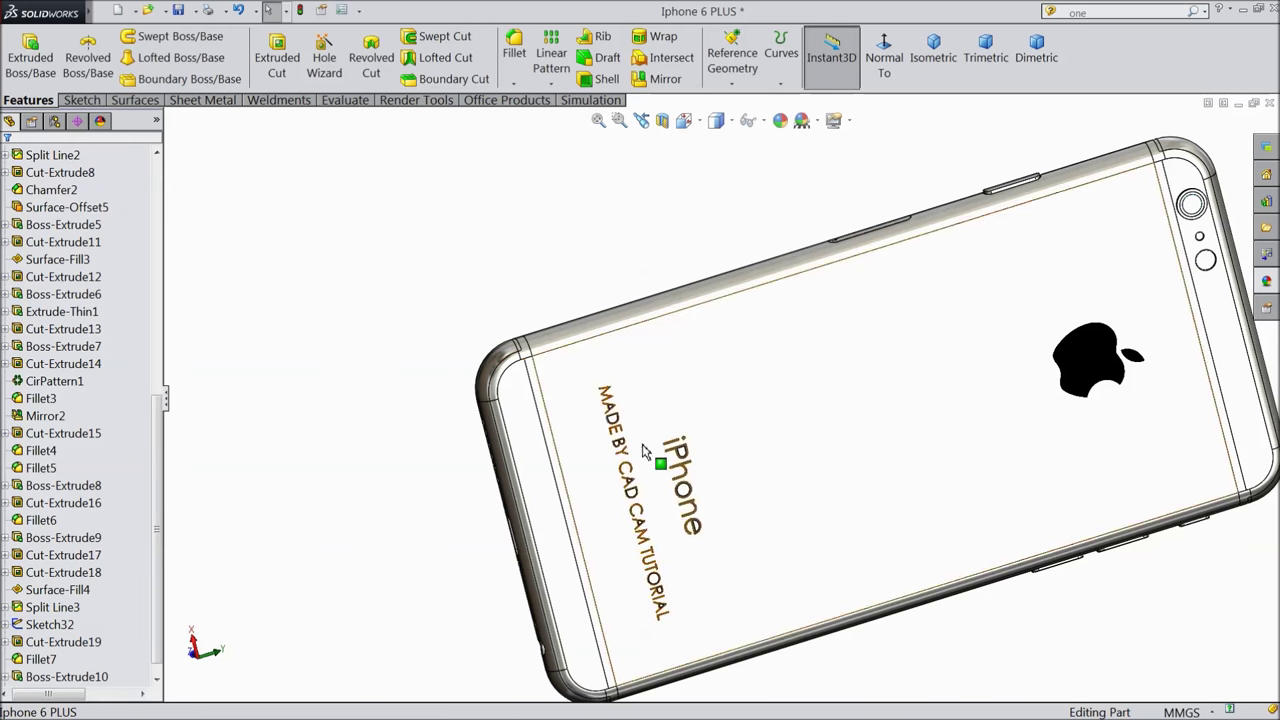
Set the colour of the thin rear strip face beside the engraved text to black, RGB 0, 0, 0.
{"action": "left_click", "coordinate": [531, 378]}
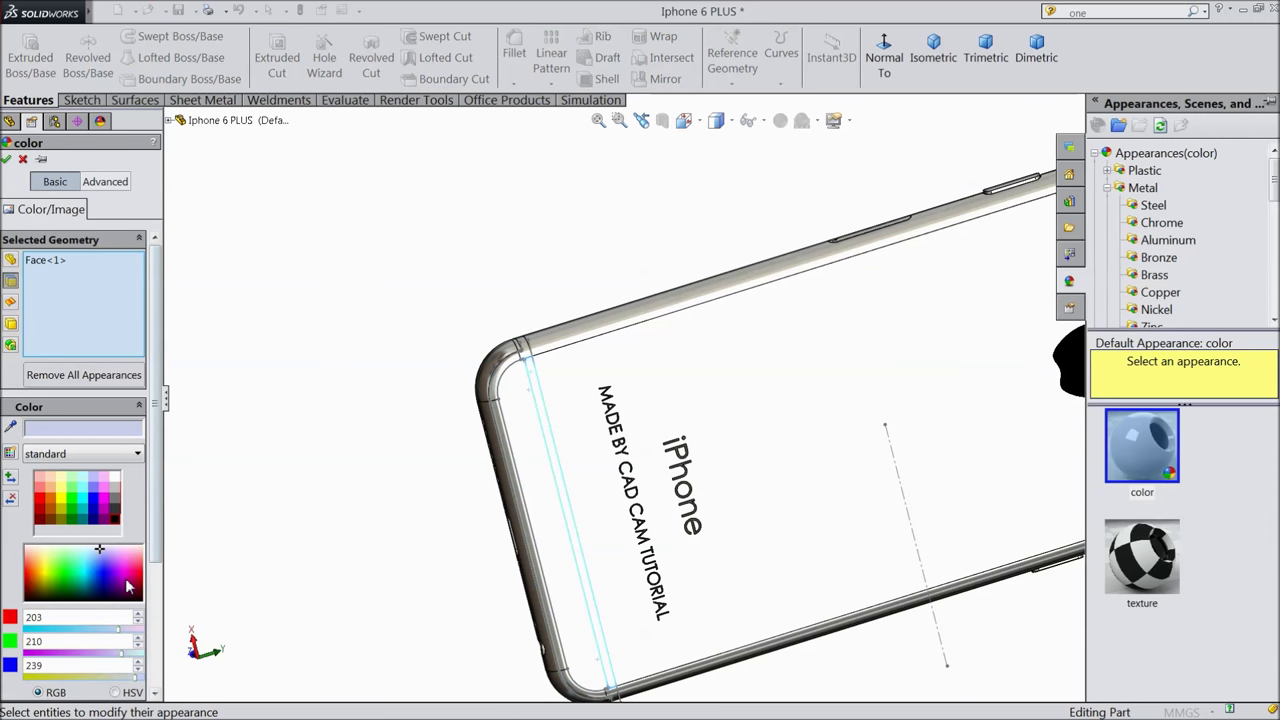
{"action": "left_click", "coordinate": [117, 512]}
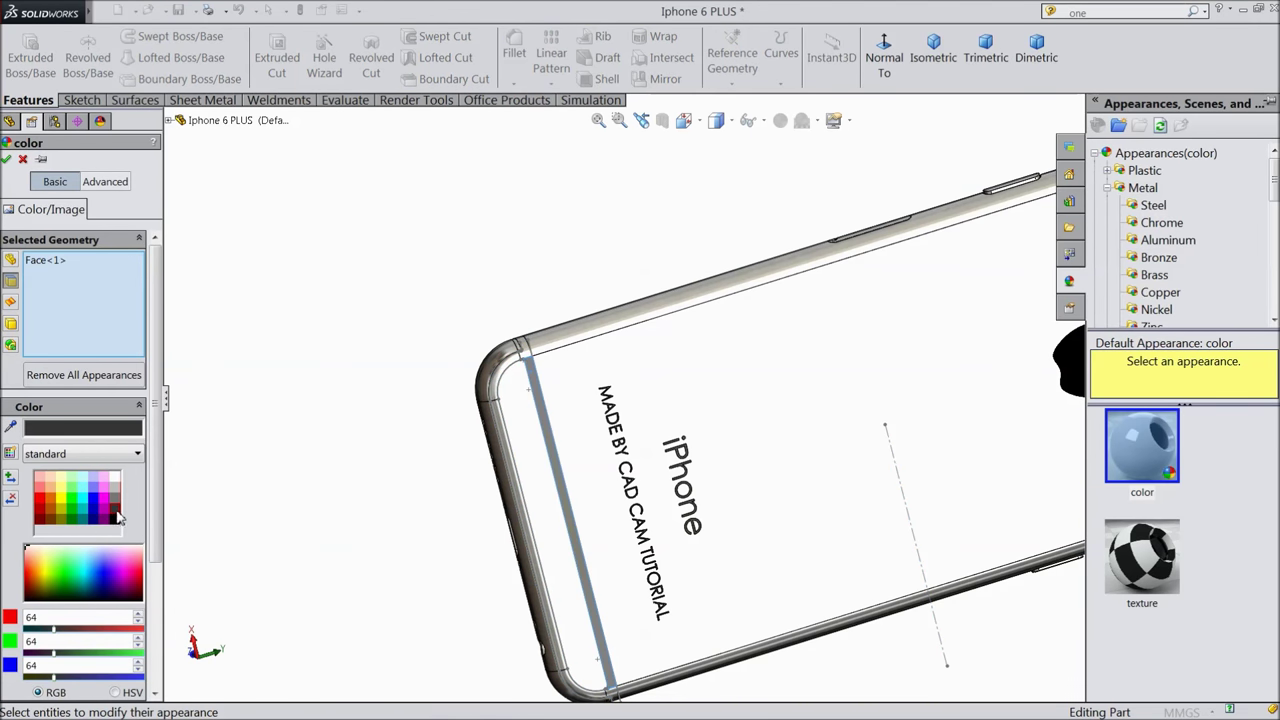
{"action": "left_click", "coordinate": [117, 522]}
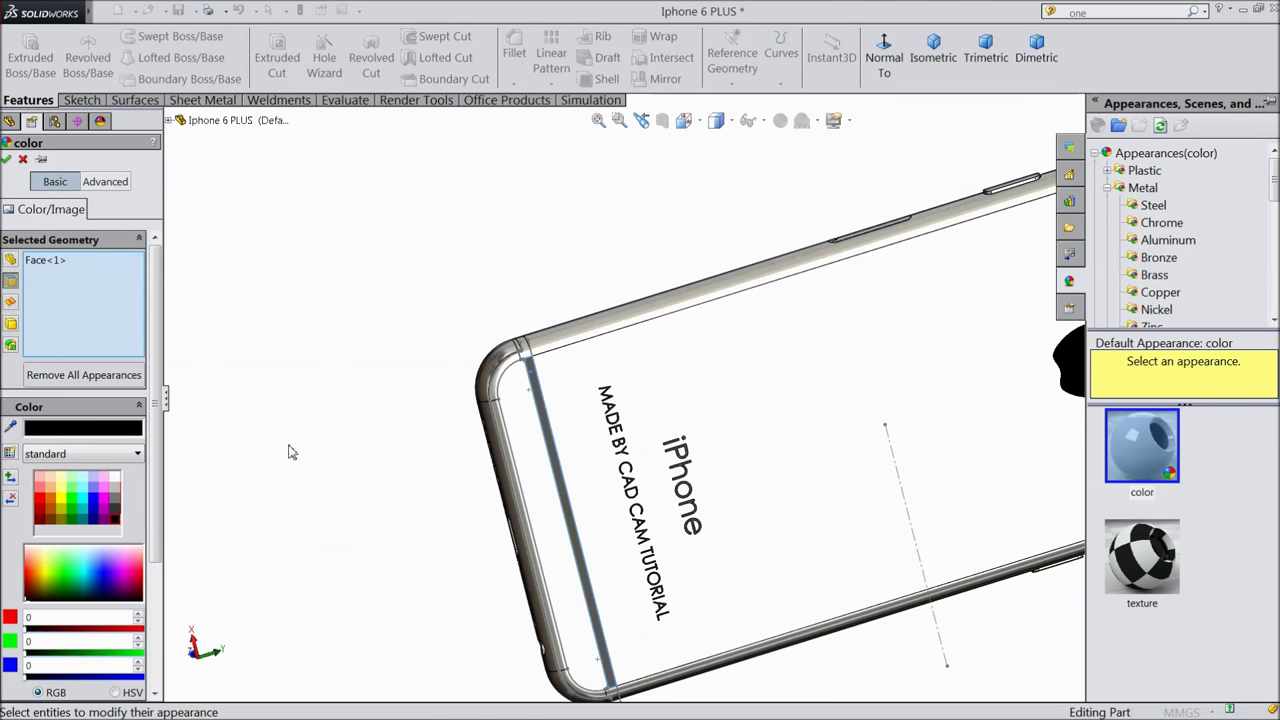
{"action": "scroll", "coordinate": [595, 396], "scroll_direction": "down", "scroll_amount": 3}
{"action": "scroll", "coordinate": [470, 430], "scroll_direction": "up", "scroll_amount": 1}
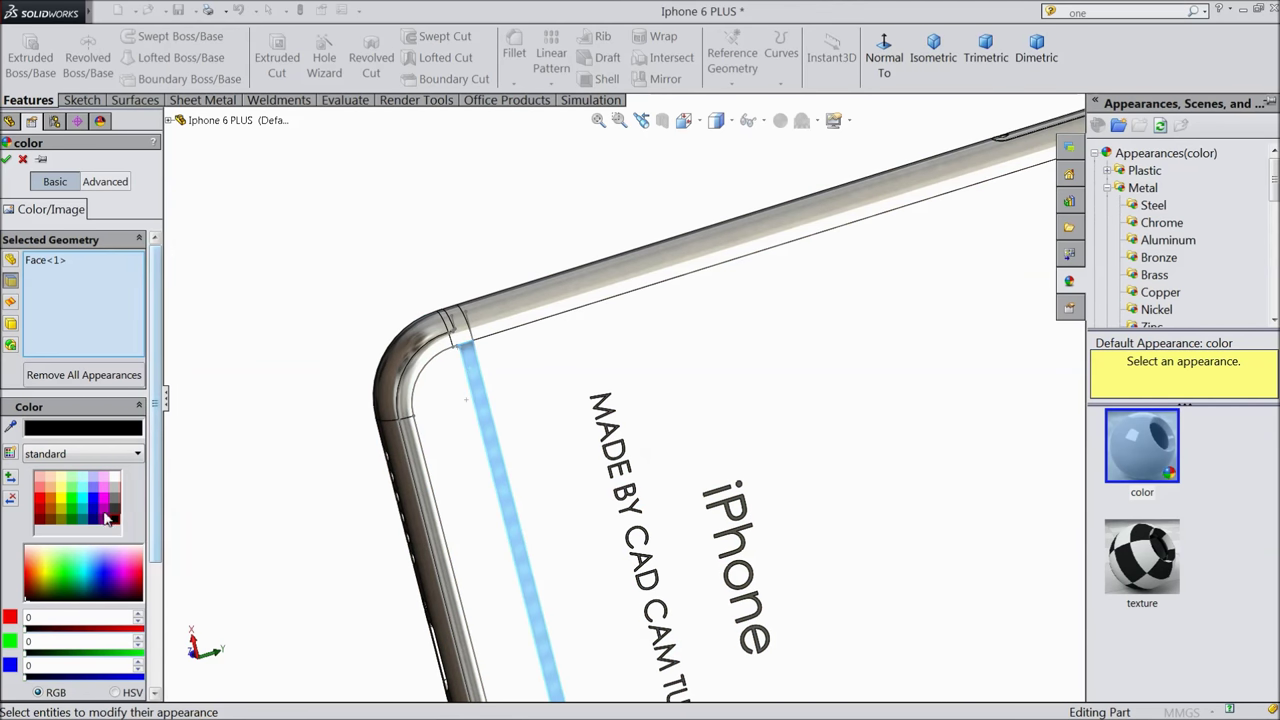
Add the side band, rounded corner and end edge faces around the text end of the rear to the black colour selection.
{"action": "left_click", "coordinate": [463, 356]}
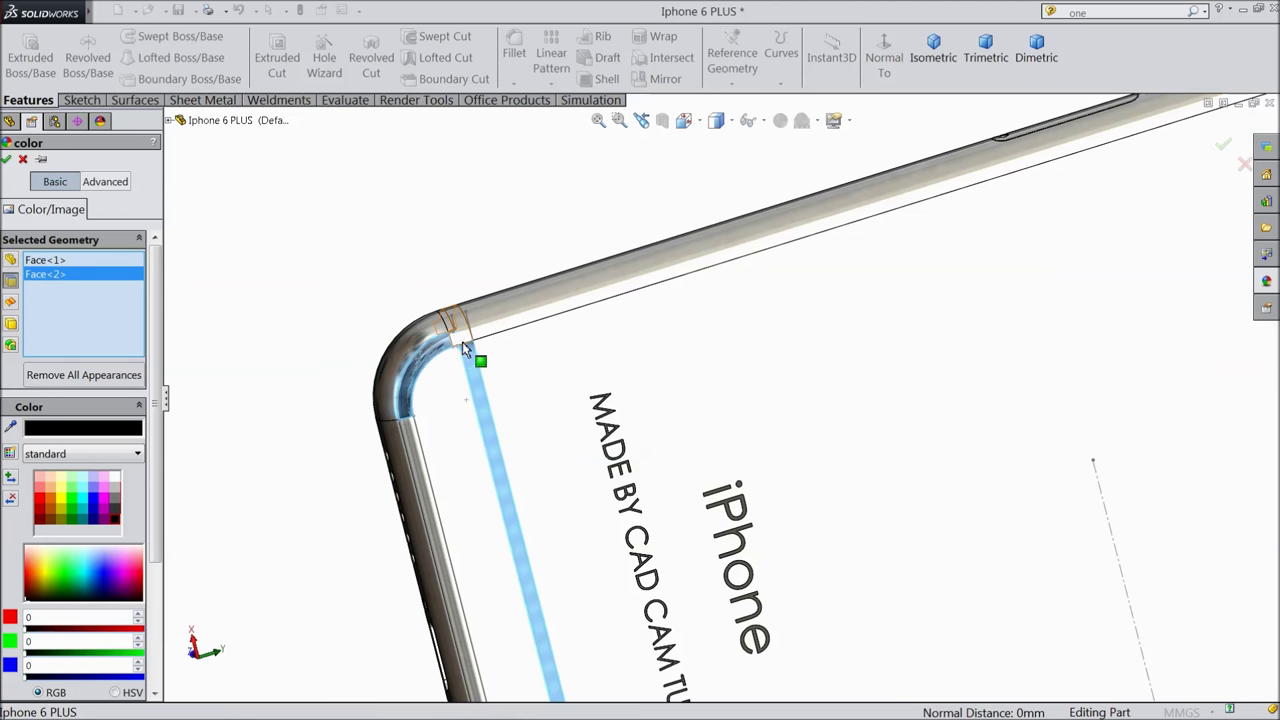
{"action": "left_click", "coordinate": [463, 390]}
{"action": "left_click", "coordinate": [415, 452]}
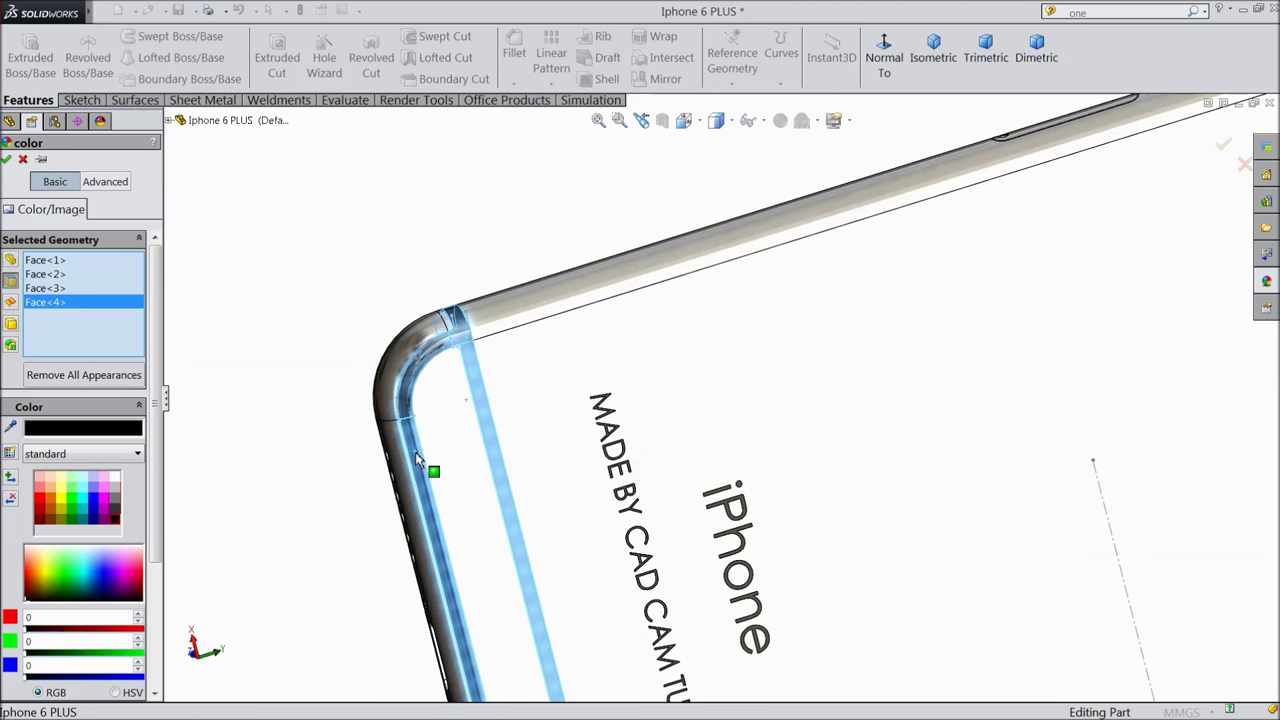
{"action": "scroll", "coordinate": [503, 479], "scroll_direction": "up", "scroll_amount": 5}
{"action": "scroll", "coordinate": [691, 571], "scroll_direction": "down", "scroll_amount": 5}
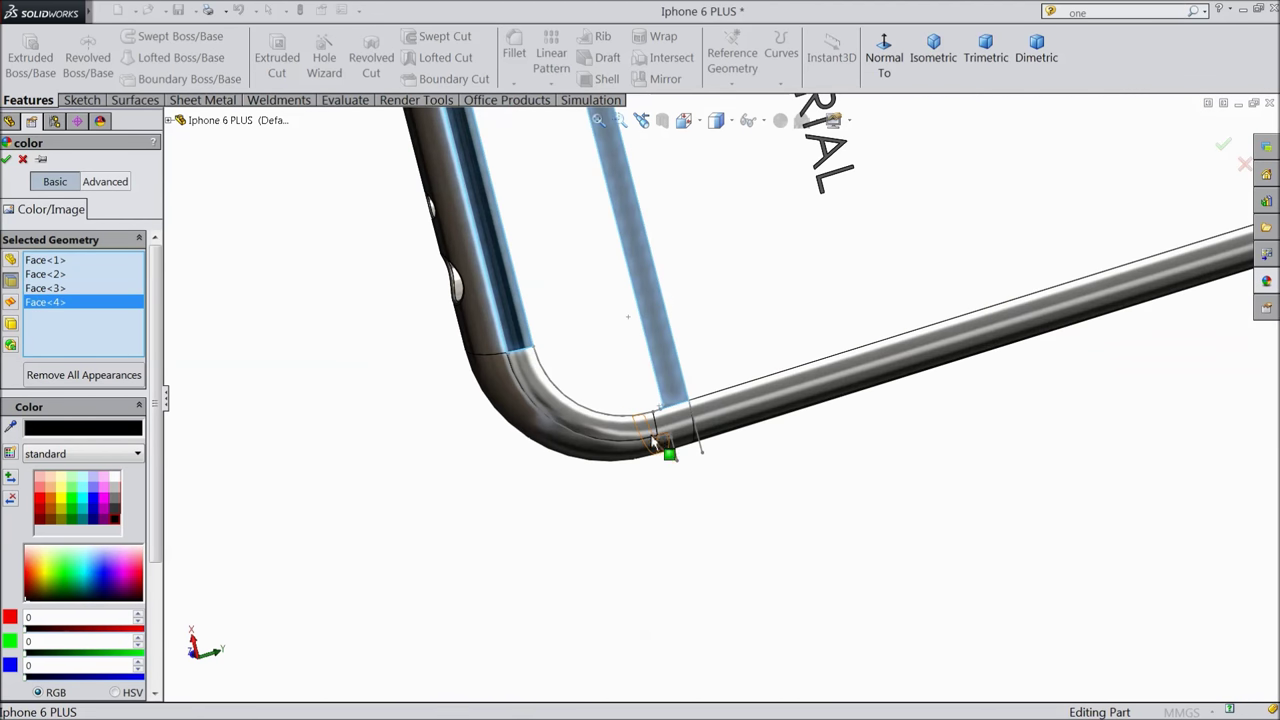
{"action": "left_click", "coordinate": [619, 424]}
{"action": "left_click", "coordinate": [688, 440]}
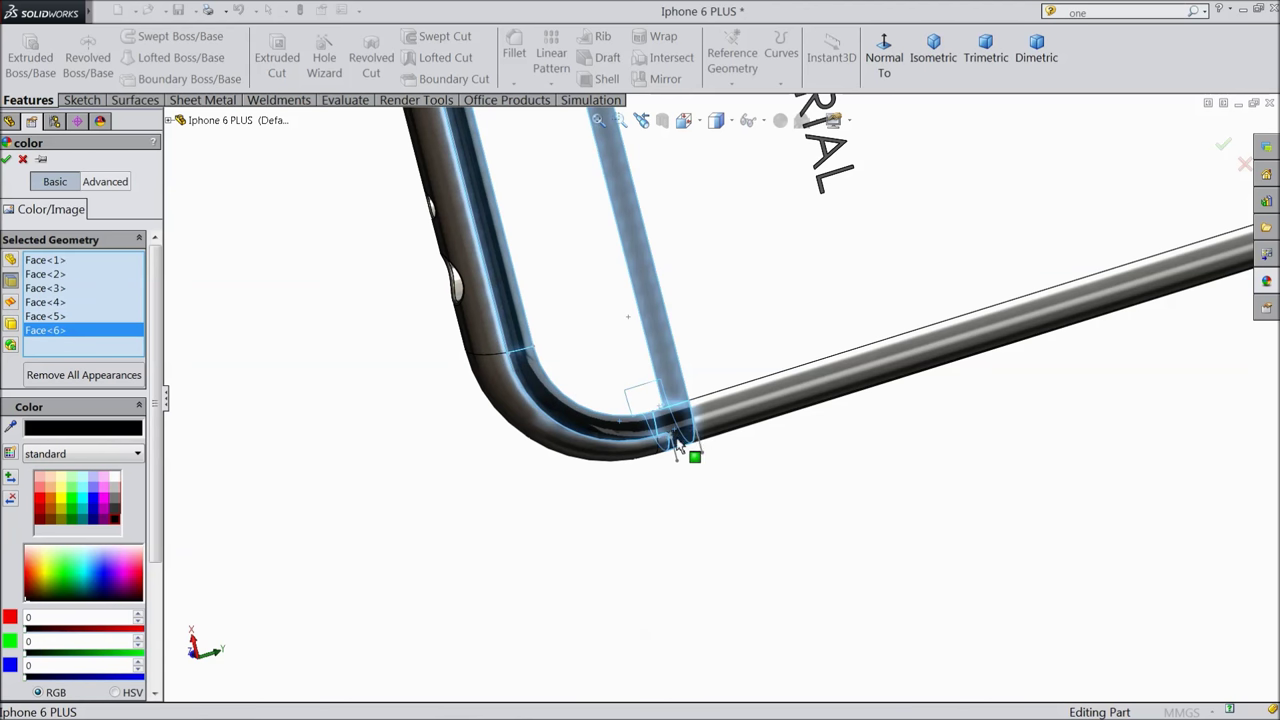
Add the side band, first corner, end edge and thin strip faces at the camera end to the black colour selection.
{"action": "scroll", "coordinate": [763, 436], "scroll_direction": "up", "scroll_amount": 5}
{"action": "scroll", "coordinate": [1080, 222], "scroll_direction": "up", "scroll_amount": 2}
{"action": "scroll", "coordinate": [885, 317], "scroll_direction": "down", "scroll_amount": 6}
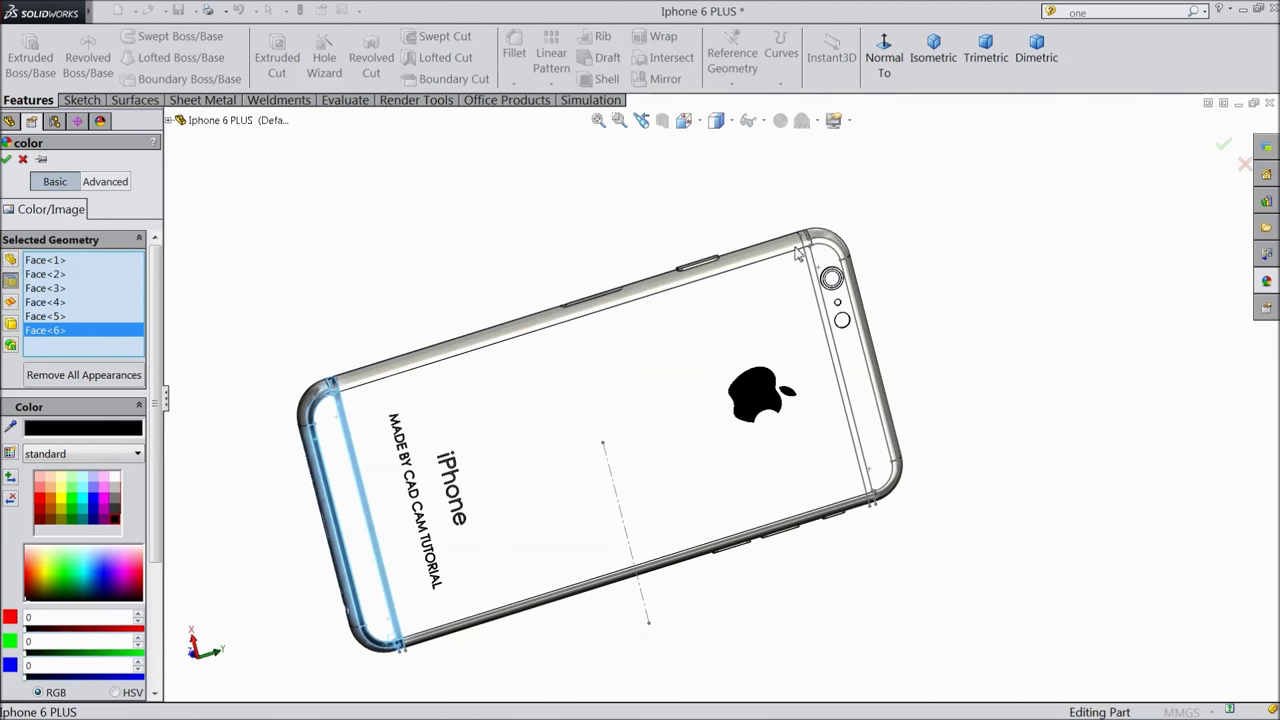
{"action": "scroll", "coordinate": [885, 317], "scroll_direction": "down", "scroll_amount": 3}
{"action": "left_click", "coordinate": [758, 268]}
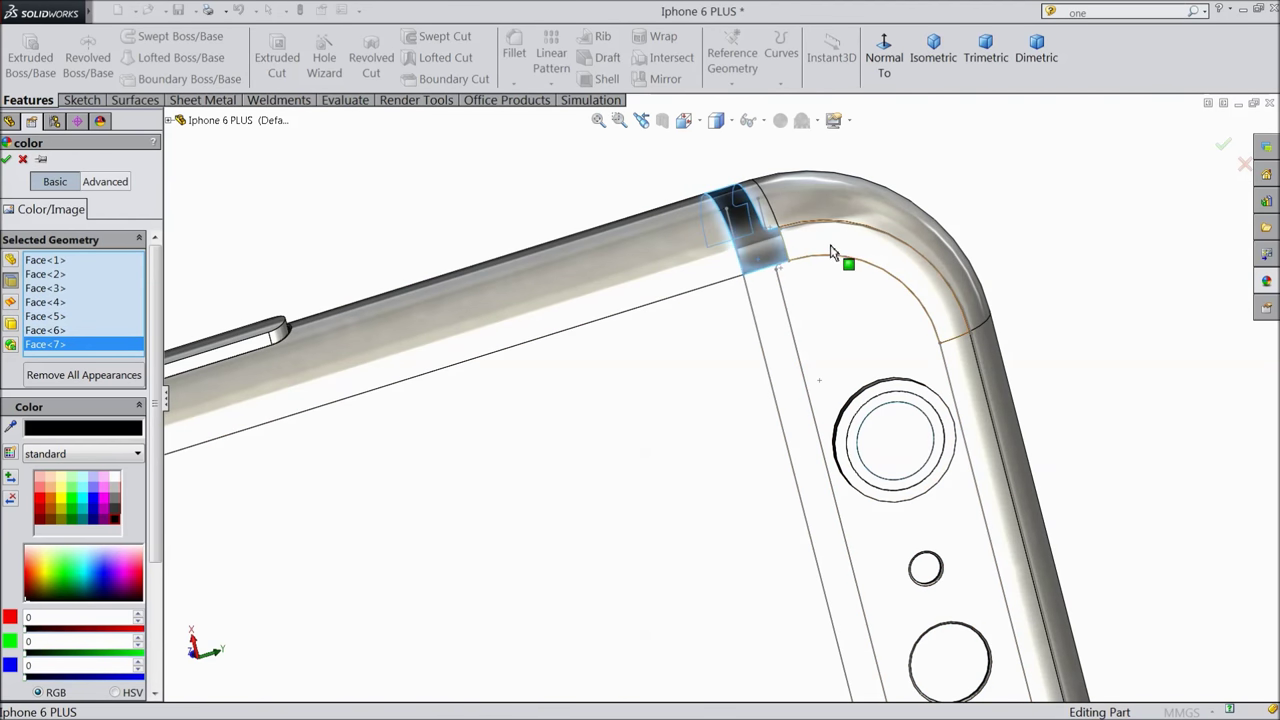
{"action": "left_click", "coordinate": [932, 332]}
{"action": "left_click", "coordinate": [972, 376]}
{"action": "left_click", "coordinate": [789, 387]}
Add the opposite side band and corner faces at the camera end, apply the black colour, and inspect the rear.
{"action": "scroll", "coordinate": [800, 410], "scroll_direction": "up", "scroll_amount": 5}
{"action": "scroll", "coordinate": [795, 525], "scroll_direction": "down", "scroll_amount": 4}
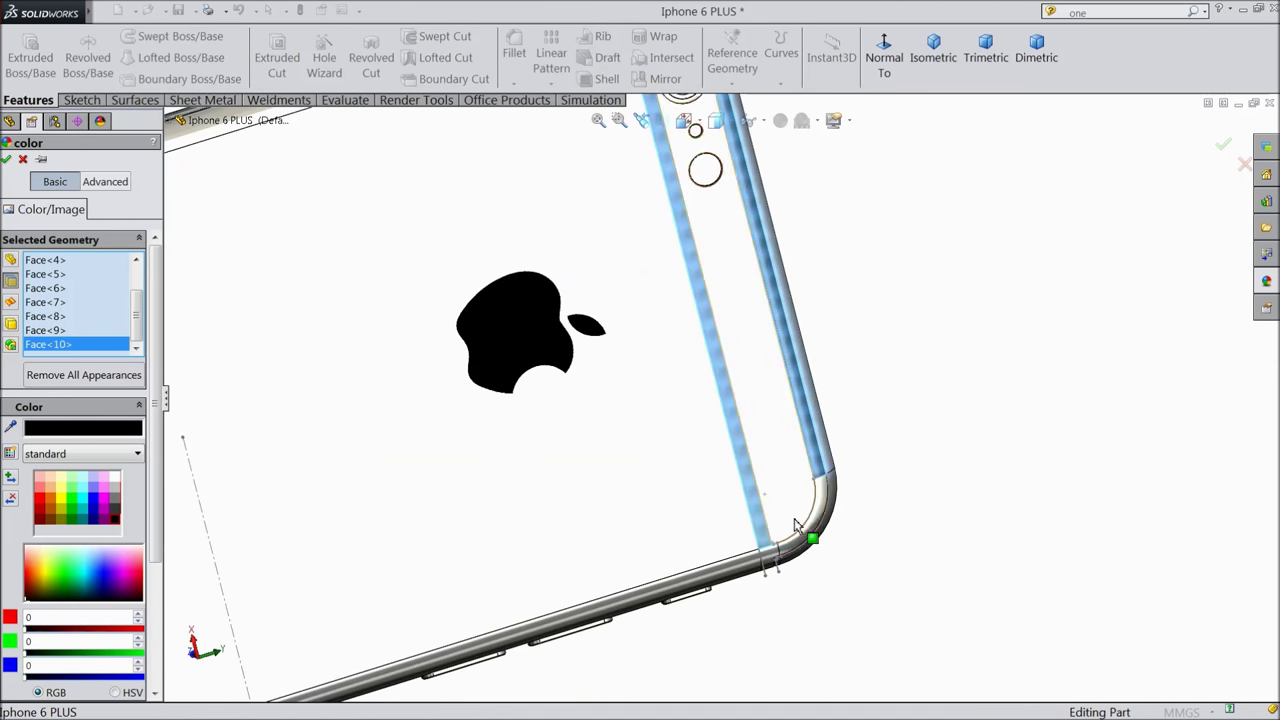
{"action": "scroll", "coordinate": [795, 525], "scroll_direction": "down", "scroll_amount": 3}
{"action": "left_click", "coordinate": [723, 550]}
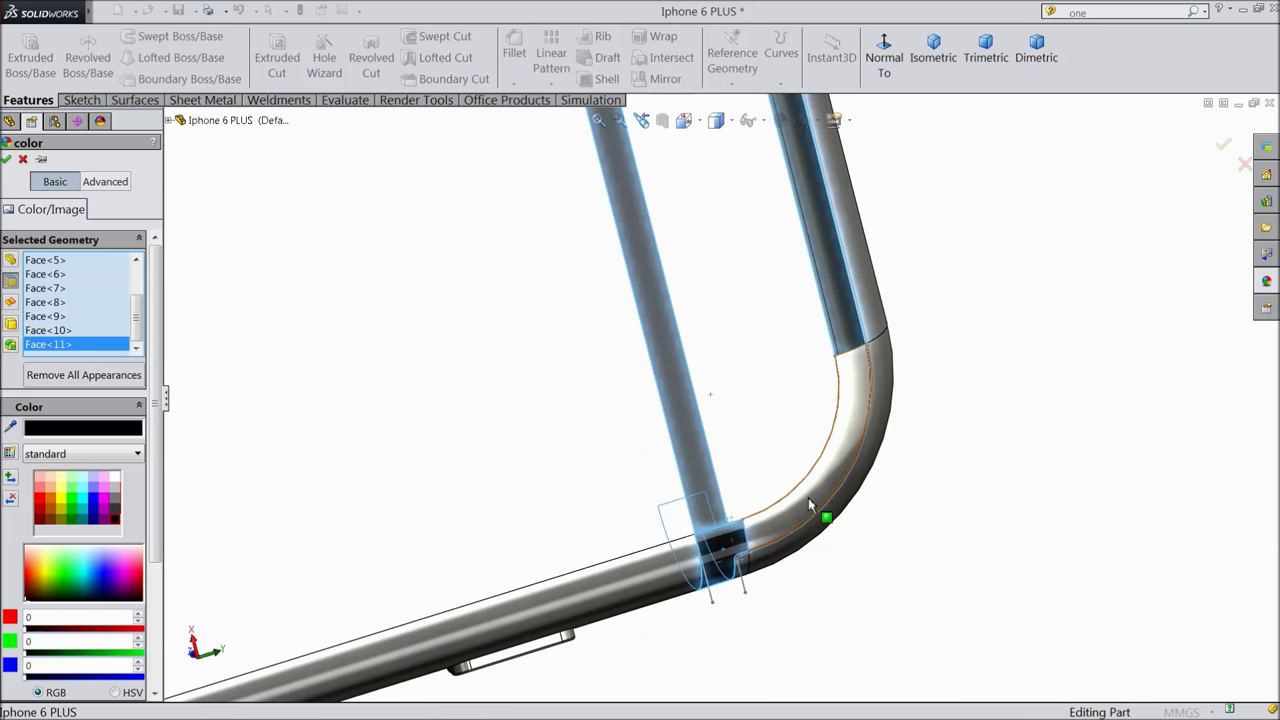
{"action": "left_click", "coordinate": [808, 497]}
{"action": "scroll", "coordinate": [700, 527], "scroll_direction": "up", "scroll_amount": 3}
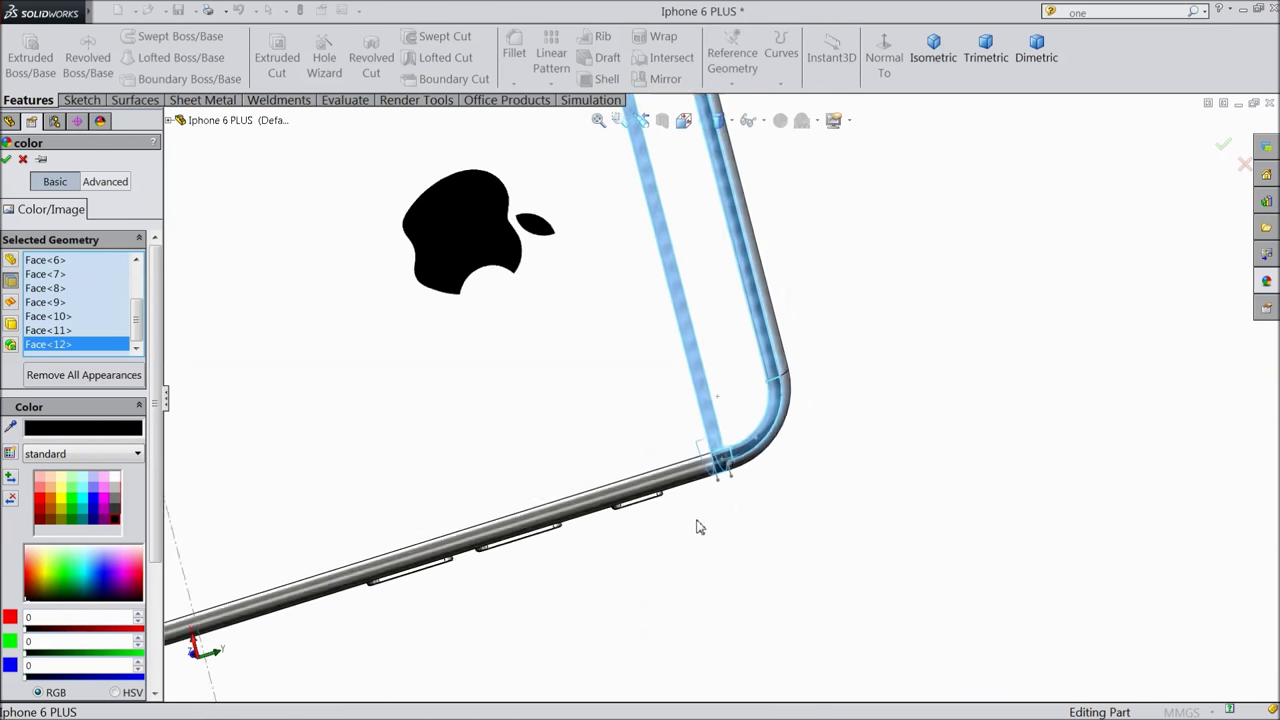
{"action": "scroll", "coordinate": [700, 527], "scroll_direction": "up", "scroll_amount": 4}
{"action": "scroll", "coordinate": [230, 580], "scroll_direction": "down", "scroll_amount": 2}
{"action": "scroll", "coordinate": [300, 600], "scroll_direction": "up", "scroll_amount": 3}
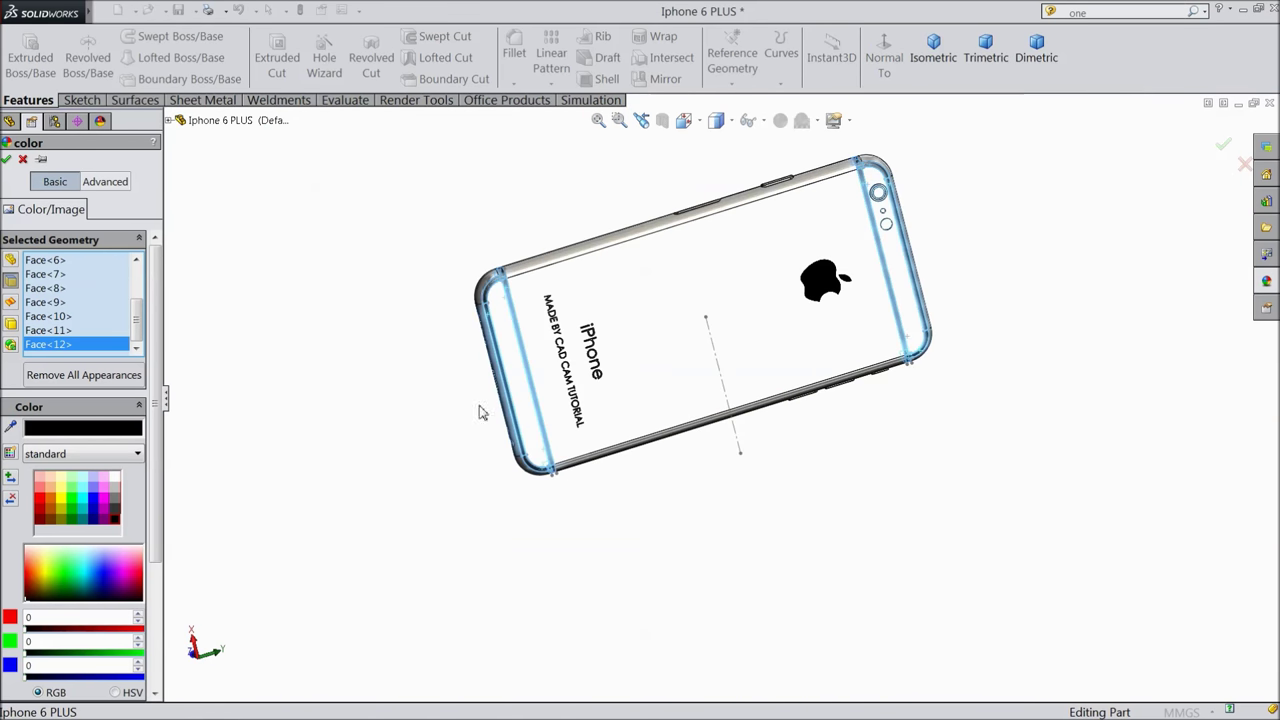
{"action": "scroll", "coordinate": [646, 312], "scroll_direction": "up", "scroll_amount": 2}
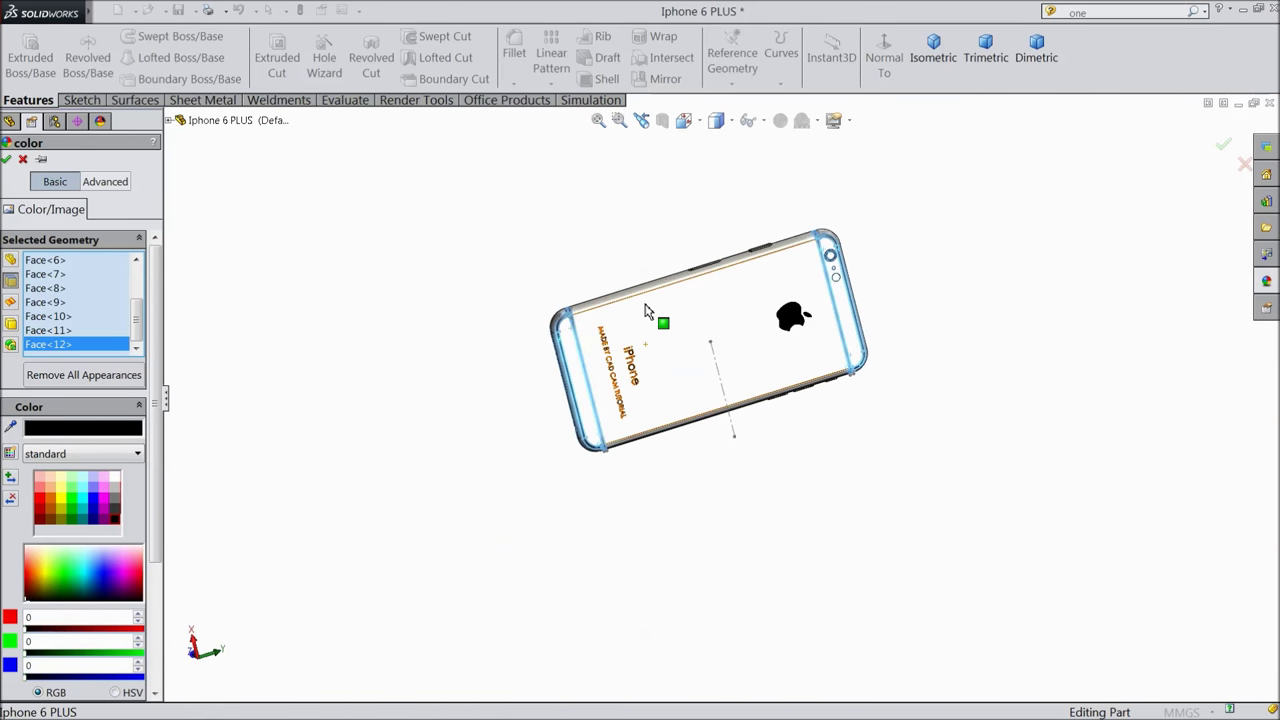
{"action": "left_click", "coordinate": [6, 160]}
{"action": "scroll", "coordinate": [794, 294], "scroll_direction": "down", "scroll_amount": 2}
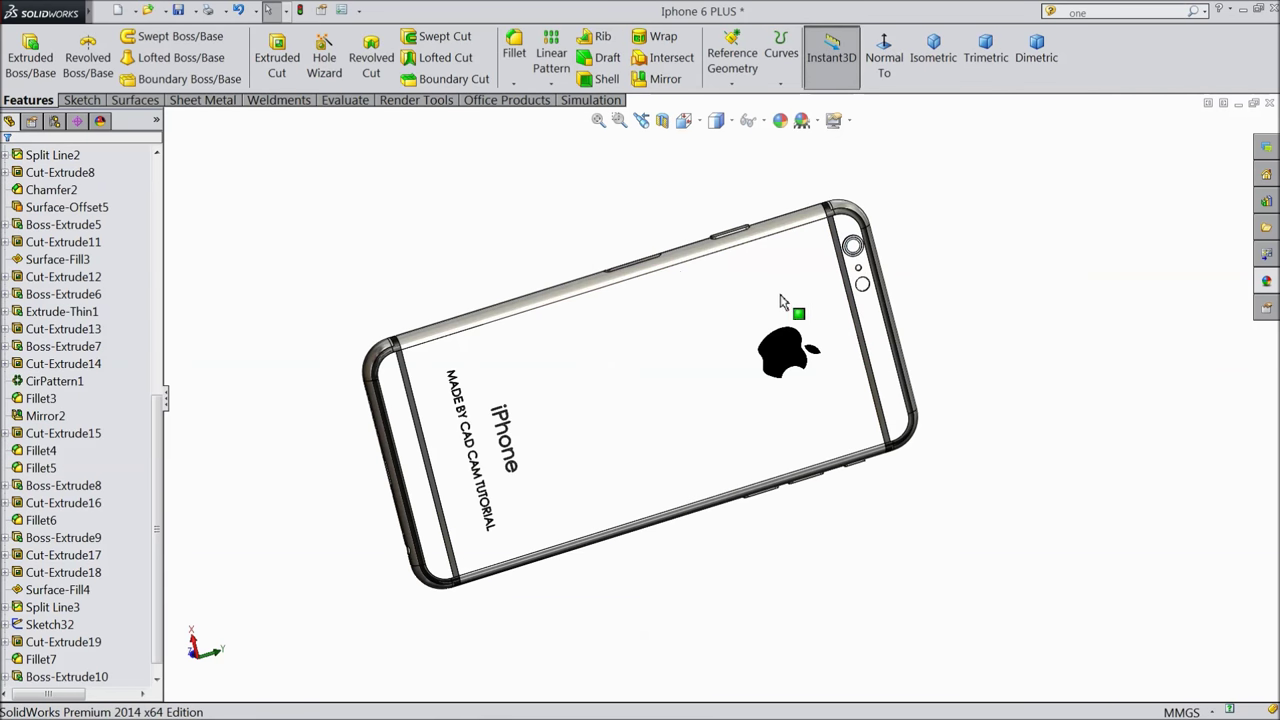
{"action": "scroll", "coordinate": [633, 289], "scroll_direction": "down", "scroll_amount": 2}
{"action": "mouse_move", "coordinate": [600, 345]}
{"action": "middle_mouse_down"}
{"action": "mouse_move", "coordinate": [614, 394]}
{"action": "mouse_move", "coordinate": [617, 332]}
{"action": "mouse_move", "coordinate": [596, 352]}
{"action": "middle_mouse_up"}
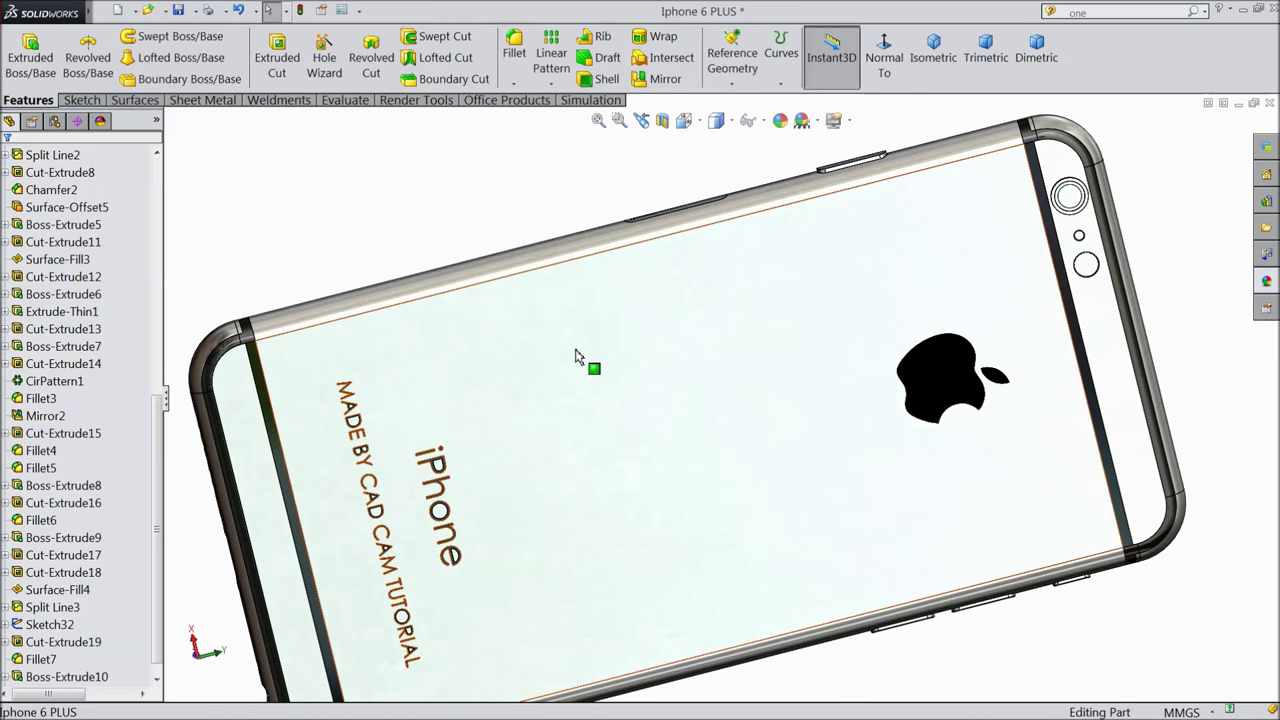
Start a sketch on the front display face and orient the view normal to it.
{"action": "scroll", "coordinate": [530, 330], "scroll_direction": "up", "scroll_amount": 3}
{"action": "middle_click_drag", "start_coordinate": [509, 266], "coordinate": [591, 275]}
{"action": "scroll", "coordinate": [645, 363], "scroll_direction": "up", "scroll_amount": 3}
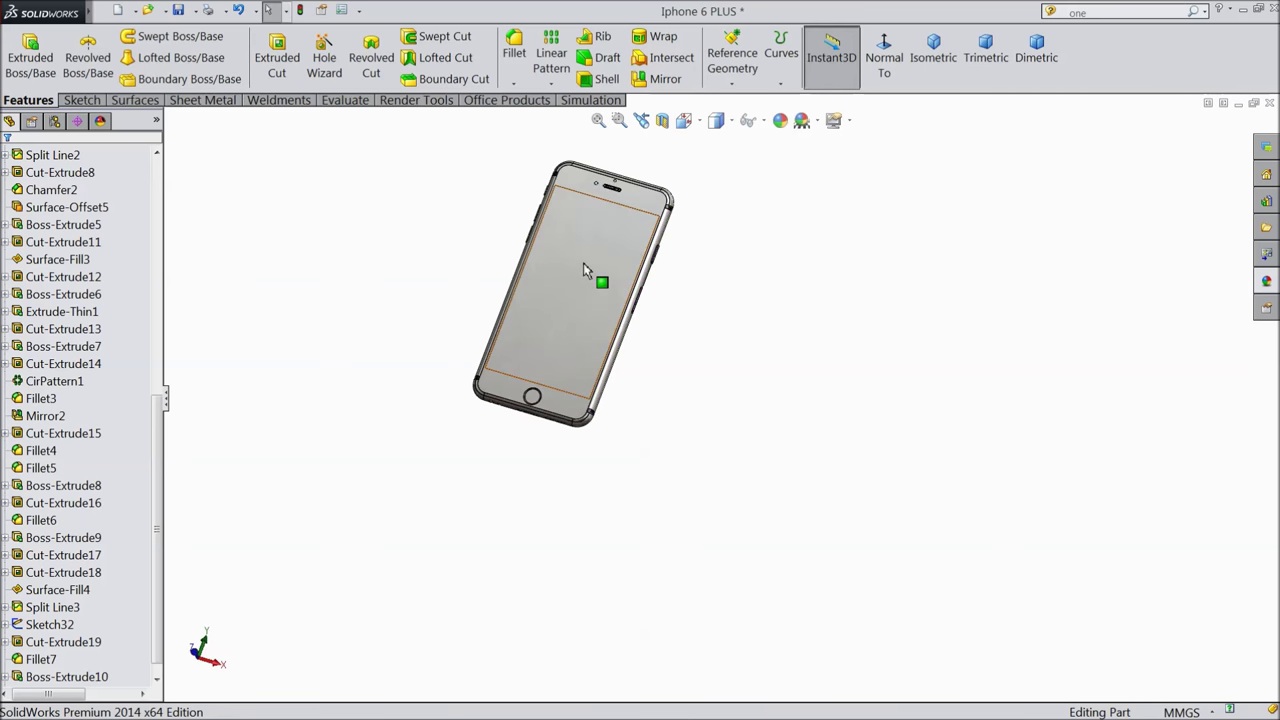
{"action": "left_click", "coordinate": [586, 270]}
{"action": "left_click", "coordinate": [642, 222]}
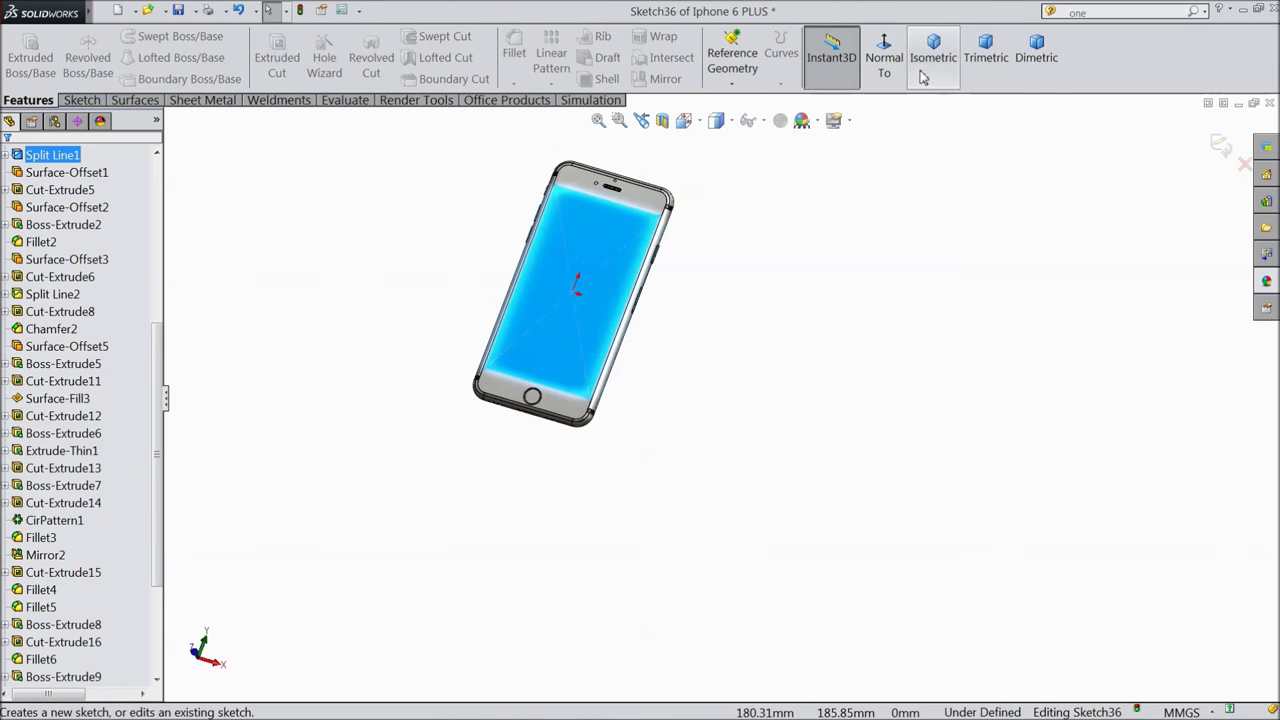
{"action": "left_click", "coordinate": [885, 67]}
Insert the JPEG file "image" from the Desktop as a sketch picture.
{"action": "mouse_move", "coordinate": [100, 25]}
{"action": "left_click", "coordinate": [203, 12]}
{"action": "mouse_move", "coordinate": [242, 12]}
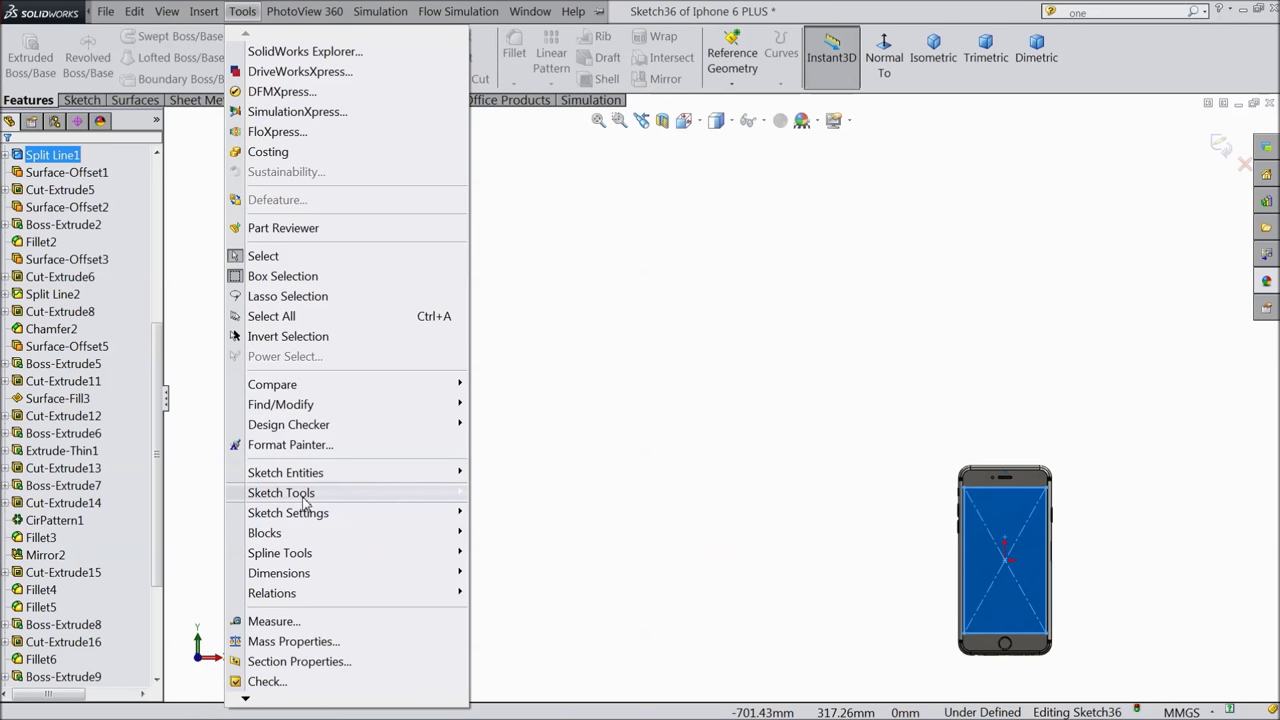
{"action": "mouse_move", "coordinate": [310, 498]}
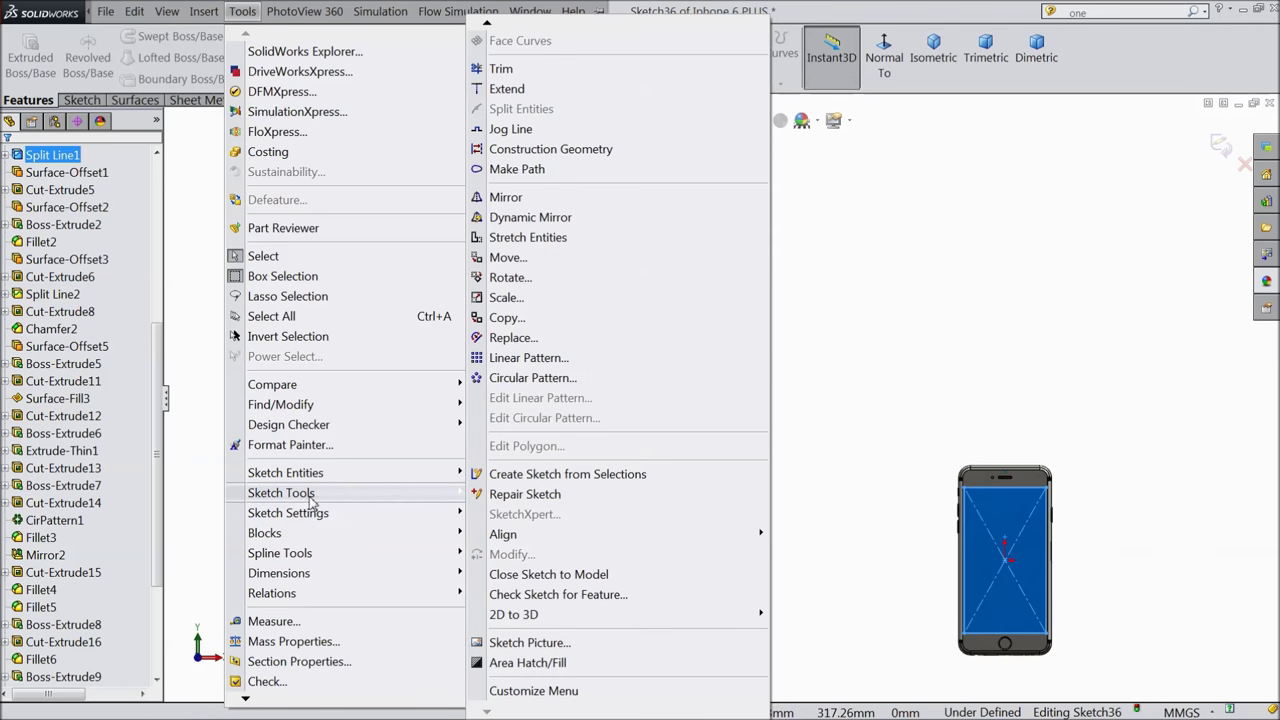
{"action": "left_click", "coordinate": [530, 642]}
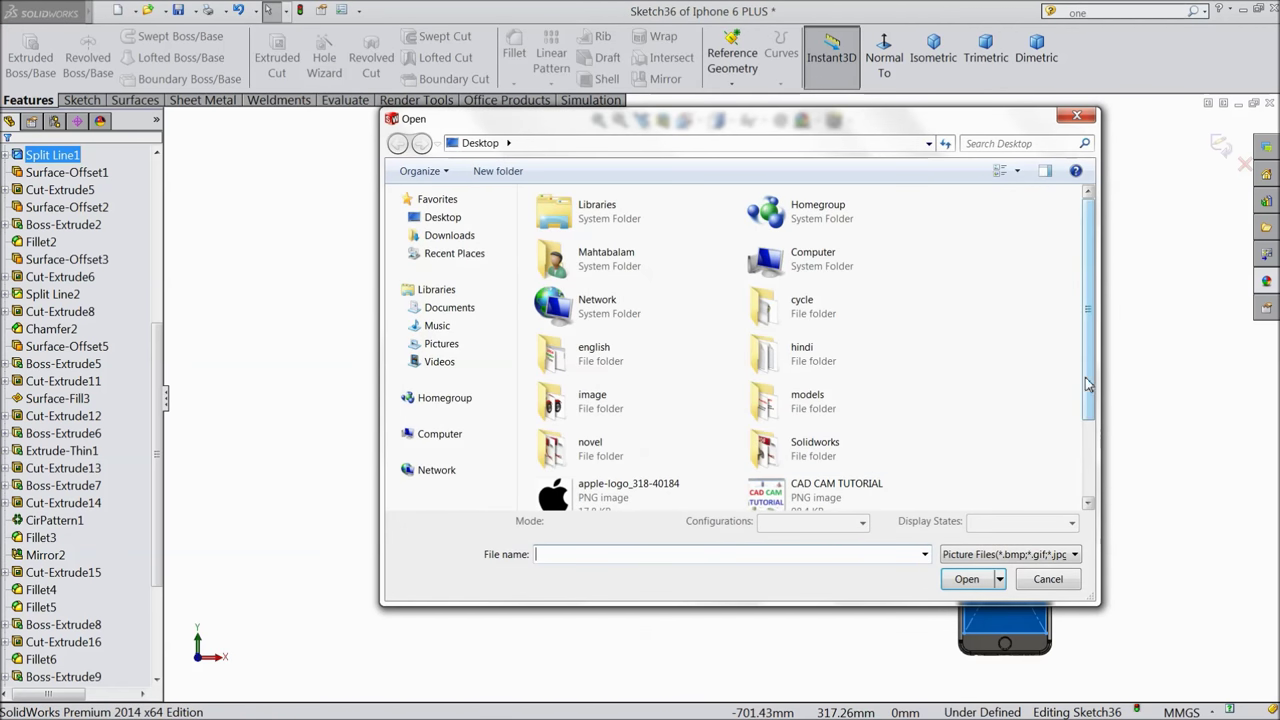
{"action": "left_click_drag", "start_coordinate": [1088, 385], "coordinate": [1089, 465]}
{"action": "left_click", "coordinate": [568, 456]}
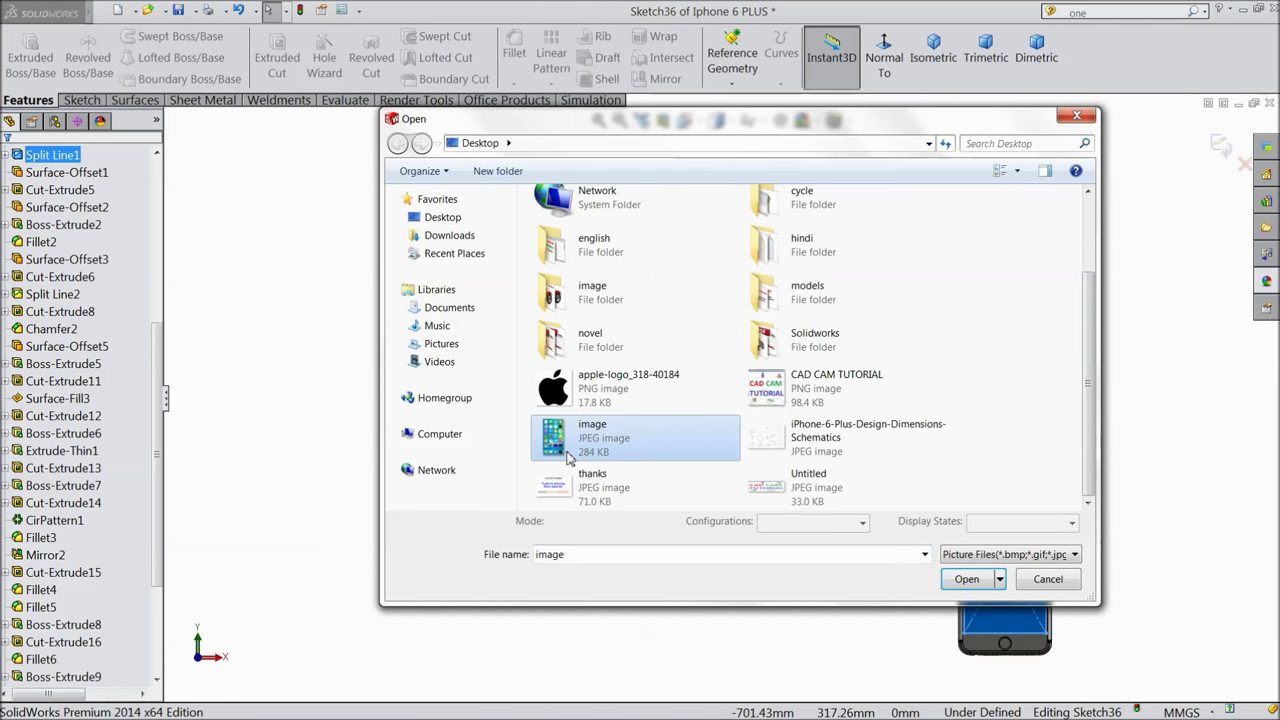
{"action": "left_click", "coordinate": [962, 580]}
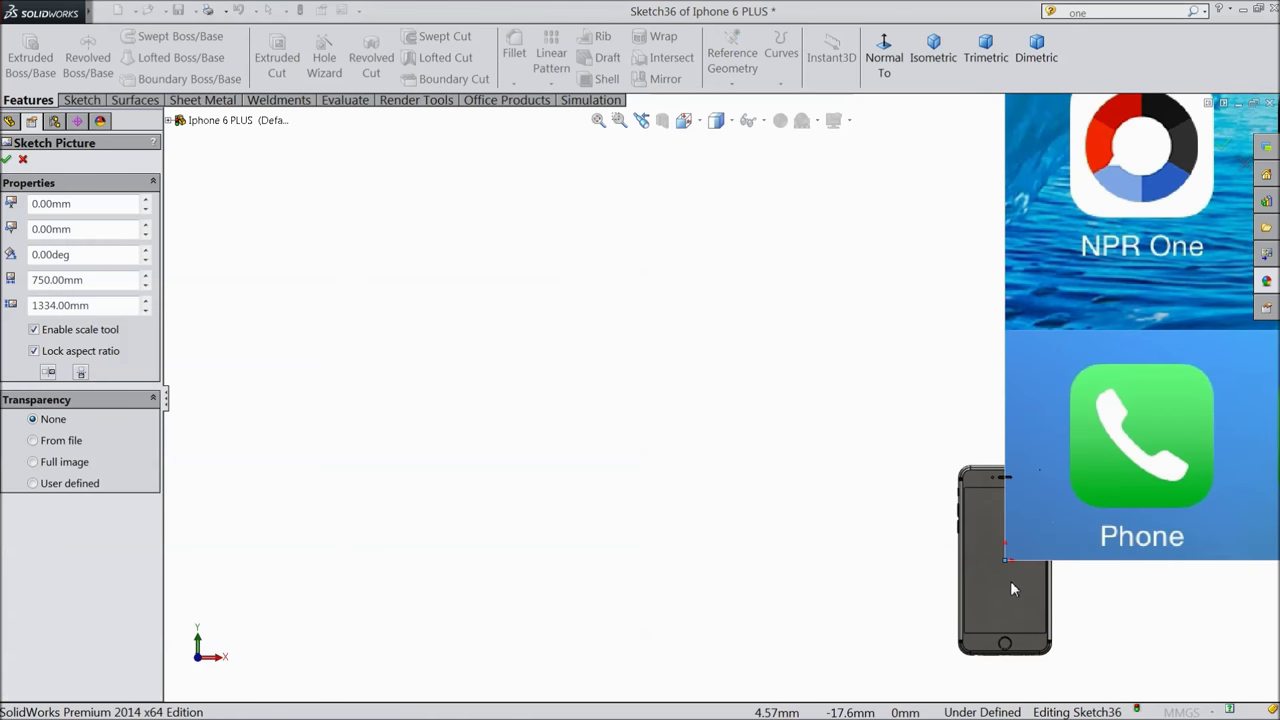
Shrink the picture to about 42.3 x 75.3 mm and move it to the lower-left corner of the display area.
{"action": "scroll", "coordinate": [880, 204], "scroll_direction": "down", "scroll_amount": 3}
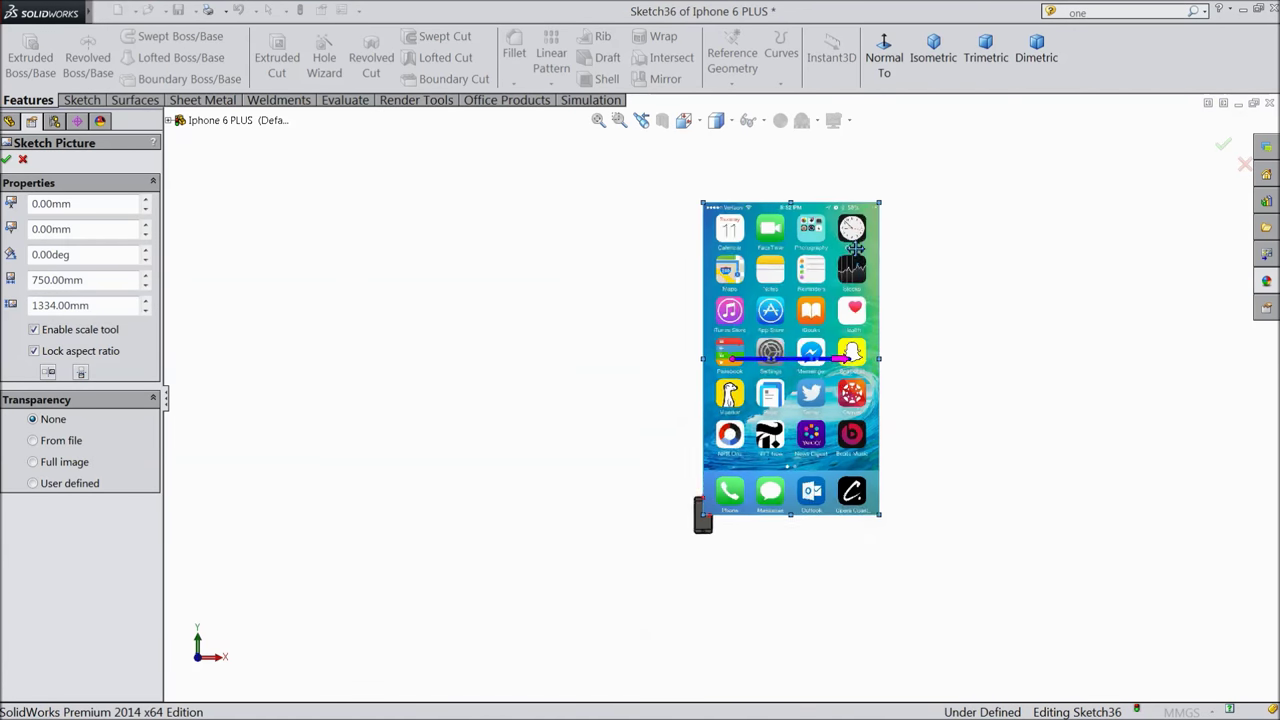
{"action": "mouse_move", "coordinate": [878, 202]}
{"action": "left_mouse_down"}
{"action": "mouse_move", "coordinate": [770, 395]}
{"action": "mouse_move", "coordinate": [726, 649]}
{"action": "mouse_move", "coordinate": [679, 617]}
{"action": "left_mouse_up"}
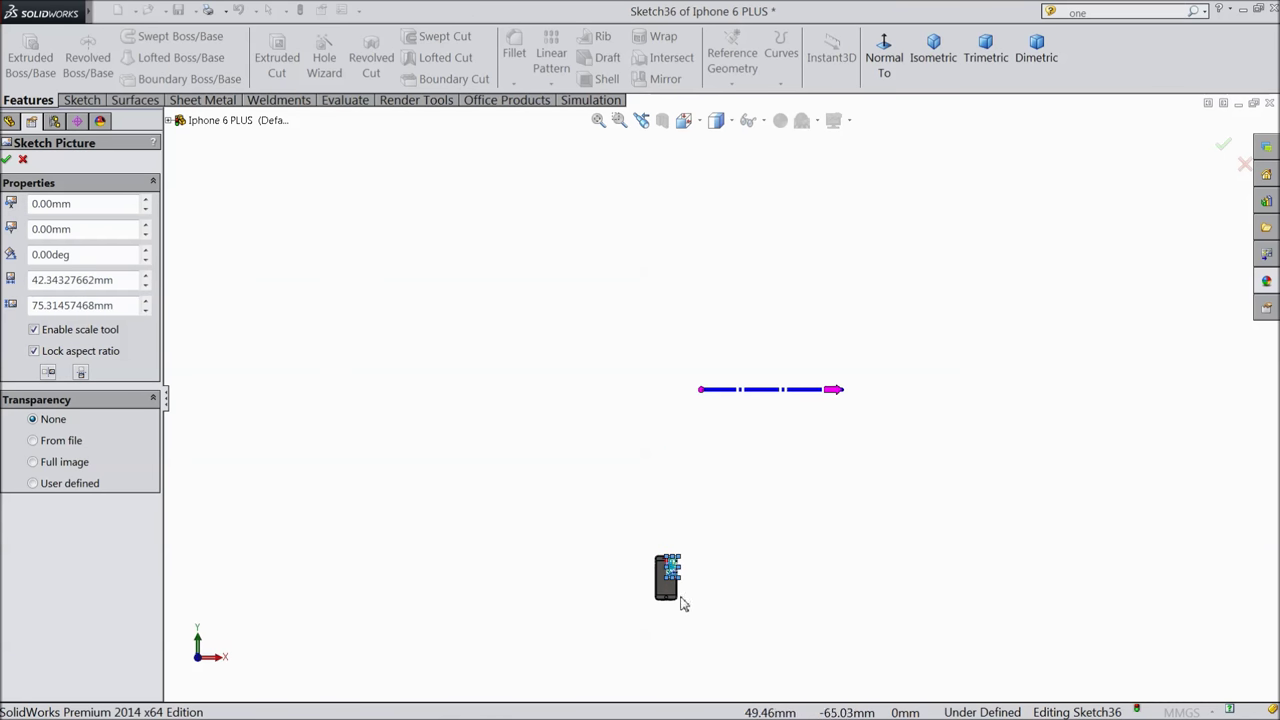
{"action": "scroll", "coordinate": [683, 603], "scroll_direction": "down", "scroll_amount": 6}
{"action": "left_click_drag", "start_coordinate": [741, 367], "coordinate": [633, 561]}
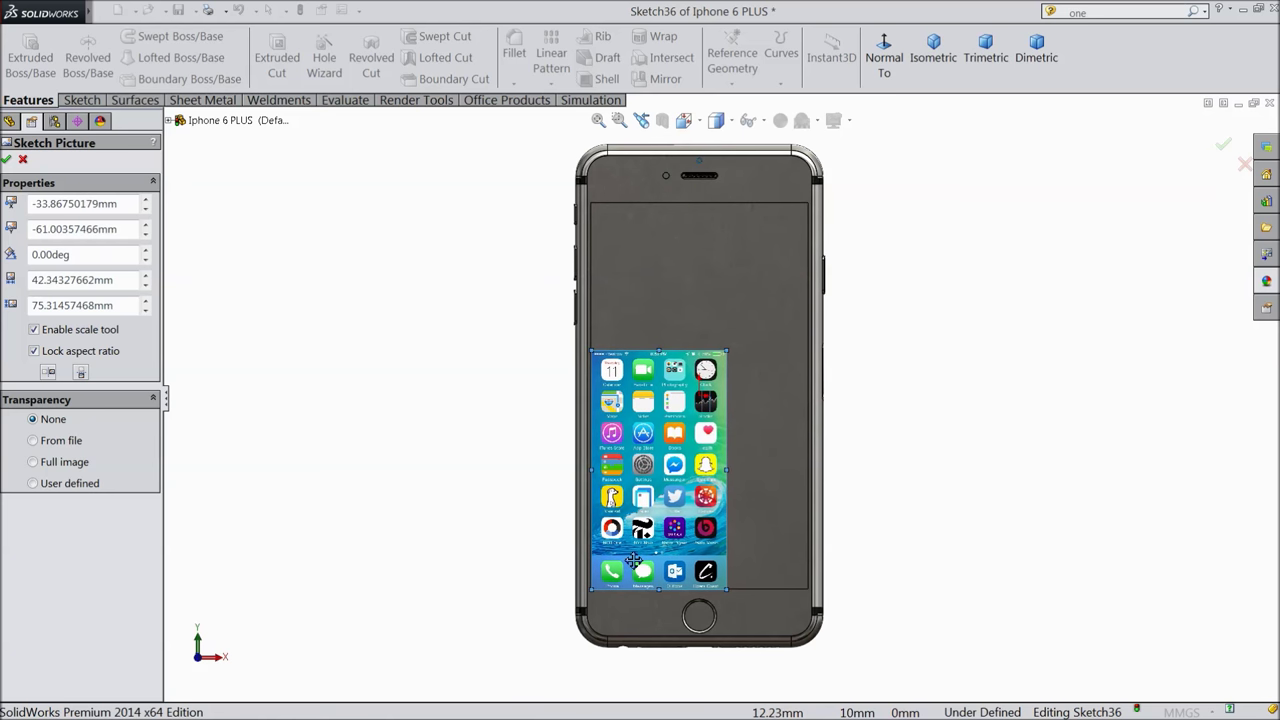
Fine-align the picture's lower-left corner with the display outline, at about X -34.21 mm and Y -60.72 mm.
{"action": "scroll", "coordinate": [633, 563], "scroll_direction": "down", "scroll_amount": 4}
{"action": "left_click_drag", "start_coordinate": [683, 491], "coordinate": [665, 496]}
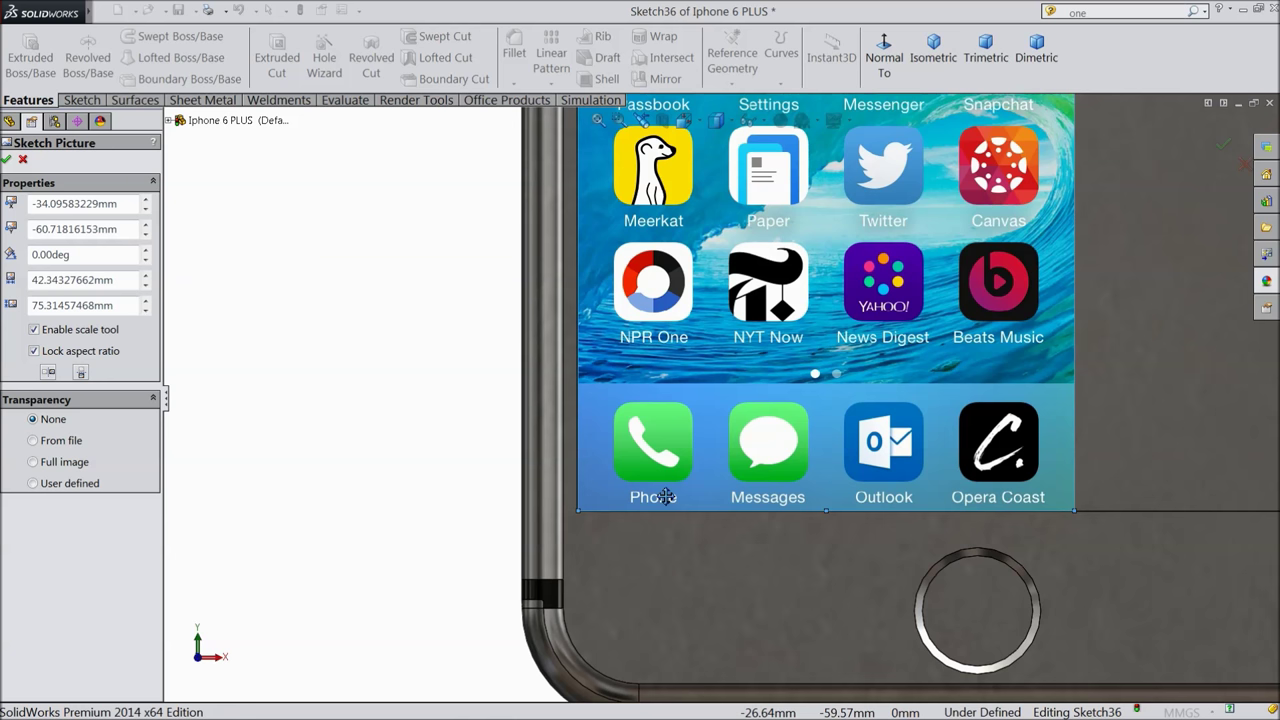
{"action": "left_click_drag", "start_coordinate": [665, 496], "coordinate": [664, 496]}
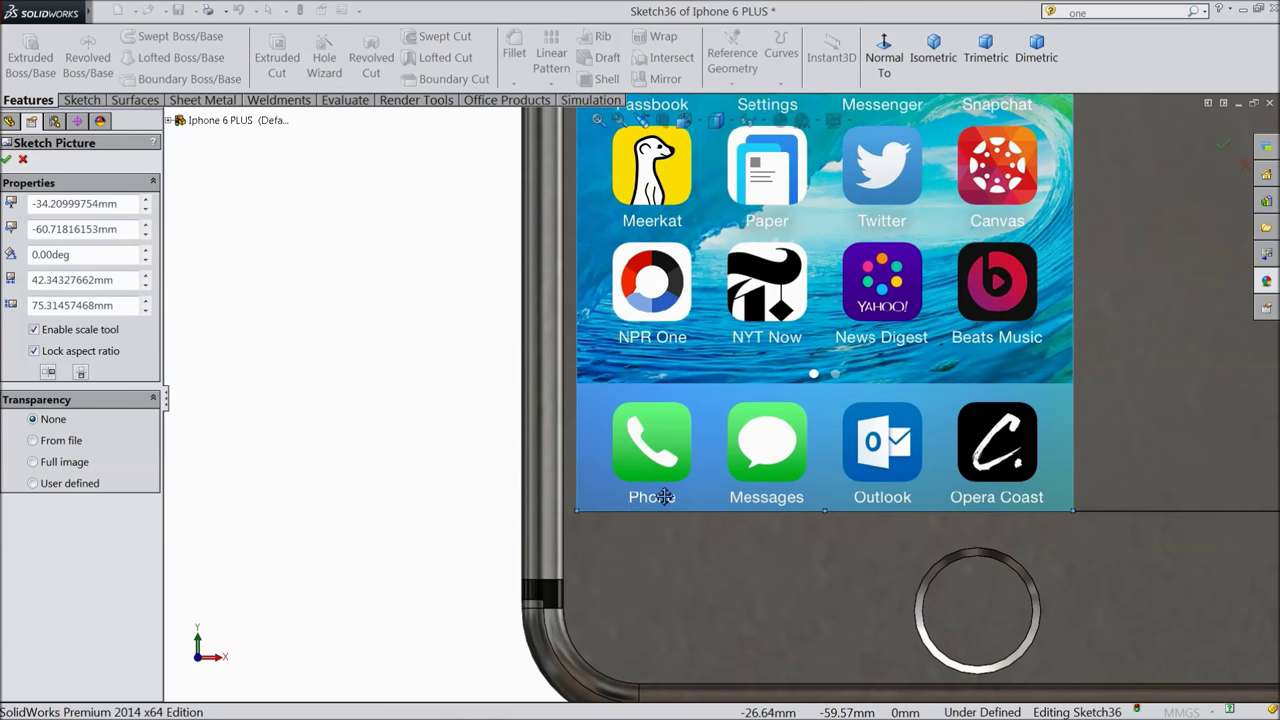
{"action": "scroll", "coordinate": [664, 497], "scroll_direction": "up", "scroll_amount": 10}
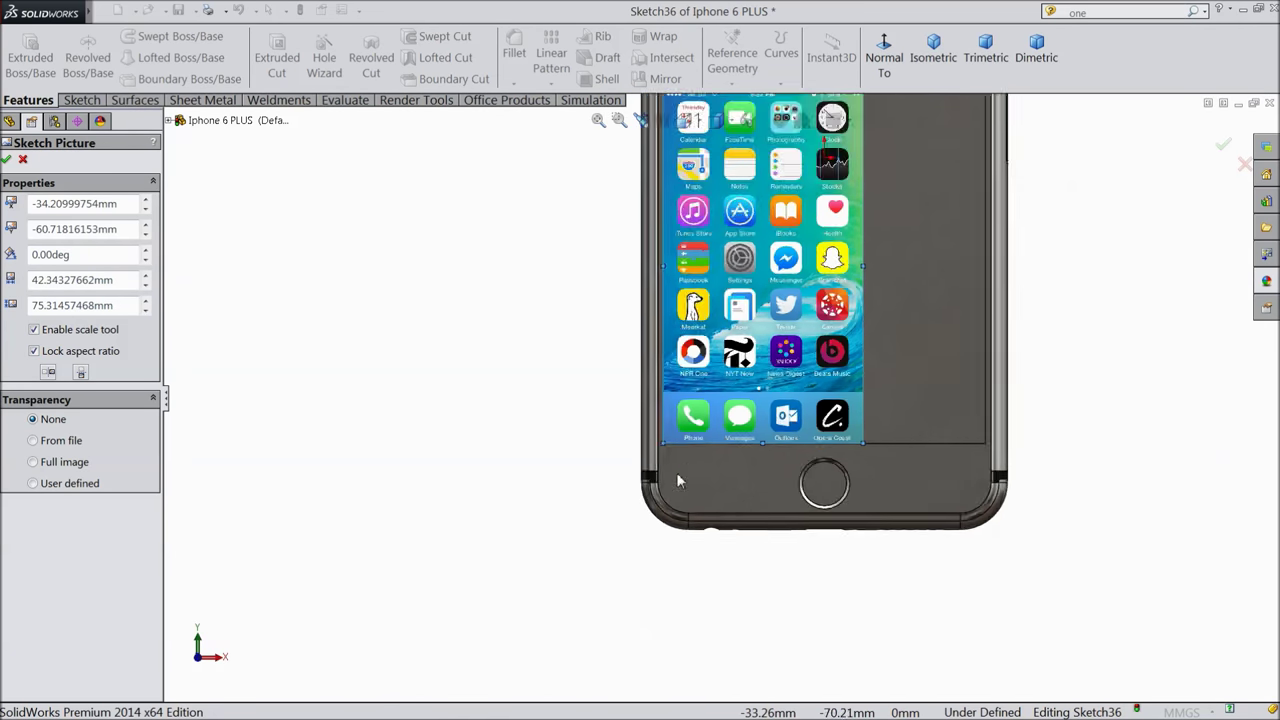
Enlarge the picture to about 68.4 x 121.7 mm to fill the display outline, accept it and exit the sketch.
{"action": "scroll", "coordinate": [800, 222], "scroll_direction": "down", "scroll_amount": 3}
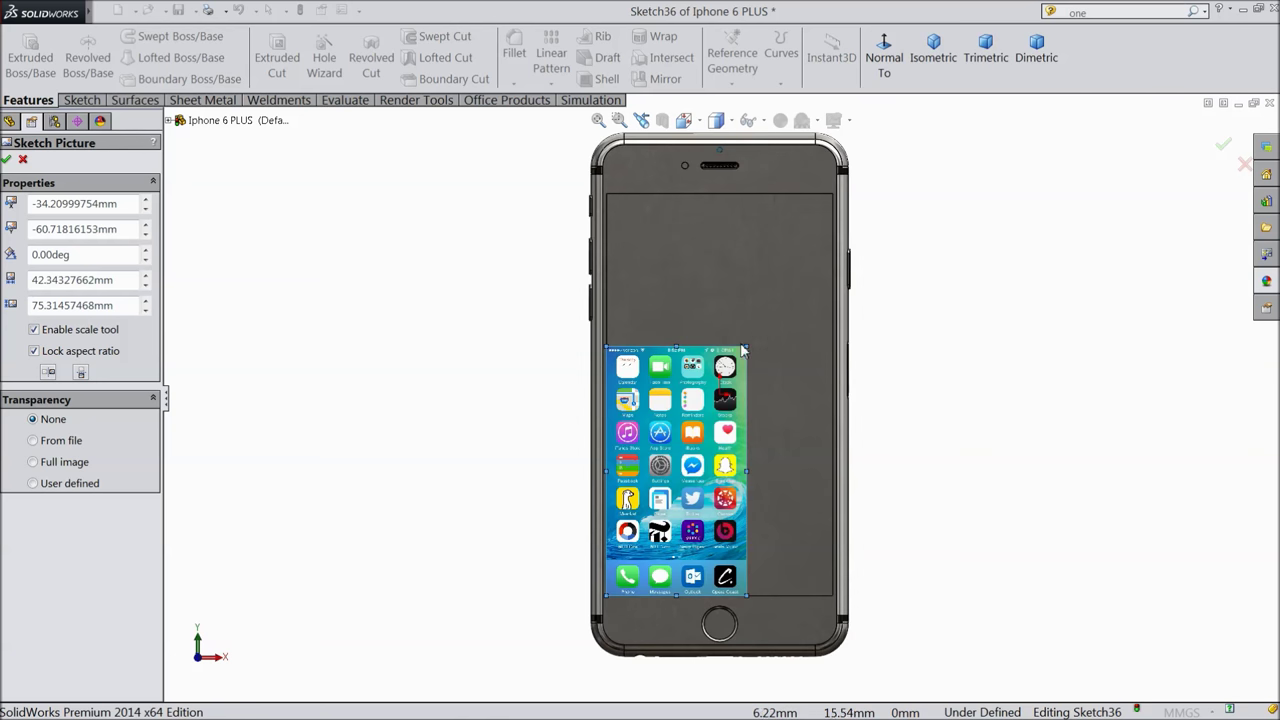
{"action": "left_click_drag", "start_coordinate": [750, 346], "coordinate": [828, 196]}
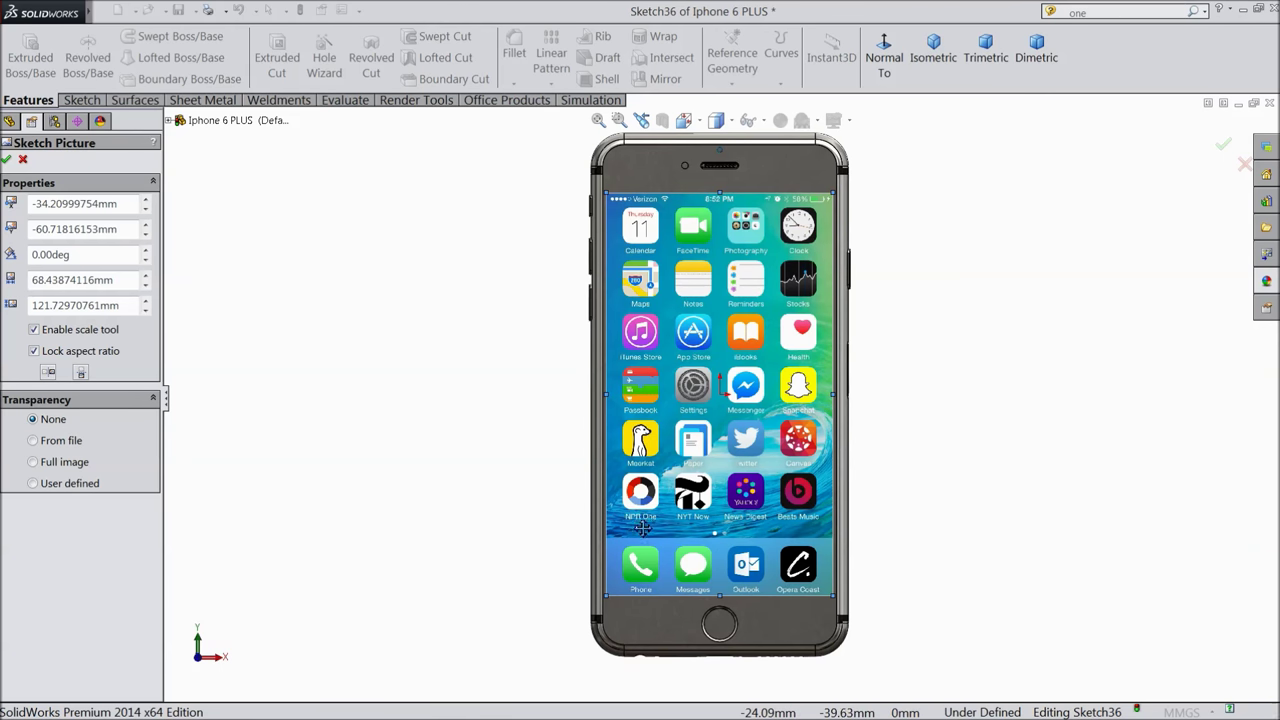
{"action": "left_click", "coordinate": [6, 160]}
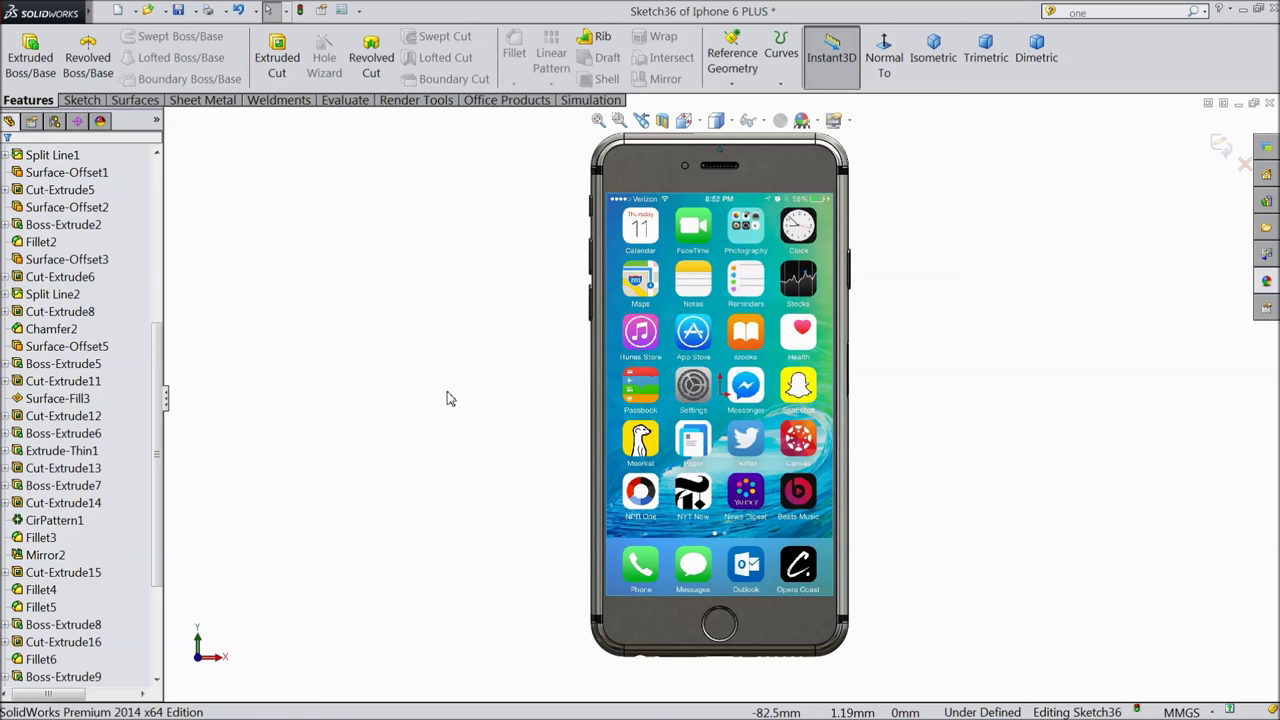
{"action": "key", "text": "z"}
{"action": "middle_click_drag", "start_coordinate": [443, 531], "coordinate": [397, 409]}
{"action": "left_click", "coordinate": [848, 120]}
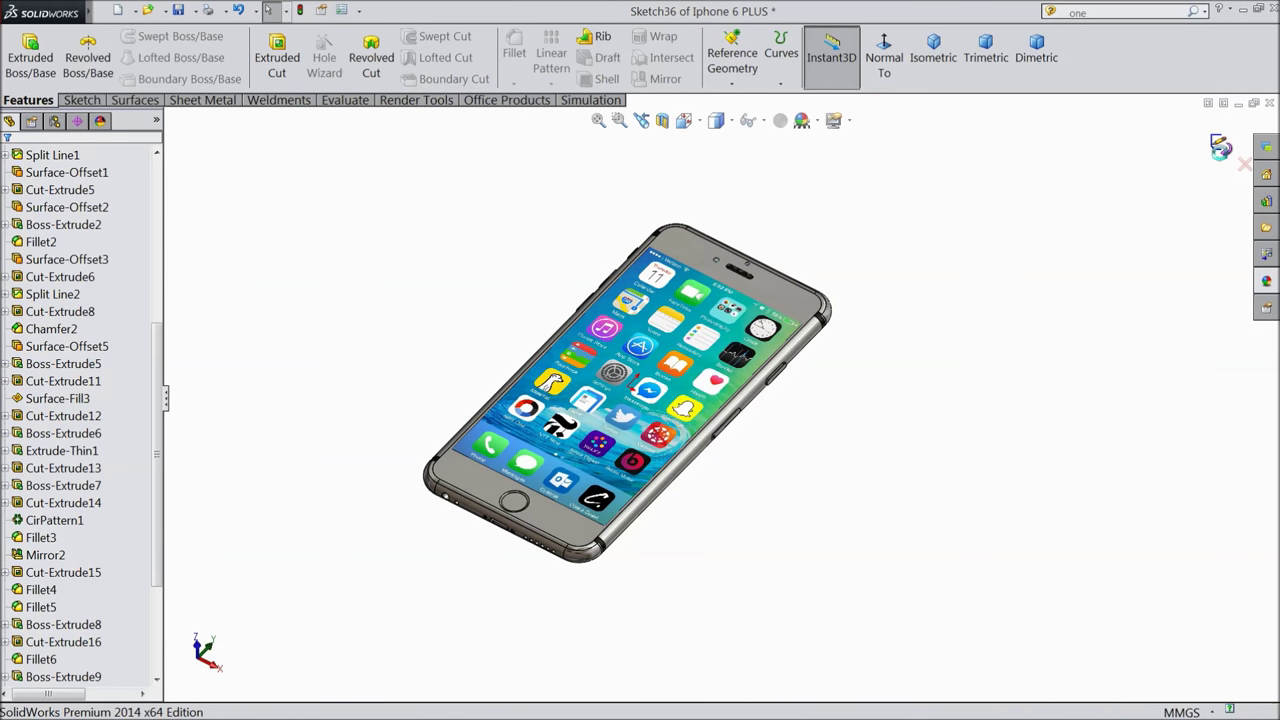
{"action": "left_click", "coordinate": [1220, 148]}
Apply black, RGB 0, 0, 0, to the front bezel face and the home button face.
{"action": "scroll", "coordinate": [458, 423], "scroll_direction": "down", "scroll_amount": 3}
{"action": "left_click", "coordinate": [600, 598]}
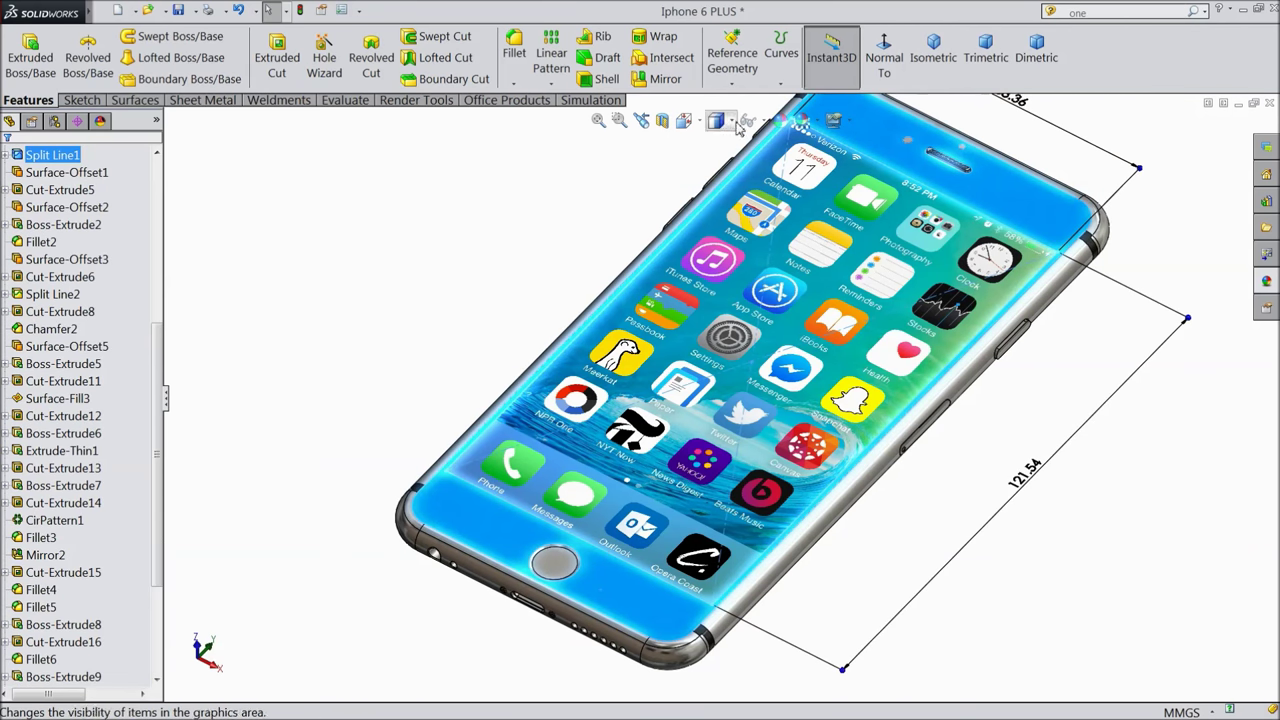
{"action": "left_click", "coordinate": [782, 122]}
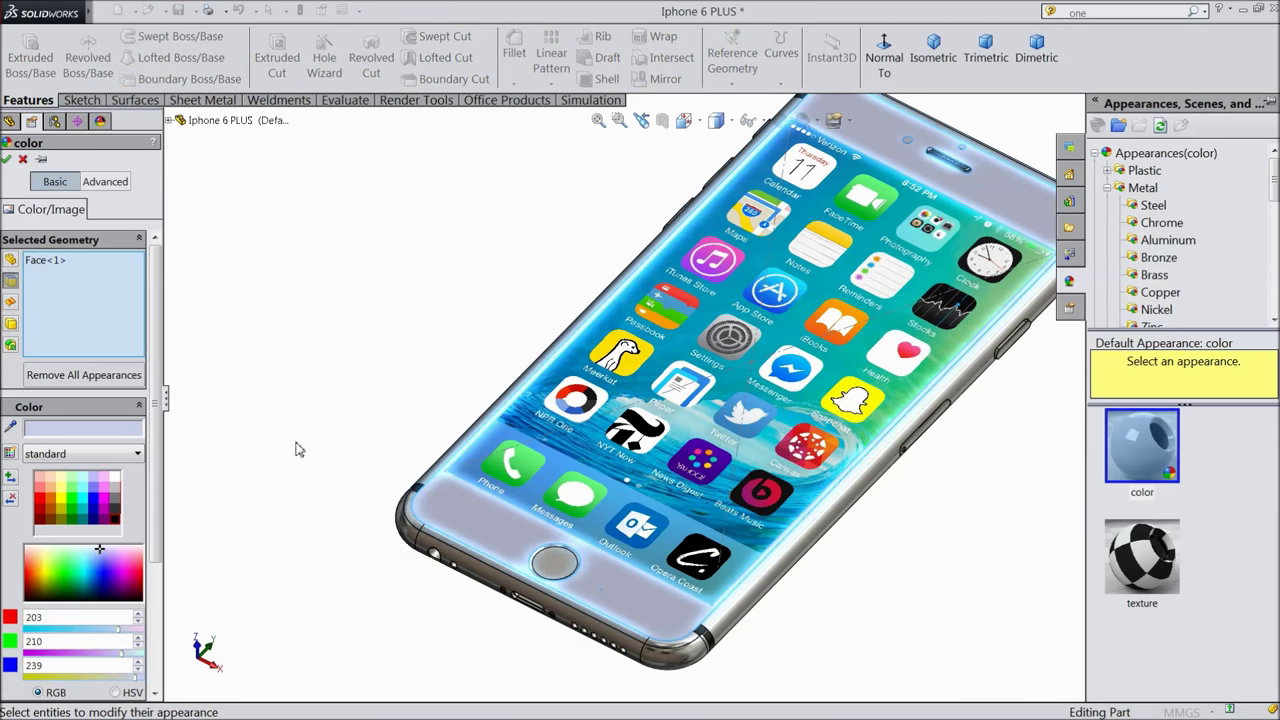
{"action": "left_click", "coordinate": [116, 518]}
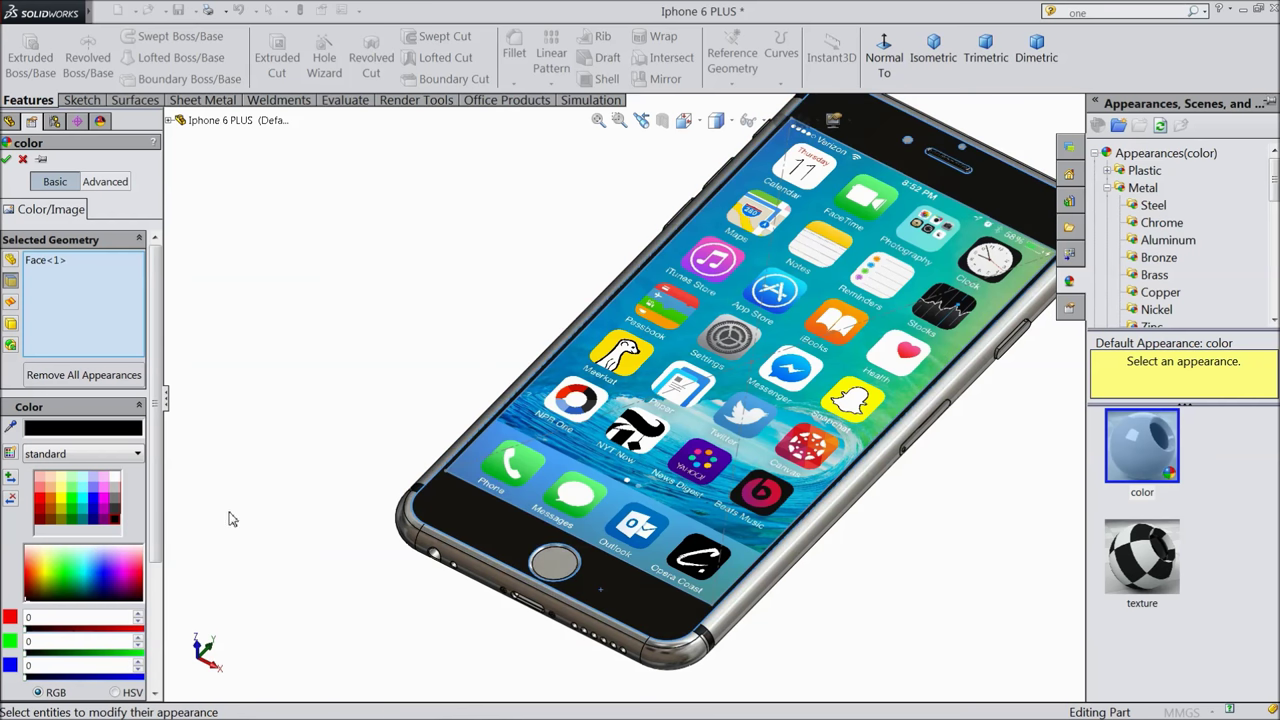
{"action": "left_click", "coordinate": [557, 562]}
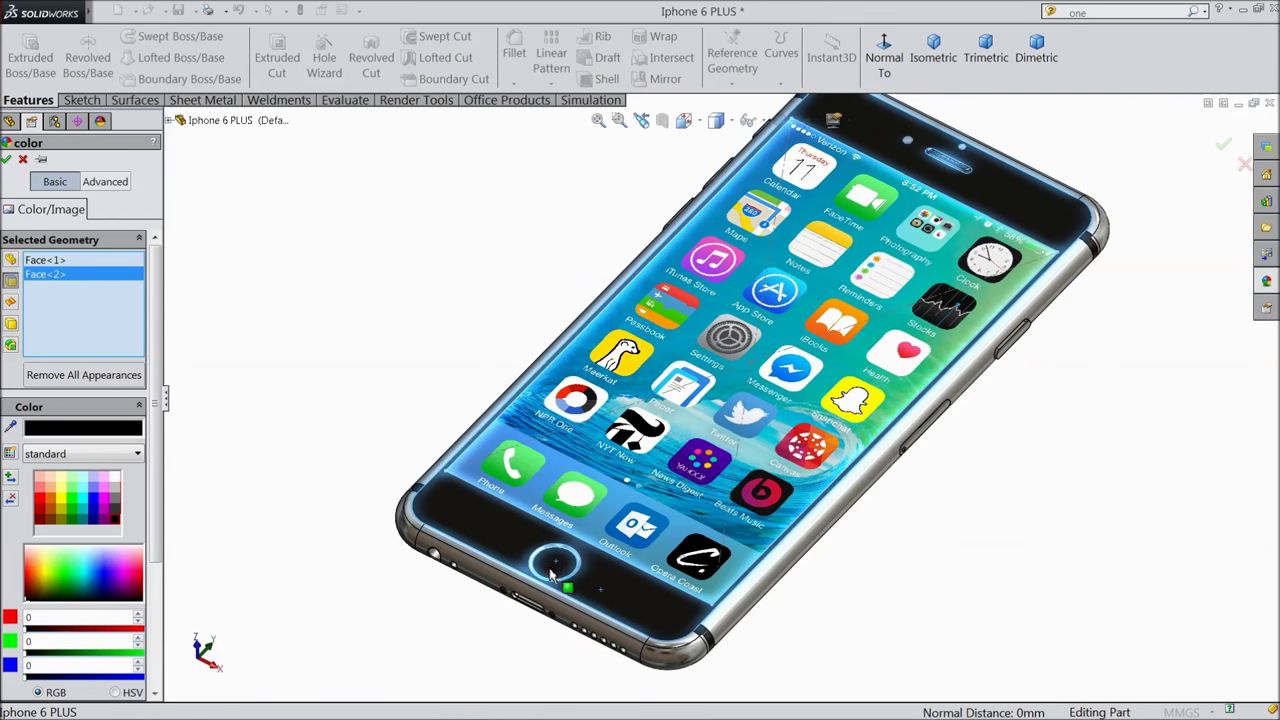
{"action": "left_click", "coordinate": [7, 159]}
Turn on the Perspective display for the model view.
{"action": "scroll", "coordinate": [350, 316], "scroll_direction": "down", "scroll_amount": 1}
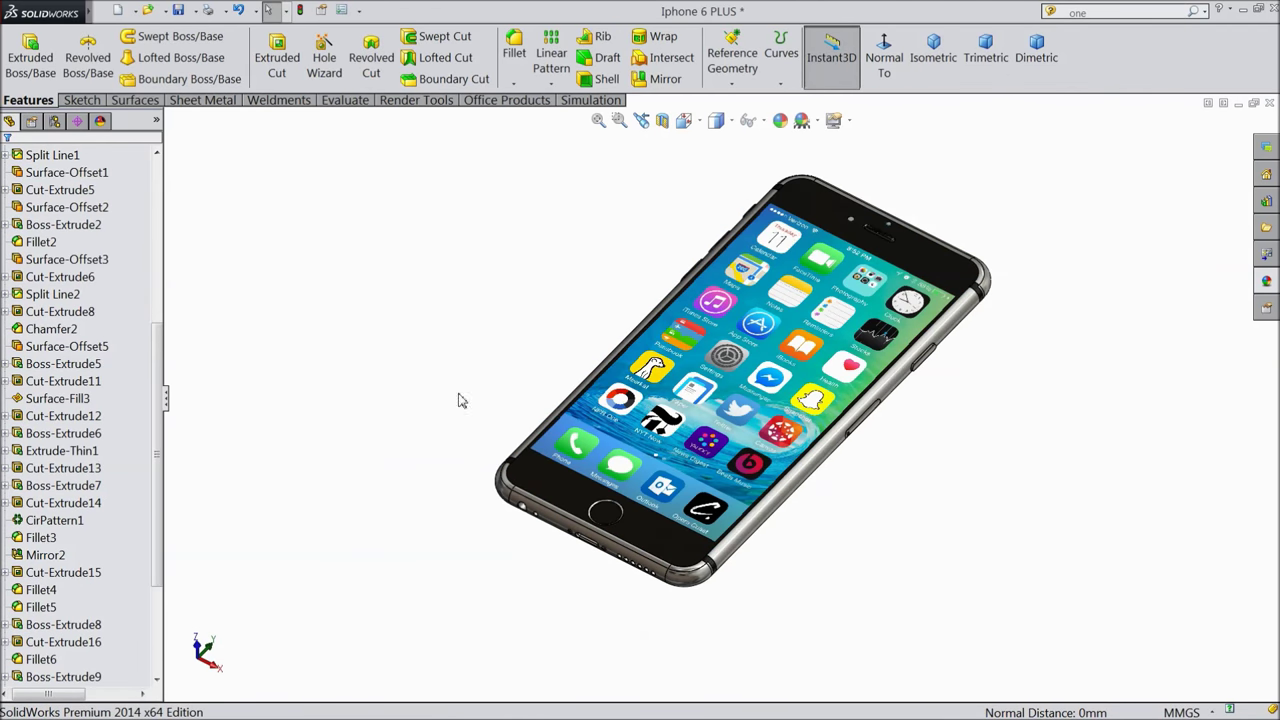
{"action": "scroll", "coordinate": [460, 400], "scroll_direction": "up", "scroll_amount": 4}
{"action": "scroll", "coordinate": [437, 520], "scroll_direction": "down", "scroll_amount": 3}
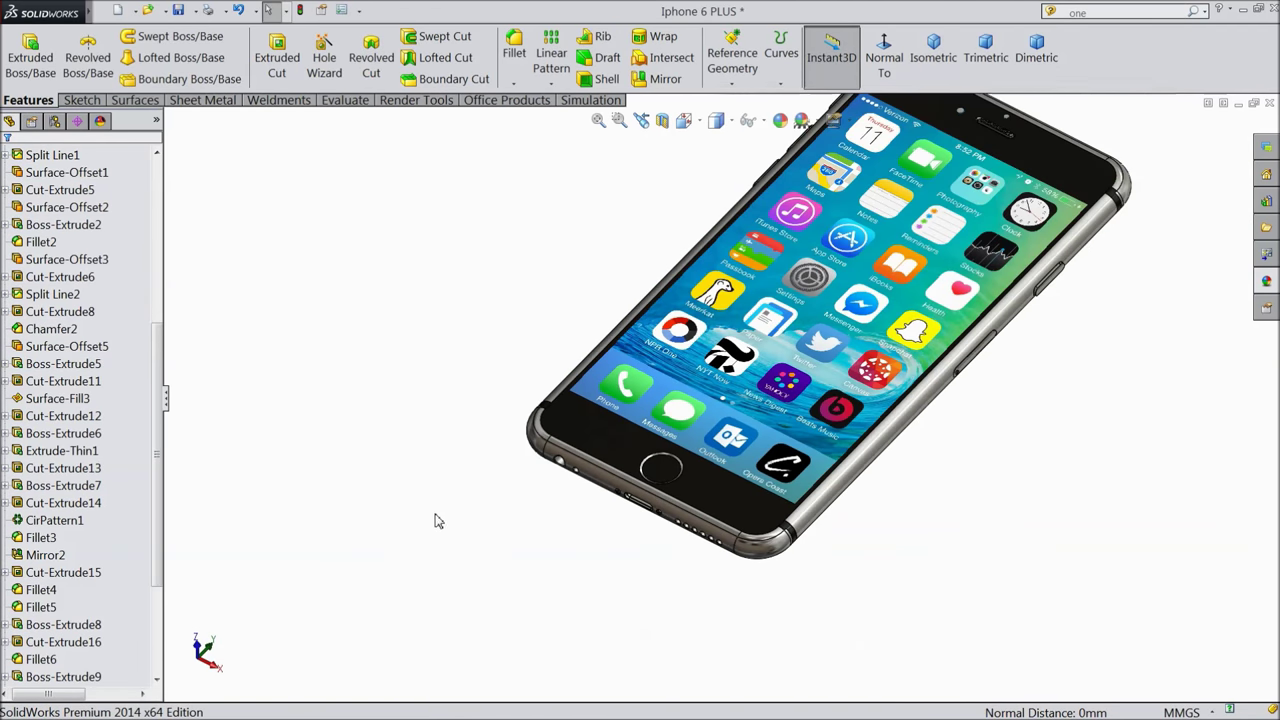
{"action": "middle_click_drag", "start_coordinate": [447, 513], "coordinate": [457, 454], "text": "ctrl"}
{"action": "scroll", "coordinate": [668, 338], "scroll_direction": "down", "scroll_amount": 1}
{"action": "scroll", "coordinate": [668, 338], "scroll_direction": "down", "scroll_amount": 1}
{"action": "scroll", "coordinate": [903, 471], "scroll_direction": "up", "scroll_amount": 4}
{"action": "left_click", "coordinate": [836, 121]}
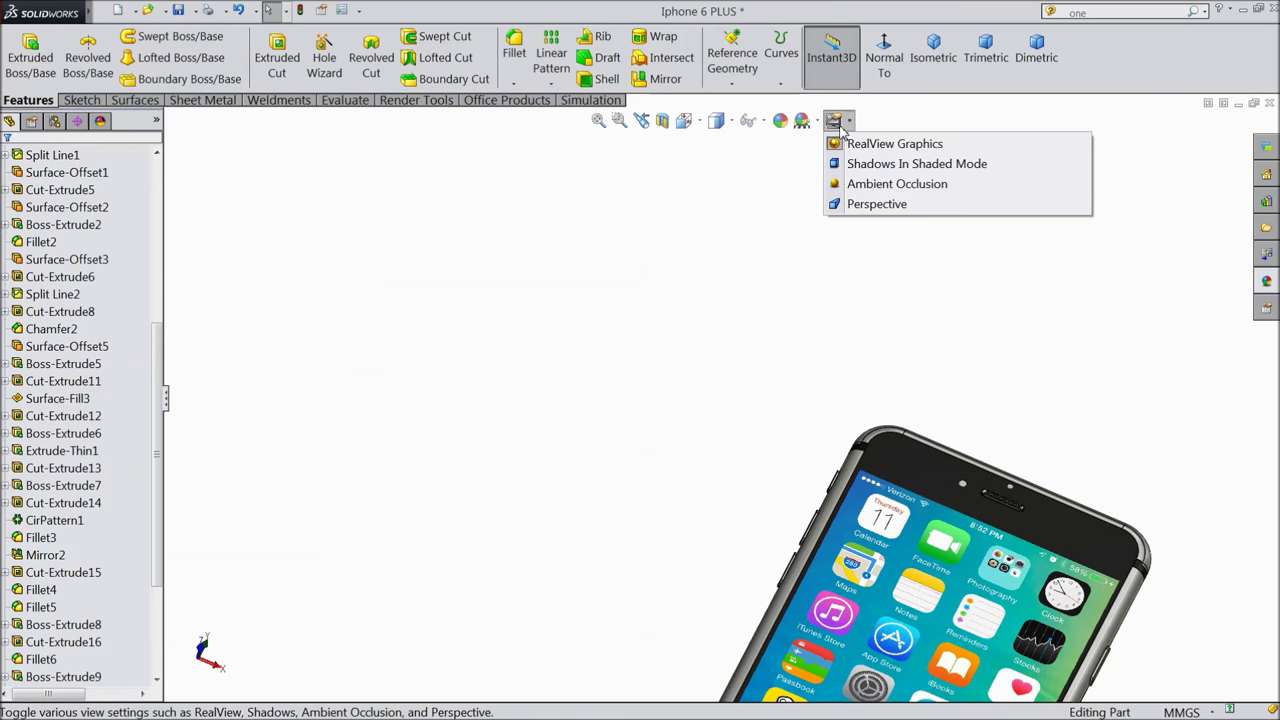
{"action": "left_click", "coordinate": [852, 207]}
Inspect the phone's front display, side buttons and the ports on its bottom edge from several angles.
{"action": "scroll", "coordinate": [540, 312], "scroll_direction": "down", "scroll_amount": 2}
{"action": "middle_click_drag", "start_coordinate": [554, 394], "coordinate": [800, 517]}
{"action": "scroll", "coordinate": [872, 543], "scroll_direction": "up", "scroll_amount": 2}
{"action": "middle_click_drag", "start_coordinate": [873, 545], "coordinate": [881, 449]}
{"action": "scroll", "coordinate": [881, 449], "scroll_direction": "up", "scroll_amount": 3}
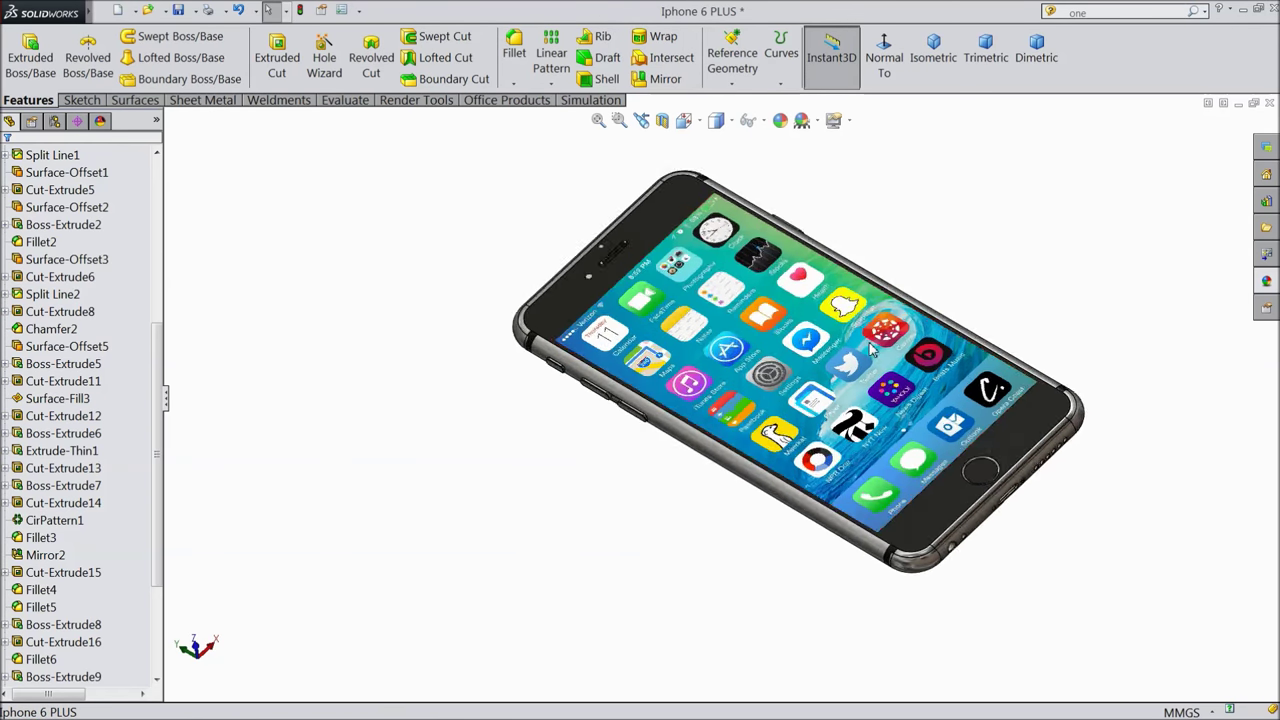
{"action": "middle_click_drag", "start_coordinate": [855, 376], "coordinate": [871, 305]}
{"action": "scroll", "coordinate": [481, 436], "scroll_direction": "down", "scroll_amount": 3}
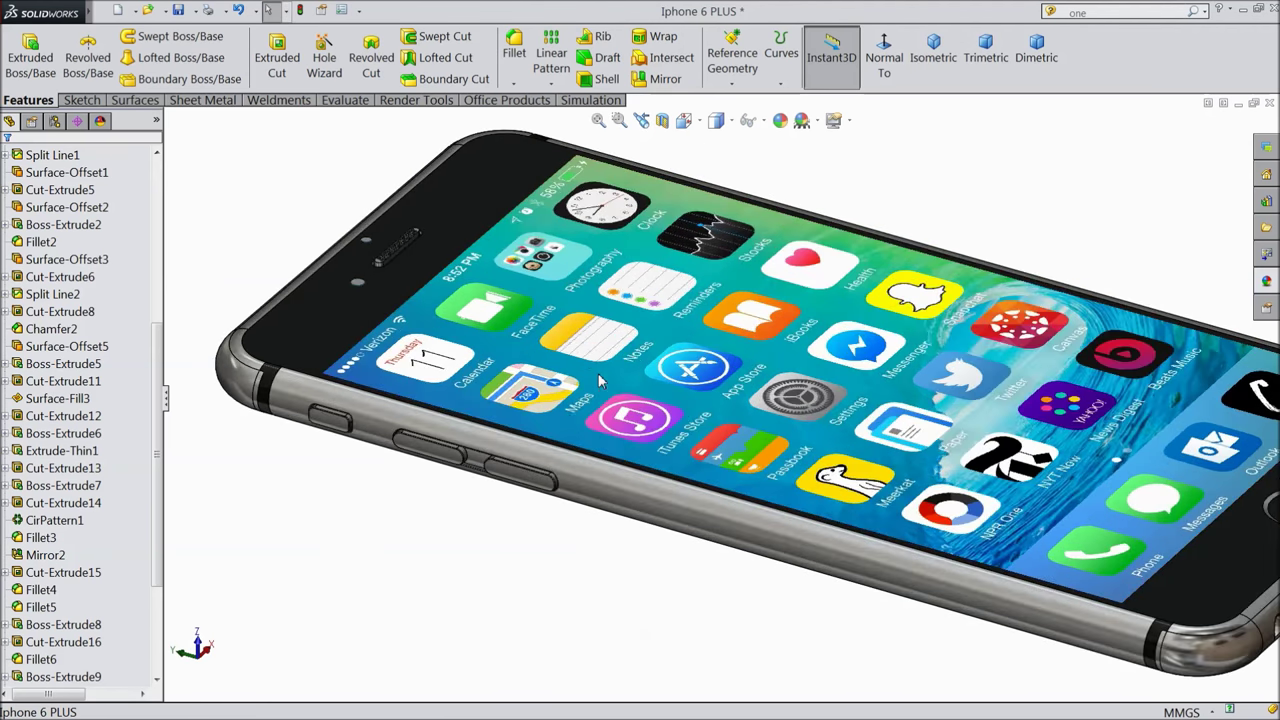
{"action": "scroll", "coordinate": [481, 436], "scroll_direction": "up", "scroll_amount": 2}
{"action": "middle_click_drag", "start_coordinate": [671, 389], "coordinate": [874, 446]}
{"action": "scroll", "coordinate": [680, 360], "scroll_direction": "up", "scroll_amount": 2}
{"action": "scroll", "coordinate": [860, 447], "scroll_direction": "up", "scroll_amount": 3}
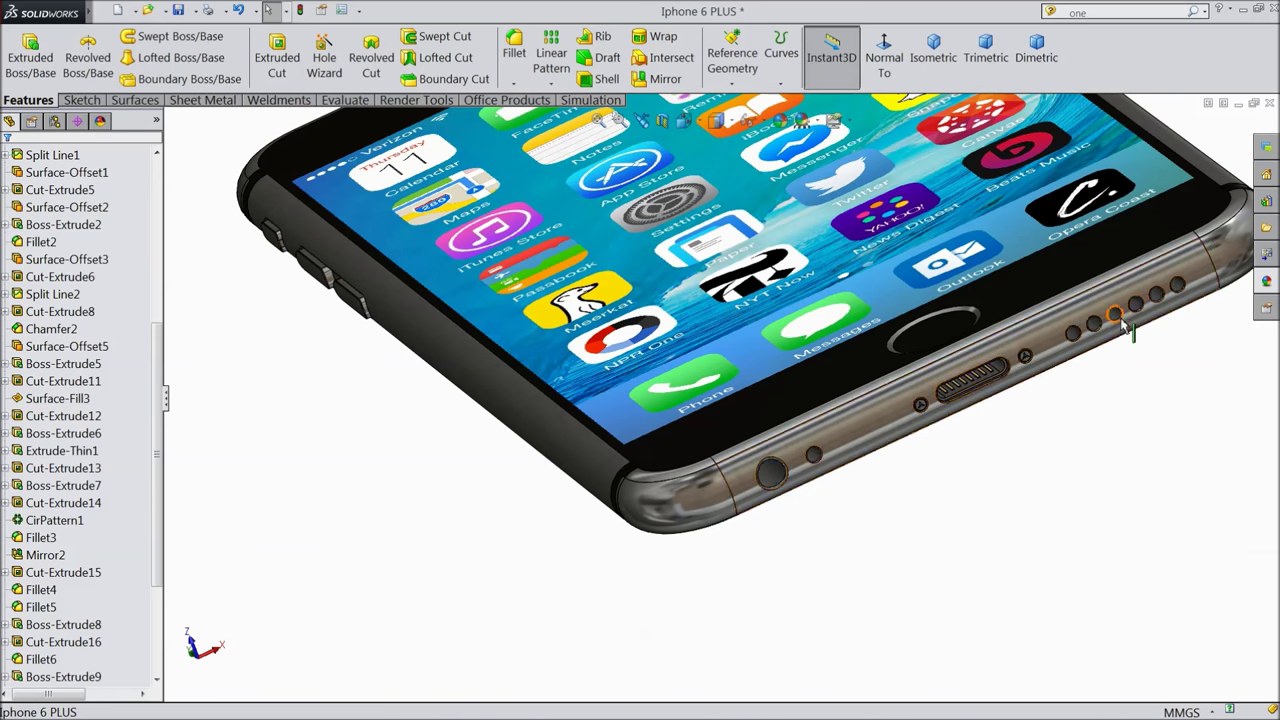
Examine the earpiece slot and the two sensor circles above the display up close.
{"action": "scroll", "coordinate": [1040, 355], "scroll_direction": "down", "scroll_amount": 5}
{"action": "middle_click_drag", "start_coordinate": [1034, 377], "coordinate": [540, 197]}
{"action": "scroll", "coordinate": [540, 197], "scroll_direction": "up", "scroll_amount": 5}
{"action": "scroll", "coordinate": [538, 197], "scroll_direction": "up", "scroll_amount": 5}
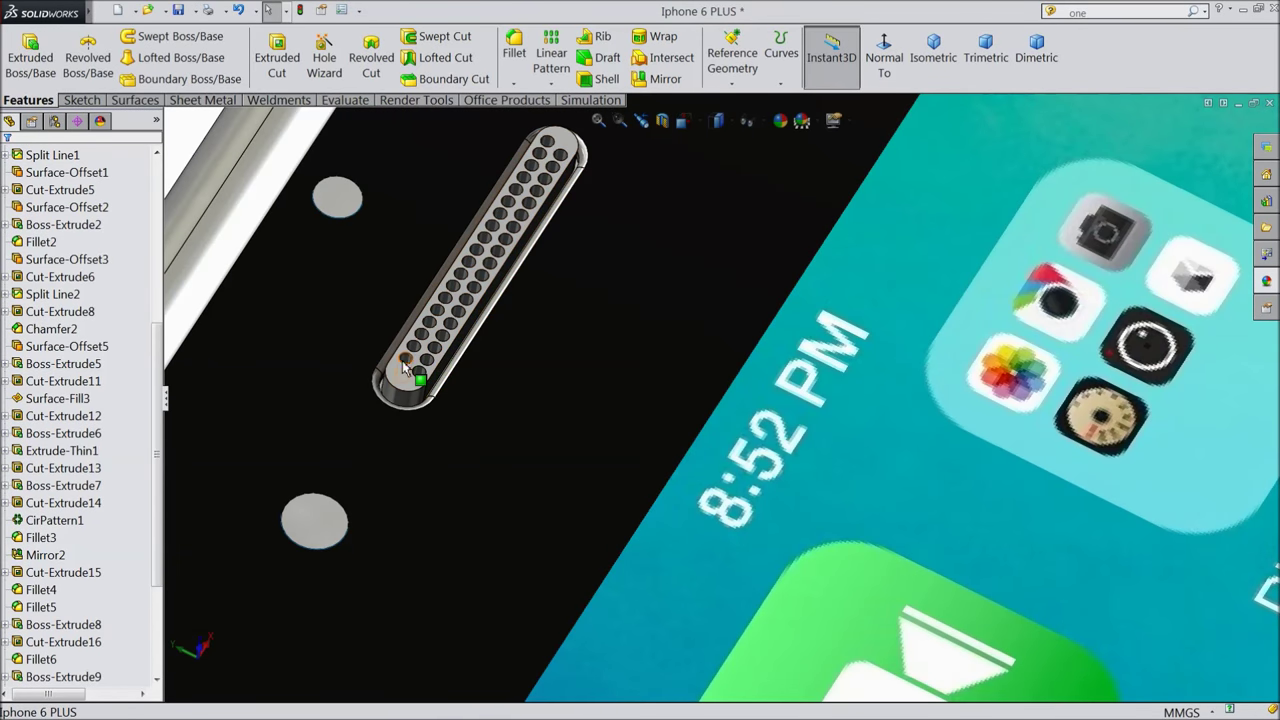
{"action": "scroll", "coordinate": [441, 342], "scroll_direction": "down", "scroll_amount": 3}
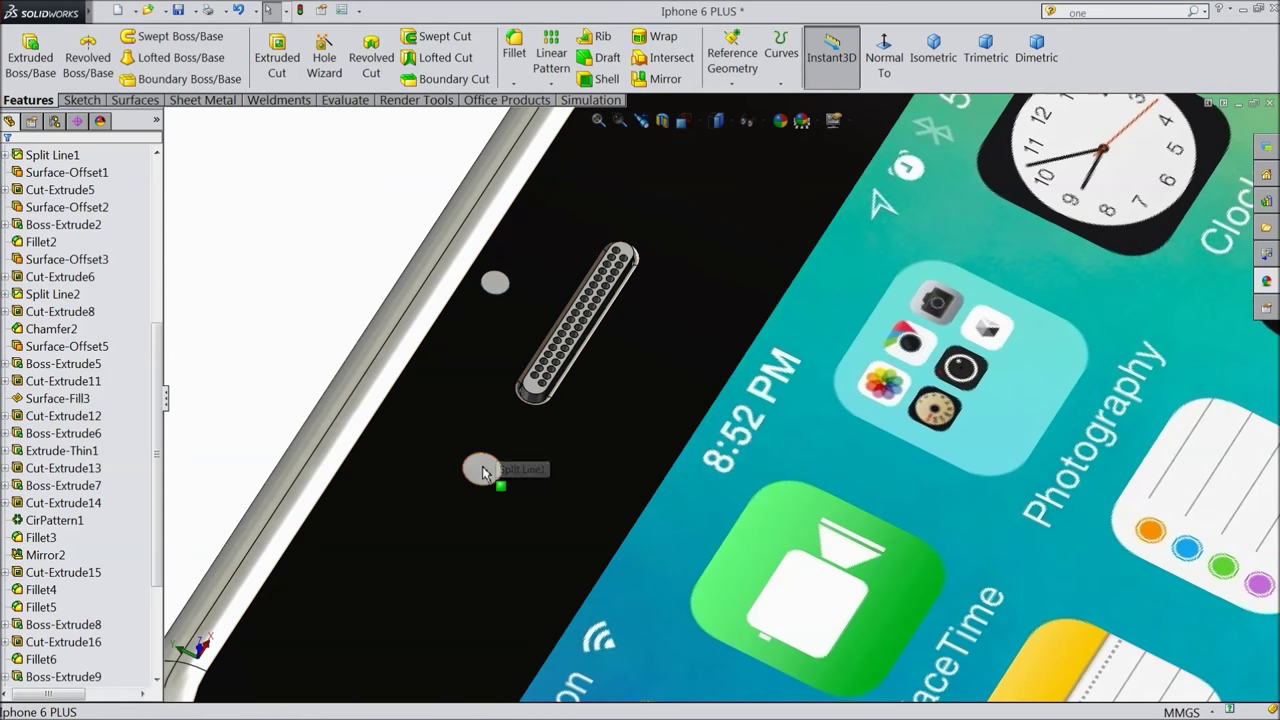
{"action": "scroll", "coordinate": [509, 357], "scroll_direction": "down", "scroll_amount": 4}
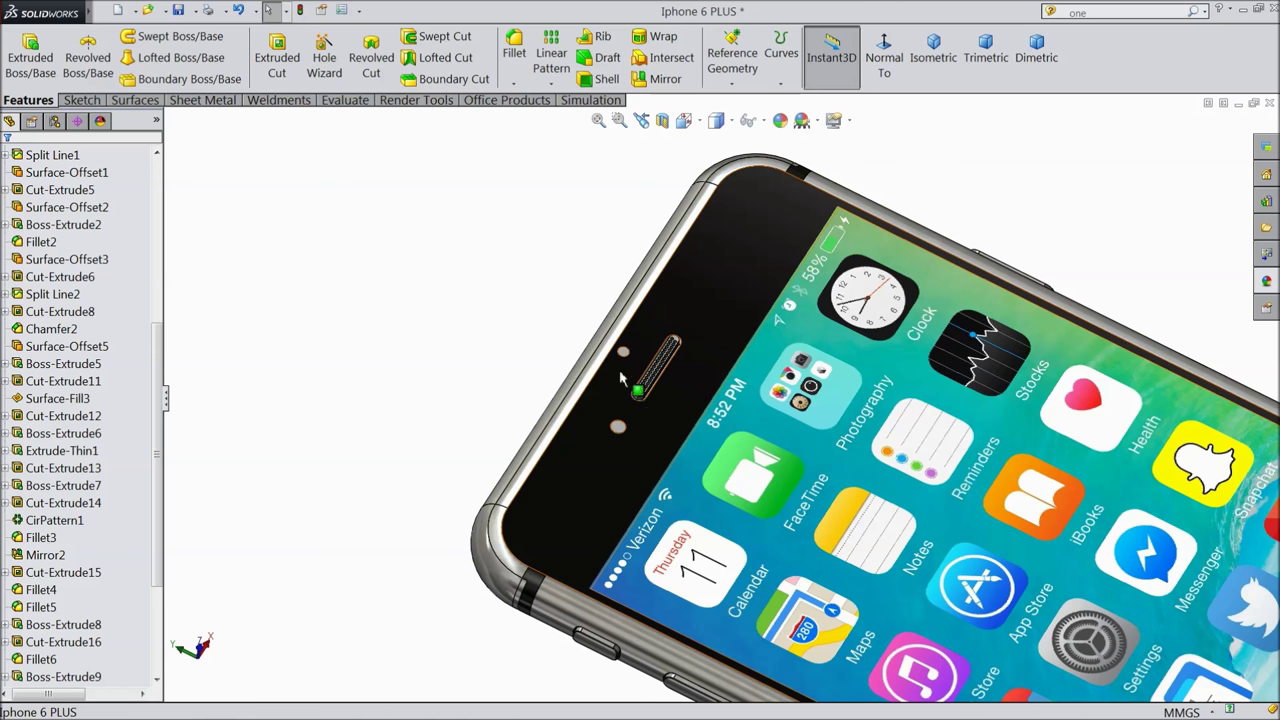
{"action": "scroll", "coordinate": [620, 370], "scroll_direction": "down", "scroll_amount": 4}
{"action": "scroll", "coordinate": [765, 482], "scroll_direction": "up", "scroll_amount": 2}
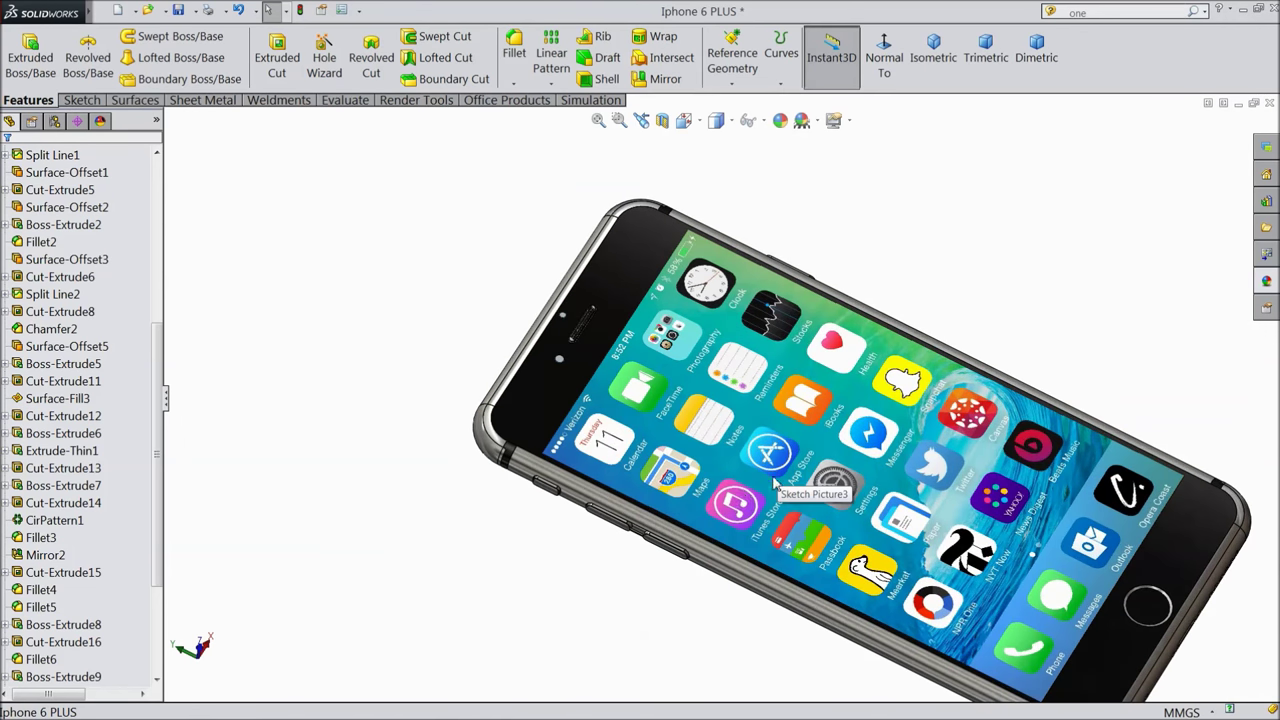
{"action": "scroll", "coordinate": [666, 591], "scroll_direction": "down", "scroll_amount": 3}
Apply the clear glass appearance to the rear camera lens face.
{"action": "middle_click_drag", "start_coordinate": [666, 591], "coordinate": [783, 290]}
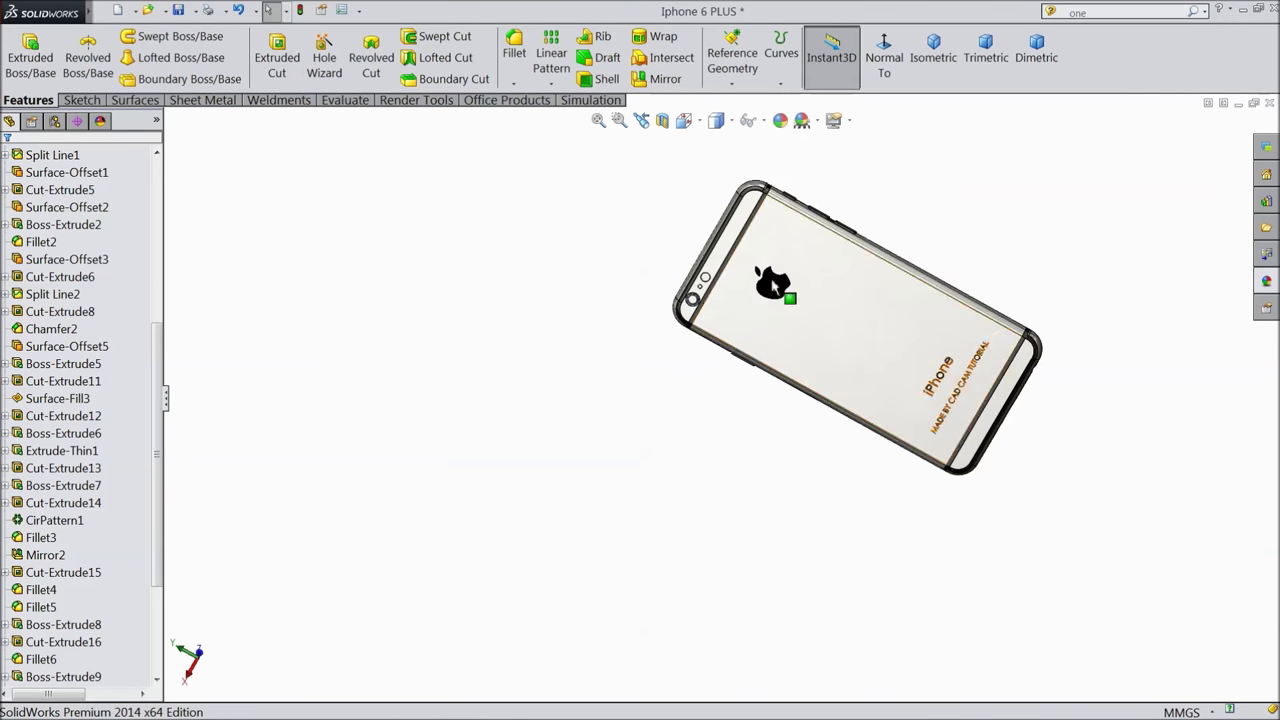
{"action": "scroll", "coordinate": [708, 298], "scroll_direction": "up", "scroll_amount": 3}
{"action": "scroll", "coordinate": [708, 298], "scroll_direction": "up", "scroll_amount": 4}
{"action": "mouse_move", "coordinate": [686, 318]}
{"action": "middle_mouse_down"}
{"action": "mouse_move", "coordinate": [760, 309]}
{"action": "mouse_move", "coordinate": [730, 300]}
{"action": "mouse_move", "coordinate": [686, 316]}
{"action": "middle_mouse_up"}
{"action": "left_click", "coordinate": [686, 320]}
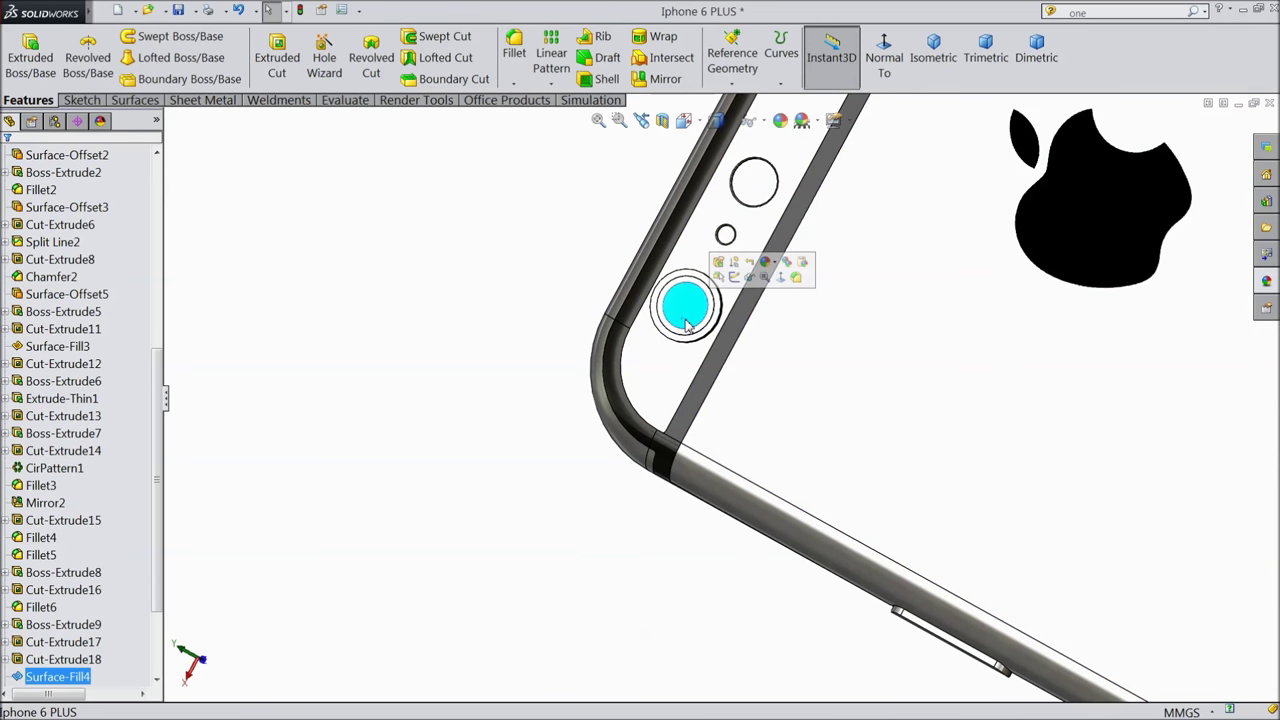
{"action": "left_click", "coordinate": [1266, 283]}
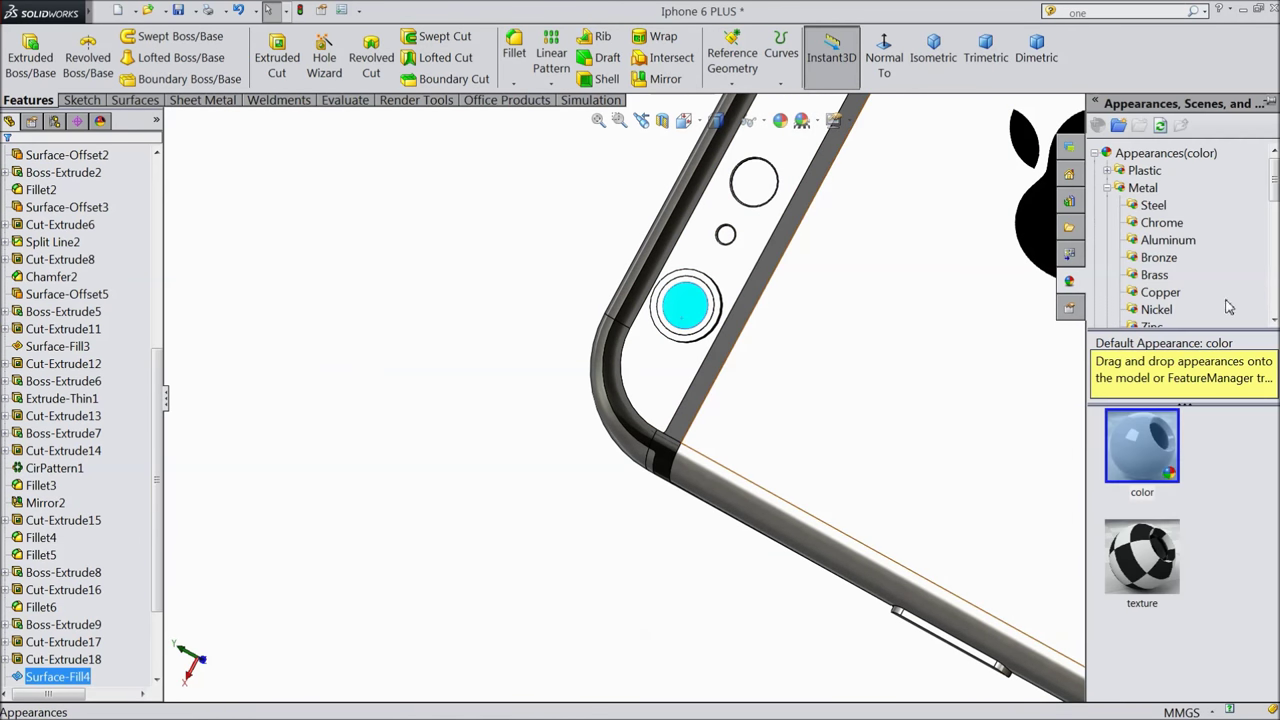
{"action": "scroll", "coordinate": [1163, 316], "scroll_direction": "down", "scroll_amount": 4}
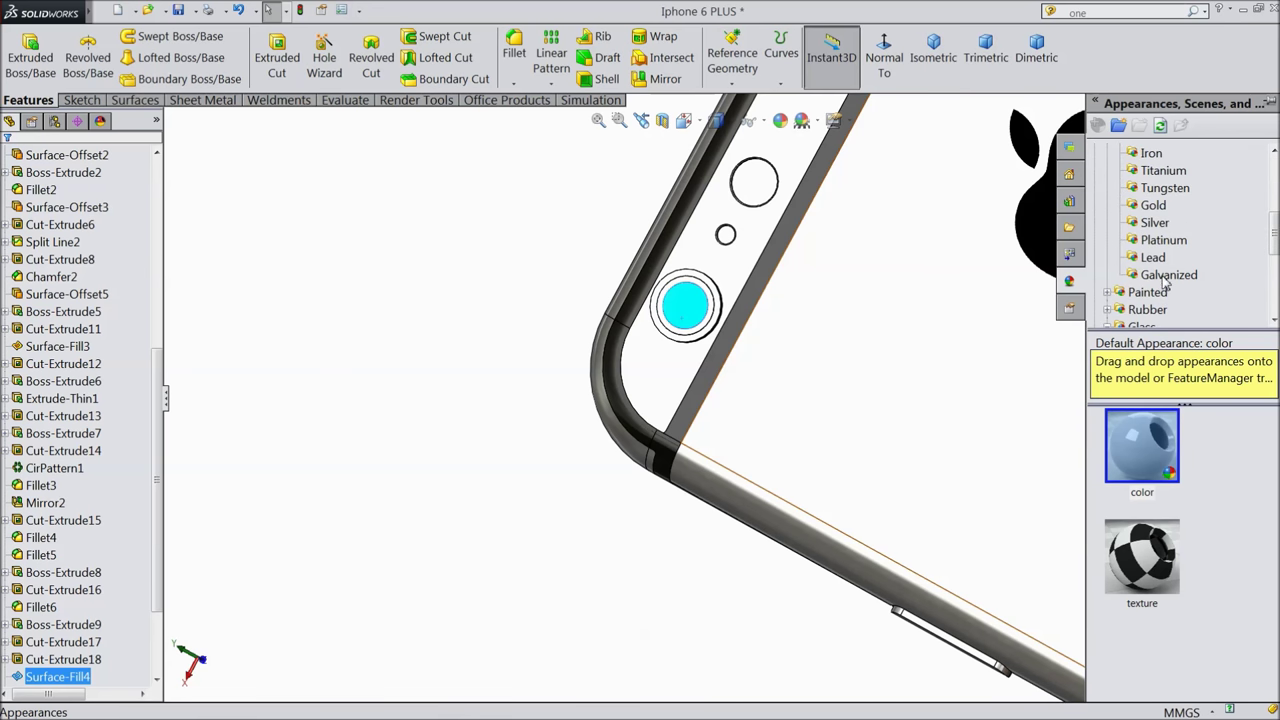
{"action": "scroll", "coordinate": [1162, 280], "scroll_direction": "down", "scroll_amount": 3}
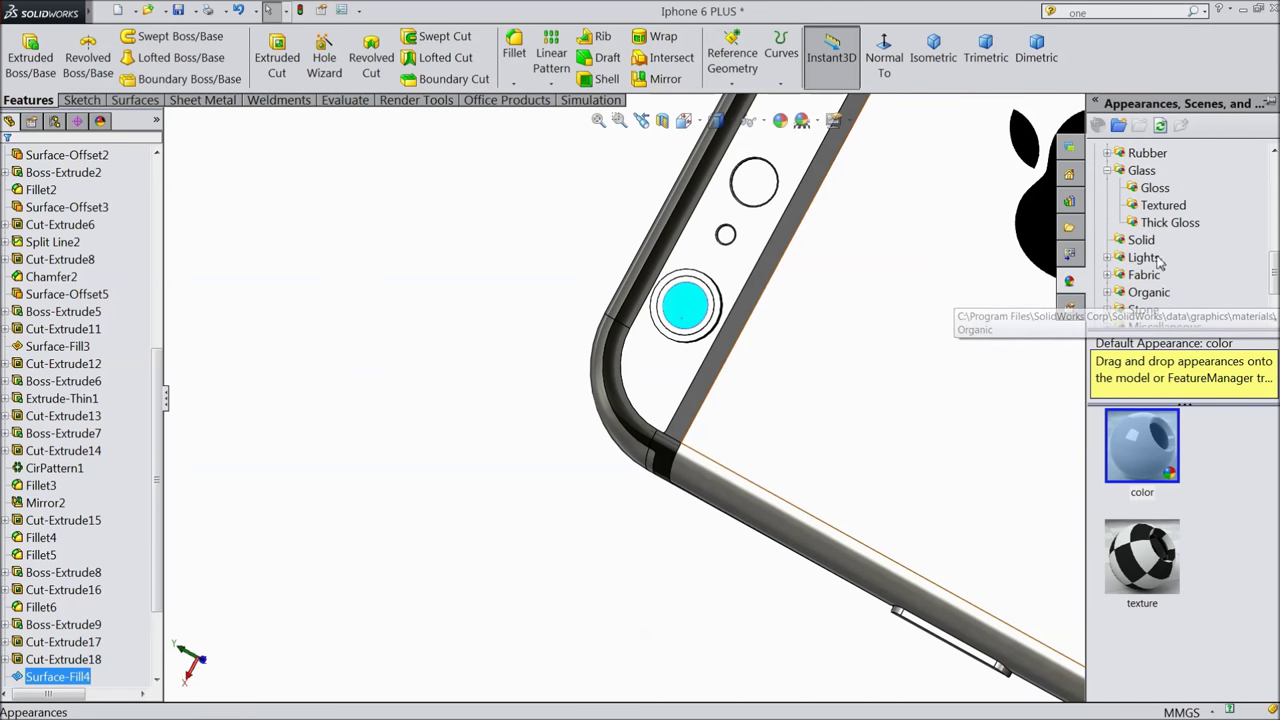
{"action": "left_click", "coordinate": [1144, 176]}
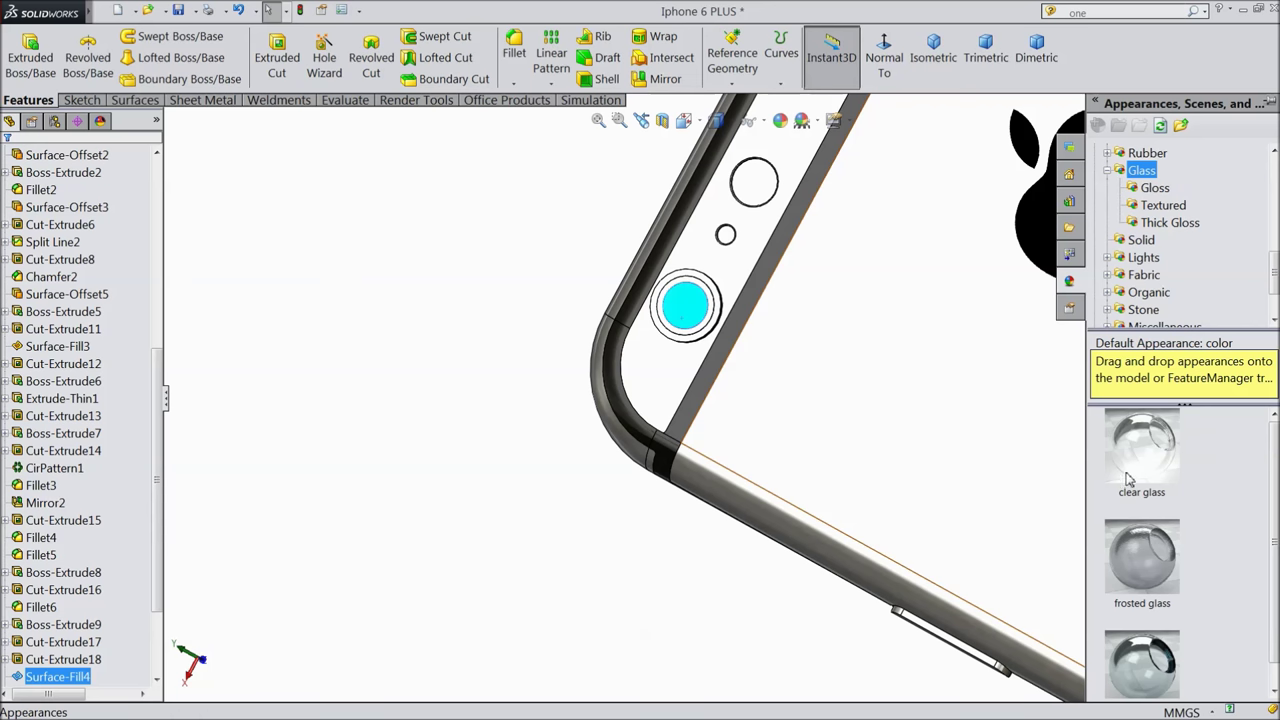
{"action": "left_click_drag", "start_coordinate": [505, 313], "coordinate": [684, 333]}
Examine the camera area on the phone's back up close and from a distance.
{"action": "scroll", "coordinate": [686, 300], "scroll_direction": "down", "scroll_amount": 3}
{"action": "scroll", "coordinate": [551, 329], "scroll_direction": "up", "scroll_amount": 6}
{"action": "left_click_drag", "start_coordinate": [725, 295], "coordinate": [958, 490]}
{"action": "scroll", "coordinate": [920, 449], "scroll_direction": "down", "scroll_amount": 2}
{"action": "scroll", "coordinate": [1073, 505], "scroll_direction": "up", "scroll_amount": 3}
{"action": "scroll", "coordinate": [1073, 505], "scroll_direction": "down", "scroll_amount": 3}
{"action": "left_click_drag", "start_coordinate": [860, 437], "coordinate": [737, 285]}
{"action": "scroll", "coordinate": [483, 276], "scroll_direction": "up", "scroll_amount": 3}
Inspect the phone's front display, bezel and bottom edge at different magnifications.
{"action": "middle_click_drag", "start_coordinate": [726, 271], "coordinate": [656, 354]}
{"action": "middle_click_drag", "start_coordinate": [543, 481], "coordinate": [360, 357]}
{"action": "scroll", "coordinate": [601, 453], "scroll_direction": "down", "scroll_amount": 8}
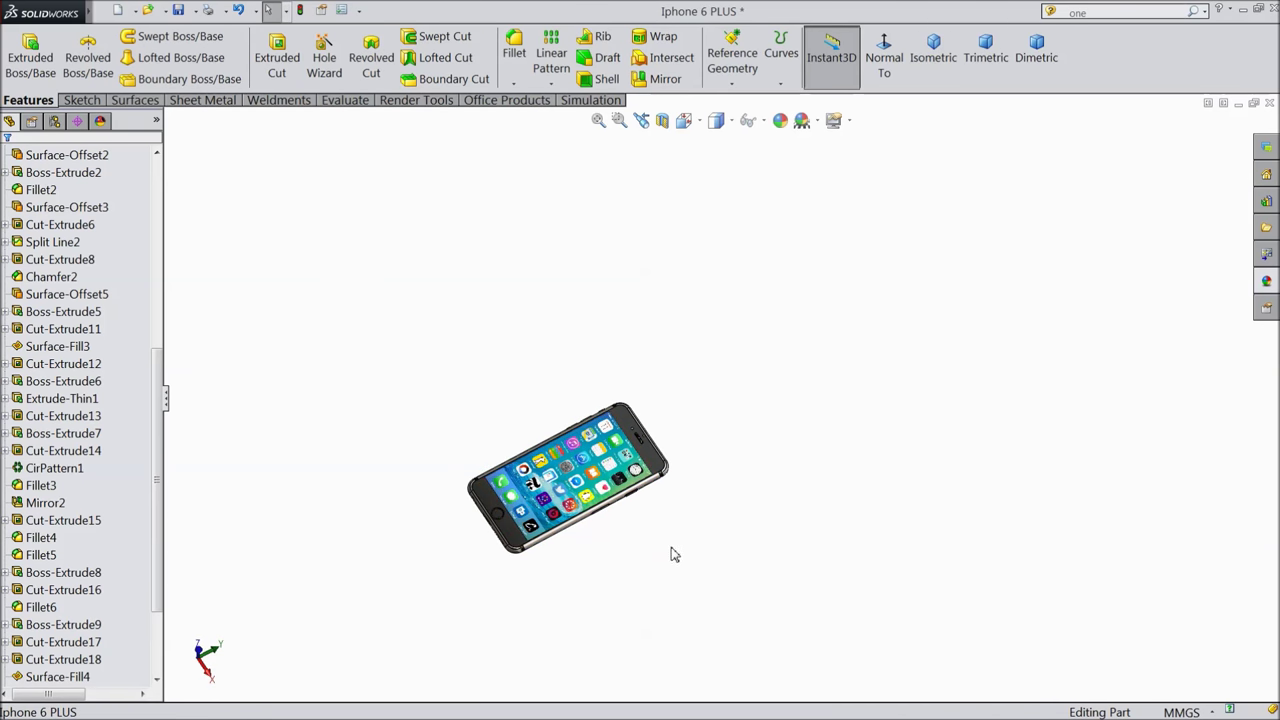
{"action": "scroll", "coordinate": [601, 453], "scroll_direction": "up", "scroll_amount": 8}
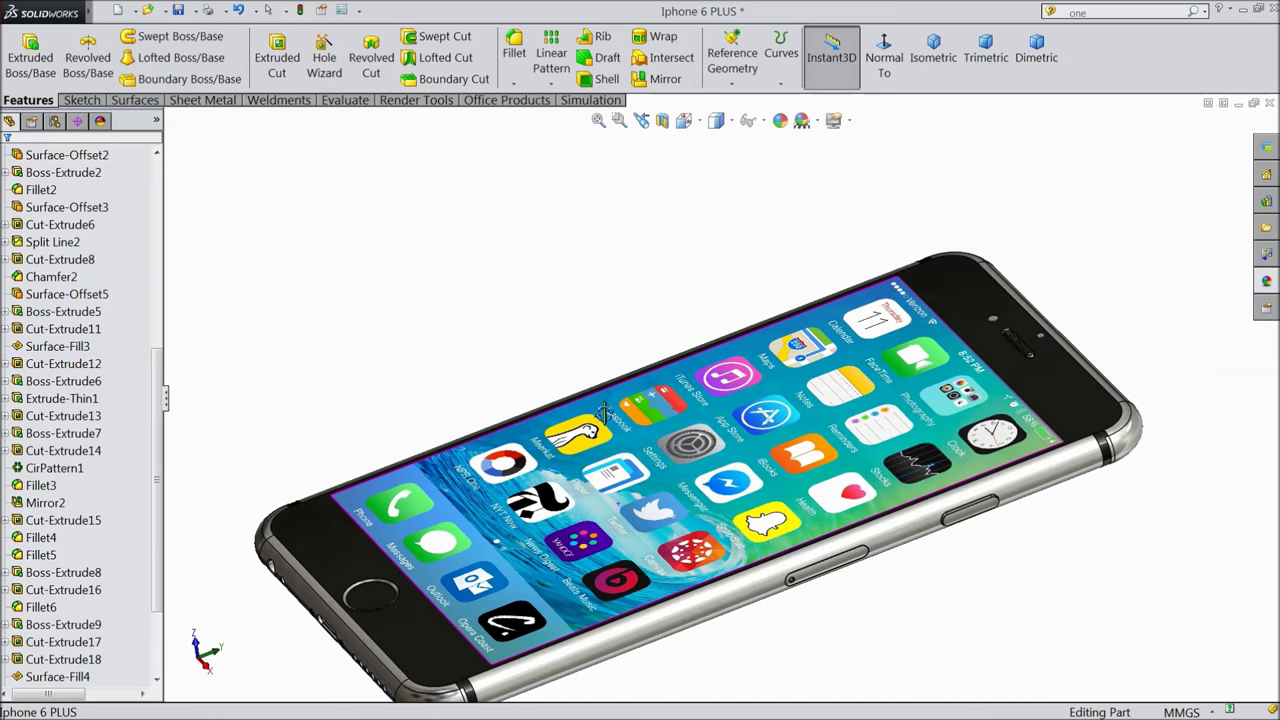
{"action": "scroll", "coordinate": [705, 498], "scroll_direction": "down", "scroll_amount": 8}
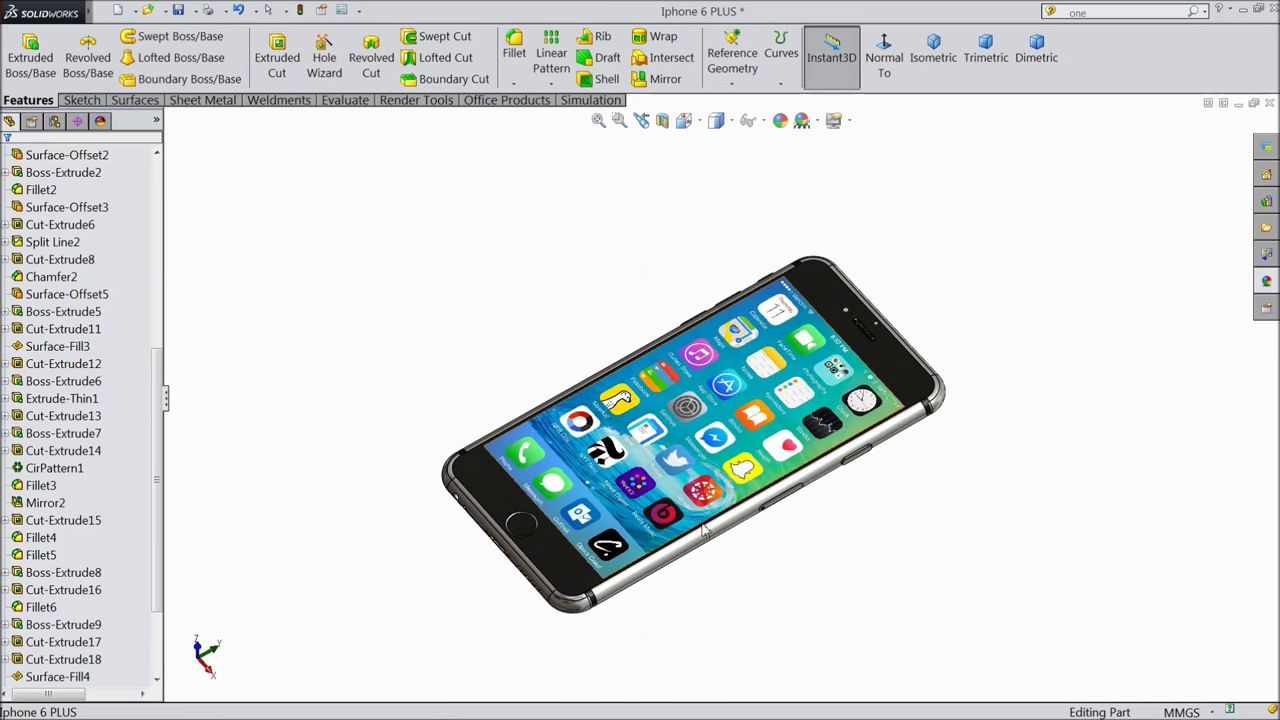
{"action": "scroll", "coordinate": [718, 443], "scroll_direction": "up", "scroll_amount": 2}
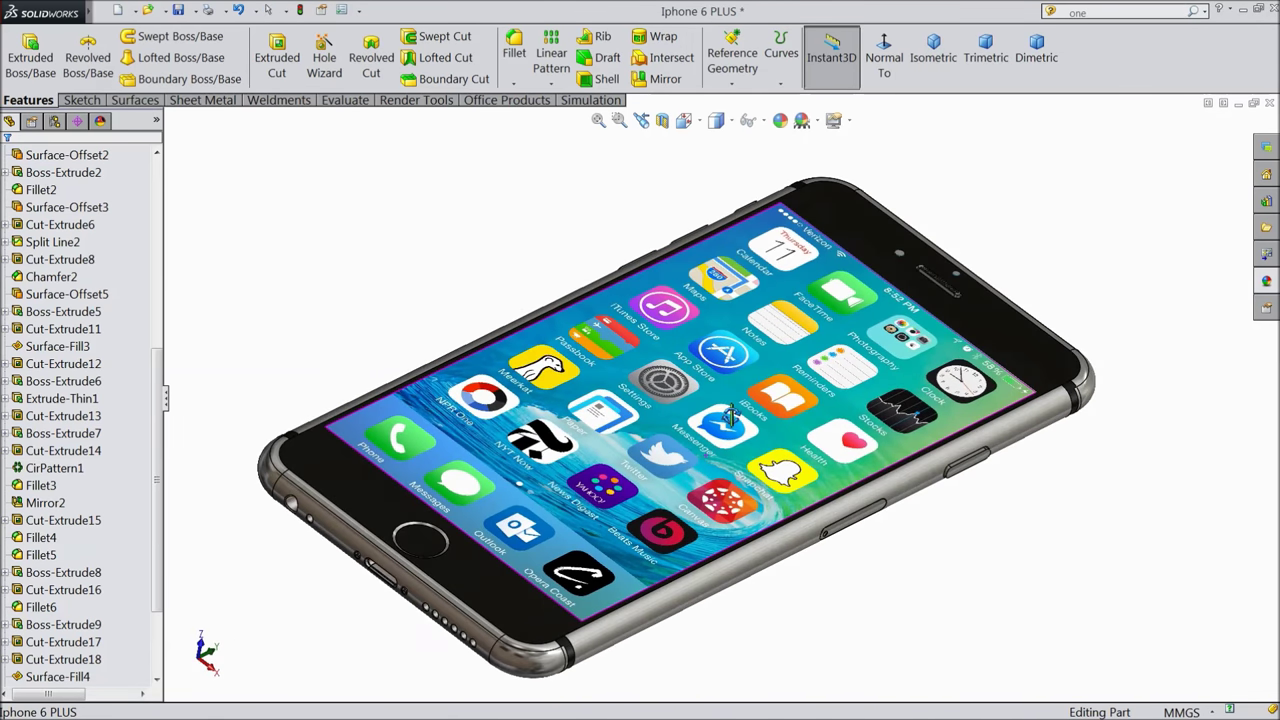
{"action": "left_click", "coordinate": [846, 121]}
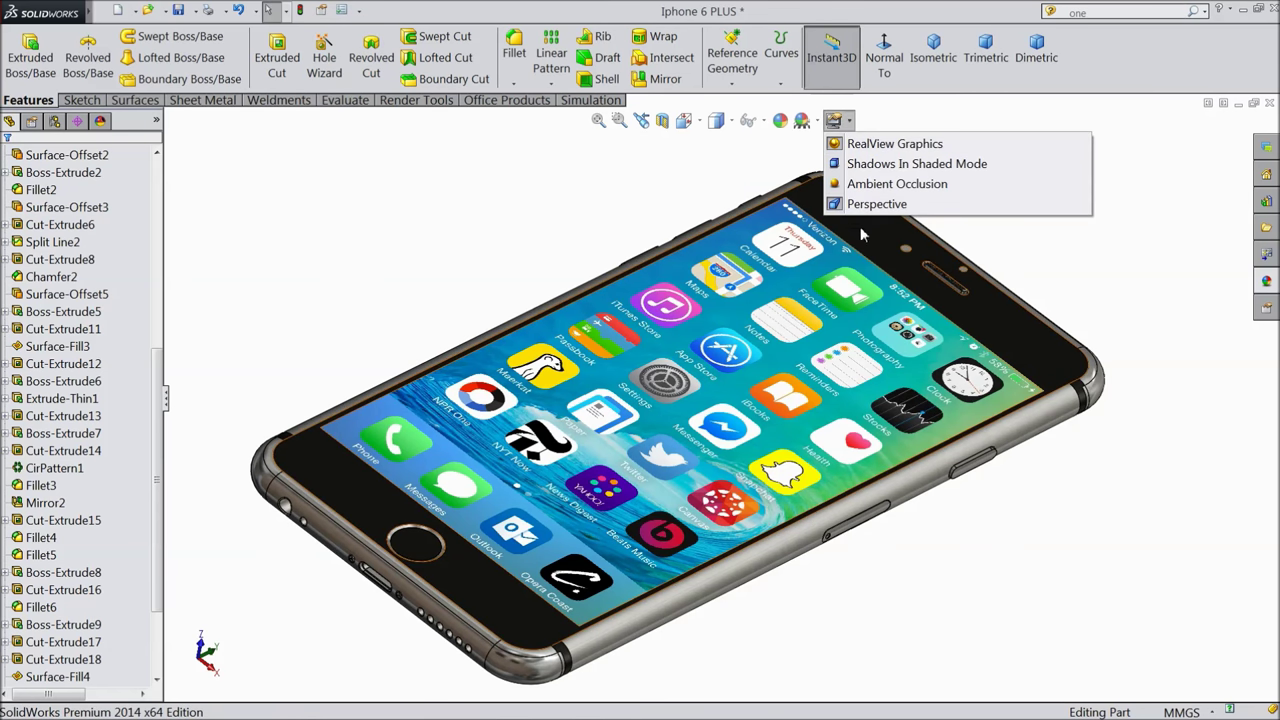
{"action": "scroll", "coordinate": [700, 395], "scroll_direction": "up", "scroll_amount": 4}
{"action": "middle_click_drag", "start_coordinate": [527, 358], "coordinate": [745, 356]}
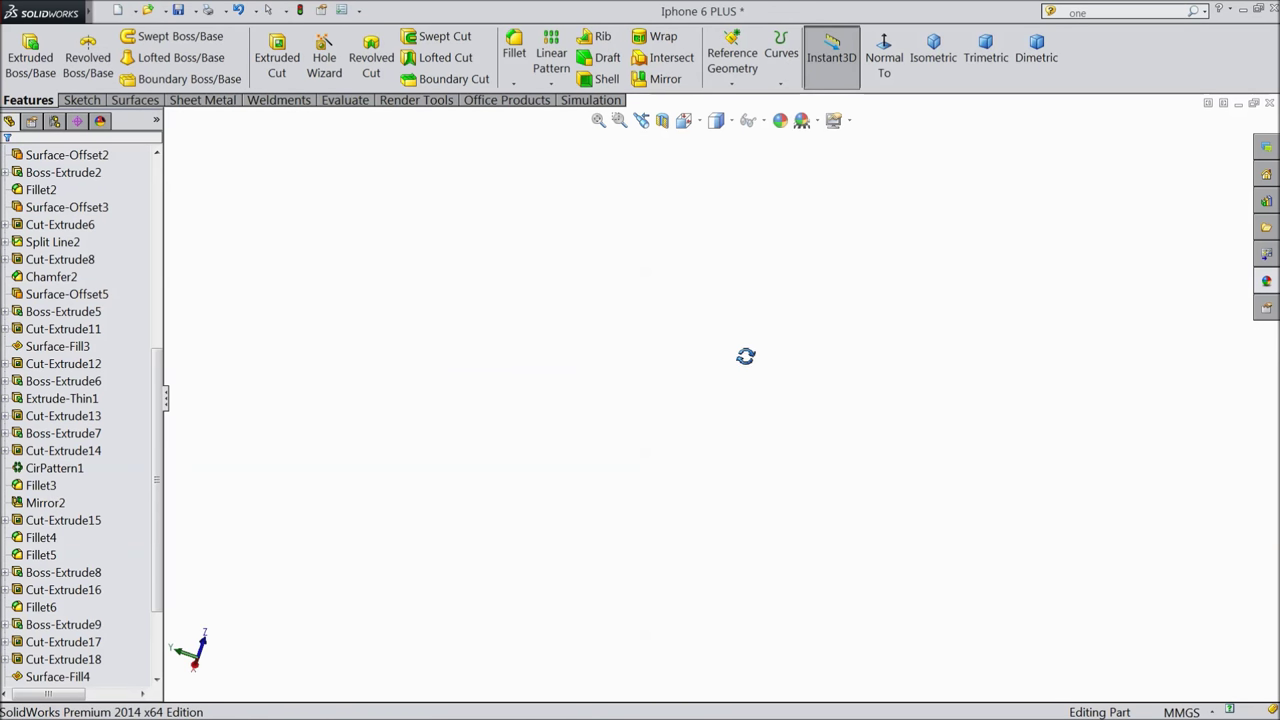
Switch the model to the Isometric view and inspect the finished phone's front and side edges from several angles.
{"action": "left_click", "coordinate": [936, 60]}
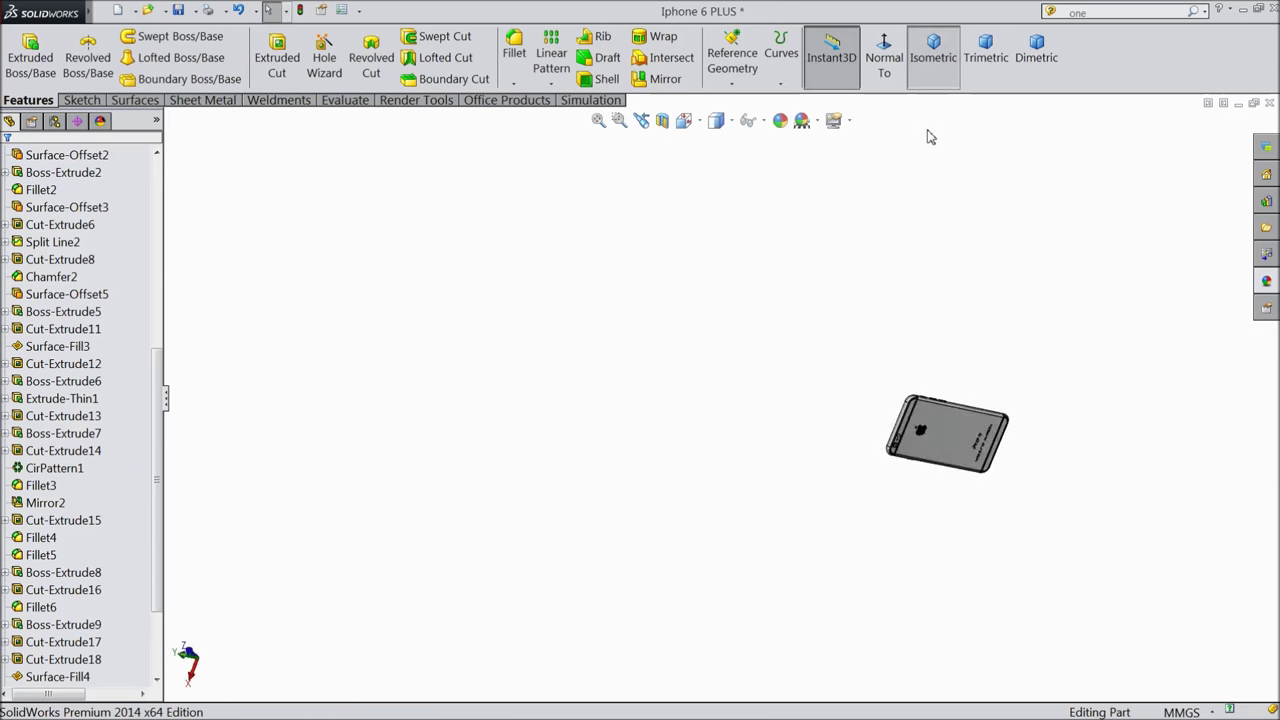
{"action": "scroll", "coordinate": [697, 510], "scroll_direction": "down", "scroll_amount": 5}
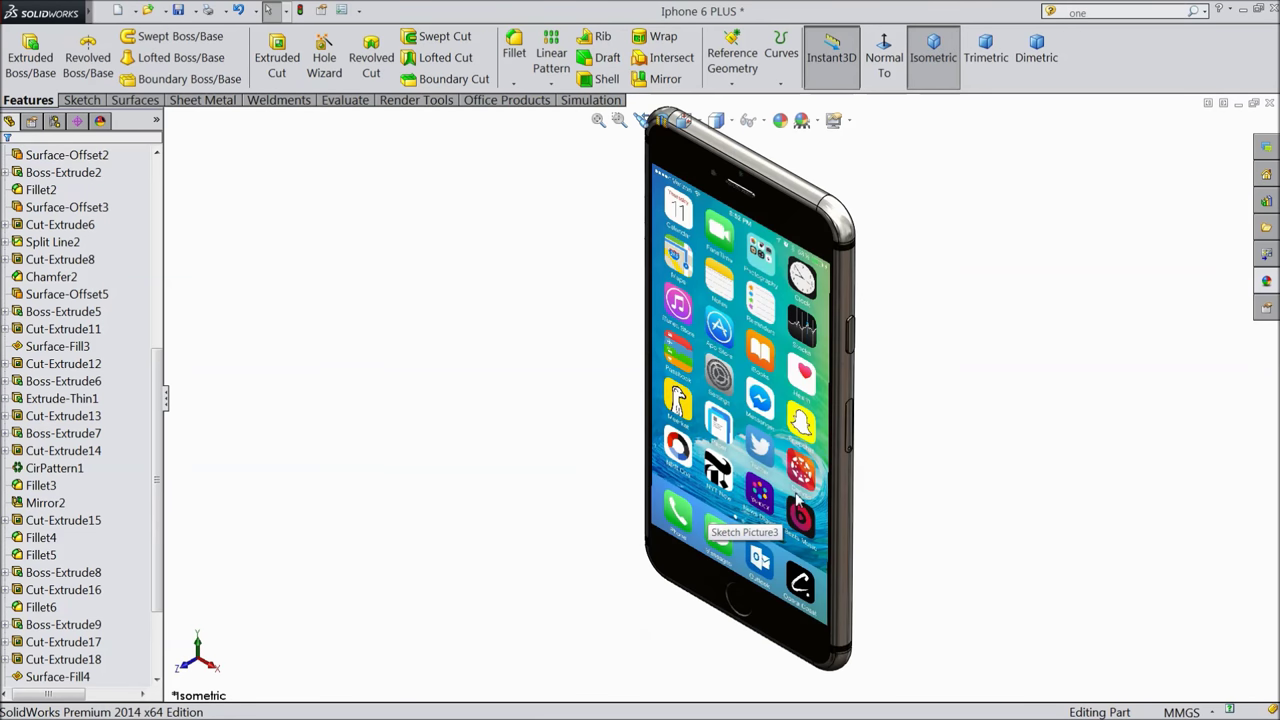
{"action": "scroll", "coordinate": [908, 473], "scroll_direction": "up", "scroll_amount": 2}
{"action": "middle_click_drag", "start_coordinate": [906, 451], "coordinate": [957, 360]}
{"action": "middle_click_drag", "start_coordinate": [848, 549], "coordinate": [860, 426]}
{"action": "scroll", "coordinate": [625, 450], "scroll_direction": "down", "scroll_amount": 2}
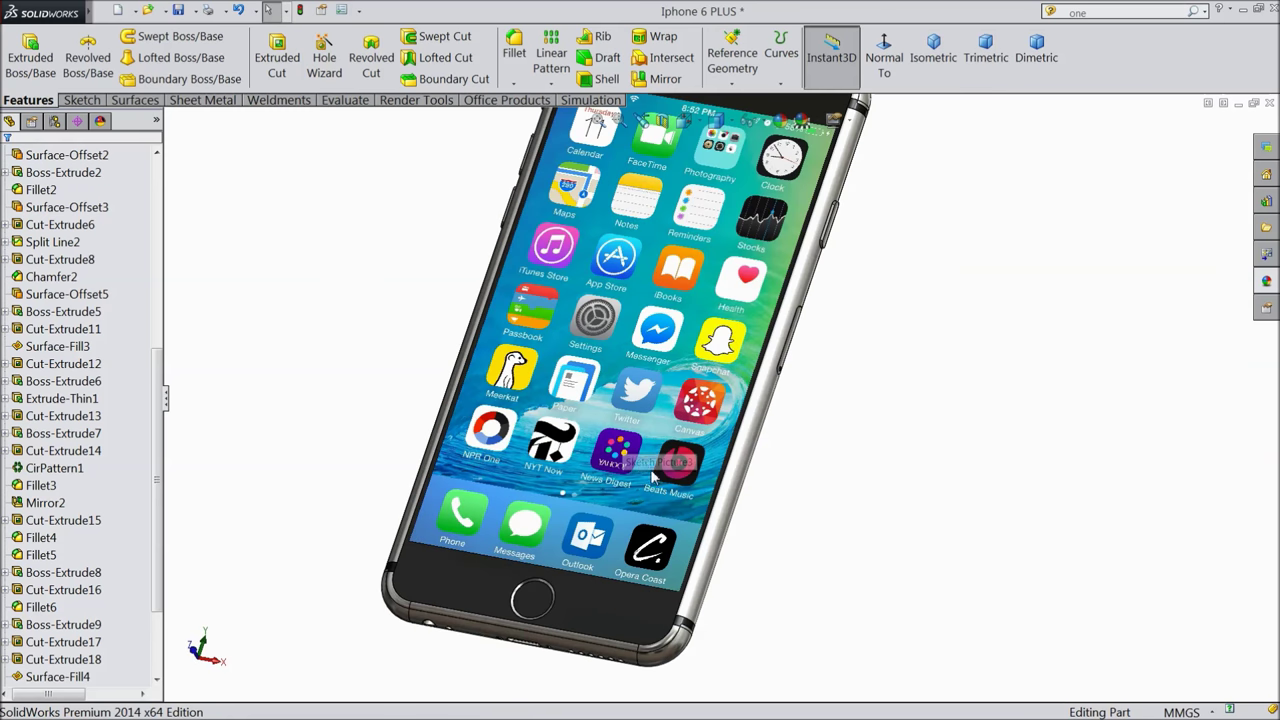
{"action": "middle_click_drag", "start_coordinate": [868, 398], "coordinate": [835, 490]}
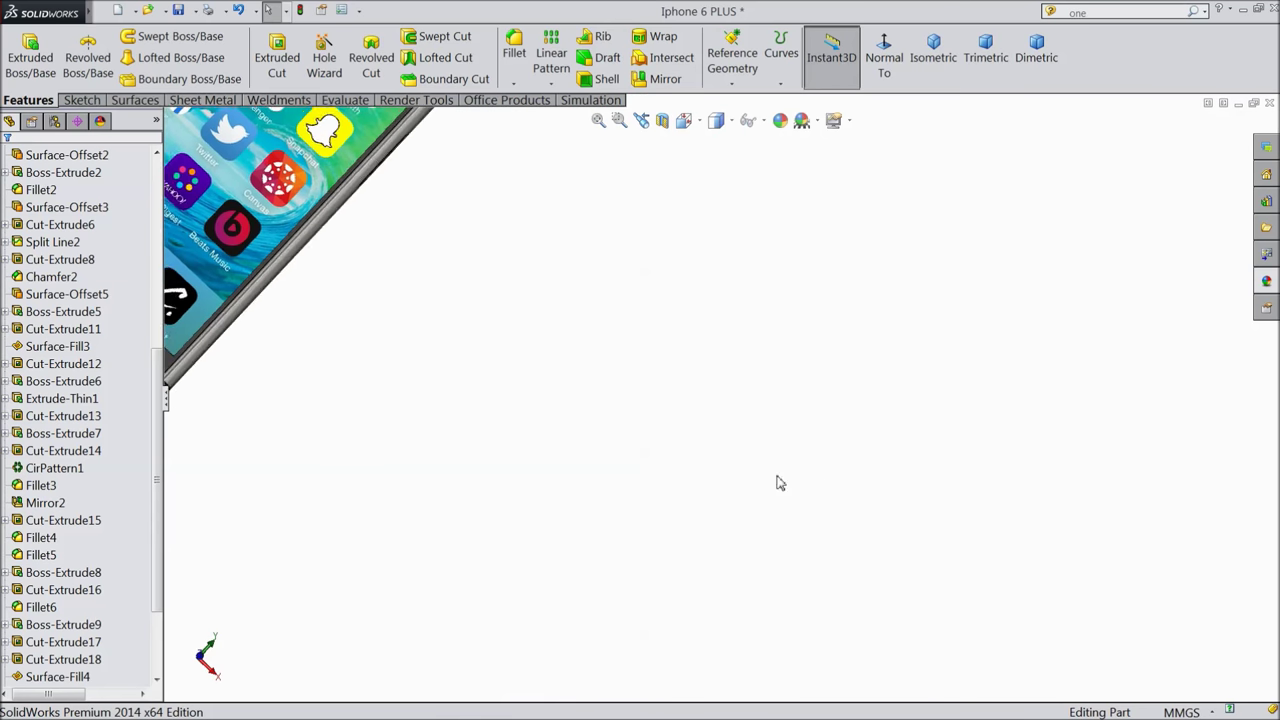
{"action": "scroll", "coordinate": [692, 400], "scroll_direction": "up", "scroll_amount": 3}
{"action": "middle_click_drag", "start_coordinate": [474, 228], "coordinate": [423, 163]}
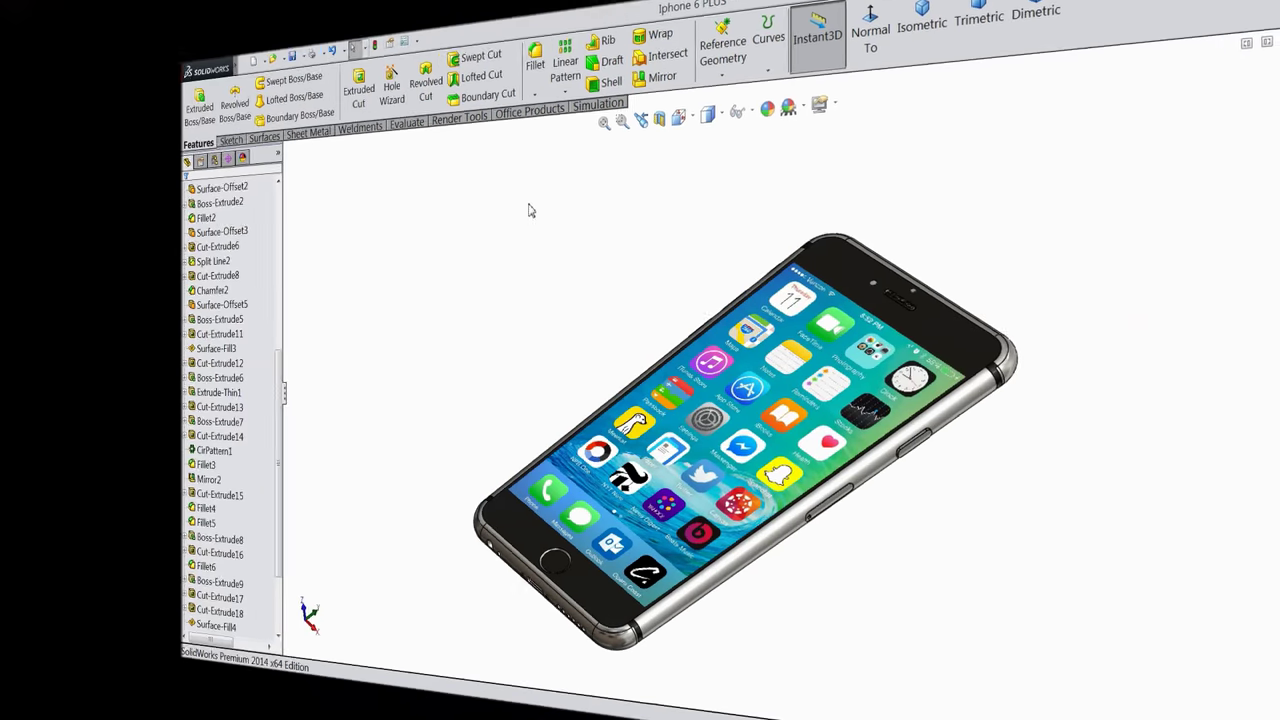